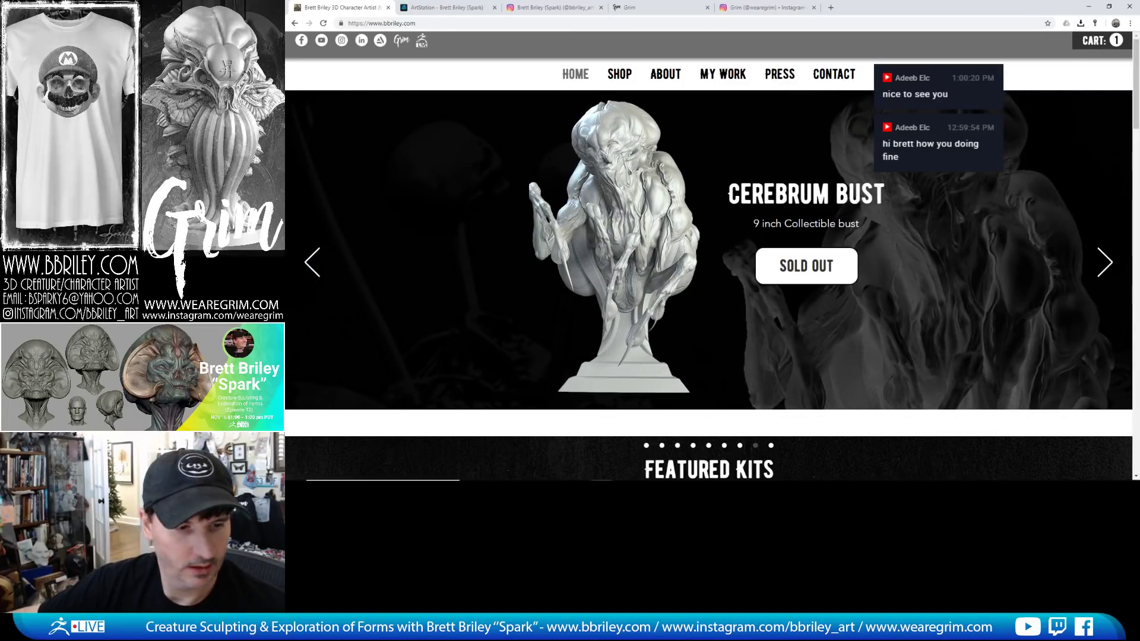
pyautogui.press('super+d')
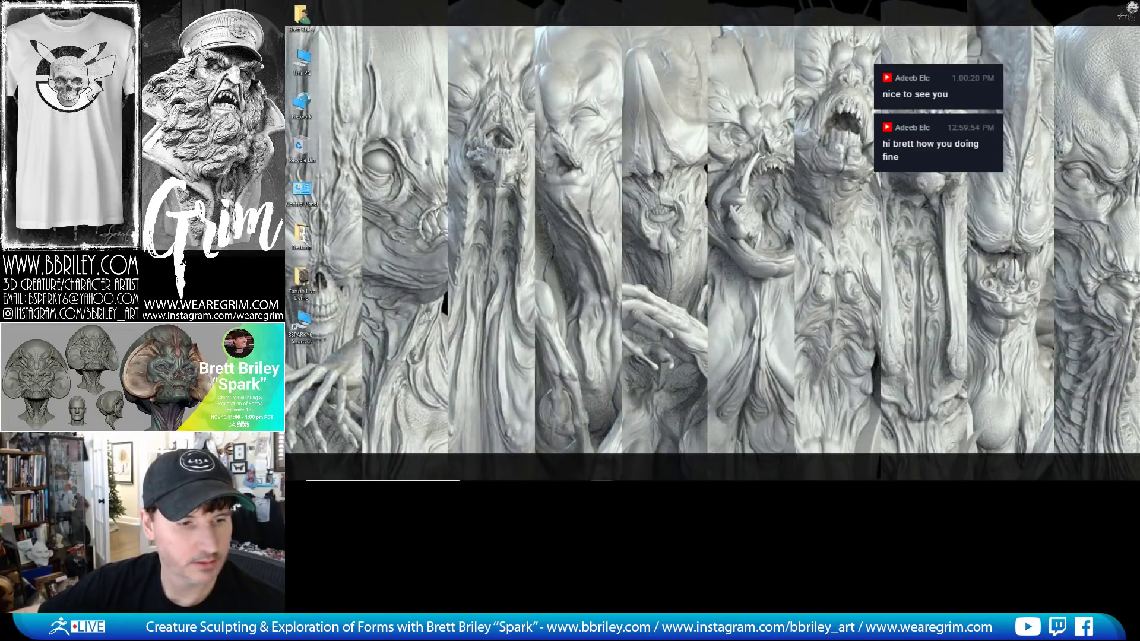
pyautogui.press('super+d')
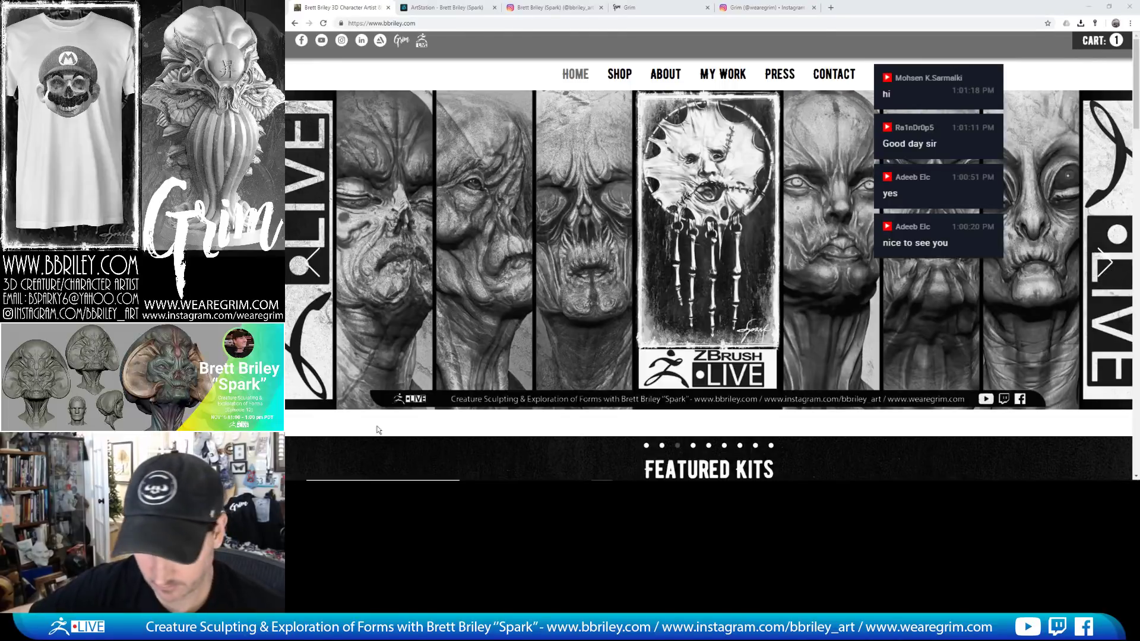
# Open Restream Chat, review the connected accounts in its settings, and close the settings window.
pyautogui.press('super')
pyautogui.write('re')
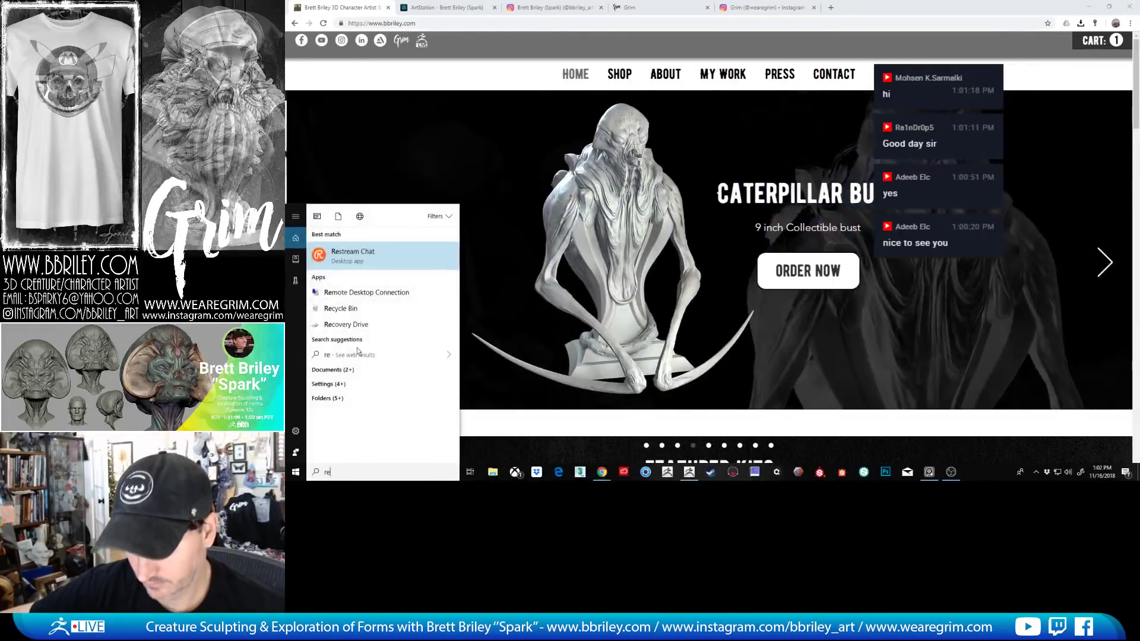
pyautogui.click(357, 255)
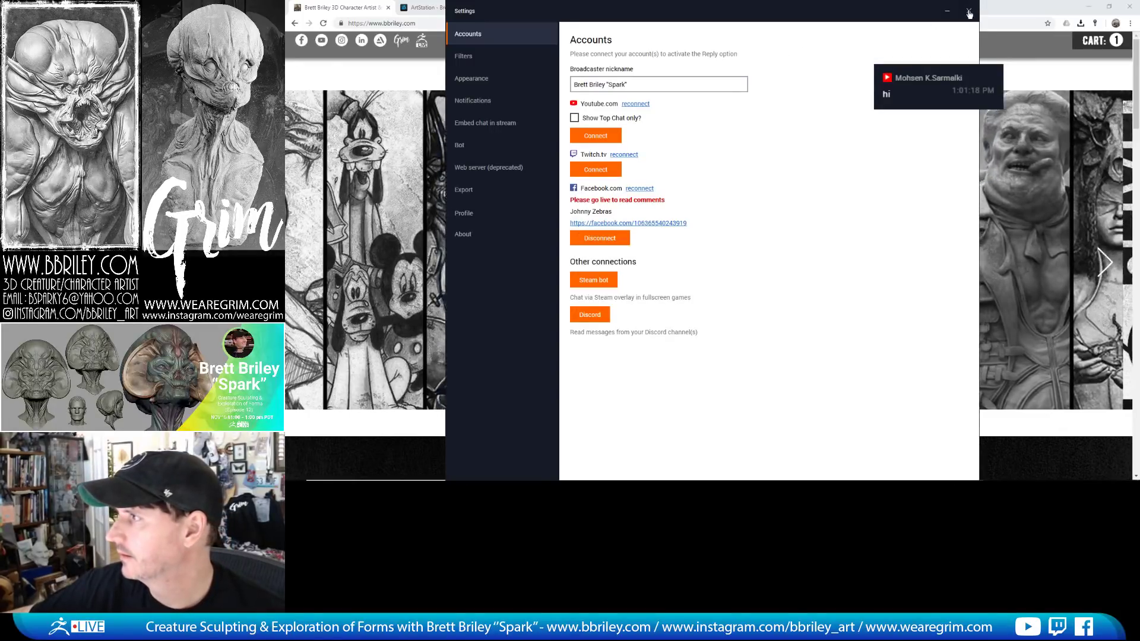
pyautogui.click(969, 11)
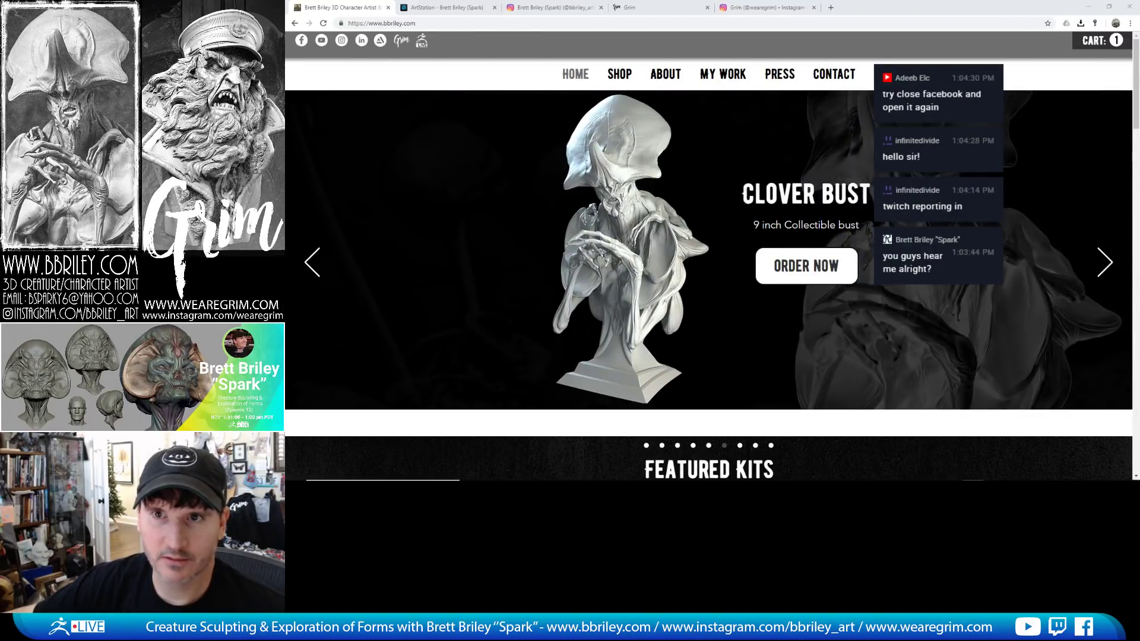
# Find and launch Restream Chat again.
pyautogui.press('super')
pyautogui.write('re')
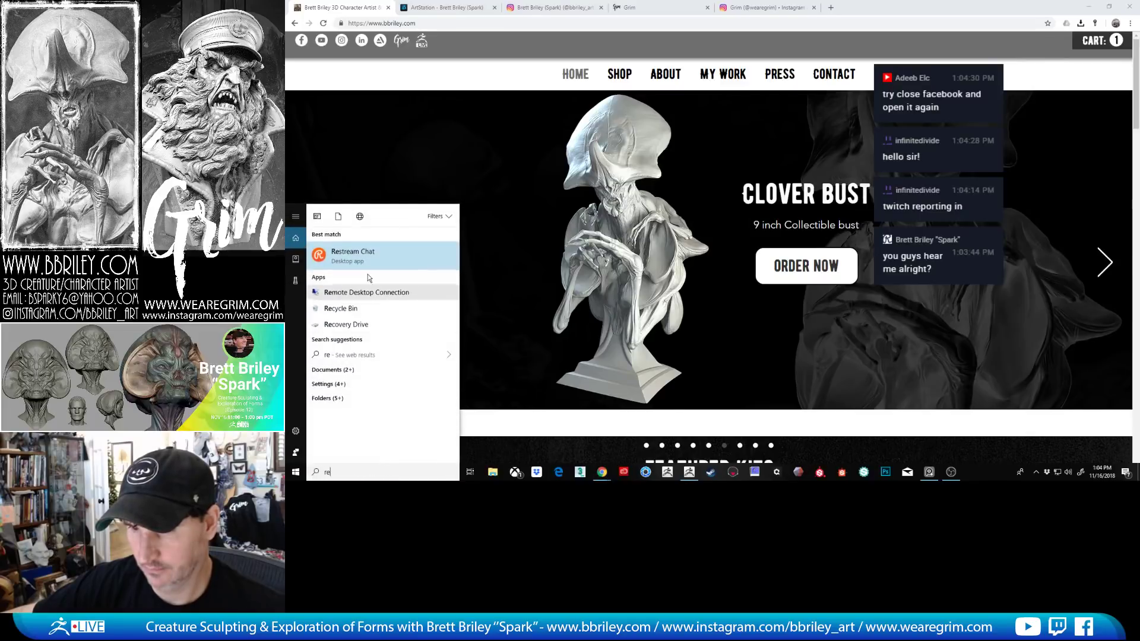
pyautogui.press('Return')
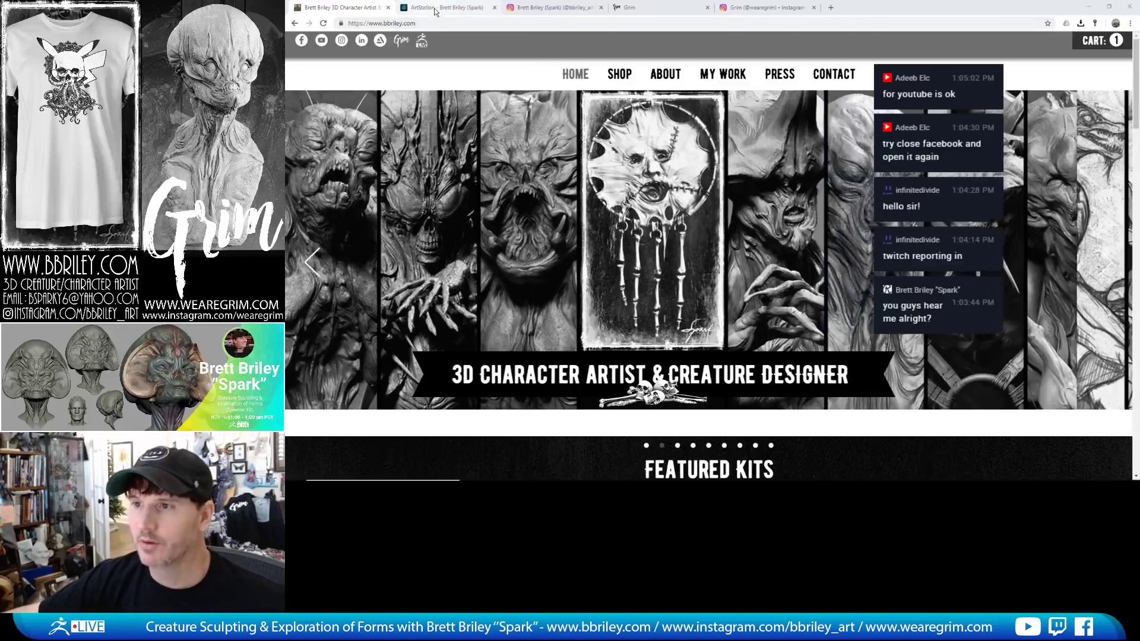
# Show the artist's ArtStation portfolio and personal Instagram profile in the browser.
pyautogui.click(434, 8)
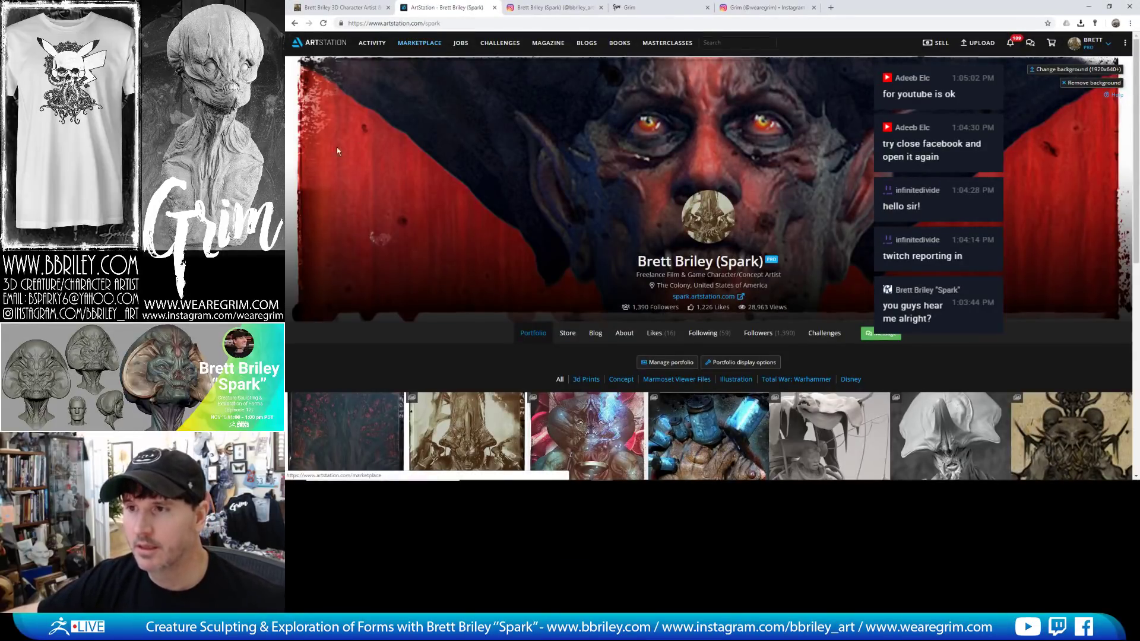
pyautogui.click(536, 8)
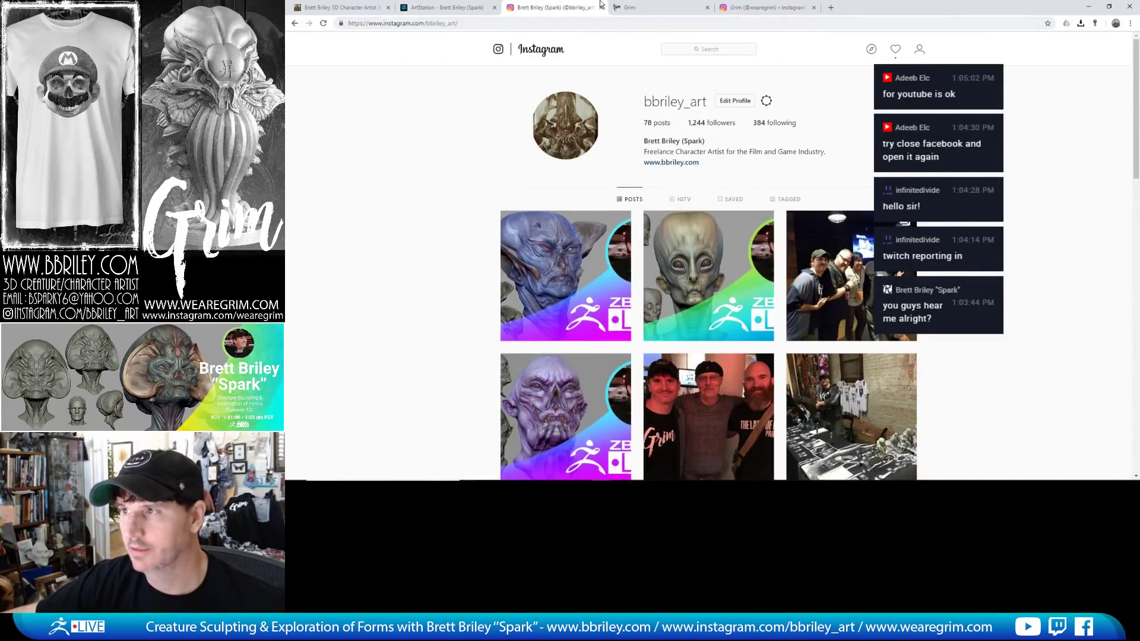
# Look through the Grim website's home, Shop, Our Work and About Us pages.
pyautogui.click(636, 10)
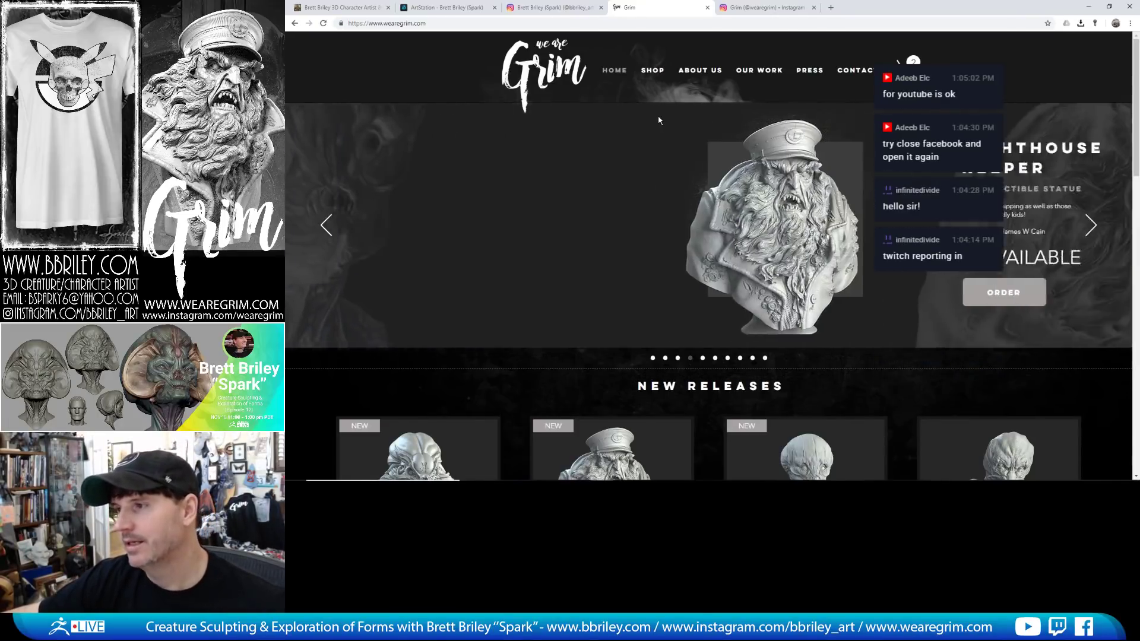
pyautogui.click(654, 71)
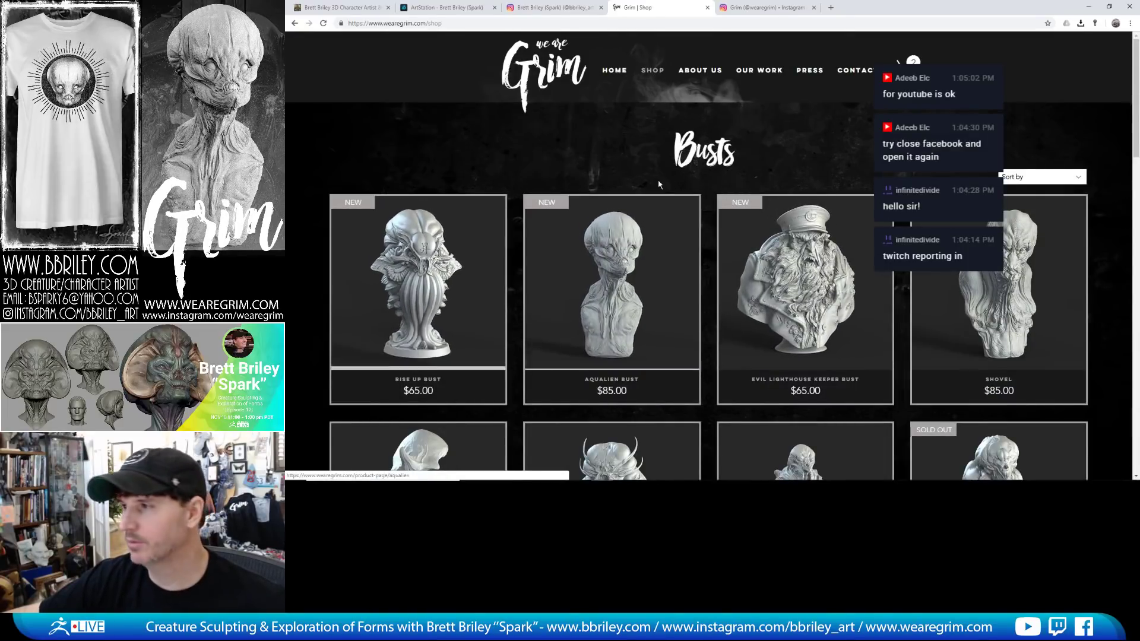
pyautogui.click(744, 79)
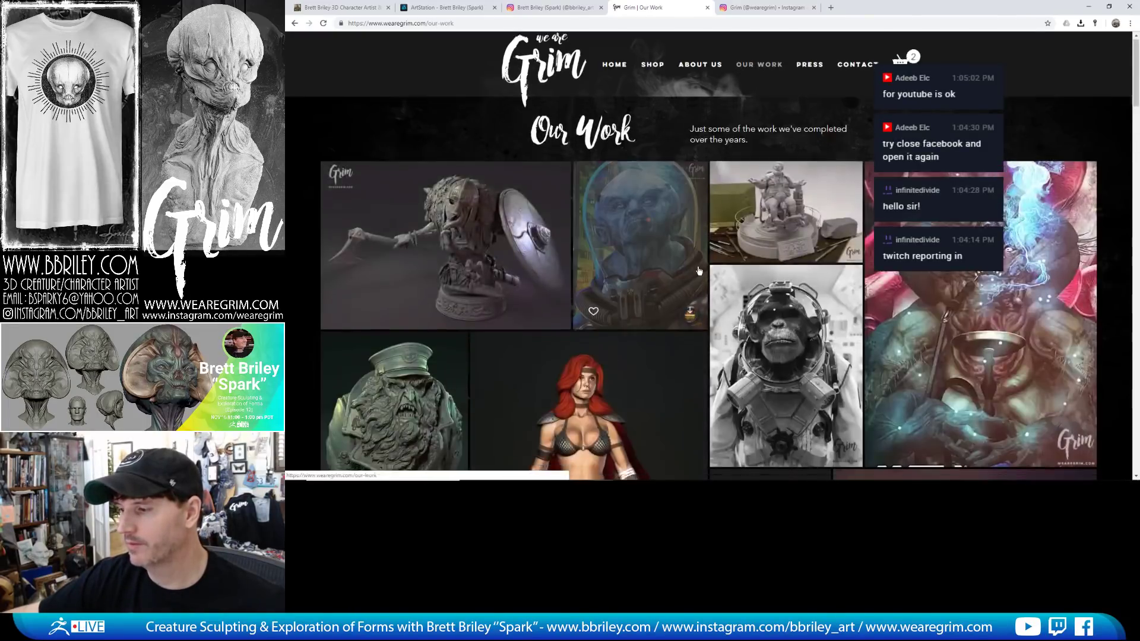
pyautogui.scroll(-5, 616, 374)
pyautogui.scroll(5, 700, 270)
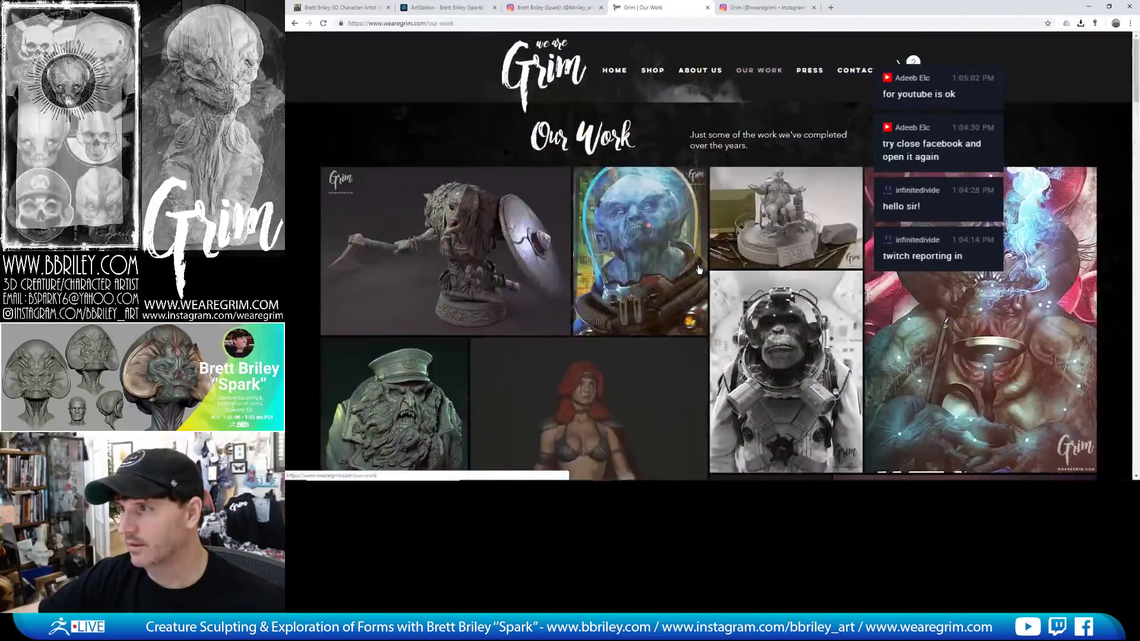
pyautogui.click(698, 70)
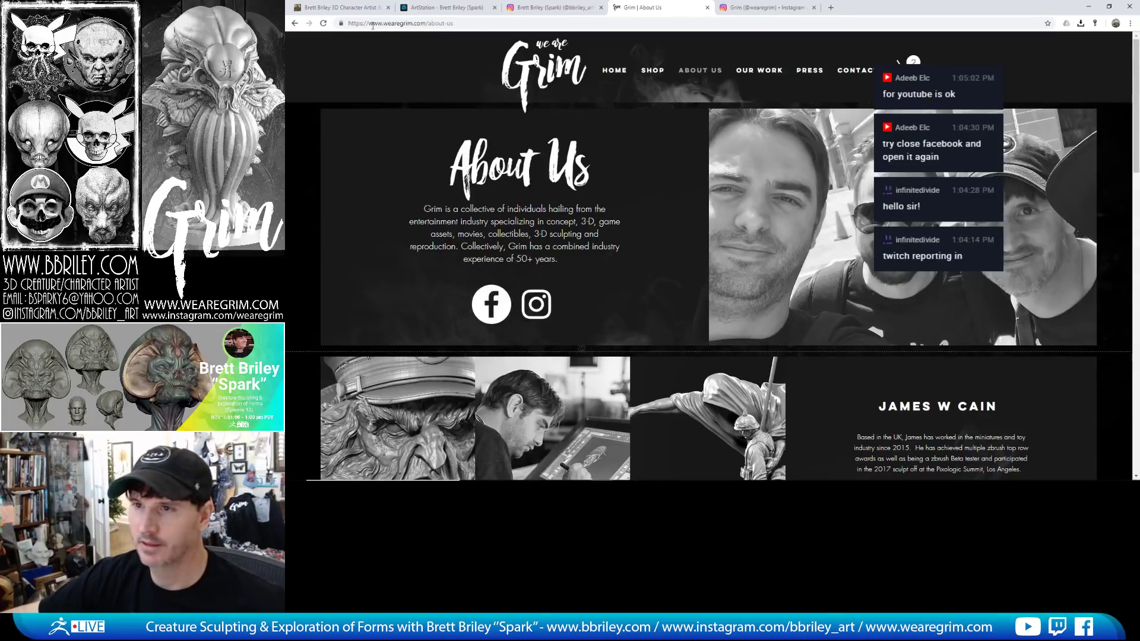
# Look over the busts and T-shirts in the bbriley.com shop and view Grim's Instagram profile.
pyautogui.click(341, 7)
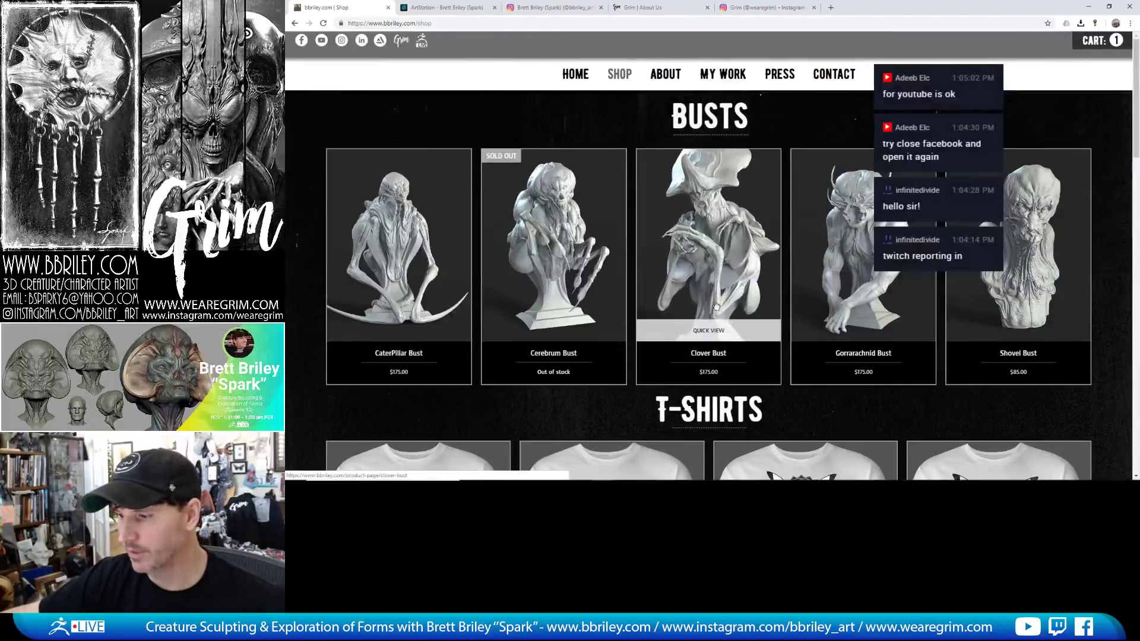
pyautogui.scroll(-5, 716, 306)
pyautogui.scroll(5, 711, 298)
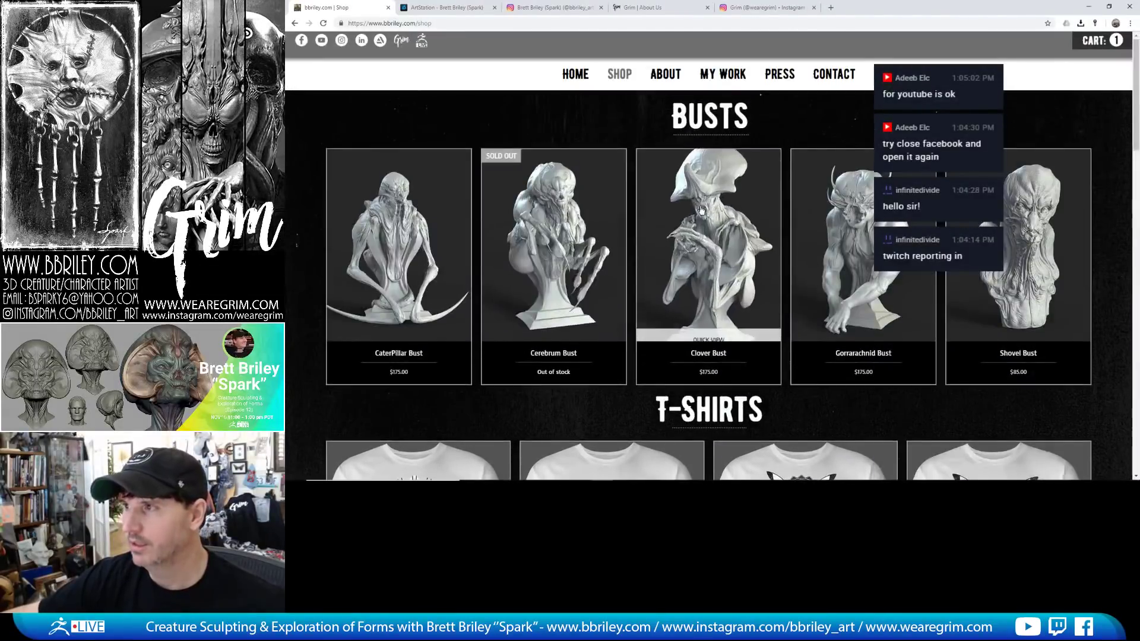
pyautogui.click(767, 8)
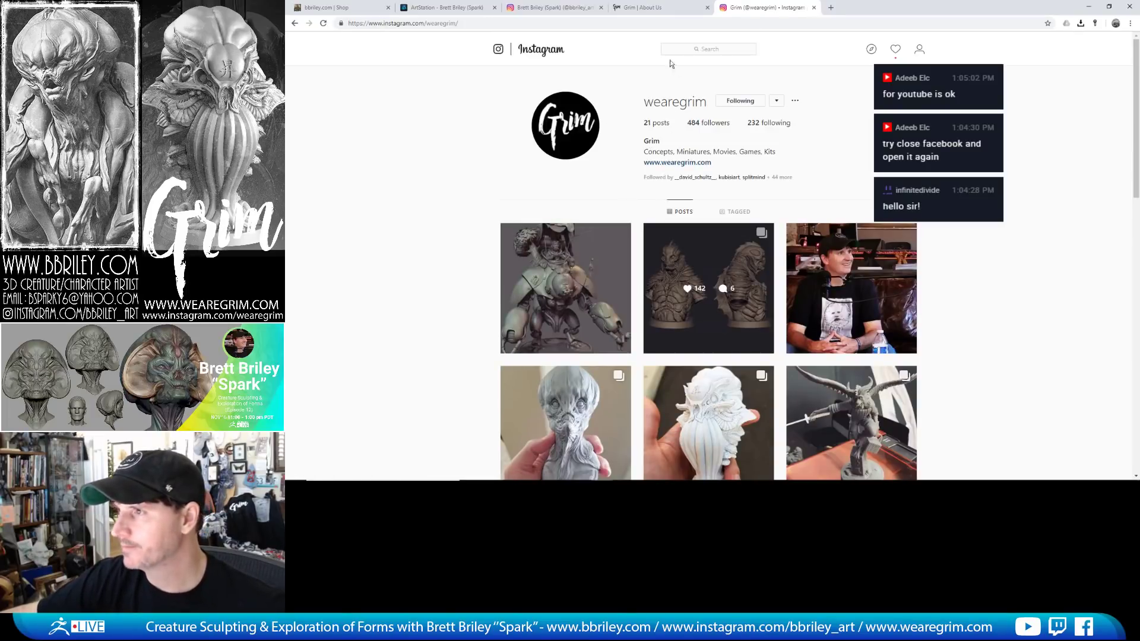
# Minimize the browser and switch to ZBrush, framing the whole human bust in the viewport.
pyautogui.click(1088, 7)
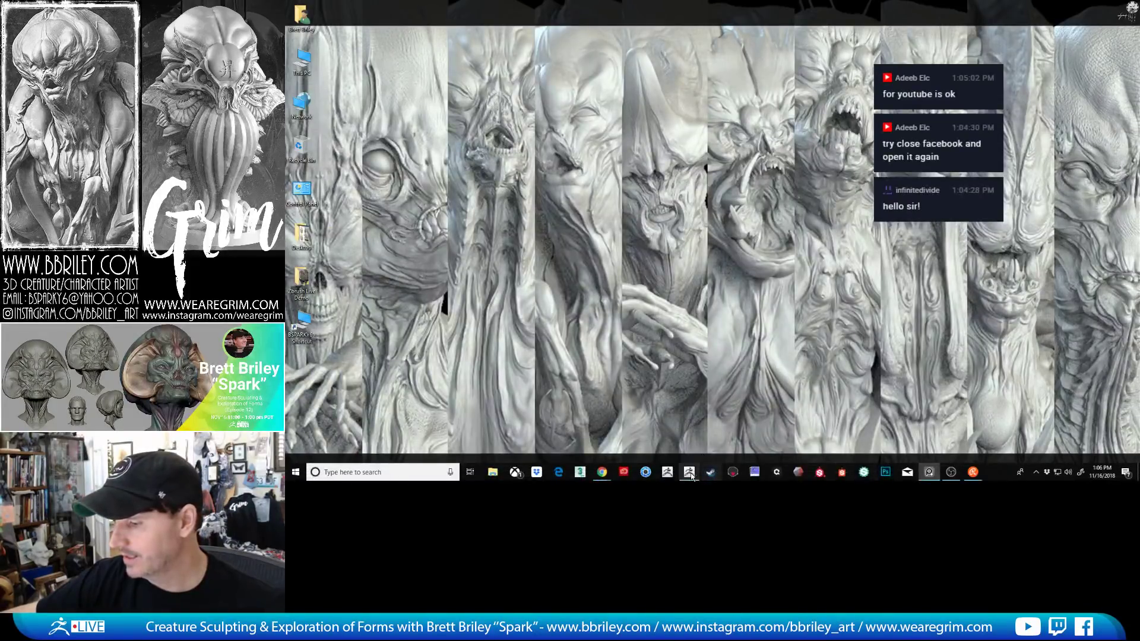
pyautogui.click(710, 473)
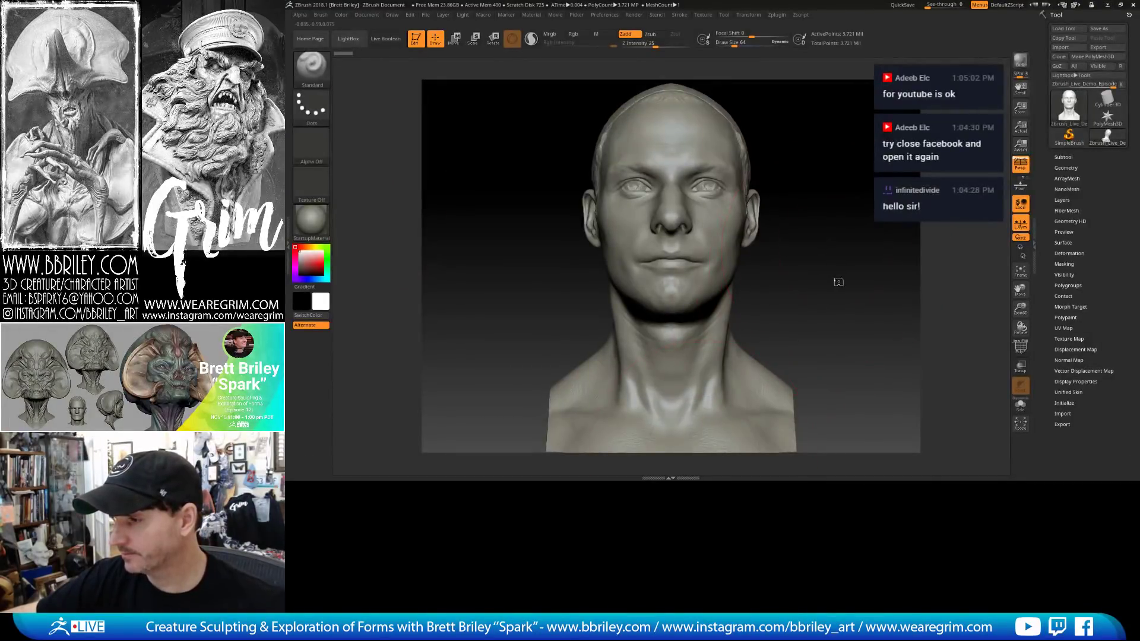
pyautogui.moveTo(839, 282); pyautogui.dragTo(838, 254)
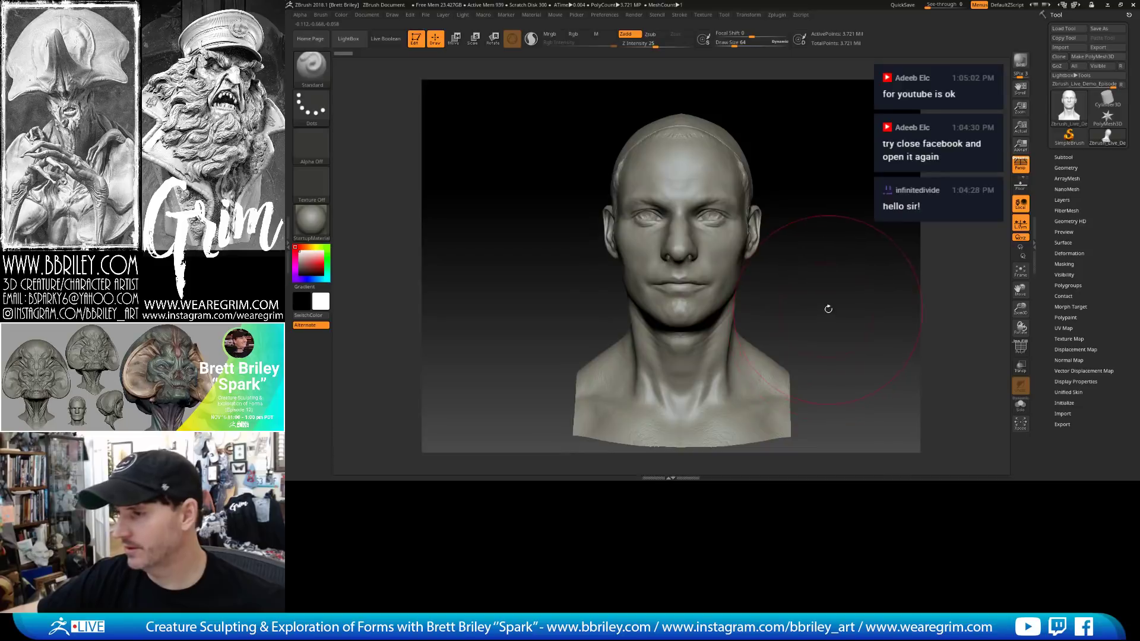
pyautogui.moveTo(828, 309)
pyautogui.keyDown('alt'); pyautogui.mouseDown()
pyautogui.moveTo(775, 278)
pyautogui.moveTo(808, 294)
pyautogui.mouseUp(); pyautogui.keyUp('alt')
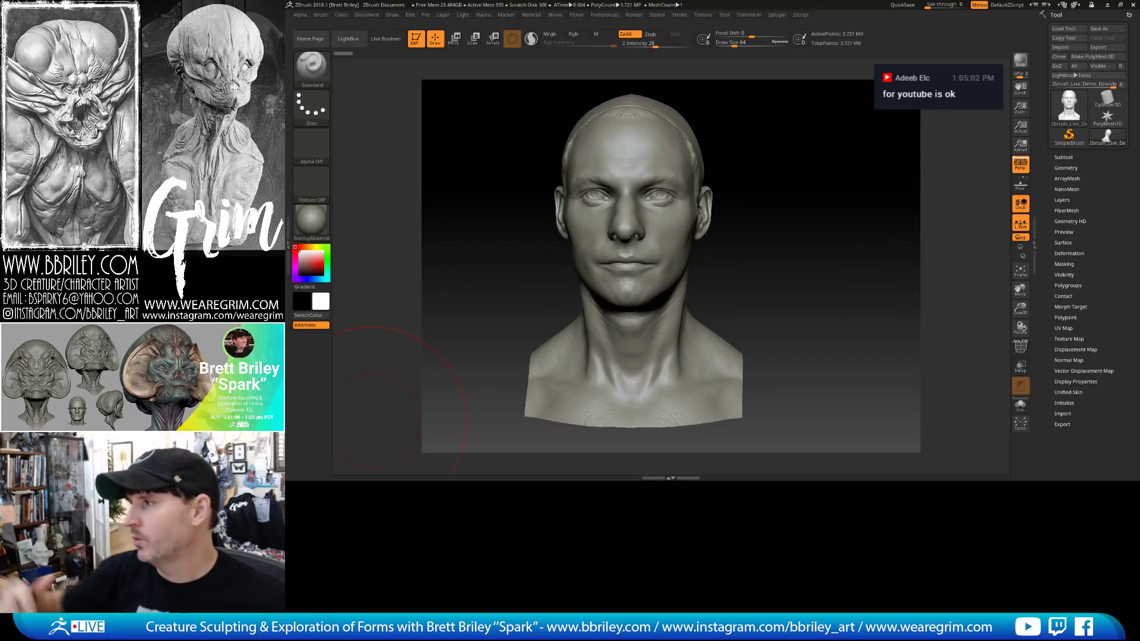
# Reduce the brush draw size to 15.
pyautogui.press('s')
pyautogui.moveTo(750, 227); pyautogui.dragTo(738, 228)
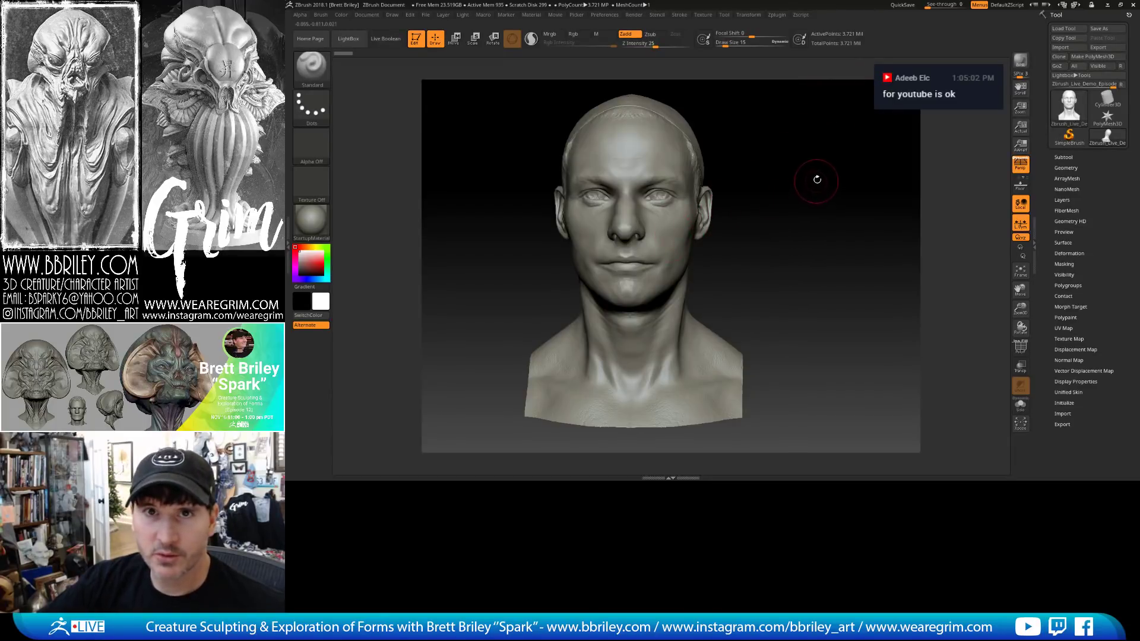
pyautogui.moveTo(817, 180)
pyautogui.mouseDown()
pyautogui.moveTo(815, 194)
pyautogui.moveTo(825, 192)
pyautogui.mouseUp()
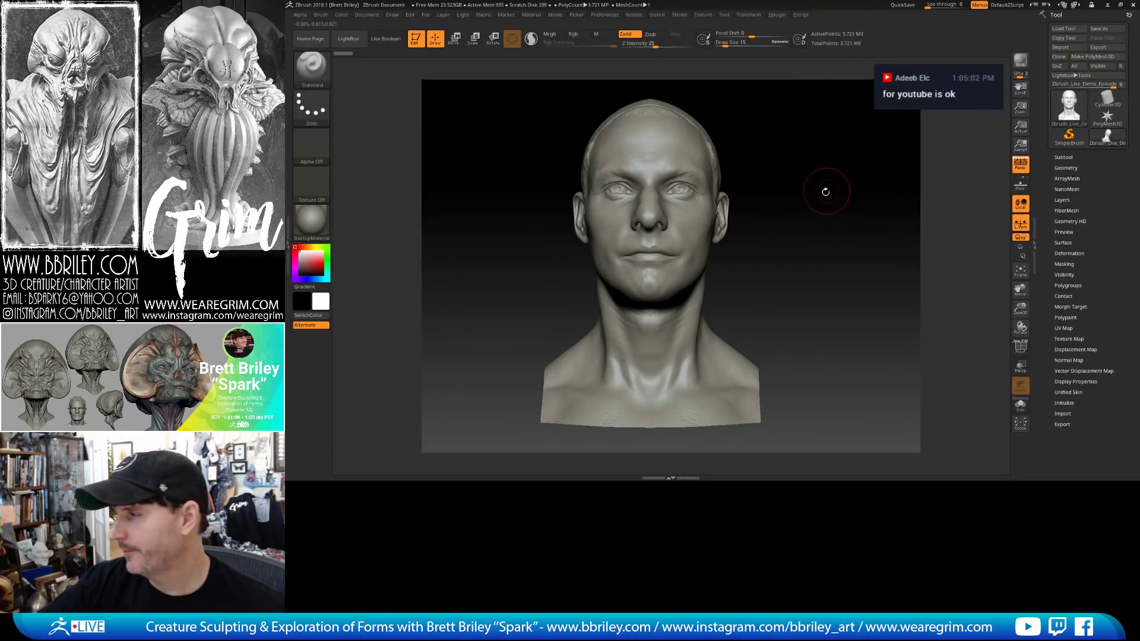
# Load the Brush3DTemplate project from LightBox's Misc project folder without saving the changes to the current project.
pyautogui.click(1095, 123)
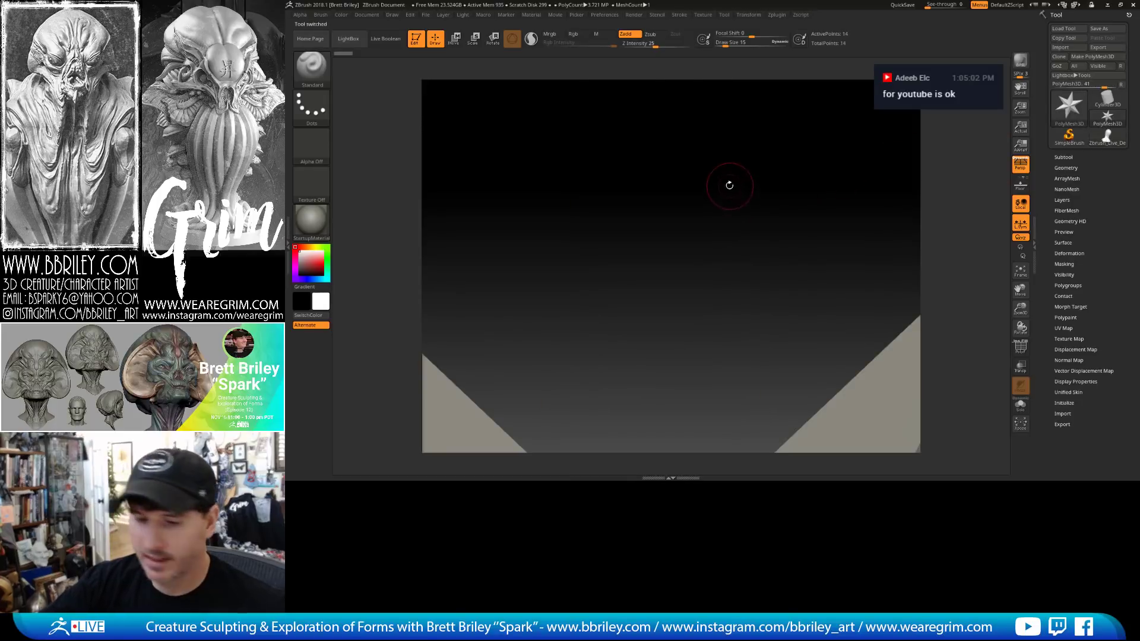
pyautogui.press(',')
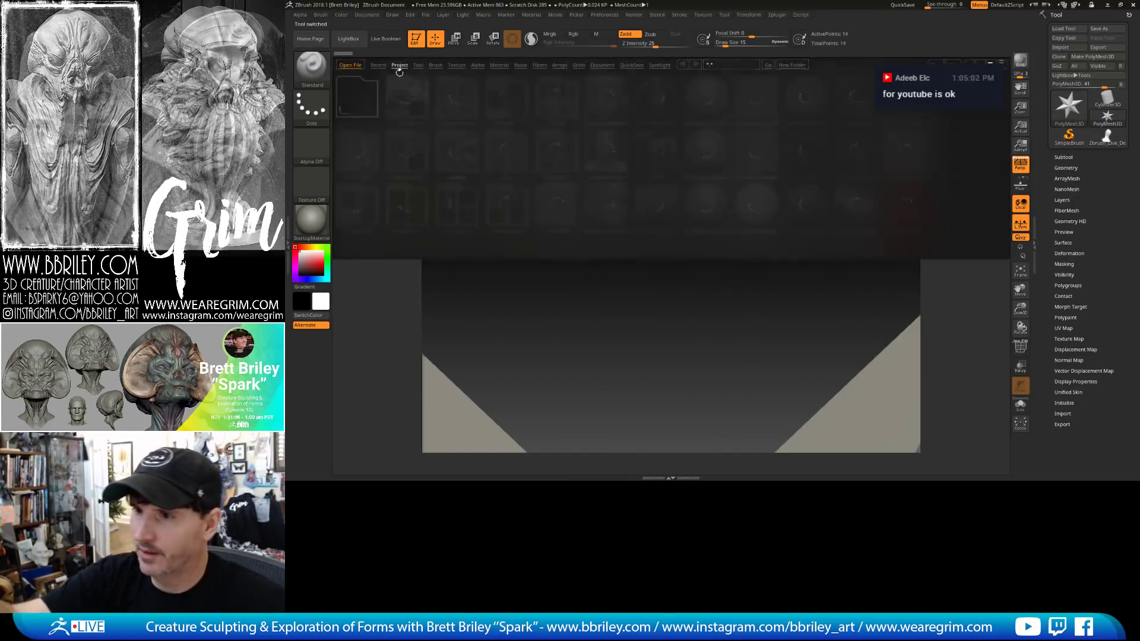
pyautogui.click(500, 155)
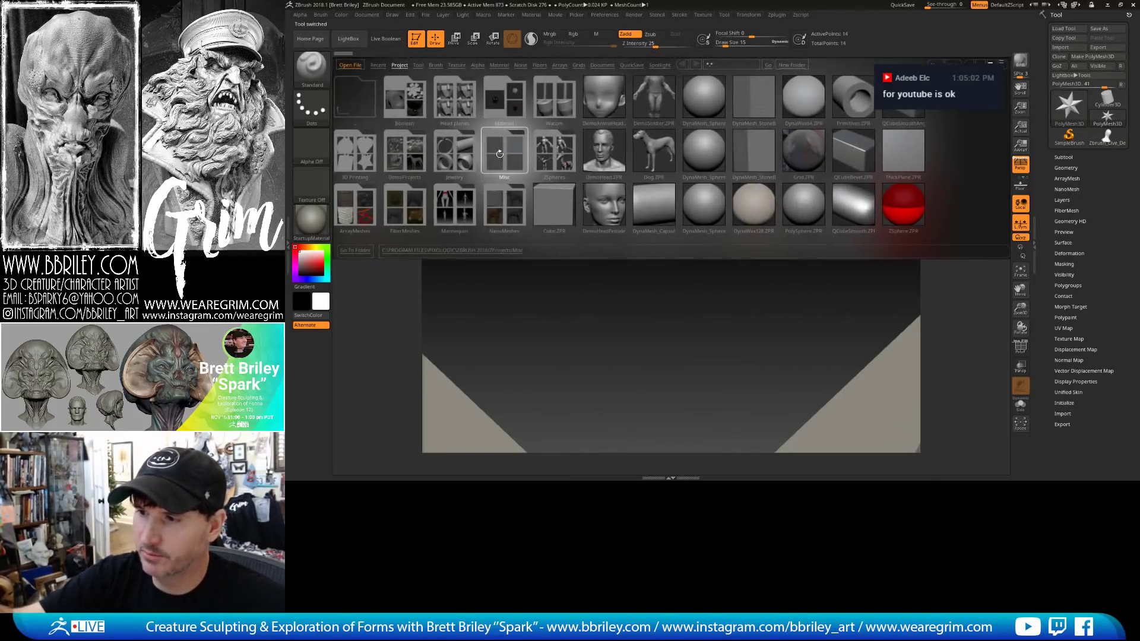
pyautogui.click(500, 159)
pyautogui.doubleClick(369, 151)
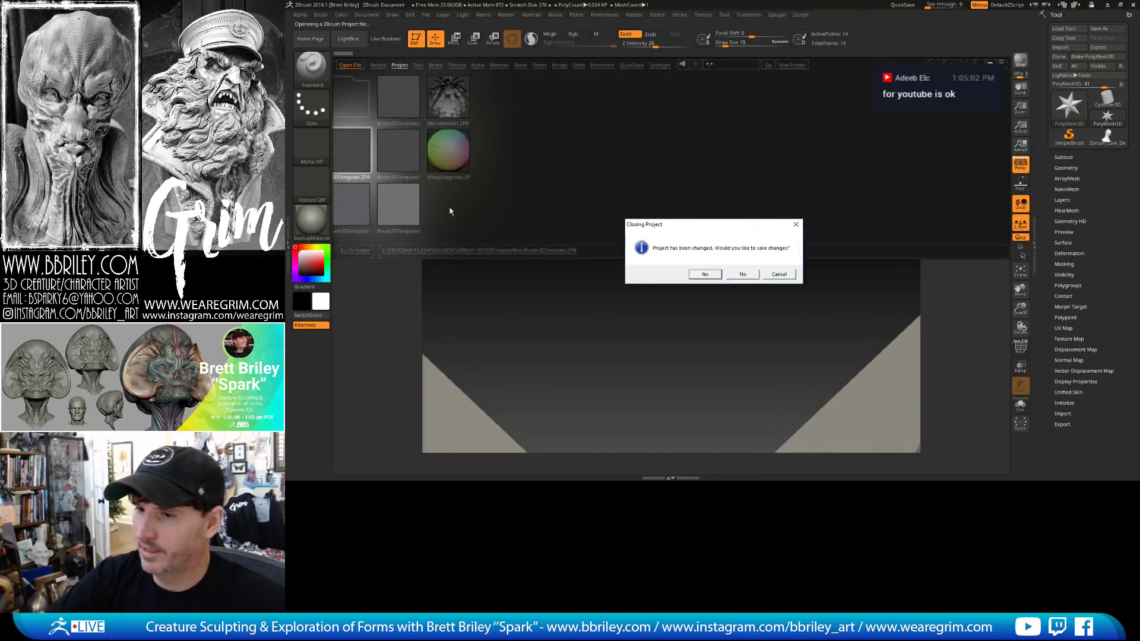
pyautogui.click(743, 275)
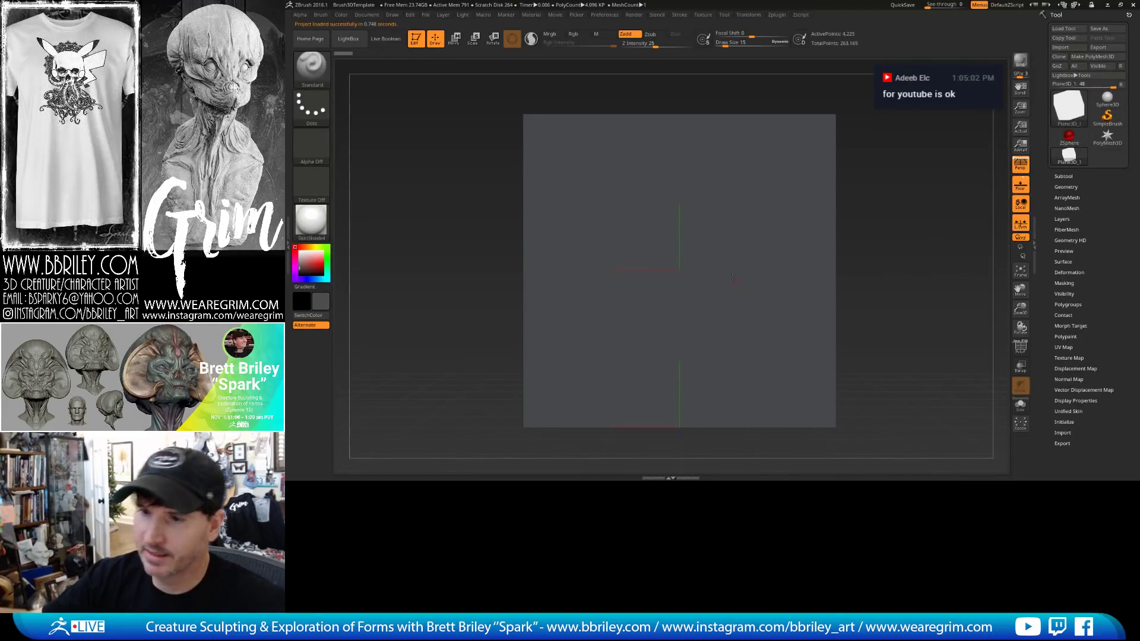
# Set the active colour to white and apply a neutral grey material to the template plane.
pyautogui.click(297, 247)
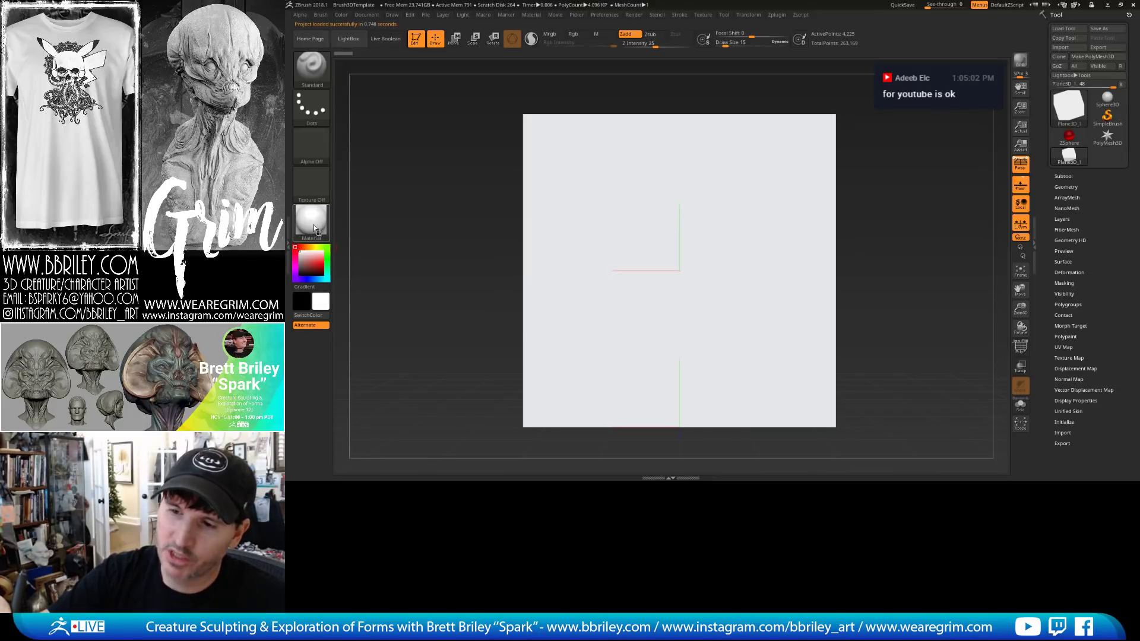
pyautogui.click(311, 219)
pyautogui.click(482, 290)
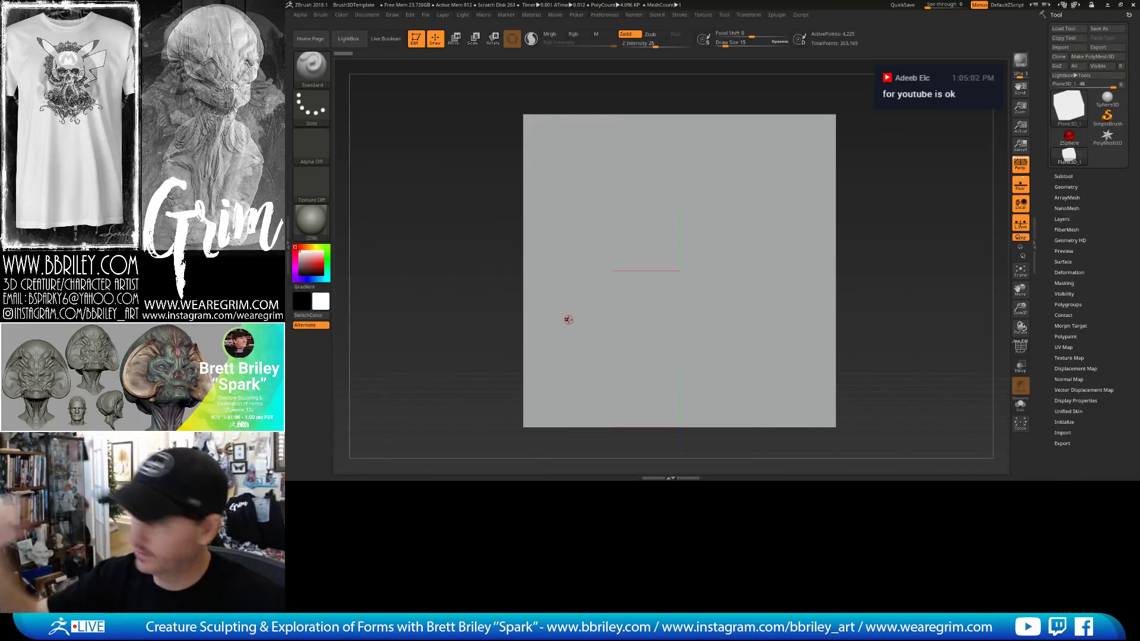
# Turn off the floor grid and turn on the polyframe display for the plane.
pyautogui.click(1017, 187)
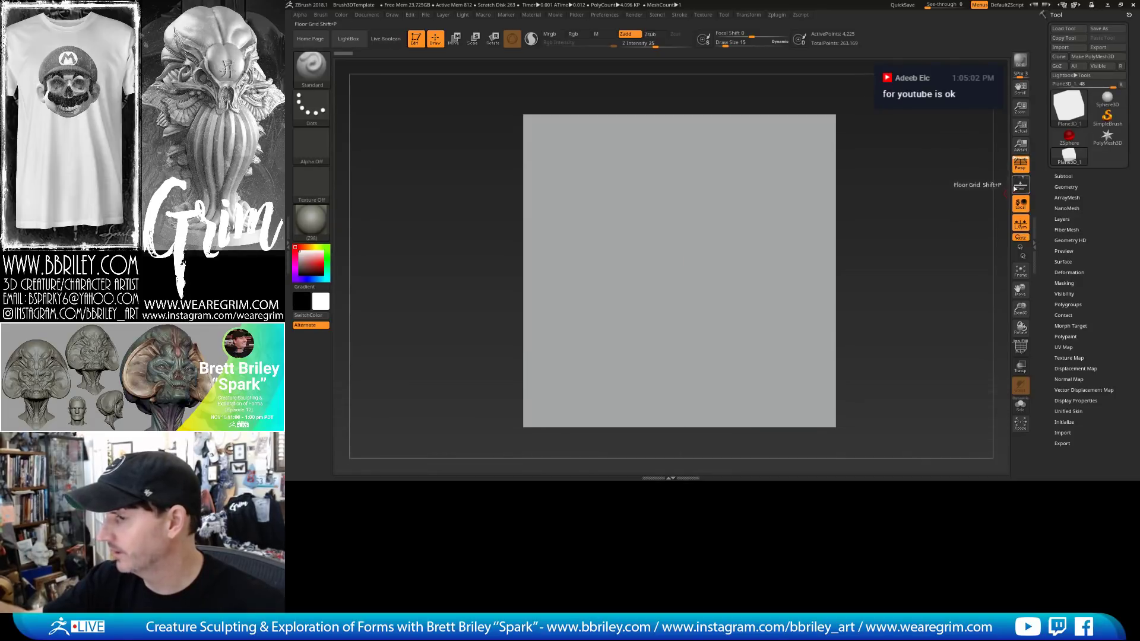
pyautogui.moveTo(912, 196)
pyautogui.mouseDown()
pyautogui.moveTo(924, 198)
pyautogui.moveTo(914, 211)
pyautogui.moveTo(900, 199)
pyautogui.mouseUp()
pyautogui.click(1020, 349)
pyautogui.moveTo(829, 255); pyautogui.dragTo(837, 259)
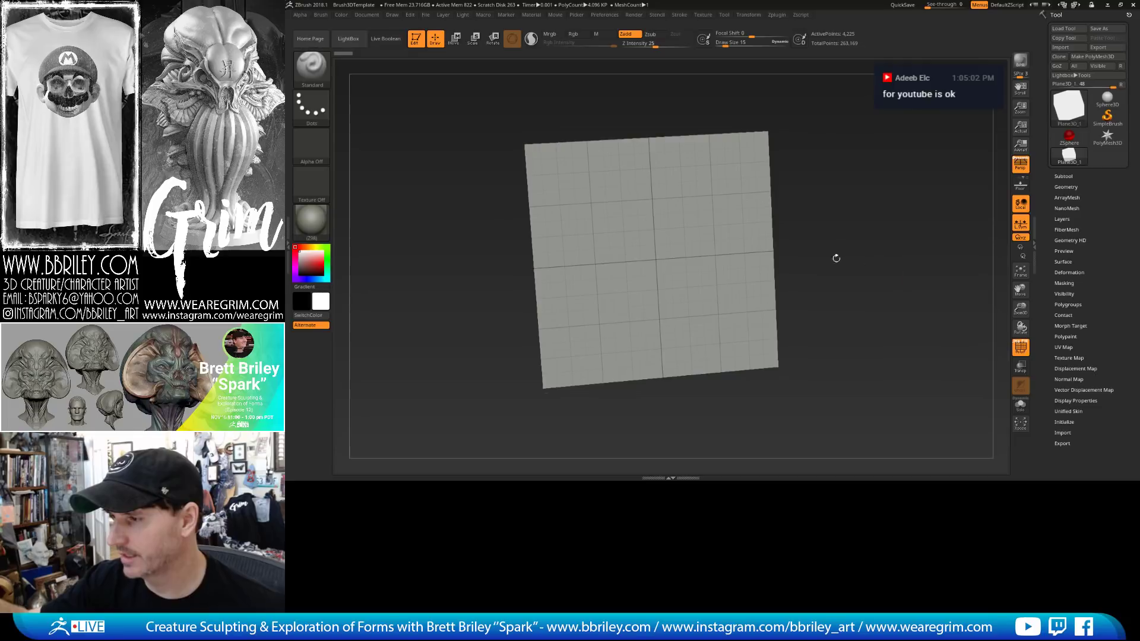
# Set the plane to subdivision level 9 and divide it once more to reach level 10.
pyautogui.click(1066, 187)
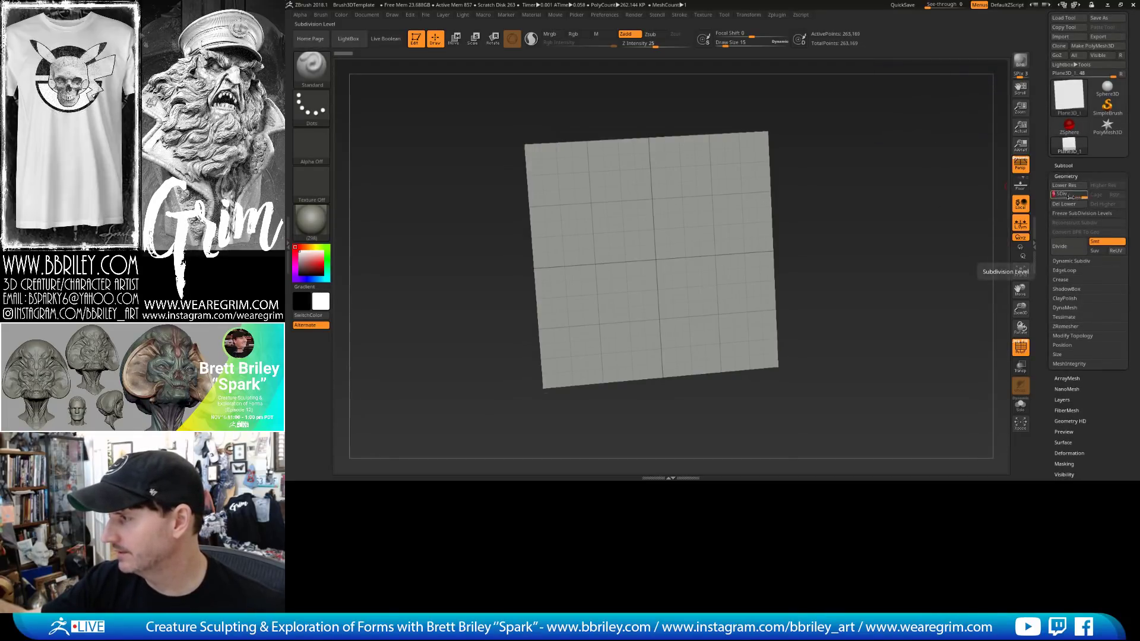
pyautogui.moveTo(1075, 198); pyautogui.dragTo(1086, 197)
pyautogui.moveTo(886, 188); pyautogui.dragTo(889, 176)
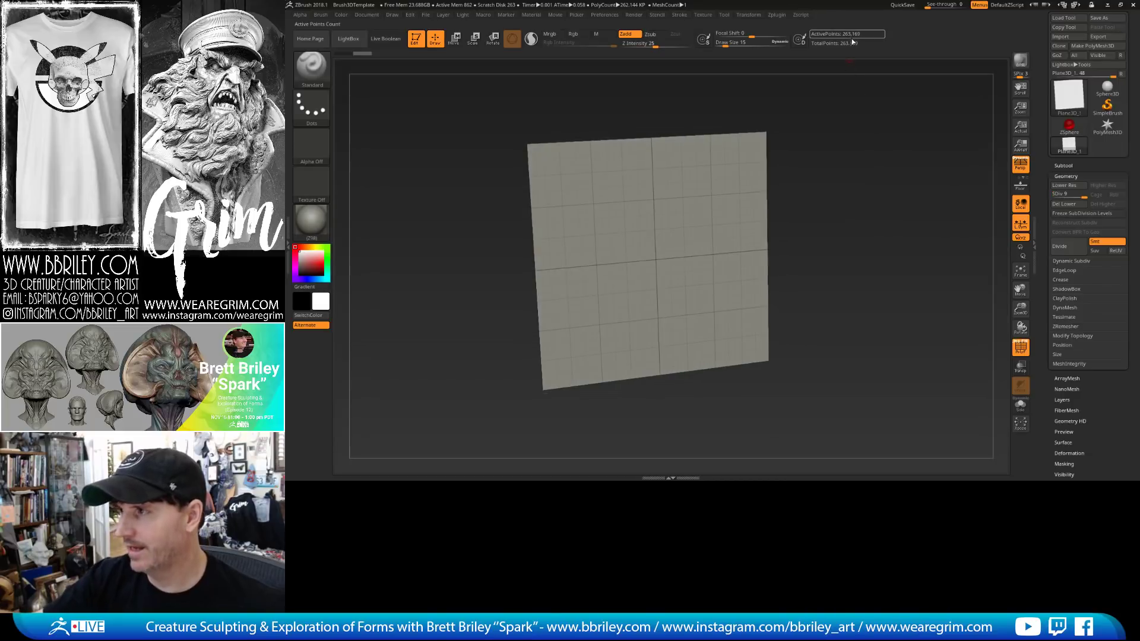
pyautogui.hotkey('ctrl', 'd')
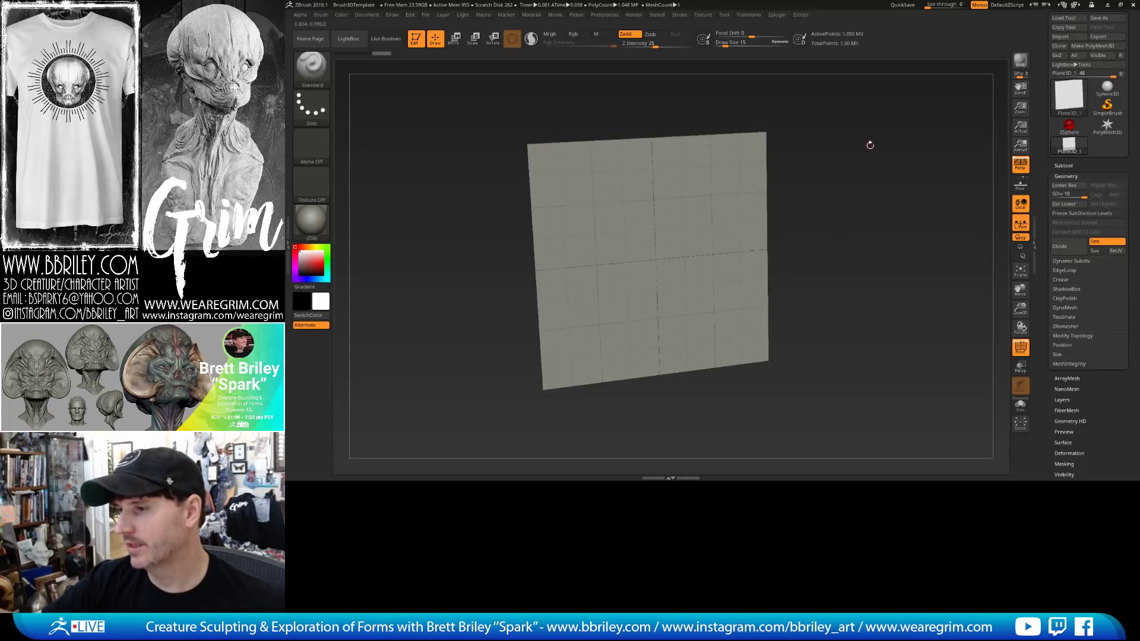
# Lower the template plane to subdivision level 6 and enlarge the brush's draw size to 225.
pyautogui.moveTo(870, 145); pyautogui.dragTo(848, 153)
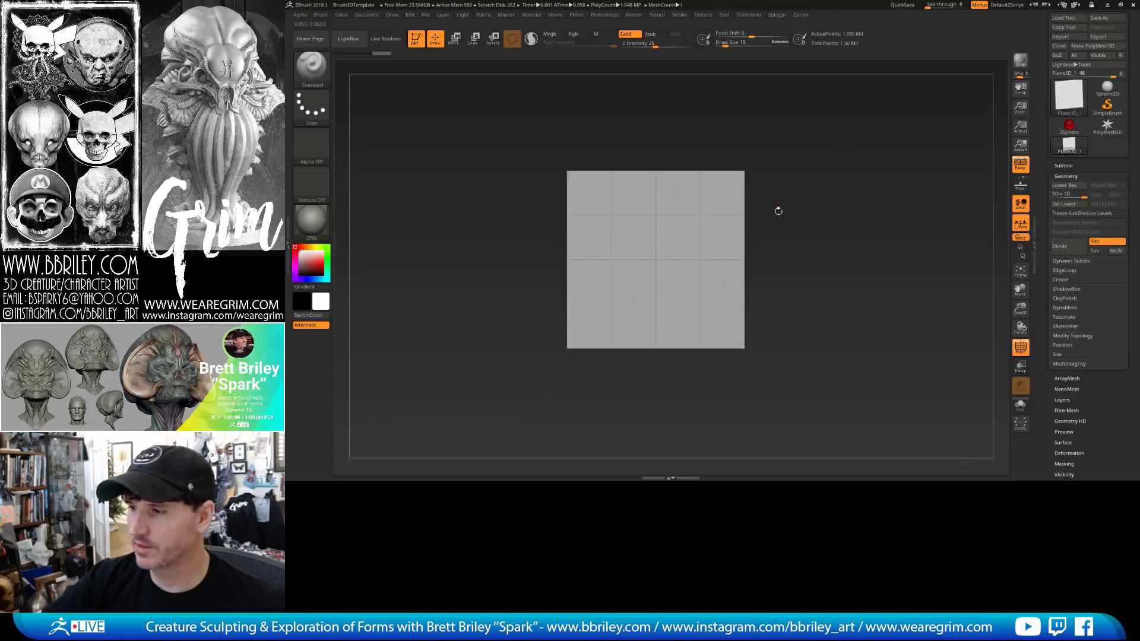
pyautogui.moveTo(804, 205); pyautogui.dragTo(792, 212)
pyautogui.press('s')
pyautogui.moveTo(667, 260); pyautogui.dragTo(676, 260)
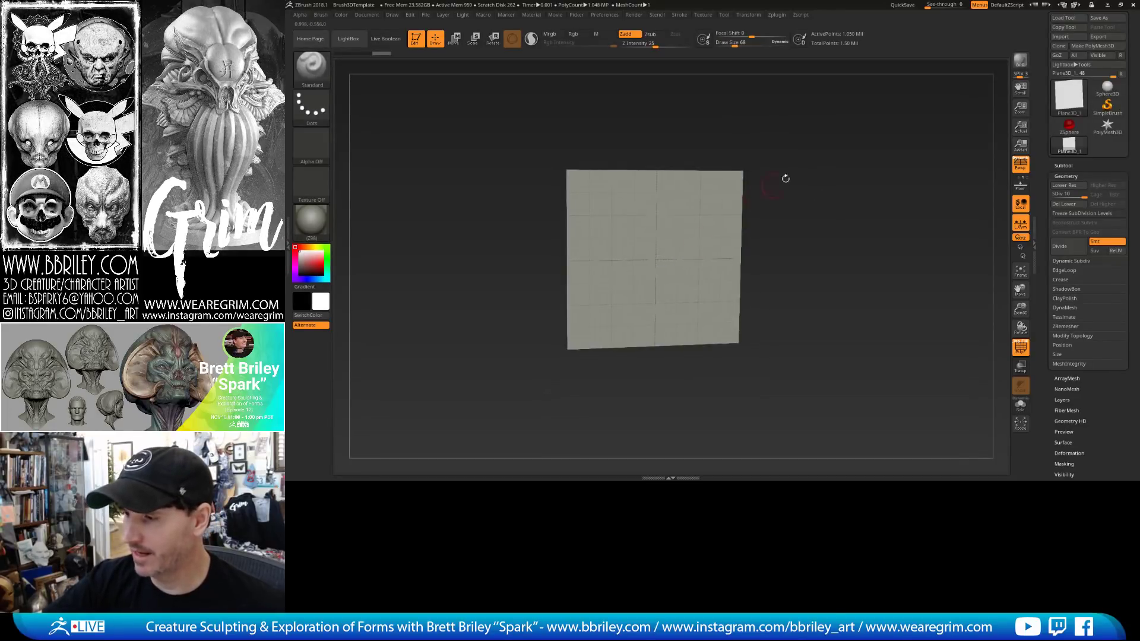
pyautogui.moveTo(786, 178); pyautogui.dragTo(777, 189)
pyautogui.hotkey('shift', 'd')
pyautogui.hotkey('shift', 'd')
pyautogui.hotkey('shift', 'd')
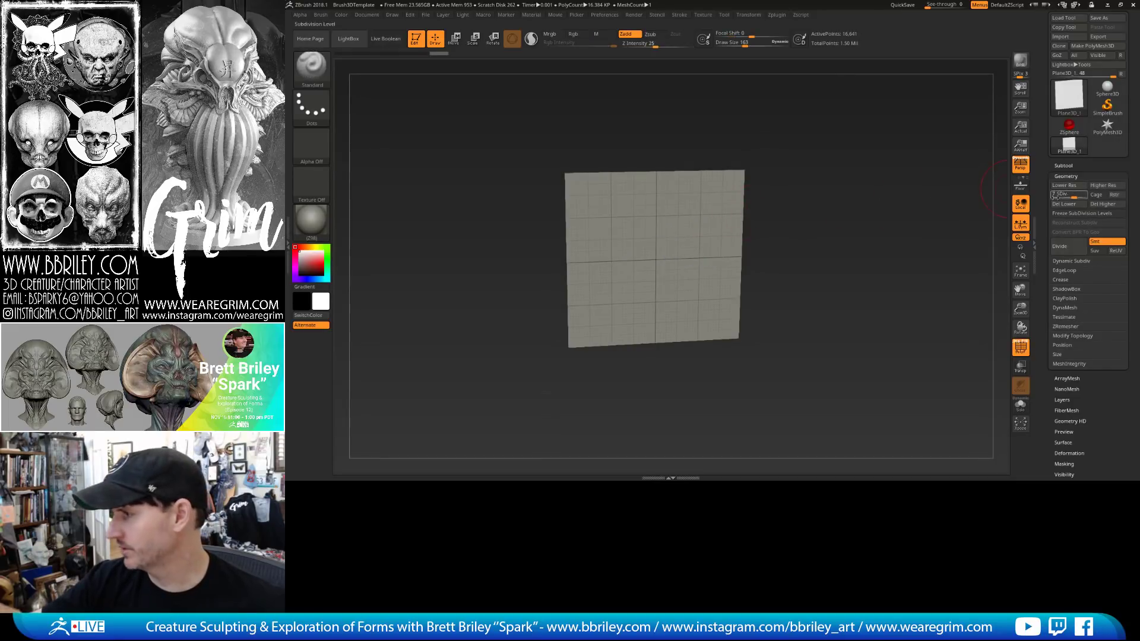
pyautogui.hotkey('shift', 'd')
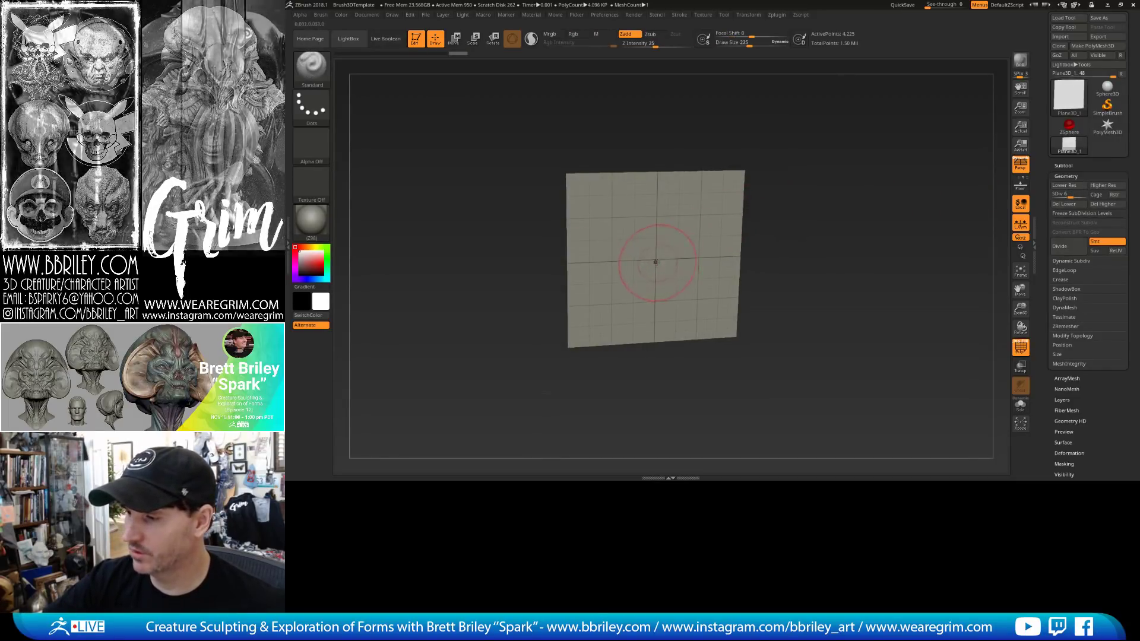
# Raise the plane's centre and pull it outward with the Move brush into a rounded cone-like bulge.
pyautogui.moveTo(670, 277); pyautogui.dragTo(672, 274)
pyautogui.moveTo(763, 217); pyautogui.dragTo(814, 196)
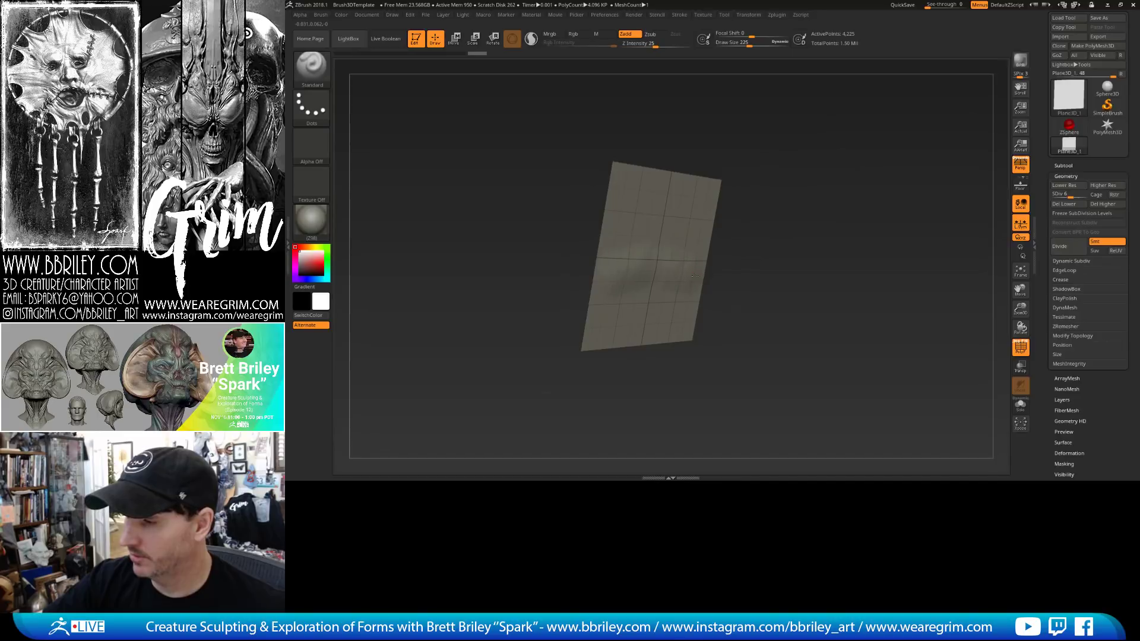
pyautogui.press('b')
pyautogui.press('m')
pyautogui.press('v')
pyautogui.moveTo(656, 260); pyautogui.dragTo(680, 273)
pyautogui.moveTo(737, 252); pyautogui.dragTo(766, 241)
pyautogui.press(']')
pyautogui.moveTo(702, 272); pyautogui.dragTo(741, 269)
pyautogui.moveTo(766, 234); pyautogui.dragTo(808, 224)
pyautogui.moveTo(816, 181); pyautogui.dragTo(777, 134)
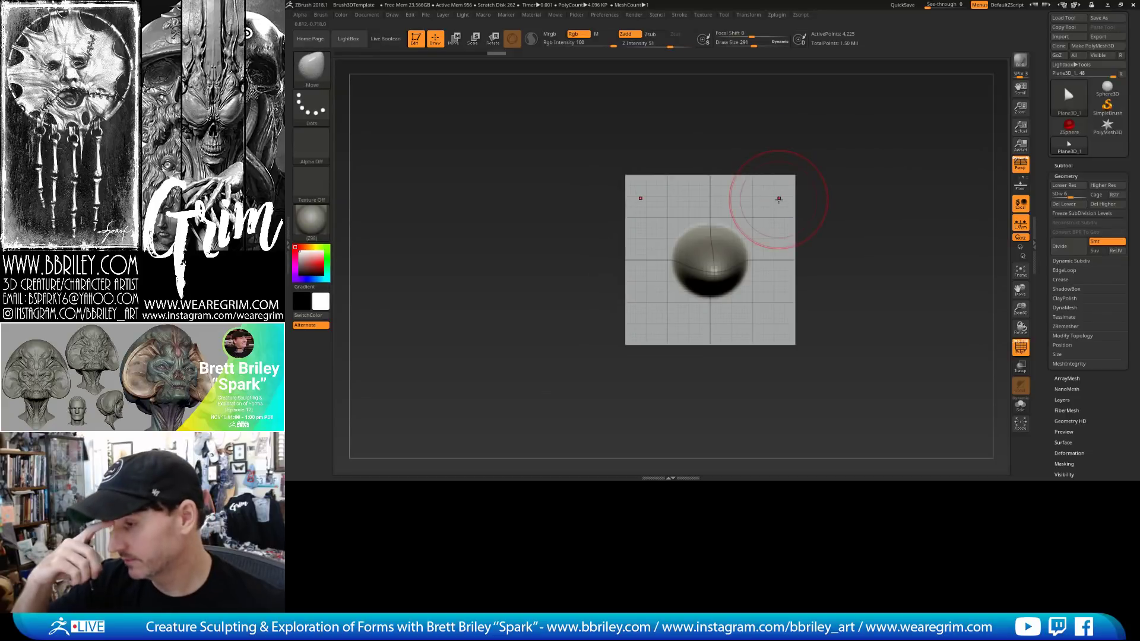
# Select the SnakeHook brush, pull the central bulge out into a long horn, and smooth its surface.
pyautogui.click(322, 78)
pyautogui.press('s')
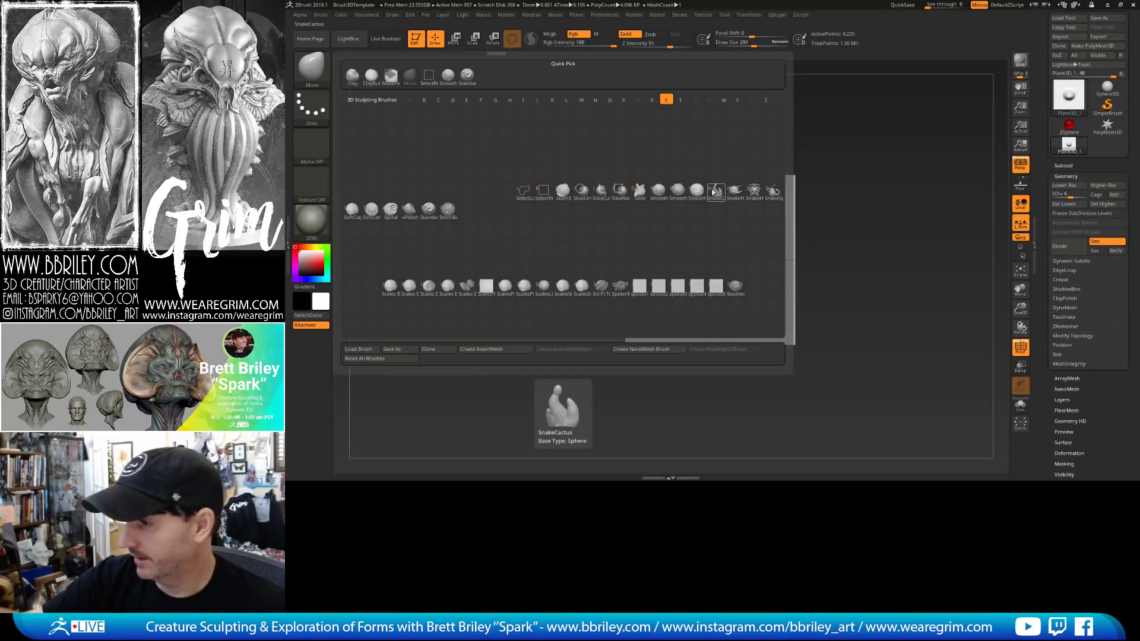
pyautogui.click(732, 190)
pyautogui.moveTo(784, 148)
pyautogui.mouseDown()
pyautogui.moveTo(858, 205)
pyautogui.moveTo(832, 155)
pyautogui.moveTo(733, 211)
pyautogui.moveTo(814, 221)
pyautogui.moveTo(840, 196)
pyautogui.moveTo(830, 222)
pyautogui.moveTo(844, 236)
pyautogui.mouseUp()
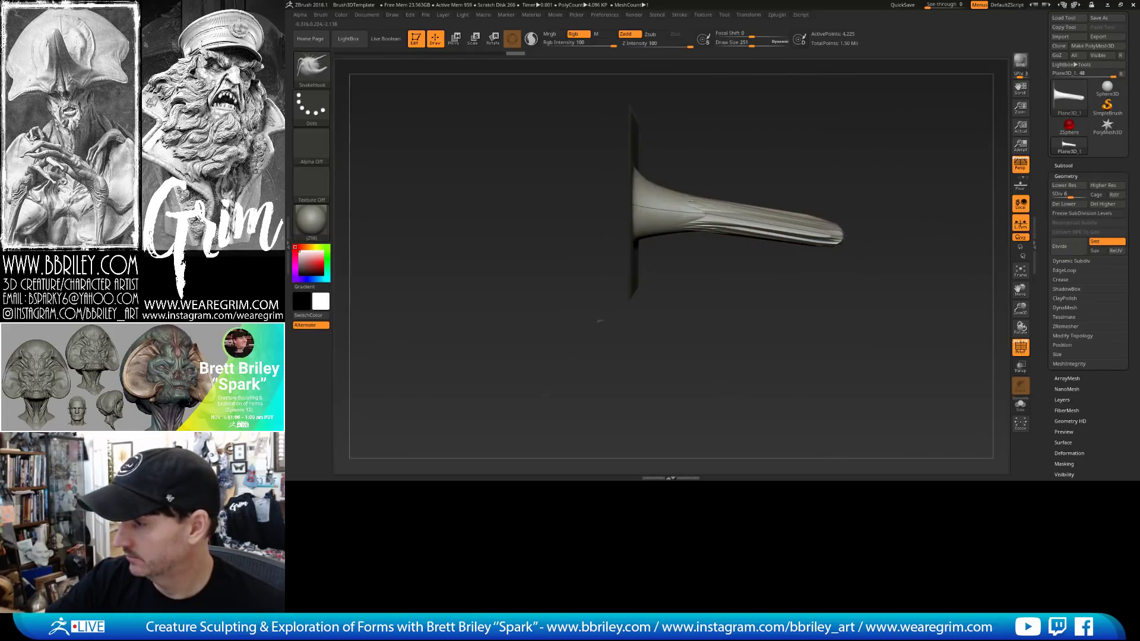
pyautogui.keyDown('shift'); pyautogui.moveTo(699, 209); pyautogui.dragTo(710, 205); pyautogui.keyUp('shift')
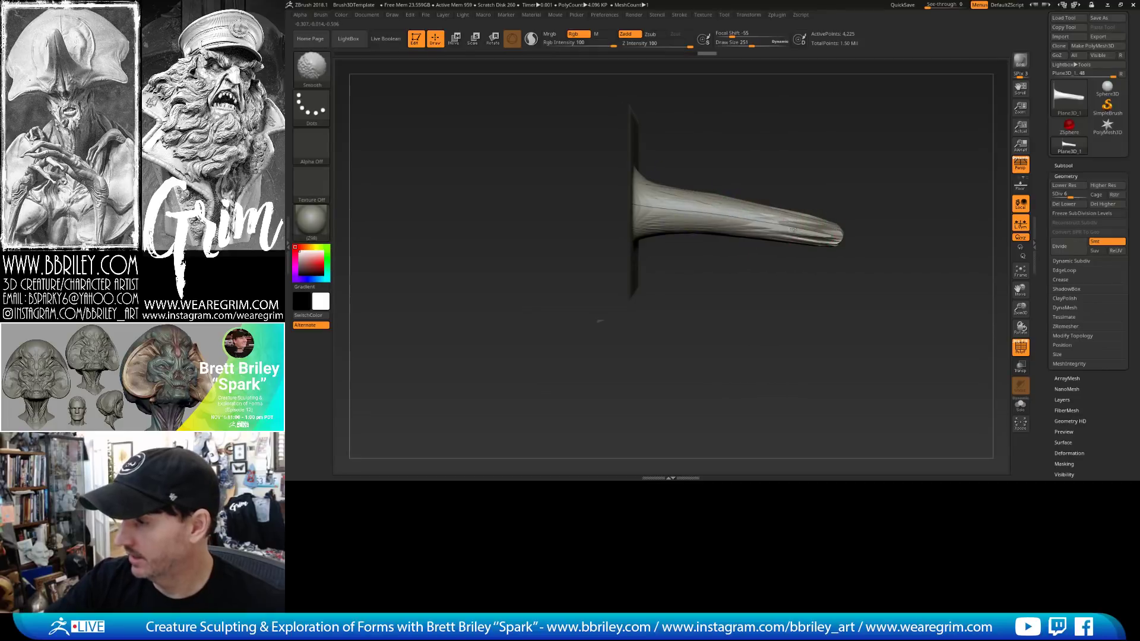
# Bend the outer end of the horn downward with SnakeHook and smooth it into a tapered, curved point.
pyautogui.moveTo(840, 230); pyautogui.dragTo(839, 295)
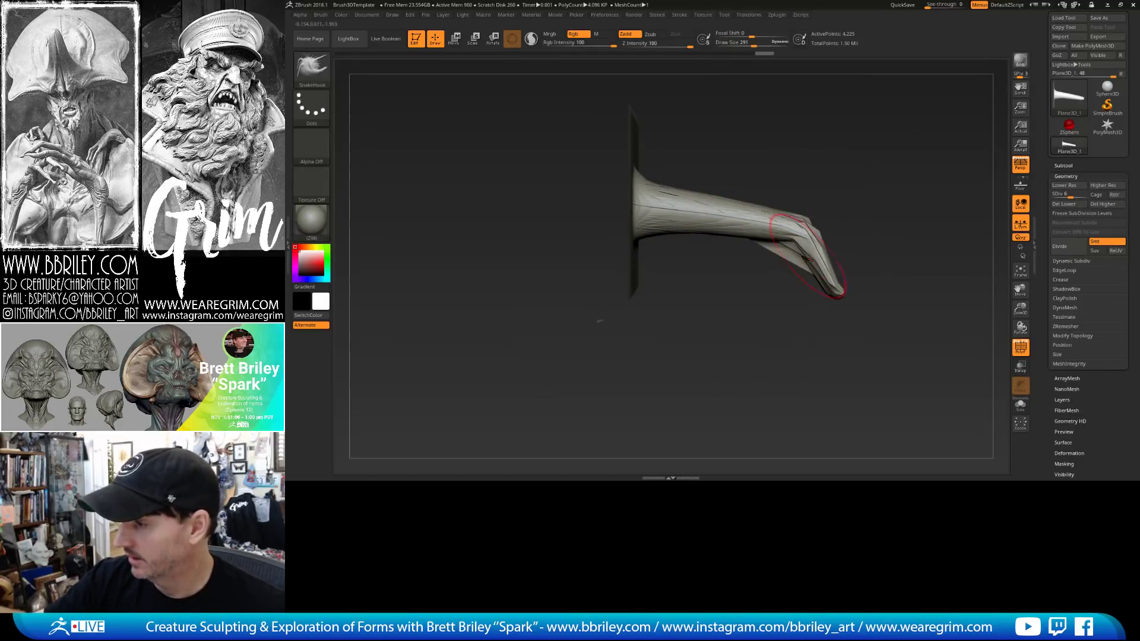
pyautogui.press('s')
pyautogui.moveTo(799, 256); pyautogui.dragTo(785, 240)
pyautogui.moveTo(867, 136)
pyautogui.mouseDown()
pyautogui.moveTo(876, 174)
pyautogui.moveTo(857, 232)
pyautogui.mouseUp()
pyautogui.moveTo(789, 302)
pyautogui.mouseDown()
pyautogui.moveTo(783, 329)
pyautogui.moveTo(766, 291)
pyautogui.moveTo(790, 319)
pyautogui.mouseUp()
pyautogui.moveTo(793, 221); pyautogui.dragTo(782, 194)
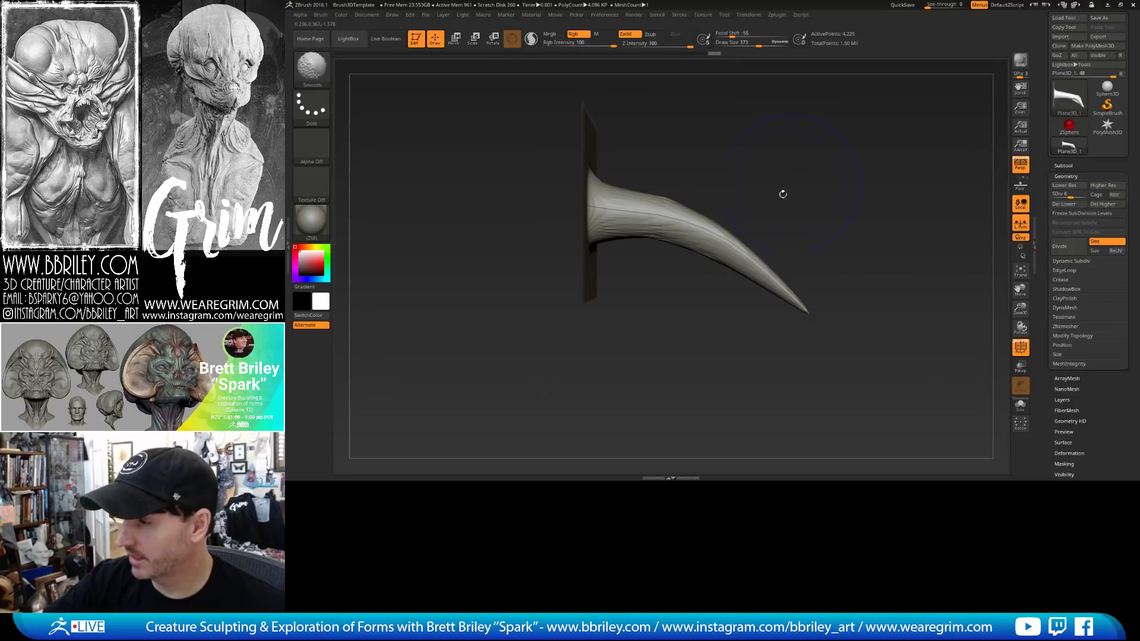
pyautogui.press('s')
pyautogui.moveTo(723, 259)
pyautogui.mouseDown()
pyautogui.moveTo(743, 260)
pyautogui.moveTo(727, 233)
pyautogui.mouseUp()
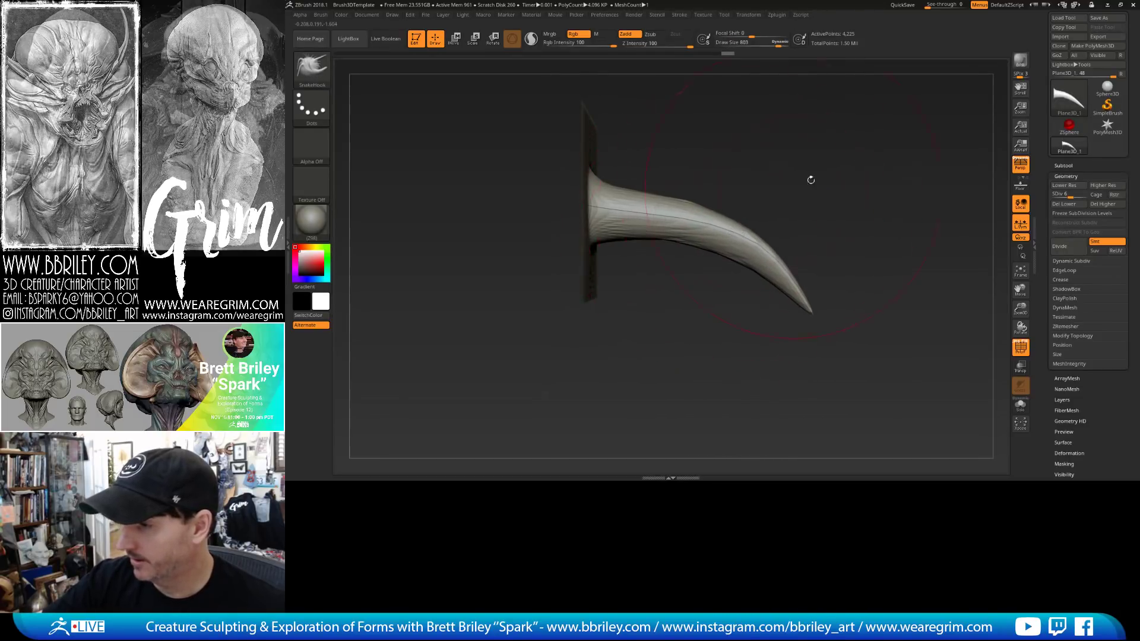
# Lower the mesh to subdivision level 3 and mask the outer edges of the plane.
pyautogui.moveTo(809, 178)
pyautogui.mouseDown()
pyautogui.moveTo(787, 176)
pyautogui.moveTo(764, 199)
pyautogui.moveTo(727, 191)
pyautogui.mouseUp()
pyautogui.hotkey('shift', 'd')
pyautogui.hotkey('shift', 'd')
pyautogui.hotkey('shift', 'd')
pyautogui.press('s')
pyautogui.press('s')
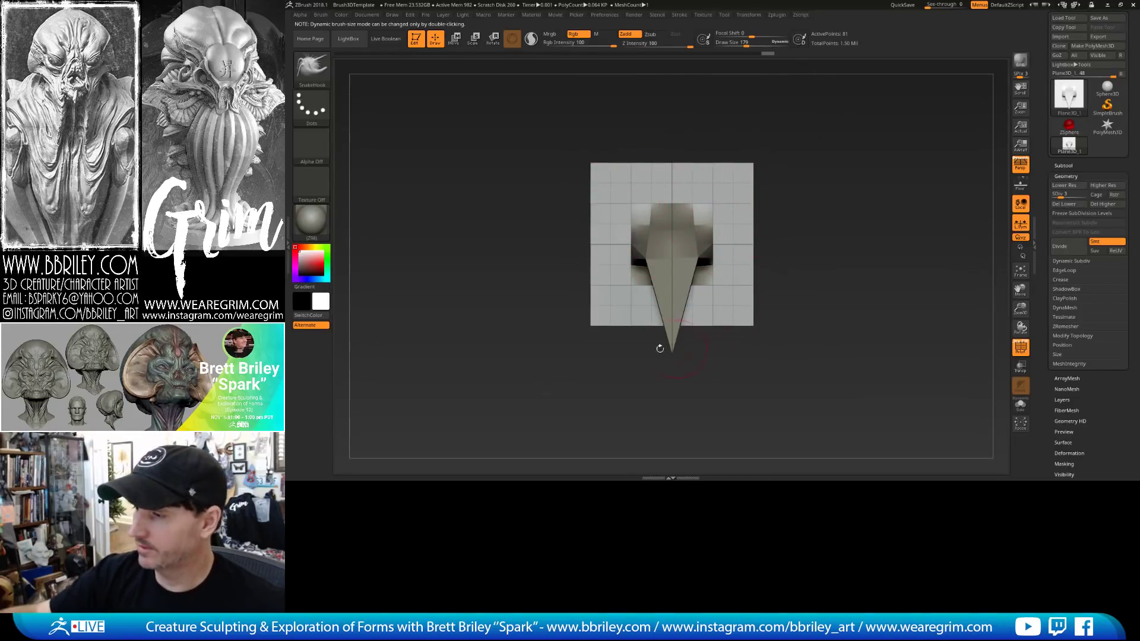
pyautogui.keyDown('ctrl'); pyautogui.moveTo(787, 140); pyautogui.dragTo(736, 369); pyautogui.keyUp('ctrl')
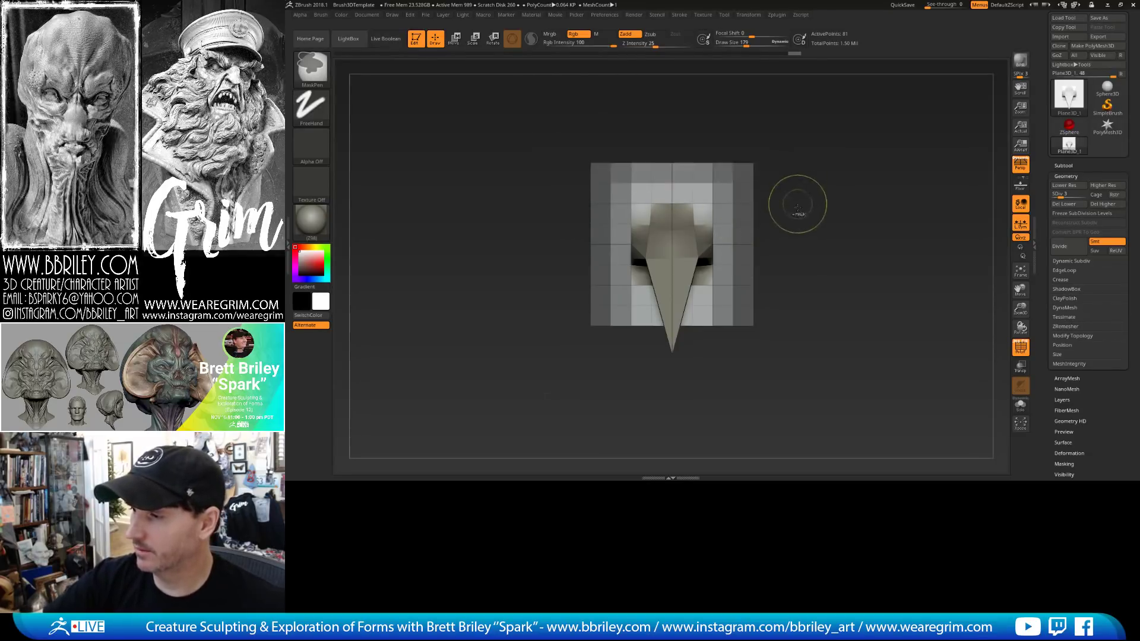
pyautogui.moveTo(766, 287); pyautogui.dragTo(598, 386)
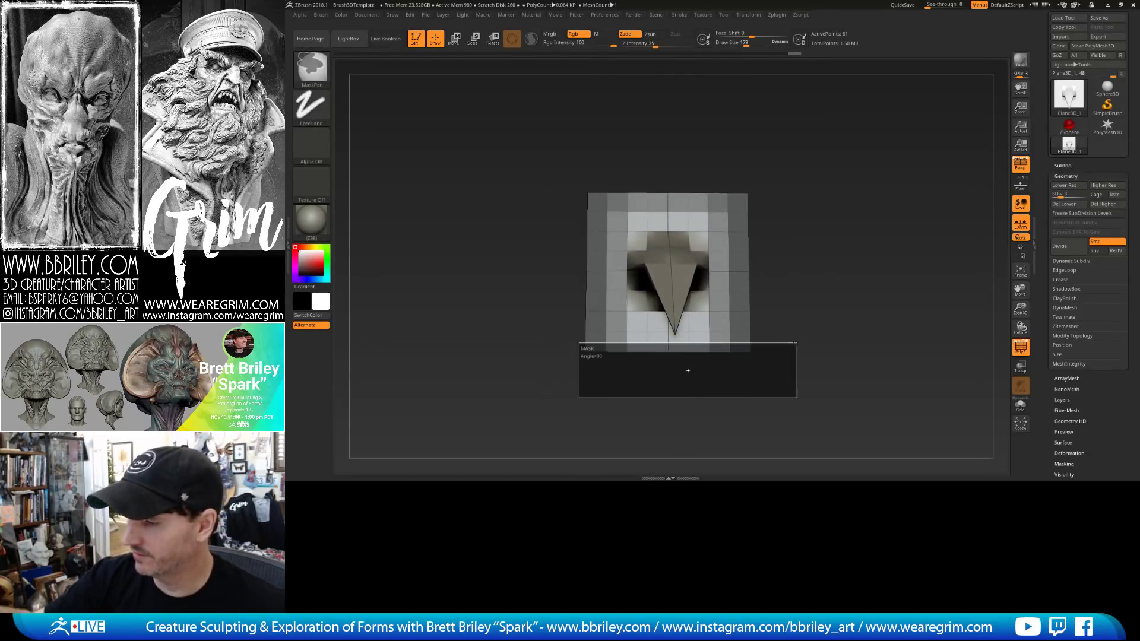
# Raise the mesh to subdivision level 8 and face the plane straight on.
pyautogui.hotkey('ctrl', 'd')
pyautogui.hotkey('ctrl', 'd')
pyautogui.hotkey('ctrl', 'd')
pyautogui.hotkey('ctrl', 'd')
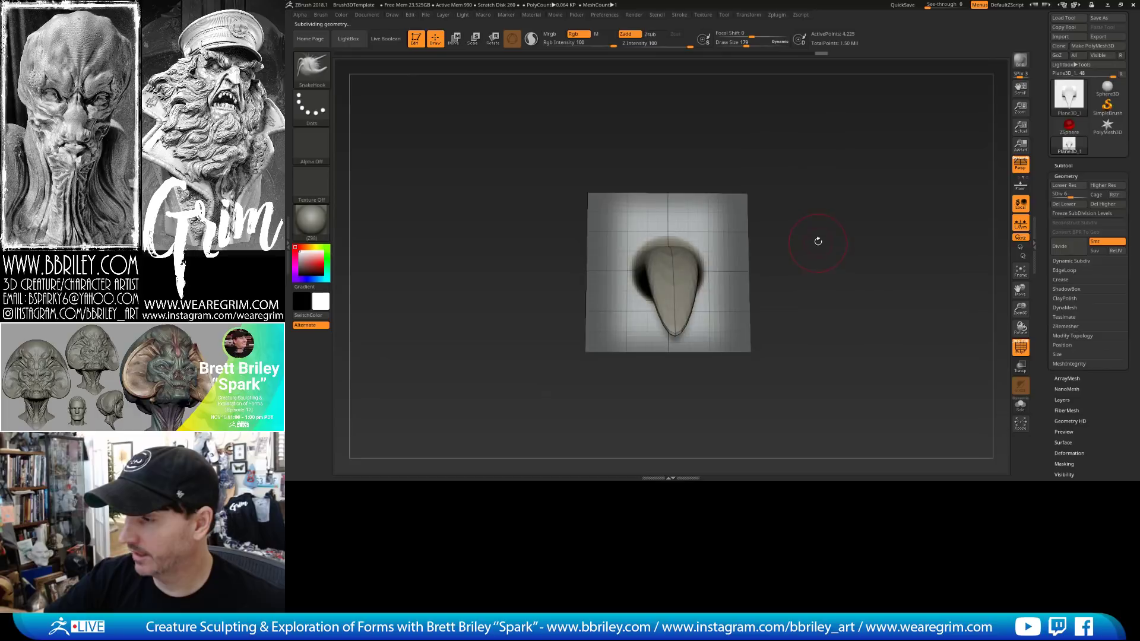
pyautogui.keyDown('shift'); pyautogui.moveTo(817, 209); pyautogui.dragTo(819, 223); pyautogui.keyUp('shift')
pyautogui.hotkey('ctrl', 'd')
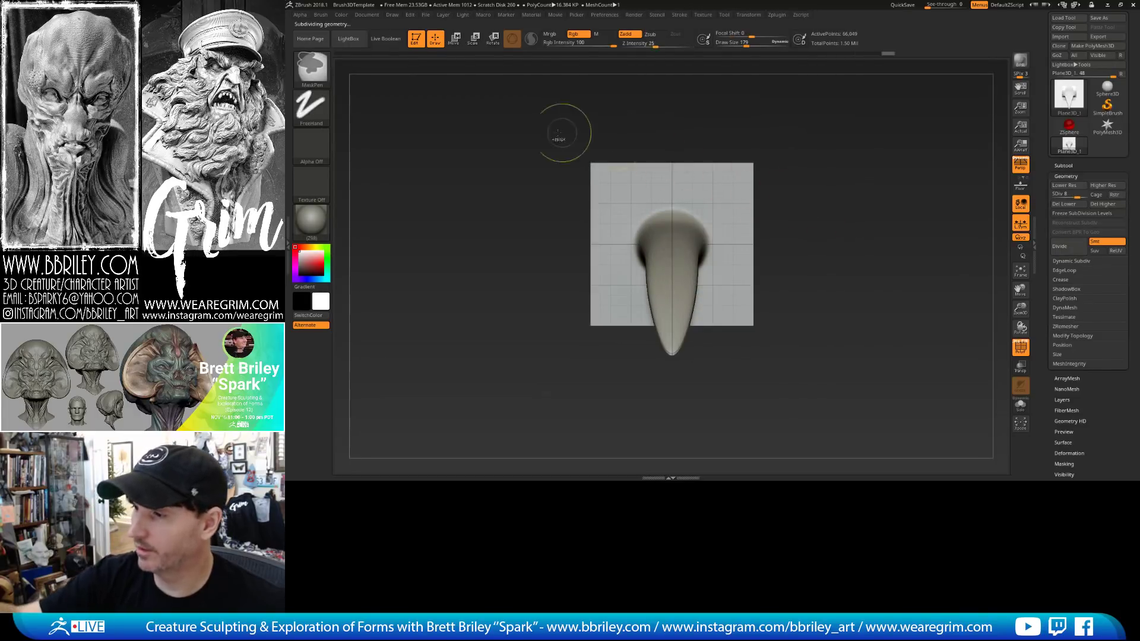
# Mask a narrow border along all four edges of the plane around the horn.
pyautogui.keyDown('ctrl'); pyautogui.moveTo(557, 135); pyautogui.dragTo(798, 177); pyautogui.keyUp('ctrl')
pyautogui.moveTo(809, 127)
pyautogui.keyDown('ctrl'); pyautogui.mouseDown()
pyautogui.moveTo(782, 229)
pyautogui.moveTo(733, 323)
pyautogui.moveTo(752, 359)
pyautogui.moveTo(732, 337)
pyautogui.moveTo(581, 416)
pyautogui.moveTo(784, 352)
pyautogui.mouseUp(); pyautogui.keyUp('ctrl')
pyautogui.moveTo(830, 301)
pyautogui.mouseDown()
pyautogui.moveTo(830, 320)
pyautogui.moveTo(827, 266)
pyautogui.moveTo(799, 294)
pyautogui.mouseUp()
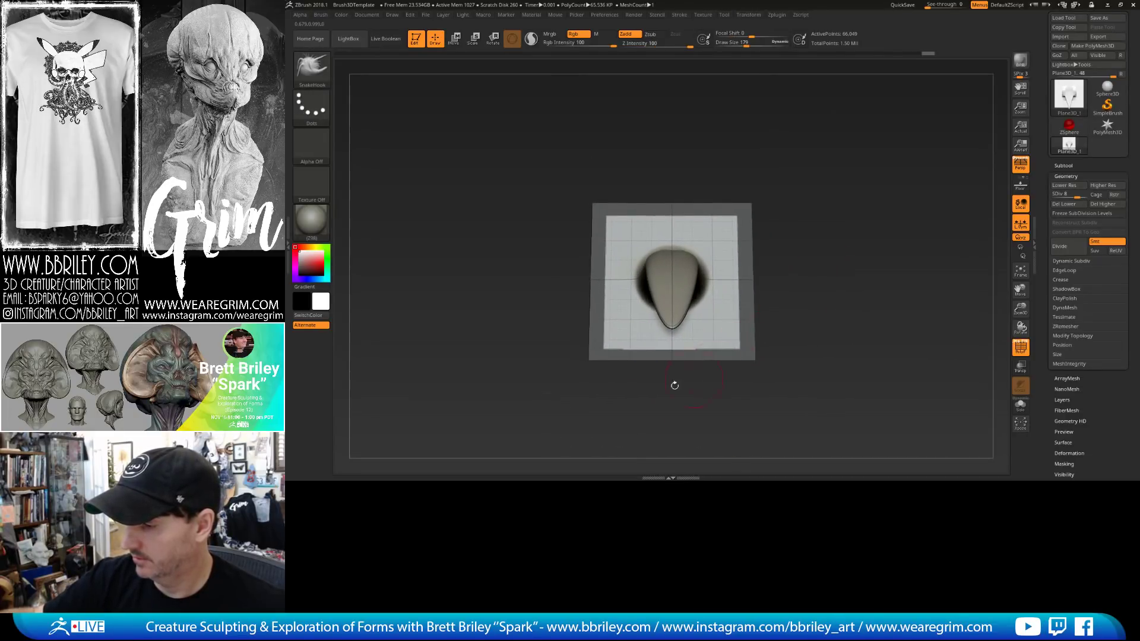
pyautogui.moveTo(575, 414)
pyautogui.keyDown('ctrl'); pyautogui.mouseDown()
pyautogui.moveTo(800, 343)
pyautogui.moveTo(802, 356)
pyautogui.mouseUp(); pyautogui.keyUp('ctrl')
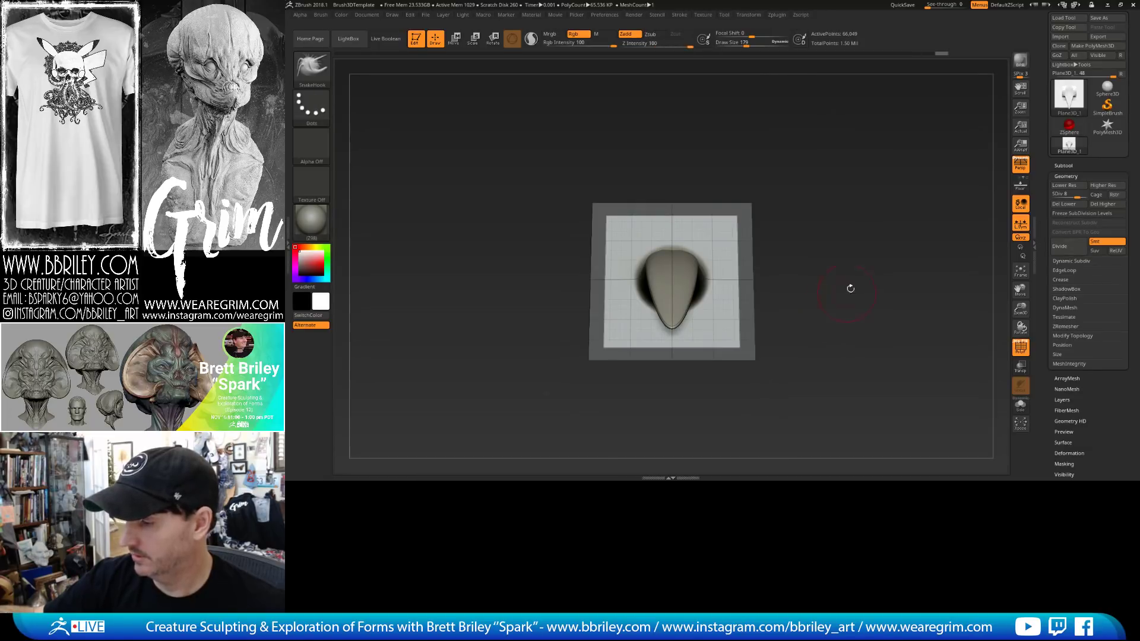
# Create a polygroup from the masked border and hide it, leaving the inner plane and horn displayed.
pyautogui.scroll(-5, 1064, 237)
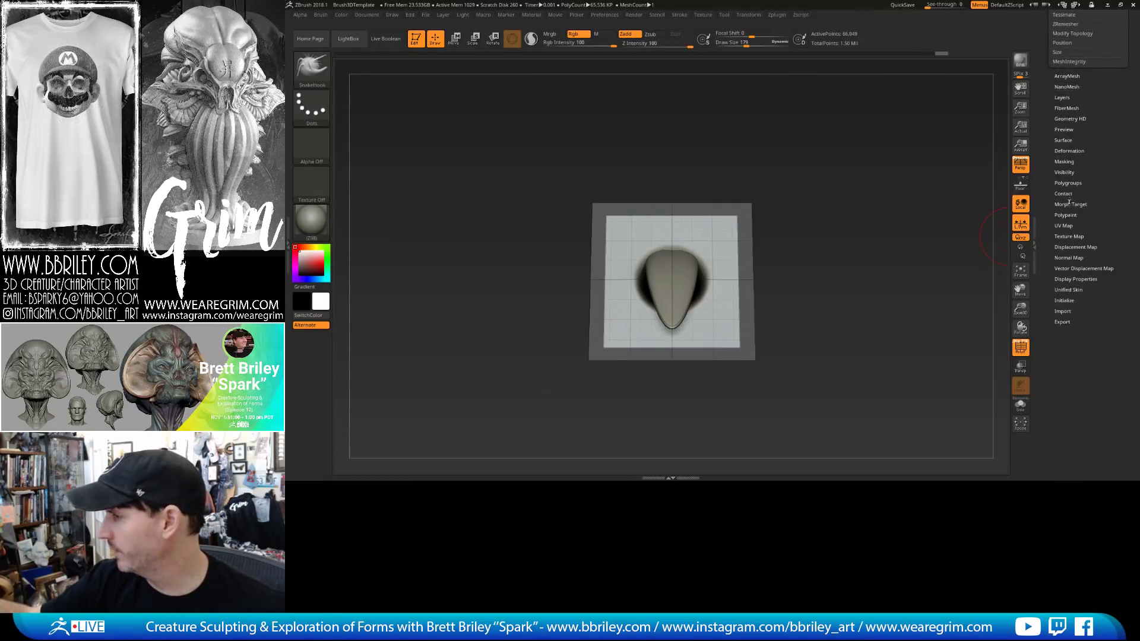
pyautogui.click(1069, 183)
pyautogui.click(1069, 321)
pyautogui.moveTo(898, 237)
pyautogui.mouseDown()
pyautogui.moveTo(896, 260)
pyautogui.moveTo(862, 205)
pyautogui.moveTo(845, 280)
pyautogui.moveTo(827, 246)
pyautogui.moveTo(805, 238)
pyautogui.moveTo(861, 240)
pyautogui.moveTo(810, 171)
pyautogui.mouseUp()
pyautogui.keyDown('ctrl'); pyautogui.keyDown('shift'); pyautogui.click(742, 283); pyautogui.keyUp('shift'); pyautogui.keyUp('ctrl')
pyautogui.keyDown('ctrl'); pyautogui.keyDown('shift'); pyautogui.click(735, 278); pyautogui.keyUp('shift'); pyautogui.keyUp('ctrl')
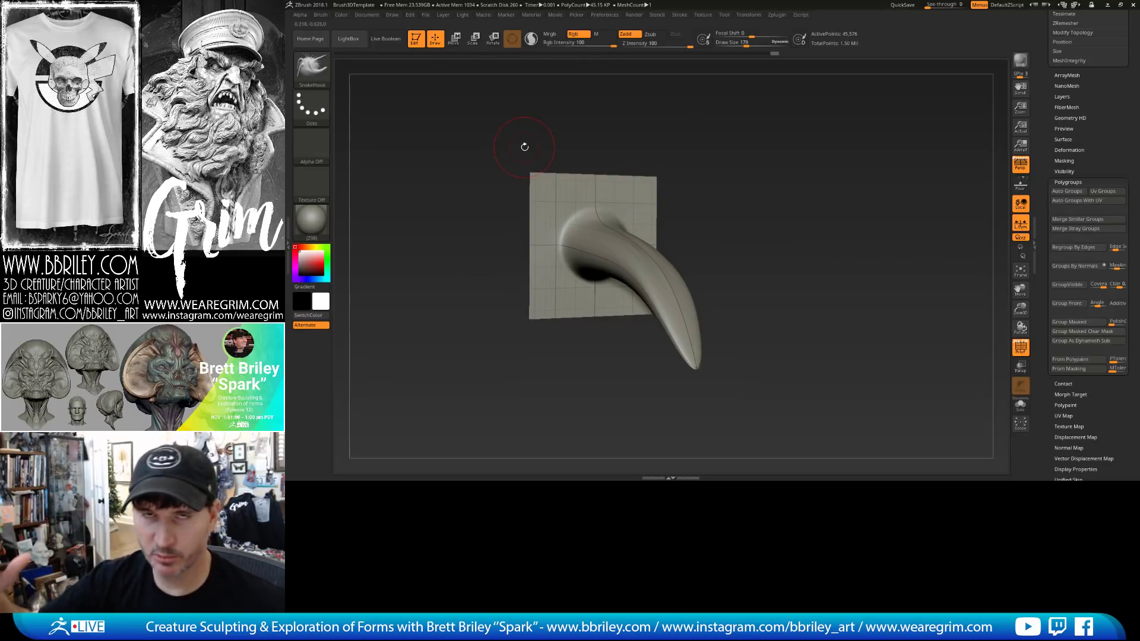
# Enlarge the SnakeHook brush and pull the horn's tip down and back into a longer hooked curve.
pyautogui.moveTo(525, 147); pyautogui.dragTo(731, 280)
pyautogui.moveTo(685, 353); pyautogui.dragTo(738, 203)
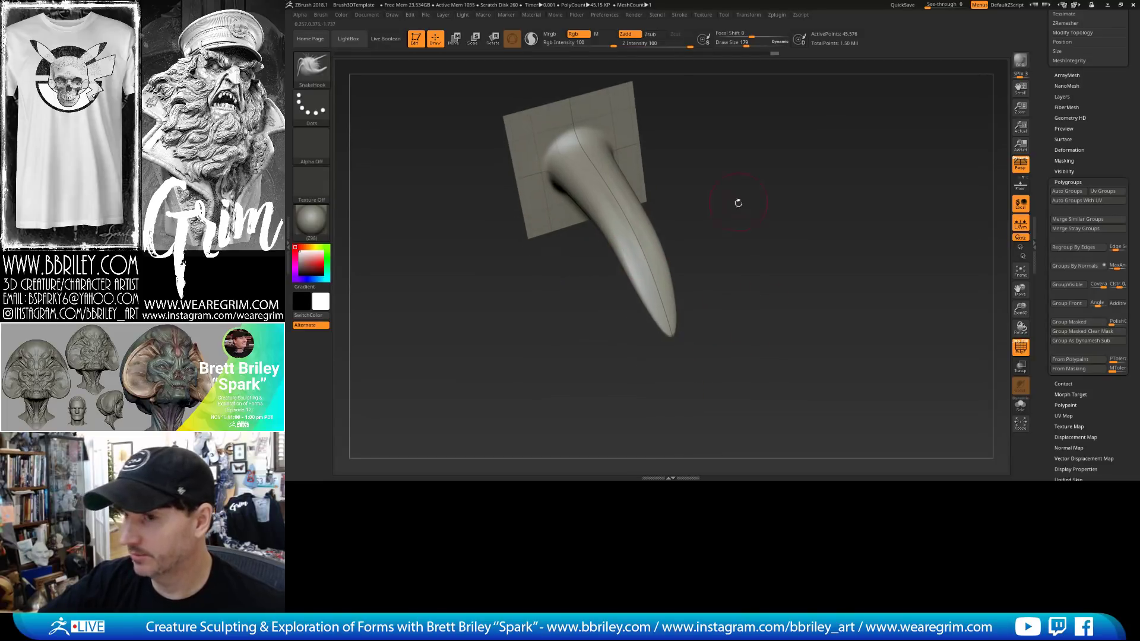
pyautogui.press('s')
pyautogui.moveTo(649, 306)
pyautogui.mouseDown()
pyautogui.moveTo(672, 307)
pyautogui.moveTo(649, 352)
pyautogui.mouseUp()
pyautogui.moveTo(701, 309)
pyautogui.mouseDown()
pyautogui.moveTo(745, 293)
pyautogui.moveTo(701, 277)
pyautogui.mouseUp()
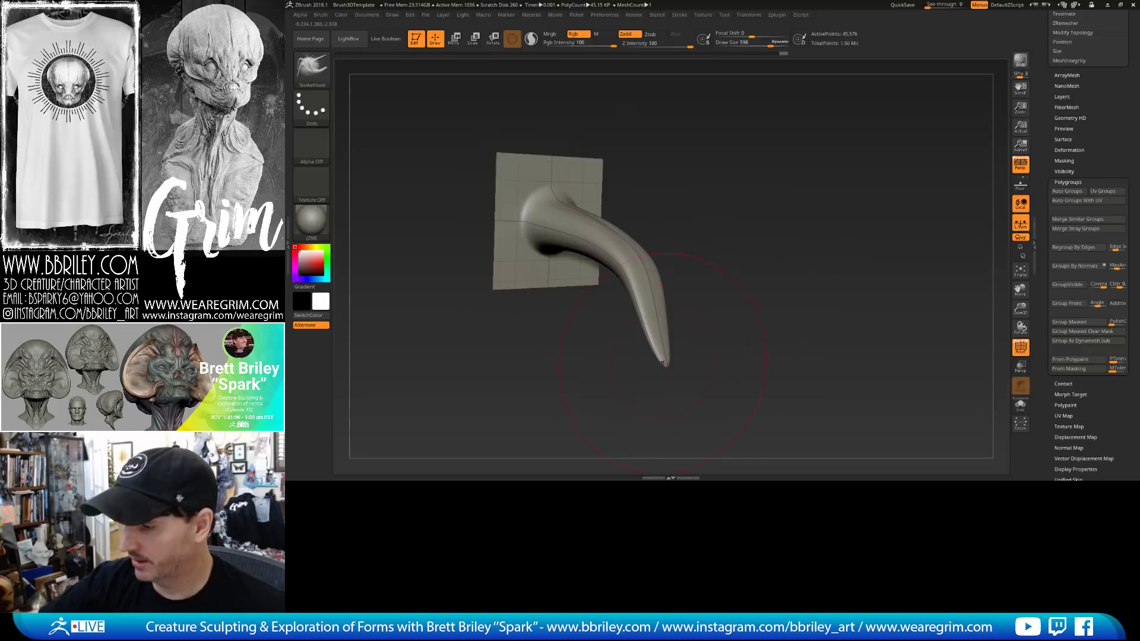
pyautogui.moveTo(653, 333)
pyautogui.mouseDown()
pyautogui.moveTo(627, 356)
pyautogui.moveTo(647, 358)
pyautogui.mouseUp()
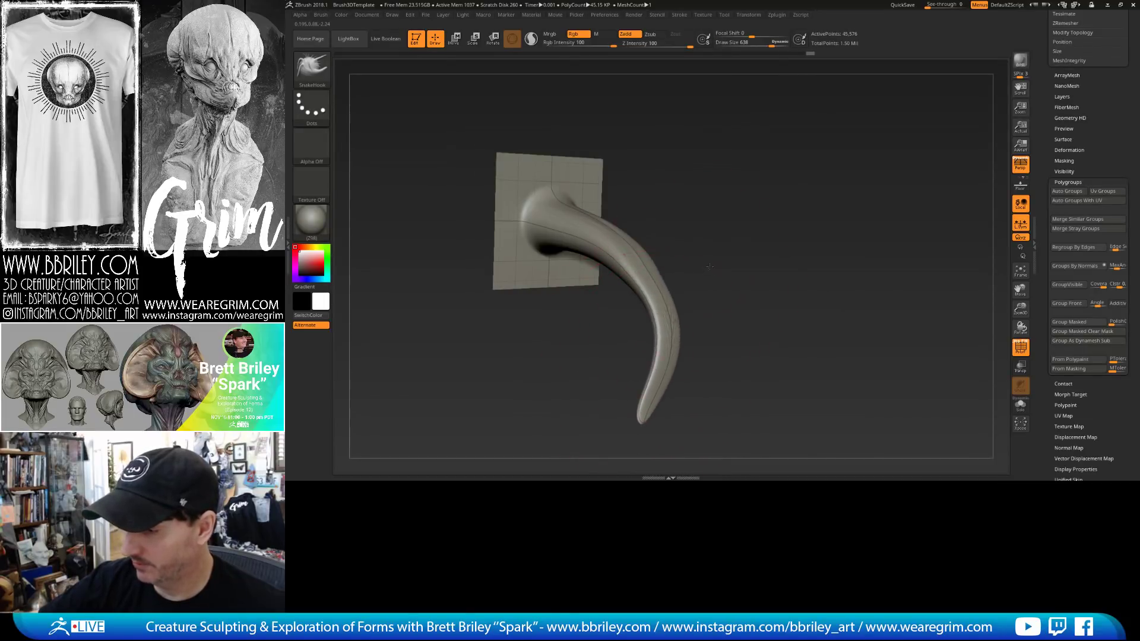
# Reshape the horn at a lower subdivision level with SnakeHook, swaying its length and tip sideways into an S-curve.
pyautogui.moveTo(687, 274)
pyautogui.mouseDown()
pyautogui.moveTo(612, 223)
pyautogui.moveTo(626, 231)
pyautogui.mouseUp()
pyautogui.press('s')
pyautogui.click(617, 257)
pyautogui.moveTo(679, 310); pyautogui.dragTo(667, 316)
pyautogui.press('s')
pyautogui.click(640, 380)
pyautogui.moveTo(641, 413)
pyautogui.mouseDown()
pyautogui.moveTo(564, 406)
pyautogui.moveTo(594, 386)
pyautogui.moveTo(631, 405)
pyautogui.mouseUp()
pyautogui.moveTo(778, 312); pyautogui.dragTo(662, 308)
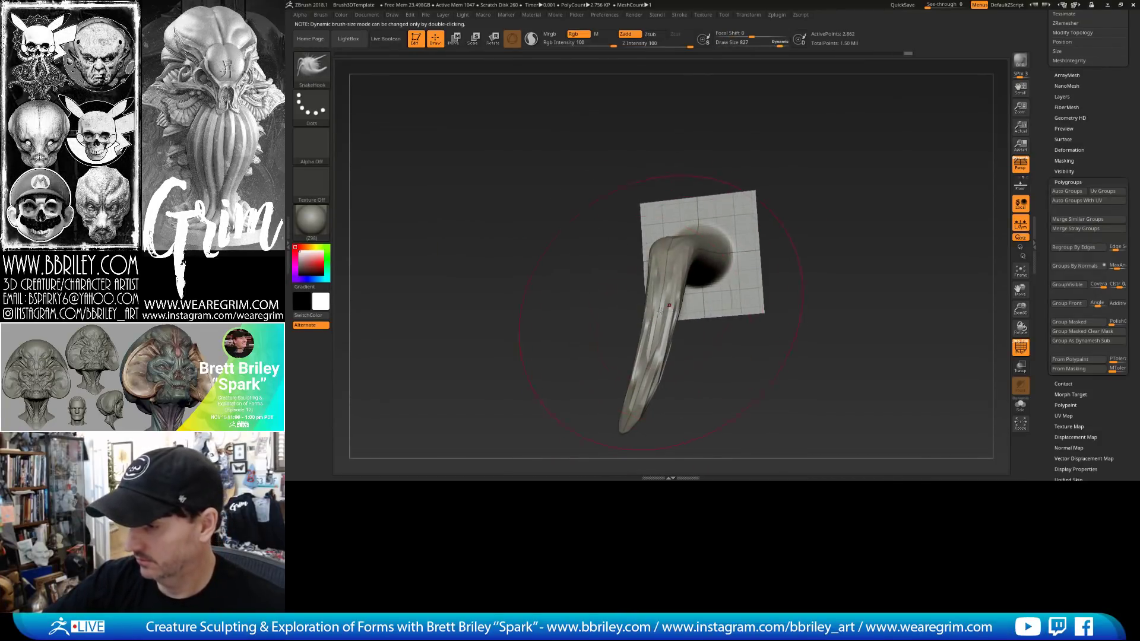
pyautogui.moveTo(698, 238); pyautogui.dragTo(694, 255, button='right')
pyautogui.moveTo(695, 237); pyautogui.dragTo(685, 238)
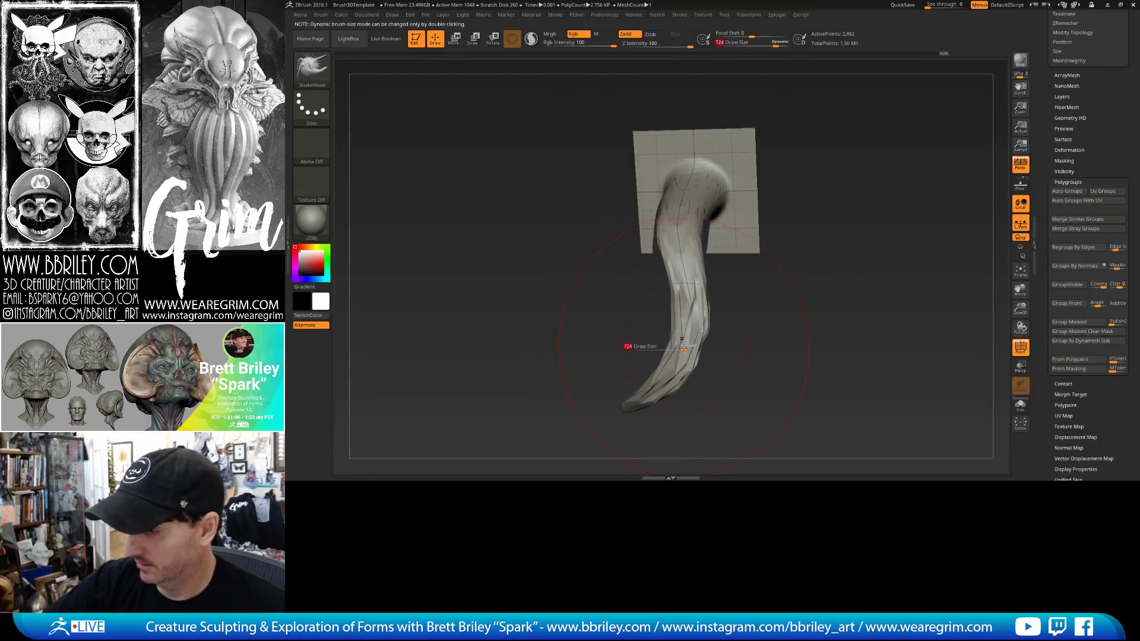
# Raise the mesh one subdivision level, smooth the horn's surface, and switch to the Move brush.
pyautogui.hotkey('ctrl', 'd')
pyautogui.moveTo(798, 280); pyautogui.dragTo(794, 247, button='right')
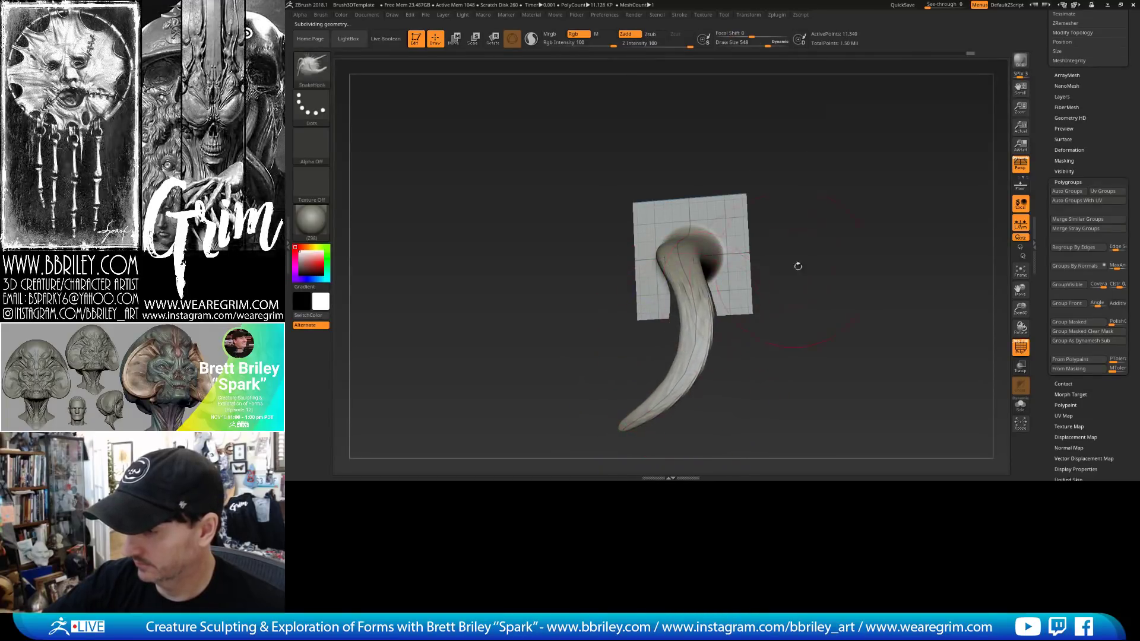
pyautogui.moveTo(798, 266); pyautogui.dragTo(731, 282, button='right')
pyautogui.press('b')
pyautogui.press('i')
pyautogui.press('n')
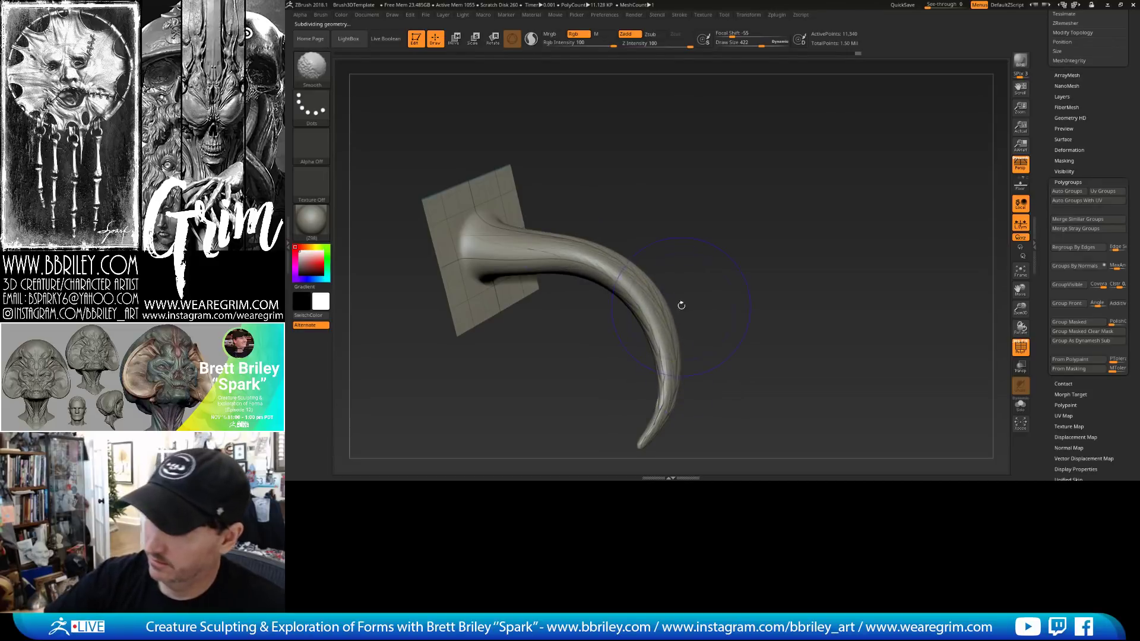
pyautogui.moveTo(679, 306)
pyautogui.mouseDown(button='right')
pyautogui.moveTo(729, 253)
pyautogui.moveTo(662, 306)
pyautogui.mouseUp(button='right')
pyautogui.moveTo(732, 270)
pyautogui.mouseDown(button='right')
pyautogui.moveTo(647, 335)
pyautogui.moveTo(711, 306)
pyautogui.mouseUp(button='right')
pyautogui.press('shift')
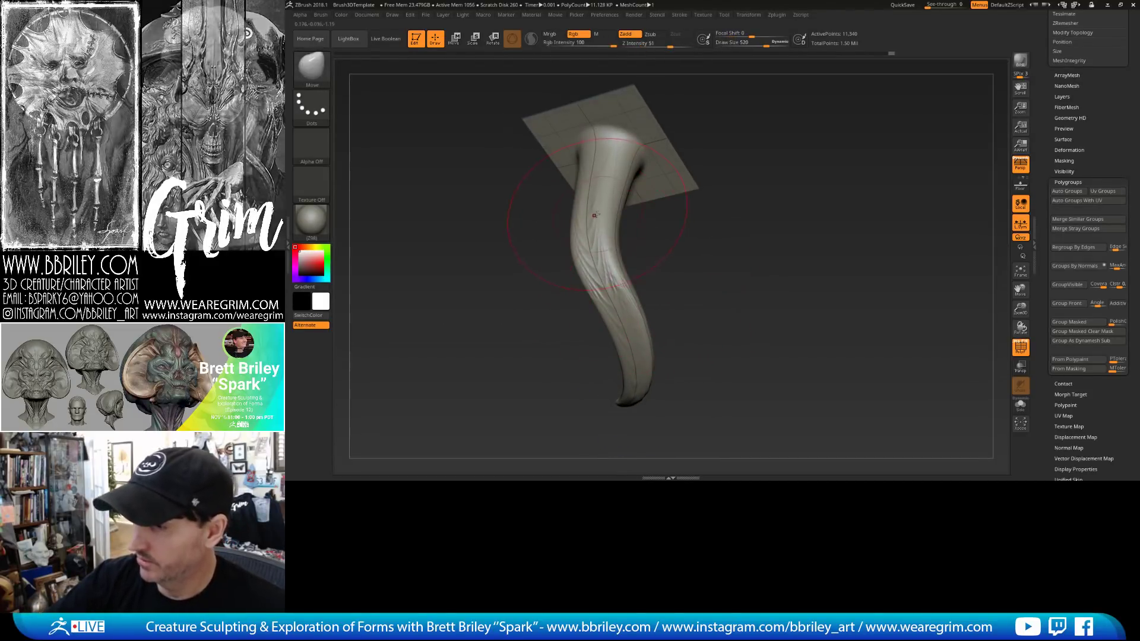
# Adjust the horn's middle and lower bend from several sides with the Move brush at a draw size of 530.
pyautogui.moveTo(596, 216); pyautogui.dragTo(602, 216, button='right')
pyautogui.press('s')
pyautogui.moveTo(602, 216); pyautogui.dragTo(608, 216)
pyautogui.moveTo(624, 220); pyautogui.dragTo(605, 213)
pyautogui.moveTo(605, 214)
pyautogui.mouseDown(button='right')
pyautogui.moveTo(665, 261)
pyautogui.moveTo(635, 294)
pyautogui.mouseUp(button='right')
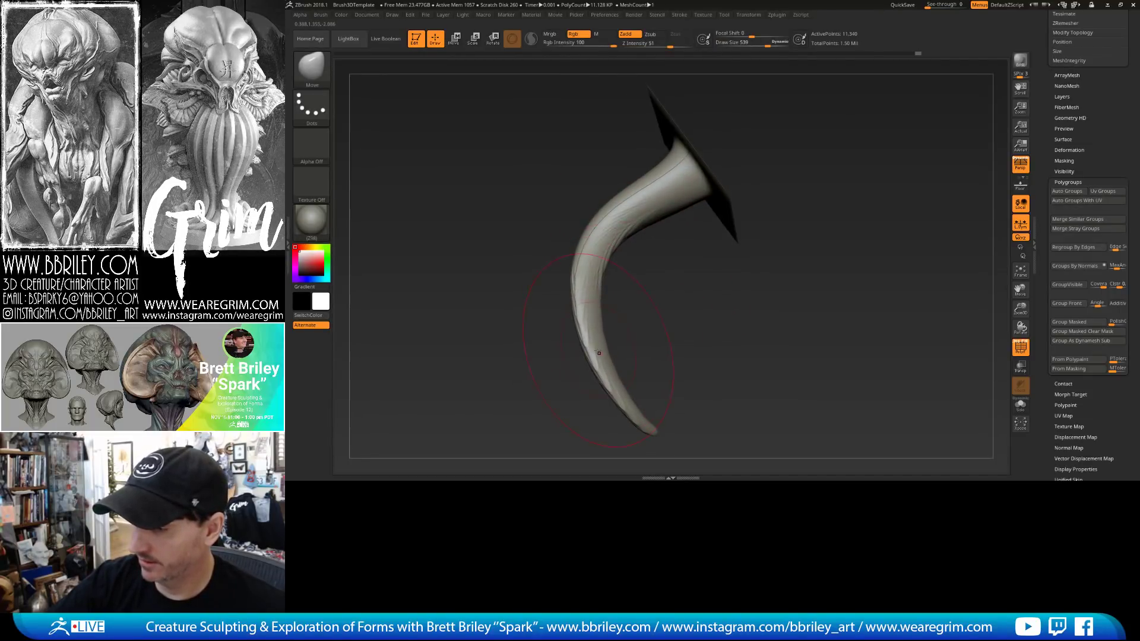
pyautogui.moveTo(594, 350); pyautogui.dragTo(736, 265, button='right')
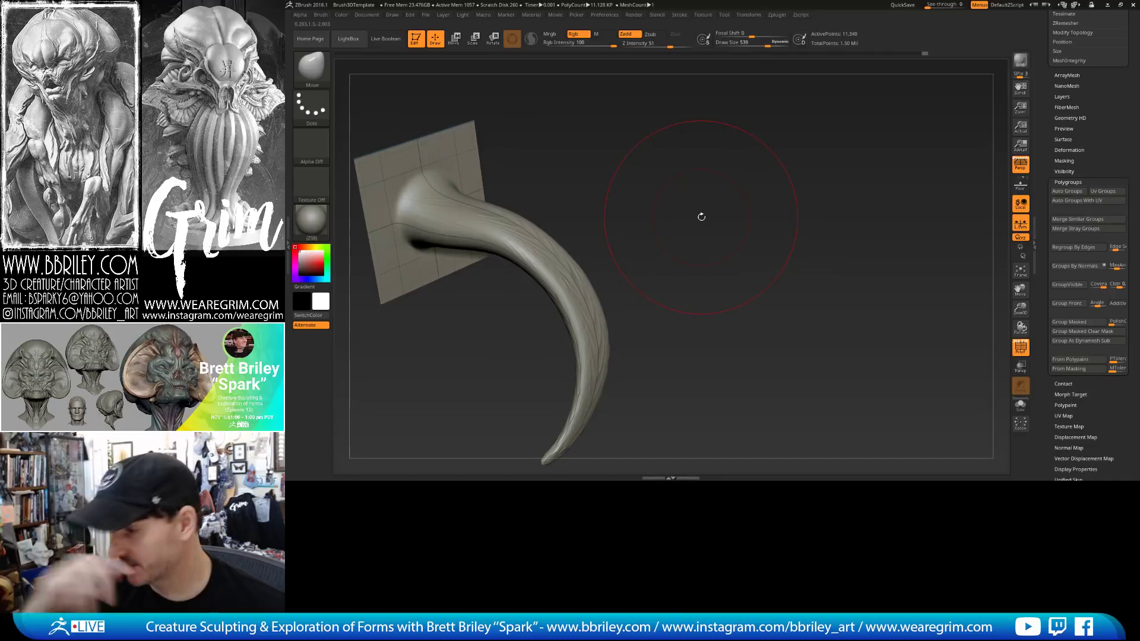
pyautogui.moveTo(701, 217); pyautogui.dragTo(588, 312, button='right')
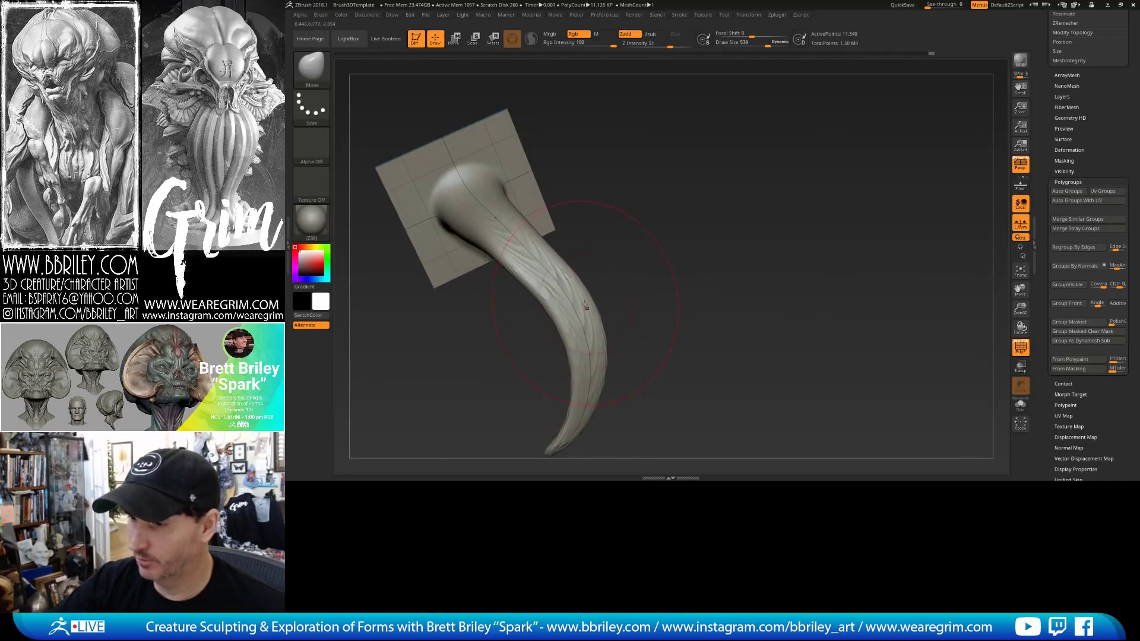
pyautogui.moveTo(616, 265)
pyautogui.mouseDown(button='right')
pyautogui.moveTo(707, 214)
pyautogui.moveTo(607, 247)
pyautogui.mouseUp(button='right')
# Reduce the Move brush's draw size to 483 and refine the horn's outer bend and lower curve.
pyautogui.press('s')
pyautogui.moveTo(607, 246); pyautogui.dragTo(613, 244)
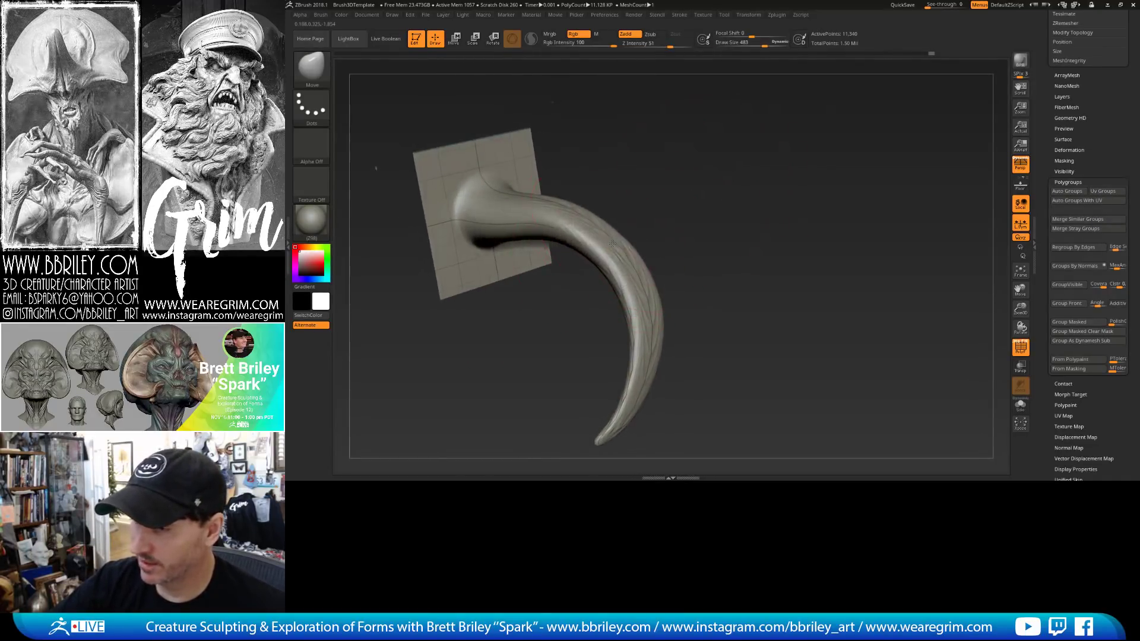
pyautogui.moveTo(629, 276); pyautogui.dragTo(670, 248, button='right')
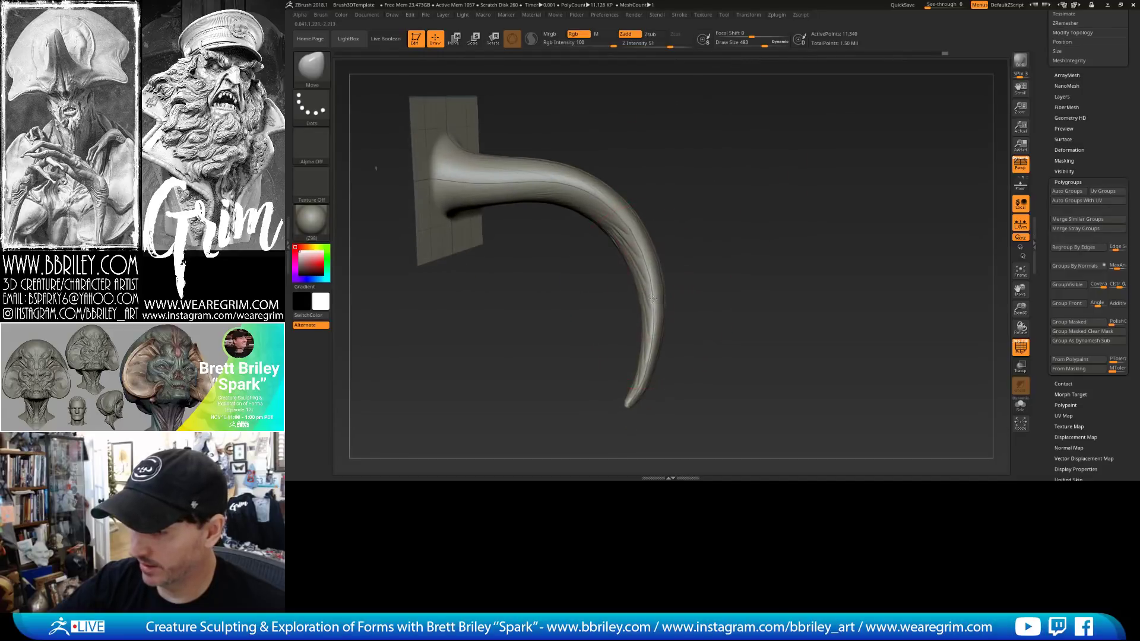
pyautogui.moveTo(653, 300); pyautogui.dragTo(659, 330)
pyautogui.press('s')
pyautogui.moveTo(629, 248); pyautogui.dragTo(636, 247)
pyautogui.moveTo(634, 244); pyautogui.dragTo(645, 239)
pyautogui.moveTo(621, 224); pyautogui.dragTo(666, 230)
pyautogui.moveTo(725, 189)
pyautogui.mouseDown()
pyautogui.moveTo(742, 209)
pyautogui.moveTo(722, 243)
pyautogui.mouseUp()
# Raise the horn mesh to its highest subdivision level.
pyautogui.hotkey('ctrl', 'd')
pyautogui.press('s')
pyautogui.moveTo(650, 241); pyautogui.dragTo(636, 244)
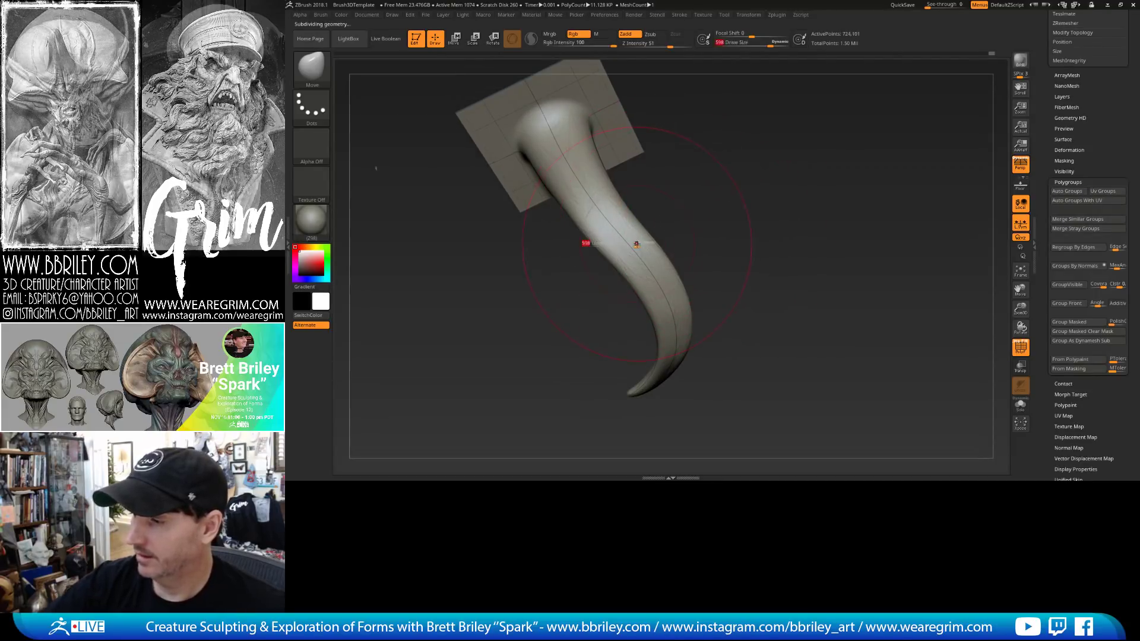
pyautogui.hotkey('ctrl', 'd')
pyautogui.hotkey('ctrl', 'd')
# Switch to the Clay brush at a smaller draw size and build up the horn's upper shaft along its length.
pyautogui.press('b')
pyautogui.press('c')
pyautogui.press('l')
pyautogui.press('s')
pyautogui.moveTo(588, 188); pyautogui.dragTo(582, 187)
pyautogui.moveTo(560, 135); pyautogui.dragTo(611, 237)
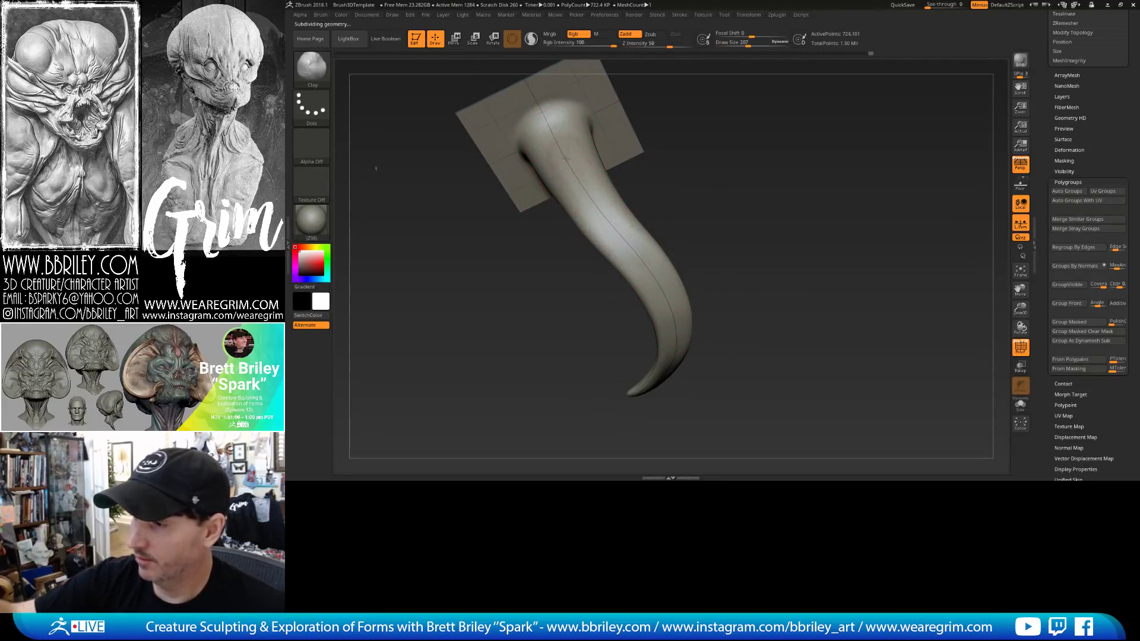
# Switch to the Standard brush and turn off the polyframe display on the horn.
pyautogui.moveTo(726, 232); pyautogui.dragTo(667, 248)
pyautogui.press('b')
pyautogui.press('s')
pyautogui.press('t')
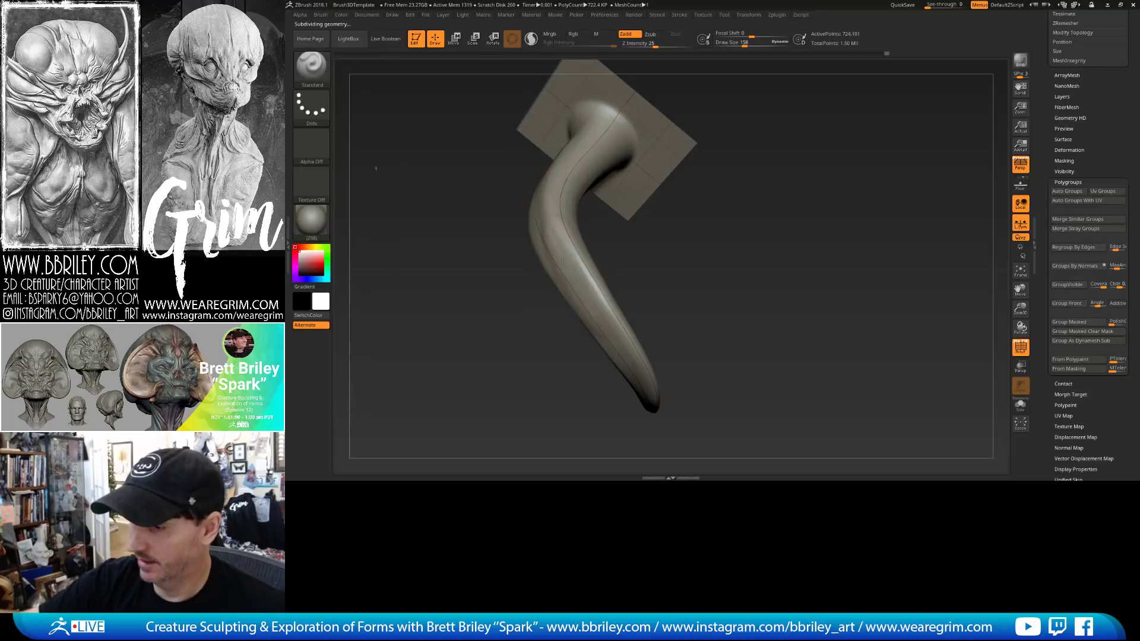
pyautogui.moveTo(749, 280); pyautogui.dragTo(721, 261)
pyautogui.click(1021, 348)
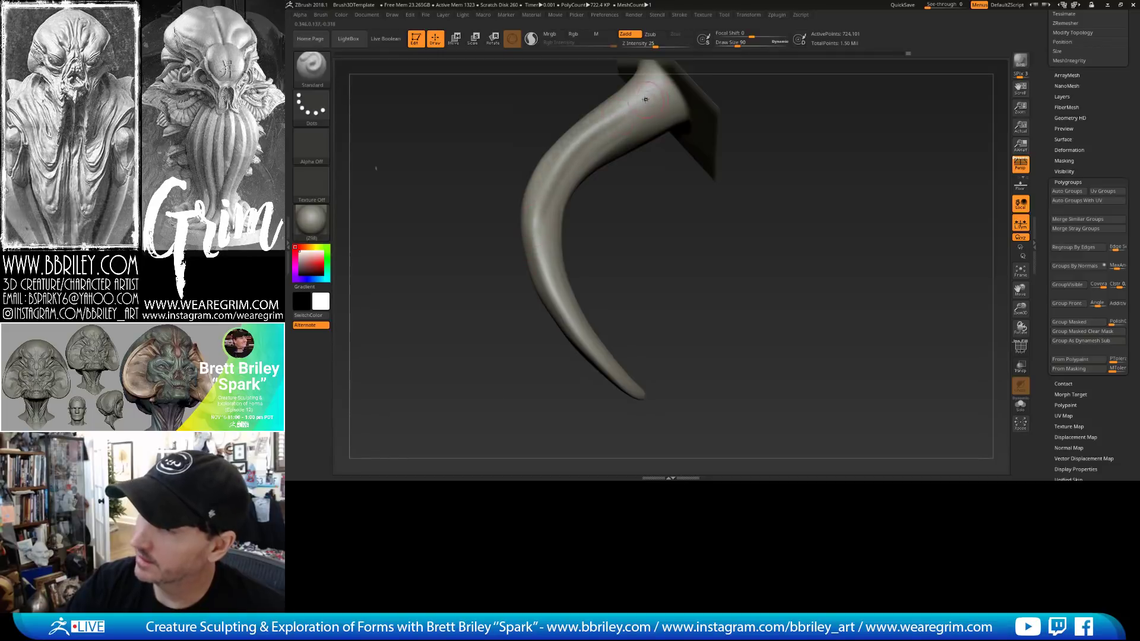
# Smooth the horn's shaft and sculpt lengthwise ridges and a raised collar near the base with the Standard brush at draw size 75.
pyautogui.moveTo(551, 199)
pyautogui.keyDown('shift'); pyautogui.mouseDown()
pyautogui.moveTo(575, 161)
pyautogui.moveTo(639, 252)
pyautogui.moveTo(649, 196)
pyautogui.mouseUp(); pyautogui.keyUp('shift')
pyautogui.moveTo(656, 187); pyautogui.dragTo(654, 169, button='right')
pyautogui.moveTo(654, 168); pyautogui.dragTo(674, 182)
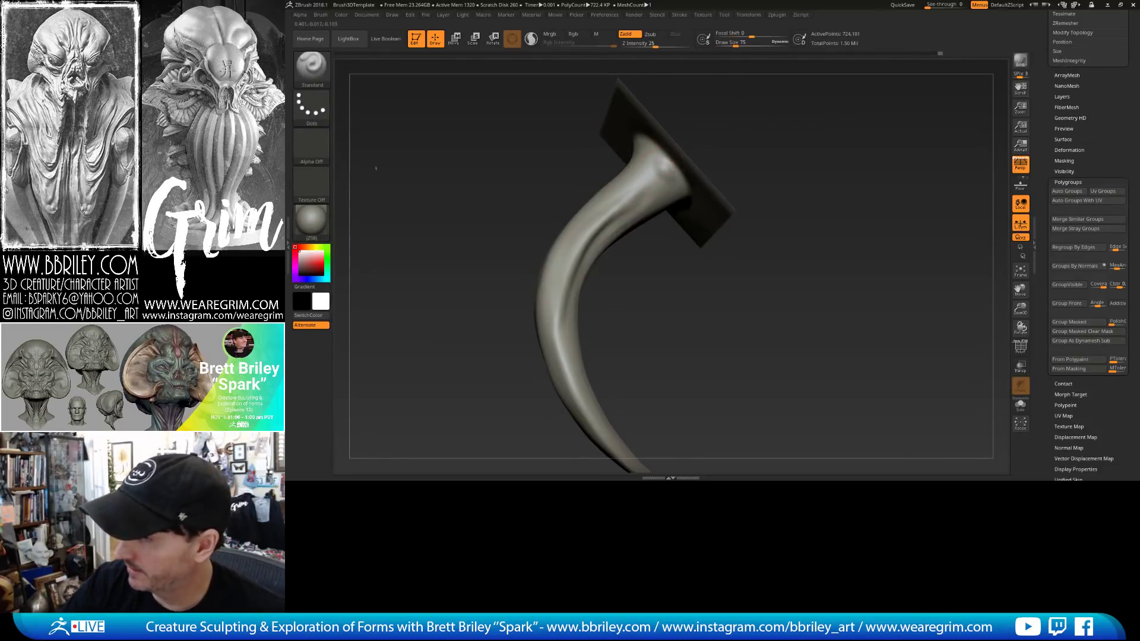
pyautogui.moveTo(729, 106); pyautogui.dragTo(686, 204, button='right')
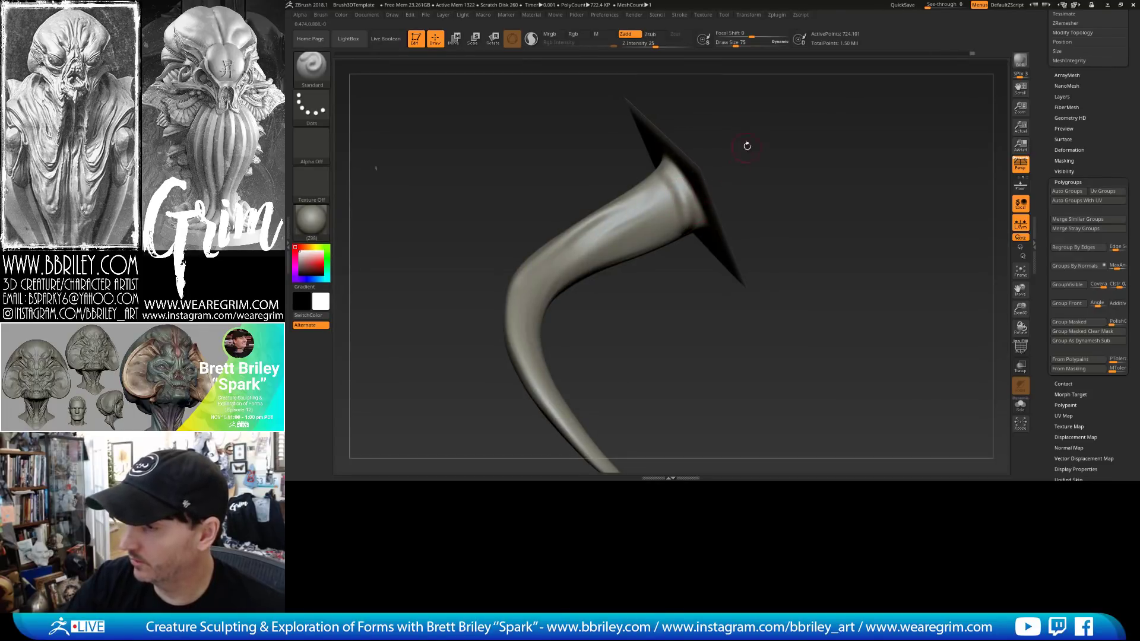
pyautogui.moveTo(747, 145)
pyautogui.mouseDown(button='right')
pyautogui.moveTo(691, 220)
pyautogui.moveTo(716, 169)
pyautogui.moveTo(658, 178)
pyautogui.mouseUp(button='right')
# Flatten the collar at the horn's base with TrimDynamic and add lumpy volume to it with Clay at draw size 75.
pyautogui.press('b')
pyautogui.press('t')
pyautogui.press('d')
pyautogui.press('b')
pyautogui.press('c')
pyautogui.press('l')
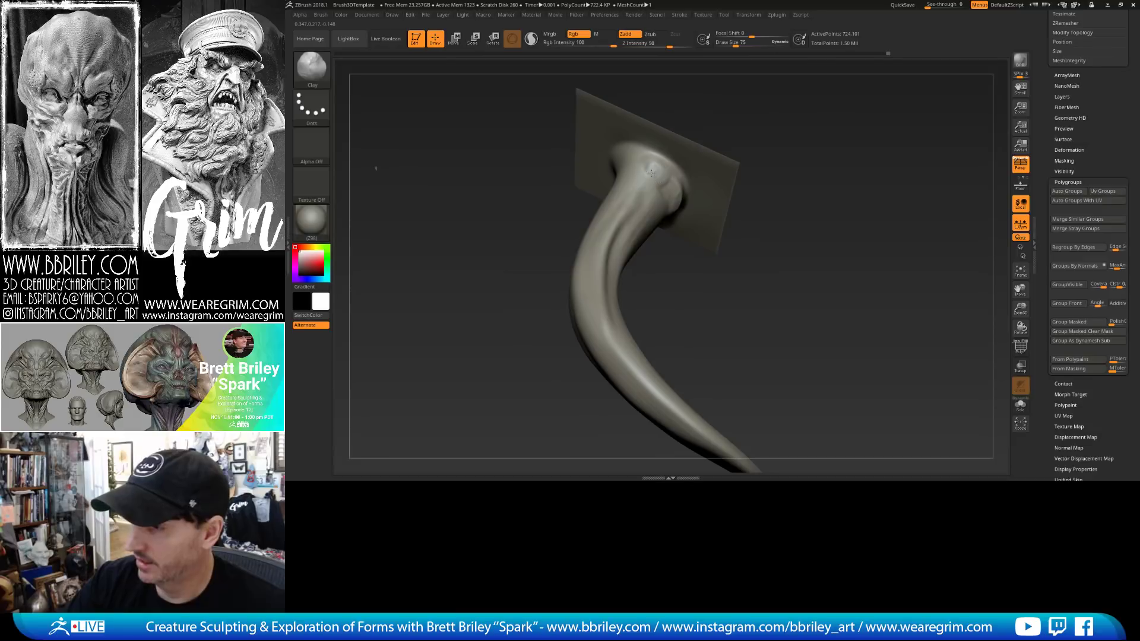
# Extend the raised rim around the other side of the horn's base with the Standard brush at draw size 75.
pyautogui.moveTo(715, 98)
pyautogui.mouseDown(button='right')
pyautogui.moveTo(694, 124)
pyautogui.moveTo(736, 92)
pyautogui.moveTo(677, 112)
pyautogui.mouseUp(button='right')
pyautogui.press('b')
pyautogui.press('s')
pyautogui.press('t')
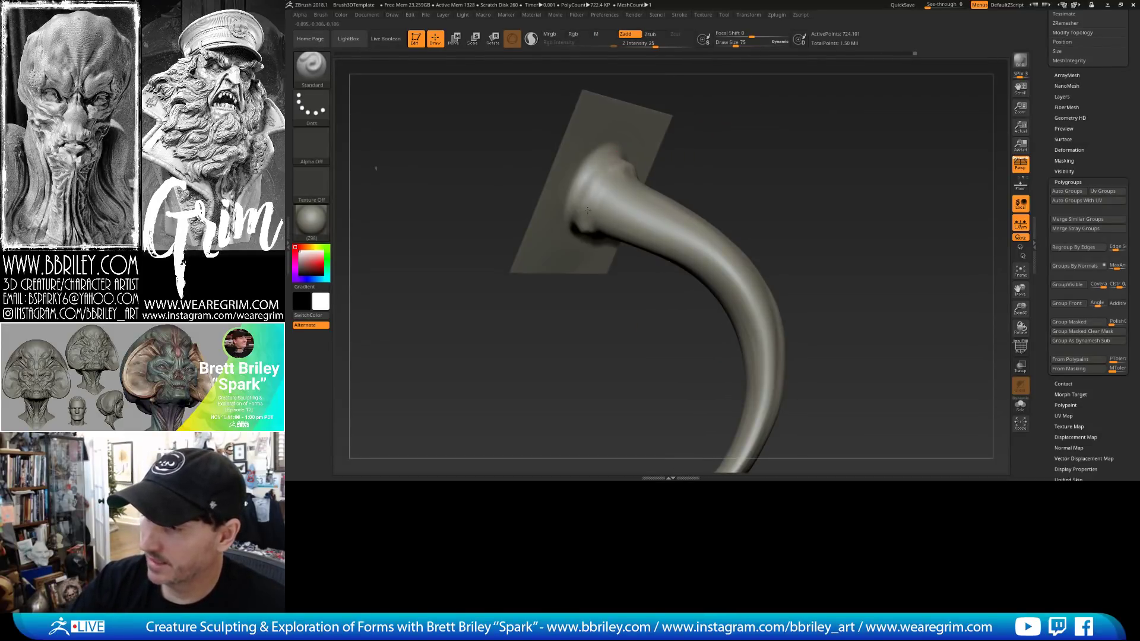
pyautogui.moveTo(591, 191); pyautogui.dragTo(599, 198, button='right')
# Flatten the rim around the horn's base with the TrimDynamic brush at draw size 75.
pyautogui.press('b')
pyautogui.press('t')
pyautogui.press('d')
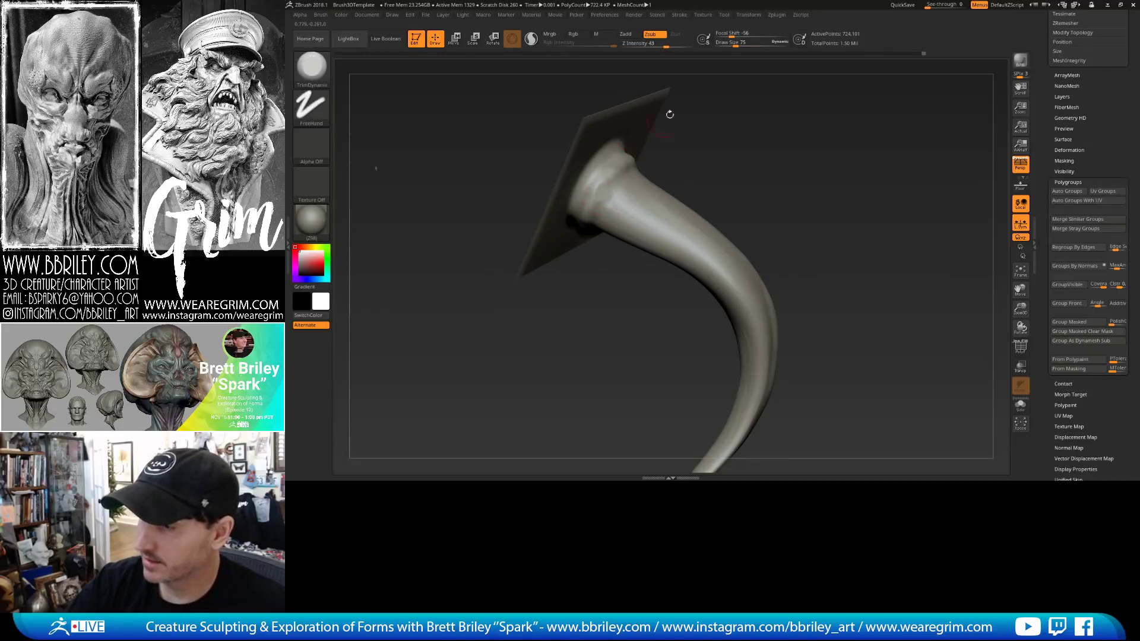
pyautogui.moveTo(670, 114); pyautogui.dragTo(653, 137, button='right')
# Carve creases into the base collar and grooves running along the shaft with the DamStandard brush at draw size 65.
pyautogui.press('b')
pyautogui.press('d')
pyautogui.press('s')
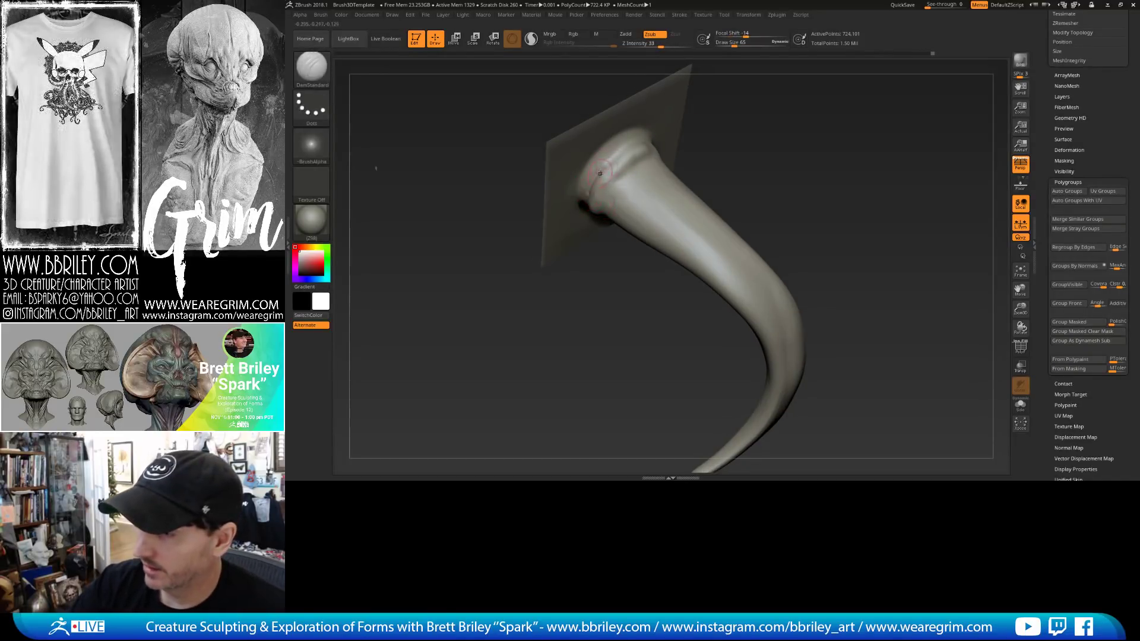
pyautogui.moveTo(627, 166); pyautogui.dragTo(740, 98, button='right')
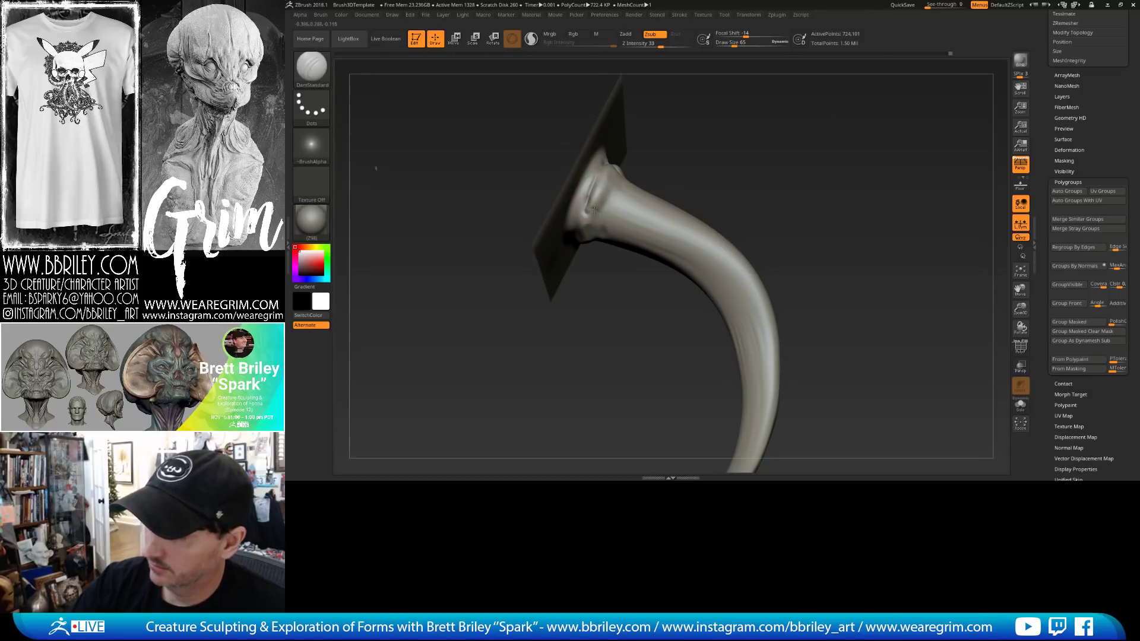
pyautogui.moveTo(588, 217); pyautogui.dragTo(650, 246)
pyautogui.moveTo(703, 171); pyautogui.dragTo(589, 223, button='right')
# Plane down the carved collar and the start of the shaft with TrimDynamic at draw size 65.
pyautogui.press('b')
pyautogui.press('t')
pyautogui.press('d')
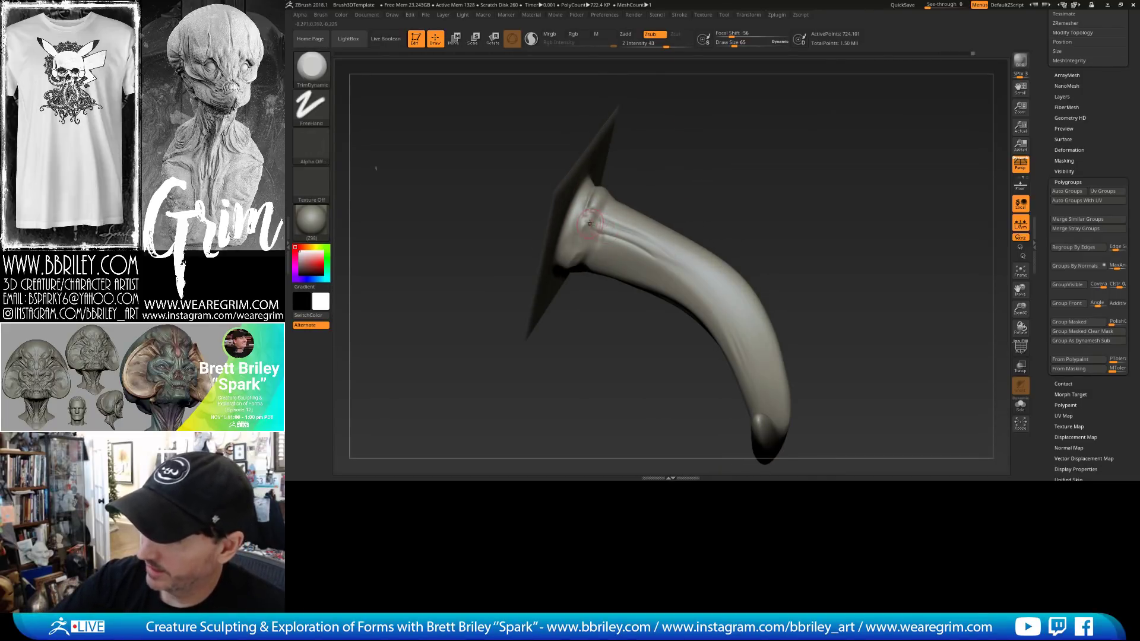
pyautogui.moveTo(611, 175); pyautogui.dragTo(580, 217, button='right')
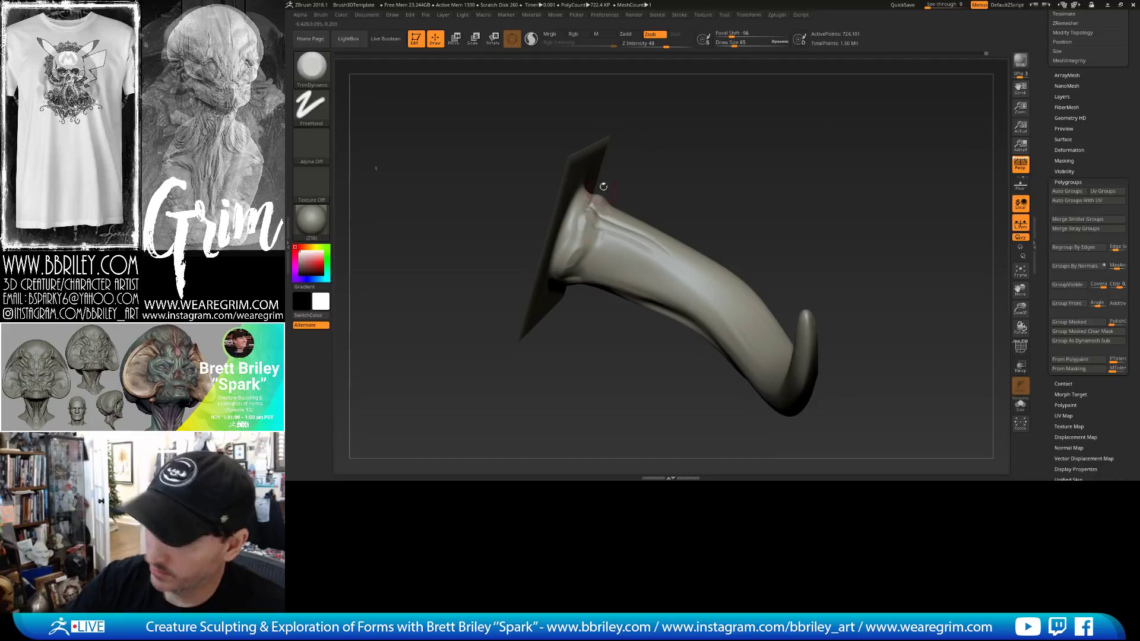
# Carve finer wrinkles into the base collar from several sides with DamStandard at draw size 53.
pyautogui.press('b')
pyautogui.press('d')
pyautogui.press('s')
pyautogui.press('s')
pyautogui.moveTo(581, 218); pyautogui.dragTo(580, 218)
pyautogui.moveTo(575, 236); pyautogui.dragTo(578, 218)
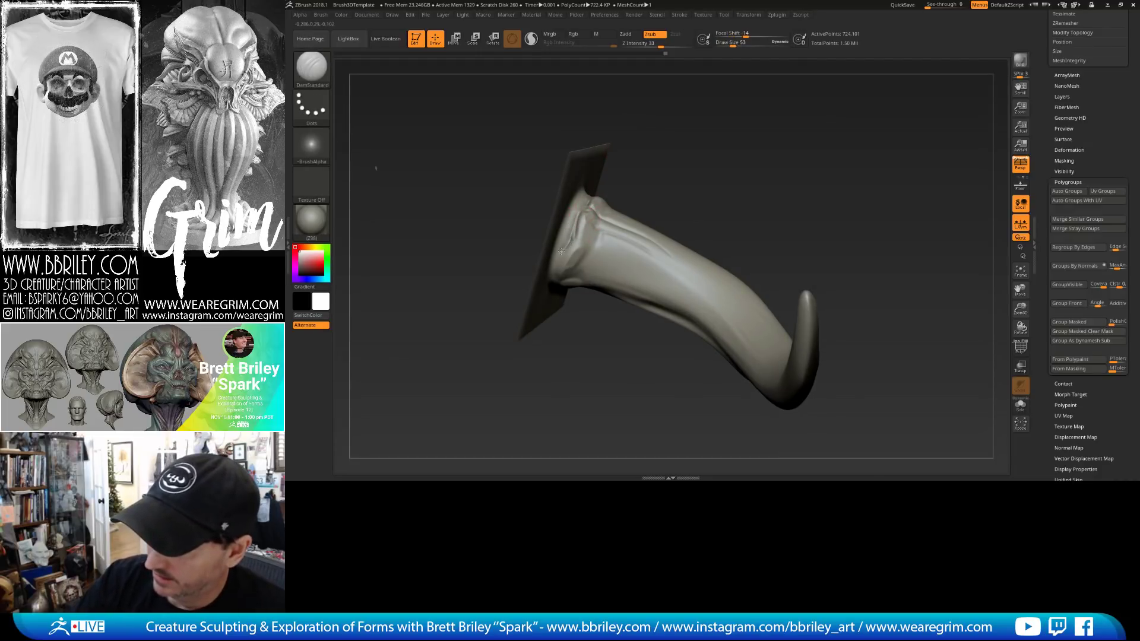
pyautogui.moveTo(561, 251); pyautogui.dragTo(601, 172, button='right')
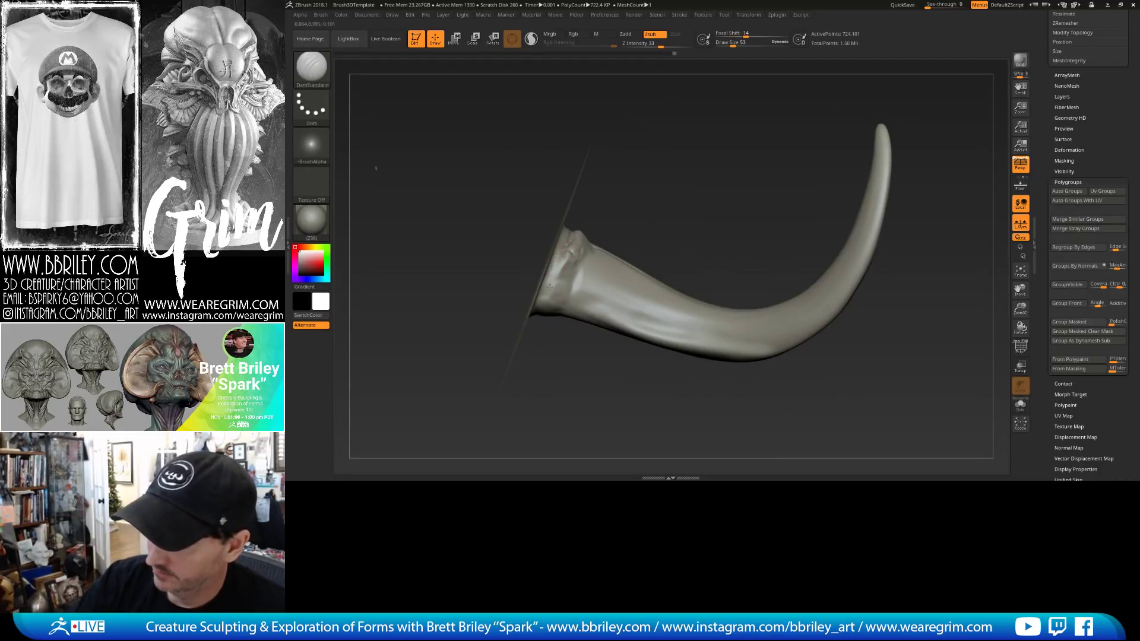
pyautogui.moveTo(609, 242); pyautogui.dragTo(554, 244, button='right')
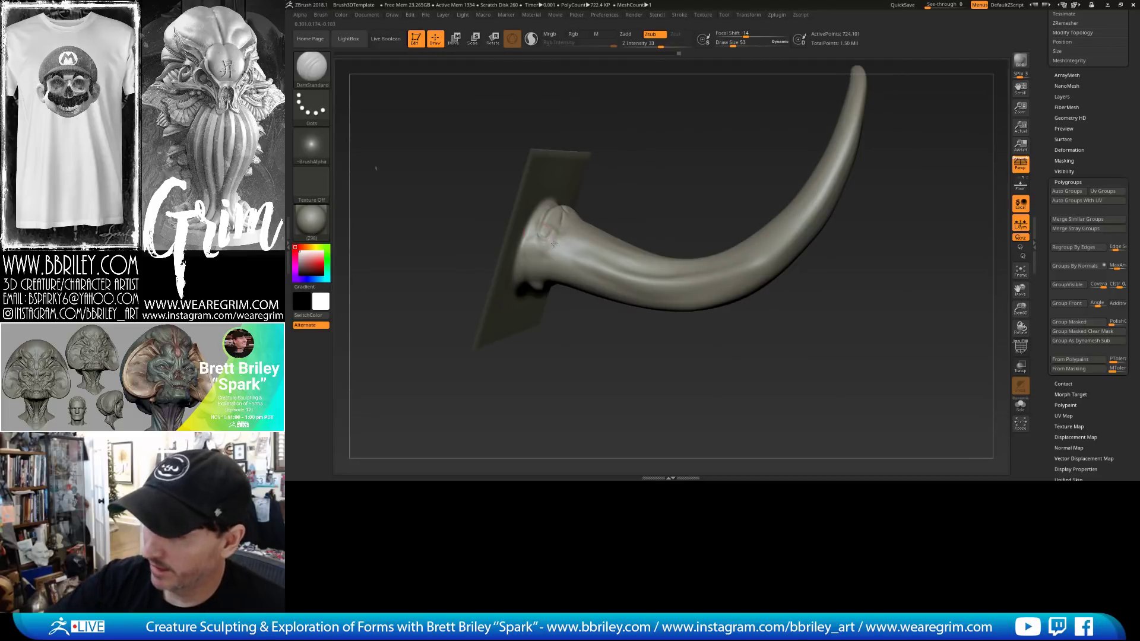
# Flatten and build up the collar's next side with the TrimDynamic, Standard and Clay brushes at draw size 53.
pyautogui.press('b')
pyautogui.press('t')
pyautogui.press('d')
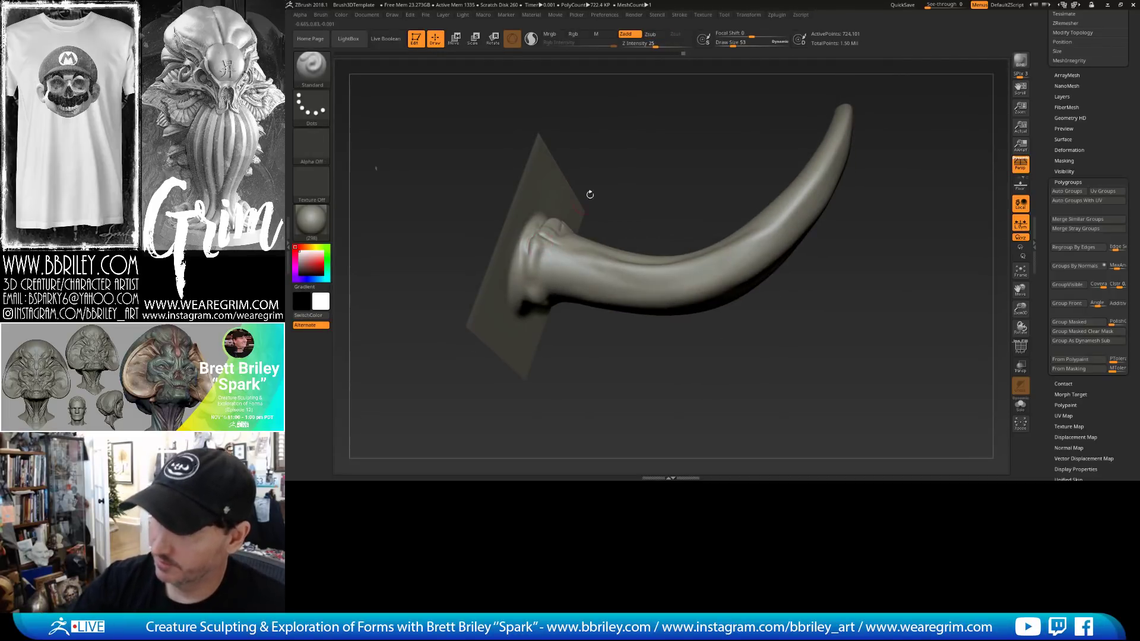
pyautogui.moveTo(588, 190)
pyautogui.mouseDown(button='right')
pyautogui.moveTo(600, 144)
pyautogui.moveTo(549, 258)
pyautogui.mouseUp(button='right')
pyautogui.press('b')
pyautogui.press('c')
pyautogui.press('l')
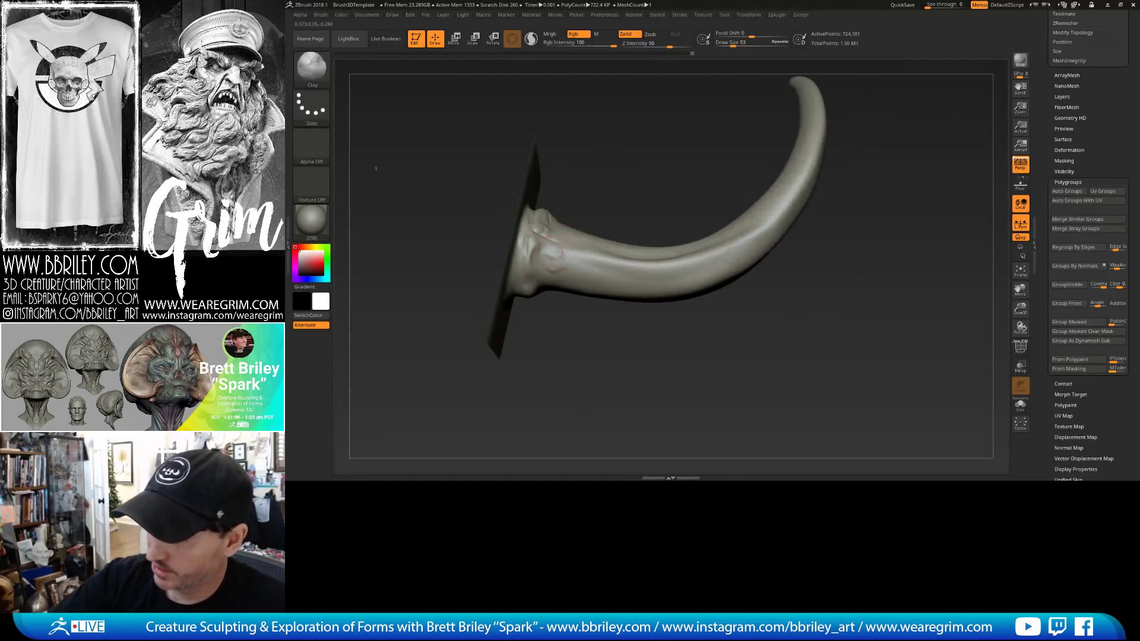
# Flatten the built-up forms where the collar meets the shaft with TrimDynamic at draw size 53.
pyautogui.press('b')
pyautogui.press('t')
pyautogui.press('d')
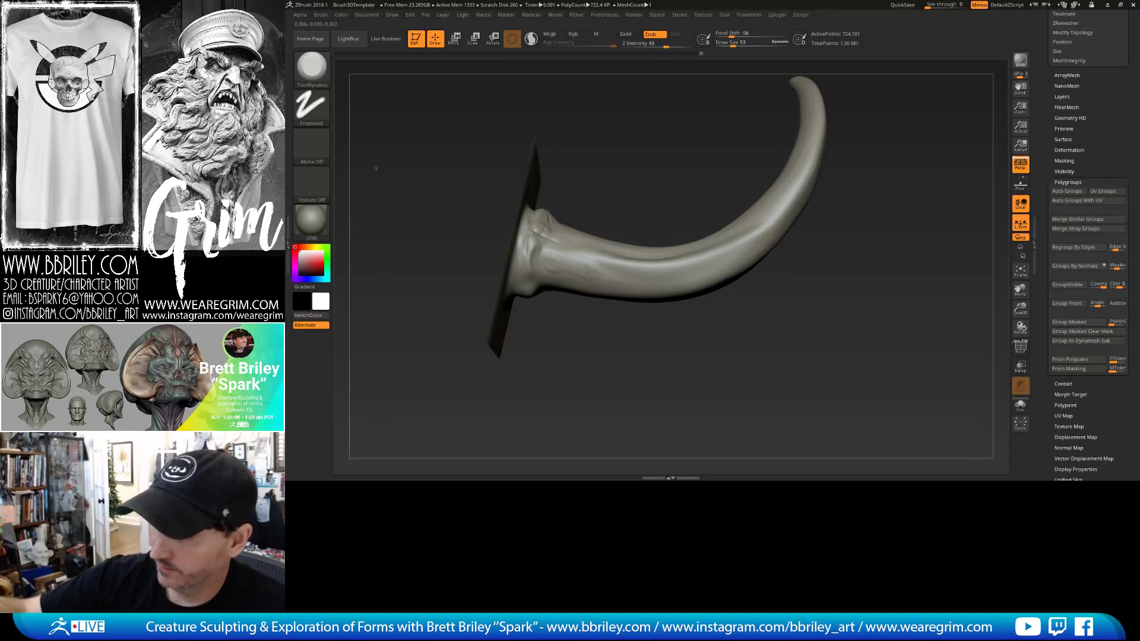
pyautogui.moveTo(587, 267); pyautogui.dragTo(622, 158, button='right')
pyautogui.moveTo(679, 117)
pyautogui.mouseDown(button='right')
pyautogui.moveTo(680, 134)
pyautogui.moveTo(667, 126)
pyautogui.mouseUp(button='right')
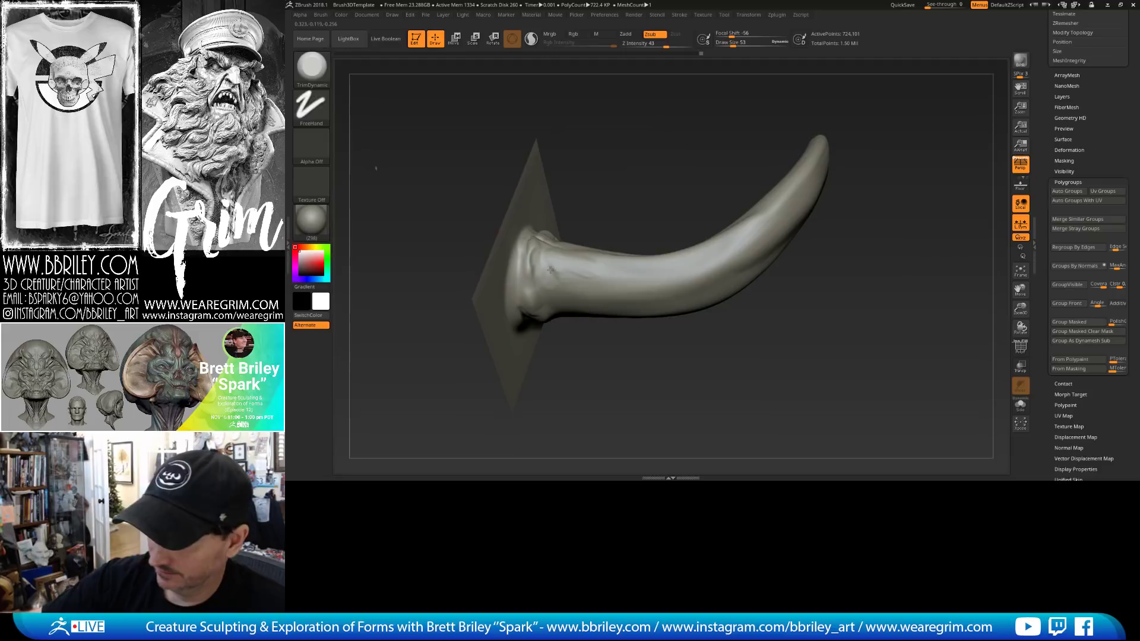
pyautogui.moveTo(589, 160); pyautogui.dragTo(580, 160, button='right')
# Add small folds of volume around the base collar with the Clay brush at draw size 41.
pyautogui.press('b')
pyautogui.press('c')
pyautogui.press('l')
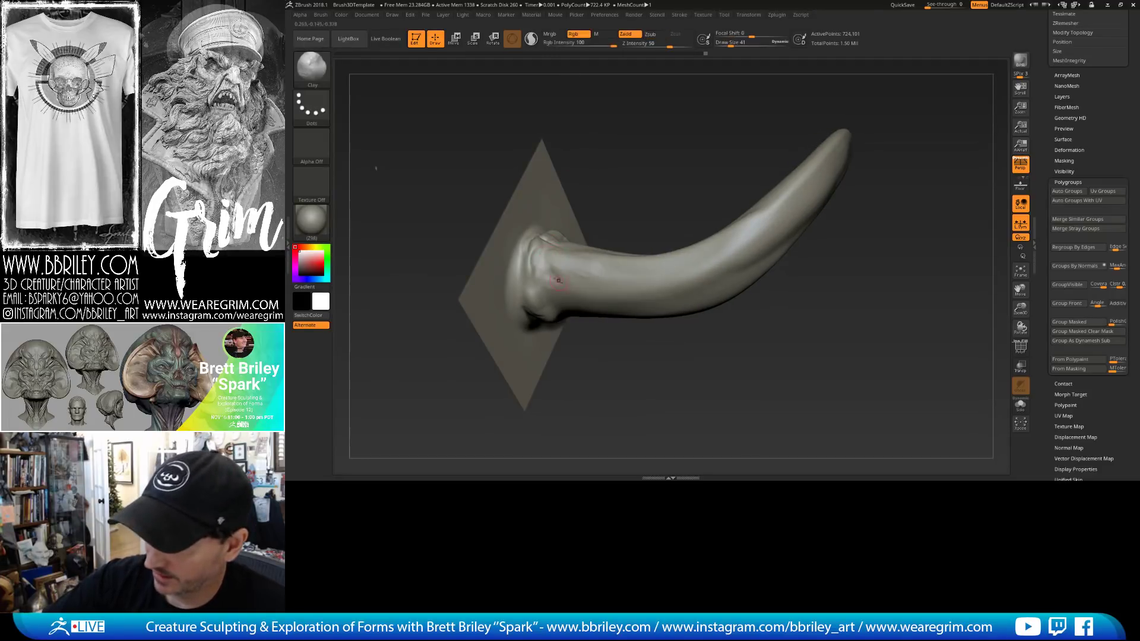
pyautogui.moveTo(546, 279); pyautogui.dragTo(578, 173, button='right')
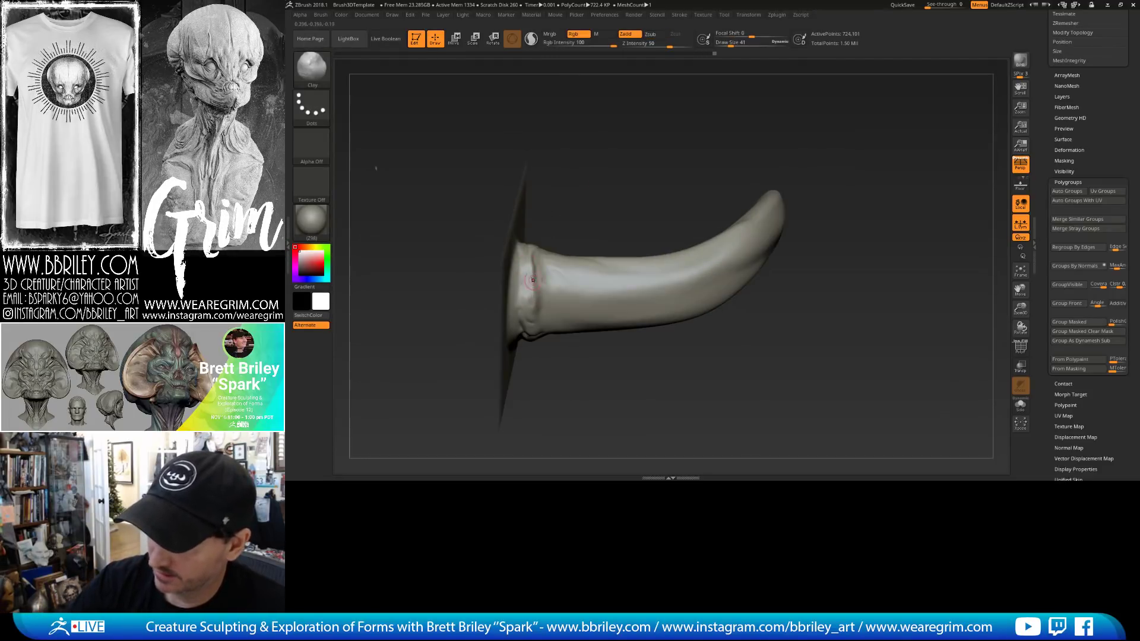
pyautogui.moveTo(533, 279)
pyautogui.mouseDown(button='right')
pyautogui.moveTo(538, 249)
pyautogui.moveTo(526, 268)
pyautogui.mouseUp(button='right')
# Cut creases between the collar's folds and along its edge with DamStandard at draw size 44.
pyautogui.press('b')
pyautogui.press('d')
pyautogui.press('s')
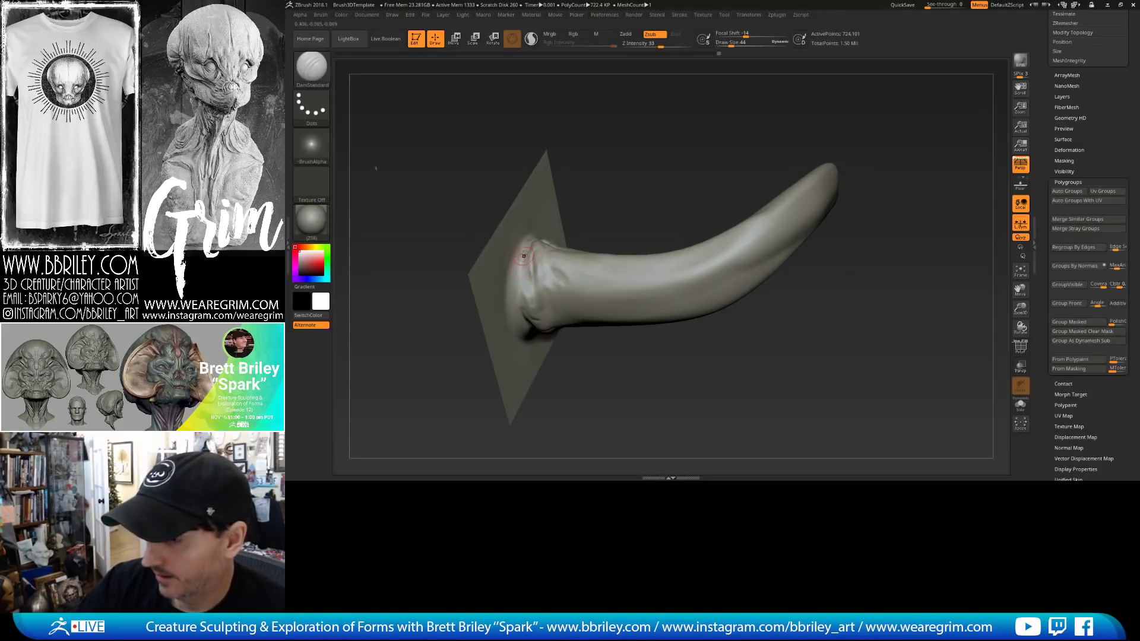
pyautogui.moveTo(474, 267); pyautogui.dragTo(522, 278, button='right')
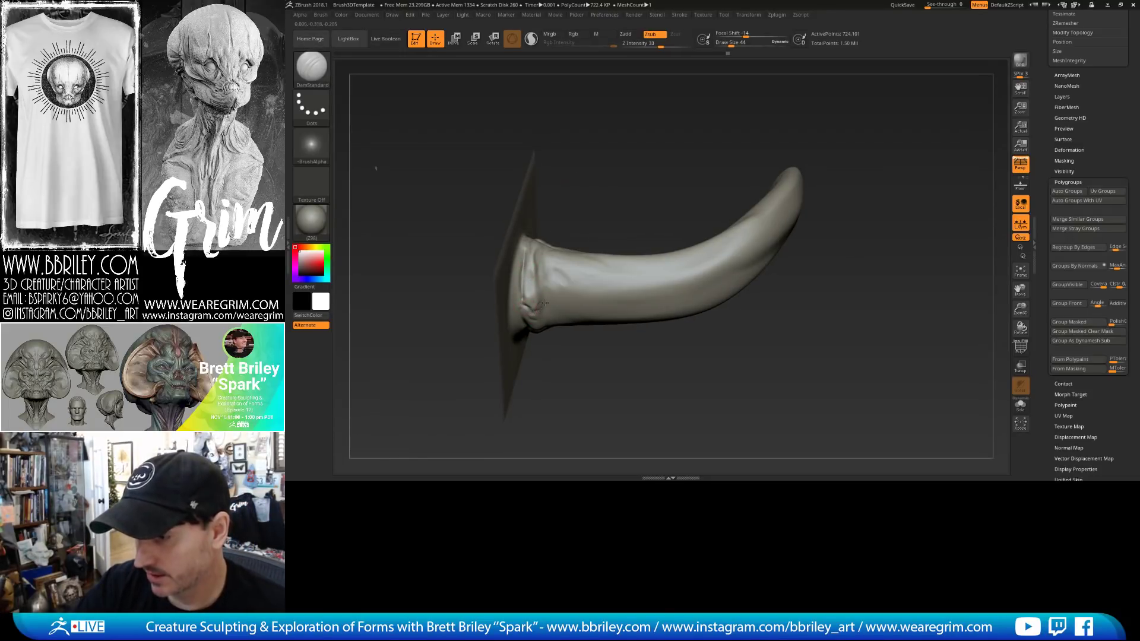
pyautogui.moveTo(596, 198); pyautogui.dragTo(565, 201, button='right')
pyautogui.moveTo(535, 265)
pyautogui.mouseDown(button='right')
pyautogui.moveTo(548, 260)
pyautogui.moveTo(523, 255)
pyautogui.mouseUp(button='right')
pyautogui.moveTo(591, 164); pyautogui.dragTo(610, 173)
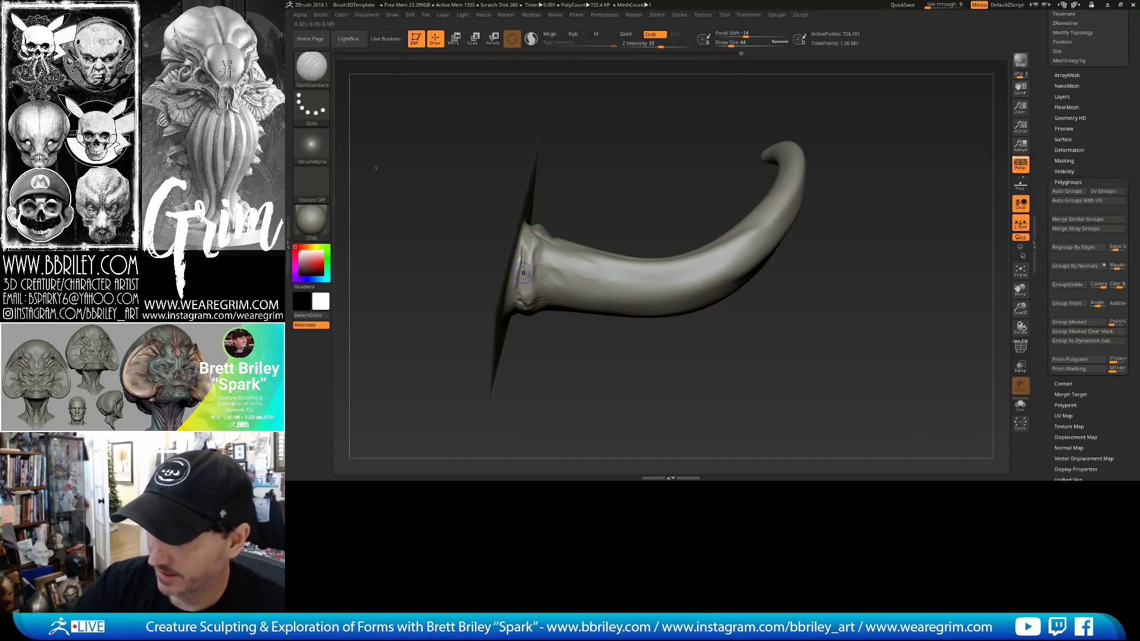
# Smooth the collar's creases and build up its underside folds with the Clay brush at draw size 36.
pyautogui.keyDown('shift'); pyautogui.moveTo(528, 259); pyautogui.dragTo(527, 276); pyautogui.keyUp('shift')
pyautogui.moveTo(574, 181); pyautogui.dragTo(554, 185)
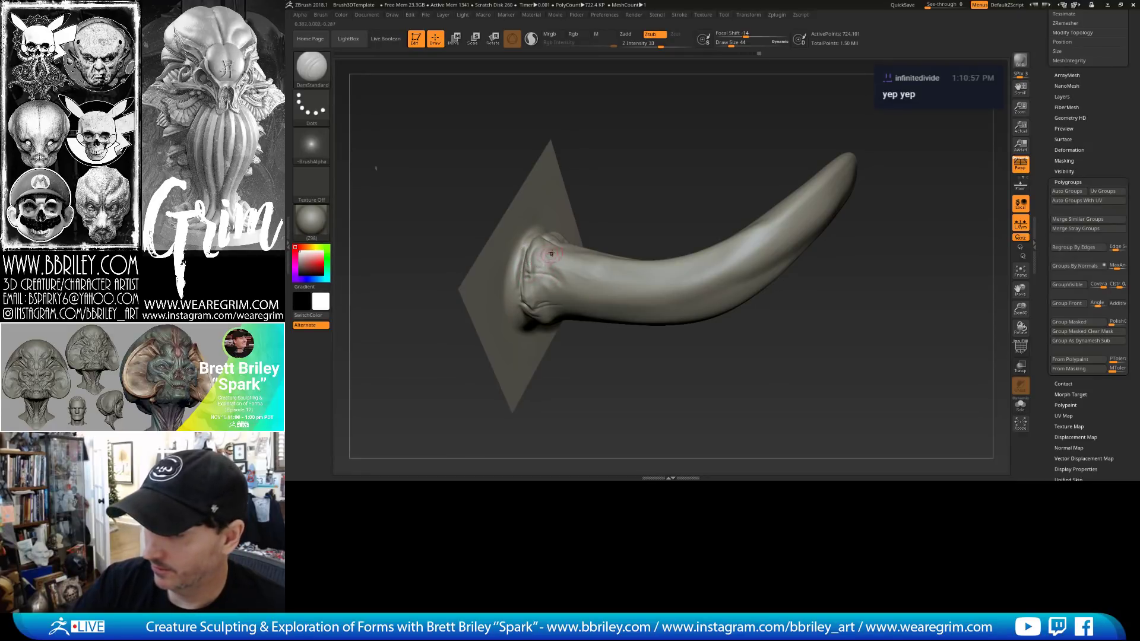
pyautogui.keyDown('shift'); pyautogui.moveTo(539, 267); pyautogui.dragTo(533, 254); pyautogui.keyUp('shift')
pyautogui.moveTo(533, 254); pyautogui.dragTo(542, 230, button='right')
pyautogui.moveTo(516, 294); pyautogui.dragTo(518, 262, button='right')
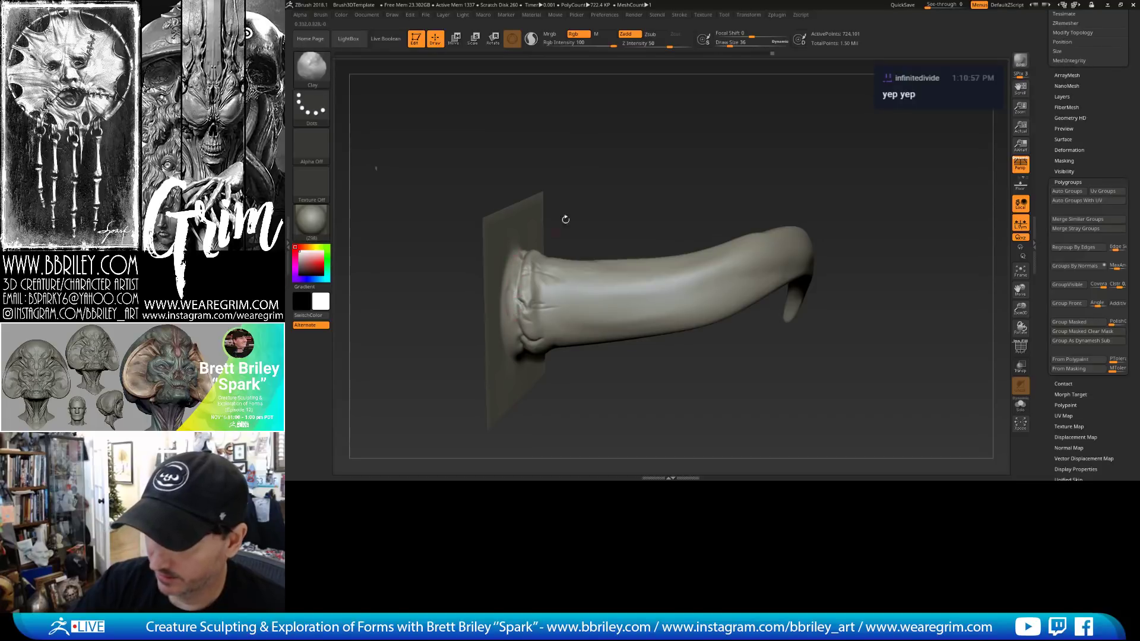
pyautogui.moveTo(565, 219); pyautogui.dragTo(510, 309, button='right')
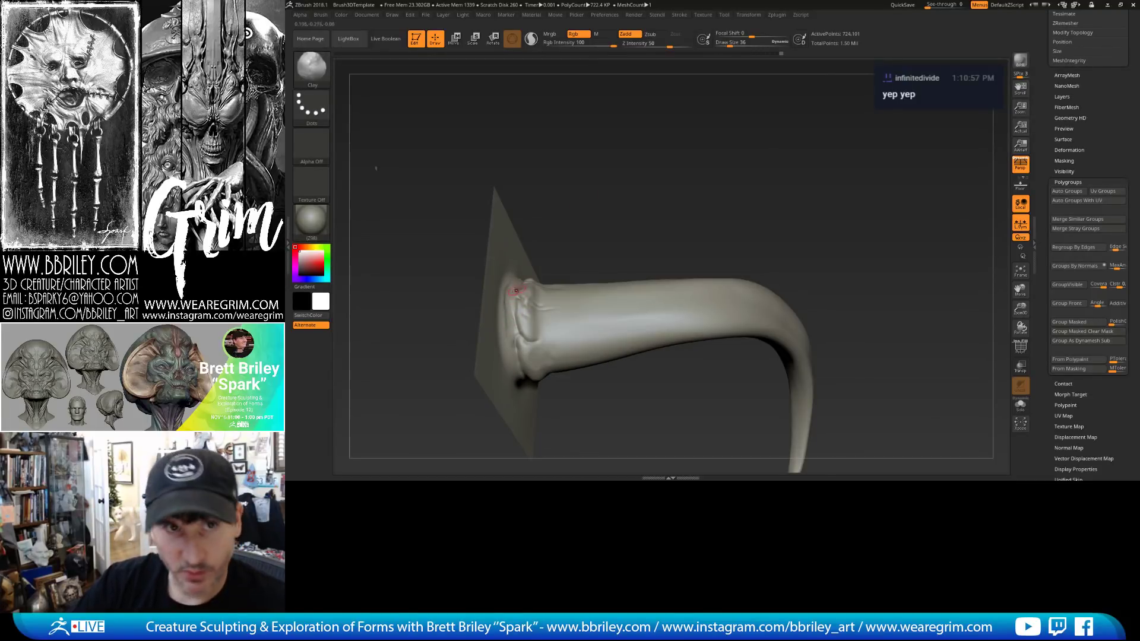
# Carve a crease where the collar's underside meets the plane with the DamStandard brush at draw size 36.
pyautogui.press('b')
pyautogui.press('d')
pyautogui.press('s')
pyautogui.moveTo(507, 291); pyautogui.dragTo(511, 349)
pyautogui.press('shift')
pyautogui.moveTo(567, 220)
pyautogui.mouseDown(button='right')
pyautogui.moveTo(508, 292)
pyautogui.moveTo(547, 242)
pyautogui.mouseUp(button='right')
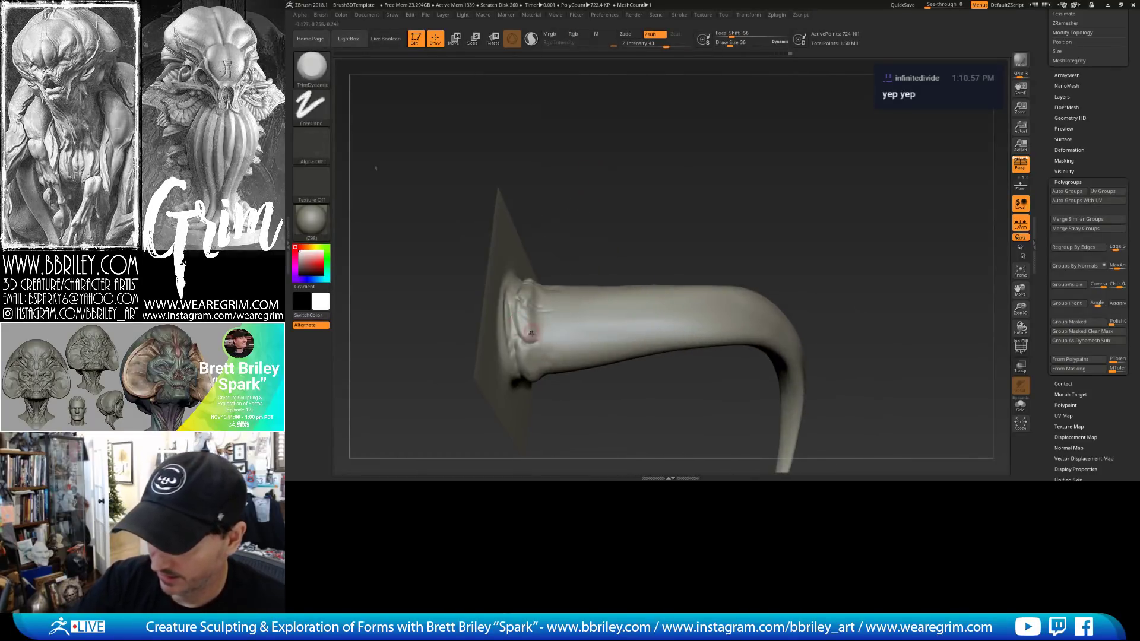
# Flatten planes along the horn's shaft with TrimDynamic at draw sizes from 75 upward, smoothing between strokes.
pyautogui.moveTo(549, 333); pyautogui.dragTo(615, 318, button='right')
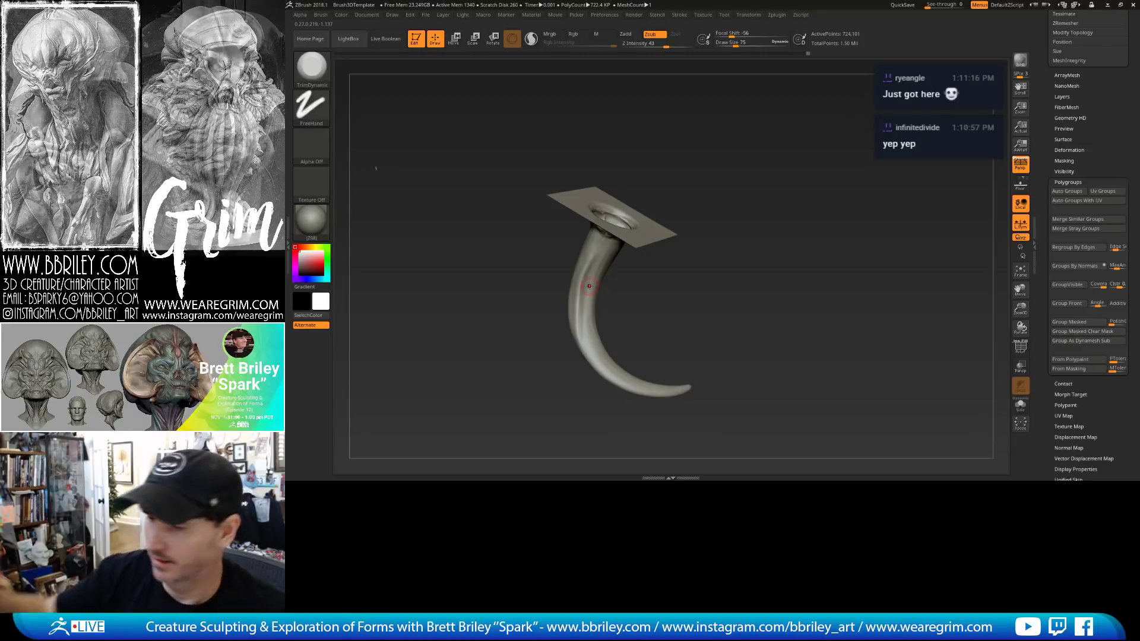
pyautogui.moveTo(665, 196)
pyautogui.mouseDown(button='right')
pyautogui.moveTo(681, 181)
pyautogui.moveTo(669, 164)
pyautogui.mouseUp(button='right')
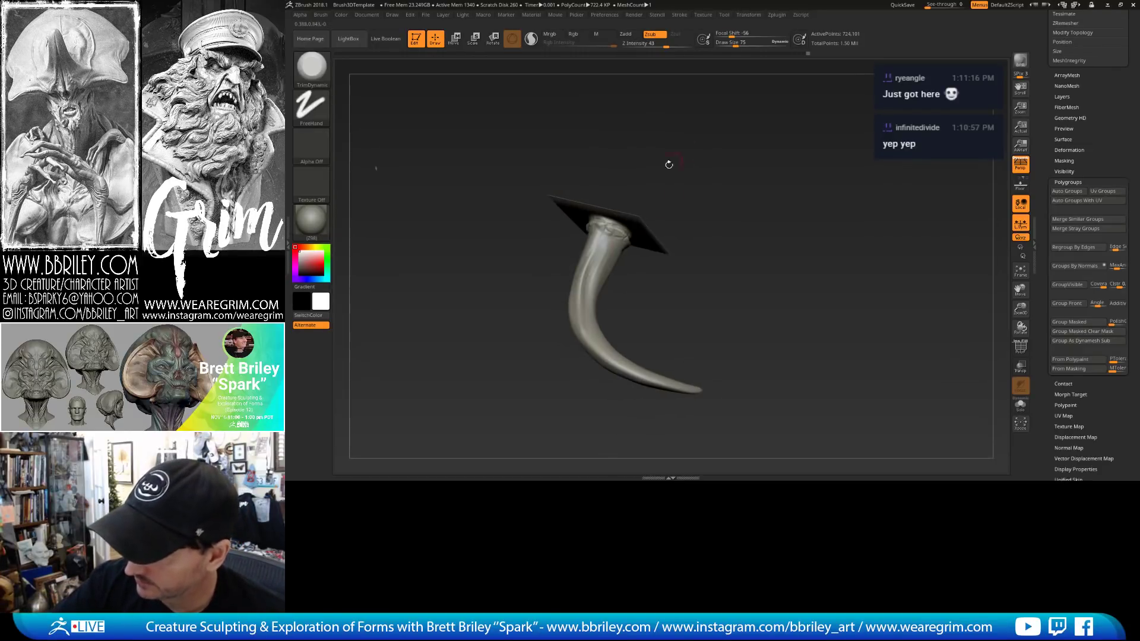
pyautogui.moveTo(634, 309); pyautogui.dragTo(580, 297, button='right')
pyautogui.press('shift')
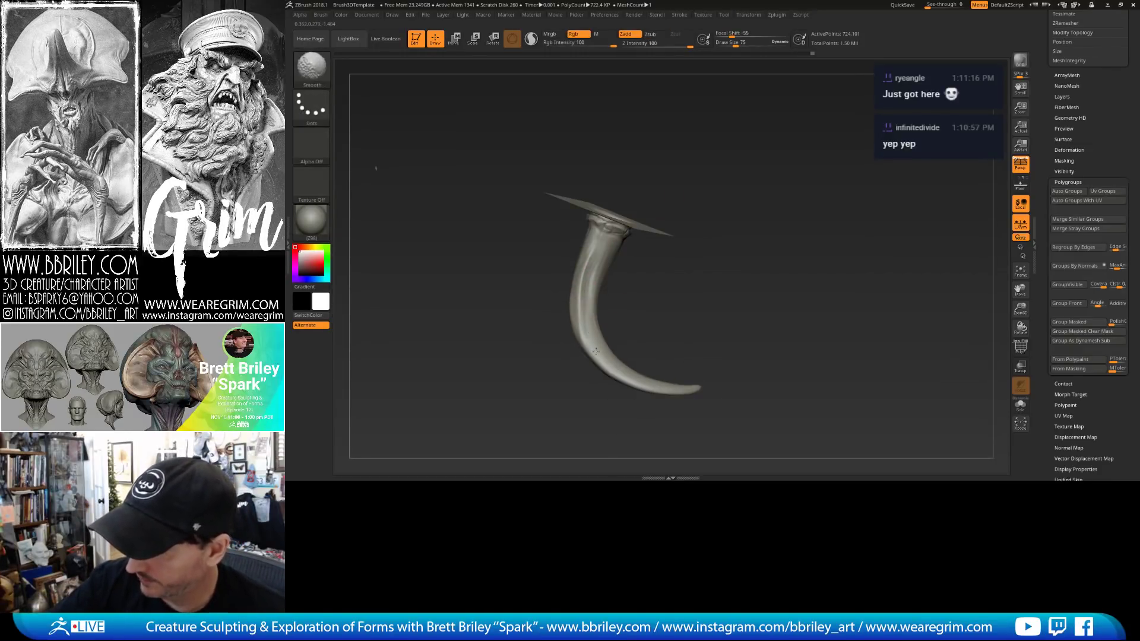
pyautogui.moveTo(590, 340); pyautogui.dragTo(659, 271, button='right')
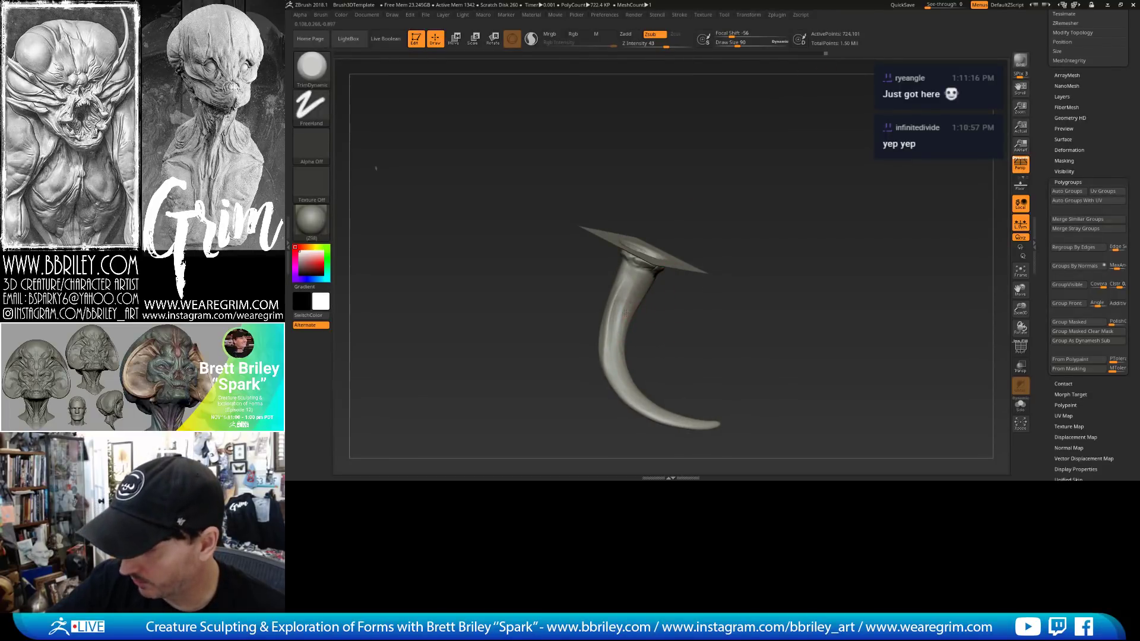
pyautogui.moveTo(626, 313)
pyautogui.mouseDown(button='right')
pyautogui.moveTo(636, 343)
pyautogui.moveTo(633, 329)
pyautogui.moveTo(723, 219)
pyautogui.moveTo(559, 228)
pyautogui.mouseUp(button='right')
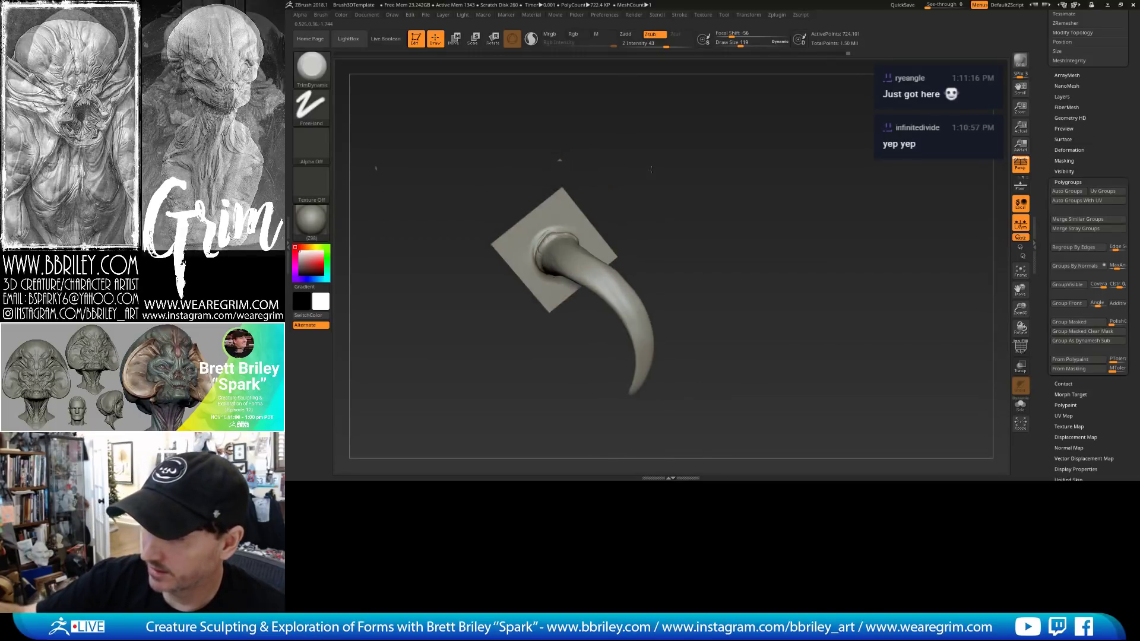
# Set the TrimDynamic brush to draw size 79 for working on the horn.
pyautogui.moveTo(640, 234); pyautogui.dragTo(653, 216, button='right')
pyautogui.press('b')
pyautogui.press('s')
pyautogui.press('t')
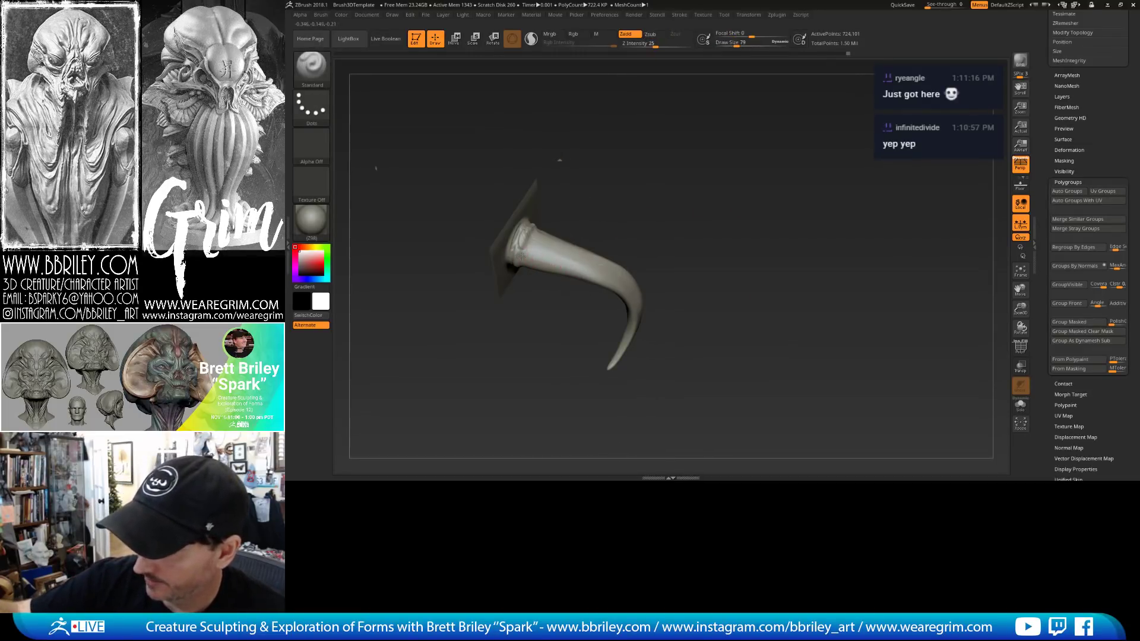
pyautogui.moveTo(535, 262); pyautogui.dragTo(596, 268)
pyautogui.moveTo(625, 221); pyautogui.dragTo(563, 234)
pyautogui.press('b')
pyautogui.press('t')
pyautogui.press('d')
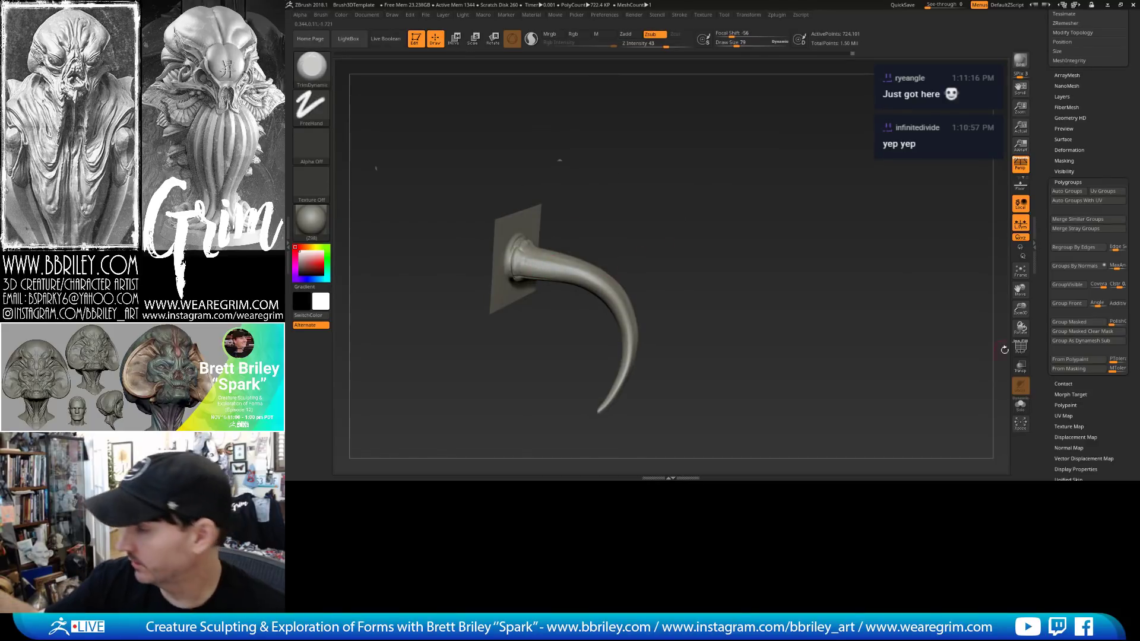
# Turn on the polygroup wireframe and step the mesh down to subdivision level 8.
pyautogui.hotkey('shift', 'f')
pyautogui.moveTo(891, 275); pyautogui.dragTo(610, 288, button='right')
pyautogui.moveTo(783, 241); pyautogui.dragTo(857, 250, button='right')
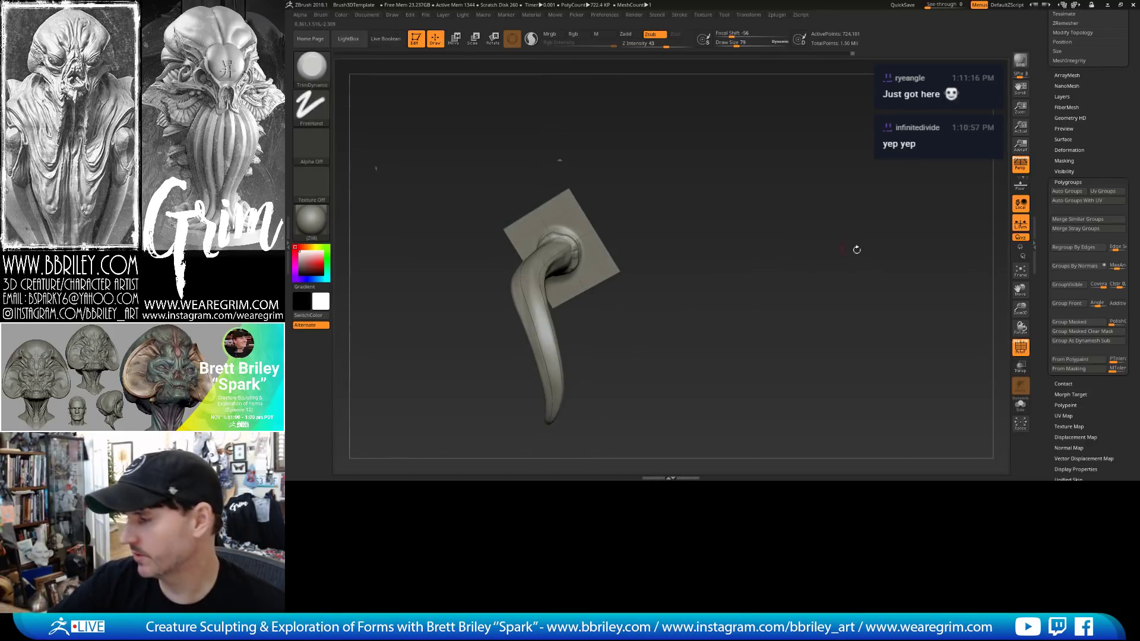
pyautogui.moveTo(874, 266); pyautogui.dragTo(950, 196)
pyautogui.hotkey('shift', 'd')
pyautogui.hotkey('shift', 'd')
# Lower the mesh to subdivision level 6 and reproject the higher subdivision details with the subtool's Project options.
pyautogui.scroll(5, 1048, 190)
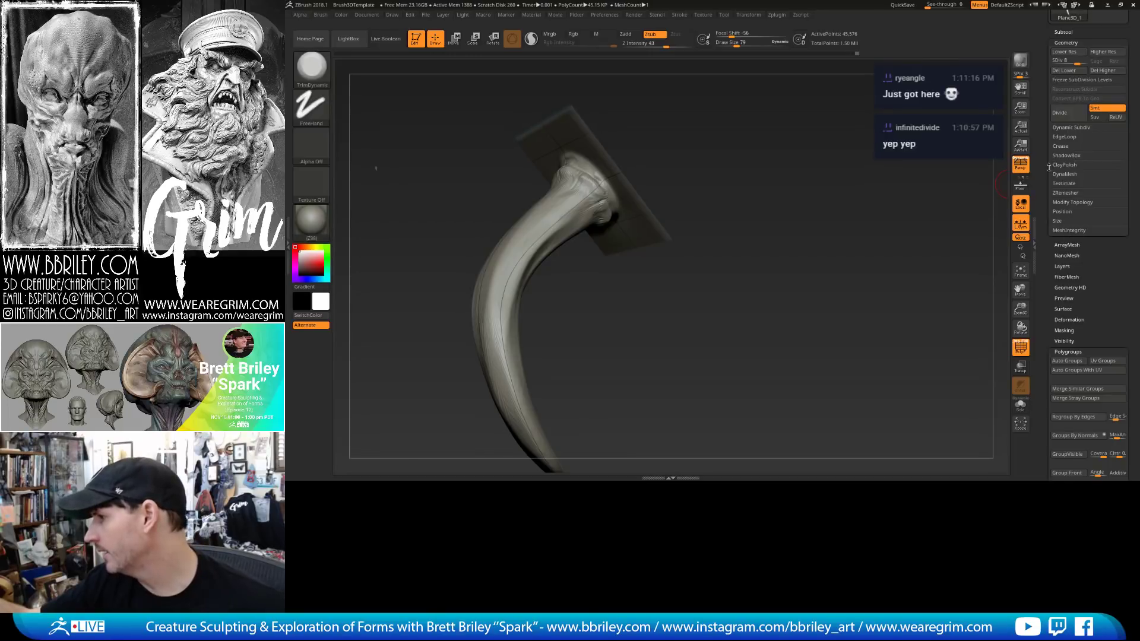
pyautogui.scroll(2, 1069, 240)
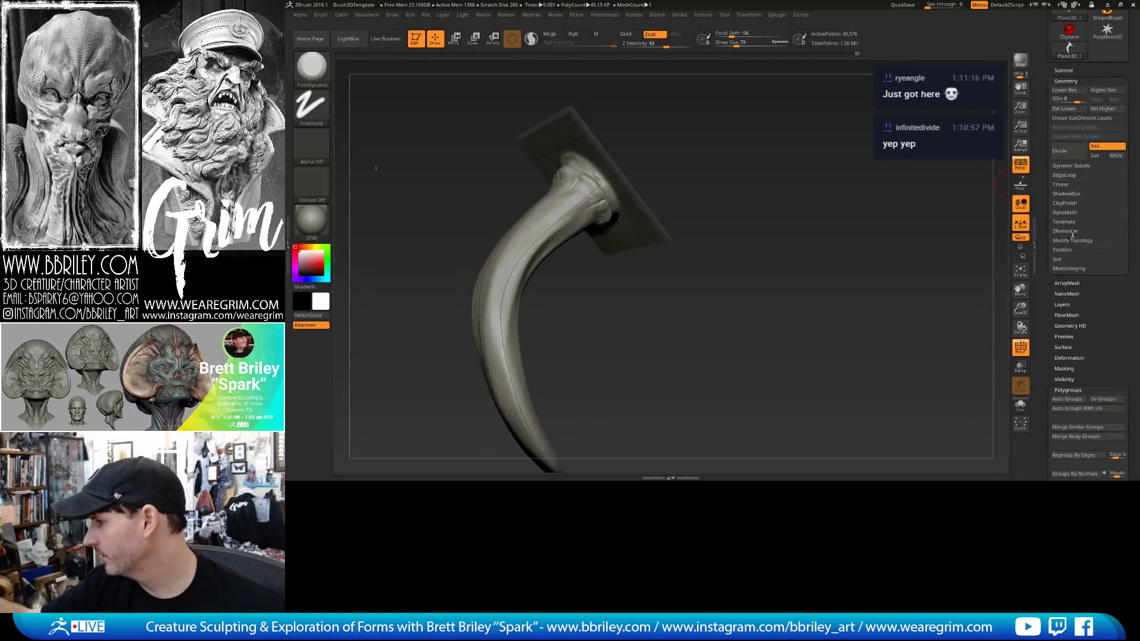
pyautogui.scroll(-5, 1053, 273)
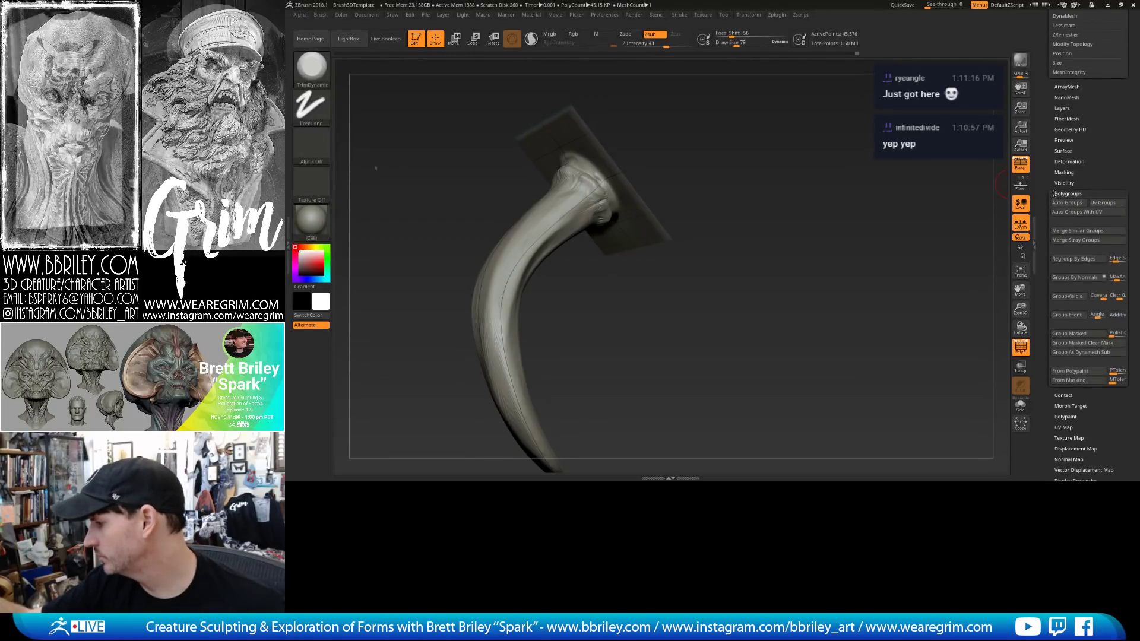
pyautogui.scroll(8, 1057, 153)
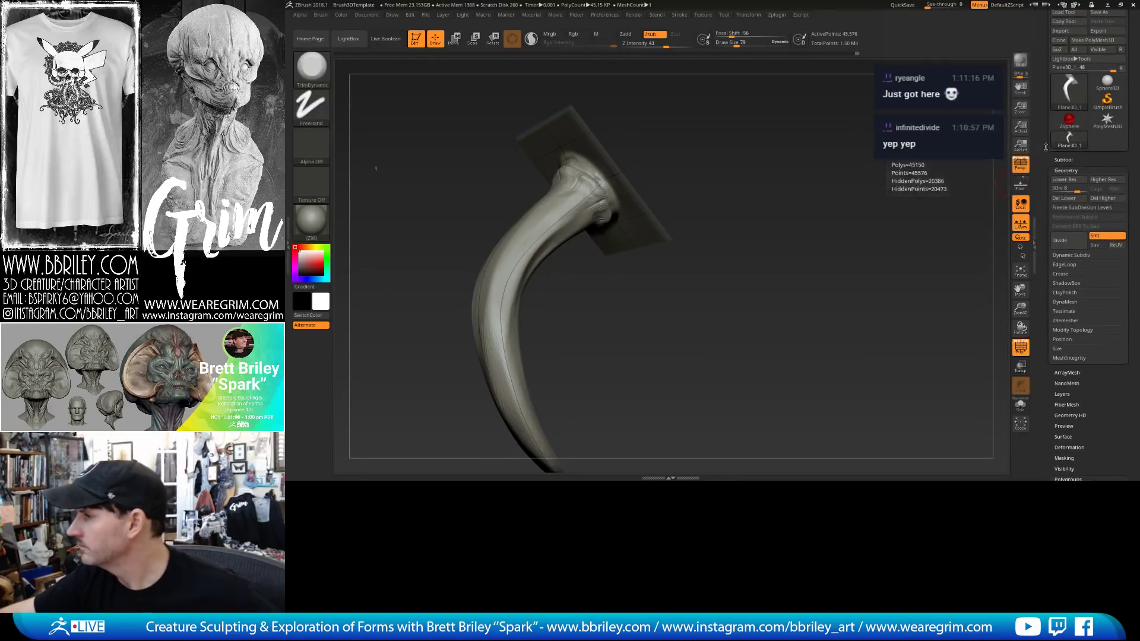
pyautogui.click(1059, 160)
pyautogui.scroll(-7, 1055, 159)
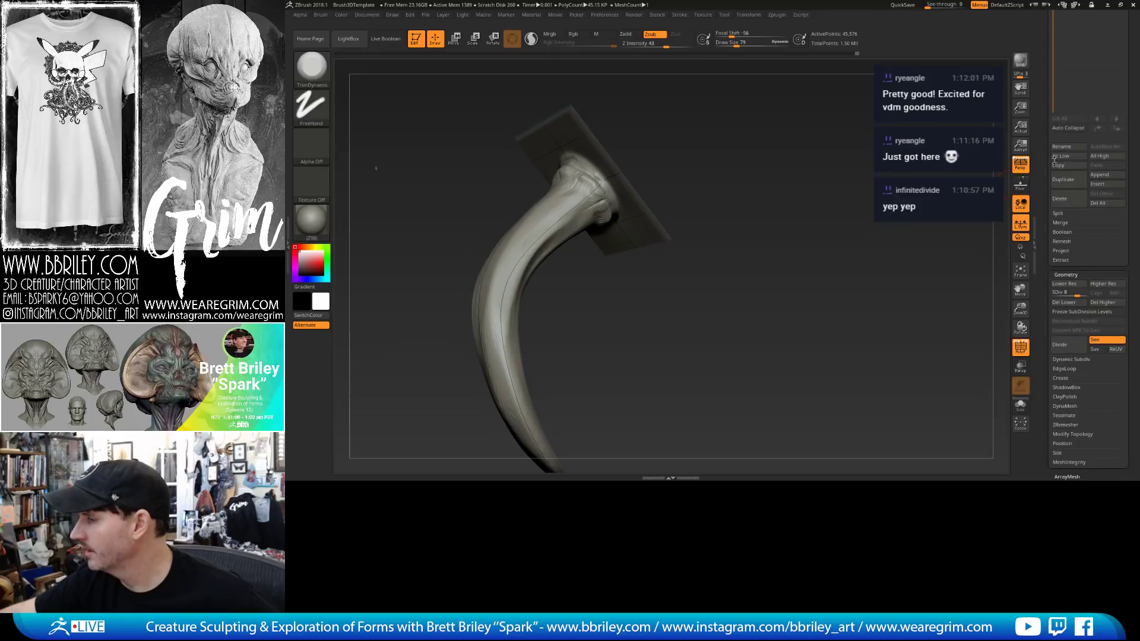
pyautogui.click(1061, 250)
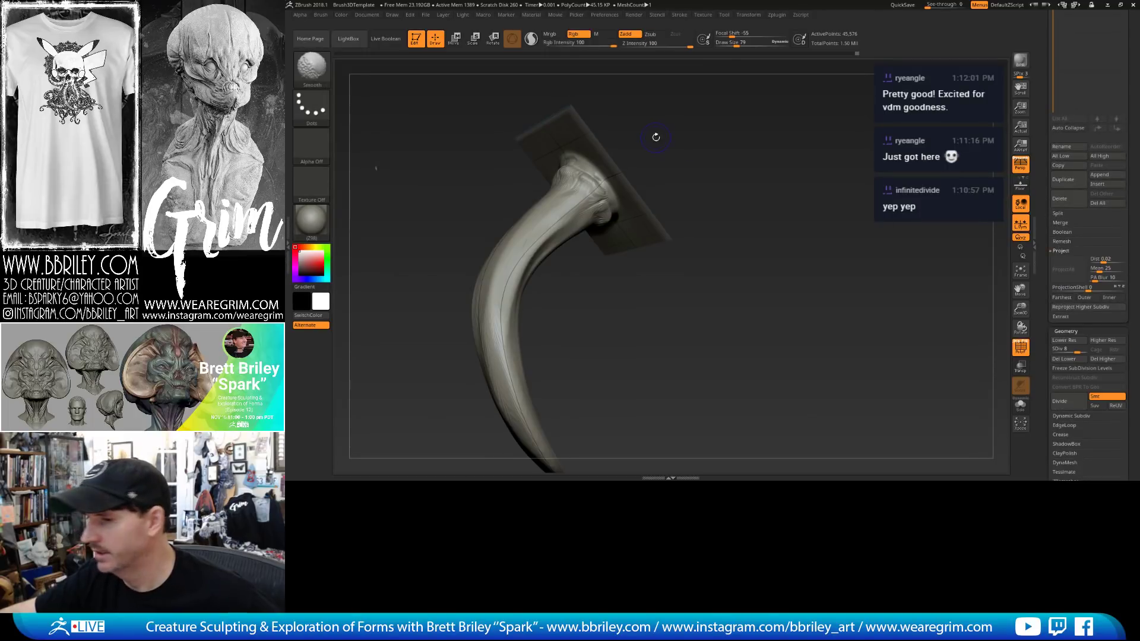
pyautogui.hotkey('shift', 'd')
pyautogui.moveTo(743, 231); pyautogui.dragTo(675, 223)
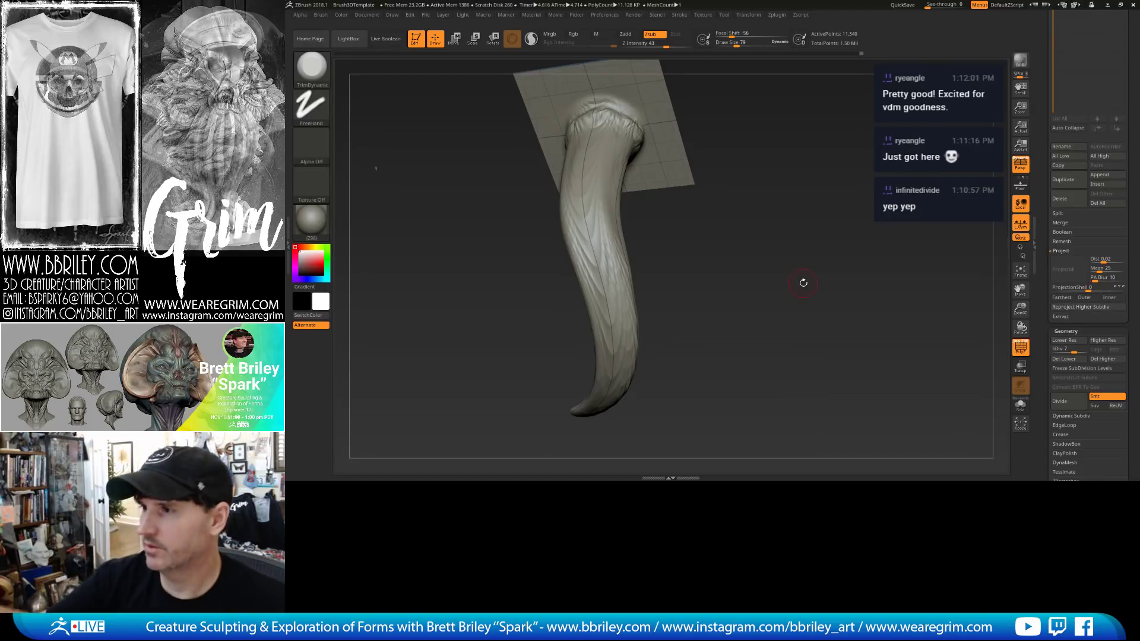
pyautogui.moveTo(764, 176); pyautogui.dragTo(772, 198)
pyautogui.click(1069, 307)
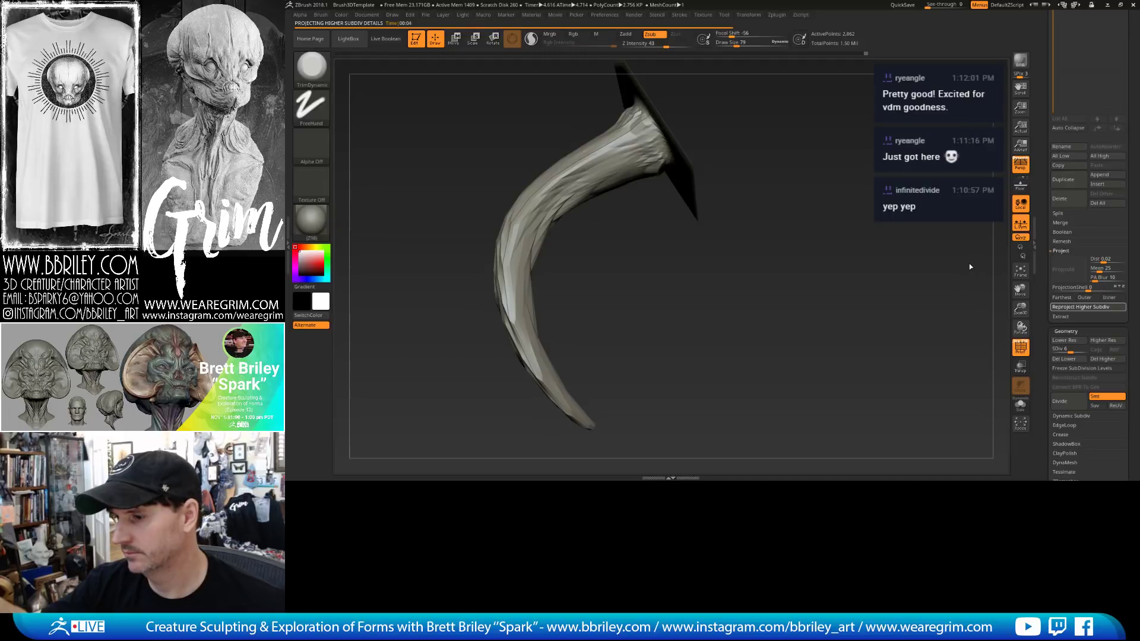
# Raise the mesh to subdivision level 9 and reproject the higher subdivision details.
pyautogui.moveTo(968, 263); pyautogui.dragTo(546, 272)
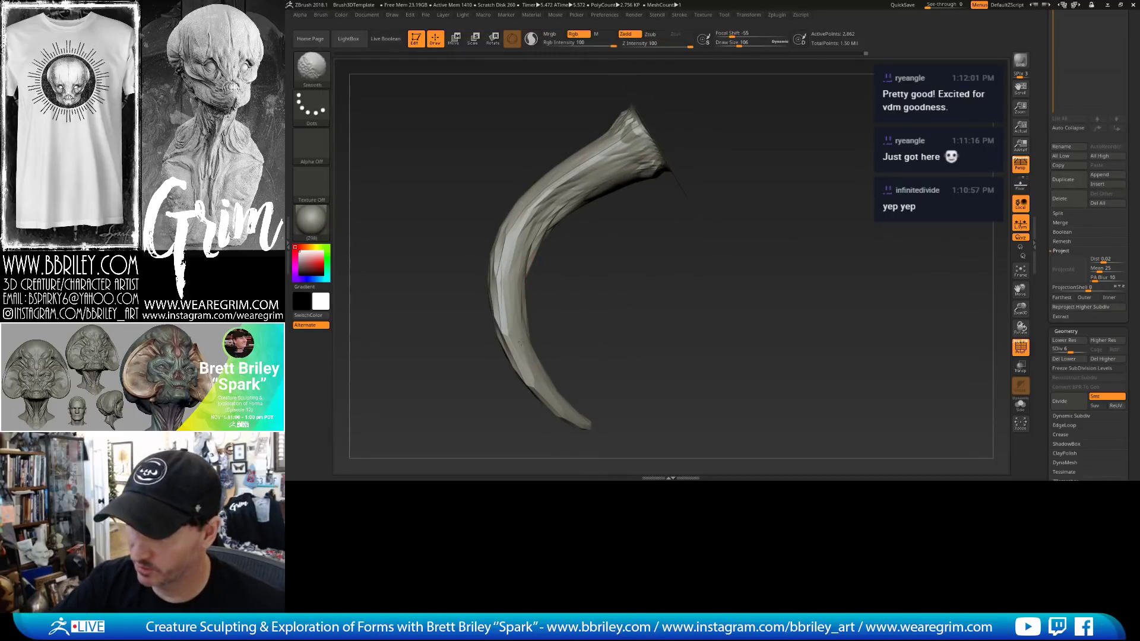
pyautogui.press('d')
pyautogui.press('d')
pyautogui.press('d')
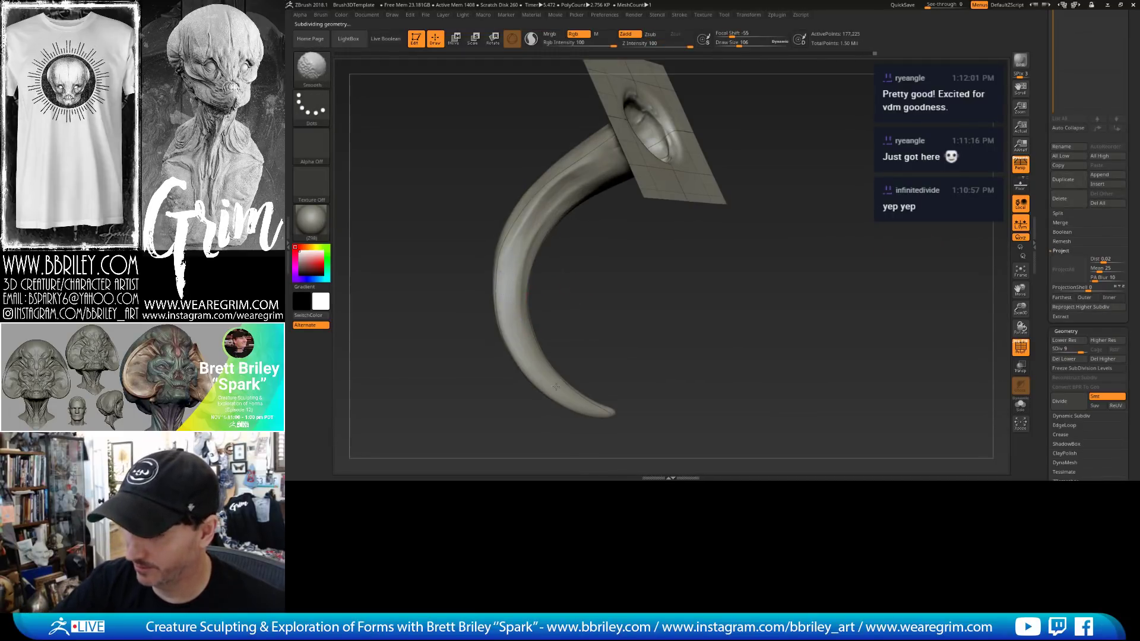
pyautogui.moveTo(585, 322); pyautogui.dragTo(599, 292)
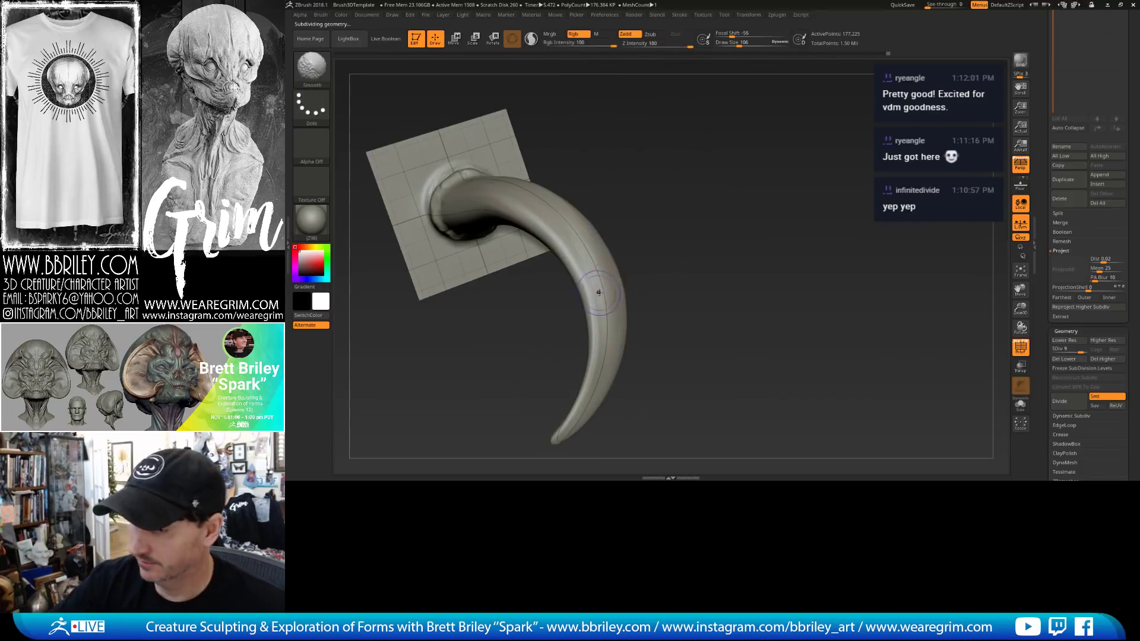
pyautogui.moveTo(701, 285); pyautogui.dragTo(735, 234)
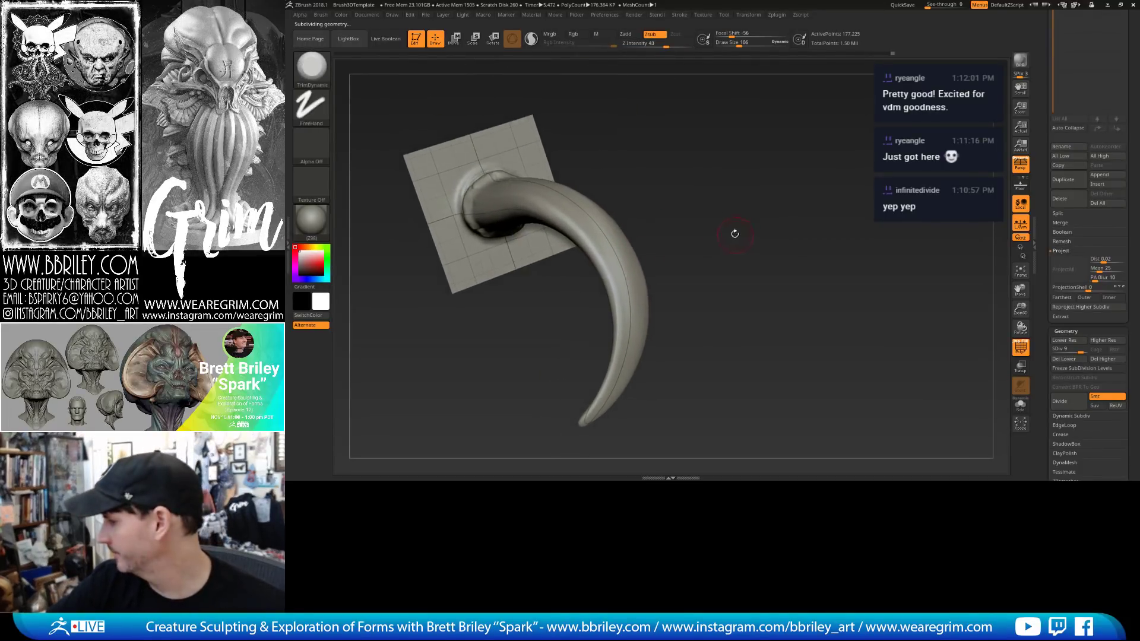
pyautogui.click(1078, 307)
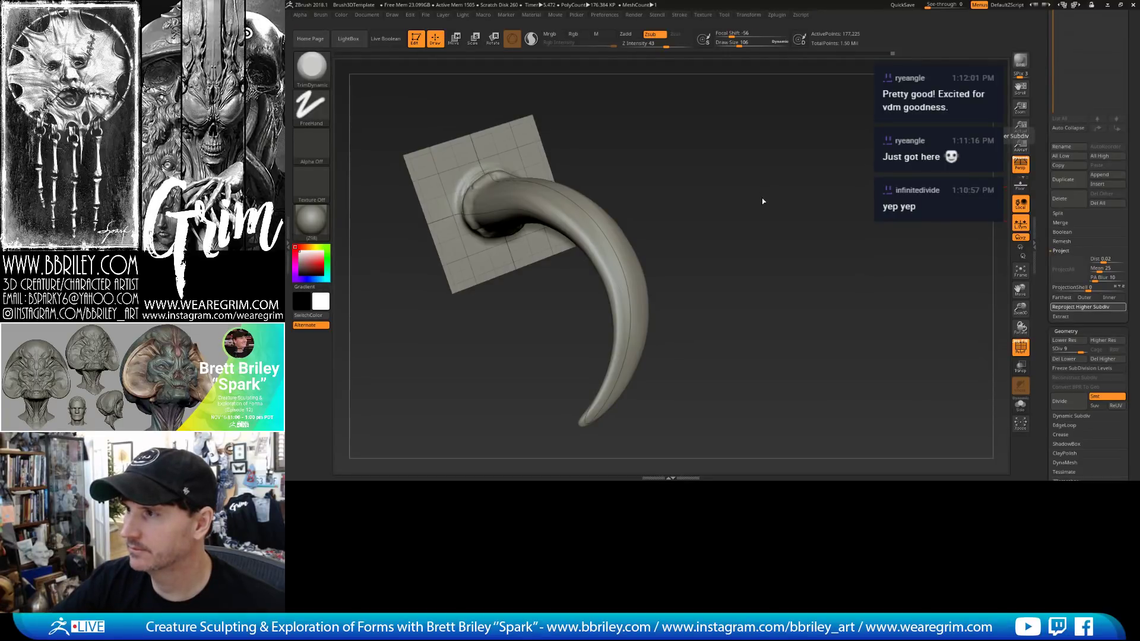
# Unhide the whole mesh, reproject the higher subdivision details from level 7, and return to level 10.
pyautogui.moveTo(768, 193)
pyautogui.mouseDown()
pyautogui.moveTo(759, 189)
pyautogui.moveTo(801, 213)
pyautogui.mouseUp()
pyautogui.keyDown('ctrl'); pyautogui.keyDown('shift'); pyautogui.click(761, 185); pyautogui.keyUp('shift'); pyautogui.keyUp('ctrl')
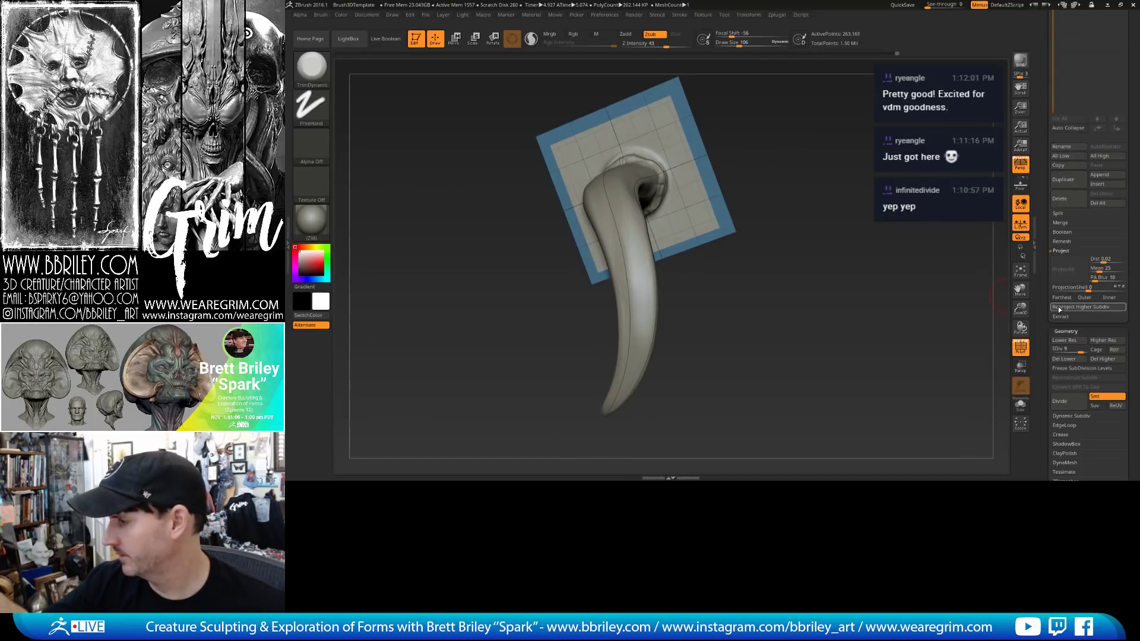
pyautogui.click(1061, 308)
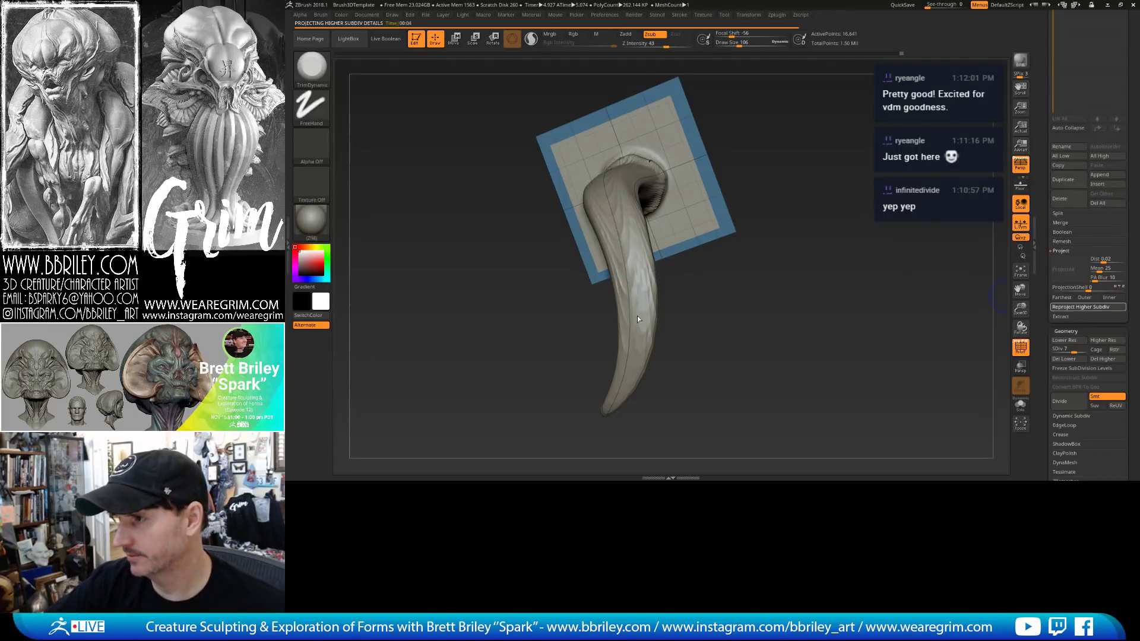
pyautogui.moveTo(773, 261); pyautogui.dragTo(720, 194)
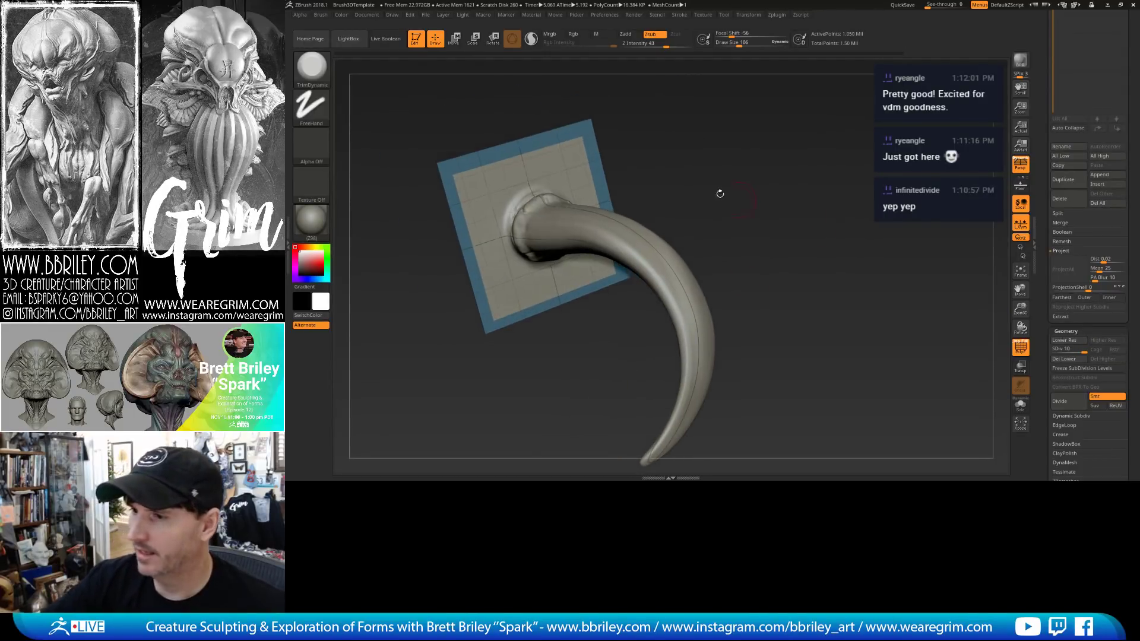
# Hide the blue border polygroup around the plane, leaving the inner plane and horn displayed.
pyautogui.moveTo(614, 140); pyautogui.dragTo(739, 160)
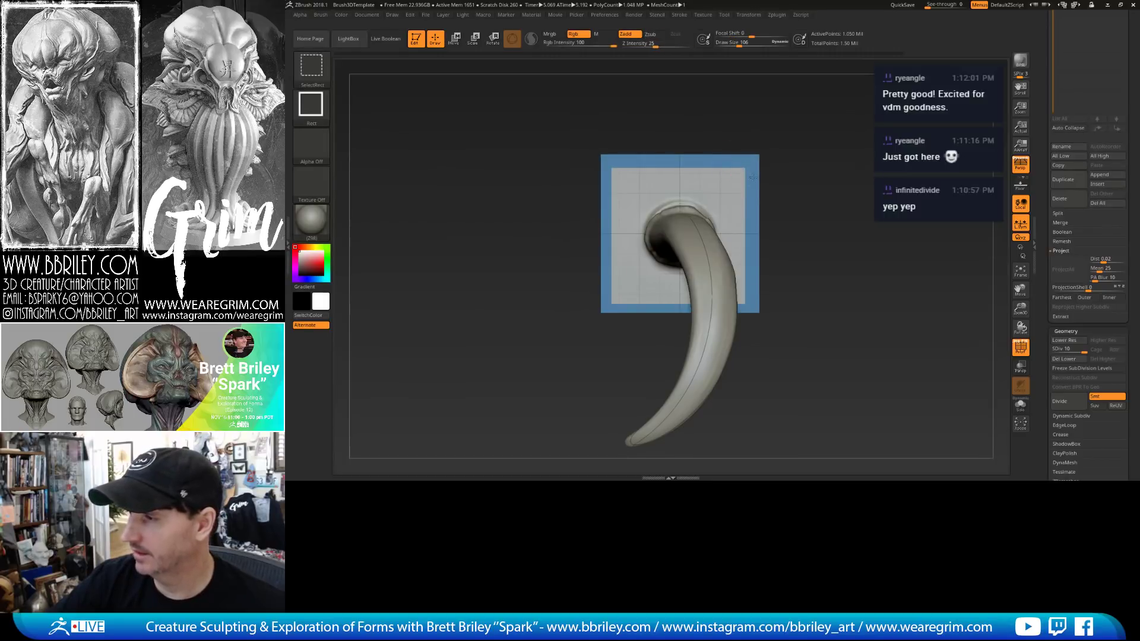
pyautogui.keyDown('ctrl'); pyautogui.keyDown('shift'); pyautogui.click(754, 179); pyautogui.keyUp('shift'); pyautogui.keyUp('ctrl')
pyautogui.keyDown('ctrl'); pyautogui.keyDown('shift'); pyautogui.click(753, 179); pyautogui.keyUp('shift'); pyautogui.keyUp('ctrl')
pyautogui.moveTo(867, 216)
pyautogui.mouseDown()
pyautogui.moveTo(895, 224)
pyautogui.moveTo(717, 247)
pyautogui.mouseUp()
# Smooth the horn's curved shaft at draw size 111 and turn off the polygroup wireframe.
pyautogui.press('shift')
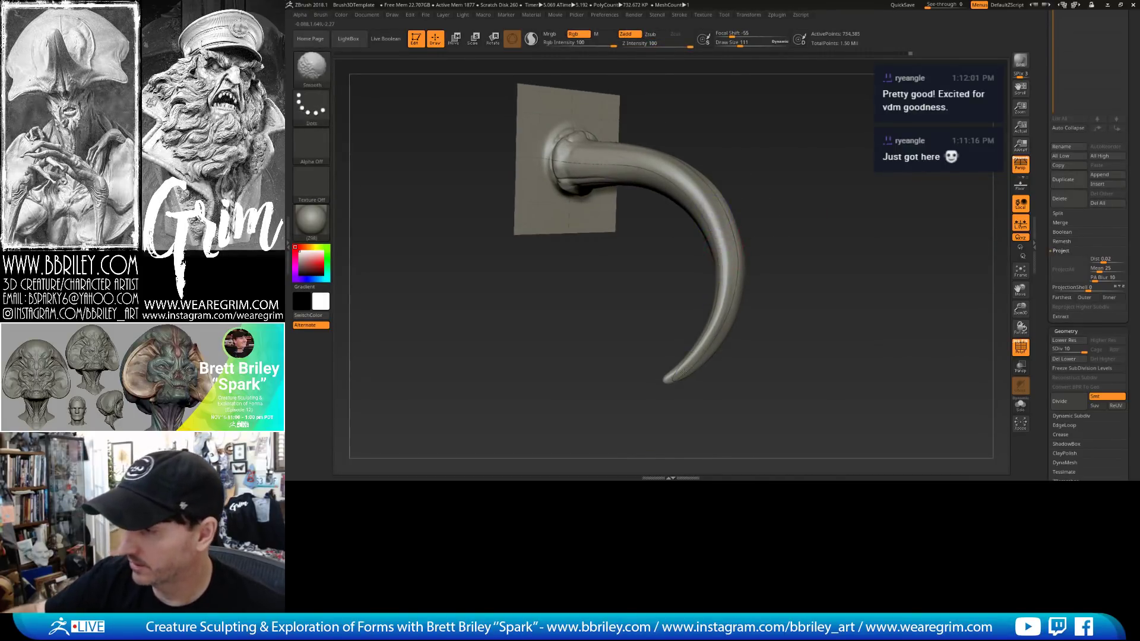
pyautogui.moveTo(721, 311); pyautogui.dragTo(746, 226)
pyautogui.moveTo(791, 276); pyautogui.dragTo(766, 224)
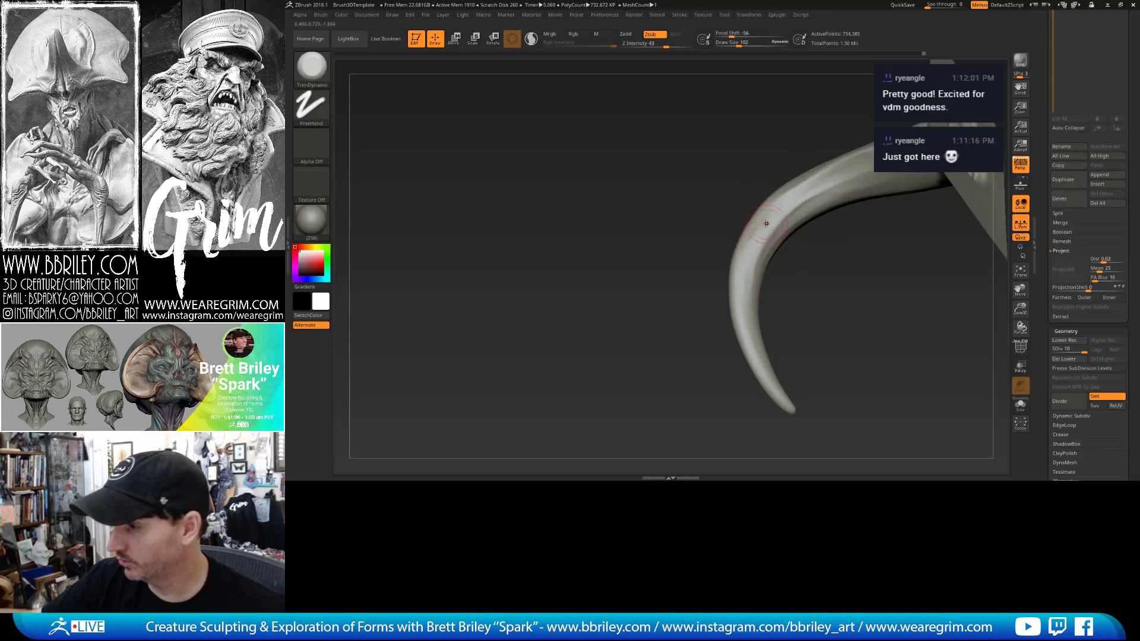
# Carve long grooves along the inner side of the horn's curve with DamStandard at draw size 50.
pyautogui.press('b')
pyautogui.press('d')
pyautogui.press('s')
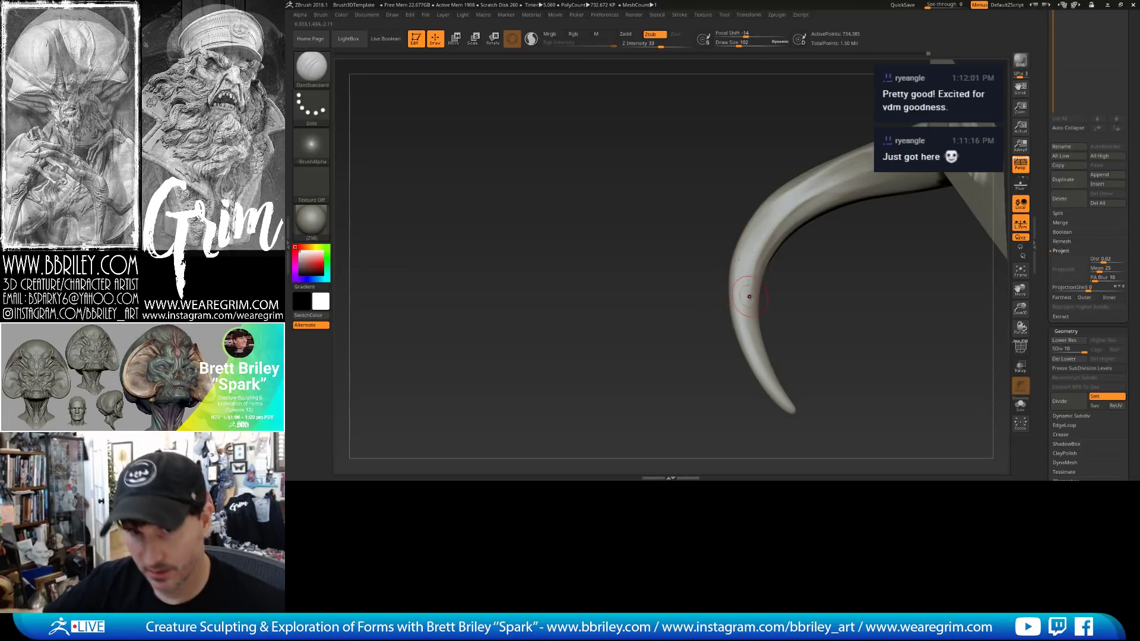
pyautogui.moveTo(742, 292); pyautogui.dragTo(748, 338)
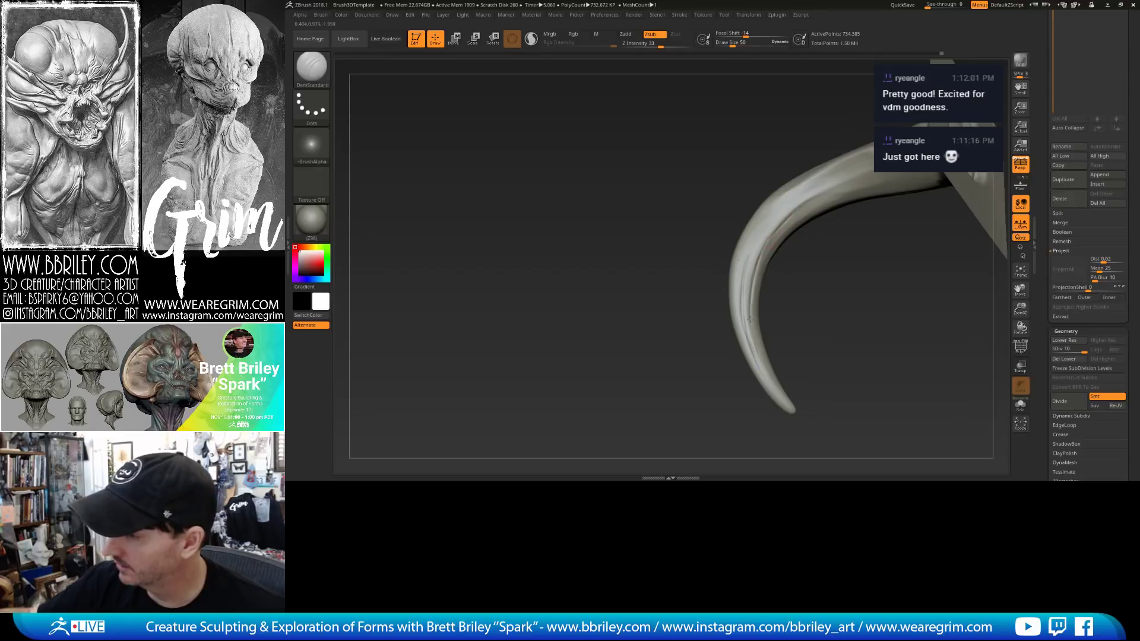
pyautogui.press('shift')
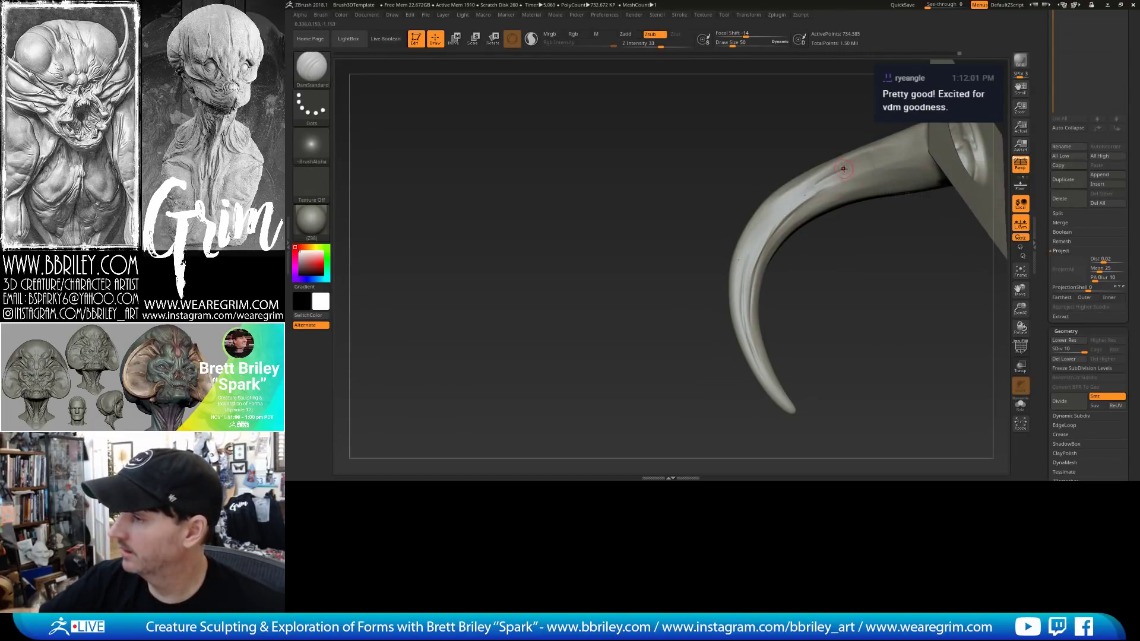
# Build up ridges beside the grooves from the horn's bend toward its base with the Clay brush at draw size 39.
pyautogui.press('b')
pyautogui.press('c')
pyautogui.press('l')
pyautogui.press('[')
pyautogui.moveTo(879, 253)
pyautogui.keyDown('alt'); pyautogui.mouseDown()
pyautogui.moveTo(793, 303)
pyautogui.moveTo(837, 297)
pyautogui.mouseUp(); pyautogui.keyUp('alt')
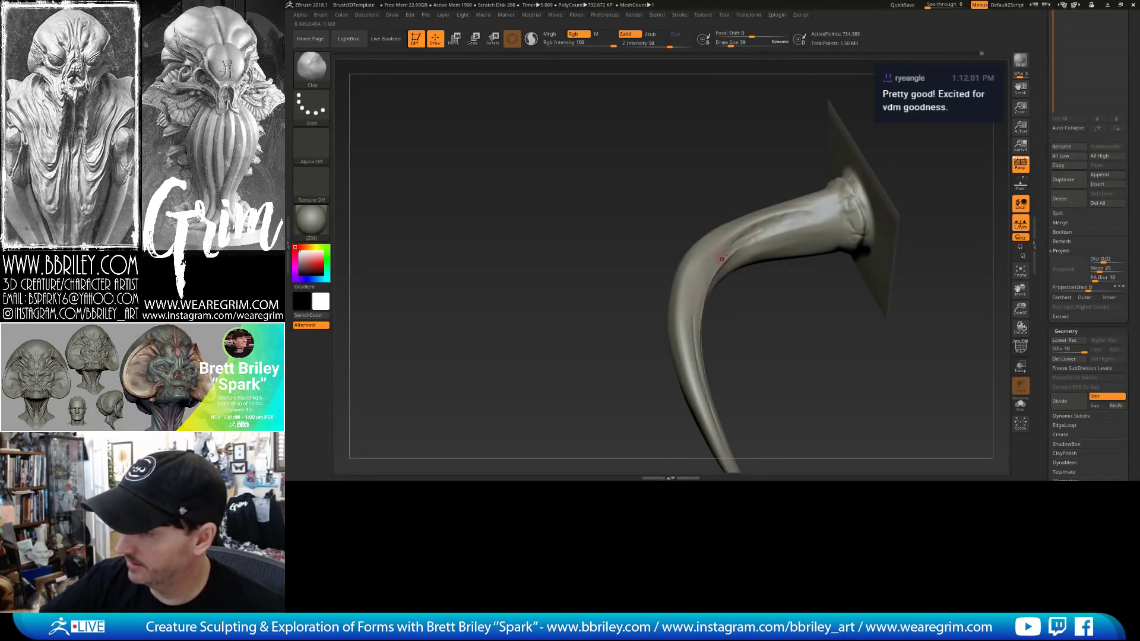
pyautogui.moveTo(759, 320); pyautogui.dragTo(748, 235)
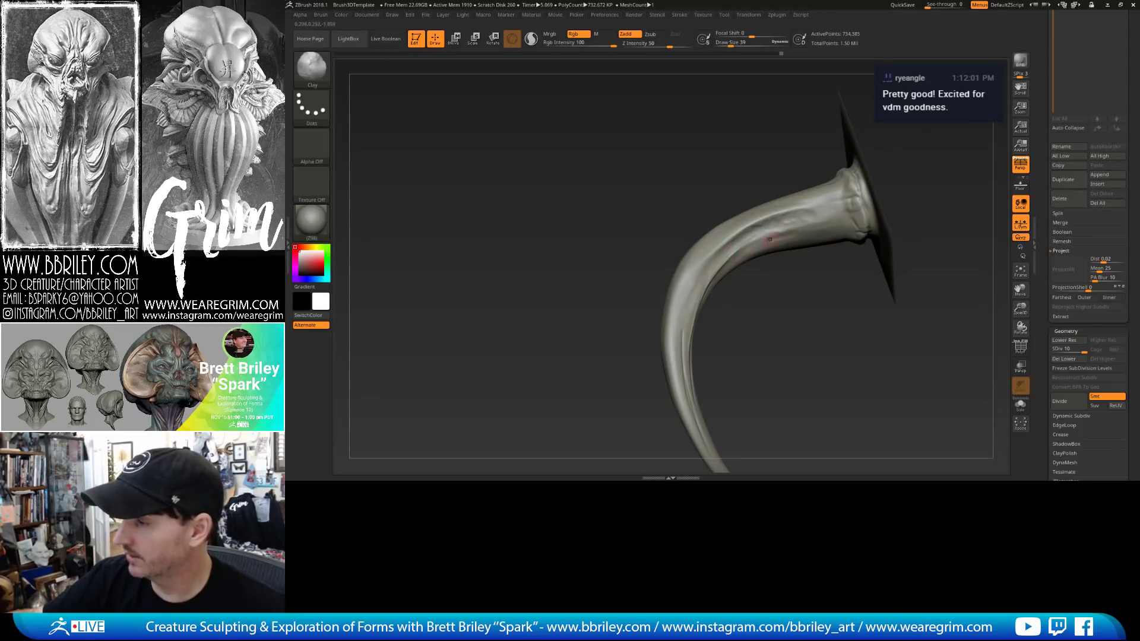
# Flatten the ridges and planes around the horn's shaft with TrimDynamic at draw sizes 39 to 79.
pyautogui.press('b')
pyautogui.press('t')
pyautogui.press('d')
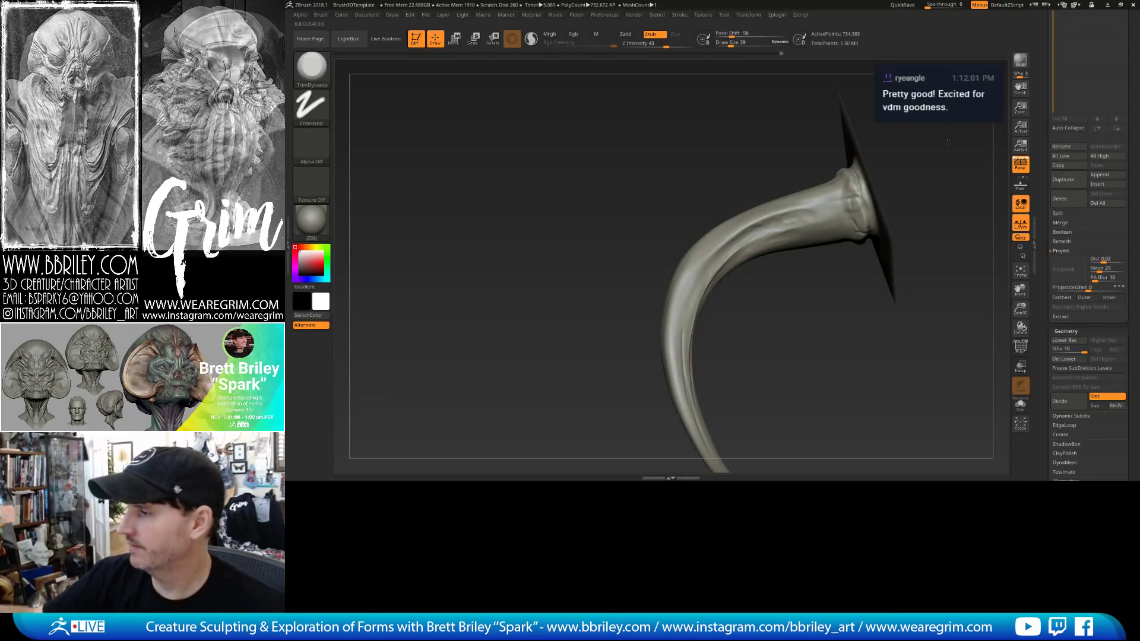
pyautogui.moveTo(757, 291); pyautogui.dragTo(806, 237)
pyautogui.moveTo(847, 160); pyautogui.dragTo(781, 257)
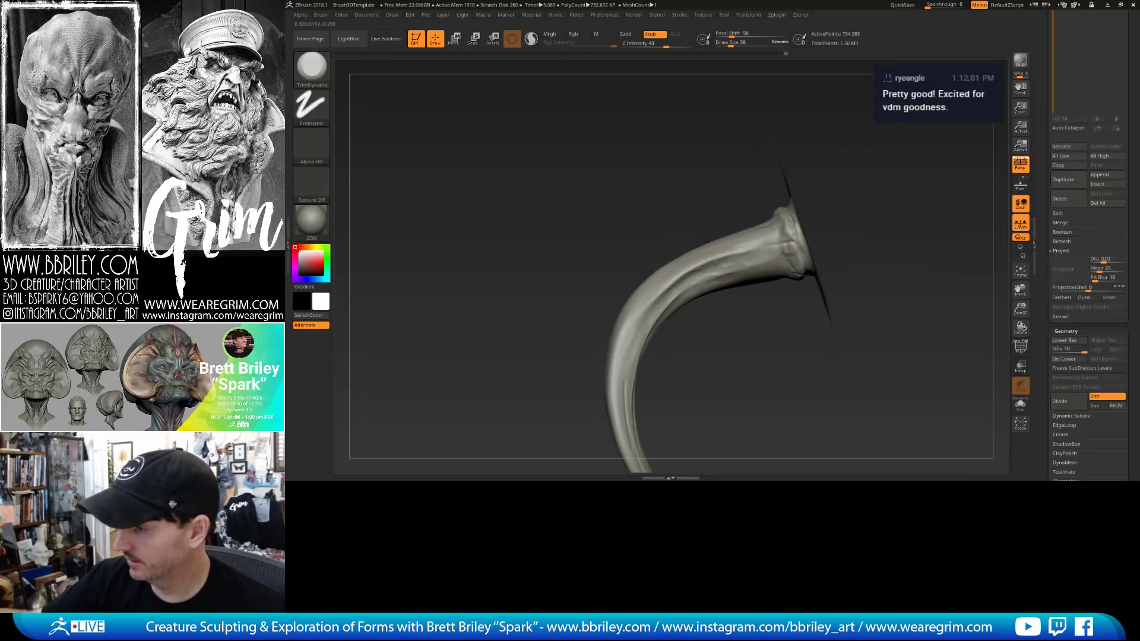
pyautogui.moveTo(832, 181); pyautogui.dragTo(737, 241)
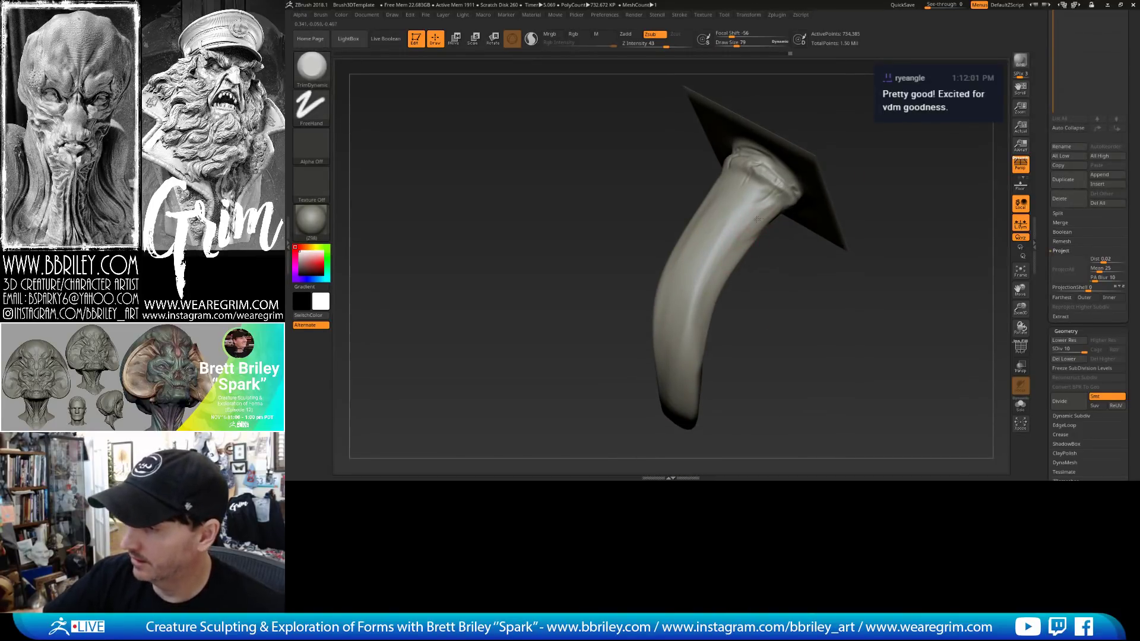
pyautogui.moveTo(753, 342); pyautogui.dragTo(723, 228)
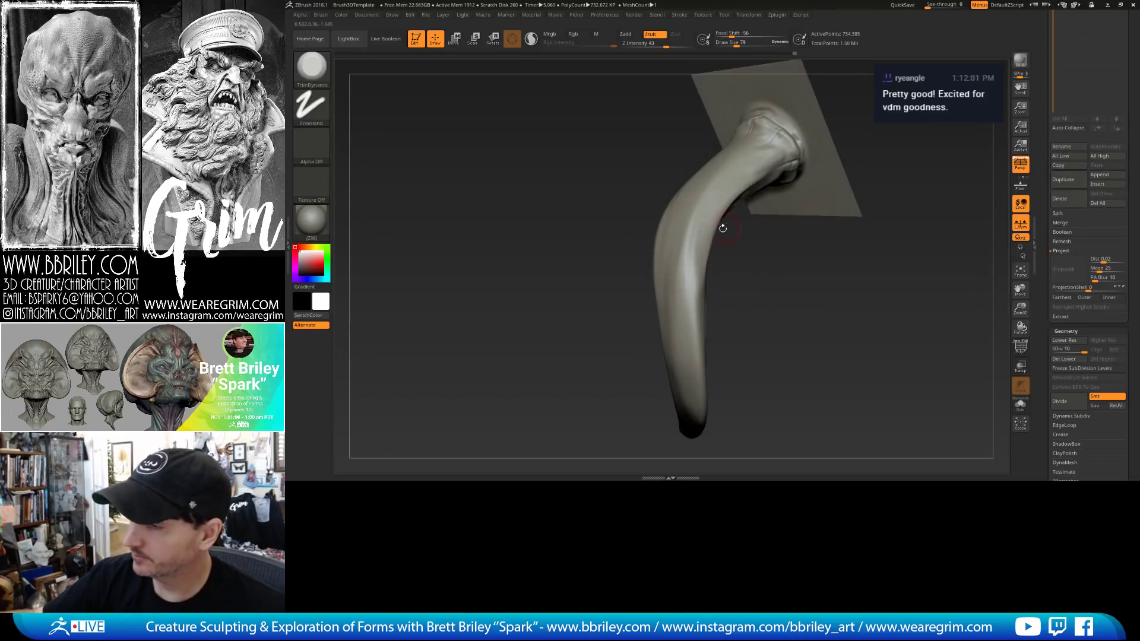
pyautogui.moveTo(720, 369); pyautogui.dragTo(685, 230)
pyautogui.moveTo(755, 328)
pyautogui.mouseDown()
pyautogui.moveTo(774, 297)
pyautogui.moveTo(754, 243)
pyautogui.mouseUp()
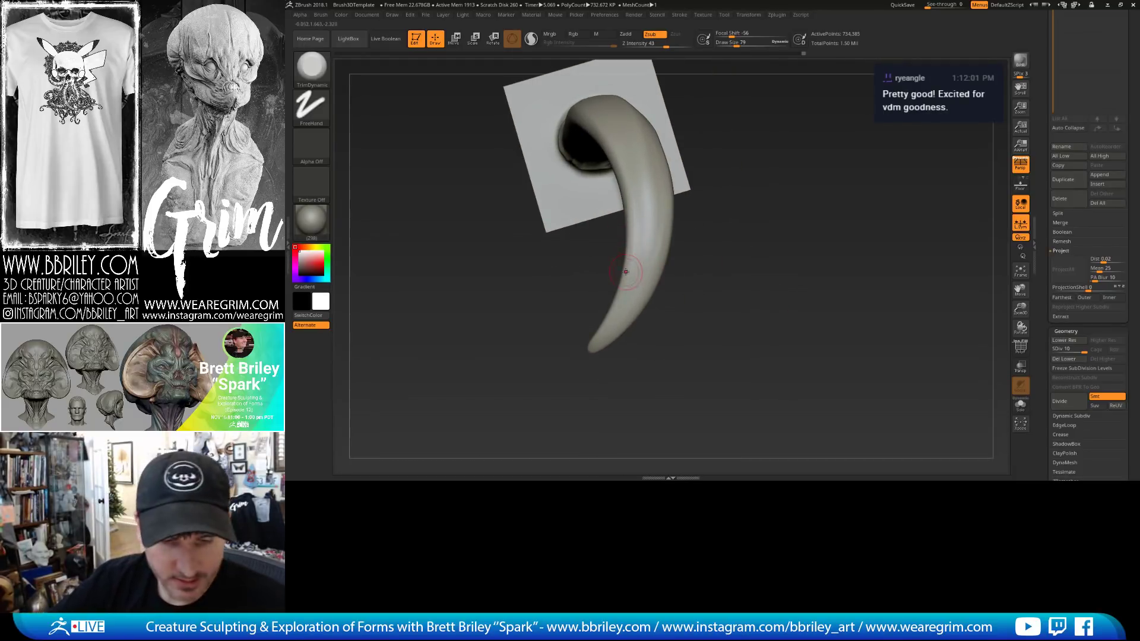
# Carve a lengthwise groove toward the horn's tip with DamStandard at draw size 41.
pyautogui.press('b')
pyautogui.press('d')
pyautogui.press('s')
pyautogui.press('[')
pyautogui.press('[')
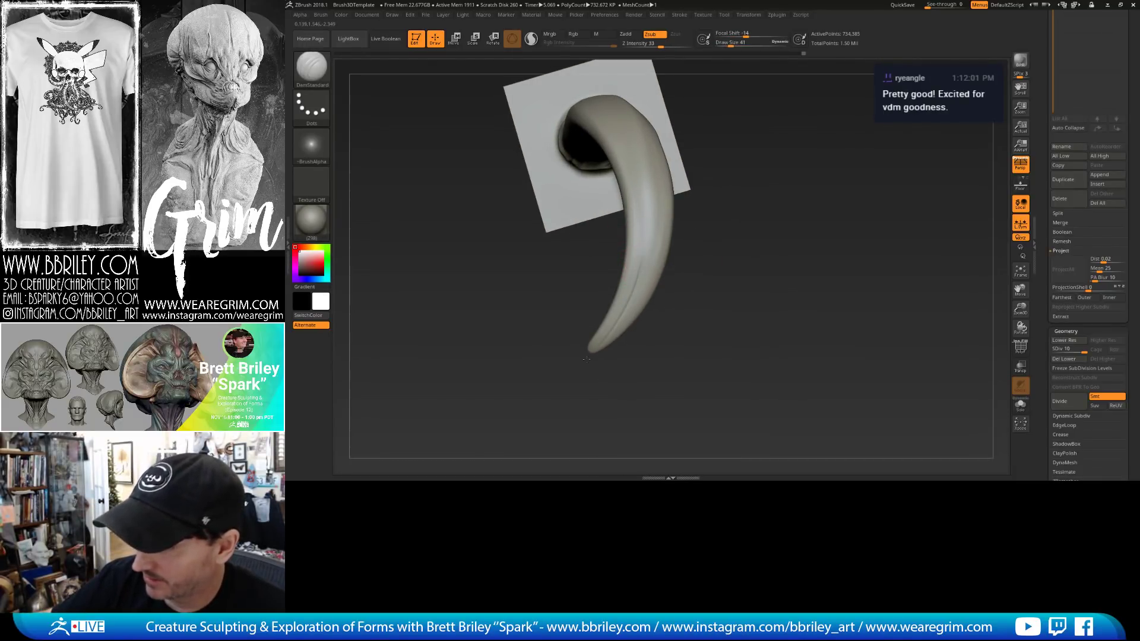
# Smooth and flatten the edges of the grooves near the horn's tip with TrimDynamic at draw size 44.
pyautogui.press('b')
pyautogui.press('t')
pyautogui.press('d')
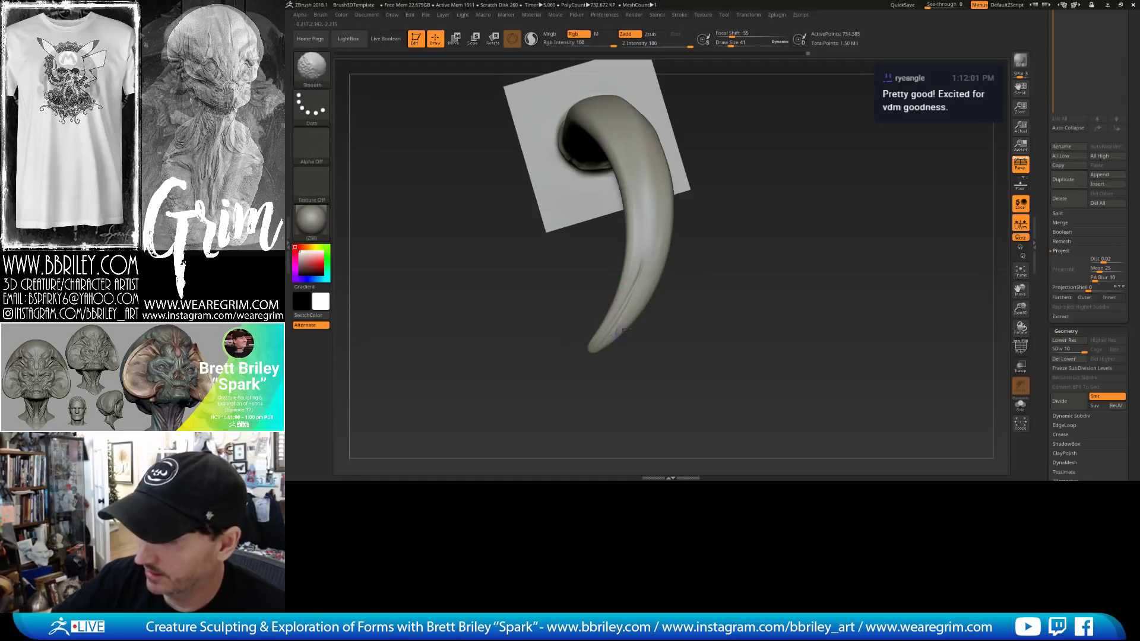
pyautogui.moveTo(635, 271); pyautogui.dragTo(611, 328)
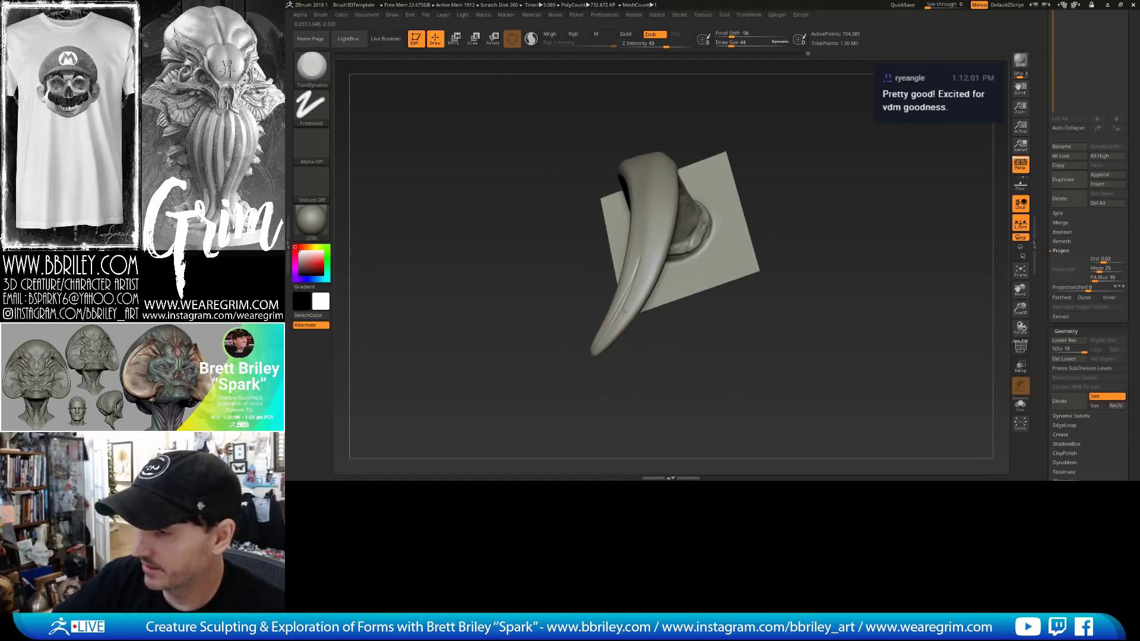
# Flatten the surface along the horn's shaft and outer bend with TrimDynamic at draw size 98.
pyautogui.moveTo(764, 106); pyautogui.dragTo(746, 164)
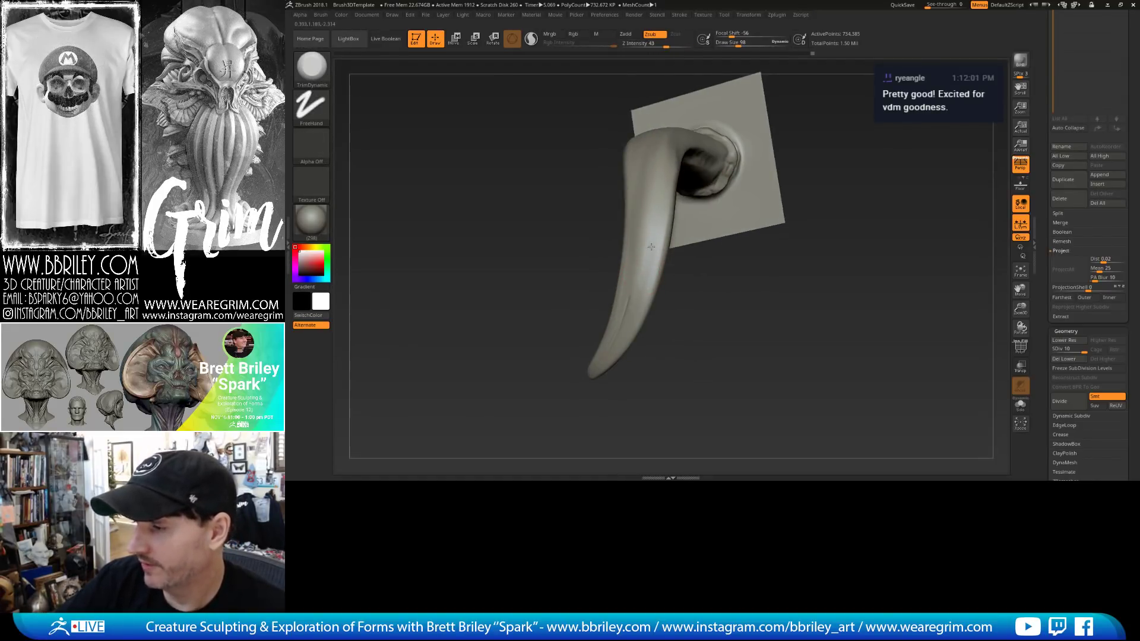
pyautogui.moveTo(561, 172)
pyautogui.mouseDown()
pyautogui.moveTo(634, 187)
pyautogui.moveTo(630, 263)
pyautogui.mouseUp()
pyautogui.moveTo(650, 215); pyautogui.dragTo(667, 234)
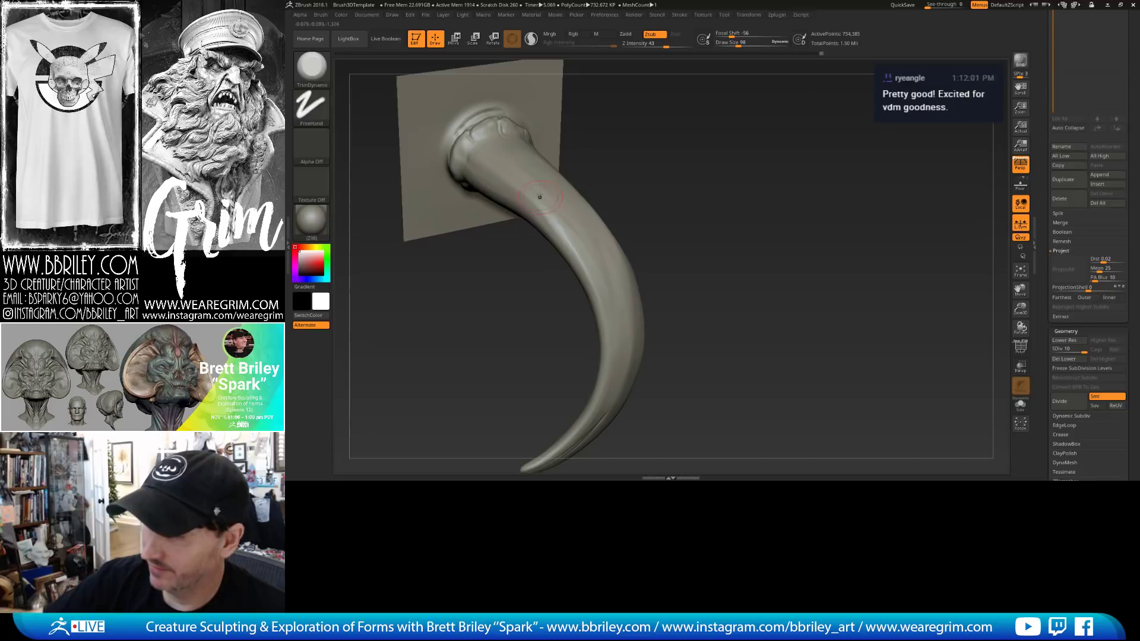
pyautogui.moveTo(655, 155); pyautogui.dragTo(622, 176)
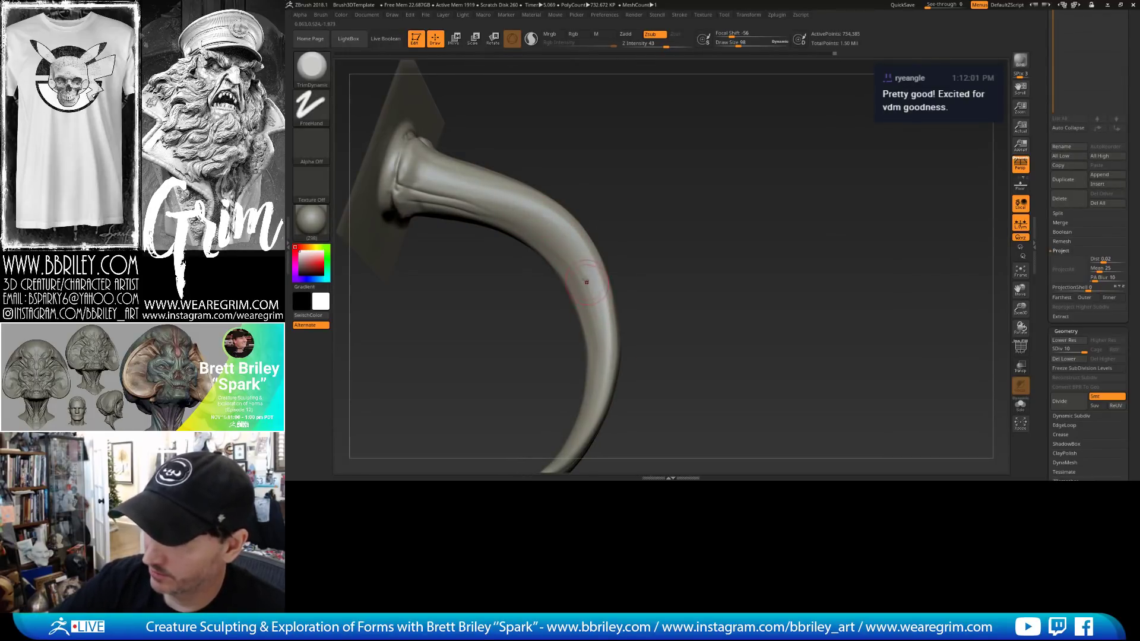
pyautogui.moveTo(671, 190); pyautogui.dragTo(660, 238)
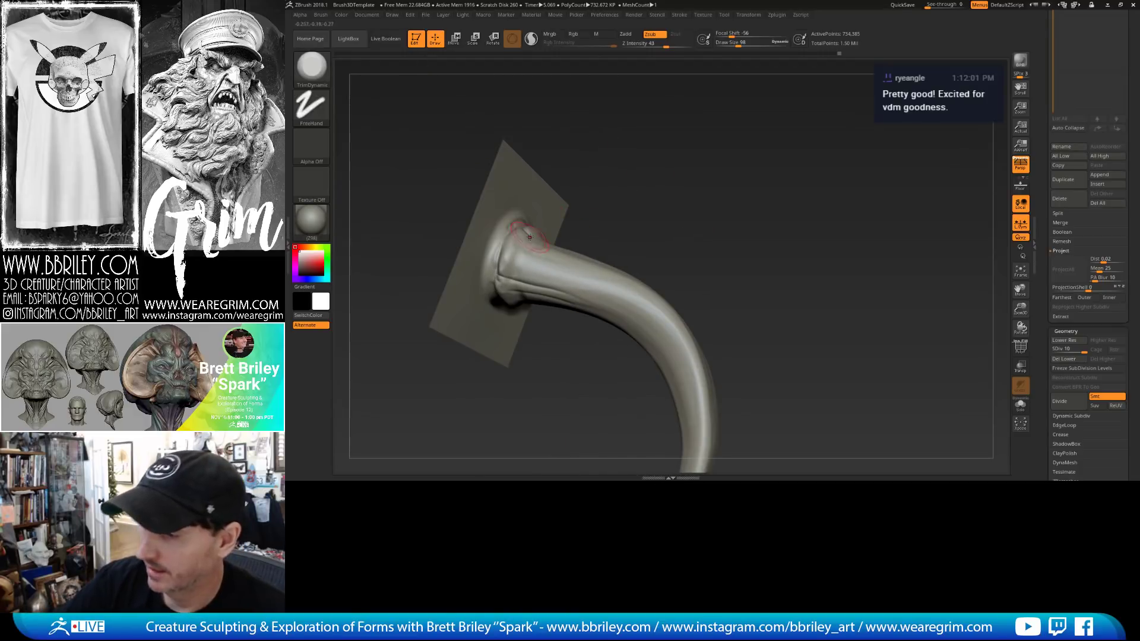
# Smooth the wrinkled collar at the horn's base and carve a crease into it with DamStandard at draw size 39.
pyautogui.press('shift')
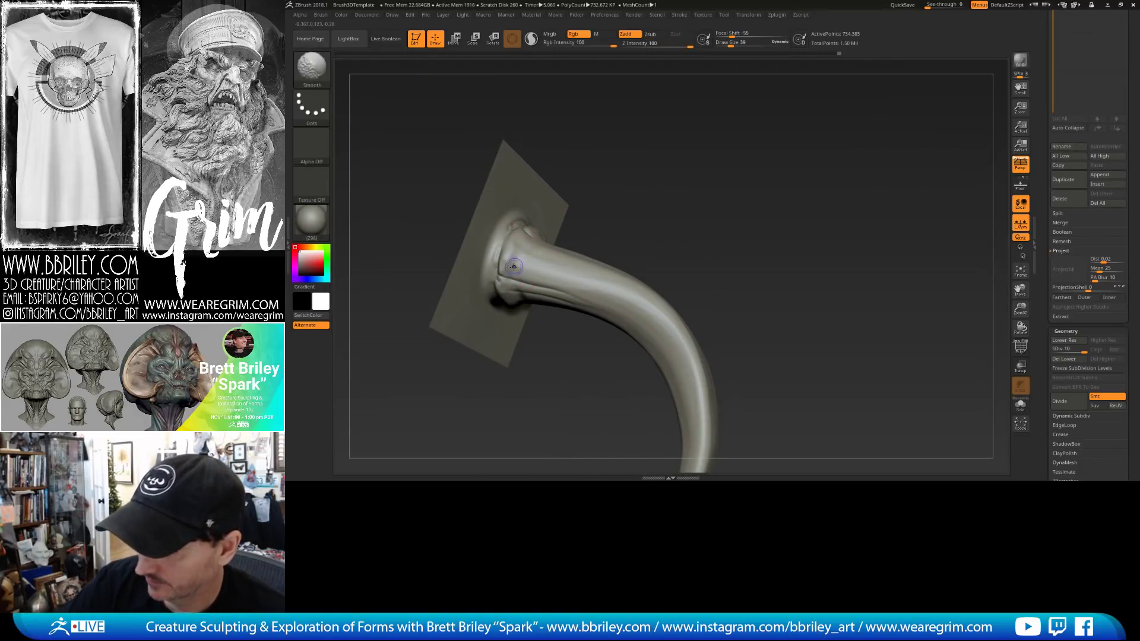
pyautogui.moveTo(548, 237); pyautogui.dragTo(507, 262)
pyautogui.press('b')
pyautogui.press('d')
pyautogui.press('s')
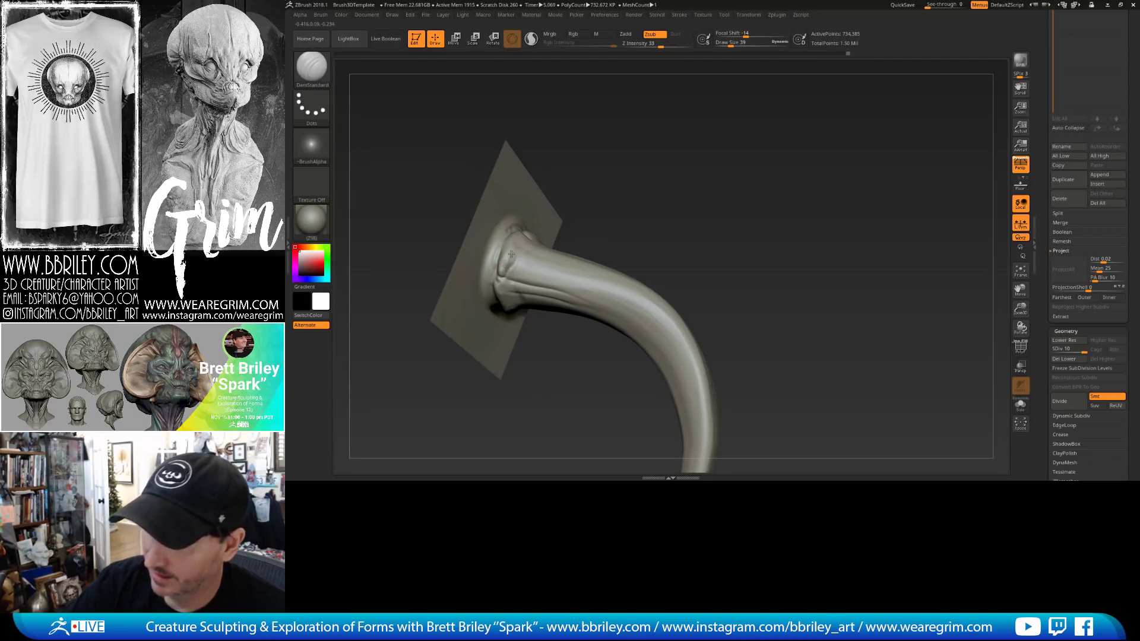
# Flatten the folds around the horn's base collar from several sides with TrimDynamic at draw size 39.
pyautogui.press('b')
pyautogui.press('t')
pyautogui.press('d')
pyautogui.moveTo(511, 259); pyautogui.dragTo(520, 269)
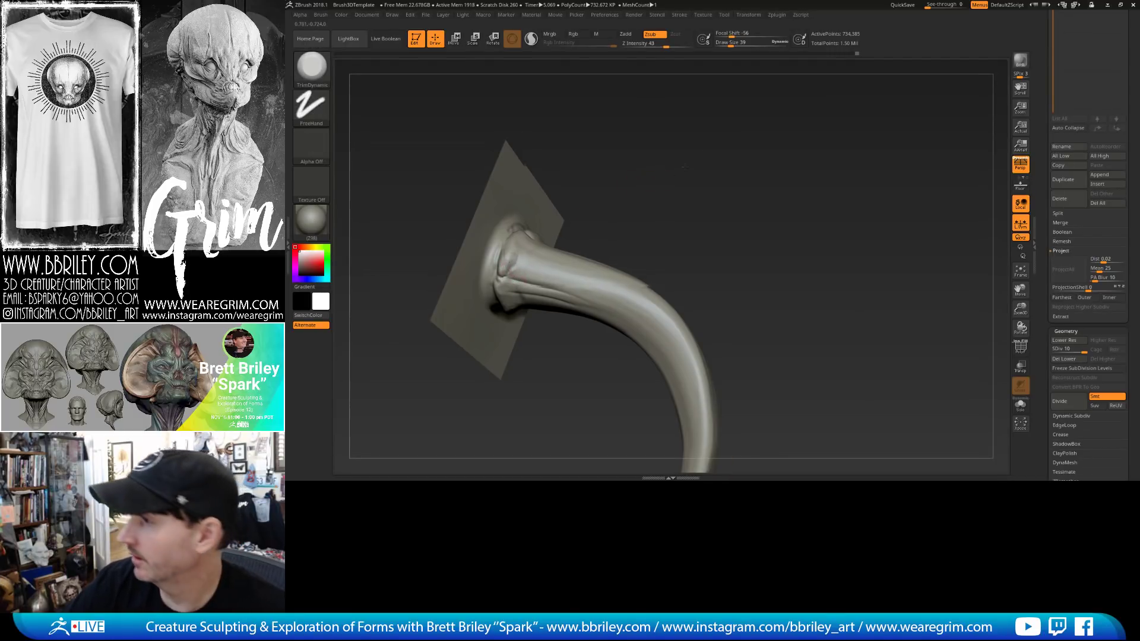
pyautogui.moveTo(647, 169); pyautogui.dragTo(700, 141)
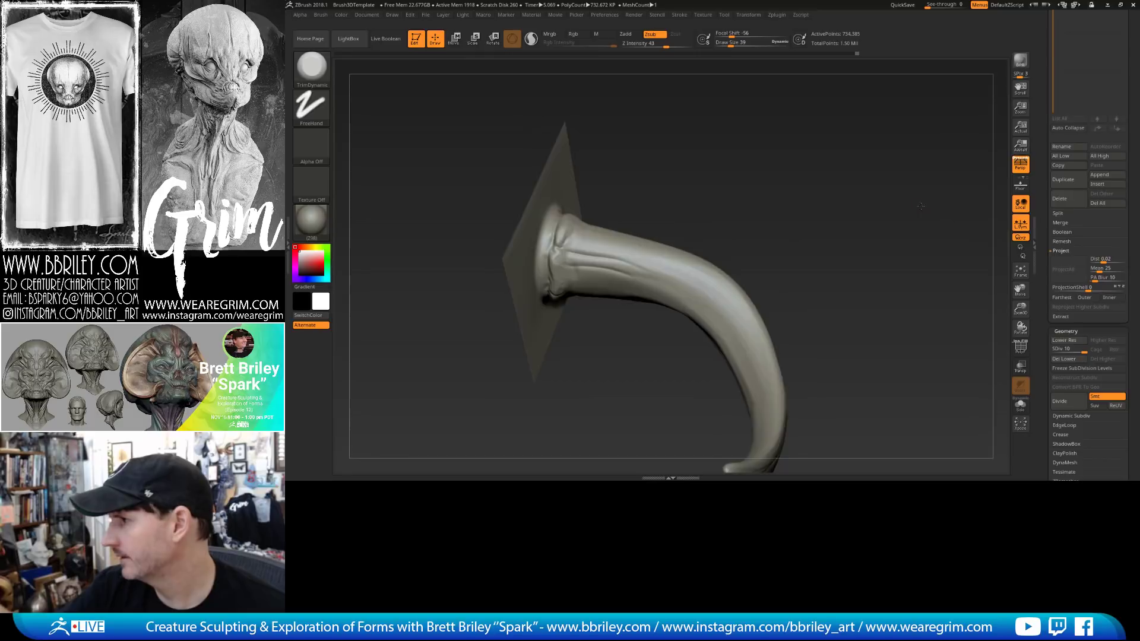
pyautogui.moveTo(923, 212); pyautogui.dragTo(770, 169)
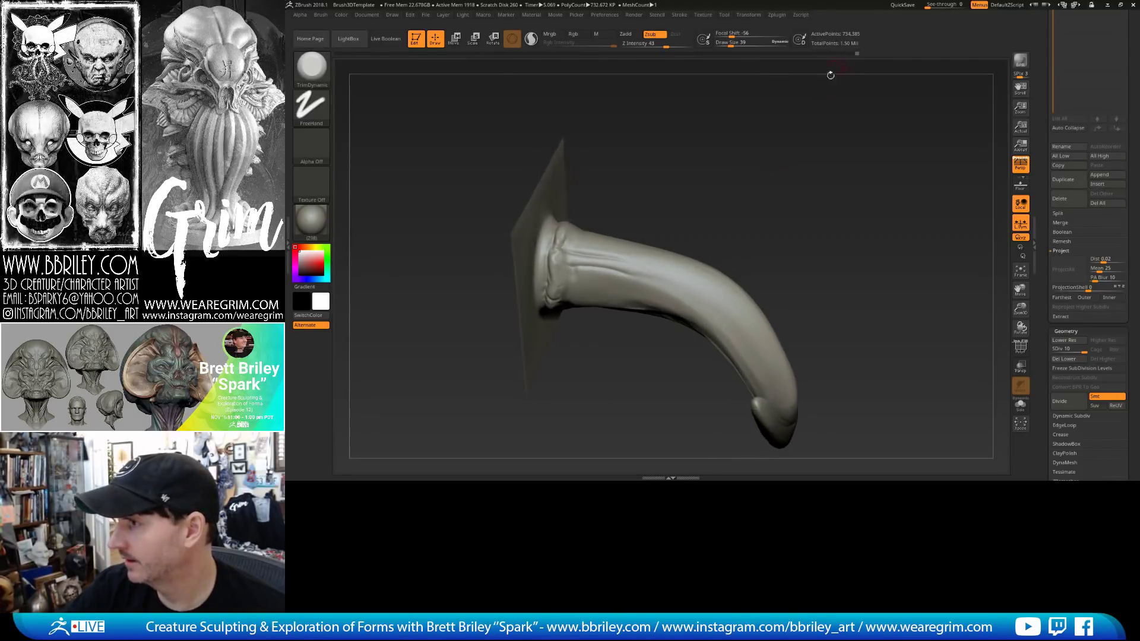
pyautogui.moveTo(830, 77); pyautogui.dragTo(717, 166)
pyautogui.keyDown('shift'); pyautogui.click(582, 243); pyautogui.keyUp('shift')
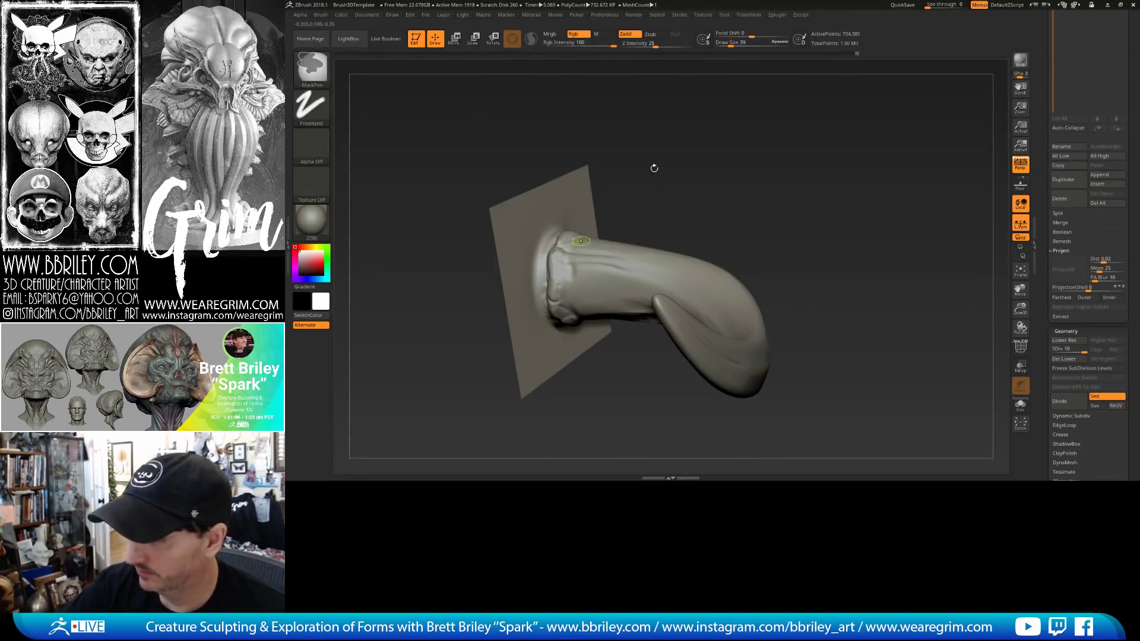
pyautogui.moveTo(682, 164); pyautogui.dragTo(557, 249)
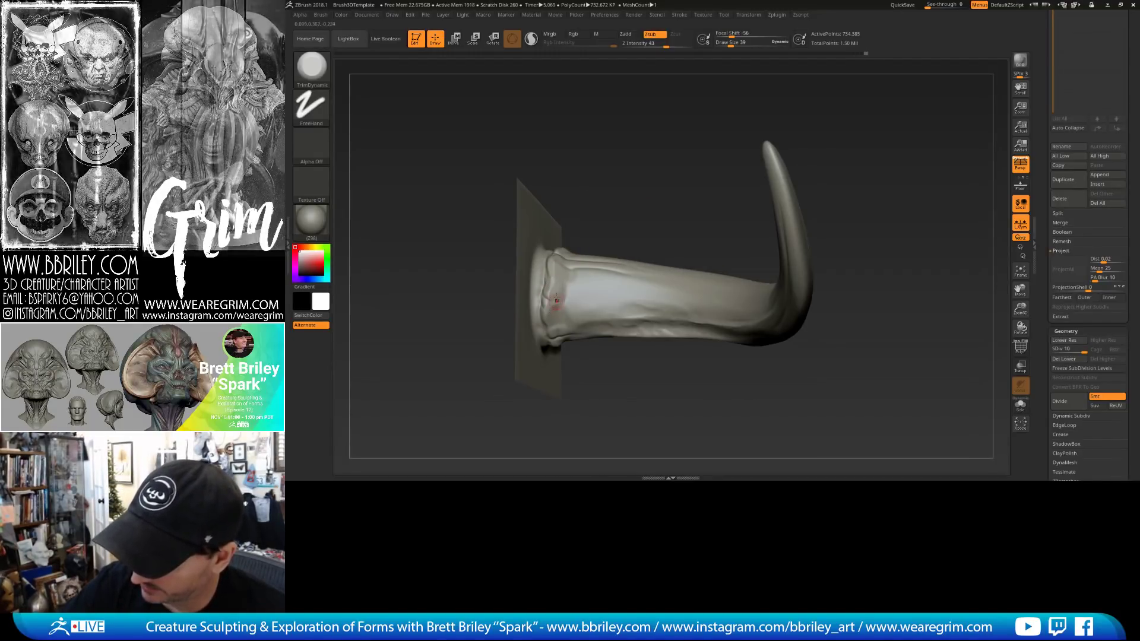
pyautogui.moveTo(545, 290); pyautogui.dragTo(542, 310)
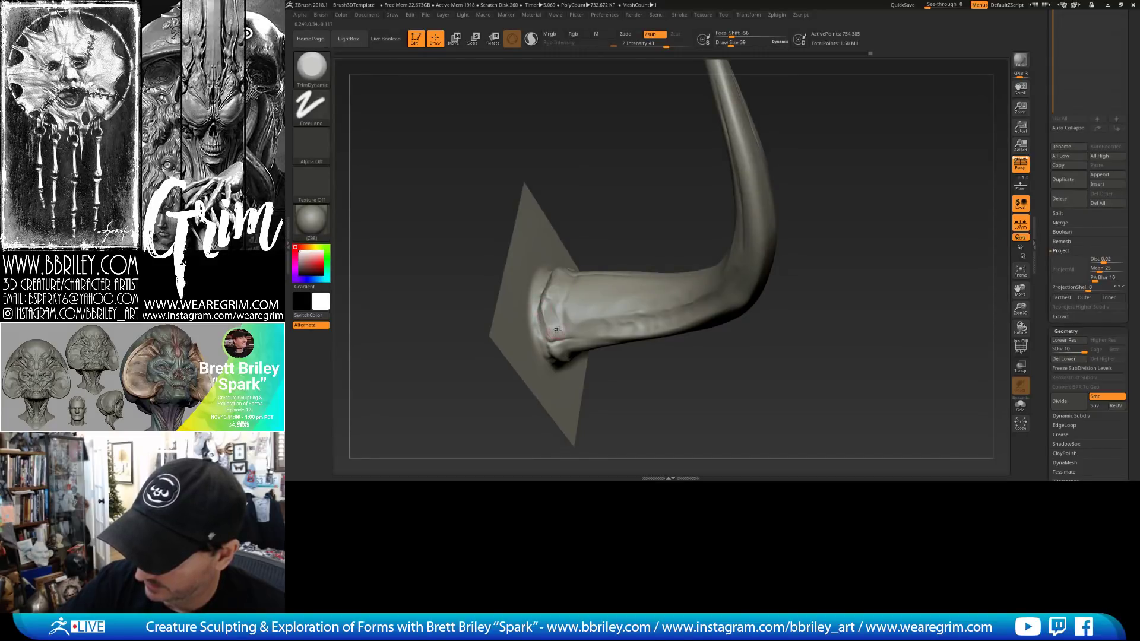
pyautogui.moveTo(558, 345); pyautogui.dragTo(570, 298)
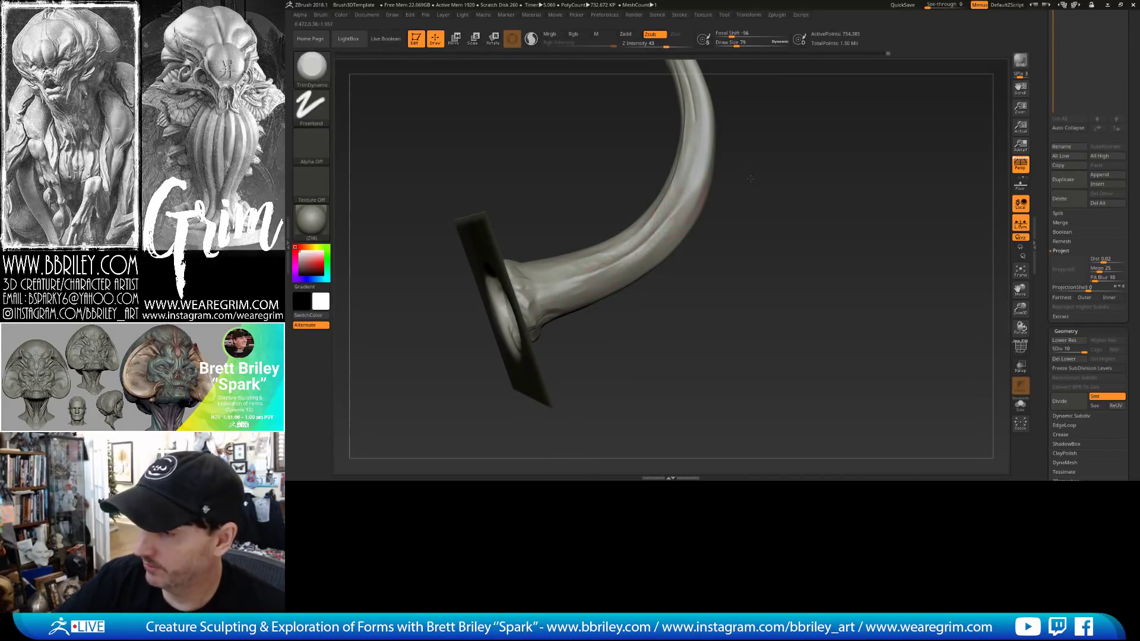
# Flatten the ridges and planes along the horn's curved shaft with TrimDynamic at draw size 79.
pyautogui.moveTo(751, 179)
pyautogui.mouseDown()
pyautogui.moveTo(652, 244)
pyautogui.moveTo(688, 209)
pyautogui.mouseUp()
pyautogui.moveTo(749, 154); pyautogui.dragTo(742, 205)
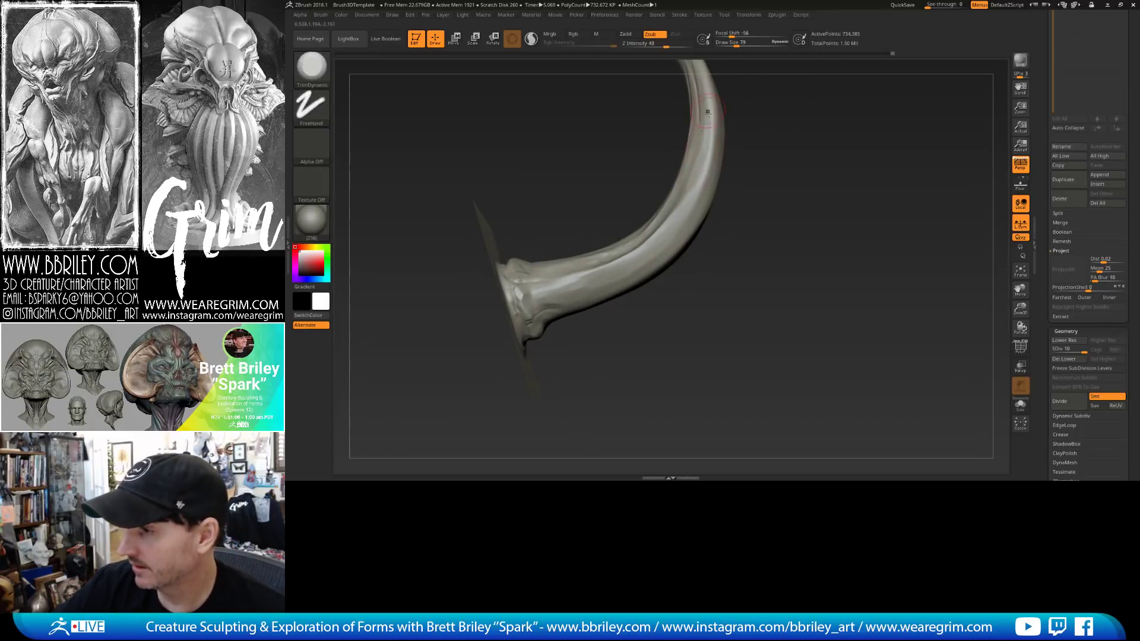
pyautogui.moveTo(747, 78); pyautogui.dragTo(645, 239)
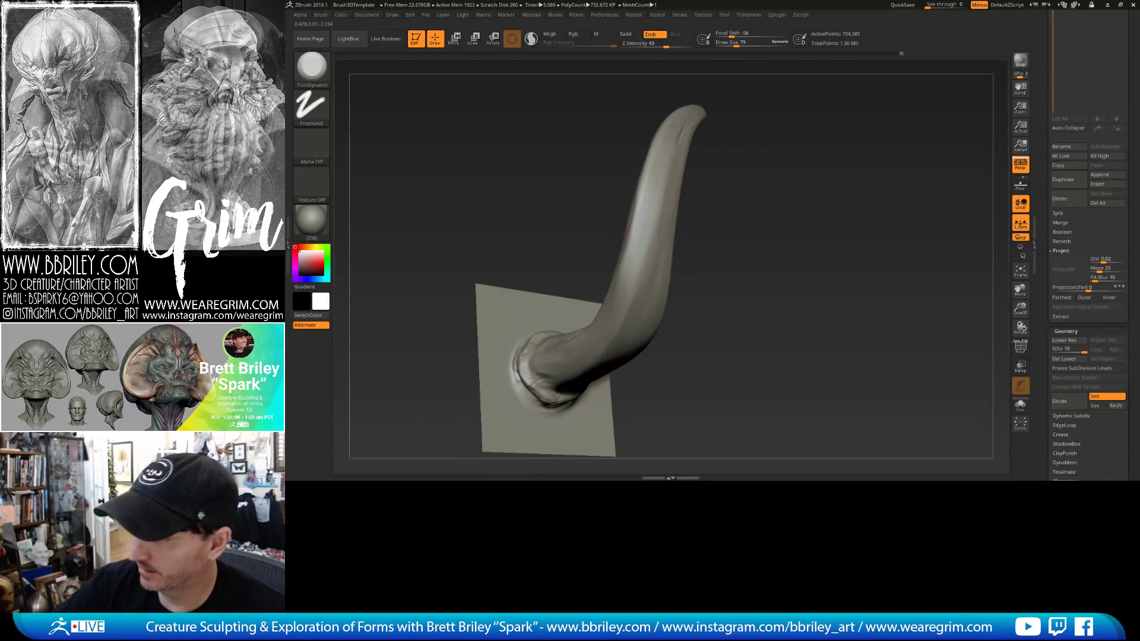
pyautogui.moveTo(701, 261); pyautogui.dragTo(641, 313)
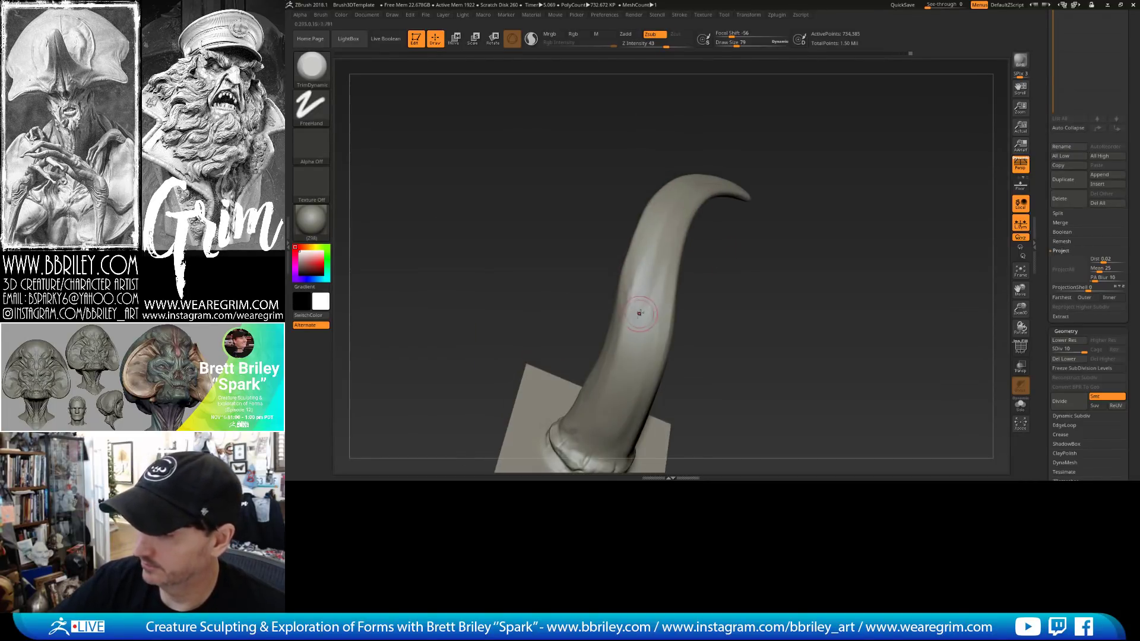
pyautogui.moveTo(640, 359)
pyautogui.mouseDown()
pyautogui.moveTo(747, 268)
pyautogui.moveTo(778, 173)
pyautogui.moveTo(790, 221)
pyautogui.moveTo(773, 196)
pyautogui.moveTo(668, 277)
pyautogui.moveTo(692, 283)
pyautogui.mouseUp()
# Lower the mesh to subdivision level 8 and pull the horn's tip outward with a very large Move brush.
pyautogui.press('b')
pyautogui.press('m')
pyautogui.press('v')
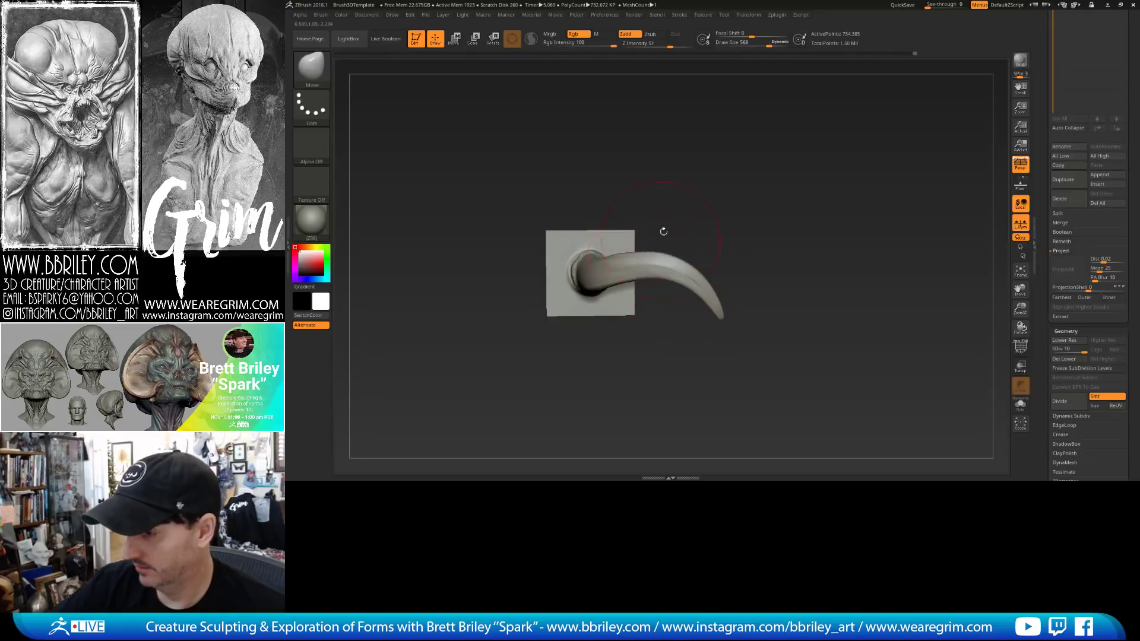
pyautogui.moveTo(662, 234)
pyautogui.mouseDown()
pyautogui.moveTo(625, 265)
pyautogui.moveTo(750, 190)
pyautogui.moveTo(757, 169)
pyautogui.moveTo(796, 196)
pyautogui.moveTo(797, 148)
pyautogui.moveTo(809, 185)
pyautogui.moveTo(790, 172)
pyautogui.mouseUp()
pyautogui.press('s')
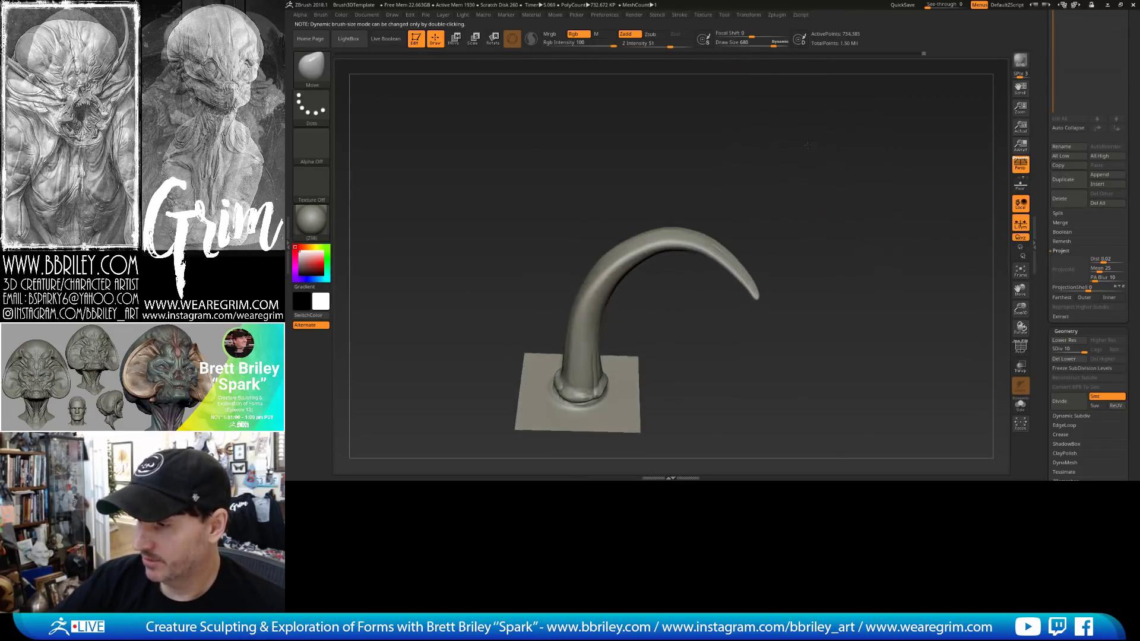
pyautogui.moveTo(674, 211); pyautogui.dragTo(698, 158)
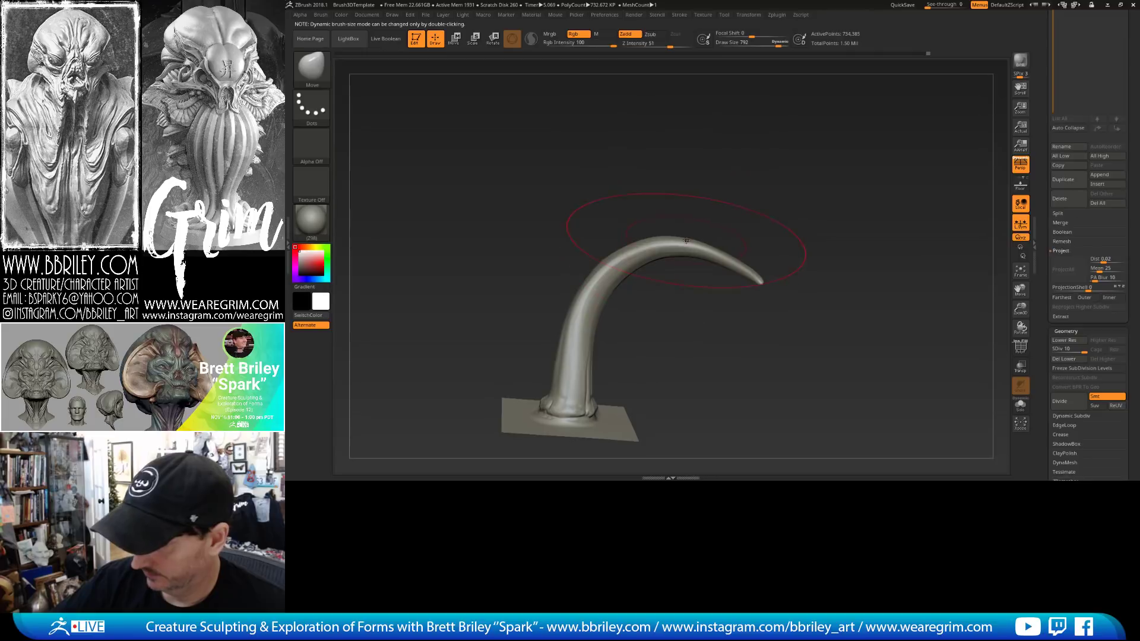
pyautogui.hotkey('shift', 'd')
pyautogui.hotkey('shift', 'd')
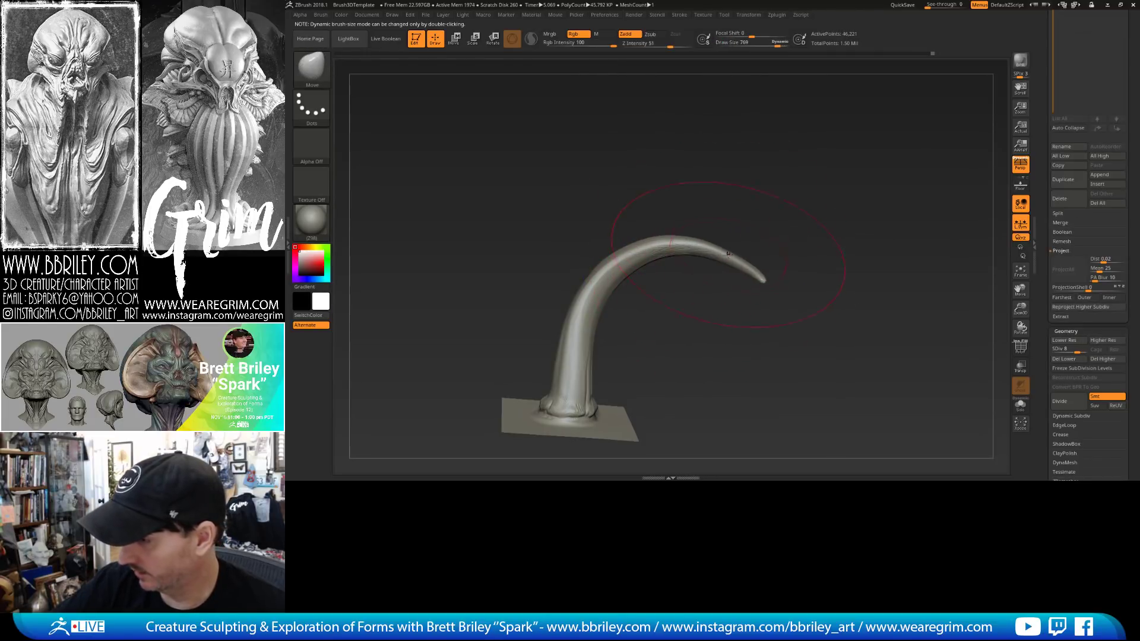
pyautogui.moveTo(728, 254); pyautogui.dragTo(741, 248)
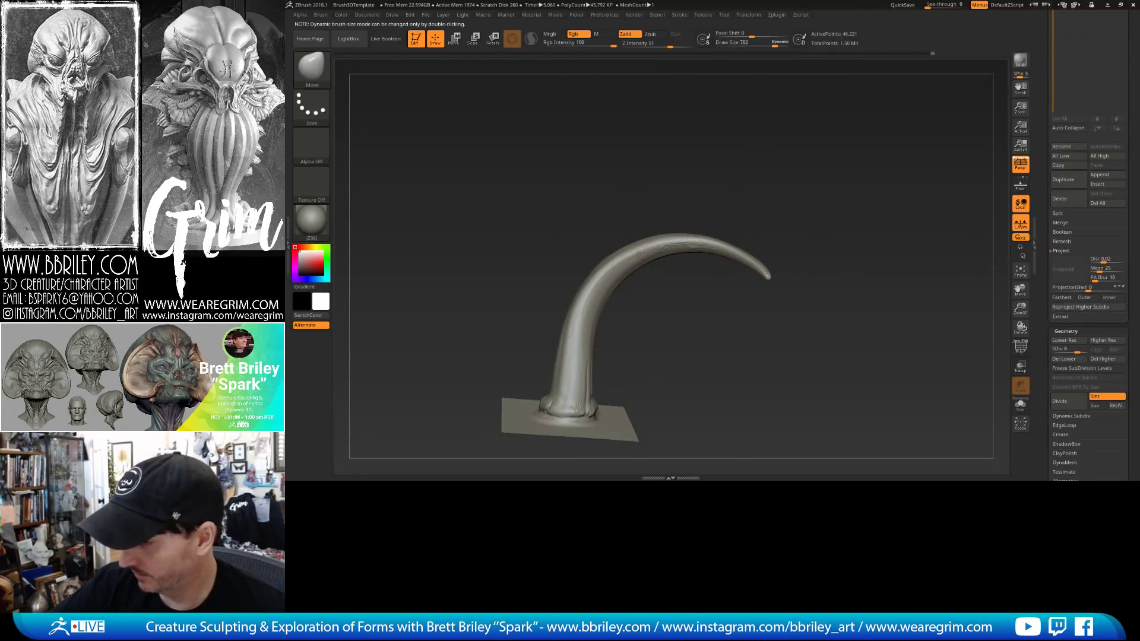
# Reshape the horn's curve and lower shaft with the Move brush and raise the mesh back to subdivision level 10.
pyautogui.moveTo(692, 211)
pyautogui.mouseDown()
pyautogui.moveTo(658, 184)
pyautogui.moveTo(659, 253)
pyautogui.mouseUp()
pyautogui.press('s')
pyautogui.moveTo(652, 256); pyautogui.dragTo(643, 311, button='right')
pyautogui.press('s')
pyautogui.moveTo(595, 339); pyautogui.dragTo(597, 329)
pyautogui.moveTo(717, 302)
pyautogui.mouseDown()
pyautogui.moveTo(705, 284)
pyautogui.moveTo(724, 230)
pyautogui.mouseUp()
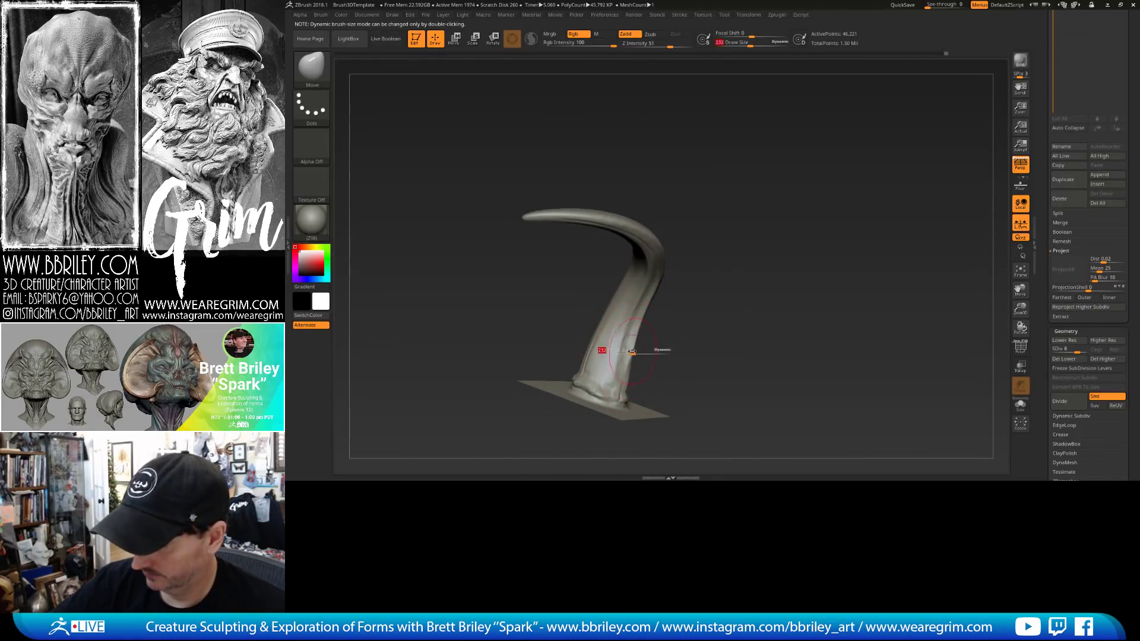
pyautogui.moveTo(700, 272); pyautogui.dragTo(734, 250)
pyautogui.hotkey('ctrl', 'd')
pyautogui.moveTo(749, 191); pyautogui.dragTo(771, 160)
pyautogui.hotkey('ctrl', 'd')
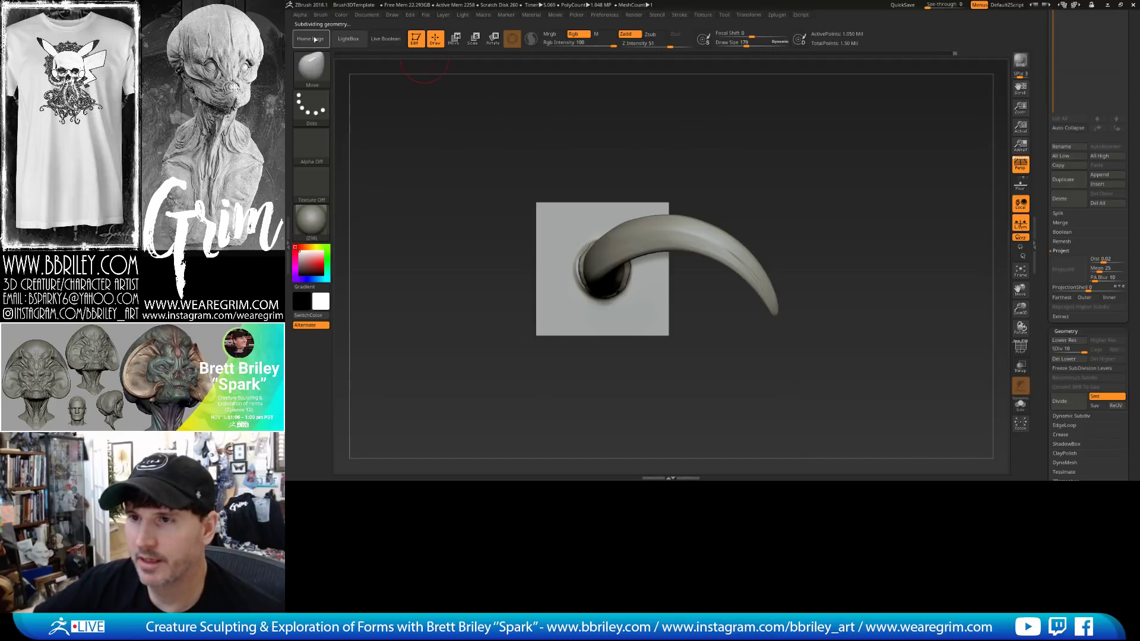
# Examine the 3D alpha sets of the Chisel3D, ChiselCreature and ChiselRect brushes.
pyautogui.click(316, 60)
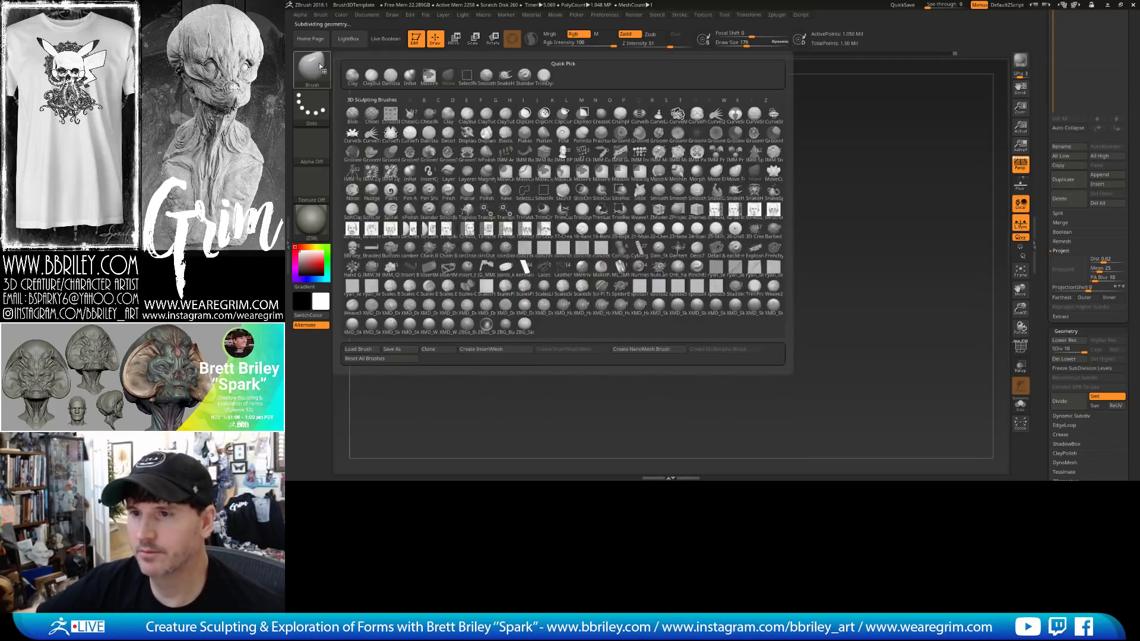
pyautogui.click(390, 114)
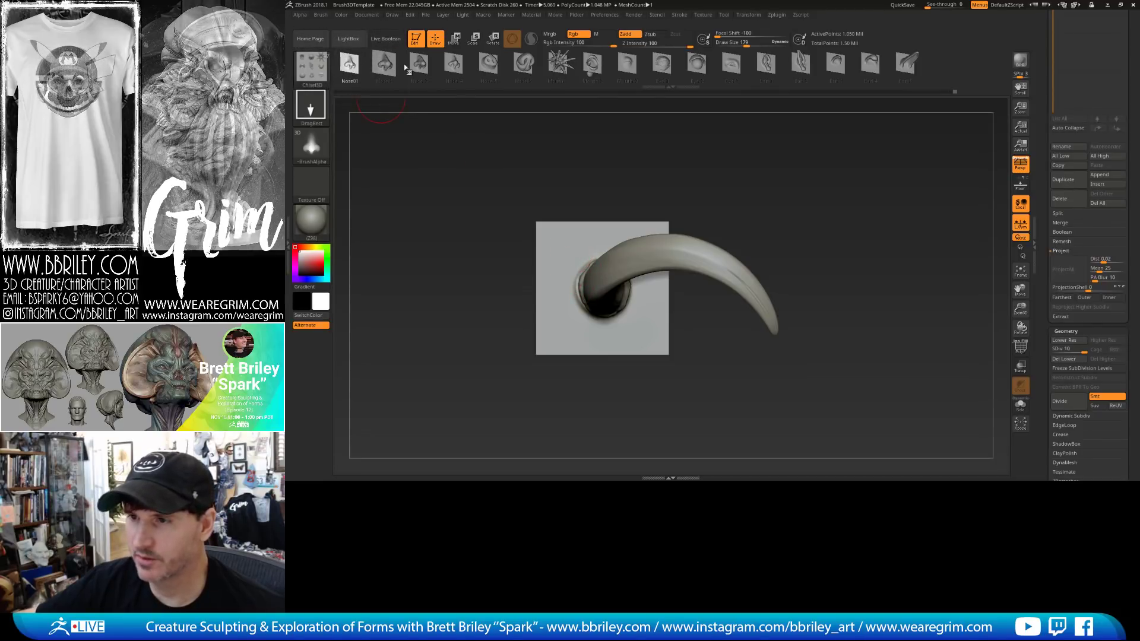
pyautogui.click(319, 71)
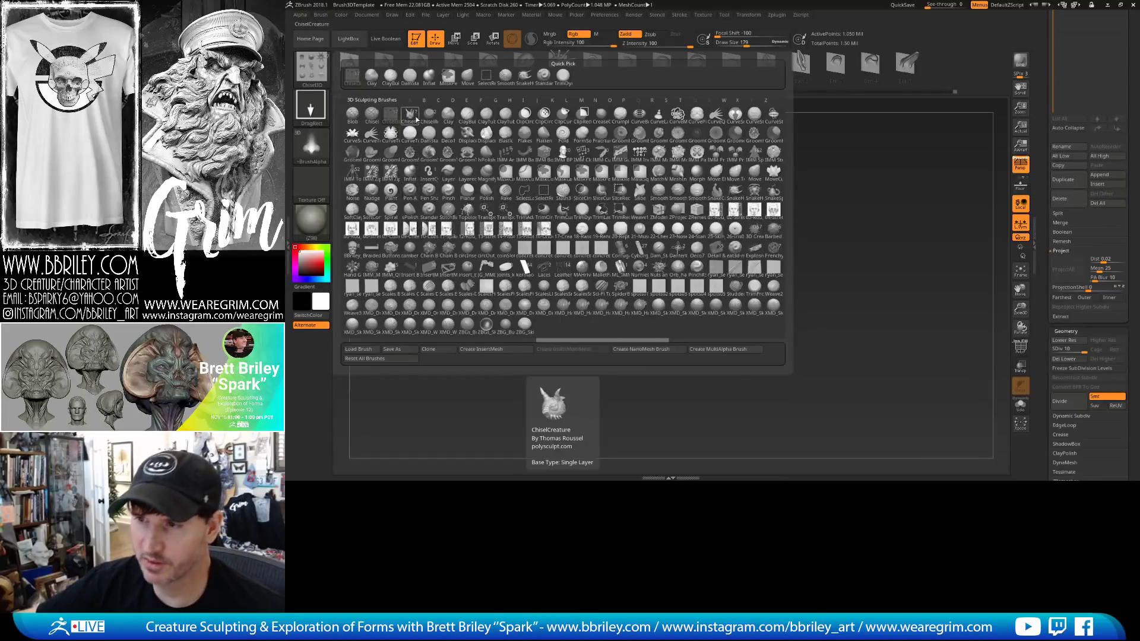
pyautogui.click(410, 115)
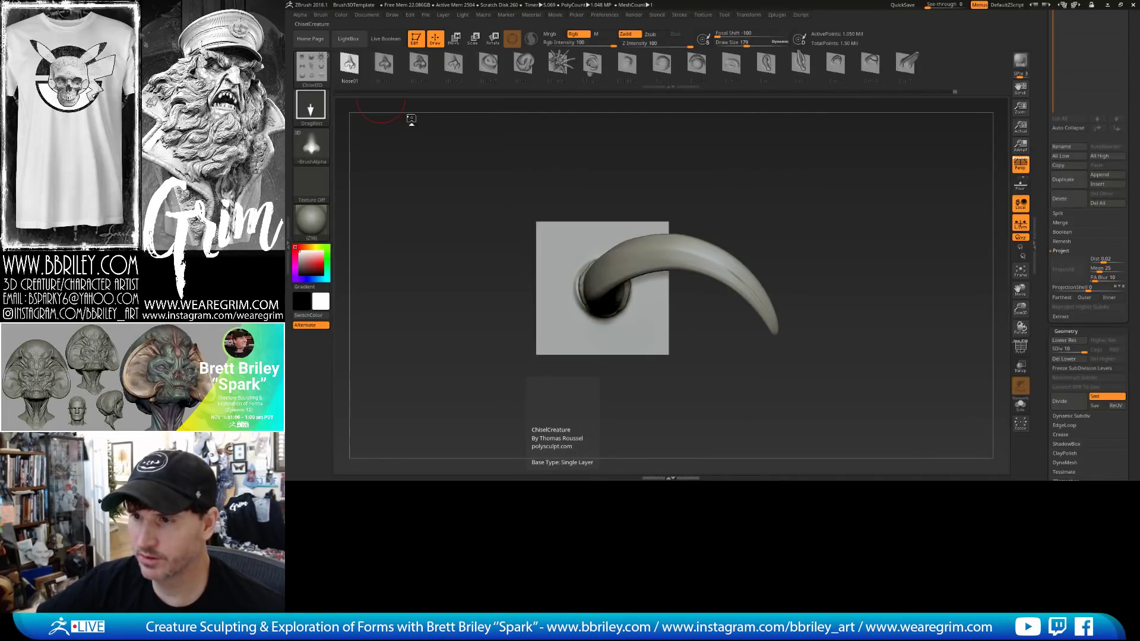
pyautogui.click(323, 73)
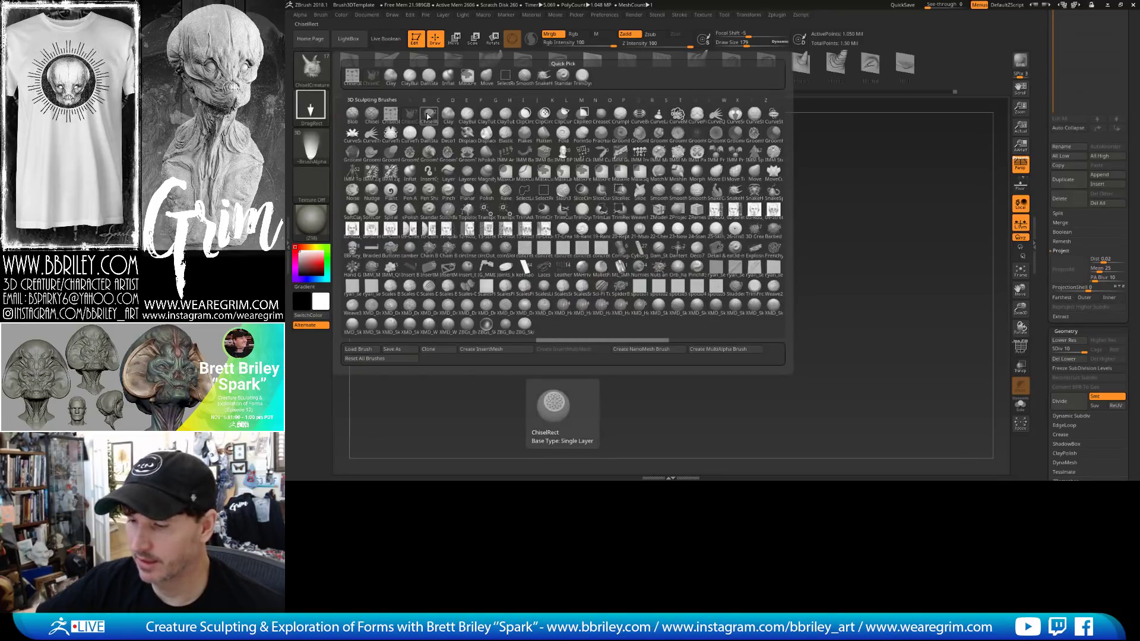
pyautogui.click(428, 117)
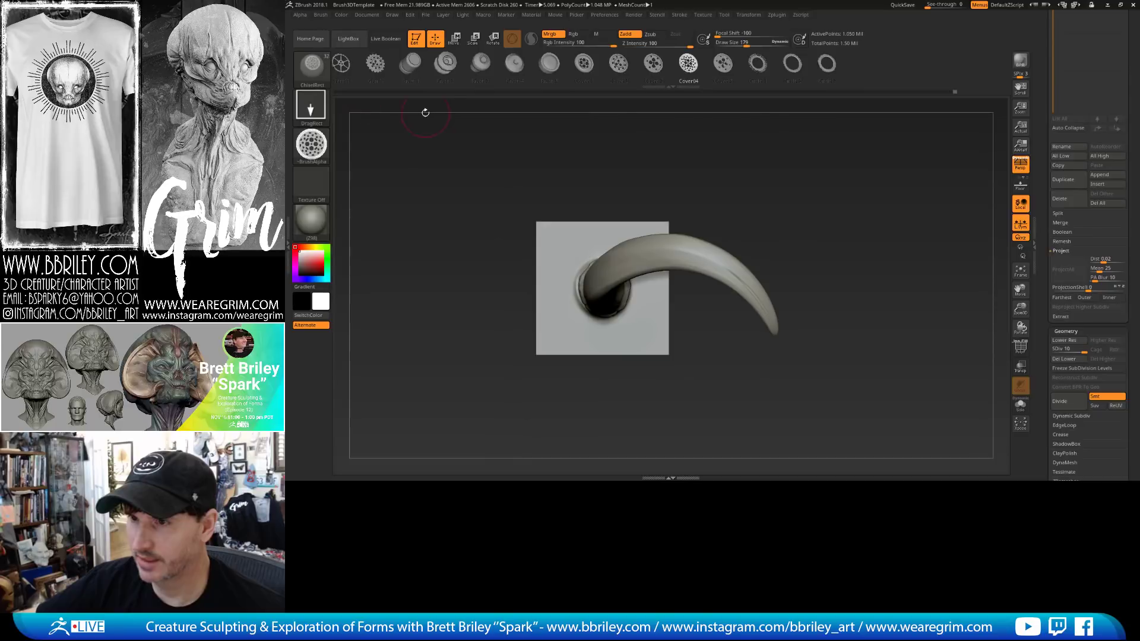
# Create a MultiAlpha brush from the horn plane with Chisel3D as the base brush.
pyautogui.click(311, 70)
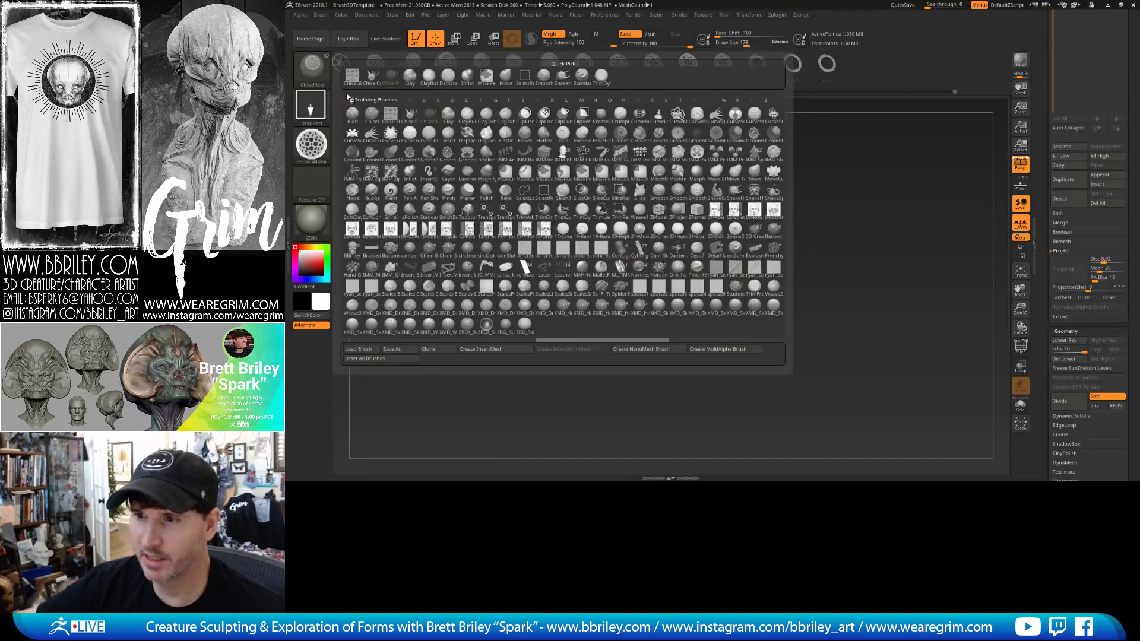
pyautogui.click(391, 114)
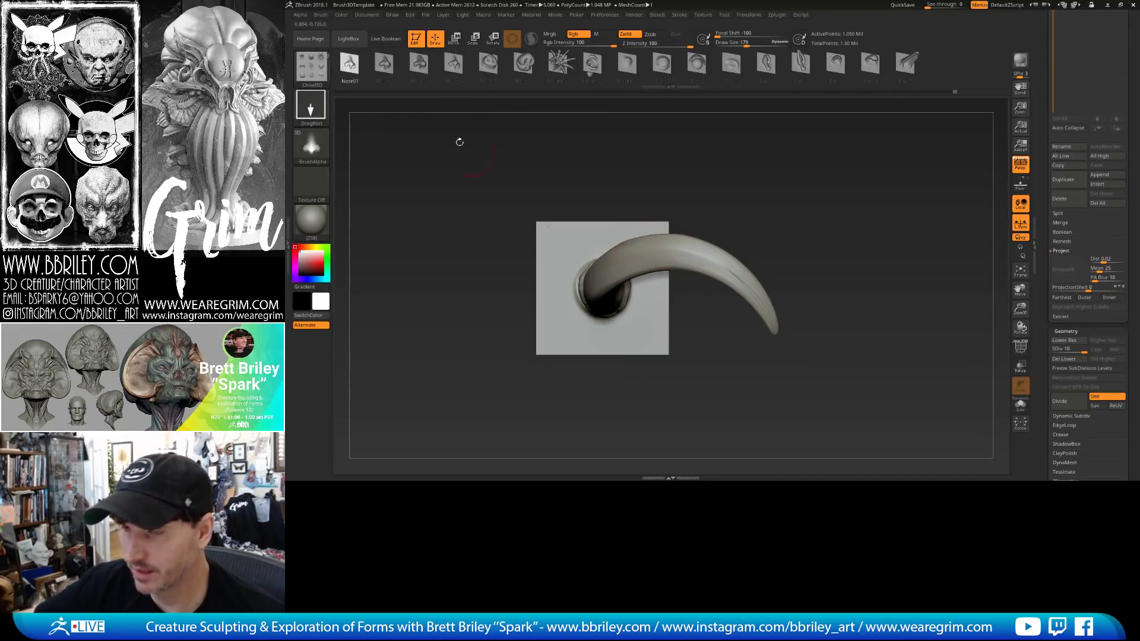
pyautogui.click(319, 16)
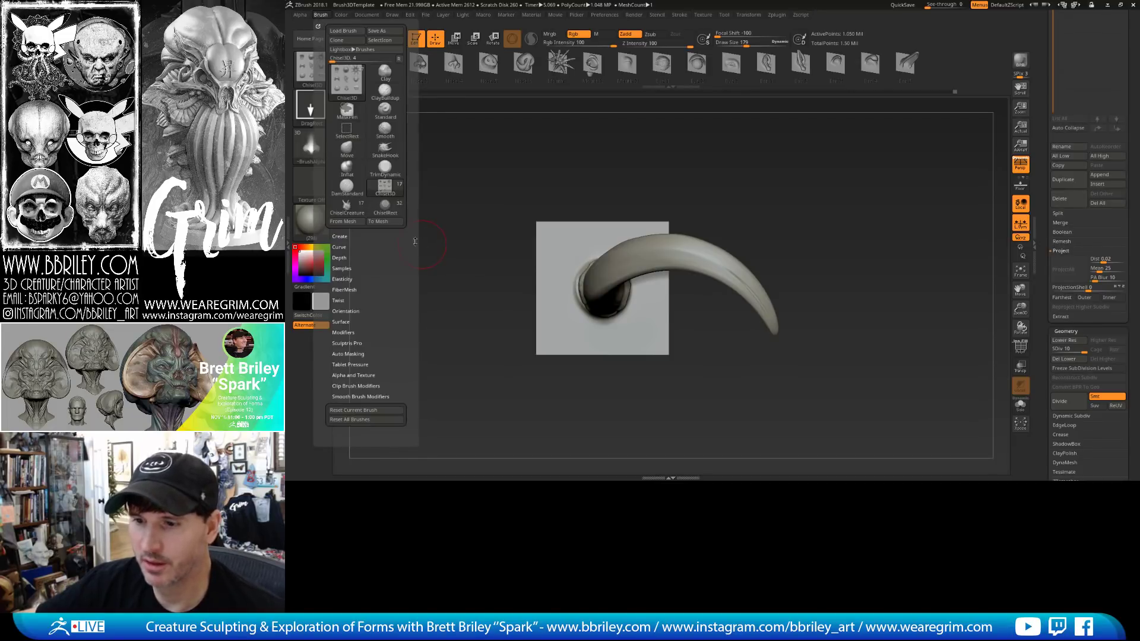
pyautogui.click(340, 236)
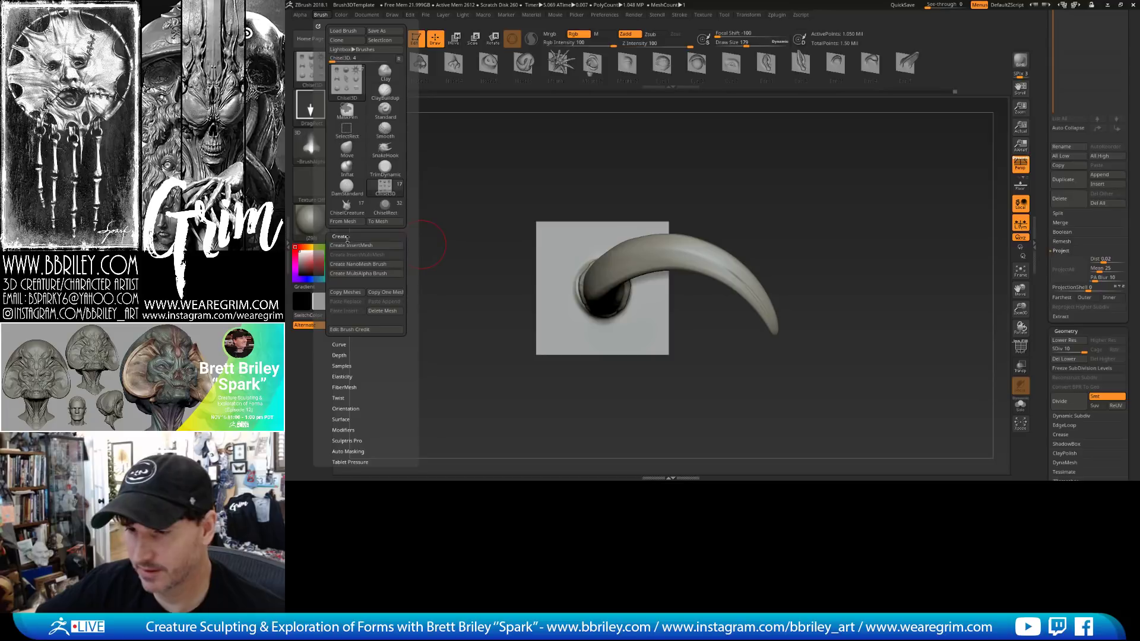
pyautogui.click(361, 274)
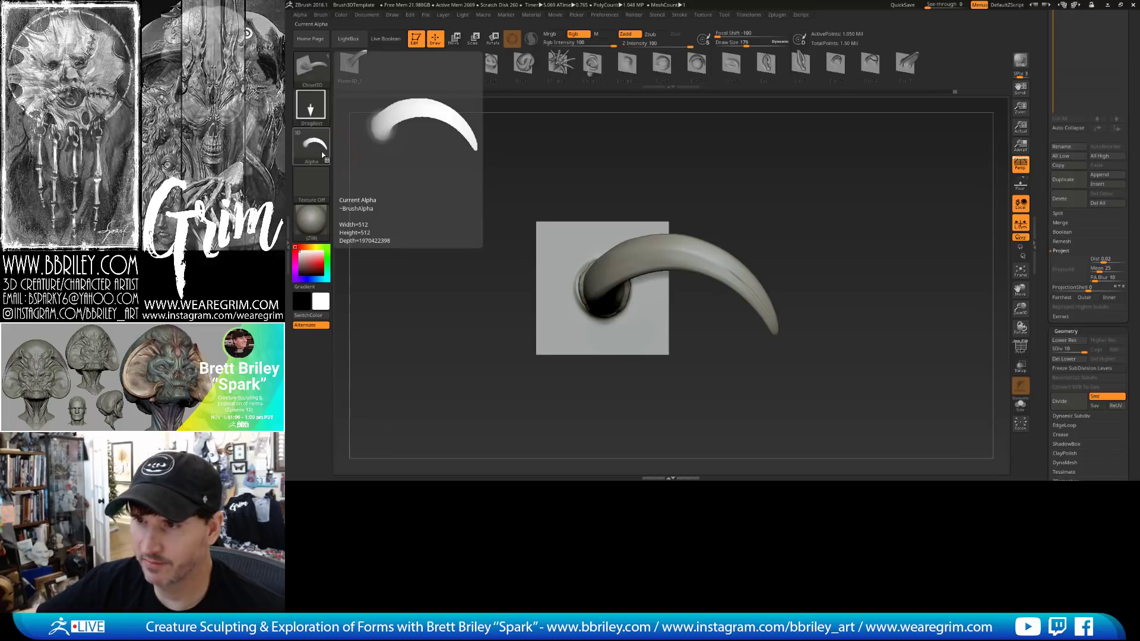
pyautogui.moveTo(446, 55)
pyautogui.mouseDown()
pyautogui.moveTo(469, 63)
pyautogui.moveTo(356, 62)
pyautogui.moveTo(373, 70)
pyautogui.mouseUp()
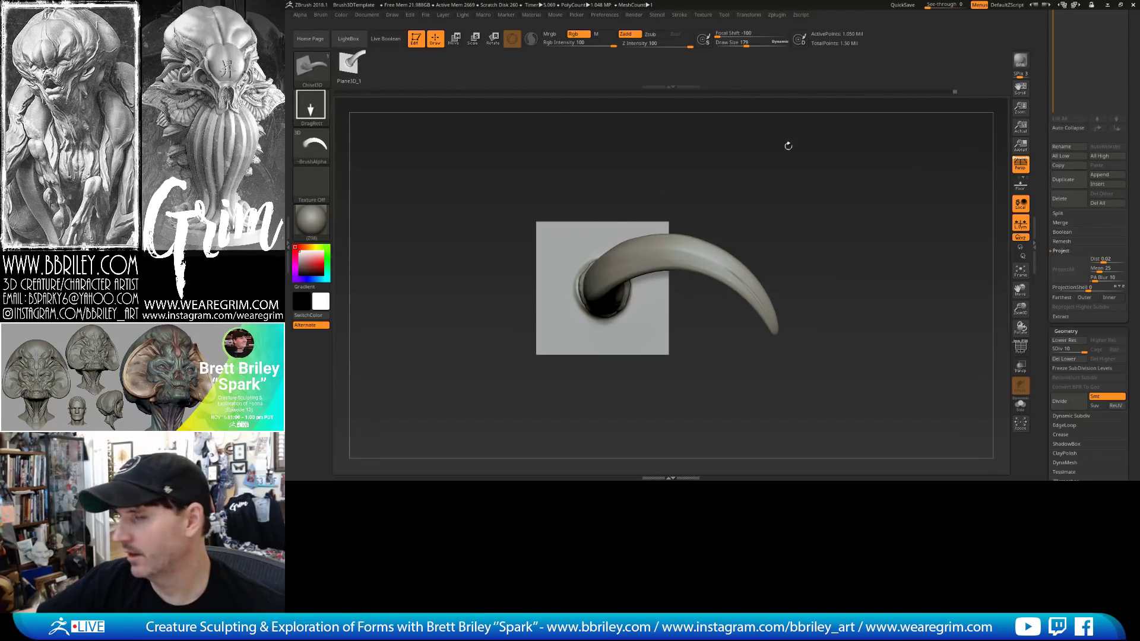
# Switch to the Sphere3D tool and convert it to a PolyMesh3D sphere for testing the horn brush.
pyautogui.moveTo(1053, 95); pyautogui.dragTo(1056, 269)
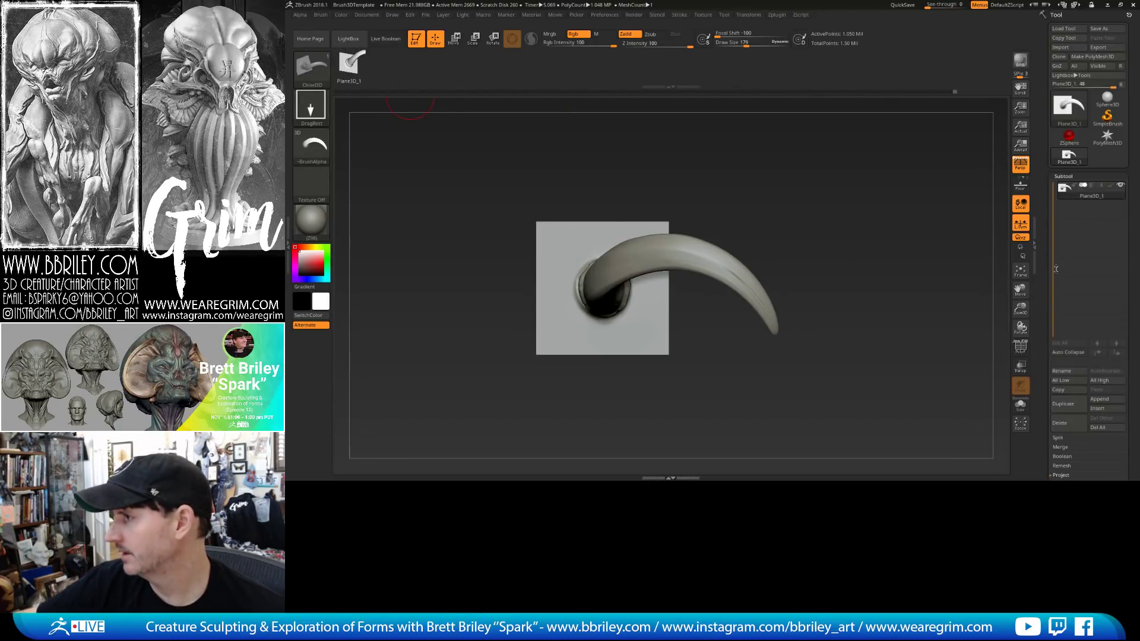
pyautogui.click(1105, 101)
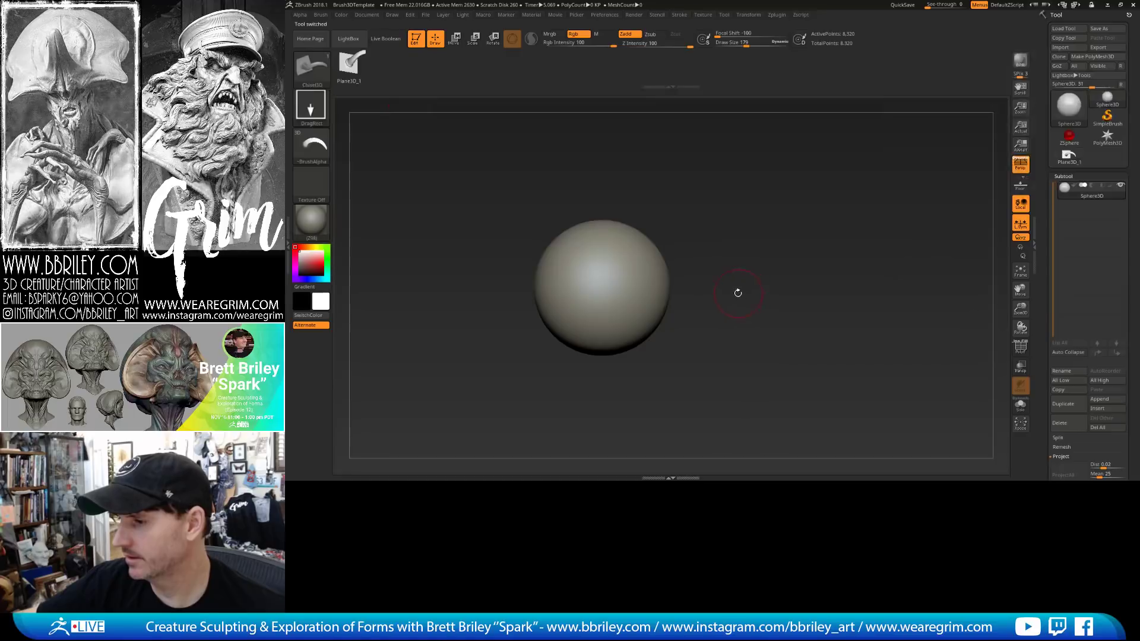
pyautogui.hotkey('ctrl', 'd')
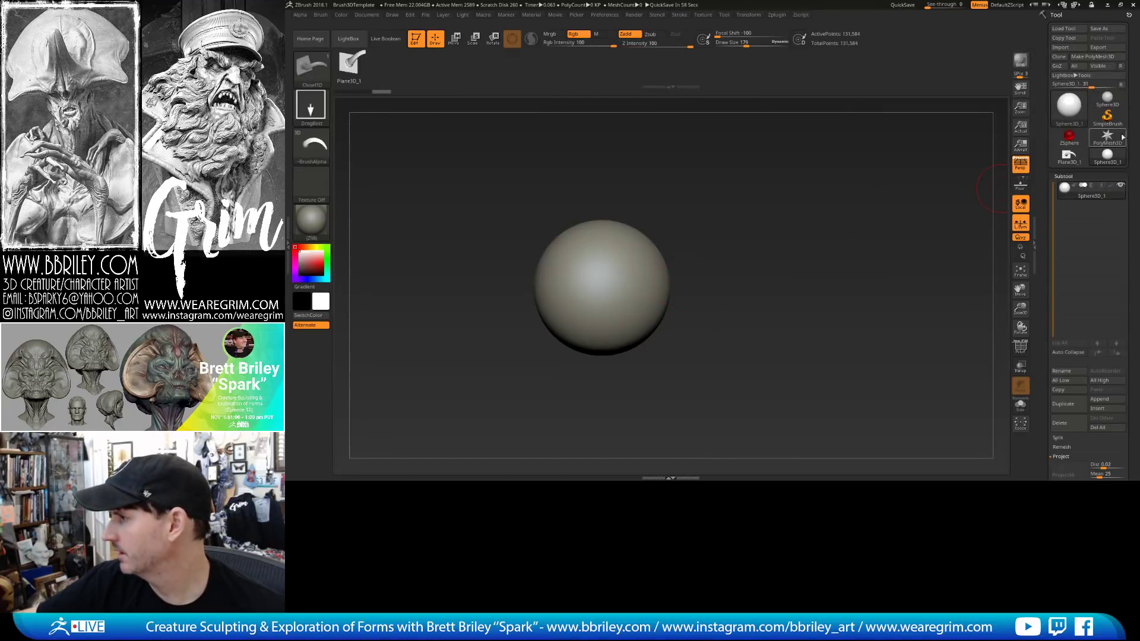
pyautogui.click(1086, 57)
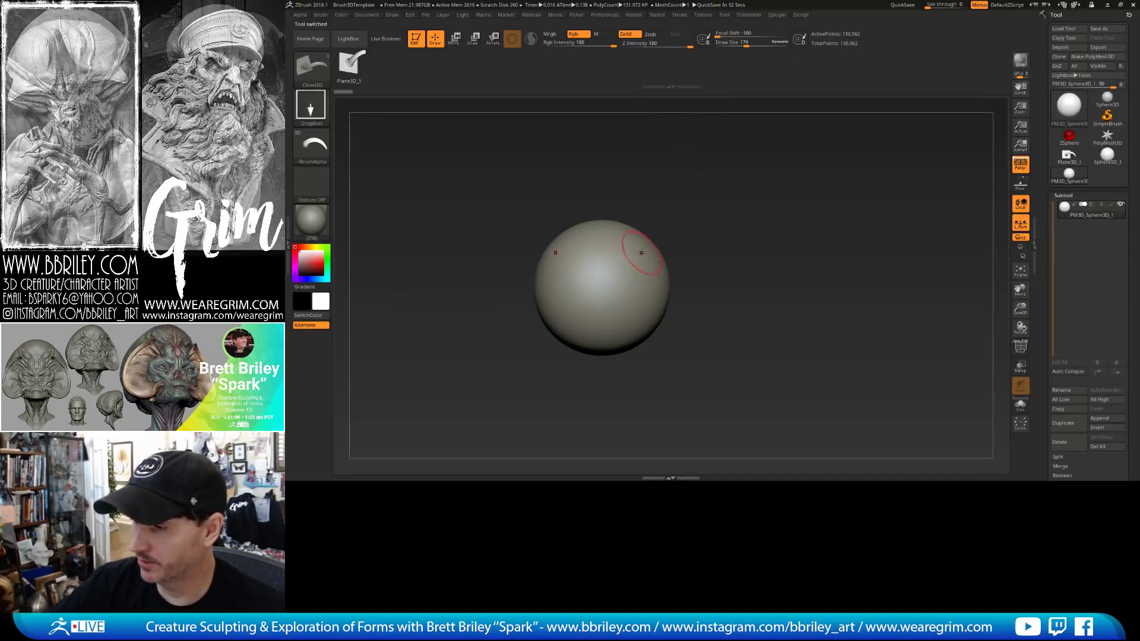
# Try the new horn brush by stamping a mirrored pair of horns on the upper part of the sphere.
pyautogui.moveTo(657, 275); pyautogui.dragTo(692, 219)
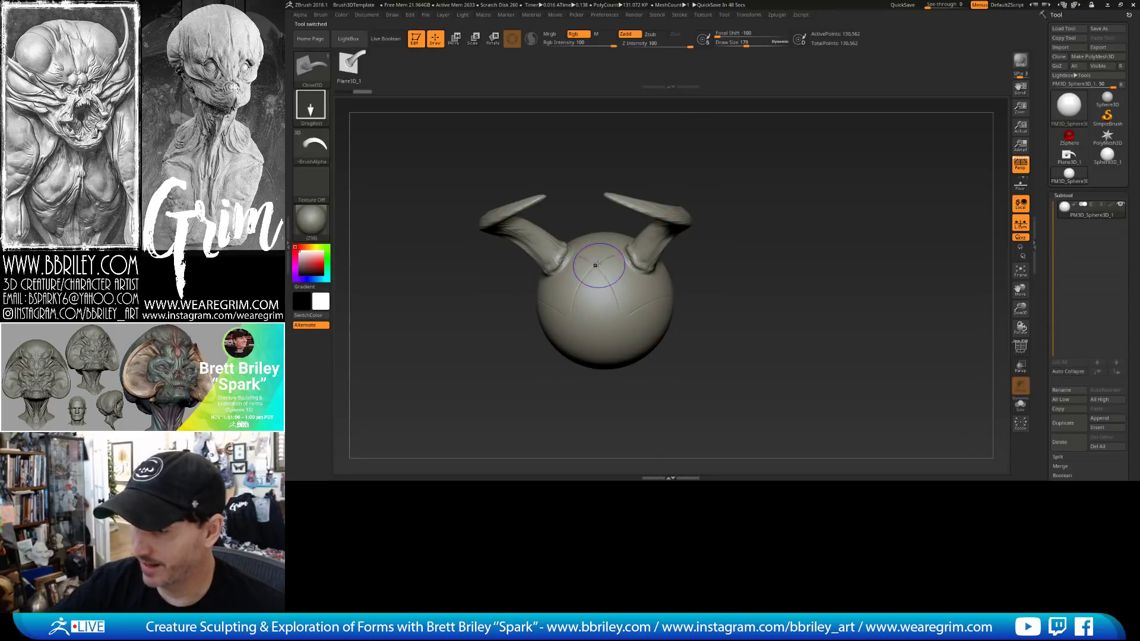
pyautogui.press('shift')
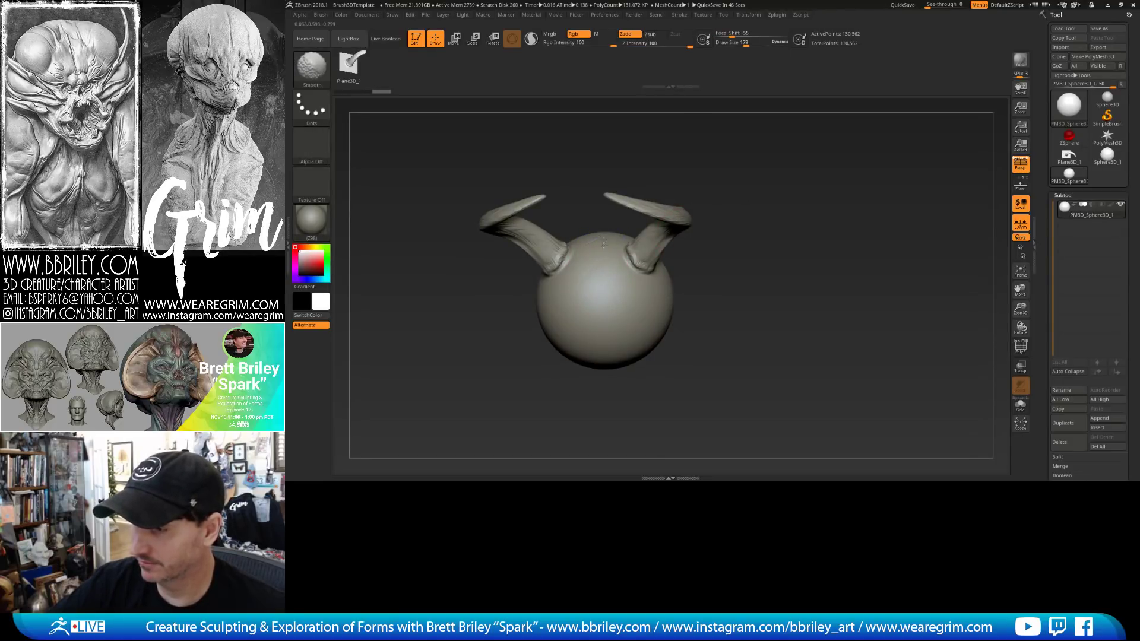
pyautogui.moveTo(603, 242)
pyautogui.mouseDown(button='right')
pyautogui.moveTo(655, 254)
pyautogui.moveTo(723, 179)
pyautogui.moveTo(677, 199)
pyautogui.mouseUp(button='right')
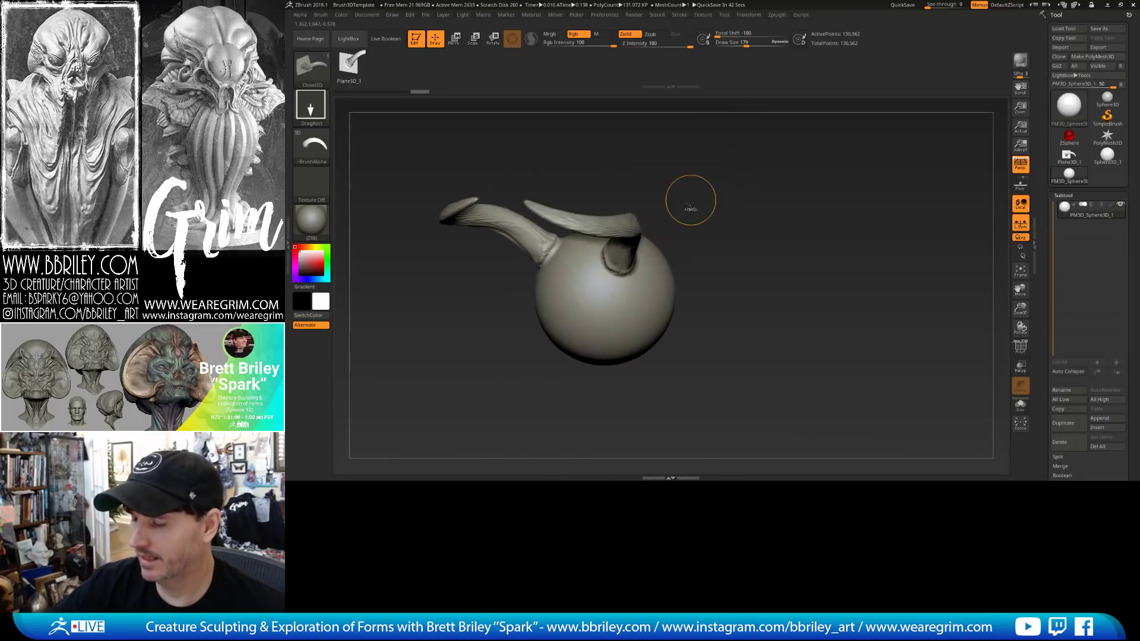
# Remove the mirrored test horns and subdivide the bare sphere twice.
pyautogui.keyDown('ctrl'); pyautogui.keyDown('shift'); pyautogui.click(649, 224); pyautogui.keyUp('shift'); pyautogui.keyUp('ctrl')
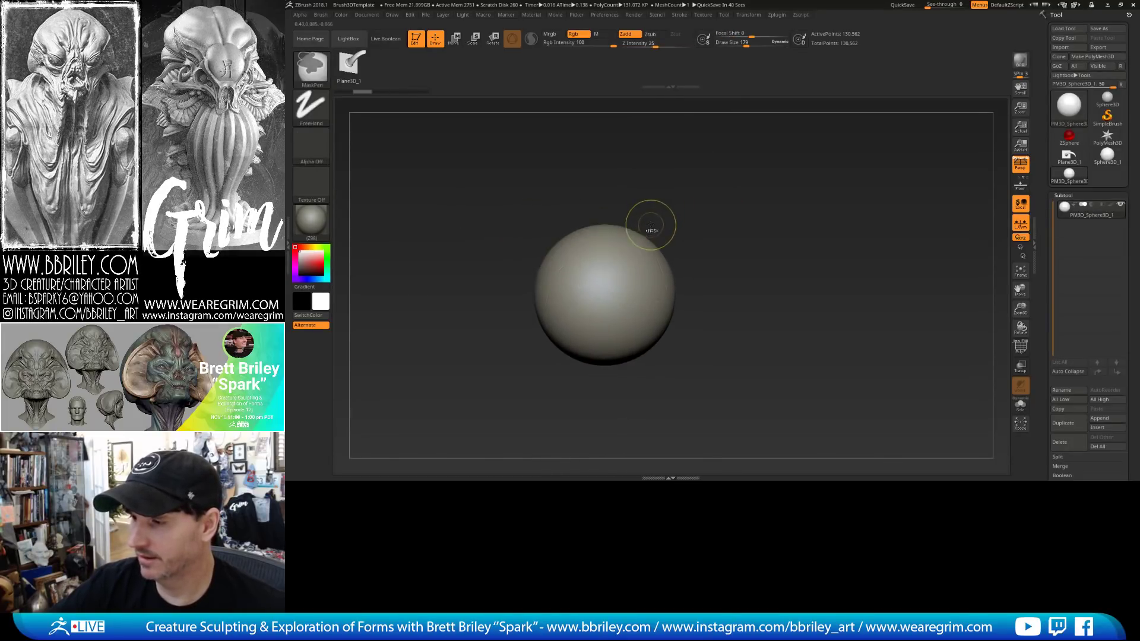
pyautogui.hotkey('ctrl', 'd')
pyautogui.hotkey('ctrl', 'd')
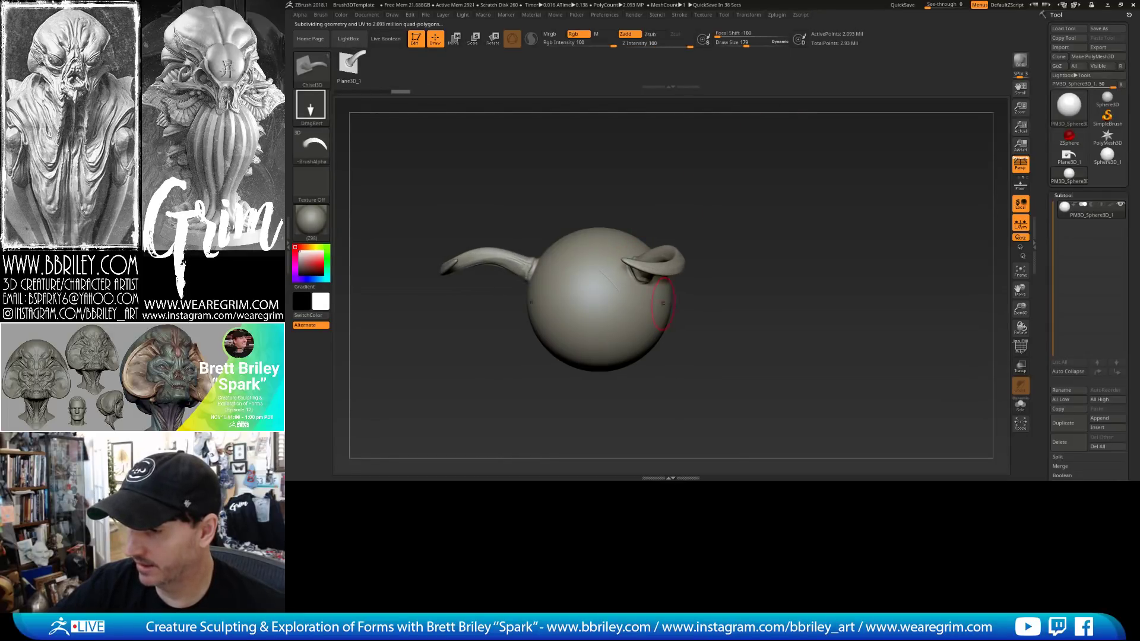
# Stamp several mirrored pairs of curved horns in varying sizes and directions around the sphere.
pyautogui.moveTo(644, 339); pyautogui.dragTo(643, 353)
pyautogui.moveTo(743, 374)
pyautogui.mouseDown()
pyautogui.moveTo(695, 348)
pyautogui.moveTo(640, 383)
pyautogui.mouseUp()
pyautogui.moveTo(731, 321); pyautogui.dragTo(778, 288)
pyautogui.moveTo(602, 252); pyautogui.dragTo(606, 228)
pyautogui.moveTo(713, 202); pyautogui.dragTo(707, 155)
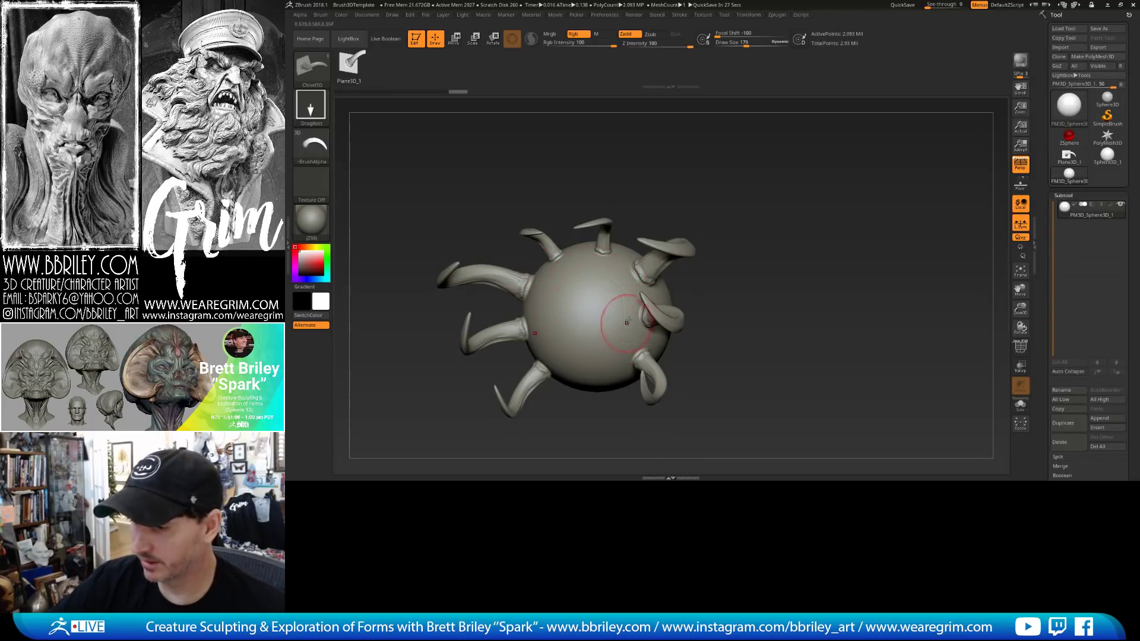
pyautogui.moveTo(695, 208)
pyautogui.mouseDown()
pyautogui.moveTo(708, 262)
pyautogui.moveTo(723, 186)
pyautogui.moveTo(710, 219)
pyautogui.moveTo(690, 234)
pyautogui.moveTo(677, 206)
pyautogui.moveTo(667, 237)
pyautogui.moveTo(683, 223)
pyautogui.mouseUp()
pyautogui.press('shift')
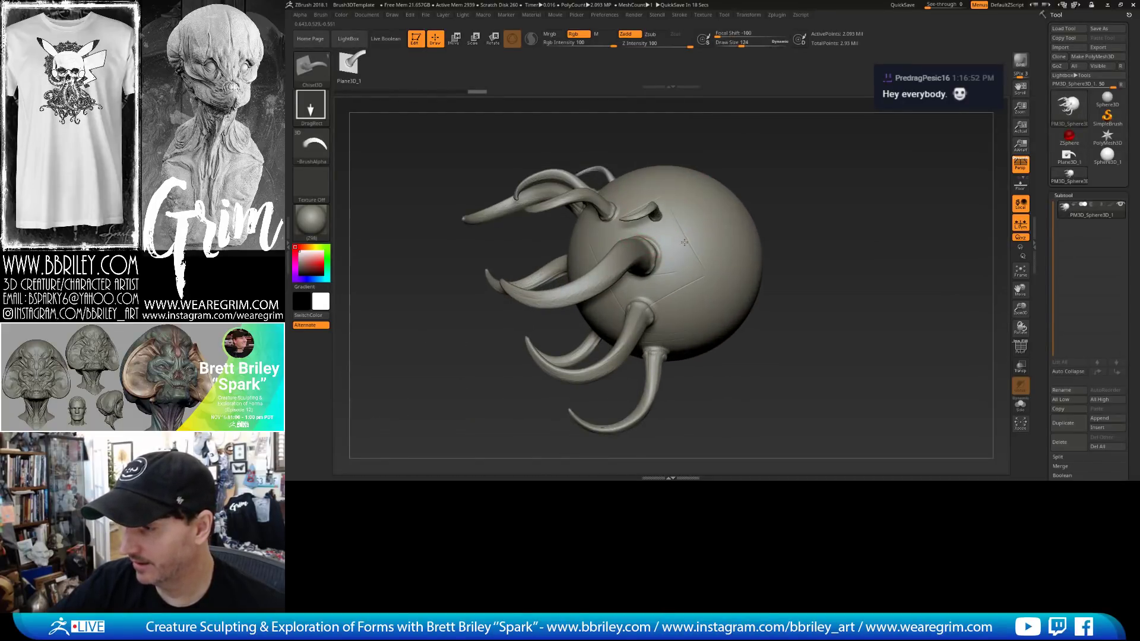
pyautogui.moveTo(763, 163); pyautogui.dragTo(718, 207)
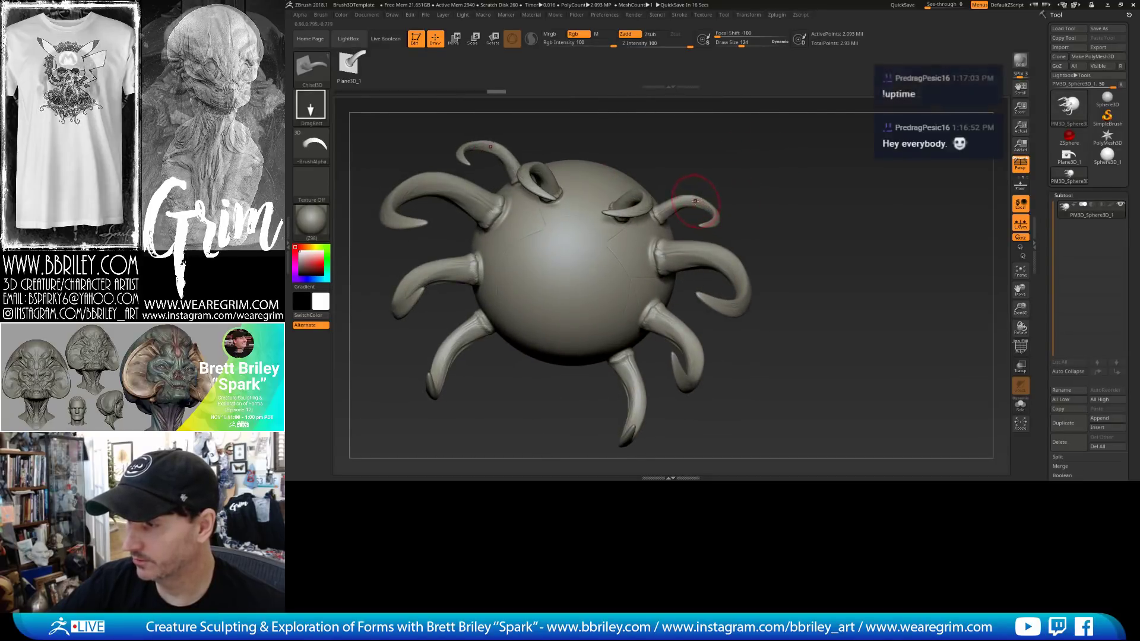
pyautogui.moveTo(751, 171); pyautogui.dragTo(750, 178)
# Undo all the horn stamps around the sphere.
pyautogui.hotkey('ctrl', 'z')
pyautogui.hotkey('ctrl', 'z')
pyautogui.hotkey('ctrl', 'z')
pyautogui.hotkey('ctrl', 'z')
pyautogui.hotkey('ctrl', 'z')
pyautogui.hotkey('ctrl', 'z')
pyautogui.hotkey('ctrl', 'z')
pyautogui.hotkey('ctrl', 'z')
pyautogui.hotkey('ctrl', 'z')
pyautogui.hotkey('ctrl', 'z')
pyautogui.hotkey('ctrl', 'z')
pyautogui.hotkey('ctrl', 'z')
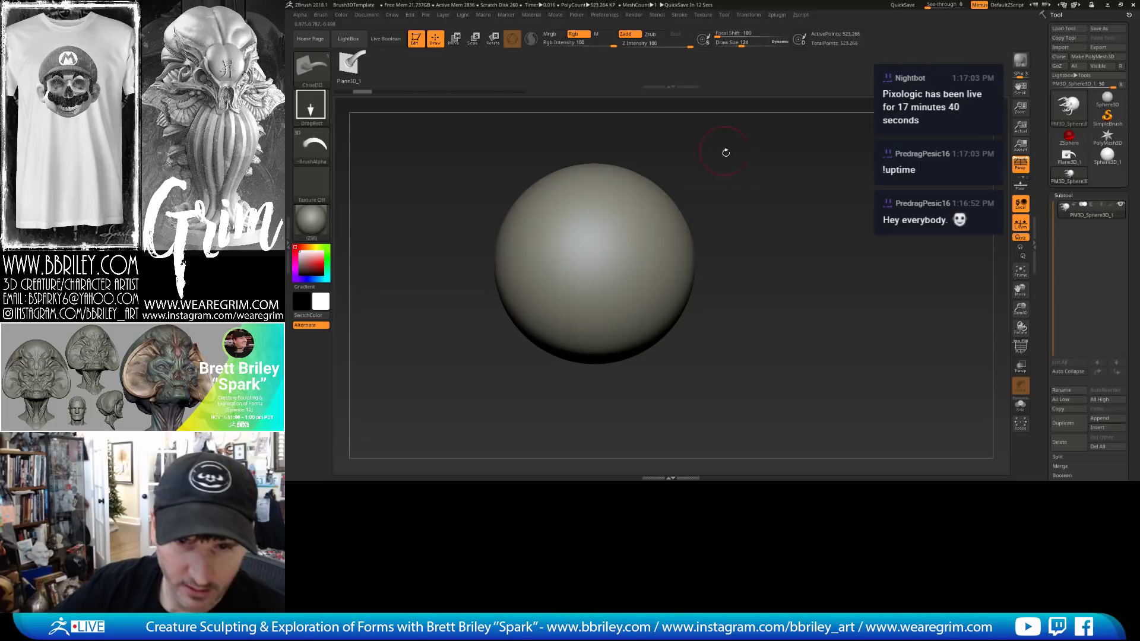
# Subdivide the bare sphere to subdivision level 4.
pyautogui.moveTo(725, 150)
pyautogui.keyDown('alt'); pyautogui.mouseDown()
pyautogui.moveTo(736, 160)
pyautogui.moveTo(716, 176)
pyautogui.moveTo(722, 187)
pyautogui.mouseUp(); pyautogui.keyUp('alt')
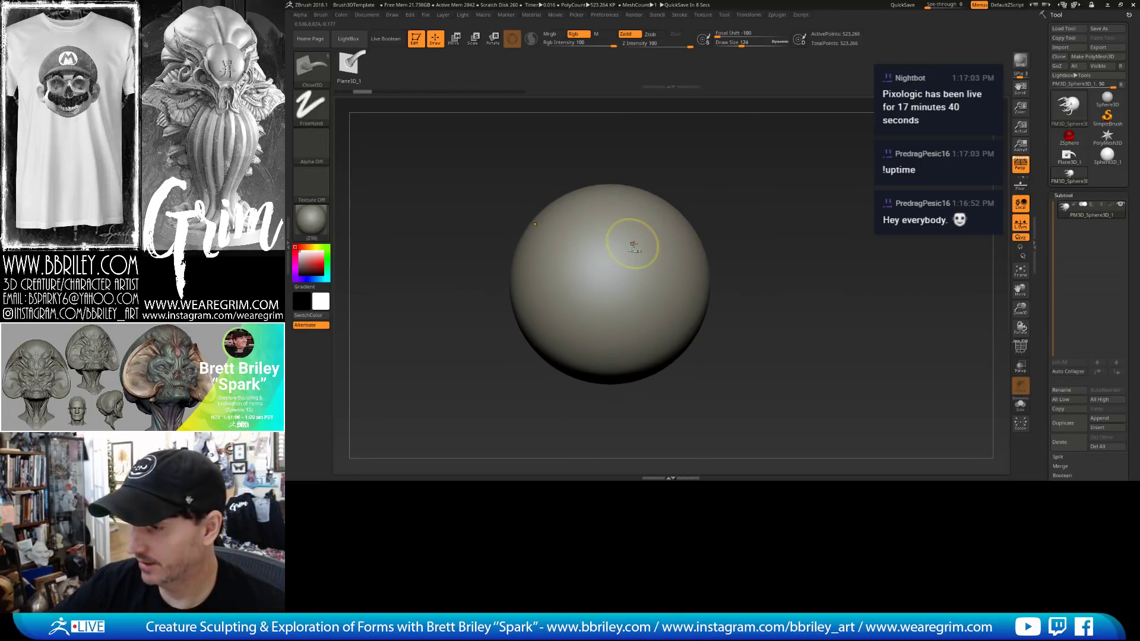
pyautogui.hotkey('ctrl', 'd')
pyautogui.hotkey('ctrl', 'shift', 'z')
pyautogui.hotkey('ctrl', 'shift', 'z')
pyautogui.hotkey('ctrl', 'shift', 'z')
pyautogui.hotkey('ctrl', 'shift', 'z')
pyautogui.hotkey('ctrl', 'shift', 'z')
pyautogui.hotkey('ctrl', 'shift', 'z')
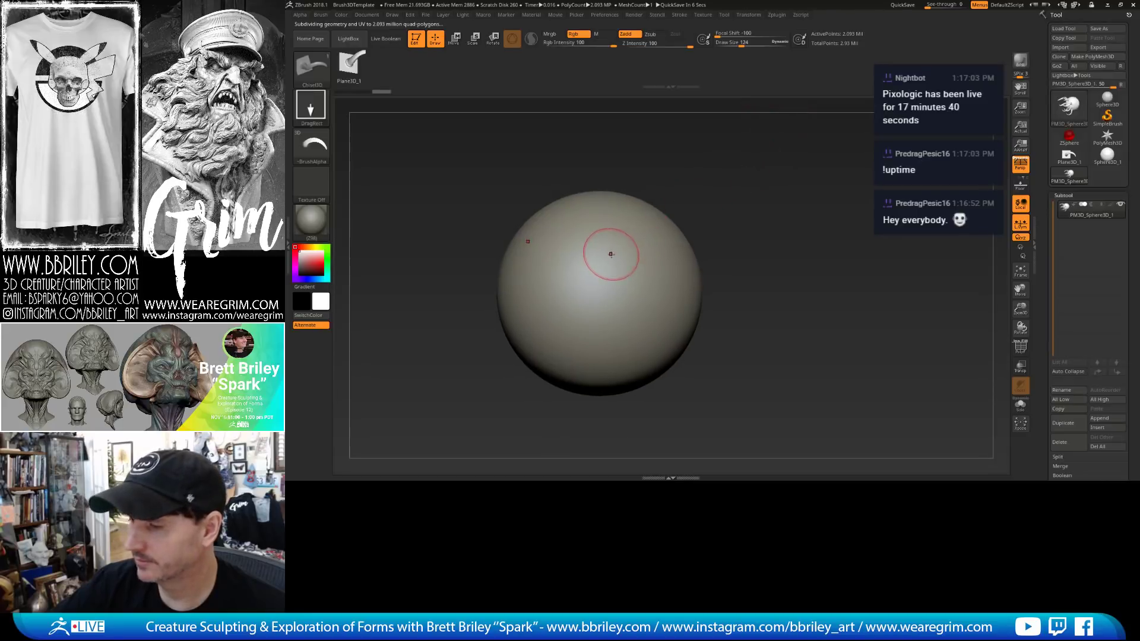
pyautogui.hotkey('ctrl', 'z')
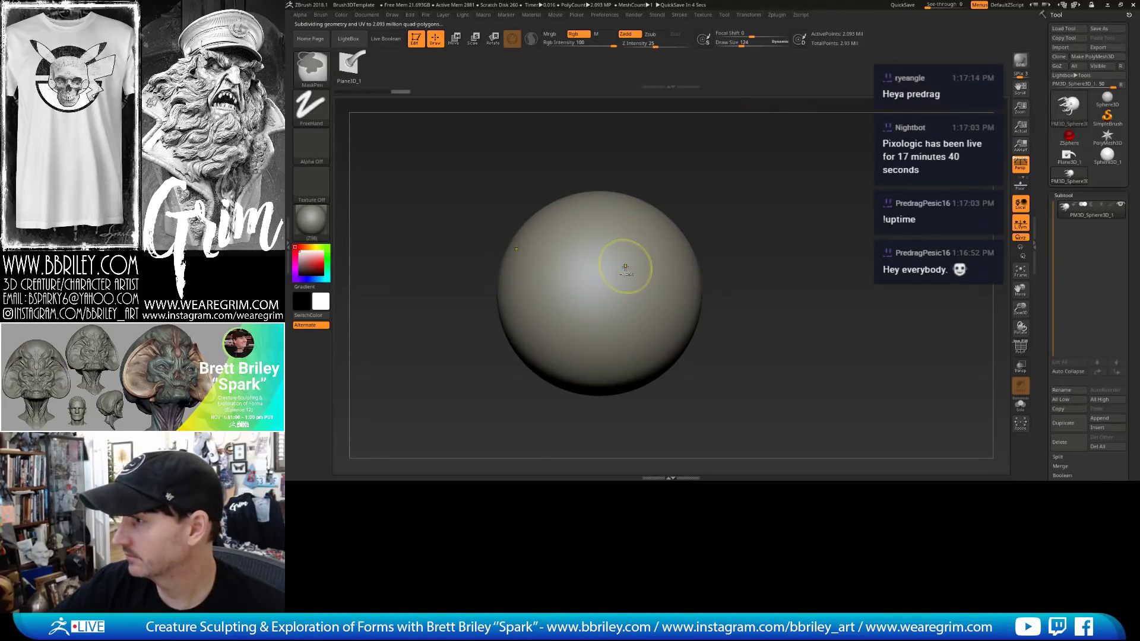
pyautogui.scroll(-5, 1068, 369)
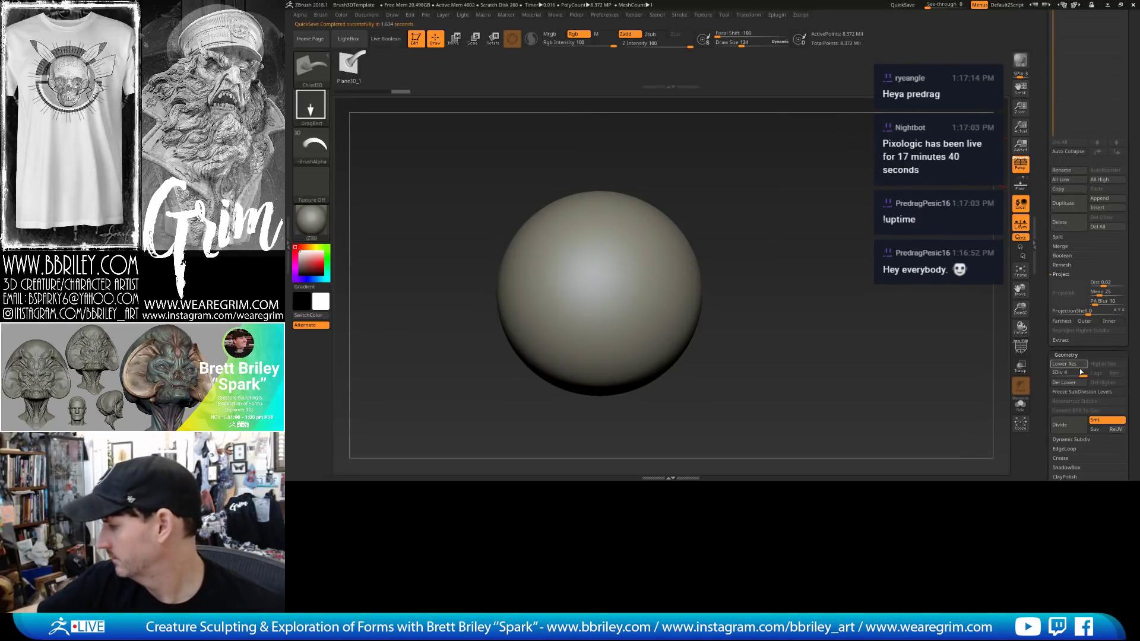
# Subdivide the sphere to level 5 and stamp mirrored horns on its upper part.
pyautogui.hotkey('ctrl', 'd')
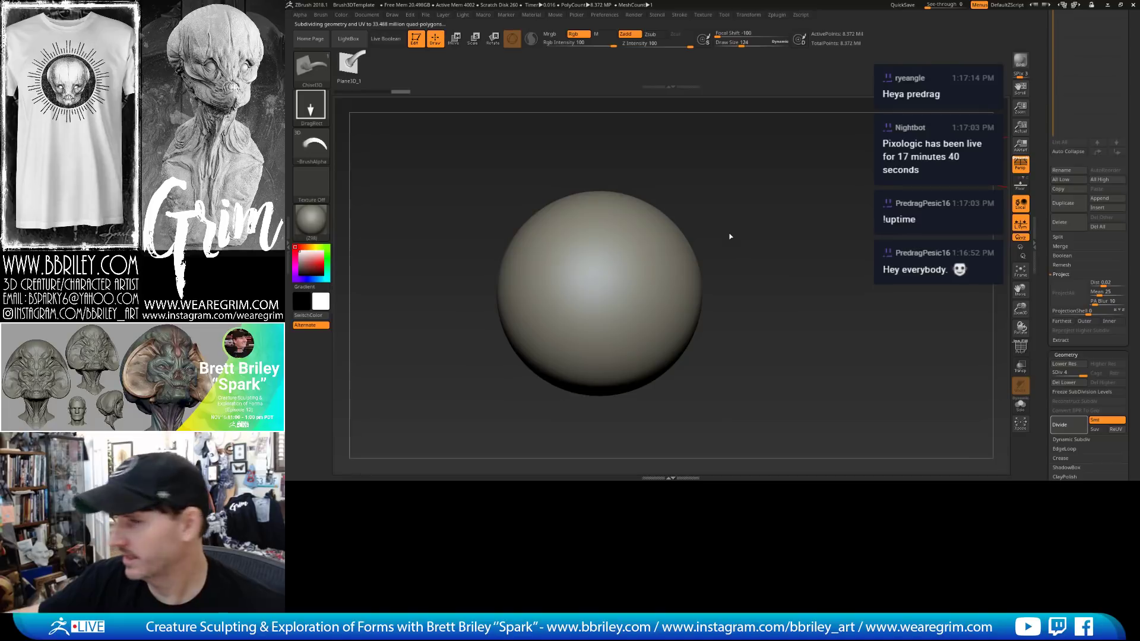
pyautogui.moveTo(635, 262); pyautogui.dragTo(671, 228)
pyautogui.moveTo(713, 179); pyautogui.dragTo(733, 144)
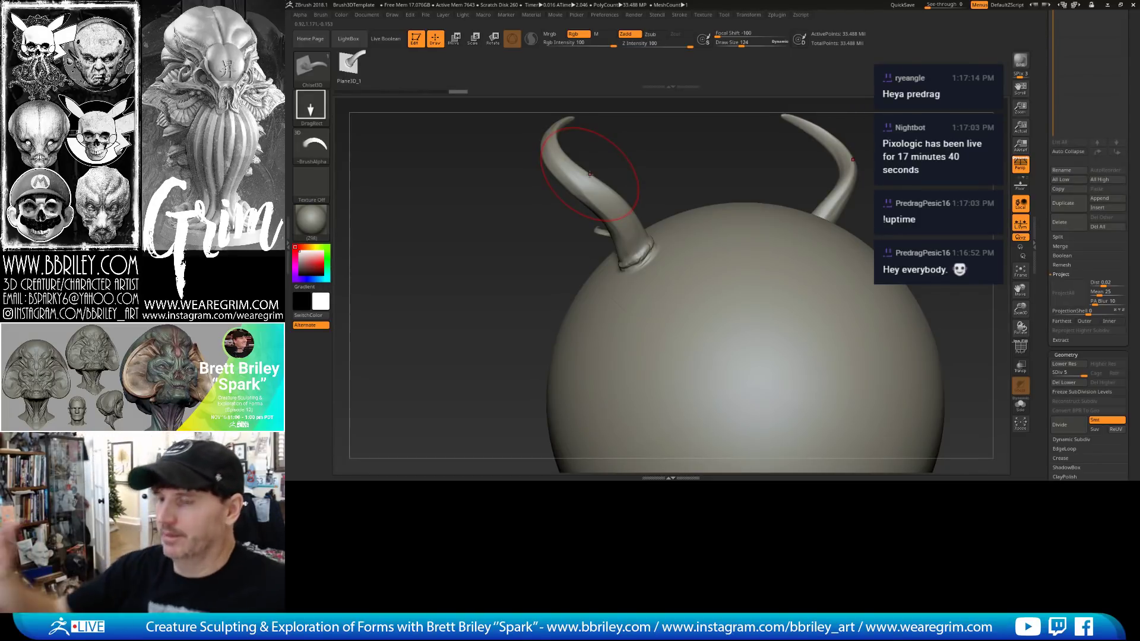
pyautogui.moveTo(689, 174)
pyautogui.mouseDown()
pyautogui.moveTo(763, 173)
pyautogui.moveTo(684, 225)
pyautogui.mouseUp()
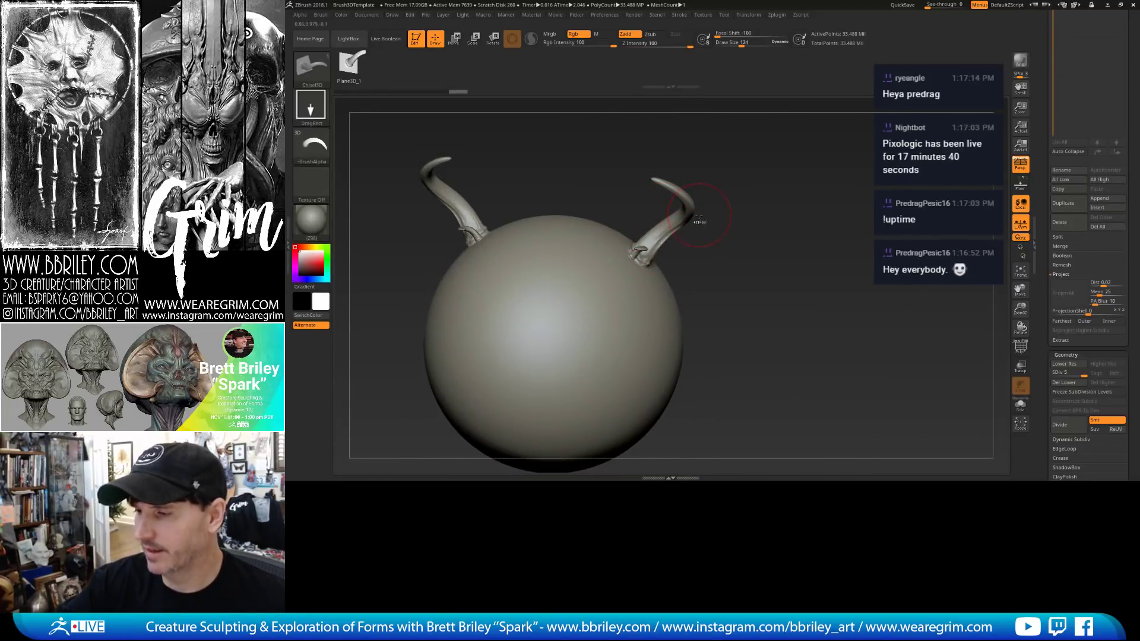
# Undo the mirrored horns and the level 5 subdivision.
pyautogui.hotkey('ctrl', 'z')
pyautogui.hotkey('ctrl', 'z')
pyautogui.hotkey('ctrl', 'z')
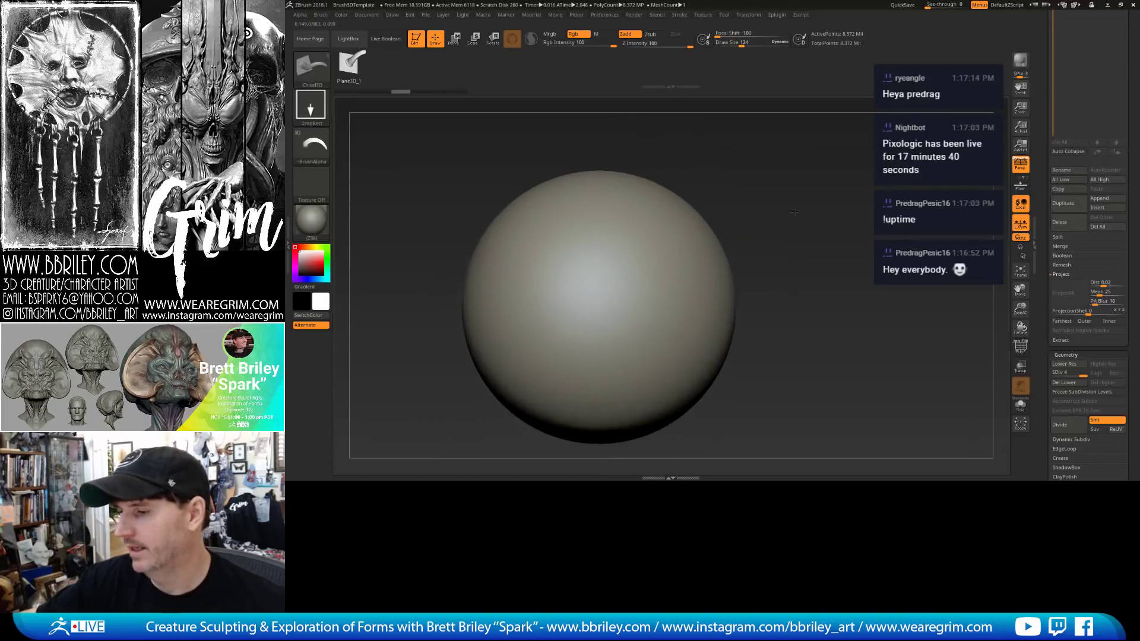
# Stamp a single large horn on the sphere's upper side without symmetry and compare it at subdivision levels 3 and 4.
pyautogui.keyDown('alt'); pyautogui.moveTo(713, 208); pyautogui.dragTo(758, 151); pyautogui.keyUp('alt')
pyautogui.moveTo(625, 304)
pyautogui.mouseDown()
pyautogui.moveTo(803, 277)
pyautogui.moveTo(774, 252)
pyautogui.moveTo(783, 265)
pyautogui.moveTo(801, 229)
pyautogui.moveTo(784, 228)
pyautogui.mouseUp()
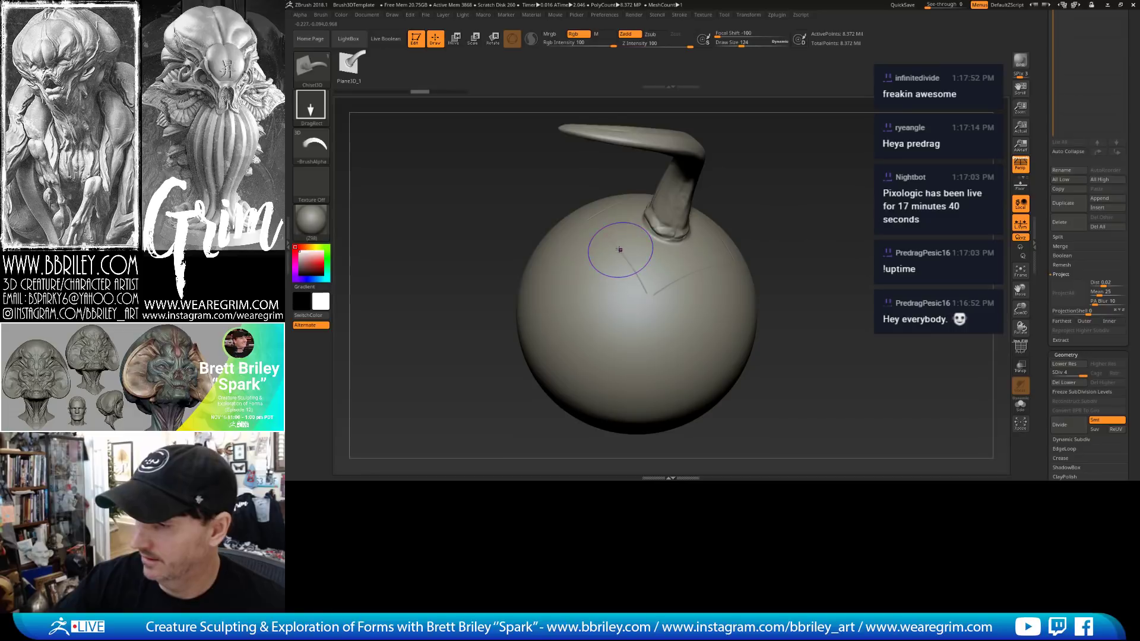
pyautogui.press('shift')
pyautogui.hotkey('shift', 'd')
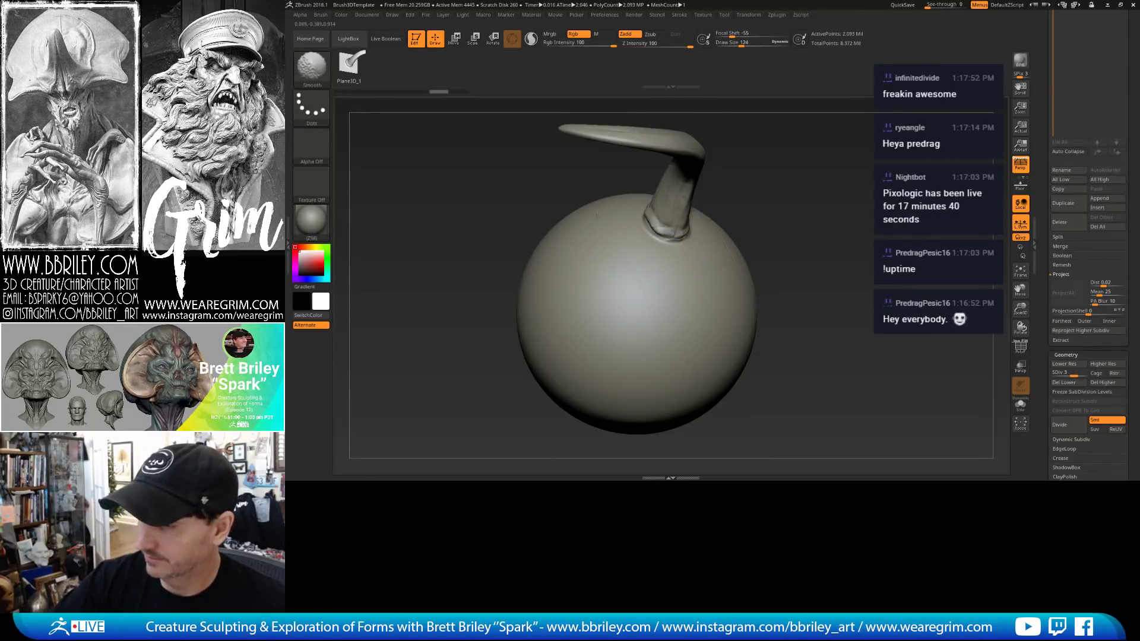
pyautogui.moveTo(778, 178)
pyautogui.mouseDown()
pyautogui.moveTo(781, 192)
pyautogui.moveTo(708, 245)
pyautogui.mouseUp()
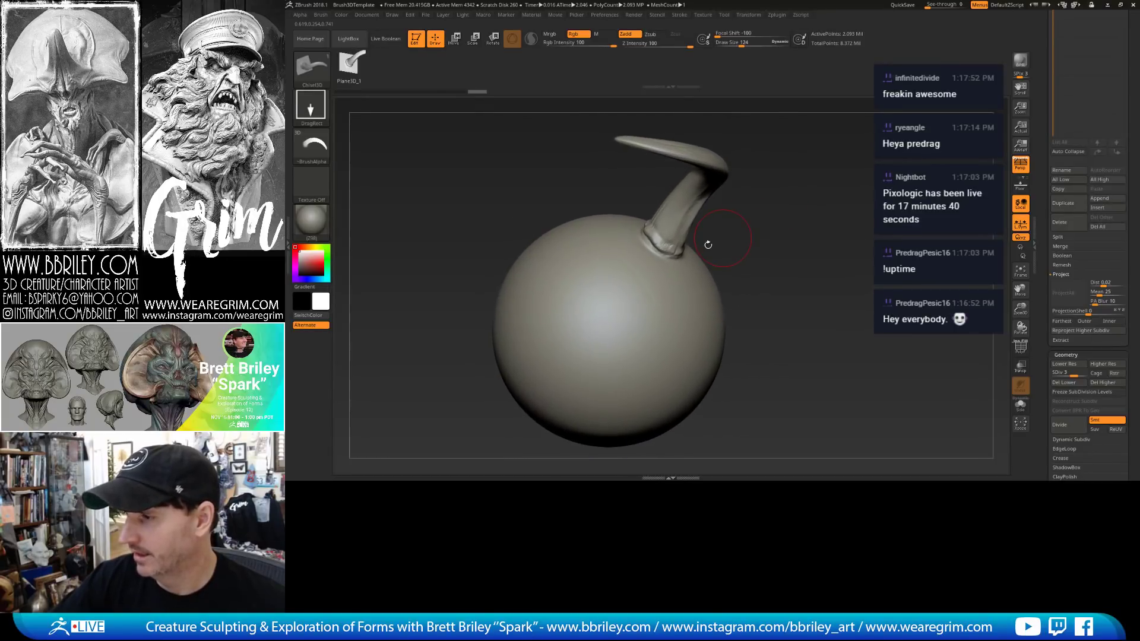
pyautogui.press('d')
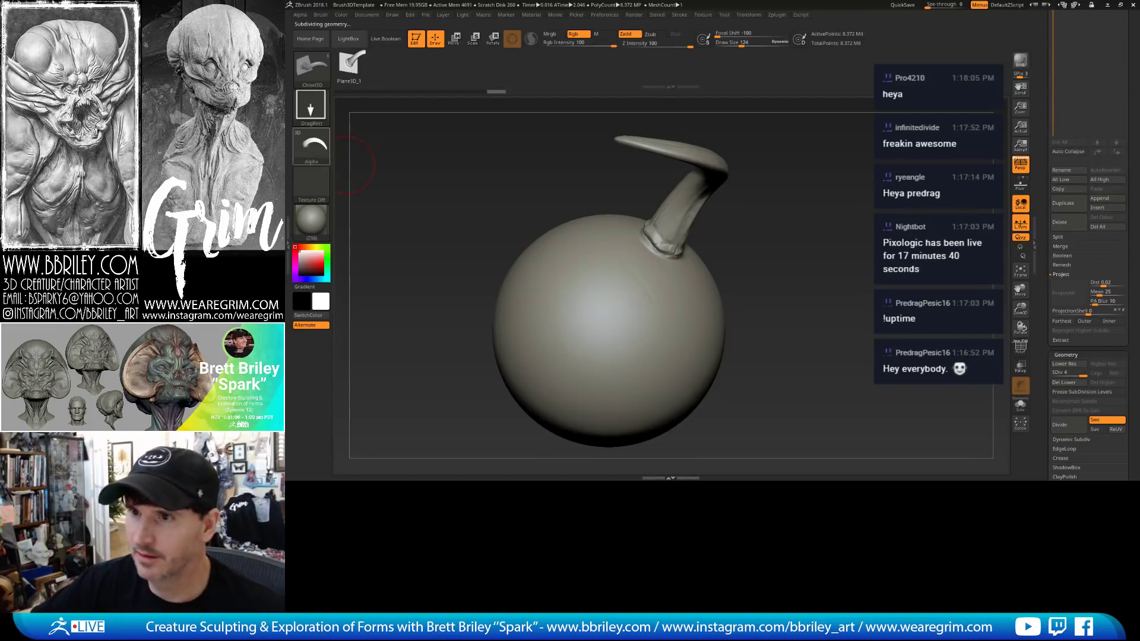
# Save the horn brush as horn_test and reset all brushes.
pyautogui.click(320, 15)
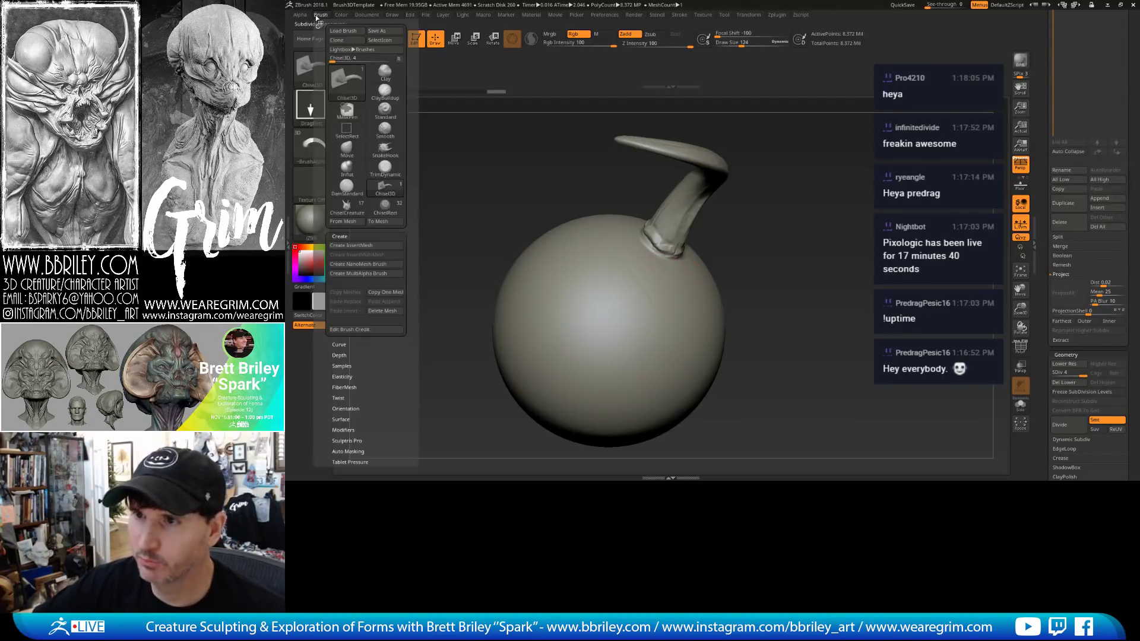
pyautogui.click(376, 41)
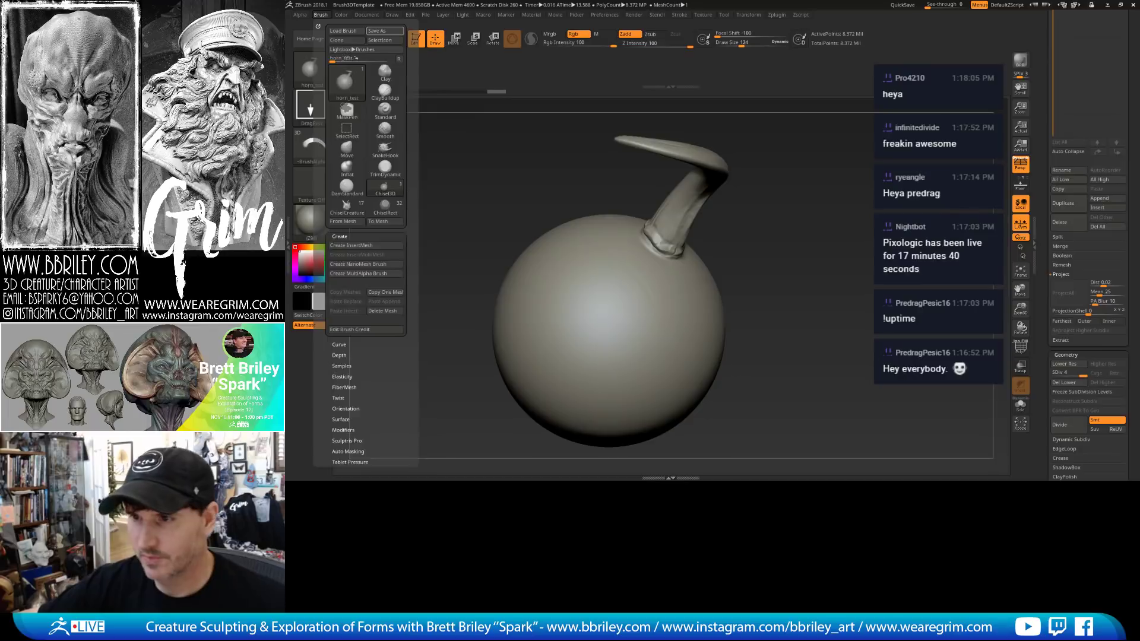
pyautogui.click(307, 74)
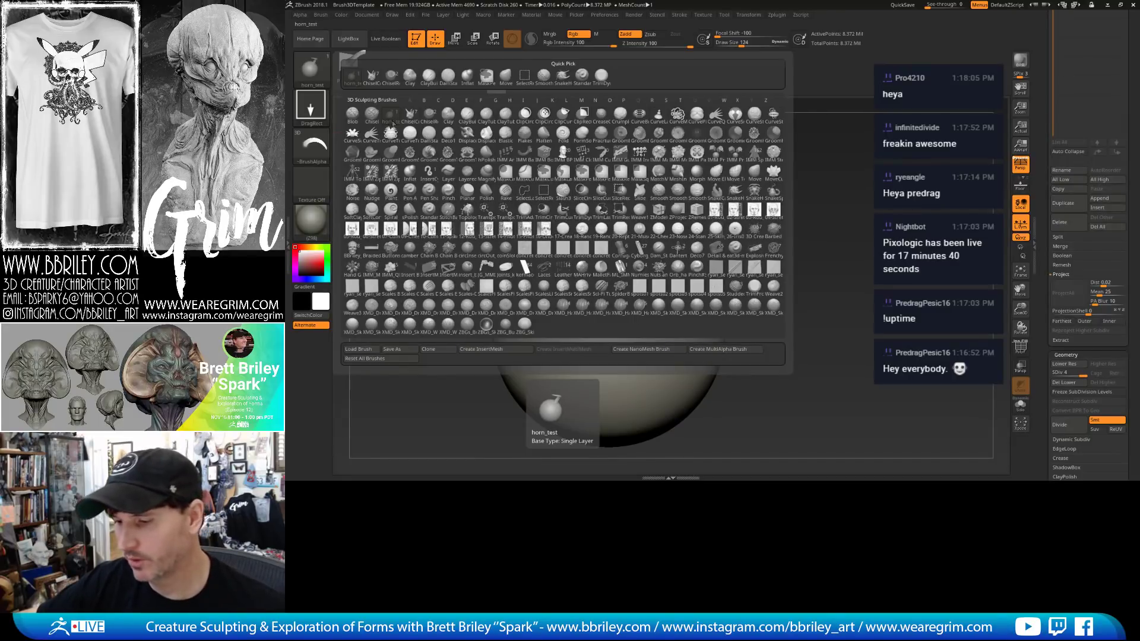
pyautogui.click(319, 79)
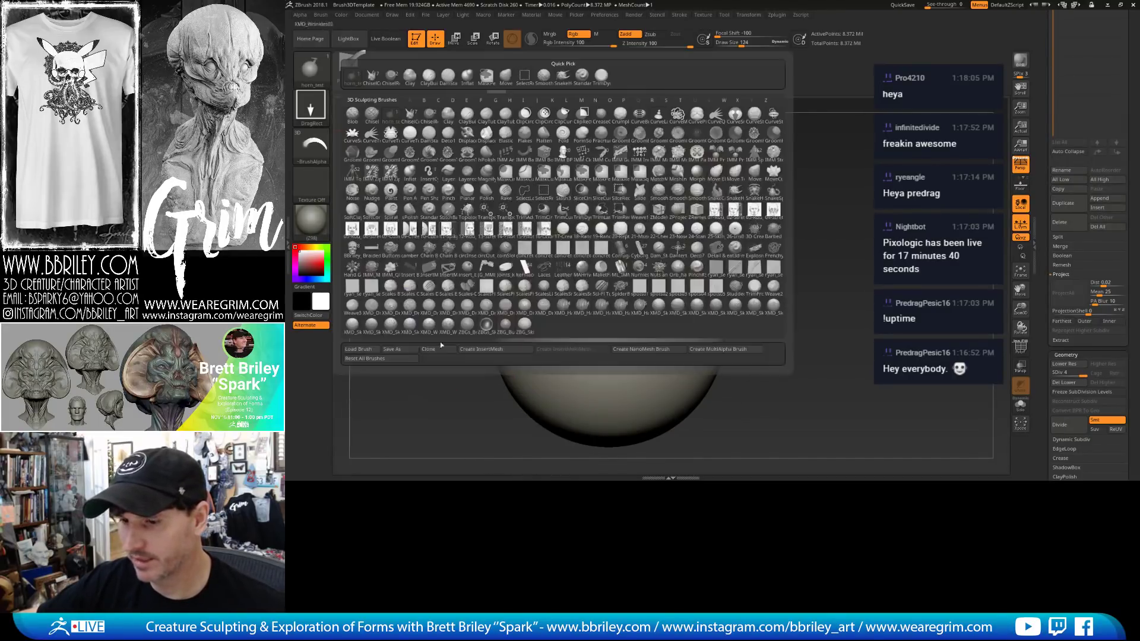
pyautogui.click(368, 359)
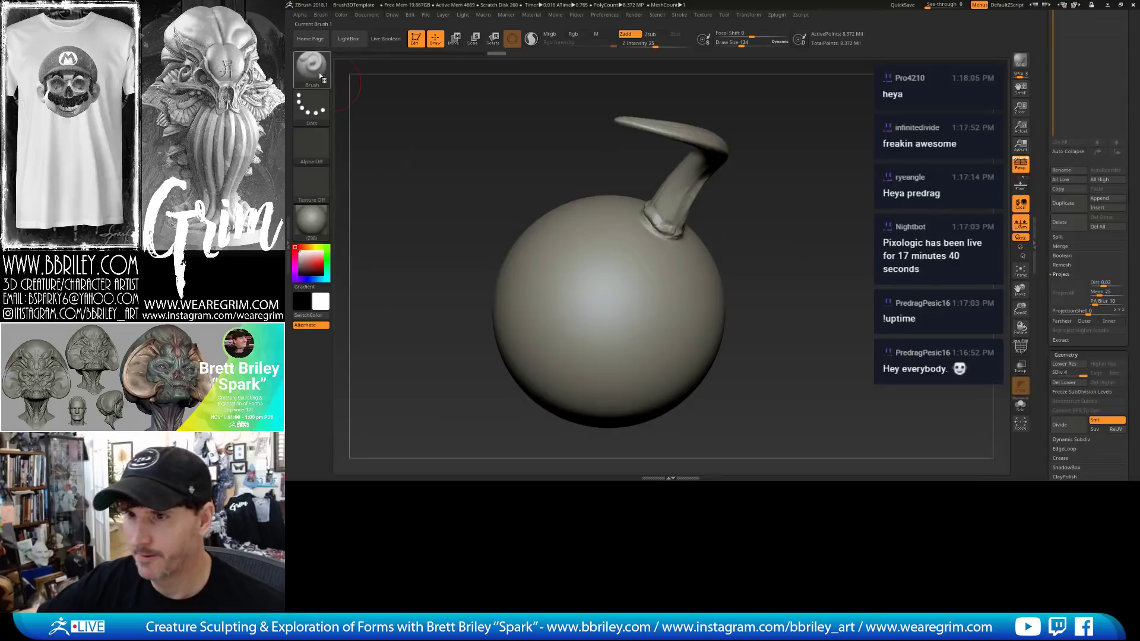
# Load the saved horn_test brush and make it the active brush.
pyautogui.click(319, 76)
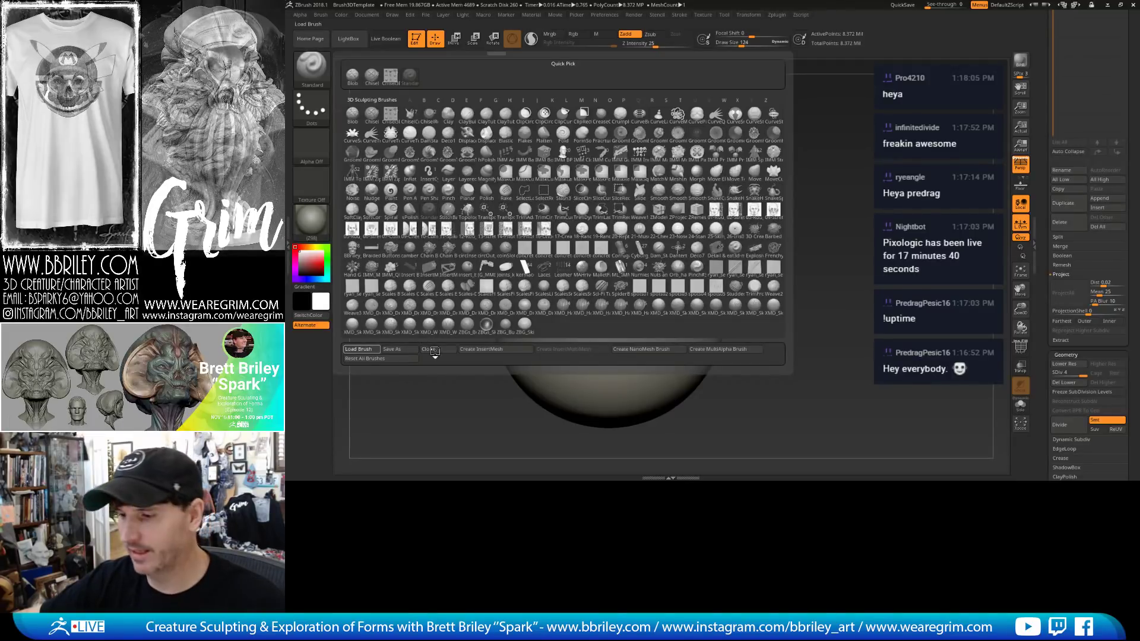
pyautogui.moveTo(665, 242); pyautogui.dragTo(536, 339)
pyautogui.click(310, 68)
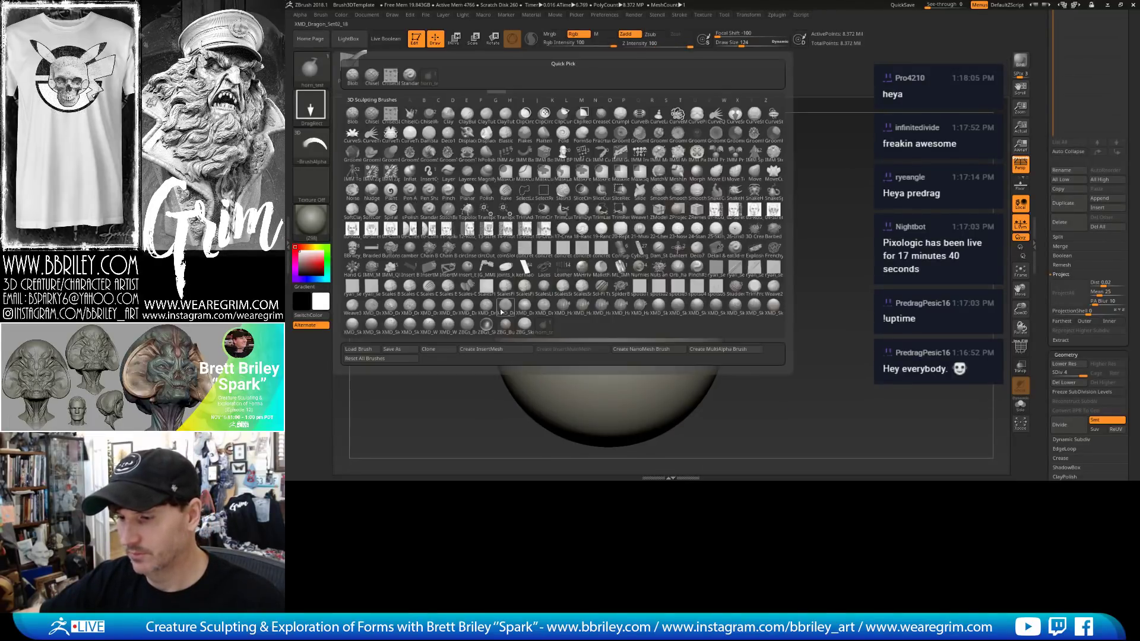
pyautogui.click(547, 328)
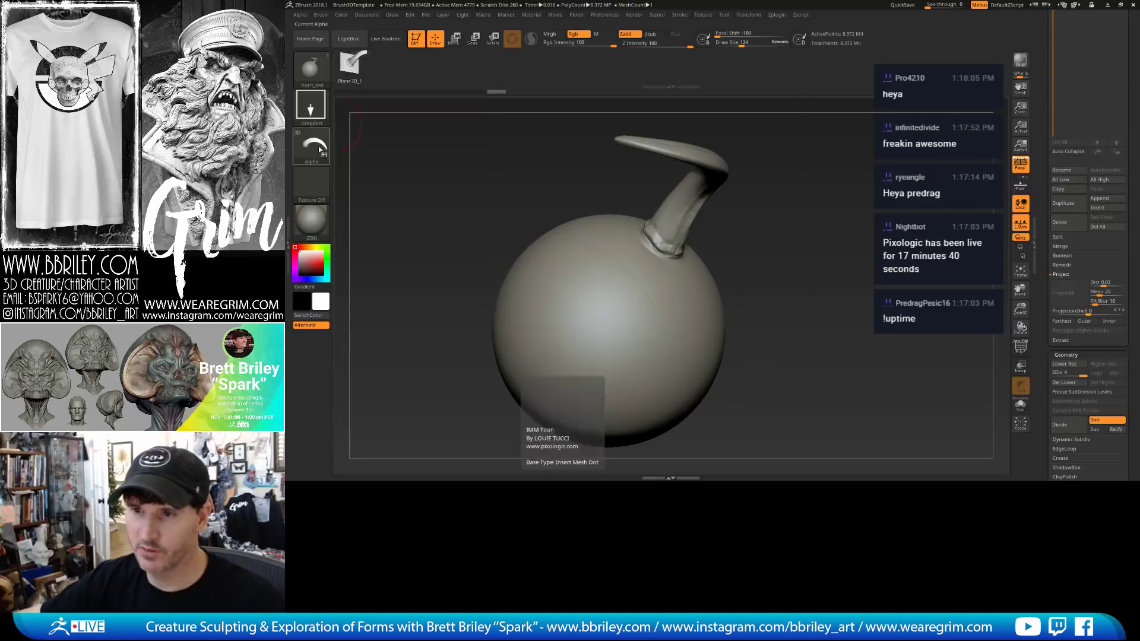
pyautogui.moveTo(301, 141)
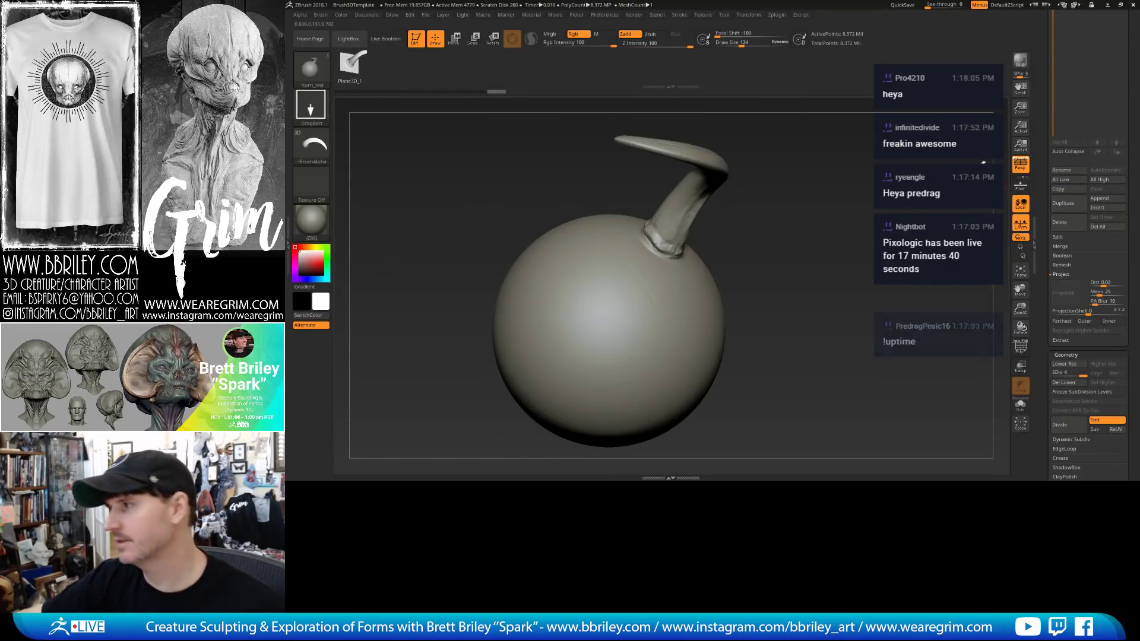
# Load the demo head bust and frame it in a straight front view.
pyautogui.moveTo(1063, 26); pyautogui.dragTo(1065, 240)
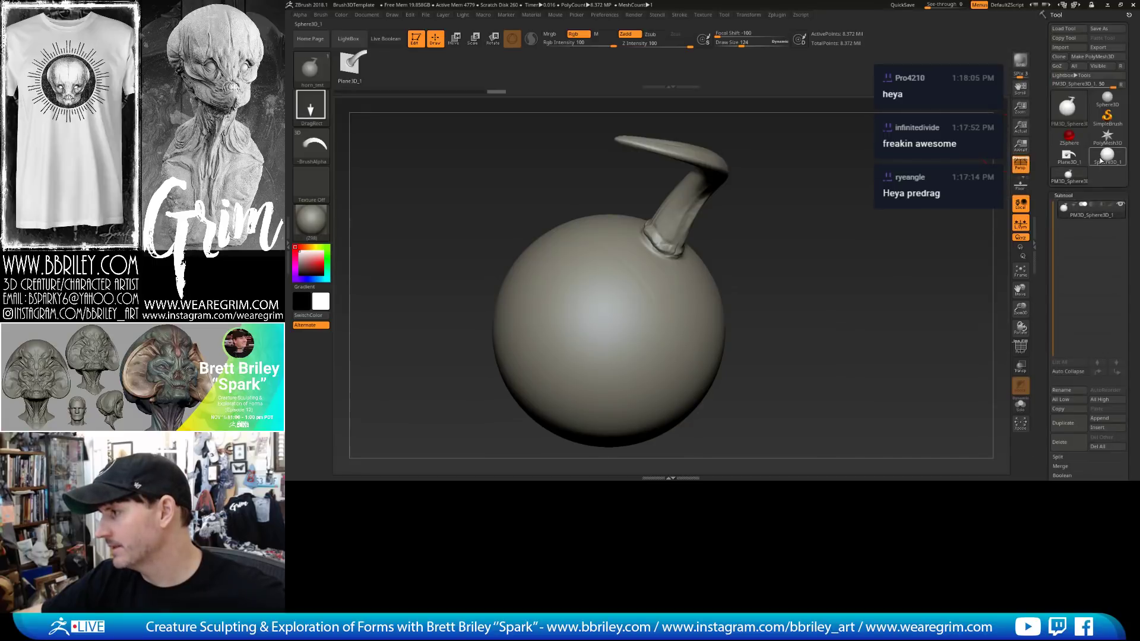
pyautogui.click(1105, 139)
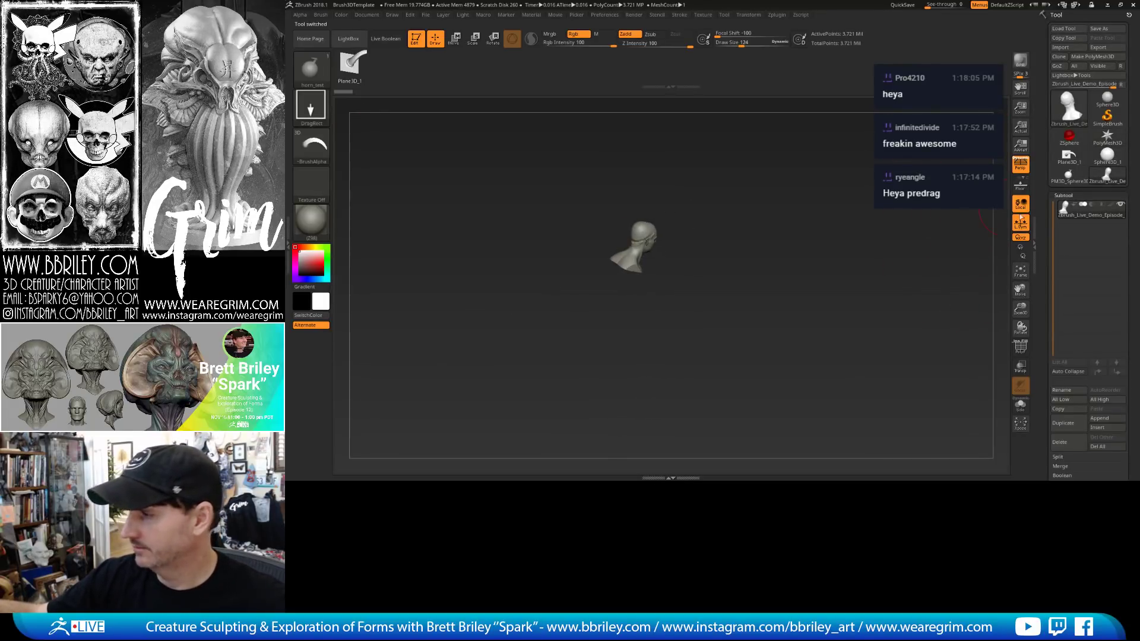
pyautogui.click(1020, 272)
pyautogui.moveTo(952, 256); pyautogui.dragTo(1041, 196)
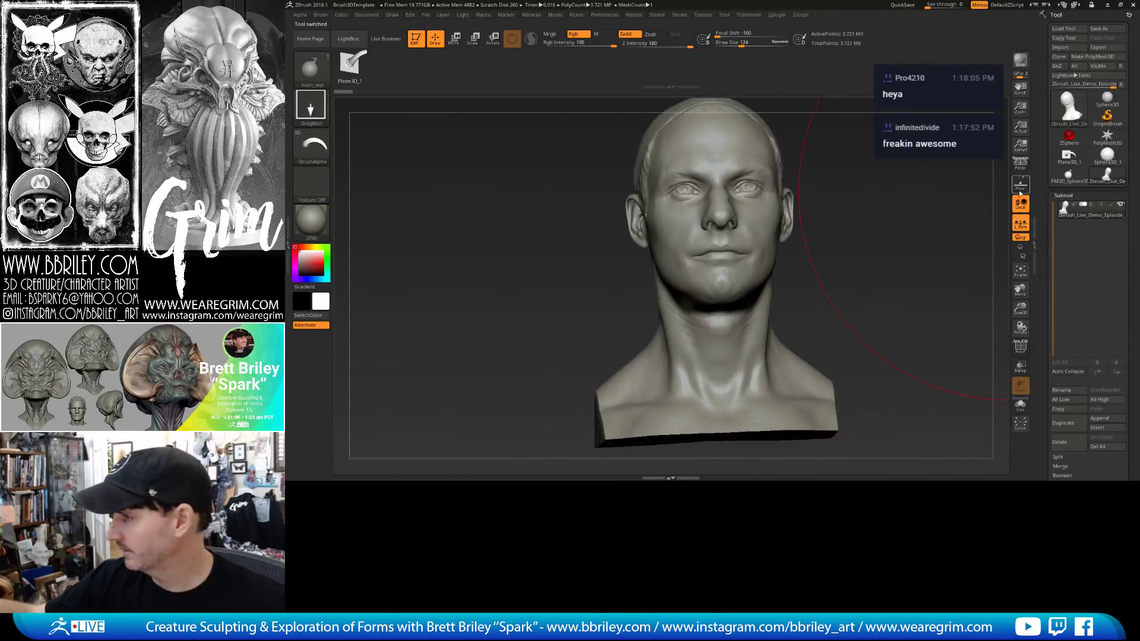
pyautogui.keyDown('alt'); pyautogui.moveTo(931, 255); pyautogui.dragTo(867, 246); pyautogui.keyUp('alt')
pyautogui.moveTo(764, 303)
pyautogui.keyDown('shift'); pyautogui.mouseDown()
pyautogui.moveTo(726, 352)
pyautogui.moveTo(792, 249)
pyautogui.mouseUp(); pyautogui.keyUp('shift')
# Try the horn brush on the bust at draw size 18 with mirrored horns on the upper head, and undo it.
pyautogui.moveTo(826, 209)
pyautogui.mouseDown()
pyautogui.moveTo(741, 223)
pyautogui.moveTo(695, 248)
pyautogui.moveTo(729, 263)
pyautogui.mouseUp()
pyautogui.press('s')
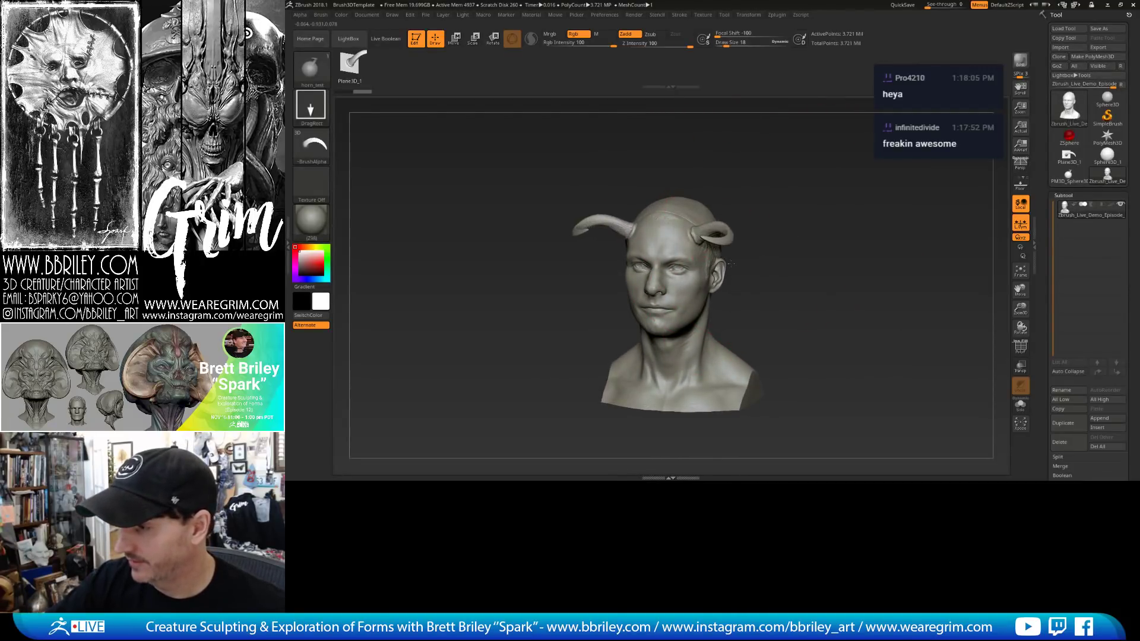
pyautogui.moveTo(683, 229); pyautogui.dragTo(722, 187)
pyautogui.moveTo(772, 193)
pyautogui.mouseDown()
pyautogui.moveTo(838, 202)
pyautogui.moveTo(827, 180)
pyautogui.moveTo(606, 205)
pyautogui.mouseUp()
pyautogui.hotkey('ctrl', 'z')
pyautogui.hotkey('ctrl', 'z')
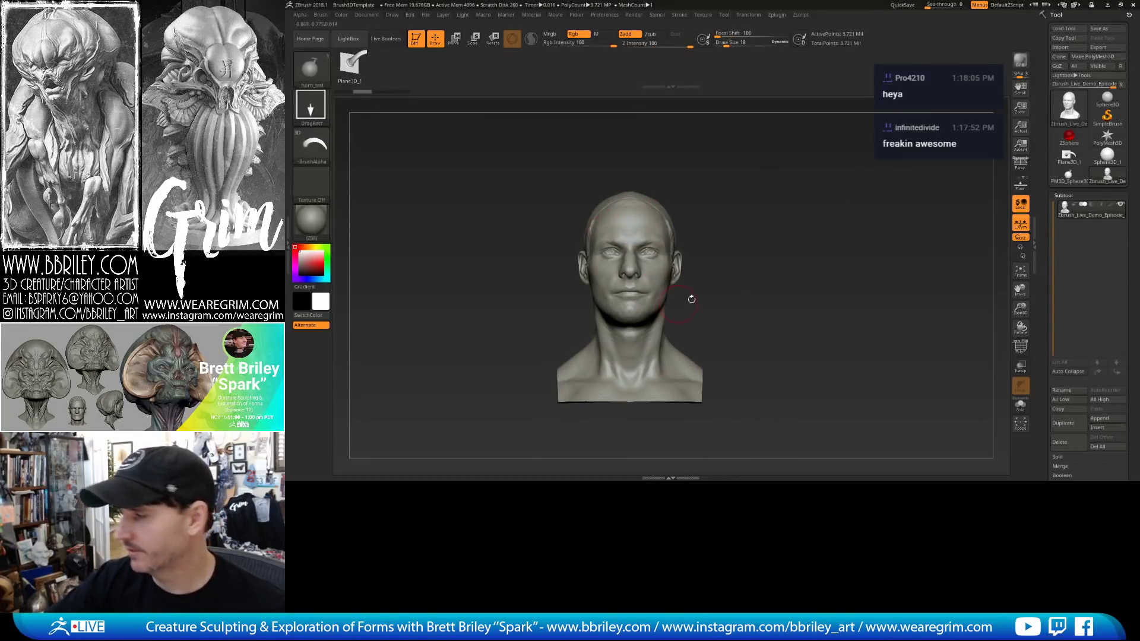
# Load the ram_horn model, frame it and look at it from several angles.
pyautogui.click(1108, 138)
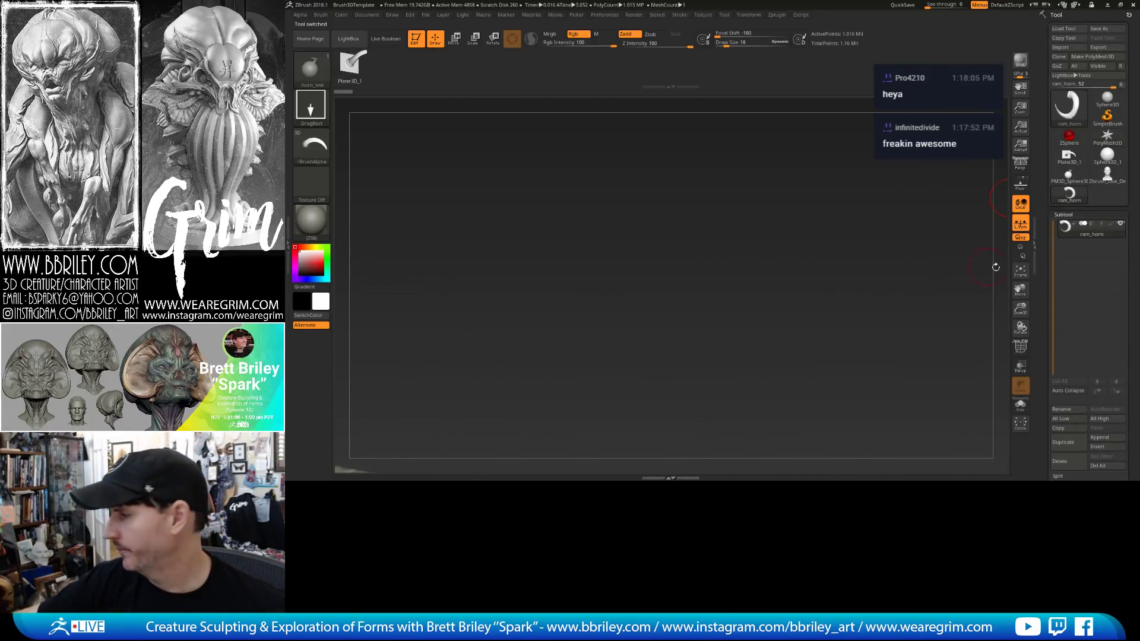
pyautogui.click(1021, 271)
pyautogui.moveTo(886, 351); pyautogui.dragTo(843, 312)
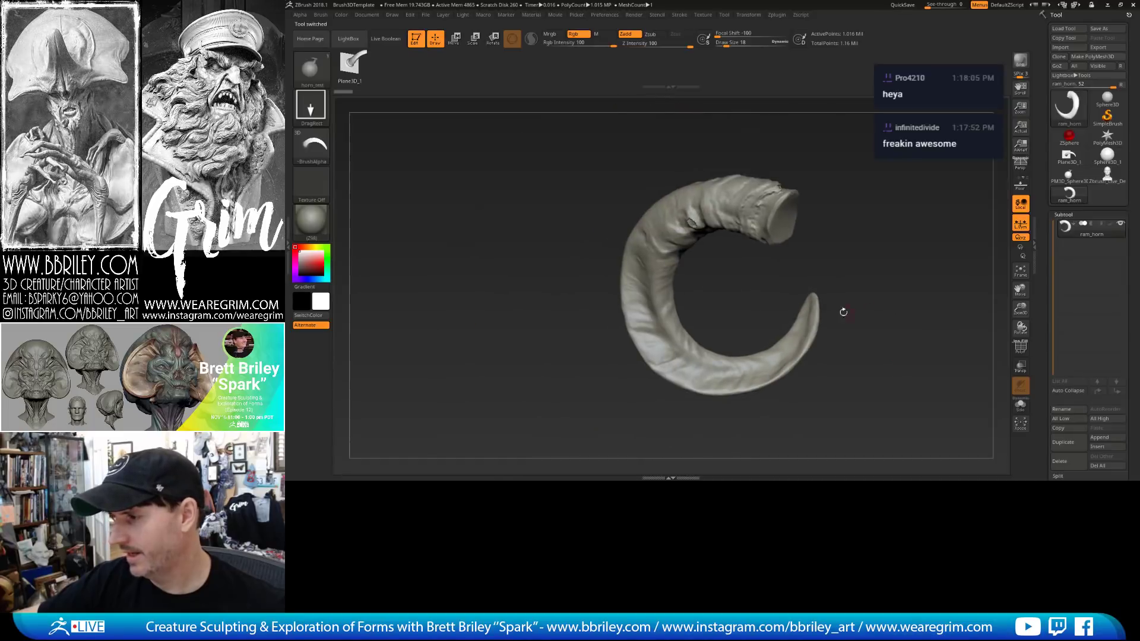
pyautogui.keyDown('alt'); pyautogui.moveTo(855, 202); pyautogui.dragTo(821, 244); pyautogui.keyUp('alt')
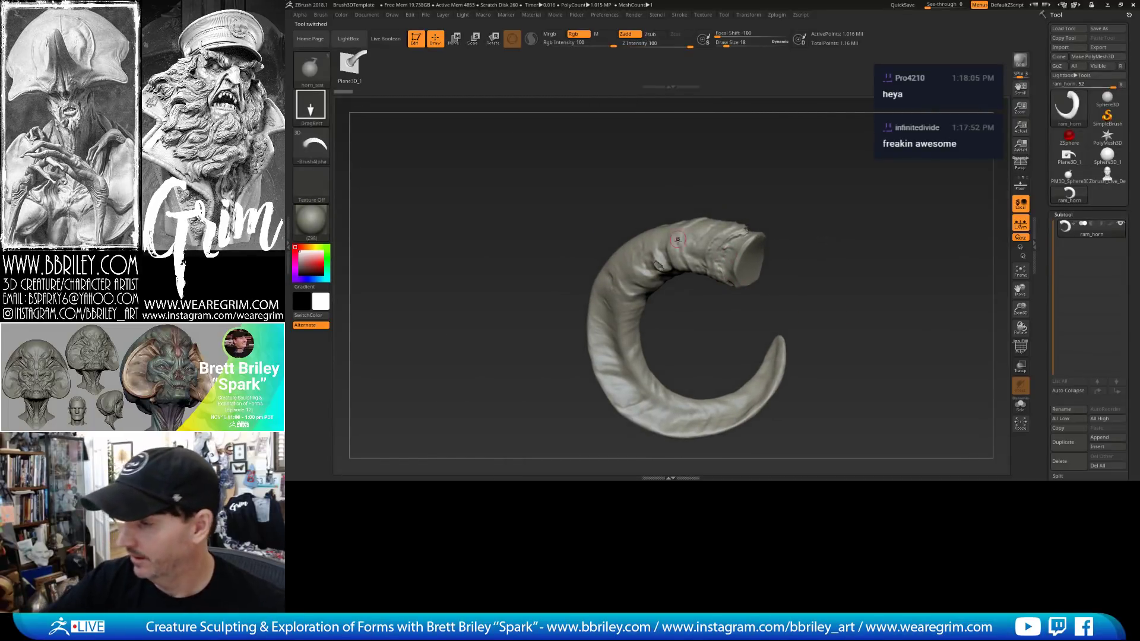
pyautogui.moveTo(722, 206); pyautogui.dragTo(739, 237)
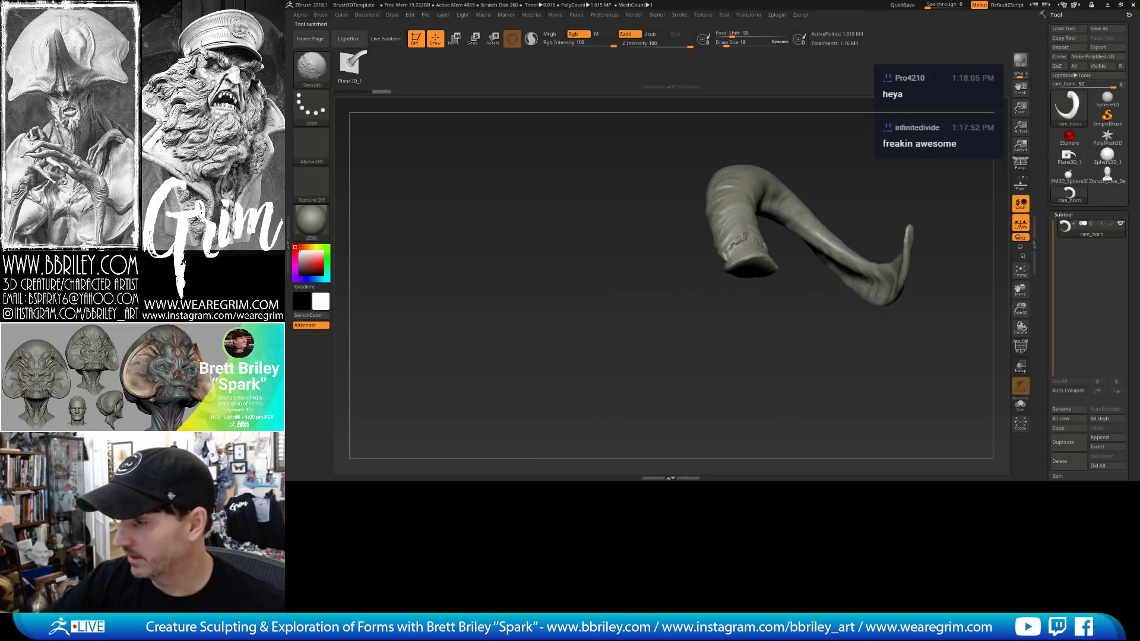
# Examine the ram horn's polygon wireframe at high and low subdivision levels.
pyautogui.click(1021, 347)
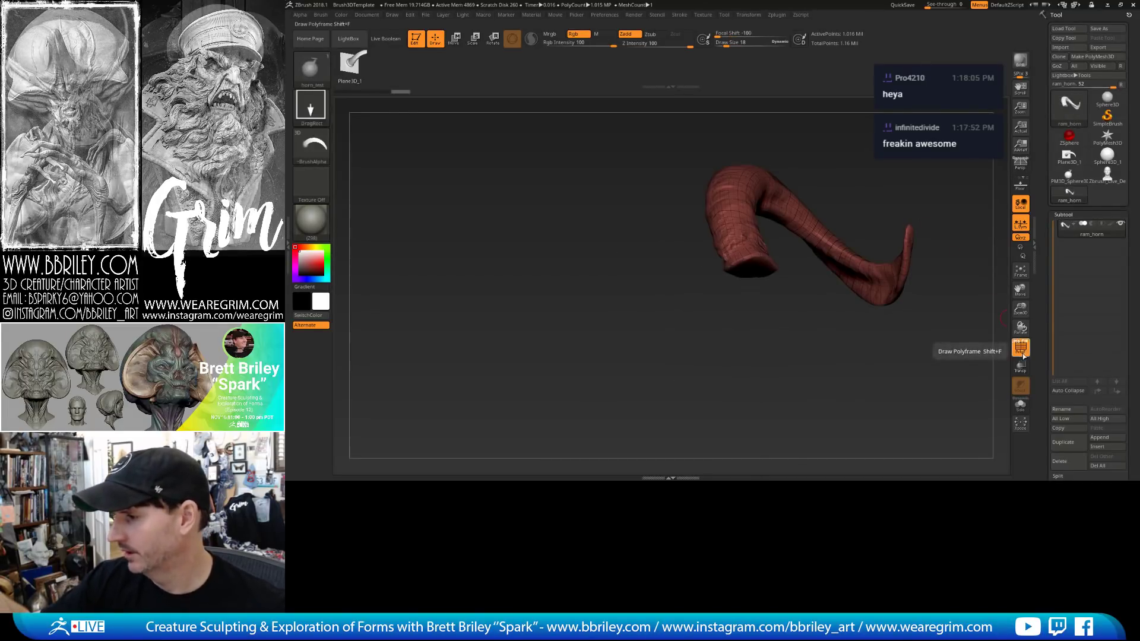
pyautogui.press('shift')
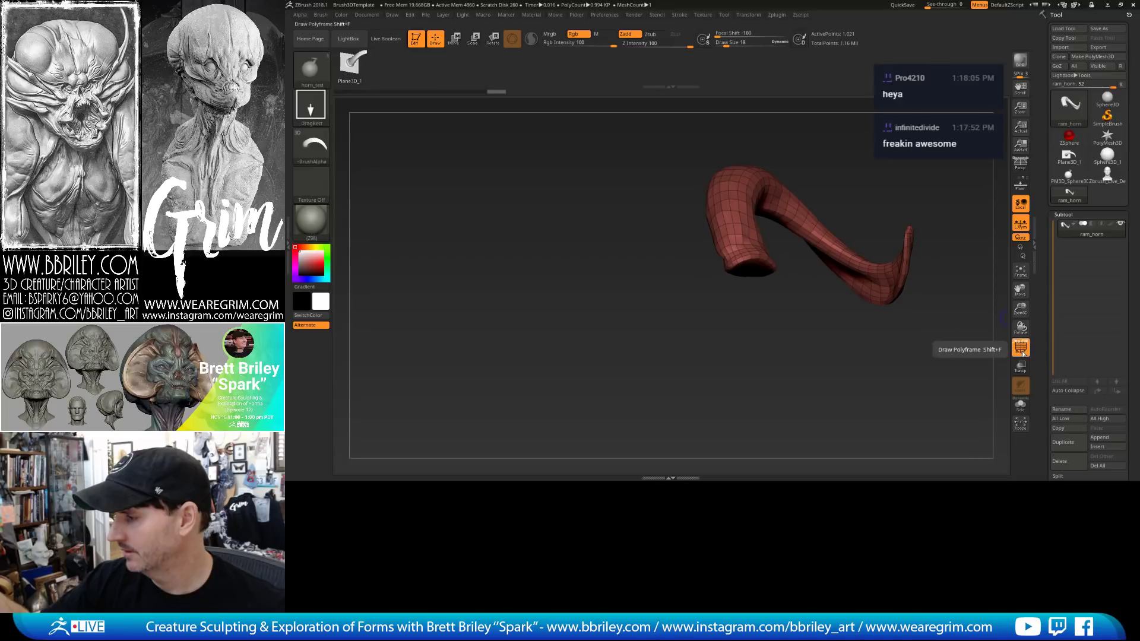
pyautogui.click(1021, 347)
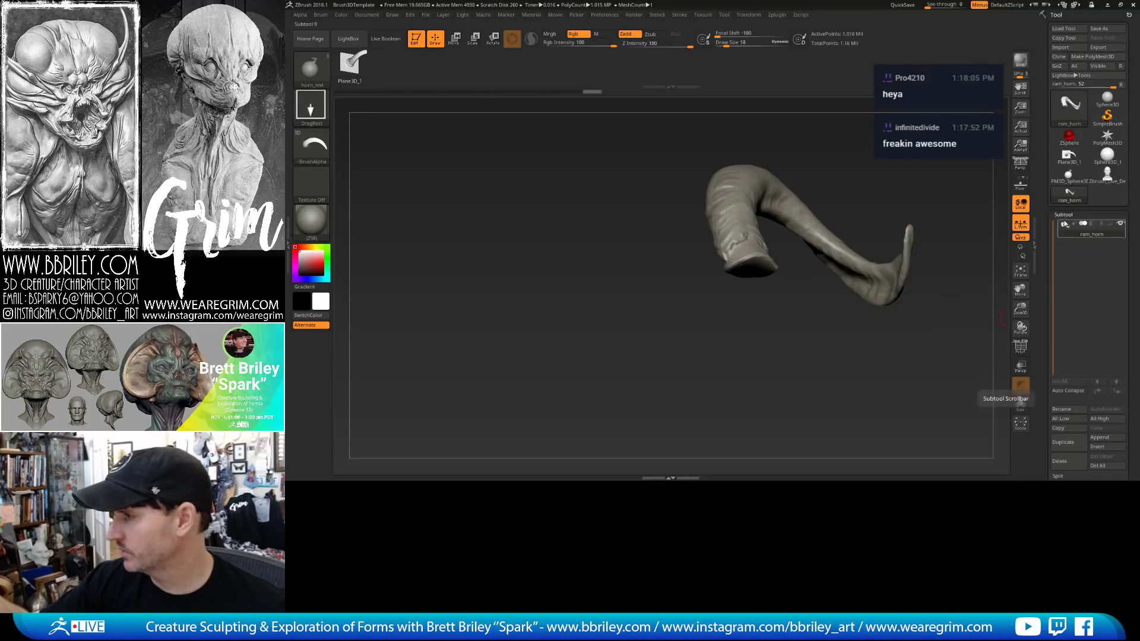
# Return to the head bust and append the ram_horn model as a subtool.
pyautogui.click(1106, 175)
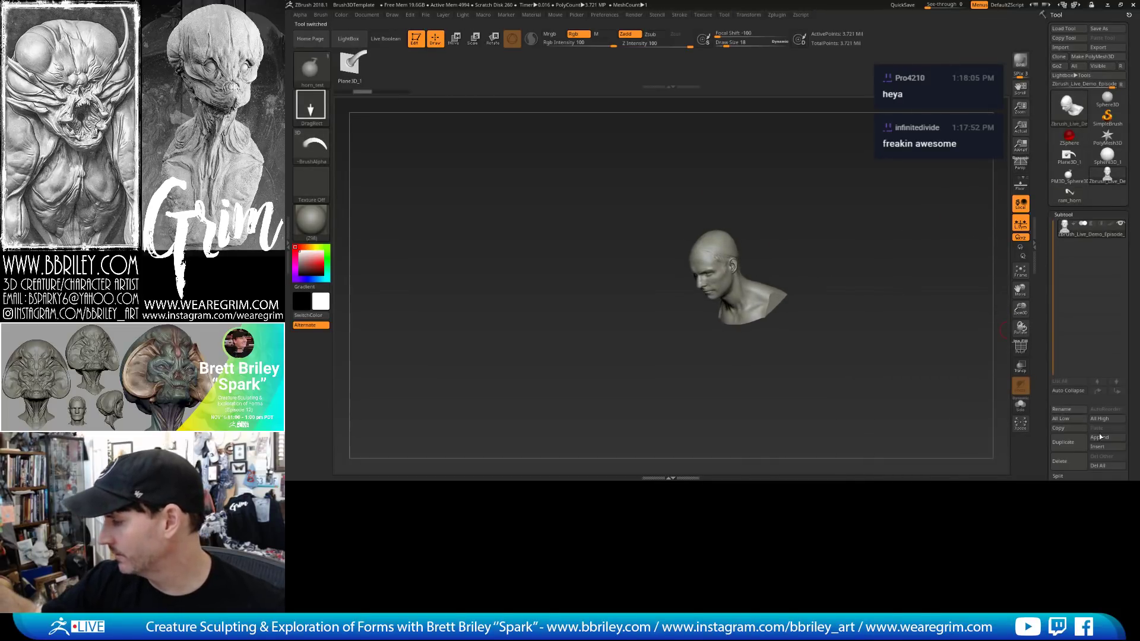
pyautogui.click(1100, 437)
pyautogui.click(841, 324)
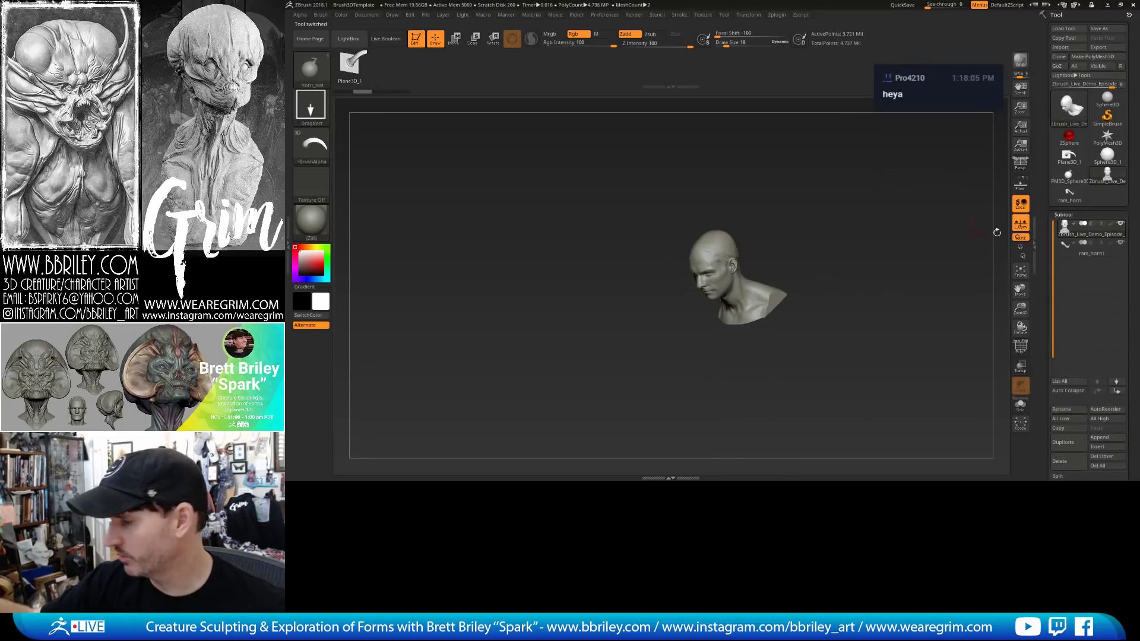
# Select the appended ram horn subtool and apply the Unify deformation to it.
pyautogui.moveTo(1049, 410); pyautogui.dragTo(1048, 232)
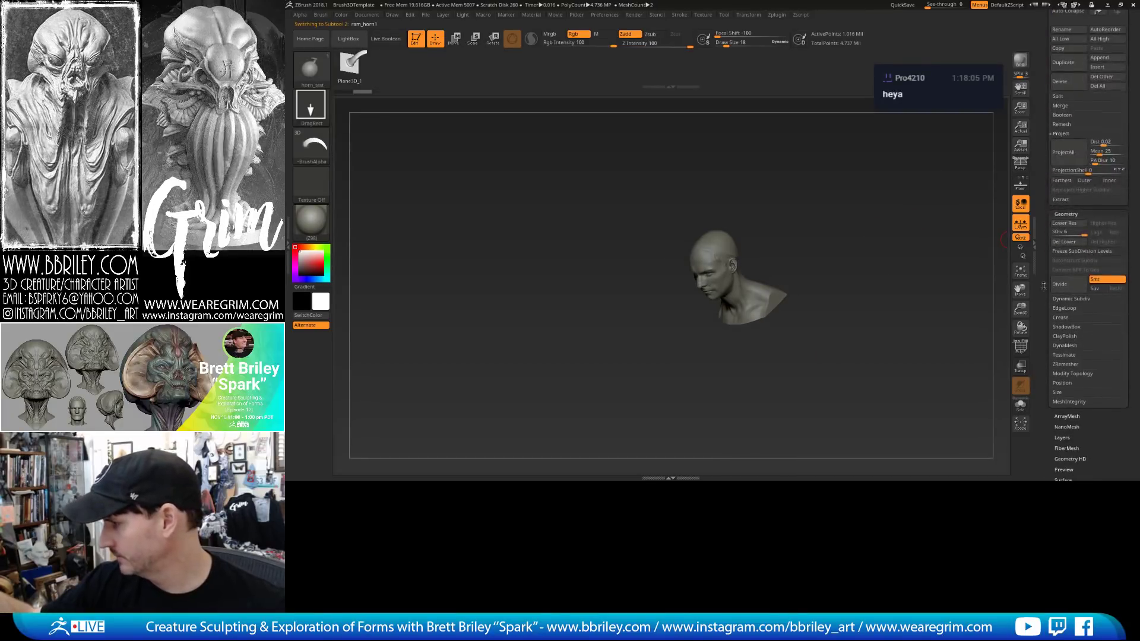
pyautogui.scroll(-5, 1051, 231)
pyautogui.click(1061, 308)
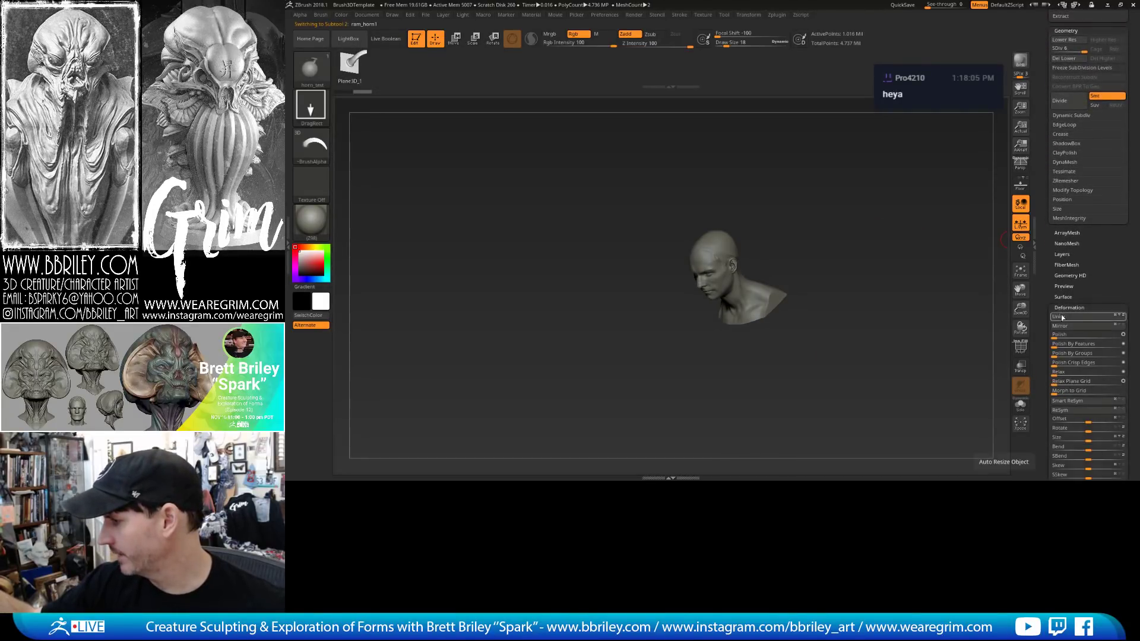
pyautogui.click(1058, 319)
# Scale the ram horn down and move it beside the head with the transform gizmo.
pyautogui.moveTo(990, 285); pyautogui.dragTo(885, 207, button='right')
pyautogui.press('w')
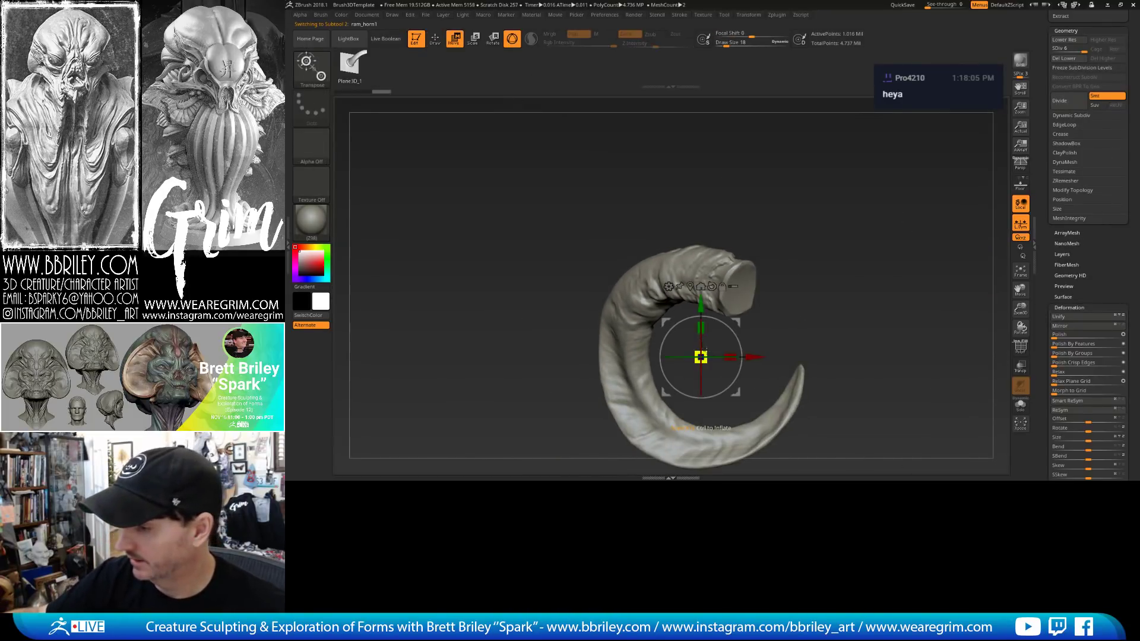
pyautogui.moveTo(701, 357); pyautogui.dragTo(677, 284)
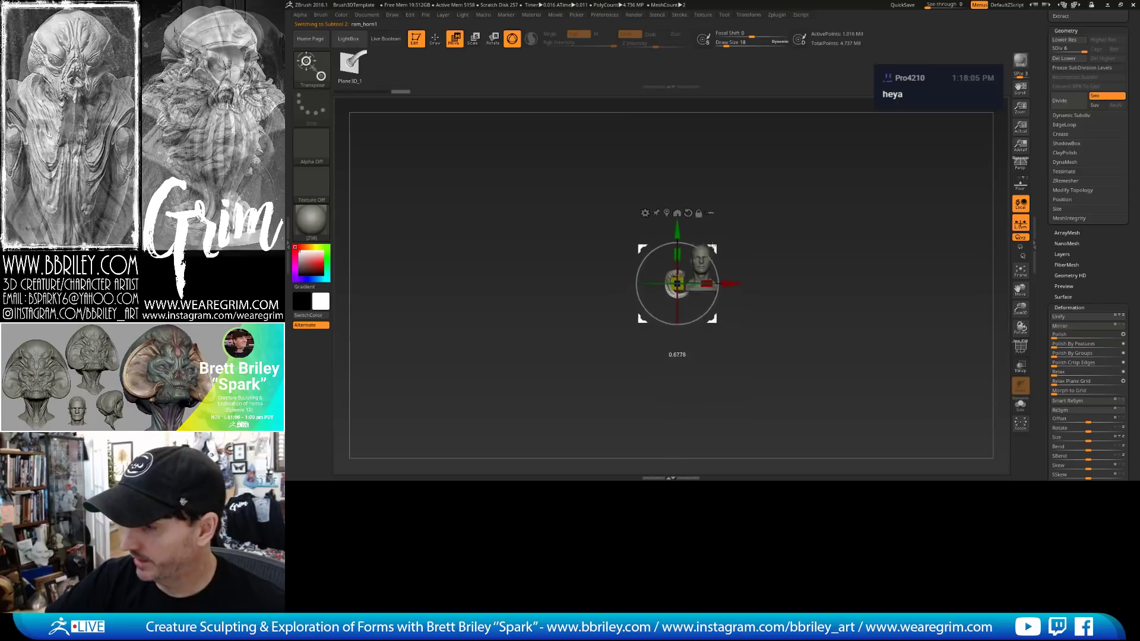
pyautogui.moveTo(712, 245); pyautogui.dragTo(718, 228)
pyautogui.keyDown('ctrl'); pyautogui.moveTo(717, 228); pyautogui.dragTo(725, 271, button='right'); pyautogui.keyUp('ctrl')
# Rotate and move the ram horn until its base meets the side of the head above the ear.
pyautogui.moveTo(686, 261); pyautogui.dragTo(728, 223)
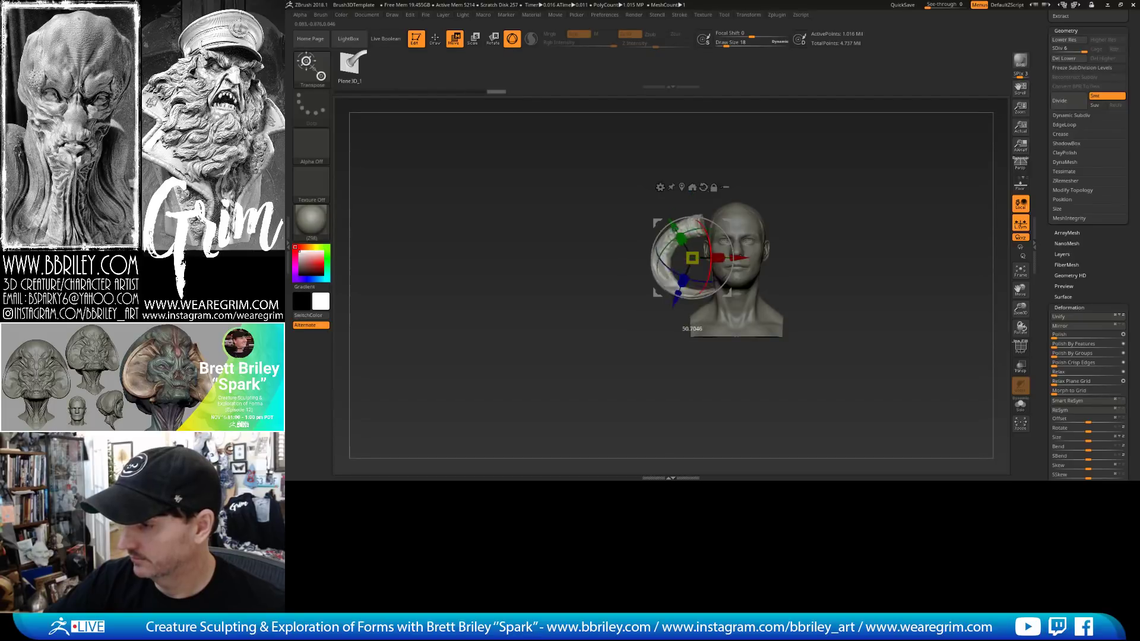
pyautogui.moveTo(724, 228); pyautogui.dragTo(733, 250)
pyautogui.moveTo(784, 190); pyautogui.dragTo(876, 173, button='right')
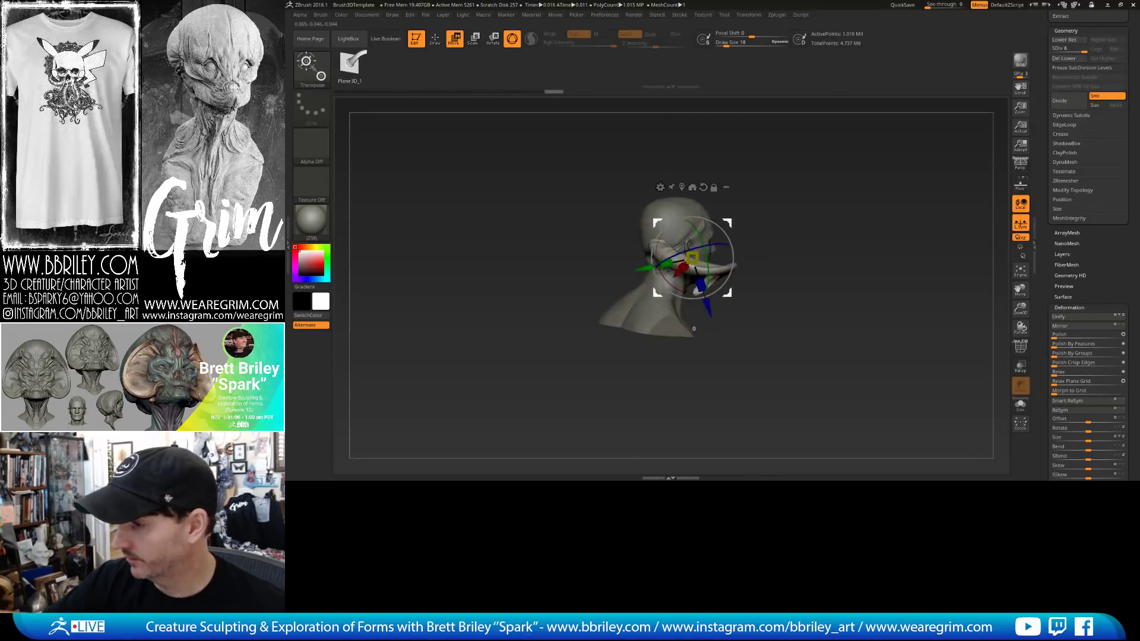
pyautogui.moveTo(735, 219); pyautogui.dragTo(761, 194)
pyautogui.moveTo(843, 193); pyautogui.dragTo(760, 200, button='right')
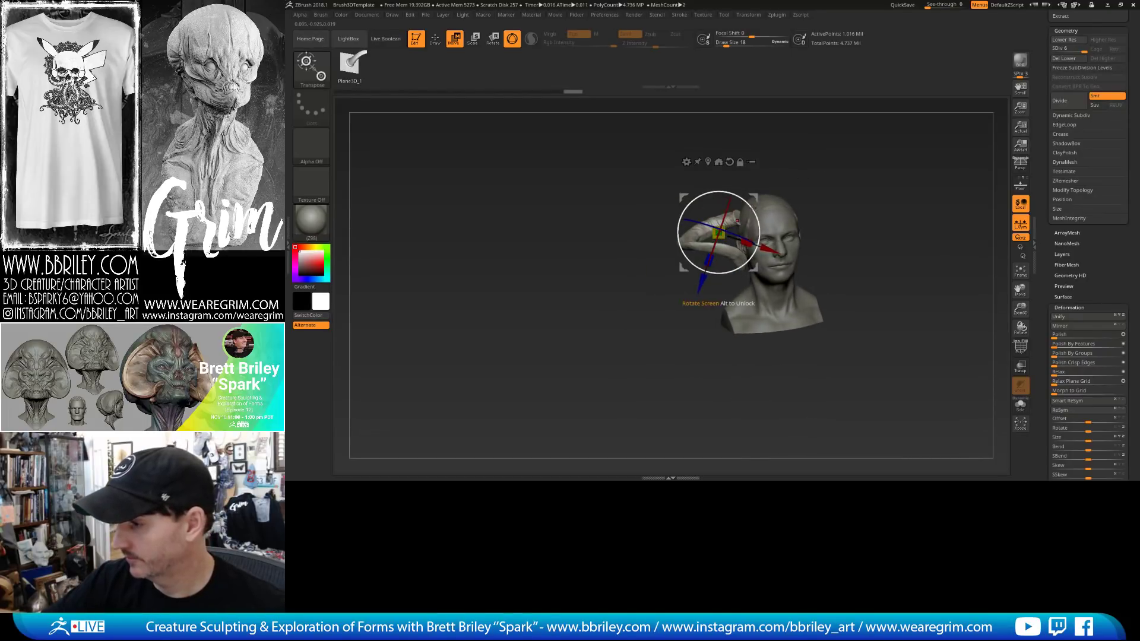
pyautogui.moveTo(753, 209); pyautogui.dragTo(727, 228)
pyautogui.moveTo(710, 211)
pyautogui.mouseDown(button='right')
pyautogui.moveTo(743, 244)
pyautogui.moveTo(726, 226)
pyautogui.mouseUp(button='right')
pyautogui.moveTo(726, 225); pyautogui.dragTo(613, 244)
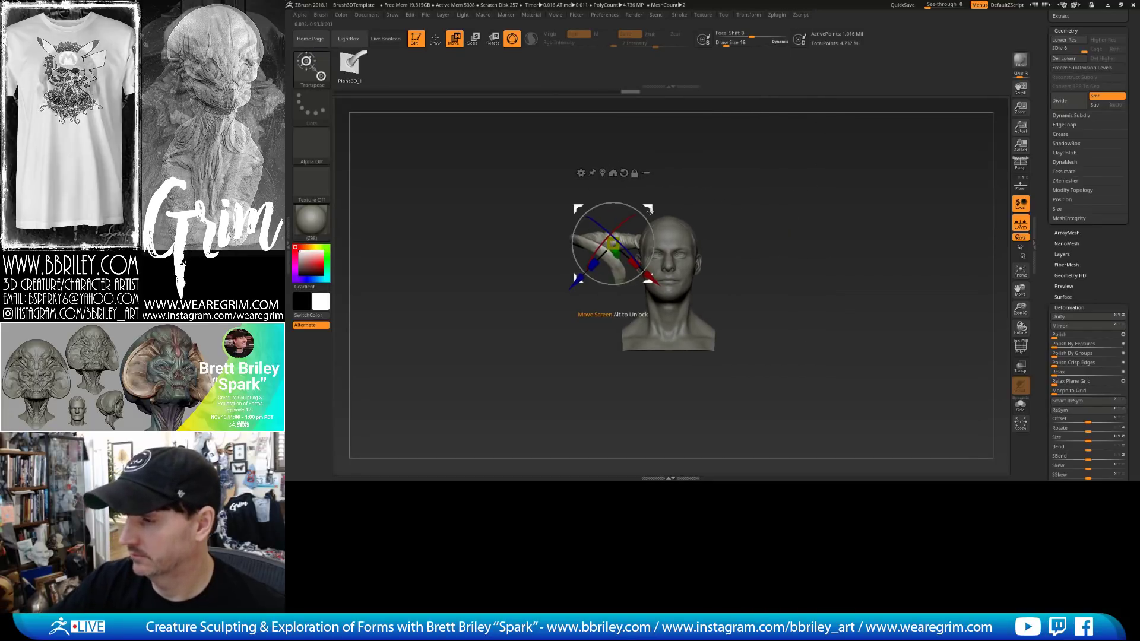
# Return to drawing mode with the Move brush and set the draw size to 50.
pyautogui.press('q')
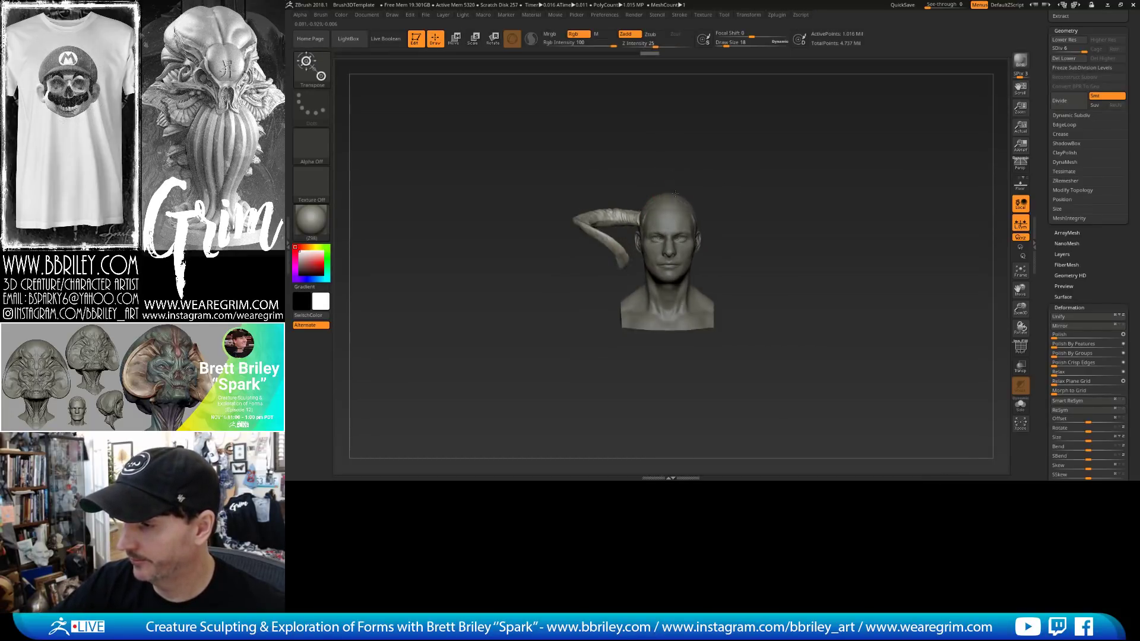
pyautogui.moveTo(675, 194); pyautogui.dragTo(634, 207, button='right')
pyautogui.press('s')
pyautogui.press('b')
pyautogui.press('m')
pyautogui.press('v')
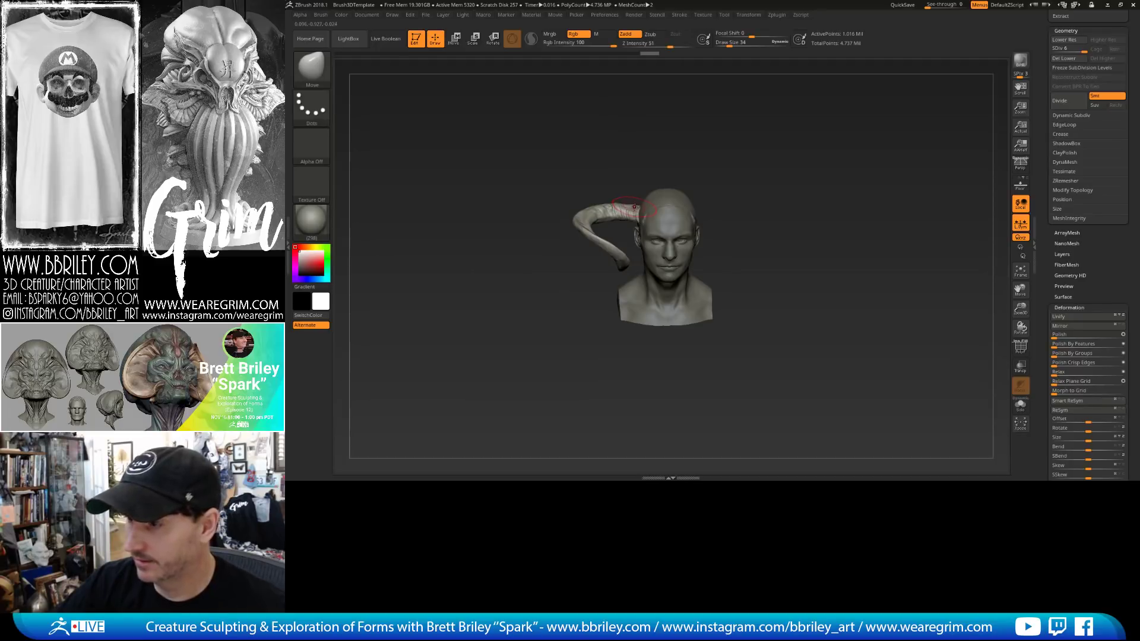
pyautogui.moveTo(638, 205); pyautogui.dragTo(655, 184, button='right')
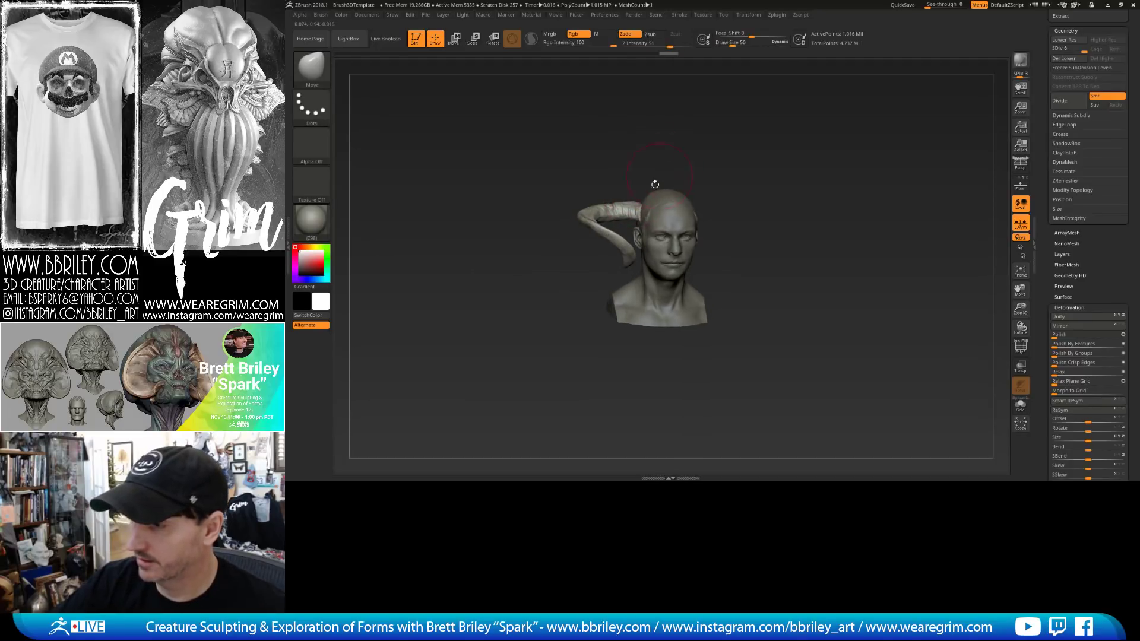
# Mirror the ram horn with SubTool Master, merging the copy into the same subtool.
pyautogui.click(778, 15)
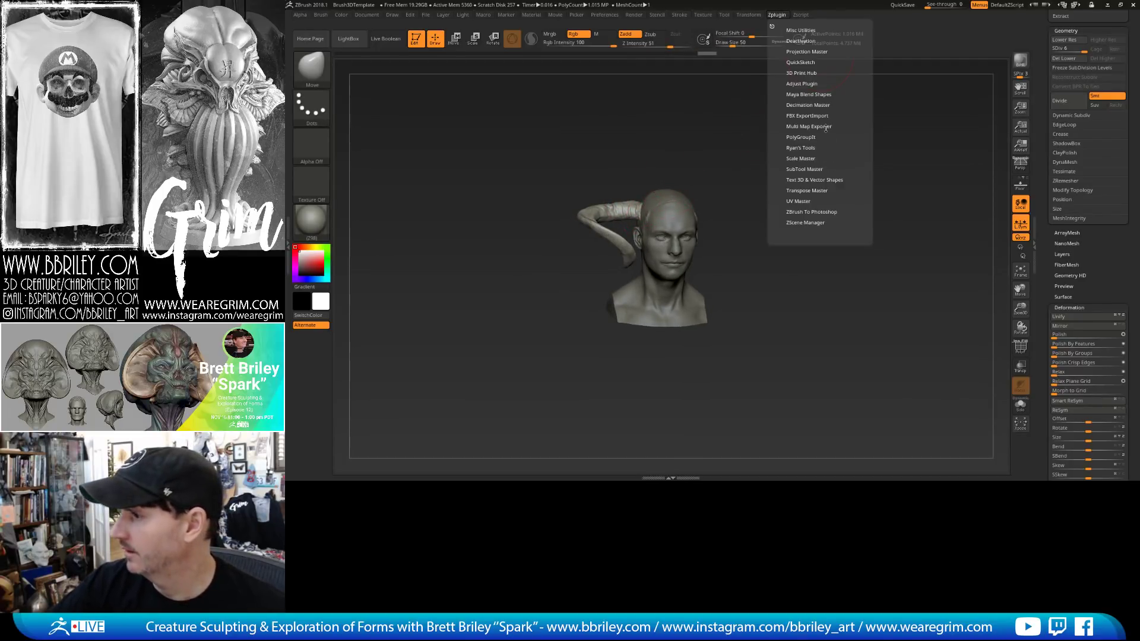
pyautogui.click(805, 169)
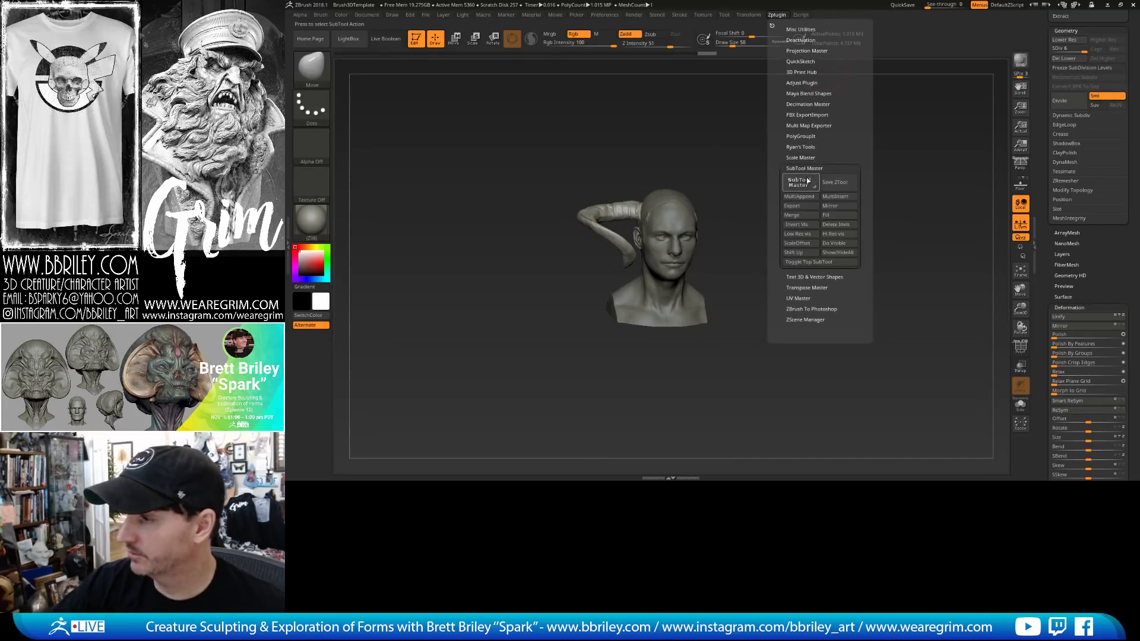
pyautogui.click(806, 181)
pyautogui.click(370, 139)
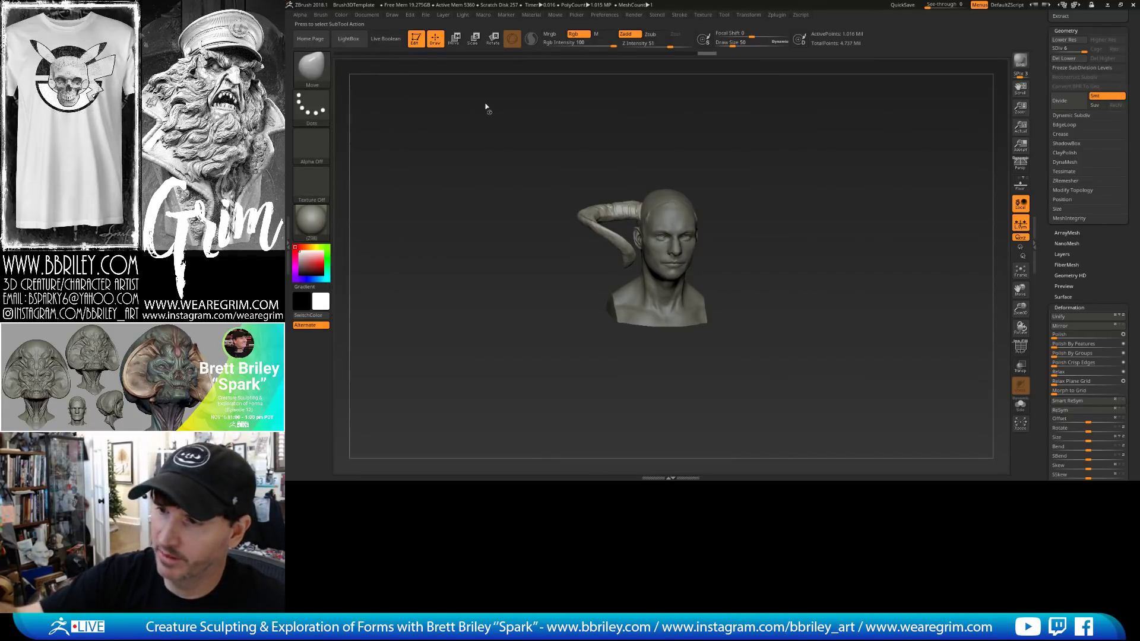
pyautogui.click(657, 227)
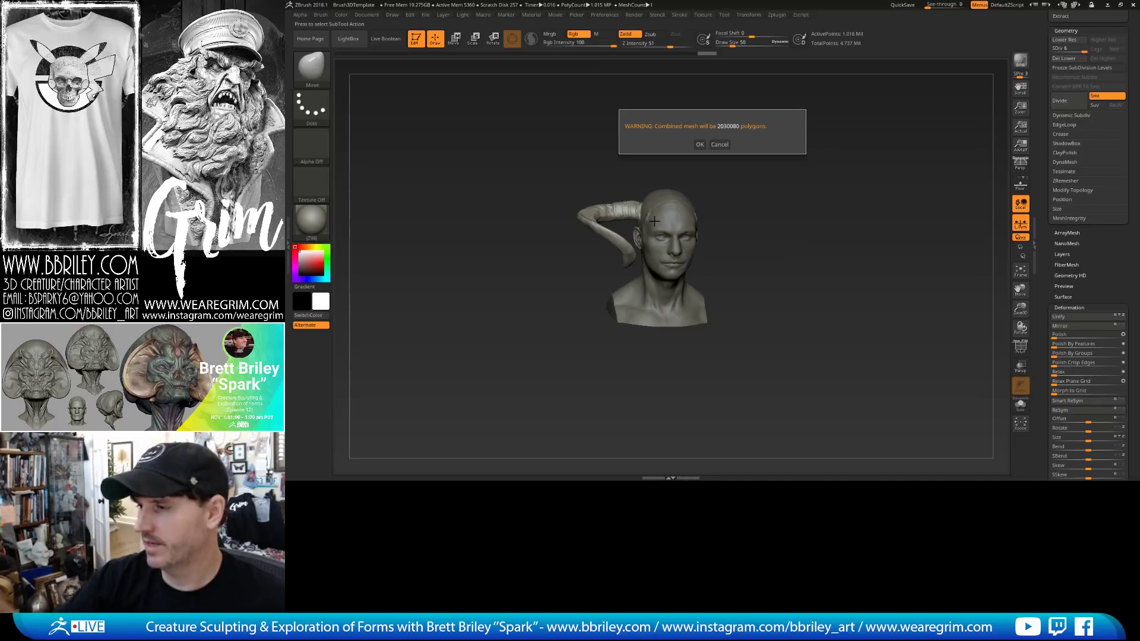
pyautogui.click(700, 144)
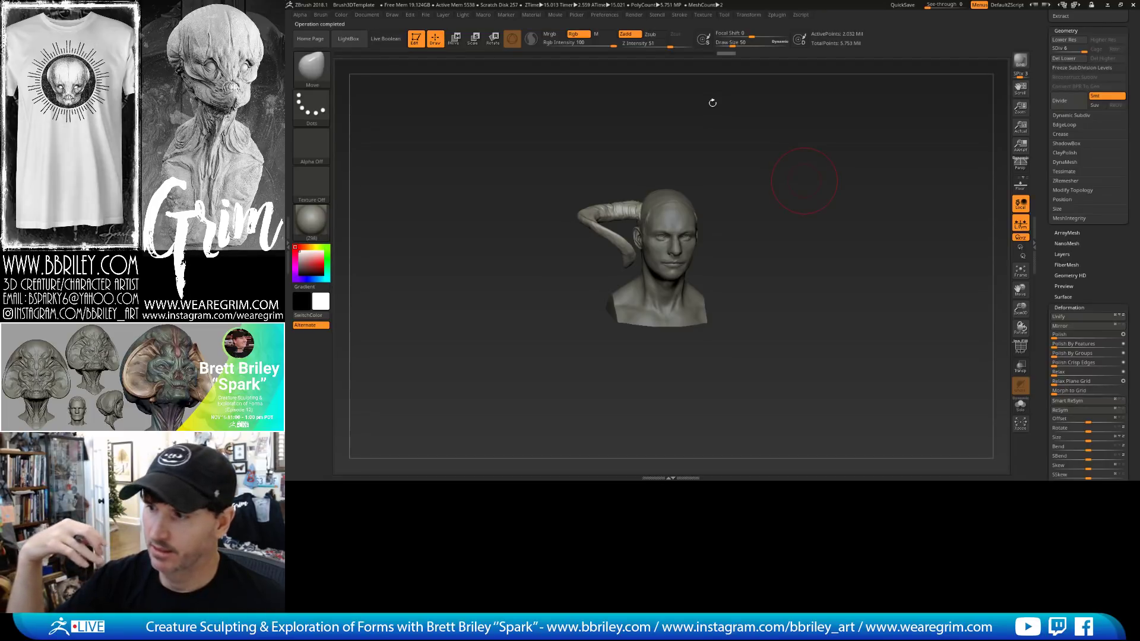
# Isolate the ram horn subtool in Solo mode and bring both horn copies into view.
pyautogui.moveTo(713, 103)
pyautogui.mouseDown()
pyautogui.moveTo(856, 156)
pyautogui.moveTo(923, 136)
pyautogui.mouseUp()
pyautogui.moveTo(1050, 80); pyautogui.dragTo(1064, 127)
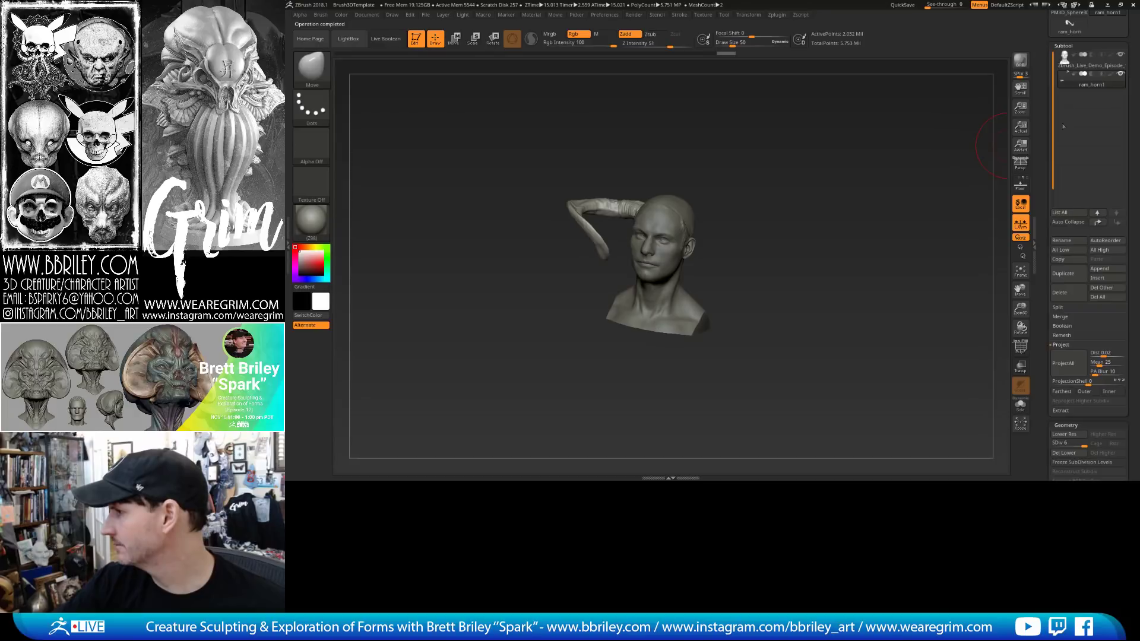
pyautogui.moveTo(1069, 78)
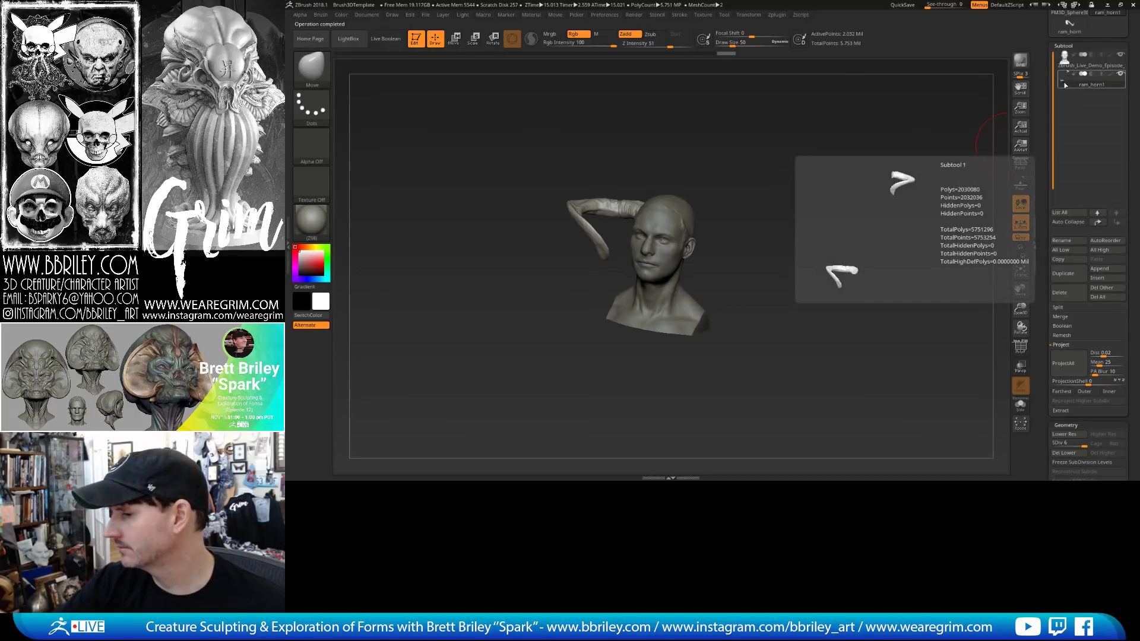
pyautogui.keyDown('shift'); pyautogui.moveTo(994, 101); pyautogui.dragTo(989, 91); pyautogui.keyUp('shift')
pyautogui.click(1021, 405)
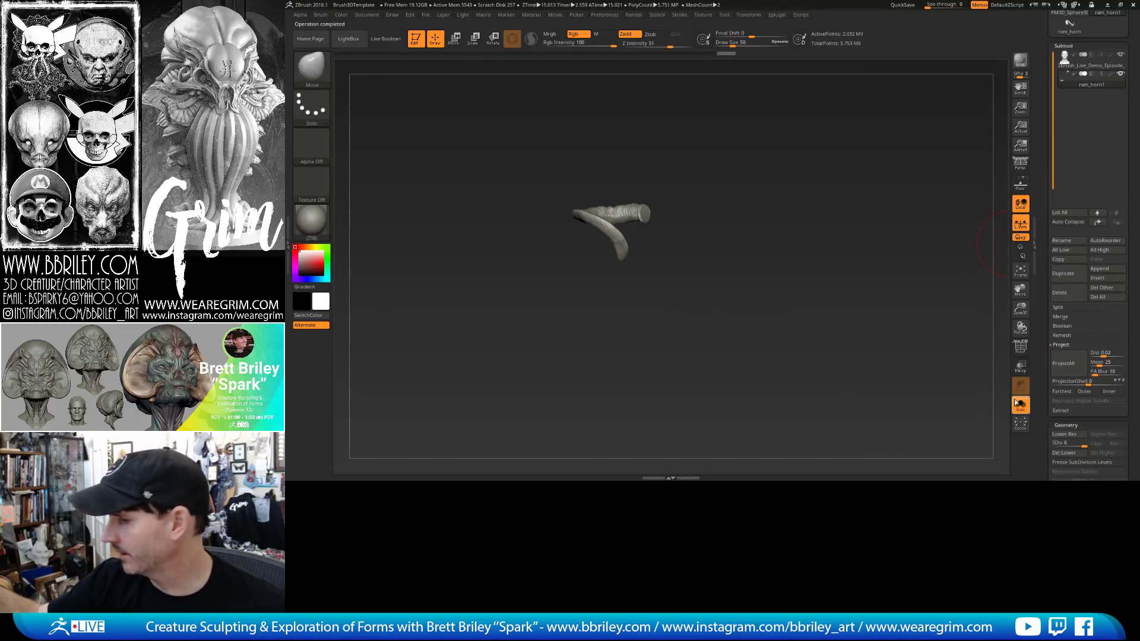
pyautogui.moveTo(930, 306); pyautogui.dragTo(671, 142)
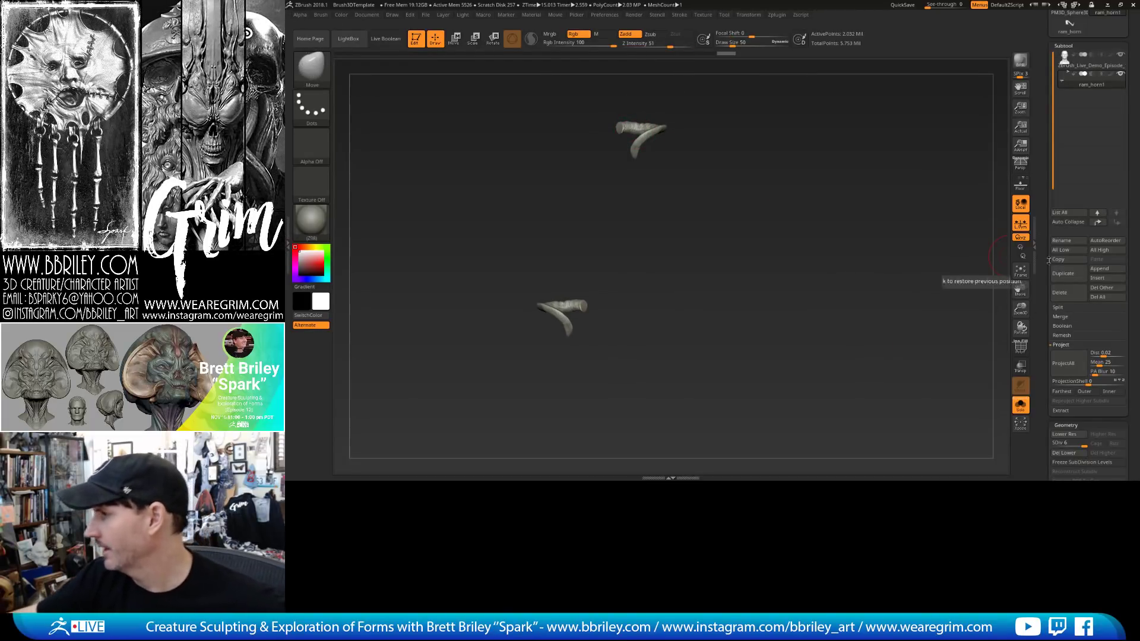
# Show the polyframe, hide the stray mirrored horn and delete the hidden geometry at the lowest subdivision level.
pyautogui.click(1062, 307)
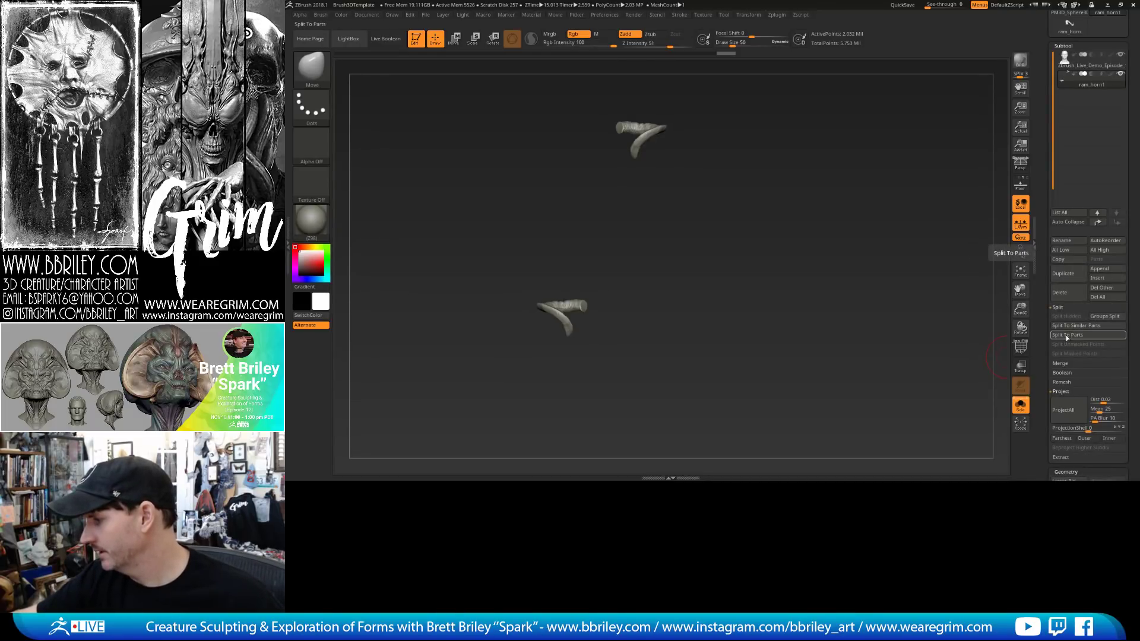
pyautogui.click(1020, 348)
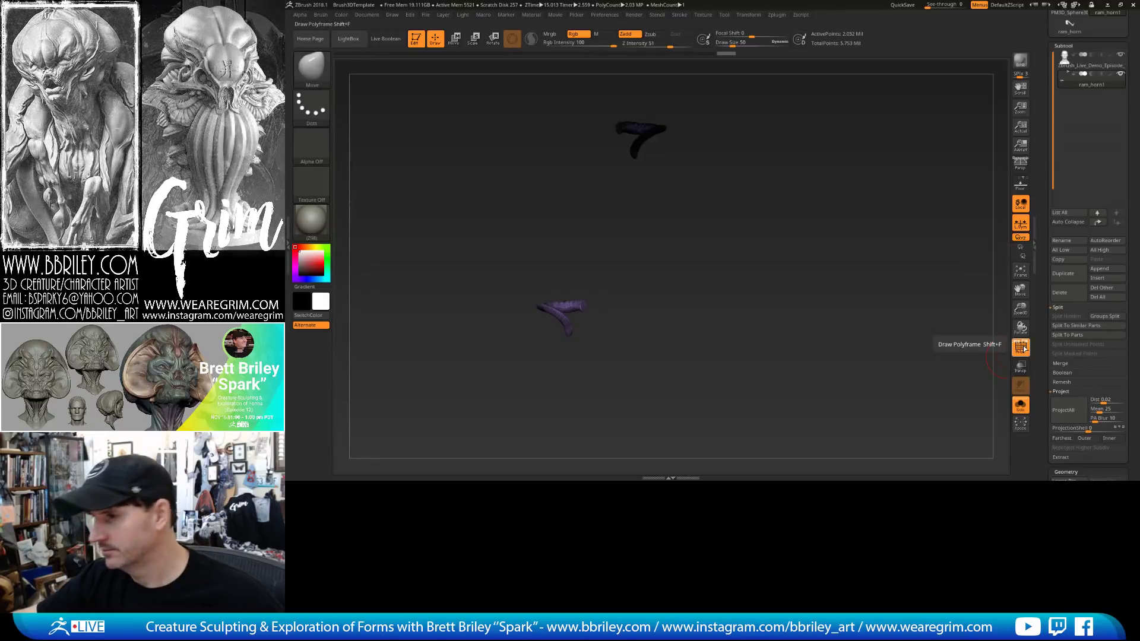
pyautogui.keyDown('ctrl'); pyautogui.keyDown('alt'); pyautogui.keyDown('shift'); pyautogui.moveTo(692, 84); pyautogui.dragTo(611, 191); pyautogui.keyUp('shift'); pyautogui.keyUp('alt'); pyautogui.keyUp('ctrl')
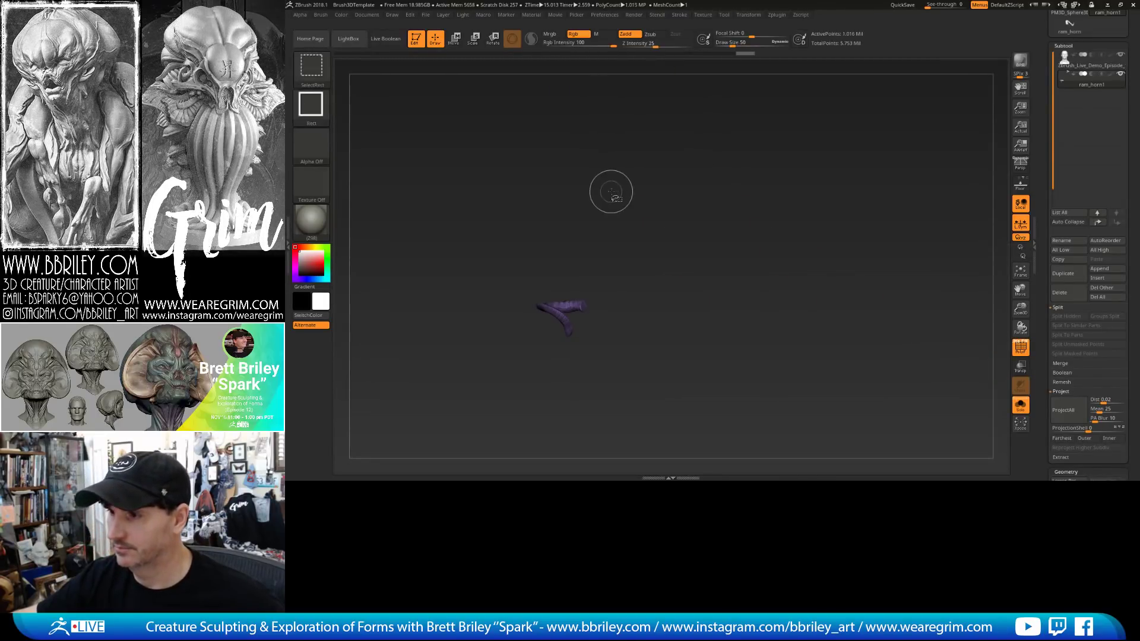
pyautogui.scroll(-5, 1060, 315)
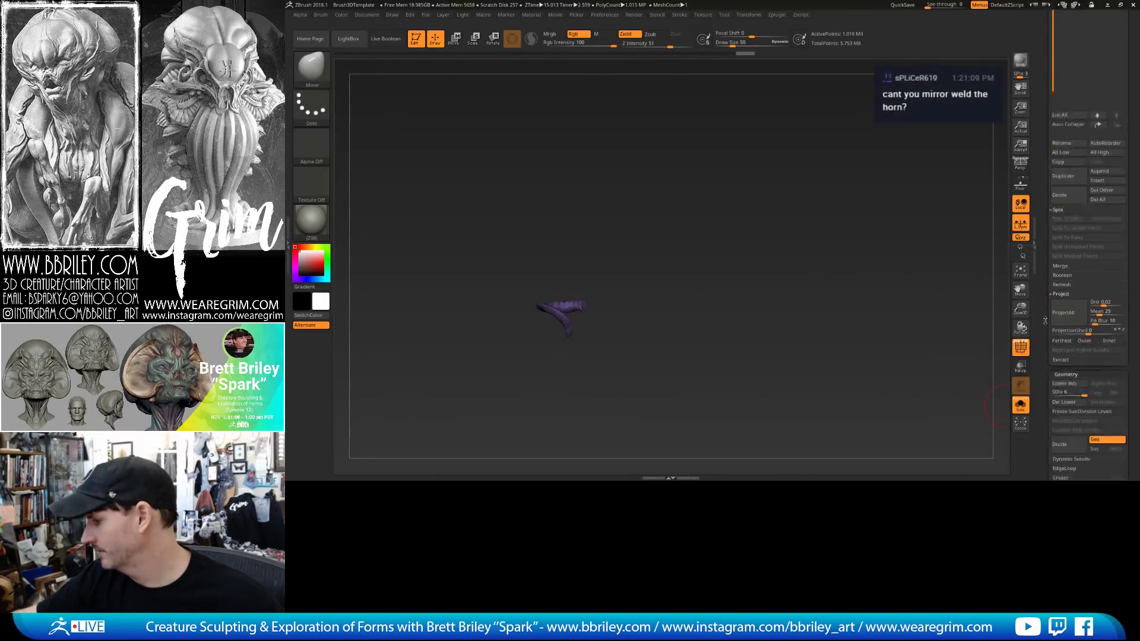
pyautogui.hotkey('shift', 'd')
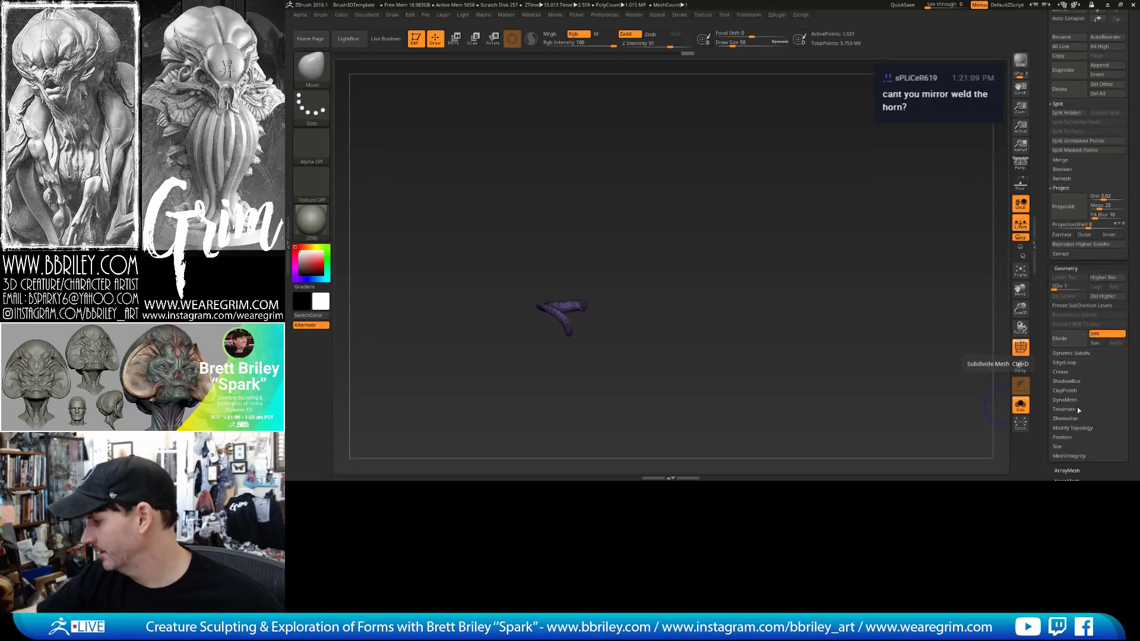
pyautogui.click(1072, 428)
pyautogui.click(1064, 465)
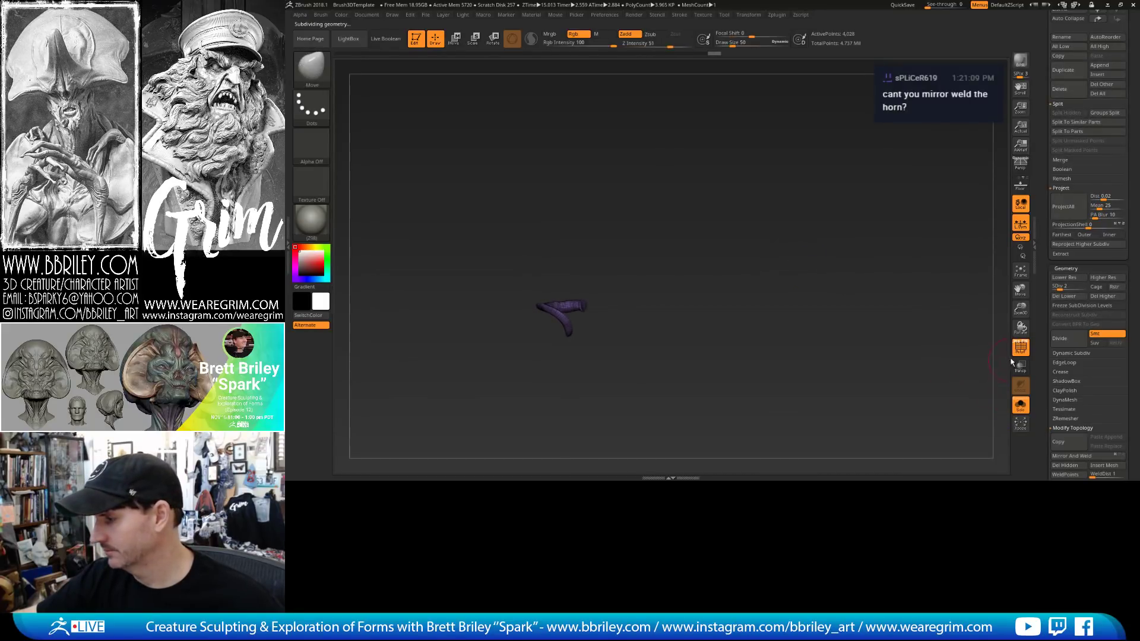
# Turn off the polyframe, return the horn to subdivision level 6 and leave Solo mode to show the bust again.
pyautogui.hotkey('shift', 'f')
pyautogui.press('d')
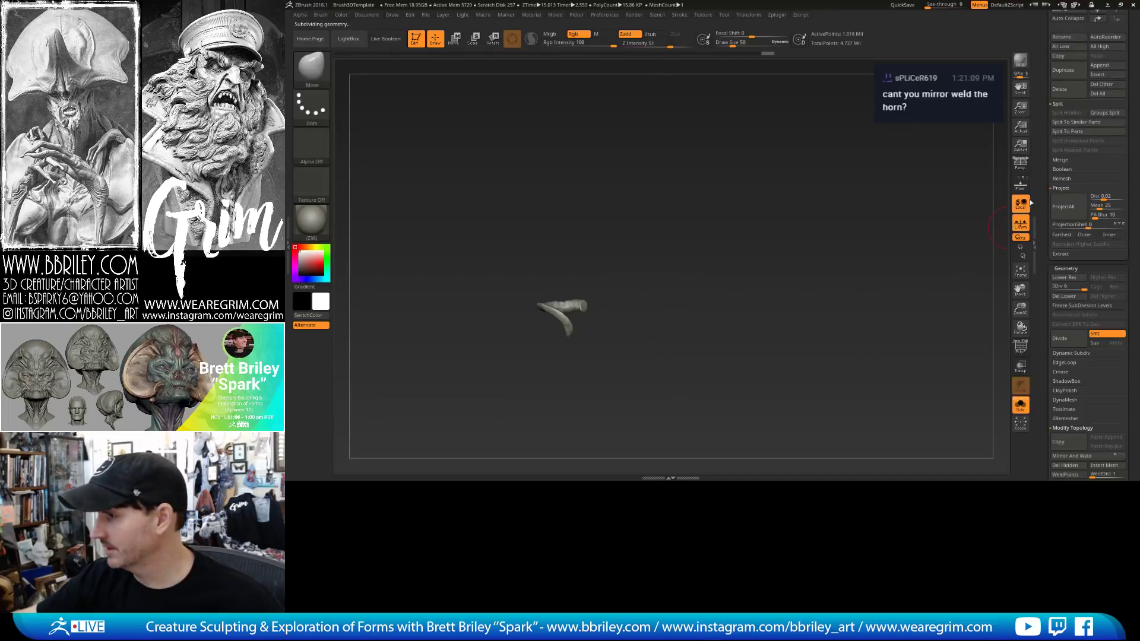
pyautogui.moveTo(1040, 171); pyautogui.dragTo(1059, 286)
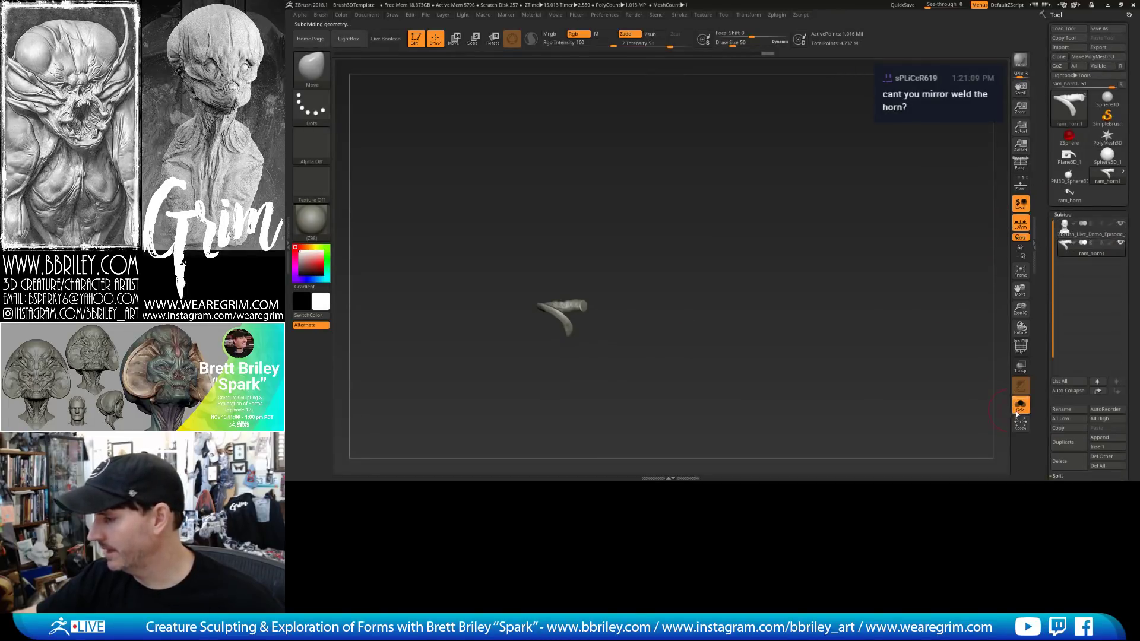
pyautogui.click(1020, 406)
pyautogui.moveTo(783, 323); pyautogui.dragTo(805, 266)
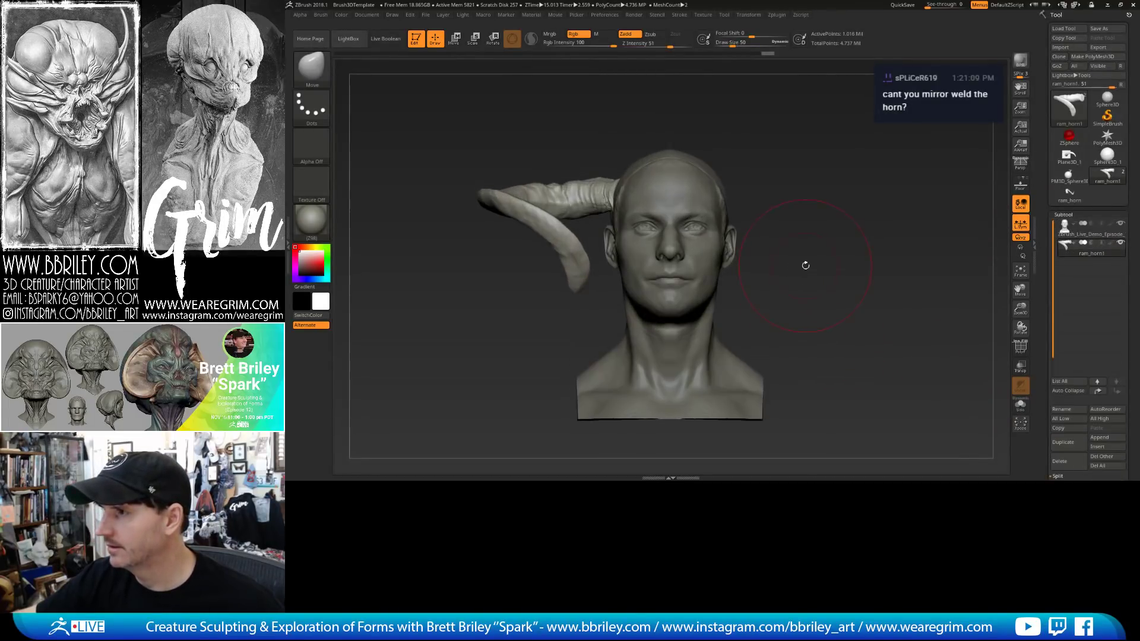
pyautogui.click(772, 16)
pyautogui.click(799, 182)
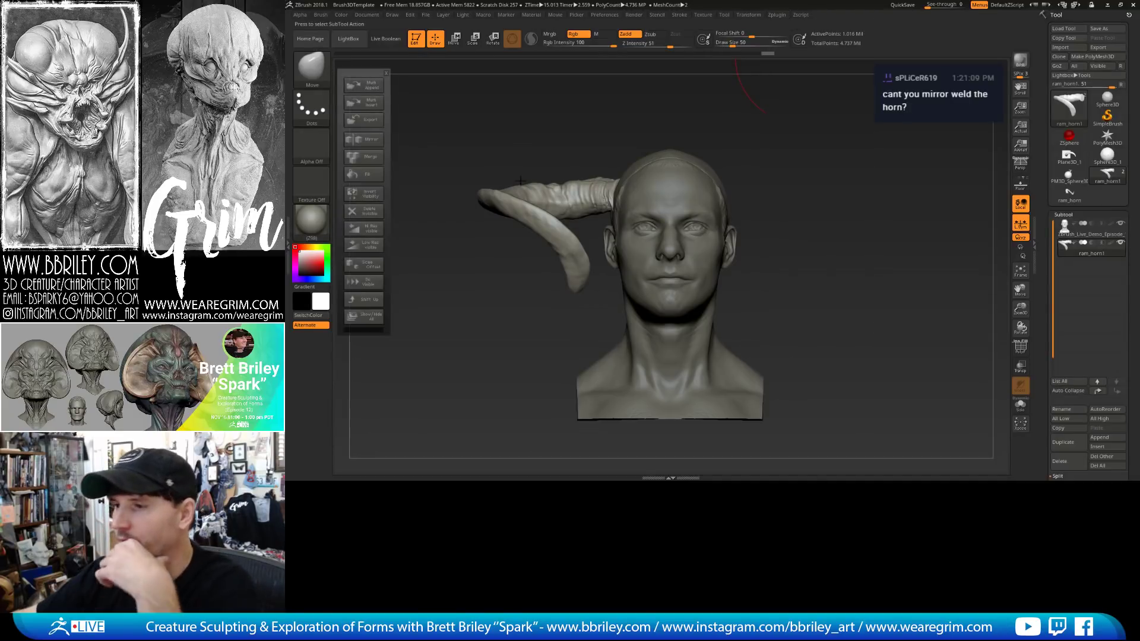
pyautogui.click(368, 141)
pyautogui.click(757, 227)
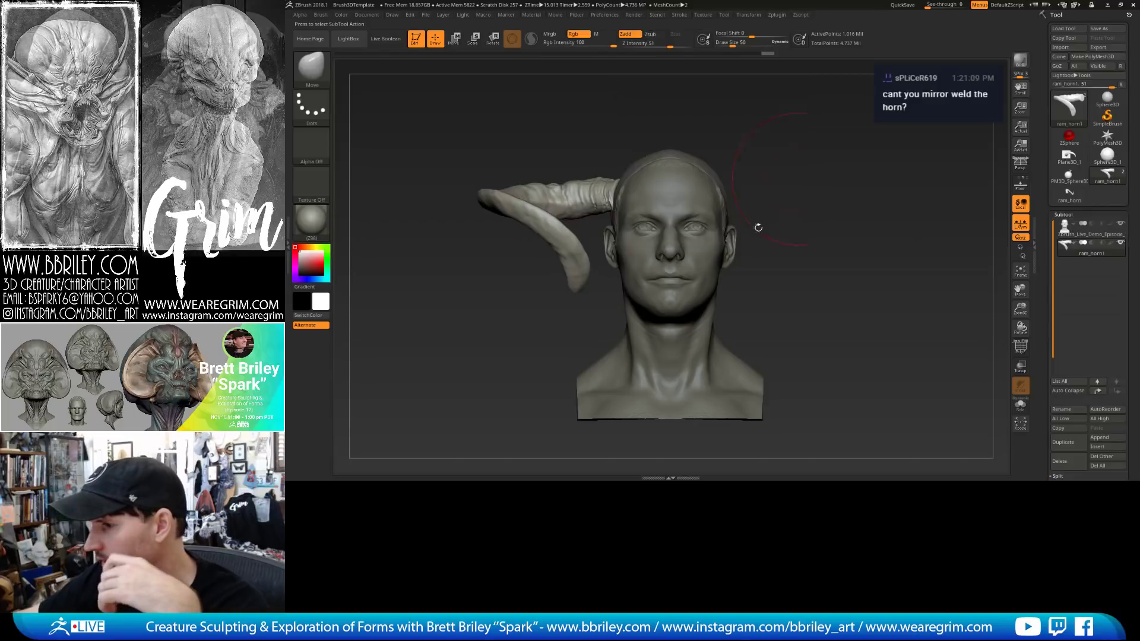
# Turn on the floor grid and check the head and horn against it from several angles.
pyautogui.click(1020, 184)
pyautogui.moveTo(939, 273); pyautogui.dragTo(724, 217)
pyautogui.moveTo(765, 330); pyautogui.dragTo(745, 308)
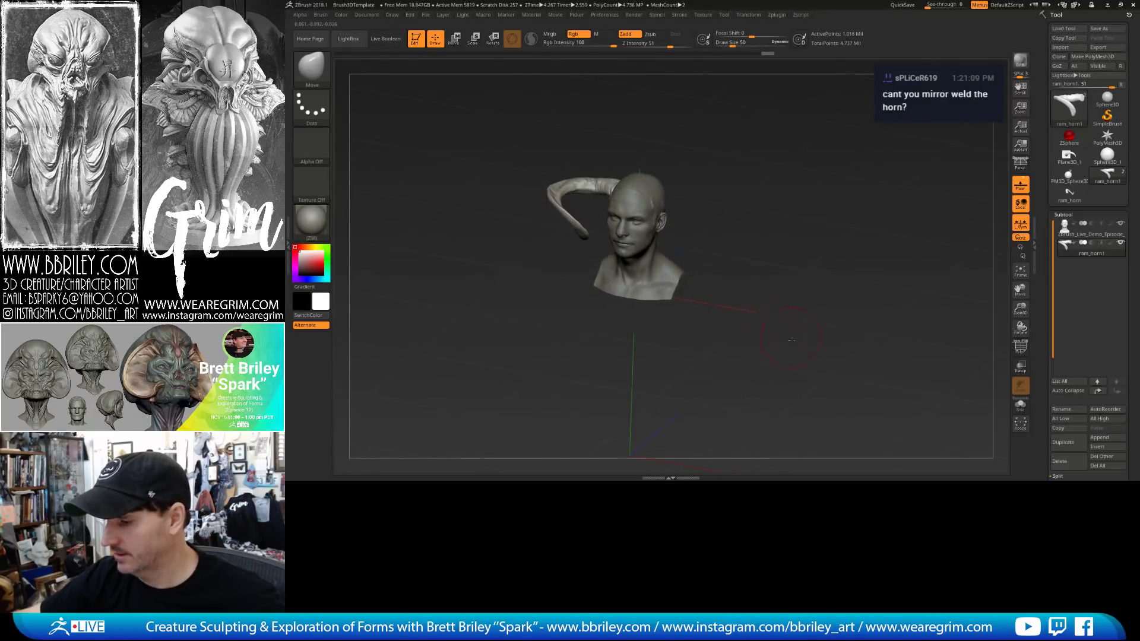
pyautogui.moveTo(791, 341); pyautogui.dragTo(697, 367)
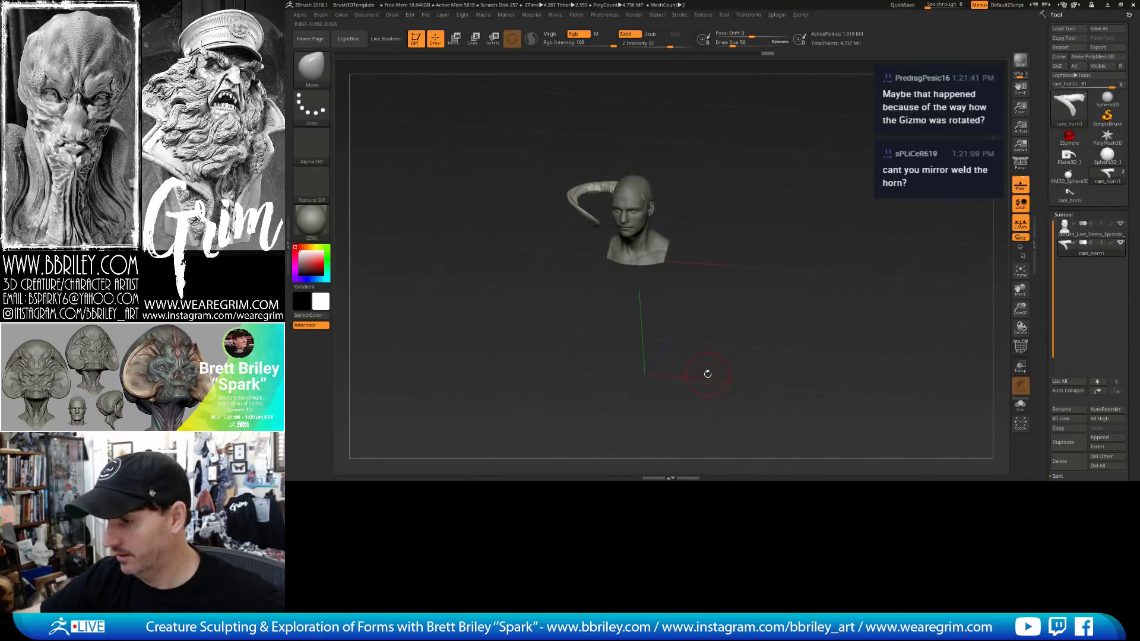
pyautogui.moveTo(751, 247); pyautogui.dragTo(775, 228)
# Try to mirror the ram horn across the X axis with SubTool Master, appending the copy as a new subtool.
pyautogui.click(777, 15)
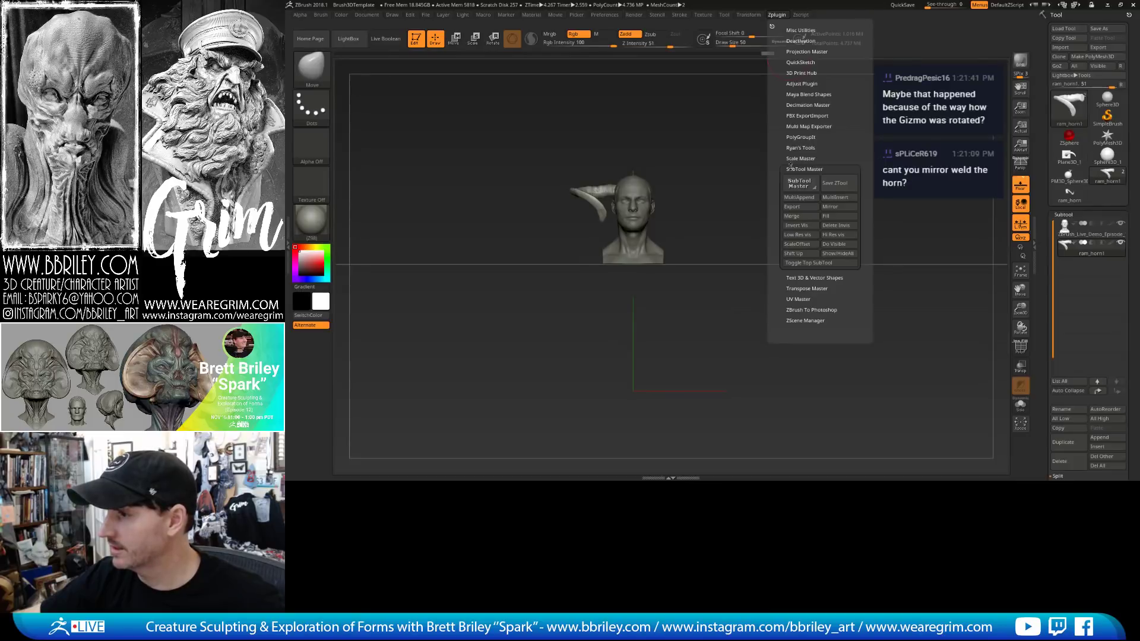
pyautogui.click(799, 183)
pyautogui.click(364, 139)
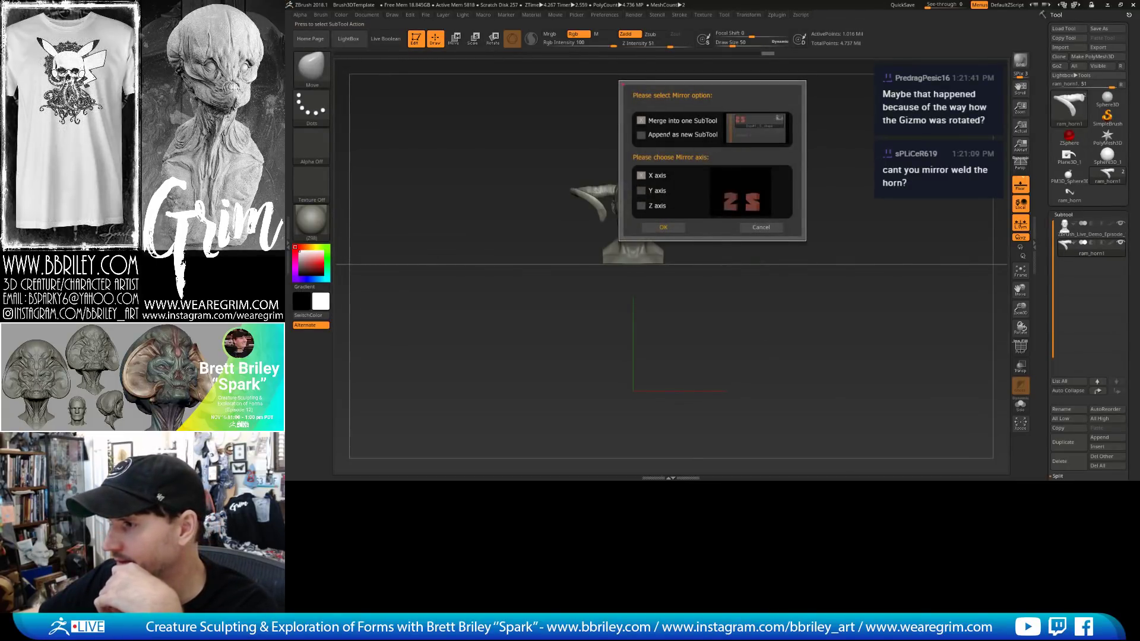
pyautogui.click(641, 135)
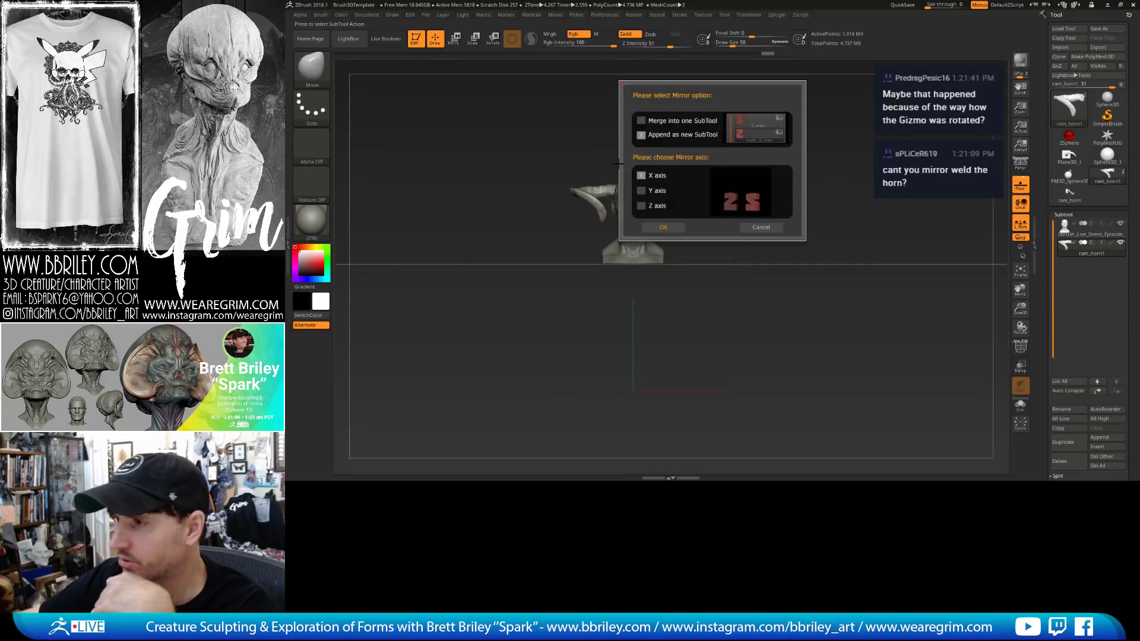
pyautogui.click(656, 228)
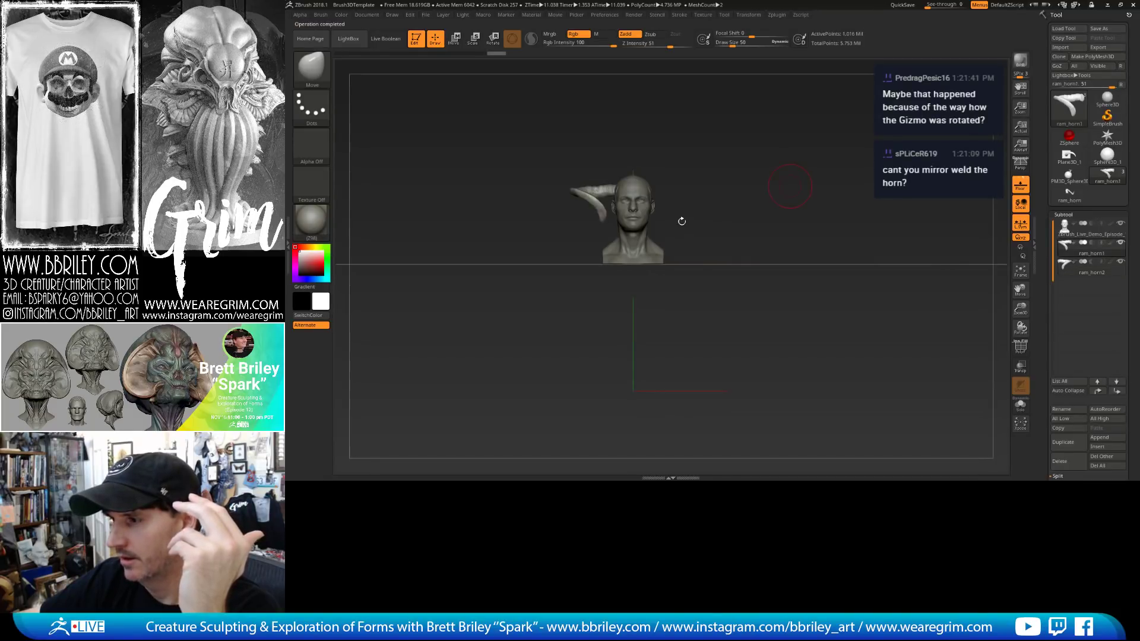
pyautogui.moveTo(682, 221)
pyautogui.mouseDown()
pyautogui.moveTo(830, 234)
pyautogui.moveTo(763, 274)
pyautogui.moveTo(754, 261)
pyautogui.mouseUp()
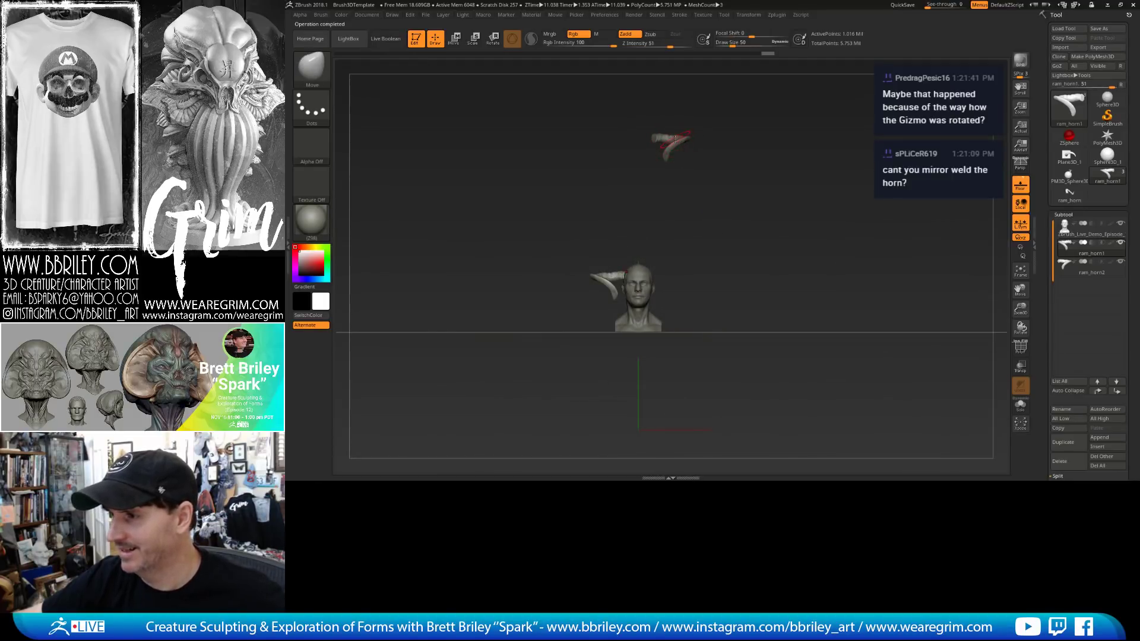
# Delete the mirrored horn subtool floating above the head.
pyautogui.click(1099, 272)
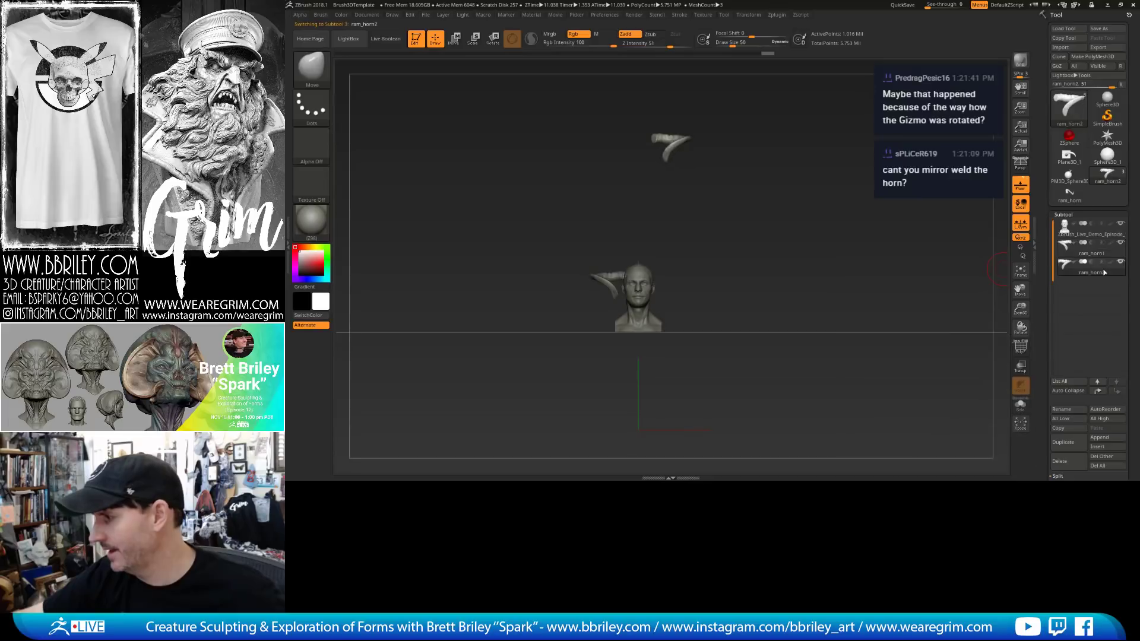
pyautogui.click(1062, 460)
pyautogui.click(988, 470)
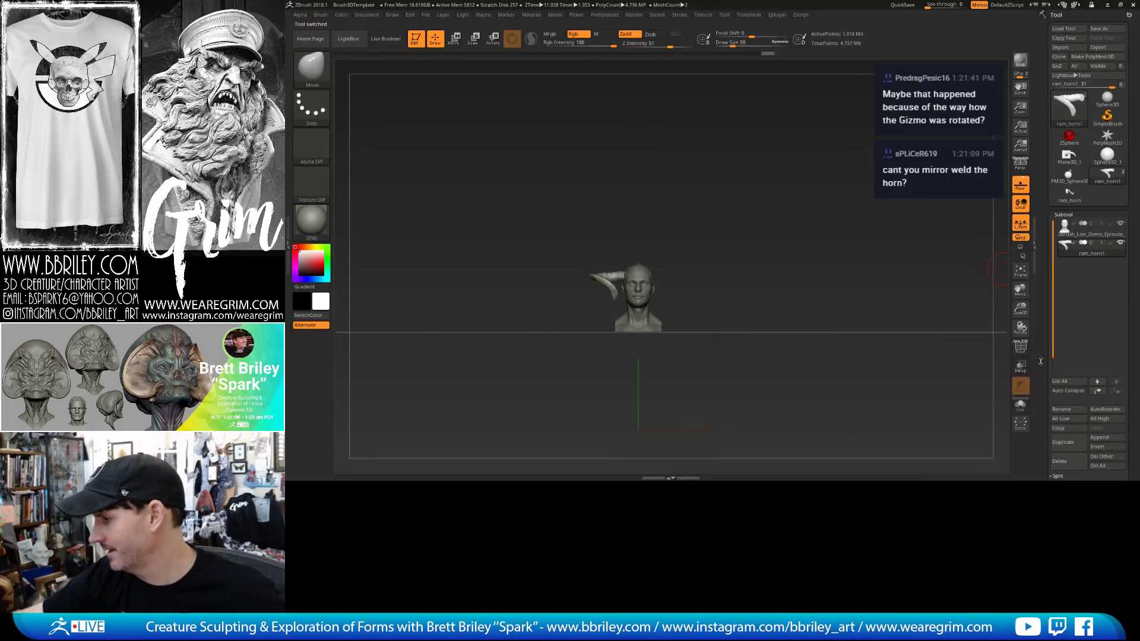
# Unify the remaining ram horn and shrink it with the Size deformation to roughly match the head's scale.
pyautogui.scroll(-10, 1059, 233)
pyautogui.scroll(-1, 1060, 238)
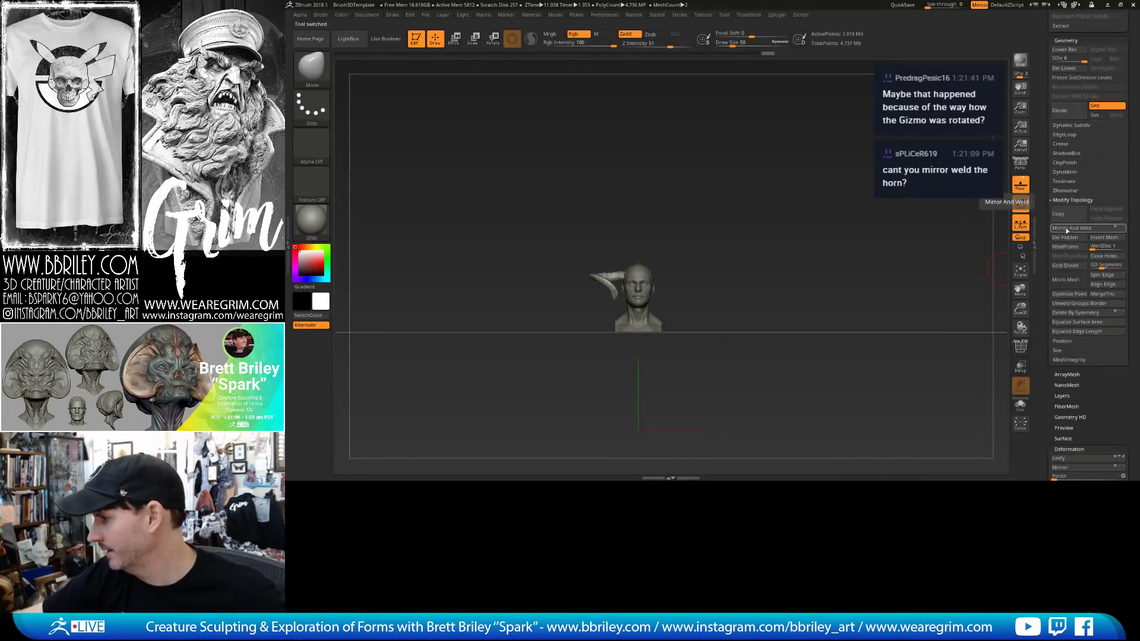
pyautogui.scroll(-12, 1051, 428)
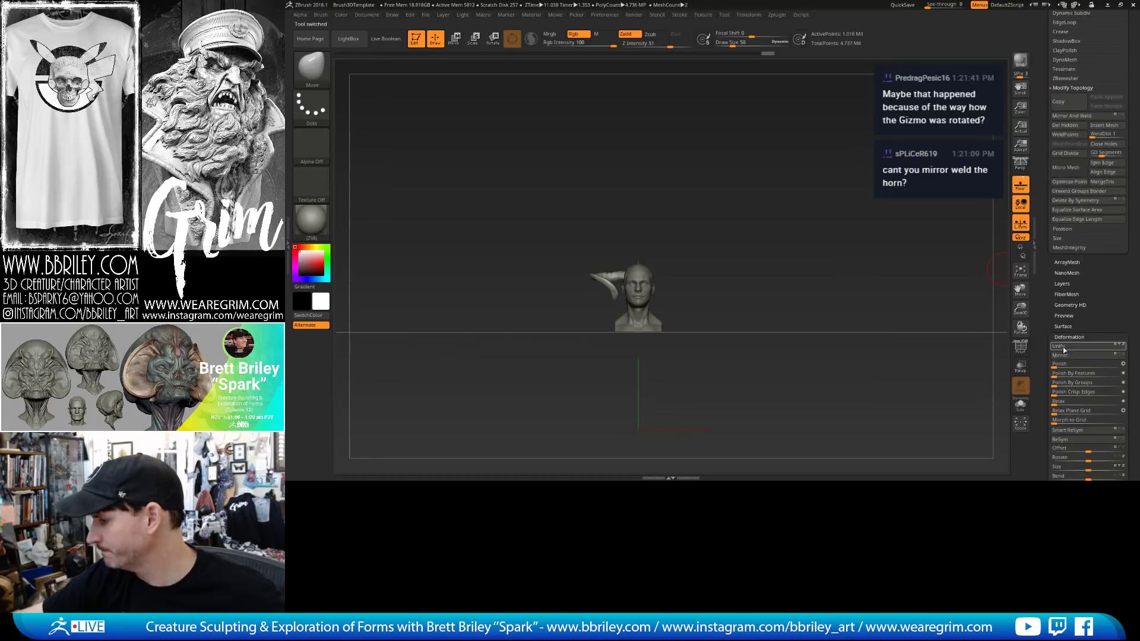
pyautogui.click(1063, 346)
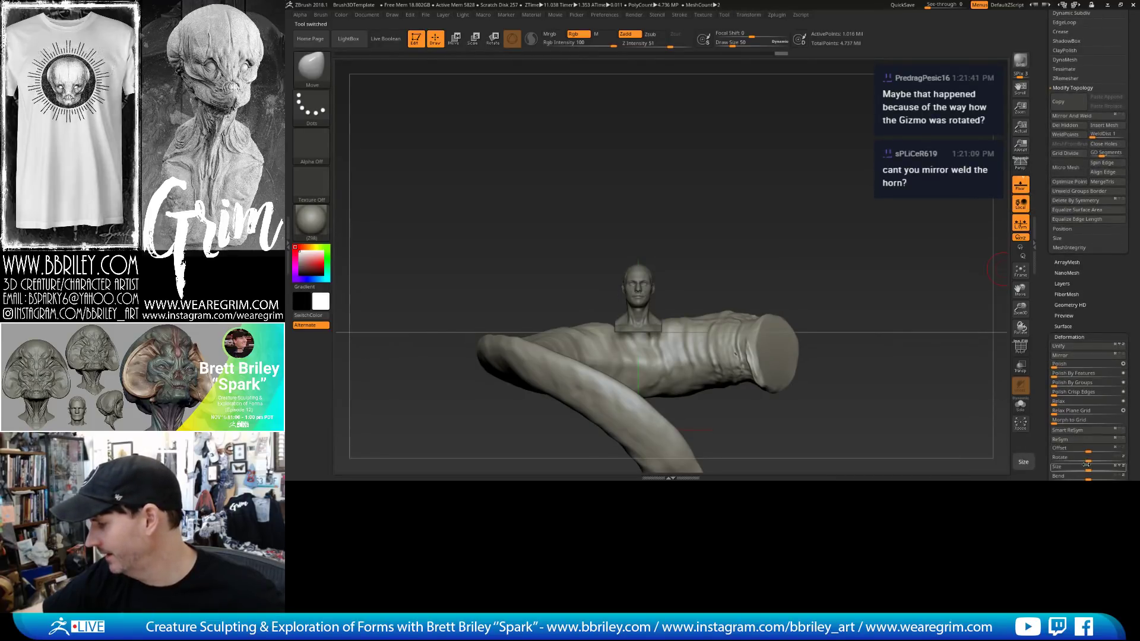
pyautogui.moveTo(1087, 464); pyautogui.dragTo(1057, 468)
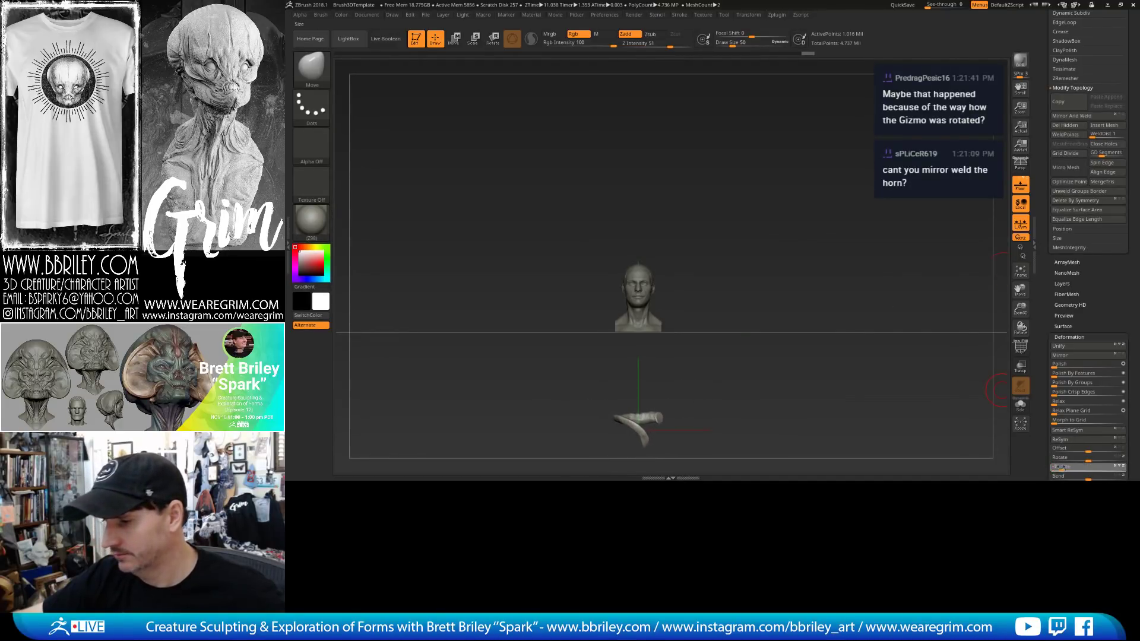
# Move the ram horn up with the transform gizmo until its base meets the side of the head.
pyautogui.click(455, 40)
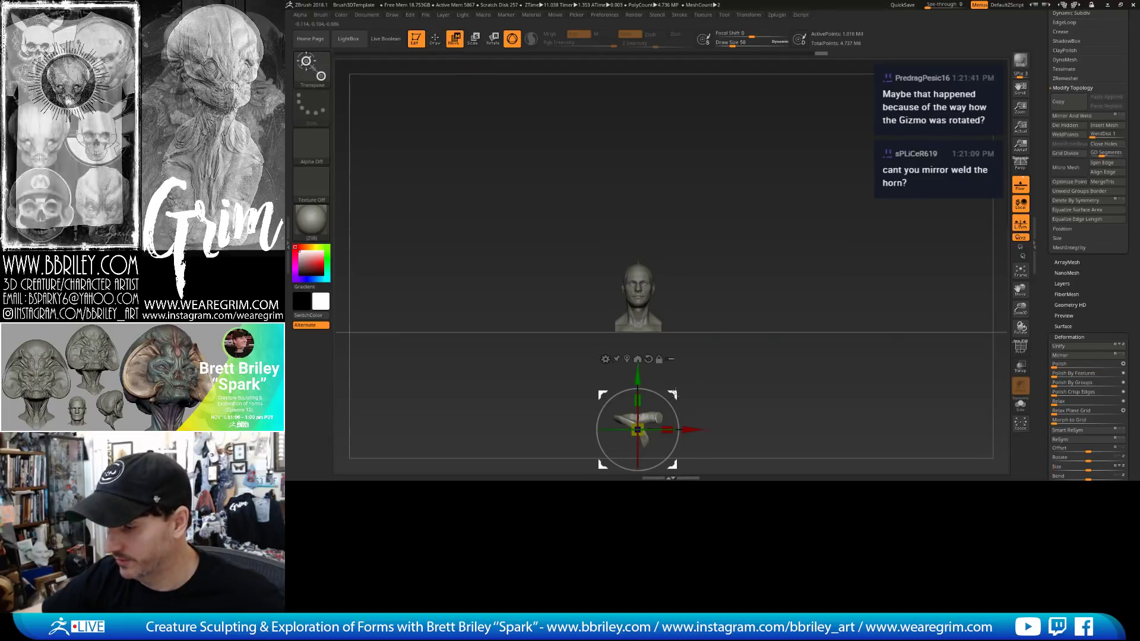
pyautogui.moveTo(672, 395); pyautogui.dragTo(647, 256)
pyautogui.moveTo(785, 270); pyautogui.dragTo(922, 296)
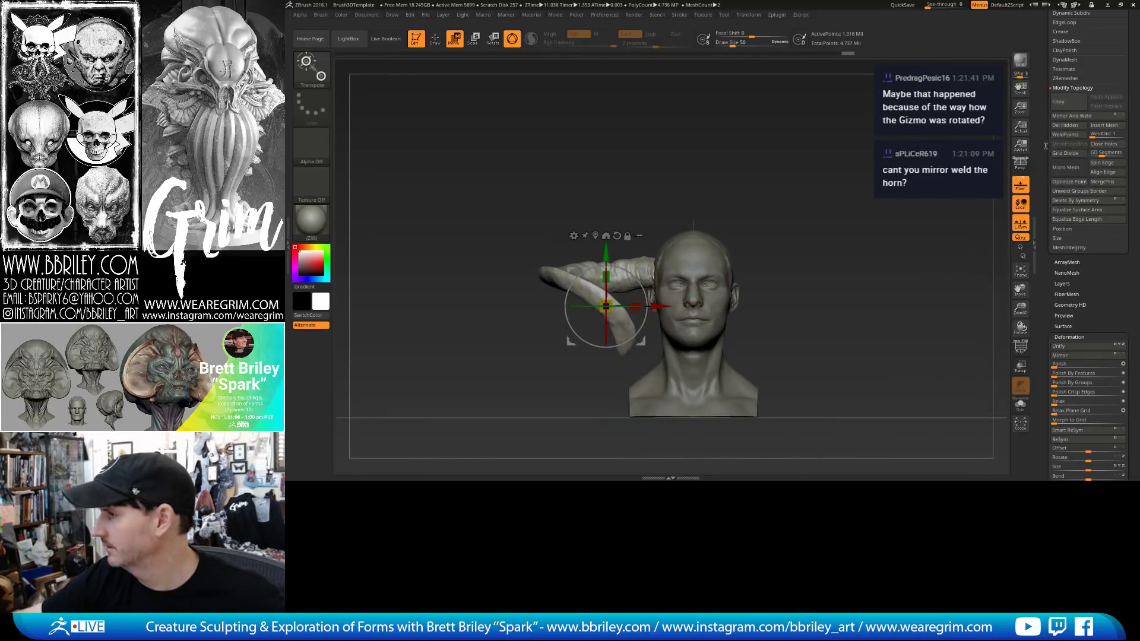
pyautogui.scroll(10, 1046, 146)
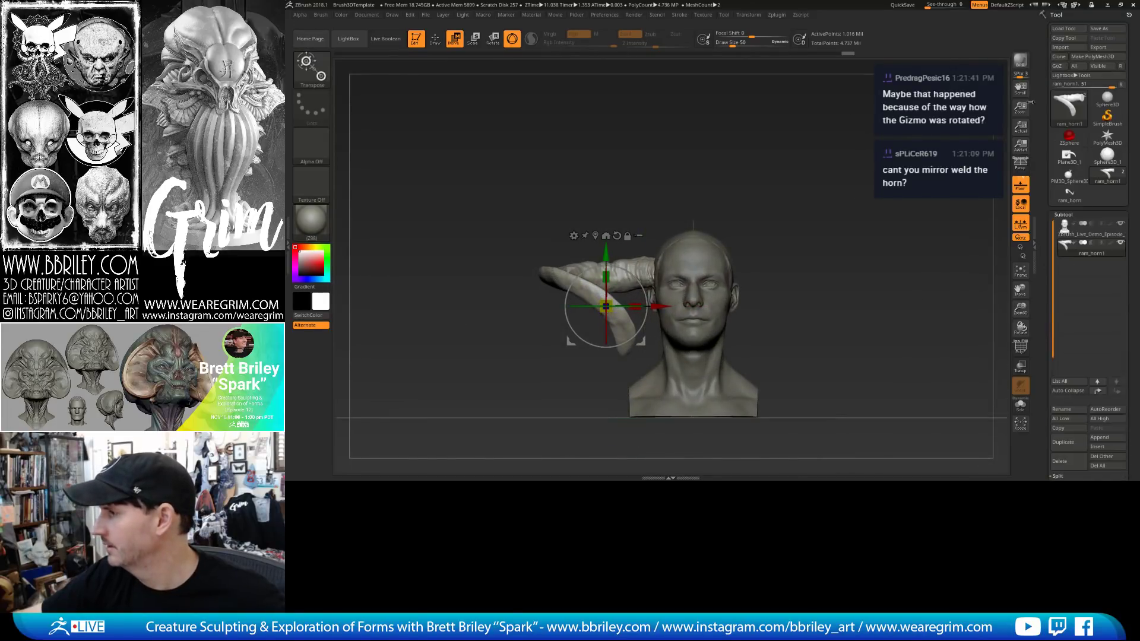
# Mirror the repositioned ram horn with SubTool Master again, appending the copy as a new subtool.
pyautogui.click(775, 15)
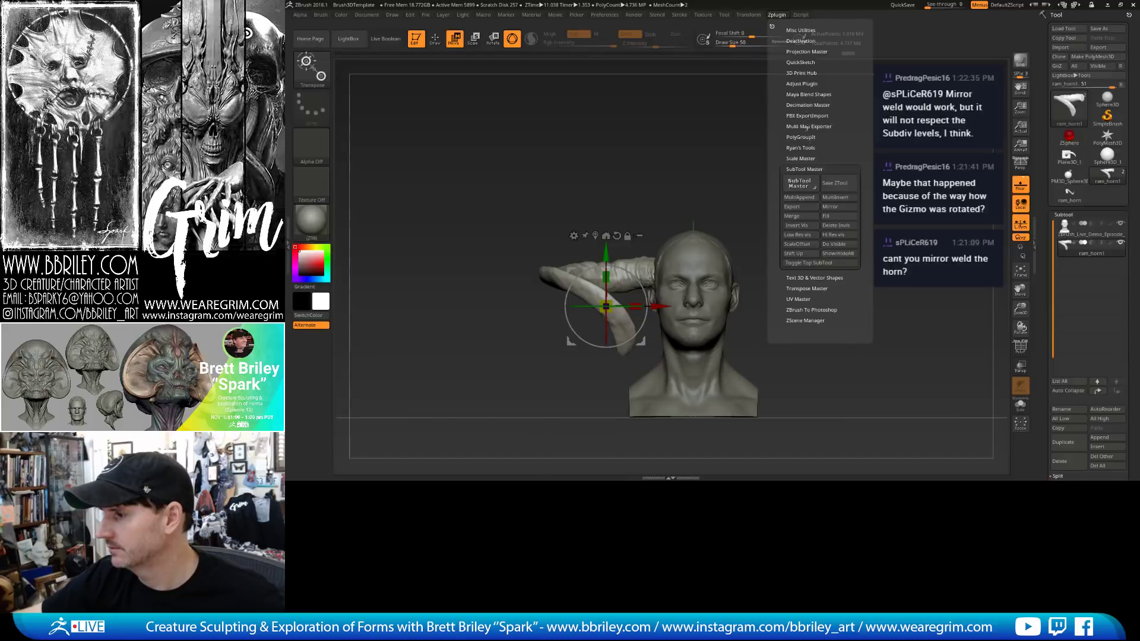
pyautogui.click(803, 183)
pyautogui.click(364, 139)
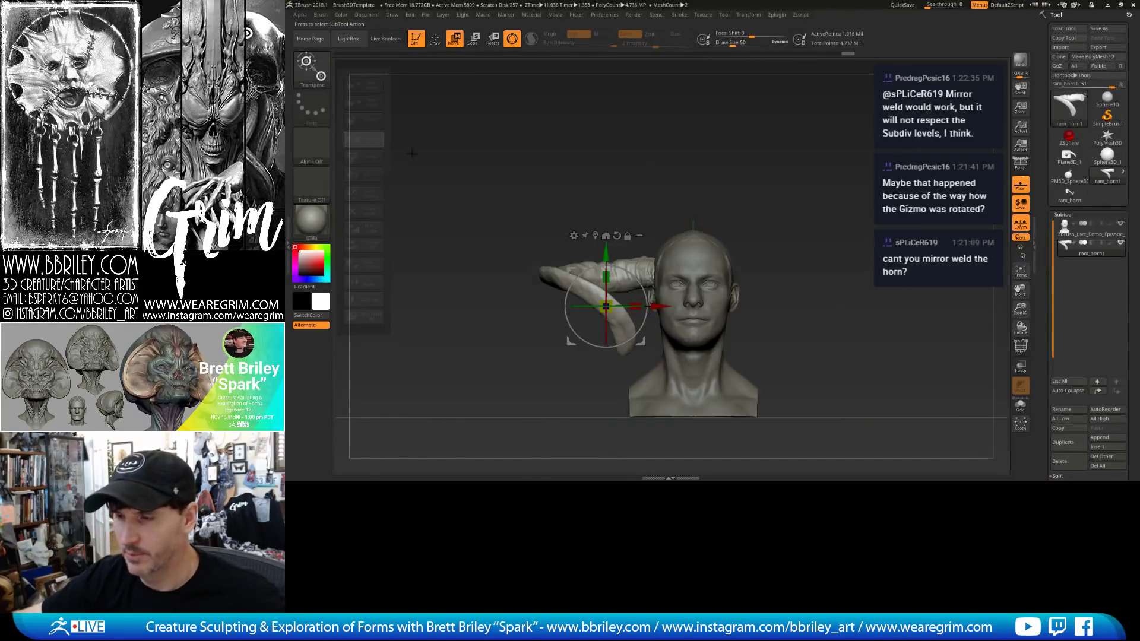
pyautogui.click(651, 228)
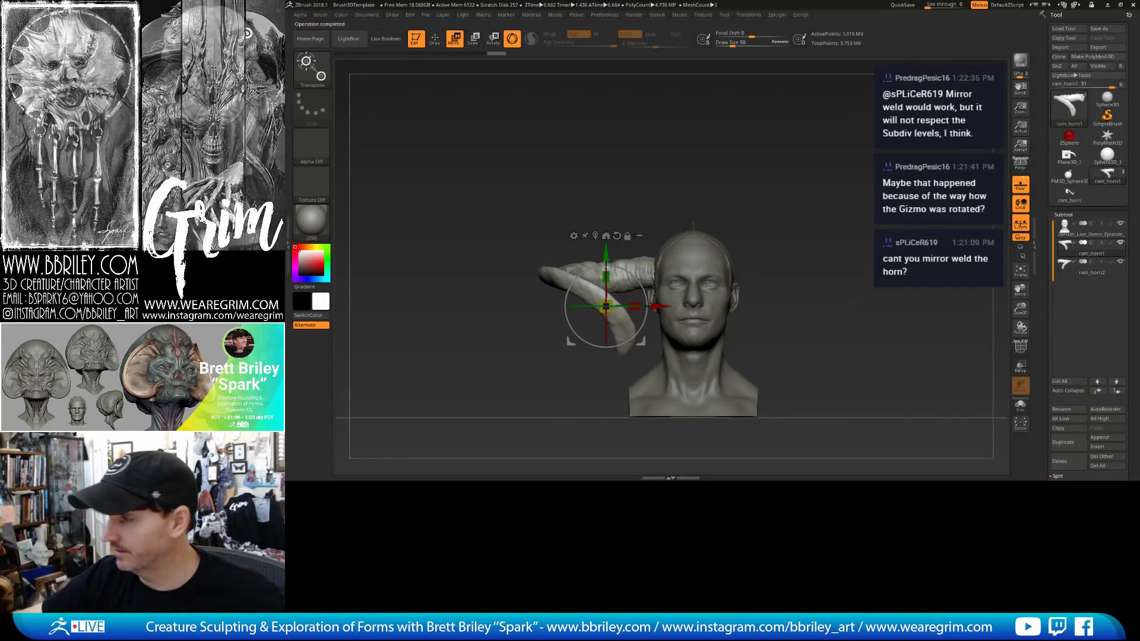
pyautogui.keyDown('alt'); pyautogui.moveTo(826, 189); pyautogui.dragTo(664, 201); pyautogui.keyUp('alt')
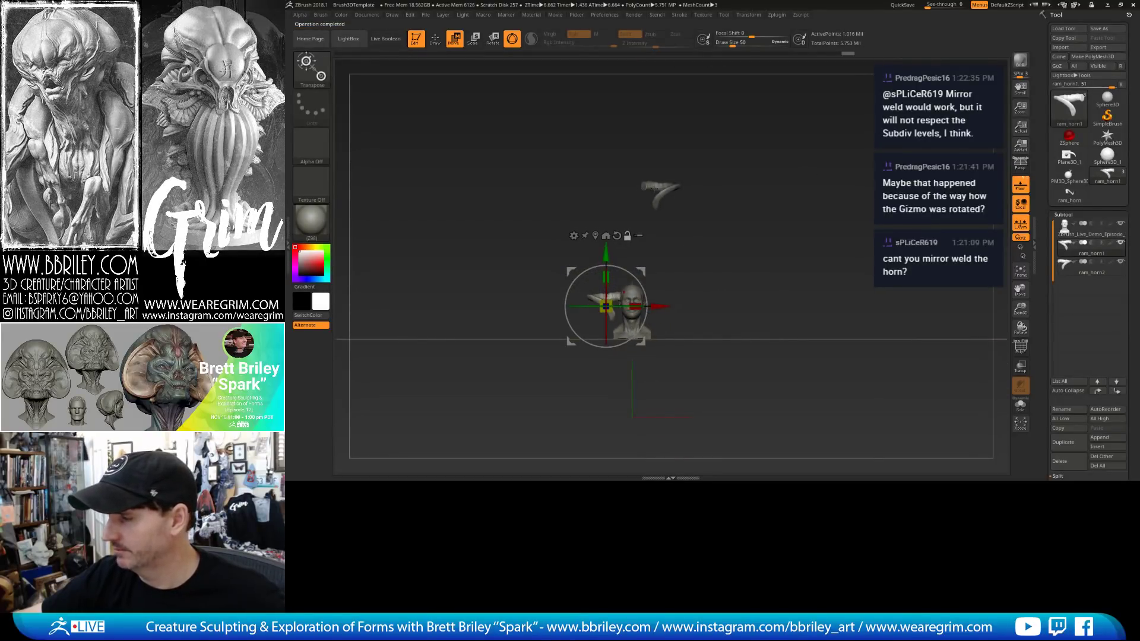
# Delete the latest mirrored horn subtool and keep only the ram horn attached beside the head.
pyautogui.click(1063, 275)
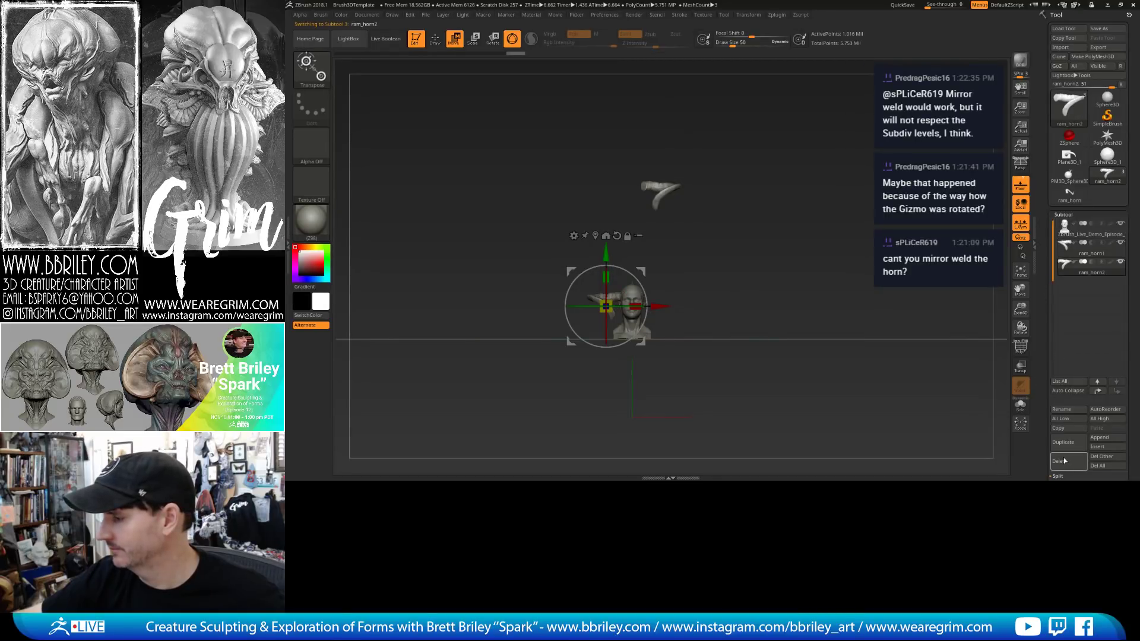
pyautogui.click(1063, 464)
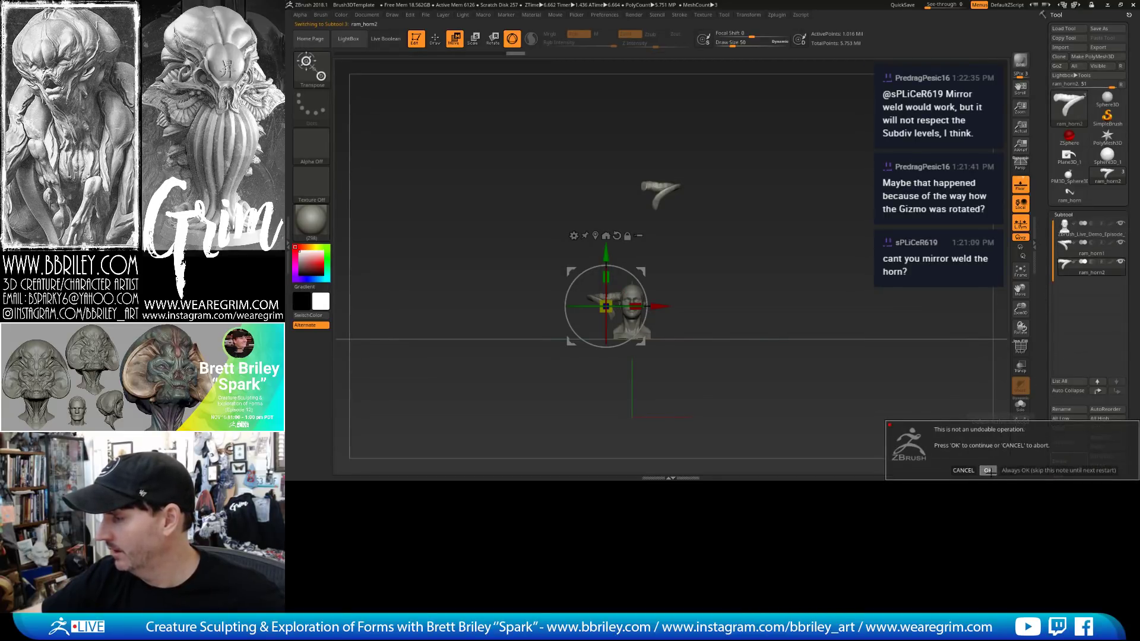
pyautogui.click(988, 471)
pyautogui.press('f')
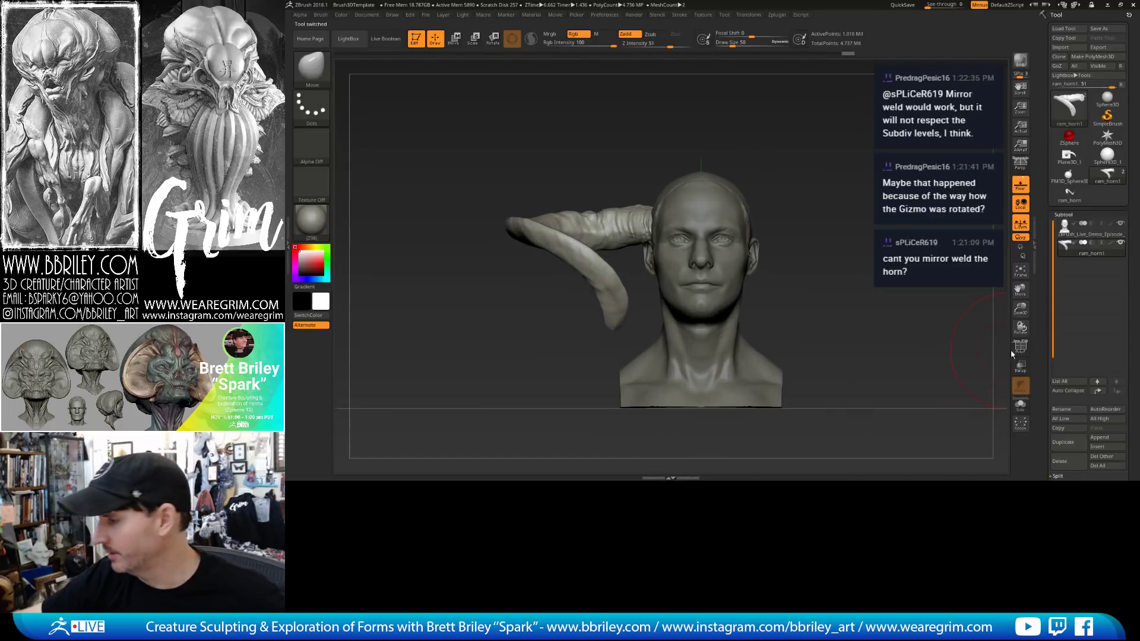
# Try Mirror And Weld on the ram horn with Freeze SubDivision Levels enabled, and undo it.
pyautogui.moveTo(1044, 337); pyautogui.dragTo(1041, 233)
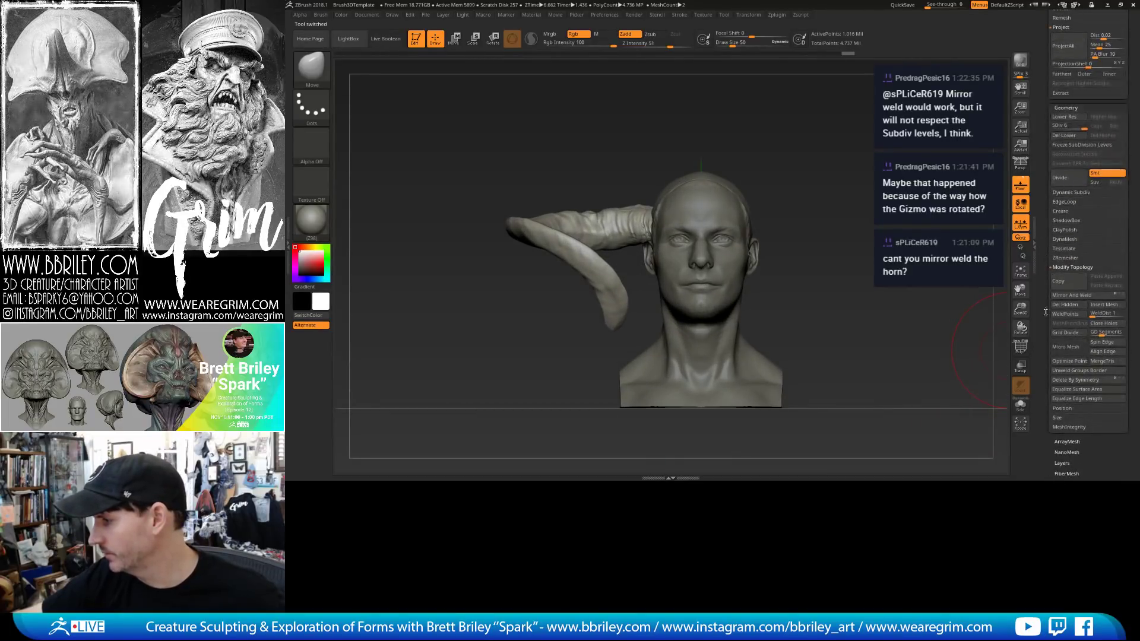
pyautogui.click(1067, 297)
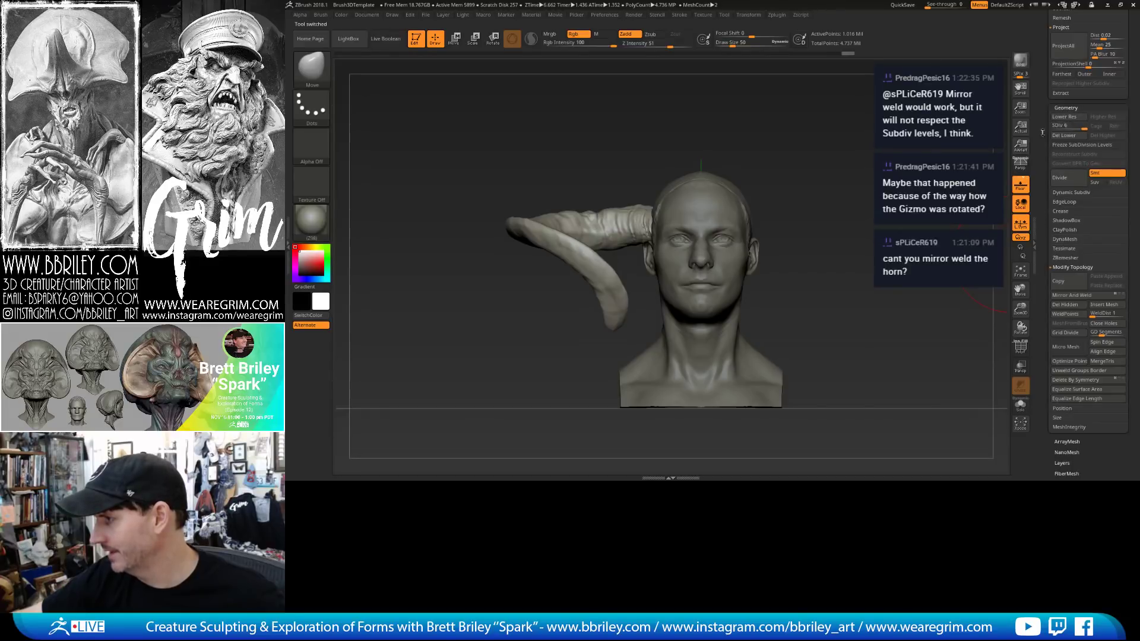
pyautogui.click(1065, 146)
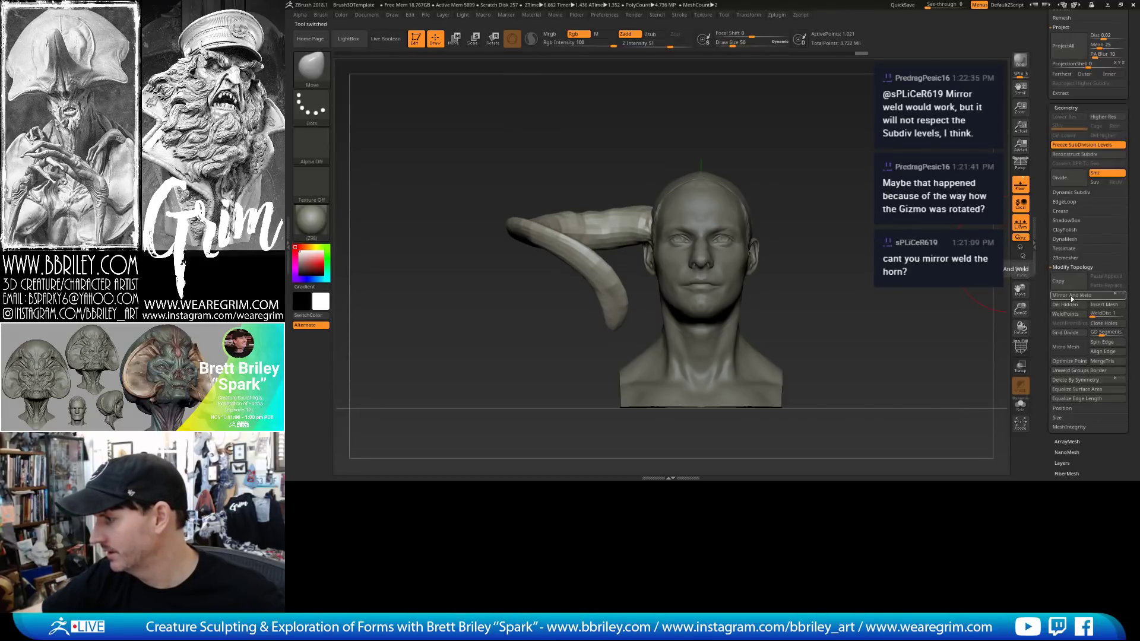
pyautogui.click(1071, 296)
pyautogui.hotkey('ctrl', 'z')
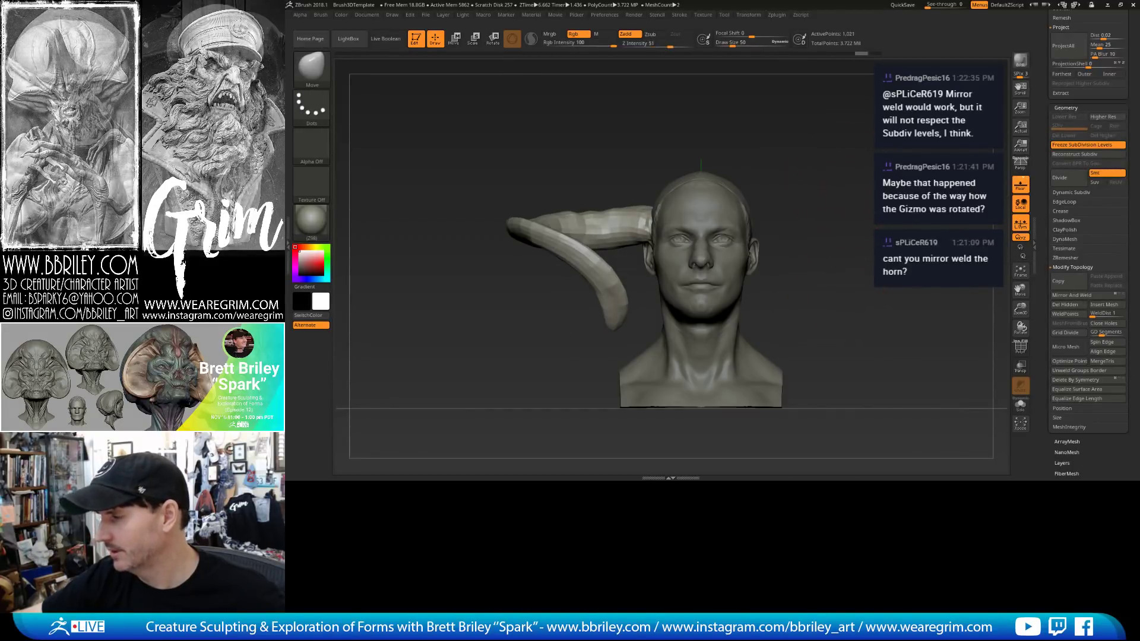
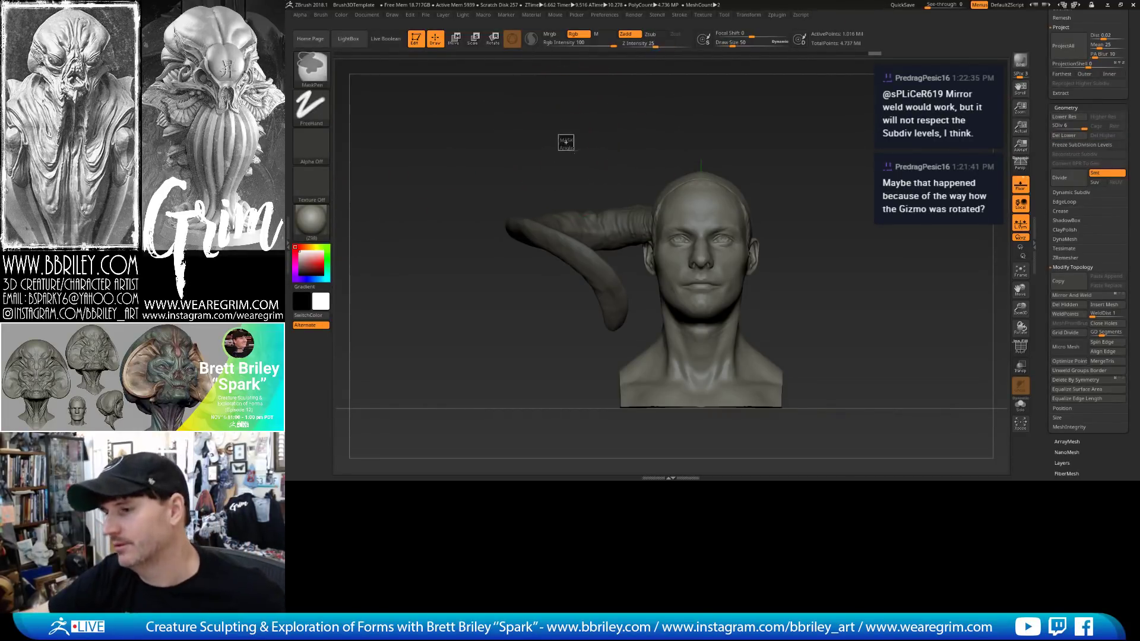
# Reset the ram horn to its home position with the gizmo and shift it sideways off the centre line along X.
pyautogui.click(455, 39)
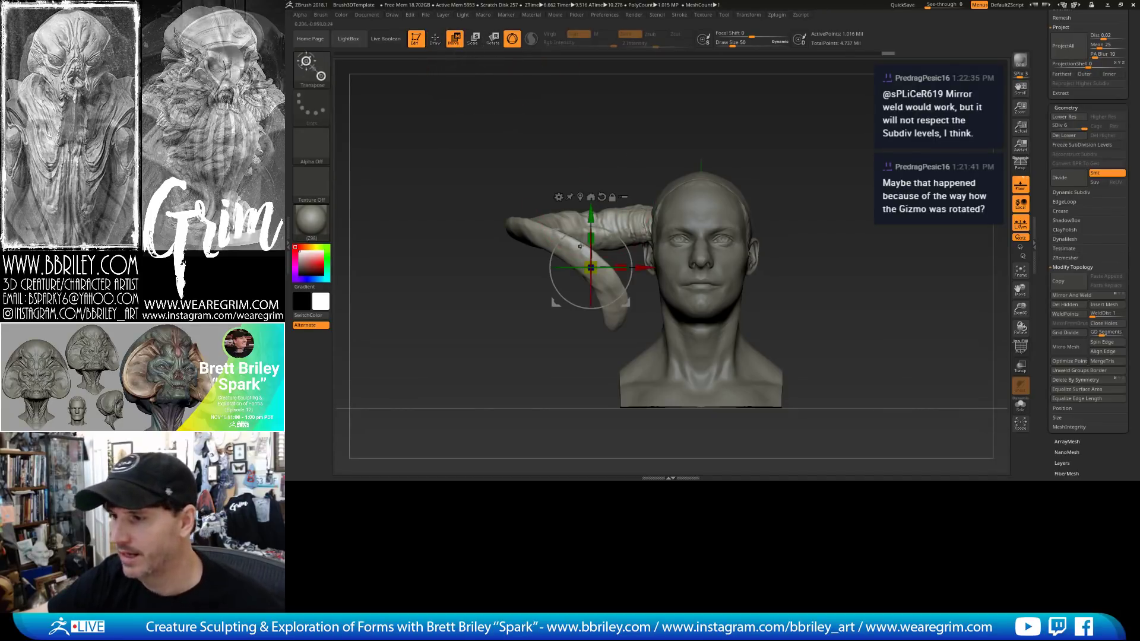
pyautogui.click(591, 196)
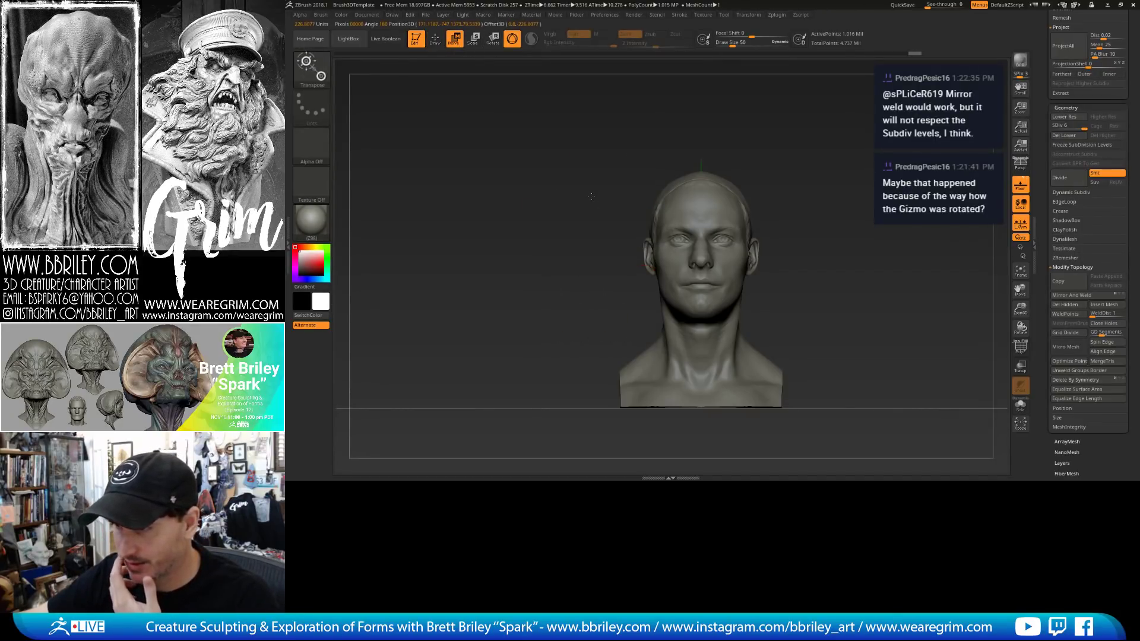
pyautogui.click(1019, 270)
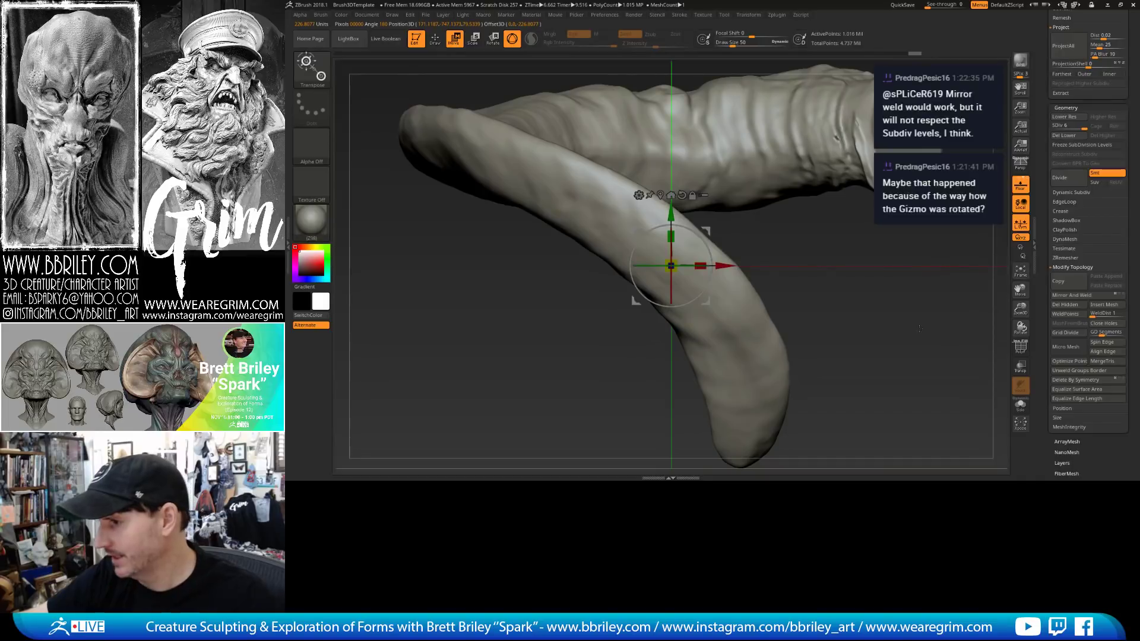
pyautogui.keyDown('alt'); pyautogui.moveTo(921, 341); pyautogui.dragTo(750, 280); pyautogui.keyUp('alt')
pyautogui.moveTo(677, 293); pyautogui.dragTo(609, 293)
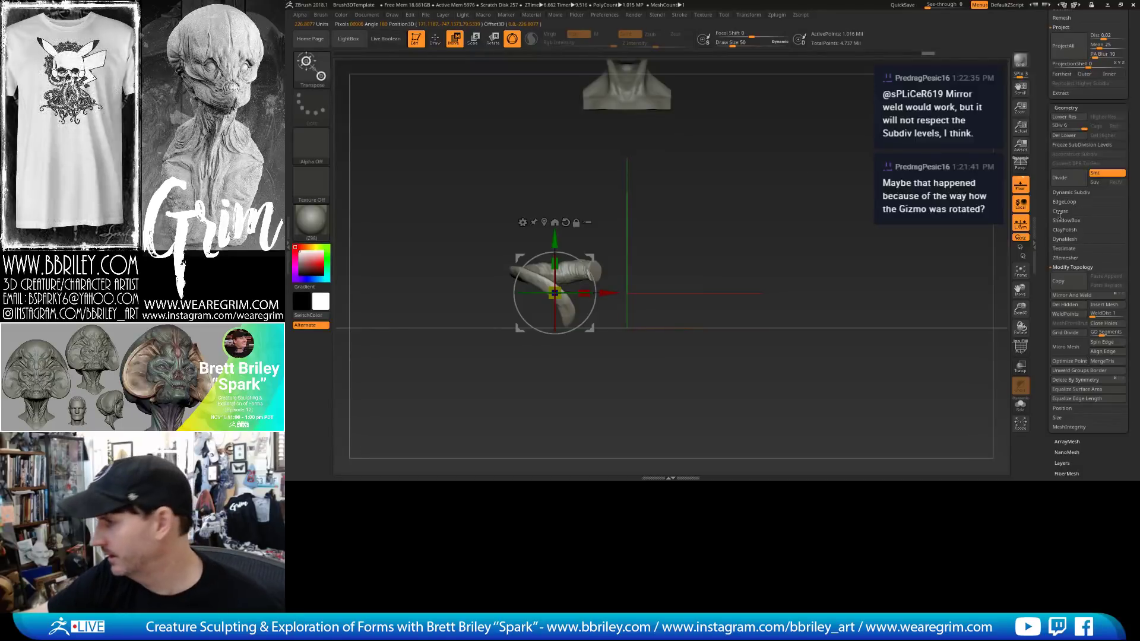
# Mirror the repositioned horn across the X axis with SubTool Master, appending the copy as a new subtool.
pyautogui.scroll(5, 1047, 104)
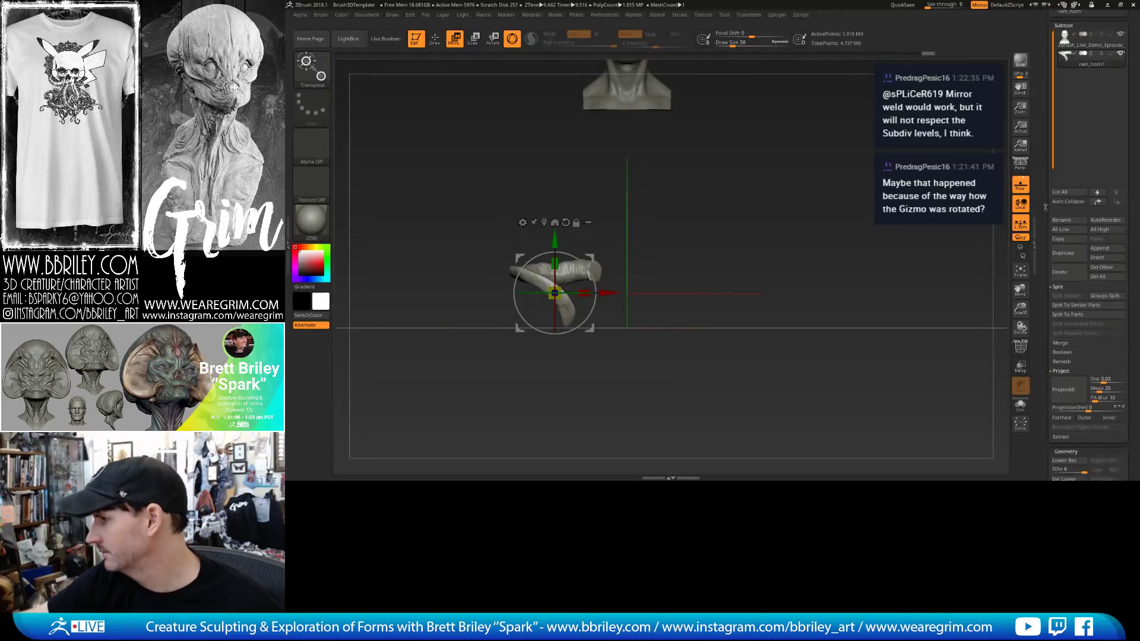
pyautogui.click(776, 15)
pyautogui.click(784, 180)
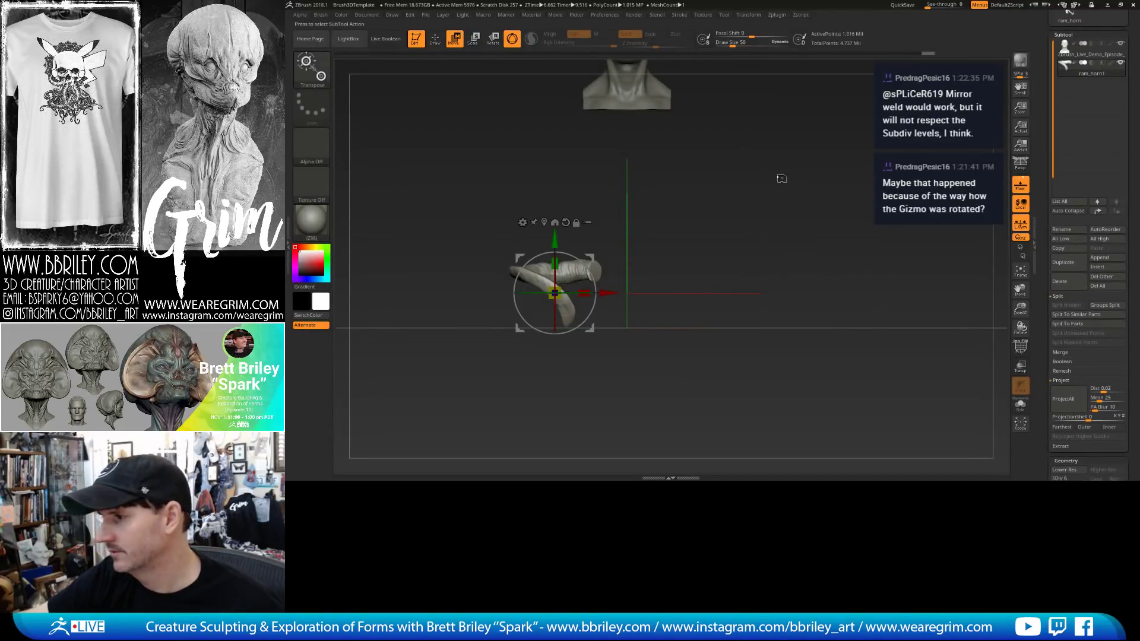
pyautogui.click(364, 141)
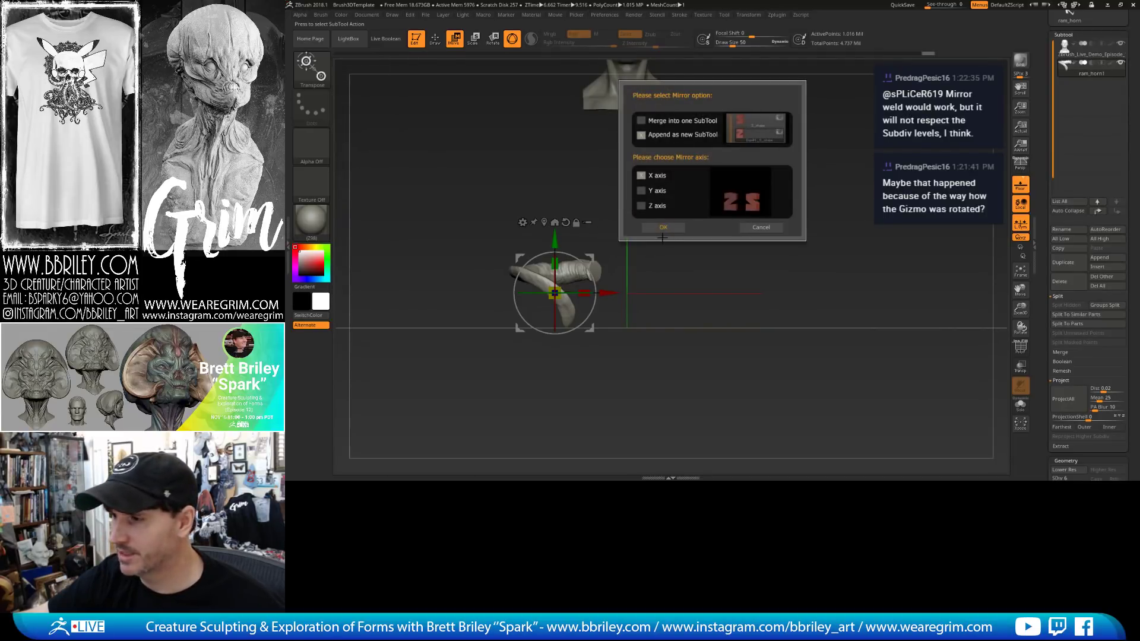
pyautogui.click(664, 228)
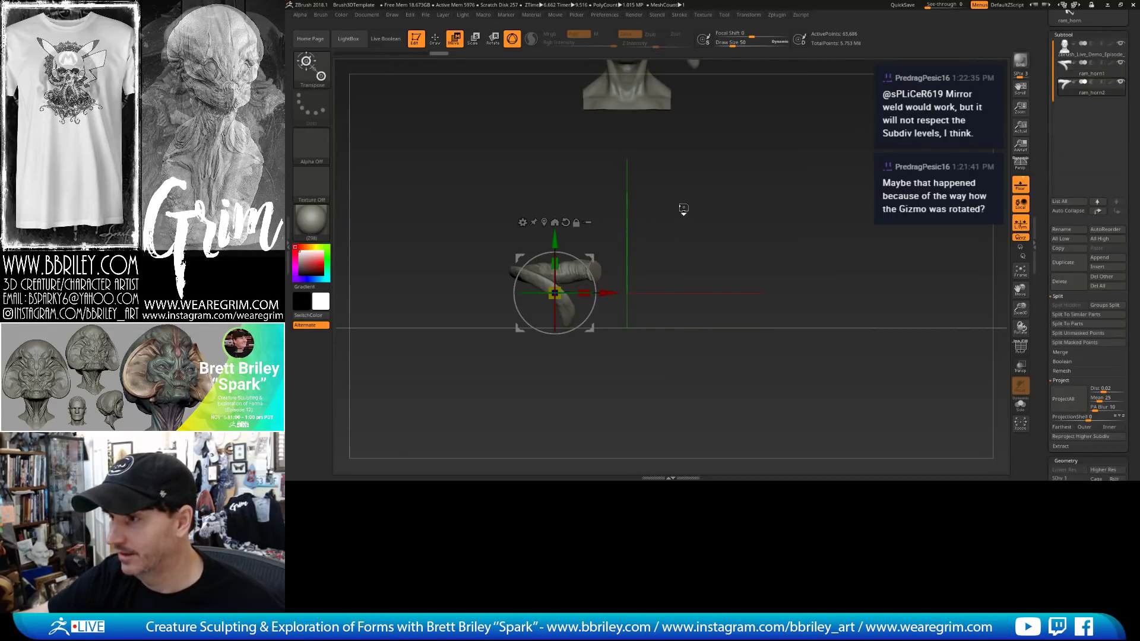
# Select the mirrored horn beside the head and mirror it across X to the other side as a new subtool.
pyautogui.keyDown('alt'); pyautogui.moveTo(688, 143); pyautogui.dragTo(699, 286); pyautogui.keyUp('alt')
pyautogui.keyDown('alt'); pyautogui.click(685, 167); pyautogui.keyUp('alt')
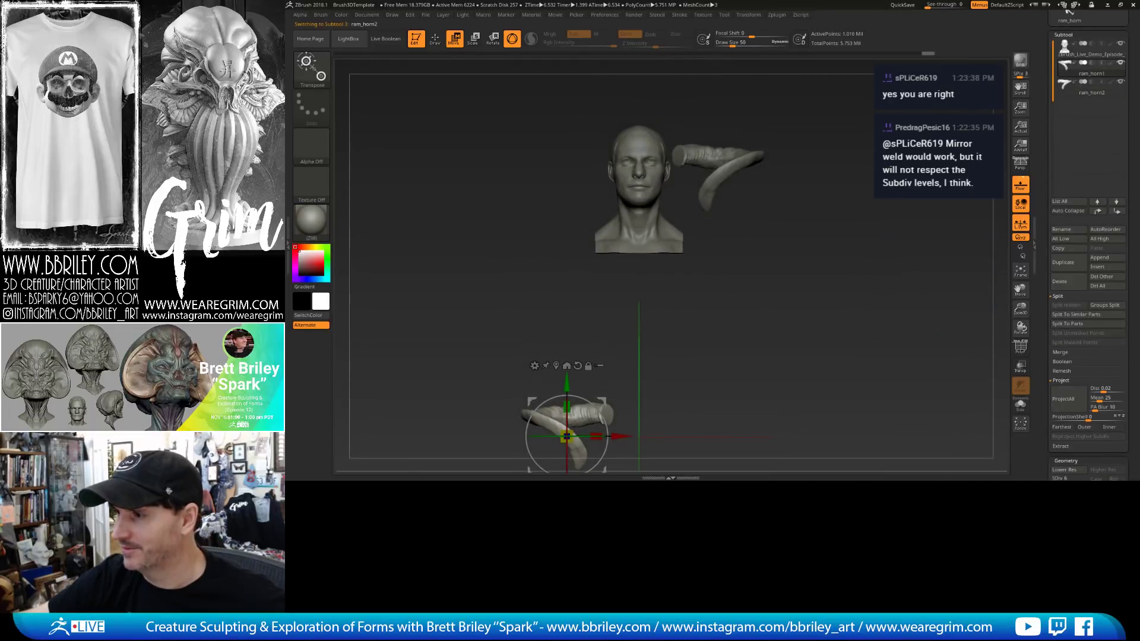
pyautogui.click(778, 15)
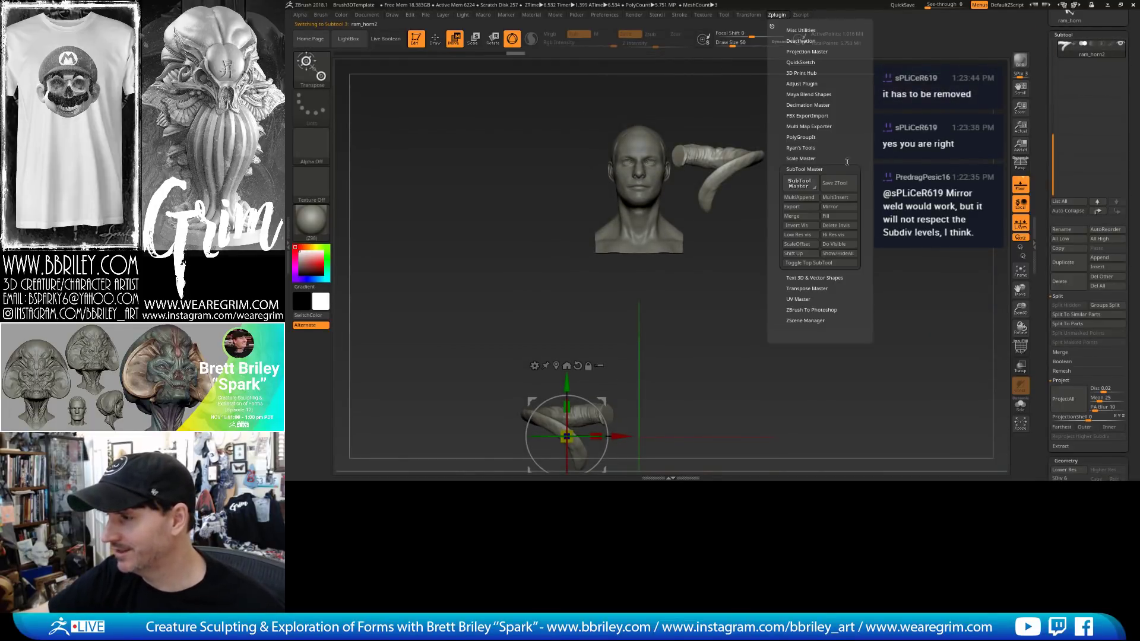
pyautogui.click(799, 189)
pyautogui.click(372, 143)
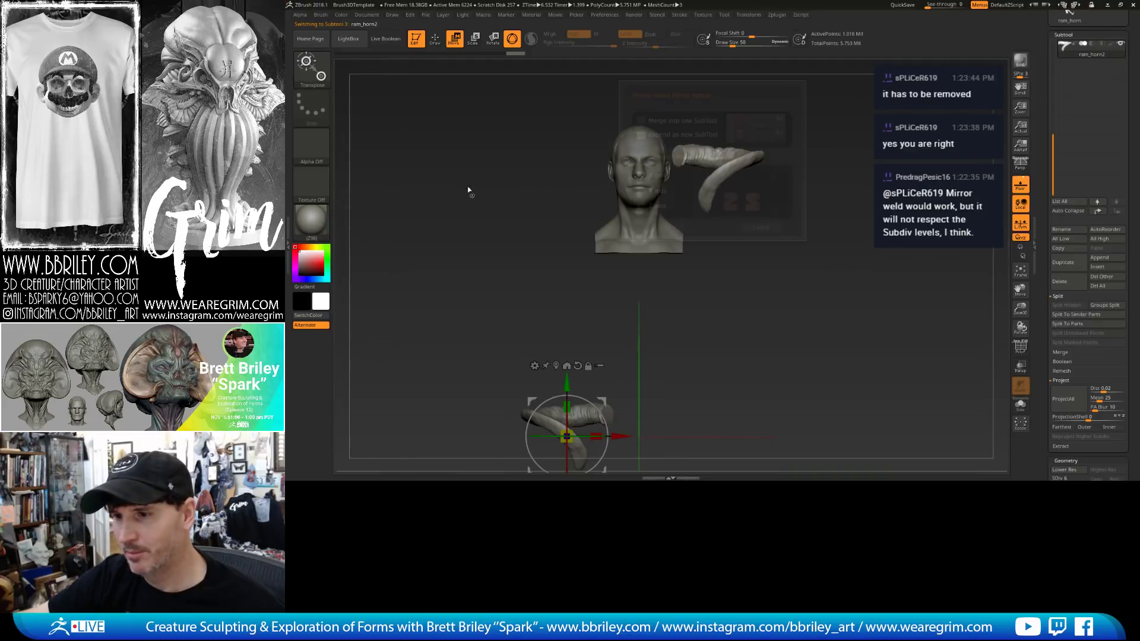
pyautogui.click(654, 223)
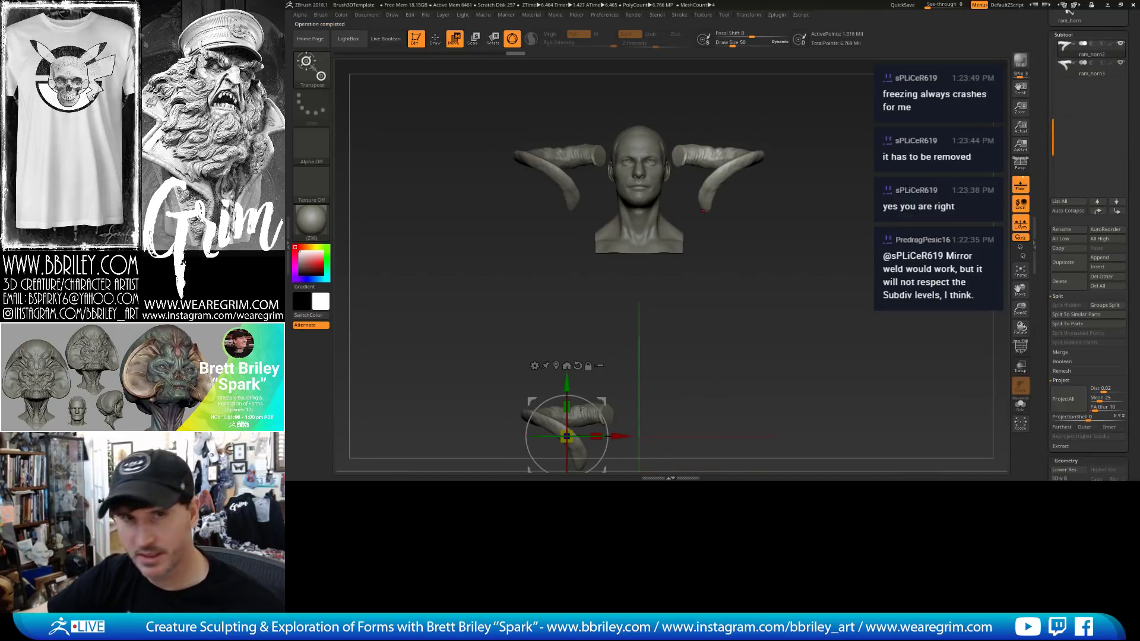
# Delete the original ram horn subtool lying below the bust.
pyautogui.scroll(5, 1042, 214)
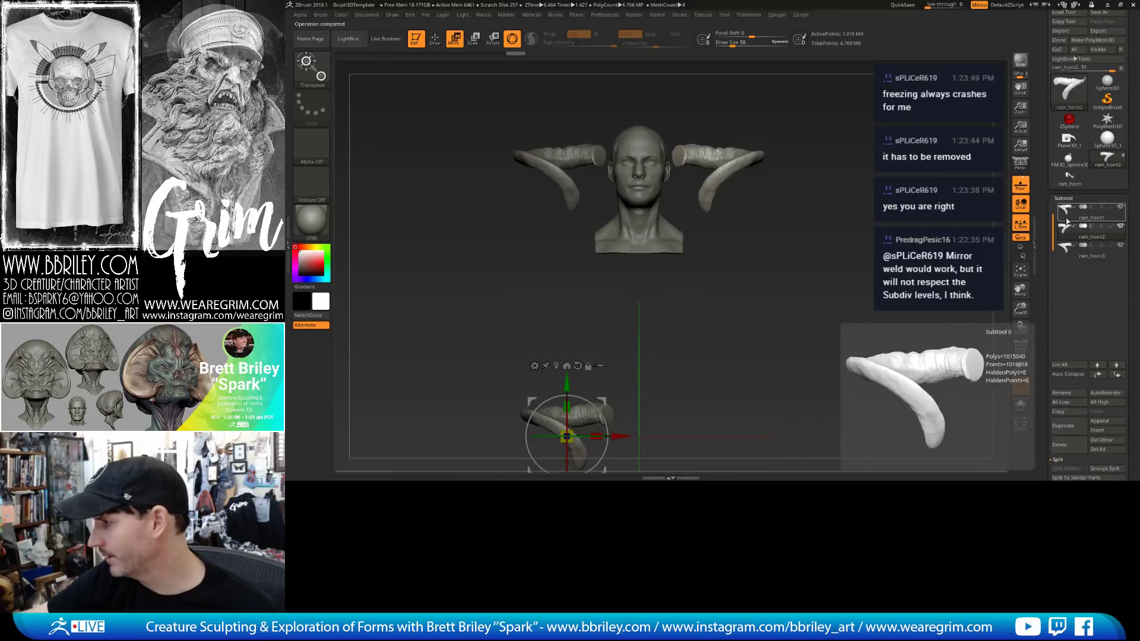
pyautogui.click(1069, 211)
pyautogui.click(1067, 449)
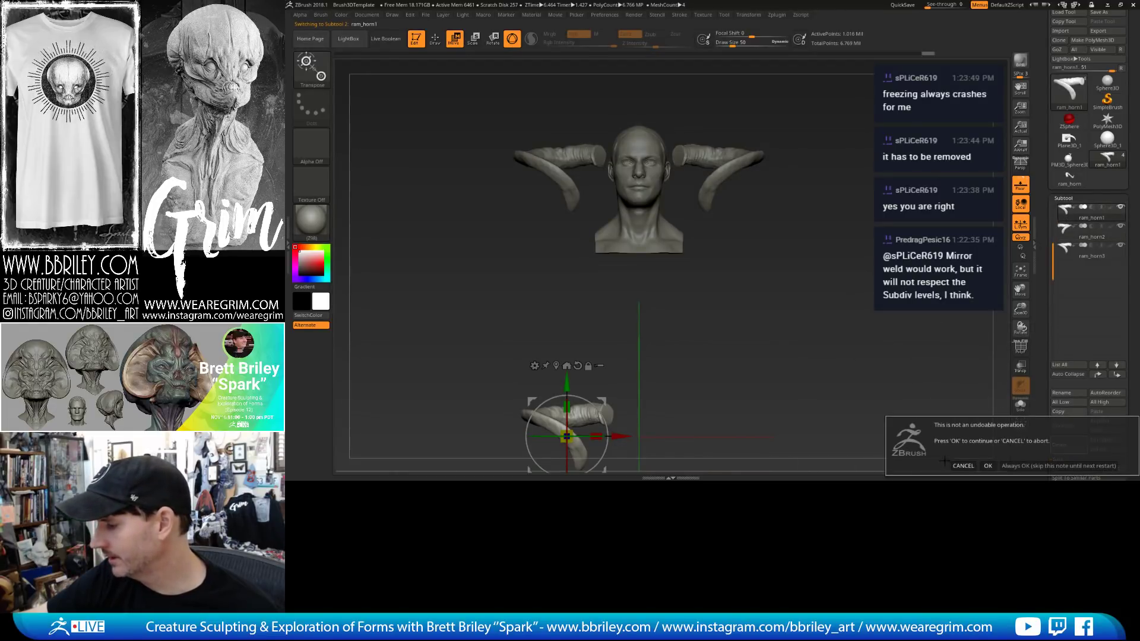
pyautogui.click(988, 466)
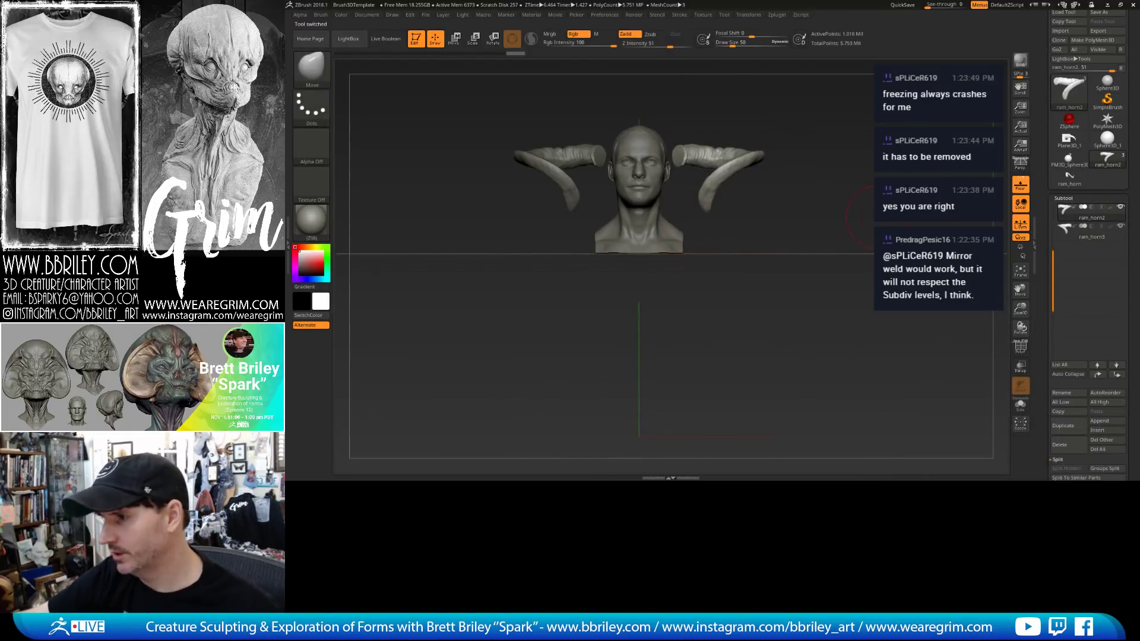
pyautogui.click(778, 15)
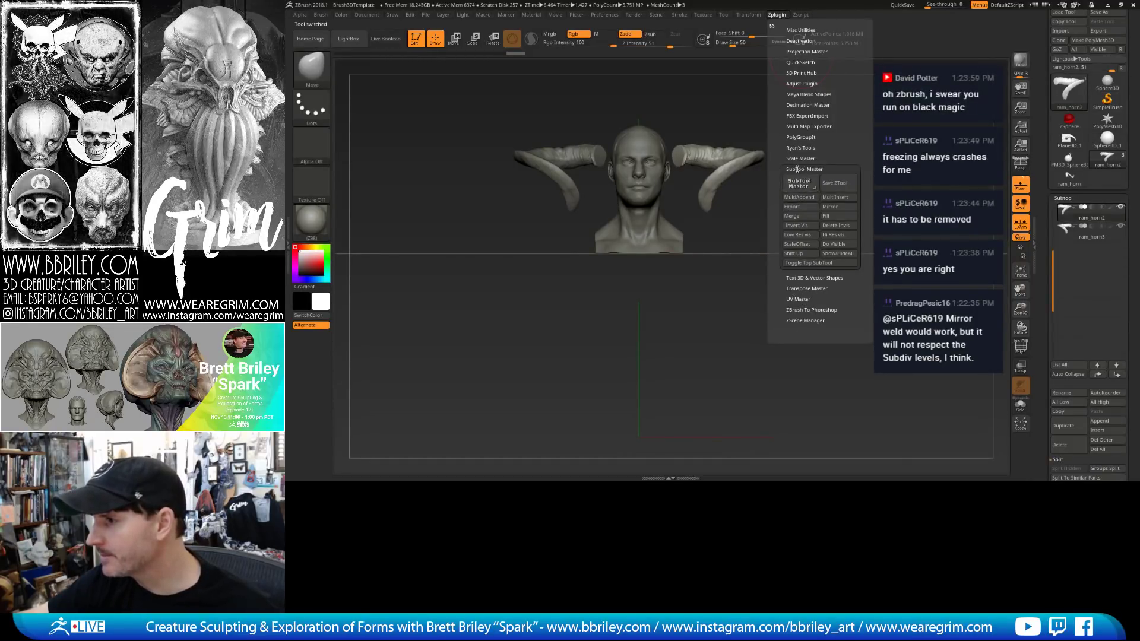
pyautogui.click(797, 170)
pyautogui.click(796, 147)
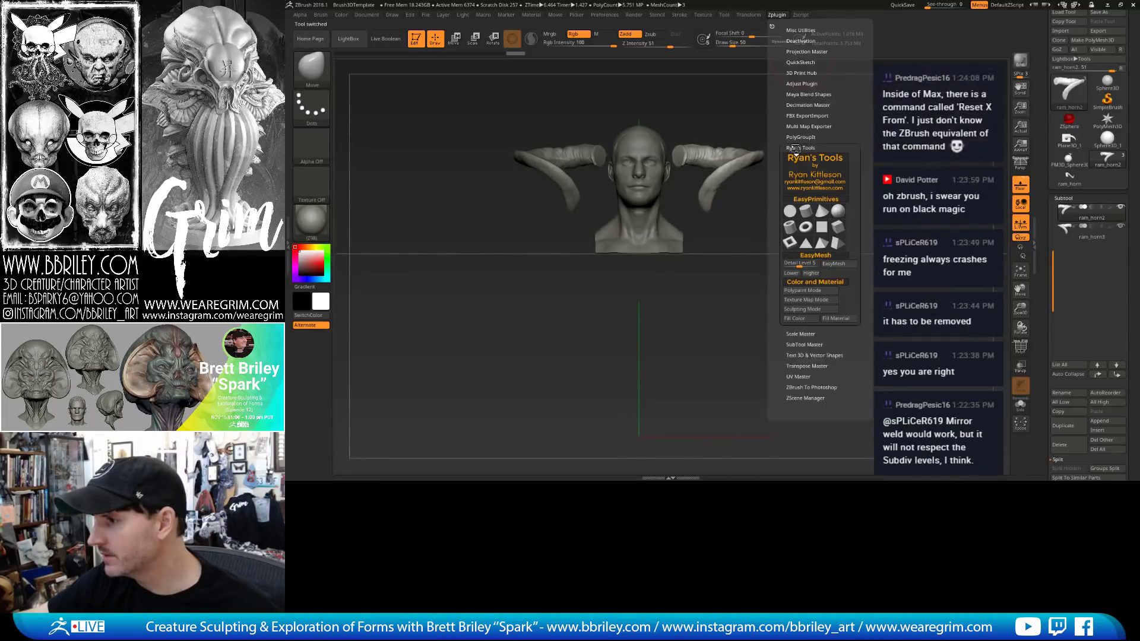
pyautogui.scroll(-3, 790, 244)
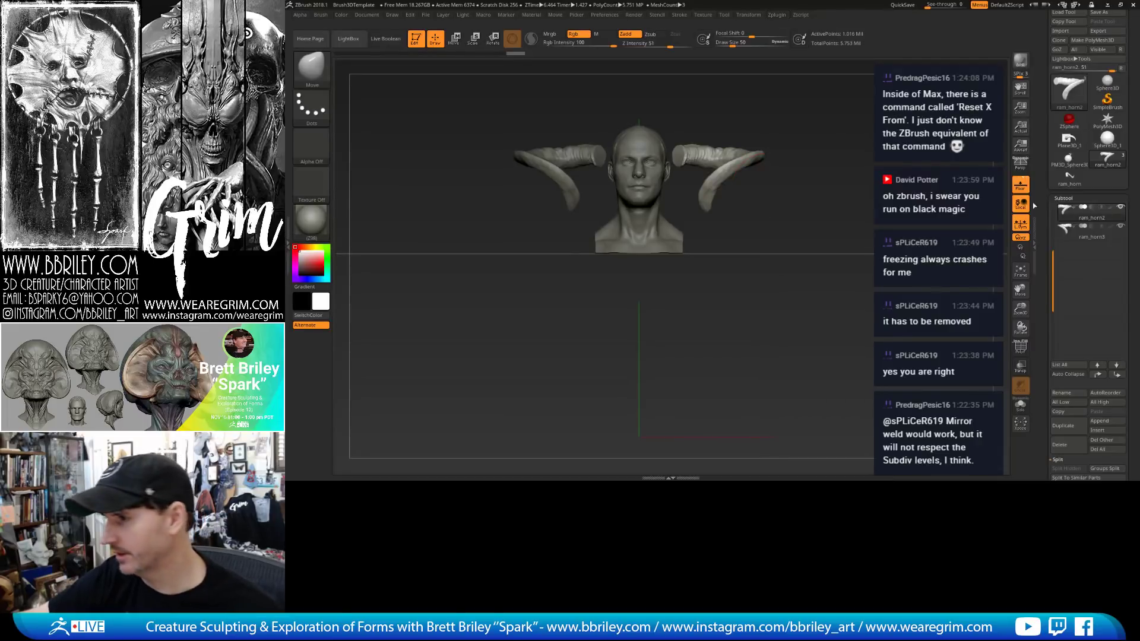
# Merge the two horn subtools into one with MergeDown.
pyautogui.scroll(-3, 1046, 429)
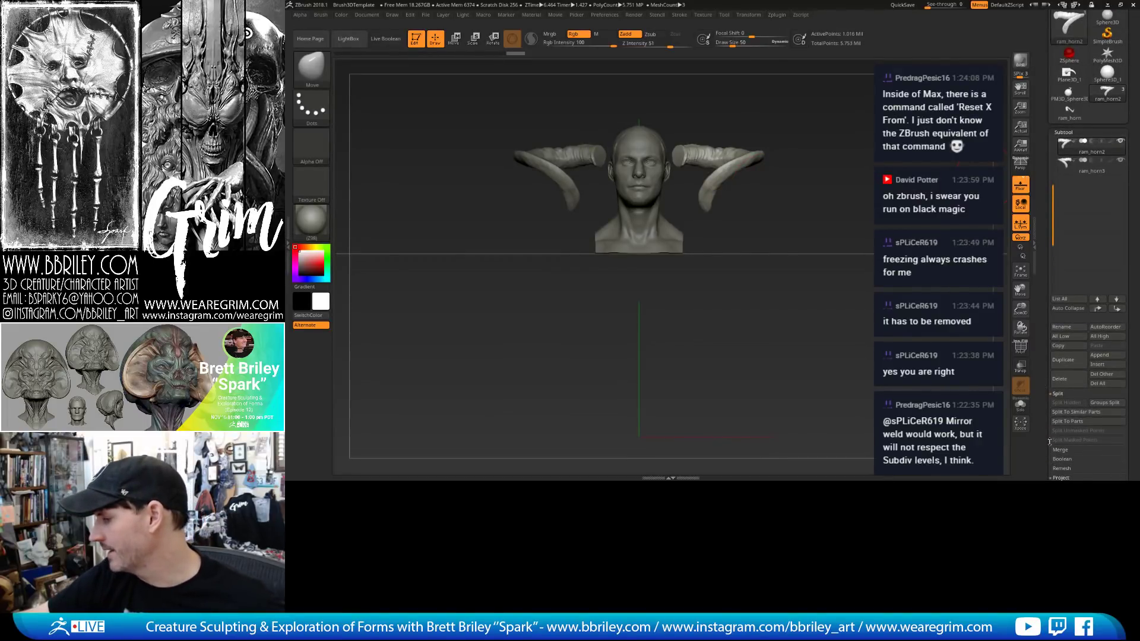
pyautogui.click(1064, 459)
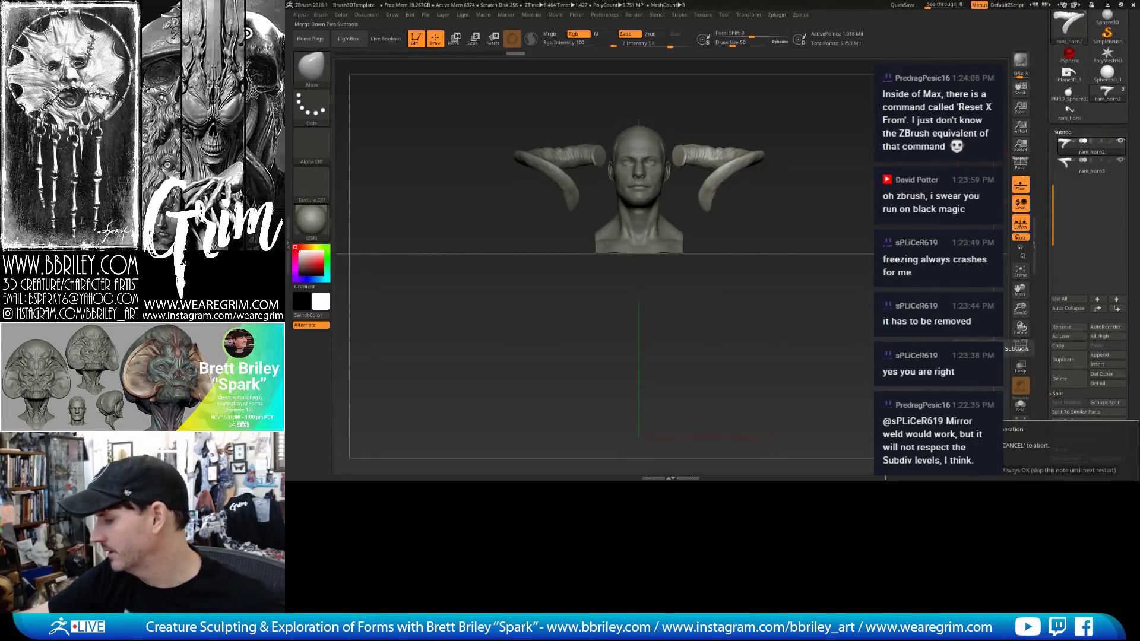
pyautogui.press('Return')
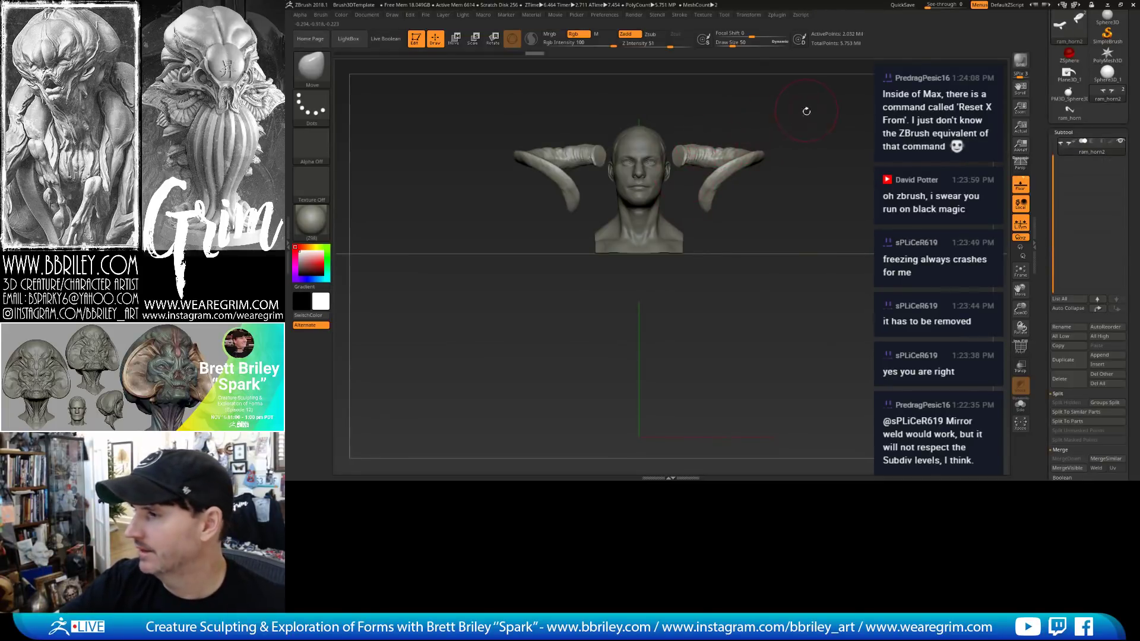
# Bring the merged horns up against both sides of the head using the transform gizmo.
pyautogui.moveTo(807, 111)
pyautogui.mouseDown()
pyautogui.moveTo(770, 152)
pyautogui.moveTo(1024, 209)
pyautogui.mouseUp()
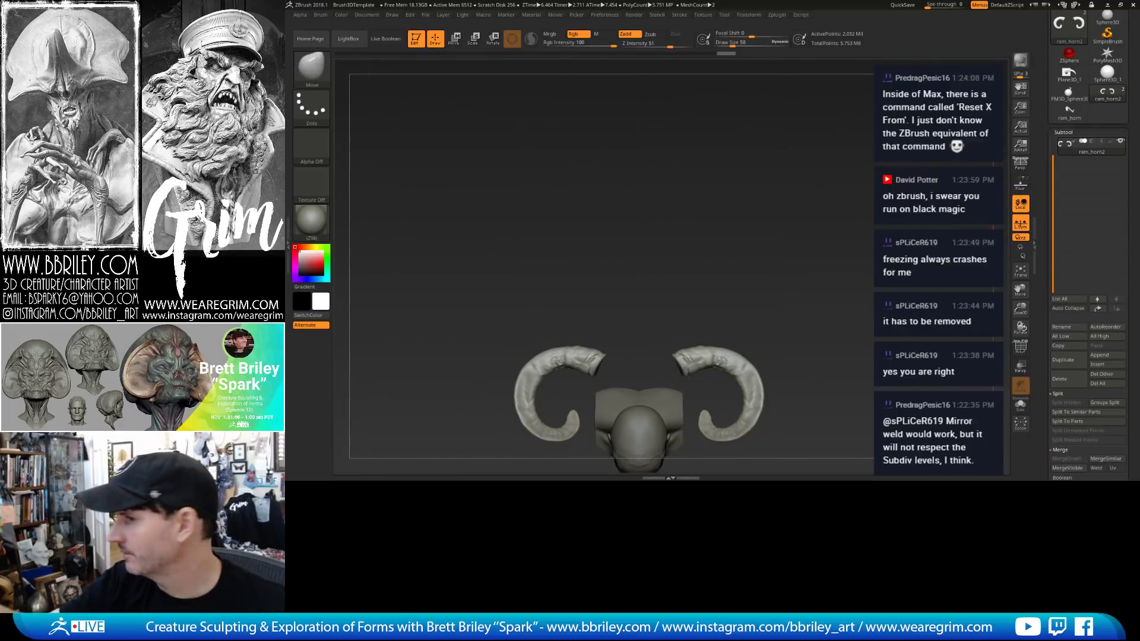
pyautogui.press('w')
pyautogui.moveTo(639, 380)
pyautogui.keyDown('alt'); pyautogui.mouseDown()
pyautogui.moveTo(607, 237)
pyautogui.moveTo(607, 310)
pyautogui.moveTo(699, 269)
pyautogui.moveTo(702, 259)
pyautogui.moveTo(685, 269)
pyautogui.moveTo(737, 176)
pyautogui.mouseUp(); pyautogui.keyUp('alt')
pyautogui.keyDown('alt'); pyautogui.moveTo(738, 176); pyautogui.dragTo(744, 257); pyautogui.keyUp('alt')
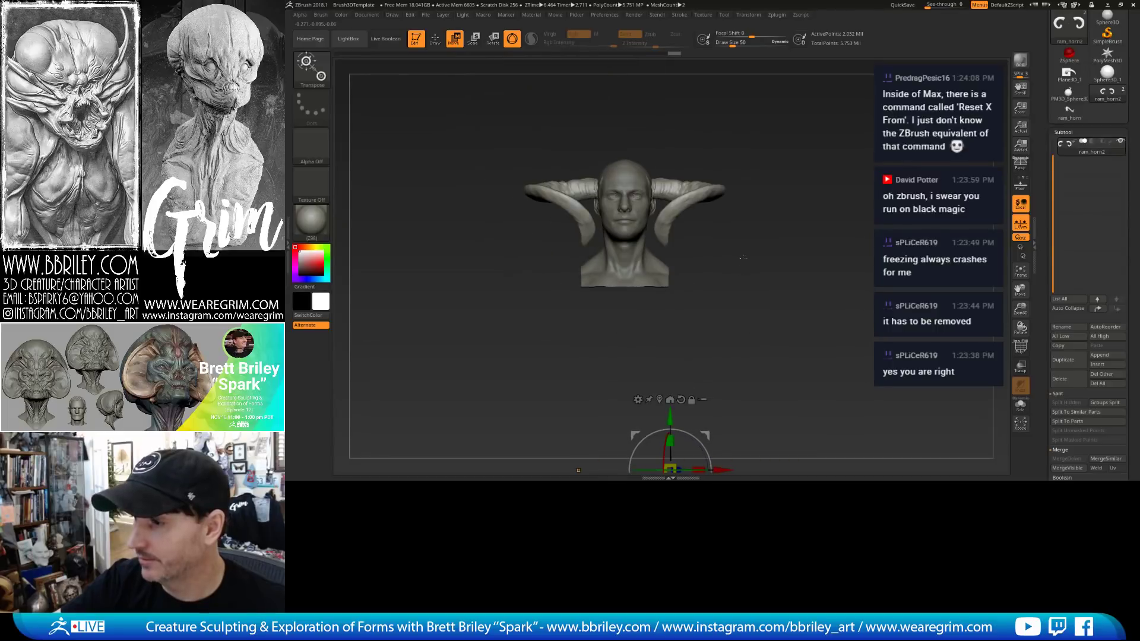
# Move the gizmo pivot up onto the horns, return to Draw mode and make the head bust the active subtool.
pyautogui.keyDown('alt'); pyautogui.moveTo(705, 435); pyautogui.dragTo(696, 152); pyautogui.keyUp('alt')
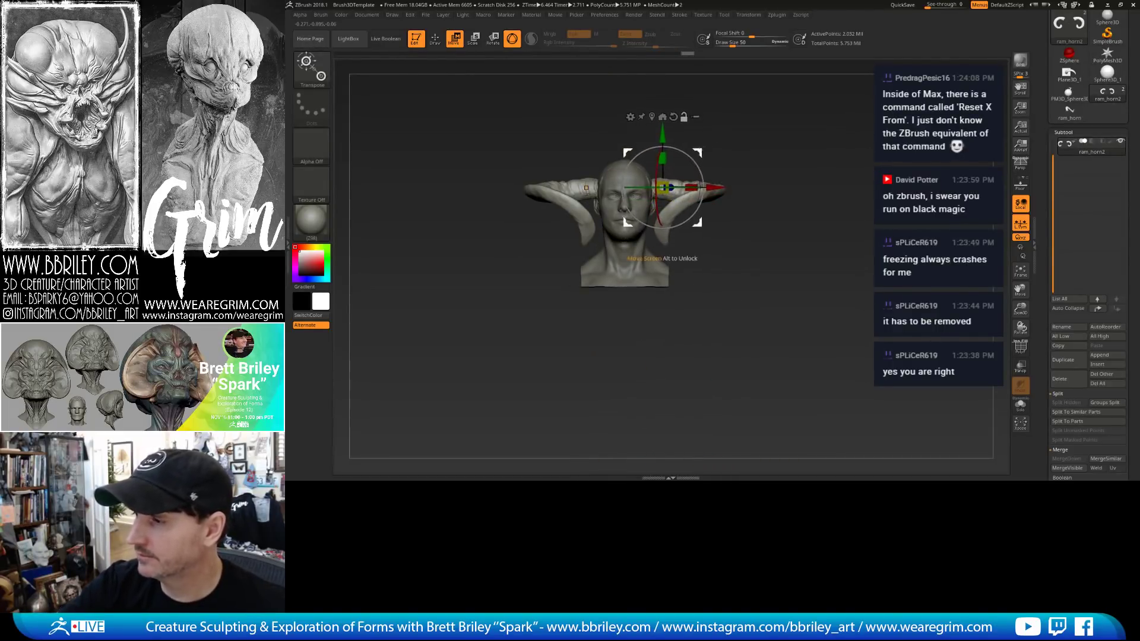
pyautogui.moveTo(748, 120)
pyautogui.keyDown('alt'); pyautogui.mouseDown()
pyautogui.moveTo(733, 188)
pyautogui.moveTo(691, 236)
pyautogui.moveTo(774, 183)
pyautogui.mouseUp(); pyautogui.keyUp('alt')
pyautogui.press('q')
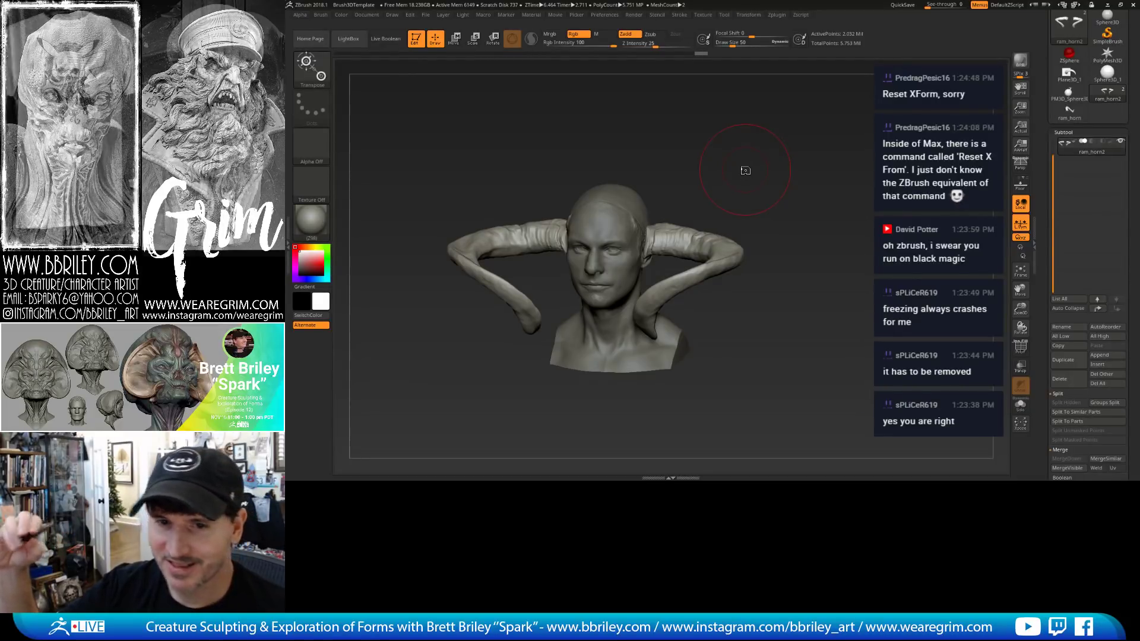
pyautogui.keyDown('alt'); pyautogui.click(625, 225); pyautogui.keyUp('alt')
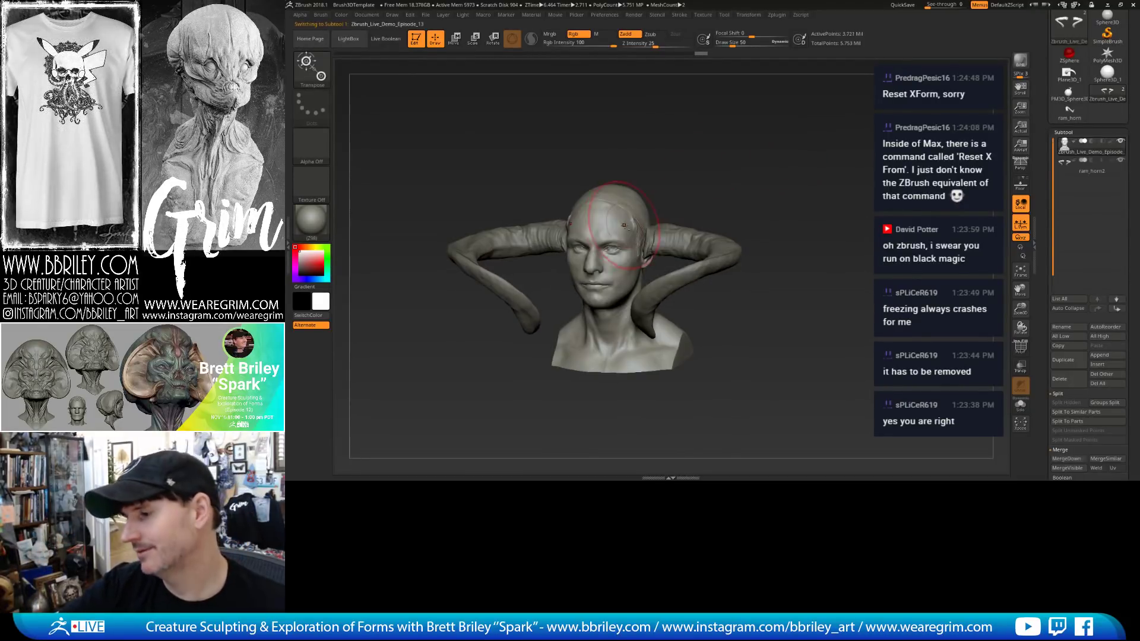
pyautogui.press('q')
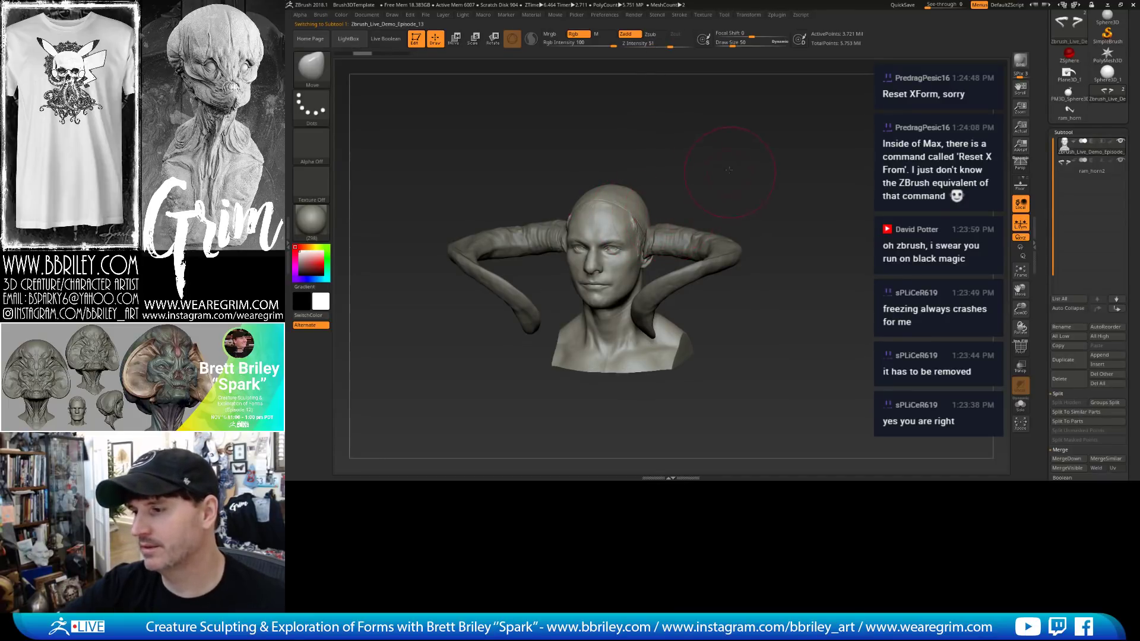
# Lower the head bust's subdivision level and review the attached side horns from several angles.
pyautogui.hotkey('shift', 'd')
pyautogui.hotkey('shift', 'd')
pyautogui.keyDown('alt'); pyautogui.moveTo(733, 177); pyautogui.dragTo(731, 202); pyautogui.keyUp('alt')
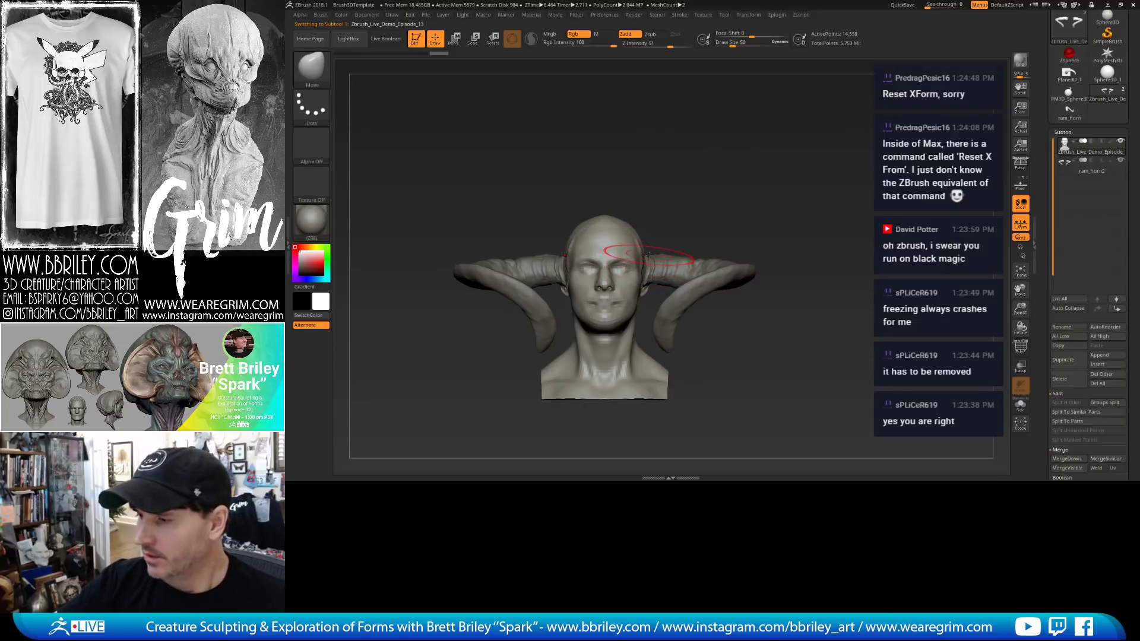
pyautogui.moveTo(705, 168); pyautogui.dragTo(673, 178)
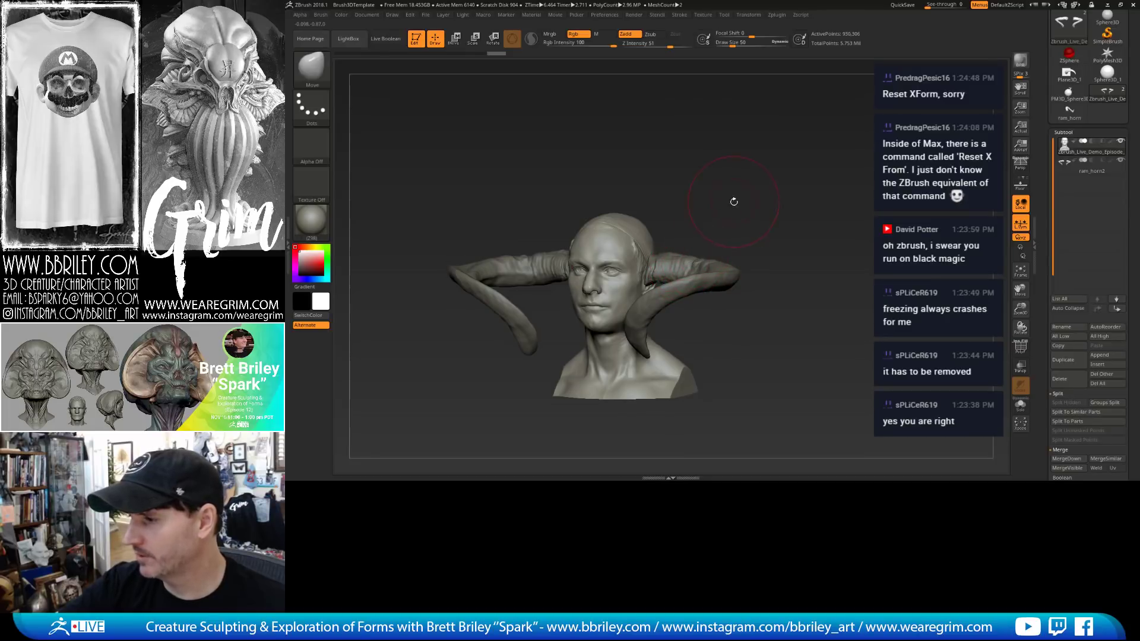
pyautogui.moveTo(734, 202); pyautogui.dragTo(668, 260)
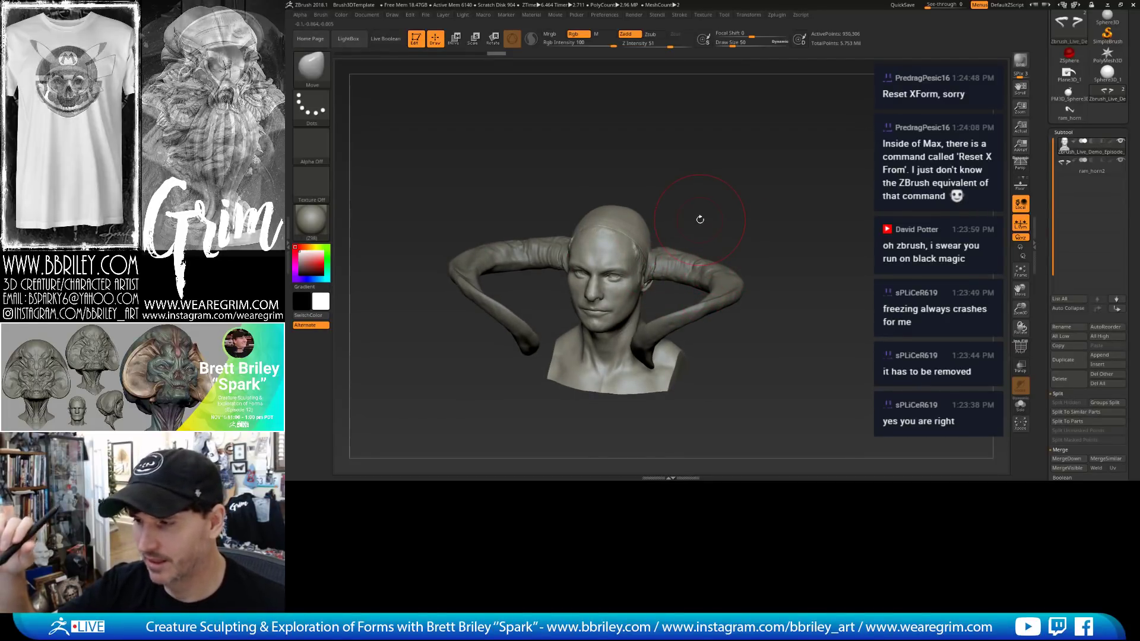
# Try pulling a mirrored pair of horns out of the bust's forehead with the custom horn VDM brush, and undo them.
pyautogui.click(312, 66)
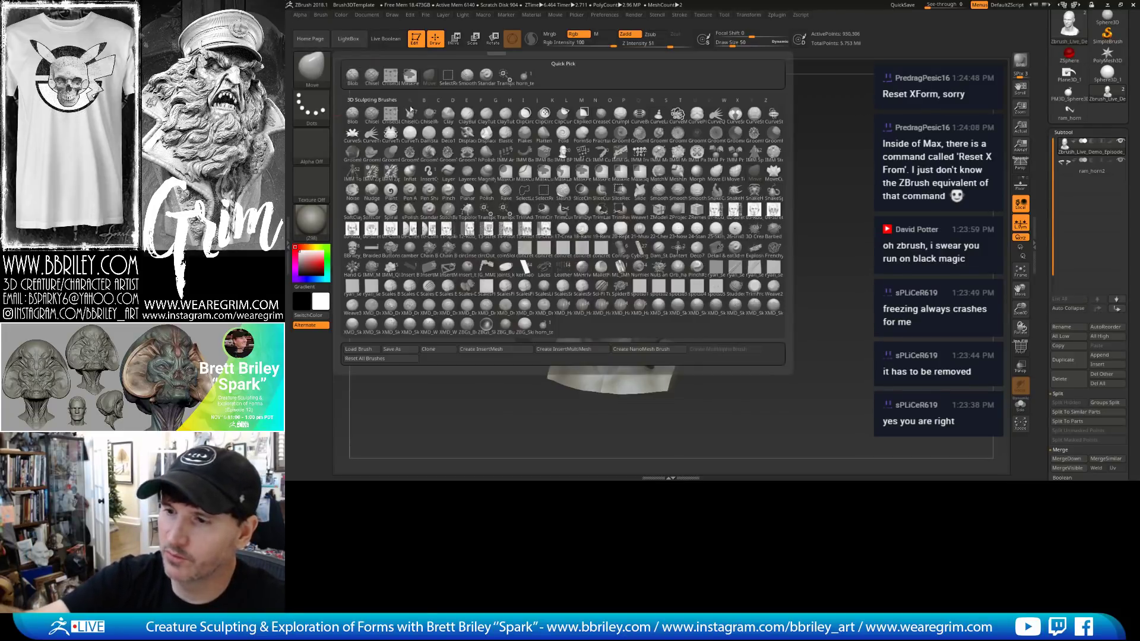
pyautogui.click(543, 327)
pyautogui.moveTo(639, 275); pyautogui.dragTo(687, 184)
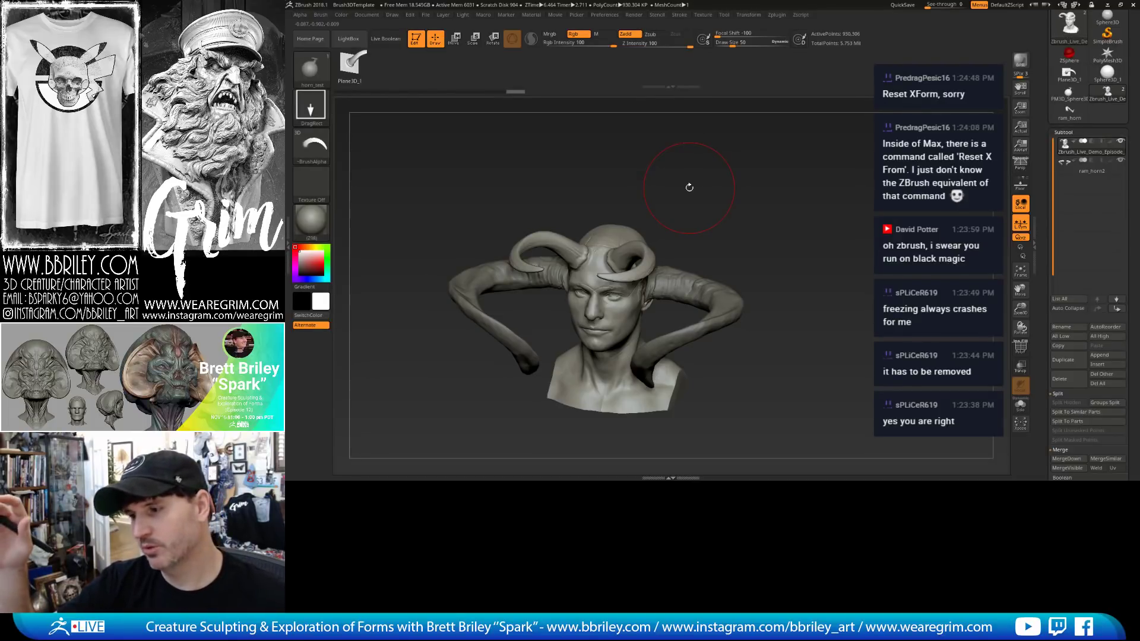
pyautogui.moveTo(622, 208); pyautogui.dragTo(657, 203)
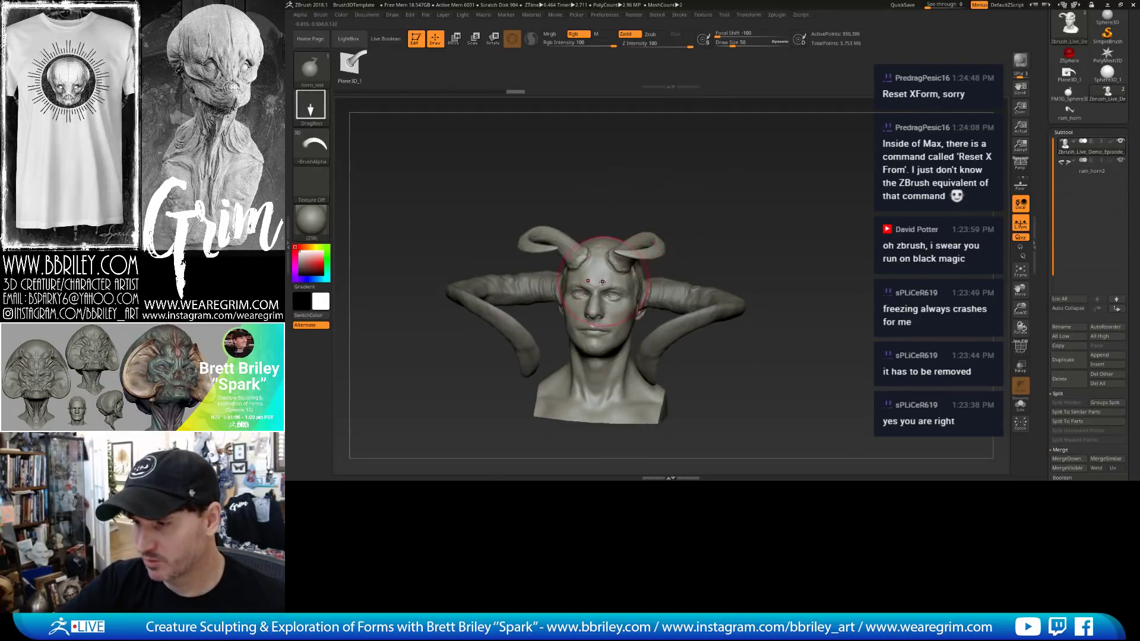
pyautogui.moveTo(604, 286)
pyautogui.keyDown('shift'); pyautogui.mouseDown()
pyautogui.moveTo(623, 258)
pyautogui.moveTo(621, 278)
pyautogui.mouseUp(); pyautogui.keyUp('shift')
pyautogui.moveTo(640, 223)
pyautogui.mouseDown()
pyautogui.moveTo(667, 201)
pyautogui.moveTo(722, 211)
pyautogui.moveTo(624, 237)
pyautogui.moveTo(674, 237)
pyautogui.mouseUp()
pyautogui.hotkey('ctrl', 'z')
pyautogui.hotkey('ctrl', 'z')
# Make the side ram horns the active subtool at a lower subdivision level and pick the Move brush.
pyautogui.keyDown('alt'); pyautogui.click(621, 233); pyautogui.keyUp('alt')
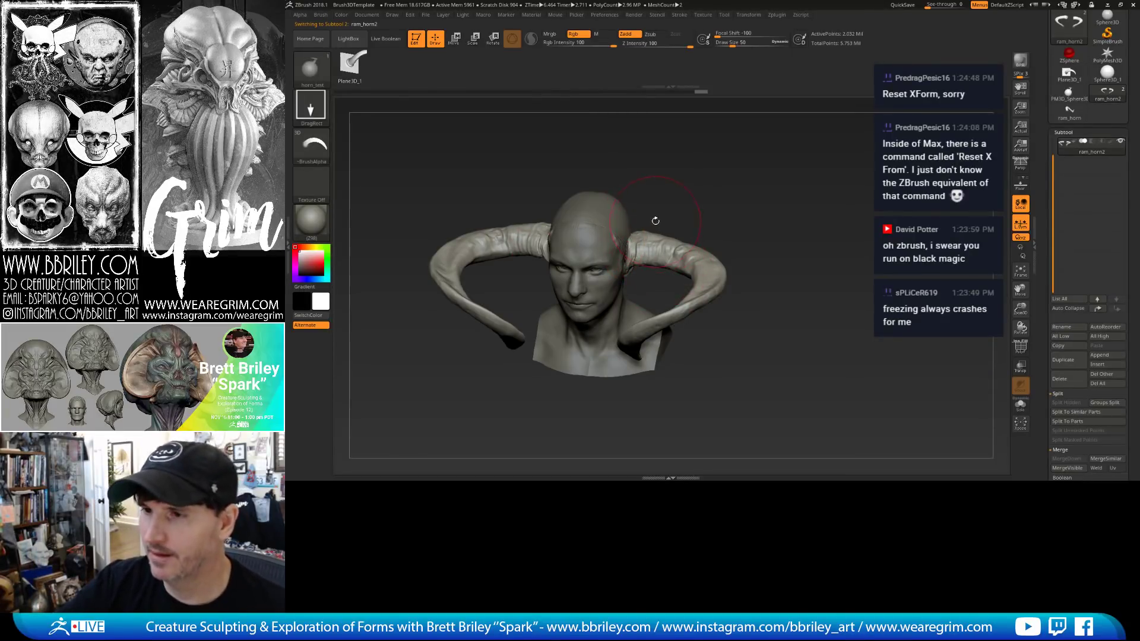
pyautogui.press('b')
pyautogui.press('m')
pyautogui.press('v')
pyautogui.moveTo(681, 188)
pyautogui.mouseDown()
pyautogui.moveTo(677, 220)
pyautogui.moveTo(655, 193)
pyautogui.moveTo(633, 219)
pyautogui.mouseUp()
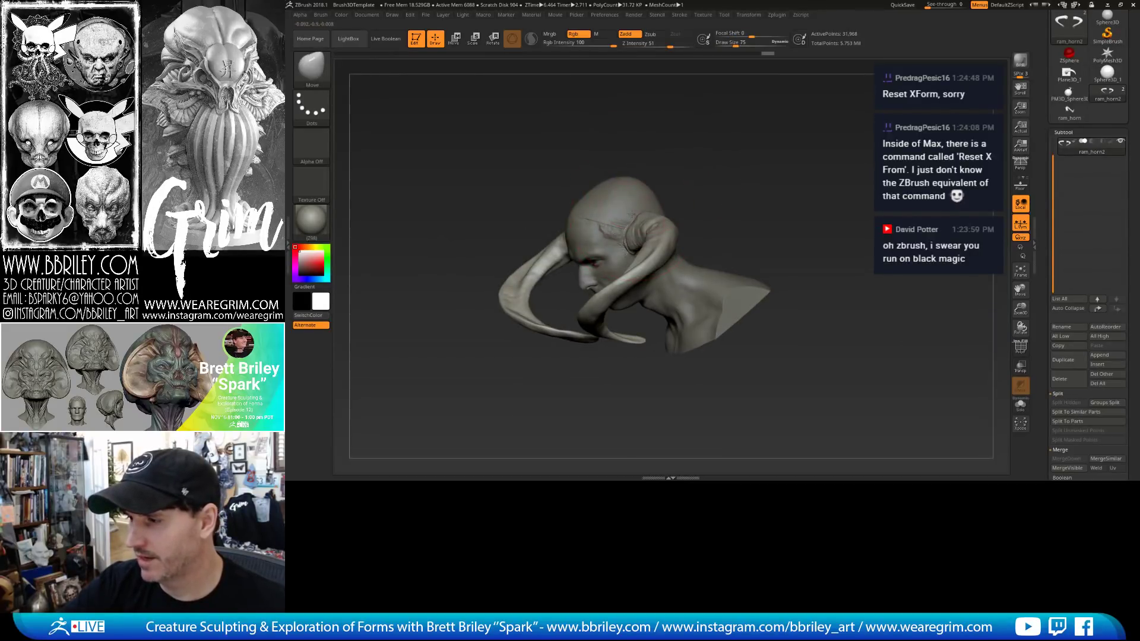
pyautogui.moveTo(674, 158); pyautogui.dragTo(841, 121)
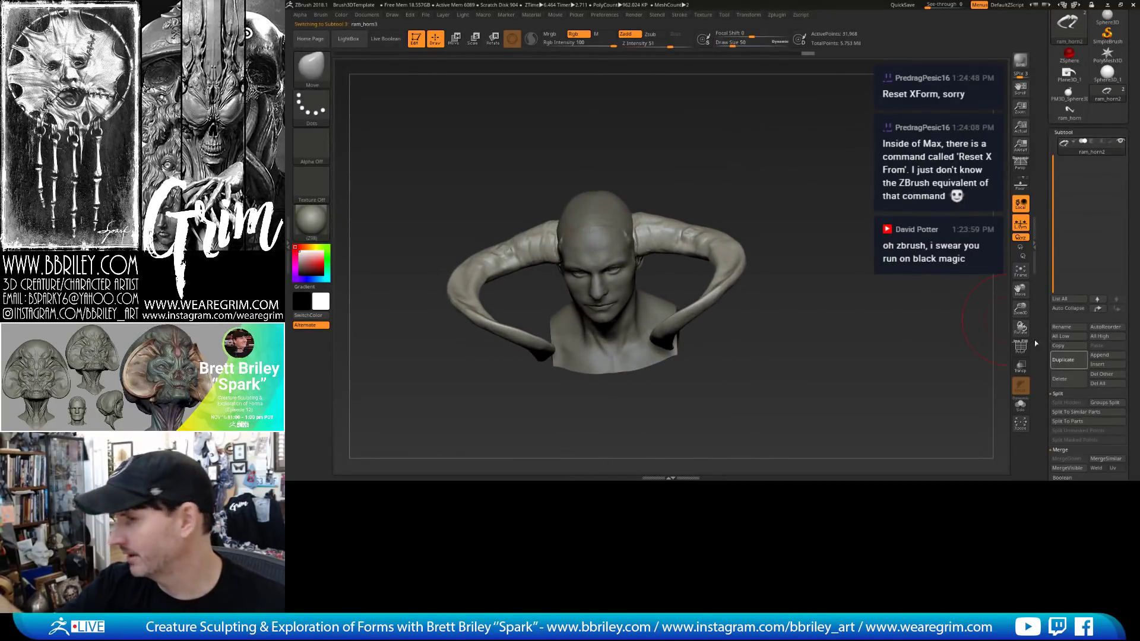
# Duplicate the ram horns, and use the gizmo to rotate, scale down and seat the copy on top of the forehead.
pyautogui.click(1063, 359)
pyautogui.press('w')
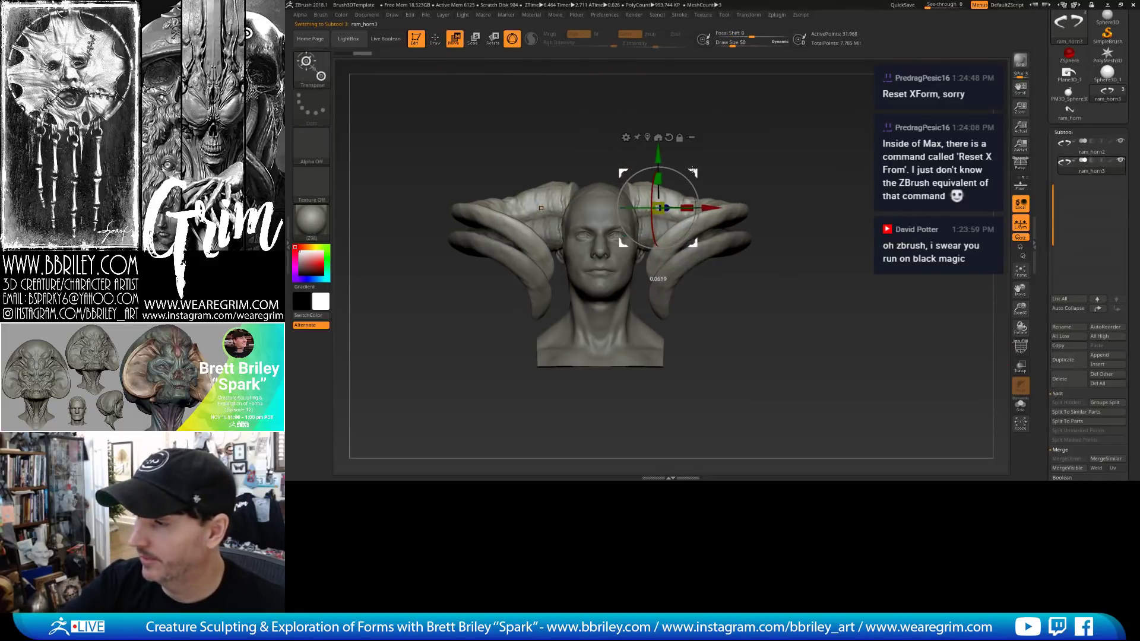
pyautogui.moveTo(541, 208); pyautogui.dragTo(524, 188)
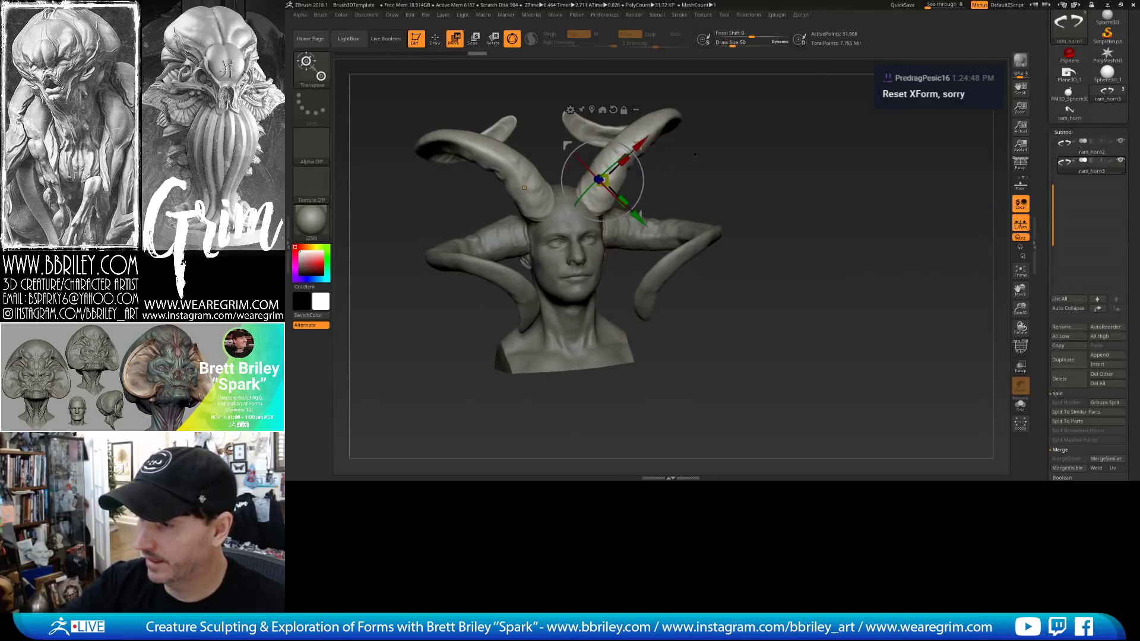
pyautogui.moveTo(630, 166); pyautogui.dragTo(601, 197)
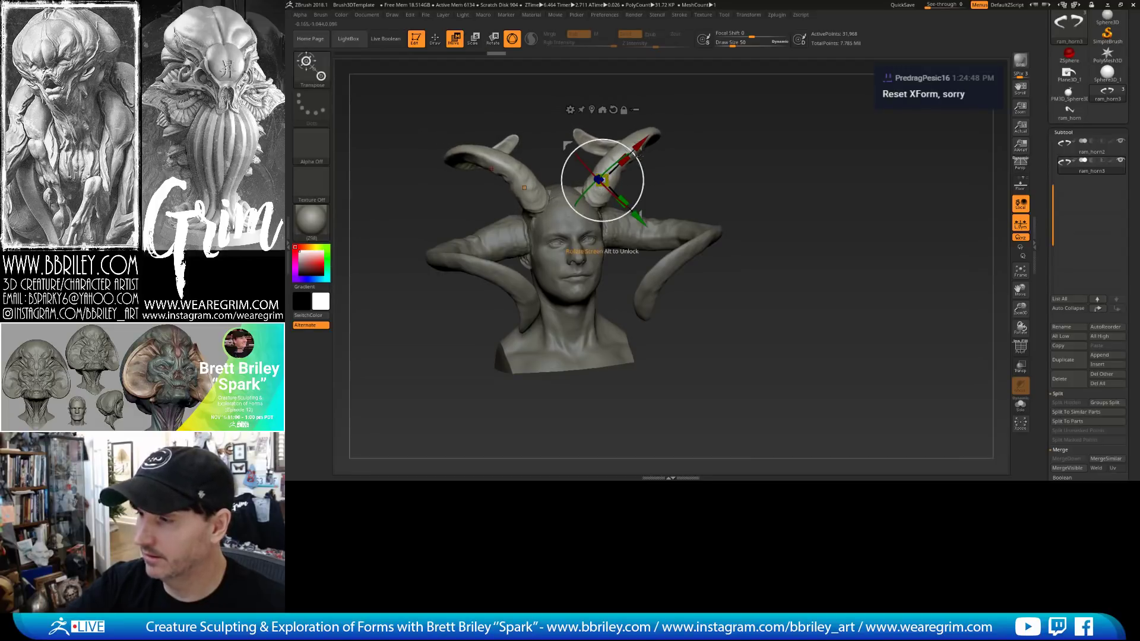
pyautogui.moveTo(524, 188); pyautogui.dragTo(522, 188)
pyautogui.moveTo(640, 152); pyautogui.dragTo(608, 158)
pyautogui.moveTo(727, 155)
pyautogui.mouseDown()
pyautogui.moveTo(629, 148)
pyautogui.moveTo(714, 160)
pyautogui.moveTo(695, 146)
pyautogui.moveTo(708, 137)
pyautogui.mouseUp()
pyautogui.press('q')
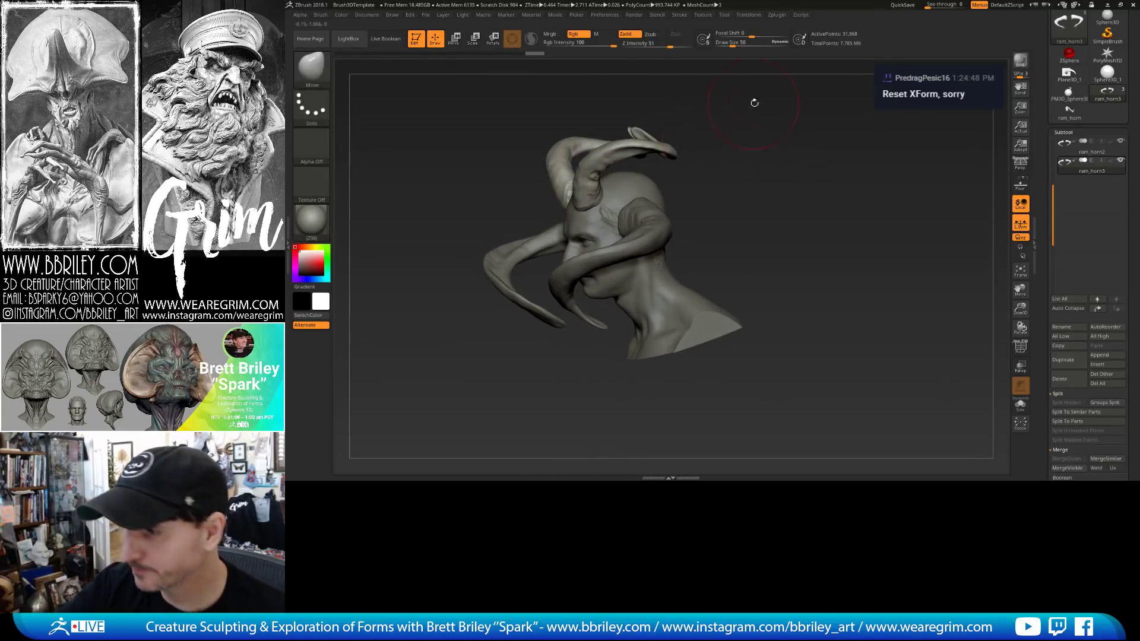
# Rotate the original side horns with the gizmo so their tips sweep upward, and return to Draw mode.
pyautogui.moveTo(754, 103); pyautogui.dragTo(766, 169)
pyautogui.keyDown('alt'); pyautogui.click(656, 218); pyautogui.keyUp('alt')
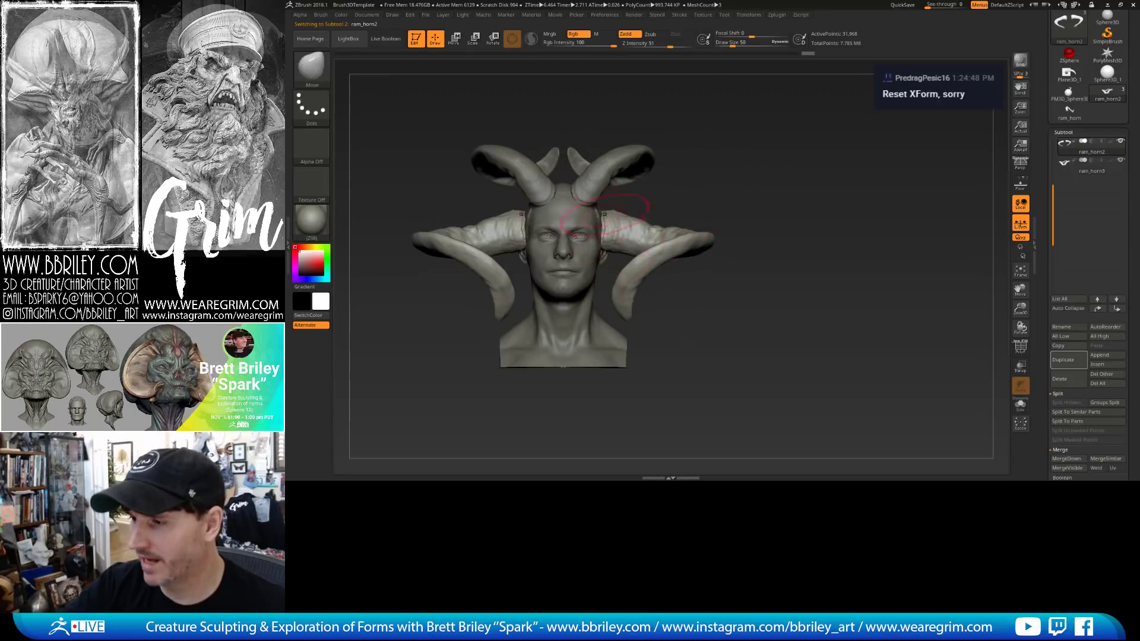
pyautogui.moveTo(689, 163); pyautogui.dragTo(607, 150)
pyautogui.press('w')
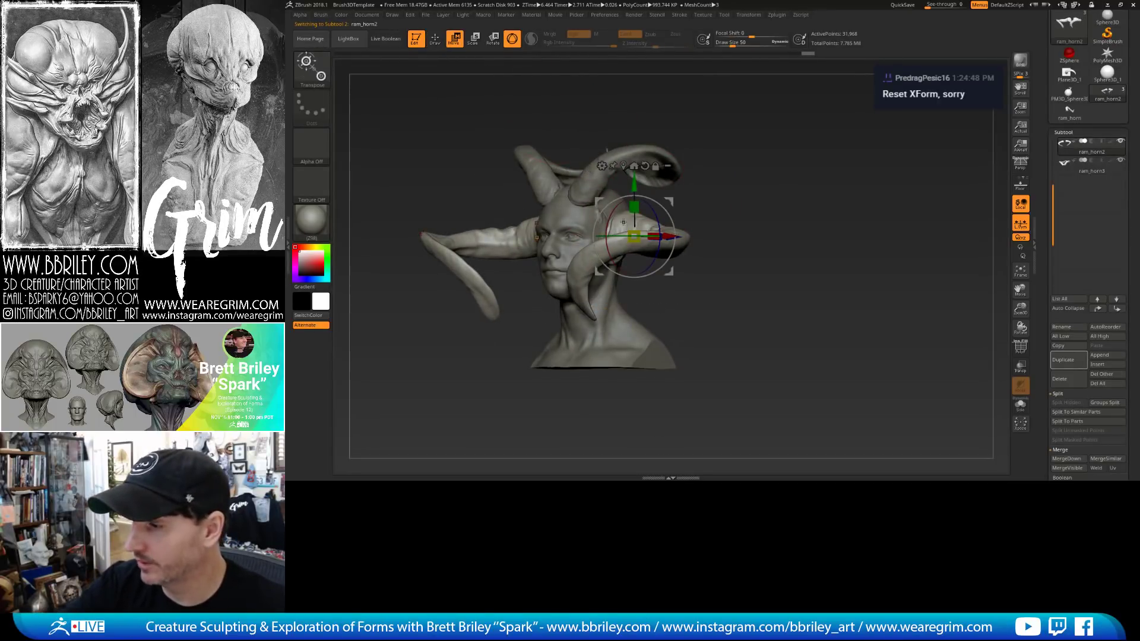
pyautogui.moveTo(623, 221); pyautogui.dragTo(803, 144)
pyautogui.moveTo(671, 203); pyautogui.dragTo(651, 195)
pyautogui.moveTo(712, 139); pyautogui.dragTo(818, 131)
pyautogui.press('q')
# Adjust the side horns around the temples with the Move brush.
pyautogui.moveTo(638, 215); pyautogui.dragTo(618, 223)
pyautogui.moveTo(706, 265); pyautogui.dragTo(623, 271)
pyautogui.moveTo(709, 99); pyautogui.dragTo(568, 234)
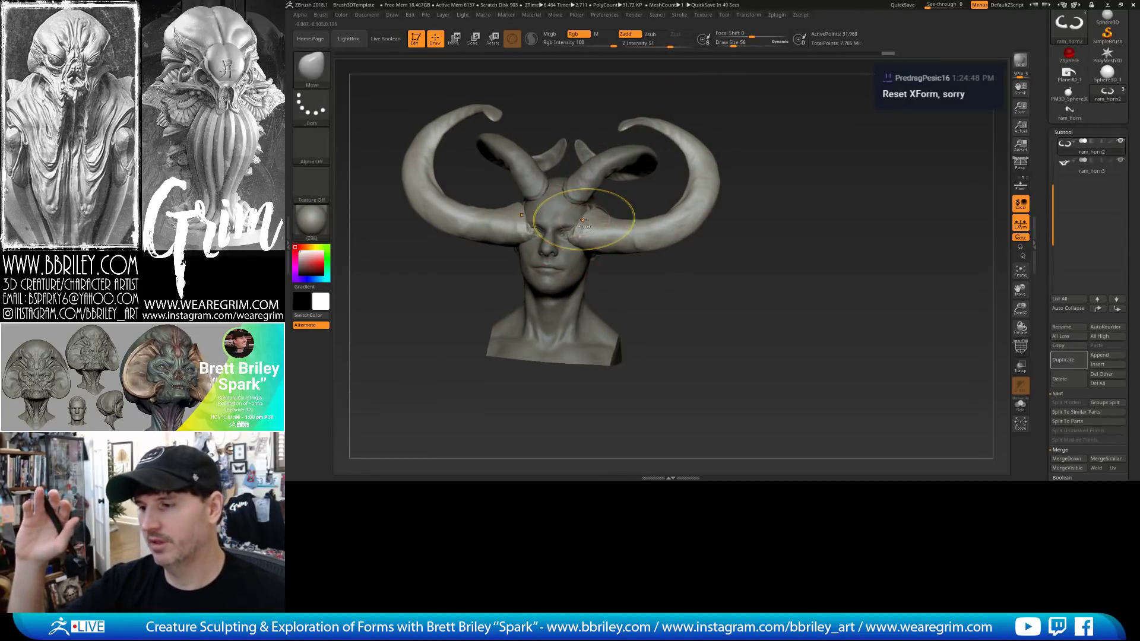
pyautogui.moveTo(774, 135); pyautogui.dragTo(754, 133)
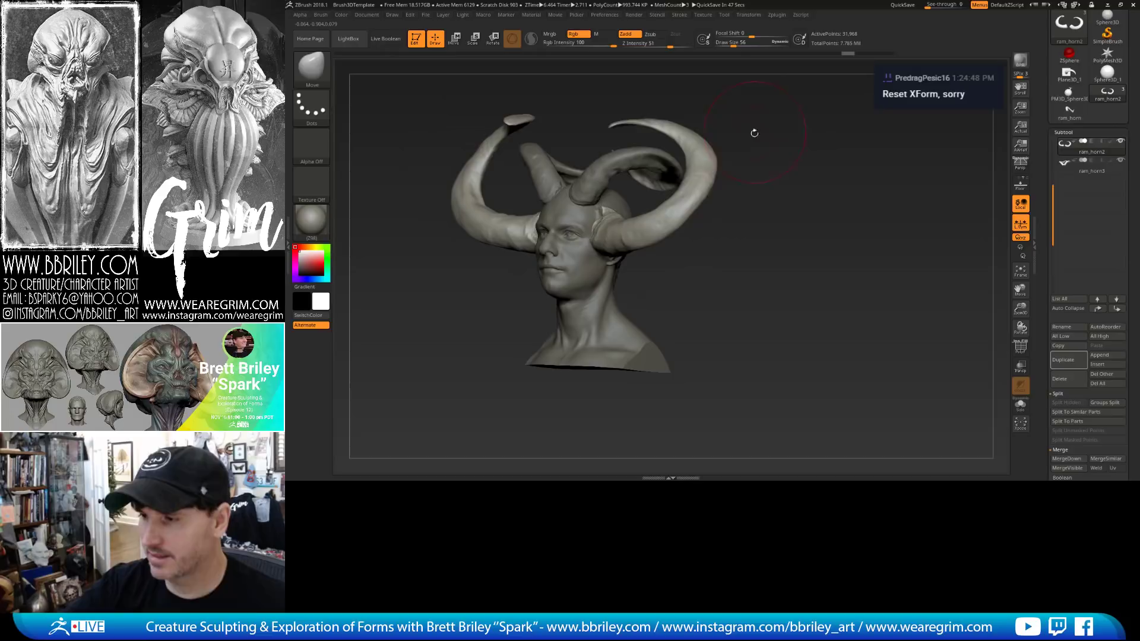
# Make the head bust the active subtool and pick the Chisel3D brush with its Nose06 shape.
pyautogui.keyDown('alt'); pyautogui.click(571, 220); pyautogui.keyUp('alt')
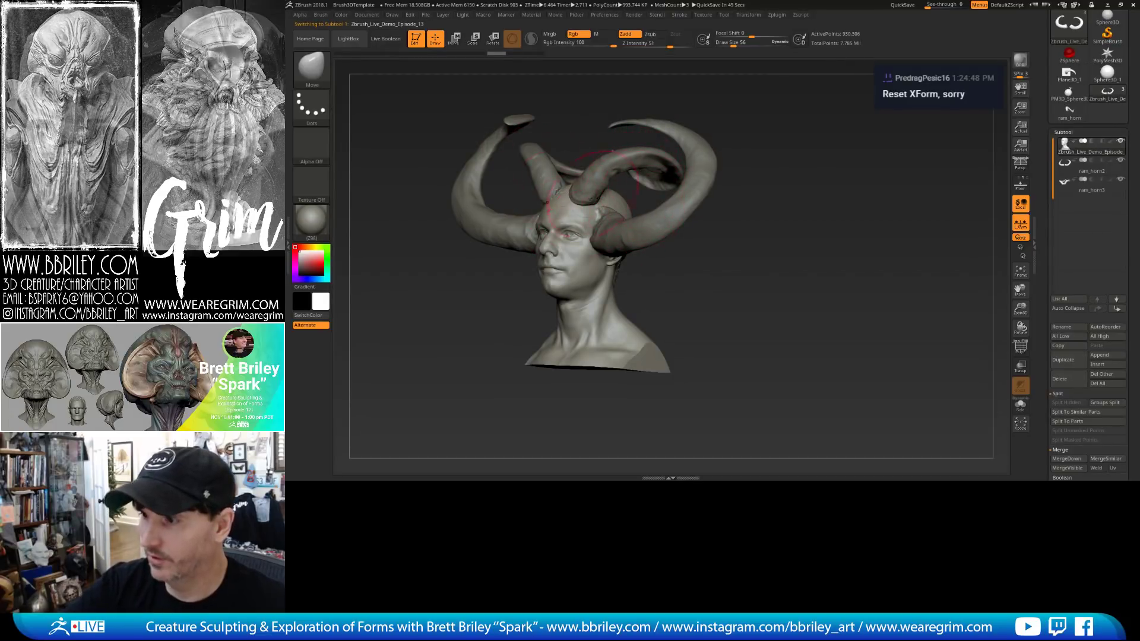
pyautogui.press('b')
pyautogui.press('Escape')
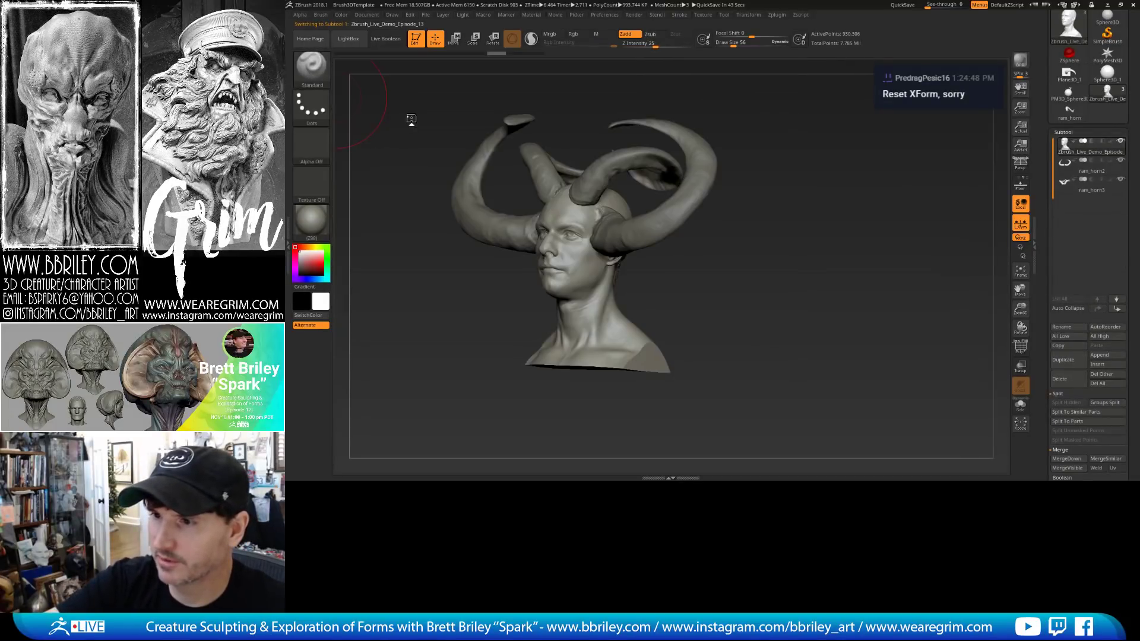
pyautogui.click(320, 69)
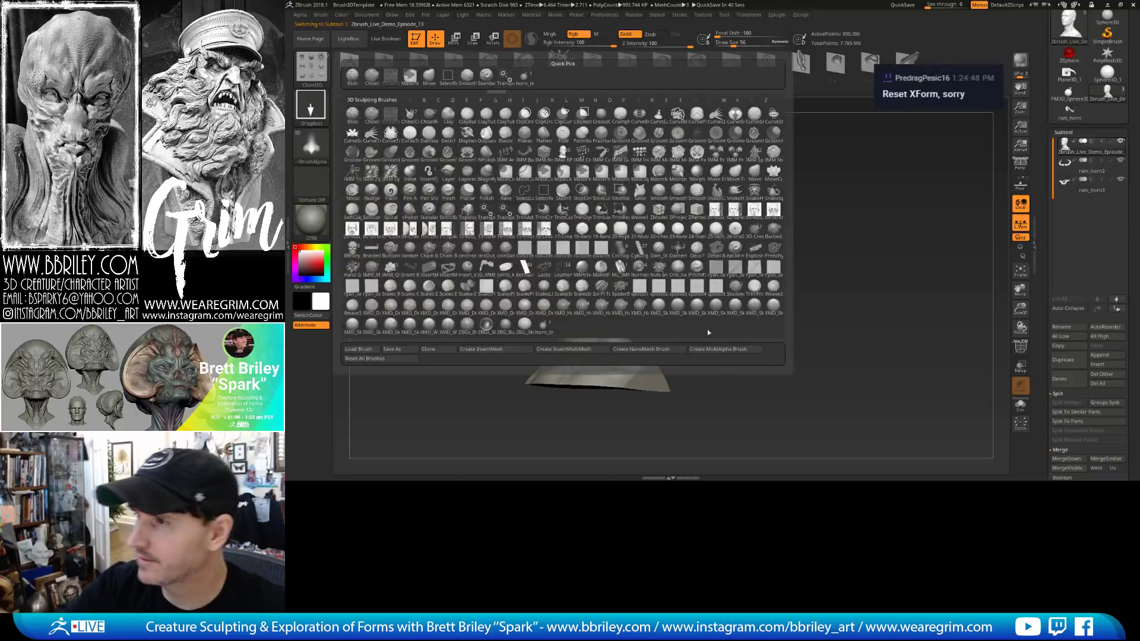
pyautogui.click(525, 64)
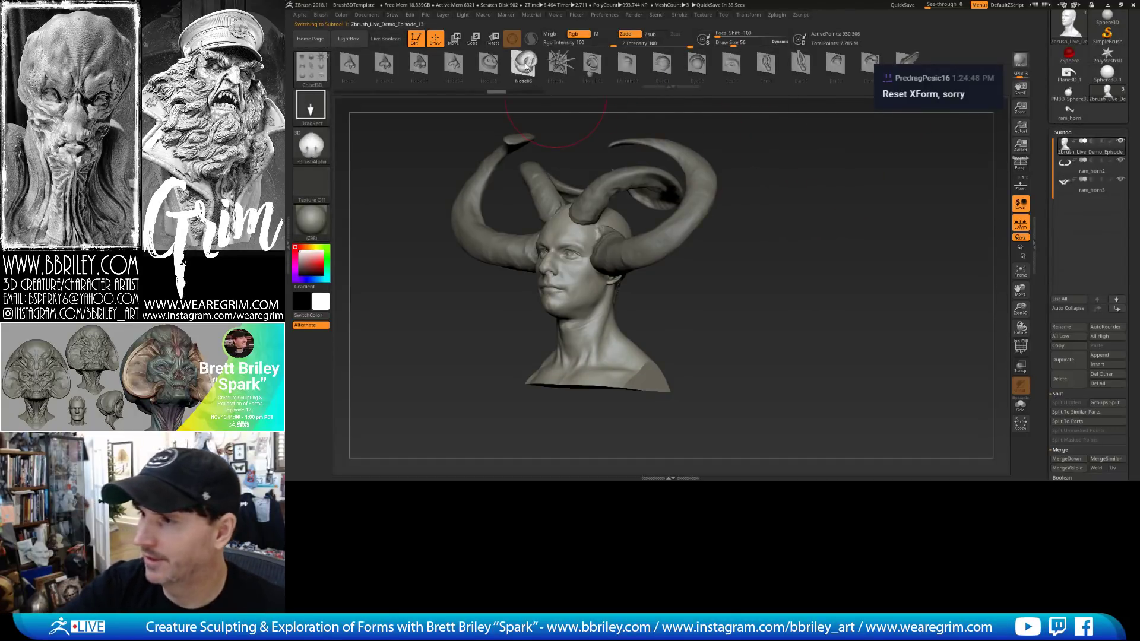
# Try stamping the Nose06 shape over the bust's face, and undo each attempt.
pyautogui.moveTo(564, 288); pyautogui.dragTo(578, 297)
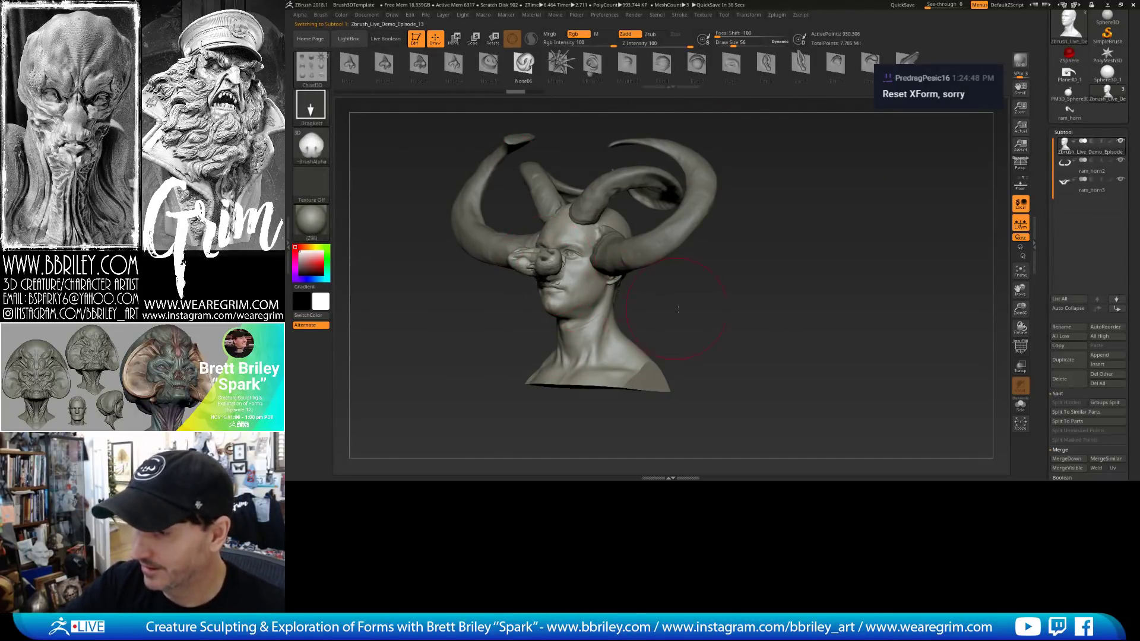
pyautogui.keyDown('shift'); pyautogui.moveTo(647, 309); pyautogui.dragTo(695, 309); pyautogui.keyUp('shift')
pyautogui.hotkey('ctrl', 'z')
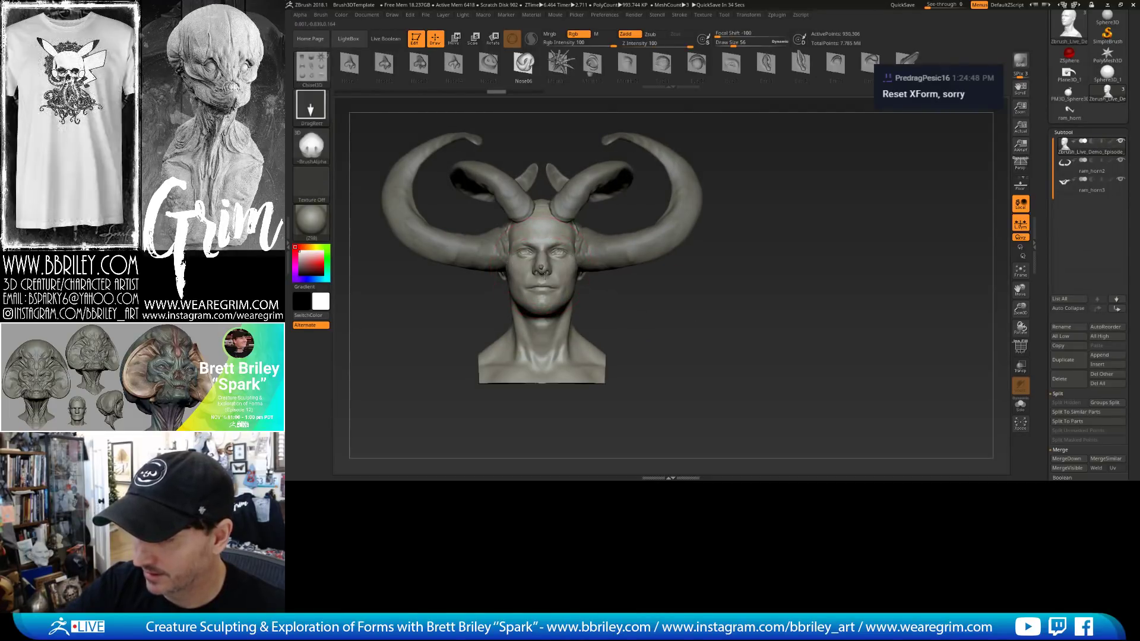
pyautogui.moveTo(545, 276); pyautogui.dragTo(571, 278)
pyautogui.hotkey('ctrl', 'z')
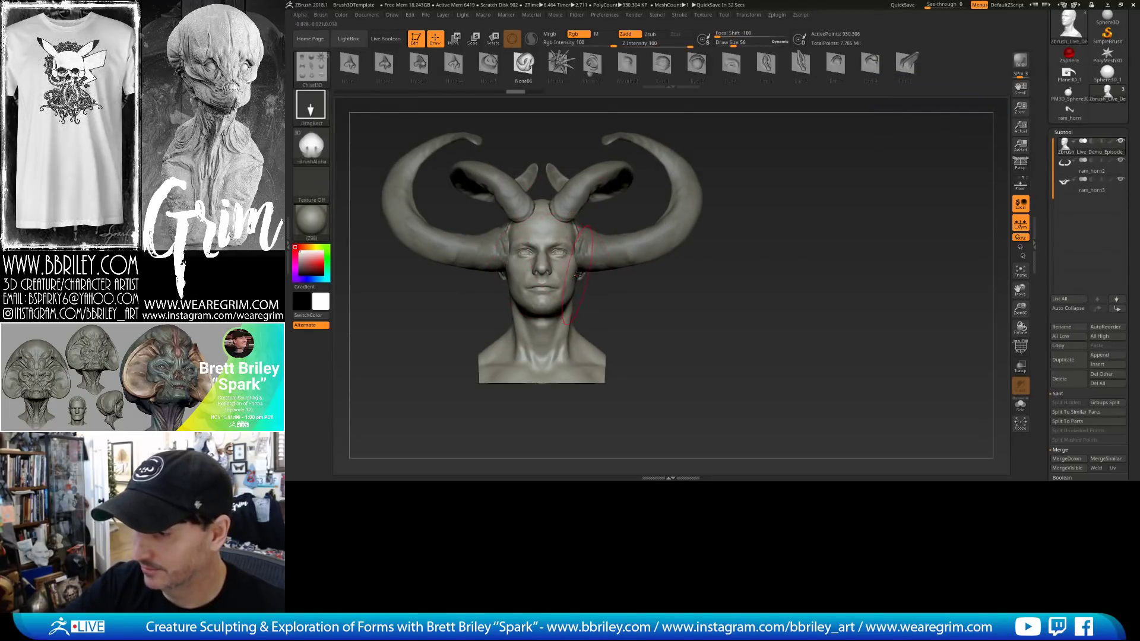
pyautogui.moveTo(578, 275)
pyautogui.mouseDown(button='right')
pyautogui.moveTo(582, 289)
pyautogui.moveTo(654, 319)
pyautogui.mouseUp(button='right')
# Try stamping the Mouth02 shape over the bust's lips at different sizes, and undo each attempt.
pyautogui.click(592, 63)
pyautogui.keyDown('shift'); pyautogui.moveTo(570, 279); pyautogui.dragTo(549, 287, button='right'); pyautogui.keyUp('shift')
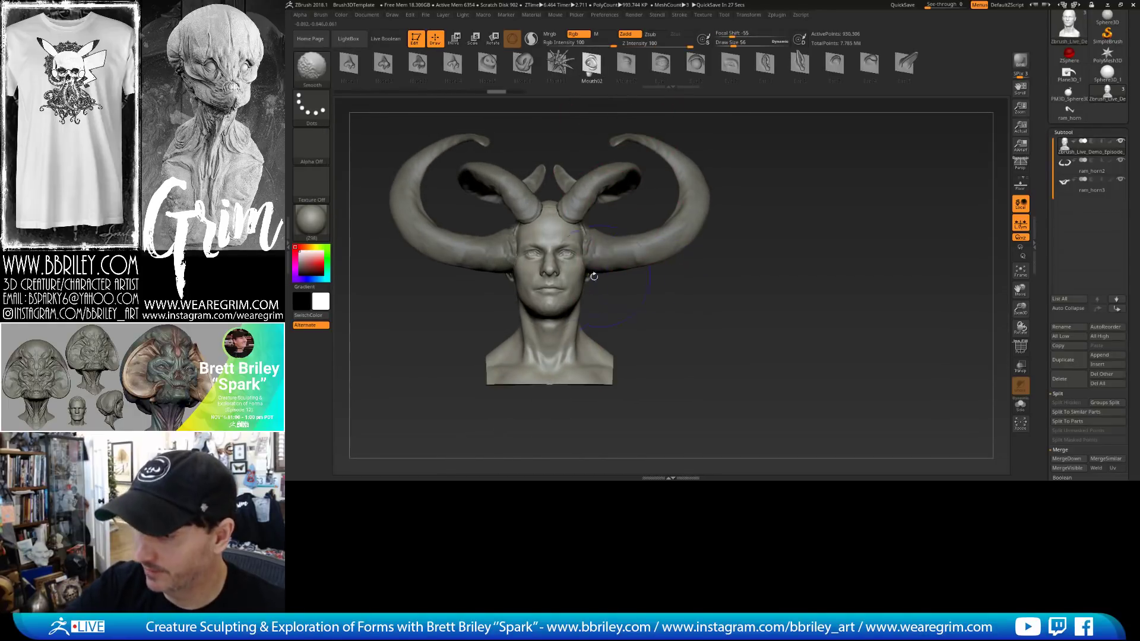
pyautogui.hotkey('ctrl', 'z')
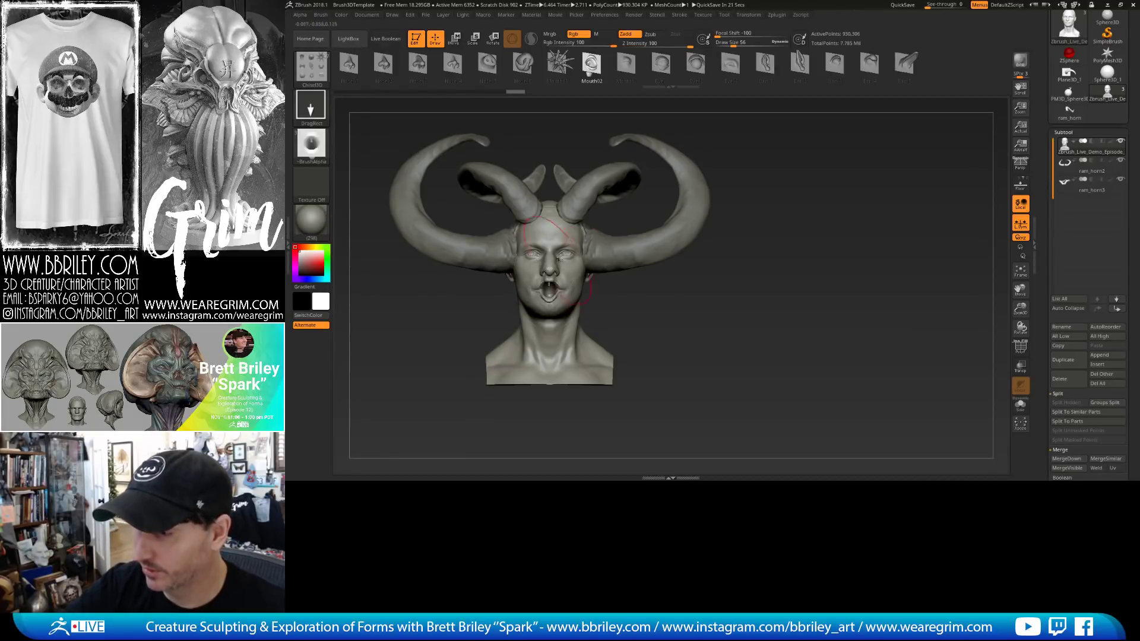
pyautogui.moveTo(731, 302); pyautogui.dragTo(668, 306, button='right')
pyautogui.moveTo(668, 259)
pyautogui.keyDown('ctrl'); pyautogui.mouseDown(button='right')
pyautogui.moveTo(703, 291)
pyautogui.moveTo(754, 291)
pyautogui.mouseUp(button='right'); pyautogui.keyUp('ctrl')
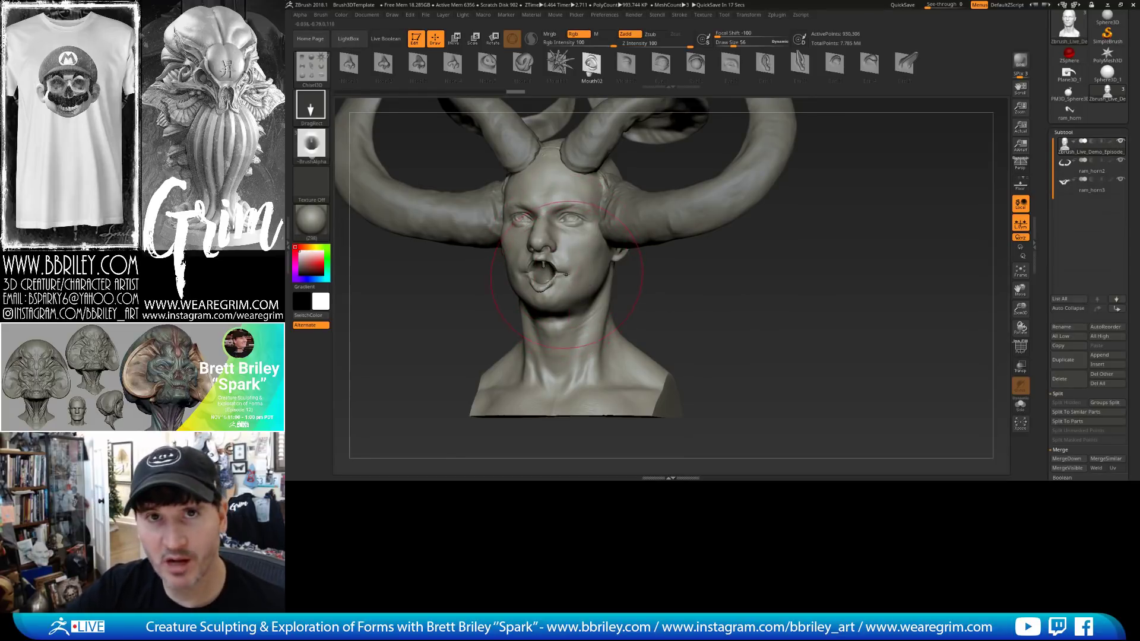
pyautogui.hotkey('ctrl', 'z')
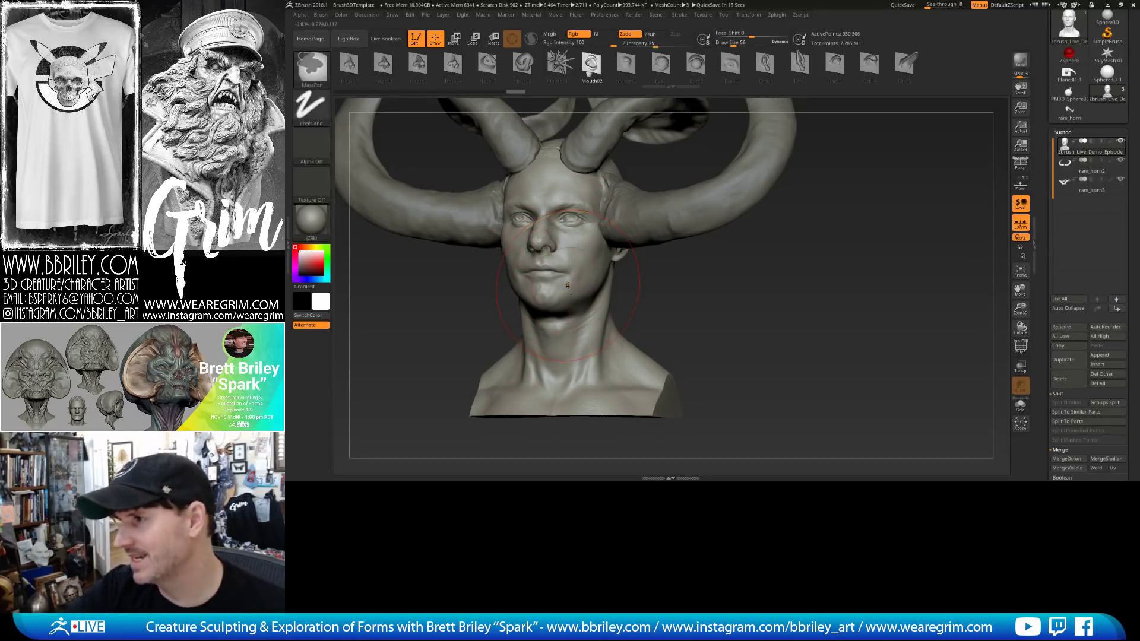
pyautogui.moveTo(568, 281); pyautogui.dragTo(547, 271, button='right')
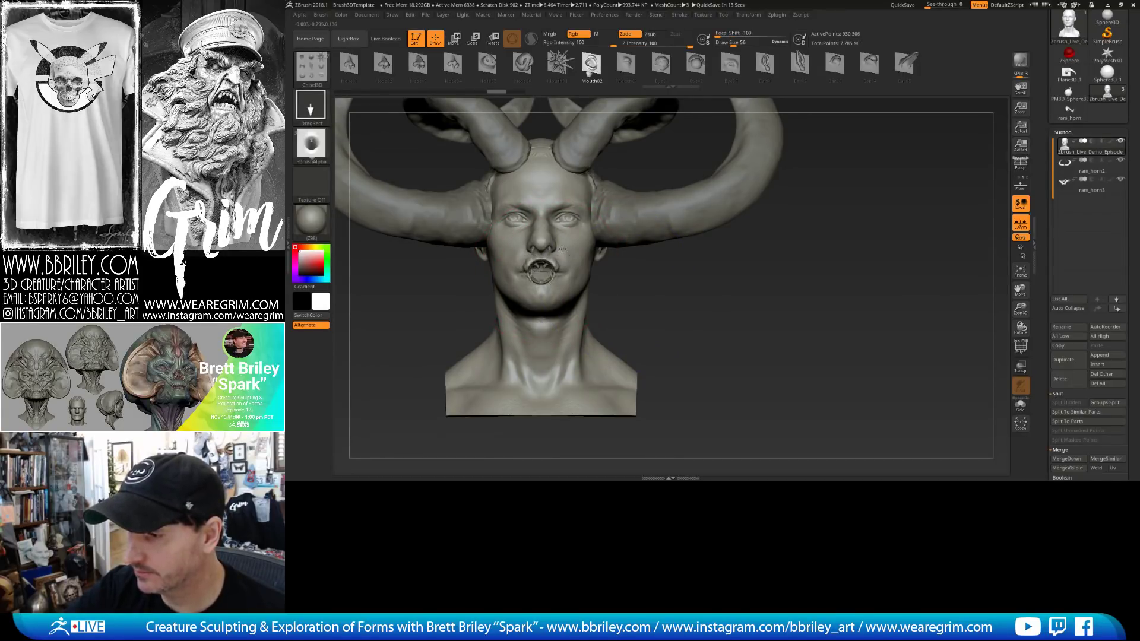
pyautogui.moveTo(553, 238)
pyautogui.mouseDown()
pyautogui.moveTo(556, 224)
pyautogui.moveTo(545, 237)
pyautogui.mouseUp()
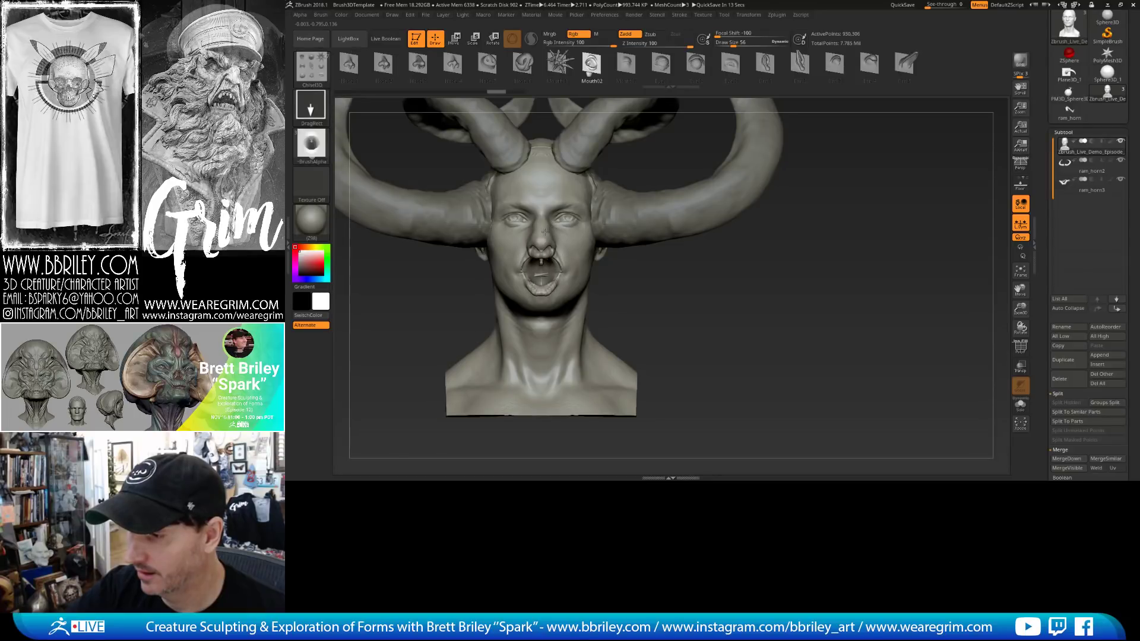
pyautogui.moveTo(587, 249); pyautogui.dragTo(656, 288, button='right')
pyautogui.hotkey('ctrl', 'z')
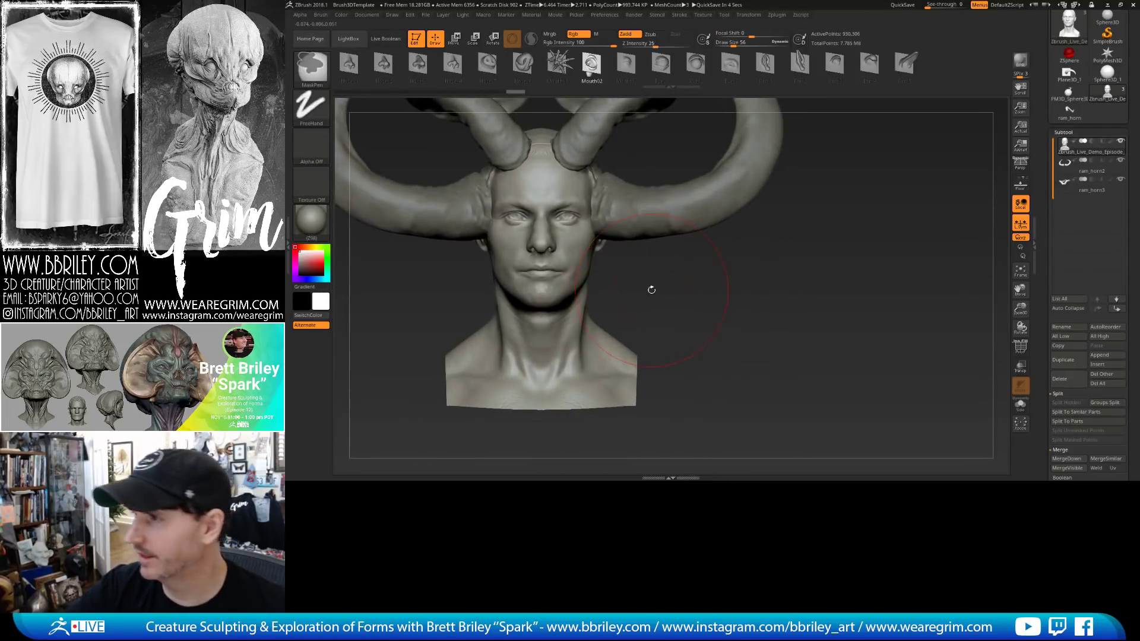
# Stamp a pointed ear shape over the bust's ears with Chisel3D, hiding the side horns subtool to expose them.
pyautogui.moveTo(766, 252); pyautogui.dragTo(629, 259, button='right')
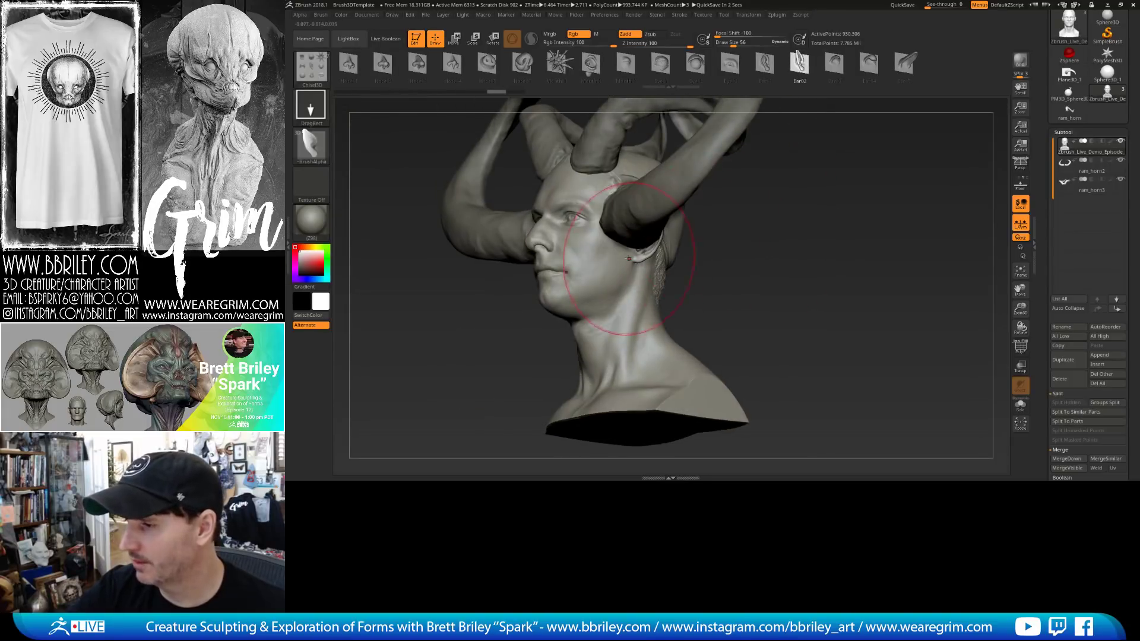
pyautogui.moveTo(667, 261); pyautogui.dragTo(685, 254)
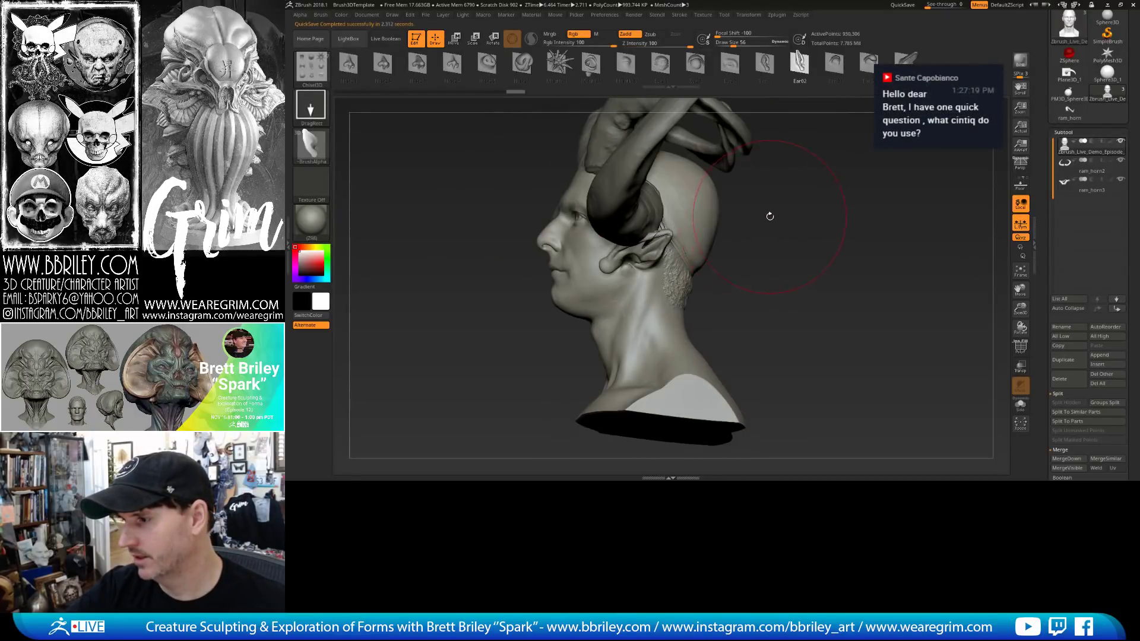
pyautogui.moveTo(770, 216)
pyautogui.mouseDown()
pyautogui.moveTo(713, 231)
pyautogui.moveTo(771, 175)
pyautogui.moveTo(786, 207)
pyautogui.moveTo(894, 169)
pyautogui.moveTo(741, 143)
pyautogui.mouseUp()
pyautogui.click(1121, 159)
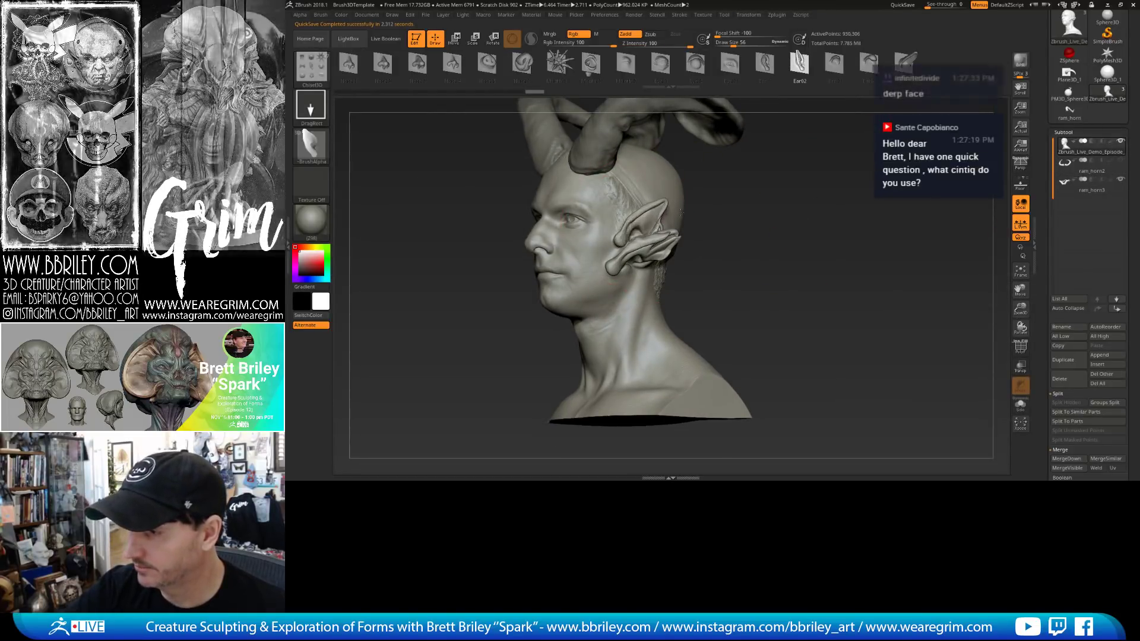
pyautogui.moveTo(671, 229)
pyautogui.mouseDown()
pyautogui.moveTo(736, 221)
pyautogui.moveTo(671, 235)
pyautogui.mouseUp()
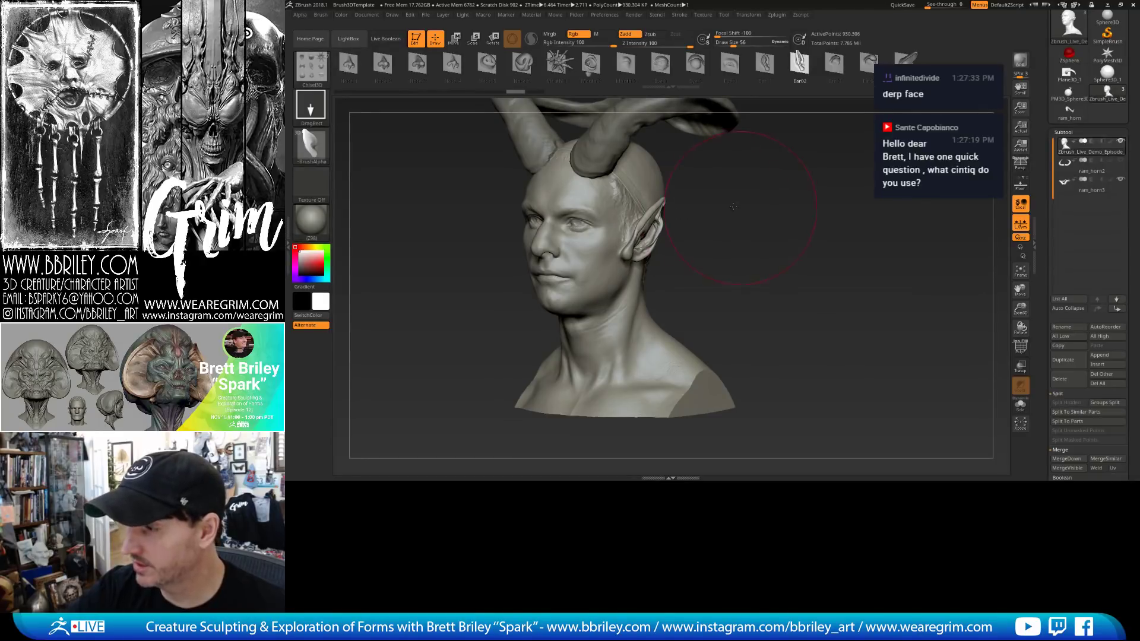
# Inflate and smooth the pointed ears where they meet the head, using the Inflat brush at draw size 12.
pyautogui.moveTo(733, 207); pyautogui.dragTo(647, 226)
pyautogui.moveTo(780, 187)
pyautogui.mouseDown()
pyautogui.moveTo(701, 182)
pyautogui.moveTo(779, 181)
pyautogui.mouseUp()
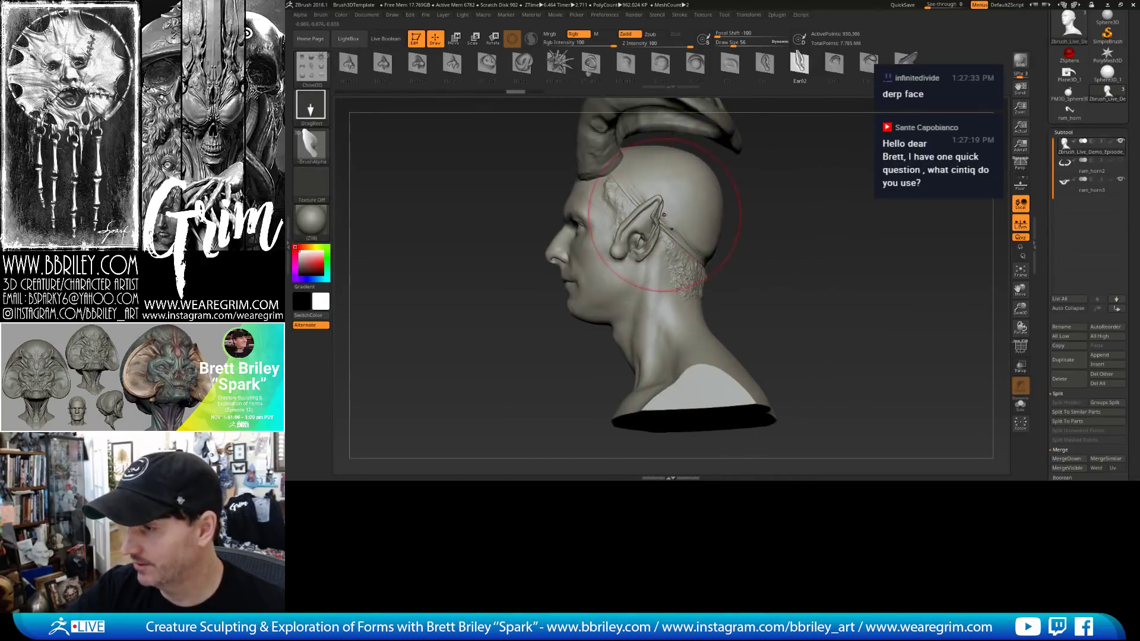
pyautogui.press('s')
pyautogui.moveTo(682, 223); pyautogui.dragTo(673, 223)
pyautogui.moveTo(787, 212); pyautogui.dragTo(654, 228)
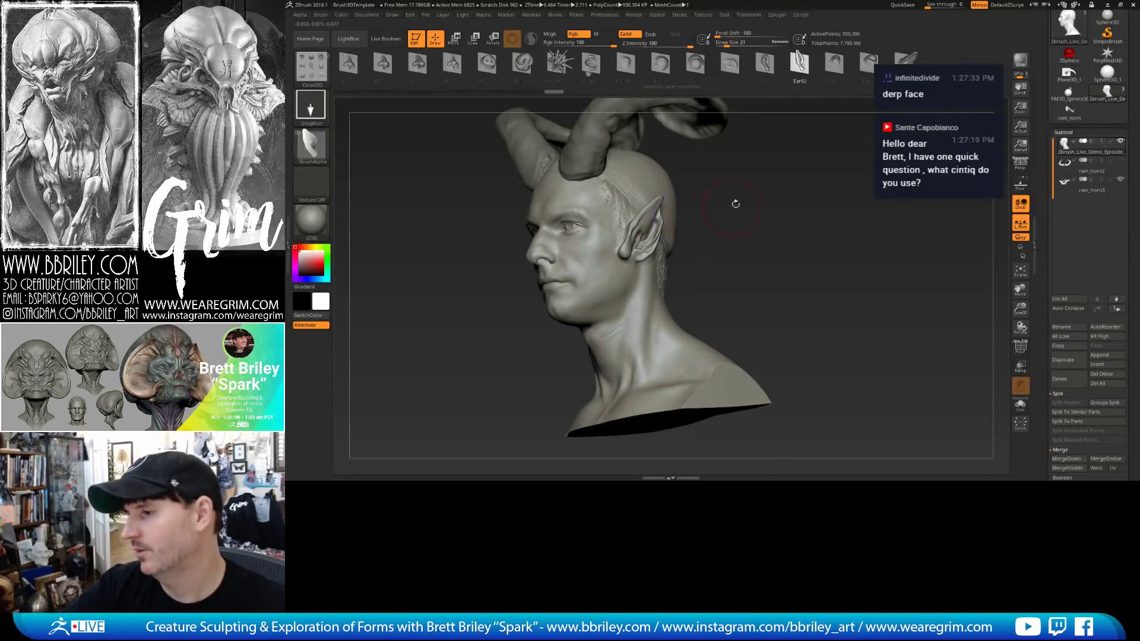
pyautogui.moveTo(714, 197)
pyautogui.mouseDown()
pyautogui.moveTo(654, 222)
pyautogui.moveTo(692, 178)
pyautogui.mouseUp()
pyautogui.press('b')
pyautogui.press('i')
pyautogui.press('n')
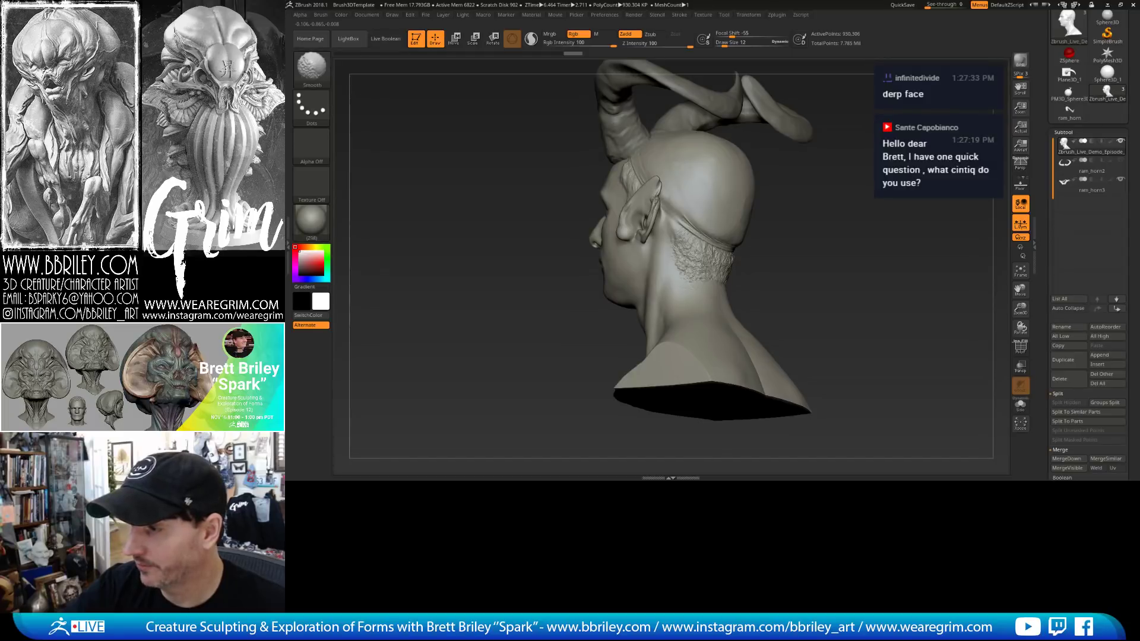
pyautogui.moveTo(784, 190)
pyautogui.mouseDown()
pyautogui.moveTo(646, 190)
pyautogui.moveTo(624, 202)
pyautogui.moveTo(622, 218)
pyautogui.mouseUp()
# Sharpen the creases of the pointed ears with the DamStandard brush at draw size 5 and smooth their edges.
pyautogui.press('s')
pyautogui.press('b')
pyautogui.press('c')
pyautogui.press('l')
pyautogui.press('b')
pyautogui.press('d')
pyautogui.press('s')
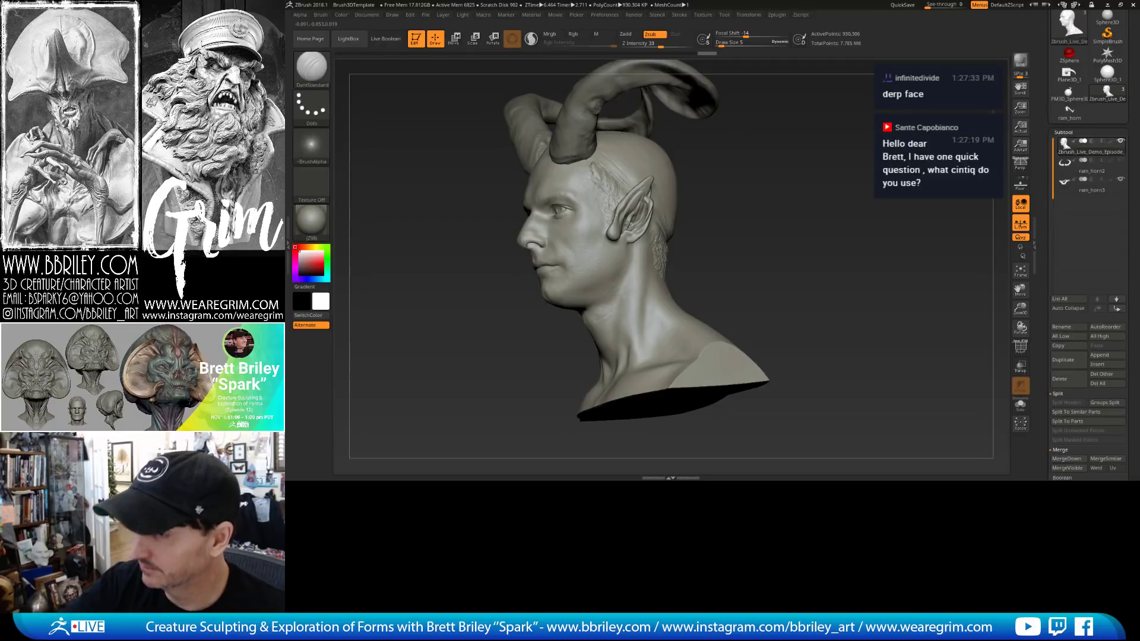
pyautogui.moveTo(743, 237); pyautogui.dragTo(643, 203)
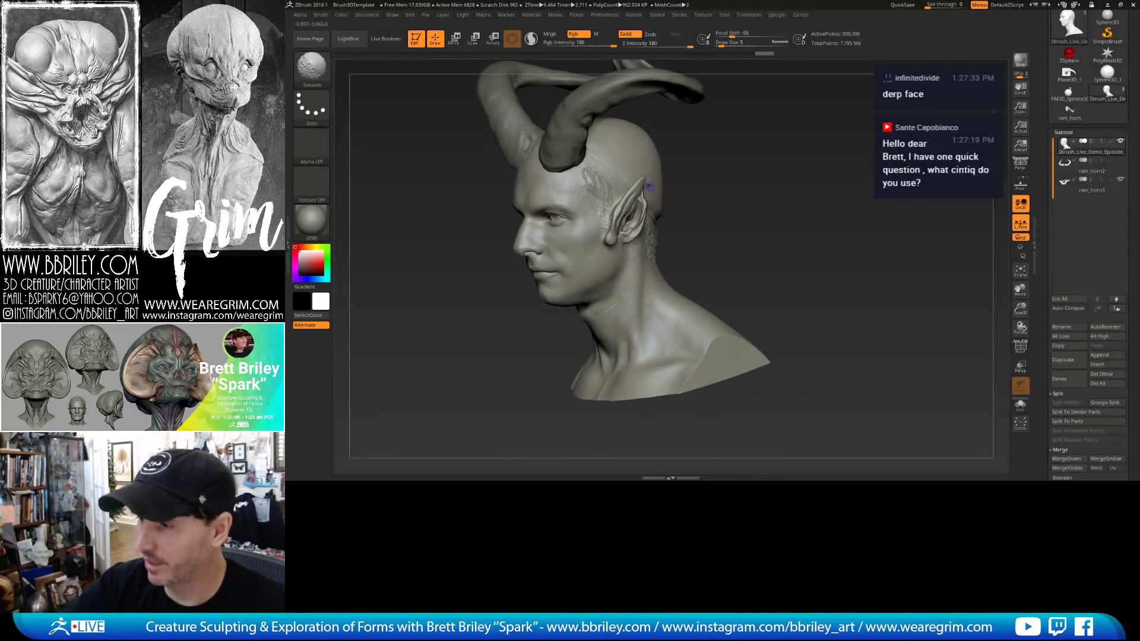
pyautogui.moveTo(736, 173)
pyautogui.mouseDown()
pyautogui.moveTo(771, 148)
pyautogui.moveTo(746, 127)
pyautogui.mouseUp()
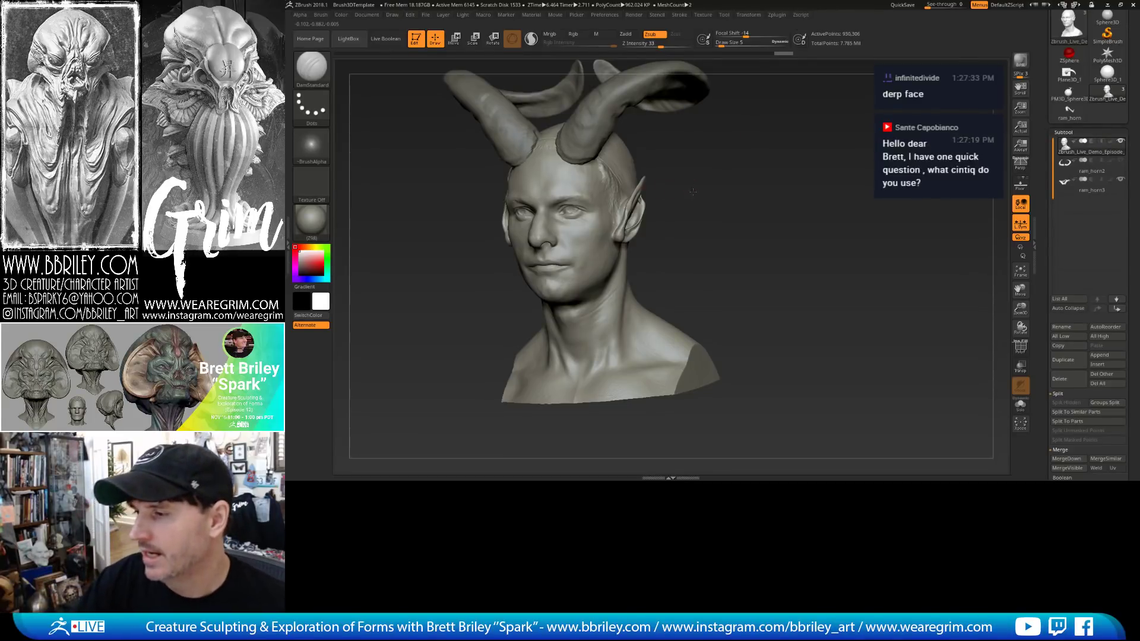
# Thicken the rims of the pointed ears with the Inflat brush at draw size 8 and smooth them.
pyautogui.moveTo(694, 192)
pyautogui.mouseDown()
pyautogui.moveTo(721, 193)
pyautogui.moveTo(757, 226)
pyautogui.mouseUp()
pyautogui.press('b')
pyautogui.press('i')
pyautogui.press('n')
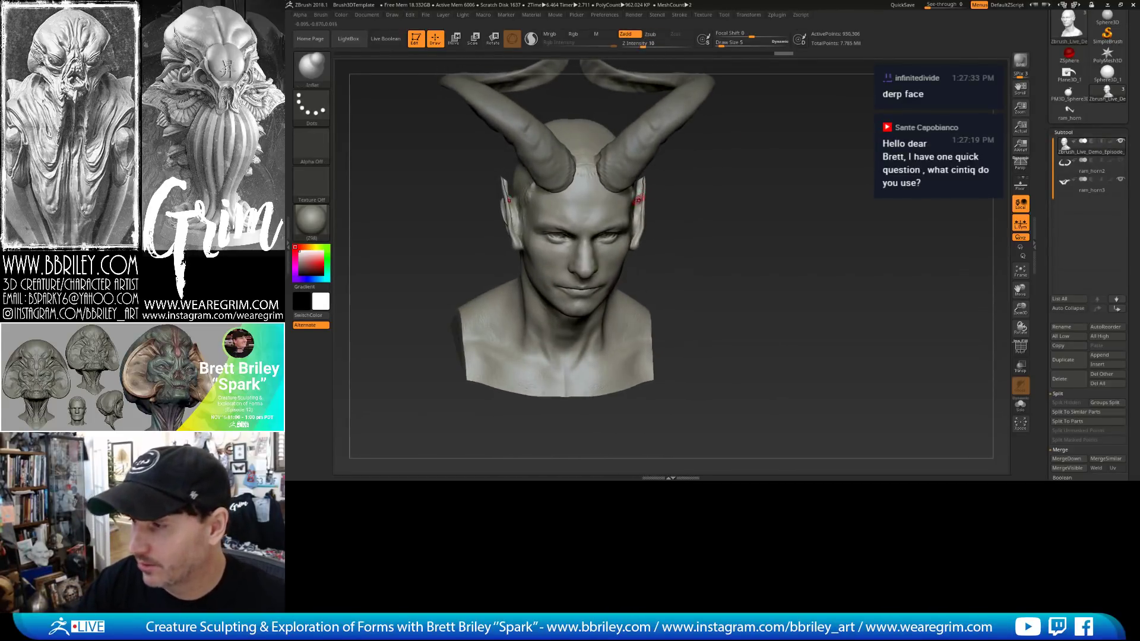
pyautogui.moveTo(639, 191); pyautogui.dragTo(644, 207)
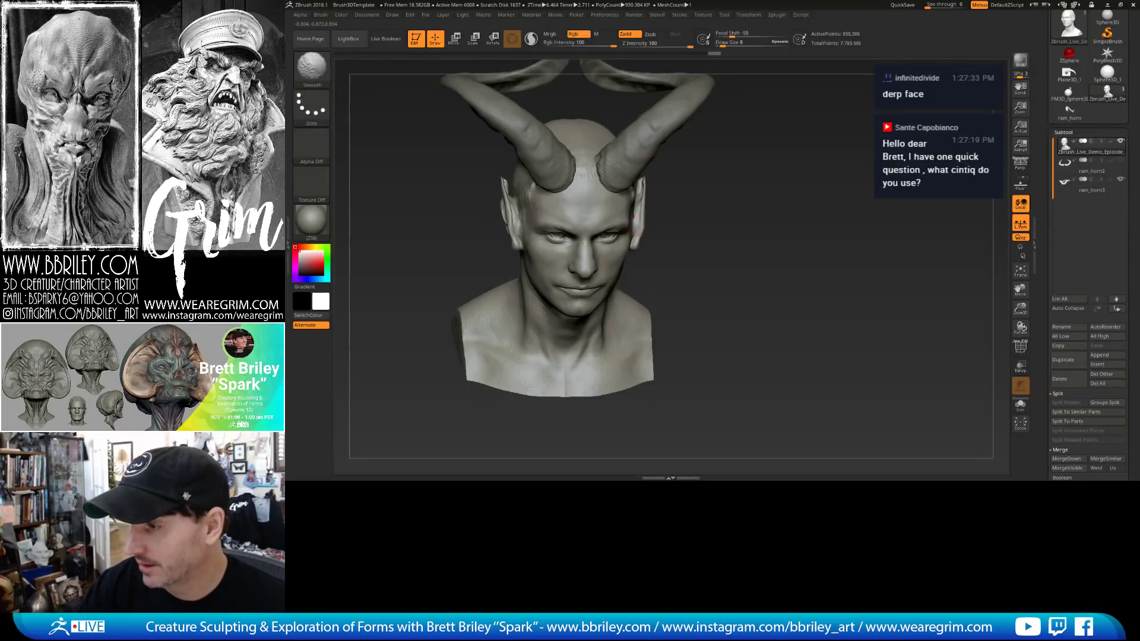
pyautogui.moveTo(683, 205)
pyautogui.mouseDown()
pyautogui.moveTo(688, 185)
pyautogui.moveTo(646, 203)
pyautogui.mouseUp()
pyautogui.moveTo(671, 175)
pyautogui.mouseDown()
pyautogui.moveTo(683, 196)
pyautogui.moveTo(653, 213)
pyautogui.mouseUp()
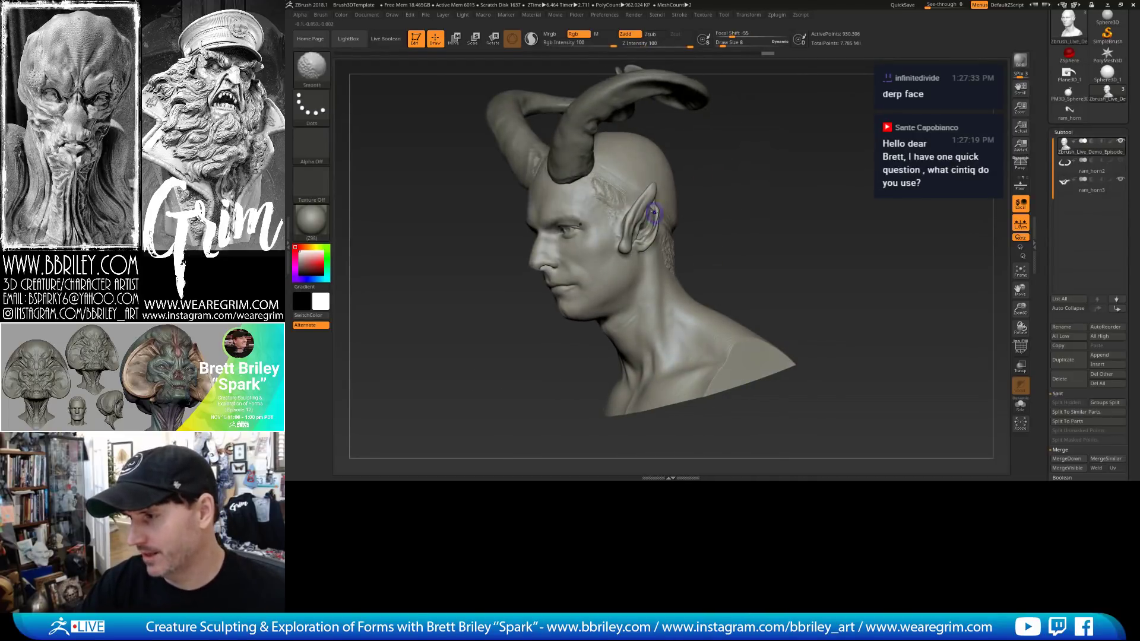
pyautogui.moveTo(766, 163); pyautogui.dragTo(777, 161)
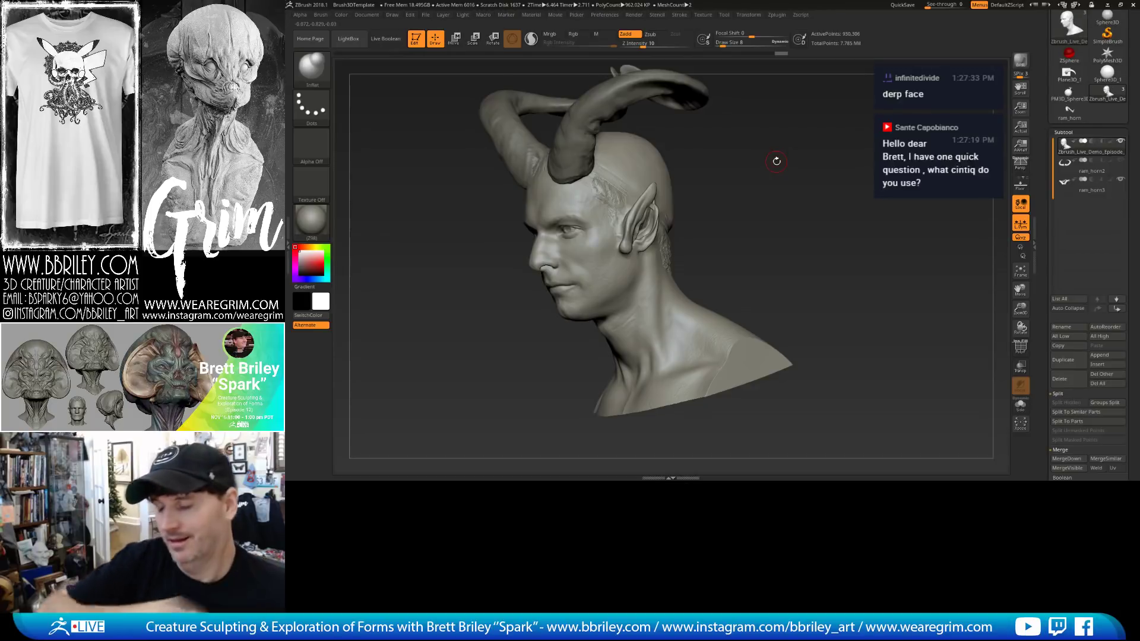
# Lower the bust by two subdivision levels and reshape the nose profile with an enlarged Move brush.
pyautogui.moveTo(677, 179)
pyautogui.mouseDown()
pyautogui.moveTo(698, 171)
pyautogui.moveTo(671, 190)
pyautogui.moveTo(659, 181)
pyautogui.mouseUp()
pyautogui.press('b')
pyautogui.press('m')
pyautogui.press('v')
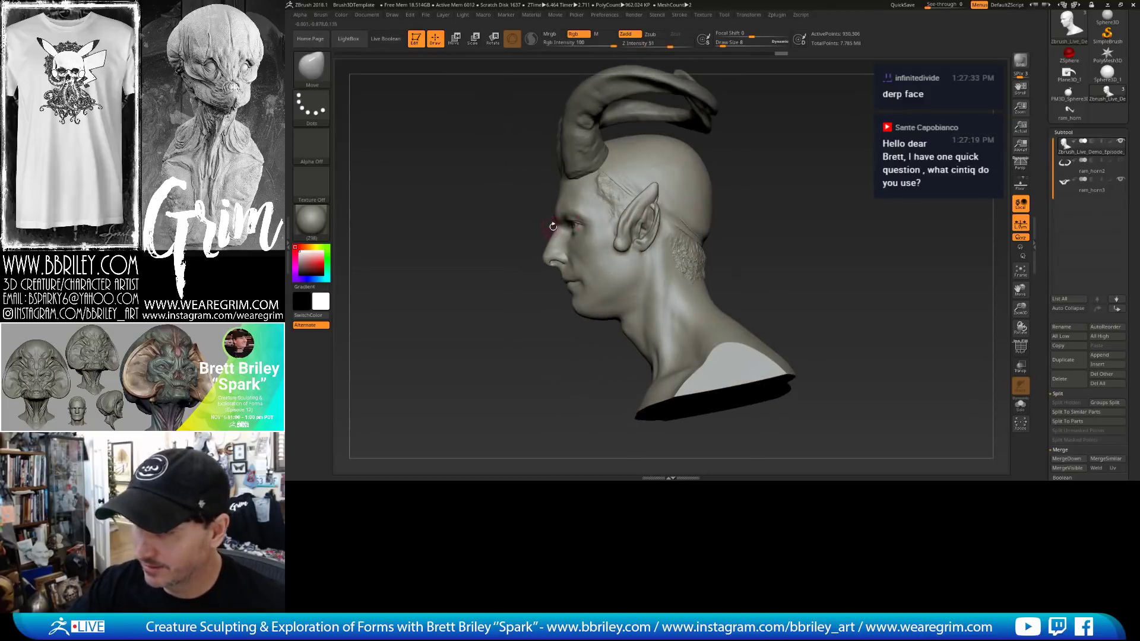
pyautogui.hotkey('shift', 'd')
pyautogui.hotkey('shift', 'd')
pyautogui.press('s')
pyautogui.moveTo(550, 227); pyautogui.dragTo(556, 260)
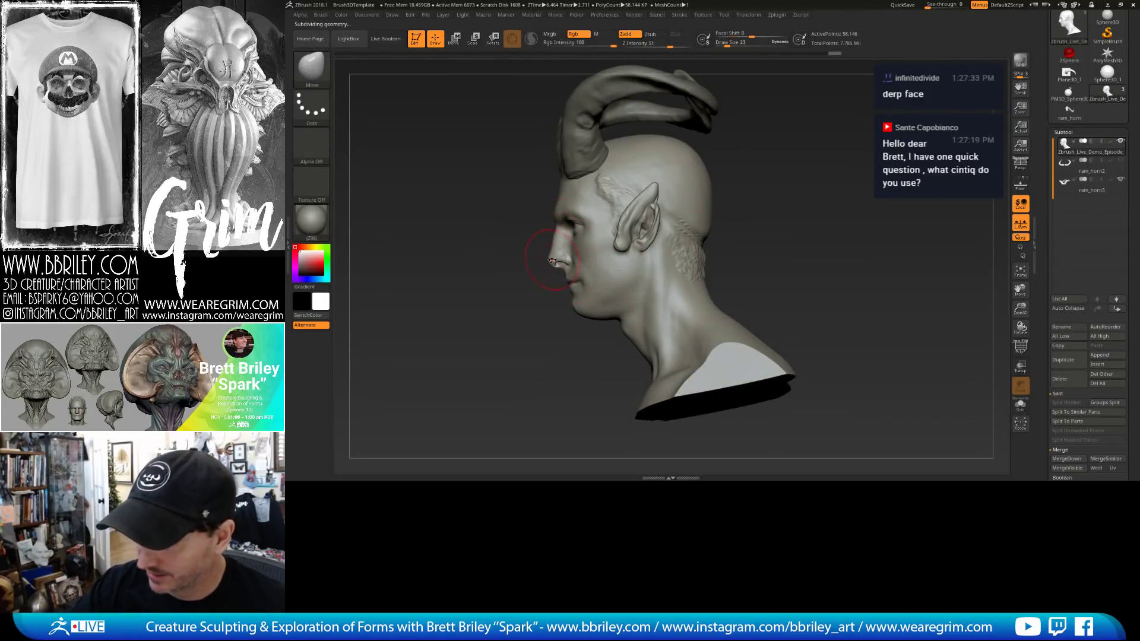
# Build up the forehead and temple area of the head with the Clay brush at draw size 8.
pyautogui.moveTo(783, 193); pyautogui.dragTo(867, 198)
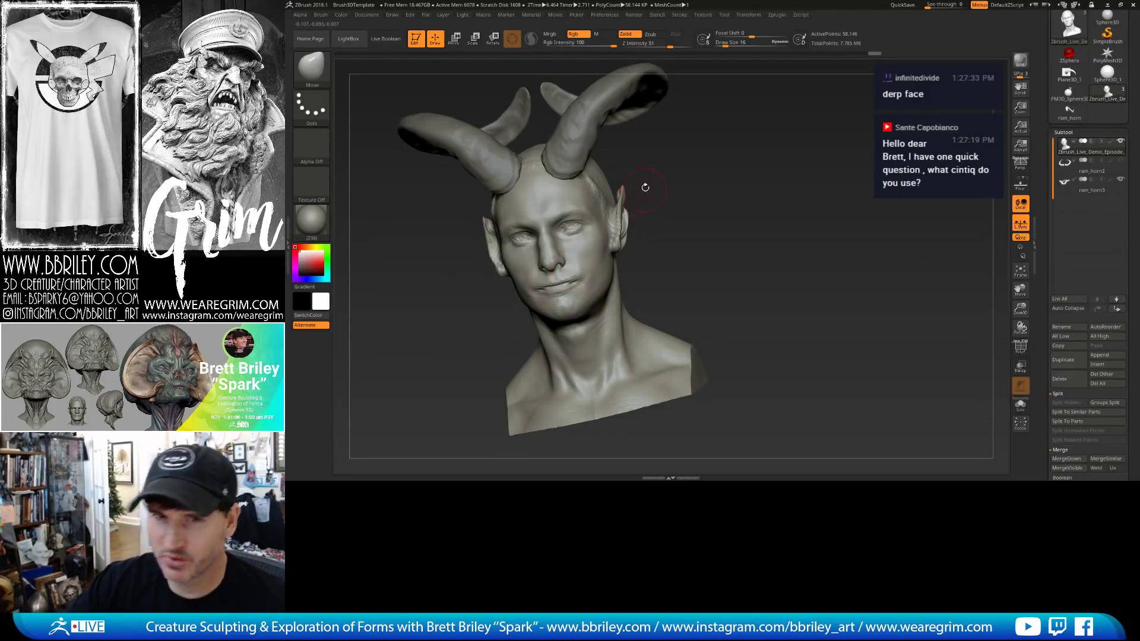
pyautogui.moveTo(670, 173); pyautogui.dragTo(553, 212)
pyautogui.press('b')
pyautogui.press('c')
pyautogui.press('l')
pyautogui.moveTo(710, 143); pyautogui.dragTo(644, 146)
pyautogui.moveTo(558, 214); pyautogui.dragTo(585, 190)
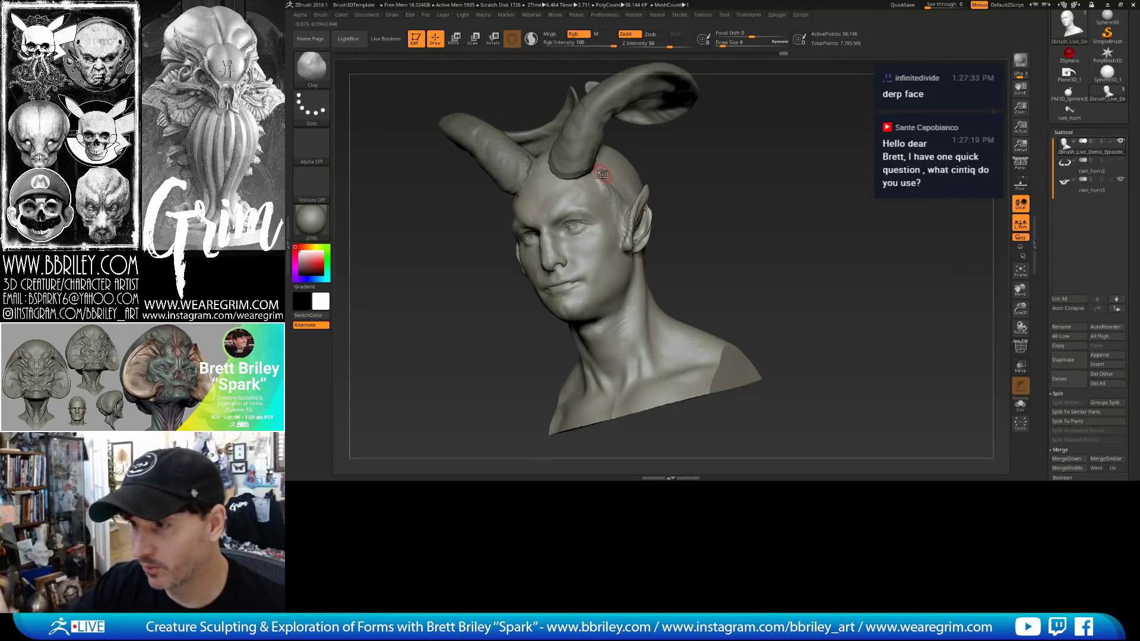
# Reshape the head's overall forms with the Move brush at a large draw size of about 41 to 54.
pyautogui.moveTo(686, 176); pyautogui.dragTo(542, 170)
pyautogui.press('b')
pyautogui.press('m')
pyautogui.press('v')
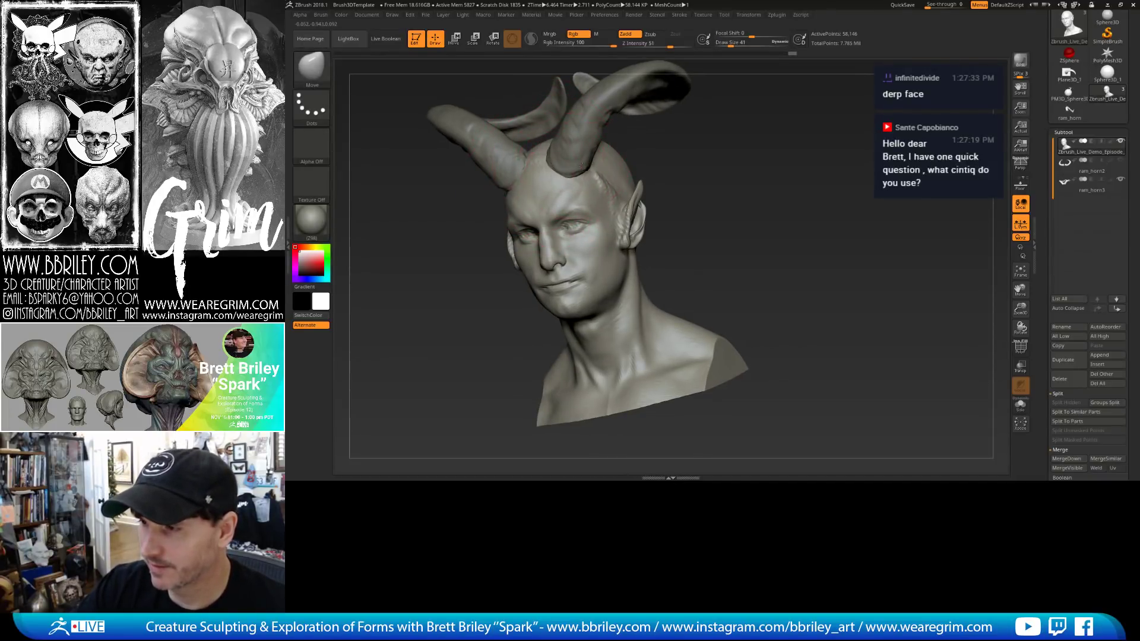
pyautogui.moveTo(656, 156); pyautogui.dragTo(652, 140)
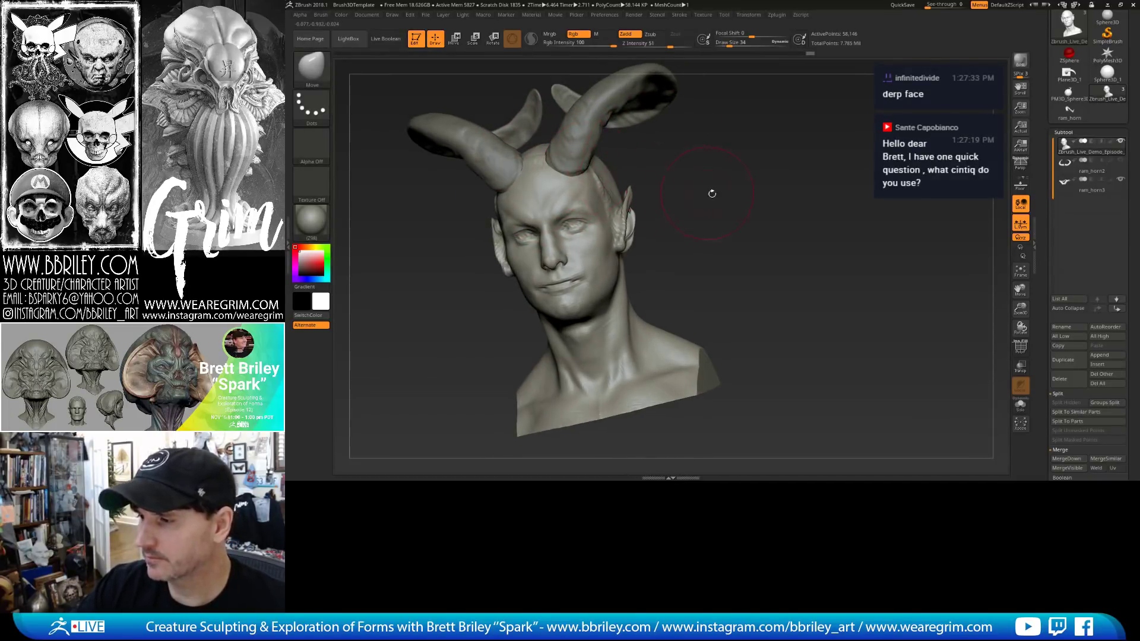
pyautogui.moveTo(712, 193); pyautogui.dragTo(659, 196)
# Check the head with the ram_horn2 horns shown, and pull the mouth corners down using the Move brush at draw size 12.
pyautogui.click(1121, 161)
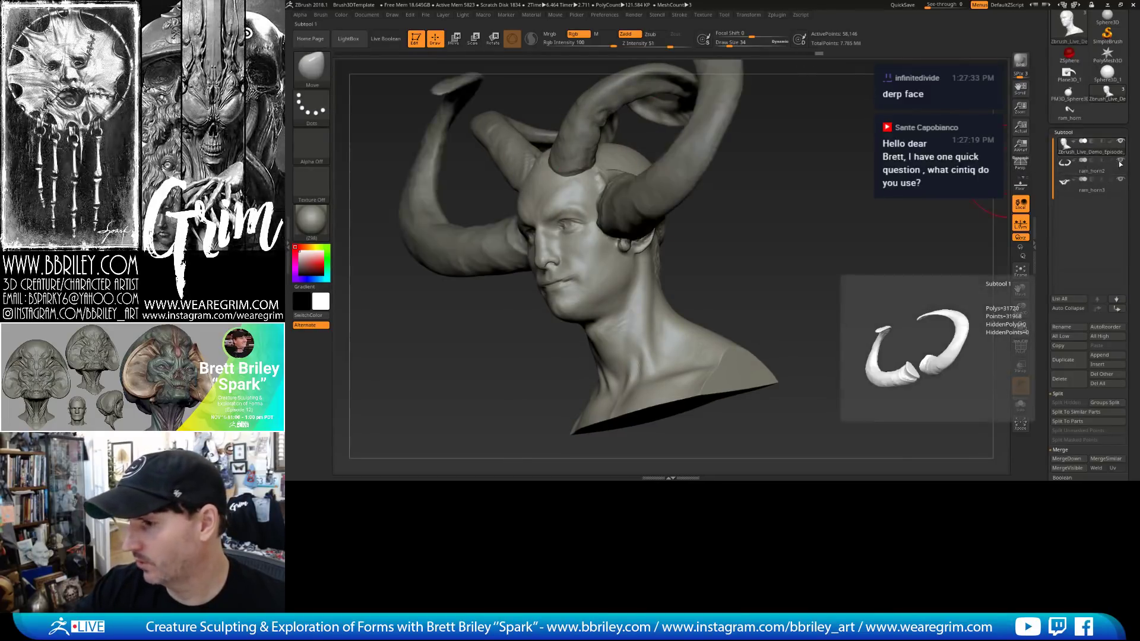
pyautogui.click(1120, 161)
pyautogui.moveTo(802, 190); pyautogui.dragTo(774, 179)
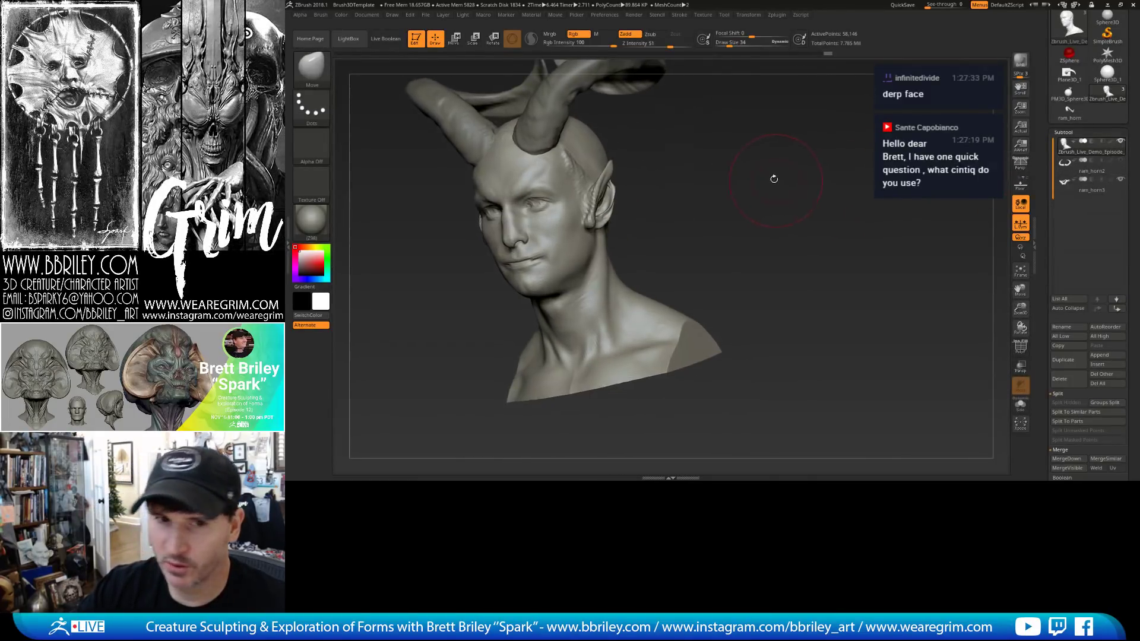
pyautogui.press('[')
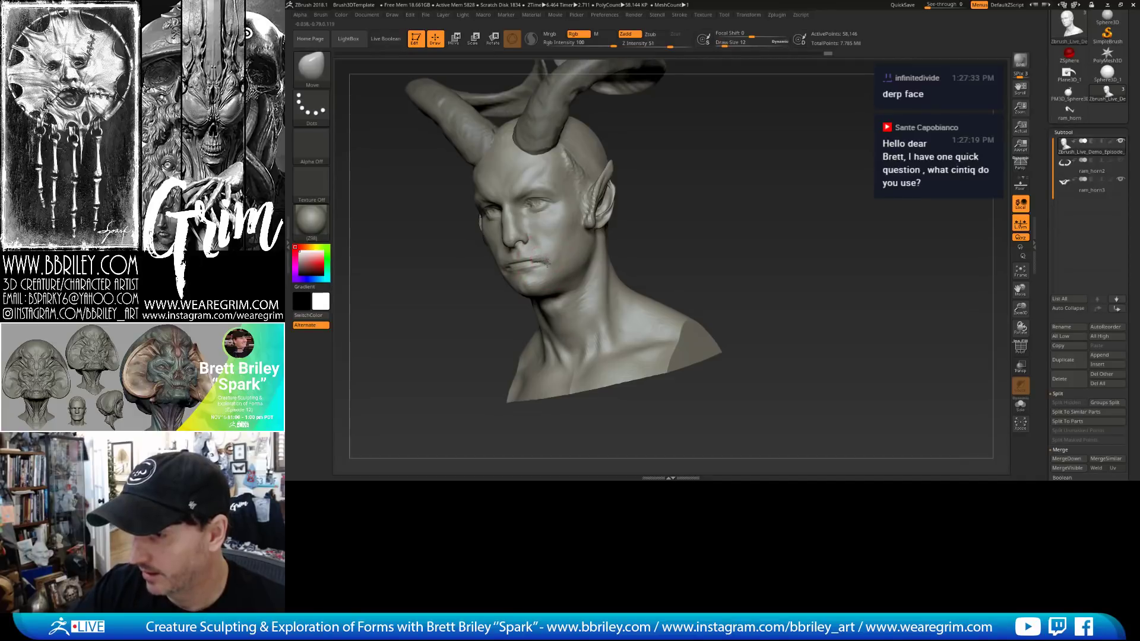
pyautogui.moveTo(704, 191); pyautogui.dragTo(669, 189)
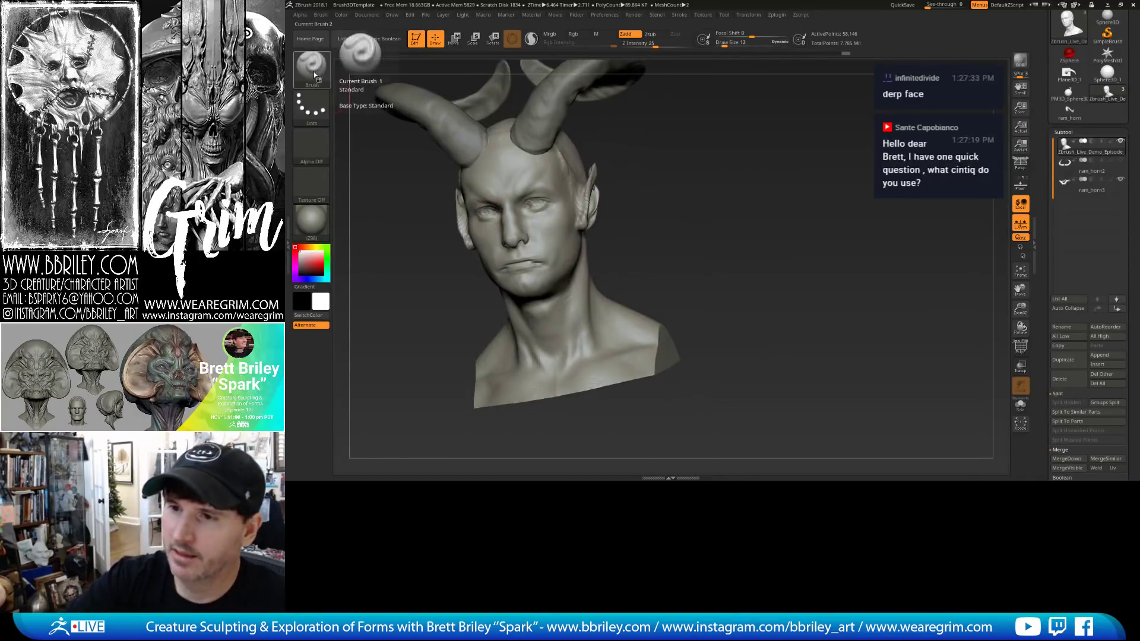
# Choose the ChiselCreature brush with the Nose1 shape, undo the test stamps on the brows, and raise the head to its highest subdivision level.
pyautogui.click(314, 71)
pyautogui.click(410, 113)
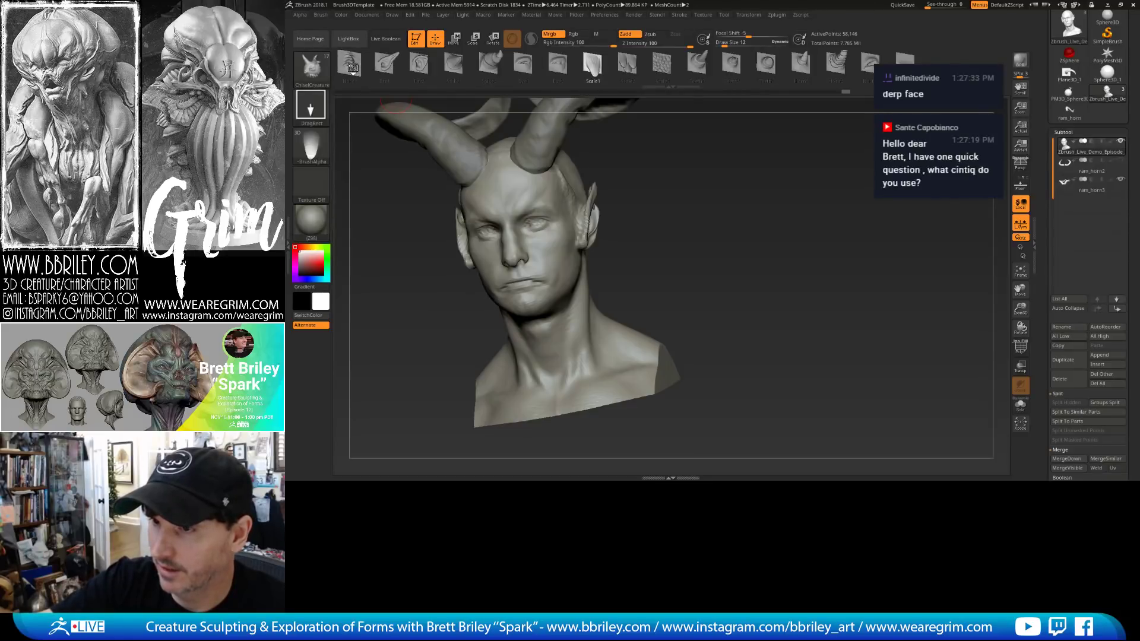
pyautogui.moveTo(670, 171); pyautogui.dragTo(665, 212)
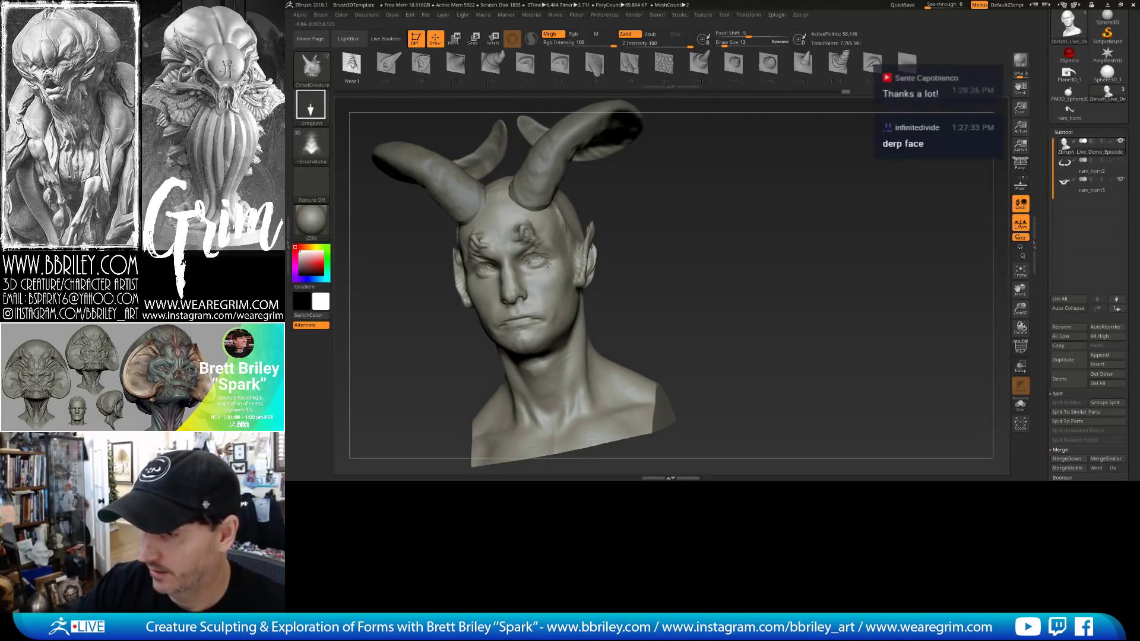
pyautogui.hotkey('ctrl', 'z')
pyautogui.hotkey('ctrl', 'z')
pyautogui.press('d')
pyautogui.press('d')
pyautogui.press('d')
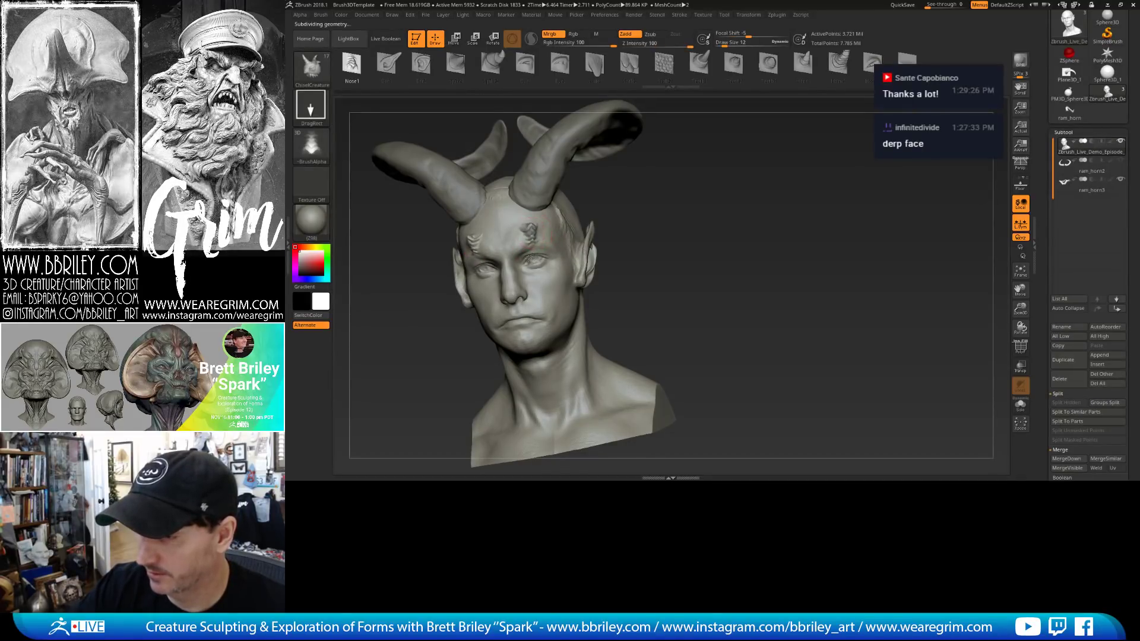
# Stamp the Nose1 shape onto the brows and temples, undoing the stamps on the cheeks.
pyautogui.moveTo(658, 180); pyautogui.dragTo(608, 240)
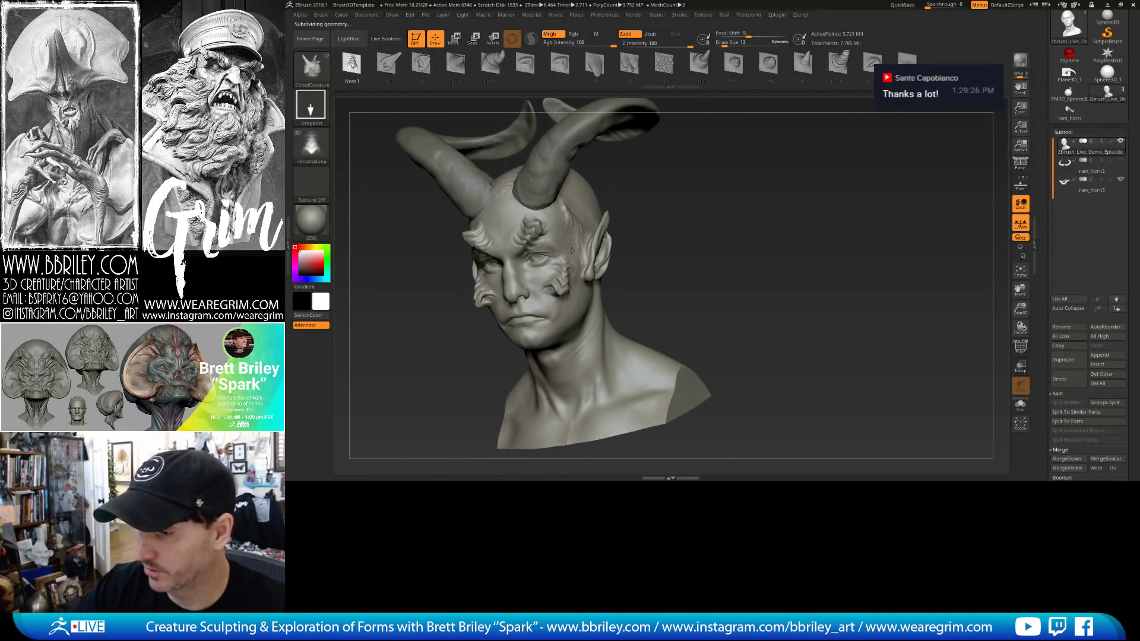
pyautogui.hotkey('ctrl', 'z')
pyautogui.hotkey('ctrl', 'z')
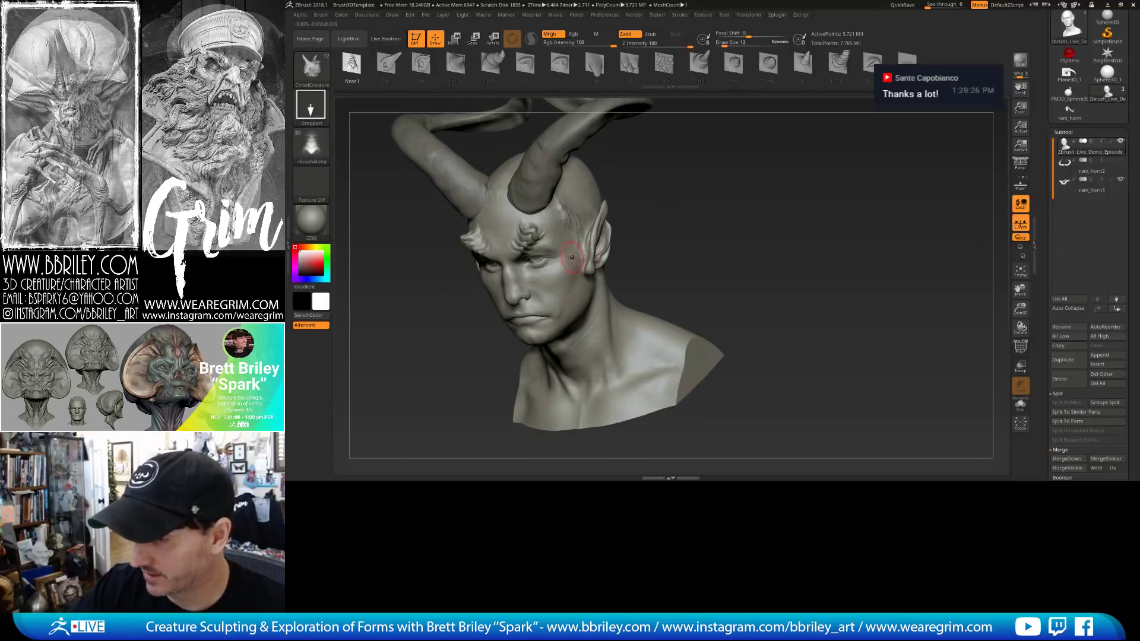
pyautogui.moveTo(572, 257); pyautogui.dragTo(581, 283)
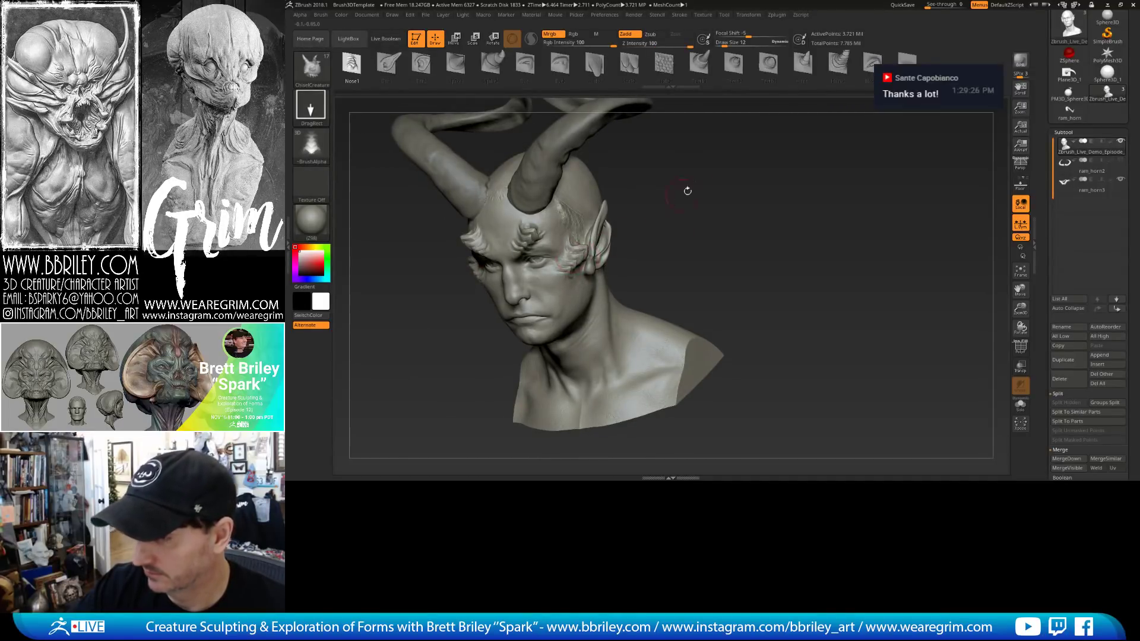
pyautogui.moveTo(687, 191); pyautogui.dragTo(547, 215)
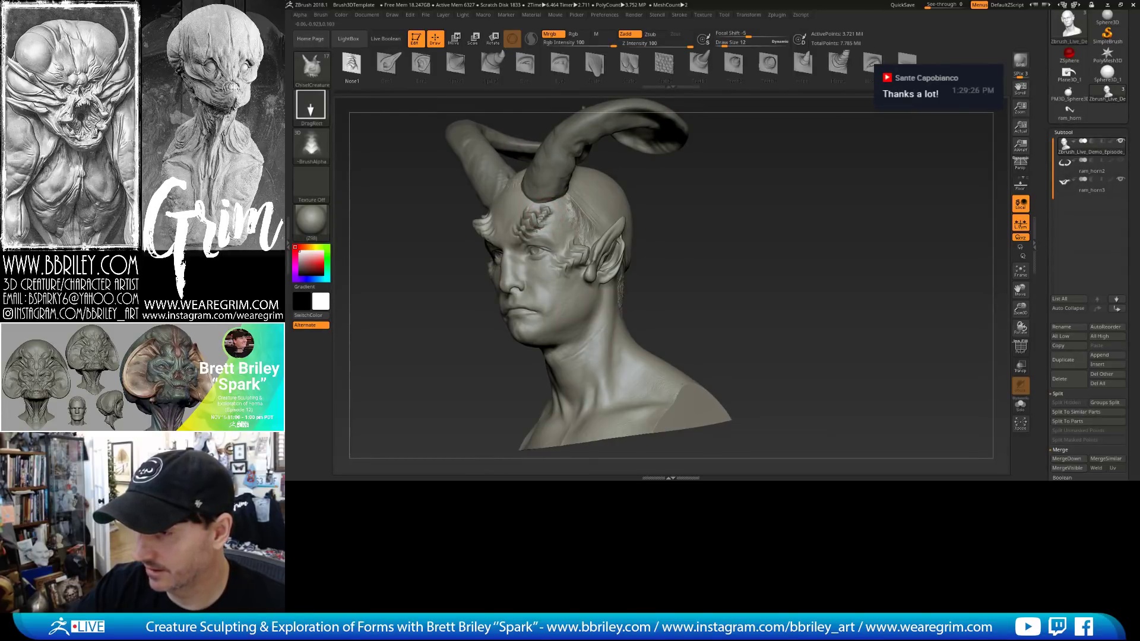
pyautogui.hotkey('ctrl', 'z')
# Try stamping the Spike1 shape over the brows and undo it.
pyautogui.click(457, 63)
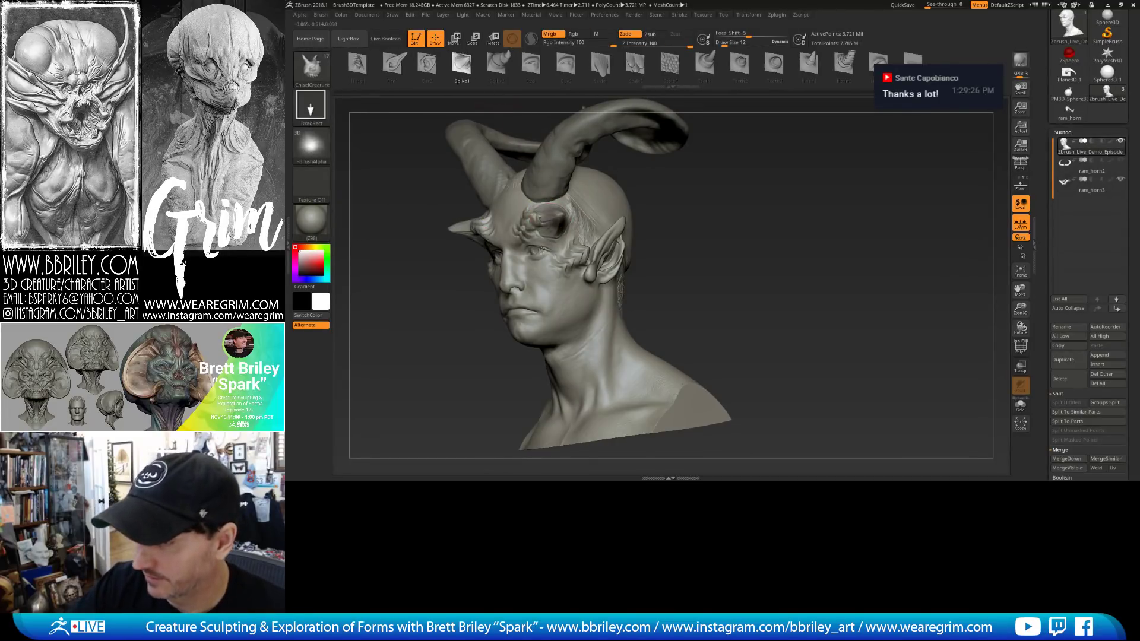
pyautogui.moveTo(665, 226)
pyautogui.mouseDown()
pyautogui.moveTo(708, 223)
pyautogui.moveTo(545, 212)
pyautogui.mouseUp()
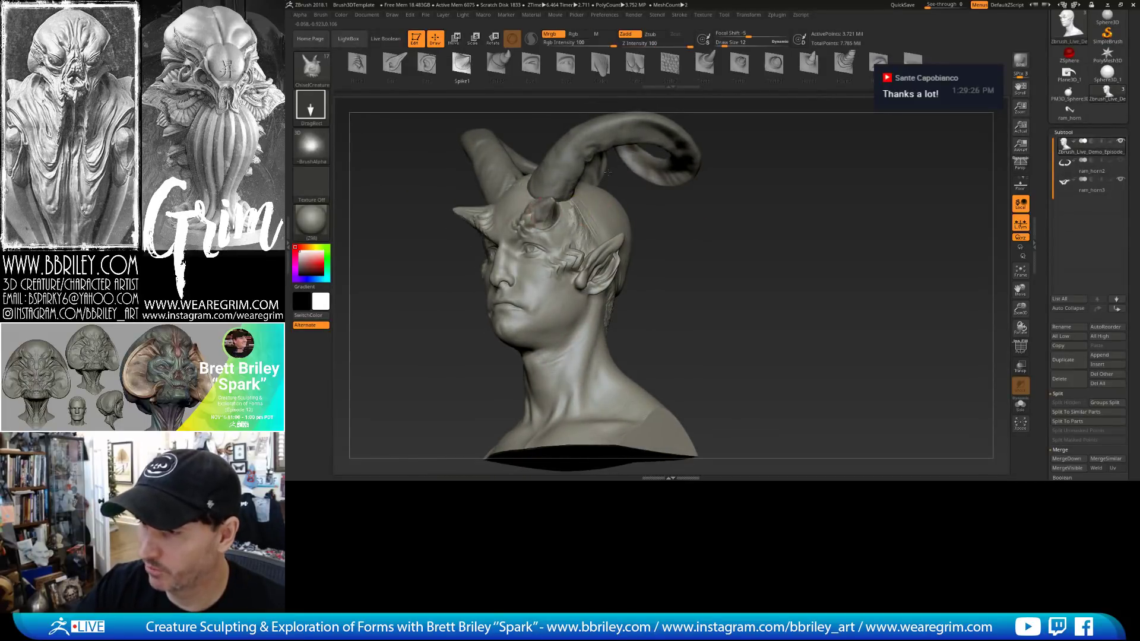
pyautogui.hotkey('ctrl', 'z')
pyautogui.hotkey('ctrl', 'z')
pyautogui.hotkey('ctrl', 'z')
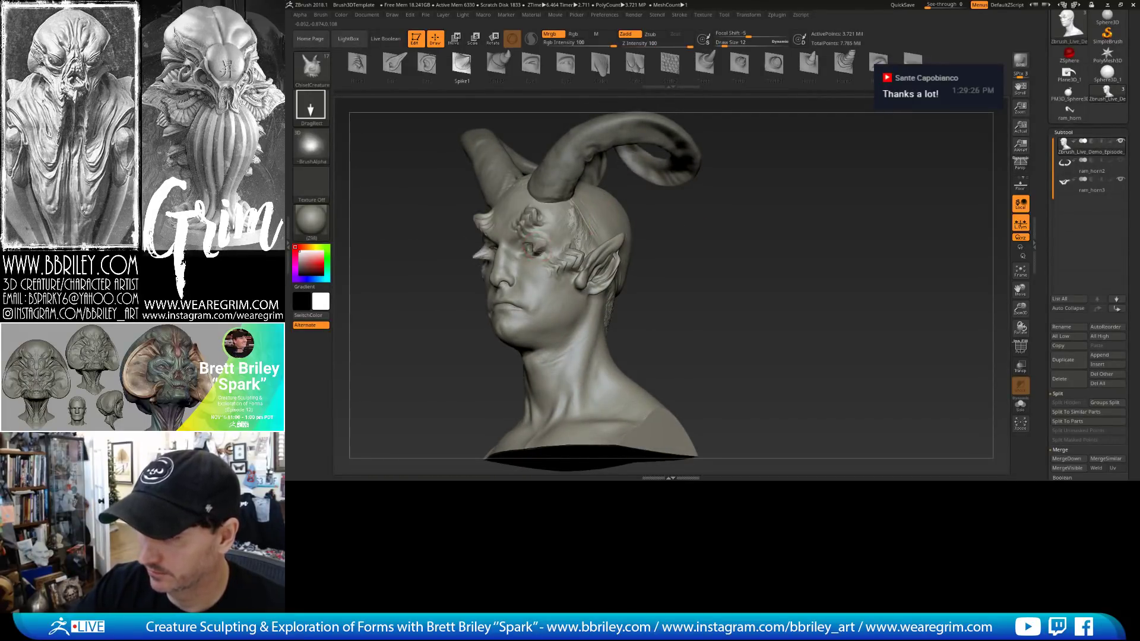
# Try different Spike1 stamps around the eyes and temples, undoing the unwanted ones.
pyautogui.hotkey('ctrl', 'shift', 'z')
pyautogui.moveTo(606, 251); pyautogui.dragTo(610, 252)
pyautogui.moveTo(668, 257); pyautogui.dragTo(648, 270)
pyautogui.hotkey('ctrl', 'z')
pyautogui.moveTo(536, 257); pyautogui.dragTo(584, 254)
pyautogui.hotkey('ctrl', 'z')
pyautogui.moveTo(690, 196); pyautogui.dragTo(585, 231)
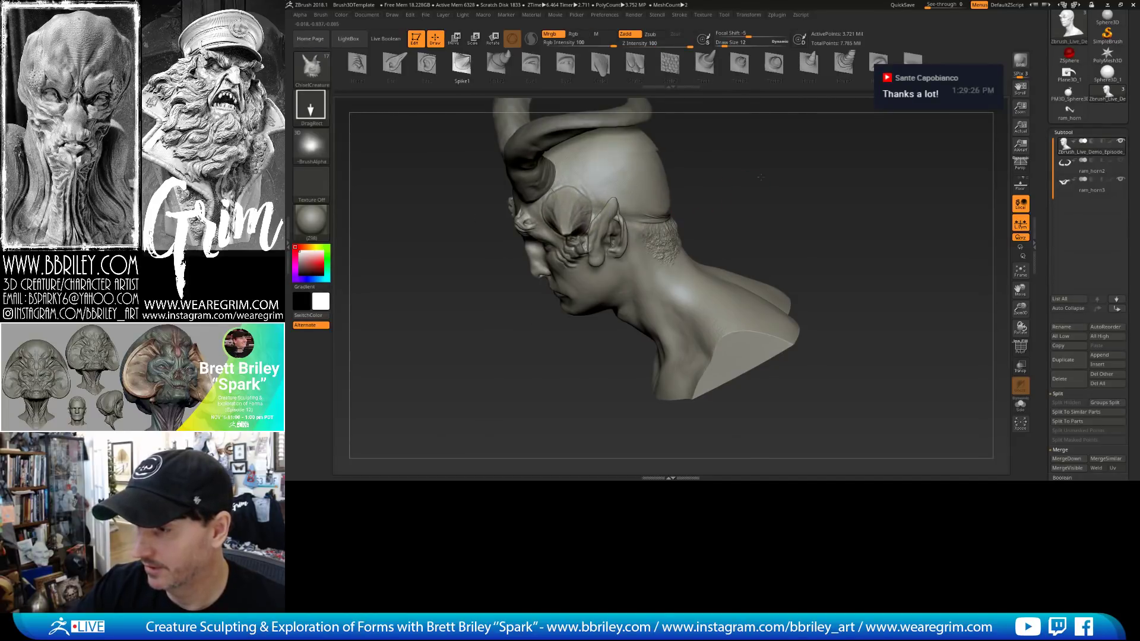
pyautogui.moveTo(760, 177); pyautogui.dragTo(665, 202)
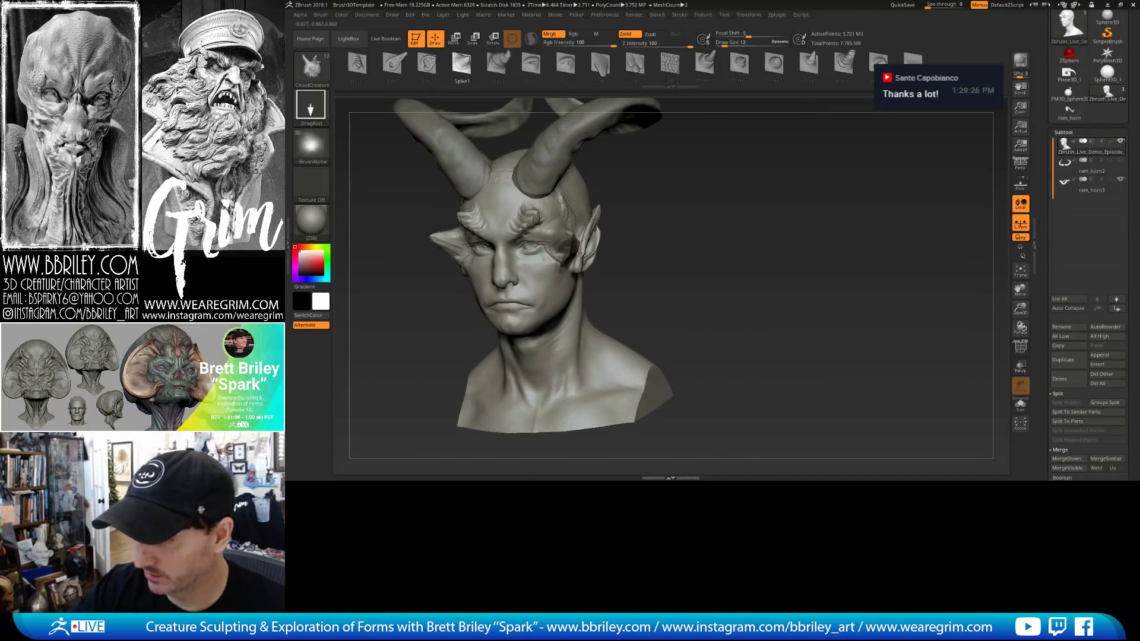
pyautogui.moveTo(595, 232)
pyautogui.mouseDown()
pyautogui.moveTo(548, 249)
pyautogui.moveTo(568, 257)
pyautogui.moveTo(374, 238)
pyautogui.mouseUp()
pyautogui.hotkey('ctrl', 'z')
# Stamp long Spike2 horns sweeping outward from both brows.
pyautogui.click(499, 64)
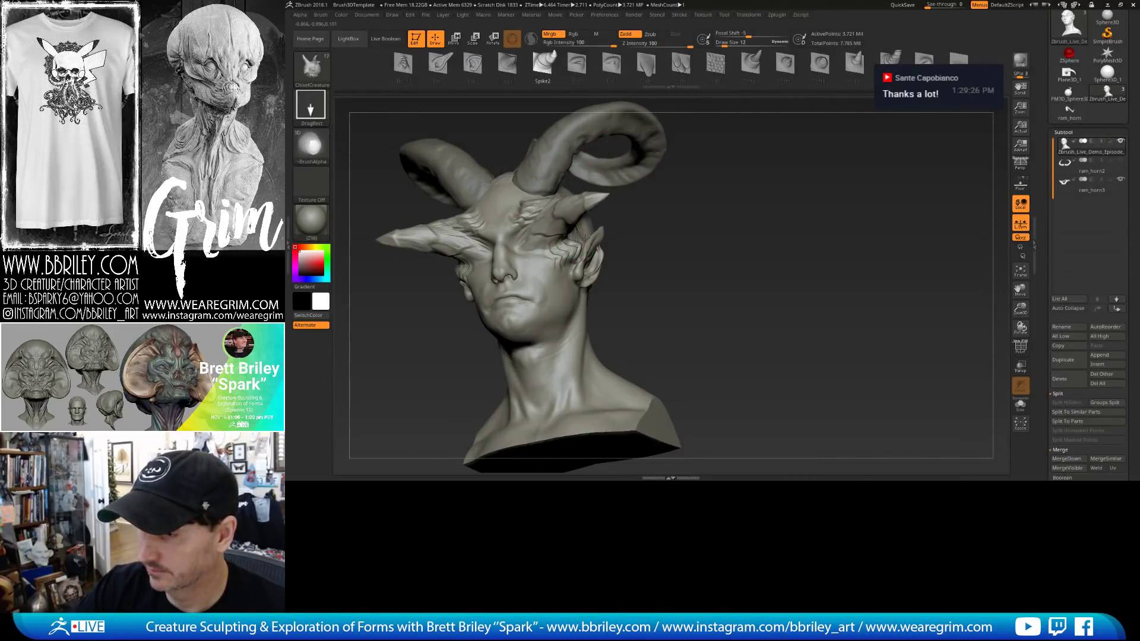
pyautogui.moveTo(615, 238); pyautogui.dragTo(654, 238)
pyautogui.moveTo(729, 237); pyautogui.dragTo(667, 230)
# Show the ram_horn2 subtool and view the head with both pairs of ram horns.
pyautogui.click(1102, 173)
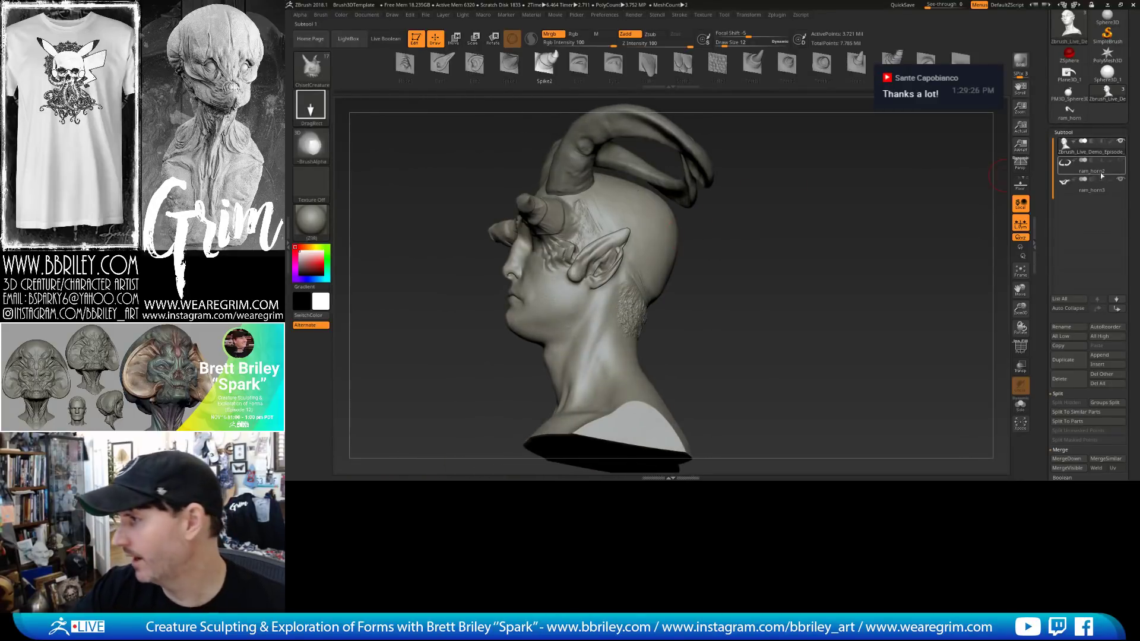
pyautogui.click(1121, 161)
pyautogui.moveTo(850, 209)
pyautogui.mouseDown()
pyautogui.moveTo(890, 217)
pyautogui.moveTo(873, 227)
pyautogui.moveTo(869, 210)
pyautogui.mouseUp()
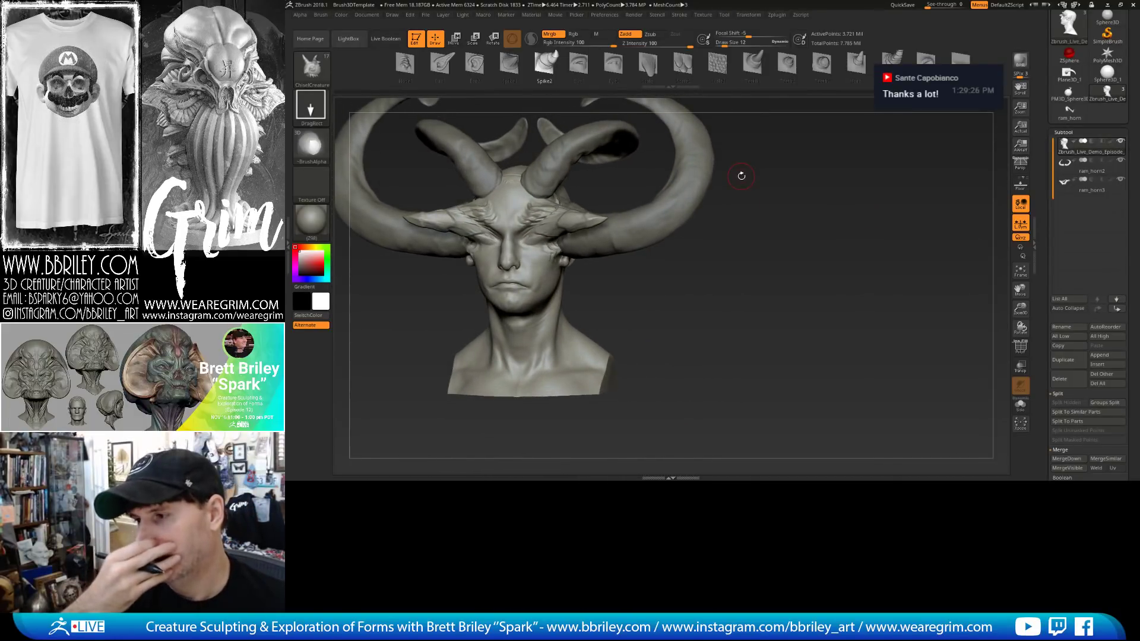
pyautogui.moveTo(771, 204)
pyautogui.mouseDown()
pyautogui.moveTo(709, 189)
pyautogui.moveTo(755, 204)
pyautogui.mouseUp()
# Select the ram_horn2 subtool and reposition its horns on the sides of the head, above the ears and behind the brow spikes.
pyautogui.keyDown('alt'); pyautogui.click(616, 230); pyautogui.keyUp('alt')
pyautogui.moveTo(687, 239); pyautogui.dragTo(676, 238)
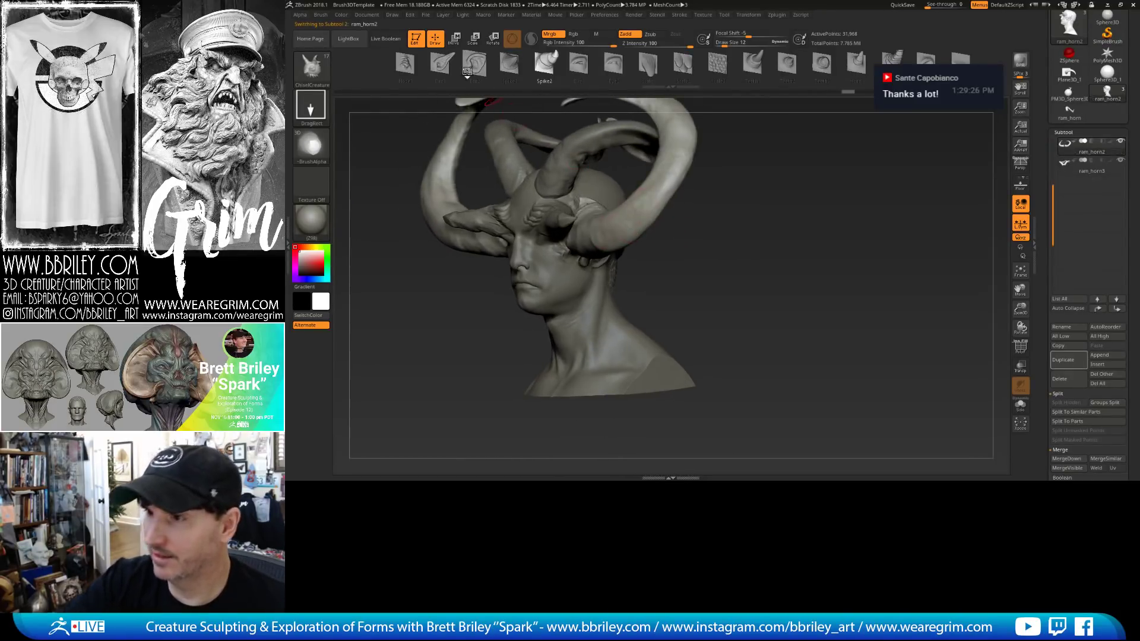
pyautogui.click(455, 41)
pyautogui.moveTo(640, 190); pyautogui.dragTo(635, 171)
pyautogui.moveTo(756, 159); pyautogui.dragTo(713, 142)
pyautogui.moveTo(627, 184); pyautogui.dragTo(622, 217)
pyautogui.moveTo(699, 206)
pyautogui.mouseDown()
pyautogui.moveTo(729, 213)
pyautogui.moveTo(718, 231)
pyautogui.moveTo(594, 220)
pyautogui.mouseUp()
pyautogui.press('q')
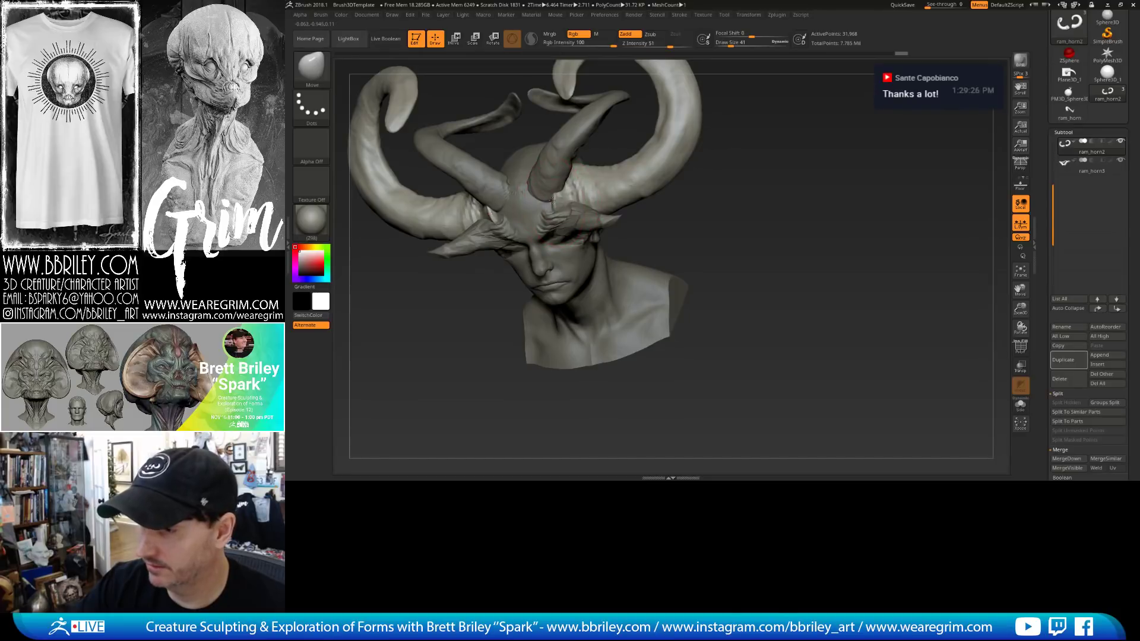
pyautogui.moveTo(645, 238)
pyautogui.mouseDown()
pyautogui.moveTo(761, 175)
pyautogui.moveTo(711, 170)
pyautogui.mouseUp()
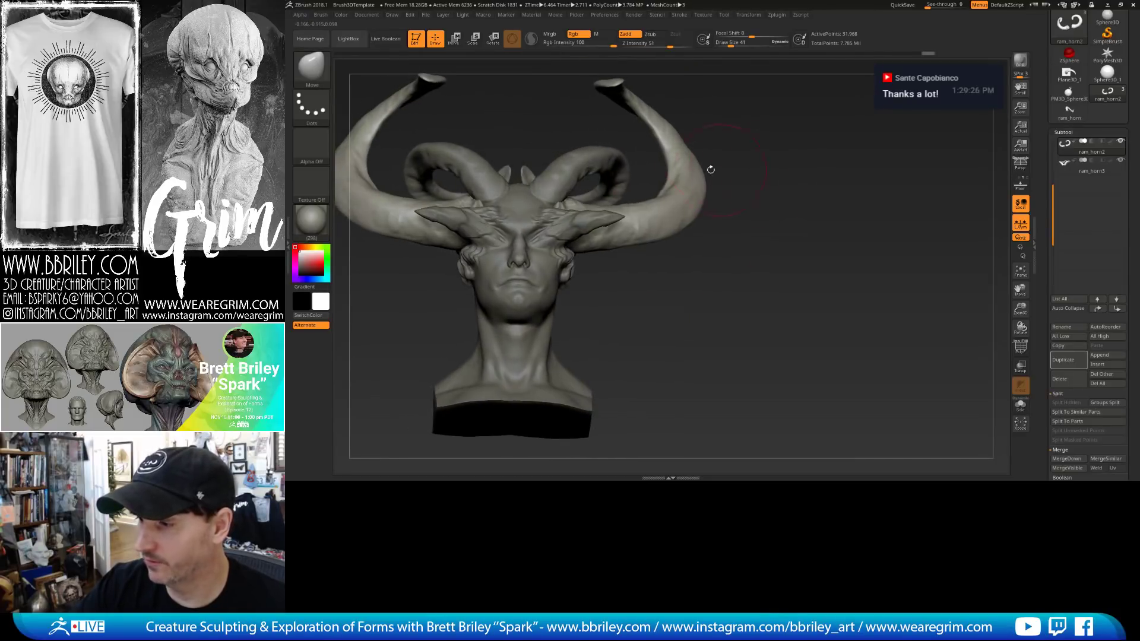
# Select the head subtool and refine the forms around the brows and eyes with the Move and Smooth brushes.
pyautogui.keyDown('alt'); pyautogui.click(582, 221); pyautogui.keyUp('alt')
pyautogui.moveTo(666, 270); pyautogui.dragTo(617, 262)
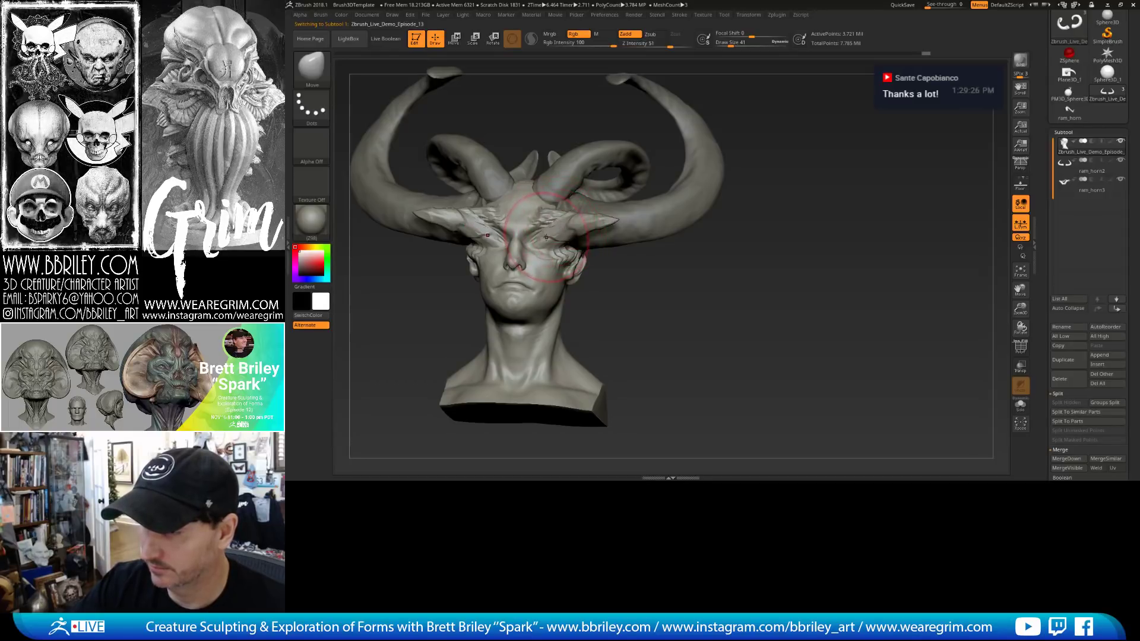
pyautogui.press('shift')
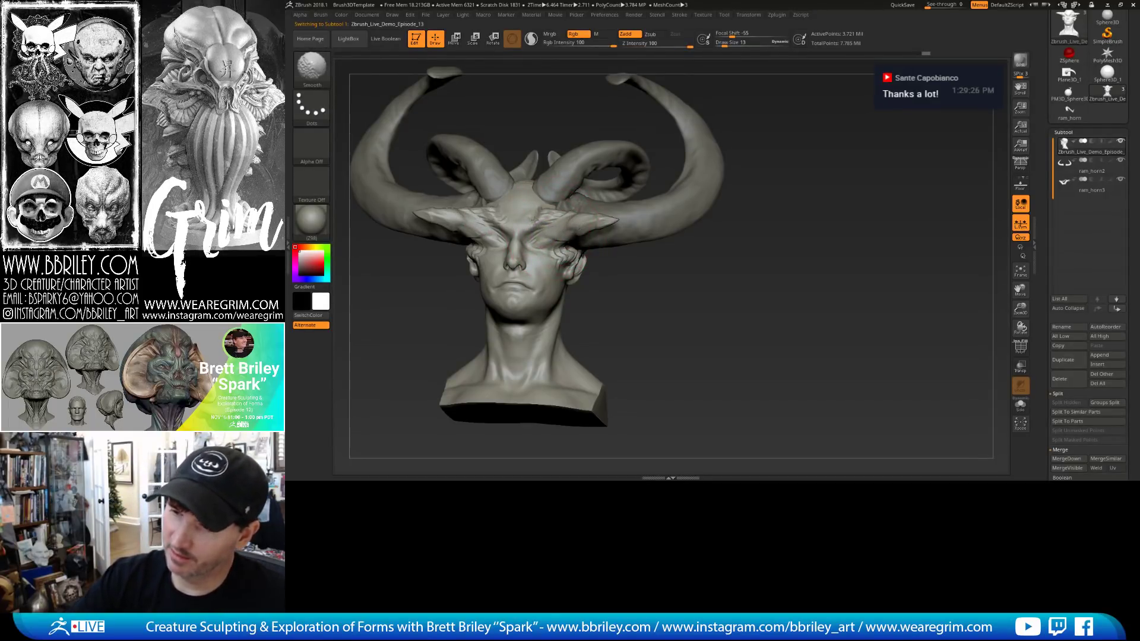
pyautogui.moveTo(535, 219)
pyautogui.mouseDown(button='right')
pyautogui.moveTo(678, 276)
pyautogui.moveTo(666, 281)
pyautogui.mouseUp(button='right')
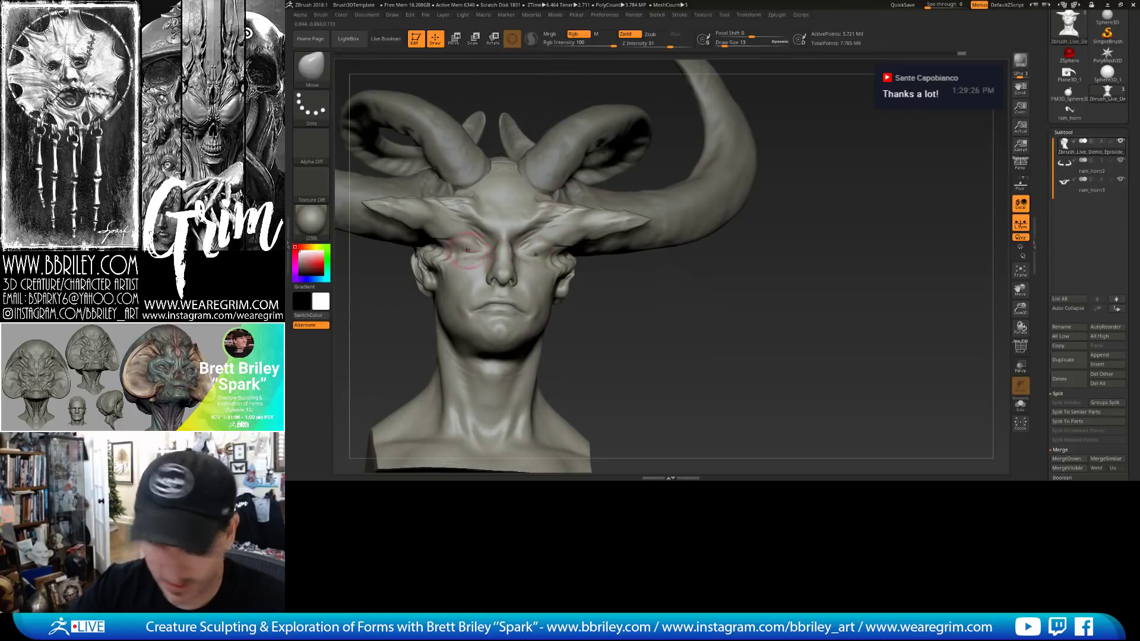
# Define the upper eyelids beneath the brow spikes with the DamStandard and Standard brushes at draw size 4.
pyautogui.press('b')
pyautogui.press('d')
pyautogui.press('s')
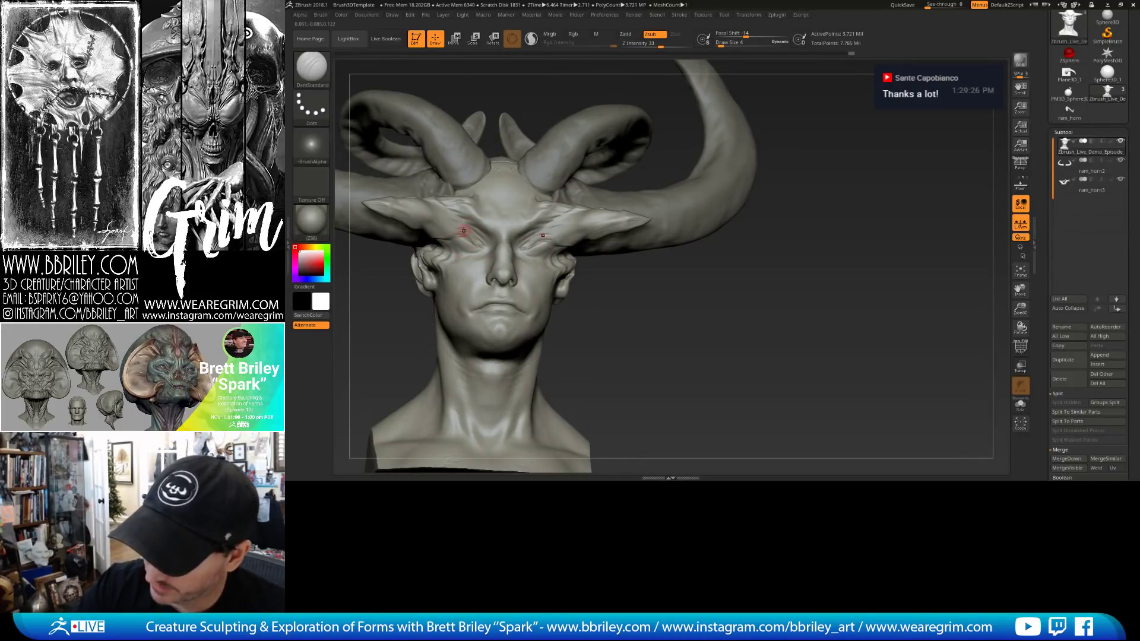
pyautogui.press('b')
pyautogui.press('s')
pyautogui.press('t')
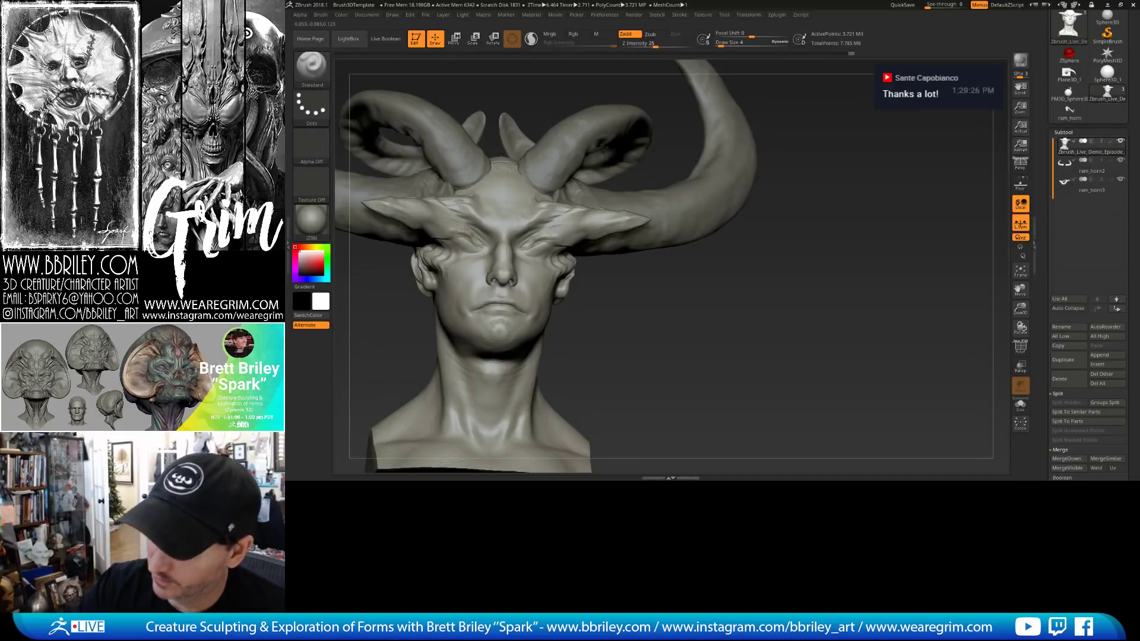
pyautogui.moveTo(465, 231); pyautogui.dragTo(469, 243, button='right')
# Carve the creases around the eyes with the DamStandard brush at draw size 4.
pyautogui.press('b')
pyautogui.press('d')
pyautogui.press('s')
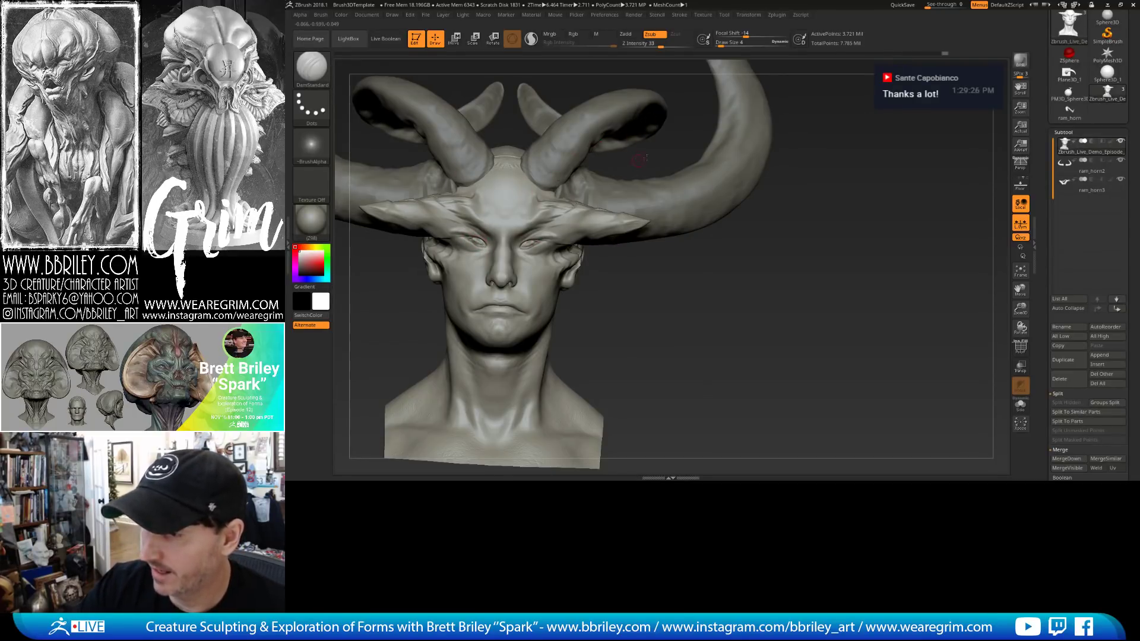
pyautogui.moveTo(640, 159); pyautogui.dragTo(477, 236, button='right')
# Add fine raised detail around the eyelids with the Standard brush at draw size 2.
pyautogui.press('b')
pyautogui.press('s')
pyautogui.press('t')
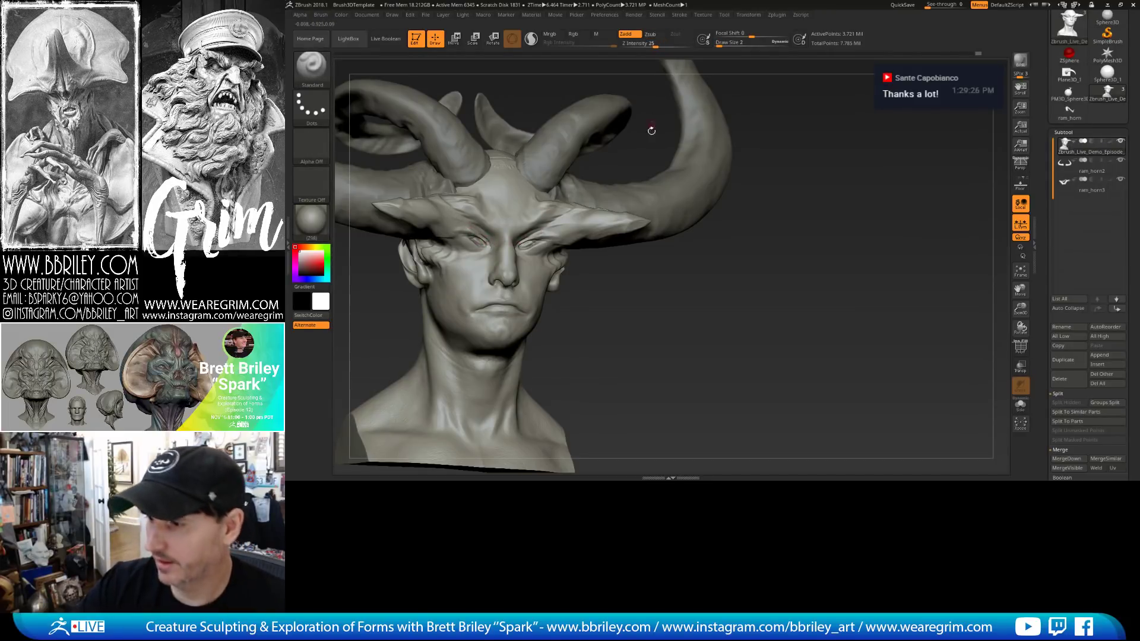
pyautogui.moveTo(652, 131); pyautogui.dragTo(561, 149)
# Build up the forms around the eye and temple beneath the brow spike with the Clay brush at draw size 7.
pyautogui.press(']')
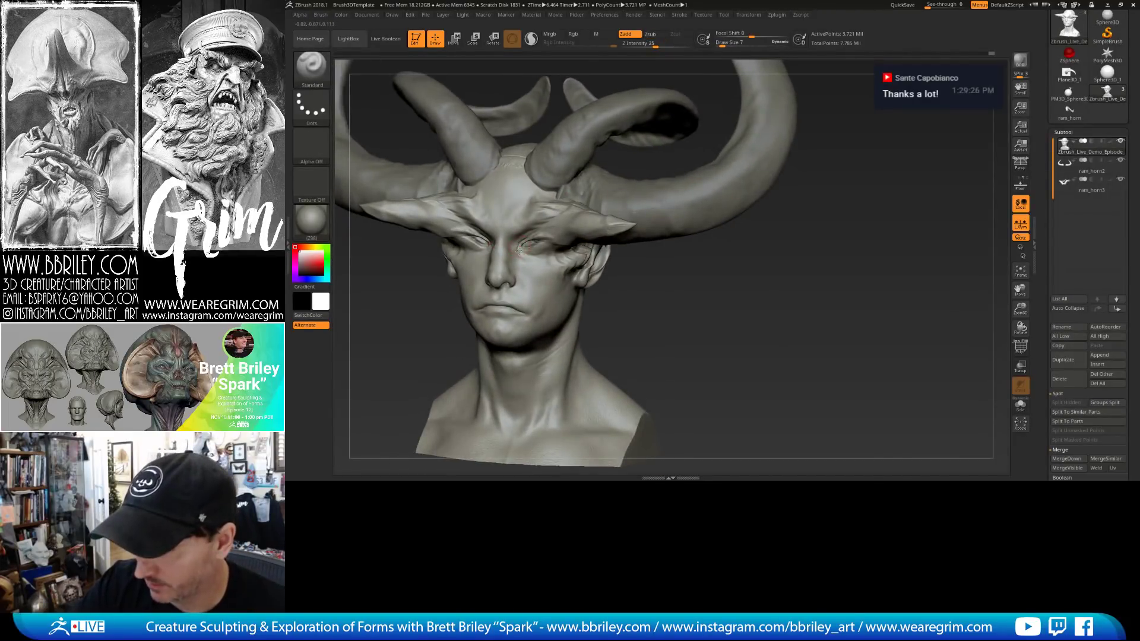
pyautogui.press('b')
pyautogui.press('c')
pyautogui.press('l')
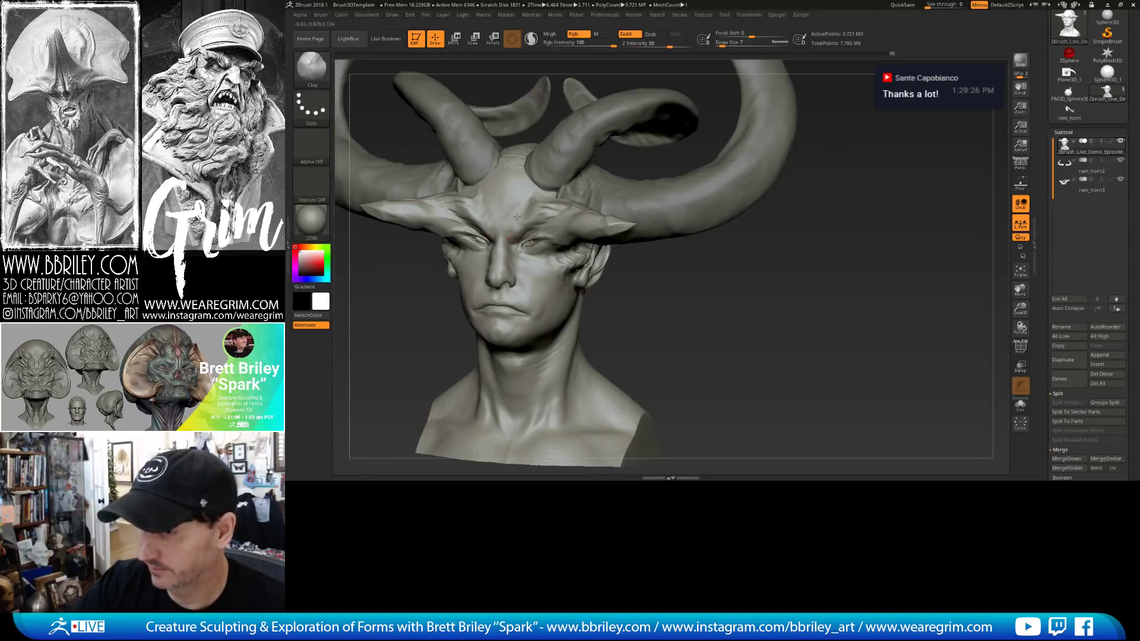
pyautogui.moveTo(678, 287); pyautogui.dragTo(526, 250)
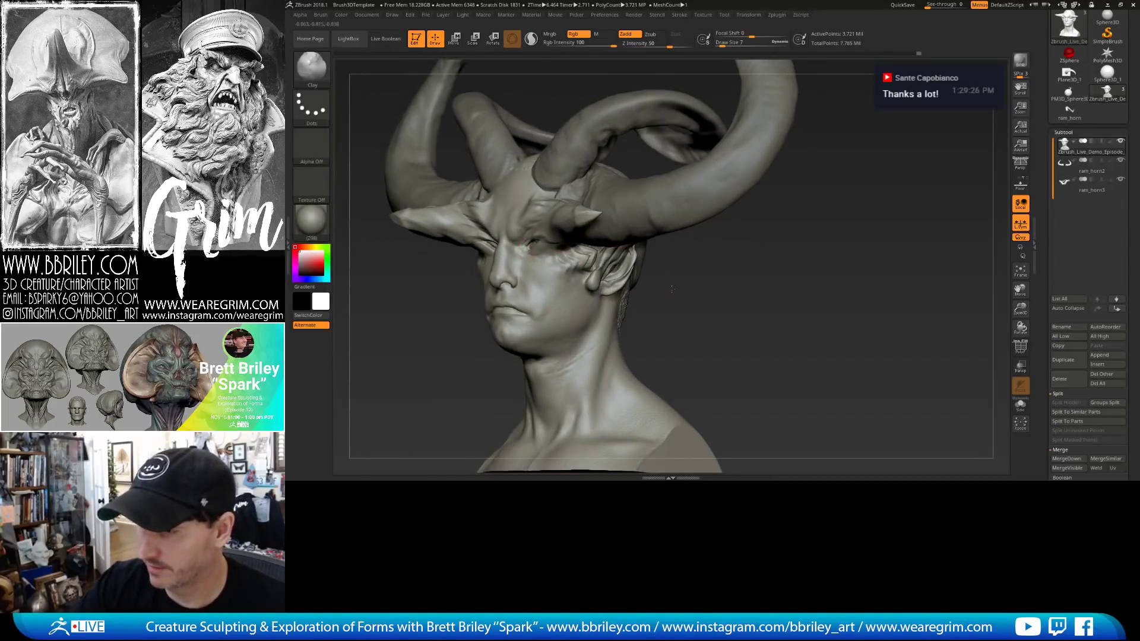
pyautogui.moveTo(672, 289); pyautogui.dragTo(516, 255)
# Reshape the temple and outer eye area under the brow spikes with the Move brush.
pyautogui.press('b')
pyautogui.press('m')
pyautogui.press('v')
pyautogui.press(']')
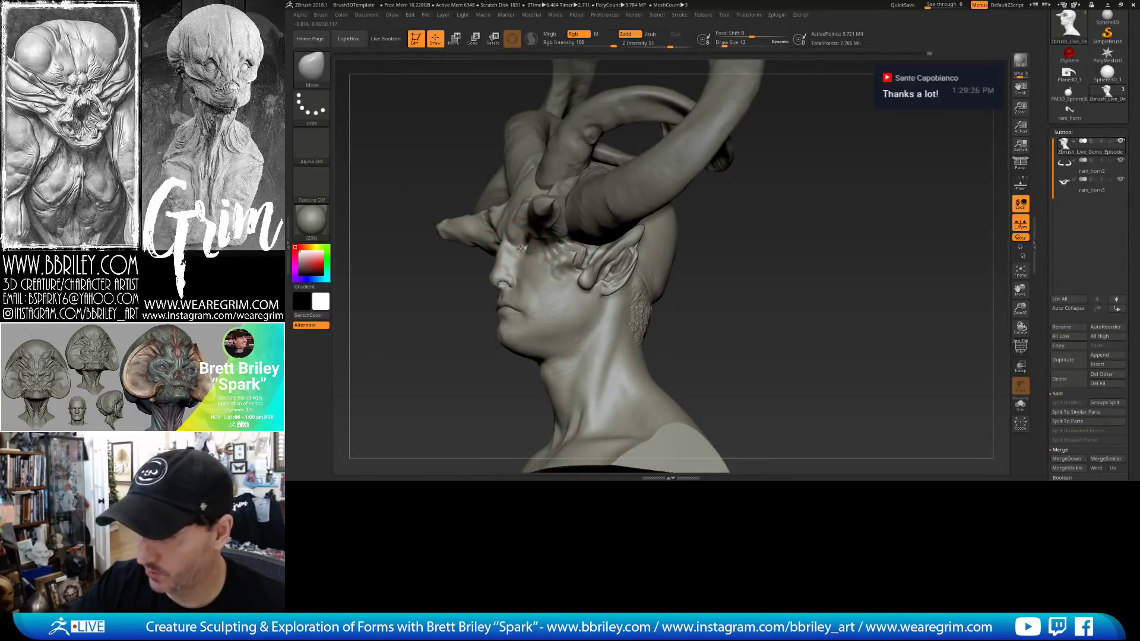
pyautogui.moveTo(725, 300); pyautogui.dragTo(533, 233)
pyautogui.press('[')
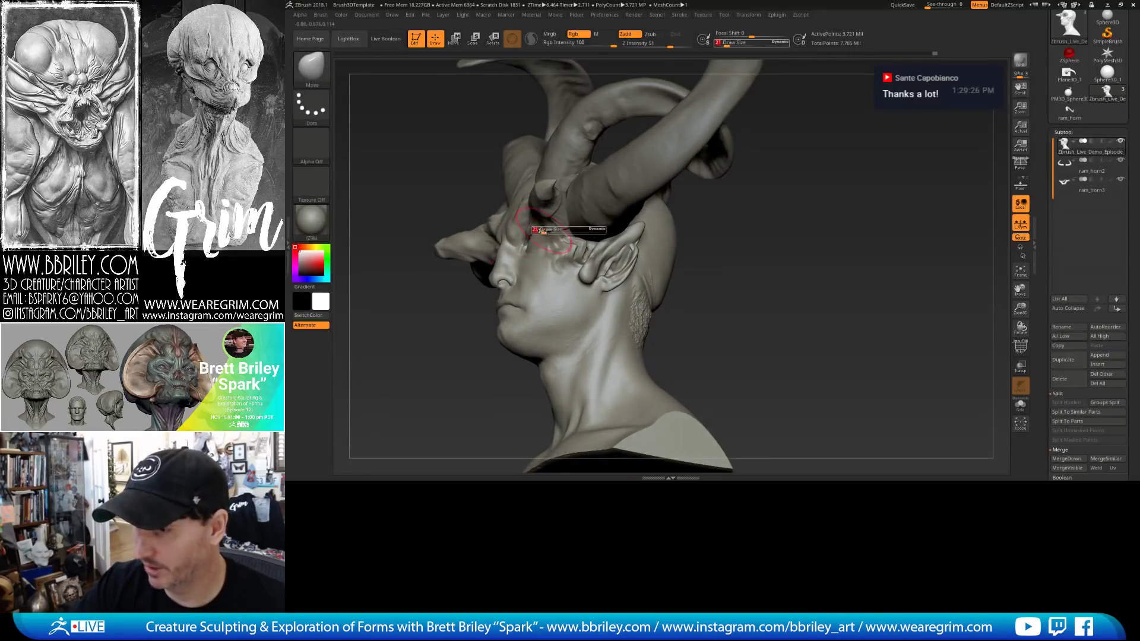
pyautogui.moveTo(773, 268)
pyautogui.mouseDown()
pyautogui.moveTo(738, 227)
pyautogui.moveTo(545, 238)
pyautogui.mouseUp()
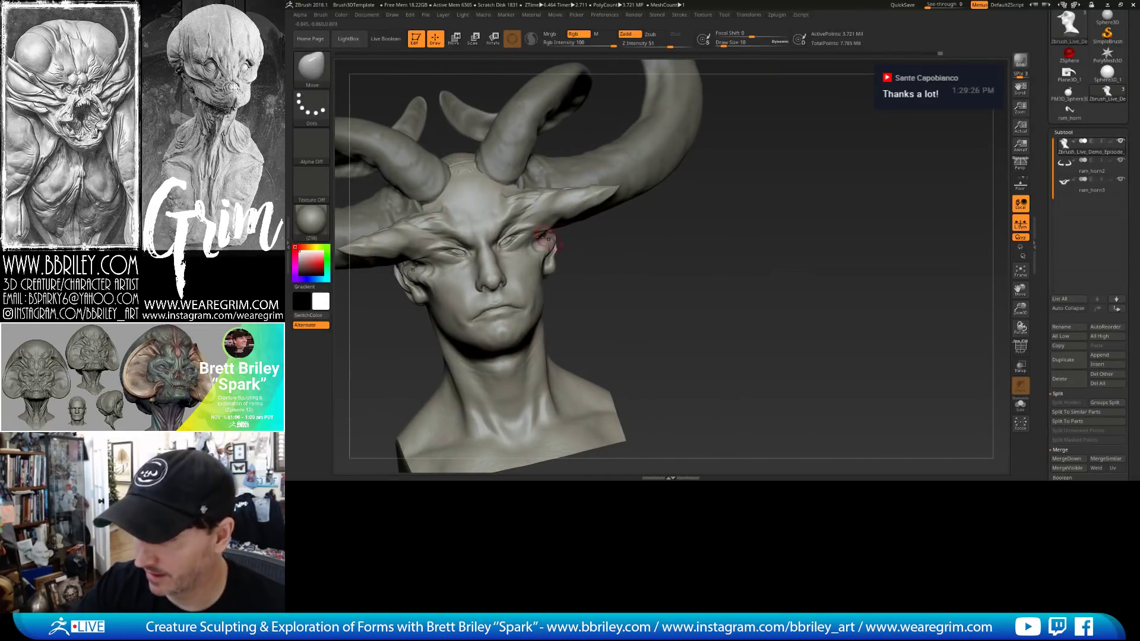
pyautogui.moveTo(682, 196); pyautogui.dragTo(701, 205)
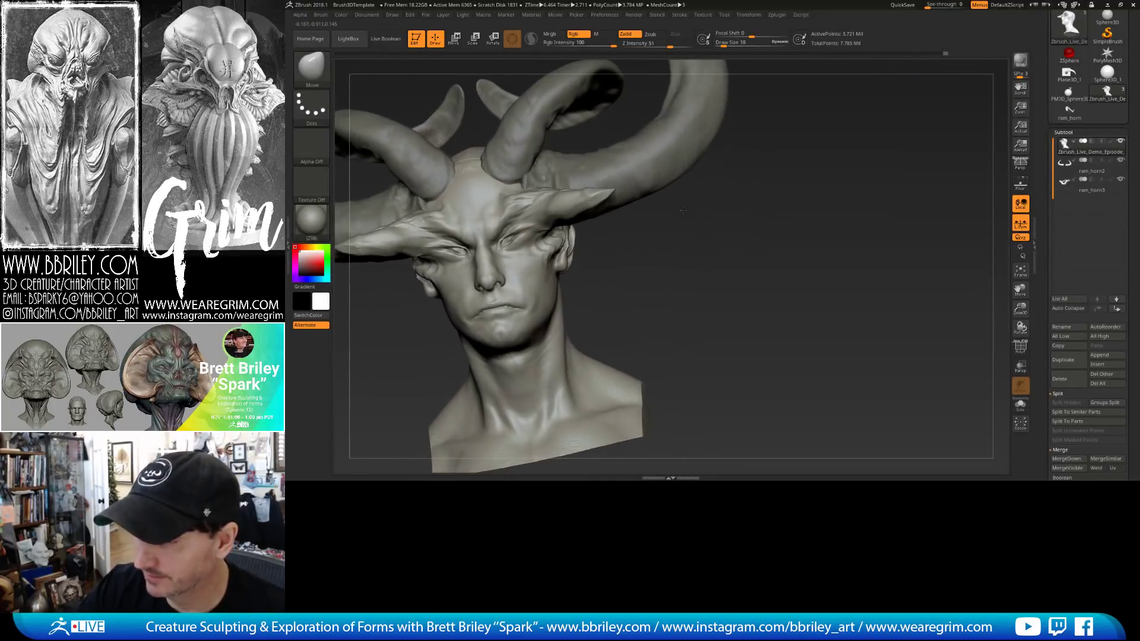
# Fine-tune the shape of the eyelids and inner brow with the Move brush at a reduced draw size.
pyautogui.press('s')
pyautogui.moveTo(522, 241)
pyautogui.mouseDown()
pyautogui.moveTo(573, 237)
pyautogui.moveTo(524, 238)
pyautogui.mouseUp()
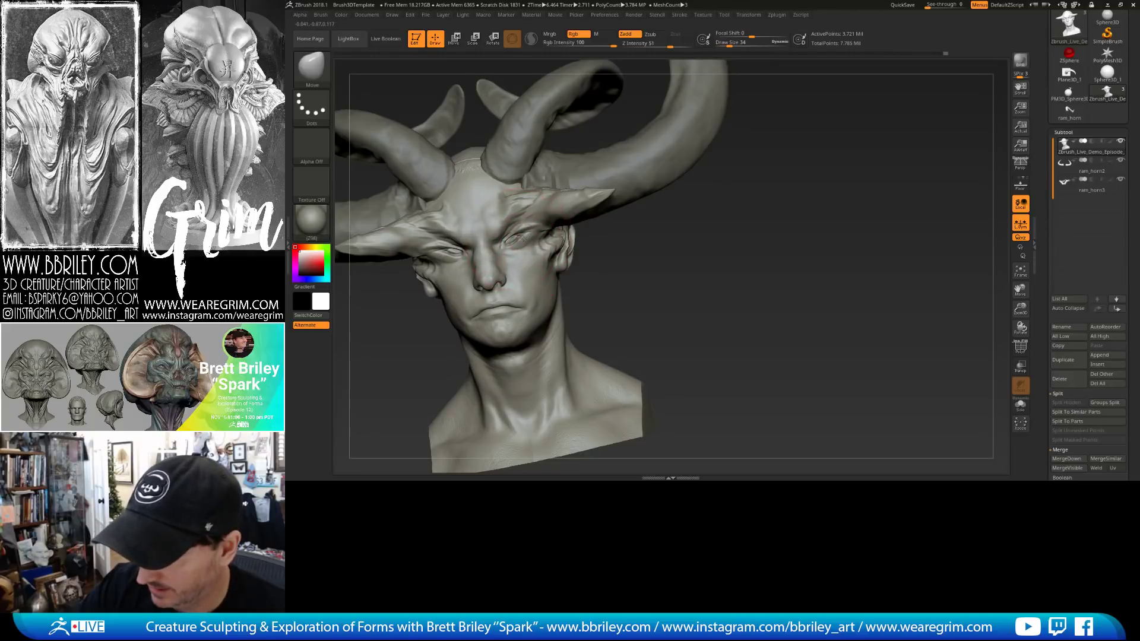
pyautogui.press('[')
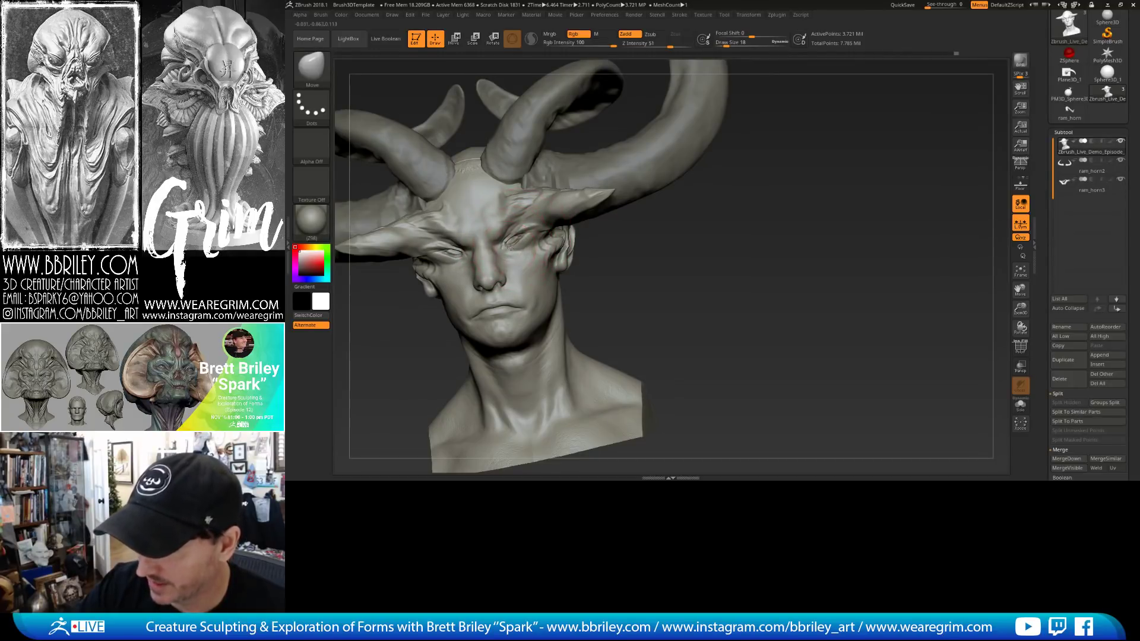
pyautogui.press('[')
pyautogui.moveTo(632, 273); pyautogui.dragTo(481, 229)
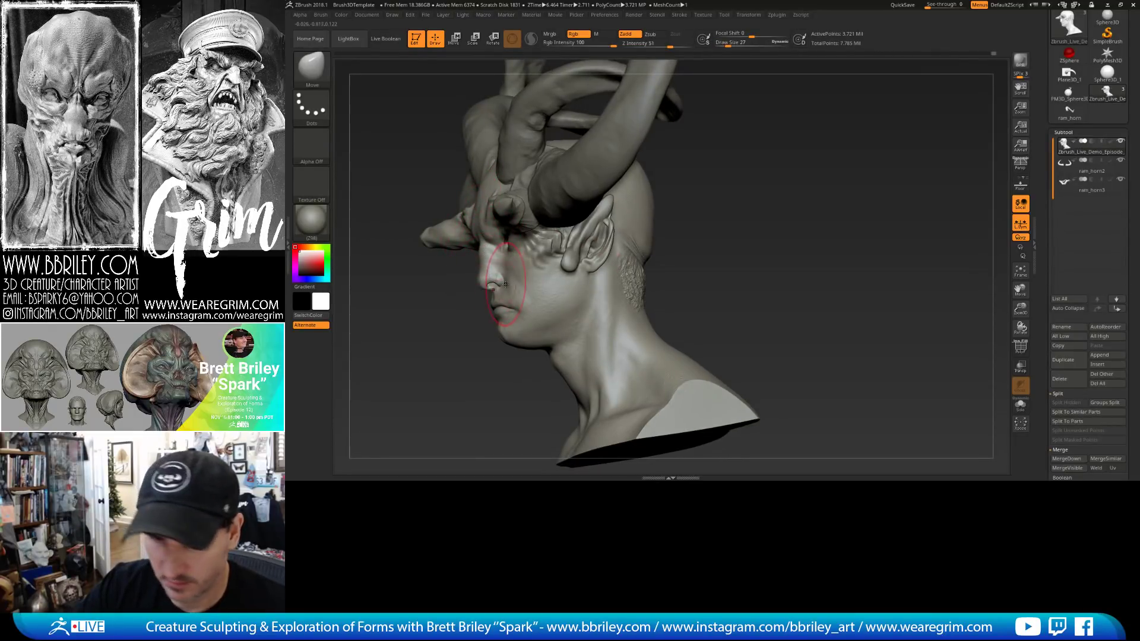
# Drop the head two subdivision levels and reshape the mouth and jaw in profile with the Move brush.
pyautogui.moveTo(674, 258)
pyautogui.mouseDown()
pyautogui.moveTo(751, 242)
pyautogui.moveTo(694, 253)
pyautogui.mouseUp()
pyautogui.press('[')
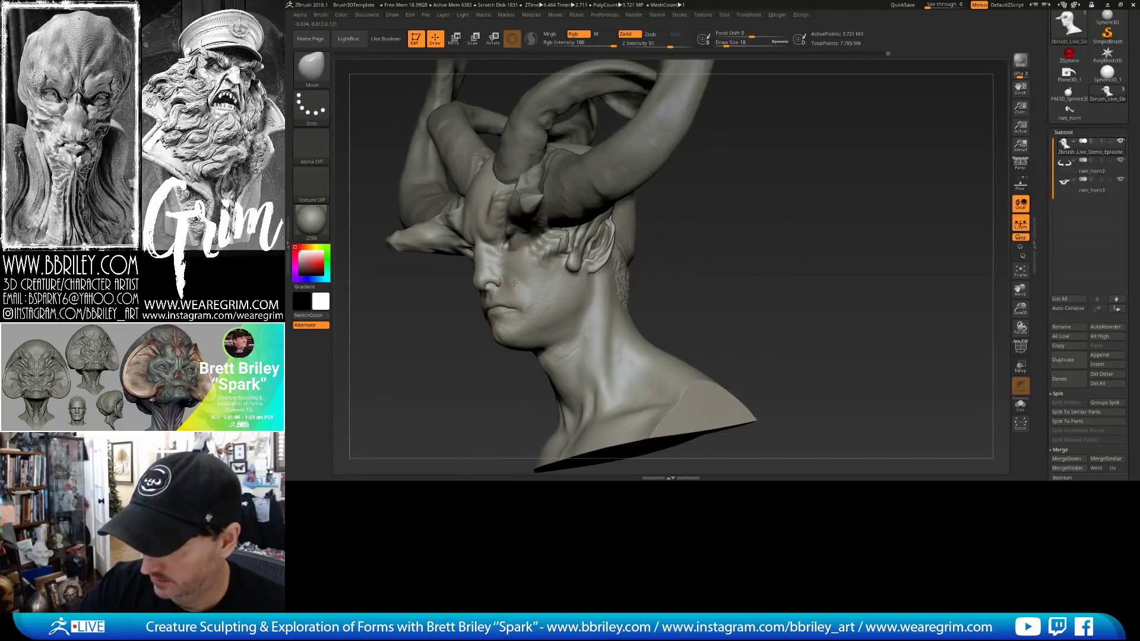
pyautogui.moveTo(514, 284); pyautogui.dragTo(516, 280)
pyautogui.hotkey('shift', 'd')
pyautogui.hotkey('shift', 'd')
pyautogui.moveTo(685, 272); pyautogui.dragTo(582, 288)
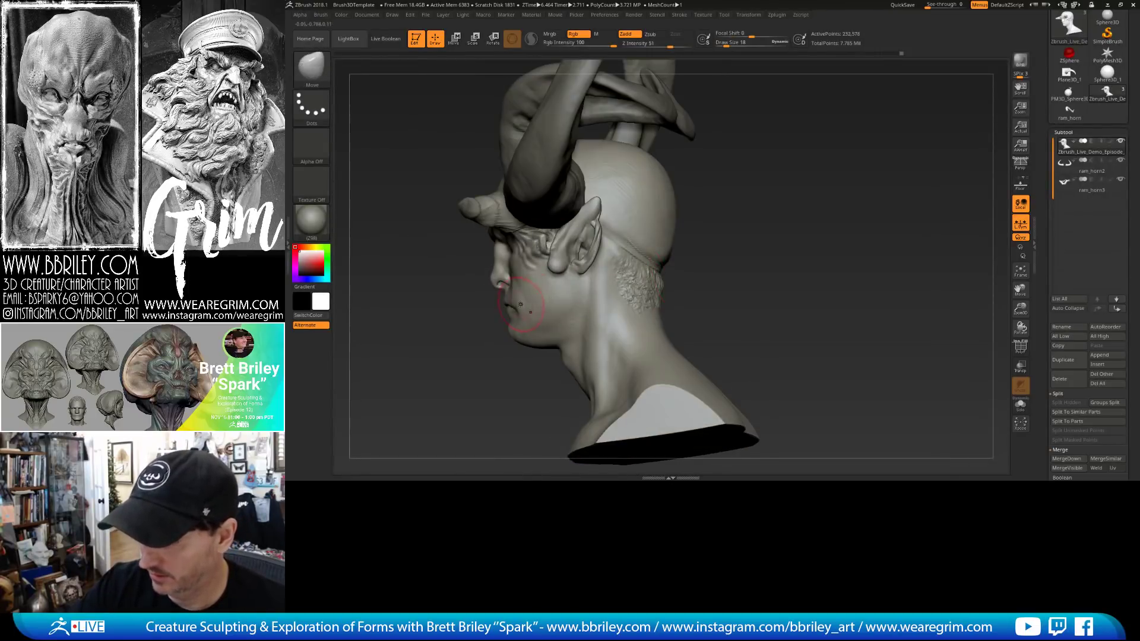
pyautogui.moveTo(720, 249); pyautogui.dragTo(699, 205)
pyautogui.press('s')
pyautogui.moveTo(529, 336); pyautogui.dragTo(534, 338)
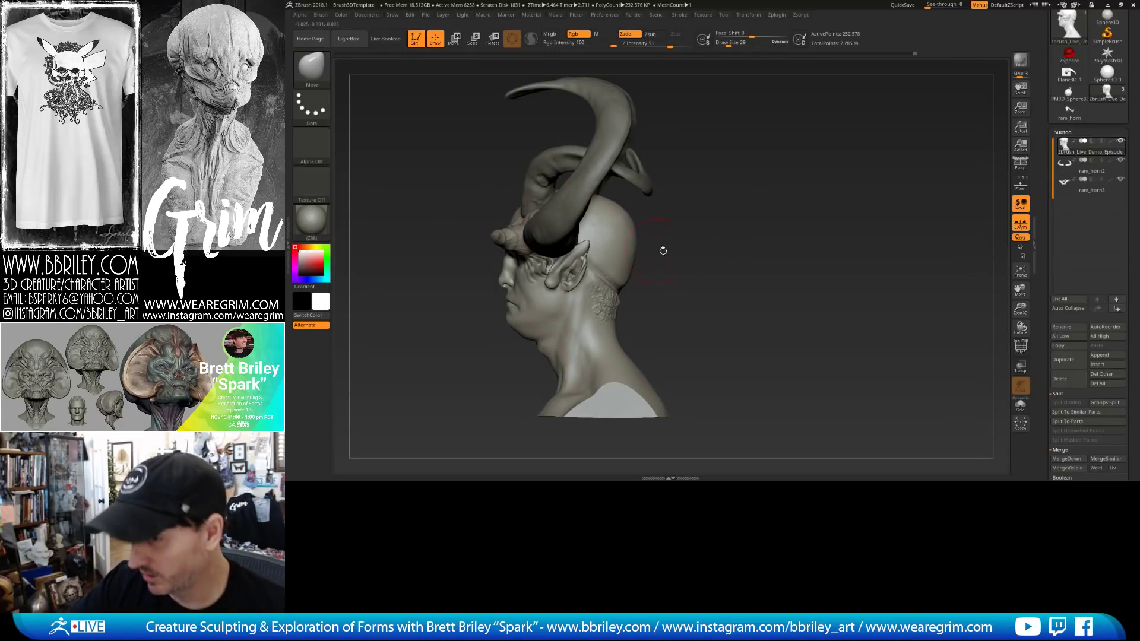
# Adjust the jaw and neck with a larger Move brush, then undo the last stroke.
pyautogui.moveTo(663, 251); pyautogui.dragTo(564, 341)
pyautogui.moveTo(651, 340)
pyautogui.keyDown('alt'); pyautogui.mouseDown()
pyautogui.moveTo(630, 294)
pyautogui.moveTo(657, 302)
pyautogui.mouseUp(); pyautogui.keyUp('alt')
pyautogui.press('s')
pyautogui.moveTo(531, 358); pyautogui.dragTo(517, 379)
pyautogui.press('s')
pyautogui.moveTo(525, 307); pyautogui.dragTo(519, 307)
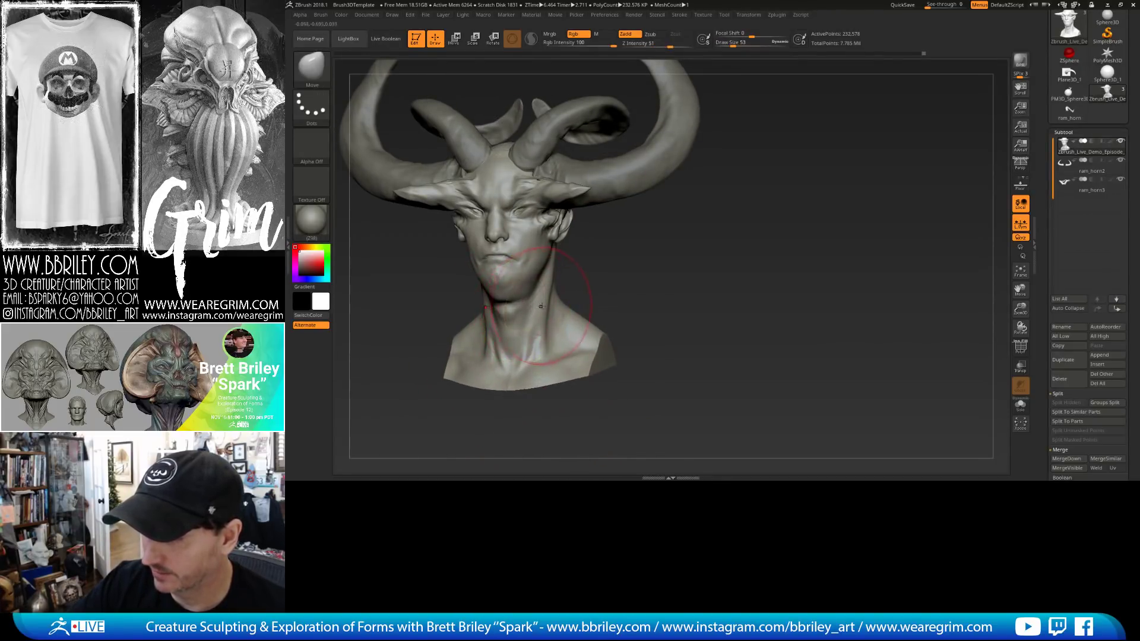
pyautogui.hotkey('ctrl', 'z')
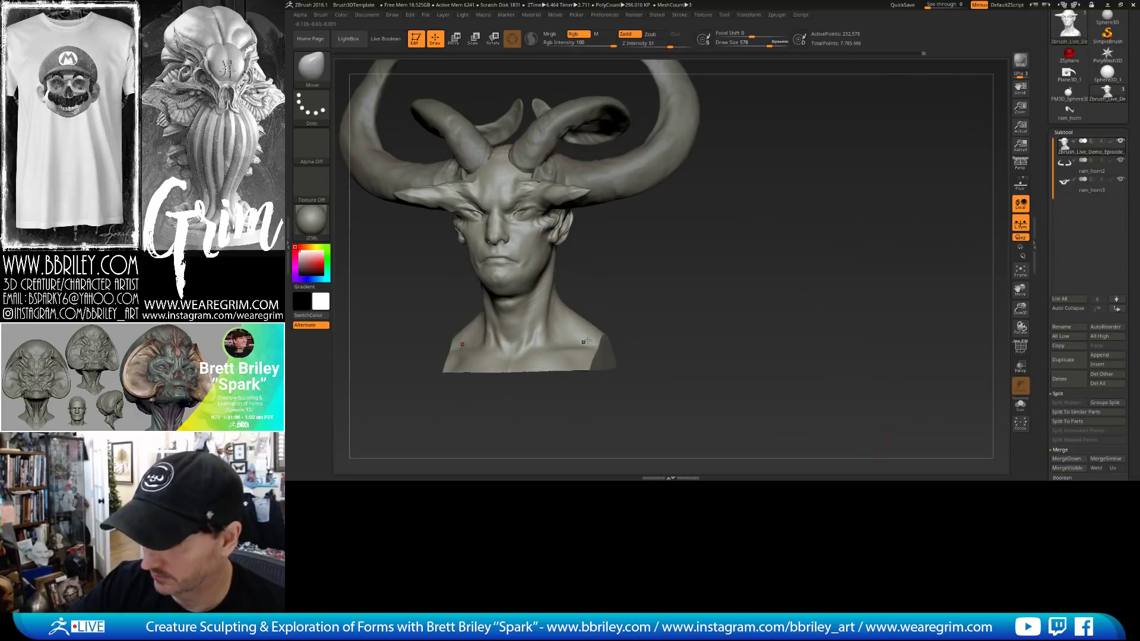
# Lengthen the neck and refine the chin and jaw profile with the Move brush at varying draw sizes.
pyautogui.keyDown('alt'); pyautogui.moveTo(656, 298); pyautogui.dragTo(640, 227); pyautogui.keyUp('alt')
pyautogui.press('s')
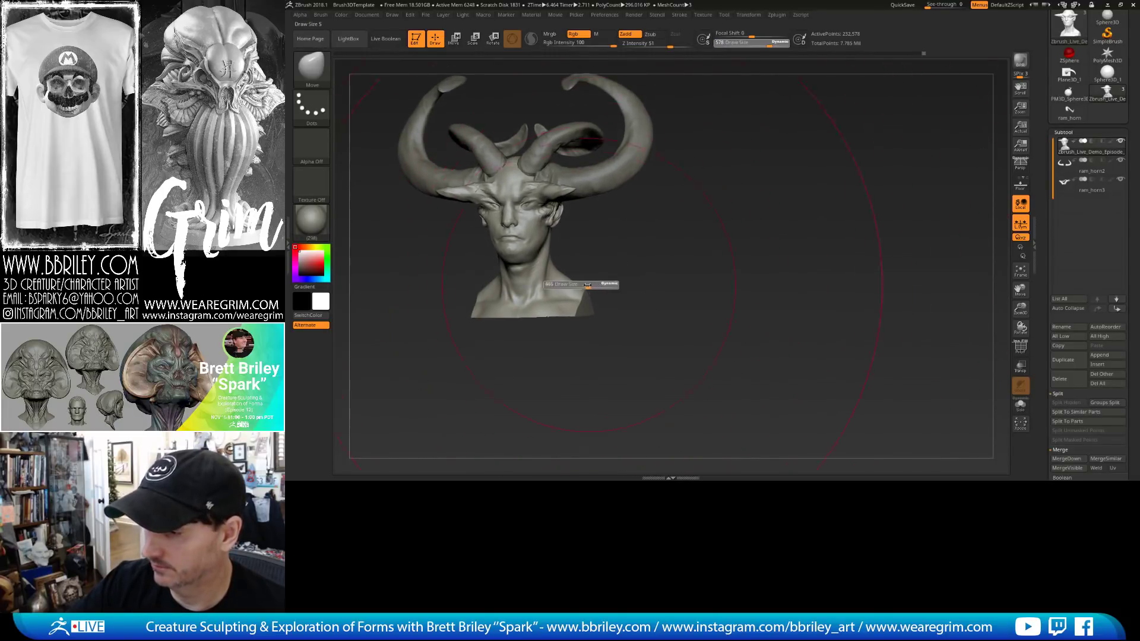
pyautogui.moveTo(570, 287)
pyautogui.mouseDown()
pyautogui.moveTo(549, 341)
pyautogui.moveTo(534, 279)
pyautogui.moveTo(583, 247)
pyautogui.mouseUp()
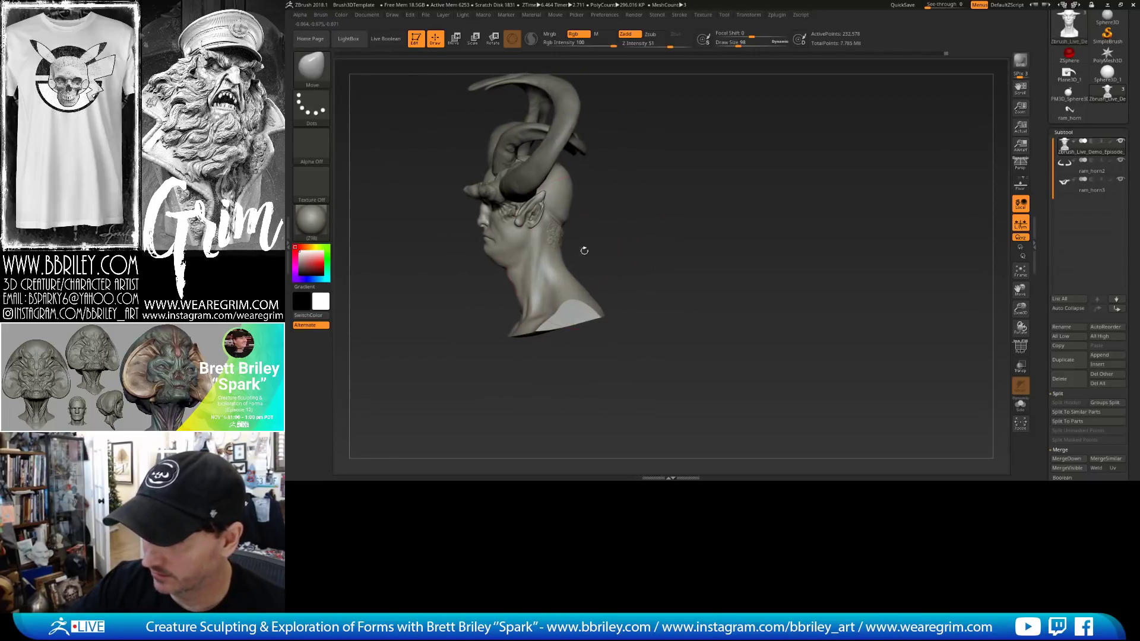
pyautogui.press('s')
pyautogui.moveTo(509, 267)
pyautogui.mouseDown()
pyautogui.moveTo(478, 256)
pyautogui.moveTo(487, 251)
pyautogui.mouseUp()
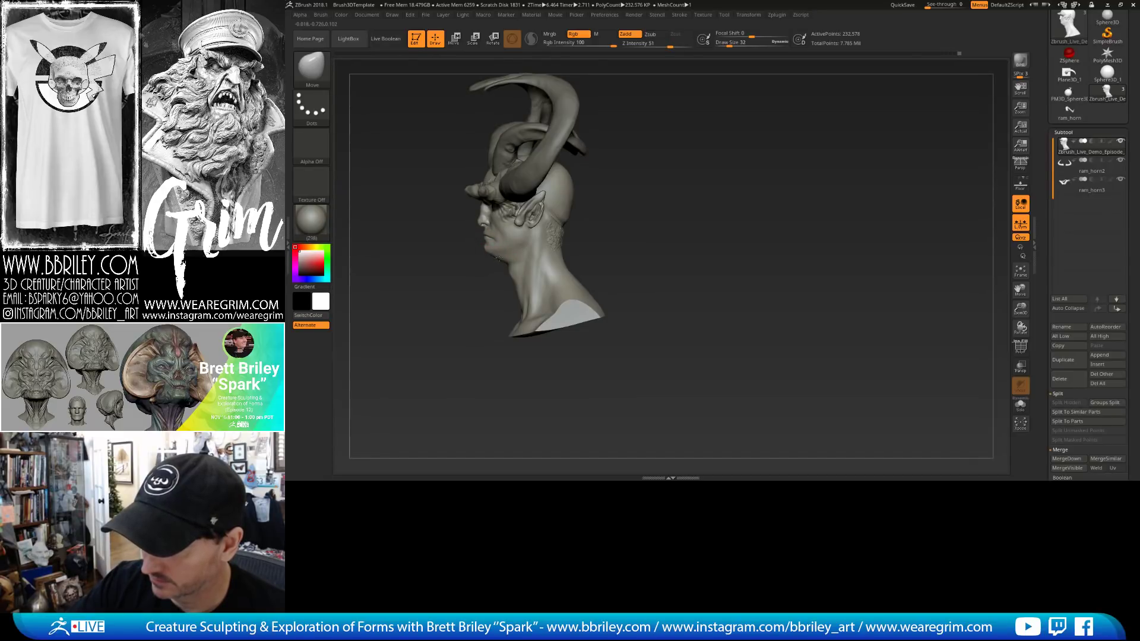
pyautogui.moveTo(616, 214)
pyautogui.mouseDown()
pyautogui.moveTo(535, 226)
pyautogui.moveTo(505, 211)
pyautogui.mouseUp()
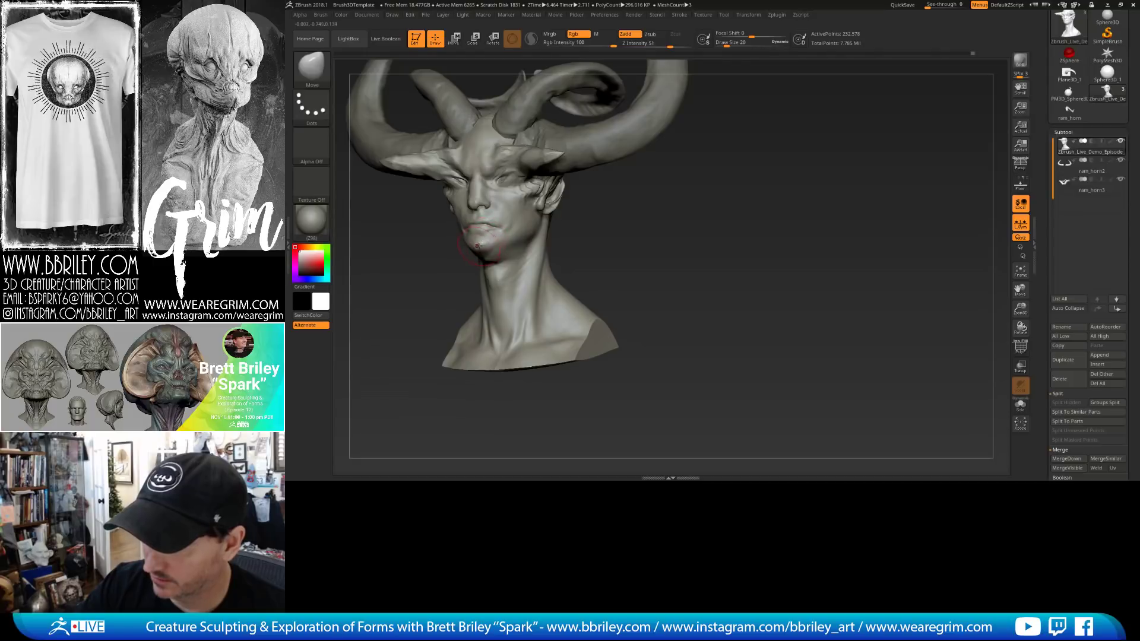
pyautogui.moveTo(621, 247)
pyautogui.mouseDown()
pyautogui.moveTo(570, 242)
pyautogui.moveTo(612, 243)
pyautogui.moveTo(636, 273)
pyautogui.moveTo(544, 264)
pyautogui.mouseUp()
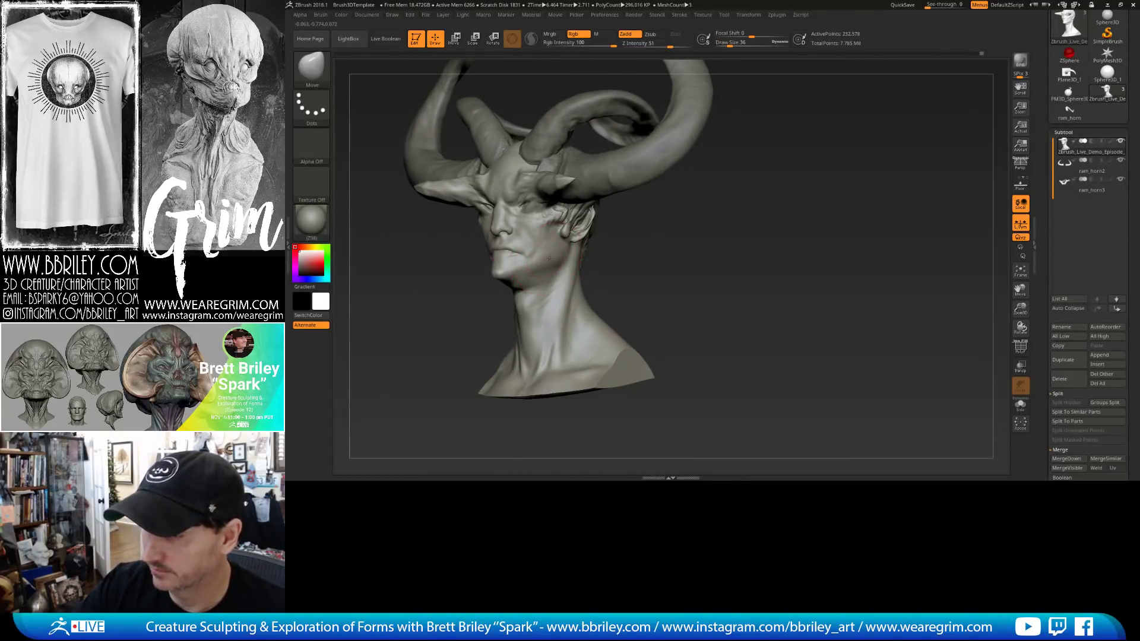
# Carve a crease along the cheek and jaw with the DamStandard brush.
pyautogui.press('b')
pyautogui.press('d')
pyautogui.press('s')
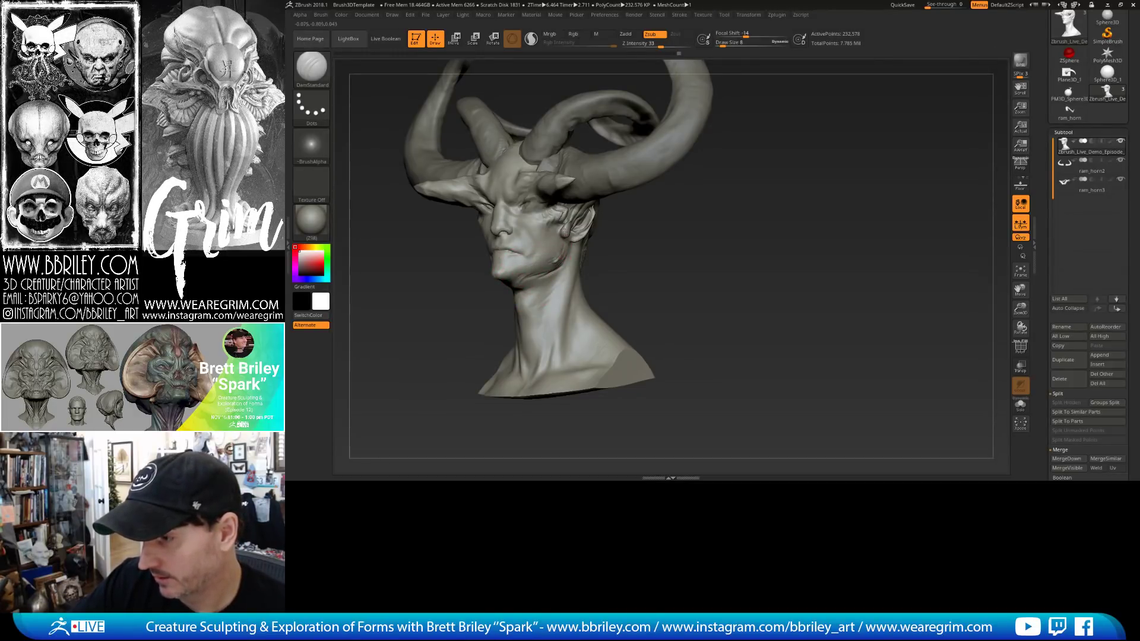
pyautogui.moveTo(673, 241); pyautogui.dragTo(558, 243)
# Build up the cheek and jaw corner below the ear with the Clay brush.
pyautogui.press('b')
pyautogui.press('m')
pyautogui.press('v')
pyautogui.press('b')
pyautogui.press('c')
pyautogui.press('l')
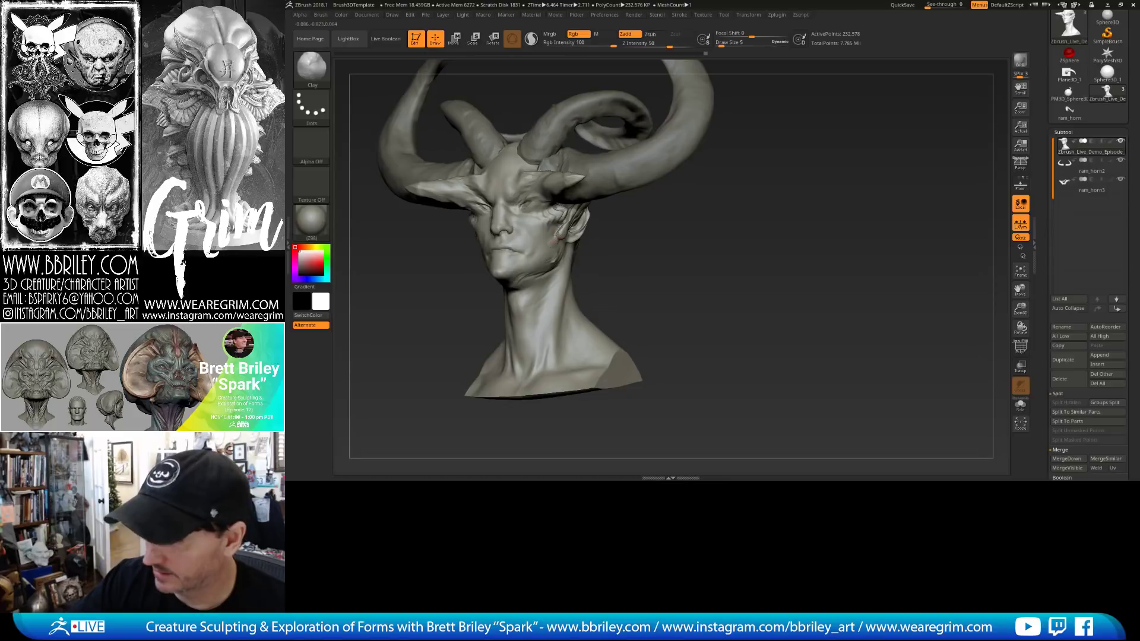
pyautogui.moveTo(618, 257); pyautogui.dragTo(560, 247)
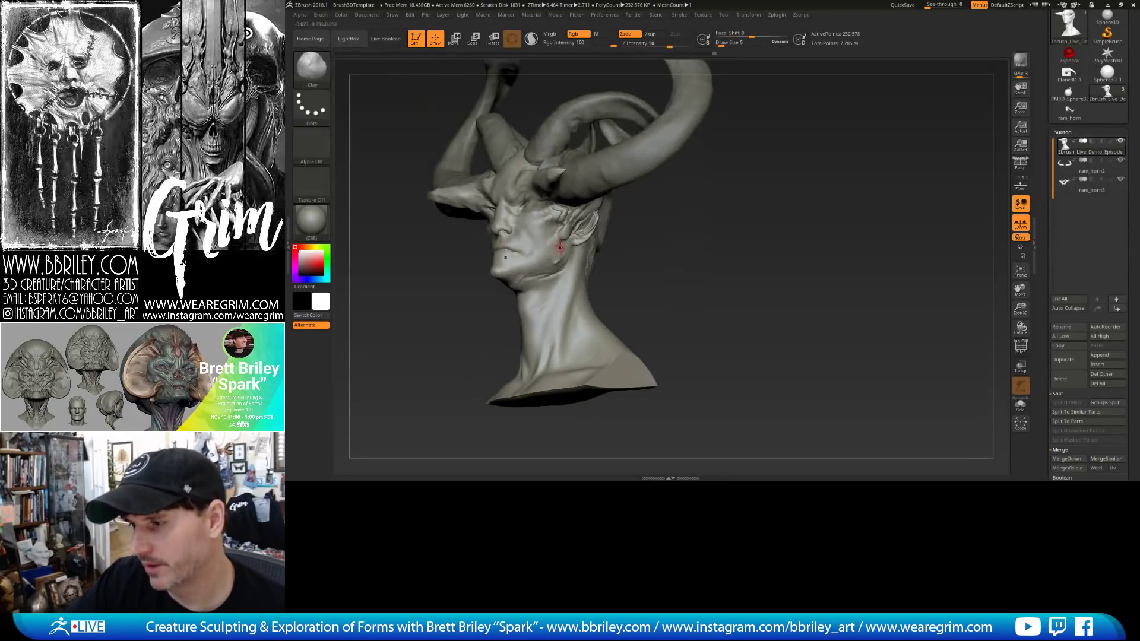
# Add raised forms along the cheek and jawline with the Standard brush at Z intensity 25.
pyautogui.press('b')
pyautogui.press('s')
pyautogui.press('t')
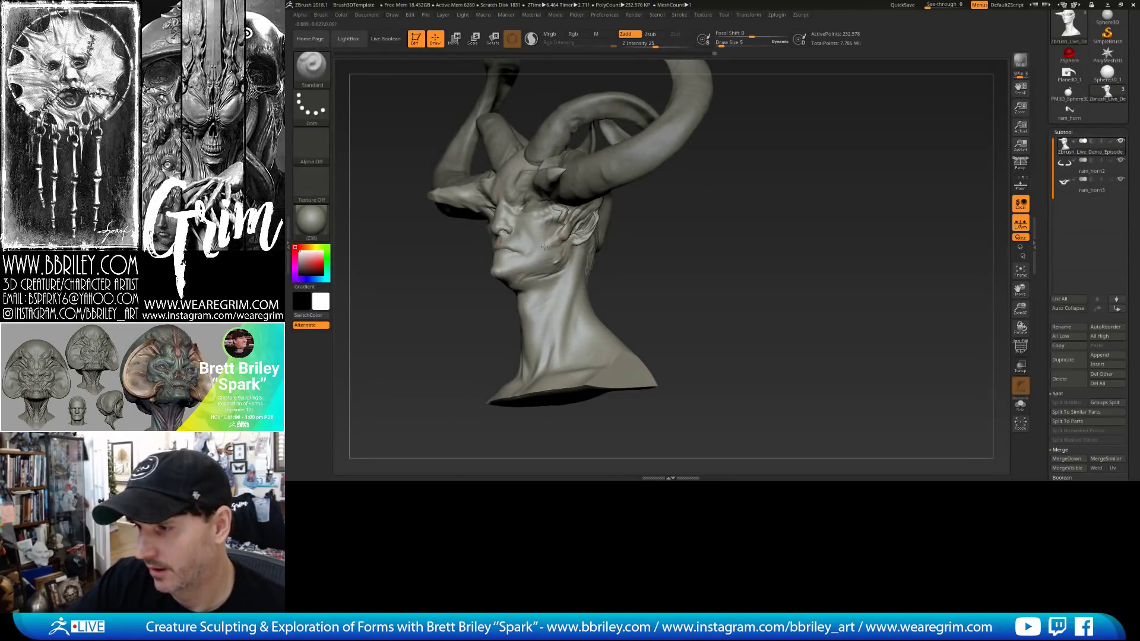
pyautogui.moveTo(538, 255); pyautogui.dragTo(566, 257, button='right')
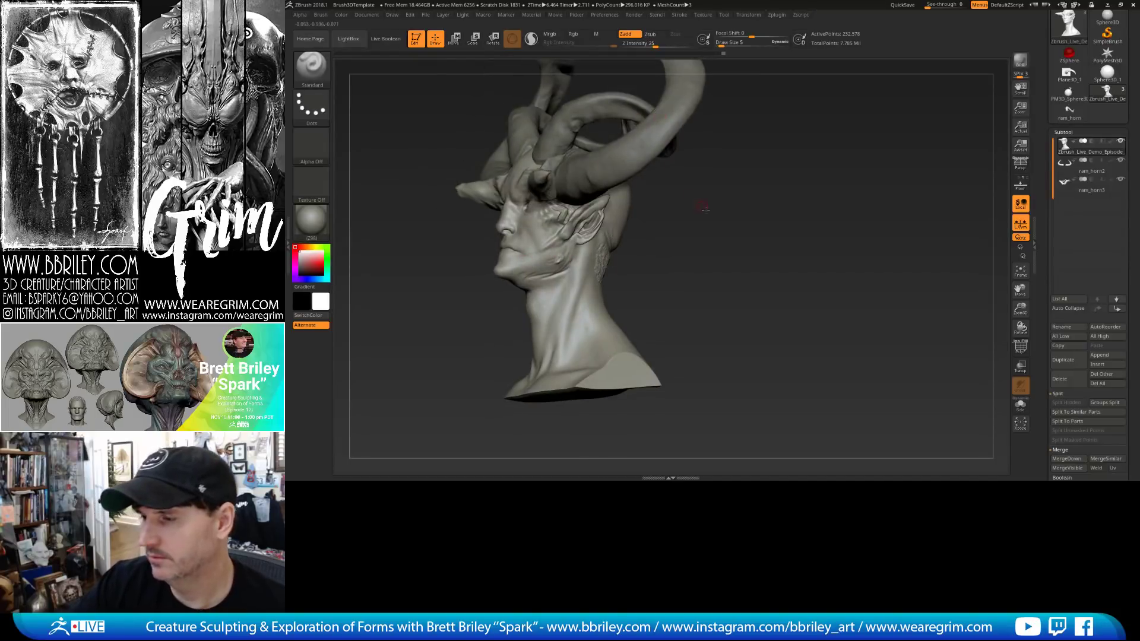
# Smooth away the scalp seam and hair texture on the back of the head at a lower subdivision level.
pyautogui.moveTo(703, 208); pyautogui.dragTo(660, 182)
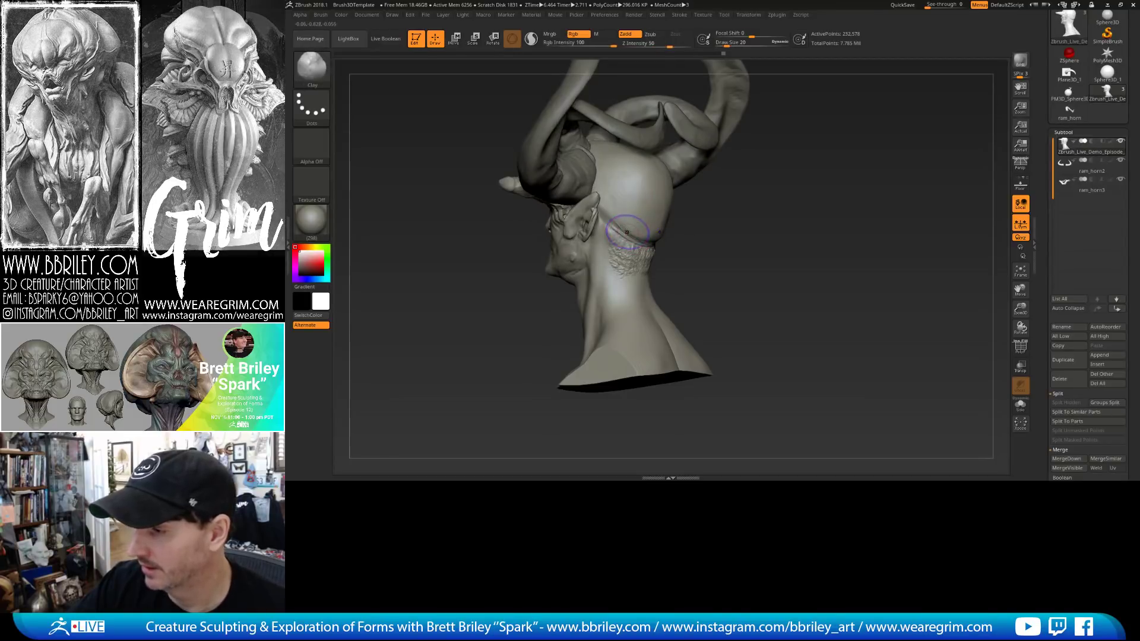
pyautogui.hotkey('ctrl', 'd')
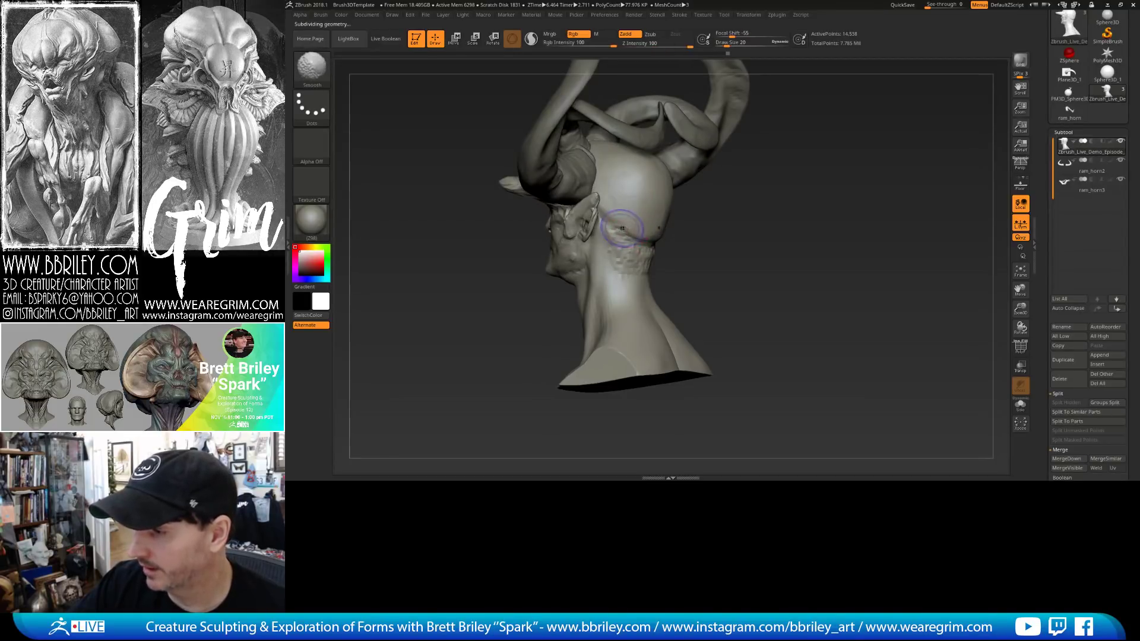
pyautogui.keyDown('shift'); pyautogui.moveTo(622, 229); pyautogui.dragTo(619, 257); pyautogui.keyUp('shift')
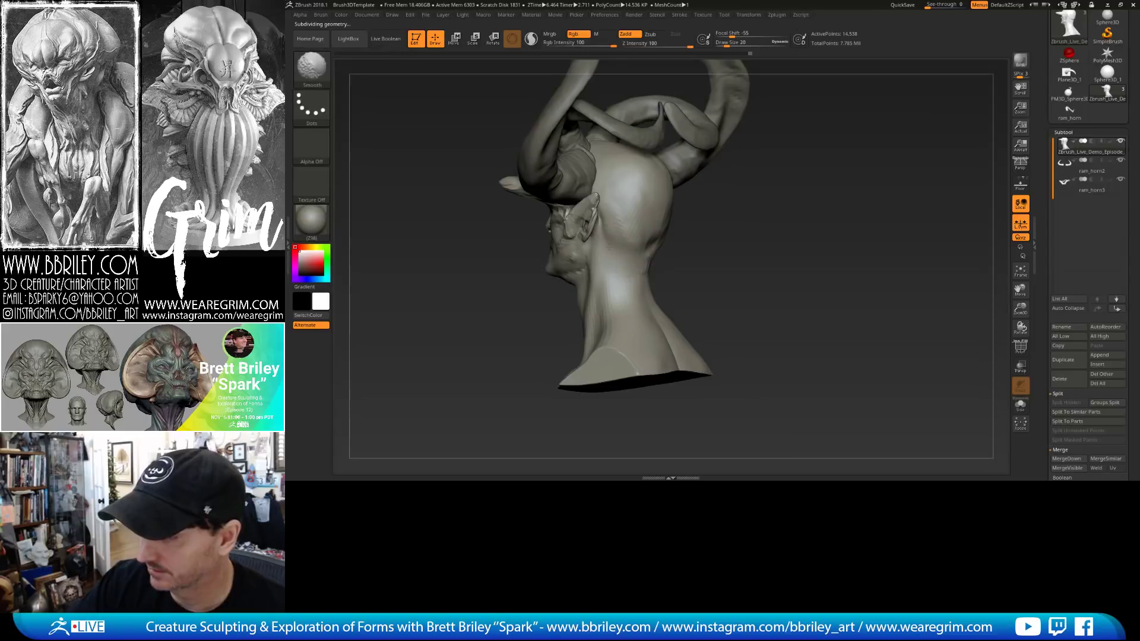
# Reshape the back of the skull and neck with the Move brush at draw size 29.
pyautogui.moveTo(683, 238)
pyautogui.mouseDown()
pyautogui.moveTo(683, 214)
pyautogui.moveTo(704, 187)
pyautogui.moveTo(686, 155)
pyautogui.mouseUp()
pyautogui.press('b')
pyautogui.press('m')
pyautogui.press('v')
pyautogui.press('s')
pyautogui.click(689, 150)
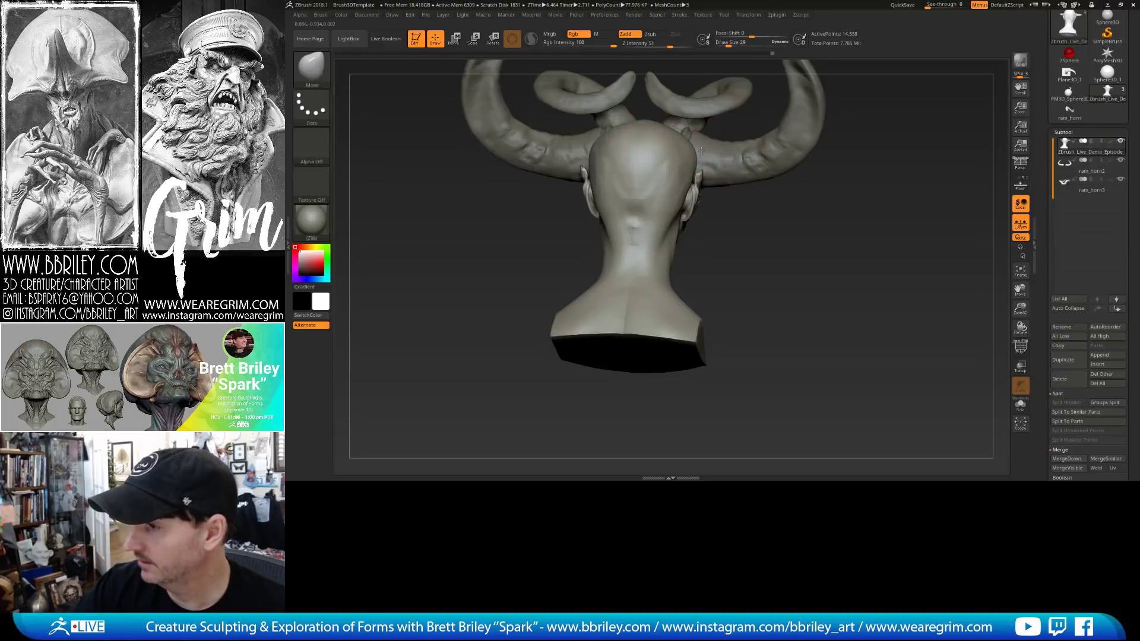
pyautogui.moveTo(748, 198); pyautogui.dragTo(758, 198)
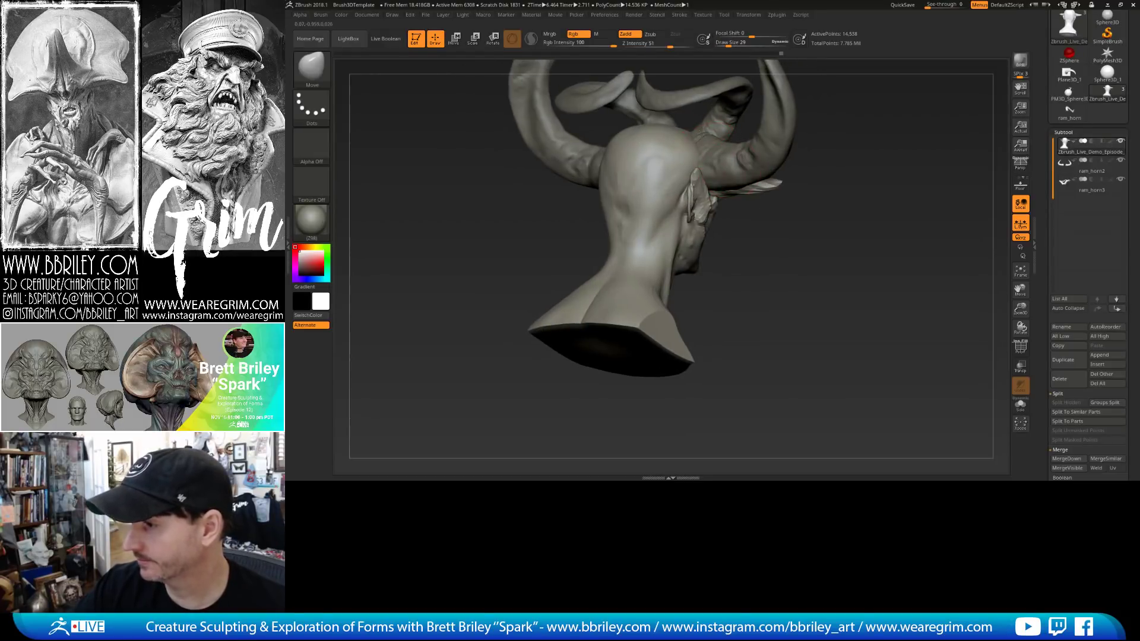
# Reshape the shoulder and lower edge of the bust in profile with the Move brush at draw size 75.
pyautogui.moveTo(696, 141)
pyautogui.mouseDown()
pyautogui.moveTo(831, 182)
pyautogui.moveTo(878, 155)
pyautogui.moveTo(796, 159)
pyautogui.mouseUp()
pyautogui.keyDown('alt'); pyautogui.moveTo(743, 184); pyautogui.dragTo(707, 175); pyautogui.keyUp('alt')
pyautogui.press(']')
pyautogui.press(']')
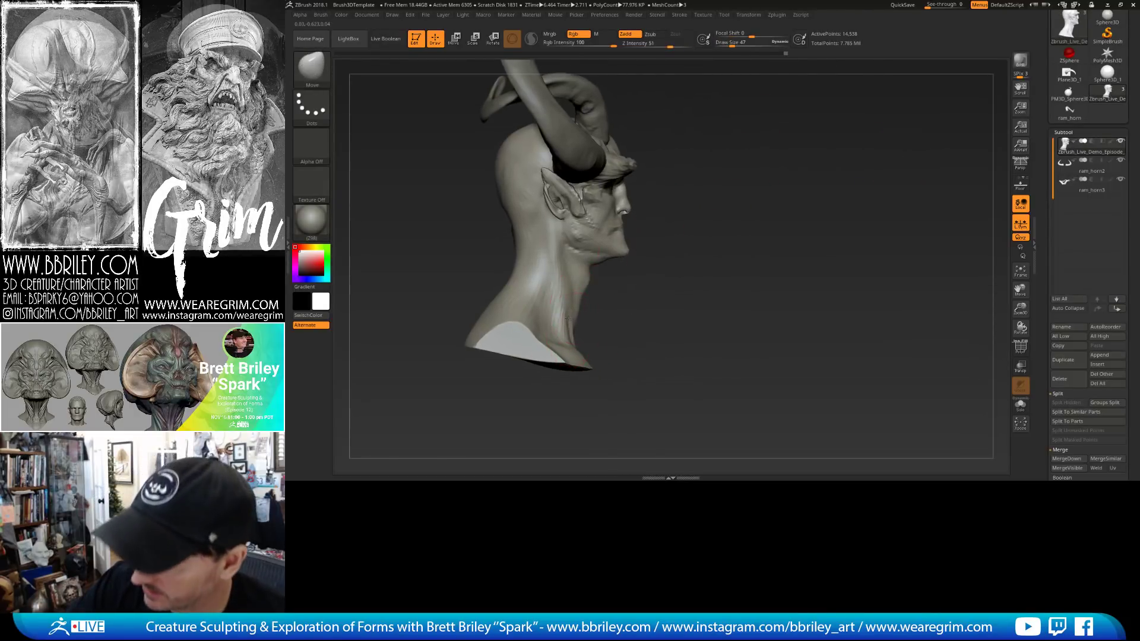
pyautogui.moveTo(542, 346); pyautogui.dragTo(547, 362)
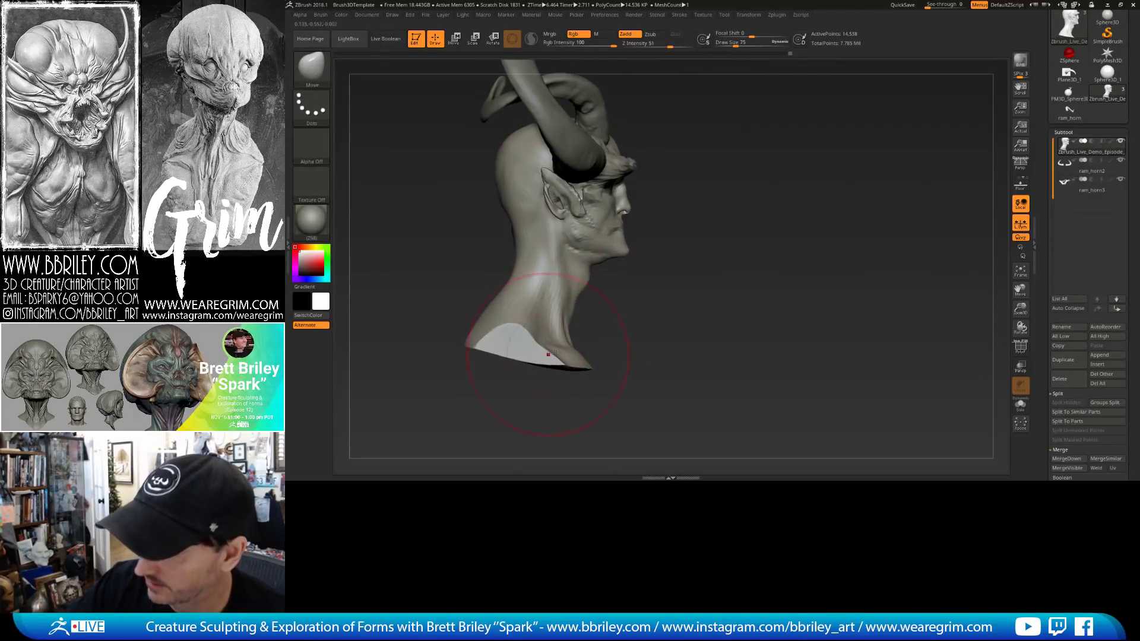
pyautogui.moveTo(739, 332)
pyautogui.mouseDown()
pyautogui.moveTo(702, 323)
pyautogui.moveTo(714, 306)
pyautogui.moveTo(668, 272)
pyautogui.moveTo(705, 260)
pyautogui.mouseUp()
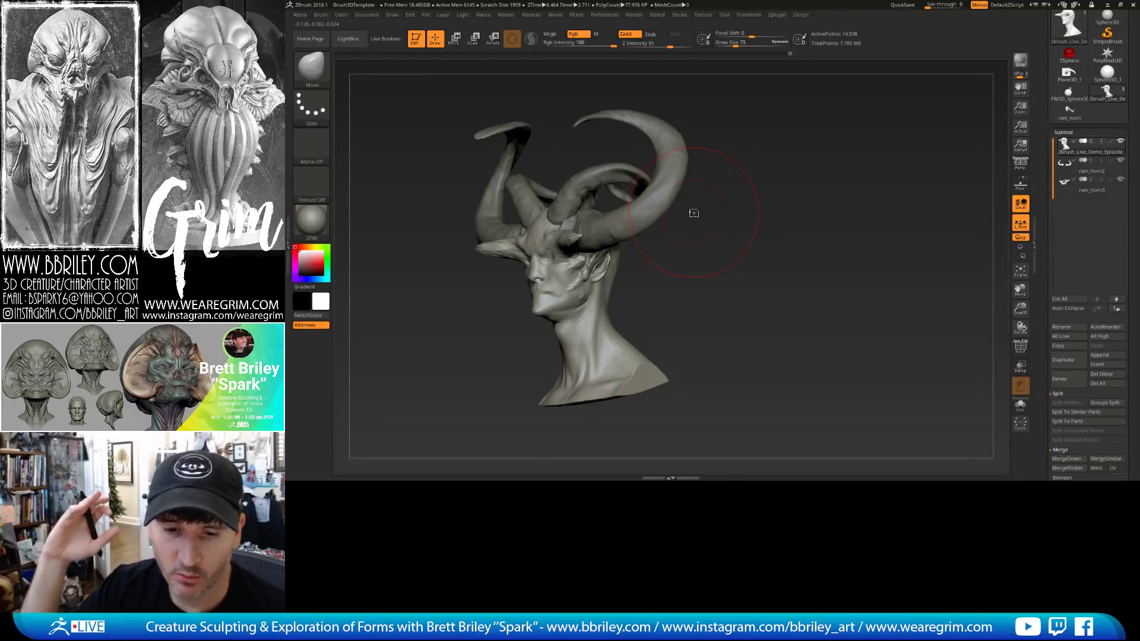
# Reshape the chin and jawline with the Move brush, finishing at draw size 27.
pyautogui.moveTo(694, 213)
pyautogui.mouseDown()
pyautogui.moveTo(744, 130)
pyautogui.moveTo(700, 160)
pyautogui.mouseUp()
pyautogui.press('s')
pyautogui.moveTo(574, 231); pyautogui.dragTo(571, 231)
pyautogui.moveTo(575, 226); pyautogui.dragTo(682, 217)
pyautogui.hotkey('ctrl', 'z')
pyautogui.press('s')
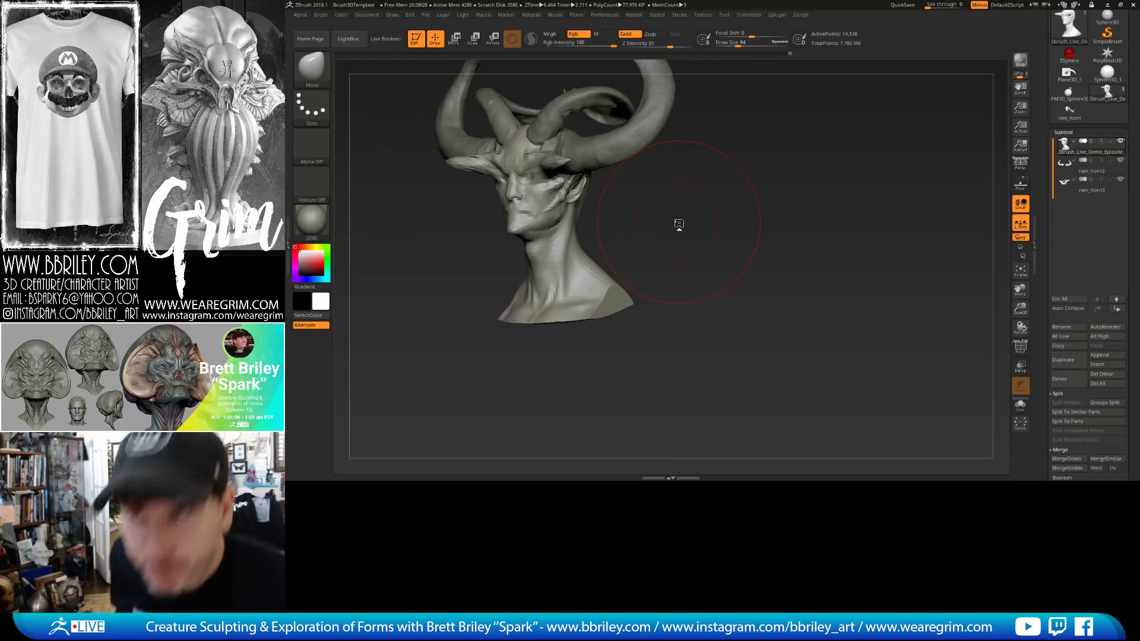
pyautogui.moveTo(700, 145)
pyautogui.mouseDown()
pyautogui.moveTo(746, 179)
pyautogui.moveTo(596, 238)
pyautogui.moveTo(582, 203)
pyautogui.mouseUp()
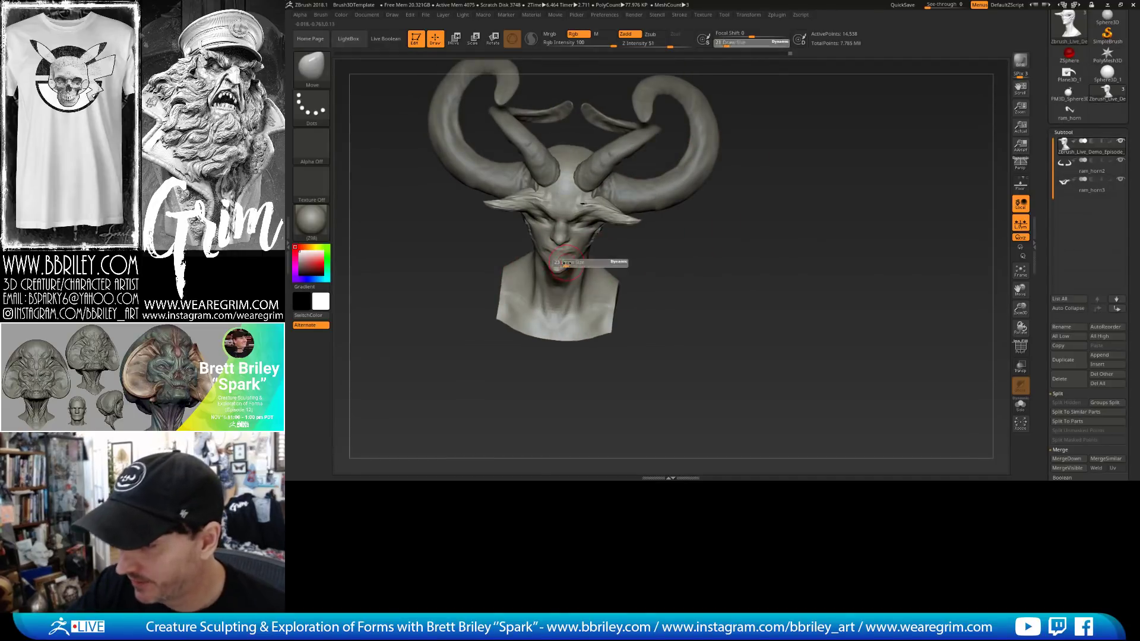
pyautogui.moveTo(634, 264); pyautogui.dragTo(608, 255)
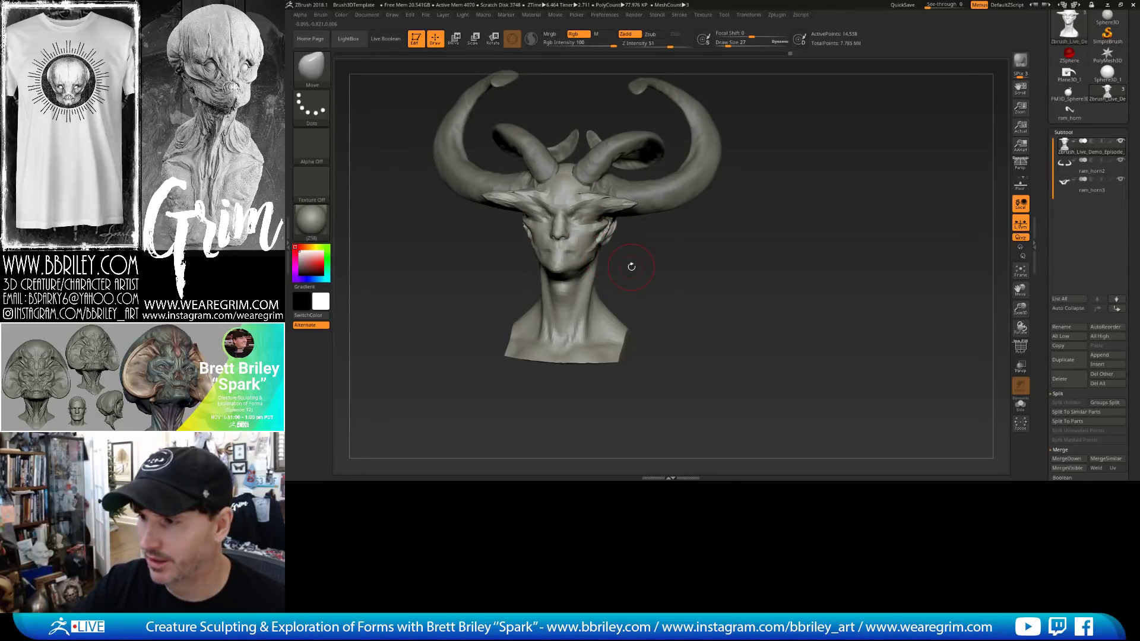
# Reshape the neck and back of the shoulder in profile with the Move brush at draw size 47.
pyautogui.moveTo(636, 203)
pyautogui.keyDown('alt'); pyautogui.mouseDown()
pyautogui.moveTo(649, 234)
pyautogui.moveTo(575, 326)
pyautogui.mouseUp(); pyautogui.keyUp('alt')
pyautogui.press('s')
pyautogui.moveTo(619, 281)
pyautogui.mouseDown()
pyautogui.moveTo(665, 280)
pyautogui.moveTo(609, 284)
pyautogui.moveTo(654, 273)
pyautogui.moveTo(609, 274)
pyautogui.moveTo(623, 259)
pyautogui.moveTo(641, 276)
pyautogui.moveTo(611, 284)
pyautogui.moveTo(601, 306)
pyautogui.moveTo(695, 256)
pyautogui.mouseUp()
pyautogui.click(594, 280)
pyautogui.press('s')
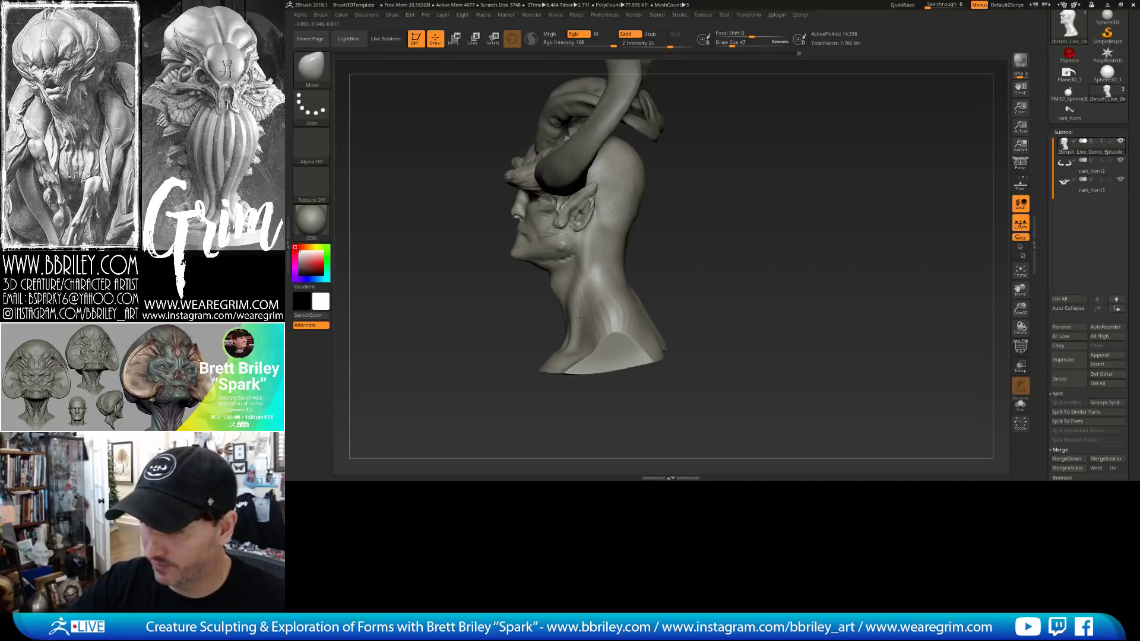
# Broaden the shoulders and the base of the neck with the Move brush, raising the draw size to 65.
pyautogui.press('s')
pyautogui.moveTo(644, 300)
pyautogui.mouseDown()
pyautogui.moveTo(683, 323)
pyautogui.moveTo(737, 270)
pyautogui.moveTo(704, 241)
pyautogui.mouseUp()
pyautogui.hotkey('ctrl', 'z')
pyautogui.press('s')
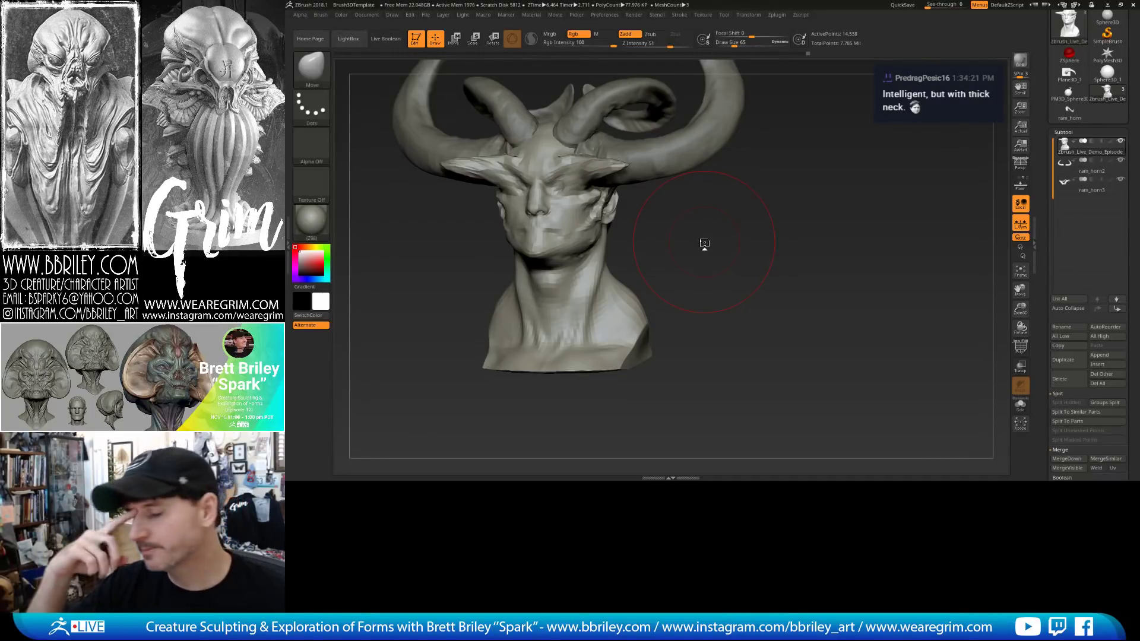
# Pull the outer shoulder edges inward with the Move brush at draw size 47, then reduce the draw size to 16.
pyautogui.keyDown('shift'); pyautogui.moveTo(704, 244); pyautogui.dragTo(649, 275); pyautogui.keyUp('shift')
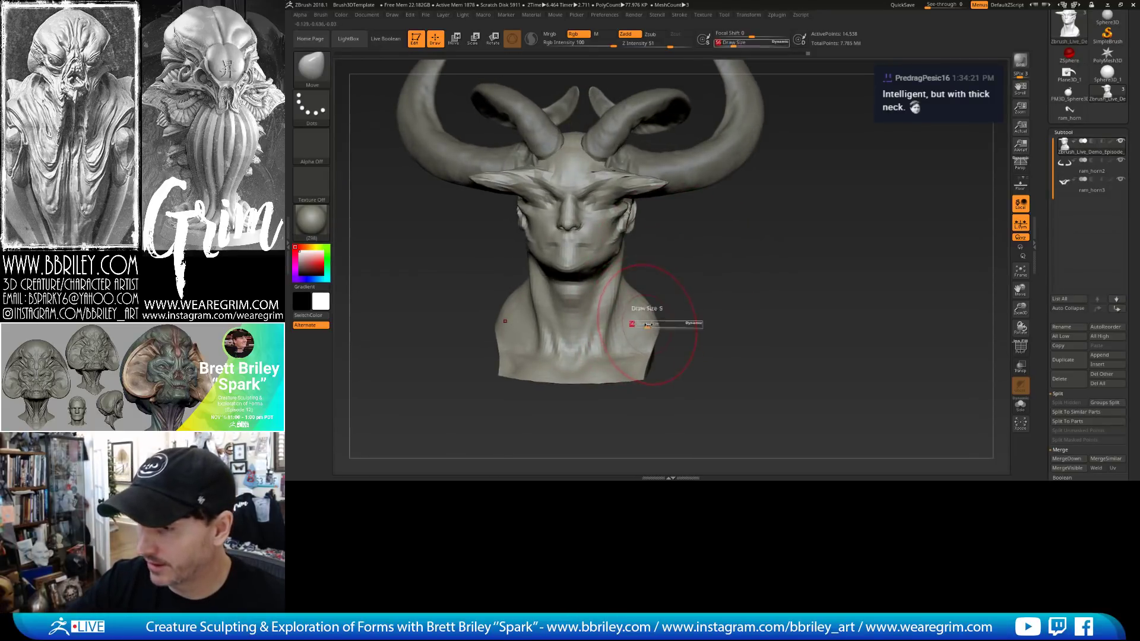
pyautogui.moveTo(646, 325)
pyautogui.mouseDown()
pyautogui.moveTo(634, 328)
pyautogui.moveTo(638, 354)
pyautogui.mouseUp()
pyautogui.press('s')
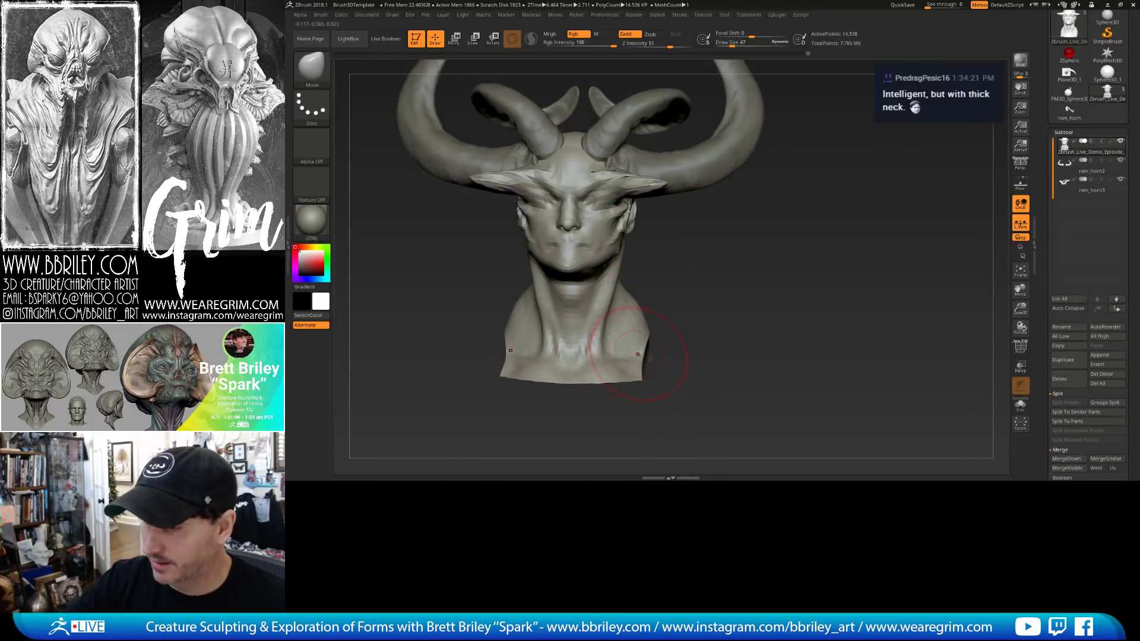
pyautogui.moveTo(679, 287); pyautogui.dragTo(535, 268)
pyautogui.press('s')
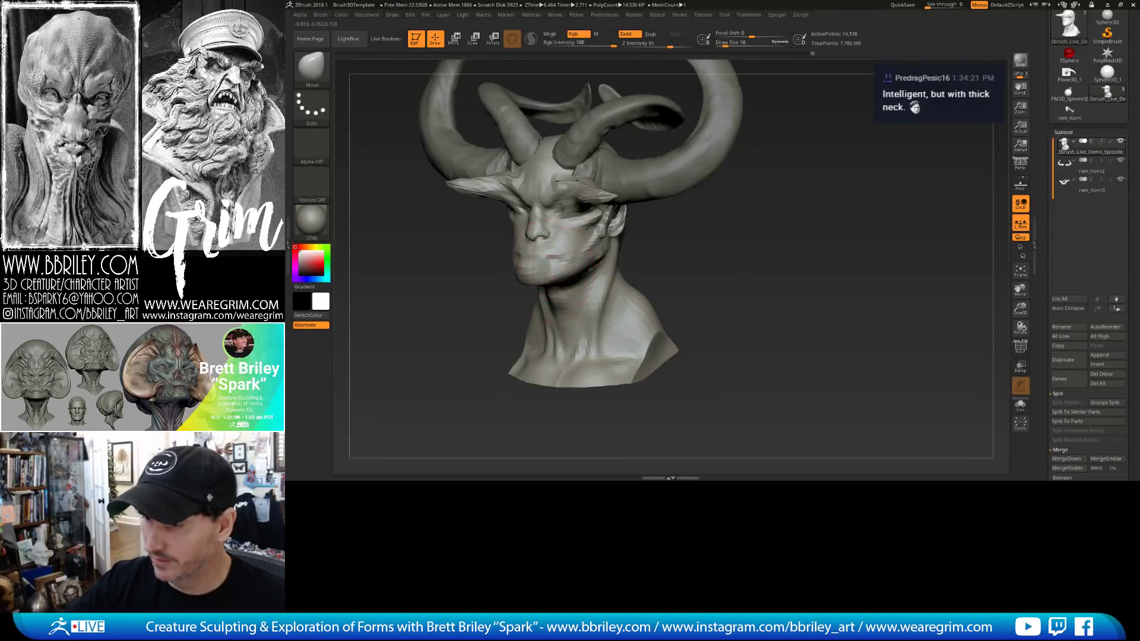
pyautogui.moveTo(677, 285)
pyautogui.mouseDown()
pyautogui.moveTo(741, 260)
pyautogui.moveTo(761, 272)
pyautogui.moveTo(685, 271)
pyautogui.mouseUp()
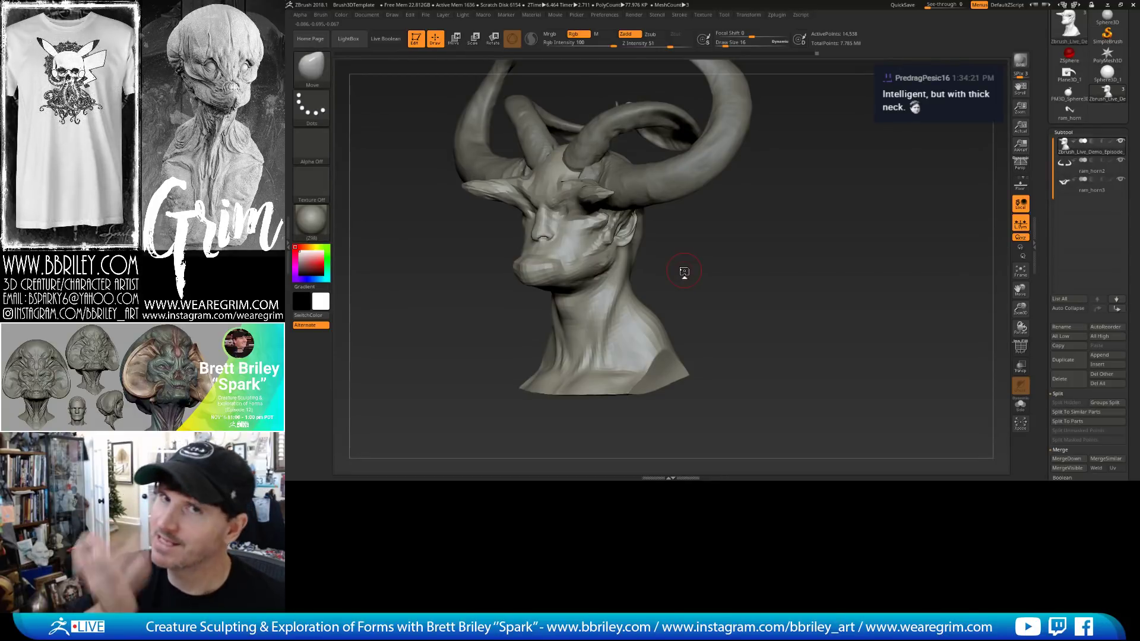
# Slim the shoulders and neck silhouette with the Move brush at draw sizes around 40.
pyautogui.moveTo(677, 242)
pyautogui.mouseDown()
pyautogui.moveTo(728, 242)
pyautogui.moveTo(606, 274)
pyautogui.moveTo(562, 309)
pyautogui.moveTo(613, 355)
pyautogui.moveTo(610, 382)
pyautogui.mouseUp()
pyautogui.press('s')
pyautogui.press('s')
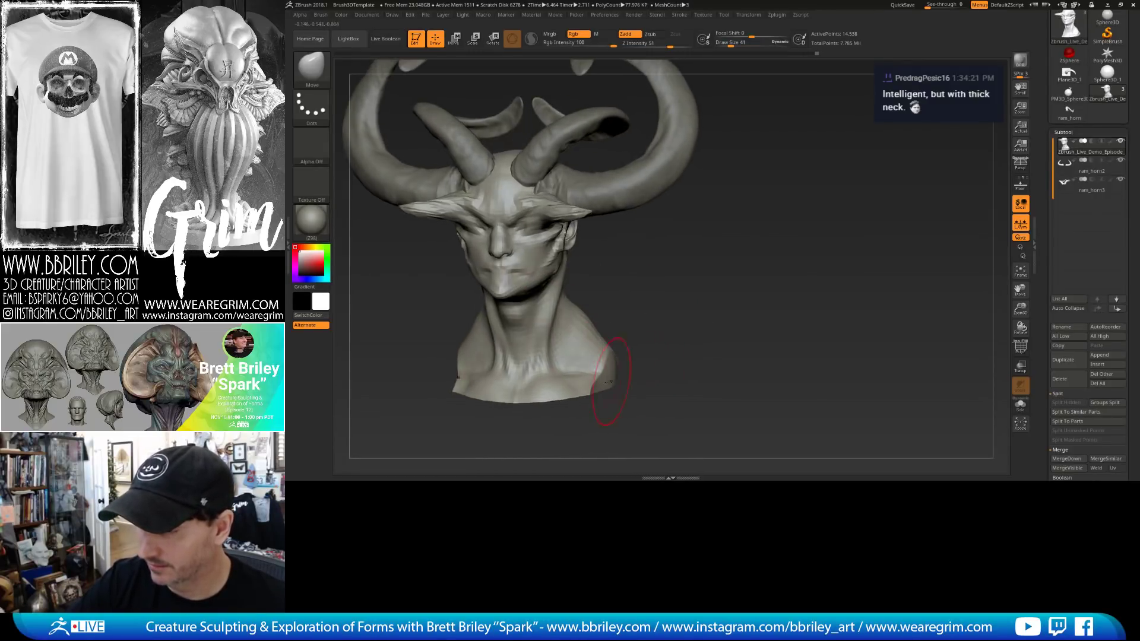
pyautogui.moveTo(668, 330)
pyautogui.mouseDown()
pyautogui.moveTo(606, 312)
pyautogui.moveTo(662, 335)
pyautogui.moveTo(627, 338)
pyautogui.moveTo(610, 358)
pyautogui.moveTo(579, 323)
pyautogui.moveTo(651, 282)
pyautogui.moveTo(608, 295)
pyautogui.mouseUp()
pyautogui.press('s')
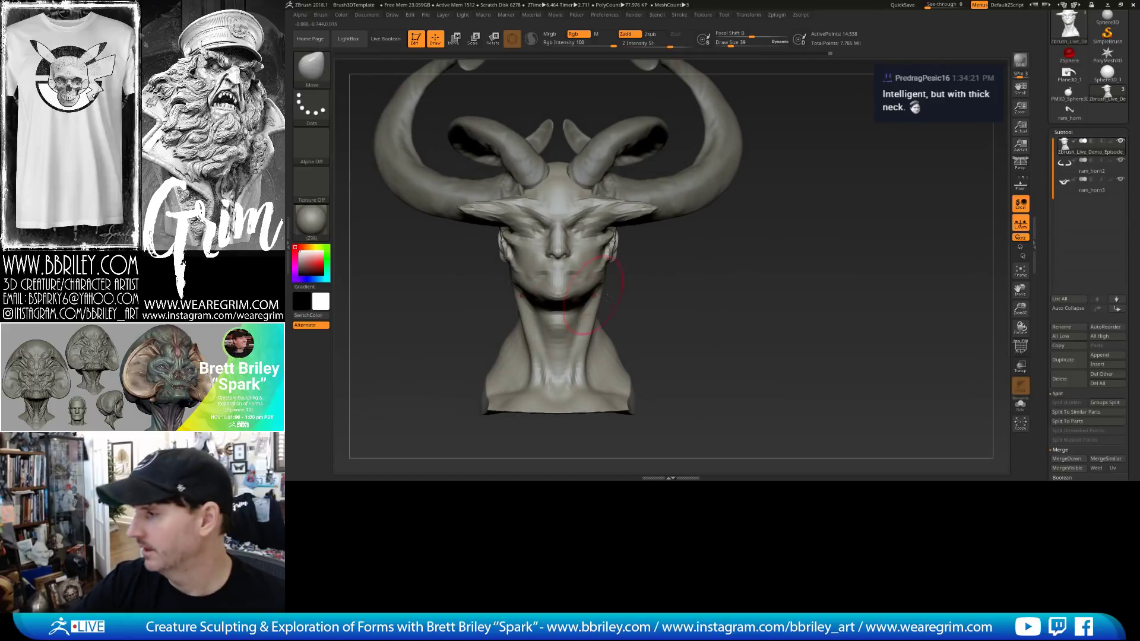
# Turn on perspective and raise the head to the next subdivision level.
pyautogui.click(1016, 169)
pyautogui.moveTo(636, 278)
pyautogui.keyDown('alt'); pyautogui.mouseDown()
pyautogui.moveTo(653, 280)
pyautogui.moveTo(615, 270)
pyautogui.mouseUp(); pyautogui.keyUp('alt')
pyautogui.press('d')
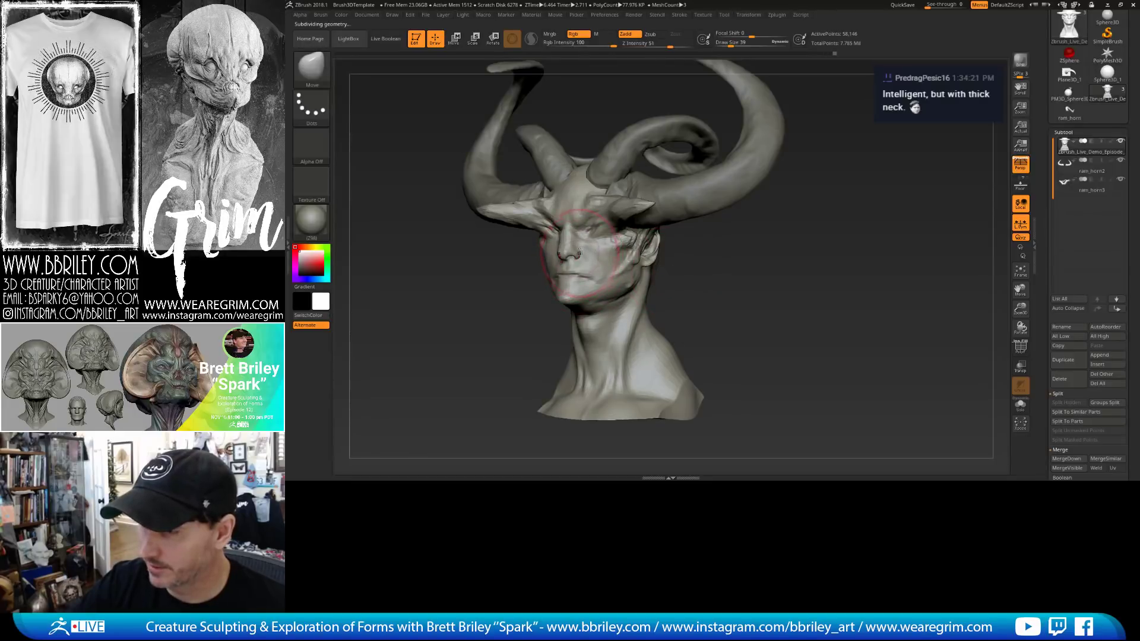
# Build up the cheekbone forms in front of the ear with the Clay brush at Z intensity 50.
pyautogui.moveTo(726, 249)
pyautogui.keyDown('alt'); pyautogui.mouseDown()
pyautogui.moveTo(740, 291)
pyautogui.moveTo(582, 282)
pyautogui.mouseUp(); pyautogui.keyUp('alt')
pyautogui.press('b')
pyautogui.press('c')
pyautogui.press('l')
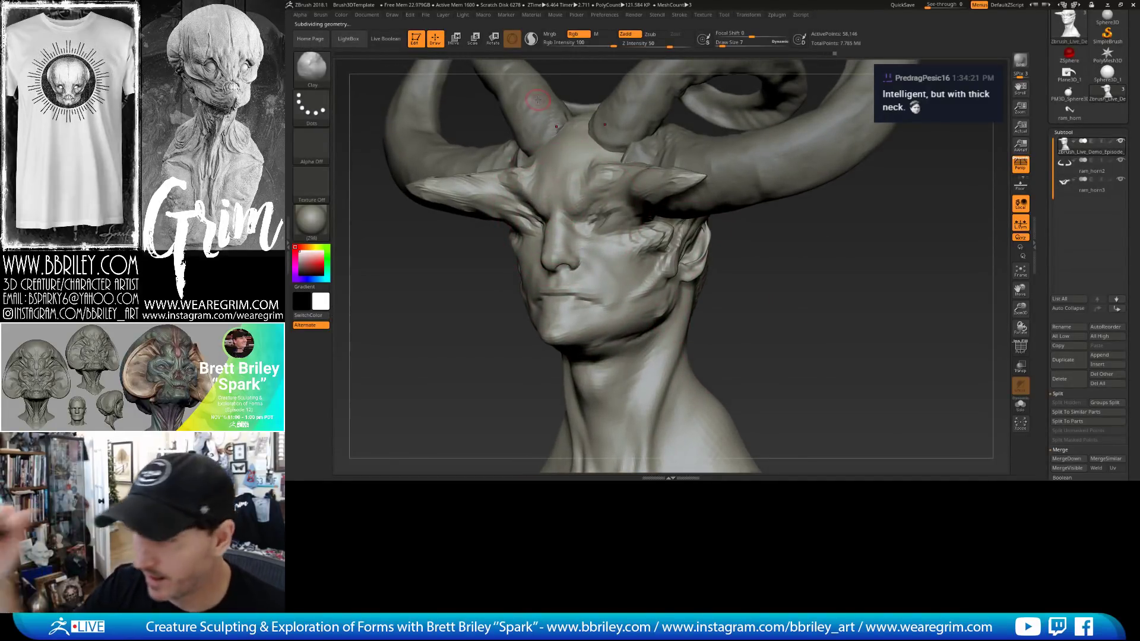
pyautogui.press('[')
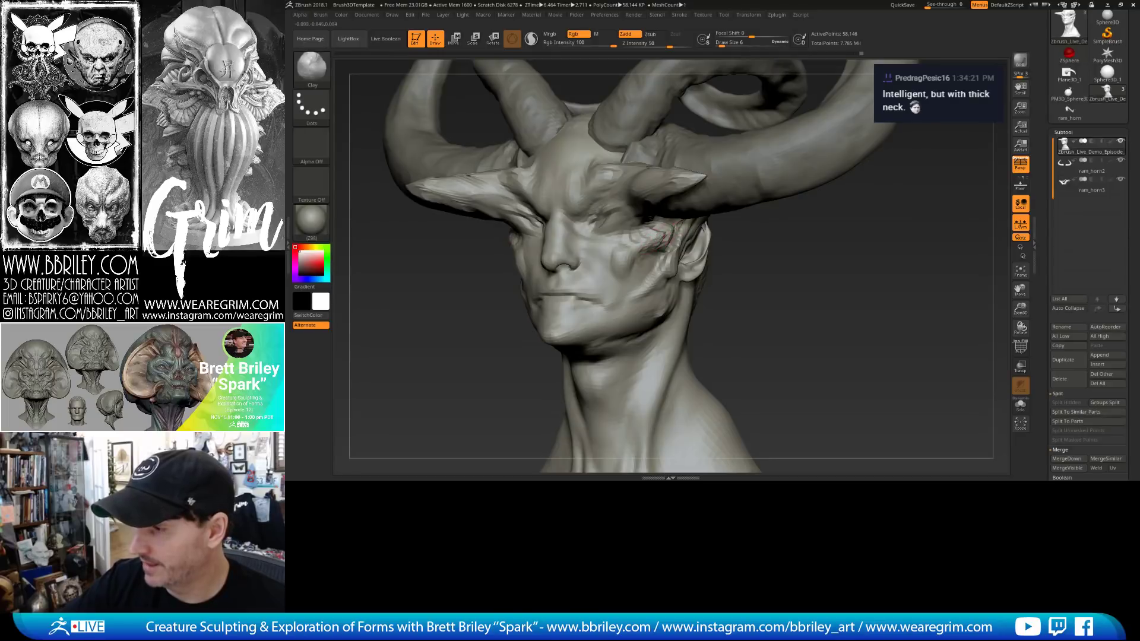
pyautogui.moveTo(661, 236); pyautogui.dragTo(635, 249)
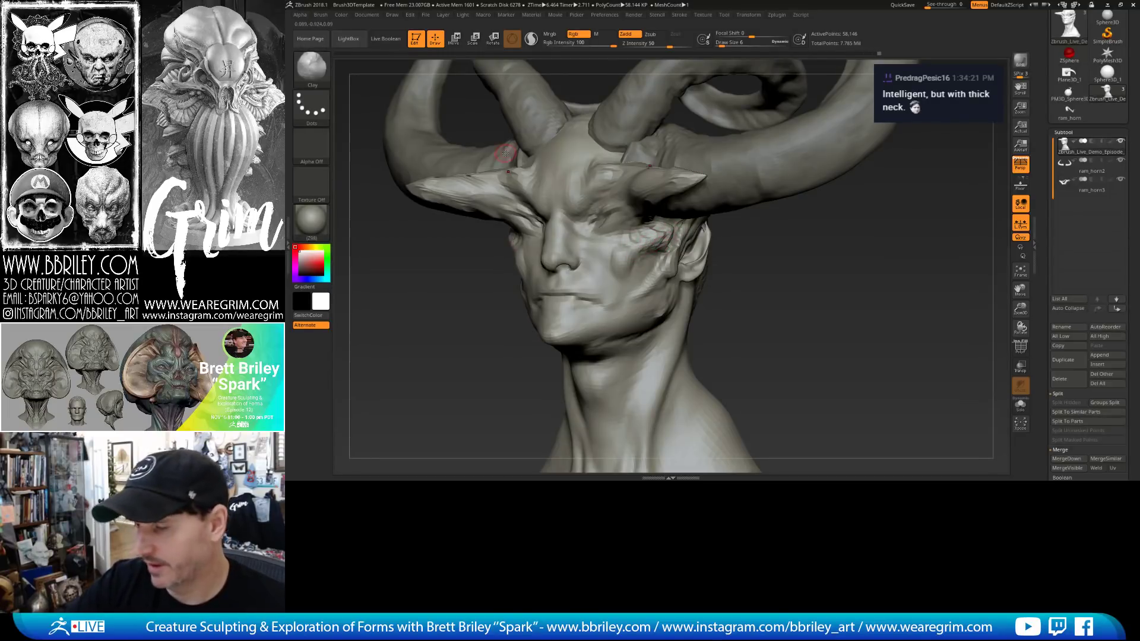
# Flatten the cheek planes with TrimDynamic and carve creases at the mouth corners with DamStandard at Z intensity 33.
pyautogui.press('b')
pyautogui.press('t')
pyautogui.press('d')
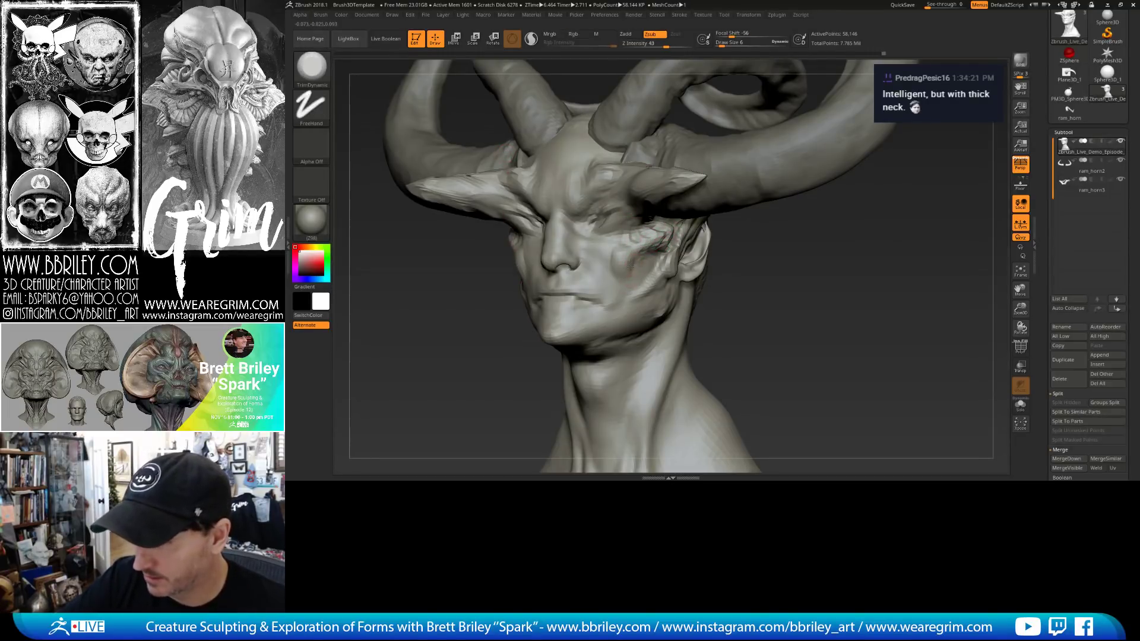
pyautogui.press('b')
pyautogui.press('d')
pyautogui.press('s')
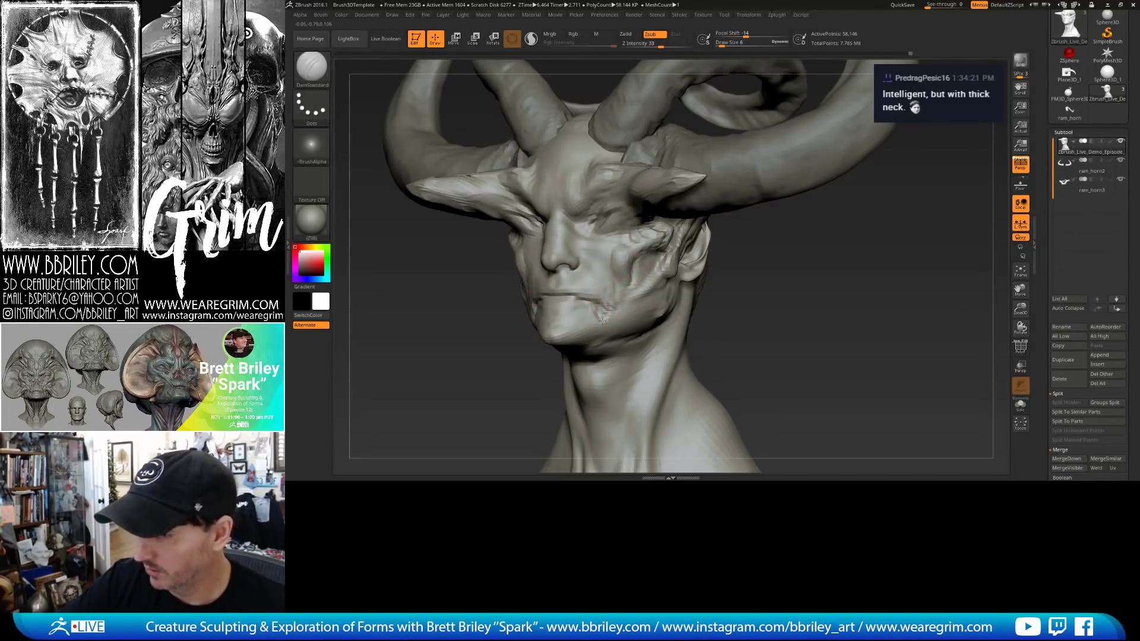
pyautogui.moveTo(703, 323)
pyautogui.mouseDown()
pyautogui.moveTo(753, 316)
pyautogui.moveTo(573, 289)
pyautogui.mouseUp()
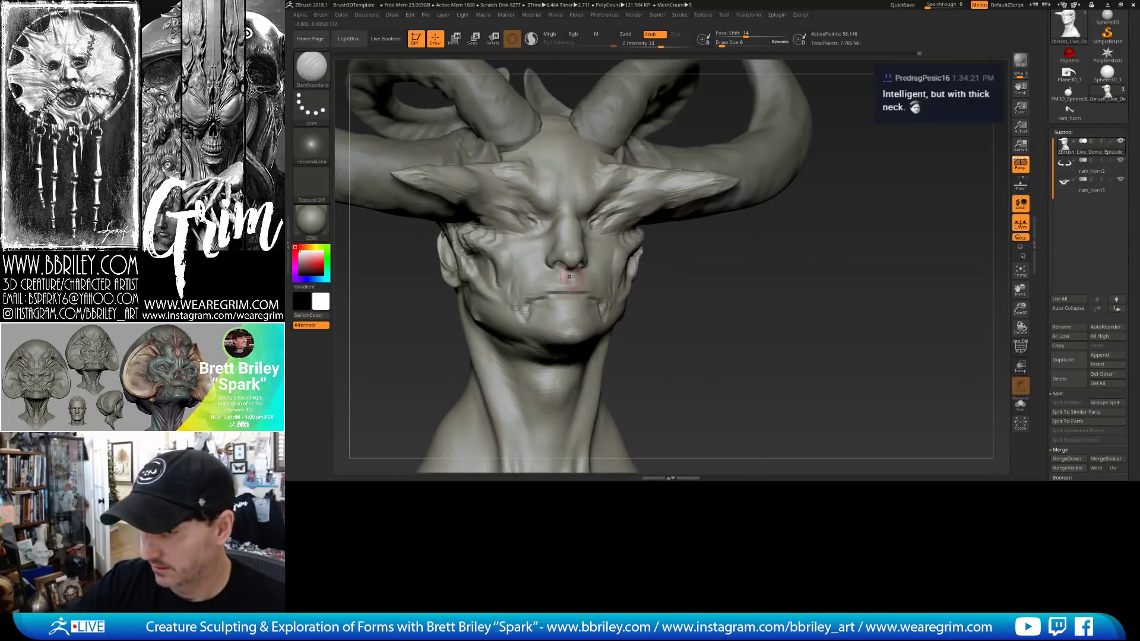
# Adjust the nose and mouth shapes with the Move brush and cut nostril detail with DamStandard at draw size 4.
pyautogui.moveTo(594, 288); pyautogui.dragTo(613, 274, button='right')
pyautogui.press('b')
pyautogui.press('m')
pyautogui.press('v')
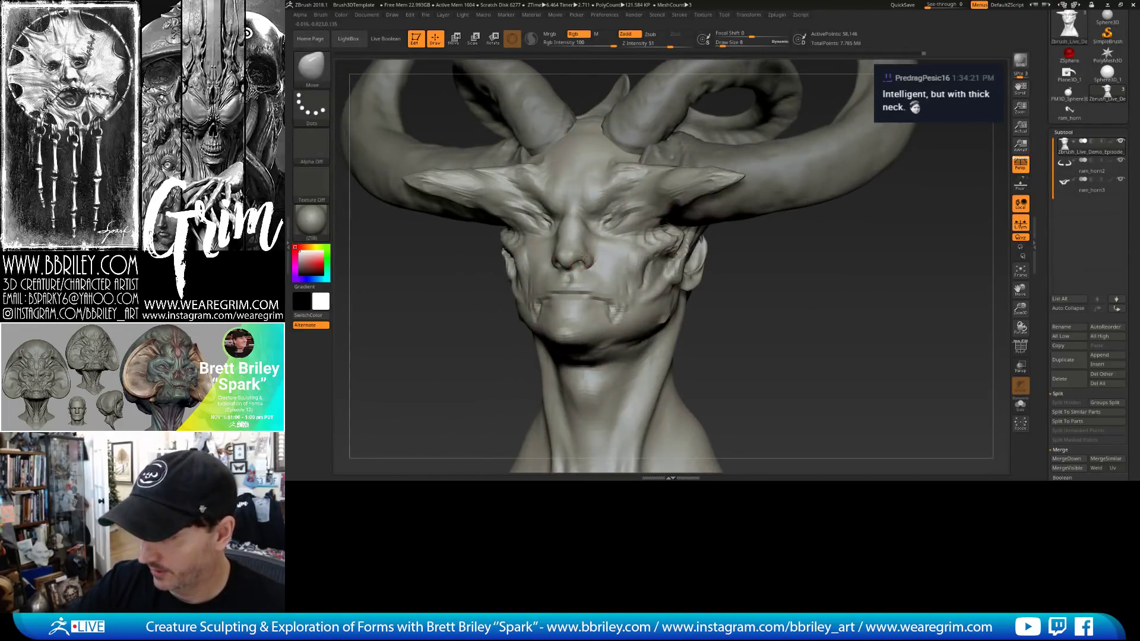
pyautogui.press('b')
pyautogui.press('d')
pyautogui.press('s')
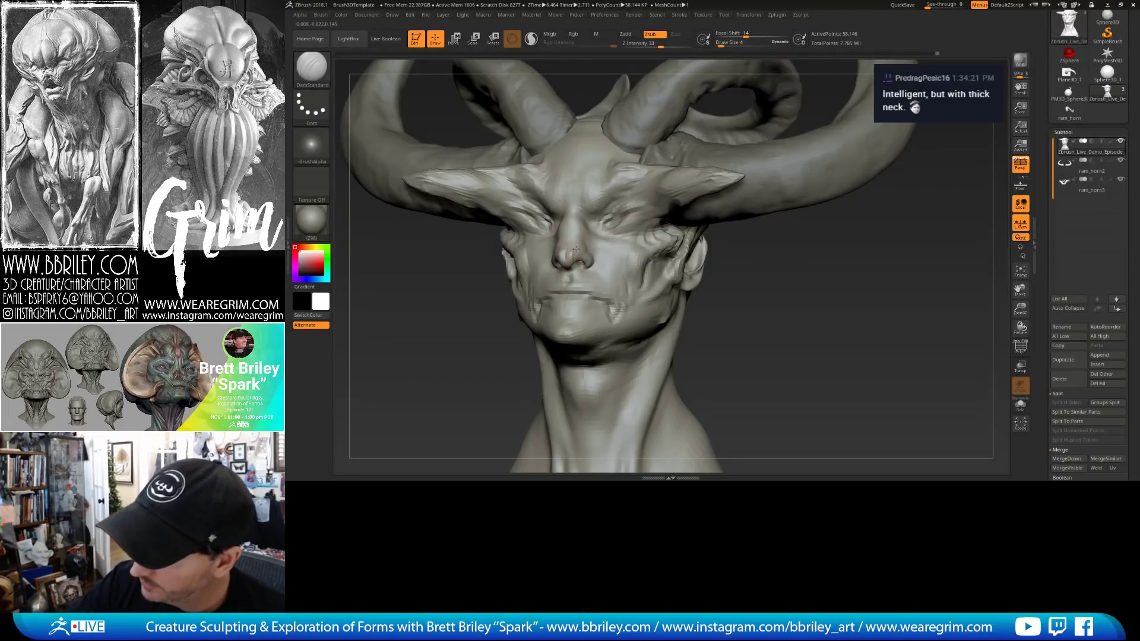
pyautogui.moveTo(717, 302); pyautogui.dragTo(592, 251, button='right')
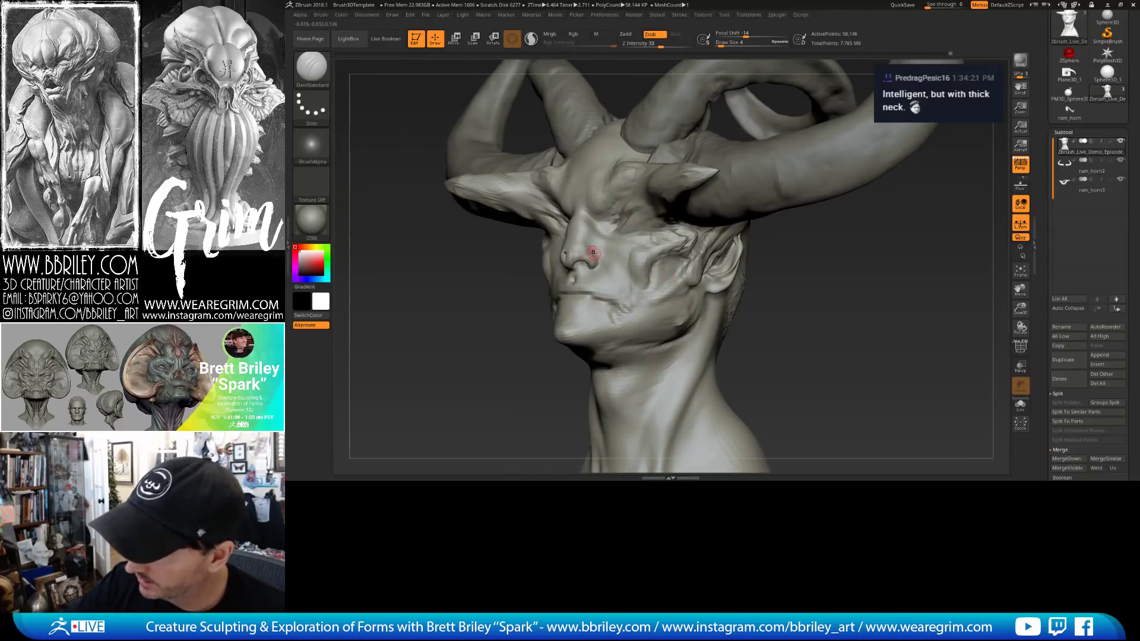
# Refine the nostril wing and the fold beside it with the Standard and DamStandard brushes at draw size 4.
pyautogui.press('b')
pyautogui.press('c')
pyautogui.press('l')
pyautogui.press('b')
pyautogui.press('s')
pyautogui.press('t')
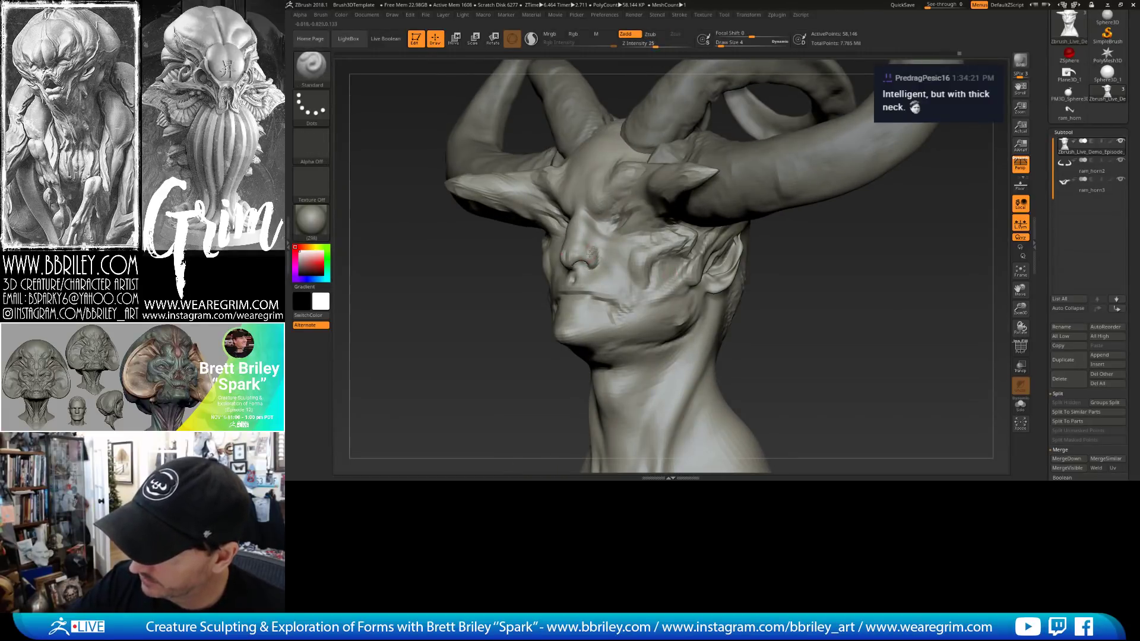
pyautogui.press('b')
pyautogui.press('d')
pyautogui.press('s')
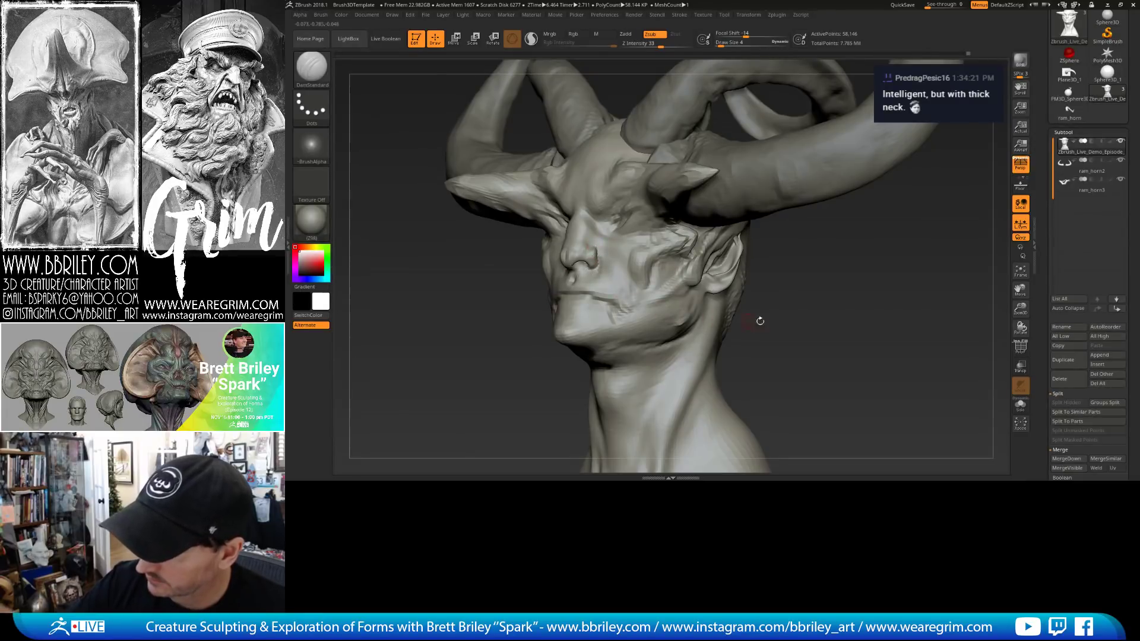
# Reshape the nose with the Move brush and flatten its planes with TrimDynamic at Z intensity 43.
pyautogui.moveTo(760, 321); pyautogui.dragTo(591, 255, button='right')
pyautogui.press('b')
pyautogui.press('m')
pyautogui.press('v')
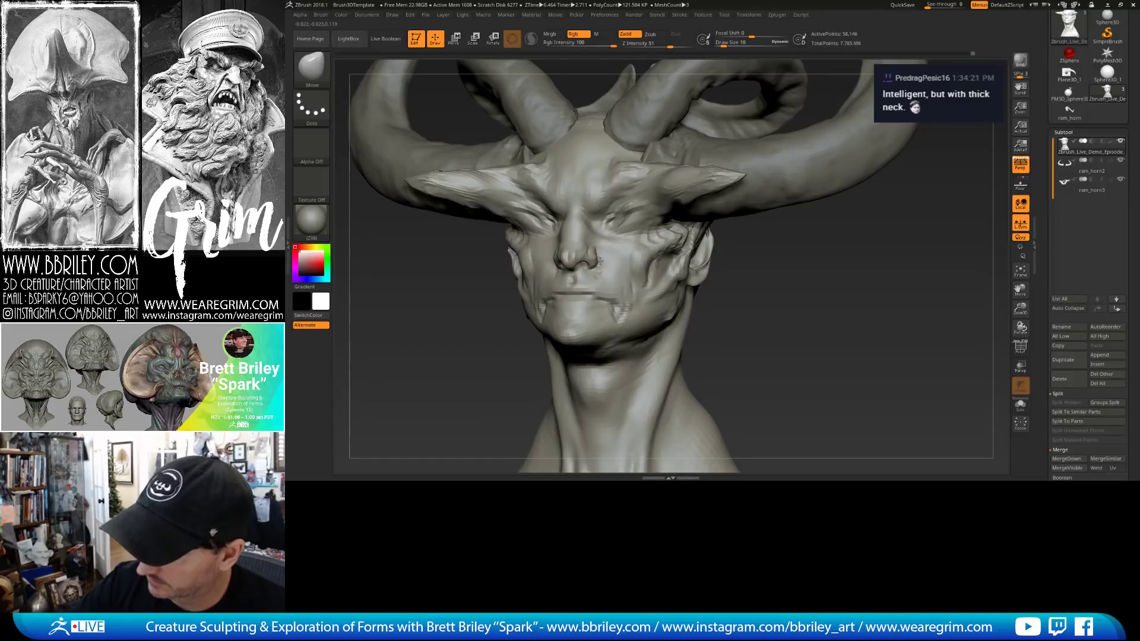
pyautogui.press('[')
pyautogui.press('b')
pyautogui.press('t')
pyautogui.press('d')
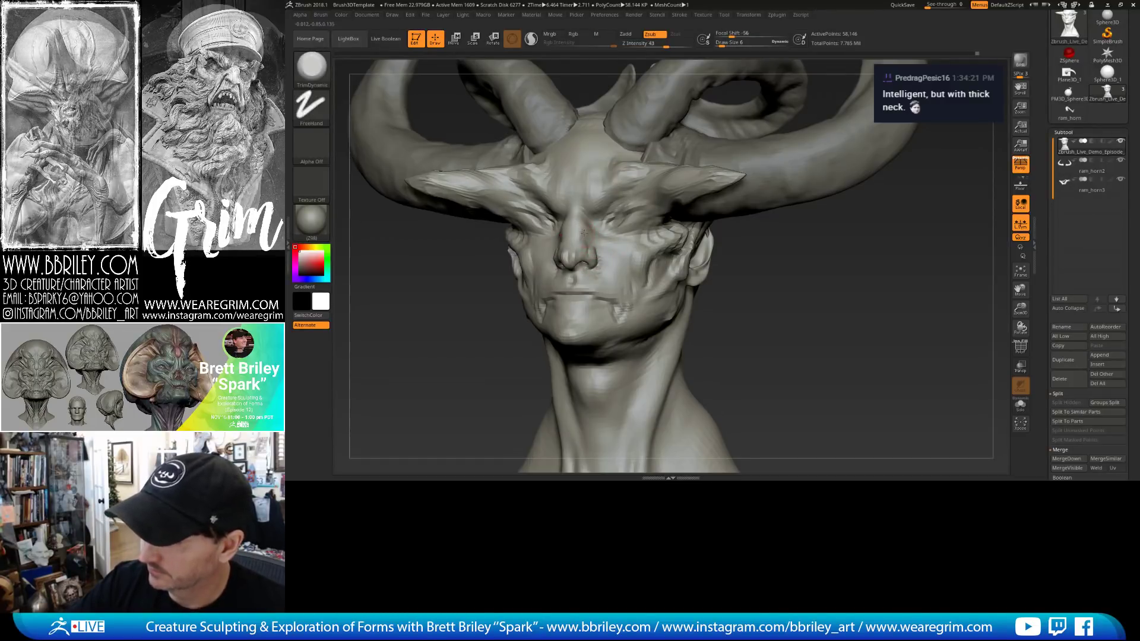
pyautogui.moveTo(616, 258); pyautogui.dragTo(661, 279, button='right')
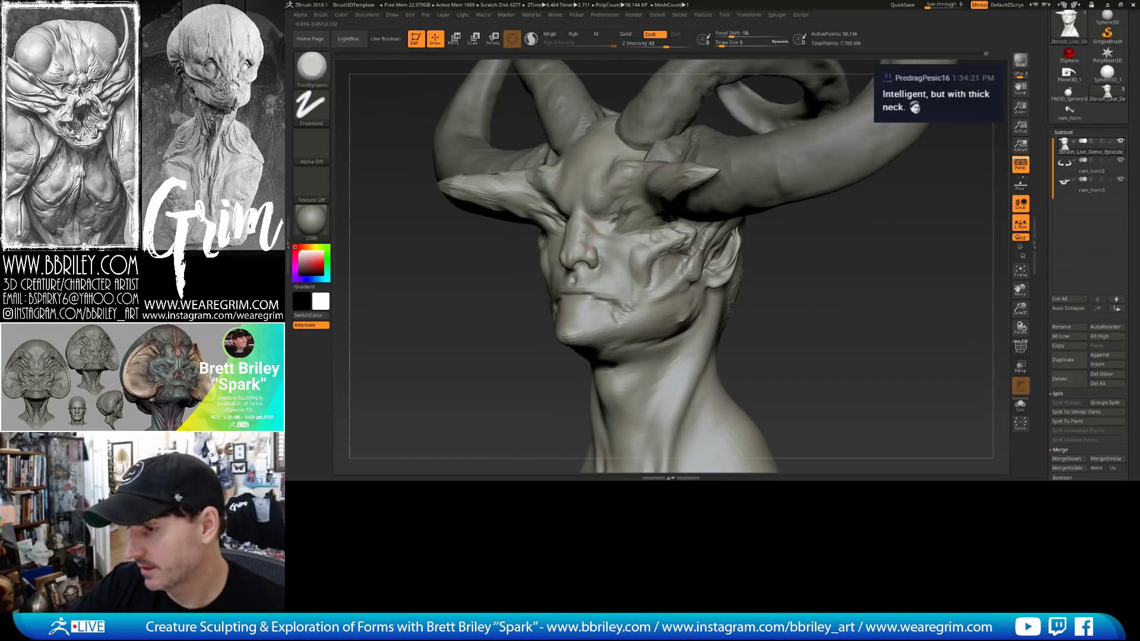
# Carve creases between the brows with DamStandard and raise ridges up the forehead with the Standard brush at Z intensity 25.
pyautogui.press('b')
pyautogui.press('d')
pyautogui.press('s')
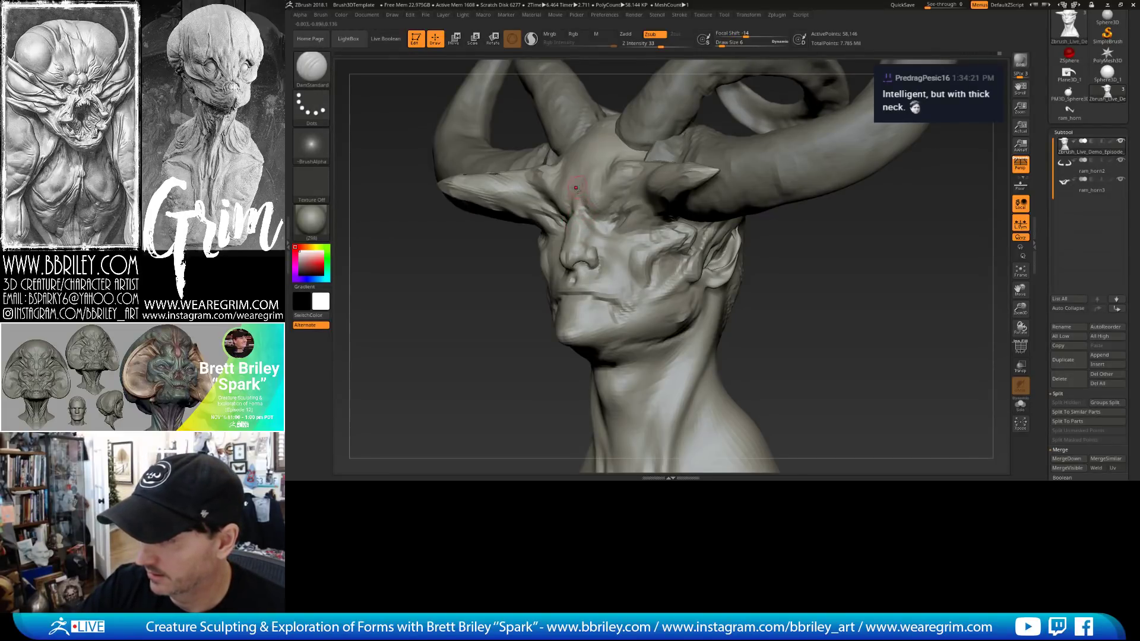
pyautogui.press('b')
pyautogui.press('s')
pyautogui.press('t')
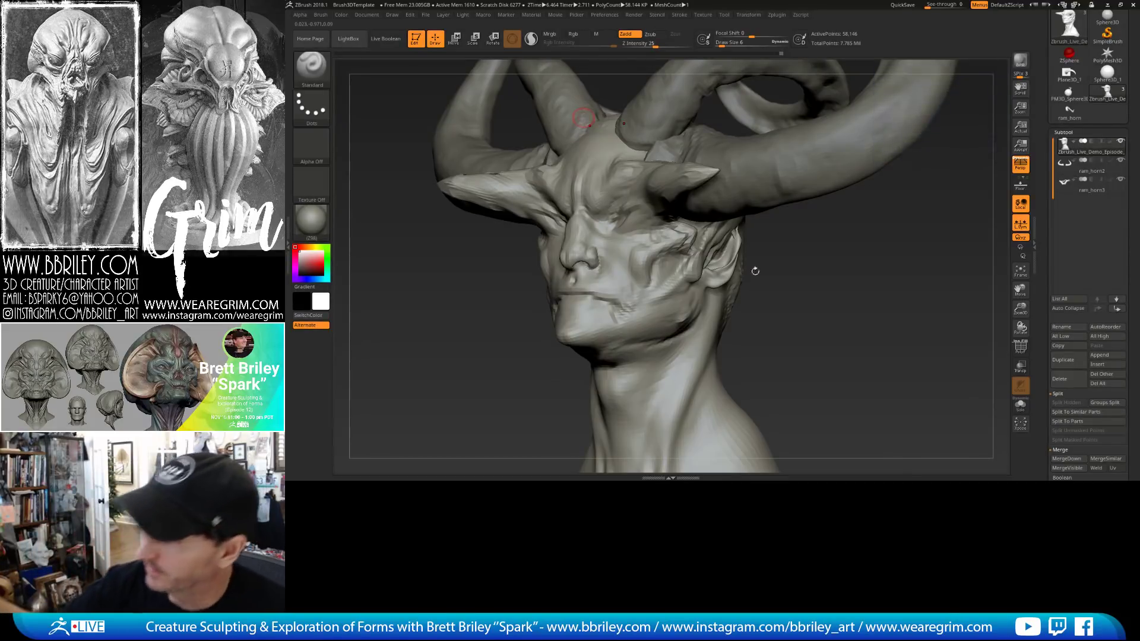
pyautogui.moveTo(755, 271); pyautogui.dragTo(659, 205)
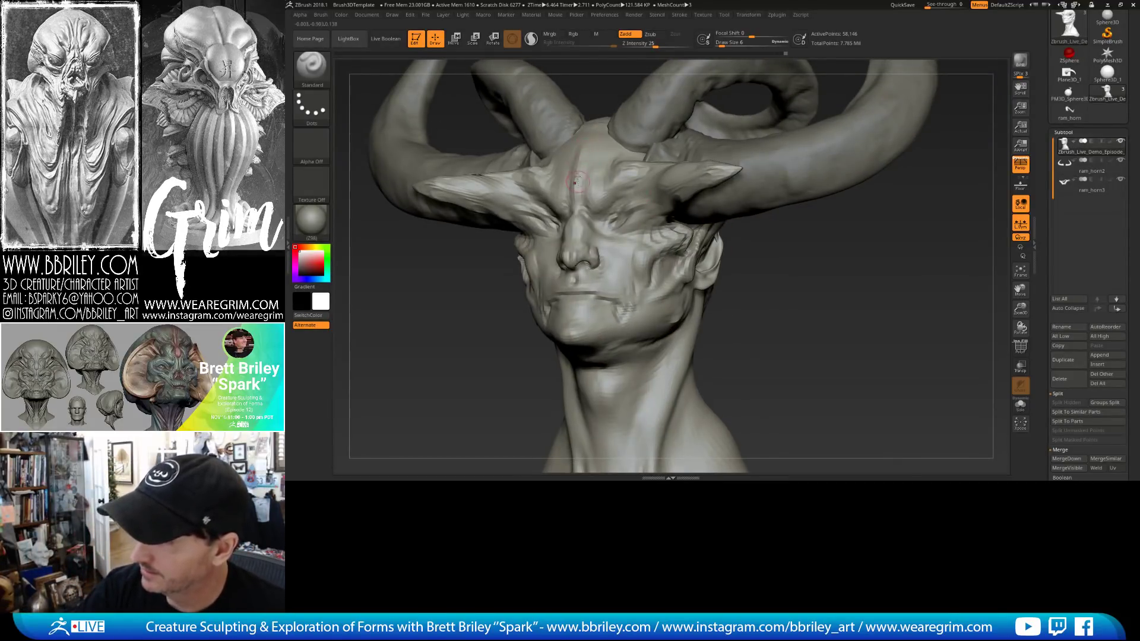
pyautogui.moveTo(638, 200); pyautogui.dragTo(605, 184, button='right')
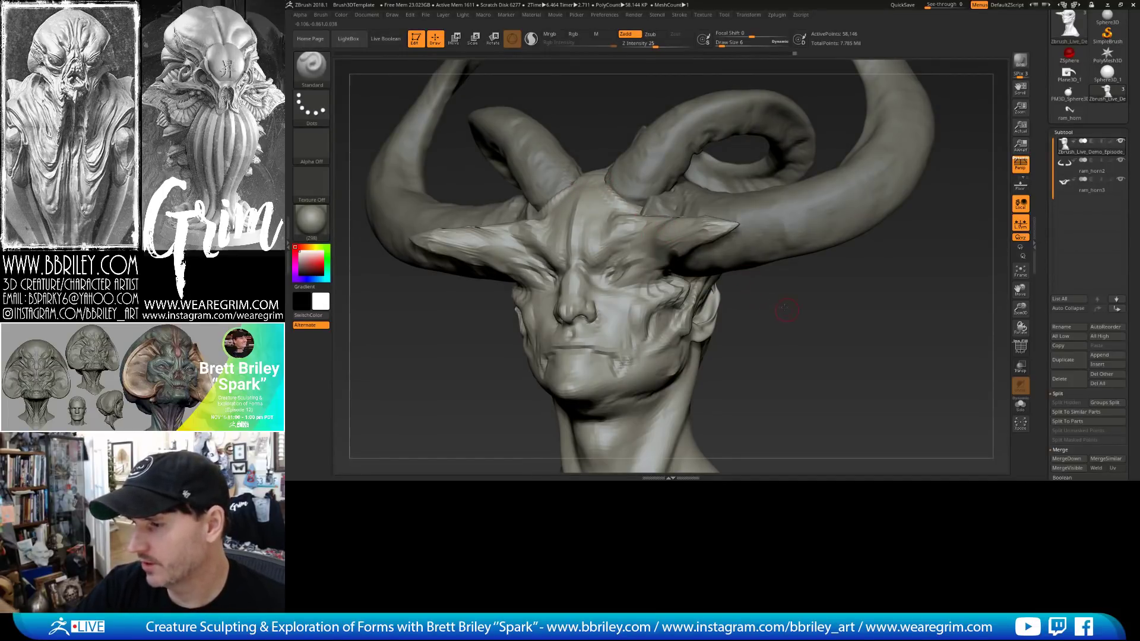
# Fill in the eye sockets with the Clay brush at draw size 13 to cover the existing eyes.
pyautogui.moveTo(749, 270)
pyautogui.mouseDown(button='right')
pyautogui.moveTo(772, 297)
pyautogui.moveTo(791, 286)
pyautogui.moveTo(713, 279)
pyautogui.moveTo(614, 246)
pyautogui.mouseUp(button='right')
pyautogui.press('b')
pyautogui.press('c')
pyautogui.press('l')
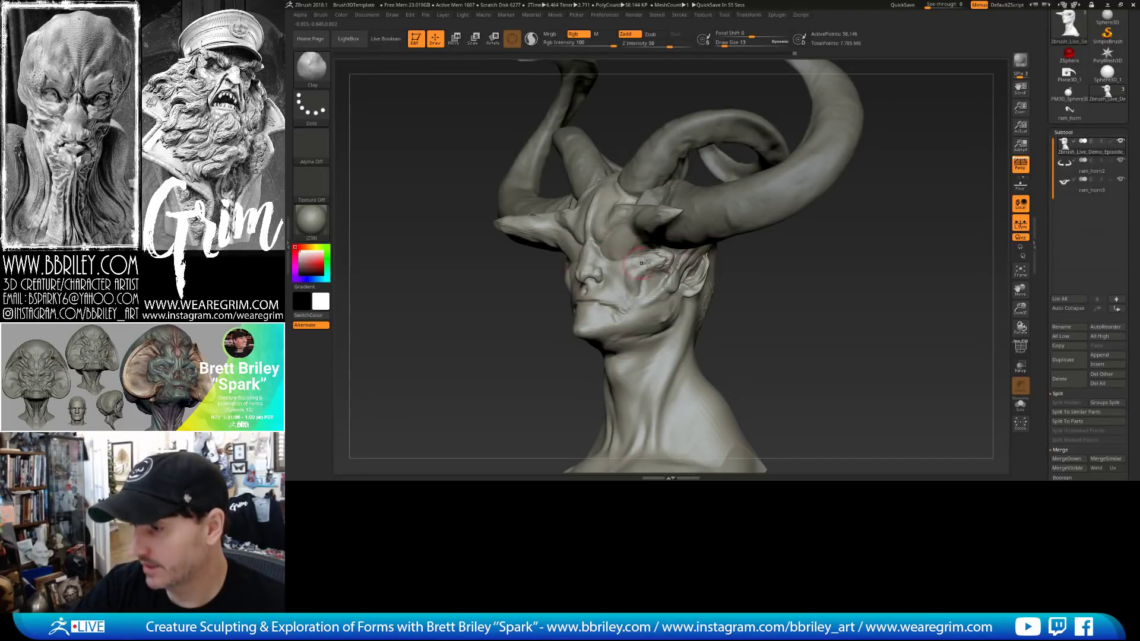
pyautogui.moveTo(619, 240)
pyautogui.mouseDown(button='right')
pyautogui.moveTo(824, 317)
pyautogui.moveTo(773, 218)
pyautogui.mouseUp(button='right')
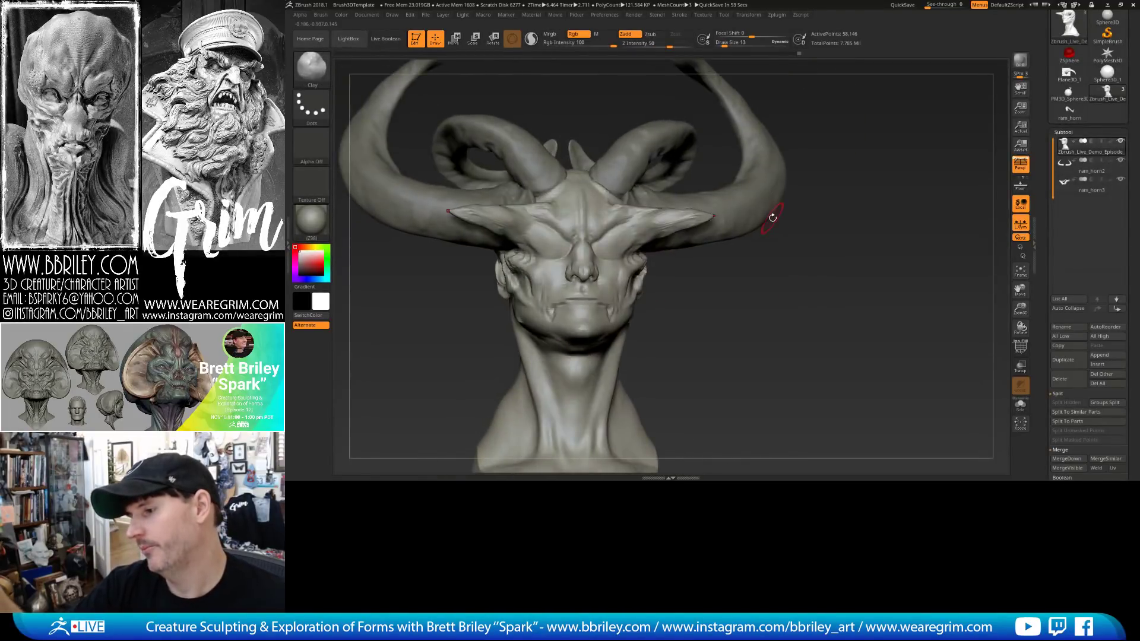
# Carve new slanted eye slits and surrounding creases with DamStandard at Z intensity 33.
pyautogui.press('b')
pyautogui.press('d')
pyautogui.press('s')
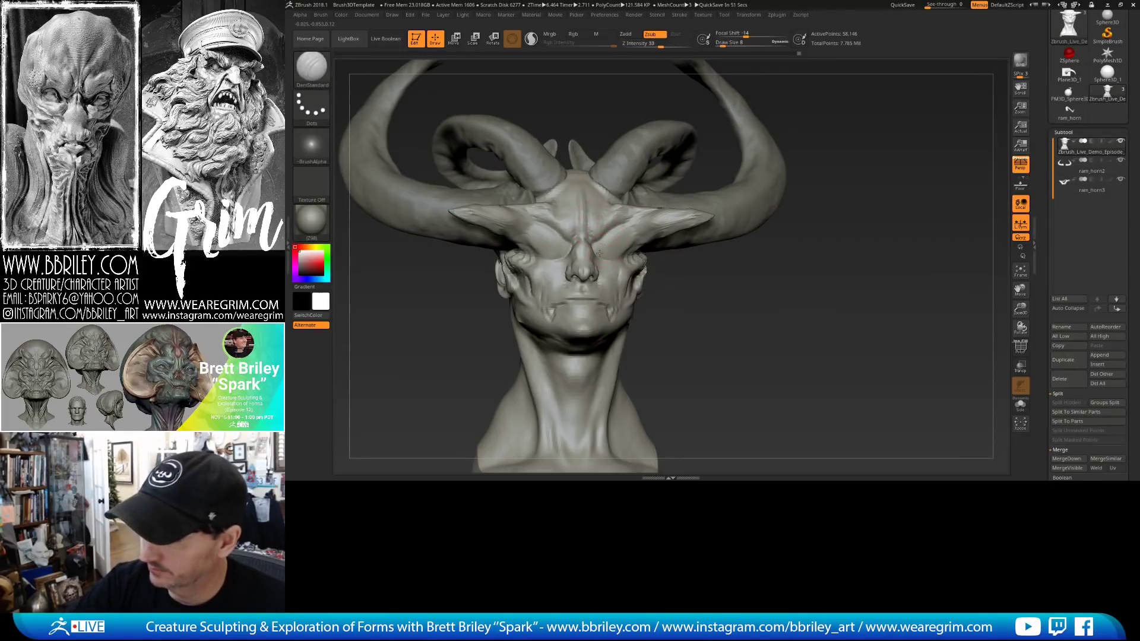
pyautogui.moveTo(730, 274); pyautogui.dragTo(773, 286, button='right')
pyautogui.moveTo(774, 285)
pyautogui.mouseDown()
pyautogui.moveTo(861, 284)
pyautogui.moveTo(769, 280)
pyautogui.mouseUp()
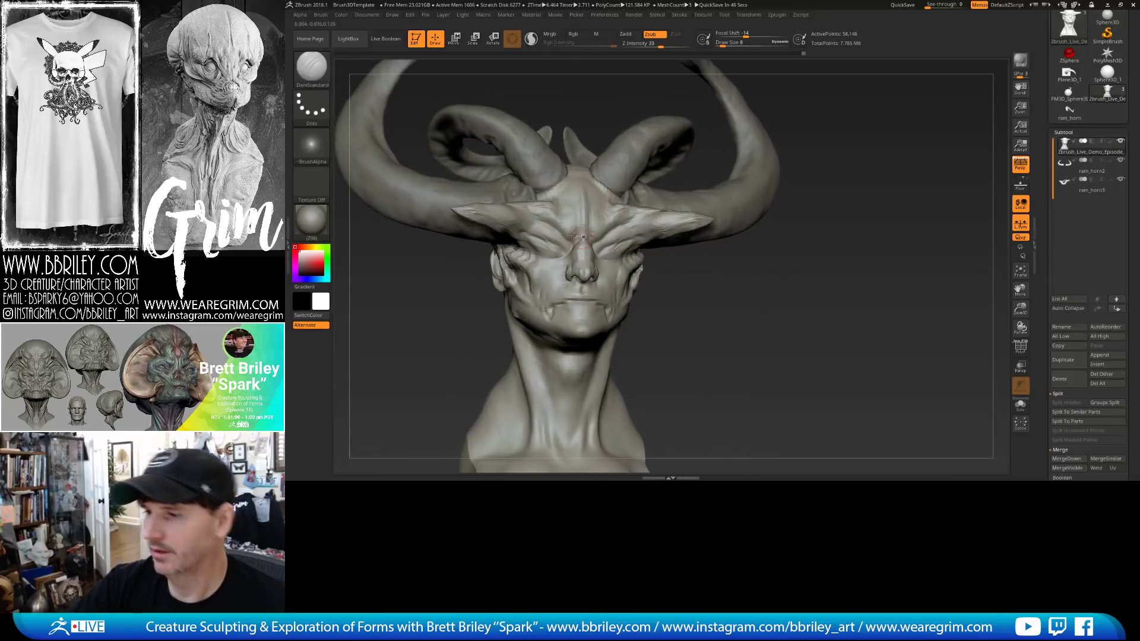
# Raise fine folds around the slit eyes with the Standard brush at draw size 3 and Z intensity 25.
pyautogui.press('b')
pyautogui.press('s')
pyautogui.press('t')
pyautogui.press('s')
pyautogui.click(540, 232)
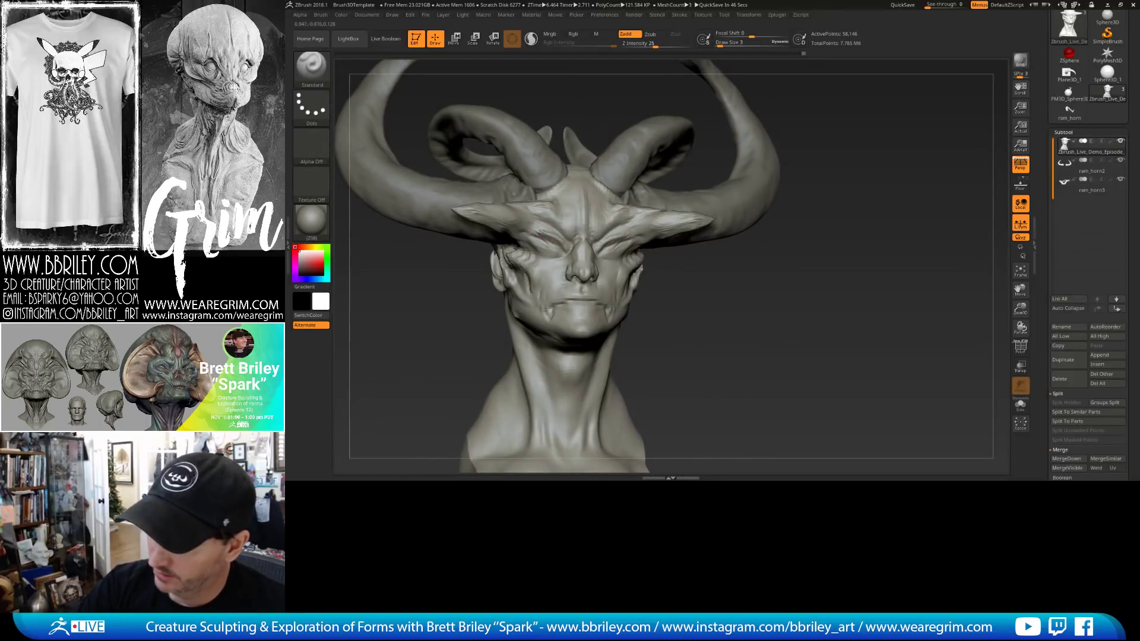
pyautogui.moveTo(550, 250); pyautogui.dragTo(802, 286, button='right')
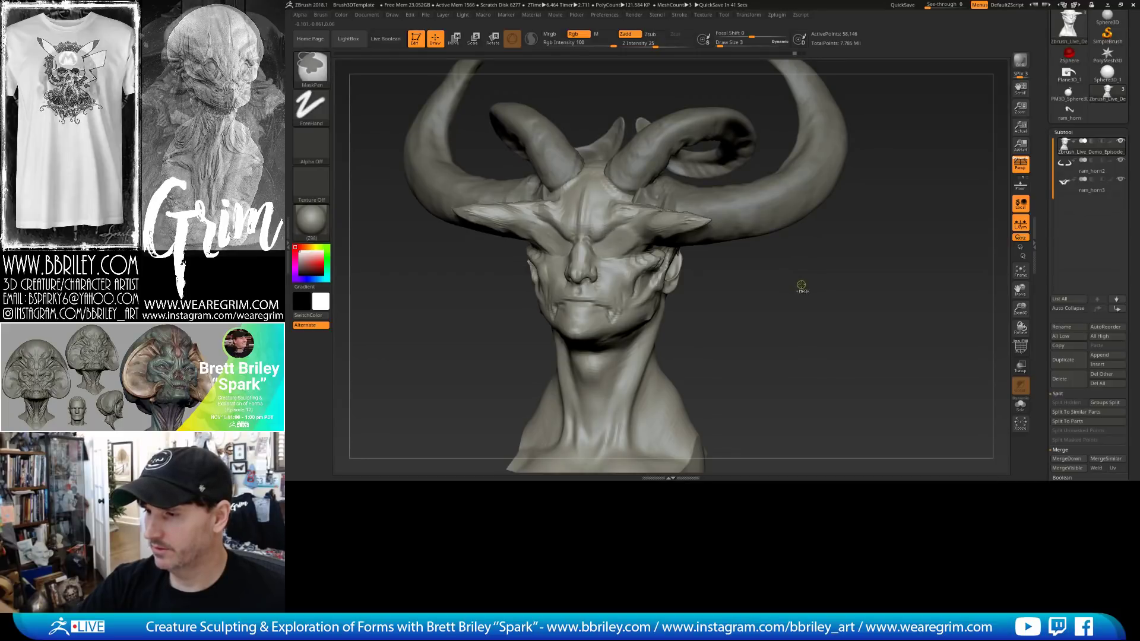
pyautogui.moveTo(802, 286); pyautogui.dragTo(855, 284, button='right')
# Reshape the eyes and the area beneath the brows with the Move brush at draw sizes 18 and 25.
pyautogui.press('s')
pyautogui.click(623, 247)
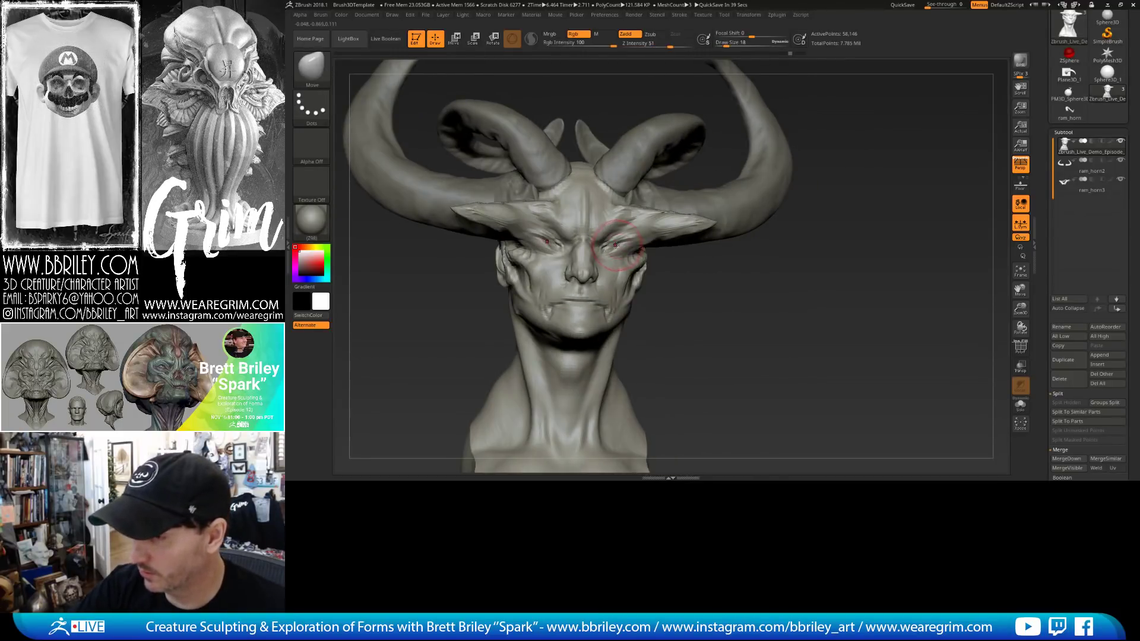
pyautogui.press('s')
pyautogui.click(619, 245)
pyautogui.moveTo(623, 243); pyautogui.dragTo(618, 244)
pyautogui.moveTo(636, 250); pyautogui.dragTo(612, 246, button='right')
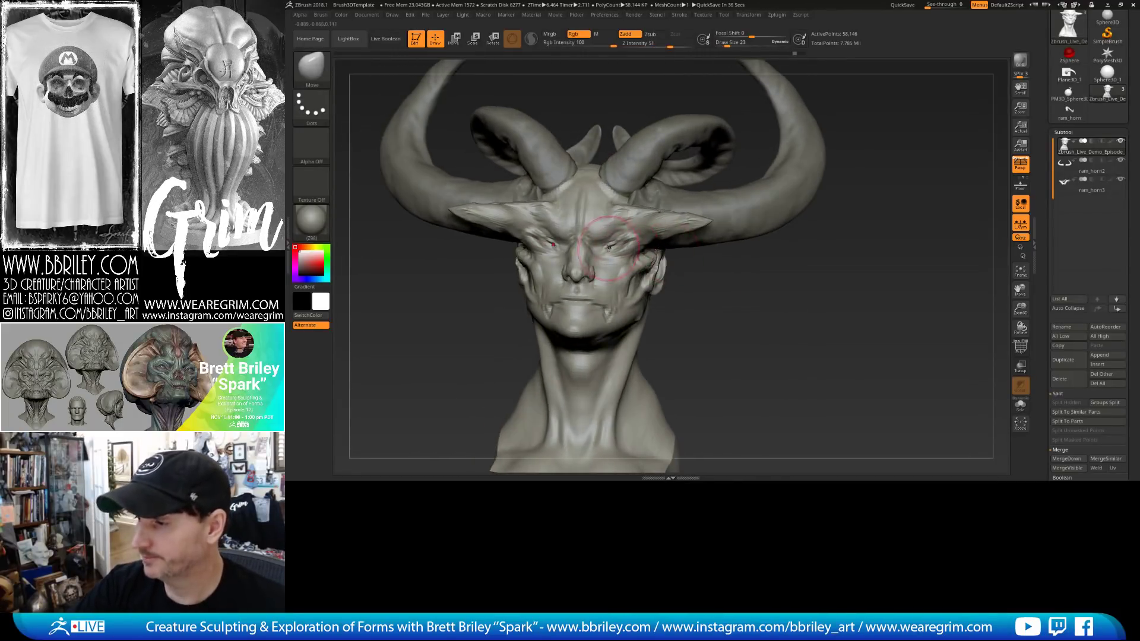
pyautogui.moveTo(607, 244)
pyautogui.mouseDown()
pyautogui.moveTo(608, 234)
pyautogui.moveTo(616, 254)
pyautogui.mouseUp()
# Build up the brow ridges above the eyes with the Standard brush at Z intensity 25.
pyautogui.moveTo(747, 291); pyautogui.dragTo(763, 269, button='right')
pyautogui.press('b')
pyautogui.press('s')
pyautogui.press('t')
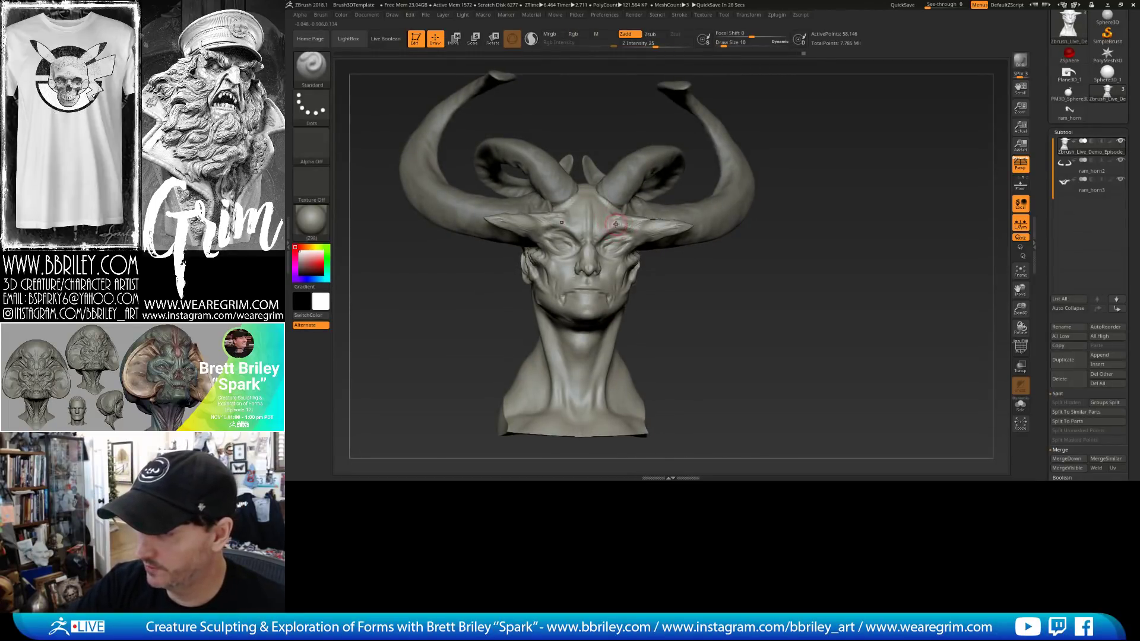
pyautogui.moveTo(689, 244)
pyautogui.mouseDown(button='right')
pyautogui.moveTo(702, 278)
pyautogui.moveTo(638, 298)
pyautogui.mouseUp(button='right')
pyautogui.press('s')
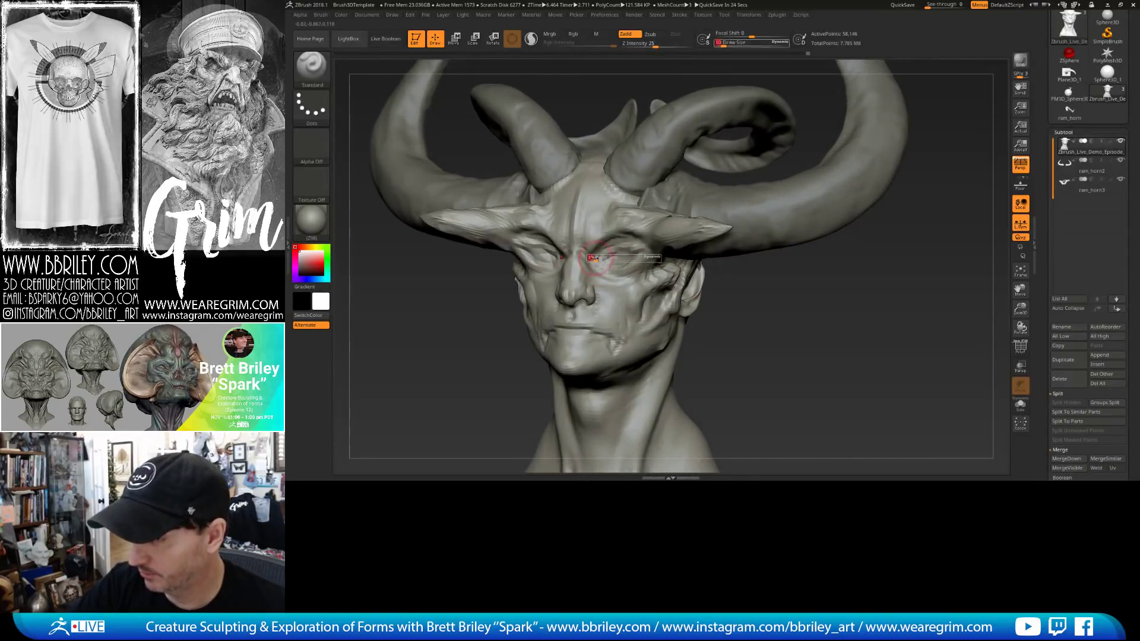
# Set the draw size to 6 and carve the inner eye corners with DamStandard at Z intensity 33.
pyautogui.write('bcl')
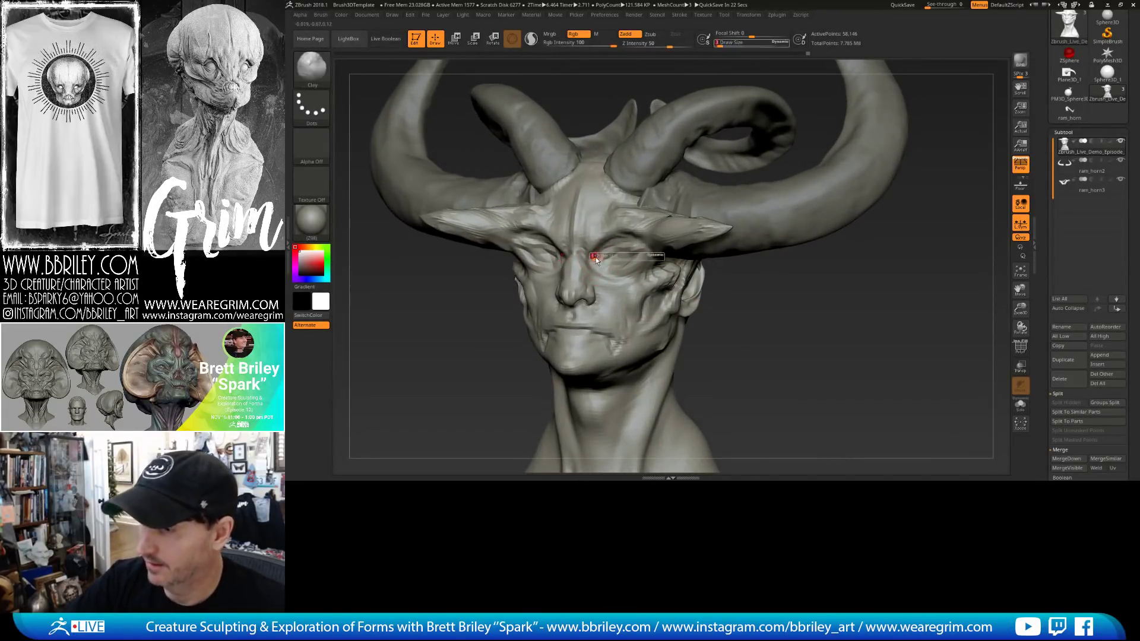
pyautogui.write('6')
pyautogui.press('Return')
pyautogui.press('b')
pyautogui.press('d')
pyautogui.press('s')
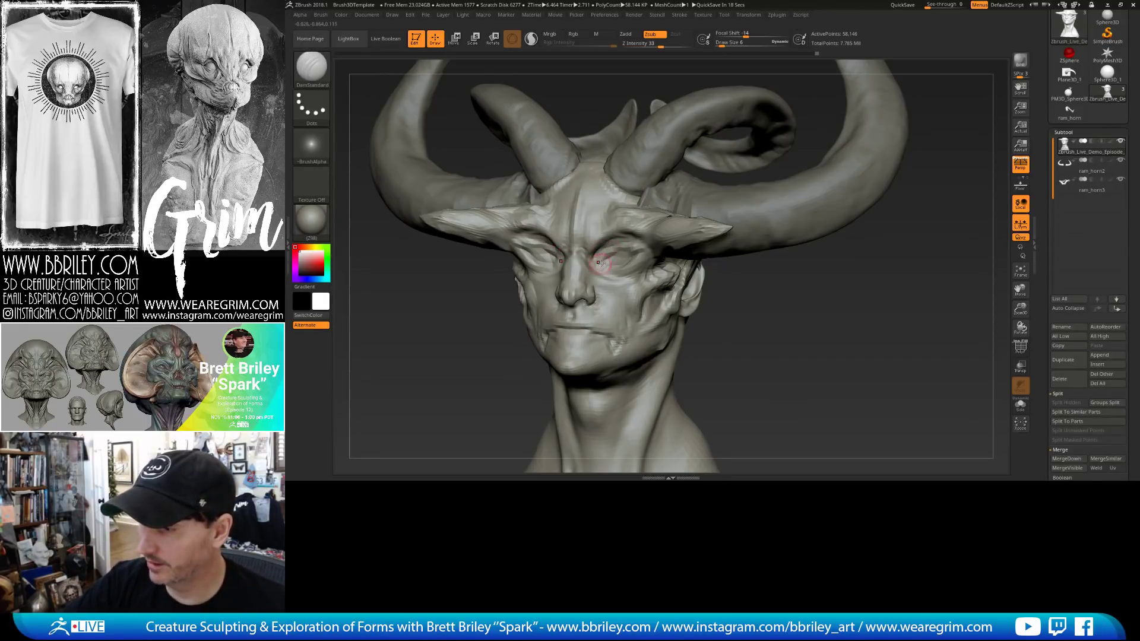
# Raise the eyelids around the eyeballs with the Standard brush at draw size 6 and Z intensity 25.
pyautogui.press('b')
pyautogui.press('s')
pyautogui.press('t')
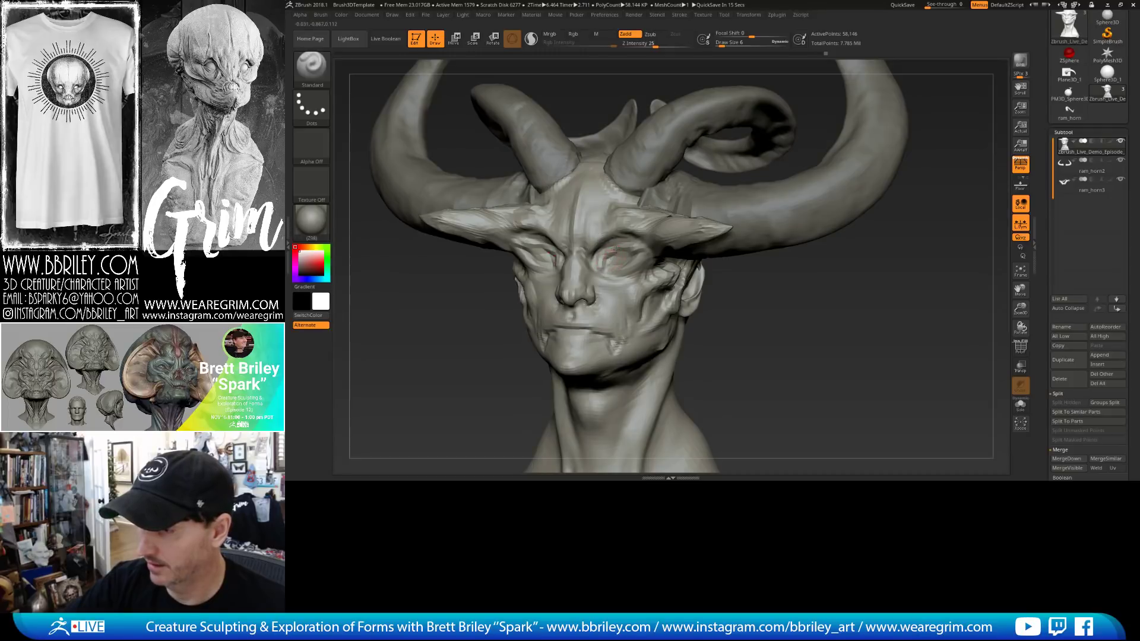
pyautogui.moveTo(733, 282); pyautogui.dragTo(613, 252)
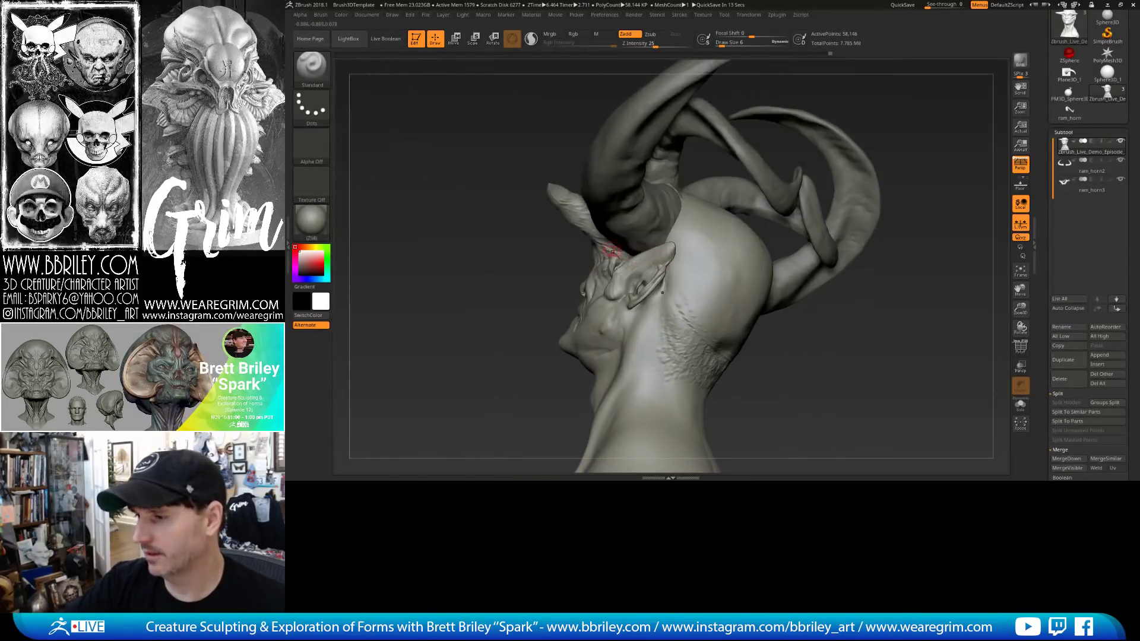
# Adjust the shape of the eye and brow area with the Move brush at Z intensity 51.
pyautogui.press('b')
pyautogui.press('m')
pyautogui.press('v')
pyautogui.moveTo(815, 319); pyautogui.dragTo(606, 253)
pyautogui.keyDown('shift'); pyautogui.moveTo(727, 324); pyautogui.dragTo(720, 331); pyautogui.keyUp('shift')
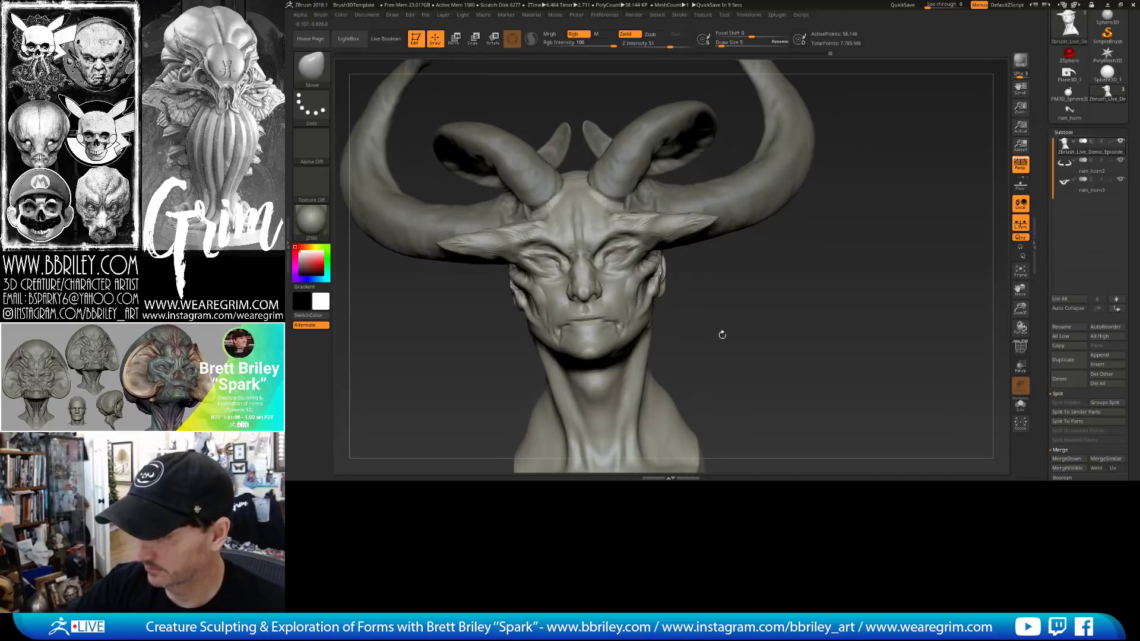
# Subdivide the head mesh once and sharpen the eyelid forms with the Standard brush at Z intensity 25.
pyautogui.hotkey('ctrl', 'd')
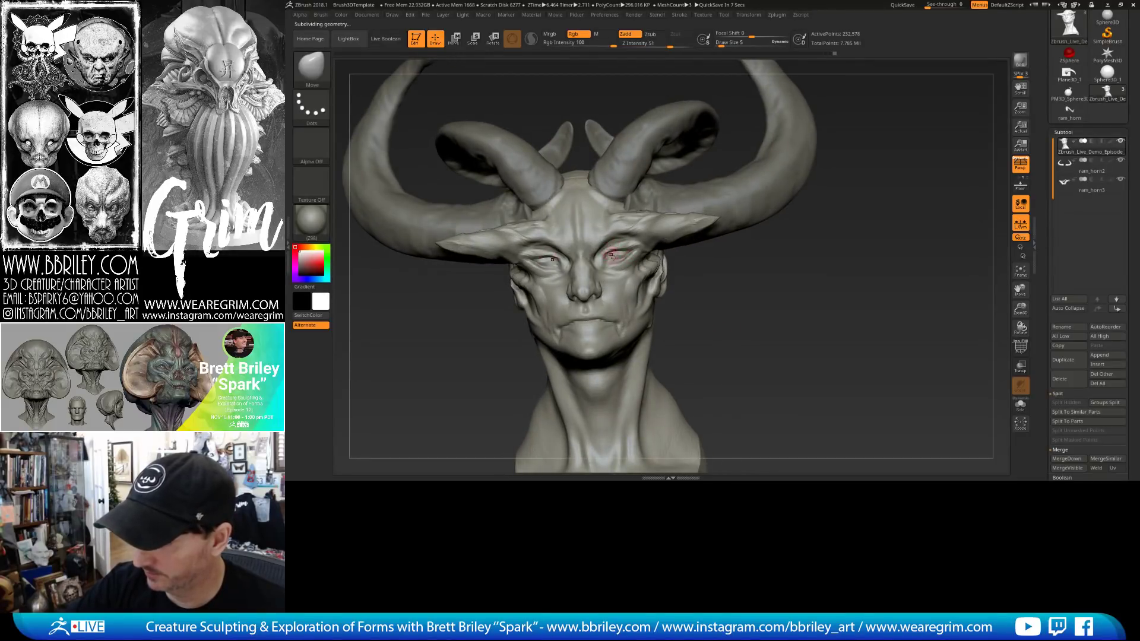
pyautogui.press('b')
pyautogui.press('s')
pyautogui.press('t')
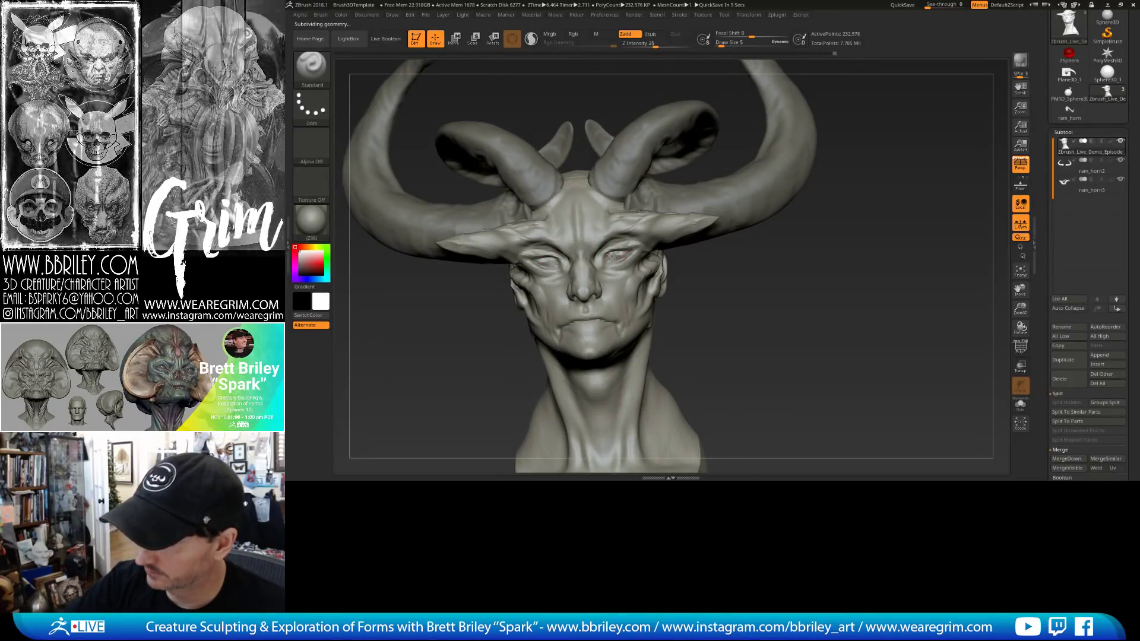
pyautogui.moveTo(712, 309)
pyautogui.mouseDown()
pyautogui.moveTo(746, 316)
pyautogui.moveTo(718, 309)
pyautogui.moveTo(784, 302)
pyautogui.moveTo(746, 310)
pyautogui.mouseUp()
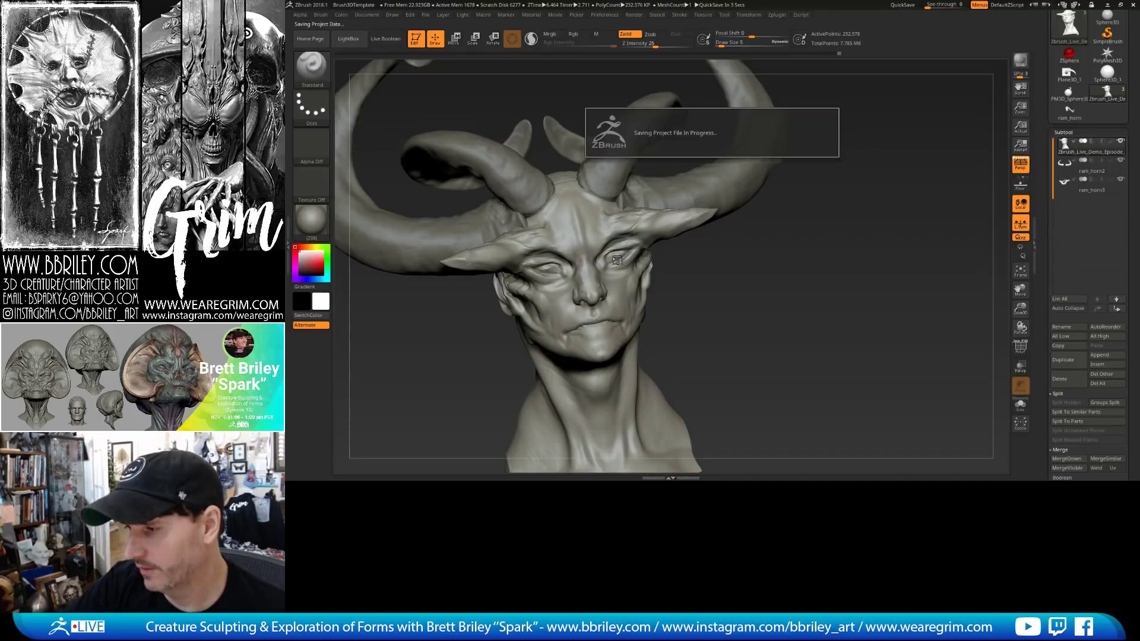
# Refine the eyelids and the folds at the outer eye corners, using the Standard brush at draw size 3 for fine detail.
pyautogui.moveTo(620, 257); pyautogui.dragTo(614, 256)
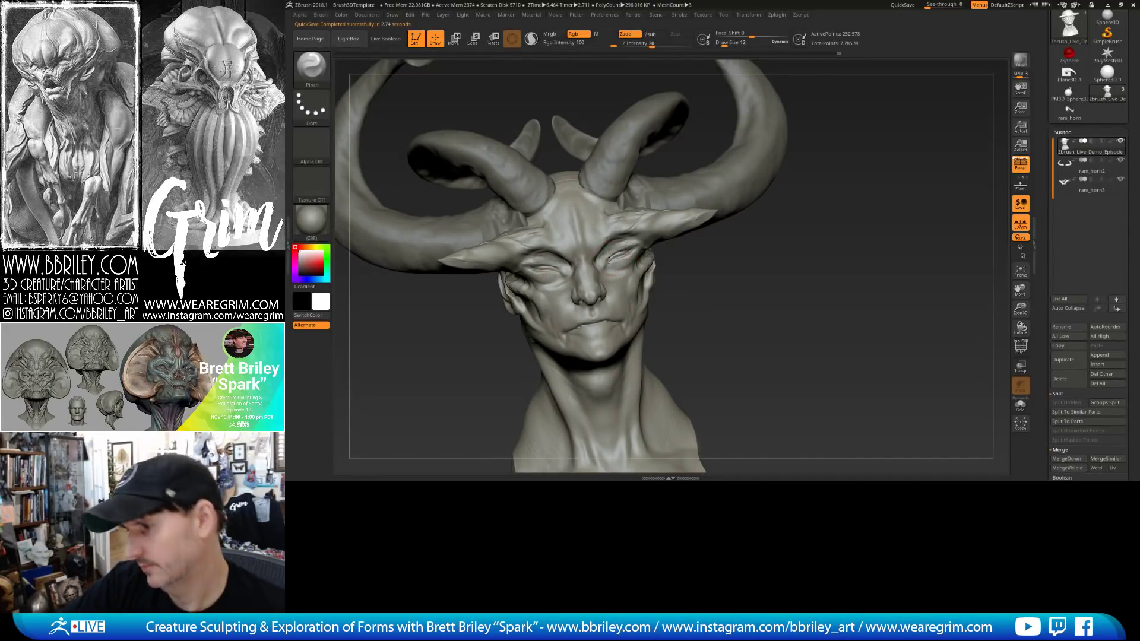
pyautogui.click(725, 290)
pyautogui.moveTo(725, 291)
pyautogui.mouseDown()
pyautogui.moveTo(700, 279)
pyautogui.moveTo(752, 295)
pyautogui.moveTo(731, 285)
pyautogui.moveTo(742, 291)
pyautogui.mouseUp()
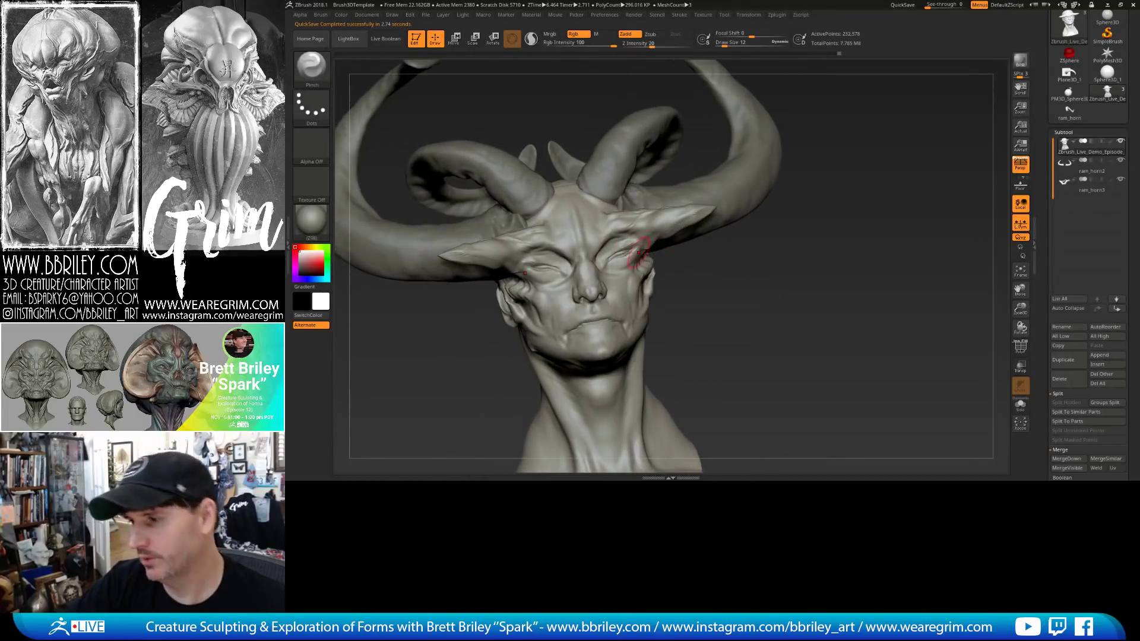
pyautogui.press('b')
pyautogui.press('s')
pyautogui.press('t')
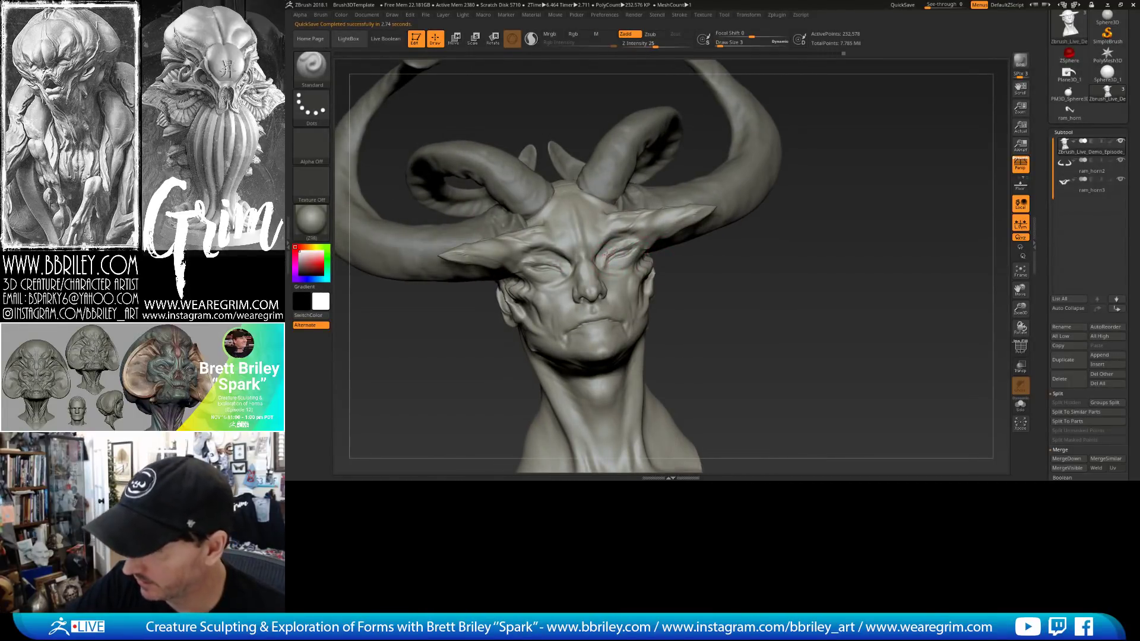
# Puff up the eyelids and the folds under the eyes with the Inflat brush.
pyautogui.press('b')
pyautogui.press('i')
pyautogui.press('n')
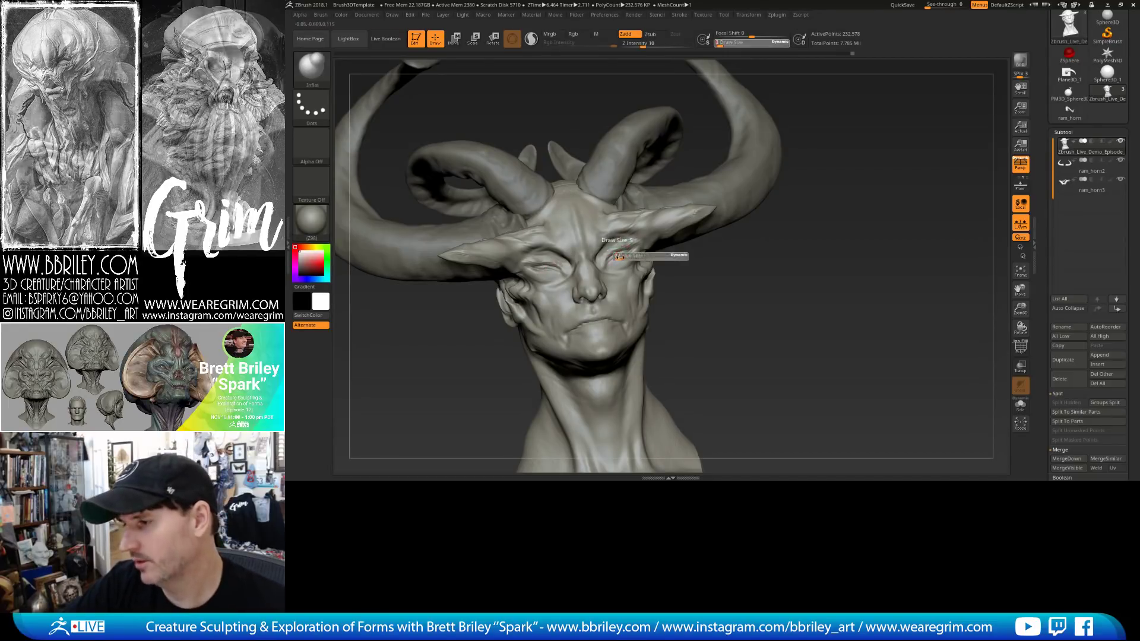
pyautogui.moveTo(714, 288); pyautogui.dragTo(624, 265)
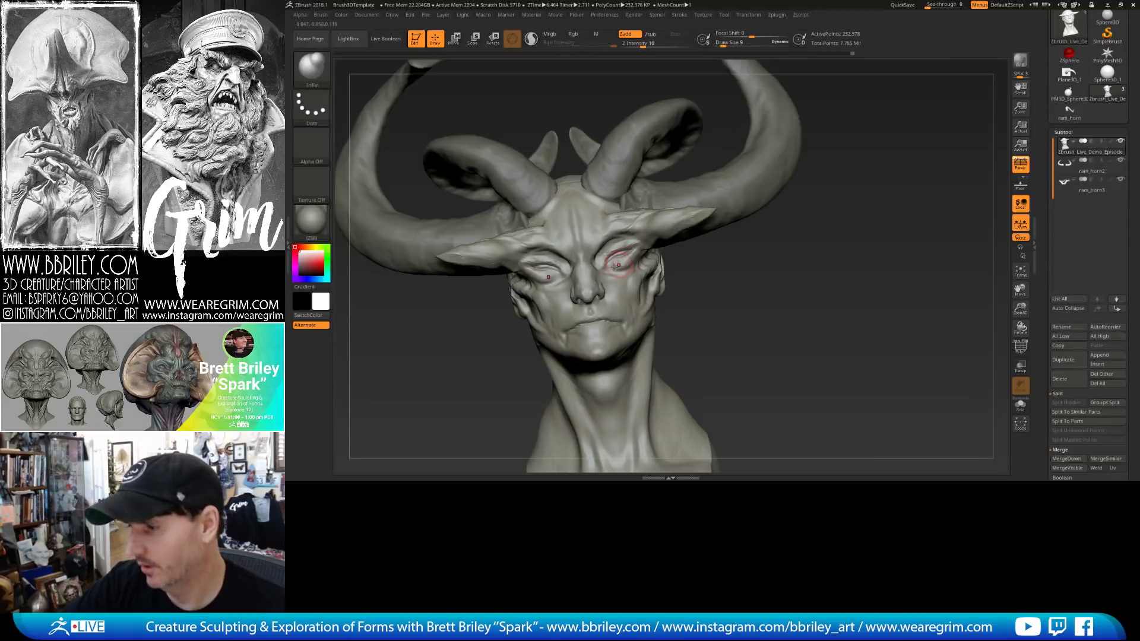
# Carve creases beneath the eyes and beside the nose with DamStandard at Z intensity 33.
pyautogui.moveTo(677, 310); pyautogui.dragTo(653, 308)
pyautogui.press('b')
pyautogui.press('d')
pyautogui.press('s')
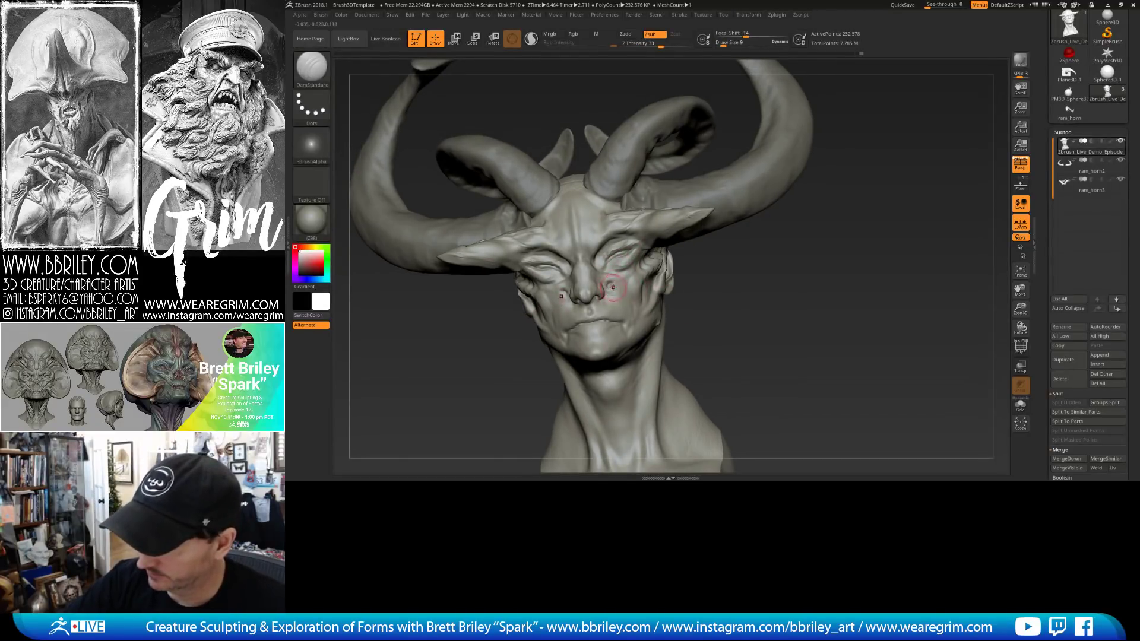
pyautogui.moveTo(698, 315); pyautogui.dragTo(618, 273)
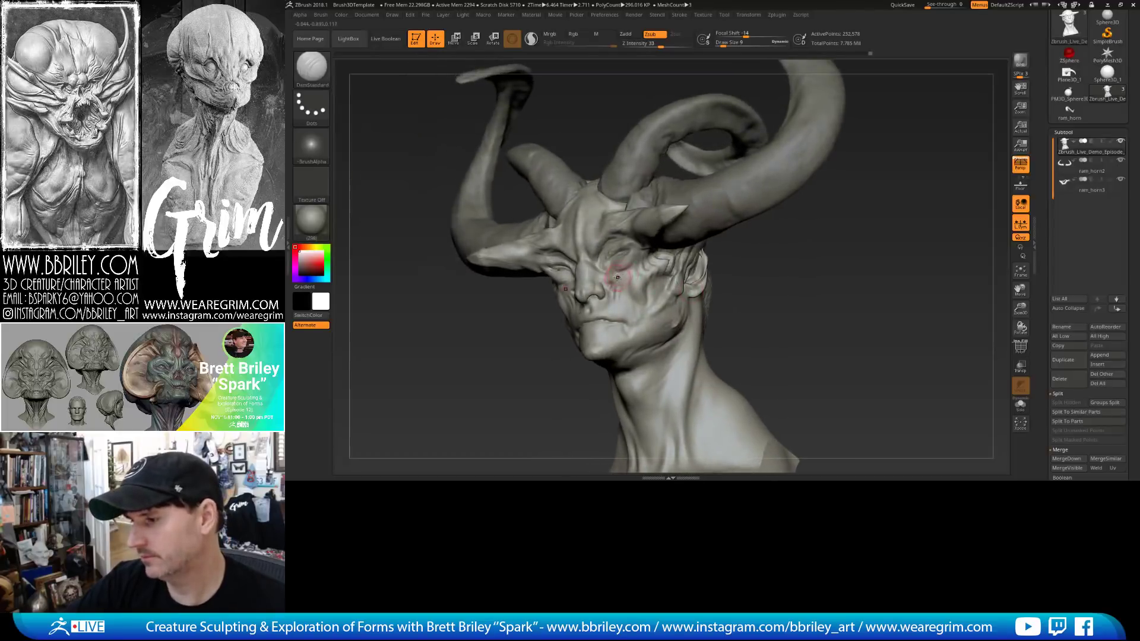
# Raise thin folds under the eyes and across the upper cheeks with the Standard brush at Z intensity 25.
pyautogui.press('b')
pyautogui.press('s')
pyautogui.press('t')
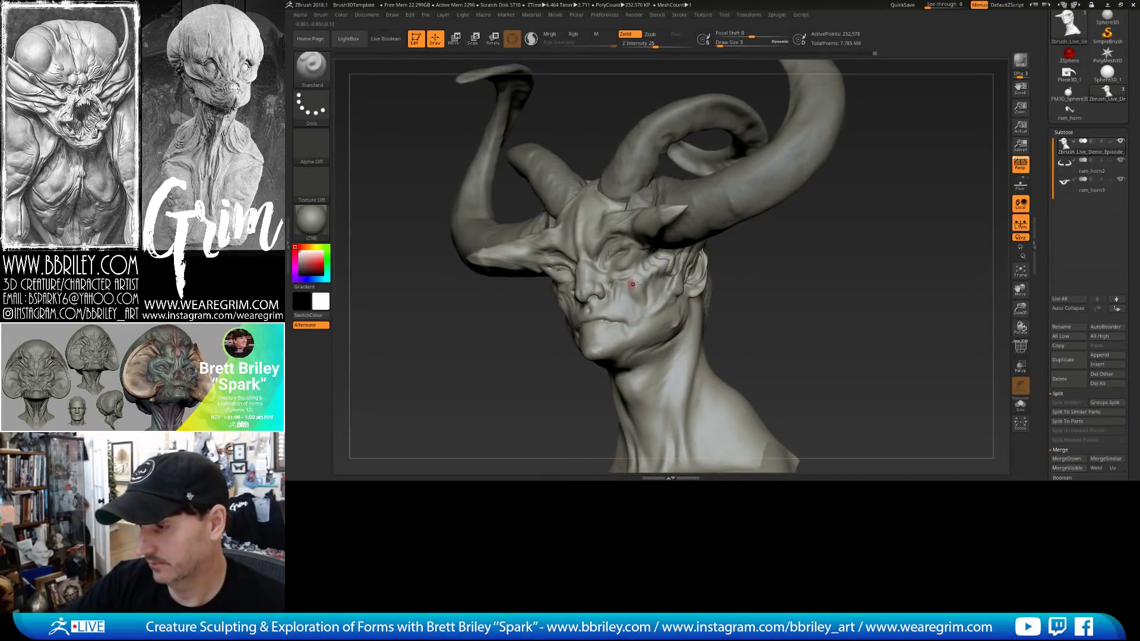
pyautogui.moveTo(634, 285); pyautogui.dragTo(707, 294)
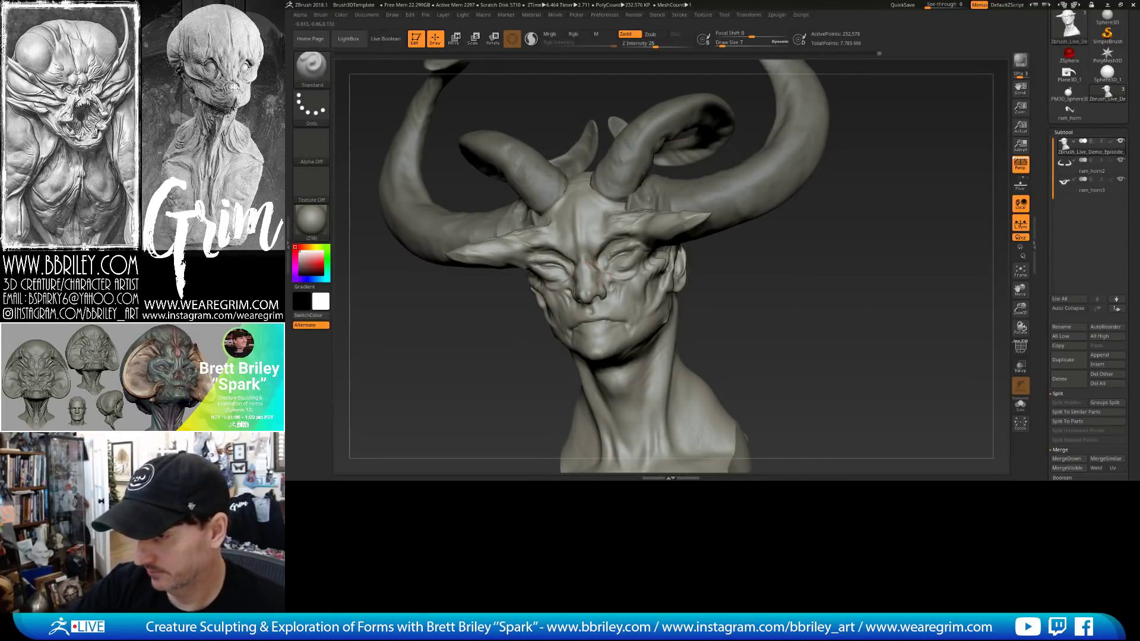
# Build up the forehead planes above the brows with the Clay brush at draw size 7 and Z intensity 50.
pyautogui.press('b')
pyautogui.press('c')
pyautogui.press('l')
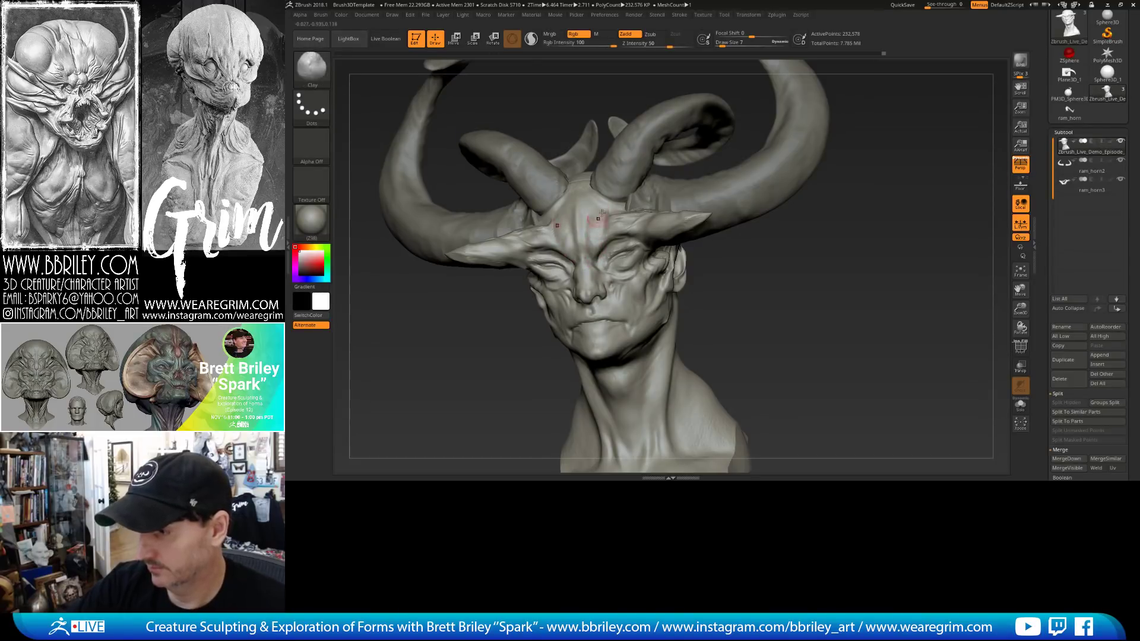
pyautogui.moveTo(713, 253)
pyautogui.mouseDown()
pyautogui.moveTo(784, 257)
pyautogui.moveTo(622, 252)
pyautogui.mouseUp()
# Adjust the head and neck silhouette with the Move brush at draw size 18 and Z intensity 51.
pyautogui.press('b')
pyautogui.press('m')
pyautogui.press('v')
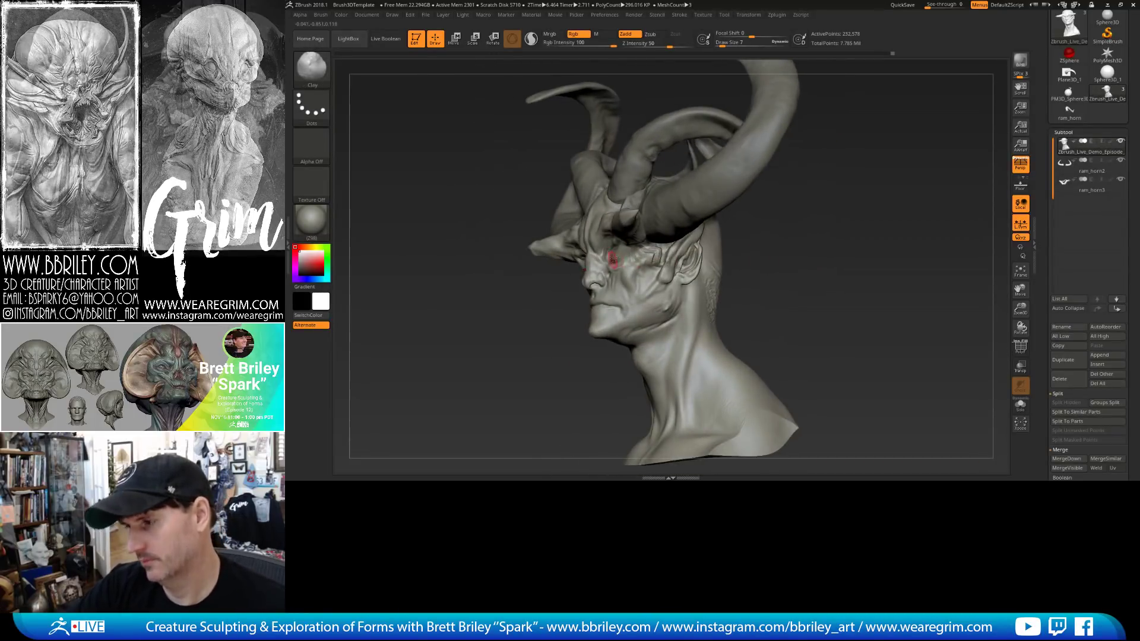
pyautogui.moveTo(552, 261)
pyautogui.mouseDown()
pyautogui.moveTo(722, 244)
pyautogui.moveTo(661, 207)
pyautogui.moveTo(673, 191)
pyautogui.moveTo(733, 196)
pyautogui.moveTo(817, 236)
pyautogui.mouseUp()
pyautogui.press('s')
pyautogui.press('s')
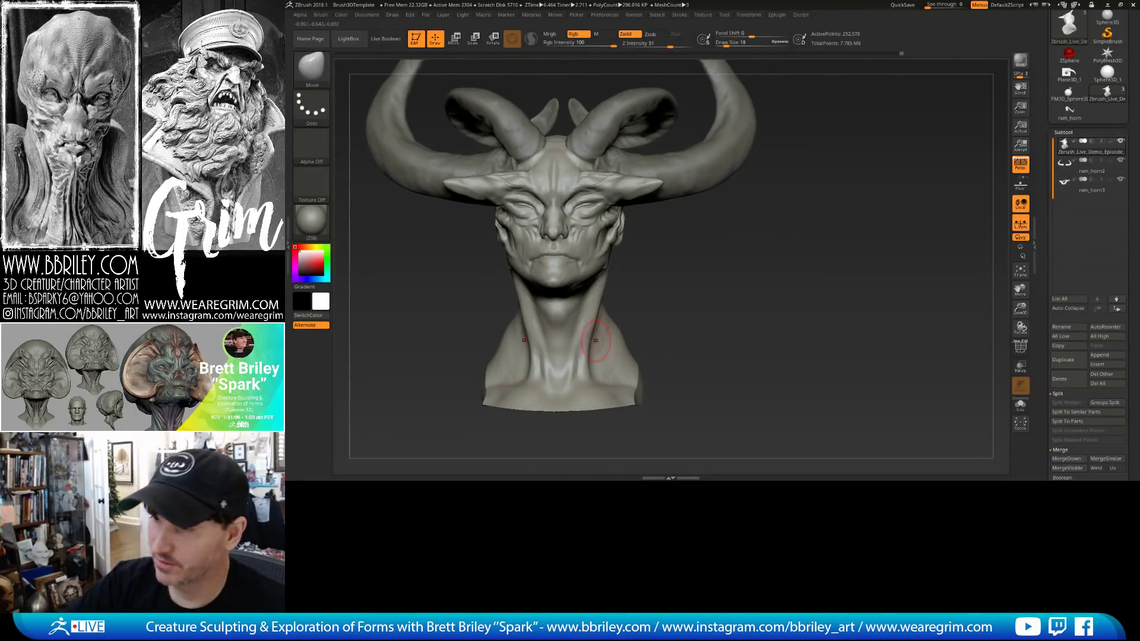
pyautogui.press('s')
pyautogui.moveTo(597, 340); pyautogui.dragTo(599, 340)
# Reshape the outer eye corners and upper cheeks with a resized Move brush.
pyautogui.press('s')
pyautogui.moveTo(591, 211); pyautogui.dragTo(596, 205)
pyautogui.press('s')
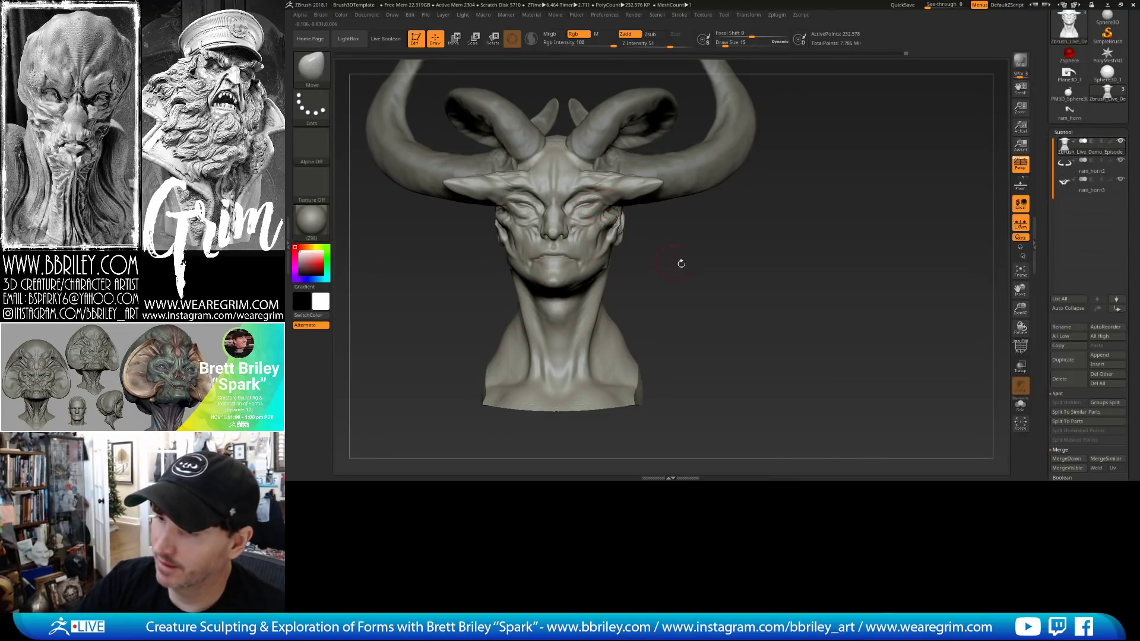
pyautogui.moveTo(681, 263)
pyautogui.mouseDown()
pyautogui.moveTo(600, 245)
pyautogui.moveTo(609, 211)
pyautogui.mouseUp()
pyautogui.press('s')
pyautogui.moveTo(794, 219); pyautogui.dragTo(843, 231)
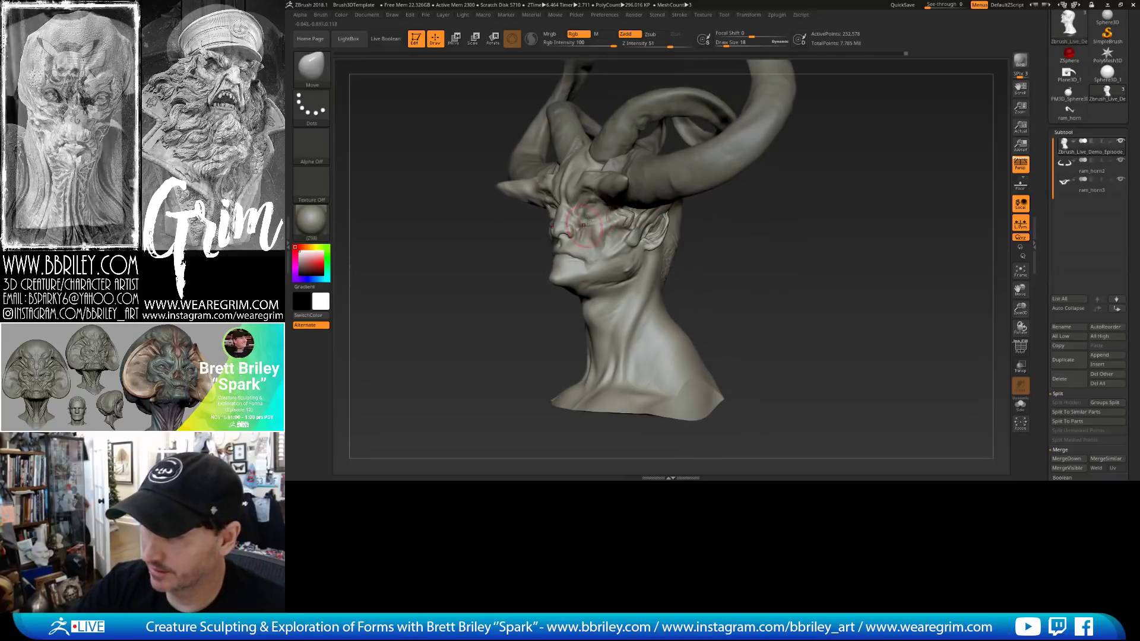
# Carve wrinkles into the brows and around the eyes with DamStandard at draw size 4 and Z intensity 33.
pyautogui.press('b')
pyautogui.press('d')
pyautogui.press('s')
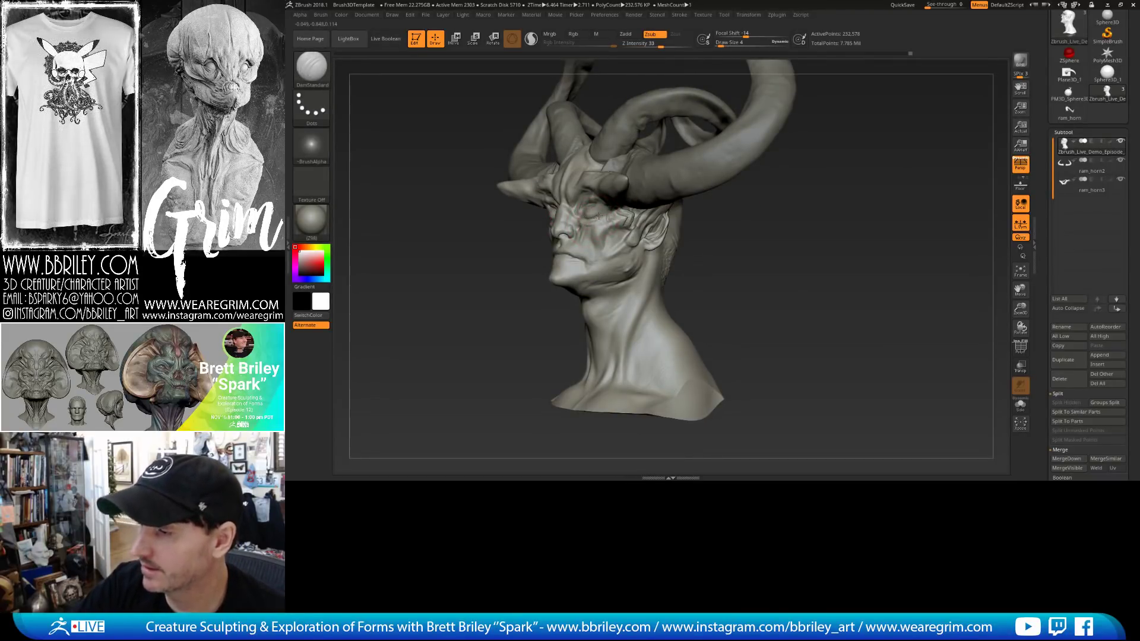
pyautogui.moveTo(746, 242); pyautogui.dragTo(796, 255)
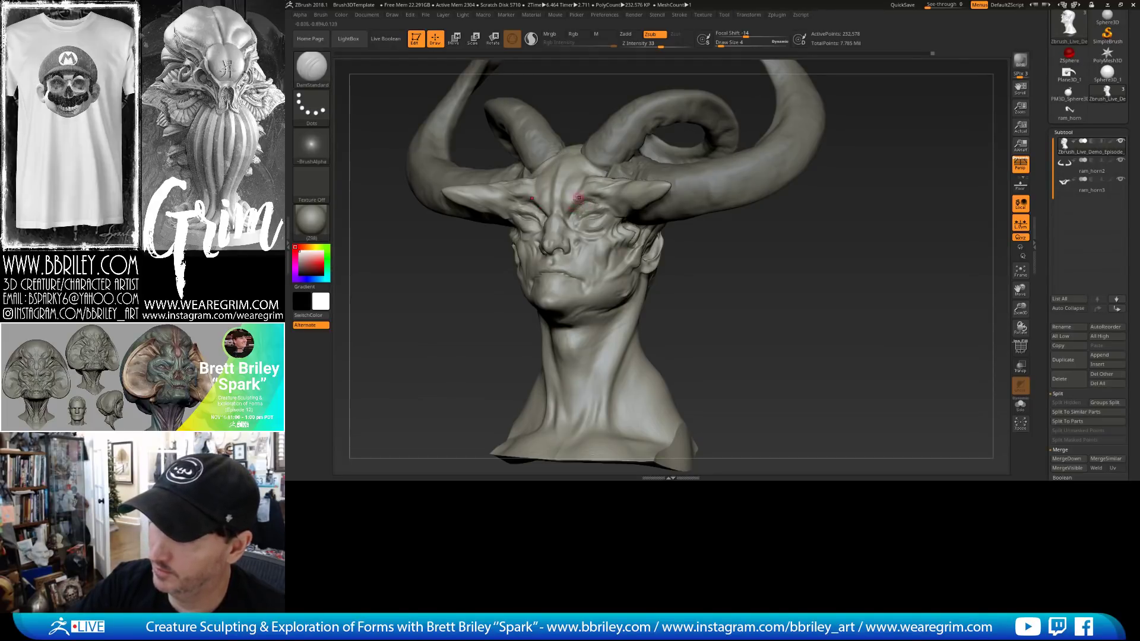
# Raise the folds between the brow wrinkles with the Standard brush at draw size 4 and Z intensity 25.
pyautogui.press('b')
pyautogui.press('s')
pyautogui.press('t')
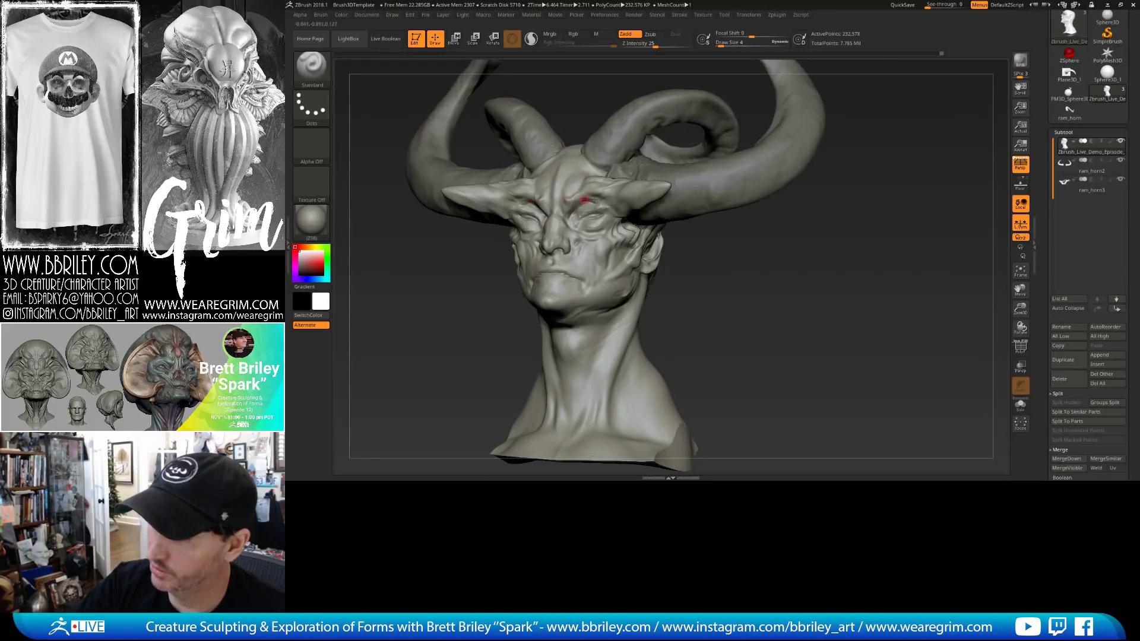
pyautogui.moveTo(612, 191); pyautogui.dragTo(506, 200, button='right')
# Flatten the brow and forehead planes with TrimDynamic at draw size 4 and Z intensity 43.
pyautogui.press('b')
pyautogui.press('t')
pyautogui.press('d')
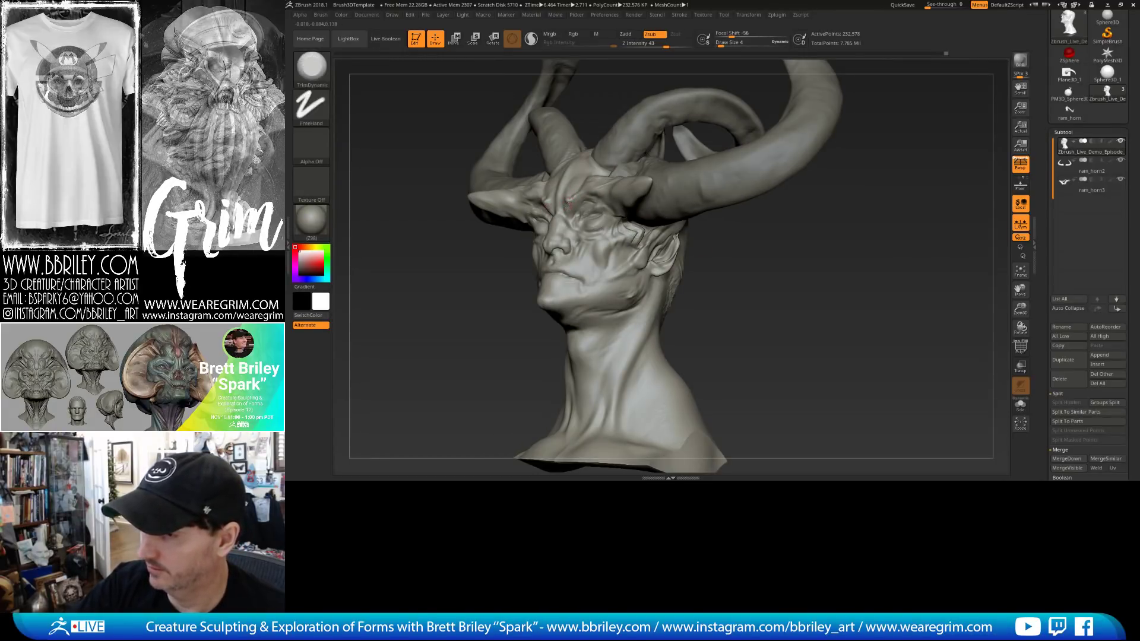
pyautogui.moveTo(773, 274); pyautogui.dragTo(846, 294)
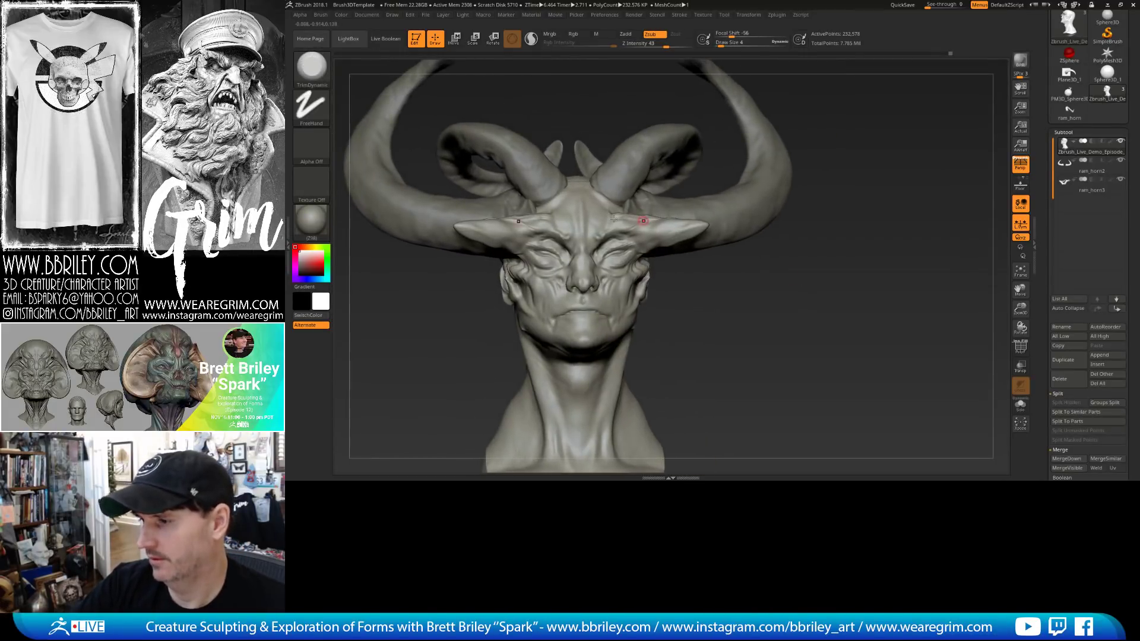
# Add volume to the forehead and the bases of the brow spikes with the Clay brush at draw size 7 and Z intensity 50.
pyautogui.press('b')
pyautogui.press('c')
pyautogui.press('l')
pyautogui.moveTo(599, 236); pyautogui.dragTo(597, 219)
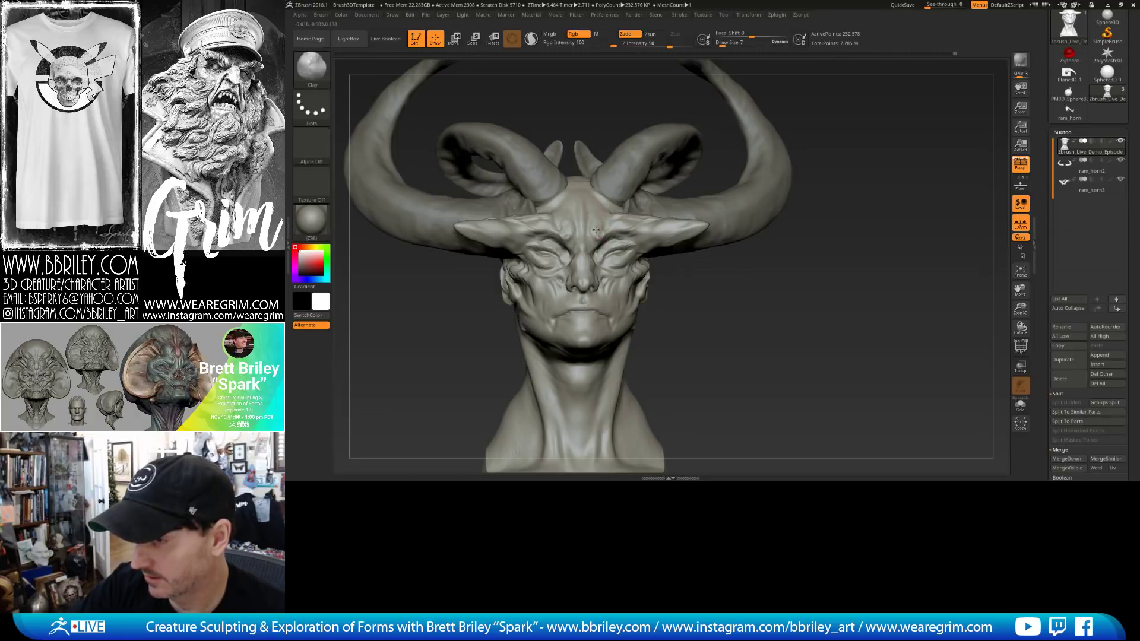
pyautogui.moveTo(697, 303); pyautogui.dragTo(611, 224)
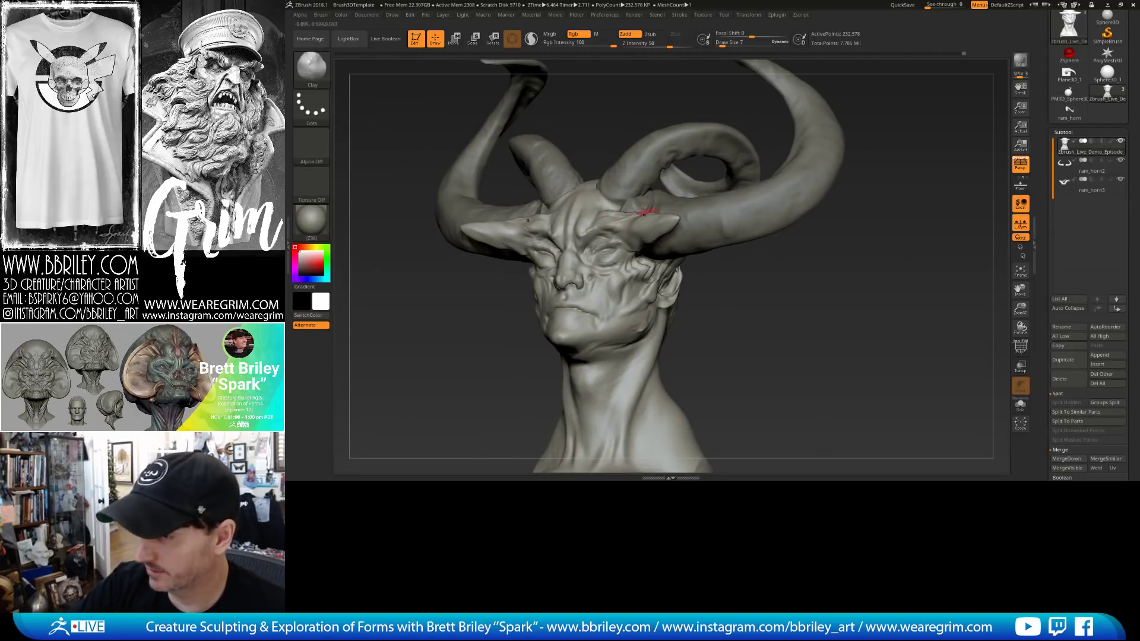
# Flatten the planes of the cheeks and the areas beside the eyes with TrimDynamic at draw size 7 and Z intensity 43.
pyautogui.press('b')
pyautogui.press('t')
pyautogui.press('d')
pyautogui.moveTo(731, 297); pyautogui.dragTo(814, 291)
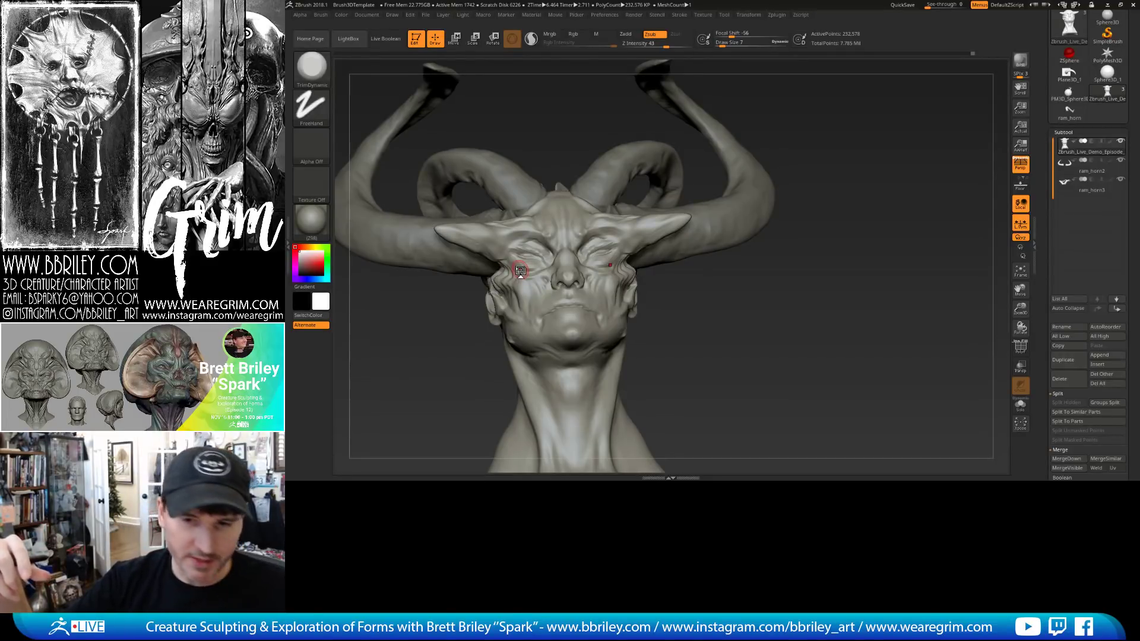
pyautogui.moveTo(802, 130); pyautogui.dragTo(798, 88)
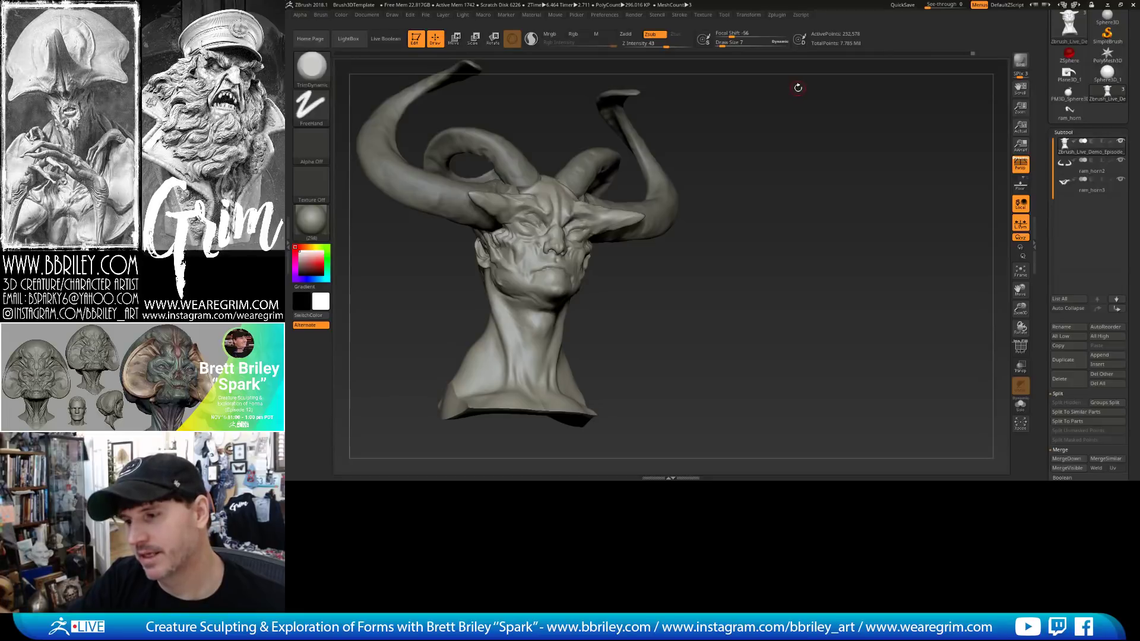
pyautogui.moveTo(797, 89)
pyautogui.mouseDown()
pyautogui.moveTo(755, 160)
pyautogui.moveTo(798, 140)
pyautogui.moveTo(766, 129)
pyautogui.moveTo(843, 165)
pyautogui.moveTo(779, 185)
pyautogui.mouseUp()
pyautogui.keyDown('alt'); pyautogui.moveTo(665, 252); pyautogui.dragTo(714, 297); pyautogui.keyUp('alt')
pyautogui.moveTo(711, 238); pyautogui.dragTo(631, 235)
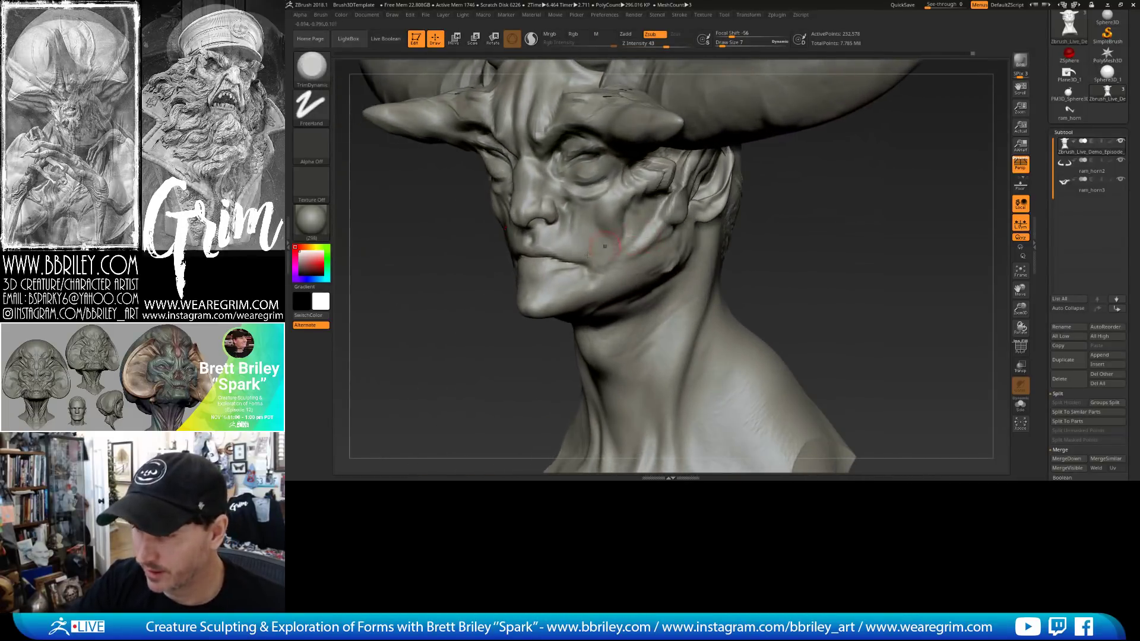
# Build up the folds around the mouth corners with the Clay brush at draw size 4 and Z intensity 50.
pyautogui.press('b')
pyautogui.press('c')
pyautogui.press('l')
pyautogui.press('[')
pyautogui.press('[')
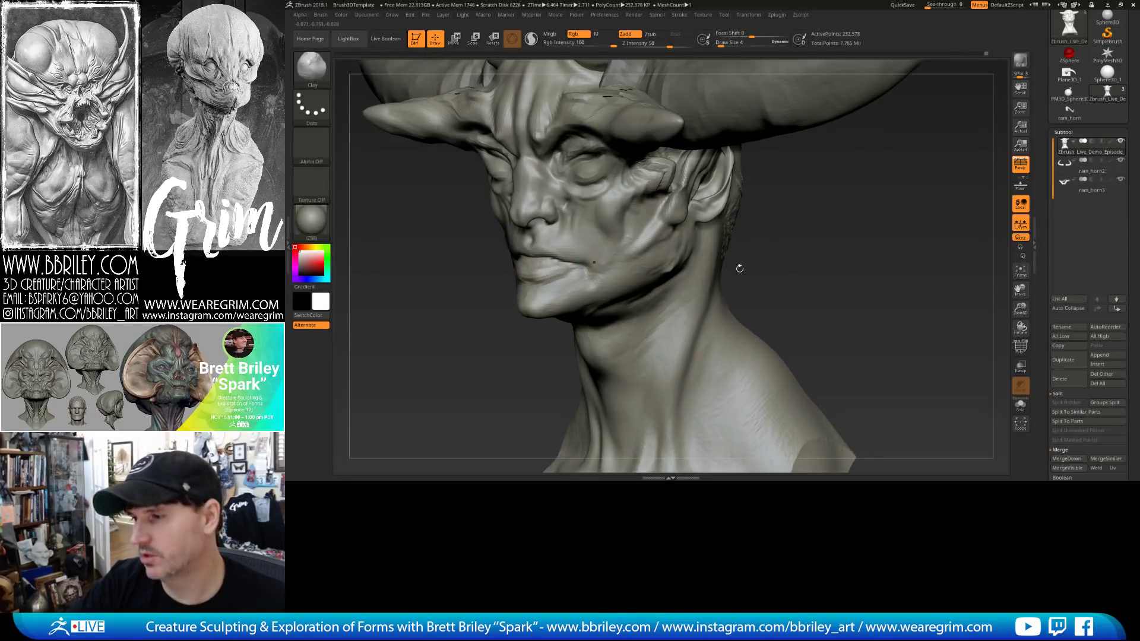
pyautogui.moveTo(740, 268)
pyautogui.mouseDown()
pyautogui.moveTo(770, 90)
pyautogui.moveTo(805, 247)
pyautogui.moveTo(520, 269)
pyautogui.mouseUp()
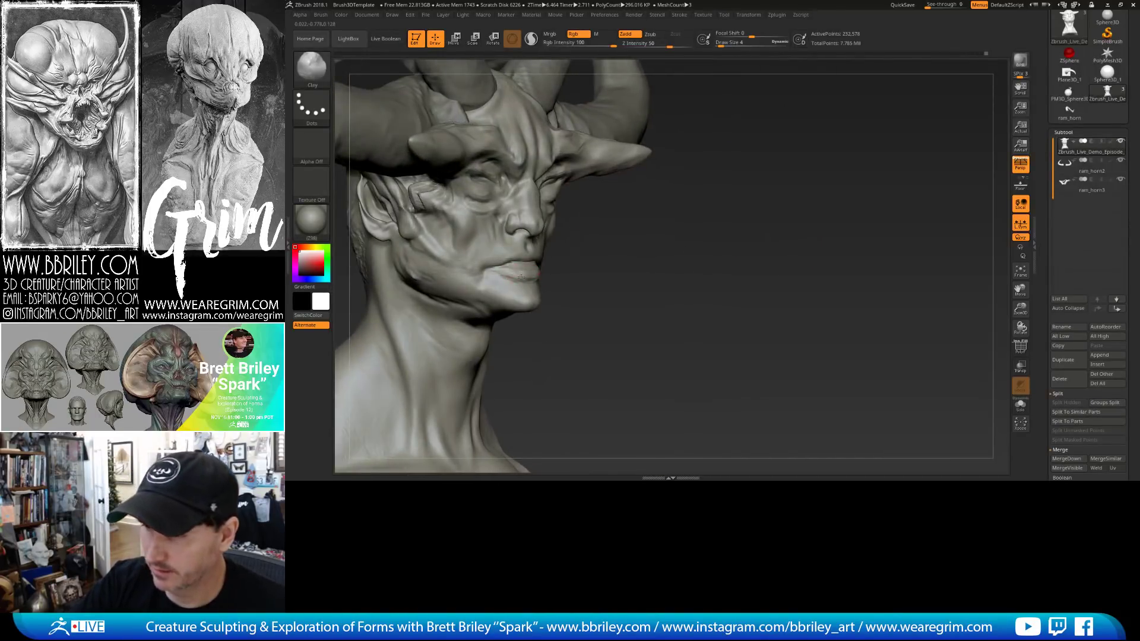
# Adjust the area around the nose and upper lip in profile with the Move brush at Z intensity 51.
pyautogui.moveTo(623, 256); pyautogui.dragTo(510, 255)
pyautogui.press('b')
pyautogui.press('m')
pyautogui.press('v')
pyautogui.press(']')
pyautogui.press(']')
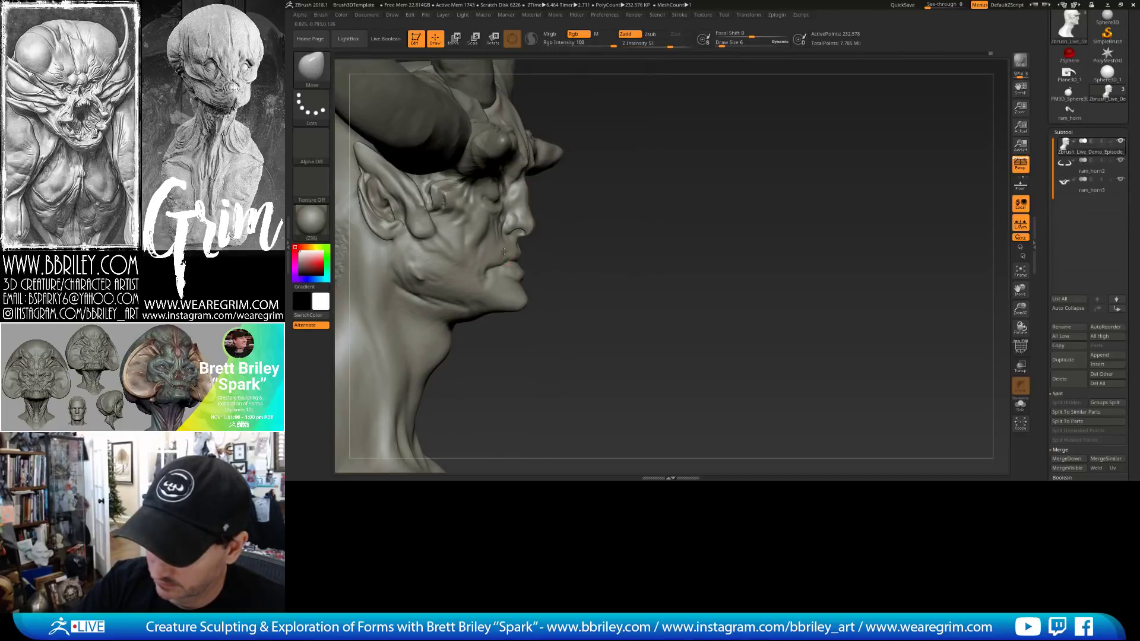
pyautogui.press('s')
pyautogui.click(504, 255)
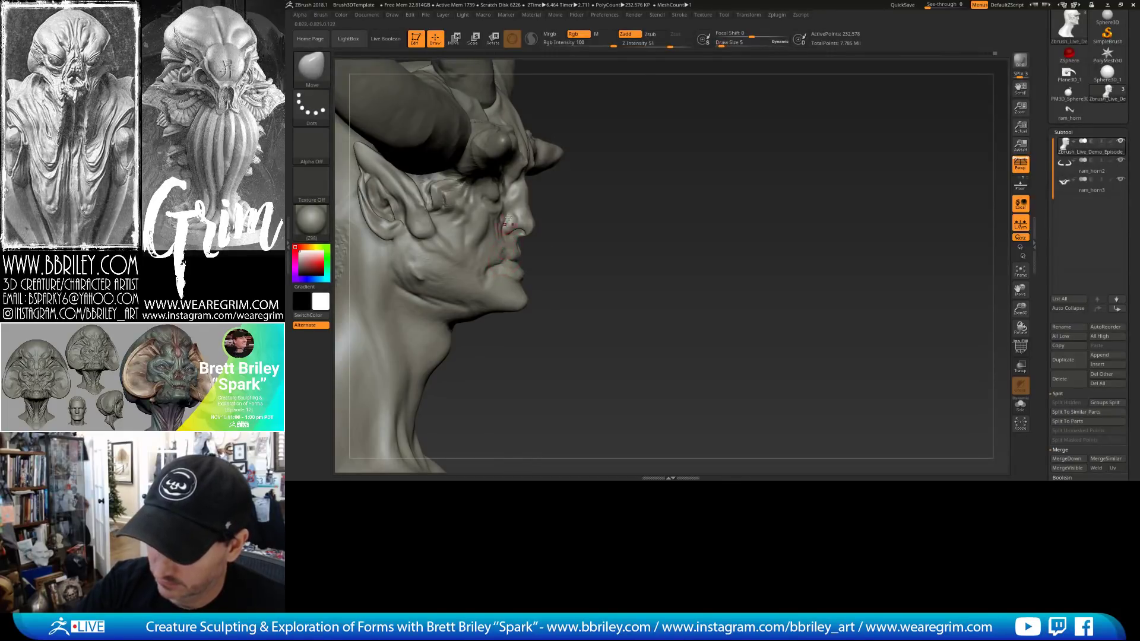
# Carve creases at the mouth corners with DamStandard at draw size 5 and Z intensity 33.
pyautogui.moveTo(600, 239); pyautogui.dragTo(501, 220)
pyautogui.press('b')
pyautogui.press('d')
pyautogui.press('s')
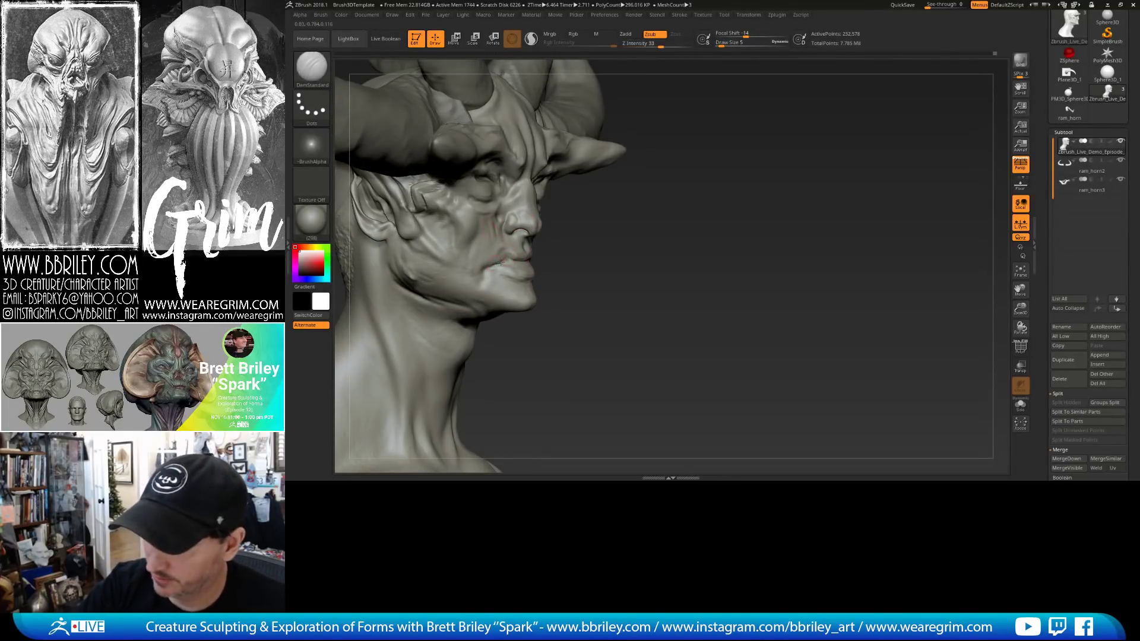
pyautogui.moveTo(592, 255); pyautogui.dragTo(503, 254)
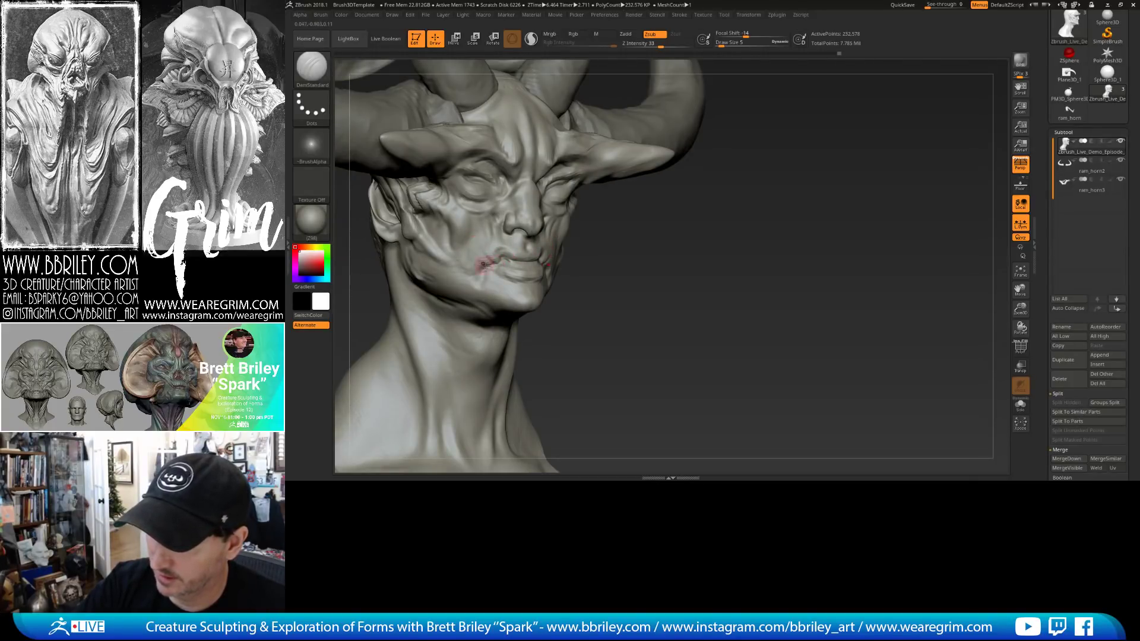
pyautogui.moveTo(623, 256); pyautogui.dragTo(561, 252)
pyautogui.moveTo(648, 277); pyautogui.dragTo(612, 280)
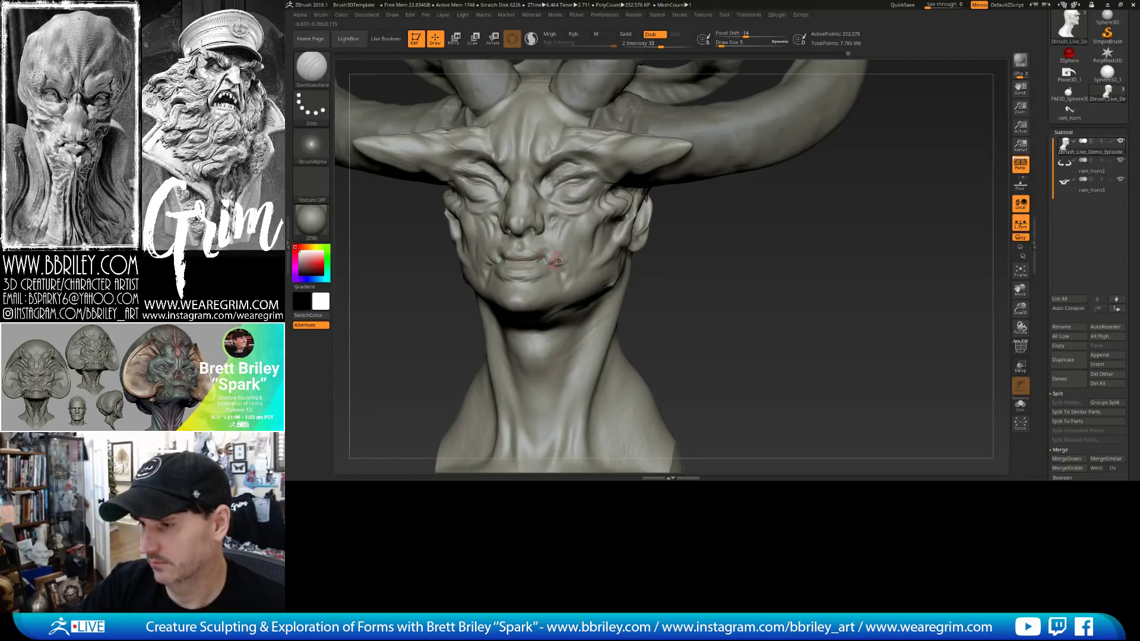
# Reshape the lips and mouth corners with the Move brush at Z intensity 51.
pyautogui.moveTo(686, 277); pyautogui.dragTo(629, 280)
pyautogui.press('b')
pyautogui.press('m')
pyautogui.press('v')
pyautogui.press(']')
pyautogui.moveTo(529, 256); pyautogui.dragTo(535, 261)
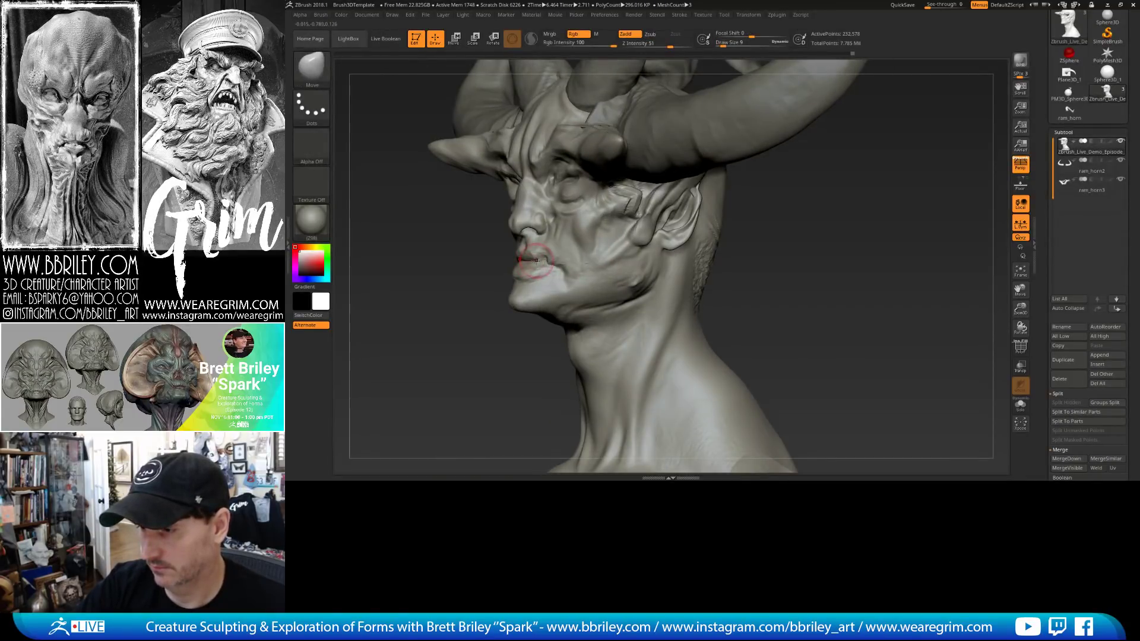
pyautogui.press('[')
pyautogui.moveTo(732, 269); pyautogui.dragTo(790, 270)
pyautogui.press(']')
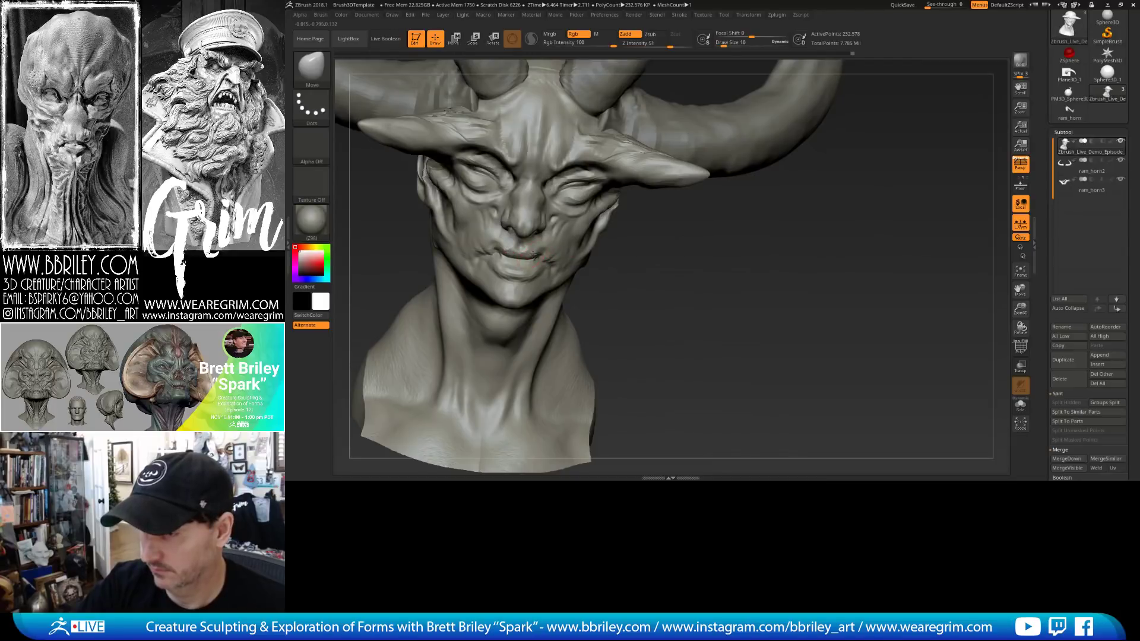
pyautogui.moveTo(608, 286)
pyautogui.mouseDown()
pyautogui.moveTo(548, 272)
pyautogui.moveTo(776, 234)
pyautogui.mouseUp()
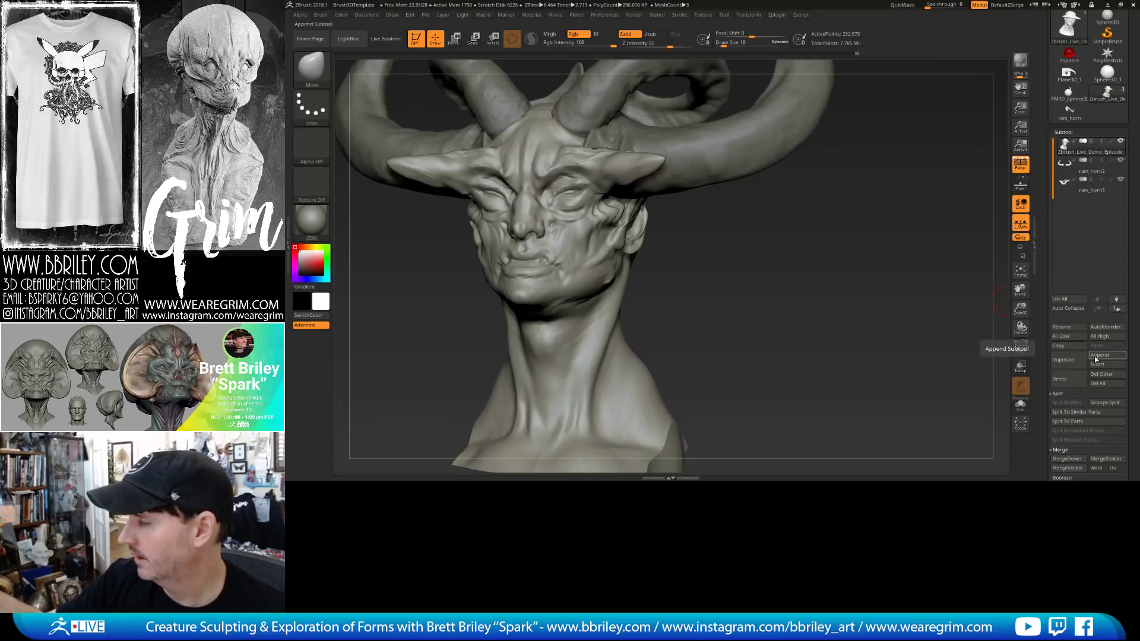
# Append a sphere as a new subtool and scale it down inside the head for an eyeball.
pyautogui.click(1096, 356)
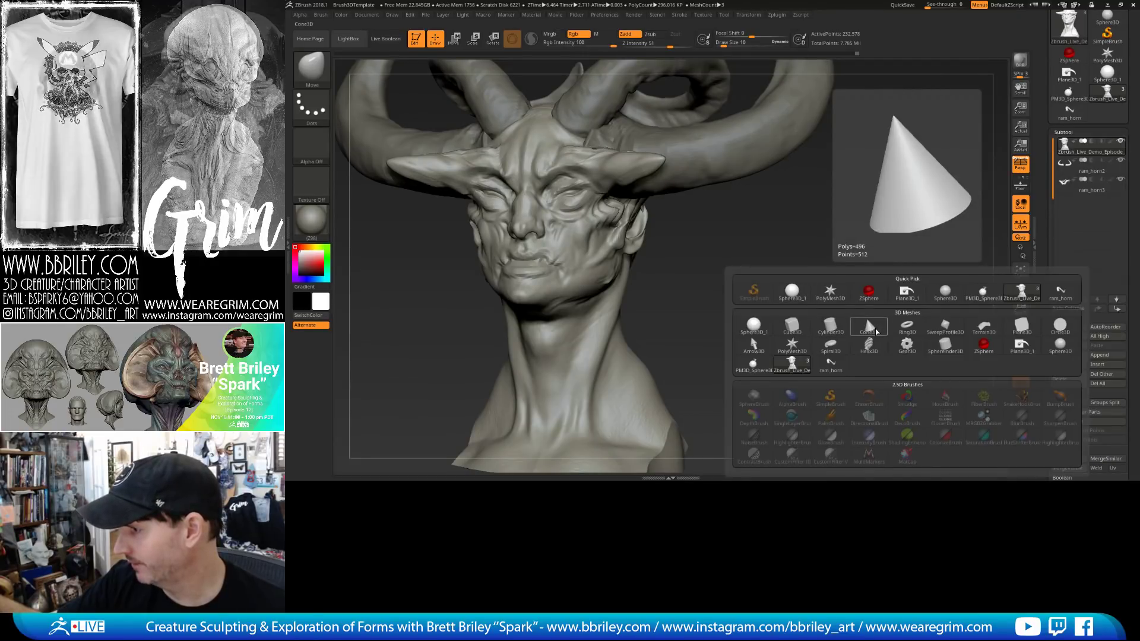
pyautogui.click(754, 325)
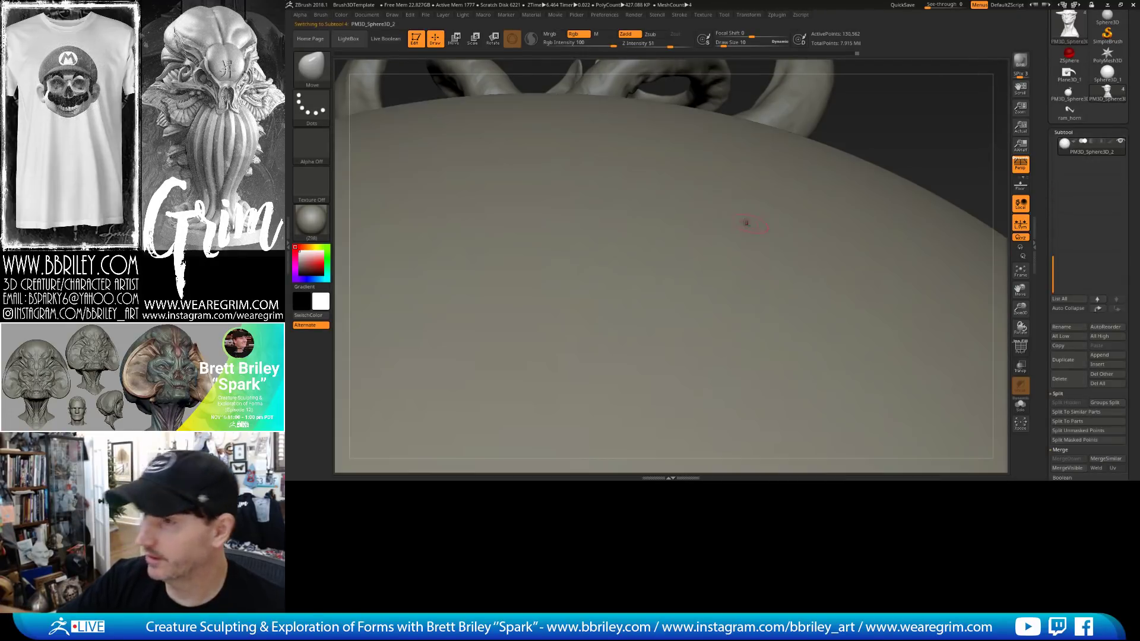
pyautogui.click(454, 38)
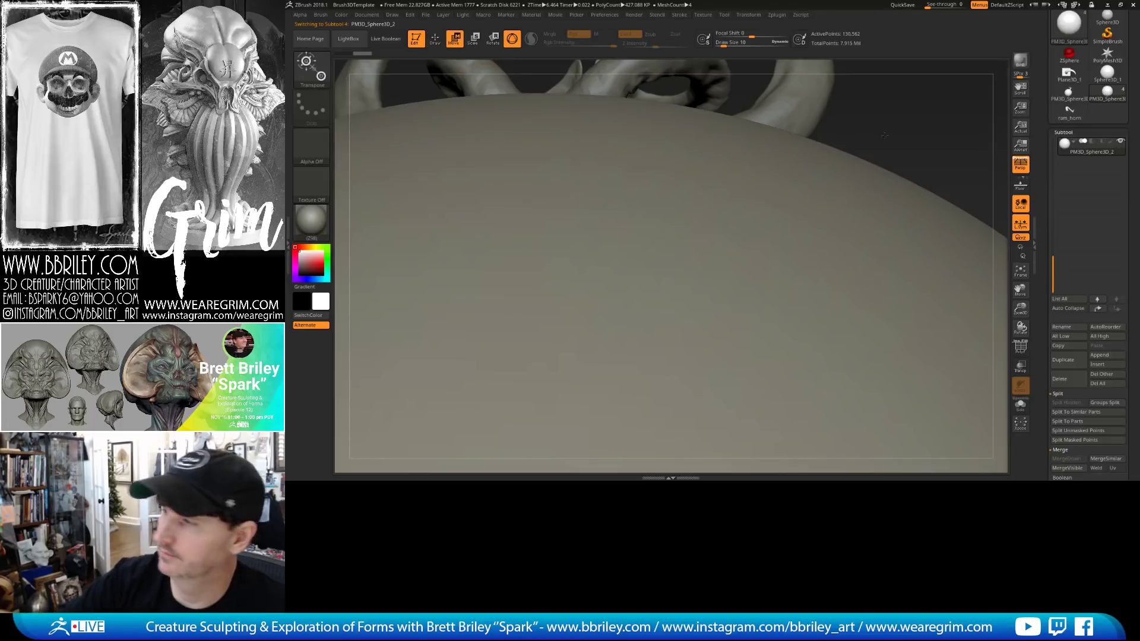
pyautogui.moveTo(851, 107)
pyautogui.keyDown('alt'); pyautogui.mouseDown()
pyautogui.moveTo(848, 247)
pyautogui.moveTo(673, 69)
pyautogui.mouseUp(); pyautogui.keyUp('alt')
pyautogui.moveTo(536, 365); pyautogui.dragTo(540, 204)
pyautogui.keyDown('alt'); pyautogui.moveTo(661, 184); pyautogui.dragTo(686, 289); pyautogui.keyUp('alt')
pyautogui.moveTo(592, 186); pyautogui.dragTo(606, 215)
pyautogui.moveTo(691, 262); pyautogui.dragTo(633, 245)
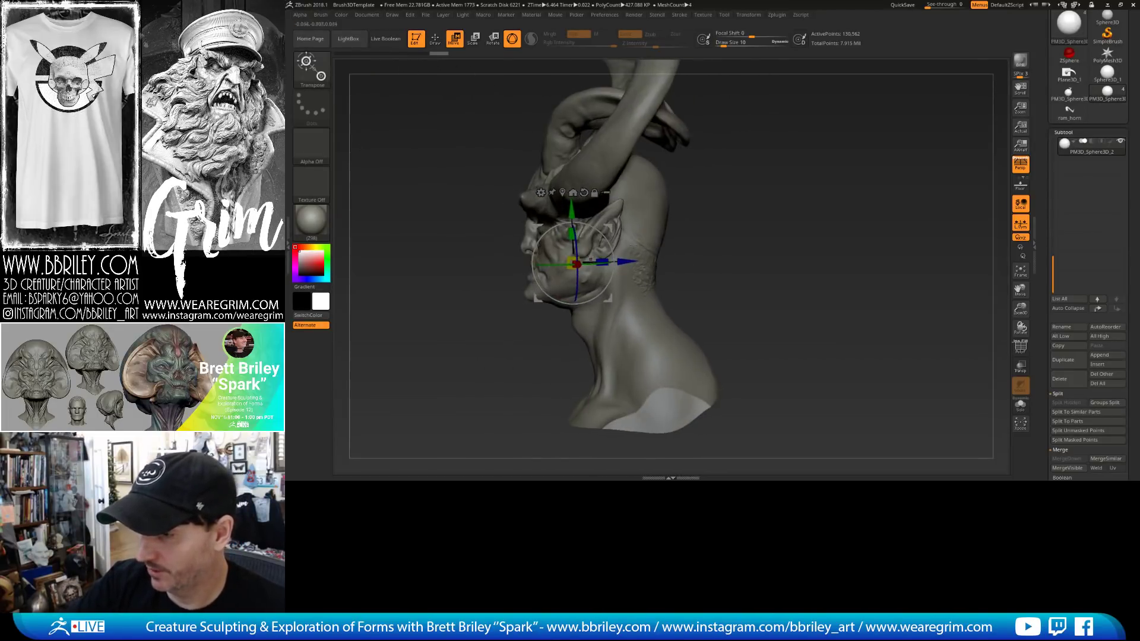
pyautogui.keyDown('shift'); pyautogui.moveTo(550, 256); pyautogui.dragTo(546, 265); pyautogui.keyUp('shift')
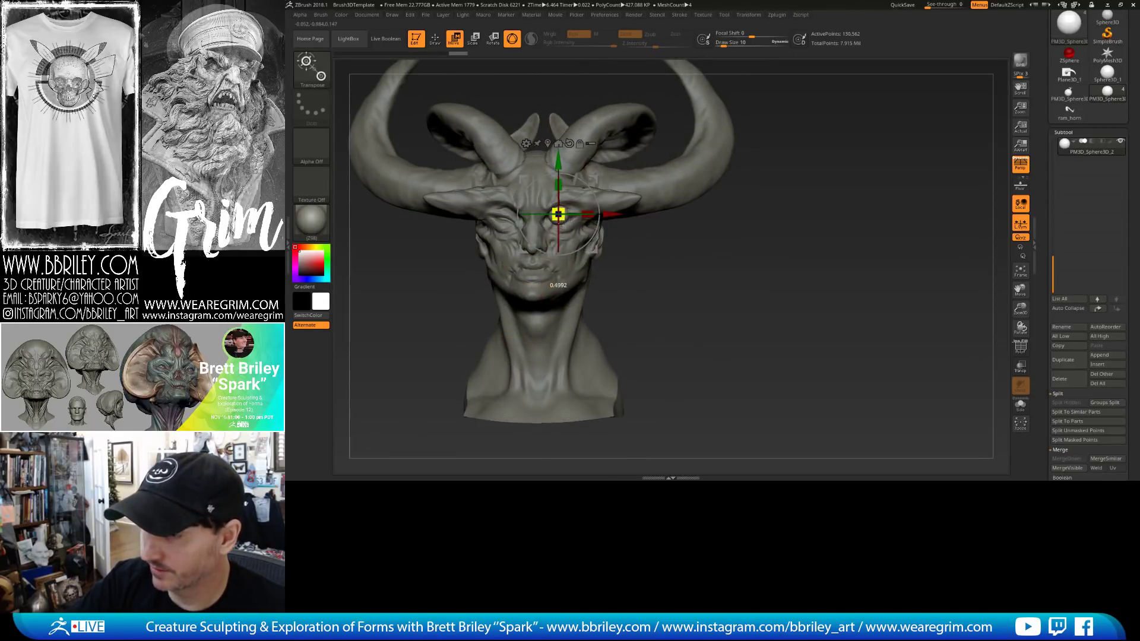
# Scale and move the sphere into one eye socket so it sits behind the eyelids.
pyautogui.moveTo(683, 261)
pyautogui.keyDown('alt'); pyautogui.mouseDown()
pyautogui.moveTo(685, 290)
pyautogui.moveTo(680, 274)
pyautogui.mouseUp(); pyautogui.keyUp('alt')
pyautogui.moveTo(604, 188); pyautogui.dragTo(604, 189)
pyautogui.moveTo(713, 255); pyautogui.dragTo(629, 232)
pyautogui.moveTo(660, 252); pyautogui.dragTo(736, 254)
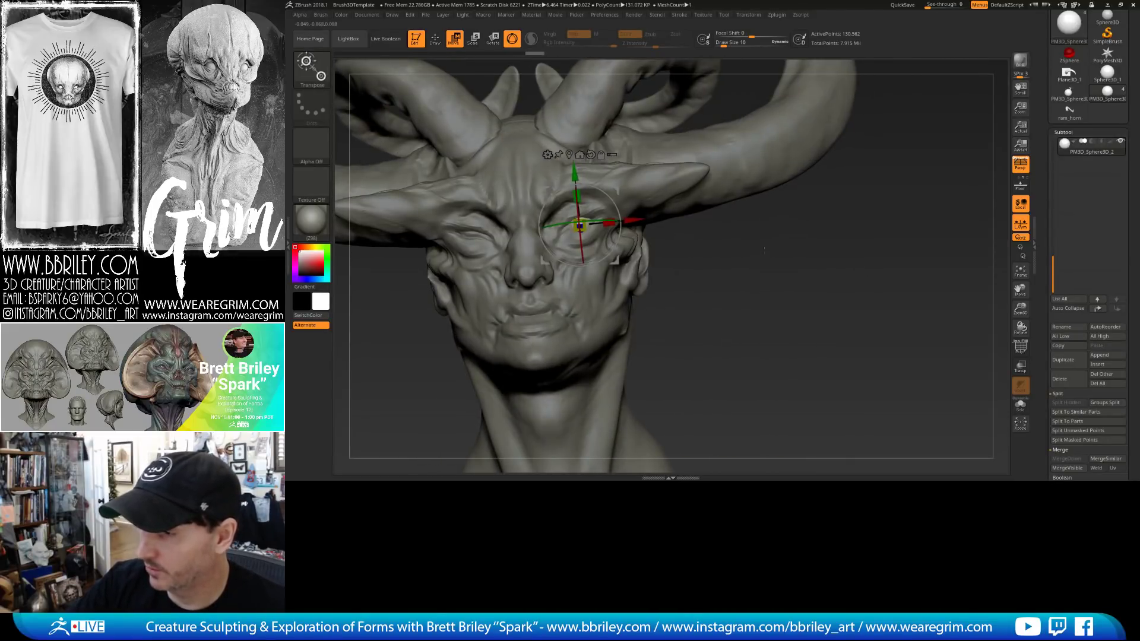
pyautogui.moveTo(629, 222); pyautogui.dragTo(613, 223)
pyautogui.moveTo(695, 253); pyautogui.dragTo(632, 251)
pyautogui.moveTo(615, 190); pyautogui.dragTo(619, 190)
pyautogui.moveTo(742, 248); pyautogui.dragTo(820, 247)
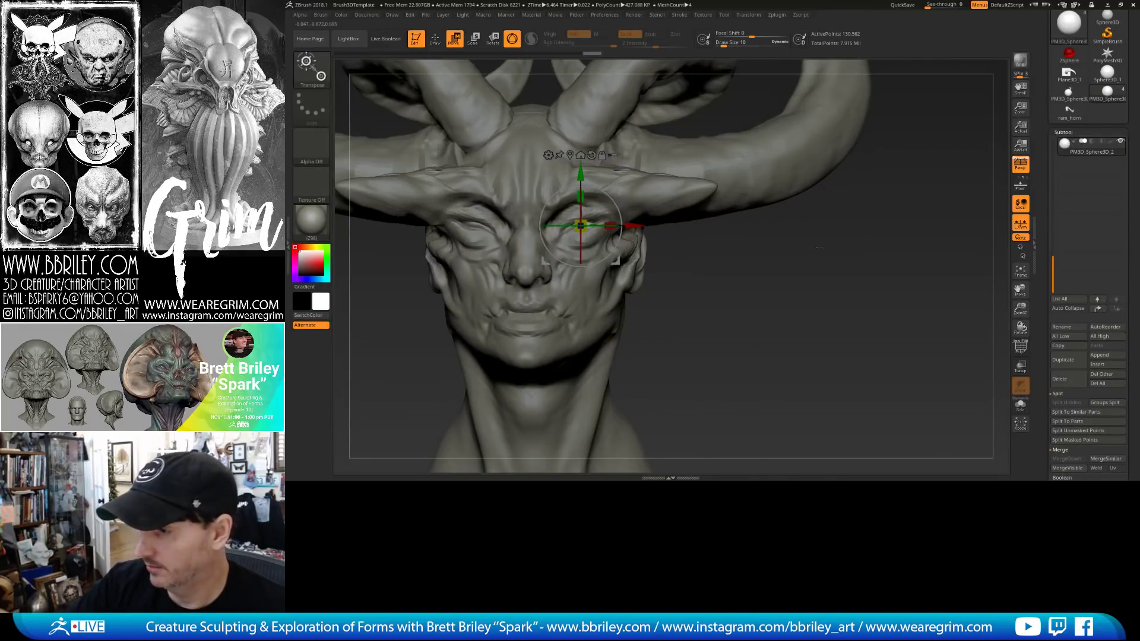
pyautogui.press('q')
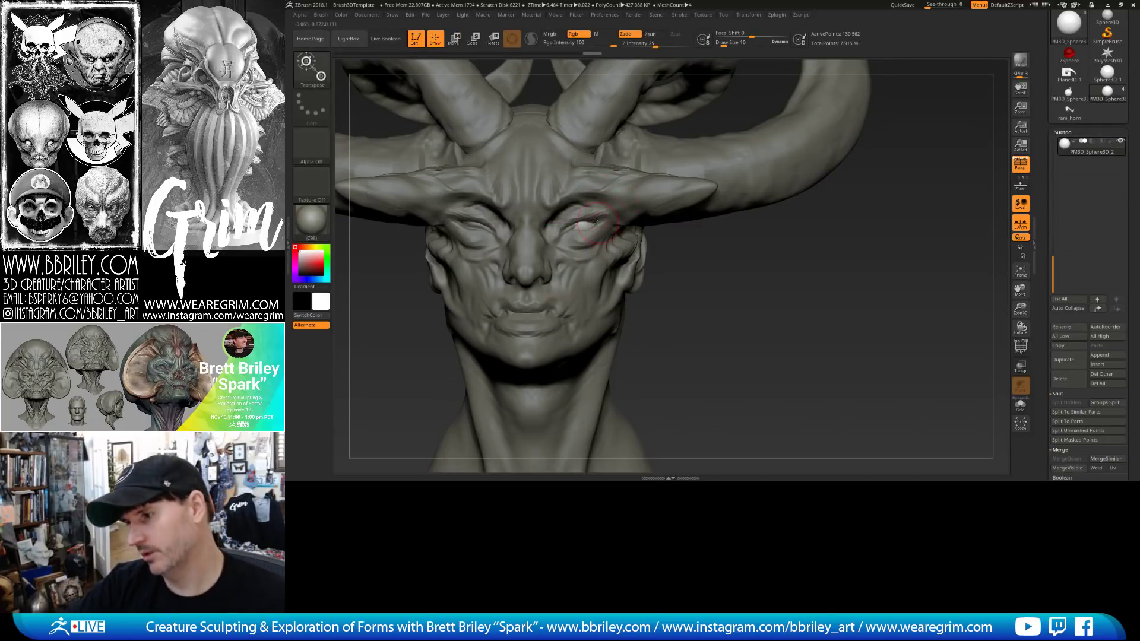
# Mirror the eyeball across the X axis with SubTool Master, merged into one subtool.
pyautogui.press('b')
pyautogui.press('m')
pyautogui.press('v')
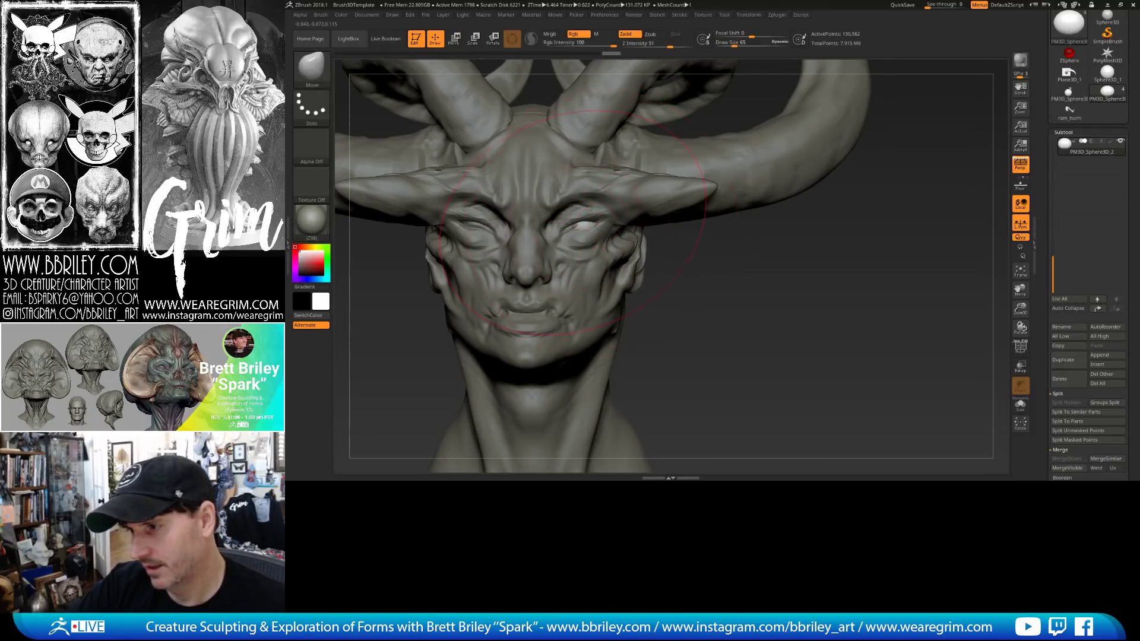
pyautogui.click(777, 15)
pyautogui.click(805, 169)
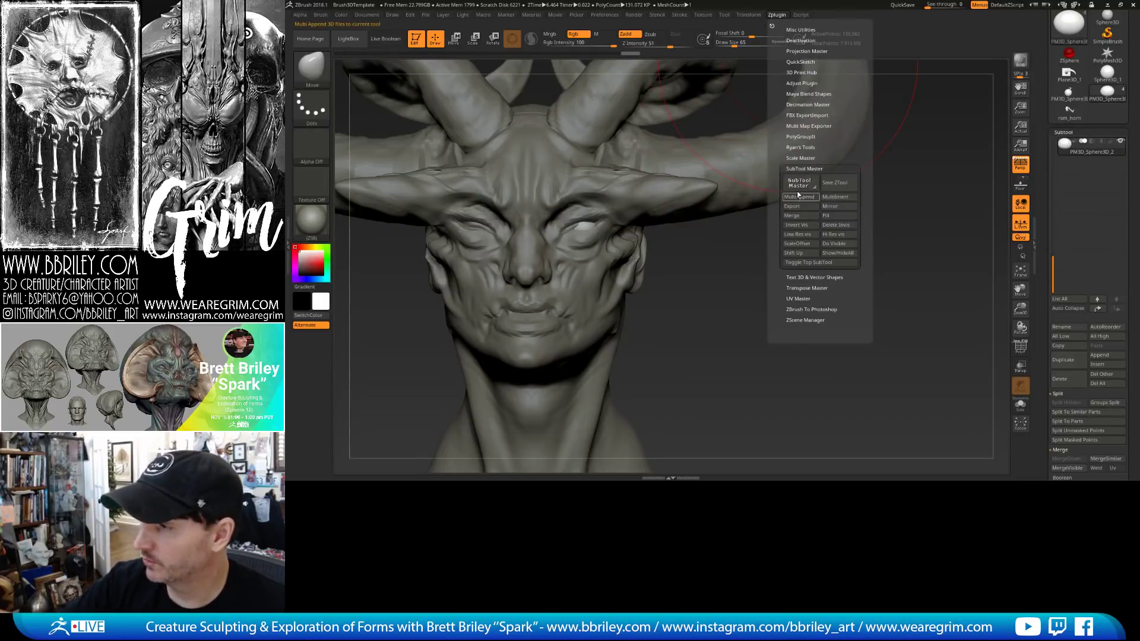
pyautogui.click(802, 182)
pyautogui.click(378, 136)
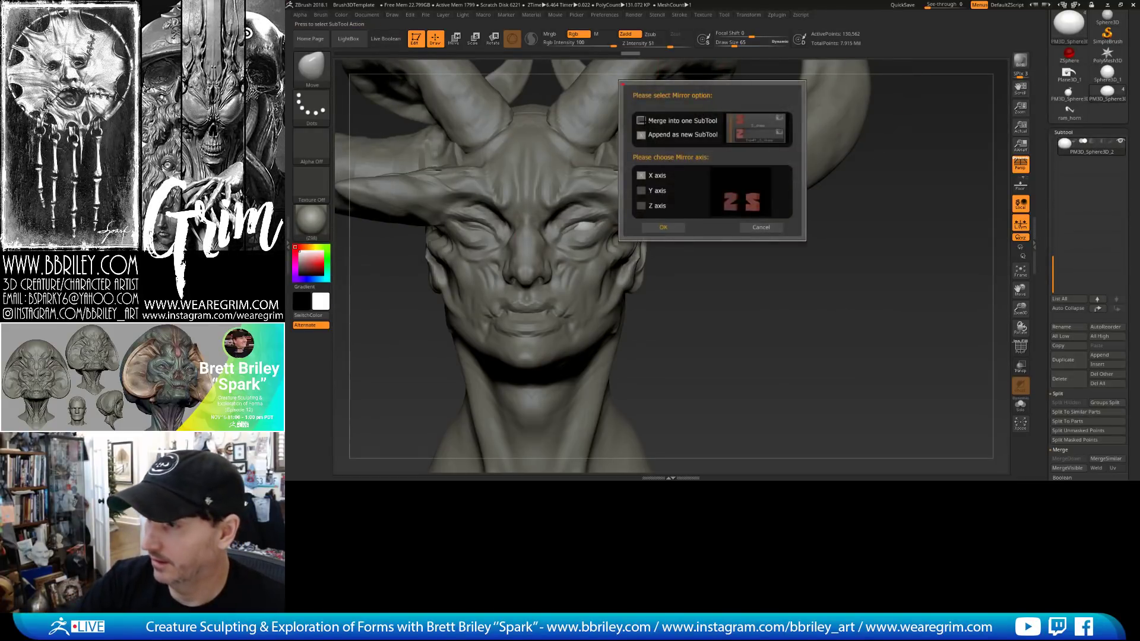
pyautogui.click(664, 228)
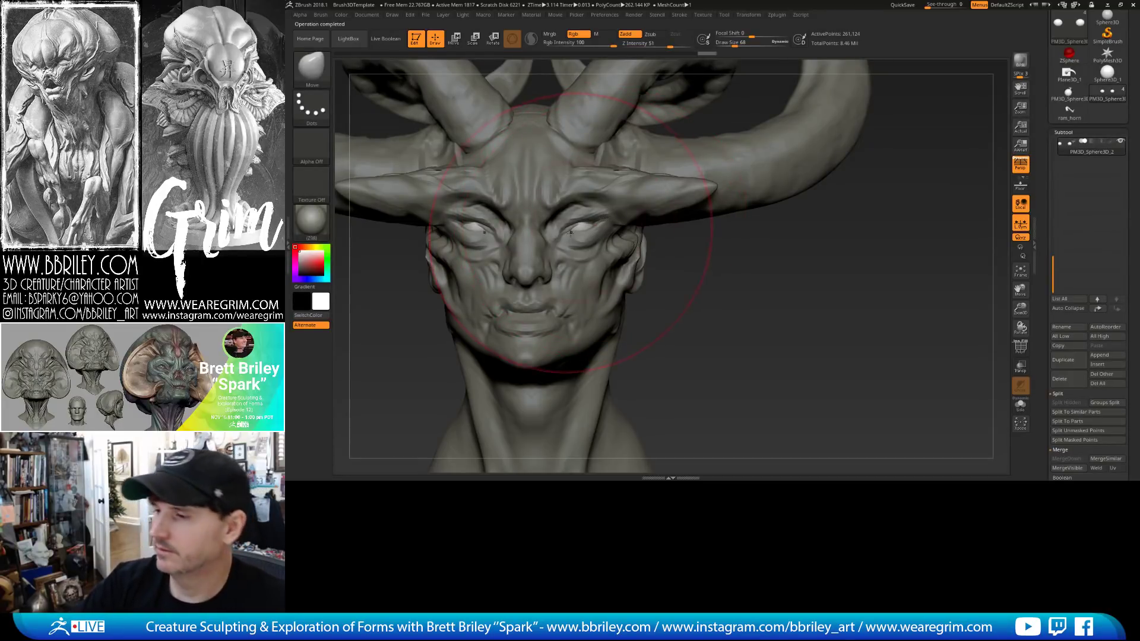
# Duplicate the eyeball subtool and move the copy down and forward to the mouth.
pyautogui.keyDown('alt'); pyautogui.moveTo(681, 306); pyautogui.dragTo(683, 237); pyautogui.keyUp('alt')
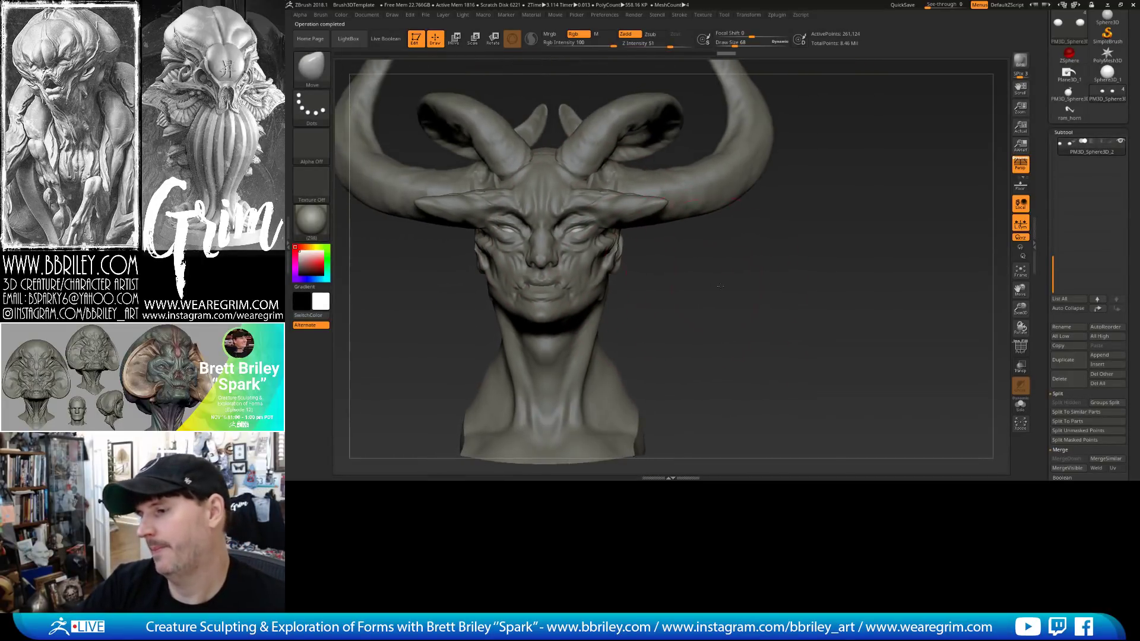
pyautogui.moveTo(754, 285); pyautogui.dragTo(721, 276)
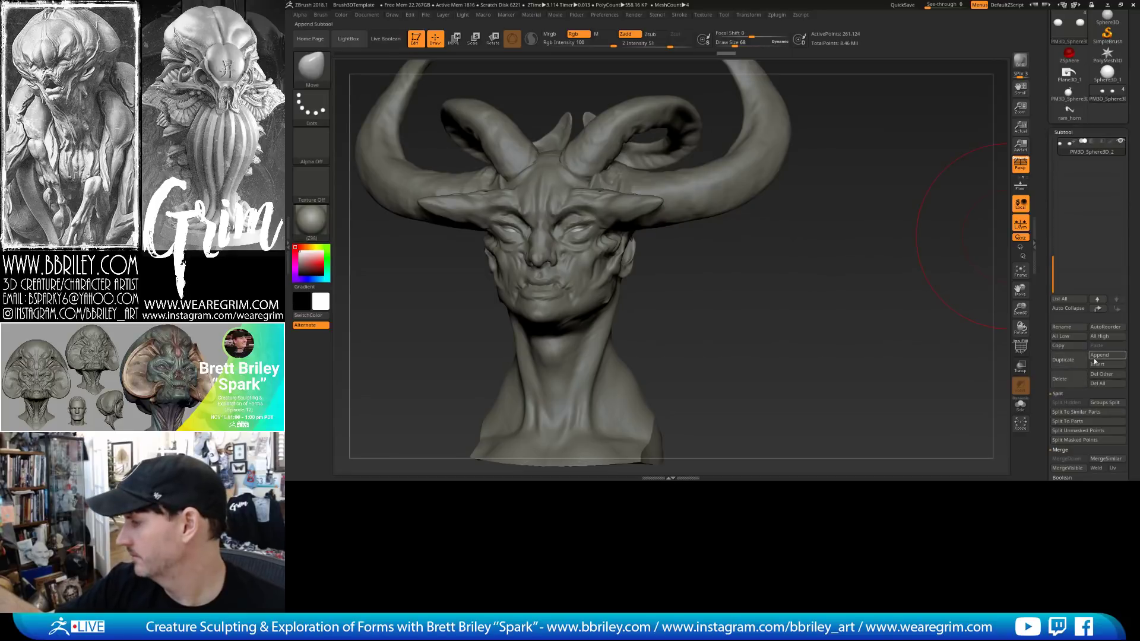
pyautogui.click(1100, 355)
pyautogui.click(983, 293)
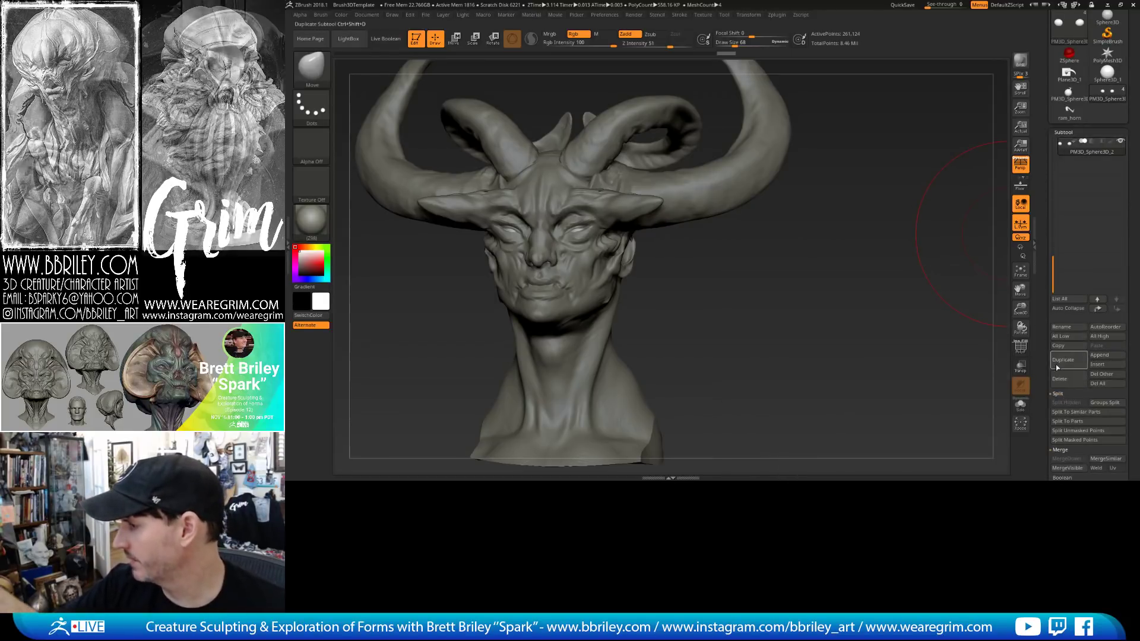
pyautogui.keyDown('shift'); pyautogui.moveTo(888, 260); pyautogui.dragTo(758, 228); pyautogui.keyUp('shift')
pyautogui.press('w')
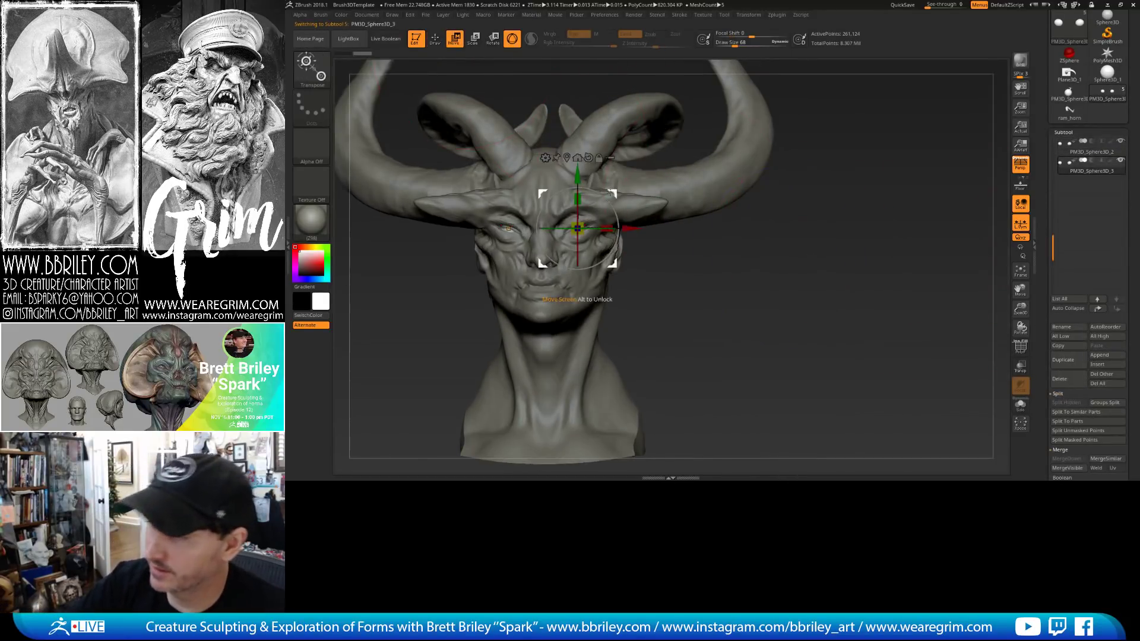
pyautogui.moveTo(789, 279); pyautogui.dragTo(695, 268)
pyautogui.moveTo(598, 250); pyautogui.dragTo(581, 251)
pyautogui.moveTo(490, 282); pyautogui.dragTo(681, 291)
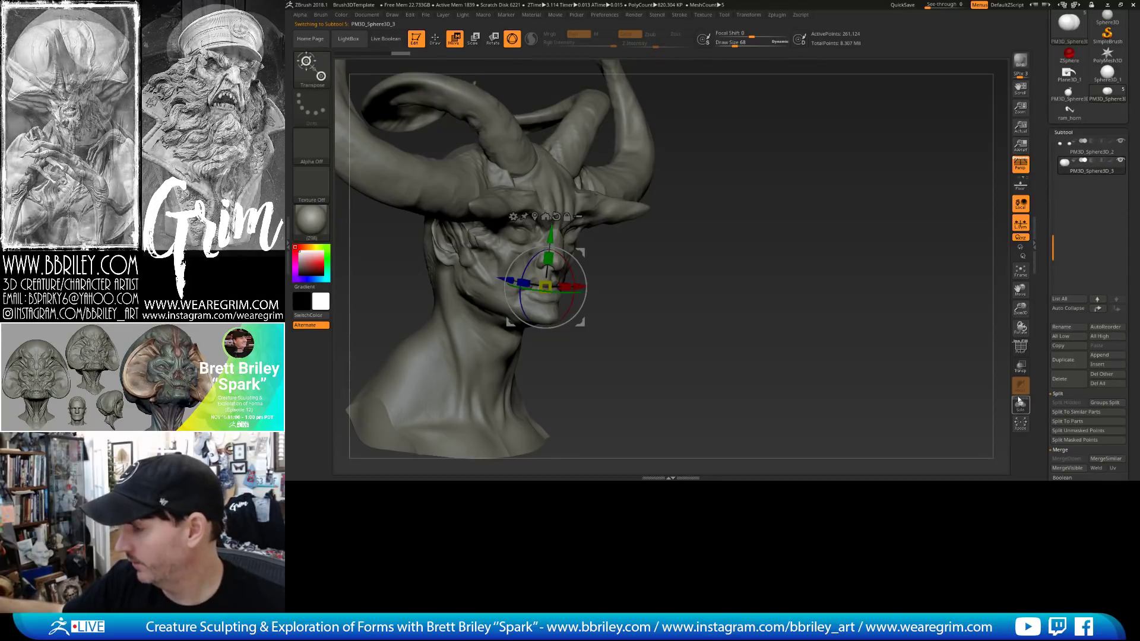
# Stretch the duplicated spheres into narrow tusks and position them at both sides of the lips.
pyautogui.click(1021, 403)
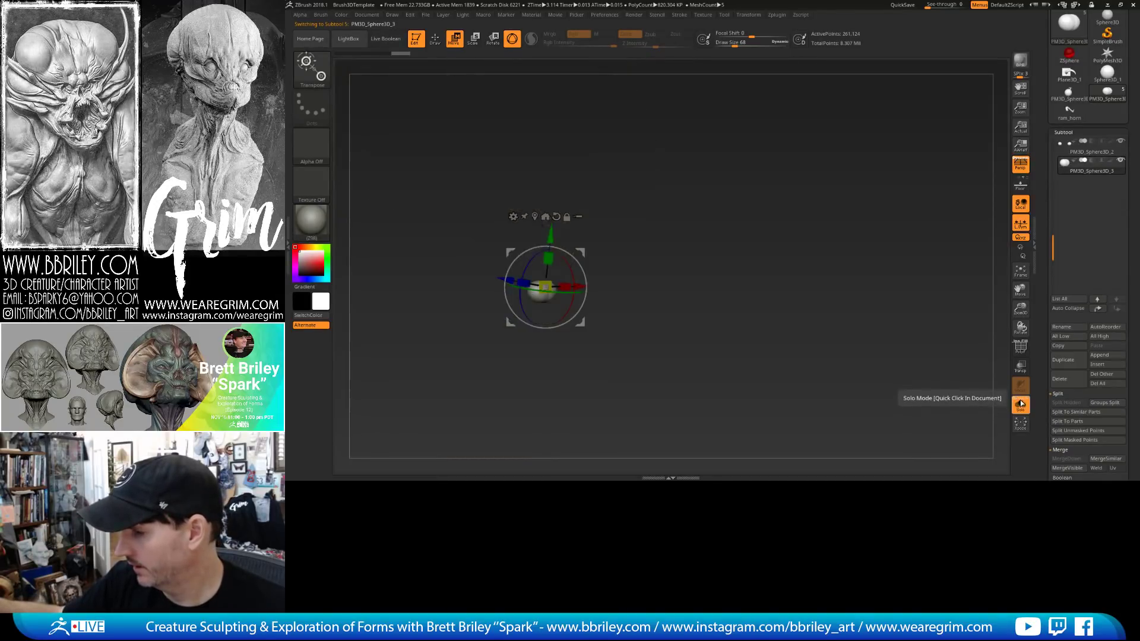
pyautogui.keyDown('alt'); pyautogui.moveTo(836, 311); pyautogui.dragTo(828, 350); pyautogui.keyUp('alt')
pyautogui.moveTo(612, 249); pyautogui.dragTo(688, 247)
pyautogui.click(1021, 405)
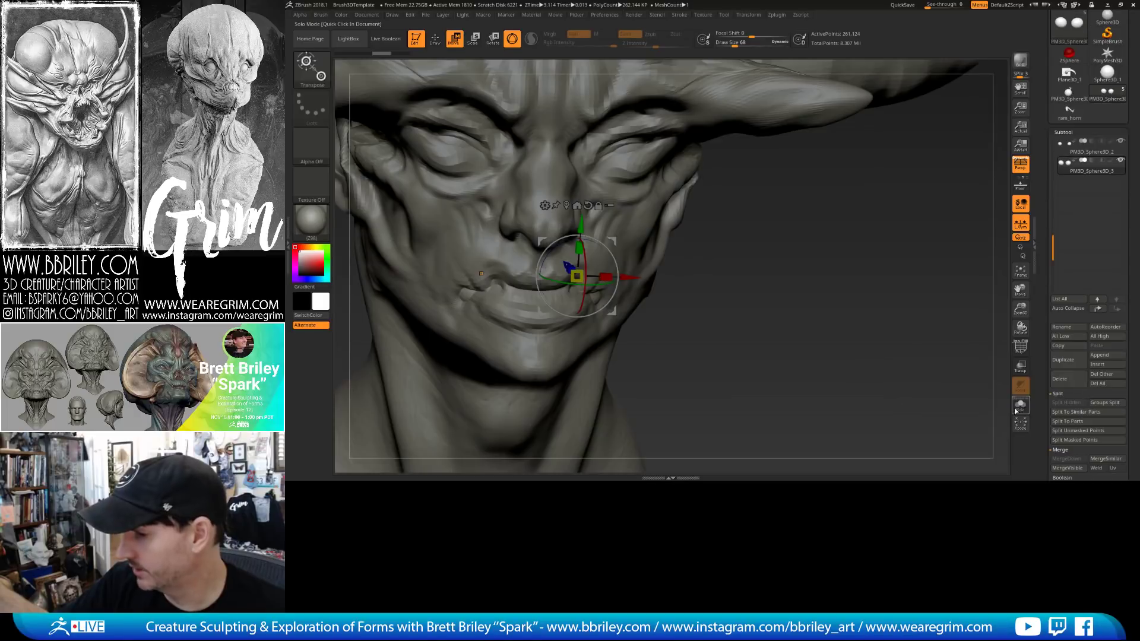
pyautogui.moveTo(766, 285); pyautogui.dragTo(797, 298)
pyautogui.moveTo(577, 276); pyautogui.dragTo(685, 269)
pyautogui.moveTo(597, 294)
pyautogui.mouseDown()
pyautogui.moveTo(629, 271)
pyautogui.moveTo(606, 287)
pyautogui.mouseUp()
pyautogui.moveTo(766, 279); pyautogui.dragTo(688, 299)
pyautogui.moveTo(630, 324); pyautogui.dragTo(608, 313)
pyautogui.moveTo(861, 276); pyautogui.dragTo(950, 264)
pyautogui.moveTo(569, 276); pyautogui.dragTo(569, 277)
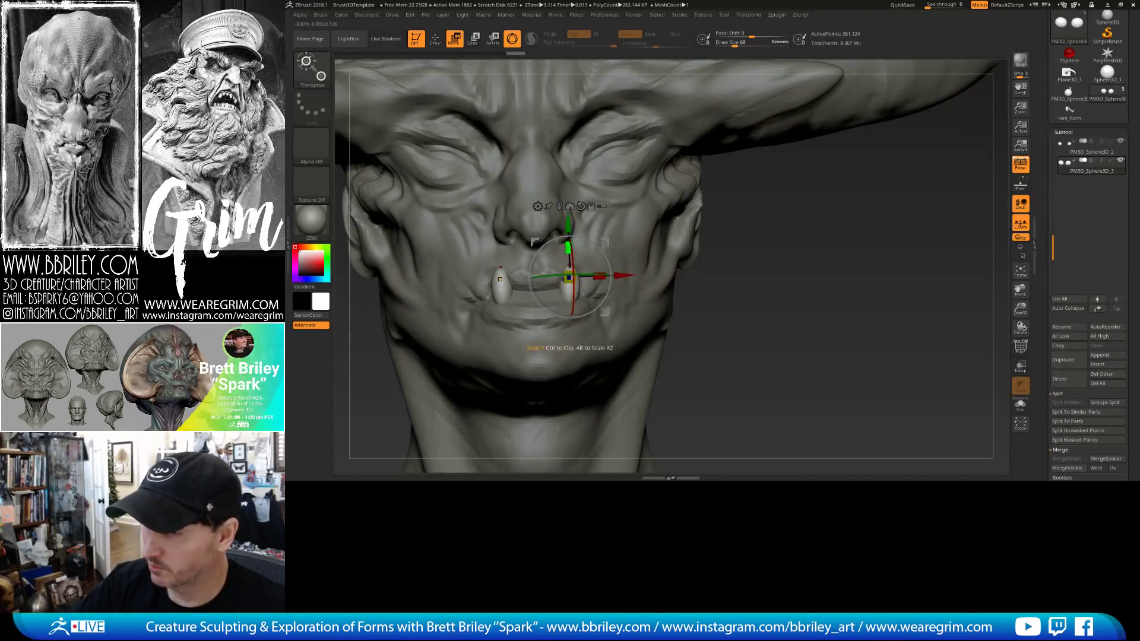
pyautogui.moveTo(573, 221); pyautogui.dragTo(572, 221)
# Bend and shape the tusks with the Move brush so they rise from the mouth.
pyautogui.moveTo(796, 250)
pyautogui.mouseDown()
pyautogui.moveTo(570, 236)
pyautogui.moveTo(546, 280)
pyautogui.mouseUp()
pyautogui.press('q')
pyautogui.press('s')
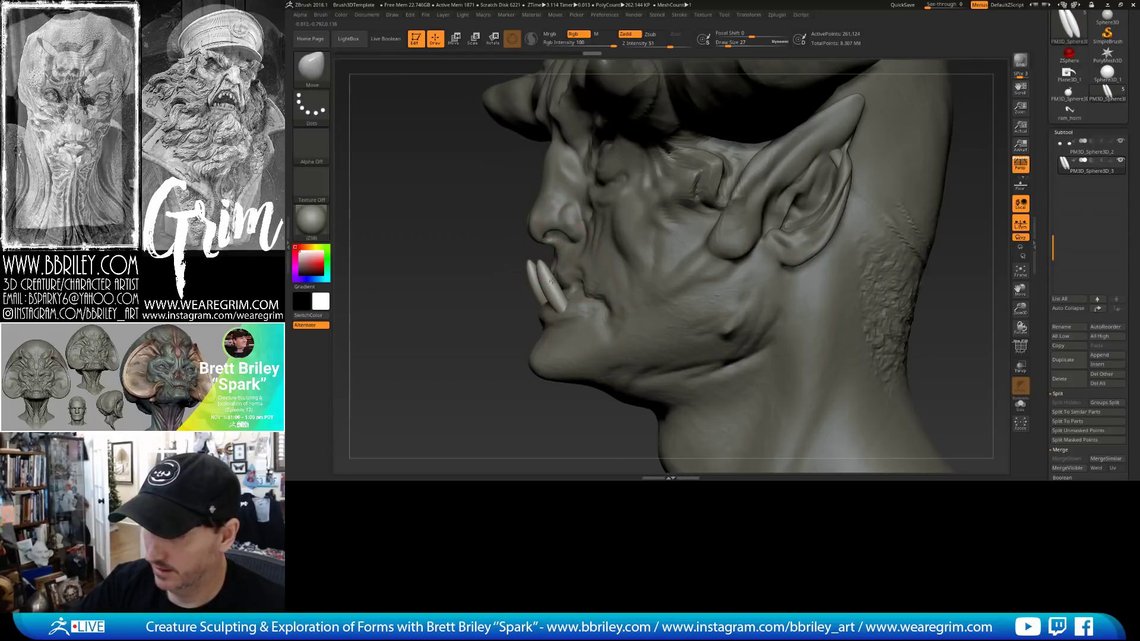
pyautogui.moveTo(439, 297)
pyautogui.mouseDown()
pyautogui.moveTo(737, 310)
pyautogui.moveTo(678, 286)
pyautogui.mouseUp()
pyautogui.moveTo(558, 264); pyautogui.dragTo(584, 300)
pyautogui.moveTo(744, 306); pyautogui.dragTo(559, 286)
pyautogui.press(']')
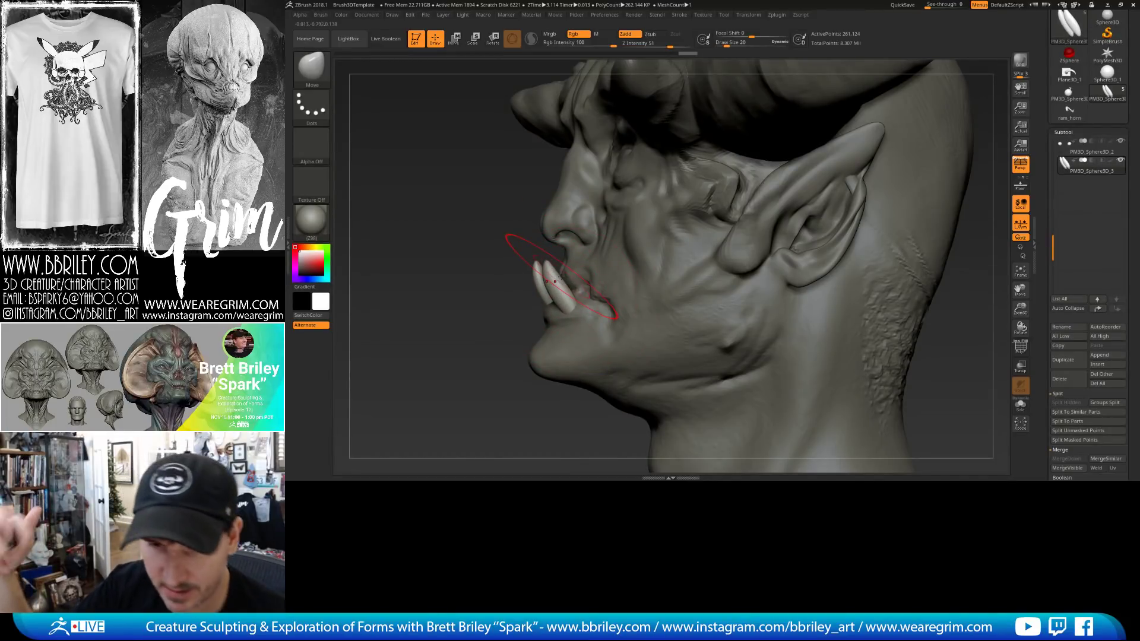
# Flatten the surfaces of the tusks with the TrimDynamic brush at draw size 5.
pyautogui.moveTo(480, 250); pyautogui.dragTo(707, 262)
pyautogui.press('b')
pyautogui.press('t')
pyautogui.press('d')
pyautogui.press('s')
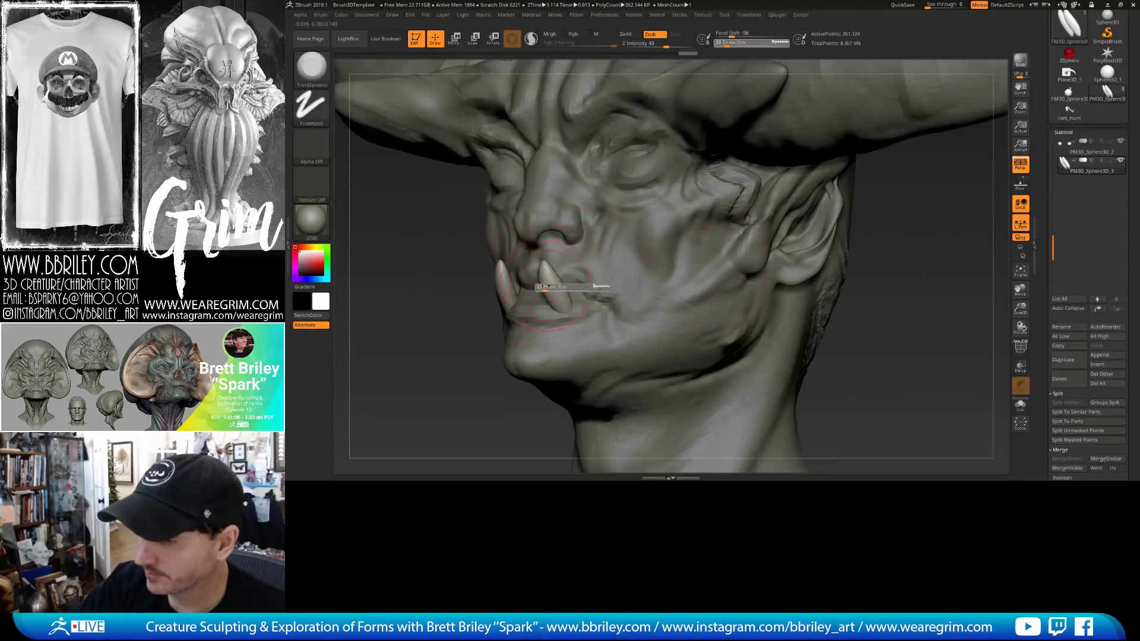
pyautogui.click(544, 288)
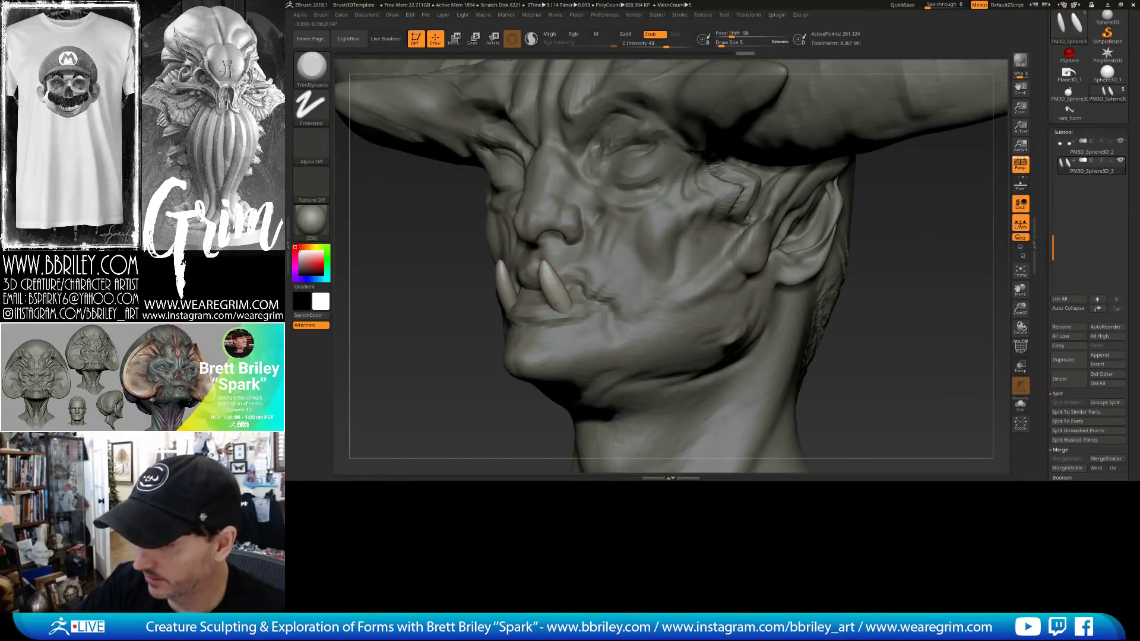
pyautogui.moveTo(895, 262); pyautogui.dragTo(569, 274)
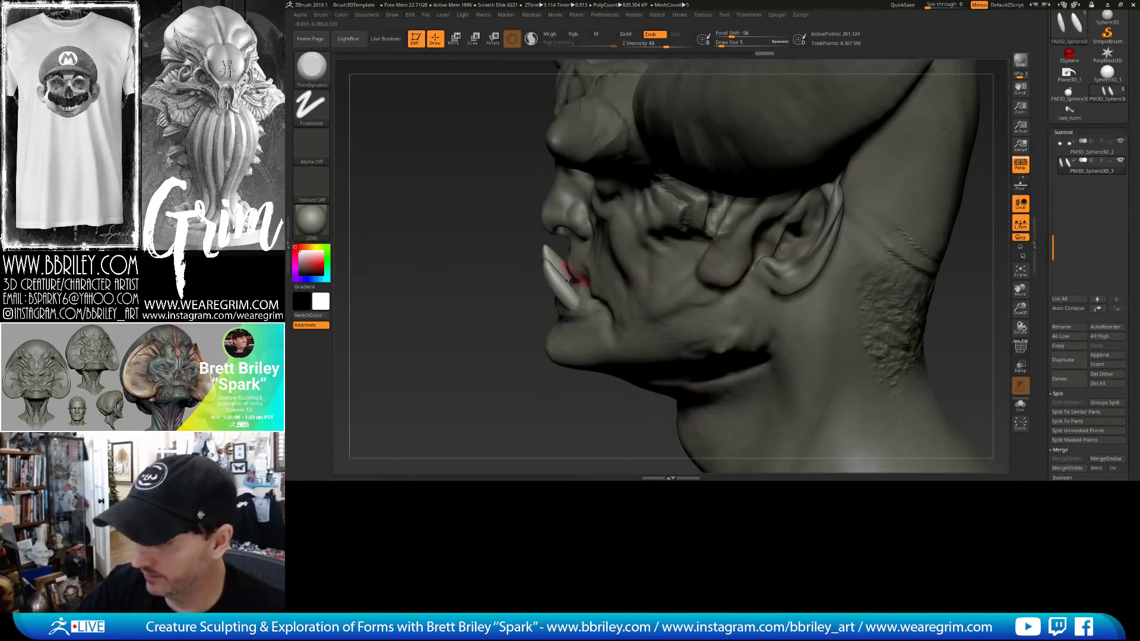
# Build up volume along the tusk with the Clay brush at draw size 2.
pyautogui.press('b')
pyautogui.press('c')
pyautogui.press('l')
pyautogui.press('s')
pyautogui.click(548, 252)
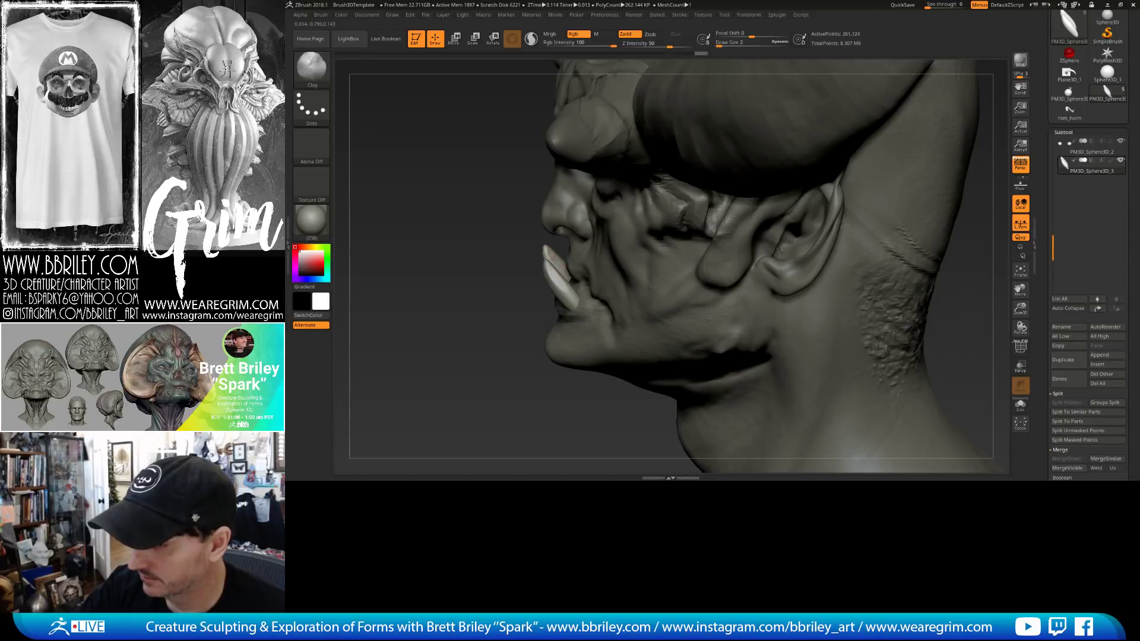
pyautogui.moveTo(565, 271)
pyautogui.mouseDown()
pyautogui.moveTo(562, 256)
pyautogui.moveTo(587, 311)
pyautogui.moveTo(558, 279)
pyautogui.mouseUp()
# Trim the front faces of the tusks with the TrimDynamic brush.
pyautogui.moveTo(424, 291); pyautogui.dragTo(571, 209)
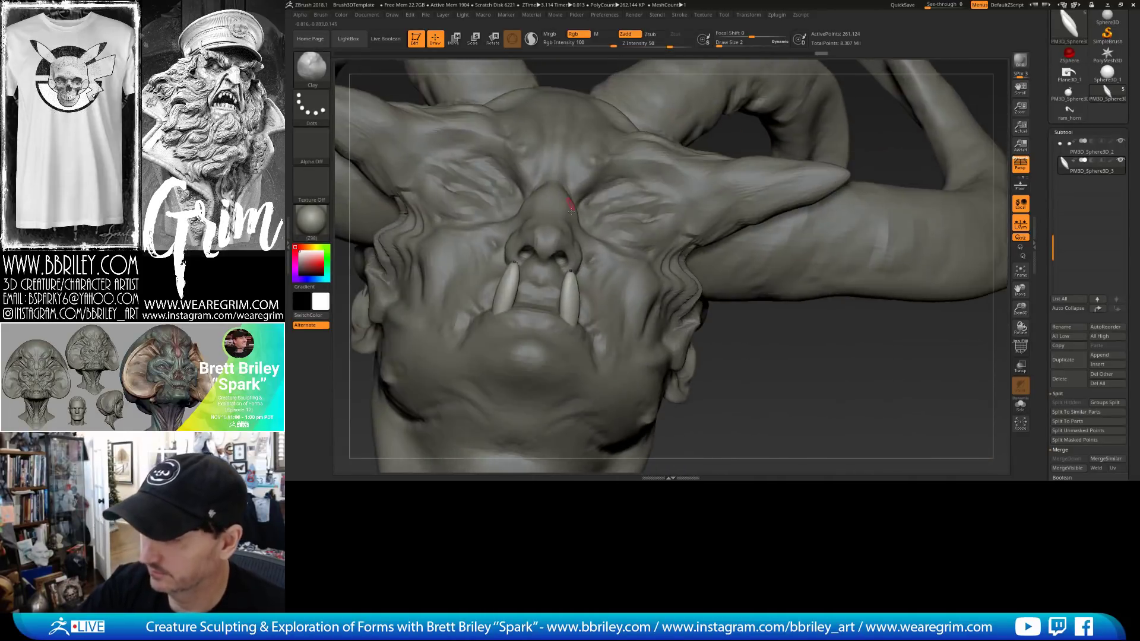
pyautogui.press('b')
pyautogui.press('t')
pyautogui.press('d')
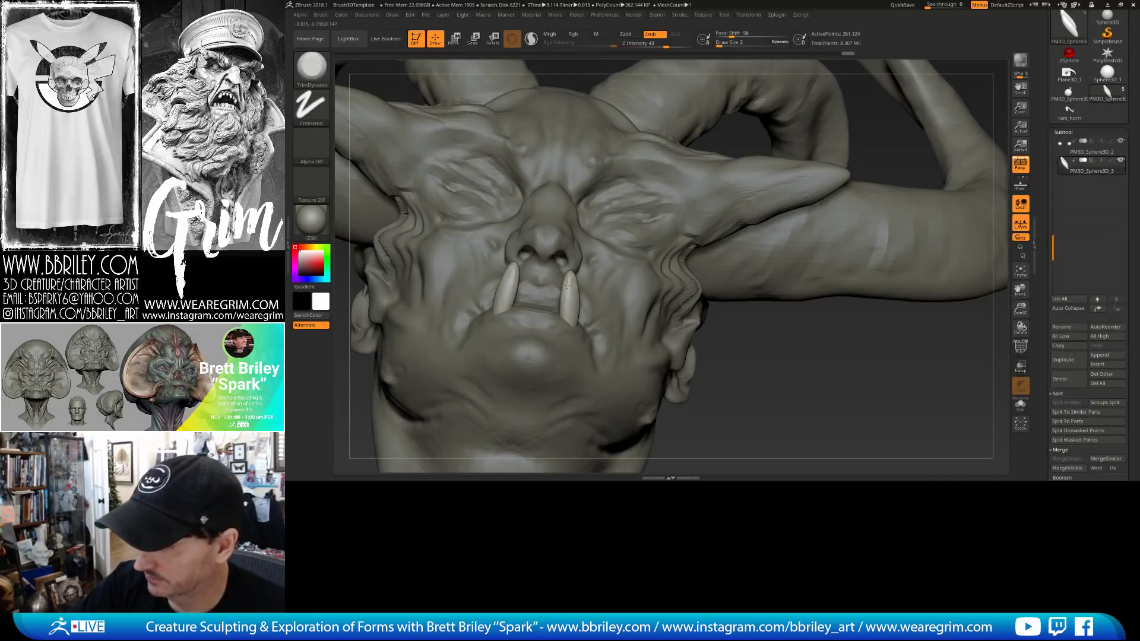
pyautogui.moveTo(750, 340)
pyautogui.mouseDown()
pyautogui.moveTo(750, 321)
pyautogui.moveTo(707, 299)
pyautogui.mouseUp()
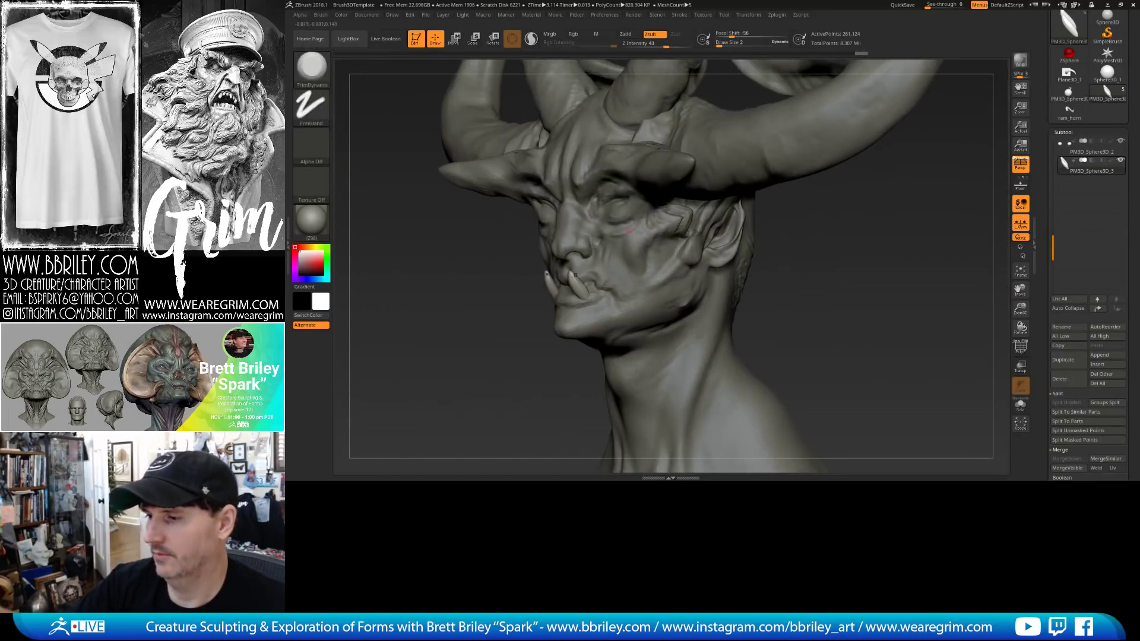
# Reposition the tusks at the lips with the transform gizmo.
pyautogui.click(456, 43)
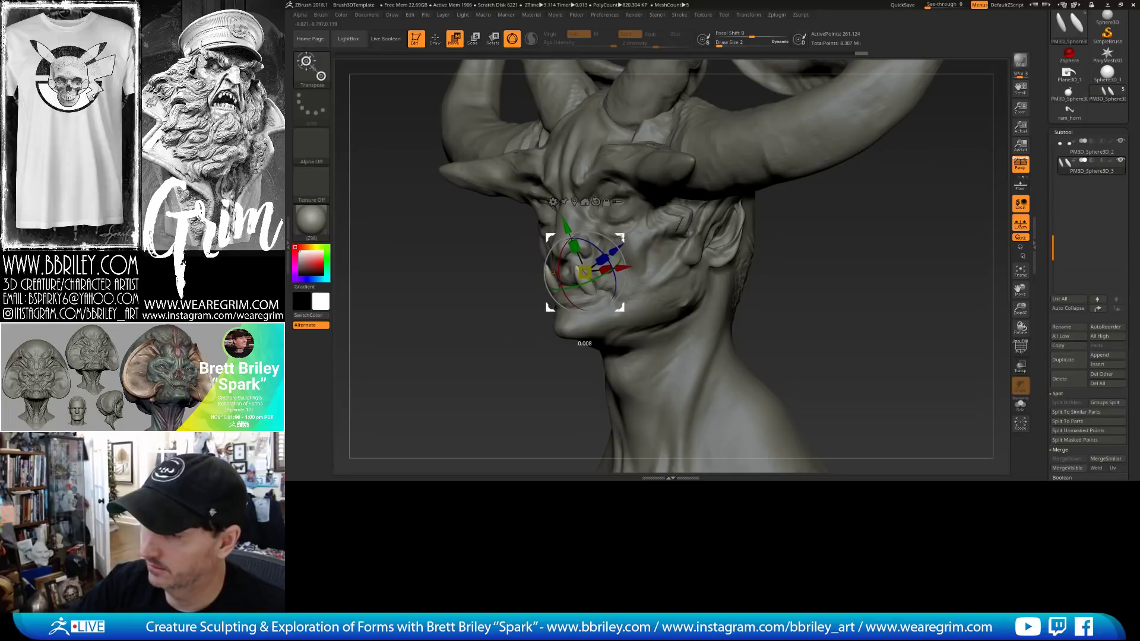
pyautogui.moveTo(621, 238); pyautogui.dragTo(621, 237)
pyautogui.moveTo(500, 279); pyautogui.dragTo(672, 271)
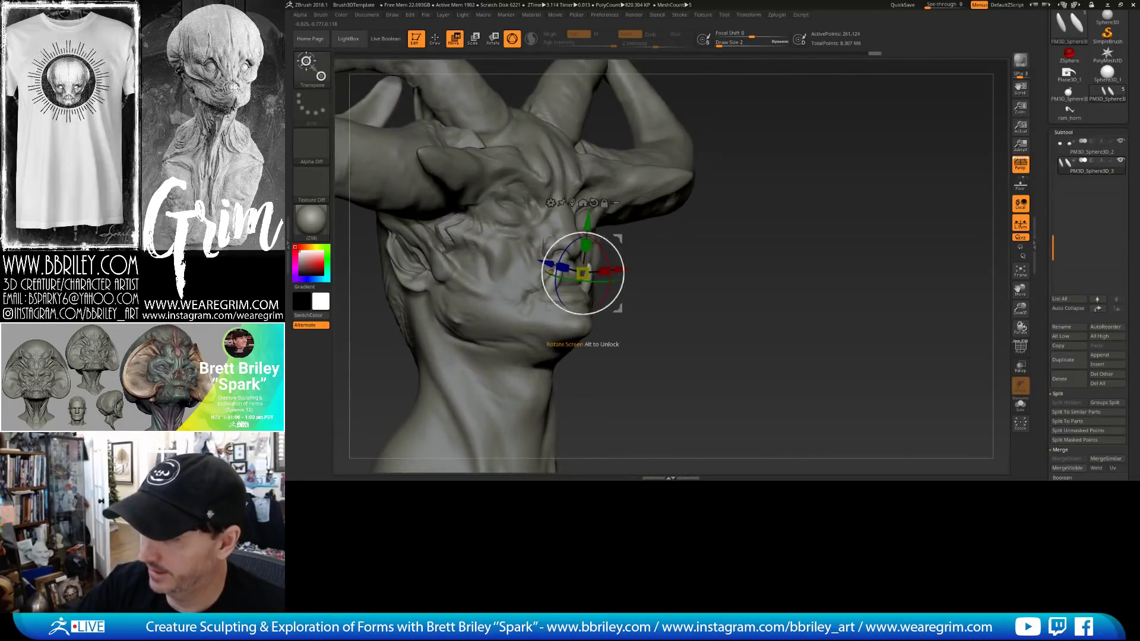
# Try lengthening and shifting the tusks with the transform gizmo, and undo these changes.
pyautogui.moveTo(758, 270); pyautogui.dragTo(616, 225)
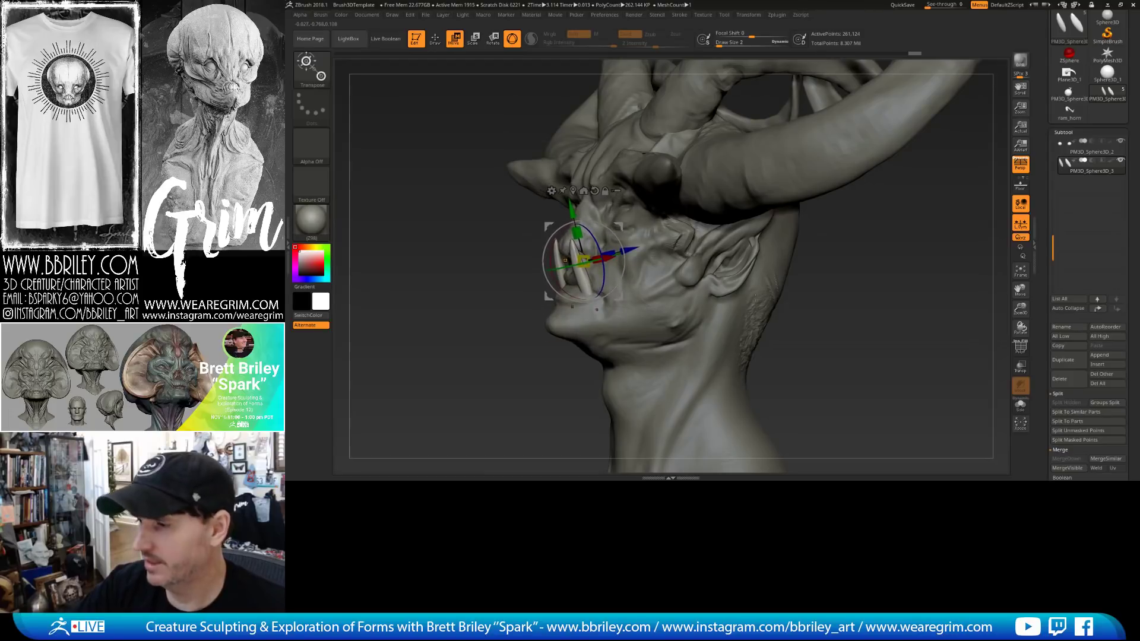
pyautogui.moveTo(772, 300)
pyautogui.mouseDown()
pyautogui.moveTo(849, 306)
pyautogui.moveTo(782, 273)
pyautogui.mouseUp()
pyautogui.press('q')
pyautogui.press('w')
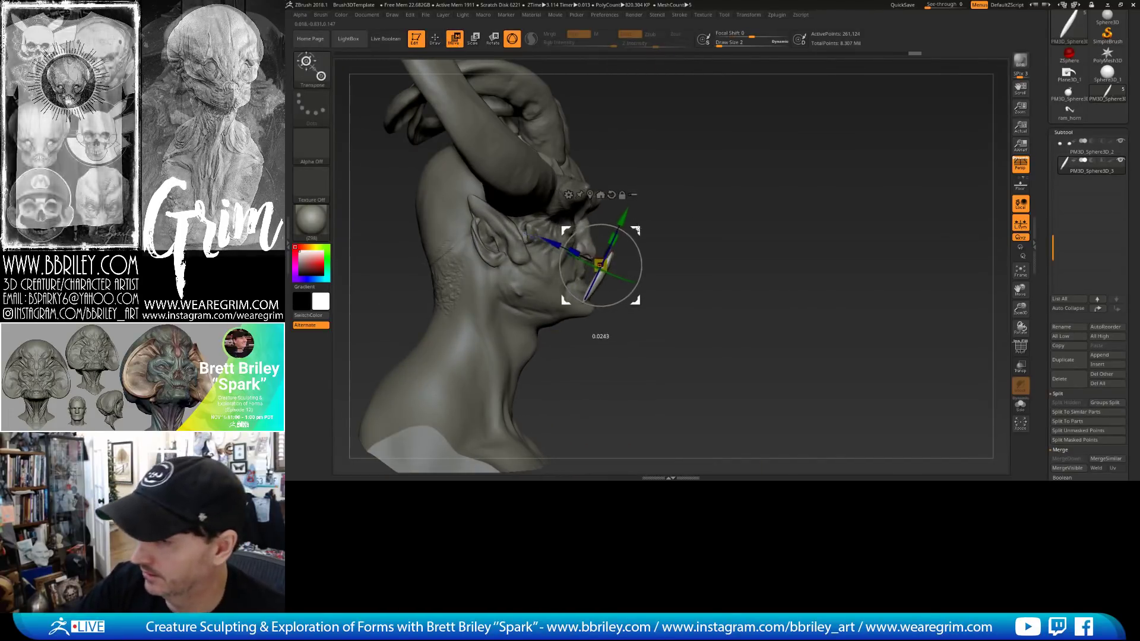
pyautogui.moveTo(637, 229); pyautogui.dragTo(604, 251)
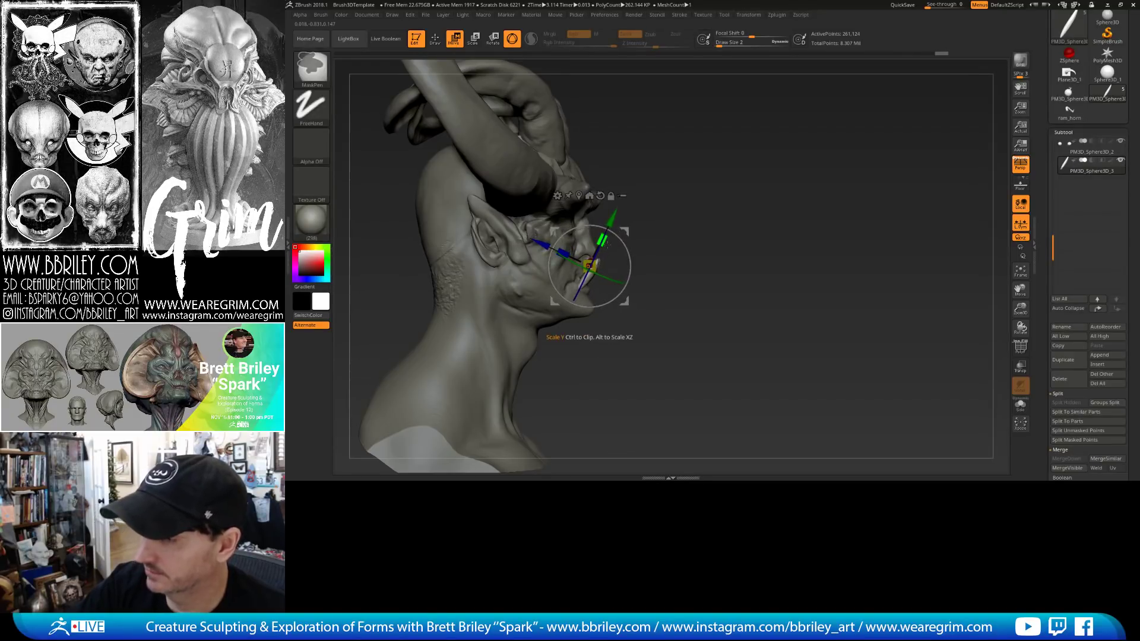
pyautogui.hotkey('ctrl', 'z')
pyautogui.hotkey('ctrl', 'z')
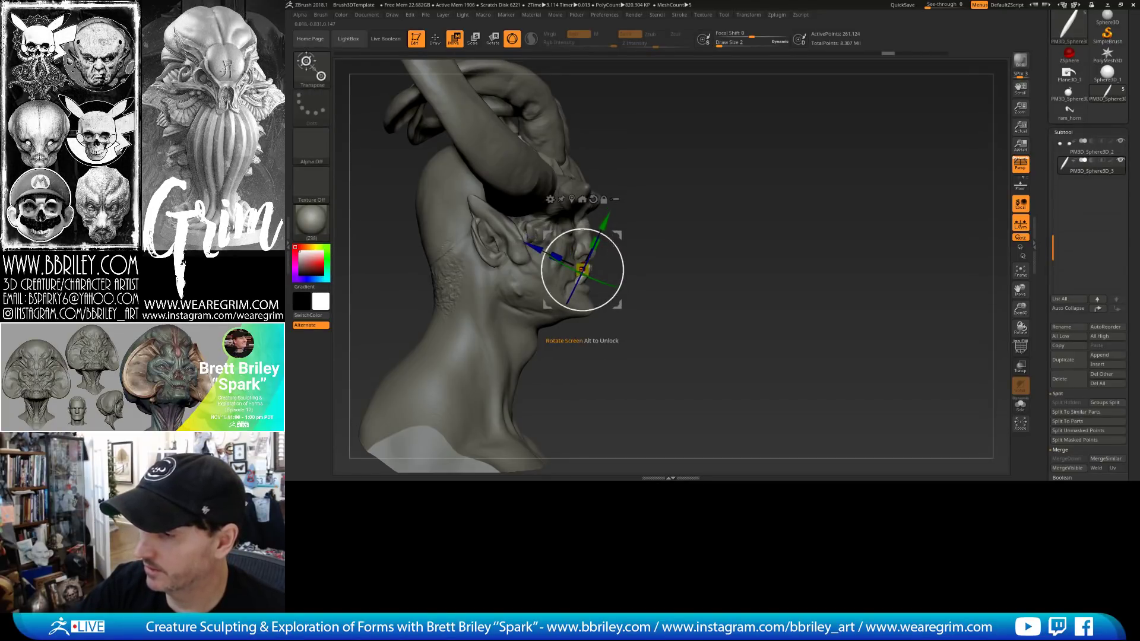
pyautogui.hotkey('ctrl', 'z')
pyautogui.hotkey('ctrl', 'z')
# Select the head subtool and adjust the lips and chin around the tusks with the Move brush.
pyautogui.moveTo(647, 265)
pyautogui.mouseDown()
pyautogui.moveTo(610, 270)
pyautogui.moveTo(599, 286)
pyautogui.mouseUp()
pyautogui.press('q')
pyautogui.keyDown('alt'); pyautogui.click(585, 265); pyautogui.keyUp('alt')
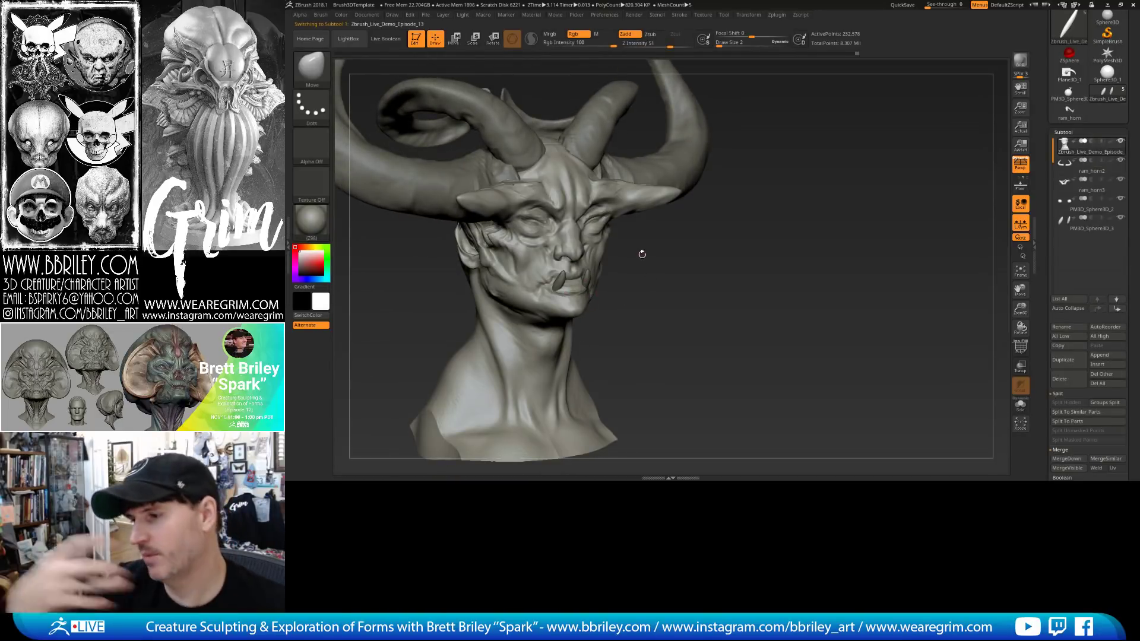
pyautogui.moveTo(687, 255); pyautogui.dragTo(624, 257)
pyautogui.press(']')
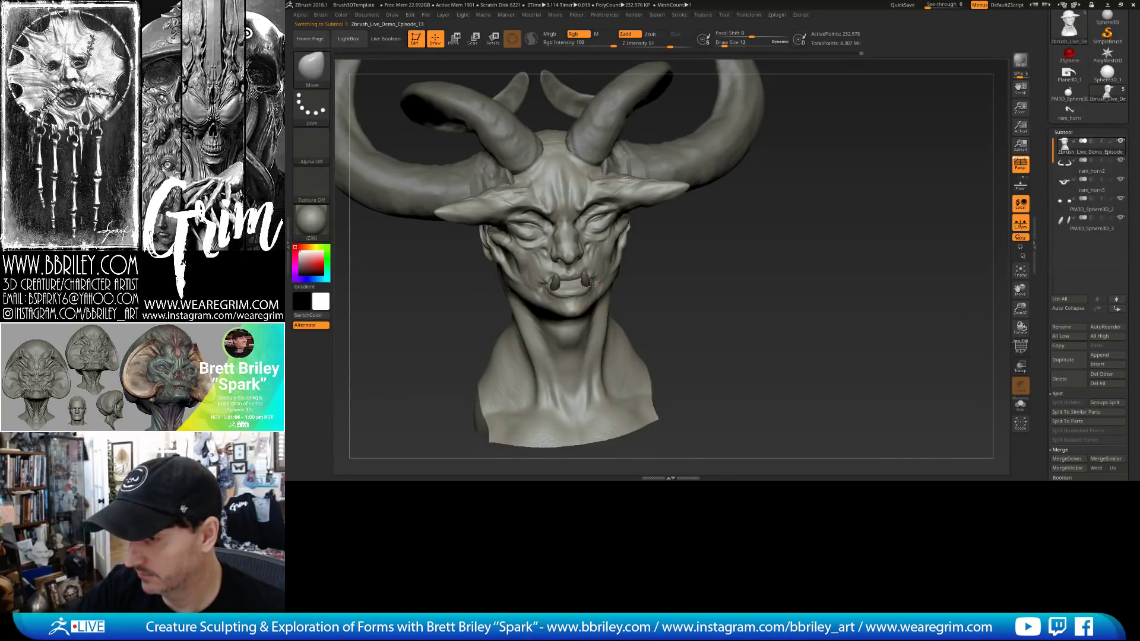
pyautogui.moveTo(598, 281)
pyautogui.mouseDown()
pyautogui.moveTo(631, 292)
pyautogui.moveTo(679, 270)
pyautogui.moveTo(579, 314)
pyautogui.mouseUp()
# Flatten the planes around the mouth and chin with the TrimDynamic brush.
pyautogui.press('b')
pyautogui.press('t')
pyautogui.press('d')
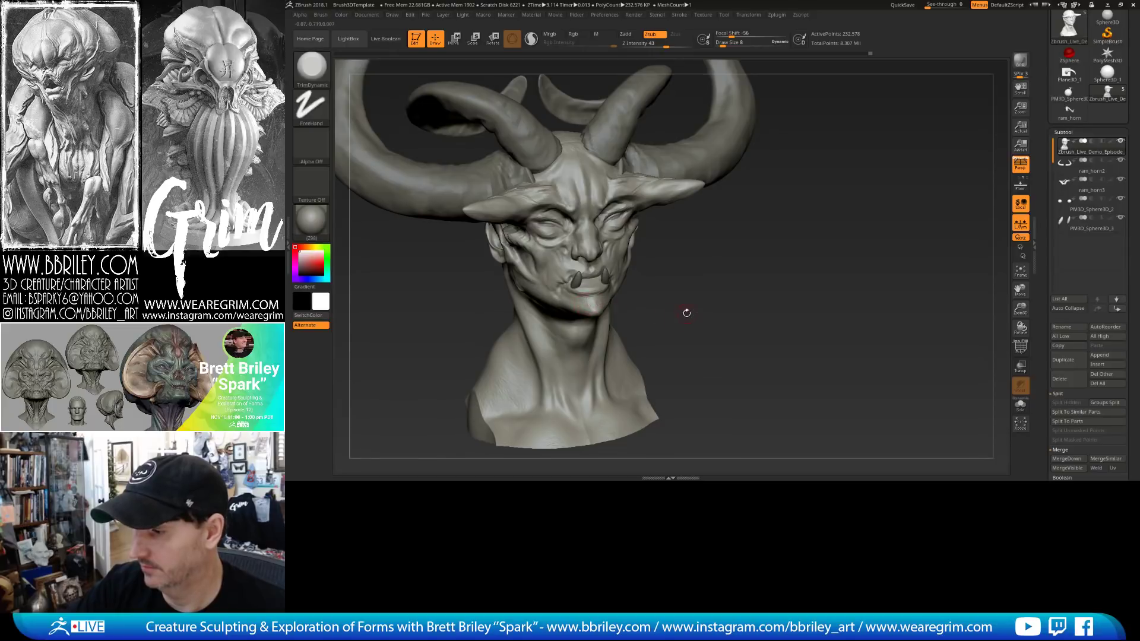
pyautogui.moveTo(687, 313); pyautogui.dragTo(575, 308)
pyautogui.moveTo(673, 290)
pyautogui.mouseDown()
pyautogui.moveTo(590, 310)
pyautogui.moveTo(684, 323)
pyautogui.mouseUp()
# Carve the lip creases between the tusks with the DamStandard brush and smooth them.
pyautogui.press('b')
pyautogui.press('d')
pyautogui.press('s')
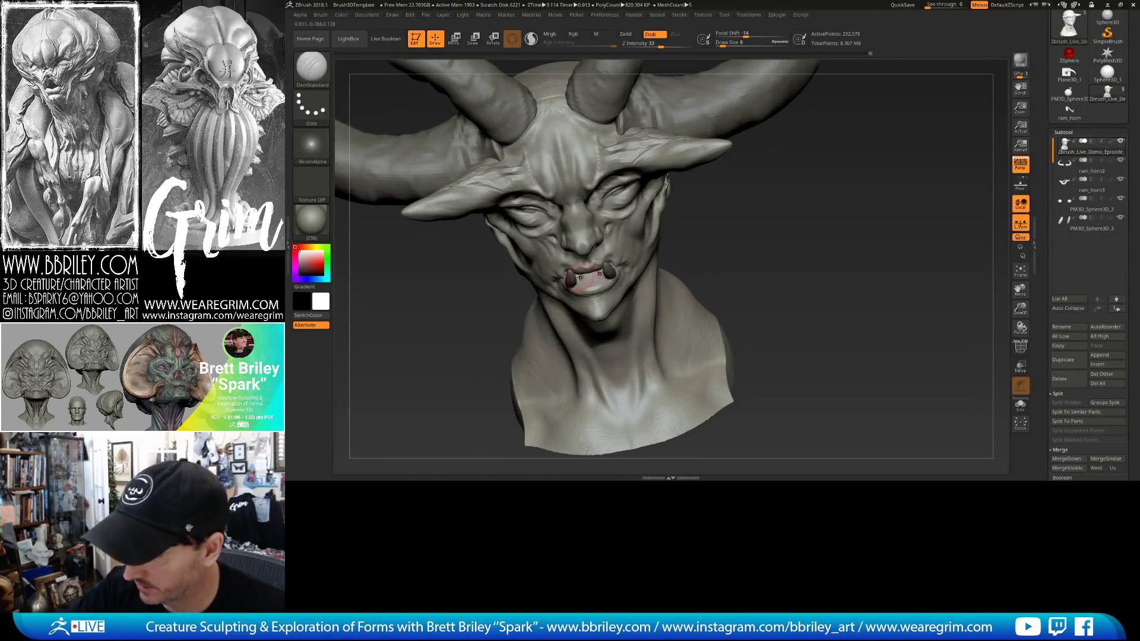
pyautogui.moveTo(743, 309); pyautogui.dragTo(588, 271)
pyautogui.press('shift')
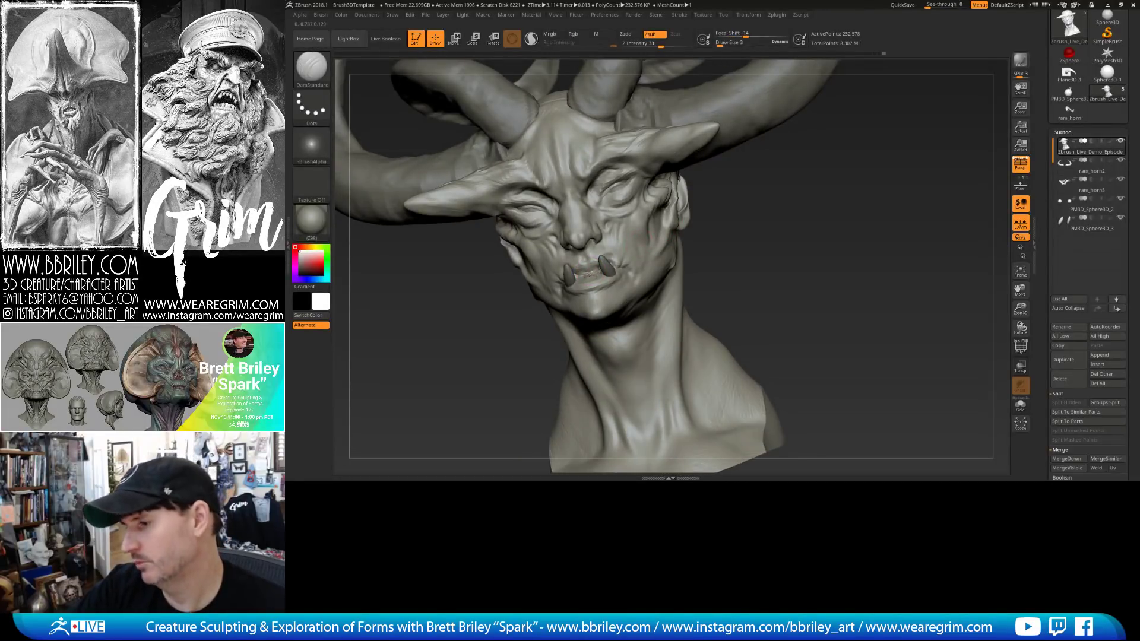
# Duplicate the tusks subtool, then scale the copy down and move it between the tusks as smaller teeth.
pyautogui.moveTo(724, 276); pyautogui.dragTo(606, 279)
pyautogui.keyDown('alt'); pyautogui.click(615, 262); pyautogui.keyUp('alt')
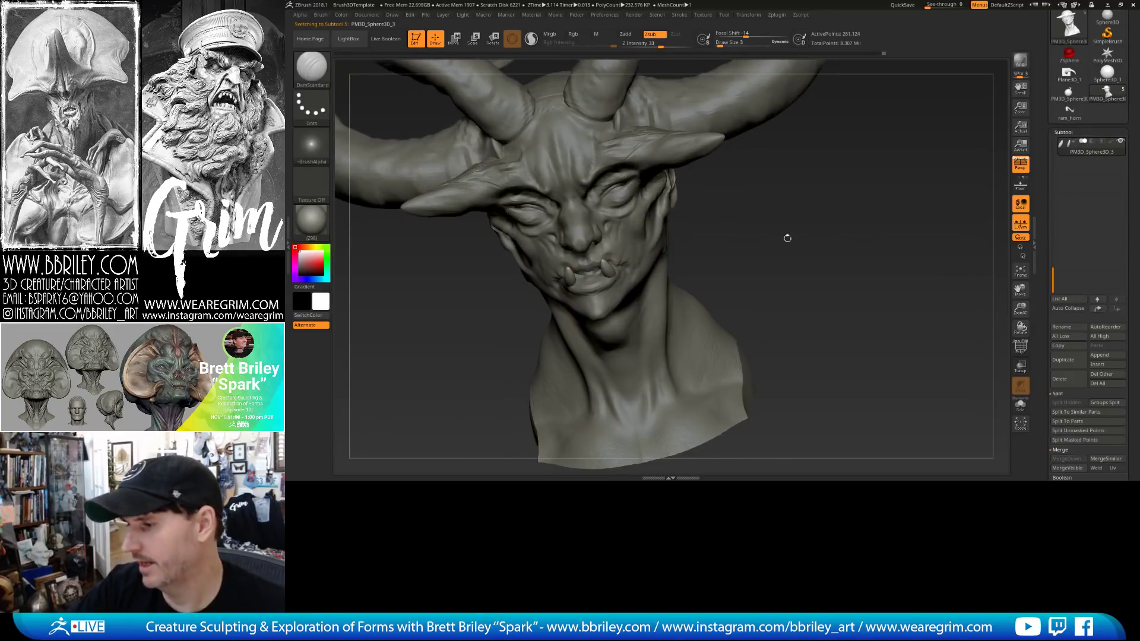
pyautogui.keyDown('shift'); pyautogui.moveTo(891, 288); pyautogui.dragTo(868, 291); pyautogui.keyUp('shift')
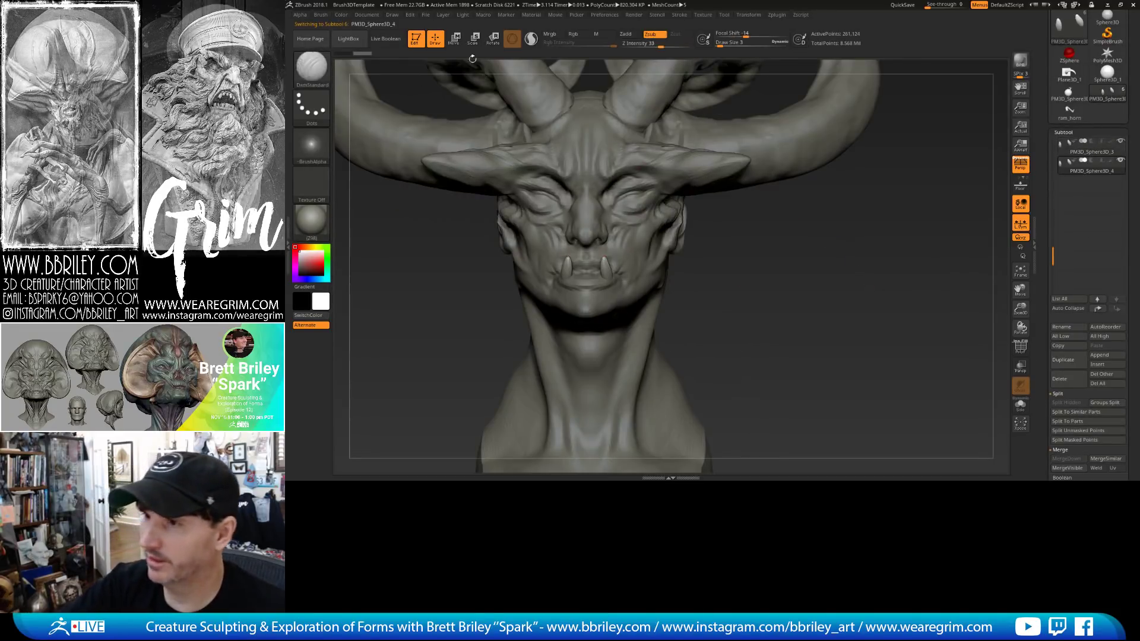
pyautogui.press('w')
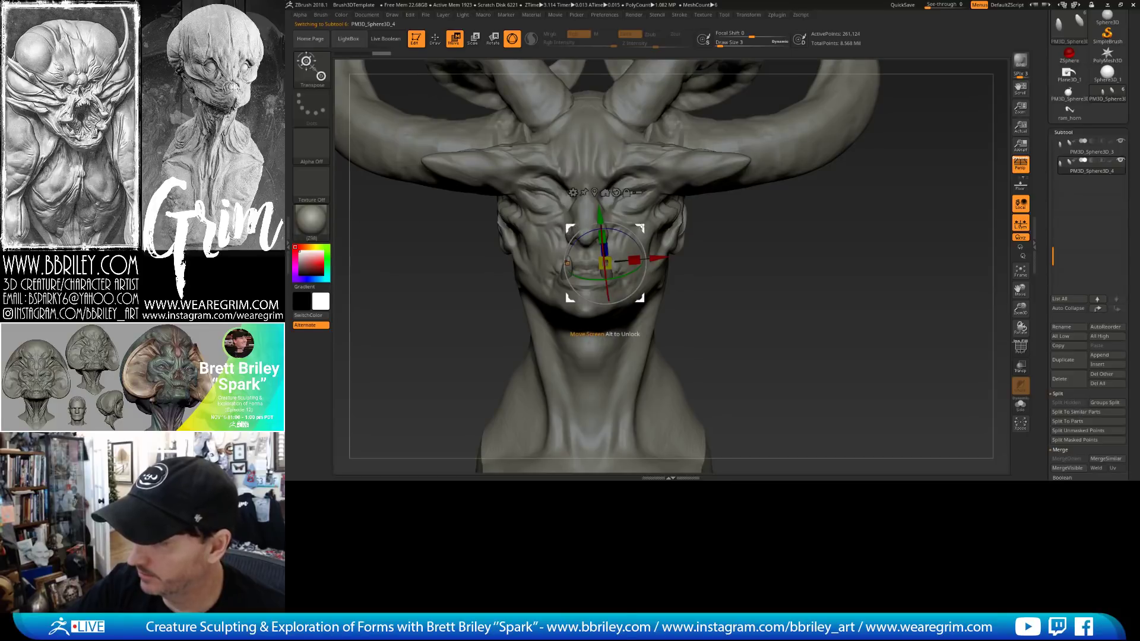
pyautogui.moveTo(624, 250); pyautogui.dragTo(594, 280)
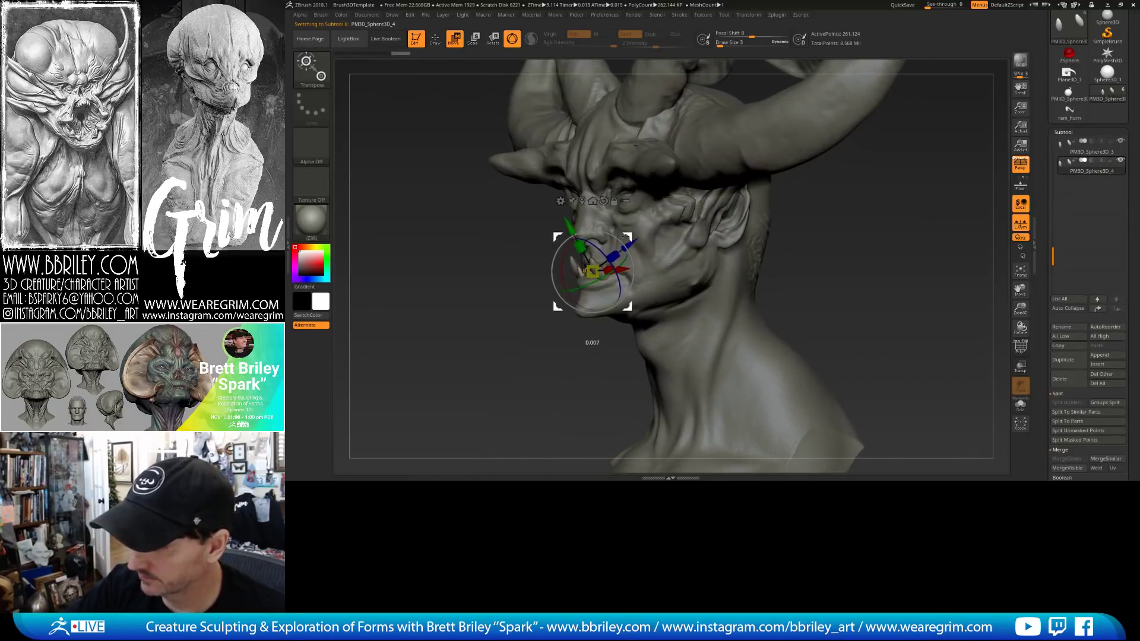
pyautogui.moveTo(629, 238)
pyautogui.mouseDown(button='right')
pyautogui.moveTo(660, 238)
pyautogui.moveTo(628, 248)
pyautogui.mouseUp(button='right')
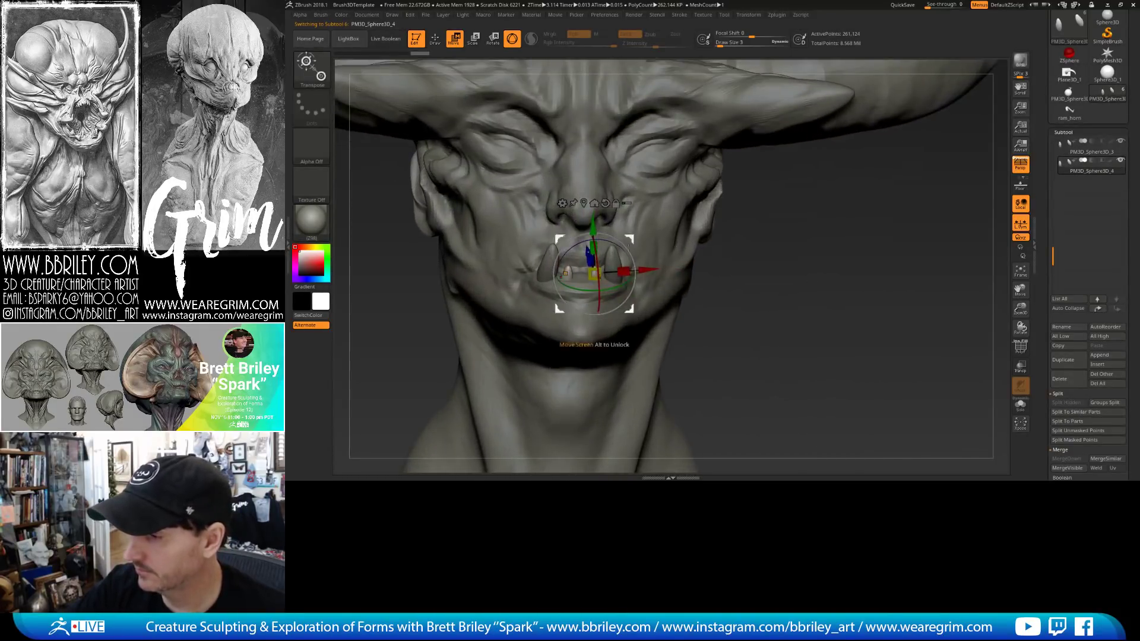
# Duplicate the small teeth and scale and position the copy as another pair toward the centre of the mouth.
pyautogui.click(1063, 359)
pyautogui.moveTo(596, 275); pyautogui.dragTo(586, 276)
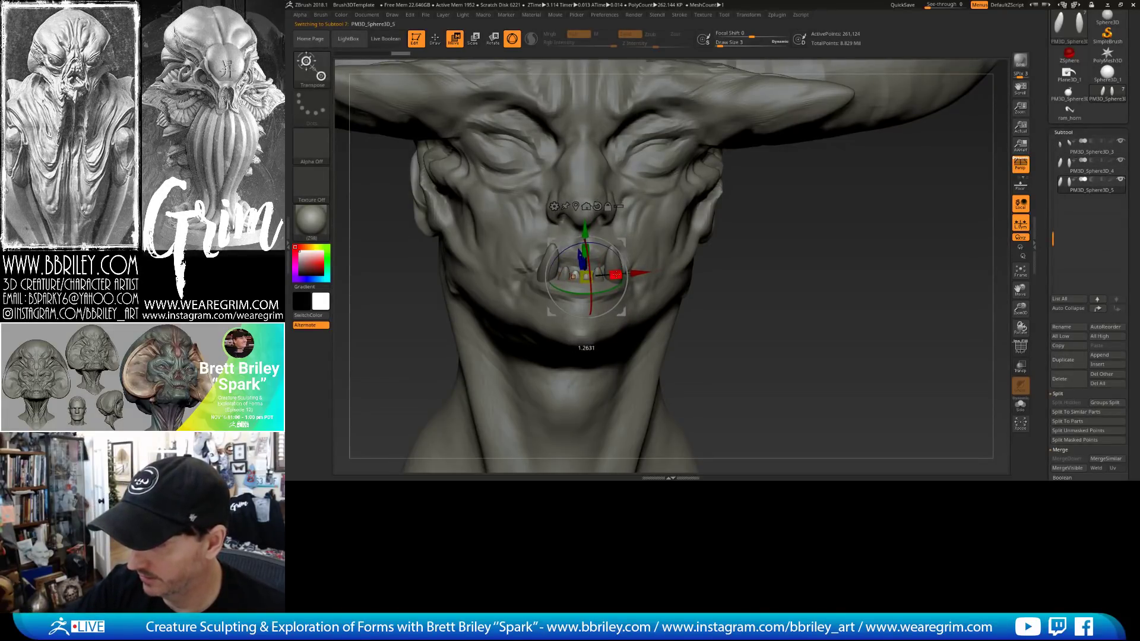
pyautogui.moveTo(625, 261); pyautogui.dragTo(623, 245, button='right')
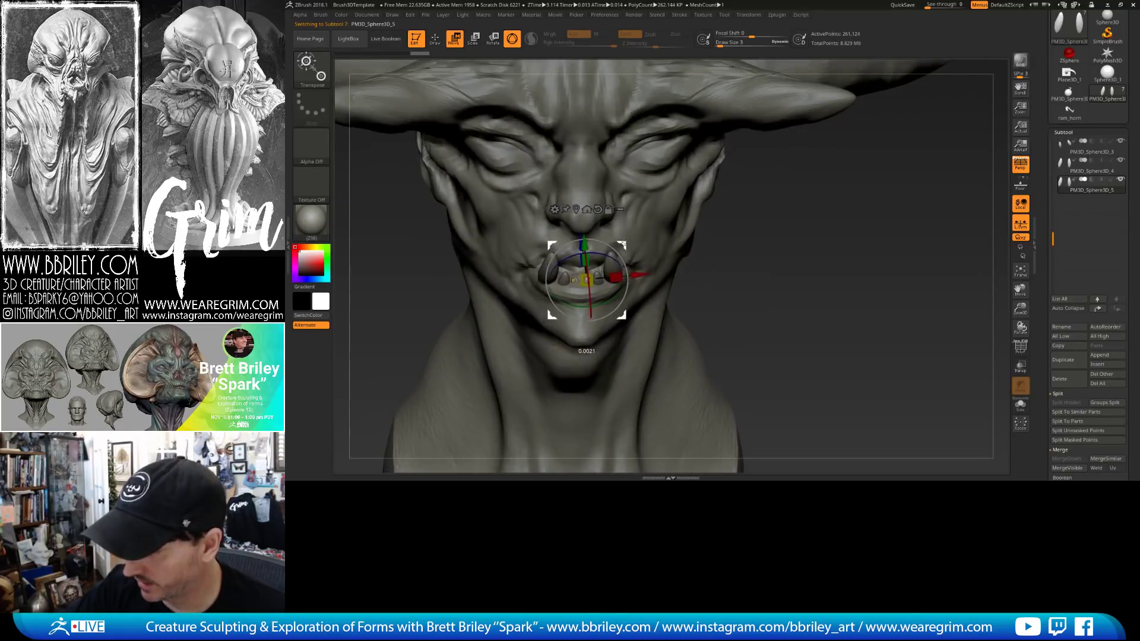
pyautogui.moveTo(742, 290); pyautogui.dragTo(630, 255, button='right')
pyautogui.moveTo(621, 248); pyautogui.dragTo(618, 245)
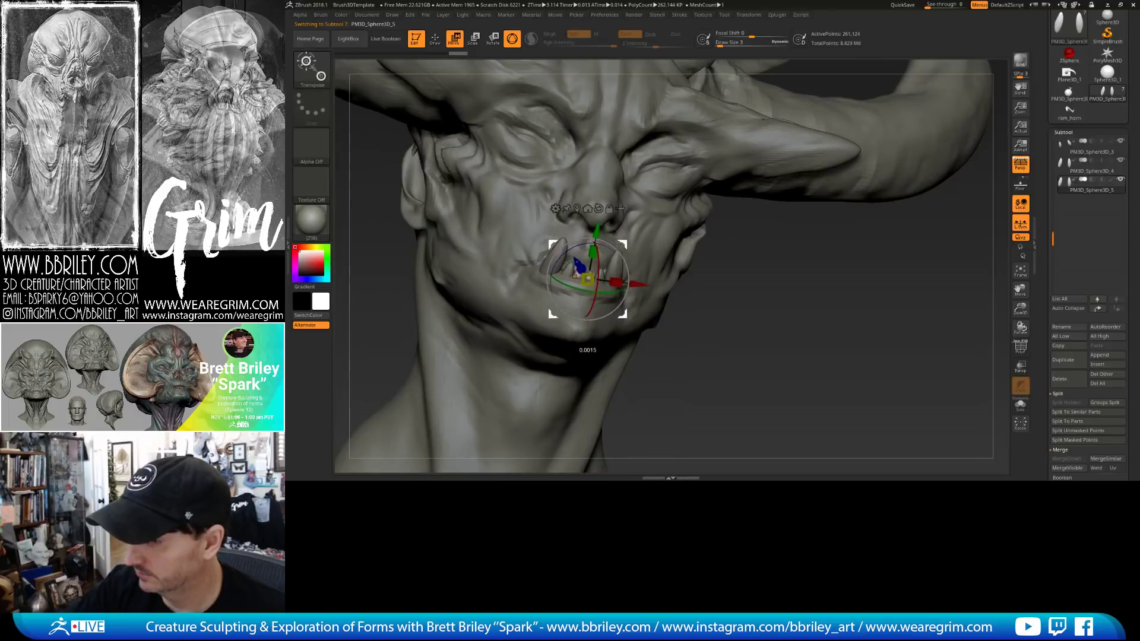
# Adjust the shape of the innermost teeth with the Move brush.
pyautogui.press('q')
pyautogui.moveTo(619, 244)
pyautogui.mouseDown(button='right')
pyautogui.moveTo(594, 279)
pyautogui.moveTo(625, 288)
pyautogui.moveTo(634, 264)
pyautogui.moveTo(590, 279)
pyautogui.moveTo(709, 264)
pyautogui.mouseUp(button='right')
pyautogui.press('b')
pyautogui.press('m')
pyautogui.press('v')
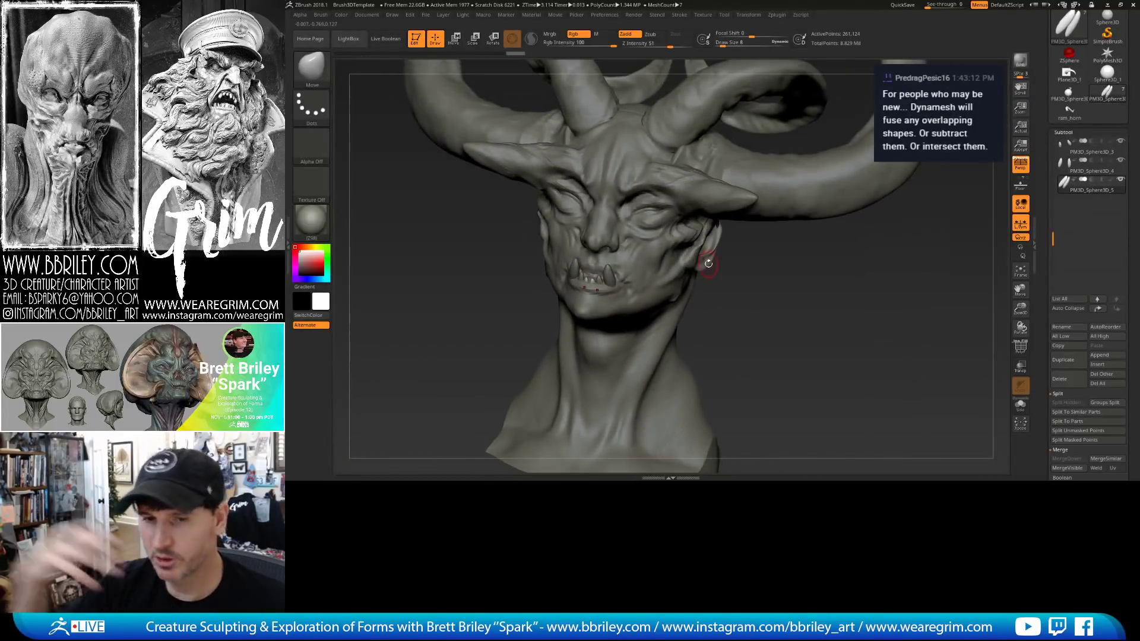
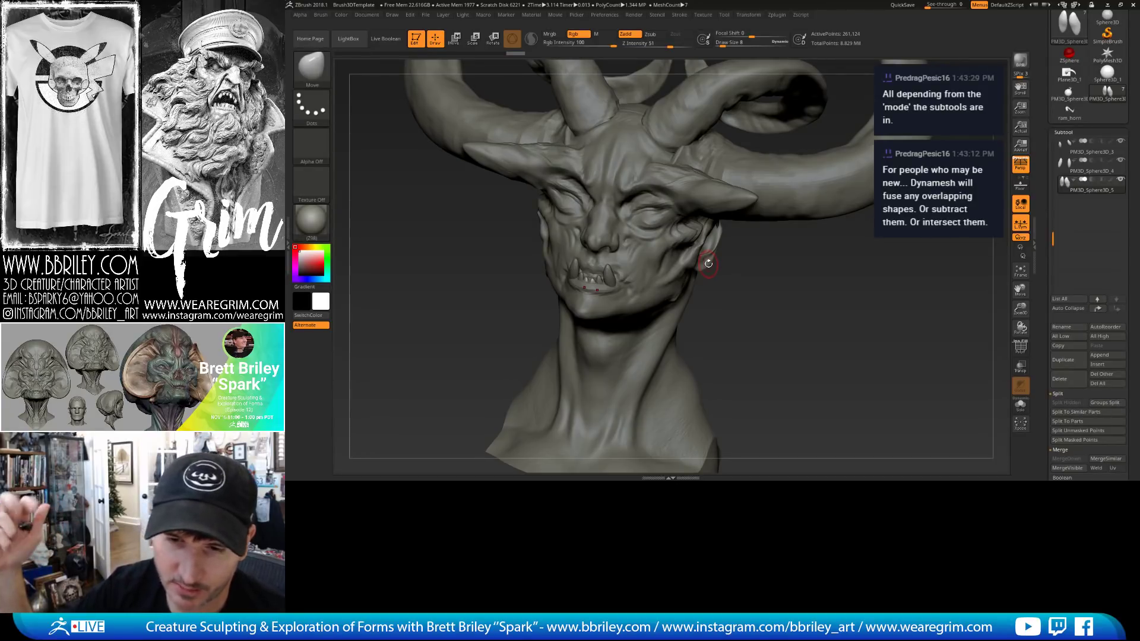
pyautogui.keyDown('shift'); pyautogui.moveTo(781, 274); pyautogui.dragTo(783, 260); pyautogui.keyUp('shift')
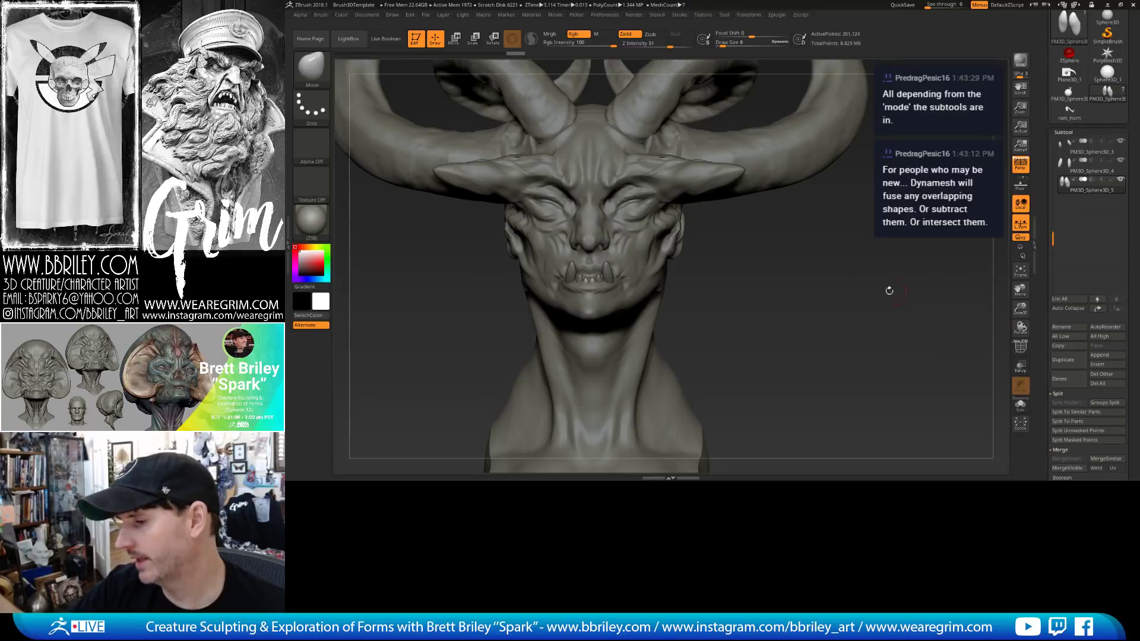
pyautogui.moveTo(889, 291)
pyautogui.keyDown('alt'); pyautogui.mouseDown()
pyautogui.moveTo(873, 282)
pyautogui.moveTo(796, 291)
pyautogui.mouseUp(); pyautogui.keyUp('alt')
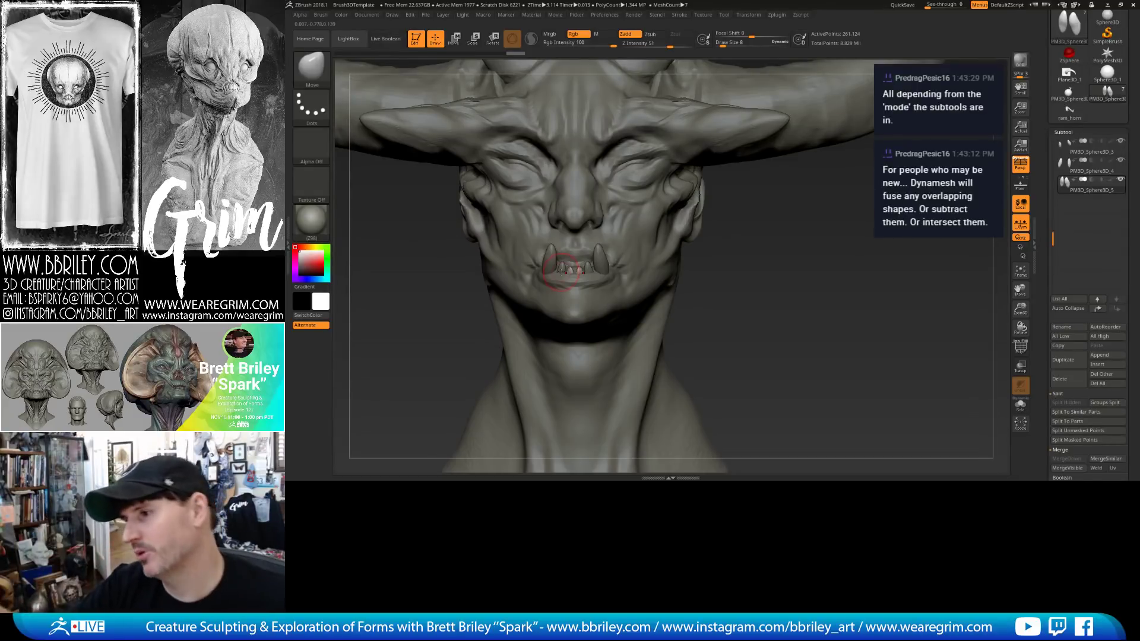
# Select the head subtool, subdivide its mesh once more and refine the creases around the eyes with a small DamStandard brush.
pyautogui.keyDown('alt'); pyautogui.click(647, 205); pyautogui.keyUp('alt')
pyautogui.hotkey('ctrl', 'd')
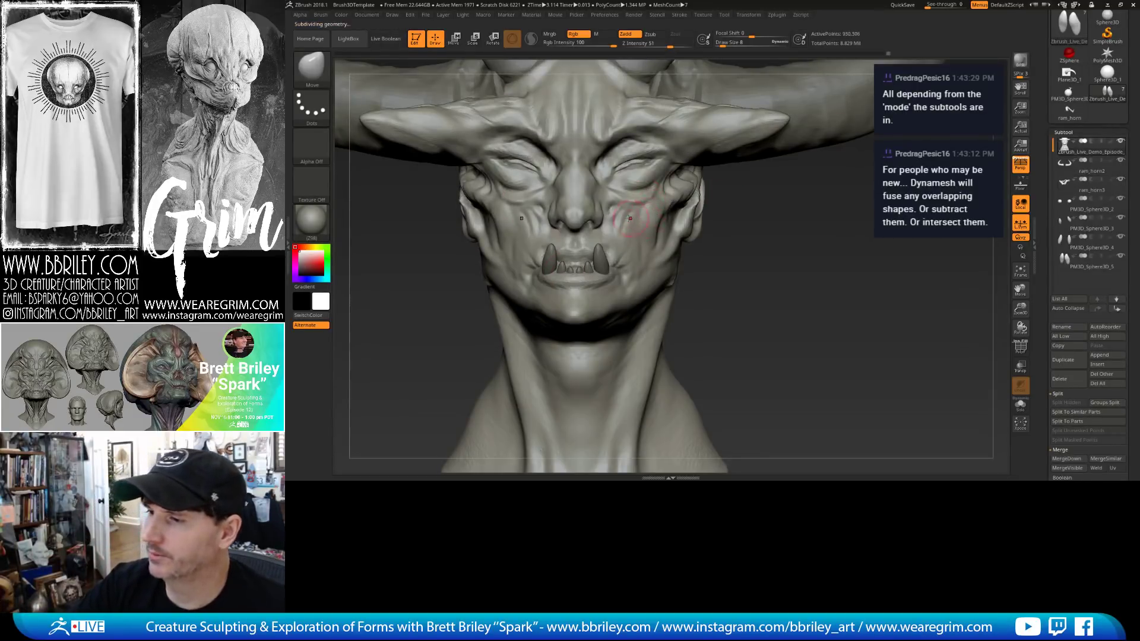
pyautogui.press('b')
pyautogui.press('d')
pyautogui.press('s')
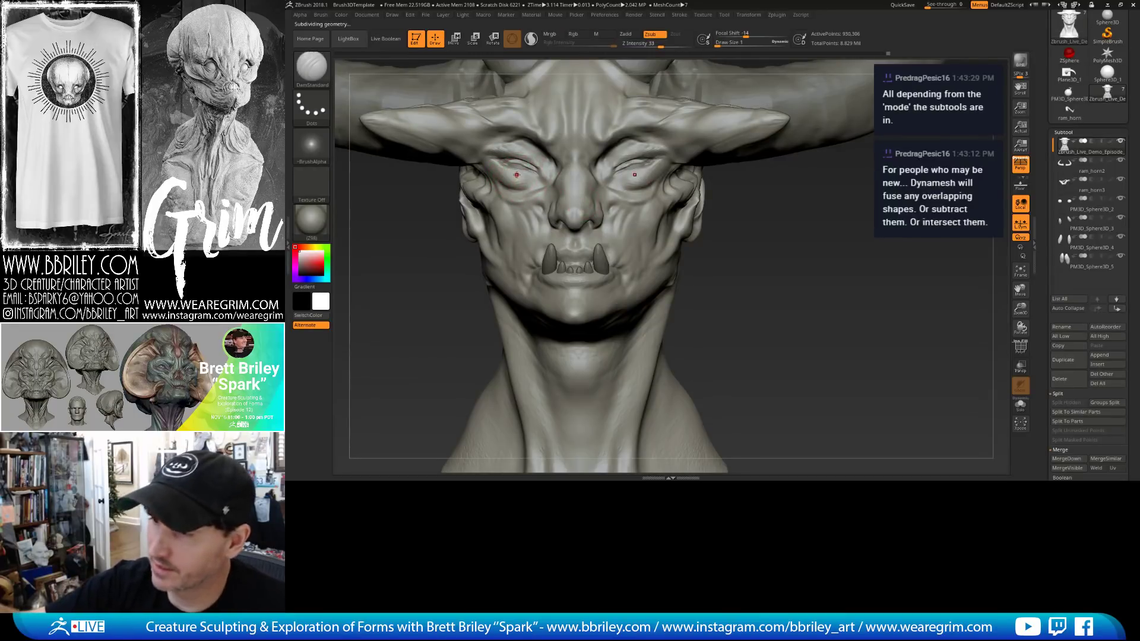
pyautogui.press(']')
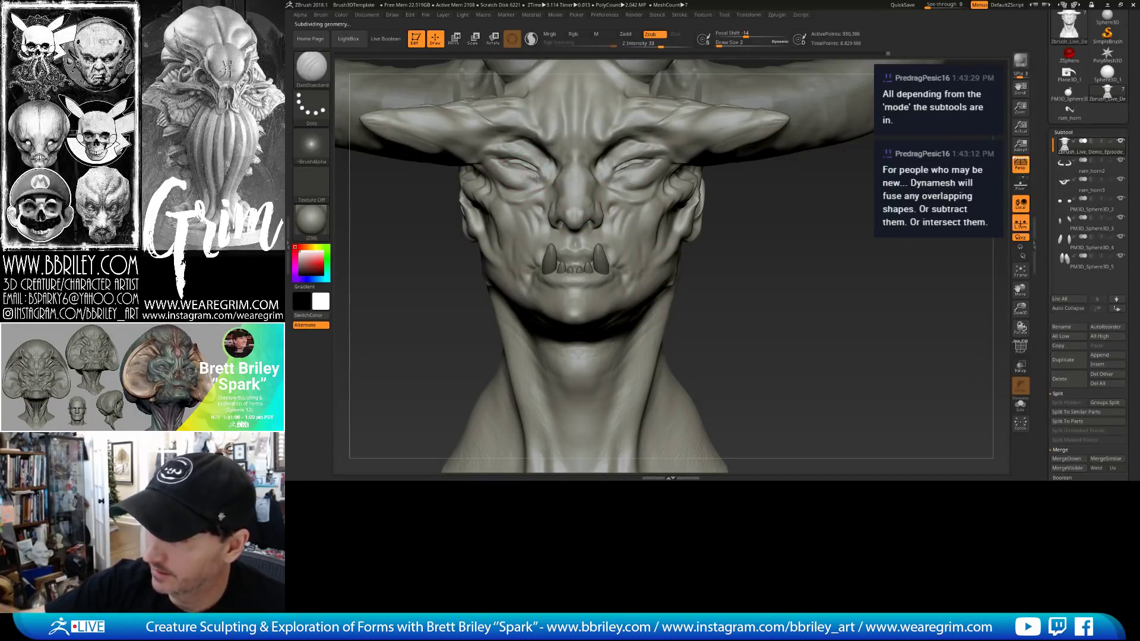
pyautogui.keyDown('alt'); pyautogui.moveTo(740, 216); pyautogui.dragTo(724, 243); pyautogui.keyUp('alt')
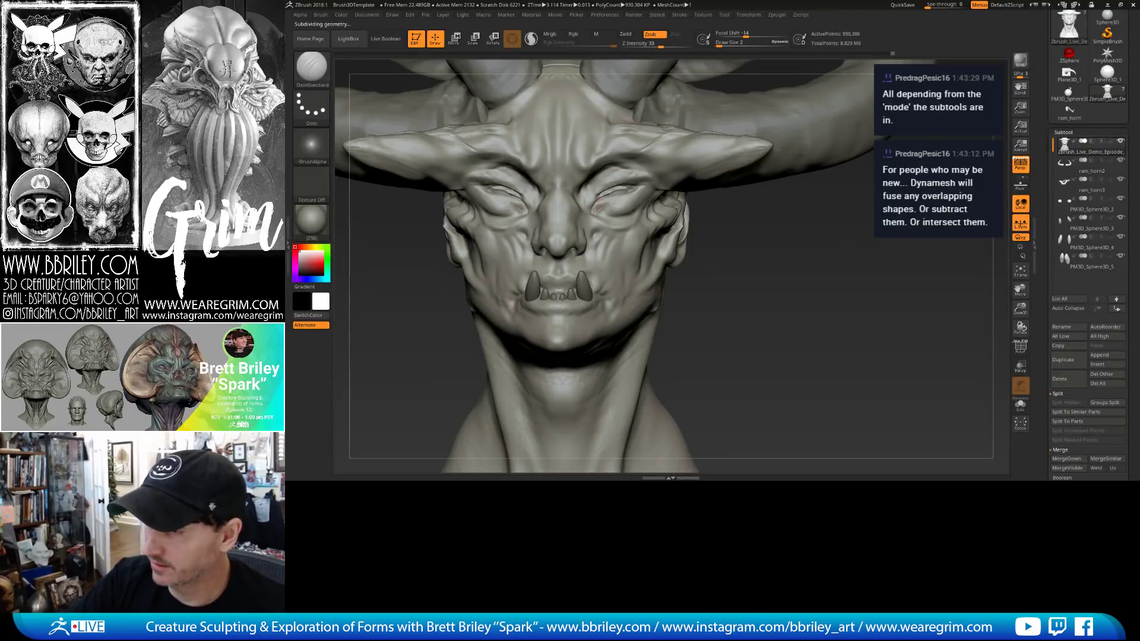
pyautogui.keyDown('alt'); pyautogui.moveTo(738, 277); pyautogui.dragTo(715, 261); pyautogui.keyUp('alt')
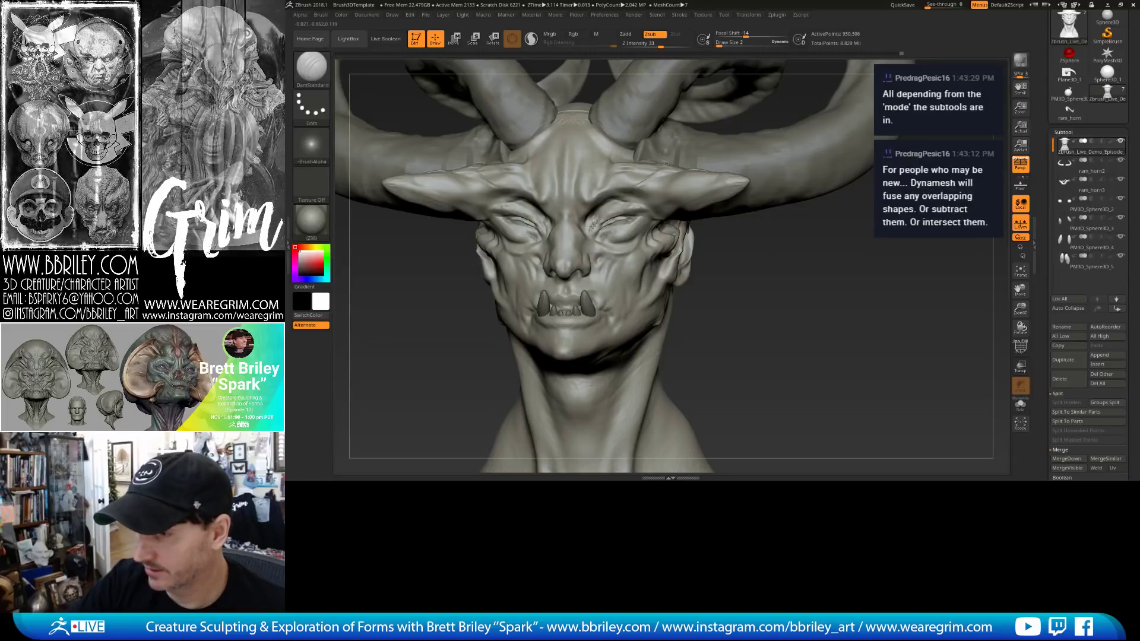
# Build up the eyelids and the skin folds under the brow with the Standard brush.
pyautogui.press('b')
pyautogui.press('s')
pyautogui.press('t')
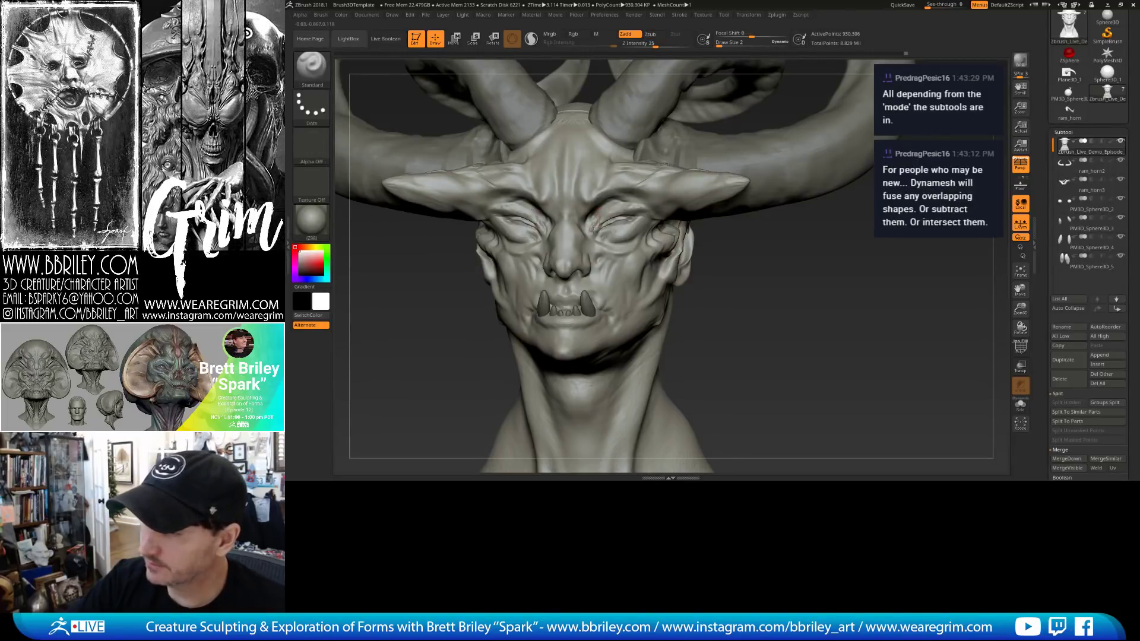
pyautogui.moveTo(599, 223)
pyautogui.mouseDown()
pyautogui.moveTo(601, 233)
pyautogui.moveTo(640, 221)
pyautogui.mouseUp()
pyautogui.moveTo(729, 264)
pyautogui.mouseDown()
pyautogui.moveTo(730, 286)
pyautogui.moveTo(748, 297)
pyautogui.mouseUp()
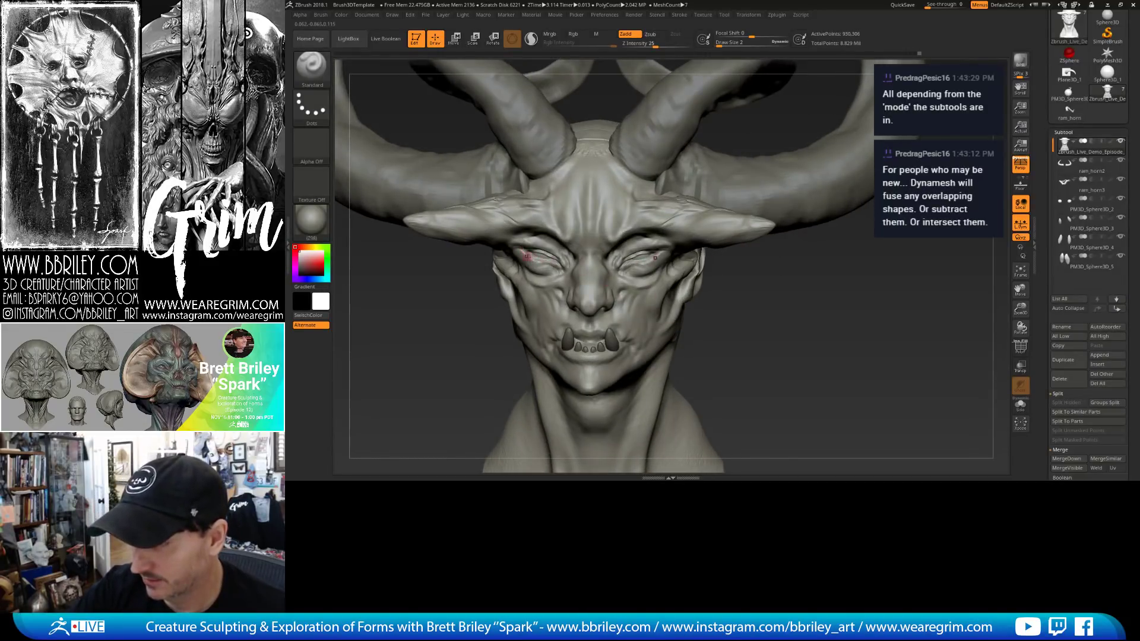
pyautogui.moveTo(544, 261); pyautogui.dragTo(624, 247, button='right')
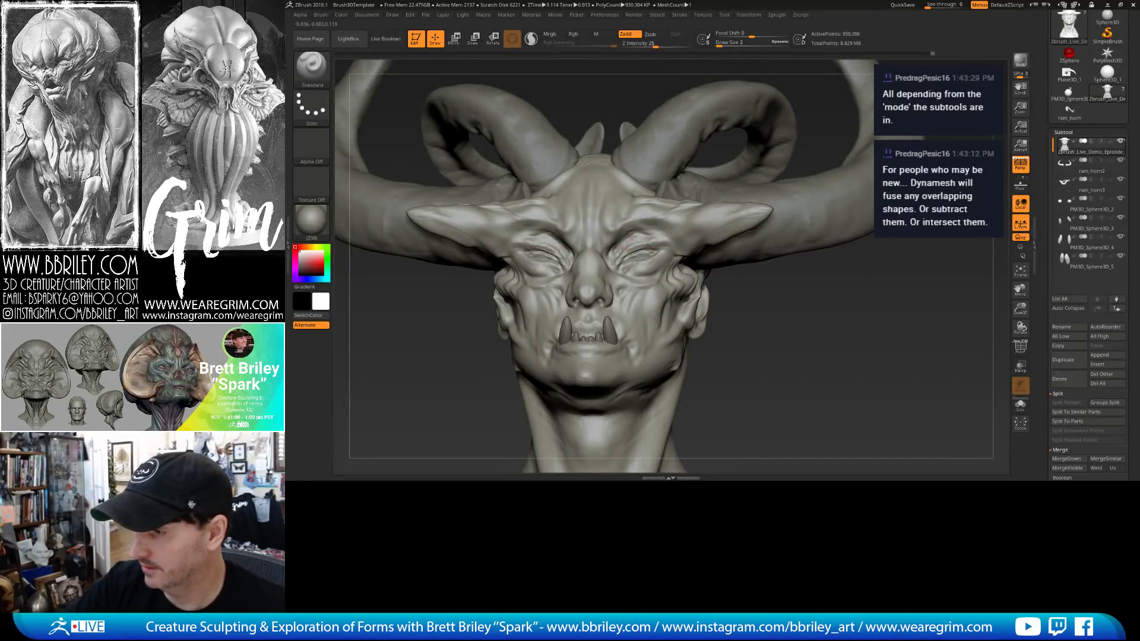
# Adjust the outer eye corners and the brow above them with the Move brush, working from the side.
pyautogui.moveTo(768, 305); pyautogui.dragTo(649, 234, button='right')
pyautogui.press('b')
pyautogui.press('m')
pyautogui.press('v')
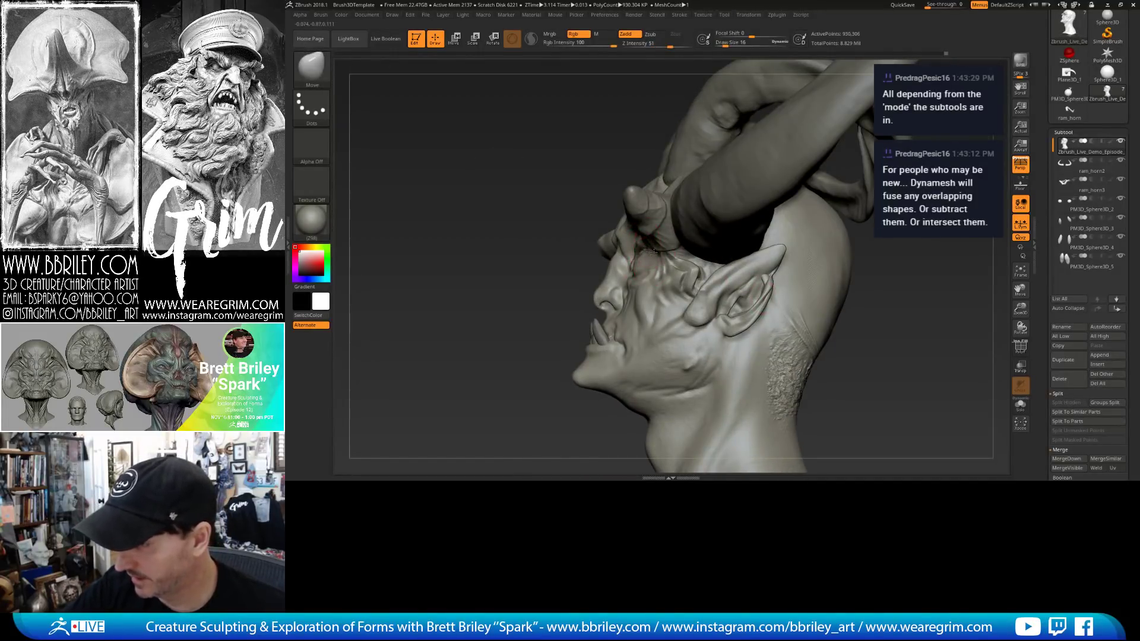
pyautogui.press('[')
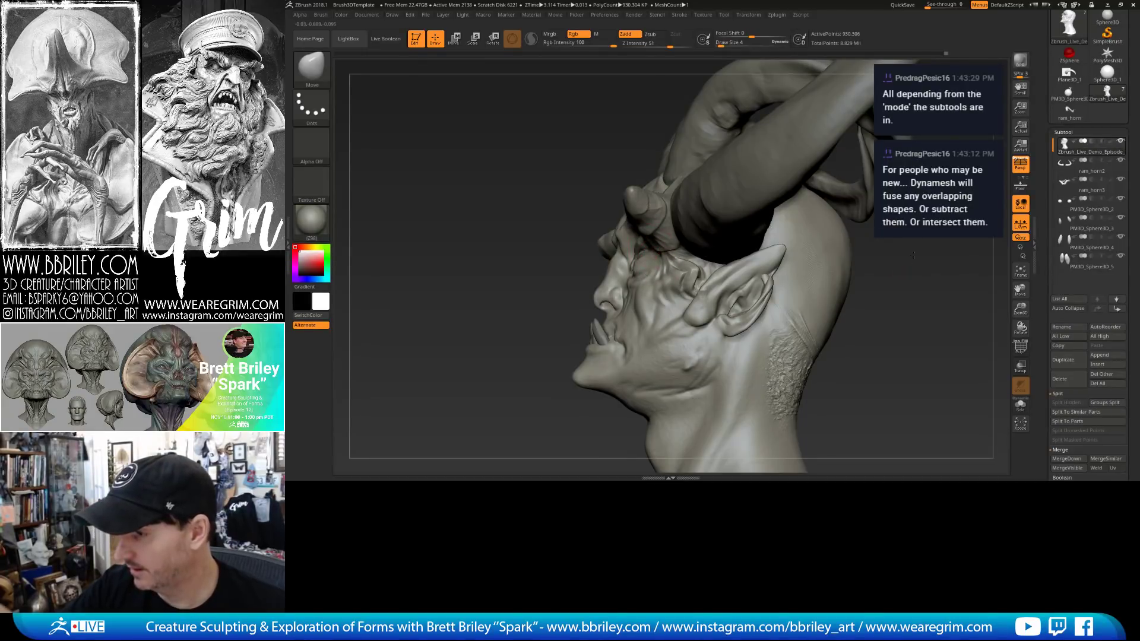
pyautogui.moveTo(647, 253); pyautogui.dragTo(625, 245, button='right')
pyautogui.press(']')
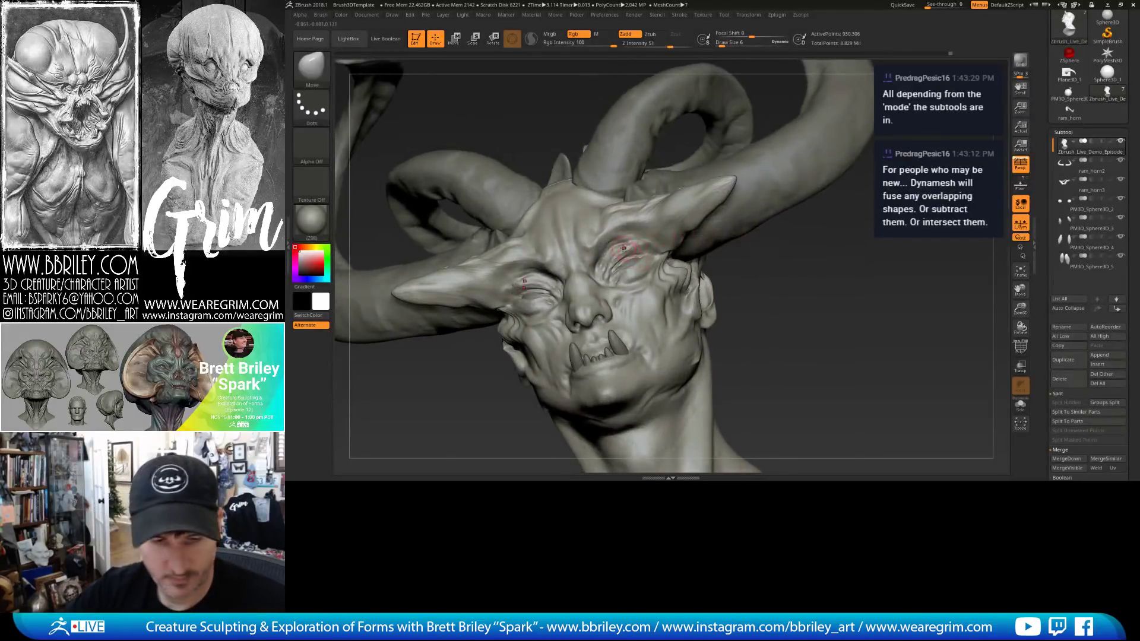
# Carve the crease above the upper eyelids with the DamStandard brush.
pyautogui.press('b')
pyautogui.press('d')
pyautogui.press('s')
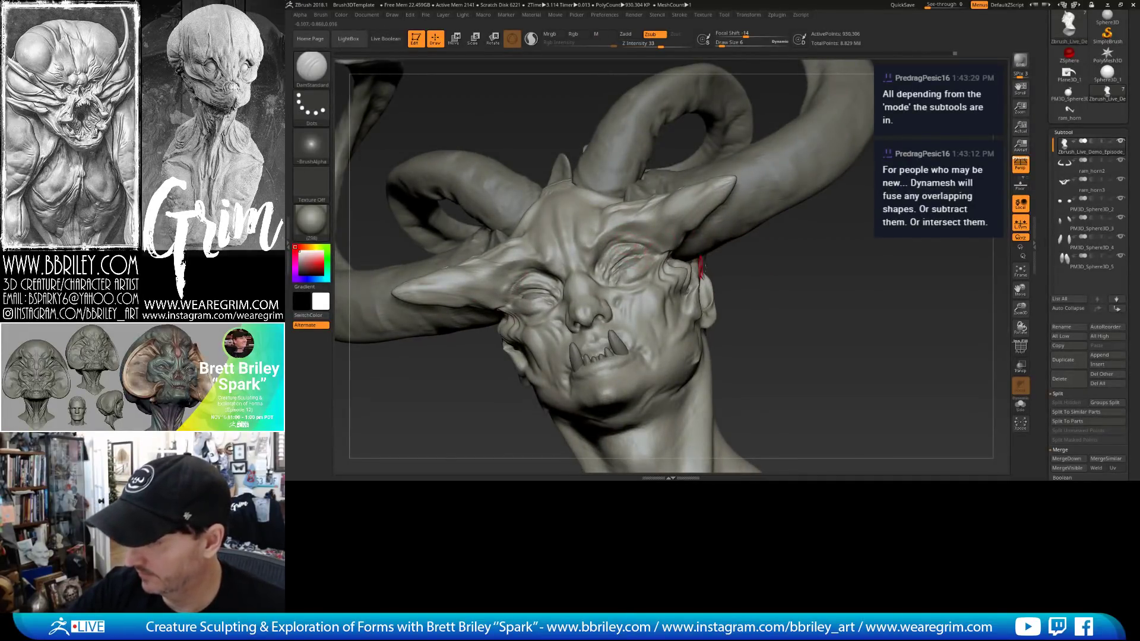
pyautogui.moveTo(637, 245); pyautogui.dragTo(636, 249, button='right')
# Add volume to the brow ridge above the eyes with the Clay brush and refine it with the Standard brush.
pyautogui.press('b')
pyautogui.press('c')
pyautogui.press('l')
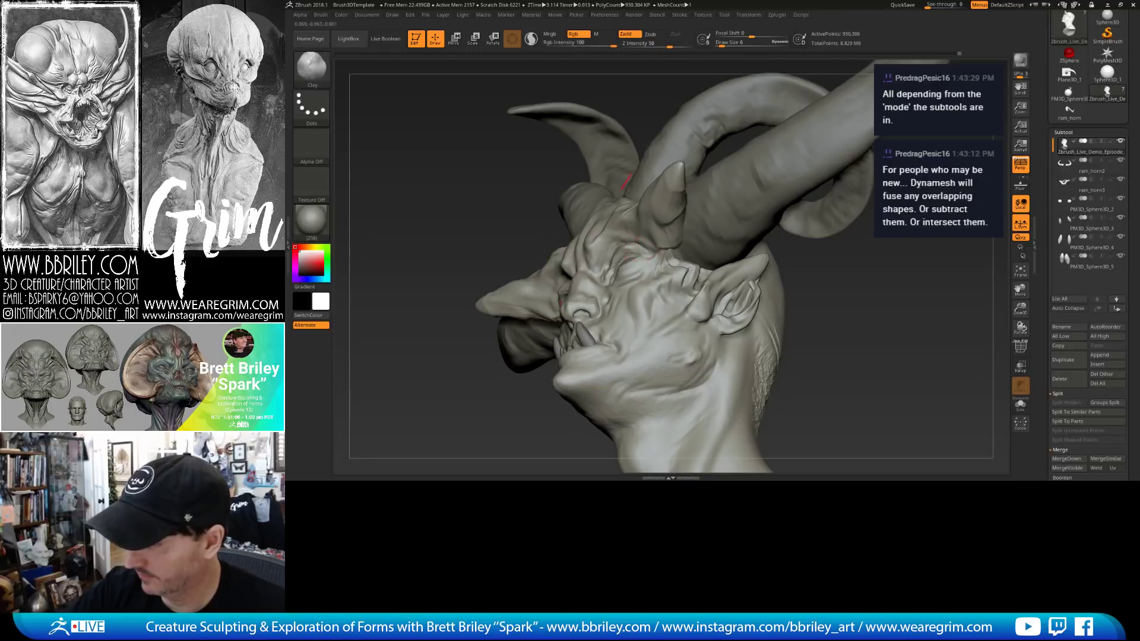
pyautogui.moveTo(627, 157); pyautogui.dragTo(635, 246, button='right')
pyautogui.press('b')
pyautogui.press('s')
pyautogui.press('t')
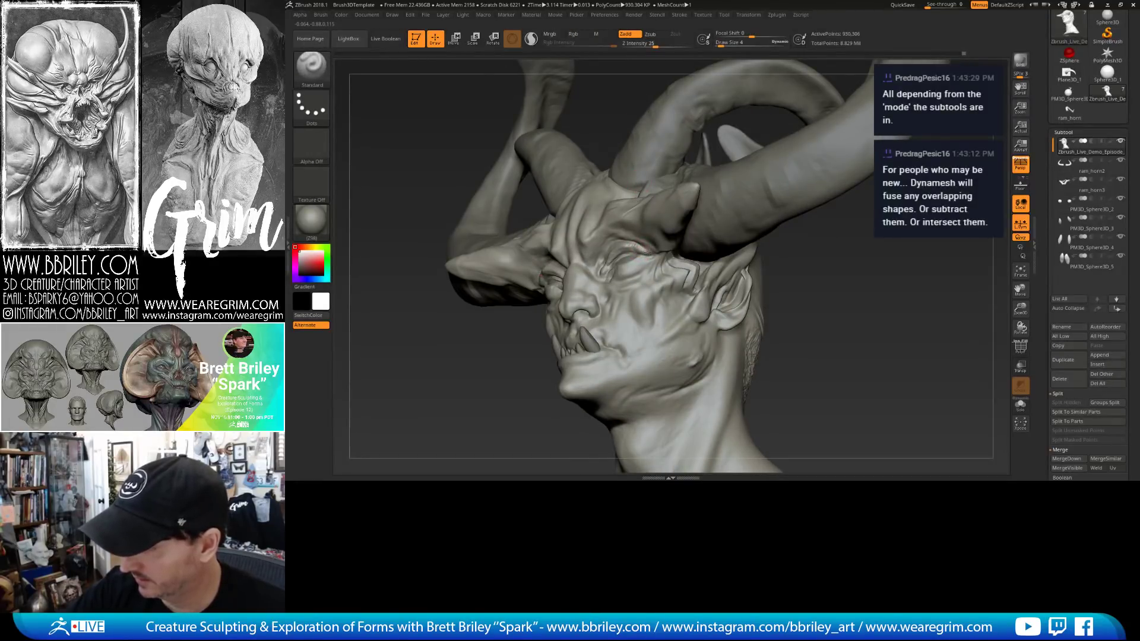
pyautogui.moveTo(623, 133)
pyautogui.mouseDown(button='right')
pyautogui.moveTo(634, 248)
pyautogui.moveTo(693, 238)
pyautogui.moveTo(769, 276)
pyautogui.moveTo(683, 255)
pyautogui.mouseUp(button='right')
# Fill out the area between the outer eye corners and the brow spike bases with the Clay and Standard brushes.
pyautogui.press('b')
pyautogui.press('i')
pyautogui.press('n')
pyautogui.press('b')
pyautogui.press('c')
pyautogui.press('l')
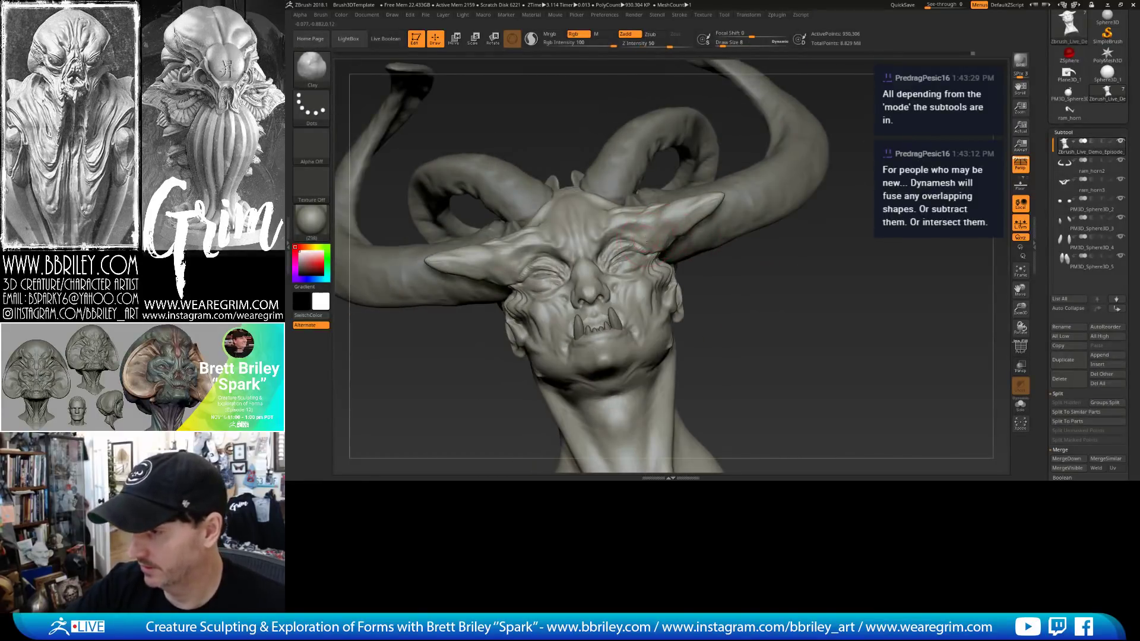
pyautogui.press('b')
pyautogui.press('s')
pyautogui.press('t')
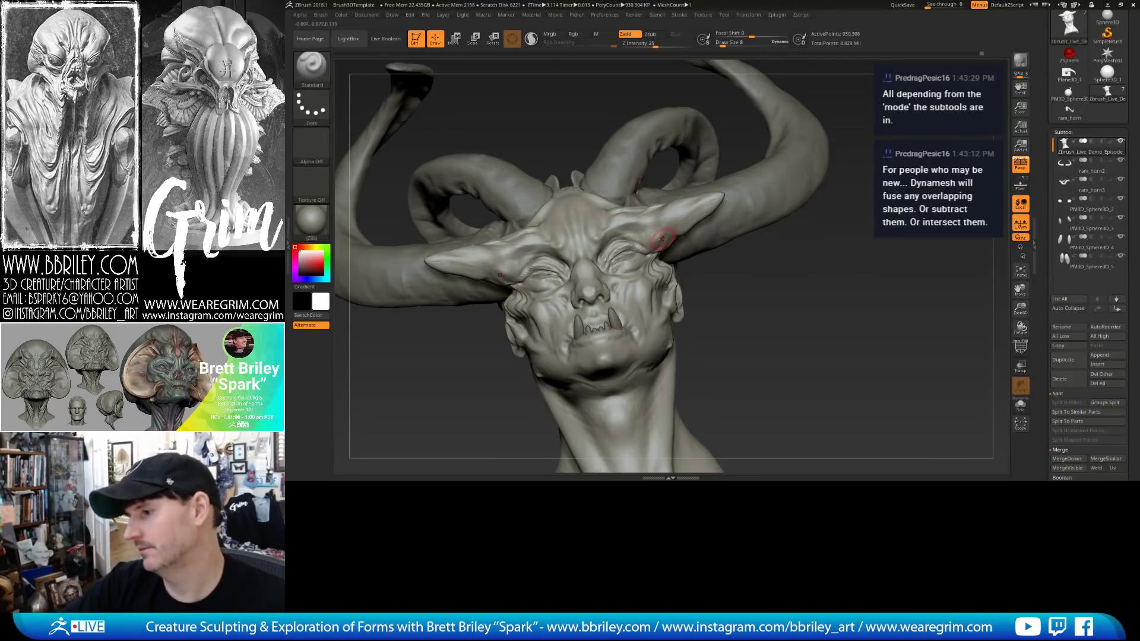
# Flatten planes along the undersides and bases of the brow spikes with the TrimDynamic brush.
pyautogui.press('b')
pyautogui.press('t')
pyautogui.press('d')
pyautogui.moveTo(662, 240); pyautogui.dragTo(671, 231, button='right')
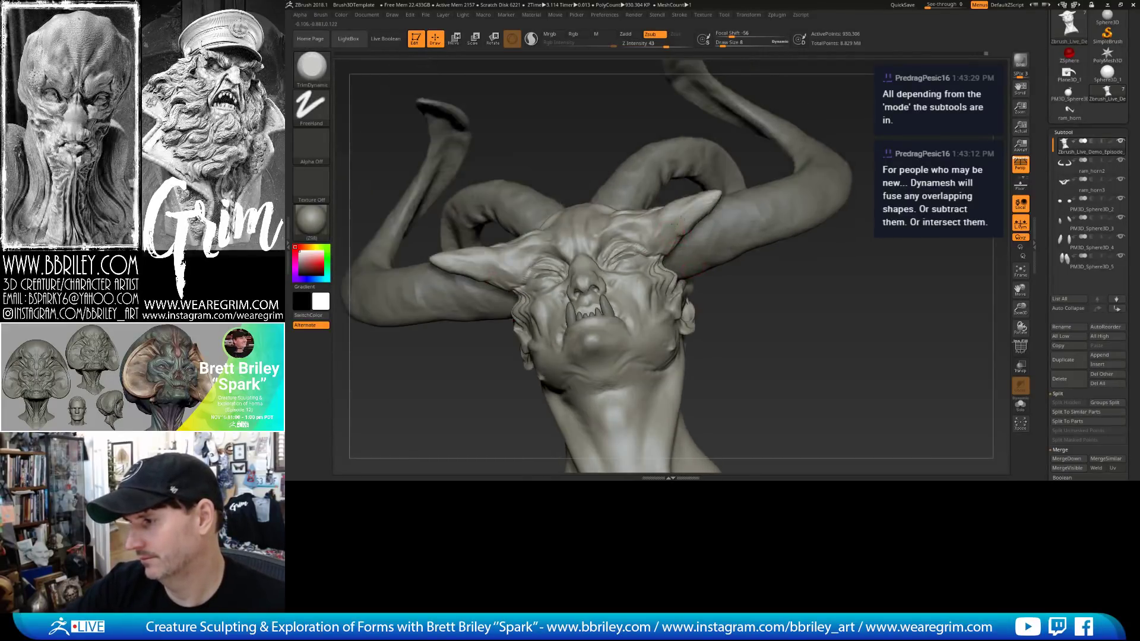
pyautogui.moveTo(770, 279)
pyautogui.mouseDown(button='right')
pyautogui.moveTo(670, 219)
pyautogui.moveTo(729, 262)
pyautogui.mouseUp(button='right')
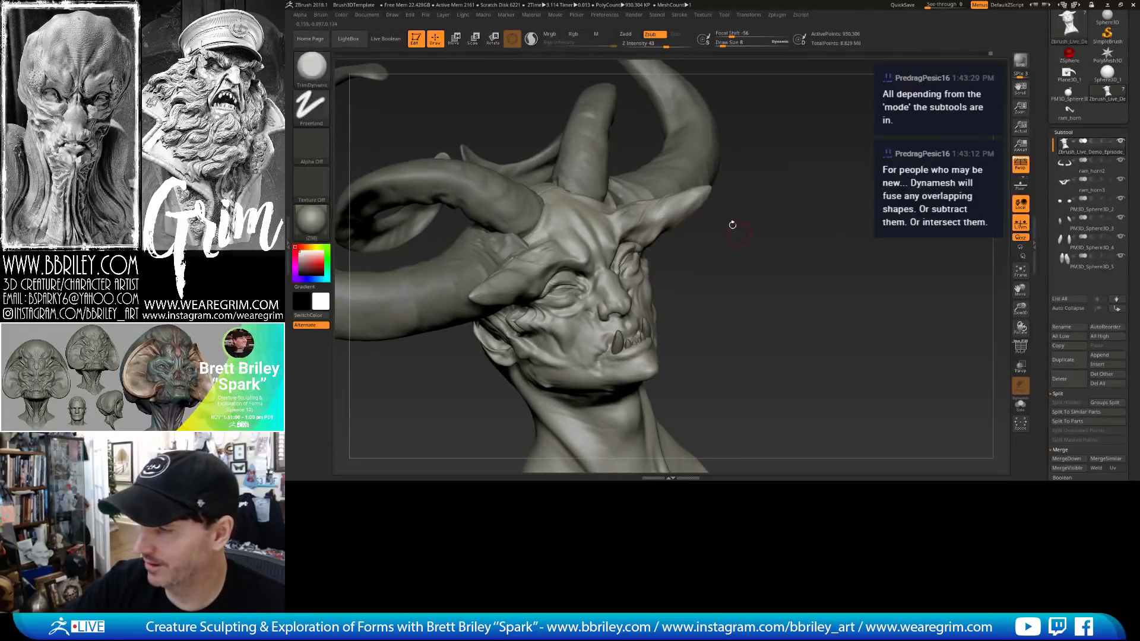
pyautogui.moveTo(690, 202); pyautogui.dragTo(657, 207, button='right')
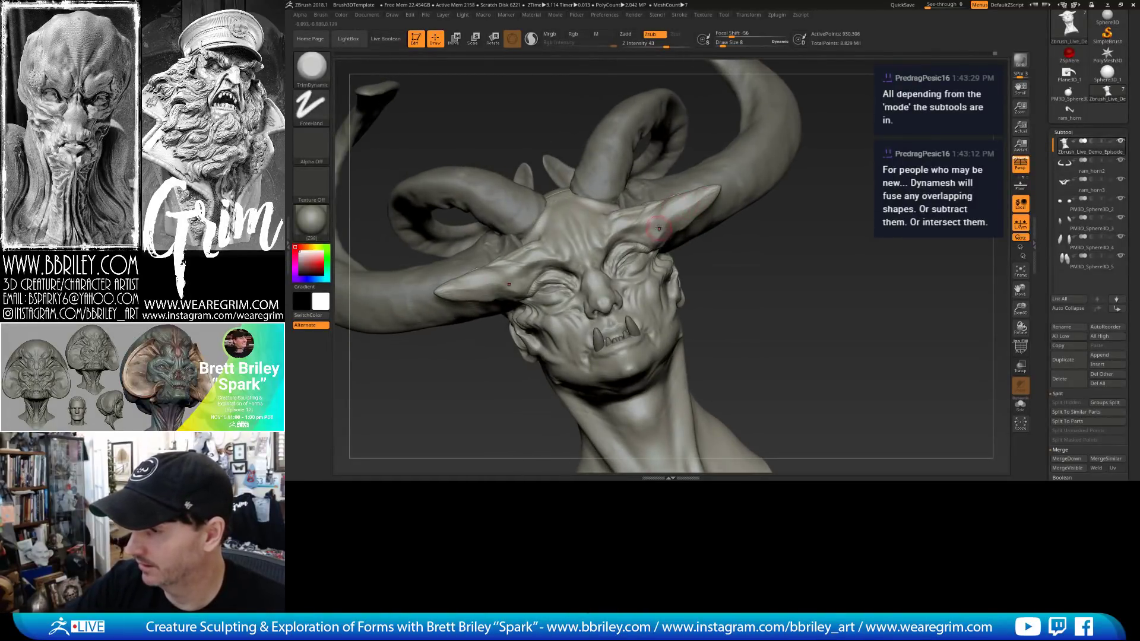
# Carve a crease along the brow spikes with DamStandard and plane the surface beside it with TrimDynamic.
pyautogui.press('b')
pyautogui.press('d')
pyautogui.press('s')
pyautogui.moveTo(671, 206)
pyautogui.mouseDown()
pyautogui.moveTo(653, 218)
pyautogui.moveTo(688, 205)
pyautogui.mouseUp()
pyautogui.press('b')
pyautogui.press('t')
pyautogui.press('d')
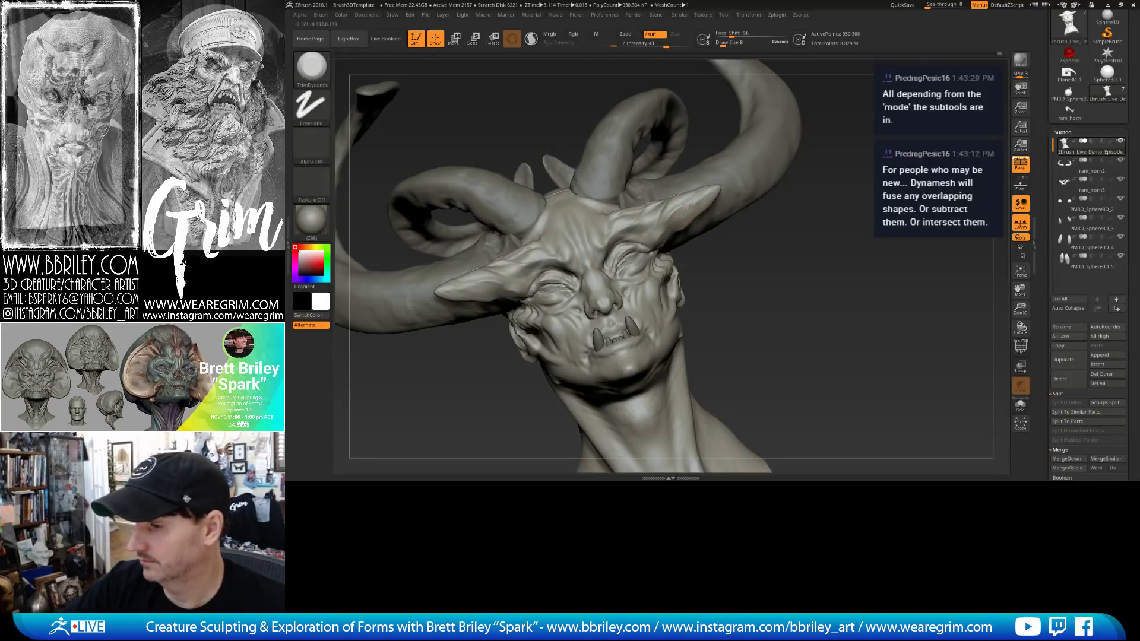
pyautogui.moveTo(714, 257); pyautogui.dragTo(700, 247, button='right')
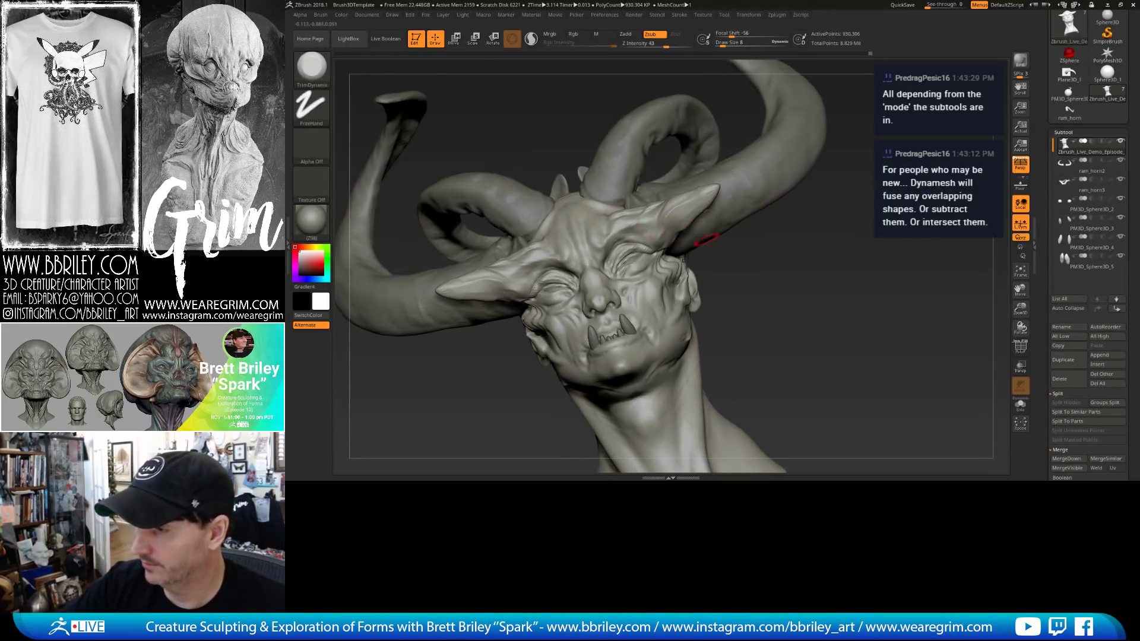
# Build up the inner brow above the eyes with a small Clay brush and flatten it with TrimDynamic.
pyautogui.press('b')
pyautogui.press('c')
pyautogui.press('l')
pyautogui.press('s')
pyautogui.click(636, 232)
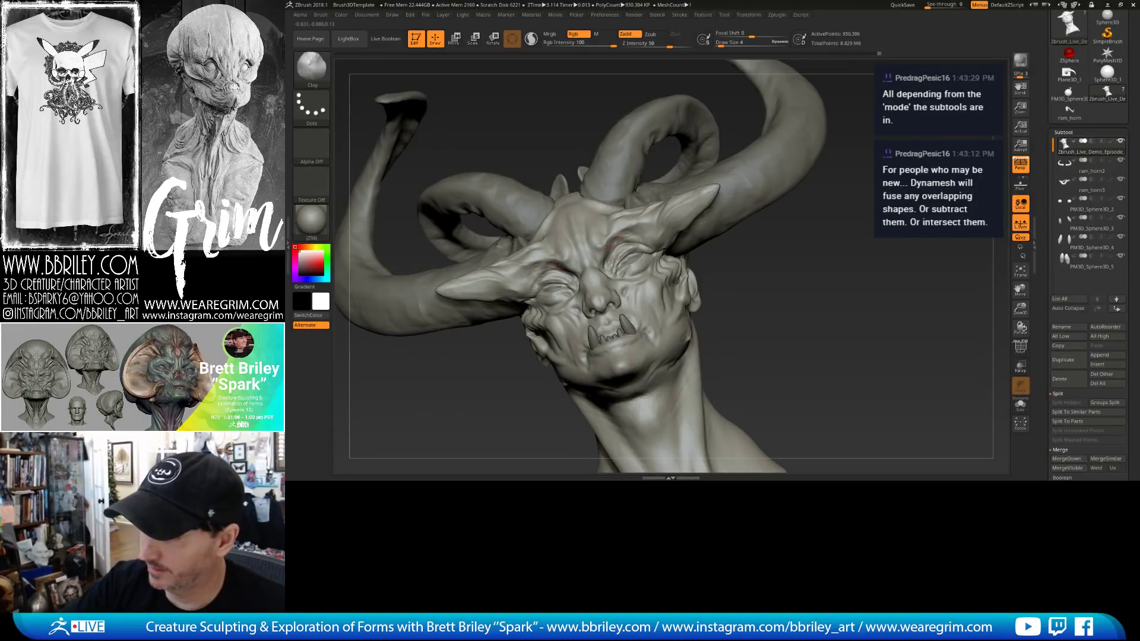
pyautogui.press('b')
pyautogui.press('t')
pyautogui.press('d')
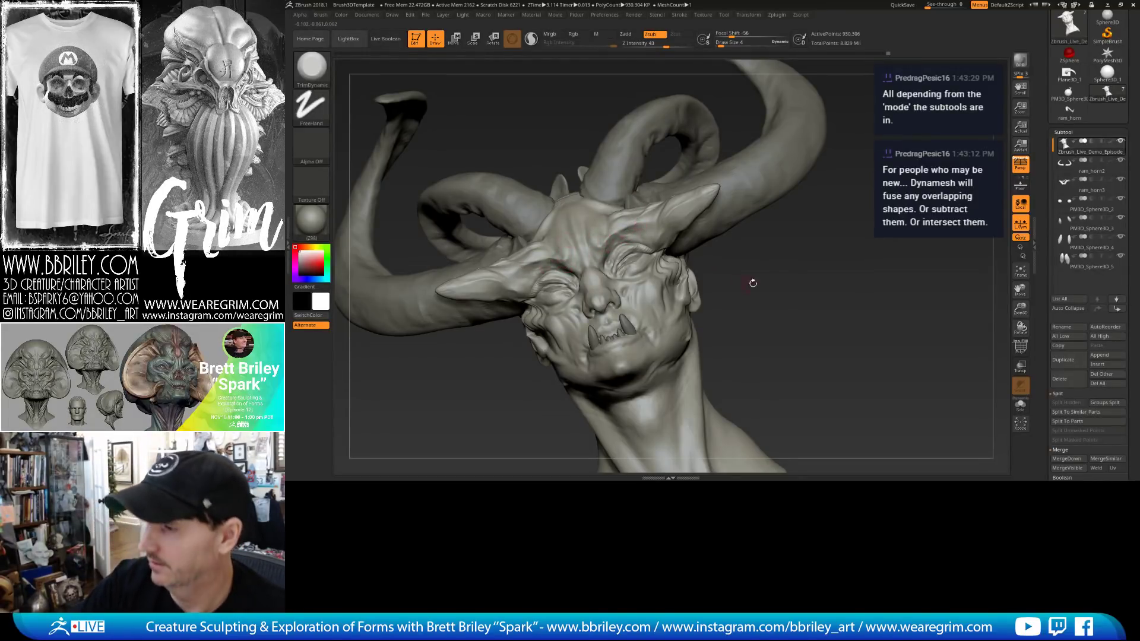
# Reshape the brow spikes from the front with a large Move brush, pulling their tips outward and upward.
pyautogui.moveTo(638, 228); pyautogui.dragTo(714, 238, button='right')
pyautogui.press('b')
pyautogui.press('m')
pyautogui.press('v')
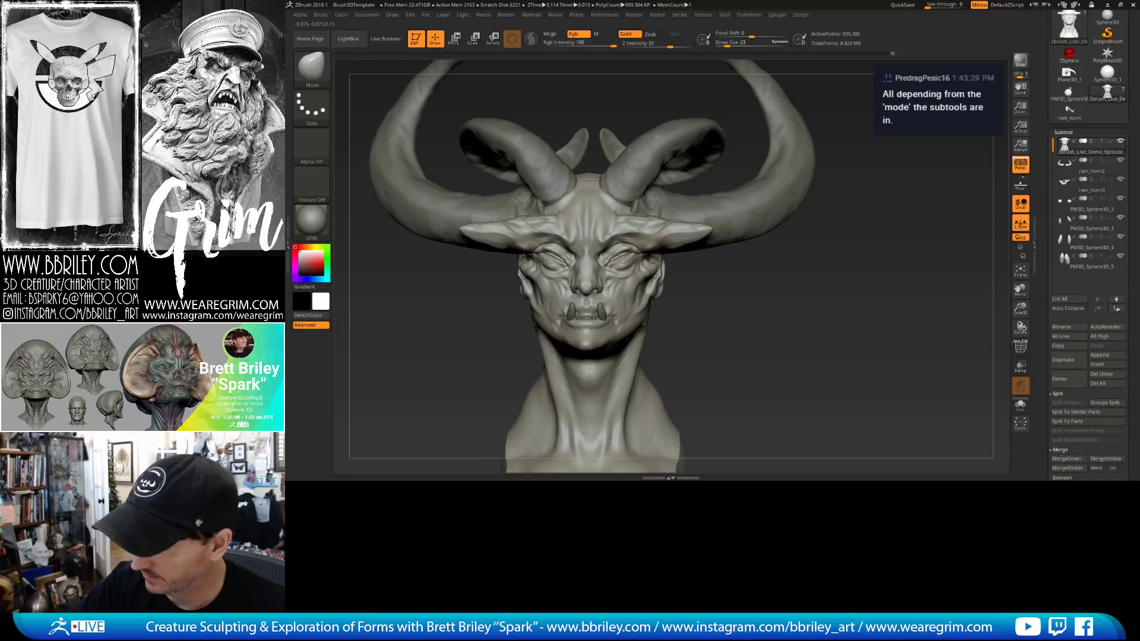
pyautogui.press('s')
pyautogui.press('s')
pyautogui.moveTo(648, 252); pyautogui.dragTo(693, 238)
pyautogui.moveTo(702, 226)
pyautogui.mouseDown()
pyautogui.moveTo(705, 215)
pyautogui.moveTo(702, 224)
pyautogui.mouseUp()
pyautogui.press('s')
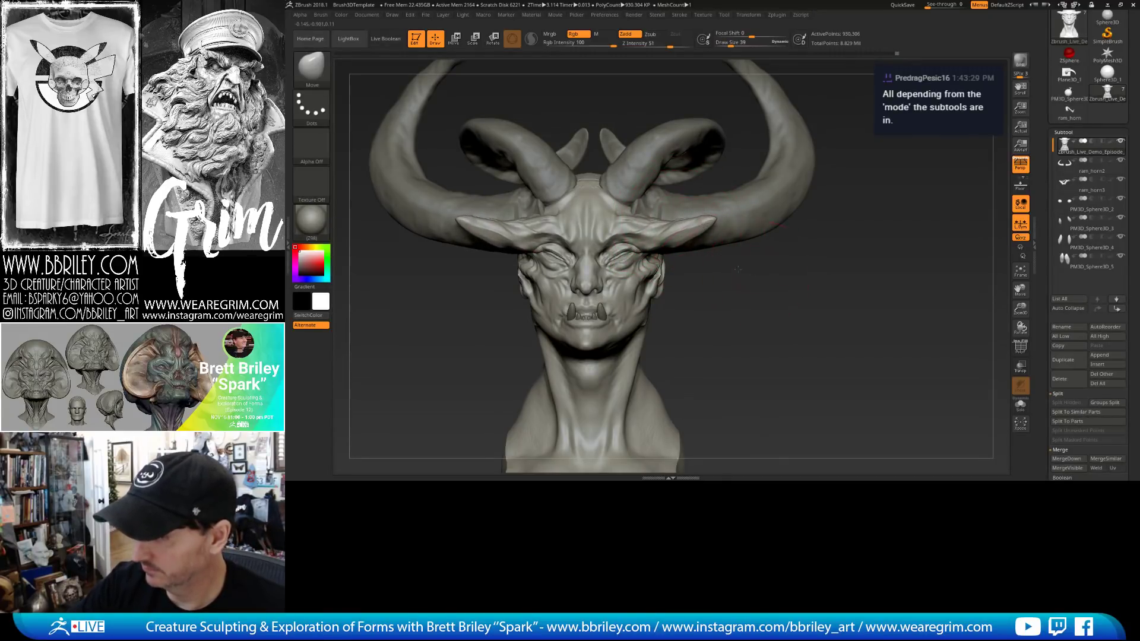
# Adjust the proportions of the eye sockets and the sides of the face with the Move brush at varying sizes.
pyautogui.moveTo(727, 286)
pyautogui.mouseDown()
pyautogui.moveTo(694, 282)
pyautogui.moveTo(707, 280)
pyautogui.moveTo(657, 253)
pyautogui.mouseUp()
pyautogui.press('s')
pyautogui.moveTo(635, 252); pyautogui.dragTo(696, 277)
pyautogui.press('s')
pyautogui.moveTo(664, 262)
pyautogui.mouseDown()
pyautogui.moveTo(691, 275)
pyautogui.moveTo(677, 253)
pyautogui.moveTo(625, 255)
pyautogui.mouseUp()
pyautogui.moveTo(707, 279)
pyautogui.mouseDown()
pyautogui.moveTo(739, 283)
pyautogui.moveTo(713, 267)
pyautogui.mouseUp()
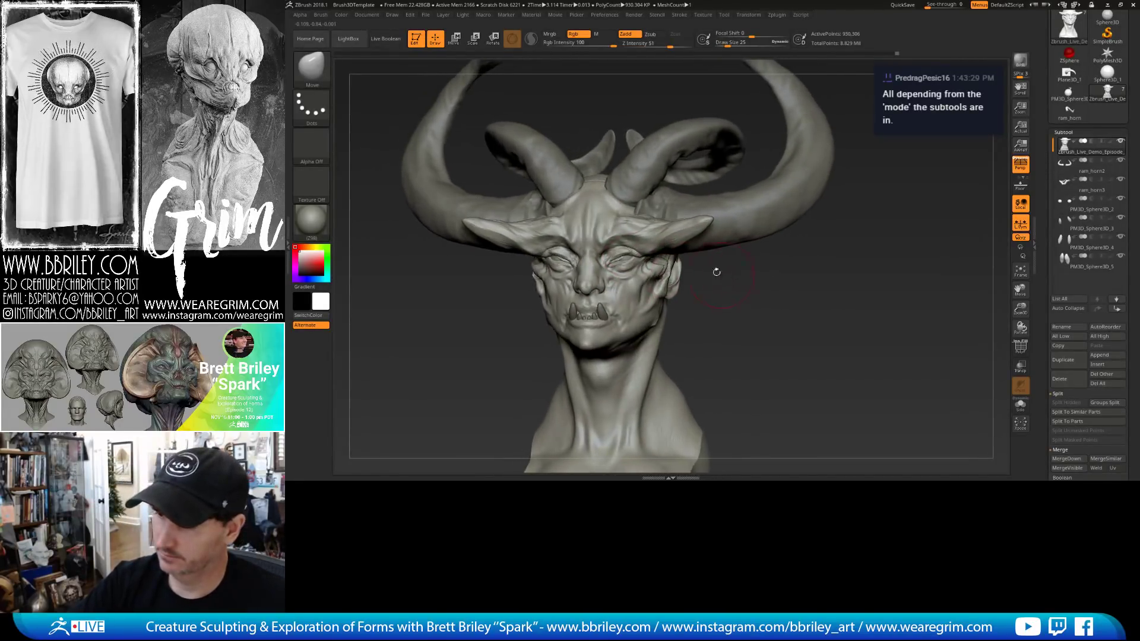
# Hide the eyeball subtool and reshape the eyelids with a small Move brush.
pyautogui.click(1120, 199)
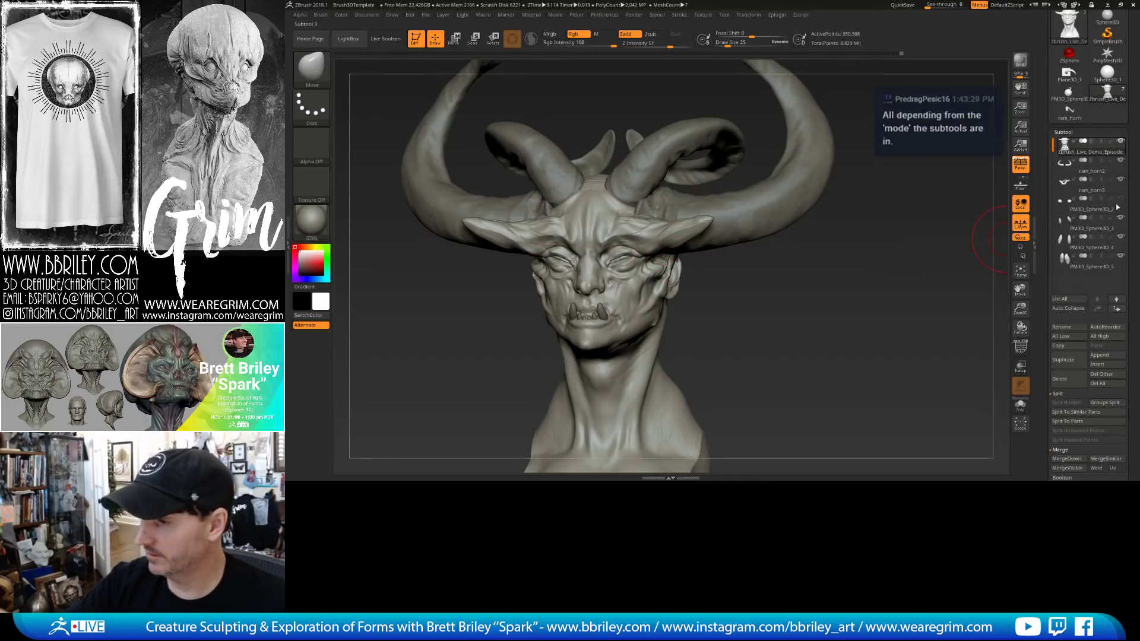
pyautogui.moveTo(843, 279); pyautogui.dragTo(626, 258)
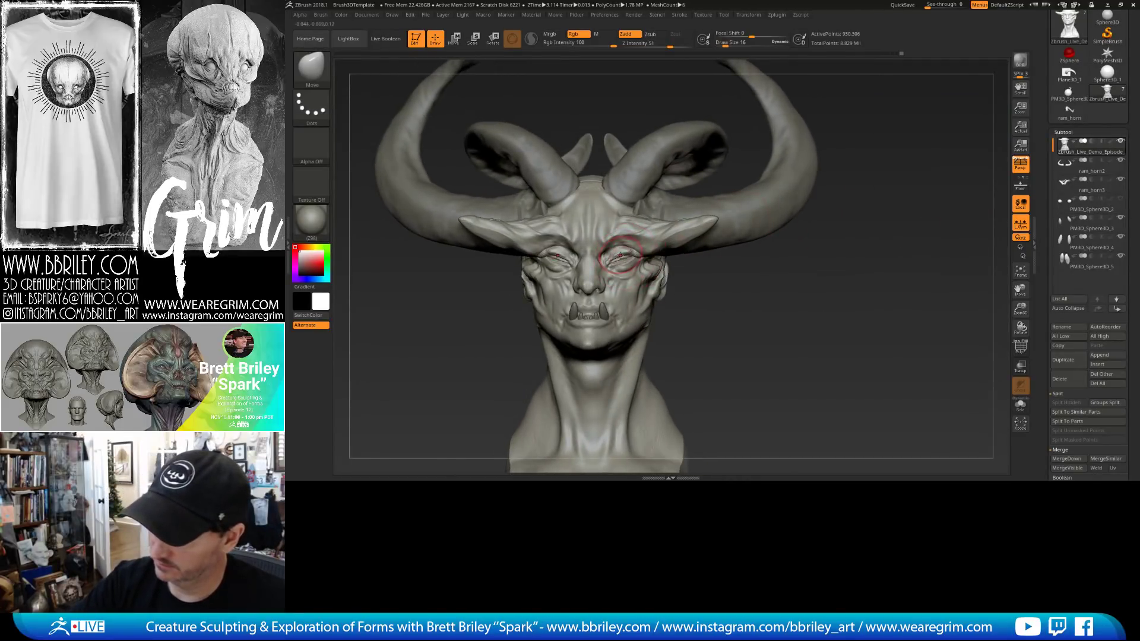
pyautogui.press('s')
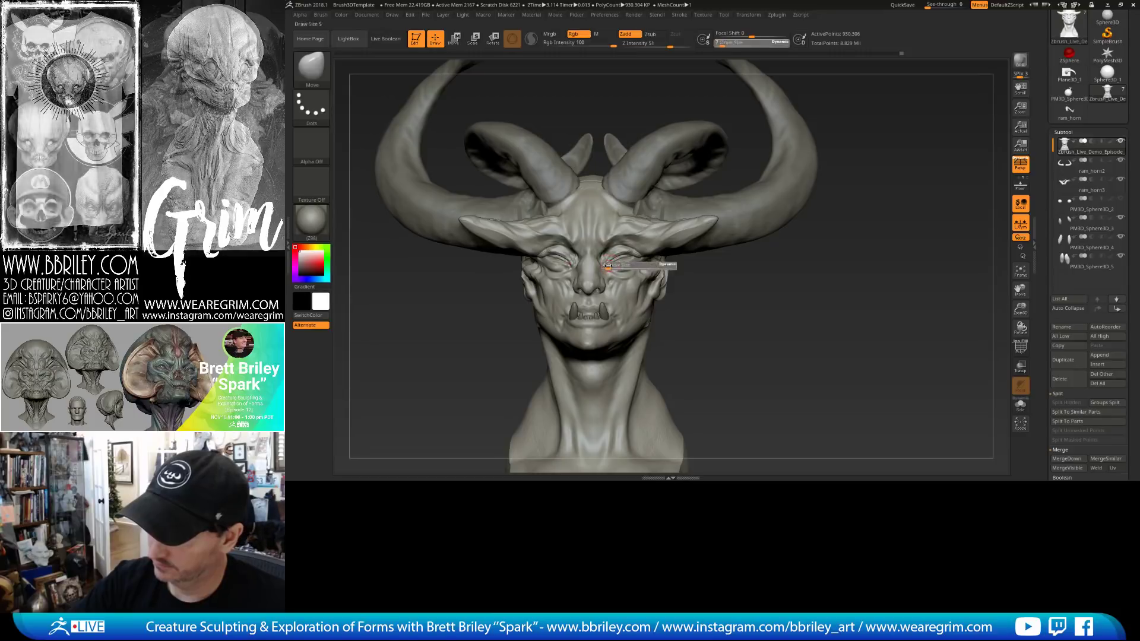
pyautogui.press(']')
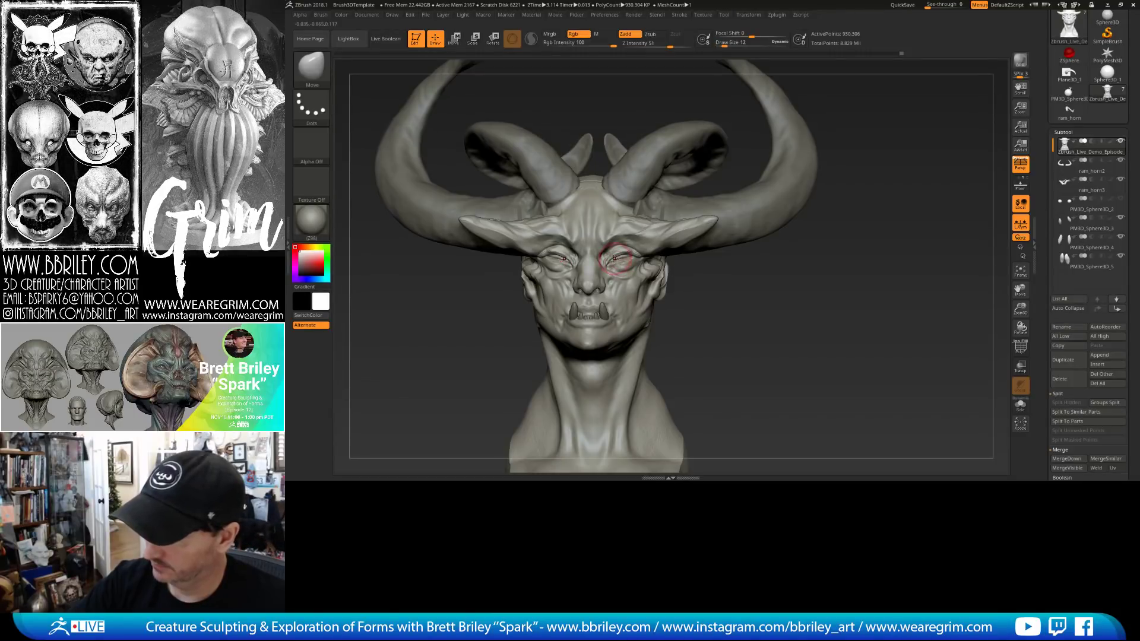
pyautogui.press('[')
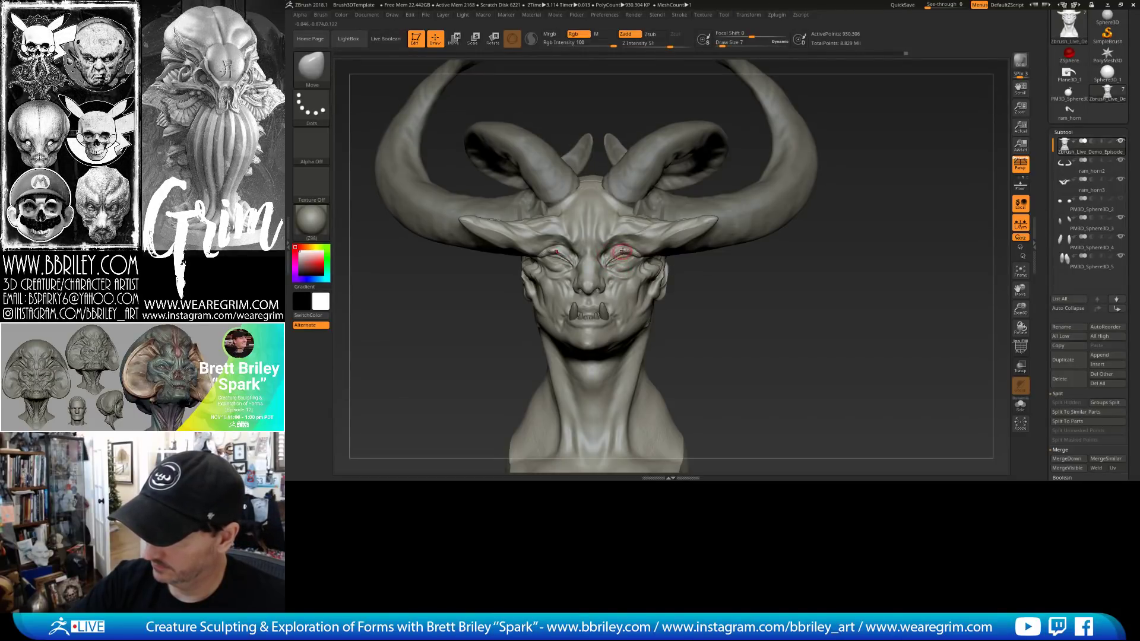
pyautogui.moveTo(623, 249)
pyautogui.mouseDown(button='right')
pyautogui.moveTo(734, 258)
pyautogui.moveTo(707, 246)
pyautogui.mouseUp(button='right')
# Enlarge the Move brush and pull the brow spikes upward in side view.
pyautogui.press(']')
pyautogui.press(']')
pyautogui.press(']')
pyautogui.press(']')
pyautogui.press(']')
pyautogui.press(']')
pyautogui.moveTo(647, 250); pyautogui.dragTo(648, 256)
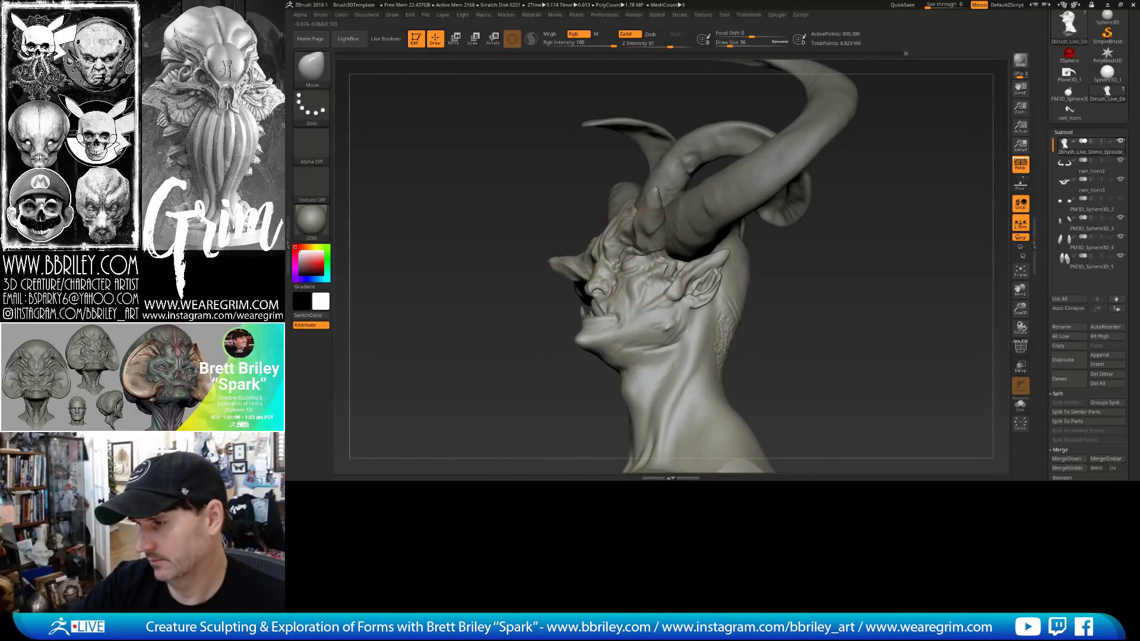
pyautogui.moveTo(801, 262); pyautogui.dragTo(800, 245)
pyautogui.moveTo(659, 199); pyautogui.dragTo(664, 186)
# Refine the length and curve of the brow spikes with the Move brush from several angles.
pyautogui.press('s')
pyautogui.moveTo(787, 255); pyautogui.dragTo(734, 217)
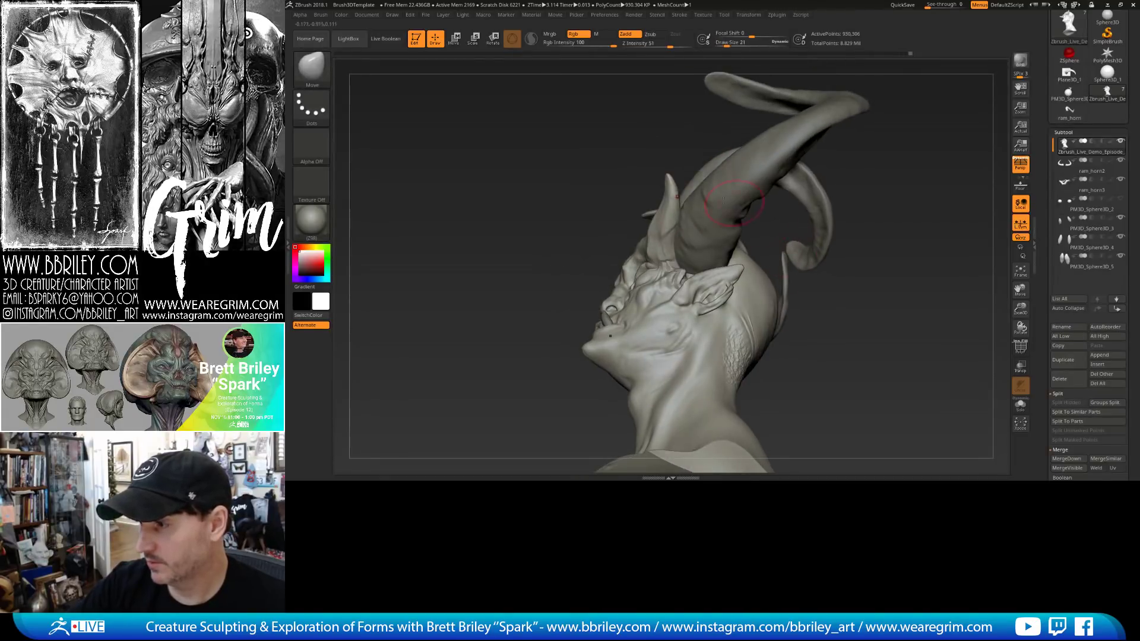
pyautogui.moveTo(669, 189)
pyautogui.mouseDown()
pyautogui.moveTo(701, 205)
pyautogui.moveTo(629, 202)
pyautogui.moveTo(757, 208)
pyautogui.mouseUp()
pyautogui.press('s')
pyautogui.moveTo(658, 208)
pyautogui.mouseDown()
pyautogui.moveTo(704, 198)
pyautogui.moveTo(666, 200)
pyautogui.mouseUp()
pyautogui.press('shift')
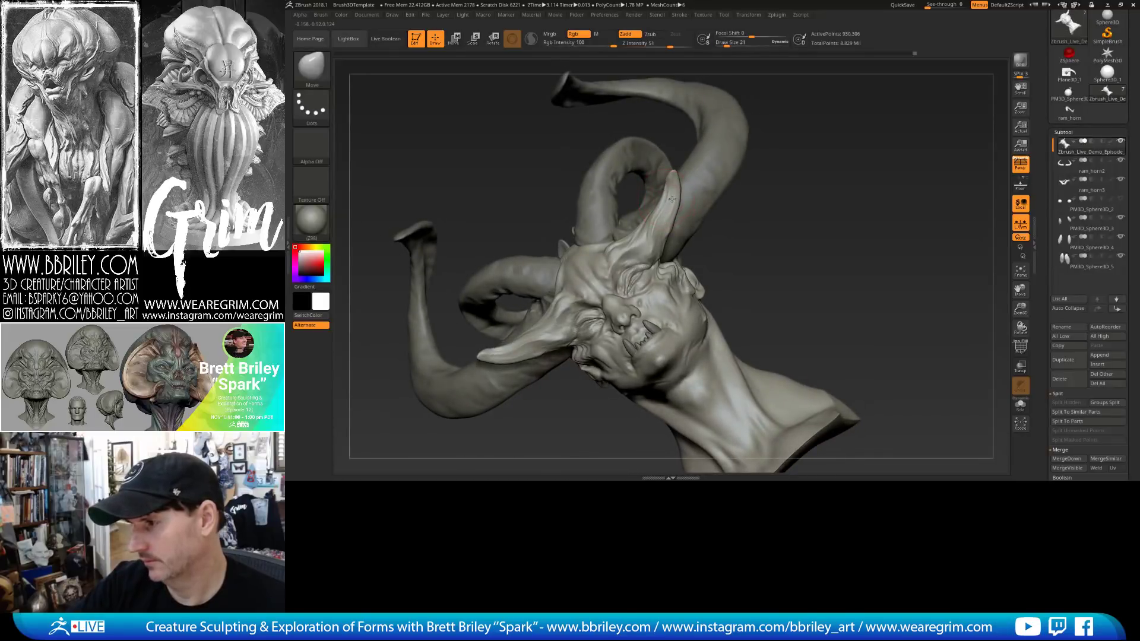
pyautogui.moveTo(751, 224)
pyautogui.mouseDown()
pyautogui.moveTo(793, 226)
pyautogui.moveTo(700, 270)
pyautogui.mouseUp()
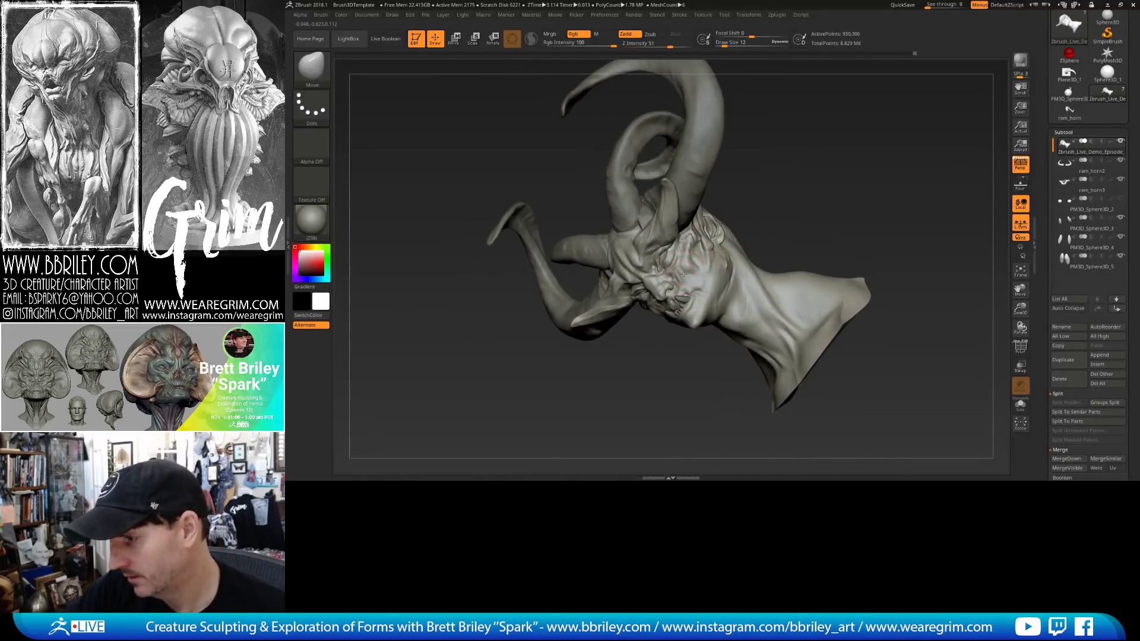
# Reshape the side of the face and the brow spikes with the Move brush, enlarging its draw size to about 25.
pyautogui.moveTo(795, 172); pyautogui.dragTo(789, 179)
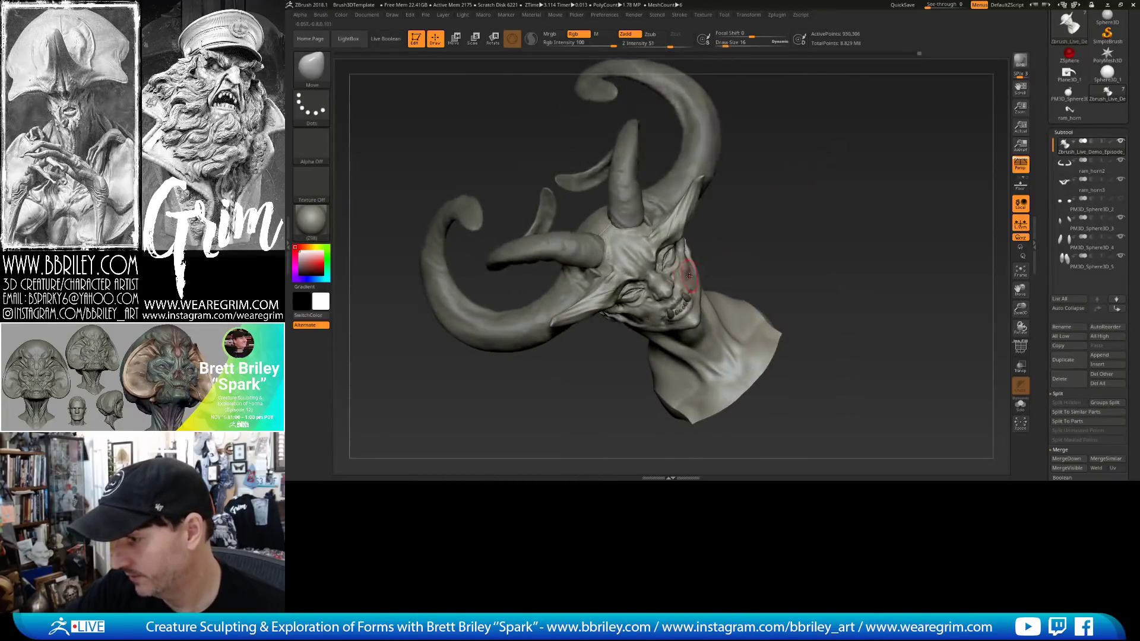
pyautogui.press(']')
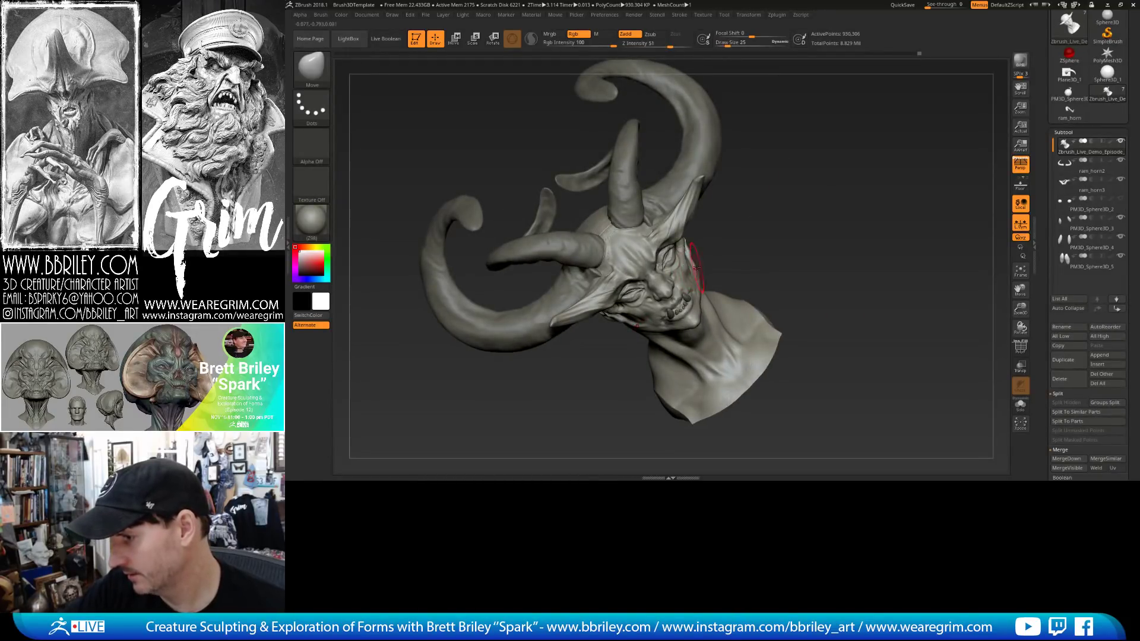
pyautogui.moveTo(698, 242)
pyautogui.mouseDown(button='right')
pyautogui.moveTo(683, 245)
pyautogui.moveTo(752, 238)
pyautogui.moveTo(687, 218)
pyautogui.moveTo(671, 190)
pyautogui.mouseUp(button='right')
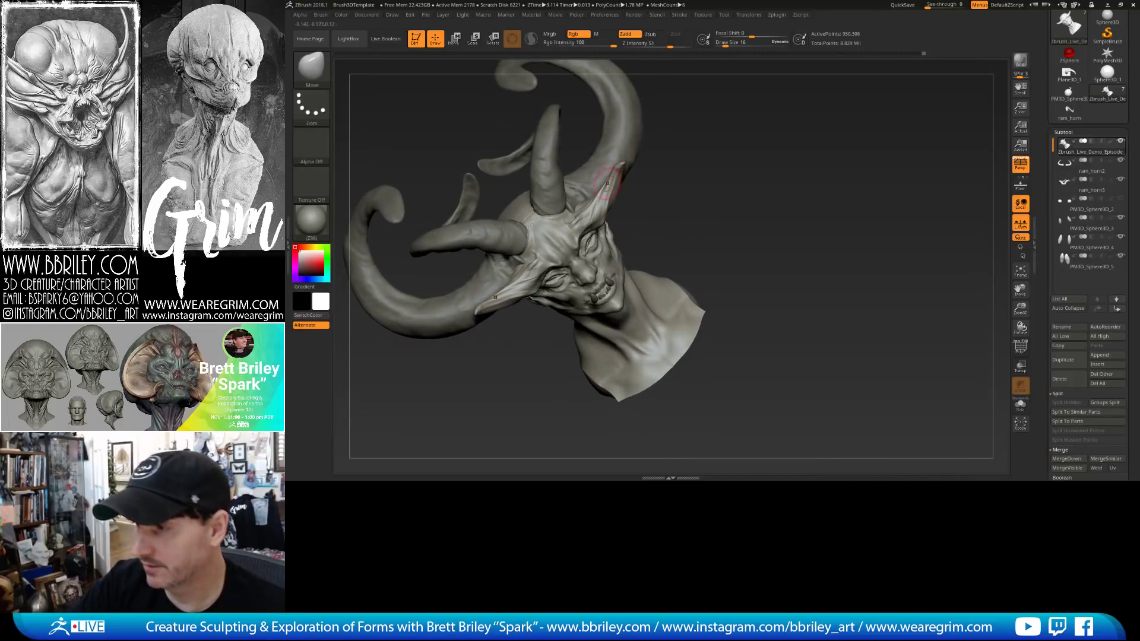
pyautogui.press('s')
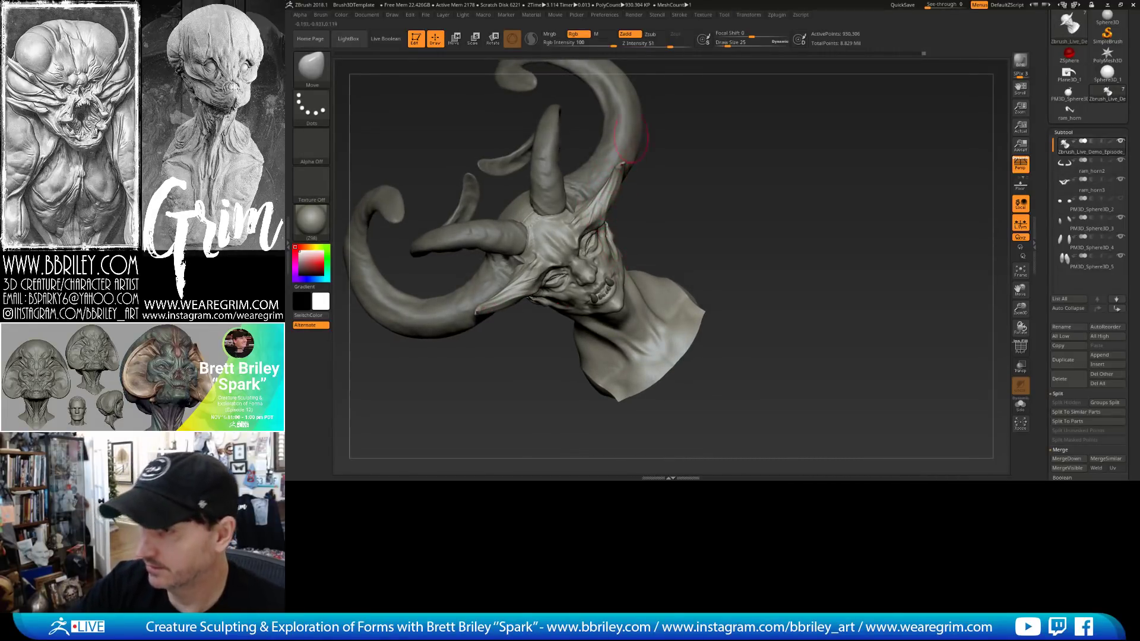
pyautogui.keyDown('alt'); pyautogui.moveTo(701, 146); pyautogui.dragTo(735, 211); pyautogui.keyUp('alt')
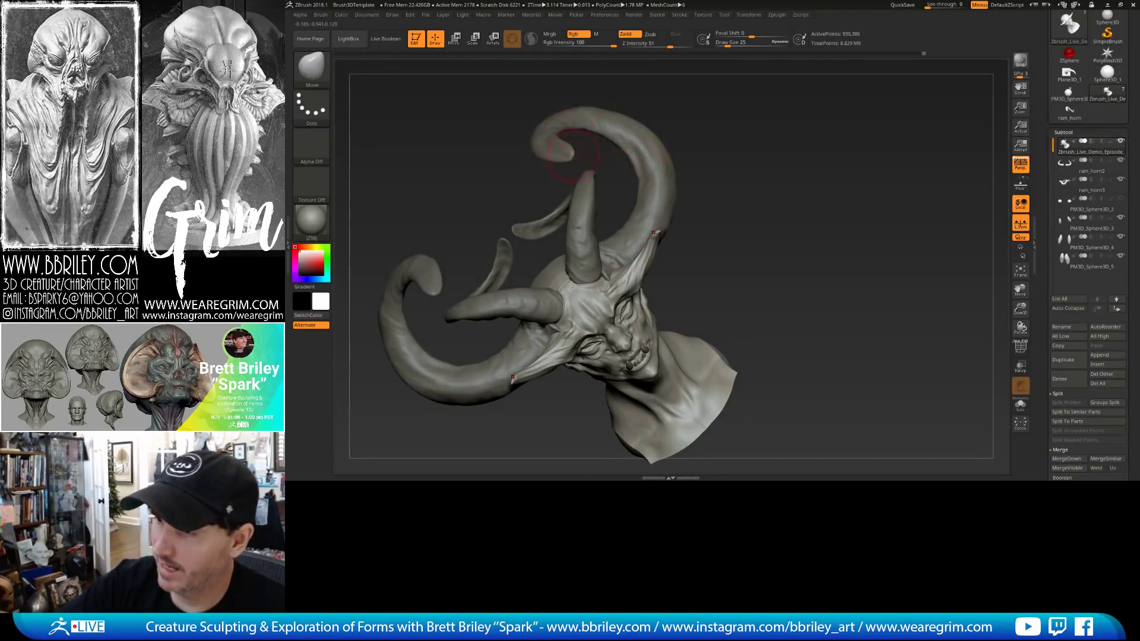
pyautogui.moveTo(720, 227); pyautogui.dragTo(644, 191)
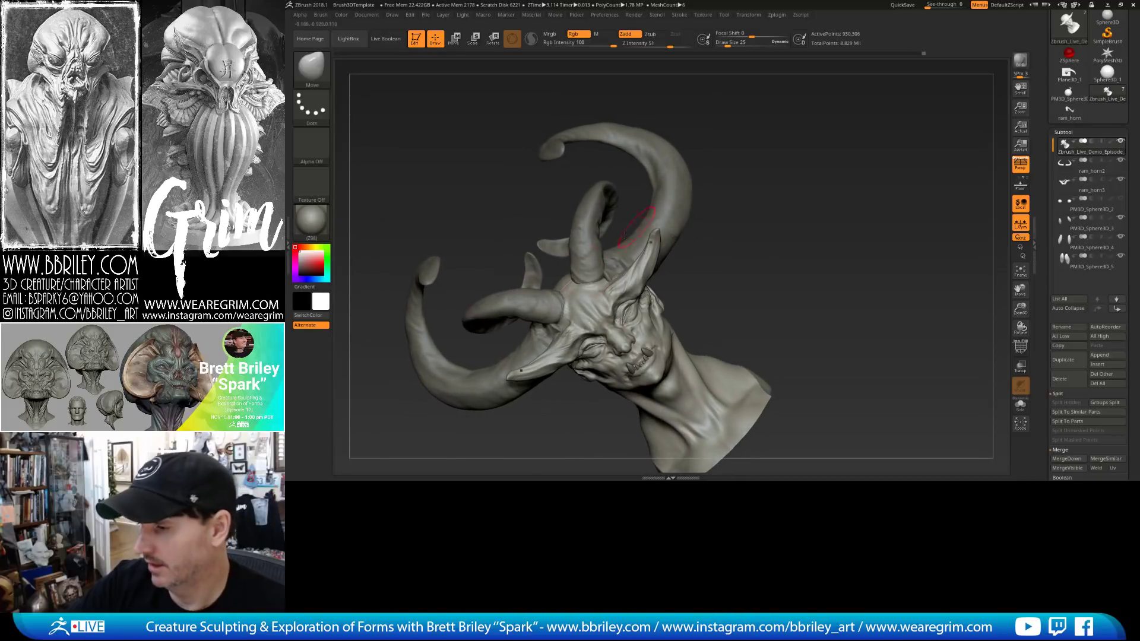
pyautogui.moveTo(752, 211)
pyautogui.mouseDown()
pyautogui.moveTo(705, 293)
pyautogui.moveTo(702, 232)
pyautogui.mouseUp()
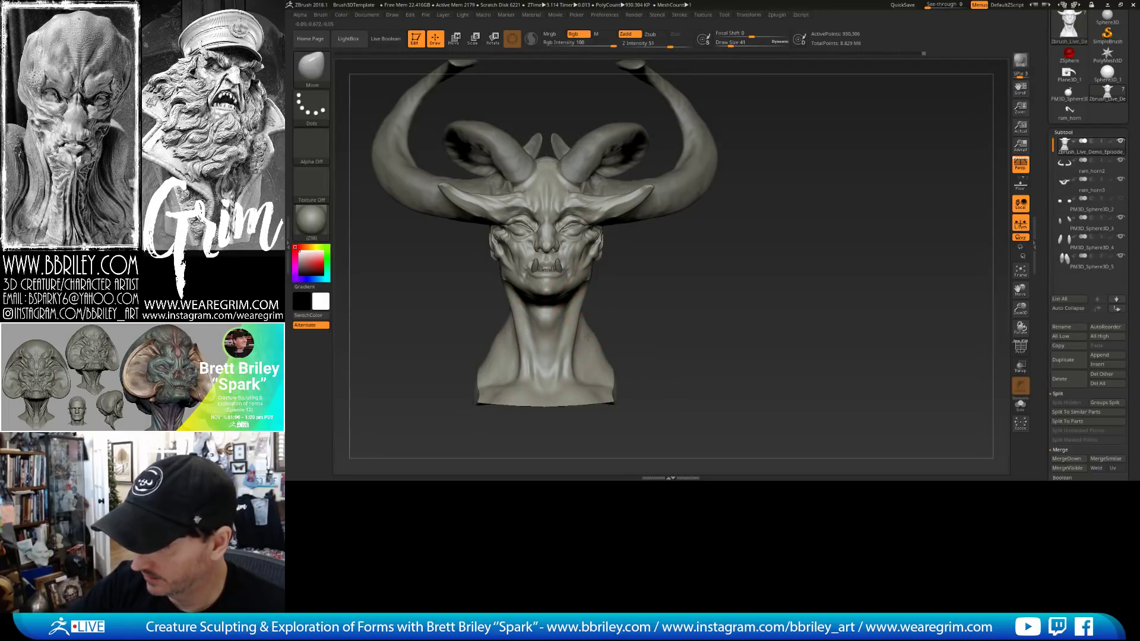
# Tighten the forms around the eyes with the Pinch brush at draw size 27.
pyautogui.moveTo(672, 315); pyautogui.dragTo(629, 309)
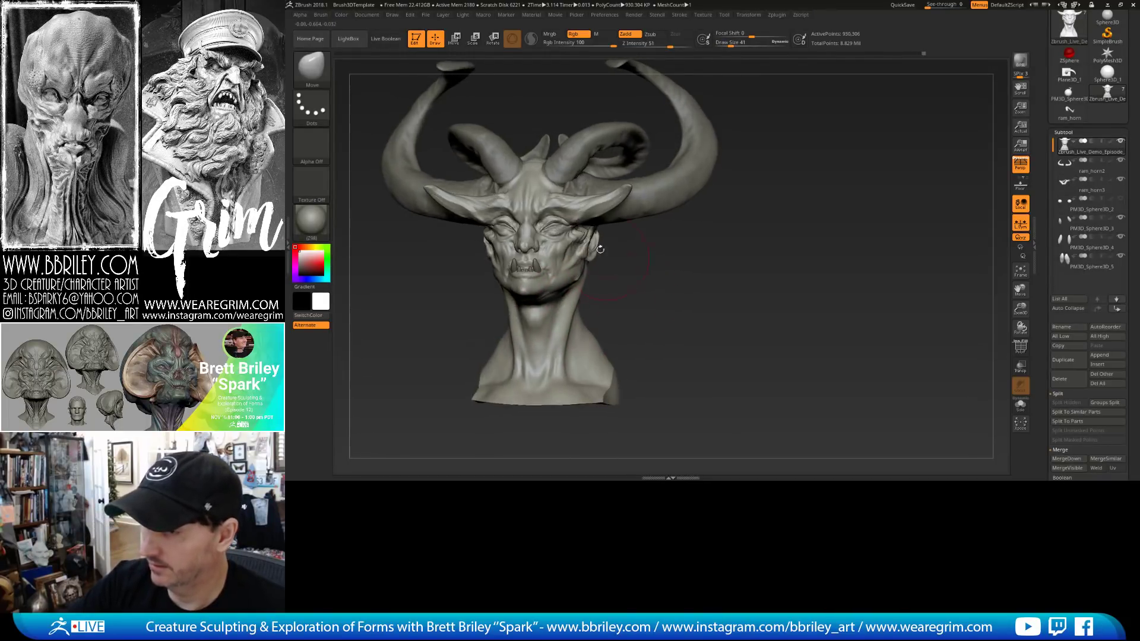
pyautogui.press('s')
pyautogui.moveTo(552, 228); pyautogui.dragTo(550, 228)
pyautogui.press('b')
pyautogui.press('p')
pyautogui.press('i')
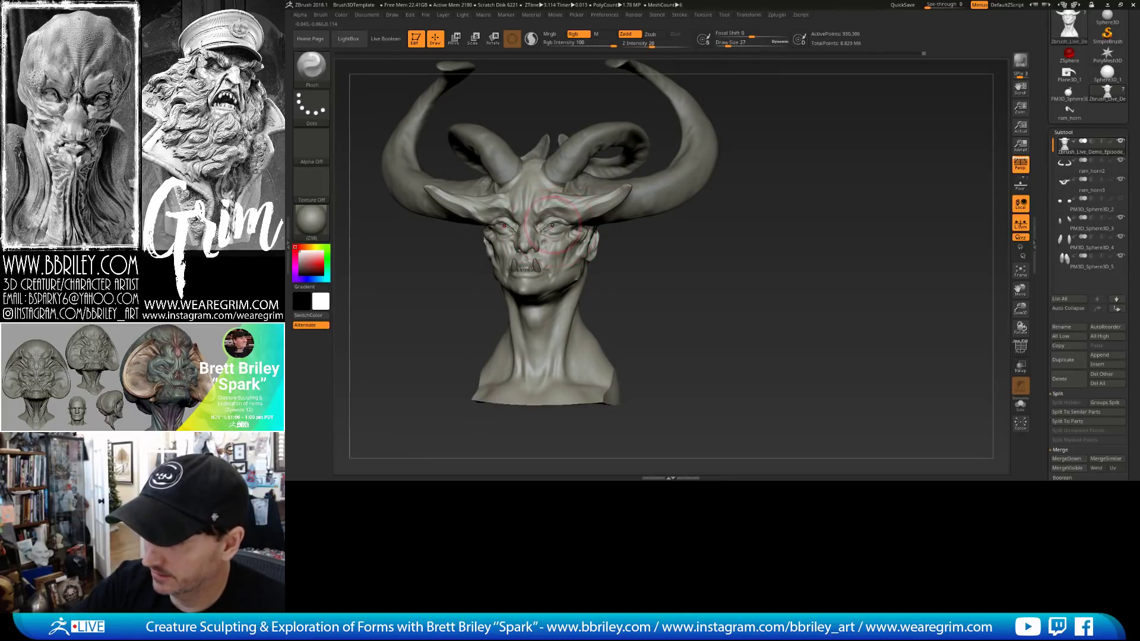
pyautogui.moveTo(647, 289)
pyautogui.mouseDown()
pyautogui.moveTo(696, 285)
pyautogui.moveTo(686, 283)
pyautogui.mouseUp()
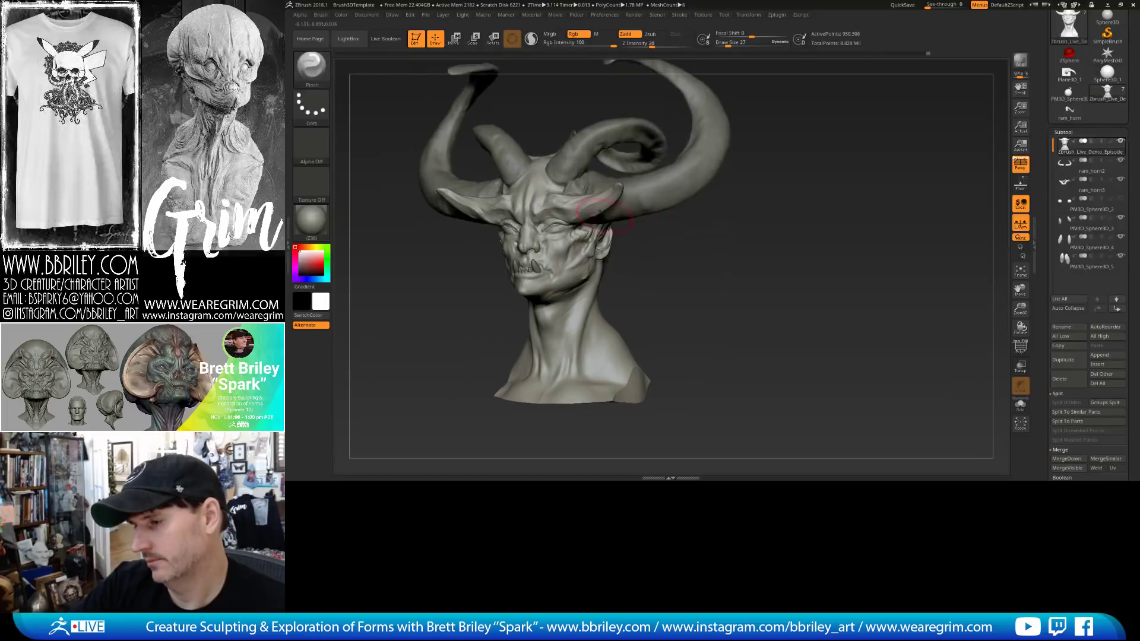
# Adjust the brow and the base of its spikes with the Move brush at draw size 29.
pyautogui.press(']')
pyautogui.press('b')
pyautogui.press('m')
pyautogui.press('v')
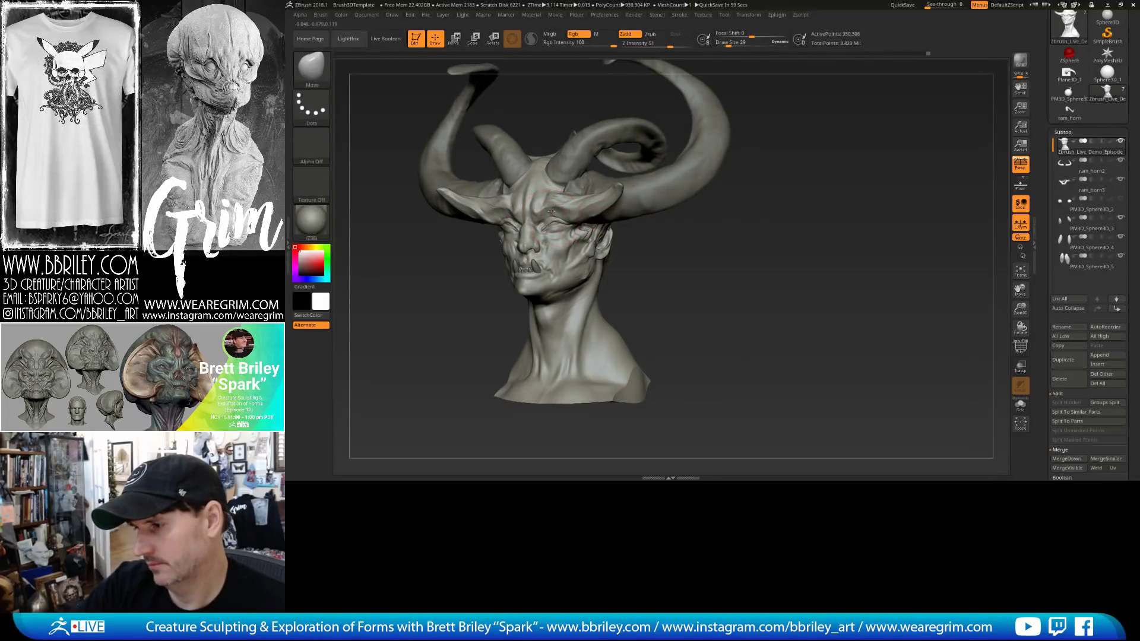
pyautogui.moveTo(665, 276)
pyautogui.mouseDown()
pyautogui.moveTo(728, 267)
pyautogui.moveTo(673, 264)
pyautogui.mouseUp()
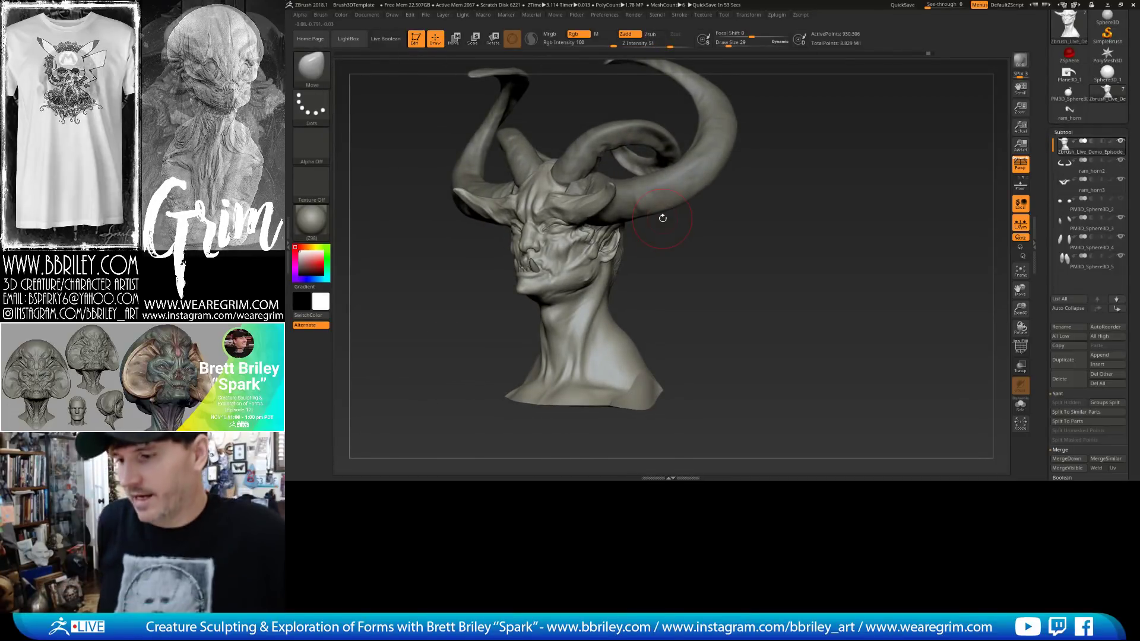
pyautogui.moveTo(663, 218); pyautogui.dragTo(537, 217)
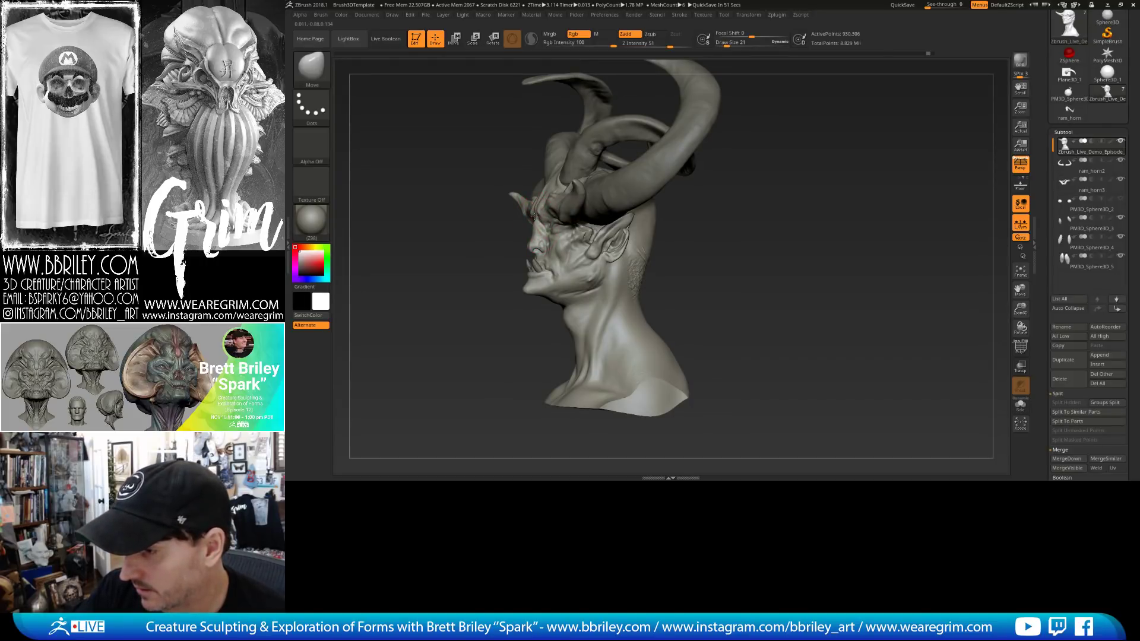
# Refine the nose profile in side view with the Move brush reduced to draw size 15.
pyautogui.press('s')
pyautogui.click(531, 246)
pyautogui.press('s')
pyautogui.click(532, 246)
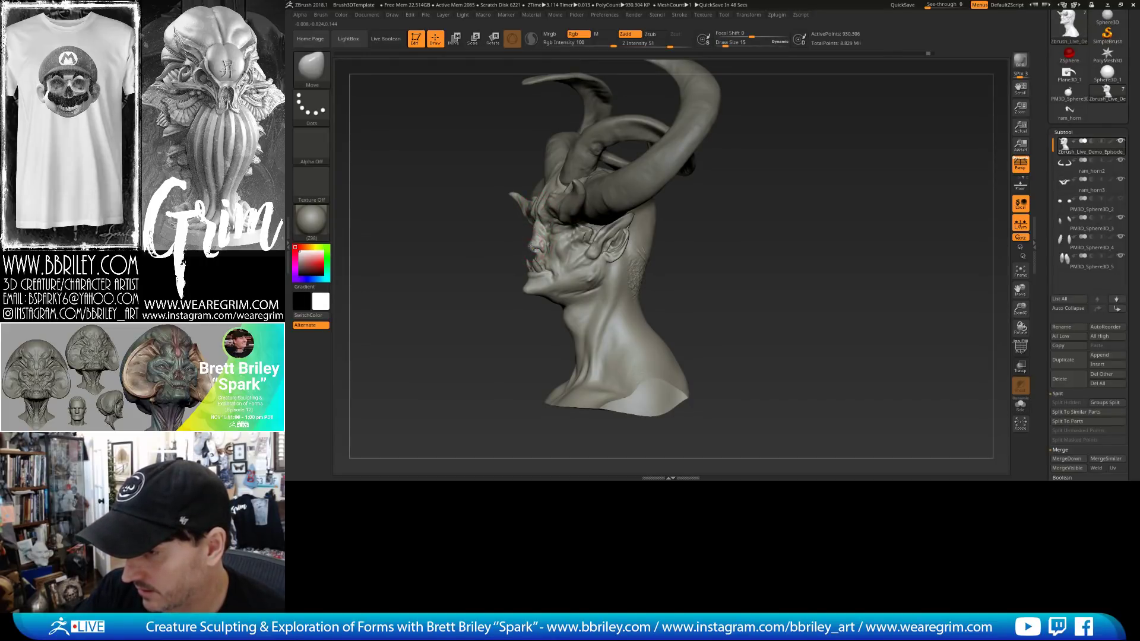
pyautogui.moveTo(566, 242)
pyautogui.mouseDown(button='right')
pyautogui.moveTo(549, 254)
pyautogui.moveTo(771, 275)
pyautogui.mouseUp(button='right')
# Carve the crease around the nostril with DamStandard and adjust the nostril with the Move brush at draw size 7.
pyautogui.press('b')
pyautogui.press('d')
pyautogui.press('s')
pyautogui.press('s')
pyautogui.click(539, 250)
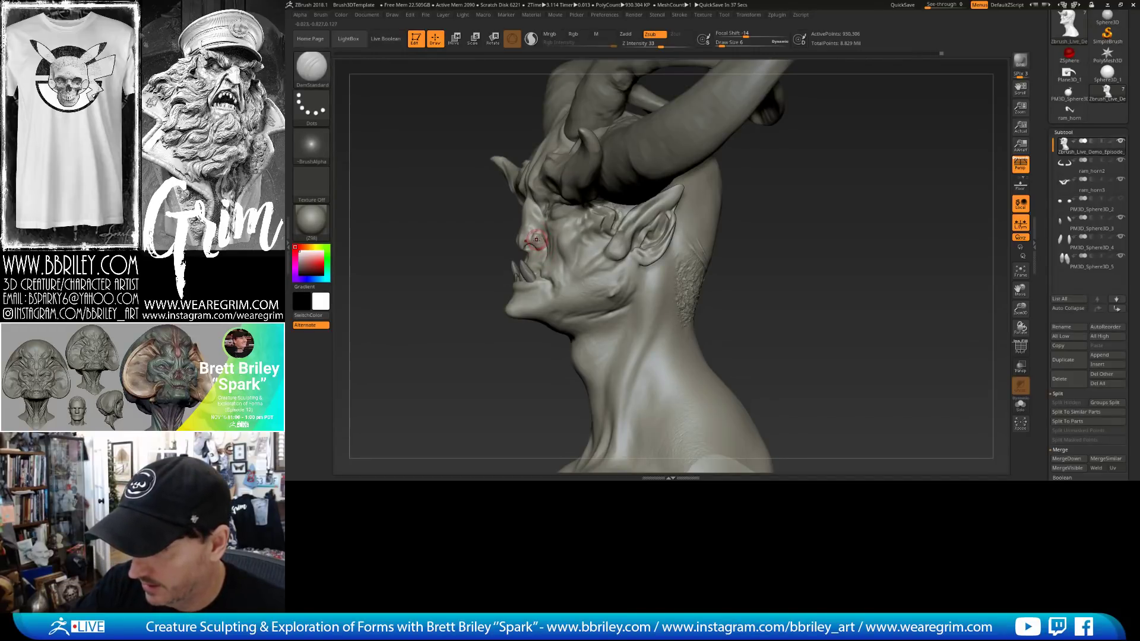
pyautogui.press('b')
pyautogui.press('m')
pyautogui.press('v')
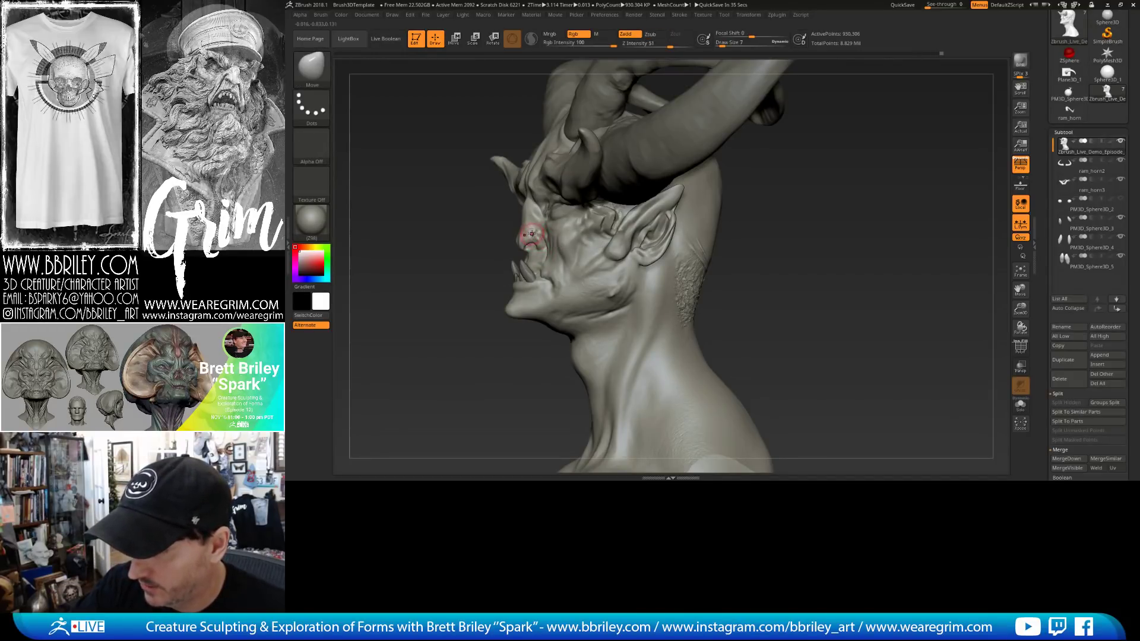
# Cut fine creases into the nose with DamStandard at draw size 4 and build small wrinkles with the Standard brush at size 2.
pyautogui.press('b')
pyautogui.press('d')
pyautogui.press('s')
pyautogui.press('[')
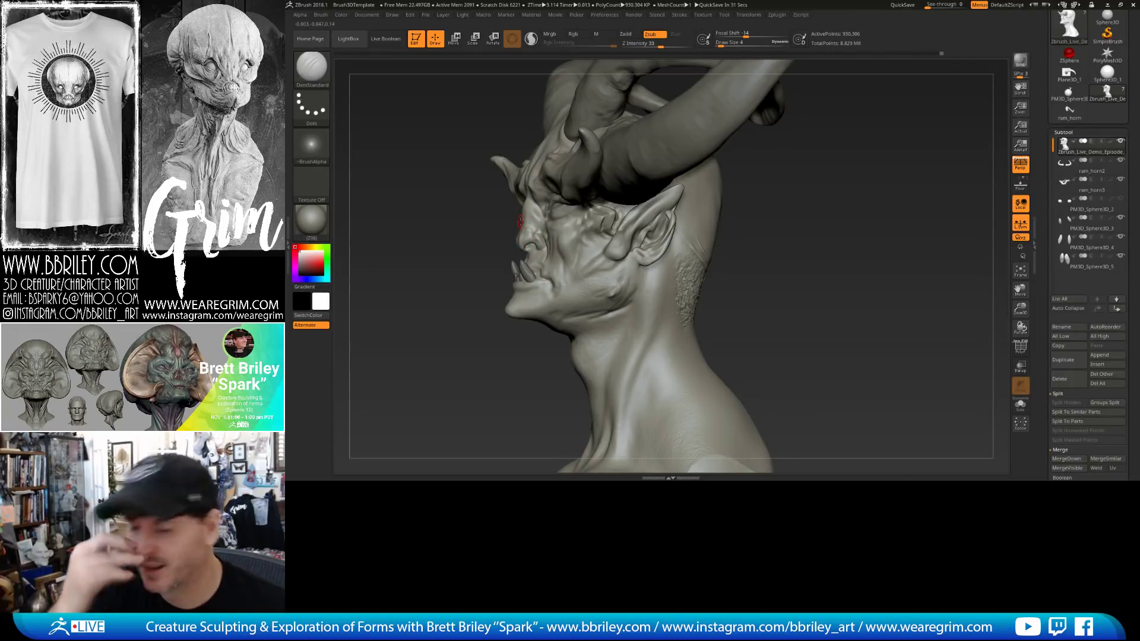
pyautogui.moveTo(521, 222)
pyautogui.mouseDown(button='right')
pyautogui.moveTo(597, 230)
pyautogui.moveTo(586, 230)
pyautogui.mouseUp(button='right')
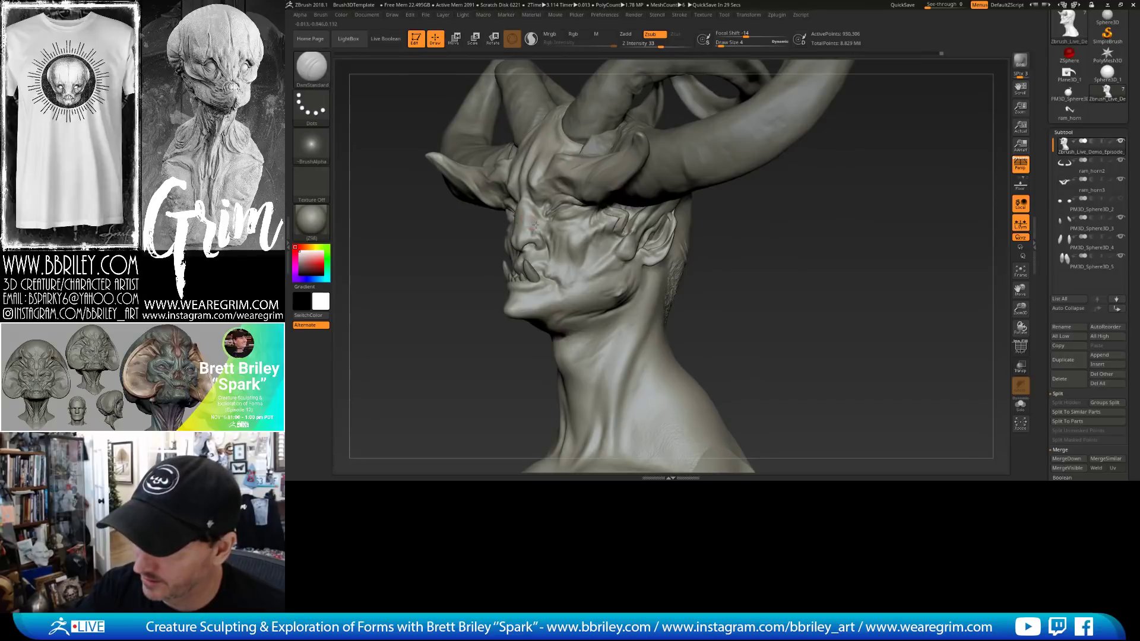
pyautogui.press('b')
pyautogui.press('s')
pyautogui.press('t')
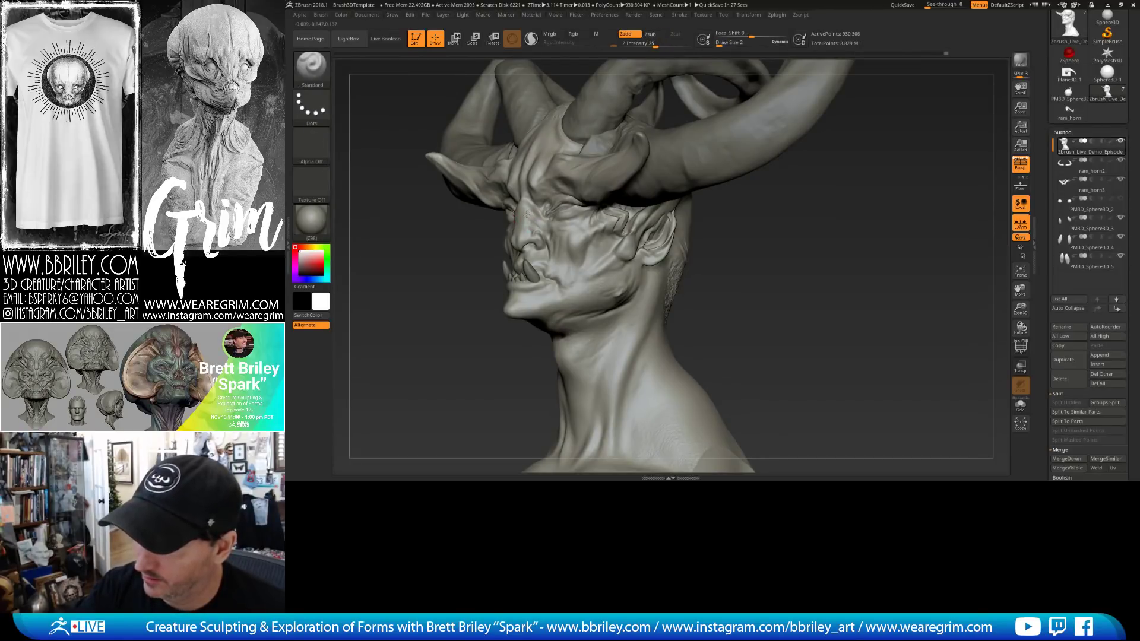
pyautogui.moveTo(726, 278)
pyautogui.mouseDown(button='right')
pyautogui.moveTo(762, 269)
pyautogui.moveTo(702, 235)
pyautogui.mouseUp(button='right')
# Adjust the inner eye and nose area with the Move brush at draw size 12 and swell facial forms with the Inflat brush.
pyautogui.press('b')
pyautogui.press('m')
pyautogui.press('v')
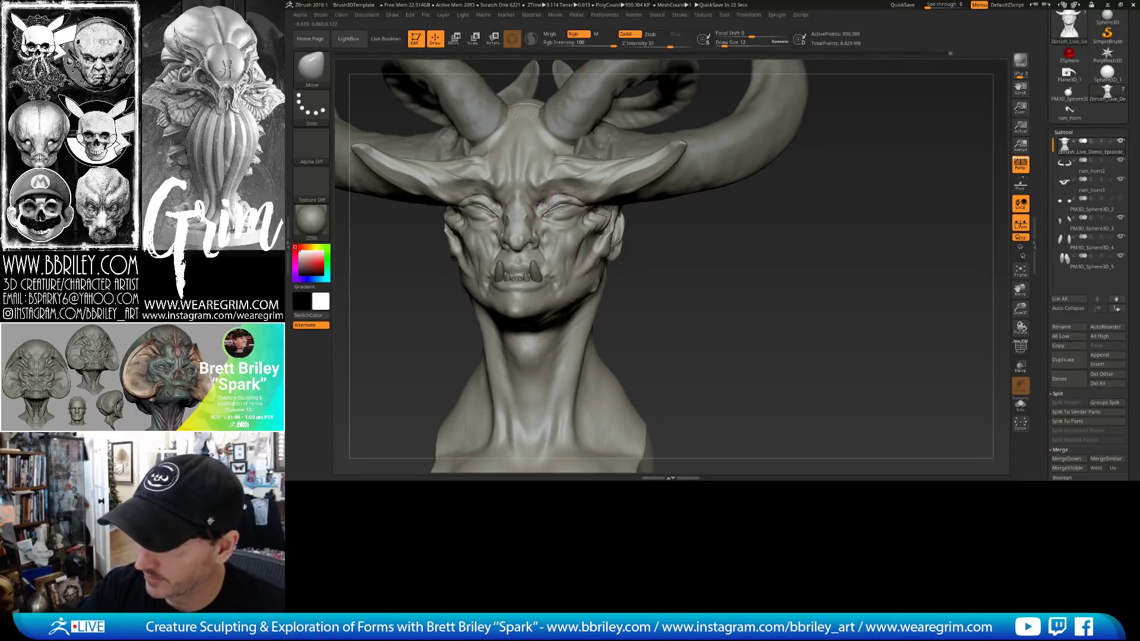
pyautogui.moveTo(674, 263); pyautogui.dragTo(600, 238, button='right')
pyautogui.press('b')
pyautogui.press('i')
pyautogui.press('n')
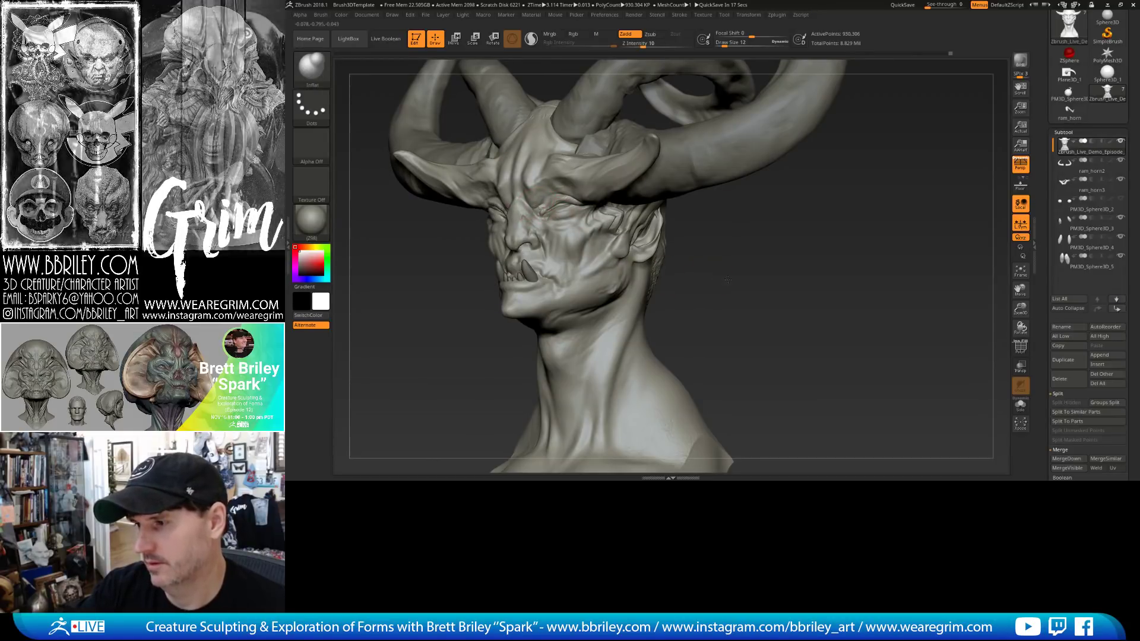
pyautogui.moveTo(683, 269)
pyautogui.mouseDown(button='right')
pyautogui.moveTo(753, 274)
pyautogui.moveTo(579, 189)
pyautogui.mouseUp(button='right')
# Reshape the brows and the area beneath the eyes in front view with the Move brush at draw sizes 13 to 15.
pyautogui.press('b')
pyautogui.press('m')
pyautogui.press('v')
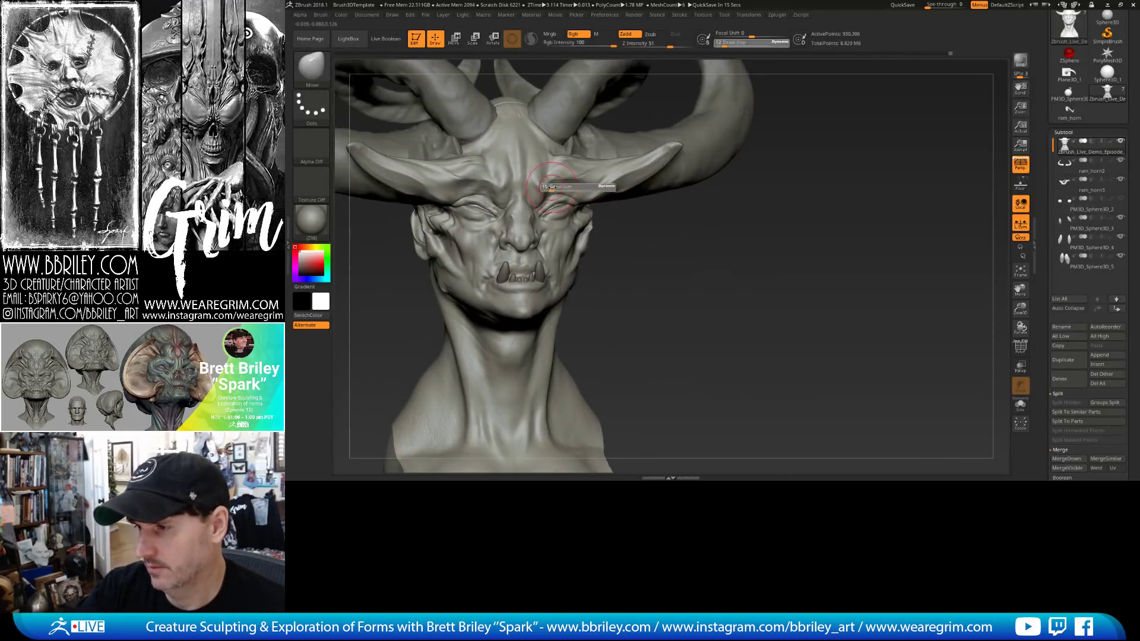
pyautogui.moveTo(647, 231); pyautogui.dragTo(611, 229, button='right')
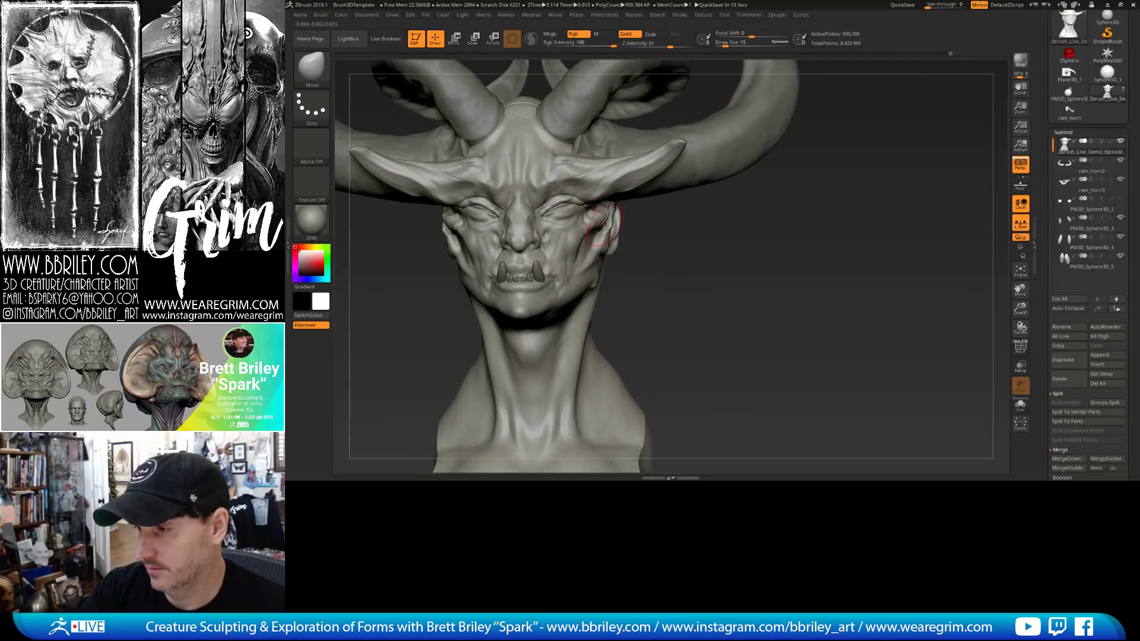
pyautogui.press('s')
pyautogui.moveTo(572, 209)
pyautogui.mouseDown()
pyautogui.moveTo(563, 203)
pyautogui.moveTo(571, 209)
pyautogui.mouseUp()
pyautogui.press('s')
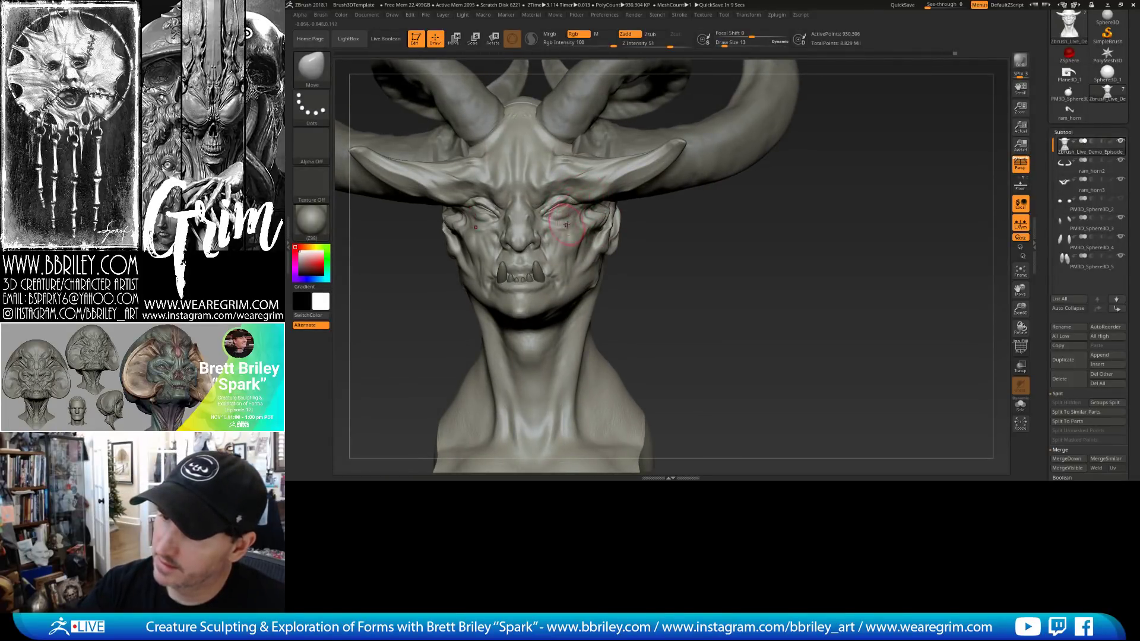
# Adjust the overall proportions of the eyes, brow and cheeks with the Move brush at draw sizes 29 to 36.
pyautogui.keyDown('ctrl'); pyautogui.moveTo(700, 256); pyautogui.dragTo(644, 224, button='right'); pyautogui.keyUp('ctrl')
pyautogui.press('s')
pyautogui.moveTo(576, 215)
pyautogui.mouseDown()
pyautogui.moveTo(726, 215)
pyautogui.moveTo(769, 229)
pyautogui.moveTo(780, 250)
pyautogui.mouseUp()
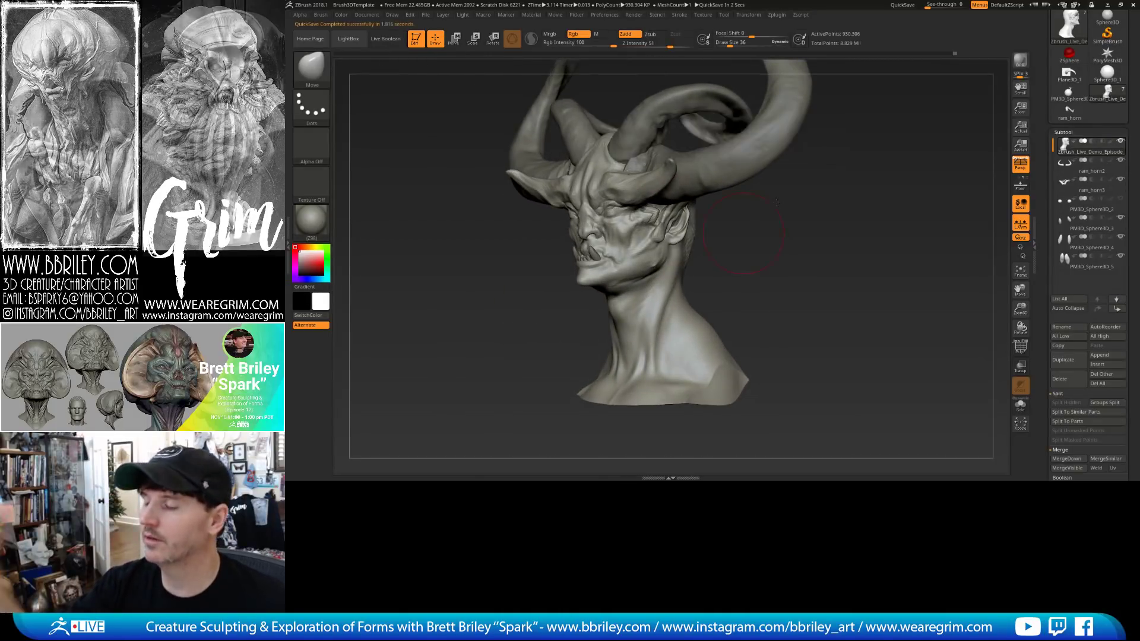
pyautogui.press('ctrl')
pyautogui.keyDown('shift'); pyautogui.moveTo(782, 230); pyautogui.dragTo(626, 202); pyautogui.keyUp('shift')
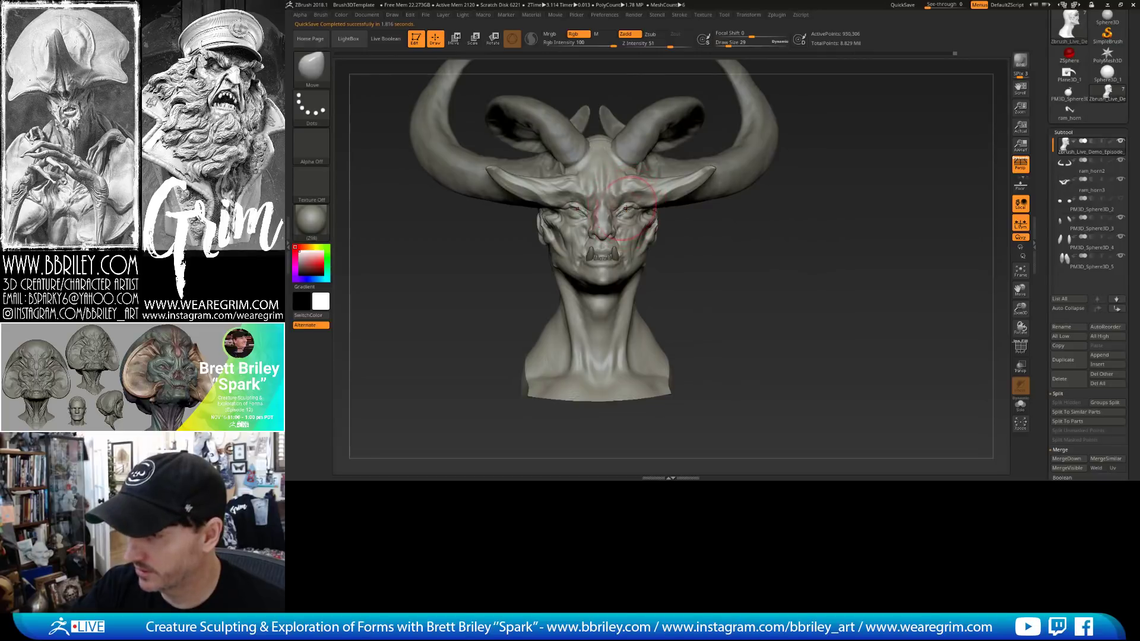
pyautogui.moveTo(627, 209); pyautogui.dragTo(635, 209, button='right')
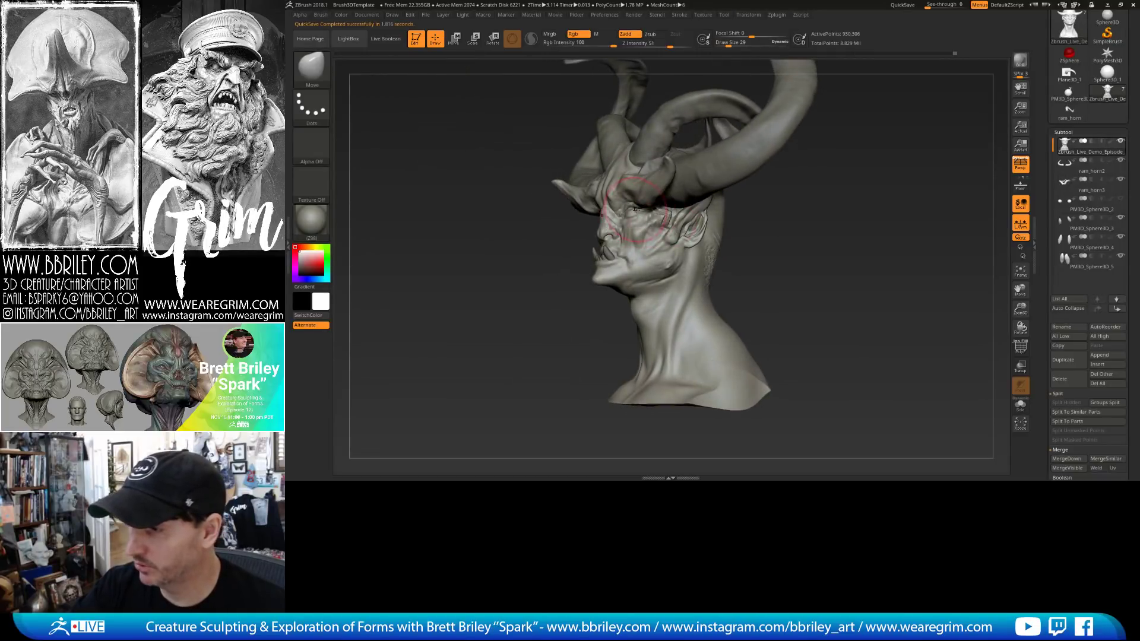
pyautogui.moveTo(721, 234); pyautogui.dragTo(813, 224, button='right')
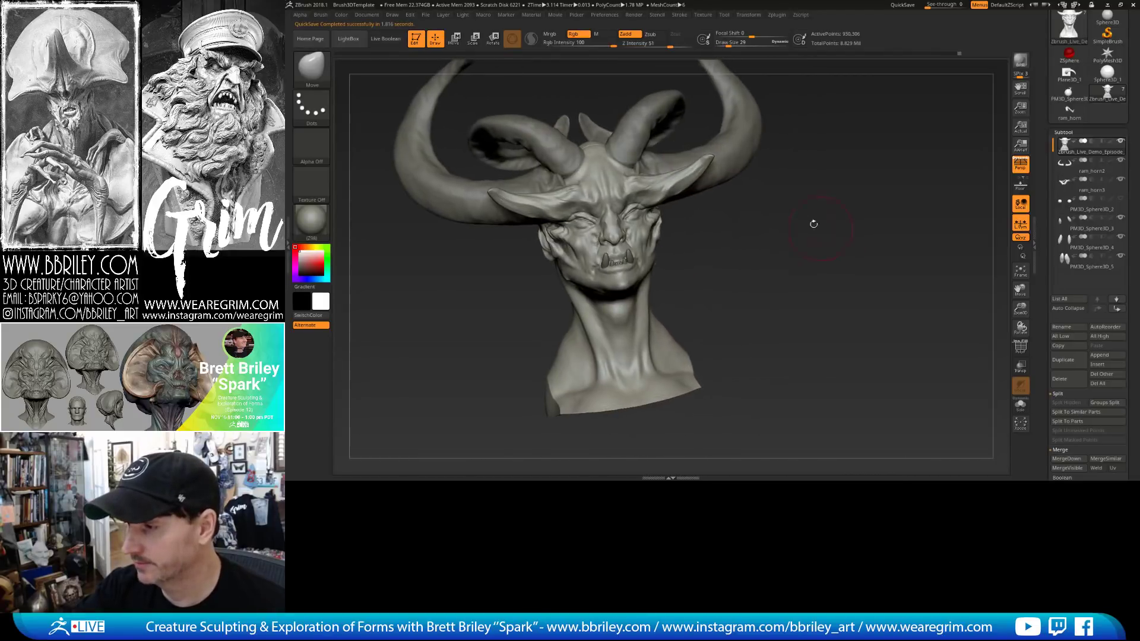
pyautogui.moveTo(654, 215)
pyautogui.mouseDown(button='right')
pyautogui.moveTo(691, 212)
pyautogui.moveTo(640, 213)
pyautogui.moveTo(659, 221)
pyautogui.mouseUp(button='right')
# Tweak the face profile with the Move brush at draw size 16 and add fine temple wrinkles with a small Standard brush.
pyautogui.press('s')
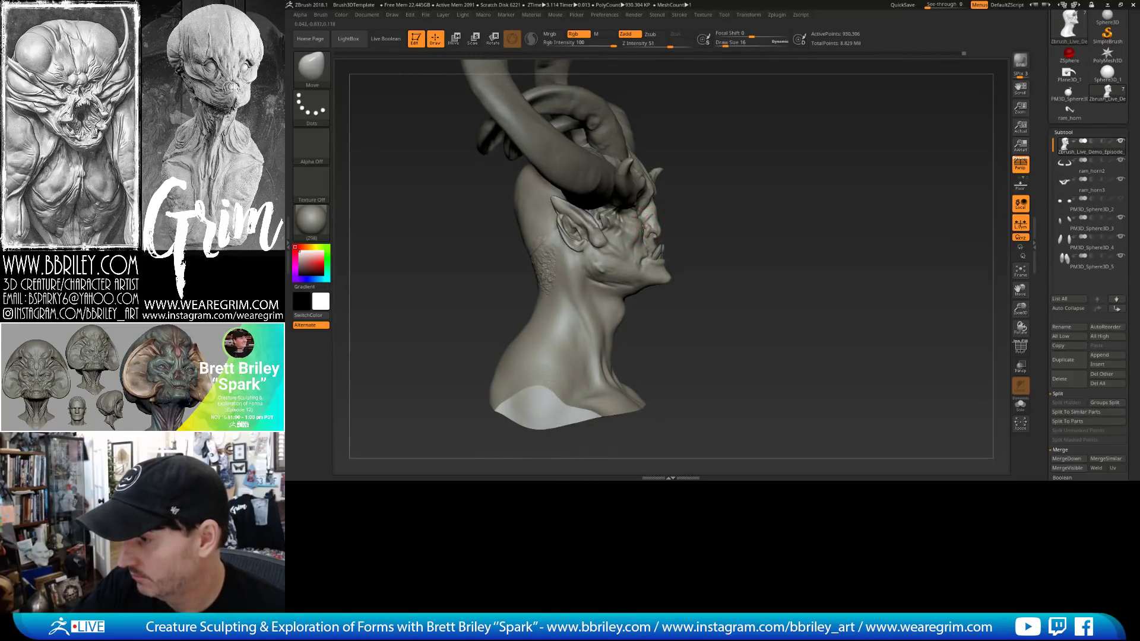
pyautogui.moveTo(682, 214); pyautogui.dragTo(659, 225, button='right')
pyautogui.press('b')
pyautogui.press('s')
pyautogui.press('t')
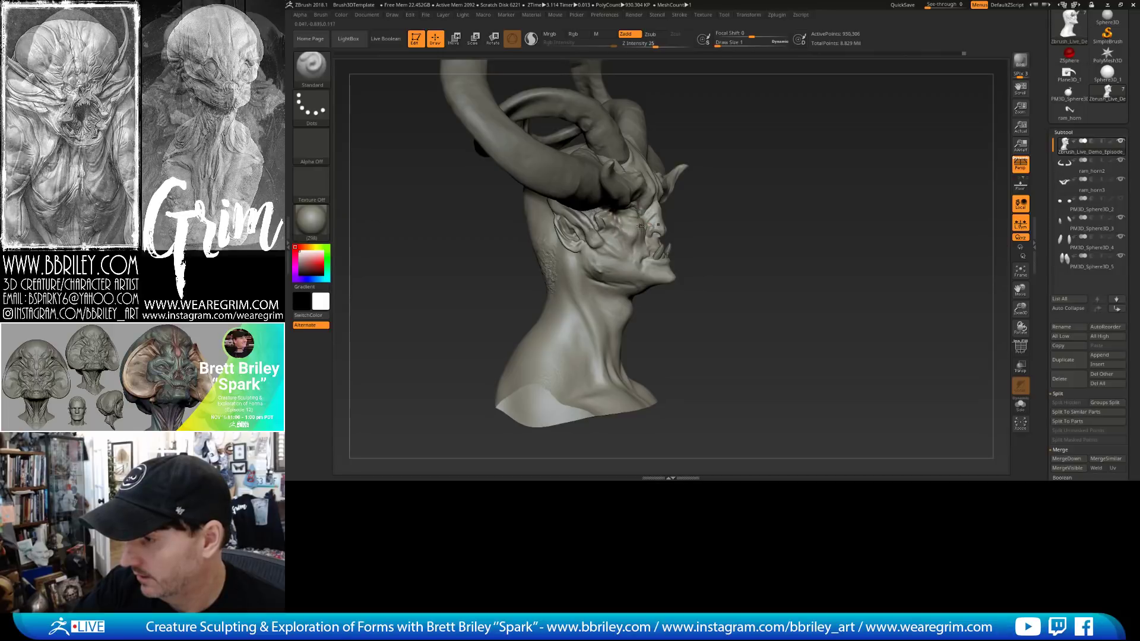
pyautogui.press(']')
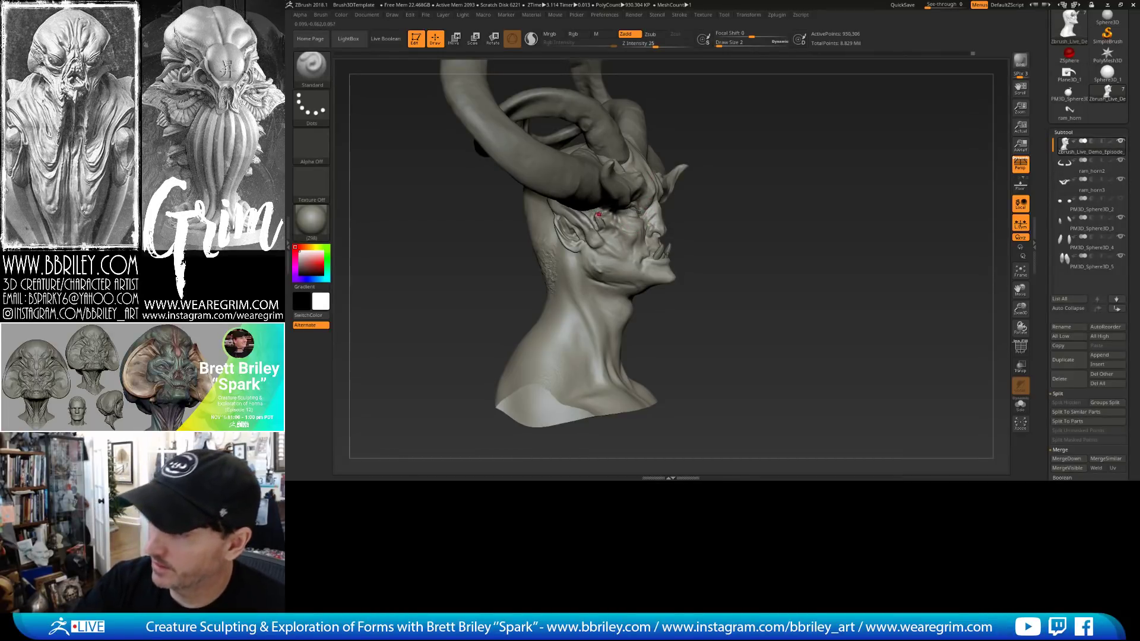
pyautogui.moveTo(739, 118); pyautogui.dragTo(659, 143)
# Reshape the forehead and brow profile in side view with the Move brush at draw size 23.
pyautogui.press('b')
pyautogui.press('m')
pyautogui.press('v')
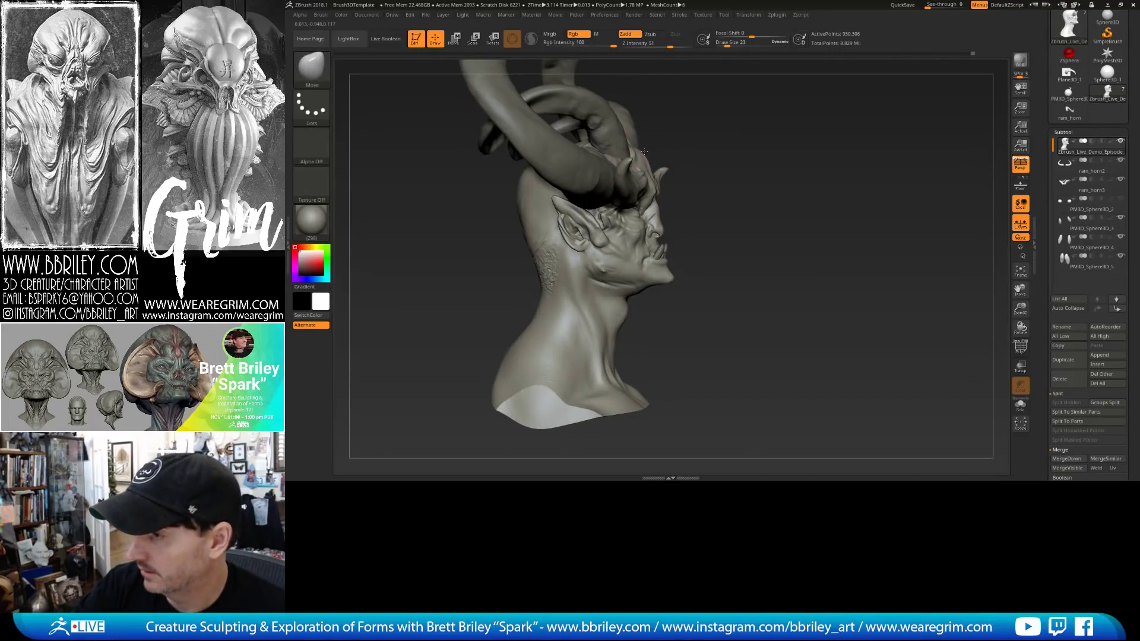
pyautogui.moveTo(654, 140); pyautogui.dragTo(733, 60, button='right')
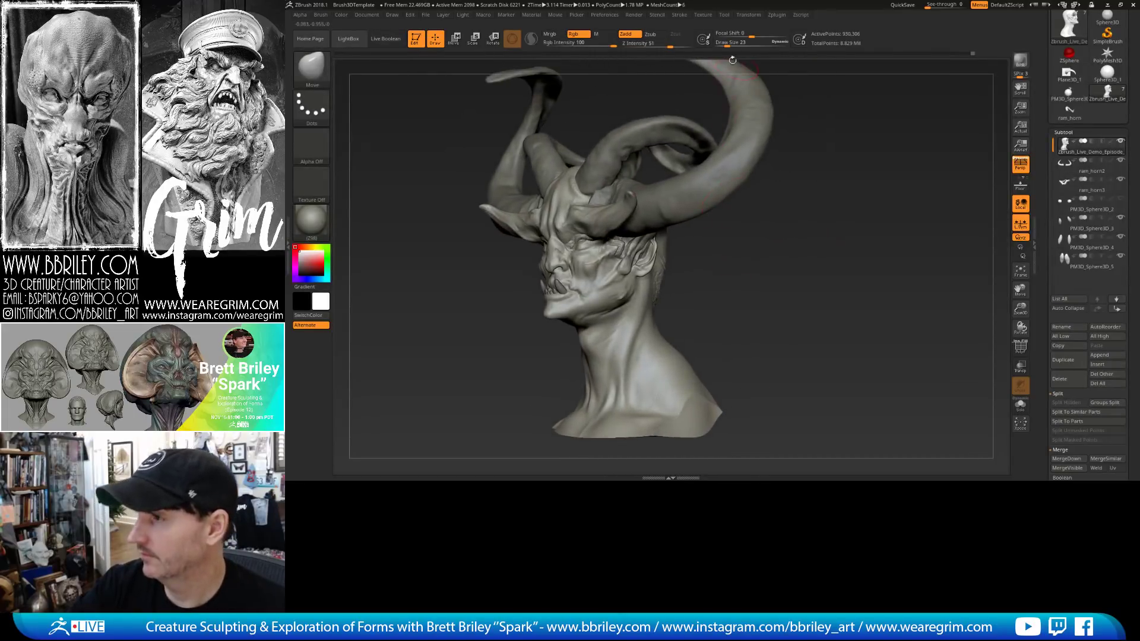
# Save the demon bust to disk as a tool file.
pyautogui.click(724, 15)
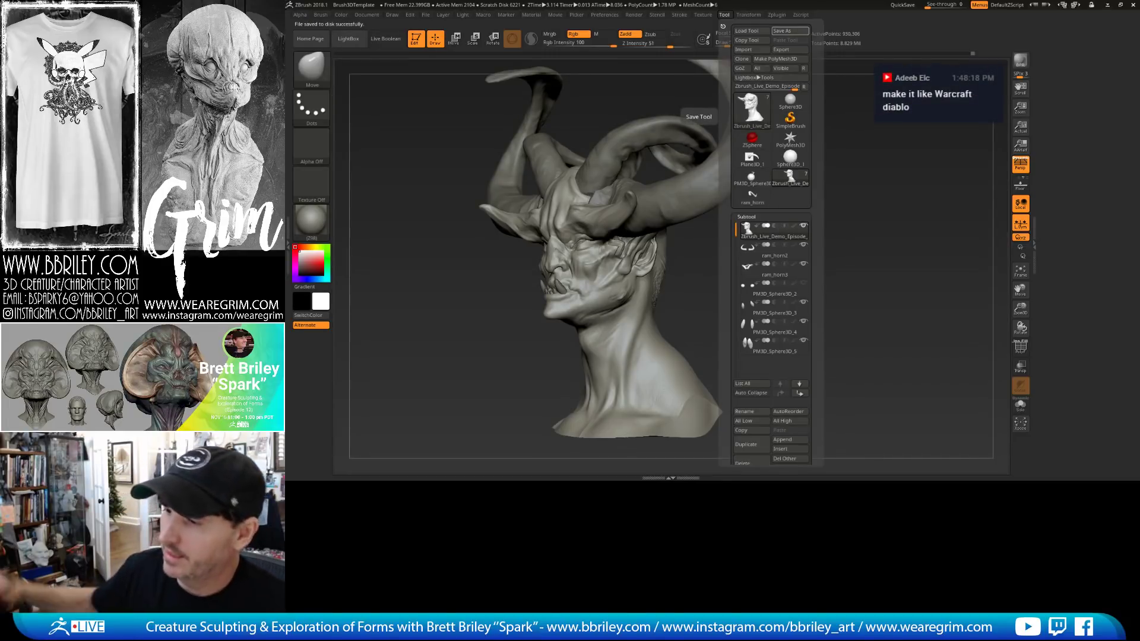
pyautogui.moveTo(879, 149)
pyautogui.mouseDown()
pyautogui.moveTo(857, 176)
pyautogui.moveTo(883, 166)
pyautogui.moveTo(869, 145)
pyautogui.mouseUp()
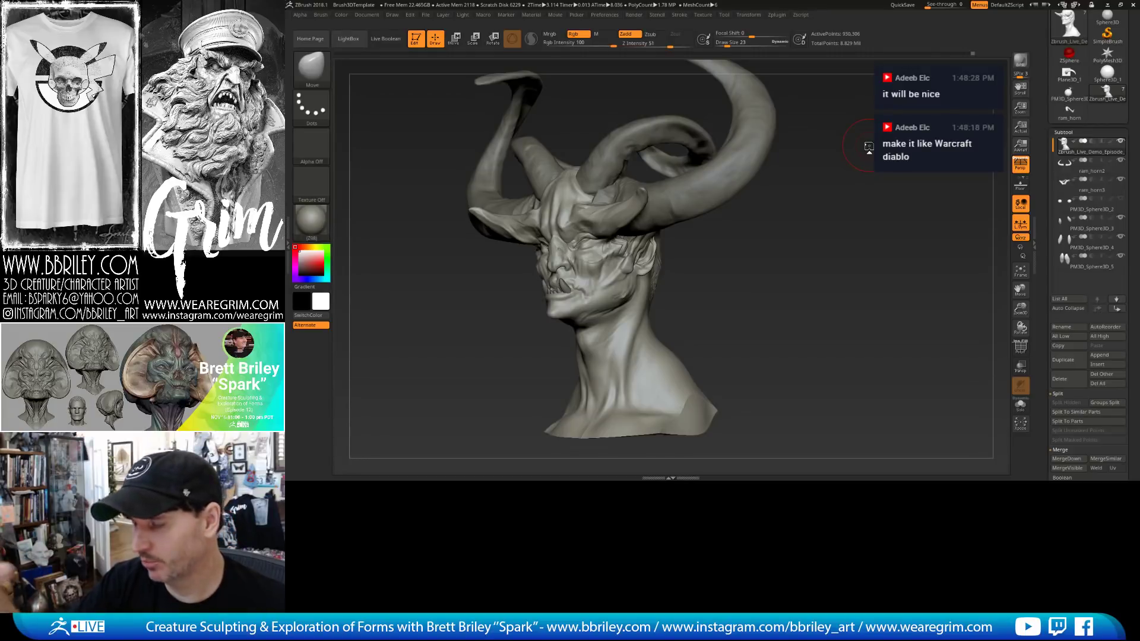
# Adjust the jaw and upper neck shape with the Move brush at draw size 47.
pyautogui.moveTo(708, 262); pyautogui.dragTo(703, 271)
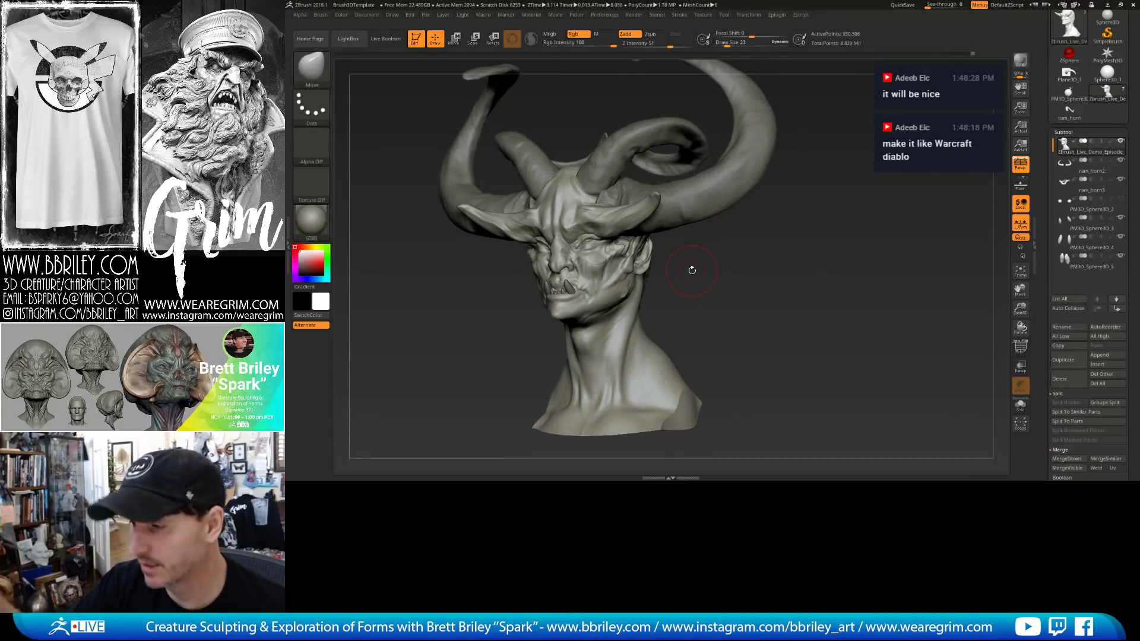
pyautogui.moveTo(690, 267); pyautogui.dragTo(698, 218)
pyautogui.press('s')
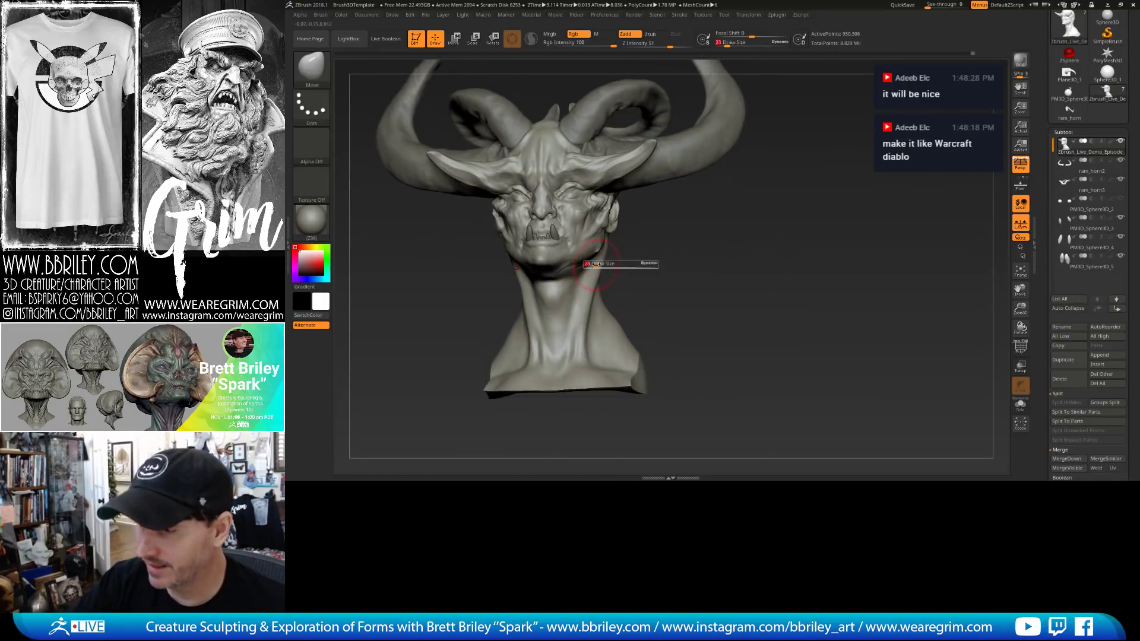
pyautogui.click(596, 265)
pyautogui.moveTo(596, 258); pyautogui.dragTo(628, 265, button='right')
pyautogui.moveTo(628, 265); pyautogui.dragTo(629, 284)
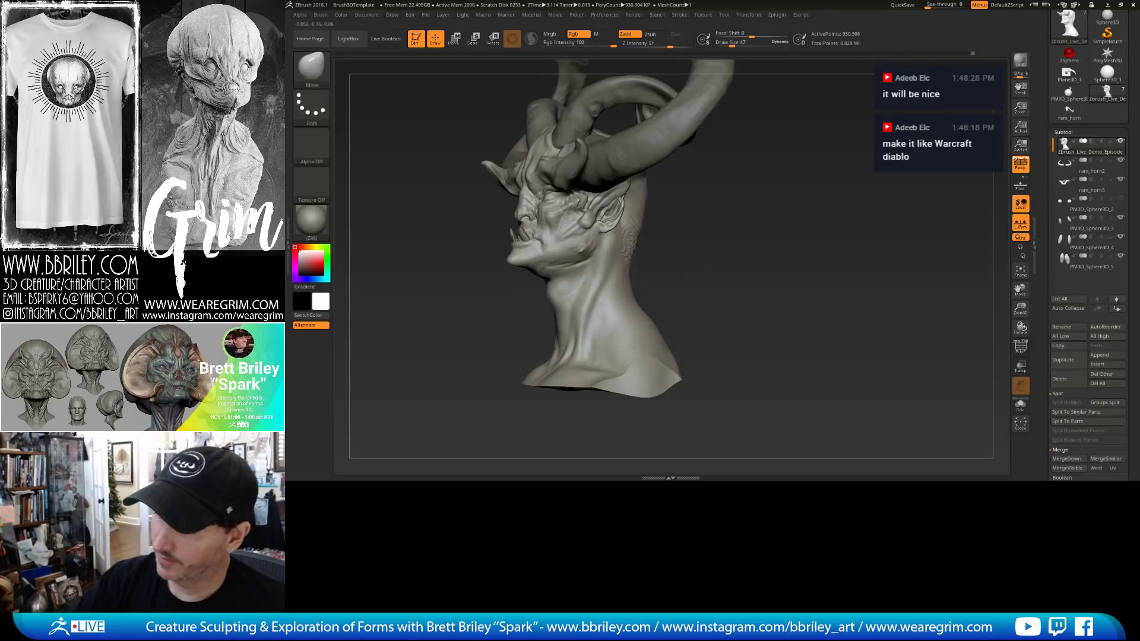
# Reshape the back of the skull in side view with the Move brush at draw sizes 53 to 72.
pyautogui.moveTo(634, 251); pyautogui.dragTo(601, 240, button='right')
pyautogui.press('s')
pyautogui.click(643, 241)
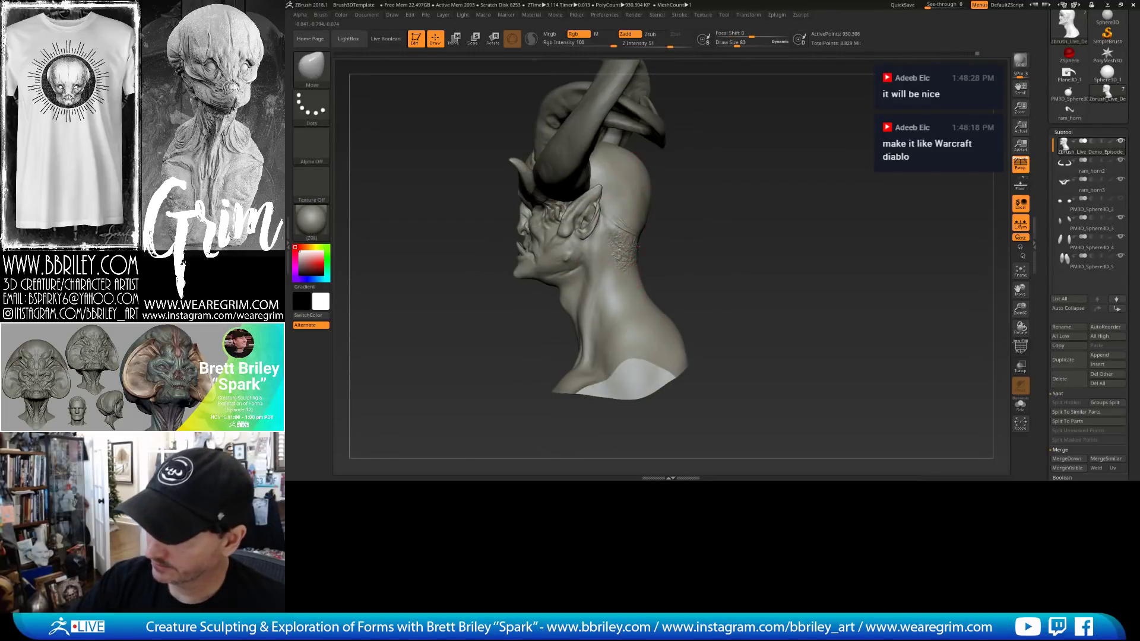
pyautogui.moveTo(655, 237); pyautogui.dragTo(644, 235)
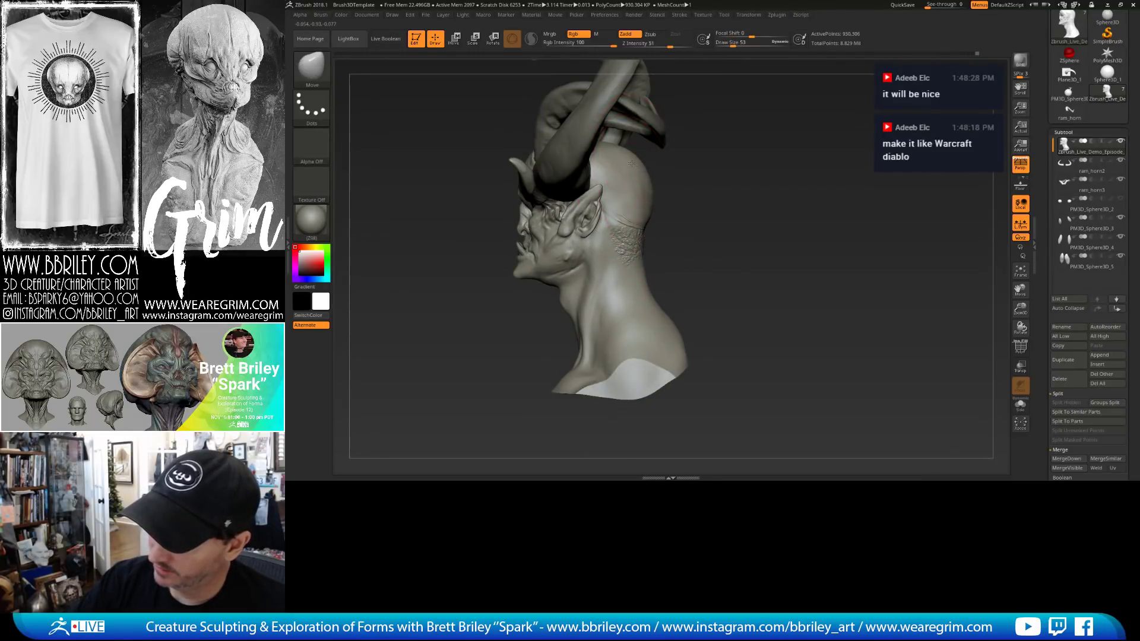
pyautogui.press('s')
pyautogui.click(643, 180)
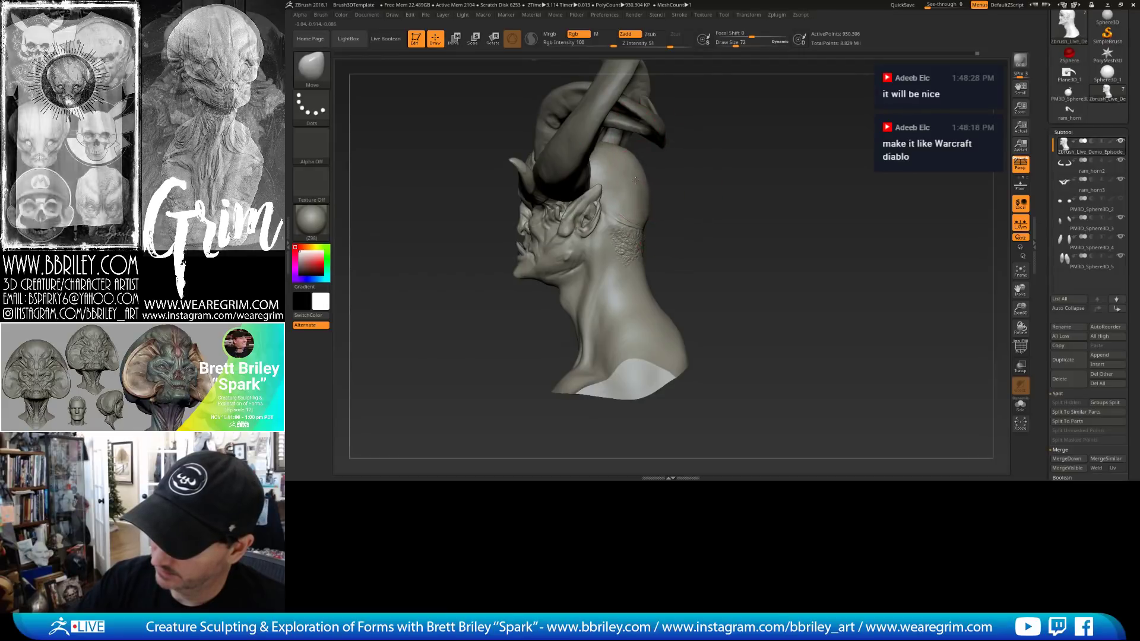
pyautogui.moveTo(640, 173); pyautogui.dragTo(632, 169)
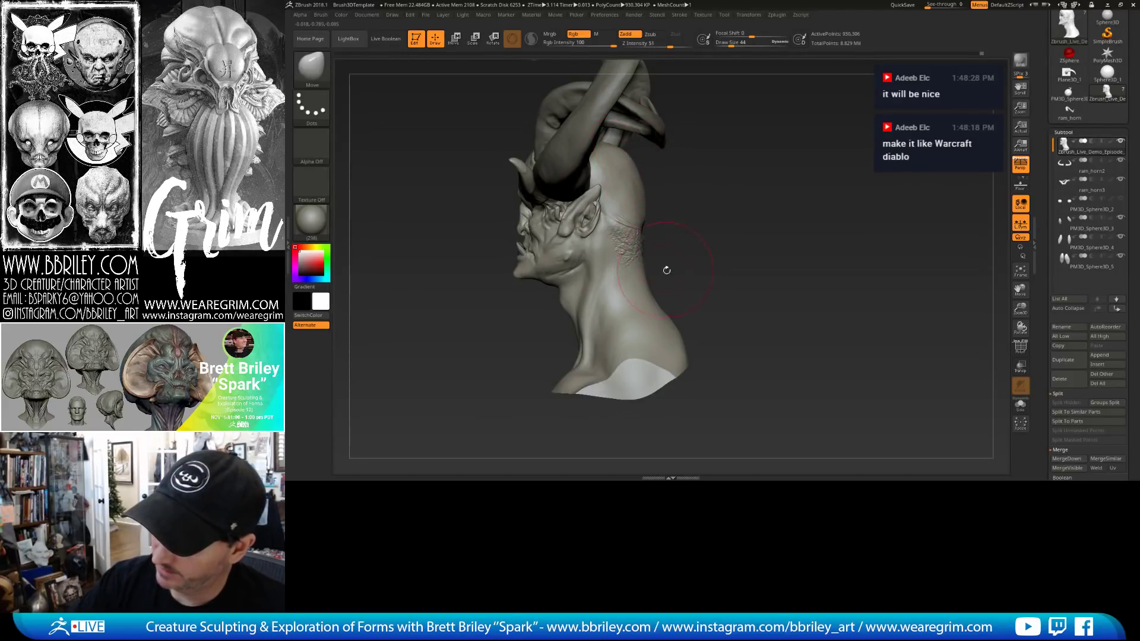
# Refine the neck and shoulder silhouette in side view with the Move brush, using draw sizes 62 and 25.
pyautogui.keyDown('alt'); pyautogui.moveTo(667, 270); pyautogui.dragTo(636, 221); pyautogui.keyUp('alt')
pyautogui.press('s')
pyautogui.click(604, 309)
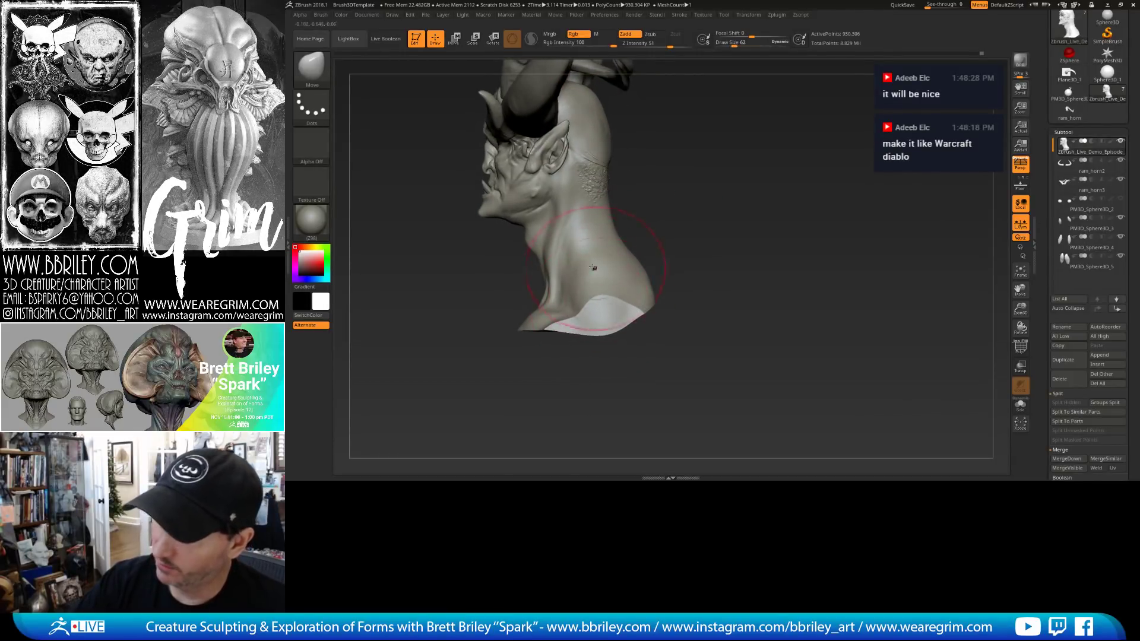
pyautogui.press('s')
pyautogui.click(538, 252)
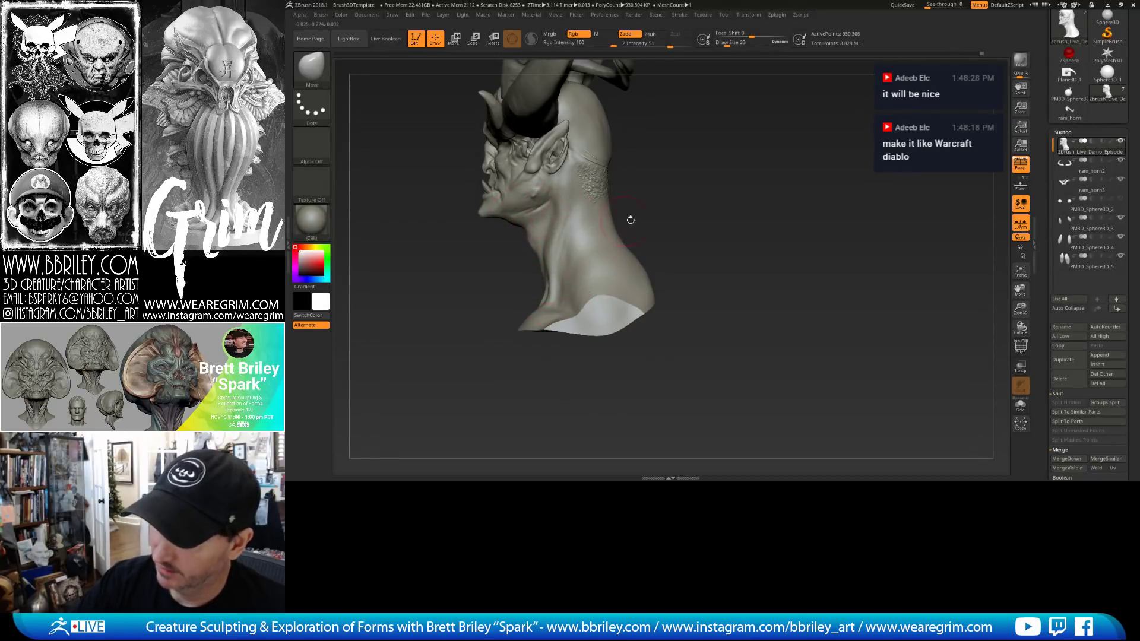
# Carve a fine crease in front of the ear with the DamStandard brush at draw size 3.
pyautogui.moveTo(631, 220)
pyautogui.mouseDown()
pyautogui.moveTo(660, 215)
pyautogui.moveTo(699, 256)
pyautogui.mouseUp()
pyautogui.press('b')
pyautogui.press('d')
pyautogui.press('s')
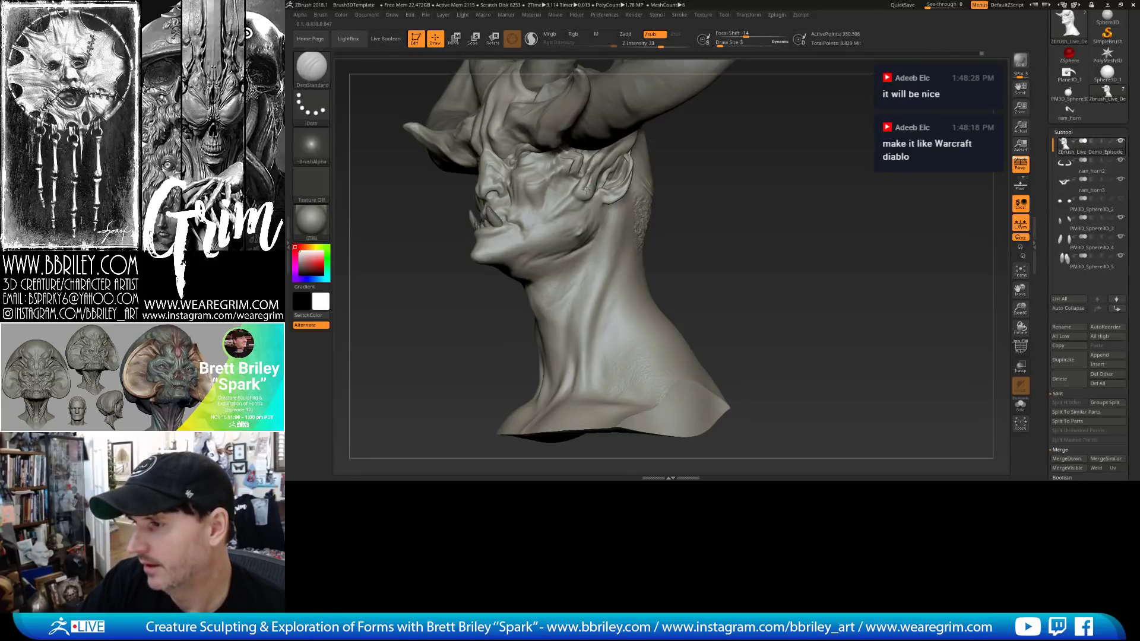
pyautogui.moveTo(586, 190); pyautogui.dragTo(587, 177)
# Build up fine skin folds across the cheek and temple with the Standard brush at draw size 3.
pyautogui.press('b')
pyautogui.press('s')
pyautogui.press('t')
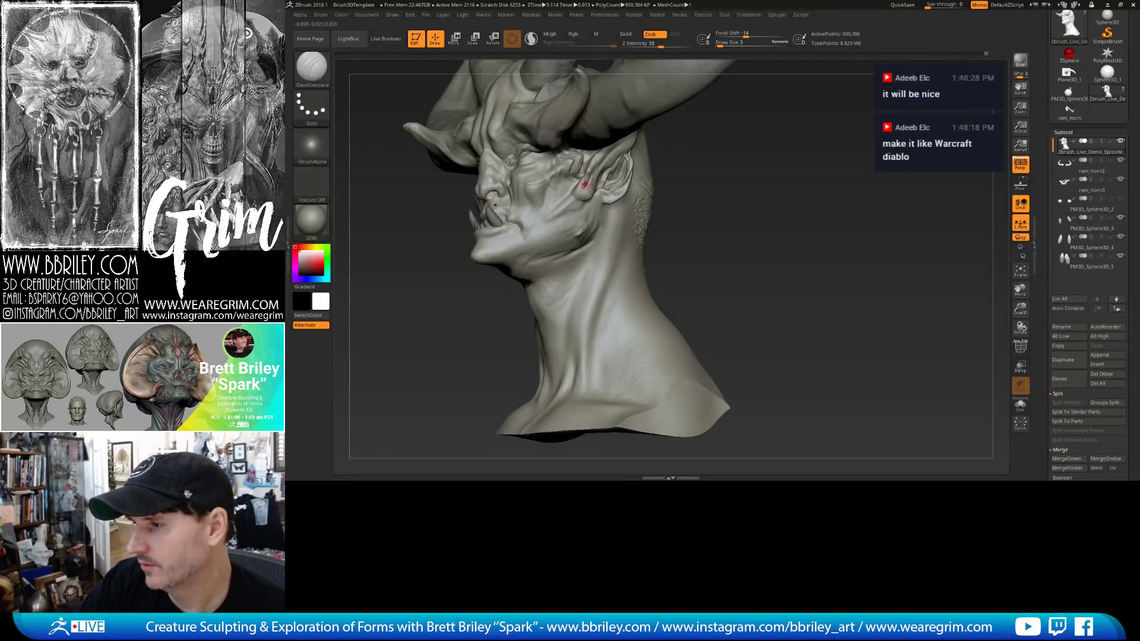
pyautogui.moveTo(679, 181); pyautogui.dragTo(571, 193)
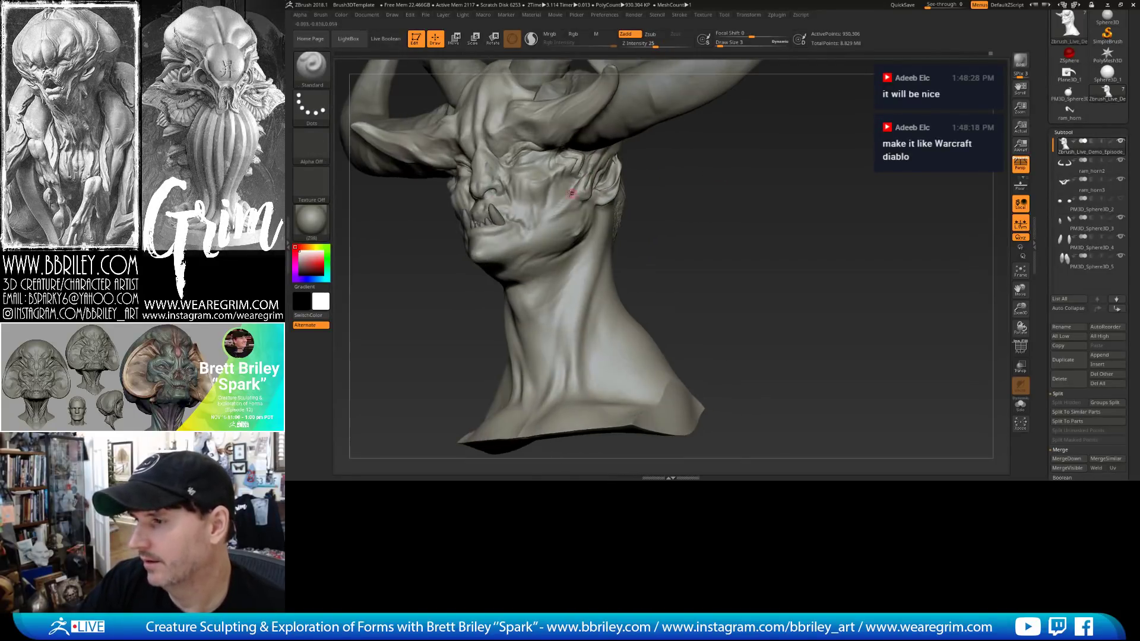
pyautogui.moveTo(639, 202); pyautogui.dragTo(558, 168)
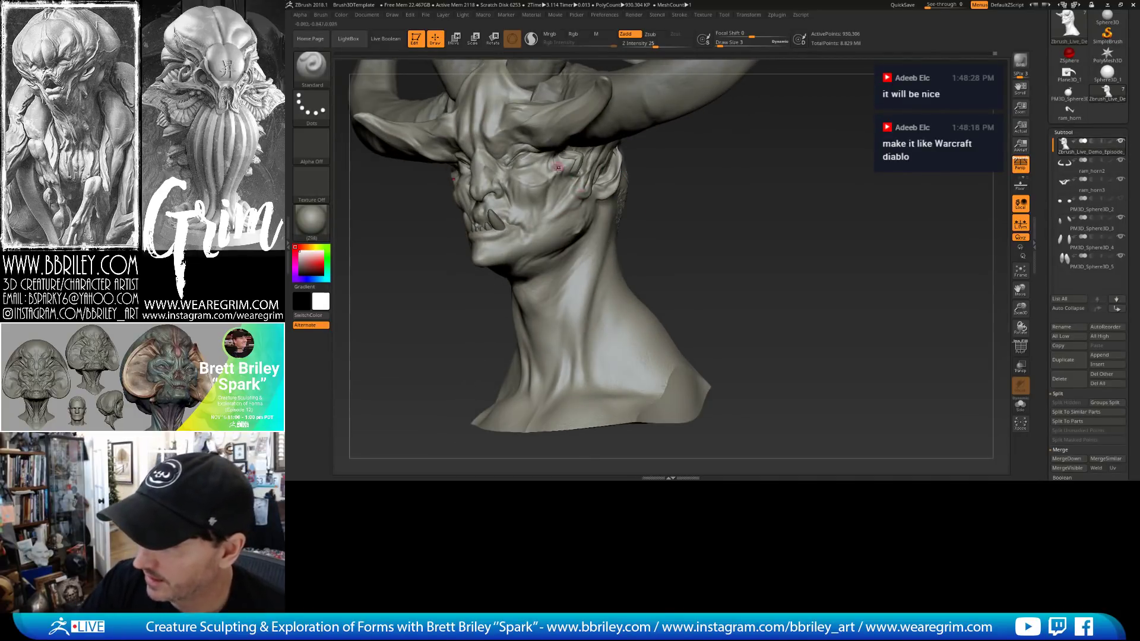
pyautogui.moveTo(689, 214); pyautogui.dragTo(598, 208)
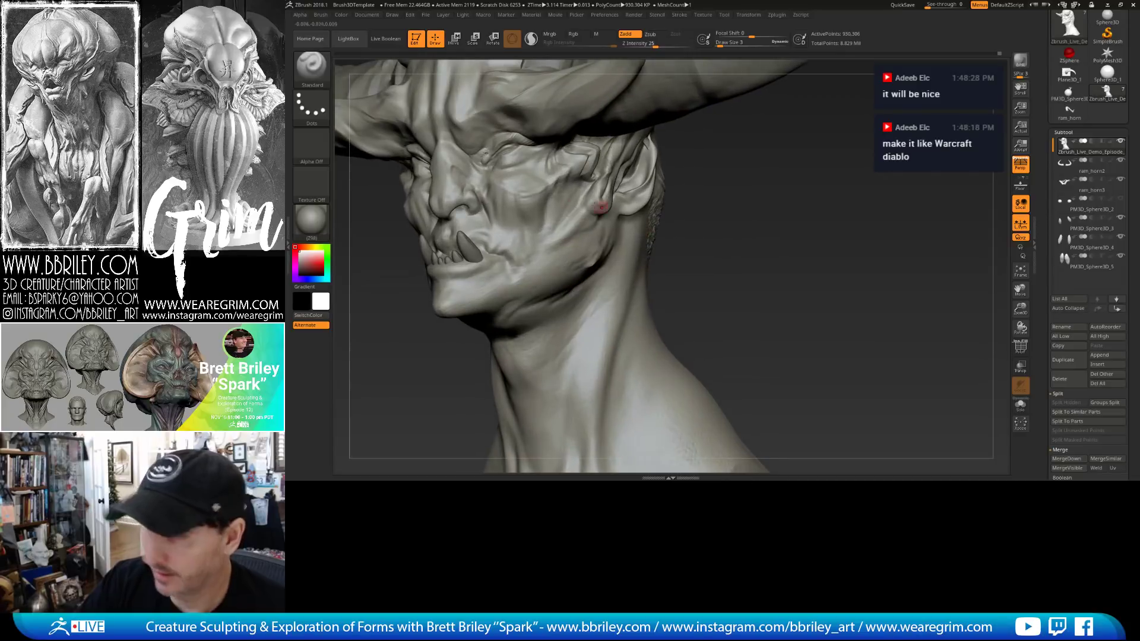
# Cut creases along the cheekbone with DamStandard and raise the temple folds between them with the Standard brush.
pyautogui.press('b')
pyautogui.press('d')
pyautogui.press('s')
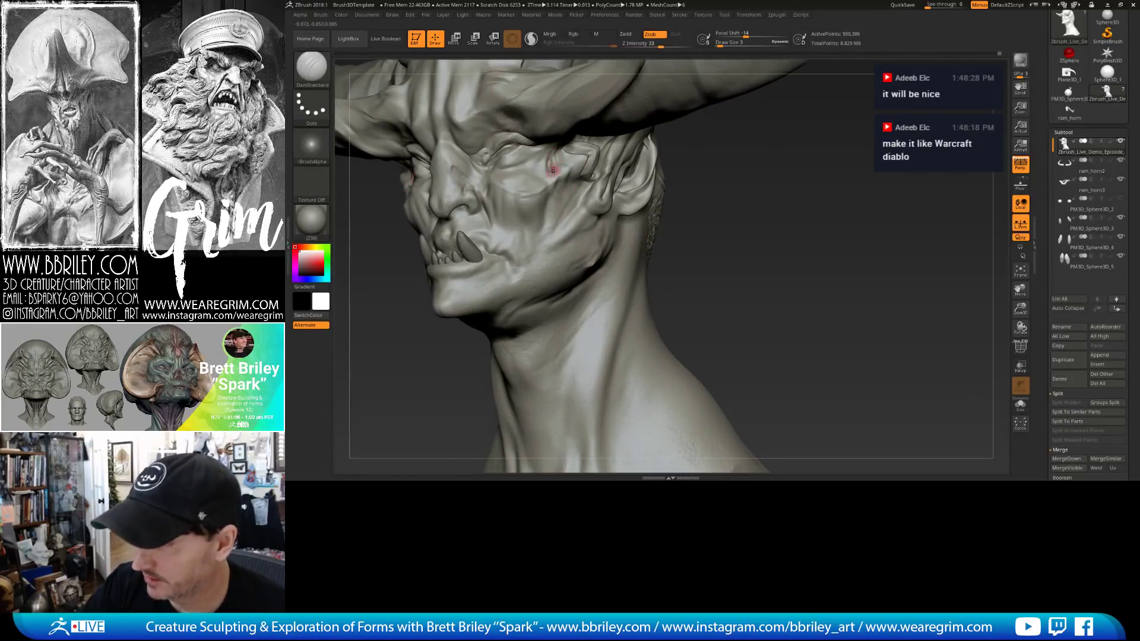
pyautogui.press('b')
pyautogui.press('s')
pyautogui.press('t')
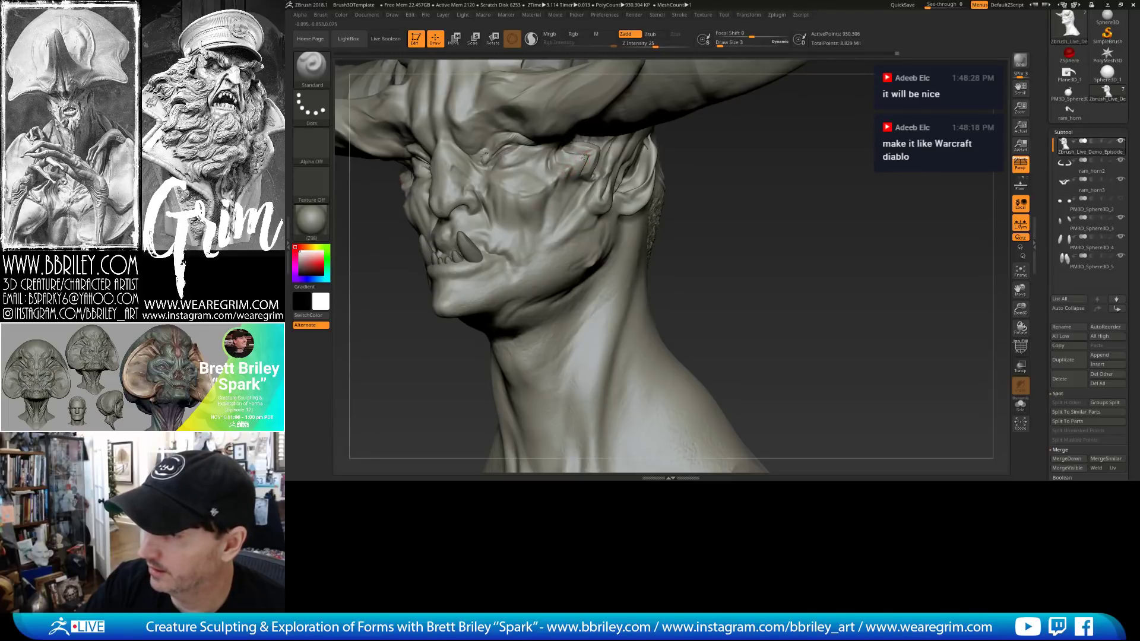
pyautogui.moveTo(742, 197); pyautogui.dragTo(656, 142)
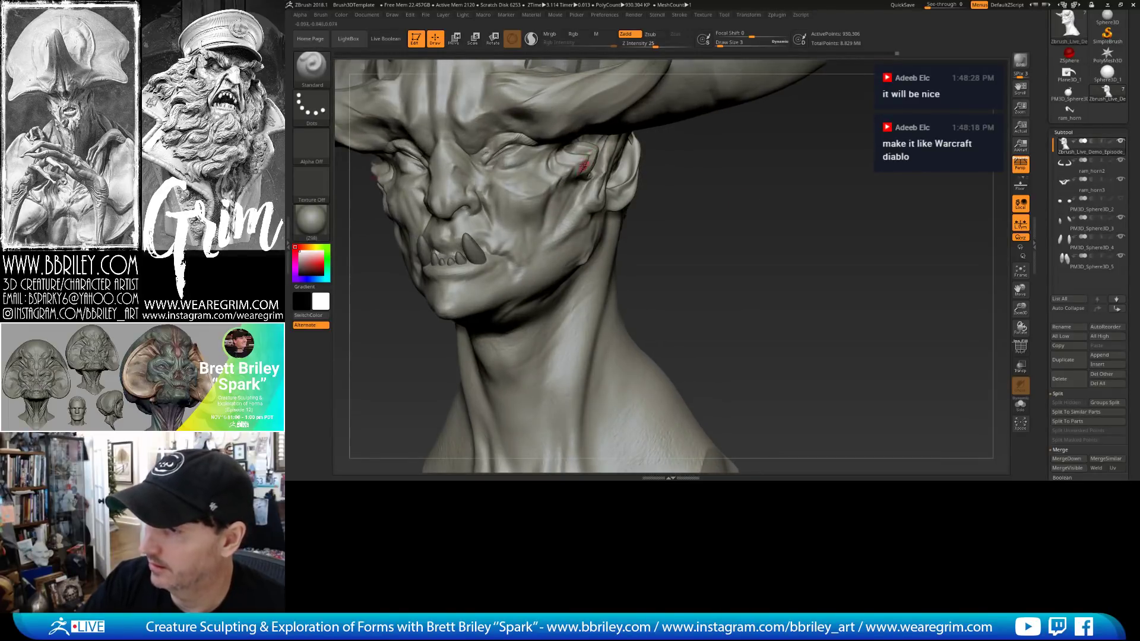
# Flatten the temple and cheek folds with TrimDynamic and sharpen their creases with DamStandard.
pyautogui.press('b')
pyautogui.press('t')
pyautogui.press('d')
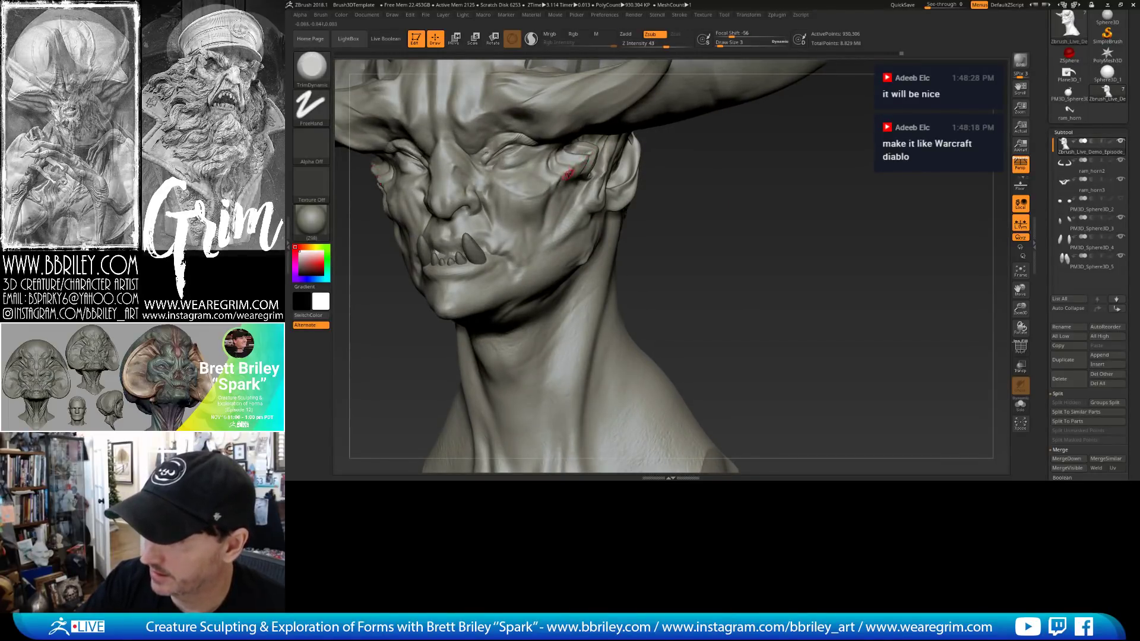
pyautogui.moveTo(660, 198); pyautogui.dragTo(557, 183)
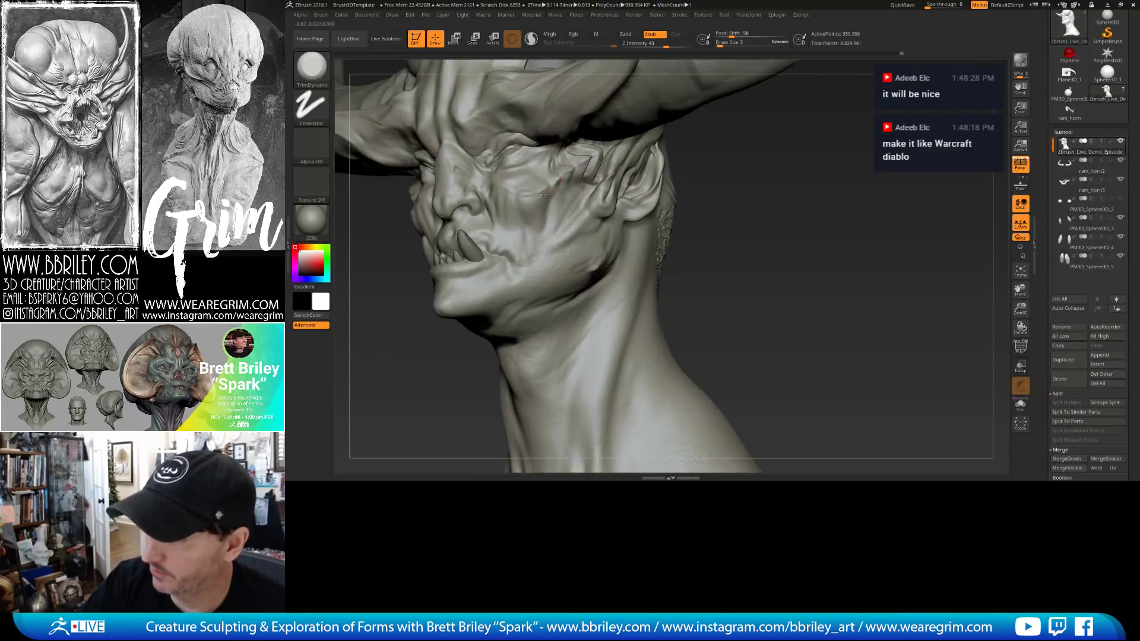
pyautogui.press('b')
pyautogui.press('d')
pyautogui.press('s')
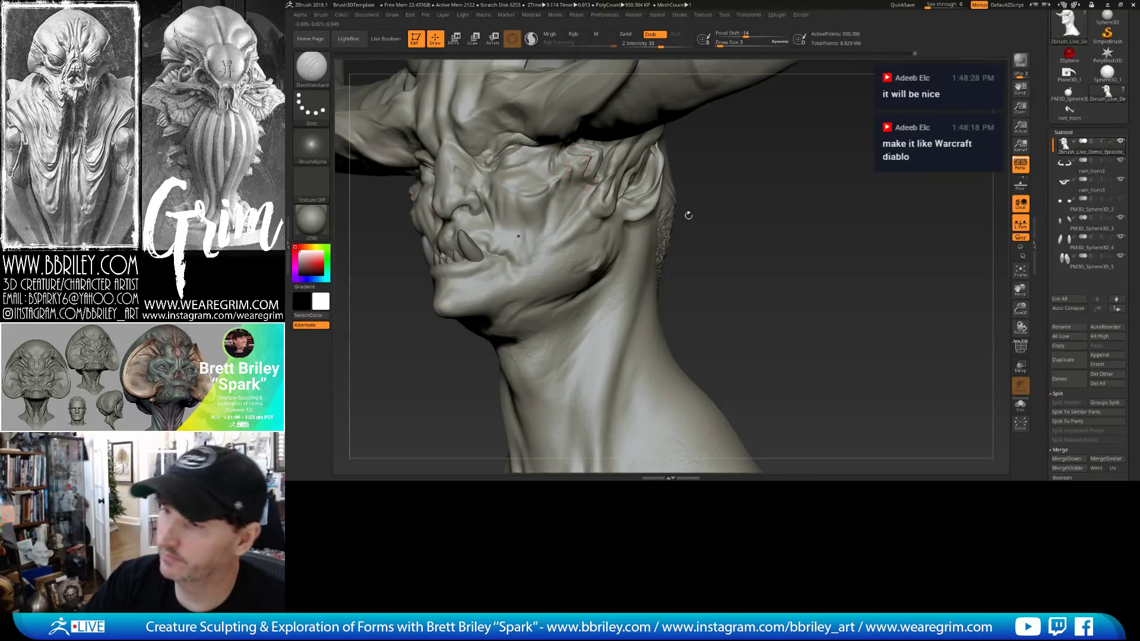
# Nudge the temple and cheekbone folds in side view with a small Move brush.
pyautogui.moveTo(688, 216)
pyautogui.mouseDown()
pyautogui.moveTo(782, 198)
pyautogui.moveTo(759, 220)
pyautogui.moveTo(707, 205)
pyautogui.mouseUp()
pyautogui.press('b')
pyautogui.press('m')
pyautogui.press('v')
pyautogui.press('s')
pyautogui.moveTo(604, 180); pyautogui.dragTo(608, 181)
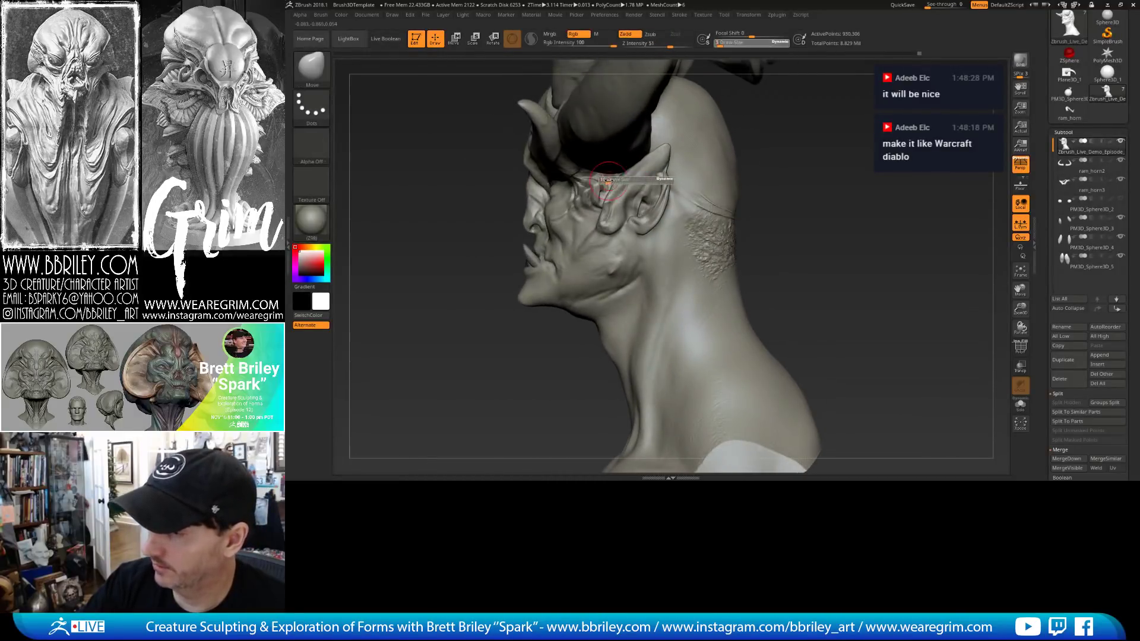
pyautogui.moveTo(818, 127); pyautogui.dragTo(617, 227)
# Select the large outer horns (ram_horn2) and adjust their curve with the Move brush at draw size 44.
pyautogui.keyDown('alt'); pyautogui.click(614, 218); pyautogui.keyUp('alt')
pyautogui.moveTo(772, 205); pyautogui.dragTo(653, 209)
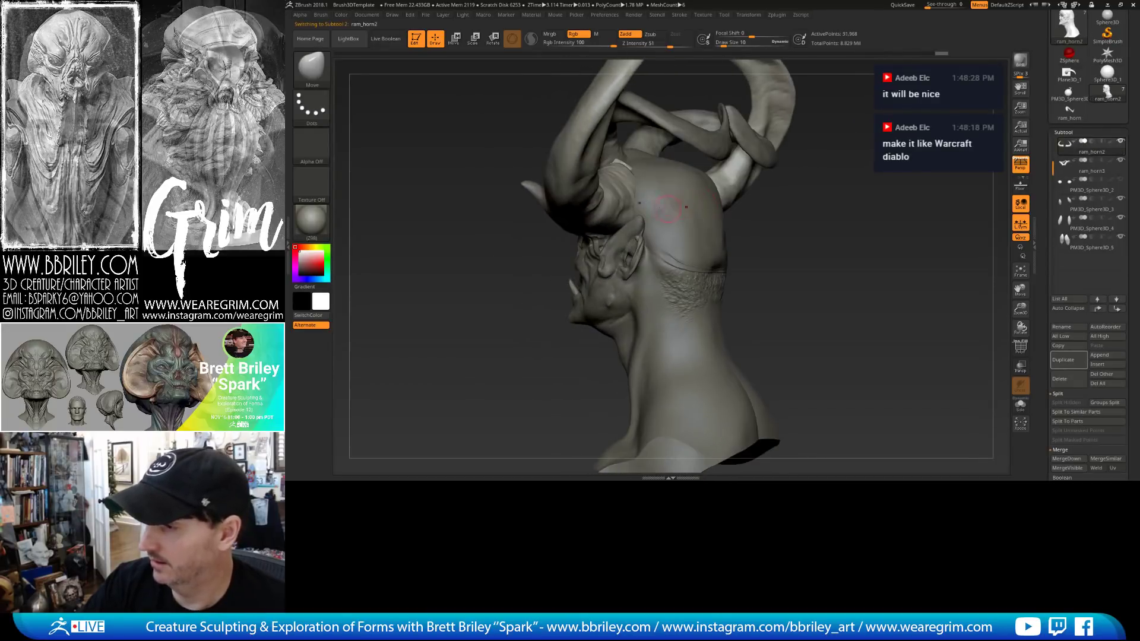
pyautogui.moveTo(650, 207); pyautogui.dragTo(645, 194, button='right')
pyautogui.moveTo(645, 194); pyautogui.dragTo(650, 212)
pyautogui.press(']')
pyautogui.press(']')
pyautogui.press('[')
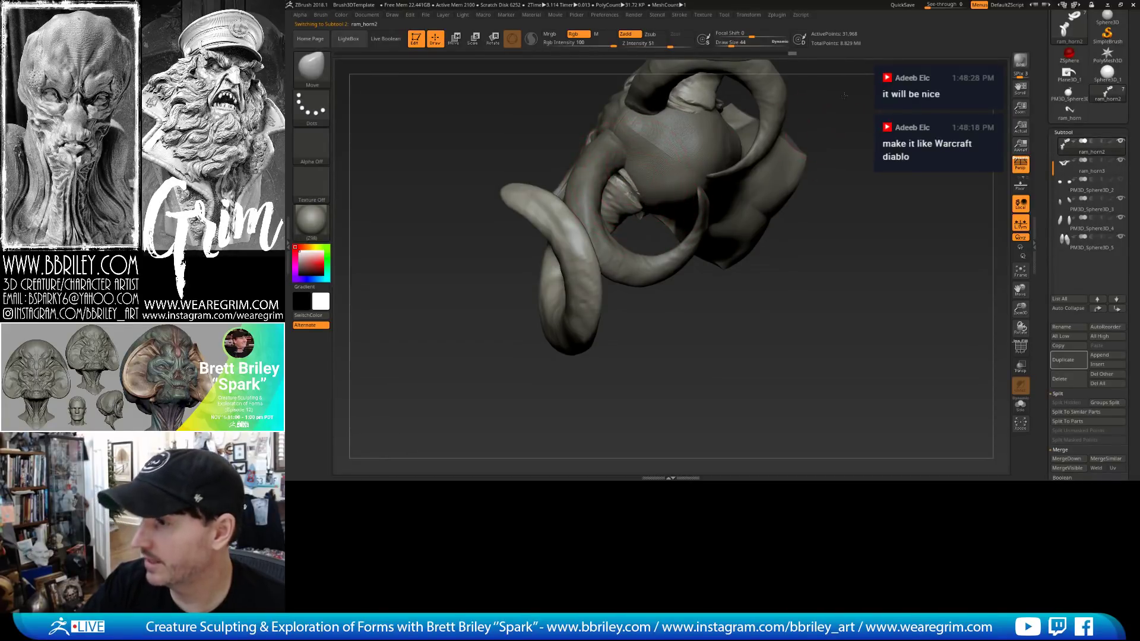
pyautogui.moveTo(633, 185); pyautogui.dragTo(764, 164, button='right')
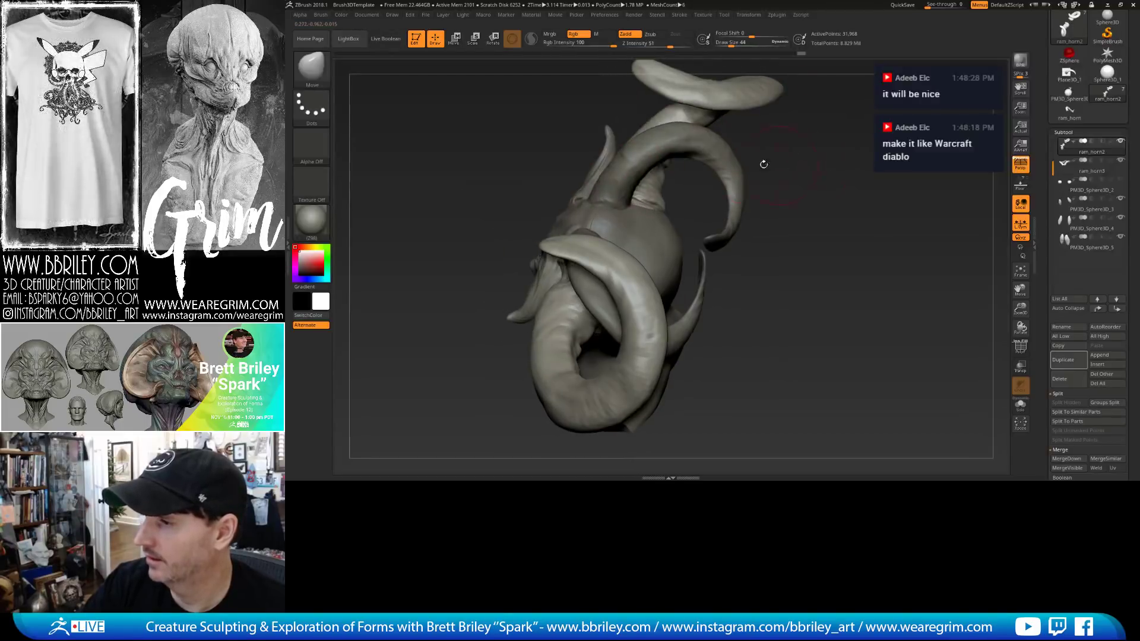
# Select the smaller curled horns (ram_horn3) and adjust their shape near the base with the Move brush.
pyautogui.keyDown('alt'); pyautogui.click(628, 178); pyautogui.keyUp('alt')
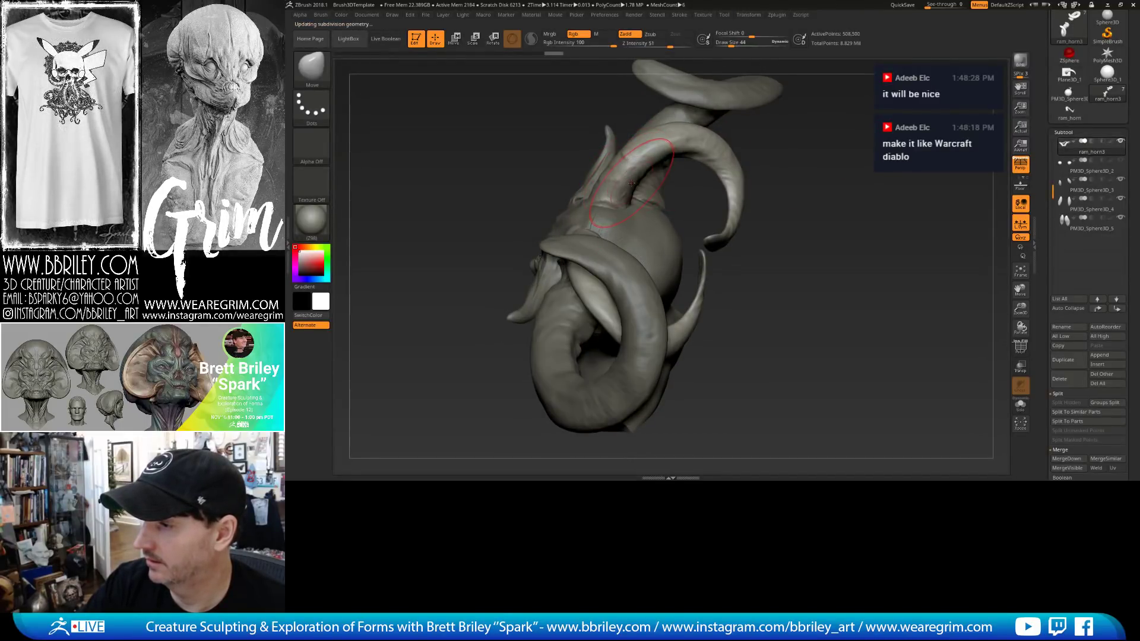
pyautogui.moveTo(698, 176); pyautogui.dragTo(623, 211, button='right')
pyautogui.press('[')
pyautogui.press('[')
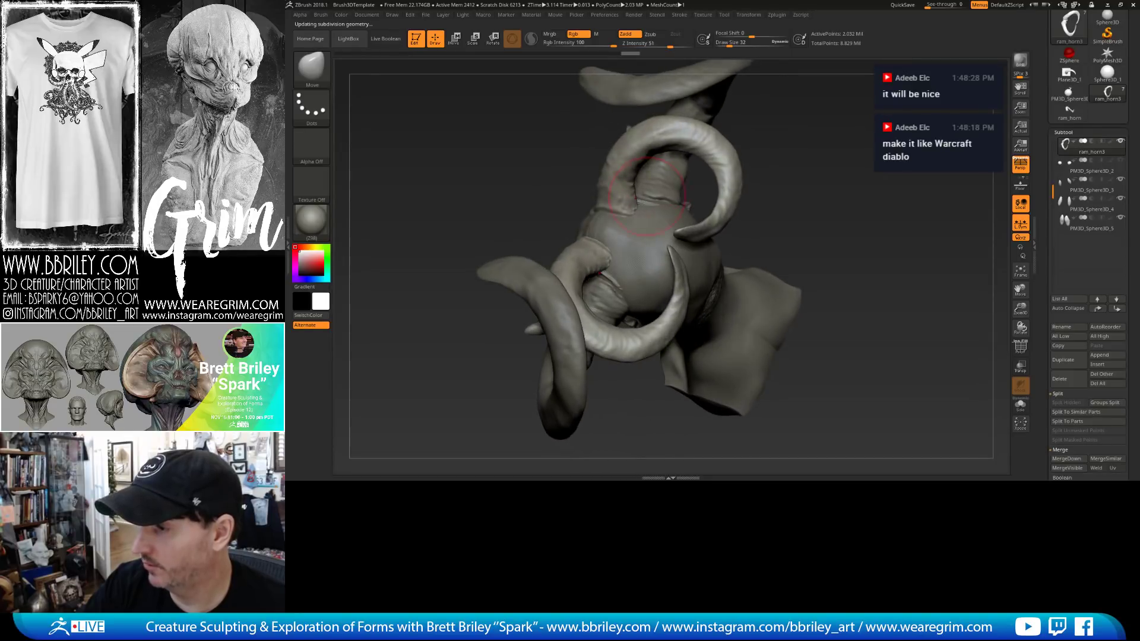
pyautogui.press(']')
# Carve grooves into the back of the curled horns near their bases with the DamStandard brush at draw size 6.
pyautogui.moveTo(671, 172); pyautogui.dragTo(637, 178, button='right')
pyautogui.press('b')
pyautogui.press('d')
pyautogui.press('s')
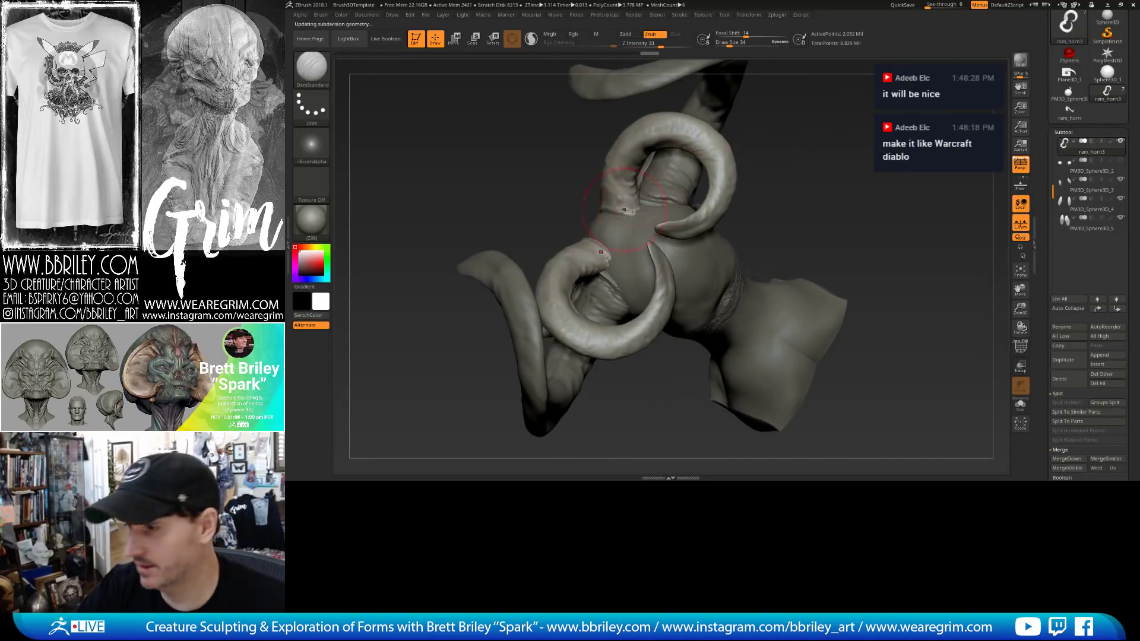
pyautogui.moveTo(632, 219); pyautogui.dragTo(607, 192)
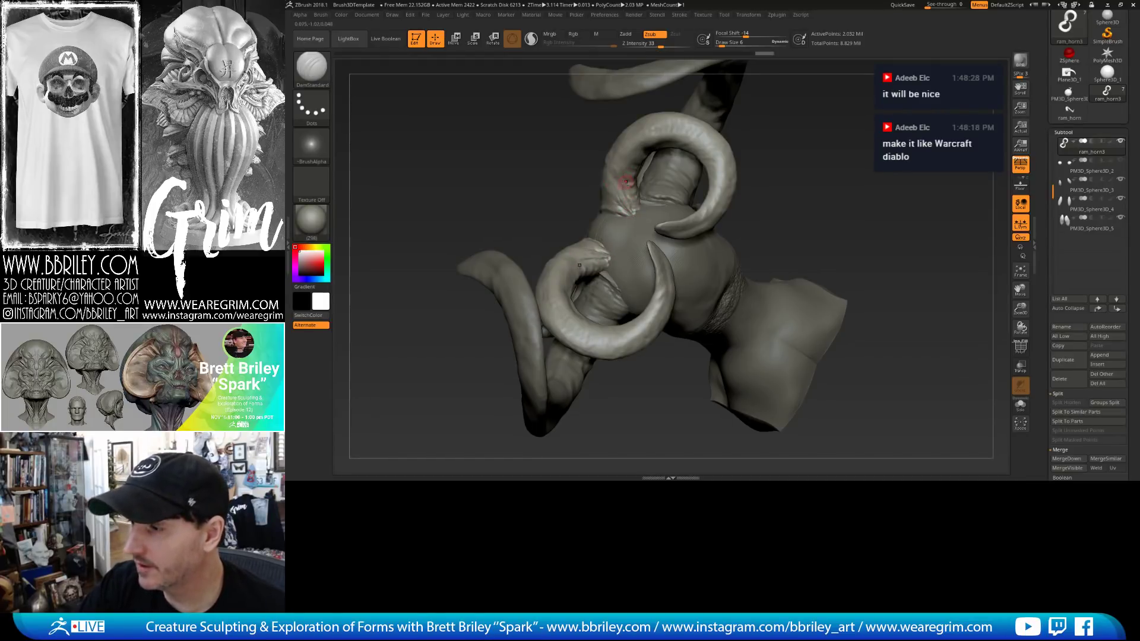
# Plane the ridges along the curled horns with the TrimDynamic brush at draw size 6.
pyautogui.press('b')
pyautogui.press('t')
pyautogui.press('d')
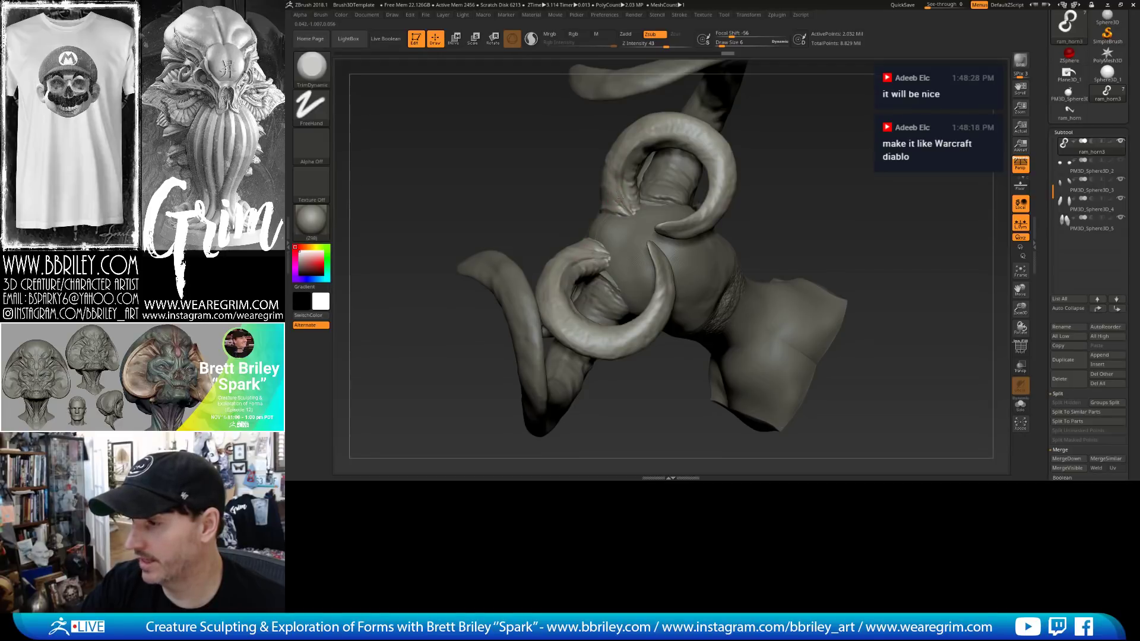
pyautogui.moveTo(813, 137); pyautogui.dragTo(648, 172, button='right')
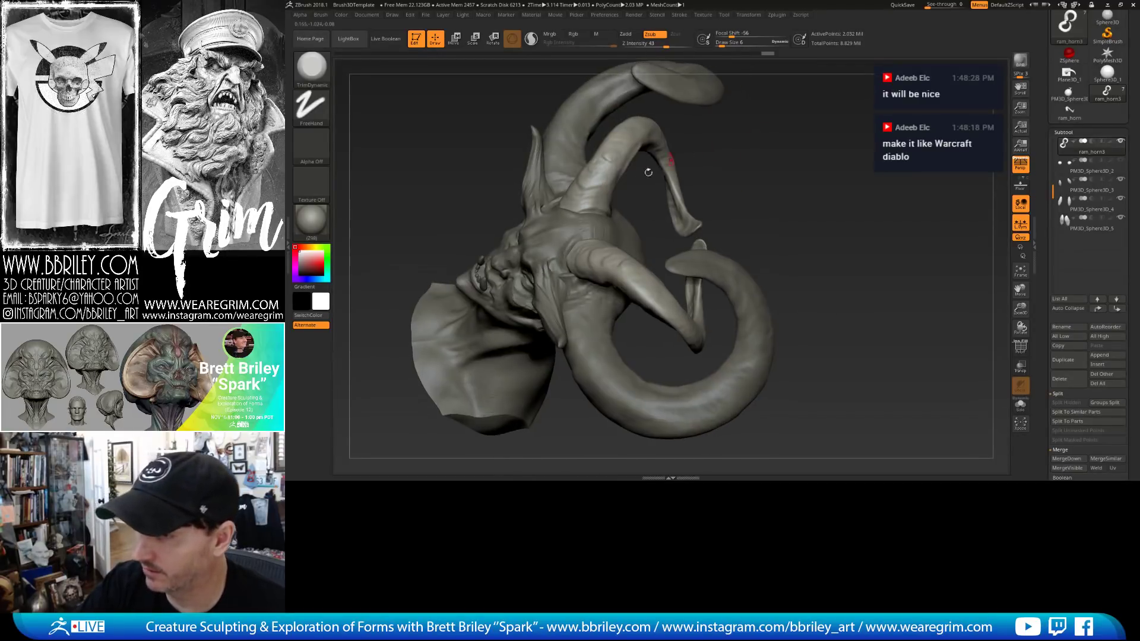
pyautogui.moveTo(766, 130); pyautogui.dragTo(579, 206, button='right')
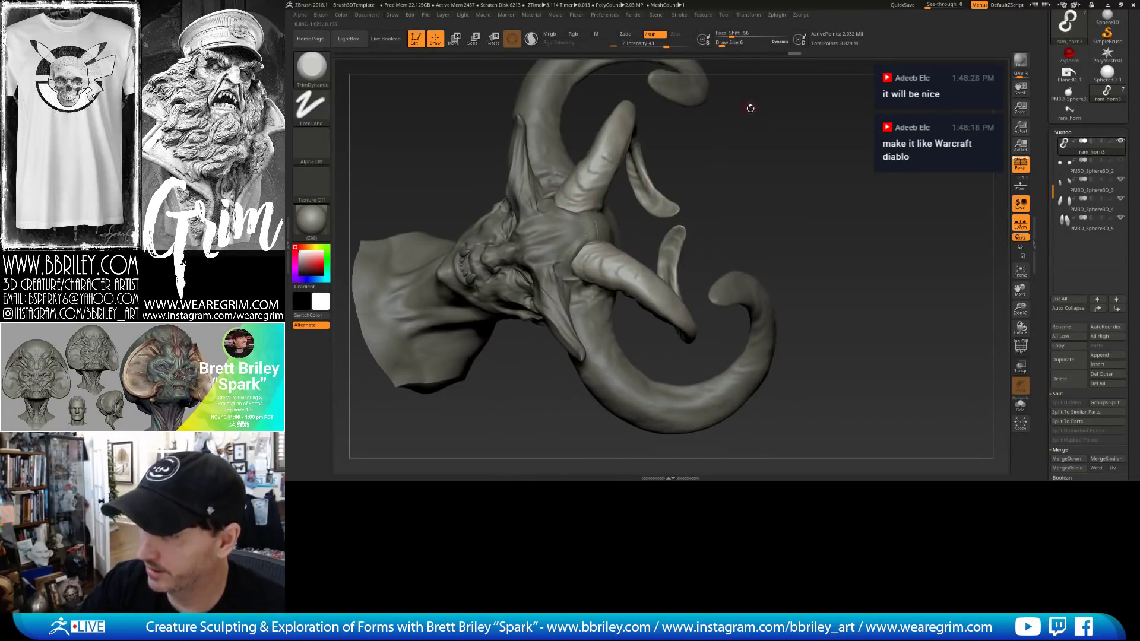
pyautogui.moveTo(750, 107); pyautogui.dragTo(606, 191, button='right')
# Carve ring grooves around the front of the curled horns with DamStandard, undoing the last two strokes.
pyautogui.press('b')
pyautogui.press('d')
pyautogui.press('s')
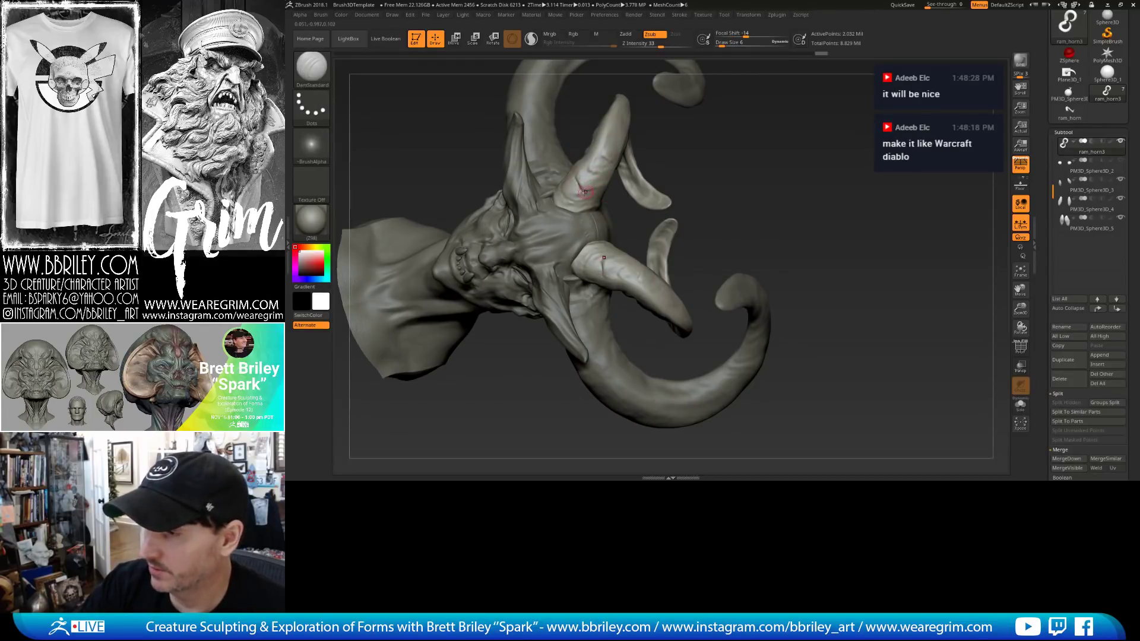
pyautogui.moveTo(579, 177); pyautogui.dragTo(573, 190)
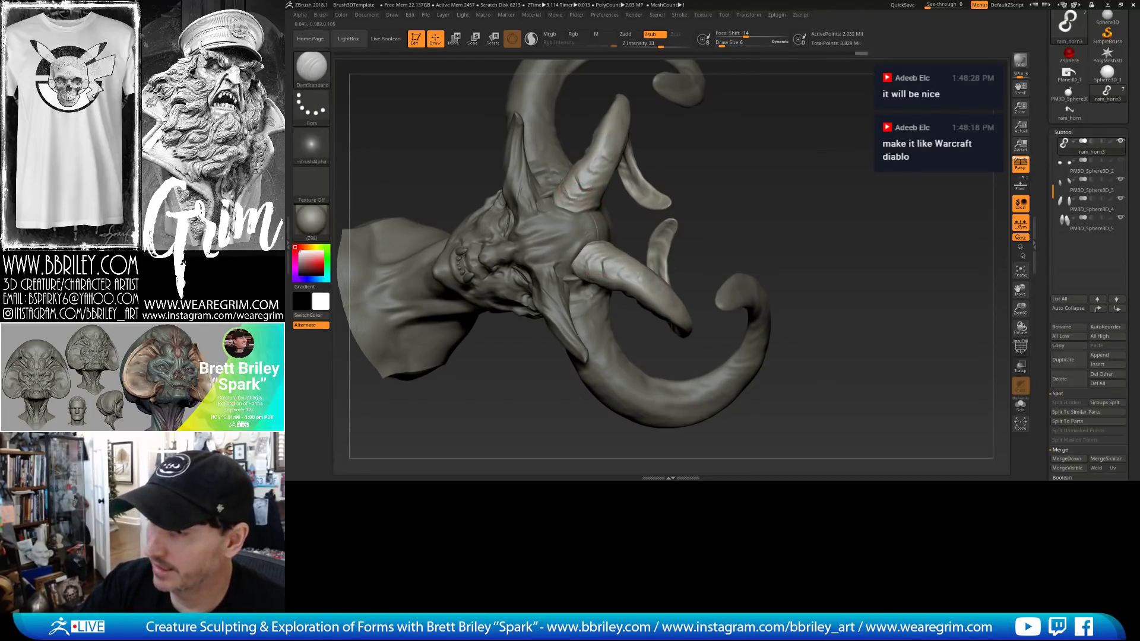
pyautogui.moveTo(598, 171); pyautogui.dragTo(557, 195, button='right')
pyautogui.moveTo(557, 193); pyautogui.dragTo(553, 198)
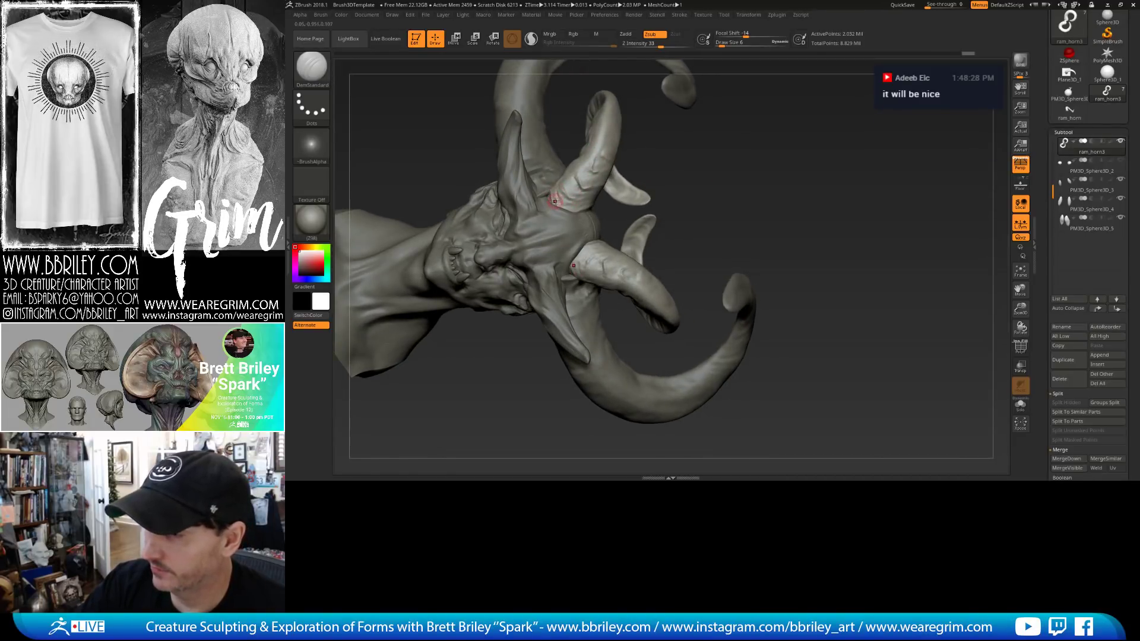
pyautogui.hotkey('ctrl', 'z')
pyautogui.hotkey('ctrl', 'z')
# Trim the curled horns' ridges with TrimDynamic and make the large outer horns (ram_horn2) the active subtool.
pyautogui.press('b')
pyautogui.press('t')
pyautogui.press('d')
pyautogui.moveTo(682, 127)
pyautogui.mouseDown(button='right')
pyautogui.moveTo(590, 168)
pyautogui.moveTo(703, 166)
pyautogui.moveTo(606, 175)
pyautogui.mouseUp(button='right')
pyautogui.moveTo(711, 180); pyautogui.dragTo(683, 158, button='right')
pyautogui.keyDown('alt'); pyautogui.click(629, 240); pyautogui.keyUp('alt')
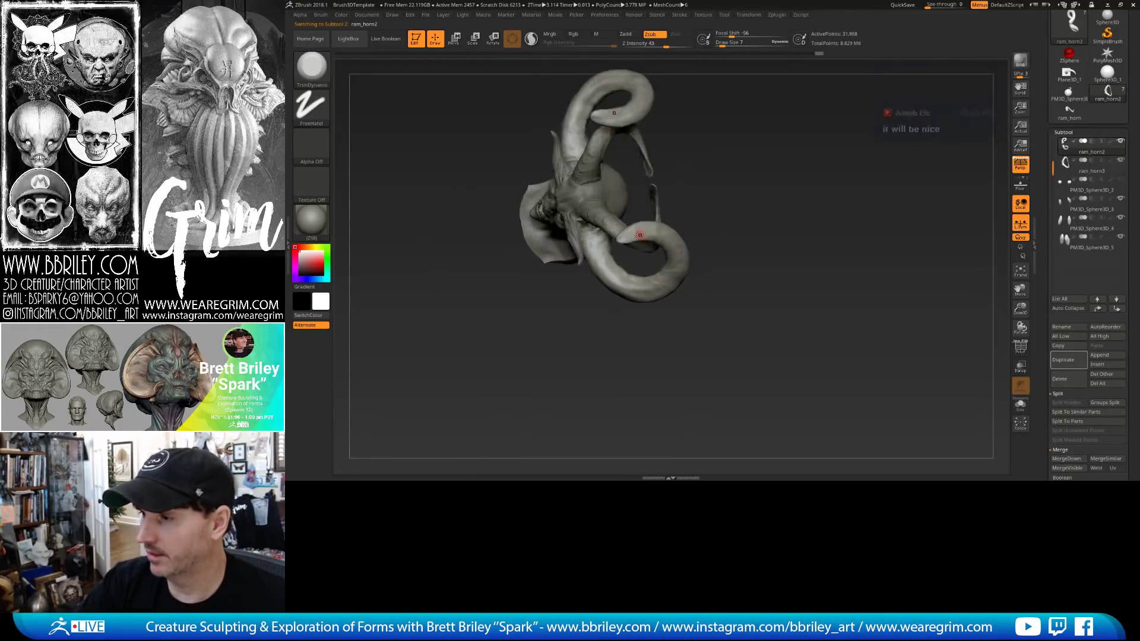
# Make the head the active subtool and adjust its brow spikes with the Move brush at draw size 72.
pyautogui.press('b')
pyautogui.press('m')
pyautogui.press('v')
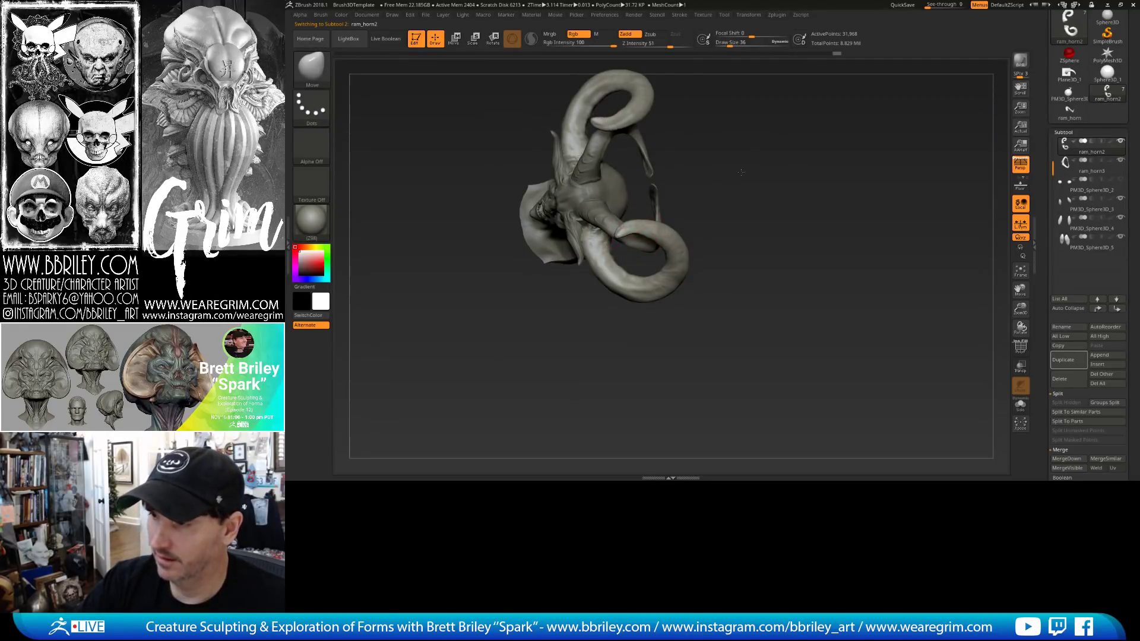
pyautogui.moveTo(741, 172); pyautogui.dragTo(766, 185, button='right')
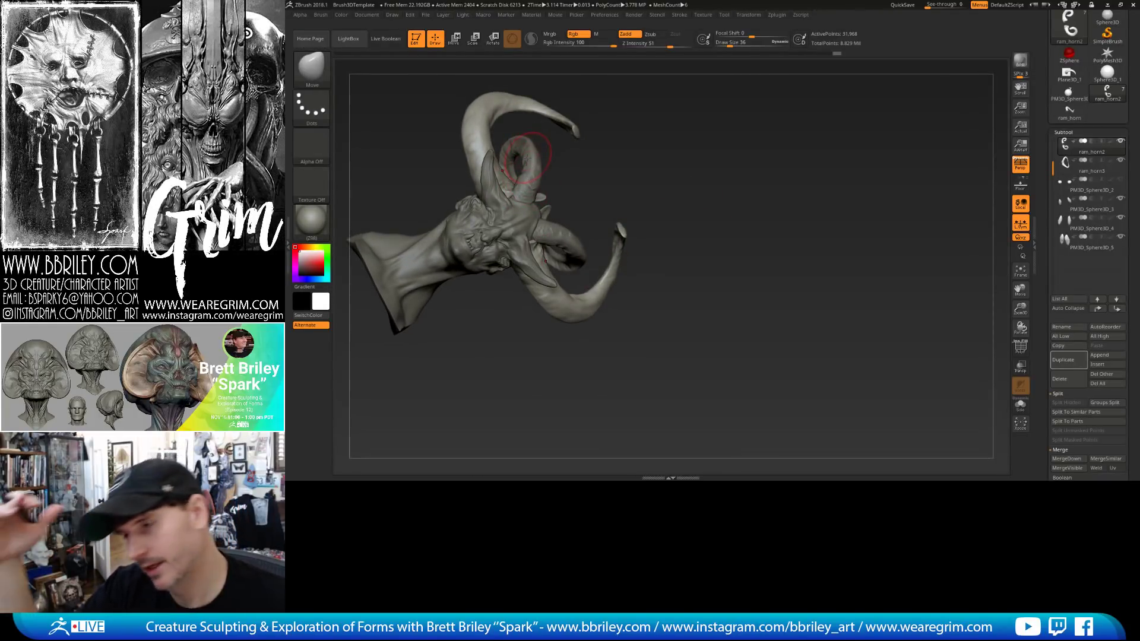
pyautogui.moveTo(665, 136); pyautogui.dragTo(581, 198, button='right')
pyautogui.keyDown('alt'); pyautogui.click(531, 235); pyautogui.keyUp('alt')
pyautogui.moveTo(531, 236); pyautogui.dragTo(538, 243, button='right')
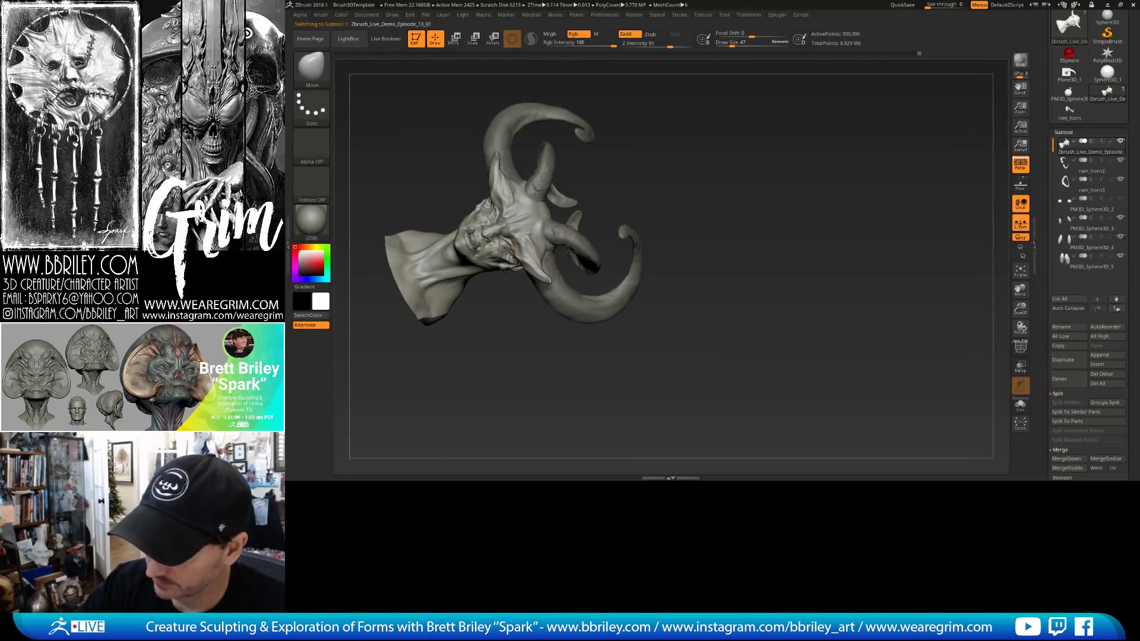
pyautogui.moveTo(649, 219); pyautogui.dragTo(655, 224)
pyautogui.press(']')
pyautogui.moveTo(556, 269); pyautogui.dragTo(572, 284)
pyautogui.moveTo(677, 224)
pyautogui.mouseDown()
pyautogui.moveTo(721, 196)
pyautogui.moveTo(765, 192)
pyautogui.moveTo(751, 199)
pyautogui.moveTo(733, 161)
pyautogui.mouseUp()
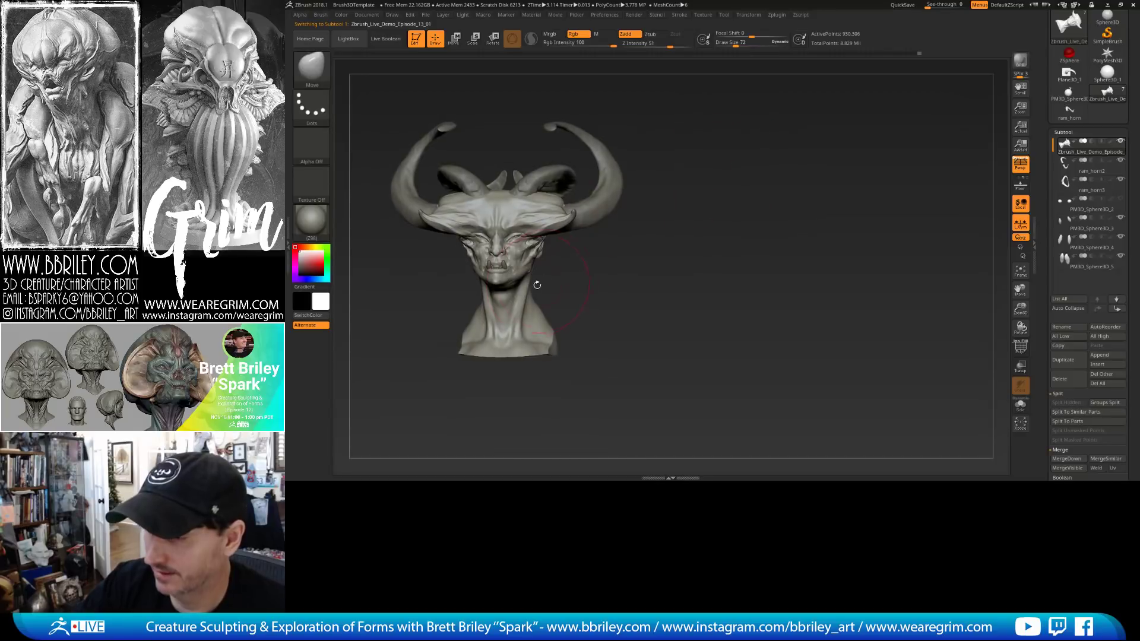
pyautogui.press(']')
pyautogui.moveTo(539, 286)
pyautogui.mouseDown(button='right')
pyautogui.moveTo(510, 287)
pyautogui.moveTo(632, 239)
pyautogui.moveTo(671, 241)
pyautogui.moveTo(572, 176)
pyautogui.mouseUp(button='right')
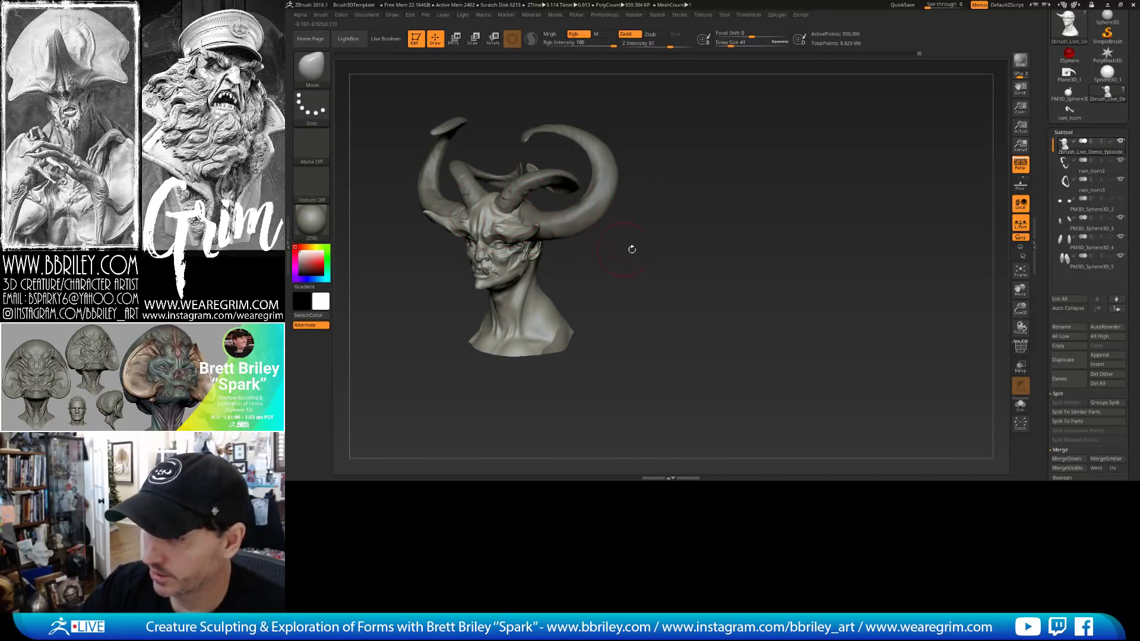
pyautogui.press('b')
pyautogui.press('s')
pyautogui.press('t')
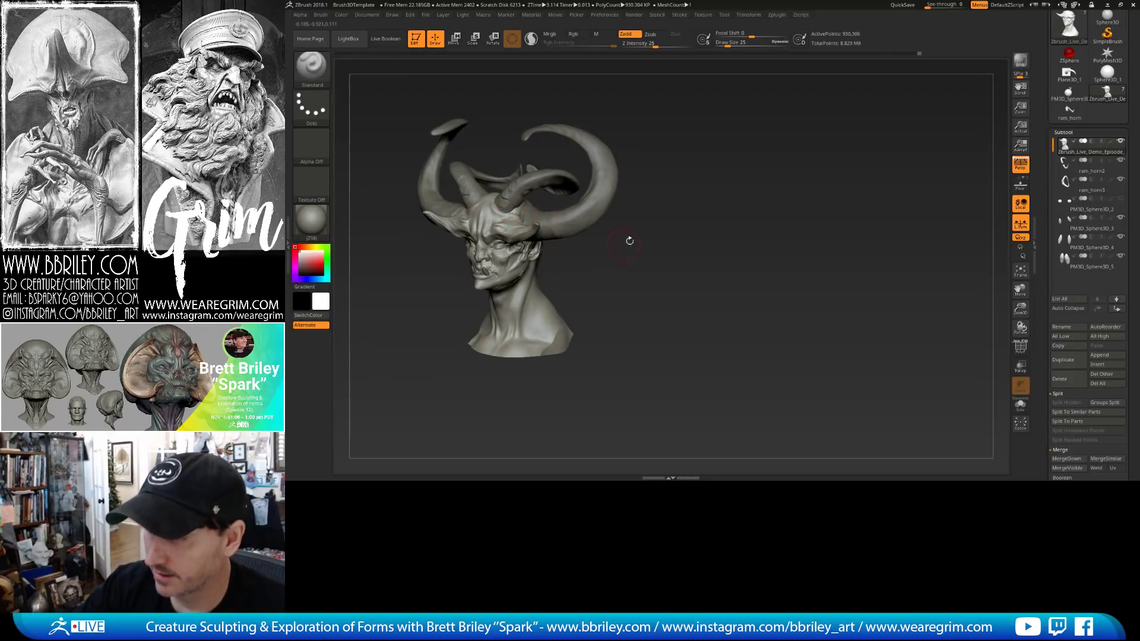
pyautogui.moveTo(630, 240)
pyautogui.mouseDown(button='right')
pyautogui.moveTo(657, 168)
pyautogui.moveTo(548, 205)
pyautogui.moveTo(579, 175)
pyautogui.mouseUp(button='right')
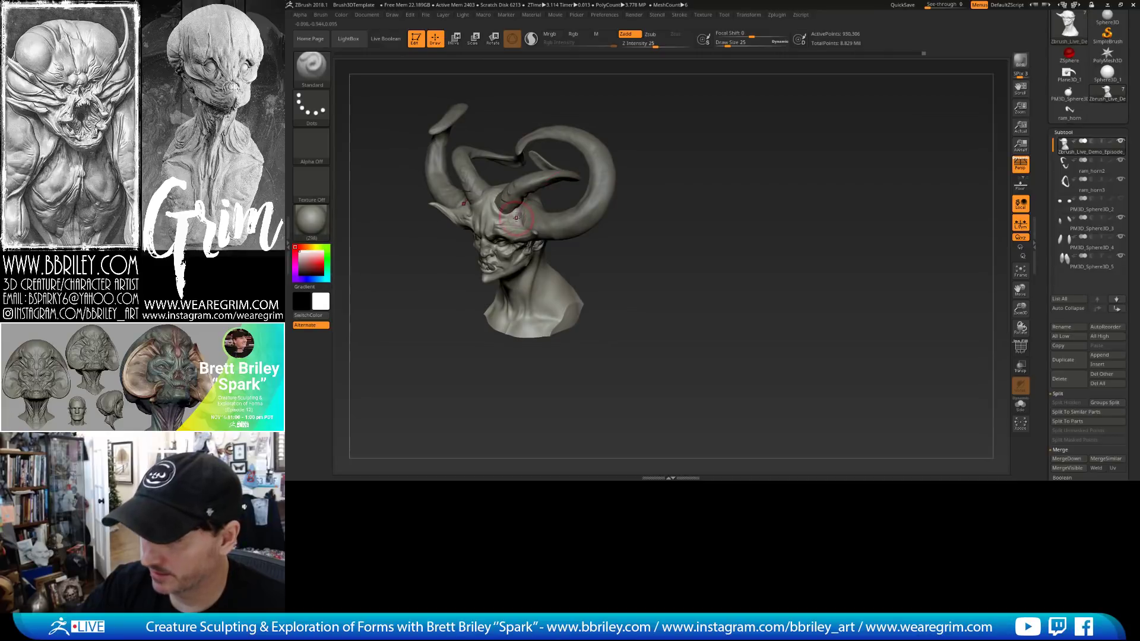
pyautogui.press('b')
pyautogui.press('c')
pyautogui.press('l')
pyautogui.moveTo(519, 217)
pyautogui.mouseDown(button='right')
pyautogui.moveTo(493, 213)
pyautogui.moveTo(517, 221)
pyautogui.mouseUp(button='right')
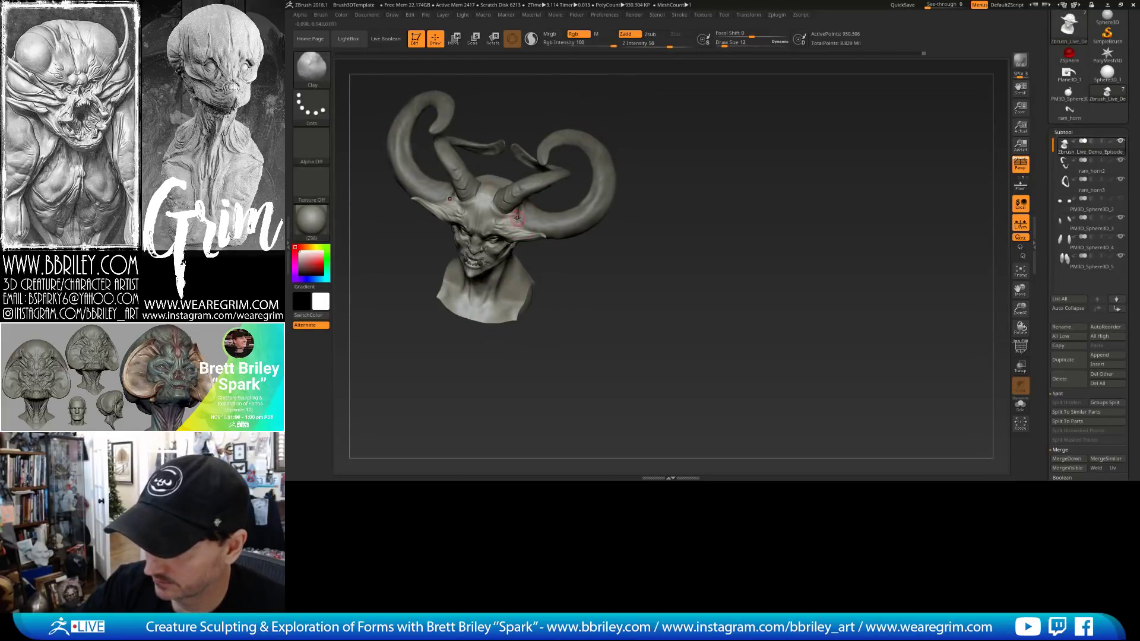
pyautogui.press('b')
pyautogui.press('d')
pyautogui.press('s')
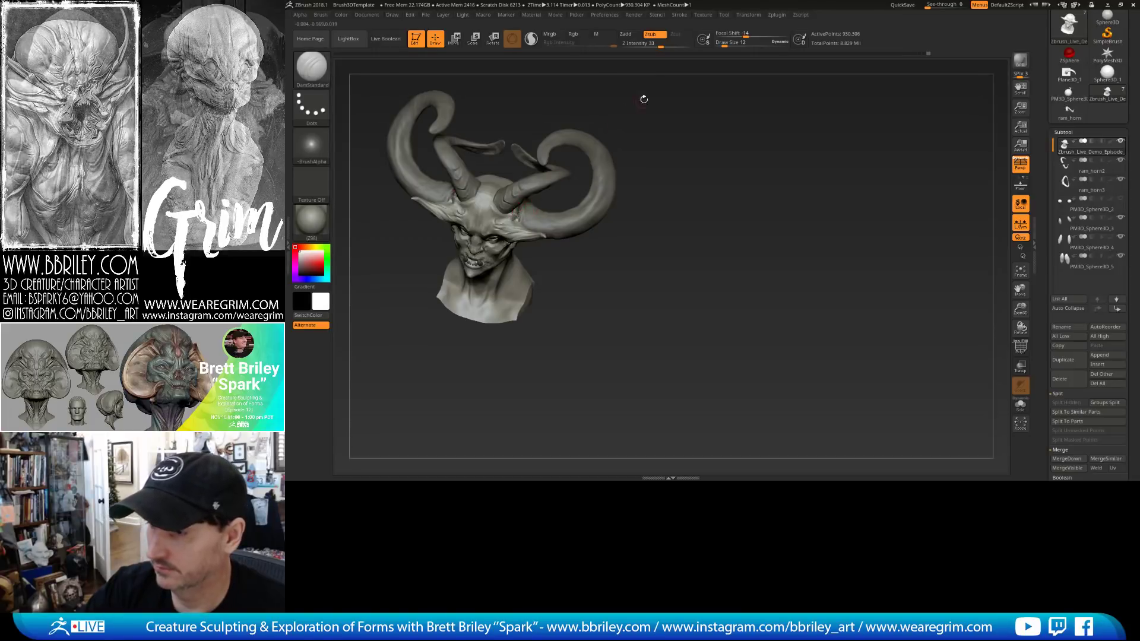
pyautogui.moveTo(644, 97); pyautogui.dragTo(525, 215, button='right')
# Set the Move brush to draw size 29 and examine the horned head from the front and from above.
pyautogui.press('b')
pyautogui.press('m')
pyautogui.press('v')
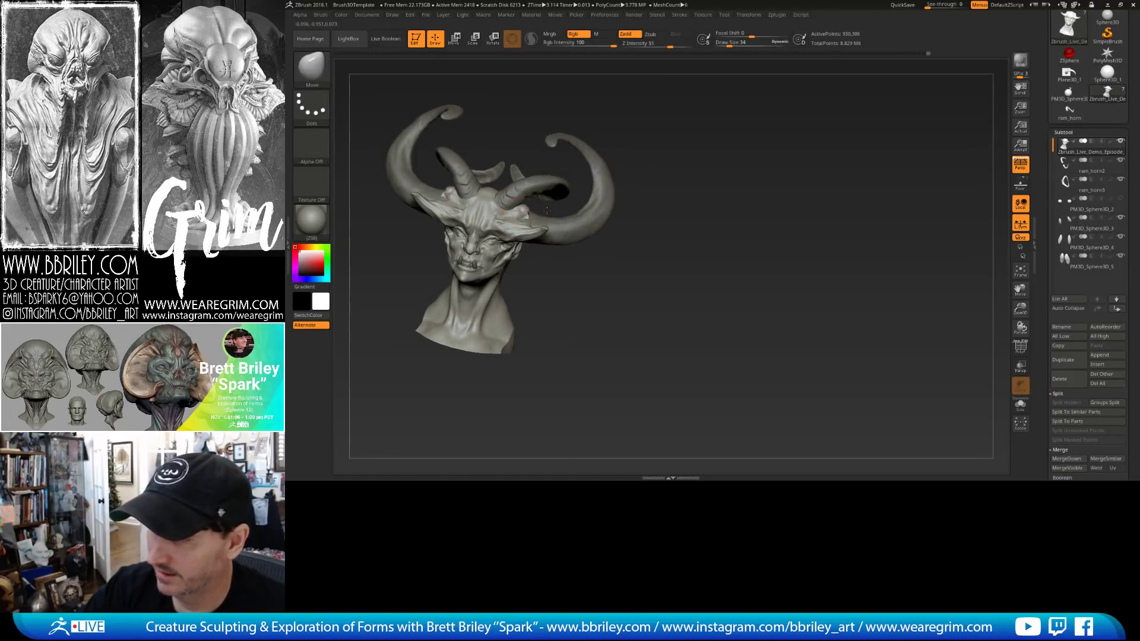
pyautogui.moveTo(681, 129); pyautogui.dragTo(661, 96, button='right')
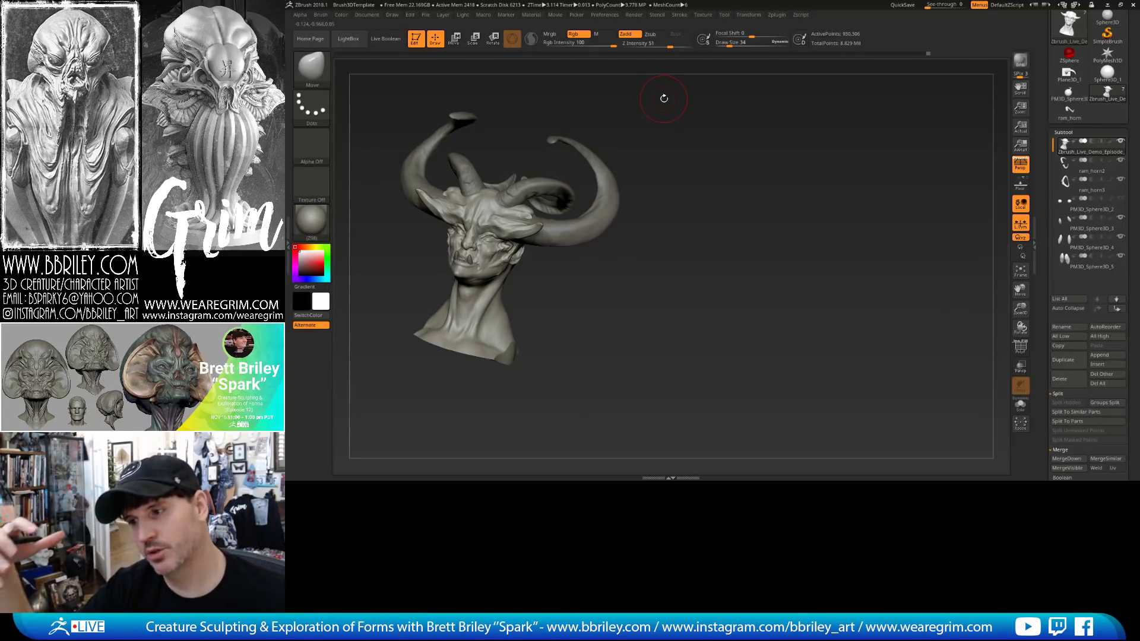
pyautogui.press('ctrl')
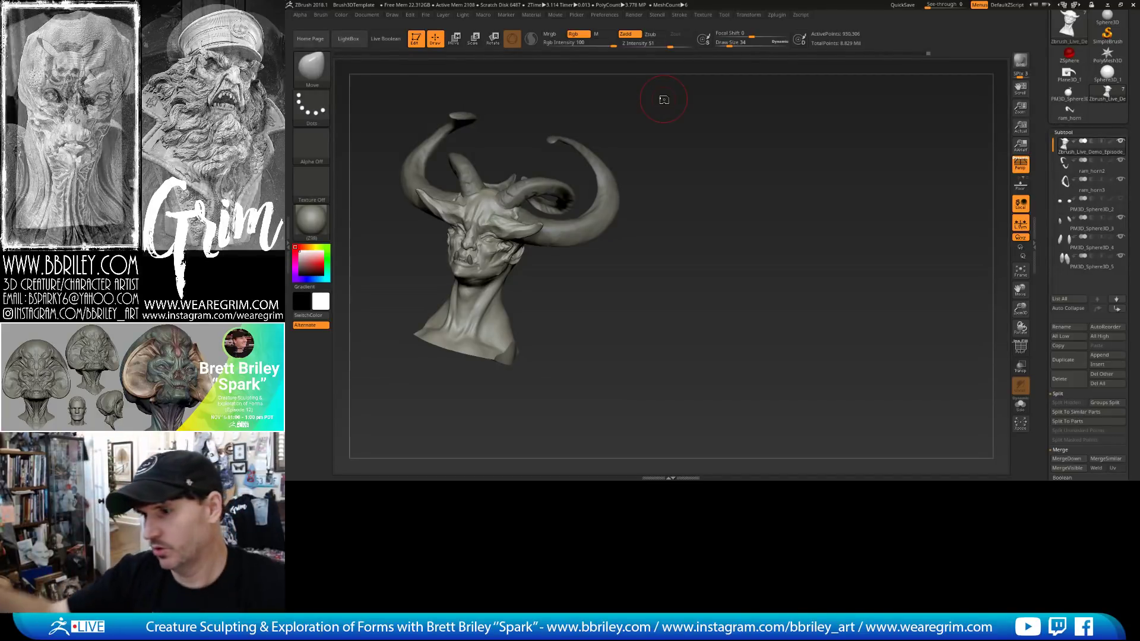
pyautogui.moveTo(664, 100)
pyautogui.keyDown('shift'); pyautogui.mouseDown()
pyautogui.moveTo(735, 179)
pyautogui.moveTo(725, 184)
pyautogui.mouseUp(); pyautogui.keyUp('shift')
pyautogui.press('ctrl')
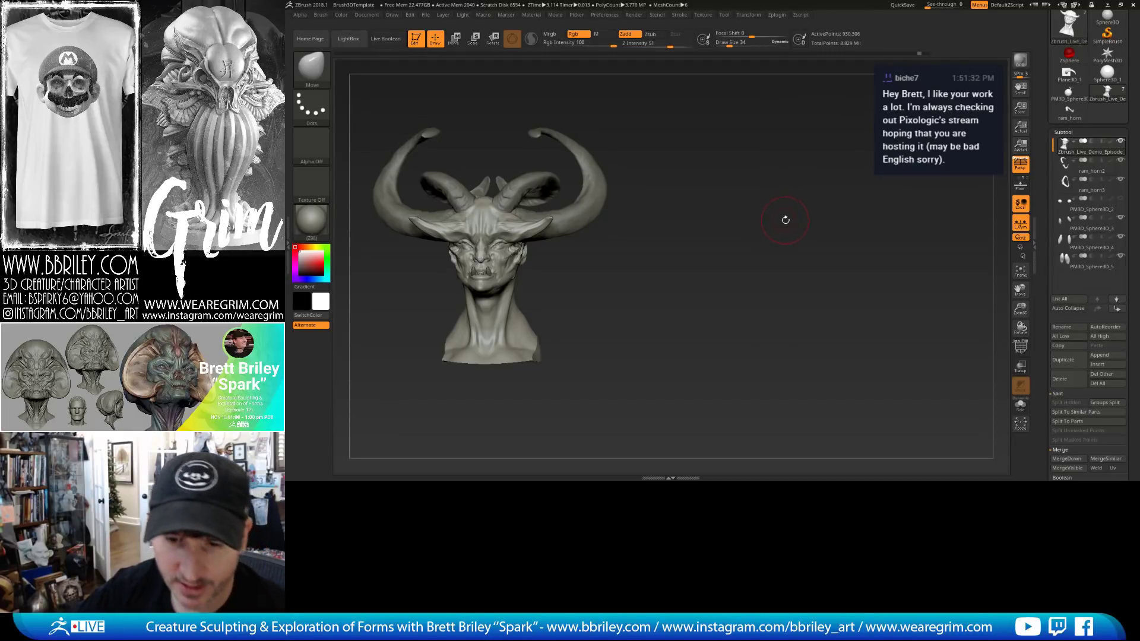
pyautogui.moveTo(800, 189); pyautogui.dragTo(836, 257)
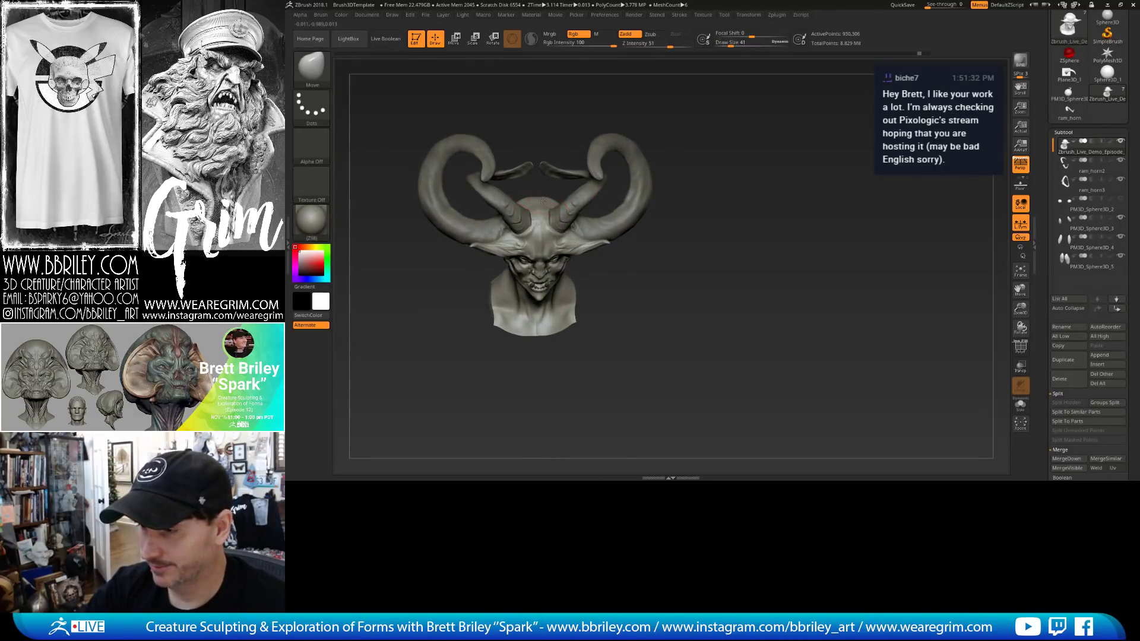
pyautogui.press('s')
pyautogui.moveTo(543, 202); pyautogui.dragTo(541, 202)
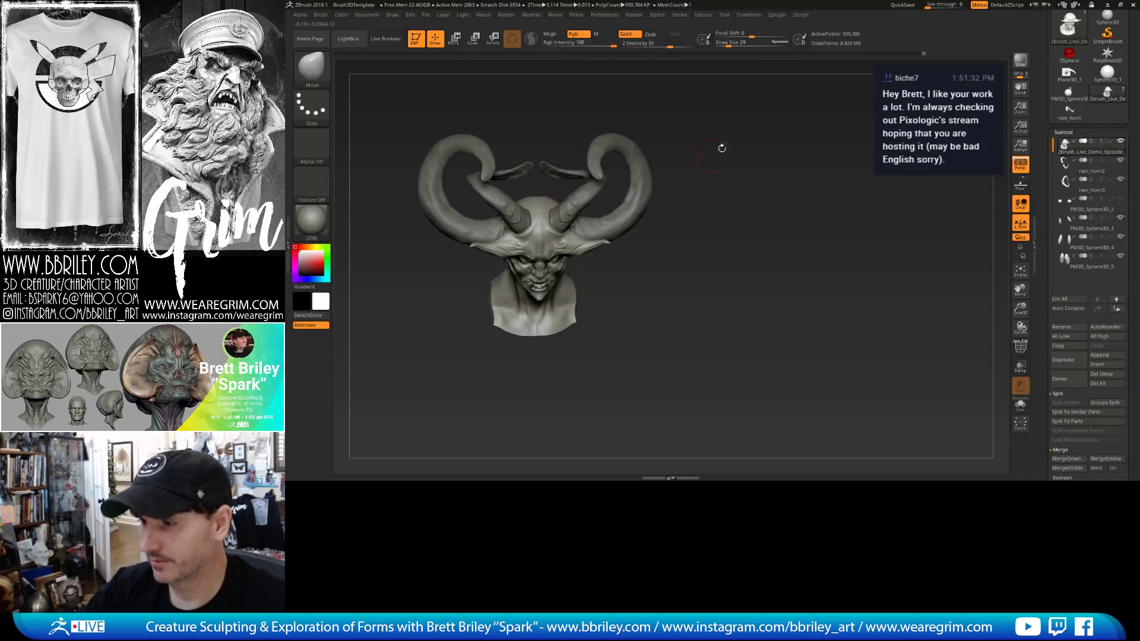
pyautogui.moveTo(722, 148); pyautogui.dragTo(687, 194)
pyautogui.moveTo(840, 245); pyautogui.dragTo(754, 178)
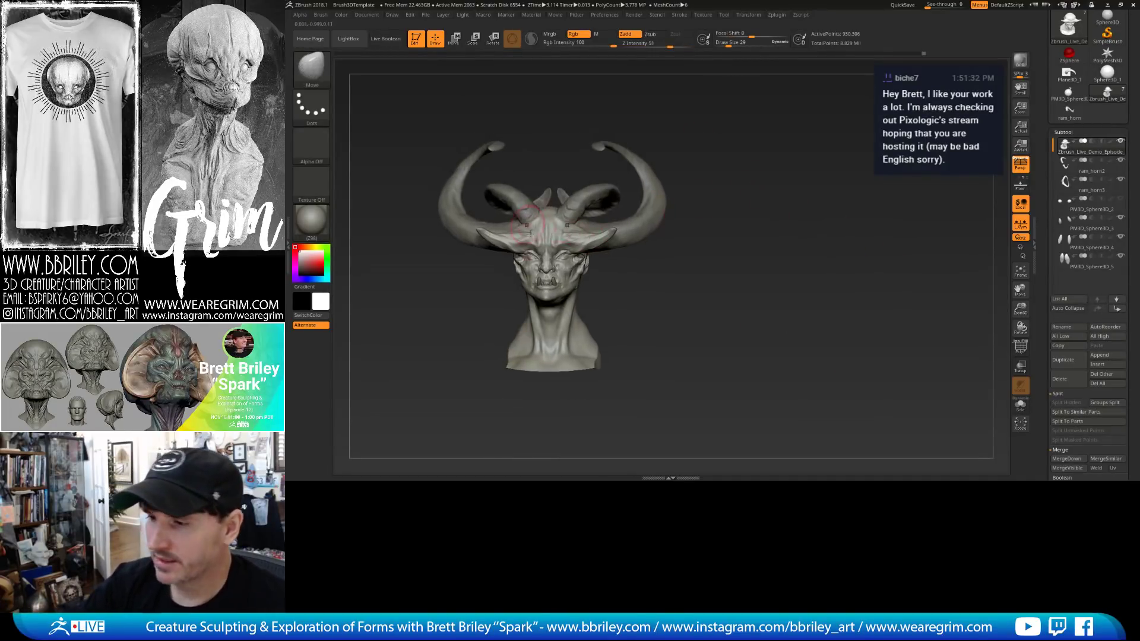
pyautogui.moveTo(682, 161); pyautogui.dragTo(713, 188)
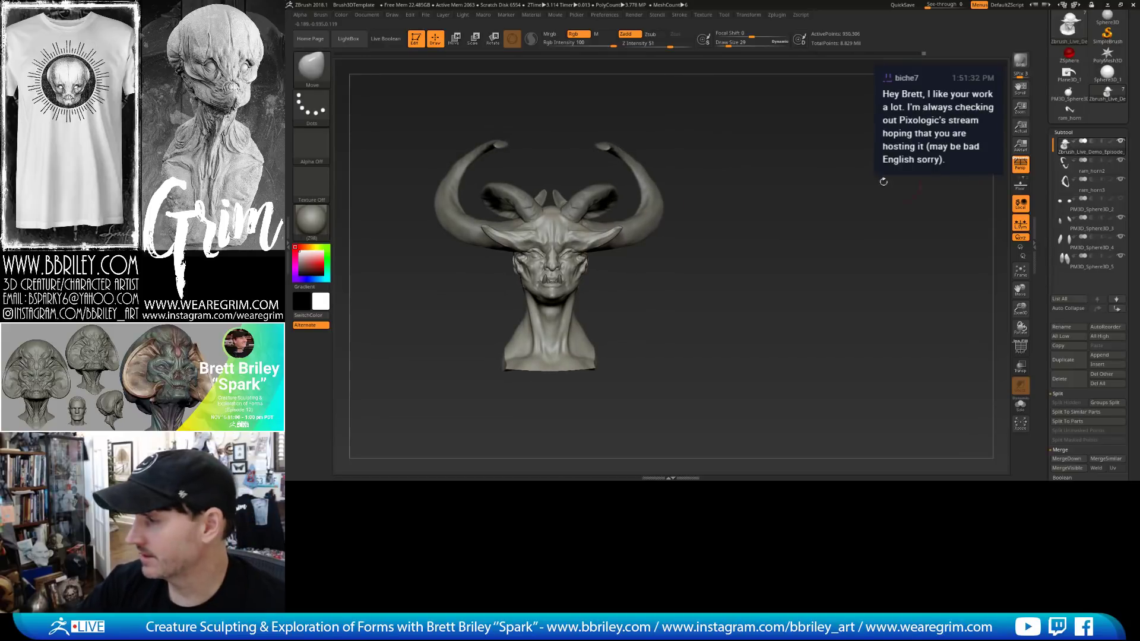
# Show and select the eyeball spheres (PM3D_Sphere3D_2) and duplicate them as a new subtool.
pyautogui.keyDown('alt'); pyautogui.moveTo(627, 270); pyautogui.dragTo(669, 294); pyautogui.keyUp('alt')
pyautogui.click(1098, 356)
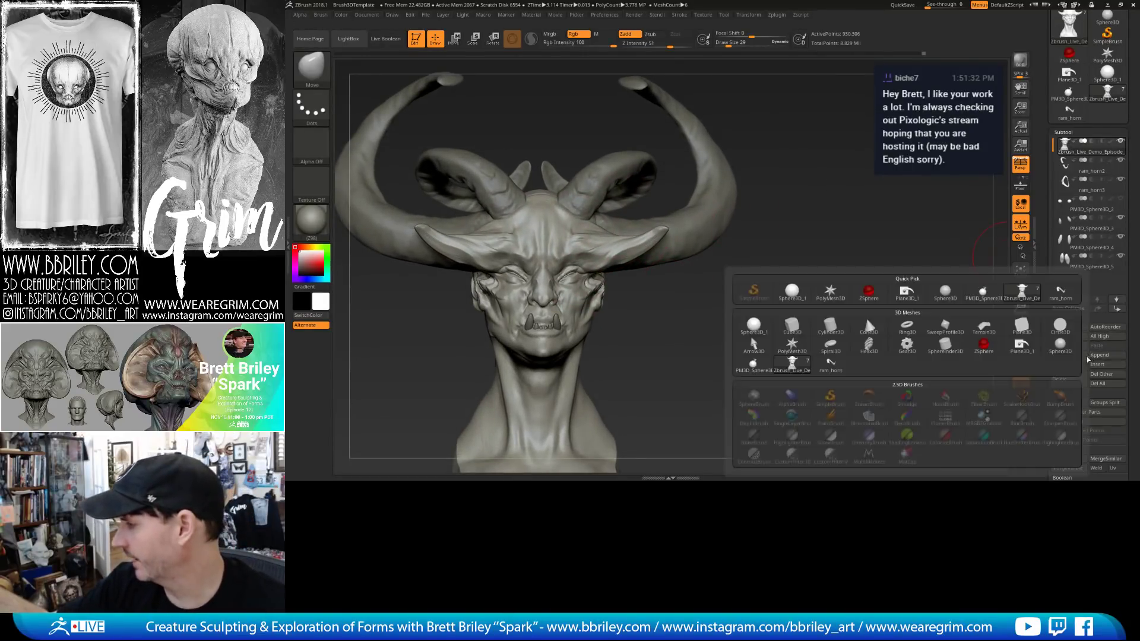
pyautogui.click(763, 326)
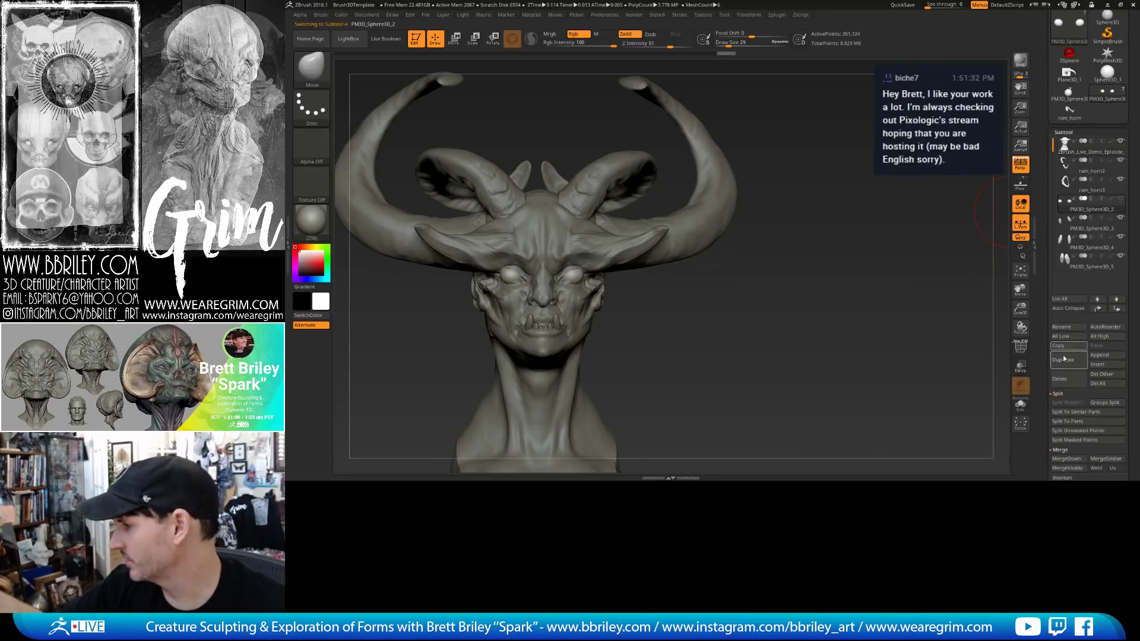
# Move the duplicated spheres up to the temples between the inner and outer horns and enlarge them.
pyautogui.press('w')
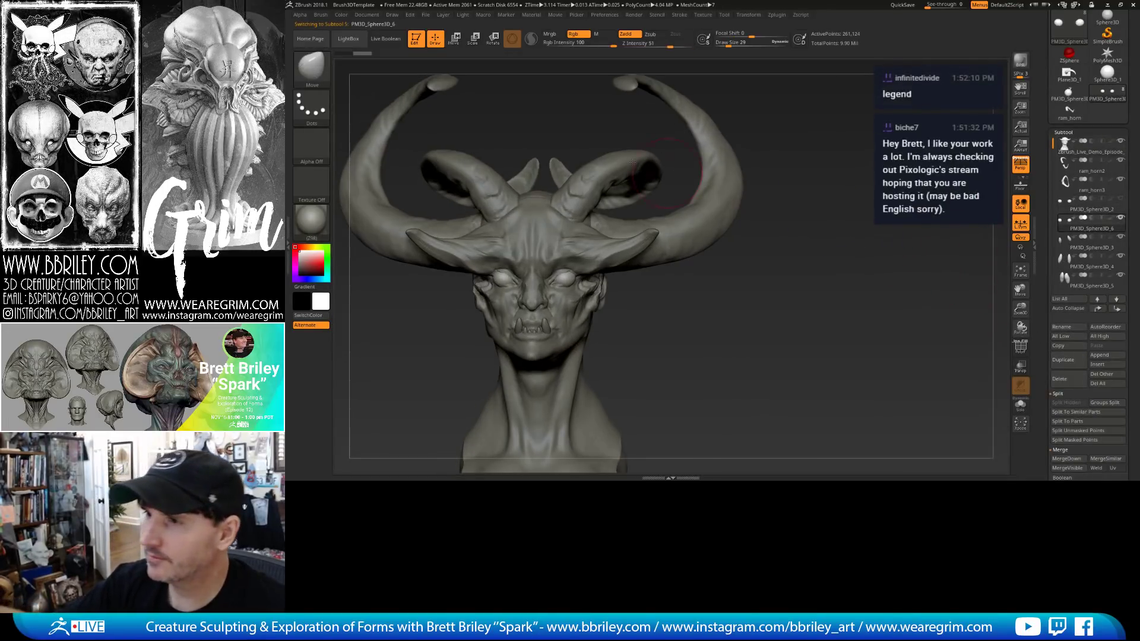
pyautogui.moveTo(571, 274); pyautogui.dragTo(597, 217)
pyautogui.moveTo(634, 182); pyautogui.dragTo(632, 190)
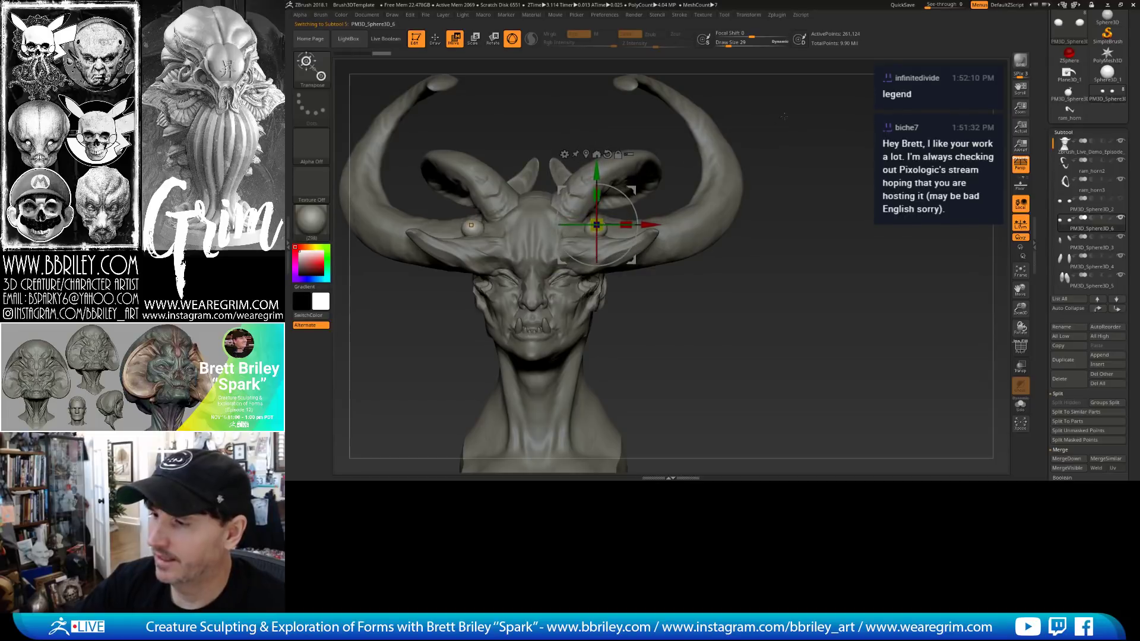
pyautogui.moveTo(754, 297); pyautogui.dragTo(630, 297)
pyautogui.moveTo(634, 191); pyautogui.dragTo(658, 184)
pyautogui.moveTo(622, 219); pyautogui.dragTo(642, 214)
pyautogui.press('q')
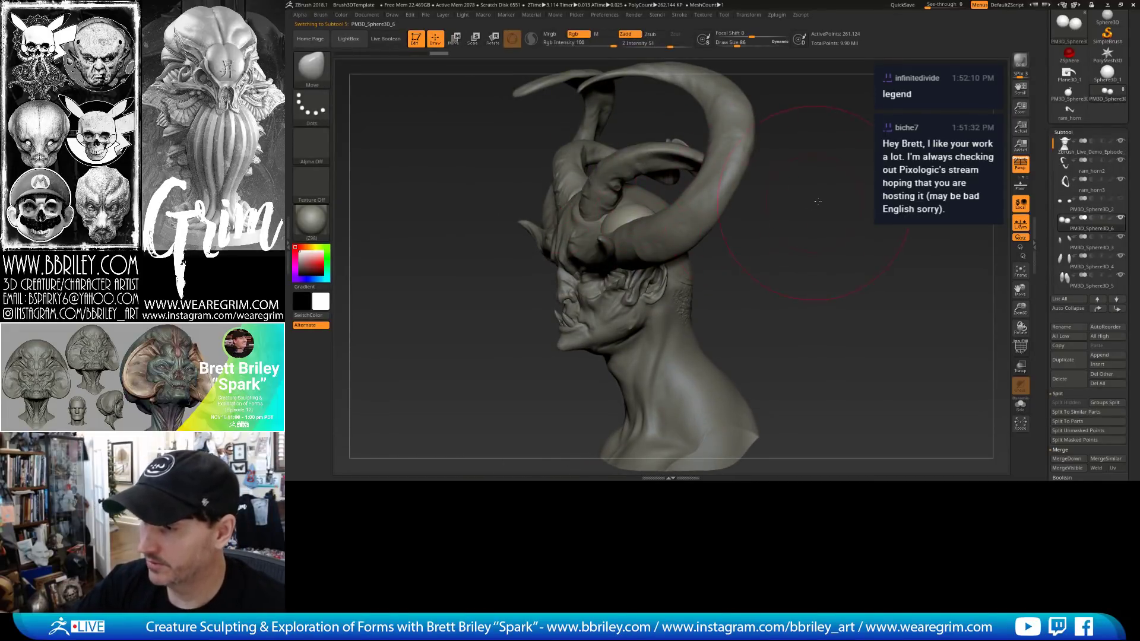
# Reshape the temple spheres around the outer horn bases with the Move brush at draw sizes 62 and 34.
pyautogui.moveTo(535, 276)
pyautogui.mouseDown()
pyautogui.moveTo(665, 267)
pyautogui.moveTo(707, 300)
pyautogui.mouseUp()
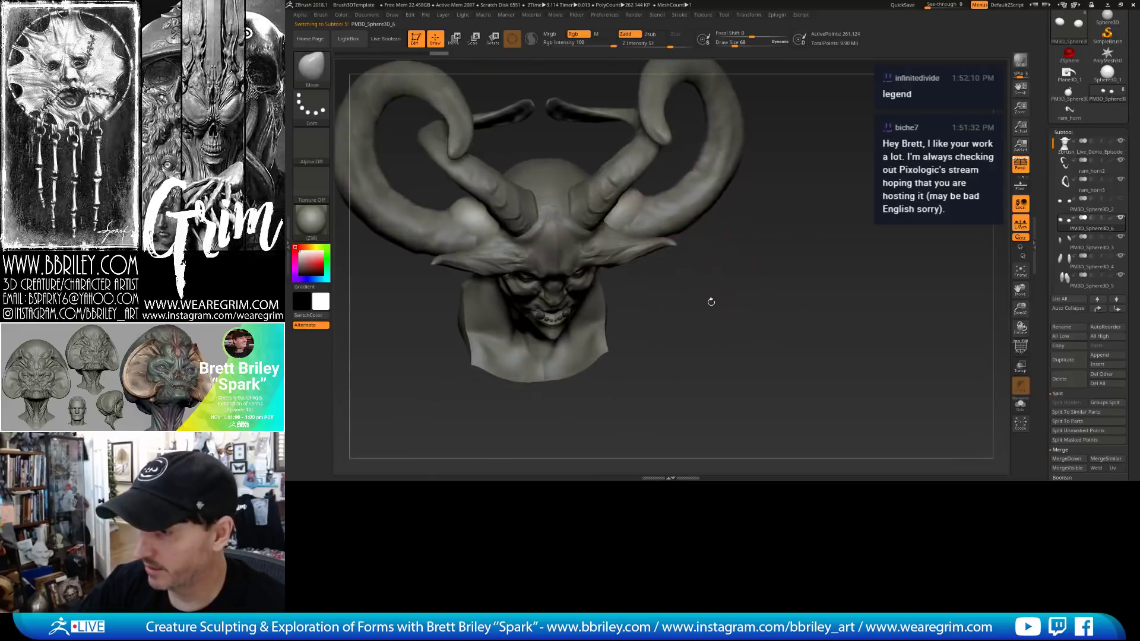
pyautogui.press('s')
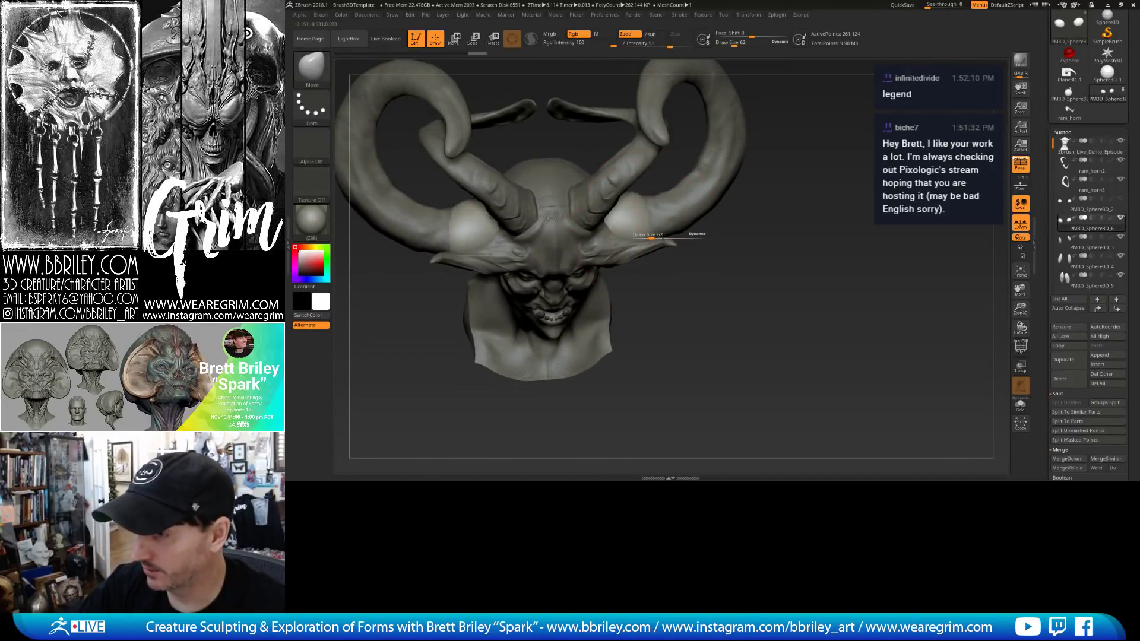
pyautogui.moveTo(714, 201)
pyautogui.mouseDown()
pyautogui.moveTo(747, 301)
pyautogui.moveTo(796, 306)
pyautogui.mouseUp()
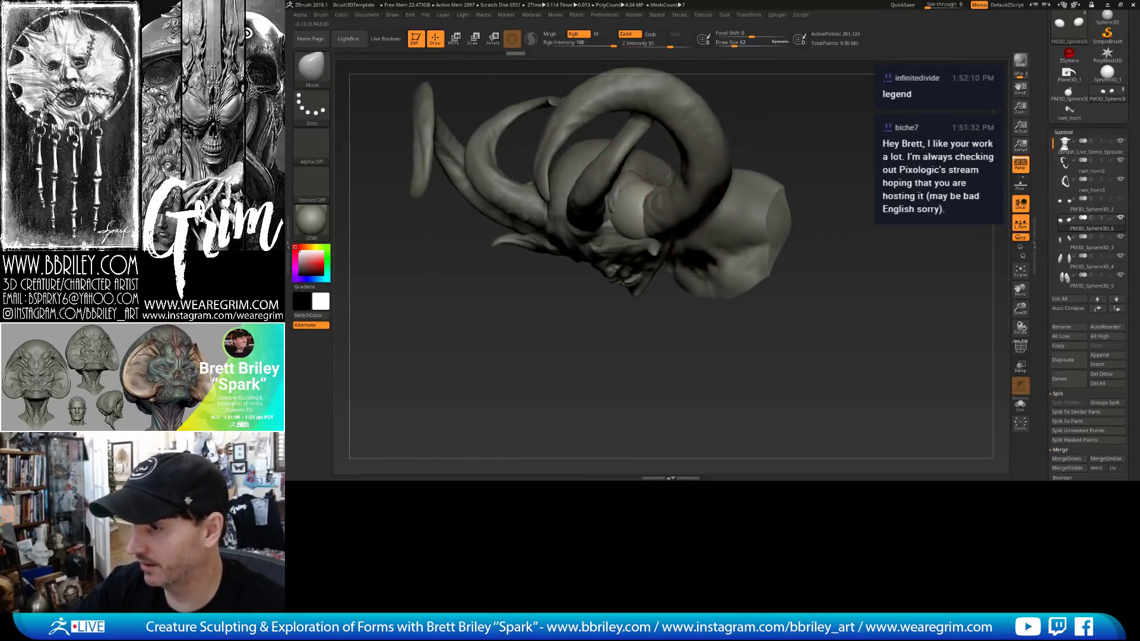
pyautogui.moveTo(648, 170); pyautogui.dragTo(651, 166)
pyautogui.moveTo(766, 321); pyautogui.dragTo(665, 309)
pyautogui.moveTo(653, 184)
pyautogui.mouseDown()
pyautogui.moveTo(640, 166)
pyautogui.moveTo(728, 239)
pyautogui.mouseUp()
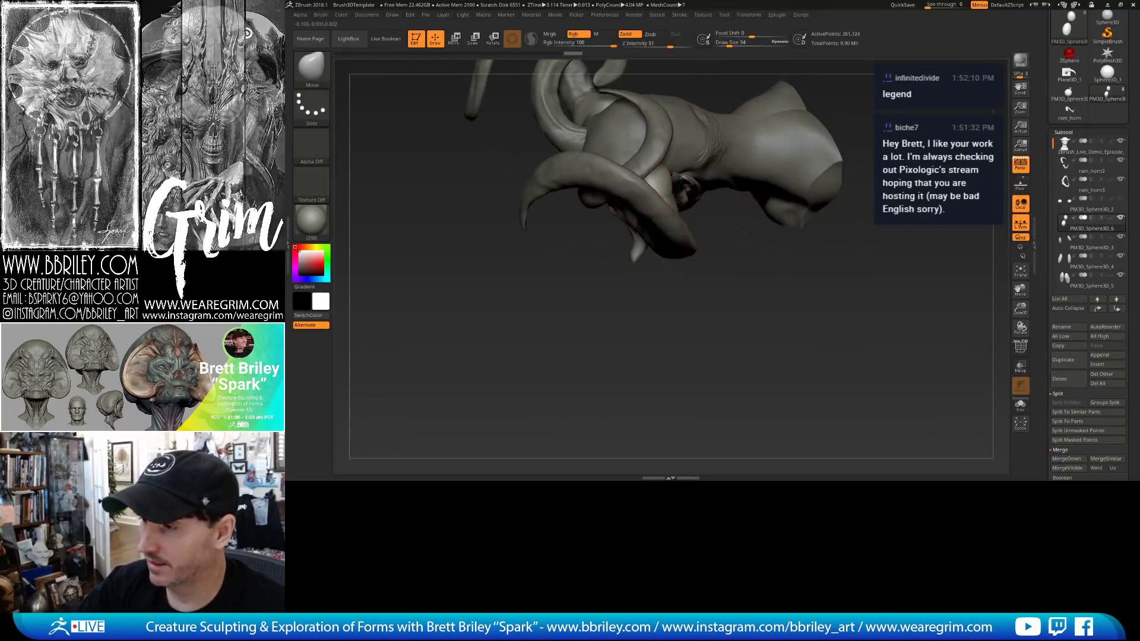
pyautogui.moveTo(632, 178)
pyautogui.mouseDown()
pyautogui.moveTo(689, 190)
pyautogui.moveTo(674, 193)
pyautogui.mouseUp()
# Pull the back of the temple spheres into a point along the skull with the Move brush at draw size 29.
pyautogui.press('b')
pyautogui.press('s')
pyautogui.press('t')
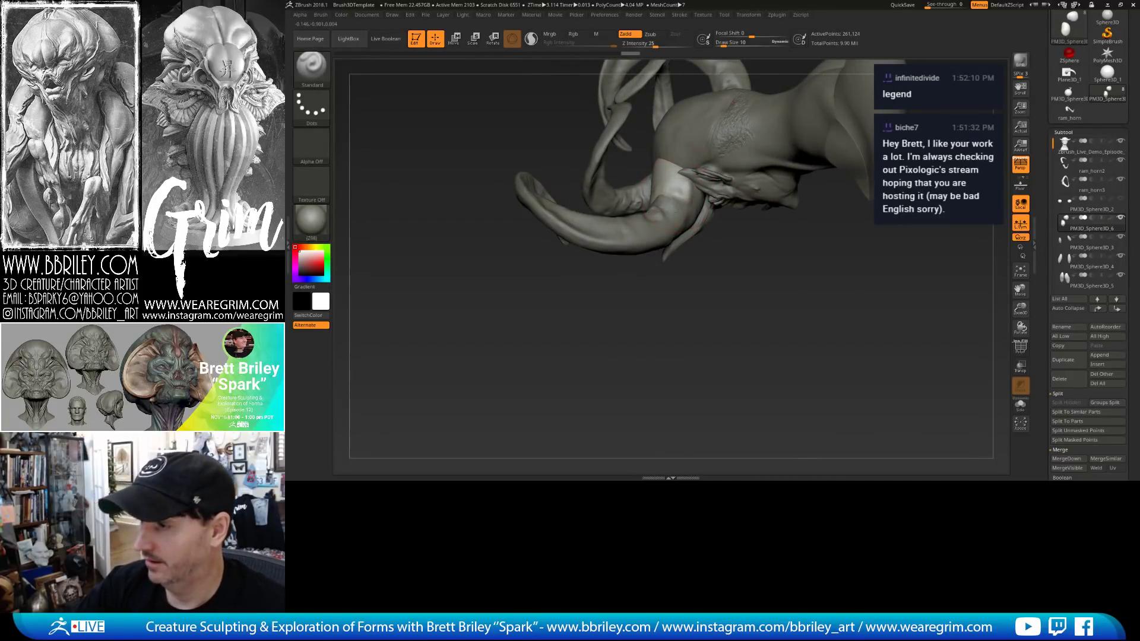
pyautogui.moveTo(802, 246); pyautogui.dragTo(778, 229)
pyautogui.press('b')
pyautogui.press('m')
pyautogui.press('v')
pyautogui.press('s')
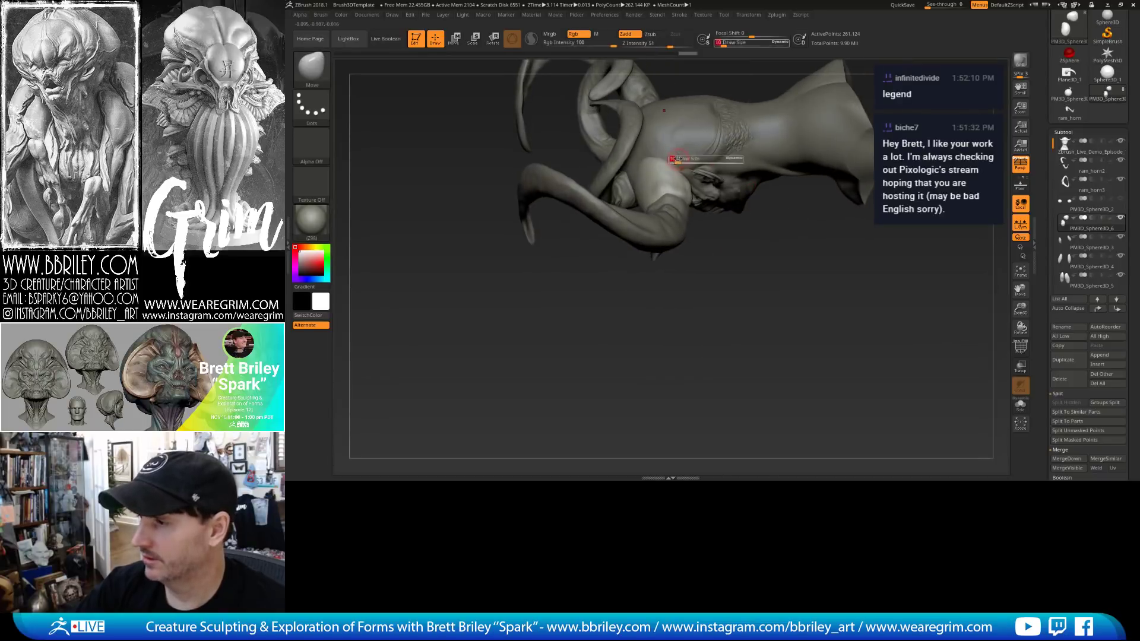
pyautogui.moveTo(680, 160); pyautogui.dragTo(685, 160)
pyautogui.moveTo(676, 172)
pyautogui.mouseDown()
pyautogui.moveTo(678, 156)
pyautogui.moveTo(686, 173)
pyautogui.mouseUp()
# Sculpt lengthwise ridges into the pointed temple forms with the Standard brush at draw size 7.
pyautogui.press('s')
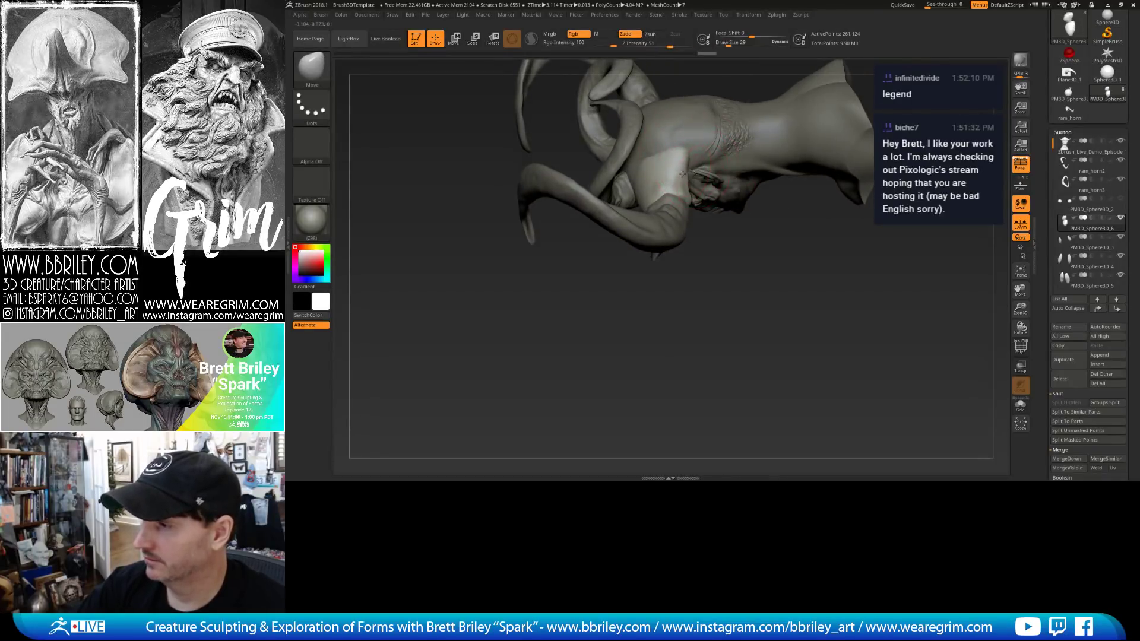
pyautogui.moveTo(839, 203); pyautogui.dragTo(845, 246)
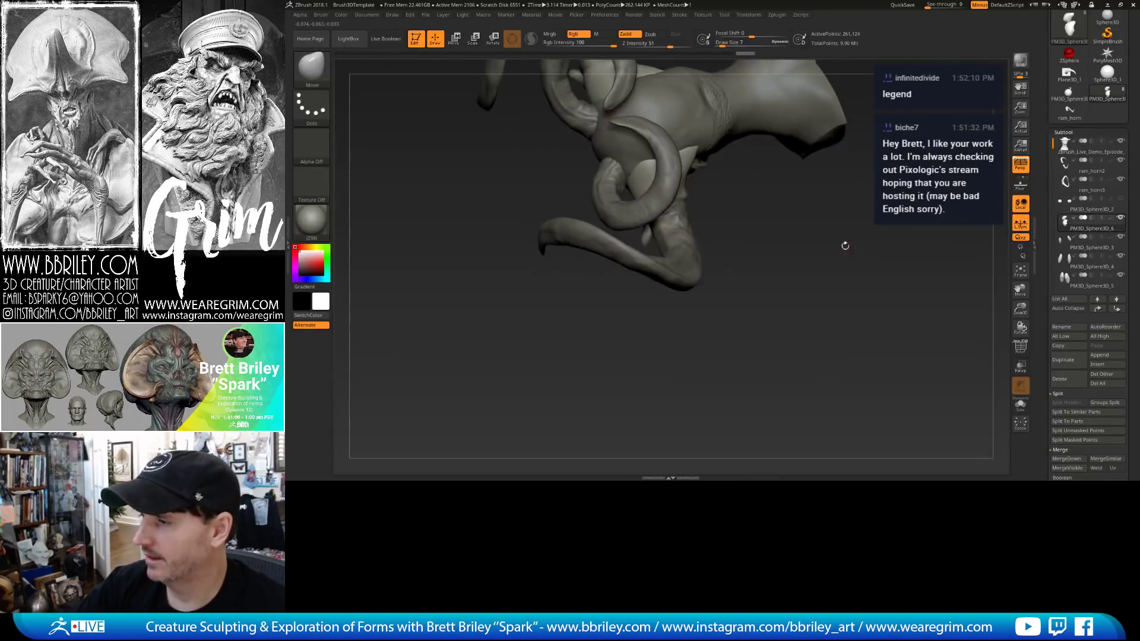
pyautogui.moveTo(741, 189); pyautogui.dragTo(684, 174)
pyautogui.press('b')
pyautogui.press('s')
pyautogui.press('t')
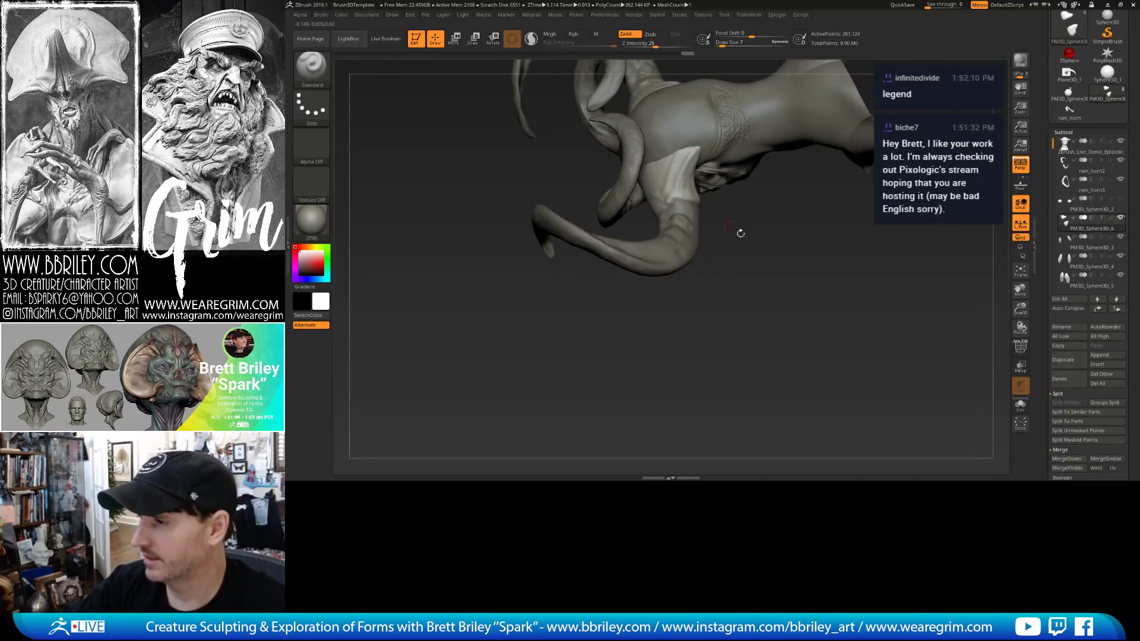
pyautogui.moveTo(738, 234)
pyautogui.mouseDown()
pyautogui.moveTo(694, 230)
pyautogui.moveTo(679, 205)
pyautogui.mouseUp()
pyautogui.moveTo(722, 287); pyautogui.dragTo(710, 279)
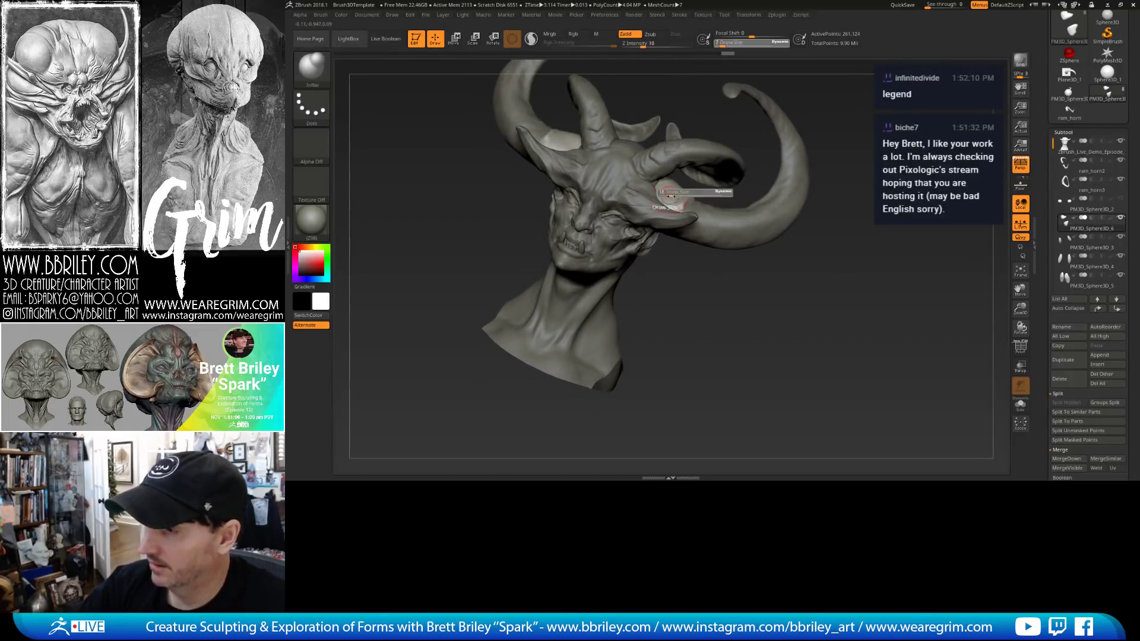
# Adjust the front of the temple forms with the Move brush at draw size 27.
pyautogui.press('b')
pyautogui.press('i')
pyautogui.press('n')
pyautogui.press('b')
pyautogui.press('m')
pyautogui.press('v')
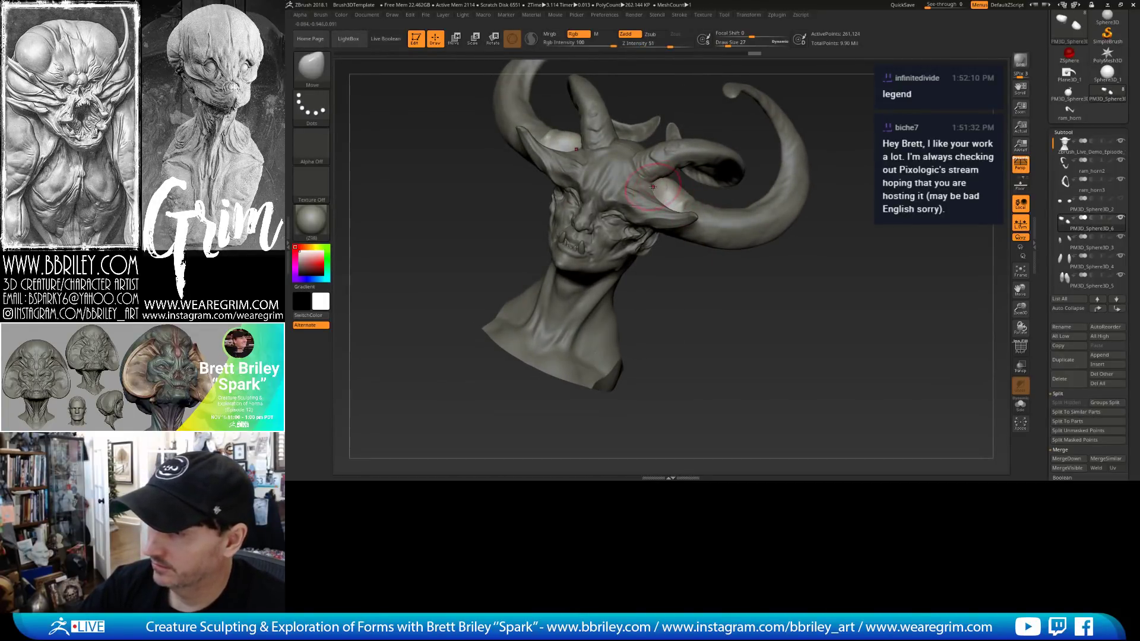
# Adjust the Inactive Subtool Dimming preference so that inactive subtools display as brightly as the active one.
pyautogui.moveTo(718, 271); pyautogui.dragTo(613, 63)
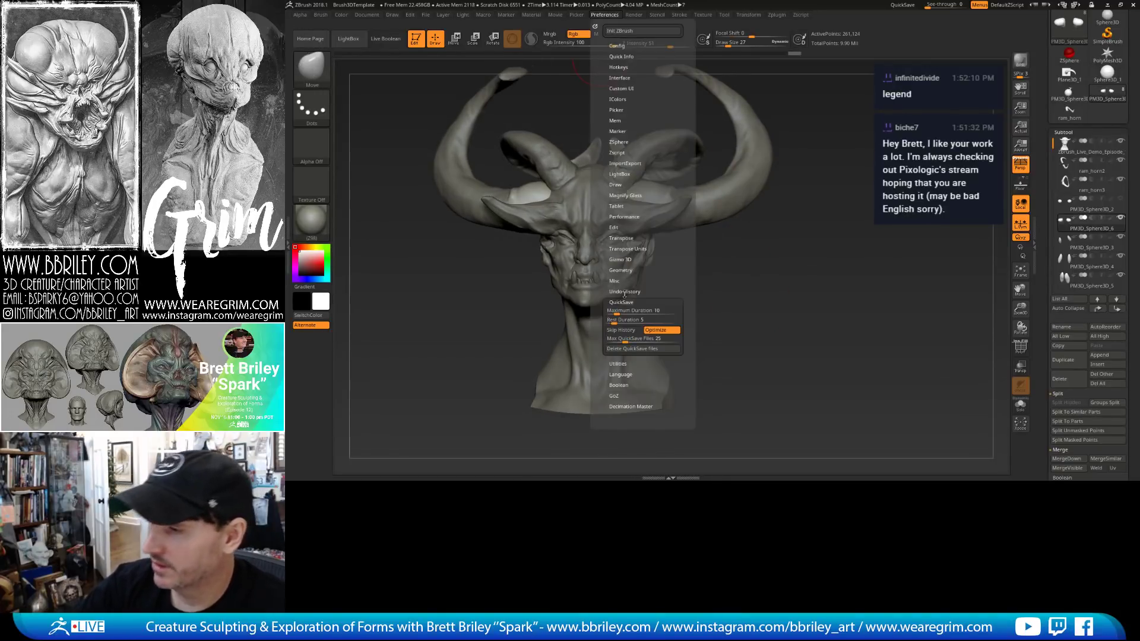
pyautogui.click(614, 227)
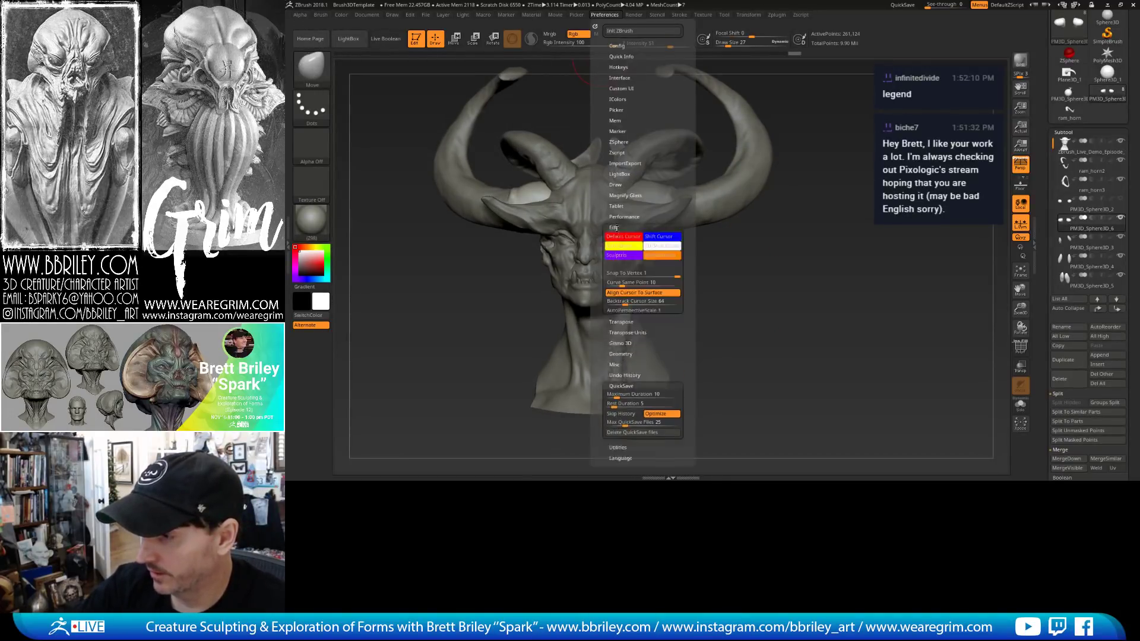
pyautogui.moveTo(664, 377); pyautogui.dragTo(685, 377)
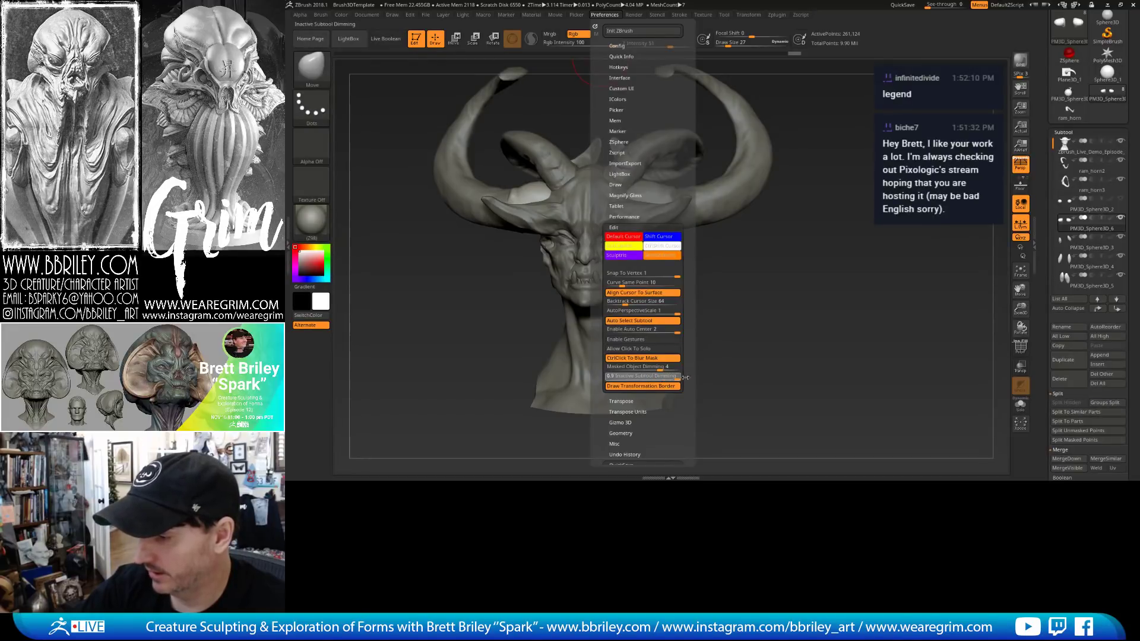
pyautogui.moveTo(770, 295); pyautogui.dragTo(774, 264)
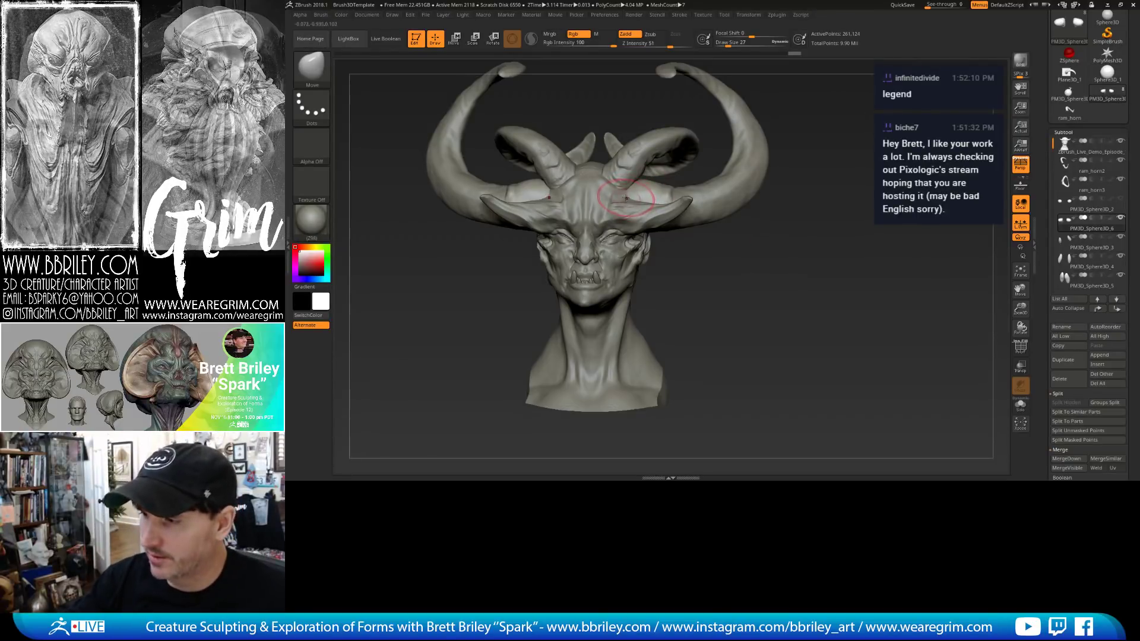
# Make the head the active subtool and smooth its skin around the inner horn bases at draw size 7.
pyautogui.moveTo(647, 109)
pyautogui.mouseDown()
pyautogui.moveTo(624, 200)
pyautogui.moveTo(652, 195)
pyautogui.mouseUp()
pyautogui.moveTo(698, 225); pyautogui.dragTo(643, 196)
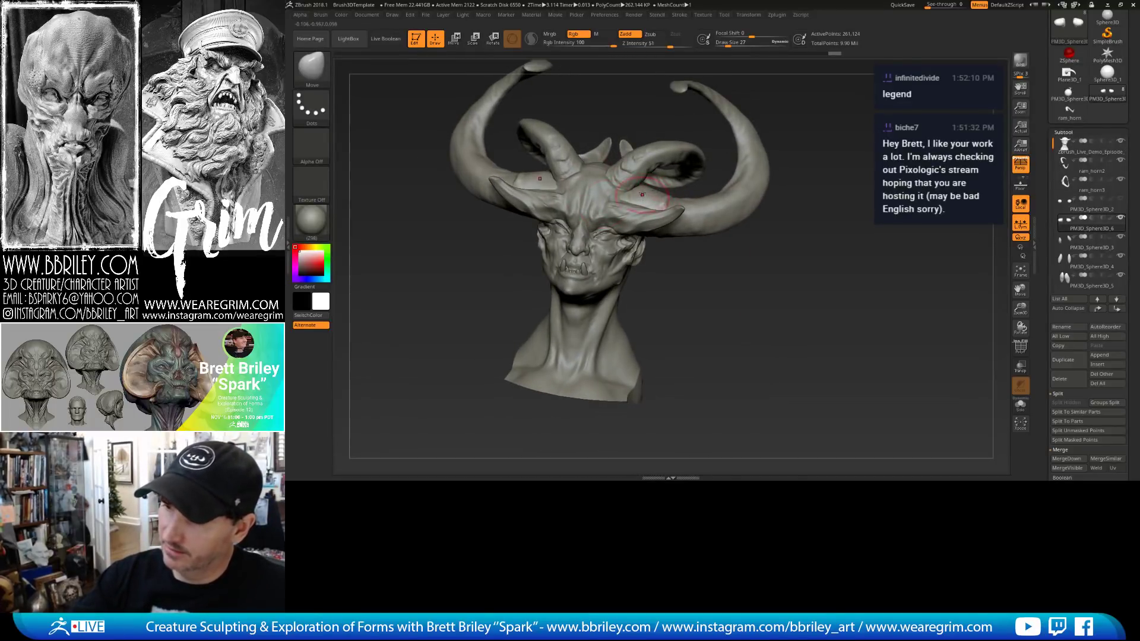
pyautogui.press('b')
pyautogui.press('s')
pyautogui.press('t')
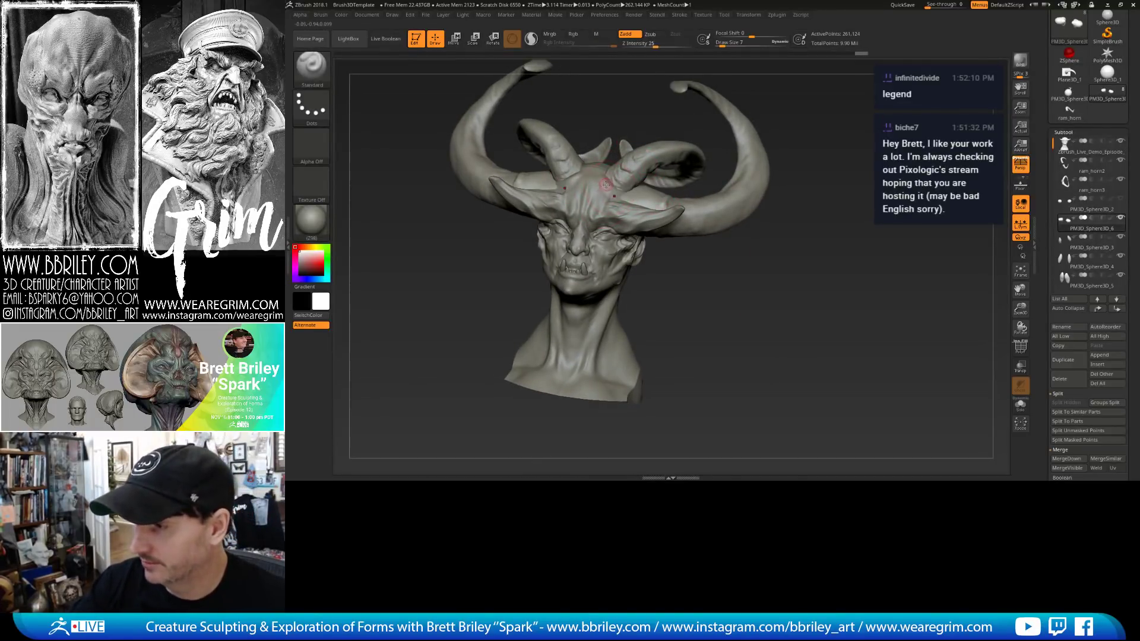
pyautogui.keyDown('alt'); pyautogui.click(611, 189); pyautogui.keyUp('alt')
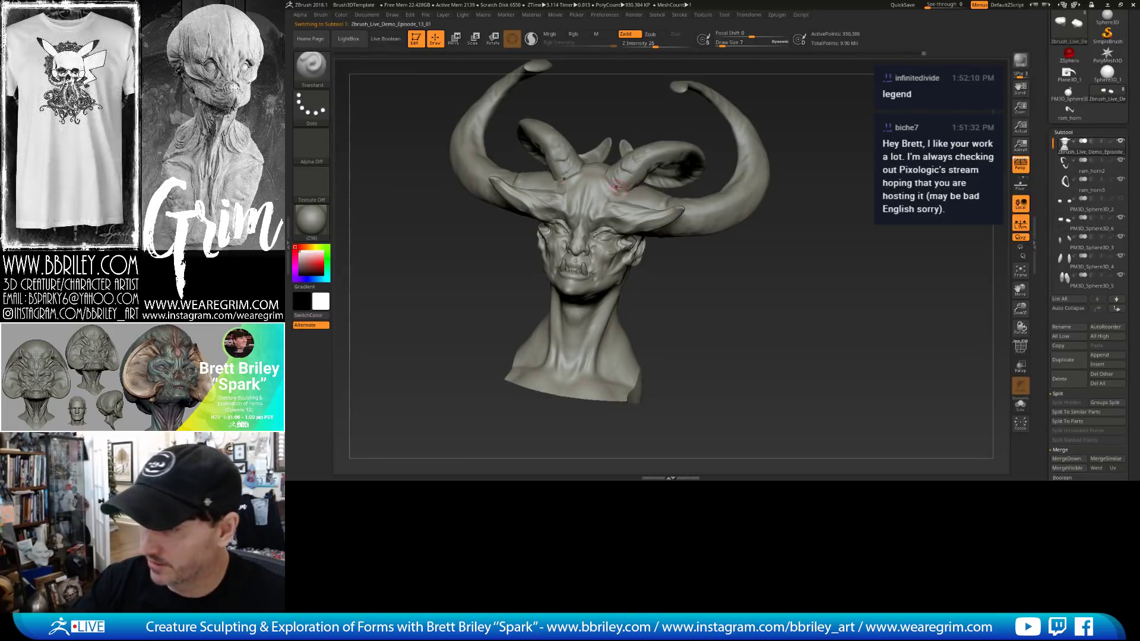
pyautogui.press('shift')
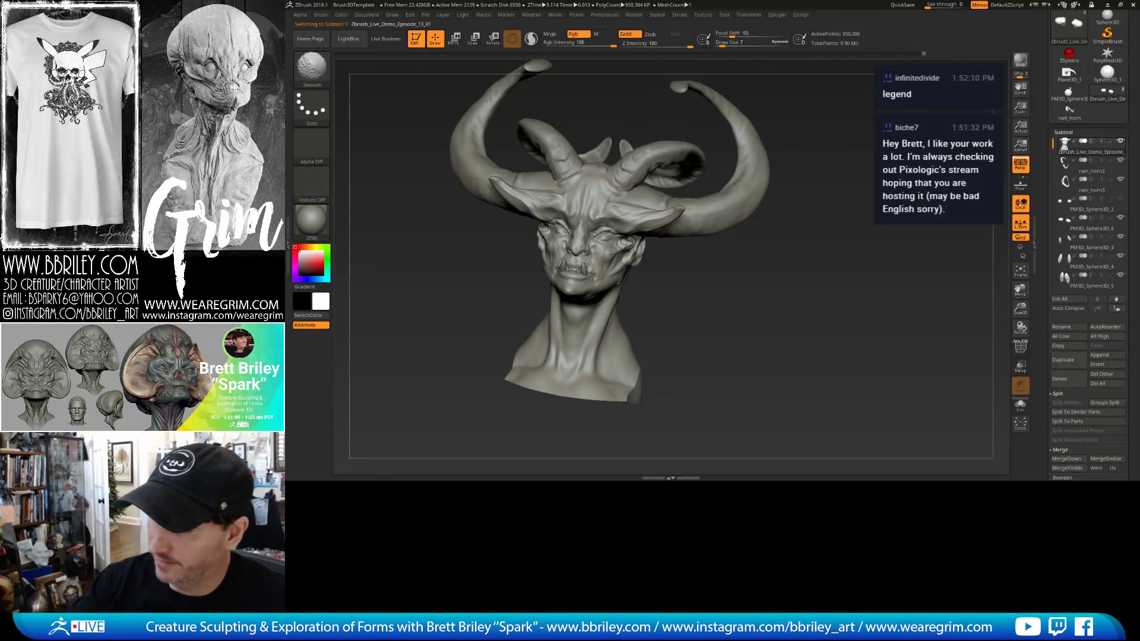
pyautogui.keyDown('shift'); pyautogui.moveTo(607, 170); pyautogui.dragTo(614, 183); pyautogui.keyUp('shift')
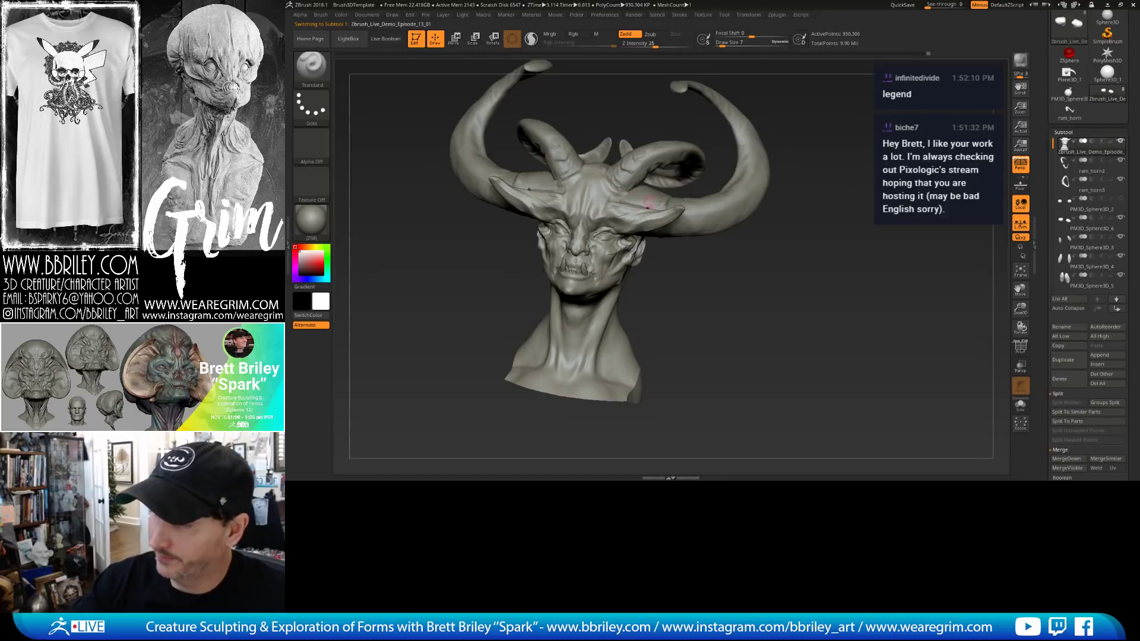
# Reshape the head's brow and cheek areas with the Move brush at draw sizes 39 and 18.
pyautogui.moveTo(774, 264); pyautogui.dragTo(791, 265)
pyautogui.press('b')
pyautogui.press('m')
pyautogui.press('v')
pyautogui.press('s')
pyautogui.moveTo(645, 200); pyautogui.dragTo(641, 194)
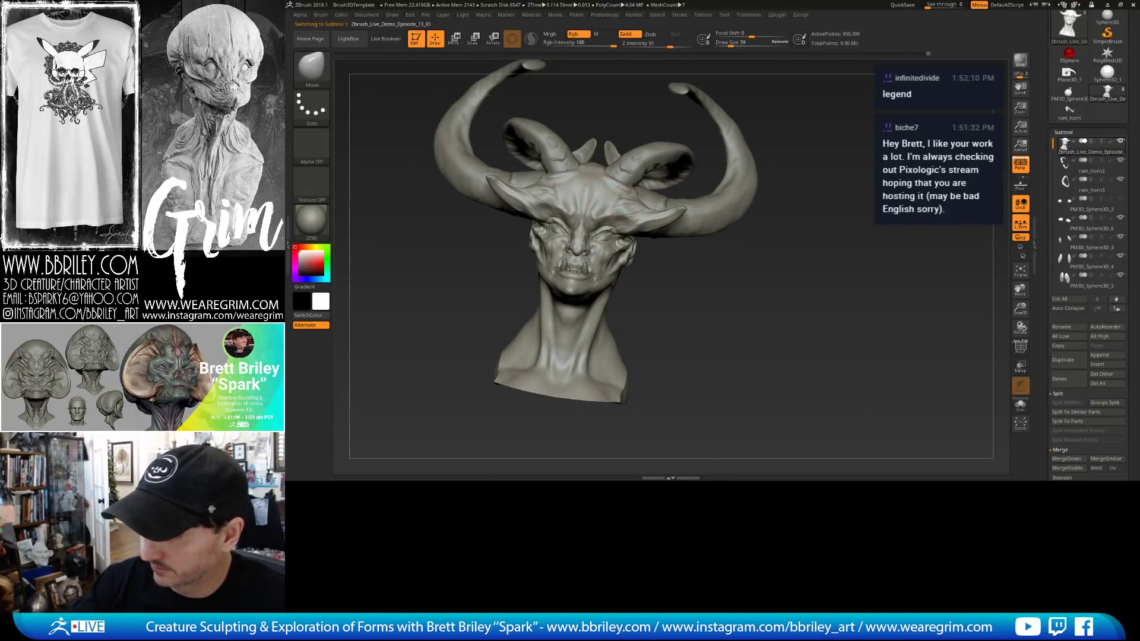
pyautogui.moveTo(713, 259)
pyautogui.mouseDown()
pyautogui.moveTo(671, 261)
pyautogui.moveTo(779, 258)
pyautogui.moveTo(666, 257)
pyautogui.mouseUp()
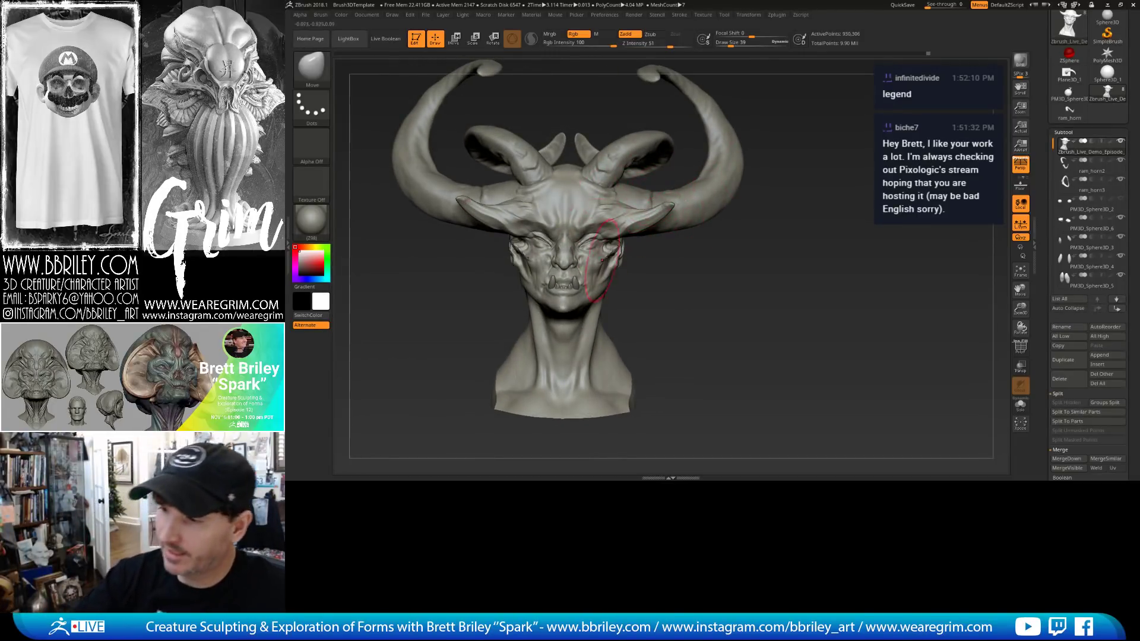
pyautogui.press('s')
pyautogui.moveTo(599, 252); pyautogui.dragTo(594, 252)
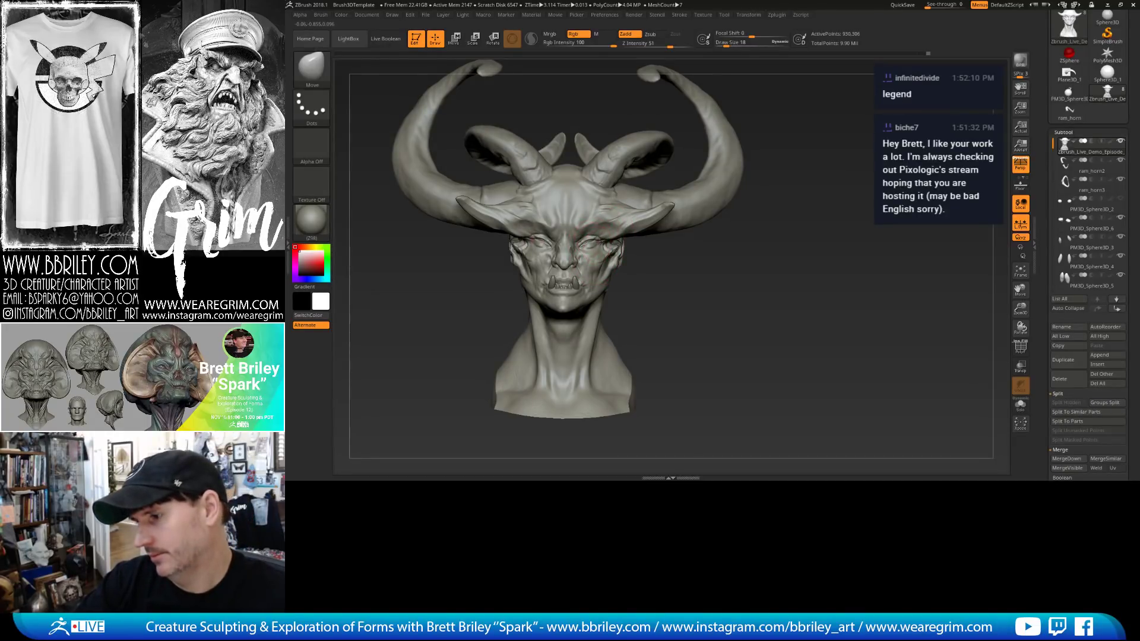
# Reshape the back and side of the neck with the Move brush at draw sizes 65 and 47.
pyautogui.moveTo(683, 279)
pyautogui.mouseDown()
pyautogui.moveTo(699, 280)
pyautogui.moveTo(600, 321)
pyautogui.moveTo(618, 340)
pyautogui.moveTo(644, 342)
pyautogui.mouseUp()
pyautogui.press('s')
pyautogui.moveTo(612, 292); pyautogui.dragTo(607, 291)
pyautogui.moveTo(712, 303)
pyautogui.mouseDown()
pyautogui.moveTo(760, 298)
pyautogui.moveTo(746, 279)
pyautogui.moveTo(679, 257)
pyautogui.mouseUp()
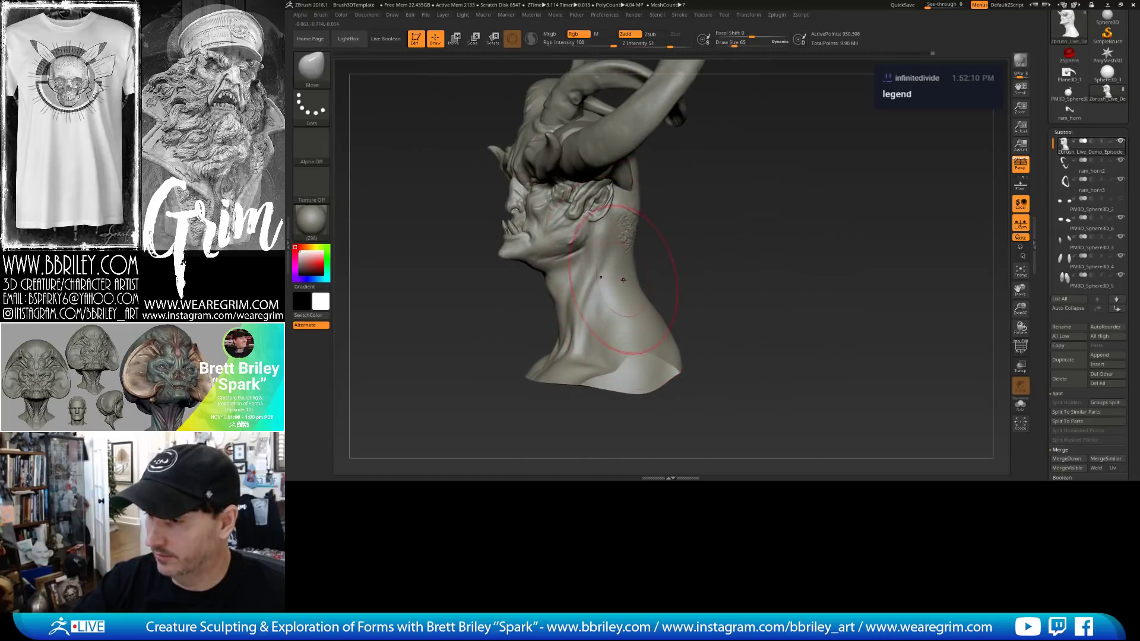
pyautogui.moveTo(669, 301)
pyautogui.mouseDown()
pyautogui.moveTo(698, 299)
pyautogui.moveTo(648, 312)
pyautogui.moveTo(707, 308)
pyautogui.moveTo(658, 294)
pyautogui.mouseUp()
pyautogui.press('s')
pyautogui.write('47')
pyautogui.press('Return')
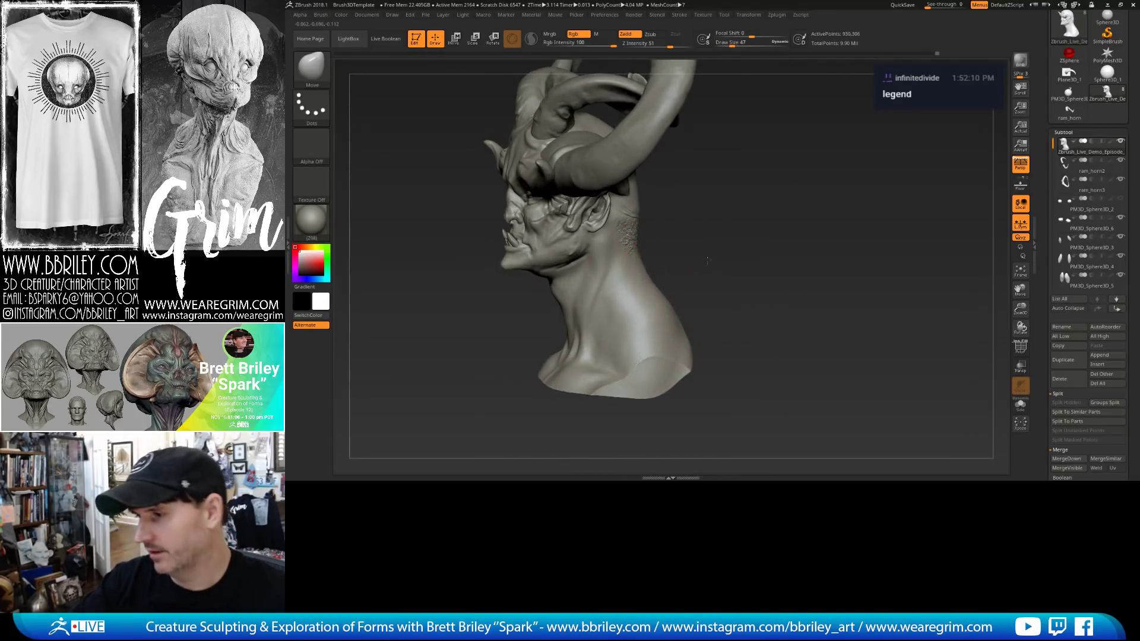
# Lower the head's subdivision level and smooth the rough patch on the nape at draw size 16.
pyautogui.moveTo(707, 261)
pyautogui.mouseDown()
pyautogui.moveTo(644, 207)
pyautogui.moveTo(631, 213)
pyautogui.mouseUp()
pyautogui.hotkey('shift', 'd')
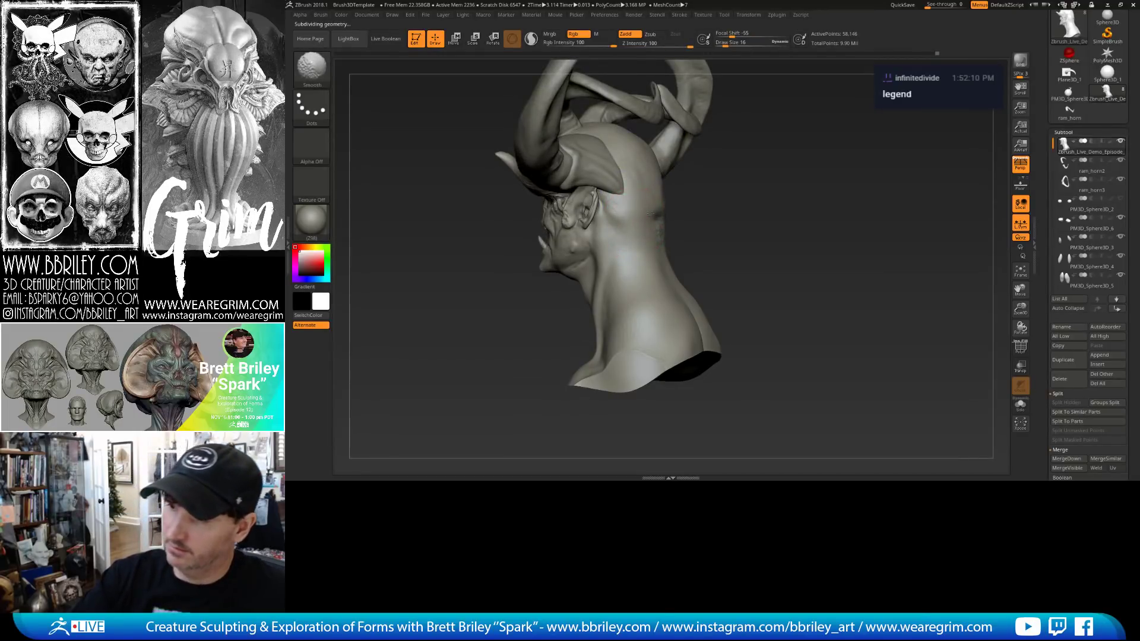
pyautogui.moveTo(733, 211); pyautogui.dragTo(740, 216)
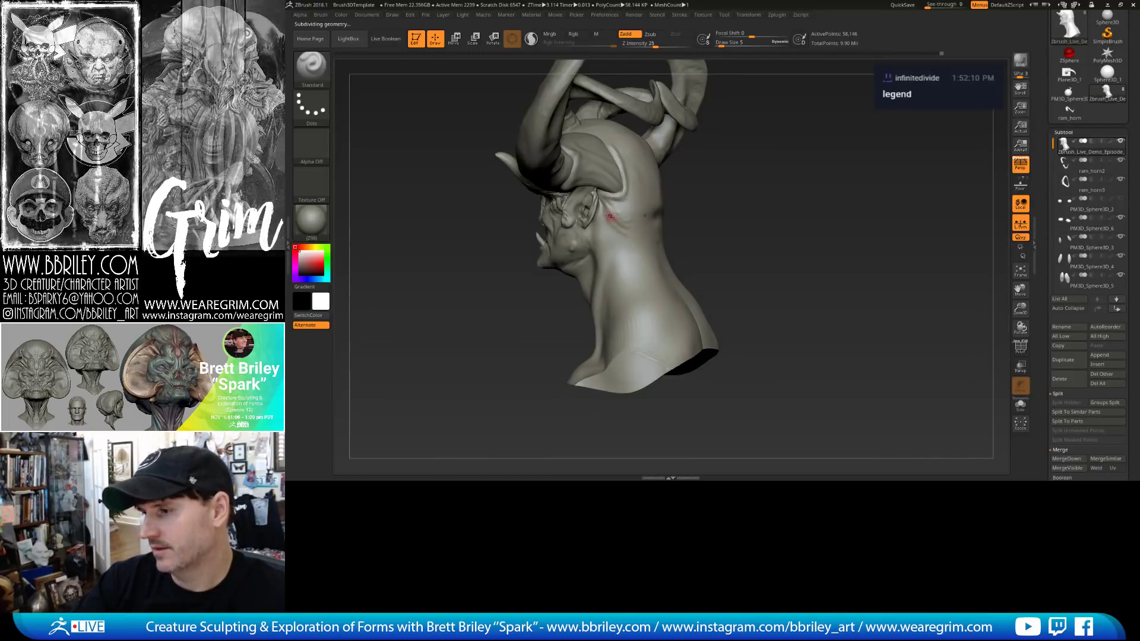
# Switch to the Move brush and set its draw size to 29 for shaping the horned head.
pyautogui.moveTo(702, 221)
pyautogui.mouseDown()
pyautogui.moveTo(727, 209)
pyautogui.moveTo(613, 211)
pyautogui.moveTo(630, 222)
pyautogui.moveTo(603, 244)
pyautogui.moveTo(718, 291)
pyautogui.moveTo(730, 275)
pyautogui.moveTo(697, 247)
pyautogui.mouseUp()
pyautogui.press('b')
pyautogui.press('c')
pyautogui.press('l')
pyautogui.press('b')
pyautogui.press('m')
pyautogui.press('v')
pyautogui.press('s')
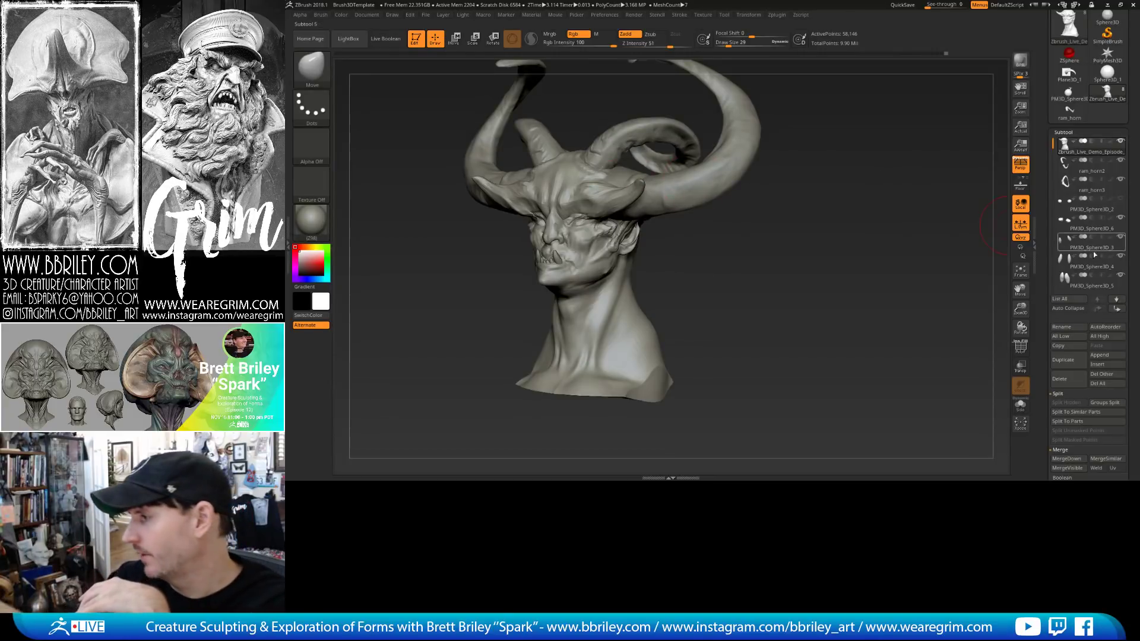
# Check which sphere subtools belong to which parts of the head by toggling their visibility and selecting PM3D_Sphere3D_6 and PM3D_Sphere3D_3.
pyautogui.moveTo(1108, 270)
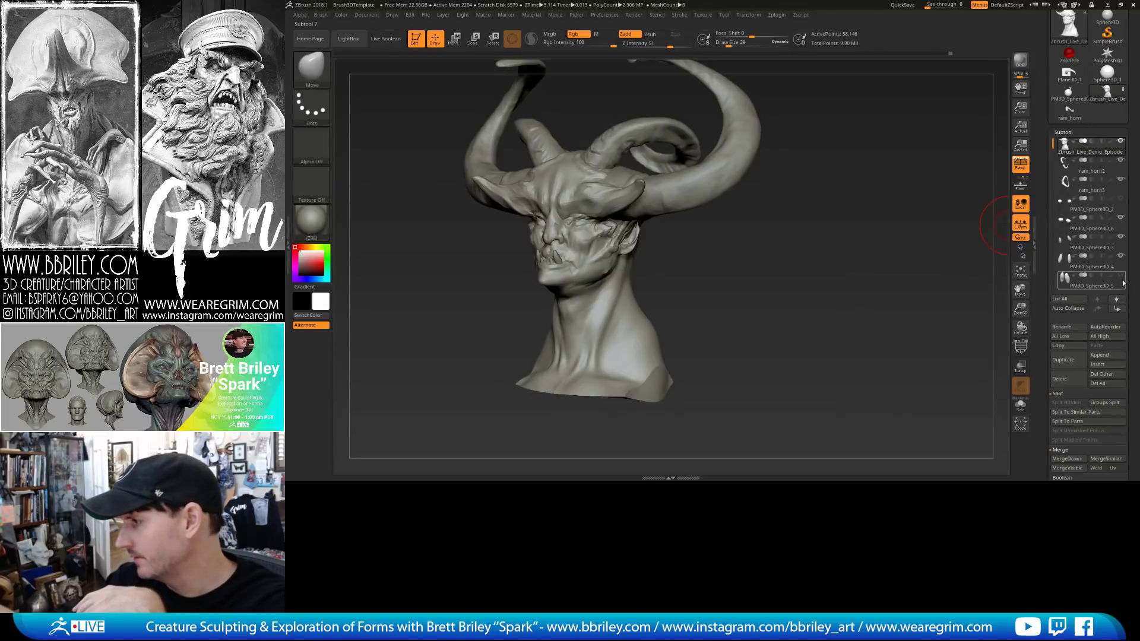
pyautogui.moveTo(1051, 148); pyautogui.dragTo(1053, 181)
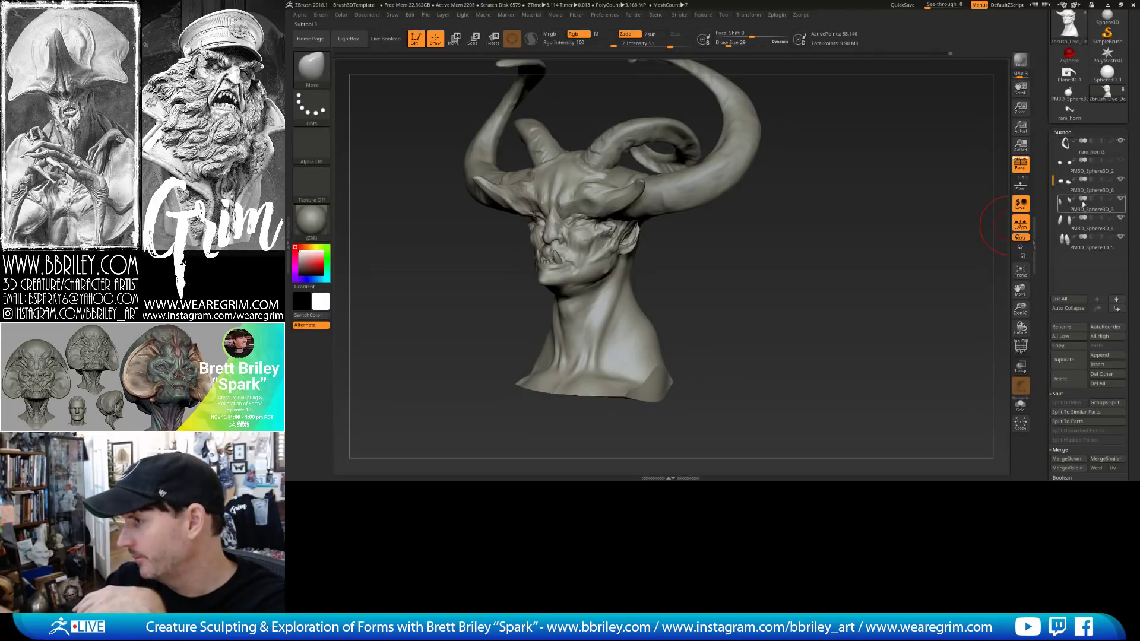
pyautogui.keyDown('alt'); pyautogui.click(752, 146); pyautogui.keyUp('alt')
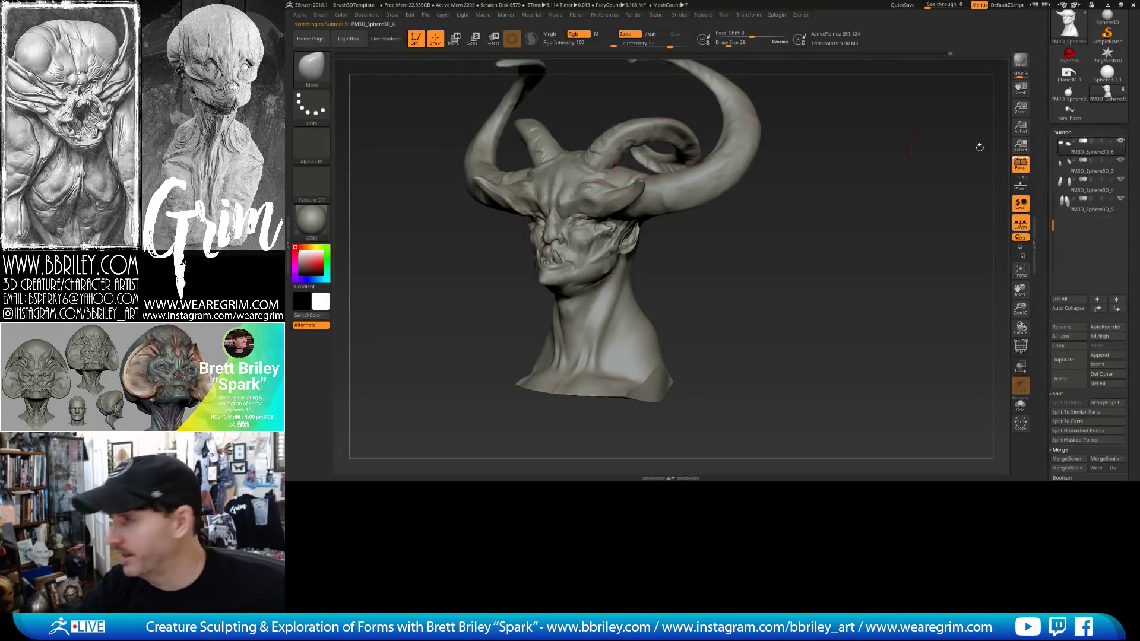
pyautogui.click(1078, 168)
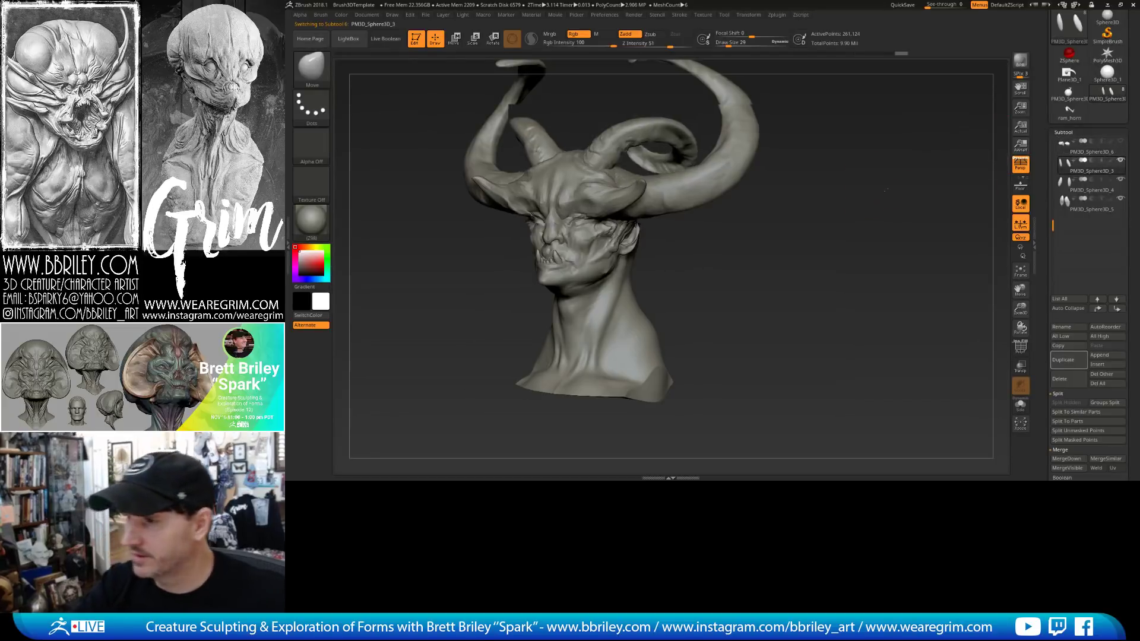
pyautogui.keyDown('shift'); pyautogui.moveTo(855, 202); pyautogui.dragTo(907, 186); pyautogui.keyUp('shift')
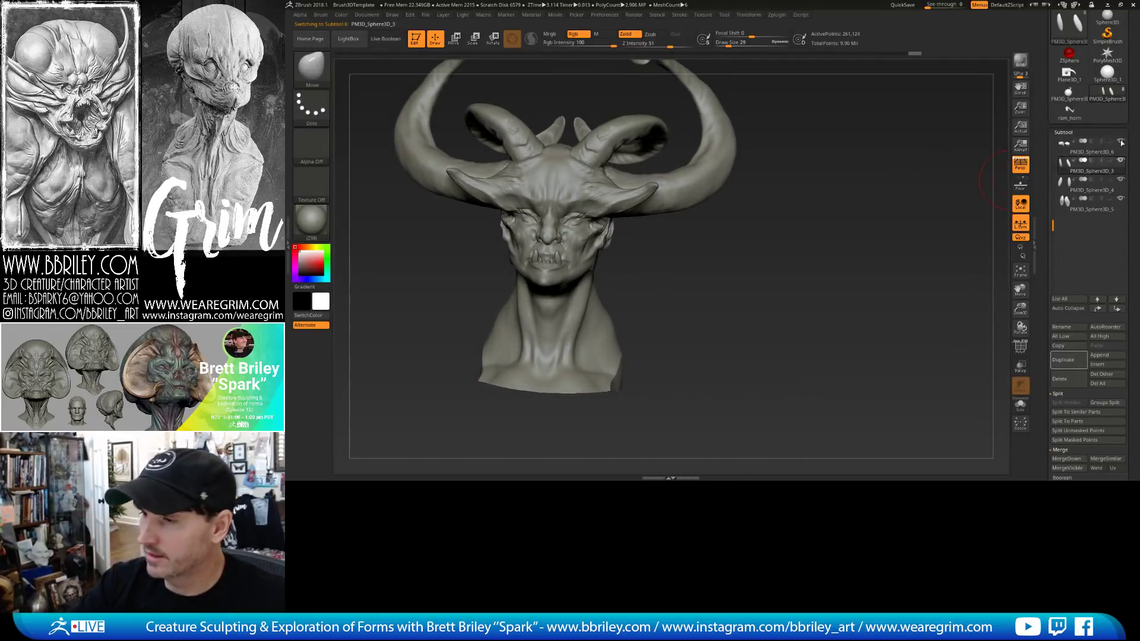
pyautogui.moveTo(1121, 144)
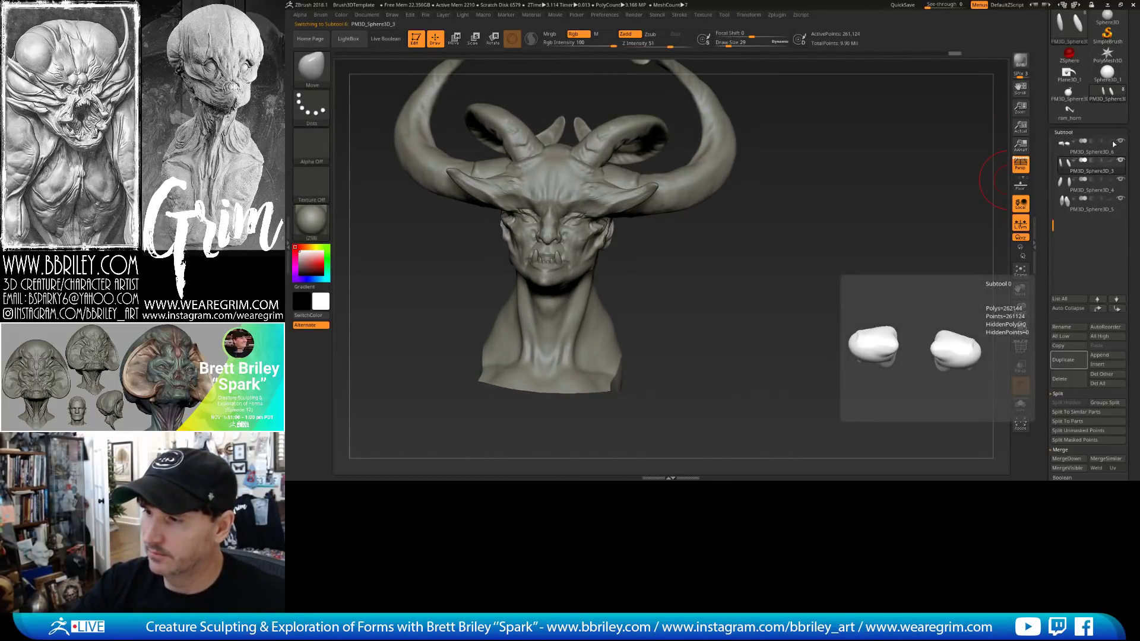
pyautogui.moveTo(905, 179); pyautogui.dragTo(882, 183)
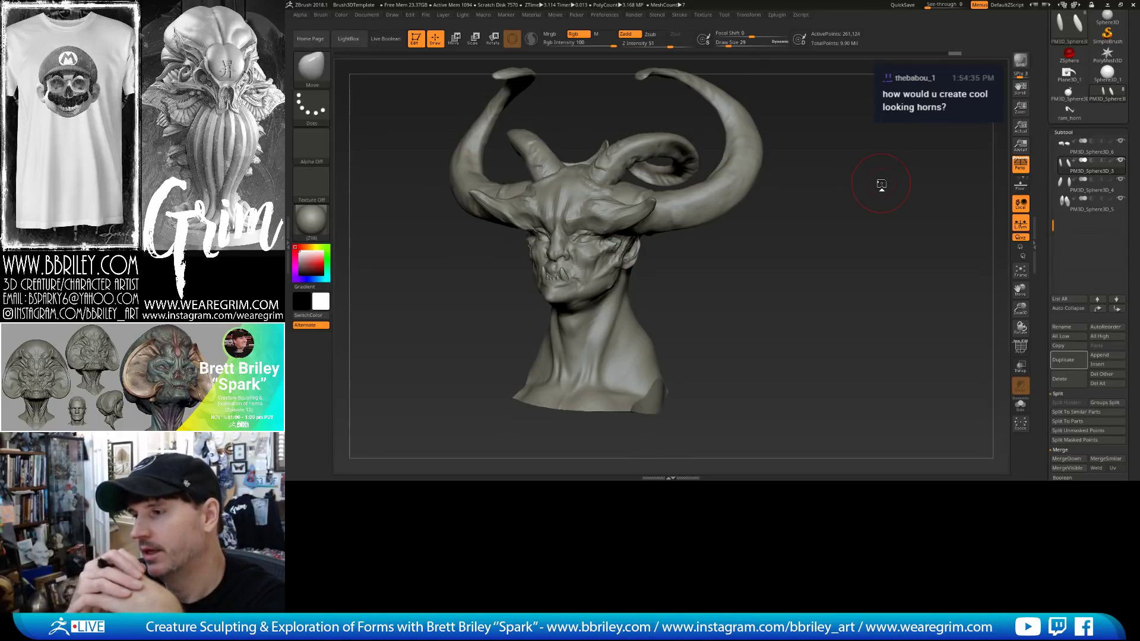
# Duplicate the inner horn pair, ram_horn3, and bring up the move gizmo on the copy.
pyautogui.moveTo(789, 107)
pyautogui.mouseDown()
pyautogui.moveTo(802, 111)
pyautogui.moveTo(742, 111)
pyautogui.mouseUp()
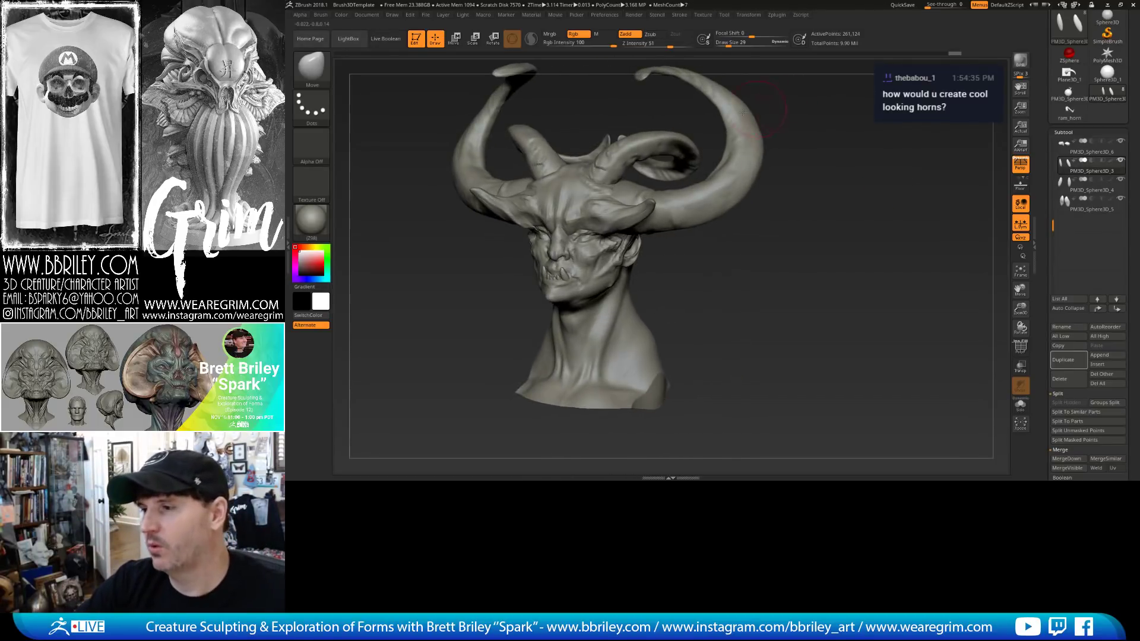
pyautogui.keyDown('alt'); pyautogui.click(634, 152); pyautogui.keyUp('alt')
pyautogui.click(1058, 360)
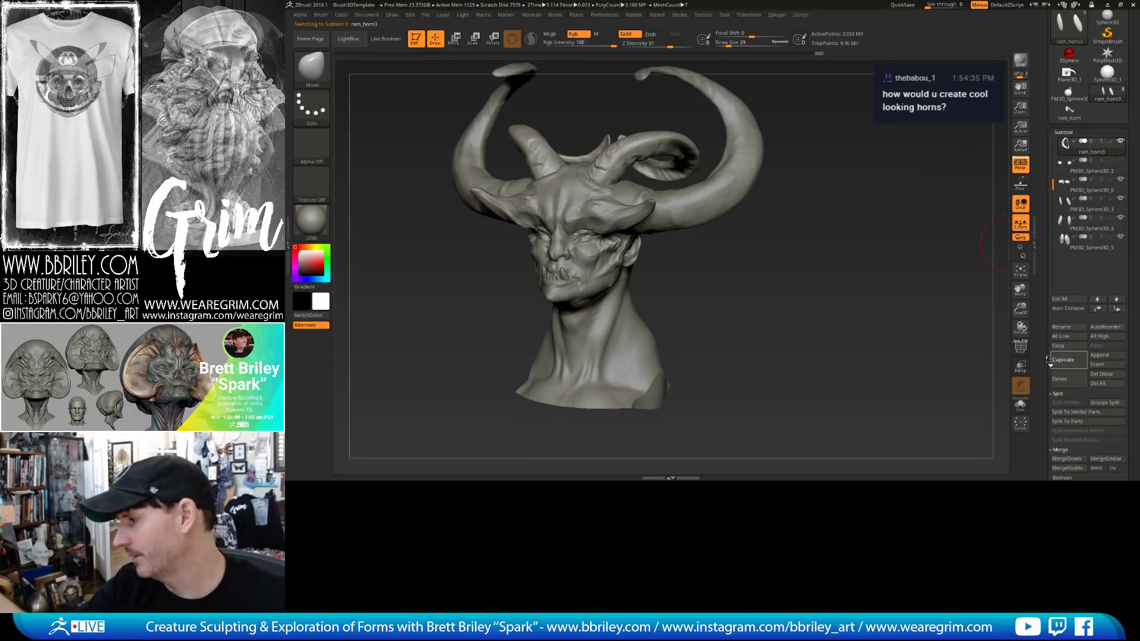
pyautogui.moveTo(877, 264); pyautogui.dragTo(918, 263)
pyautogui.click(456, 40)
# Try repositioning the duplicated horn pair with the gizmo, and undo the changes.
pyautogui.moveTo(831, 190); pyautogui.dragTo(739, 184)
pyautogui.moveTo(628, 135); pyautogui.dragTo(661, 165)
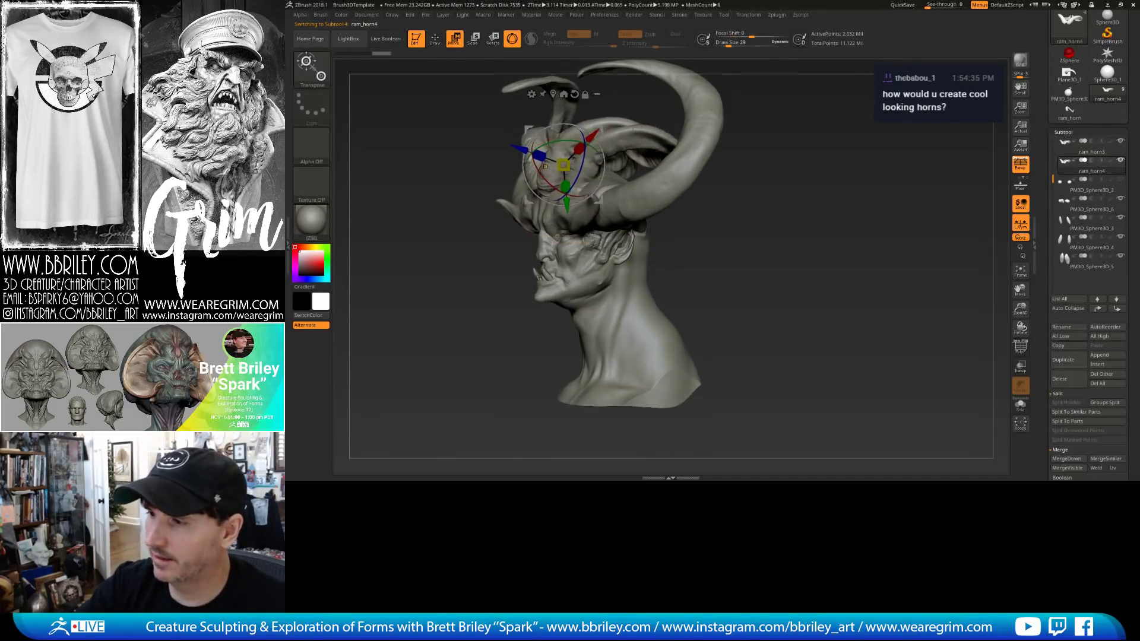
pyautogui.moveTo(730, 262); pyautogui.dragTo(629, 152)
pyautogui.hotkey('ctrl', 'z')
pyautogui.hotkey('ctrl', 'z')
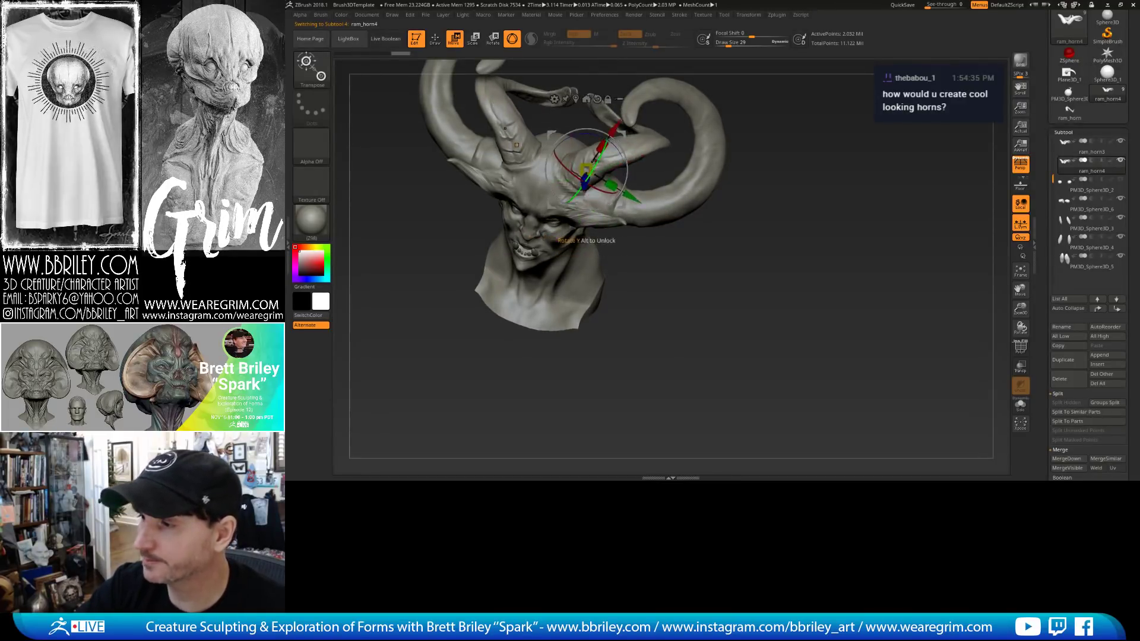
# Rotate, scale and move the duplicated horns so they grow from the sides of the forehead beside the large outer horns.
pyautogui.moveTo(600, 189); pyautogui.dragTo(583, 199)
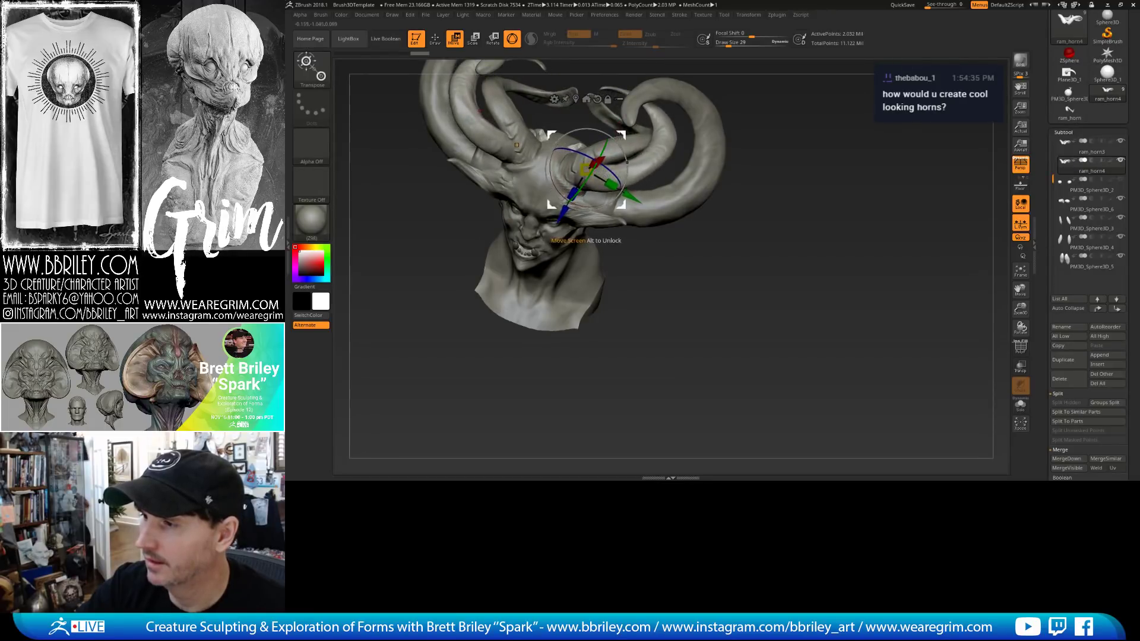
pyautogui.moveTo(620, 136); pyautogui.dragTo(580, 184)
pyautogui.moveTo(727, 315)
pyautogui.mouseDown()
pyautogui.moveTo(747, 221)
pyautogui.moveTo(743, 309)
pyautogui.mouseUp()
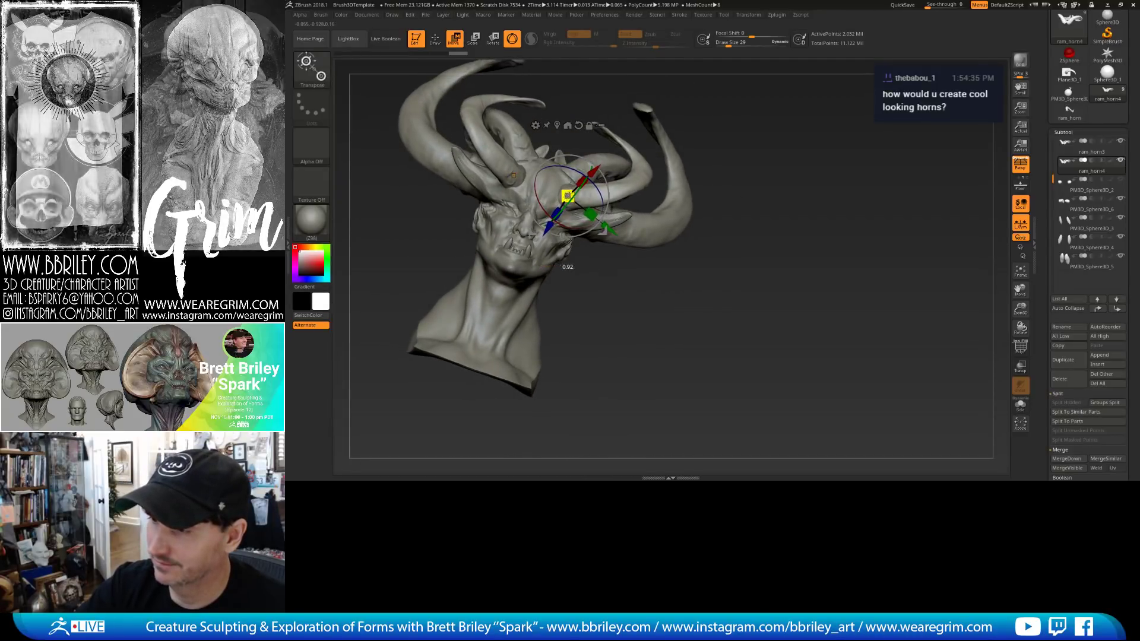
pyautogui.moveTo(605, 163); pyautogui.dragTo(629, 182)
pyautogui.moveTo(767, 151); pyautogui.dragTo(719, 86)
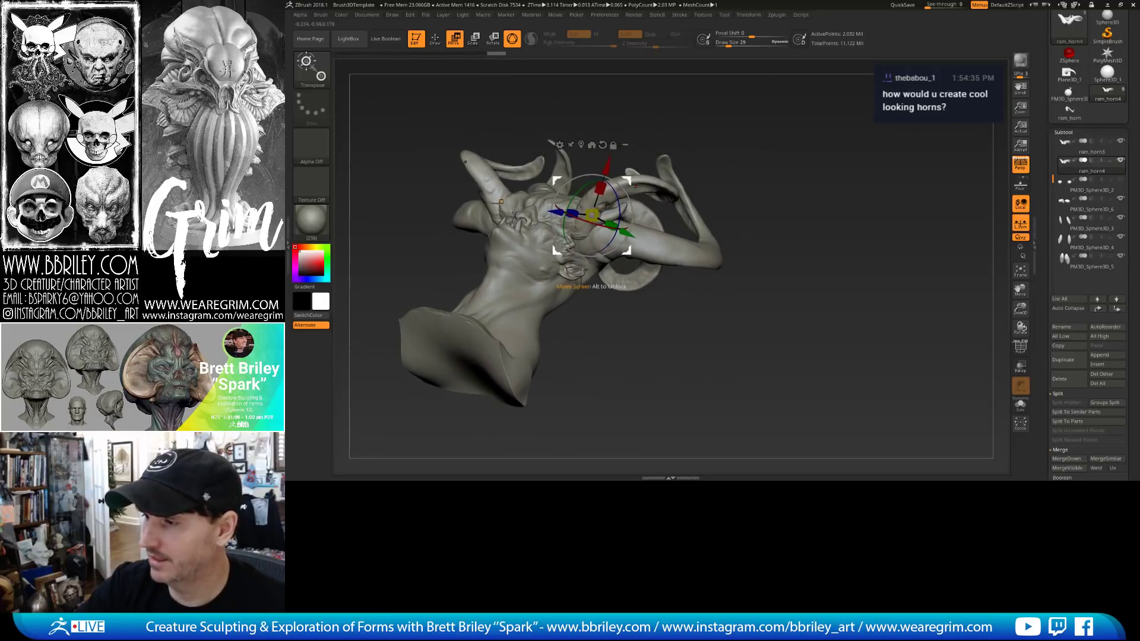
pyautogui.moveTo(628, 180); pyautogui.dragTo(643, 199)
pyautogui.moveTo(757, 146)
pyautogui.mouseDown()
pyautogui.moveTo(733, 214)
pyautogui.moveTo(692, 270)
pyautogui.mouseUp()
# Reshape the duplicated horns with the Move brush so they sweep along the large outer horns.
pyautogui.press('q')
pyautogui.press(']')
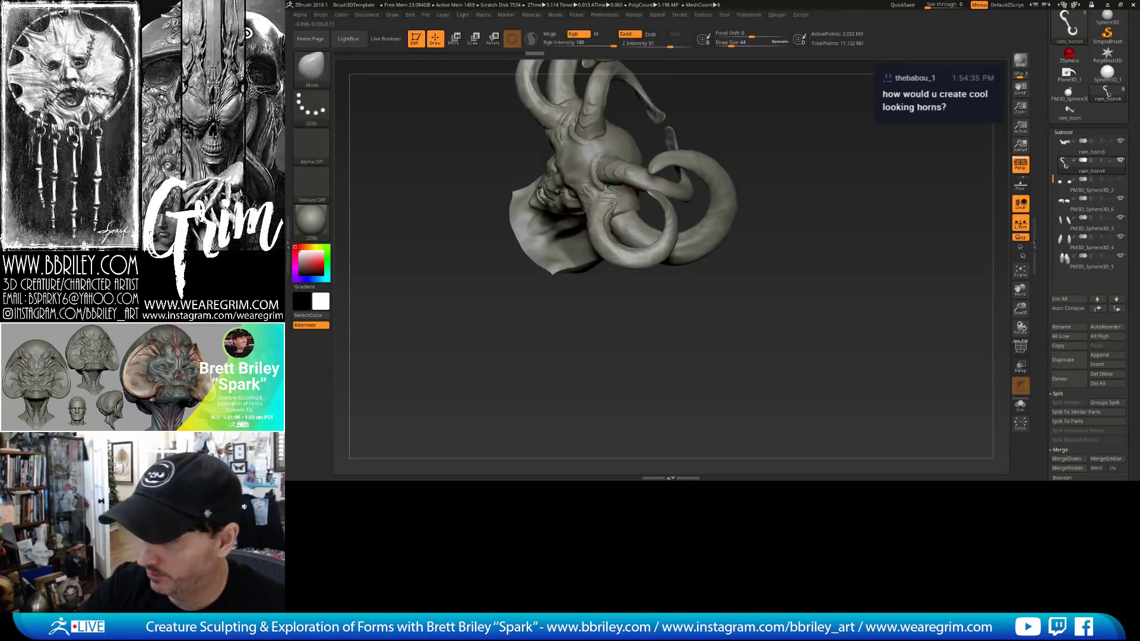
pyautogui.moveTo(604, 204)
pyautogui.mouseDown()
pyautogui.moveTo(570, 178)
pyautogui.moveTo(585, 198)
pyautogui.mouseUp()
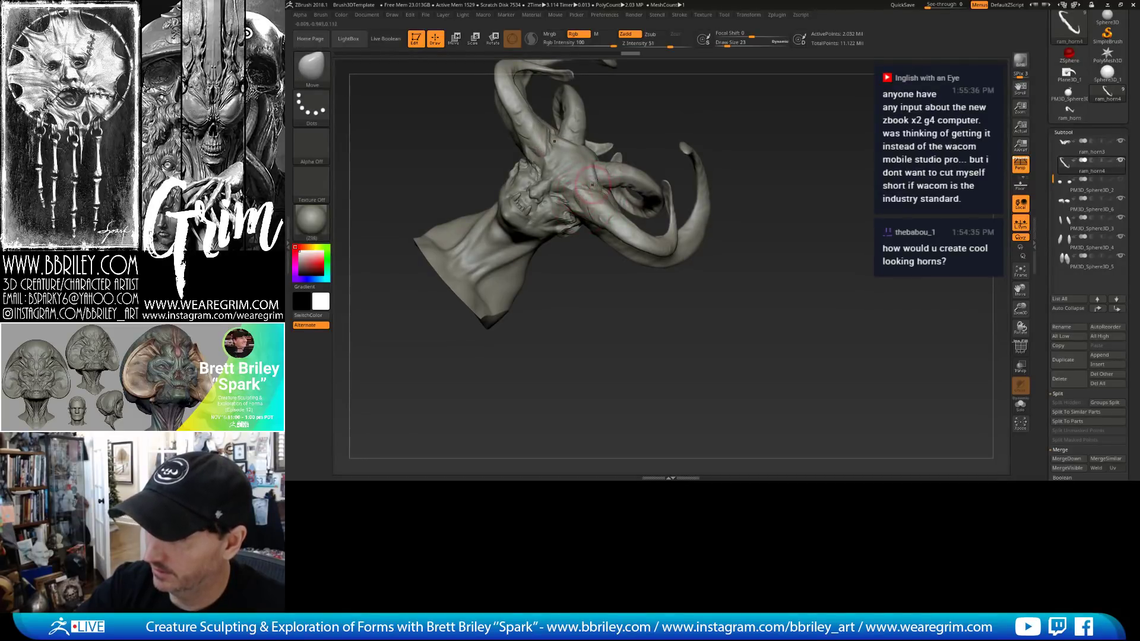
pyautogui.moveTo(592, 185); pyautogui.dragTo(645, 157)
pyautogui.moveTo(770, 115); pyautogui.dragTo(781, 168)
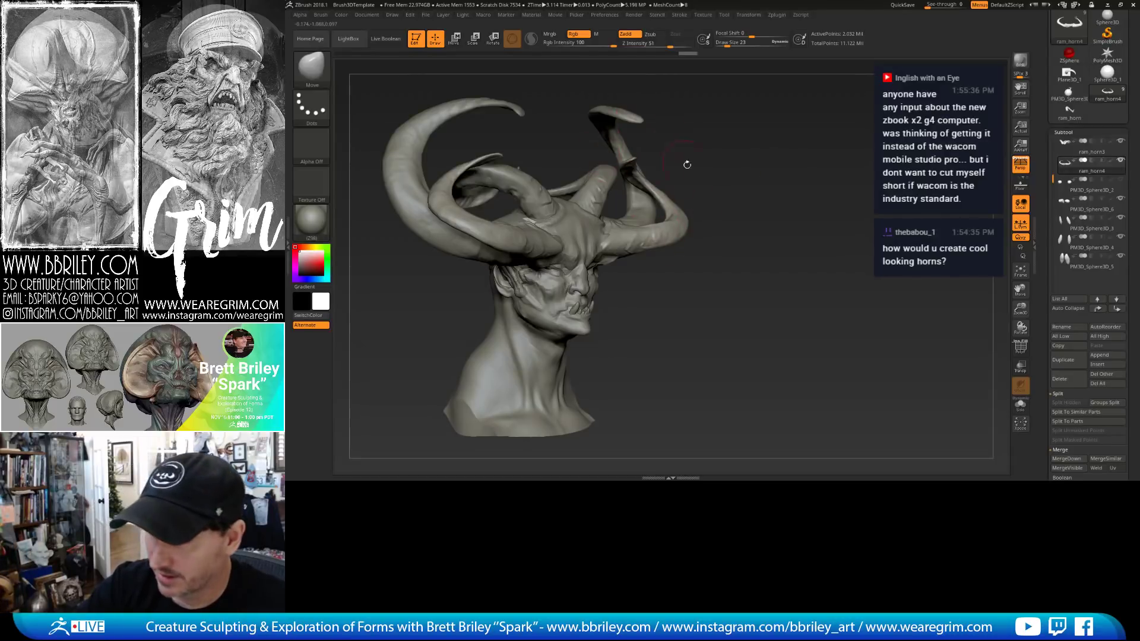
# Select the large outer horns, ram_horn2, and nudge their tips with the Move brush.
pyautogui.moveTo(685, 162)
pyautogui.mouseDown()
pyautogui.moveTo(660, 180)
pyautogui.moveTo(676, 171)
pyautogui.moveTo(677, 112)
pyautogui.mouseUp()
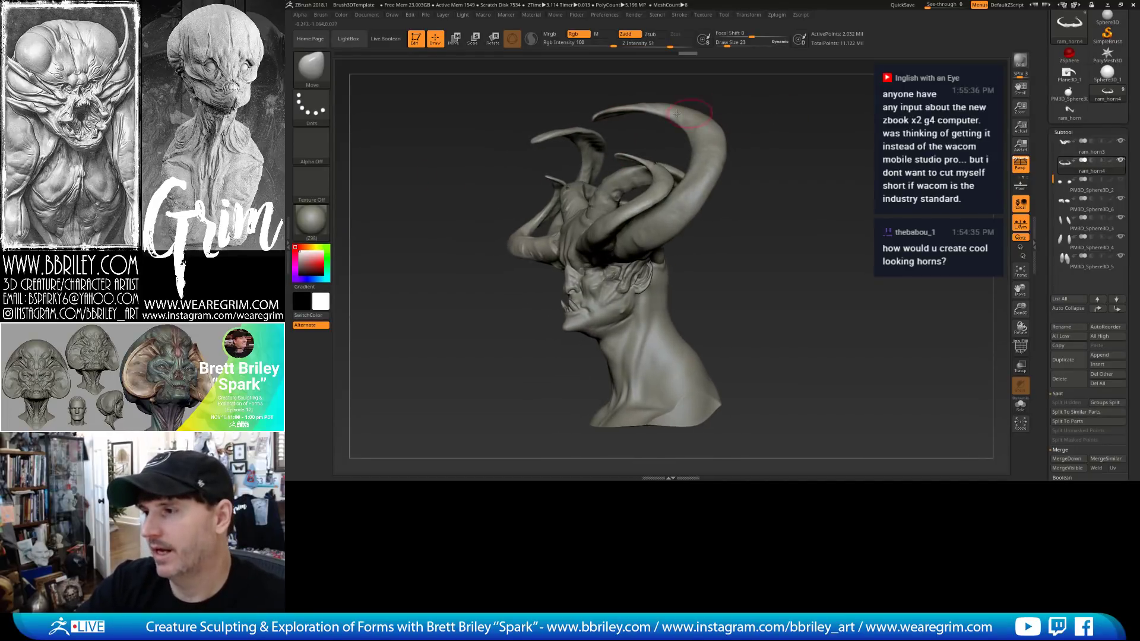
pyautogui.keyDown('alt'); pyautogui.click(601, 113); pyautogui.keyUp('alt')
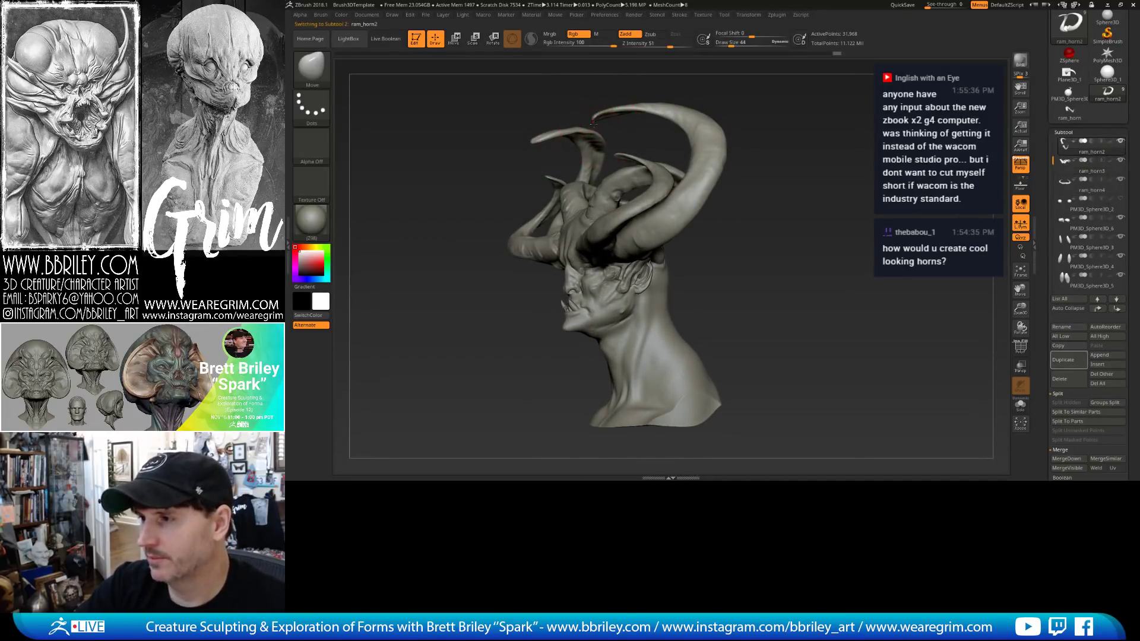
pyautogui.moveTo(594, 123); pyautogui.dragTo(601, 129)
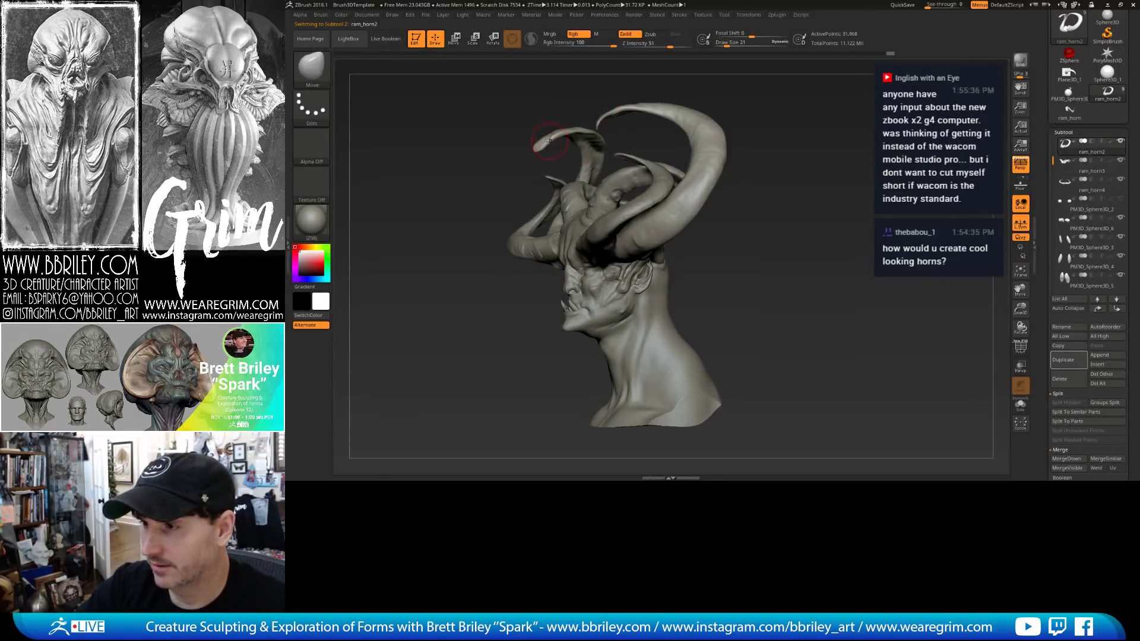
pyautogui.moveTo(736, 102); pyautogui.dragTo(553, 166)
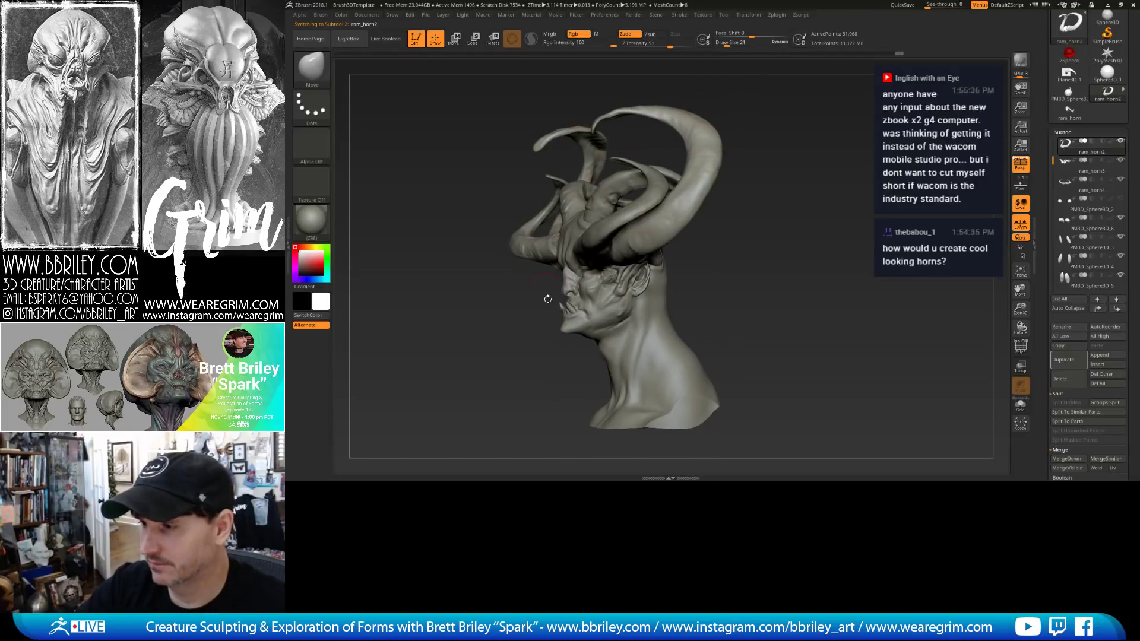
# Drop ram_horn2 to a lower subdivision level and pull the large horn tips into a tighter downward curl with the Move brush.
pyautogui.press('ctrl')
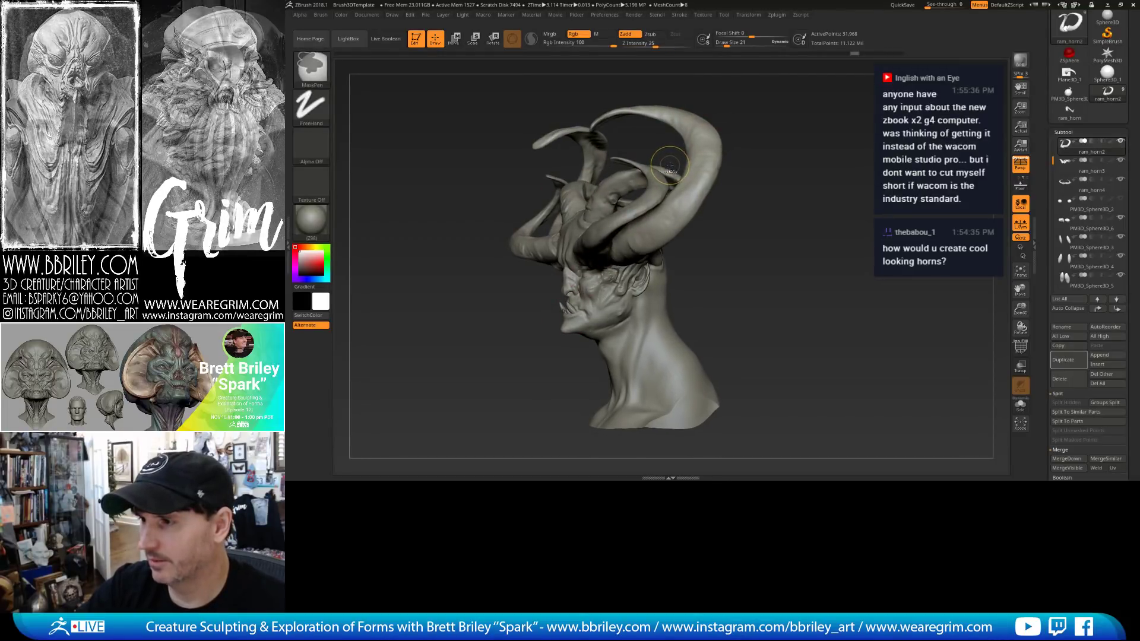
pyautogui.hotkey('shift', 'd')
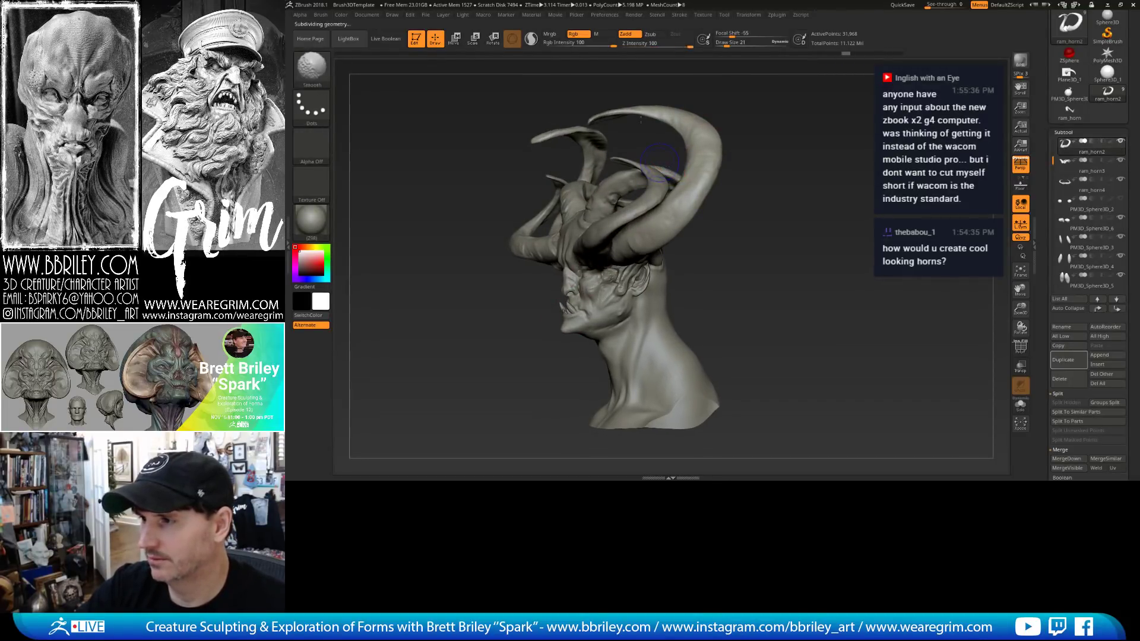
pyautogui.press('s')
pyautogui.press('s')
pyautogui.moveTo(586, 124); pyautogui.dragTo(592, 123)
pyautogui.moveTo(592, 124)
pyautogui.mouseDown()
pyautogui.moveTo(599, 153)
pyautogui.moveTo(593, 130)
pyautogui.mouseUp()
pyautogui.press('s')
pyautogui.press('s')
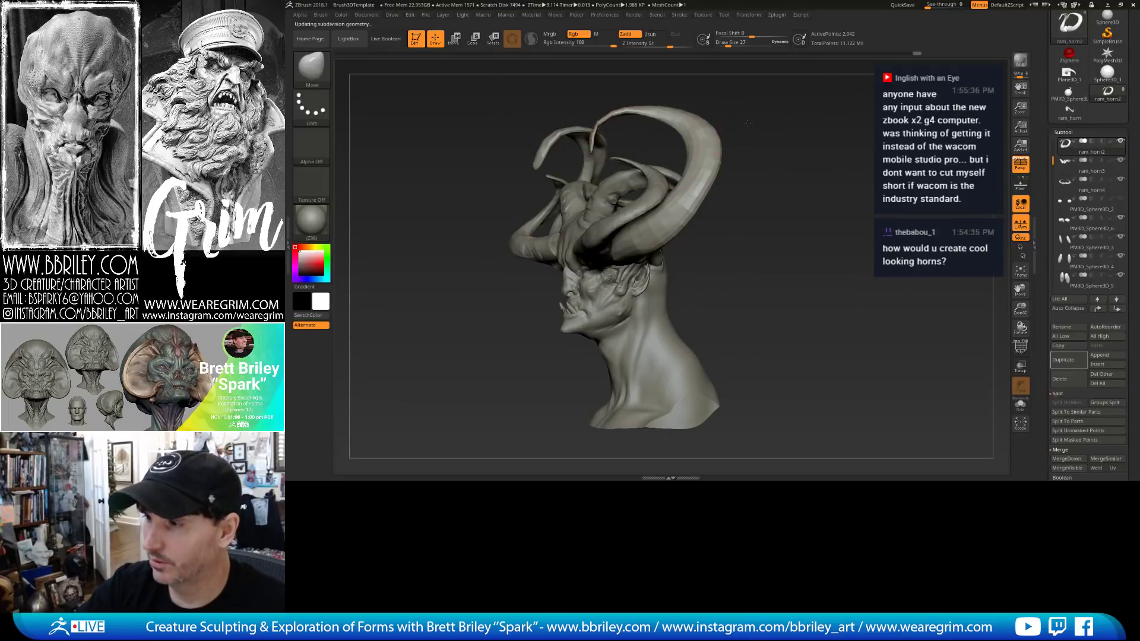
pyautogui.moveTo(680, 83); pyautogui.dragTo(707, 155)
pyautogui.press('ctrl')
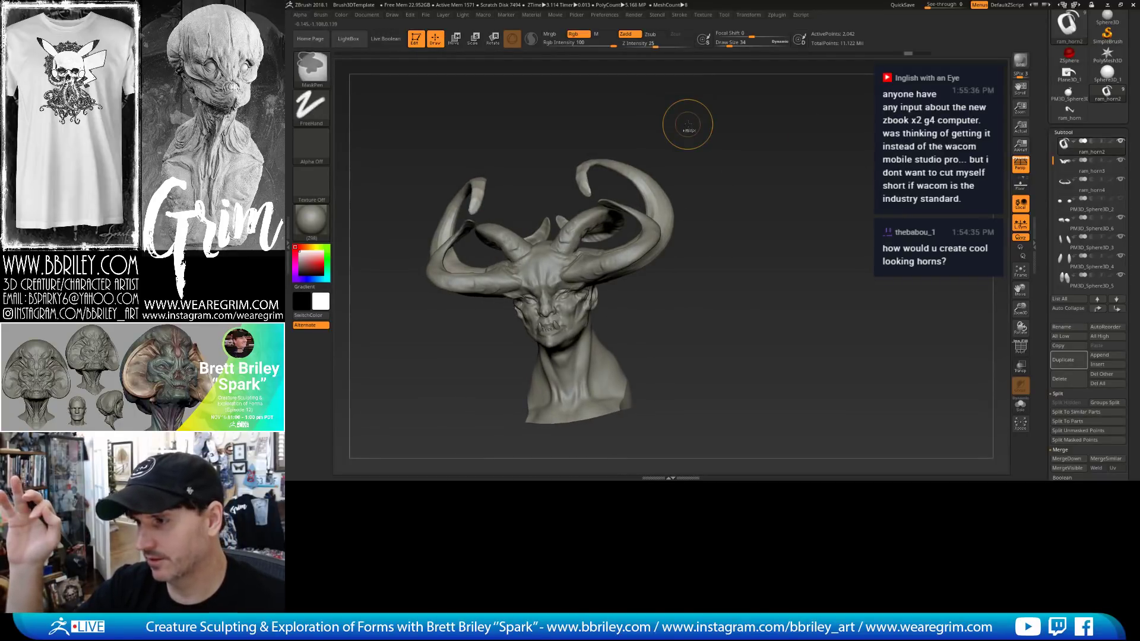
# Shift the ram_horn3 pair with the gizmo and bend its rear ends with a larger Move brush.
pyautogui.moveTo(687, 119)
pyautogui.mouseDown()
pyautogui.moveTo(692, 150)
pyautogui.moveTo(731, 152)
pyautogui.moveTo(689, 164)
pyautogui.mouseUp()
pyautogui.press('shift')
pyautogui.press('w')
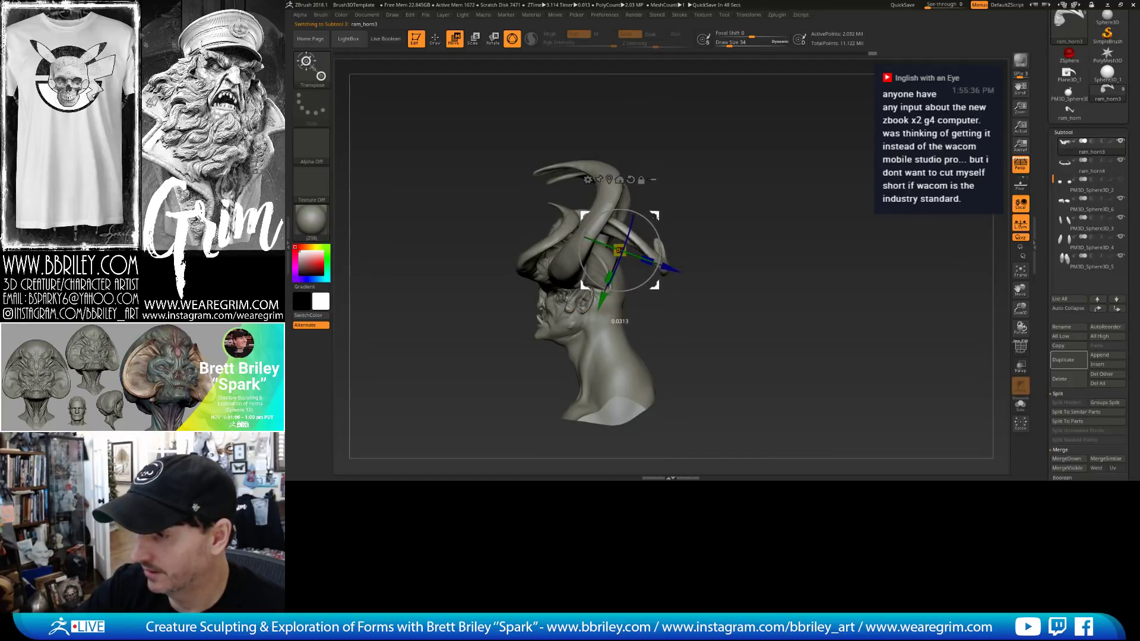
pyautogui.press('q')
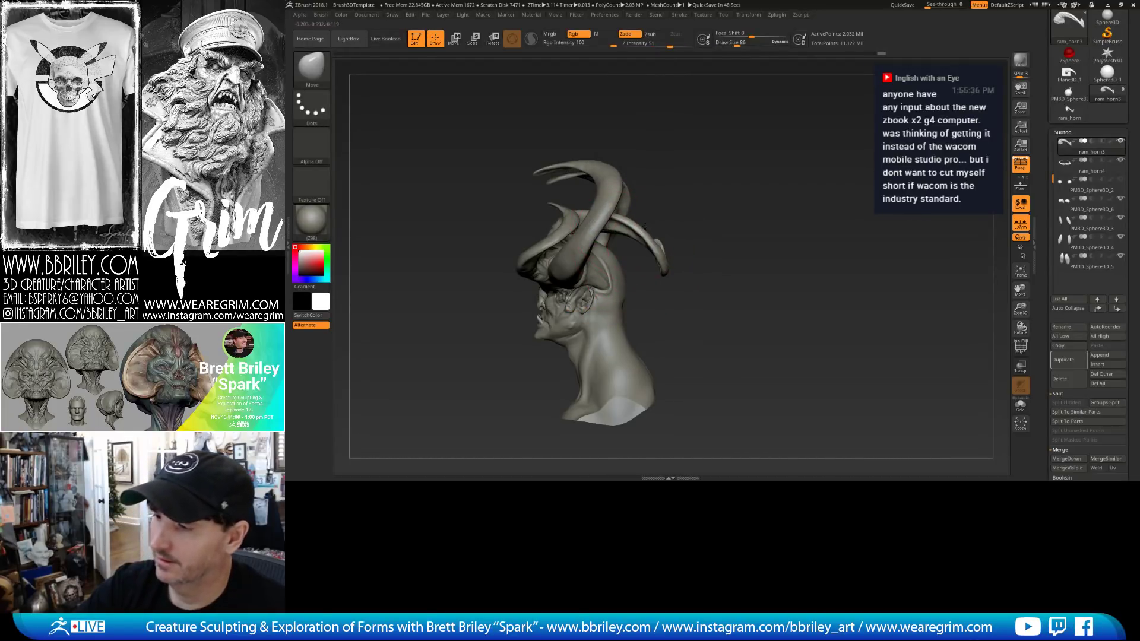
pyautogui.moveTo(645, 227)
pyautogui.mouseDown()
pyautogui.moveTo(763, 190)
pyautogui.moveTo(728, 177)
pyautogui.moveTo(775, 198)
pyautogui.moveTo(720, 264)
pyautogui.moveTo(696, 196)
pyautogui.moveTo(709, 147)
pyautogui.mouseUp()
# Select the head subtool and reshape the forehead around the inner horn bases with the Move brush, reducing the draw size to 21.
pyautogui.keyDown('alt'); pyautogui.click(538, 280); pyautogui.keyUp('alt')
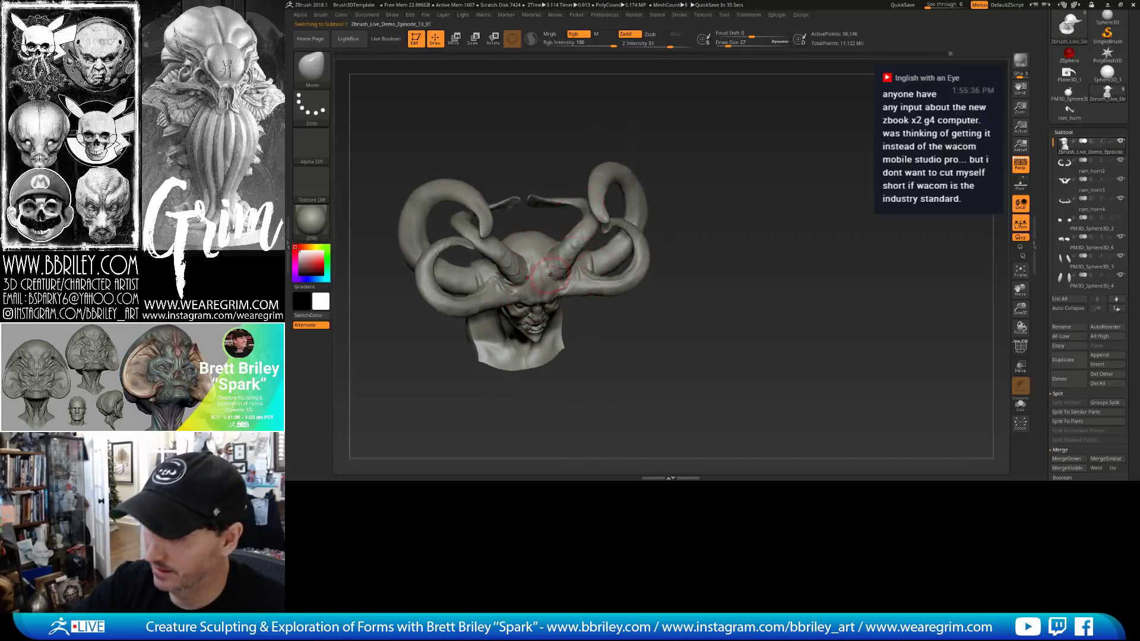
pyautogui.moveTo(689, 228)
pyautogui.mouseDown()
pyautogui.moveTo(705, 140)
pyautogui.moveTo(654, 167)
pyautogui.moveTo(671, 150)
pyautogui.moveTo(657, 173)
pyautogui.moveTo(653, 229)
pyautogui.mouseUp()
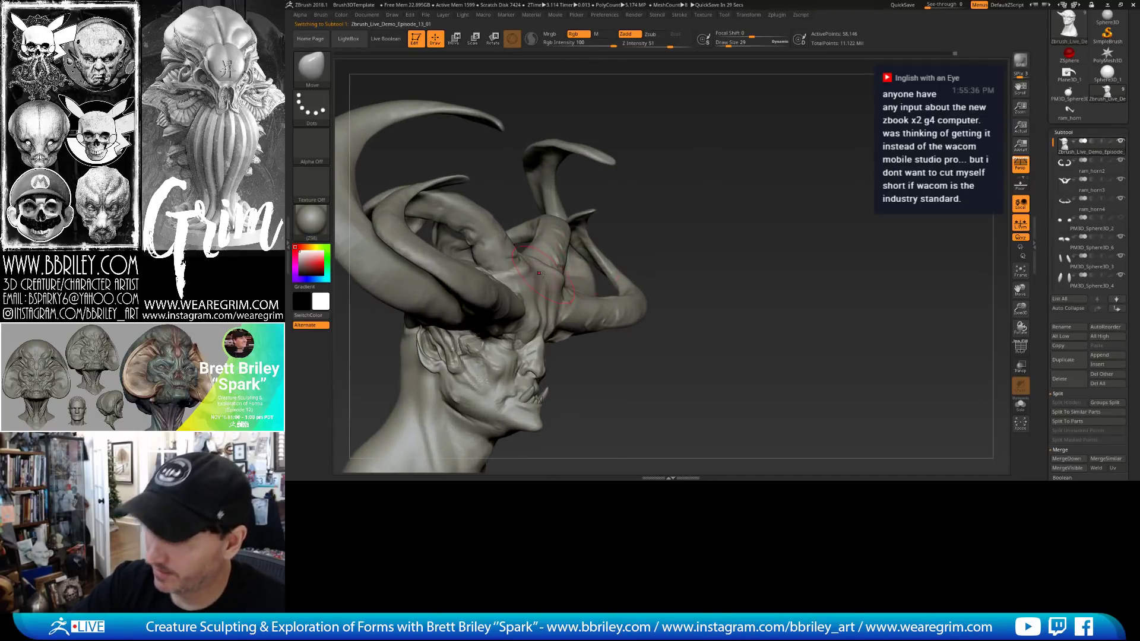
pyautogui.moveTo(667, 173); pyautogui.dragTo(541, 289)
pyautogui.press('s')
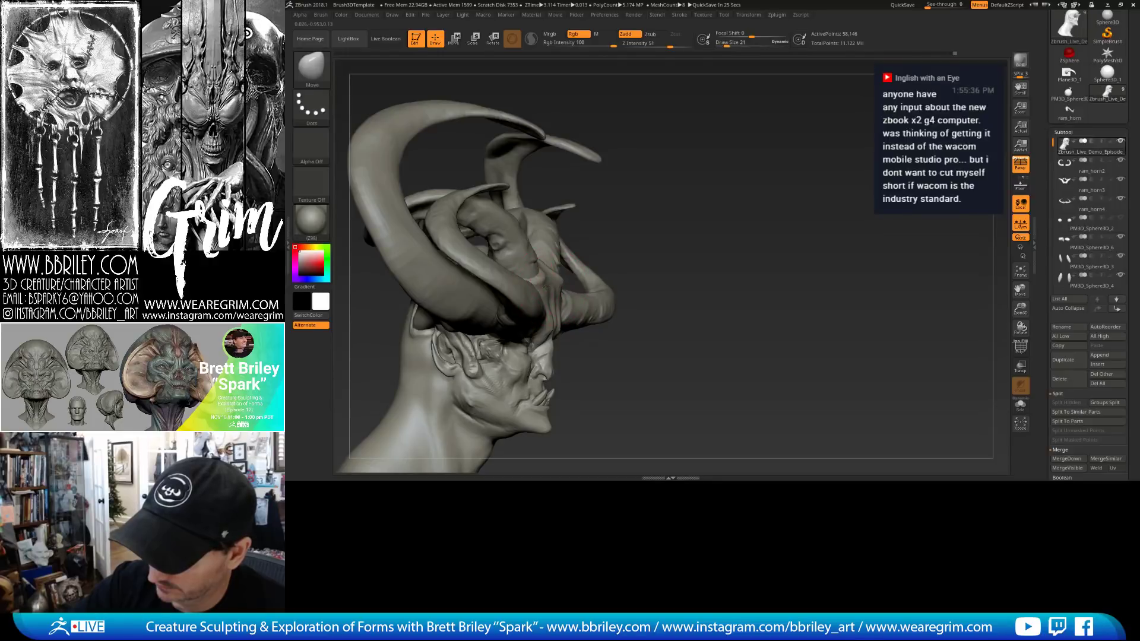
pyautogui.moveTo(669, 208); pyautogui.dragTo(600, 210)
# Refine the skin at the base of the inner horn with the Move brush at draw size 15.
pyautogui.moveTo(706, 184)
pyautogui.mouseDown()
pyautogui.moveTo(612, 243)
pyautogui.moveTo(589, 281)
pyautogui.mouseUp()
pyautogui.press('s')
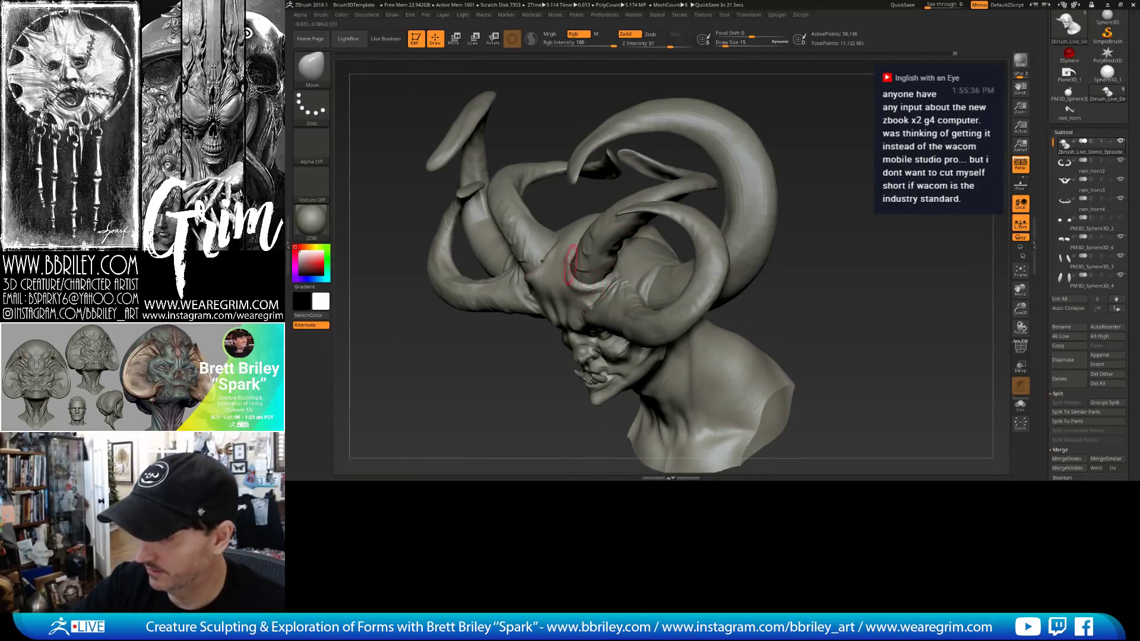
pyautogui.moveTo(574, 203); pyautogui.dragTo(566, 250)
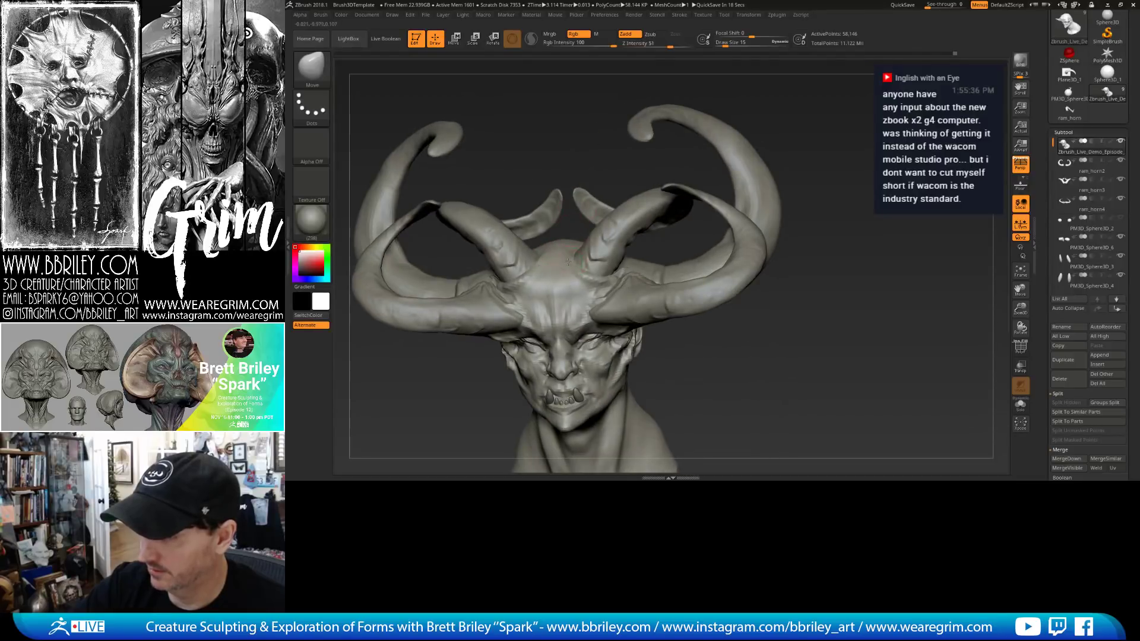
pyautogui.moveTo(796, 140); pyautogui.dragTo(790, 85)
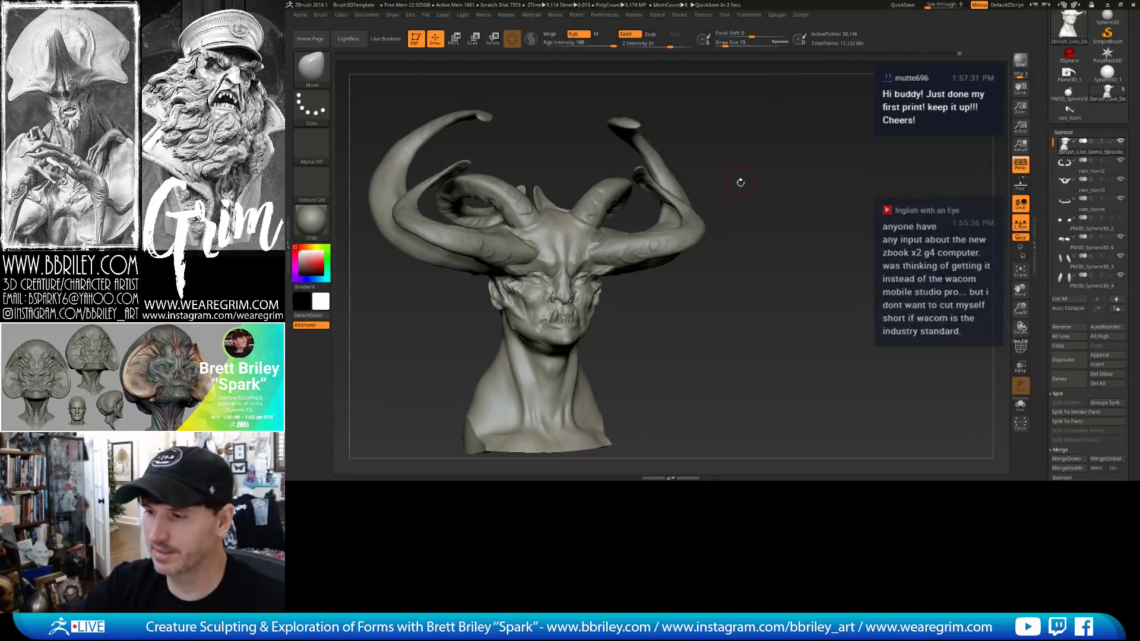
pyautogui.moveTo(739, 184); pyautogui.dragTo(740, 168)
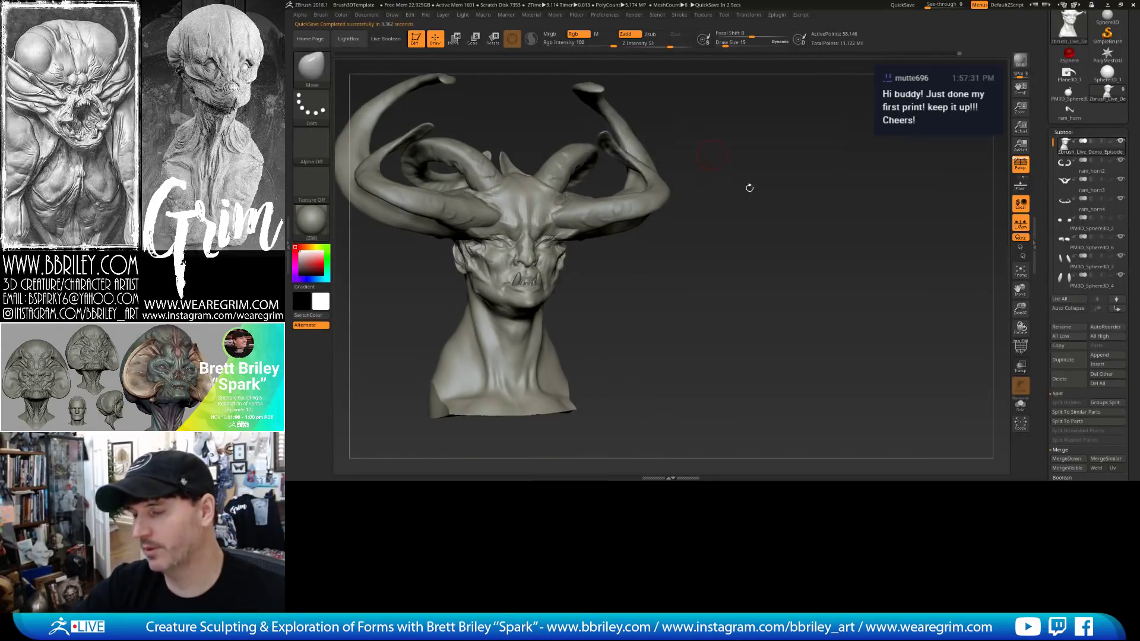
# Refine the brow and the skin beneath the outer horn base with the Move brush at draw size 15.
pyautogui.moveTo(746, 186)
pyautogui.mouseDown()
pyautogui.moveTo(764, 201)
pyautogui.moveTo(552, 287)
pyautogui.mouseUp()
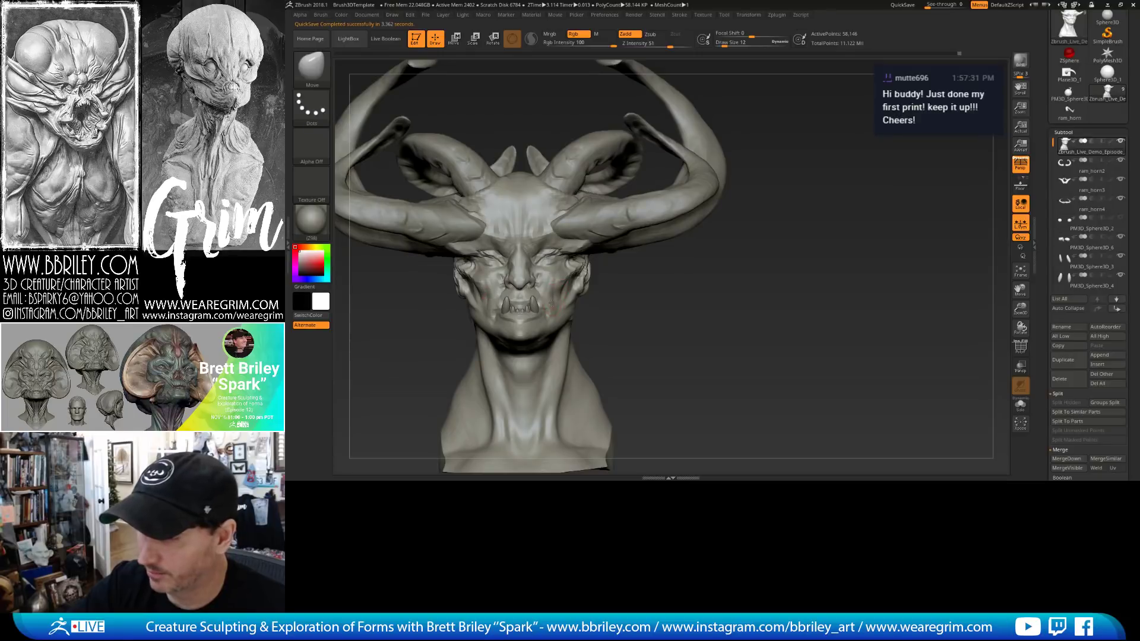
pyautogui.moveTo(625, 319); pyautogui.dragTo(580, 306)
pyautogui.keyDown('alt'); pyautogui.moveTo(743, 268); pyautogui.dragTo(741, 243); pyautogui.keyUp('alt')
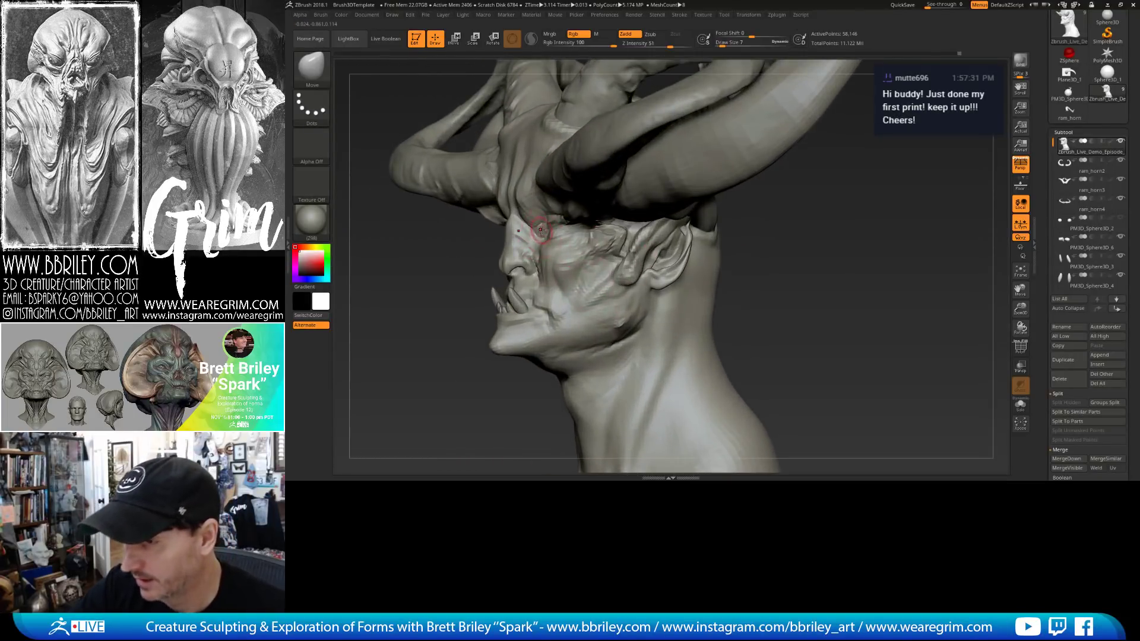
pyautogui.press(']')
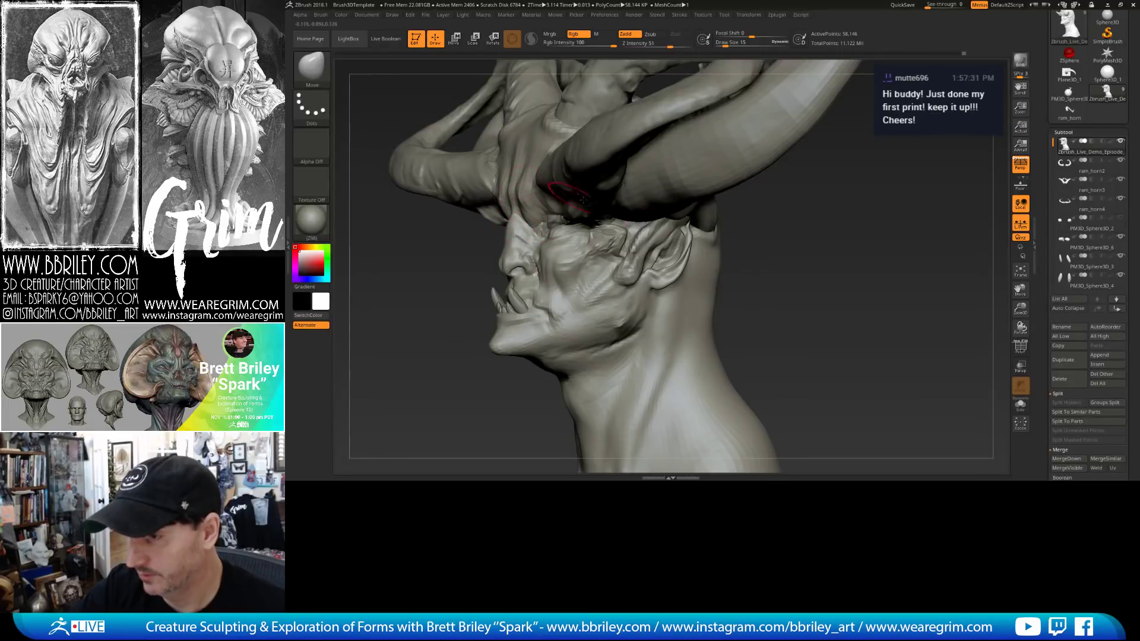
pyautogui.moveTo(568, 196); pyautogui.dragTo(562, 266)
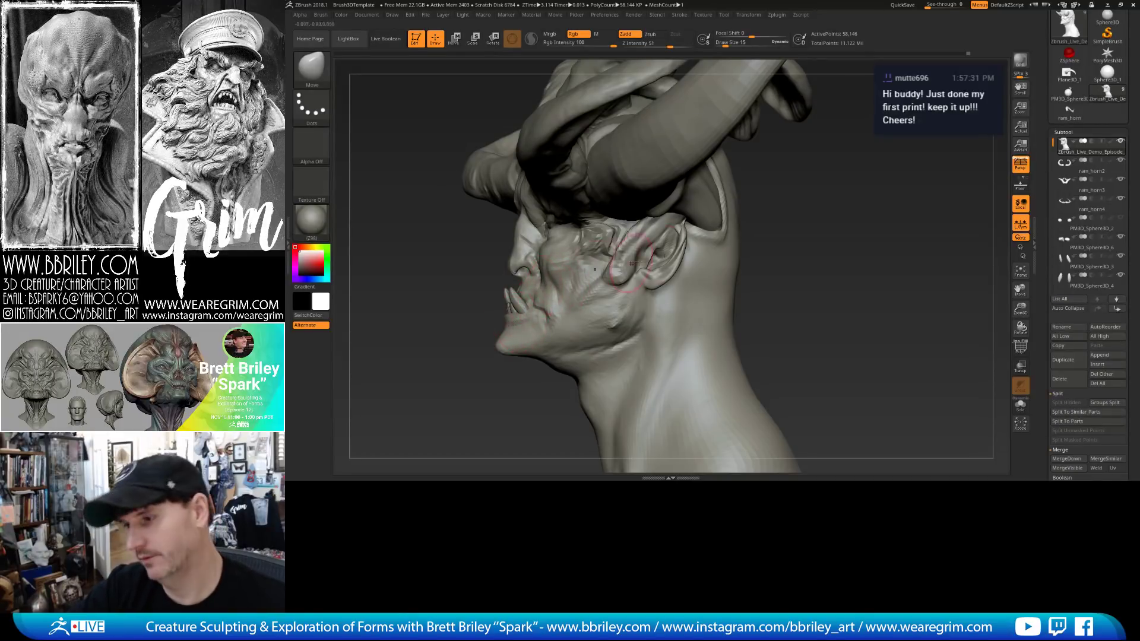
pyautogui.moveTo(799, 245)
pyautogui.mouseDown()
pyautogui.moveTo(827, 251)
pyautogui.moveTo(786, 254)
pyautogui.mouseUp()
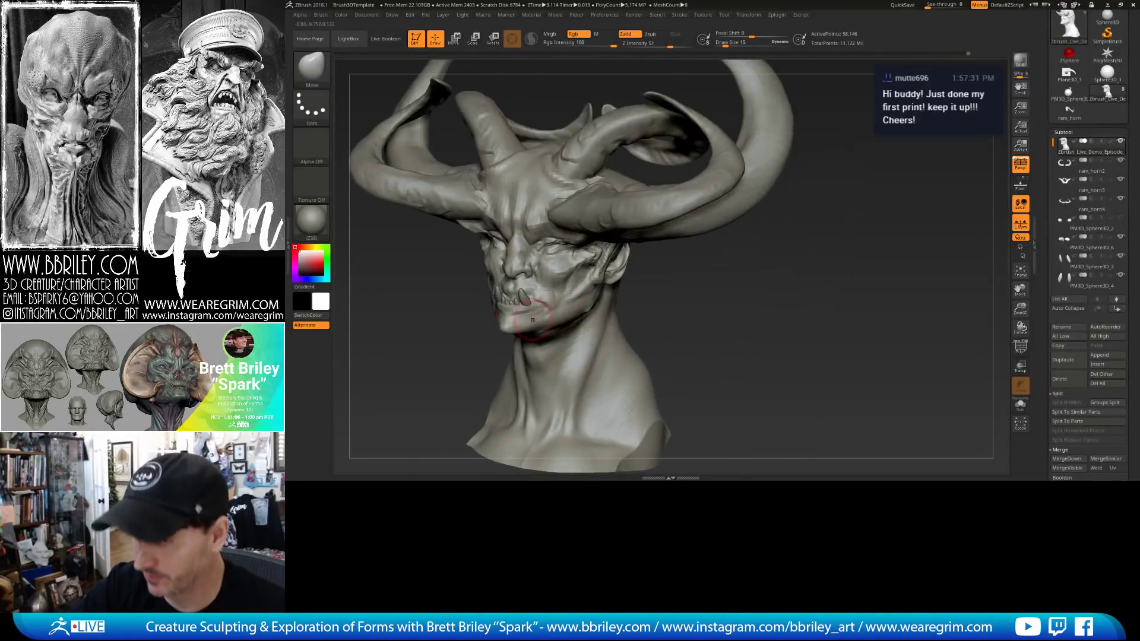
pyautogui.moveTo(586, 323); pyautogui.dragTo(558, 326)
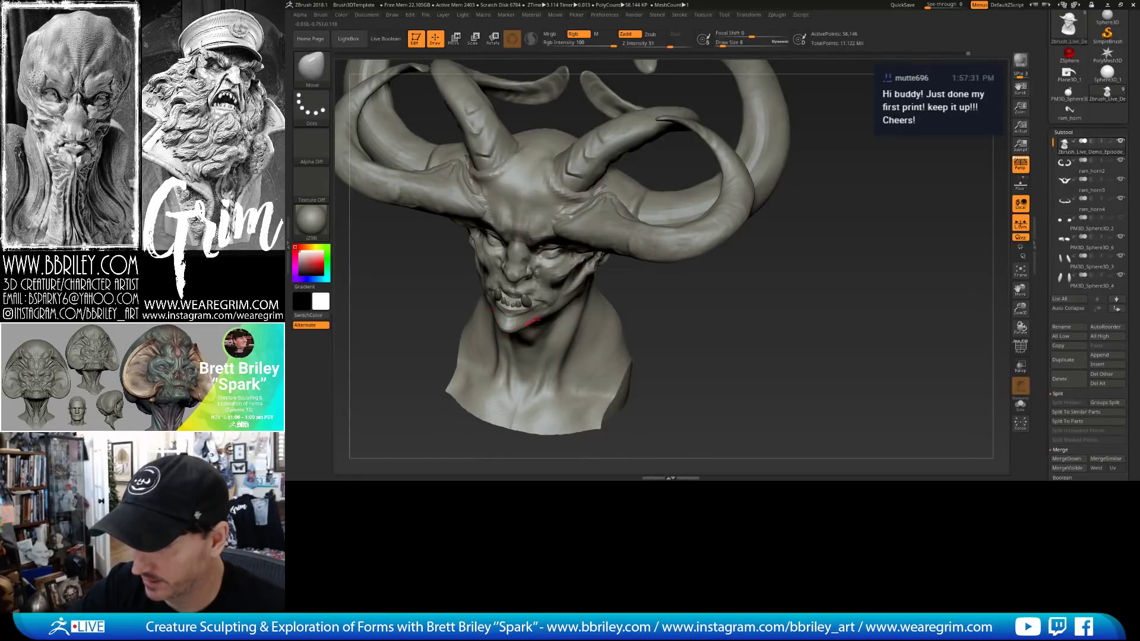
# Touch up the face and cut in finer detail with the DamStandard brush at draw size 8.
pyautogui.moveTo(687, 305)
pyautogui.mouseDown()
pyautogui.moveTo(664, 267)
pyautogui.moveTo(676, 265)
pyautogui.mouseUp()
pyautogui.moveTo(652, 305)
pyautogui.mouseDown()
pyautogui.moveTo(505, 332)
pyautogui.moveTo(574, 320)
pyautogui.mouseUp()
pyautogui.press('b')
pyautogui.press('d')
pyautogui.press('s')
pyautogui.moveTo(666, 323)
pyautogui.mouseDown()
pyautogui.moveTo(691, 320)
pyautogui.moveTo(647, 304)
pyautogui.mouseUp()
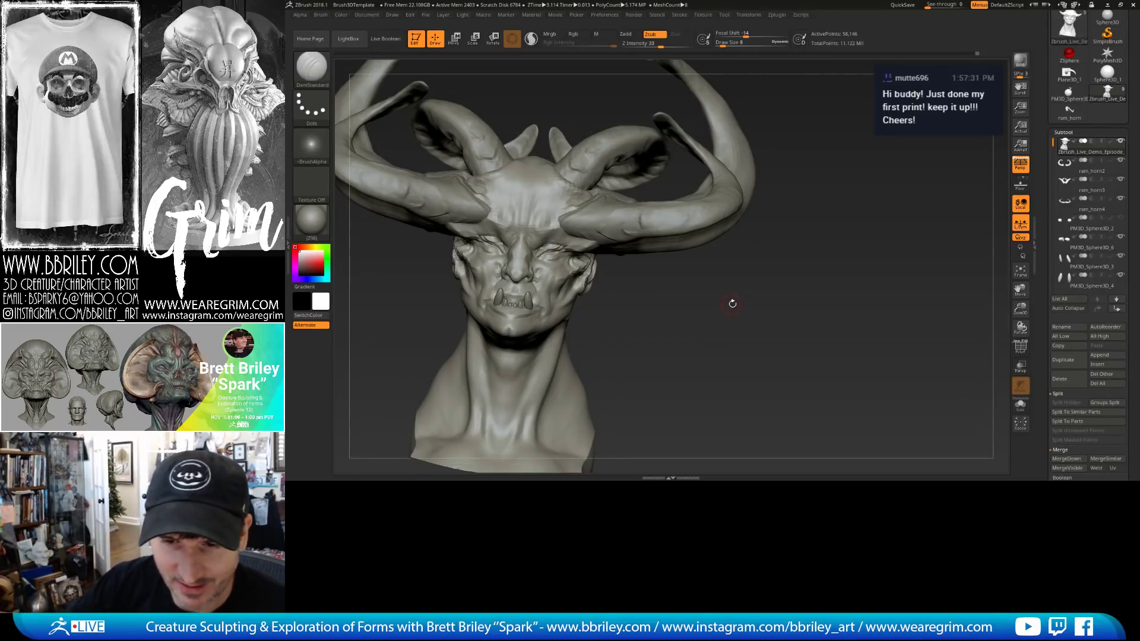
pyautogui.moveTo(732, 303)
pyautogui.mouseDown()
pyautogui.moveTo(799, 281)
pyautogui.moveTo(821, 230)
pyautogui.mouseUp()
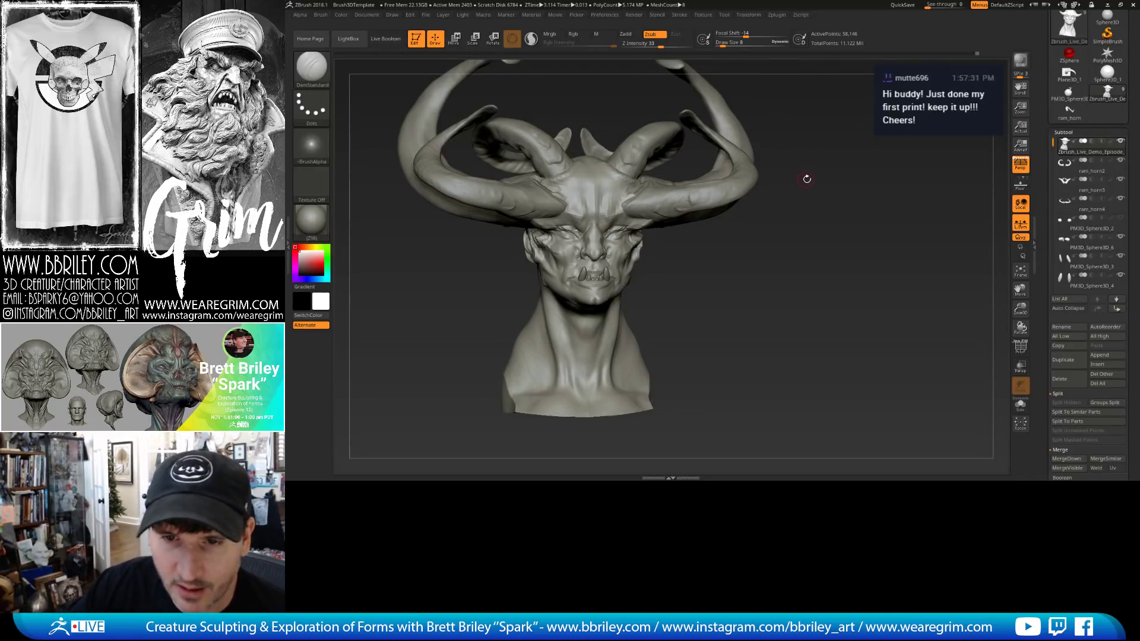
pyautogui.moveTo(807, 179); pyautogui.dragTo(841, 199)
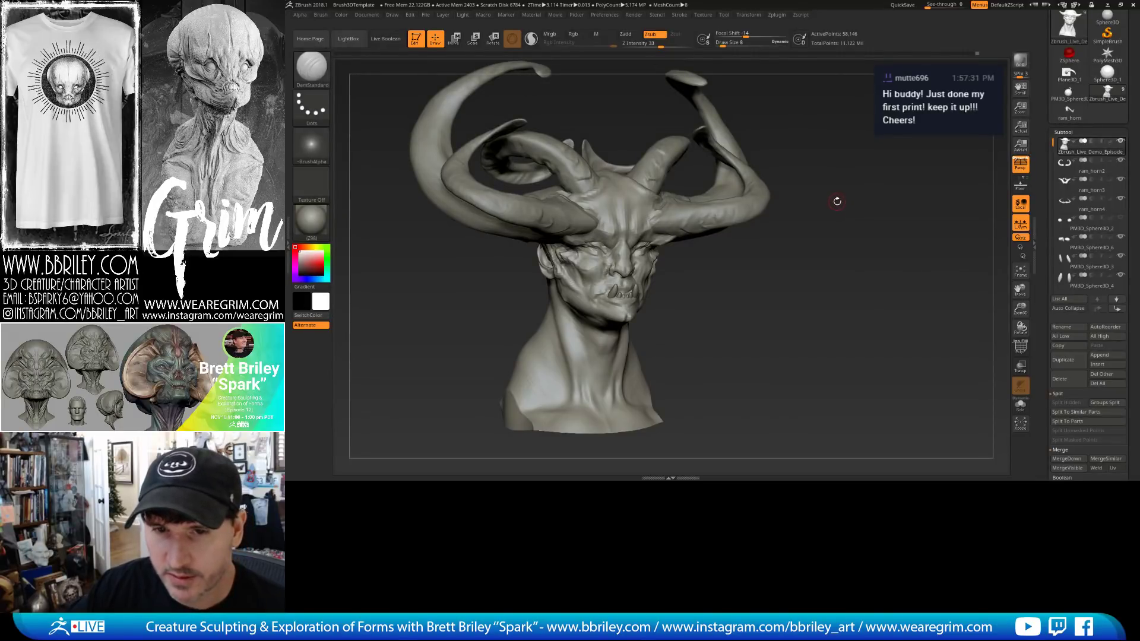
# Pick the ram_horn4 pair on the bust and open ram_horn4 on its own as a separate tool.
pyautogui.keyDown('alt'); pyautogui.click(738, 199); pyautogui.keyUp('alt')
pyautogui.keyDown('alt'); pyautogui.moveTo(817, 178); pyautogui.dragTo(756, 125); pyautogui.keyUp('alt')
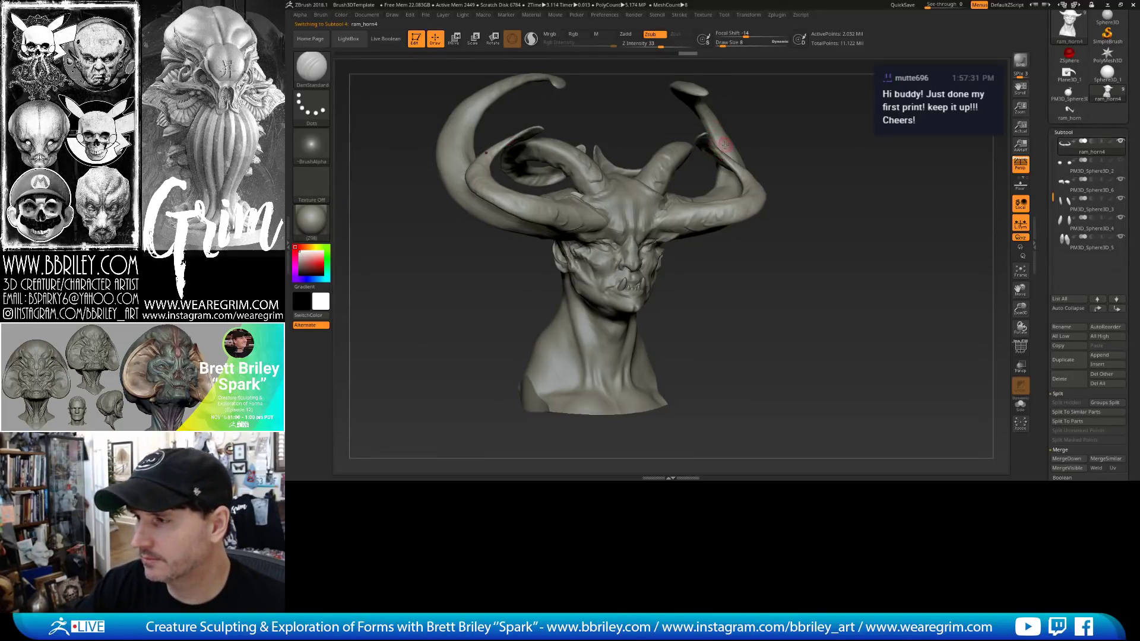
pyautogui.keyDown('alt'); pyautogui.moveTo(720, 148); pyautogui.dragTo(649, 239); pyautogui.keyUp('alt')
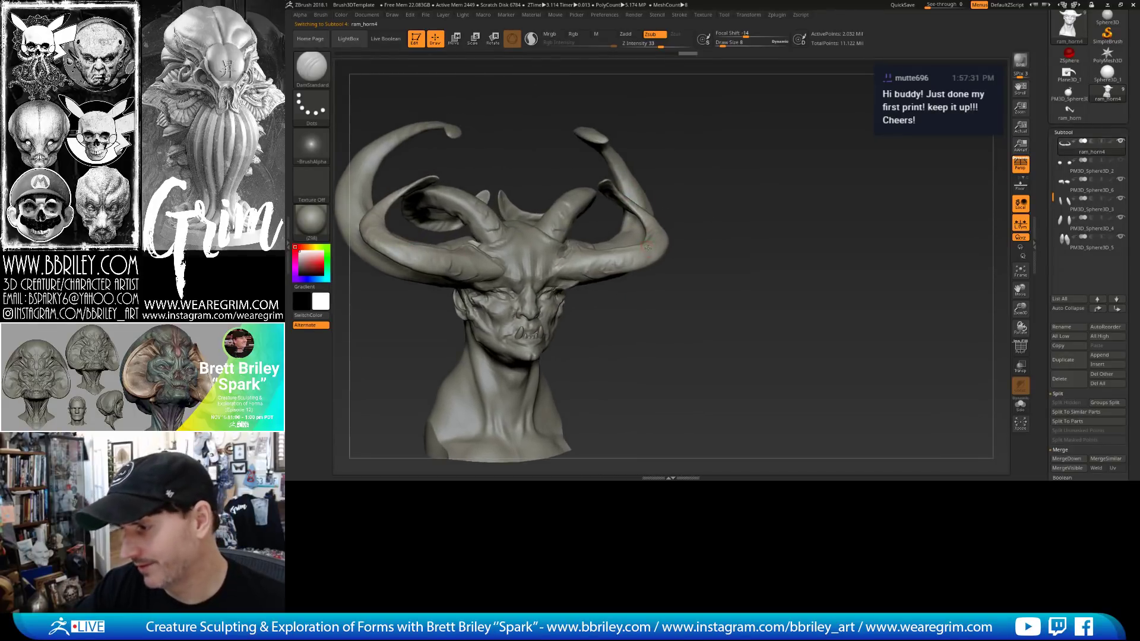
pyautogui.moveTo(710, 173); pyautogui.dragTo(696, 191)
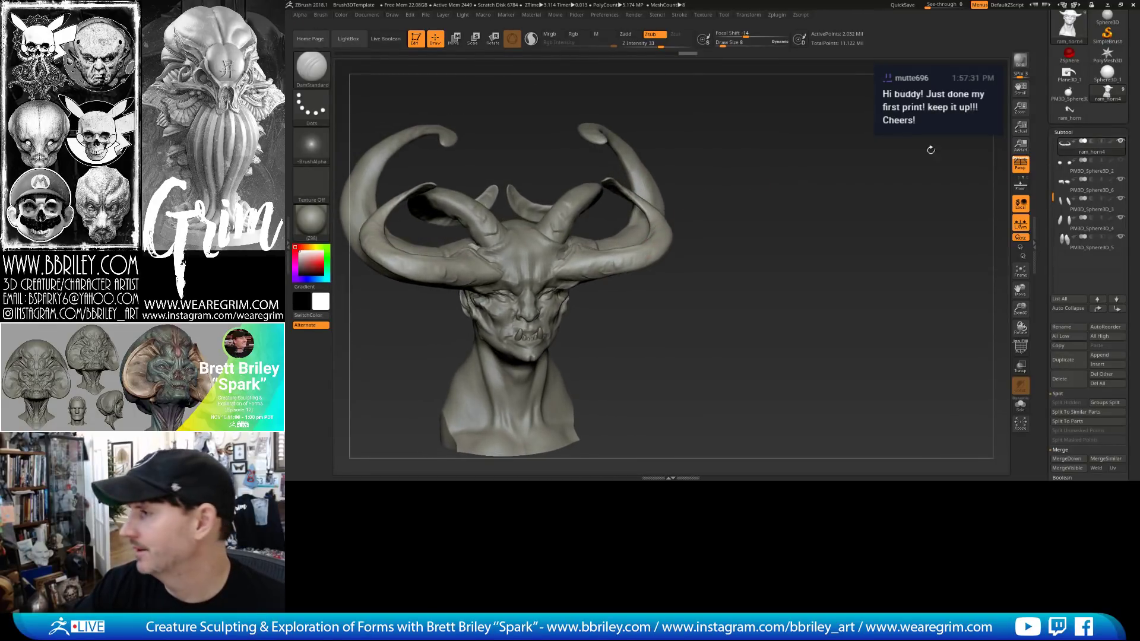
pyautogui.moveTo(1042, 116); pyautogui.dragTo(1044, 199)
pyautogui.click(1059, 57)
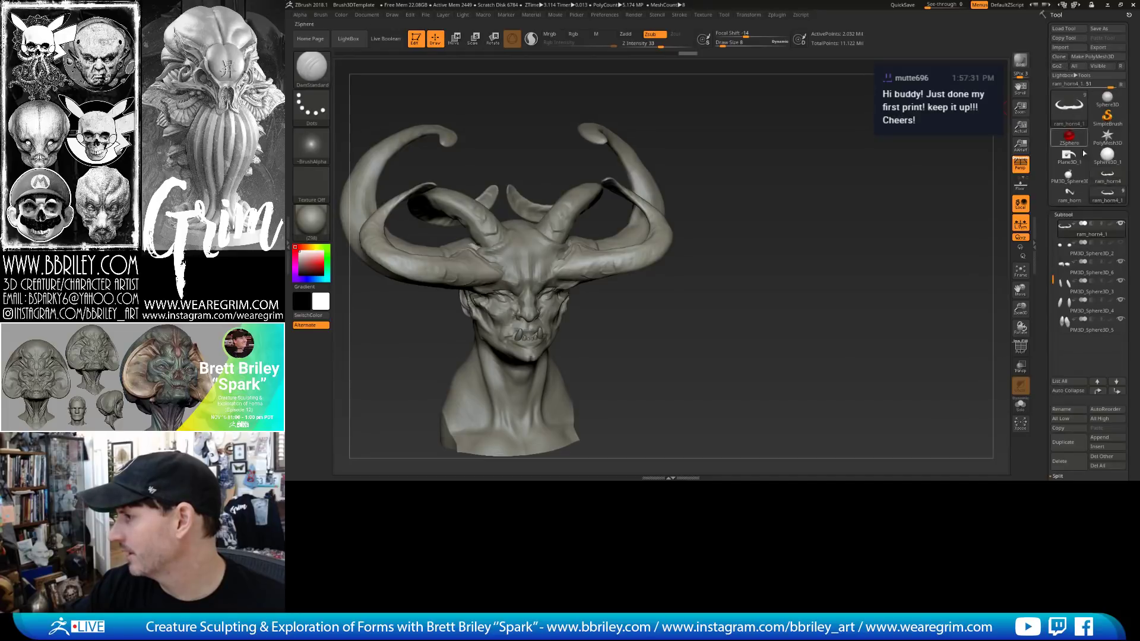
pyautogui.click(1100, 181)
pyautogui.moveTo(973, 184); pyautogui.dragTo(822, 214)
pyautogui.moveTo(717, 143); pyautogui.dragTo(609, 265)
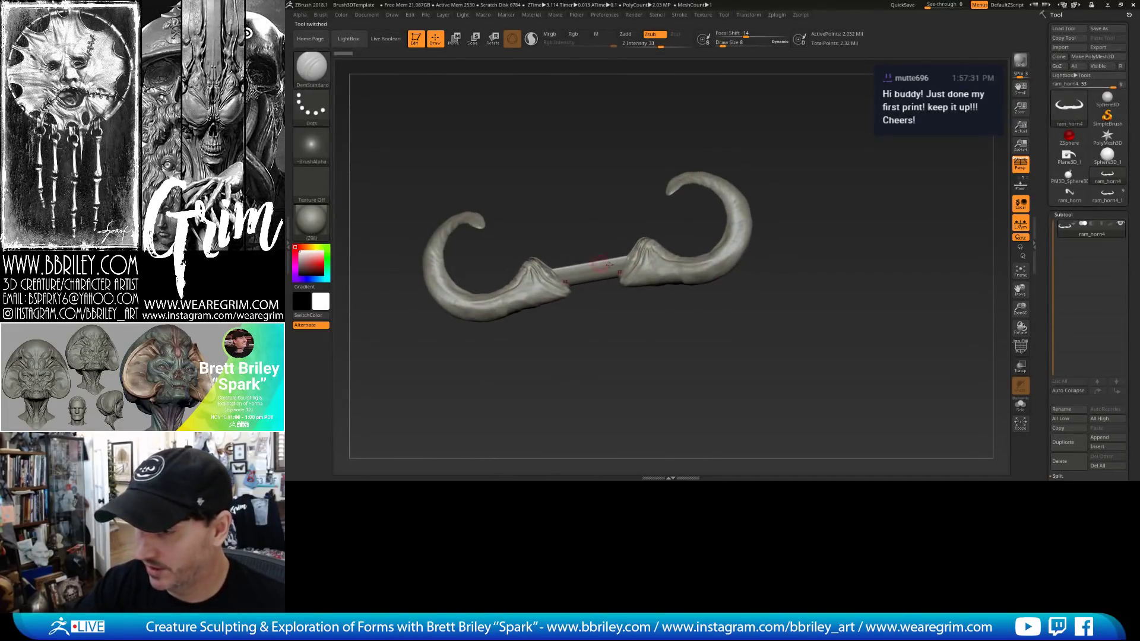
pyautogui.moveTo(764, 136); pyautogui.dragTo(705, 138)
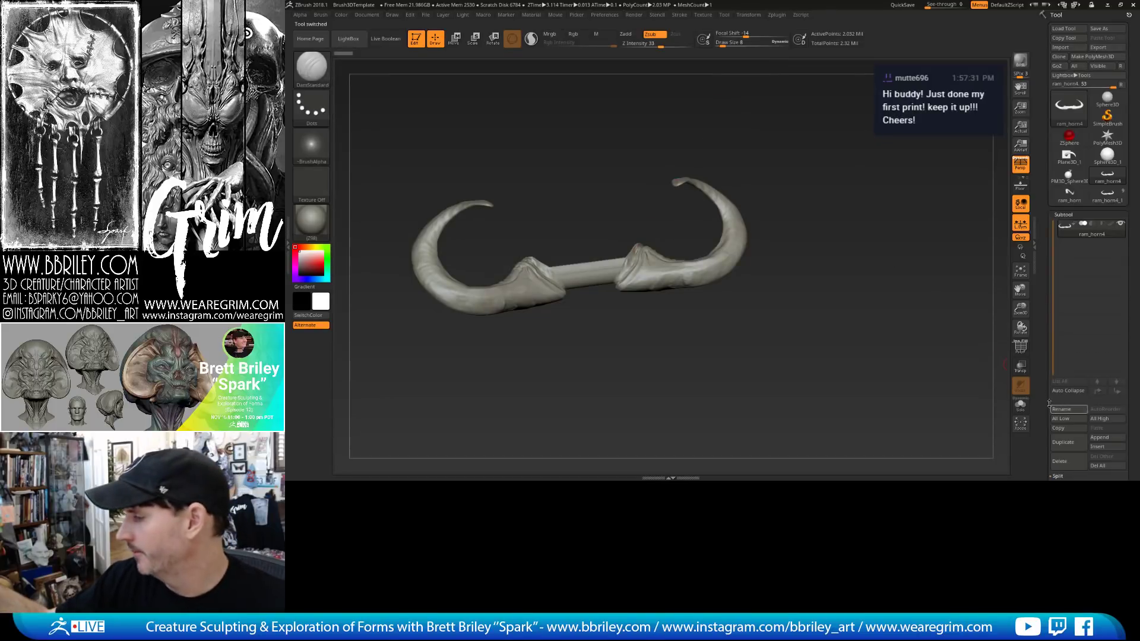
# Duplicate the ram_horn4 subtool and offset the copy slightly from the original with the gizmo.
pyautogui.click(1063, 442)
pyautogui.press('w')
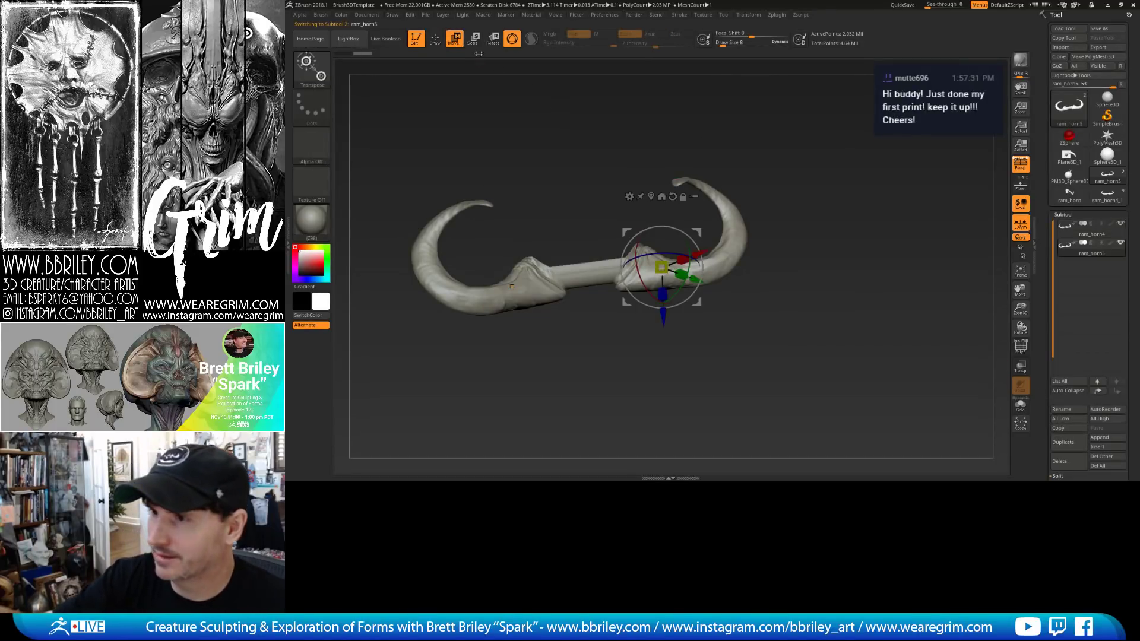
pyautogui.moveTo(661, 268)
pyautogui.mouseDown()
pyautogui.moveTo(679, 265)
pyautogui.moveTo(678, 275)
pyautogui.mouseUp()
pyautogui.moveTo(766, 196); pyautogui.dragTo(787, 208)
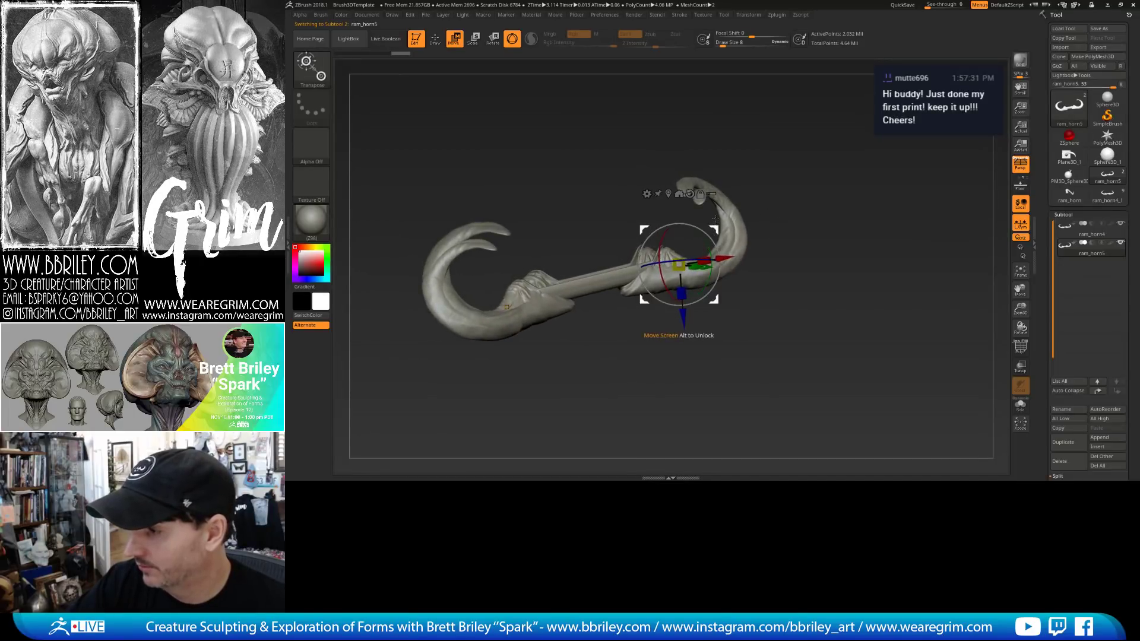
pyautogui.moveTo(716, 226)
pyautogui.mouseDown()
pyautogui.moveTo(727, 222)
pyautogui.moveTo(669, 265)
pyautogui.mouseUp()
# Bend the duplicated horns away from the originals with the Move brush, enlarging the draw size to 128.
pyautogui.press('q')
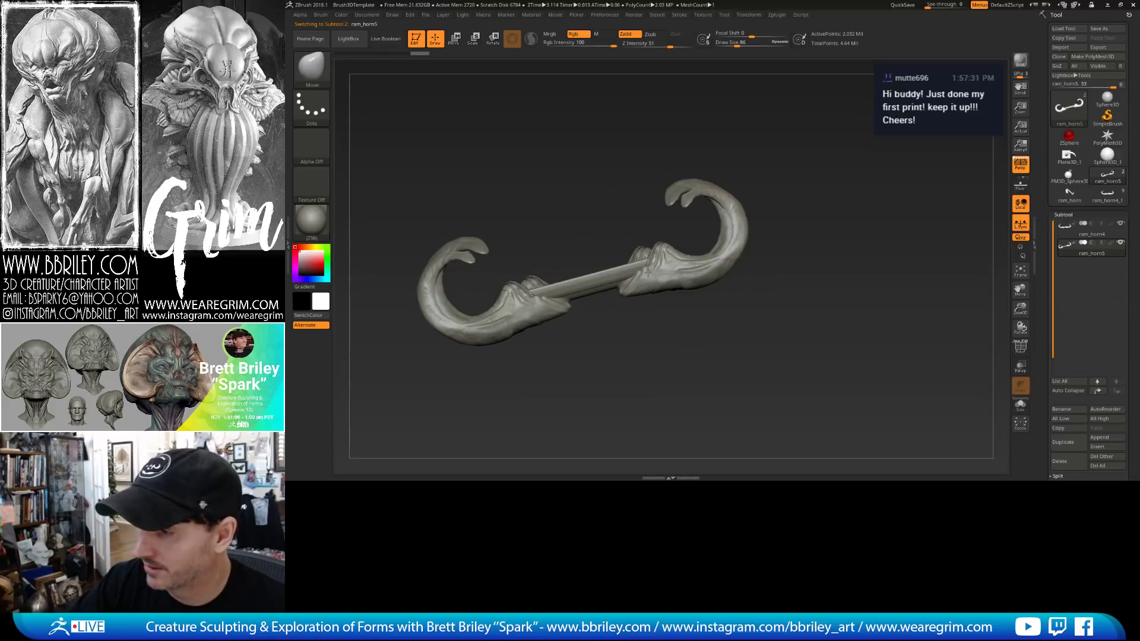
pyautogui.moveTo(665, 214)
pyautogui.mouseDown()
pyautogui.moveTo(697, 185)
pyautogui.moveTo(699, 195)
pyautogui.moveTo(697, 168)
pyautogui.mouseUp()
pyautogui.press('s')
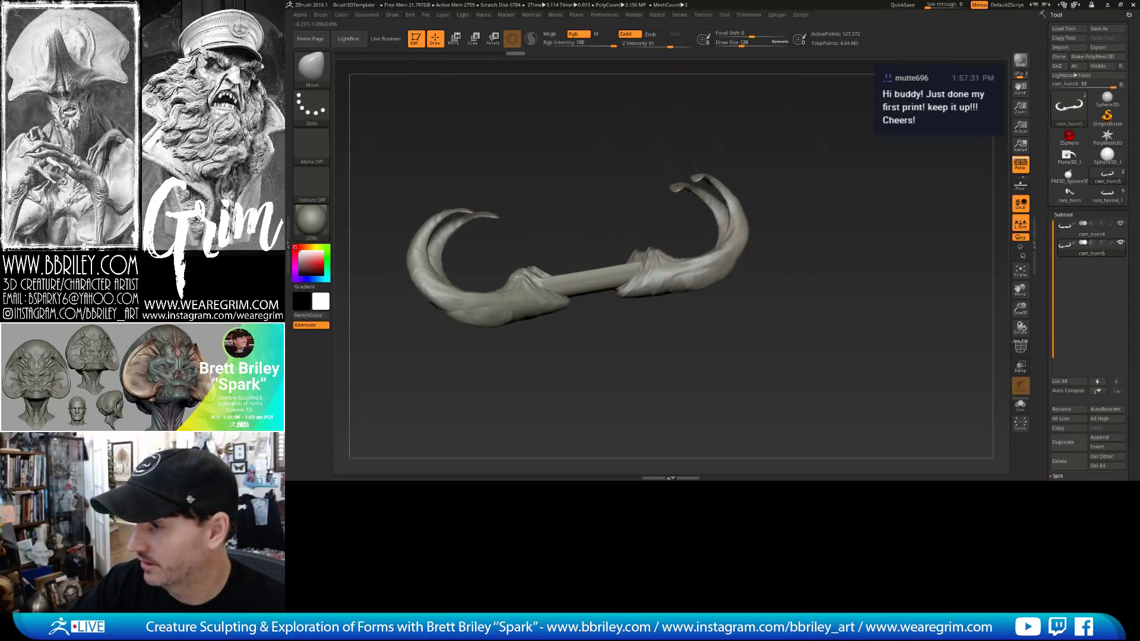
pyautogui.press(']')
pyautogui.moveTo(721, 211); pyautogui.dragTo(710, 179)
pyautogui.moveTo(683, 259)
pyautogui.mouseDown()
pyautogui.moveTo(685, 249)
pyautogui.moveTo(662, 265)
pyautogui.mouseUp()
pyautogui.moveTo(648, 261); pyautogui.dragTo(665, 298)
pyautogui.moveTo(751, 227); pyautogui.dragTo(723, 247)
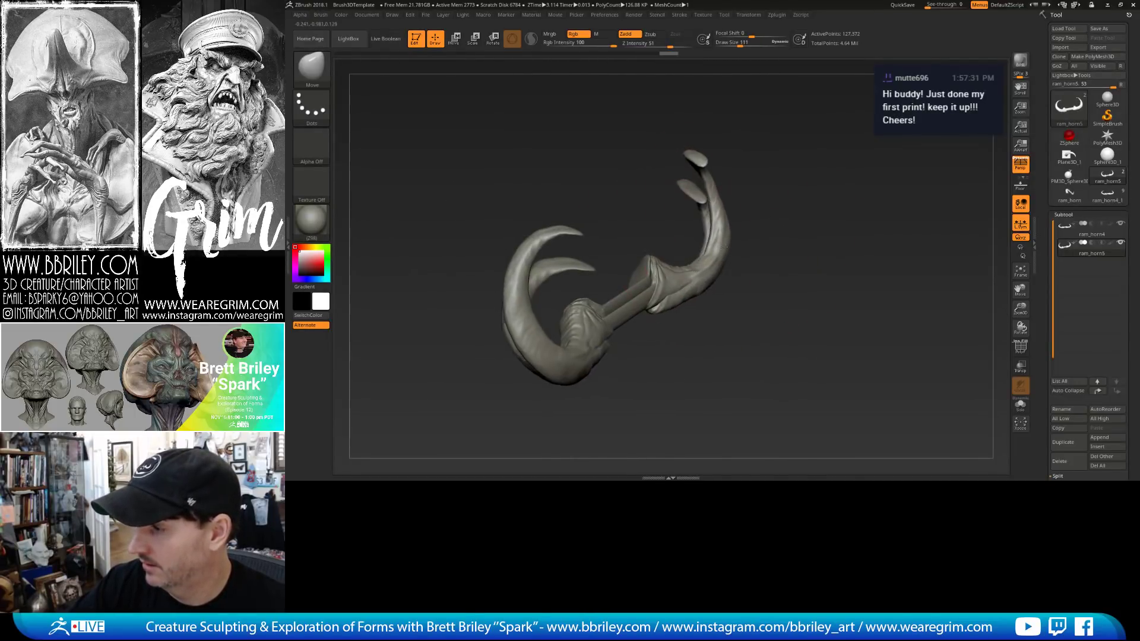
# Refine the curve and tips of the duplicated horns with the Move brush at smaller draw sizes.
pyautogui.press('s')
pyautogui.moveTo(678, 297); pyautogui.dragTo(670, 297)
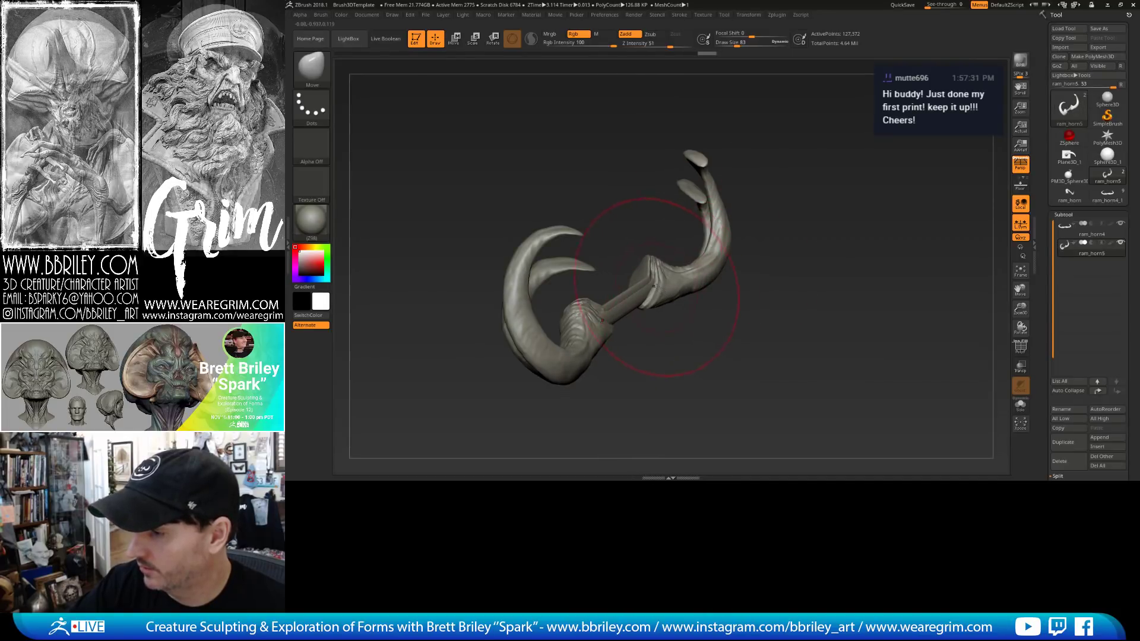
pyautogui.keyDown('shift'); pyautogui.moveTo(783, 239); pyautogui.dragTo(745, 192); pyautogui.keyUp('shift')
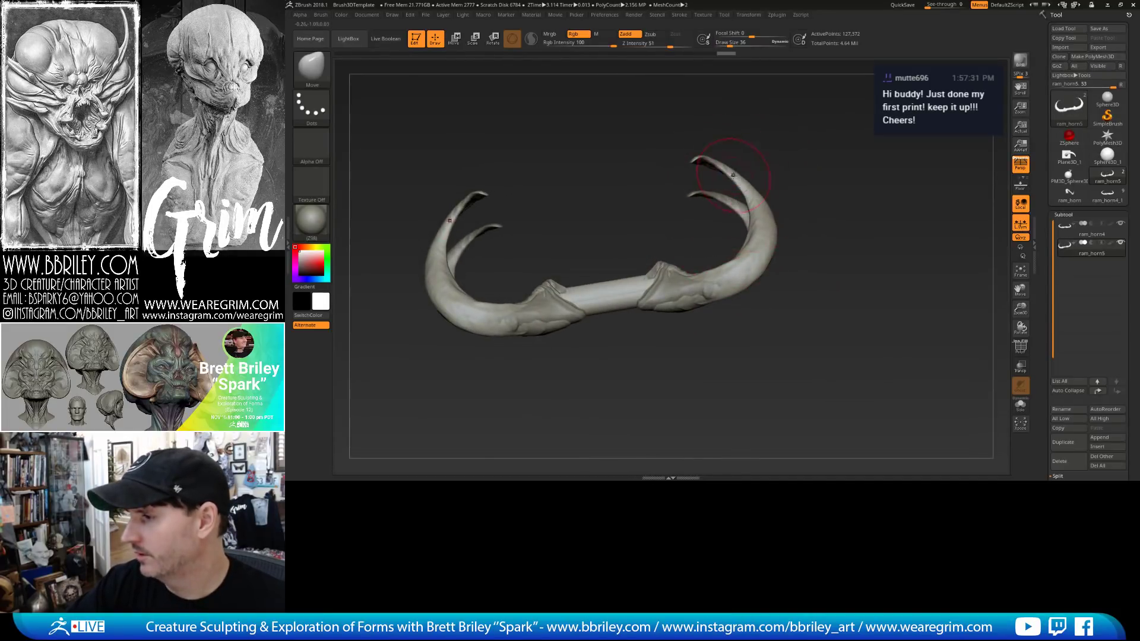
pyautogui.press('s')
pyautogui.moveTo(765, 191)
pyautogui.mouseDown()
pyautogui.moveTo(759, 198)
pyautogui.moveTo(722, 159)
pyautogui.mouseUp()
pyautogui.press('s')
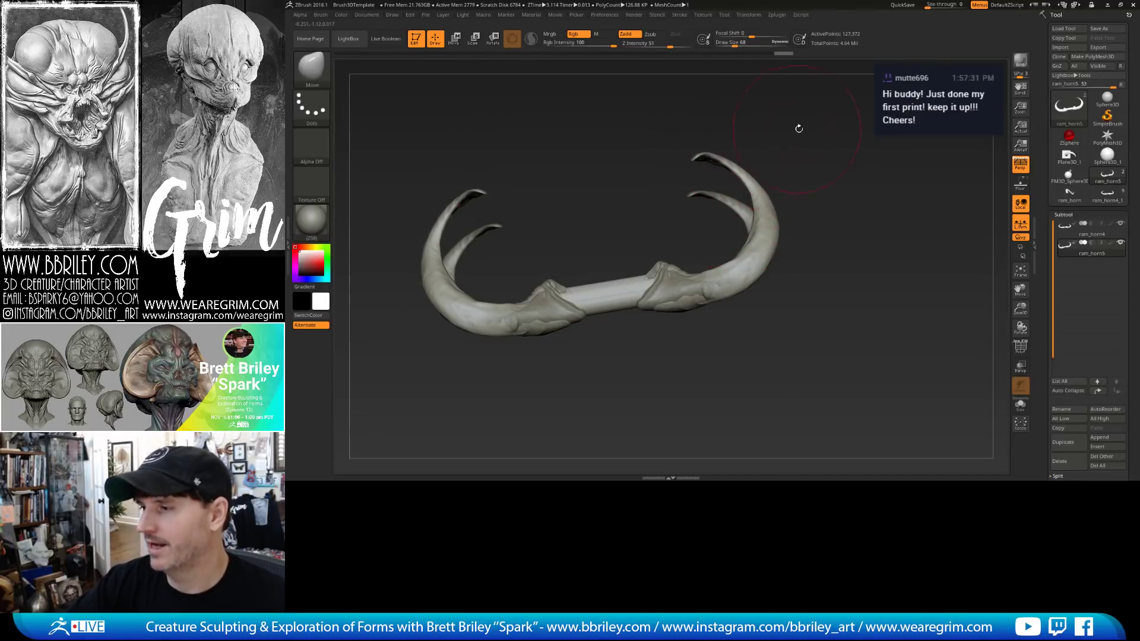
pyautogui.moveTo(799, 129)
pyautogui.mouseDown()
pyautogui.moveTo(707, 143)
pyautogui.moveTo(745, 168)
pyautogui.moveTo(701, 156)
pyautogui.mouseUp()
# Thicken the shafts of the duplicated horns with the Inflat brush at draw size 58.
pyautogui.press('s')
pyautogui.press('b')
pyautogui.press('i')
pyautogui.press('n')
pyautogui.press('s')
pyautogui.moveTo(726, 241)
pyautogui.mouseDown()
pyautogui.moveTo(713, 238)
pyautogui.moveTo(769, 154)
pyautogui.mouseUp()
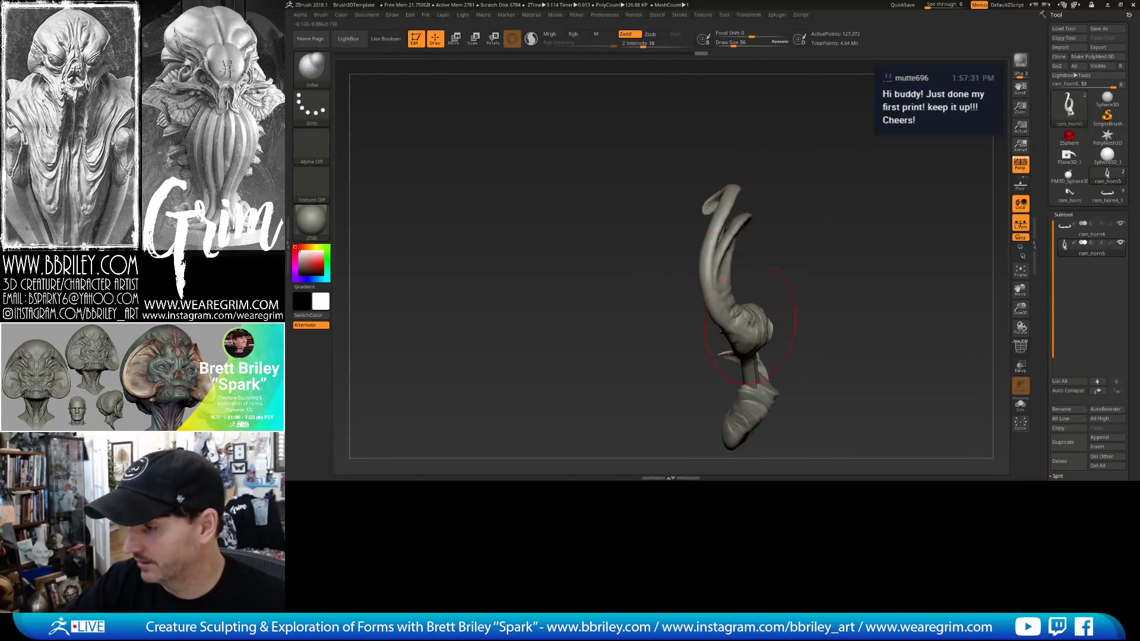
pyautogui.moveTo(751, 322)
pyautogui.mouseDown(button='right')
pyautogui.moveTo(624, 326)
pyautogui.moveTo(814, 315)
pyautogui.mouseUp(button='right')
# Flatten planes along the duplicated horn with the TrimDynamic brush at draw size 18.
pyautogui.press('b')
pyautogui.press('t')
pyautogui.press('d')
pyautogui.press('s')
pyautogui.moveTo(750, 289); pyautogui.dragTo(740, 290)
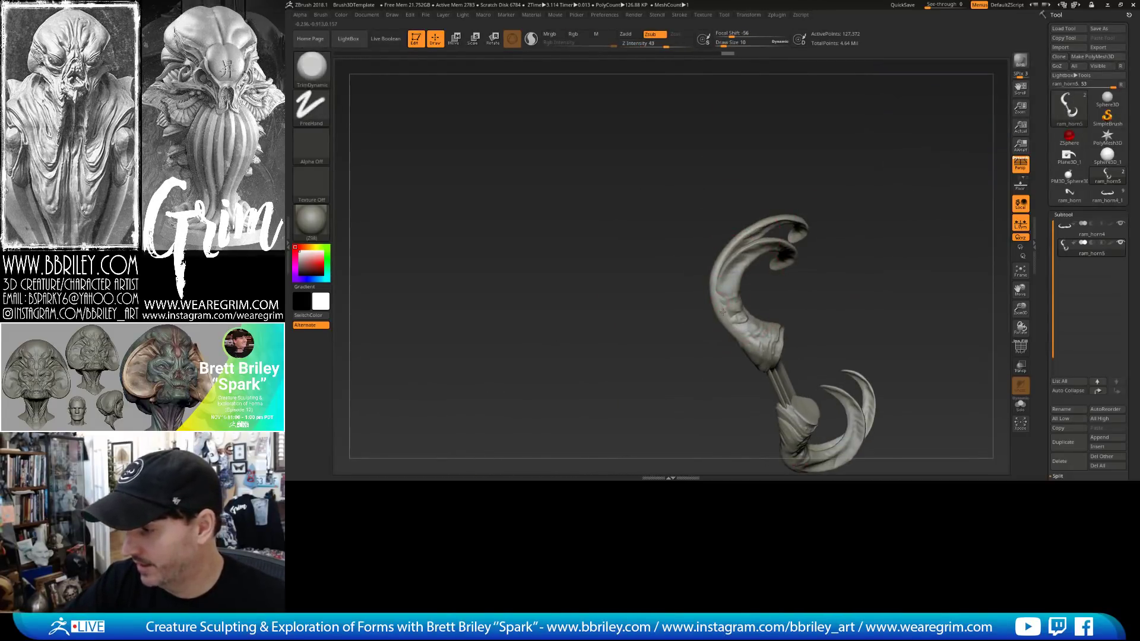
# Add raised surface forms along the duplicated horn with the Standard brush at draw size 7.
pyautogui.press('b')
pyautogui.press('s')
pyautogui.press('t')
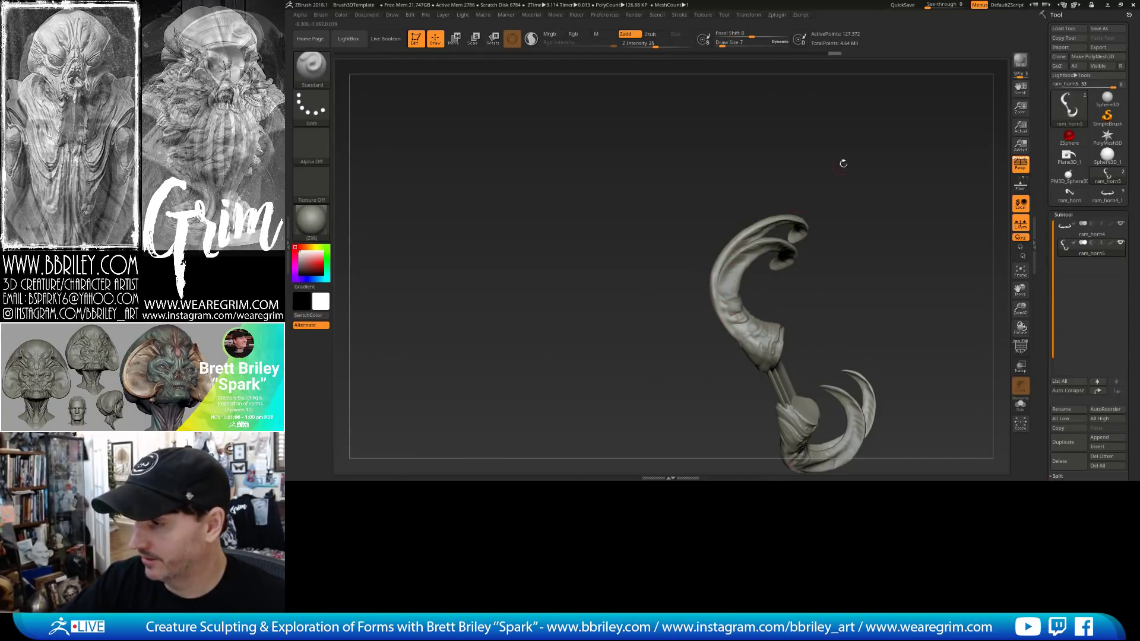
pyautogui.moveTo(714, 286); pyautogui.dragTo(858, 181, button='right')
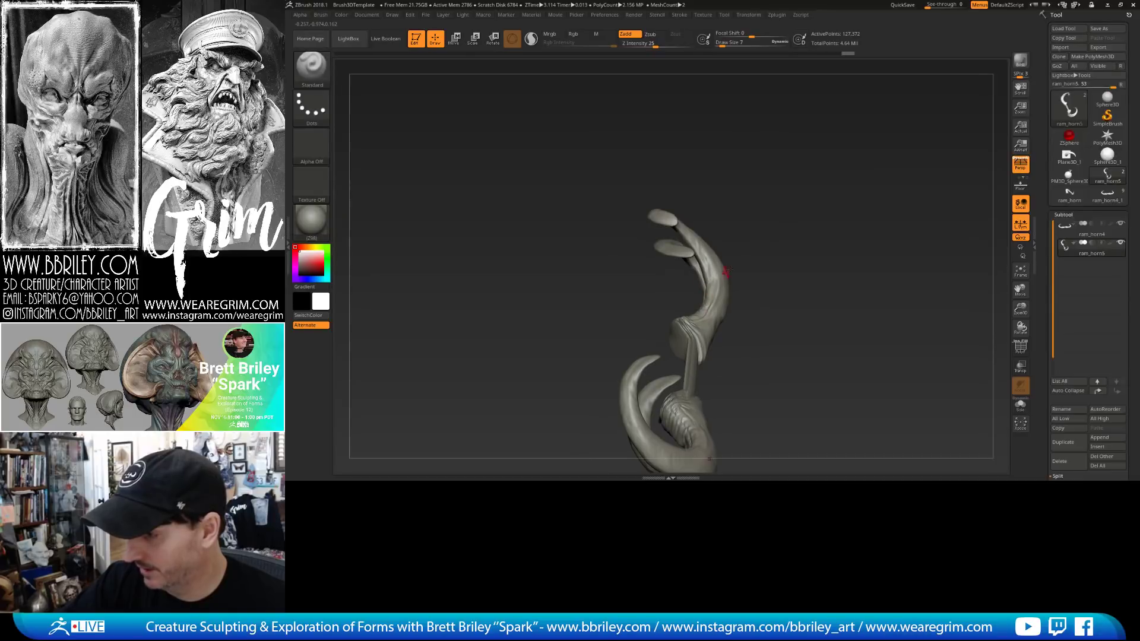
pyautogui.moveTo(726, 272); pyautogui.dragTo(649, 277, button='right')
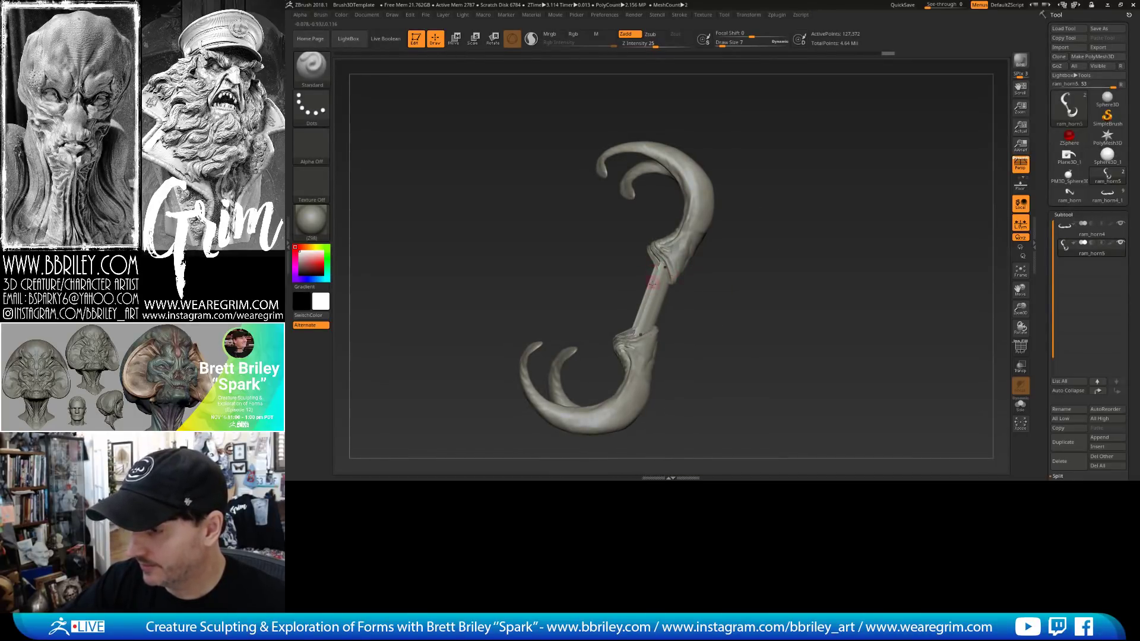
# Switch back to the Move brush and adjust the duplicated horn's bend near its base.
pyautogui.press('b')
pyautogui.press('m')
pyautogui.press('v')
pyautogui.moveTo(762, 214)
pyautogui.mouseDown(button='right')
pyautogui.moveTo(786, 181)
pyautogui.moveTo(780, 168)
pyautogui.moveTo(770, 202)
pyautogui.moveTo(741, 186)
pyautogui.moveTo(733, 212)
pyautogui.mouseUp(button='right')
pyautogui.press('s')
pyautogui.moveTo(668, 287)
pyautogui.mouseDown()
pyautogui.moveTo(638, 321)
pyautogui.moveTo(689, 266)
pyautogui.mouseUp()
# Lower the duplicated horns by three subdivision levels and adjust their placement with the gizmo.
pyautogui.hotkey('shift', 'd')
pyautogui.hotkey('shift', 'd')
pyautogui.hotkey('shift', 'd')
pyautogui.press('w')
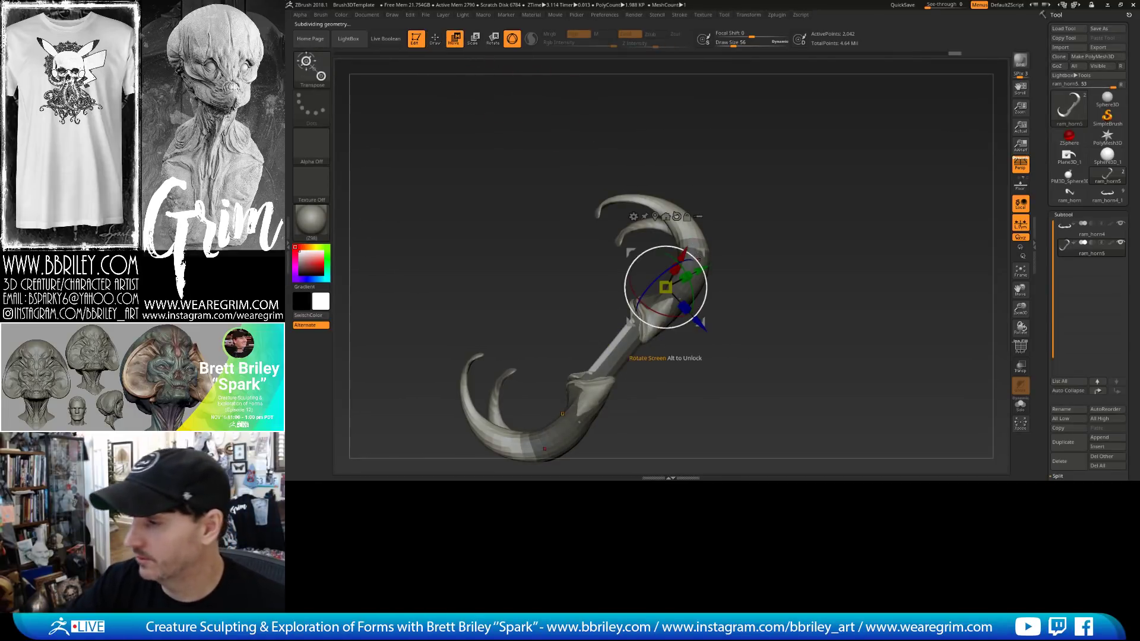
pyautogui.click(683, 231)
pyautogui.moveTo(683, 232)
pyautogui.mouseDown()
pyautogui.moveTo(694, 227)
pyautogui.moveTo(683, 224)
pyautogui.mouseUp()
pyautogui.press('q')
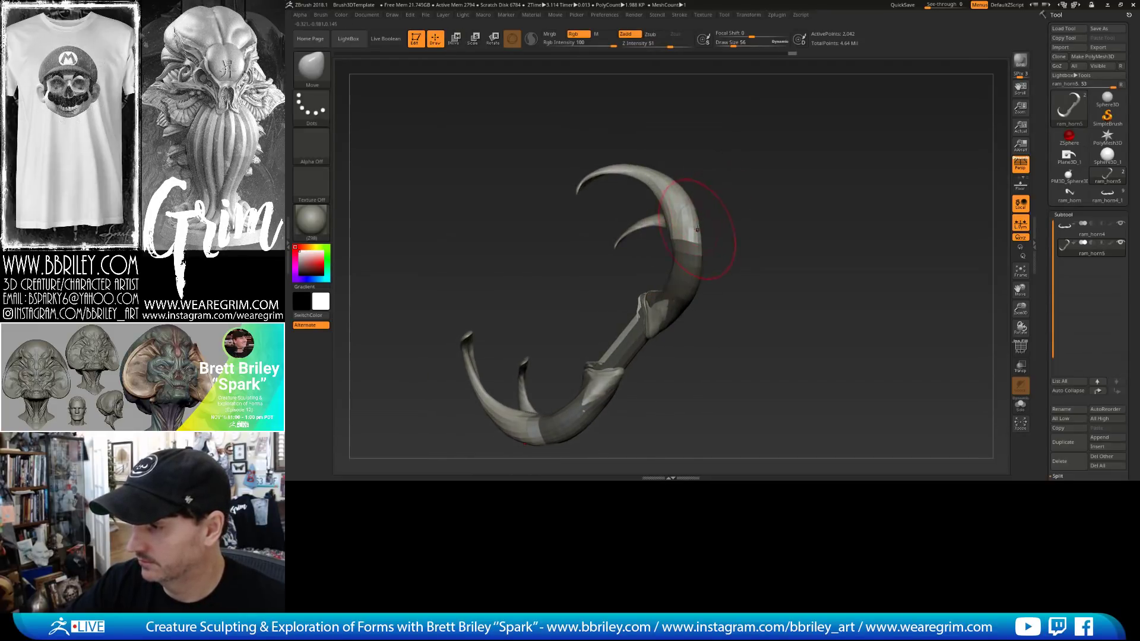
# Adjust the masking on the duplicated horn and push its outer bend into shape with the Move brush at draw size 54.
pyautogui.keyDown('ctrl'); pyautogui.click(736, 221); pyautogui.keyUp('ctrl')
pyautogui.press('ctrl')
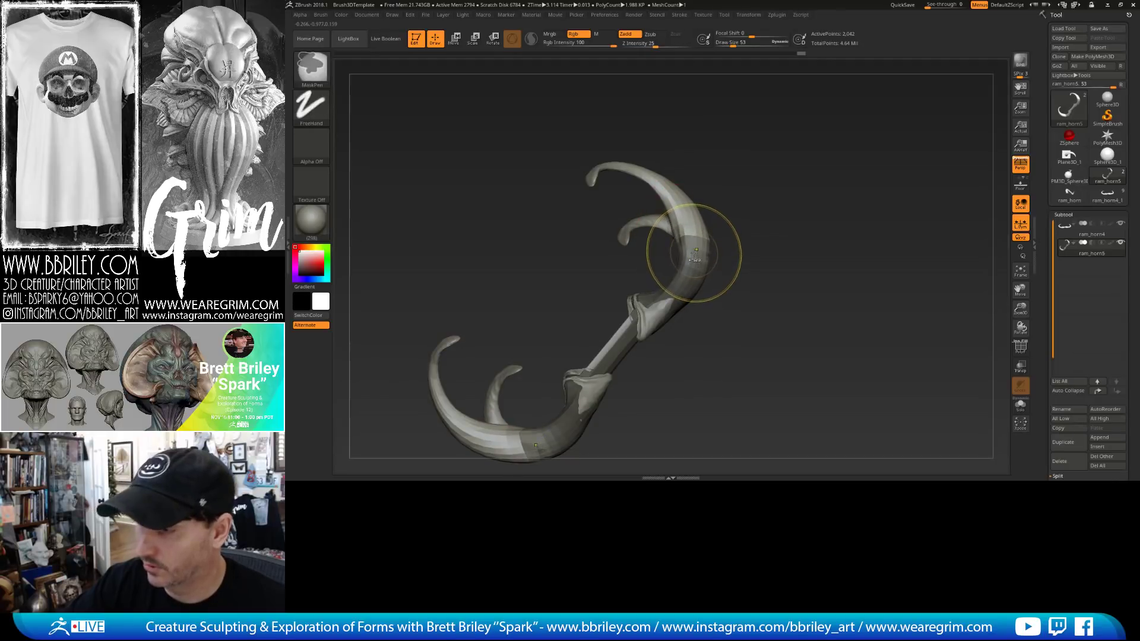
pyautogui.moveTo(705, 259); pyautogui.dragTo(713, 262)
pyautogui.moveTo(706, 217)
pyautogui.mouseDown()
pyautogui.moveTo(715, 208)
pyautogui.moveTo(675, 216)
pyautogui.mouseUp()
pyautogui.press('s')
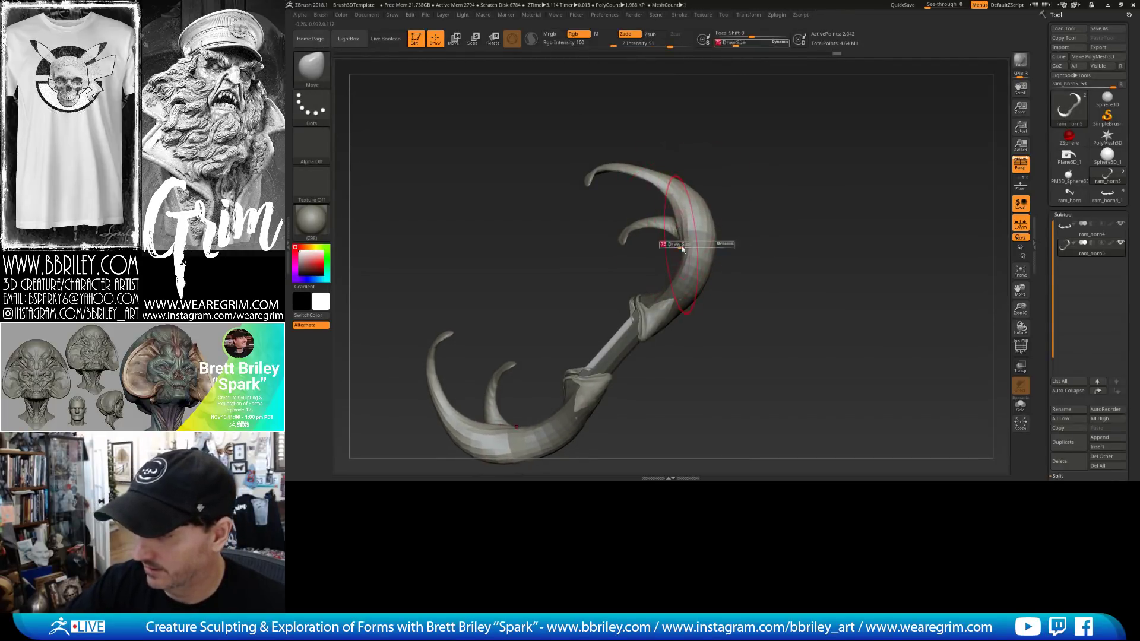
pyautogui.click(679, 247)
pyautogui.moveTo(711, 250)
pyautogui.mouseDown()
pyautogui.moveTo(718, 239)
pyautogui.moveTo(681, 210)
pyautogui.moveTo(705, 177)
pyautogui.moveTo(696, 242)
pyautogui.moveTo(766, 226)
pyautogui.mouseUp()
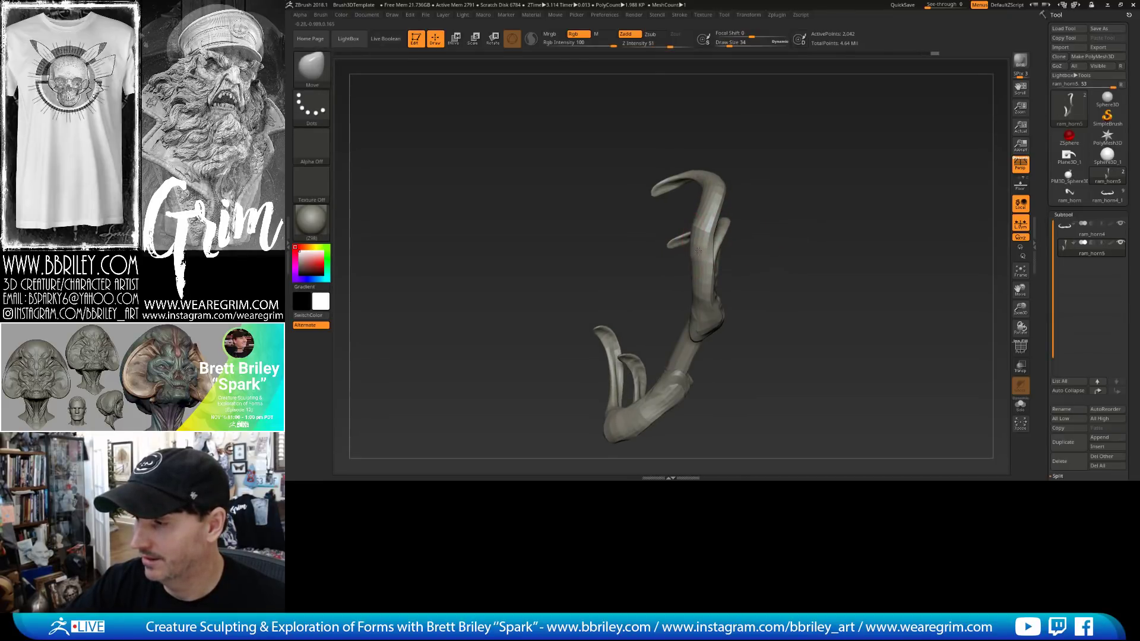
# Smooth the duplicated horns and raise them back to their highest subdivision level.
pyautogui.moveTo(792, 159)
pyautogui.mouseDown()
pyautogui.moveTo(794, 193)
pyautogui.moveTo(749, 213)
pyautogui.moveTo(736, 202)
pyautogui.moveTo(701, 262)
pyautogui.mouseUp()
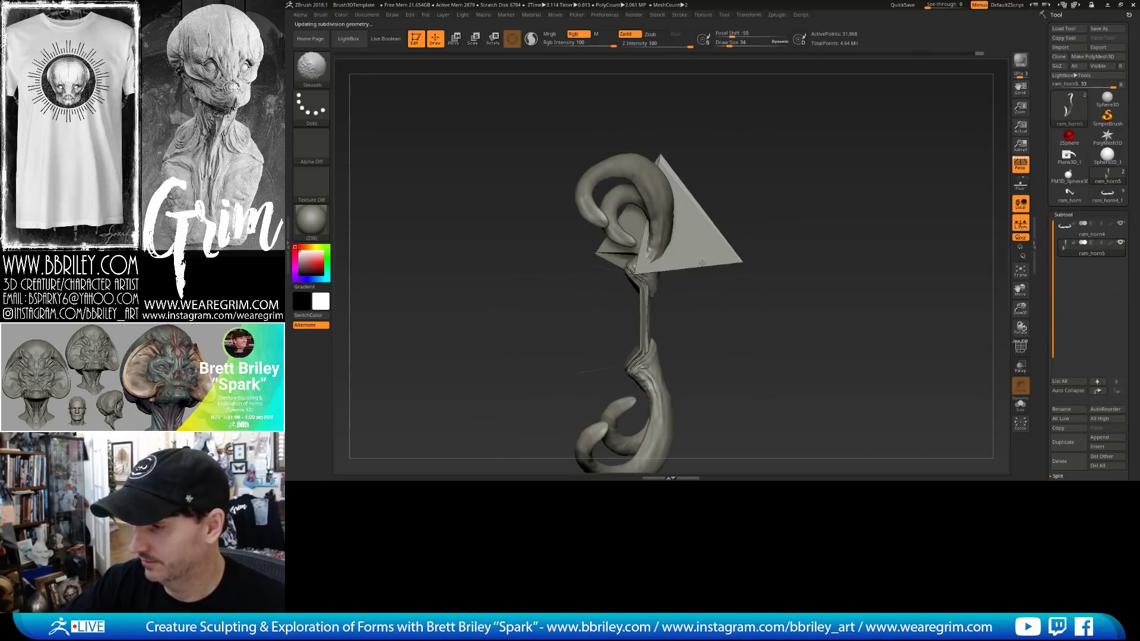
pyautogui.moveTo(772, 201); pyautogui.dragTo(762, 167)
pyautogui.press('d')
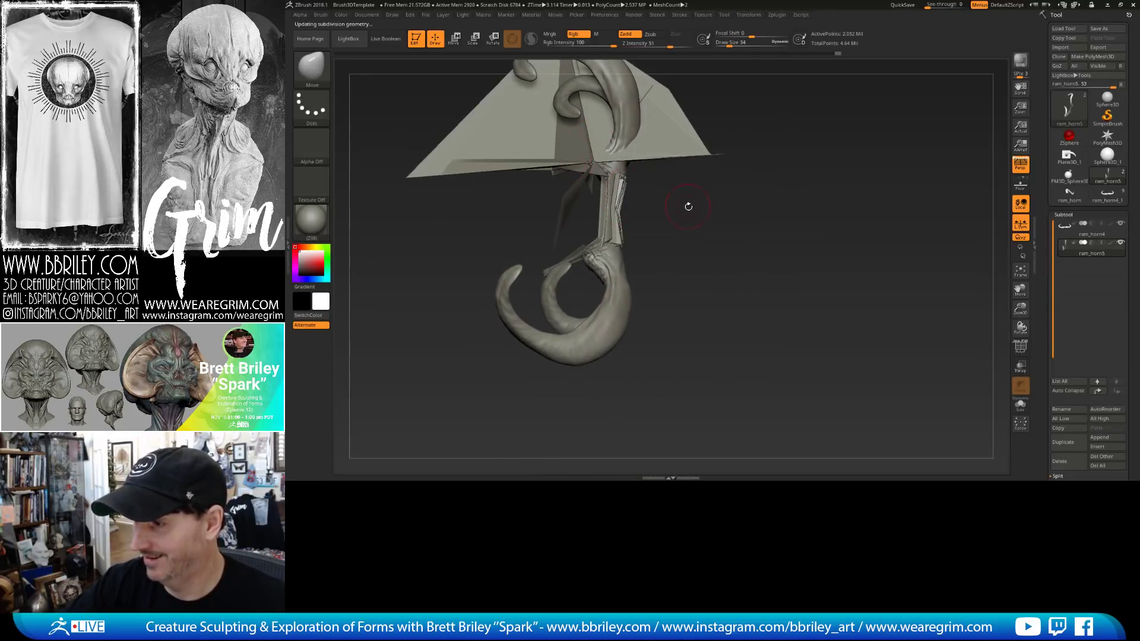
# Hide the mirrored half of the ram_horn5 and ram_horn4 subtools so only one side of each horn is shown.
pyautogui.moveTo(689, 206); pyautogui.dragTo(631, 300)
pyautogui.keyDown('ctrl'); pyautogui.keyDown('alt'); pyautogui.keyDown('shift'); pyautogui.moveTo(440, 99); pyautogui.dragTo(730, 288); pyautogui.keyUp('shift'); pyautogui.keyUp('alt'); pyautogui.keyUp('ctrl')
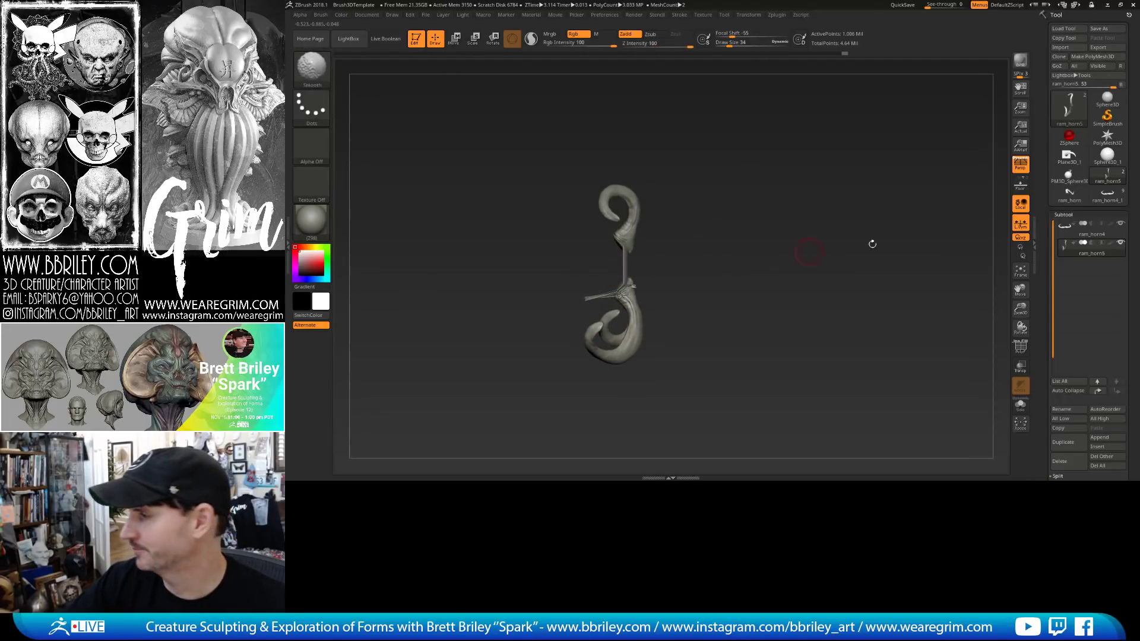
pyautogui.click(1087, 246)
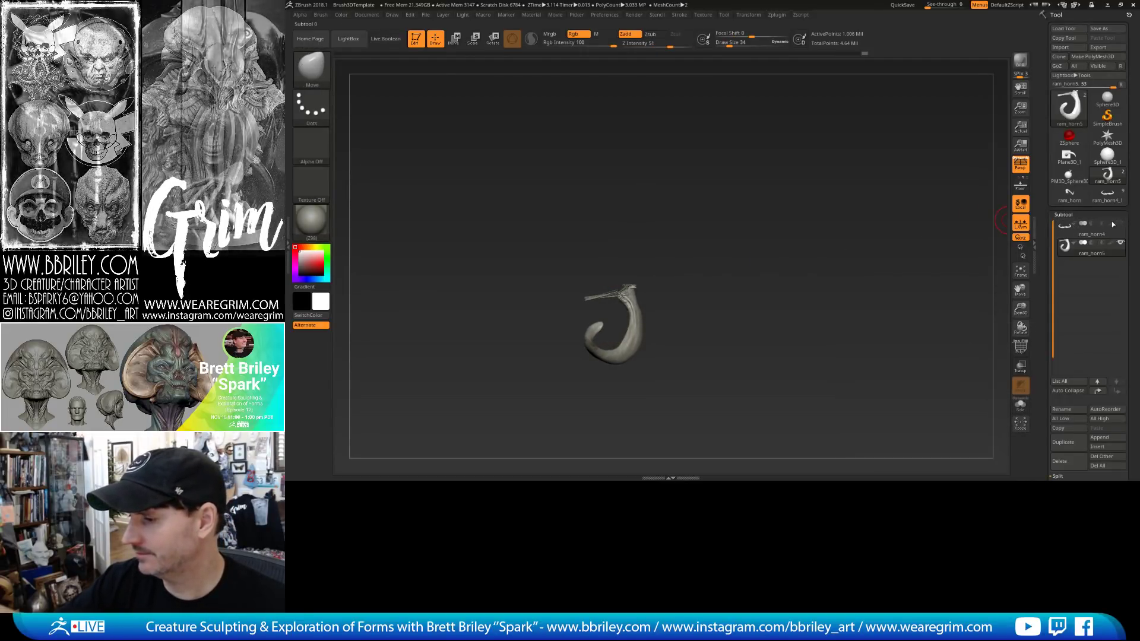
pyautogui.keyDown('ctrl'); pyautogui.keyDown('alt'); pyautogui.keyDown('shift'); pyautogui.moveTo(537, 136); pyautogui.dragTo(683, 274); pyautogui.keyUp('shift'); pyautogui.keyUp('alt'); pyautogui.keyUp('ctrl')
pyautogui.hotkey('ctrl', 'z')
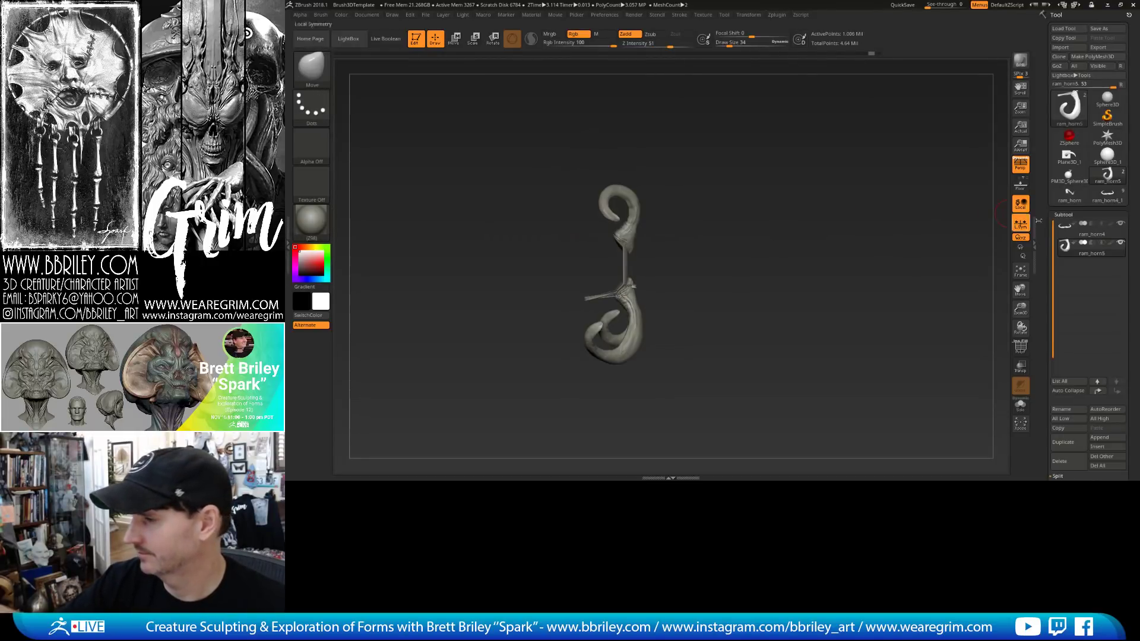
pyautogui.click(1085, 234)
pyautogui.keyDown('ctrl'); pyautogui.keyDown('shift'); pyautogui.moveTo(557, 145); pyautogui.dragTo(686, 275); pyautogui.keyUp('shift'); pyautogui.keyUp('ctrl')
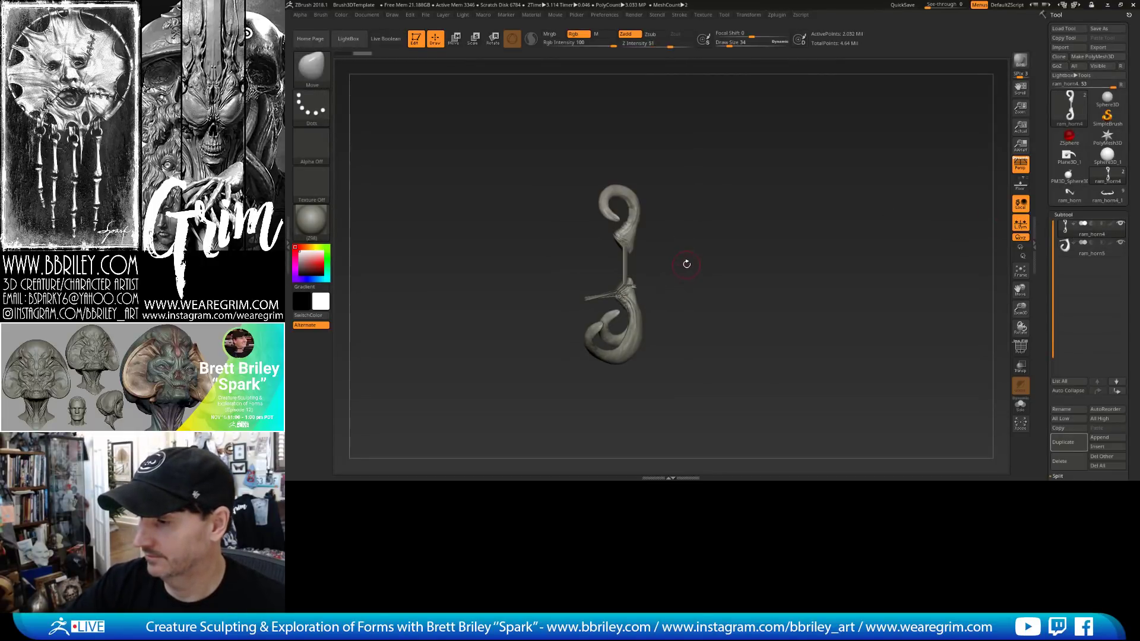
pyautogui.moveTo(562, 163)
pyautogui.keyDown('ctrl'); pyautogui.keyDown('alt'); pyautogui.keyDown('shift'); pyautogui.mouseDown()
pyautogui.moveTo(684, 266)
pyautogui.moveTo(692, 202)
pyautogui.moveTo(707, 288)
pyautogui.mouseUp(); pyautogui.keyUp('shift'); pyautogui.keyUp('alt'); pyautogui.keyUp('ctrl')
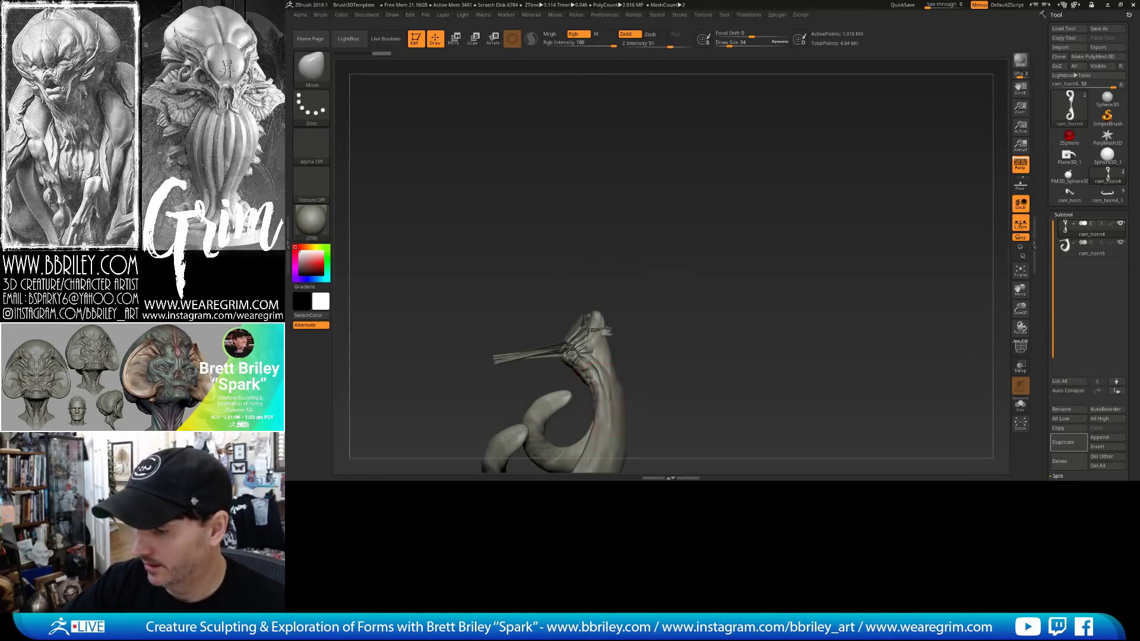
# Smooth the stretched geometry at the base of ram_horn5 one subdivision level lower and restore its highest level.
pyautogui.keyDown('alt'); pyautogui.click(585, 352); pyautogui.keyUp('alt')
pyautogui.keyDown('shift'); pyautogui.moveTo(564, 340); pyautogui.dragTo(523, 352); pyautogui.keyUp('shift')
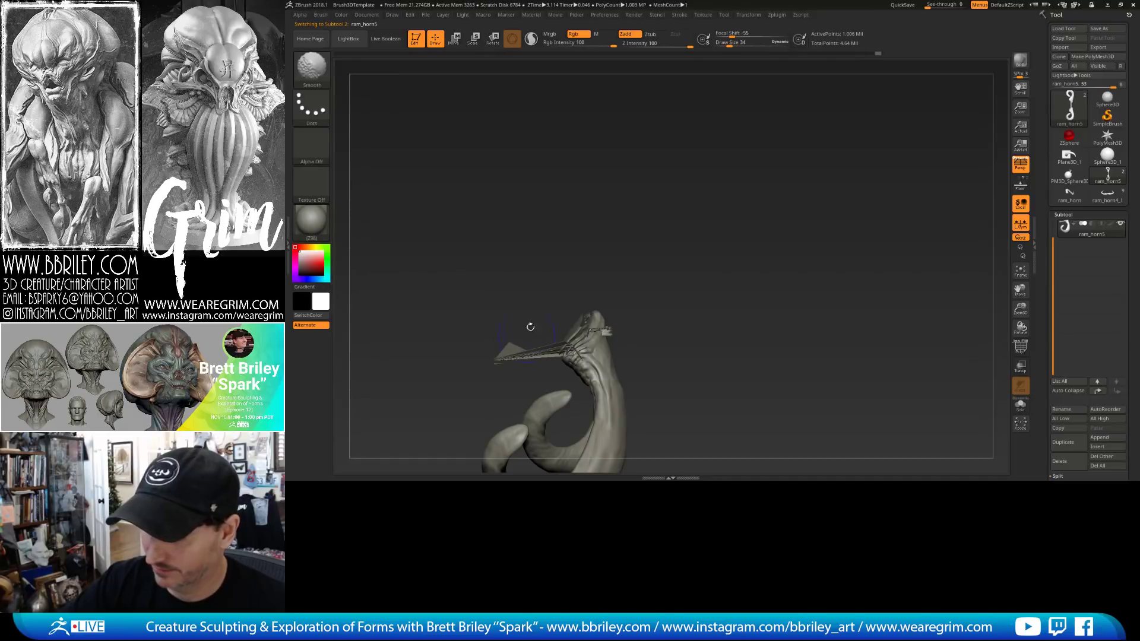
pyautogui.hotkey('shift', 'd')
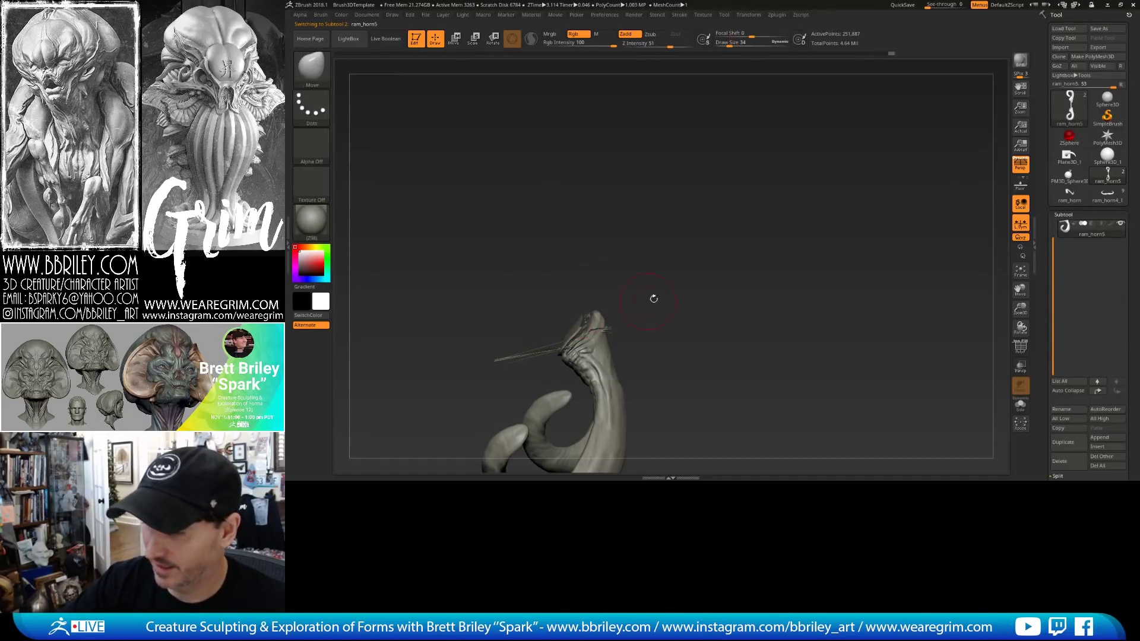
pyautogui.keyDown('alt'); pyautogui.moveTo(651, 298); pyautogui.dragTo(634, 199); pyautogui.keyUp('alt')
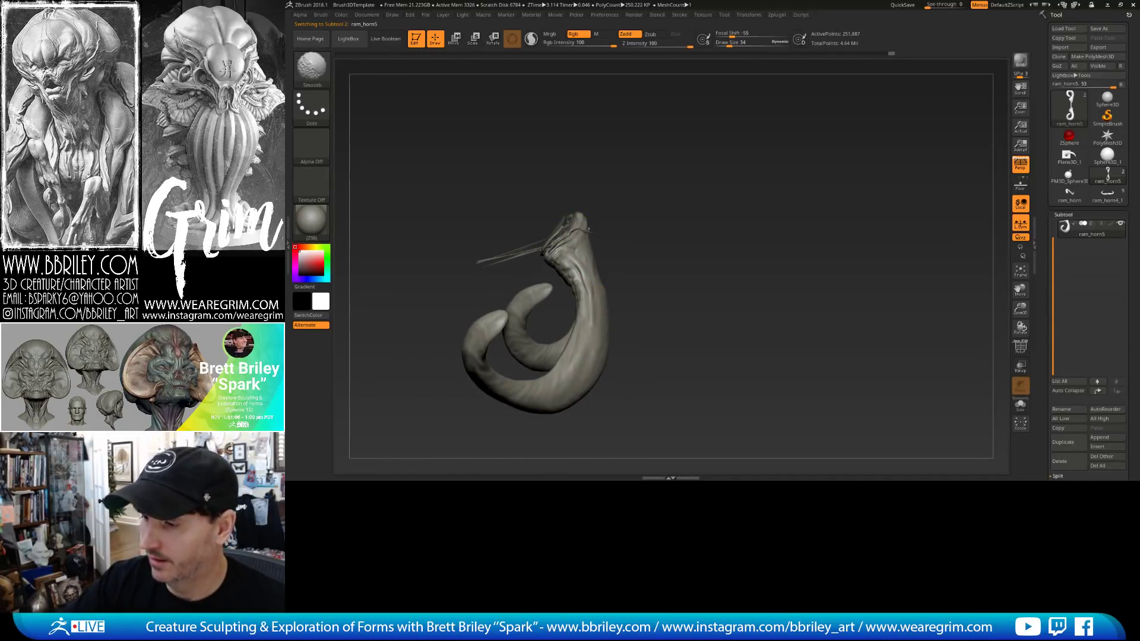
pyautogui.press('d')
pyautogui.moveTo(667, 229)
pyautogui.mouseDown()
pyautogui.moveTo(688, 141)
pyautogui.moveTo(694, 191)
pyautogui.moveTo(735, 258)
pyautogui.moveTo(694, 294)
pyautogui.mouseUp()
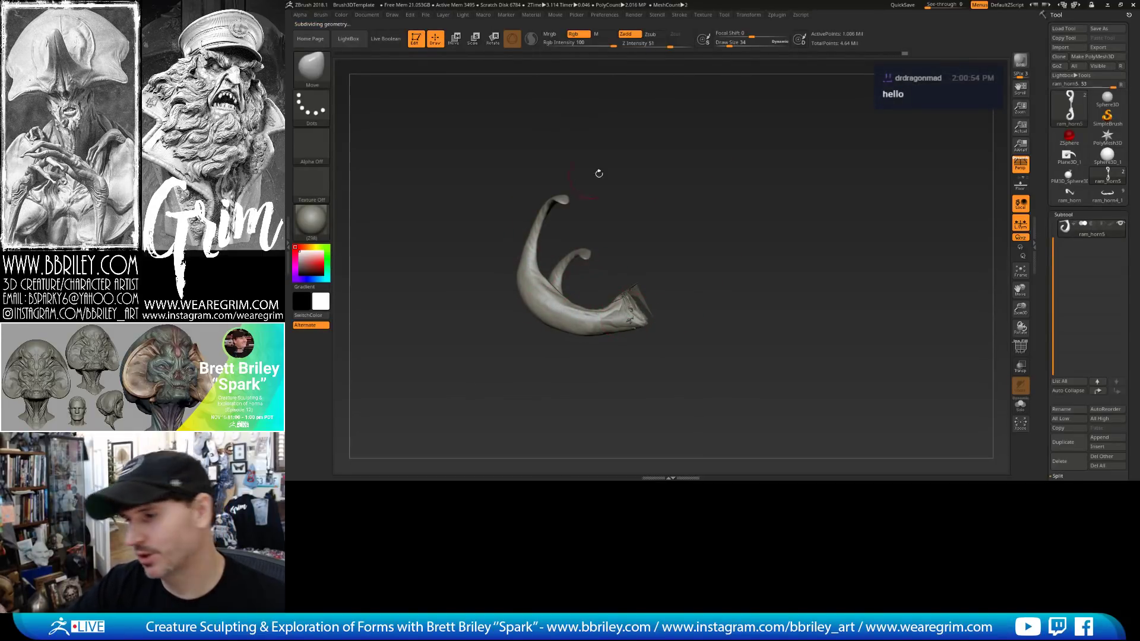
pyautogui.moveTo(679, 204); pyautogui.dragTo(645, 202)
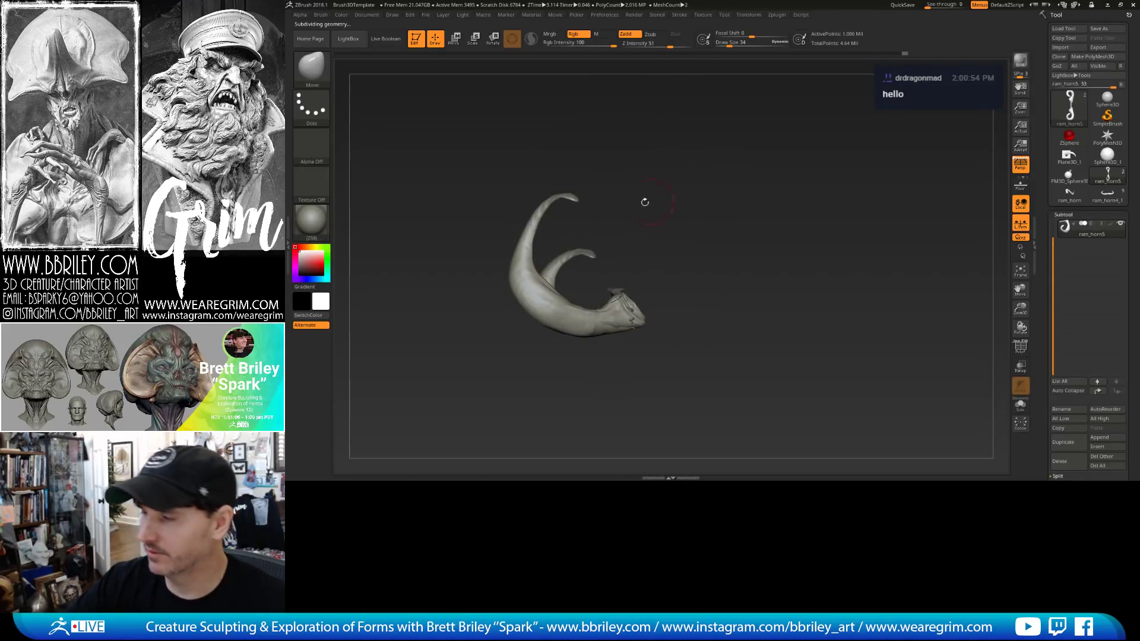
# Switch to the full bust tool ram_horn4_1, select the head subtool and raise it to its highest subdivision level.
pyautogui.click(1070, 197)
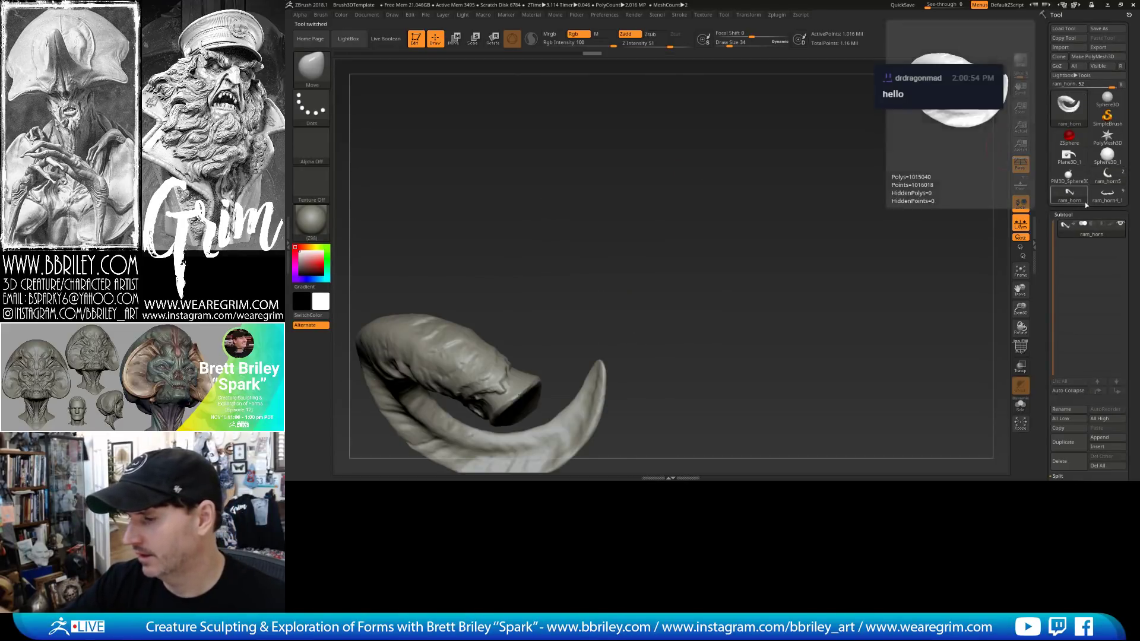
pyautogui.click(1080, 181)
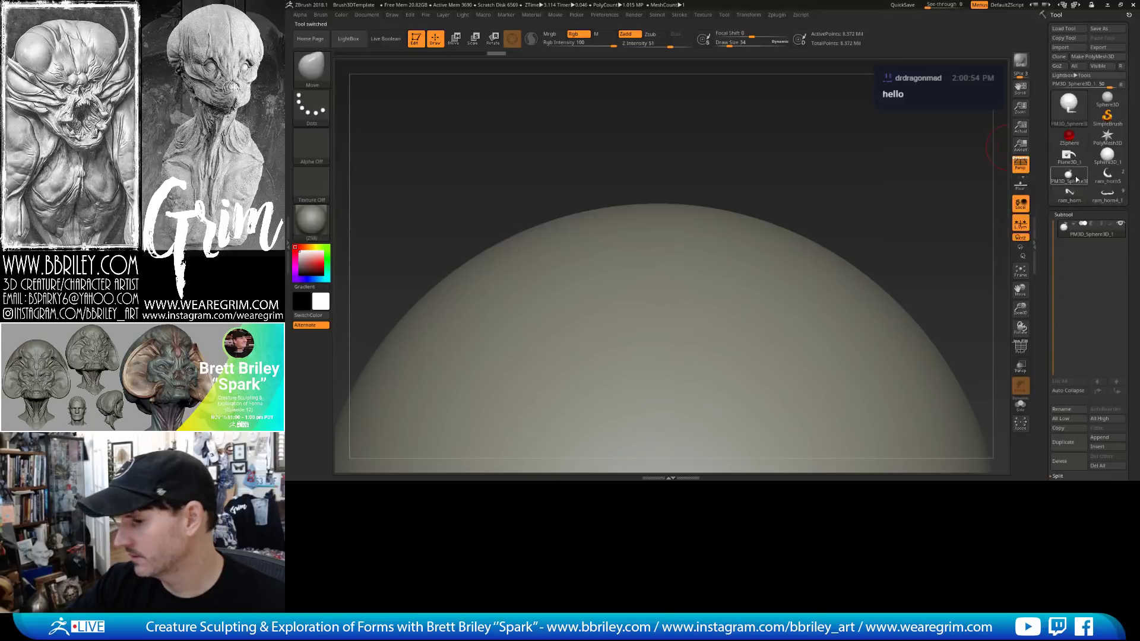
pyautogui.click(1108, 193)
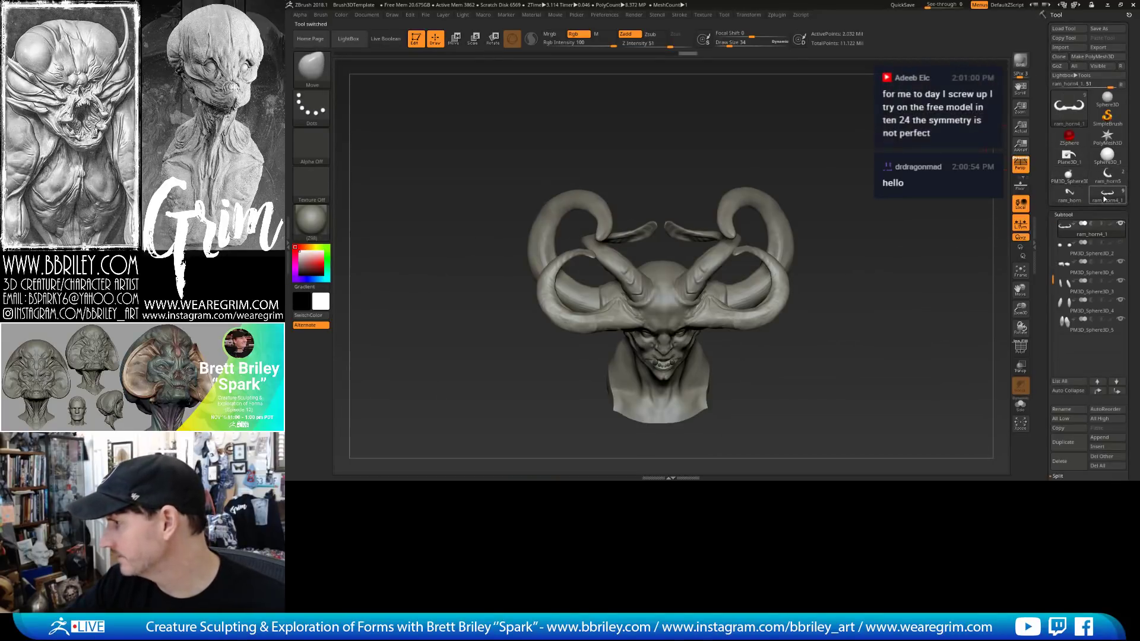
pyautogui.moveTo(931, 219); pyautogui.dragTo(618, 285)
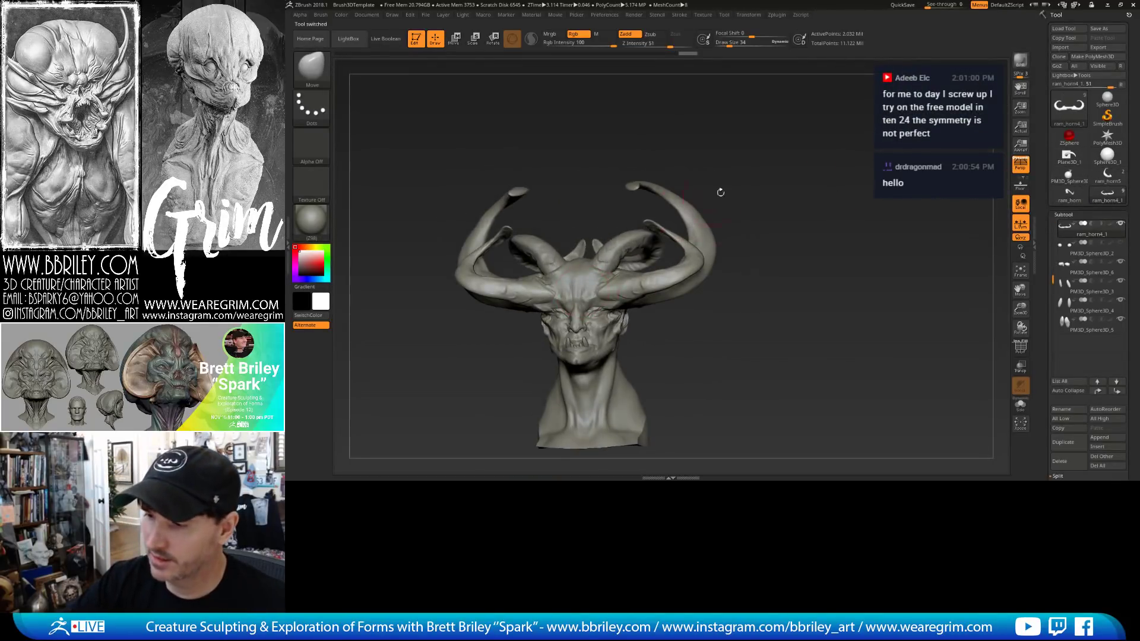
pyautogui.keyDown('alt'); pyautogui.moveTo(721, 192); pyautogui.dragTo(585, 297); pyautogui.keyUp('alt')
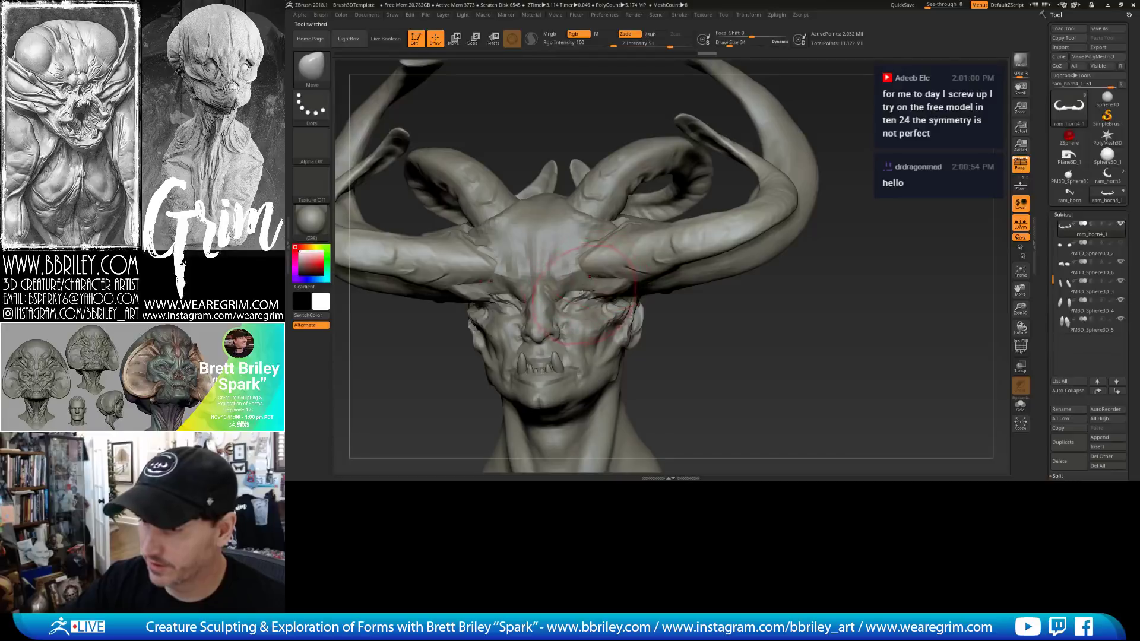
pyautogui.keyDown('alt'); pyautogui.click(564, 271); pyautogui.keyUp('alt')
pyautogui.hotkey('ctrl', 'd')
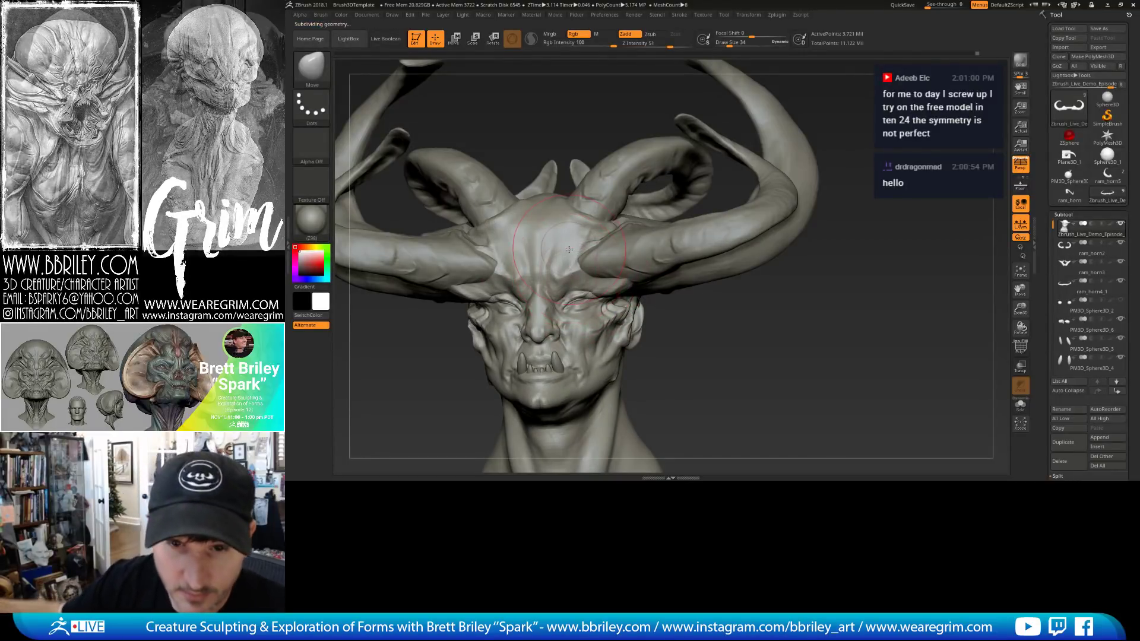
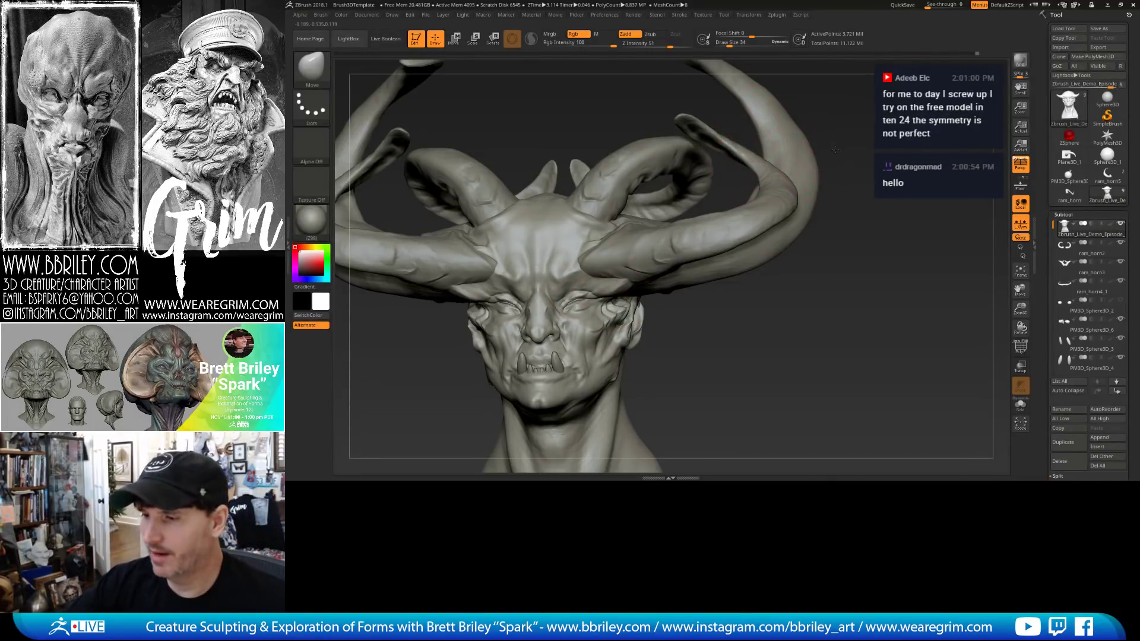
# Reduce the Move brush to draw size 12 and adjust the forms around the demon's brow and eyes.
pyautogui.moveTo(835, 150); pyautogui.dragTo(639, 254)
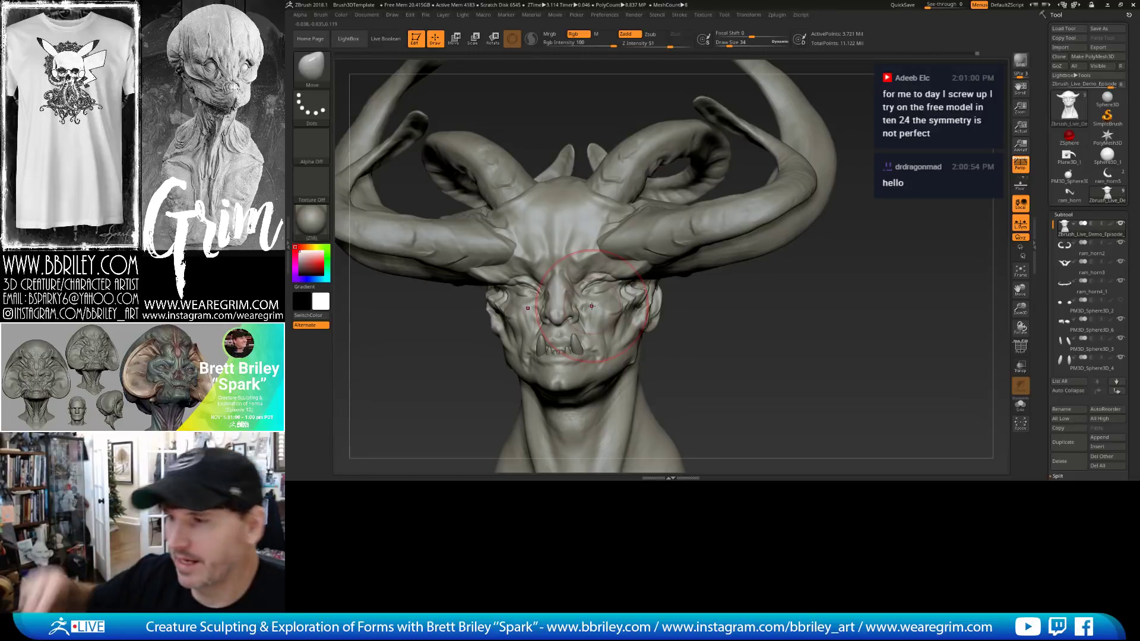
pyautogui.moveTo(793, 279); pyautogui.dragTo(742, 165)
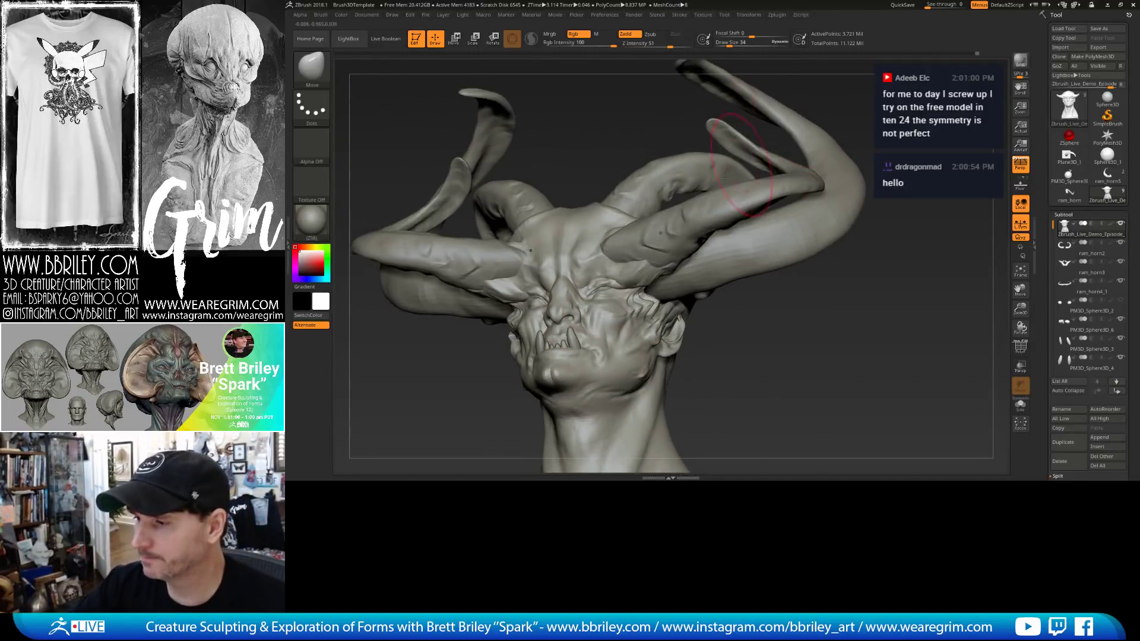
pyautogui.press('[')
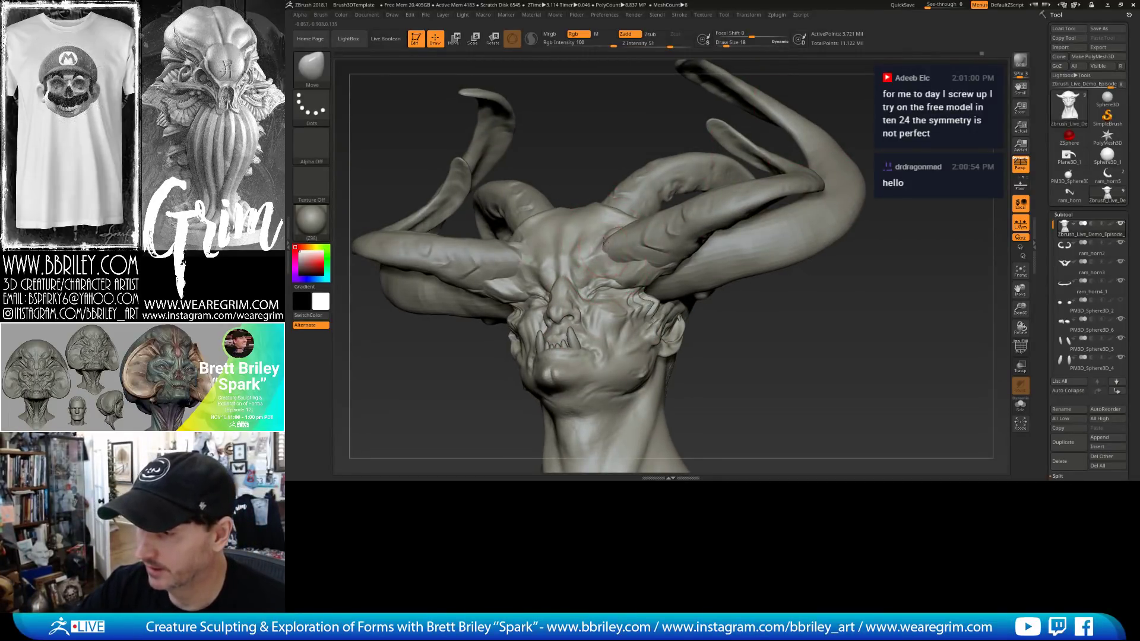
pyautogui.moveTo(570, 143); pyautogui.dragTo(671, 190)
pyautogui.press('[')
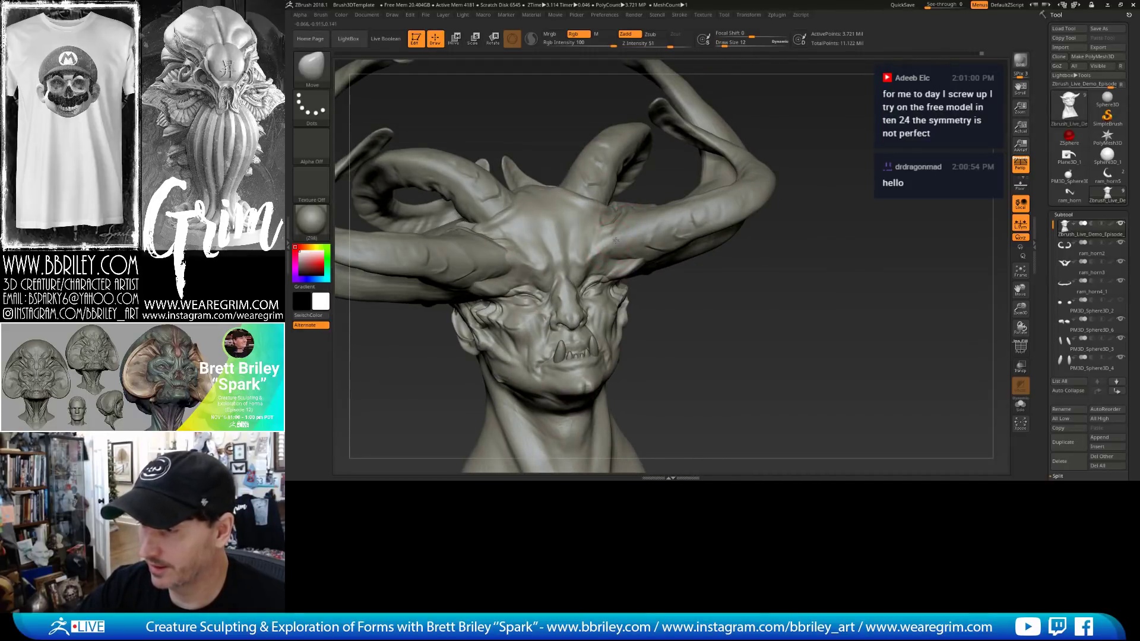
pyautogui.moveTo(742, 301)
pyautogui.mouseDown()
pyautogui.moveTo(721, 306)
pyautogui.moveTo(689, 282)
pyautogui.moveTo(659, 297)
pyautogui.mouseUp()
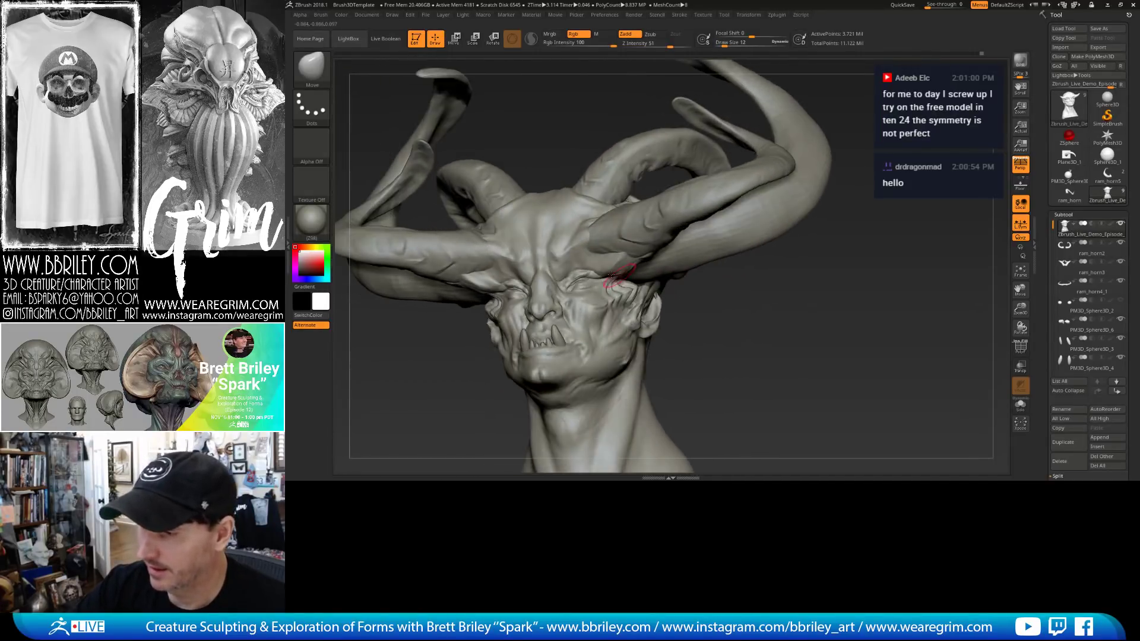
# Rework the inner brow beside the eye at a small brush size and smooth the area at draw size 8.
pyautogui.press('b')
pyautogui.press('t')
pyautogui.press('d')
pyautogui.press('s')
pyautogui.moveTo(559, 282); pyautogui.dragTo(556, 279)
pyautogui.press('shift')
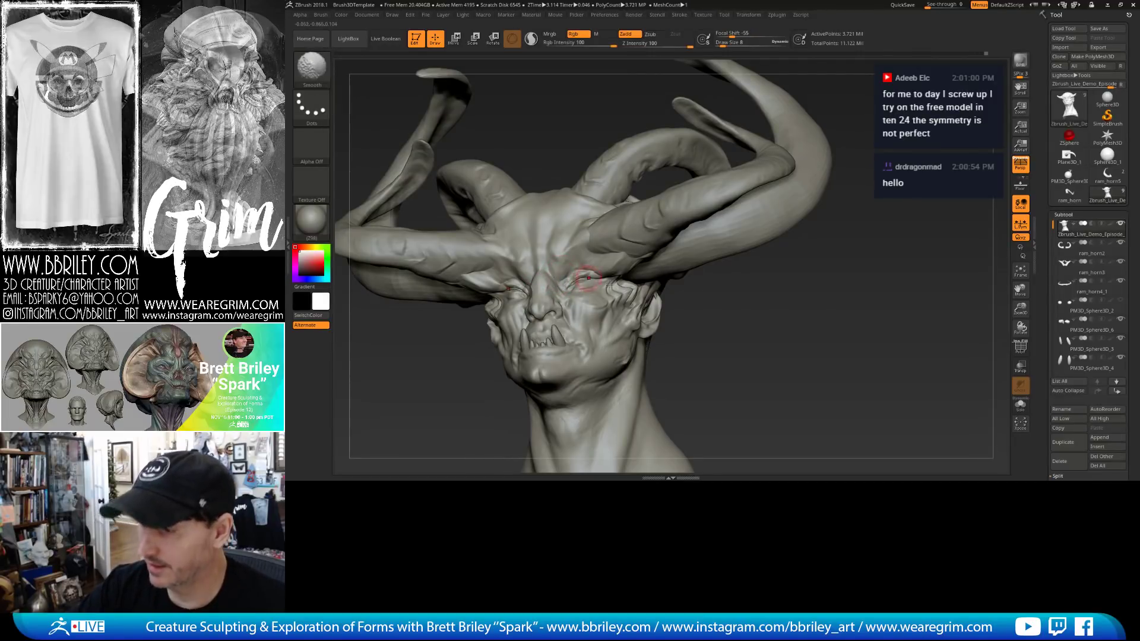
# Carve the crease between the inner brow and the eye with the DamStandard brush at draw size 4.
pyautogui.moveTo(742, 332); pyautogui.dragTo(594, 264)
pyautogui.press('b')
pyautogui.press('d')
pyautogui.press('s')
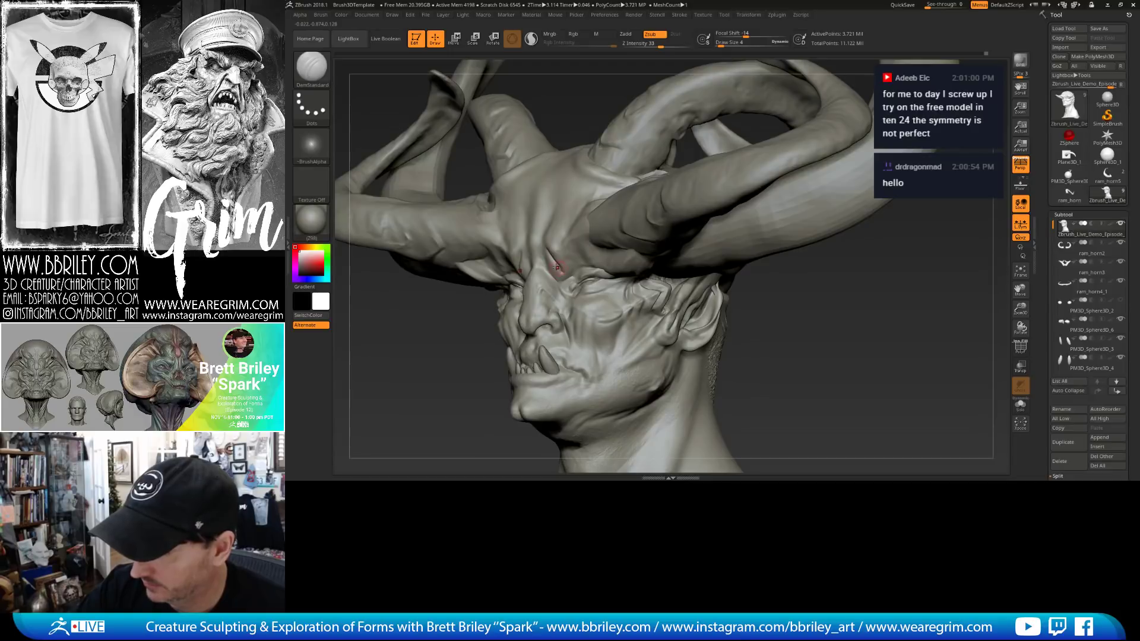
# Build up the eyelid edges with the Standard brush at draw size 2, working at a lower subdivision level.
pyautogui.press('b')
pyautogui.press('s')
pyautogui.press('t')
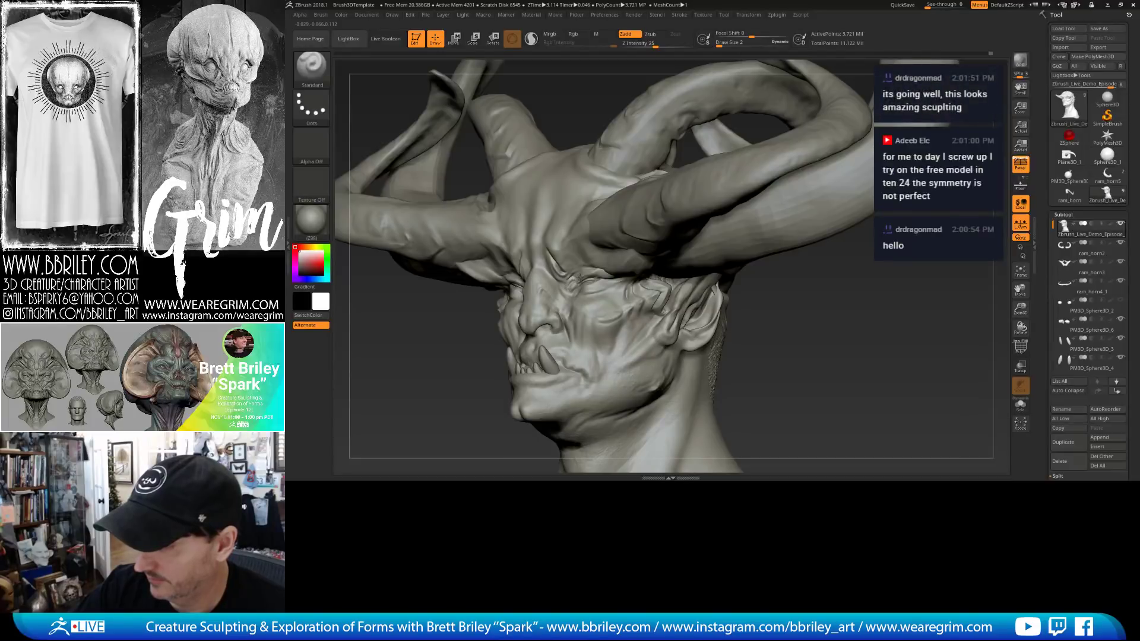
pyautogui.moveTo(754, 312); pyautogui.dragTo(590, 279)
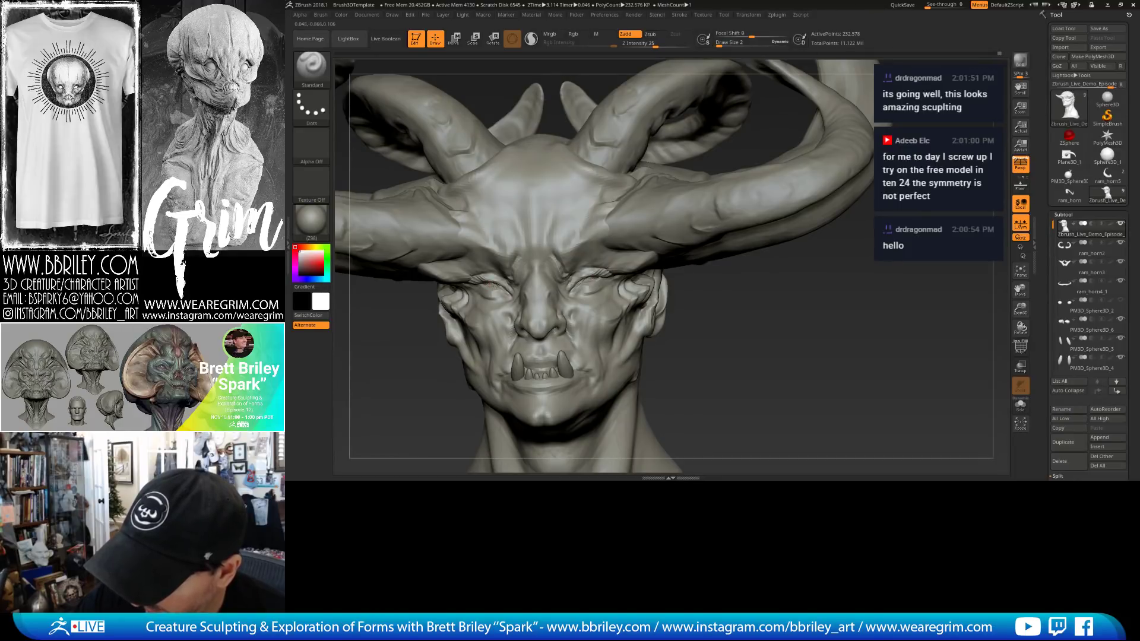
pyautogui.moveTo(716, 307); pyautogui.dragTo(579, 284)
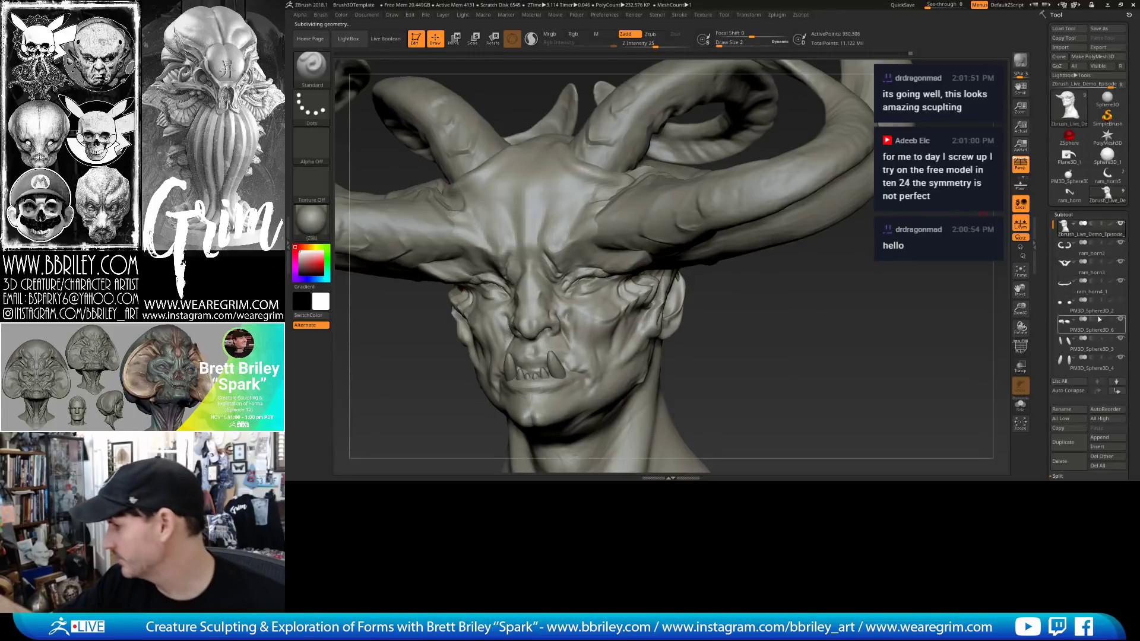
# Select the eyeball subtool PM3D_Sphere3D_2 and fit the eyeballs behind the lids with the Move and Smooth brushes.
pyautogui.keyDown('alt'); pyautogui.click(600, 281); pyautogui.keyUp('alt')
pyautogui.press('b')
pyautogui.press('m')
pyautogui.press('v')
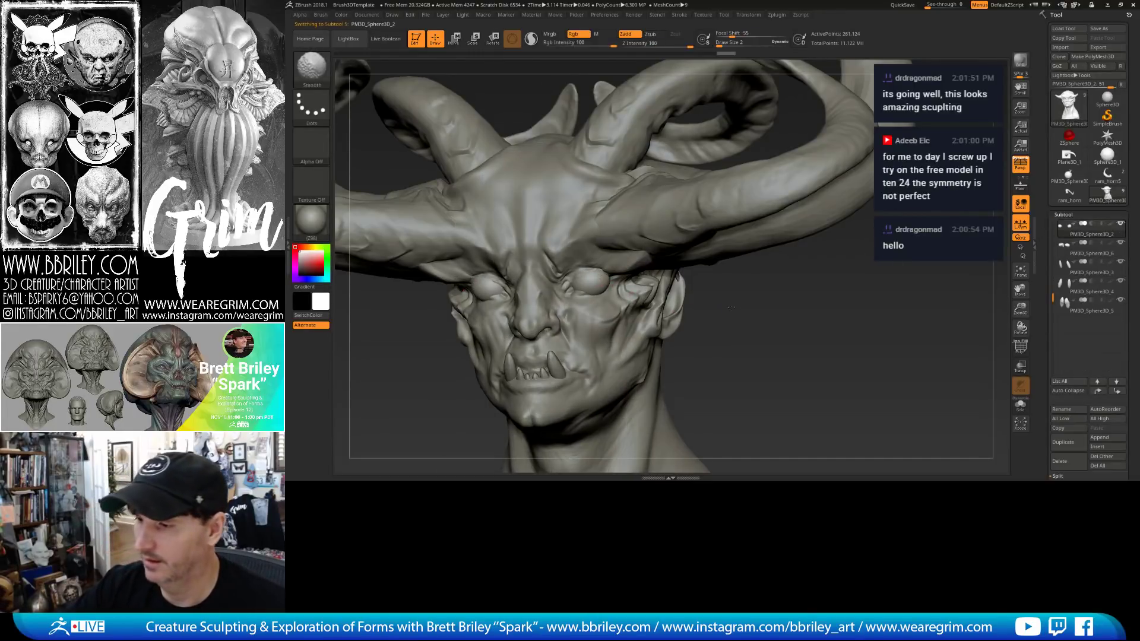
pyautogui.keyDown('shift'); pyautogui.moveTo(599, 280); pyautogui.dragTo(590, 285, button='right'); pyautogui.keyUp('shift')
pyautogui.moveTo(583, 272); pyautogui.dragTo(597, 277)
pyautogui.press('[')
pyautogui.press('[')
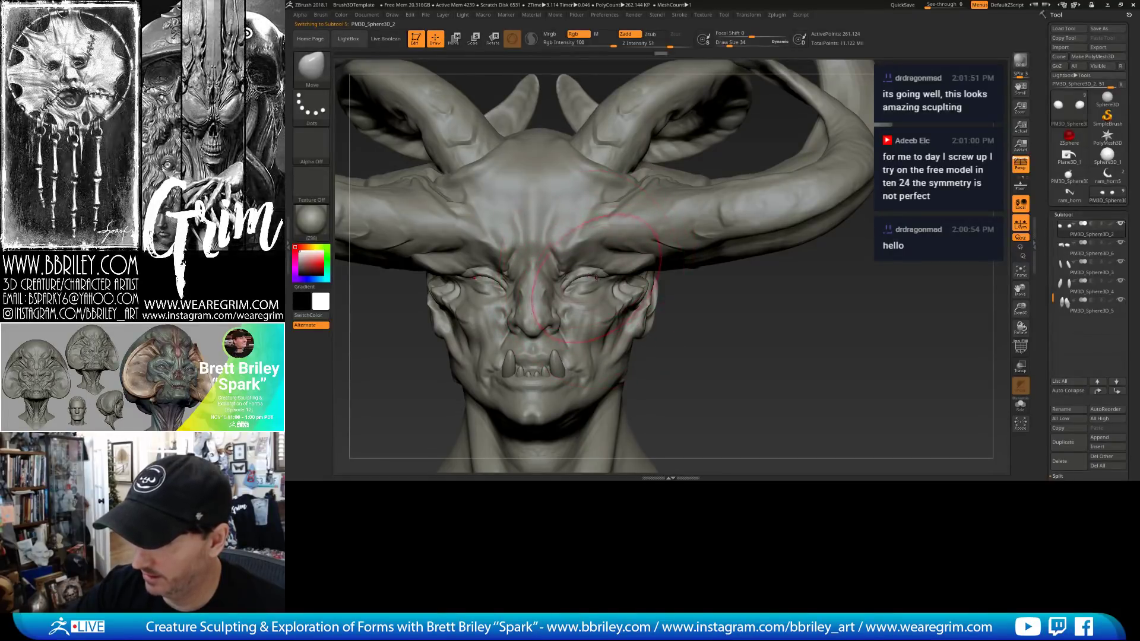
# Choose the reflected map material, enable material-only painting and fill the eyeballs with it.
pyautogui.click(310, 221)
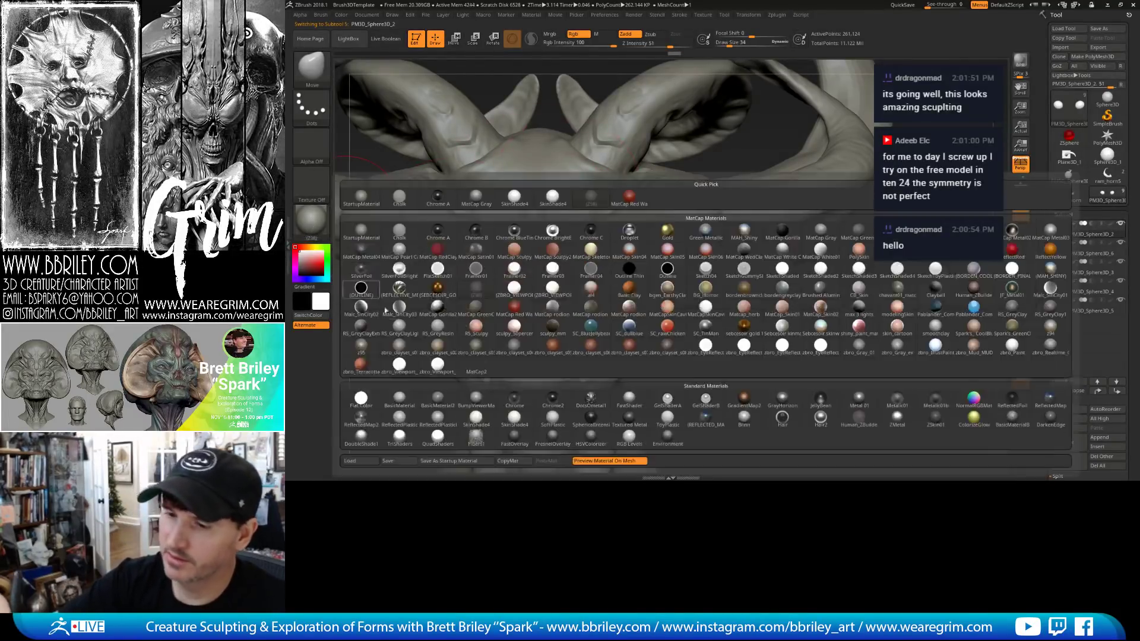
pyautogui.click(706, 417)
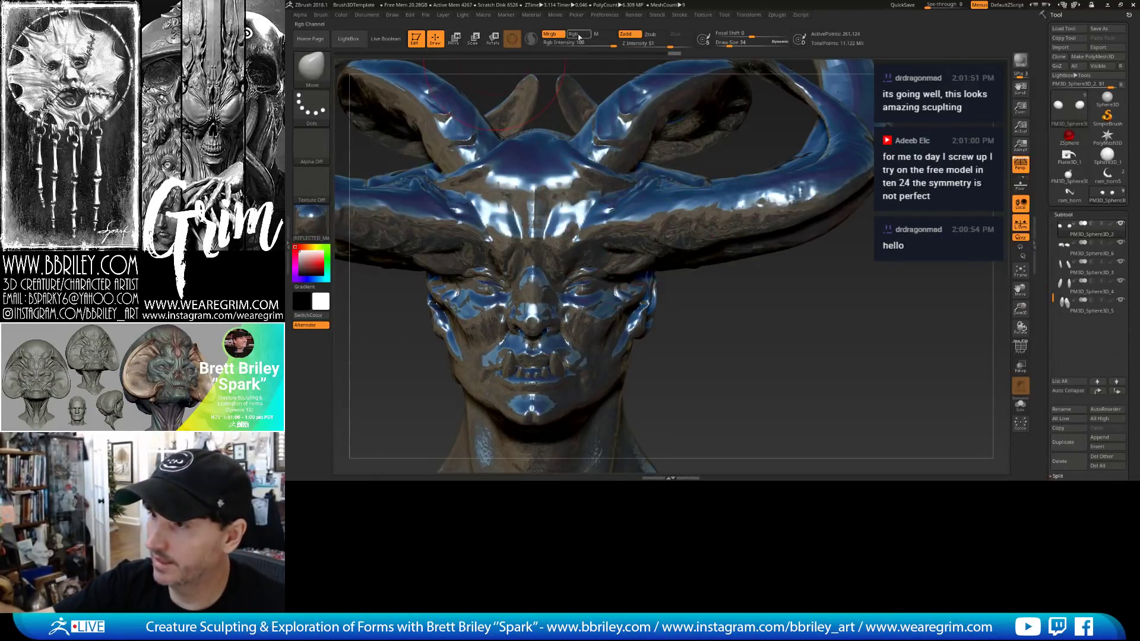
pyautogui.click(597, 34)
pyautogui.click(321, 15)
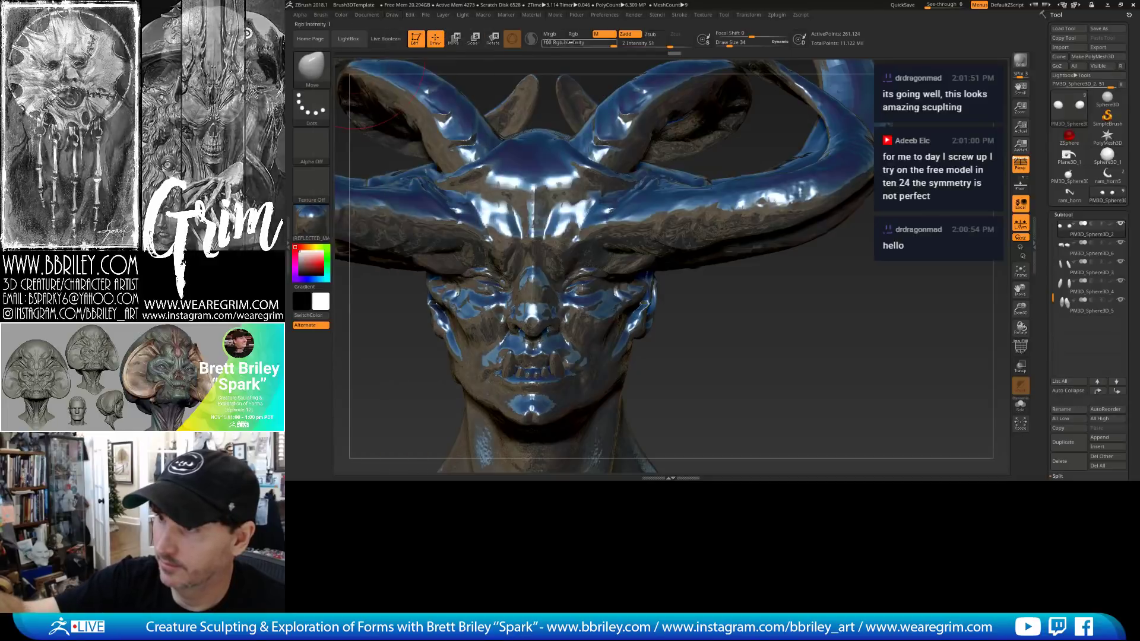
pyautogui.click(342, 15)
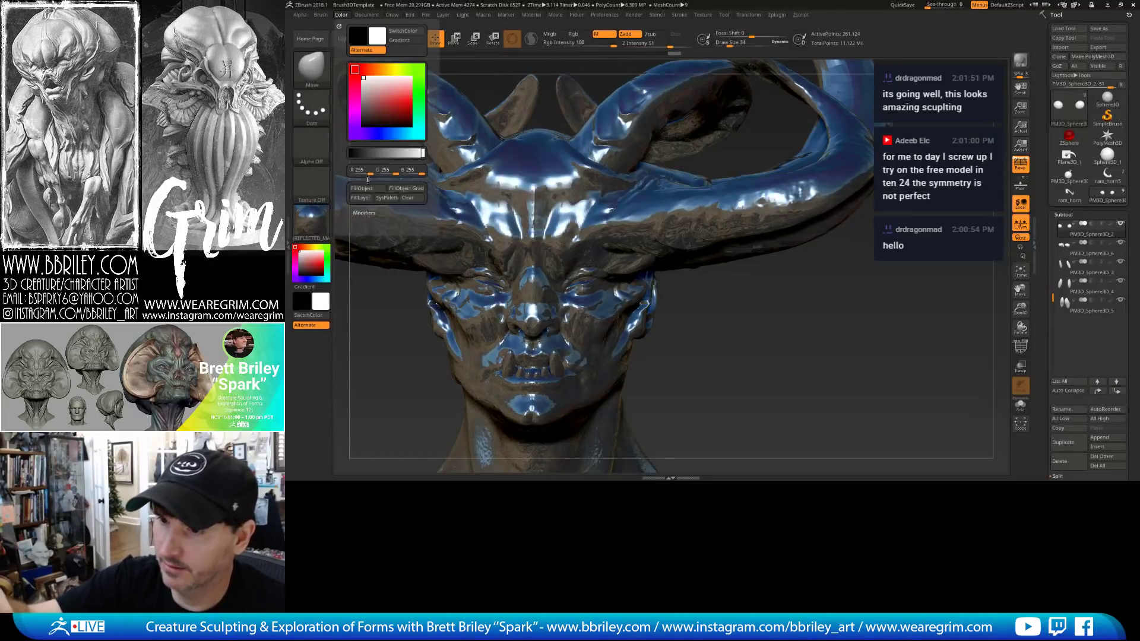
# Set the active material back to the previous grey sculpting material and turn off material-only painting.
pyautogui.click(311, 221)
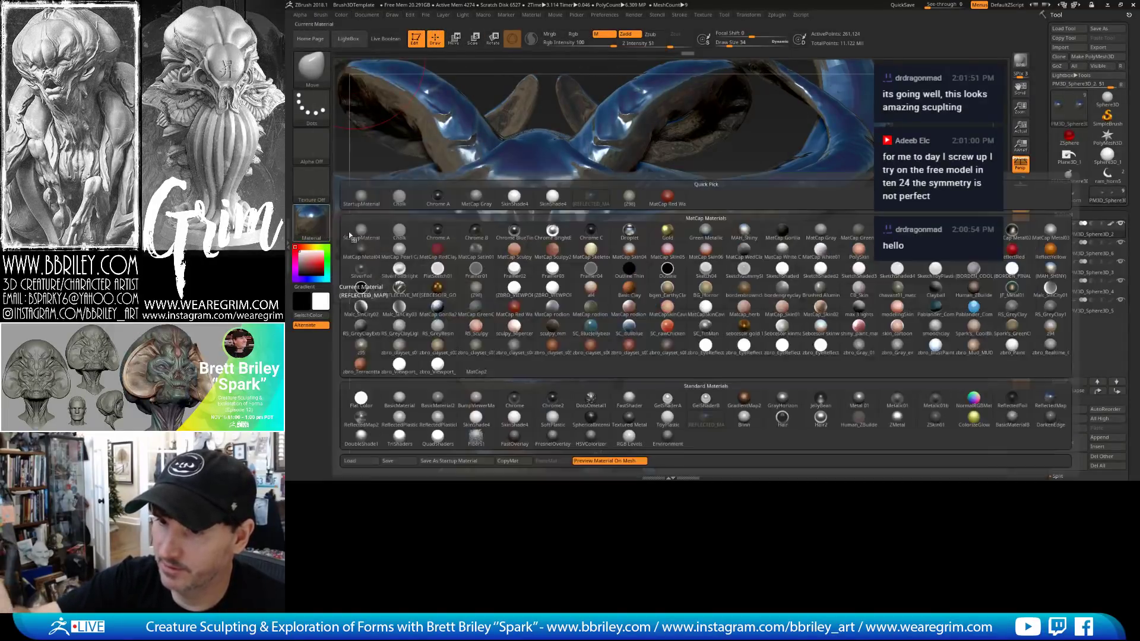
pyautogui.click(476, 289)
pyautogui.click(600, 35)
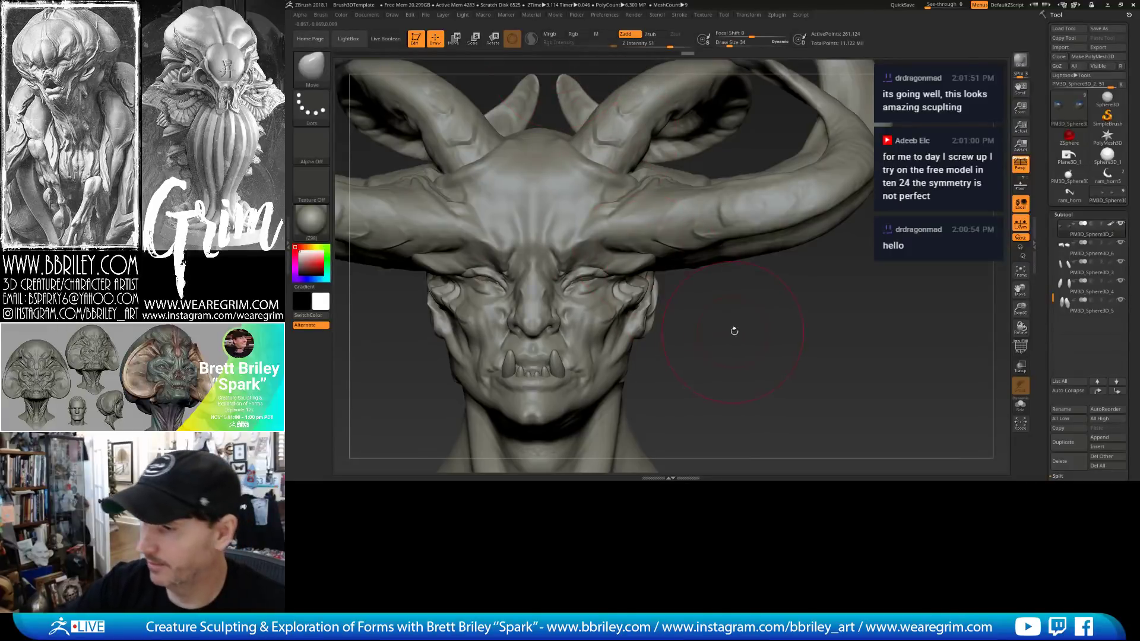
# Select the head subtool and refine the eyelid creases with the DamStandard brush at draw size 4, smoothing the strokes.
pyautogui.moveTo(735, 328)
pyautogui.mouseDown()
pyautogui.moveTo(725, 312)
pyautogui.moveTo(572, 270)
pyautogui.mouseUp()
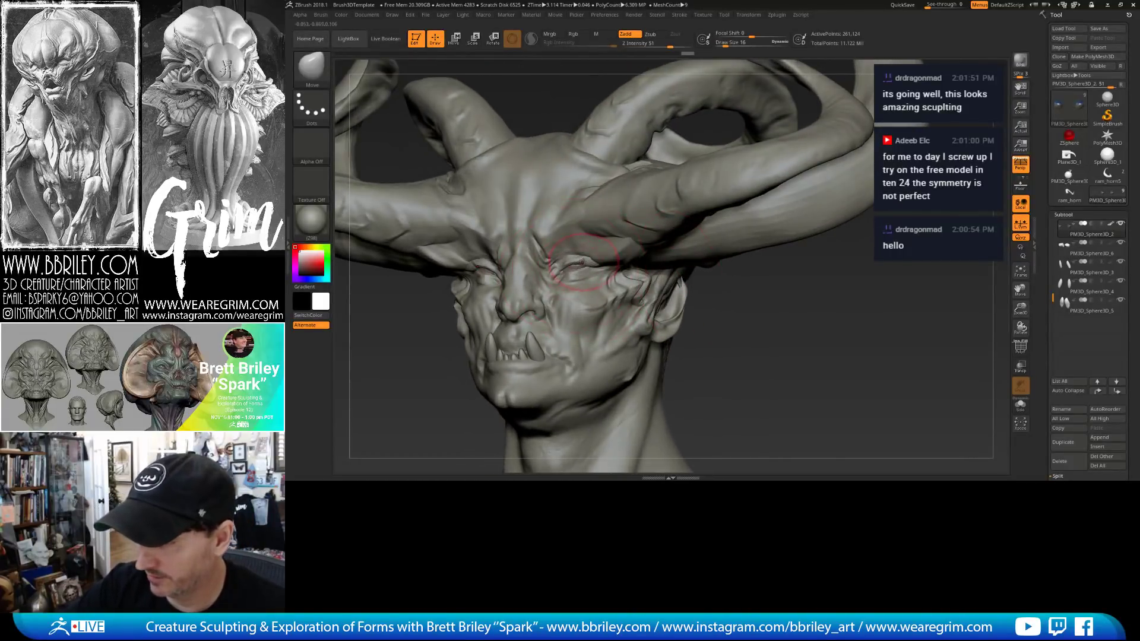
pyautogui.moveTo(746, 338); pyautogui.dragTo(644, 300)
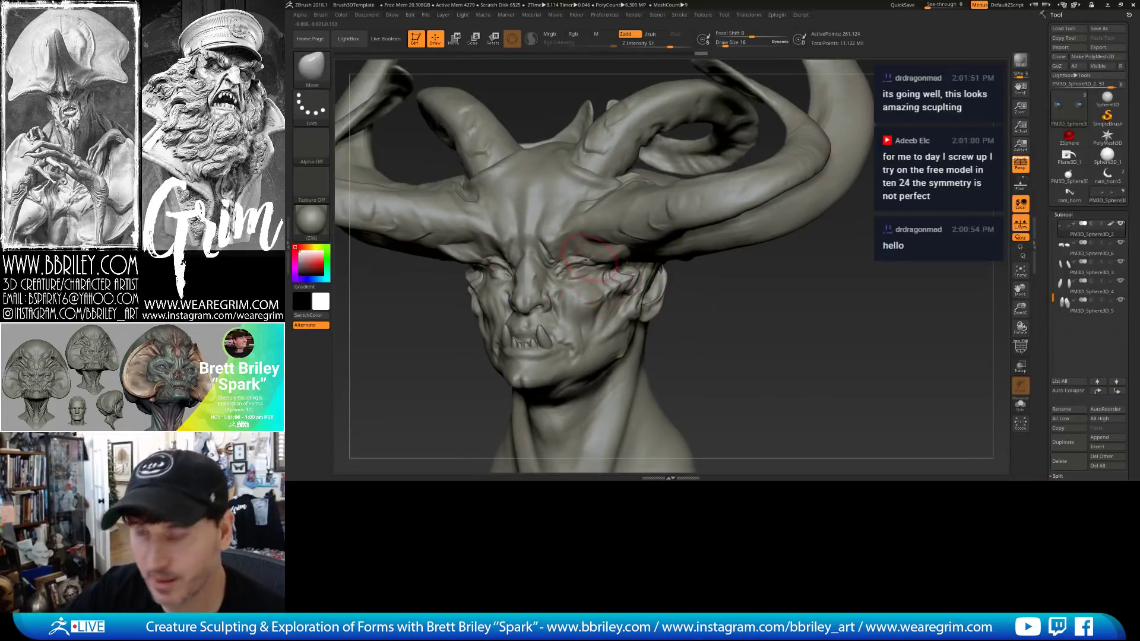
pyautogui.press('b')
pyautogui.press('d')
pyautogui.press('s')
pyautogui.press('[')
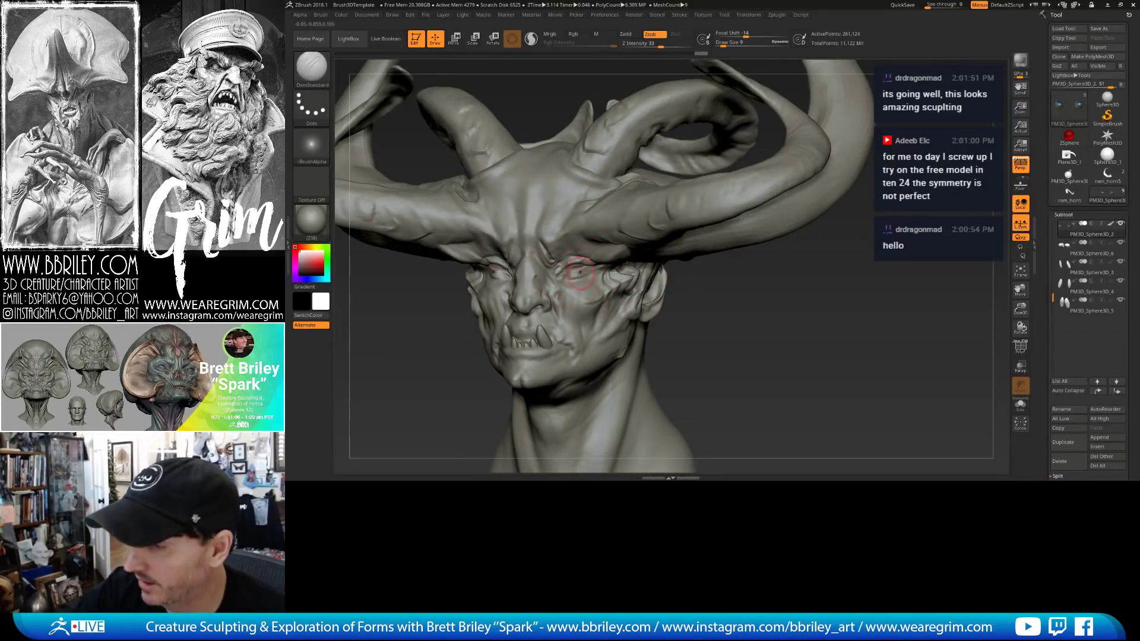
pyautogui.press('d')
pyautogui.click(689, 158)
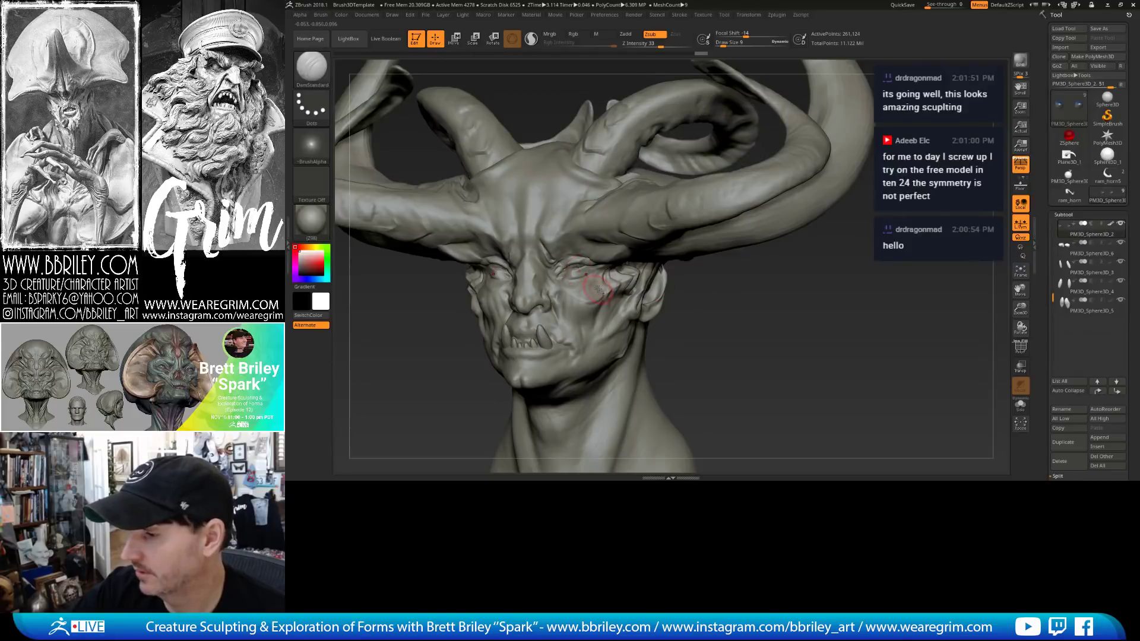
pyautogui.keyDown('alt'); pyautogui.click(582, 275); pyautogui.keyUp('alt')
pyautogui.press('[')
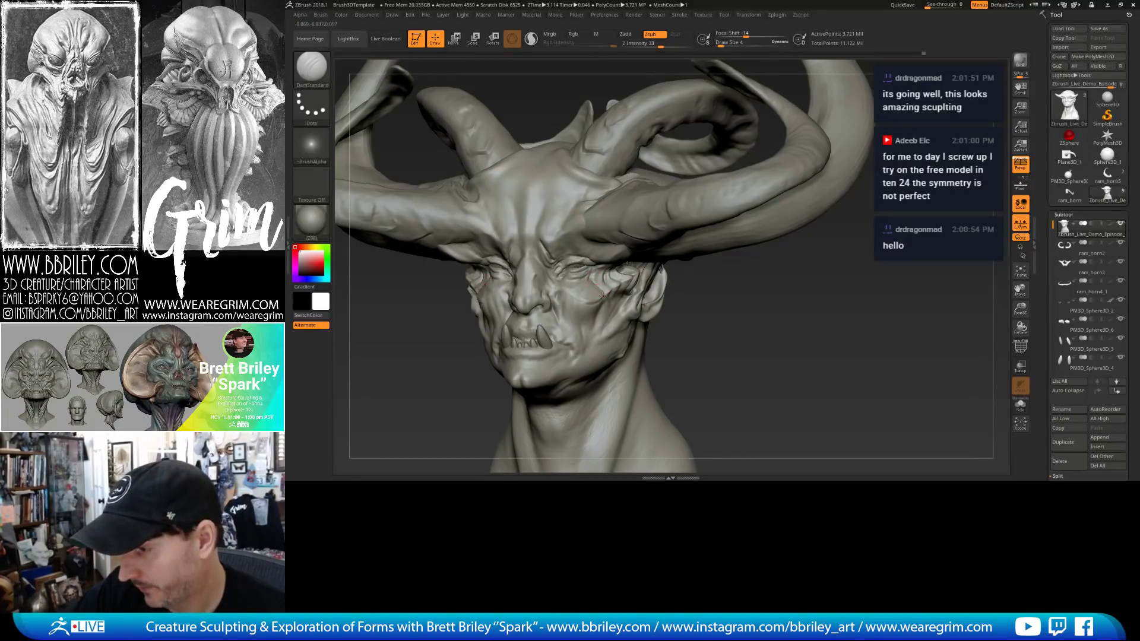
pyautogui.moveTo(613, 293); pyautogui.dragTo(601, 278, button='right')
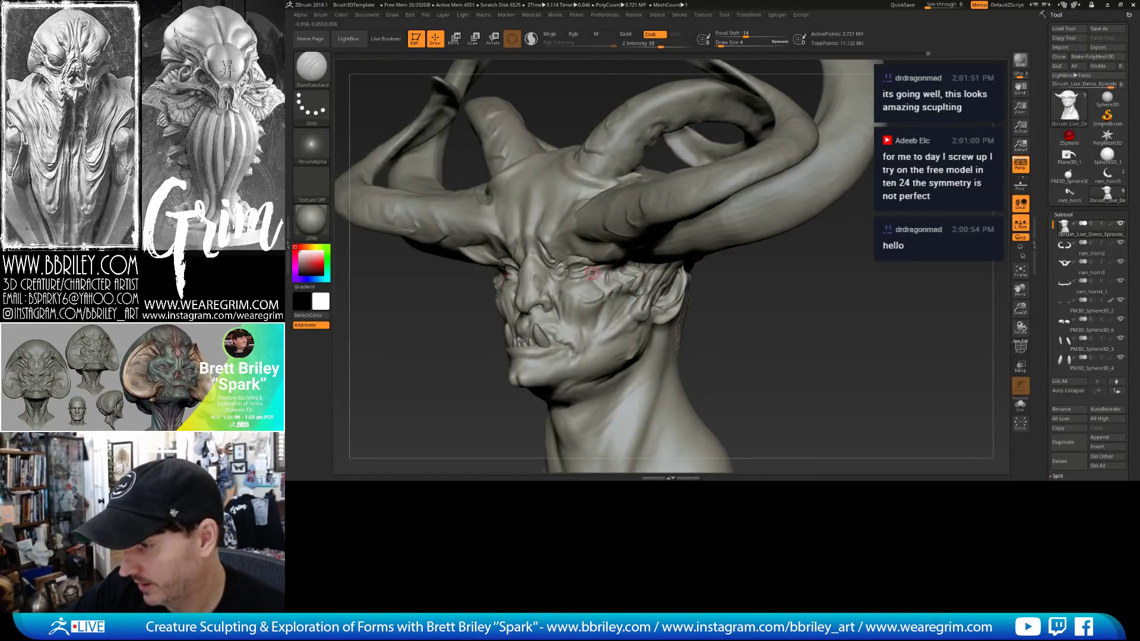
pyautogui.keyDown('shift'); pyautogui.moveTo(599, 271); pyautogui.dragTo(600, 274); pyautogui.keyUp('shift')
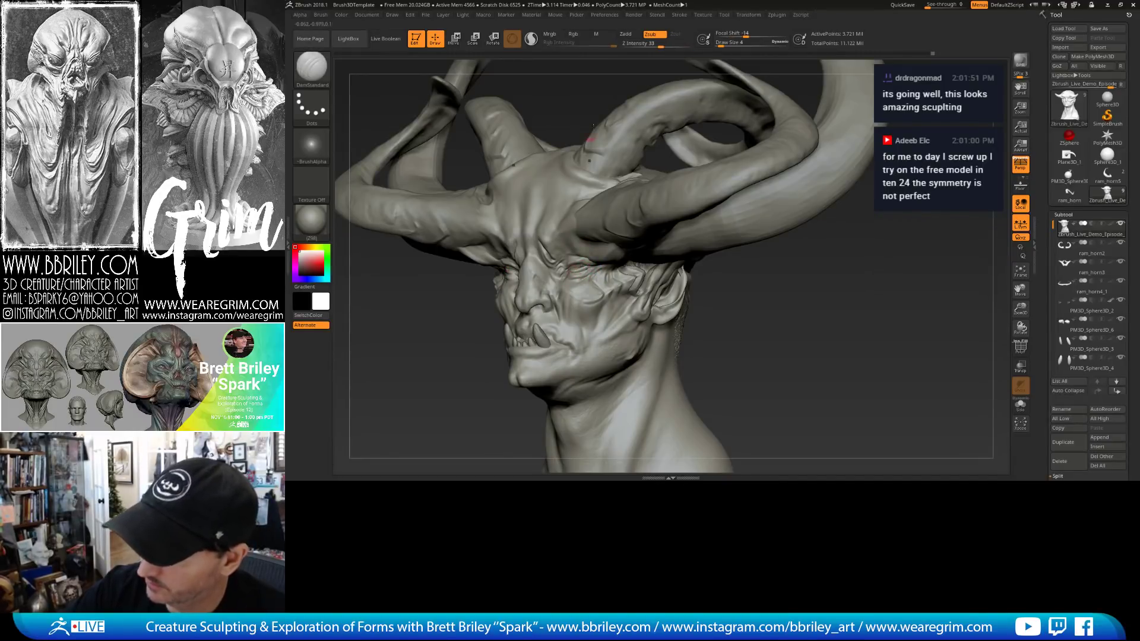
# Adjust the shape of the lower eyelids with the Move brush.
pyautogui.moveTo(593, 126); pyautogui.dragTo(630, 128)
pyautogui.press('b')
pyautogui.press('m')
pyautogui.press('v')
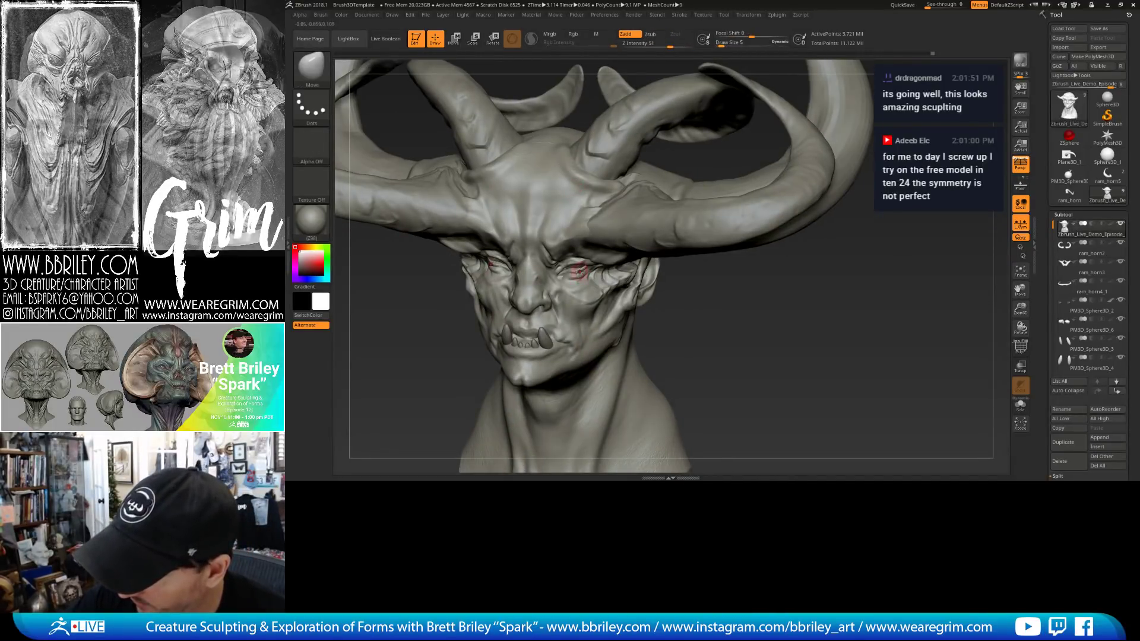
pyautogui.moveTo(579, 273); pyautogui.dragTo(580, 277)
# Carve the crease under the inner eye corners with the DamStandard brush at draw size 2.
pyautogui.moveTo(588, 281); pyautogui.dragTo(583, 283, button='right')
pyautogui.press('b')
pyautogui.press('d')
pyautogui.press('s')
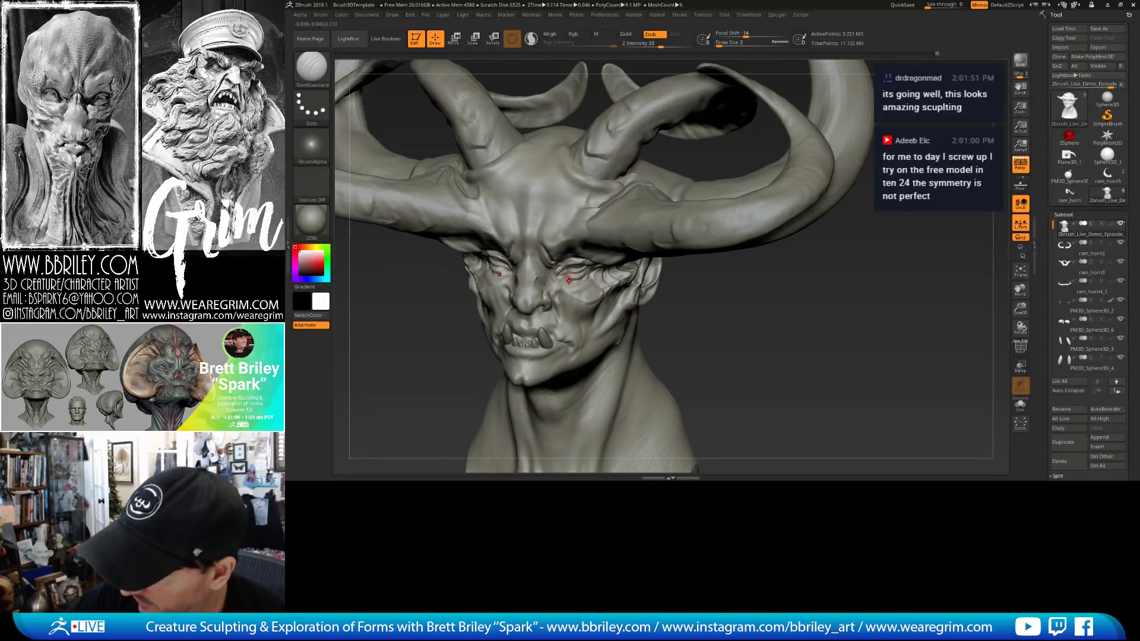
pyautogui.moveTo(570, 280); pyautogui.dragTo(566, 278)
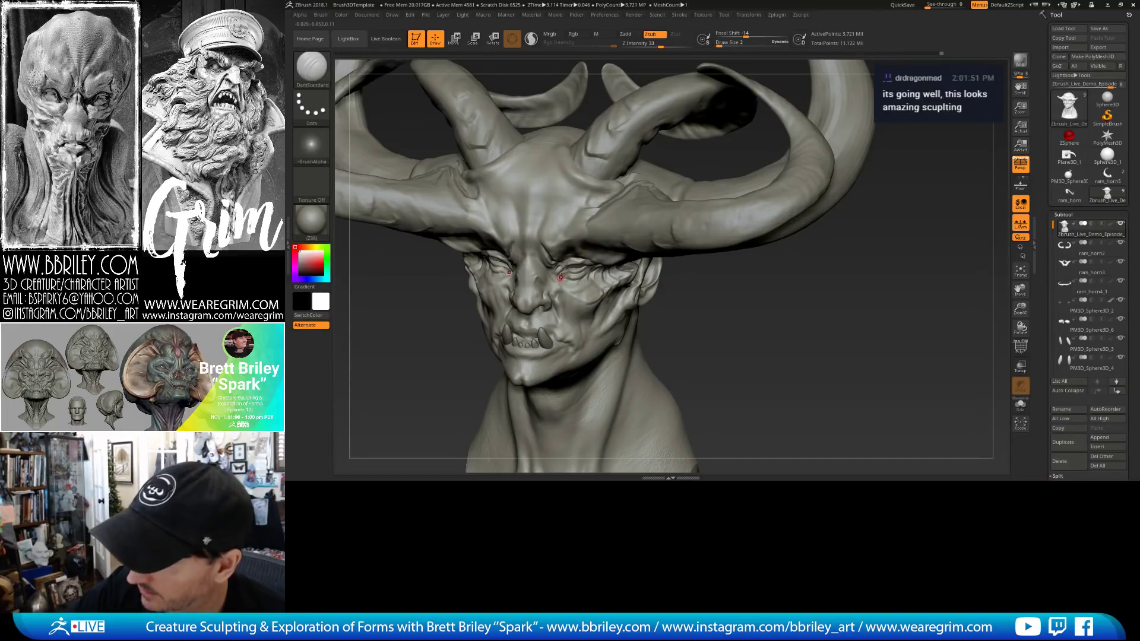
# Build up the skin beside the inner eye corners with the Standard brush at draw size 4 and cut creases beside the nose bridge with DamStandard.
pyautogui.moveTo(559, 274); pyautogui.dragTo(505, 277, button='right')
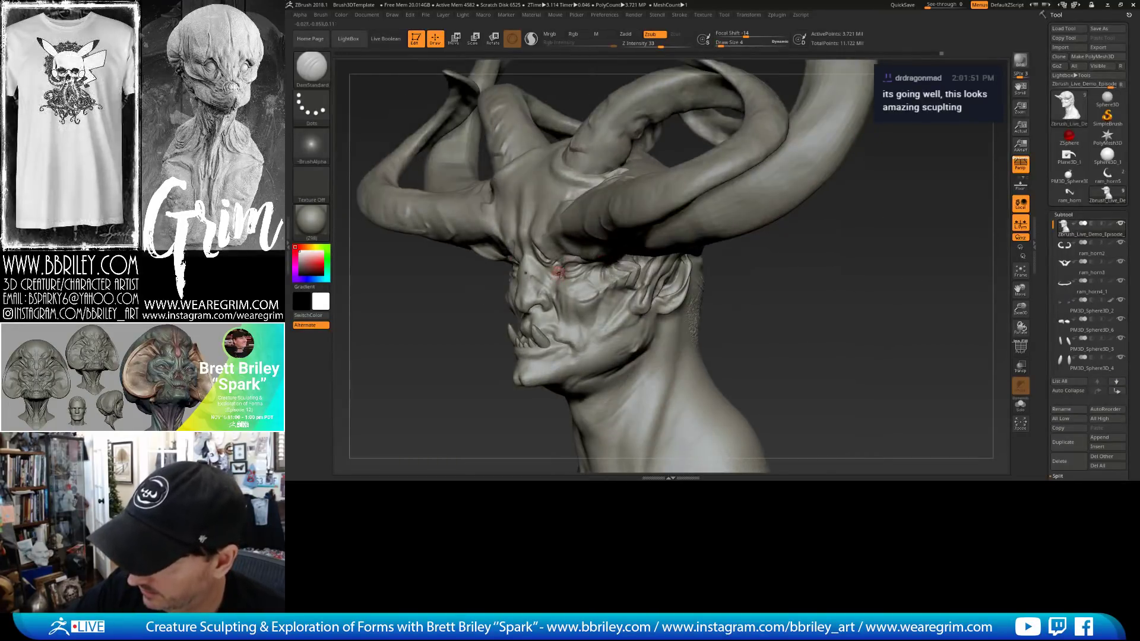
pyautogui.press('b')
pyautogui.press('s')
pyautogui.press('t')
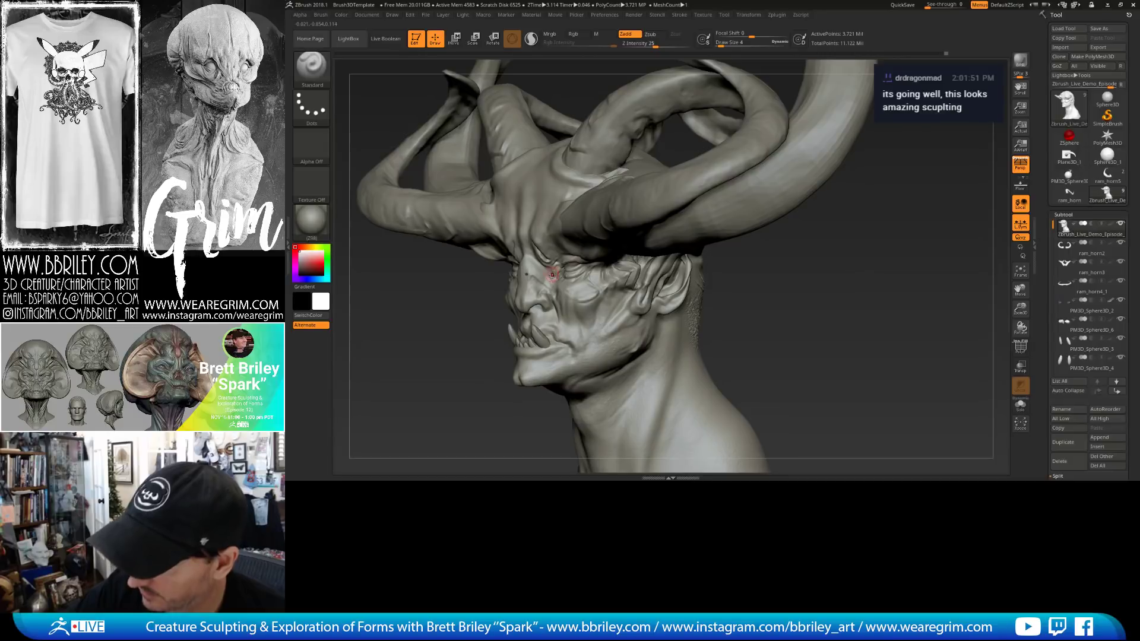
pyautogui.moveTo(730, 304); pyautogui.dragTo(547, 268, button='right')
pyautogui.press('b')
pyautogui.press('d')
pyautogui.press('s')
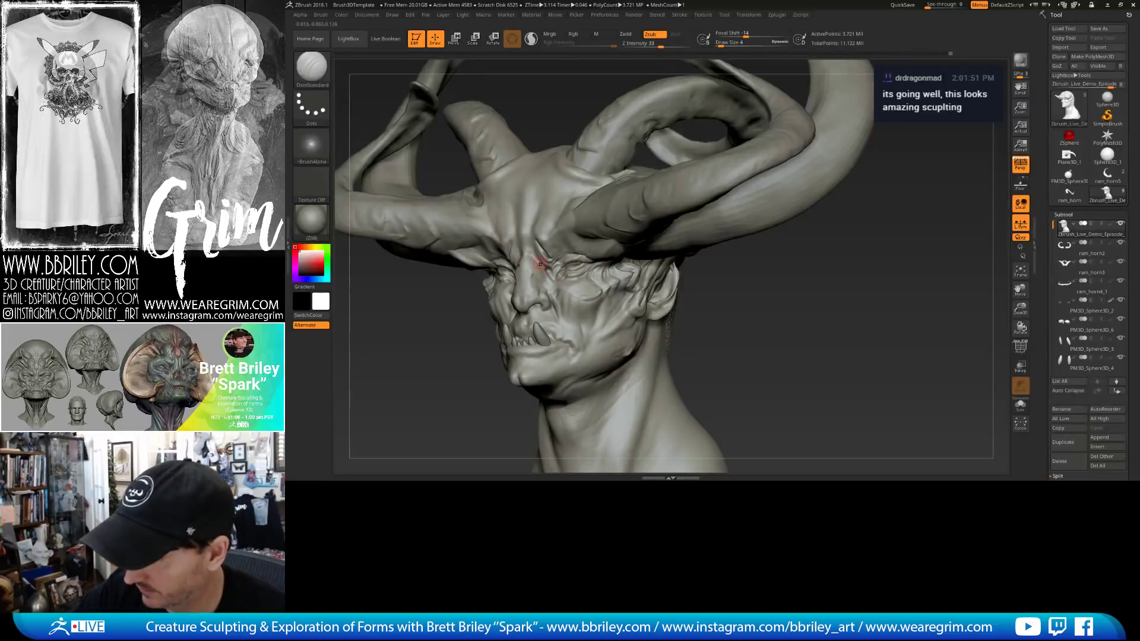
# Sharpen the frown wrinkles between the brows by alternating the Standard and DamStandard brushes.
pyautogui.press('b')
pyautogui.press('s')
pyautogui.press('t')
pyautogui.press('b')
pyautogui.press('d')
pyautogui.press('s')
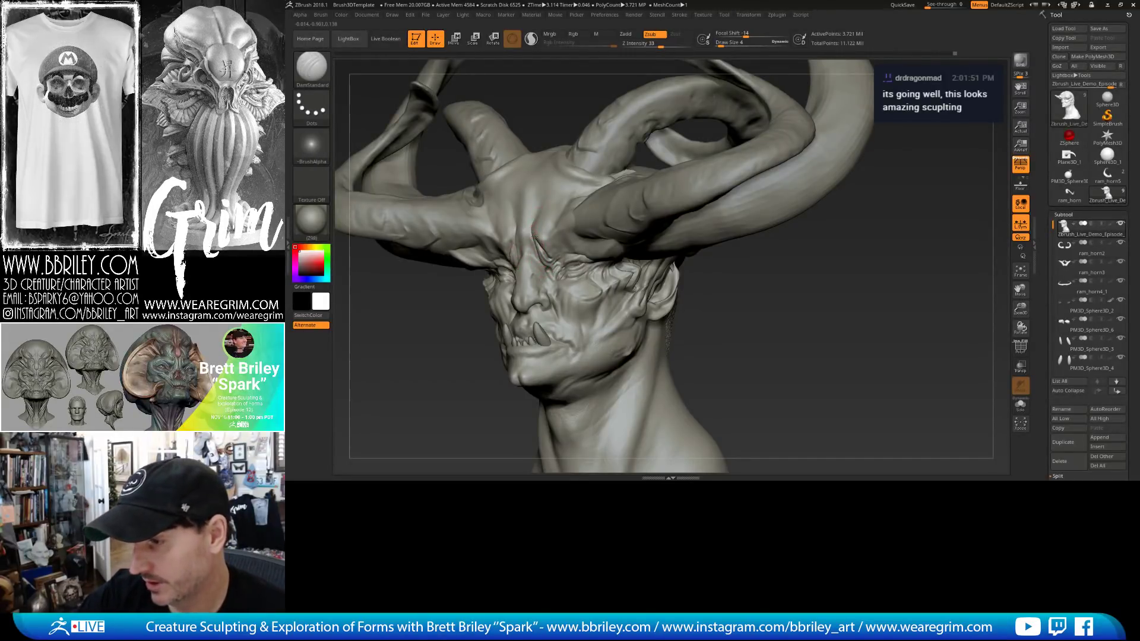
pyautogui.press('b')
pyautogui.press('s')
pyautogui.press('t')
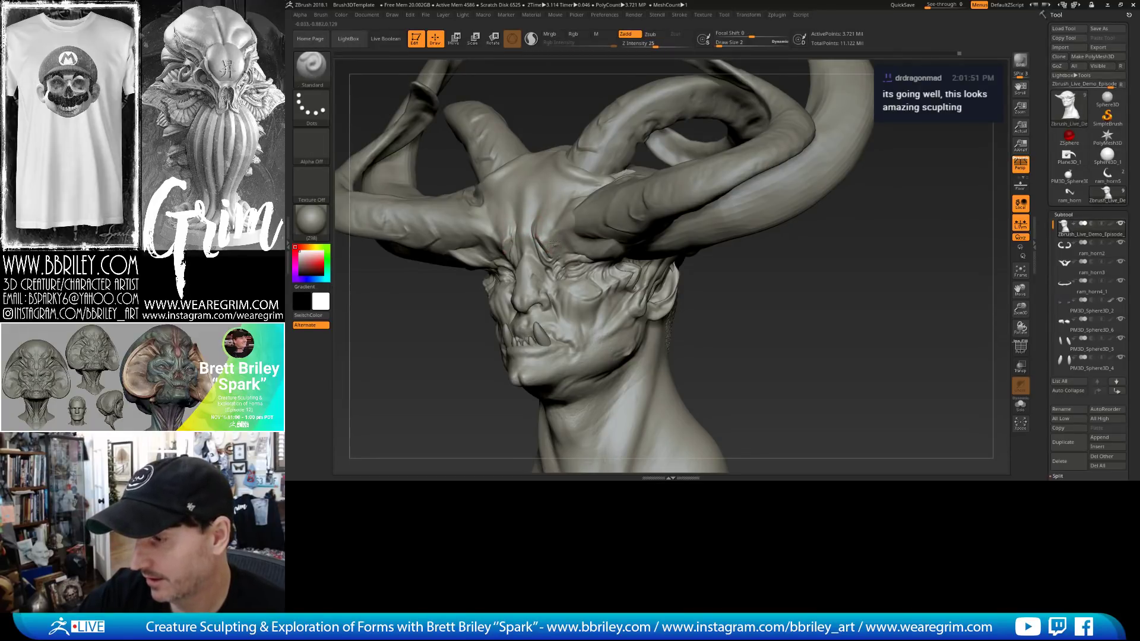
# Refine the folds along the side of the nose with the TrimDynamic, DamStandard and Standard brushes.
pyautogui.moveTo(553, 242)
pyautogui.mouseDown(button='right')
pyautogui.moveTo(528, 256)
pyautogui.moveTo(532, 268)
pyautogui.mouseUp(button='right')
pyautogui.press('b')
pyautogui.press('t')
pyautogui.press('d')
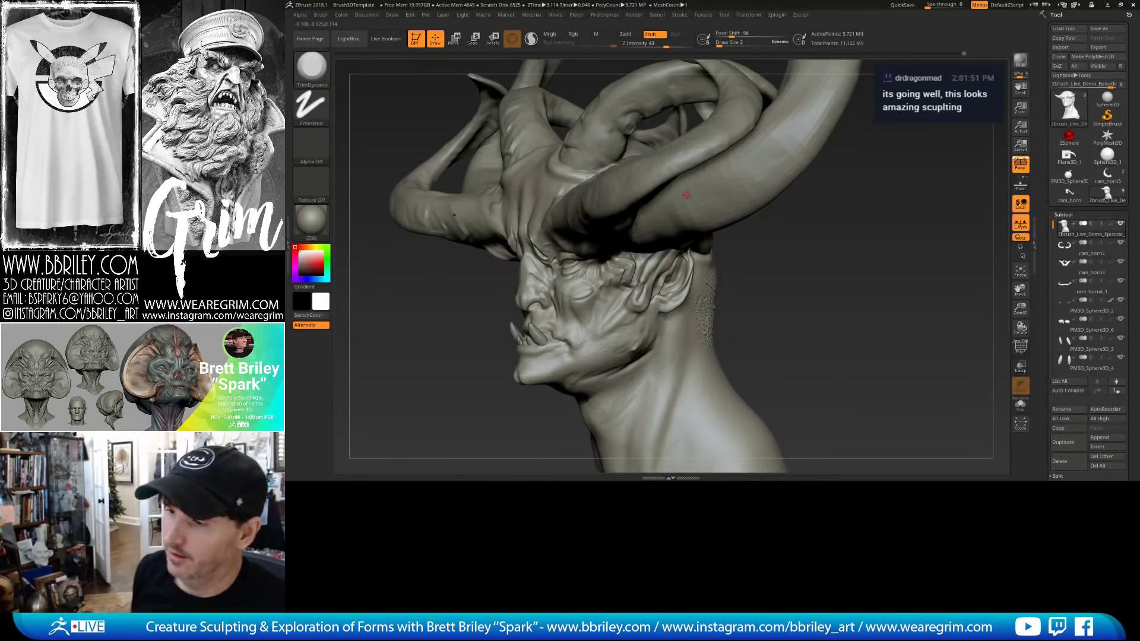
pyautogui.press('b')
pyautogui.press('d')
pyautogui.press('s')
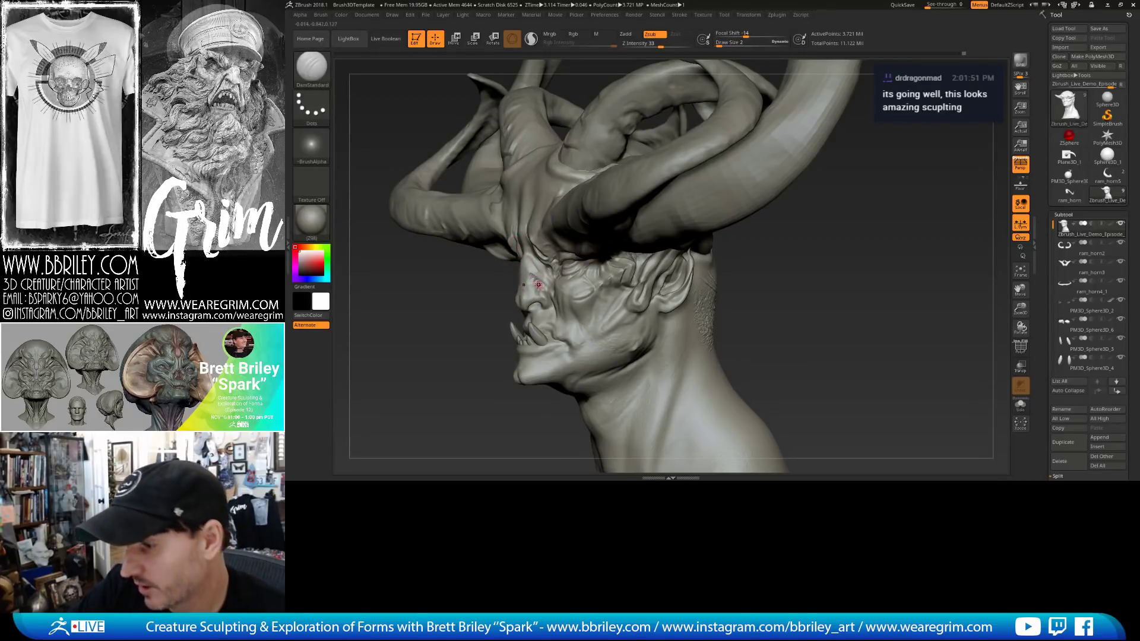
pyautogui.moveTo(532, 279); pyautogui.dragTo(527, 289, button='right')
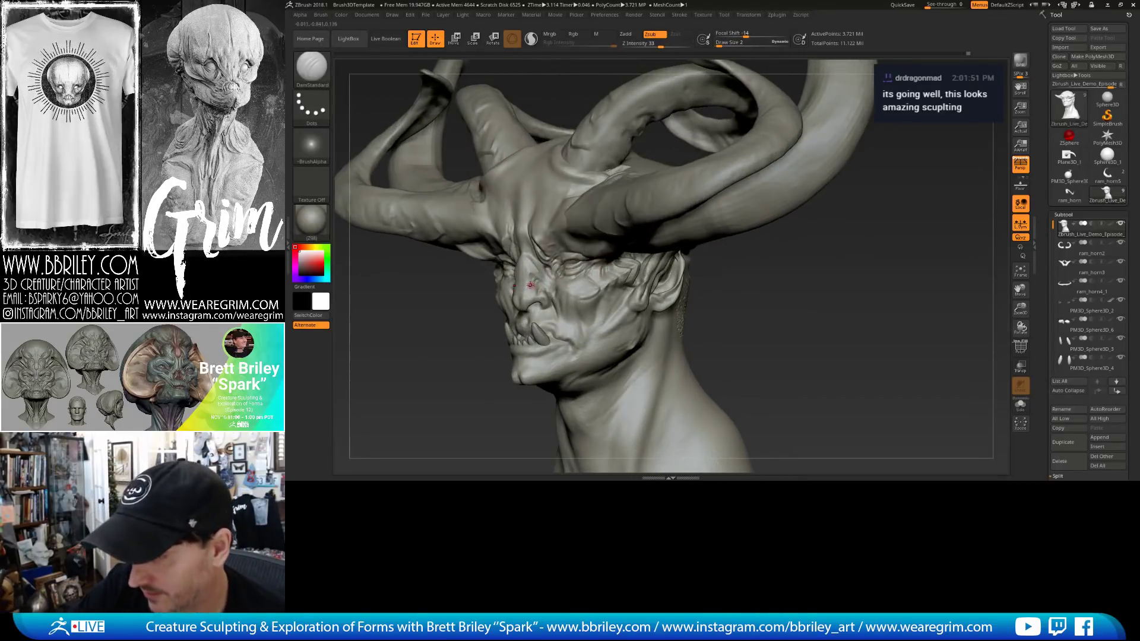
pyautogui.press('b')
pyautogui.press('s')
pyautogui.press('t')
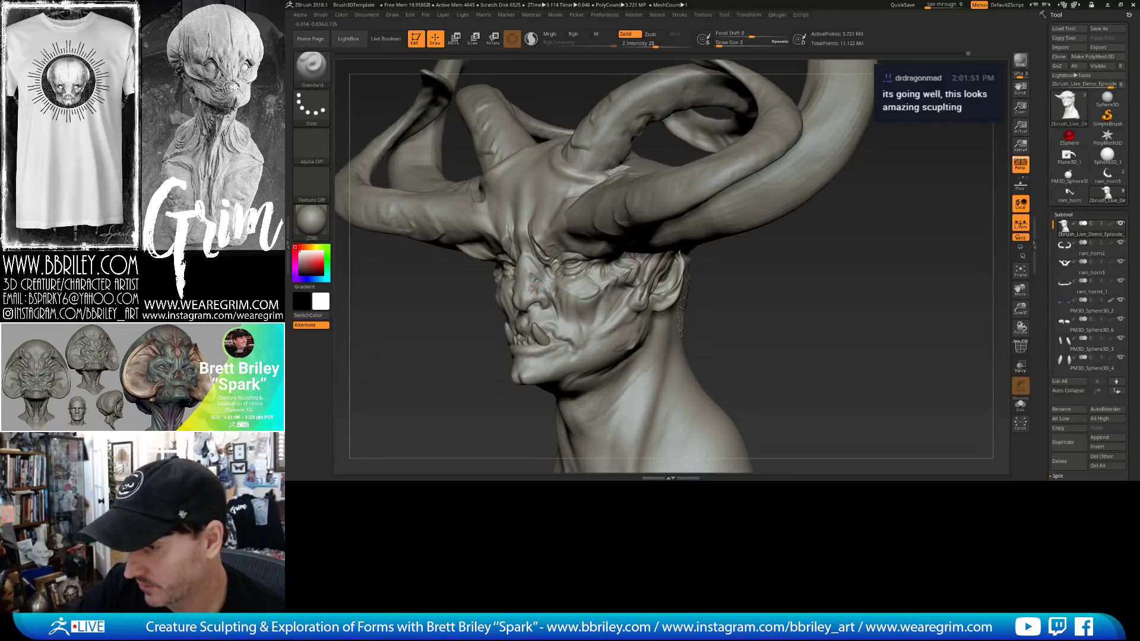
# Carve the nostril openings deeper with the DamStandard brush, working from a side view below the nose.
pyautogui.moveTo(514, 290); pyautogui.dragTo(537, 310, button='right')
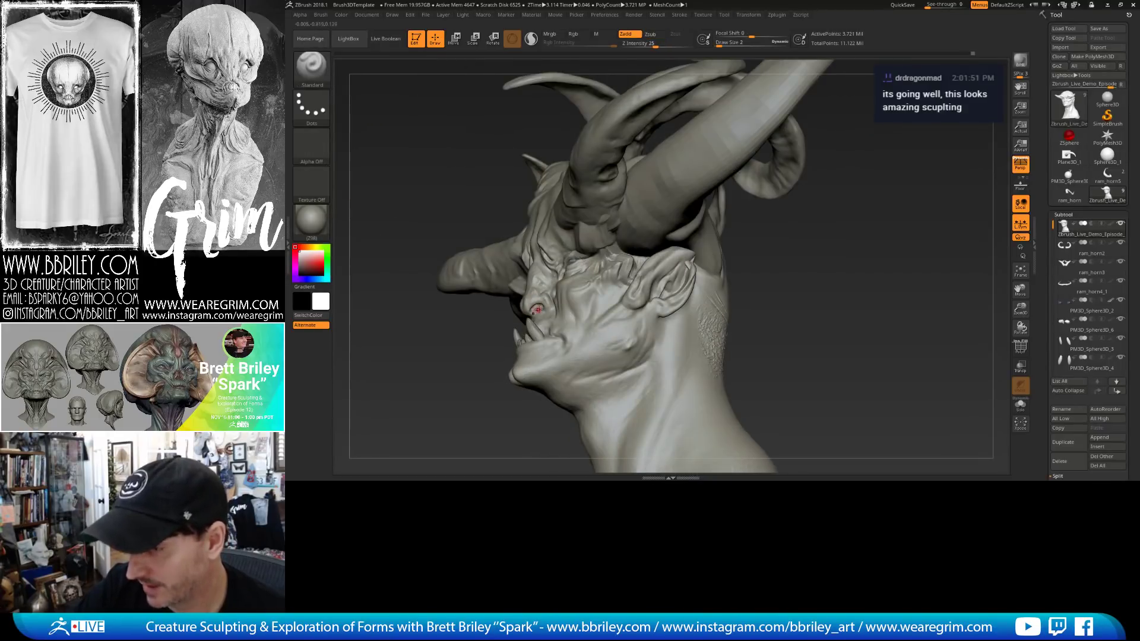
pyautogui.press('b')
pyautogui.press('d')
pyautogui.press('s')
pyautogui.moveTo(539, 305); pyautogui.dragTo(536, 309)
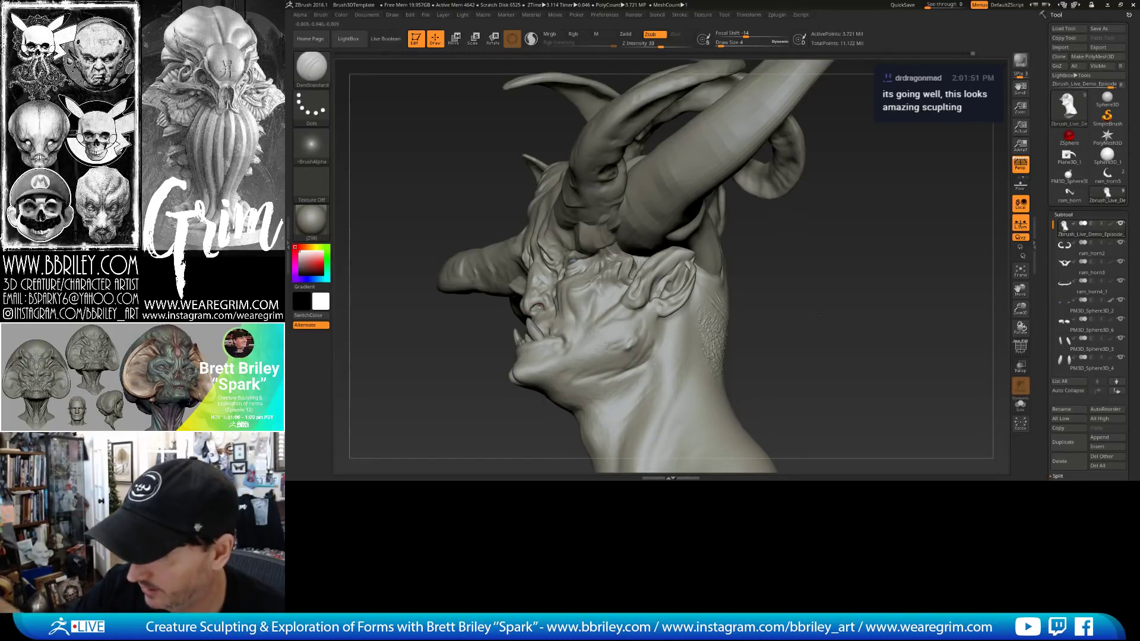
pyautogui.moveTo(538, 307); pyautogui.dragTo(543, 306, button='right')
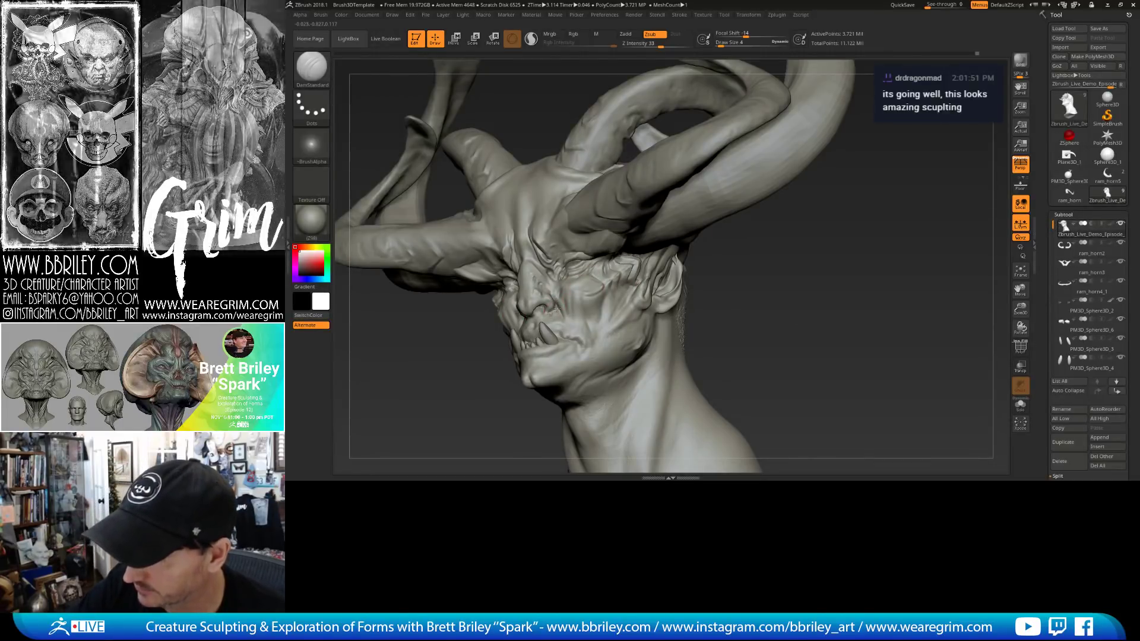
# Reshape the upper lip and cheek area around the tusks with the Move brush at draw size 12.
pyautogui.moveTo(545, 310); pyautogui.dragTo(564, 323, button='right')
pyautogui.press('b')
pyautogui.press('m')
pyautogui.press('v')
pyautogui.press('s')
pyautogui.press('s')
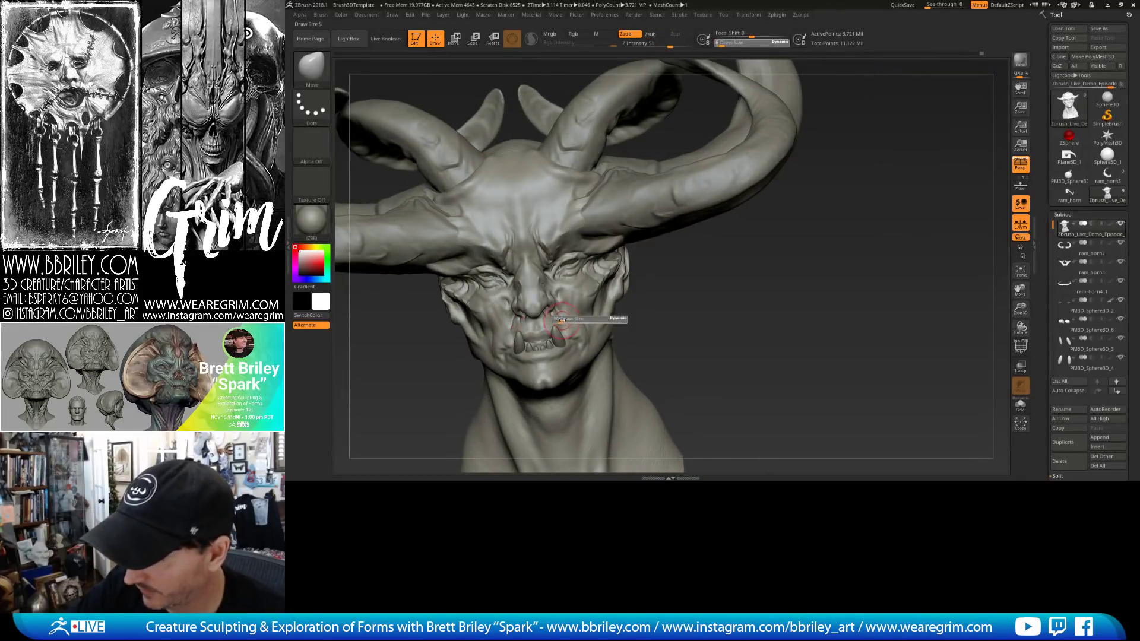
pyautogui.moveTo(562, 320); pyautogui.dragTo(573, 331)
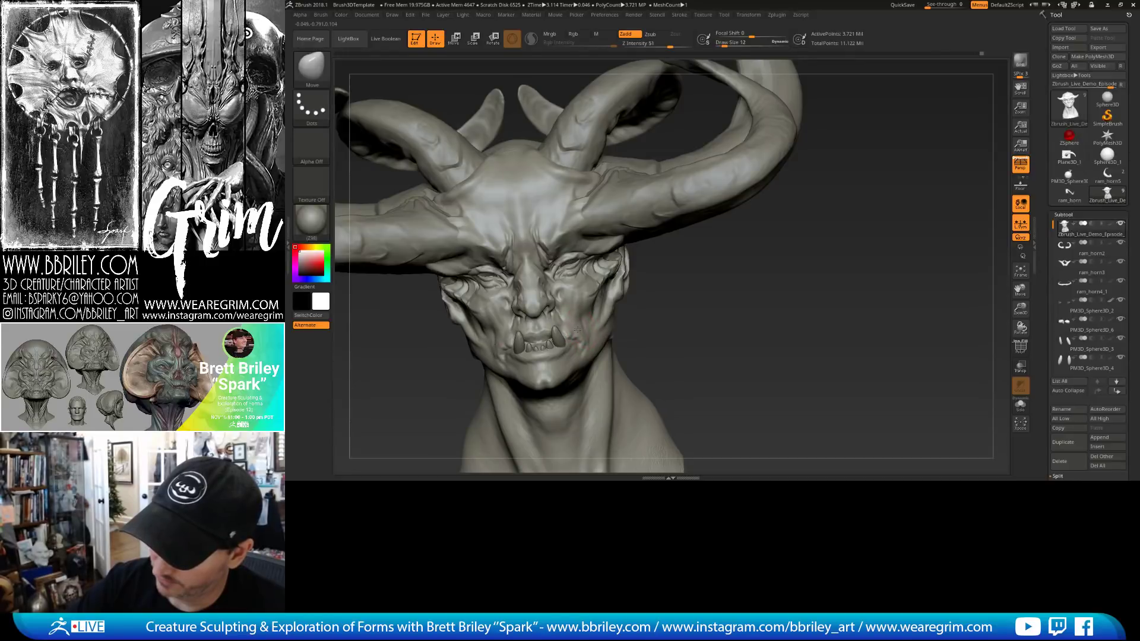
# Build up the flesh below the mouth corners with the Standard brush at draw size 6.
pyautogui.moveTo(718, 336)
pyautogui.keyDown('alt'); pyautogui.mouseDown(button='right')
pyautogui.moveTo(692, 256)
pyautogui.moveTo(639, 243)
pyautogui.moveTo(546, 265)
pyautogui.mouseUp(button='right'); pyautogui.keyUp('alt')
pyautogui.press('b')
pyautogui.press('s')
pyautogui.press('t')
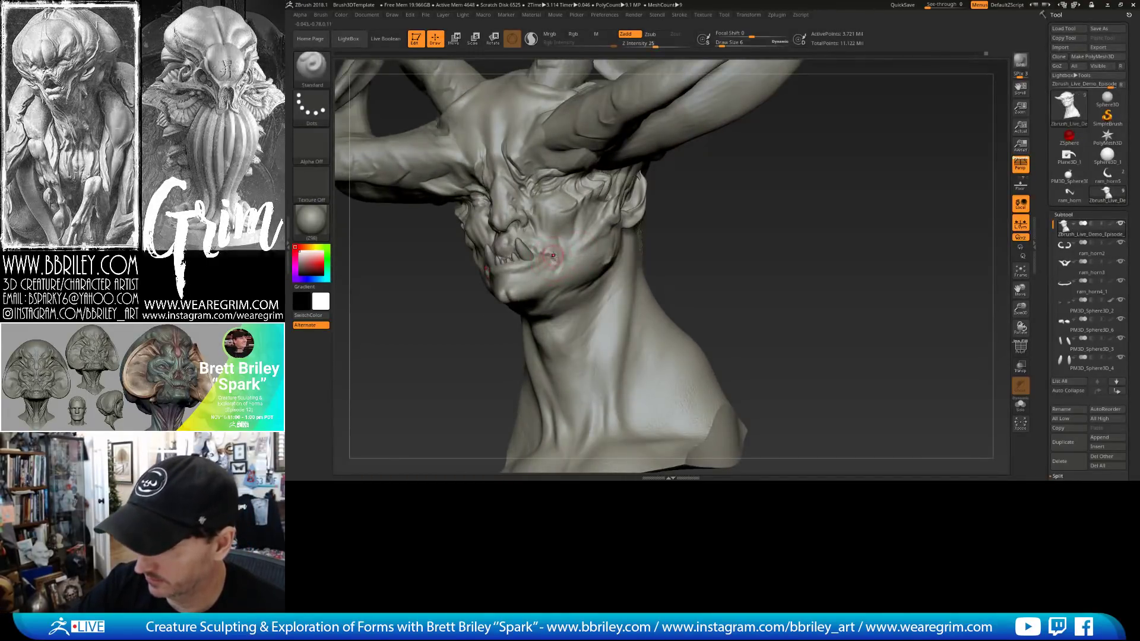
pyautogui.moveTo(546, 265); pyautogui.dragTo(544, 265)
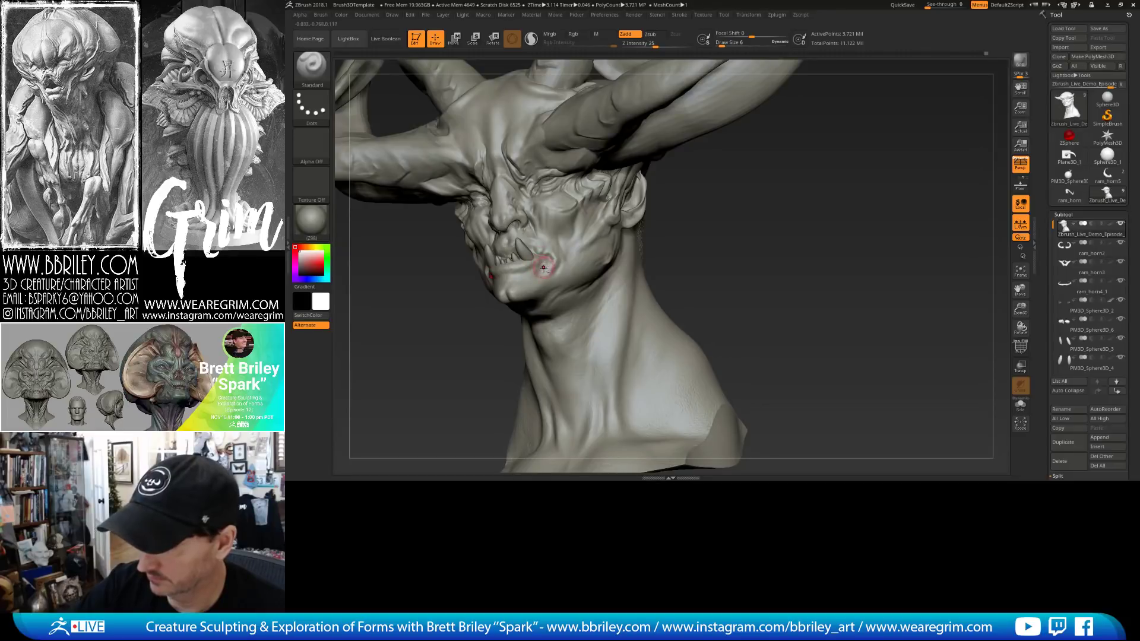
# Pull the mouth corners and lip edges beside the tusks into shape with the Move brush.
pyautogui.moveTo(736, 256)
pyautogui.mouseDown(button='right')
pyautogui.moveTo(753, 242)
pyautogui.moveTo(565, 219)
pyautogui.moveTo(508, 273)
pyautogui.mouseUp(button='right')
pyautogui.press('b')
pyautogui.press('m')
pyautogui.press('v')
pyautogui.press('s')
pyautogui.click(508, 278)
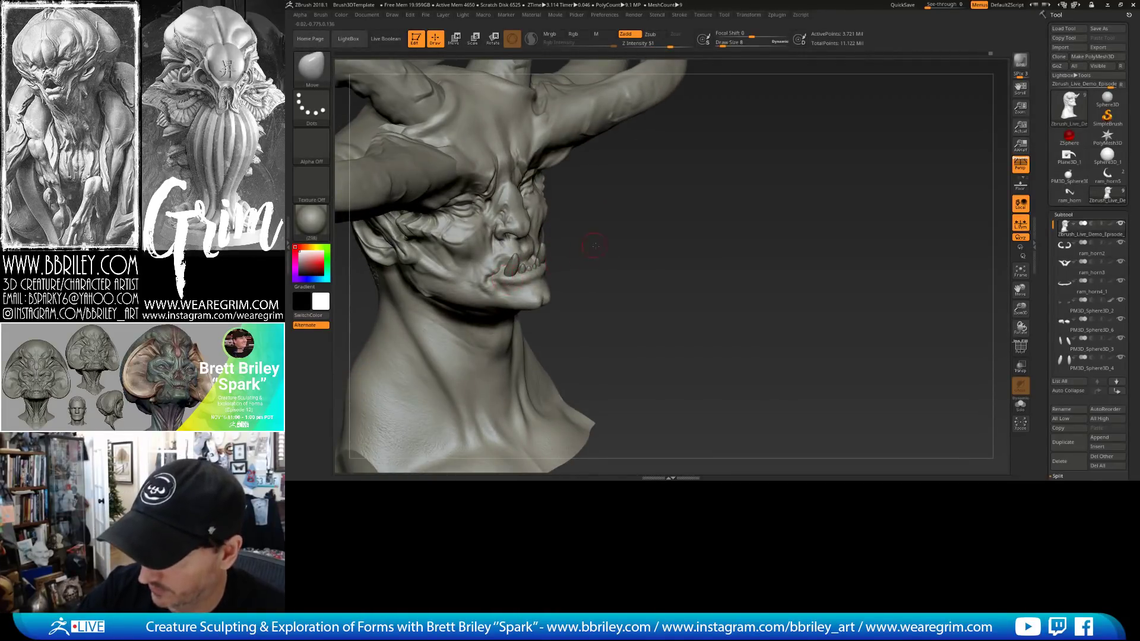
pyautogui.moveTo(596, 246); pyautogui.dragTo(588, 261, button='right')
pyautogui.moveTo(504, 267); pyautogui.dragTo(501, 258)
# Carve the lower lip line around the tusks and teeth with the DamStandard brush.
pyautogui.press('b')
pyautogui.press('d')
pyautogui.press('s')
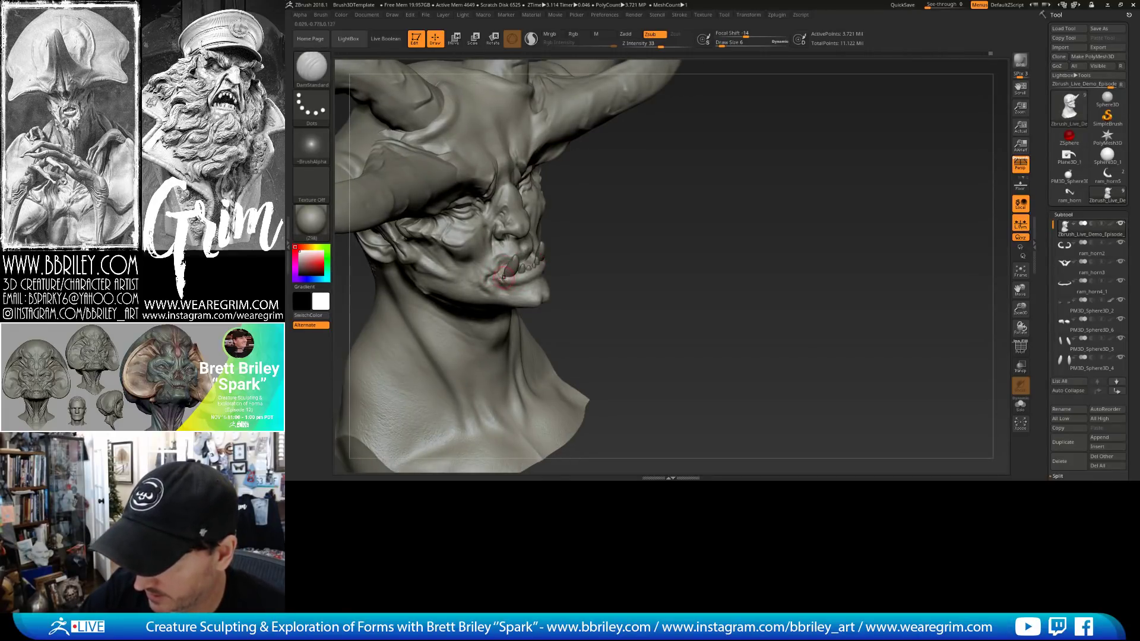
pyautogui.moveTo(510, 281); pyautogui.dragTo(535, 274)
pyautogui.moveTo(543, 268); pyautogui.dragTo(534, 268, button='right')
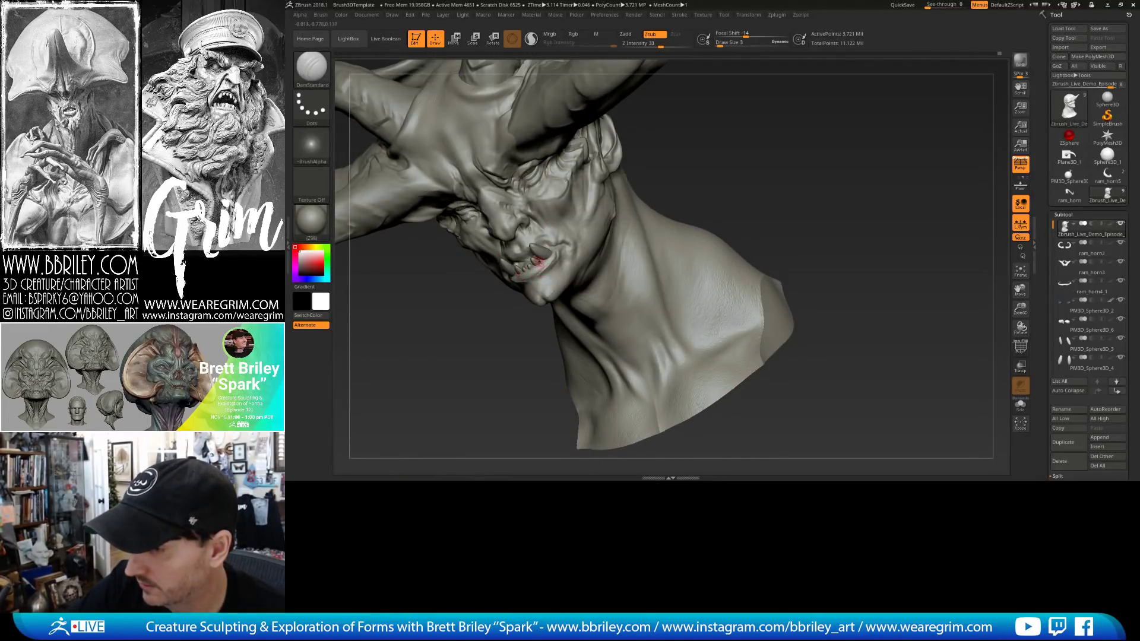
# Swell the lips around the tusks with the Inflat brush at draw size 3.
pyautogui.press('b')
pyautogui.press('i')
pyautogui.press('n')
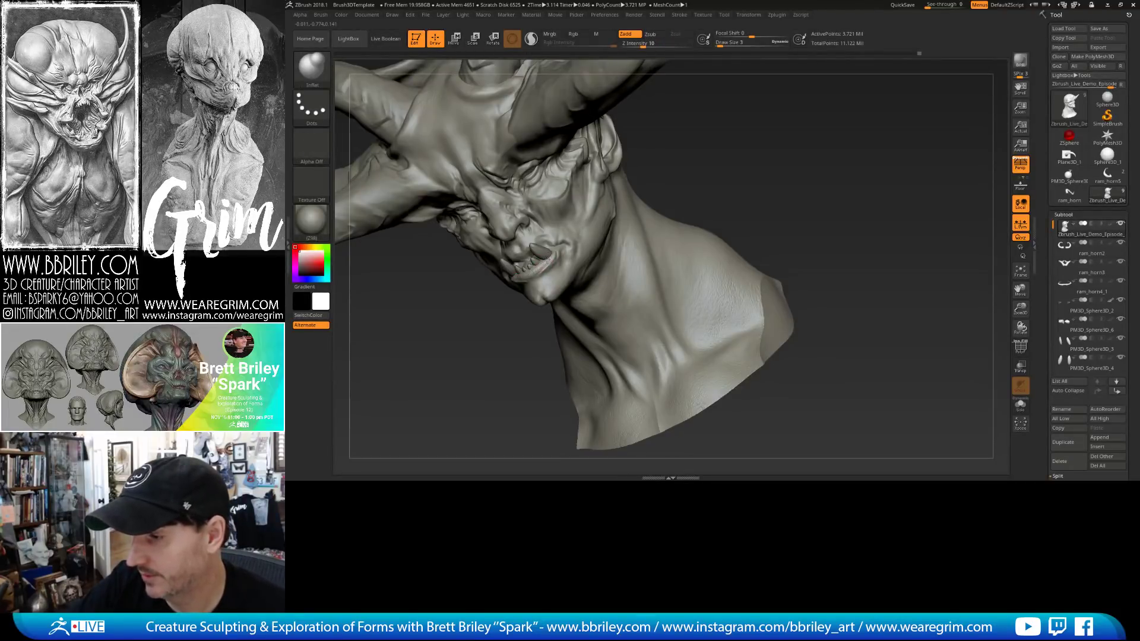
pyautogui.moveTo(714, 154); pyautogui.dragTo(665, 183)
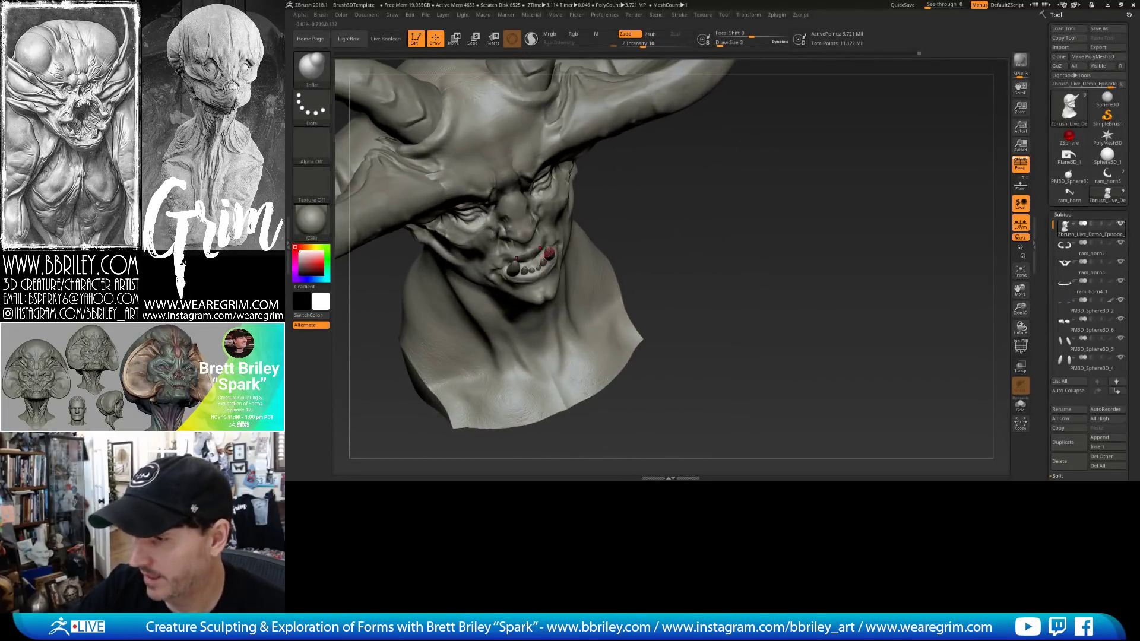
# Select the tooth subtool PM3D_Sphere3D_3 and merge the subtools PM3D_Sphere3D_4 and PM3D_Sphere3D_5 into it.
pyautogui.keyDown('alt'); pyautogui.click(550, 253); pyautogui.keyUp('alt')
pyautogui.moveTo(1057, 322); pyautogui.dragTo(1057, 315)
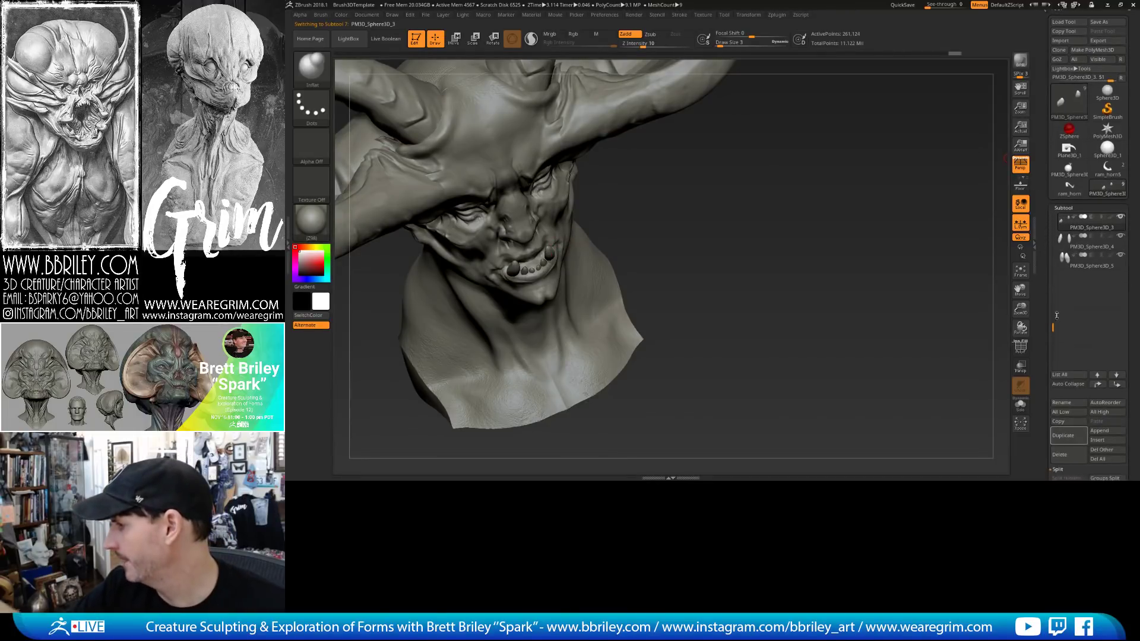
pyautogui.moveTo(1054, 413); pyautogui.dragTo(1054, 314)
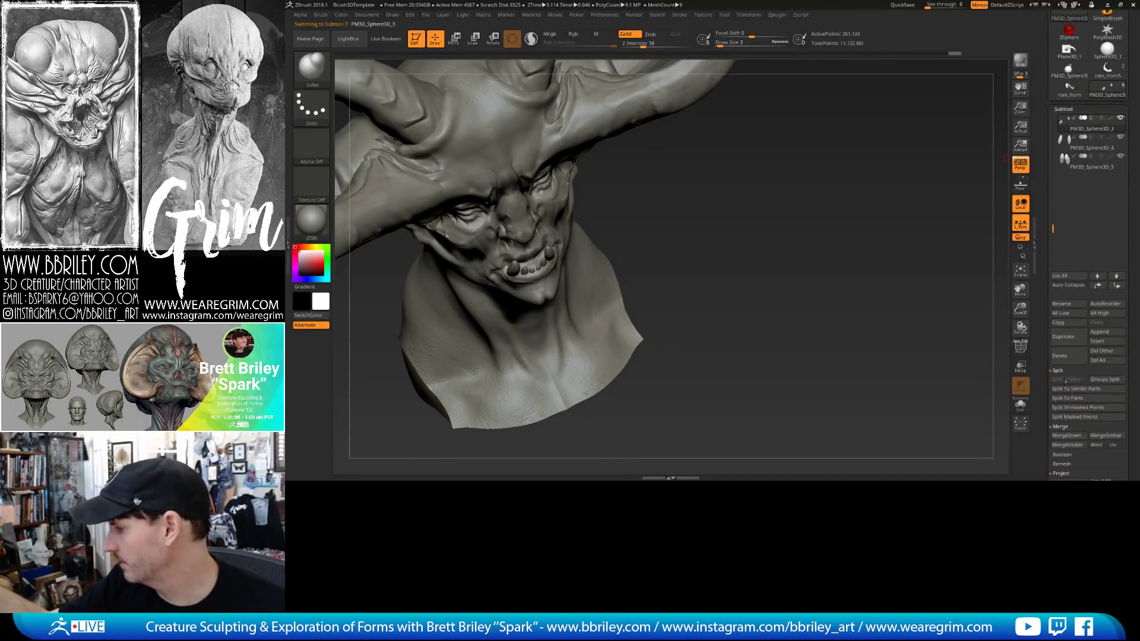
pyautogui.click(1056, 435)
pyautogui.click(1036, 440)
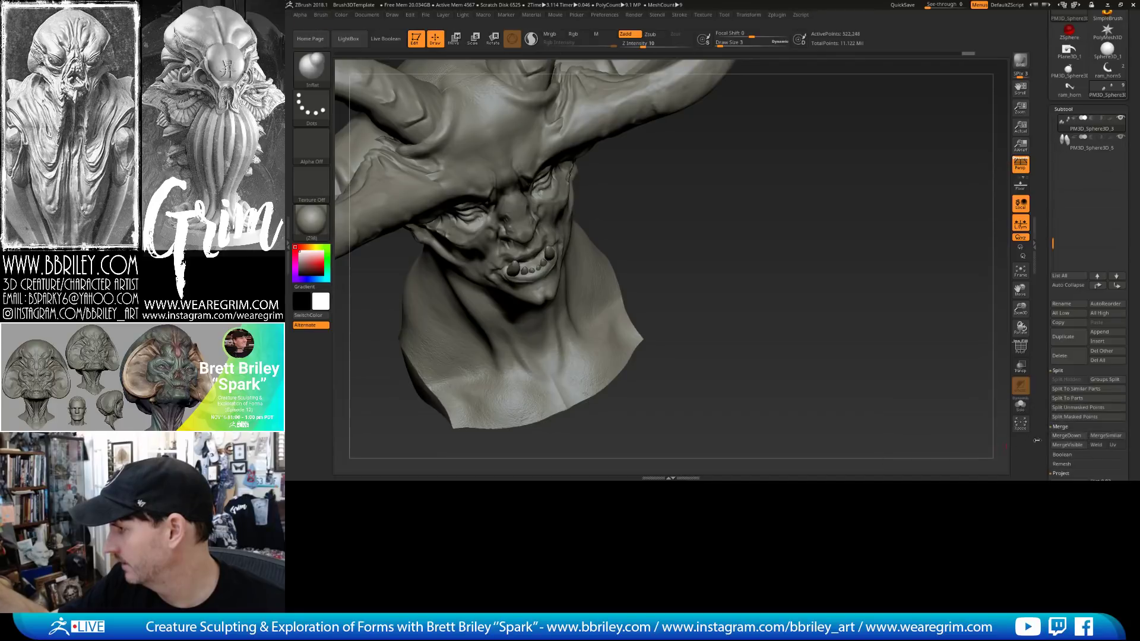
pyautogui.click(1066, 435)
pyautogui.click(987, 455)
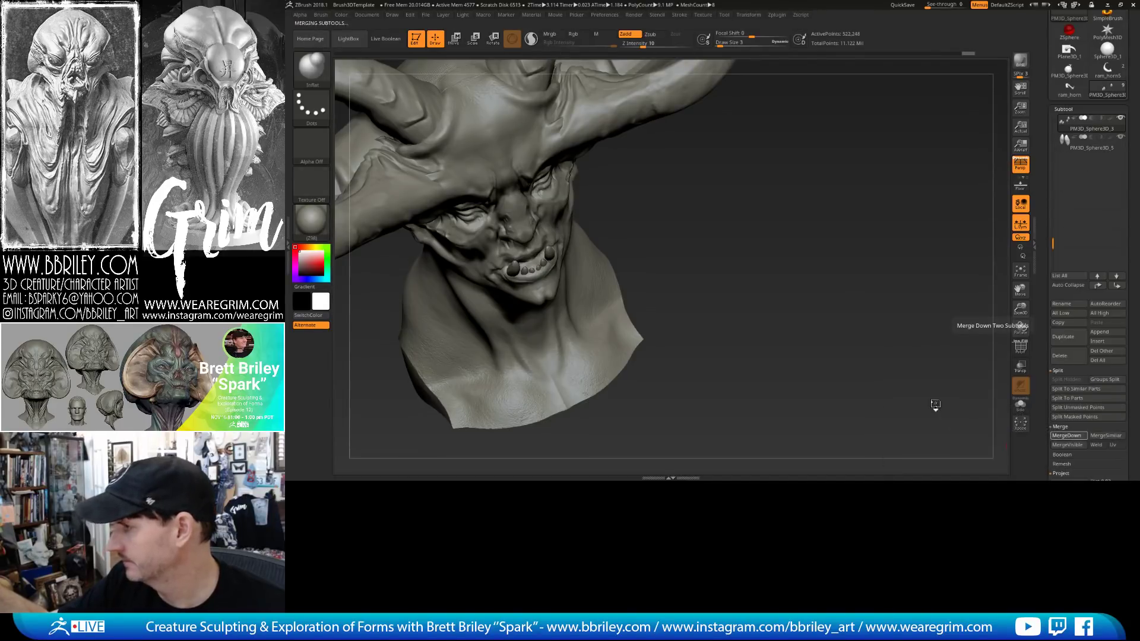
# Turn off perspective and nudge the merged teeth slightly back into the mouth from the side view.
pyautogui.moveTo(760, 320); pyautogui.dragTo(891, 250)
pyautogui.press('w')
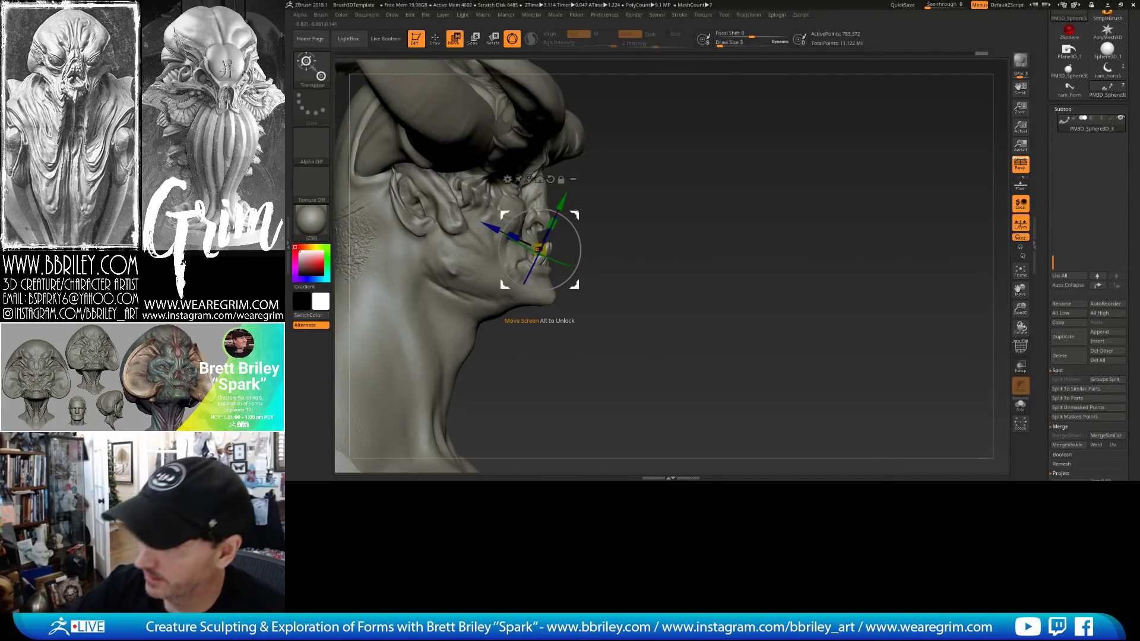
pyautogui.click(512, 38)
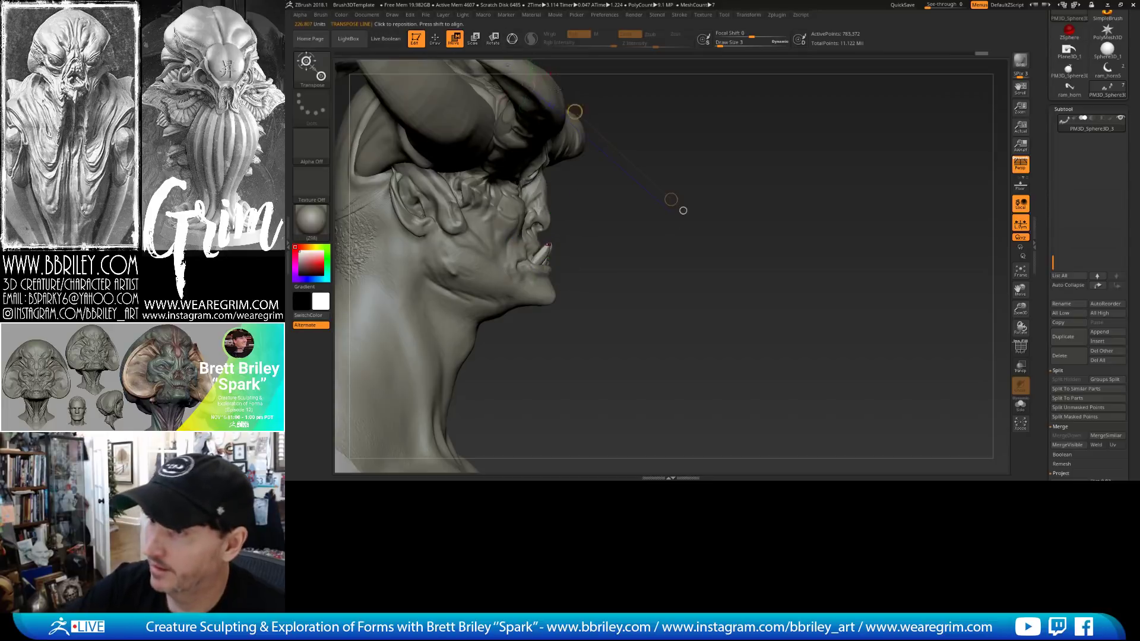
pyautogui.click(512, 39)
pyautogui.click(513, 39)
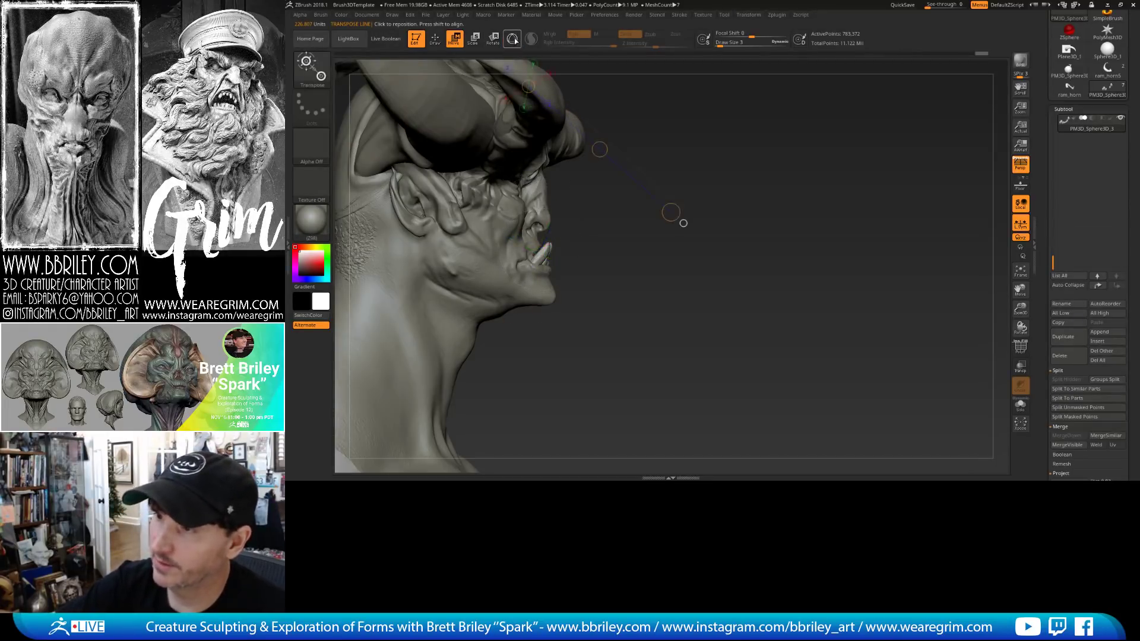
pyautogui.click(1020, 164)
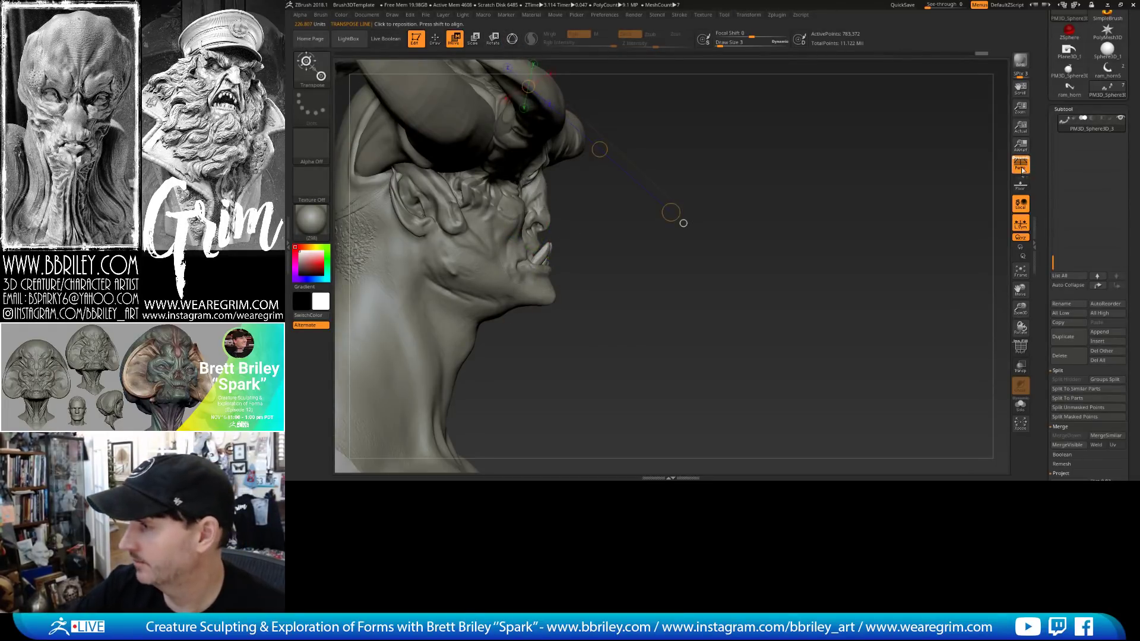
pyautogui.keyDown('shift'); pyautogui.moveTo(545, 255); pyautogui.dragTo(767, 255); pyautogui.keyUp('shift')
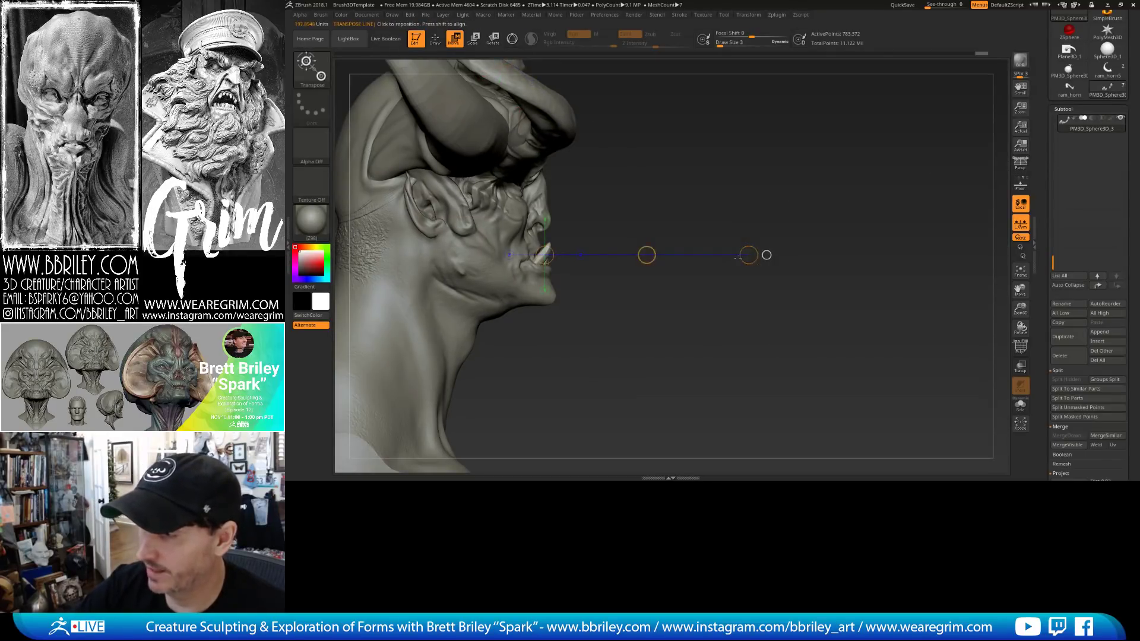
pyautogui.click(512, 39)
pyautogui.moveTo(493, 253); pyautogui.dragTo(489, 254)
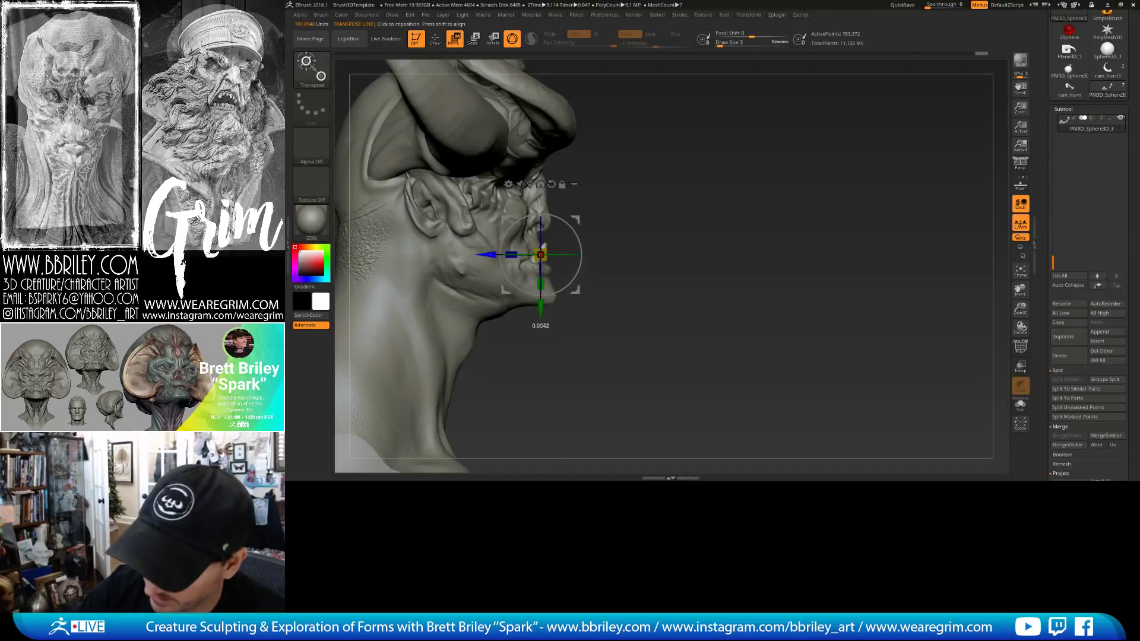
pyautogui.moveTo(790, 205)
pyautogui.mouseDown()
pyautogui.moveTo(684, 197)
pyautogui.moveTo(654, 171)
pyautogui.mouseUp()
pyautogui.press('q')
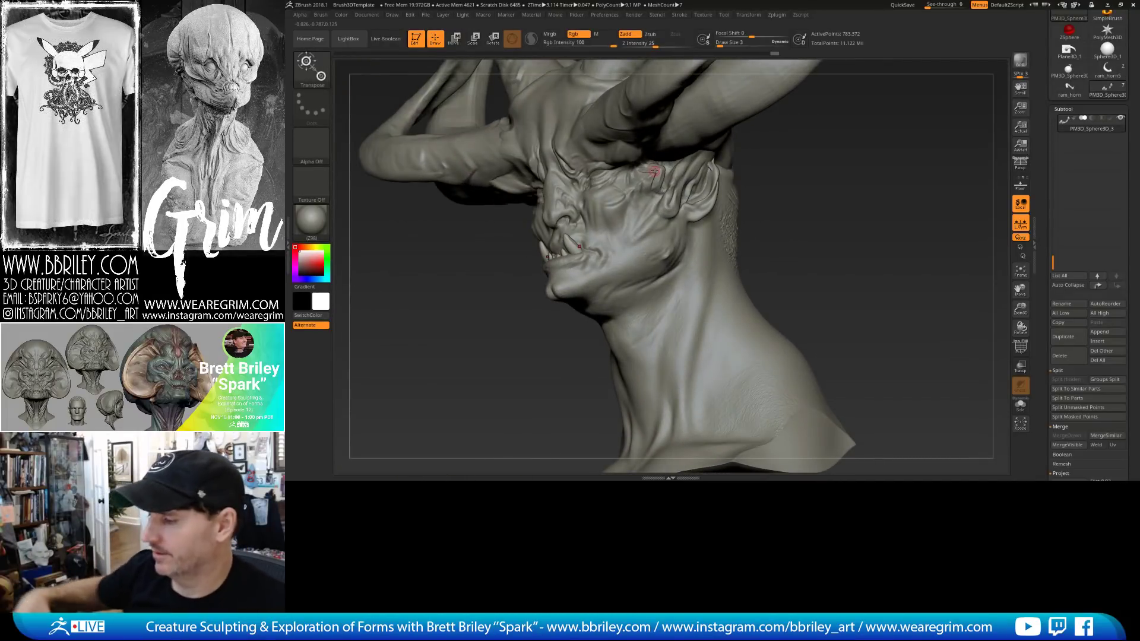
# Select the head subtool and carve the crease at the mouth corner behind the tusk with the DamStandard brush.
pyautogui.moveTo(759, 160); pyautogui.dragTo(703, 195)
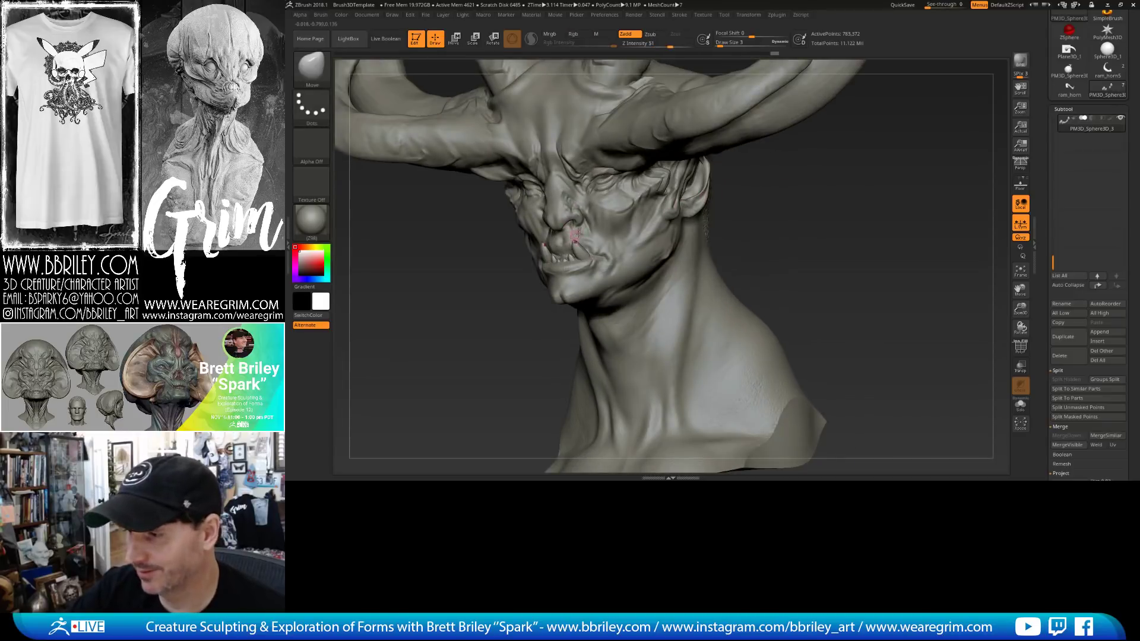
pyautogui.moveTo(767, 229)
pyautogui.mouseDown()
pyautogui.moveTo(815, 216)
pyautogui.moveTo(581, 256)
pyautogui.mouseUp()
pyautogui.keyDown('alt'); pyautogui.click(577, 249); pyautogui.keyUp('alt')
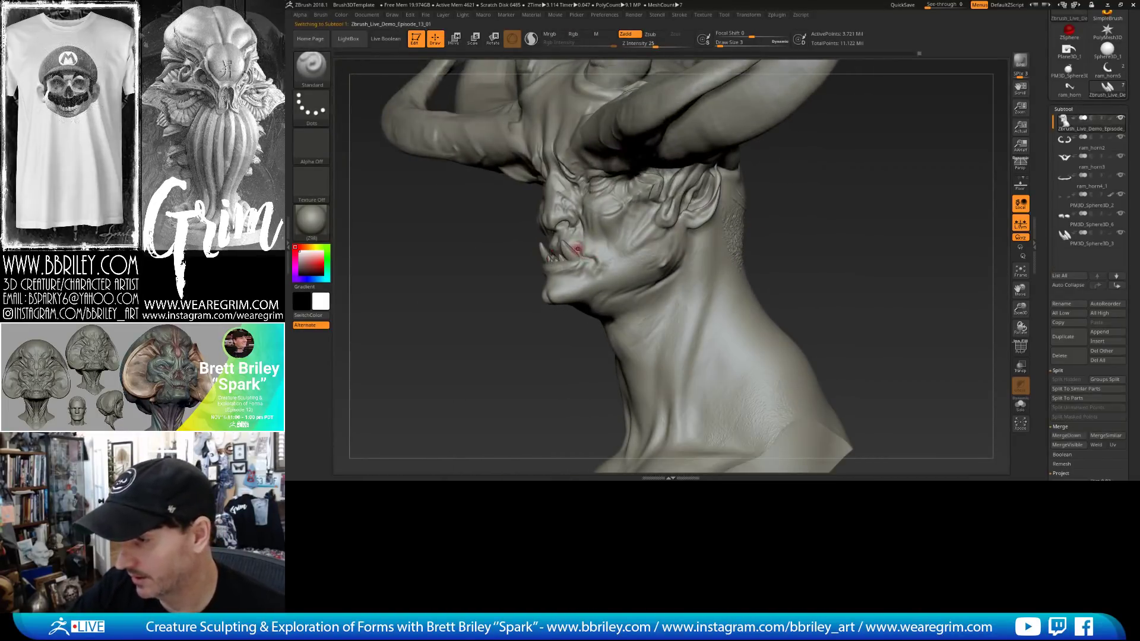
pyautogui.press('b')
pyautogui.press('d')
pyautogui.press('s')
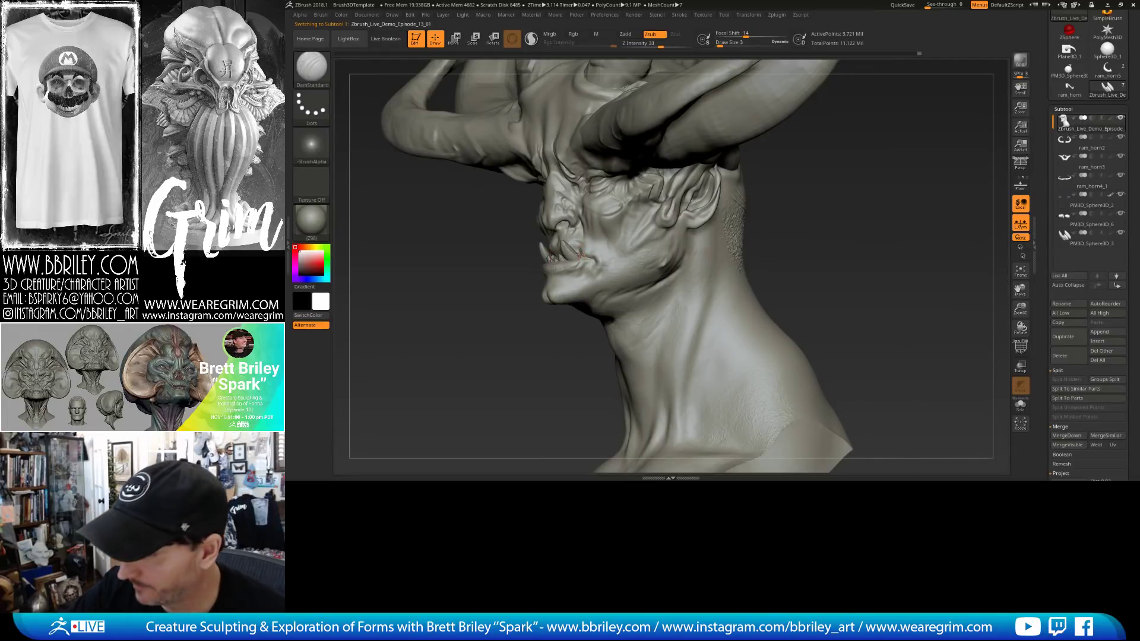
pyautogui.moveTo(578, 250); pyautogui.dragTo(581, 239)
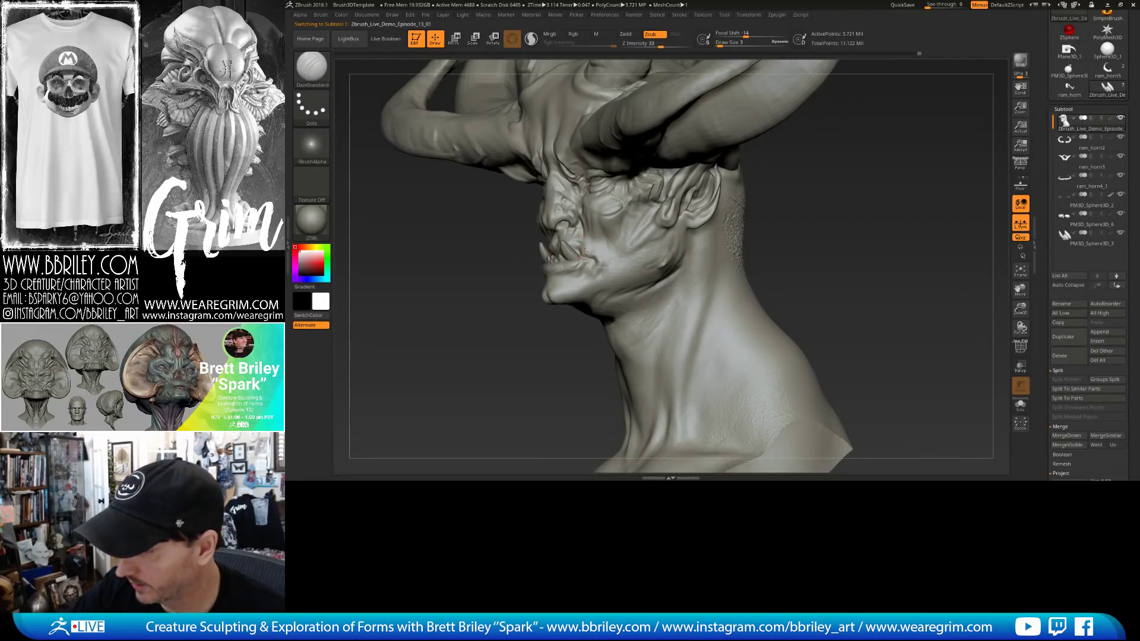
# Refine the folds around the mouth corner and upper lip with the Standard and DamStandard brushes.
pyautogui.press('b')
pyautogui.press('s')
pyautogui.press('t')
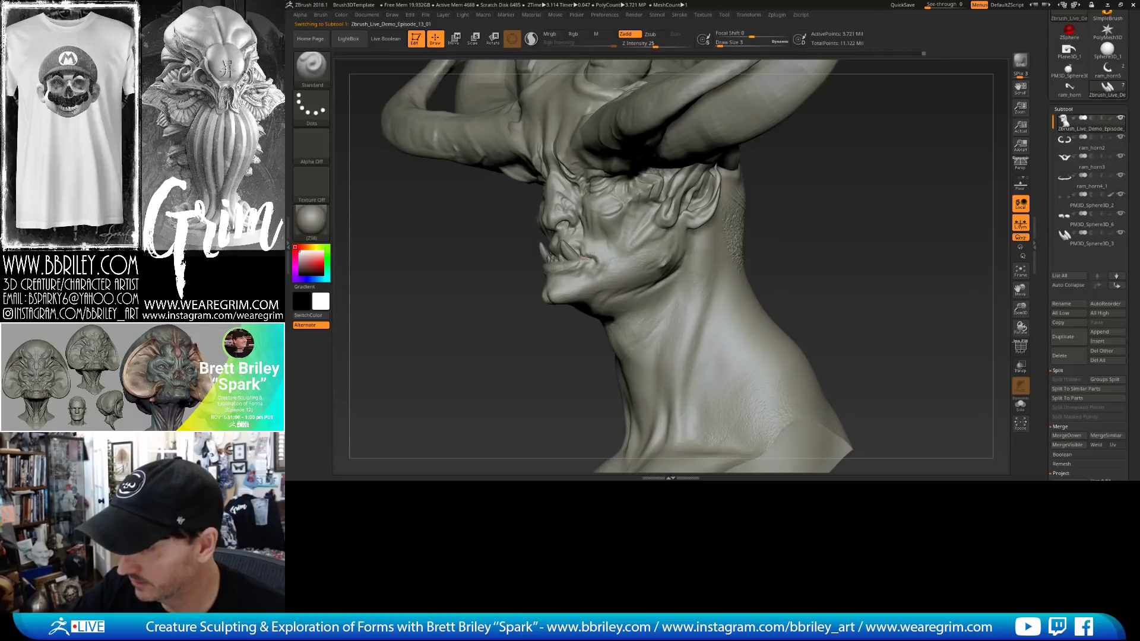
pyautogui.press('b')
pyautogui.press('d')
pyautogui.press('s')
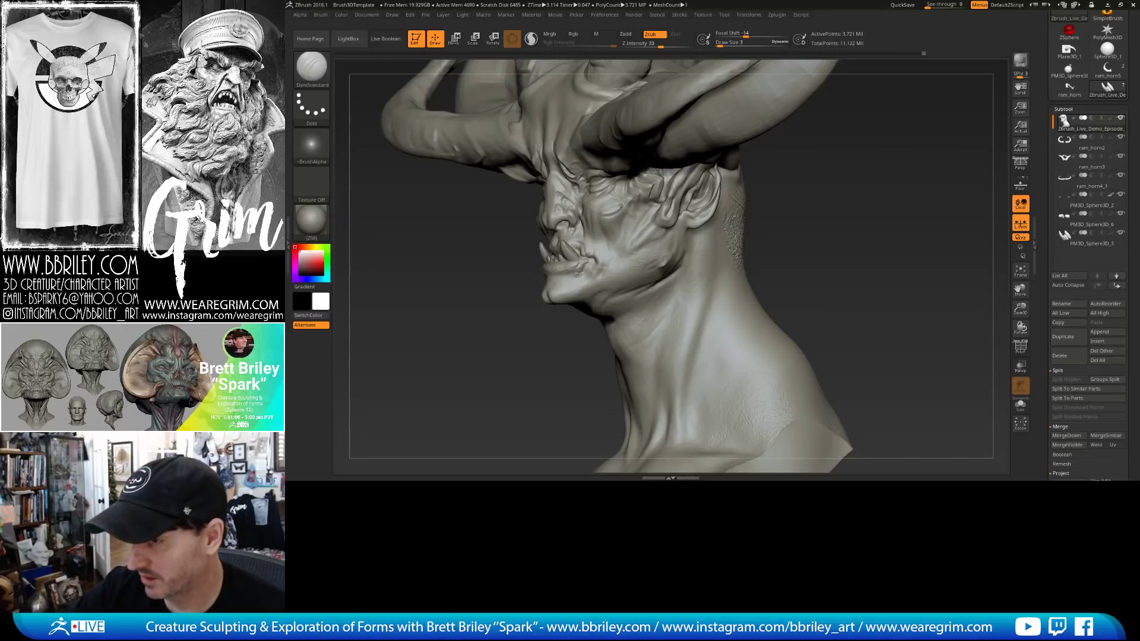
pyautogui.moveTo(726, 251); pyautogui.dragTo(591, 237, button='right')
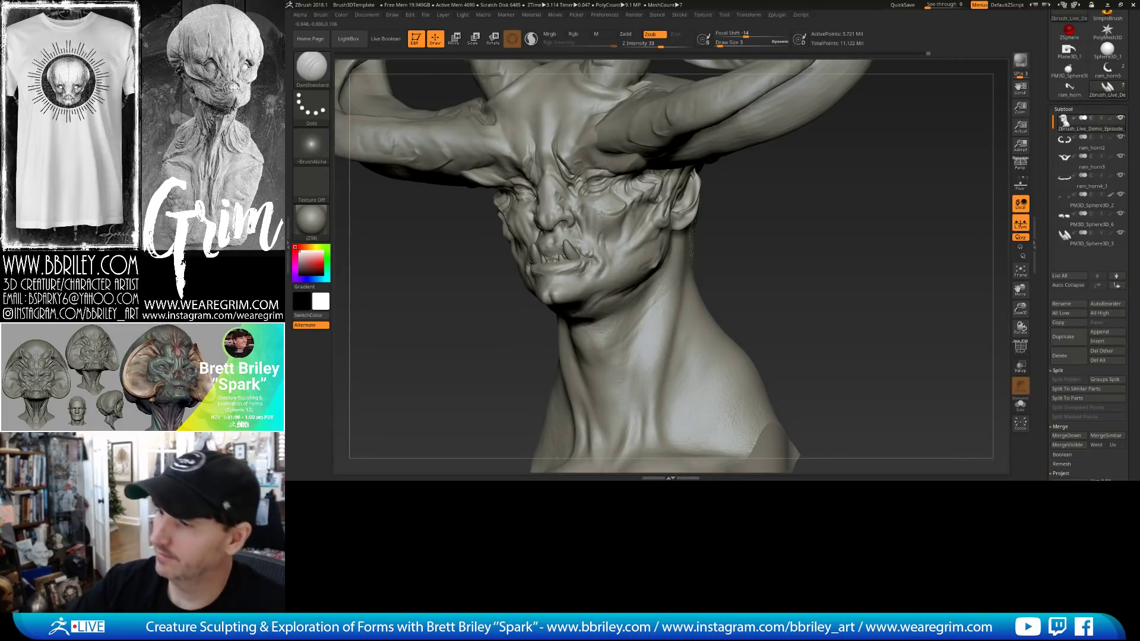
# Adjust the shape of the face around the mouth and cheeks with the Move brush.
pyautogui.moveTo(738, 244)
pyautogui.mouseDown()
pyautogui.moveTo(768, 245)
pyautogui.moveTo(742, 240)
pyautogui.mouseUp()
pyautogui.press('b')
pyautogui.press('m')
pyautogui.press('v')
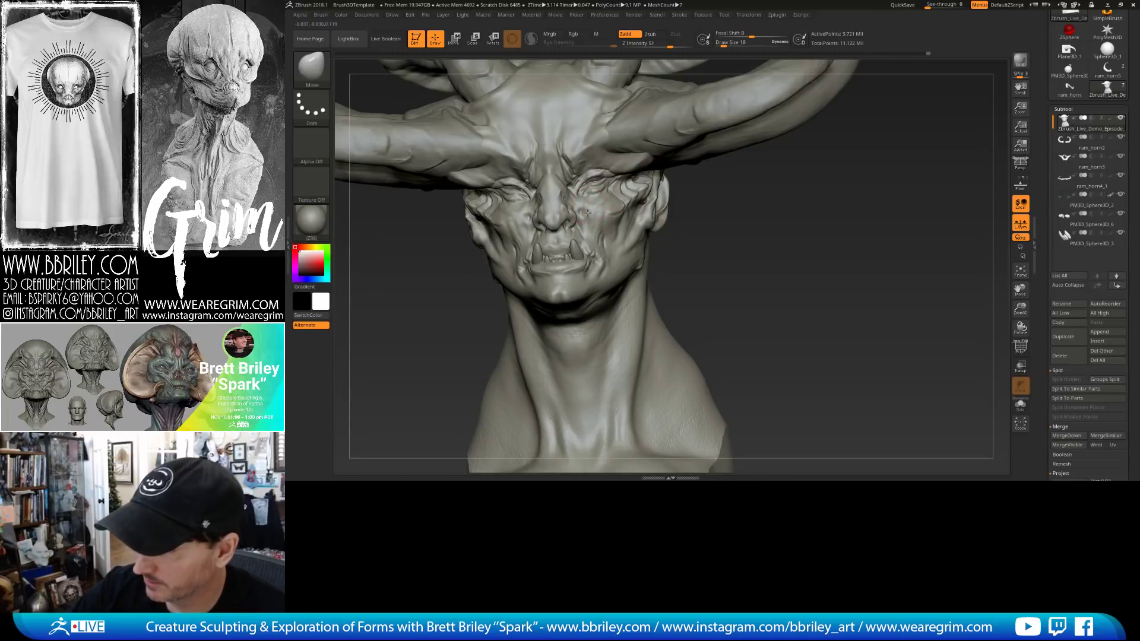
pyautogui.moveTo(764, 225)
pyautogui.mouseDown()
pyautogui.moveTo(817, 246)
pyautogui.moveTo(766, 251)
pyautogui.mouseUp()
# Flatten the planes of the cheeks below the eyes with the TrimDynamic brush.
pyautogui.press('b')
pyautogui.press('t')
pyautogui.press('d')
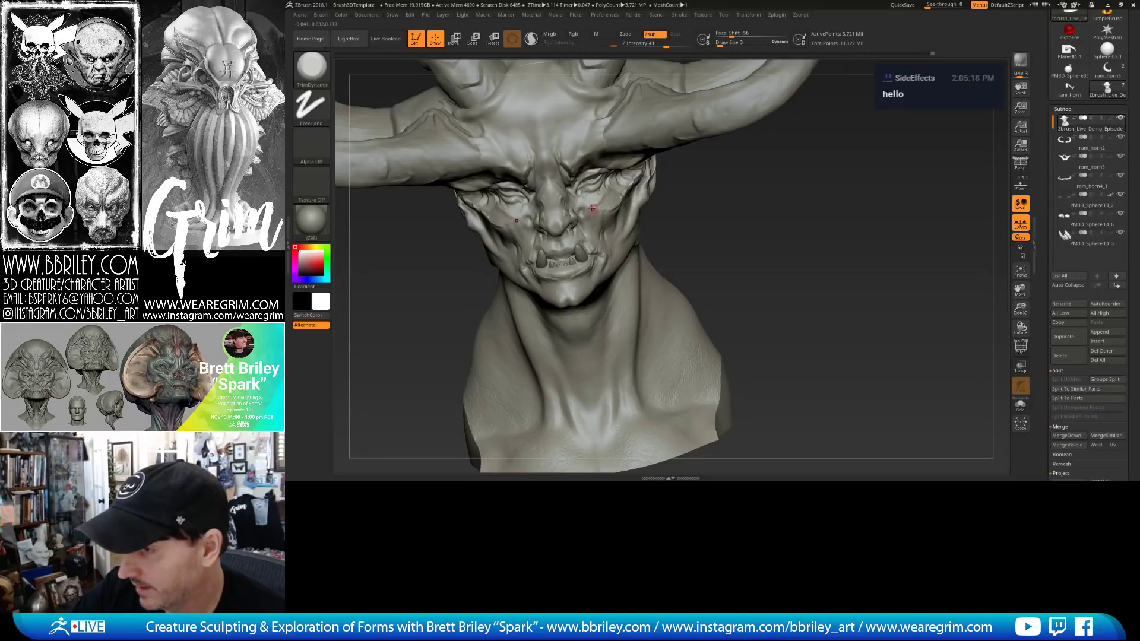
pyautogui.moveTo(671, 239)
pyautogui.mouseDown()
pyautogui.moveTo(646, 218)
pyautogui.moveTo(594, 218)
pyautogui.mouseUp()
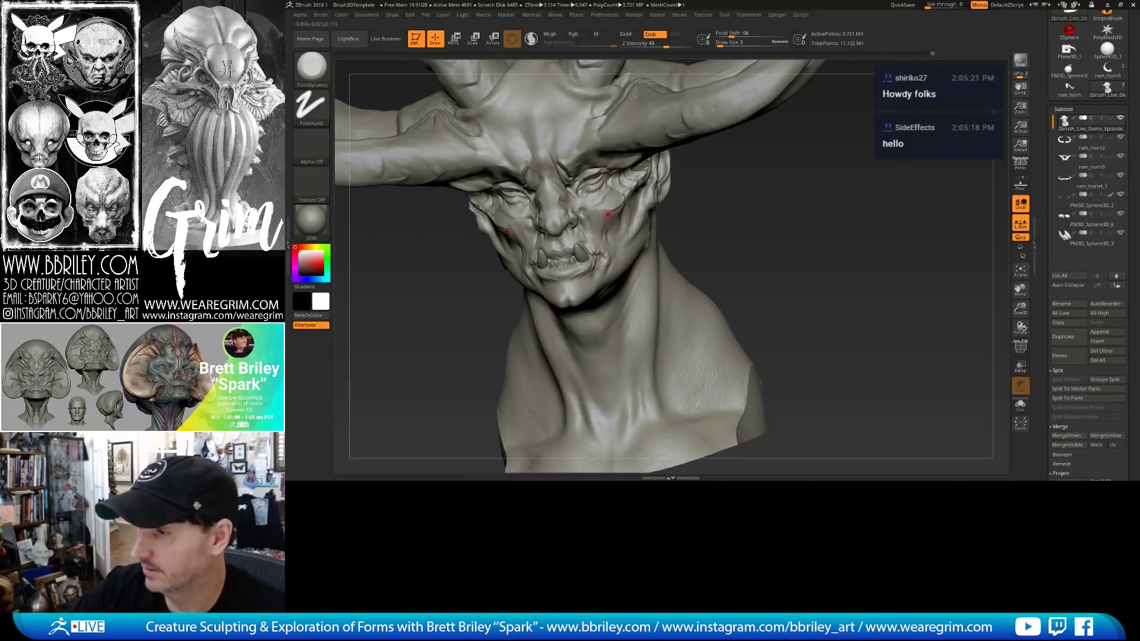
pyautogui.moveTo(730, 221); pyautogui.dragTo(614, 217)
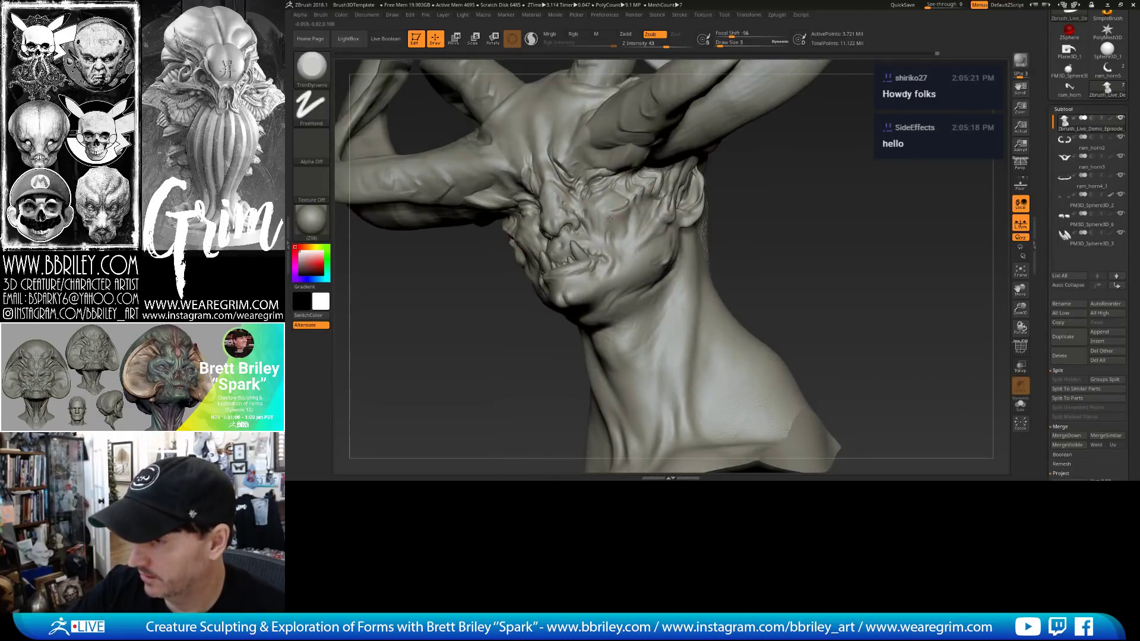
# Cut the cheek folds with the DamStandard brush and build up the area beside the nose with the Clay brush.
pyautogui.press('b')
pyautogui.press('d')
pyautogui.press('s')
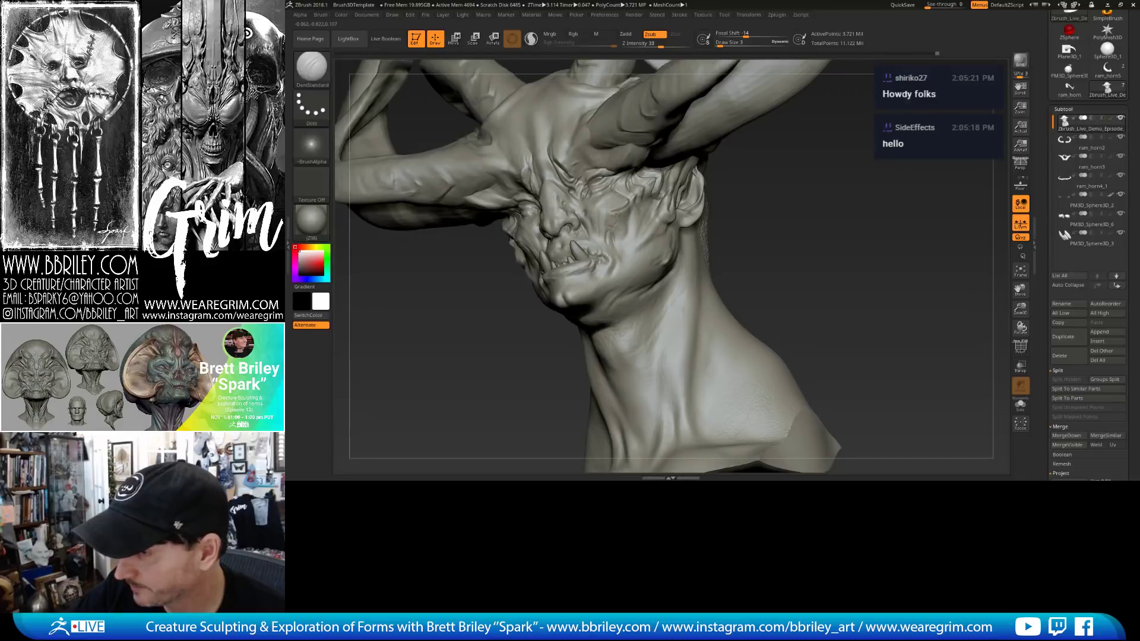
pyautogui.press('b')
pyautogui.press('c')
pyautogui.press('l')
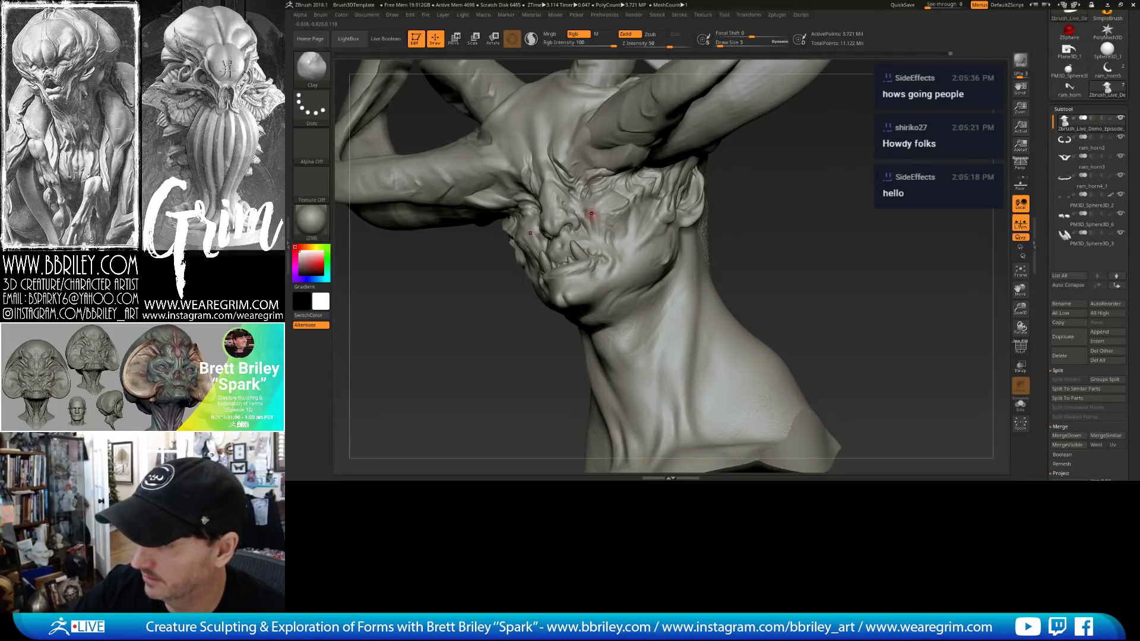
# Plane down the built-up cheek forms beside the nose with the TrimDynamic brush.
pyautogui.moveTo(756, 237); pyautogui.dragTo(796, 235)
pyautogui.press('b')
pyautogui.press('t')
pyautogui.press('d')
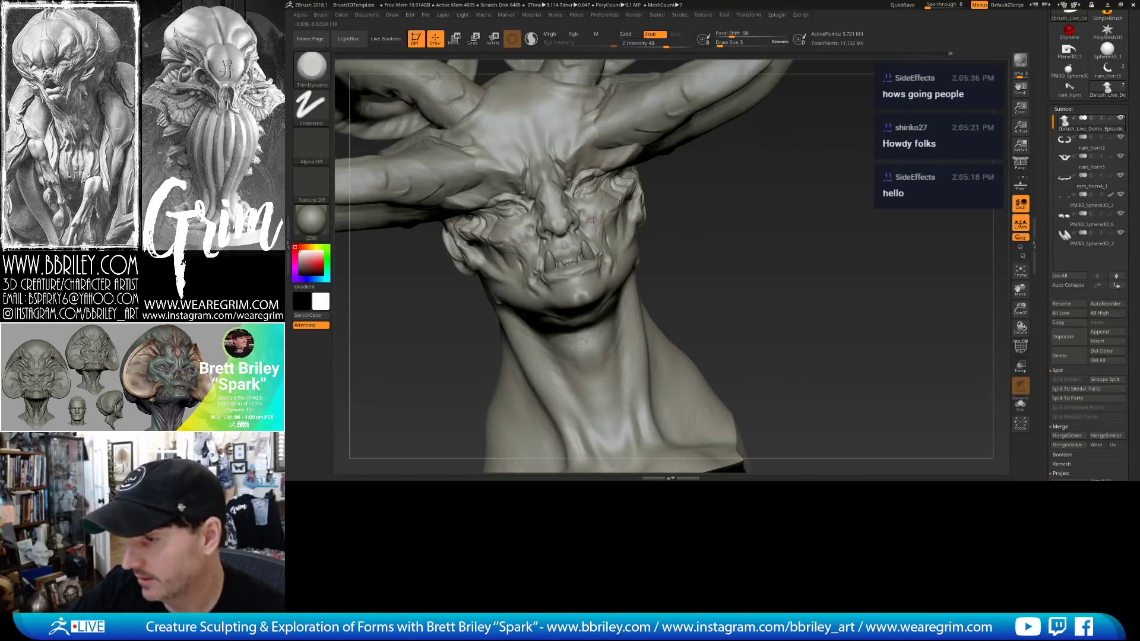
# Reshape the folds below the eyes and on the cheeks with the Move brush.
pyautogui.moveTo(691, 233)
pyautogui.mouseDown()
pyautogui.moveTo(622, 223)
pyautogui.moveTo(740, 249)
pyautogui.moveTo(580, 262)
pyautogui.moveTo(582, 247)
pyautogui.mouseUp()
pyautogui.press('b')
pyautogui.press('m')
pyautogui.press('v')
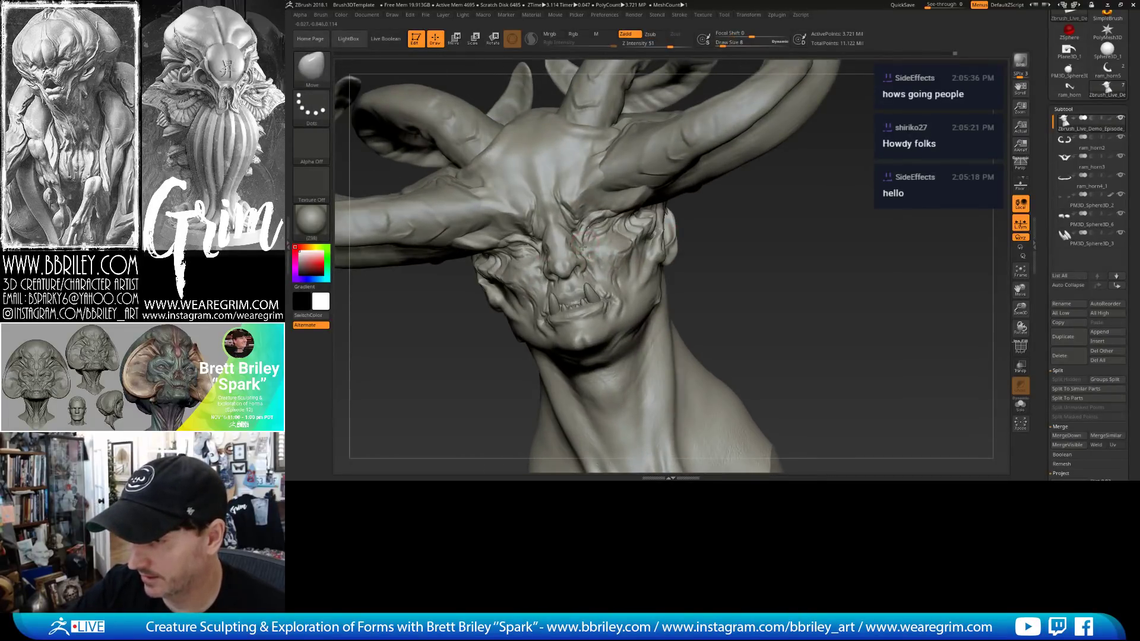
pyautogui.moveTo(759, 230)
pyautogui.mouseDown()
pyautogui.moveTo(712, 226)
pyautogui.moveTo(845, 223)
pyautogui.moveTo(840, 183)
pyautogui.mouseUp()
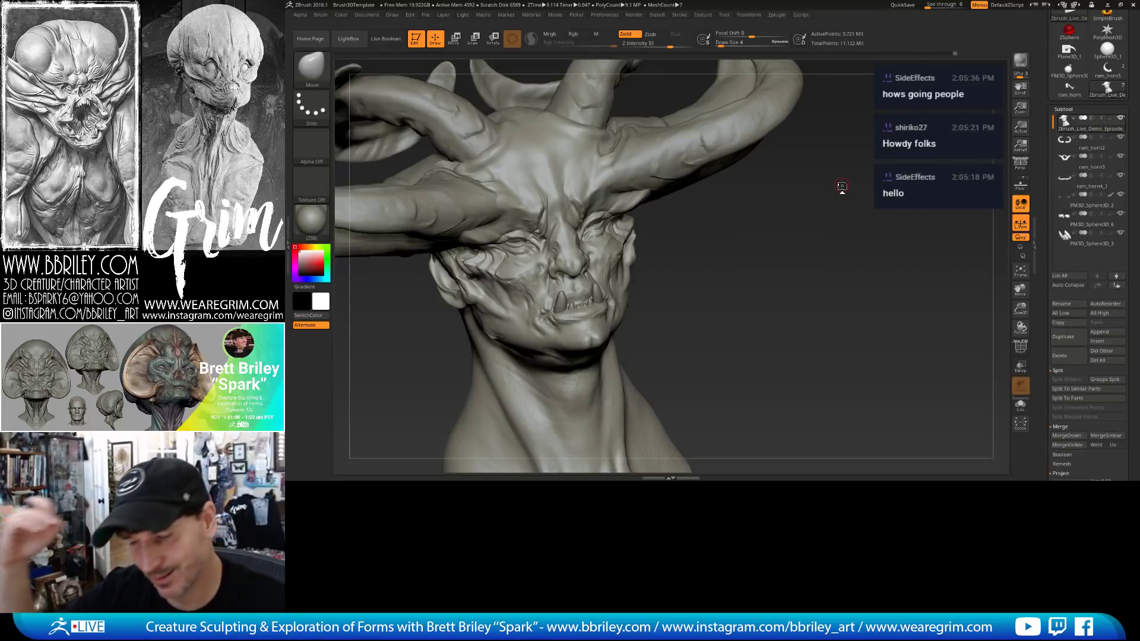
# Set the main color to white and add a small Clay build-up on the back of the head behind the ear.
pyautogui.moveTo(692, 258); pyautogui.dragTo(557, 263)
pyautogui.press('v')
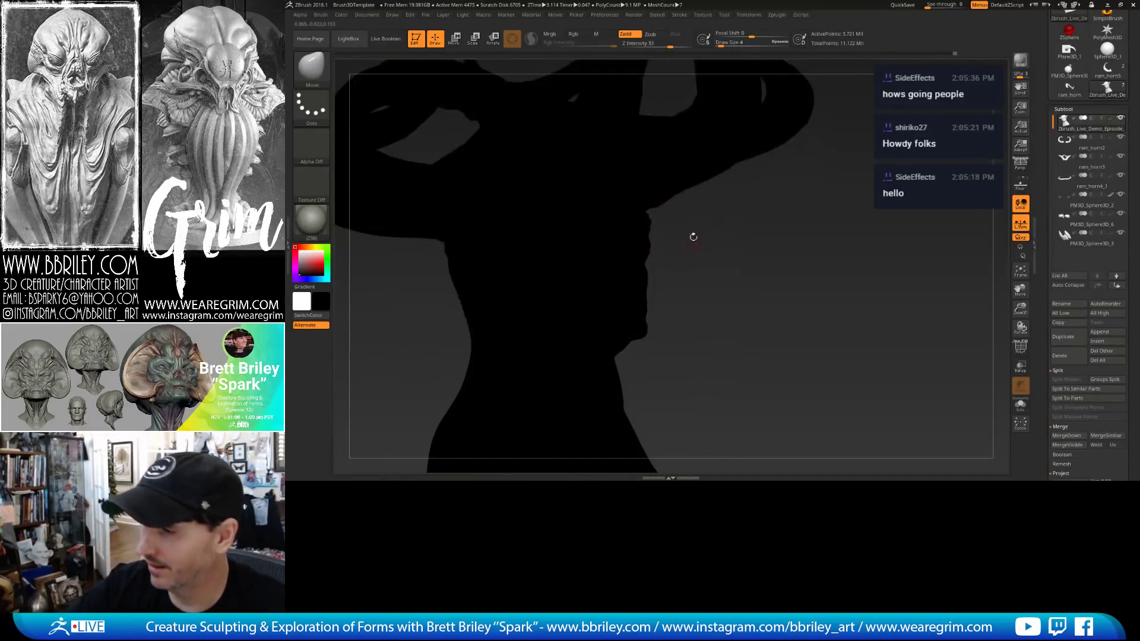
pyautogui.click(301, 250)
pyautogui.moveTo(697, 218); pyautogui.dragTo(662, 225)
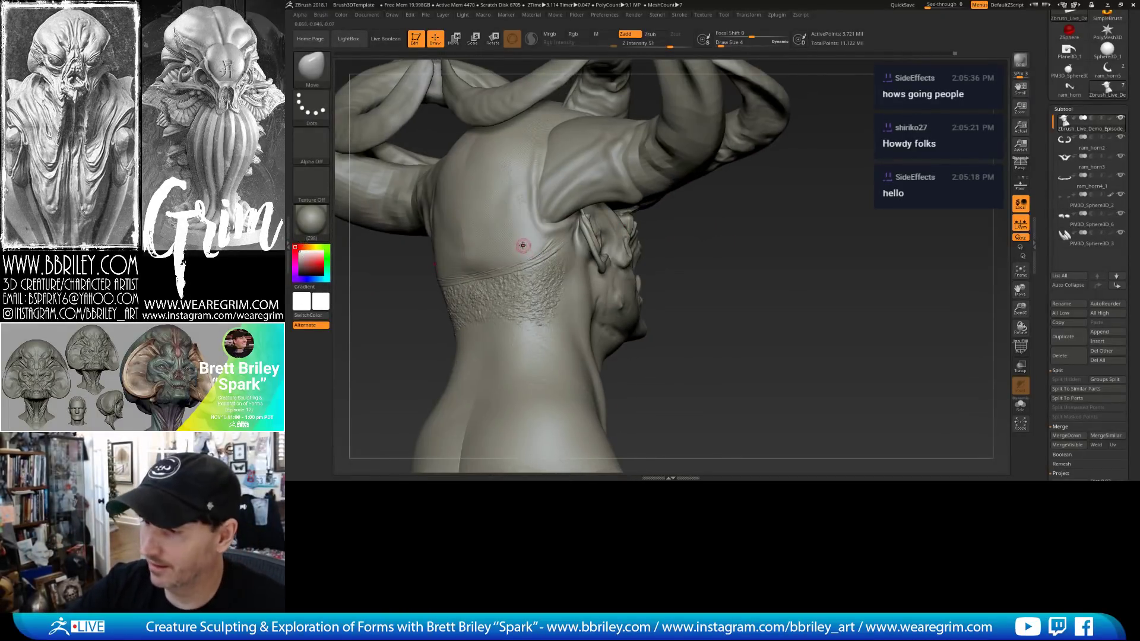
pyautogui.press('b')
pyautogui.press('c')
pyautogui.press('l')
pyautogui.moveTo(526, 246); pyautogui.dragTo(541, 259)
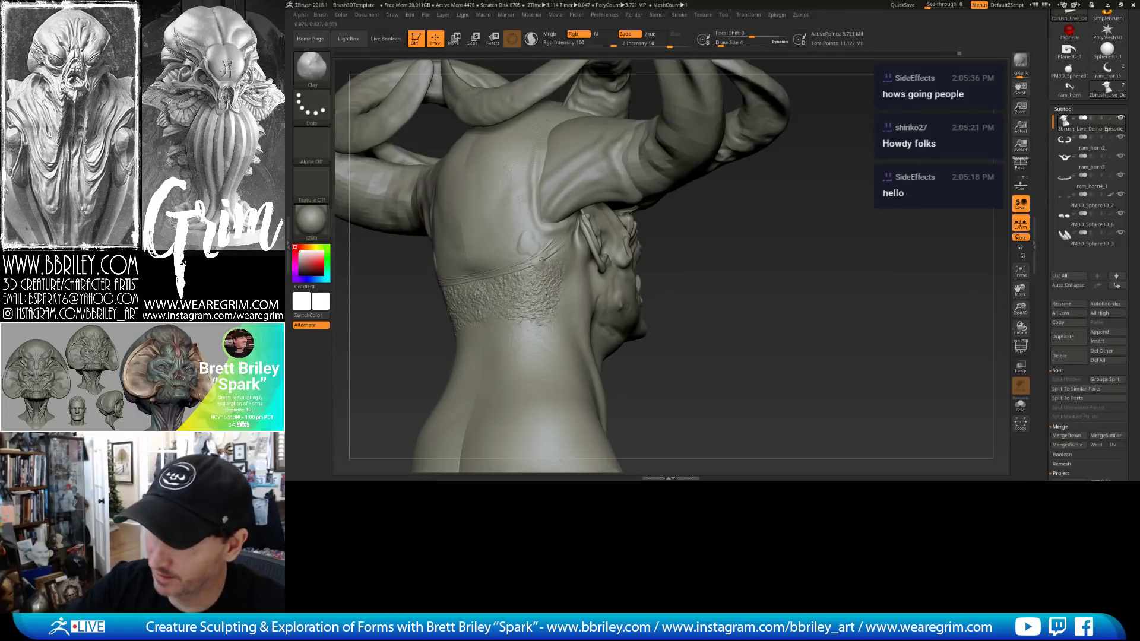
# Smooth away the rough texture band across the nape at a lower subdivision level, and return to the highest level.
pyautogui.hotkey('shift', 'd')
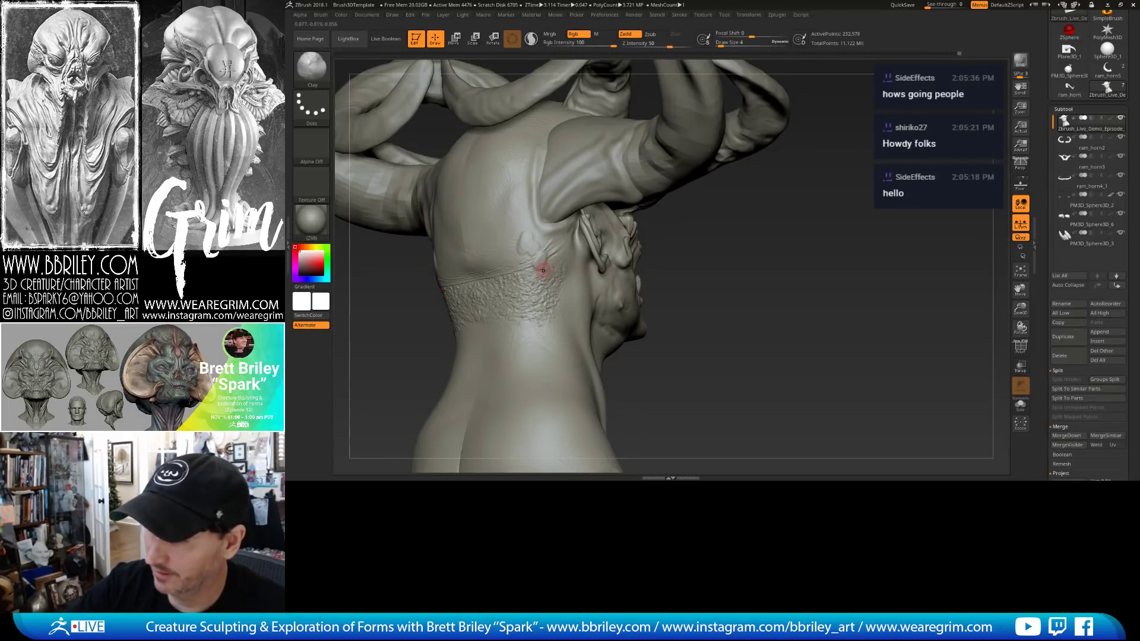
pyautogui.keyDown('shift'); pyautogui.moveTo(540, 269); pyautogui.dragTo(534, 288); pyautogui.keyUp('shift')
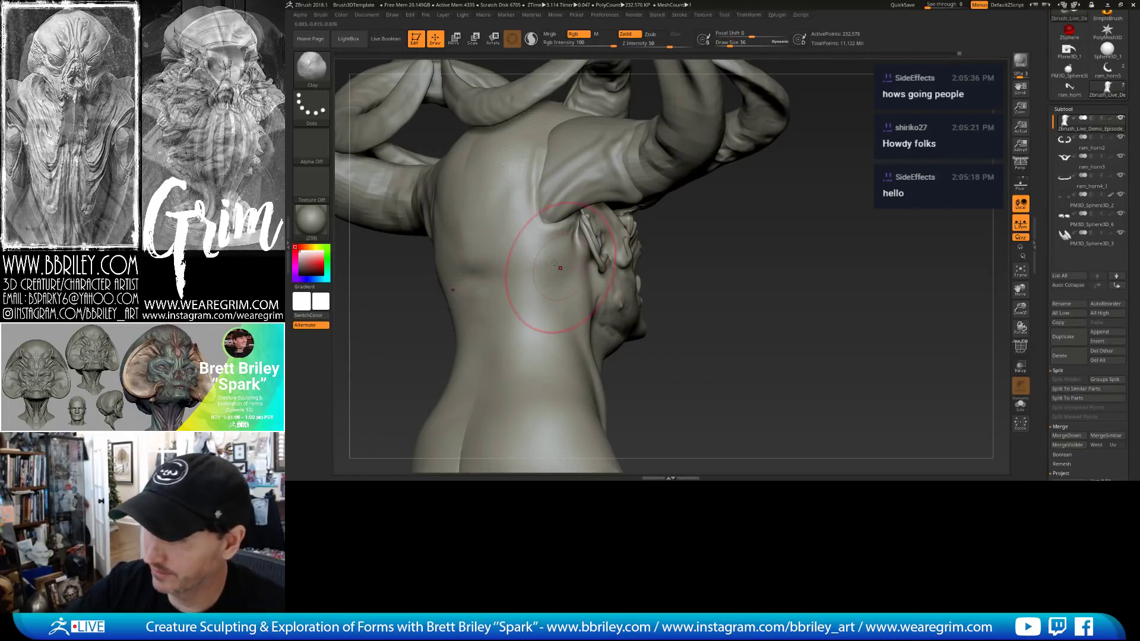
pyautogui.press('d')
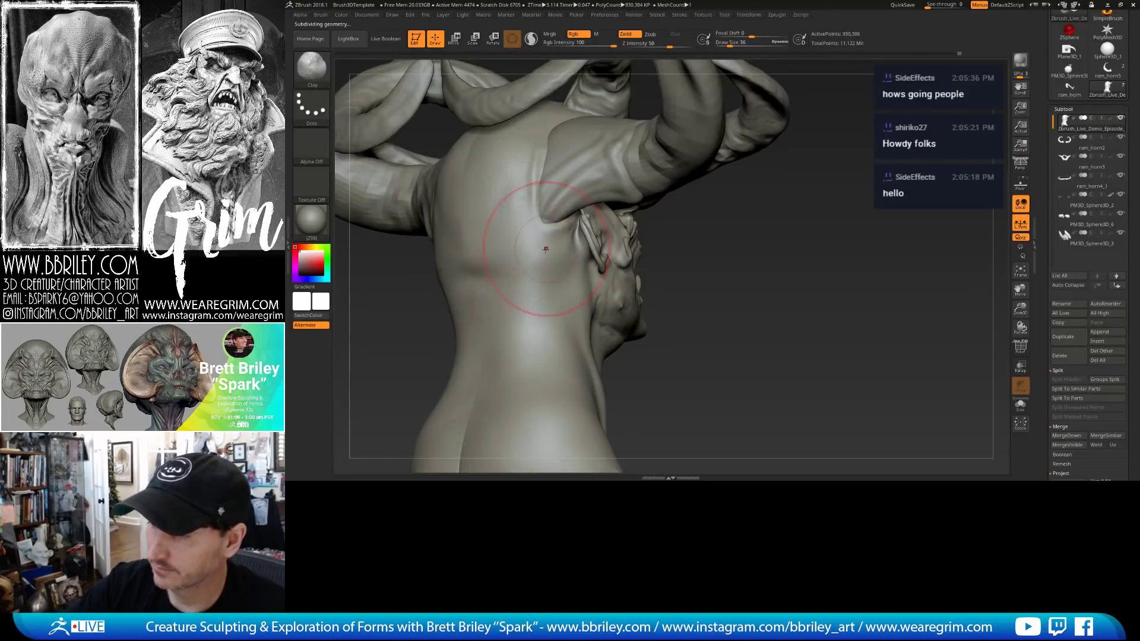
pyautogui.press('d')
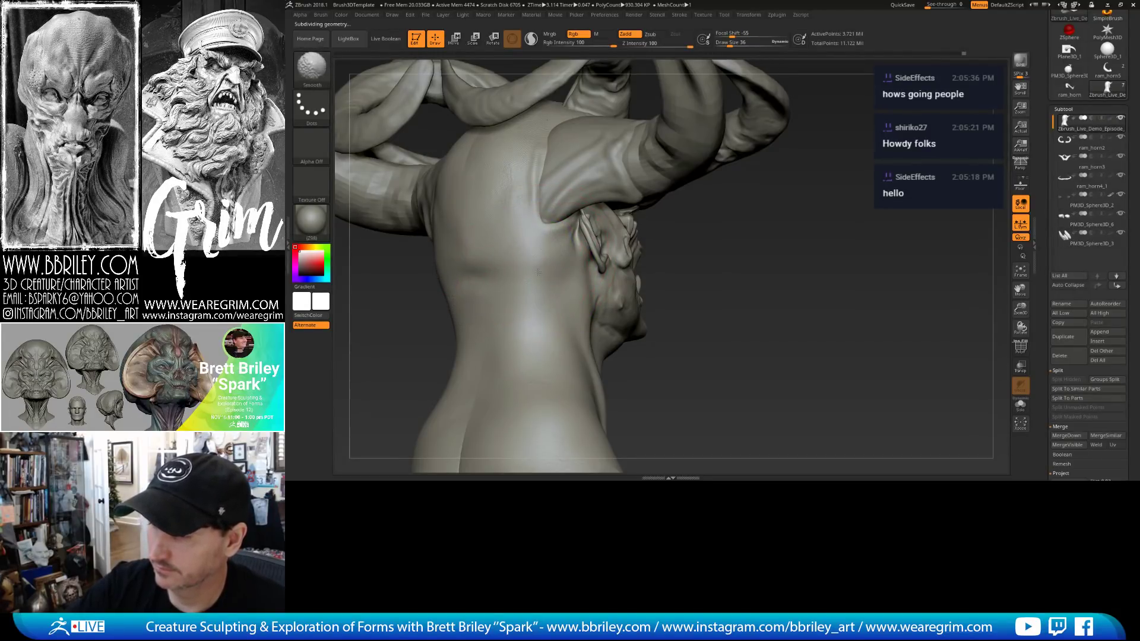
# Add small raised bumps on the nape behind the ear with the Clay brush at draw size 2.
pyautogui.press('s')
pyautogui.moveTo(549, 282); pyautogui.dragTo(541, 282)
pyautogui.press('s')
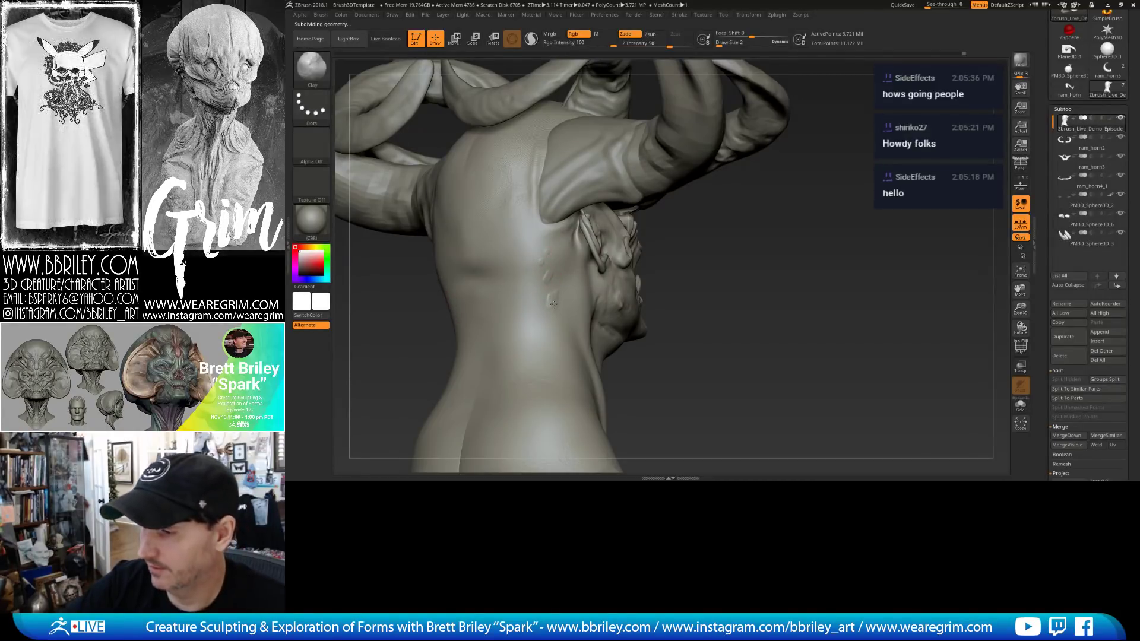
pyautogui.press('s')
pyautogui.moveTo(551, 296)
pyautogui.mouseDown()
pyautogui.moveTo(545, 251)
pyautogui.moveTo(523, 266)
pyautogui.moveTo(526, 291)
pyautogui.moveTo(549, 283)
pyautogui.mouseUp()
# Flatten the nape bumps with the TrimDynamic brush and carve around their edges with the DamStandard brush at draw size 4.
pyautogui.press('b')
pyautogui.press('t')
pyautogui.press('d')
pyautogui.press('b')
pyautogui.press('d')
pyautogui.press('s')
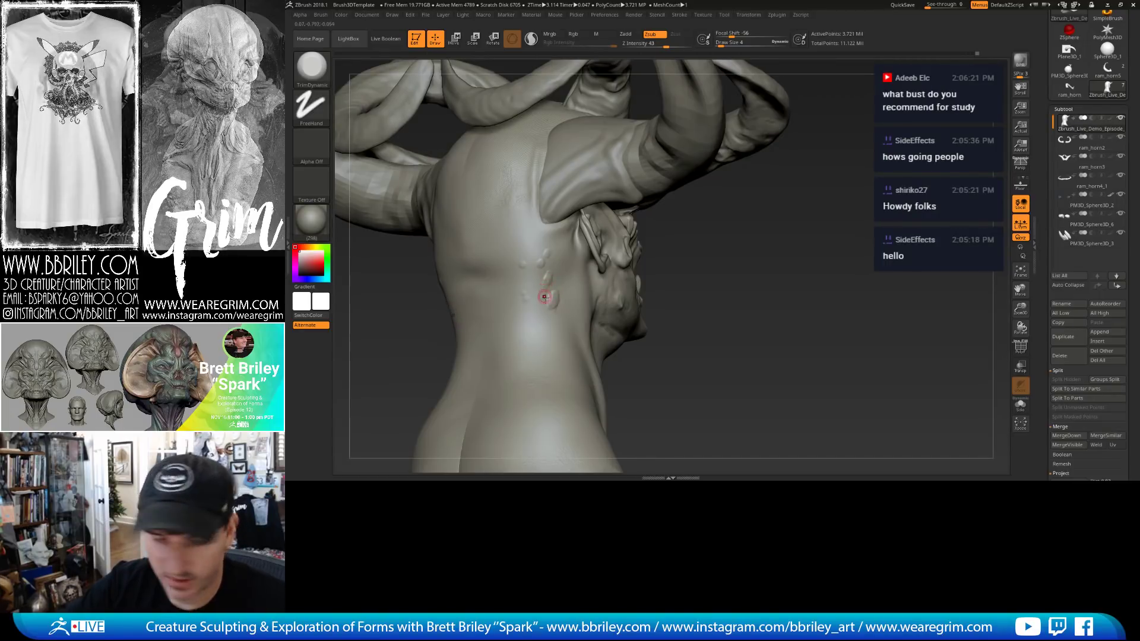
pyautogui.moveTo(554, 308); pyautogui.dragTo(541, 265)
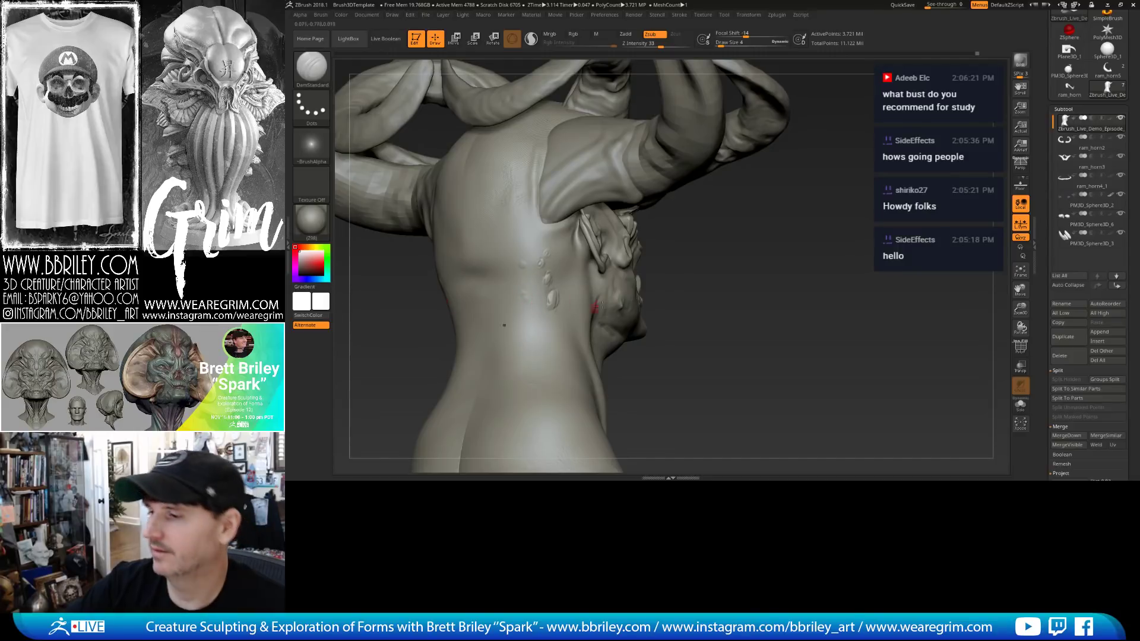
# Add small raised skin bumps on the jaw below the ear with the Clay brush at draw size 4.
pyautogui.moveTo(708, 292); pyautogui.dragTo(592, 293)
pyautogui.press('b')
pyautogui.press('c')
pyautogui.press('l')
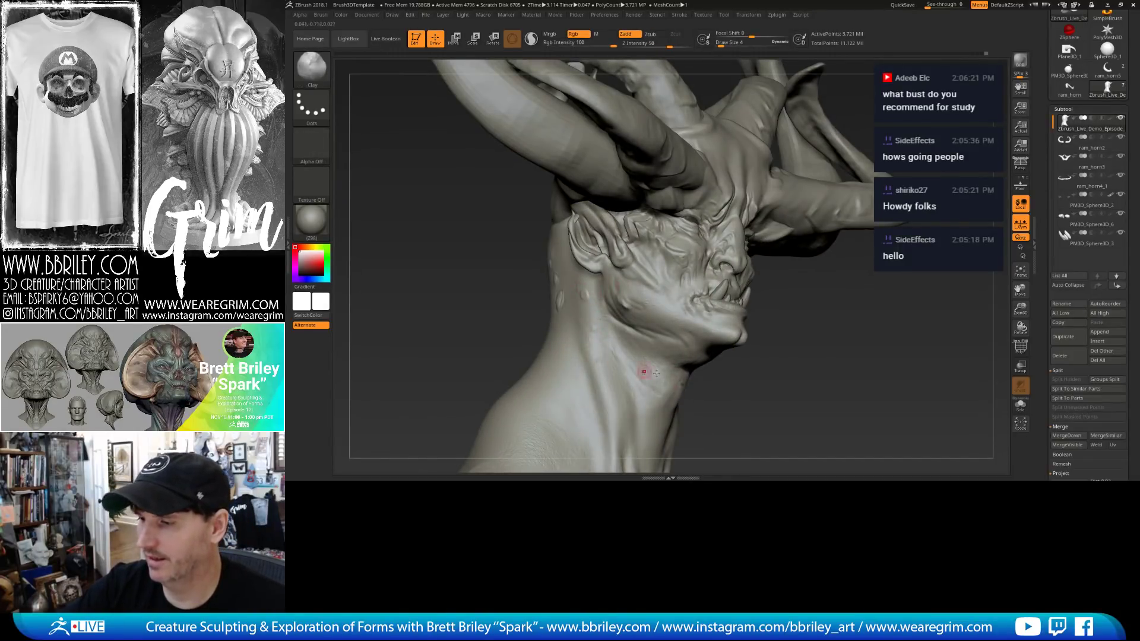
pyautogui.moveTo(649, 372)
pyautogui.mouseDown()
pyautogui.moveTo(713, 339)
pyautogui.moveTo(573, 271)
pyautogui.moveTo(584, 273)
pyautogui.mouseUp()
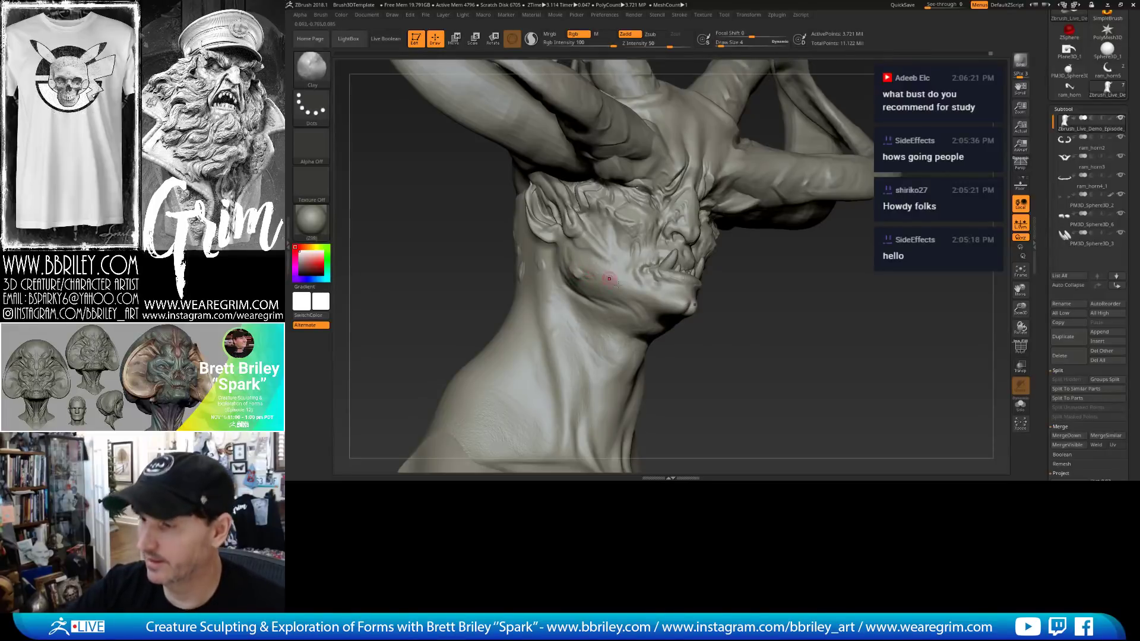
pyautogui.moveTo(607, 278); pyautogui.dragTo(625, 277, button='right')
# Carve around the jaw bumps and into the neighbouring cheek creases with the DamStandard brush at draw size 4.
pyautogui.press('b')
pyautogui.press('d')
pyautogui.press('s')
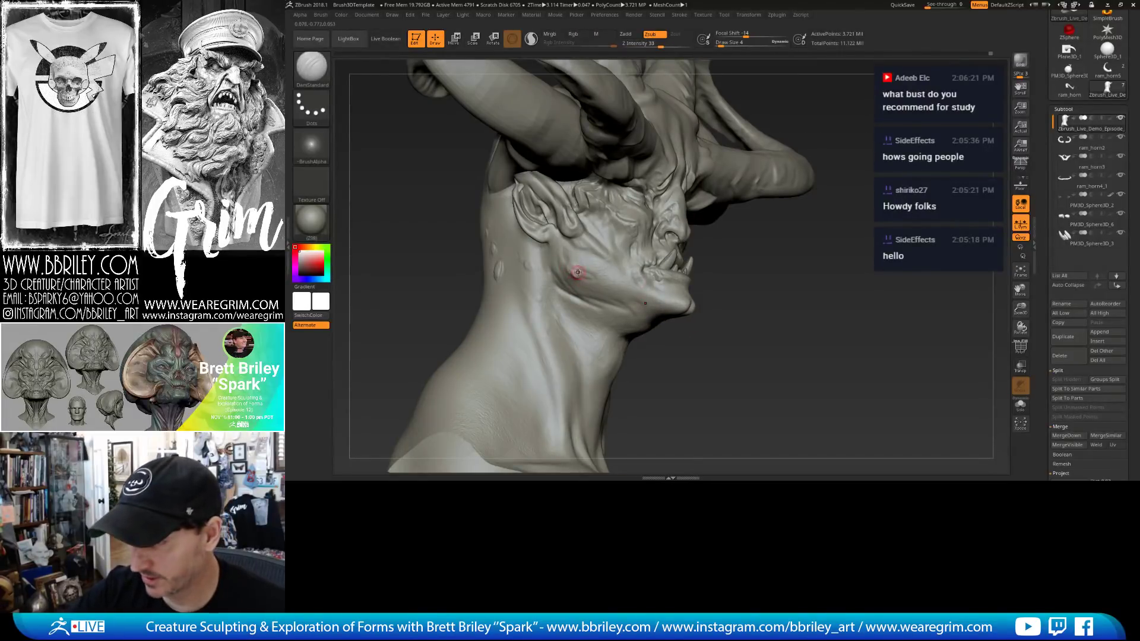
pyautogui.moveTo(704, 310); pyautogui.dragTo(730, 323)
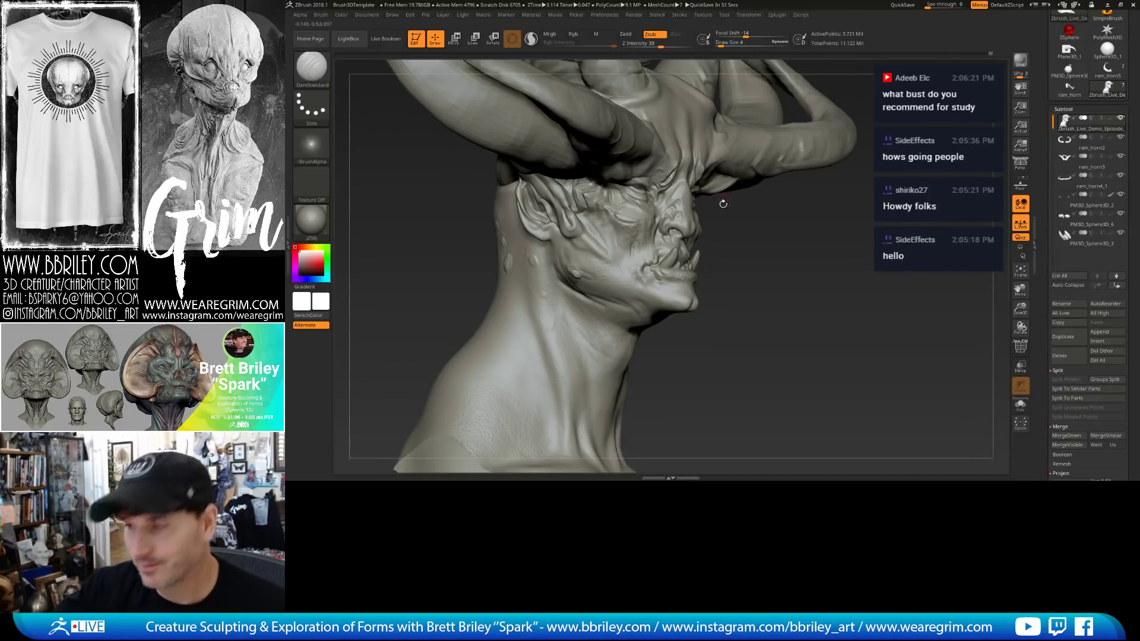
pyautogui.moveTo(759, 242); pyautogui.dragTo(741, 243)
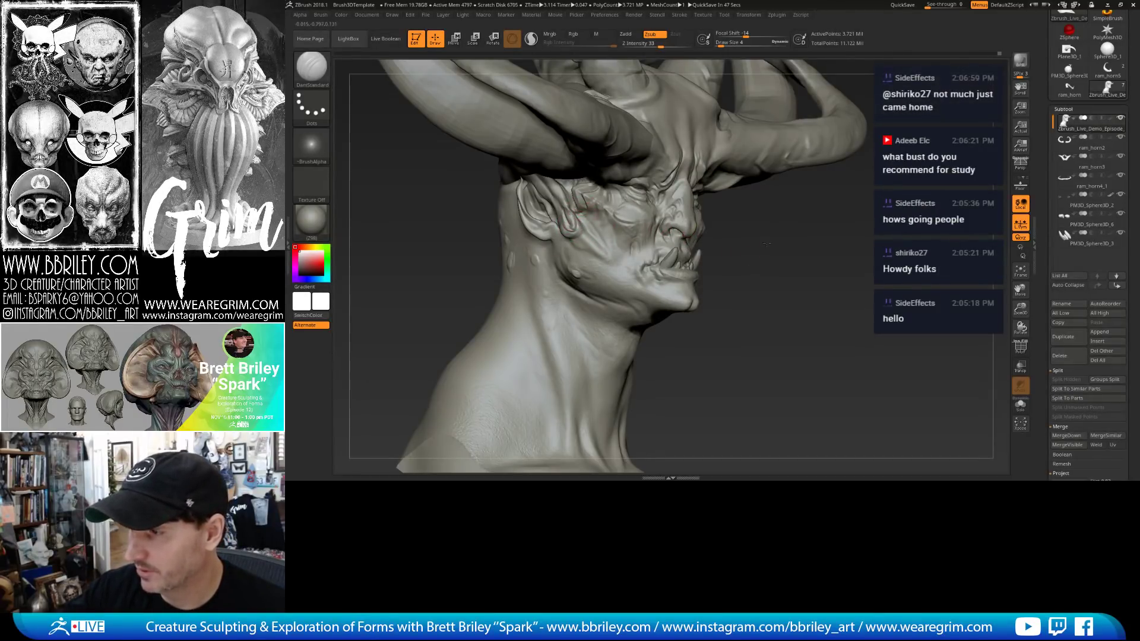
pyautogui.moveTo(767, 244); pyautogui.dragTo(758, 229)
# Flatten the cheek folds beside the eye with the TrimDynamic brush and recut their creases with the DamStandard brush.
pyautogui.press('b')
pyautogui.press('t')
pyautogui.press('d')
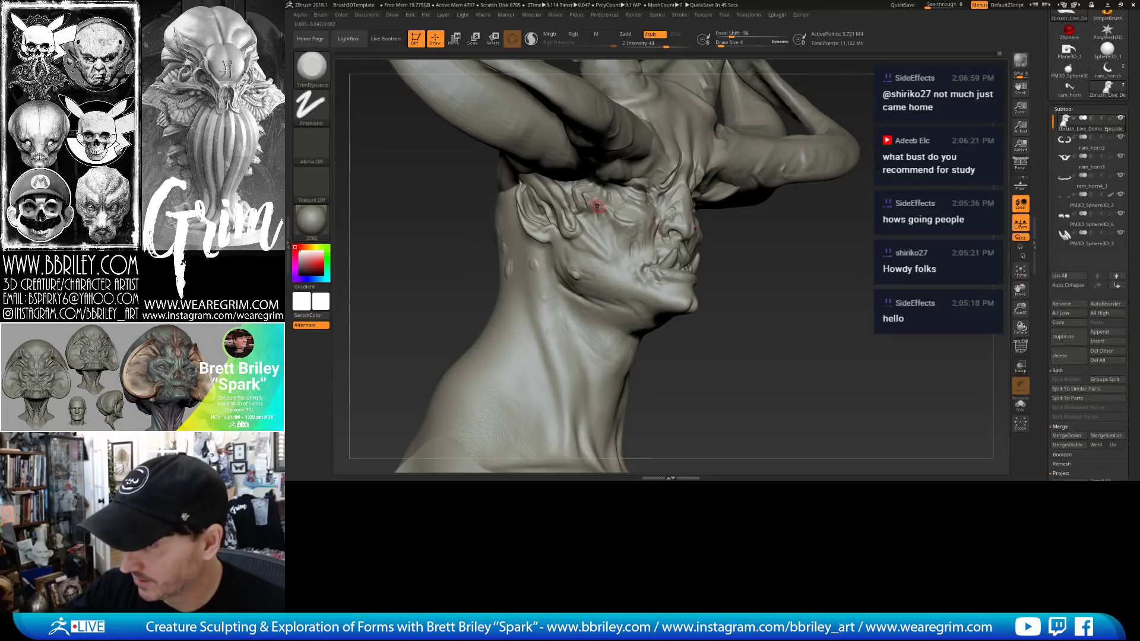
pyautogui.press('b')
pyautogui.press('d')
pyautogui.press('s')
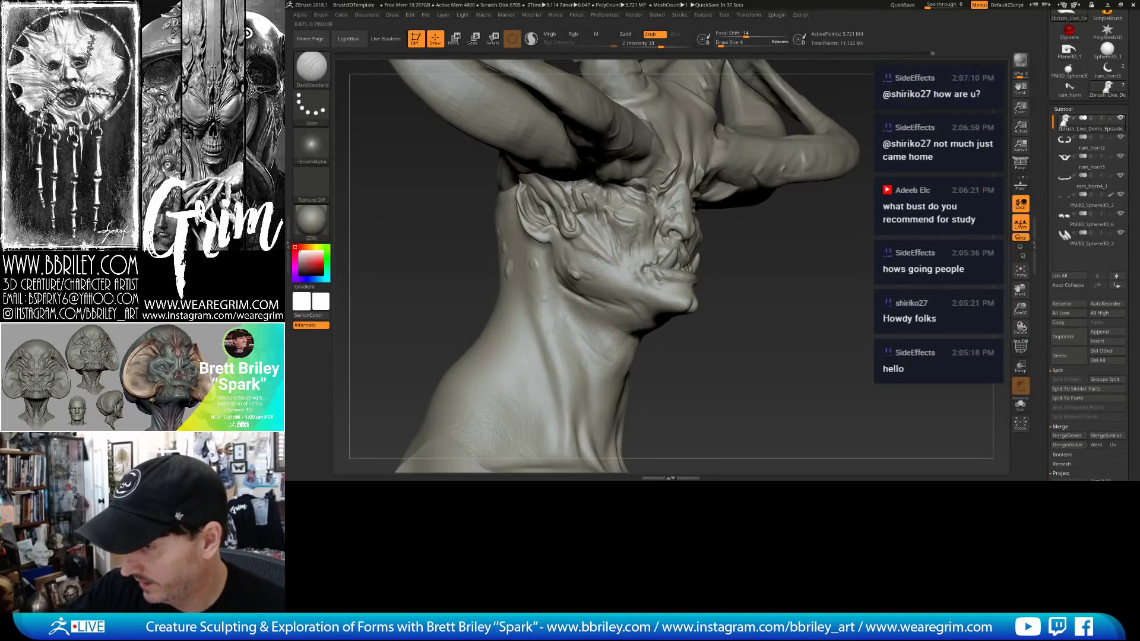
pyautogui.moveTo(605, 261); pyautogui.dragTo(524, 232)
# Add fine detail to the cheek with the Clay brush at draw size 2 and sharpen the facial creases with DamStandard.
pyautogui.press('b')
pyautogui.press('c')
pyautogui.press('l')
pyautogui.press('s')
pyautogui.click(528, 233)
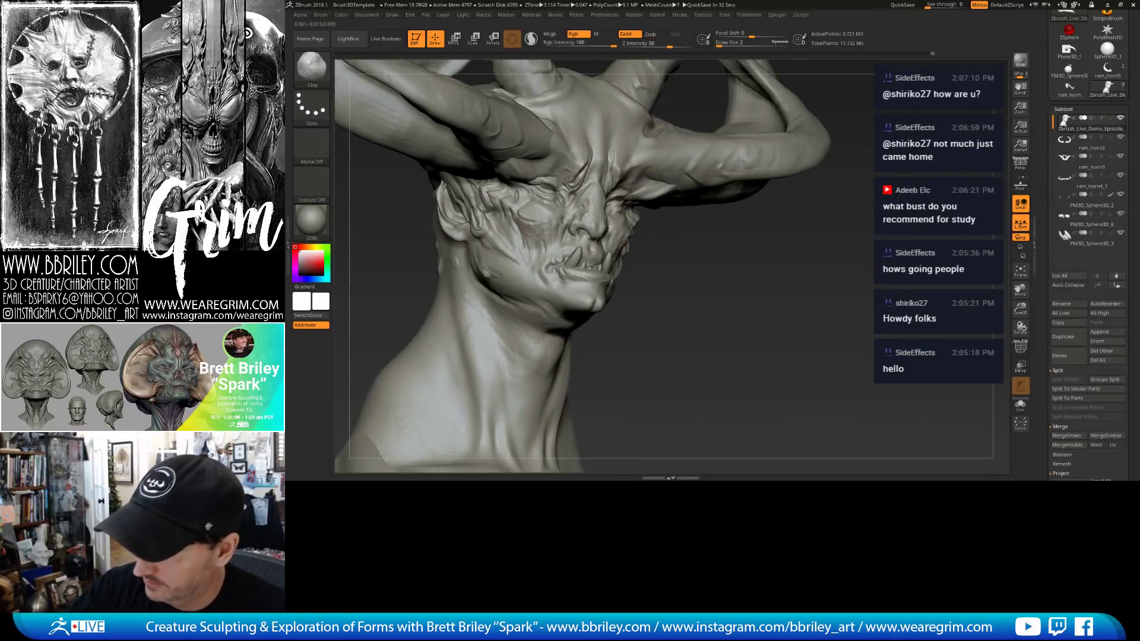
pyautogui.press('b')
pyautogui.press('d')
pyautogui.press('s')
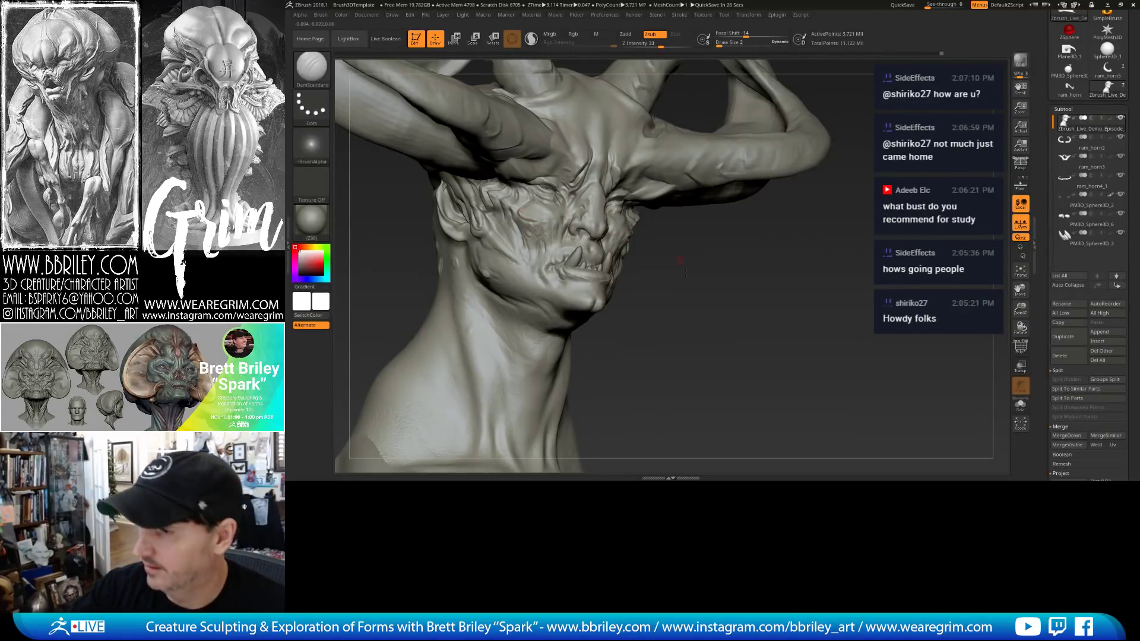
pyautogui.keyDown('alt'); pyautogui.moveTo(686, 273); pyautogui.dragTo(532, 238); pyautogui.keyUp('alt')
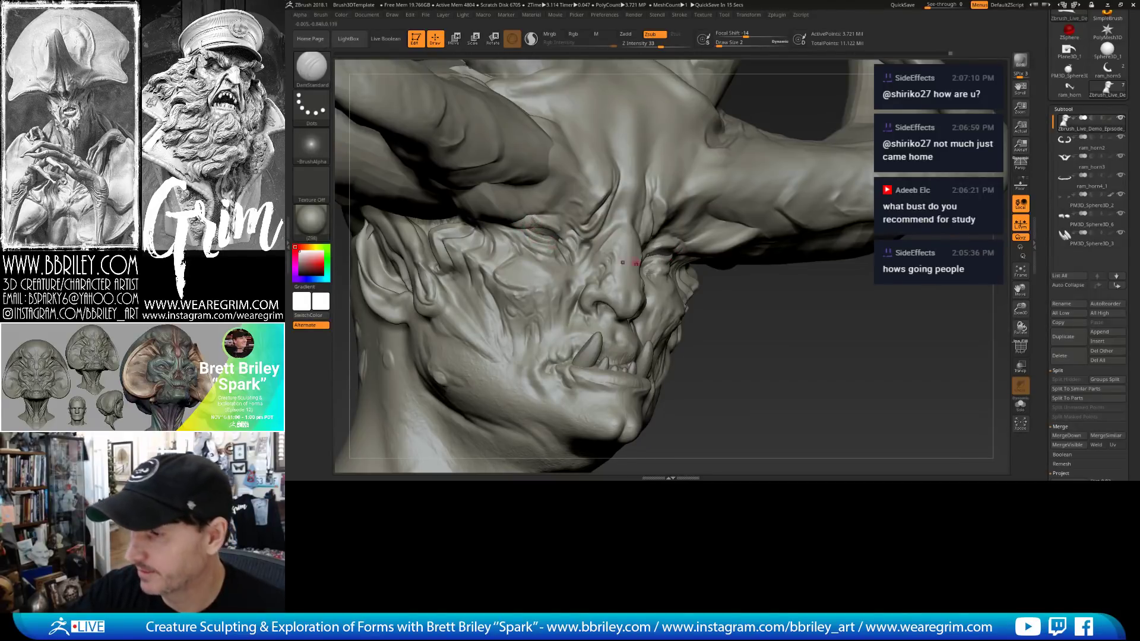
pyautogui.moveTo(632, 259); pyautogui.dragTo(624, 209, button='right')
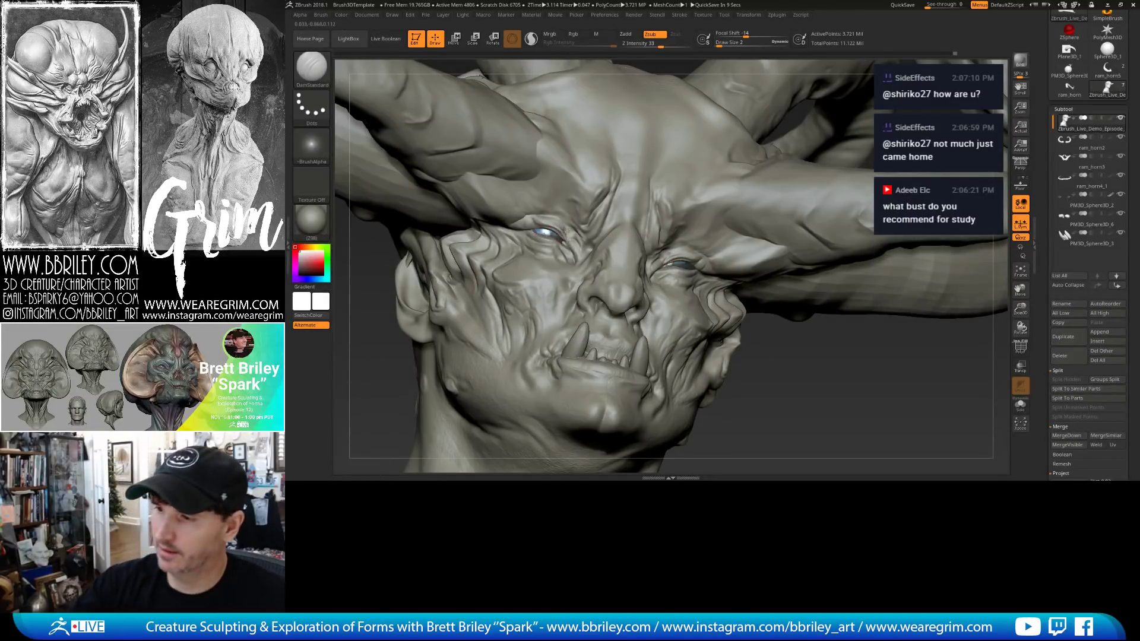
pyautogui.moveTo(808, 360); pyautogui.dragTo(807, 350)
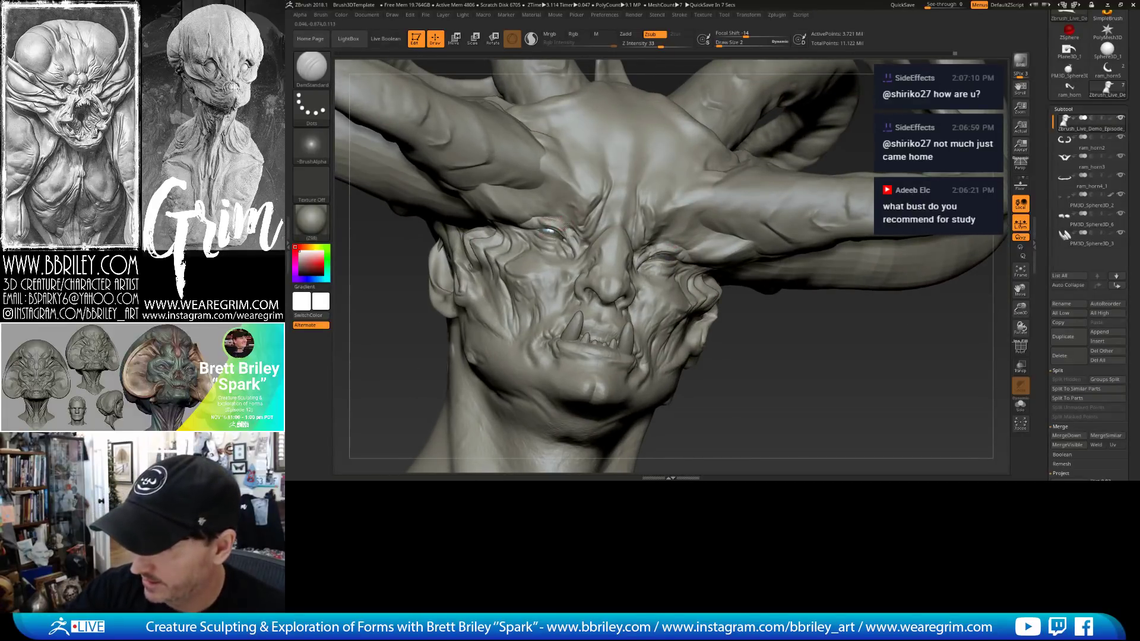
# Check the bust's topology with the polyframe display and save the tool to disk.
pyautogui.click(1022, 350)
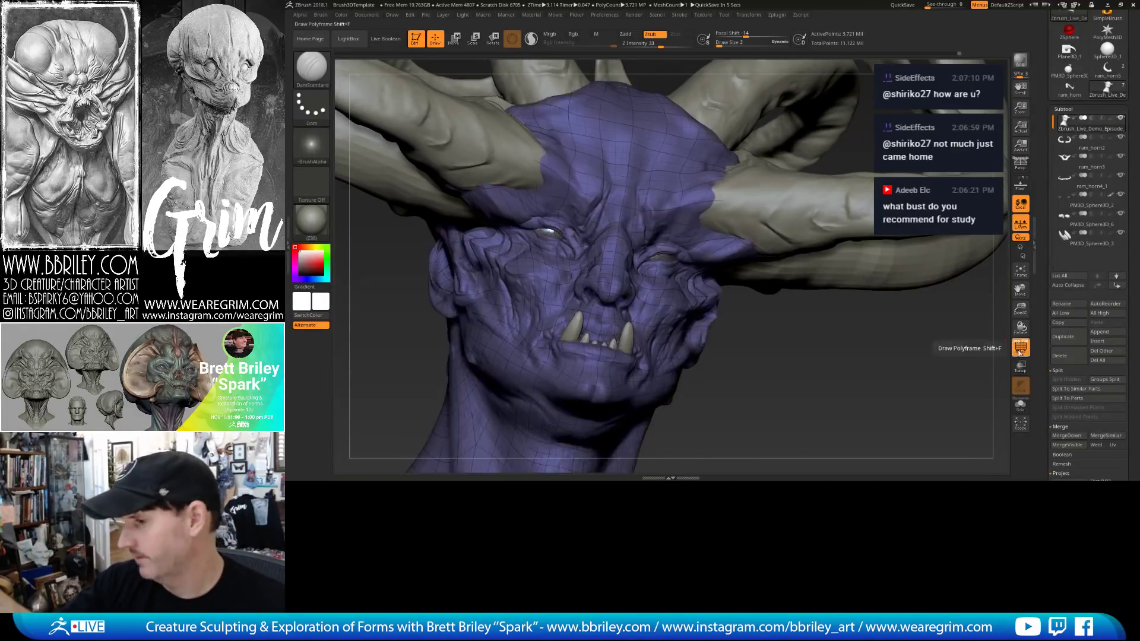
pyautogui.click(1022, 349)
pyautogui.click(1022, 349)
pyautogui.click(1022, 349)
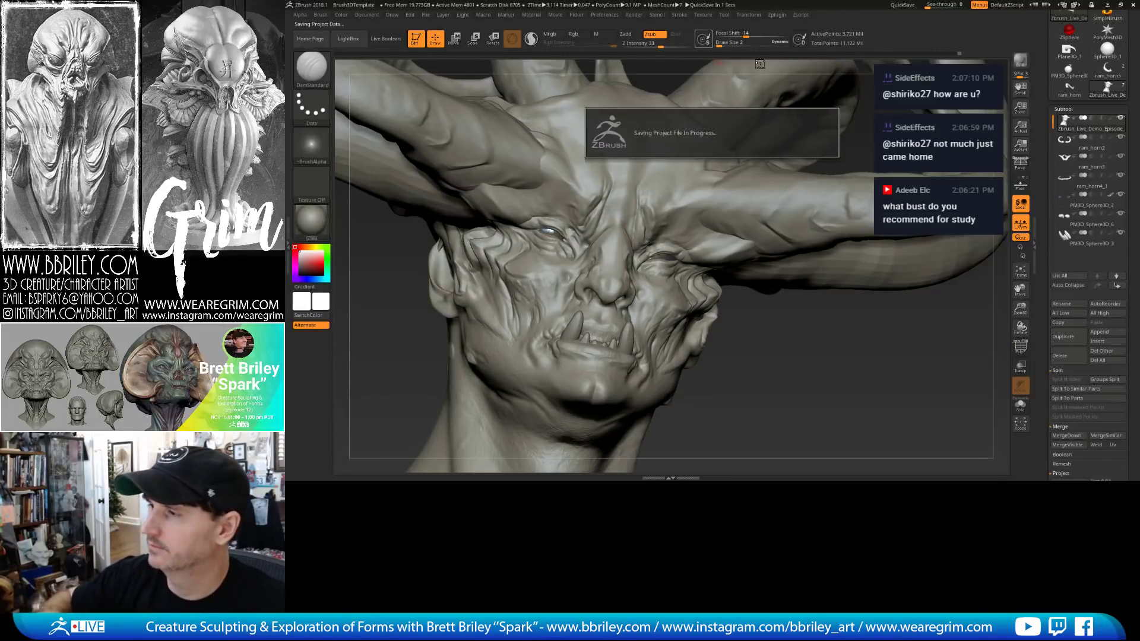
pyautogui.click(725, 15)
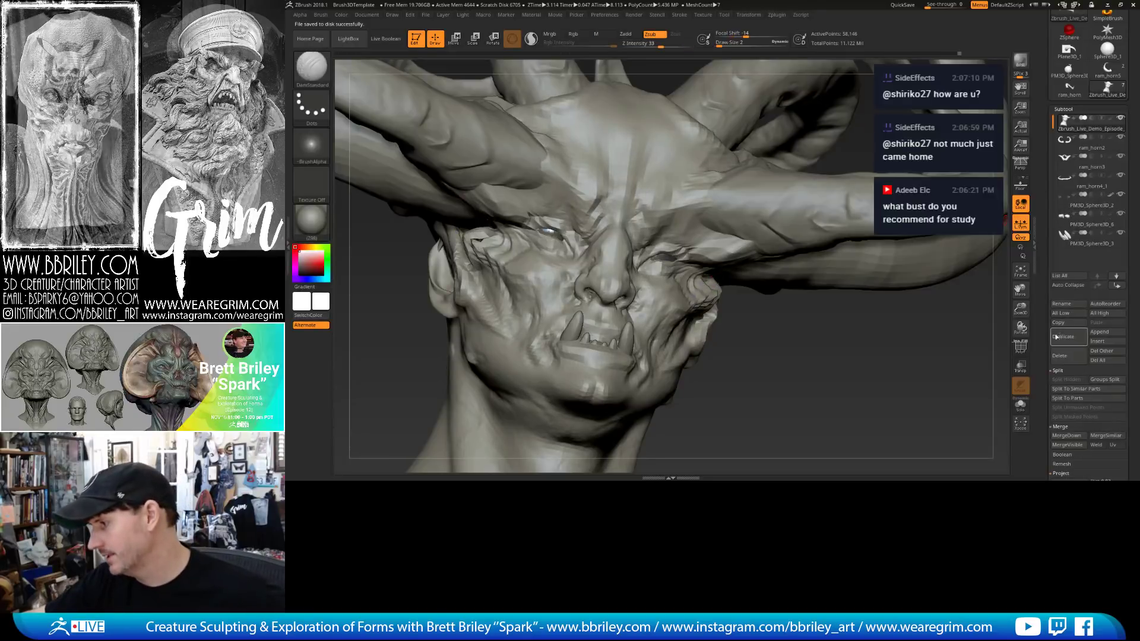
# Try to reproject the head's higher subdivision levels from a lower level.
pyautogui.scroll(-3, 1046, 332)
pyautogui.scroll(-3, 1047, 332)
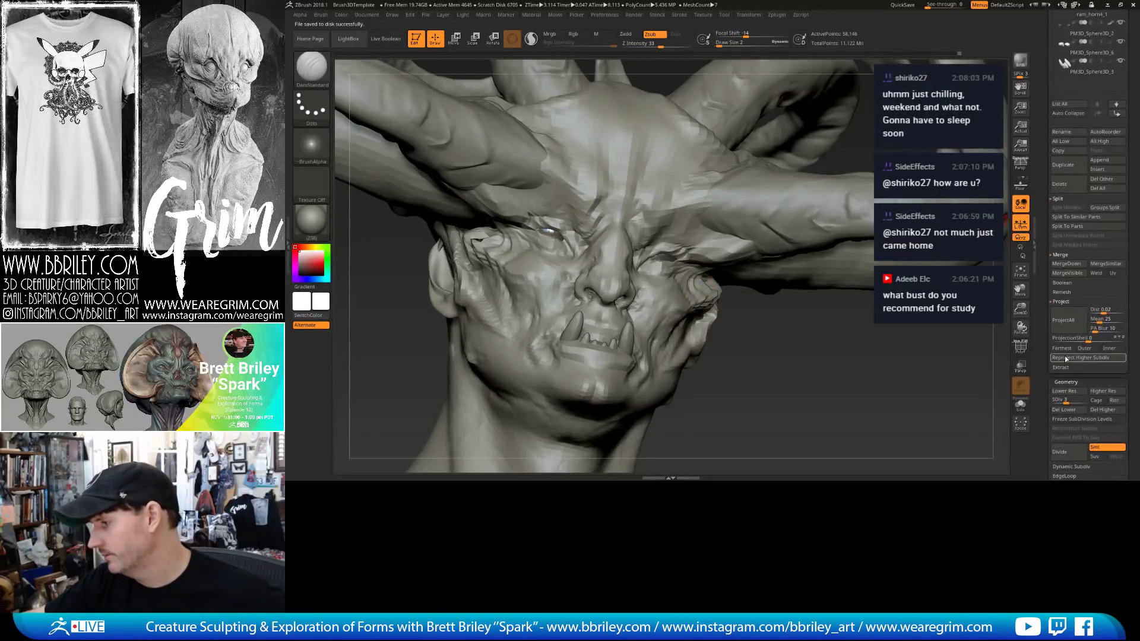
pyautogui.click(1066, 358)
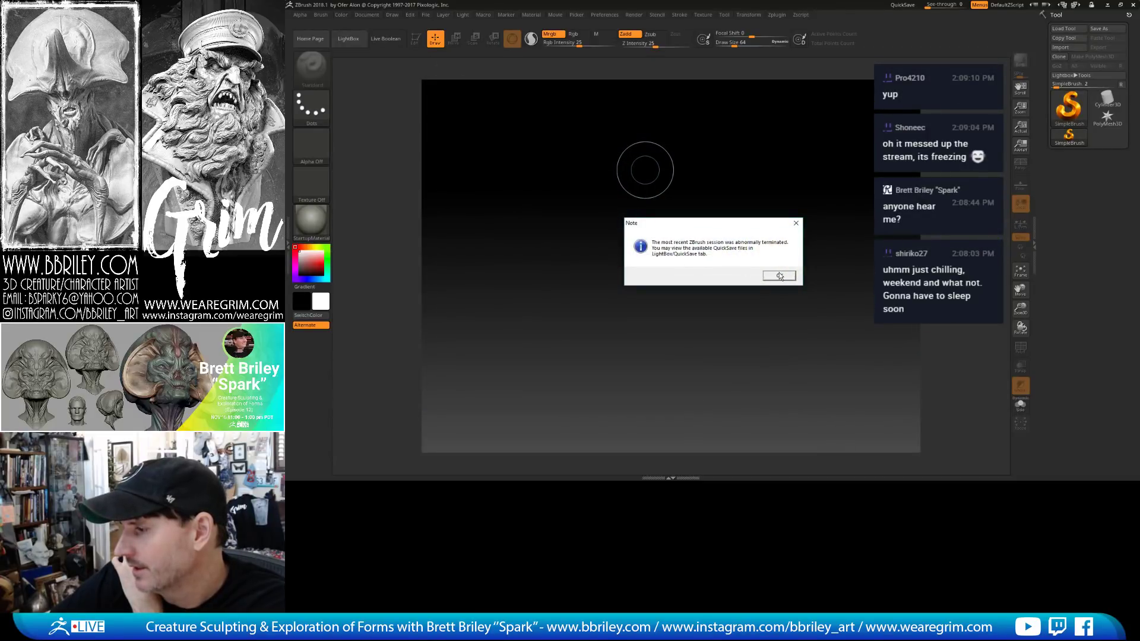
# Dismiss the abnormal termination notice and load the saved demon bust tool into the restarted session.
pyautogui.click(778, 276)
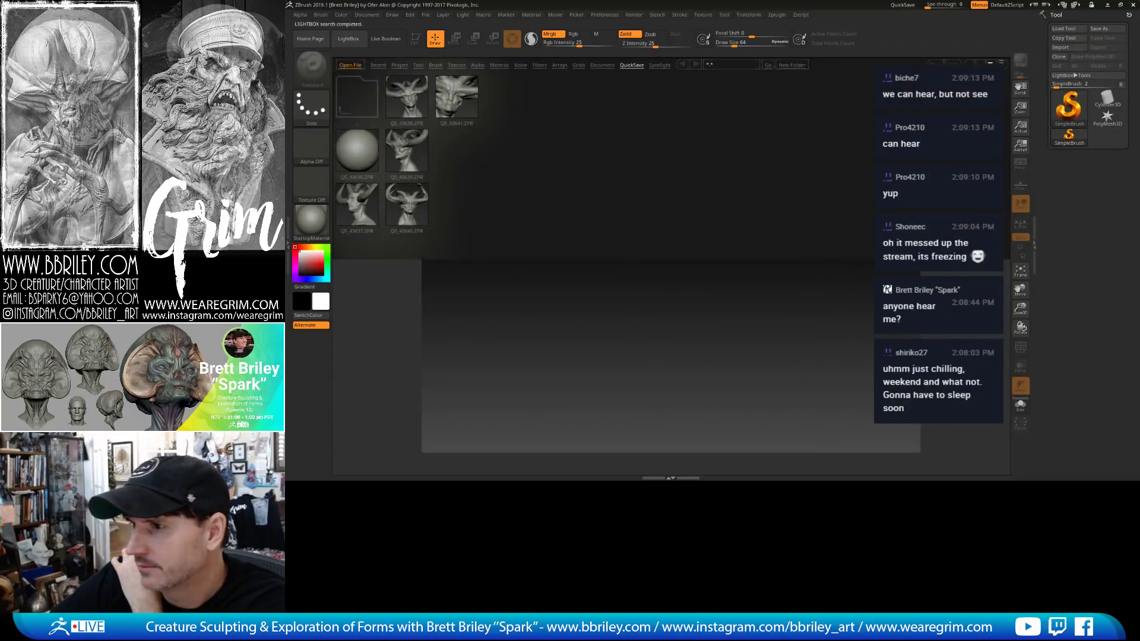
pyautogui.click(726, 15)
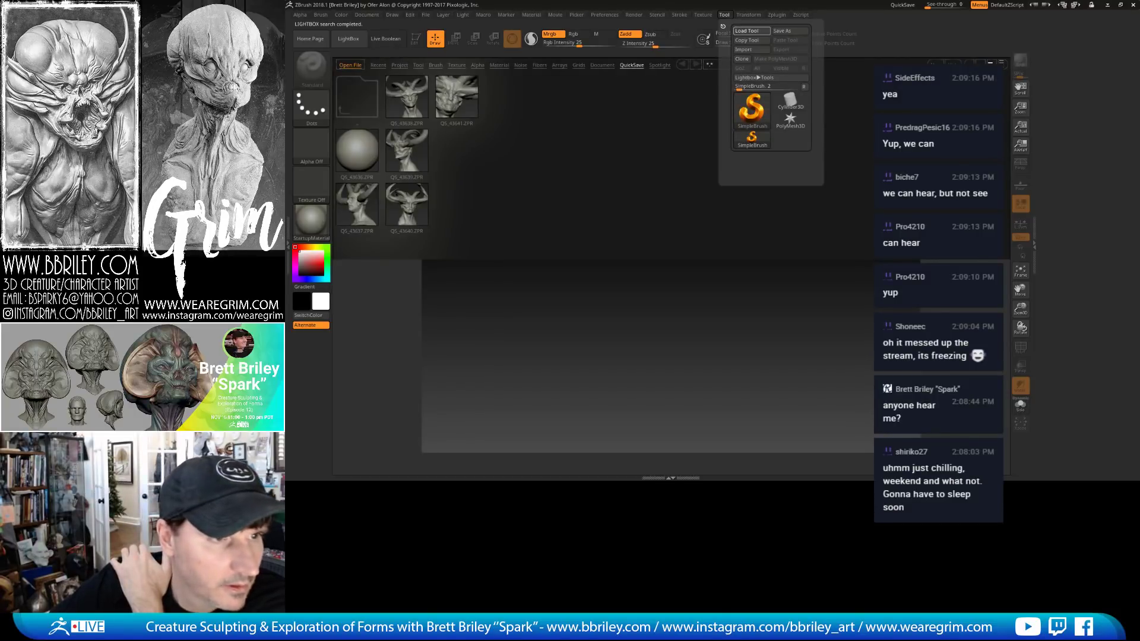
pyautogui.click(722, 26)
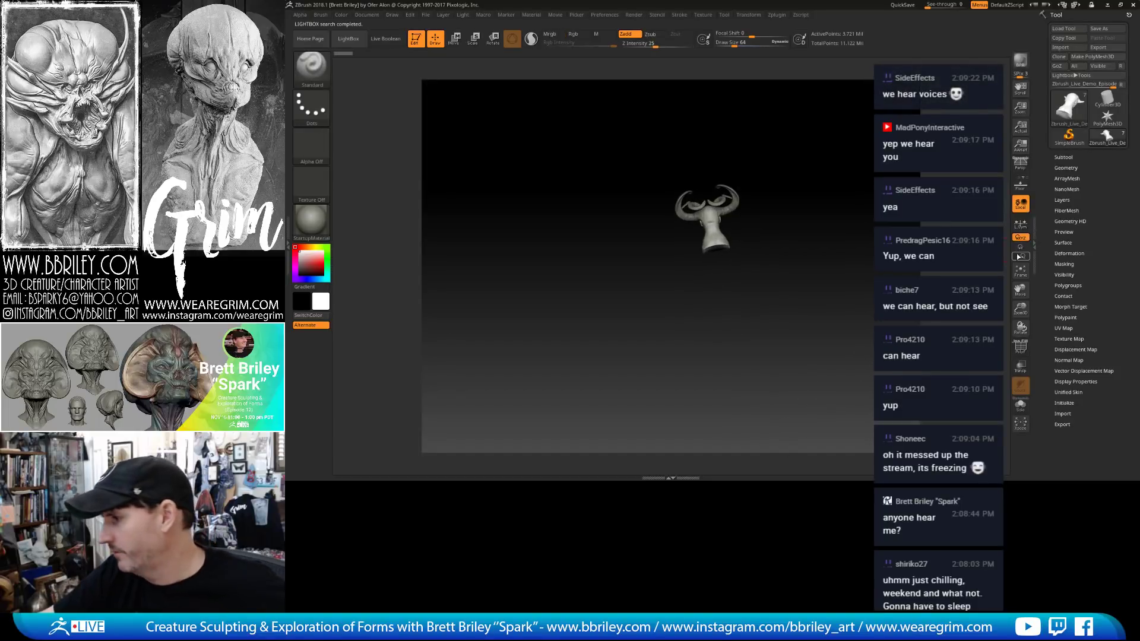
# Enable XYZ rotation and perspective, and frame the bust's face from the front.
pyautogui.click(1021, 225)
pyautogui.click(1020, 272)
pyautogui.moveTo(853, 273); pyautogui.dragTo(655, 404)
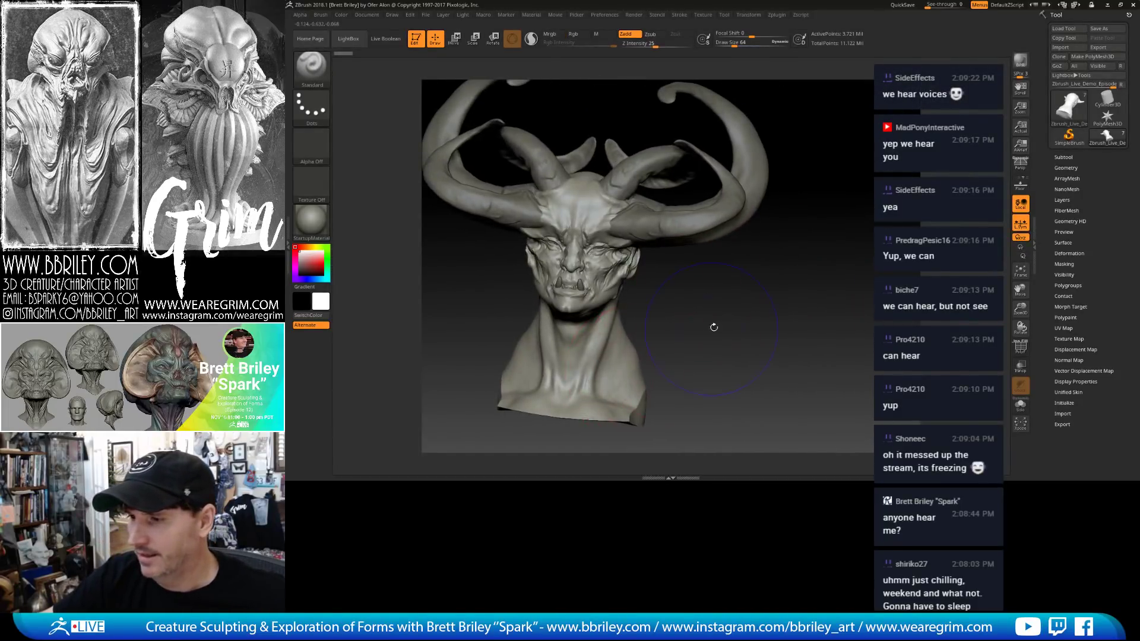
pyautogui.keyDown('shift'); pyautogui.moveTo(714, 327); pyautogui.dragTo(725, 325); pyautogui.keyUp('shift')
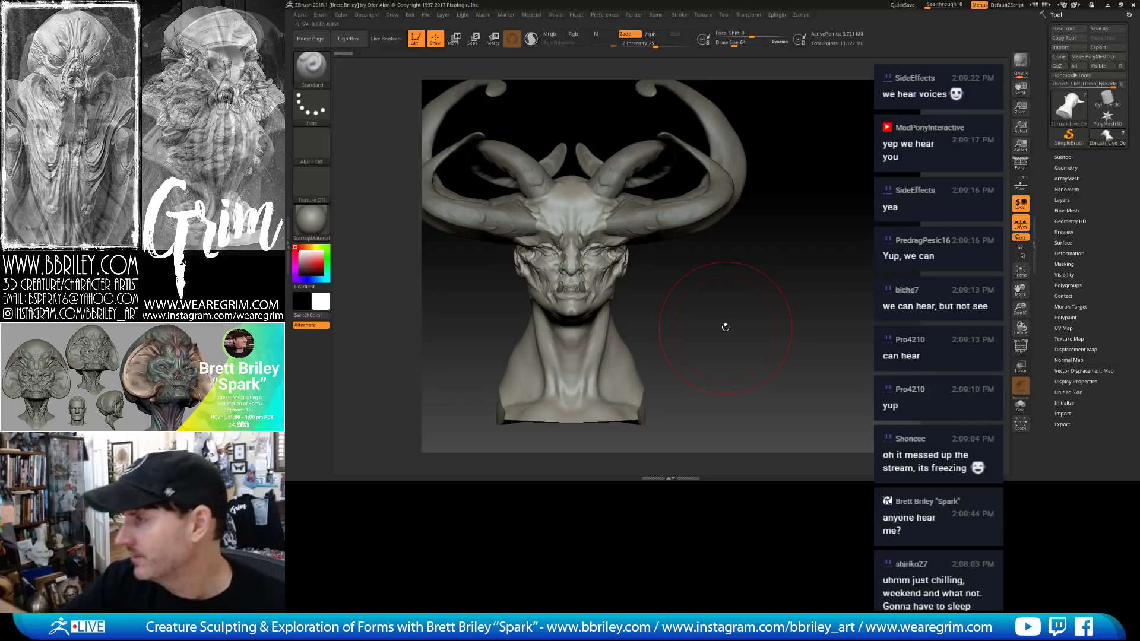
pyautogui.press('p')
pyautogui.moveTo(722, 279)
pyautogui.mouseDown()
pyautogui.moveTo(720, 255)
pyautogui.moveTo(720, 331)
pyautogui.mouseUp()
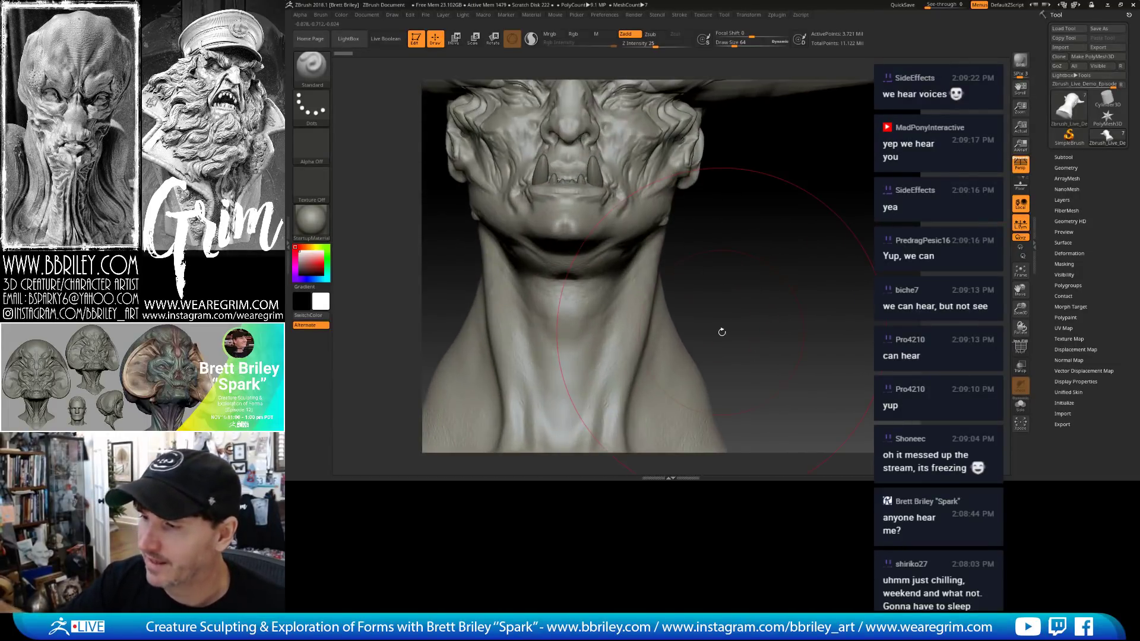
pyautogui.keyDown('alt'); pyautogui.moveTo(780, 223); pyautogui.dragTo(803, 350); pyautogui.keyUp('alt')
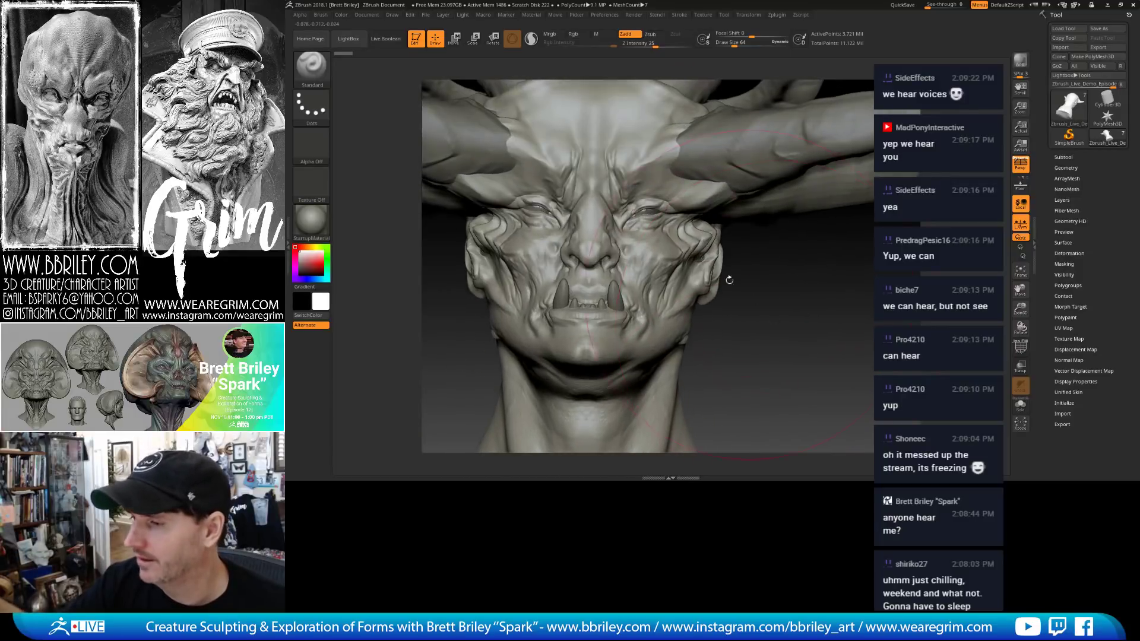
# Carve a short cleft into the centre of the chin with the DamStandard brush at draw size 3.
pyautogui.moveTo(587, 349); pyautogui.dragTo(564, 315)
pyautogui.press('b')
pyautogui.press('d')
pyautogui.press('s')
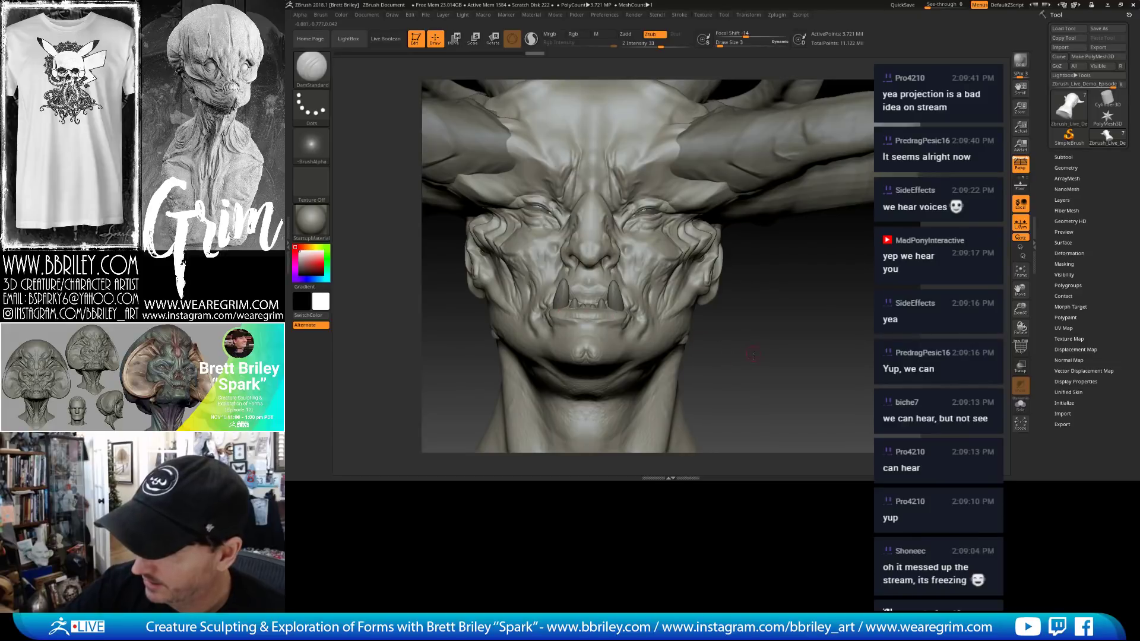
pyautogui.moveTo(565, 315); pyautogui.dragTo(566, 339, button='right')
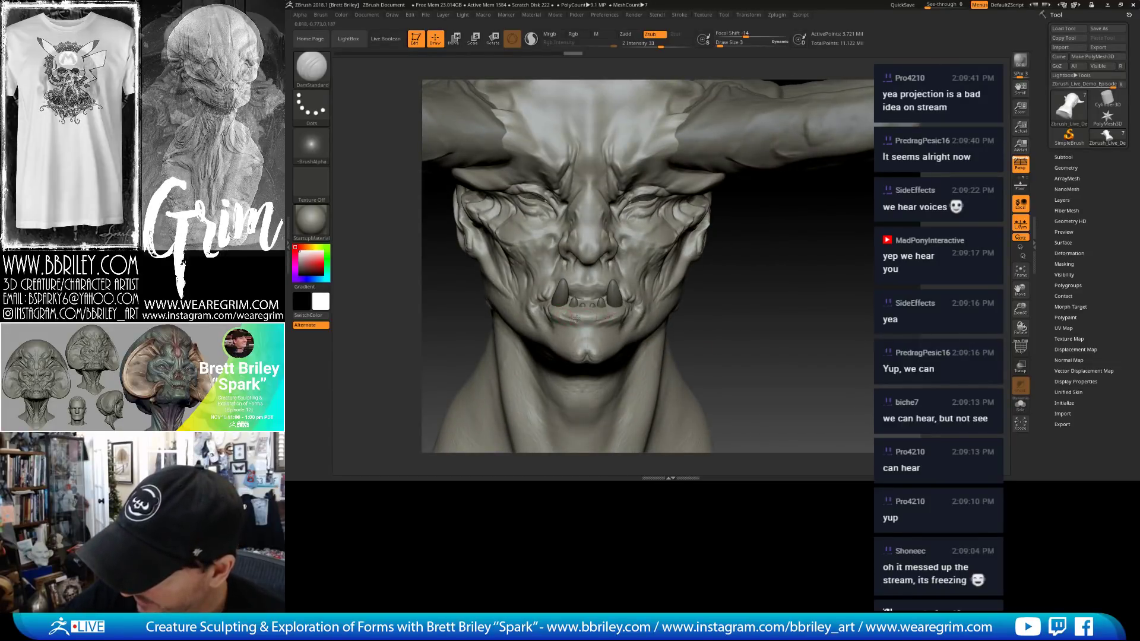
pyautogui.moveTo(699, 308)
pyautogui.mouseDown(button='right')
pyautogui.moveTo(730, 332)
pyautogui.moveTo(568, 304)
pyautogui.mouseUp(button='right')
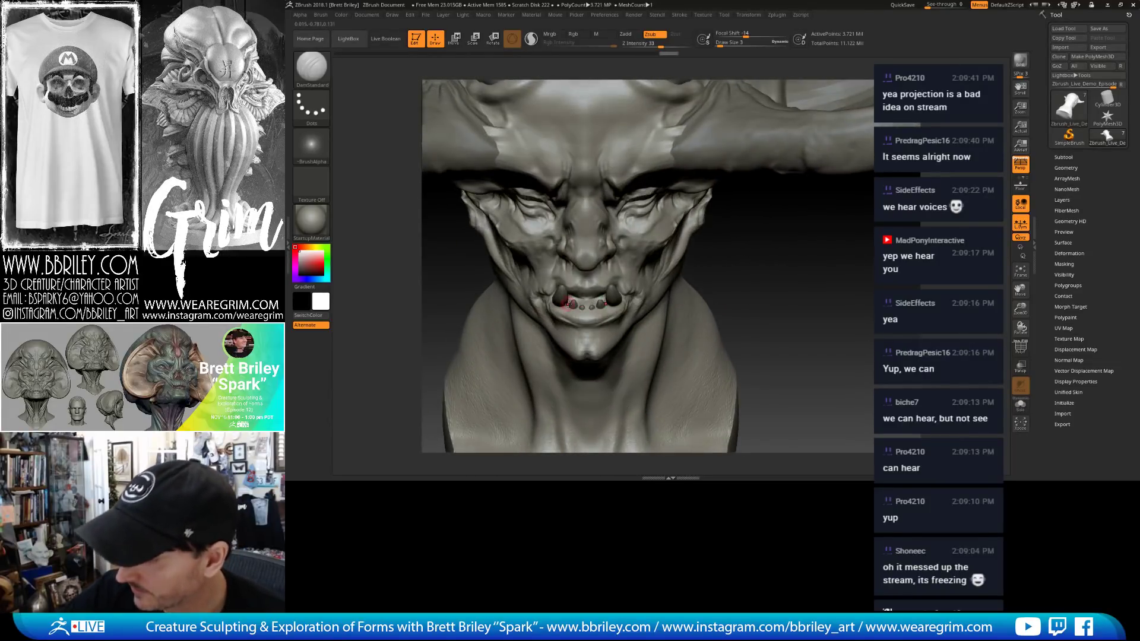
# Carve the gaps between the small lower teeth between the tusks.
pyautogui.moveTo(572, 304); pyautogui.dragTo(571, 299)
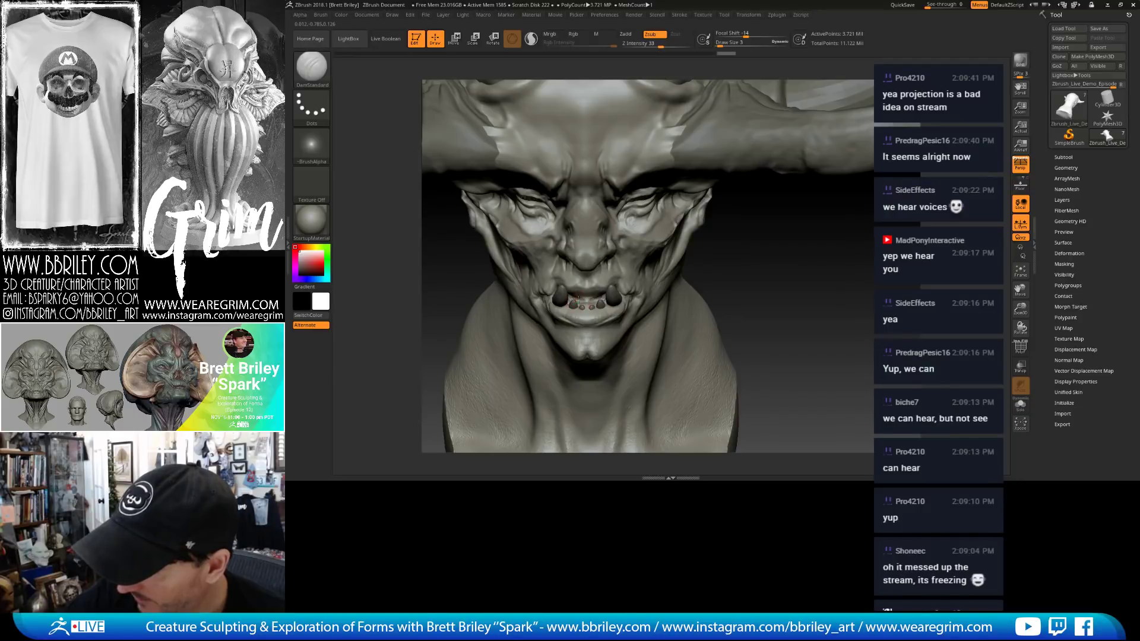
pyautogui.moveTo(577, 297); pyautogui.dragTo(687, 252, button='right')
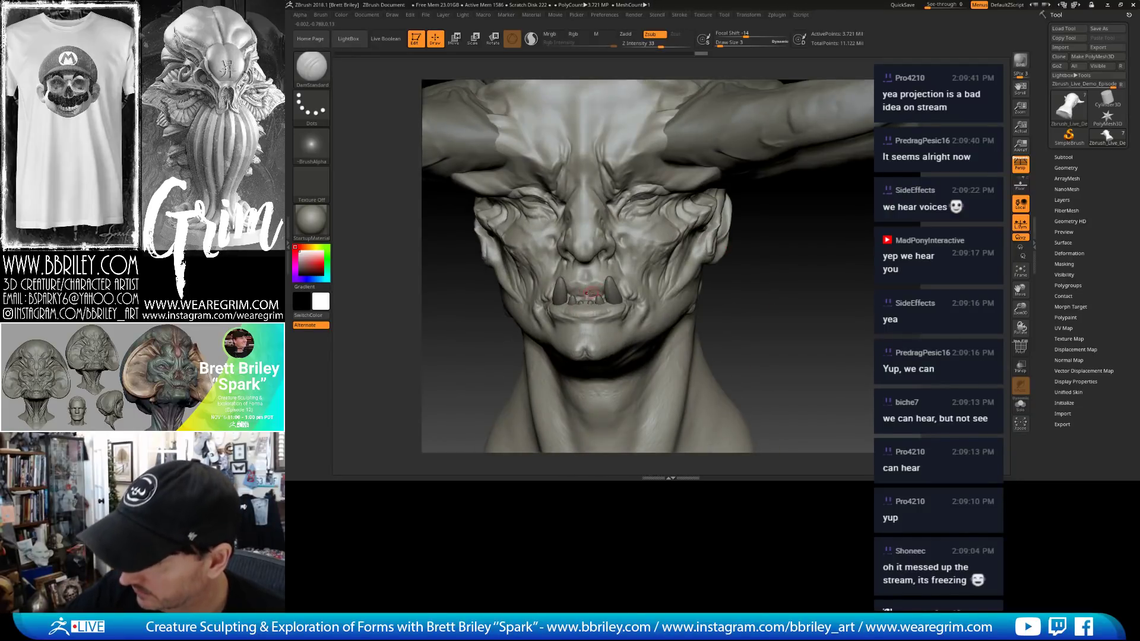
pyautogui.moveTo(592, 291); pyautogui.dragTo(590, 293)
# Build up the small lower teeth between the tusks with the Standard brush at draw size 1.
pyautogui.press('b')
pyautogui.press('s')
pyautogui.press('t')
pyautogui.moveTo(717, 313); pyautogui.dragTo(653, 297, button='right')
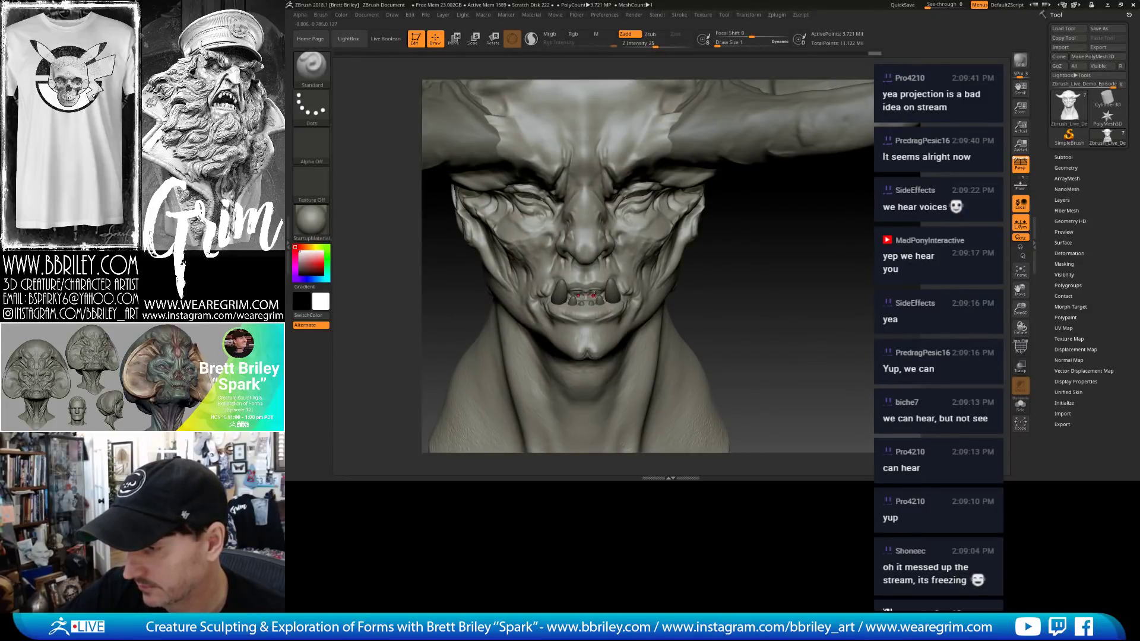
pyautogui.moveTo(635, 310); pyautogui.dragTo(520, 277, button='right')
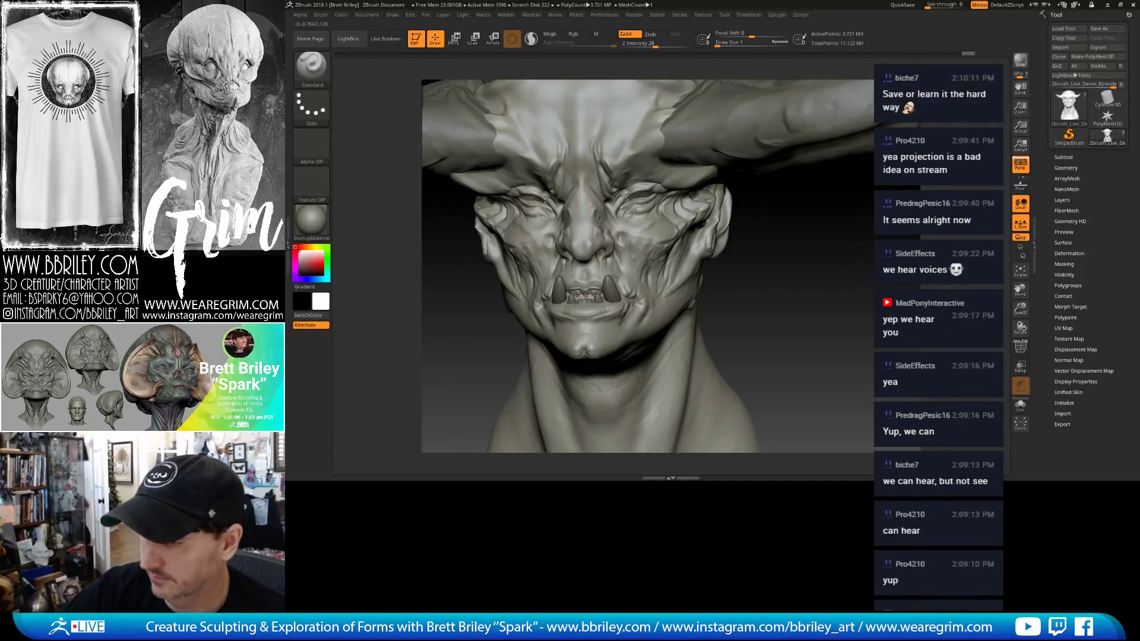
pyautogui.moveTo(587, 295)
pyautogui.mouseDown(button='right')
pyautogui.moveTo(659, 305)
pyautogui.moveTo(581, 284)
pyautogui.mouseUp(button='right')
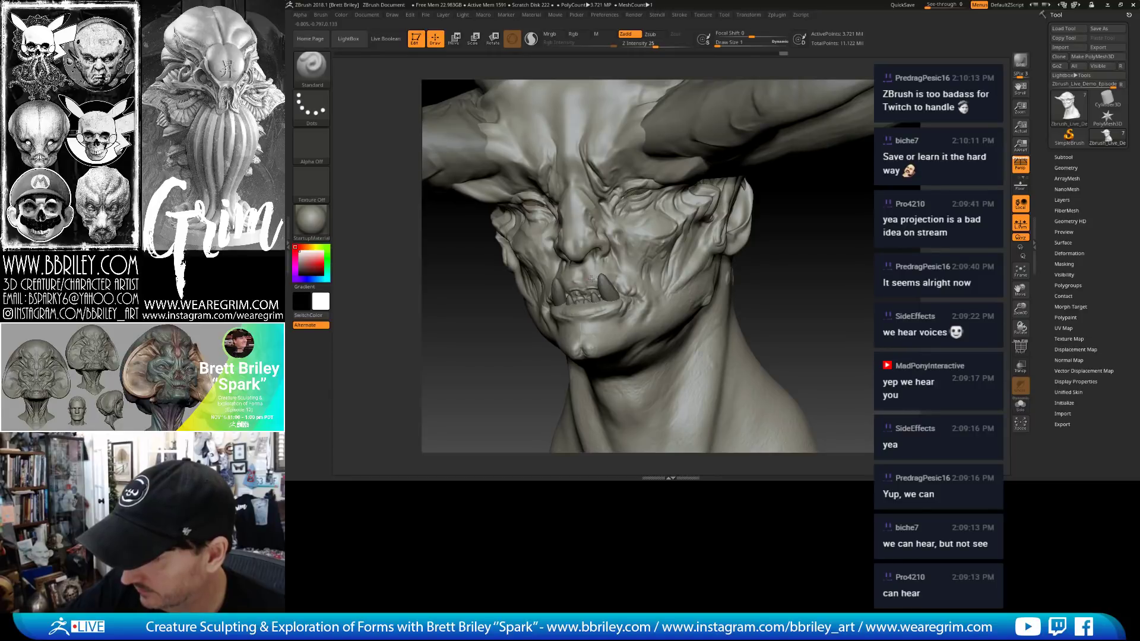
pyautogui.moveTo(791, 269); pyautogui.dragTo(591, 279, button='right')
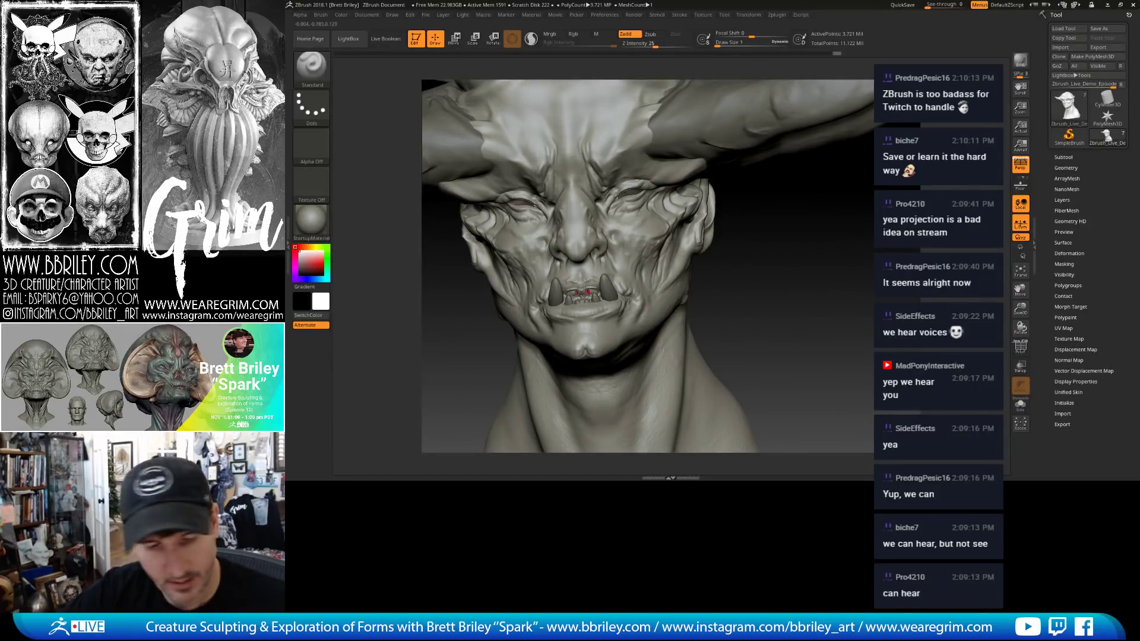
# Carve the upper lip creases beneath the nose with the DamStandard brush.
pyautogui.press('b')
pyautogui.press('d')
pyautogui.press('s')
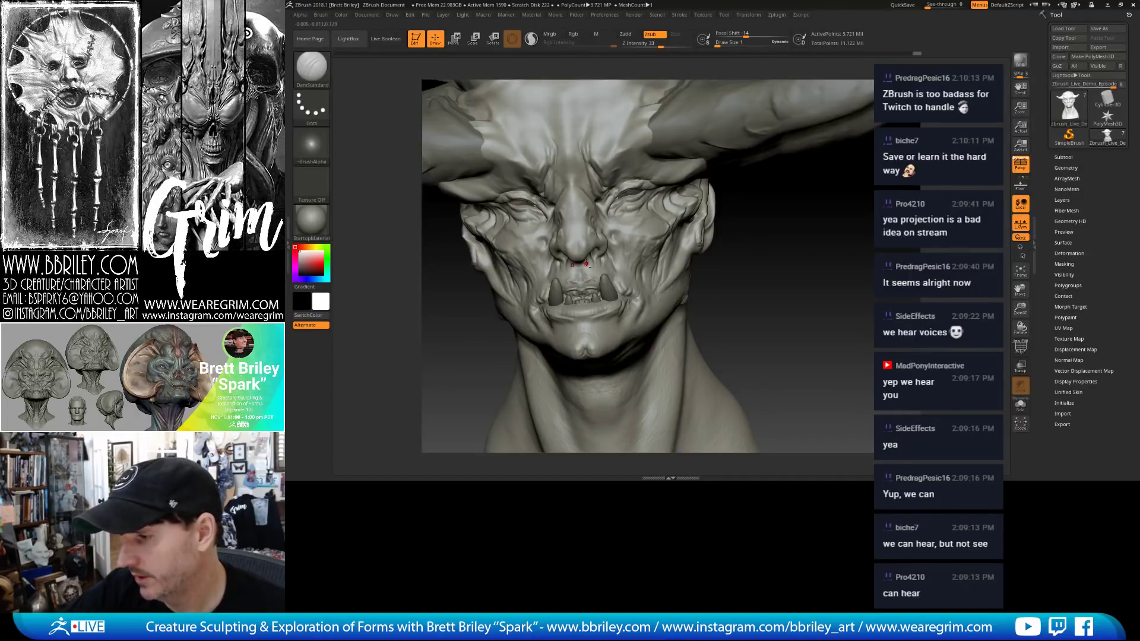
pyautogui.moveTo(585, 264); pyautogui.dragTo(593, 258, button='right')
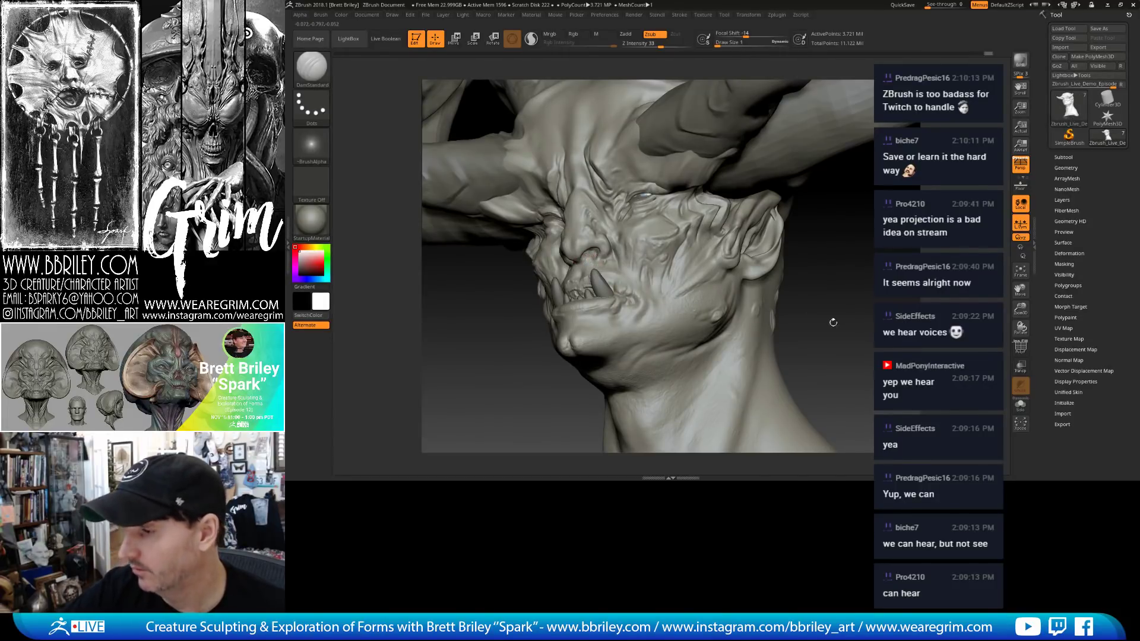
# Carve short creases into the skin beside the nostril with the DamStandard brush.
pyautogui.moveTo(833, 322); pyautogui.dragTo(874, 327)
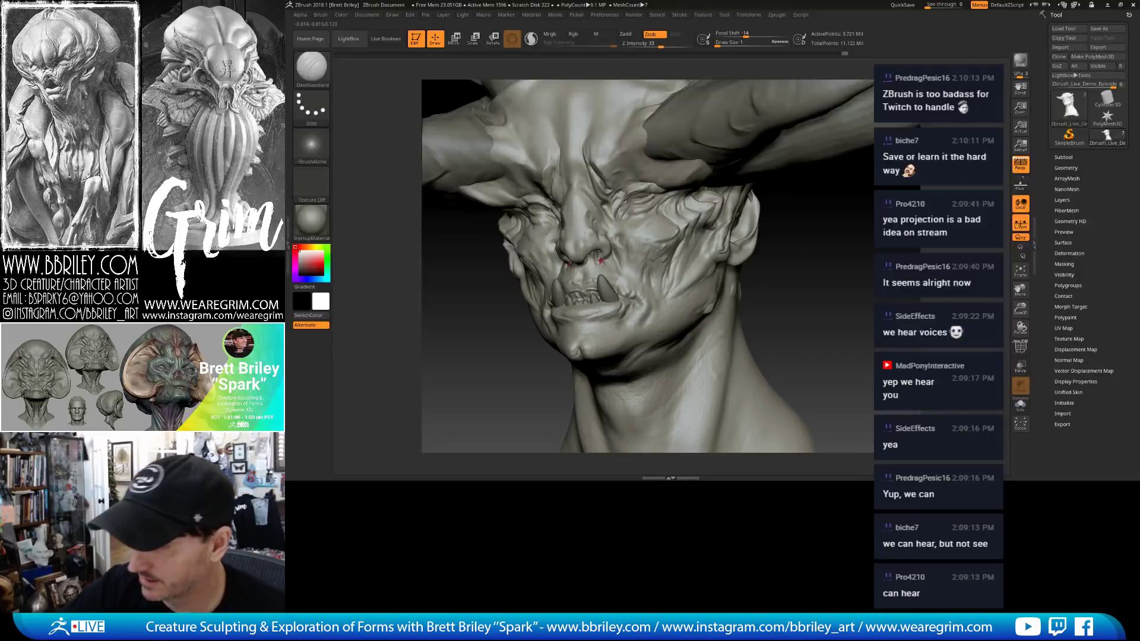
pyautogui.press('b')
pyautogui.press('s')
pyautogui.press('t')
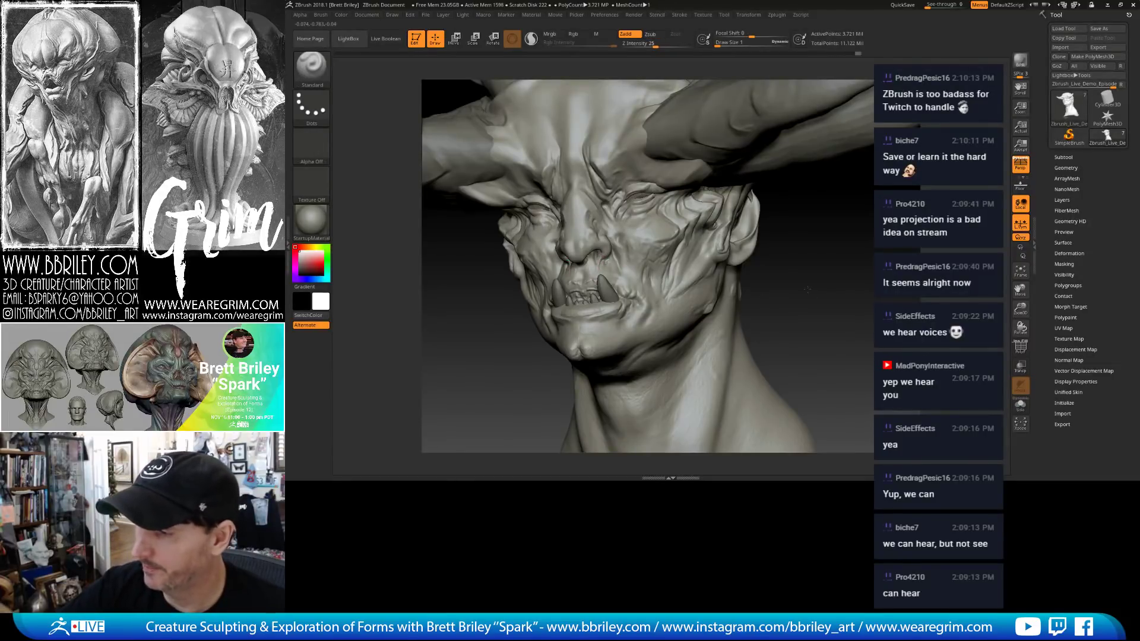
pyautogui.moveTo(808, 289); pyautogui.dragTo(605, 251)
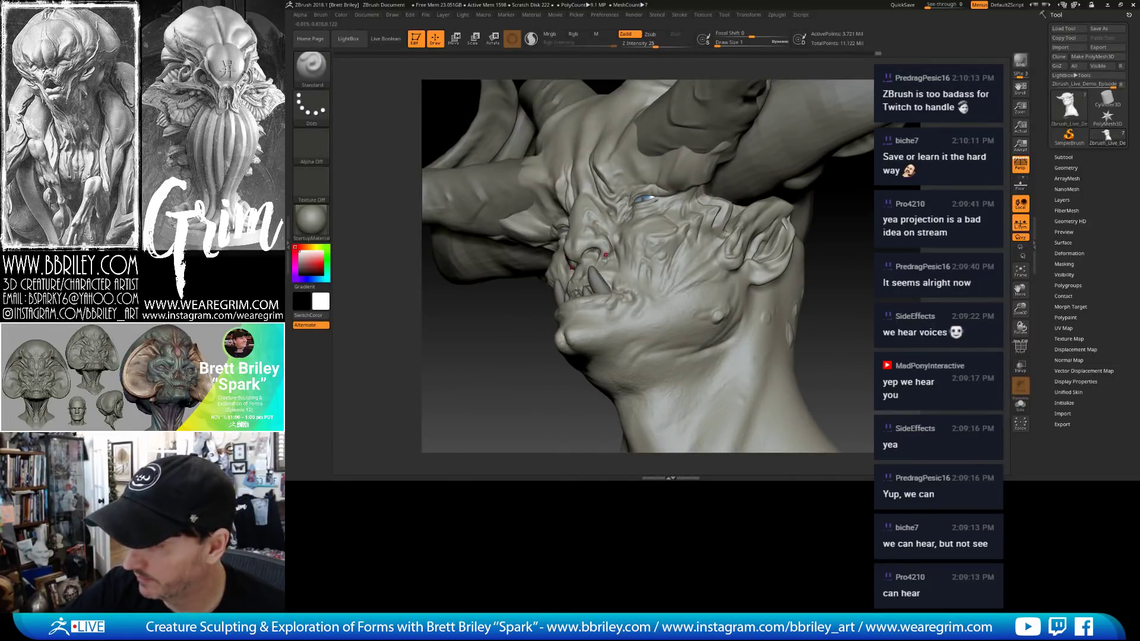
pyautogui.press('b')
pyautogui.press('d')
pyautogui.press('s')
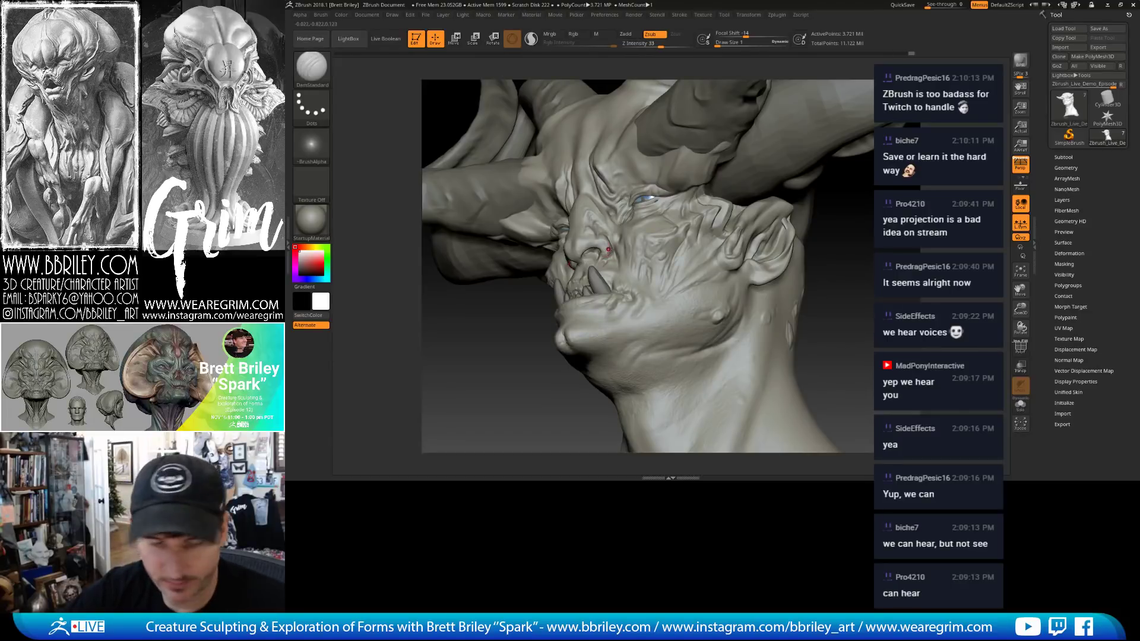
pyautogui.moveTo(609, 256); pyautogui.dragTo(612, 257)
pyautogui.moveTo(611, 255); pyautogui.dragTo(616, 254)
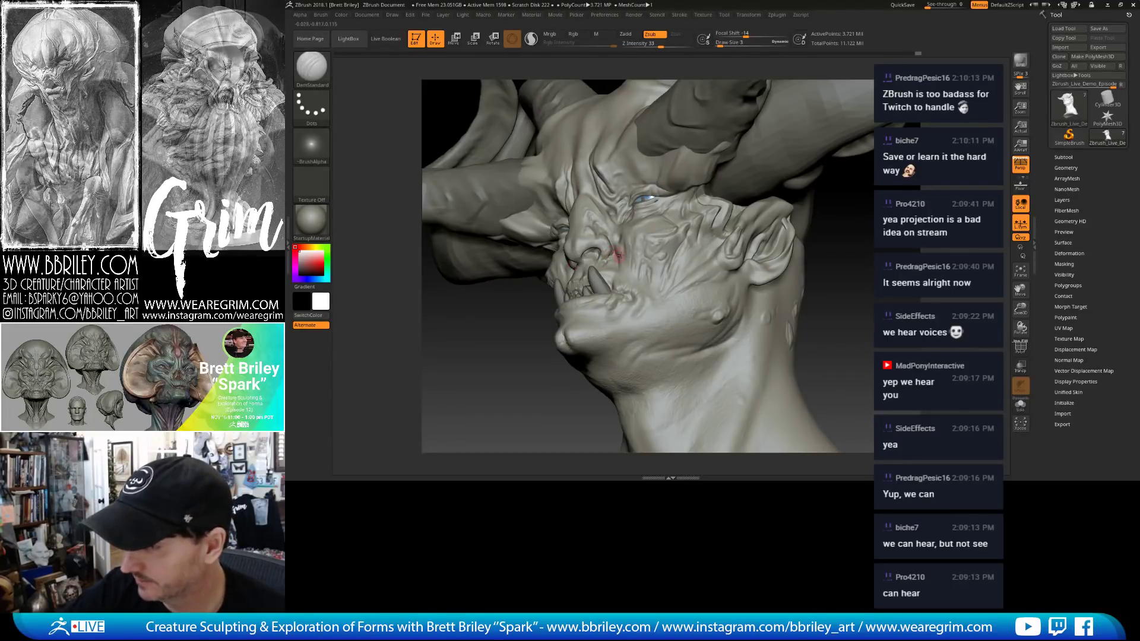
# Deepen the fold running from the nostril down the cheek with the DamStandard brush at draw size 2.
pyautogui.moveTo(828, 290)
pyautogui.mouseDown()
pyautogui.moveTo(824, 316)
pyautogui.moveTo(845, 312)
pyautogui.mouseUp()
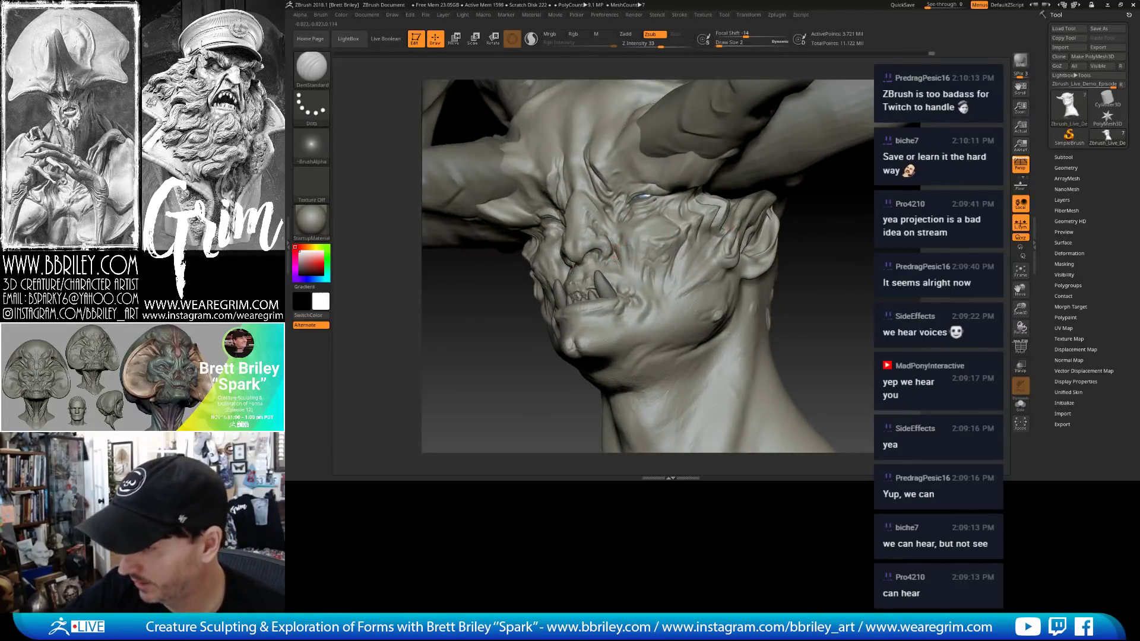
pyautogui.moveTo(615, 258); pyautogui.dragTo(618, 253)
pyautogui.moveTo(617, 252); pyautogui.dragTo(620, 276)
pyautogui.moveTo(822, 300); pyautogui.dragTo(855, 304)
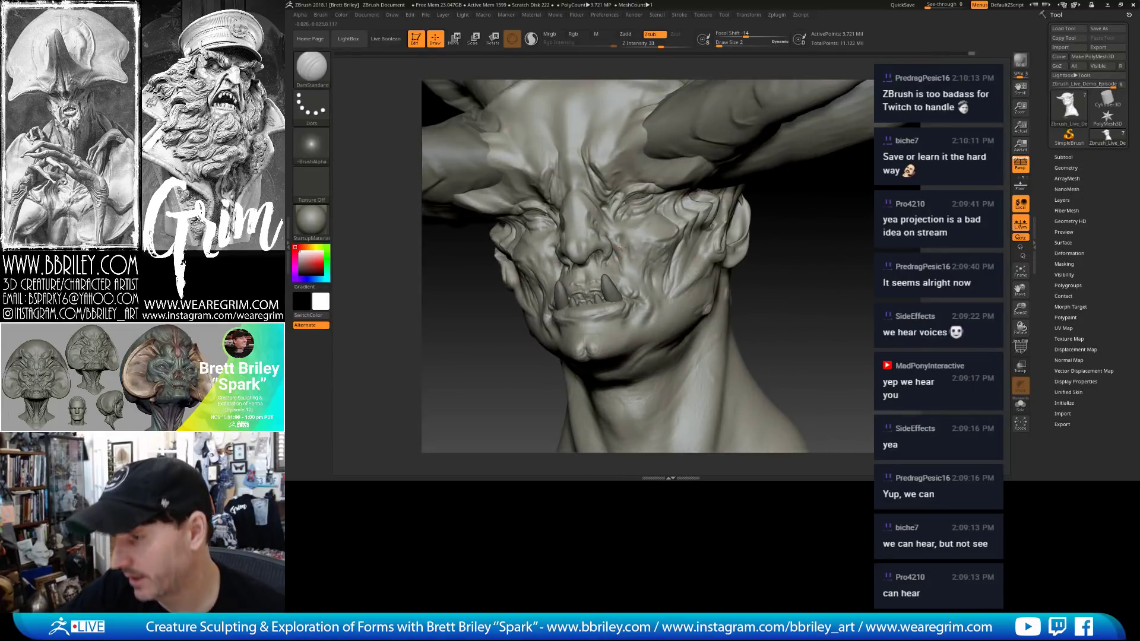
pyautogui.hotkey('ctrl', 'z')
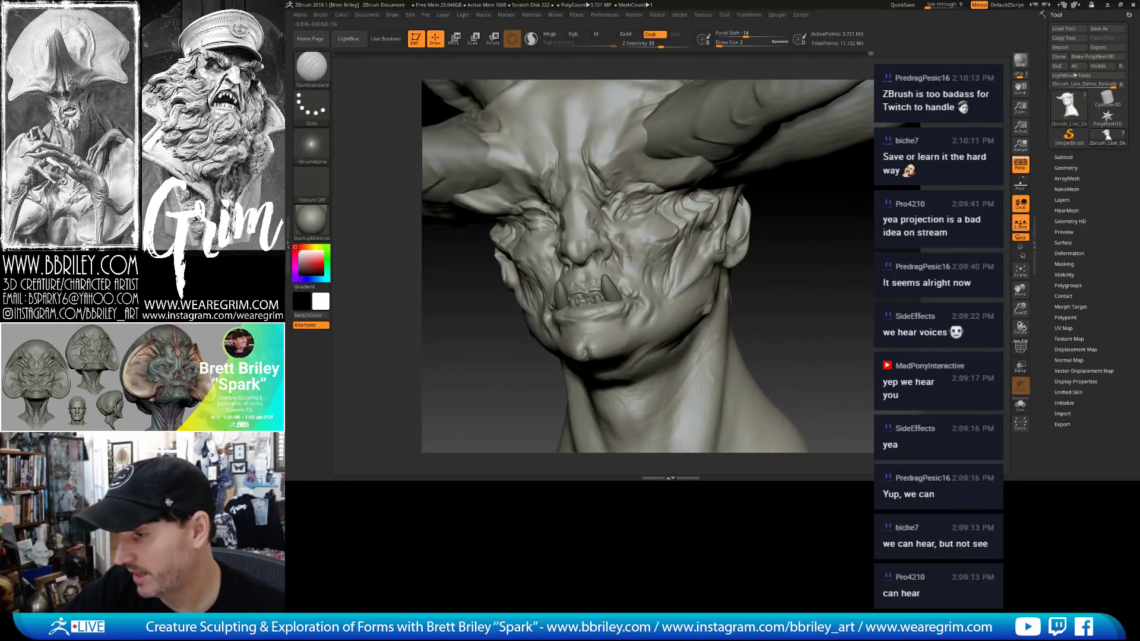
pyautogui.moveTo(775, 285); pyautogui.dragTo(628, 259)
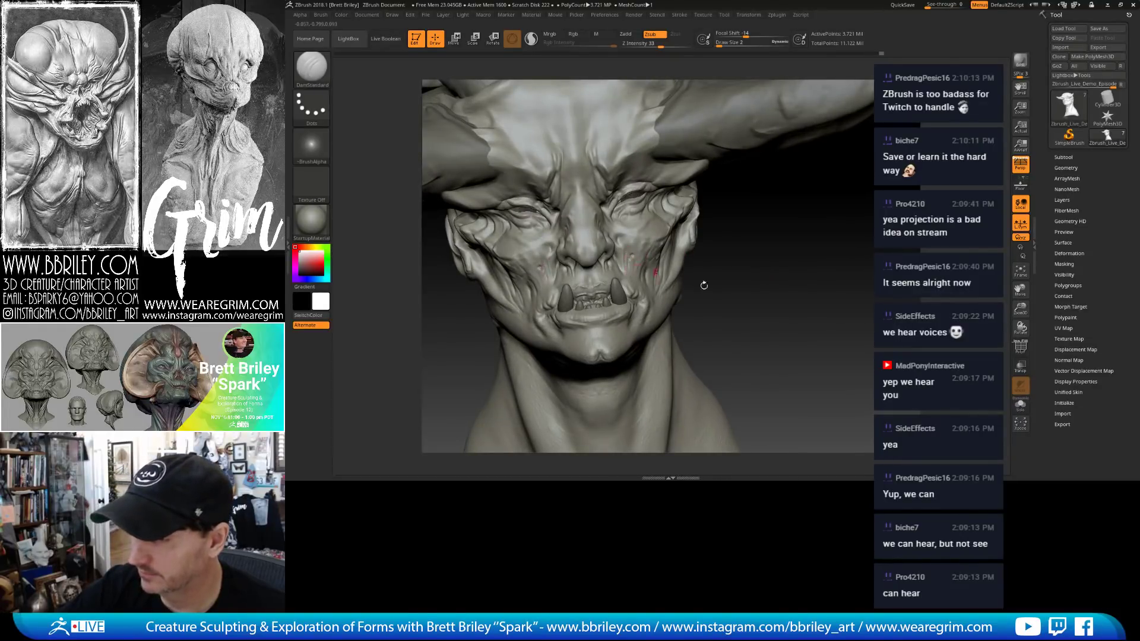
# Build up the cheek beside the nose with the Clay brush and flatten its planes with TrimDynamic.
pyautogui.moveTo(704, 285); pyautogui.dragTo(638, 243)
pyautogui.press('b')
pyautogui.press('c')
pyautogui.press('l')
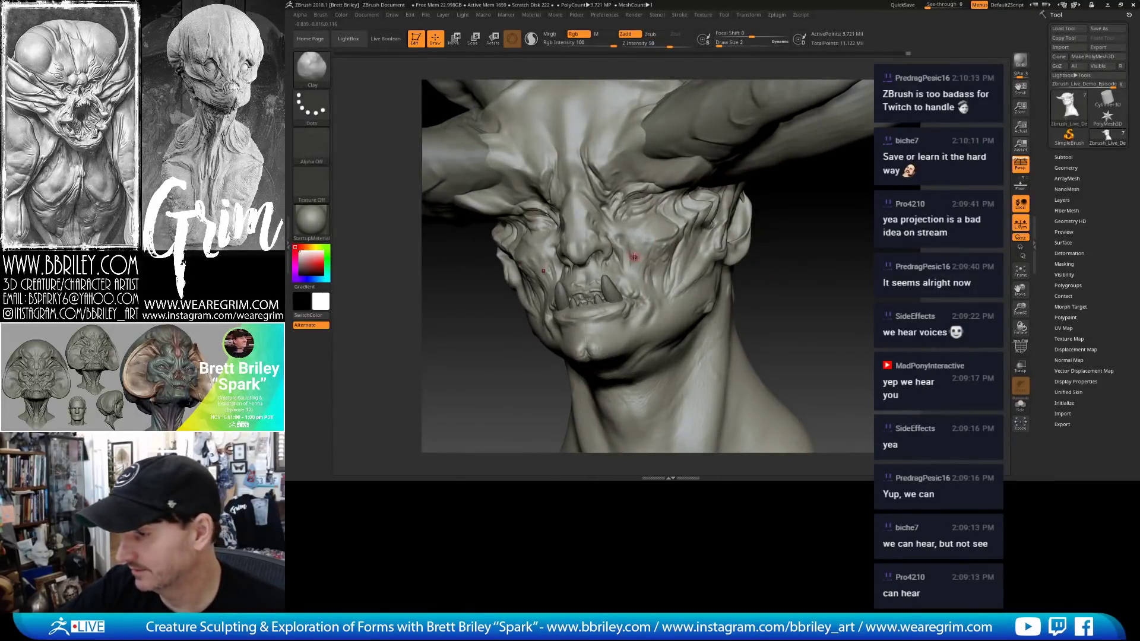
pyautogui.press('b')
pyautogui.press('t')
pyautogui.press('d')
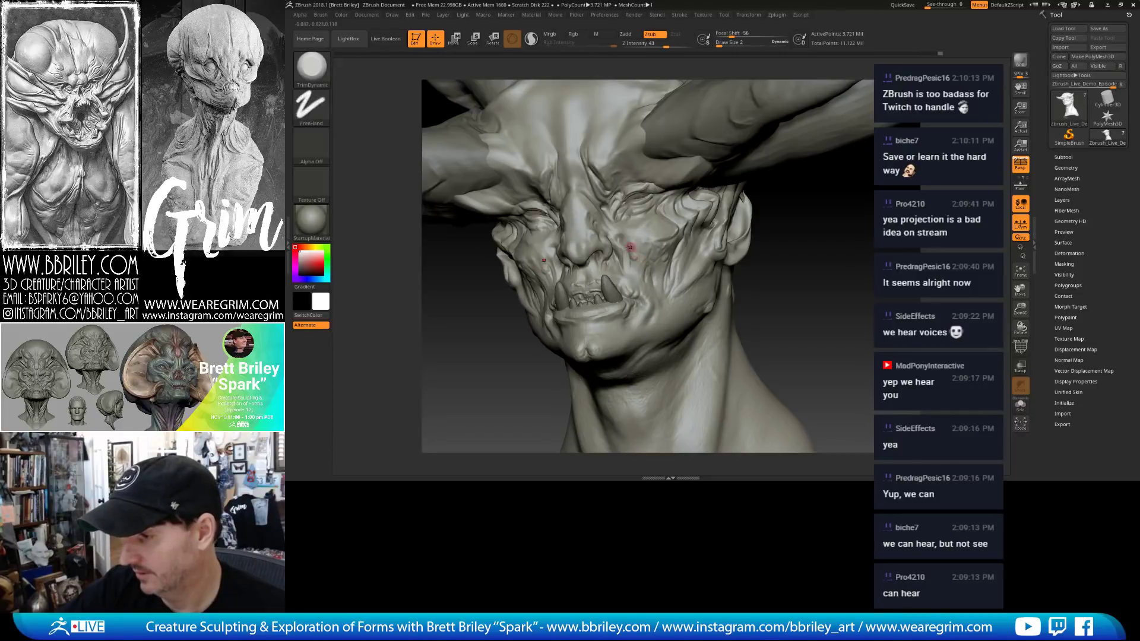
pyautogui.moveTo(782, 282); pyautogui.dragTo(775, 282)
# Carve fine creases into the inner cheek below the eye with the DamStandard brush.
pyautogui.press('b')
pyautogui.press('d')
pyautogui.press('s')
pyautogui.moveTo(622, 241)
pyautogui.mouseDown()
pyautogui.moveTo(629, 257)
pyautogui.moveTo(642, 248)
pyautogui.moveTo(629, 243)
pyautogui.mouseUp()
pyautogui.moveTo(779, 273); pyautogui.dragTo(838, 270)
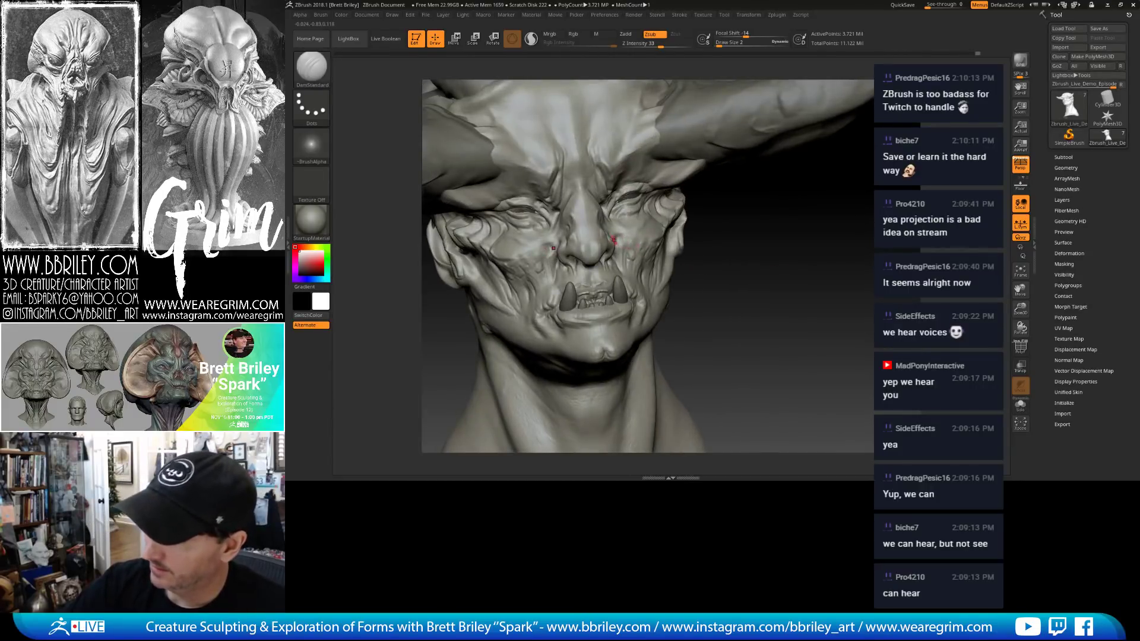
pyautogui.moveTo(615, 240); pyautogui.dragTo(616, 240)
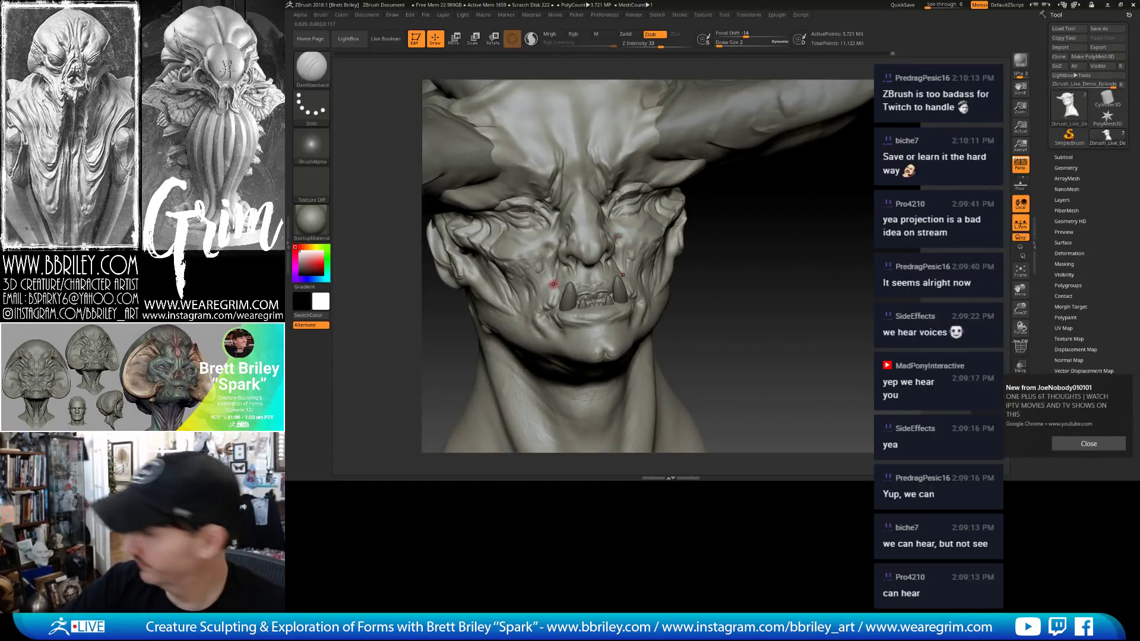
pyautogui.hotkey('ctrl', 'z')
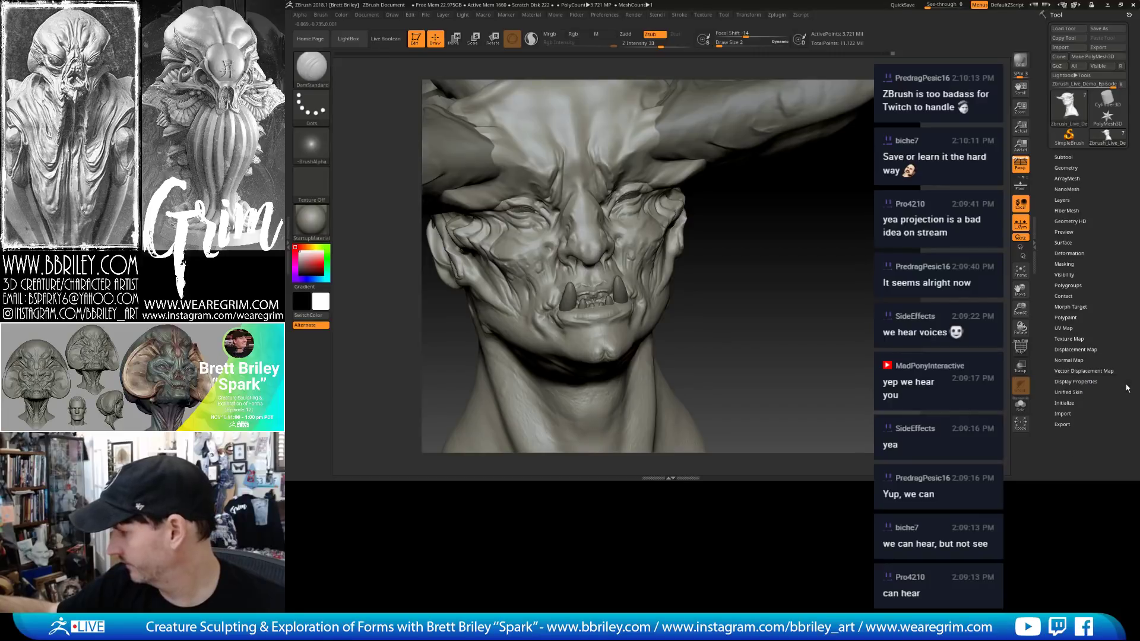
# Refine the creases around the inner eye corners and eyelids with the DamStandard brush at draw size 2.
pyautogui.moveTo(758, 247); pyautogui.dragTo(613, 223)
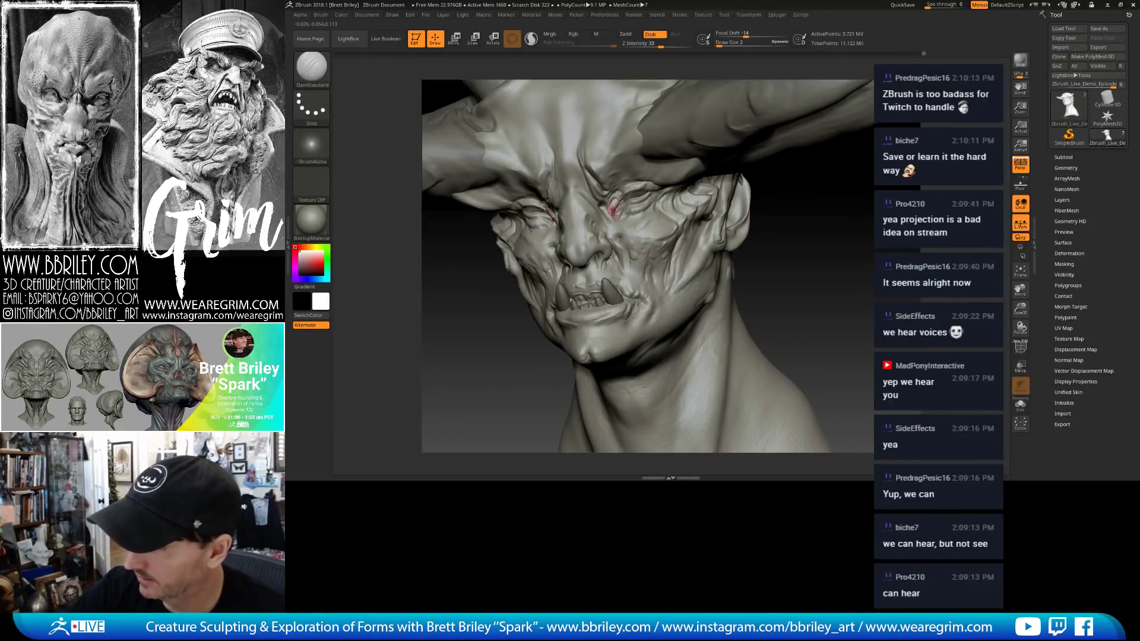
pyautogui.hotkey('ctrl', 'shift', 'z')
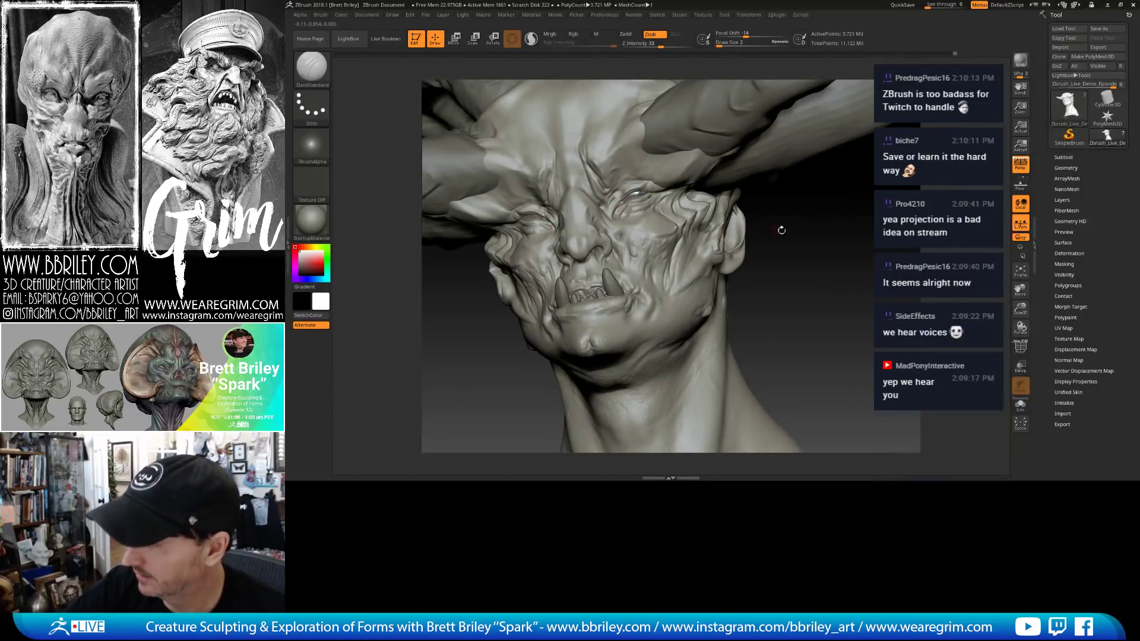
pyautogui.hotkey('ctrl', 'shift', 'z')
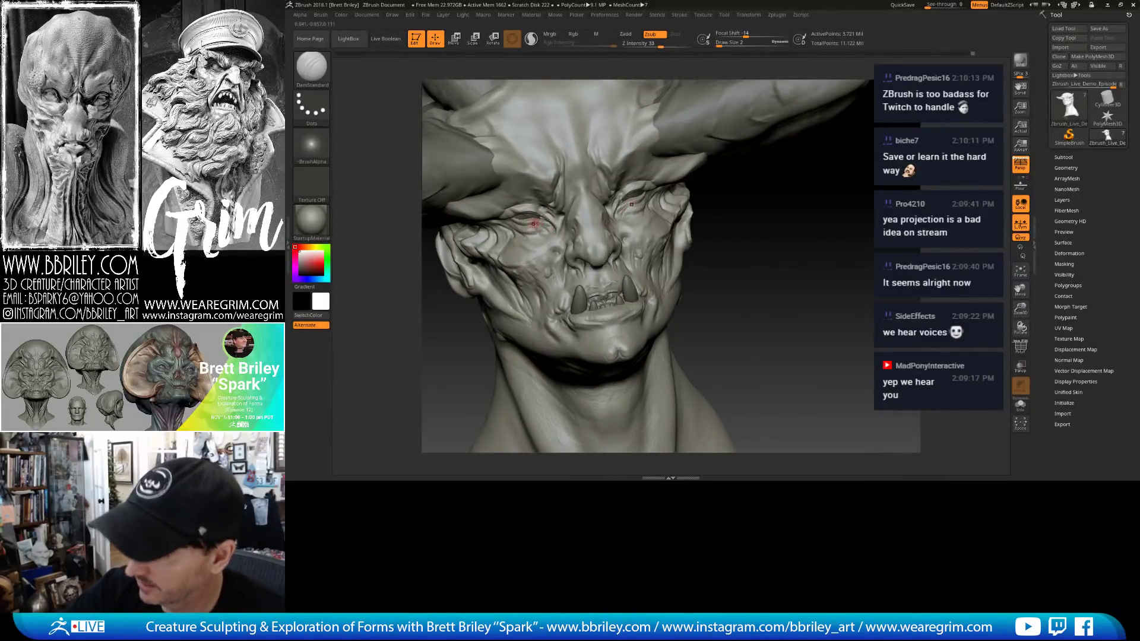
pyautogui.hotkey('ctrl', 'shift', 'z')
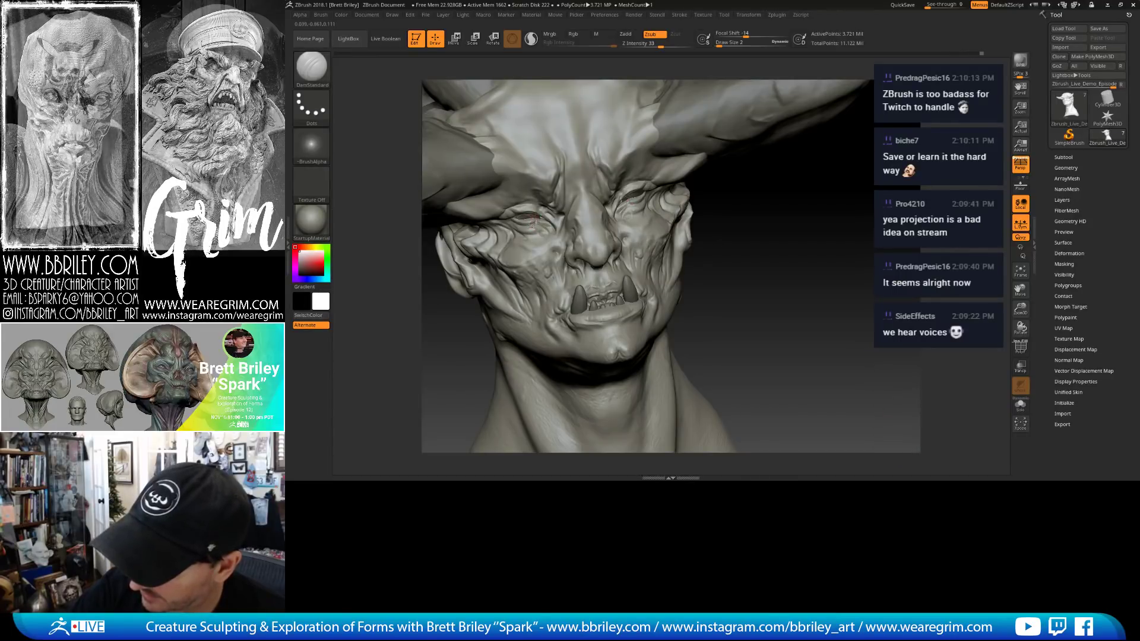
pyautogui.click(666, 54)
pyautogui.moveTo(787, 214)
pyautogui.mouseDown()
pyautogui.moveTo(808, 293)
pyautogui.moveTo(720, 307)
pyautogui.mouseUp()
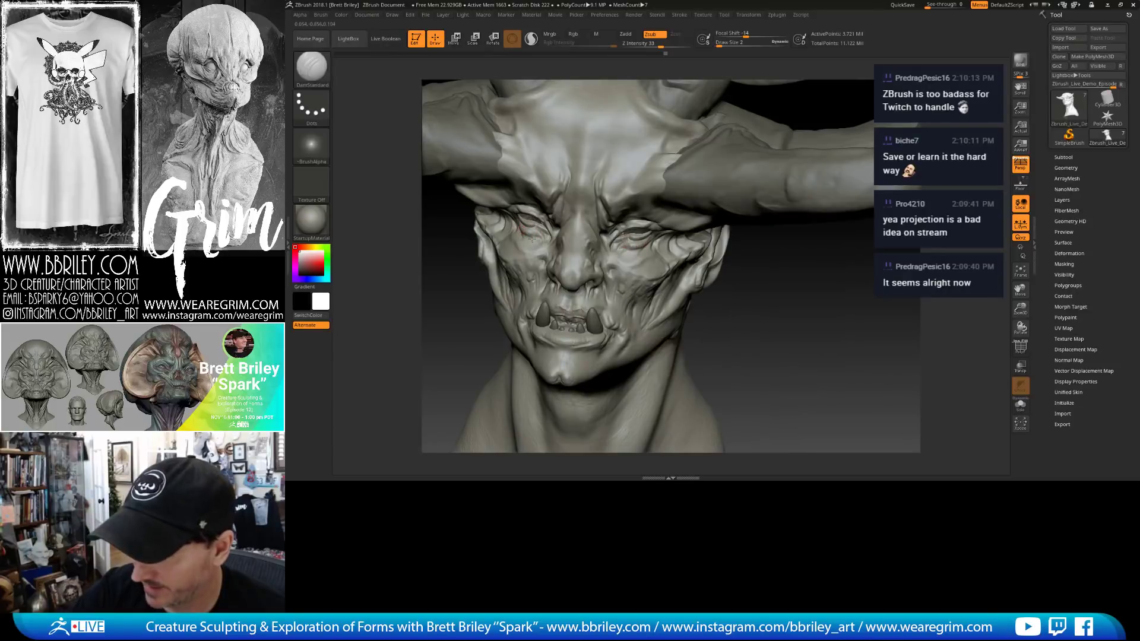
pyautogui.hotkey('ctrl', 'shift', 'z')
pyautogui.hotkey('ctrl', 'shift', 'z')
pyautogui.hotkey('ctrl', 'shift', 'z')
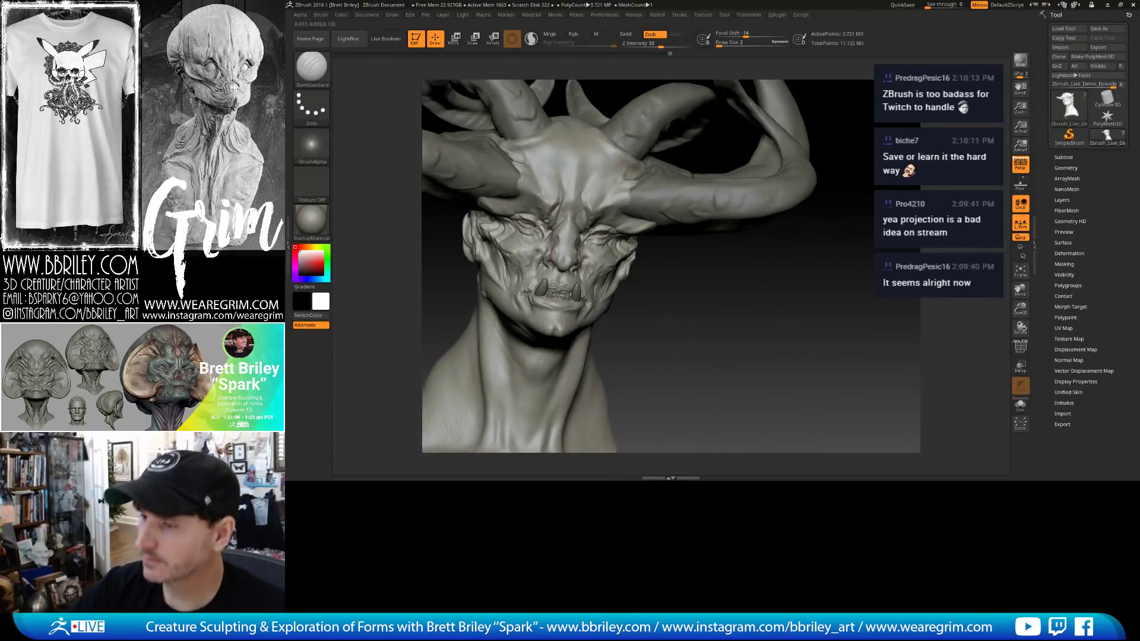
# Flatten the planes of the cheeks and cheekbones with the TrimDynamic brush at draw size 4.
pyautogui.hotkey('ctrl', 'shift', 'z')
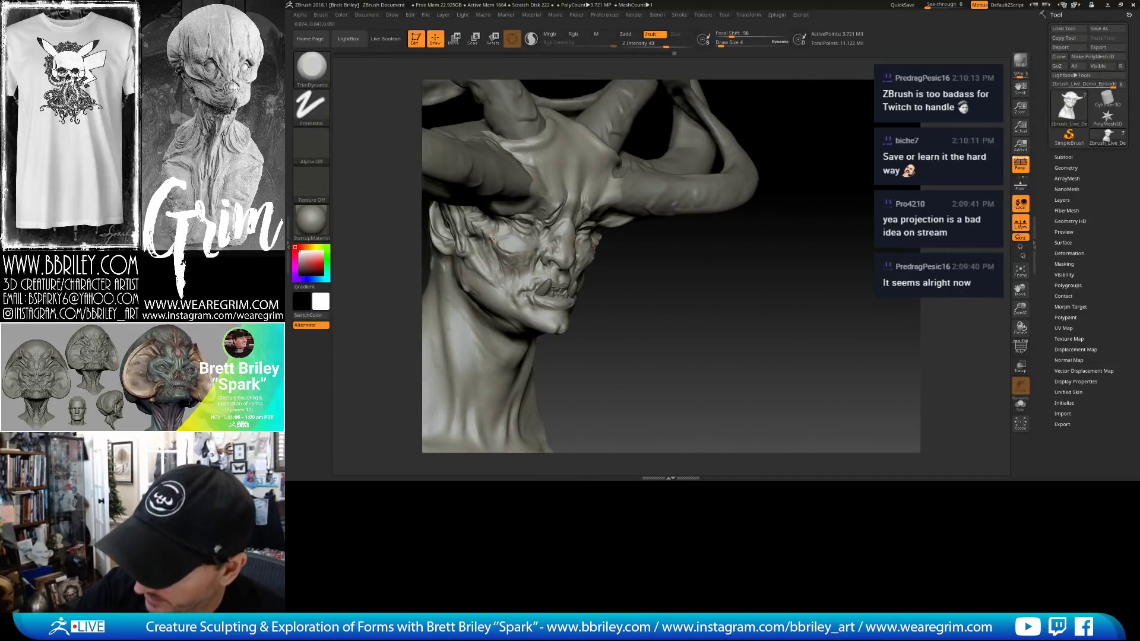
pyautogui.hotkey('ctrl', 'shift', 'z')
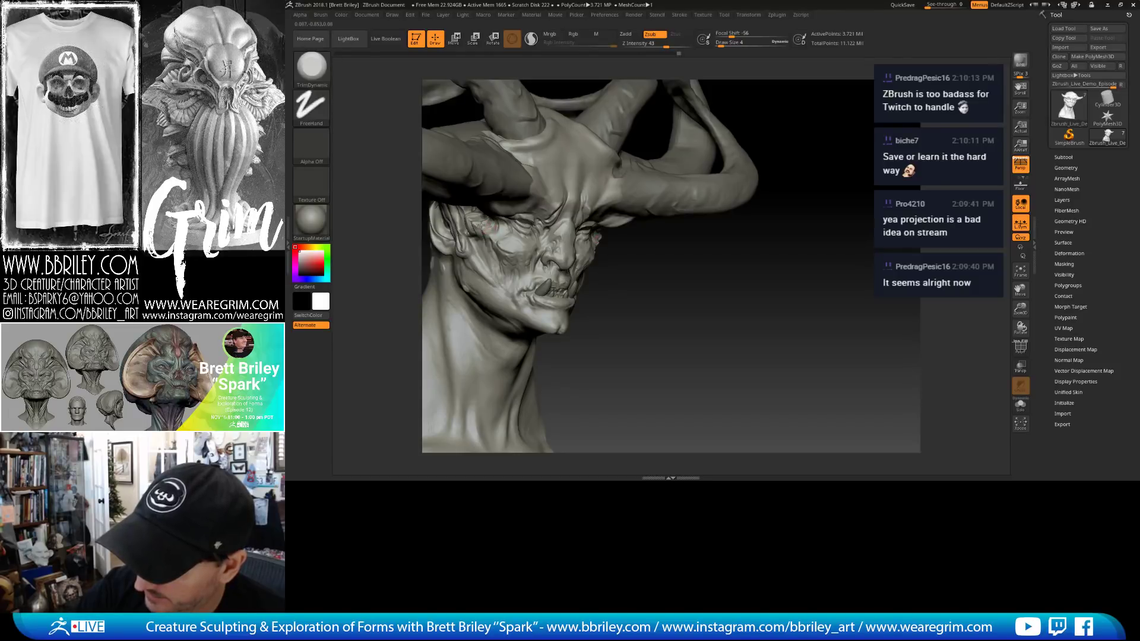
pyautogui.hotkey('ctrl', 'shift', 'z')
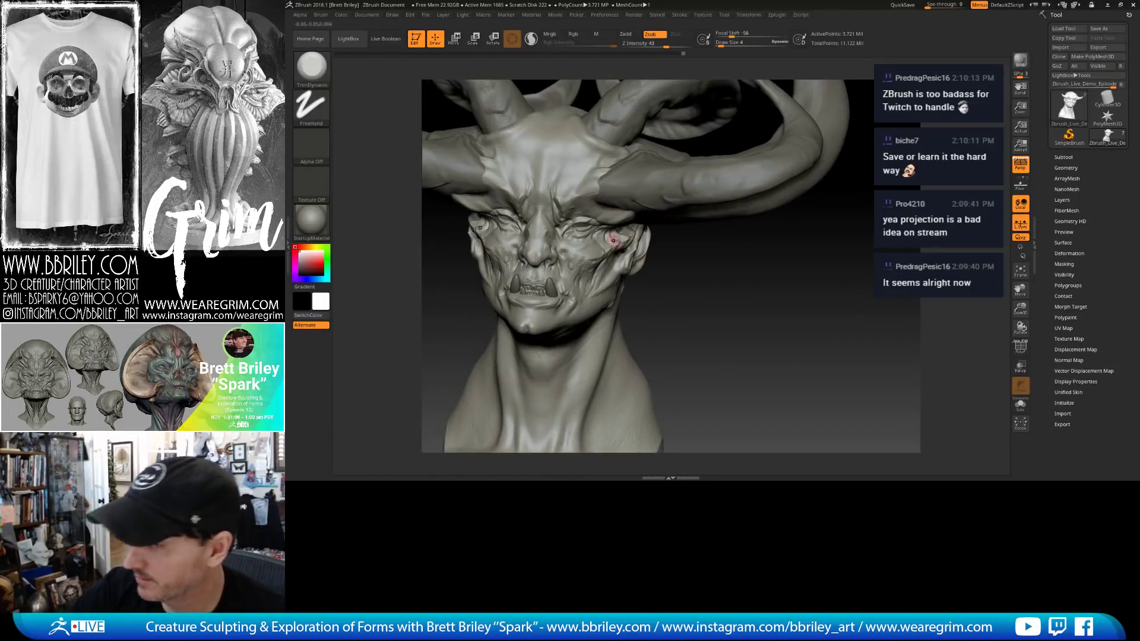
pyautogui.hotkey('ctrl', 'shift', 'z')
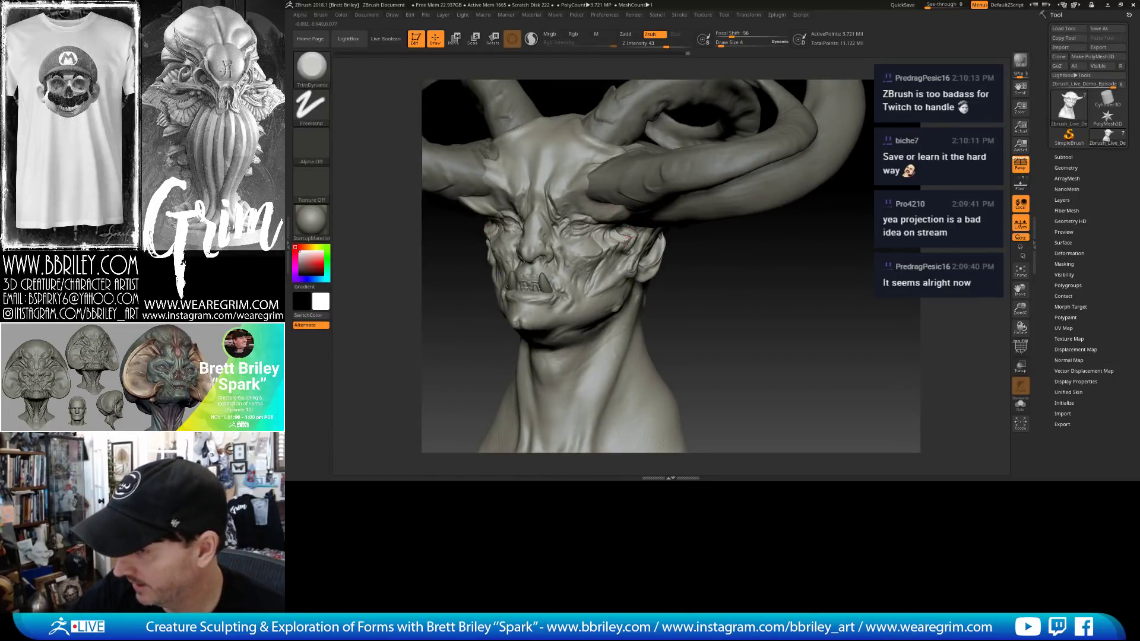
pyautogui.hotkey('ctrl', 'shift', 'z')
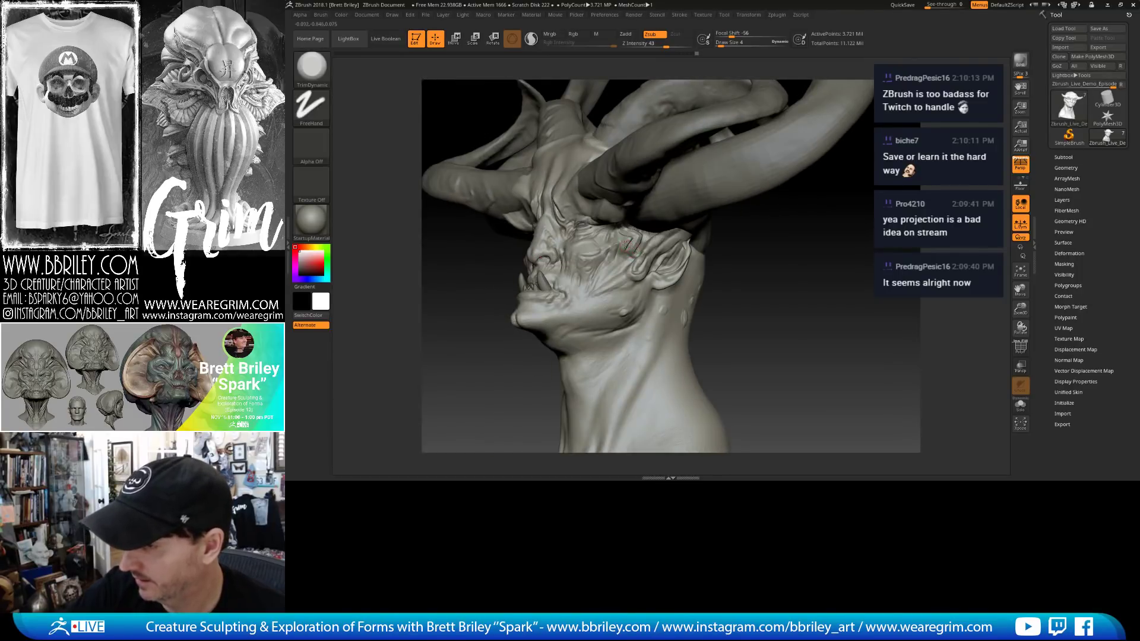
pyautogui.moveTo(600, 258)
pyautogui.mouseDown()
pyautogui.moveTo(617, 248)
pyautogui.moveTo(605, 258)
pyautogui.mouseUp()
# Carve creases from the cheekbone down the side of the cheek with DamStandard at draw size 4, and smooth the surface.
pyautogui.press('b')
pyautogui.press('d')
pyautogui.press('s')
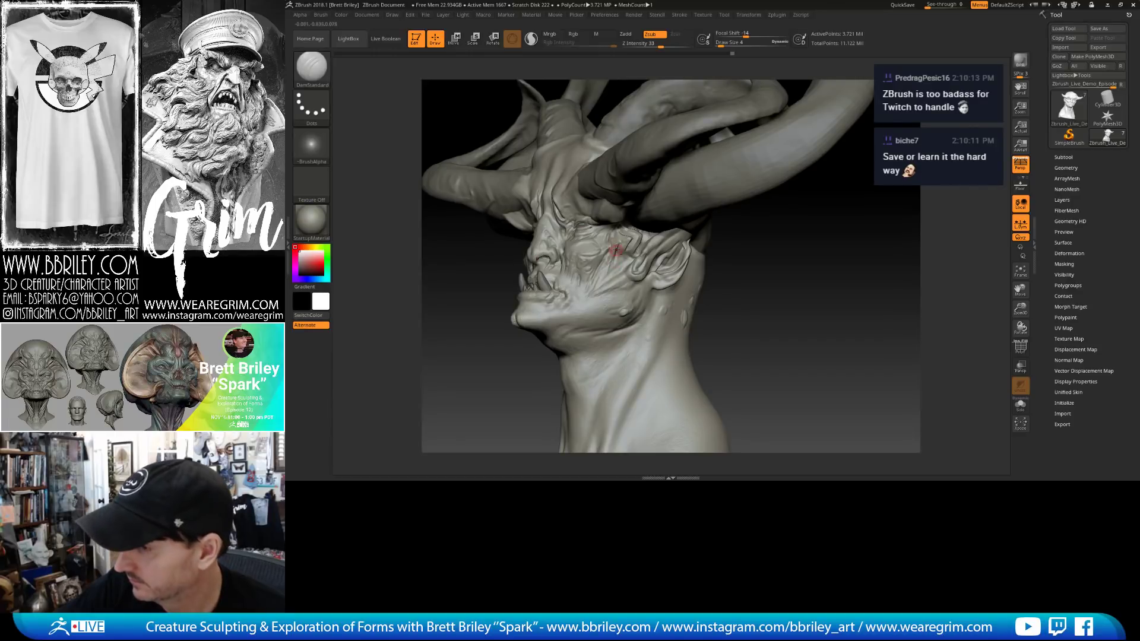
pyautogui.moveTo(631, 240); pyautogui.dragTo(624, 252)
pyautogui.moveTo(618, 259); pyautogui.dragTo(689, 266, button='right')
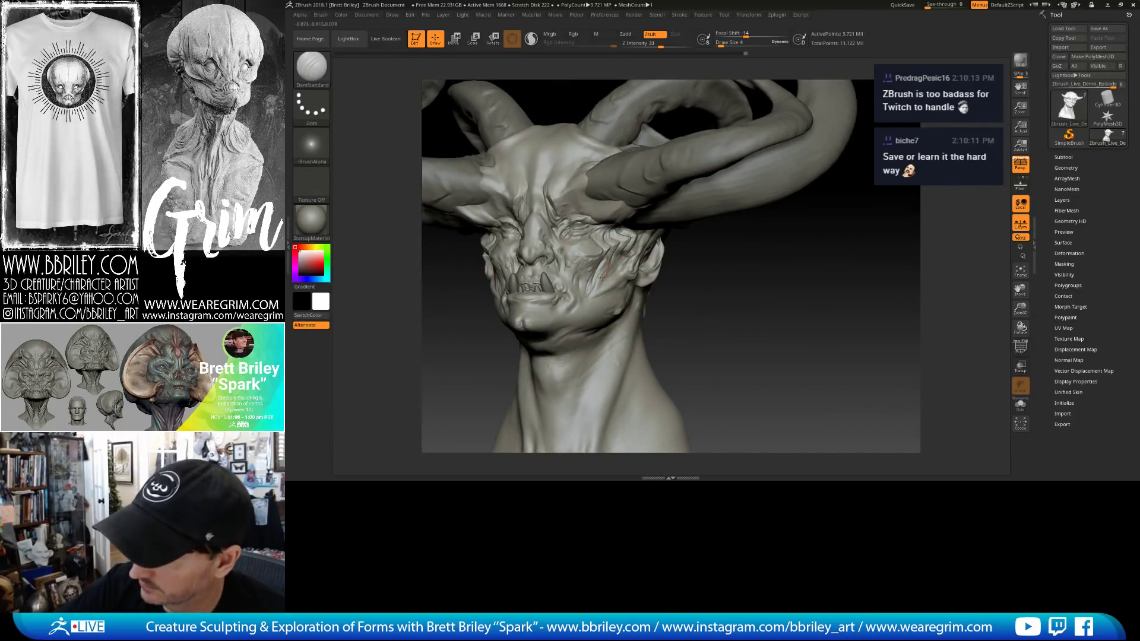
pyautogui.moveTo(592, 303); pyautogui.dragTo(600, 305)
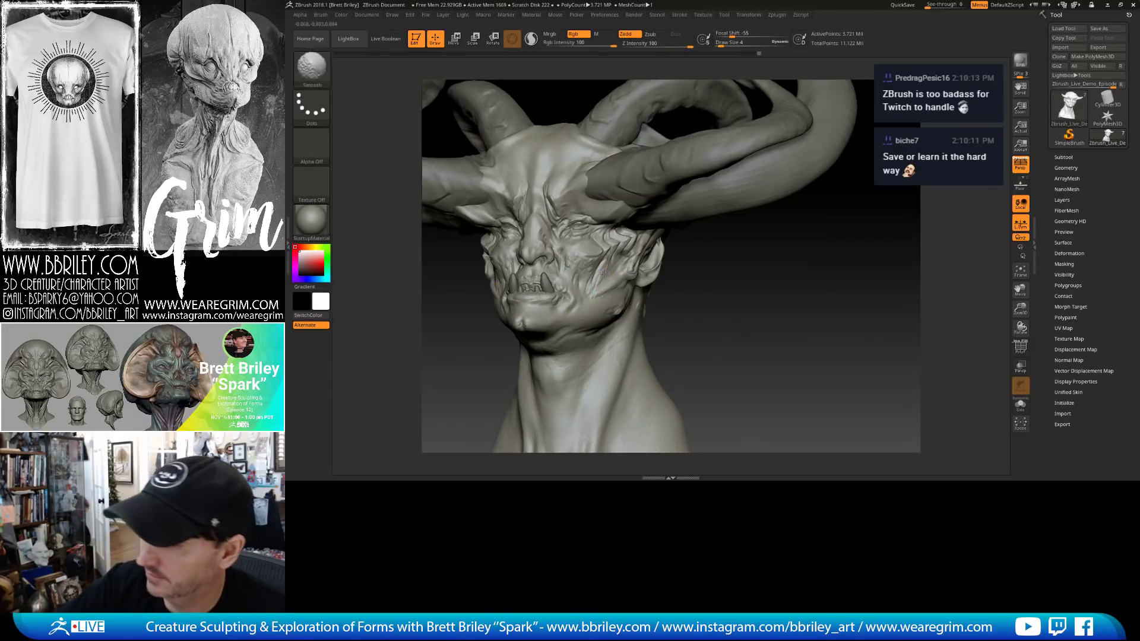
# Adjust the face contour between the ear and jaw with the Move brush at draw size 16.
pyautogui.moveTo(671, 312)
pyautogui.mouseDown(button='right')
pyautogui.moveTo(660, 286)
pyautogui.moveTo(631, 303)
pyautogui.mouseUp(button='right')
pyautogui.press('b')
pyautogui.press('m')
pyautogui.press('v')
pyautogui.moveTo(615, 275); pyautogui.dragTo(619, 267)
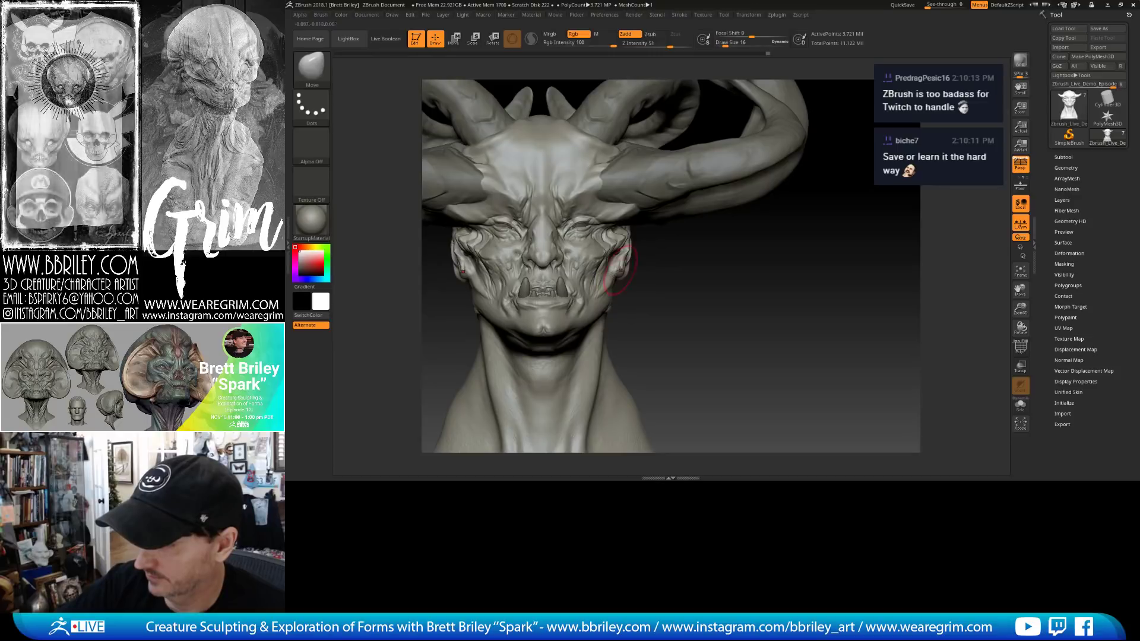
pyautogui.moveTo(648, 285); pyautogui.dragTo(624, 275, button='right')
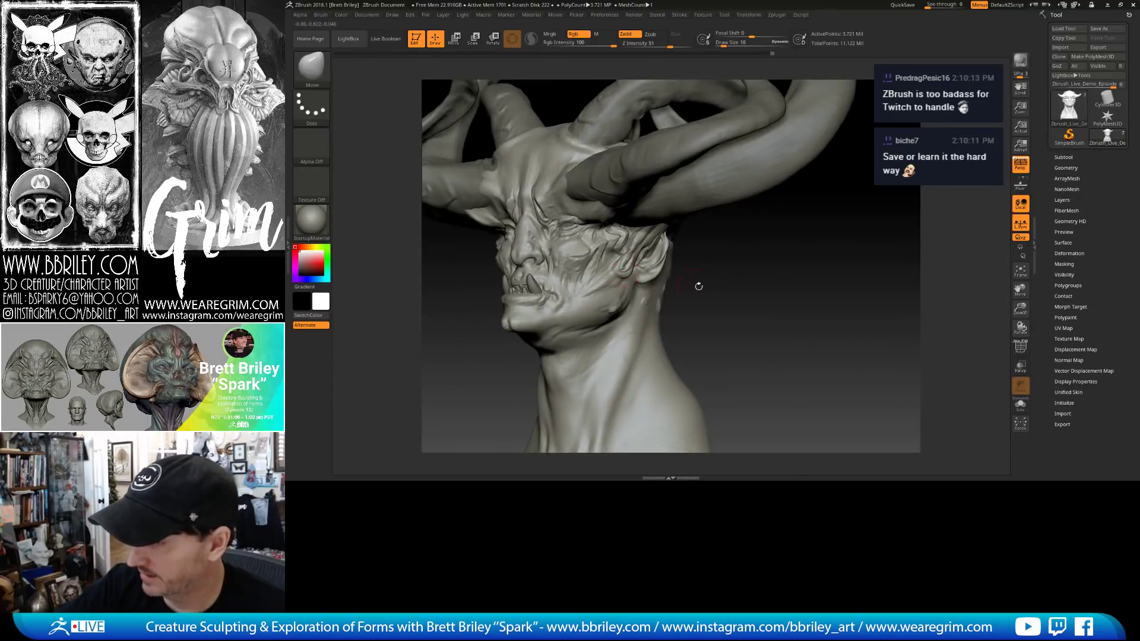
pyautogui.moveTo(699, 287); pyautogui.dragTo(726, 214, button='right')
# Switch to the PM3D_Sphere3D_6 subtool at the horn base above the ear and pull its form with the Move brush.
pyautogui.moveTo(788, 149); pyautogui.dragTo(689, 227, button='right')
pyautogui.keyDown('alt'); pyautogui.click(692, 228); pyautogui.keyUp('alt')
pyautogui.moveTo(694, 229); pyautogui.dragTo(704, 235)
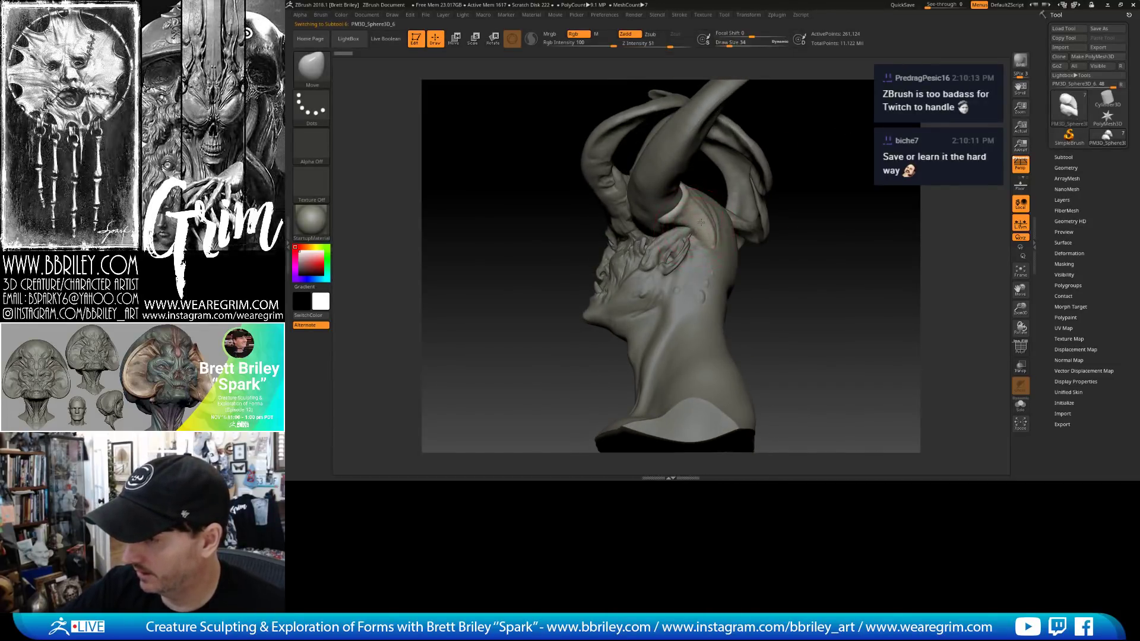
pyautogui.moveTo(786, 268)
pyautogui.mouseDown()
pyautogui.moveTo(736, 237)
pyautogui.moveTo(722, 245)
pyautogui.moveTo(707, 219)
pyautogui.mouseUp()
pyautogui.moveTo(817, 95); pyautogui.dragTo(865, 116)
pyautogui.moveTo(664, 225); pyautogui.dragTo(667, 221)
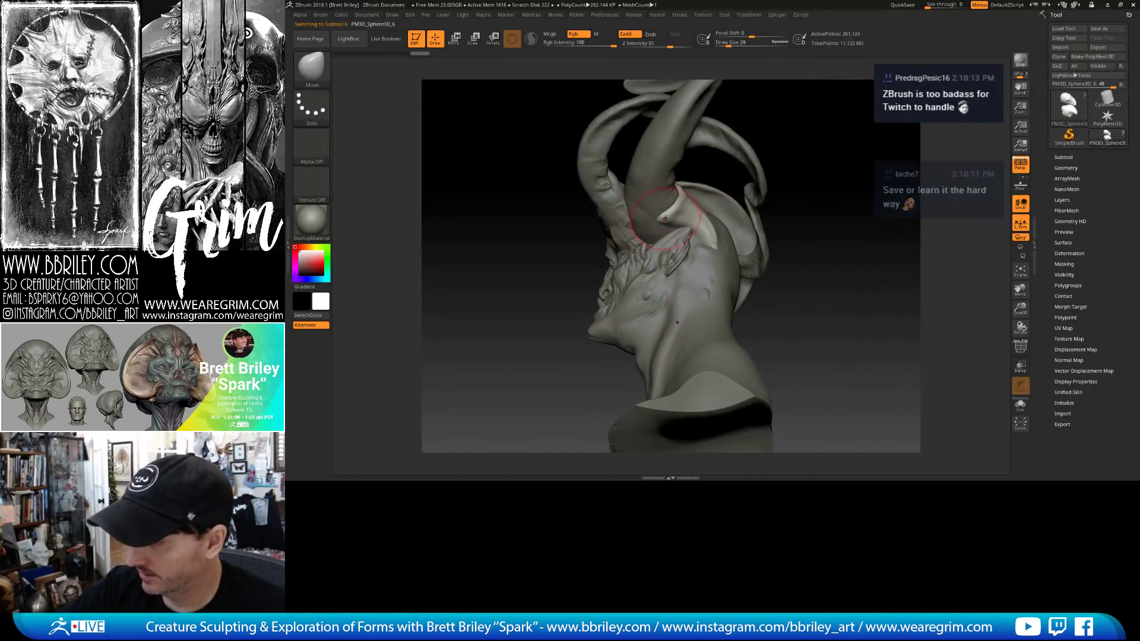
# Reshape the underside of the horn base above the ear with the Move brush at draw size 29.
pyautogui.moveTo(667, 221); pyautogui.dragTo(636, 229, button='right')
pyautogui.moveTo(627, 220)
pyautogui.mouseDown()
pyautogui.moveTo(639, 228)
pyautogui.moveTo(635, 256)
pyautogui.mouseUp()
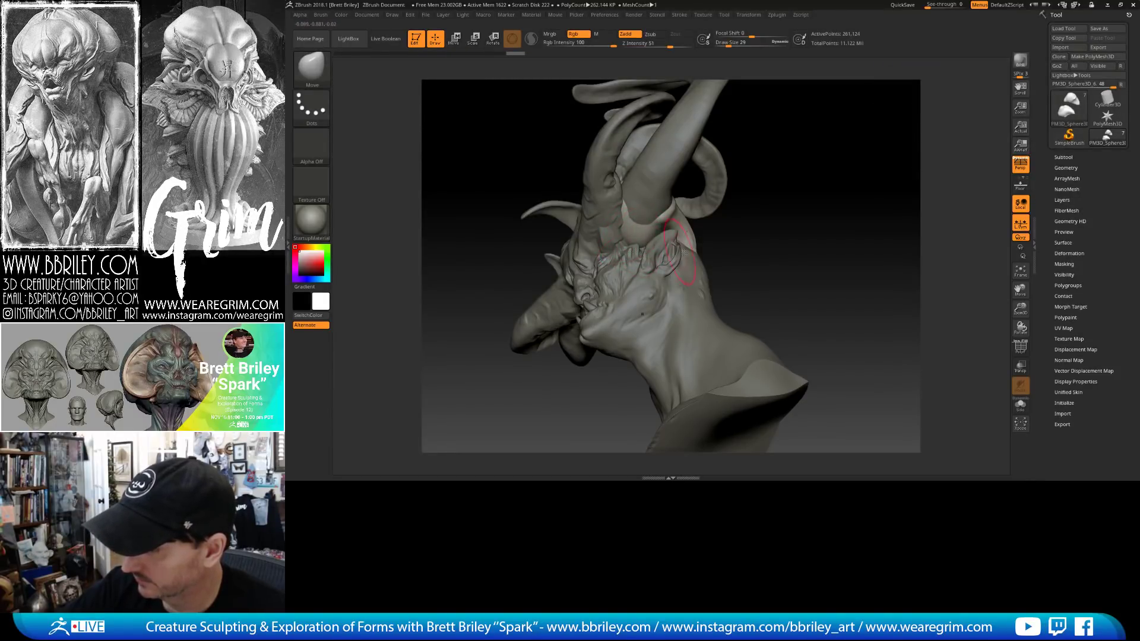
pyautogui.moveTo(654, 257); pyautogui.dragTo(671, 254, button='right')
pyautogui.moveTo(642, 248); pyautogui.dragTo(639, 252)
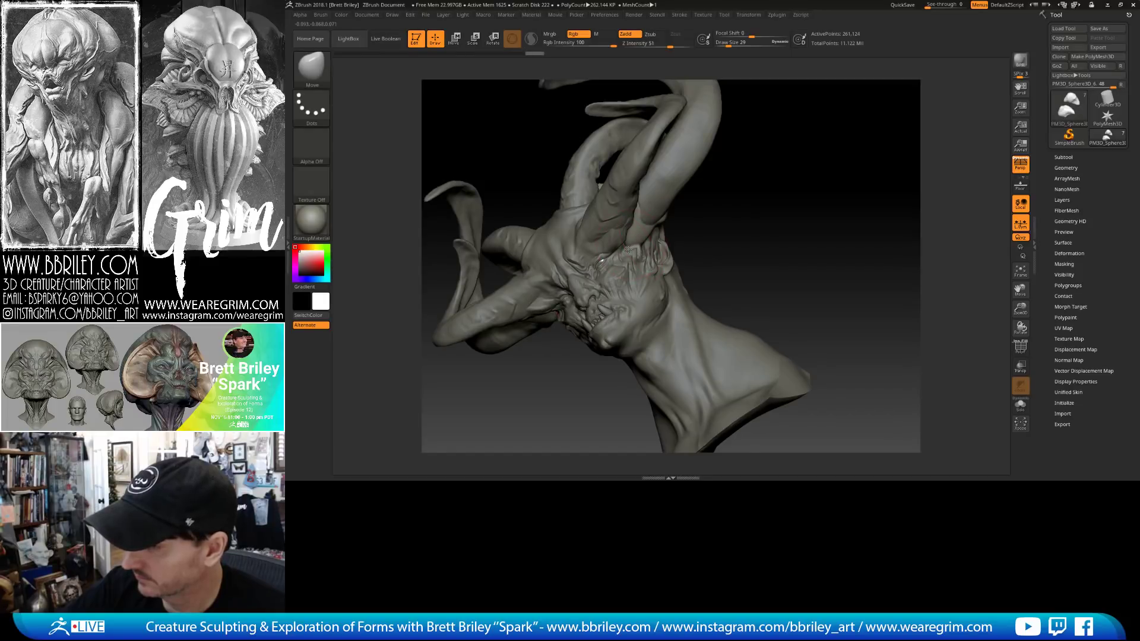
pyautogui.moveTo(627, 248); pyautogui.dragTo(629, 220, button='right')
# Build up the front of the horn base above the ear with the Standard brush and cut creases with DamStandard.
pyautogui.press('b')
pyautogui.press('s')
pyautogui.press('t')
pyautogui.moveTo(635, 219); pyautogui.dragTo(636, 232)
pyautogui.press('b')
pyautogui.press('d')
pyautogui.press('s')
pyautogui.press('b')
pyautogui.press('s')
pyautogui.press('t')
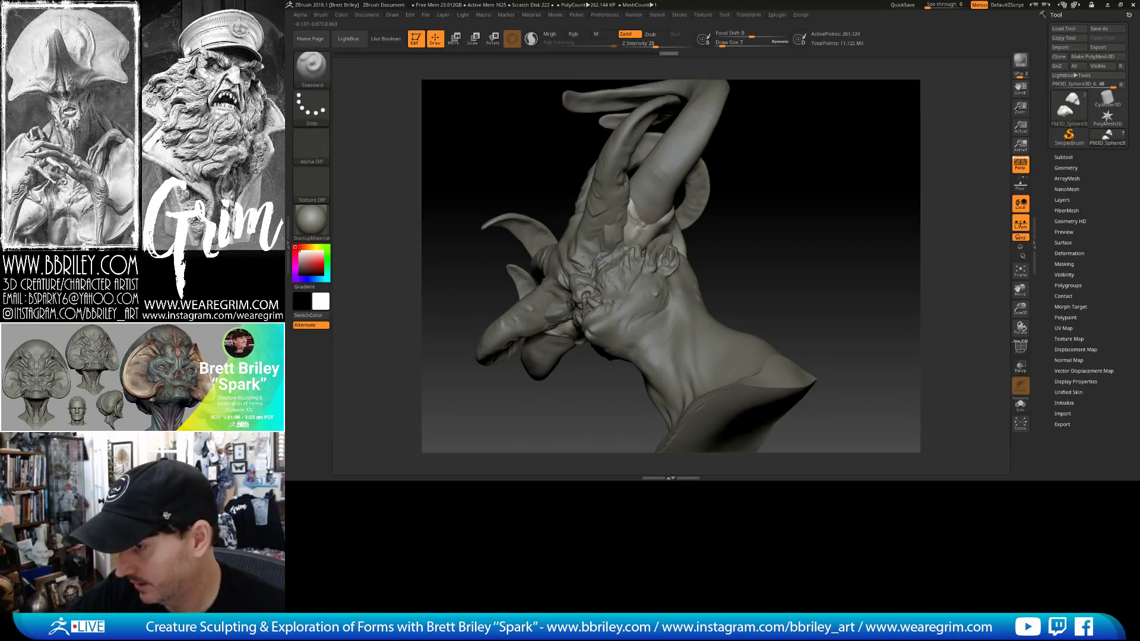
# Add further DamStandard creases and Standard brush ridges where the horn base meets the ear, using draw size 7.
pyautogui.moveTo(737, 252)
pyautogui.mouseDown()
pyautogui.moveTo(646, 237)
pyautogui.moveTo(660, 224)
pyautogui.moveTo(652, 235)
pyautogui.moveTo(672, 237)
pyautogui.mouseUp()
pyautogui.press('b')
pyautogui.press('d')
pyautogui.press('s')
pyautogui.moveTo(736, 238); pyautogui.dragTo(790, 259)
pyautogui.press('b')
pyautogui.press('s')
pyautogui.press('t')
pyautogui.moveTo(656, 250); pyautogui.dragTo(640, 266)
pyautogui.moveTo(736, 222)
pyautogui.mouseDown()
pyautogui.moveTo(757, 228)
pyautogui.moveTo(662, 237)
pyautogui.moveTo(667, 224)
pyautogui.moveTo(731, 202)
pyautogui.moveTo(658, 215)
pyautogui.moveTo(701, 237)
pyautogui.mouseUp()
# Adjust the horn base with the Move brush and swell its folds with the Inflat brush at draw size 12.
pyautogui.press('b')
pyautogui.press('m')
pyautogui.press('v')
pyautogui.press('[')
pyautogui.press('b')
pyautogui.press('i')
pyautogui.press('n')
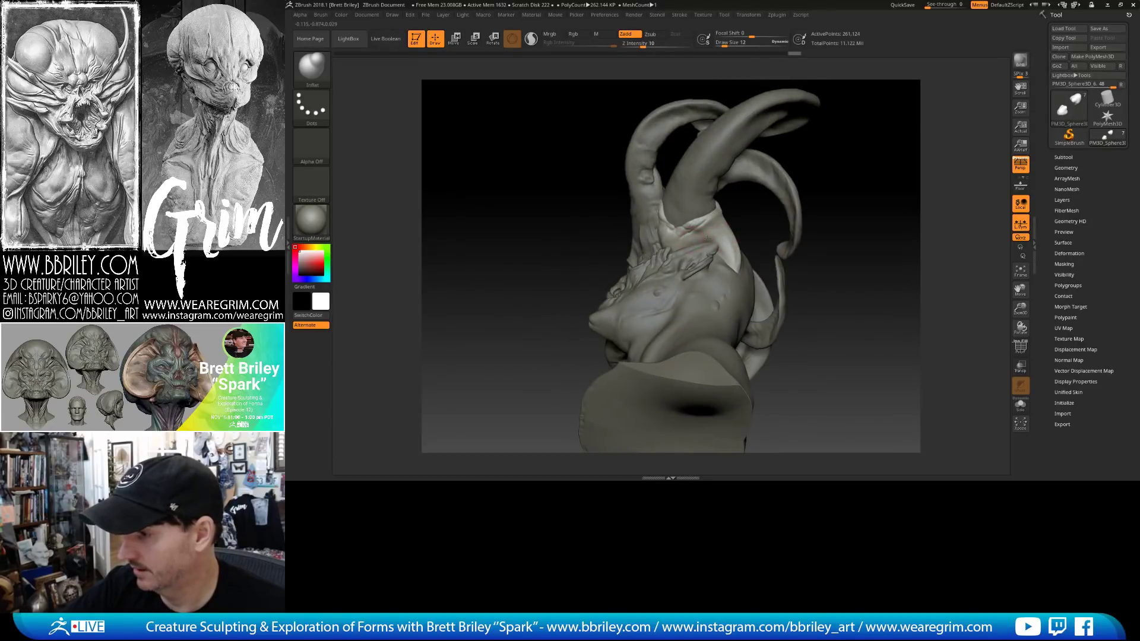
pyautogui.moveTo(810, 252); pyautogui.dragTo(809, 304)
# Reshape the back of the horn base with Move at draw size 36 and flatten its surface with TrimDynamic at draw size 7.
pyautogui.press('b')
pyautogui.press('m')
pyautogui.press('v')
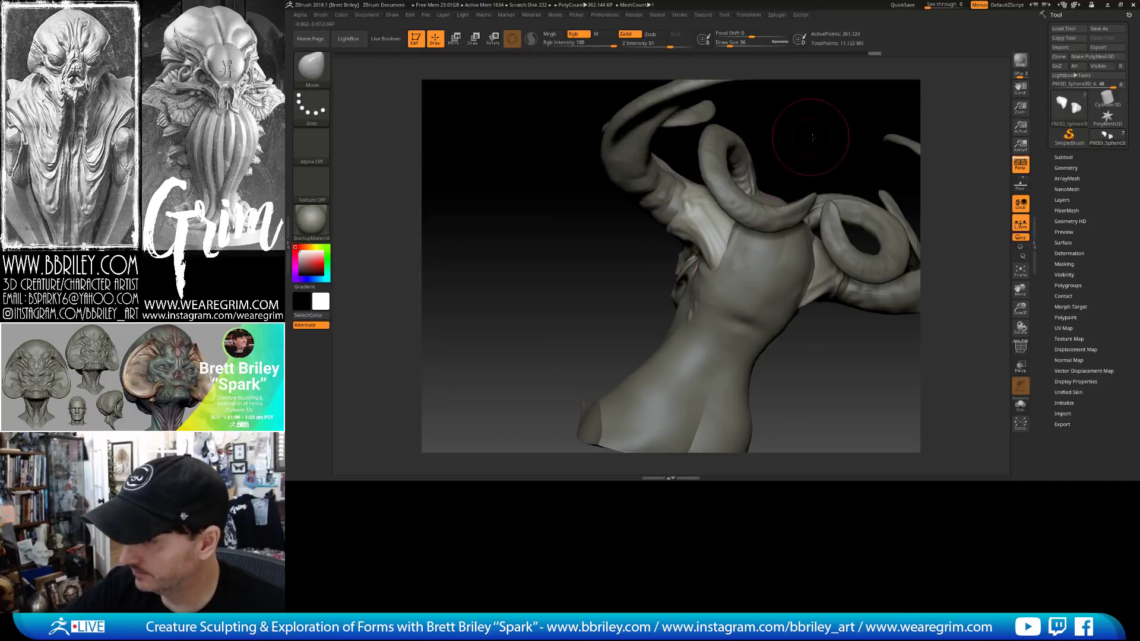
pyautogui.moveTo(812, 138); pyautogui.dragTo(743, 235)
pyautogui.press('b')
pyautogui.press('t')
pyautogui.press('d')
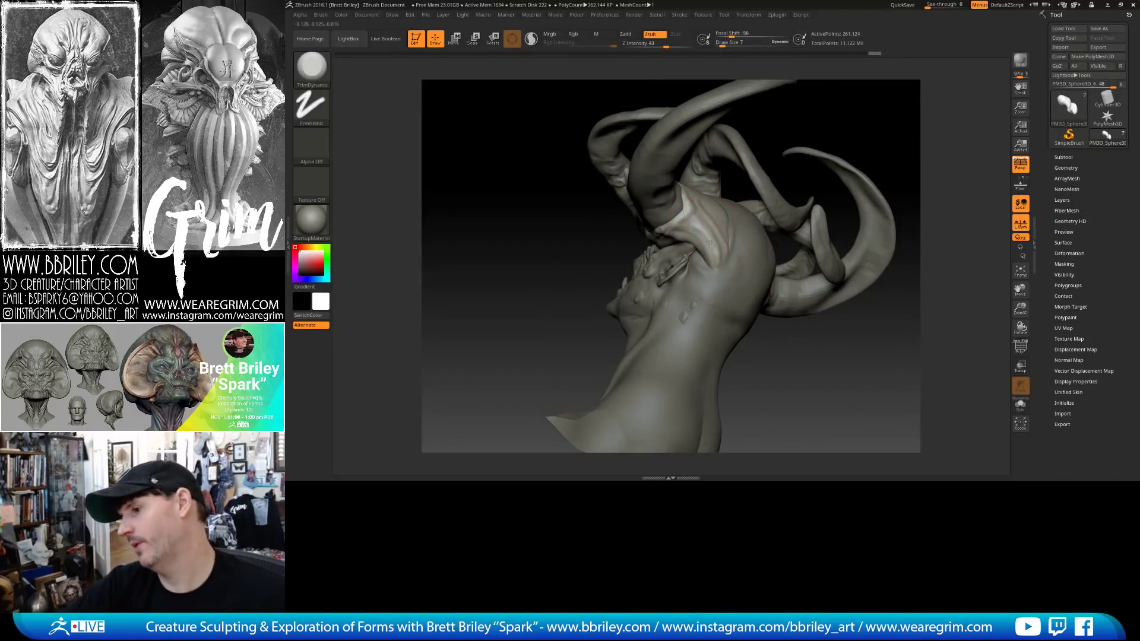
pyautogui.moveTo(906, 250)
pyautogui.mouseDown()
pyautogui.moveTo(832, 238)
pyautogui.moveTo(859, 232)
pyautogui.moveTo(819, 211)
pyautogui.mouseUp()
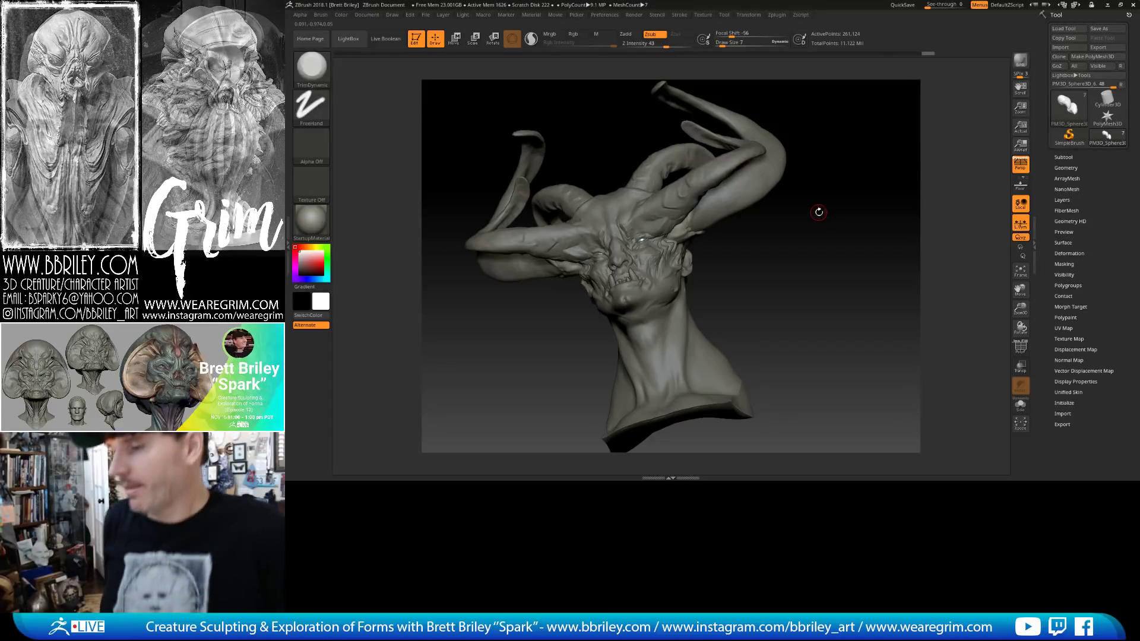
# Switch to the ram_horn2 subtool, subdivide it once, and carve grooves near its base with DamStandard at draw size 13.
pyautogui.moveTo(824, 180)
pyautogui.mouseDown()
pyautogui.moveTo(763, 197)
pyautogui.moveTo(731, 184)
pyautogui.moveTo(712, 198)
pyautogui.mouseUp()
pyautogui.keyDown('alt'); pyautogui.click(730, 185); pyautogui.keyUp('alt')
pyautogui.hotkey('ctrl', 'd')
pyautogui.press('s')
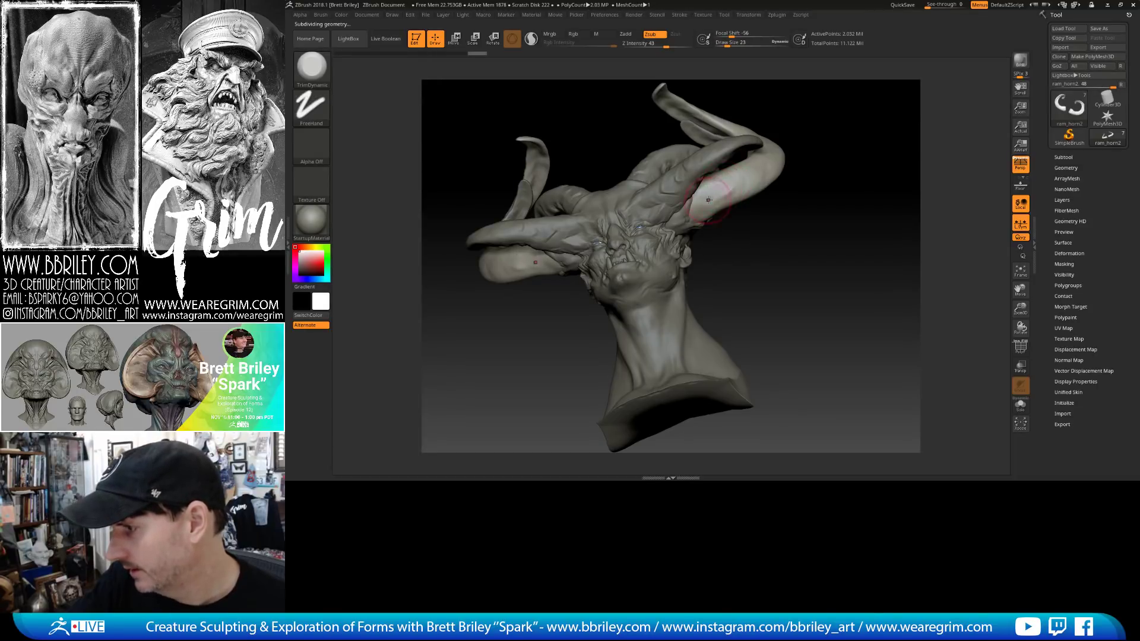
pyautogui.press('b')
pyautogui.press('d')
pyautogui.press('s')
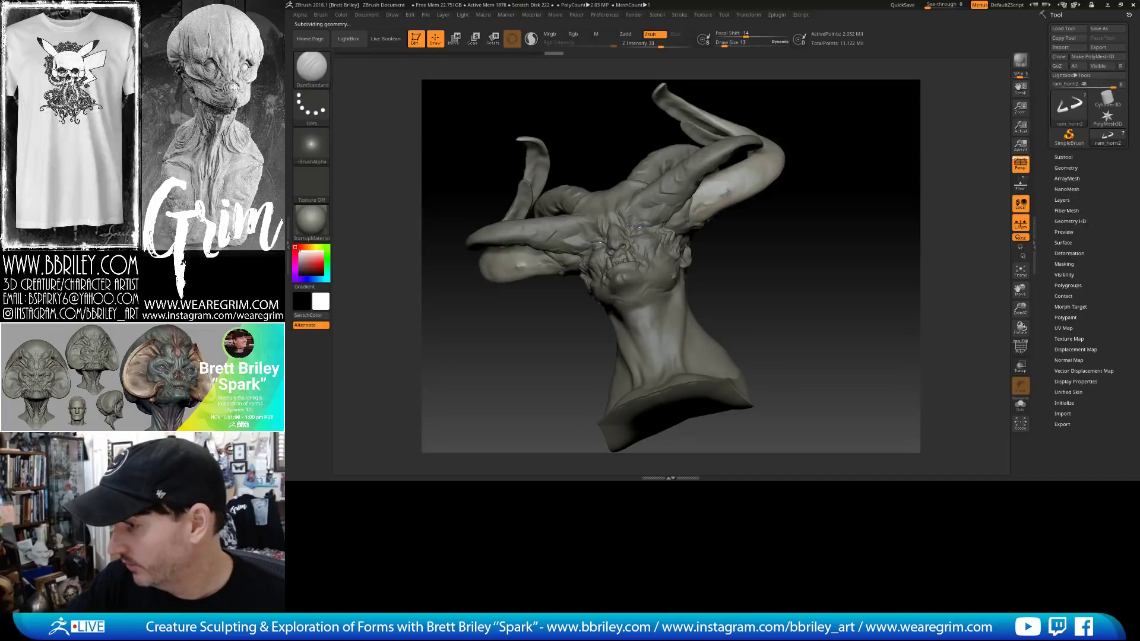
# Flatten the surface planes along the ram_horn2 horn with the TrimDynamic brush at draw size 13.
pyautogui.press('b')
pyautogui.press('t')
pyautogui.press('d')
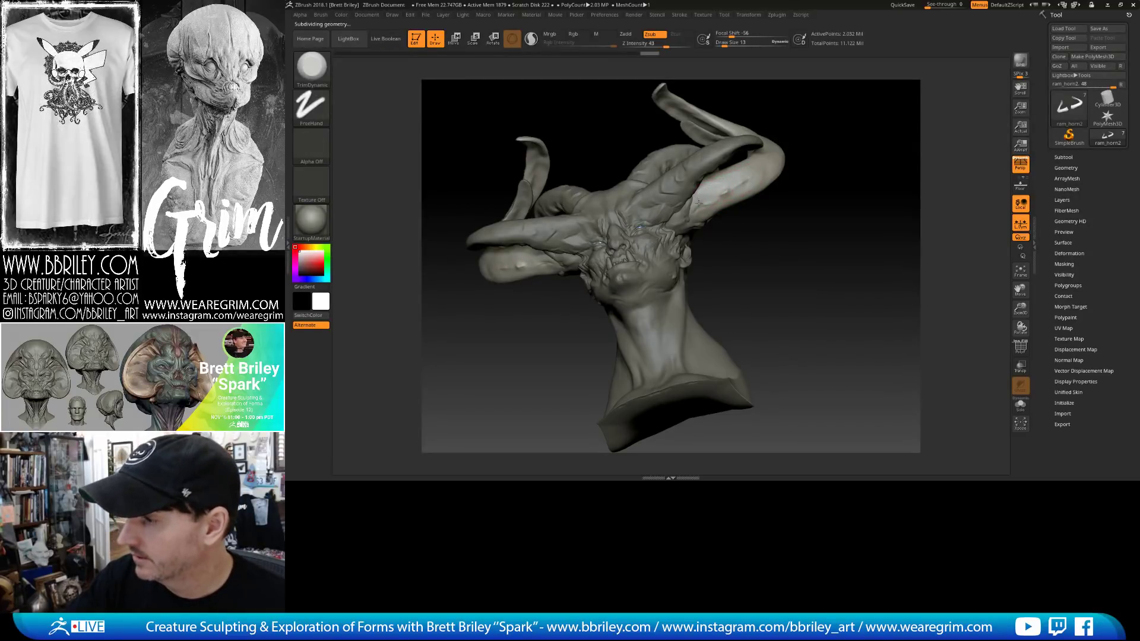
pyautogui.moveTo(704, 213); pyautogui.dragTo(724, 186, button='right')
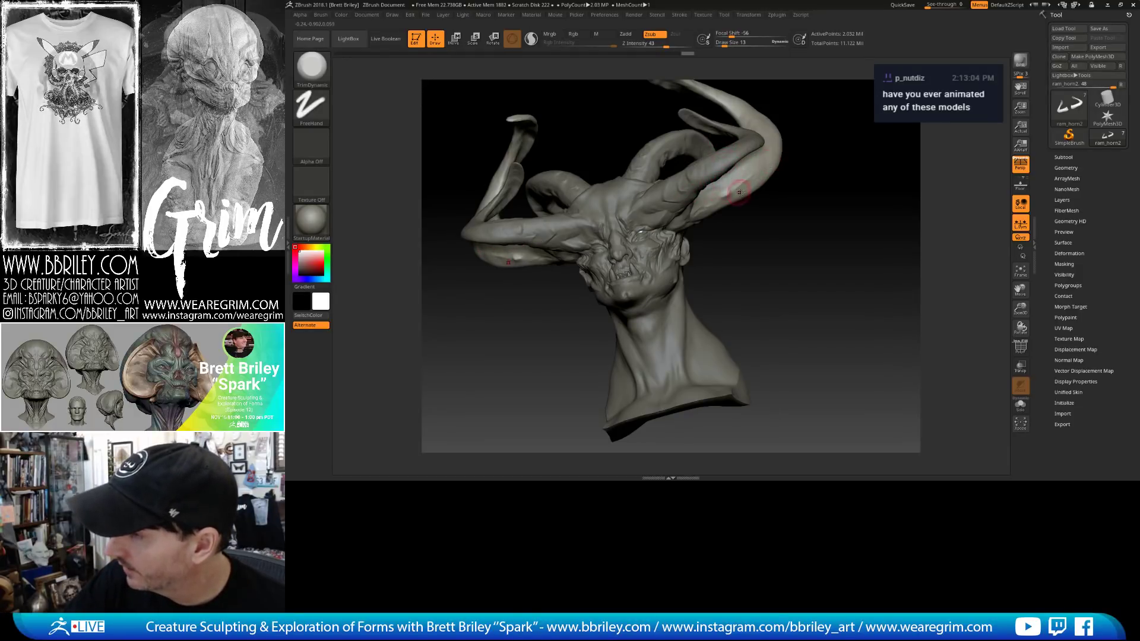
pyautogui.moveTo(770, 168)
pyautogui.mouseDown(button='right')
pyautogui.moveTo(787, 148)
pyautogui.moveTo(781, 170)
pyautogui.mouseUp(button='right')
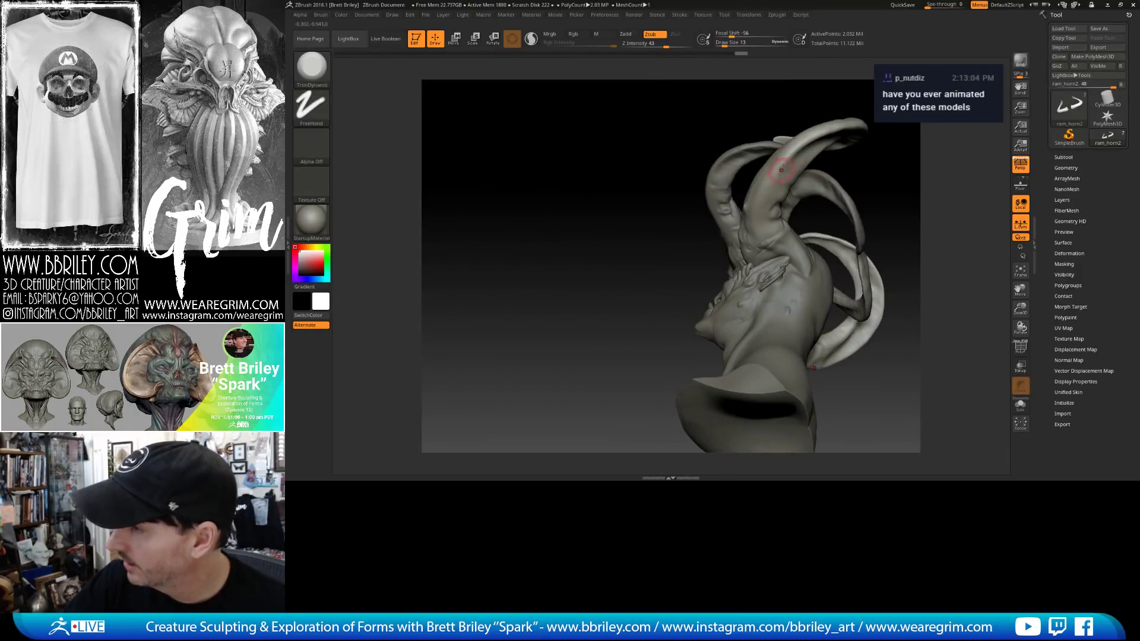
pyautogui.moveTo(878, 171); pyautogui.dragTo(875, 140)
pyautogui.moveTo(779, 166); pyautogui.dragTo(757, 229)
# Build up the ram_horn2 surface with Clay, and flatten the base of the ram_horn4_1 subtool with TrimDynamic at draw size 8.
pyautogui.press('b')
pyautogui.press('c')
pyautogui.press('l')
pyautogui.moveTo(641, 238)
pyautogui.mouseDown()
pyautogui.moveTo(751, 226)
pyautogui.moveTo(760, 173)
pyautogui.moveTo(787, 163)
pyautogui.moveTo(711, 155)
pyautogui.mouseUp()
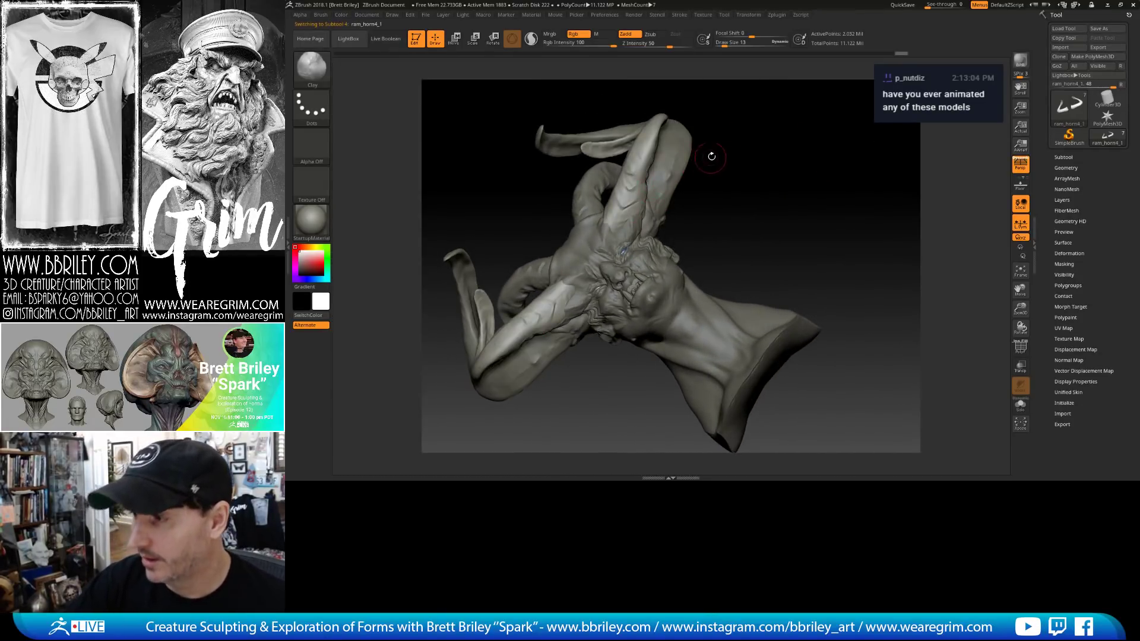
pyautogui.keyDown('alt'); pyautogui.click(650, 194); pyautogui.keyUp('alt')
pyautogui.press('b')
pyautogui.press('t')
pyautogui.press('d')
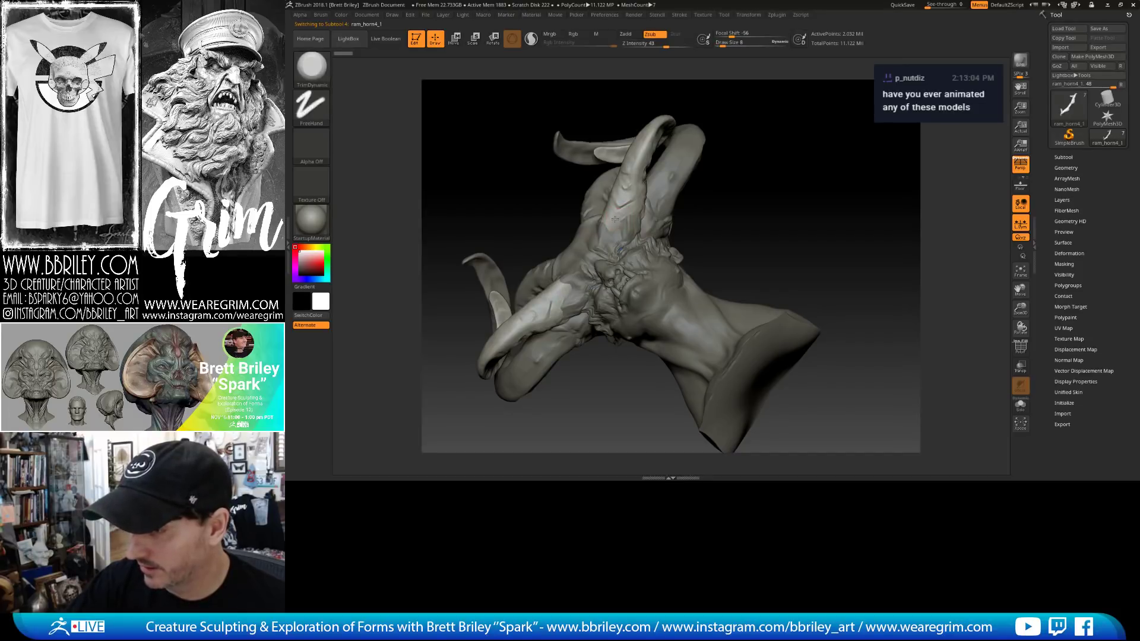
pyautogui.moveTo(615, 220); pyautogui.dragTo(615, 214)
pyautogui.moveTo(615, 214); pyautogui.dragTo(620, 221, button='right')
# Build up raised forms along the lower part of the ram_horn4_1 horn with the Clay brush at draw size 8.
pyautogui.press('b')
pyautogui.press('c')
pyautogui.press('l')
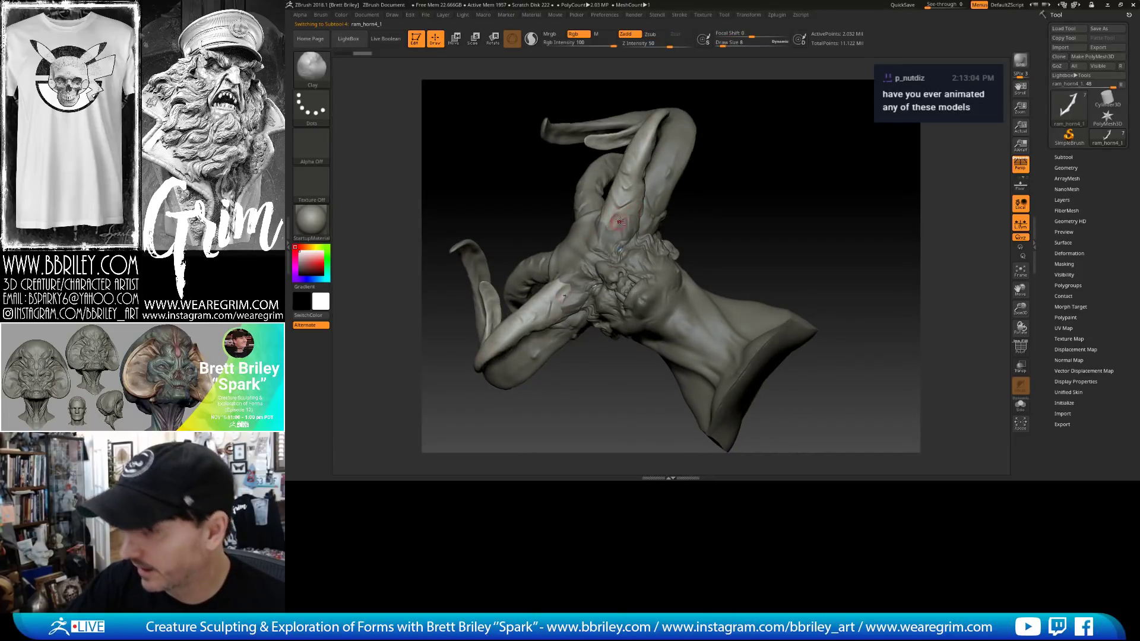
pyautogui.moveTo(620, 222); pyautogui.dragTo(618, 216)
pyautogui.moveTo(618, 216); pyautogui.dragTo(630, 219, button='right')
pyautogui.moveTo(621, 214)
pyautogui.mouseDown()
pyautogui.moveTo(603, 222)
pyautogui.moveTo(625, 163)
pyautogui.mouseUp()
# Sculpt fine ridges towards the upper bend of the ram_horn4_1 horn with the Standard brush at draw size 5.
pyautogui.press('[')
pyautogui.press('b')
pyautogui.press('s')
pyautogui.press('t')
pyautogui.moveTo(647, 118); pyautogui.dragTo(649, 114)
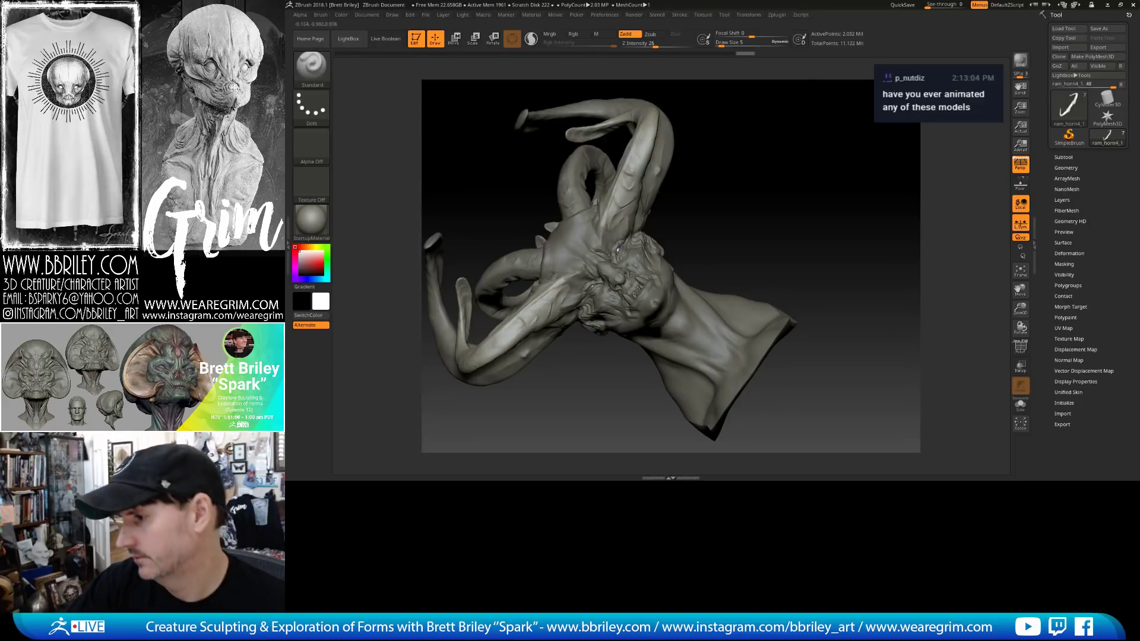
pyautogui.moveTo(744, 131); pyautogui.dragTo(692, 146)
# Flatten the ridges near the base of the ram_horn4_1 horn with the TrimDynamic brush at draw size 5.
pyautogui.press('b')
pyautogui.press('t')
pyautogui.press('d')
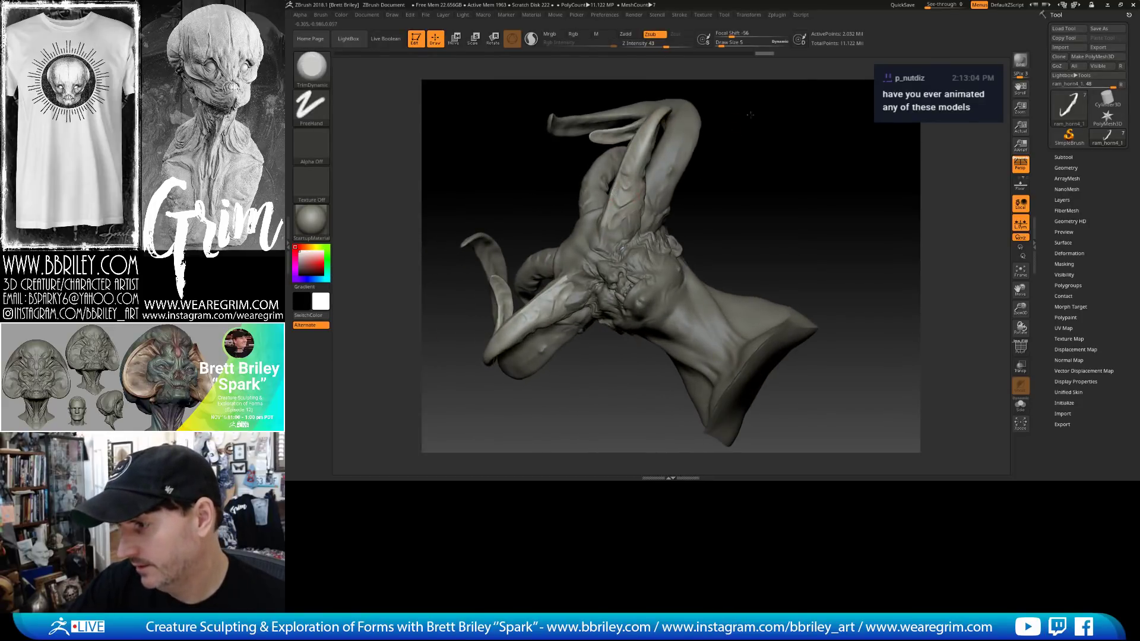
pyautogui.moveTo(750, 114); pyautogui.dragTo(713, 136)
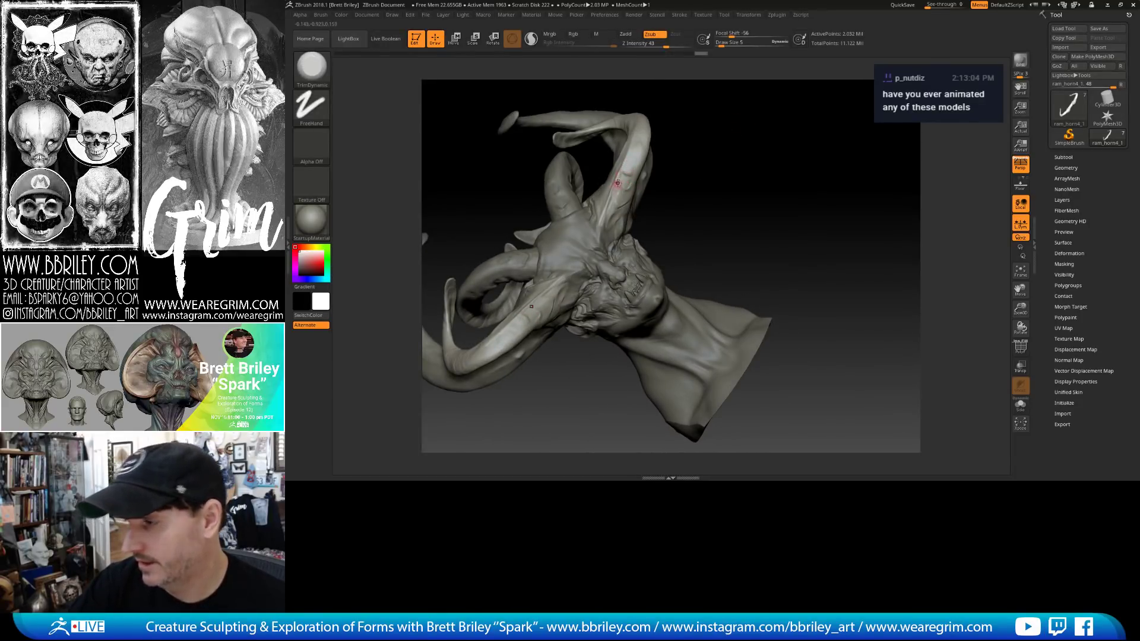
pyautogui.moveTo(611, 200); pyautogui.dragTo(606, 214)
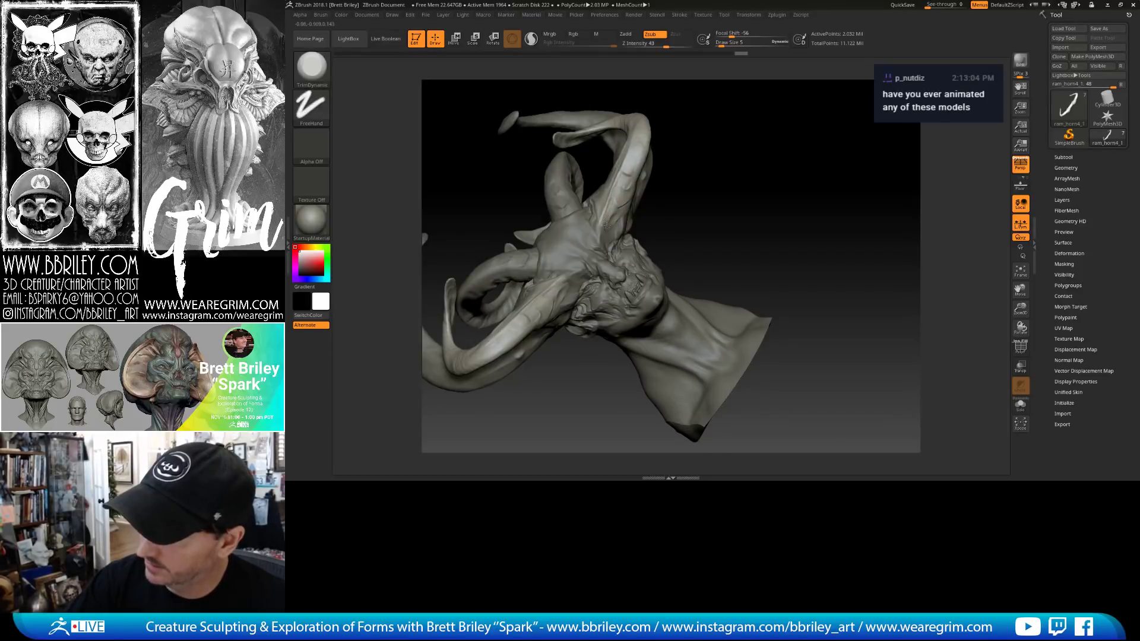
pyautogui.moveTo(730, 157); pyautogui.dragTo(676, 173)
pyautogui.moveTo(616, 203); pyautogui.dragTo(613, 216)
pyautogui.moveTo(718, 169); pyautogui.dragTo(731, 172)
# Add small raised ridges along the middle of the ram_horn4_1 horn with the Standard brush at draw size 5.
pyautogui.press('b')
pyautogui.press('s')
pyautogui.press('t')
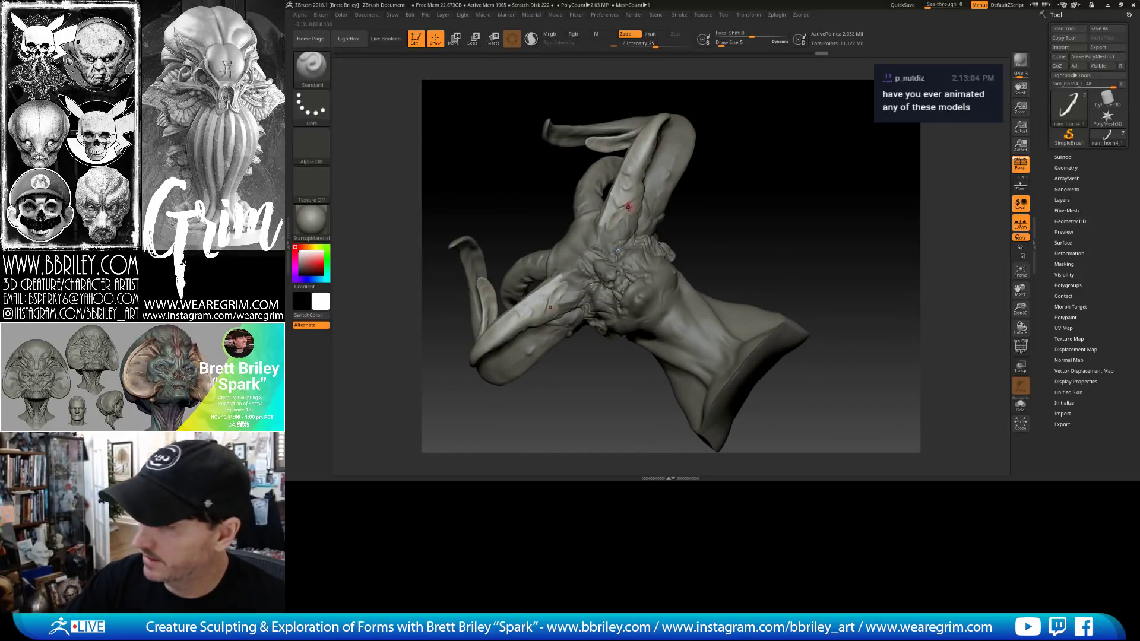
pyautogui.moveTo(643, 150); pyautogui.dragTo(648, 156)
pyautogui.moveTo(720, 128)
pyautogui.mouseDown()
pyautogui.moveTo(771, 140)
pyautogui.moveTo(636, 186)
pyautogui.moveTo(630, 172)
pyautogui.mouseUp()
# Adjust the contour of the ram_horn4_1 horn from several angles with the Move brush at draw sizes 16 and 21.
pyautogui.press('b')
pyautogui.press('m')
pyautogui.press('v')
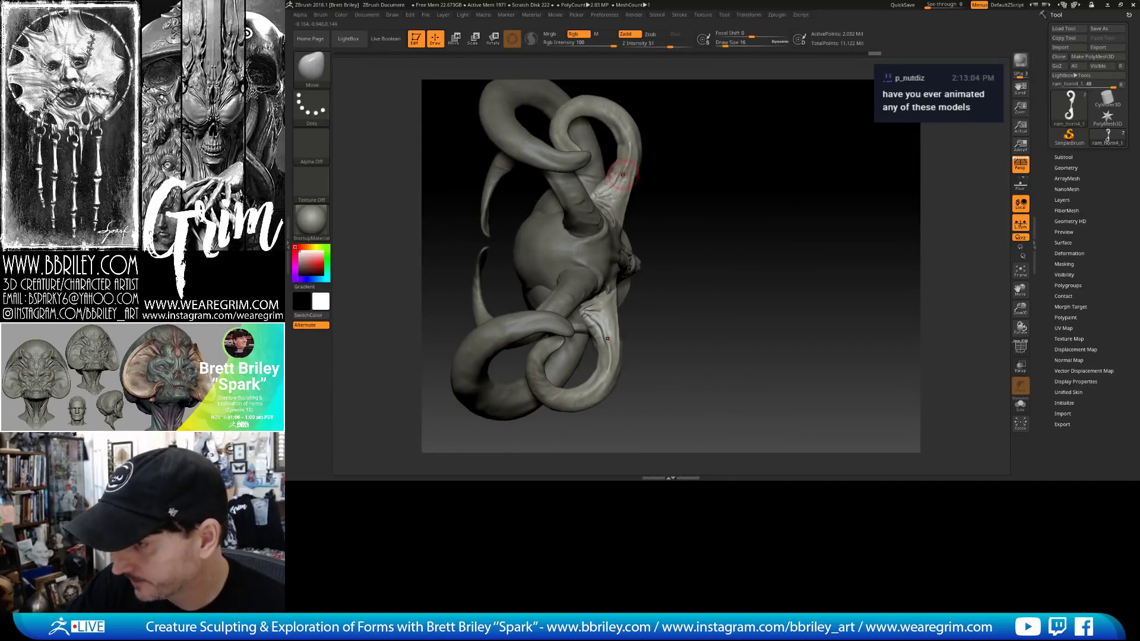
pyautogui.moveTo(721, 163); pyautogui.dragTo(707, 119)
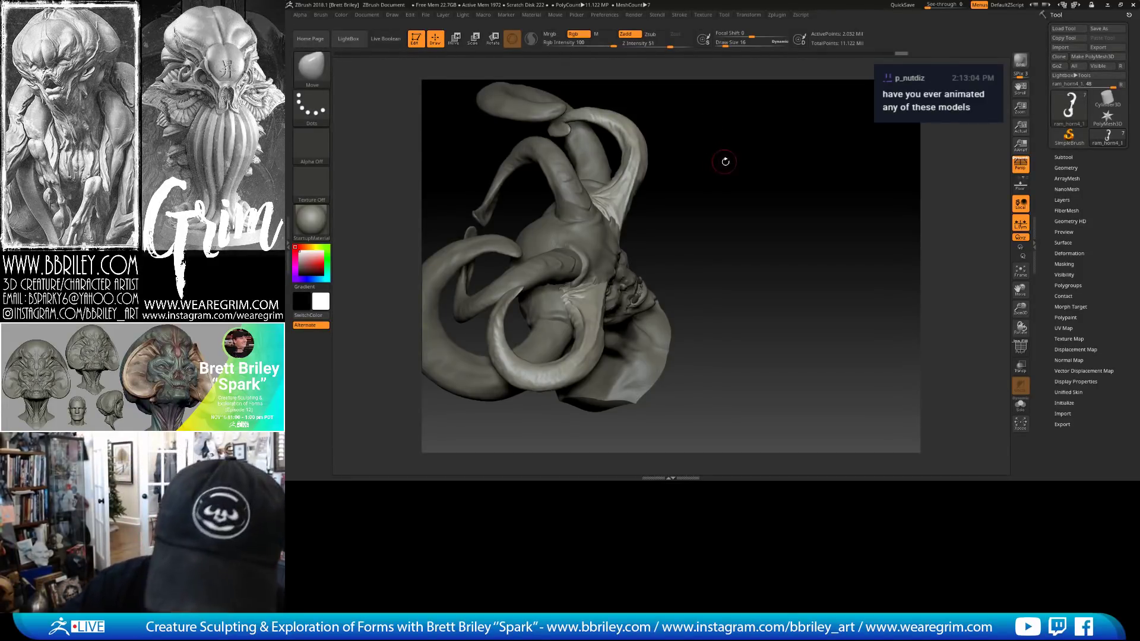
pyautogui.moveTo(746, 158)
pyautogui.mouseDown()
pyautogui.moveTo(746, 130)
pyautogui.moveTo(682, 123)
pyautogui.mouseUp()
pyautogui.press('s')
pyautogui.moveTo(611, 205); pyautogui.dragTo(614, 205)
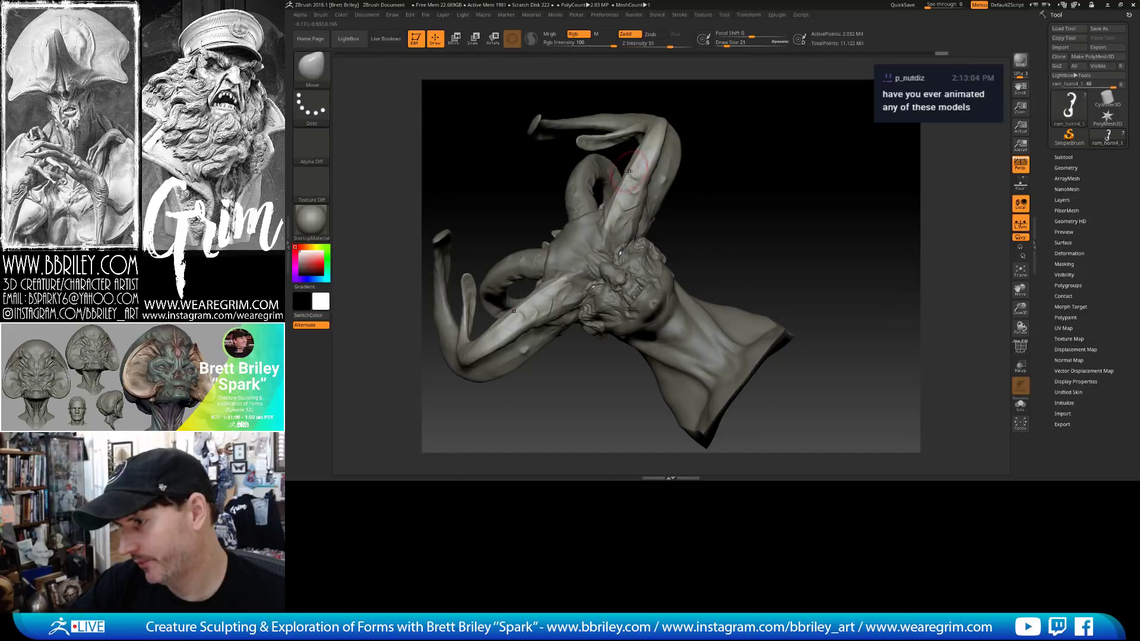
pyautogui.press('s')
pyautogui.moveTo(623, 186); pyautogui.dragTo(621, 186)
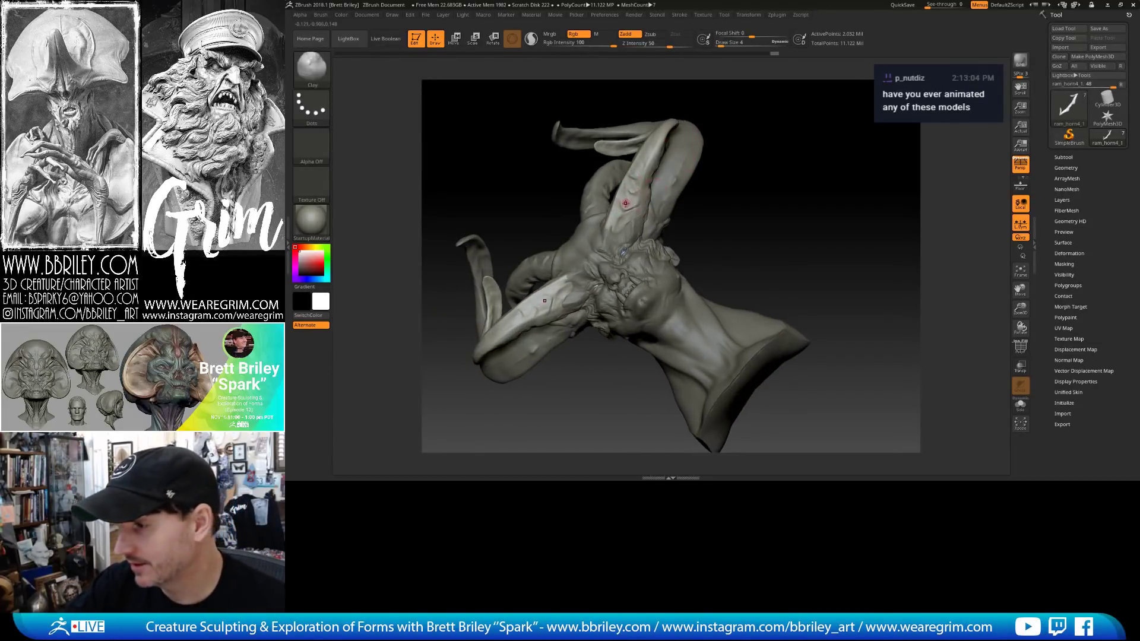
# Layer fine raised detail onto the base of the ram_horn4_1 horn with the Clay brush at draw size 4.
pyautogui.moveTo(625, 205); pyautogui.dragTo(622, 218)
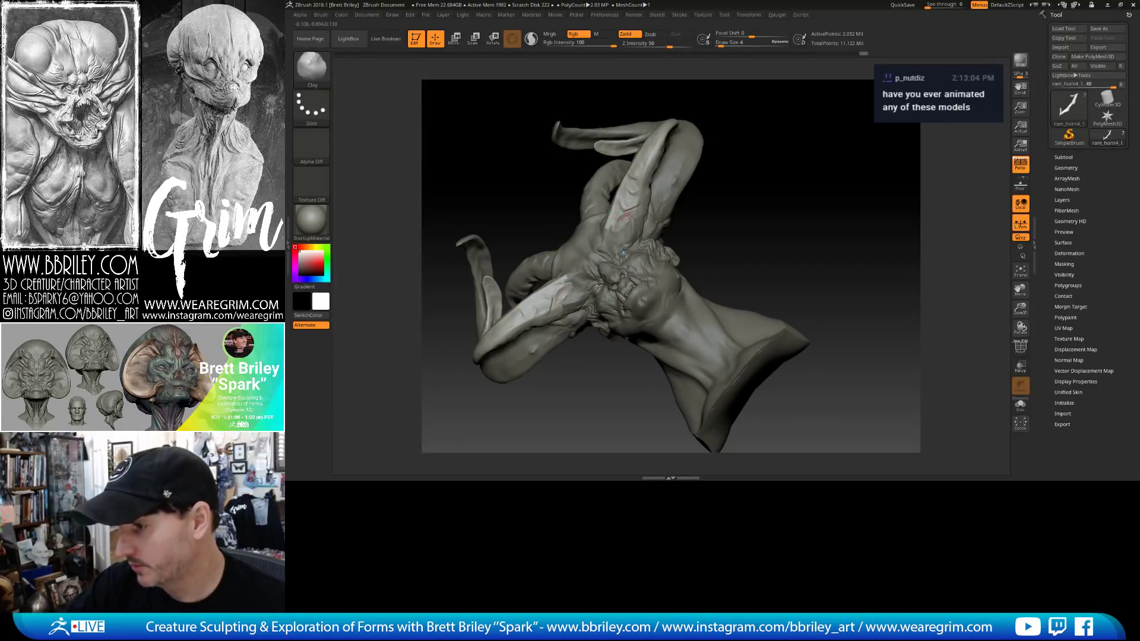
pyautogui.moveTo(731, 182)
pyautogui.mouseDown()
pyautogui.moveTo(624, 226)
pyautogui.moveTo(630, 213)
pyautogui.mouseUp()
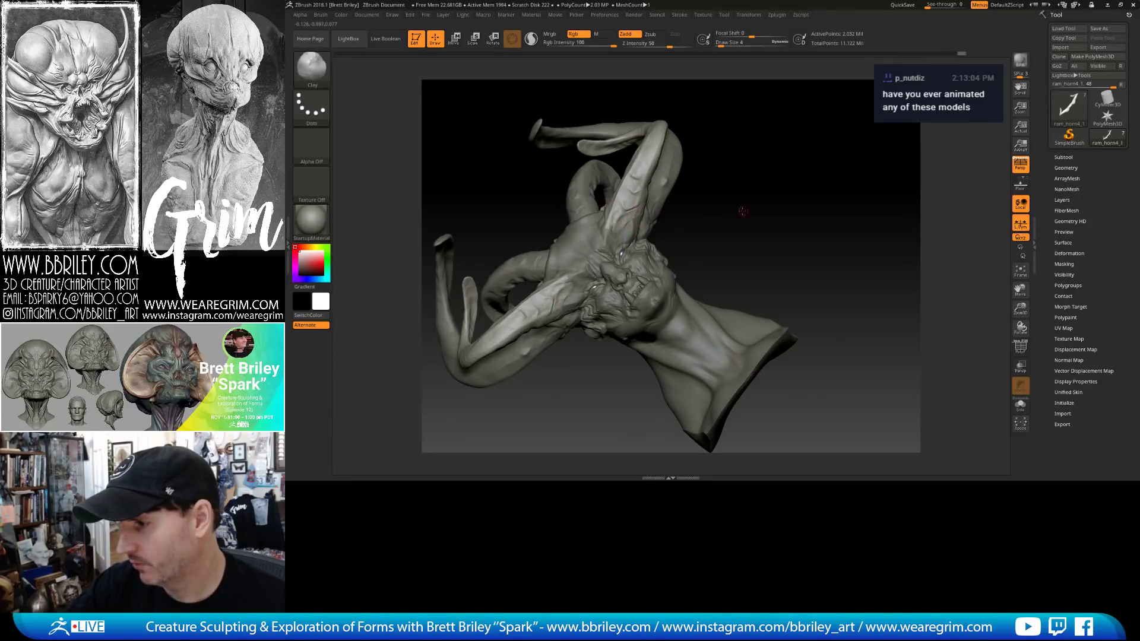
pyautogui.moveTo(744, 211); pyautogui.dragTo(618, 220)
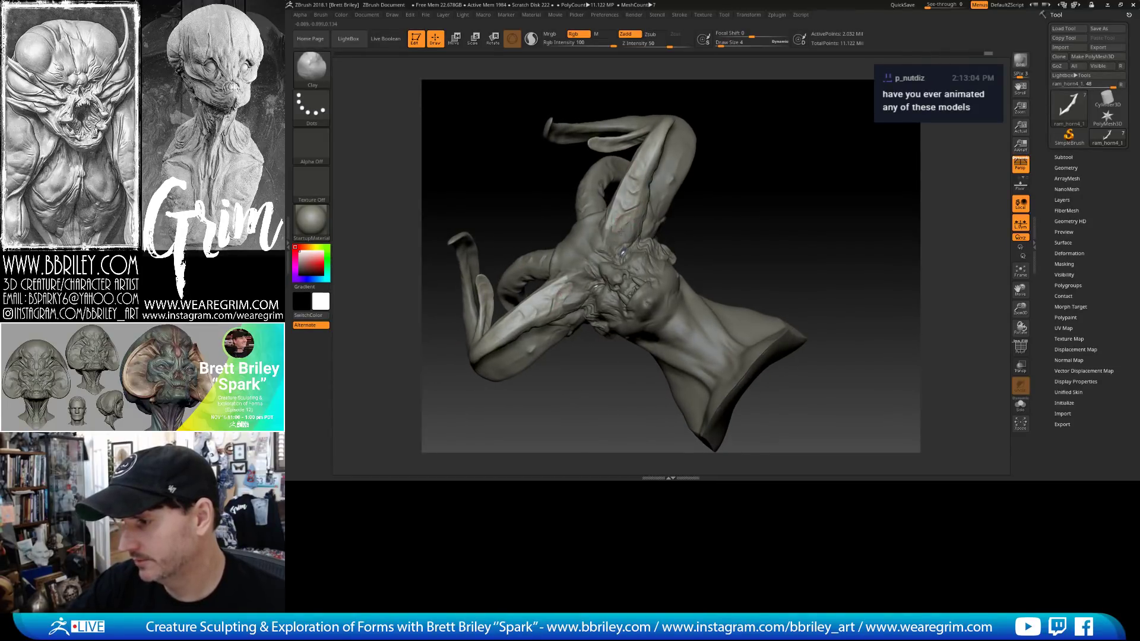
pyautogui.keyDown('alt'); pyautogui.moveTo(730, 201); pyautogui.dragTo(734, 232); pyautogui.keyUp('alt')
# Carve thin creases into the lower part of the ram_horn4_1 horn with DamStandard at draw size 4.
pyautogui.press('b')
pyautogui.press('d')
pyautogui.press('s')
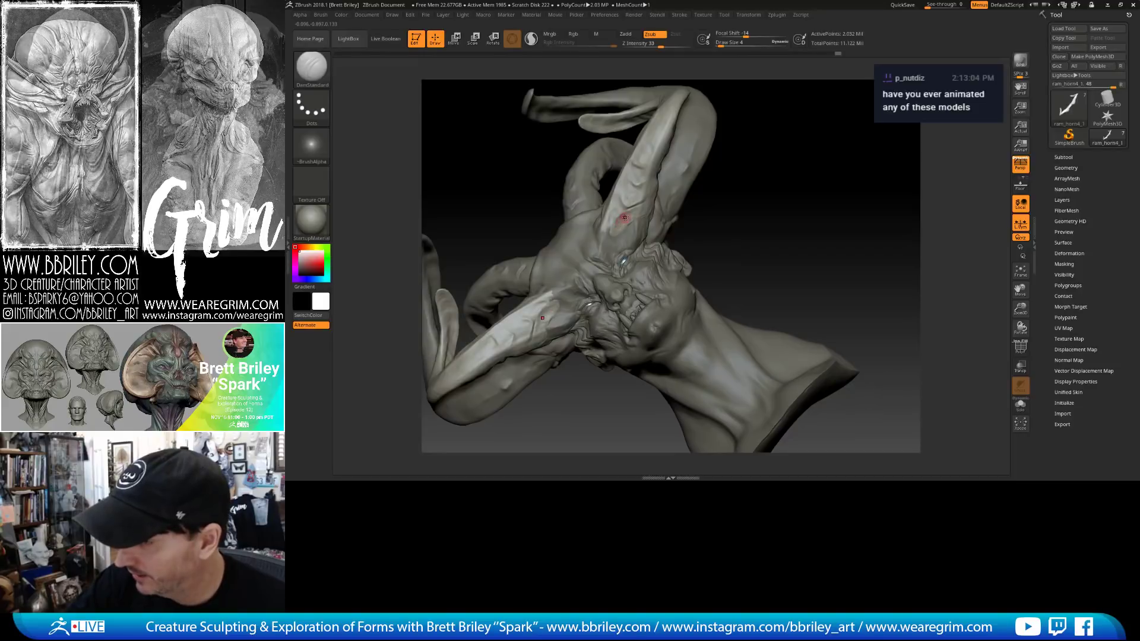
pyautogui.moveTo(625, 218); pyautogui.dragTo(619, 231)
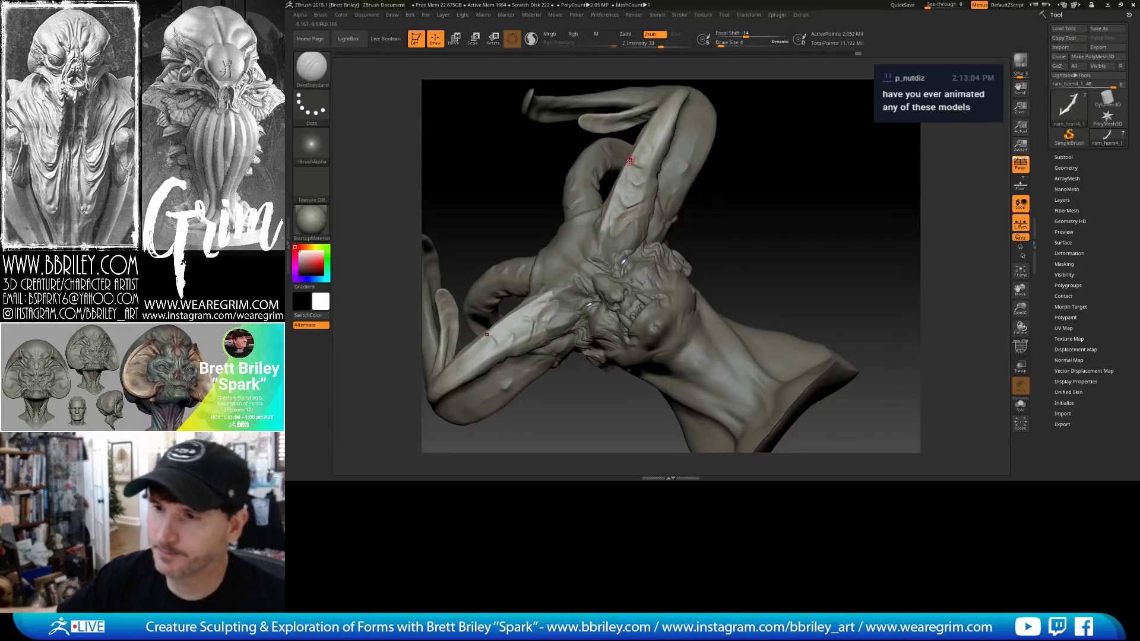
# Switch to the browser, view the robot hobo post on the wearegrim Instagram page, and return to the ZBrush sculpt.
pyautogui.moveTo(311, 146)
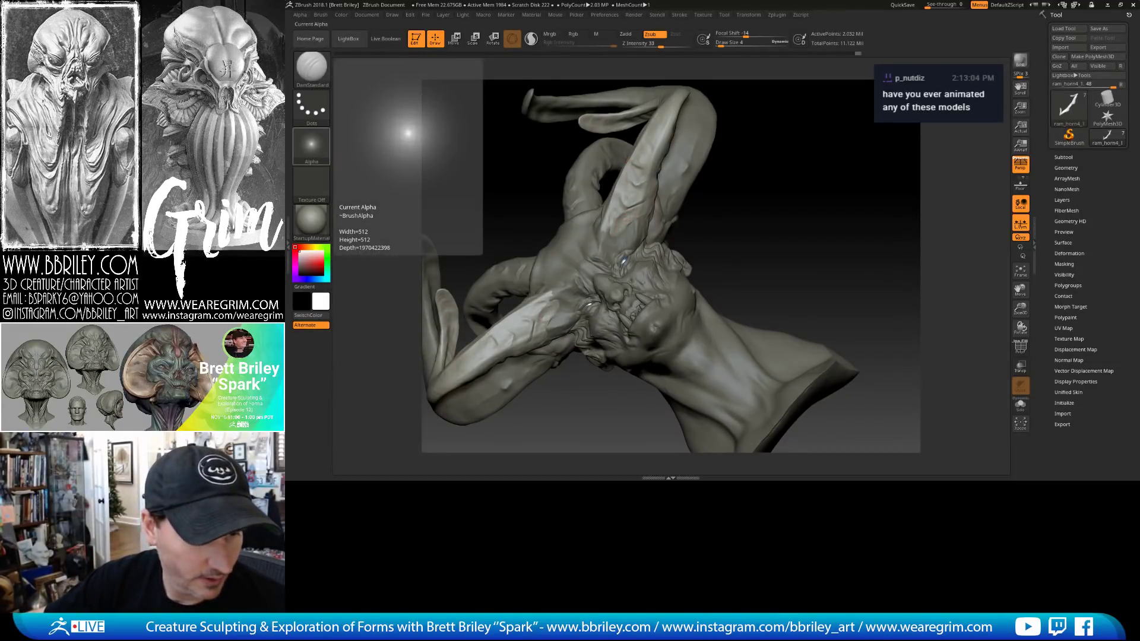
pyautogui.press('super+d')
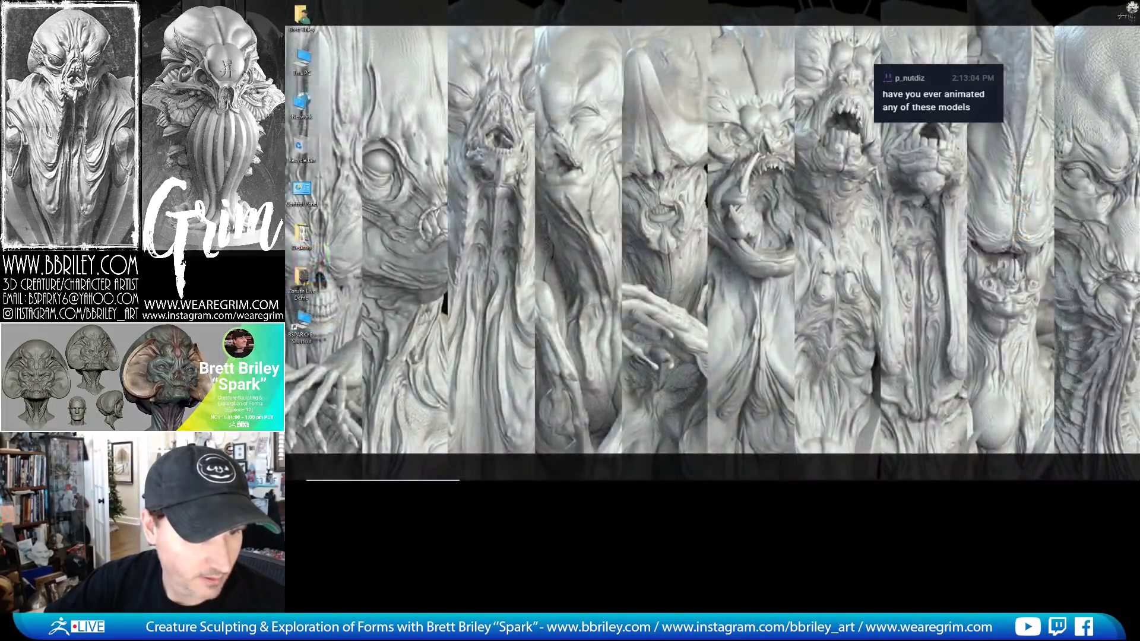
pyautogui.hotkey('alt', 'Tab')
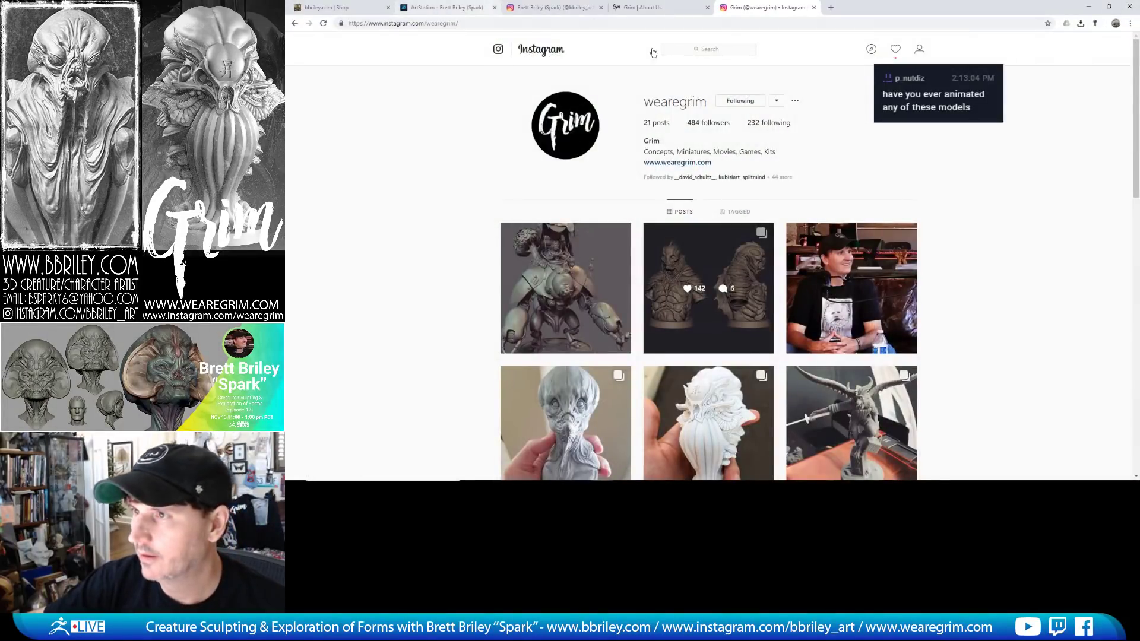
pyautogui.click(601, 245)
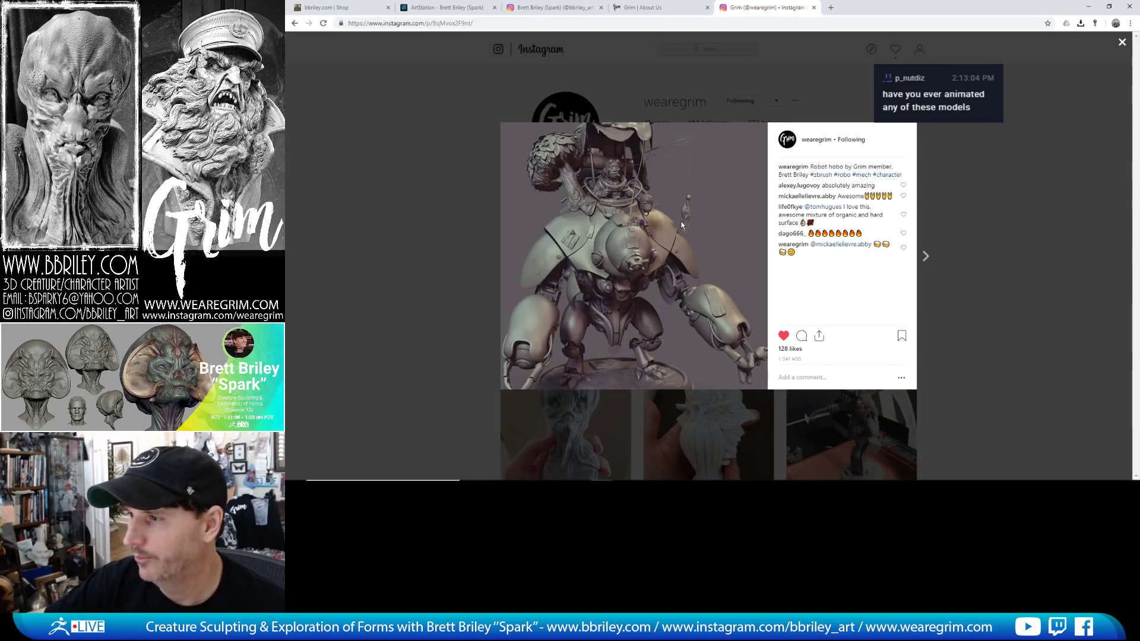
pyautogui.click(1086, 7)
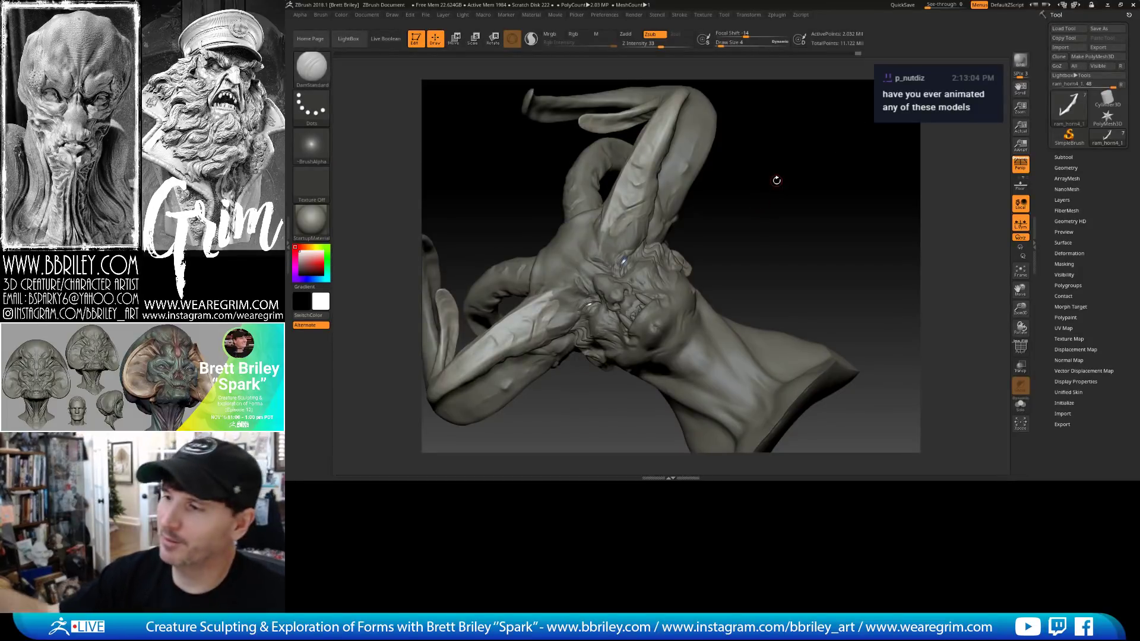
# Refine the silhouette and base of the ram_horn4_1 horn with the Move brush at draw sizes 15 and 8.
pyautogui.moveTo(777, 179)
pyautogui.mouseDown()
pyautogui.moveTo(763, 128)
pyautogui.moveTo(650, 147)
pyautogui.moveTo(668, 124)
pyautogui.mouseUp()
pyautogui.press('b')
pyautogui.press('t')
pyautogui.press('d')
pyautogui.press('b')
pyautogui.press('m')
pyautogui.press('v')
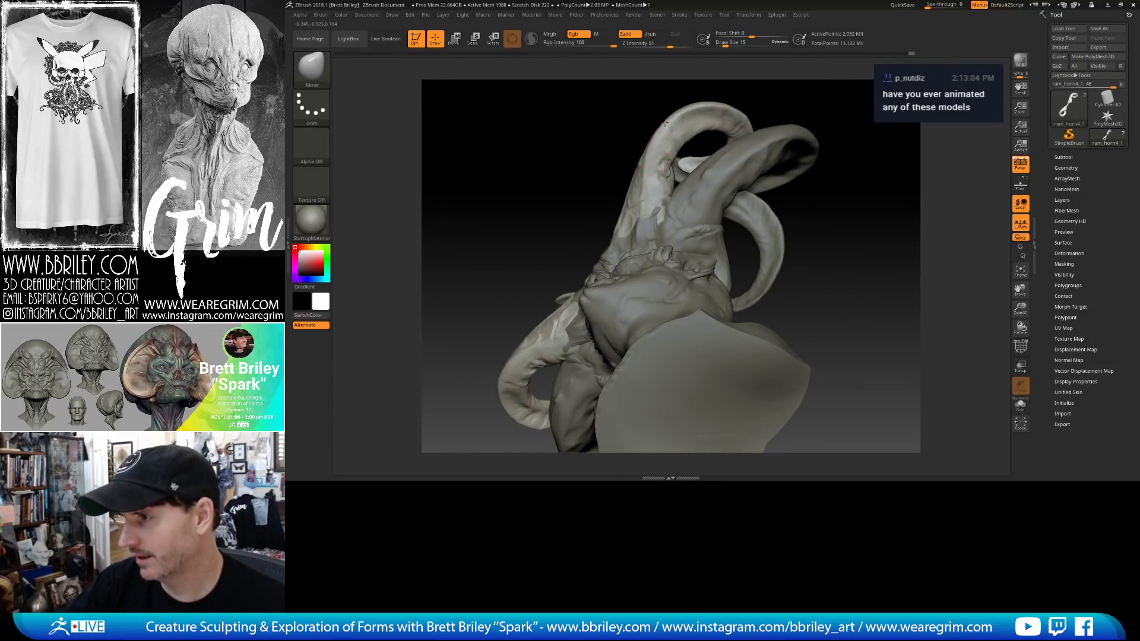
pyautogui.moveTo(859, 145)
pyautogui.mouseDown()
pyautogui.moveTo(884, 196)
pyautogui.moveTo(832, 186)
pyautogui.moveTo(674, 220)
pyautogui.mouseUp()
pyautogui.press('[')
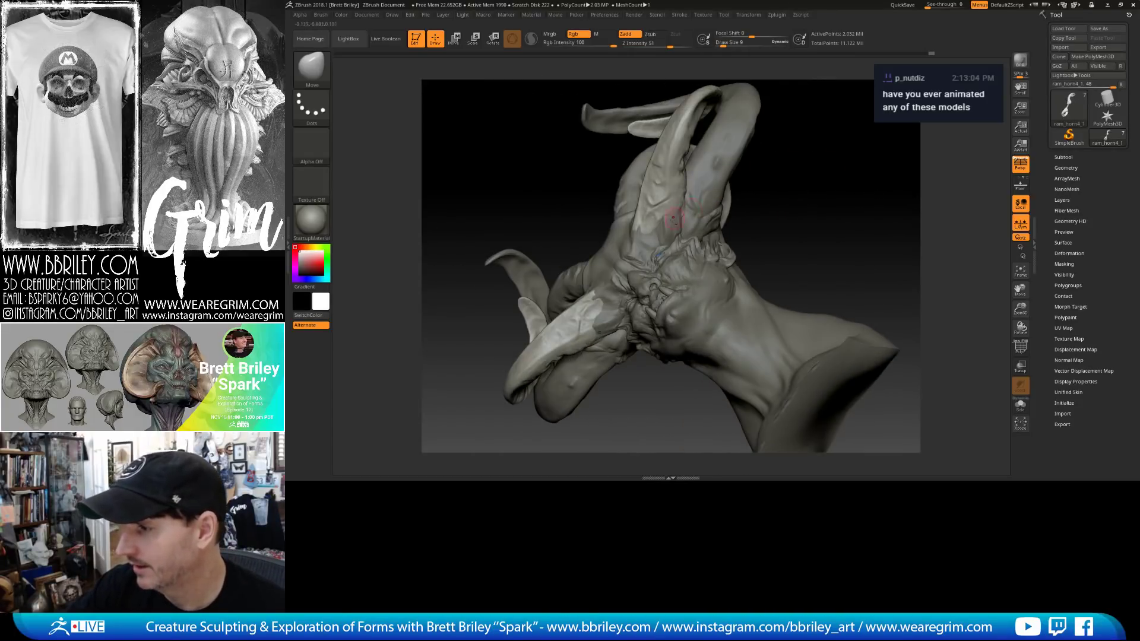
# Select the head subtool and refine the skin around the lower front horn's base with TrimDynamic and the Standard brush at draw size 4.
pyautogui.keyDown('alt'); pyautogui.click(674, 220); pyautogui.keyUp('alt')
pyautogui.press('b')
pyautogui.press('t')
pyautogui.press('d')
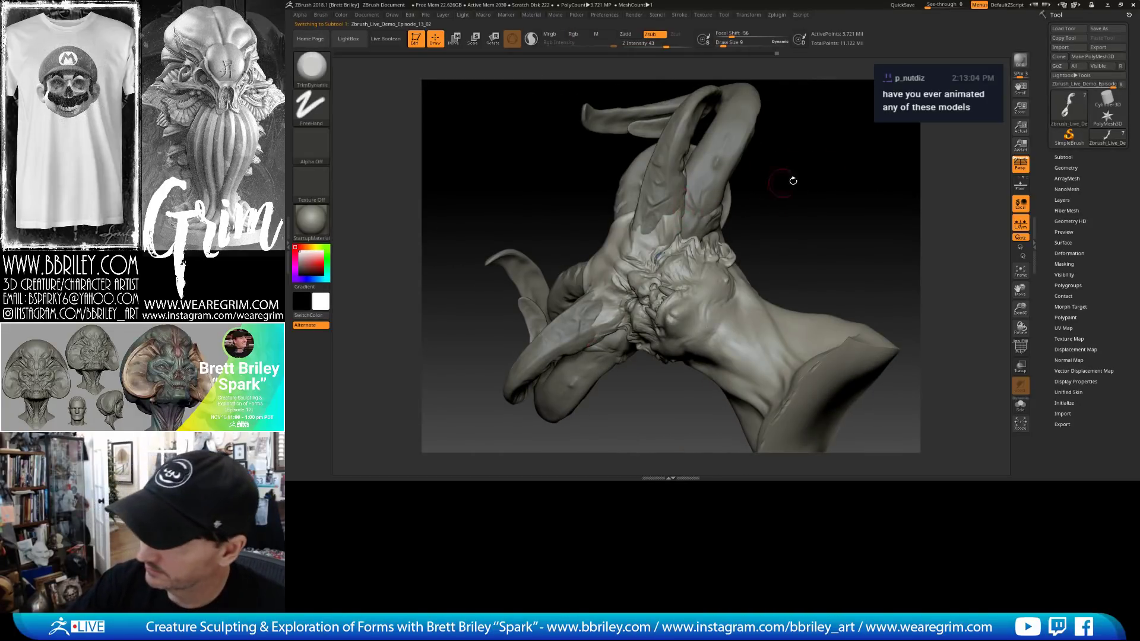
pyautogui.moveTo(794, 181); pyautogui.dragTo(716, 205)
pyautogui.press('b')
pyautogui.press('s')
pyautogui.press('t')
pyautogui.press('[')
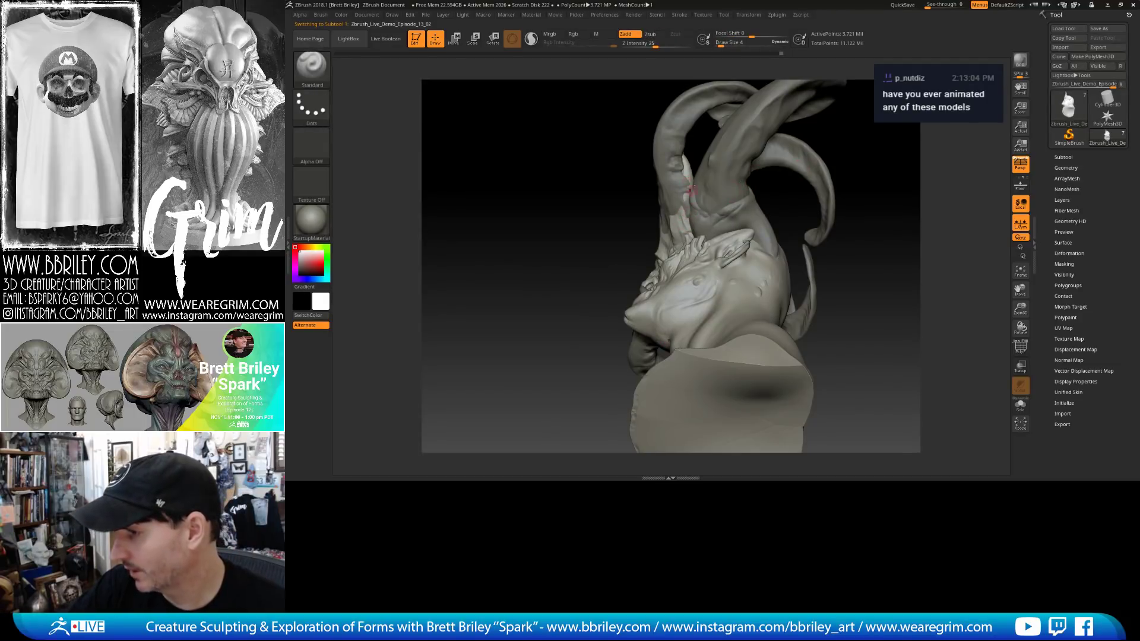
# Reshape the head surface around the lower front horn's base with the Move brush at draw sizes 54 and 21.
pyautogui.moveTo(871, 157)
pyautogui.mouseDown()
pyautogui.moveTo(832, 169)
pyautogui.moveTo(893, 167)
pyautogui.moveTo(876, 161)
pyautogui.mouseUp()
pyautogui.press('b')
pyautogui.press('m')
pyautogui.press('v')
pyautogui.press('s')
pyautogui.moveTo(681, 182)
pyautogui.mouseDown()
pyautogui.moveTo(693, 181)
pyautogui.moveTo(681, 178)
pyautogui.mouseUp()
pyautogui.press('s')
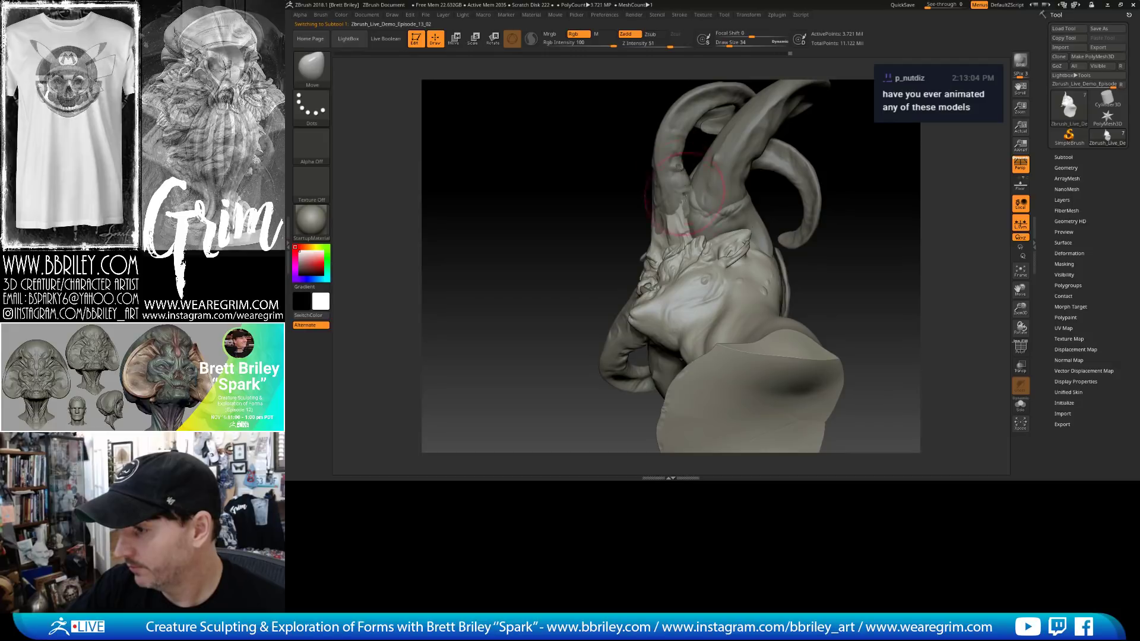
pyautogui.moveTo(843, 155); pyautogui.dragTo(855, 149)
pyautogui.press('s')
pyautogui.moveTo(695, 208); pyautogui.dragTo(689, 207)
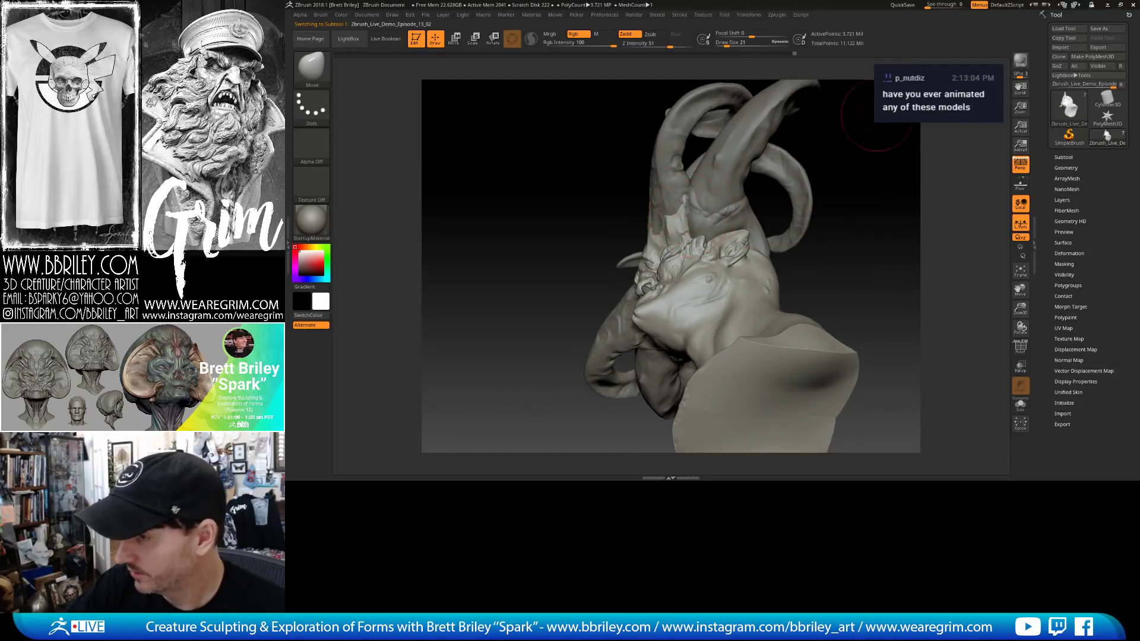
pyautogui.moveTo(877, 116); pyautogui.dragTo(895, 116)
# Build up the skin transition at the lower front horn's base with Clay and plane it with TrimDynamic.
pyautogui.press('b')
pyautogui.press('c')
pyautogui.press('l')
pyautogui.press('s')
pyautogui.moveTo(689, 207); pyautogui.dragTo(686, 202)
pyautogui.moveTo(803, 149); pyautogui.dragTo(731, 178)
pyautogui.press('b')
pyautogui.press('t')
pyautogui.press('d')
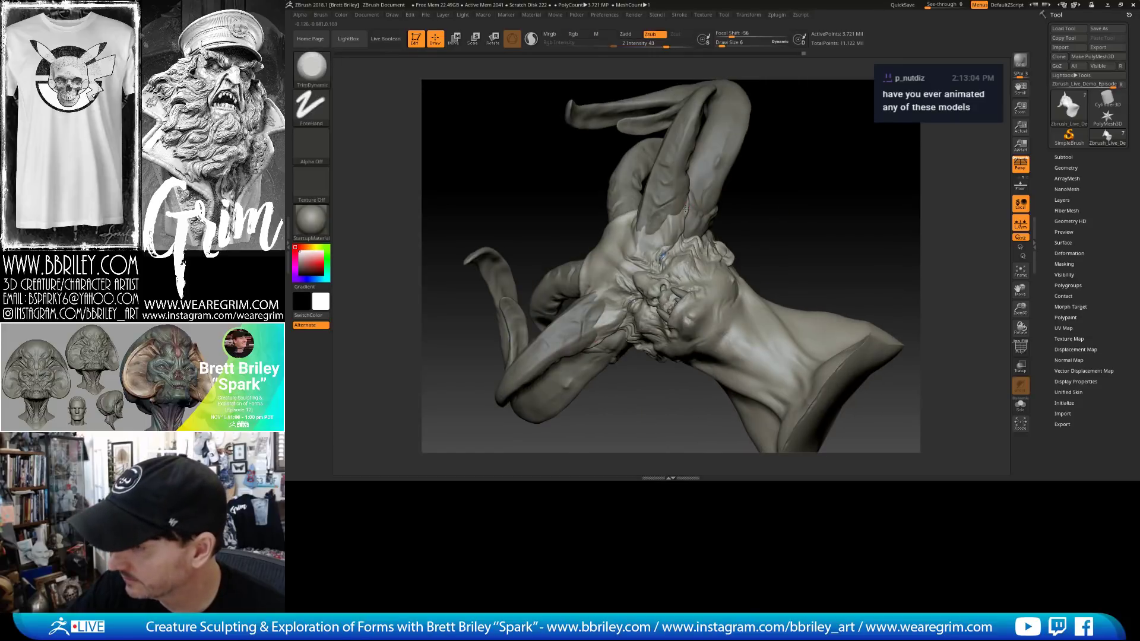
# Layer fine raised detail onto the skin at the horn base with Clay and carve creases with DamStandard, both at draw size 4.
pyautogui.press('b')
pyautogui.press('m')
pyautogui.press('v')
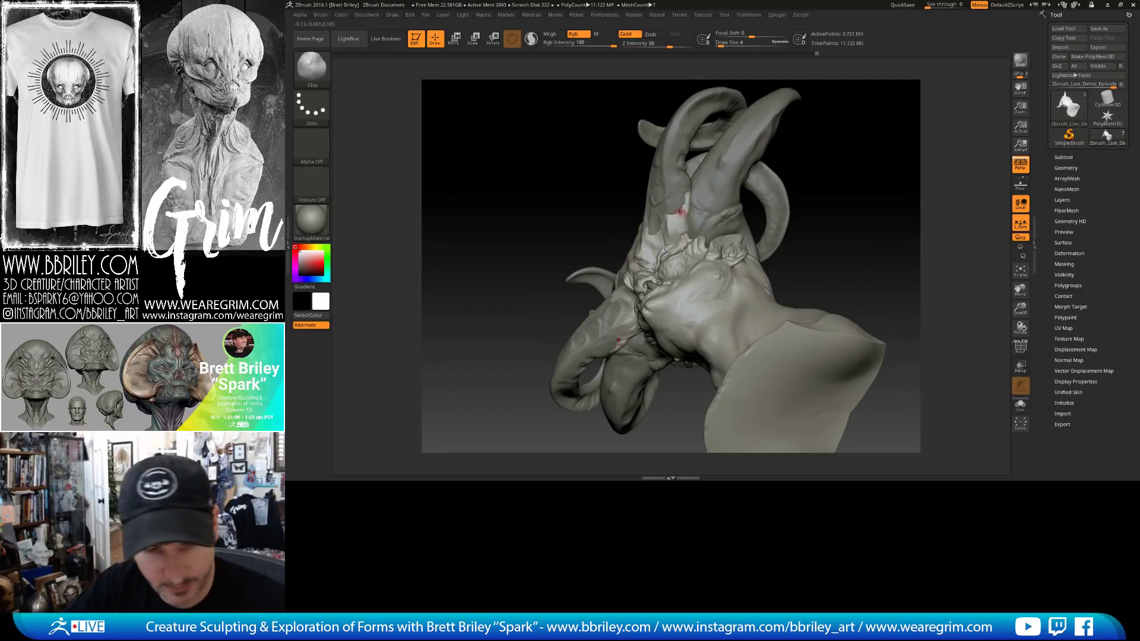
pyautogui.press('b')
pyautogui.press('d')
pyautogui.press('s')
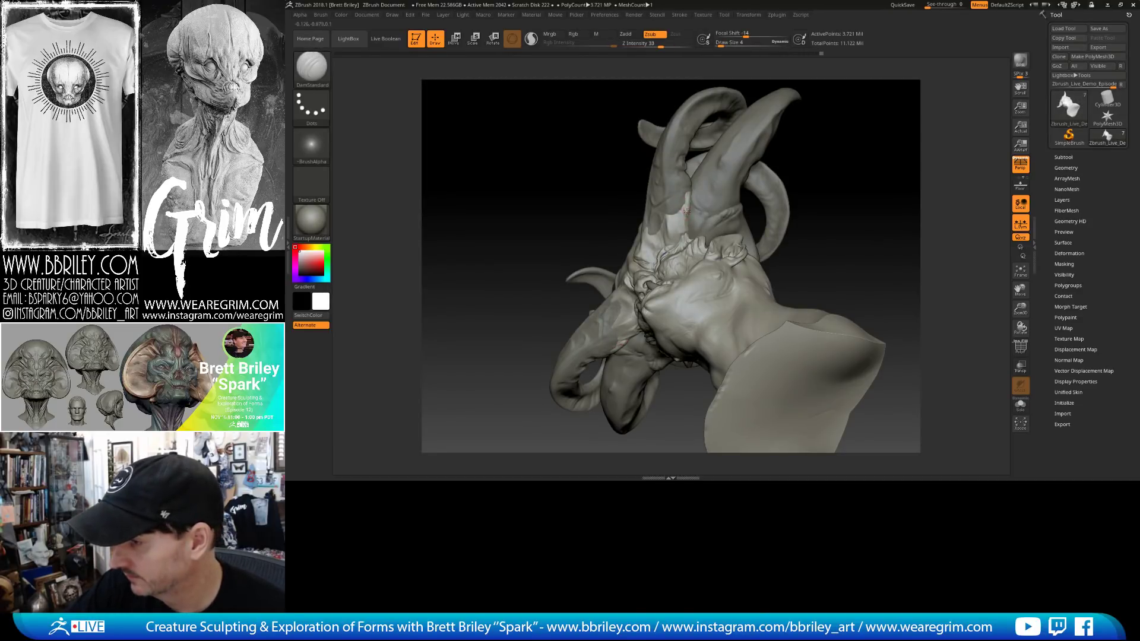
pyautogui.moveTo(869, 138); pyautogui.dragTo(683, 210)
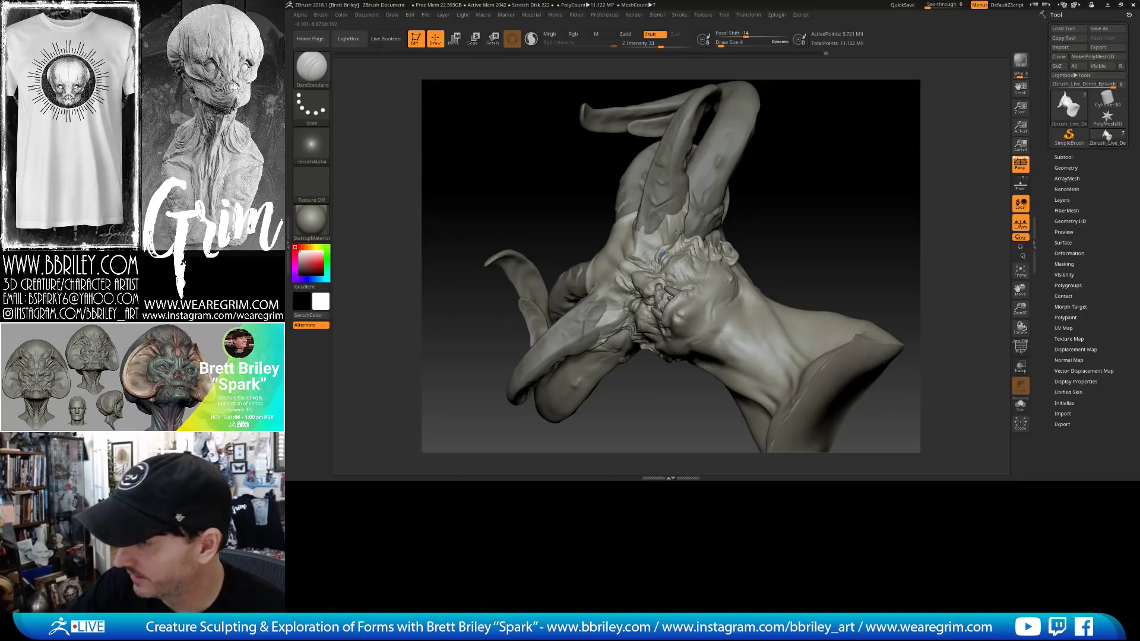
# Plane the skin folds at the horn base with TrimDynamic and add raised detail with the Standard brush, both at draw size 4.
pyautogui.moveTo(805, 158); pyautogui.dragTo(831, 157)
pyautogui.press('b')
pyautogui.press('t')
pyautogui.press('d')
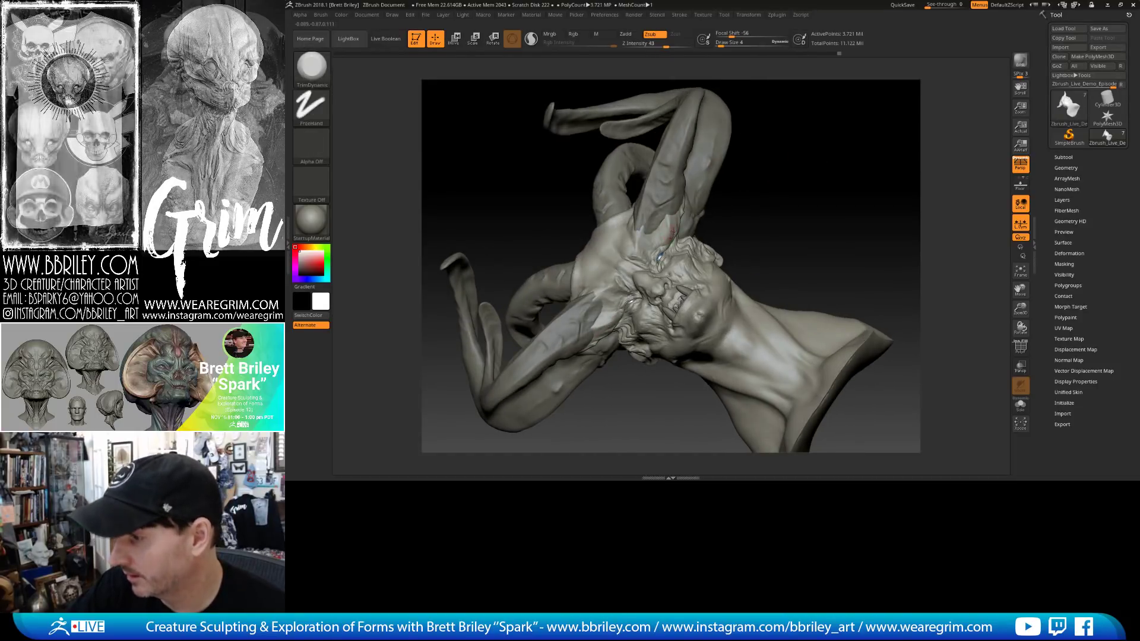
pyautogui.moveTo(669, 241); pyautogui.dragTo(672, 219)
pyautogui.press('b')
pyautogui.press('s')
pyautogui.press('t')
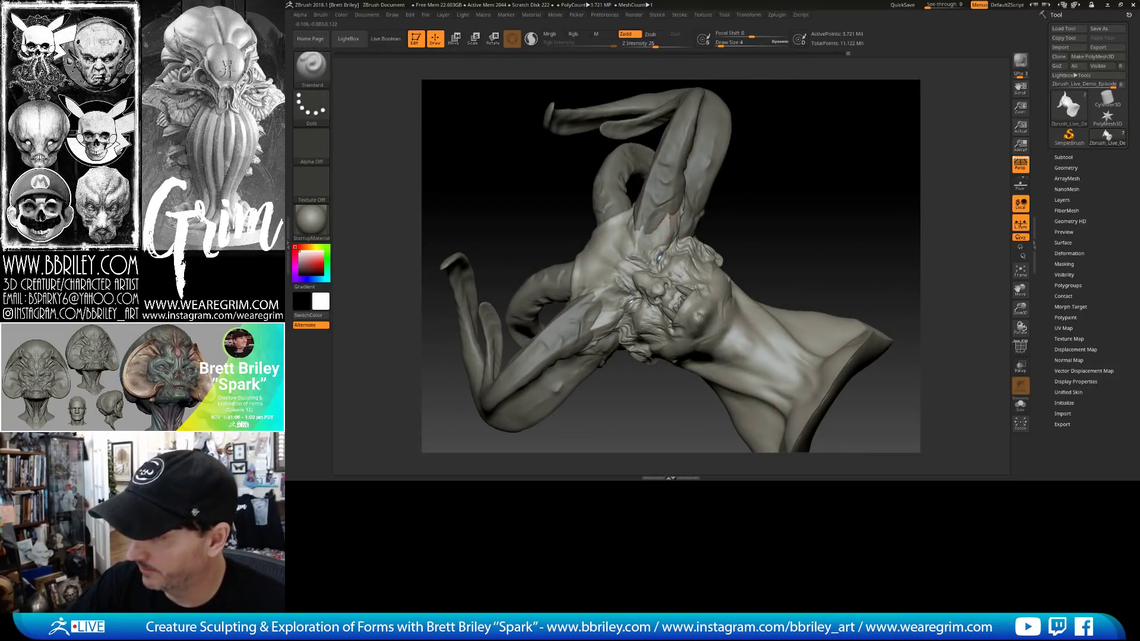
# Select the ram_horn4_1 horn and adjust its base with the Move brush at draw size 8.
pyautogui.press('b')
pyautogui.press('m')
pyautogui.press('v')
pyautogui.keyDown('alt'); pyautogui.click(660, 226); pyautogui.keyUp('alt')
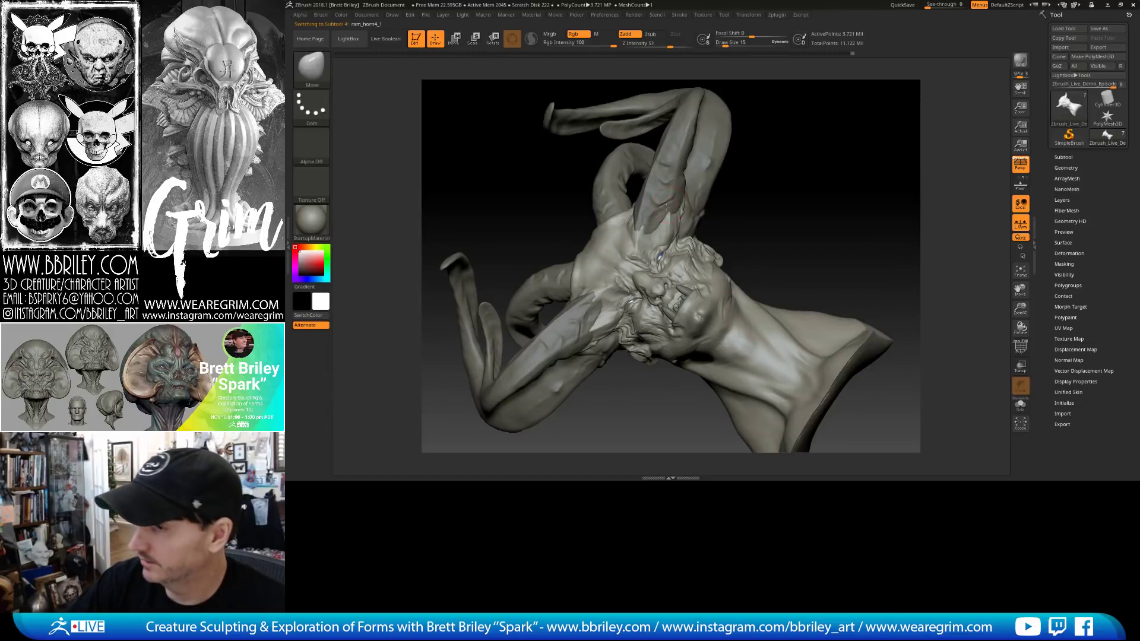
pyautogui.write('s8')
pyautogui.press('Return')
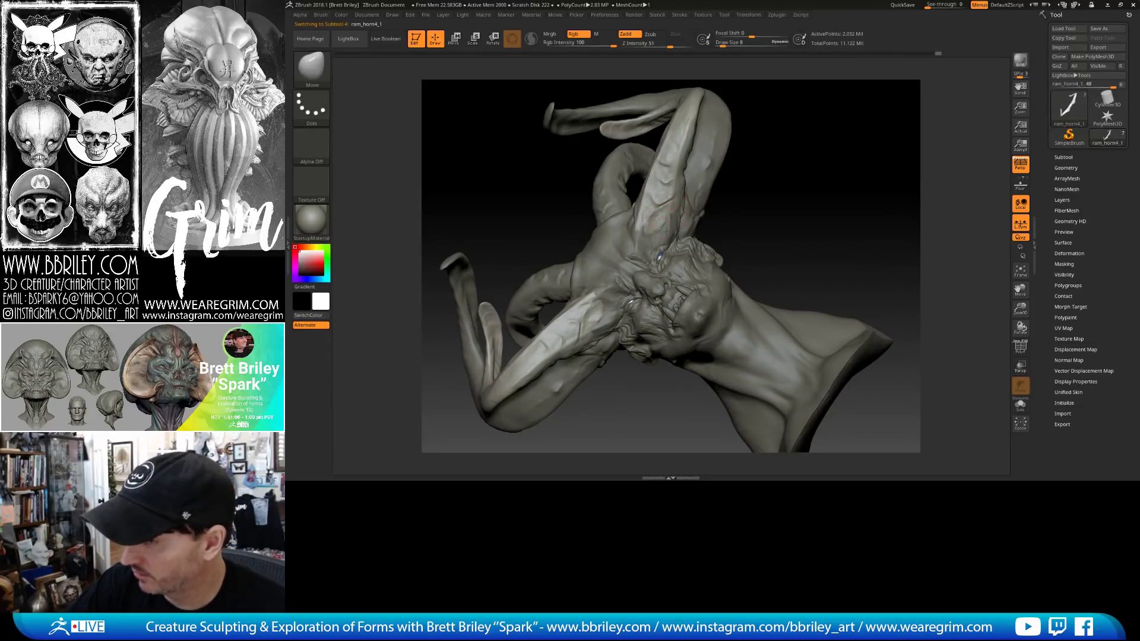
# Raise Inactive Subtool Dimming in the edit preferences so inactive subtools display at full brightness.
pyautogui.press('b')
pyautogui.press('c')
pyautogui.press('l')
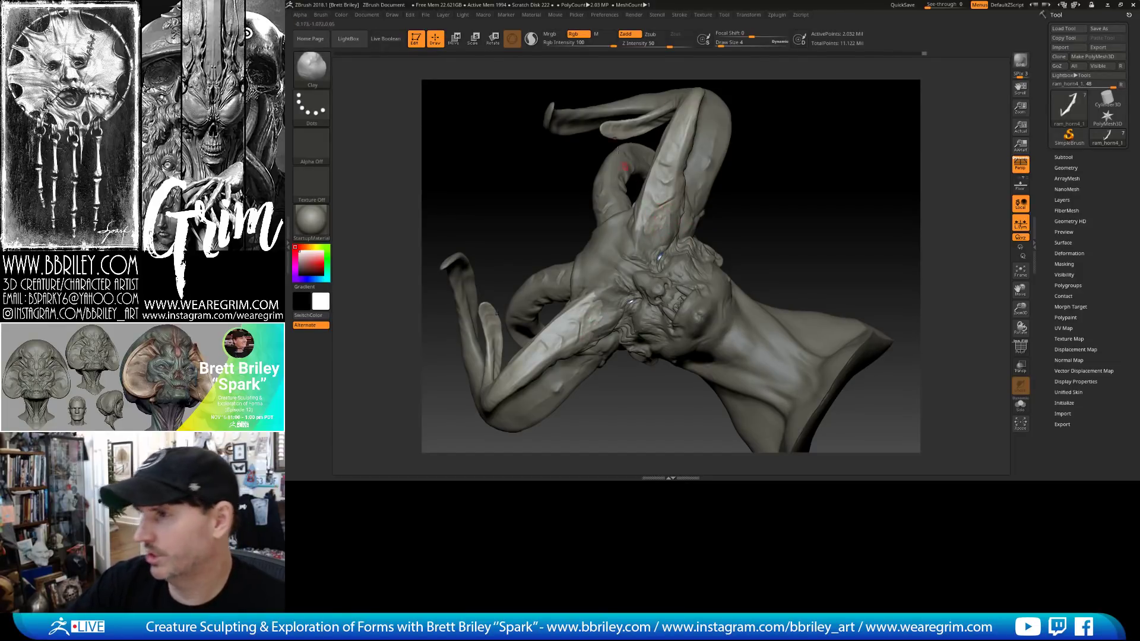
pyautogui.click(604, 14)
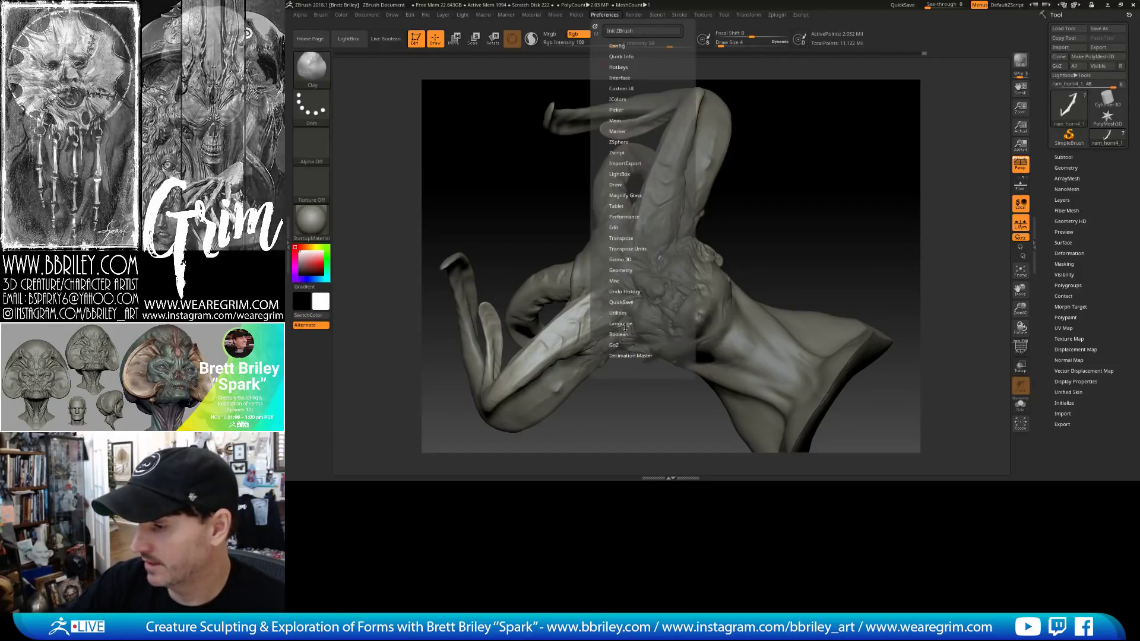
pyautogui.click(614, 228)
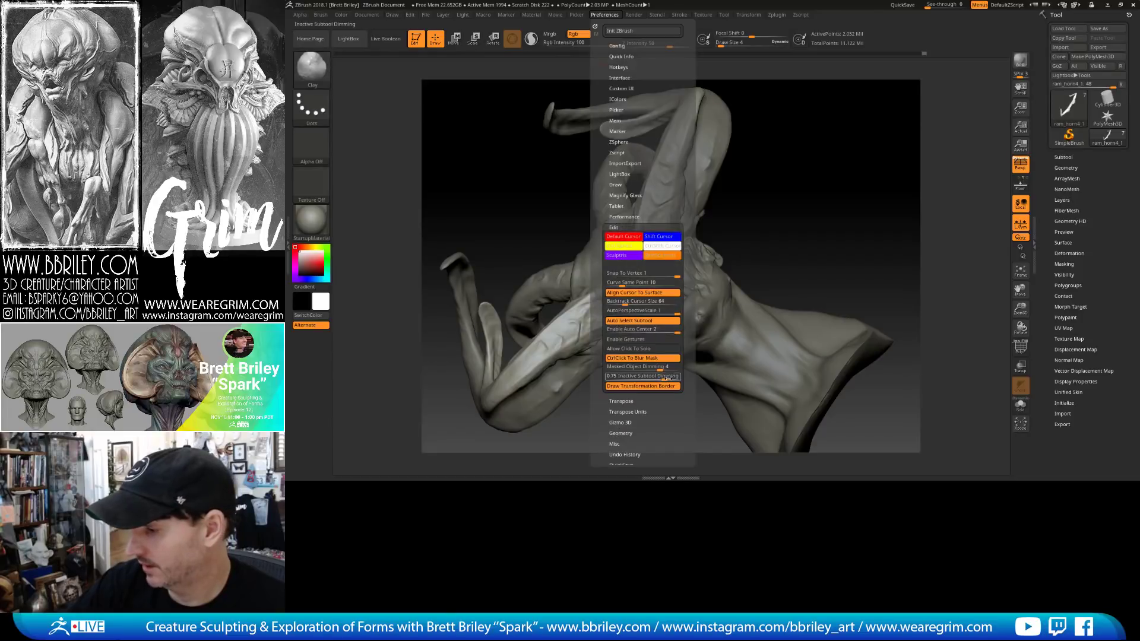
pyautogui.moveTo(665, 379); pyautogui.dragTo(684, 378)
pyautogui.moveTo(818, 187); pyautogui.dragTo(812, 186)
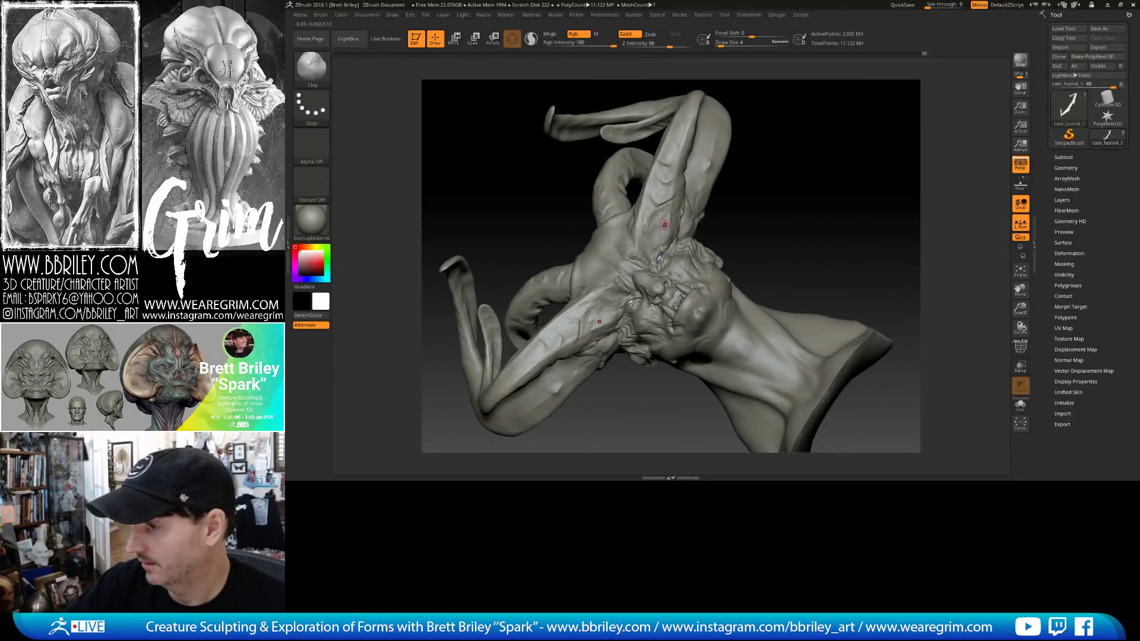
# Adjust the ram_horn4_1 horn's base with Move at draw size 9 and build up fine detail with Clay at draw size 3.
pyautogui.press('b')
pyautogui.press('m')
pyautogui.press('v')
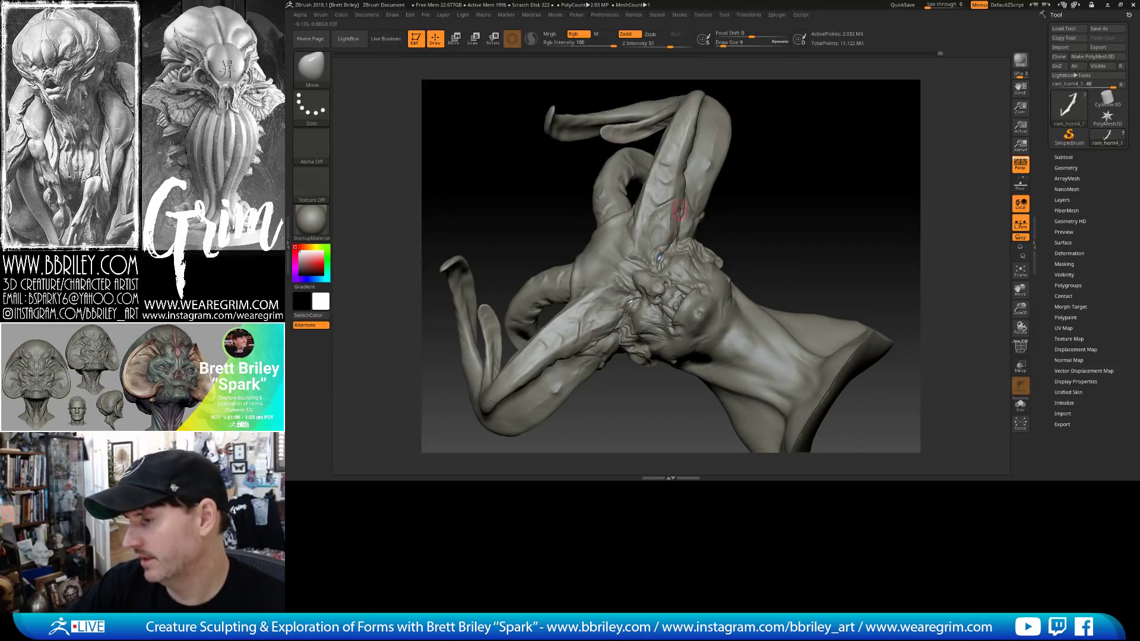
pyautogui.moveTo(802, 151); pyautogui.dragTo(679, 205)
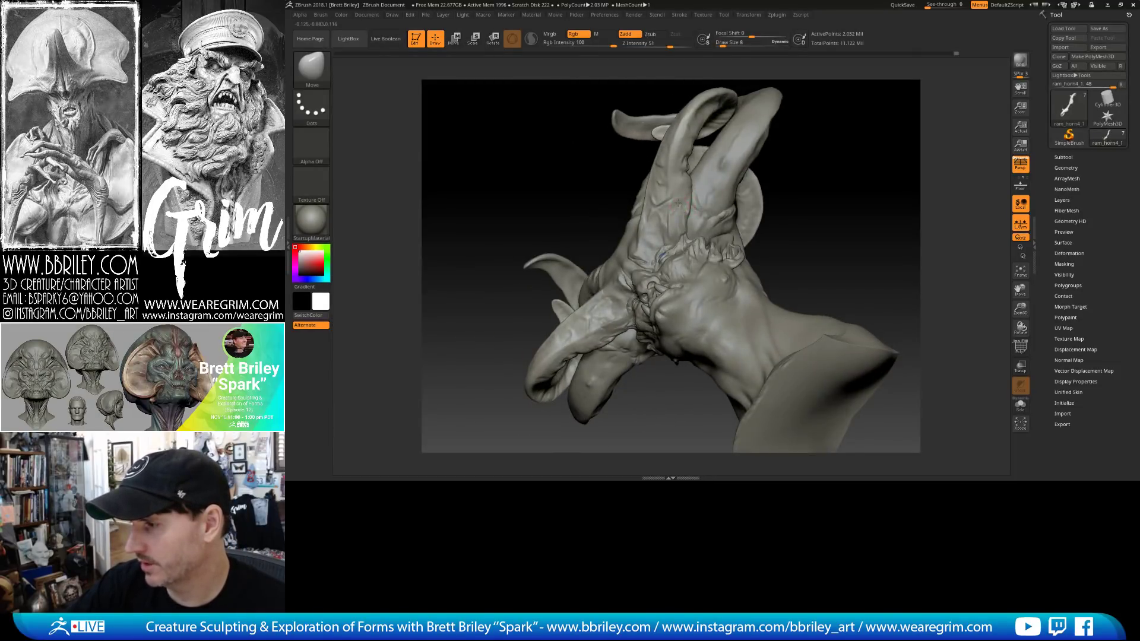
pyautogui.press('b')
pyautogui.press('c')
pyautogui.press('l')
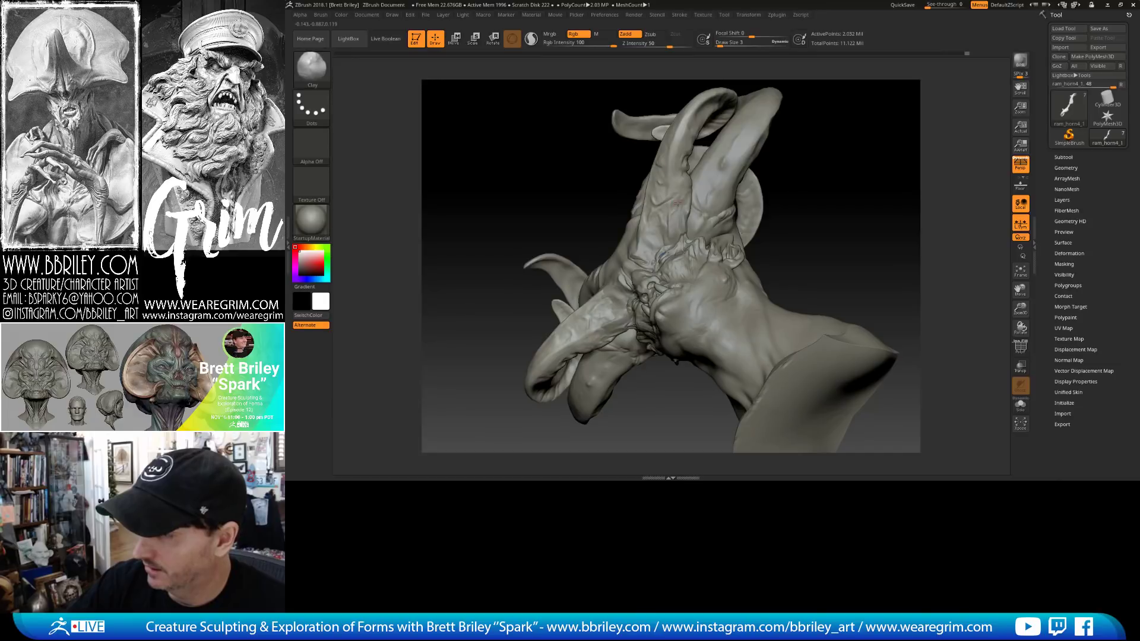
# Flatten and plane the lower surface of the ram_horn4_1 horn with TrimDynamic.
pyautogui.moveTo(805, 163); pyautogui.dragTo(712, 190)
pyautogui.press('b')
pyautogui.press('t')
pyautogui.press('d')
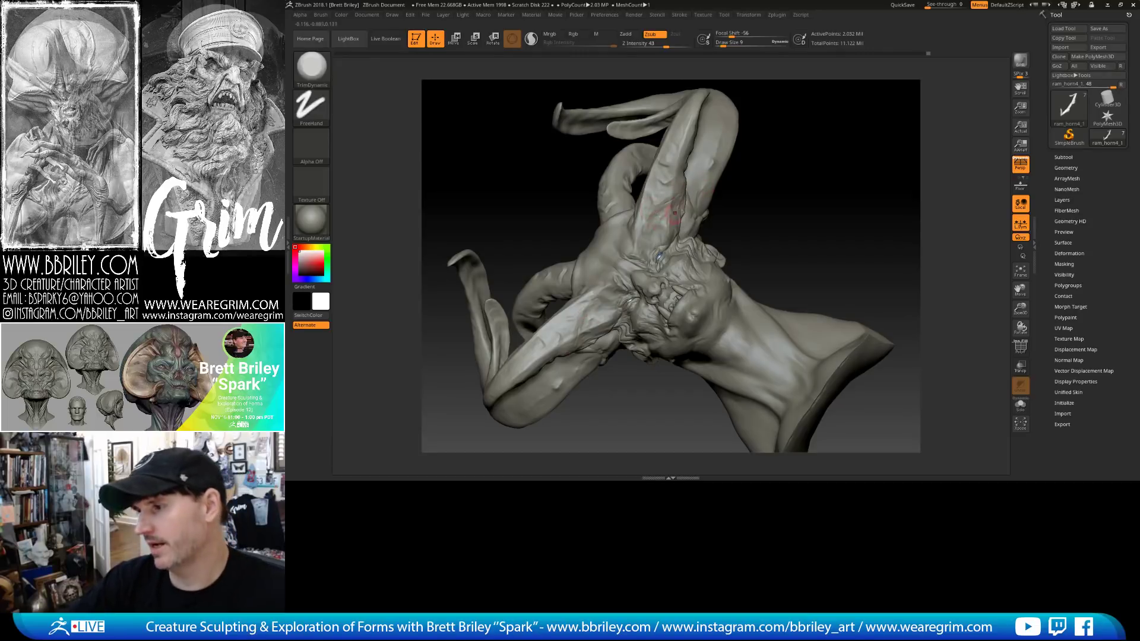
pyautogui.moveTo(701, 189); pyautogui.dragTo(671, 196)
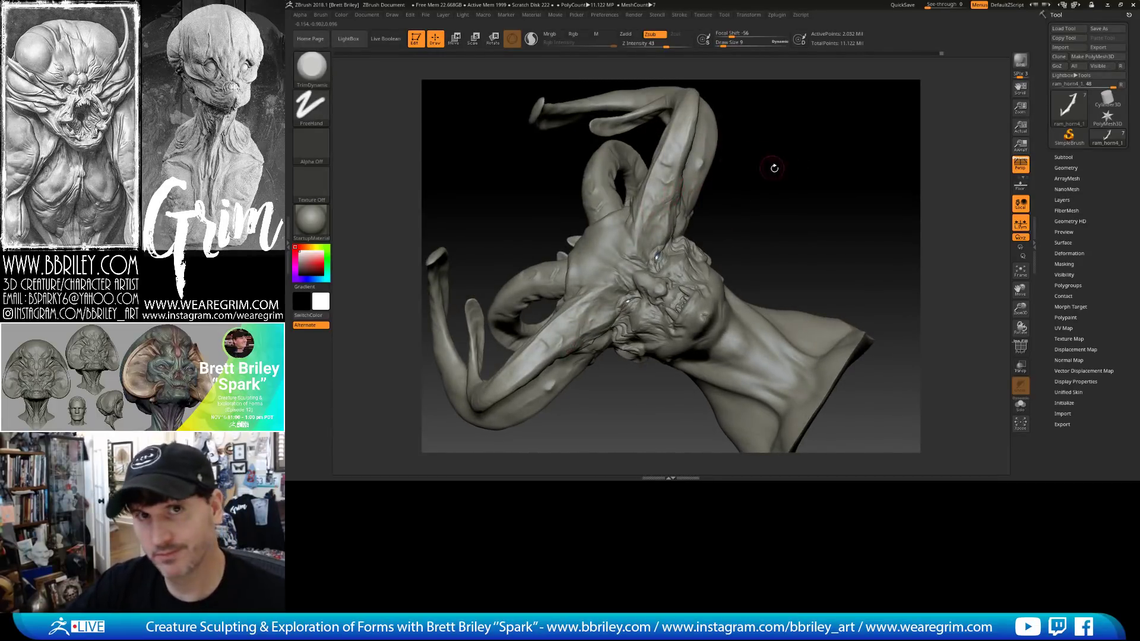
pyautogui.moveTo(775, 168); pyautogui.dragTo(692, 190)
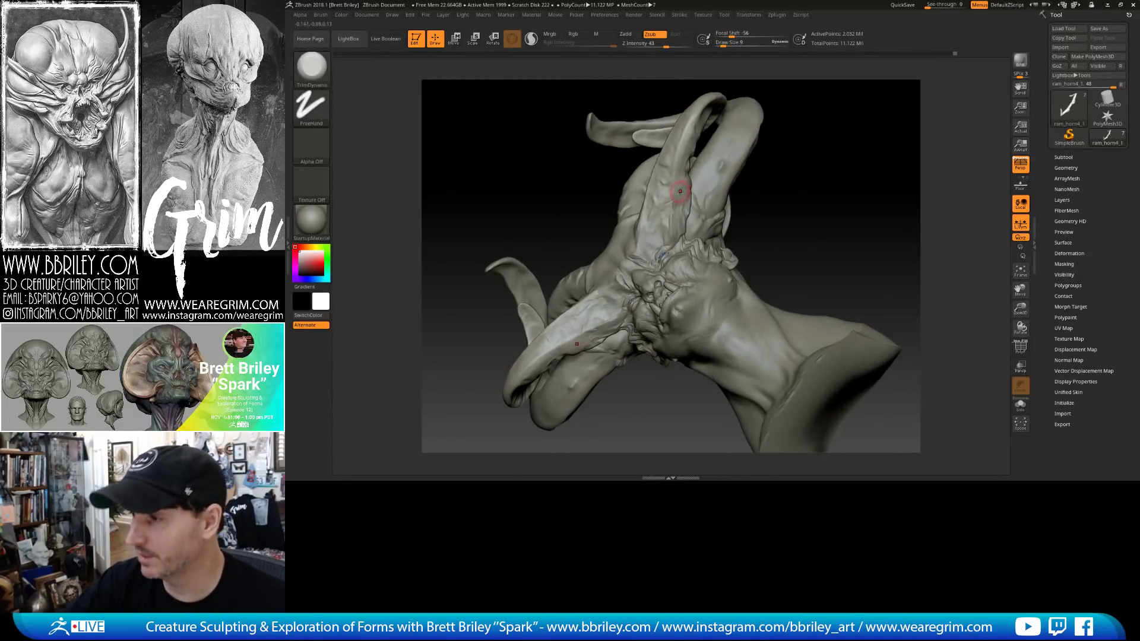
pyautogui.moveTo(671, 189); pyautogui.dragTo(711, 160)
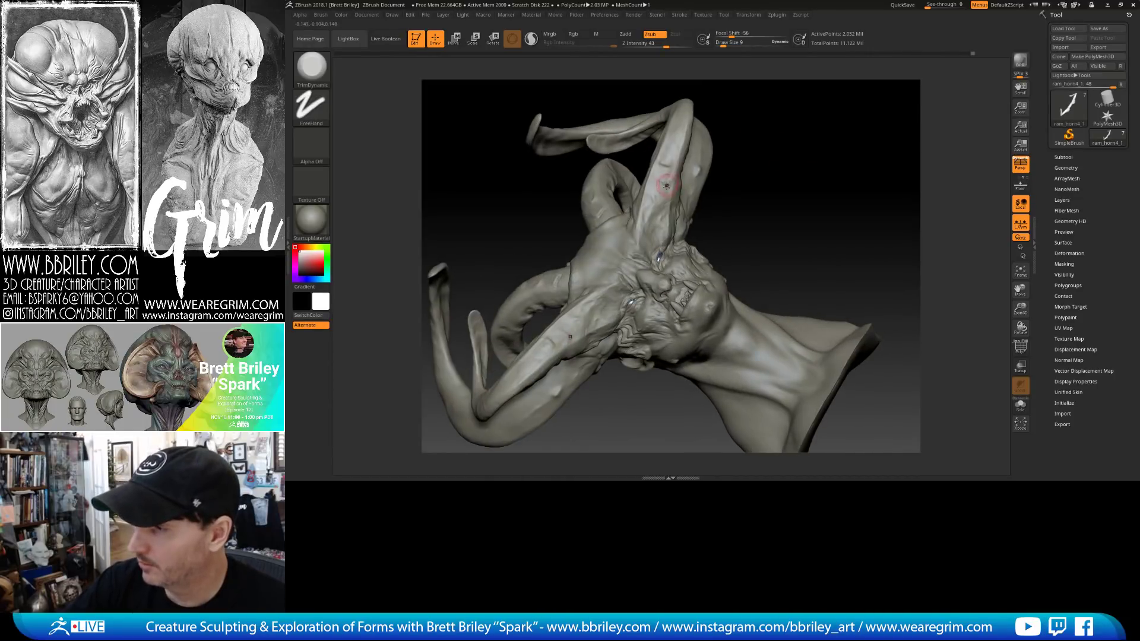
# Select the bust subtool, lower its subdivision level, and build up and smooth the shoulder's lower edge with Clay at draw size 18.
pyautogui.moveTo(800, 133)
pyautogui.mouseDown()
pyautogui.moveTo(829, 190)
pyautogui.moveTo(822, 166)
pyautogui.moveTo(849, 145)
pyautogui.moveTo(823, 227)
pyautogui.moveTo(800, 251)
pyautogui.moveTo(810, 231)
pyautogui.moveTo(749, 227)
pyautogui.moveTo(767, 229)
pyautogui.mouseUp()
pyautogui.press('shift')
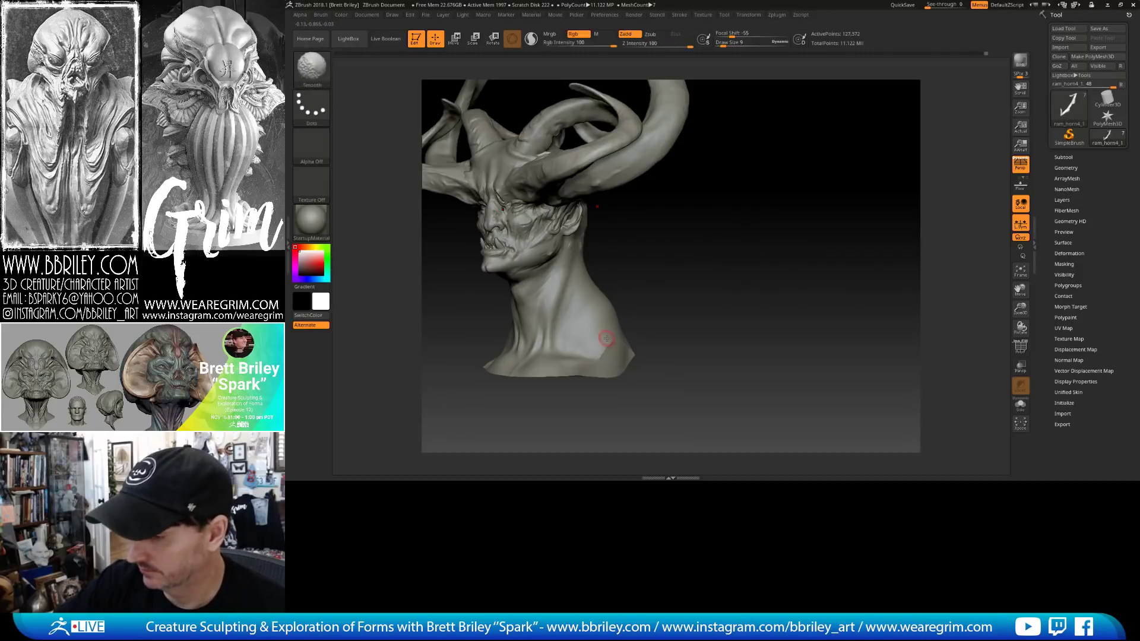
pyautogui.keyDown('alt'); pyautogui.click(607, 339); pyautogui.keyUp('alt')
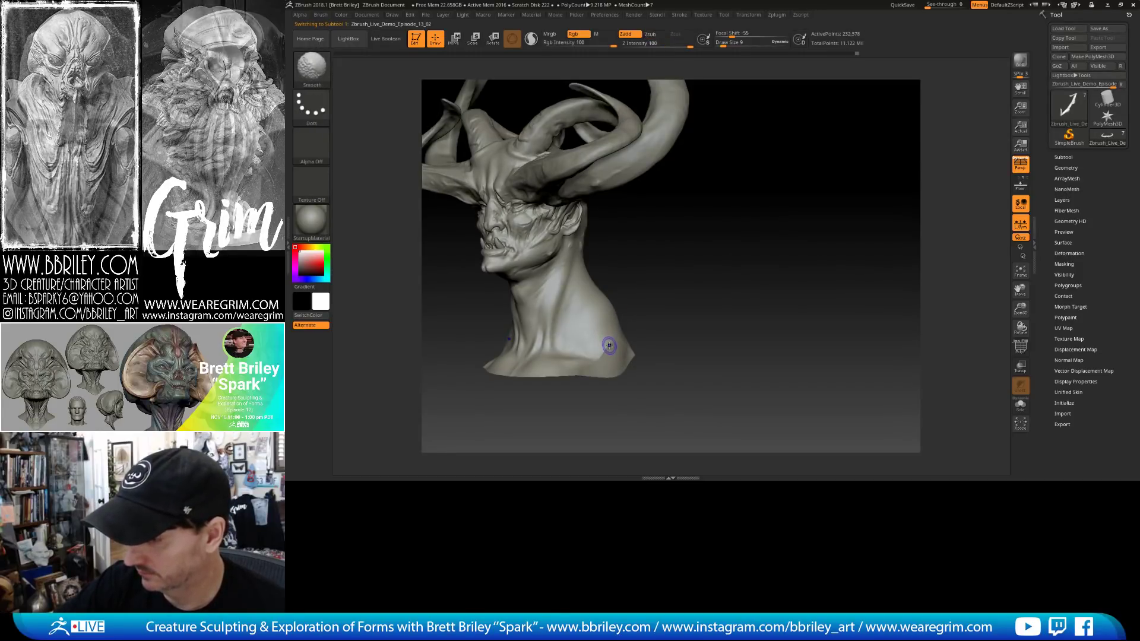
pyautogui.hotkey('shift', 'd')
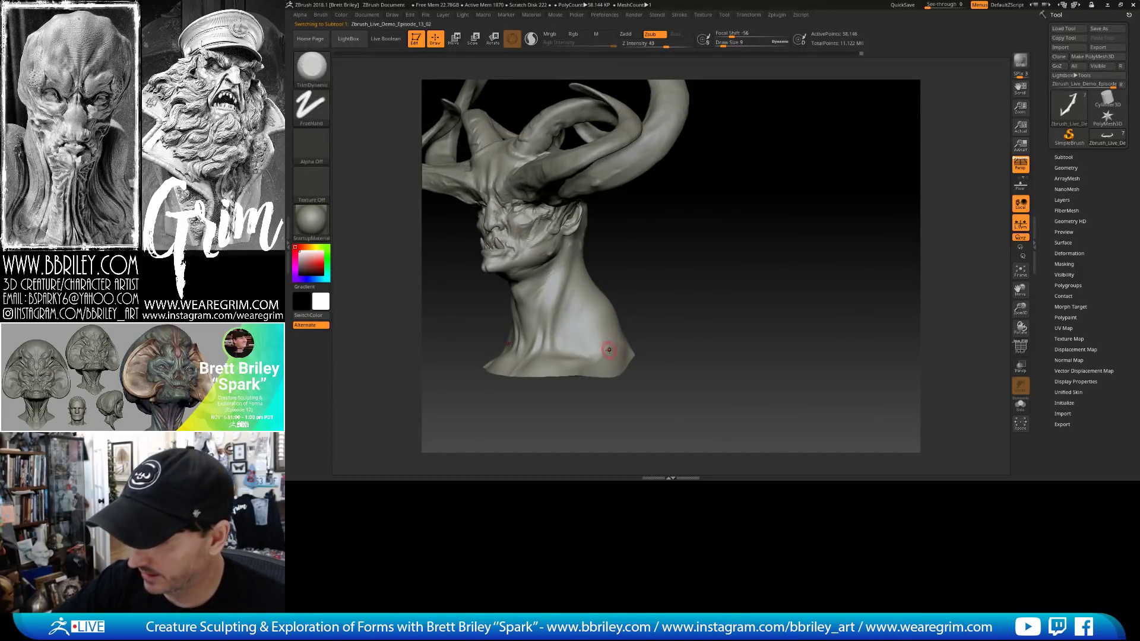
pyautogui.press('1')
pyautogui.press('s')
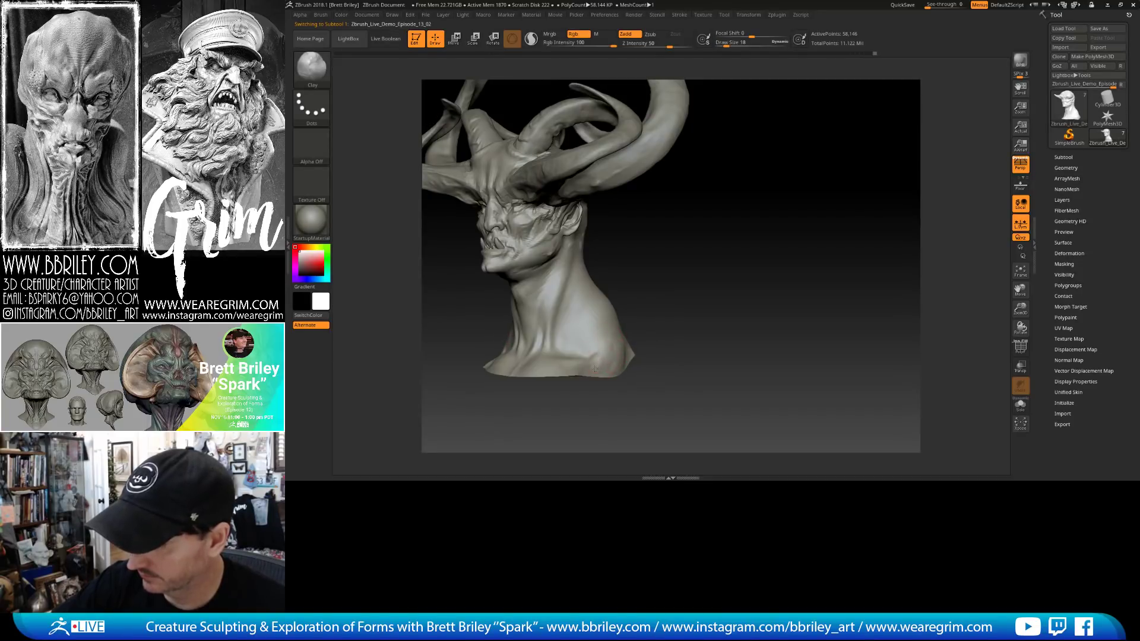
pyautogui.moveTo(621, 346); pyautogui.dragTo(591, 369, button='right')
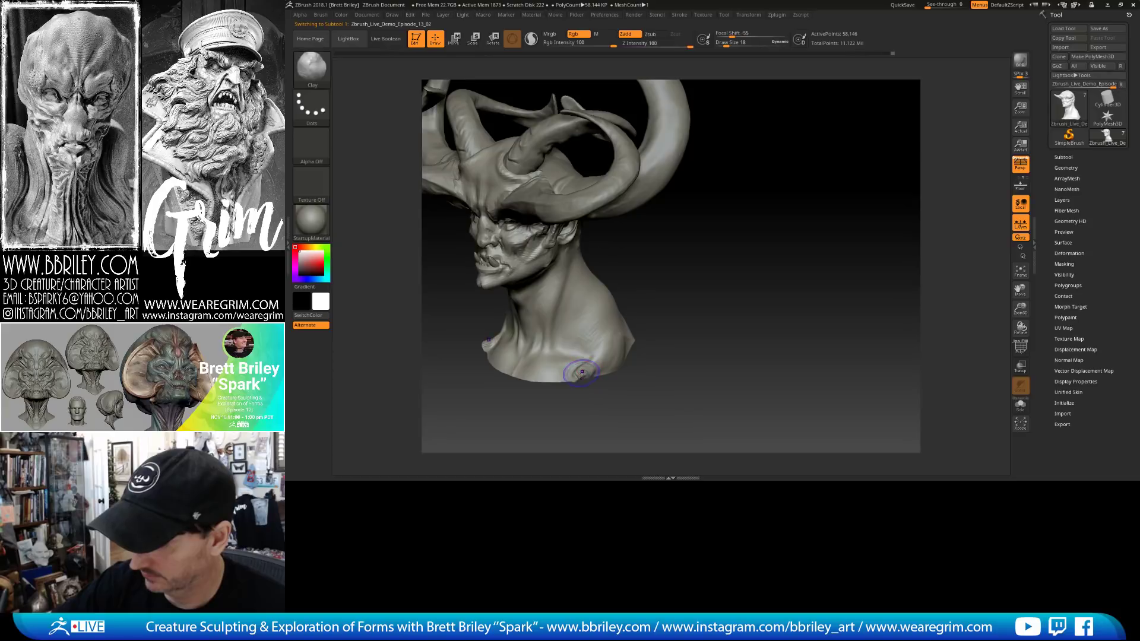
pyautogui.keyDown('shift'); pyautogui.moveTo(582, 372); pyautogui.dragTo(587, 368); pyautogui.keyUp('shift')
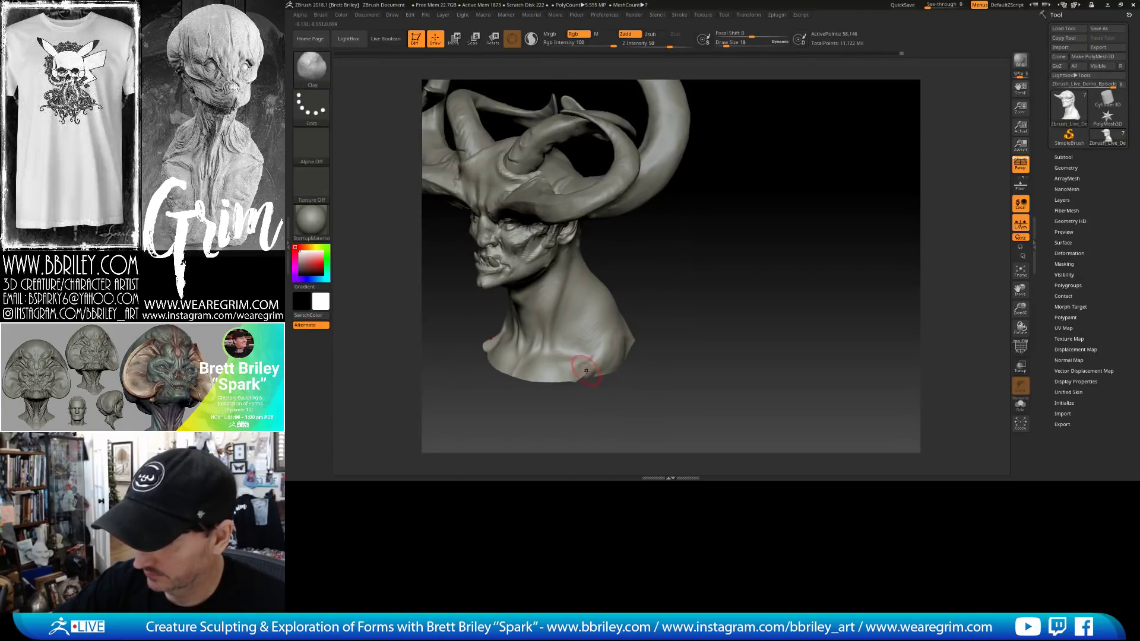
# Define a raised form at the bust's lower shoulder edge with the Standard brush and plane it with TrimDynamic.
pyautogui.press('[')
pyautogui.press('[')
pyautogui.press('b')
pyautogui.press('s')
pyautogui.press('t')
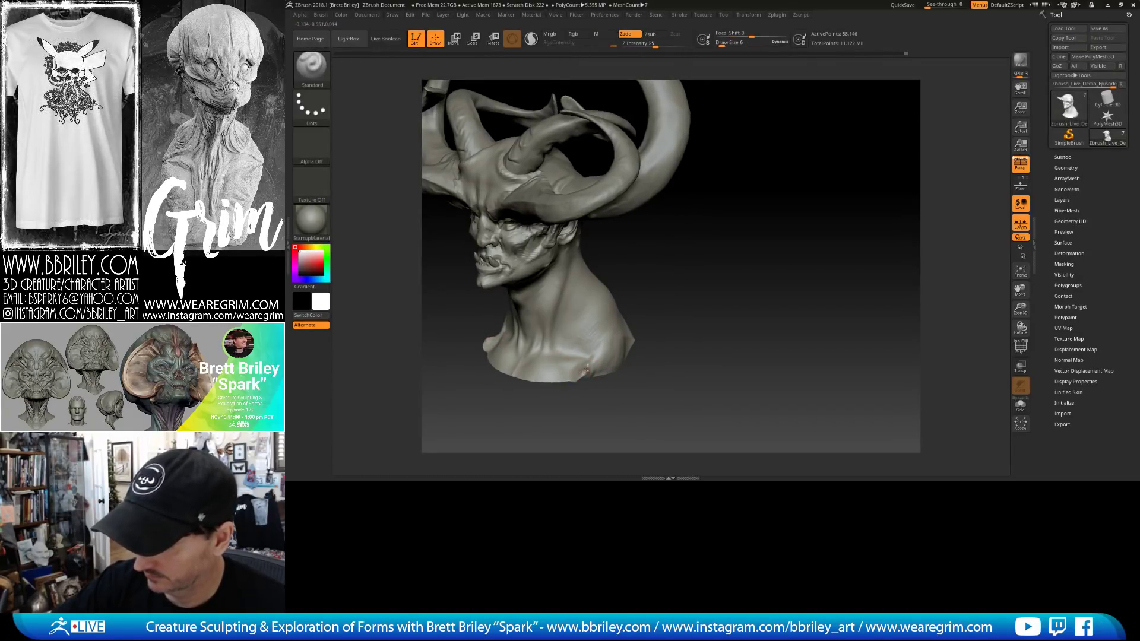
pyautogui.press('b')
pyautogui.press('t')
pyautogui.press('d')
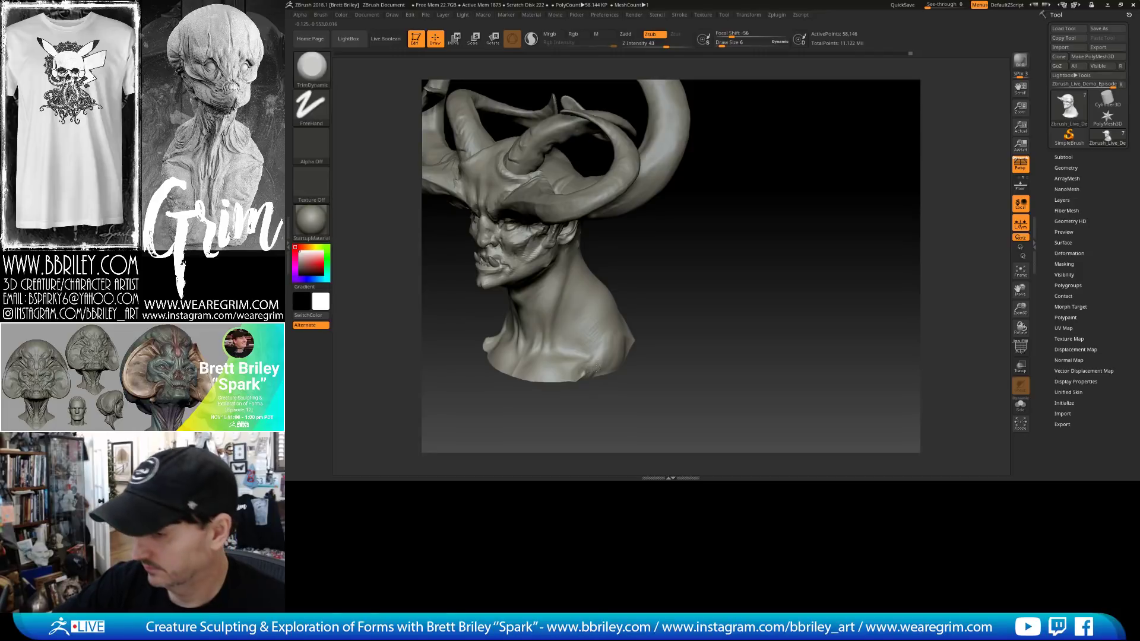
# Carve a groove up the shoulder with DamStandard at draw size 12 and adjust the shoulder shape with Move at draw size 23.
pyautogui.press('b')
pyautogui.press('d')
pyautogui.press('s')
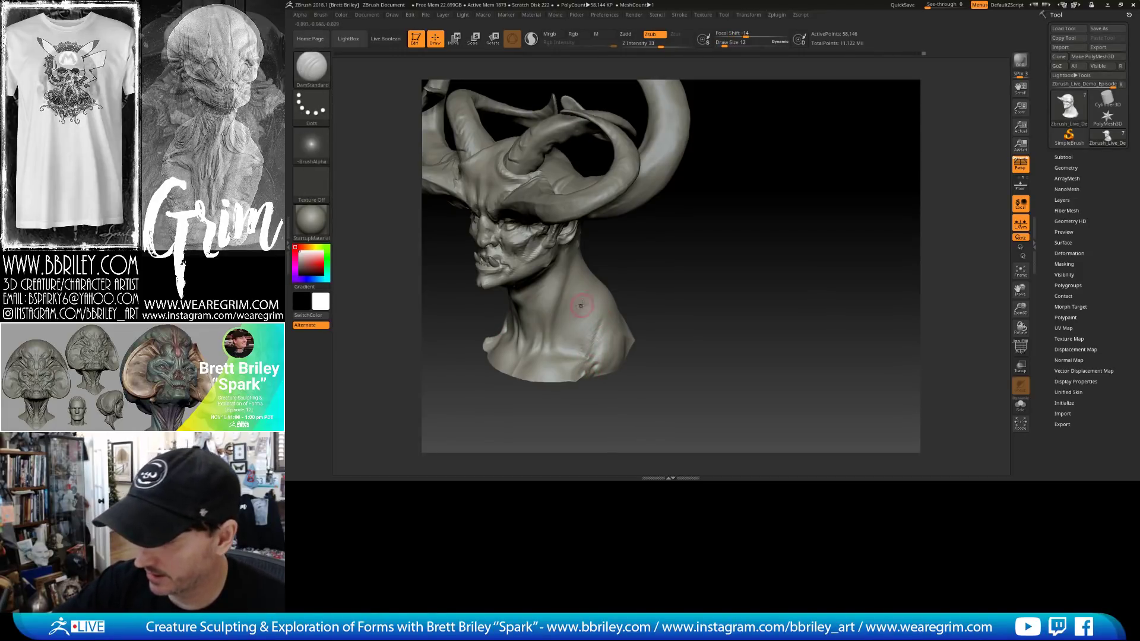
pyautogui.moveTo(588, 302)
pyautogui.mouseDown(button='right')
pyautogui.moveTo(562, 293)
pyautogui.moveTo(552, 346)
pyautogui.moveTo(539, 335)
pyautogui.moveTo(560, 333)
pyautogui.mouseUp(button='right')
pyautogui.press('b')
pyautogui.press('m')
pyautogui.press('v')
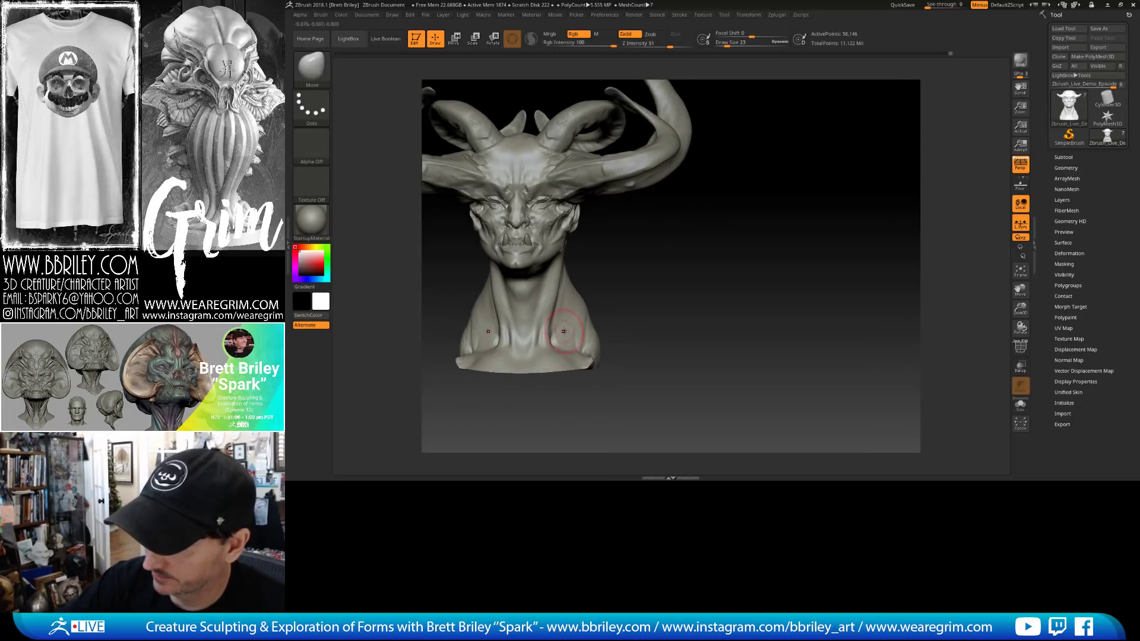
# Cut a groove on the shoulders with DamStandard at draw size 7 and plane the surrounding surface with TrimDynamic at draw size 18.
pyautogui.press('b')
pyautogui.press('d')
pyautogui.press('s')
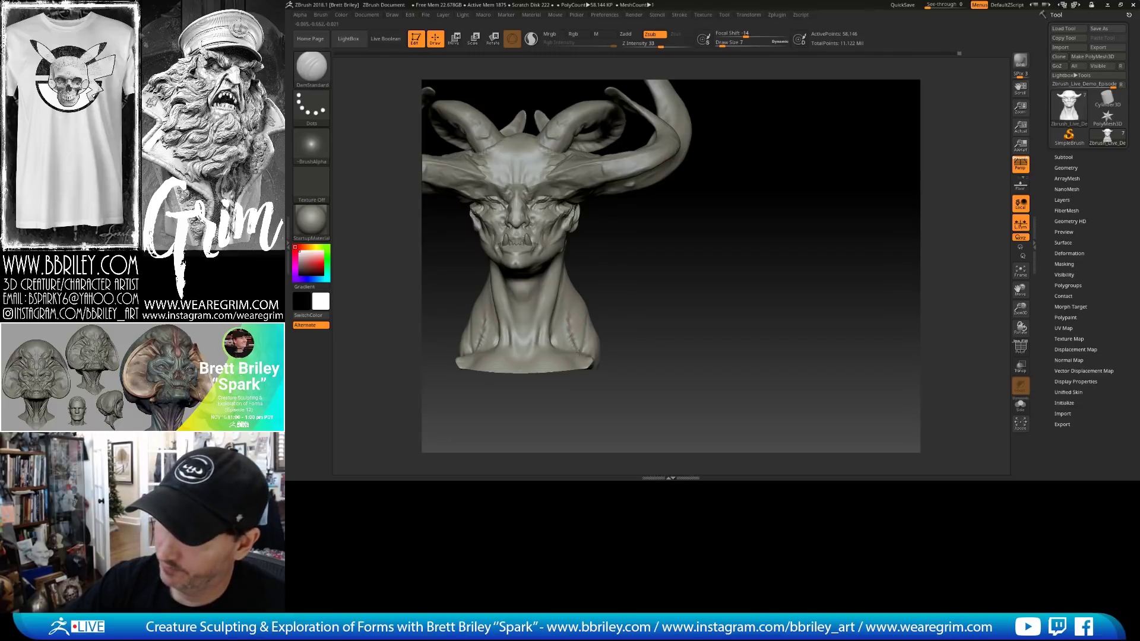
pyautogui.moveTo(607, 265); pyautogui.dragTo(559, 309, button='right')
pyautogui.press('b')
pyautogui.press('t')
pyautogui.press('d')
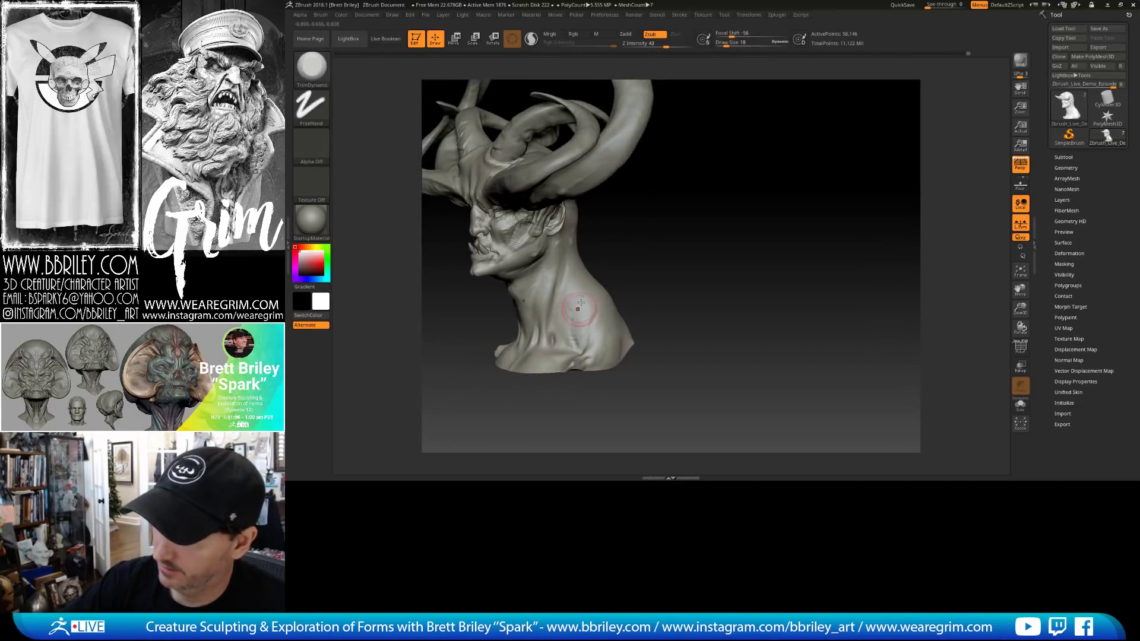
# Raise the bust to its highest subdivision level and work small detail into the shoulder with the Standard brush at draw size 5.
pyautogui.hotkey('ctrl', 'd')
pyautogui.moveTo(604, 296); pyautogui.dragTo(556, 324, button='right')
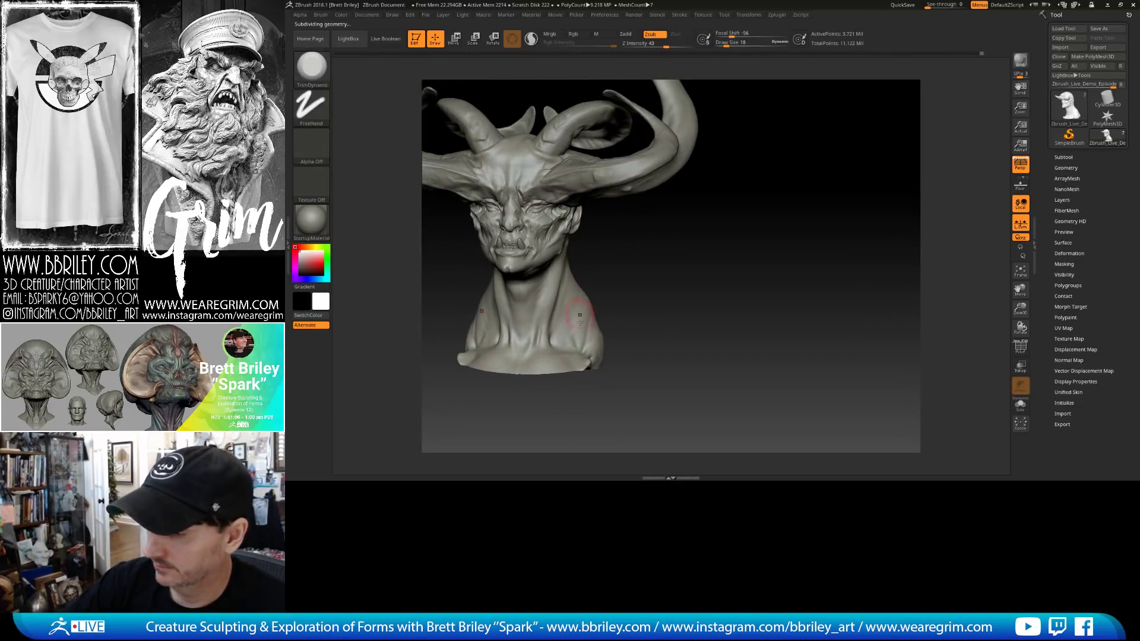
pyautogui.press('b')
pyautogui.press('s')
pyautogui.press('t')
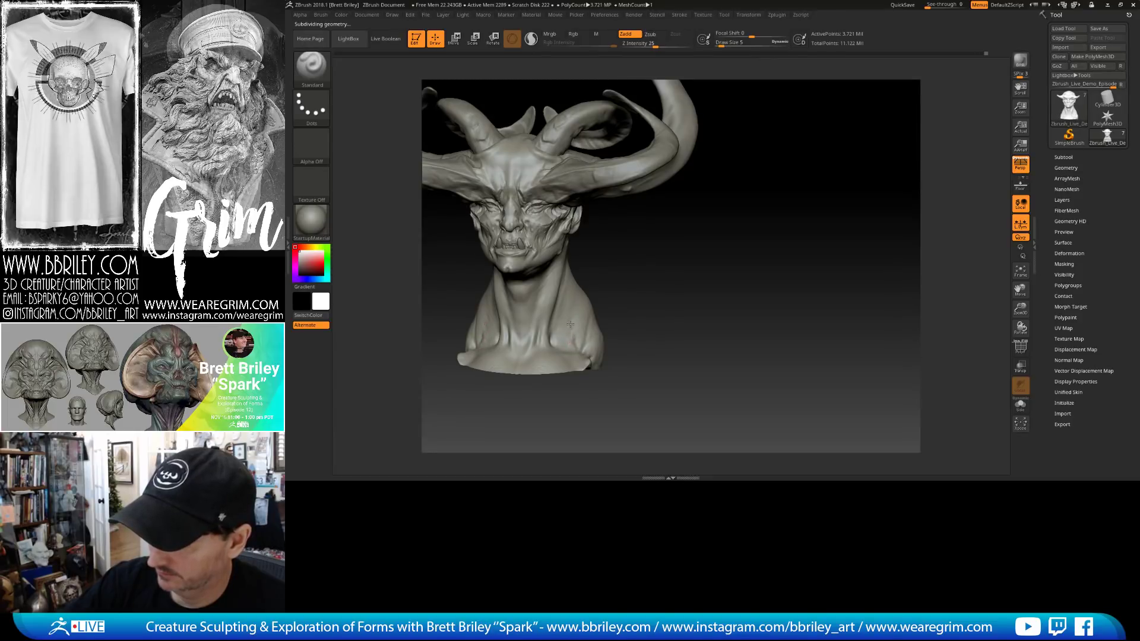
# Carve a small crease around the raised spot on the shoulder with DamStandard at draw sizes 5 and 7.
pyautogui.moveTo(578, 324)
pyautogui.keyDown('alt'); pyautogui.mouseDown(button='right')
pyautogui.moveTo(585, 338)
pyautogui.moveTo(572, 334)
pyautogui.mouseUp(button='right'); pyautogui.keyUp('alt')
pyautogui.press('b')
pyautogui.press('d')
pyautogui.press('s')
pyautogui.moveTo(576, 335); pyautogui.dragTo(581, 345)
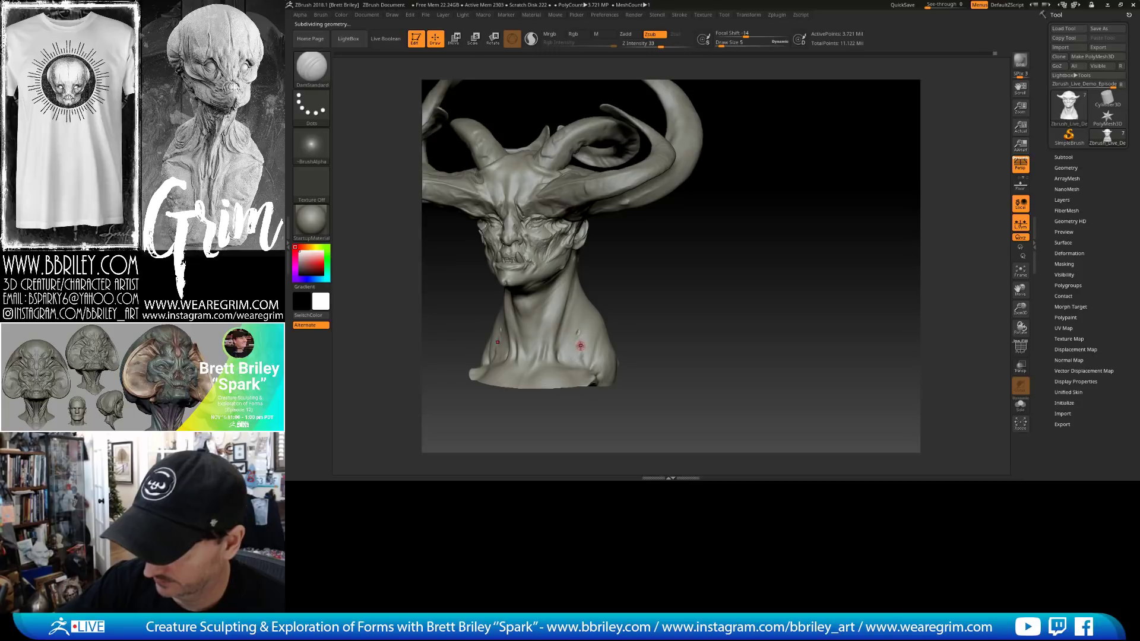
pyautogui.moveTo(581, 301); pyautogui.dragTo(567, 304, button='right')
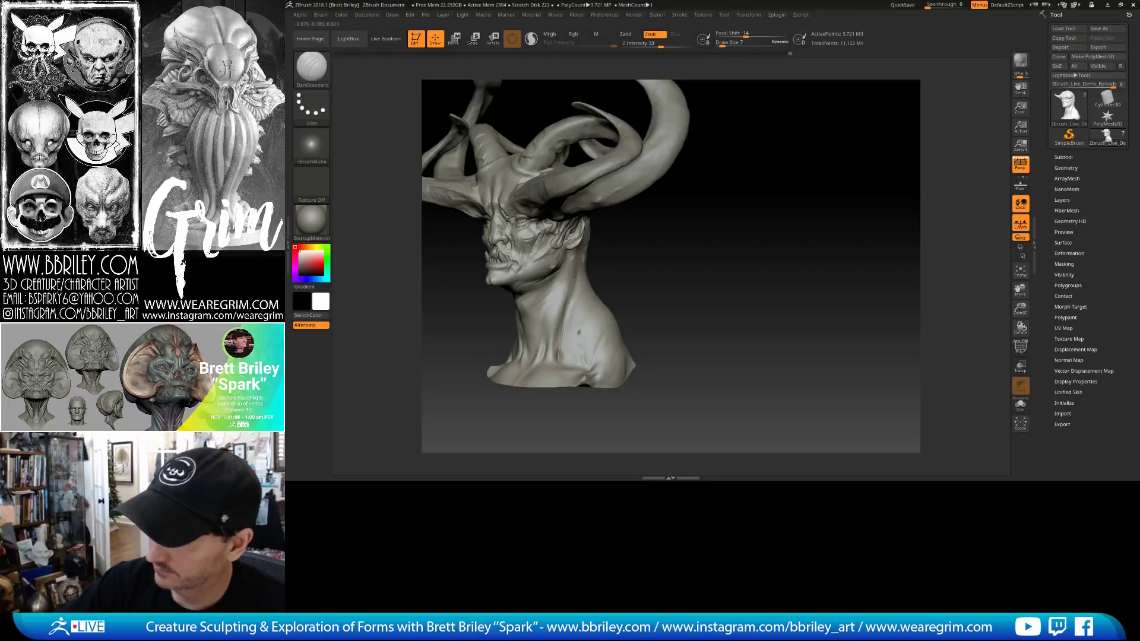
pyautogui.keyDown('shift'); pyautogui.moveTo(573, 252); pyautogui.dragTo(569, 321, button='right'); pyautogui.keyUp('shift')
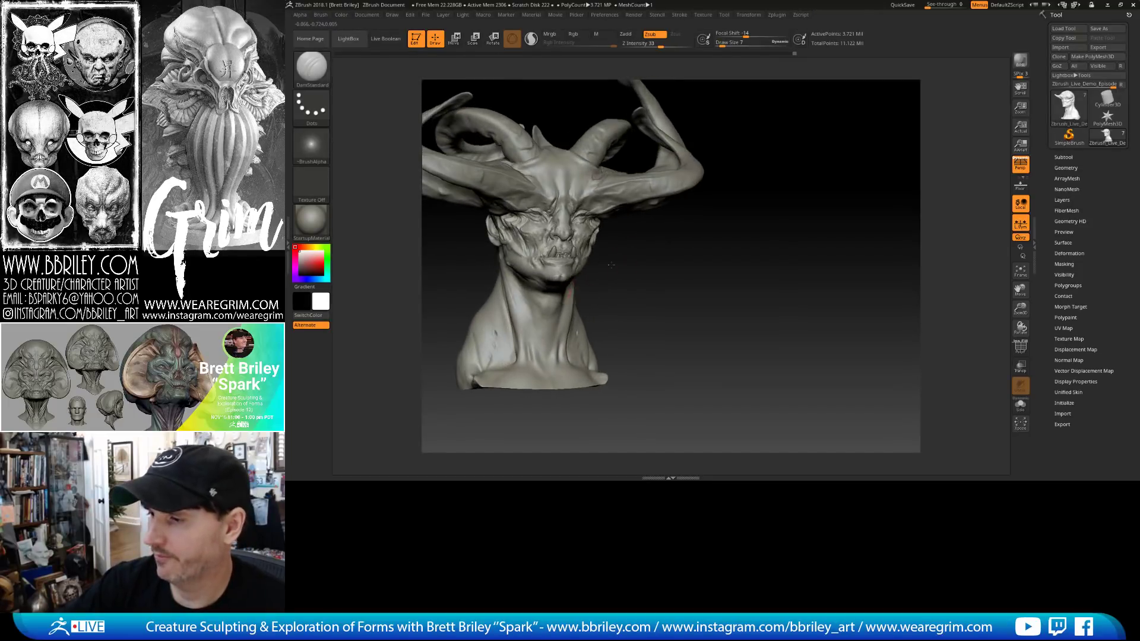
# Adjust the overall shoulder shape from the front with the Move brush at draw sizes 83 and 56.
pyautogui.press('b')
pyautogui.press('m')
pyautogui.press('v')
pyautogui.press('s')
pyautogui.moveTo(568, 322); pyautogui.dragTo(582, 323)
pyautogui.keyDown('shift'); pyautogui.moveTo(571, 322); pyautogui.dragTo(578, 322, button='right'); pyautogui.keyUp('shift')
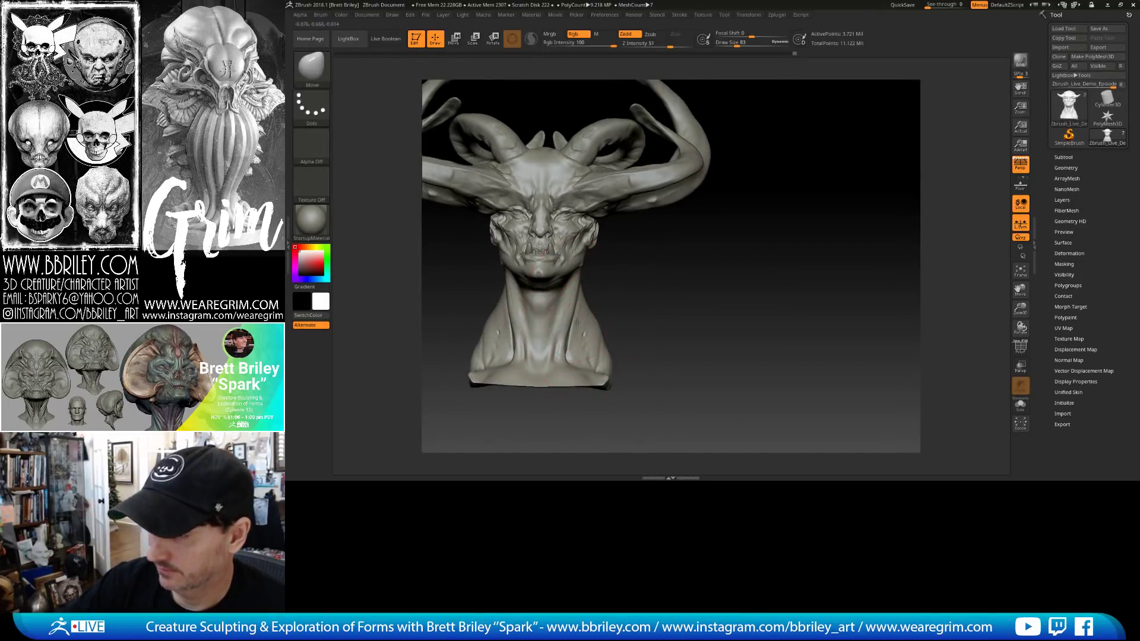
pyautogui.moveTo(567, 323); pyautogui.dragTo(569, 320)
pyautogui.keyDown('shift'); pyautogui.moveTo(645, 300); pyautogui.dragTo(764, 273, button='right'); pyautogui.keyUp('shift')
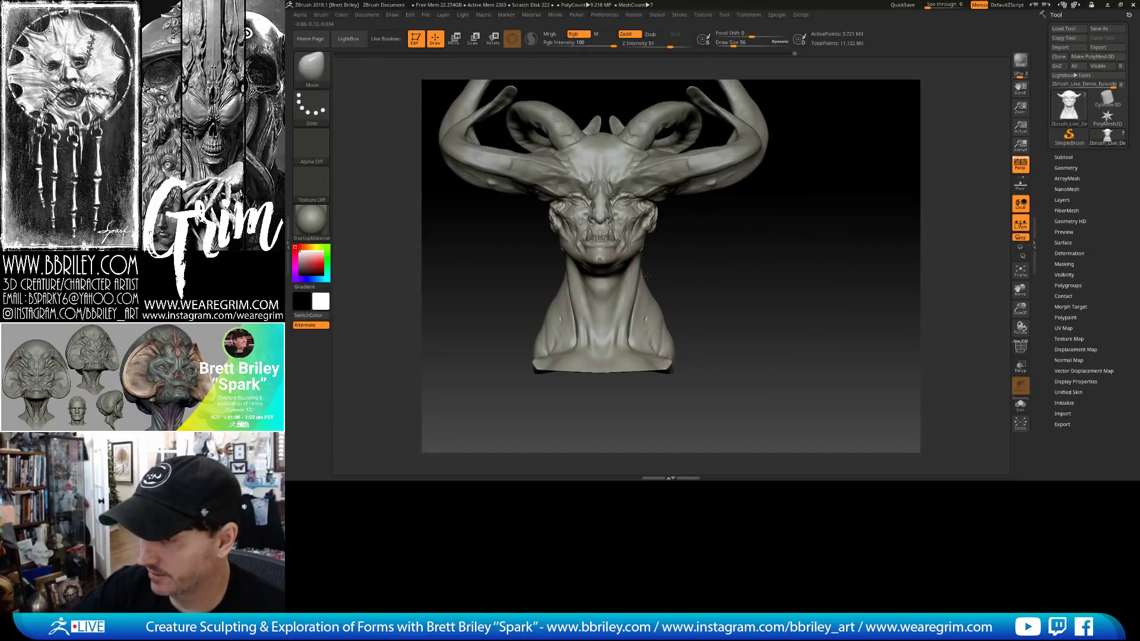
# Lower the bust by one subdivision level and pull the rear shoulder edge outward with the Move brush at draw size 44.
pyautogui.moveTo(728, 272)
pyautogui.mouseDown(button='right')
pyautogui.moveTo(757, 267)
pyautogui.moveTo(739, 268)
pyautogui.moveTo(738, 254)
pyautogui.moveTo(618, 318)
pyautogui.mouseUp(button='right')
pyautogui.hotkey('shift', 'd')
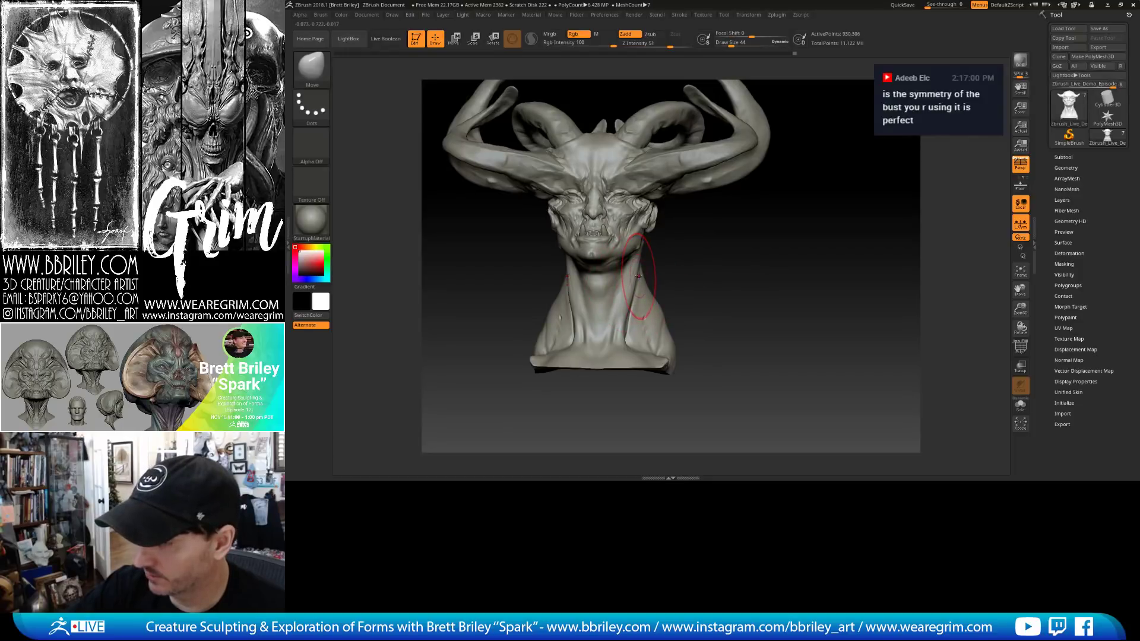
pyautogui.moveTo(639, 277); pyautogui.dragTo(687, 284, button='right')
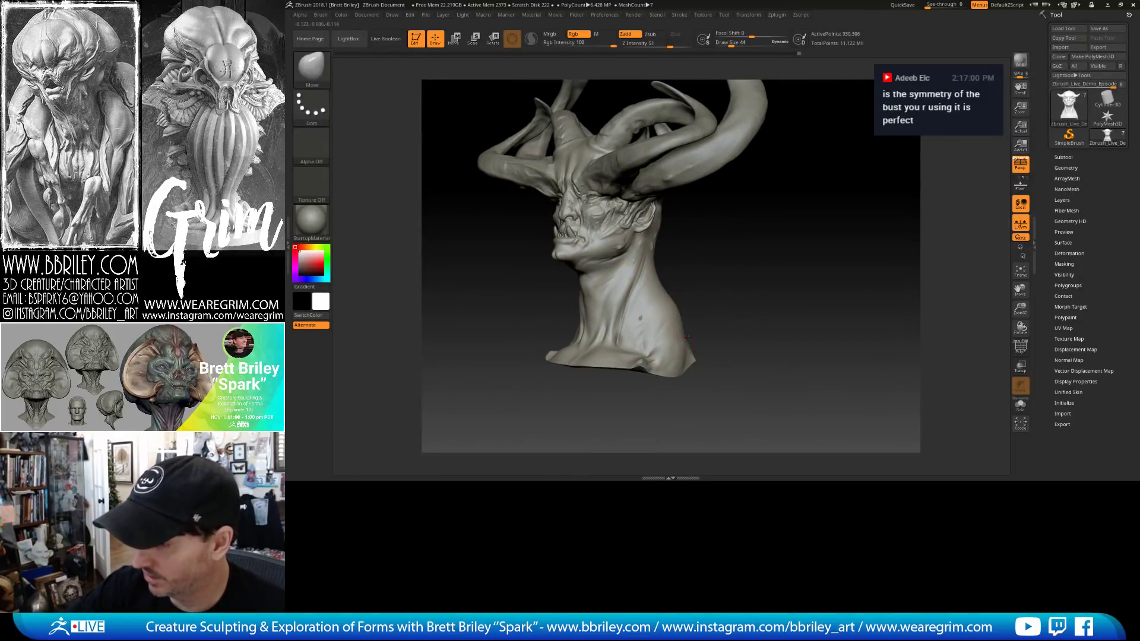
pyautogui.moveTo(689, 339); pyautogui.dragTo(697, 341)
pyautogui.press('[')
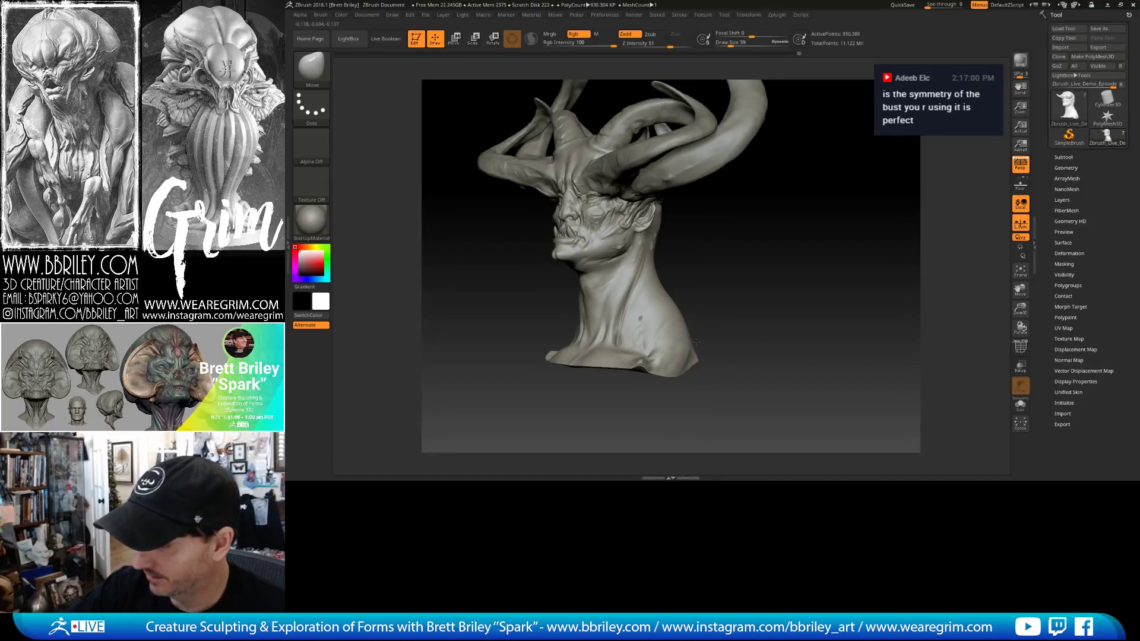
# Refine the back of the shoulder near the bust's lower edge with DamStandard at draw size 15.
pyautogui.moveTo(697, 342); pyautogui.dragTo(675, 301, button='right')
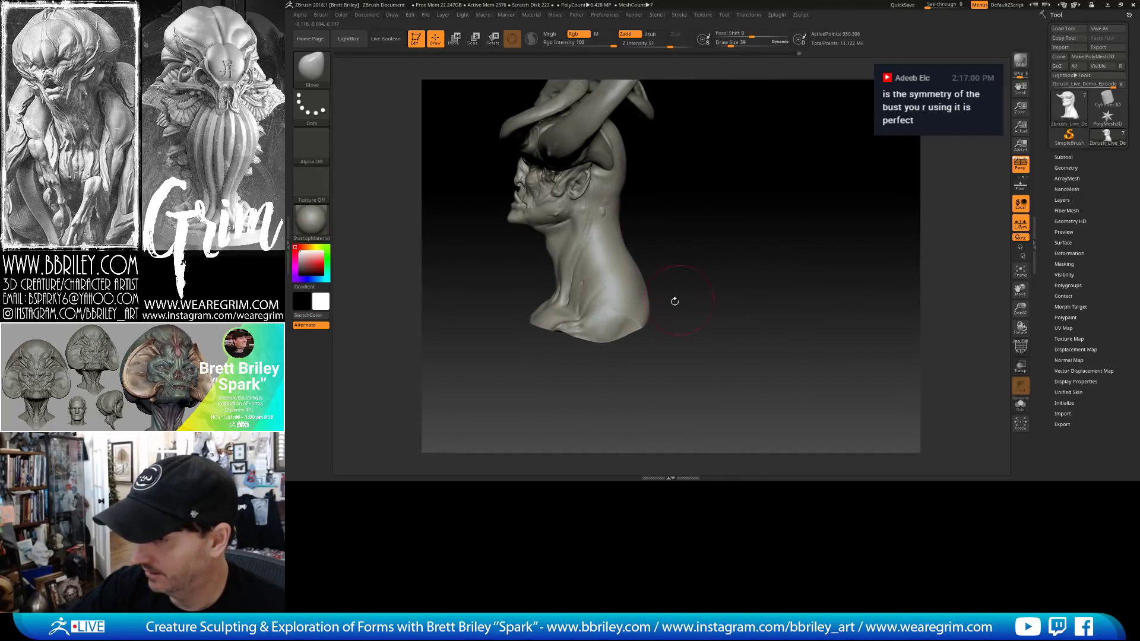
pyautogui.press('b')
pyautogui.press('d')
pyautogui.press('s')
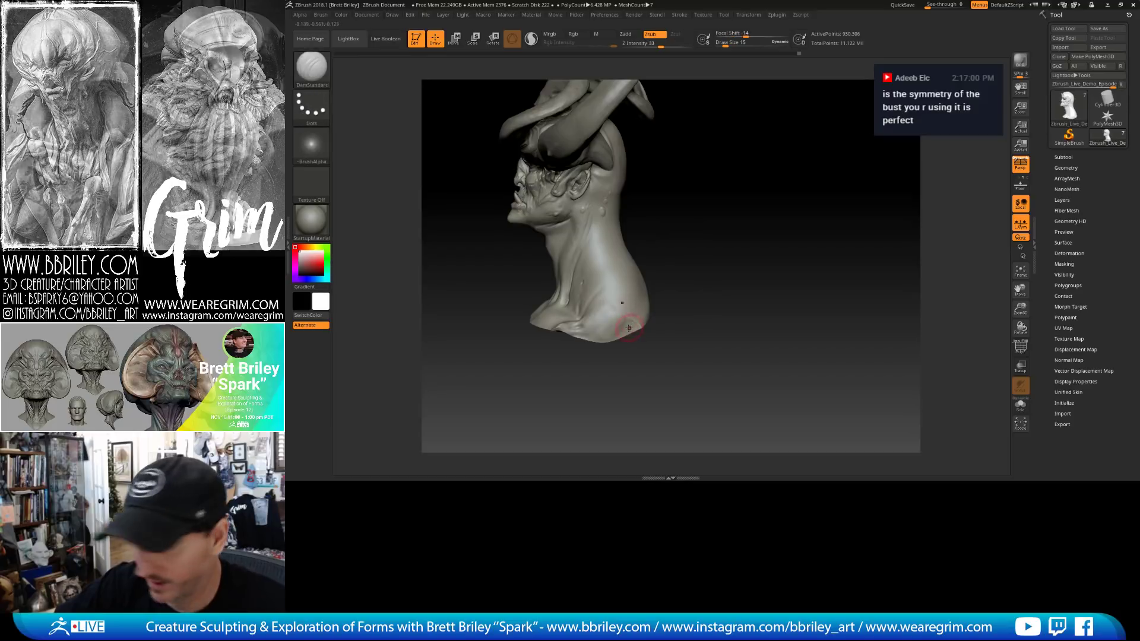
pyautogui.moveTo(633, 303); pyautogui.dragTo(755, 295, button='right')
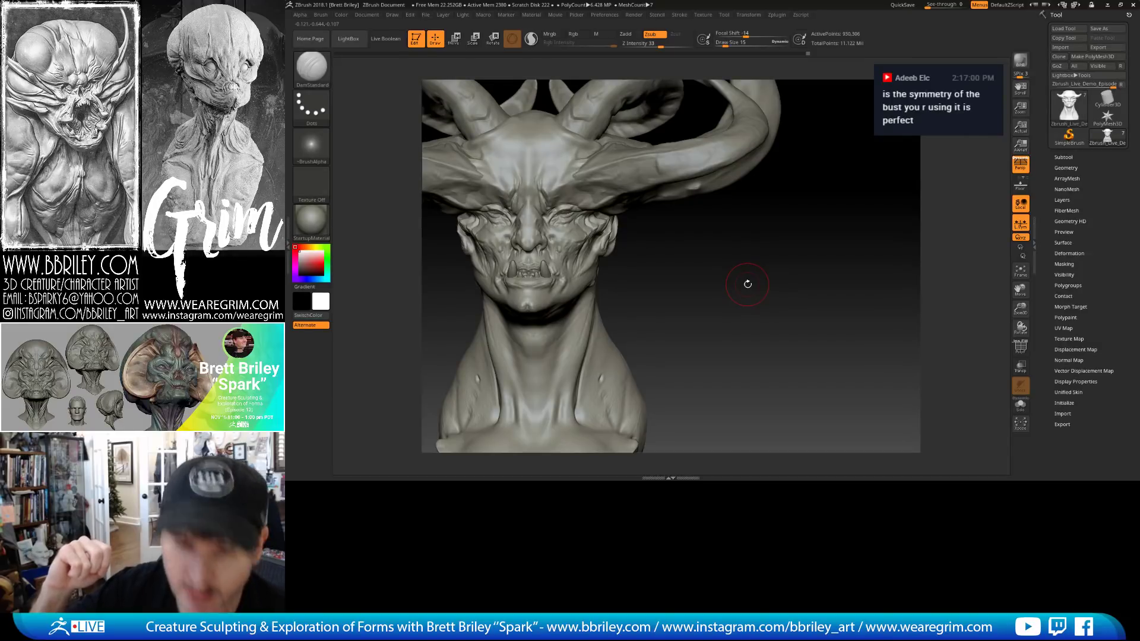
# Examine the symmetry of the bust's wireframe topology at its low subdivision levels, from the face up to the forehead.
pyautogui.keyDown('alt'); pyautogui.moveTo(778, 233); pyautogui.dragTo(872, 267); pyautogui.keyUp('alt')
pyautogui.click(1021, 347)
pyautogui.hotkey('shift', 'd')
pyautogui.hotkey('shift', 'd')
pyautogui.hotkey('shift', 'd')
pyautogui.hotkey('shift', 'd')
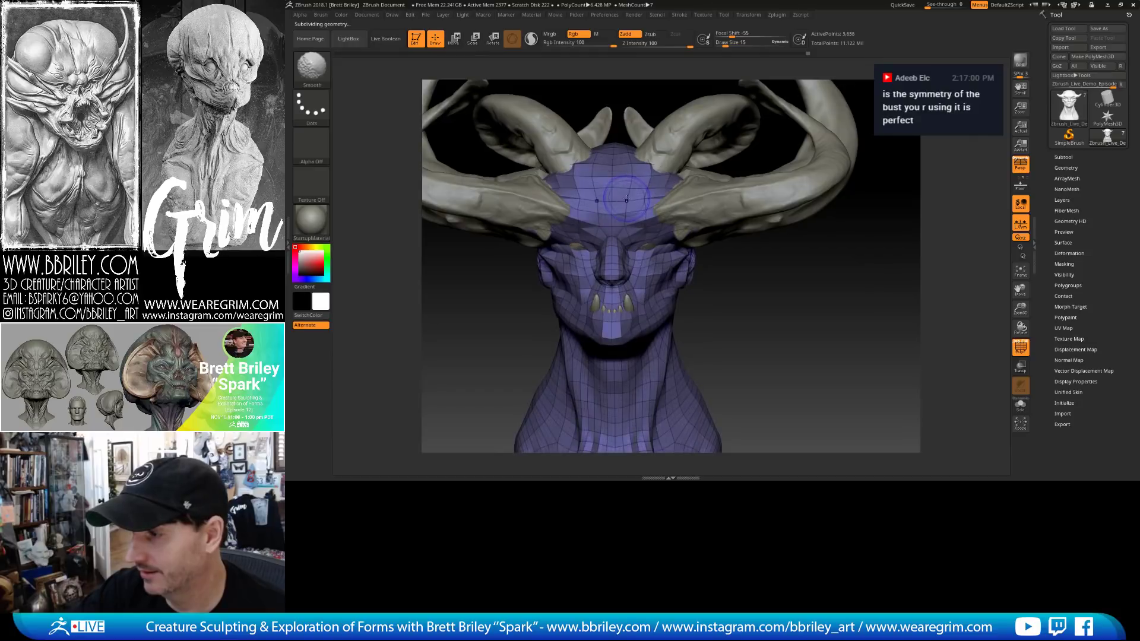
pyautogui.keyDown('alt'); pyautogui.moveTo(708, 274); pyautogui.dragTo(665, 201); pyautogui.keyUp('alt')
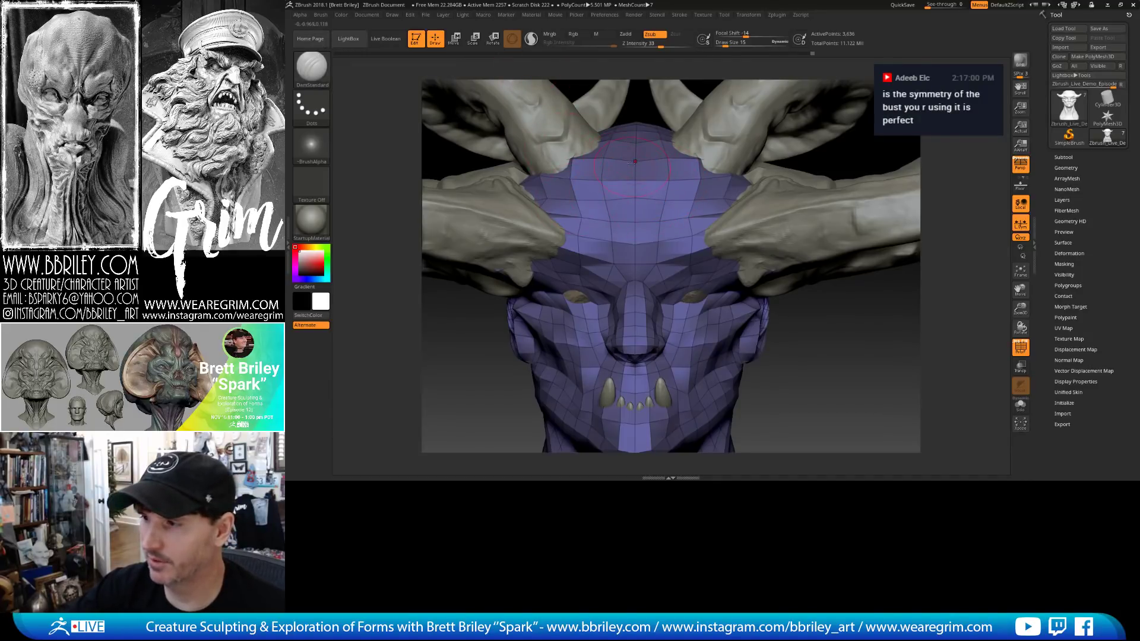
pyautogui.press('f')
pyautogui.moveTo(809, 305); pyautogui.dragTo(791, 143)
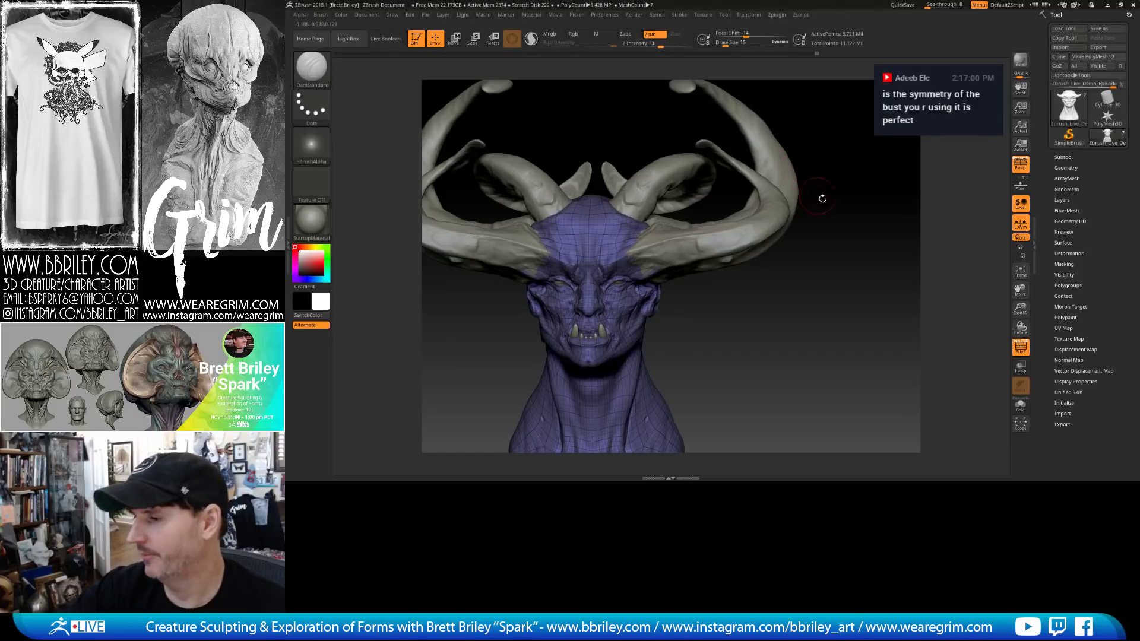
pyautogui.click(1022, 347)
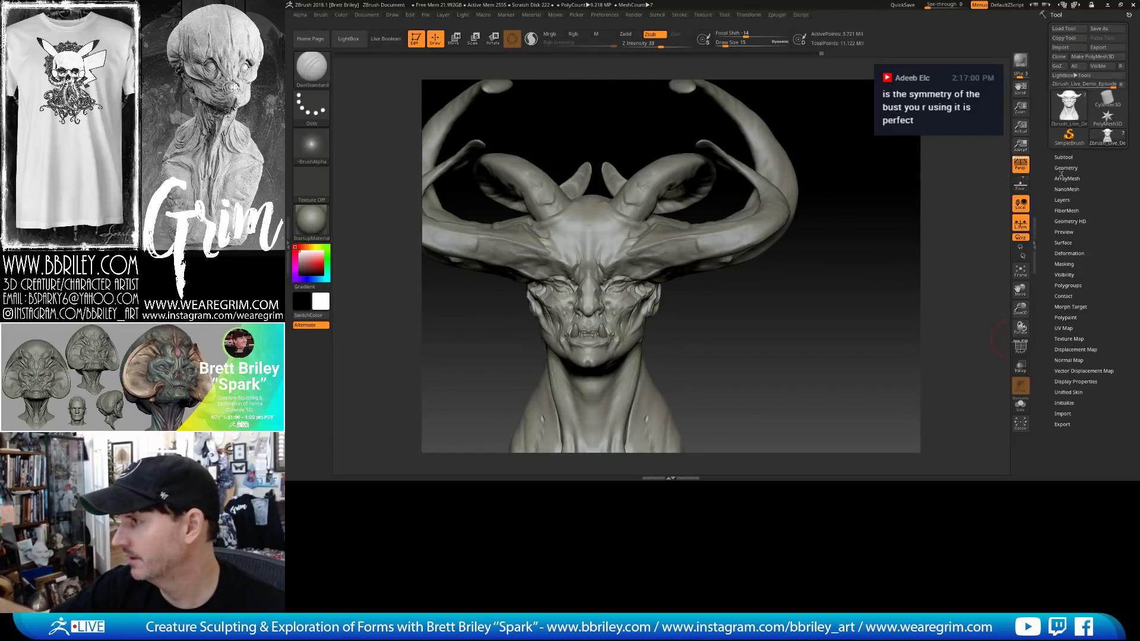
# Clone the bust subtool as a separate tool, switch to the clone, and mask one half of it along the centre line.
pyautogui.click(1064, 158)
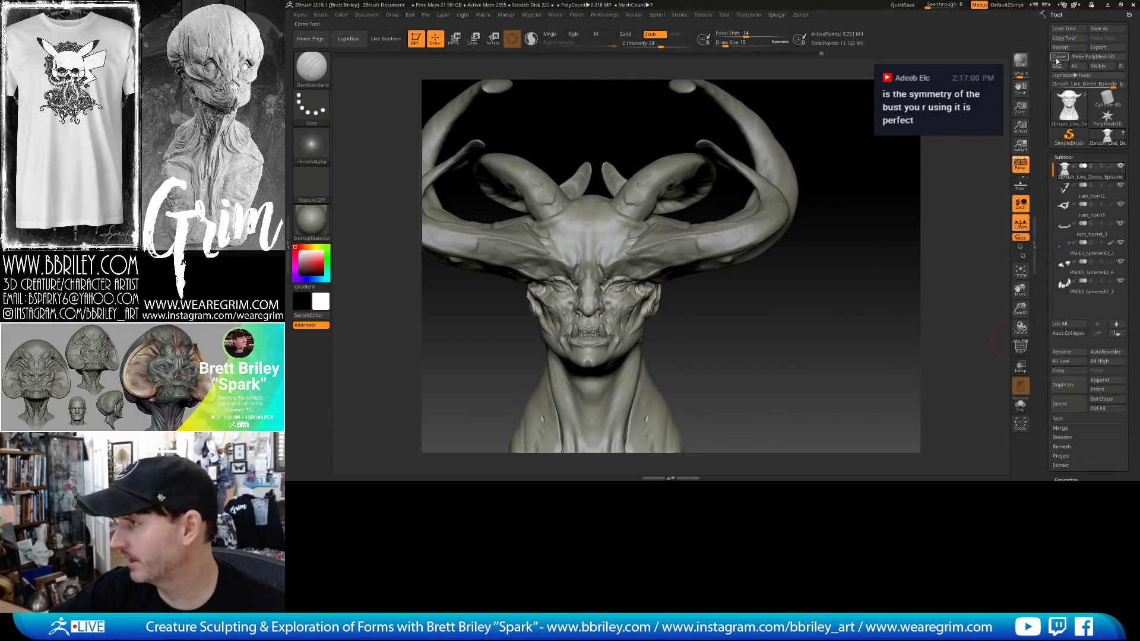
pyautogui.click(1059, 56)
pyautogui.click(1102, 138)
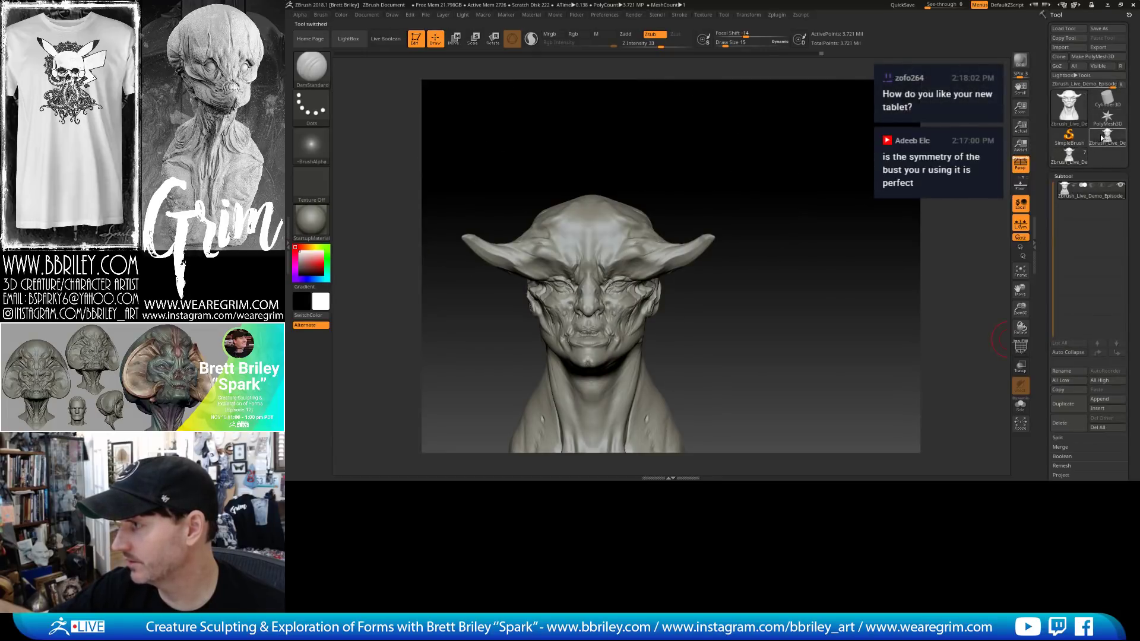
pyautogui.keyDown('alt'); pyautogui.moveTo(809, 247); pyautogui.dragTo(703, 139); pyautogui.keyUp('alt')
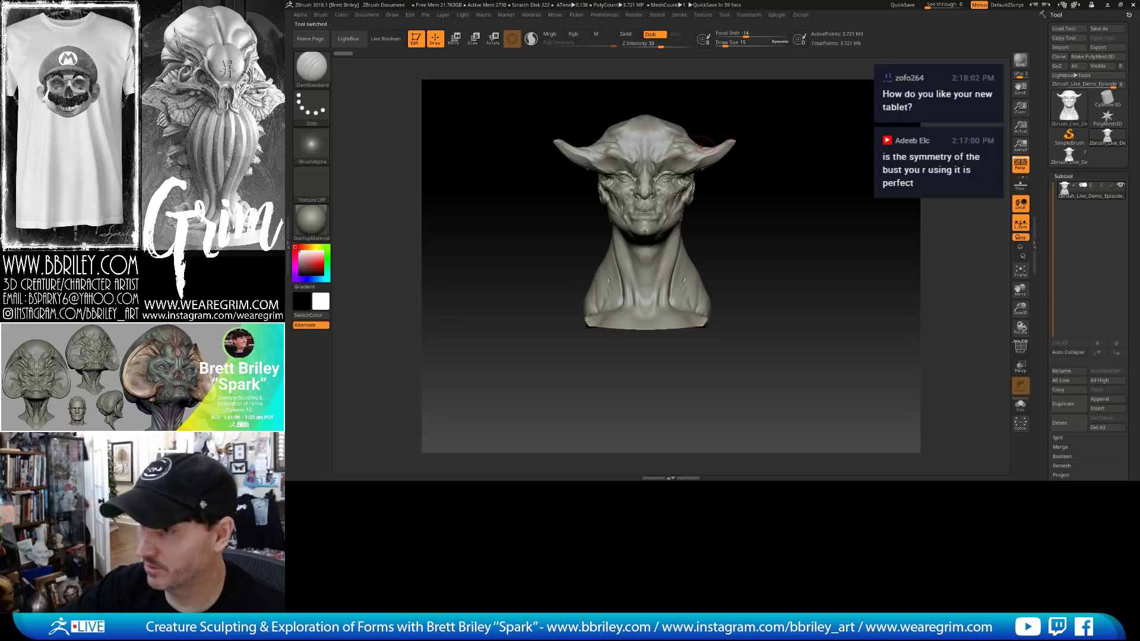
pyautogui.keyDown('ctrl'); pyautogui.moveTo(524, 92); pyautogui.dragTo(651, 386); pyautogui.keyUp('ctrl')
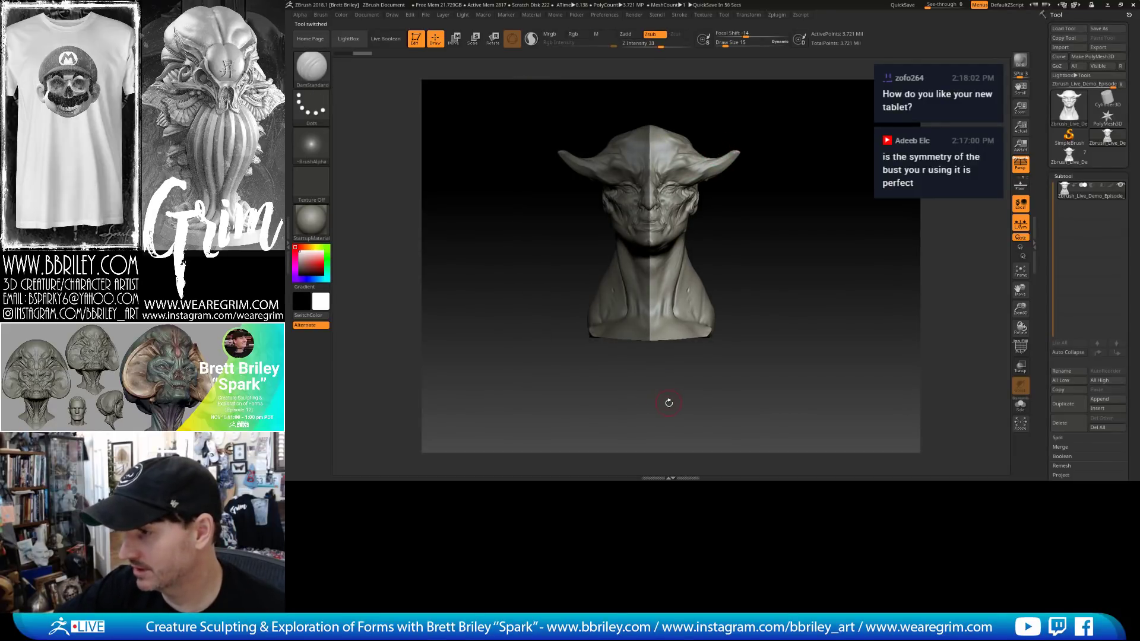
# Lower the cloned bust to subdivision level 3 and try to apply Mirror And Weld.
pyautogui.scroll(-3, 1049, 208)
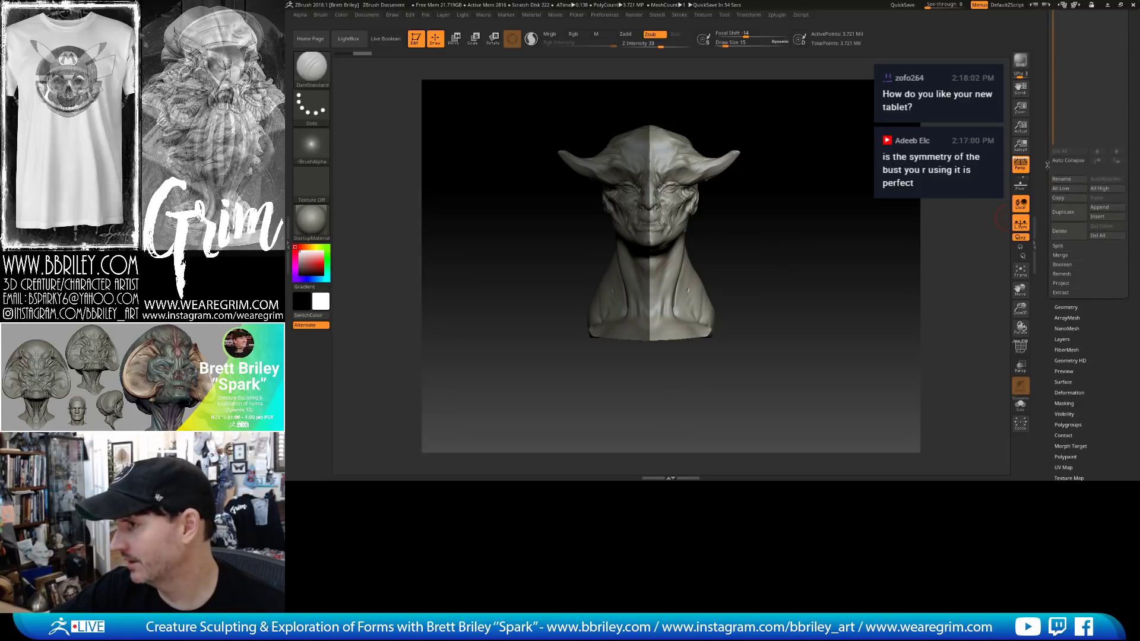
pyautogui.click(1067, 334)
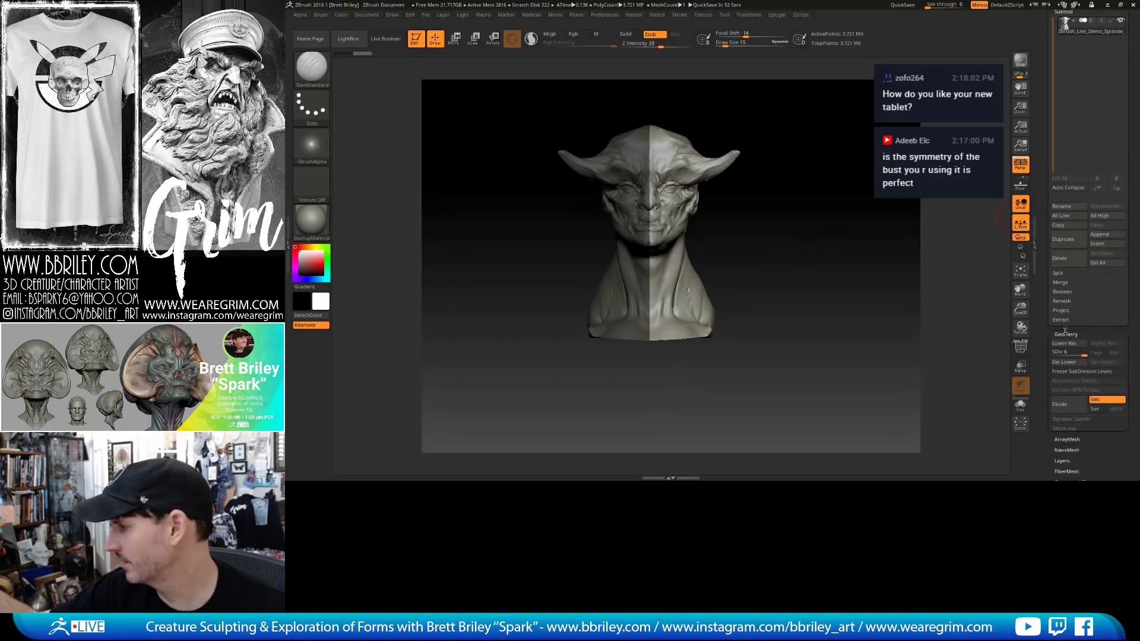
pyautogui.click(1078, 346)
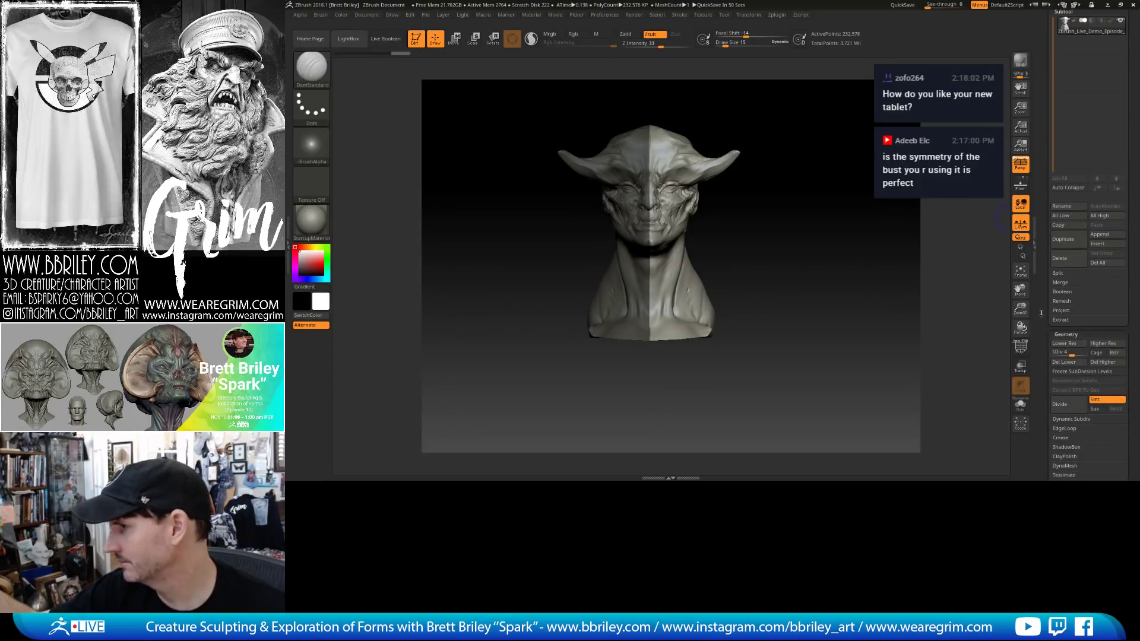
pyautogui.click(1072, 354)
pyautogui.click(1072, 346)
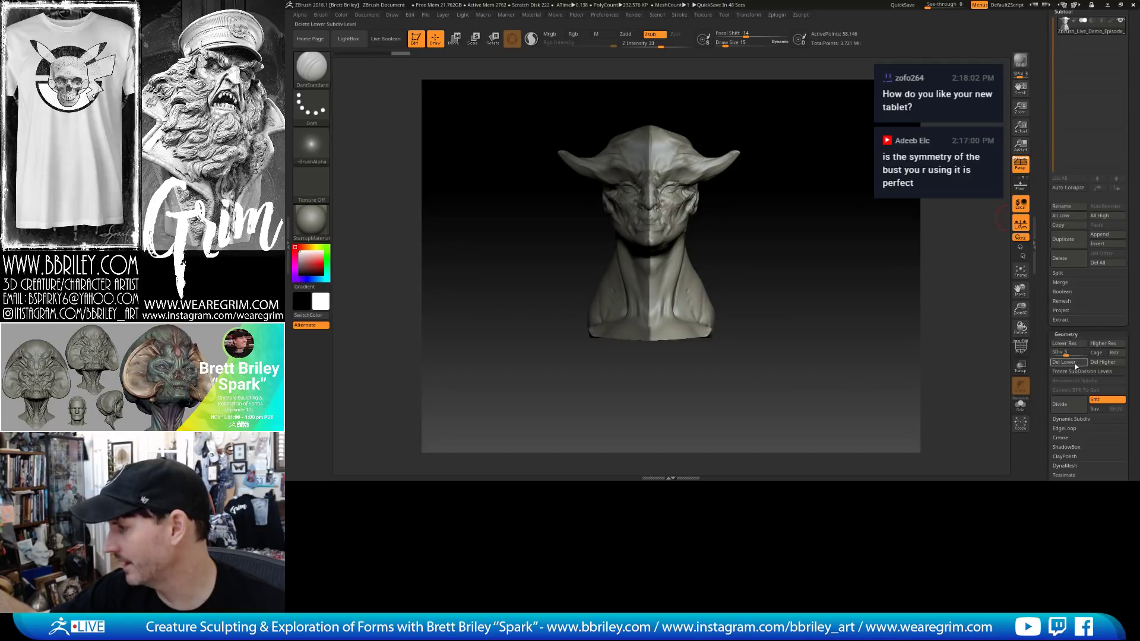
pyautogui.scroll(-5, 1069, 296)
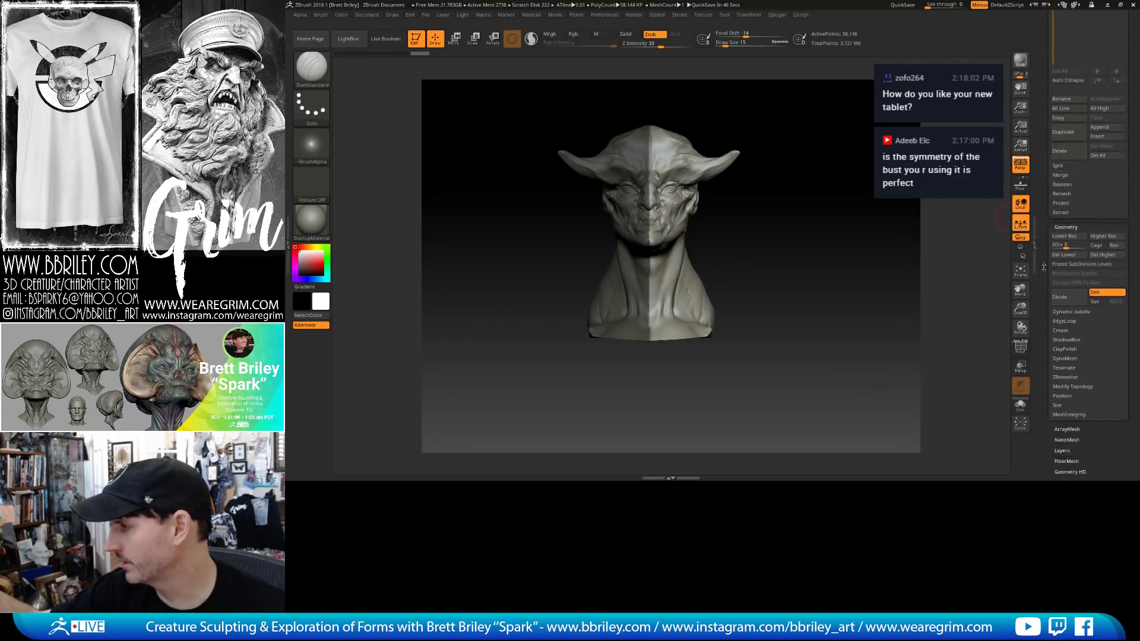
pyautogui.click(1069, 183)
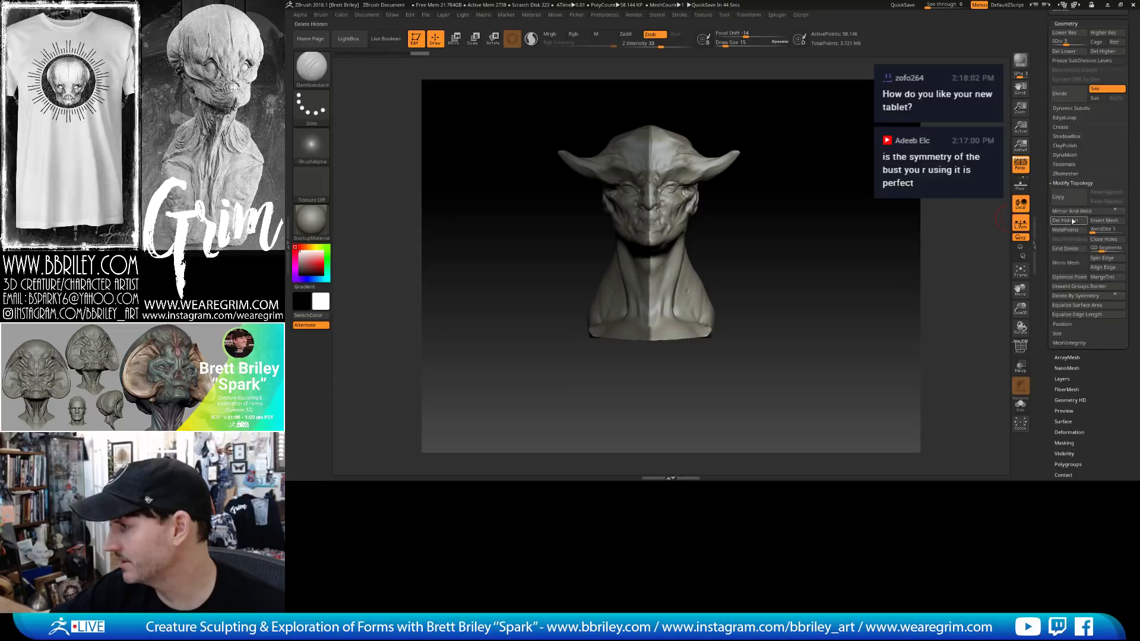
pyautogui.click(1071, 212)
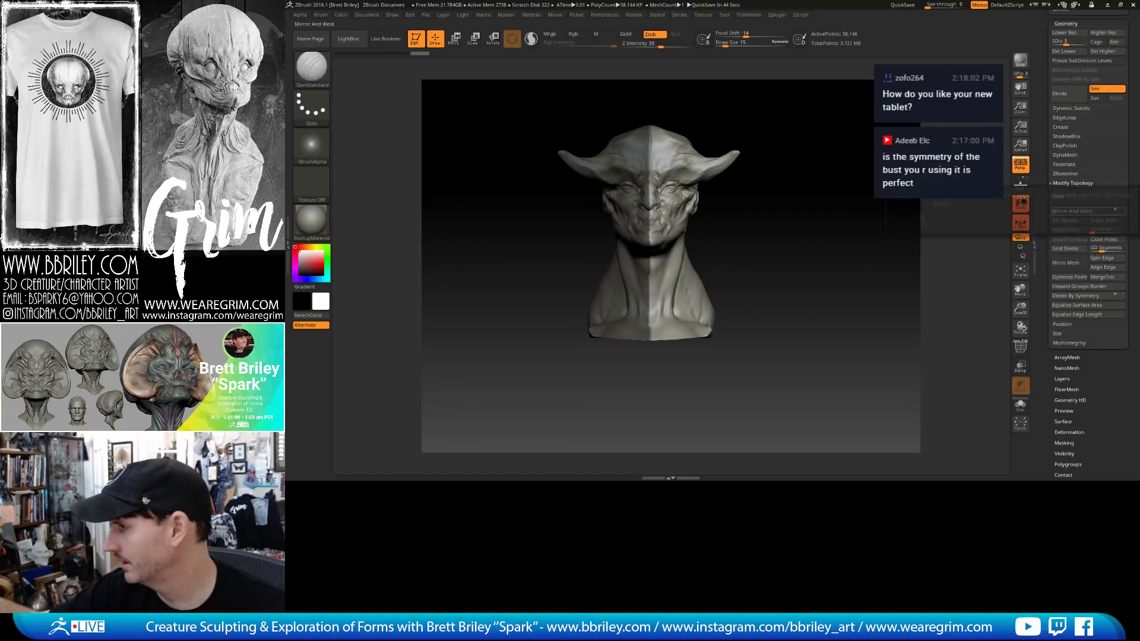
# Delete the clone's lower subdivision levels and try Mirror And Weld again.
pyautogui.scroll(2, 1063, 196)
pyautogui.click(1067, 137)
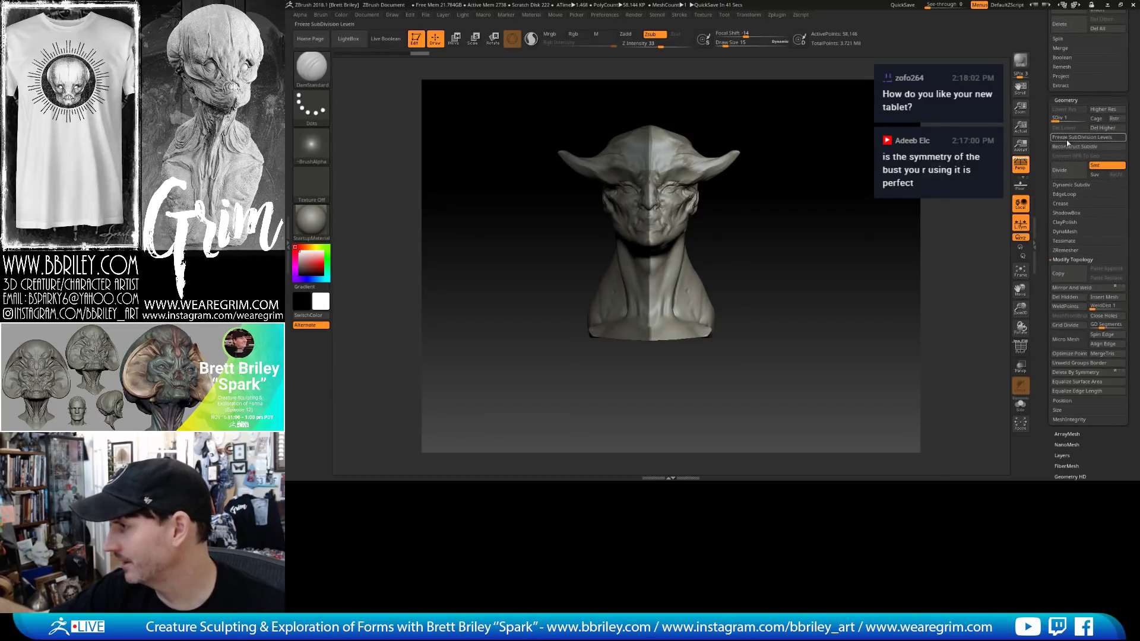
pyautogui.click(1069, 287)
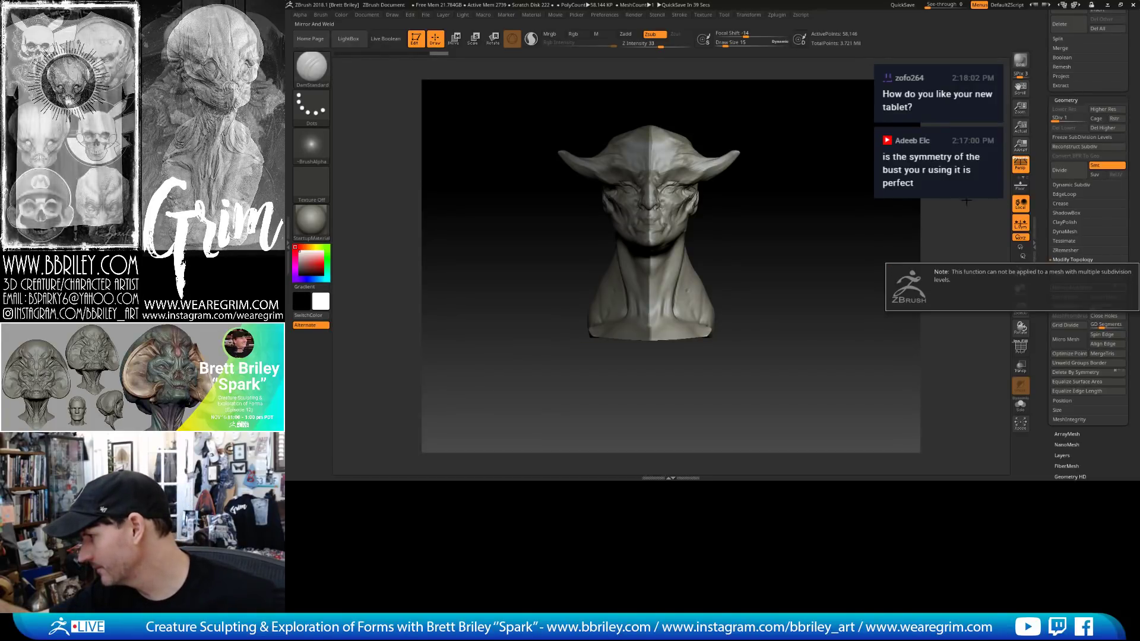
# Set the clone to subdivision level 4, delete the levels above it, and try Mirror And Weld.
pyautogui.click(1055, 136)
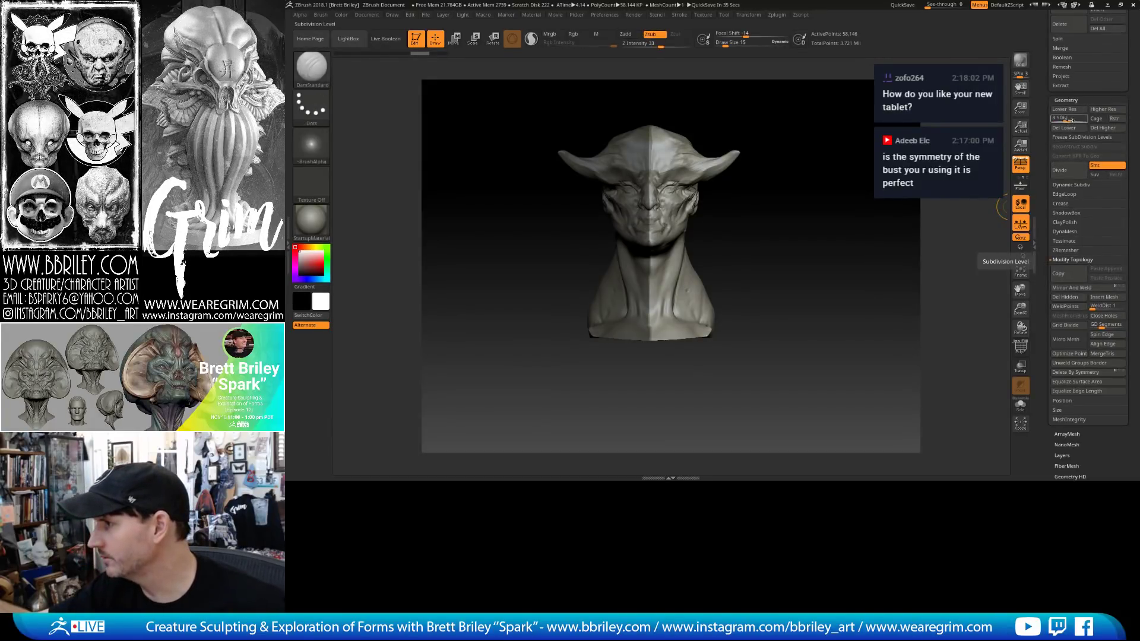
pyautogui.moveTo(1066, 119); pyautogui.dragTo(1092, 119)
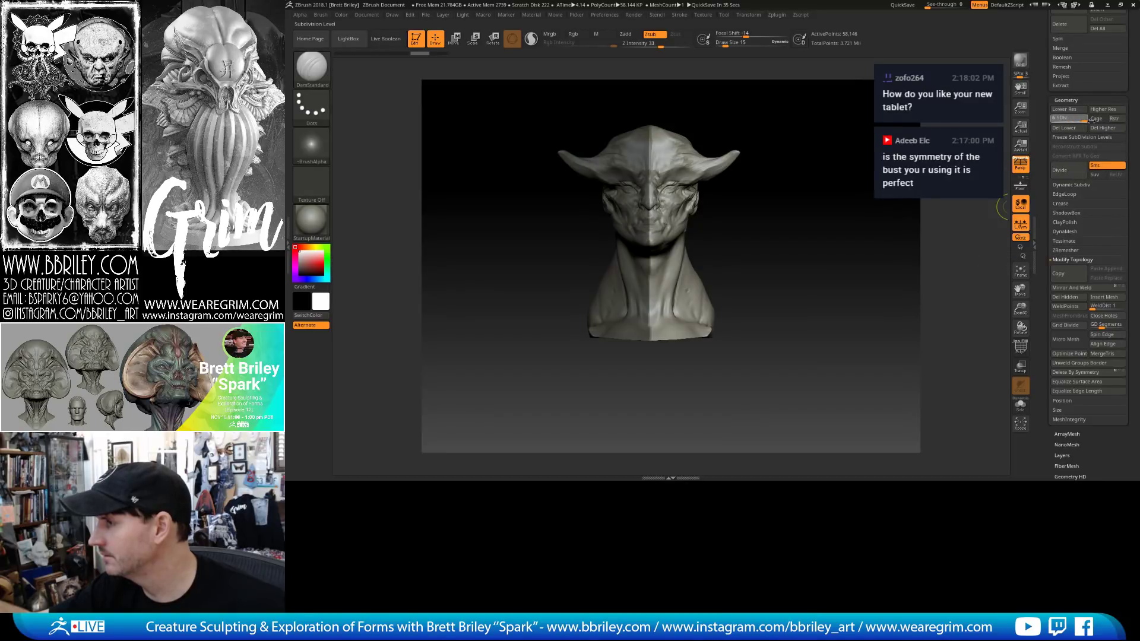
pyautogui.click(1069, 109)
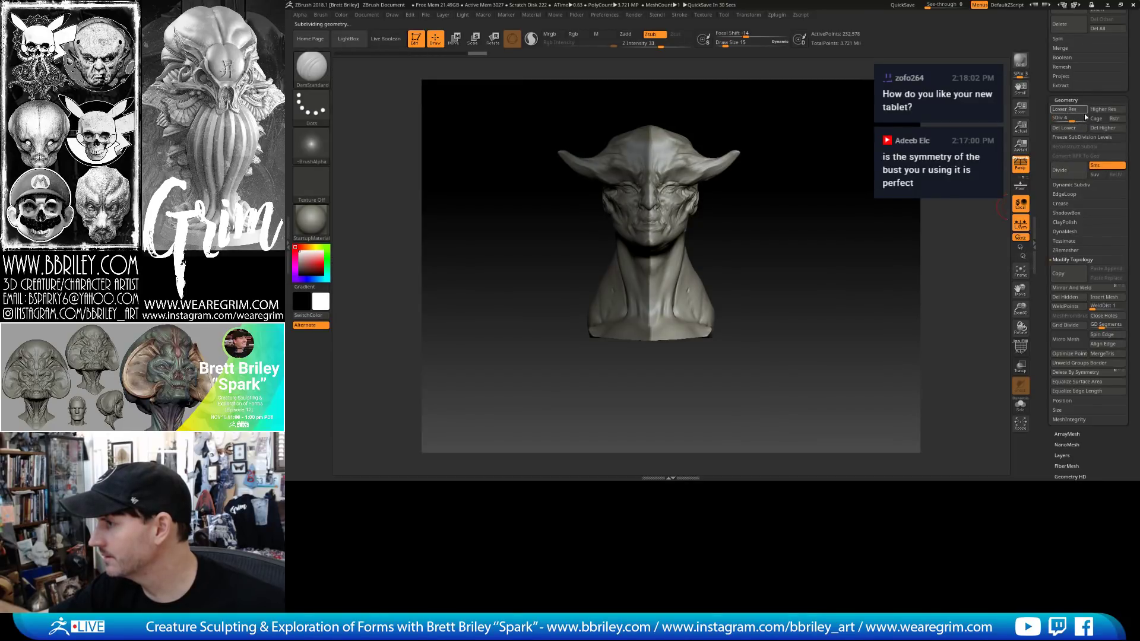
pyautogui.click(1102, 128)
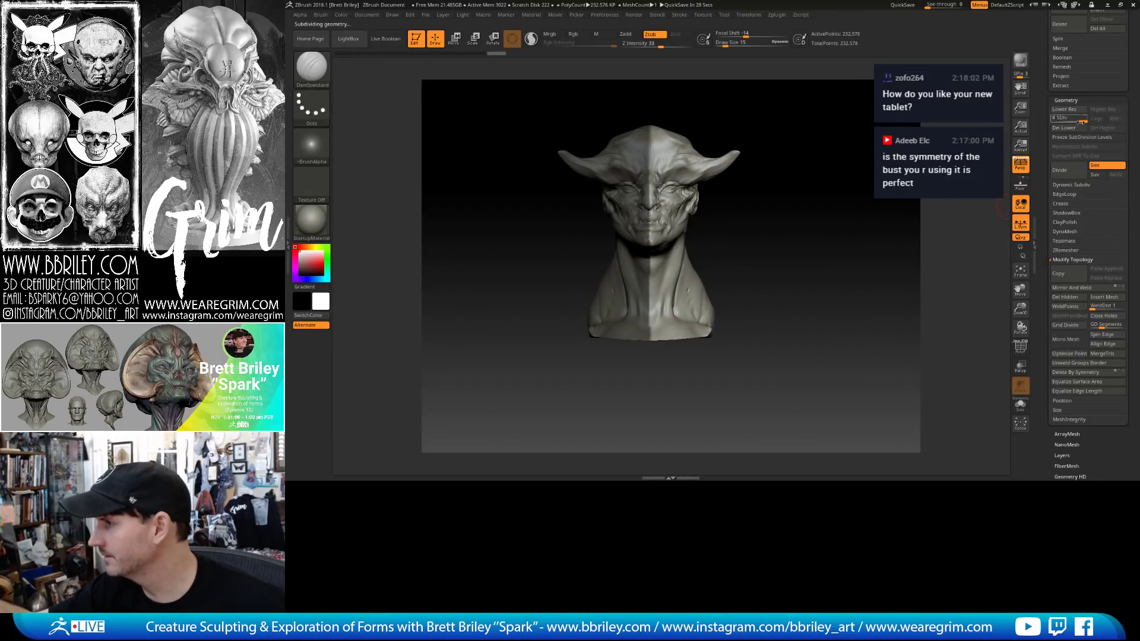
pyautogui.click(1067, 288)
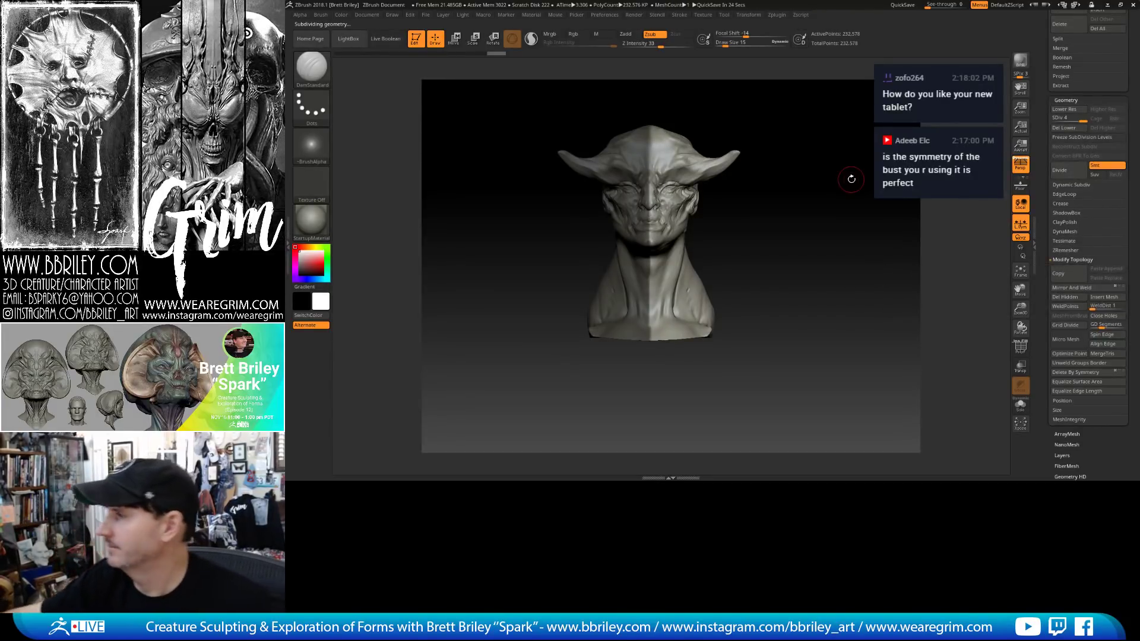
# Keep only subdivision level 3 of the clone by deleting its other levels, and apply Mirror And Weld.
pyautogui.click(1064, 110)
pyautogui.click(1065, 109)
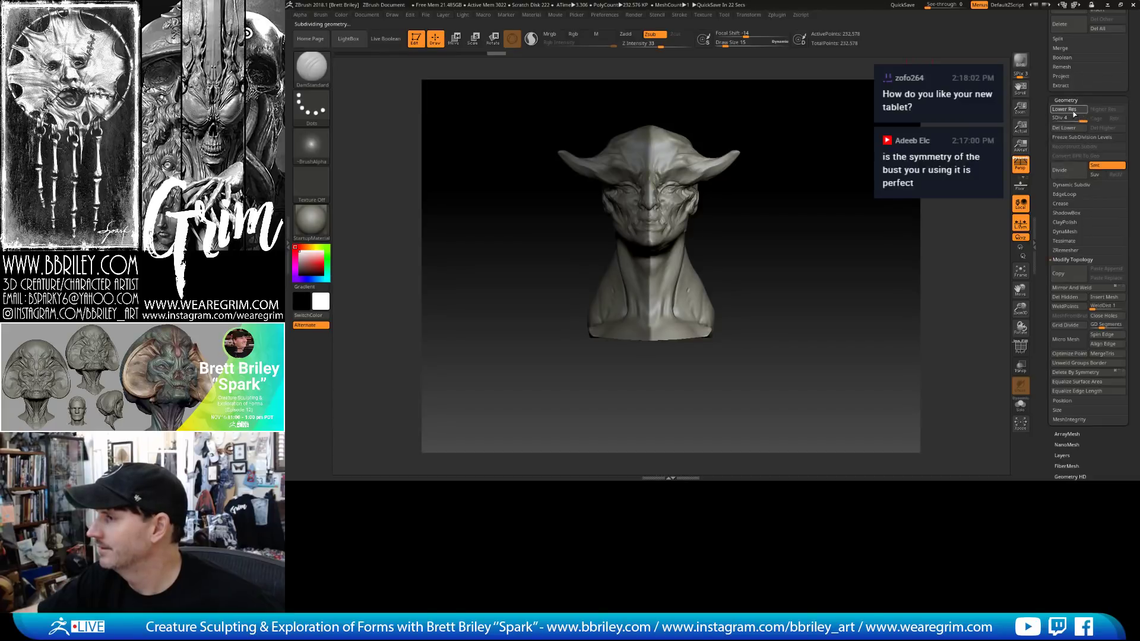
pyautogui.press('d')
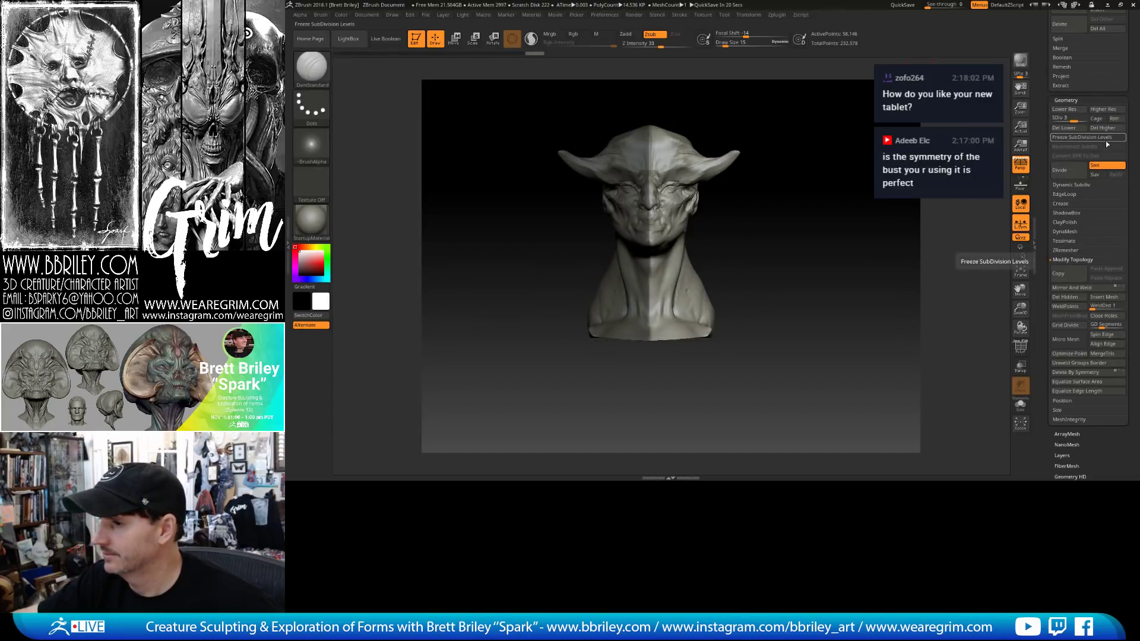
pyautogui.click(1103, 128)
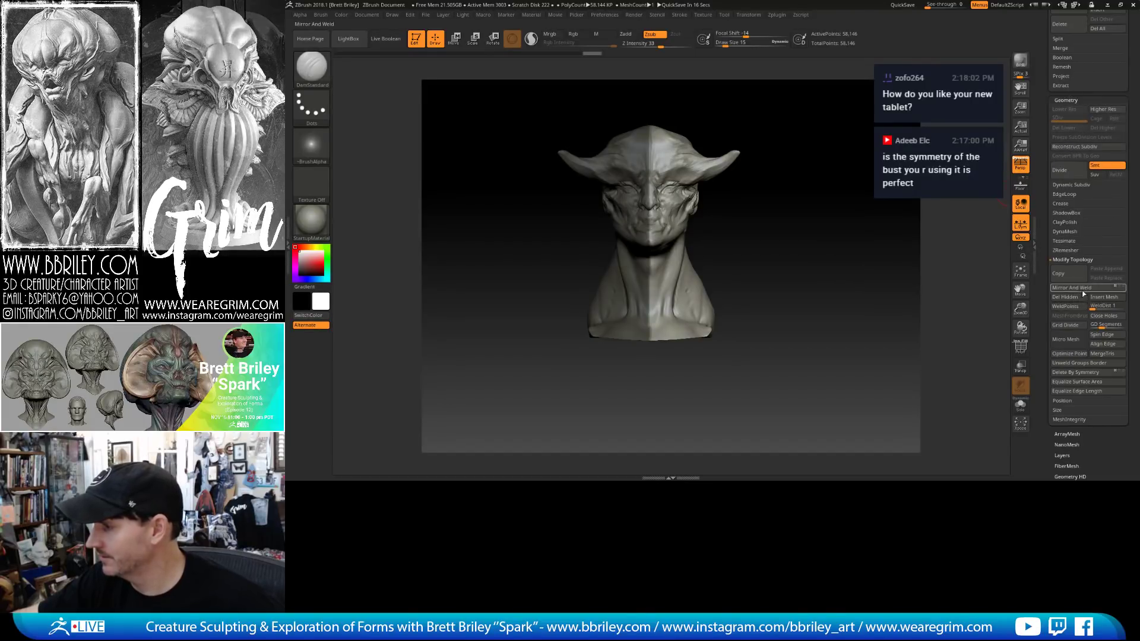
pyautogui.click(1082, 290)
# Turn on the polyframe and examine the mirrored clone's topology from the head down to the neck and shoulders.
pyautogui.keyDown('alt'); pyautogui.moveTo(772, 212); pyautogui.dragTo(832, 261); pyautogui.keyUp('alt')
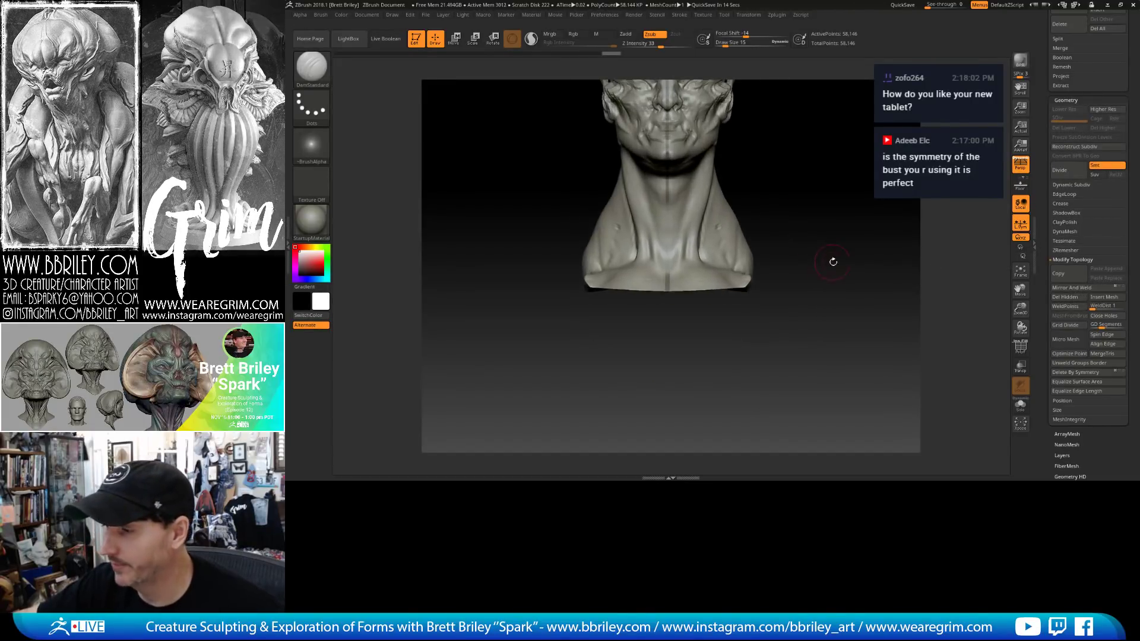
pyautogui.moveTo(829, 209)
pyautogui.keyDown('ctrl'); pyautogui.mouseDown()
pyautogui.moveTo(839, 216)
pyautogui.moveTo(818, 295)
pyautogui.mouseUp(); pyautogui.keyUp('ctrl')
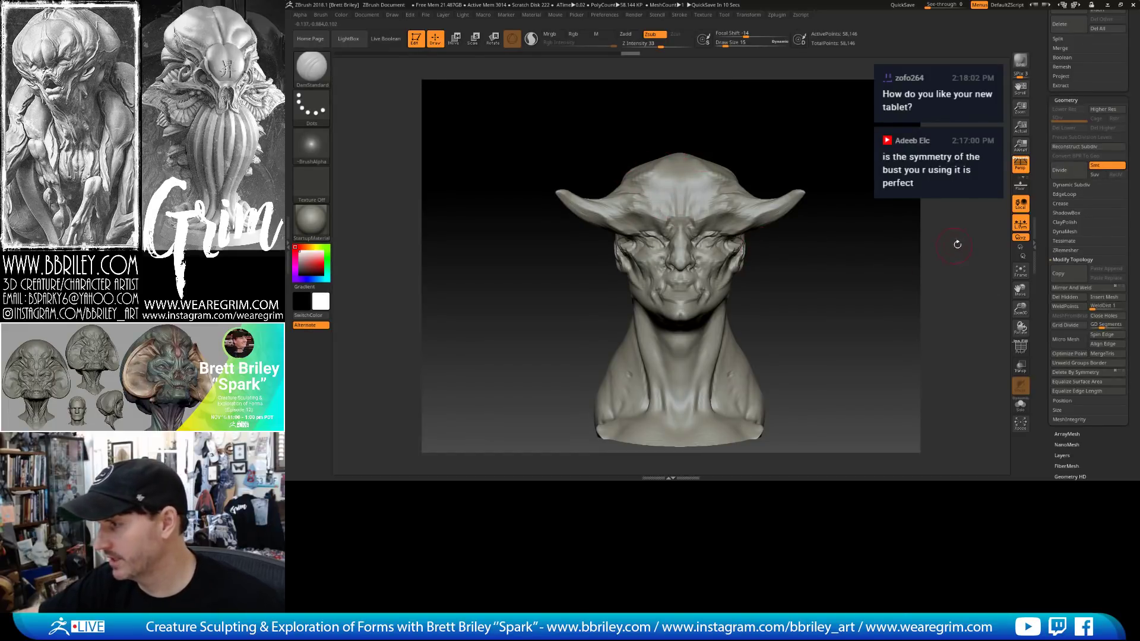
pyautogui.click(1020, 347)
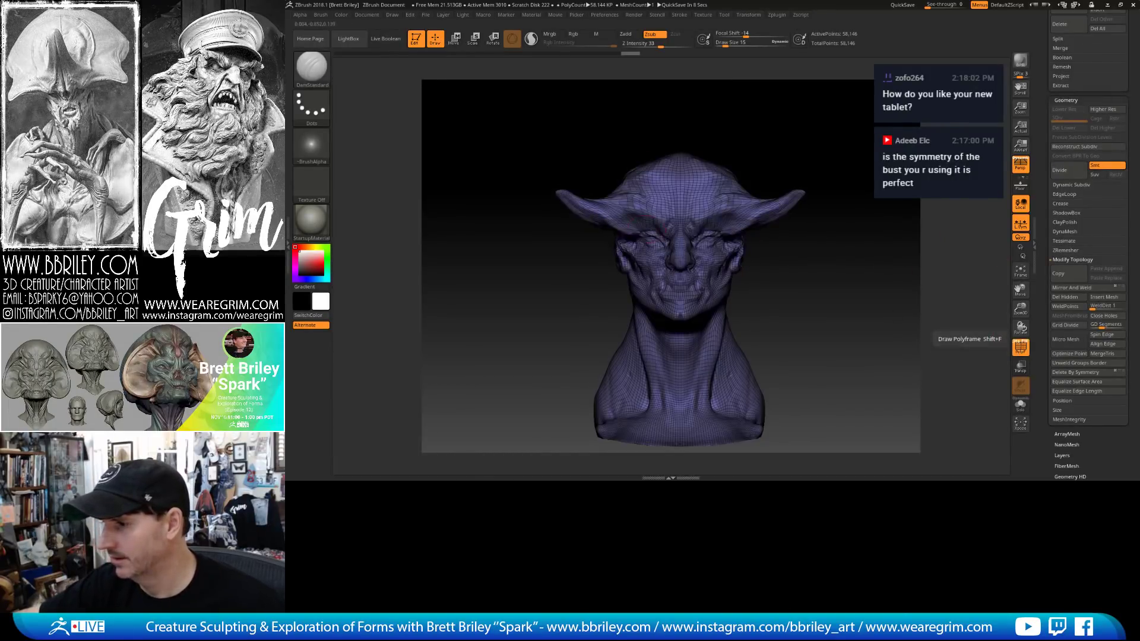
pyautogui.moveTo(766, 267); pyautogui.dragTo(694, 344)
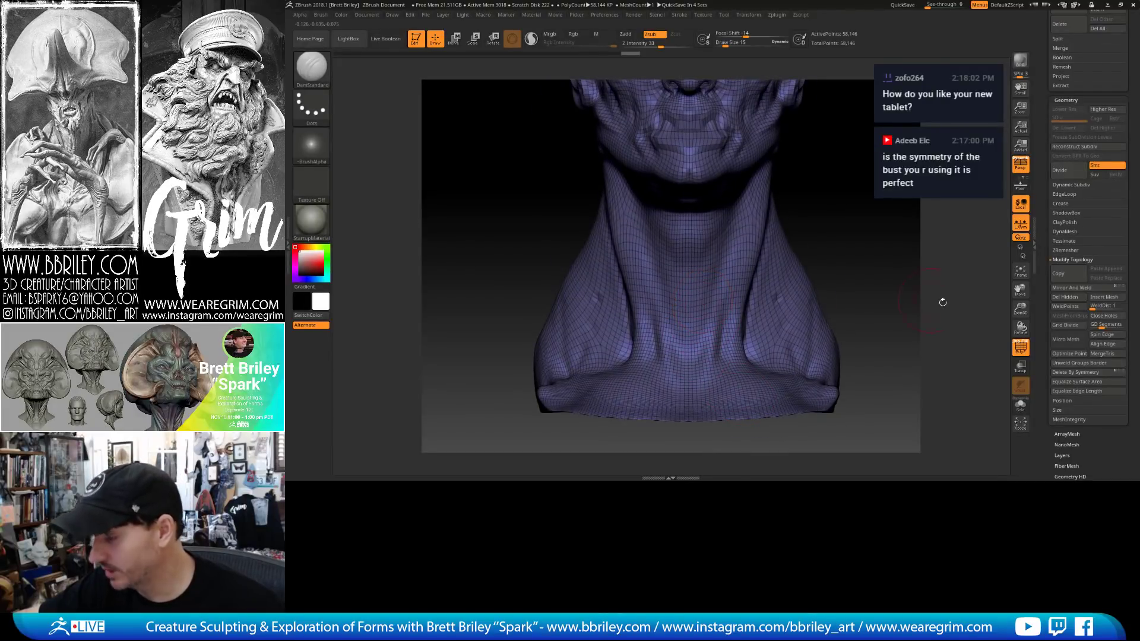
pyautogui.keyDown('alt'); pyautogui.moveTo(893, 290); pyautogui.dragTo(872, 122); pyautogui.keyUp('alt')
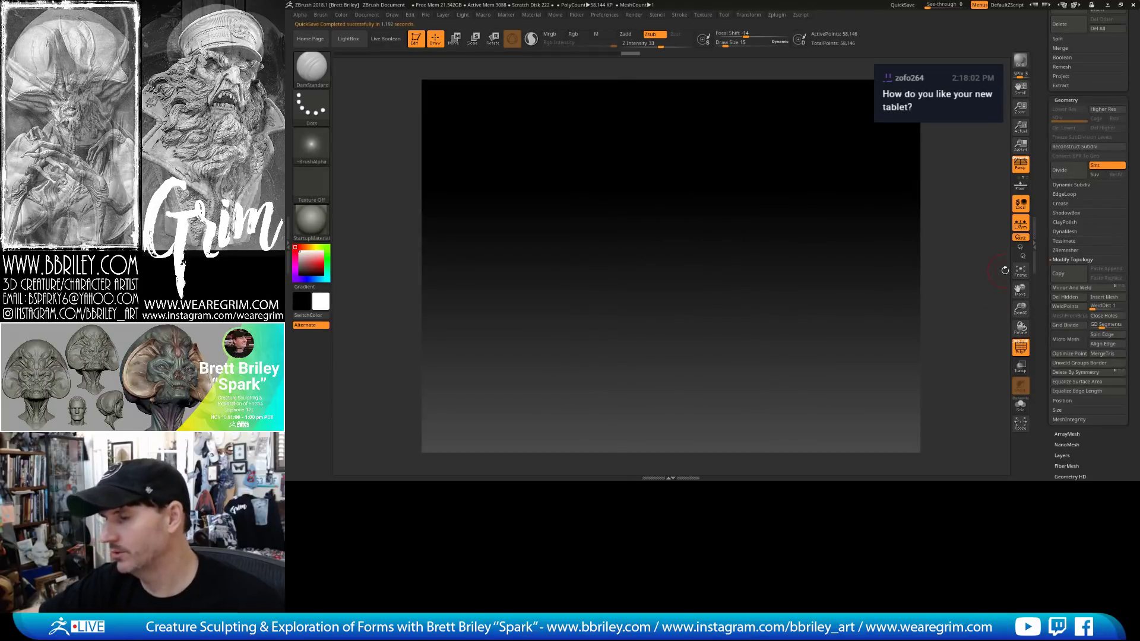
# Restore the bust mesh's symmetry with the Smart ReSym and ReSym deformations.
pyautogui.scroll(-5, 1055, 248)
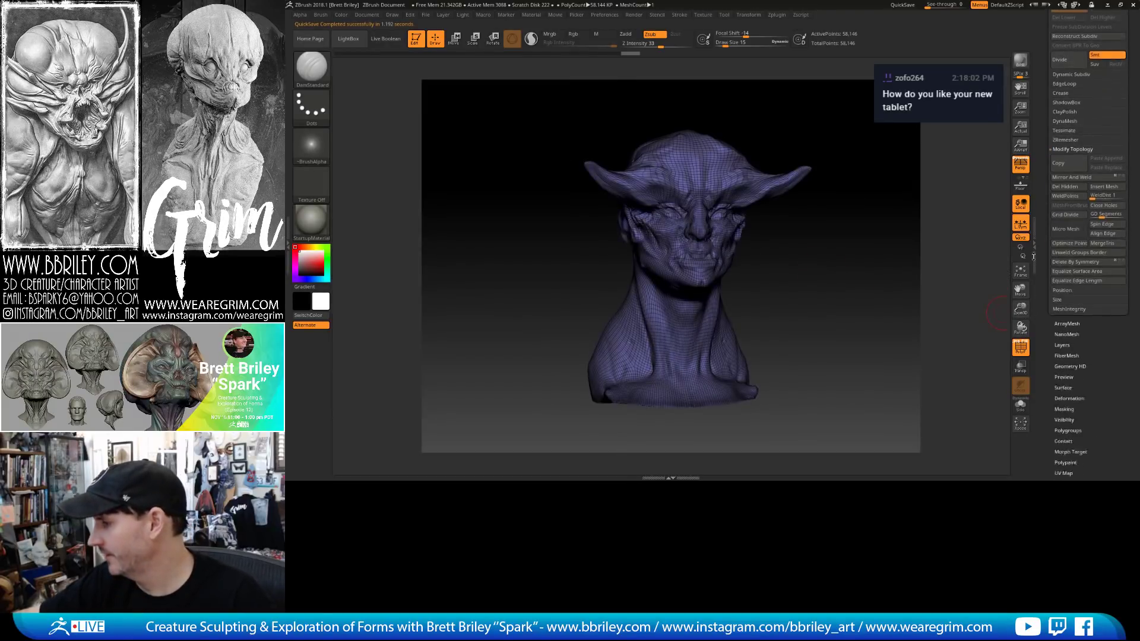
pyautogui.click(1070, 183)
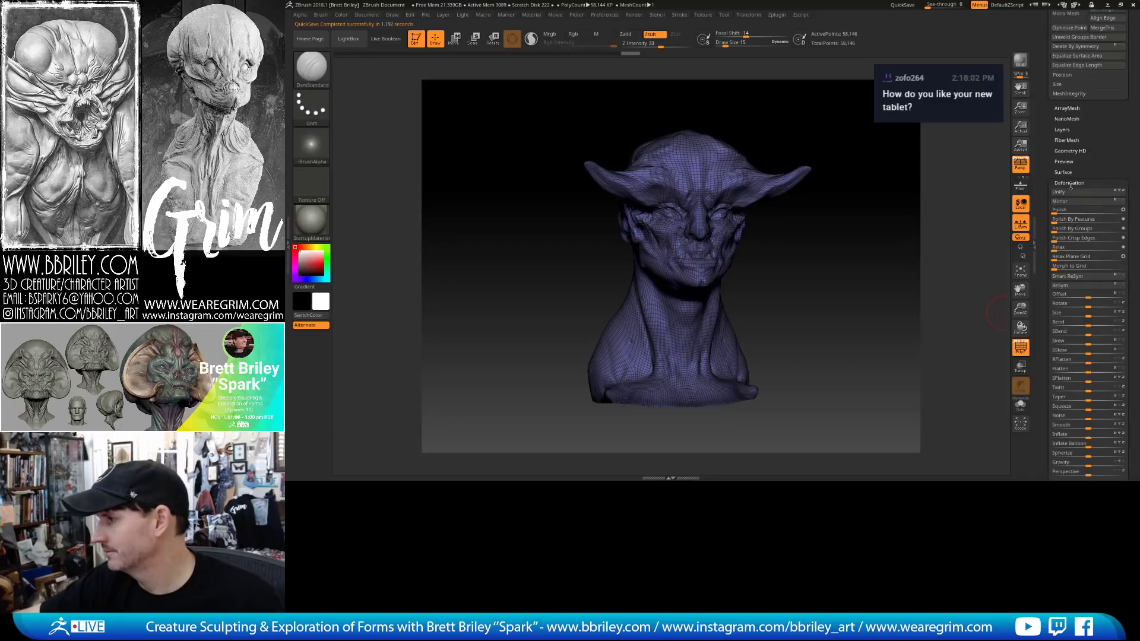
pyautogui.moveTo(799, 239); pyautogui.dragTo(820, 254)
pyautogui.click(1068, 276)
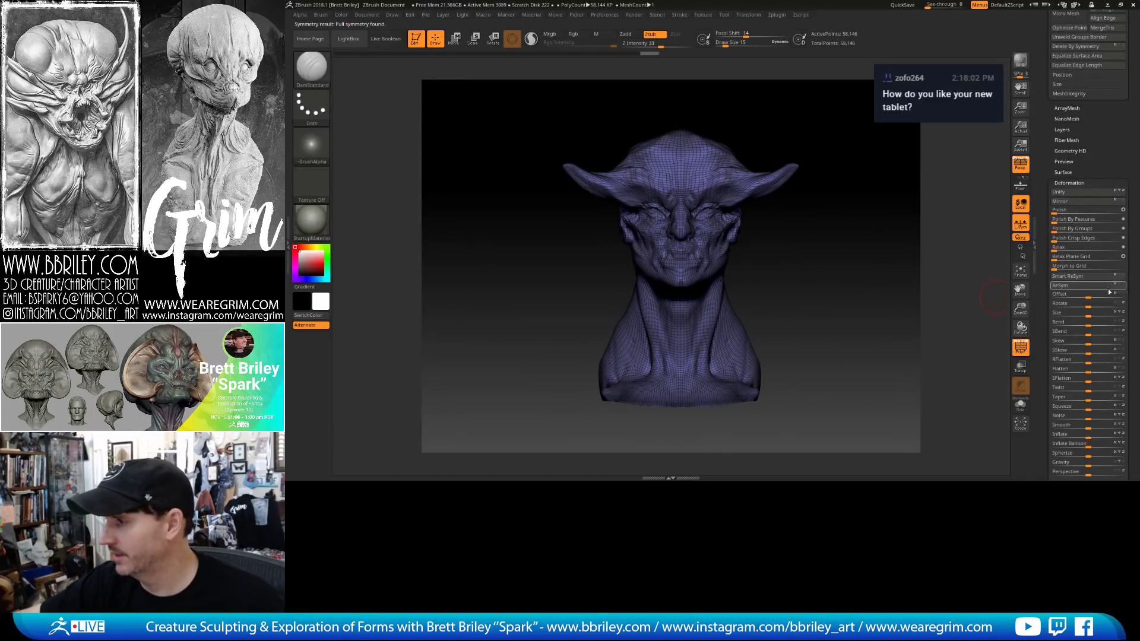
pyautogui.click(1061, 286)
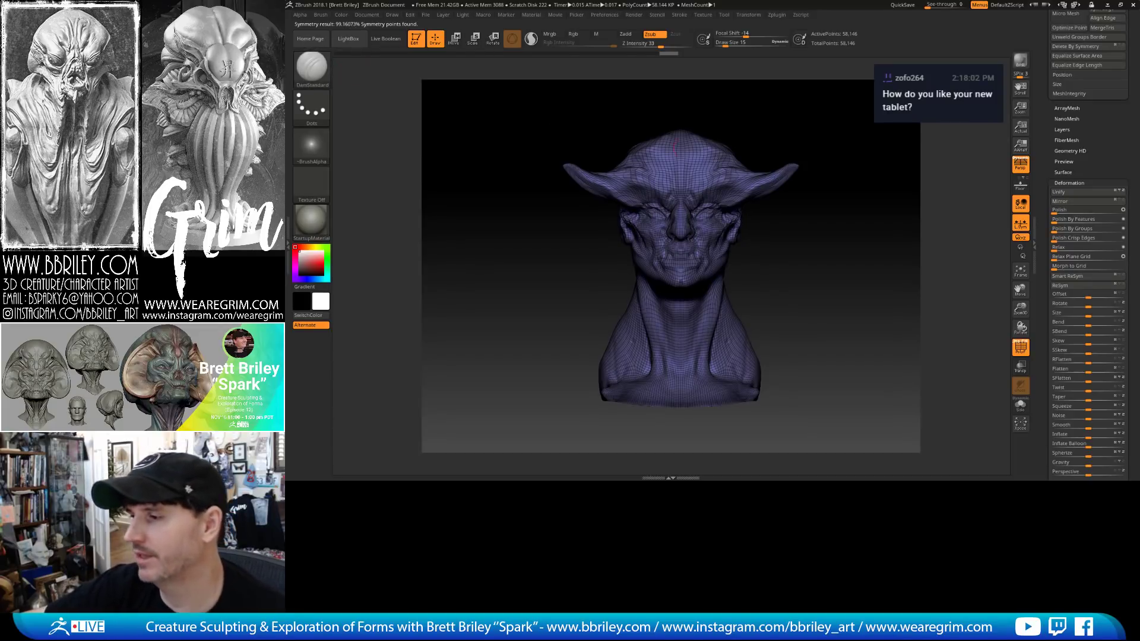
# Switch to the high-resolution horned bust tool and turn off its polyframe display.
pyautogui.scroll(10, 1069, 149)
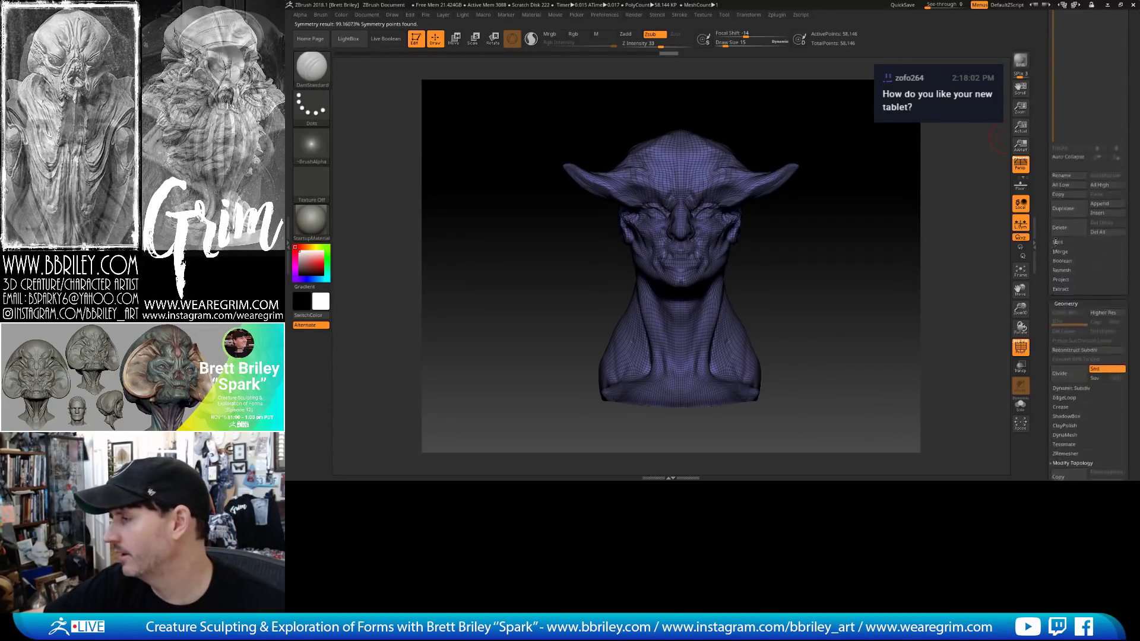
pyautogui.click(1070, 162)
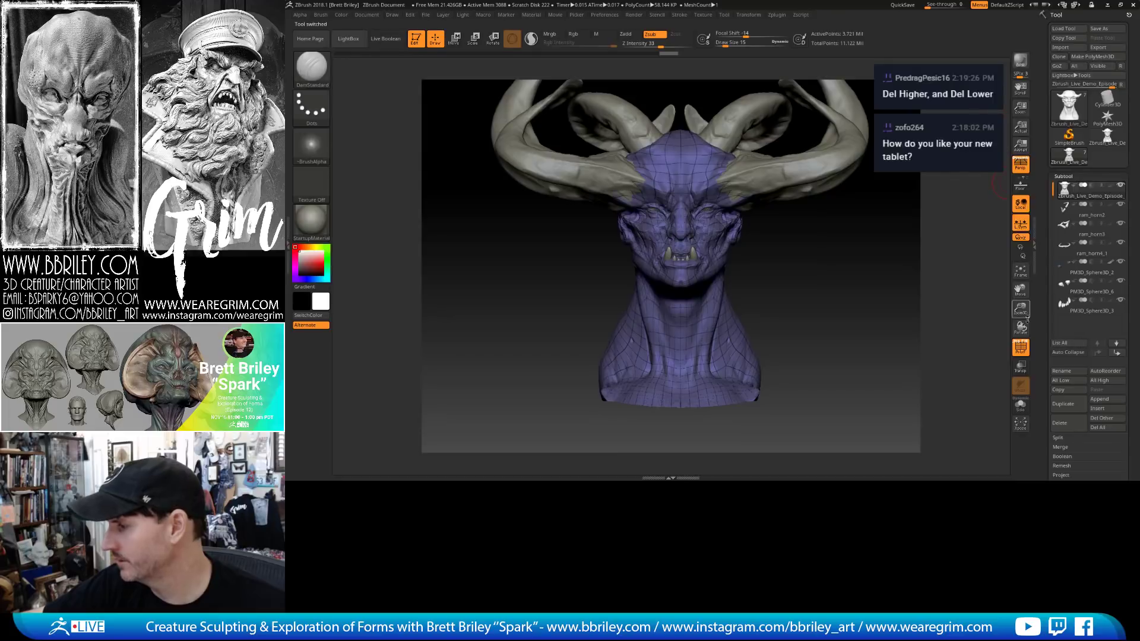
pyautogui.click(1020, 348)
pyautogui.moveTo(871, 272); pyautogui.dragTo(741, 221)
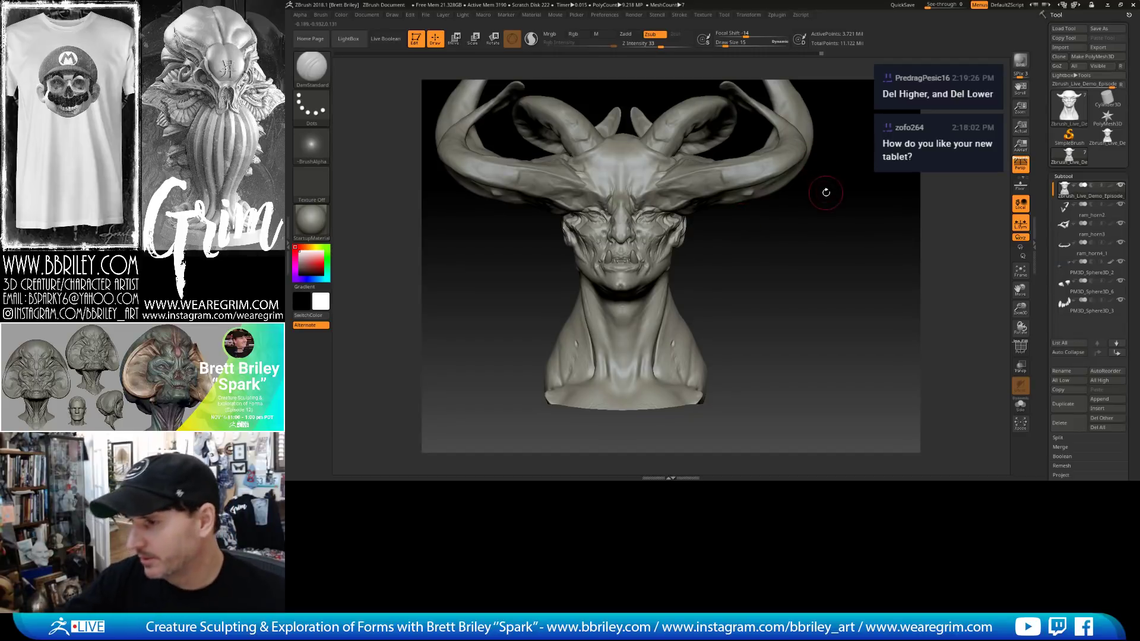
# Reshape the neck and upper shoulders with the Move brush, reducing the draw size to 20.
pyautogui.moveTo(825, 188)
pyautogui.mouseDown()
pyautogui.moveTo(830, 197)
pyautogui.moveTo(809, 211)
pyautogui.moveTo(832, 211)
pyautogui.moveTo(810, 190)
pyautogui.moveTo(674, 267)
pyautogui.moveTo(701, 271)
pyautogui.mouseUp()
pyautogui.press('b')
pyautogui.press('m')
pyautogui.press('v')
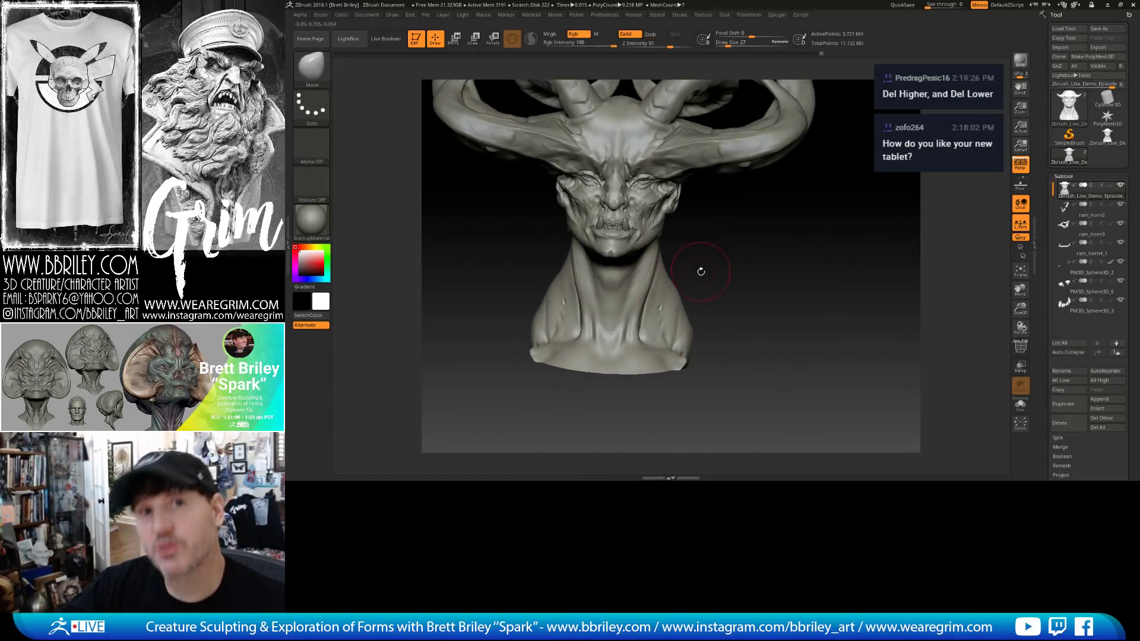
pyautogui.press('[')
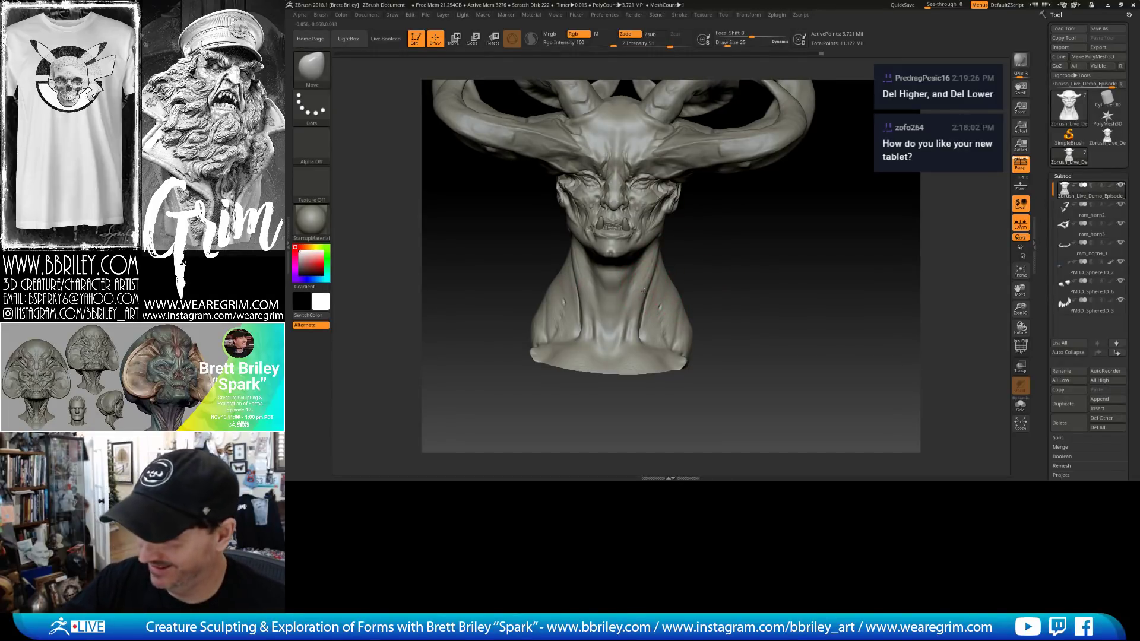
pyautogui.press('[')
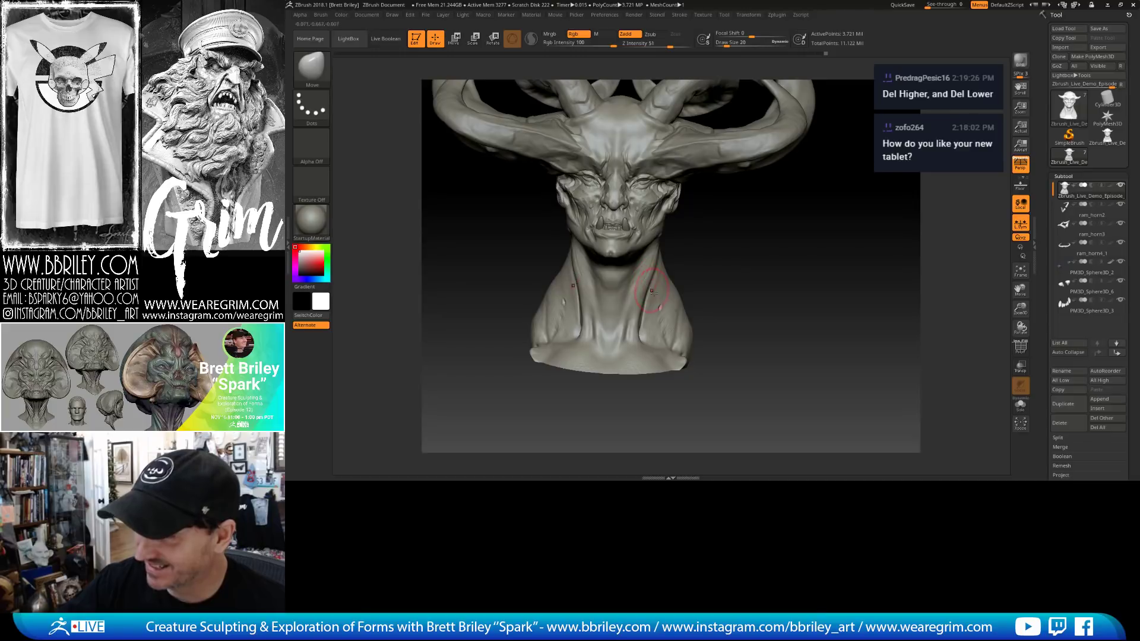
pyautogui.moveTo(708, 269); pyautogui.dragTo(653, 271)
# Swell the forms along the side of the neck with the Inflat brush at draw size 15.
pyautogui.press('b')
pyautogui.press('i')
pyautogui.press('n')
pyautogui.press('[')
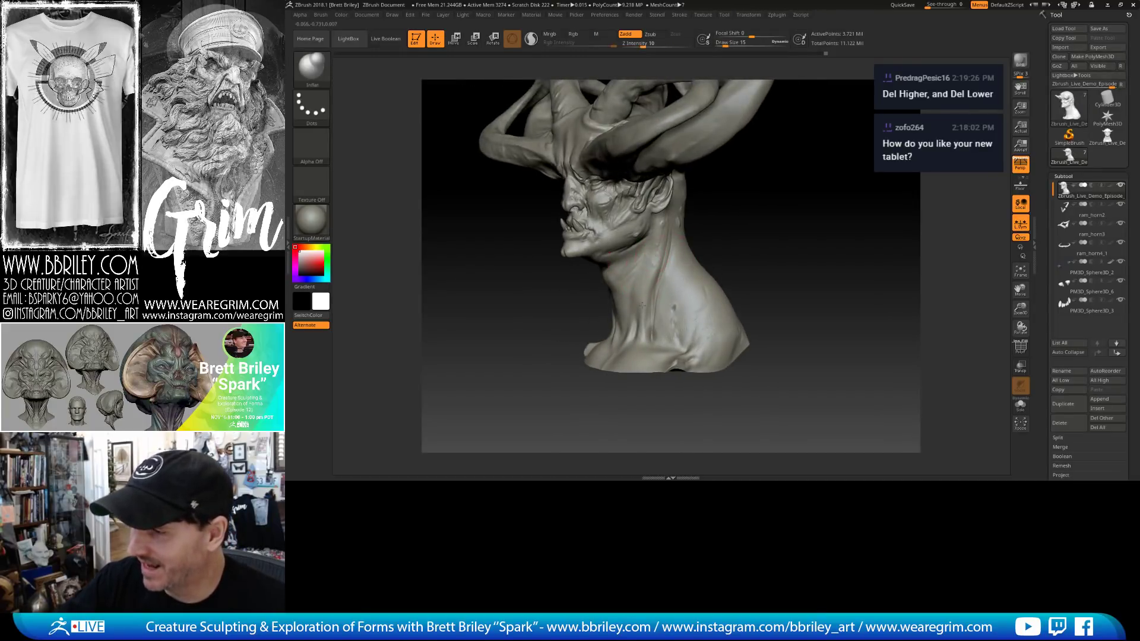
pyautogui.moveTo(733, 226)
pyautogui.mouseDown()
pyautogui.moveTo(763, 219)
pyautogui.moveTo(725, 231)
pyautogui.mouseUp()
# Adjust the front profile of the neck with the Move brush at draw size 27.
pyautogui.press('b')
pyautogui.press('m')
pyautogui.press('v')
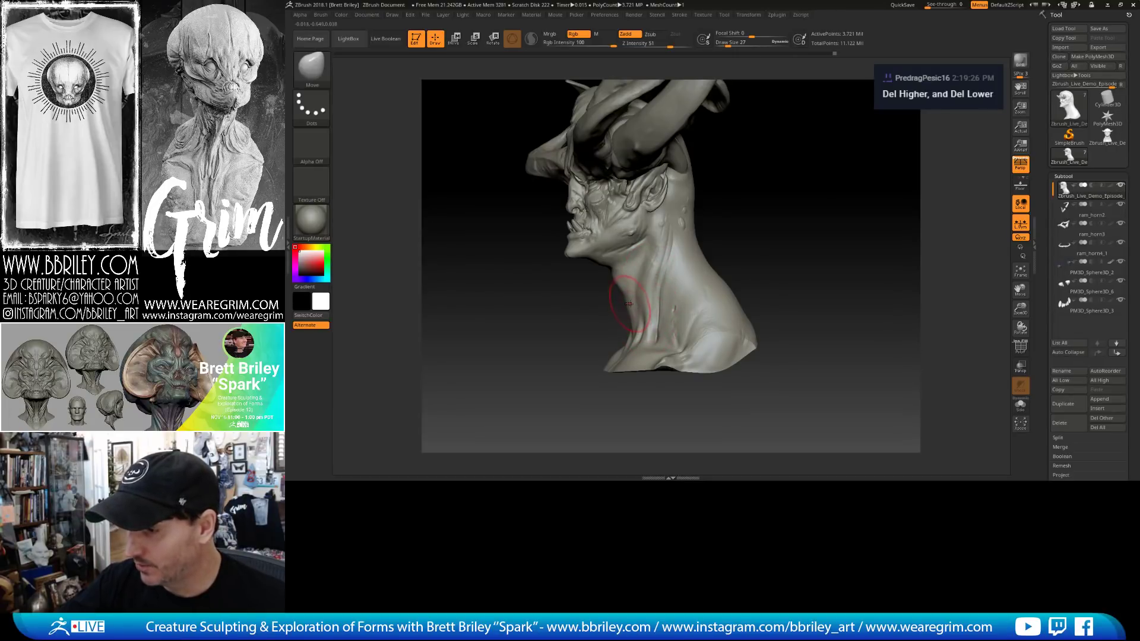
pyautogui.moveTo(537, 297); pyautogui.dragTo(645, 271)
# Carve tendon creases into the throat and the front of the neck with the DamStandard brush.
pyautogui.press('b')
pyautogui.press('c')
pyautogui.press('l')
pyautogui.press('b')
pyautogui.press('d')
pyautogui.press('s')
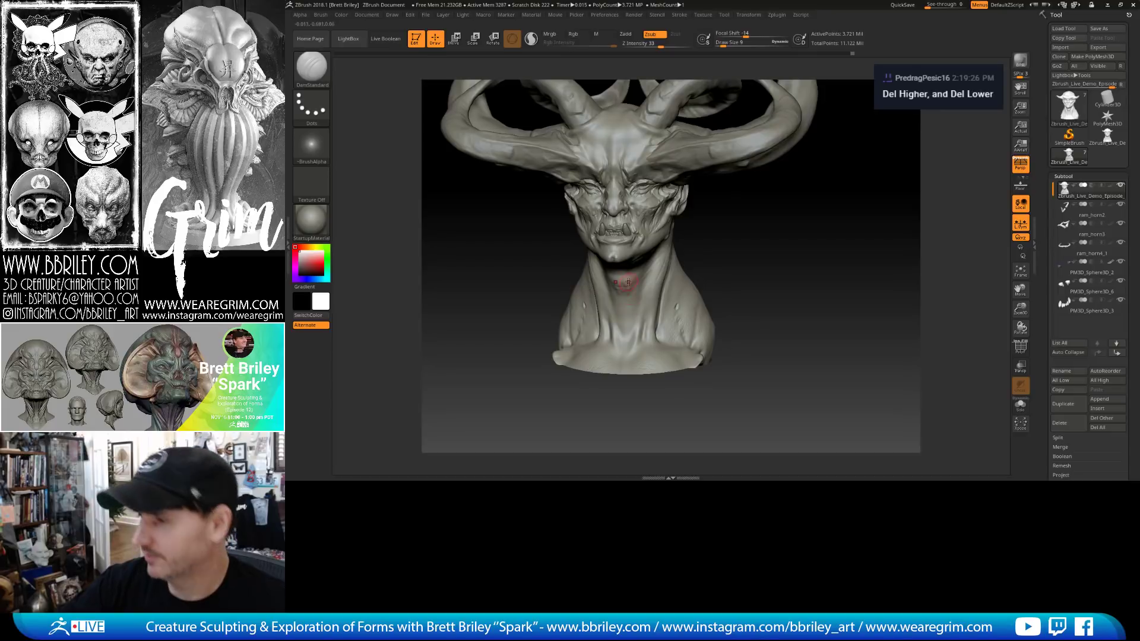
pyautogui.moveTo(627, 282)
pyautogui.mouseDown(button='right')
pyautogui.moveTo(627, 293)
pyautogui.moveTo(653, 296)
pyautogui.mouseUp(button='right')
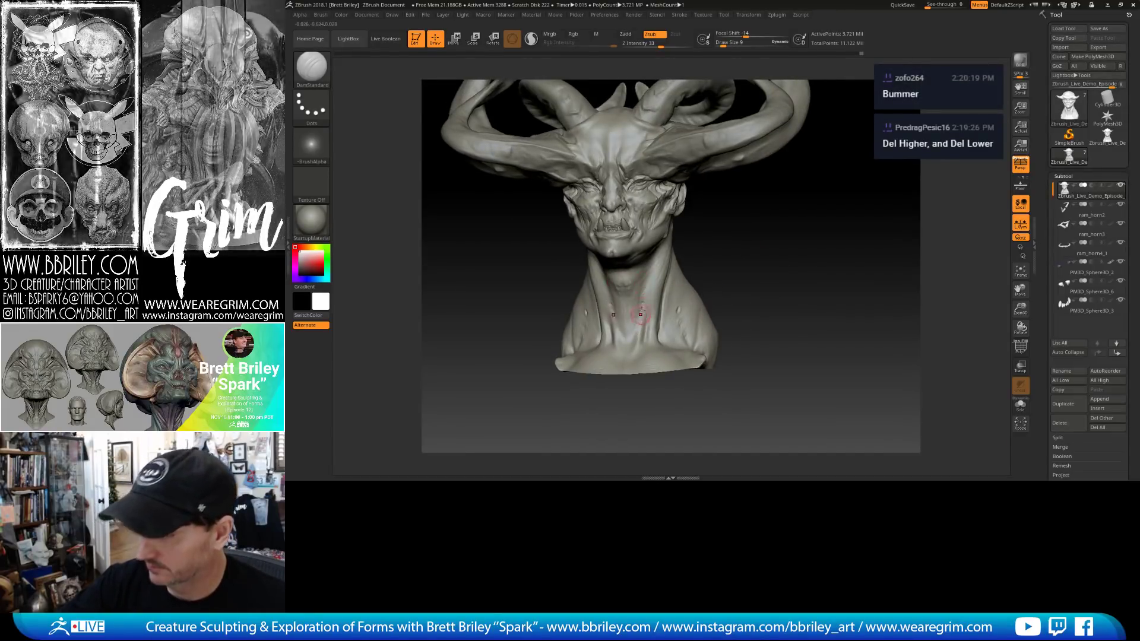
# Cut fine creases into the brow near the side horn roots with the DamStandard brush at draw size 4.
pyautogui.moveTo(766, 250); pyautogui.dragTo(739, 254, button='right')
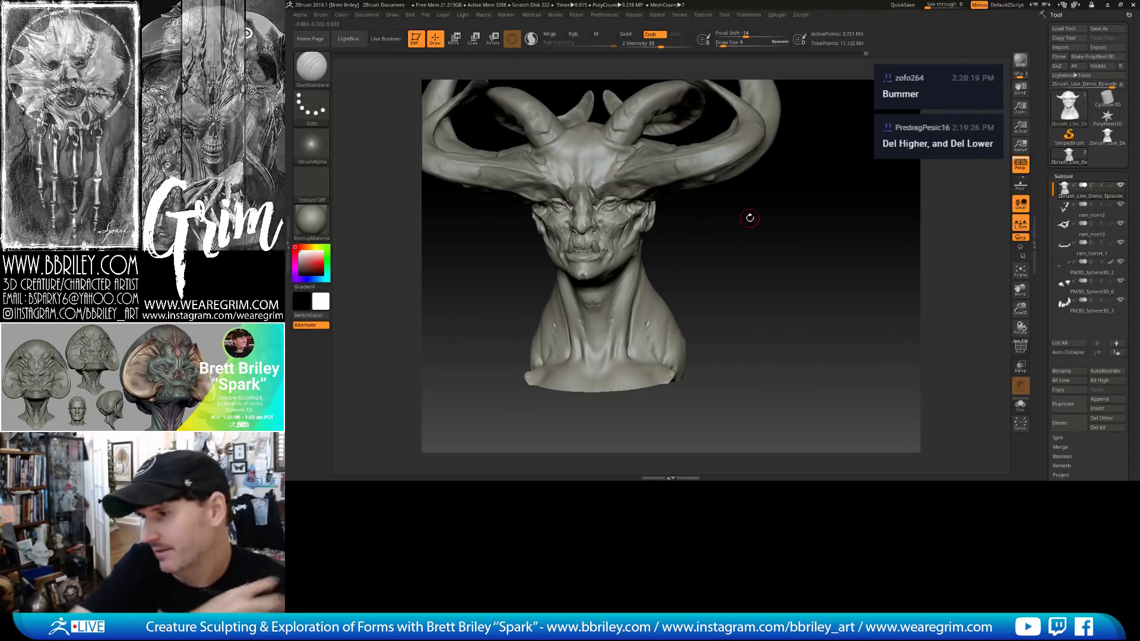
pyautogui.moveTo(750, 217)
pyautogui.mouseDown(button='right')
pyautogui.moveTo(772, 225)
pyautogui.moveTo(762, 283)
pyautogui.mouseUp(button='right')
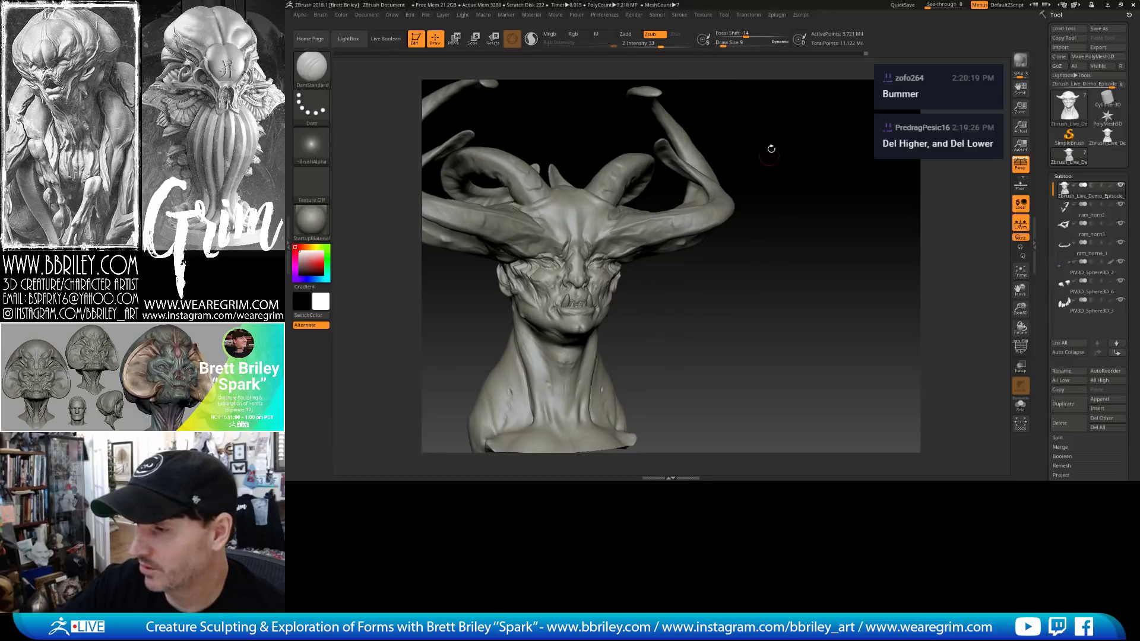
pyautogui.moveTo(772, 148)
pyautogui.mouseDown(button='right')
pyautogui.moveTo(792, 96)
pyautogui.moveTo(793, 156)
pyautogui.mouseUp(button='right')
pyautogui.press('[')
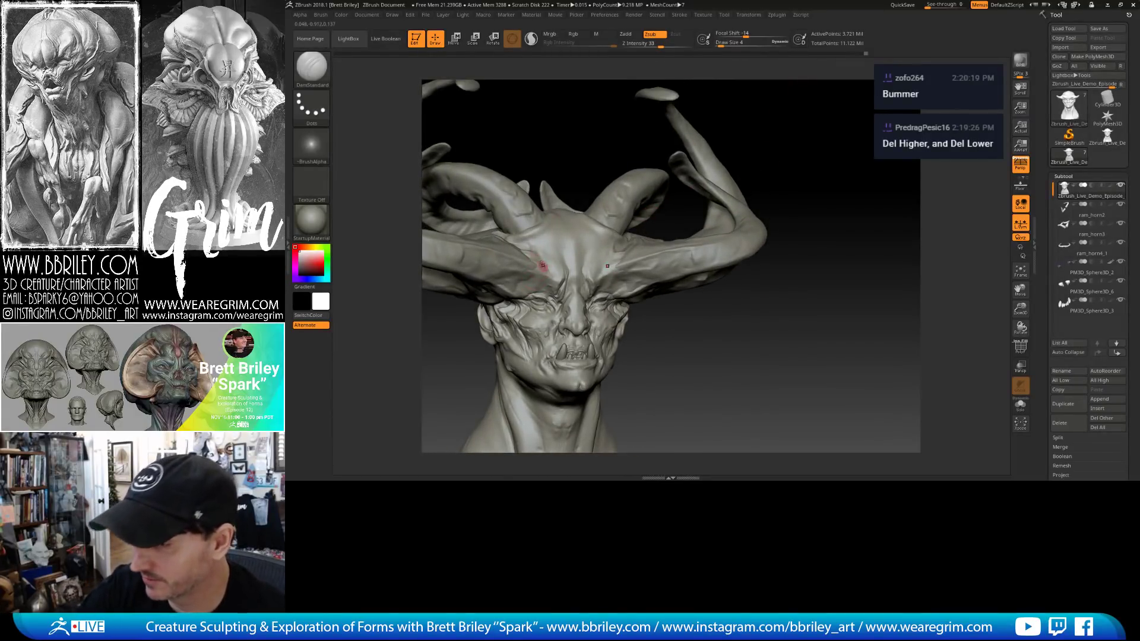
pyautogui.moveTo(603, 148); pyautogui.dragTo(583, 165)
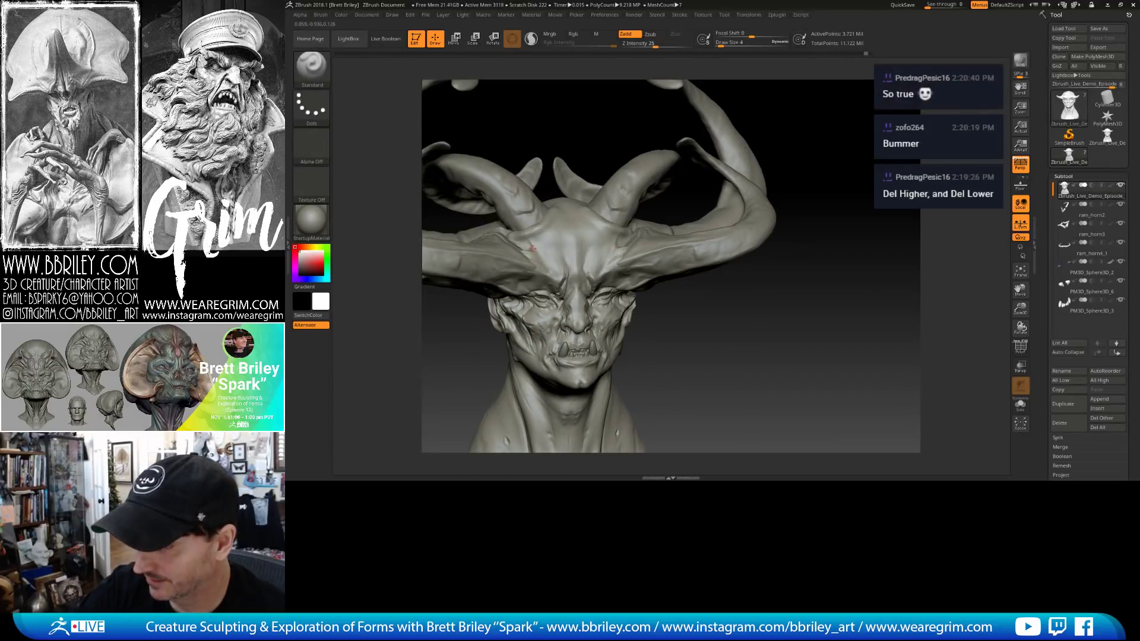
# Raise the brow folds with the Standard brush and sharpen the creases running along the side horns with DamStandard.
pyautogui.press('b')
pyautogui.press('s')
pyautogui.press('t')
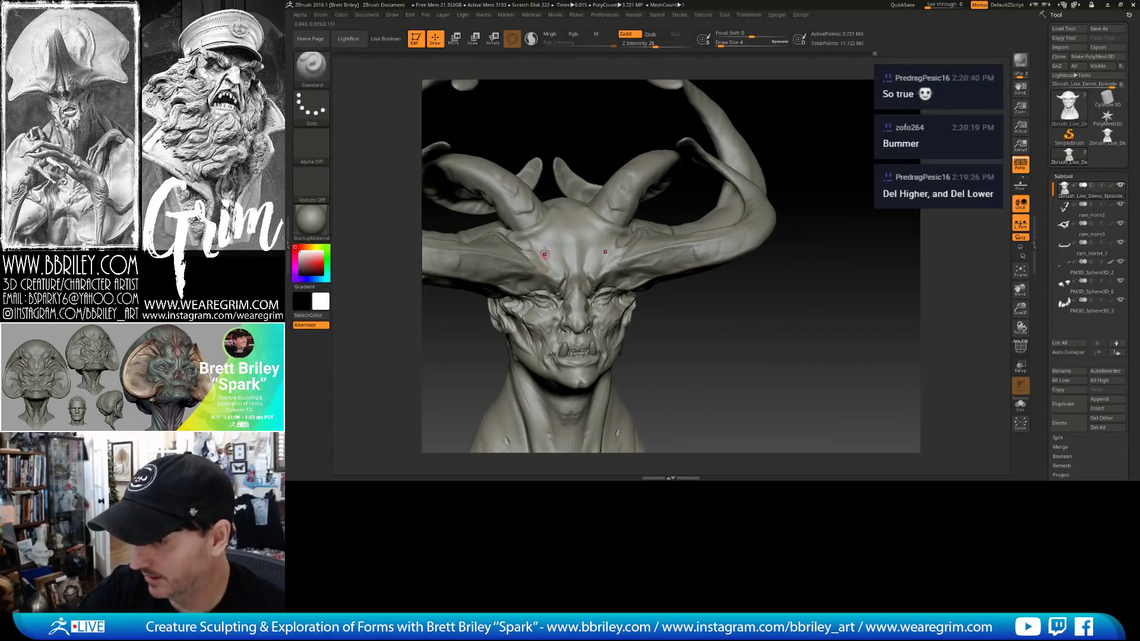
pyautogui.press('b')
pyautogui.press('d')
pyautogui.press('s')
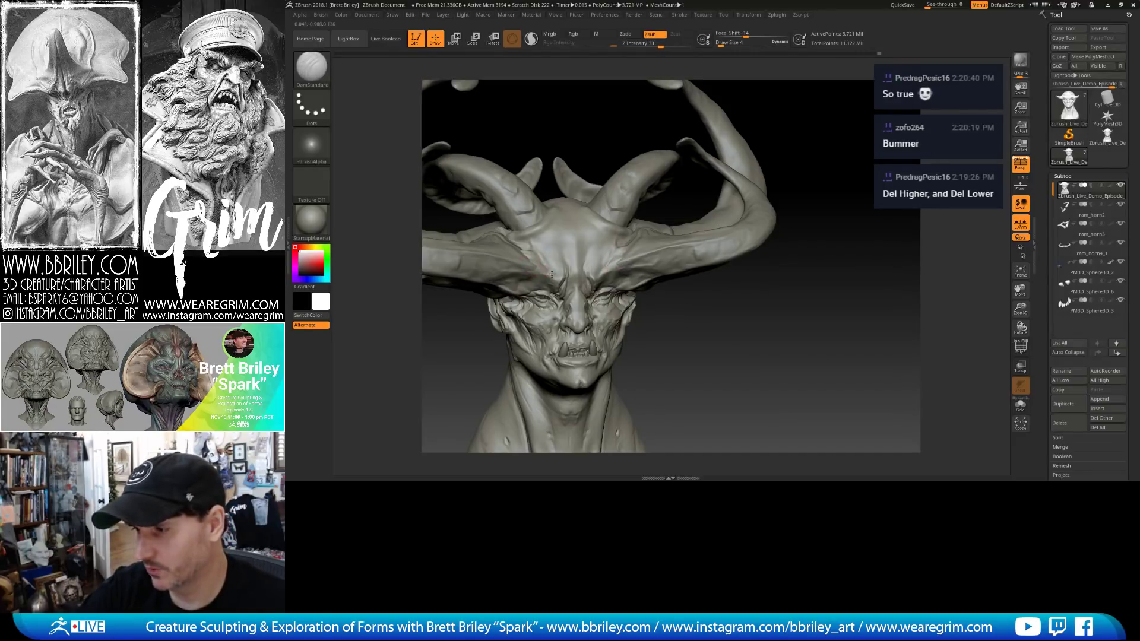
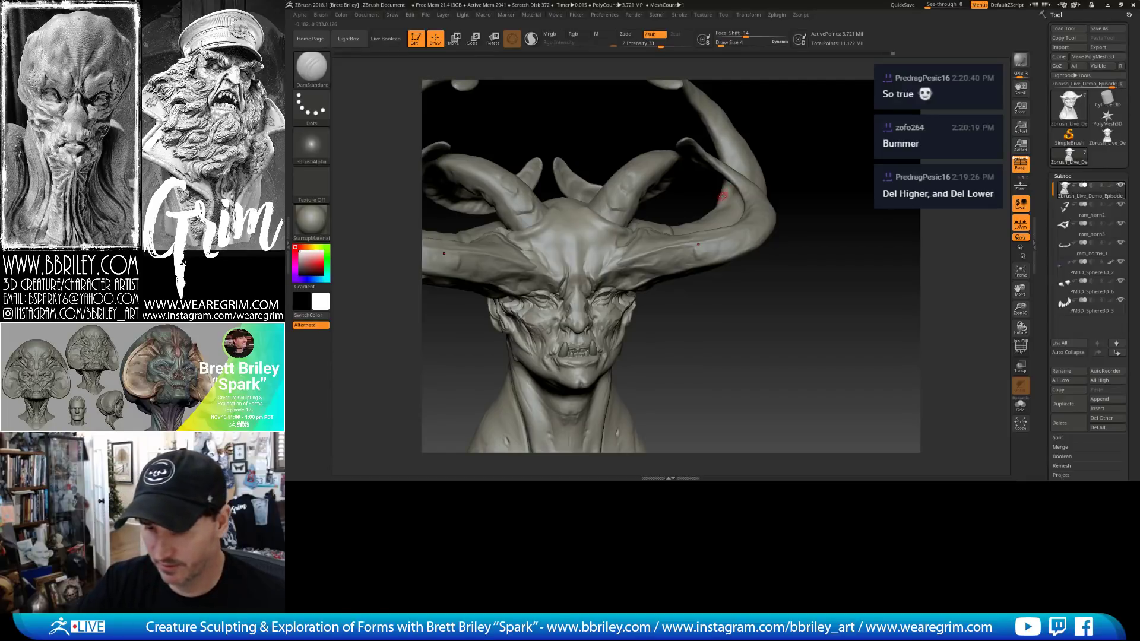
pyautogui.moveTo(801, 112)
pyautogui.mouseDown()
pyautogui.moveTo(805, 99)
pyautogui.moveTo(632, 217)
pyautogui.mouseUp()
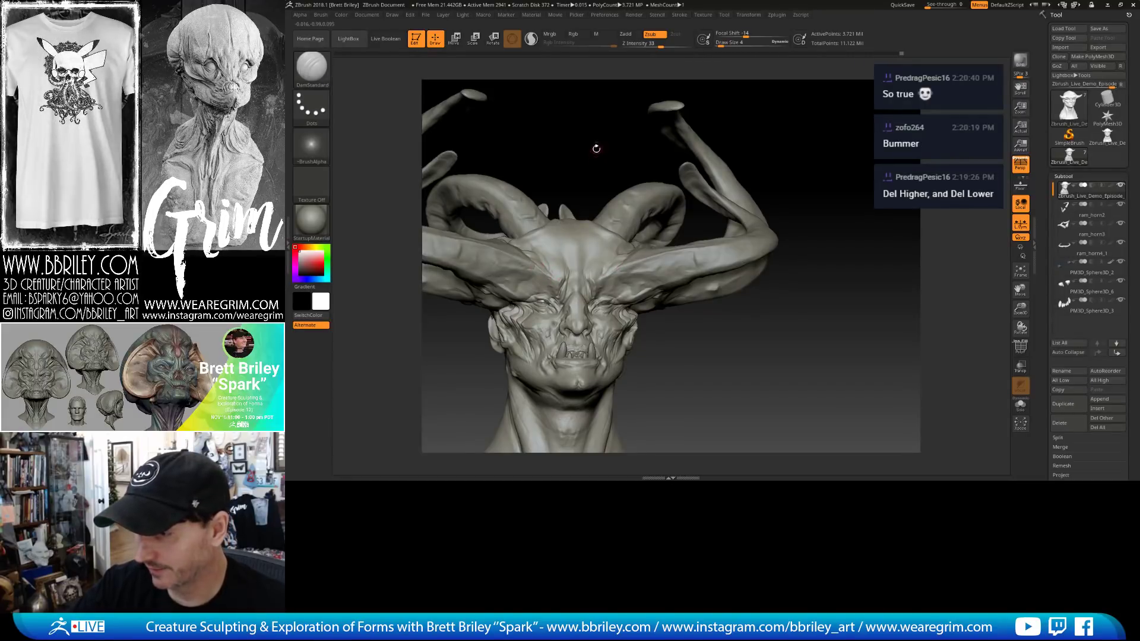
pyautogui.moveTo(596, 148); pyautogui.dragTo(545, 273)
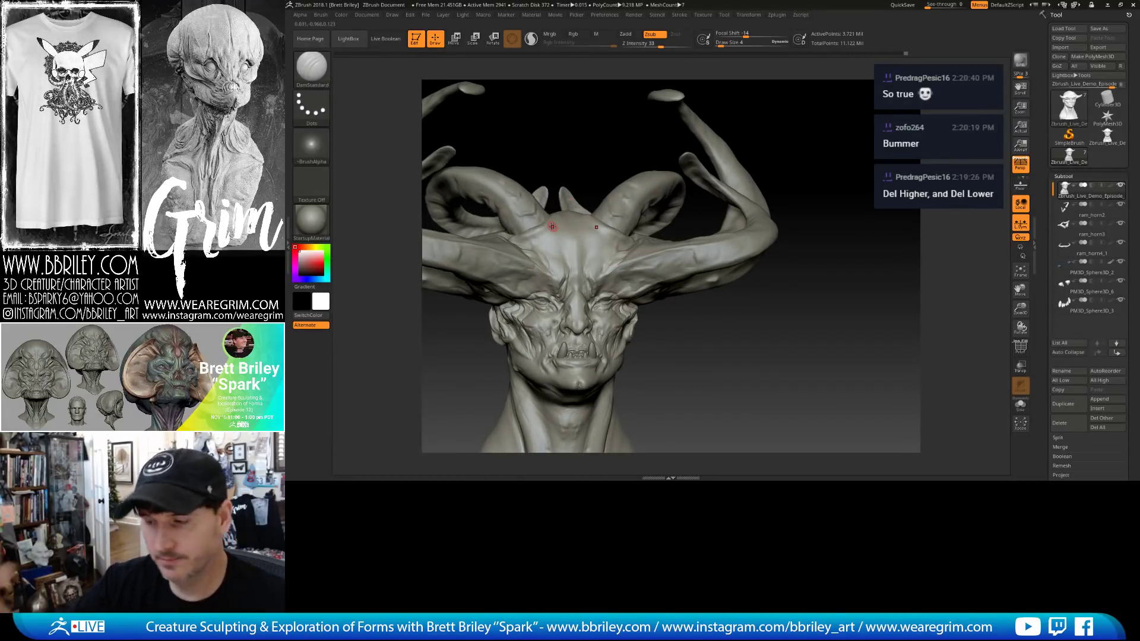
# Build up the folds between the brow and side horn roots with the Standard and Clay brushes.
pyautogui.press('b')
pyautogui.press('s')
pyautogui.press('t')
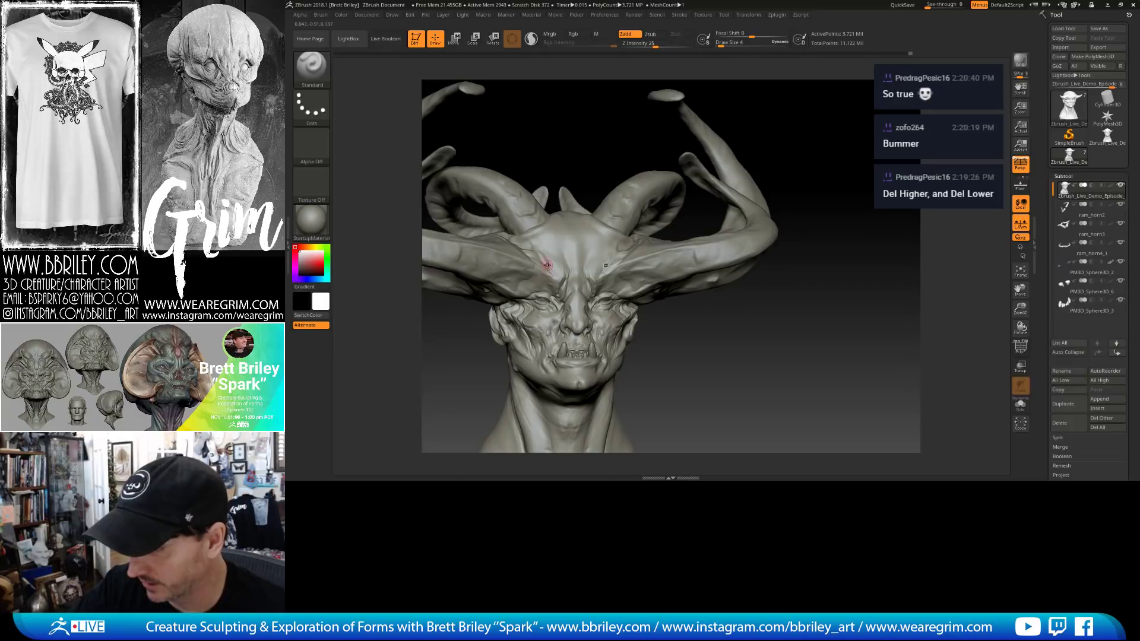
pyautogui.press('b')
pyautogui.press('c')
pyautogui.press('l')
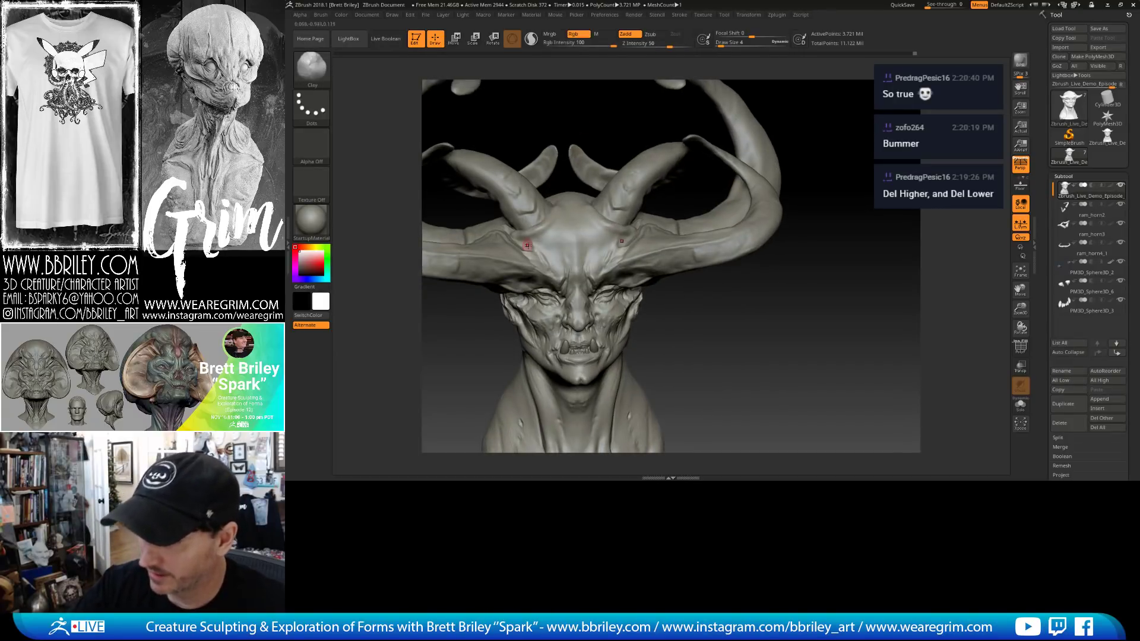
# Add volume to the outer brow below the upper horns with the Standard brush and smooth it.
pyautogui.press('b')
pyautogui.press('s')
pyautogui.press('t')
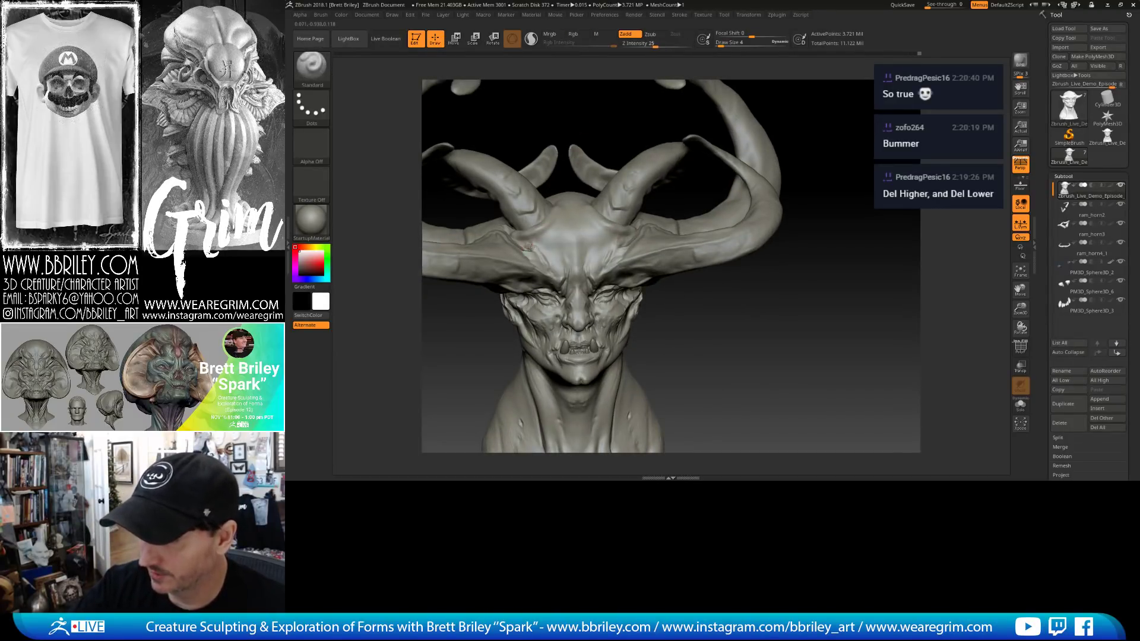
pyautogui.keyDown('shift'); pyautogui.moveTo(533, 248); pyautogui.dragTo(538, 250); pyautogui.keyUp('shift')
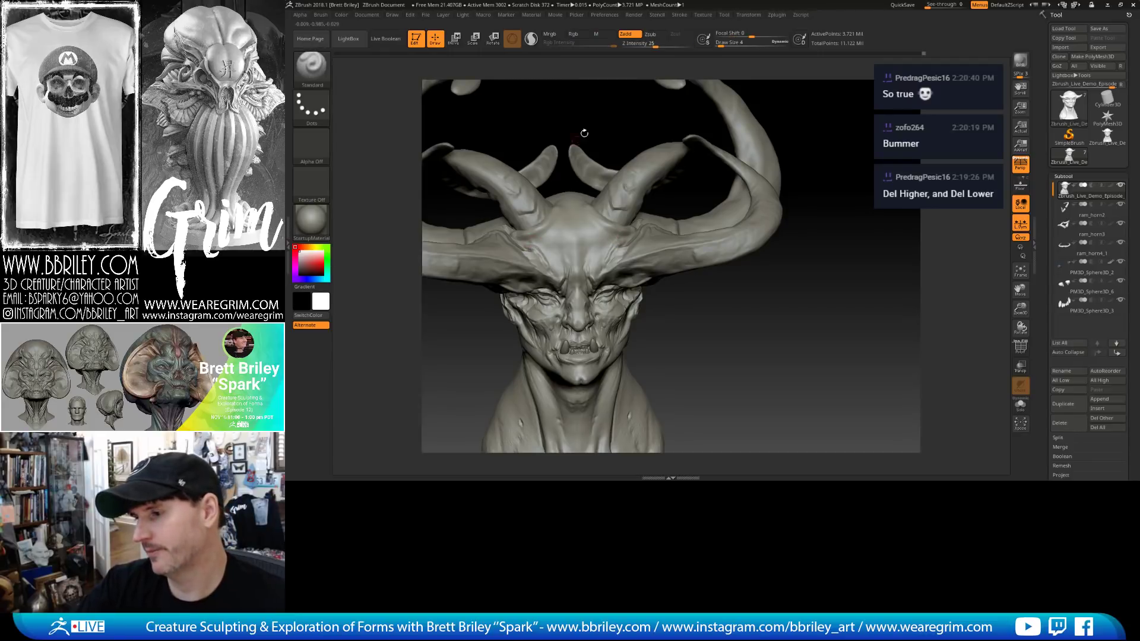
# Nudge the brow folds beside the horn roots into shape with the Move brush at draw size 7.
pyautogui.moveTo(582, 132); pyautogui.dragTo(590, 144)
pyautogui.press('b')
pyautogui.press('m')
pyautogui.press('v')
pyautogui.press(']')
pyautogui.moveTo(548, 252); pyautogui.dragTo(539, 245)
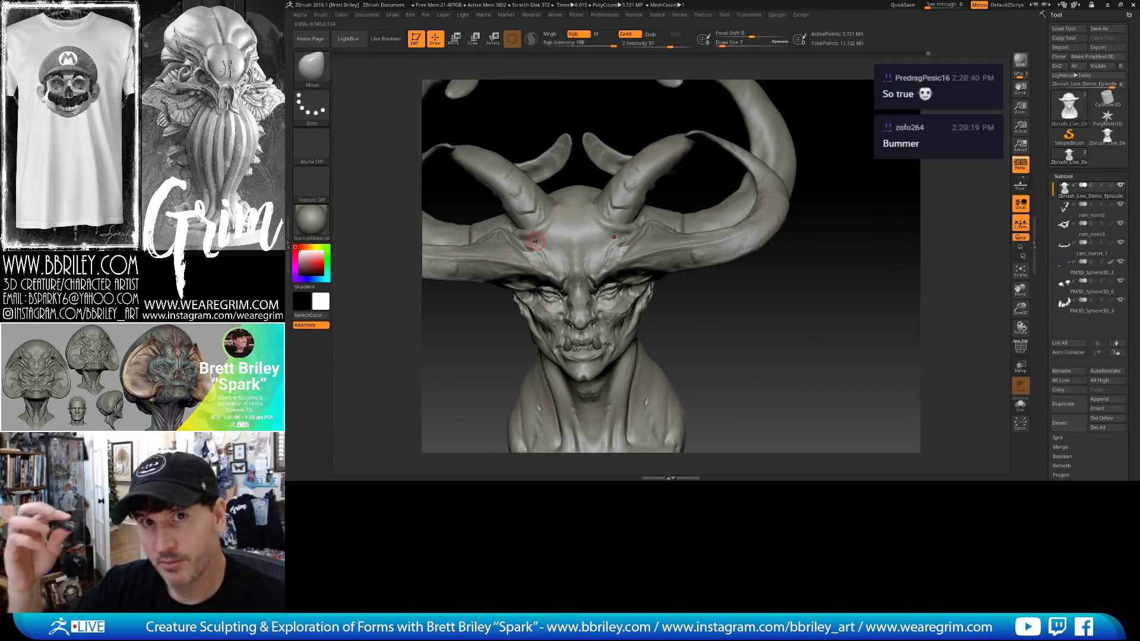
# Carve creases around the bases of the upper horns on the forehead with the DamStandard brush.
pyautogui.moveTo(827, 119); pyautogui.dragTo(596, 223)
pyautogui.press('b')
pyautogui.press('d')
pyautogui.press('s')
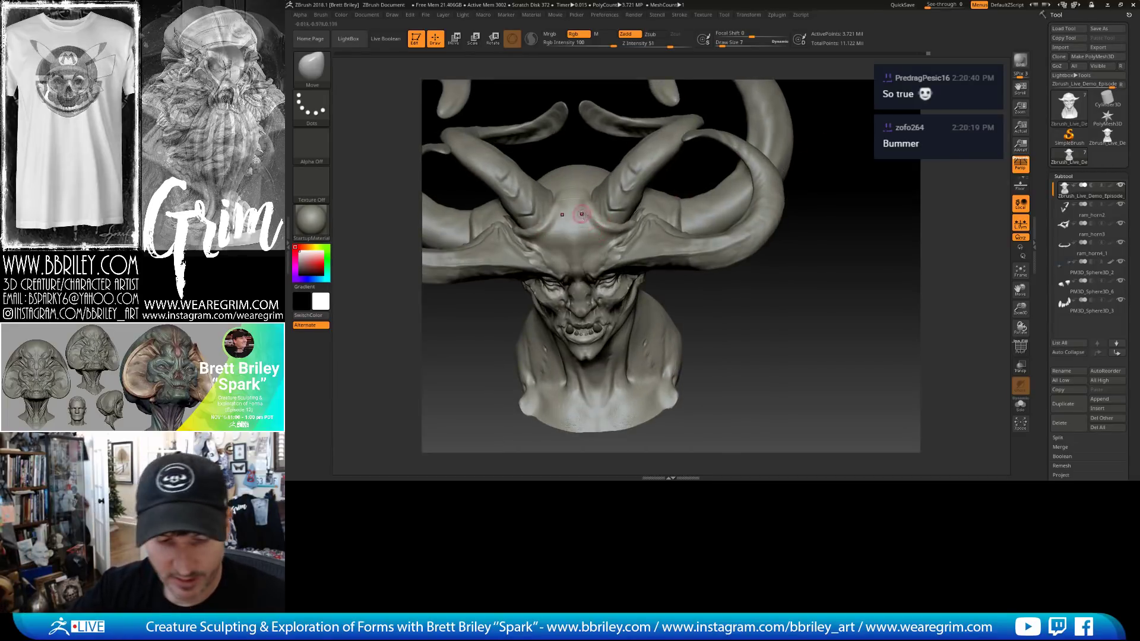
pyautogui.press('s')
pyautogui.click(589, 210)
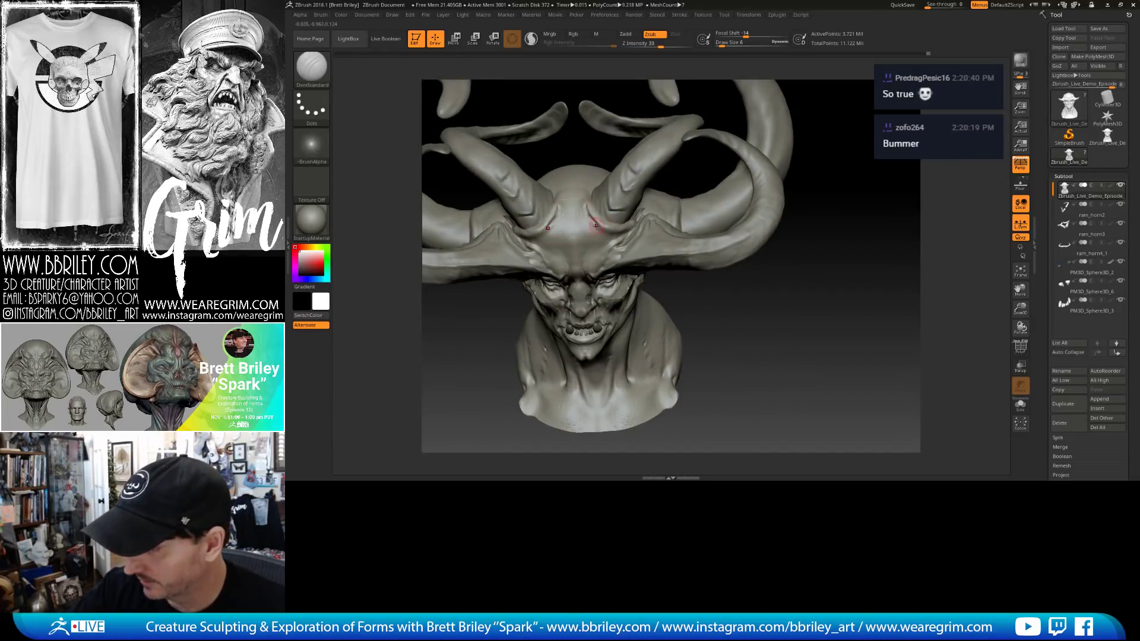
pyautogui.moveTo(615, 236); pyautogui.dragTo(617, 224, button='right')
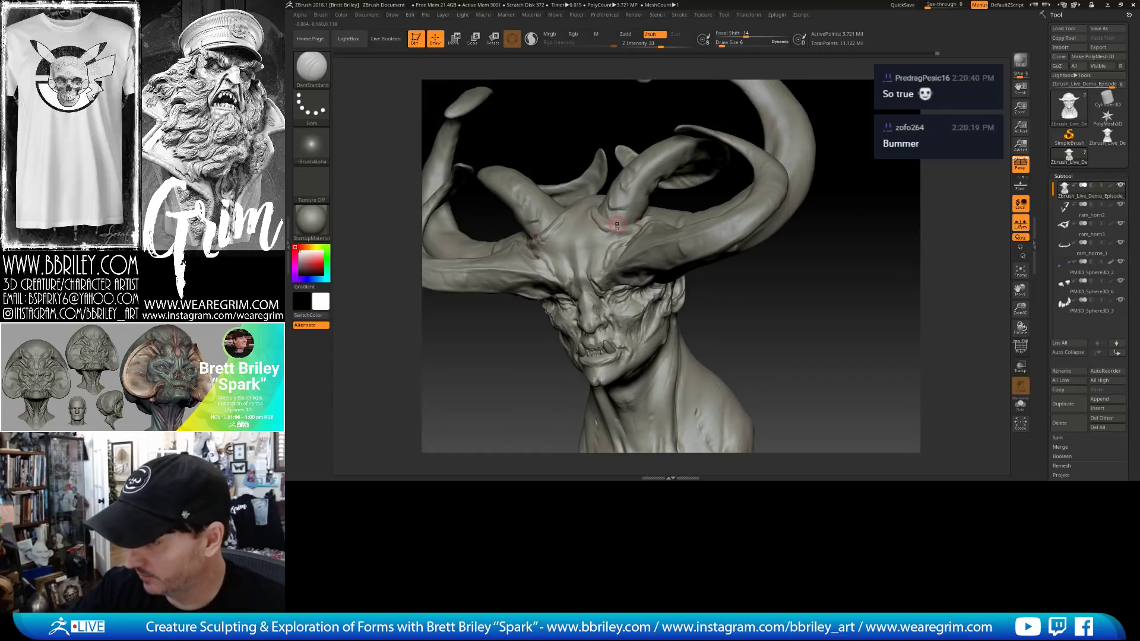
pyautogui.moveTo(615, 95); pyautogui.dragTo(593, 196, button='right')
# Build up the top of the forehead between the upper horns with the Standard brush and smooth it.
pyautogui.press('shift')
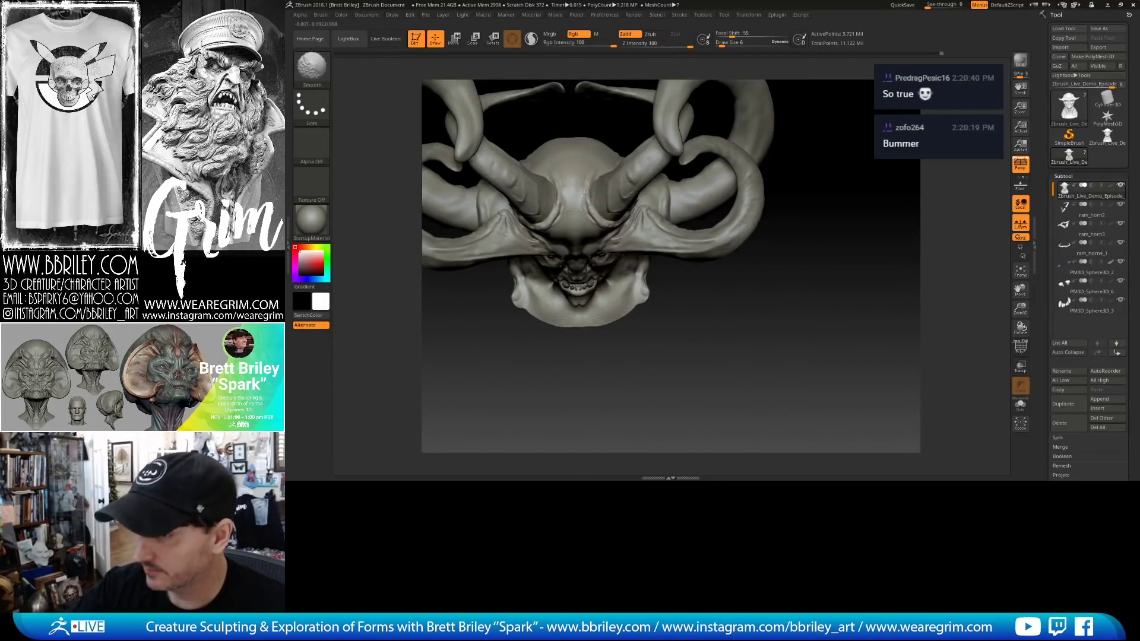
pyautogui.moveTo(800, 224); pyautogui.dragTo(799, 257)
pyautogui.moveTo(591, 187); pyautogui.dragTo(600, 170)
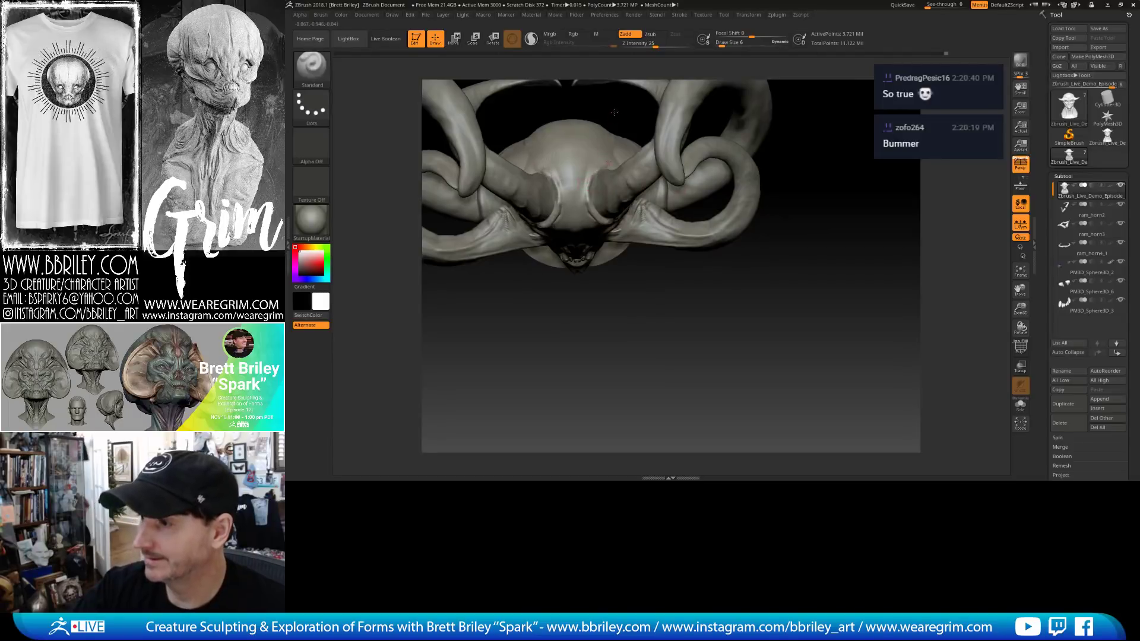
pyautogui.moveTo(615, 111); pyautogui.dragTo(607, 161)
pyautogui.press('shift')
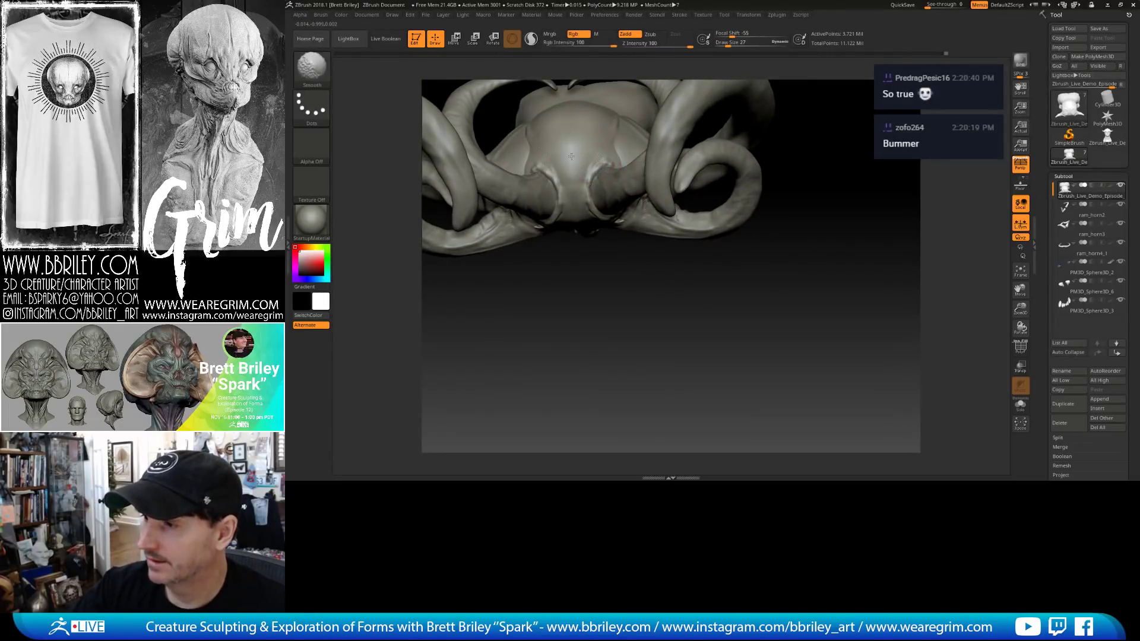
pyautogui.moveTo(848, 112)
pyautogui.mouseDown()
pyautogui.moveTo(591, 238)
pyautogui.moveTo(597, 260)
pyautogui.mouseUp()
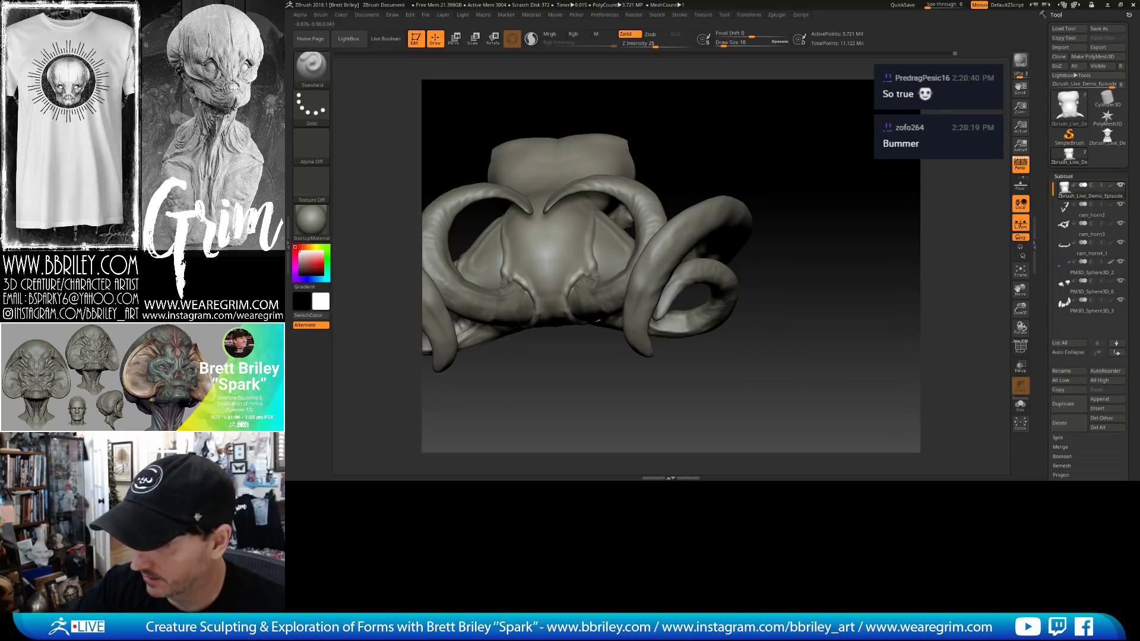
# Carve creases around the upper horn bases on top of the skull with the DamStandard brush and smooth them.
pyautogui.press('shift')
pyautogui.press('b')
pyautogui.press('d')
pyautogui.press('s')
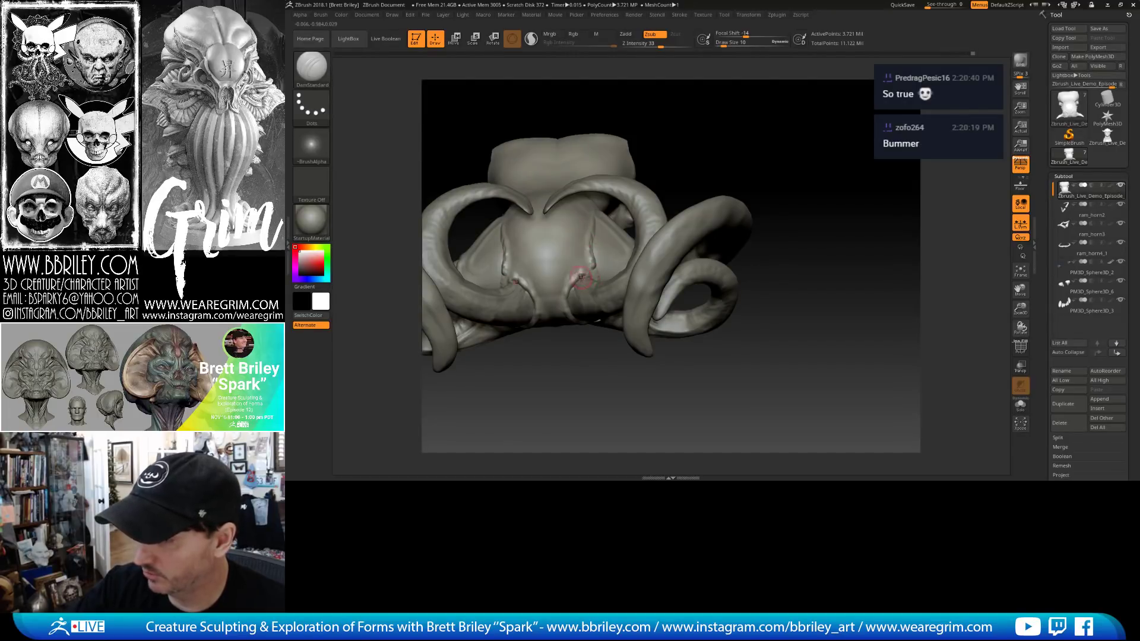
pyautogui.press('shift')
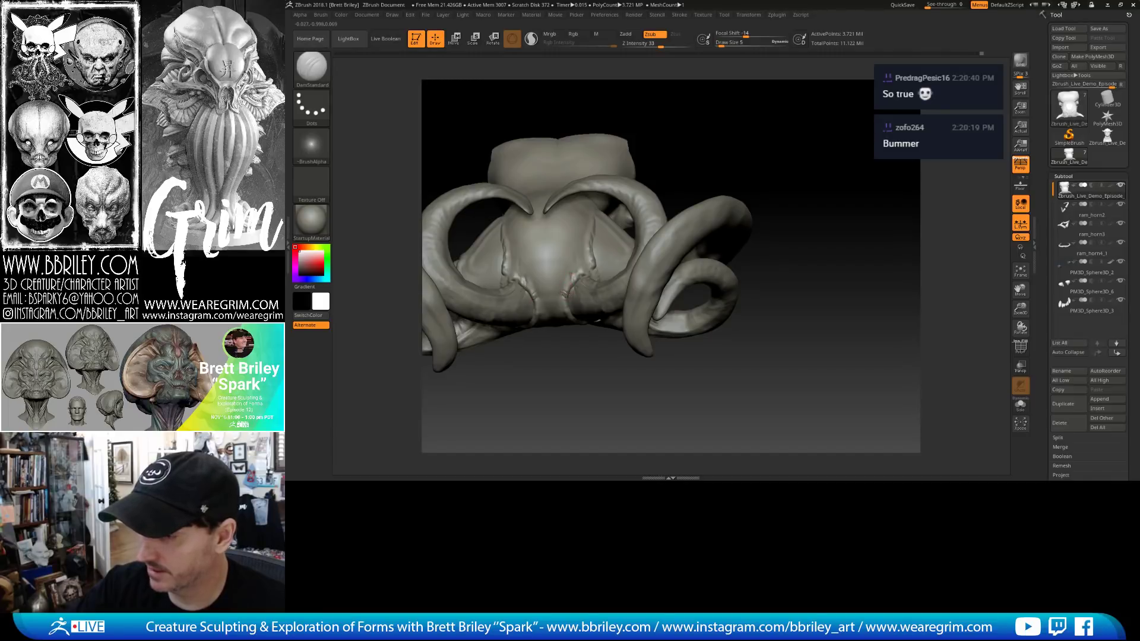
pyautogui.moveTo(566, 294)
pyautogui.keyDown('alt'); pyautogui.mouseDown(button='right')
pyautogui.moveTo(509, 240)
pyautogui.moveTo(505, 179)
pyautogui.mouseUp(button='right'); pyautogui.keyUp('alt')
pyautogui.press('shift')
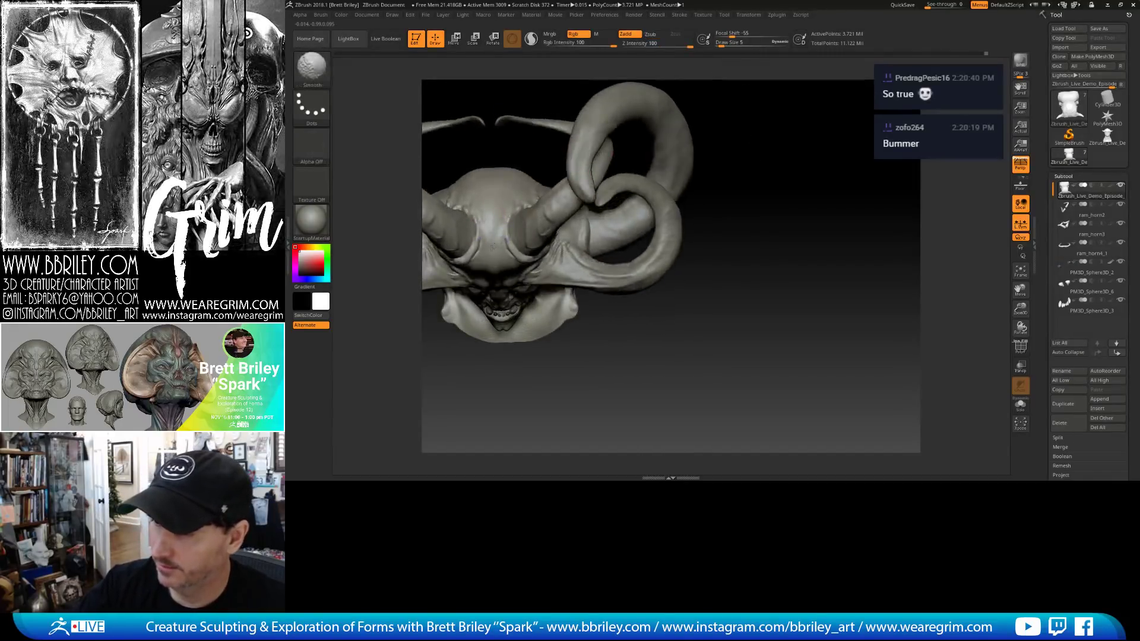
# Add volume to the forehead just below the upper horn bases with the Standard brush.
pyautogui.moveTo(492, 246); pyautogui.dragTo(618, 155, button='right')
pyautogui.moveTo(745, 107)
pyautogui.keyDown('ctrl'); pyautogui.mouseDown(button='right')
pyautogui.moveTo(750, 127)
pyautogui.moveTo(766, 83)
pyautogui.mouseUp(button='right'); pyautogui.keyUp('ctrl')
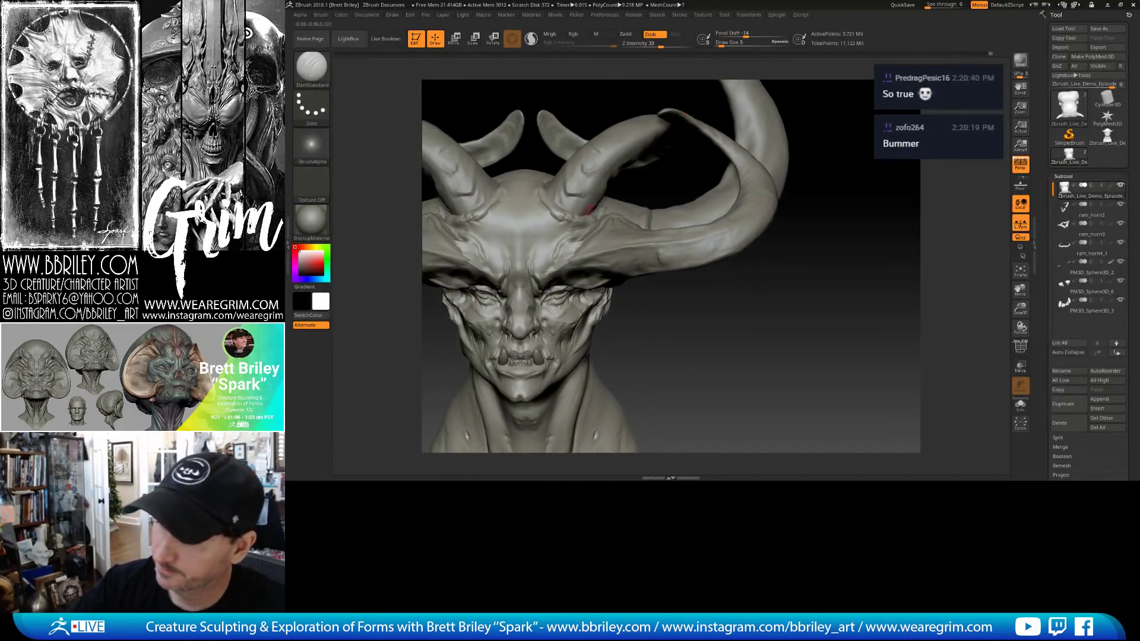
pyautogui.press('b')
pyautogui.press('s')
pyautogui.press('t')
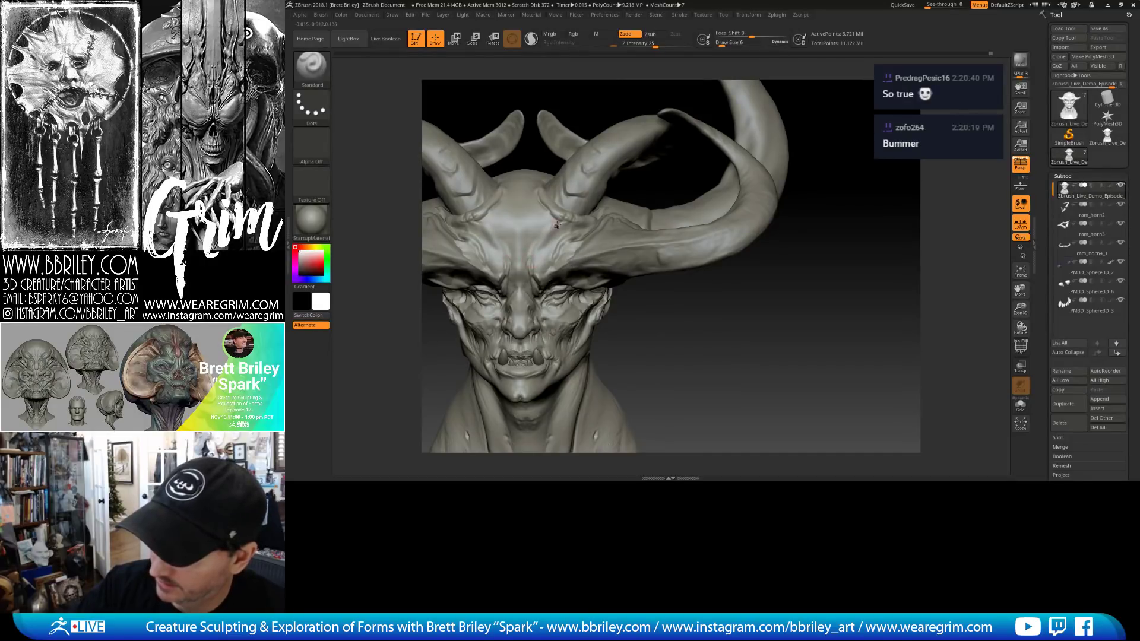
pyautogui.moveTo(620, 184); pyautogui.dragTo(682, 140, button='right')
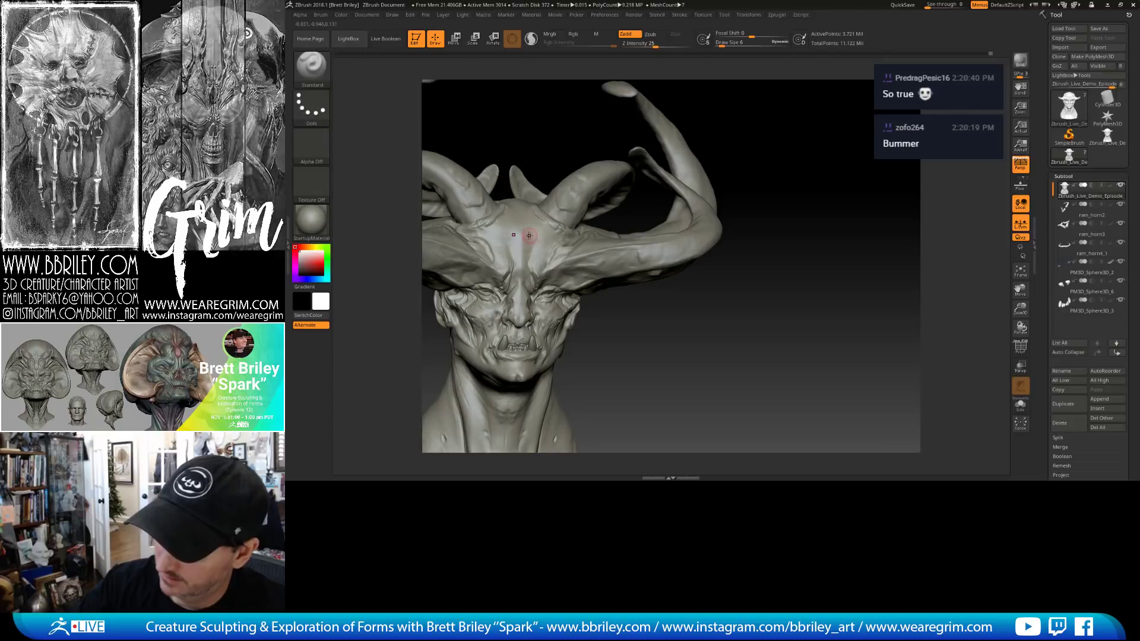
# Fill out the middle of the forehead with the Clay brush at draw size 8.
pyautogui.press('b')
pyautogui.press('c')
pyautogui.press('l')
pyautogui.moveTo(535, 241); pyautogui.dragTo(541, 248)
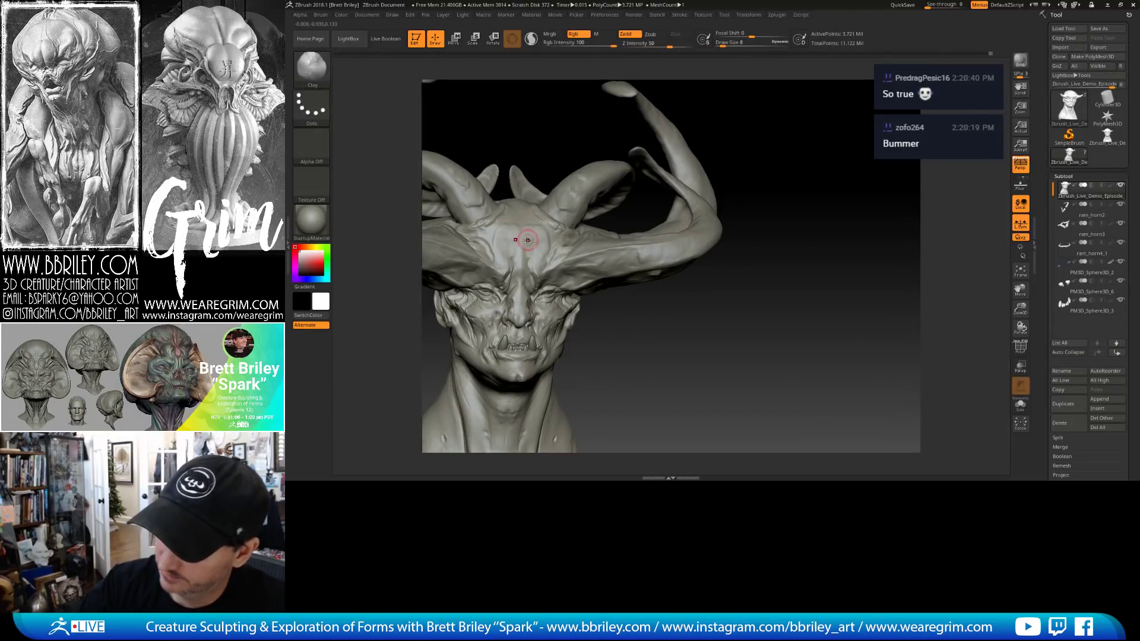
# Adjust the upper horn bases with the Move brush at draw size 32 and plane the surface beside them with TrimDynamic at draw size 15.
pyautogui.press('b')
pyautogui.press('m')
pyautogui.press('v')
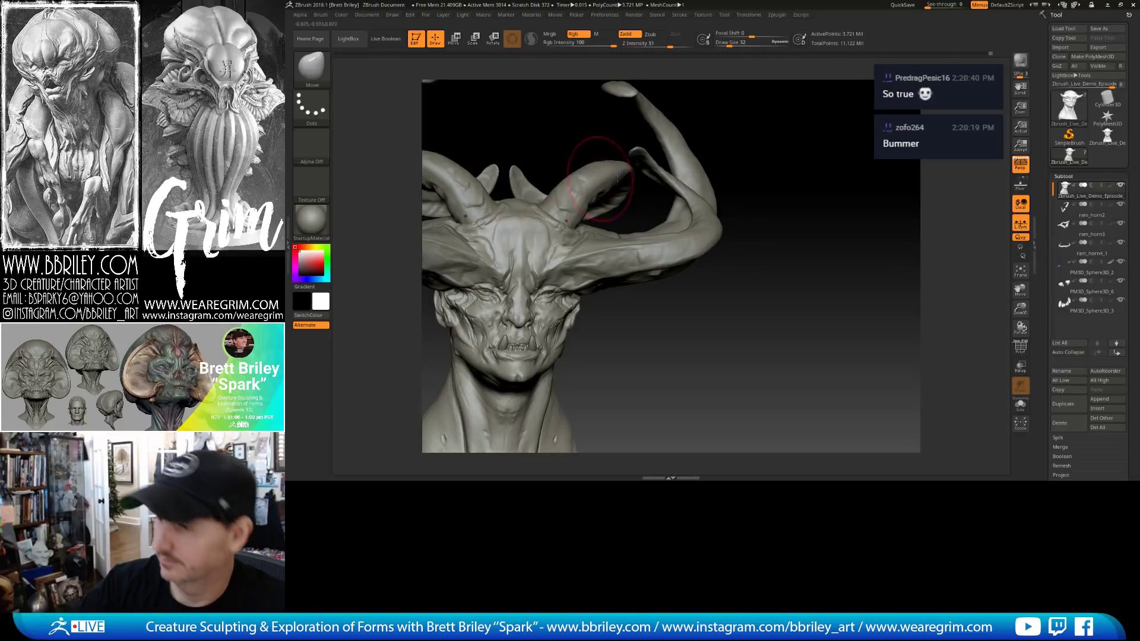
pyautogui.moveTo(856, 156); pyautogui.dragTo(813, 119)
pyautogui.press('b')
pyautogui.press('t')
pyautogui.press('d')
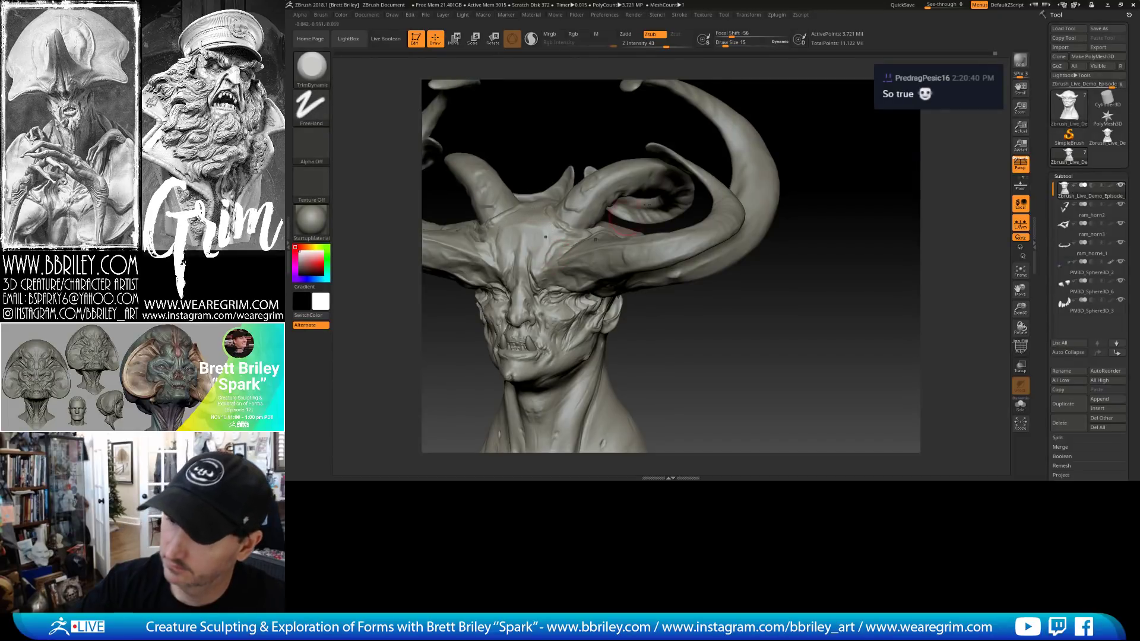
pyautogui.moveTo(803, 136); pyautogui.dragTo(698, 139)
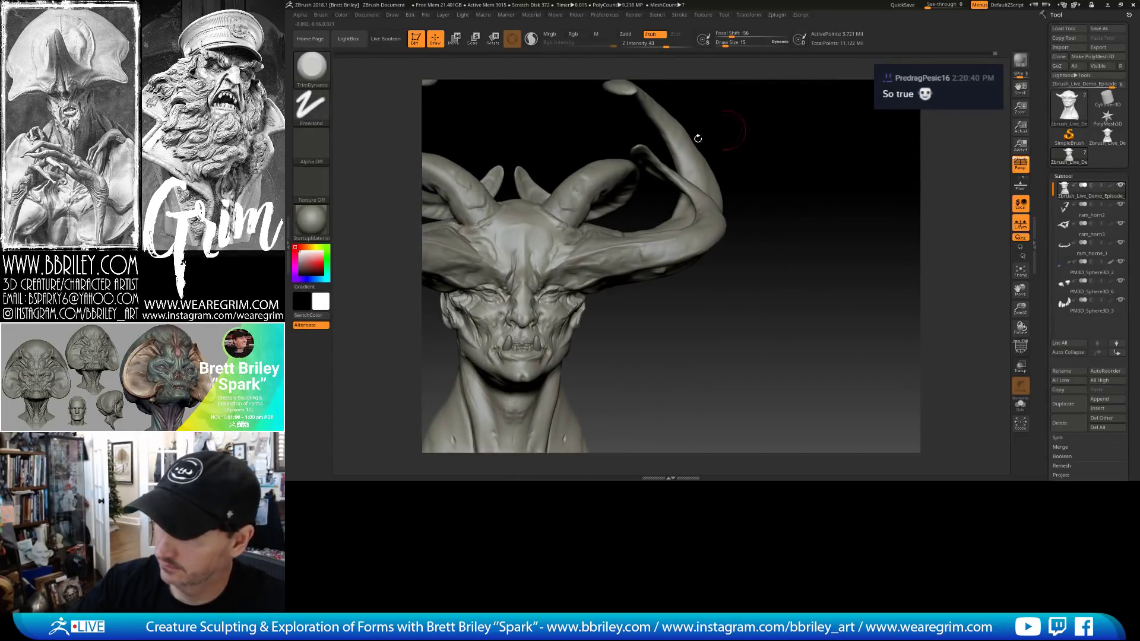
# Build up the forehead corners below the upper horns with the Clay brush and the Standard brush at draw size 7.
pyautogui.press('b')
pyautogui.press('c')
pyautogui.press('l')
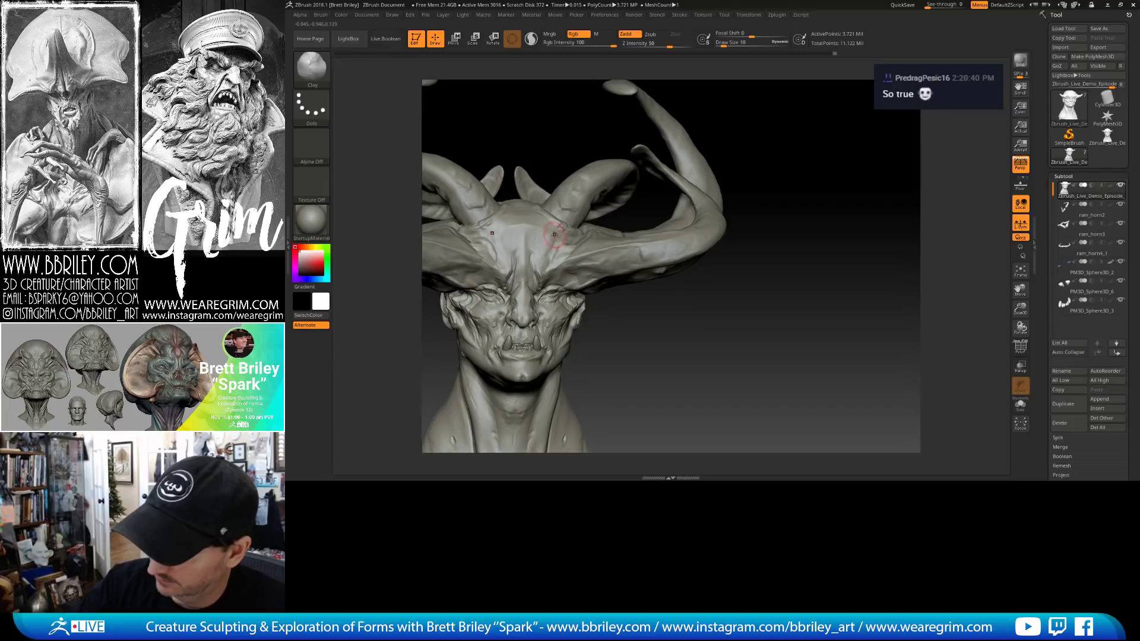
pyautogui.press('b')
pyautogui.press('s')
pyautogui.press('t')
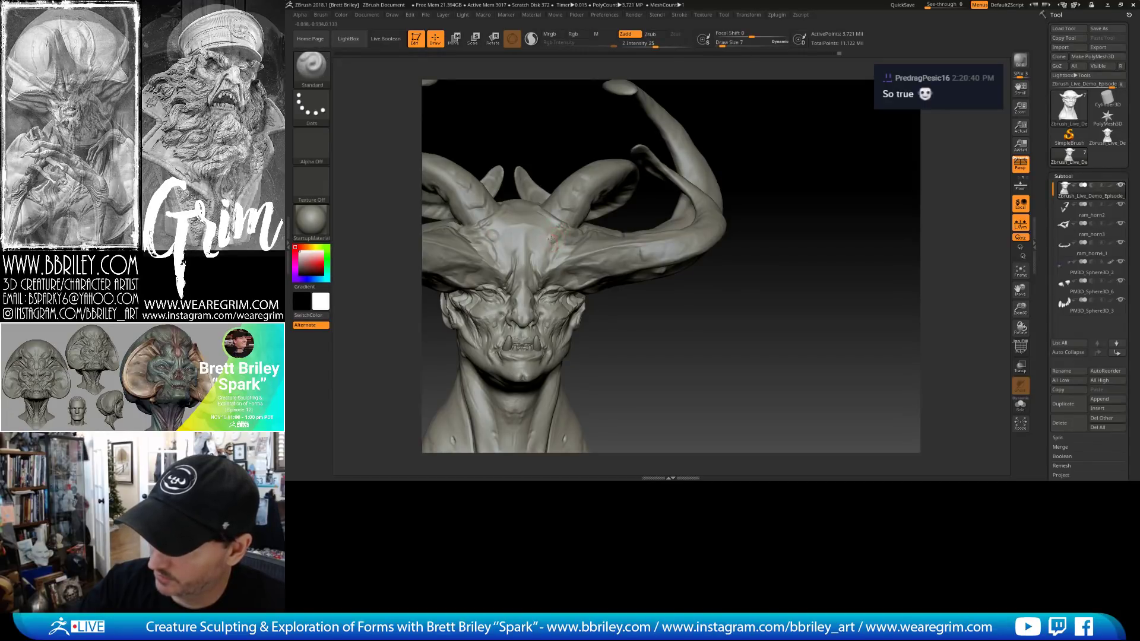
# Plane the folds below the upper horns with TrimDynamic, smooth them, and add small ridges with the Standard brush at draw size 4.
pyautogui.press('b')
pyautogui.press('t')
pyautogui.press('d')
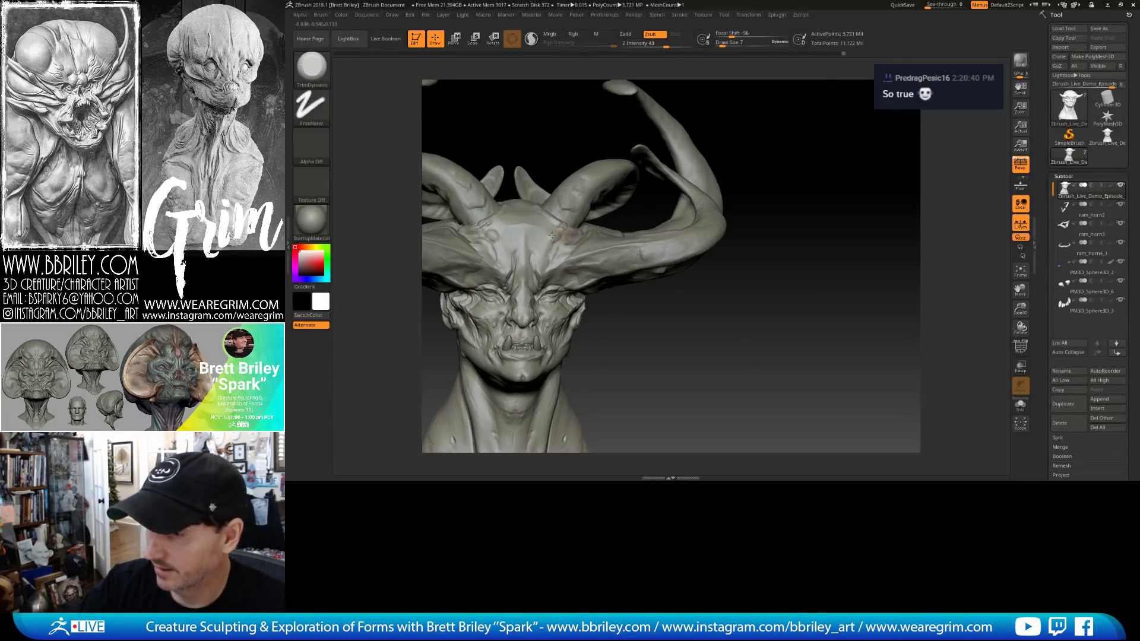
pyautogui.press('shift')
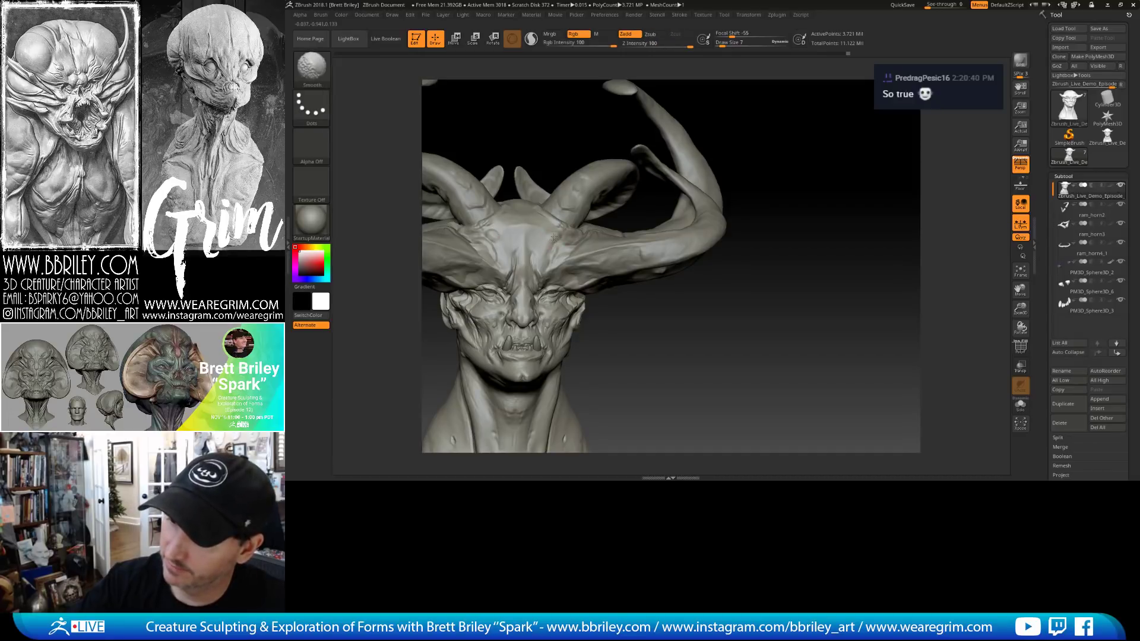
pyautogui.press('b')
pyautogui.press('s')
pyautogui.press('t')
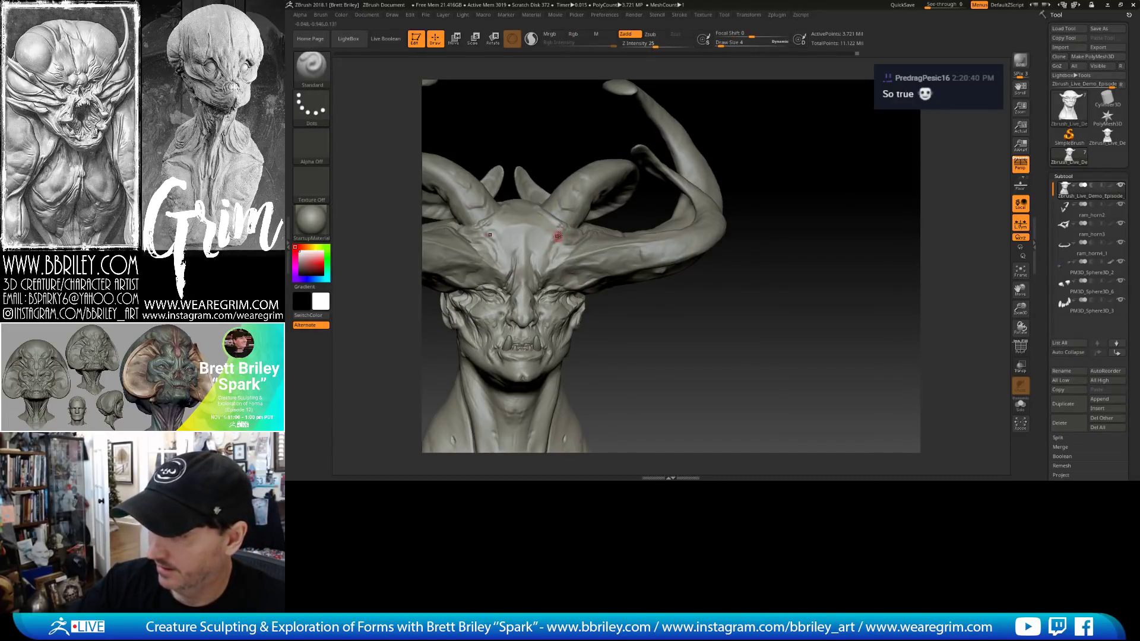
# Sharpen the forehead wrinkles below the upper horns with DamStandard at draw size 4 and raise their ridges with the Standard brush.
pyautogui.press('b')
pyautogui.press('d')
pyautogui.press('s')
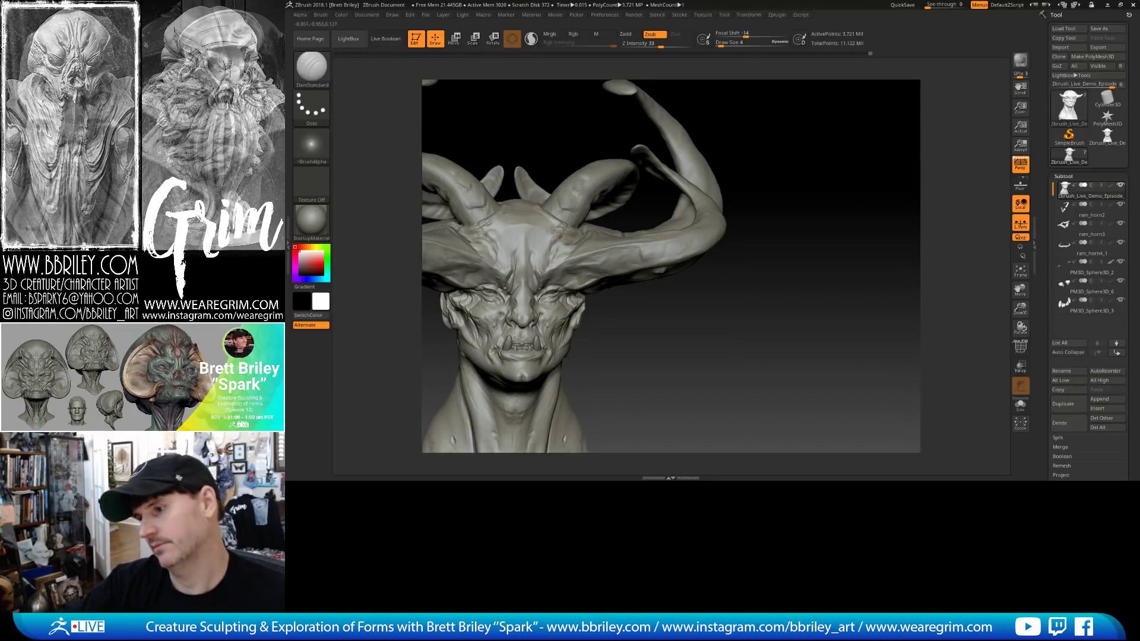
pyautogui.moveTo(562, 235)
pyautogui.mouseDown(button='right')
pyautogui.moveTo(550, 241)
pyautogui.moveTo(571, 236)
pyautogui.mouseUp(button='right')
pyautogui.press('b')
pyautogui.press('s')
pyautogui.press('t')
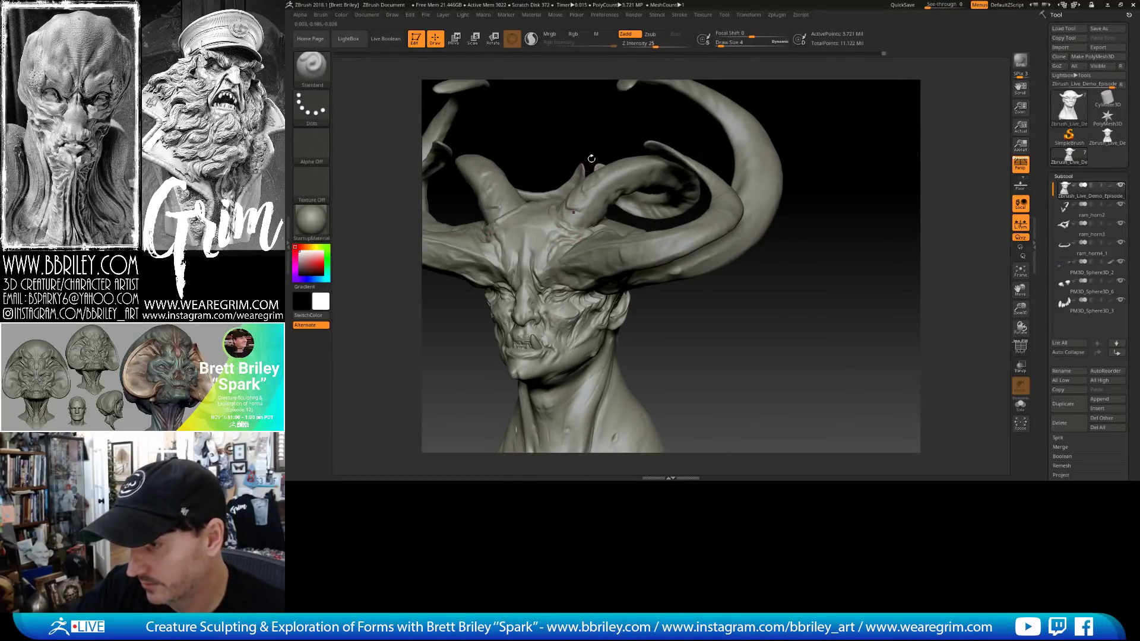
pyautogui.keyDown('shift'); pyautogui.moveTo(592, 159); pyautogui.dragTo(565, 233, button='right'); pyautogui.keyUp('shift')
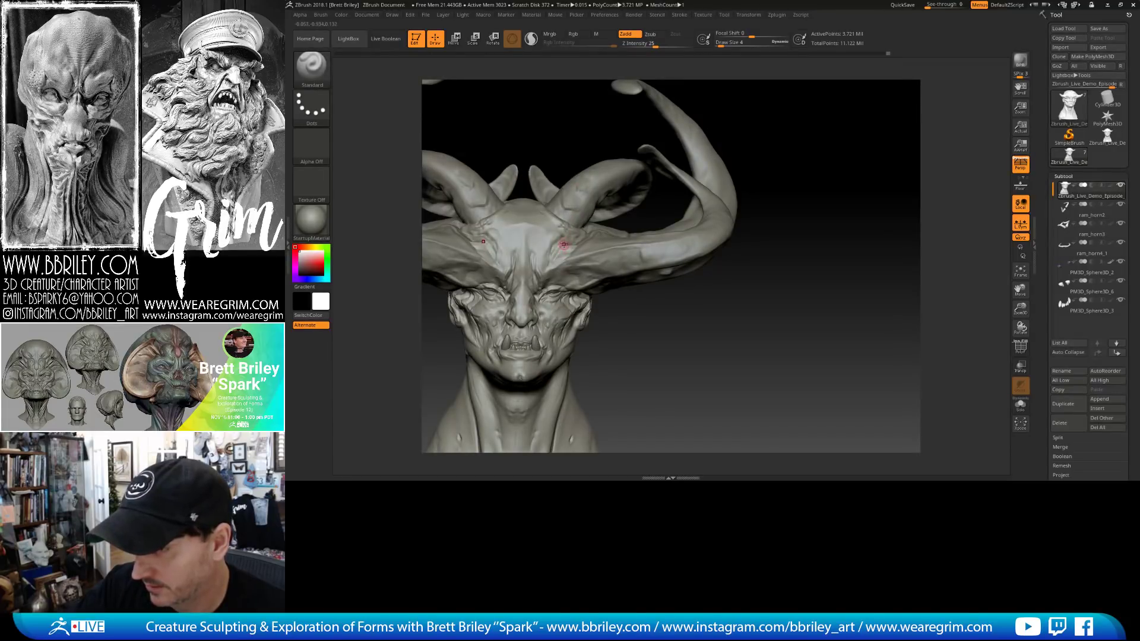
# Cut fine creases into the outer forehead with DamStandard, swell the folds between them with the Inflate brush, and smooth the area.
pyautogui.press('b')
pyautogui.press('d')
pyautogui.press('s')
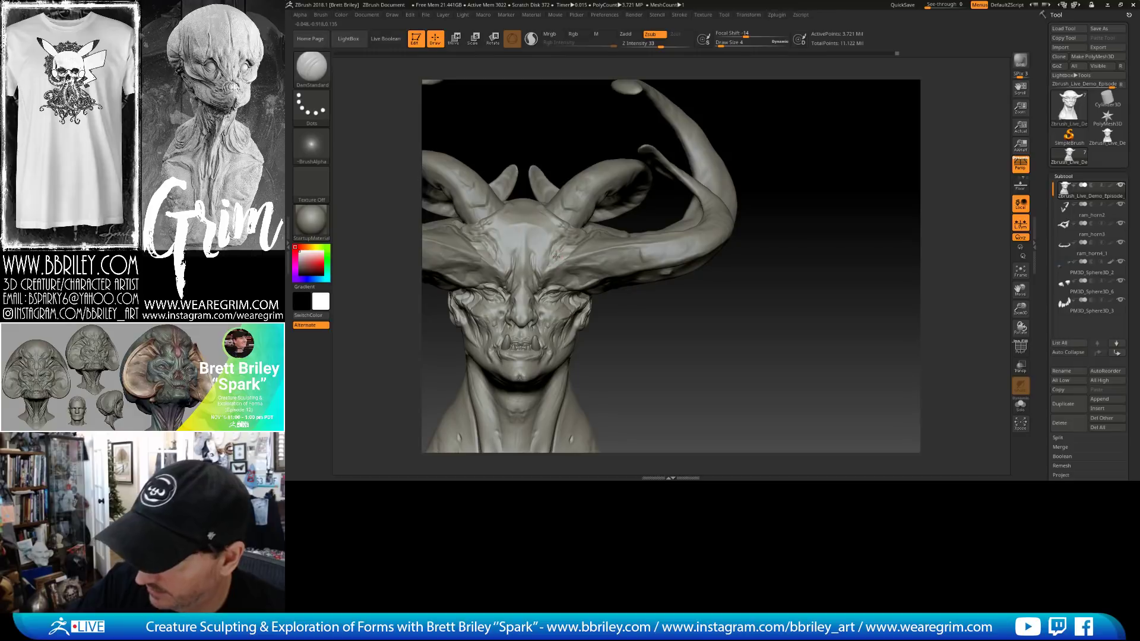
pyautogui.press('b')
pyautogui.press('i')
pyautogui.press('n')
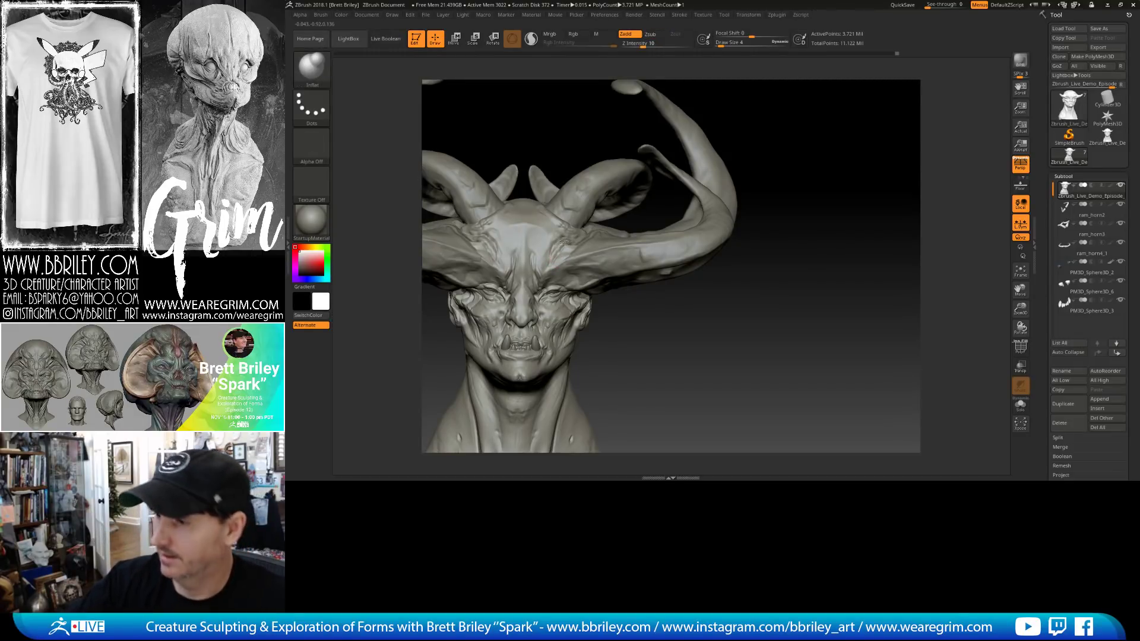
pyautogui.press('shift')
# Raise fine wrinkles on the outer forehead and brow with the Standard brush at draw size 3.
pyautogui.moveTo(633, 221); pyautogui.dragTo(733, 122)
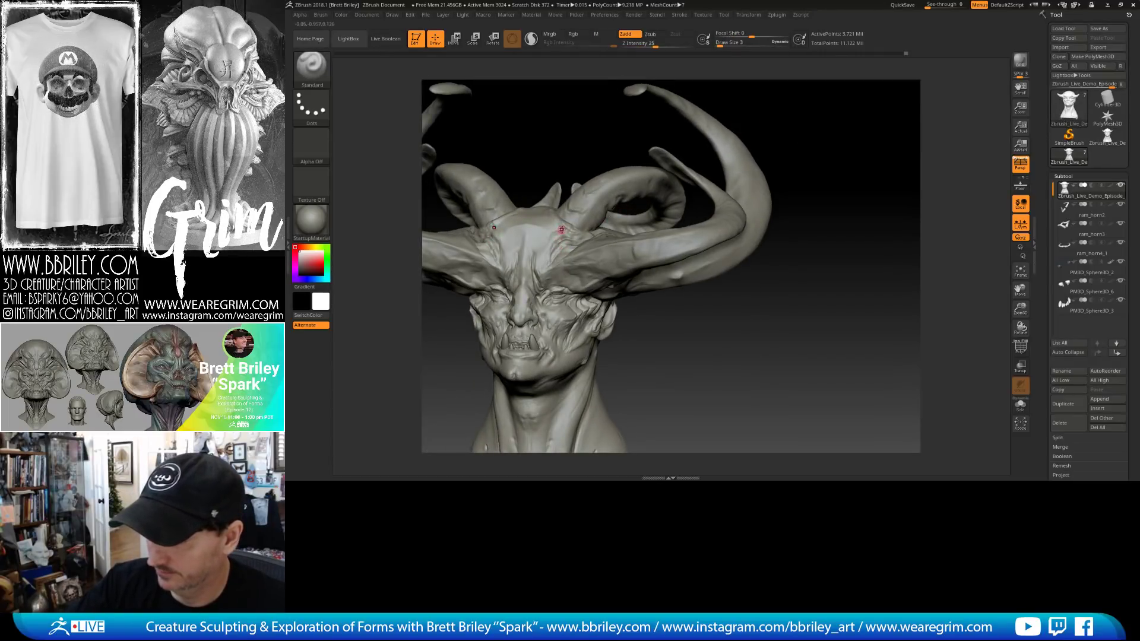
pyautogui.moveTo(560, 237); pyautogui.dragTo(558, 230)
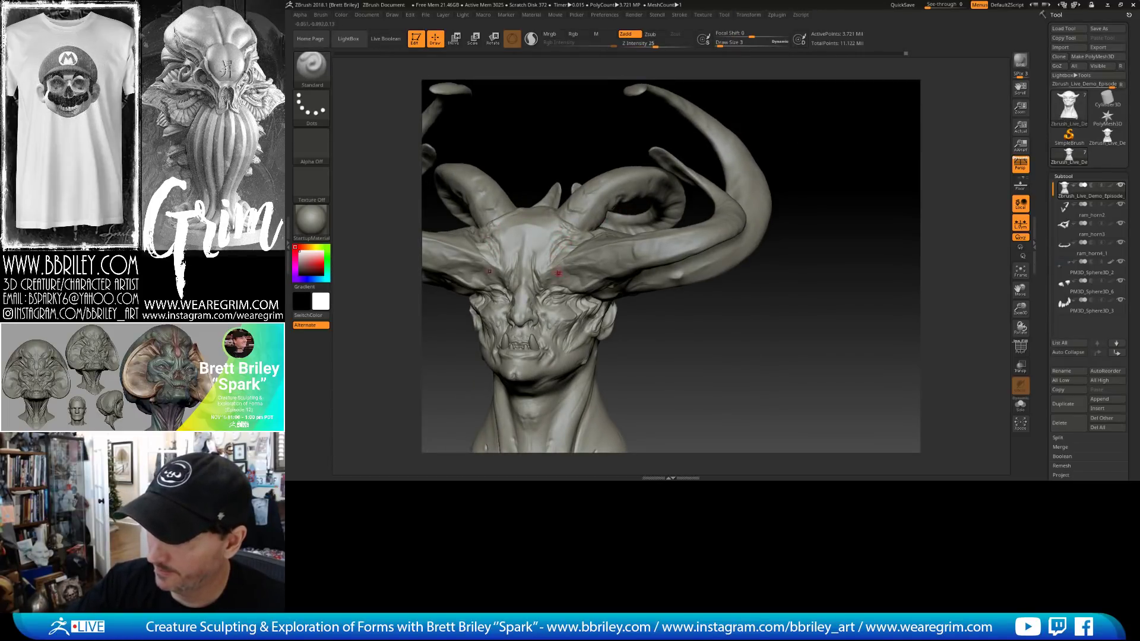
pyautogui.moveTo(560, 274); pyautogui.dragTo(562, 273)
# Define the brow folds above the eyes with DamStandard and flatten their edges with TrimDynamic at draw size 3.
pyautogui.press('b')
pyautogui.press('d')
pyautogui.press('s')
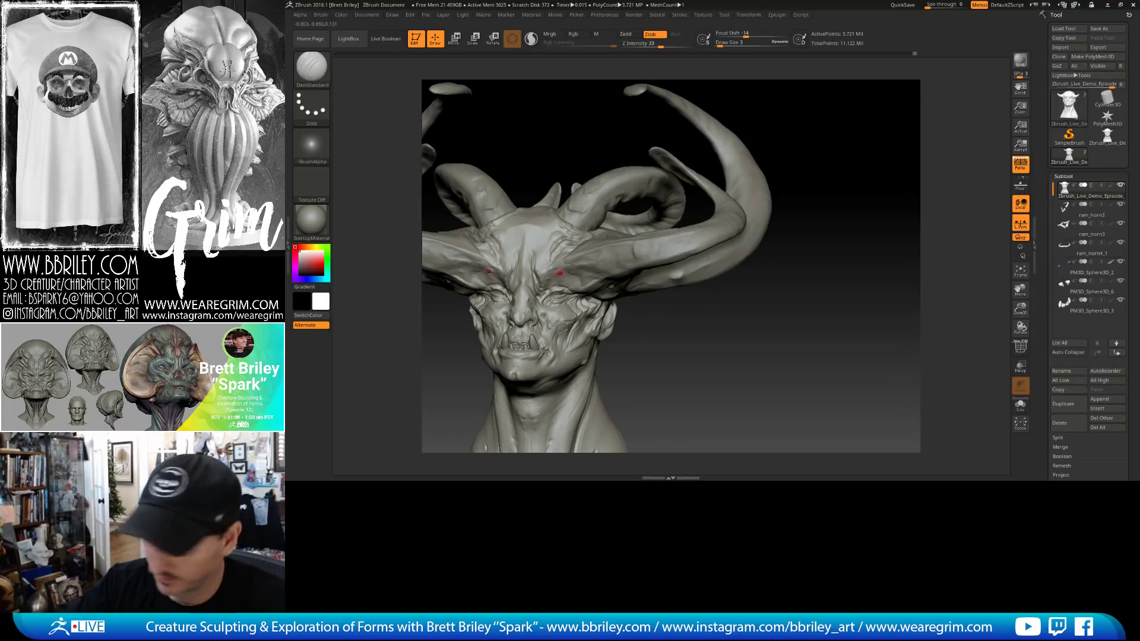
pyautogui.press('b')
pyautogui.press('t')
pyautogui.press('d')
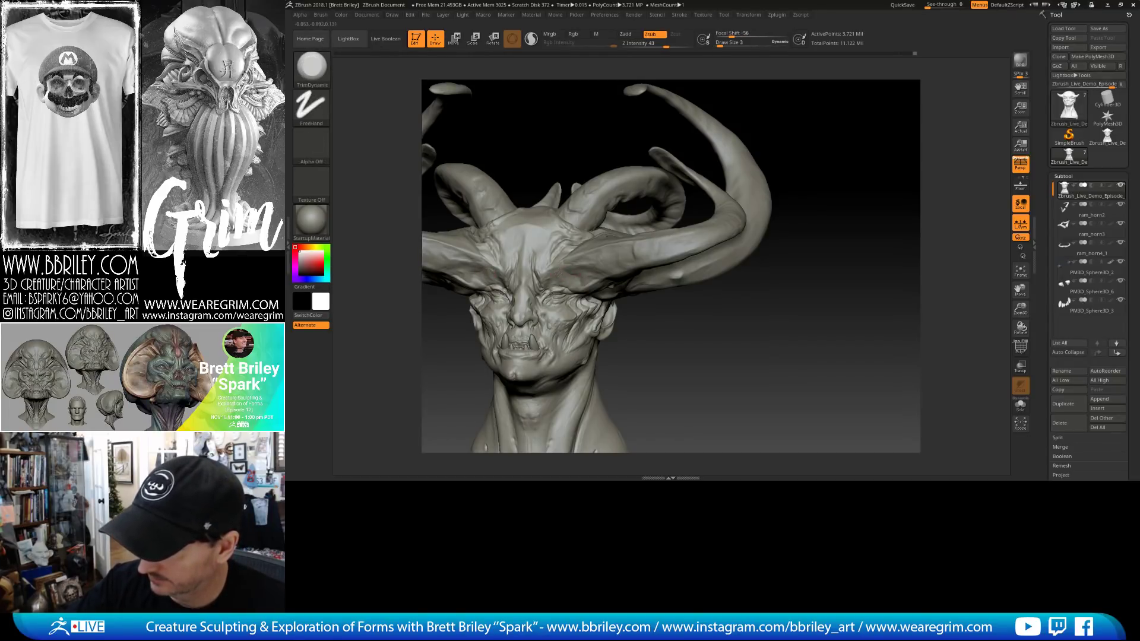
# Reshape the profile of the brow and nose bridge with the Move brush at draw sizes 13, 18 and 8.
pyautogui.moveTo(722, 106); pyautogui.dragTo(600, 110)
pyautogui.press('b')
pyautogui.press('m')
pyautogui.press('v')
pyautogui.press('s')
pyautogui.moveTo(548, 271); pyautogui.dragTo(551, 271)
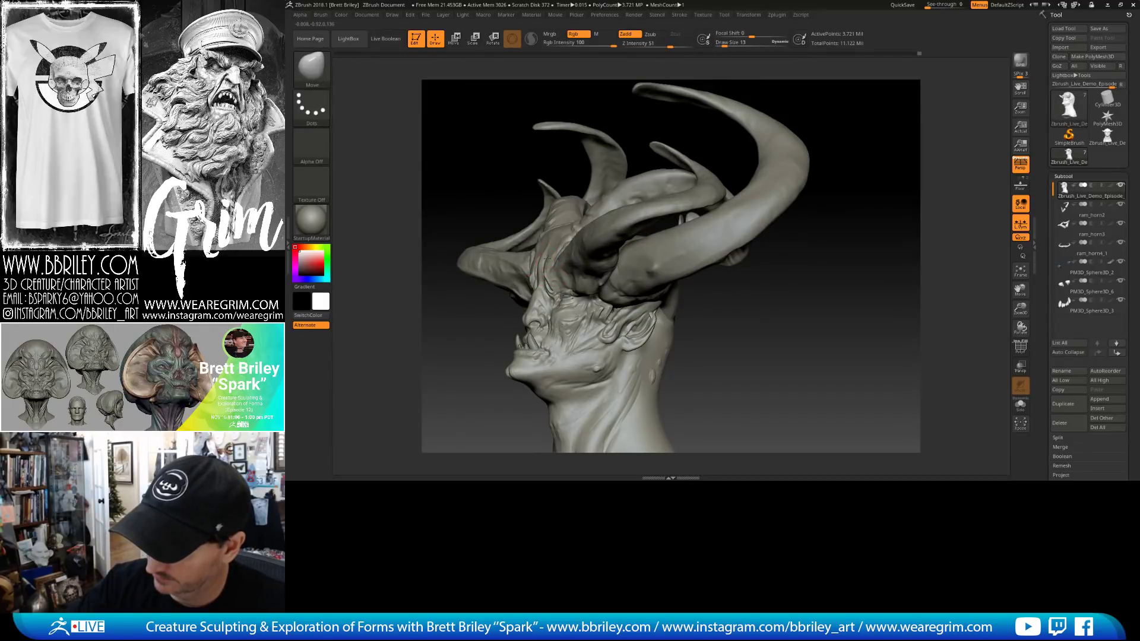
pyautogui.moveTo(539, 181); pyautogui.dragTo(506, 185)
pyautogui.press('s')
pyautogui.moveTo(540, 257); pyautogui.dragTo(543, 258)
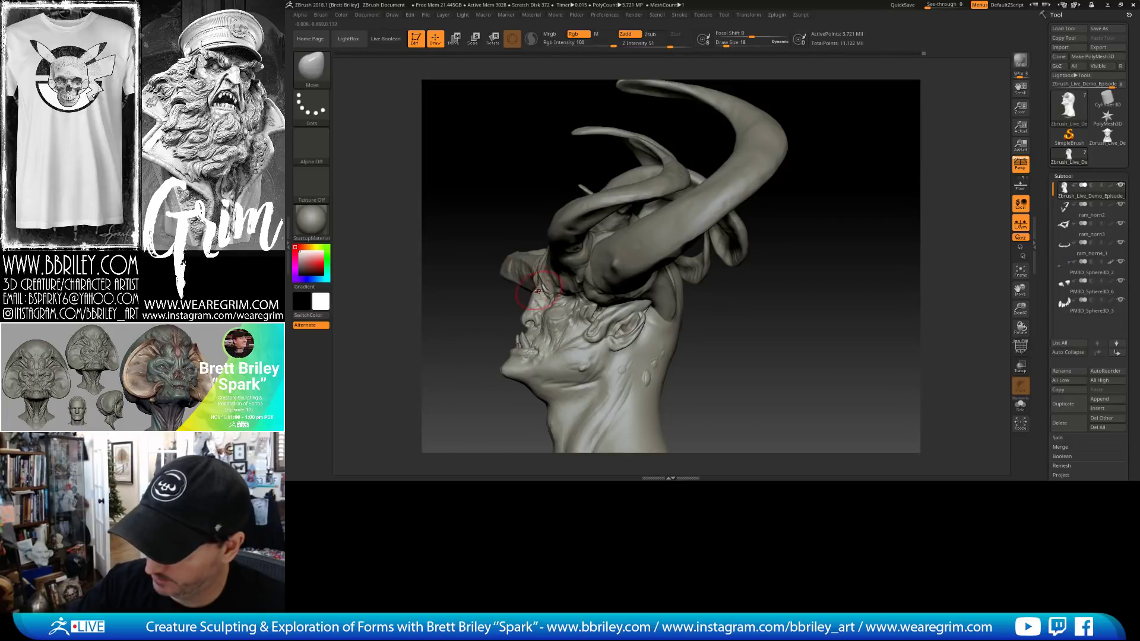
pyautogui.press('s')
pyautogui.moveTo(538, 288); pyautogui.dragTo(536, 288)
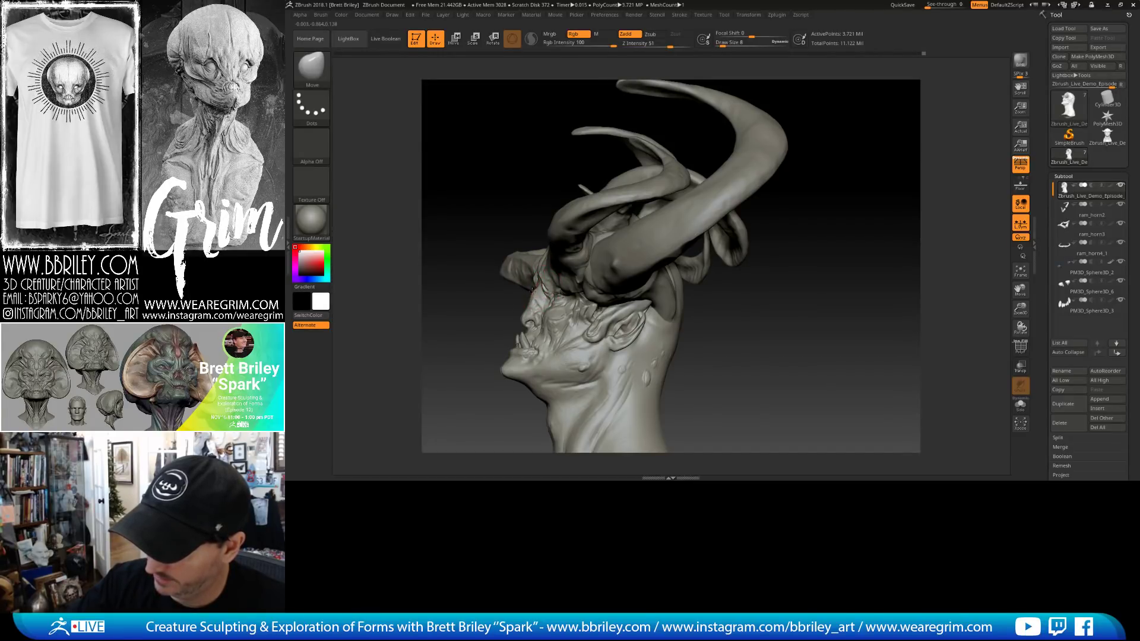
# Plane the bridge of the nose between the eyes with the TrimDynamic brush at draw size 3.
pyautogui.moveTo(526, 221); pyautogui.dragTo(659, 249)
pyautogui.keyDown('alt'); pyautogui.moveTo(699, 301); pyautogui.dragTo(692, 339); pyautogui.keyUp('alt')
pyautogui.press('b')
pyautogui.press('t')
pyautogui.press('d')
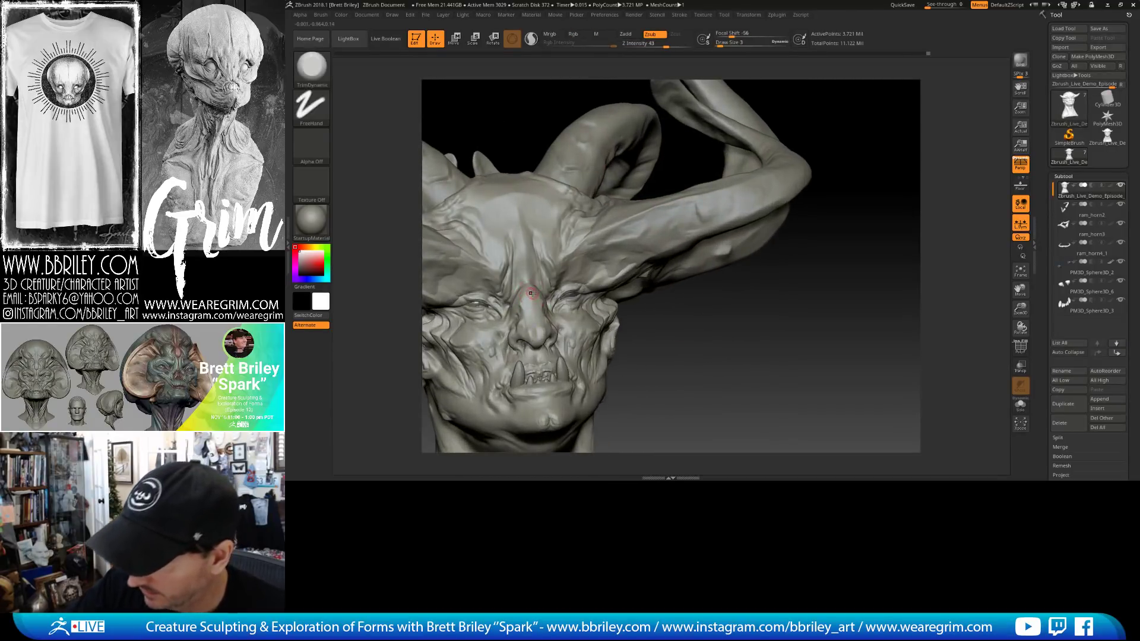
pyautogui.moveTo(533, 292); pyautogui.dragTo(533, 297)
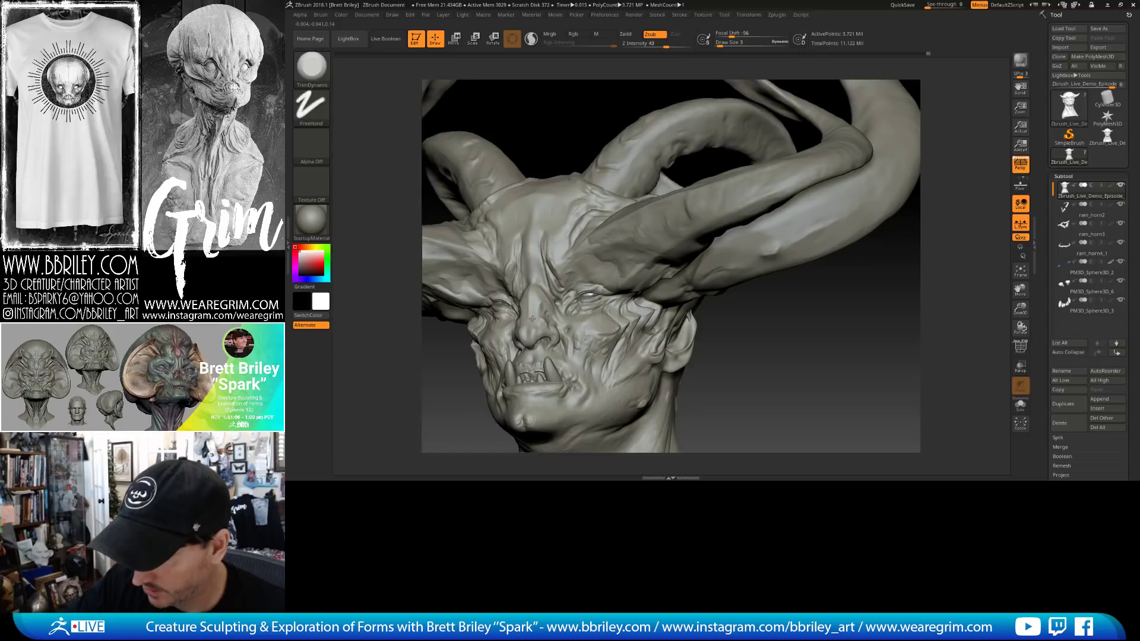
# Carve creases around the nose tip and nostrils with the DamStandard brush.
pyautogui.press('b')
pyautogui.press('d')
pyautogui.press('s')
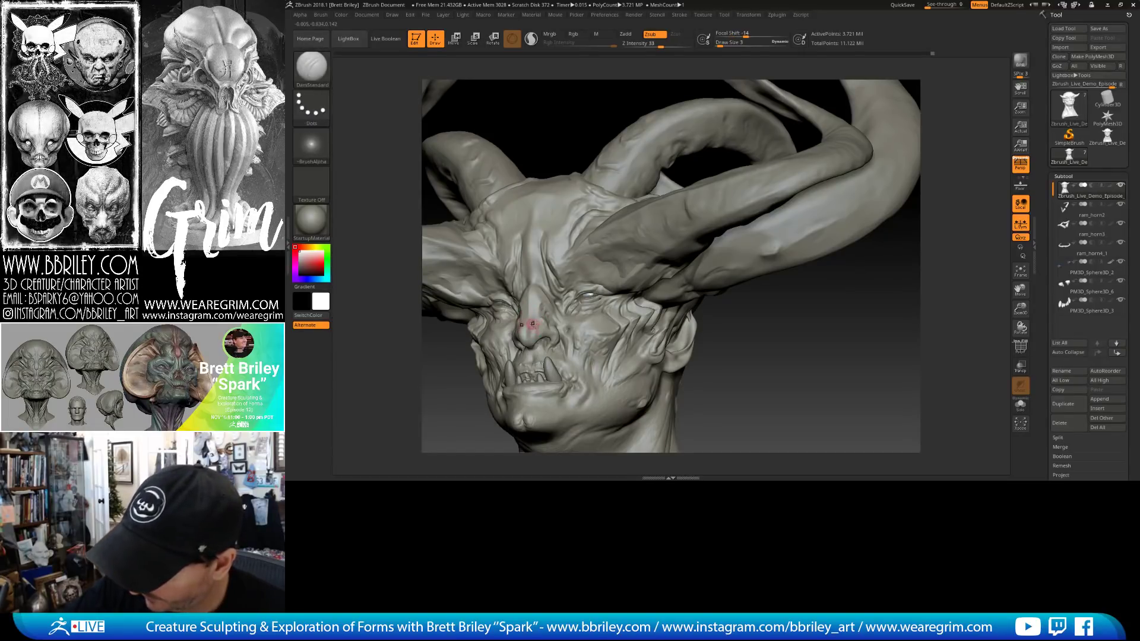
pyautogui.moveTo(526, 338); pyautogui.dragTo(537, 339)
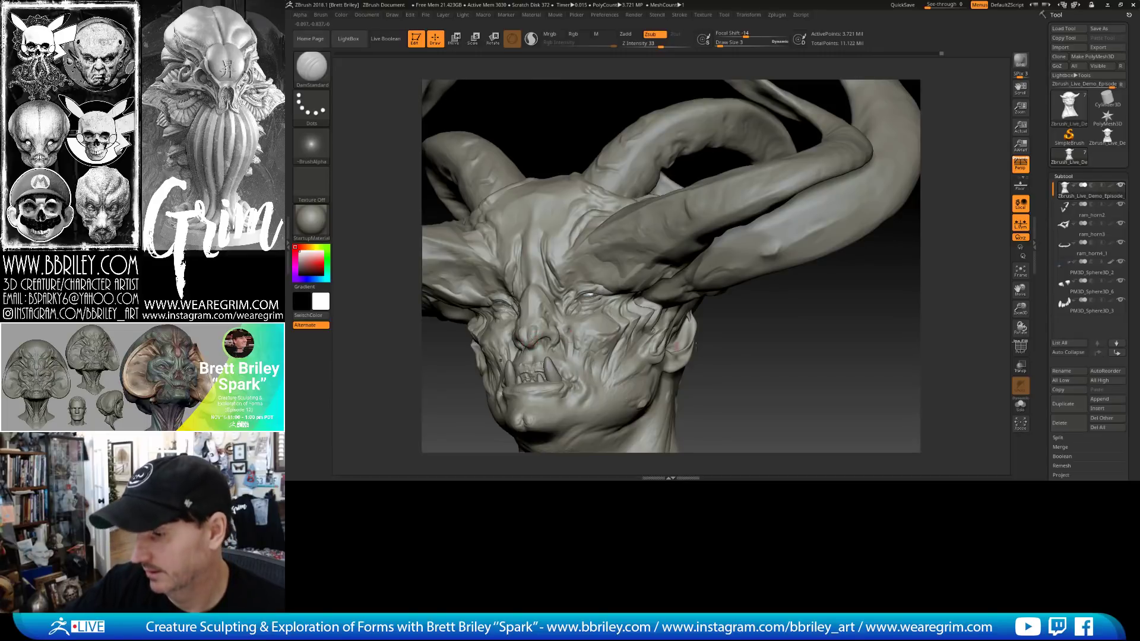
# Carve the crease beside the nostril with DamStandard and build up the neighbouring upper-lip fold with the Standard brush.
pyautogui.moveTo(739, 357); pyautogui.dragTo(659, 326)
pyautogui.moveTo(742, 356); pyautogui.dragTo(825, 377)
pyautogui.moveTo(536, 356); pyautogui.dragTo(537, 365)
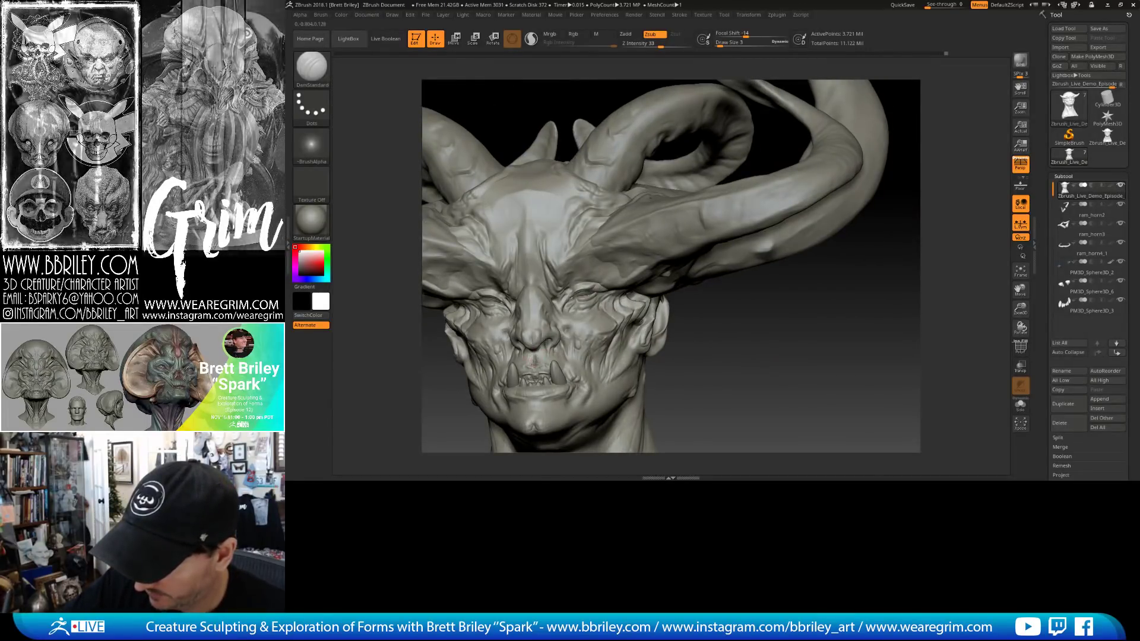
pyautogui.press('b')
pyautogui.press('s')
pyautogui.press('t')
pyautogui.moveTo(713, 368); pyautogui.dragTo(696, 312)
pyautogui.moveTo(533, 303); pyautogui.dragTo(537, 301)
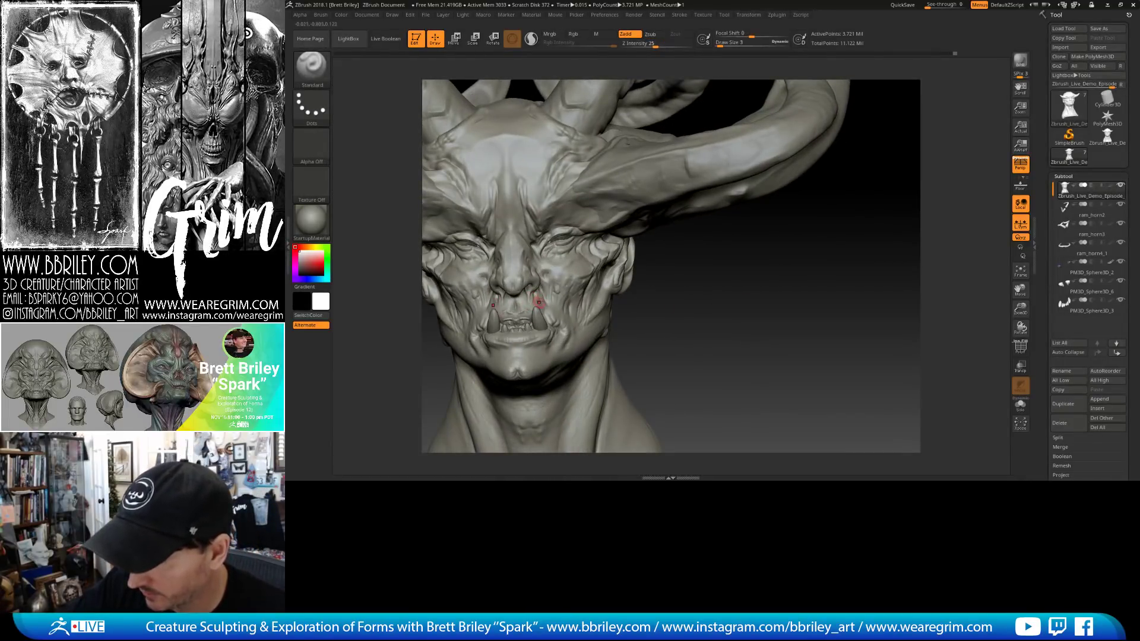
# Reshape the cheek fold beside the nose with the Move brush, working from draw size 8 down to 2.
pyautogui.press('b')
pyautogui.press('m')
pyautogui.press('v')
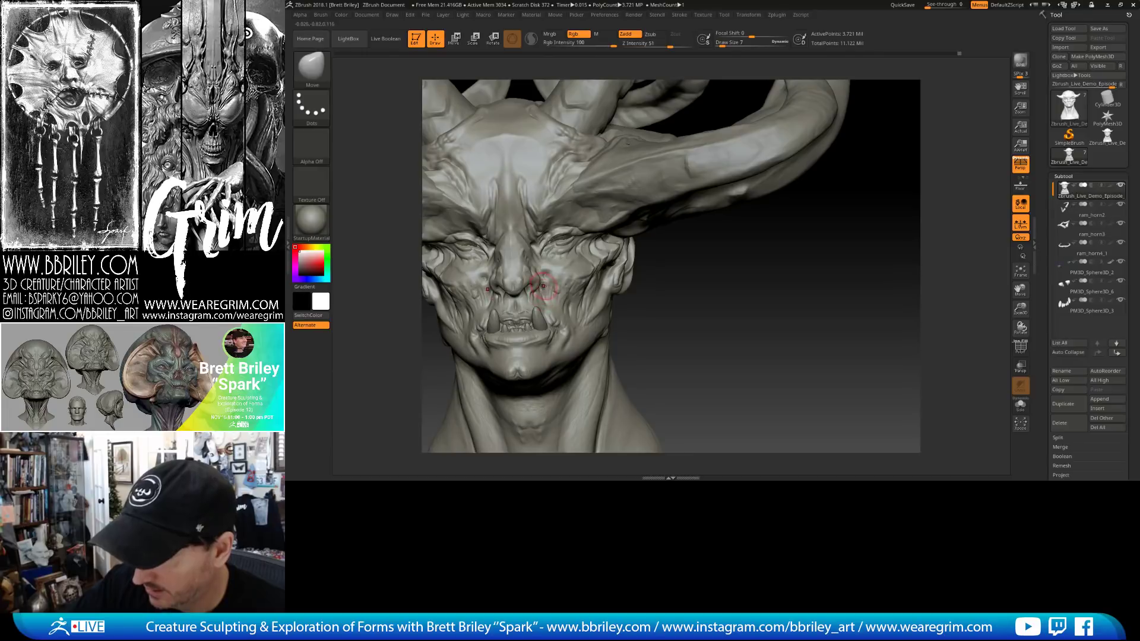
pyautogui.moveTo(542, 301); pyautogui.dragTo(552, 289, button='right')
pyautogui.moveTo(730, 270); pyautogui.dragTo(545, 291, button='right')
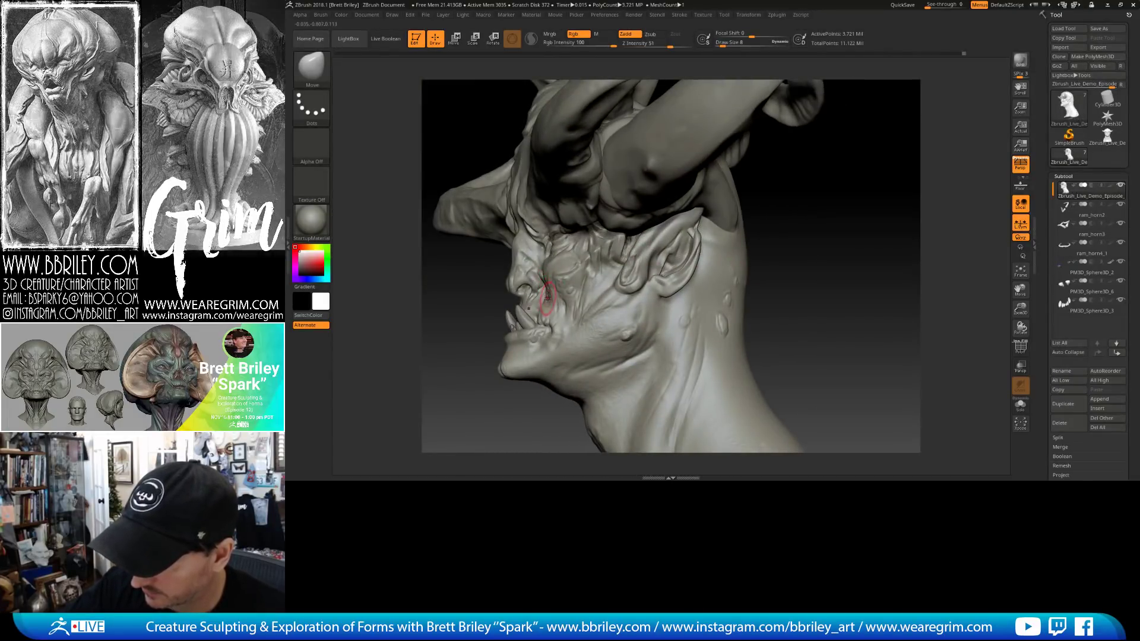
pyautogui.press('[')
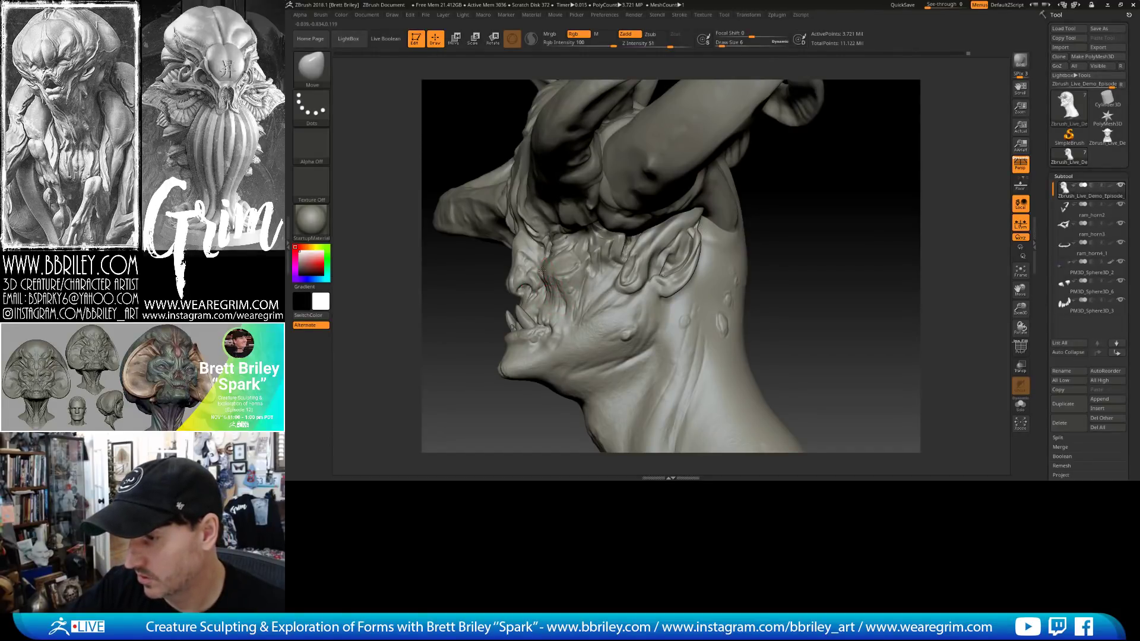
pyautogui.moveTo(787, 268); pyautogui.dragTo(538, 267, button='right')
pyautogui.press('[')
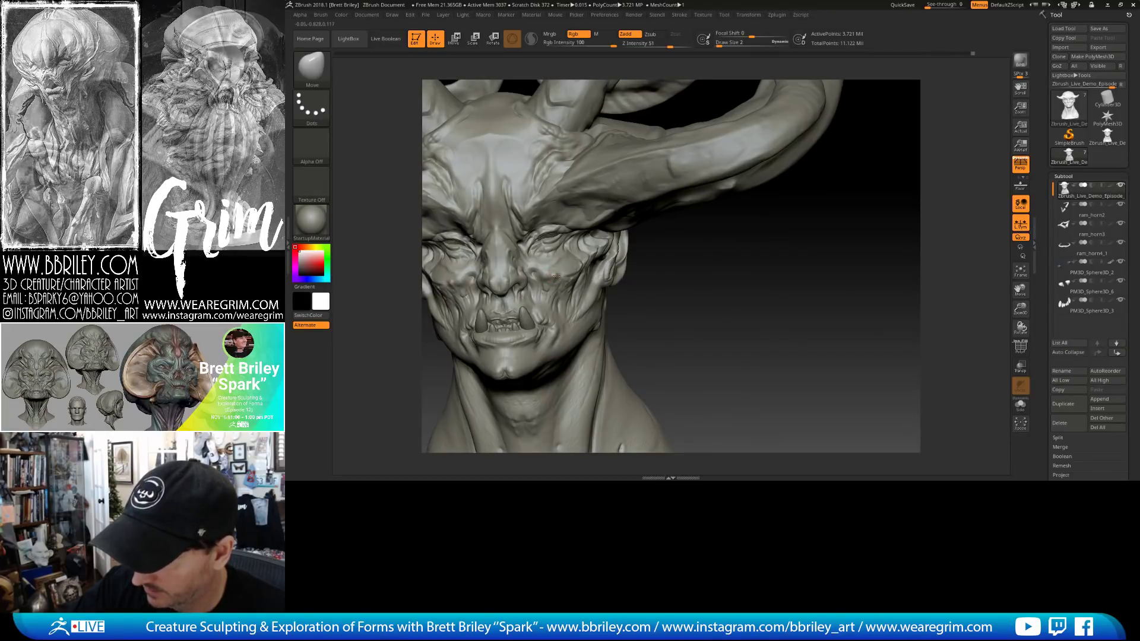
pyautogui.press('[')
pyautogui.moveTo(640, 294); pyautogui.dragTo(572, 267, button='right')
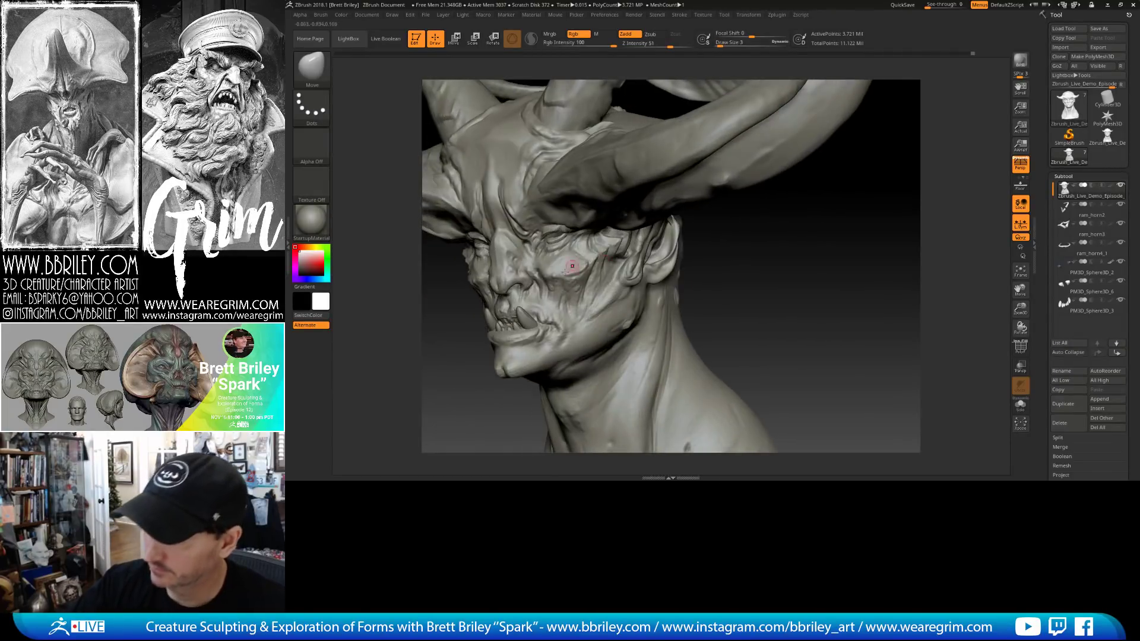
# Plane the cheek folds below the eye with TrimDynamic and sharpen the creases between them with DamStandard.
pyautogui.press('b')
pyautogui.press('t')
pyautogui.press('d')
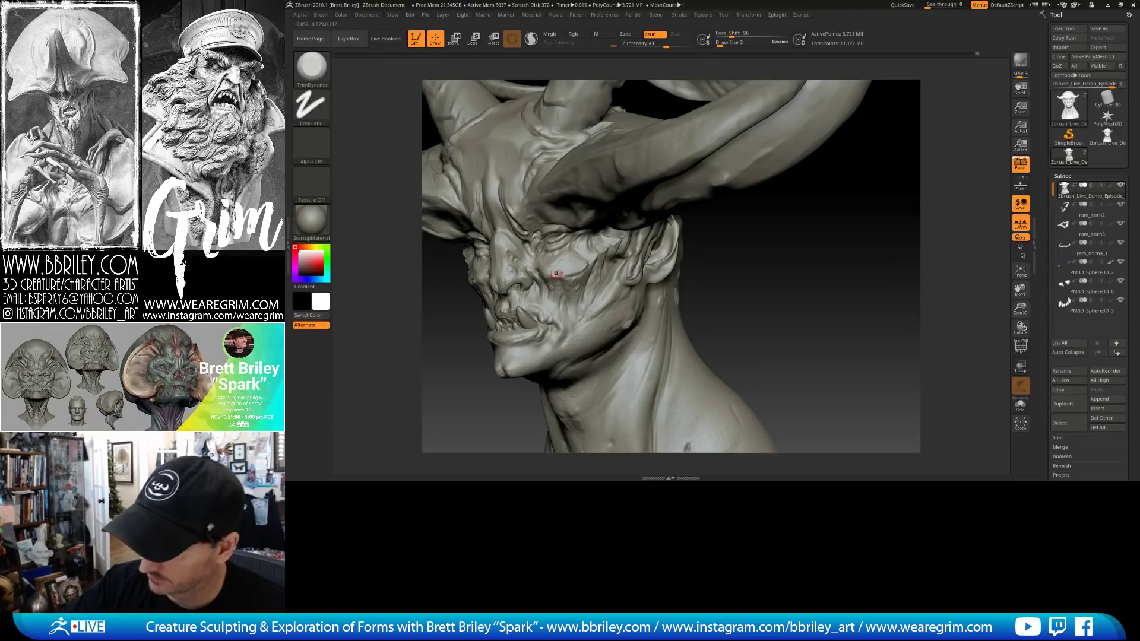
pyautogui.moveTo(705, 301); pyautogui.dragTo(564, 304, button='right')
pyautogui.press('b')
pyautogui.press('d')
pyautogui.press('s')
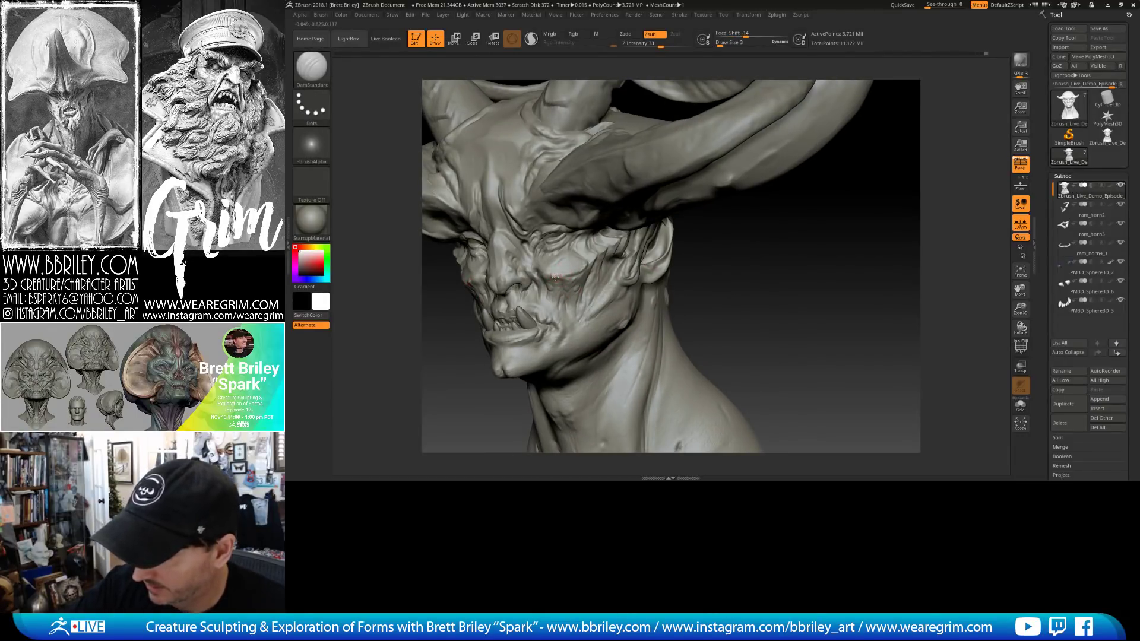
pyautogui.press('b')
pyautogui.press('t')
pyautogui.press('d')
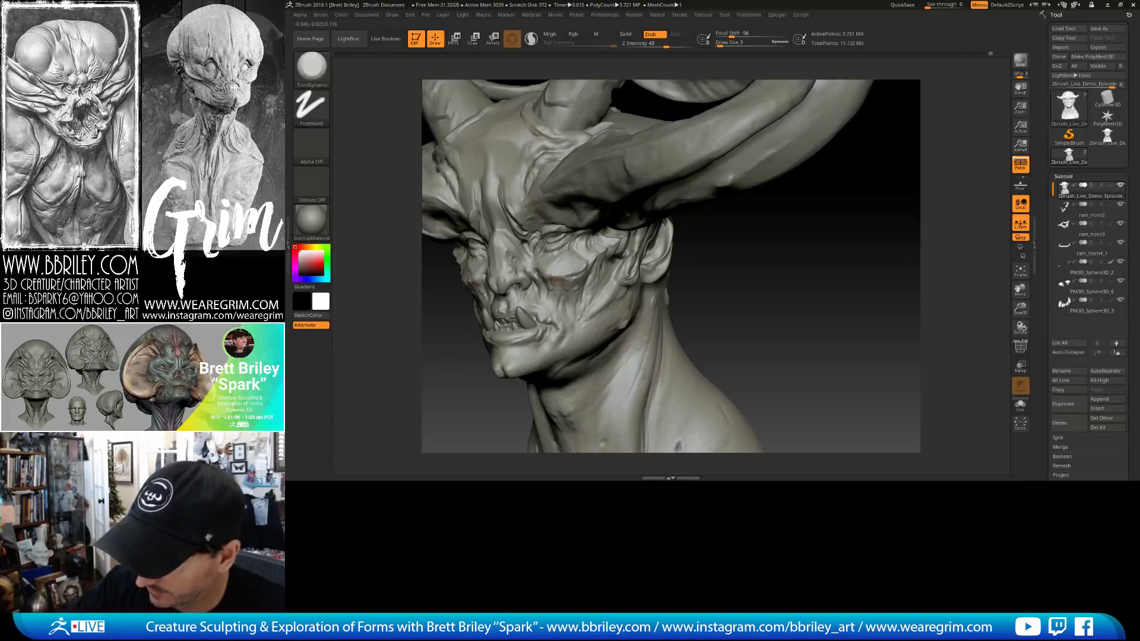
pyautogui.moveTo(559, 285); pyautogui.dragTo(551, 278, button='right')
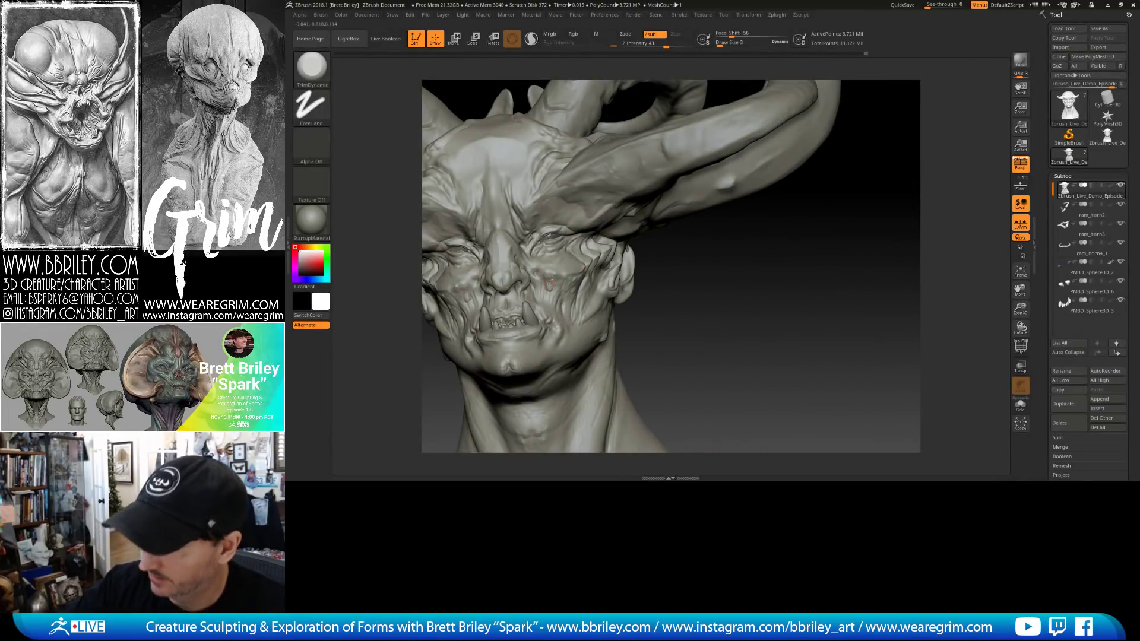
pyautogui.moveTo(557, 287); pyautogui.dragTo(546, 276, button='right')
# Carve fine creases from the inner eye corner down the side of the nose with DamStandard.
pyautogui.press('b')
pyautogui.press('d')
pyautogui.press('s')
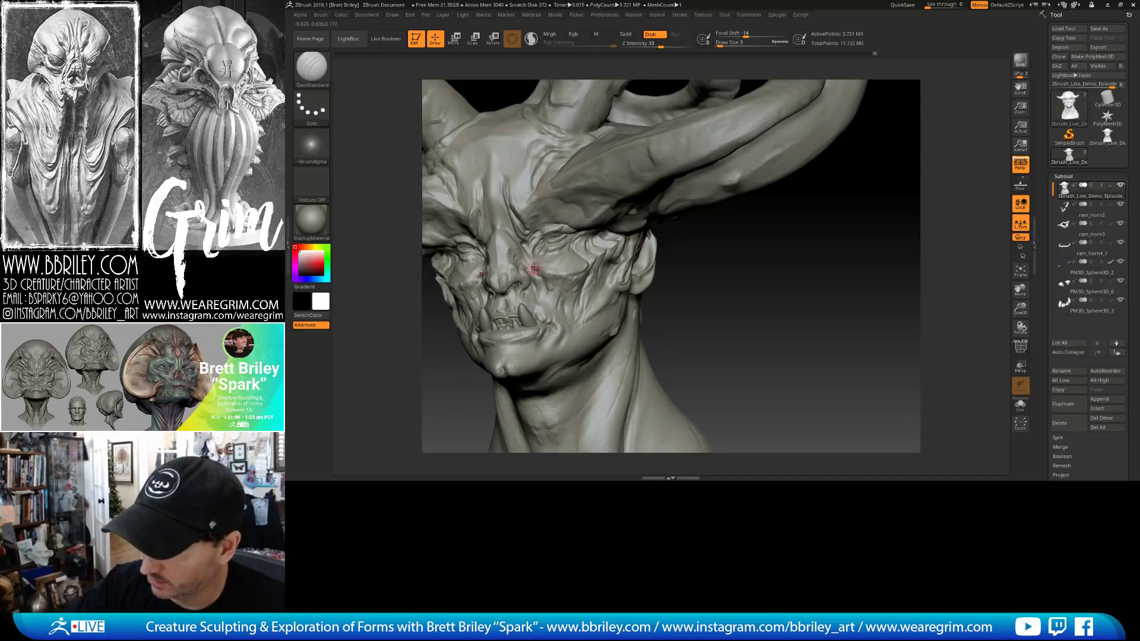
pyautogui.moveTo(715, 267); pyautogui.dragTo(714, 285)
pyautogui.moveTo(525, 246); pyautogui.dragTo(529, 263)
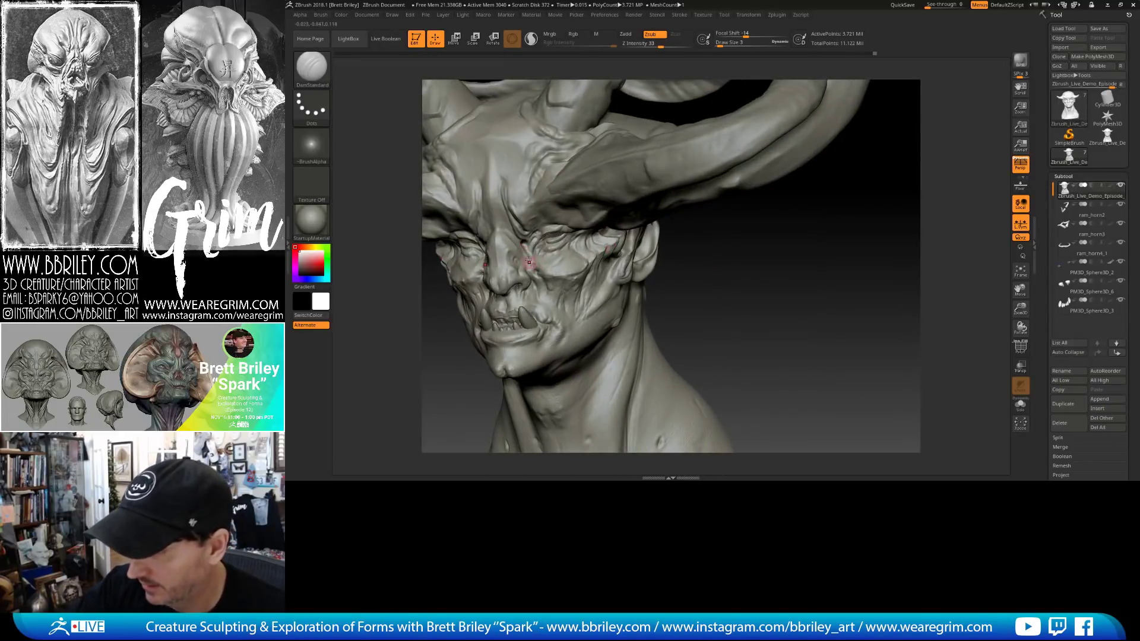
pyautogui.moveTo(529, 262); pyautogui.dragTo(503, 231, button='right')
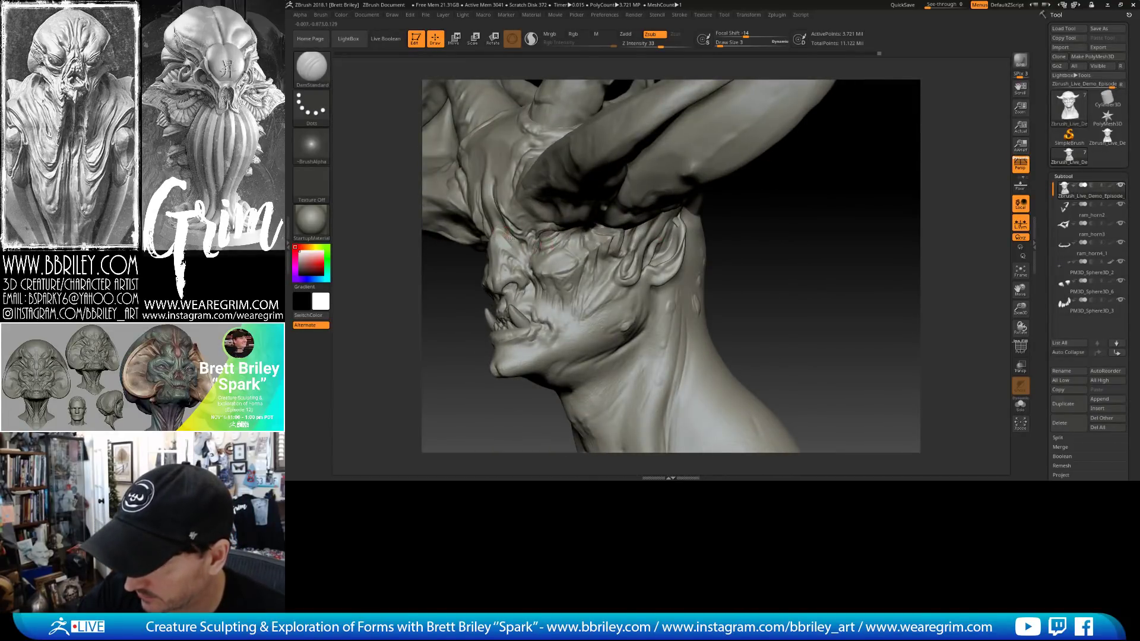
# Raise the small fold where the nose bridge meets the brow with the Standard brush, adjusting its draw size.
pyautogui.press('b')
pyautogui.press('s')
pyautogui.press('t')
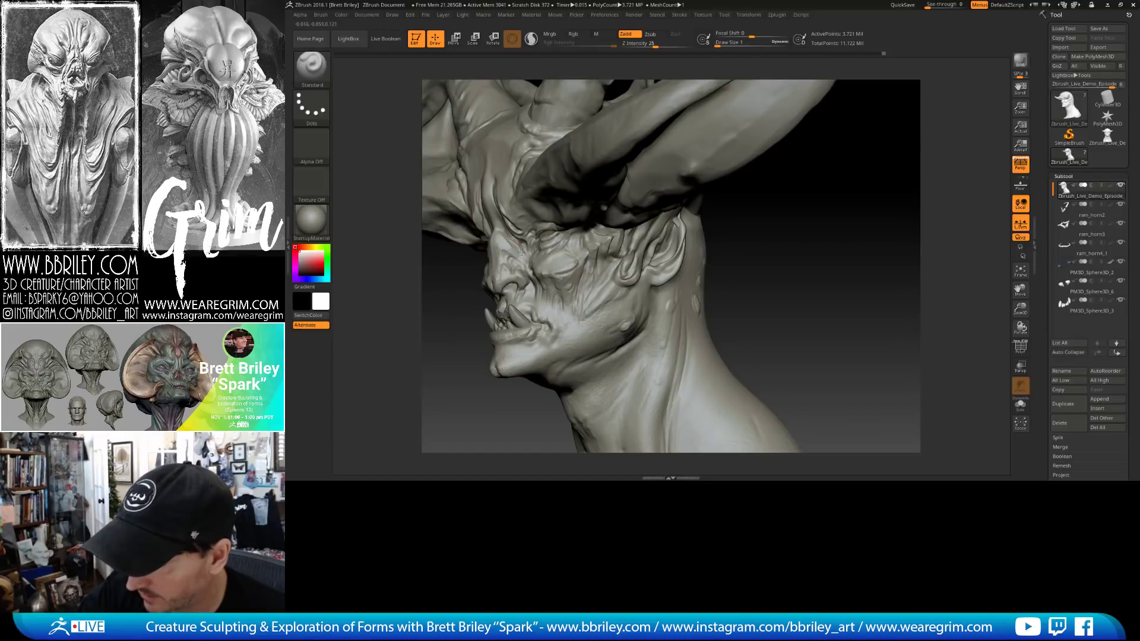
pyautogui.press('s')
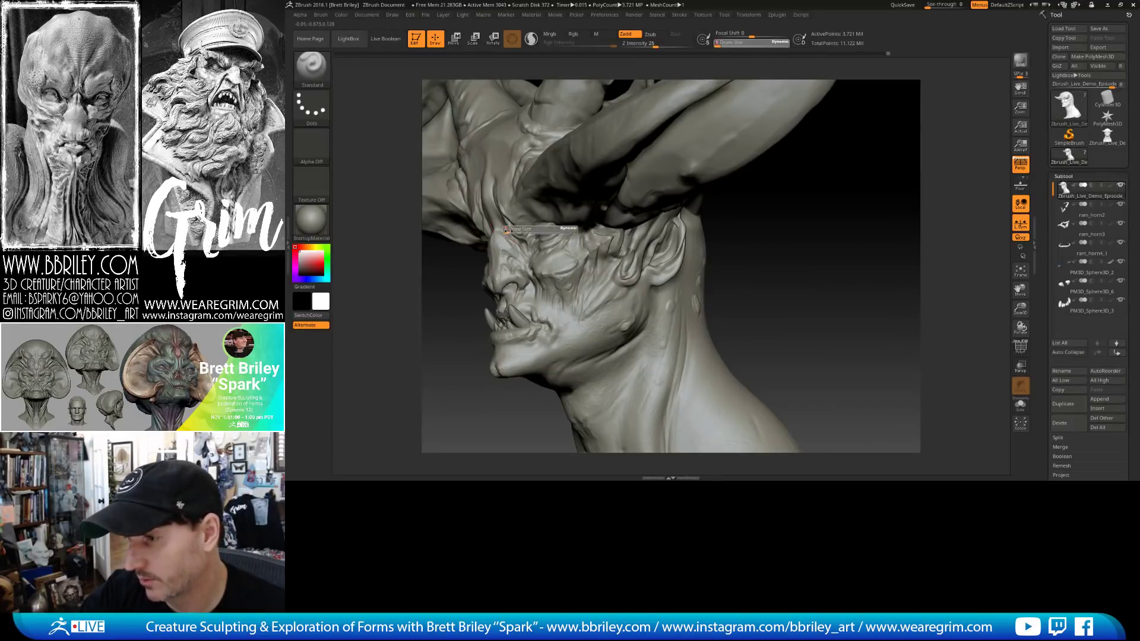
pyautogui.moveTo(506, 231); pyautogui.dragTo(509, 231)
pyautogui.moveTo(793, 250); pyautogui.dragTo(809, 268)
# Build up the vertical folds between the brows with the Clay and Standard brushes.
pyautogui.press('b')
pyautogui.press('c')
pyautogui.press('l')
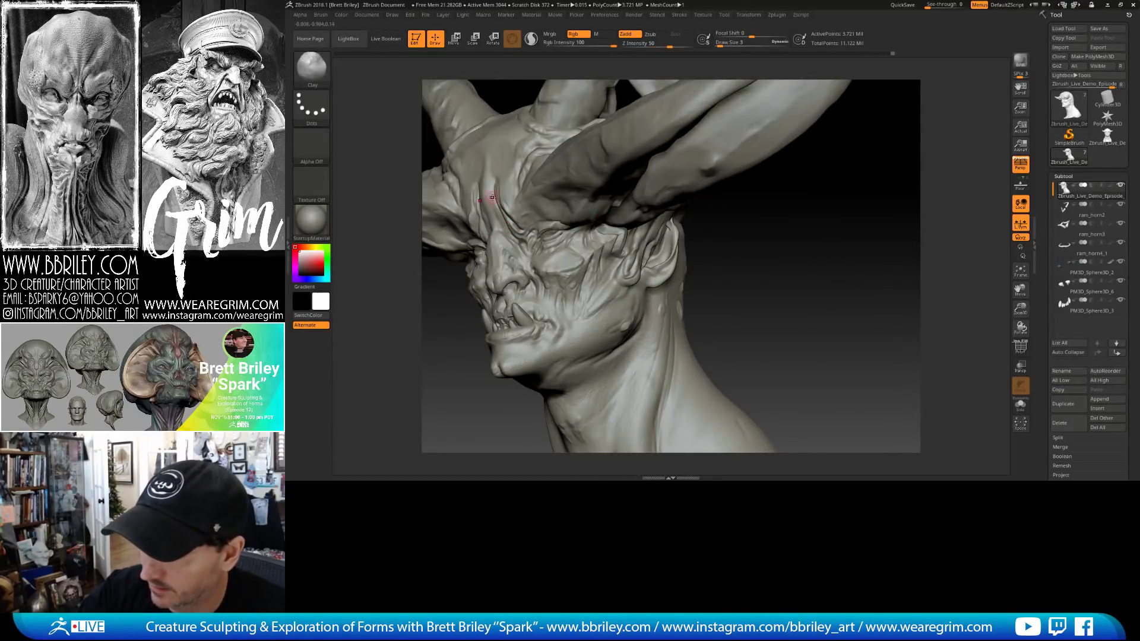
pyautogui.press('b')
pyautogui.press('s')
pyautogui.press('t')
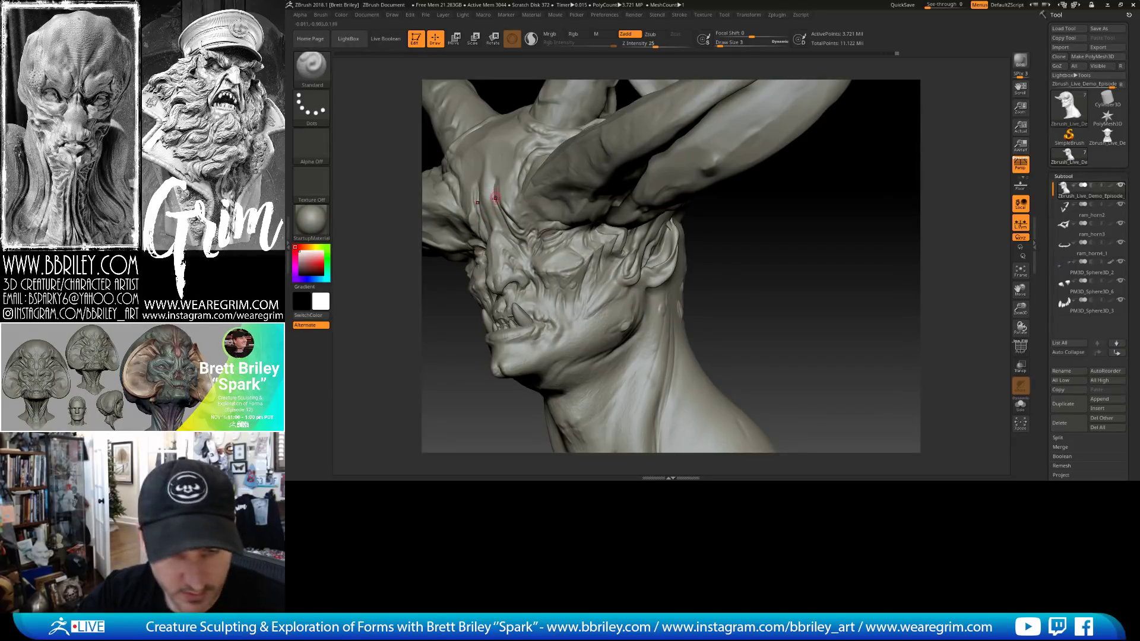
# Deepen the furrows between the brows with DamStandard and swell the surrounding folds with the Inflat brush.
pyautogui.press('b')
pyautogui.press('d')
pyautogui.press('s')
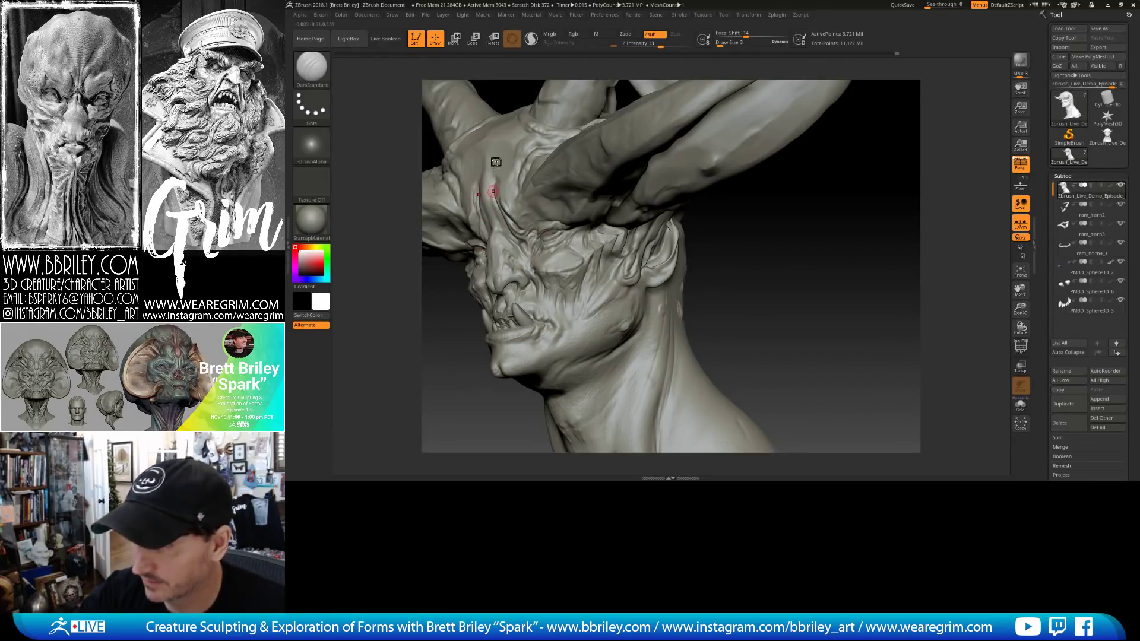
pyautogui.press('b')
pyautogui.press('i')
pyautogui.press('n')
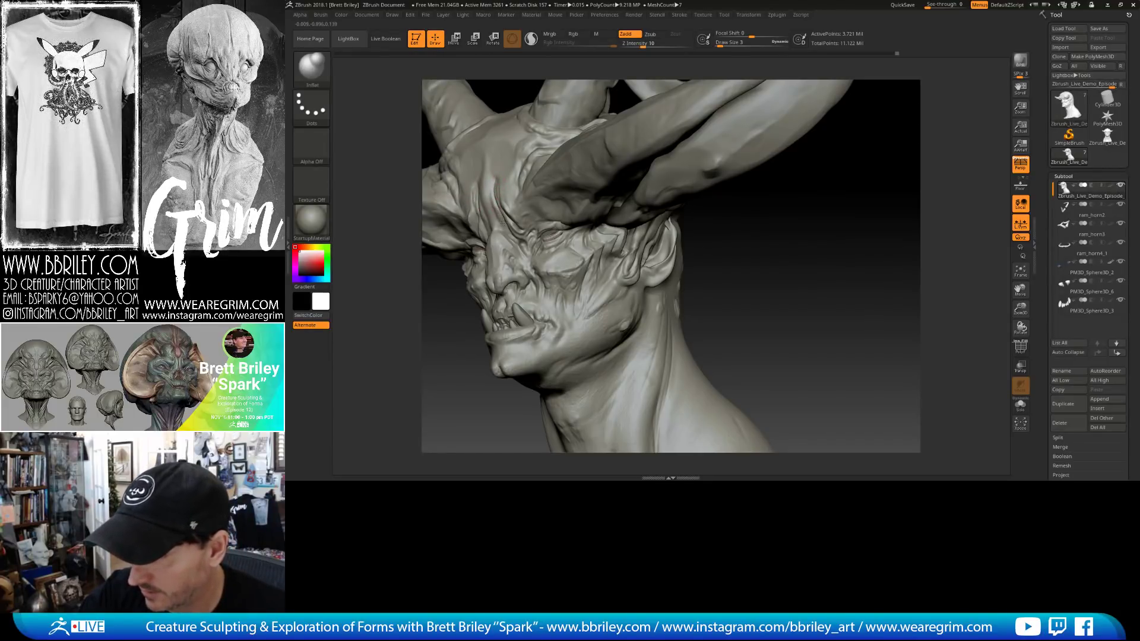
pyautogui.moveTo(503, 221); pyautogui.dragTo(501, 216)
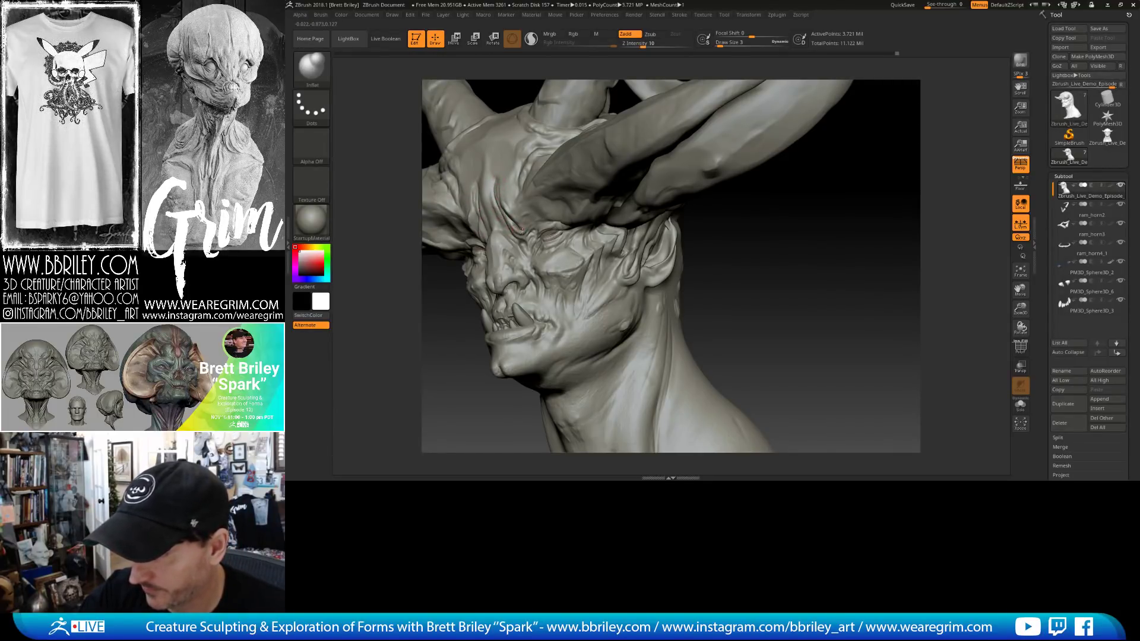
pyautogui.moveTo(738, 231); pyautogui.dragTo(517, 238)
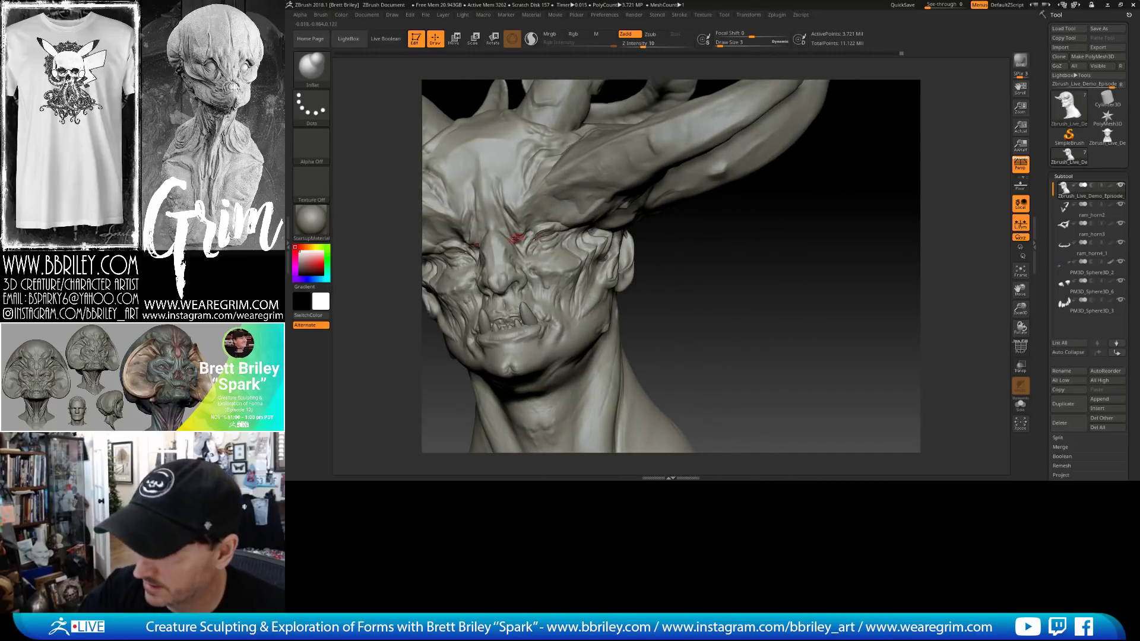
# Flatten the folds around the inner eye corners with the TrimDynamic brush.
pyautogui.press('b')
pyautogui.press('t')
pyautogui.press('d')
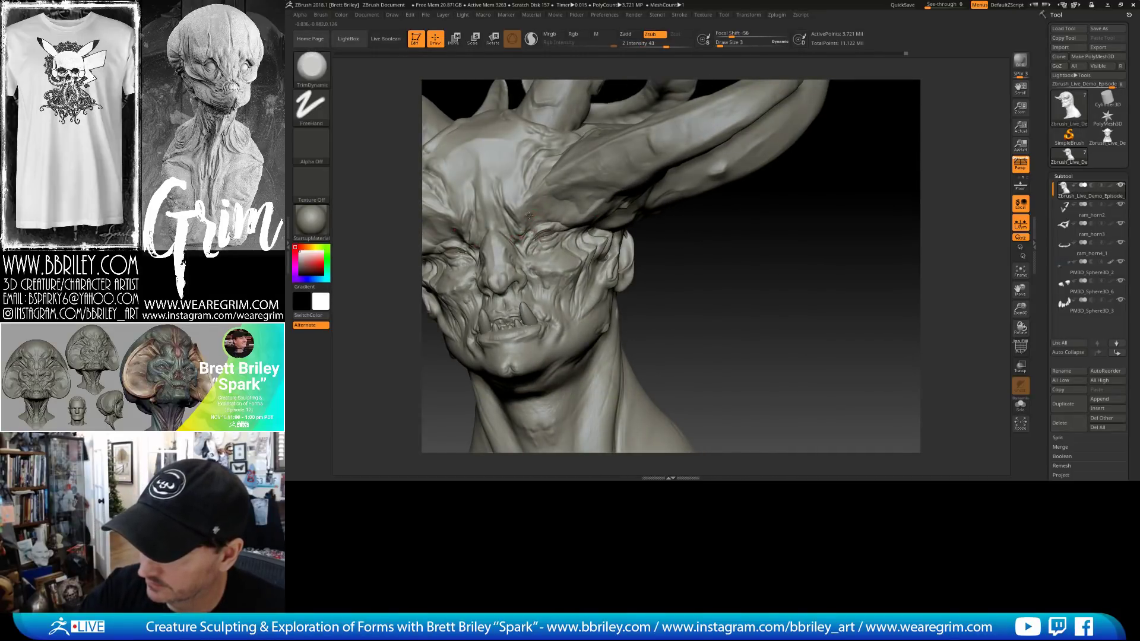
pyautogui.moveTo(665, 249)
pyautogui.mouseDown()
pyautogui.moveTo(722, 234)
pyautogui.moveTo(720, 209)
pyautogui.mouseUp()
# Carve the upper eyelid crease toward the inner corner of the eye with DamStandard.
pyautogui.press('b')
pyautogui.press('d')
pyautogui.press('s')
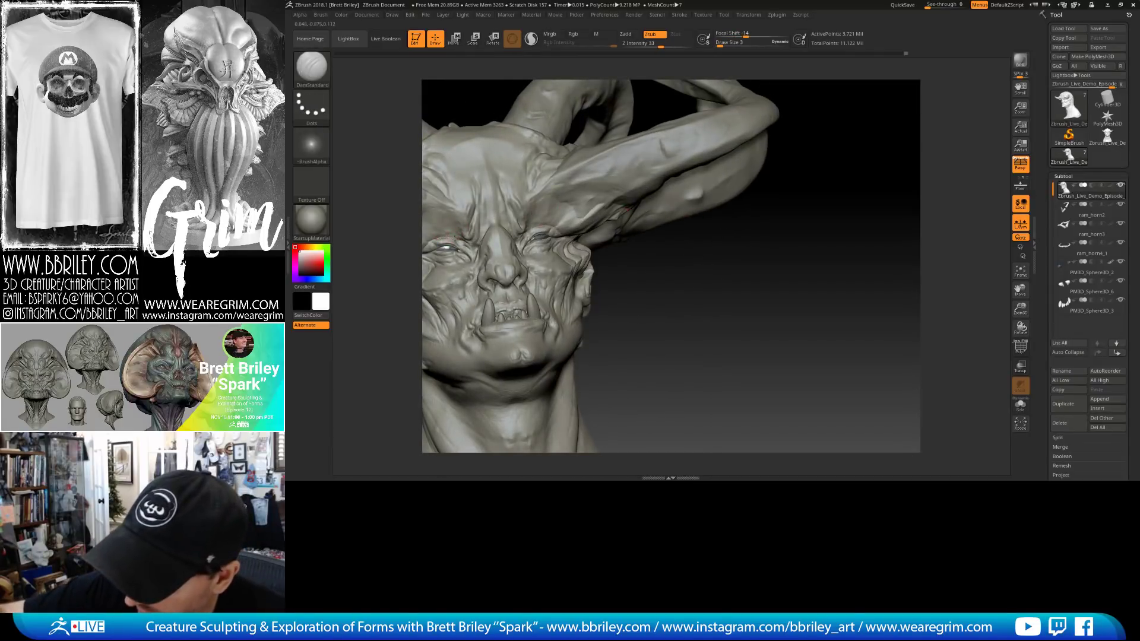
pyautogui.moveTo(441, 240); pyautogui.dragTo(456, 243)
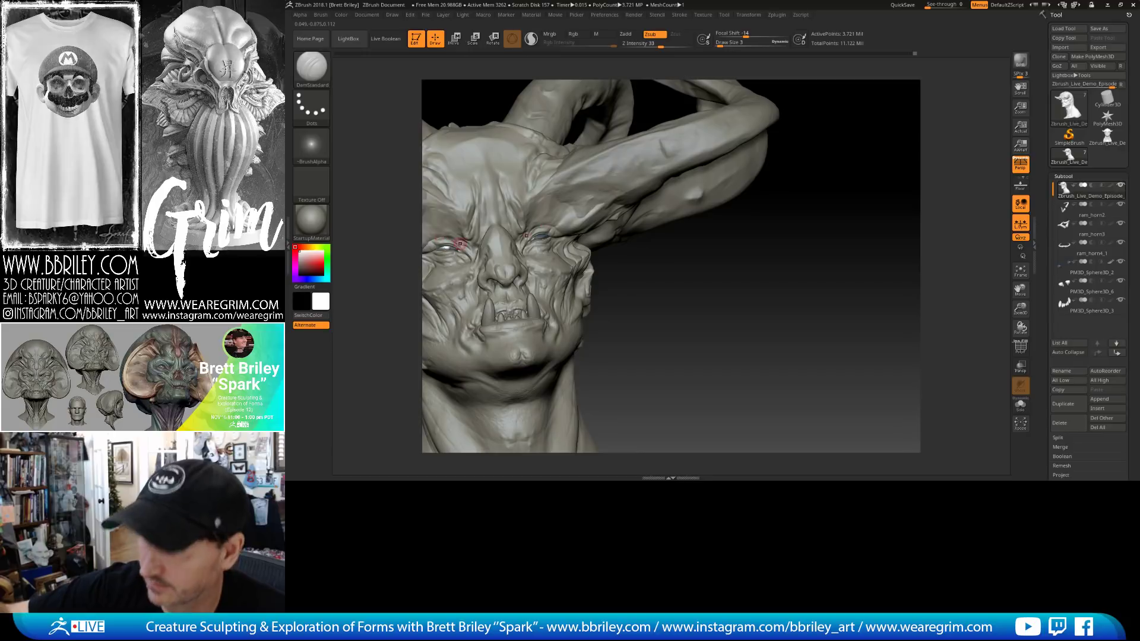
pyautogui.moveTo(701, 274); pyautogui.dragTo(654, 280)
# Build up the upper eyelid and its outer corner with the Standard brush.
pyautogui.press('b')
pyautogui.press('s')
pyautogui.press('t')
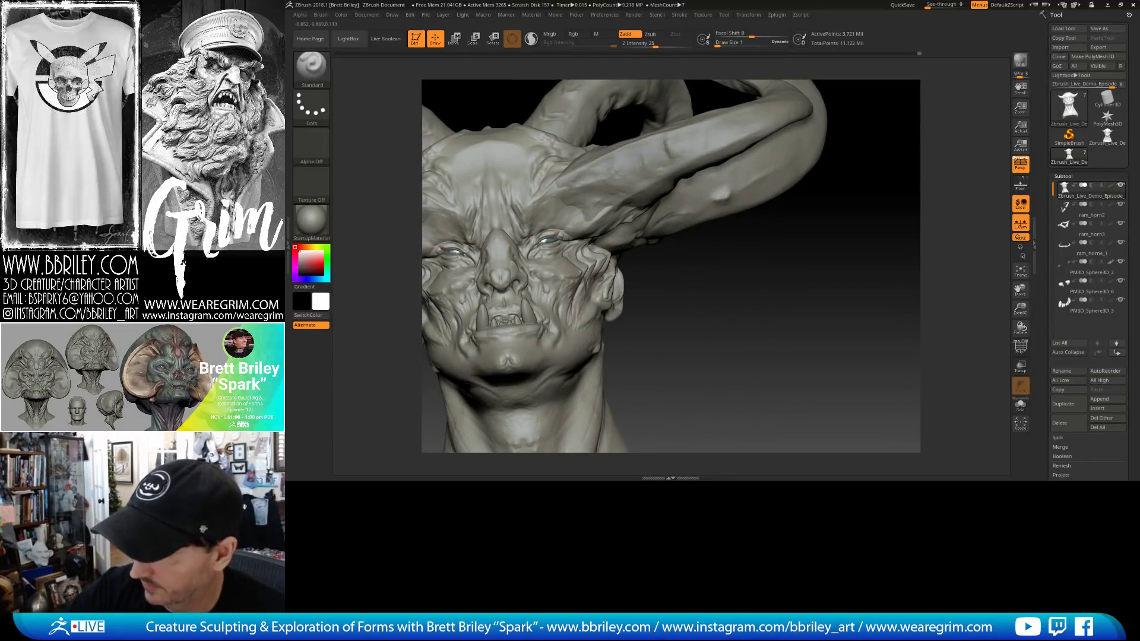
pyautogui.keyDown('alt'); pyautogui.moveTo(632, 261); pyautogui.dragTo(627, 239); pyautogui.keyUp('alt')
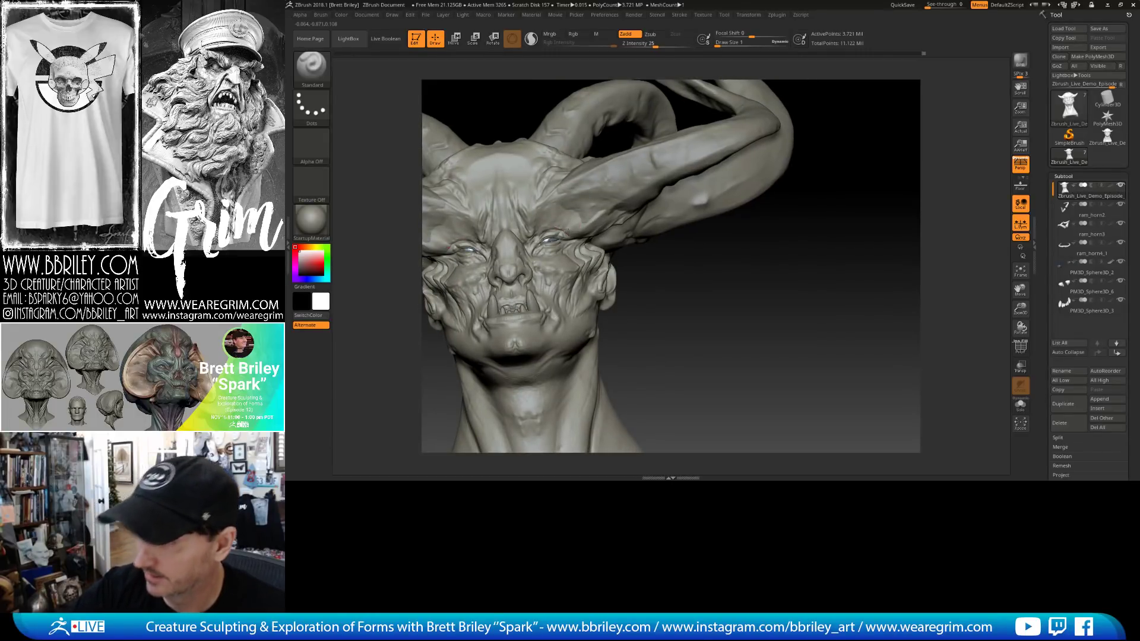
pyautogui.moveTo(585, 229); pyautogui.dragTo(587, 231)
pyautogui.moveTo(672, 300); pyautogui.dragTo(700, 301)
# Define the creases at the outer eye corner and below the eye with DamStandard.
pyautogui.press('b')
pyautogui.press('d')
pyautogui.press('s')
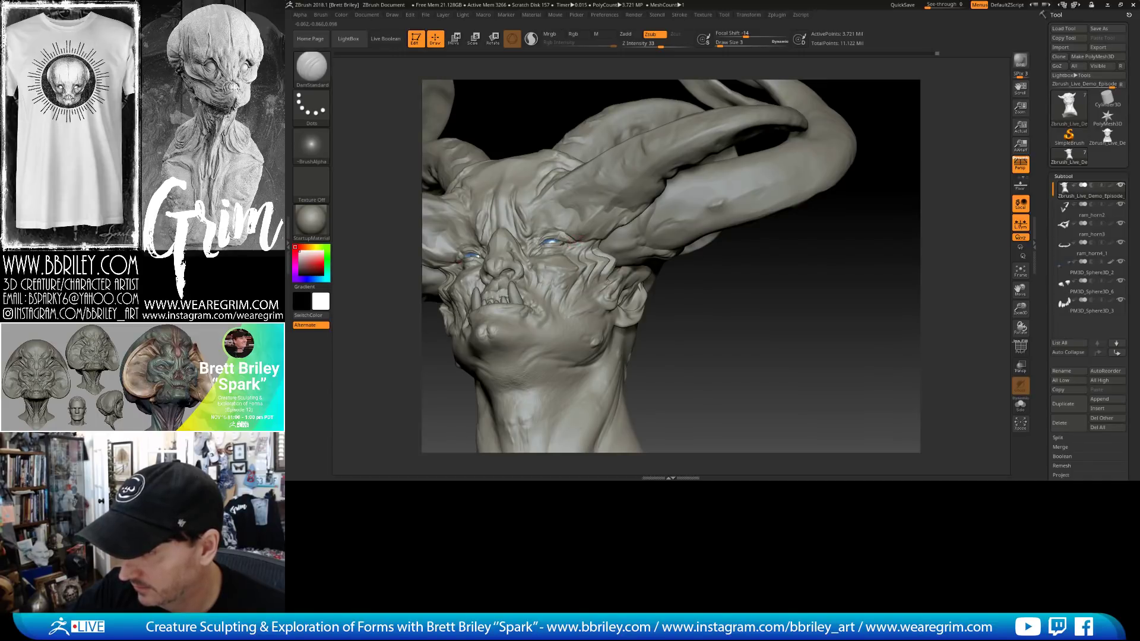
pyautogui.moveTo(574, 240); pyautogui.dragTo(580, 240)
pyautogui.moveTo(671, 291); pyautogui.dragTo(705, 320)
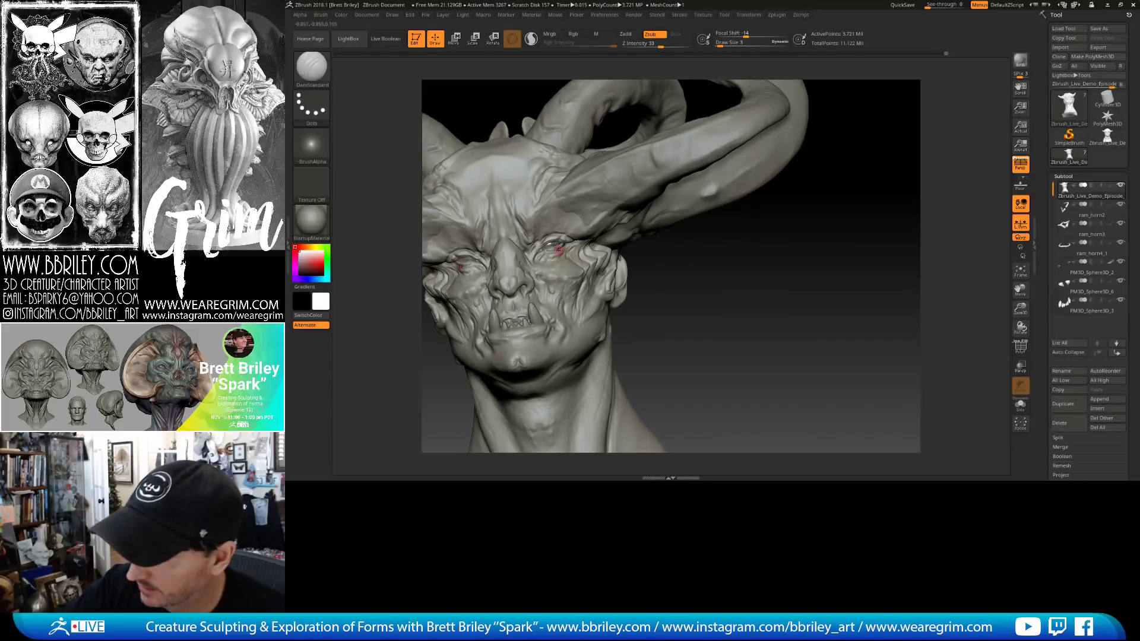
# Select the eyeball subtool PM3D_Sphere3D_2 and adjust the eyeball's shape in its socket with the Move brush at draw size 13.
pyautogui.keyDown('alt'); pyautogui.click(557, 244); pyautogui.keyUp('alt')
pyautogui.press('b')
pyautogui.press('m')
pyautogui.press('v')
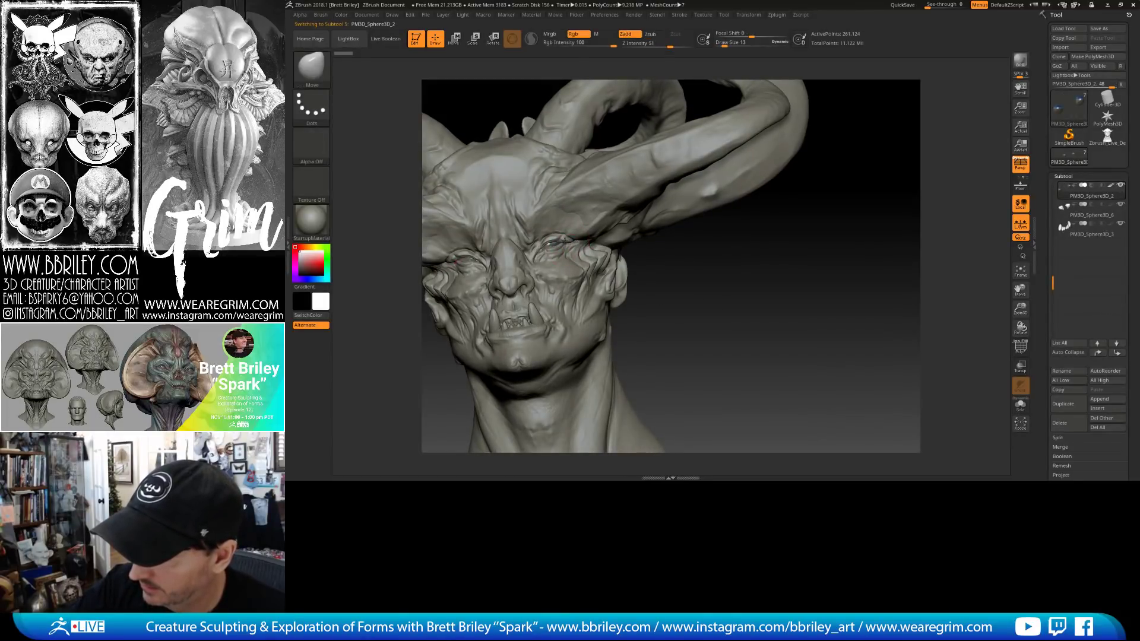
pyautogui.moveTo(565, 241); pyautogui.dragTo(567, 238)
pyautogui.moveTo(715, 283); pyautogui.dragTo(734, 252)
# Return to the head subtool and reshape the cheekbone and outer eye area with the Move brush at draw sizes 13 and 15.
pyautogui.keyDown('alt'); pyautogui.click(612, 243); pyautogui.keyUp('alt')
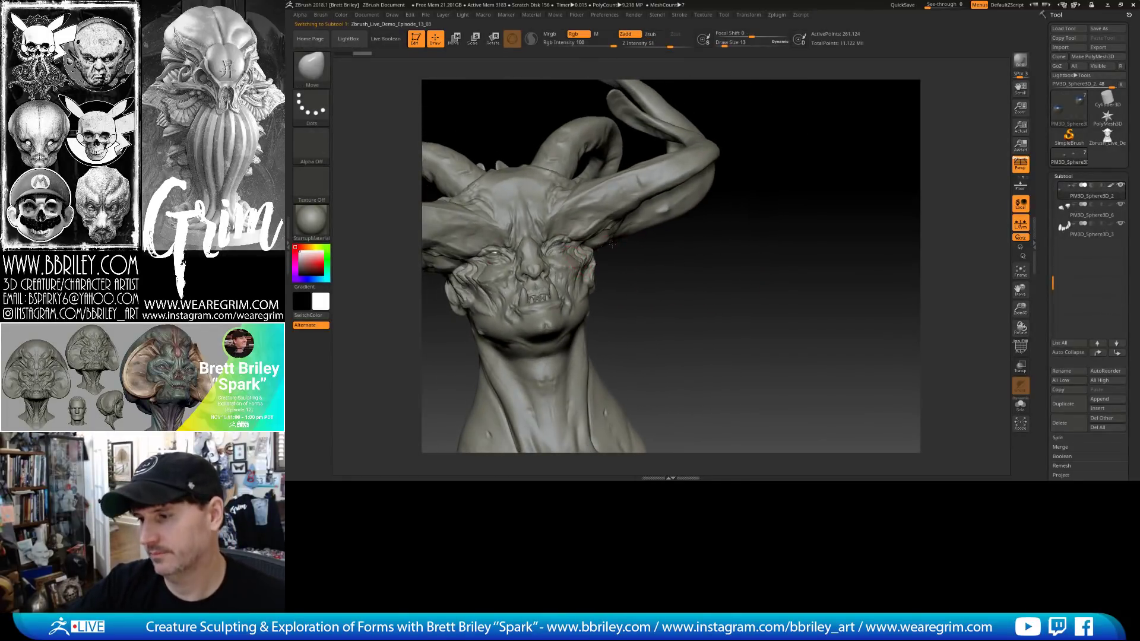
pyautogui.moveTo(612, 244)
pyautogui.mouseDown()
pyautogui.moveTo(671, 283)
pyautogui.moveTo(657, 280)
pyautogui.mouseUp()
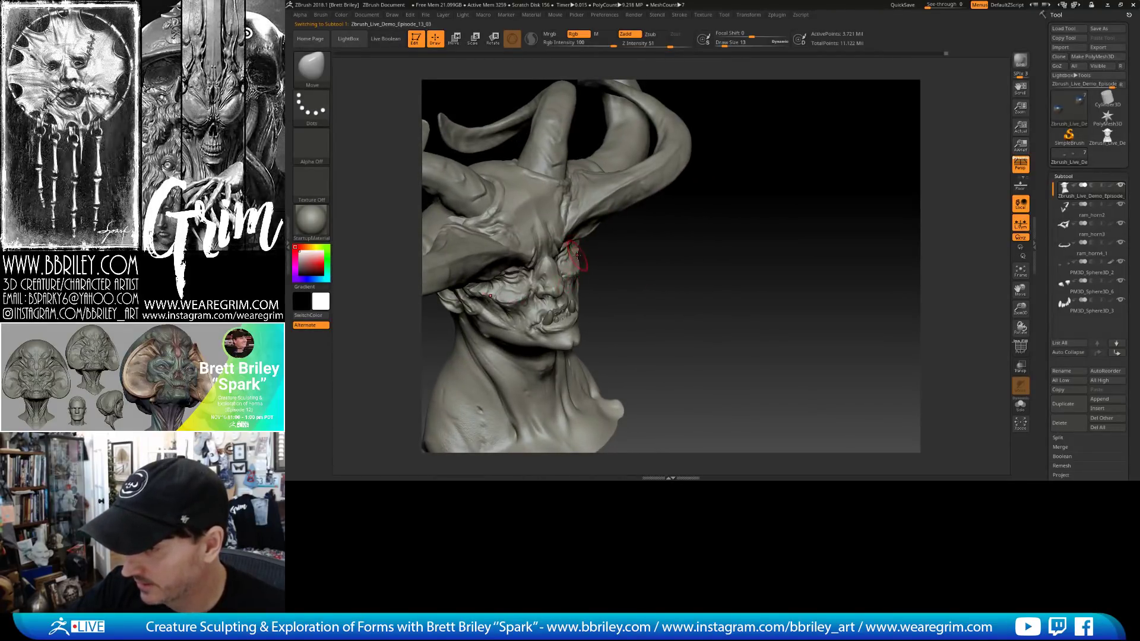
pyautogui.moveTo(585, 256)
pyautogui.mouseDown()
pyautogui.moveTo(759, 257)
pyautogui.moveTo(789, 241)
pyautogui.mouseUp()
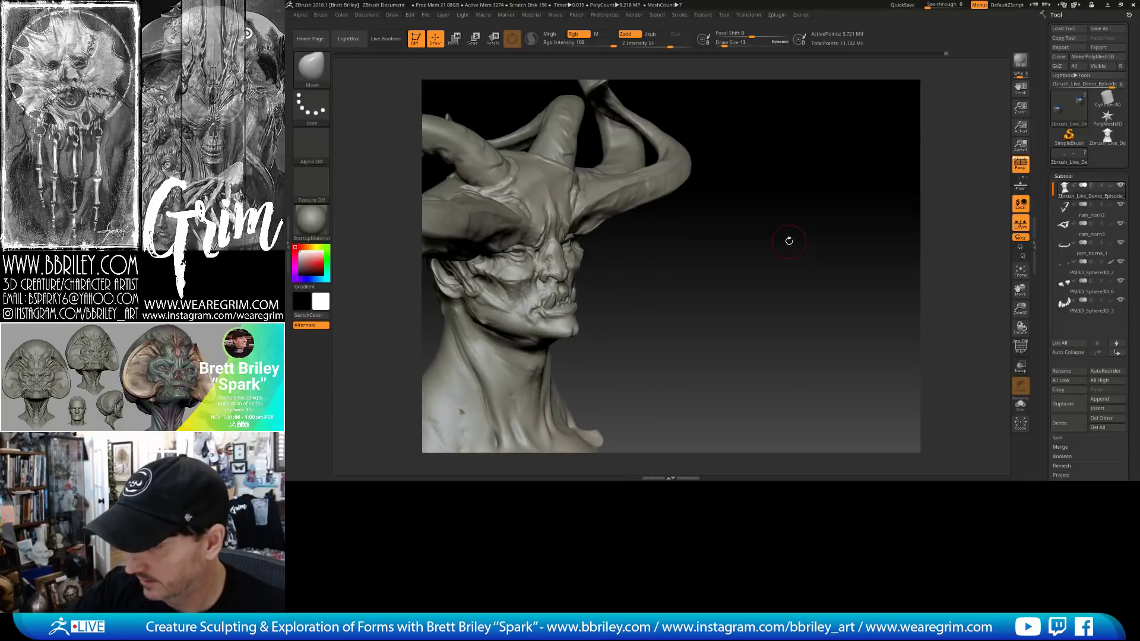
pyautogui.moveTo(582, 265); pyautogui.dragTo(583, 256)
pyautogui.moveTo(722, 242); pyautogui.dragTo(594, 241)
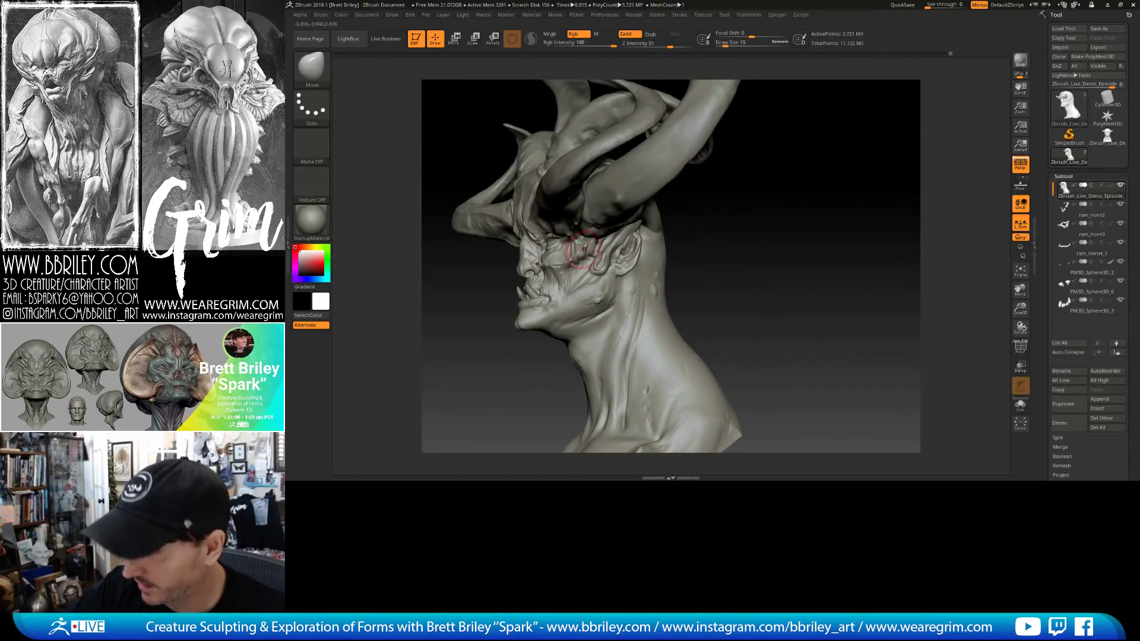
pyautogui.moveTo(715, 263); pyautogui.dragTo(772, 248)
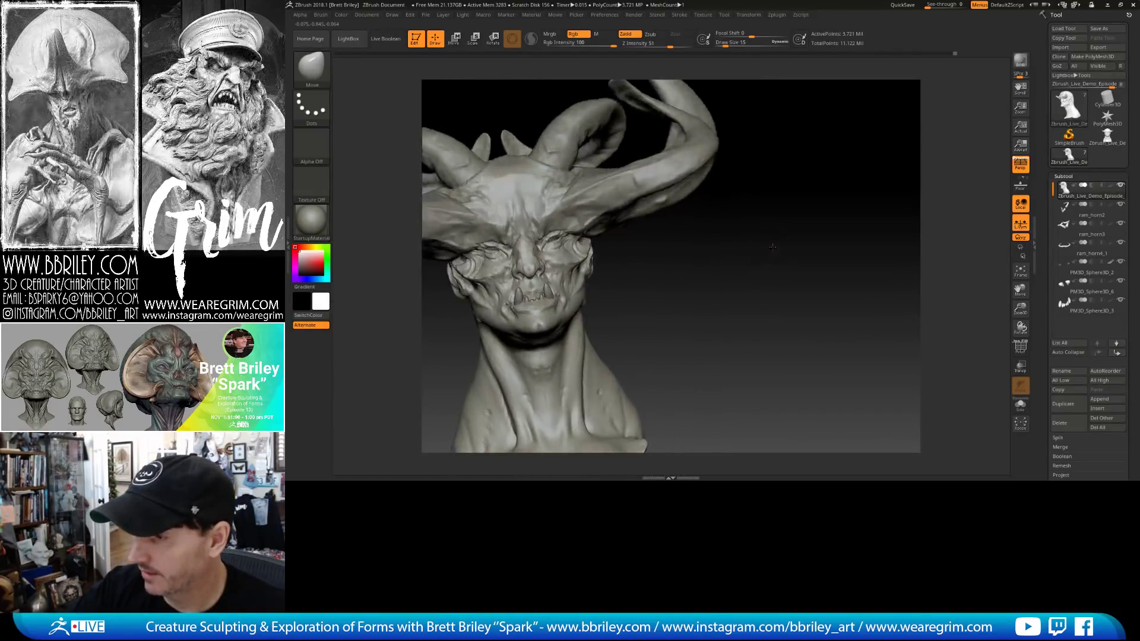
# Adjust the head's temple and outer cheek with the Move brush, setting the draw size to 18.
pyautogui.moveTo(591, 251)
pyautogui.mouseDown()
pyautogui.moveTo(602, 235)
pyautogui.moveTo(759, 244)
pyautogui.moveTo(718, 246)
pyautogui.moveTo(710, 186)
pyautogui.moveTo(601, 229)
pyautogui.mouseUp()
pyautogui.press('[')
pyautogui.press('s')
pyautogui.click(606, 228)
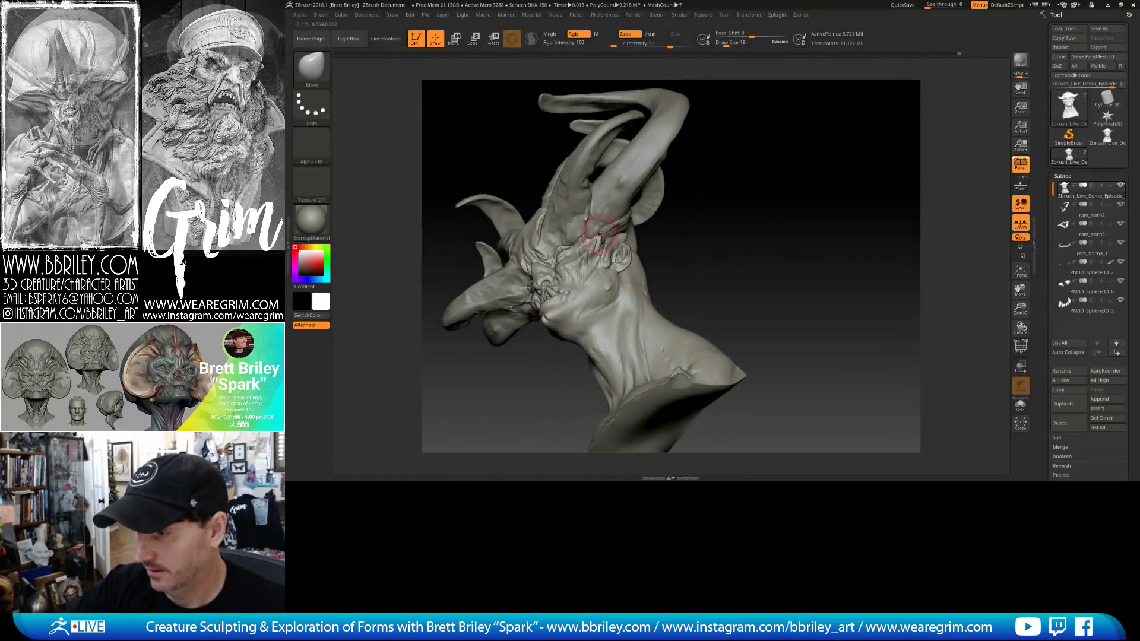
# Select the subtool PM3D_Sphere3D_6 and swell the fleshy form beside the eye with the Inflat brush at draw size 15.
pyautogui.keyDown('alt'); pyautogui.click(596, 238); pyautogui.keyUp('alt')
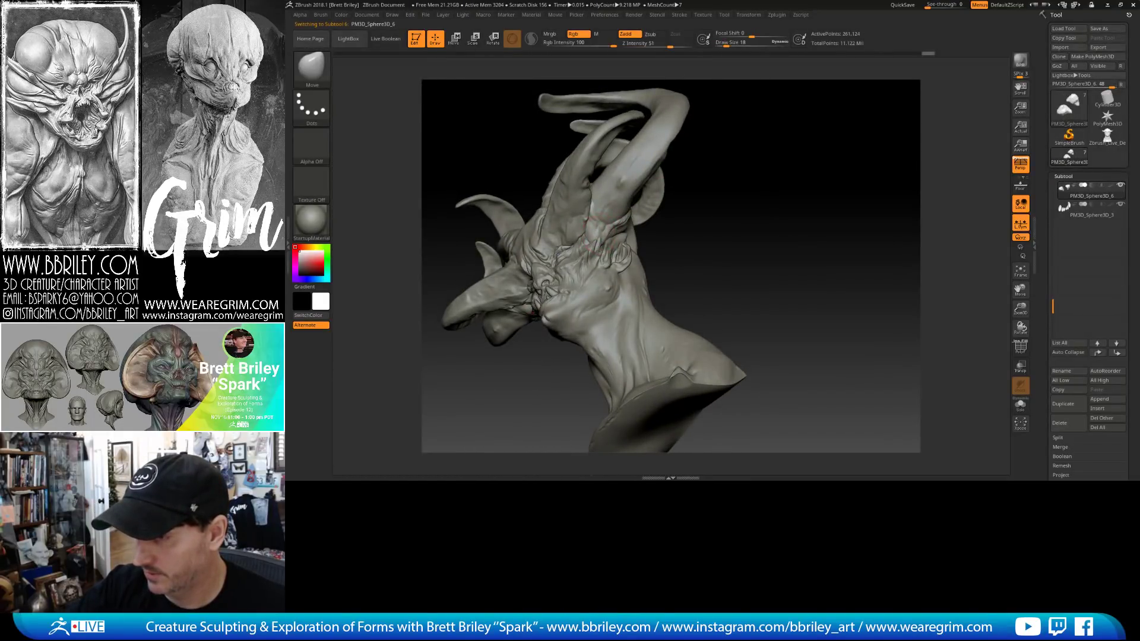
pyautogui.moveTo(654, 237)
pyautogui.mouseDown()
pyautogui.moveTo(634, 237)
pyautogui.moveTo(675, 212)
pyautogui.moveTo(713, 216)
pyautogui.moveTo(600, 241)
pyautogui.mouseUp()
pyautogui.press('[')
pyautogui.press(']')
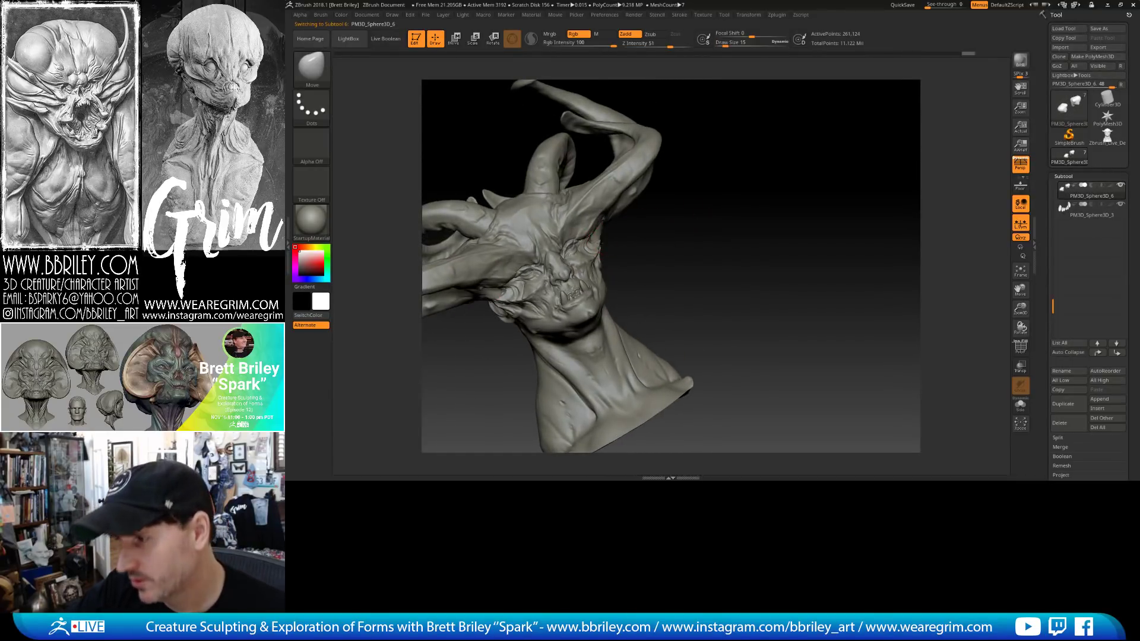
pyautogui.press('b')
pyautogui.press('i')
pyautogui.press('n')
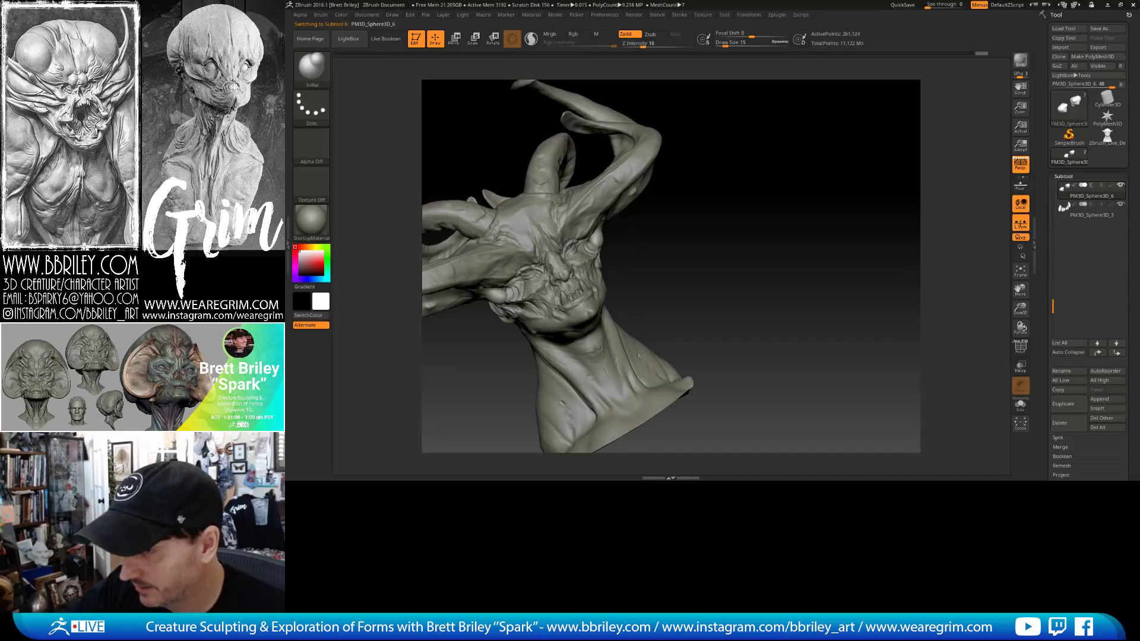
# Reshape the outer contour of the form beside the eye with the Move brush at draw size 15.
pyautogui.press('b')
pyautogui.press('m')
pyautogui.press('v')
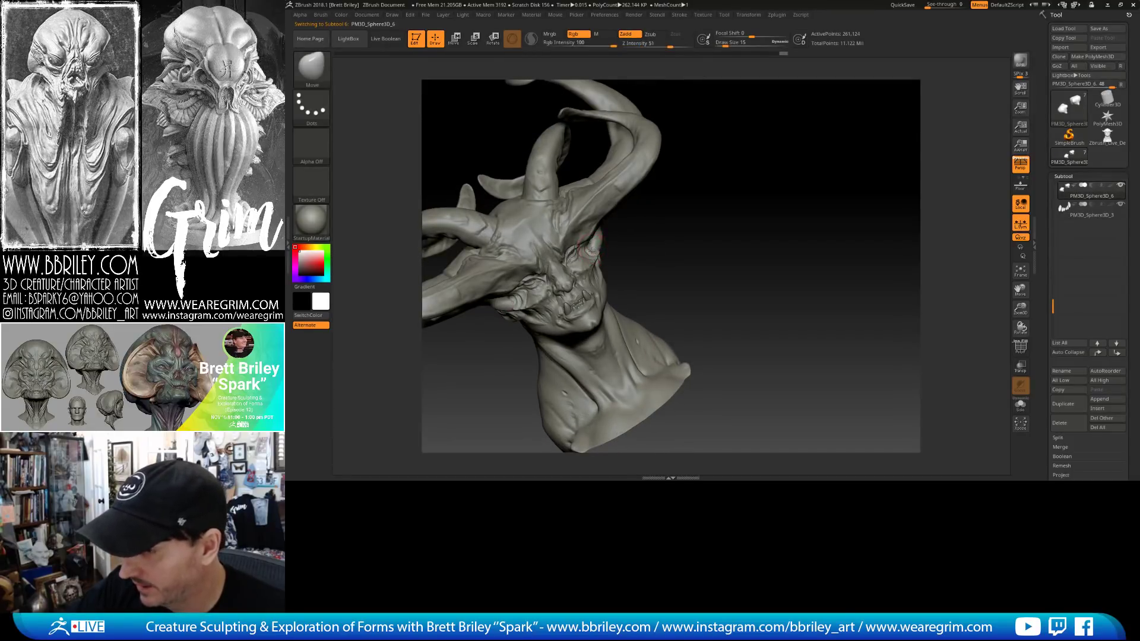
pyautogui.moveTo(593, 251)
pyautogui.mouseDown(button='right')
pyautogui.moveTo(623, 231)
pyautogui.moveTo(587, 240)
pyautogui.mouseUp(button='right')
# Add more volume to the form between the eye and the ear with the Inflat brush.
pyautogui.press('b')
pyautogui.press('i')
pyautogui.press('n')
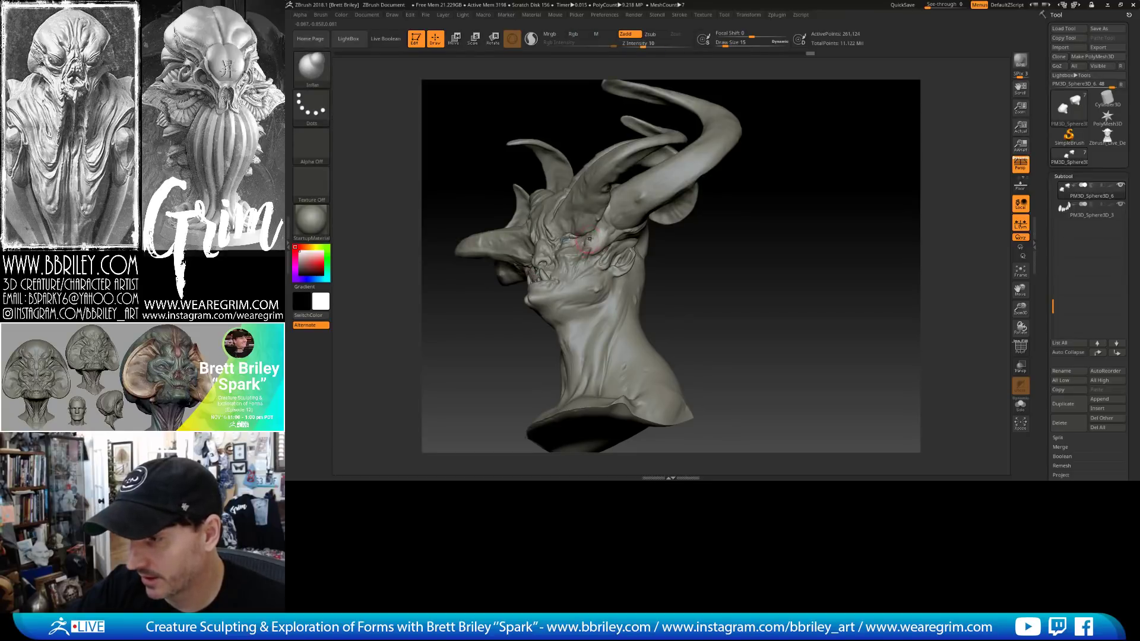
pyautogui.moveTo(696, 282); pyautogui.dragTo(592, 240, button='right')
pyautogui.moveTo(631, 257); pyautogui.dragTo(630, 280)
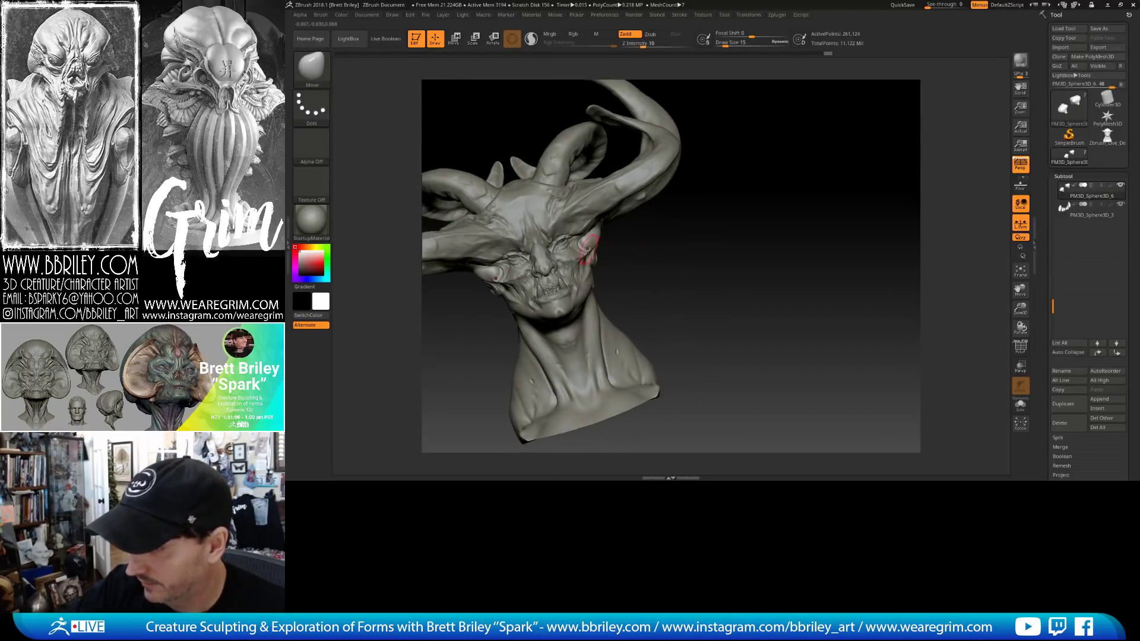
# Pull the swollen form into place between the eye and the ear with the Move brush at draw size 18.
pyautogui.press('b')
pyautogui.press('m')
pyautogui.press('v')
pyautogui.moveTo(590, 260); pyautogui.dragTo(593, 249, button='right')
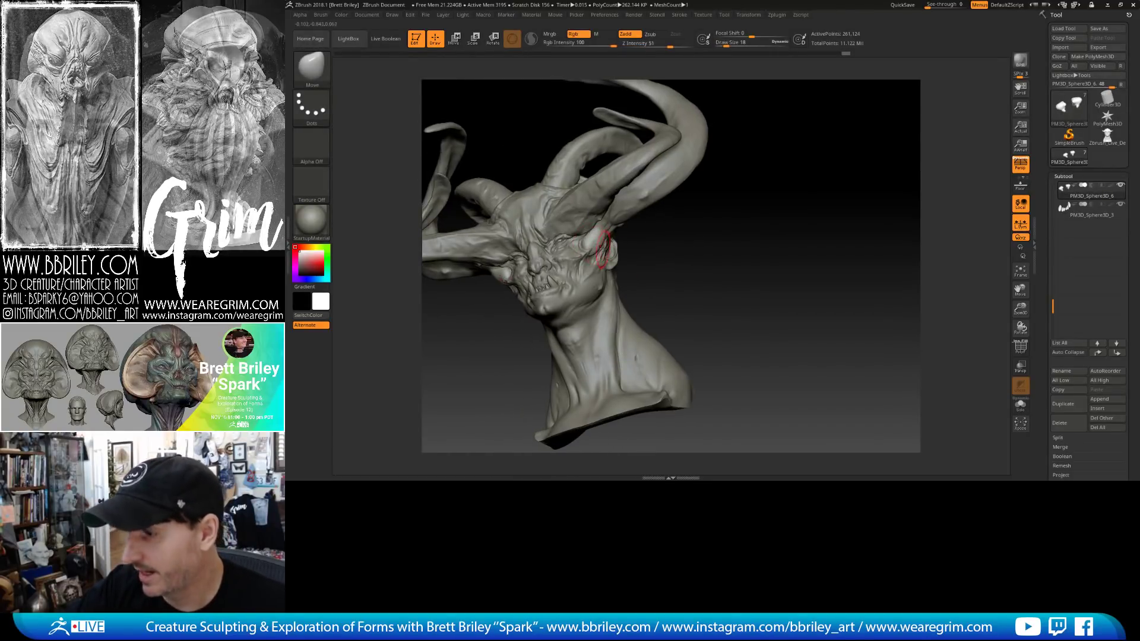
# Subdivide PM3D_Sphere3D_6 and build up its surface beside the eye with the Clay brush at draw size 5.
pyautogui.hotkey('ctrl', 'd')
pyautogui.press('b')
pyautogui.press('c')
pyautogui.press('l')
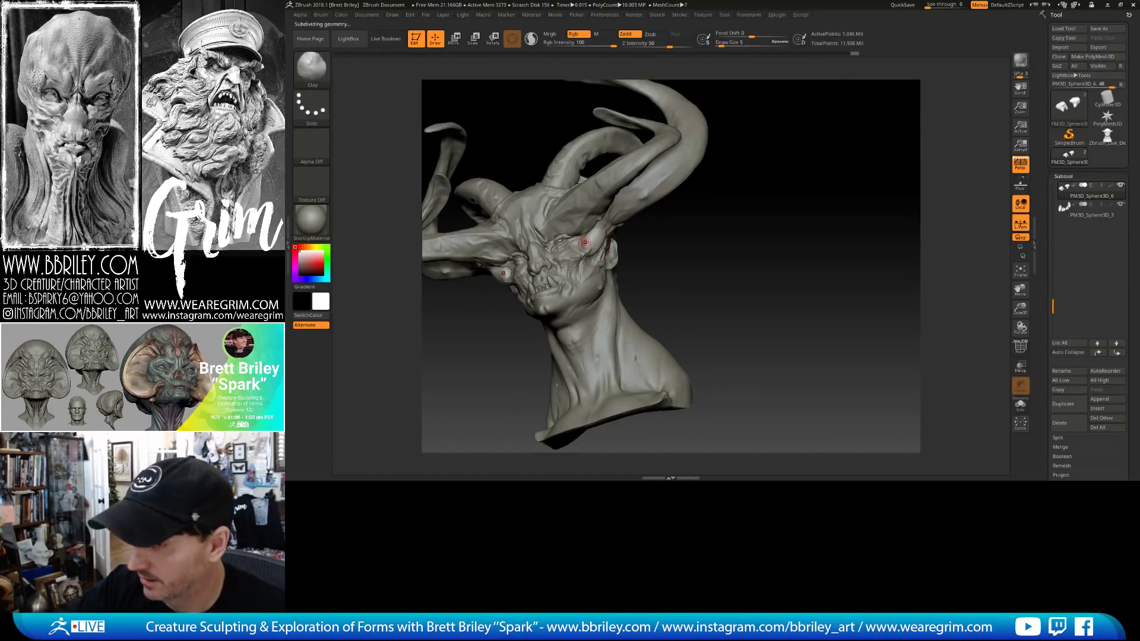
# Carve creases into the form beside the eye with DamStandard at draw size 5.
pyautogui.press('b')
pyautogui.press('d')
pyautogui.press('s')
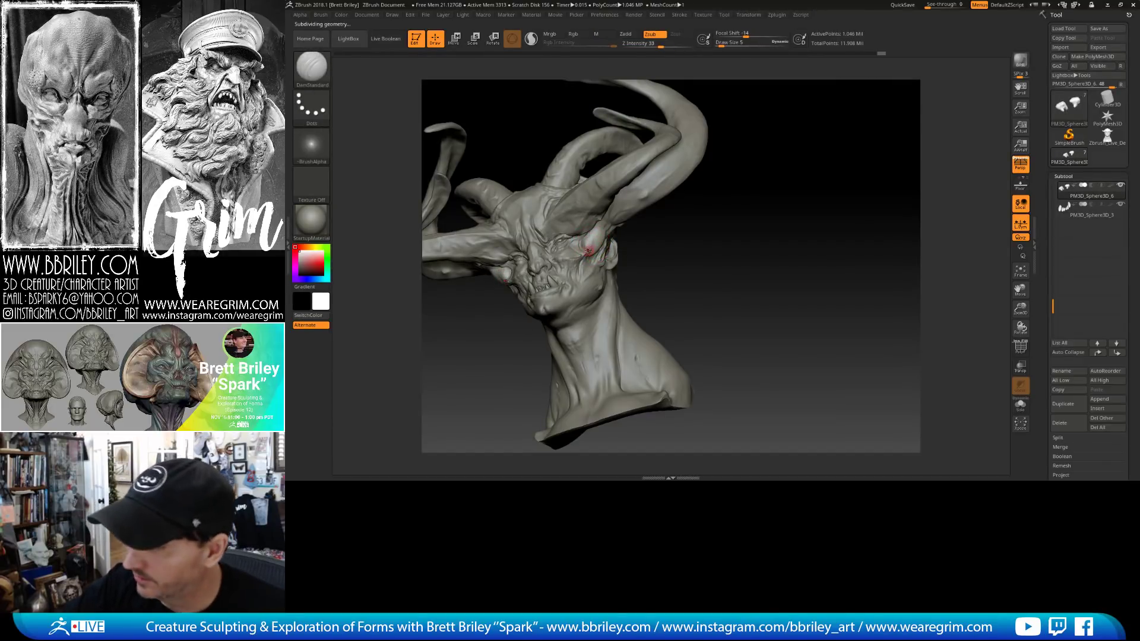
# Raise fine folds on the form beside the eye with the Standard brush at draw size 3.
pyautogui.press('b')
pyautogui.press('s')
pyautogui.press('t')
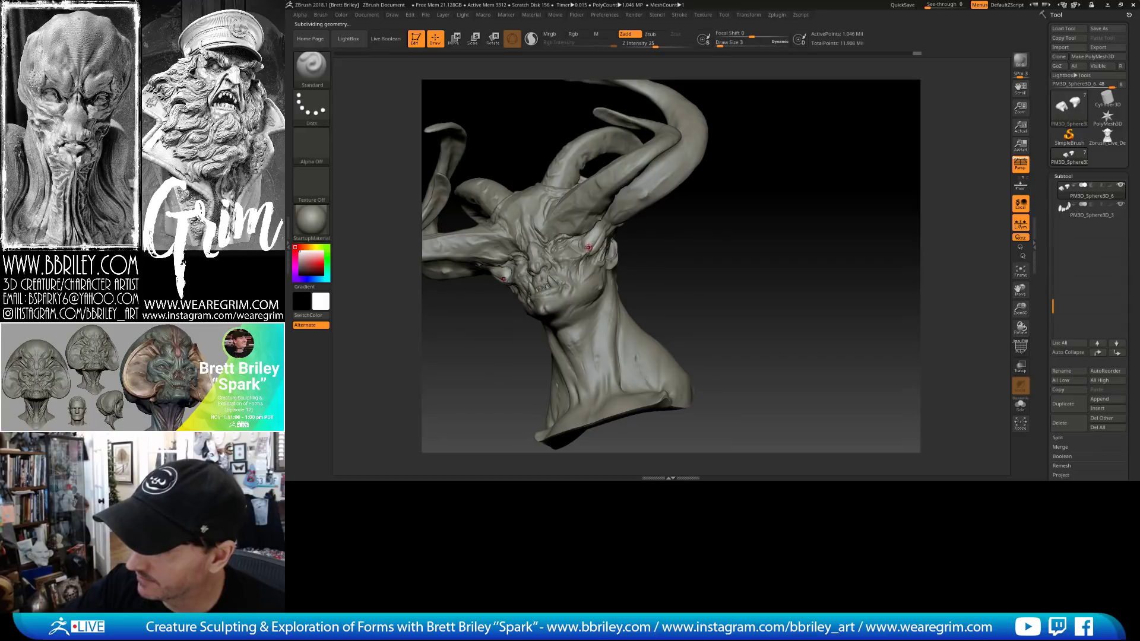
pyautogui.moveTo(679, 236)
pyautogui.mouseDown()
pyautogui.moveTo(598, 226)
pyautogui.moveTo(672, 257)
pyautogui.mouseUp()
pyautogui.moveTo(709, 263); pyautogui.dragTo(641, 234)
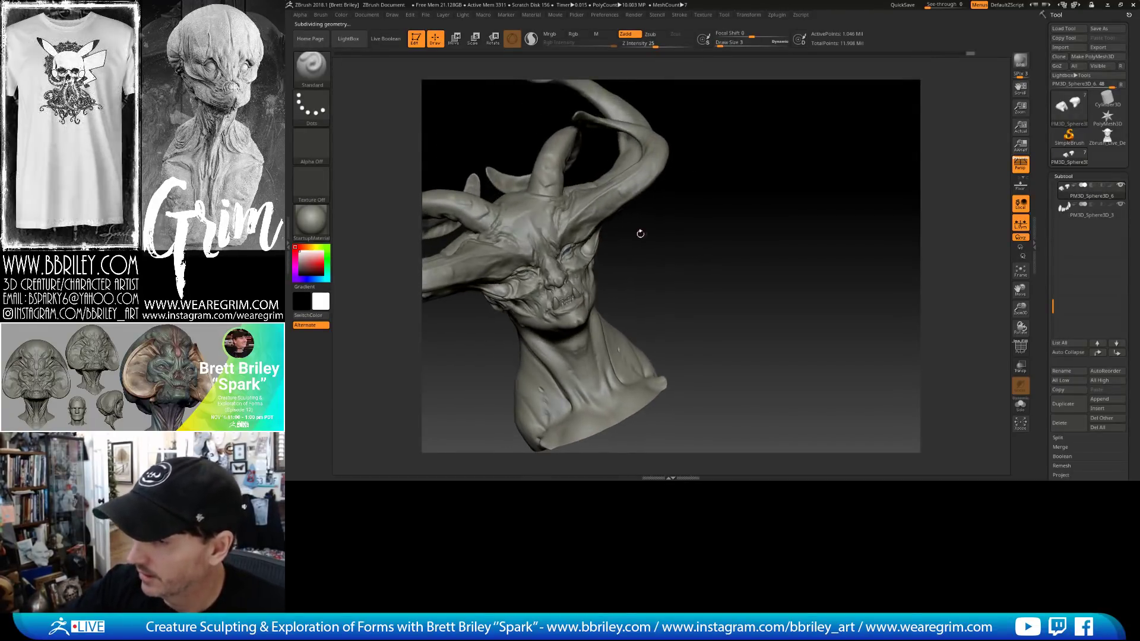
# Fill out the lower part of the form beside the eye with the Clay brush at draw size 5.
pyautogui.press('b')
pyautogui.press('c')
pyautogui.press('l')
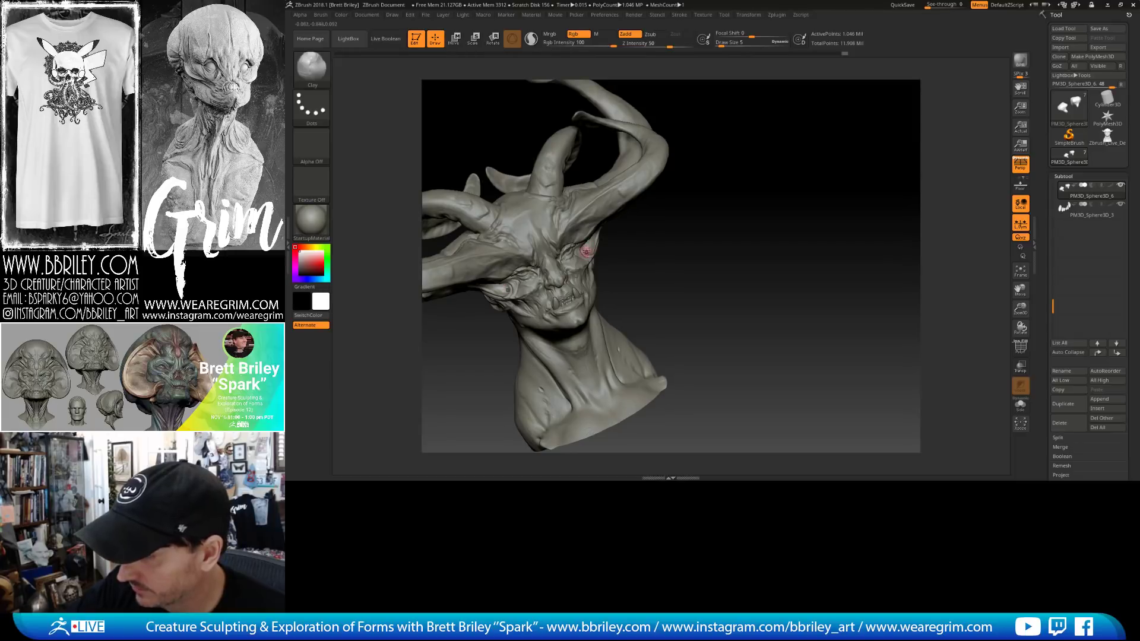
pyautogui.moveTo(661, 259); pyautogui.dragTo(604, 252)
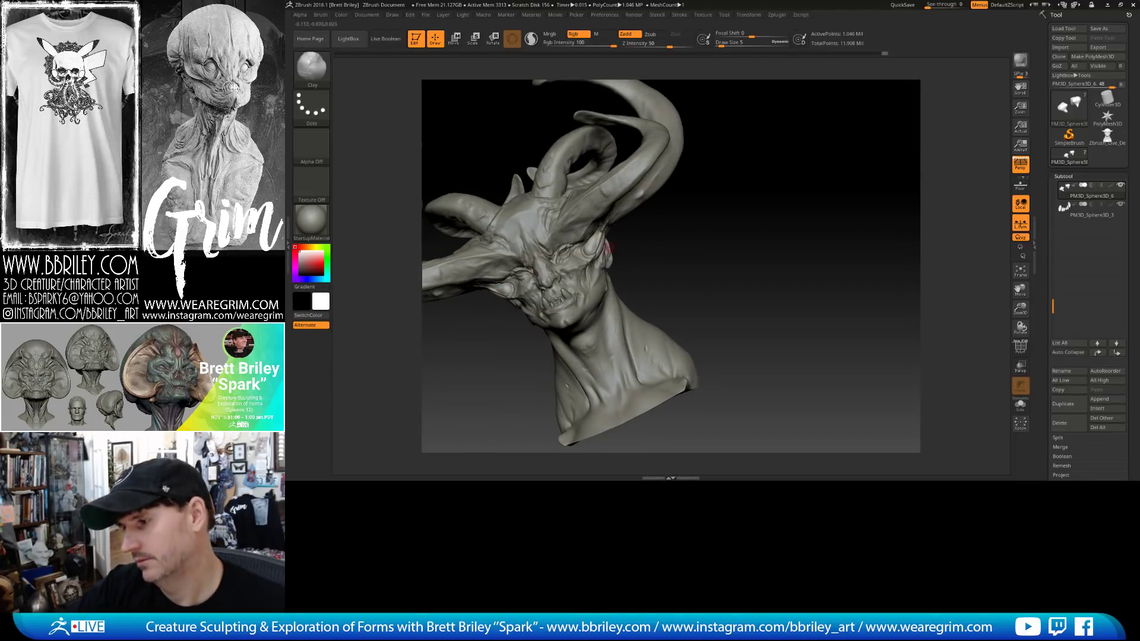
# Nudge the inner edge of the form toward the cheek with the Move brush.
pyautogui.press('b')
pyautogui.press('m')
pyautogui.press('v')
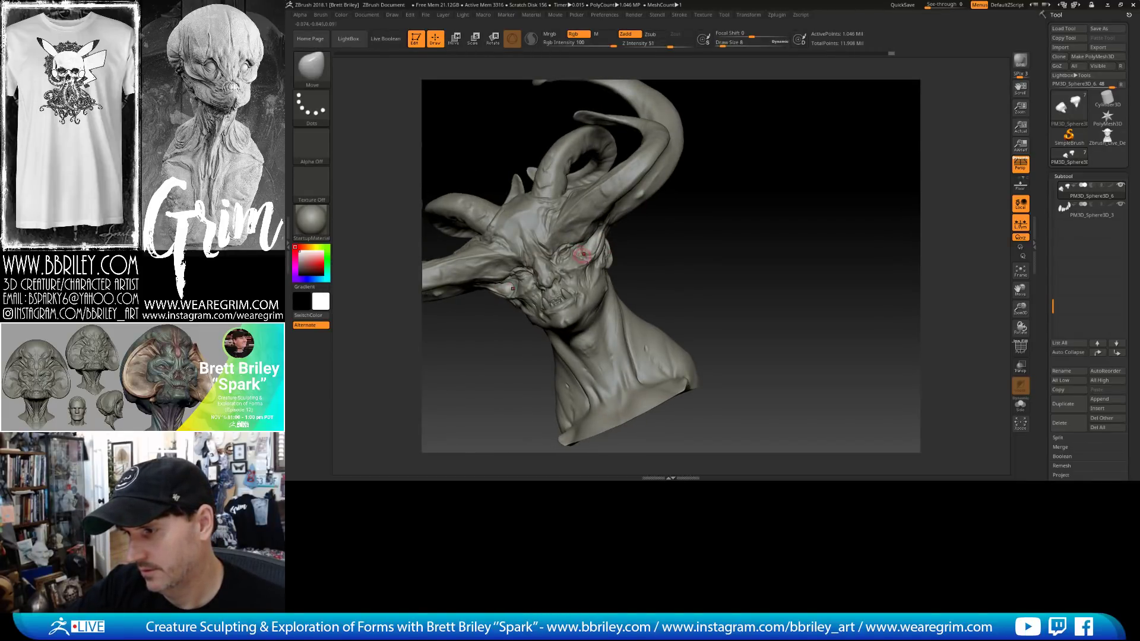
pyautogui.moveTo(655, 258); pyautogui.dragTo(623, 249)
# Build up the form beside the eye with the Clay brush and smooth its surface.
pyautogui.press('b')
pyautogui.press('c')
pyautogui.press('l')
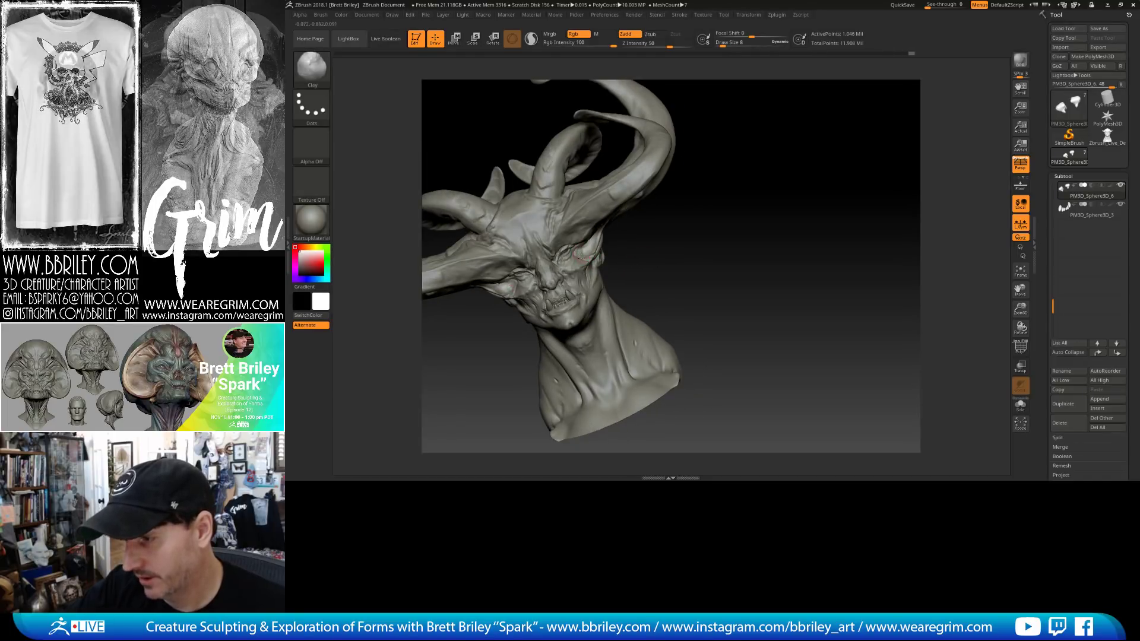
pyautogui.press('shift')
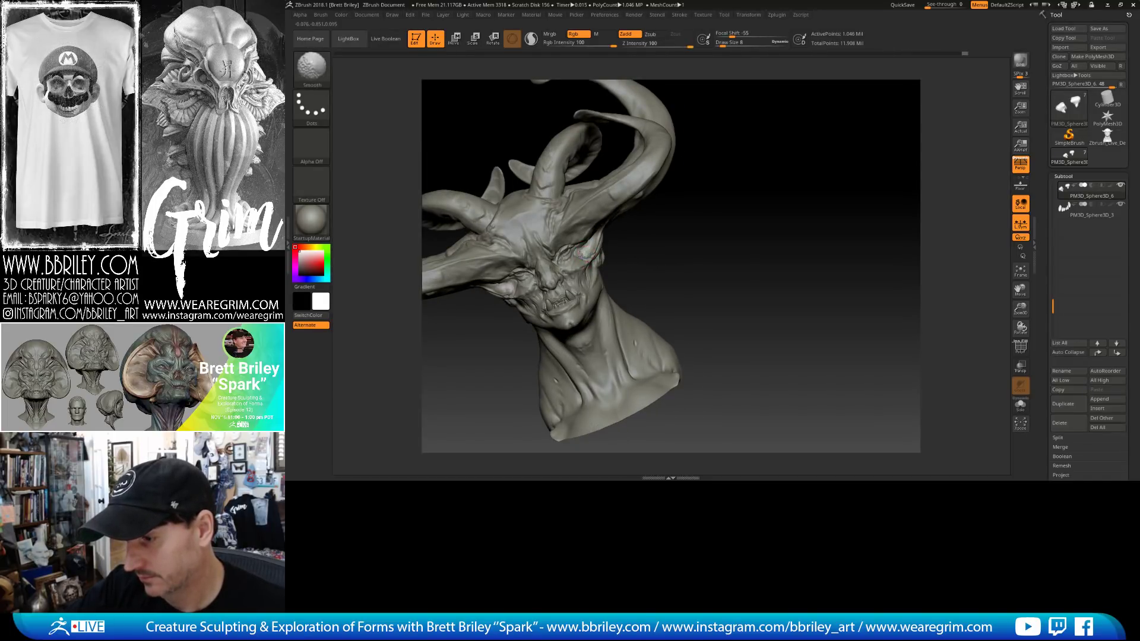
# Subdivide PM3D_Sphere3D_6 once more and adjust its outer edge with the Move brush.
pyautogui.moveTo(641, 273)
pyautogui.mouseDown()
pyautogui.moveTo(582, 256)
pyautogui.moveTo(637, 289)
pyautogui.moveTo(582, 205)
pyautogui.mouseUp()
pyautogui.hotkey('ctrl', 'd')
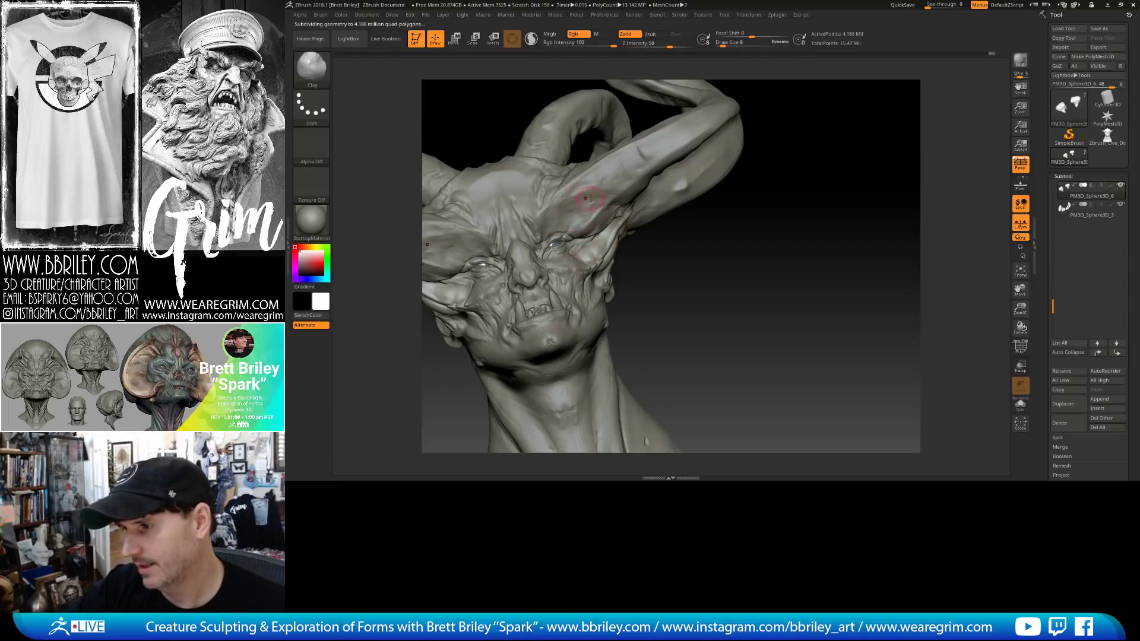
pyautogui.moveTo(704, 223)
pyautogui.mouseDown()
pyautogui.moveTo(695, 243)
pyautogui.moveTo(710, 265)
pyautogui.moveTo(616, 252)
pyautogui.mouseUp()
pyautogui.press('b')
pyautogui.press('m')
pyautogui.press('v')
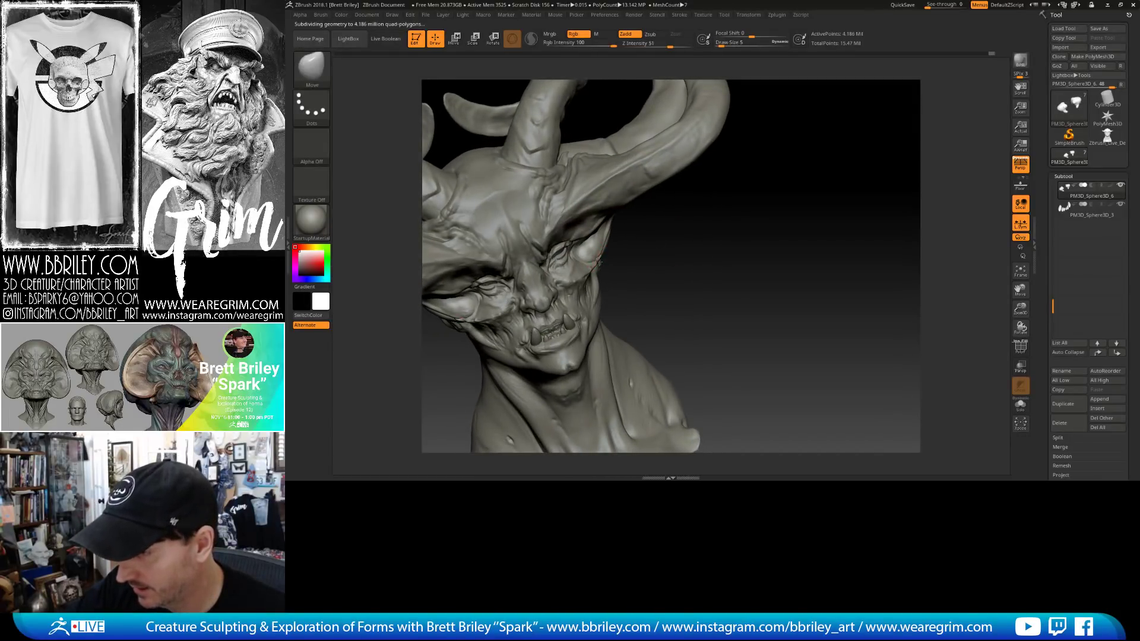
# Cut fine creases along the form beside the eye with DamStandard at draw size 3 and smooth them.
pyautogui.press('b')
pyautogui.press('d')
pyautogui.press('s')
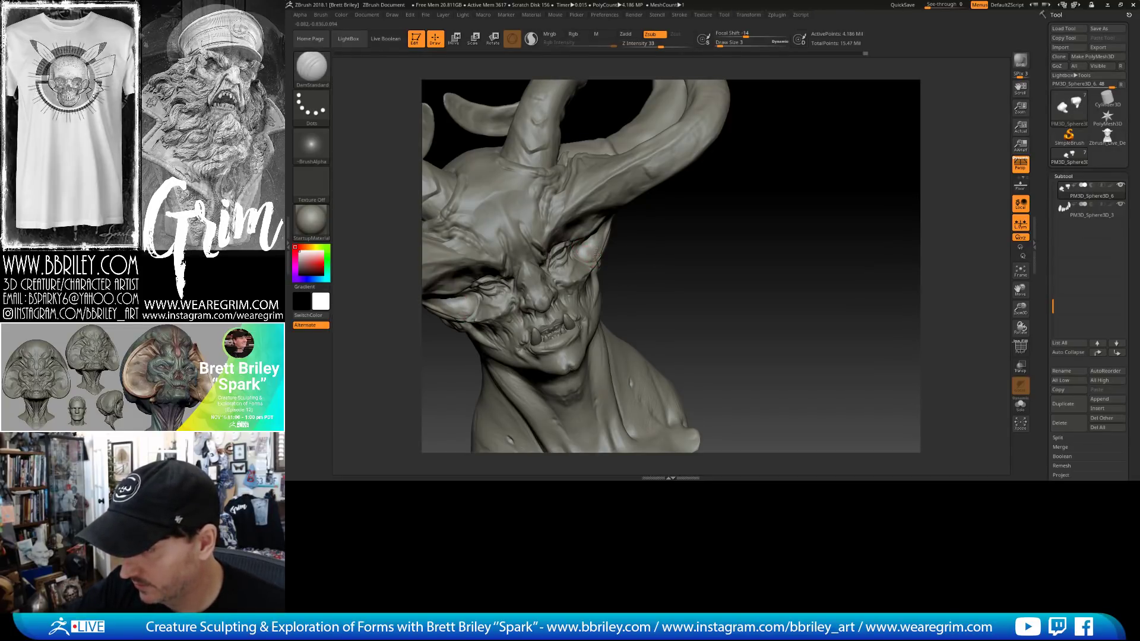
pyautogui.moveTo(592, 252); pyautogui.dragTo(589, 249)
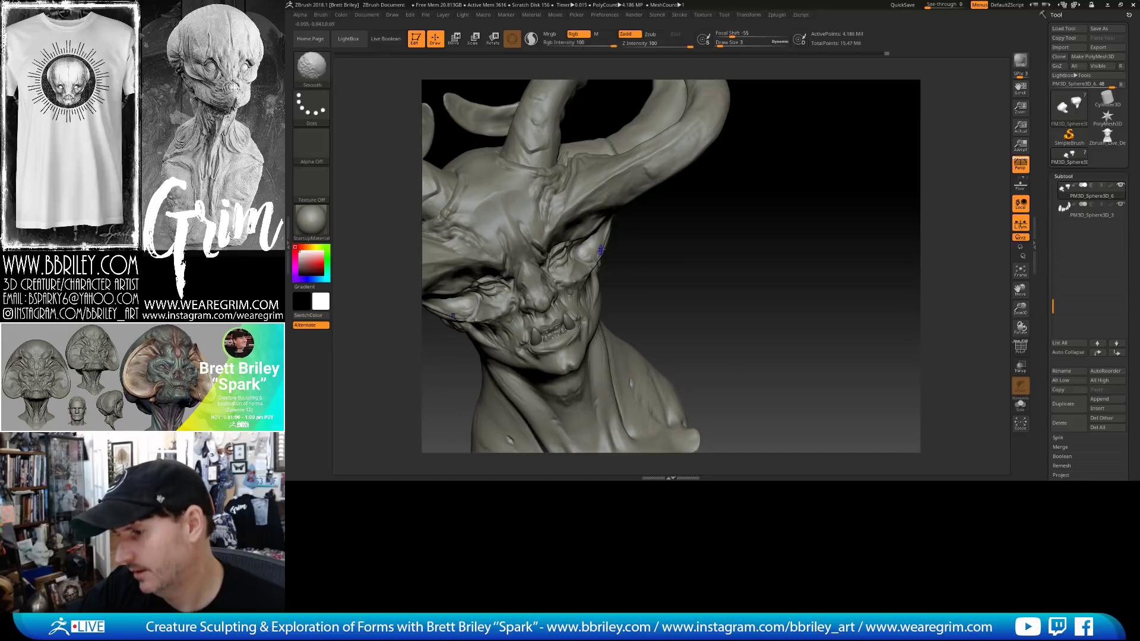
pyautogui.moveTo(826, 279)
pyautogui.mouseDown()
pyautogui.moveTo(726, 246)
pyautogui.moveTo(588, 254)
pyautogui.mouseUp()
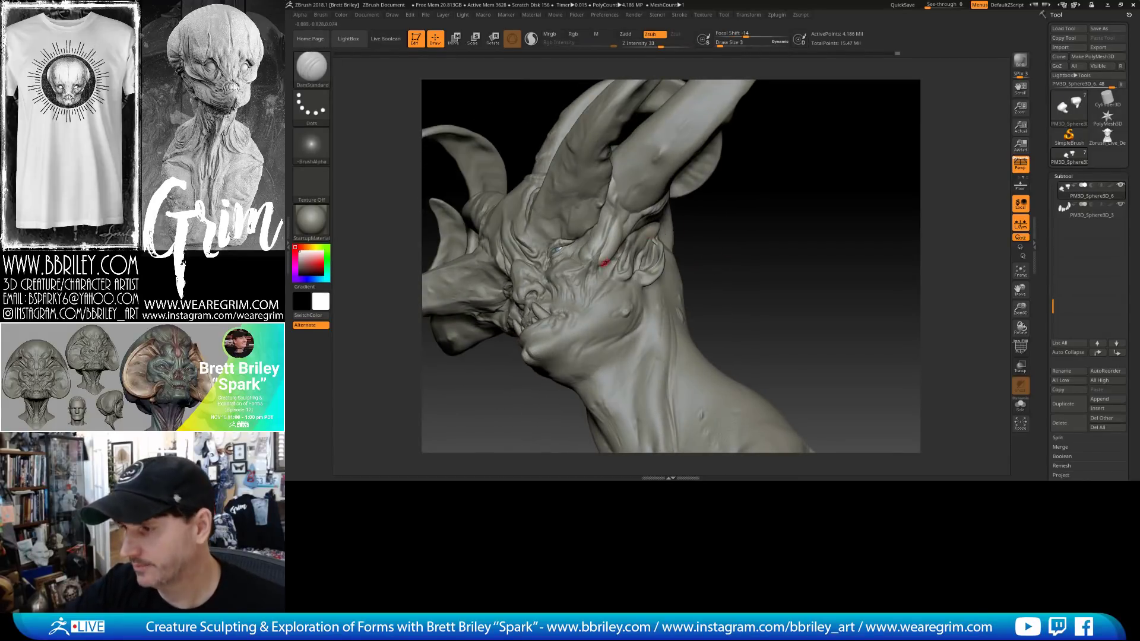
# Raise ridges on the form in front of the ear with the Standard brush at draw size 3.
pyautogui.press('b')
pyautogui.press('s')
pyautogui.press('t')
pyautogui.moveTo(789, 256); pyautogui.dragTo(667, 236)
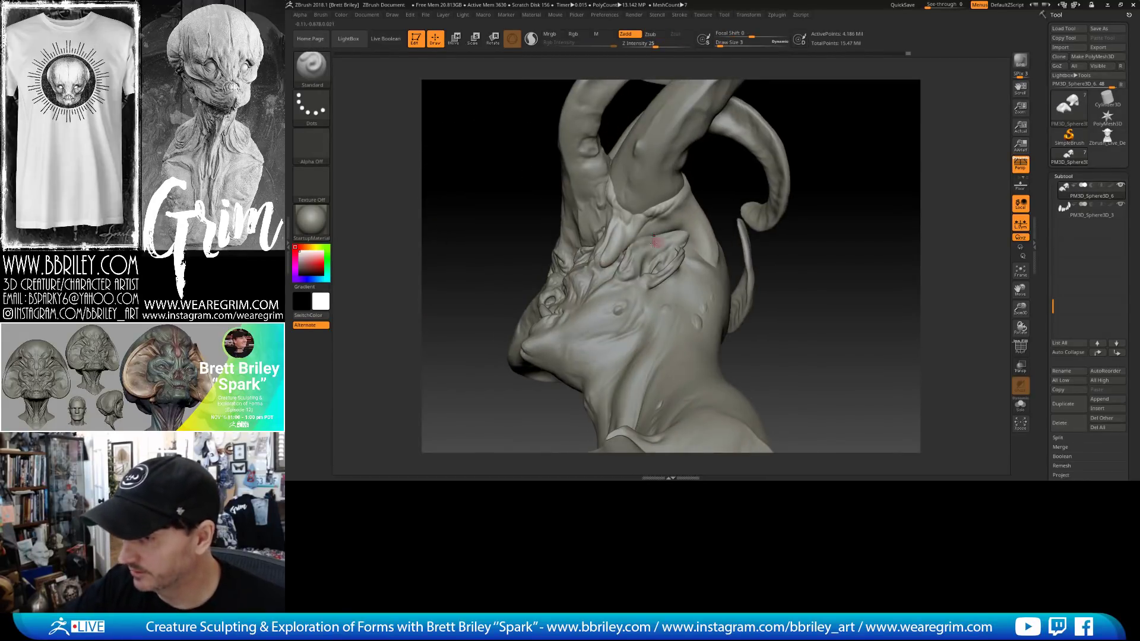
# Reshape the bulbous lower end in front of the ear with the Move brush at draw size 15.
pyautogui.press('b')
pyautogui.press('m')
pyautogui.press('v')
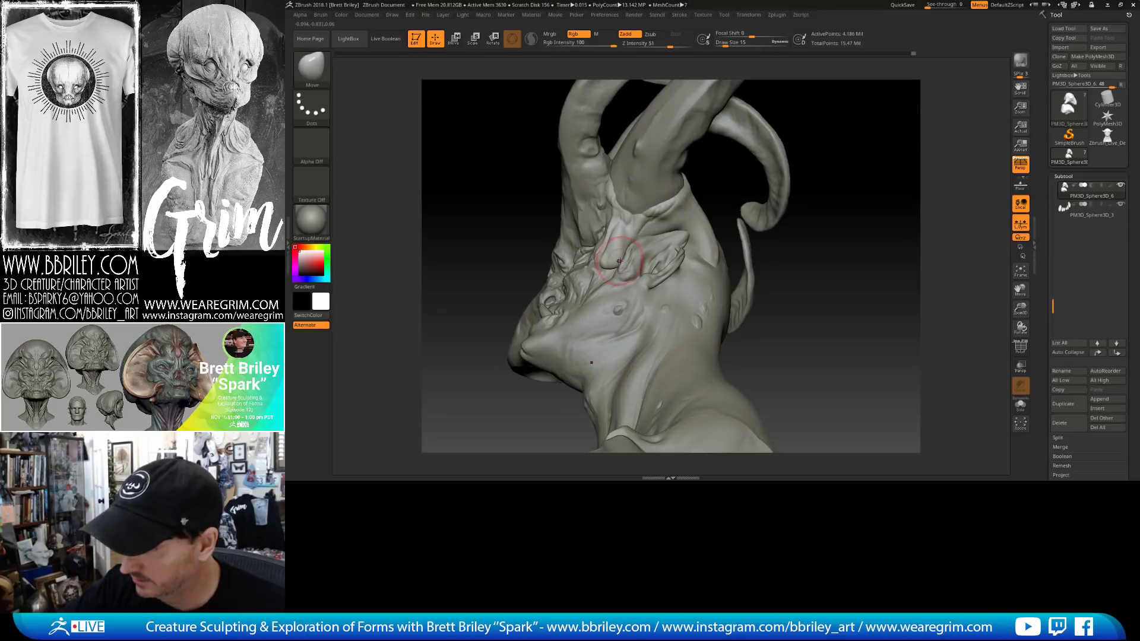
# Inflate the bulbous lower end in front of the ear with the Inflat brush at draw size 15.
pyautogui.press('b')
pyautogui.press('i')
pyautogui.press('n')
pyautogui.moveTo(840, 166); pyautogui.dragTo(631, 260)
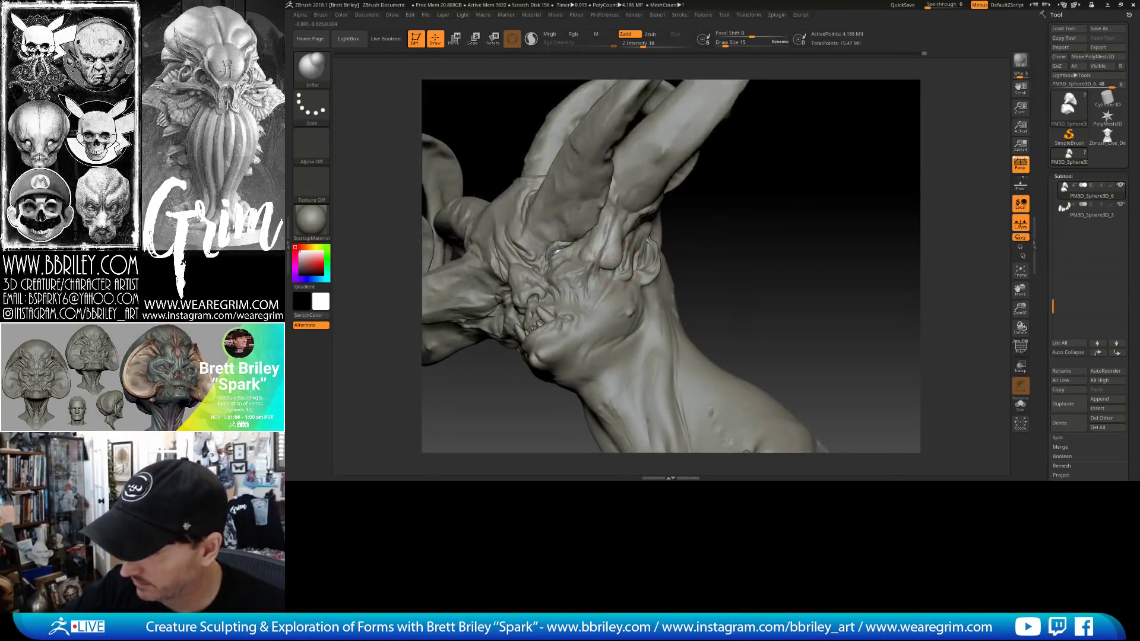
# Refine the silhouette of the form beside the ear with the Move brush at a smaller draw size.
pyautogui.press('b')
pyautogui.press('m')
pyautogui.press('v')
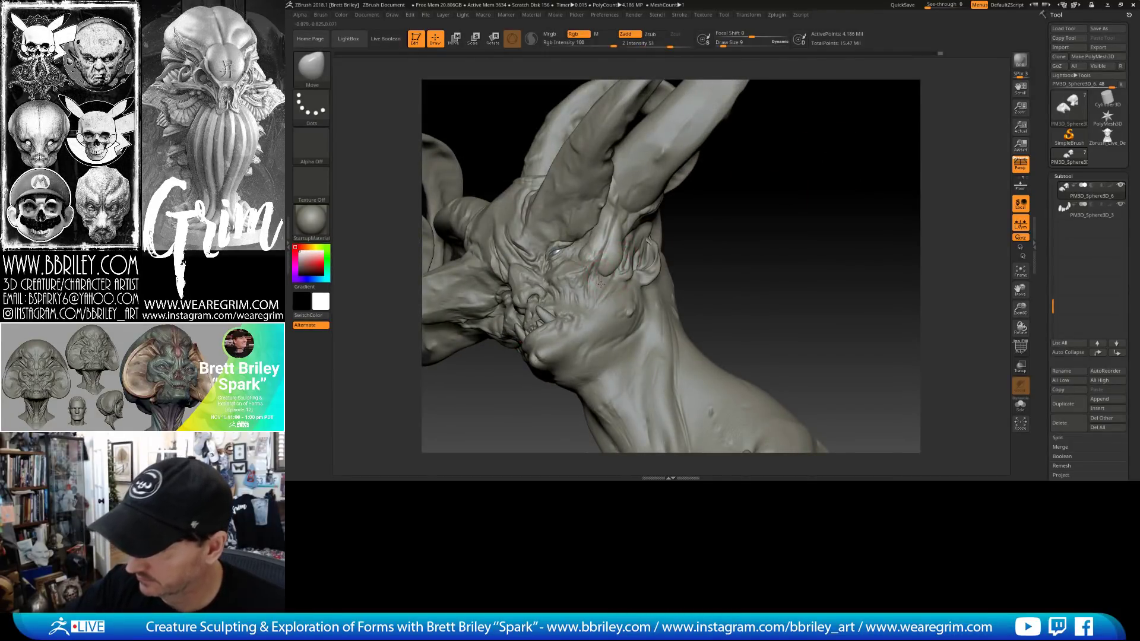
pyautogui.moveTo(710, 288)
pyautogui.mouseDown()
pyautogui.moveTo(699, 271)
pyautogui.moveTo(608, 275)
pyautogui.moveTo(616, 269)
pyautogui.mouseUp()
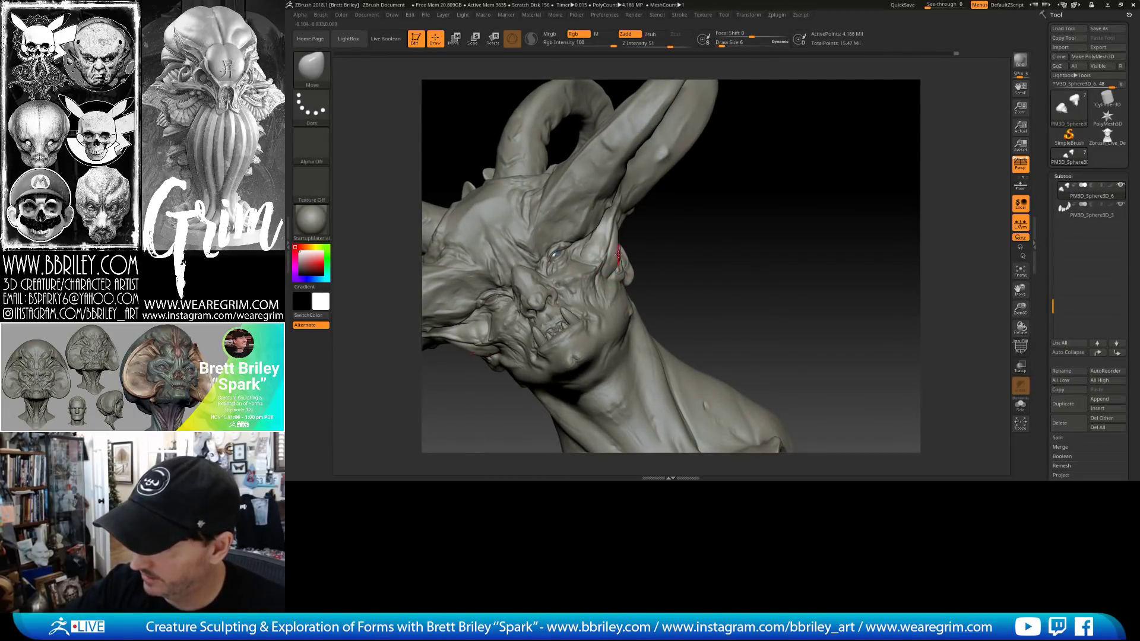
pyautogui.moveTo(660, 224); pyautogui.dragTo(639, 224)
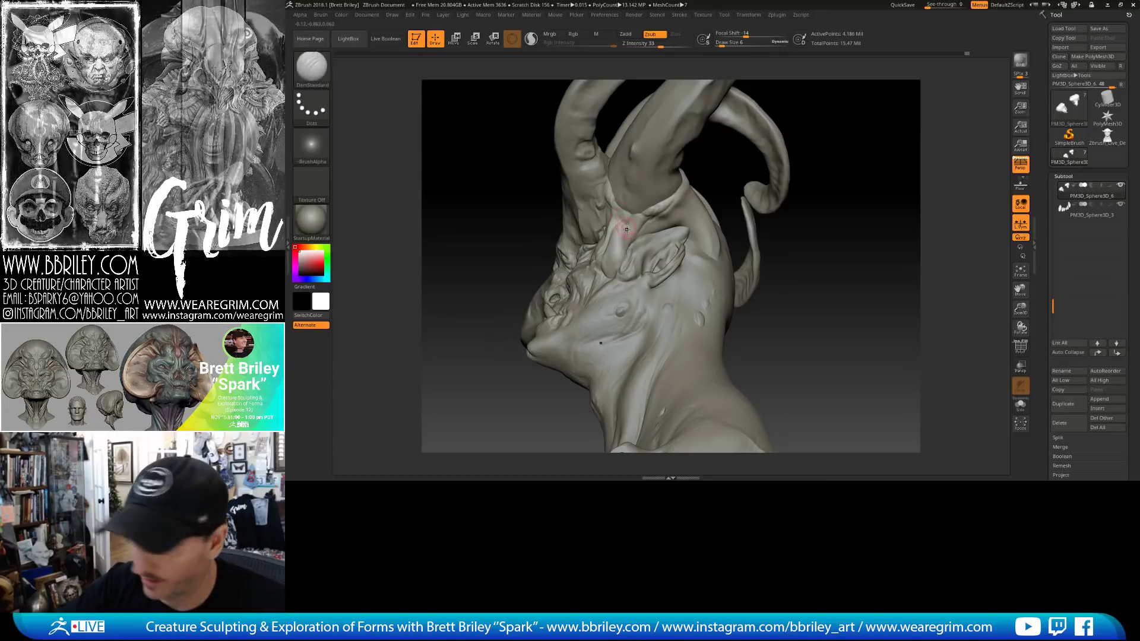
# Carve creases into the upper part of the form below the horn with DamStandard at draw size 4.
pyautogui.press('b')
pyautogui.press('d')
pyautogui.press('s')
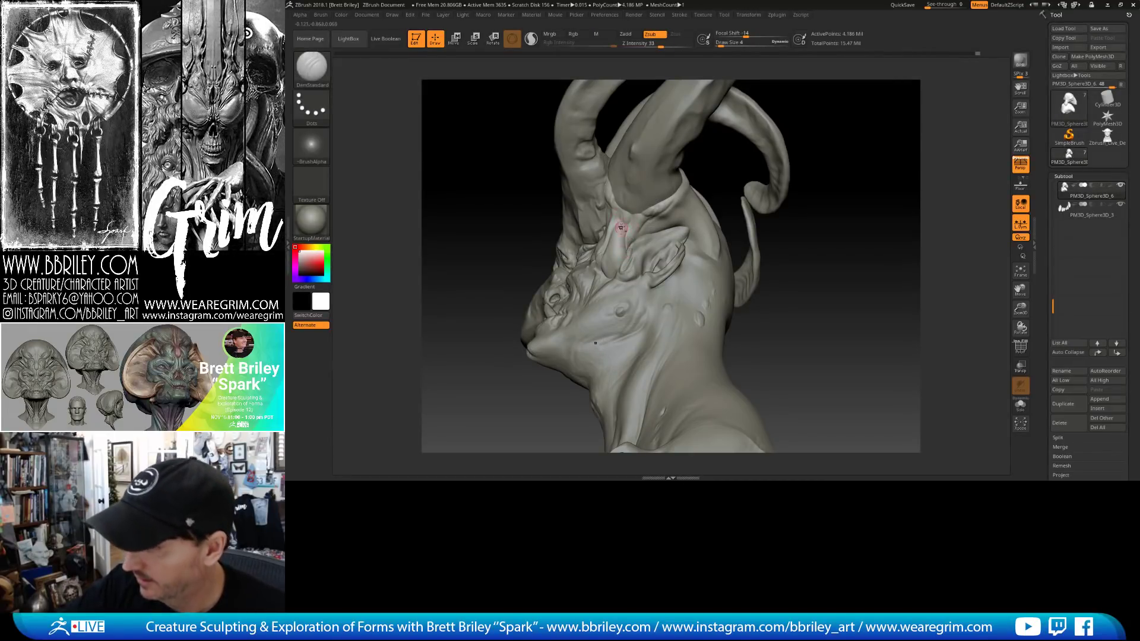
# Build up folds on the form between the horn base and the ear with the Standard brush at draw size 4.
pyautogui.press('b')
pyautogui.press('s')
pyautogui.press('t')
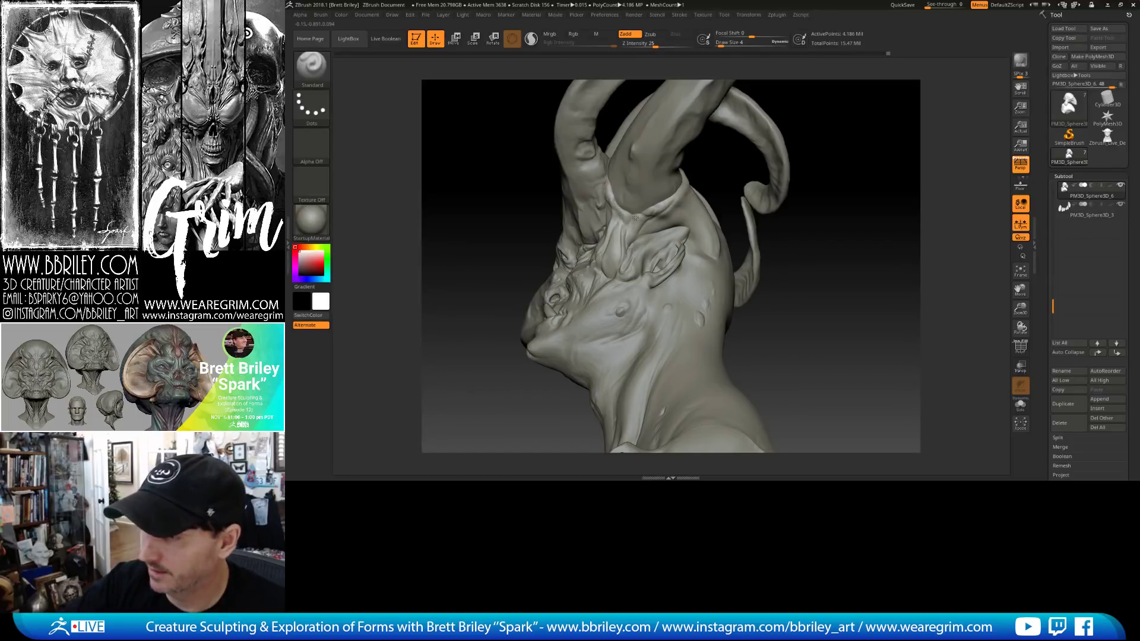
pyautogui.moveTo(854, 250); pyautogui.dragTo(631, 243)
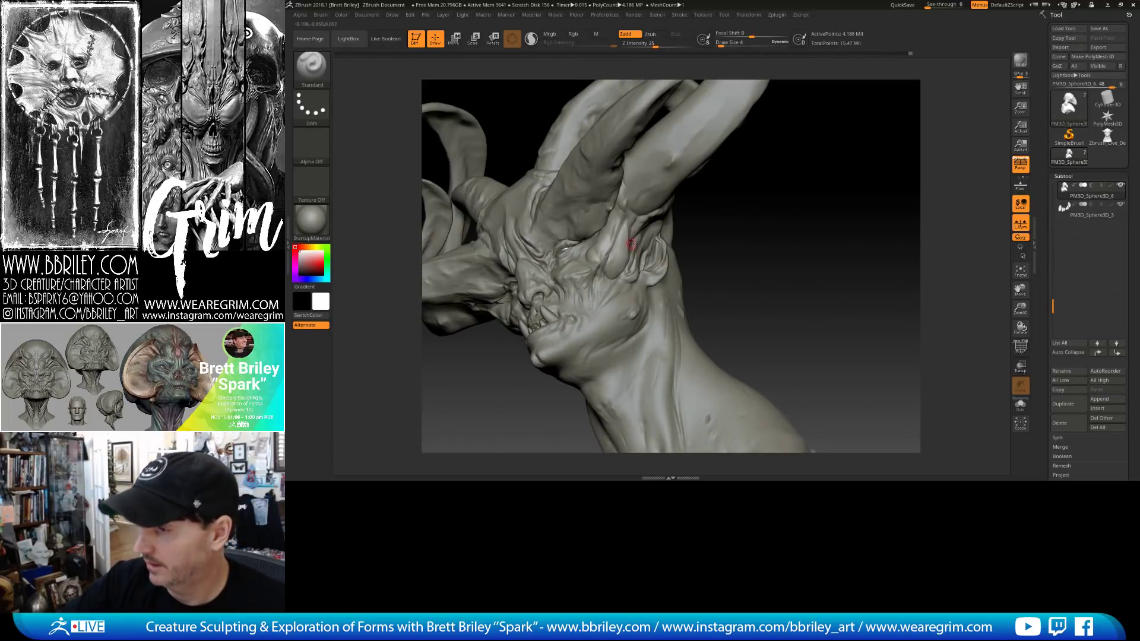
pyautogui.moveTo(733, 275)
pyautogui.mouseDown()
pyautogui.moveTo(789, 269)
pyautogui.moveTo(746, 254)
pyautogui.mouseUp()
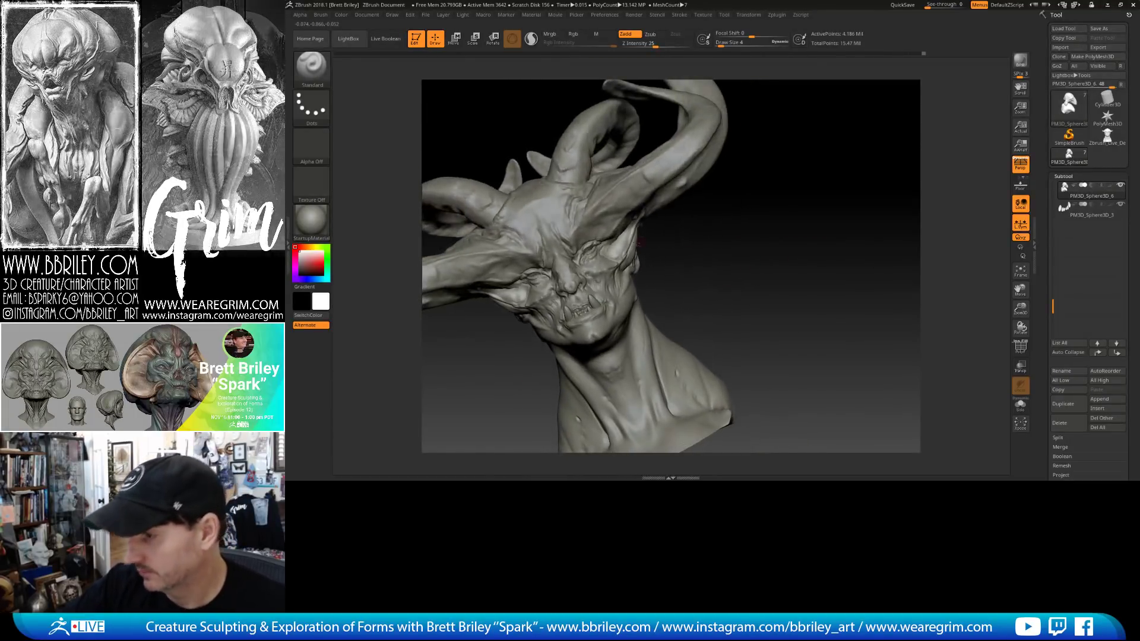
# Adjust the form's outer silhouette beside the cheek with the Move brush at several draw sizes.
pyautogui.press('b')
pyautogui.press('m')
pyautogui.press('v')
pyautogui.press('s')
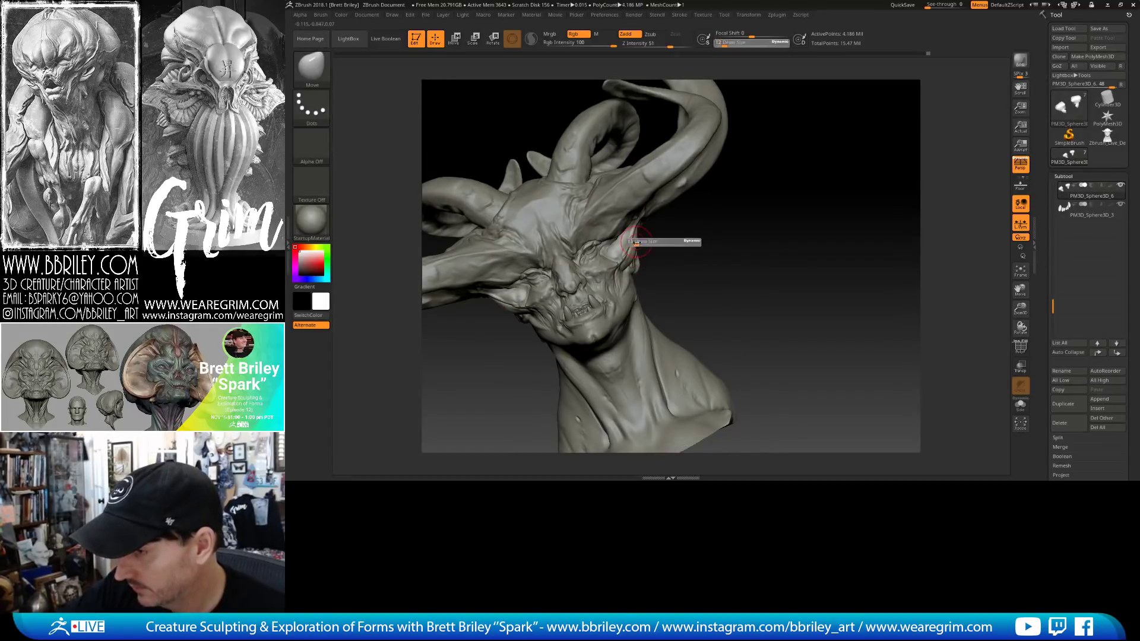
pyautogui.click(635, 237)
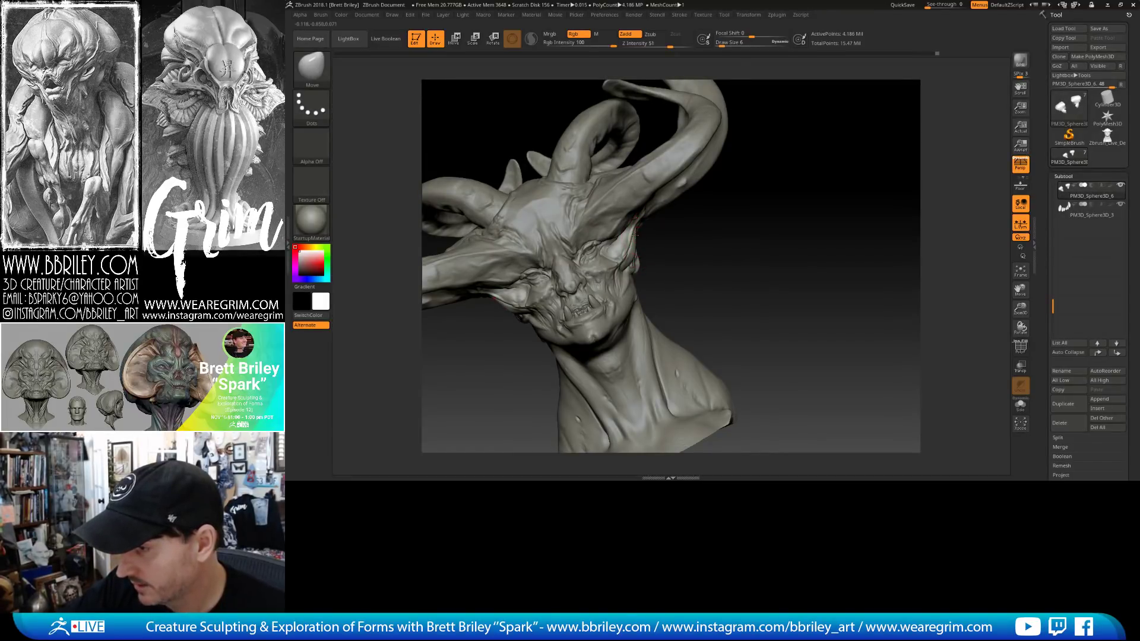
pyautogui.moveTo(634, 236); pyautogui.dragTo(627, 269)
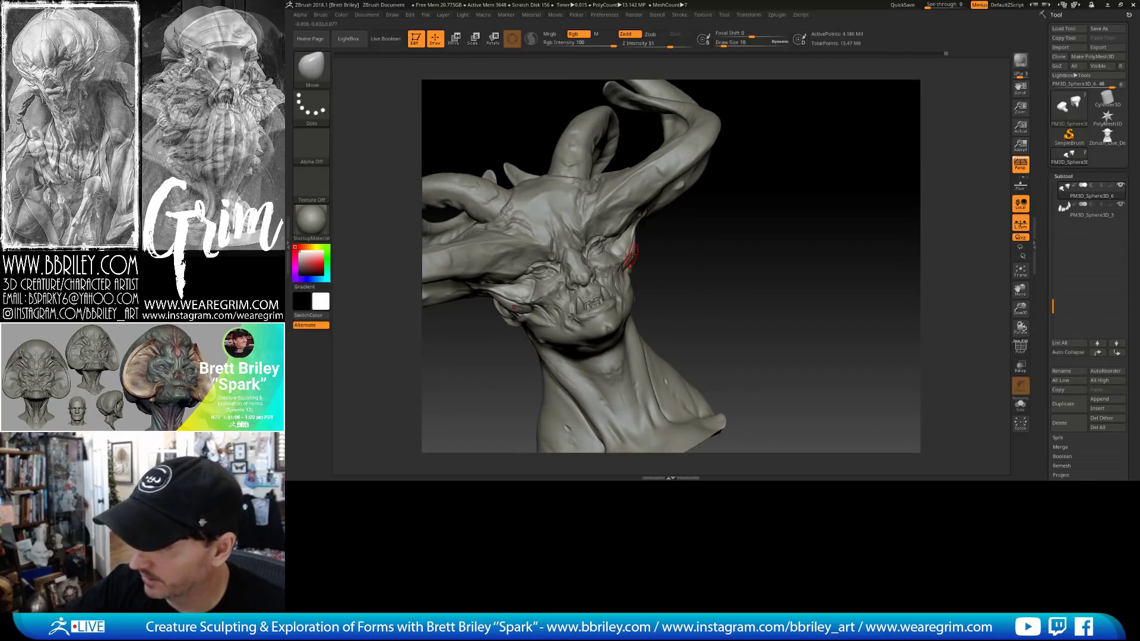
# Select the bust's head subtool, isolate it with Solo and drop it to a lower subdivision level.
pyautogui.moveTo(718, 221); pyautogui.dragTo(792, 215)
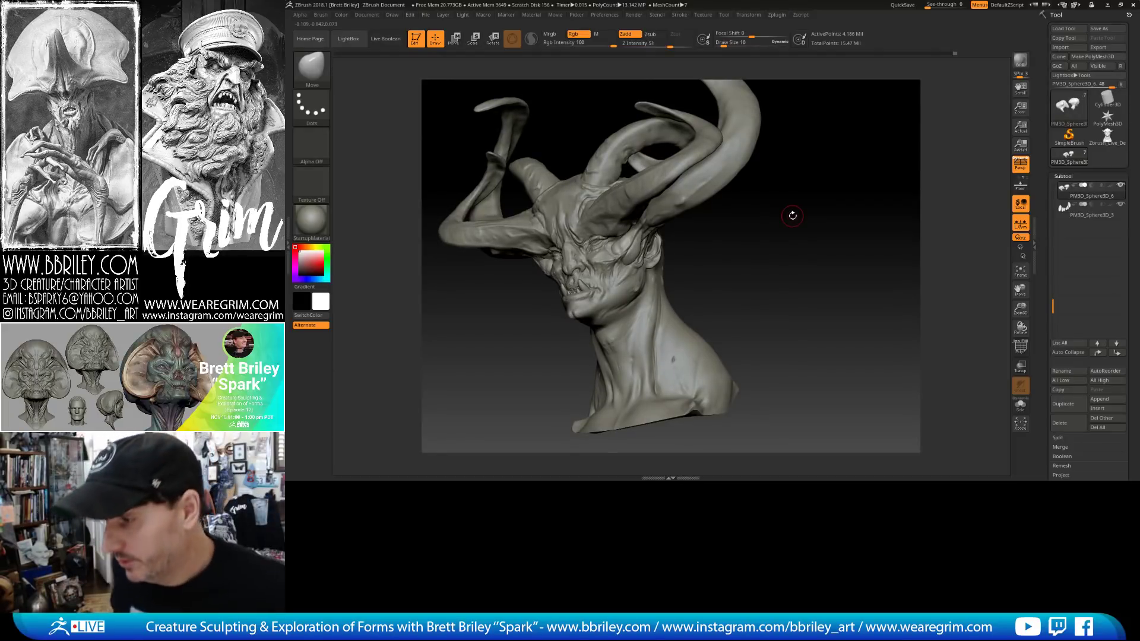
pyautogui.moveTo(793, 215); pyautogui.dragTo(710, 181)
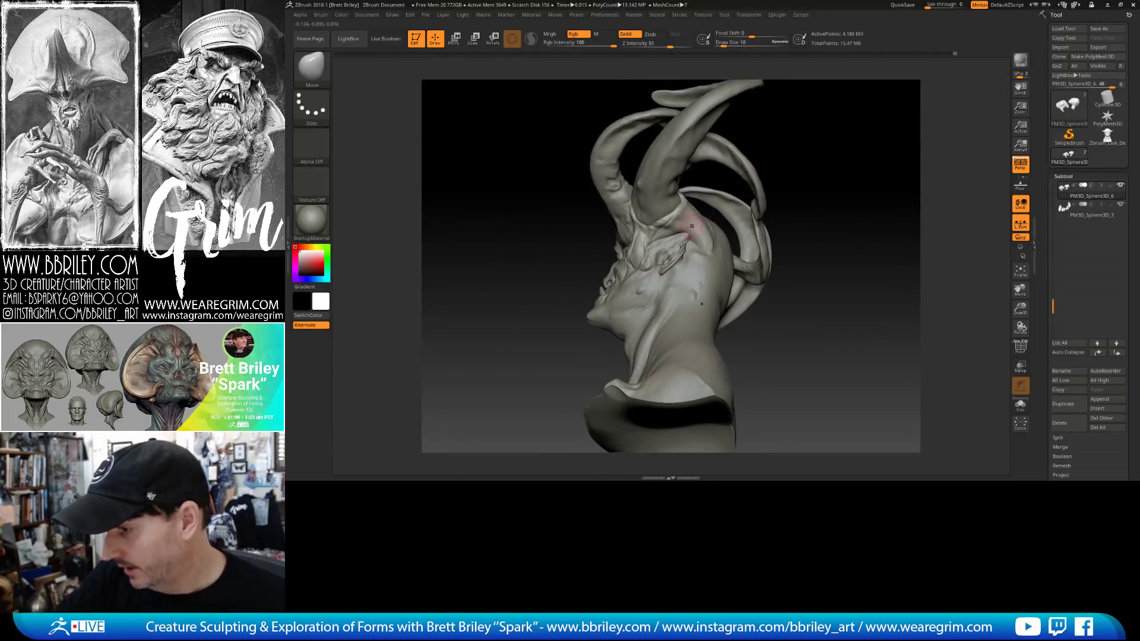
pyautogui.keyDown('alt'); pyautogui.click(681, 237); pyautogui.keyUp('alt')
pyautogui.moveTo(856, 151); pyautogui.dragTo(893, 212)
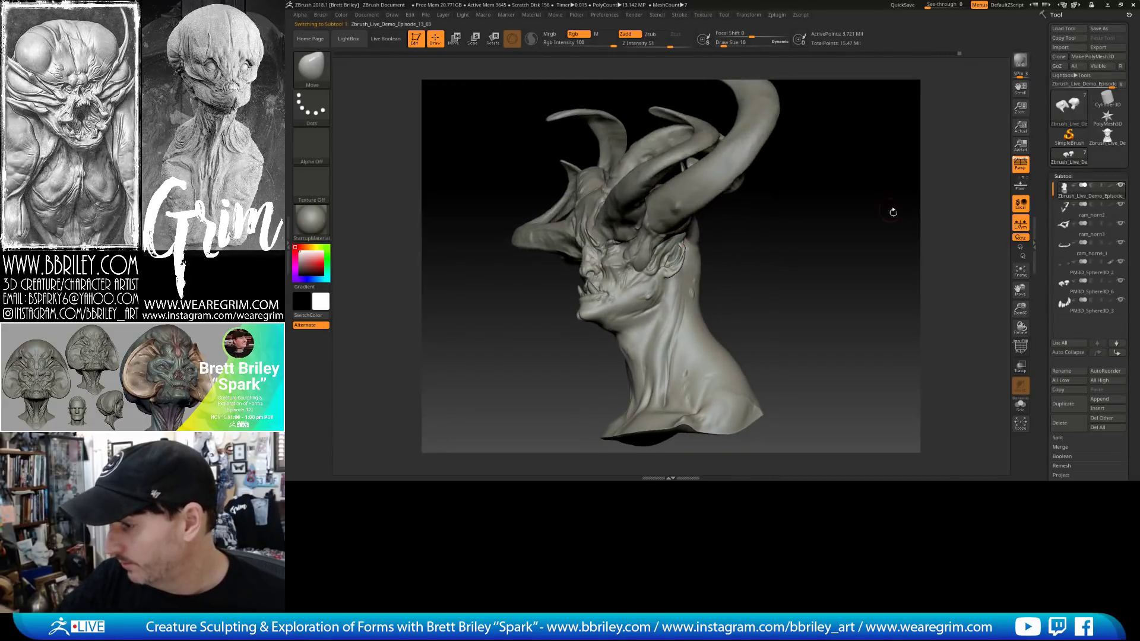
pyautogui.click(1019, 404)
pyautogui.moveTo(871, 280)
pyautogui.mouseDown()
pyautogui.moveTo(878, 247)
pyautogui.moveTo(830, 286)
pyautogui.moveTo(832, 260)
pyautogui.moveTo(726, 214)
pyautogui.moveTo(675, 238)
pyautogui.mouseUp()
pyautogui.moveTo(703, 227)
pyautogui.mouseDown()
pyautogui.moveTo(723, 223)
pyautogui.moveTo(776, 115)
pyautogui.moveTo(683, 241)
pyautogui.moveTo(679, 273)
pyautogui.mouseUp()
pyautogui.moveTo(683, 237); pyautogui.dragTo(763, 124, button='right')
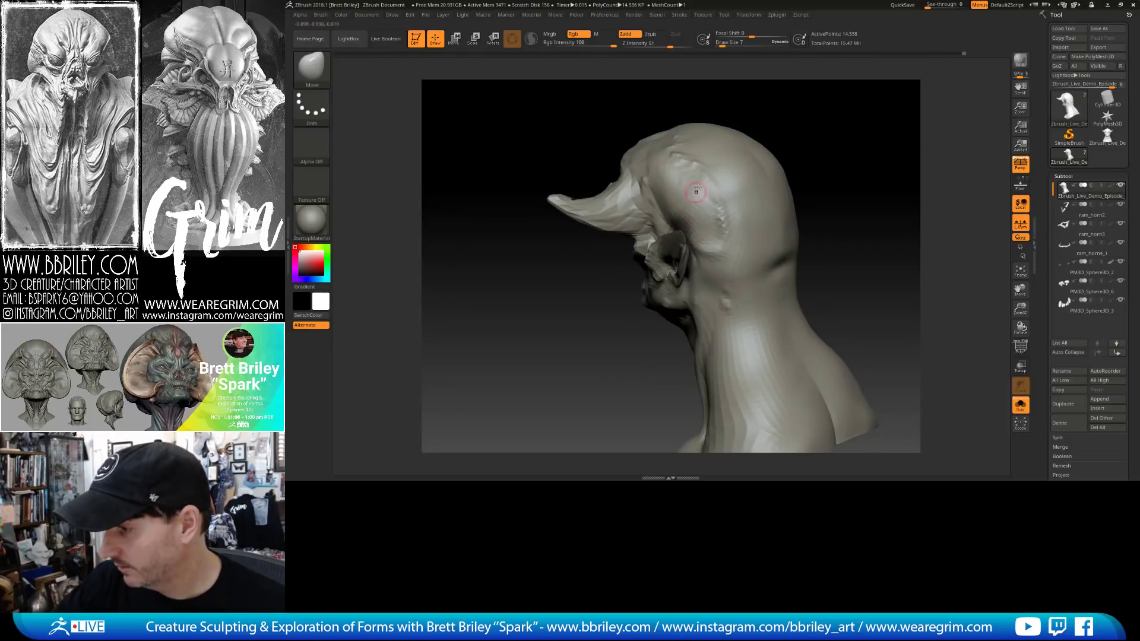
pyautogui.moveTo(690, 219); pyautogui.dragTo(713, 155, button='right')
# Mask the head's ear, invert the mask so only the ears stay editable, and show all subtools again.
pyautogui.press('ctrl')
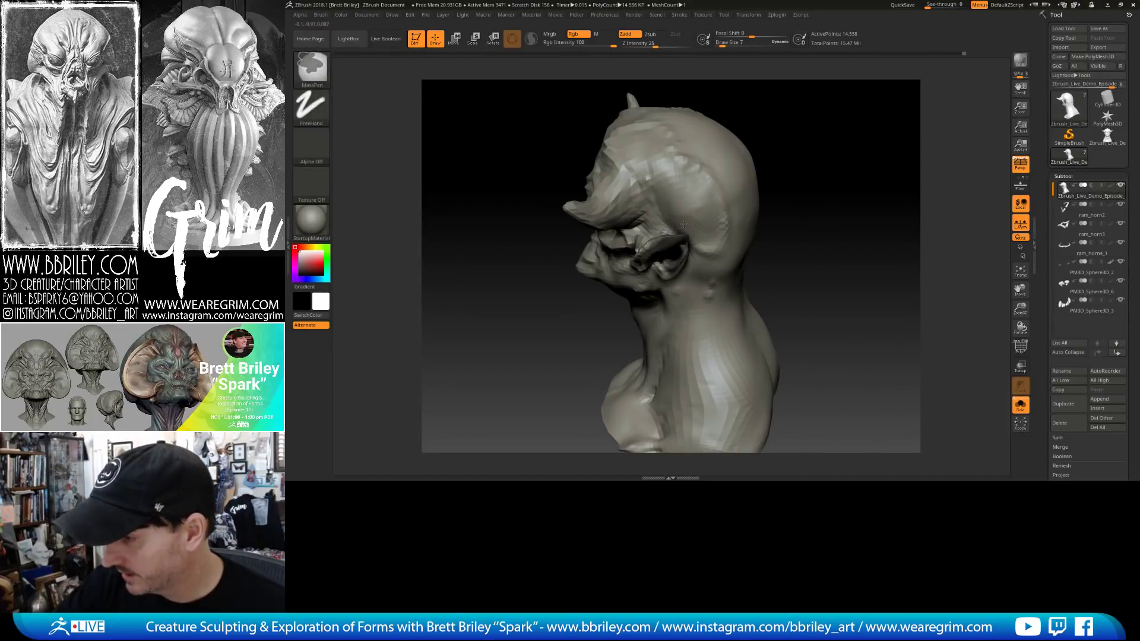
pyautogui.moveTo(683, 224)
pyautogui.mouseDown(button='right')
pyautogui.moveTo(698, 217)
pyautogui.moveTo(675, 234)
pyautogui.moveTo(681, 223)
pyautogui.mouseUp(button='right')
pyautogui.press('ctrl')
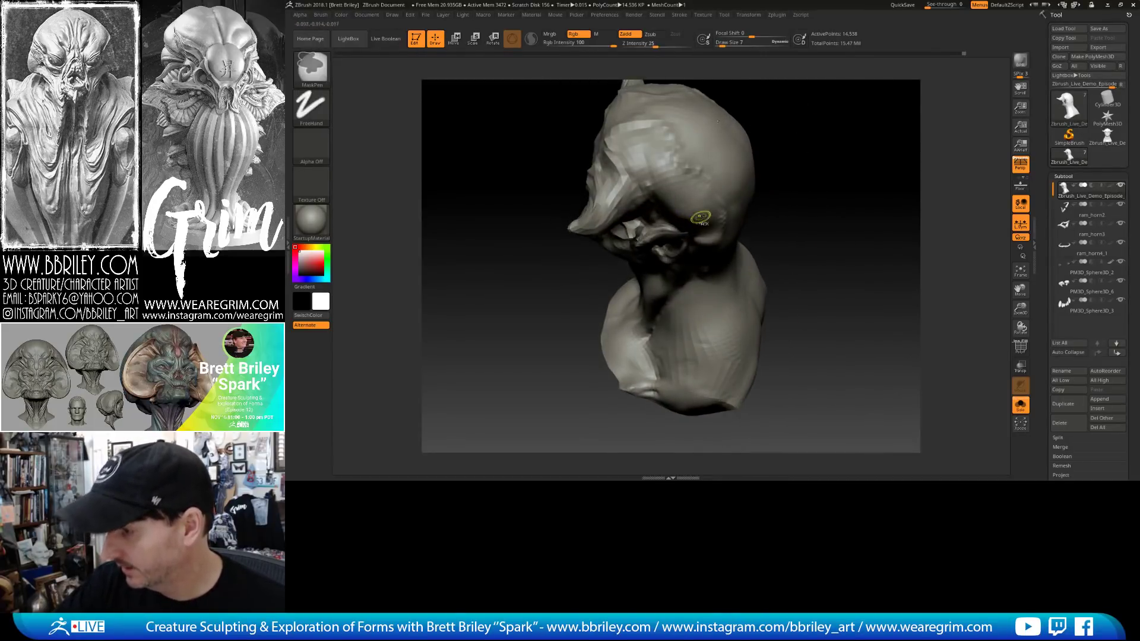
pyautogui.moveTo(839, 148); pyautogui.dragTo(827, 64, button='right')
pyautogui.keyDown('ctrl'); pyautogui.moveTo(665, 265); pyautogui.dragTo(682, 275); pyautogui.keyUp('ctrl')
pyautogui.moveTo(745, 171)
pyautogui.mouseDown(button='right')
pyautogui.moveTo(820, 148)
pyautogui.moveTo(827, 208)
pyautogui.mouseUp(button='right')
pyautogui.keyDown('ctrl'); pyautogui.click(827, 208); pyautogui.keyUp('ctrl')
pyautogui.click(1020, 405)
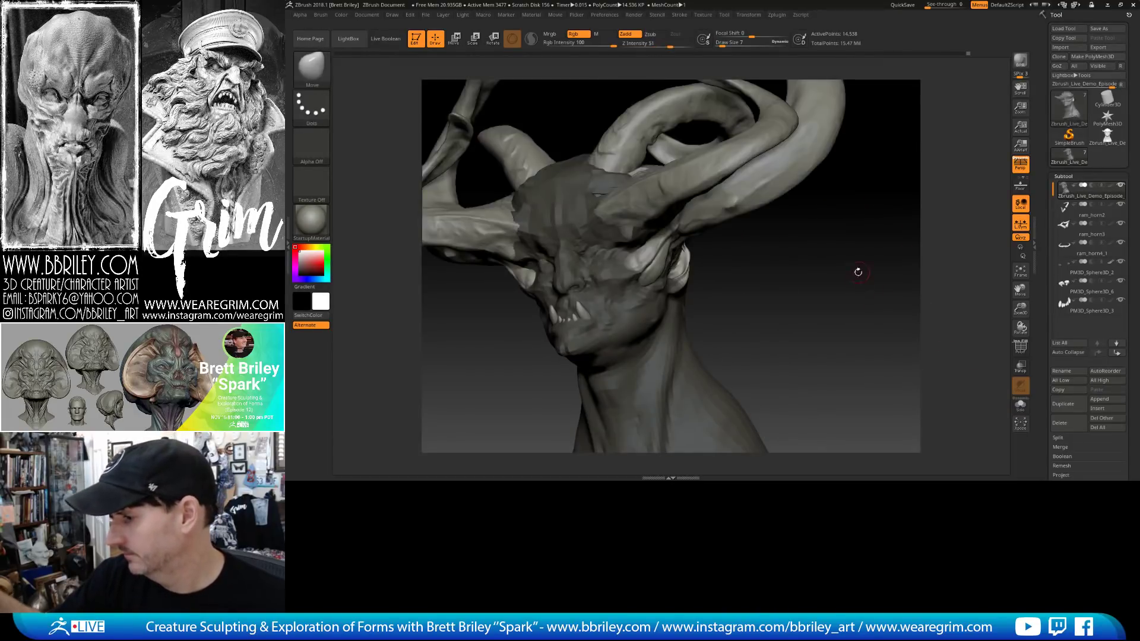
# Reshape the unmasked ear with the Move brush from the back and side, and switch to the Inflat brush.
pyautogui.moveTo(859, 272); pyautogui.dragTo(674, 231, button='right')
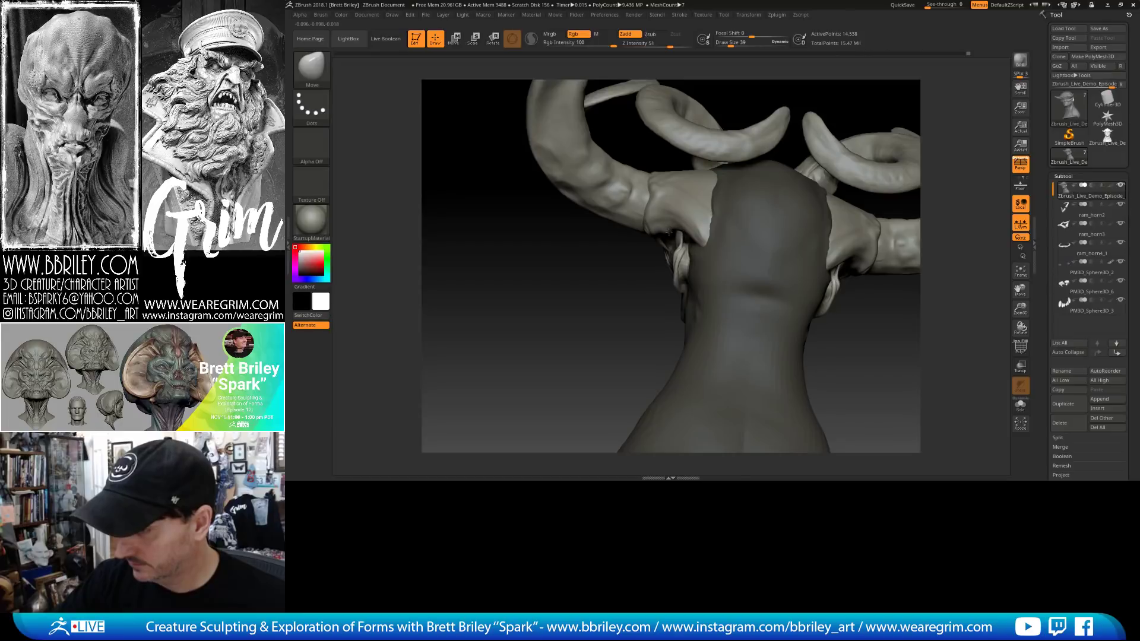
pyautogui.moveTo(668, 228)
pyautogui.mouseDown(button='right')
pyautogui.moveTo(711, 215)
pyautogui.moveTo(683, 231)
pyautogui.moveTo(702, 222)
pyautogui.mouseUp(button='right')
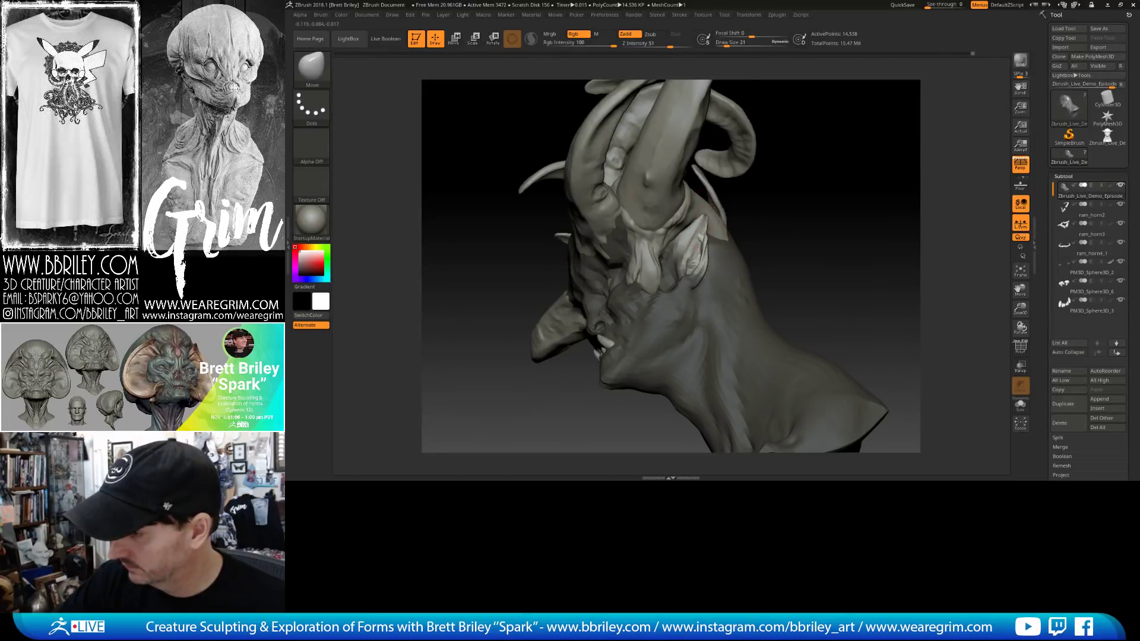
pyautogui.moveTo(710, 208)
pyautogui.mouseDown(button='right')
pyautogui.moveTo(770, 195)
pyautogui.moveTo(787, 211)
pyautogui.moveTo(761, 194)
pyautogui.moveTo(739, 237)
pyautogui.moveTo(762, 234)
pyautogui.moveTo(695, 226)
pyautogui.mouseUp(button='right')
pyautogui.press('b')
pyautogui.press('i')
pyautogui.press('n')
# Raise the head one subdivision level and adjust the ear's back edge with the Move brush at a smaller draw size.
pyautogui.hotkey('ctrl', 'd')
pyautogui.press('b')
pyautogui.press('m')
pyautogui.press('v')
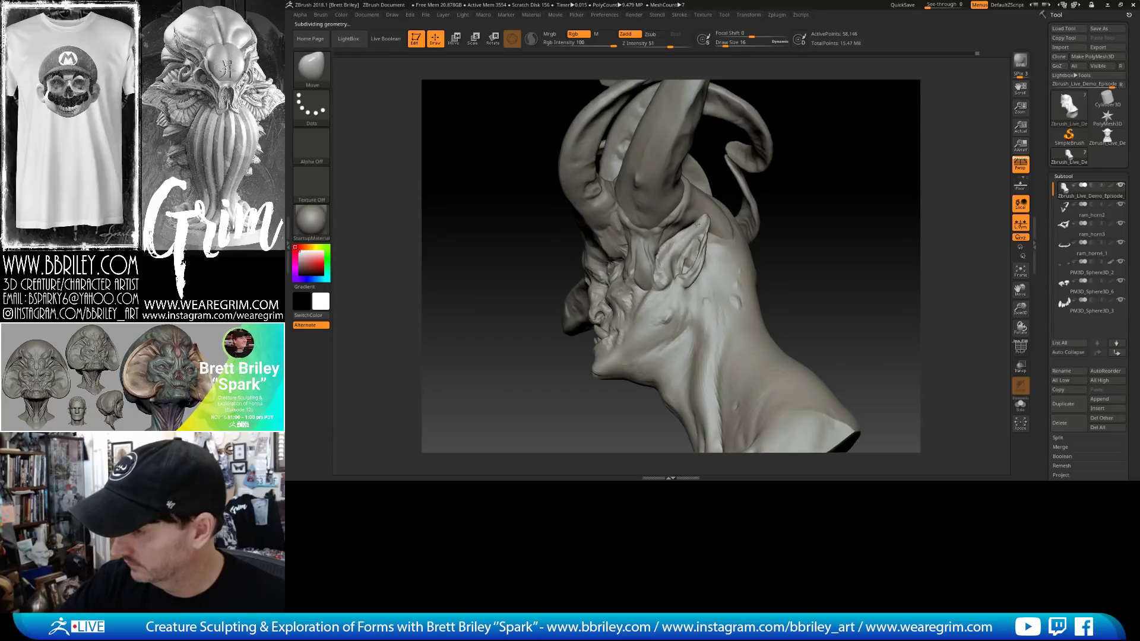
pyautogui.moveTo(825, 211); pyautogui.dragTo(762, 225, button='right')
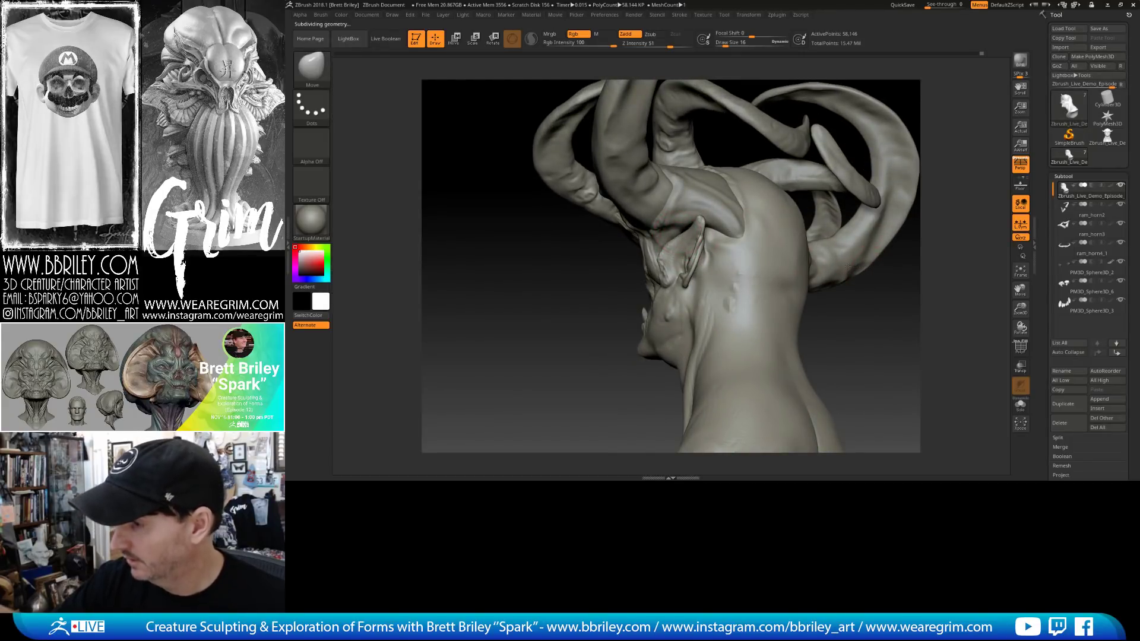
pyautogui.moveTo(863, 296); pyautogui.dragTo(854, 279, button='right')
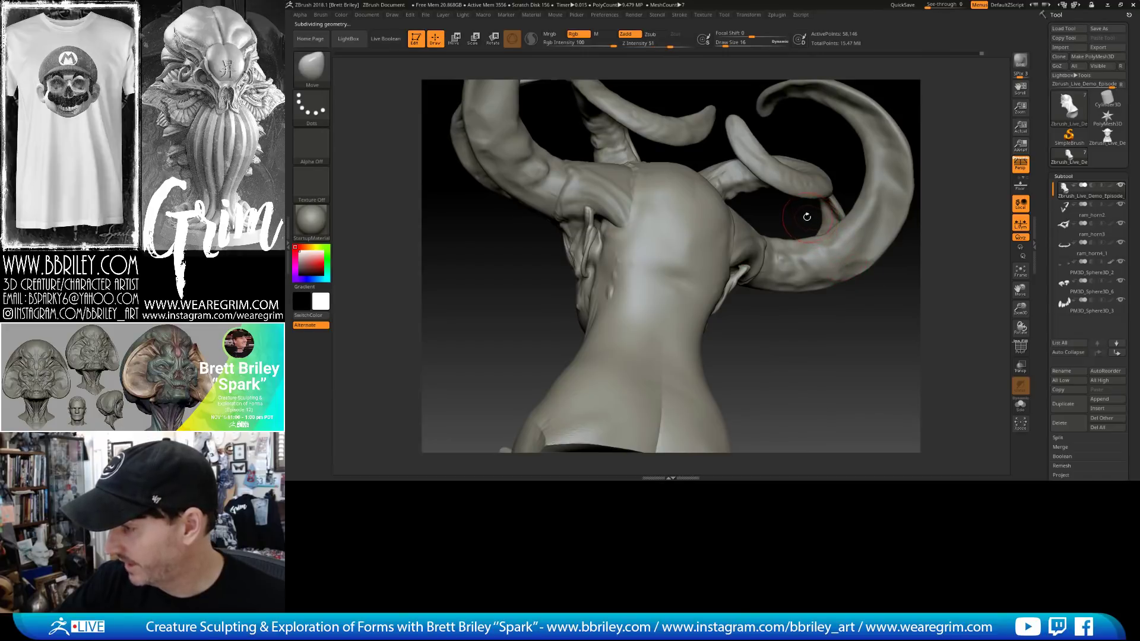
pyautogui.moveTo(595, 201); pyautogui.dragTo(546, 208, button='right')
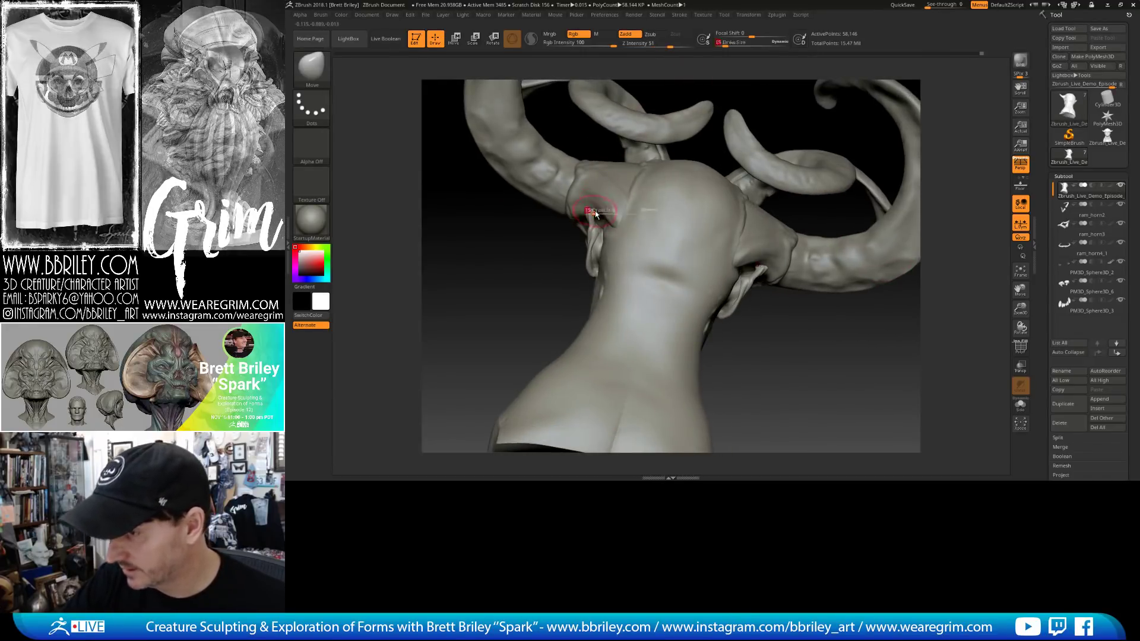
pyautogui.keyDown('shift'); pyautogui.moveTo(591, 209); pyautogui.dragTo(596, 209); pyautogui.keyUp('shift')
pyautogui.moveTo(594, 208); pyautogui.dragTo(593, 218, button='right')
# Build up and smooth the ear's rear rim with the Clay brush at draw size 4.
pyautogui.press('b')
pyautogui.press('c')
pyautogui.press('l')
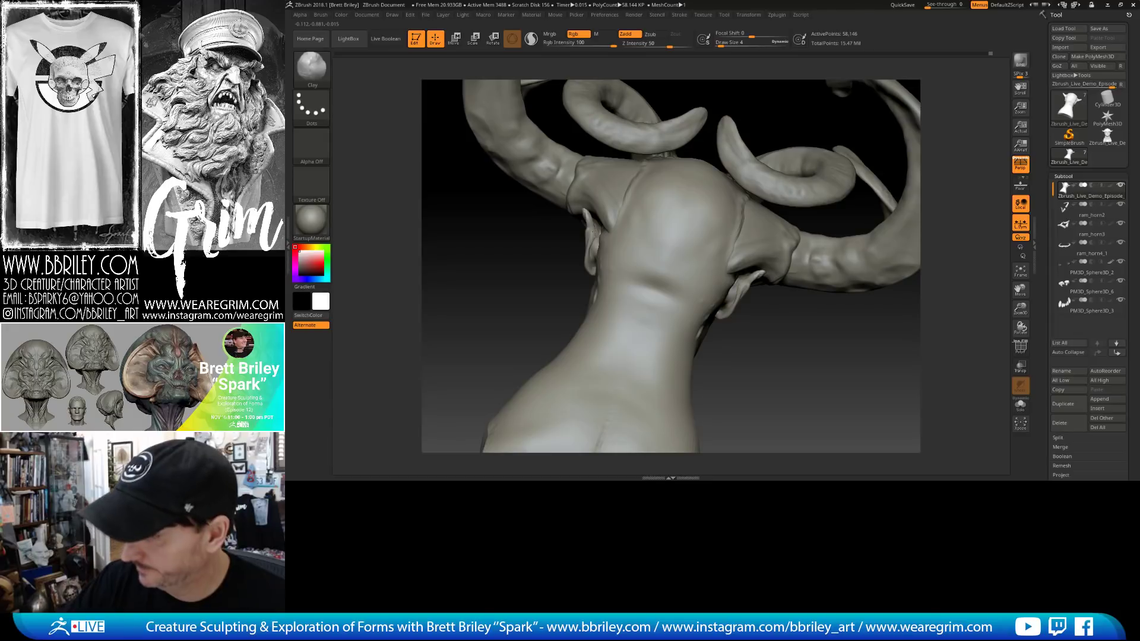
pyautogui.moveTo(782, 329); pyautogui.dragTo(822, 309)
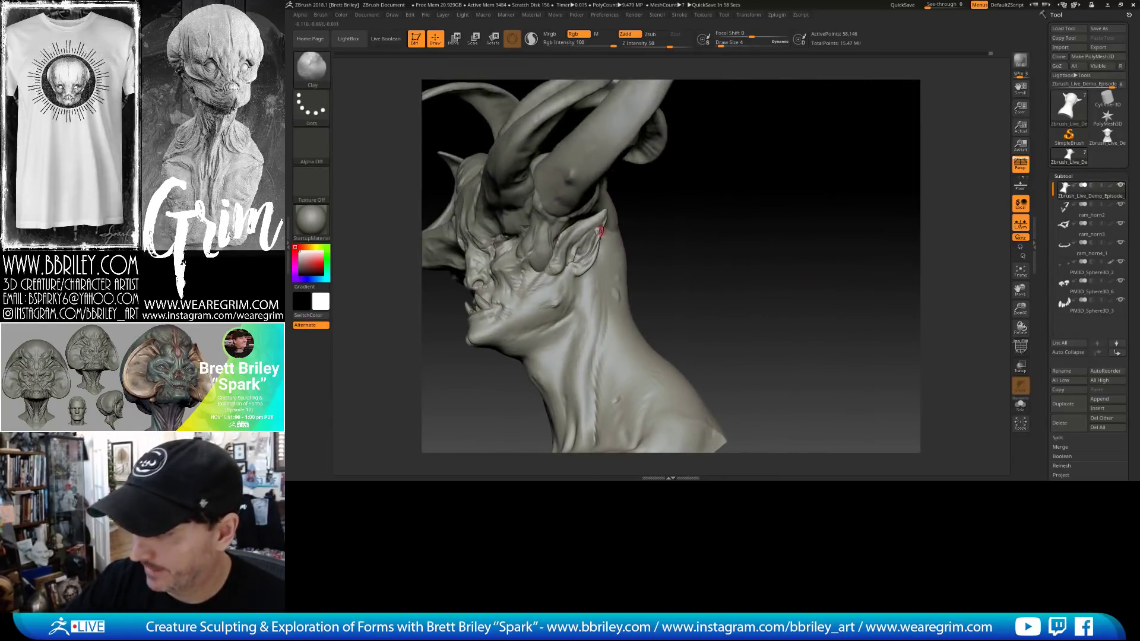
pyautogui.keyDown('shift'); pyautogui.moveTo(601, 230); pyautogui.dragTo(597, 232, button='right'); pyautogui.keyUp('shift')
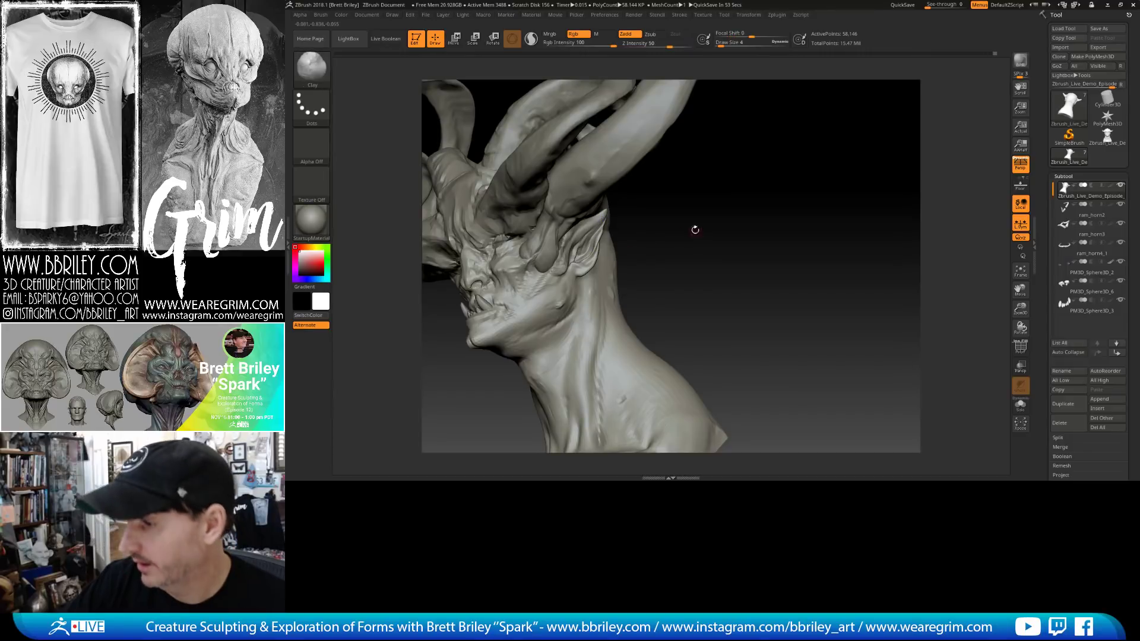
pyautogui.moveTo(696, 230); pyautogui.dragTo(704, 221)
# Thicken the ear's outer rim with the Inflat brush at draw size 4.
pyautogui.press('b')
pyautogui.press('i')
pyautogui.press('n')
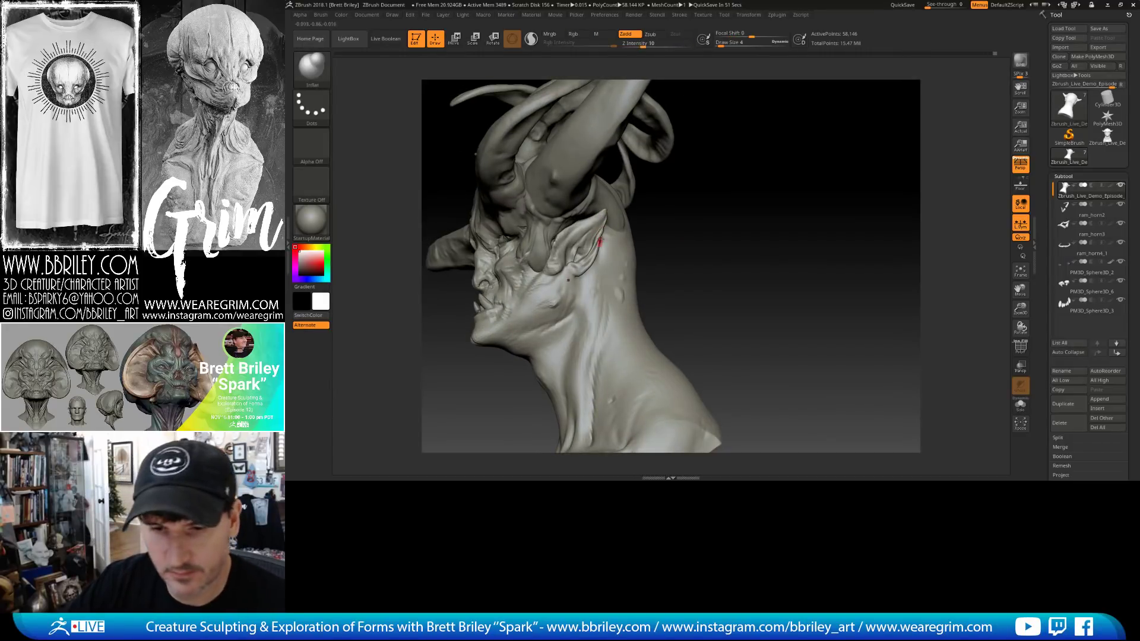
pyautogui.moveTo(691, 230); pyautogui.dragTo(661, 216)
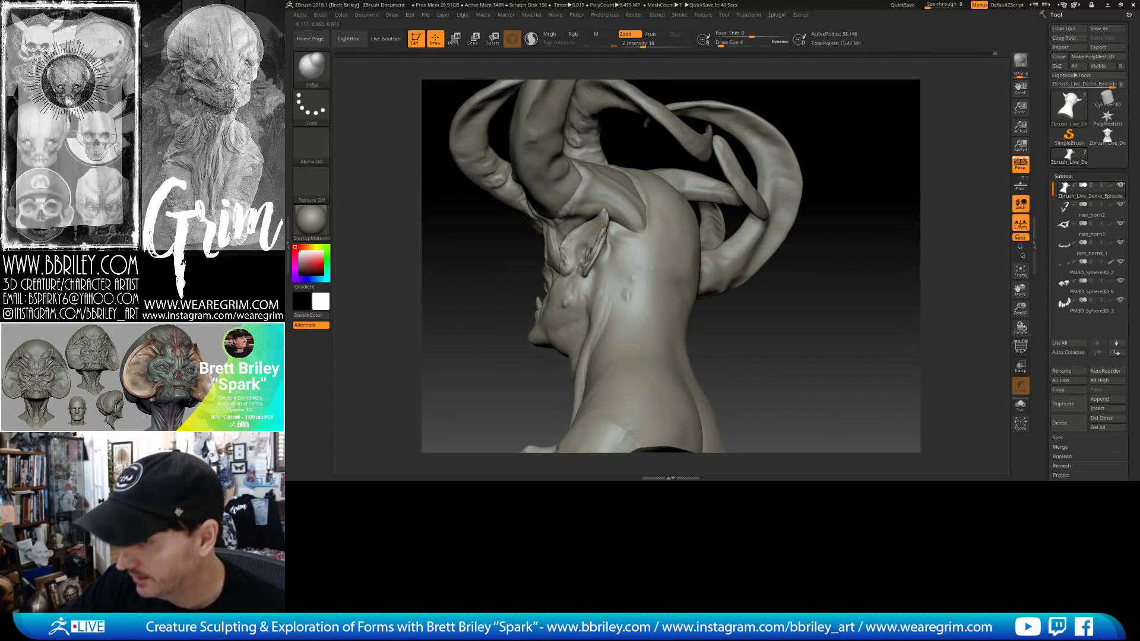
pyautogui.moveTo(832, 120); pyautogui.dragTo(623, 208)
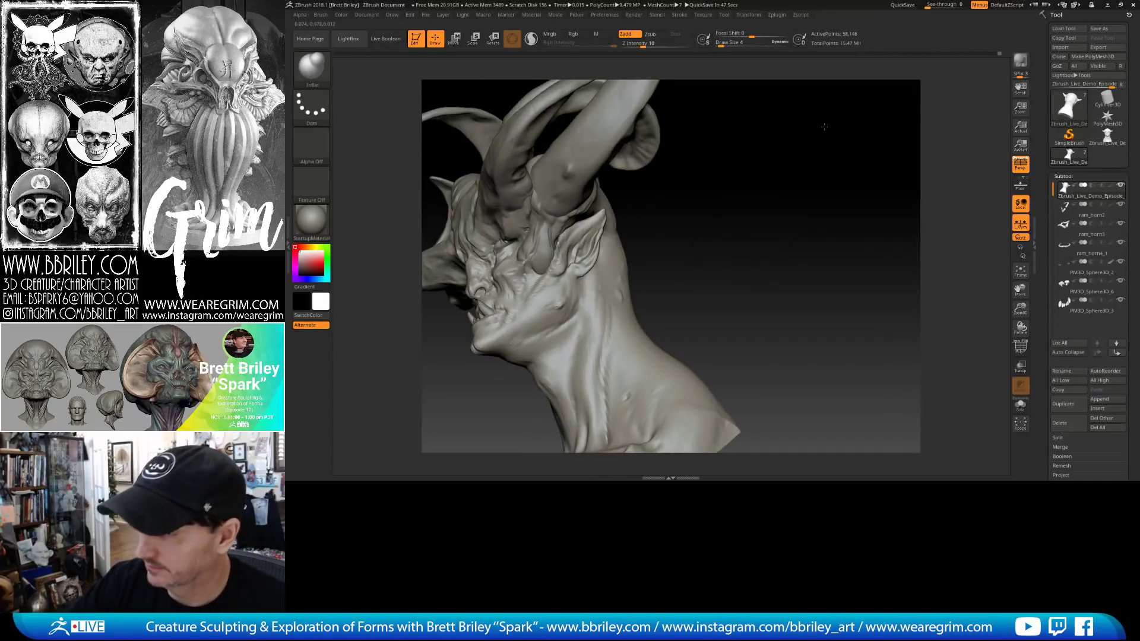
# Sculpt the ear's inner folds with the Standard brush at draw size 4.
pyautogui.press('b')
pyautogui.press('s')
pyautogui.press('t')
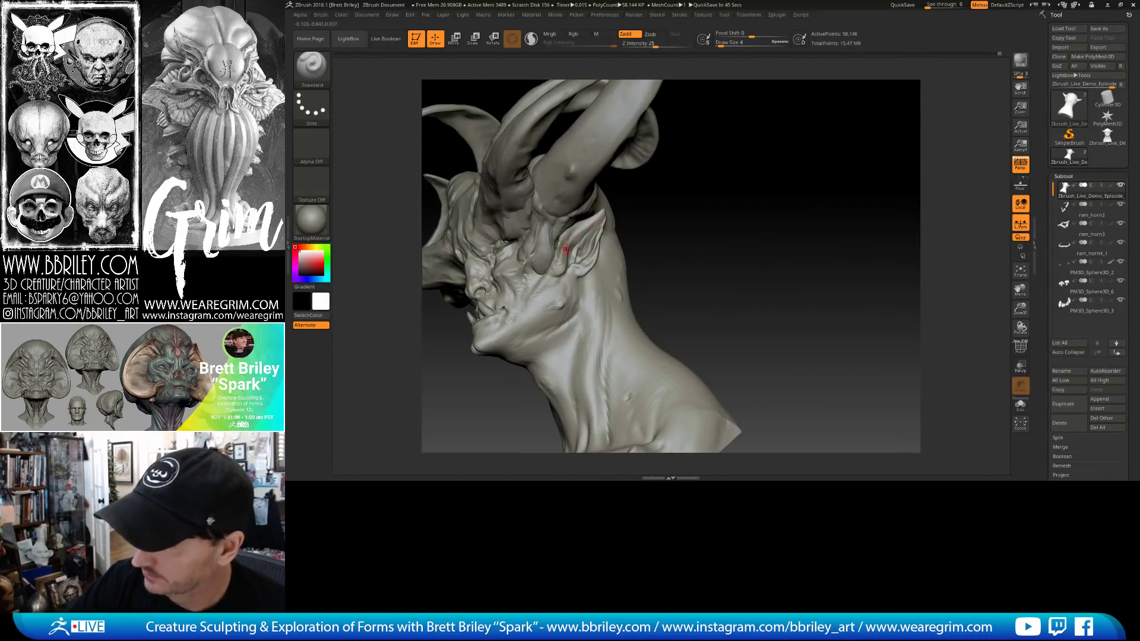
pyautogui.moveTo(660, 246)
pyautogui.mouseDown()
pyautogui.moveTo(710, 222)
pyautogui.moveTo(718, 239)
pyautogui.moveTo(684, 223)
pyautogui.moveTo(631, 228)
pyautogui.mouseUp()
# Return the head to a lower subdivision level, mask the ear and invert the mask for editing with the Move brush.
pyautogui.press('b')
pyautogui.press('m')
pyautogui.press('v')
pyautogui.press('s')
pyautogui.moveTo(675, 187)
pyautogui.mouseDown()
pyautogui.moveTo(733, 194)
pyautogui.moveTo(750, 210)
pyautogui.moveTo(681, 195)
pyautogui.mouseUp()
pyautogui.hotkey('shift', 'd')
pyautogui.hotkey('shift', 'd')
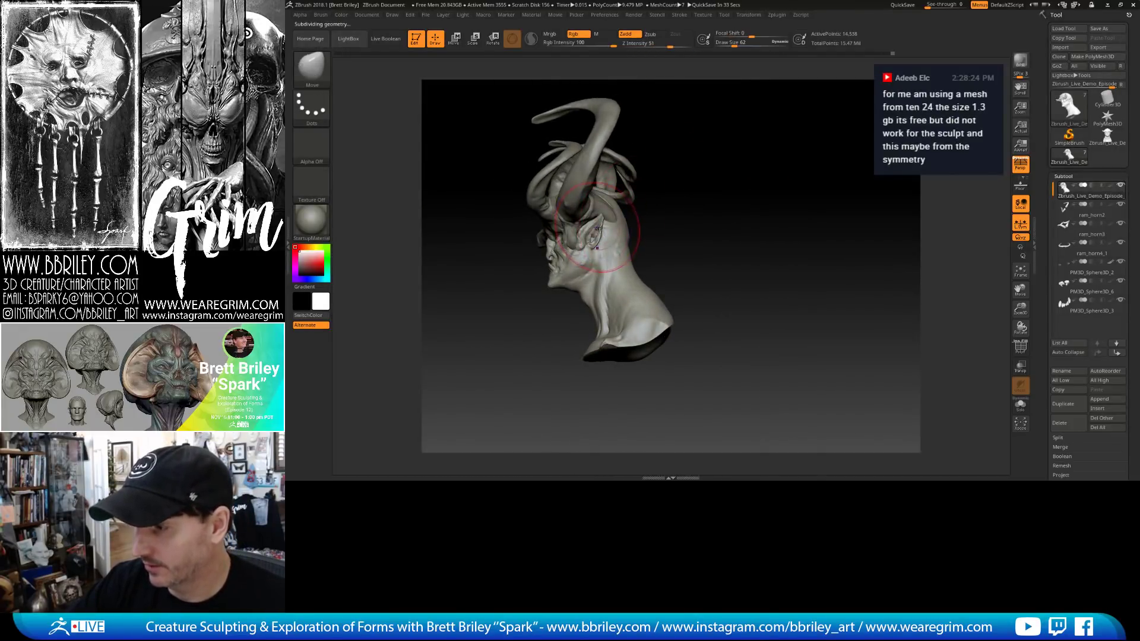
pyautogui.press('s')
pyautogui.moveTo(600, 230); pyautogui.dragTo(597, 233)
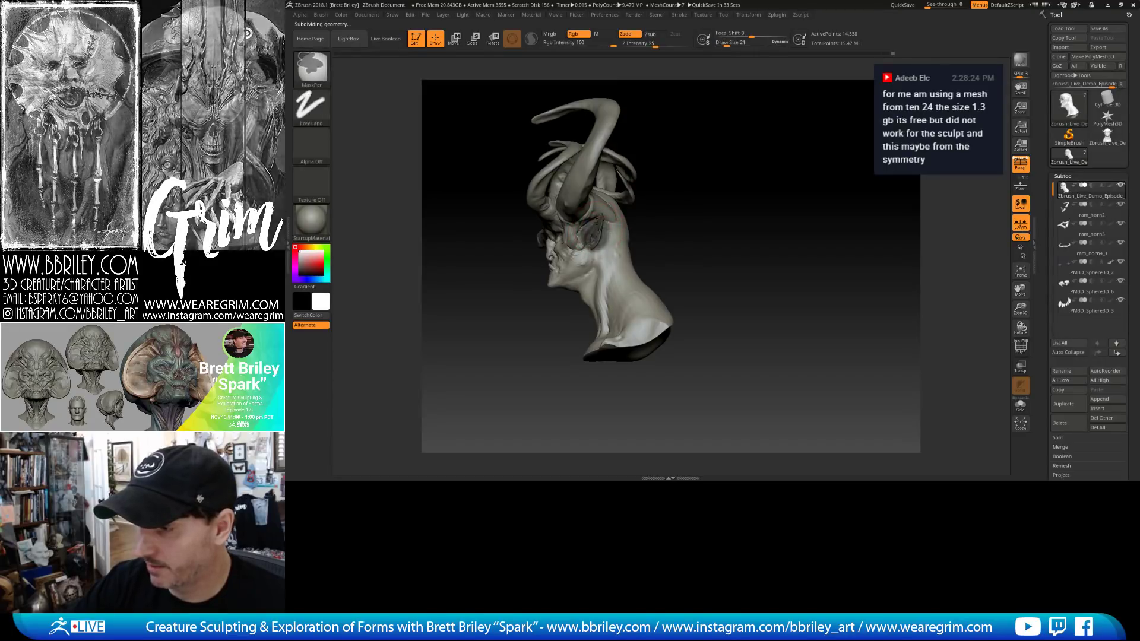
pyautogui.keyDown('ctrl'); pyautogui.click(689, 239); pyautogui.keyUp('ctrl')
pyautogui.moveTo(698, 241); pyautogui.dragTo(712, 219)
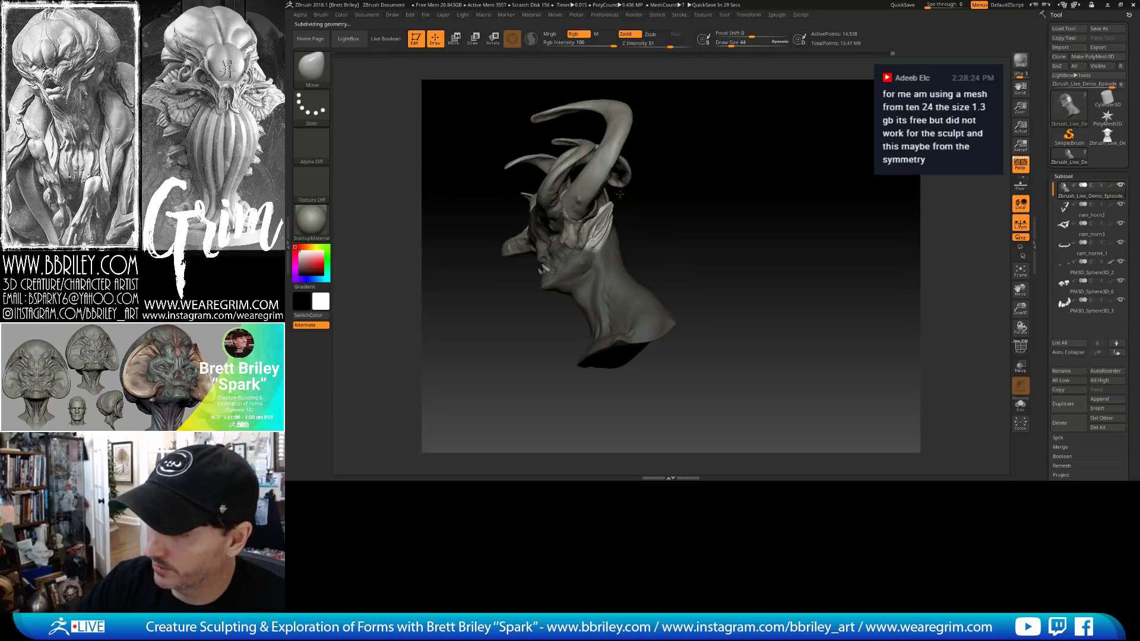
# Adjust the unmasked ear's placement with the Move brush at draw size 44 and the transform gizmo placed on the ear.
pyautogui.moveTo(620, 194); pyautogui.dragTo(611, 238)
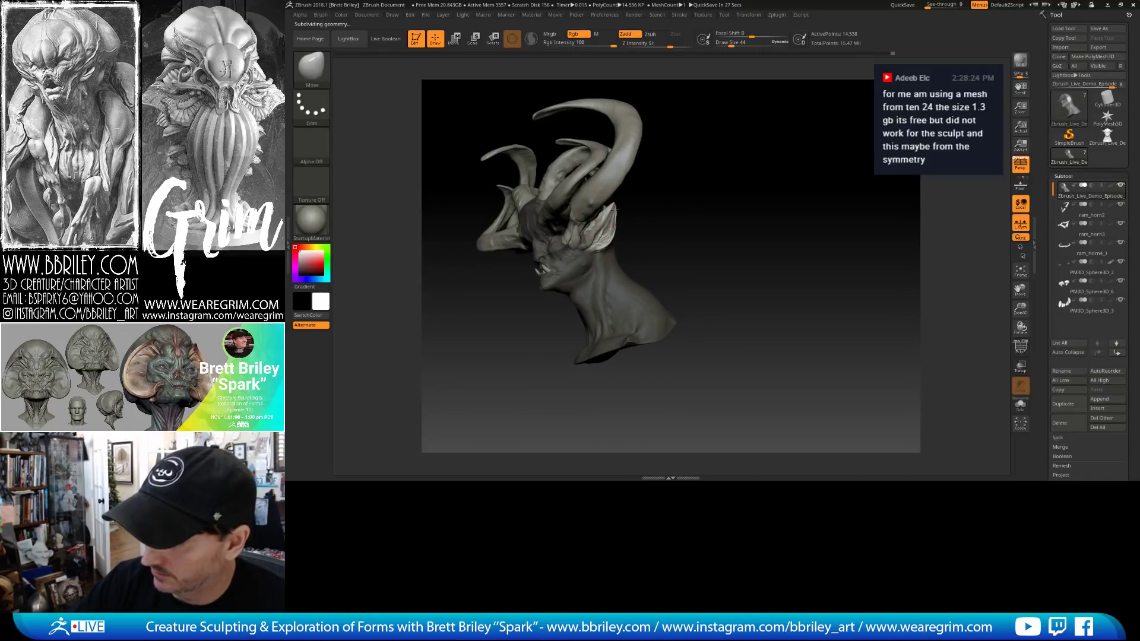
pyautogui.moveTo(702, 214)
pyautogui.mouseDown()
pyautogui.moveTo(804, 196)
pyautogui.moveTo(707, 221)
pyautogui.moveTo(776, 216)
pyautogui.moveTo(716, 209)
pyautogui.moveTo(738, 212)
pyautogui.mouseUp()
pyautogui.press('w')
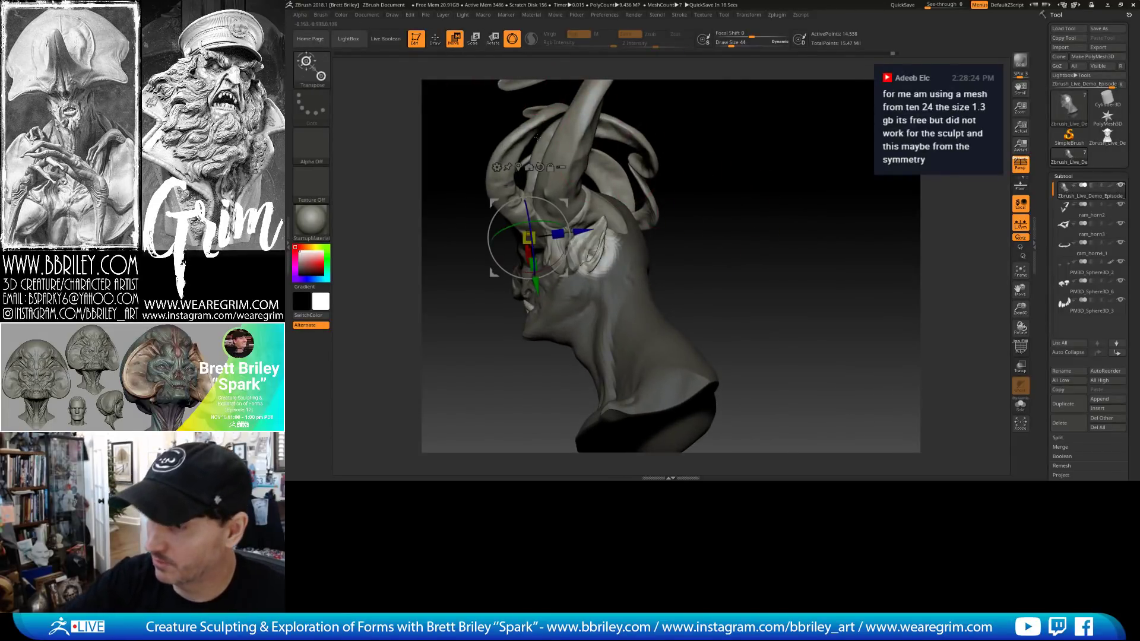
pyautogui.keyDown('alt'); pyautogui.moveTo(494, 274); pyautogui.dragTo(575, 281); pyautogui.keyUp('alt')
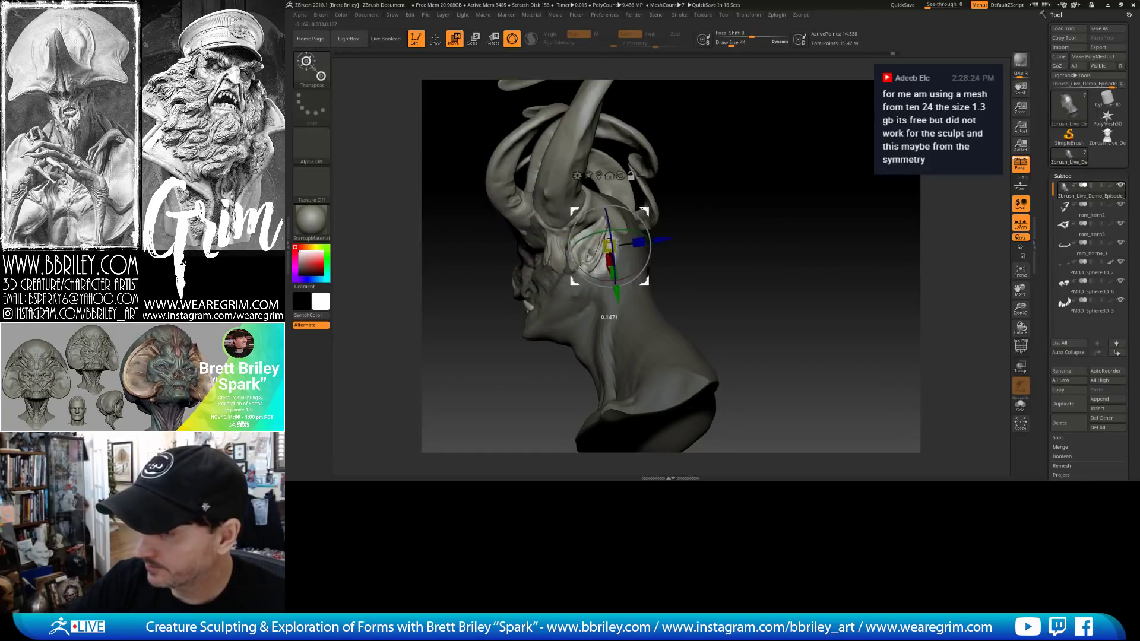
pyautogui.moveTo(694, 201)
pyautogui.mouseDown()
pyautogui.moveTo(723, 217)
pyautogui.moveTo(698, 229)
pyautogui.moveTo(758, 226)
pyautogui.moveTo(737, 221)
pyautogui.moveTo(755, 215)
pyautogui.moveTo(780, 232)
pyautogui.moveTo(764, 224)
pyautogui.mouseUp()
pyautogui.press('q')
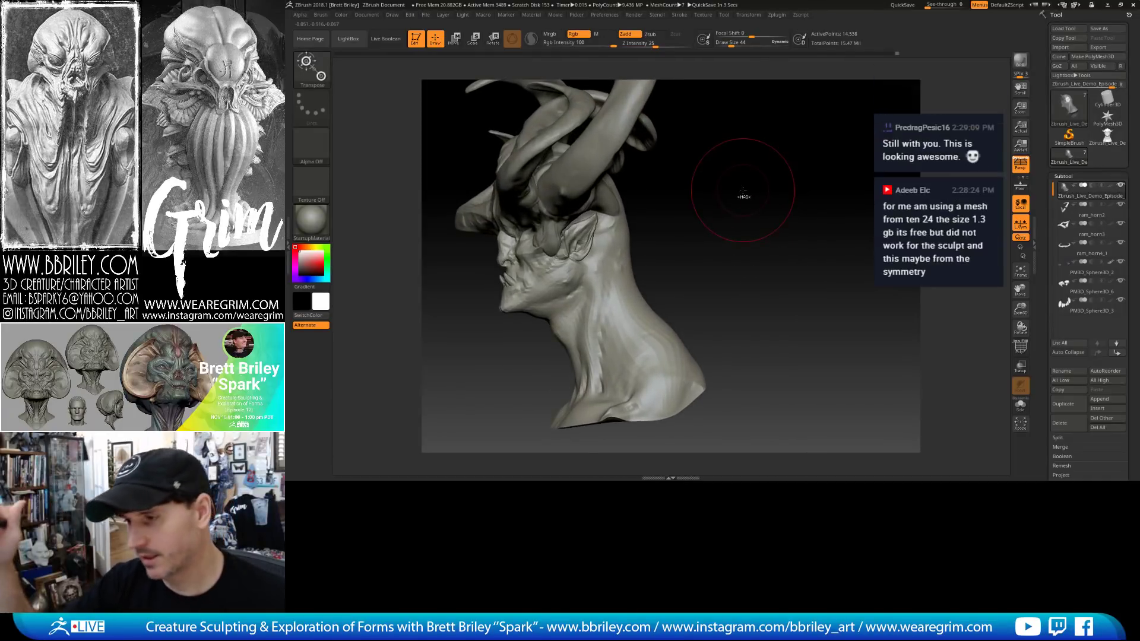
# Clear the head's mask and build up the area behind the ear with the Clay brush at draw size 10.
pyautogui.keyDown('ctrl'); pyautogui.click(743, 189); pyautogui.keyUp('ctrl')
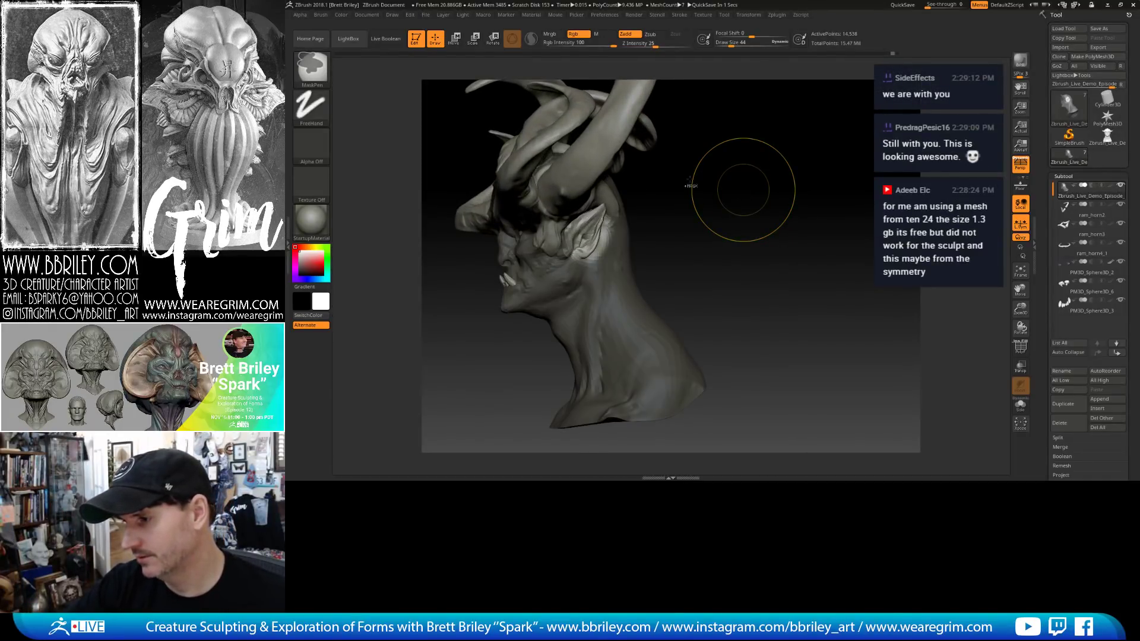
pyautogui.press('w')
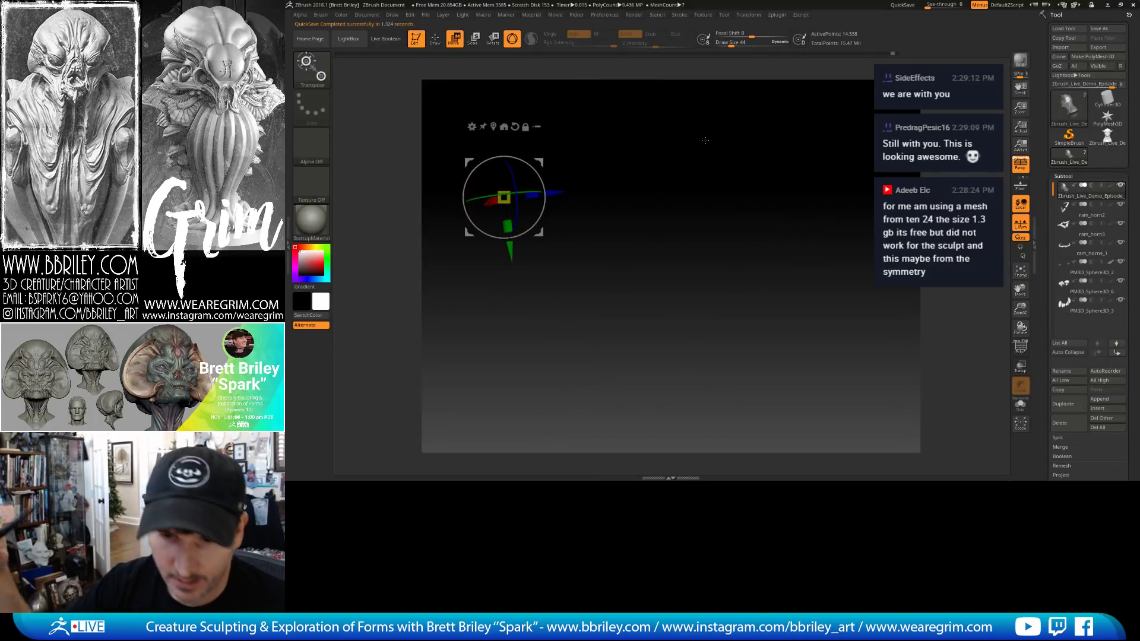
pyautogui.keyDown('ctrl'); pyautogui.click(712, 166); pyautogui.keyUp('ctrl')
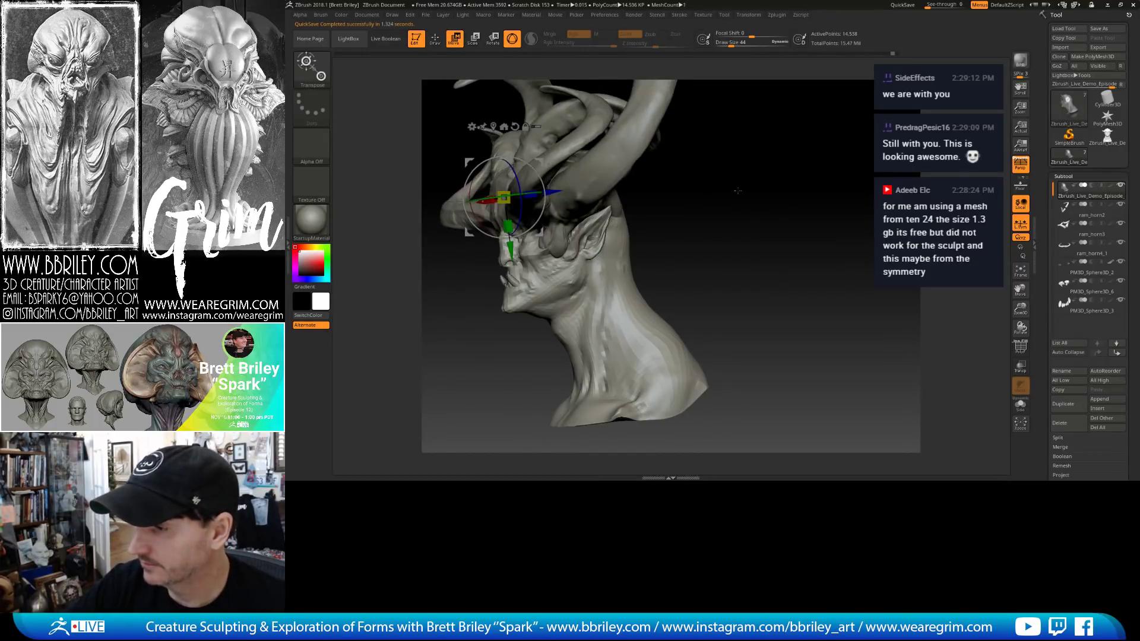
pyautogui.moveTo(712, 169)
pyautogui.mouseDown()
pyautogui.moveTo(605, 152)
pyautogui.moveTo(666, 181)
pyautogui.mouseUp()
pyautogui.press('q')
pyautogui.press('[')
pyautogui.press('[')
pyautogui.press('[')
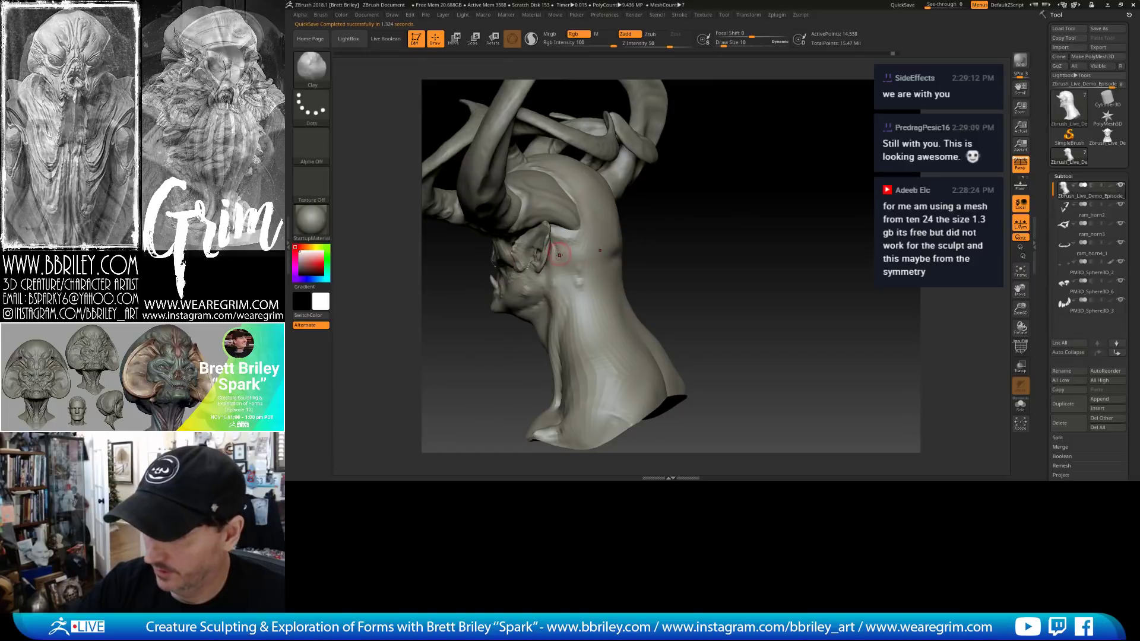
# Define the transition behind and below the ear with DamStandard at draw size 10.
pyautogui.press('b')
pyautogui.press('d')
pyautogui.press('s')
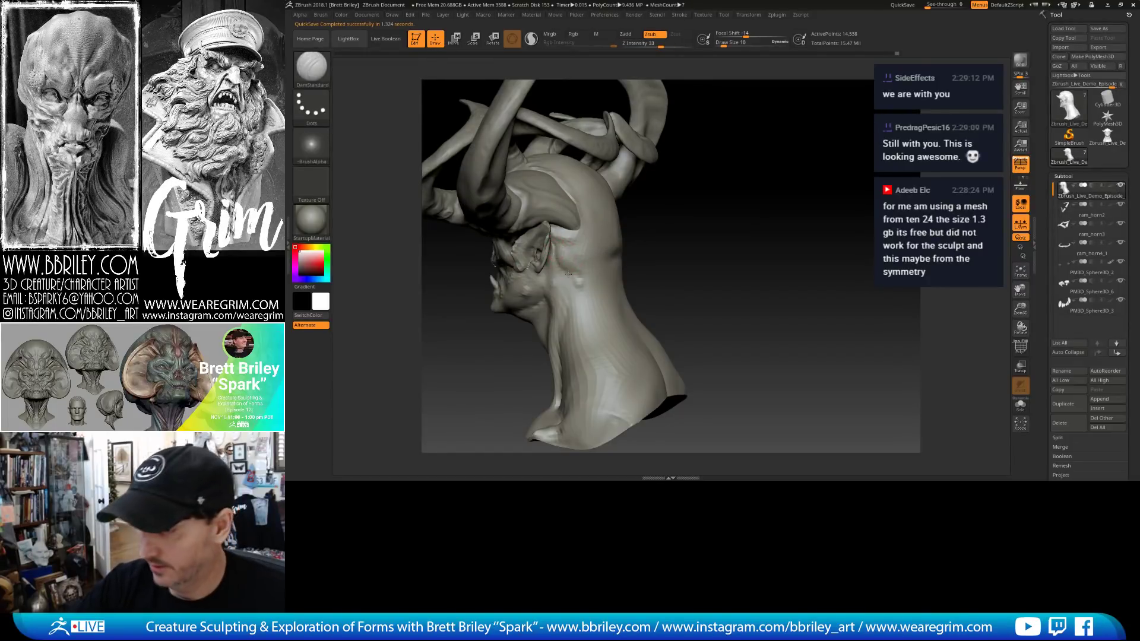
pyautogui.moveTo(584, 299); pyautogui.dragTo(602, 278, button='right')
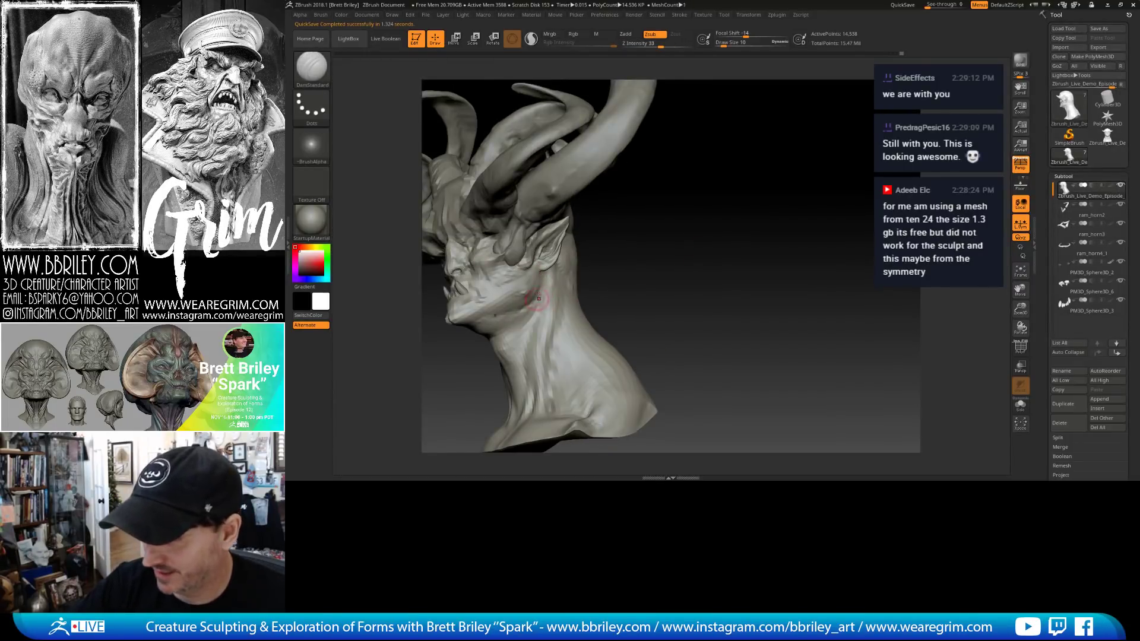
pyautogui.moveTo(674, 252)
pyautogui.mouseDown(button='right')
pyautogui.moveTo(721, 247)
pyautogui.moveTo(705, 232)
pyautogui.moveTo(704, 268)
pyautogui.mouseUp(button='right')
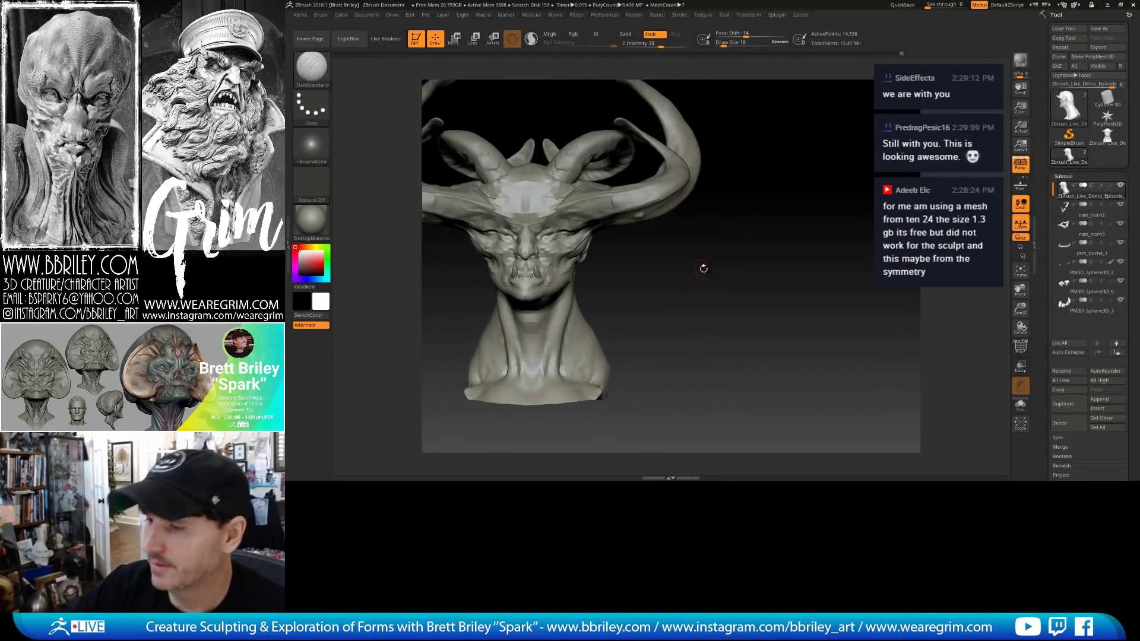
# Raise the head four subdivision levels and adjust the brow beside the horn base with the Move brush at draw size 16.
pyautogui.press('d')
pyautogui.press('d')
pyautogui.press('d')
pyautogui.press('d')
pyautogui.moveTo(694, 255); pyautogui.dragTo(657, 226)
pyautogui.press('b')
pyautogui.press('m')
pyautogui.press('v')
pyautogui.press('s')
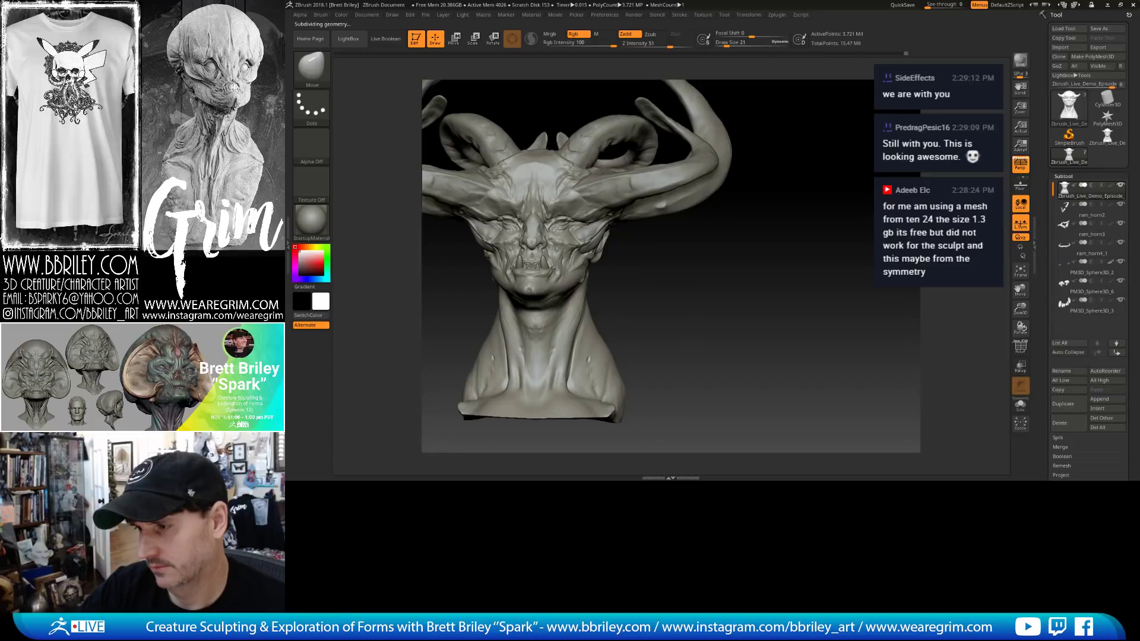
pyautogui.moveTo(671, 250)
pyautogui.mouseDown()
pyautogui.moveTo(677, 262)
pyautogui.moveTo(731, 269)
pyautogui.moveTo(600, 186)
pyautogui.mouseUp()
pyautogui.press('s')
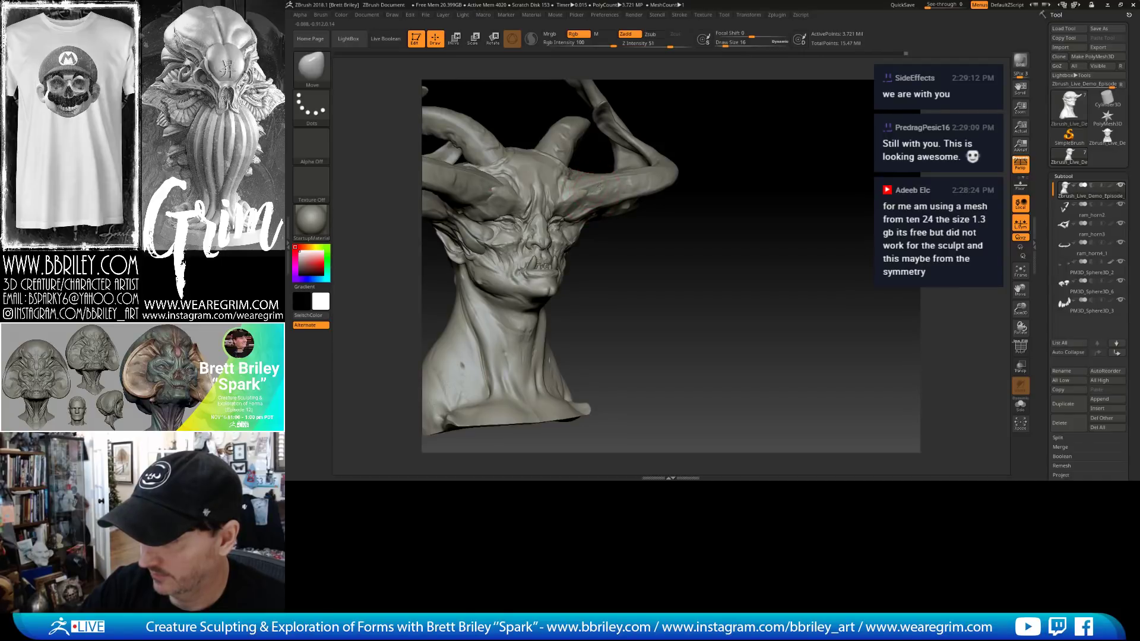
pyautogui.keyDown('shift'); pyautogui.moveTo(600, 185); pyautogui.dragTo(589, 189, button='right'); pyautogui.keyUp('shift')
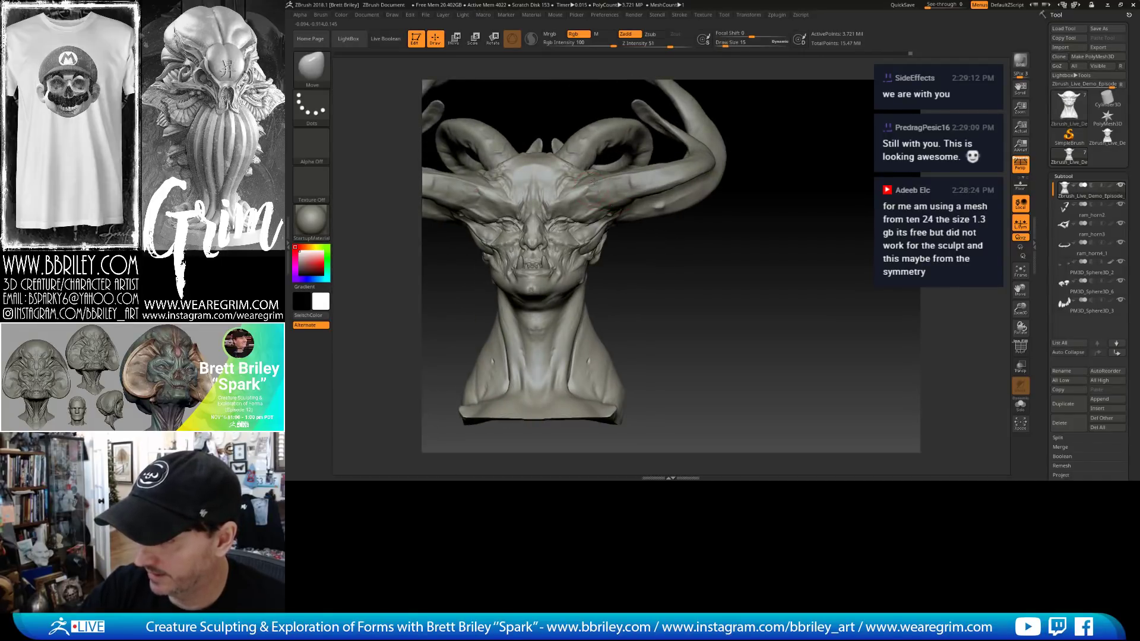
# Refine the forehead forms beside the horn base with TrimDynamic at draw size 7 and Clay at draw size 4.
pyautogui.press('b')
pyautogui.press('s')
pyautogui.press('t')
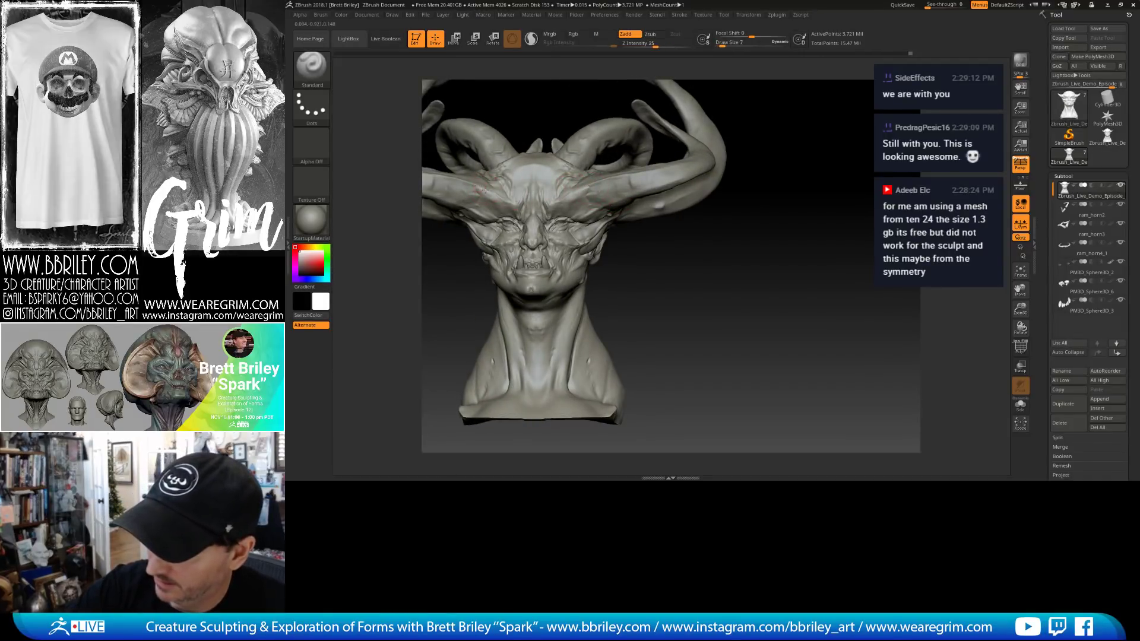
pyautogui.press('b')
pyautogui.press('t')
pyautogui.press('d')
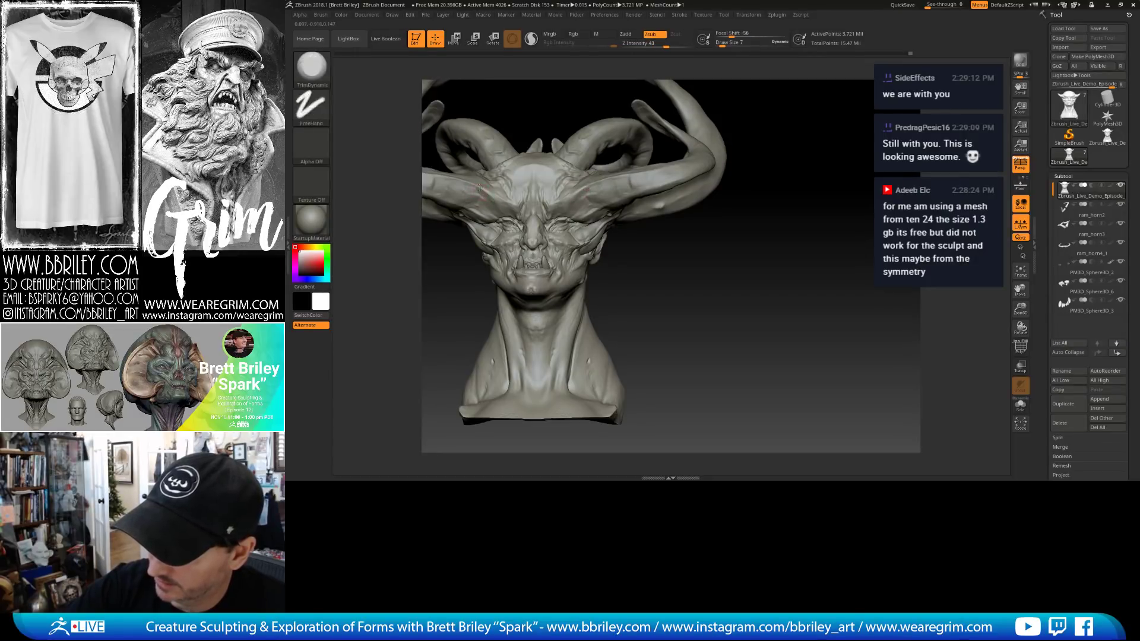
pyautogui.moveTo(596, 167); pyautogui.dragTo(566, 192, button='right')
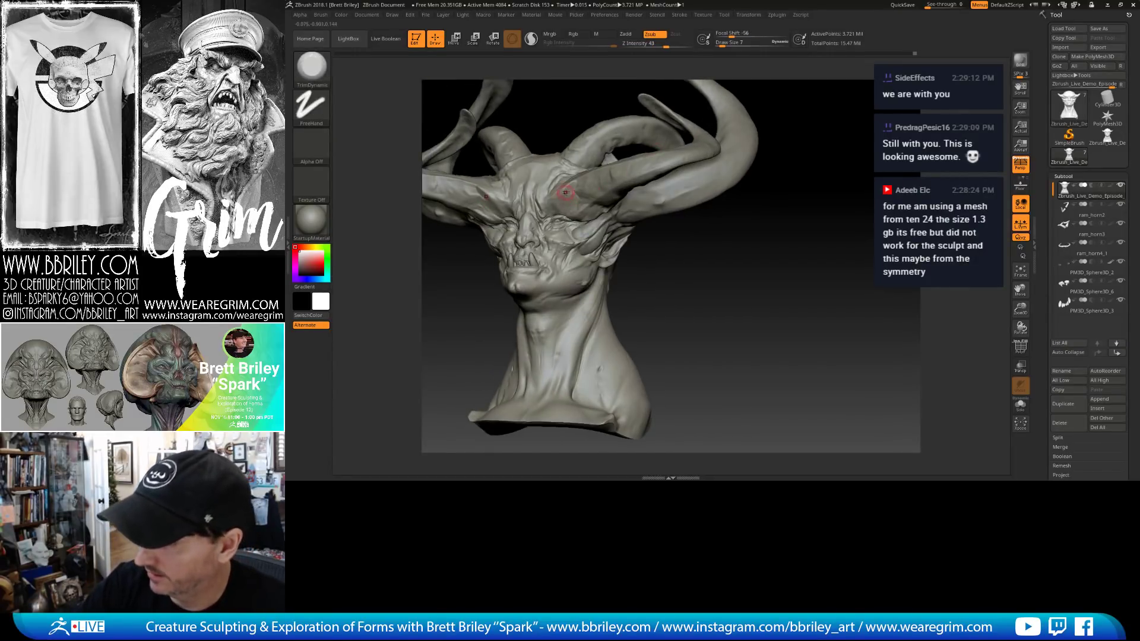
pyautogui.press('b')
pyautogui.press('c')
pyautogui.press('l')
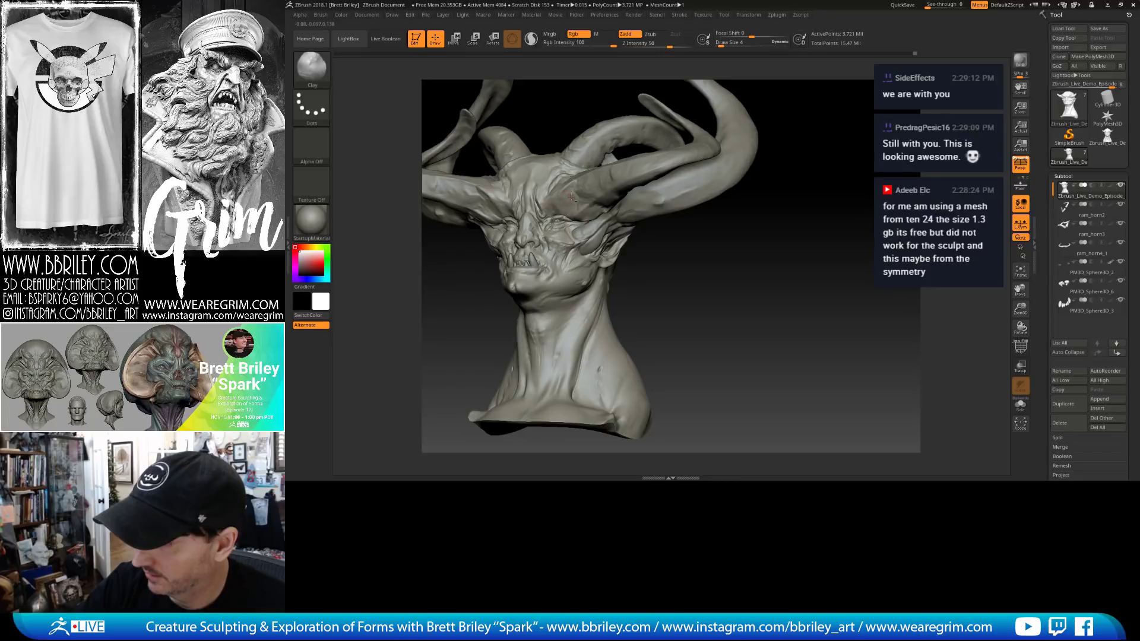
pyautogui.moveTo(589, 176)
pyautogui.mouseDown(button='right')
pyautogui.moveTo(775, 244)
pyautogui.moveTo(674, 202)
pyautogui.moveTo(658, 181)
pyautogui.mouseUp(button='right')
# Select the ram_horn4_1 side horns and refine their base above the brow with Clay at draw size 3 and TrimDynamic at draw size 7.
pyautogui.press('b')
pyautogui.press('m')
pyautogui.press('v')
pyautogui.keyDown('alt'); pyautogui.click(582, 189); pyautogui.keyUp('alt')
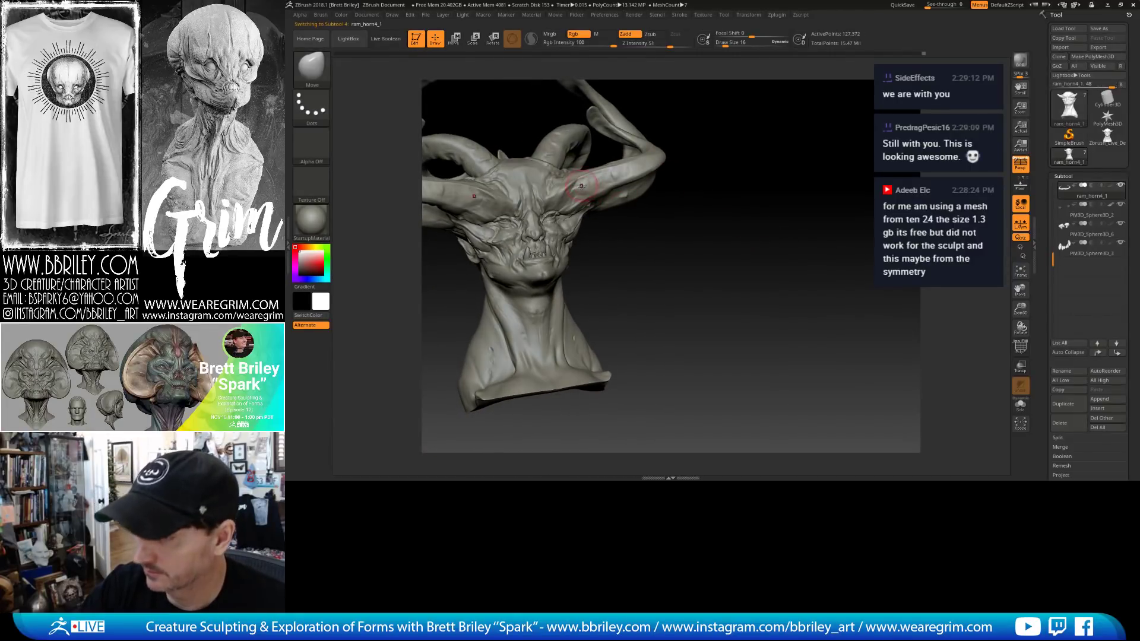
pyautogui.press('b')
pyautogui.press('c')
pyautogui.press('l')
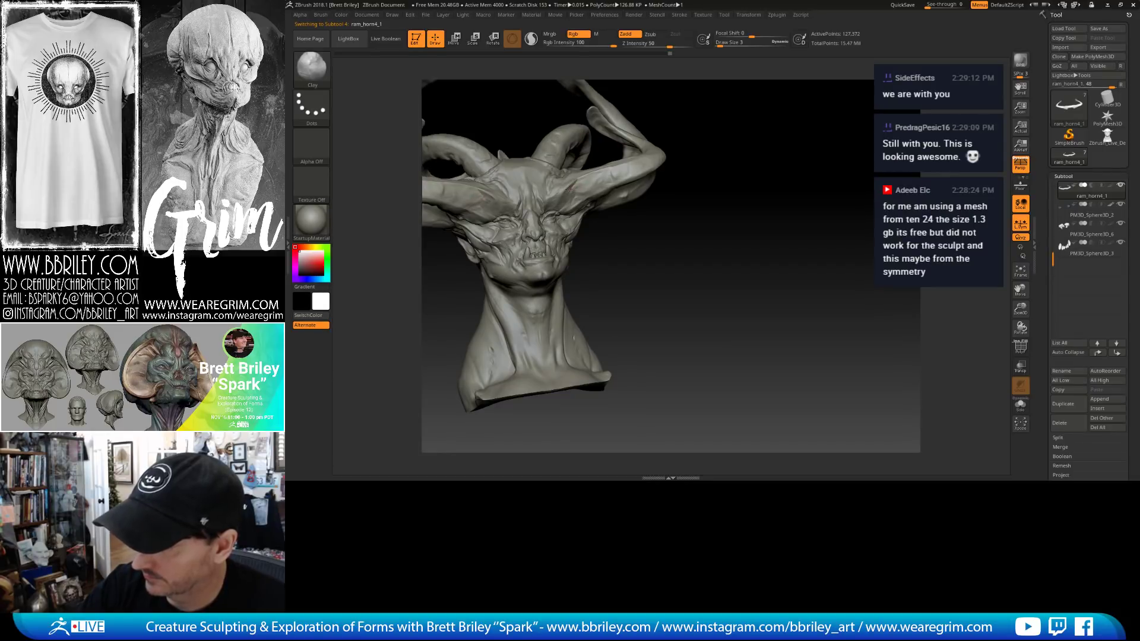
pyautogui.press('s')
pyautogui.moveTo(570, 186); pyautogui.dragTo(580, 188)
pyautogui.press('b')
pyautogui.press('t')
pyautogui.press('d')
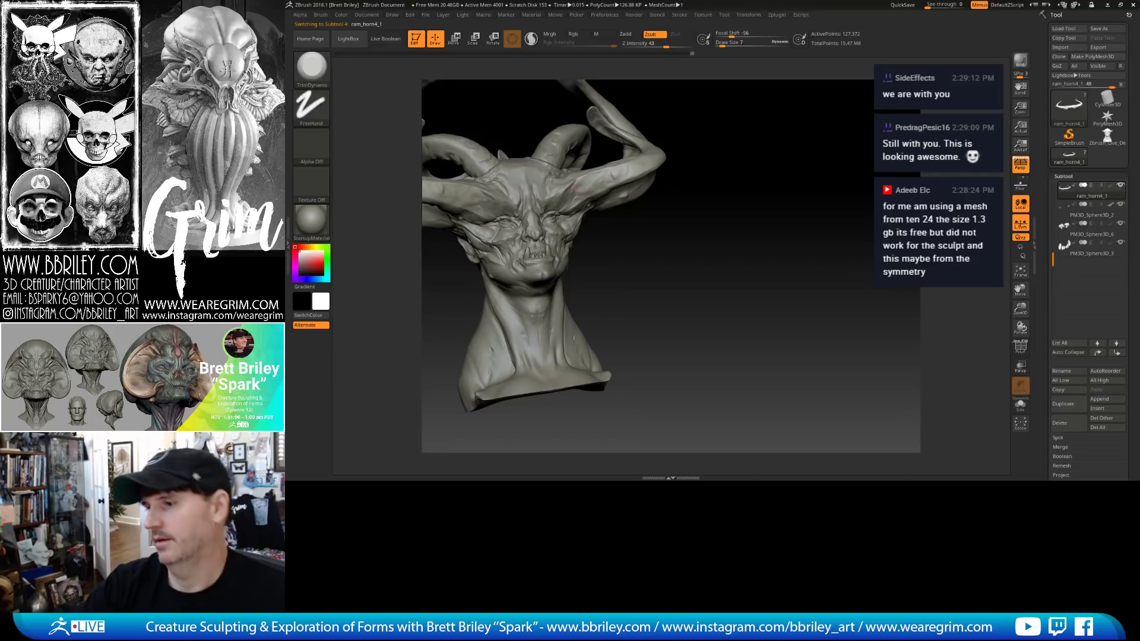
# Raise the ram_horn4_1 horns two subdivision levels, and select the ram_horn2 subtool.
pyautogui.moveTo(687, 217); pyautogui.dragTo(727, 252)
pyautogui.keyDown('alt'); pyautogui.moveTo(727, 251); pyautogui.dragTo(764, 254); pyautogui.keyUp('alt')
pyautogui.press('d')
pyautogui.press('d')
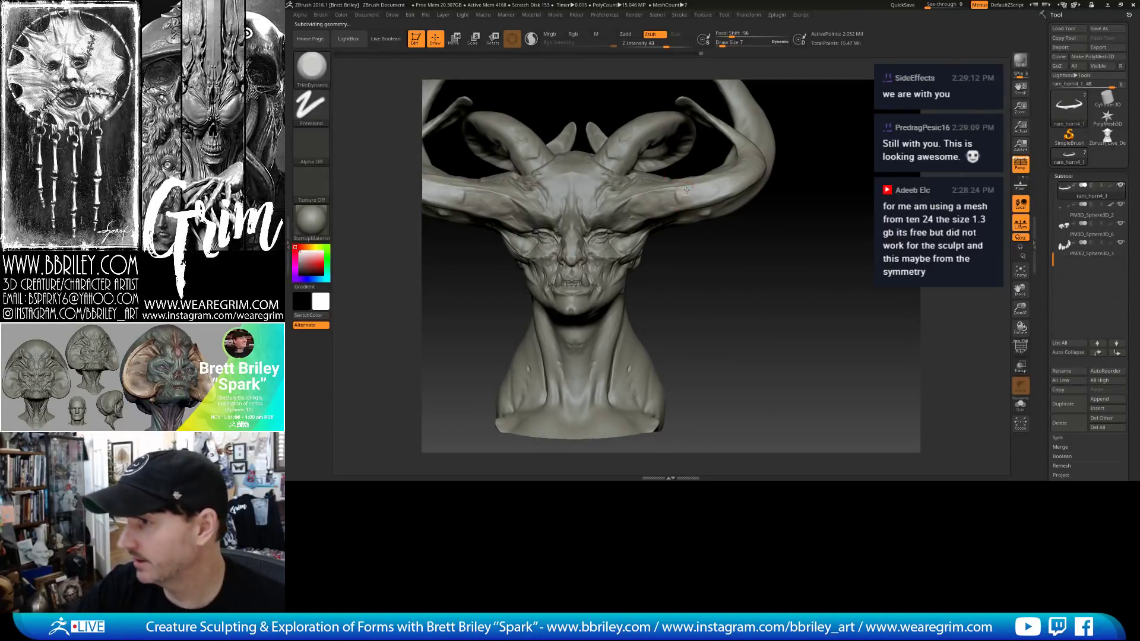
pyautogui.moveTo(740, 177); pyautogui.dragTo(738, 164)
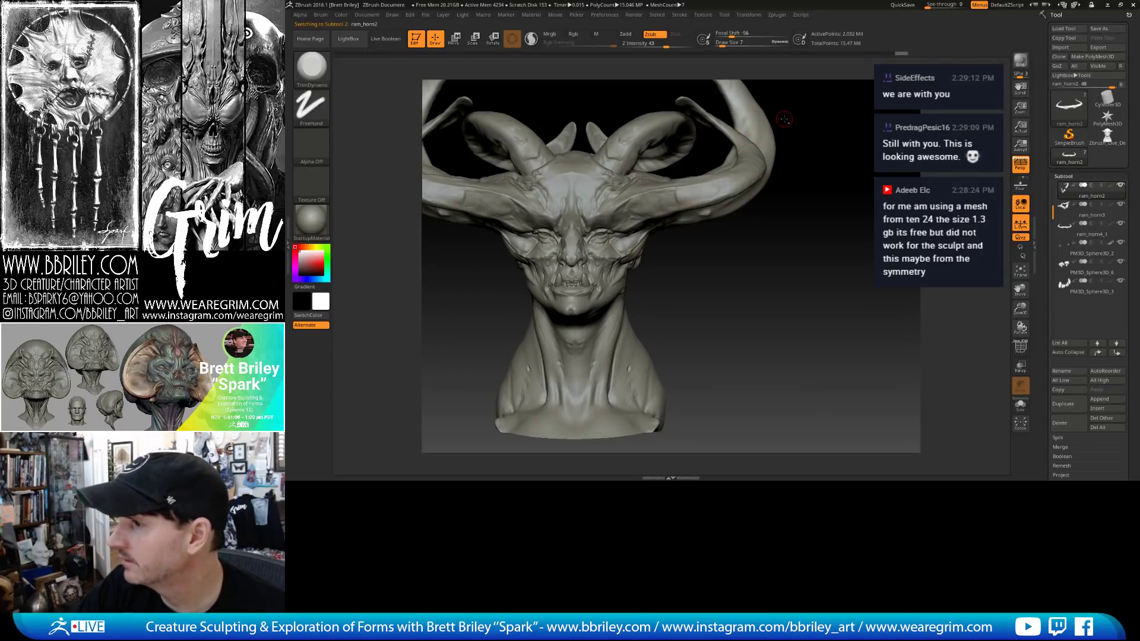
# Examine the PM3D_Sphere3D_6 side forms in isolation and bring the full bust back into view.
pyautogui.keyDown('alt'); pyautogui.click(607, 196); pyautogui.keyUp('alt')
pyautogui.moveTo(688, 256)
pyautogui.mouseDown()
pyautogui.moveTo(722, 284)
pyautogui.moveTo(686, 252)
pyautogui.mouseUp()
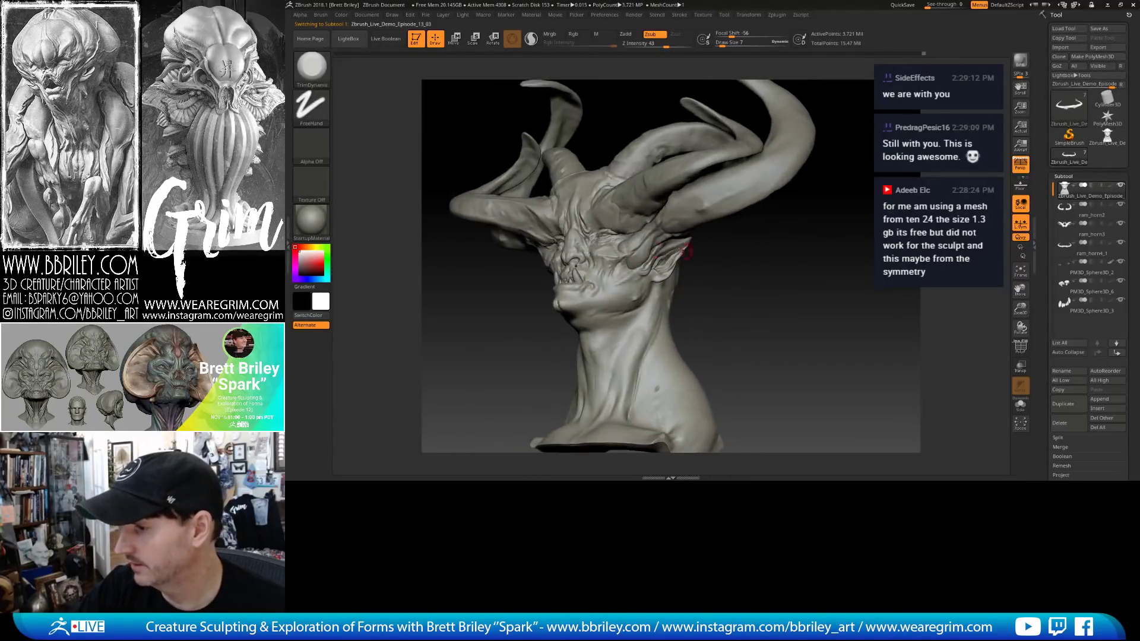
pyautogui.keyDown('alt'); pyautogui.click(645, 247); pyautogui.keyUp('alt')
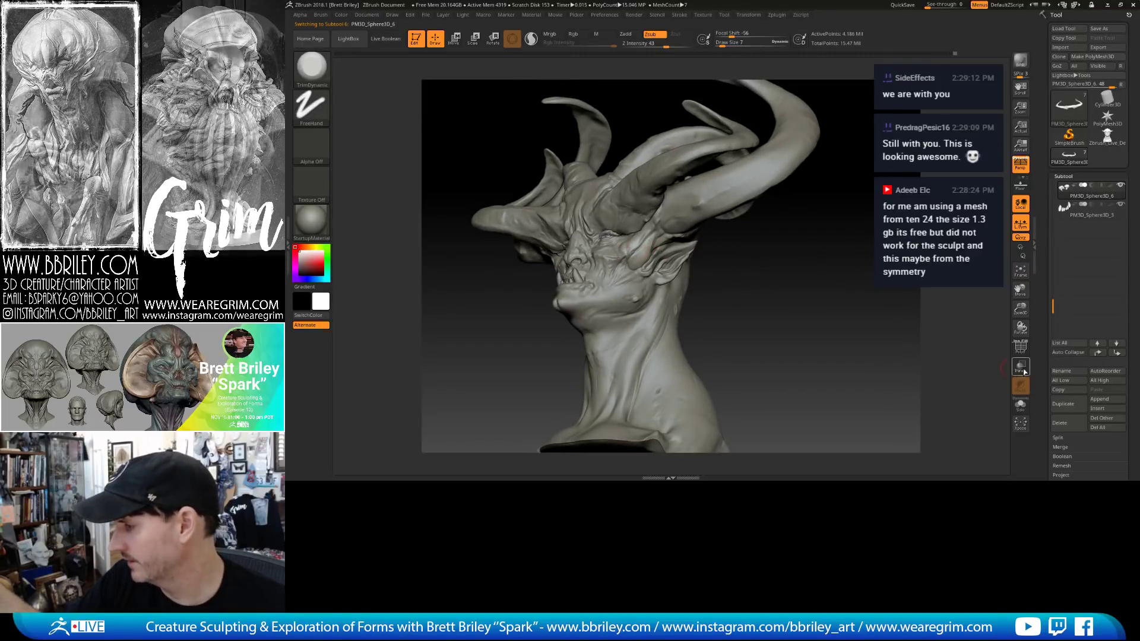
pyautogui.click(1021, 406)
pyautogui.moveTo(990, 391)
pyautogui.mouseDown()
pyautogui.moveTo(980, 383)
pyautogui.moveTo(998, 395)
pyautogui.mouseUp()
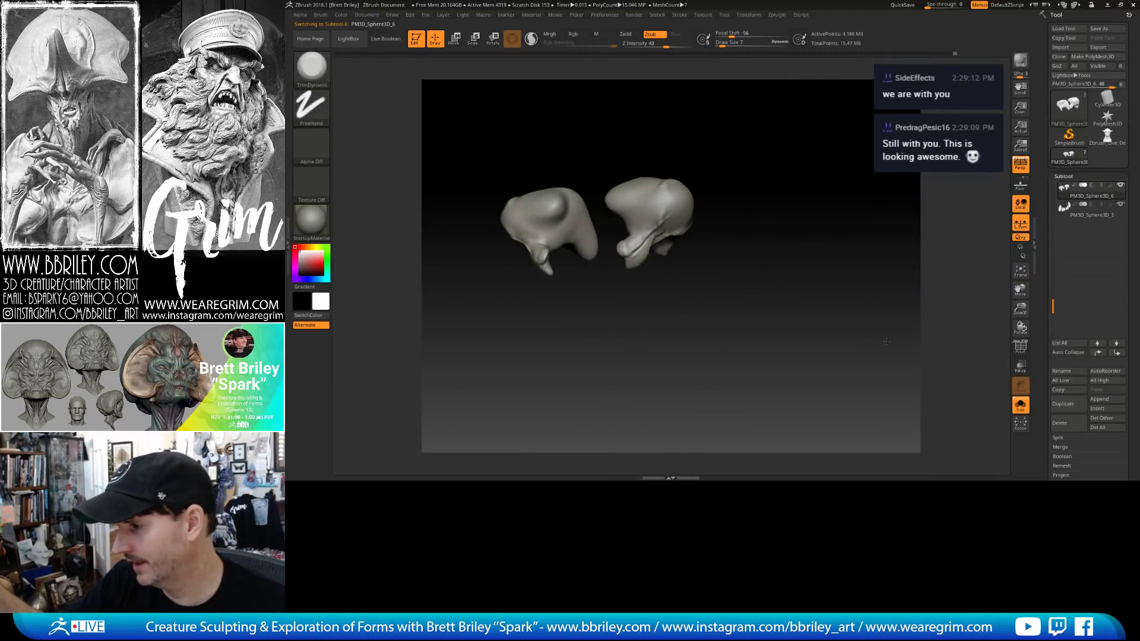
pyautogui.click(1020, 406)
# Save the tool to disk.
pyautogui.moveTo(872, 319)
pyautogui.mouseDown()
pyautogui.moveTo(885, 315)
pyautogui.moveTo(879, 297)
pyautogui.moveTo(737, 272)
pyautogui.moveTo(778, 266)
pyautogui.moveTo(763, 265)
pyautogui.mouseUp()
pyautogui.click(724, 15)
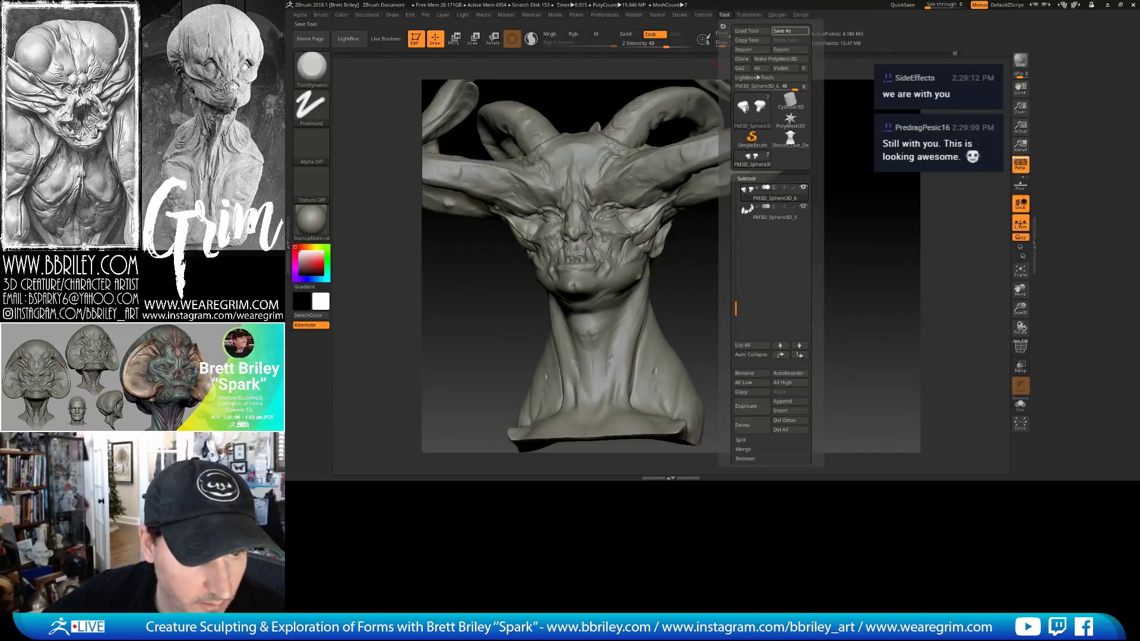
pyautogui.hotkey('ctrl', 's')
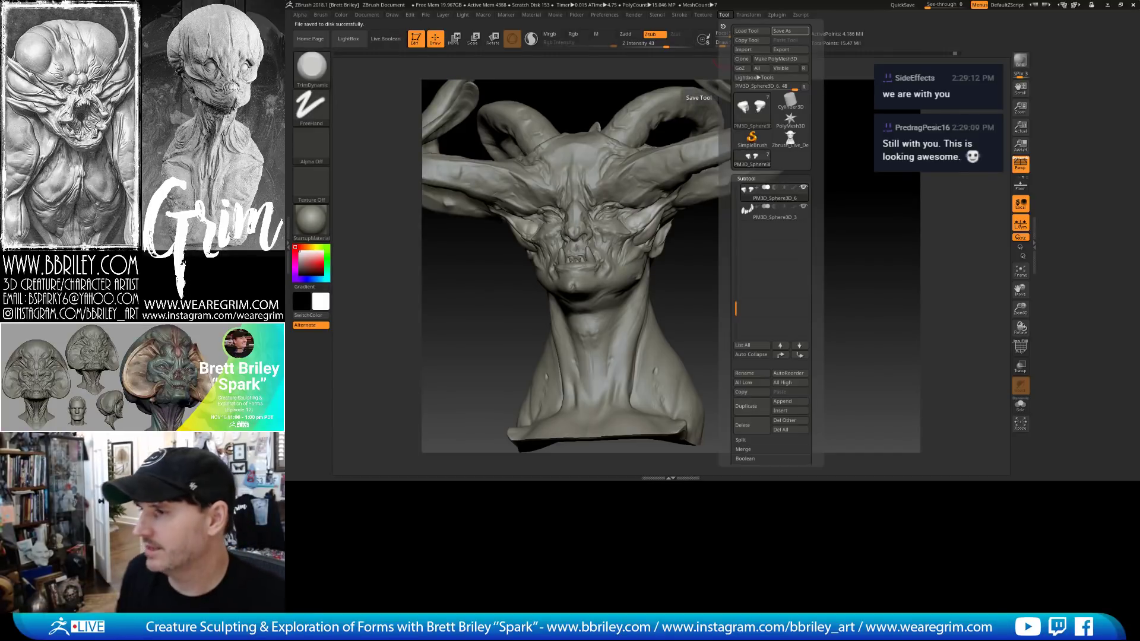
# Select the PM3D_Sphere3D_3 teeth and build up the large lower tusk with Clay at draw size 1.
pyautogui.moveTo(724, 256); pyautogui.dragTo(769, 254)
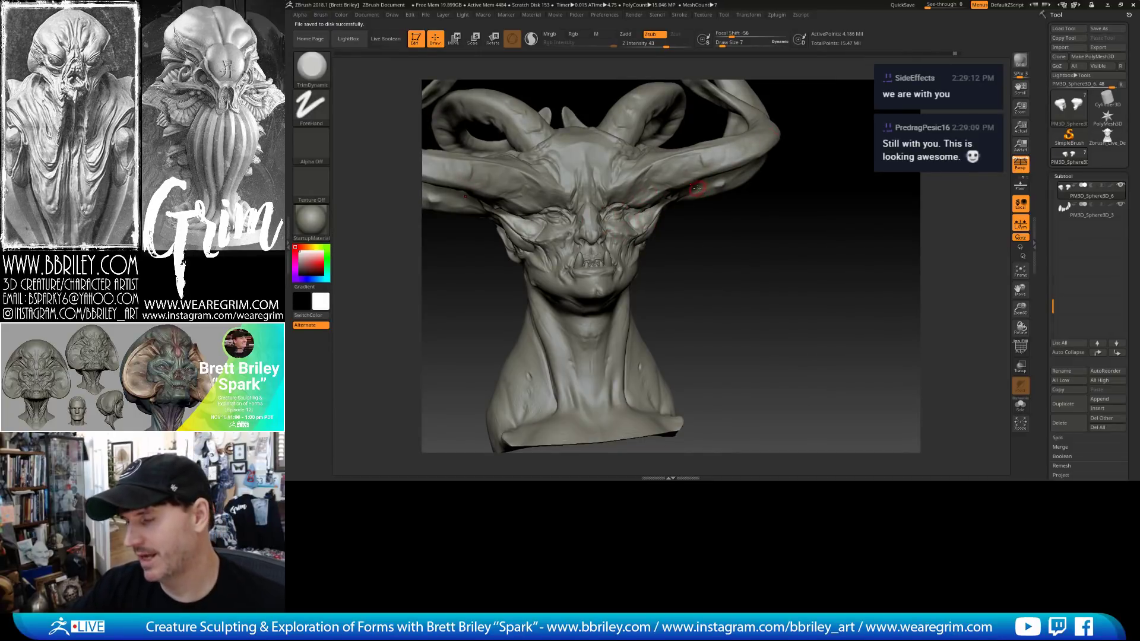
pyautogui.moveTo(770, 226); pyautogui.dragTo(708, 158)
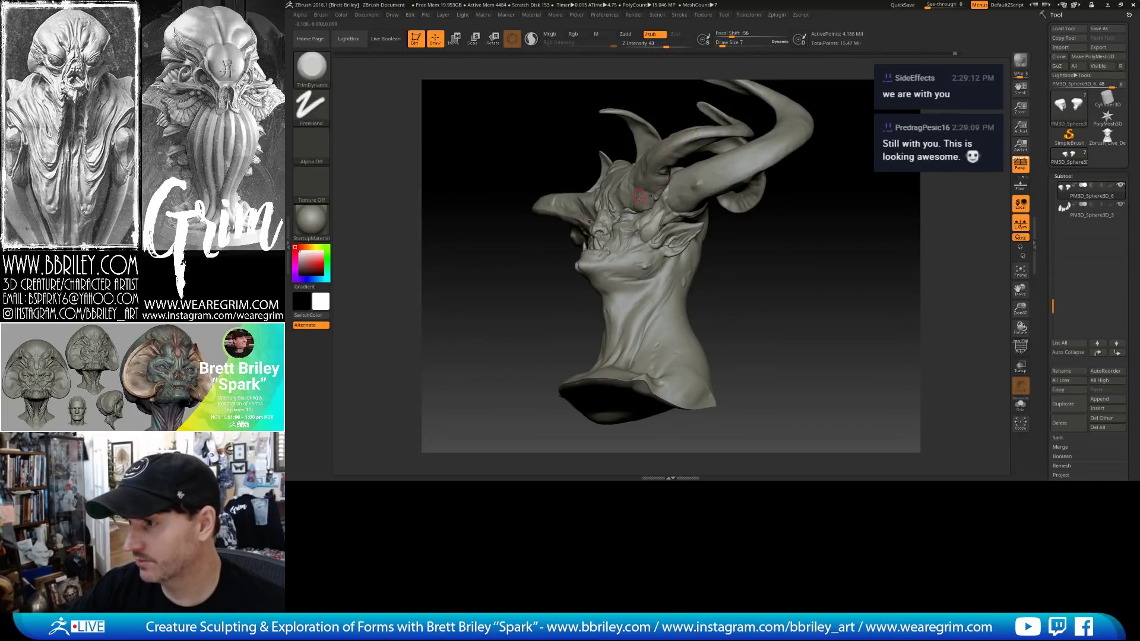
pyautogui.moveTo(778, 196); pyautogui.dragTo(781, 285)
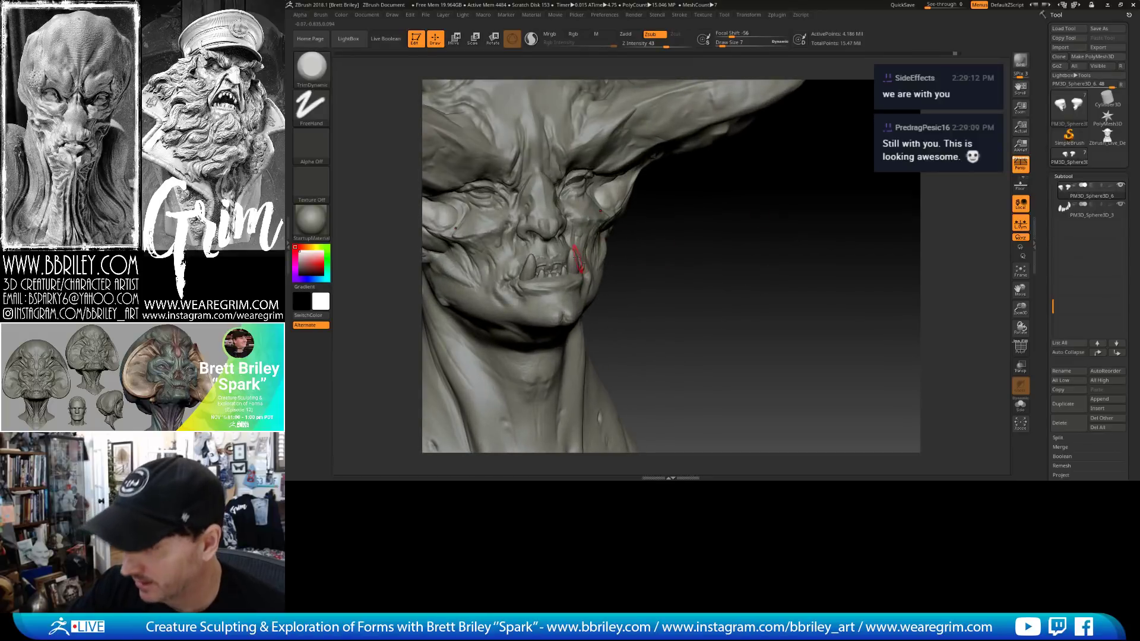
pyautogui.keyDown('alt'); pyautogui.click(574, 262); pyautogui.keyUp('alt')
pyautogui.moveTo(653, 277); pyautogui.dragTo(594, 258)
pyautogui.press('s')
pyautogui.click(541, 264)
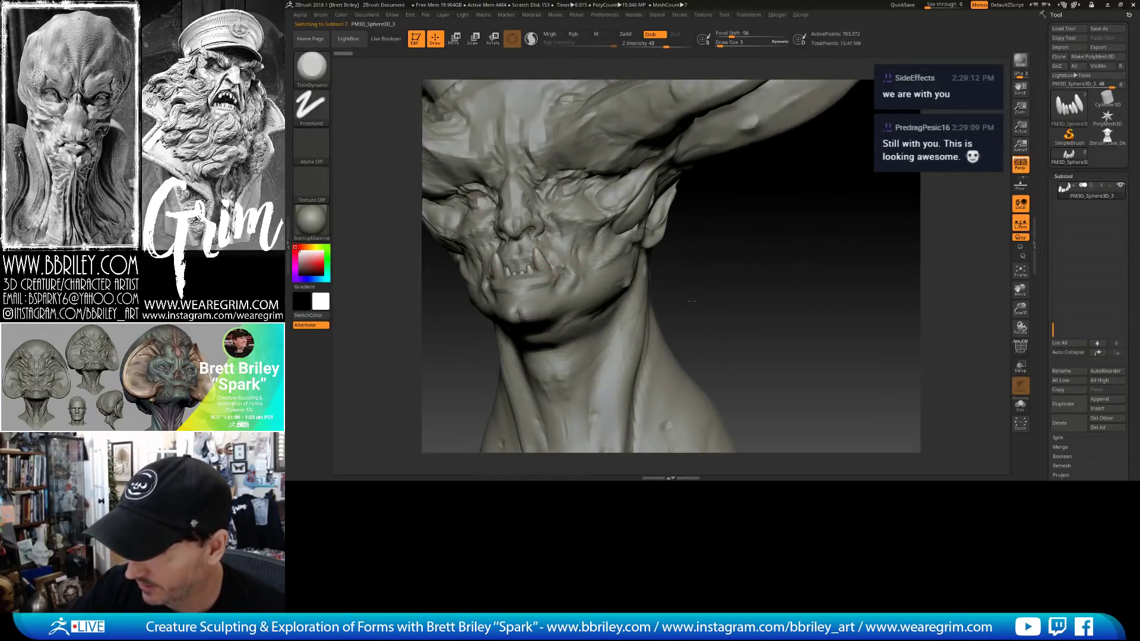
pyautogui.keyDown('alt'); pyautogui.moveTo(671, 261); pyautogui.dragTo(642, 317); pyautogui.keyUp('alt')
pyautogui.click(489, 309)
pyautogui.moveTo(502, 320)
pyautogui.keyDown('alt'); pyautogui.mouseDown()
pyautogui.moveTo(543, 298)
pyautogui.moveTo(532, 288)
pyautogui.mouseUp(); pyautogui.keyUp('alt')
pyautogui.press('s')
pyautogui.click(541, 298)
pyautogui.press('b')
pyautogui.press('c')
pyautogui.press('l')
pyautogui.moveTo(531, 286); pyautogui.dragTo(522, 276)
pyautogui.moveTo(522, 277); pyautogui.dragTo(519, 274)
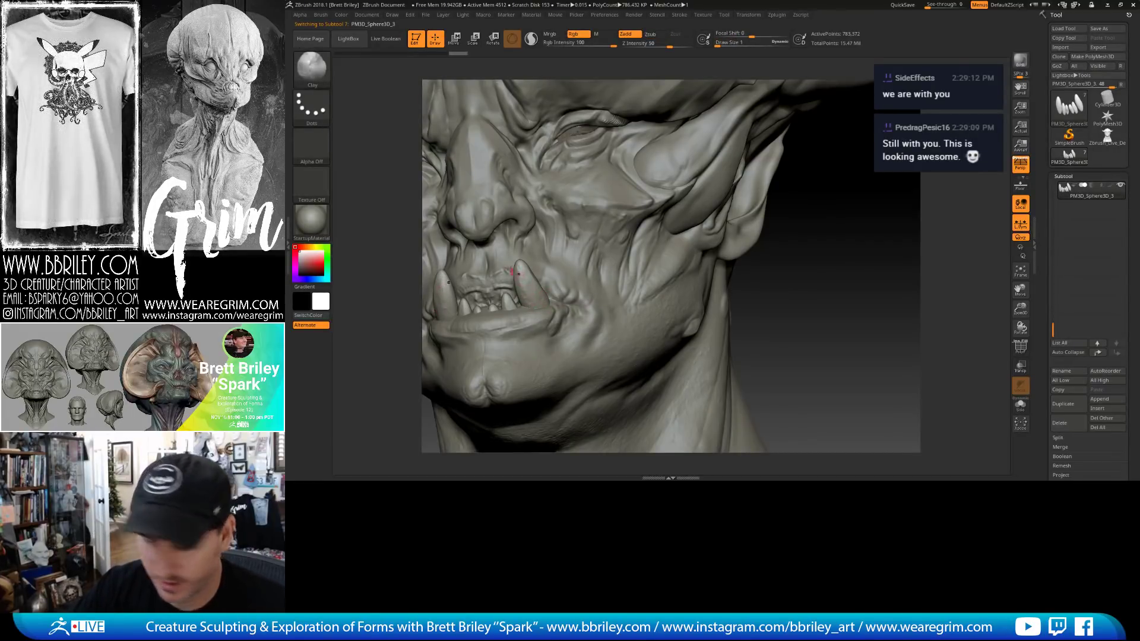
# Carve definition into the tusk and the small lower teeth with DamStandard at draw size 2.
pyautogui.press('b')
pyautogui.press('d')
pyautogui.press('s')
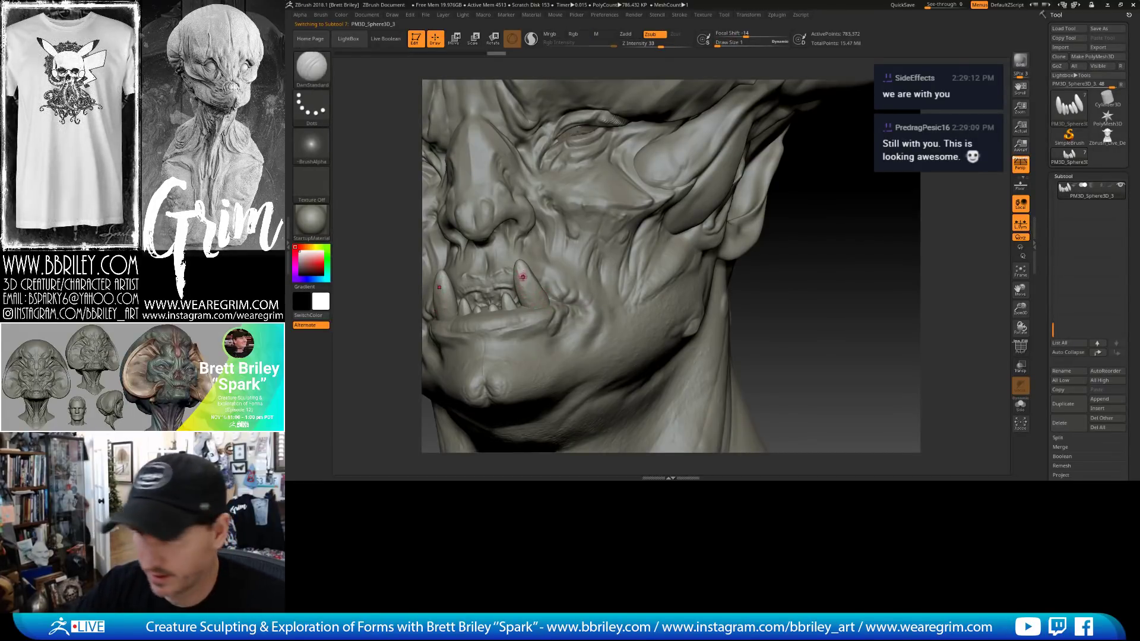
pyautogui.moveTo(533, 310); pyautogui.dragTo(527, 300)
pyautogui.moveTo(525, 299)
pyautogui.mouseDown()
pyautogui.moveTo(518, 276)
pyautogui.moveTo(511, 310)
pyautogui.moveTo(495, 307)
pyautogui.mouseUp()
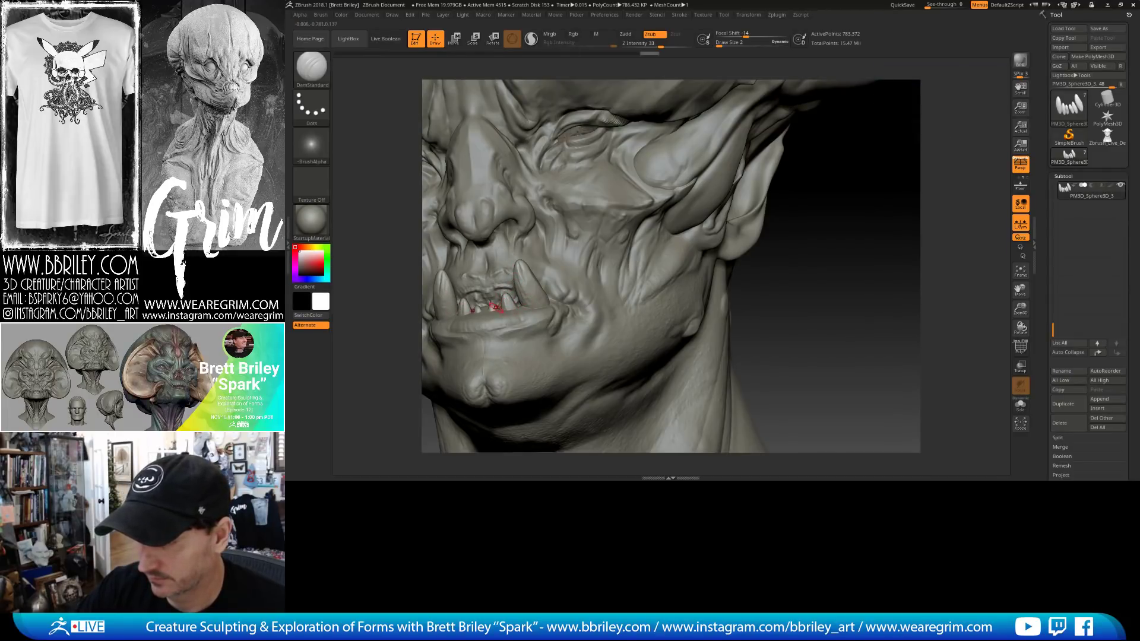
# Reshape the small lower teeth and the tusk's tip with the Move brush at draw size 1.
pyautogui.press('b')
pyautogui.press('m')
pyautogui.press('v')
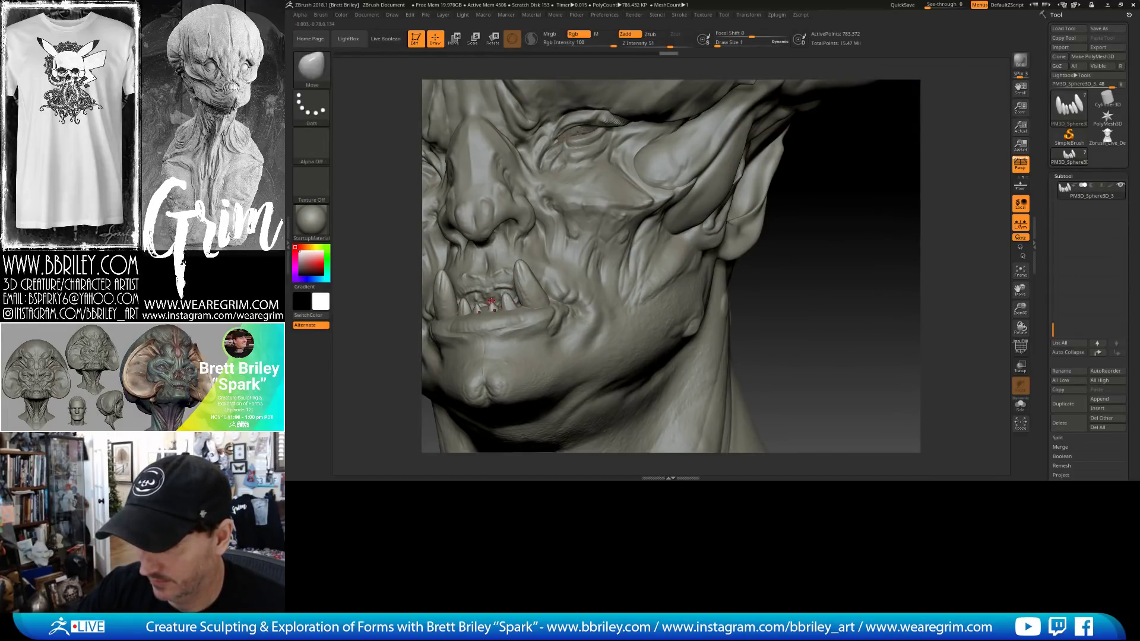
pyautogui.moveTo(504, 294); pyautogui.dragTo(505, 294)
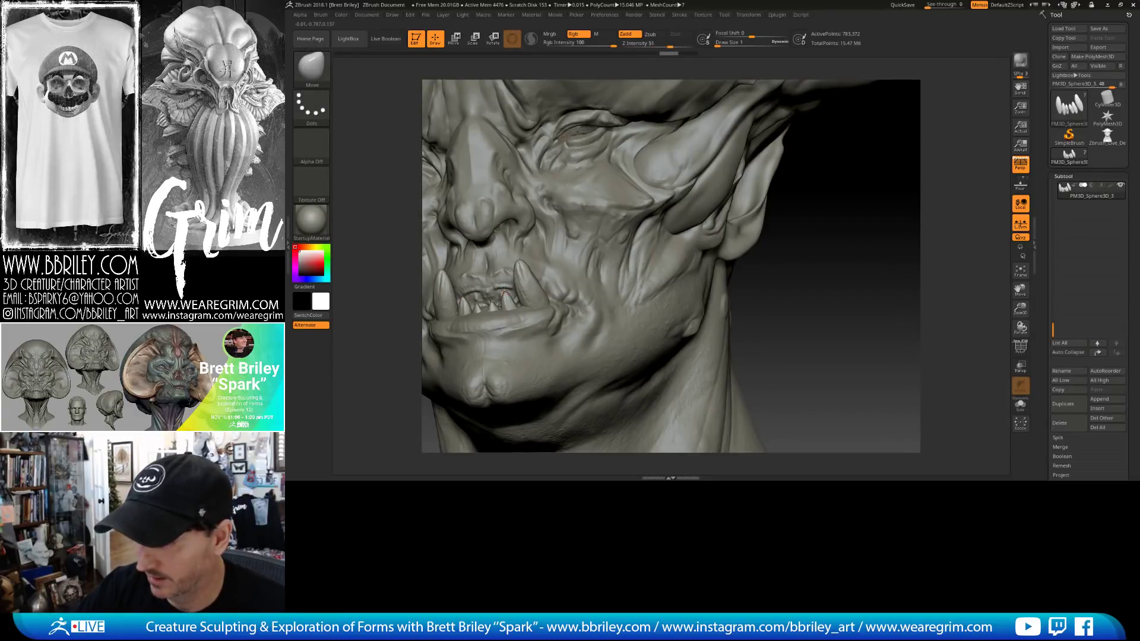
pyautogui.moveTo(512, 255); pyautogui.dragTo(518, 256)
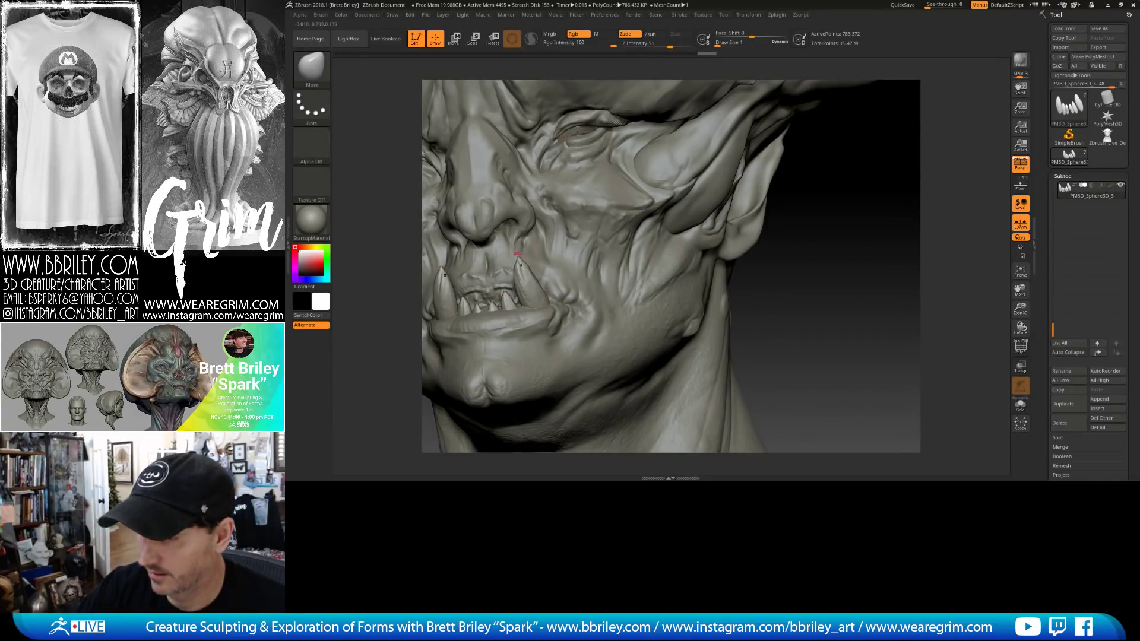
# Try to flatten the side of the tusk with TrimDynamic at draw size 1.
pyautogui.press('b')
pyautogui.press('t')
pyautogui.press('d')
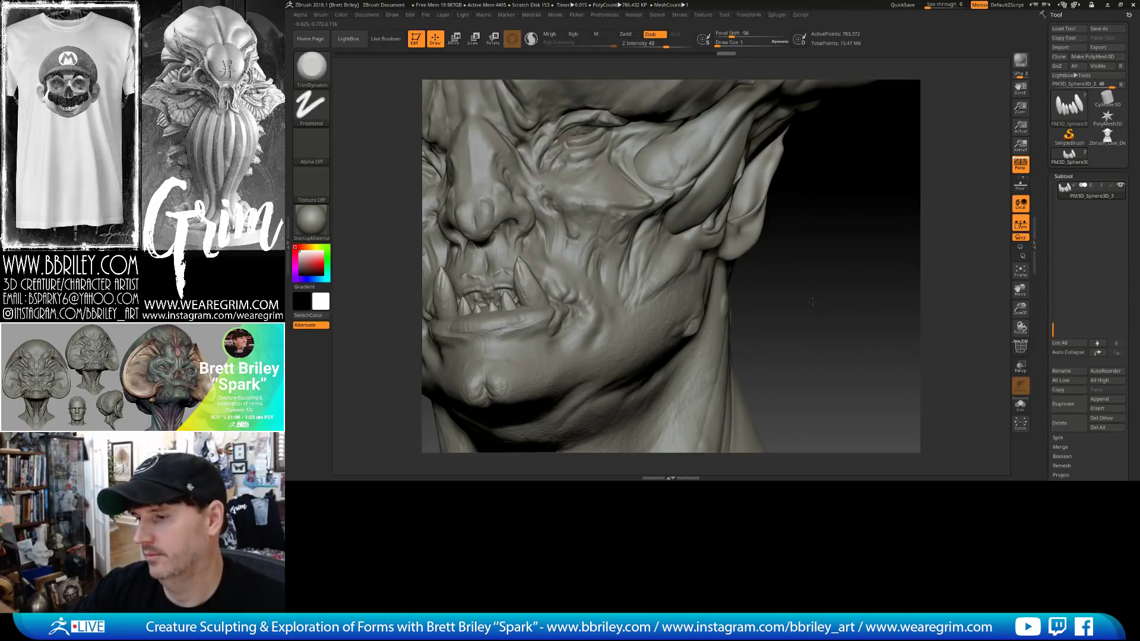
pyautogui.moveTo(812, 302); pyautogui.dragTo(683, 286)
pyautogui.moveTo(528, 278); pyautogui.dragTo(542, 294)
pyautogui.hotkey('ctrl', 'z')
# Adjust the tusk's curve and placement in profile with the Move brush at draw size 18.
pyautogui.press('b')
pyautogui.press('m')
pyautogui.press('v')
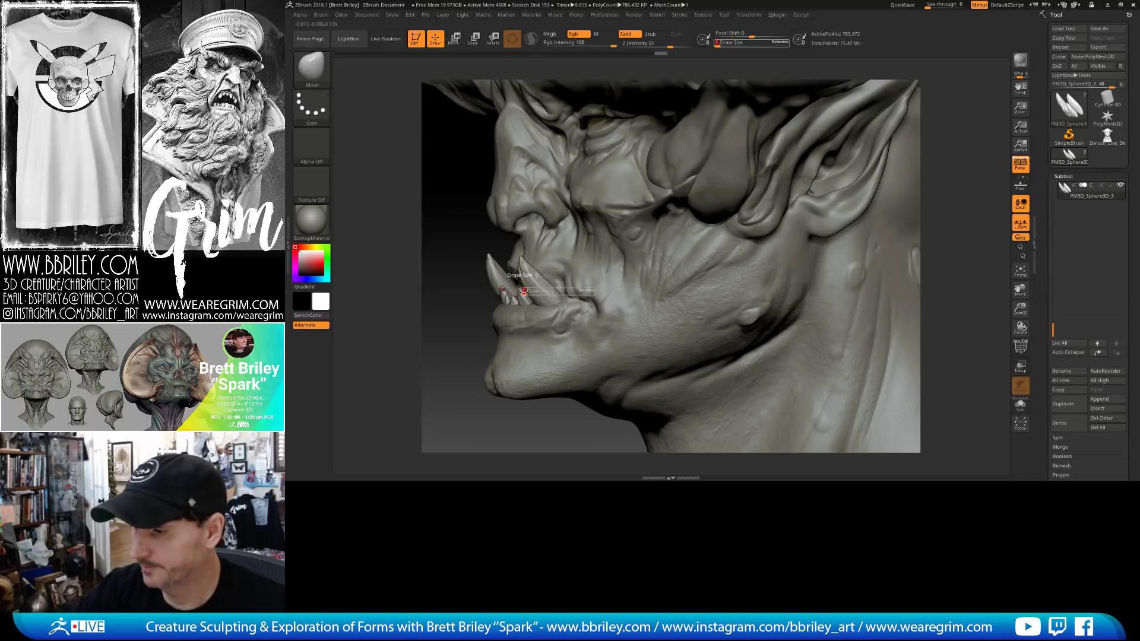
pyautogui.moveTo(463, 302); pyautogui.dragTo(454, 244)
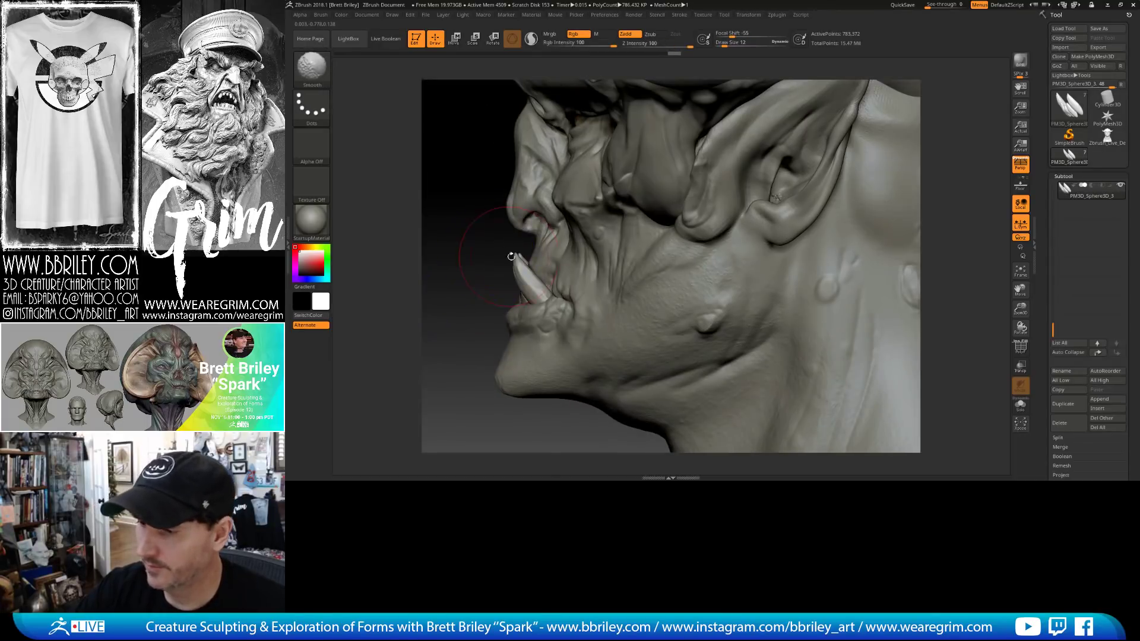
pyautogui.moveTo(535, 284); pyautogui.dragTo(531, 283)
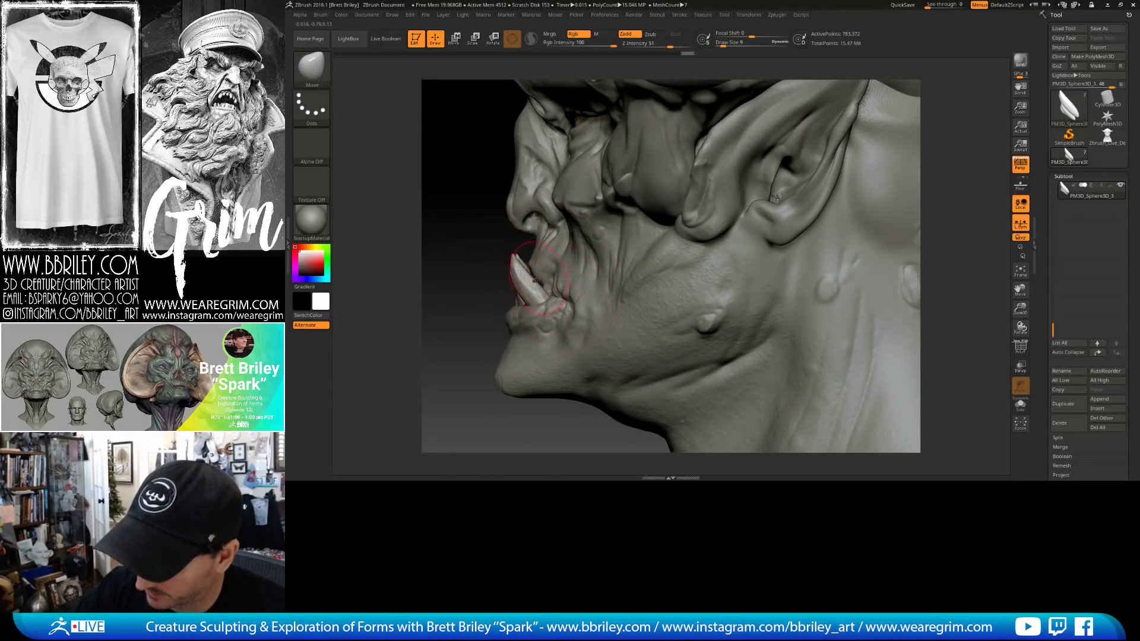
pyautogui.press('s')
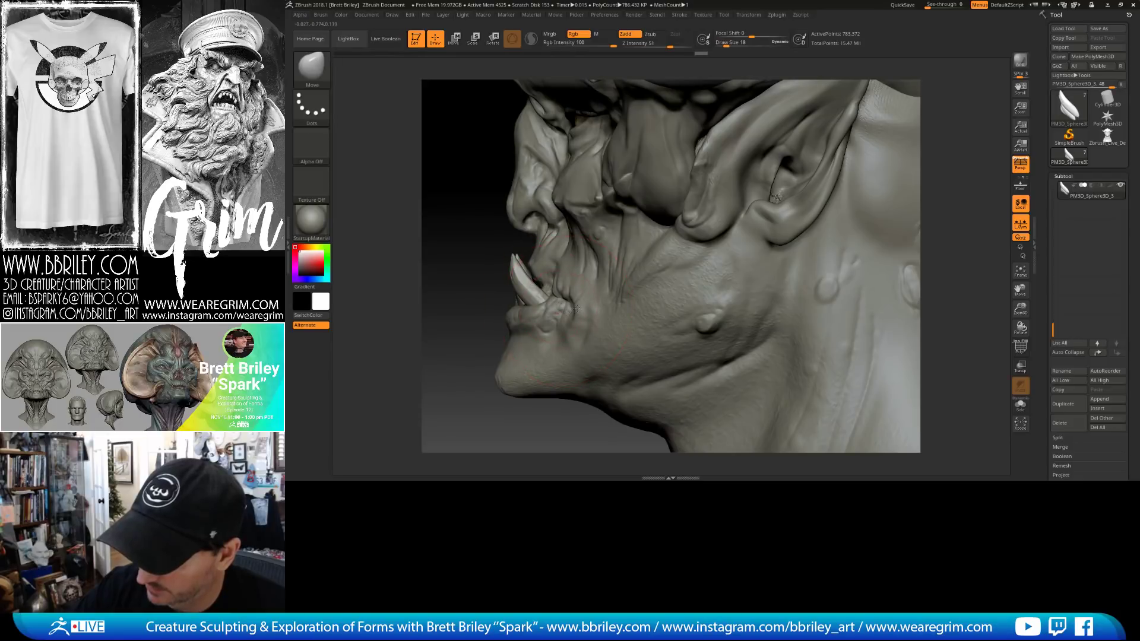
pyautogui.moveTo(533, 284)
pyautogui.mouseDown()
pyautogui.moveTo(709, 281)
pyautogui.moveTo(564, 315)
pyautogui.moveTo(541, 333)
pyautogui.mouseUp()
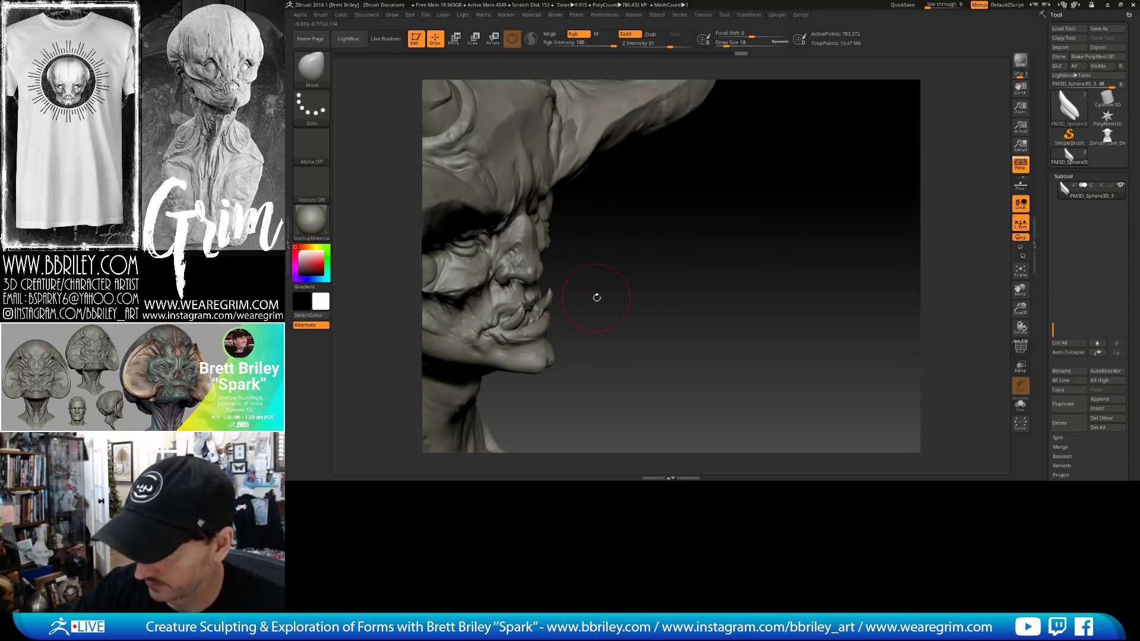
# Select the head and carve the gum line around the lower teeth with DamStandard at draw size 5.
pyautogui.moveTo(596, 296)
pyautogui.mouseDown()
pyautogui.moveTo(633, 291)
pyautogui.moveTo(608, 298)
pyautogui.moveTo(614, 276)
pyautogui.mouseUp()
pyautogui.keyDown('alt'); pyautogui.click(520, 297); pyautogui.keyUp('alt')
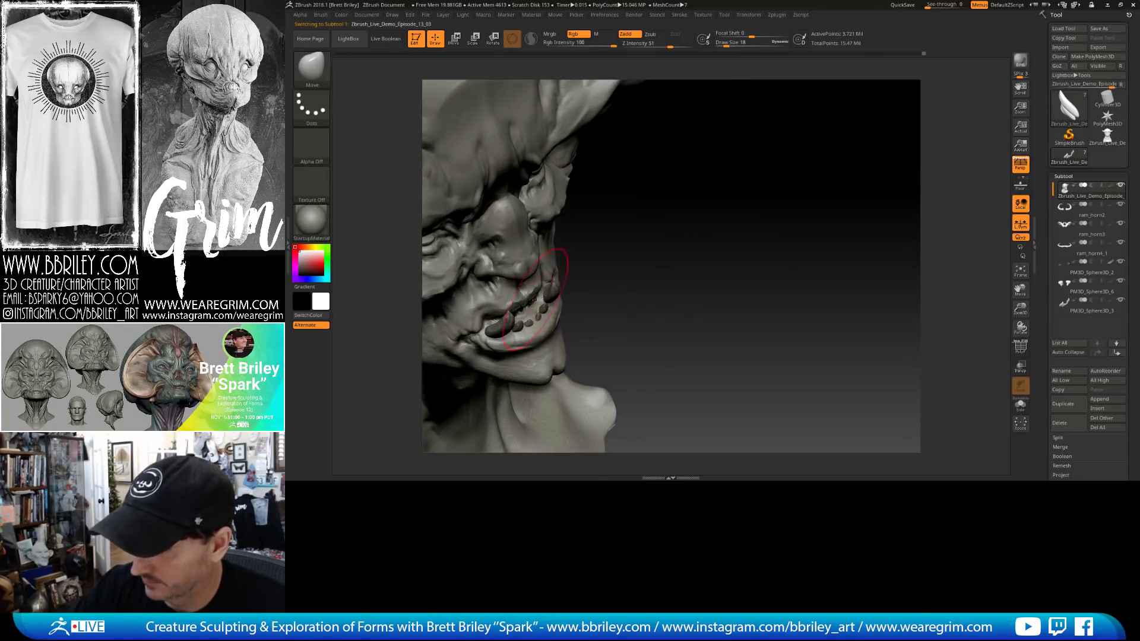
pyautogui.press('b')
pyautogui.press('c')
pyautogui.press('l')
pyautogui.press('[')
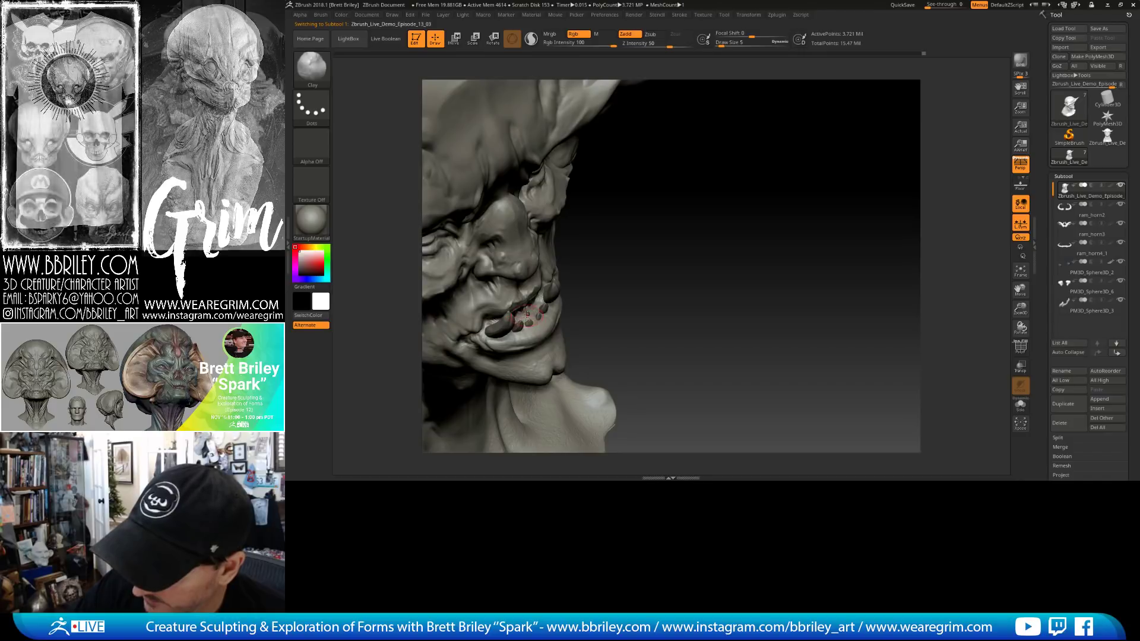
pyautogui.press('b')
pyautogui.press('d')
pyautogui.press('s')
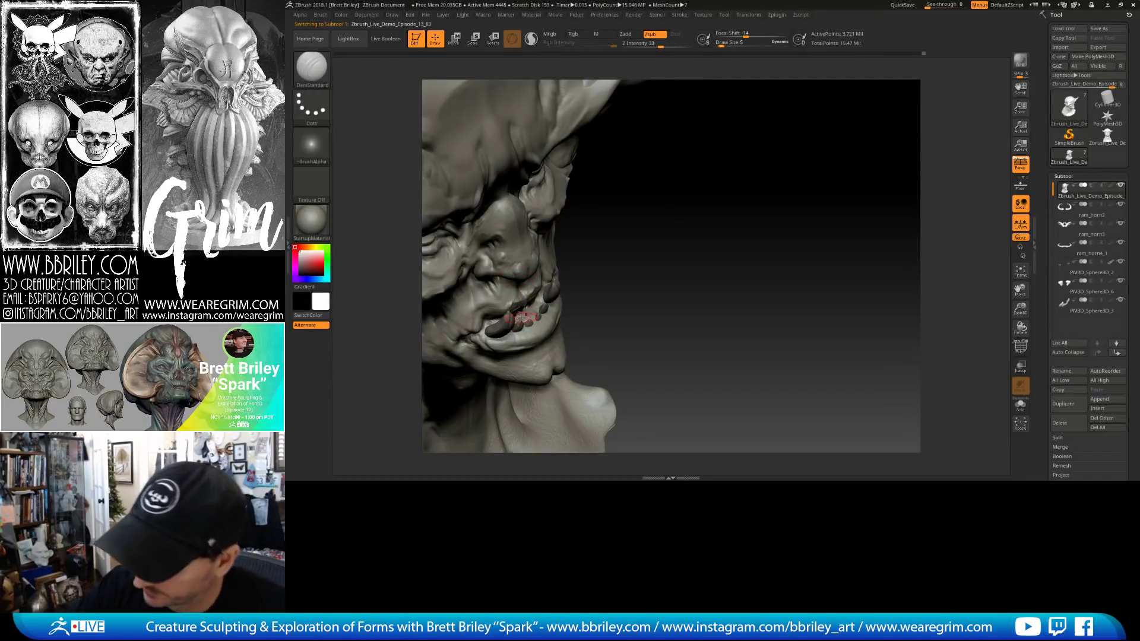
pyautogui.moveTo(524, 319); pyautogui.dragTo(531, 307)
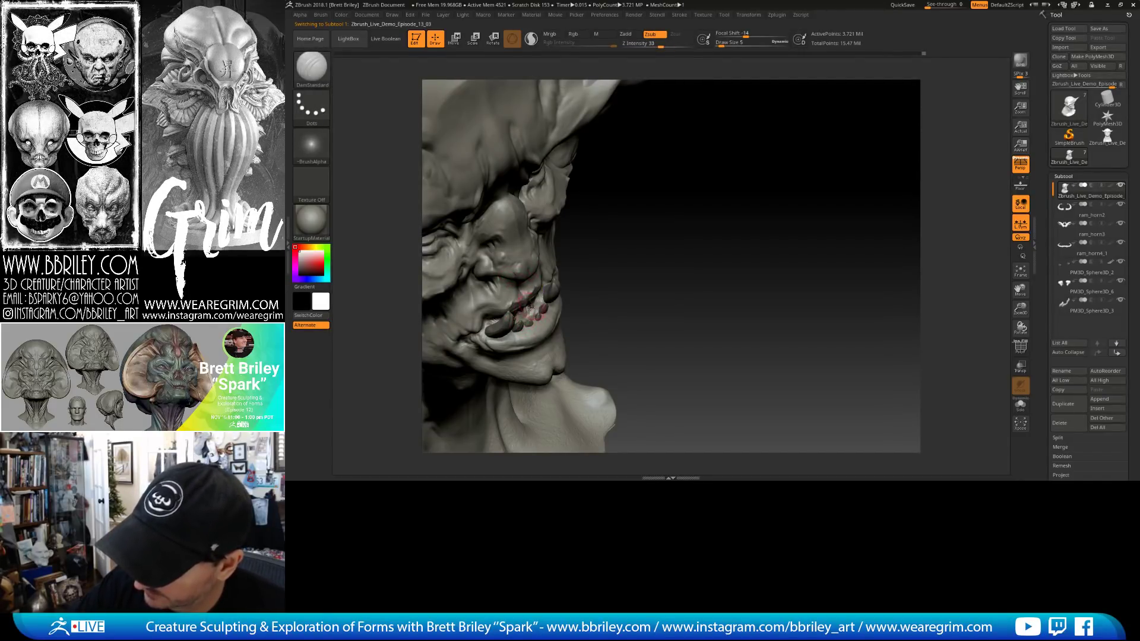
pyautogui.moveTo(633, 255); pyautogui.dragTo(570, 285)
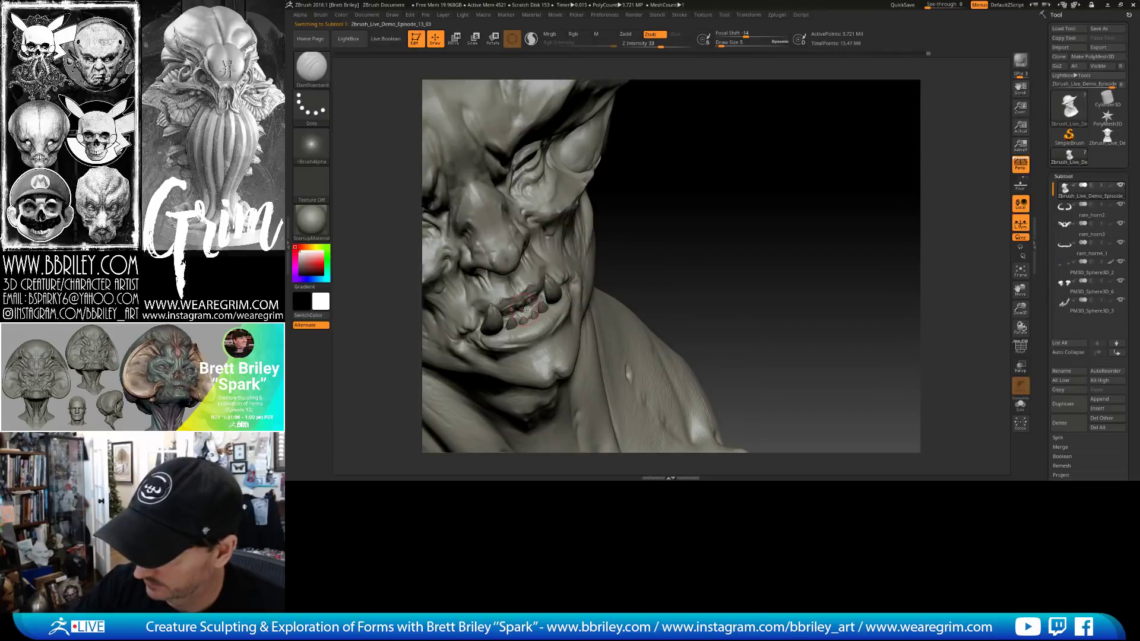
# Refine the creases between the lip, the lower teeth and the tusks with DamStandard at draw size 3.
pyautogui.moveTo(644, 251); pyautogui.dragTo(659, 262)
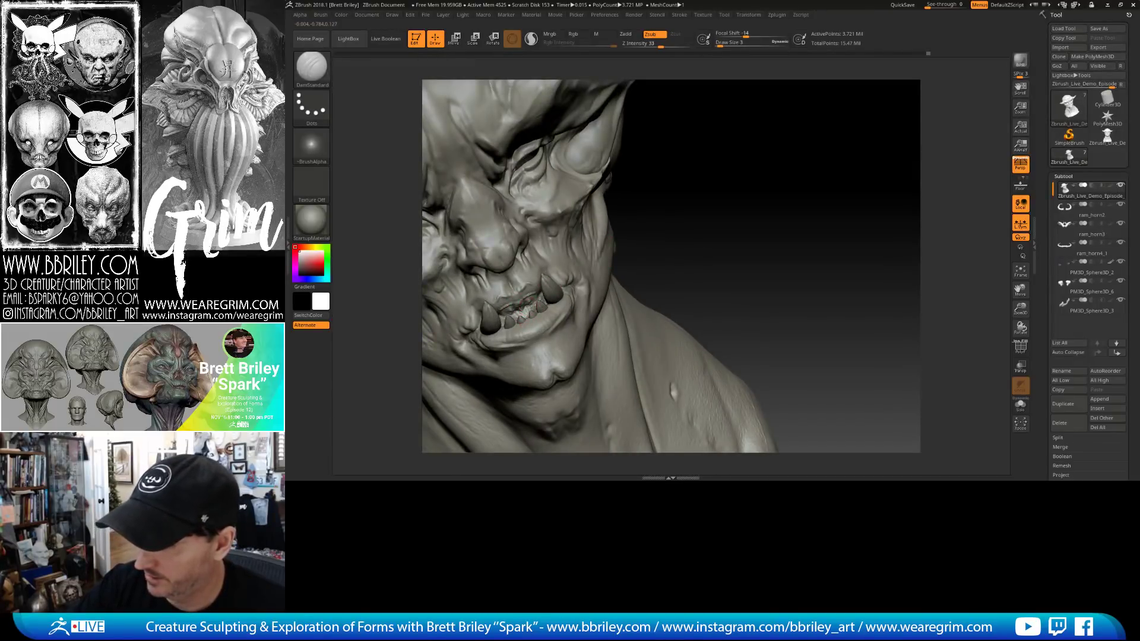
pyautogui.moveTo(705, 209); pyautogui.dragTo(728, 211)
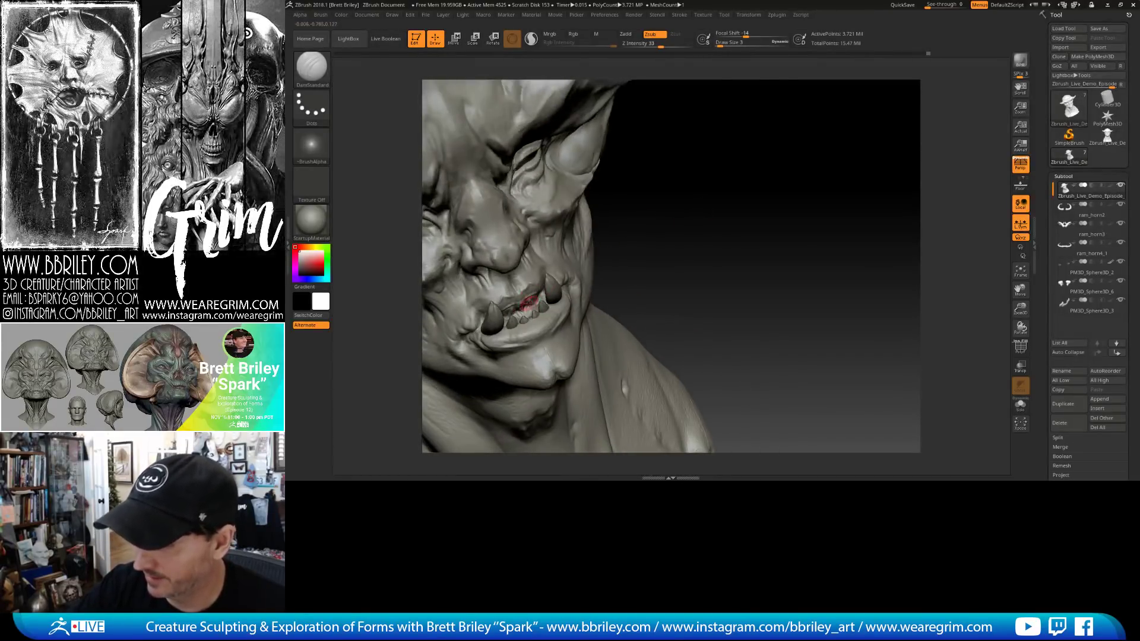
pyautogui.moveTo(644, 241); pyautogui.dragTo(671, 245)
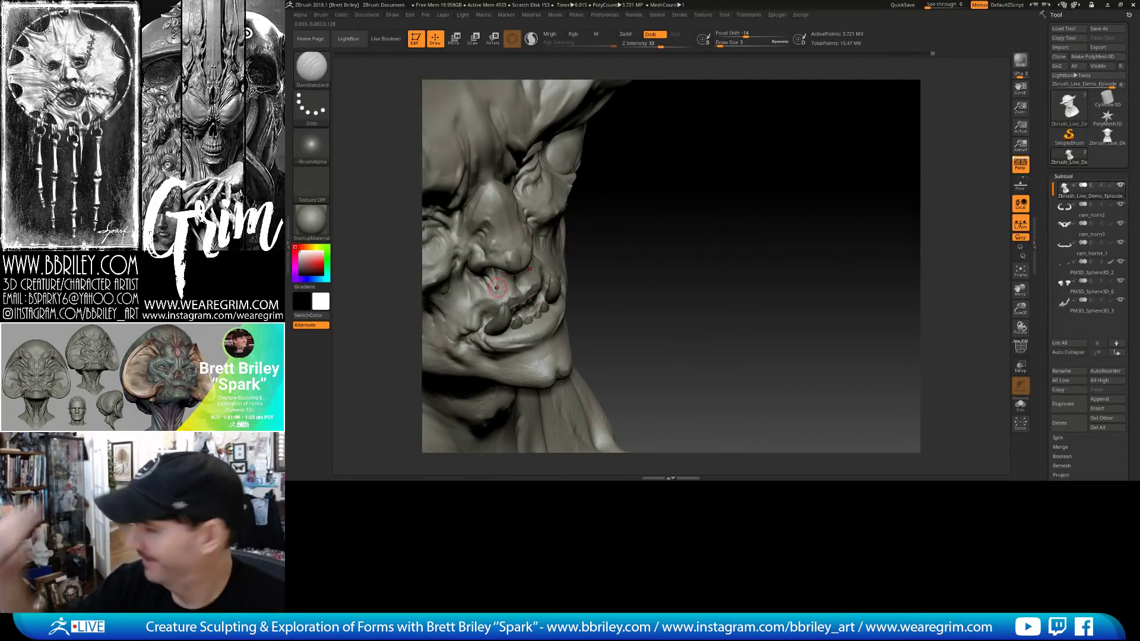
pyautogui.moveTo(644, 257)
pyautogui.mouseDown()
pyautogui.moveTo(662, 259)
pyautogui.moveTo(656, 248)
pyautogui.mouseUp()
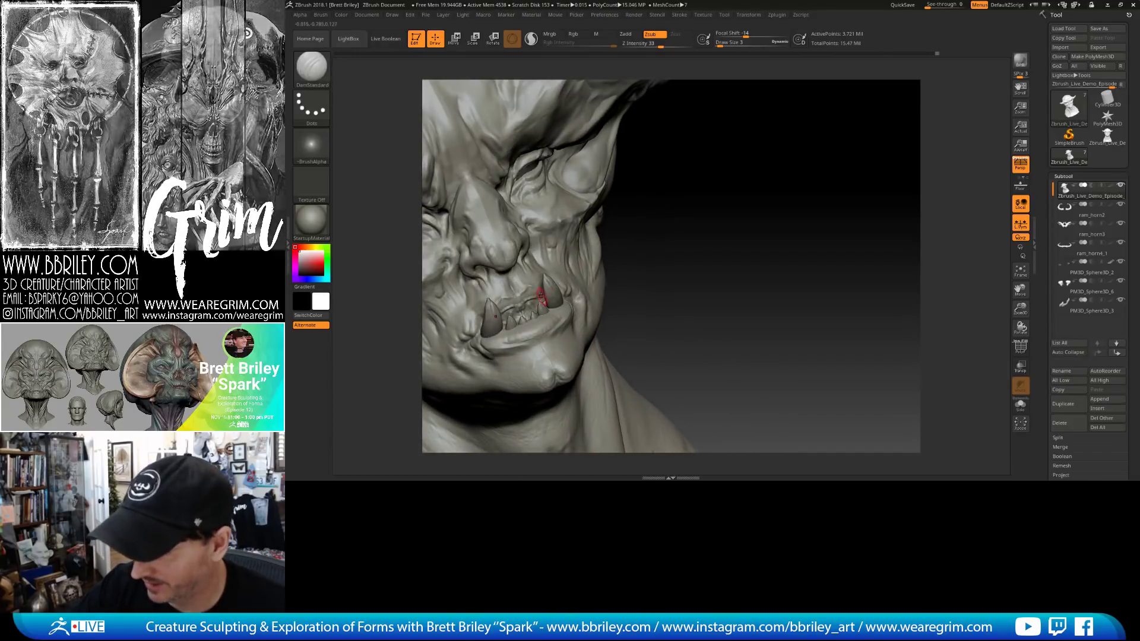
# Isolate the head and sharpen the mouth opening and tooth sockets using the Clay and DamStandard brushes.
pyautogui.click(1019, 405)
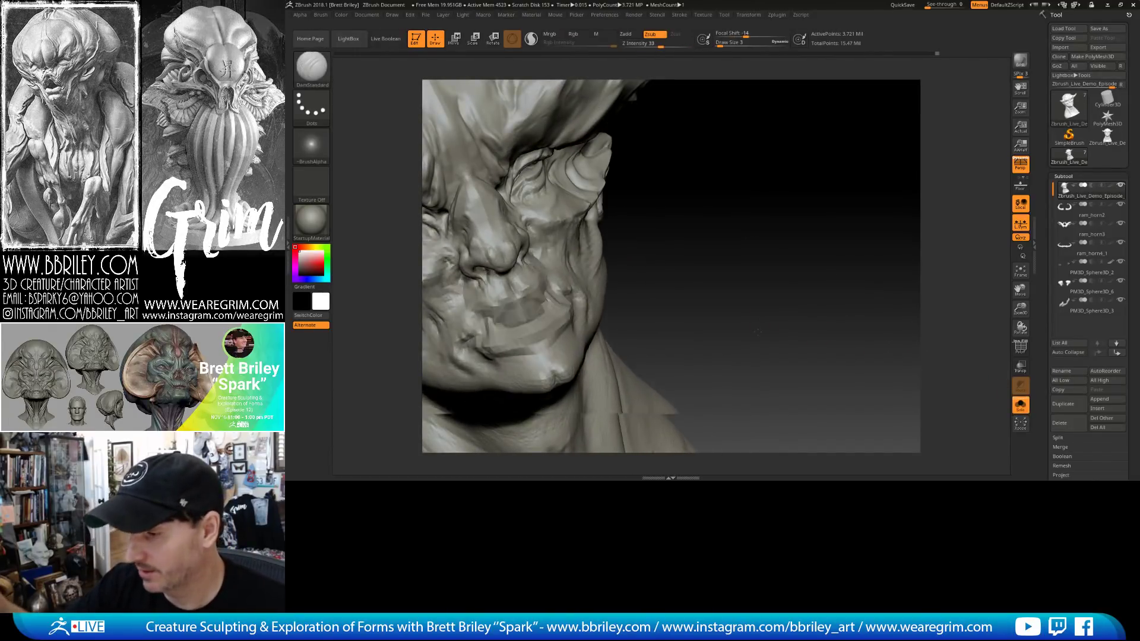
pyautogui.moveTo(653, 253); pyautogui.dragTo(655, 268)
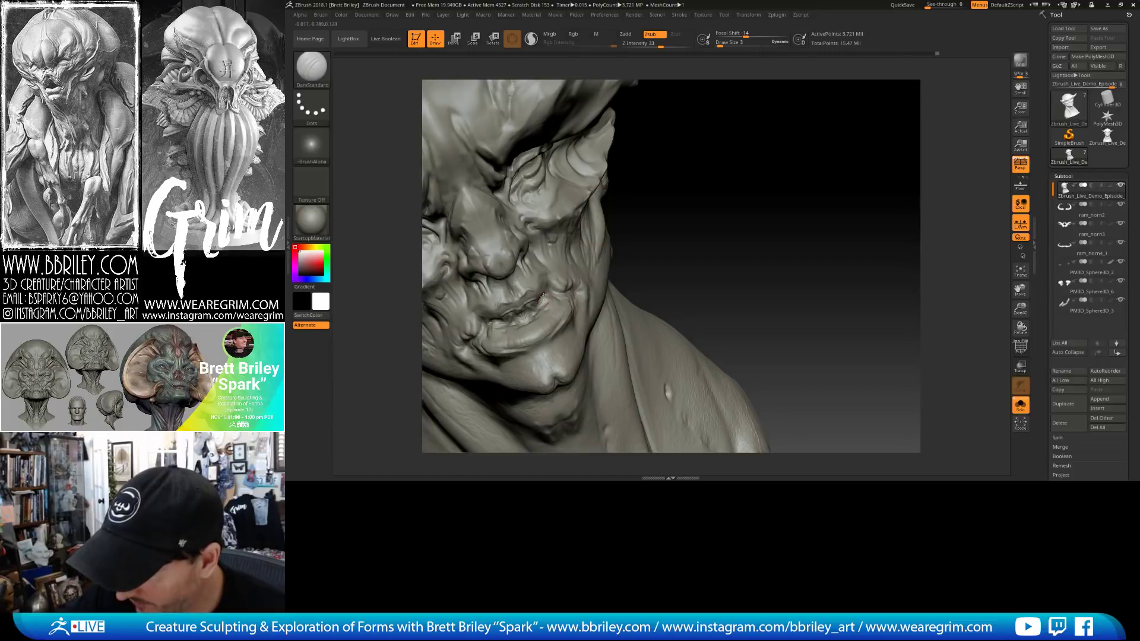
pyautogui.press('b')
pyautogui.press('c')
pyautogui.press('l')
pyautogui.press('b')
pyautogui.press('d')
pyautogui.press('s')
pyautogui.moveTo(677, 249); pyautogui.dragTo(644, 262)
# Build up the lip and gum edge inside the mouth with Clay at draw size 2.
pyautogui.press('b')
pyautogui.press('c')
pyautogui.press('l')
pyautogui.press('[')
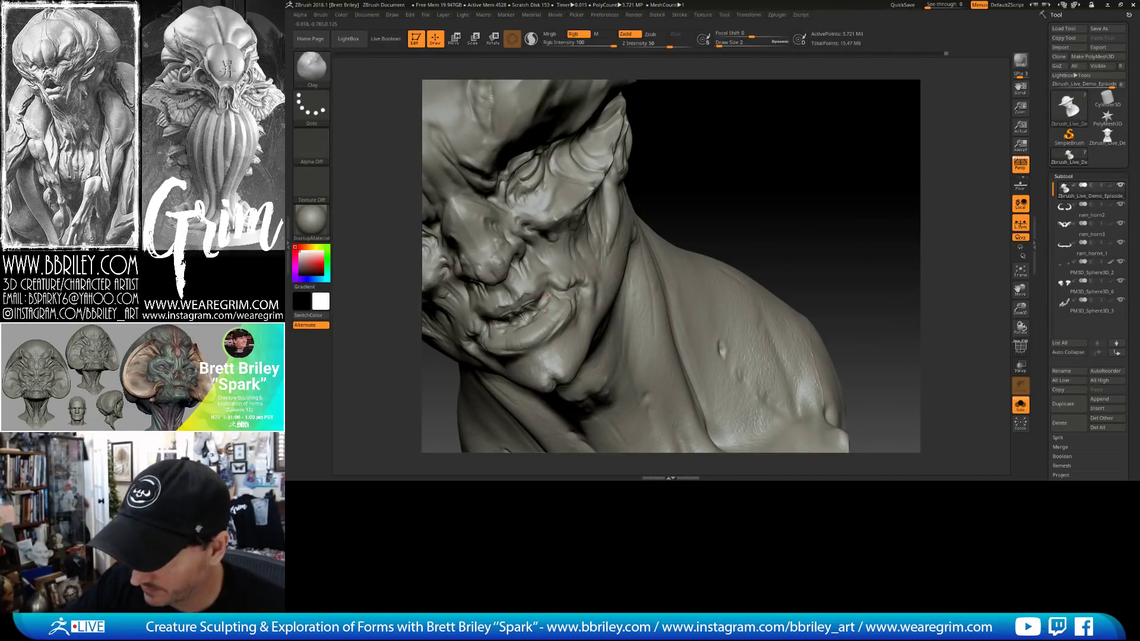
# Check how the teeth and tusks sit in the gums with all parts shown and transparency on, and isolate the head again.
pyautogui.click(1020, 405)
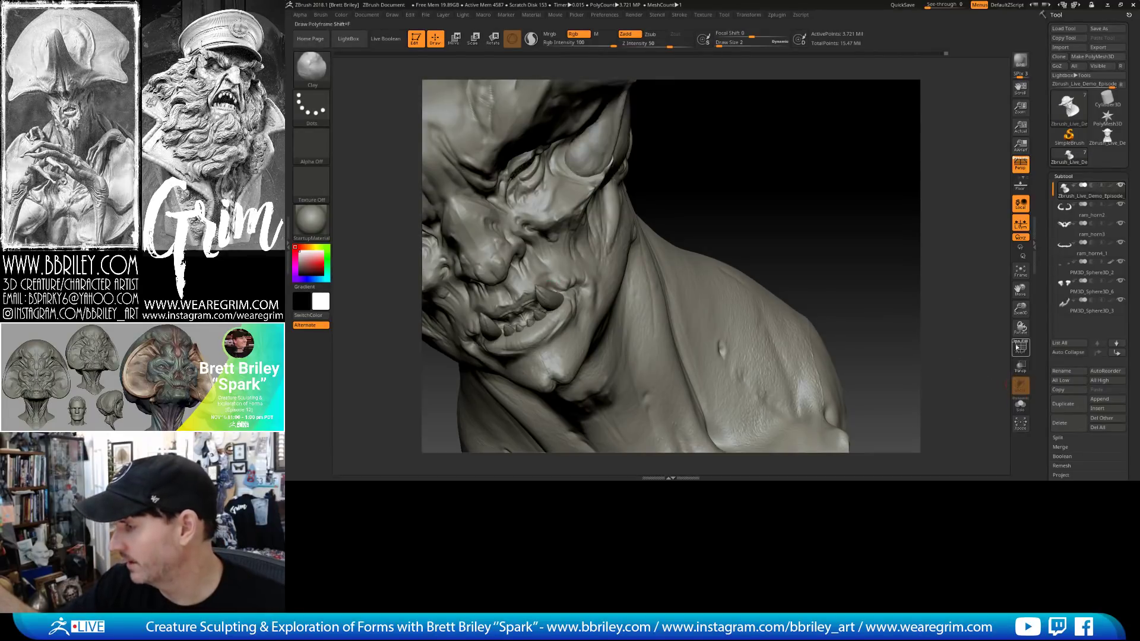
pyautogui.click(1020, 368)
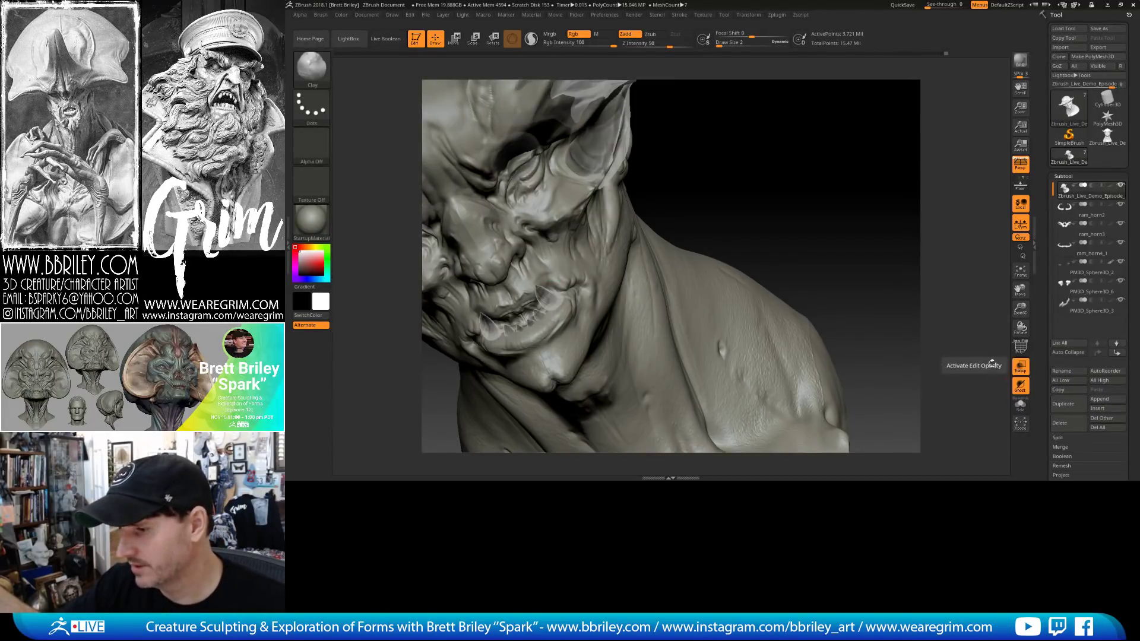
pyautogui.moveTo(867, 387); pyautogui.dragTo(927, 366)
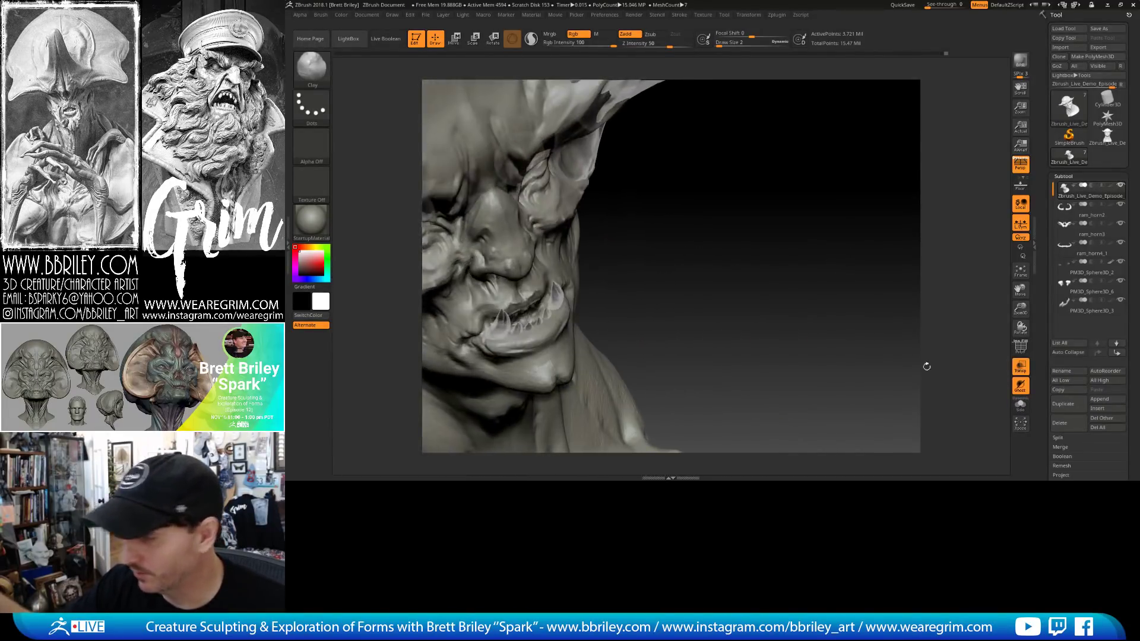
pyautogui.click(1020, 367)
pyautogui.click(1020, 406)
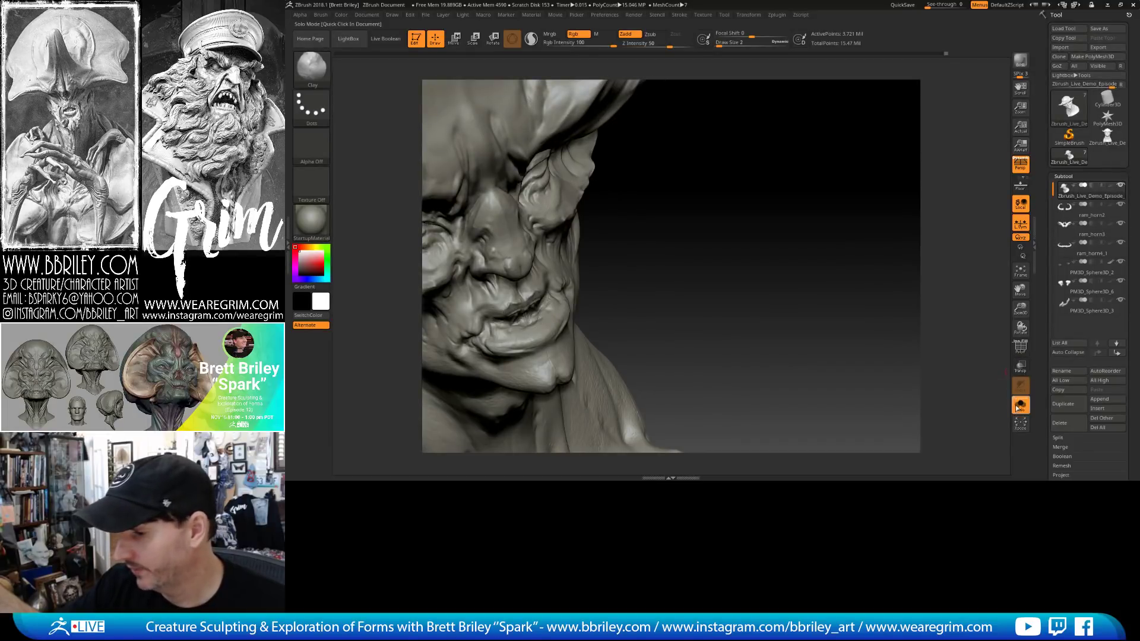
# Build up the gums where the tusks emerge with Clay at draw size 2 and adjust the lip with Move.
pyautogui.moveTo(843, 291); pyautogui.dragTo(811, 357)
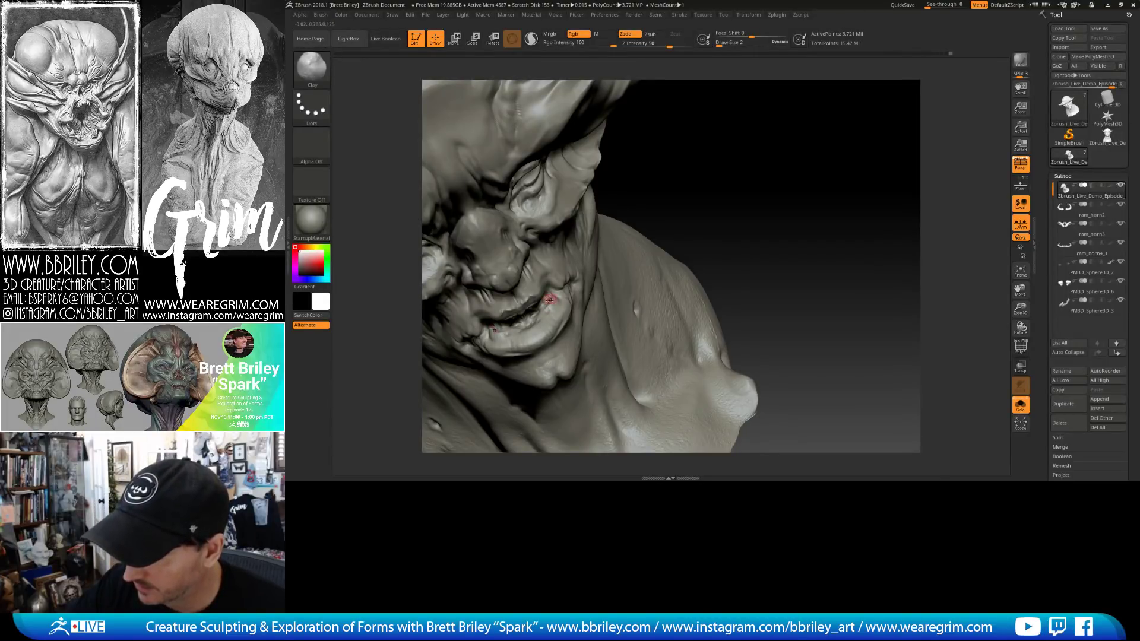
pyautogui.press('shift')
pyautogui.moveTo(600, 264); pyautogui.dragTo(553, 300, button='right')
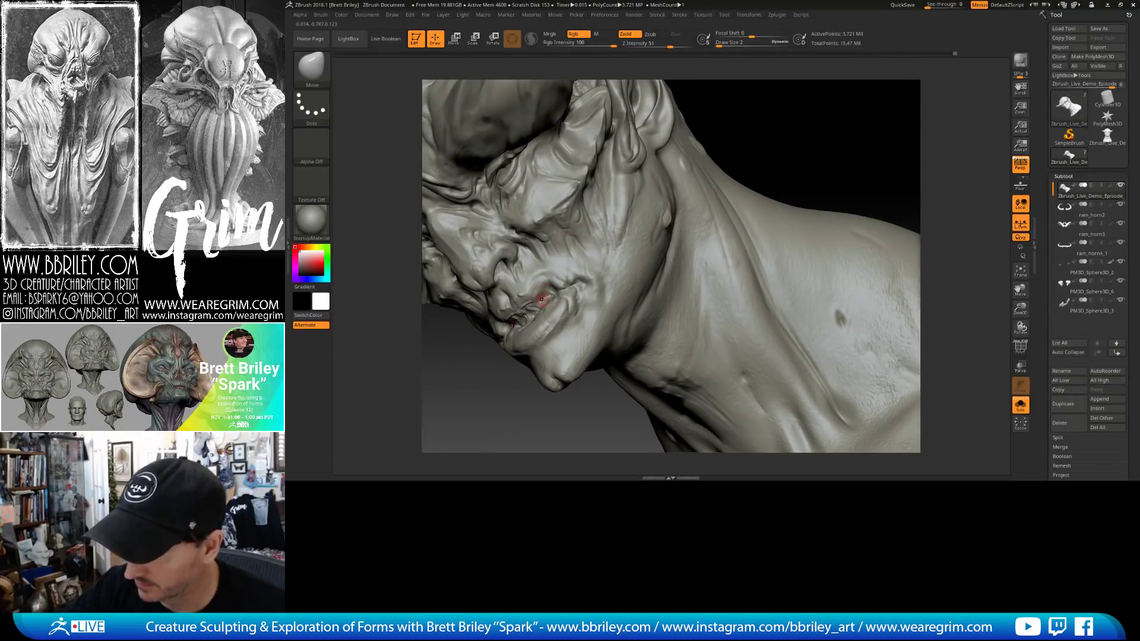
pyautogui.moveTo(624, 196); pyautogui.dragTo(670, 160, button='right')
# Carve the tusk socket and the inner lip crease with DamStandard at draw size 2.
pyautogui.press('b')
pyautogui.press('d')
pyautogui.press('s')
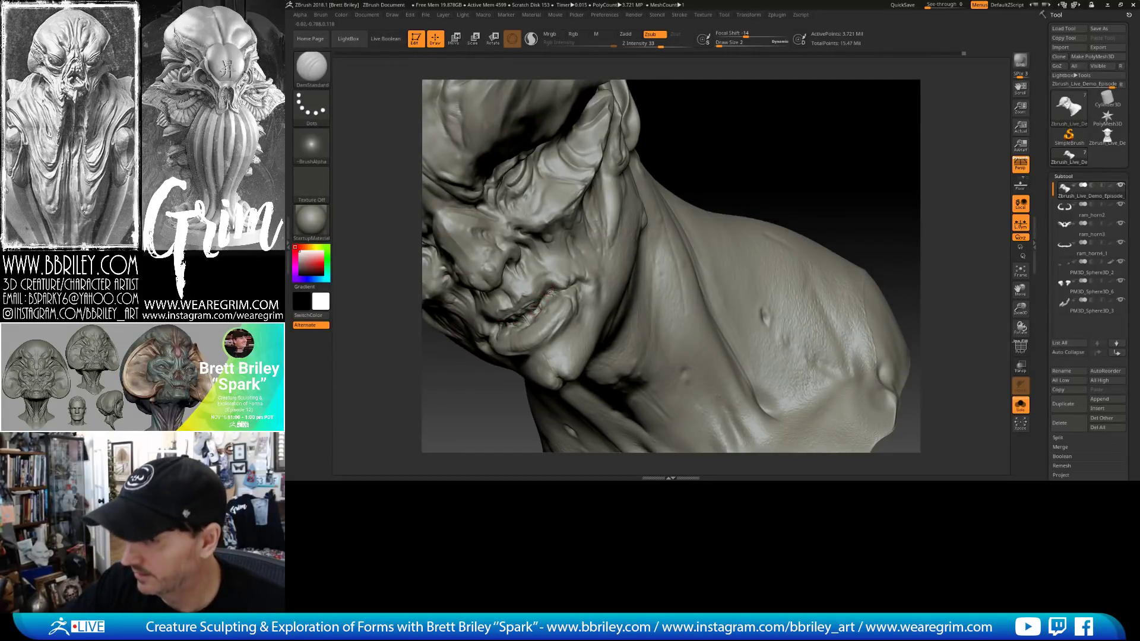
pyautogui.moveTo(599, 221); pyautogui.dragTo(629, 214, button='right')
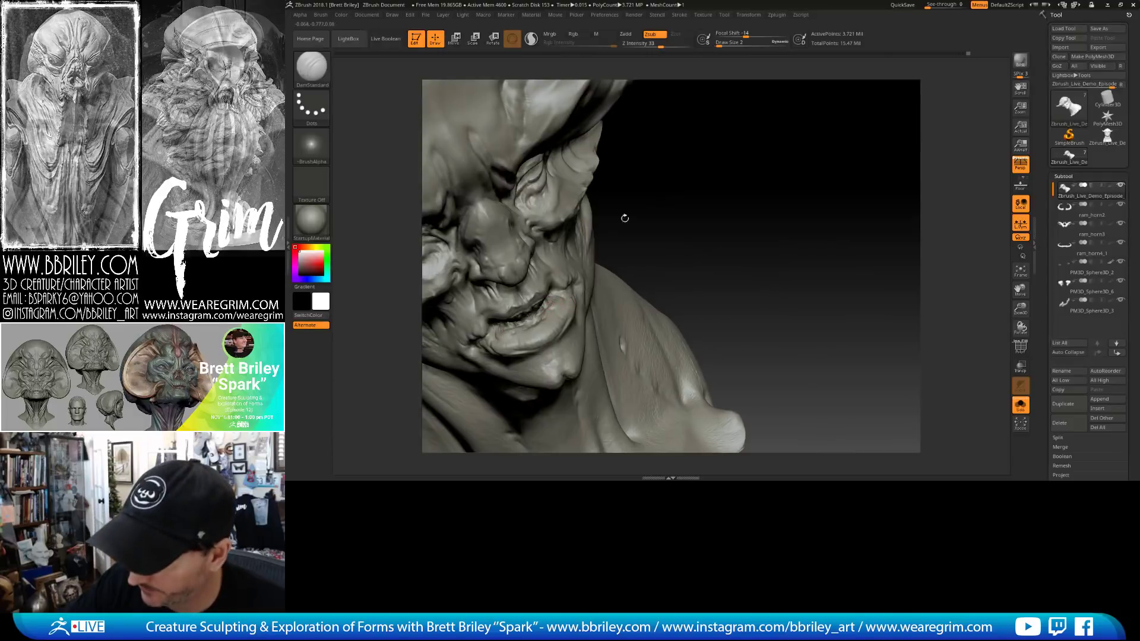
pyautogui.moveTo(623, 217); pyautogui.dragTo(538, 311)
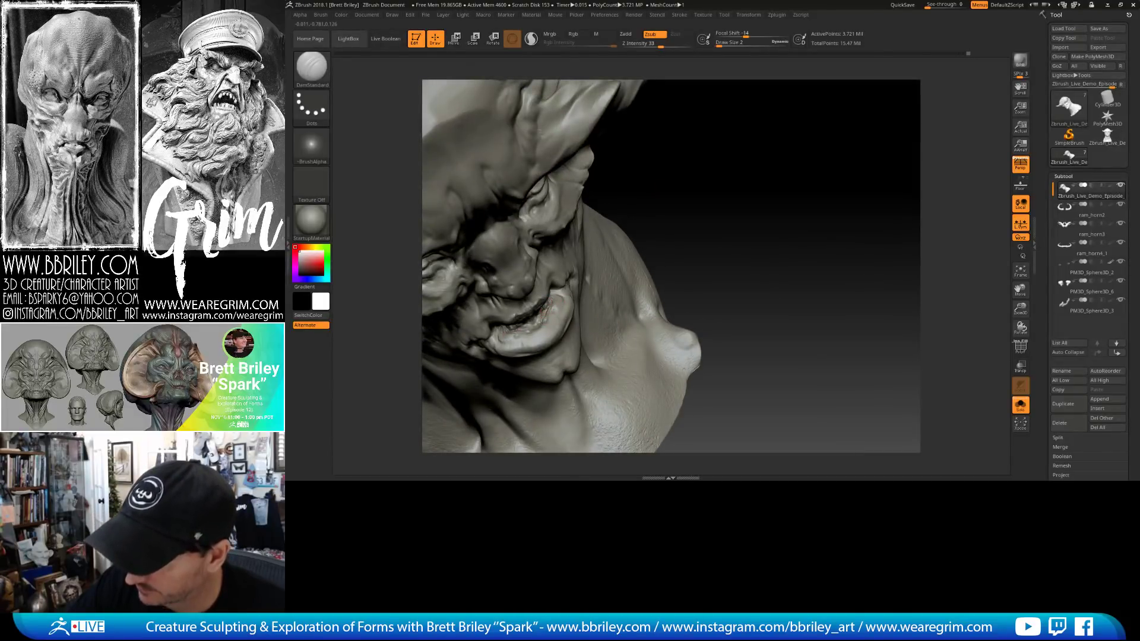
pyautogui.moveTo(667, 165); pyautogui.dragTo(555, 304)
# Add volume to the lip around the tusk socket with the Clay brush.
pyautogui.press('b')
pyautogui.press('c')
pyautogui.press('l')
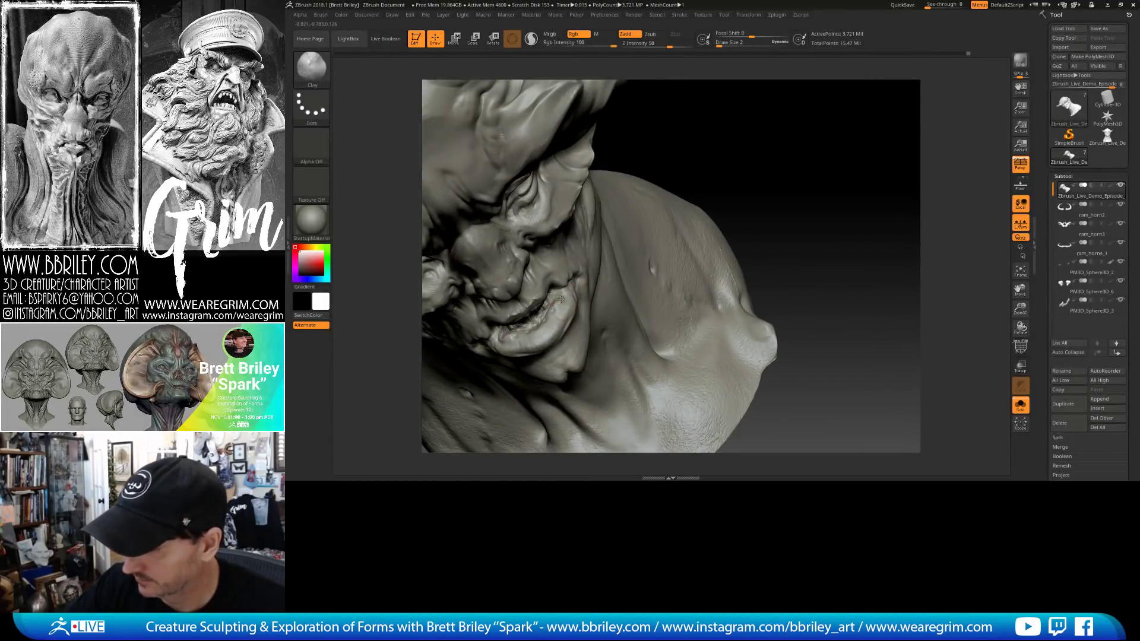
pyautogui.moveTo(573, 277); pyautogui.dragTo(622, 197, button='right')
pyautogui.moveTo(538, 310); pyautogui.dragTo(552, 305, button='right')
# Cut fine creases into the lip and gum beside the tusk socket with DamStandard at draw size 2.
pyautogui.press('b')
pyautogui.press('d')
pyautogui.press('s')
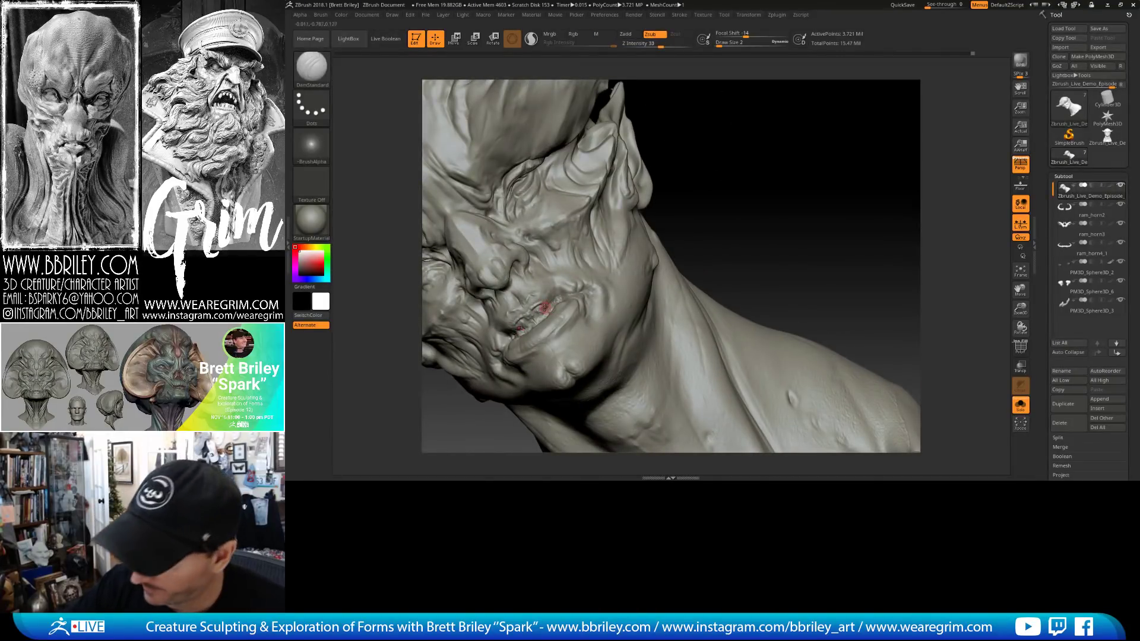
pyautogui.moveTo(721, 168)
pyautogui.mouseDown(button='right')
pyautogui.moveTo(748, 168)
pyautogui.moveTo(665, 225)
pyautogui.mouseUp(button='right')
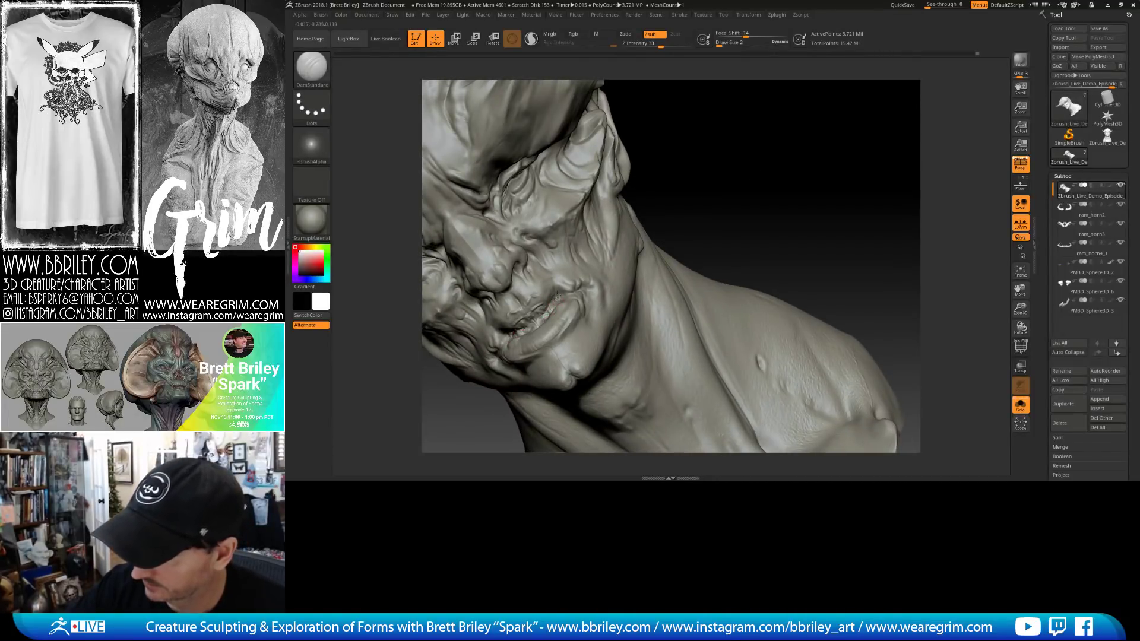
# Show all parts again, select the tusks and adjust their fit in the mouth with the Move brush at draw size 18.
pyautogui.click(1021, 405)
pyautogui.moveTo(894, 306); pyautogui.dragTo(839, 233)
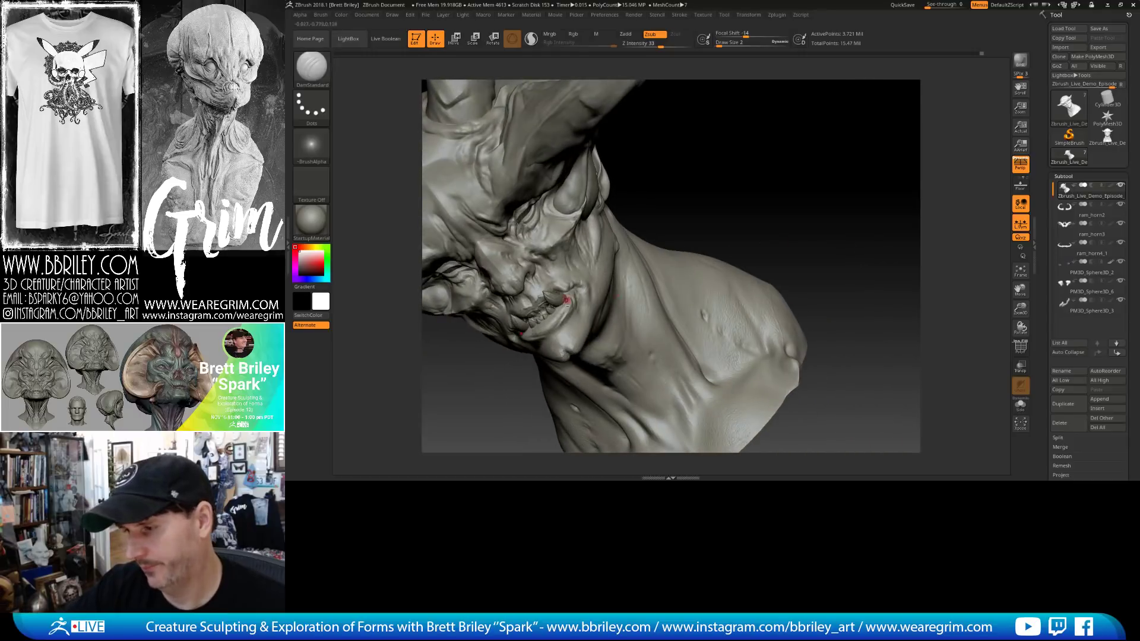
pyautogui.keyDown('alt'); pyautogui.click(564, 297); pyautogui.keyUp('alt')
pyautogui.moveTo(832, 280); pyautogui.dragTo(799, 237)
pyautogui.press('b')
pyautogui.press('m')
pyautogui.press('v')
pyautogui.press('s')
pyautogui.moveTo(570, 299); pyautogui.dragTo(567, 302)
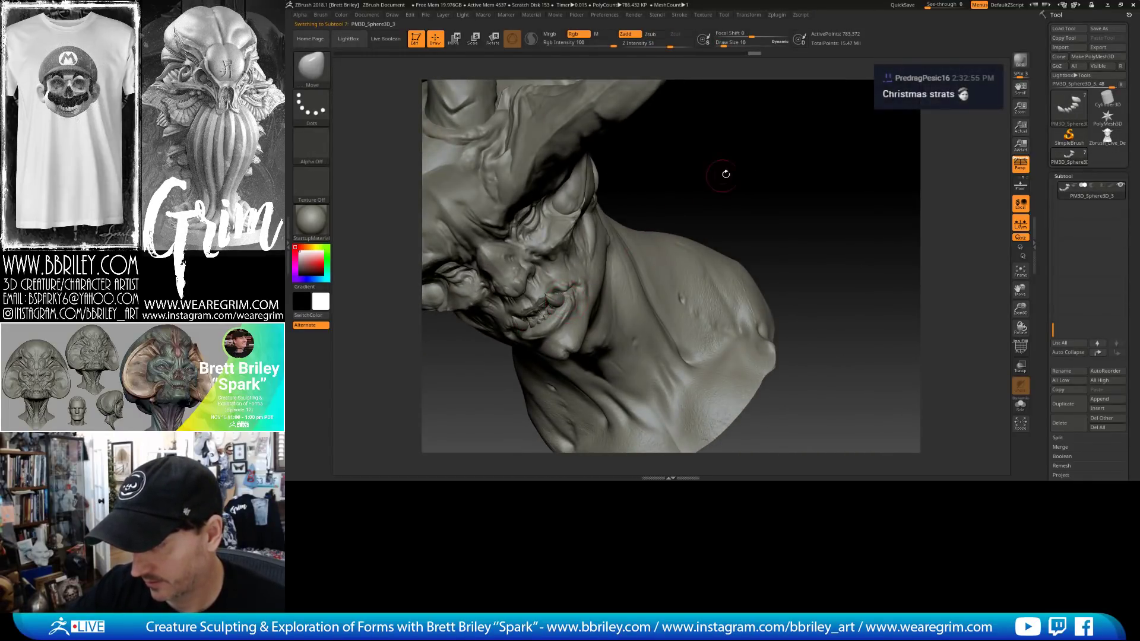
pyautogui.moveTo(726, 174)
pyautogui.mouseDown()
pyautogui.moveTo(665, 202)
pyautogui.moveTo(600, 255)
pyautogui.mouseUp()
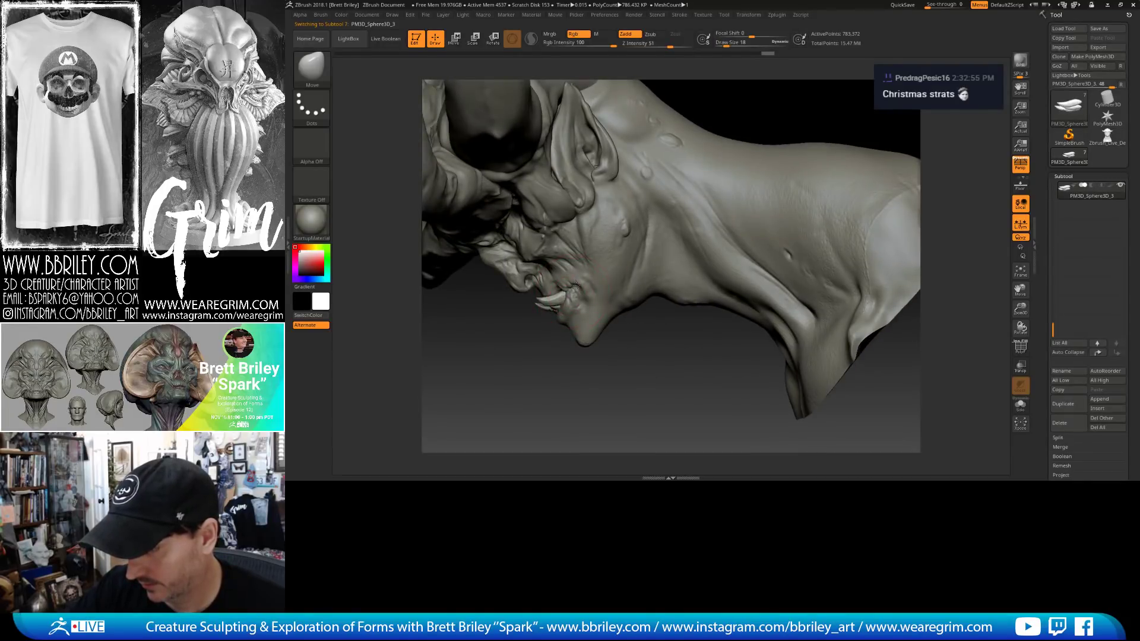
pyautogui.moveTo(618, 333); pyautogui.dragTo(576, 299)
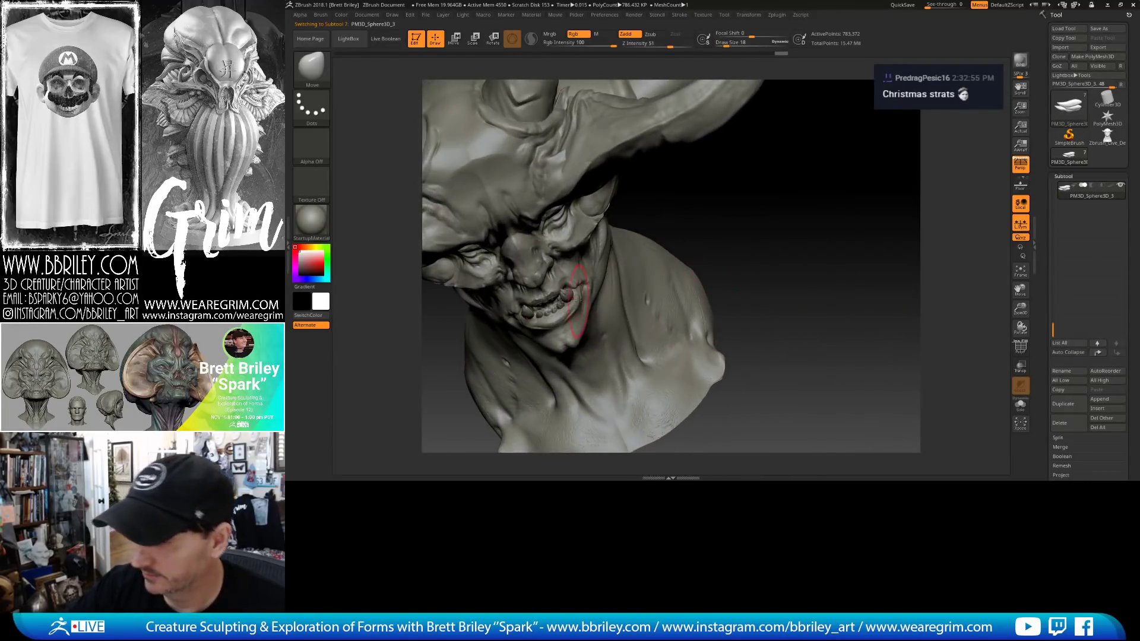
# Select the head and set up the Standard brush with the DragRect stroke and the Bumpy Skin2 alpha for skin texturing.
pyautogui.keyDown('alt'); pyautogui.click(579, 297); pyautogui.keyUp('alt')
pyautogui.moveTo(722, 279); pyautogui.dragTo(733, 240)
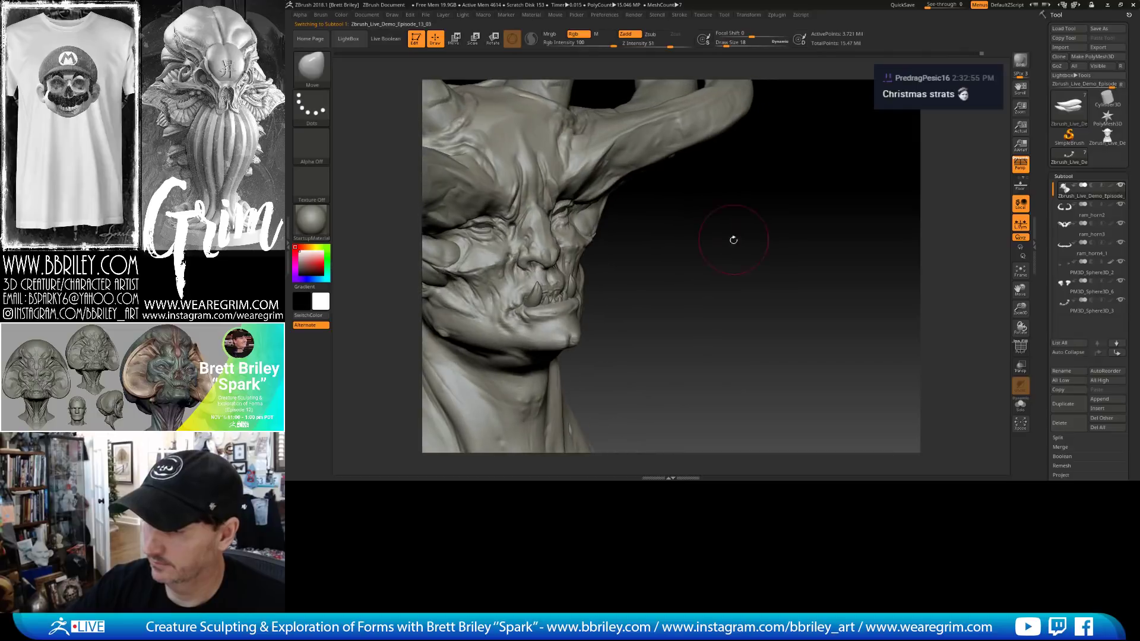
pyautogui.moveTo(626, 292); pyautogui.dragTo(726, 257)
pyautogui.click(315, 74)
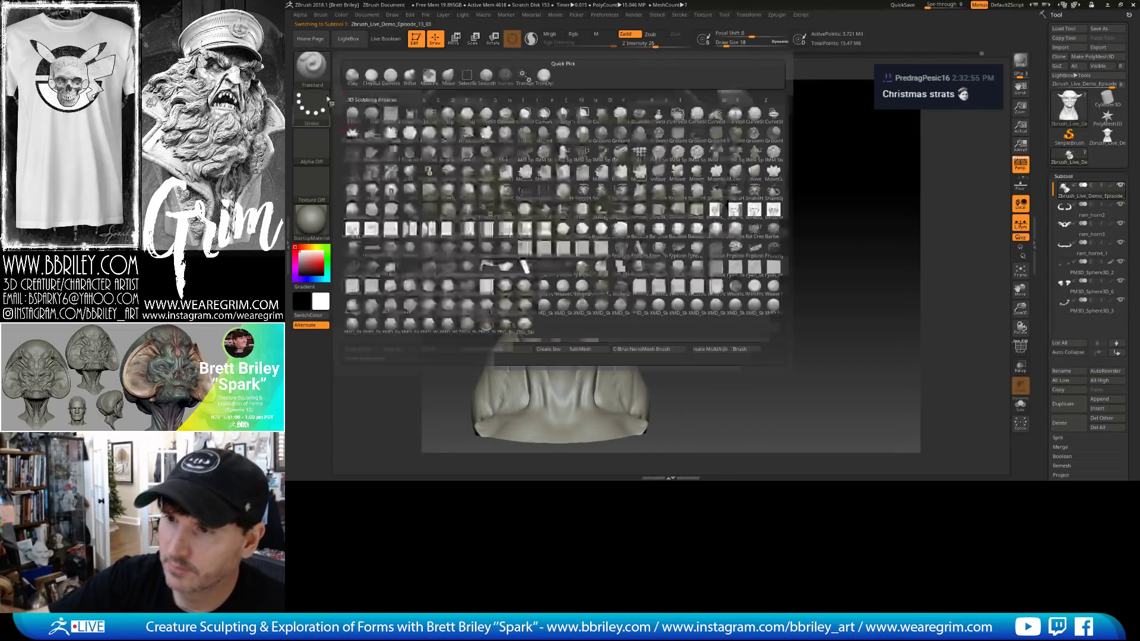
pyautogui.click(311, 107)
pyautogui.click(414, 105)
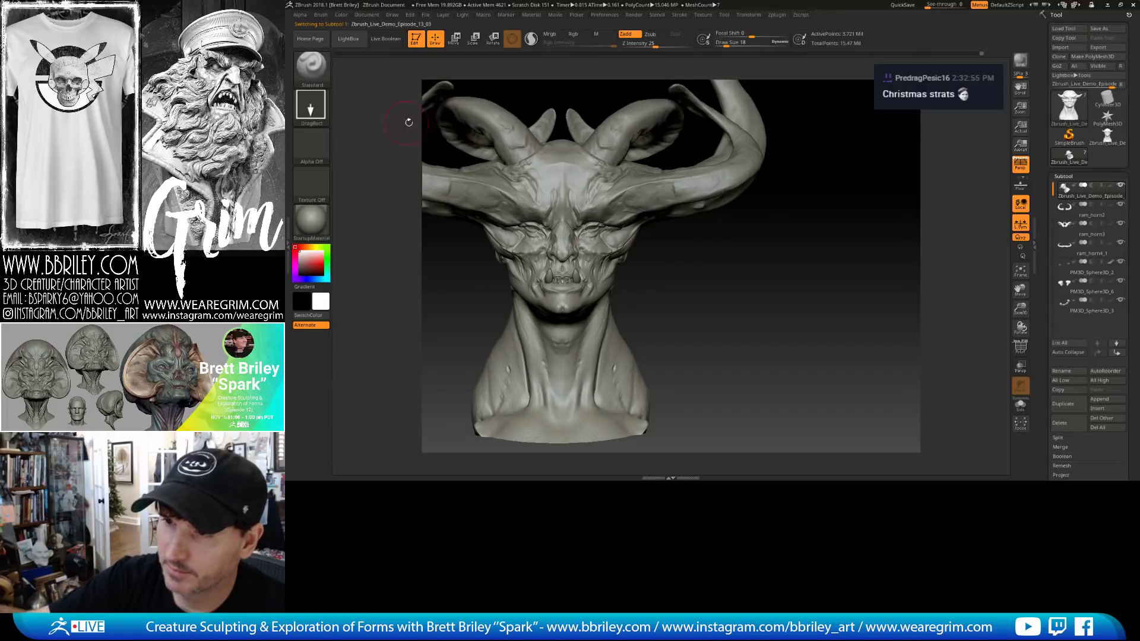
pyautogui.click(312, 144)
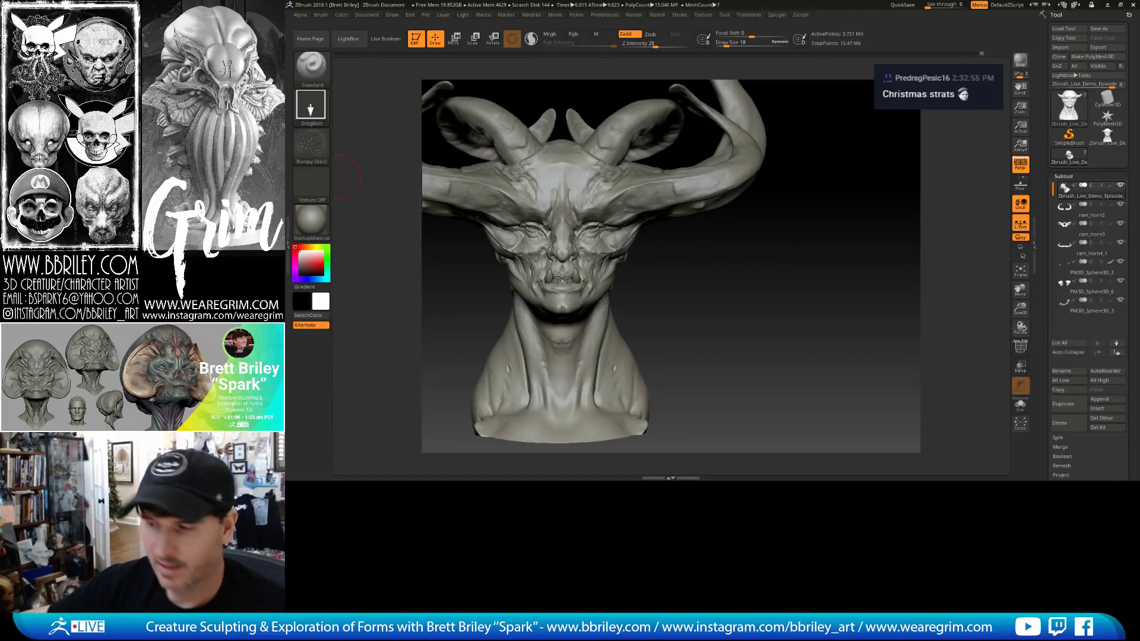
pyautogui.moveTo(727, 268); pyautogui.dragTo(723, 304)
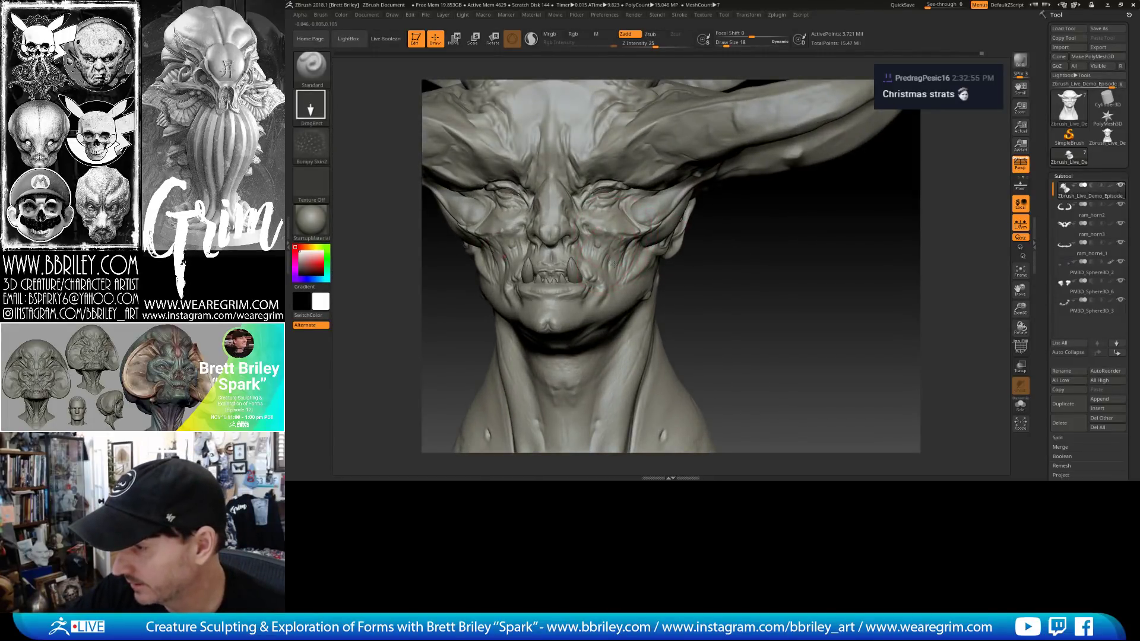
pyautogui.moveTo(613, 264)
pyautogui.mouseDown(button='right')
pyautogui.moveTo(594, 285)
pyautogui.moveTo(613, 305)
pyautogui.mouseUp(button='right')
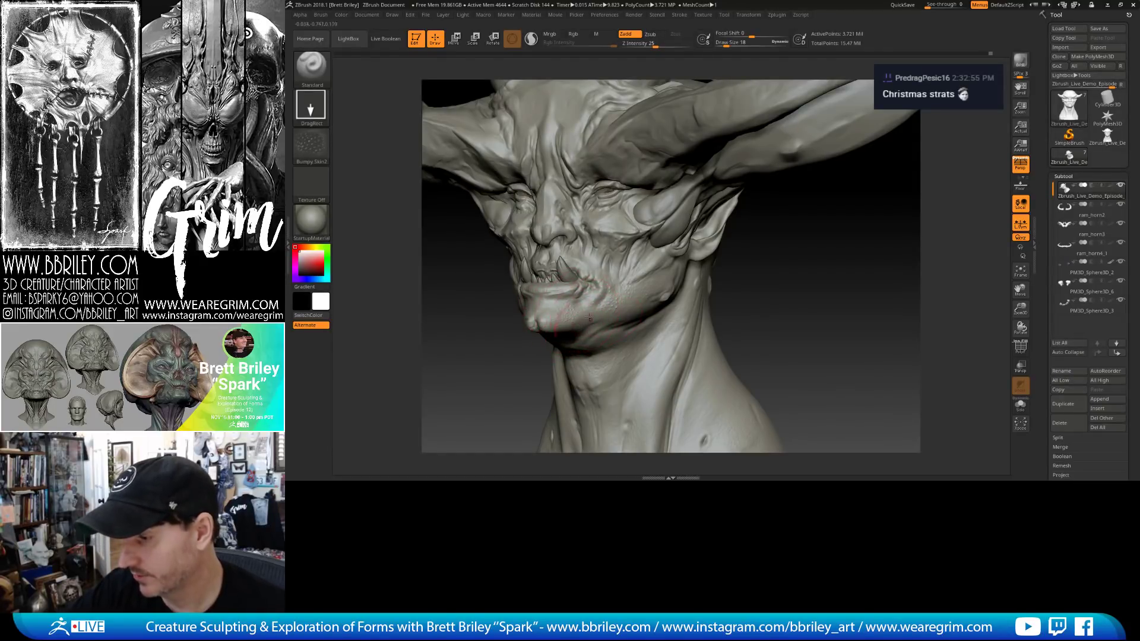
pyautogui.keyDown('shift'); pyautogui.moveTo(766, 368); pyautogui.dragTo(814, 365); pyautogui.keyUp('shift')
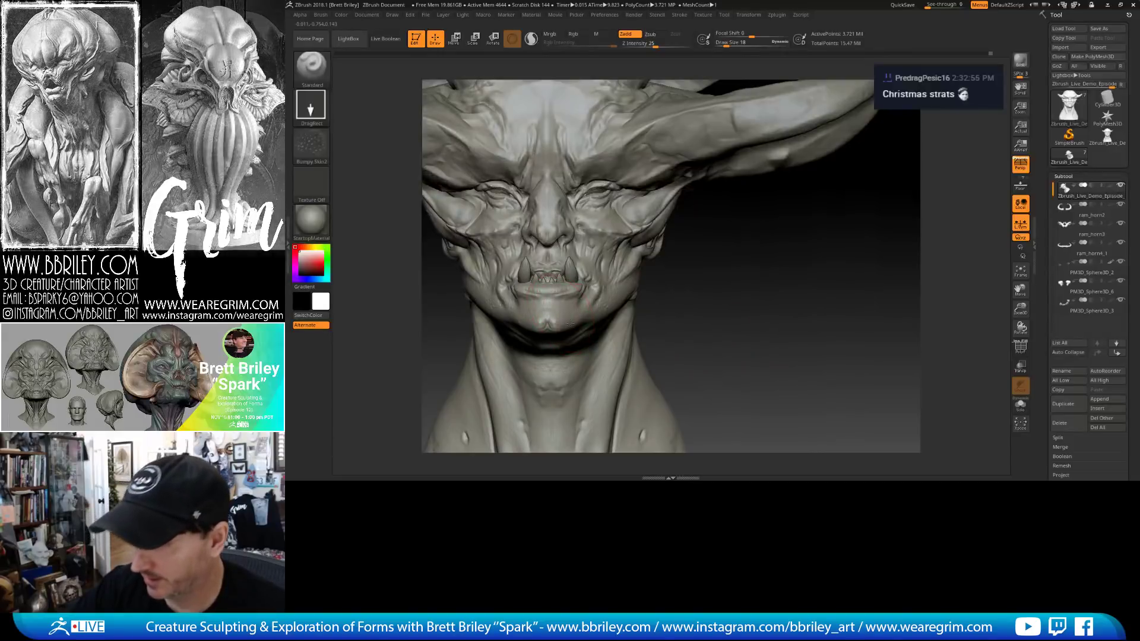
# Stamp the Bumpy Skin2 alpha over the jaw, throat, neck and shoulder with the Standard brush's DragRect stroke.
pyautogui.moveTo(683, 307); pyautogui.dragTo(570, 271)
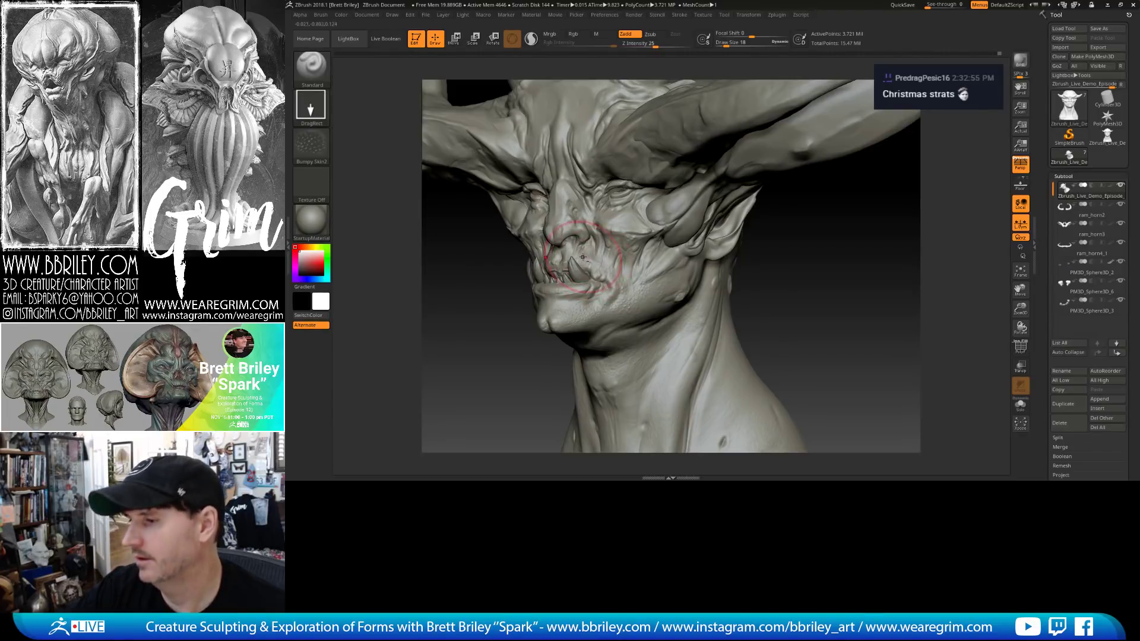
pyautogui.moveTo(793, 296); pyautogui.dragTo(826, 294)
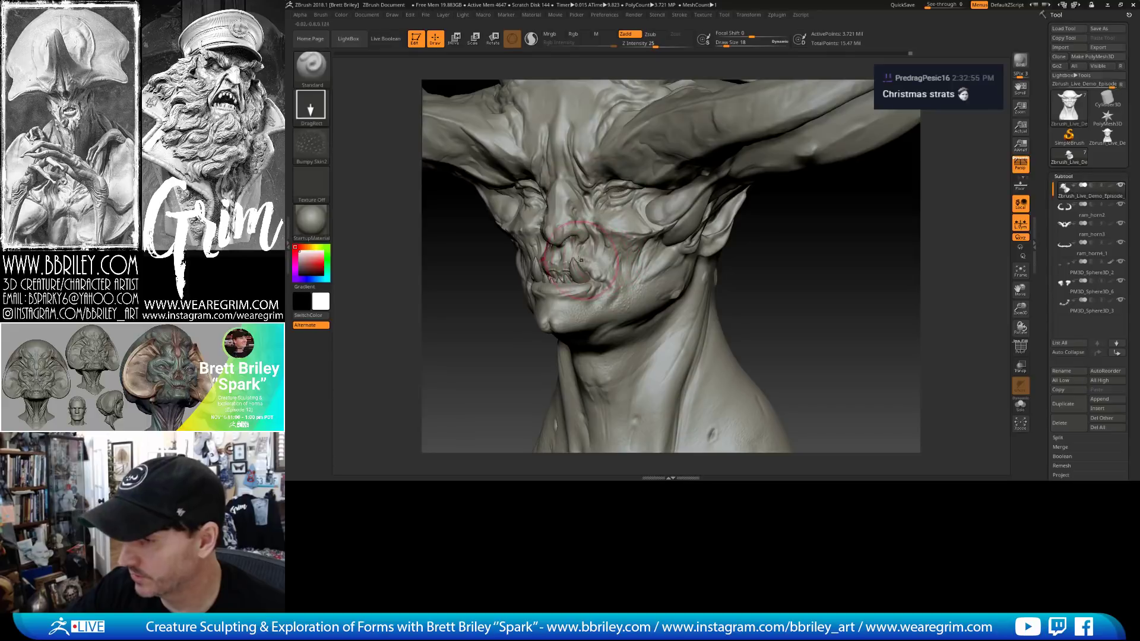
pyautogui.moveTo(575, 265); pyautogui.dragTo(626, 260, button='right')
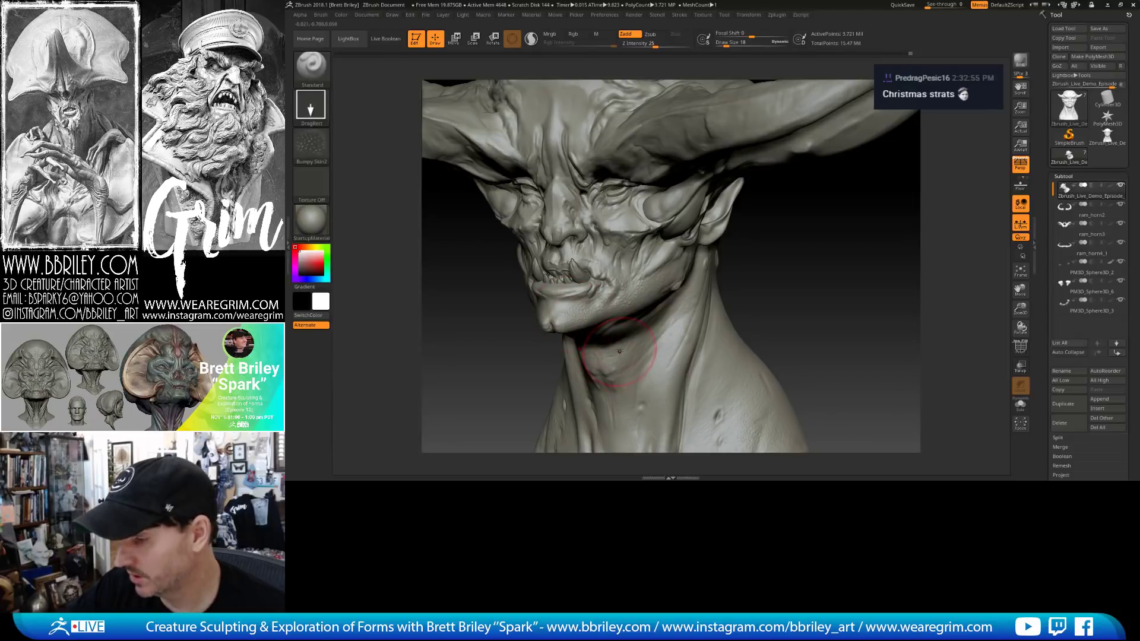
pyautogui.keyDown('alt'); pyautogui.moveTo(793, 311); pyautogui.dragTo(597, 281, button='right'); pyautogui.keyUp('alt')
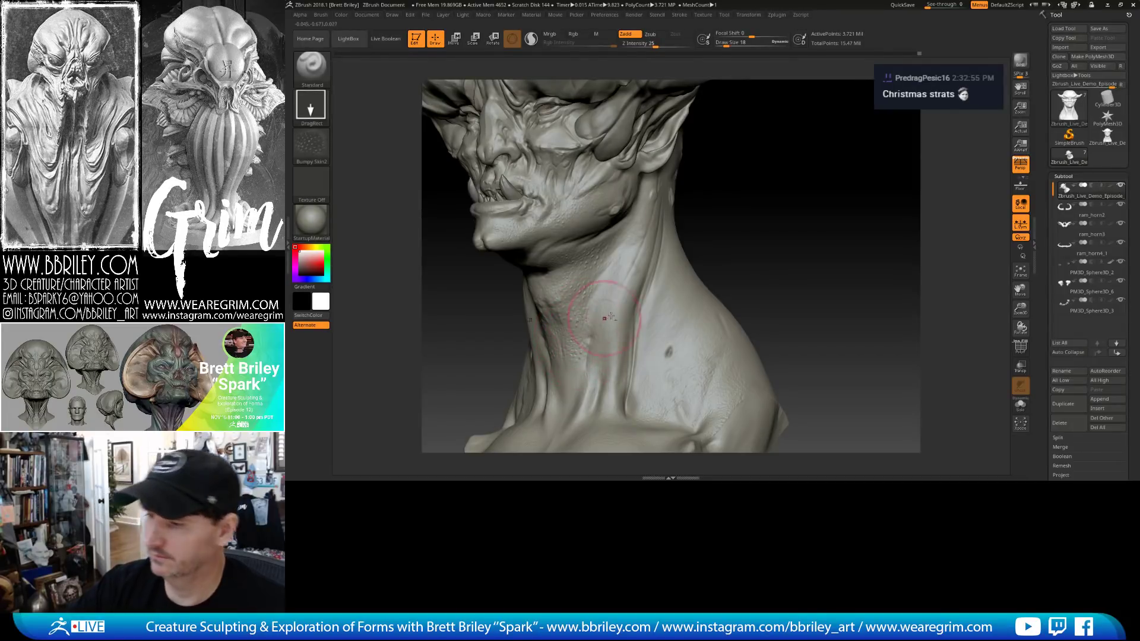
pyautogui.moveTo(600, 318)
pyautogui.keyDown('ctrl'); pyautogui.mouseDown(button='right')
pyautogui.moveTo(571, 303)
pyautogui.moveTo(590, 331)
pyautogui.mouseUp(button='right'); pyautogui.keyUp('ctrl')
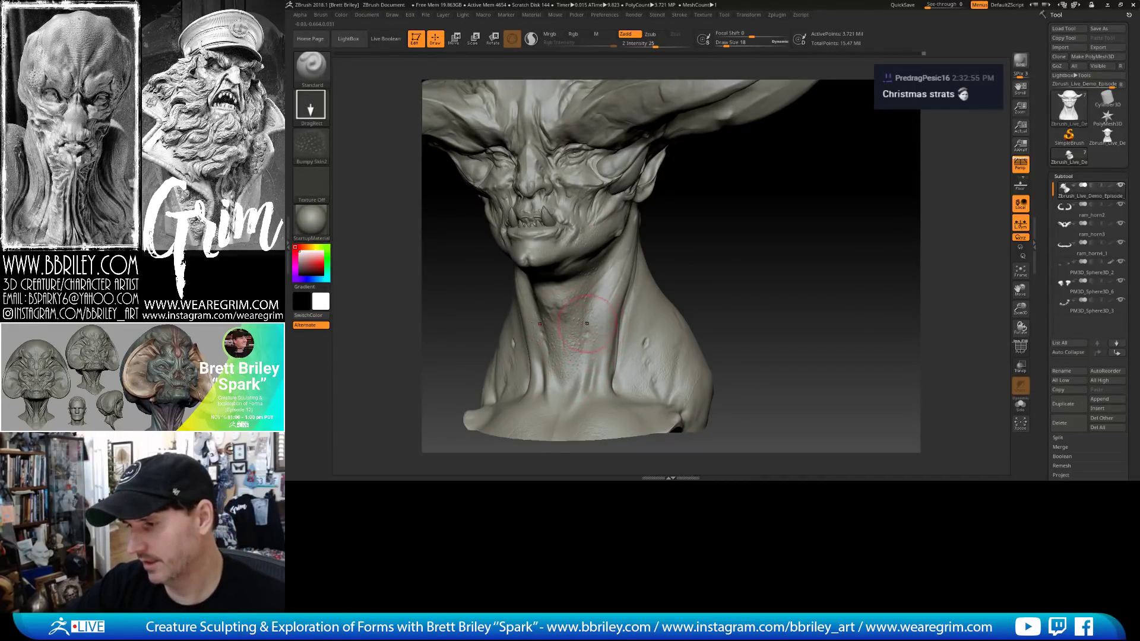
pyautogui.moveTo(600, 316); pyautogui.dragTo(544, 313, button='right')
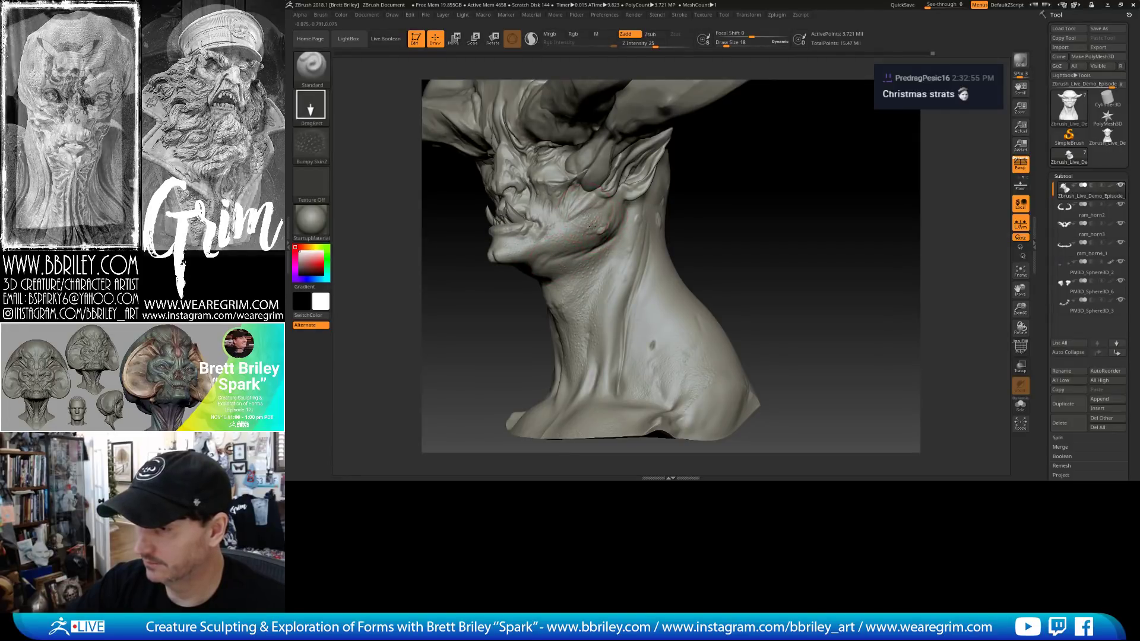
pyautogui.moveTo(758, 234); pyautogui.dragTo(799, 236)
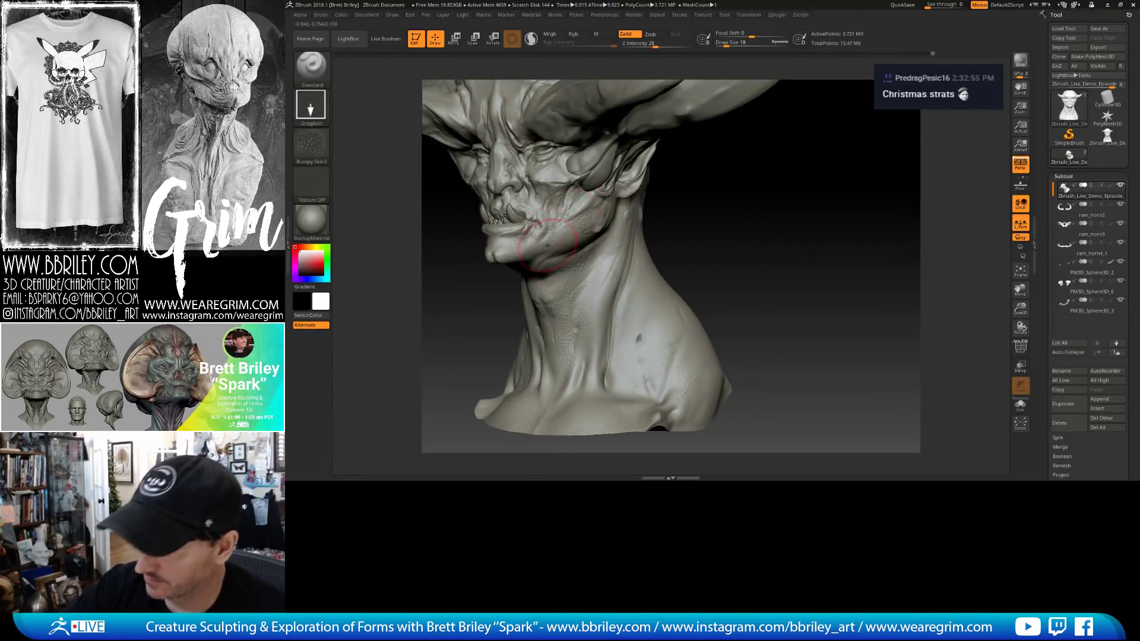
pyautogui.moveTo(725, 224); pyautogui.dragTo(736, 271)
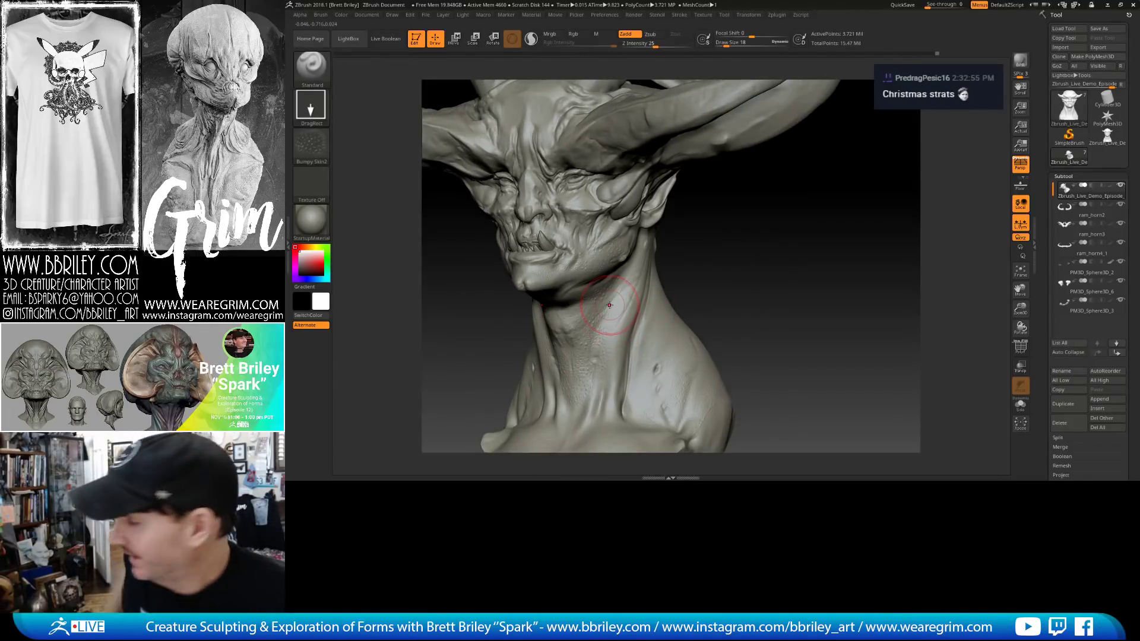
# Import the Leathery Skin13 alpha and stamp its wrinkles over the jaw, neck and face.
pyautogui.click(314, 141)
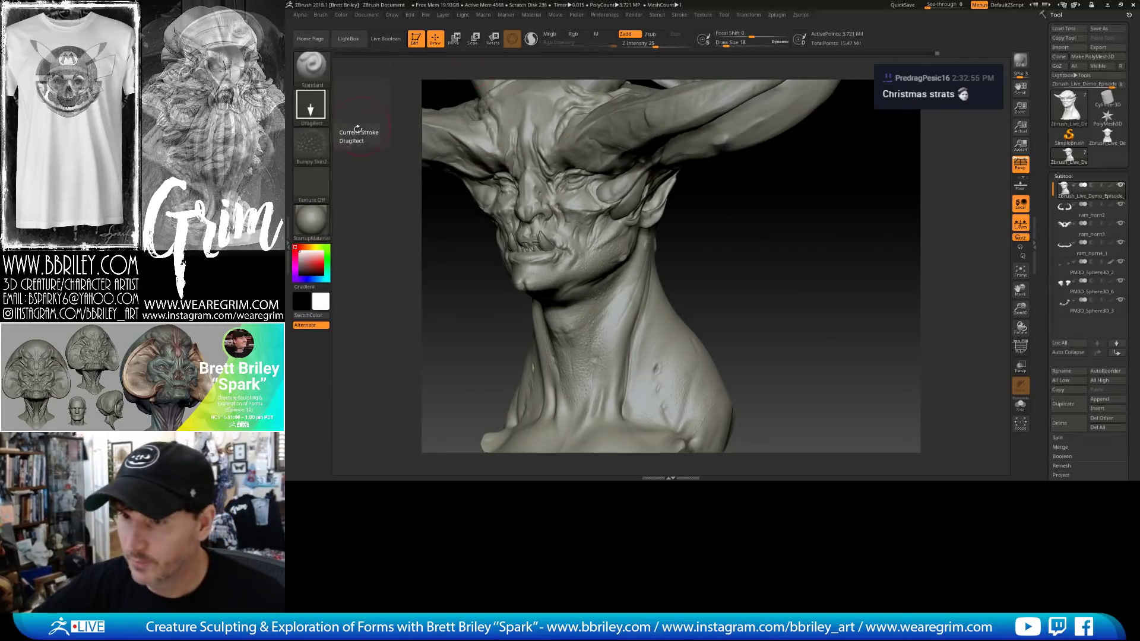
pyautogui.click(311, 145)
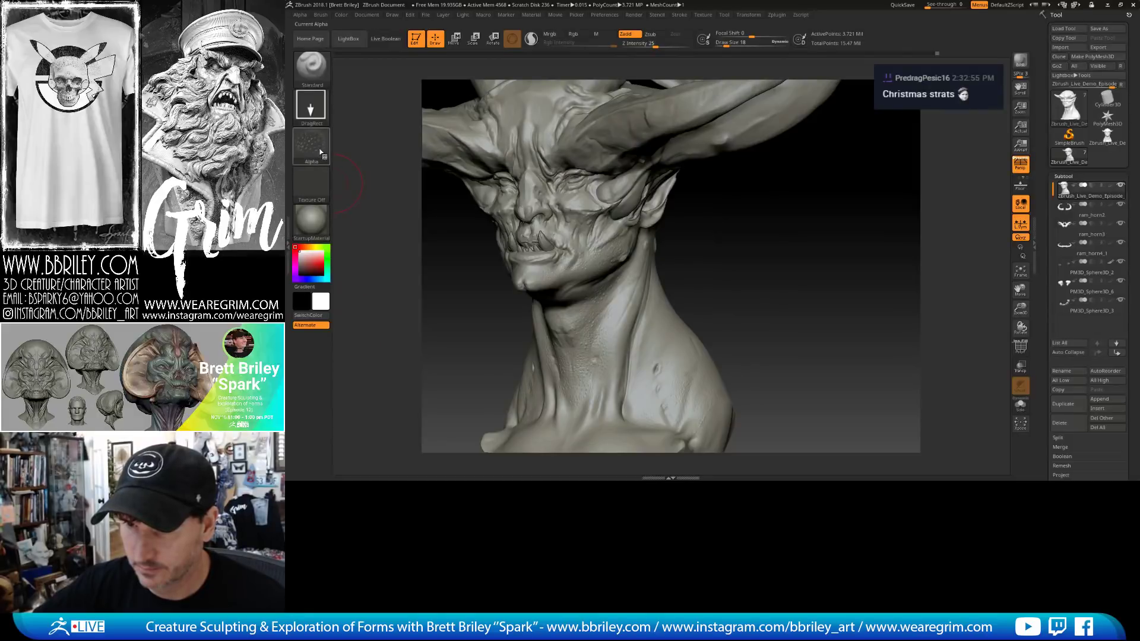
pyautogui.click(322, 154)
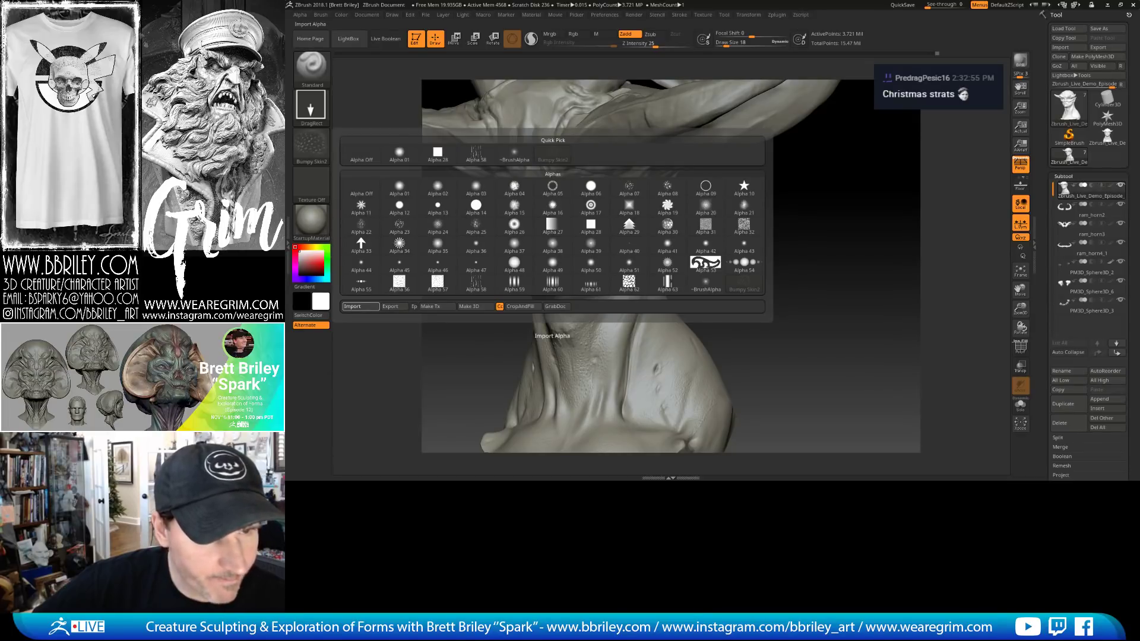
pyautogui.doubleClick(584, 218)
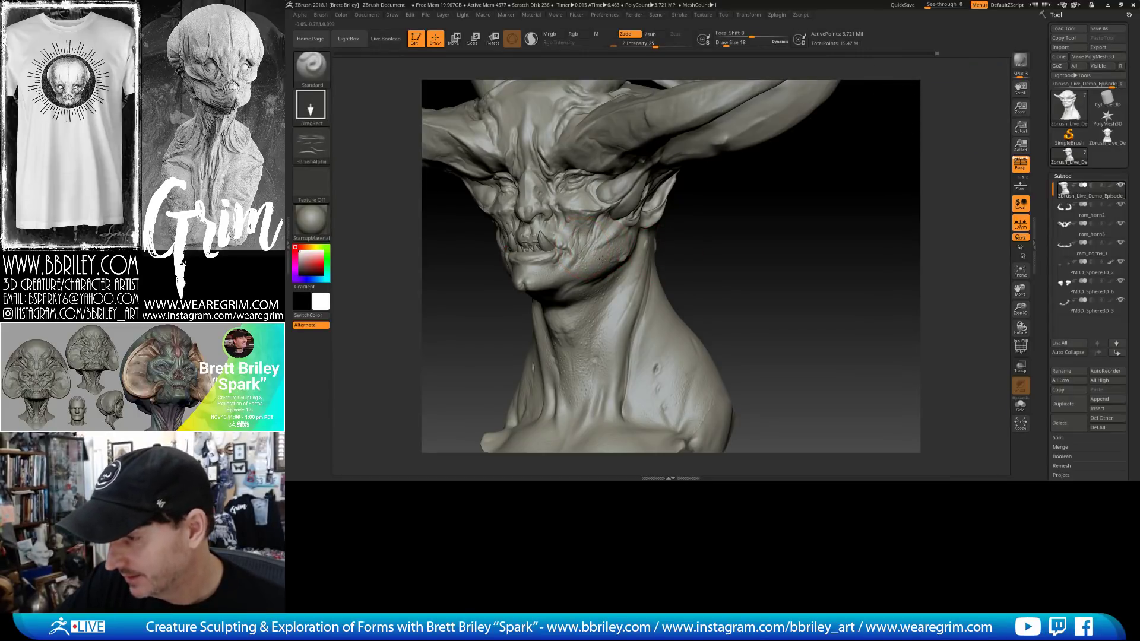
pyautogui.moveTo(620, 254); pyautogui.dragTo(556, 253, button='right')
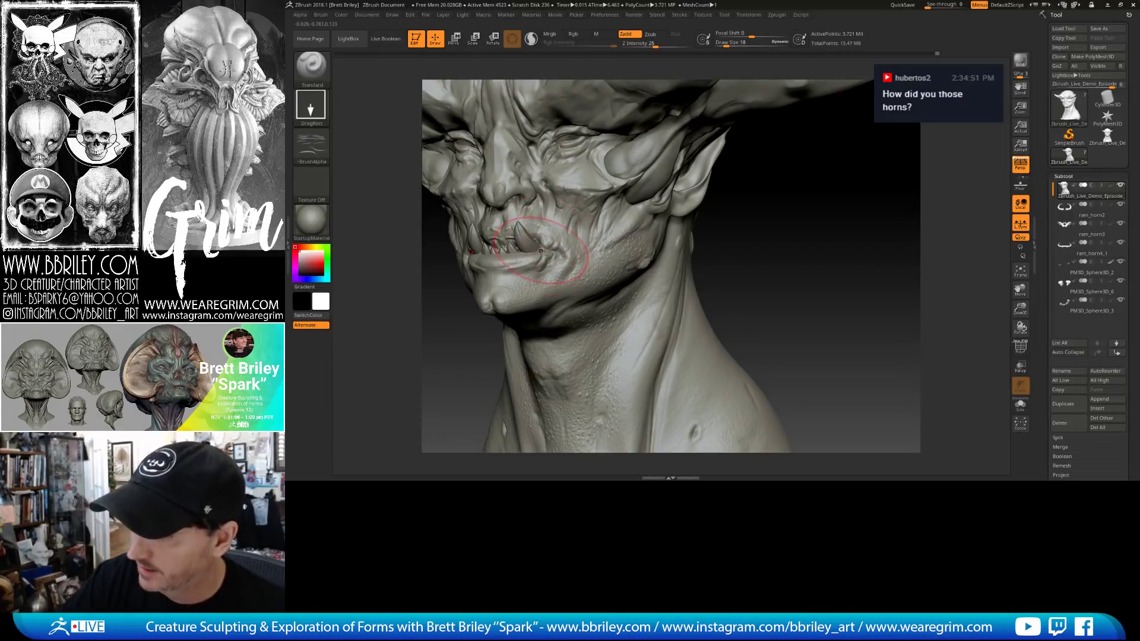
pyautogui.moveTo(552, 260)
pyautogui.mouseDown(button='right')
pyautogui.moveTo(697, 254)
pyautogui.moveTo(477, 266)
pyautogui.mouseUp(button='right')
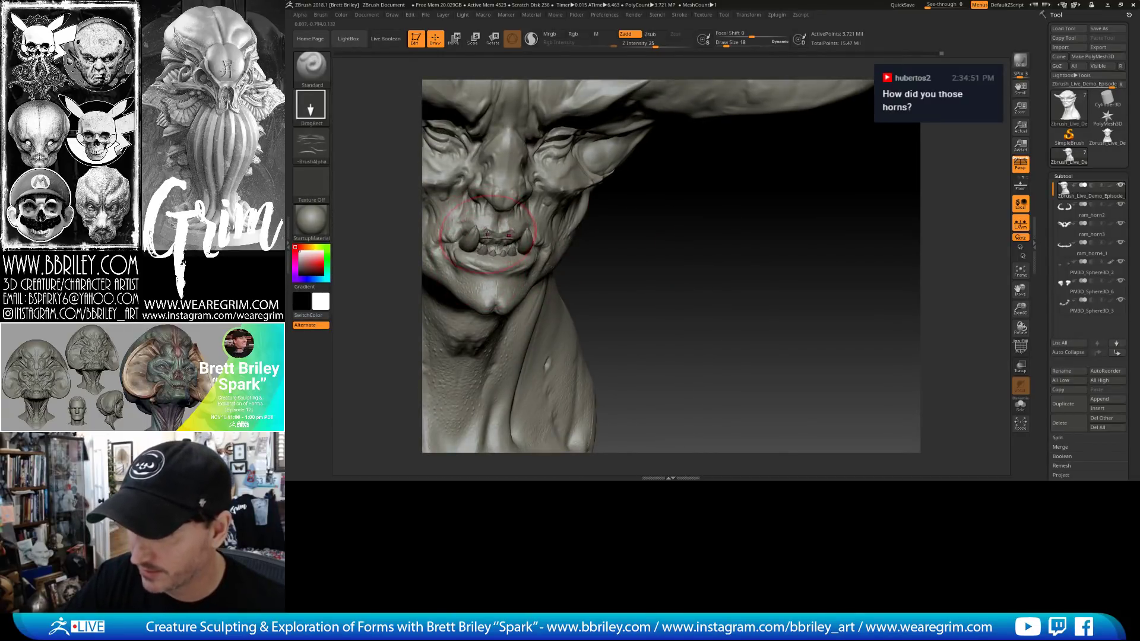
pyautogui.moveTo(611, 254); pyautogui.dragTo(645, 256, button='right')
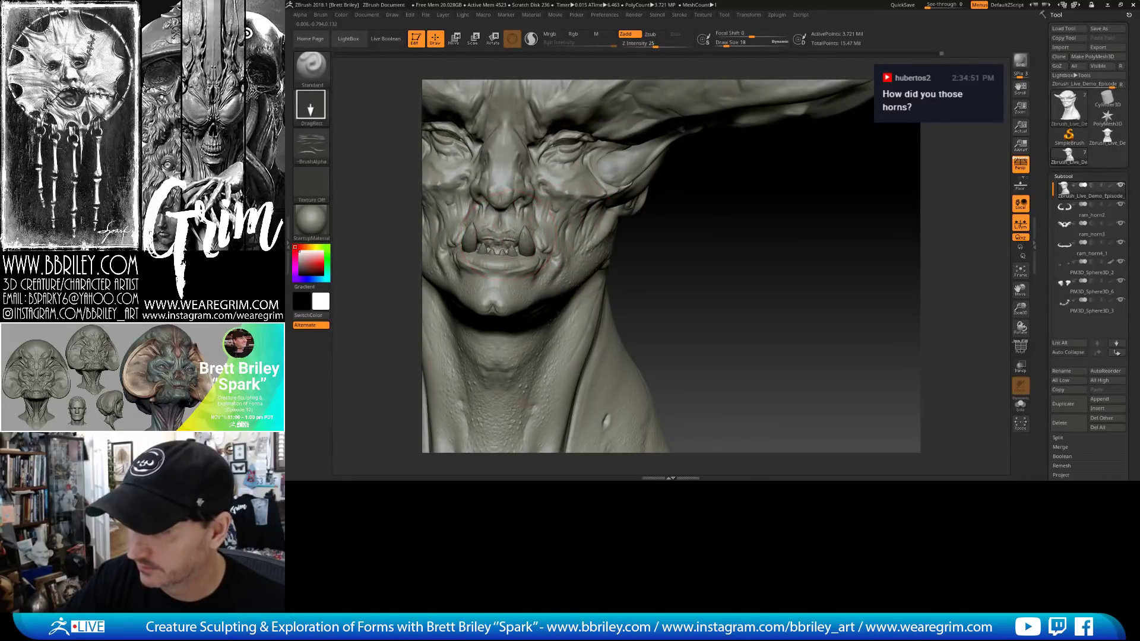
pyautogui.moveTo(698, 264); pyautogui.dragTo(588, 204, button='right')
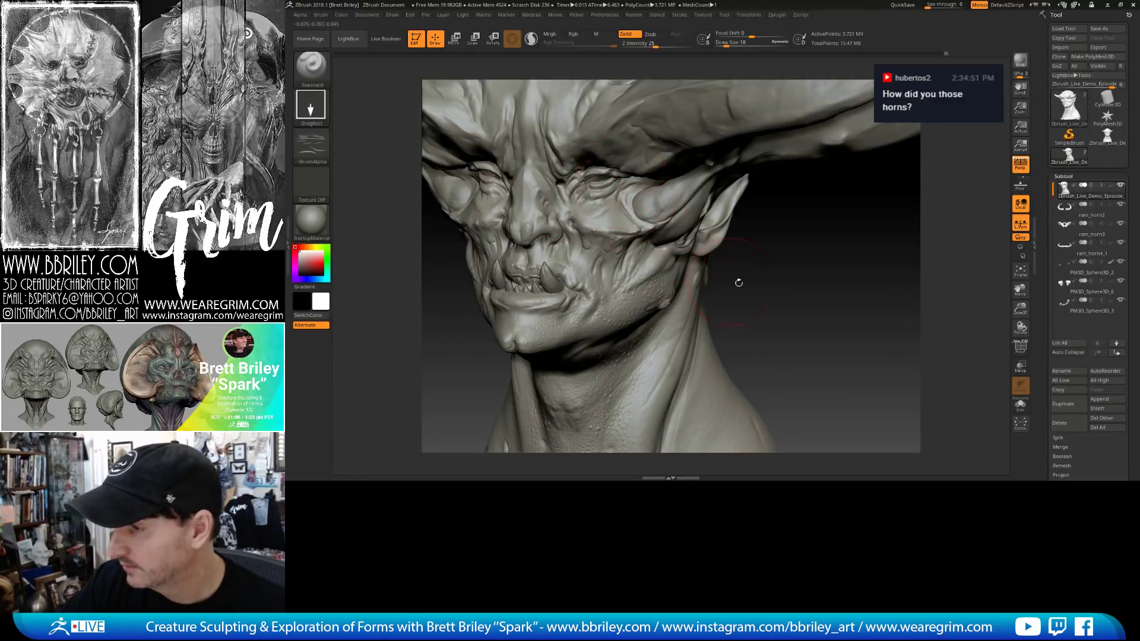
pyautogui.moveTo(622, 179); pyautogui.dragTo(572, 182, button='right')
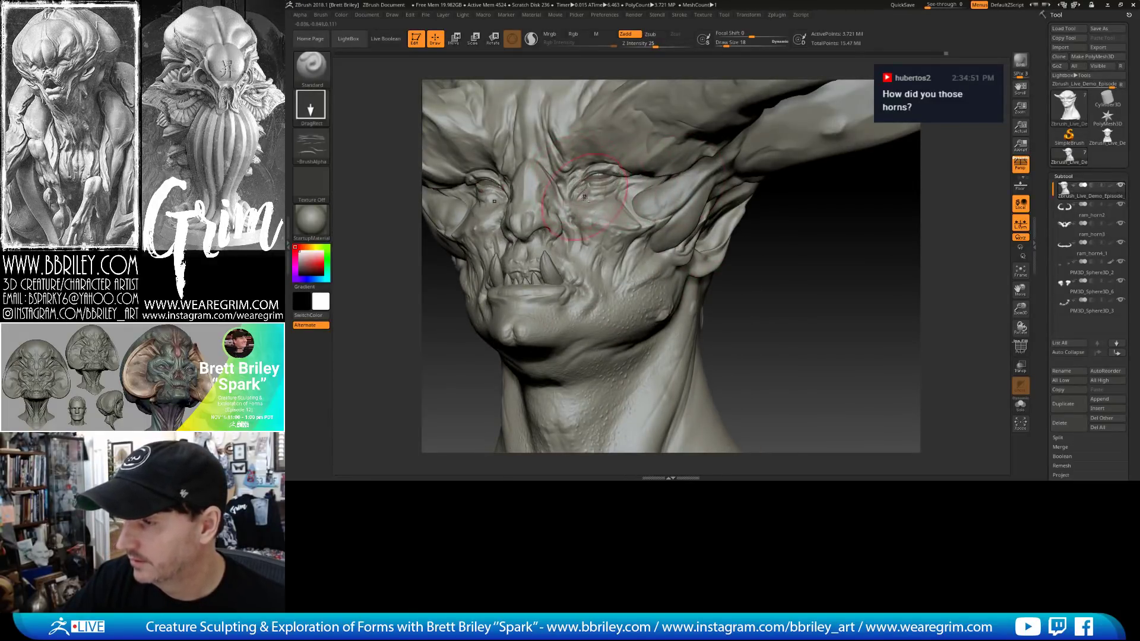
# Import another Leathery Skin alpha and stamp it over the cheek and jaw.
pyautogui.click(314, 150)
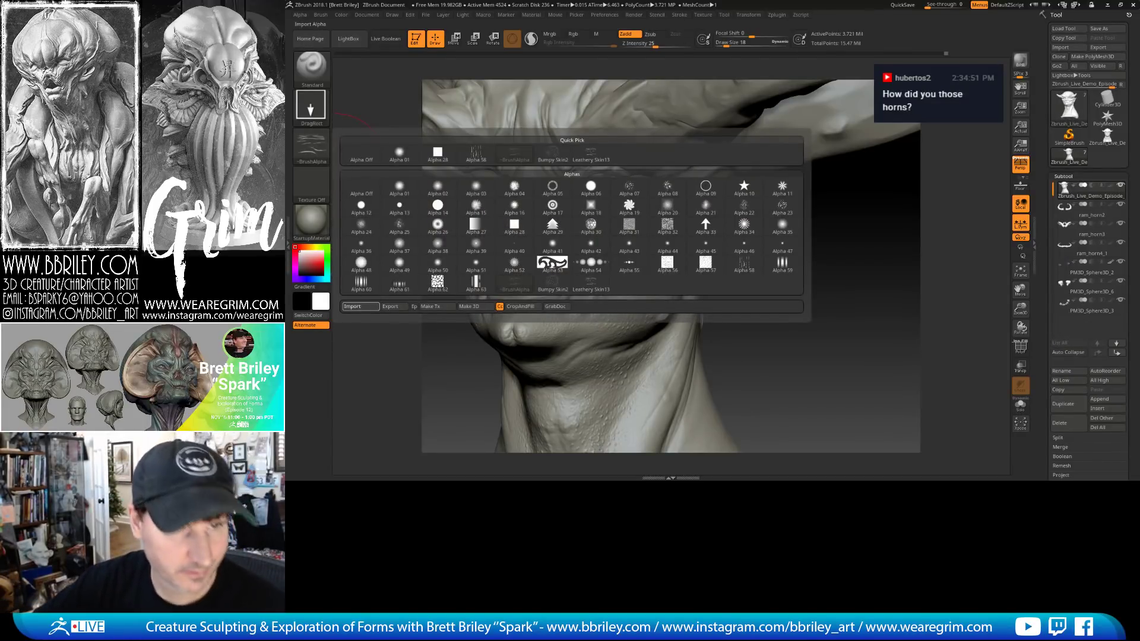
pyautogui.click(591, 285)
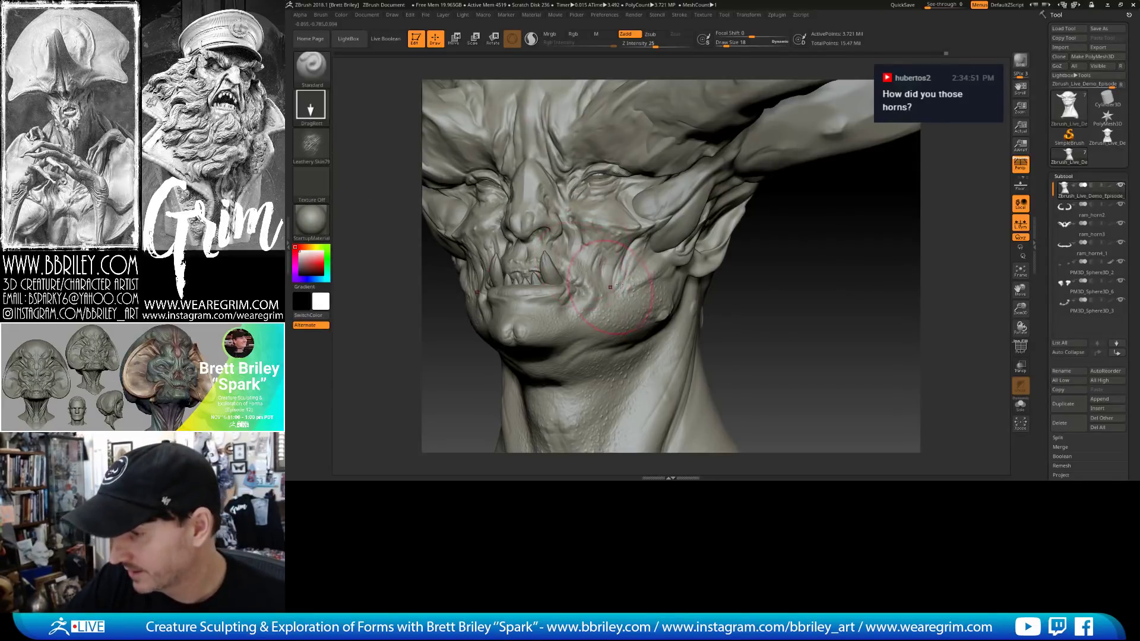
pyautogui.moveTo(724, 319); pyautogui.dragTo(659, 289)
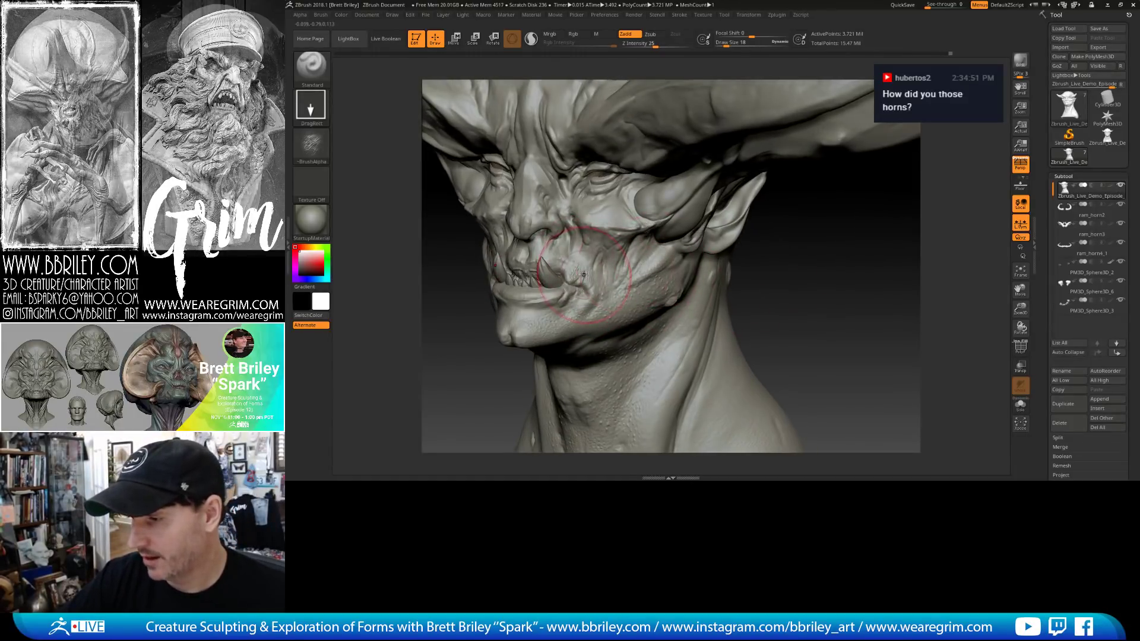
# Smooth the skin at the mouth corner and cheek on a lower subdivision level, and return to the highest level.
pyautogui.press('shift')
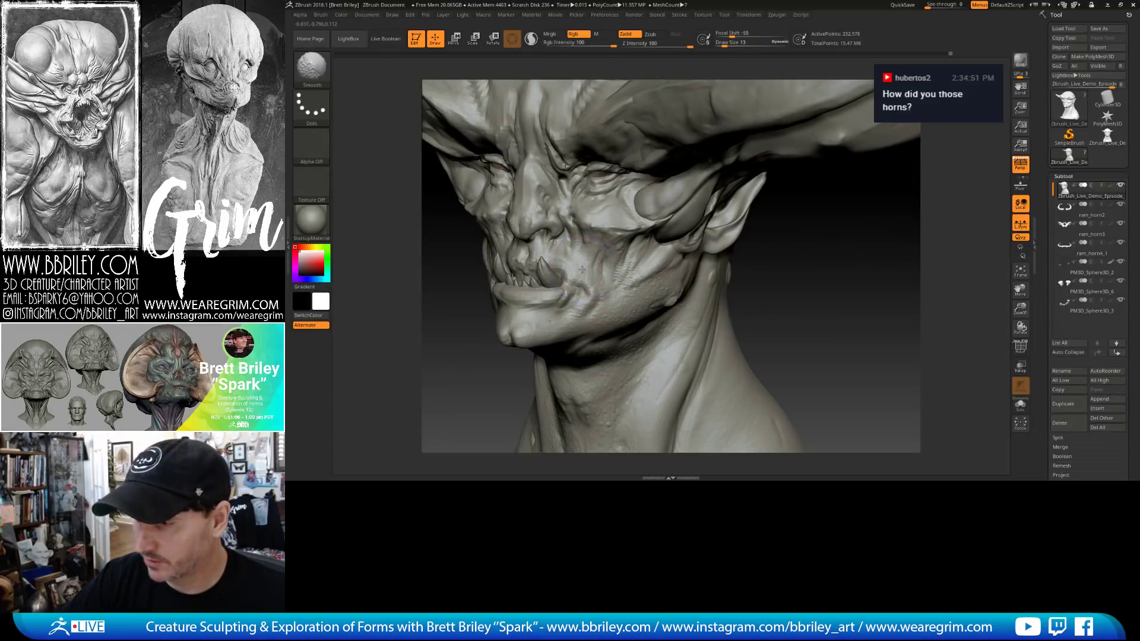
pyautogui.hotkey('ctrl', 'd')
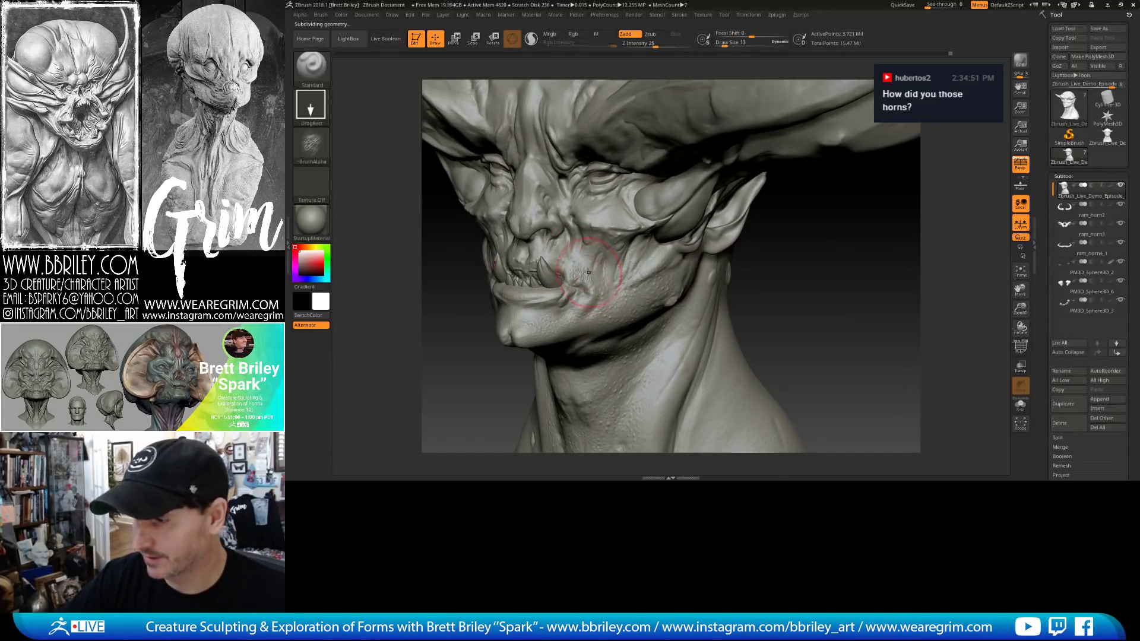
pyautogui.press('shift')
pyautogui.keyDown('shift'); pyautogui.moveTo(580, 272); pyautogui.dragTo(585, 282); pyautogui.keyUp('shift')
pyautogui.moveTo(740, 285)
pyautogui.mouseDown()
pyautogui.moveTo(782, 290)
pyautogui.moveTo(585, 275)
pyautogui.mouseUp()
pyautogui.press('ctrl')
pyautogui.hotkey('shift', 'd')
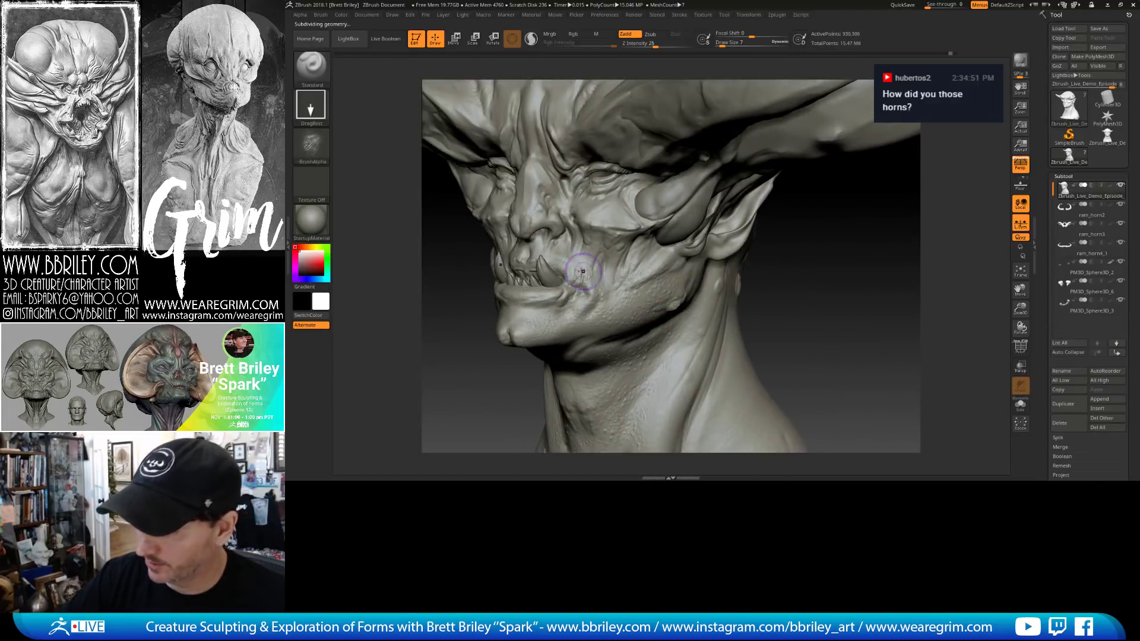
pyautogui.press('d')
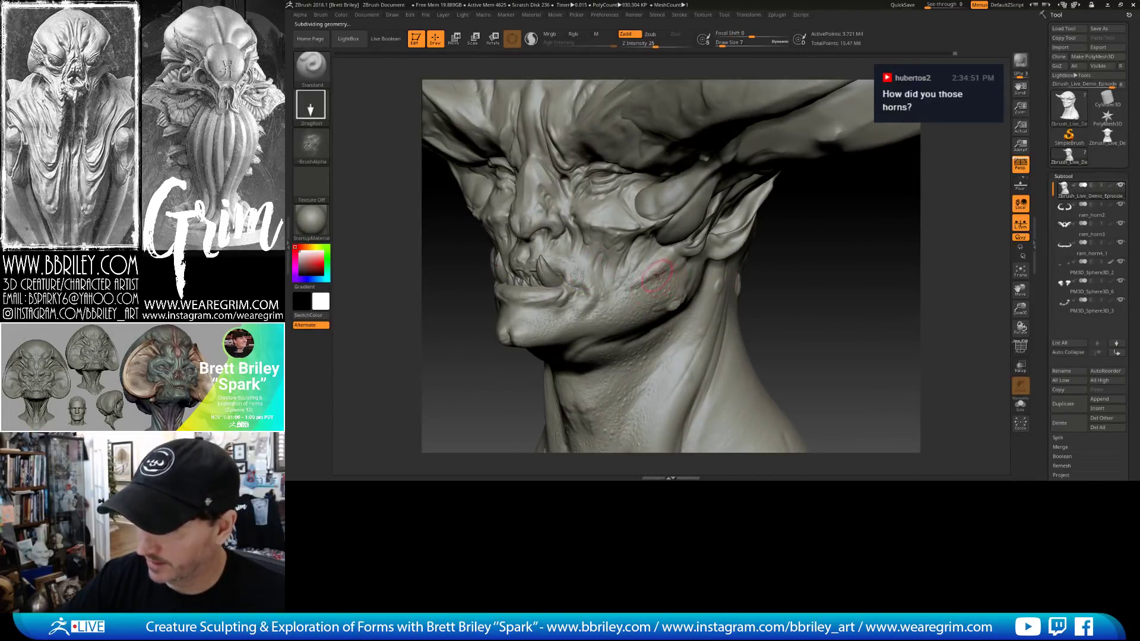
# Import the Untitled-2 alpha in place of the current one and stamp its skin texture over the jaw and neck.
pyautogui.moveTo(791, 300); pyautogui.dragTo(795, 286)
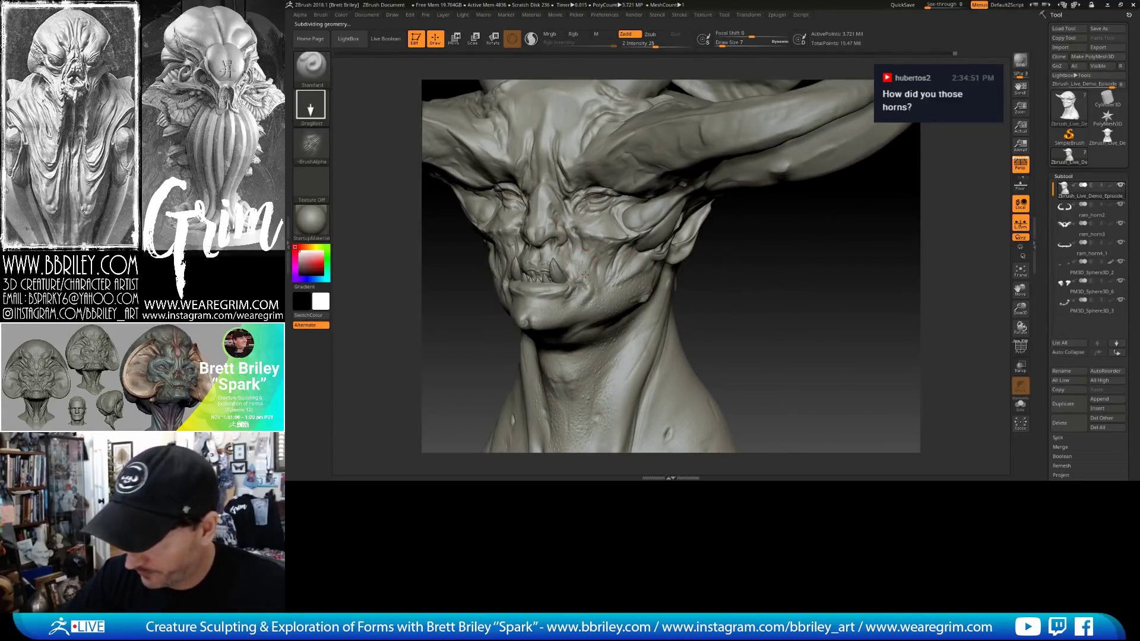
pyautogui.click(319, 147)
pyautogui.click(582, 280)
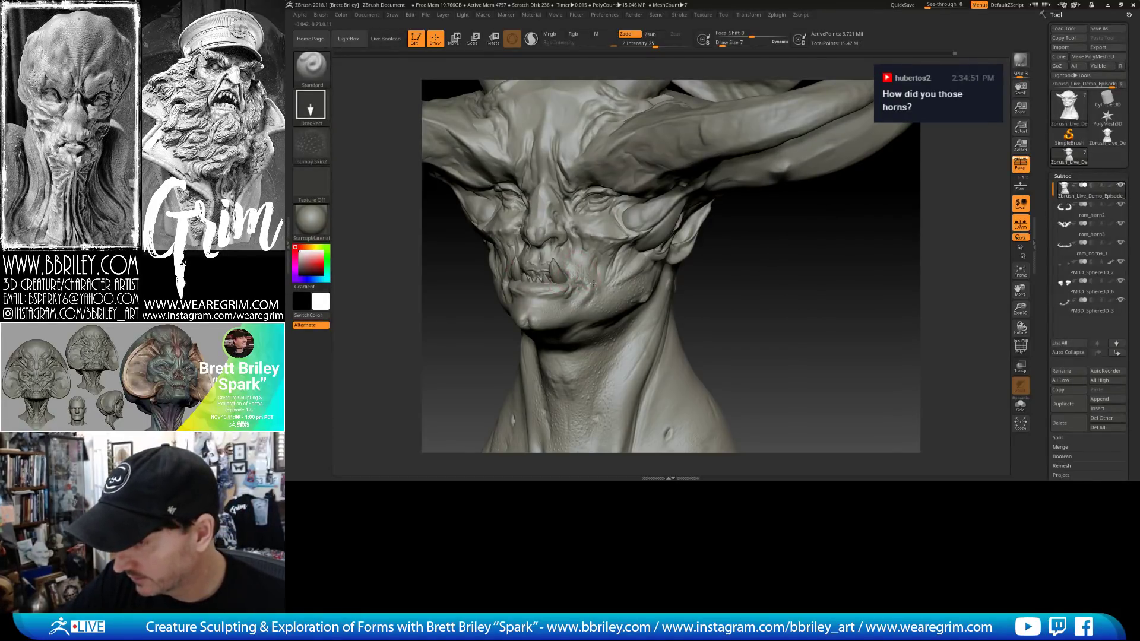
pyautogui.click(321, 156)
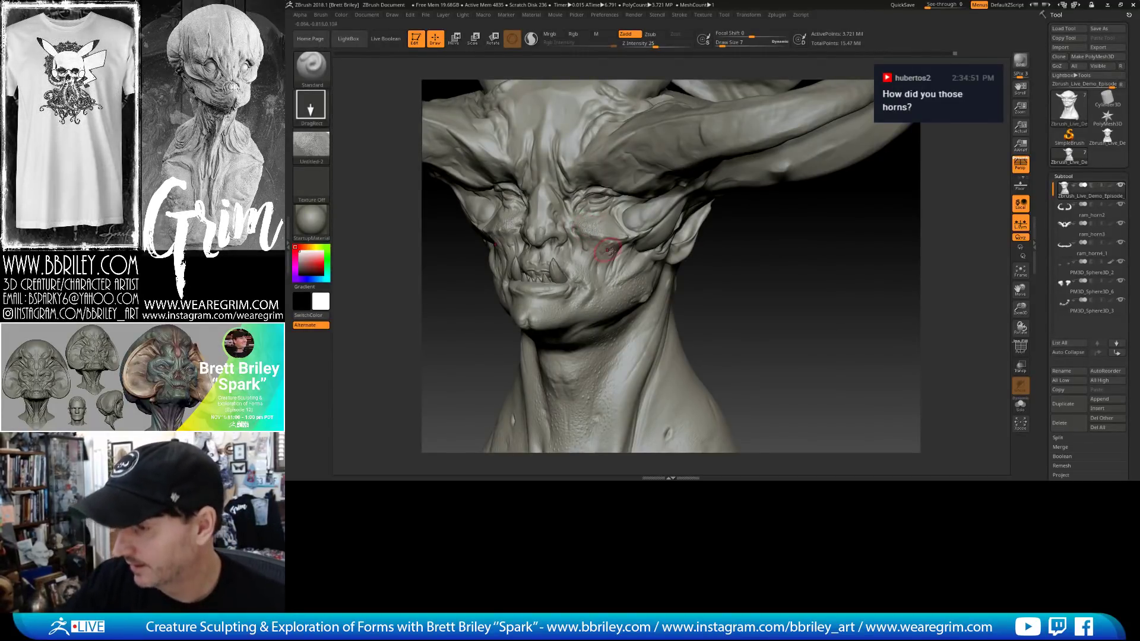
pyautogui.moveTo(754, 262); pyautogui.dragTo(707, 204)
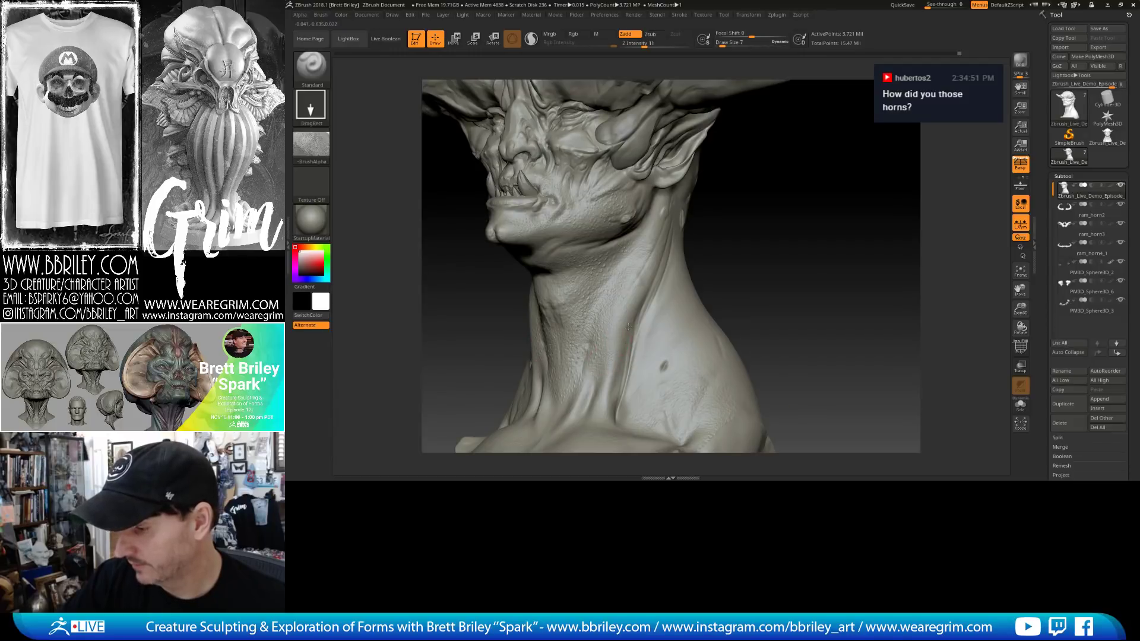
pyautogui.moveTo(629, 326); pyautogui.dragTo(664, 213)
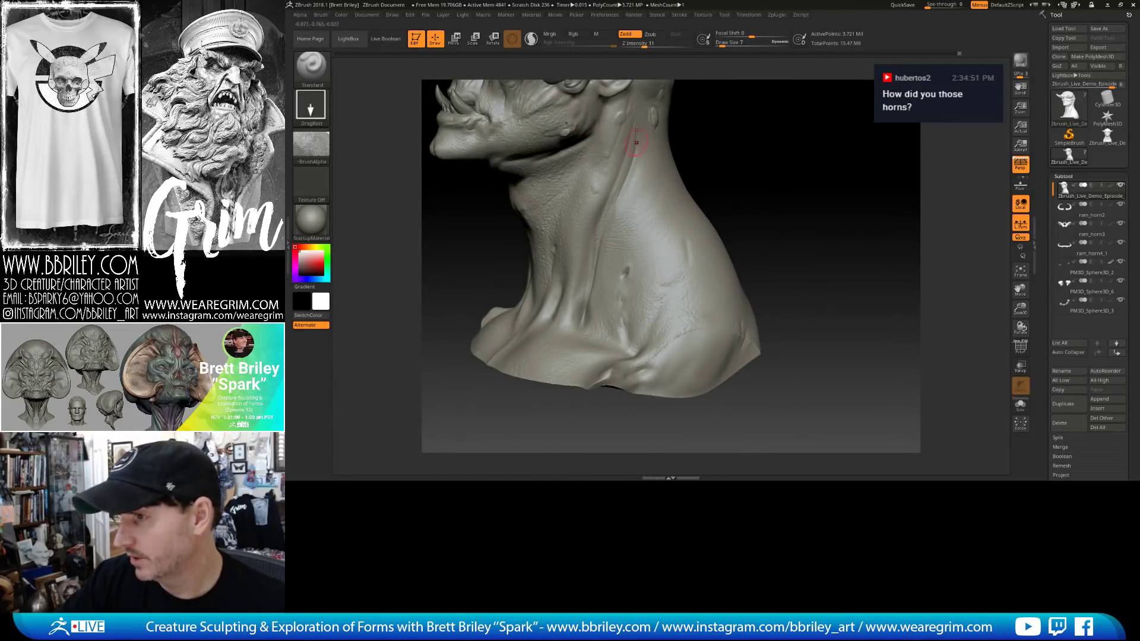
# Undo the last neck stamp, set Z Intensity to 6 and stamp subtle skin texture over the neck and face.
pyautogui.hotkey('ctrl', 'z')
pyautogui.moveTo(644, 45); pyautogui.dragTo(637, 47)
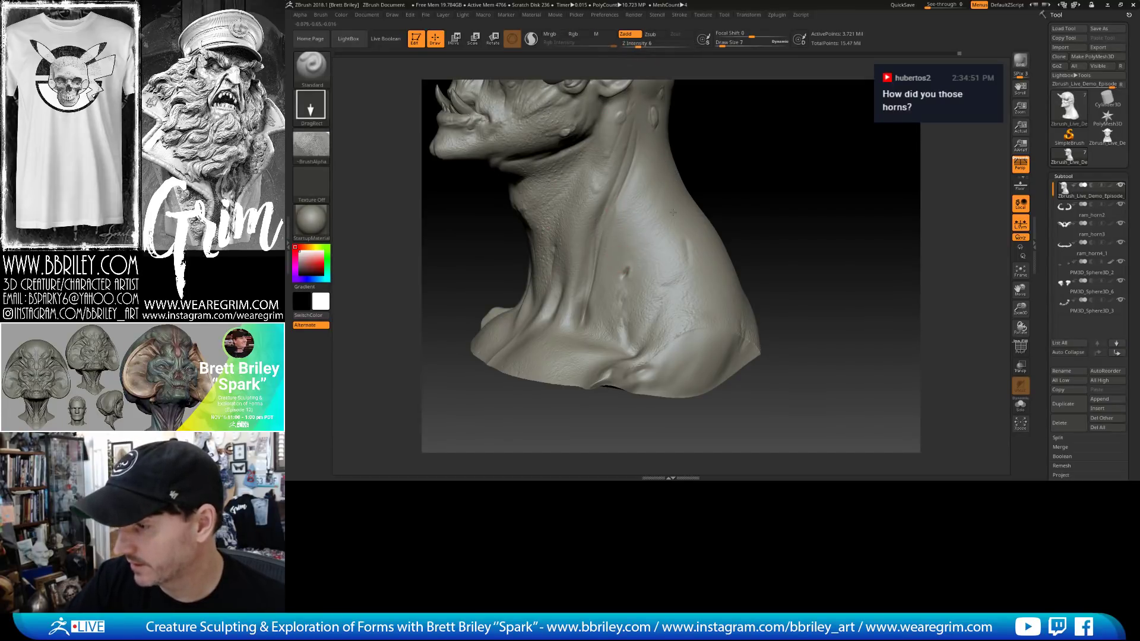
pyautogui.moveTo(736, 215); pyautogui.dragTo(606, 217)
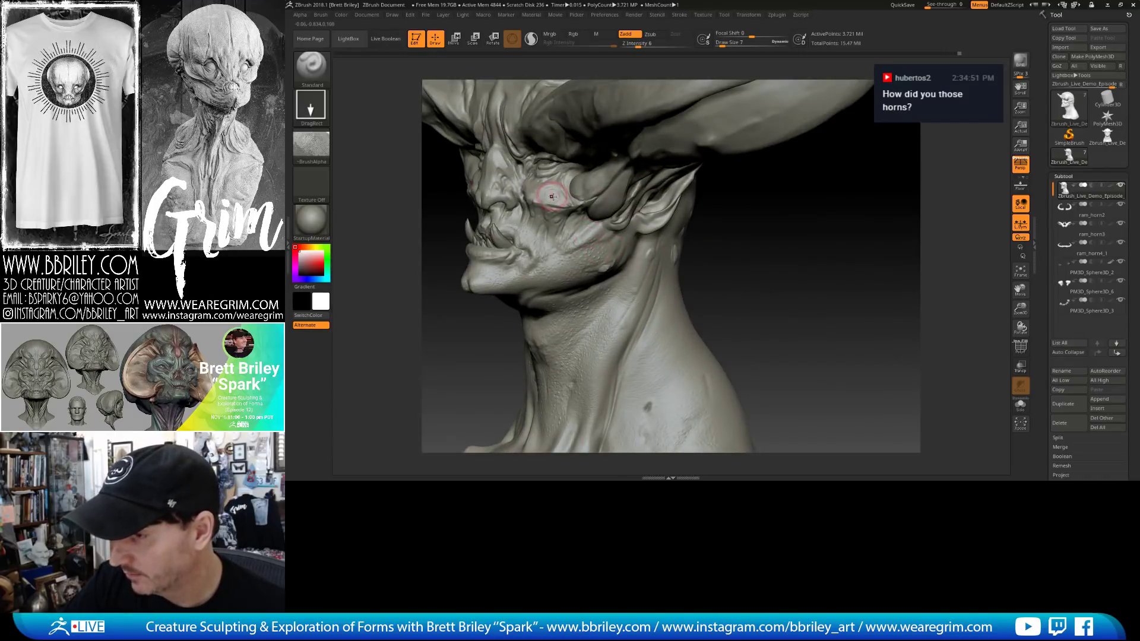
pyautogui.moveTo(736, 267); pyautogui.dragTo(533, 140)
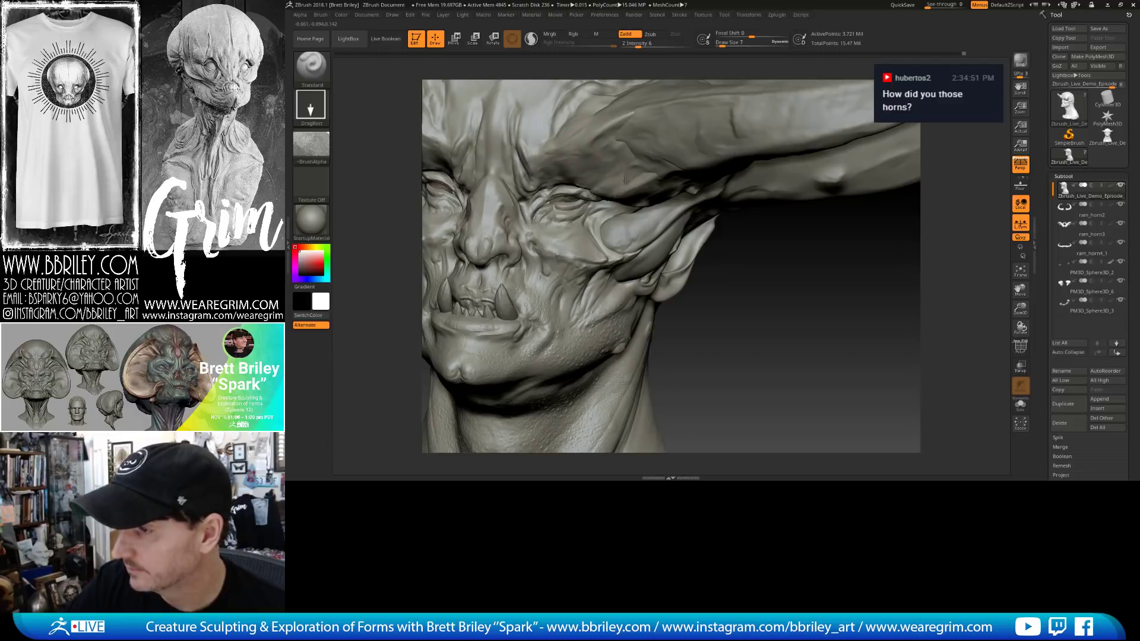
pyautogui.keyDown('alt'); pyautogui.moveTo(742, 250); pyautogui.dragTo(803, 301); pyautogui.keyUp('alt')
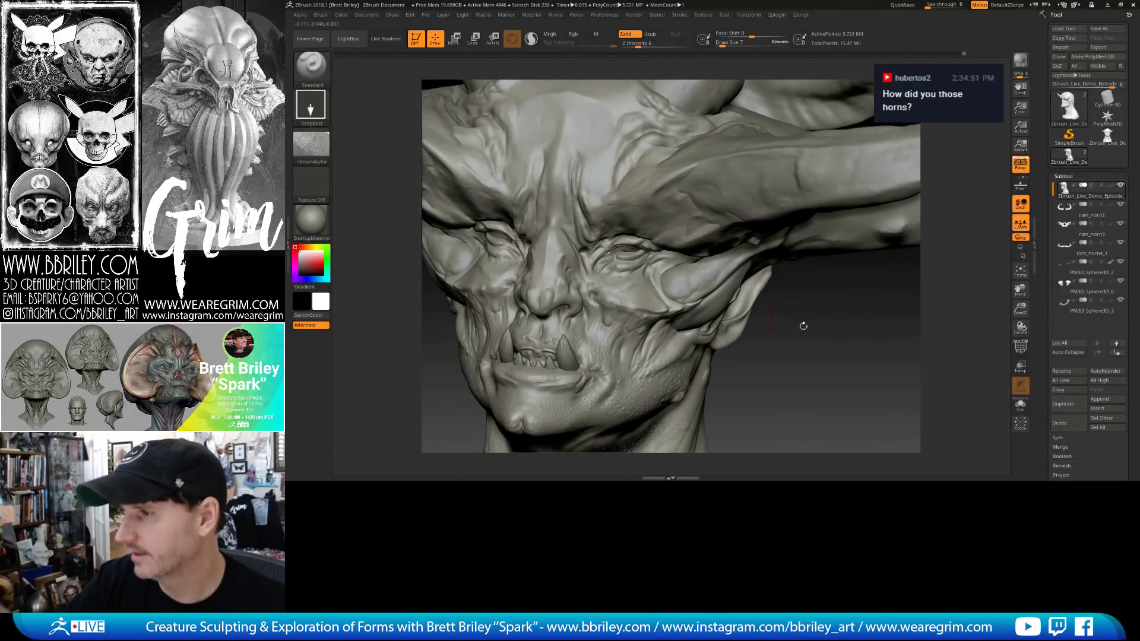
pyautogui.keyDown('alt'); pyautogui.moveTo(804, 326); pyautogui.dragTo(631, 180); pyautogui.keyUp('alt')
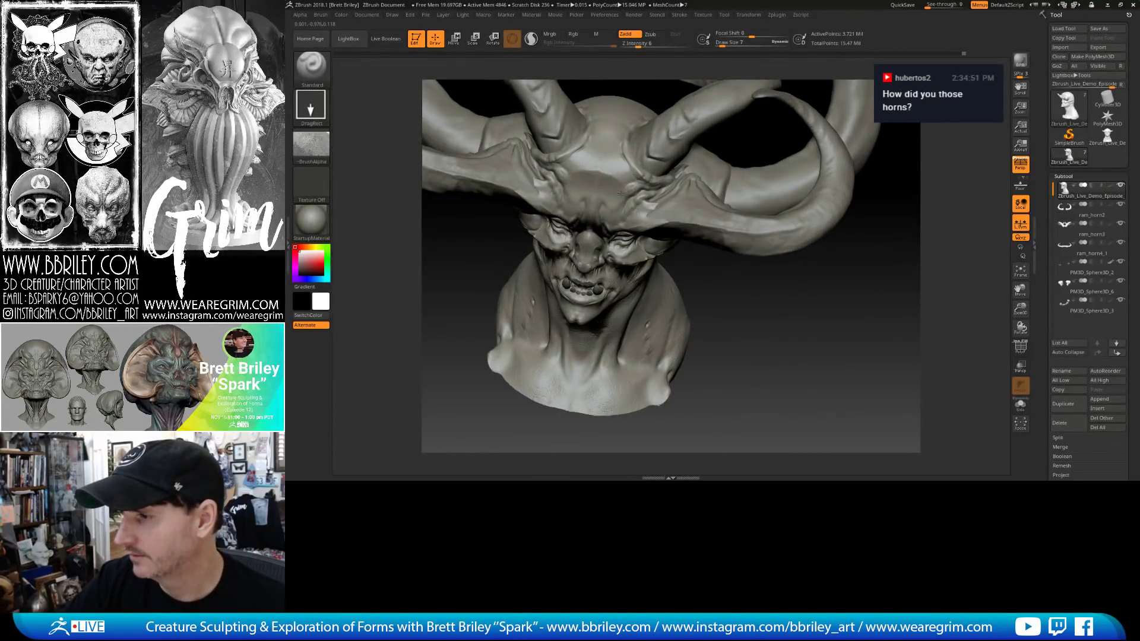
pyautogui.moveTo(797, 315); pyautogui.dragTo(731, 218)
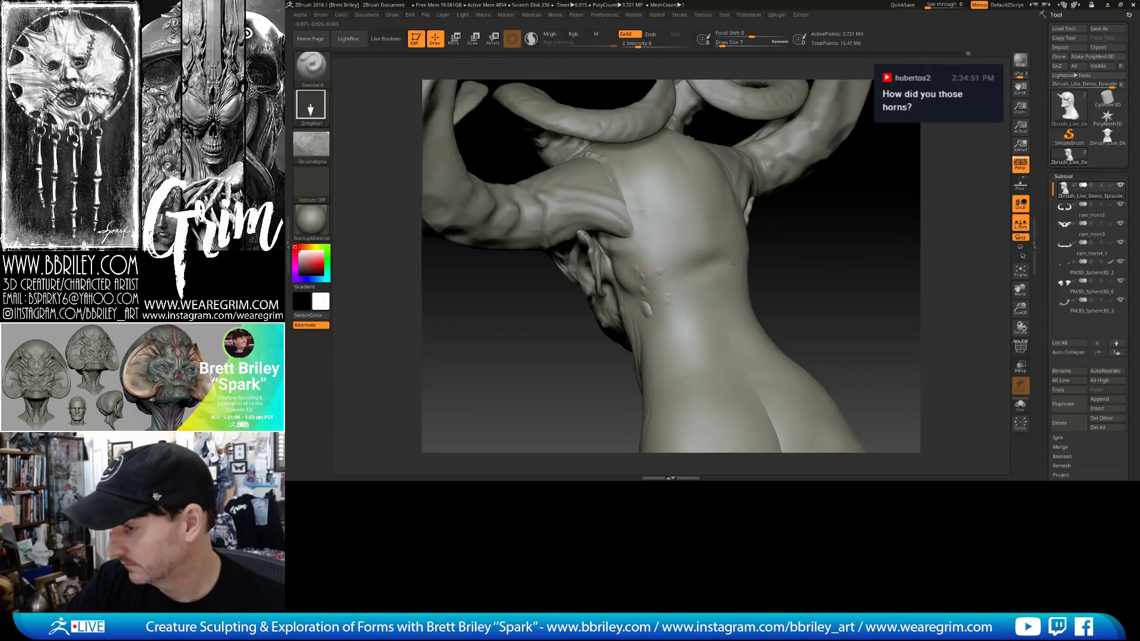
# Set Z Intensity to 18 and stamp stronger skin texture over the back of the neck and head.
pyautogui.moveTo(600, 261); pyautogui.dragTo(683, 295, button='right')
pyautogui.click(644, 46)
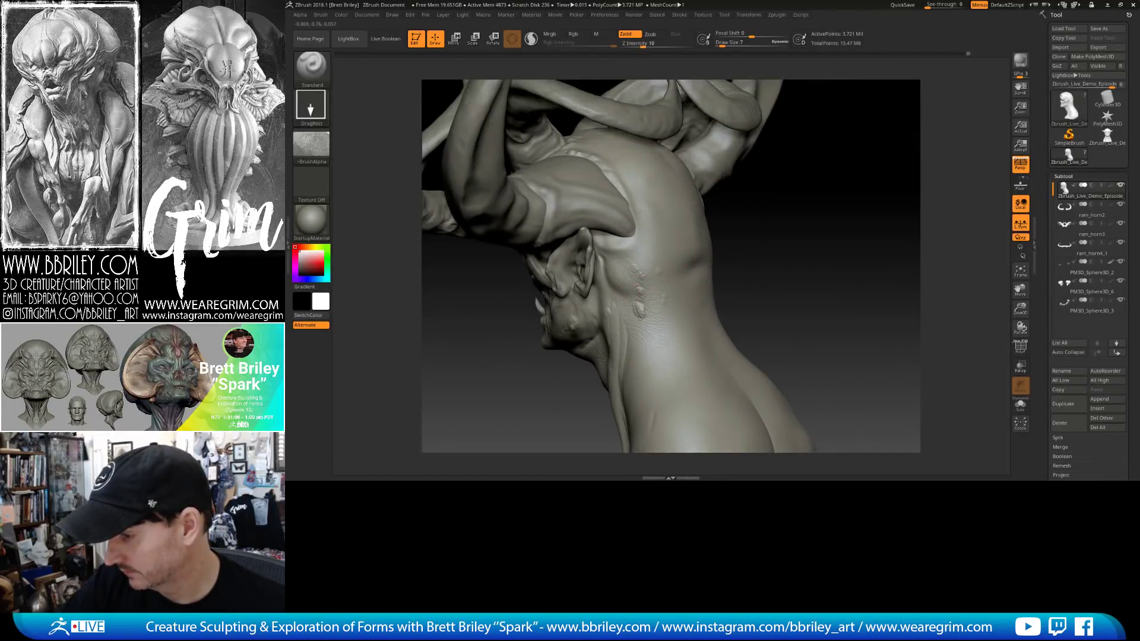
pyautogui.moveTo(781, 292); pyautogui.dragTo(631, 270, button='right')
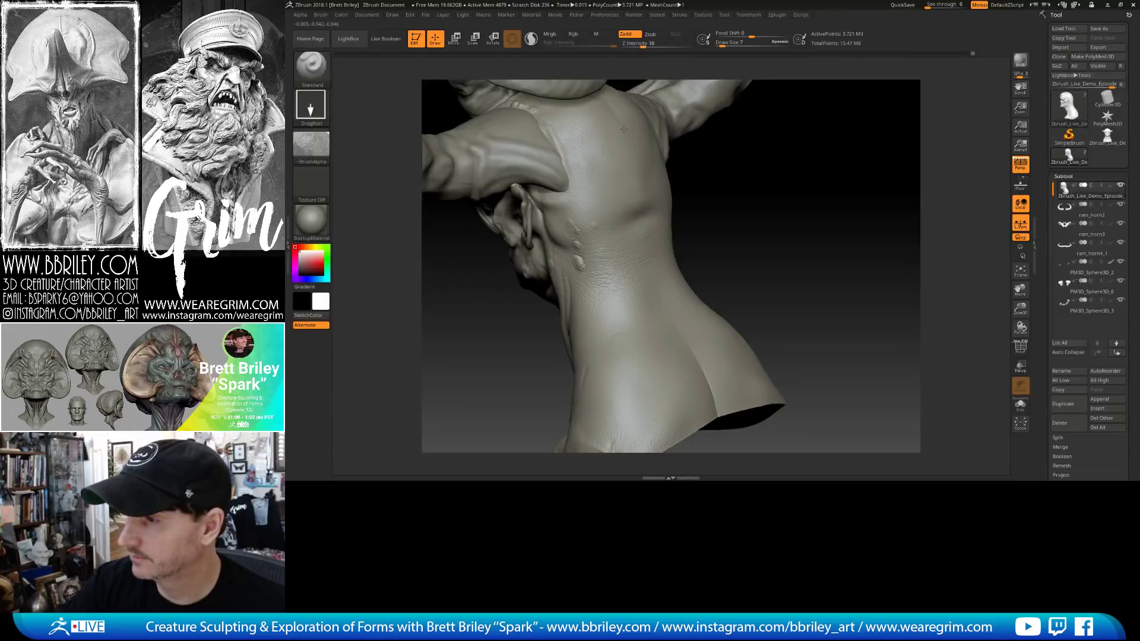
pyautogui.keyDown('alt'); pyautogui.moveTo(728, 196); pyautogui.dragTo(760, 289); pyautogui.keyUp('alt')
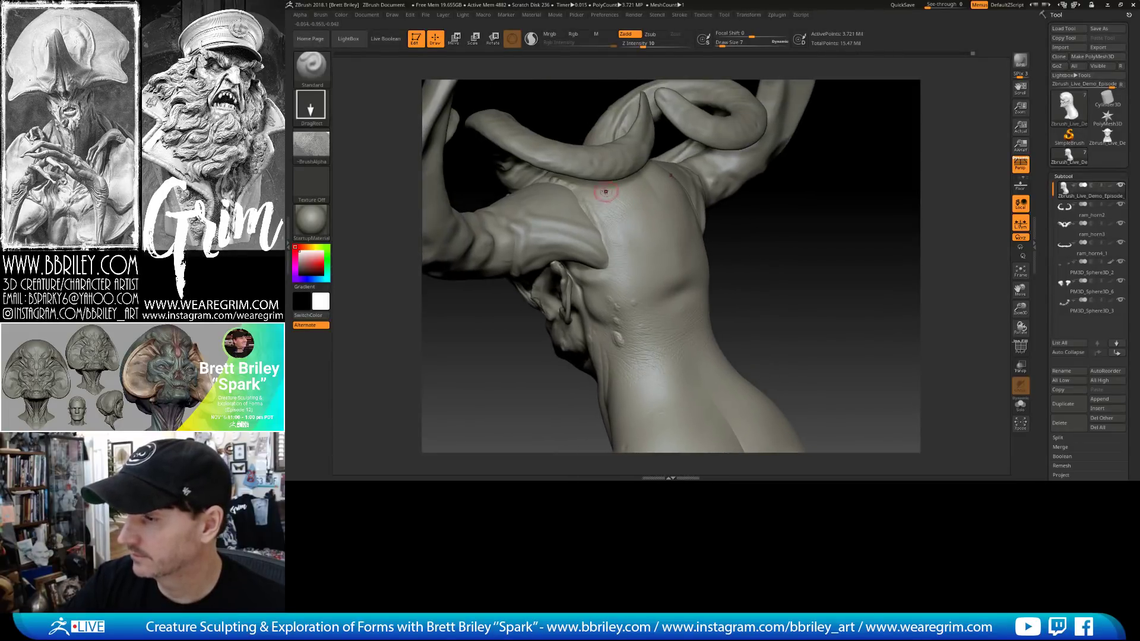
pyautogui.moveTo(796, 245); pyautogui.dragTo(601, 163)
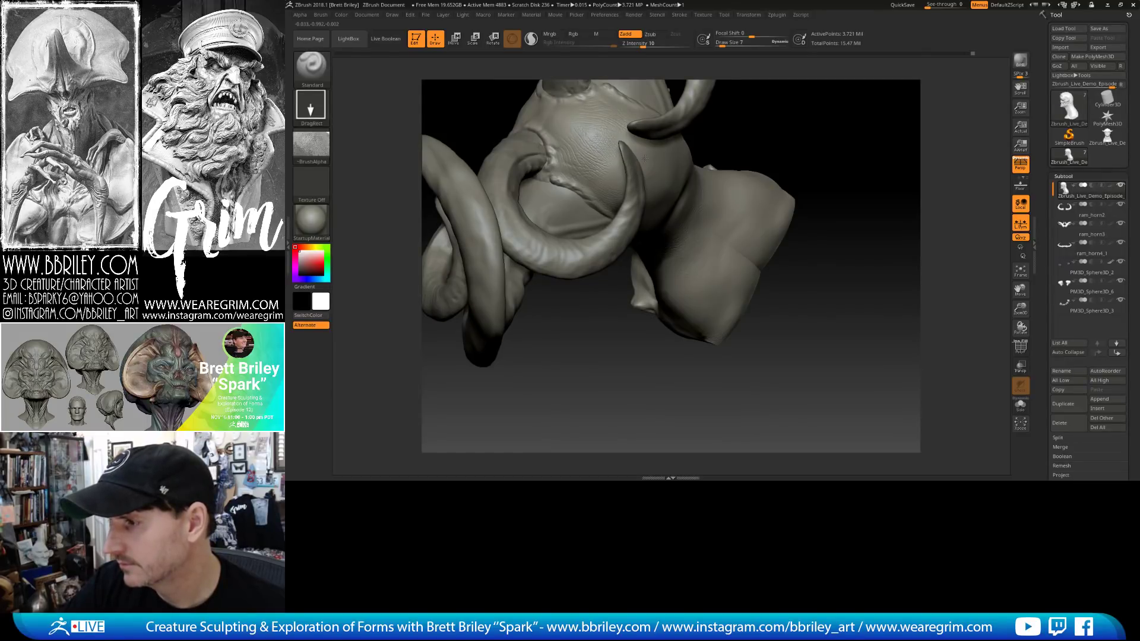
# Stamp the skin texture over the crown and forehead around the horn bases.
pyautogui.moveTo(766, 161); pyautogui.dragTo(651, 164)
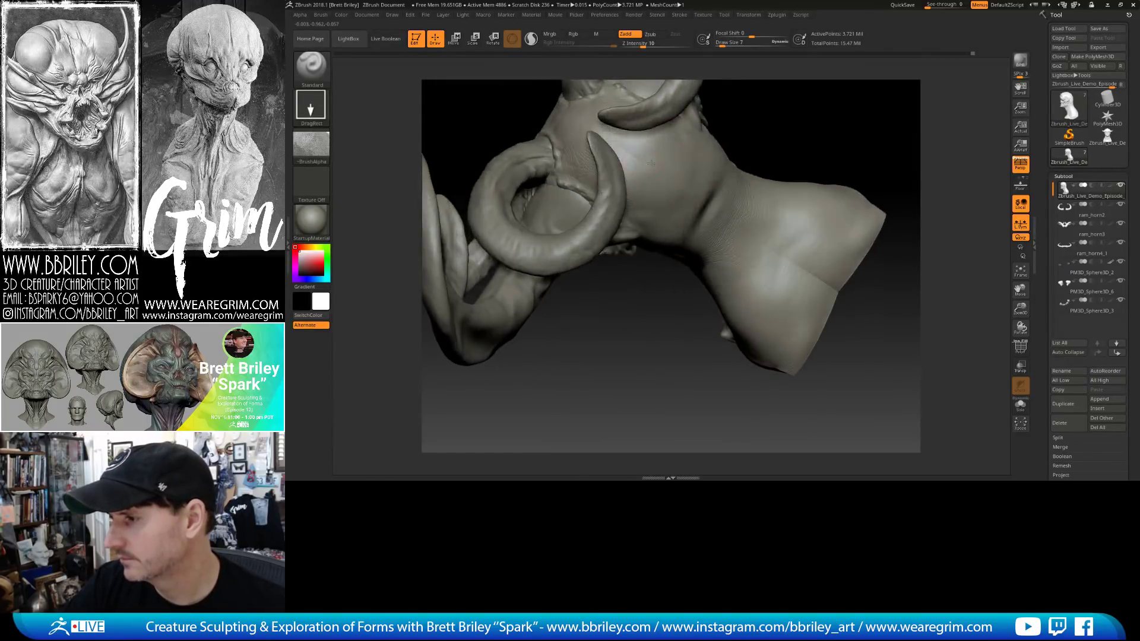
pyautogui.moveTo(784, 123); pyautogui.dragTo(721, 218)
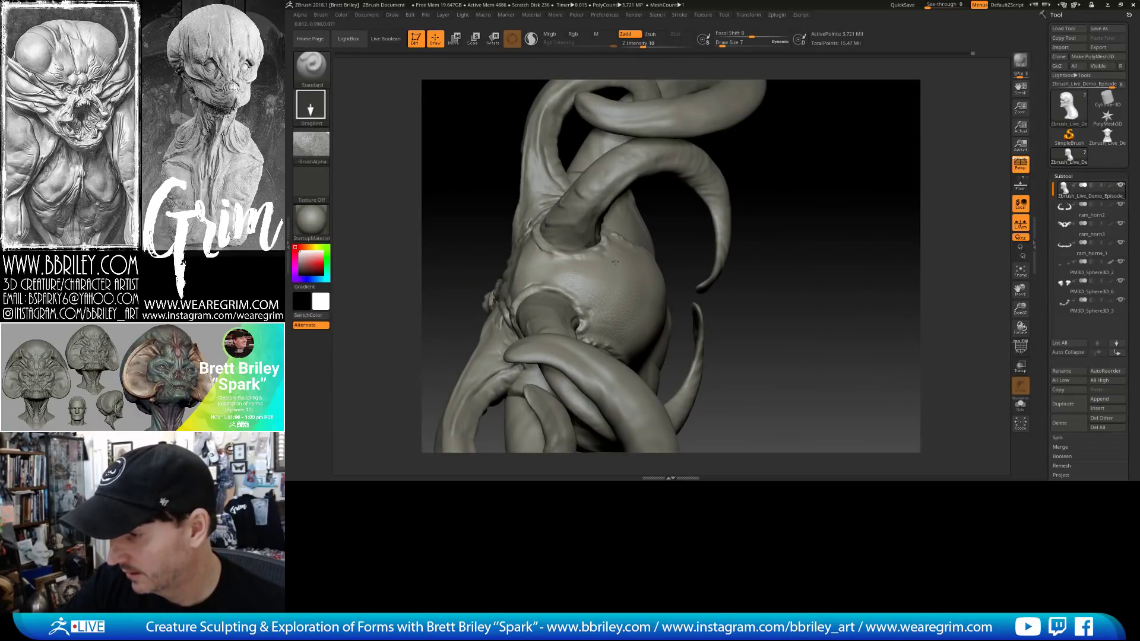
pyautogui.moveTo(686, 258); pyautogui.dragTo(520, 237)
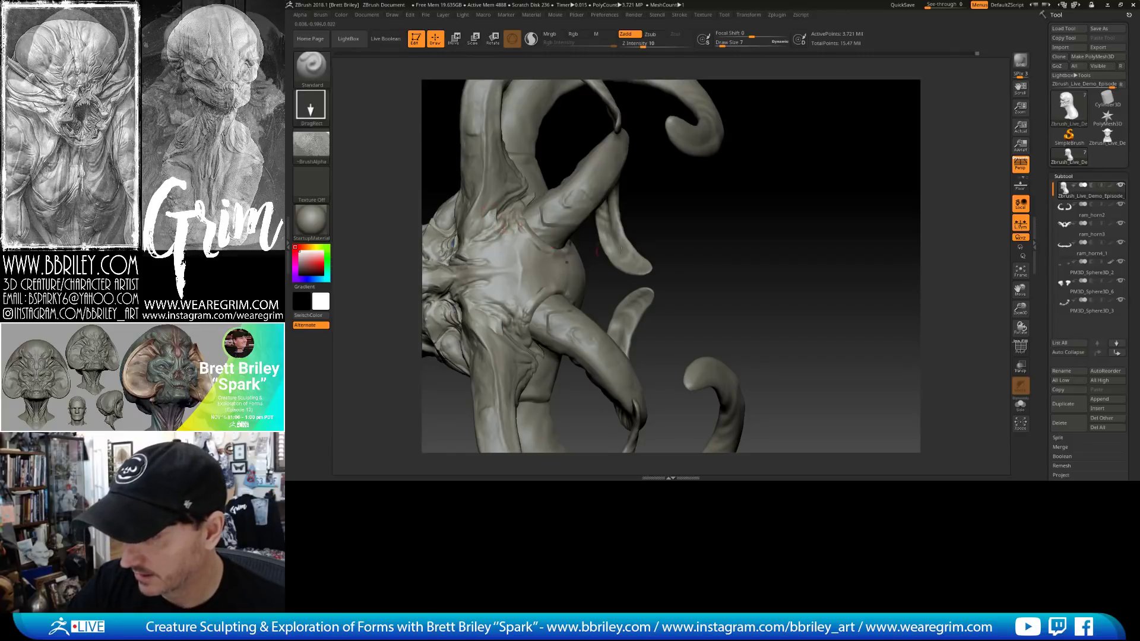
pyautogui.moveTo(784, 196); pyautogui.dragTo(695, 232)
pyautogui.moveTo(627, 250); pyautogui.dragTo(754, 285)
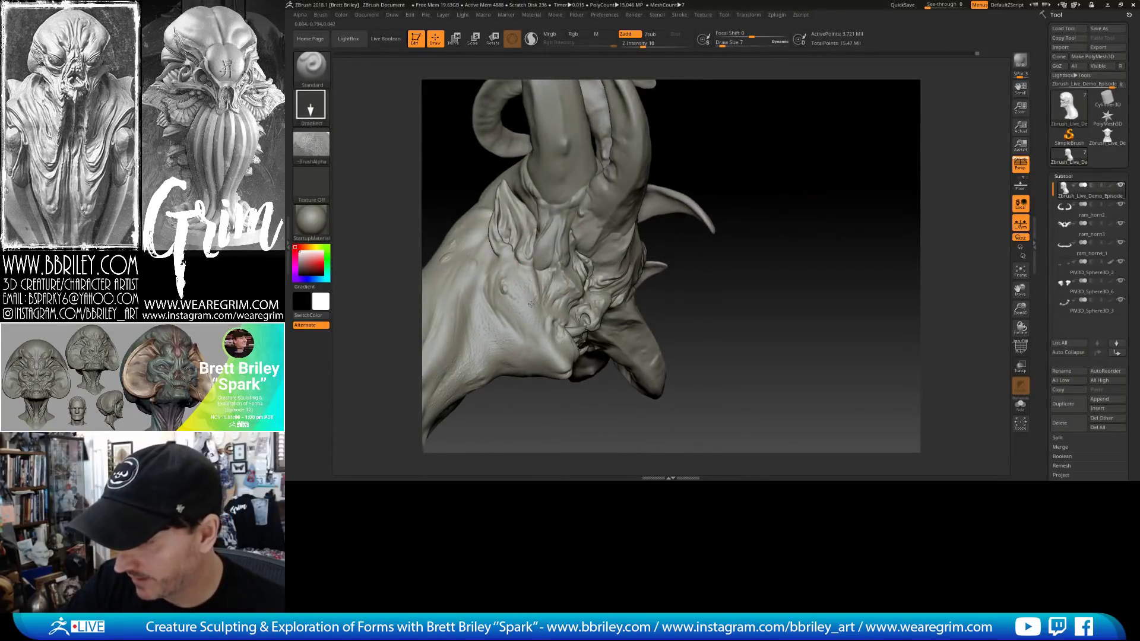
# Stamp the skin texture over the jaw, cheek and the area around the ear.
pyautogui.moveTo(535, 305); pyautogui.dragTo(499, 290)
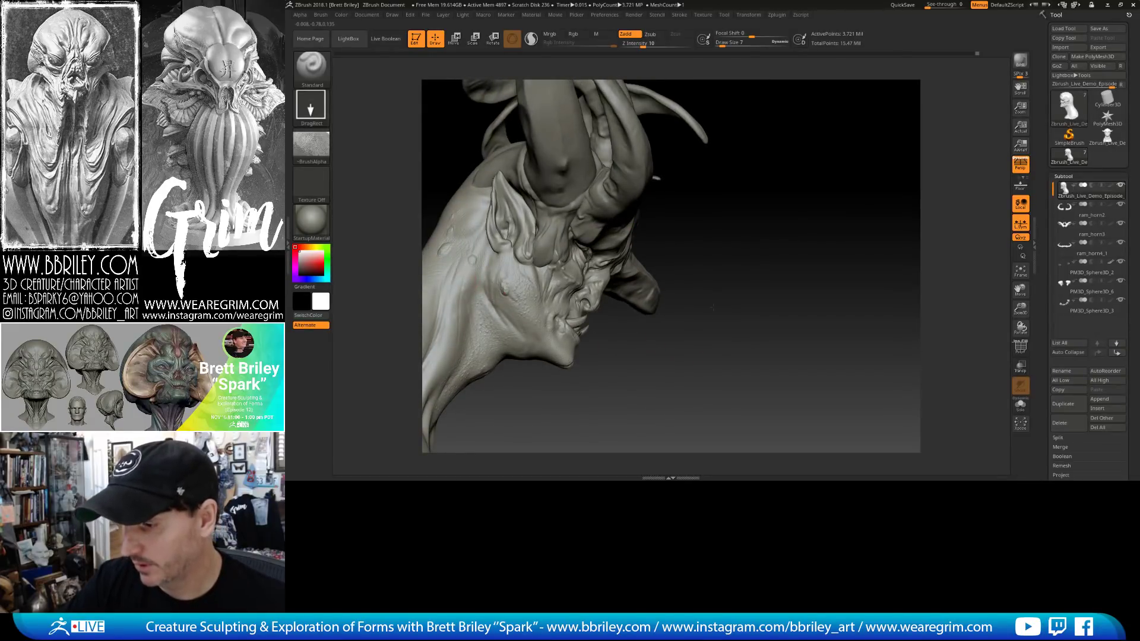
pyautogui.moveTo(623, 340); pyautogui.dragTo(567, 312)
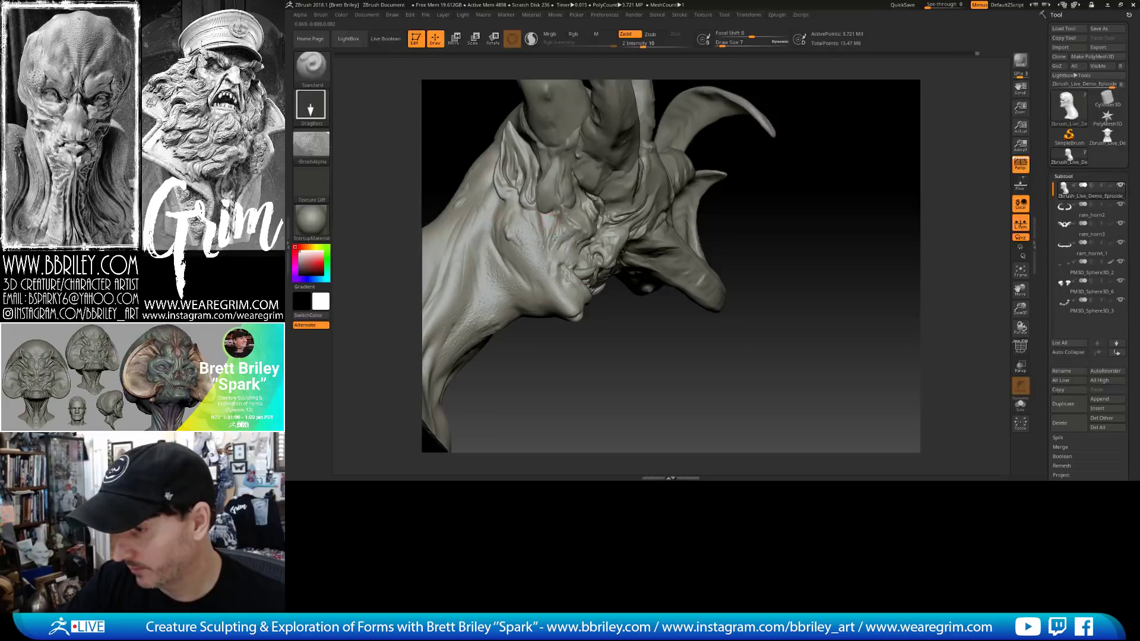
pyautogui.moveTo(562, 249); pyautogui.dragTo(548, 223)
pyautogui.moveTo(815, 184); pyautogui.dragTo(777, 63)
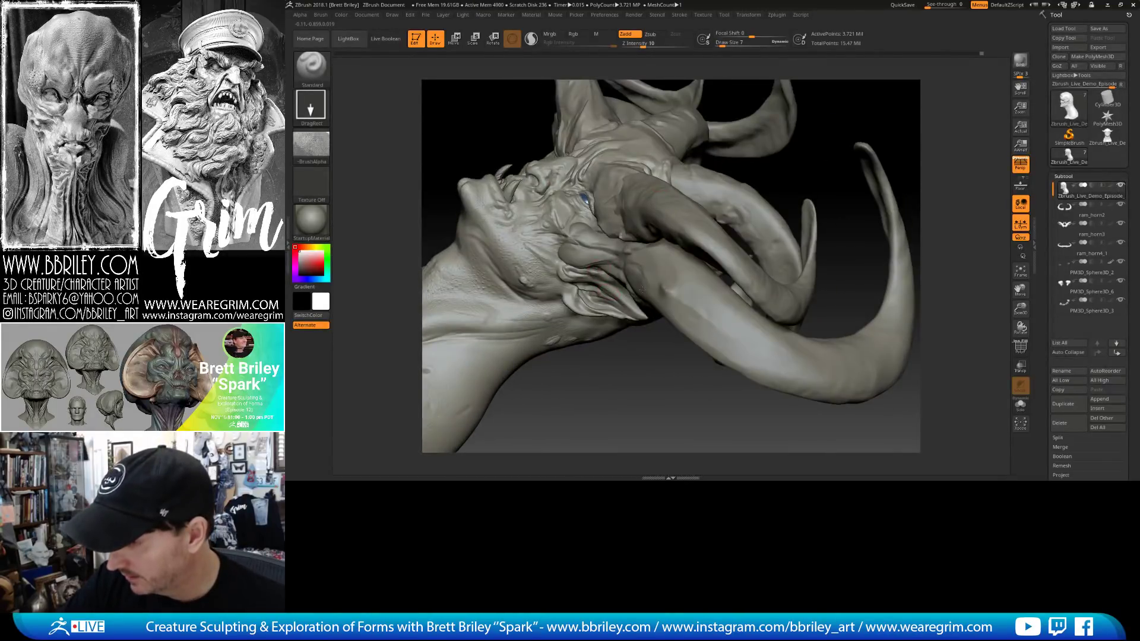
pyautogui.moveTo(642, 290); pyautogui.dragTo(636, 294)
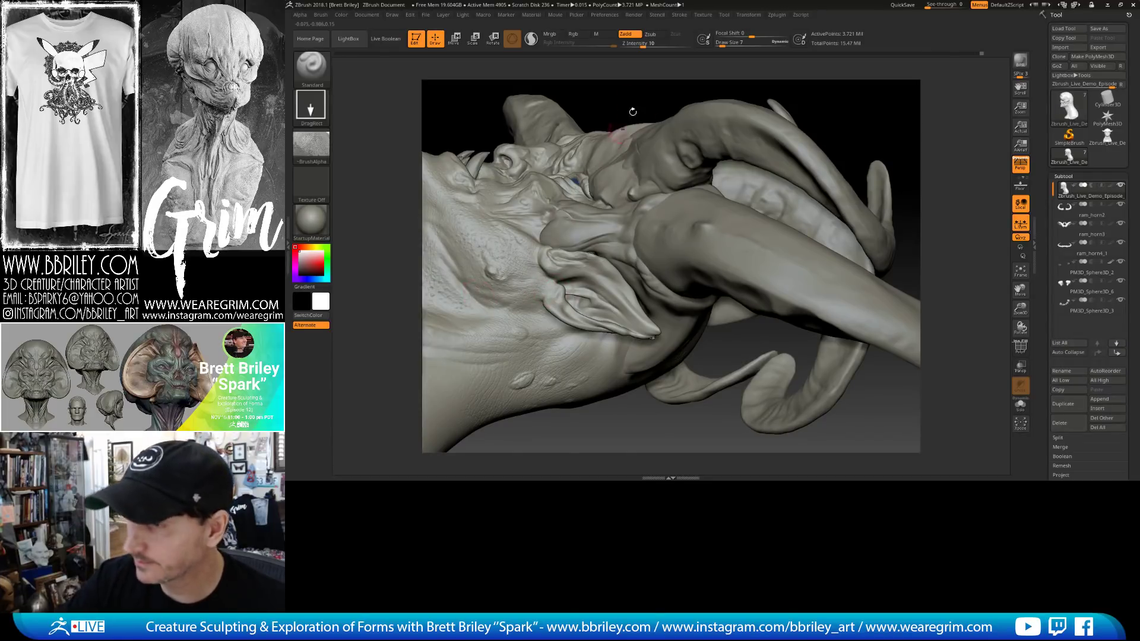
pyautogui.moveTo(633, 111); pyautogui.dragTo(541, 196)
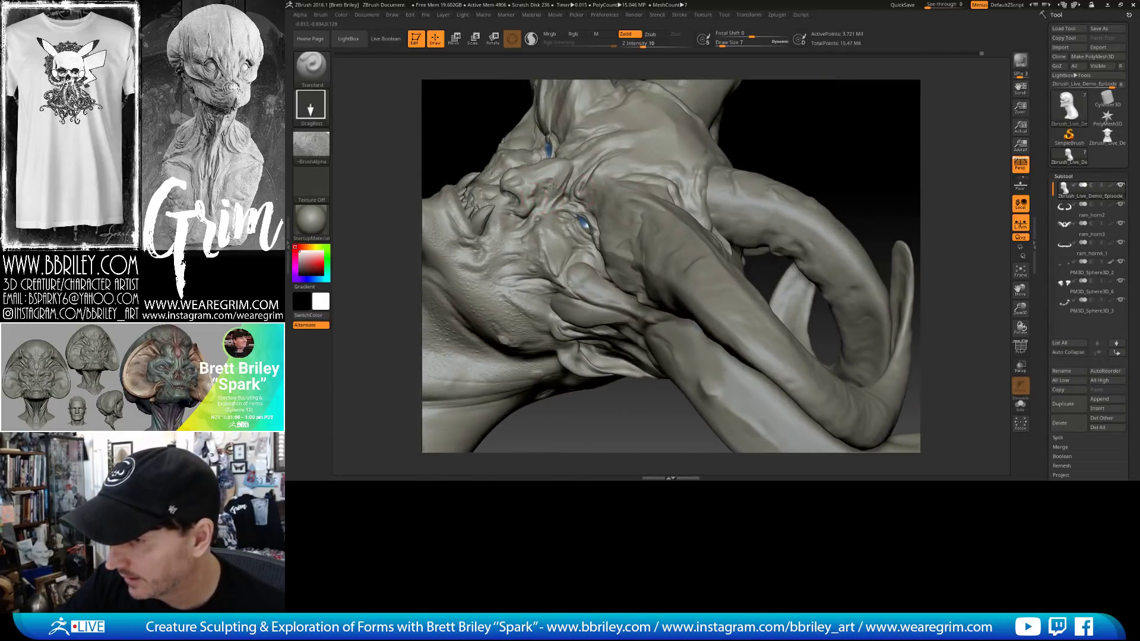
pyautogui.keyDown('alt'); pyautogui.moveTo(758, 122); pyautogui.dragTo(743, 234); pyautogui.keyUp('alt')
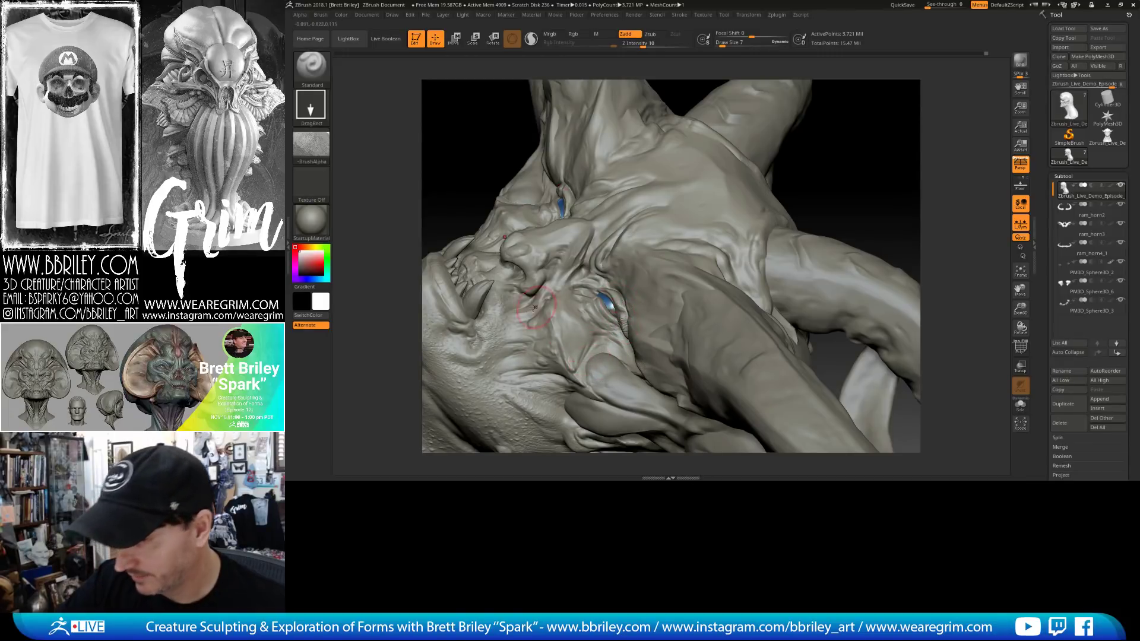
pyautogui.moveTo(844, 180)
pyautogui.mouseDown()
pyautogui.moveTo(815, 147)
pyautogui.moveTo(846, 212)
pyautogui.moveTo(819, 211)
pyautogui.moveTo(832, 196)
pyautogui.mouseUp()
# Save the sculpted bust as a tool file.
pyautogui.click(724, 15)
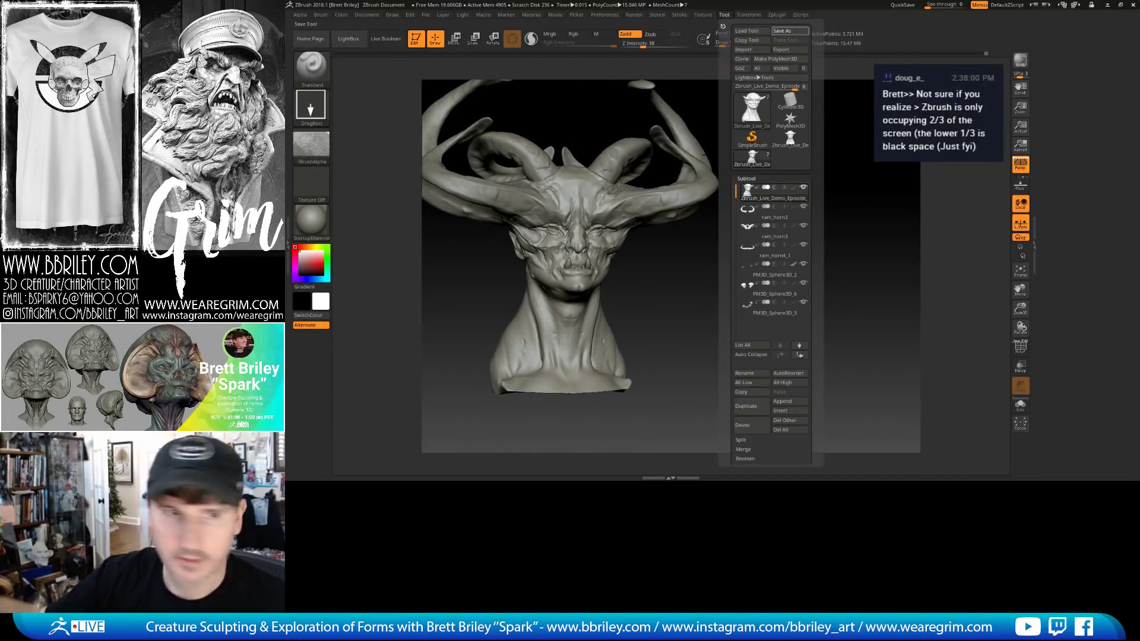
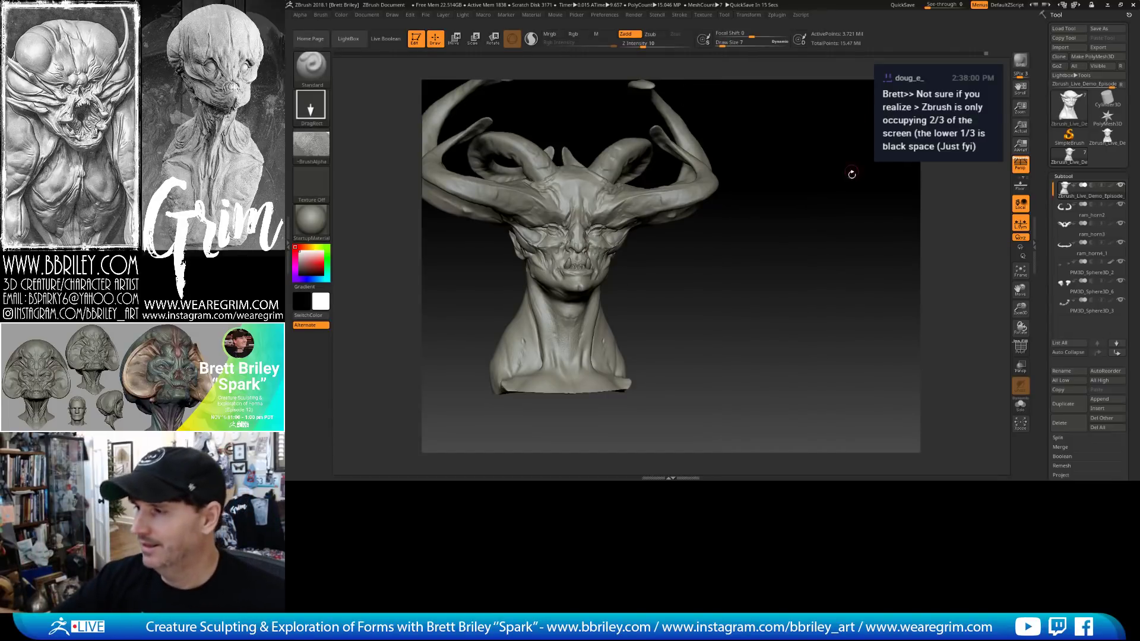
pyautogui.moveTo(849, 209)
pyautogui.mouseDown()
pyautogui.moveTo(858, 200)
pyautogui.moveTo(834, 172)
pyautogui.moveTo(835, 212)
pyautogui.moveTo(815, 220)
pyautogui.mouseUp()
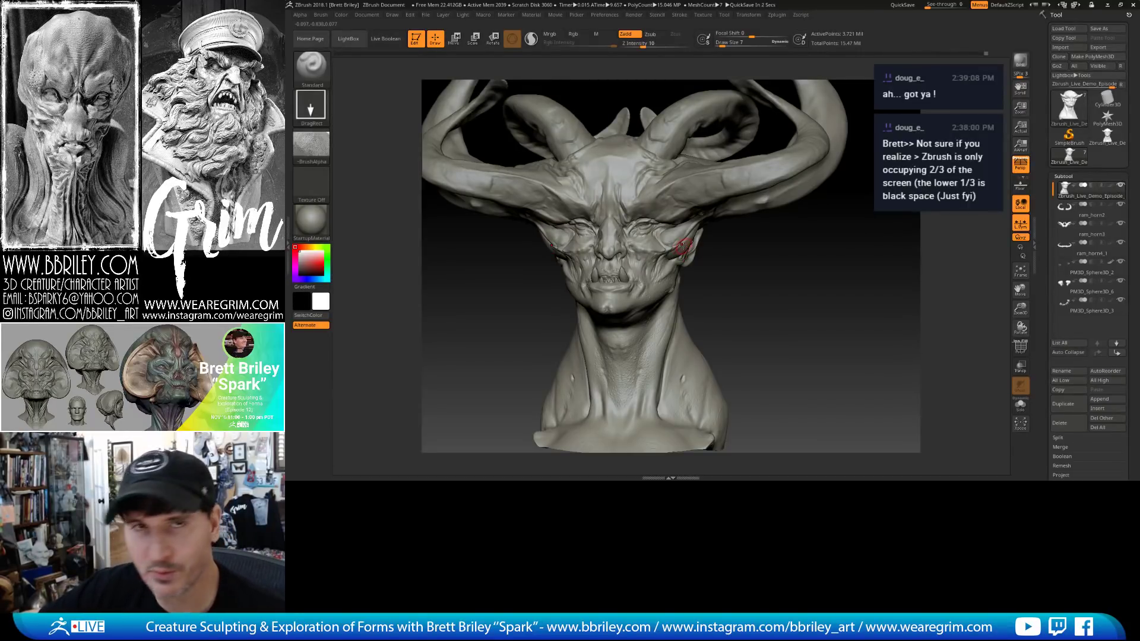
pyautogui.press('b')
pyautogui.press('t')
pyautogui.press('d')
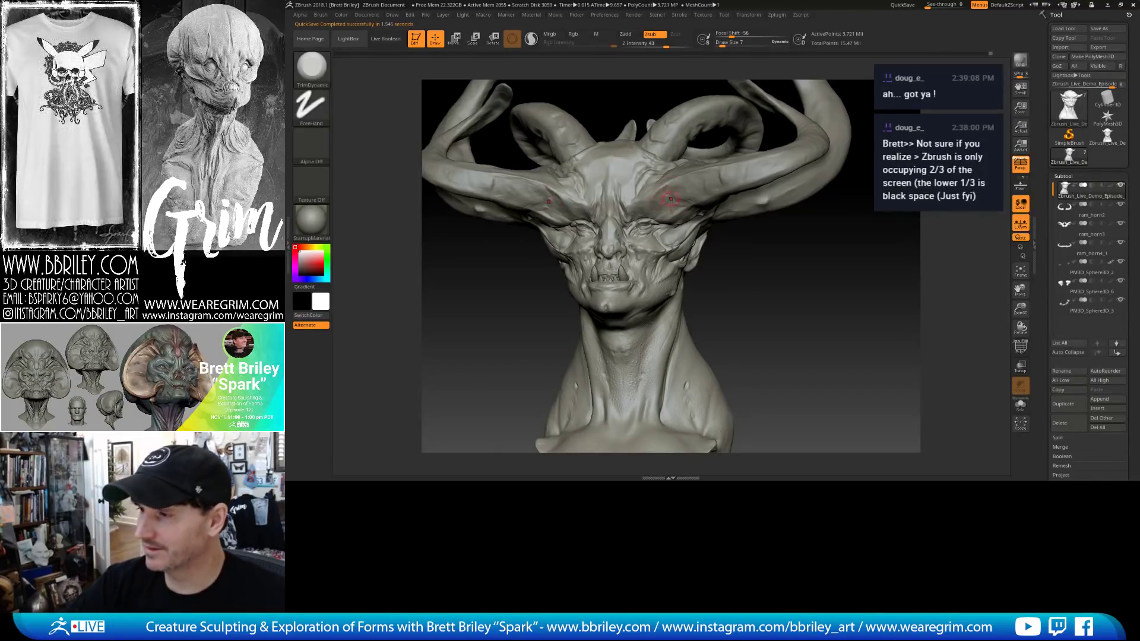
pyautogui.press('b')
pyautogui.press('d')
pyautogui.press('s')
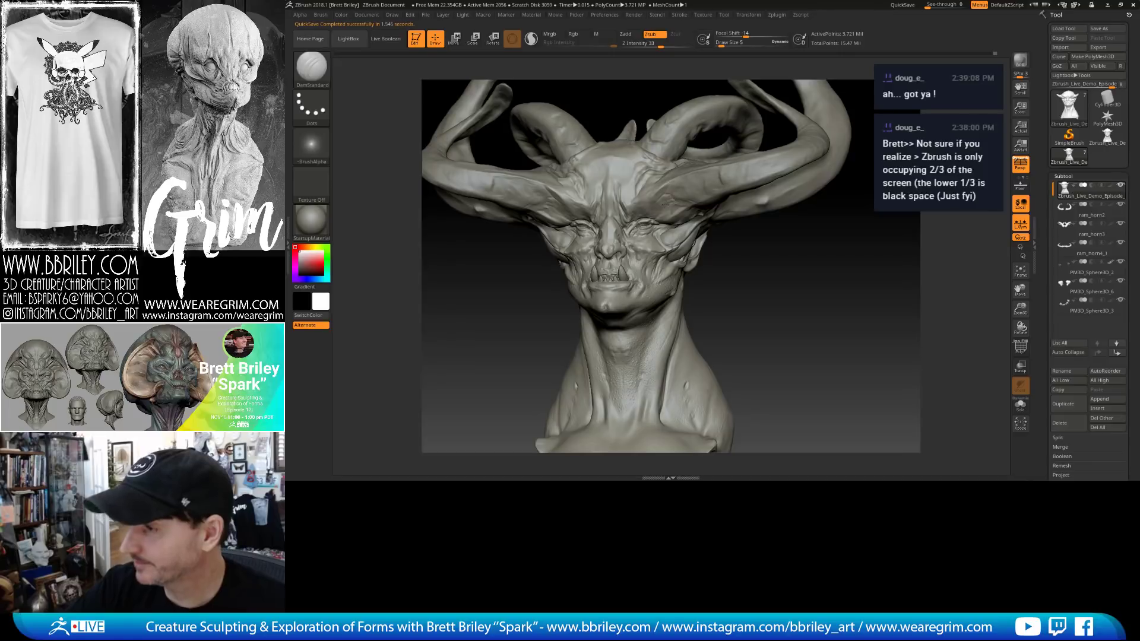
pyautogui.press('b')
pyautogui.press('t')
pyautogui.press('d')
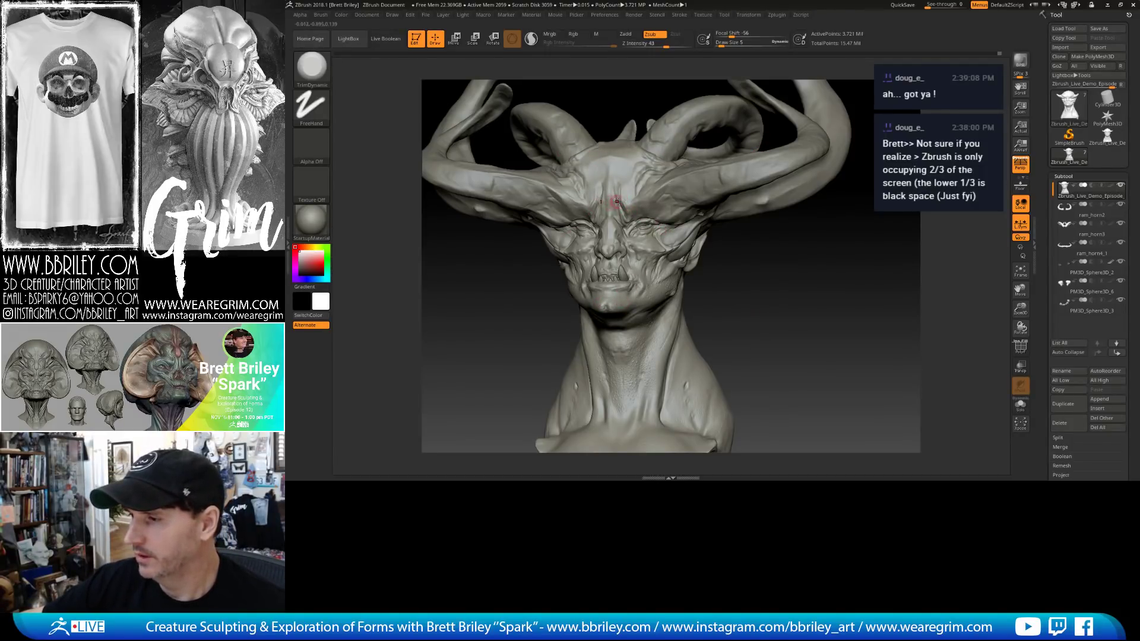
pyautogui.moveTo(753, 293); pyautogui.dragTo(738, 265)
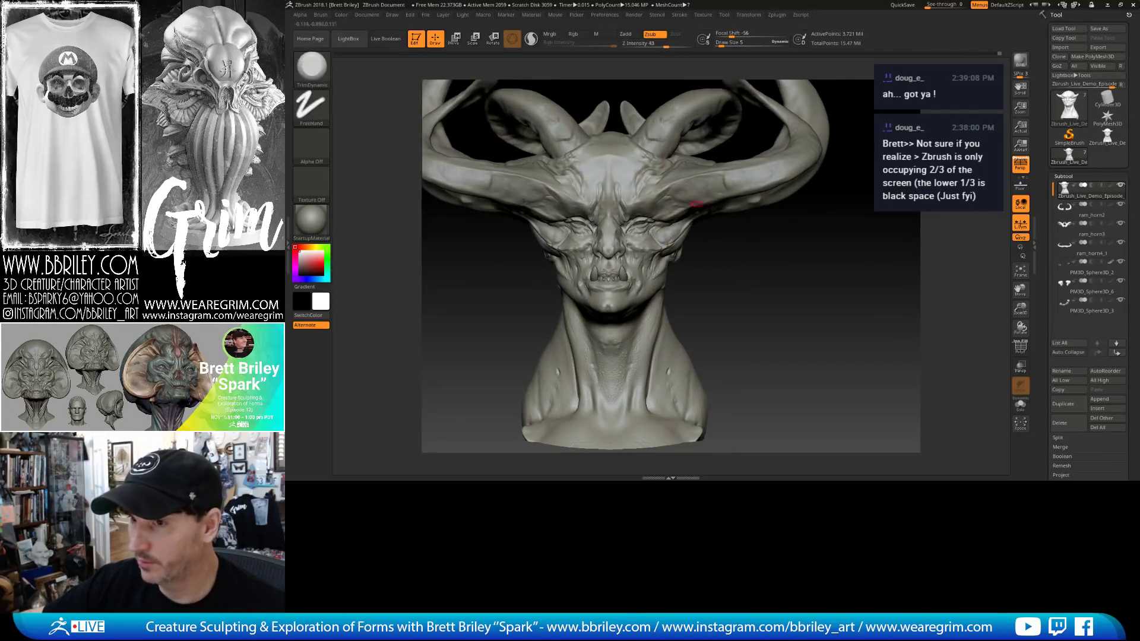
pyautogui.press('b')
pyautogui.press('s')
pyautogui.press('t')
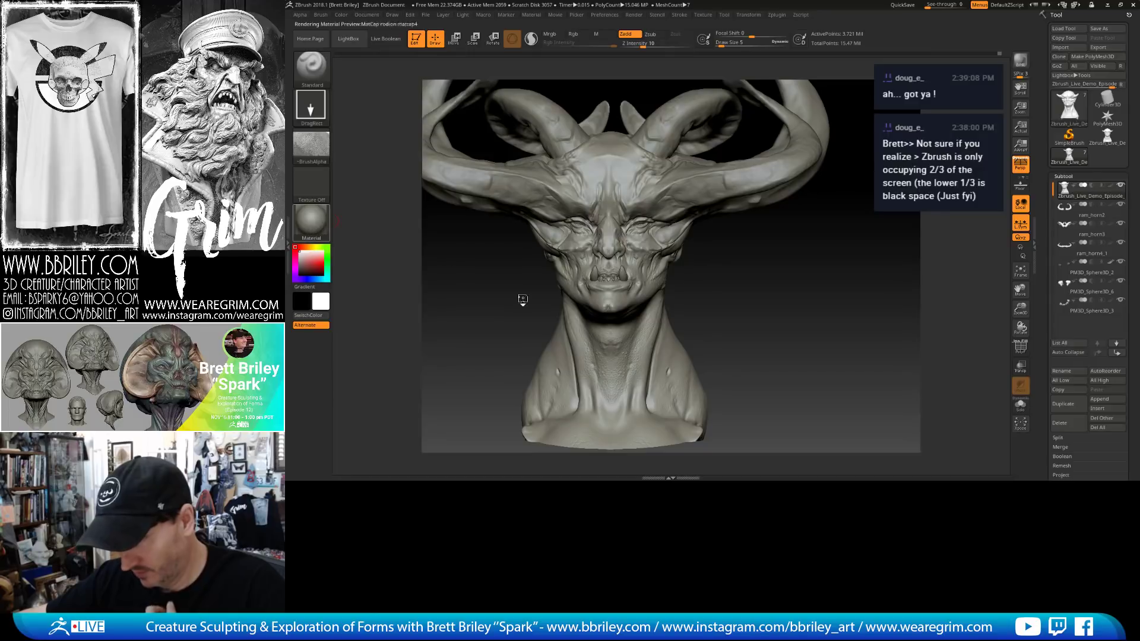
# Apply the blue-tinted zbro paint MatCap material and set the Standard brush to Rgb only, with Zadd off.
pyautogui.press('m')
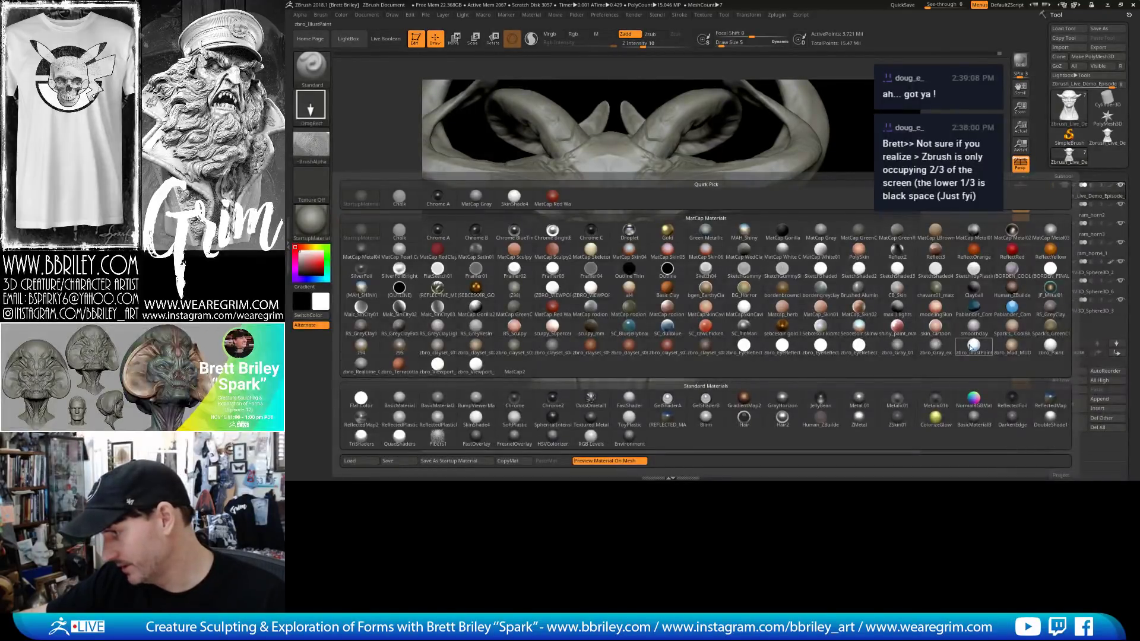
pyautogui.click(973, 347)
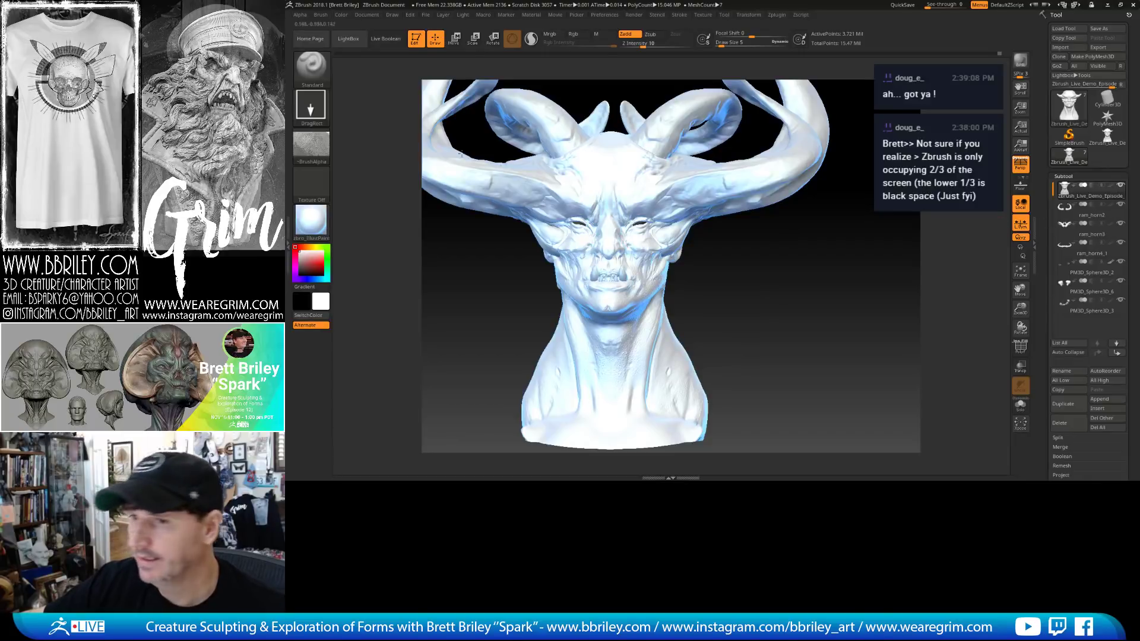
pyautogui.click(575, 34)
pyautogui.click(626, 34)
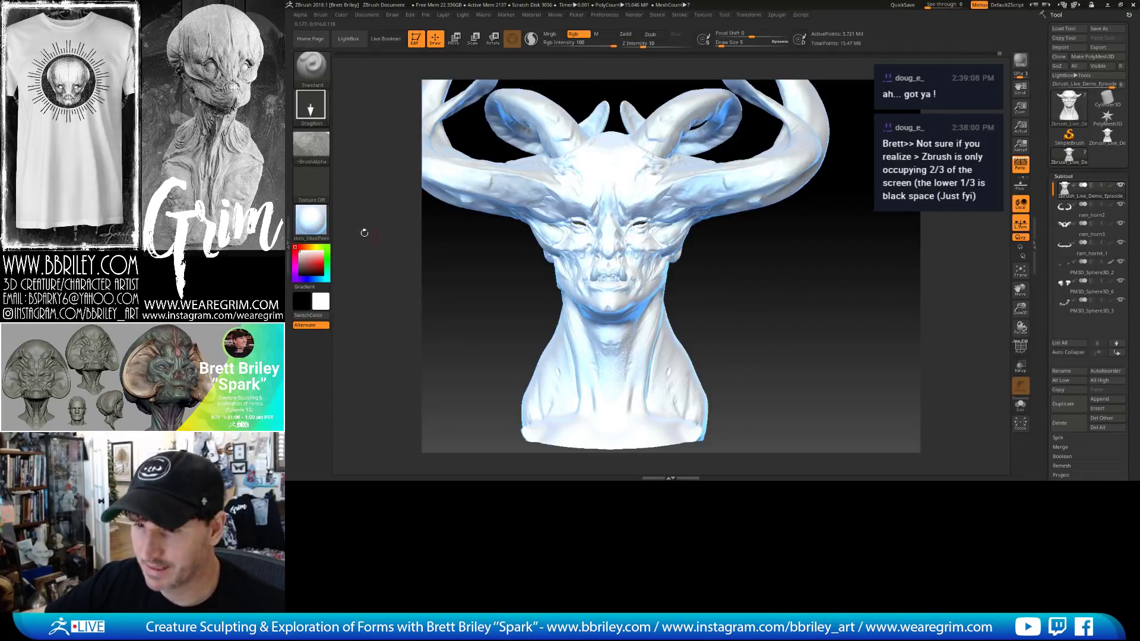
# Set the main color to a very dark reddish brown with R 46, G 26, B 26.
pyautogui.click(305, 264)
pyautogui.click(305, 265)
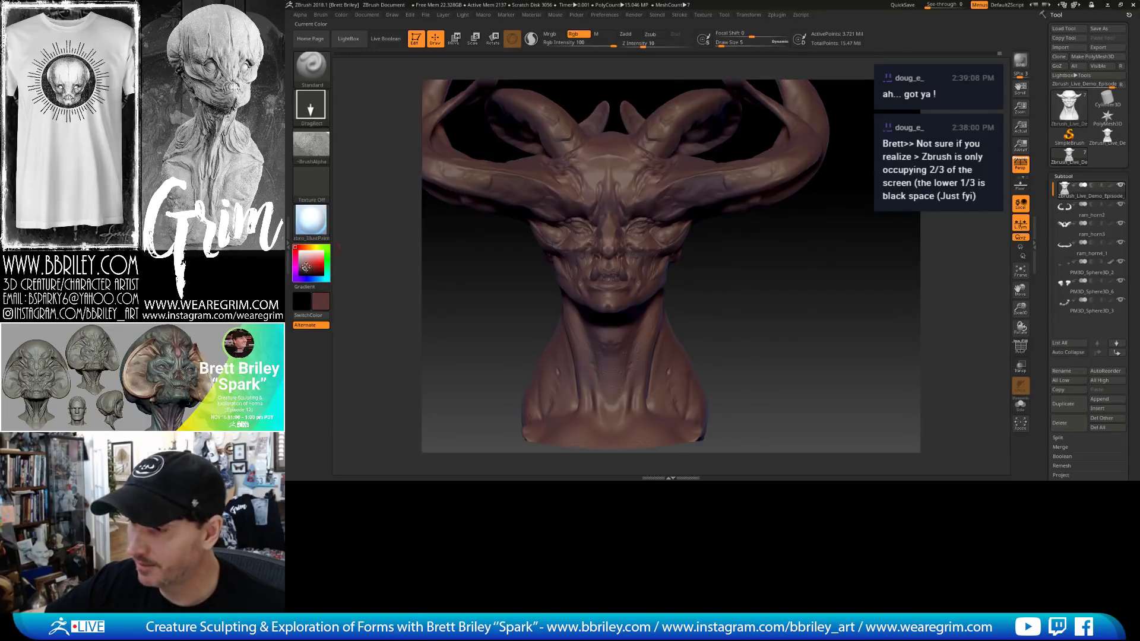
pyautogui.click(307, 265)
pyautogui.click(303, 269)
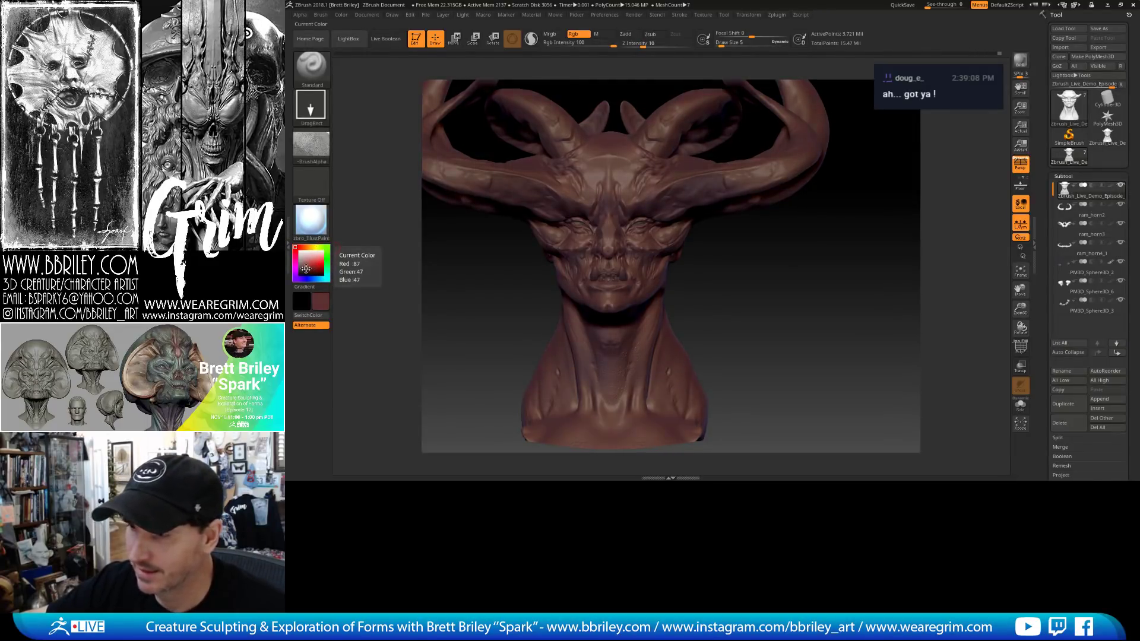
pyautogui.click(306, 270)
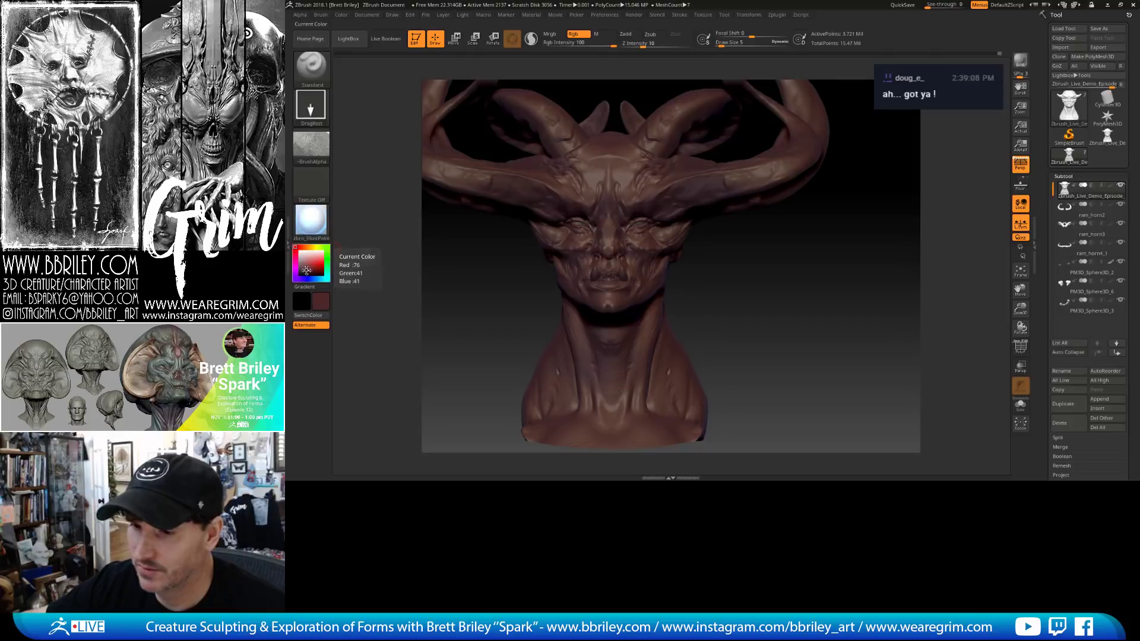
pyautogui.click(307, 271)
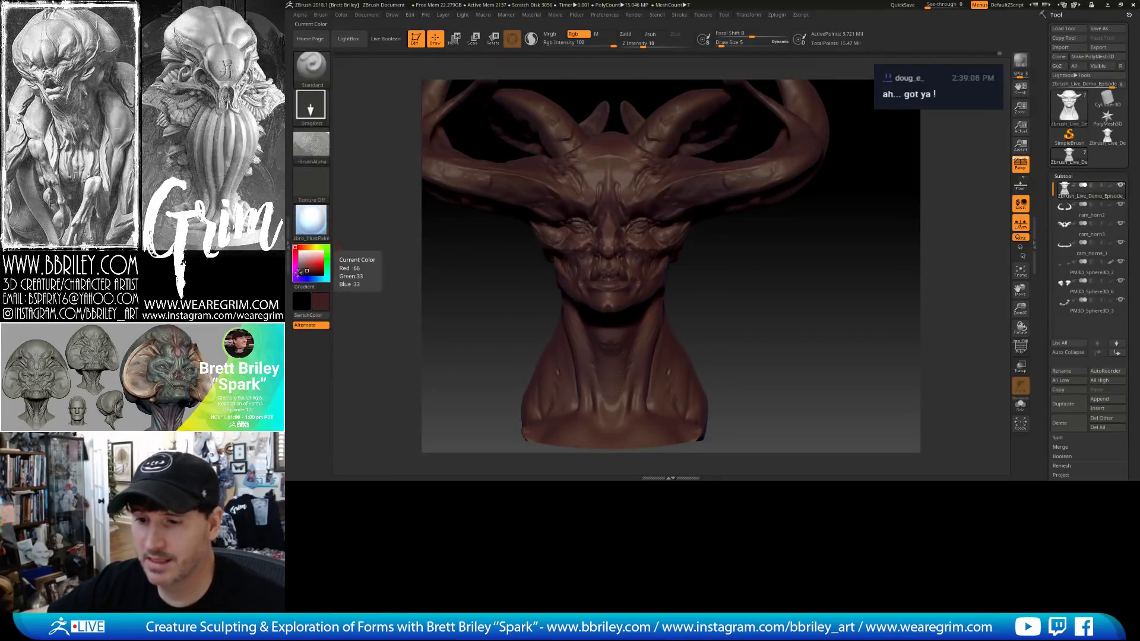
pyautogui.moveTo(295, 258)
pyautogui.mouseDown()
pyautogui.moveTo(296, 276)
pyautogui.moveTo(326, 276)
pyautogui.moveTo(299, 246)
pyautogui.mouseUp()
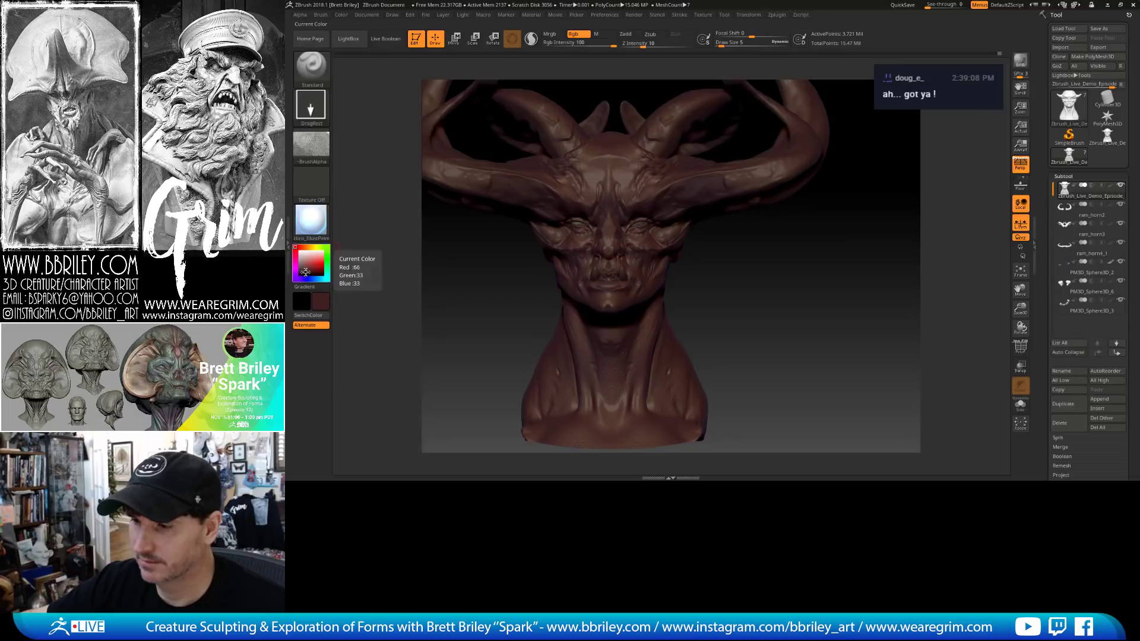
pyautogui.click(305, 272)
pyautogui.click(305, 271)
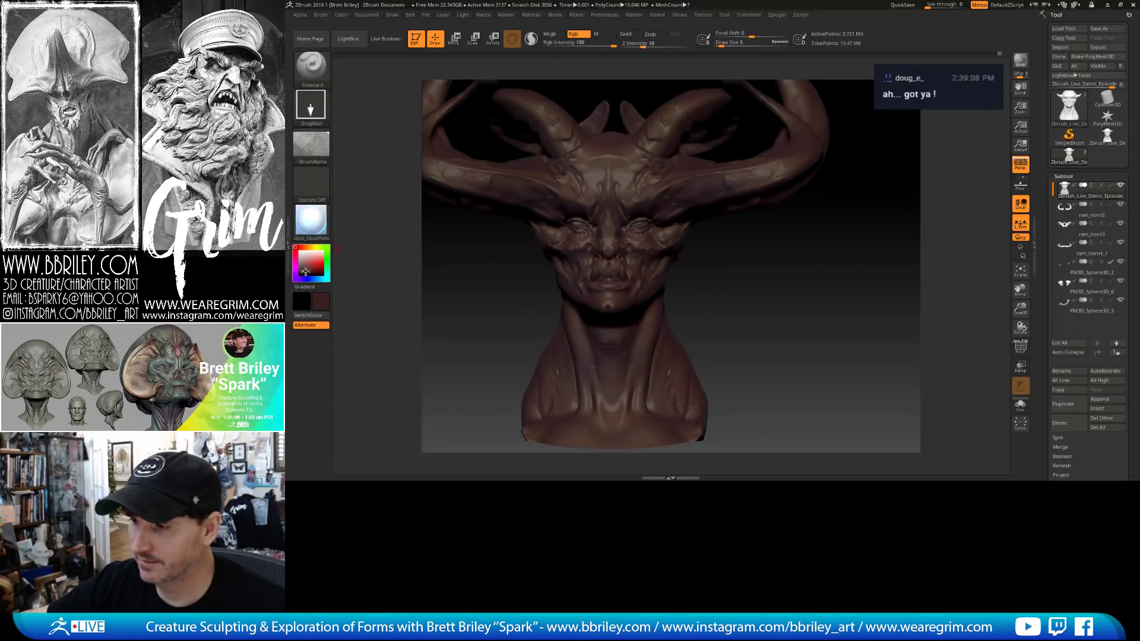
pyautogui.click(299, 271)
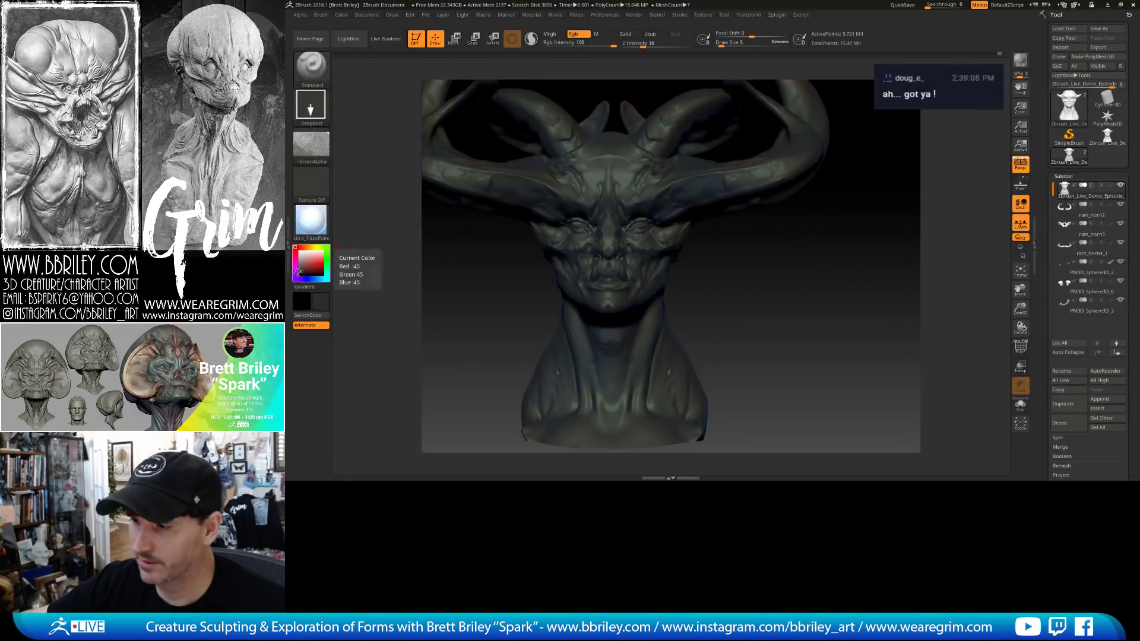
pyautogui.click(305, 272)
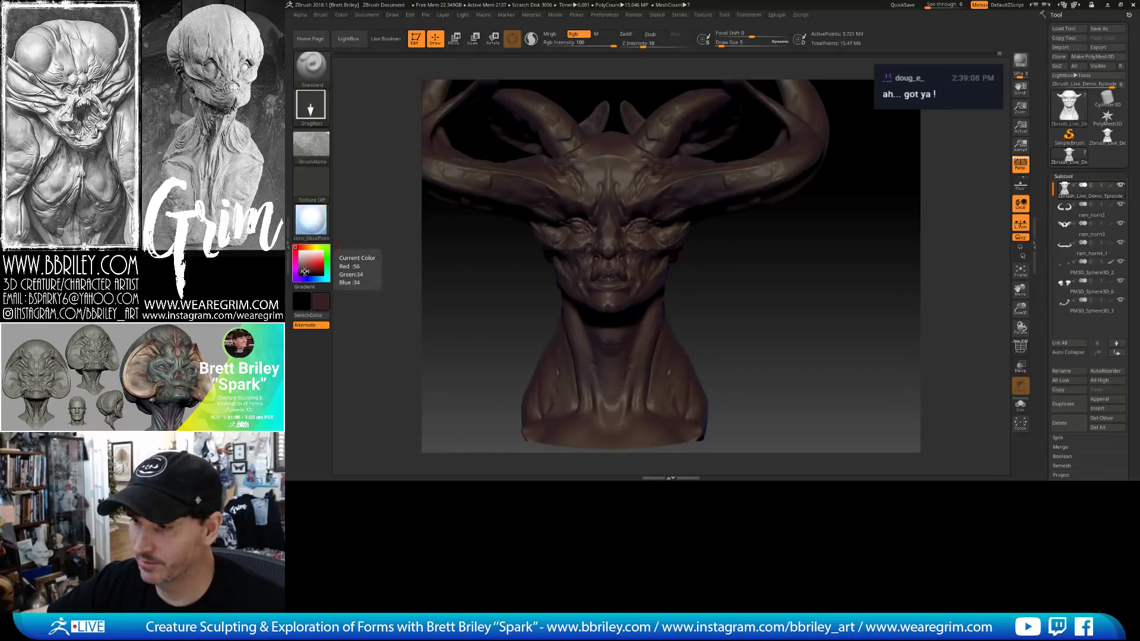
pyautogui.click(305, 271)
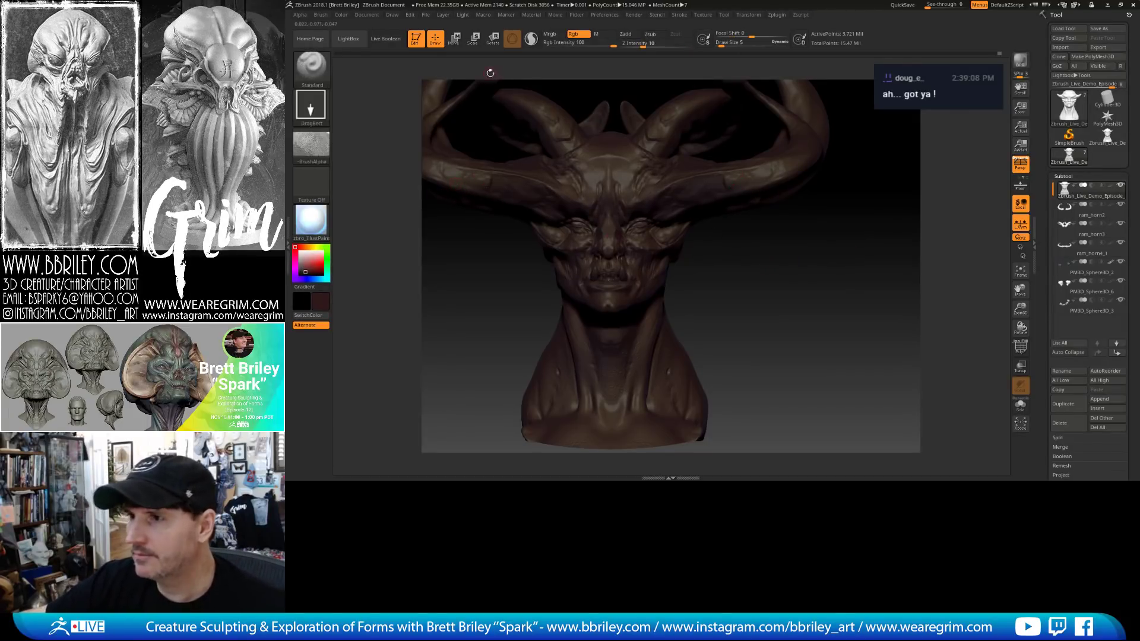
# Fill the bust subtool and the PM3D_Sphere3D_6 subtool with the dark brown color.
pyautogui.click(343, 16)
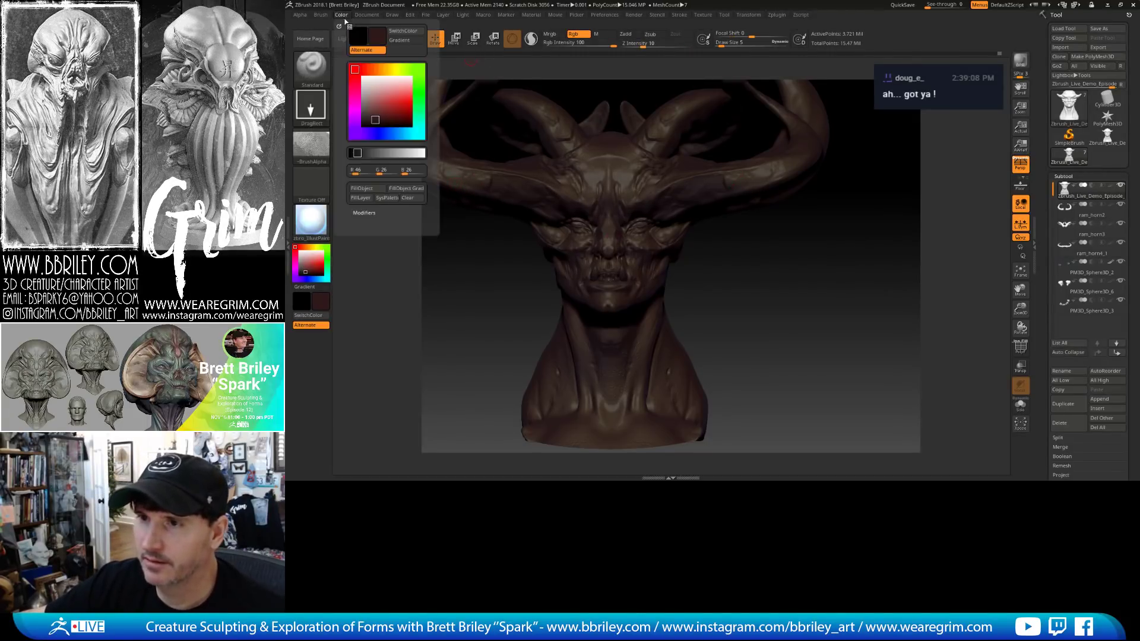
pyautogui.click(373, 189)
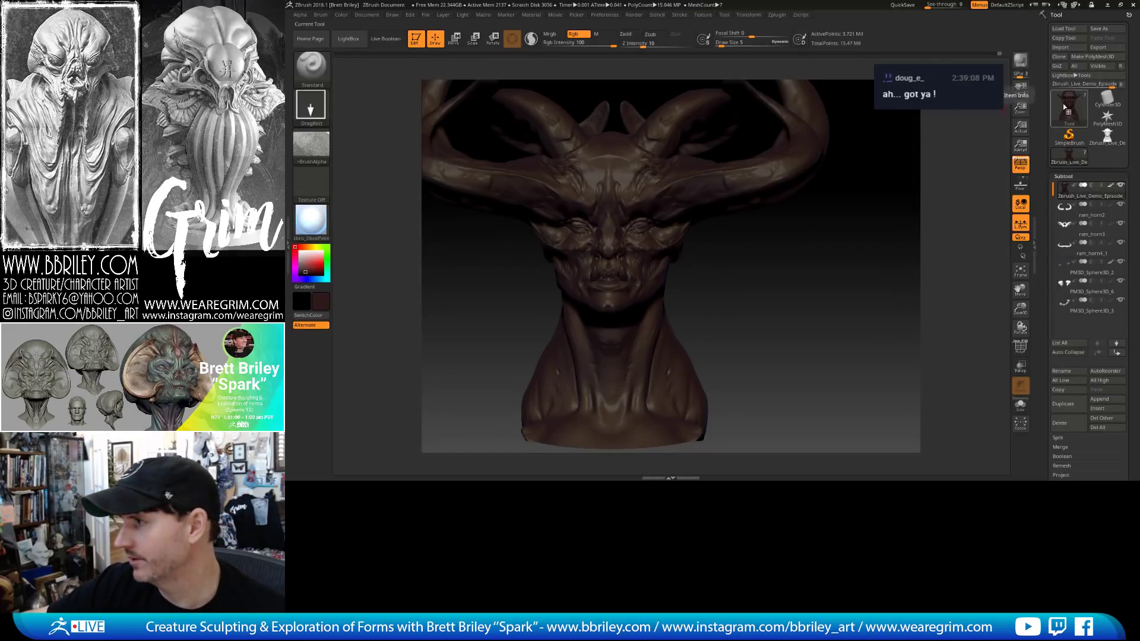
pyautogui.moveTo(1063, 103)
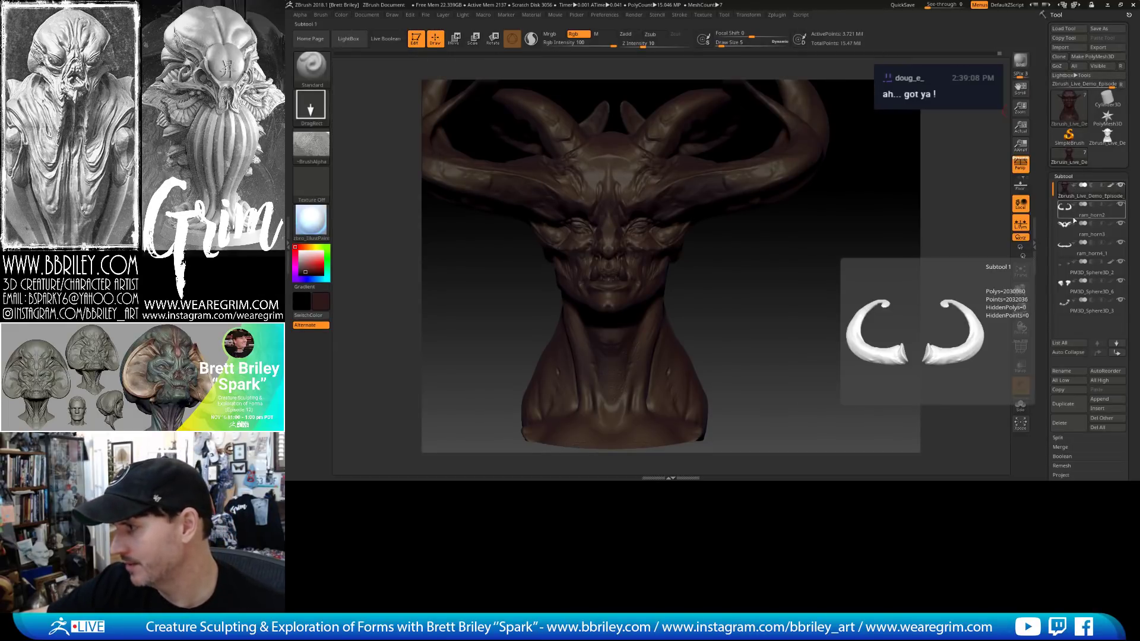
pyautogui.moveTo(1066, 309)
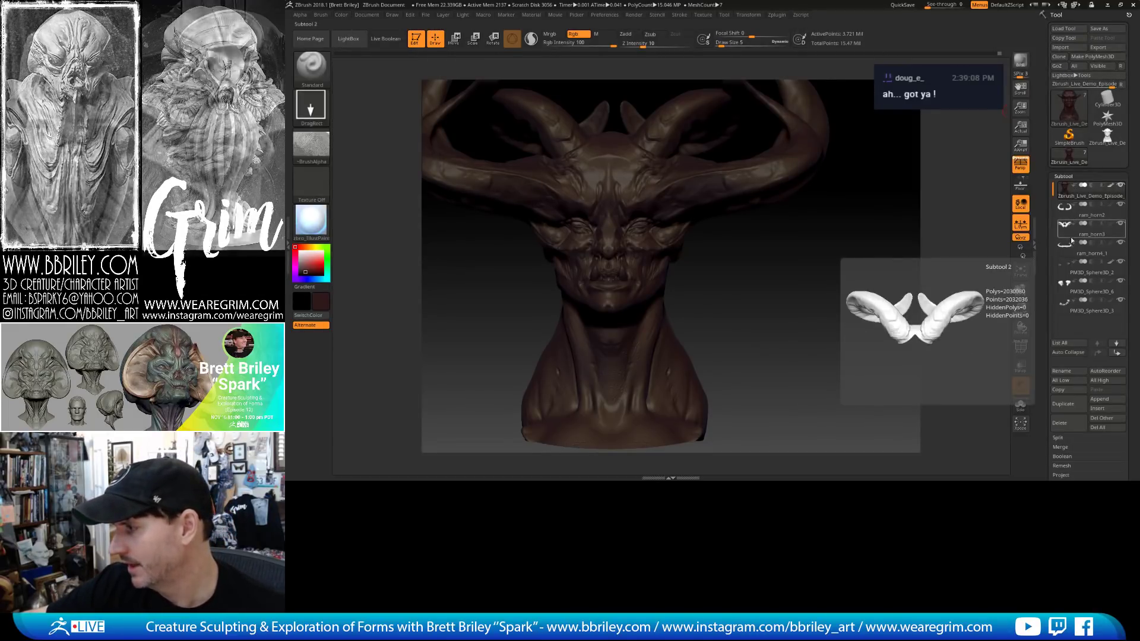
pyautogui.click(1064, 291)
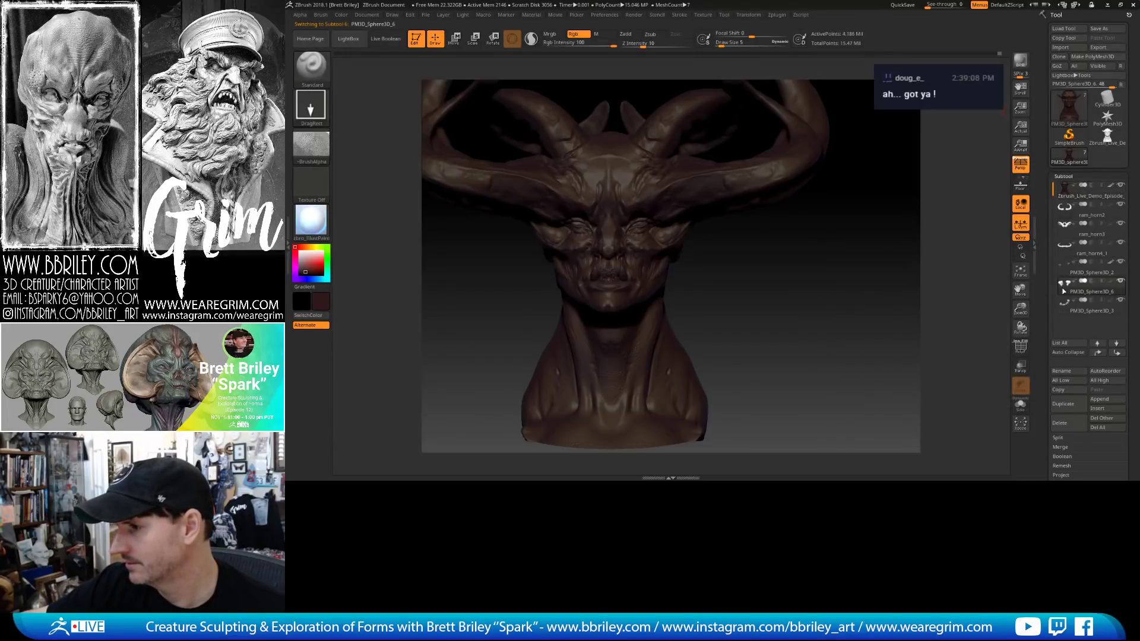
pyautogui.moveTo(867, 322); pyautogui.dragTo(824, 306)
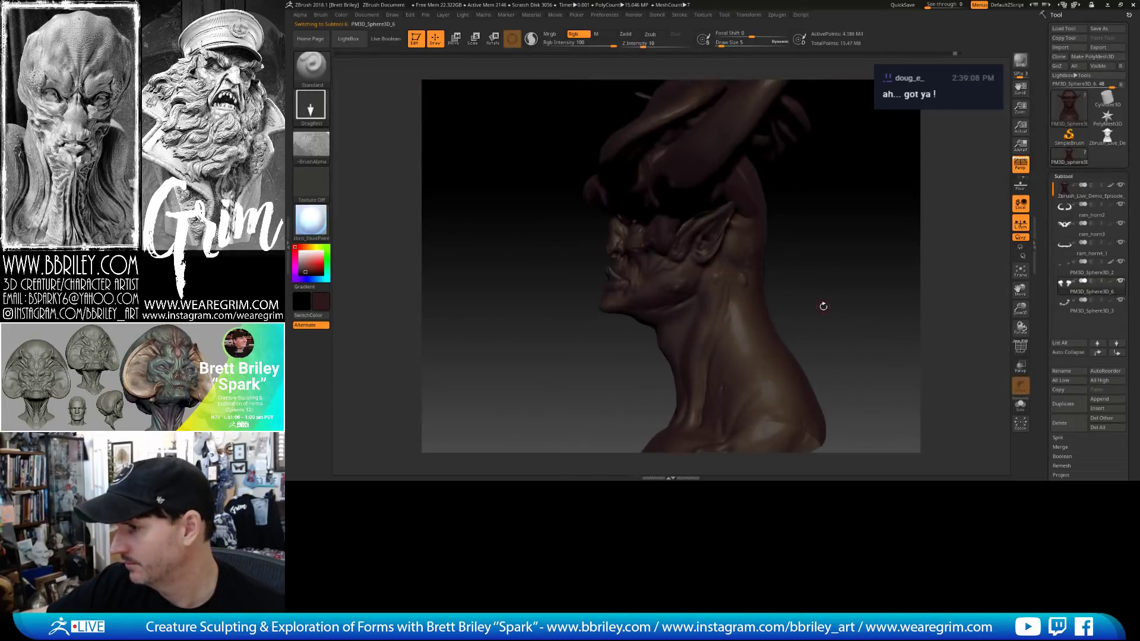
pyautogui.click(342, 15)
pyautogui.click(368, 188)
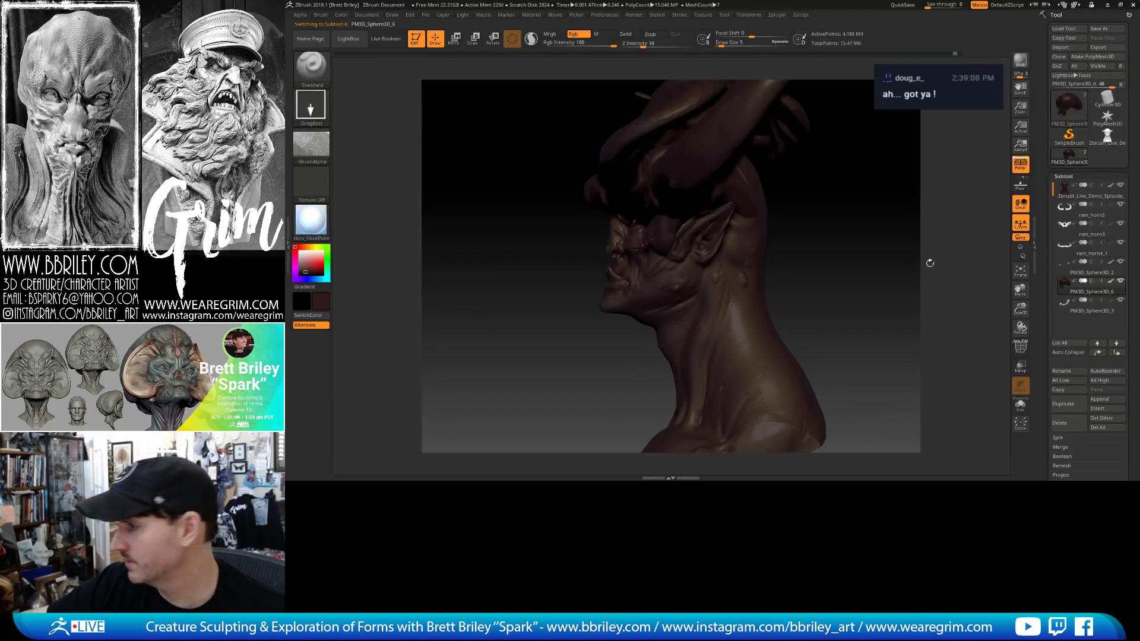
# Select the ram_horn4_1 subtool.
pyautogui.moveTo(1067, 249)
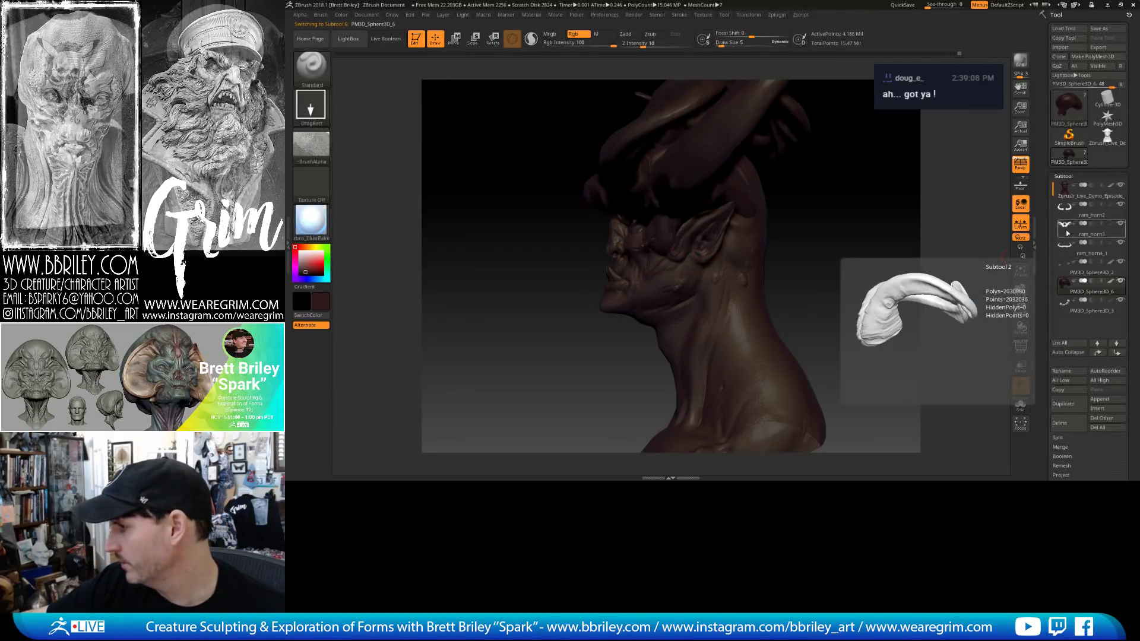
pyautogui.moveTo(1067, 300)
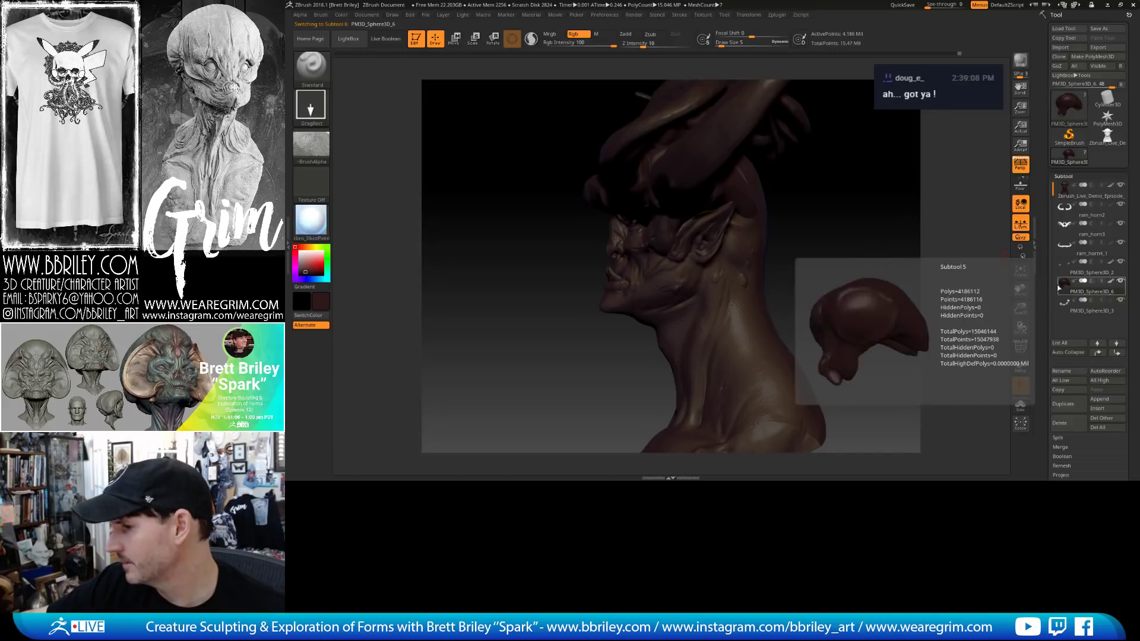
pyautogui.keyDown('shift'); pyautogui.moveTo(873, 196); pyautogui.dragTo(707, 196); pyautogui.keyUp('shift')
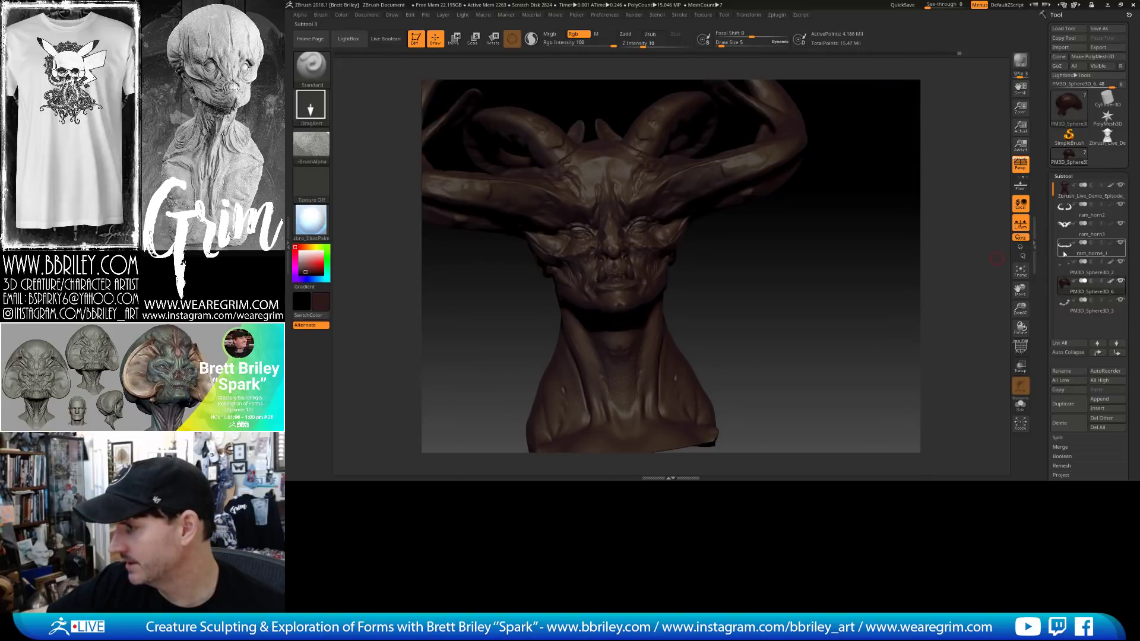
pyautogui.keyDown('alt'); pyautogui.click(718, 194); pyautogui.keyUp('alt')
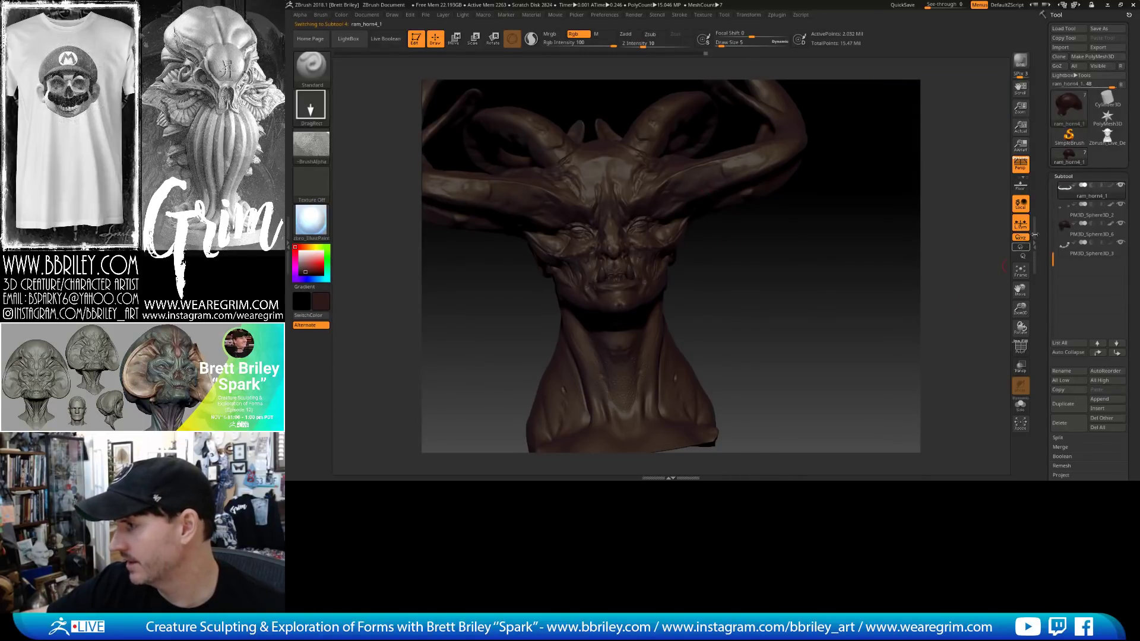
# Try a pinkish red main color on the unfilled subtools and switch back to the dark brown.
pyautogui.click(310, 261)
pyautogui.hotkey('ctrl', 'f')
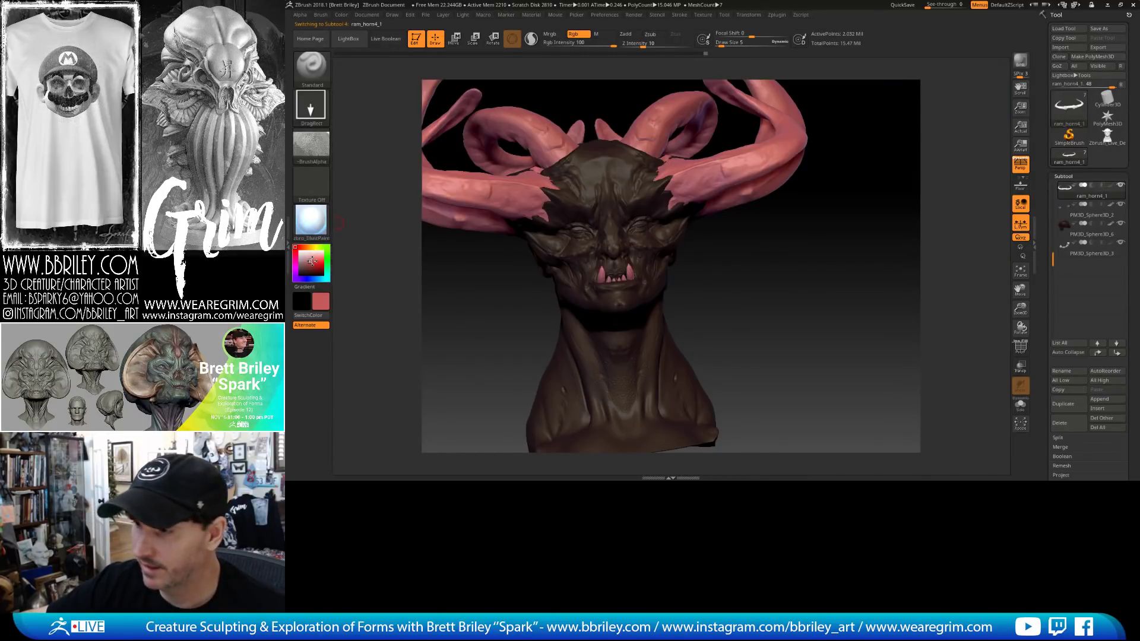
pyautogui.moveTo(747, 247); pyautogui.dragTo(746, 243)
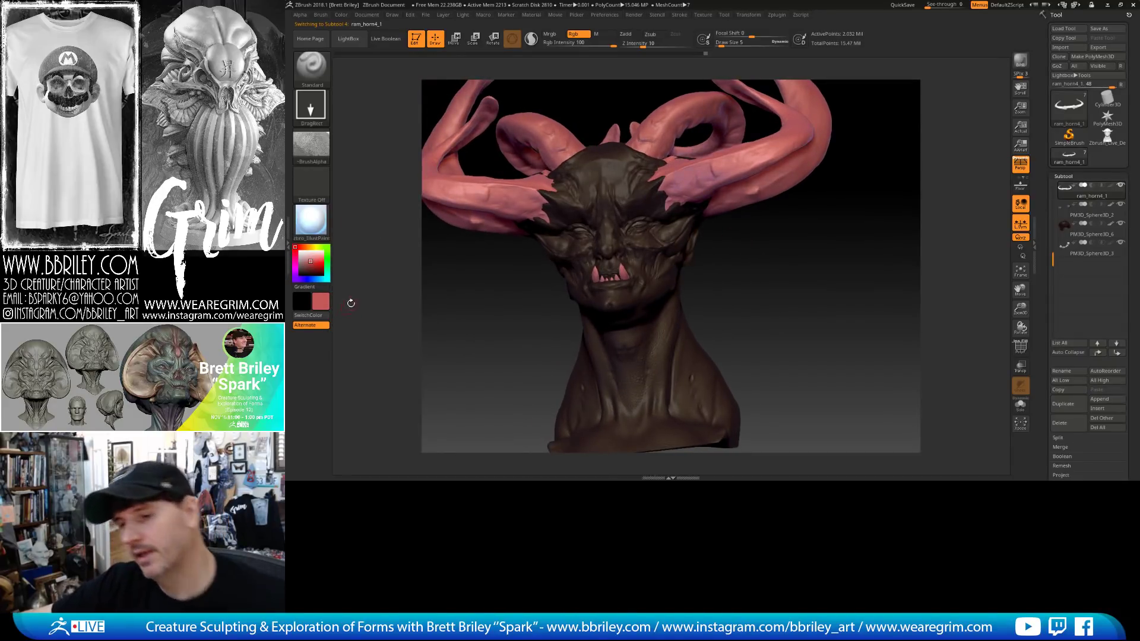
pyautogui.press('c')
pyautogui.hotkey('ctrl', 'f')
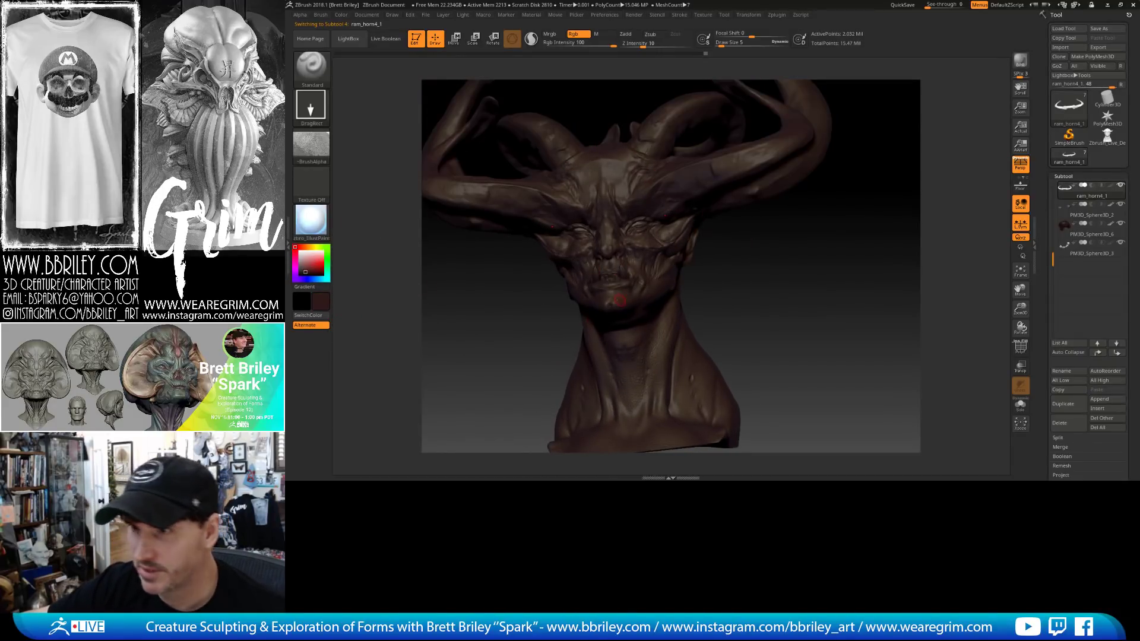
# Fill the ram_horn4_1 and ram_horn3 subtools with the dark brown color.
pyautogui.click(341, 14)
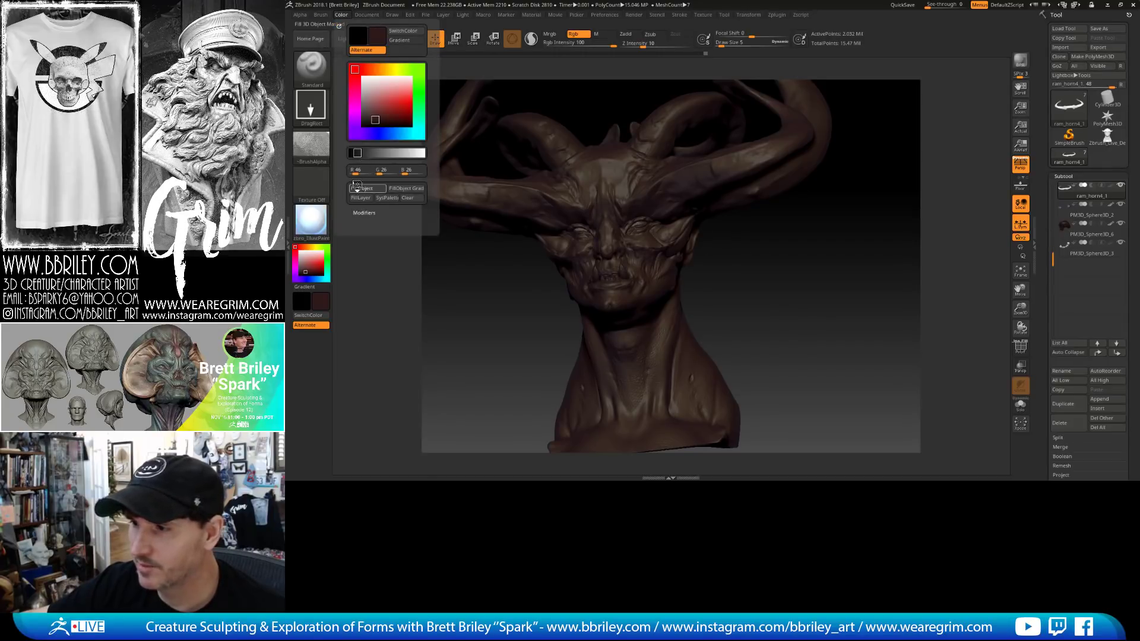
pyautogui.click(356, 188)
pyautogui.click(341, 14)
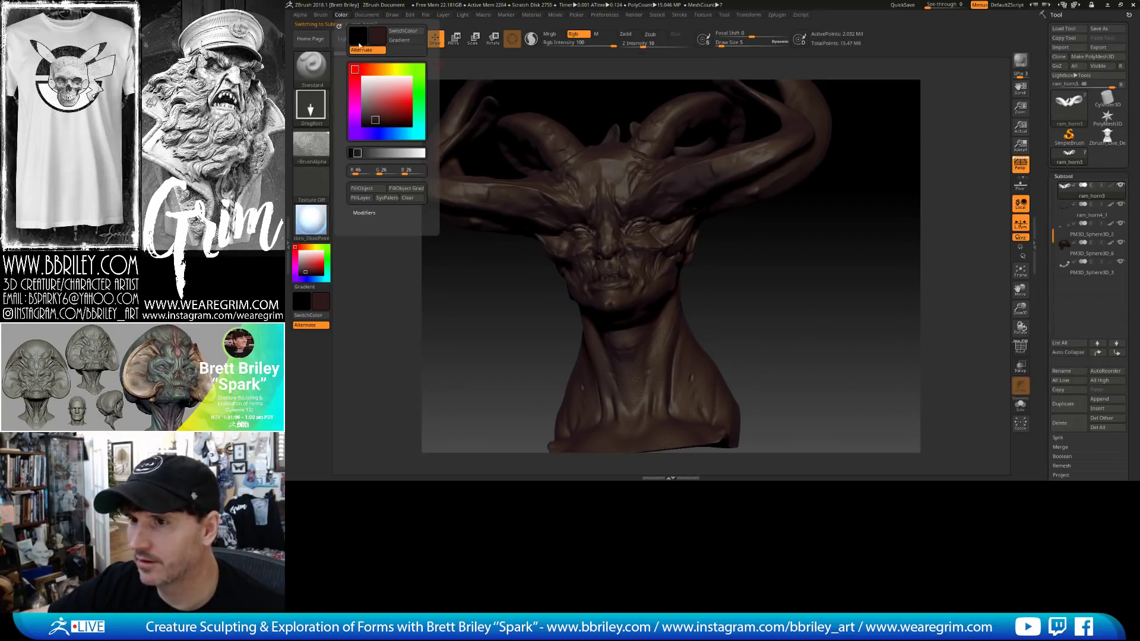
pyautogui.click(368, 187)
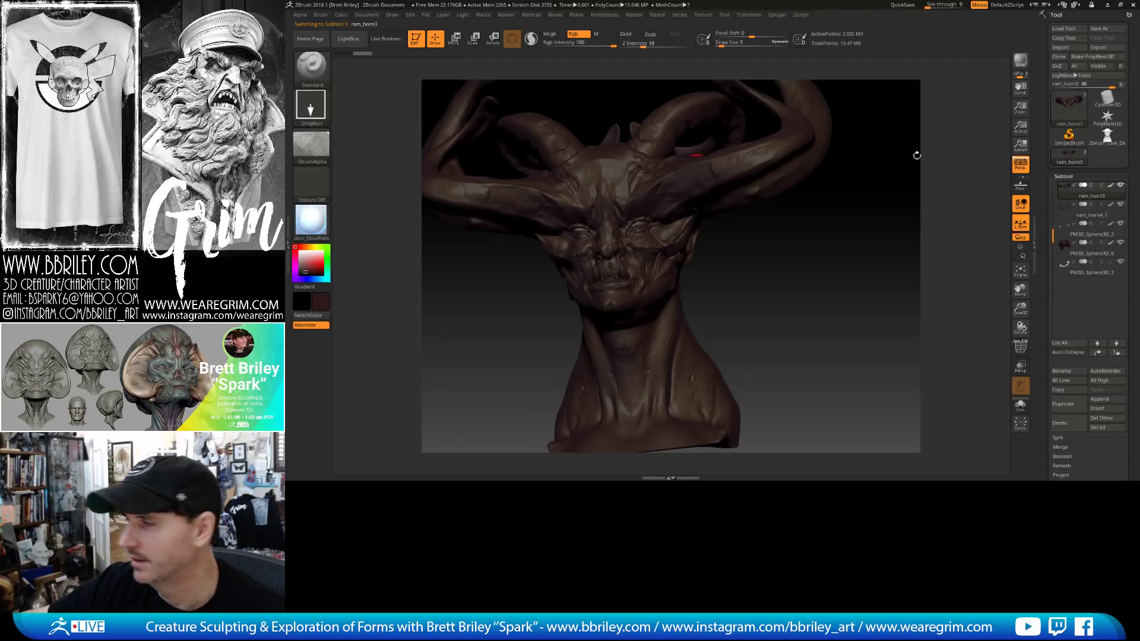
# Fill the teeth subtool PM3D_Sphere3D_3 and the ram_horn2 subtool with the dark brown color.
pyautogui.moveTo(1075, 276)
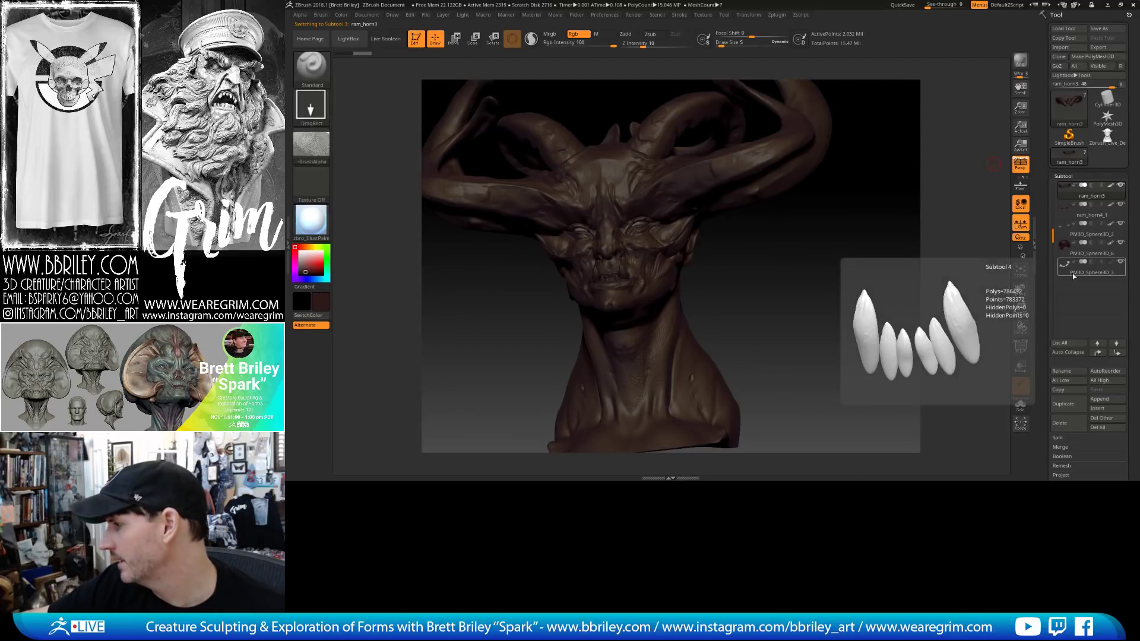
pyautogui.click(1075, 276)
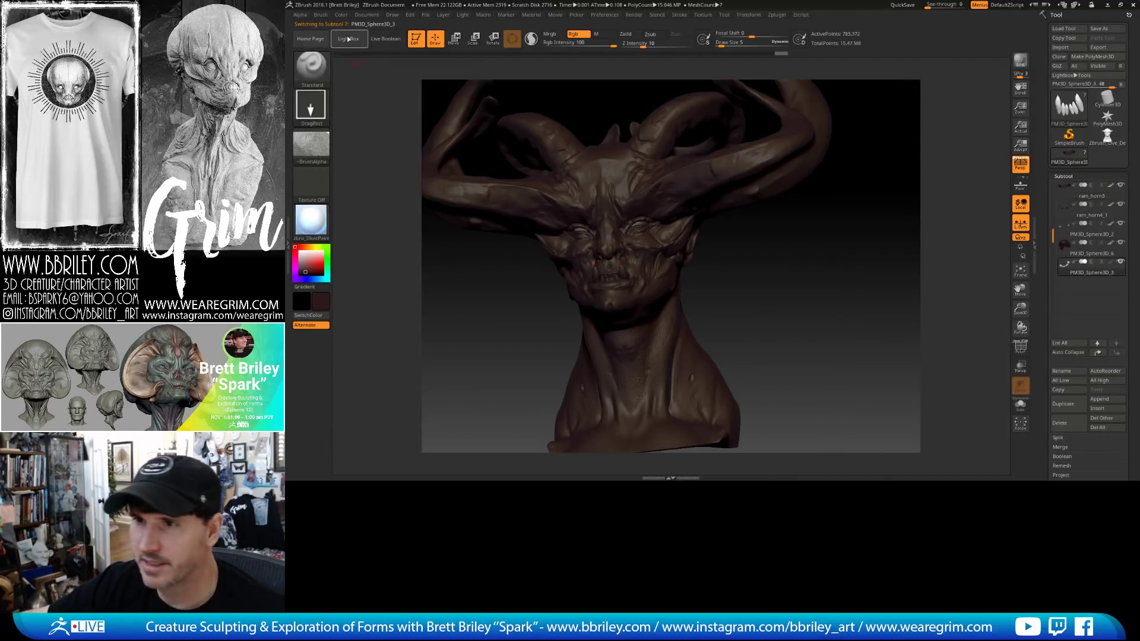
pyautogui.click(341, 15)
pyautogui.click(371, 191)
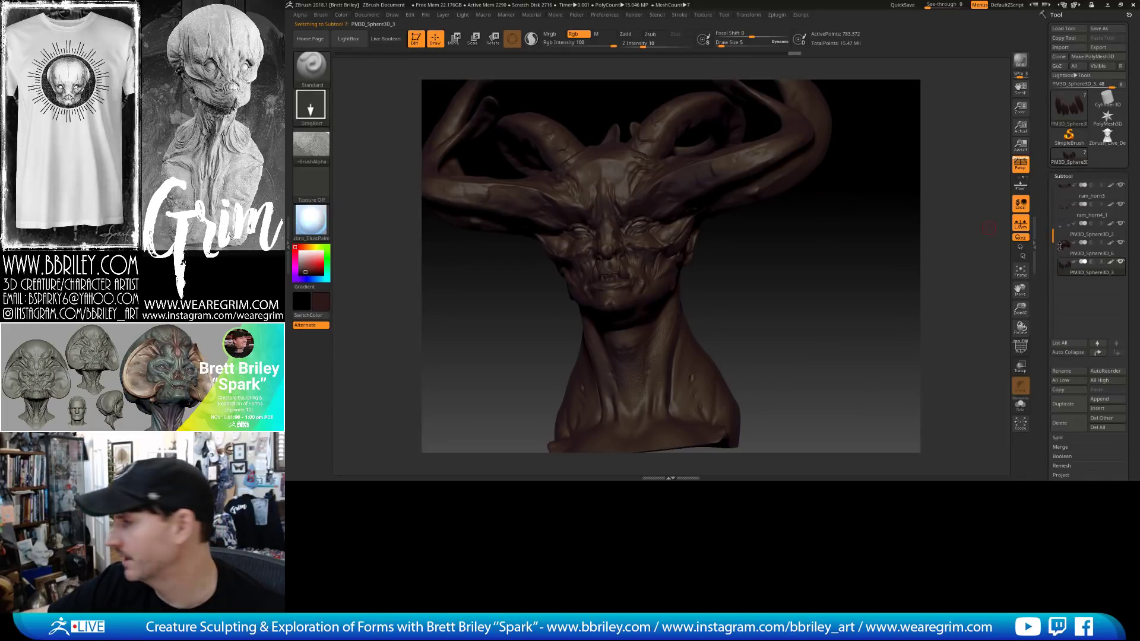
pyautogui.moveTo(1054, 236); pyautogui.dragTo(1057, 189)
pyautogui.click(1072, 208)
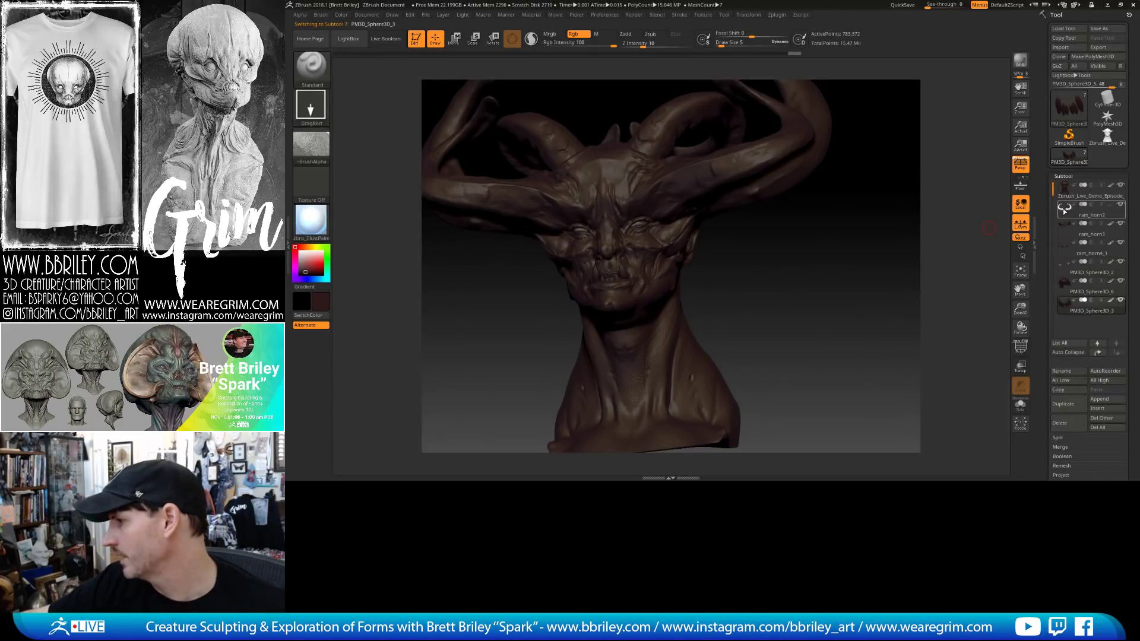
pyautogui.click(342, 15)
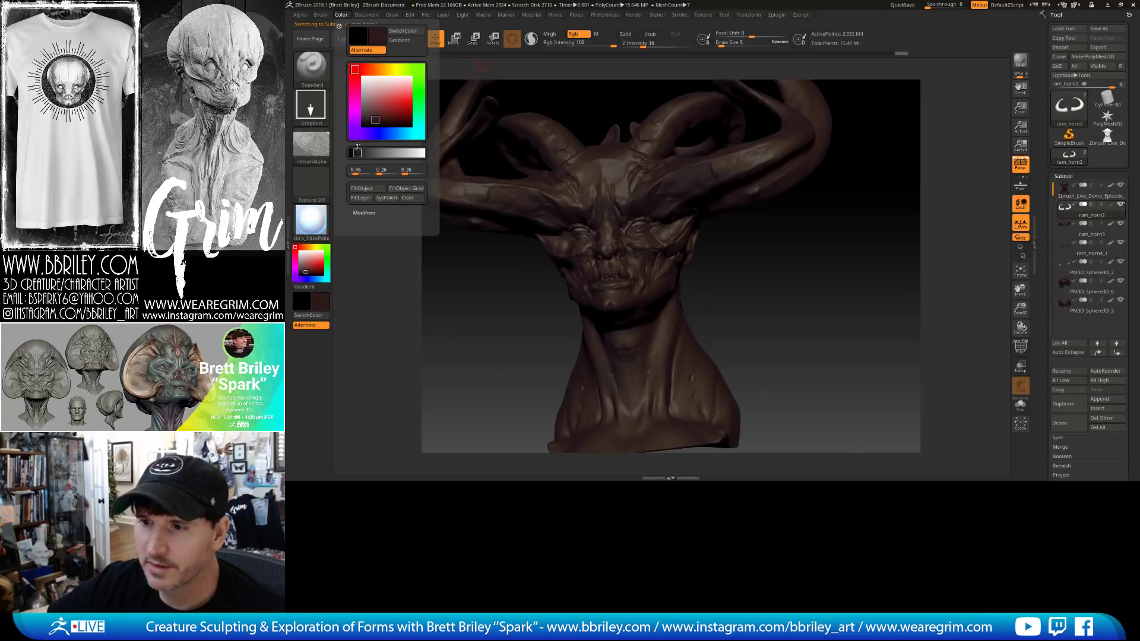
pyautogui.click(369, 191)
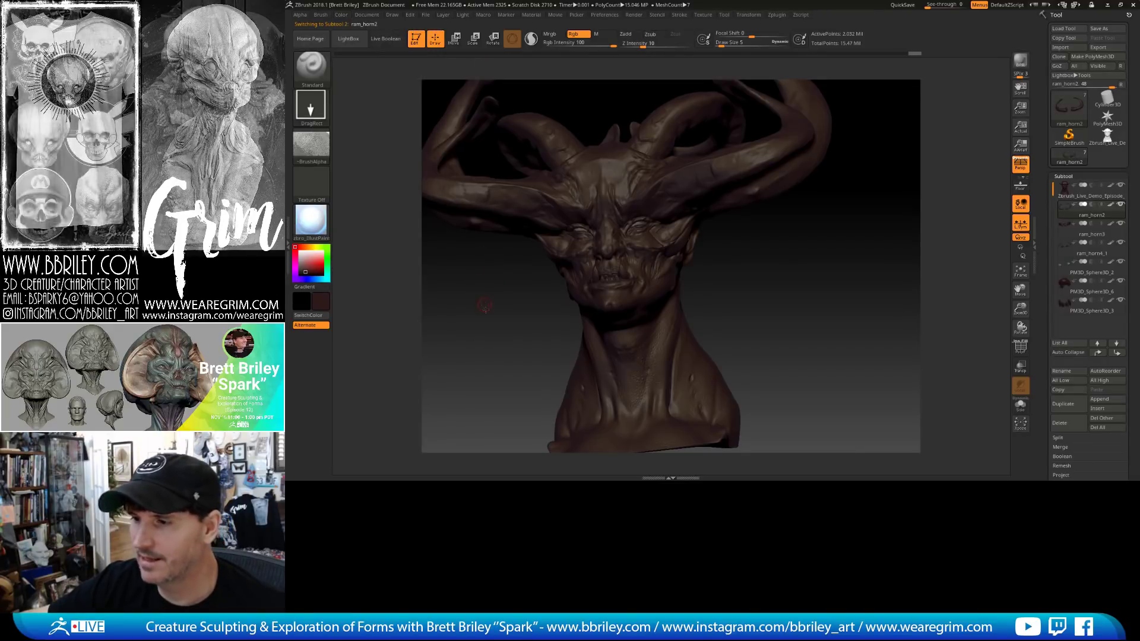
# Load Alpha 32 for the Standard brush, choose a brighter reddish brown color and set Rgb Intensity to 49.
pyautogui.moveTo(479, 262)
pyautogui.mouseDown()
pyautogui.moveTo(485, 313)
pyautogui.moveTo(680, 259)
pyautogui.mouseUp()
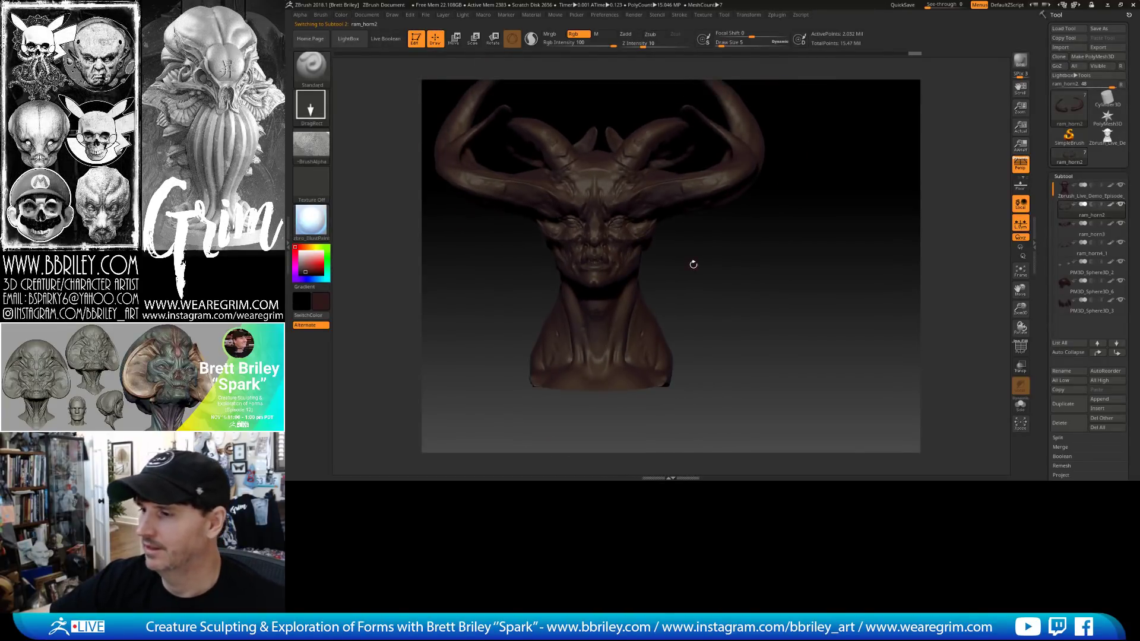
pyautogui.moveTo(855, 303); pyautogui.dragTo(716, 279)
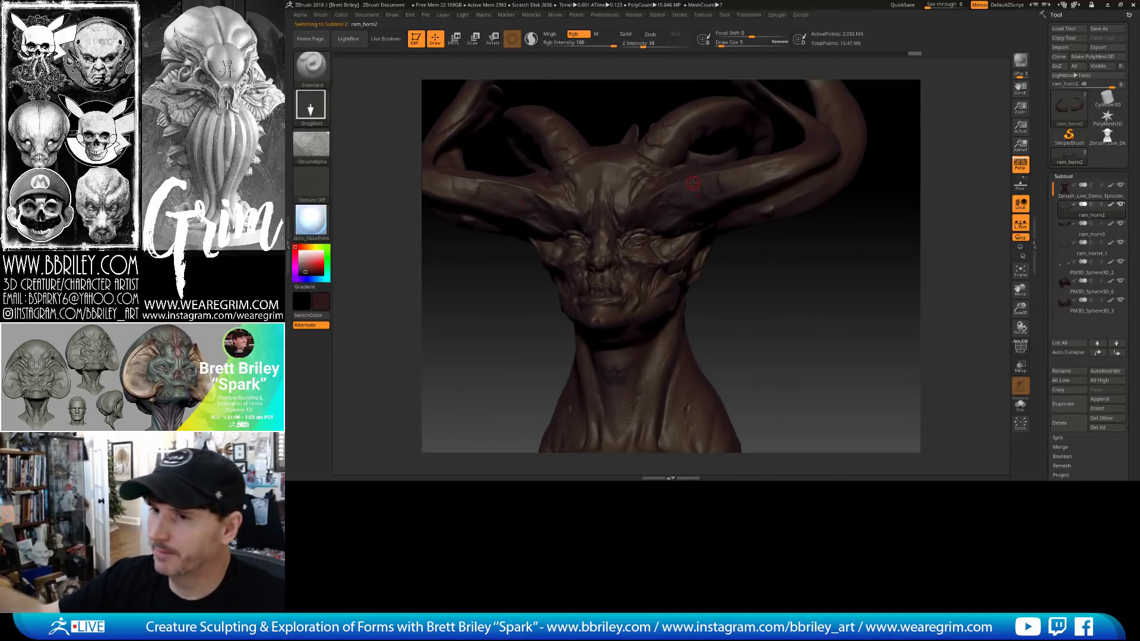
pyautogui.click(311, 144)
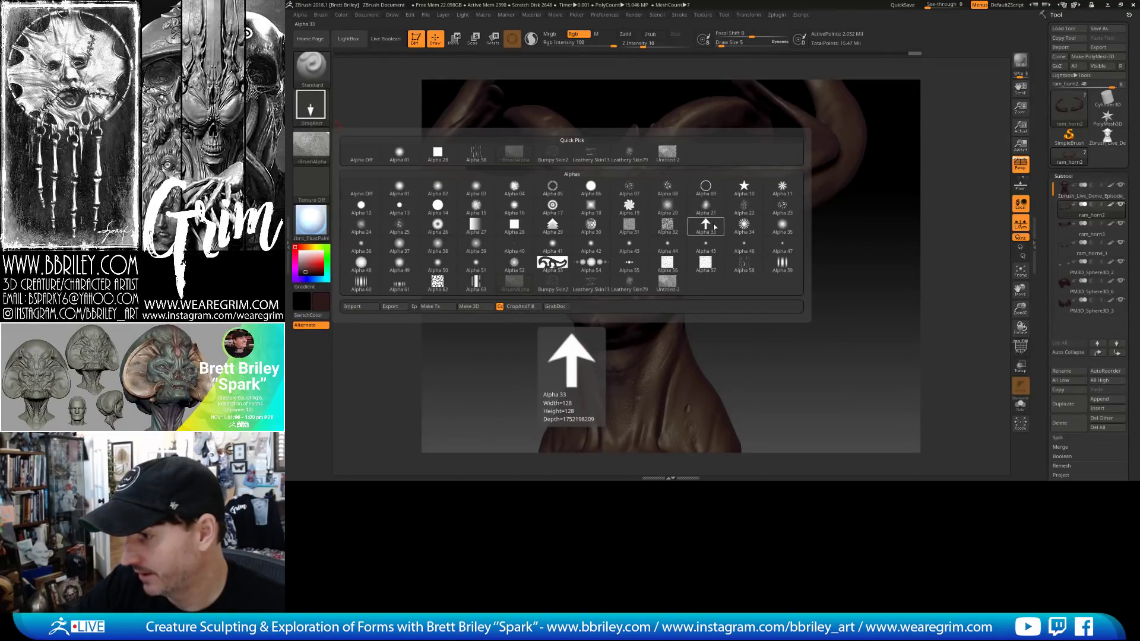
pyautogui.click(629, 205)
pyautogui.click(311, 146)
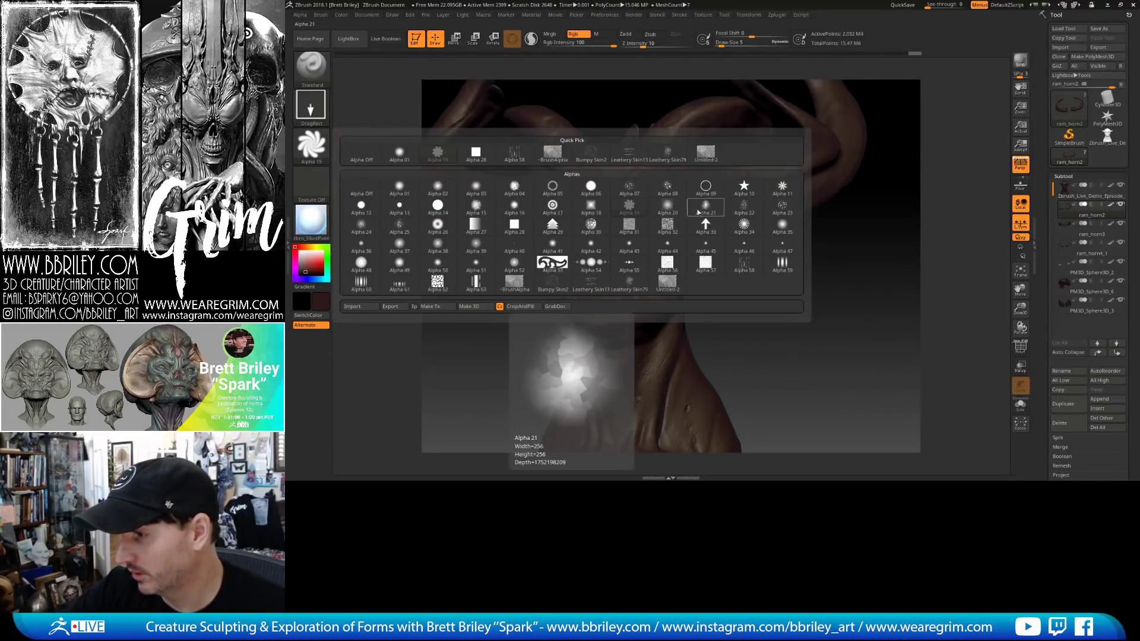
pyautogui.click(668, 225)
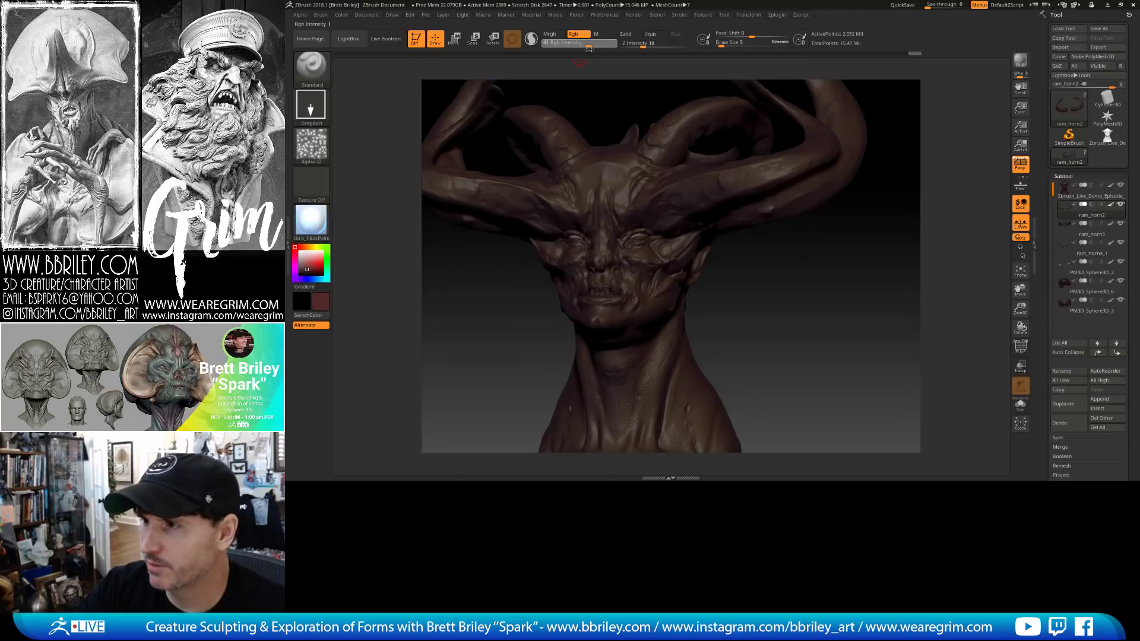
pyautogui.moveTo(590, 46); pyautogui.dragTo(591, 42)
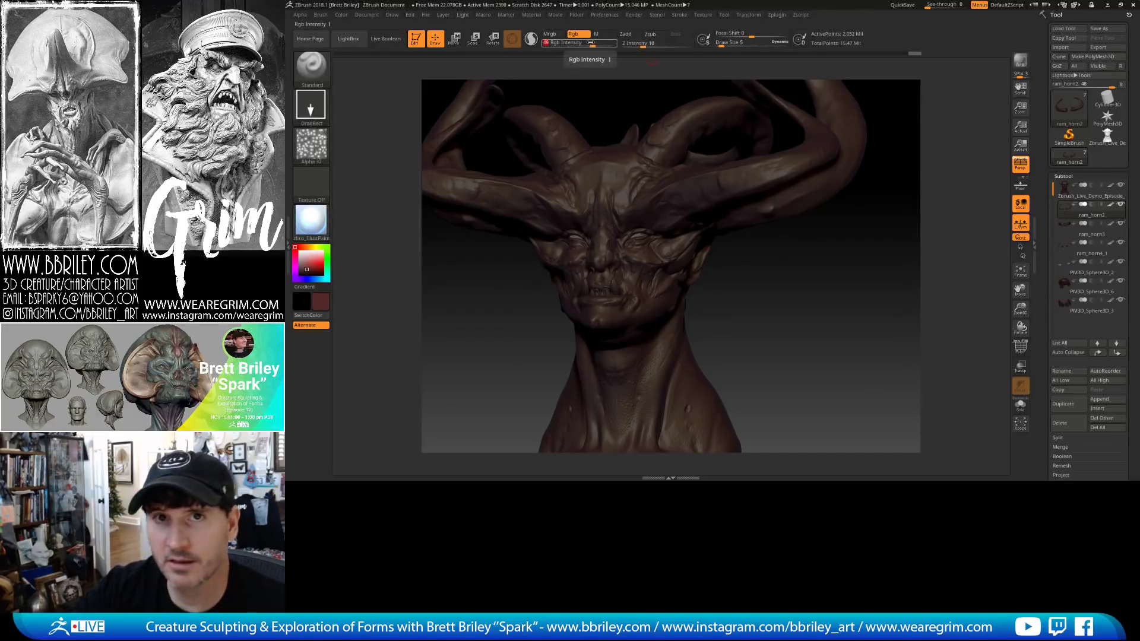
# Select the bust subtool and paint mottled reddish color over the forehead, brow, nose and cheeks.
pyautogui.moveTo(725, 280); pyautogui.dragTo(632, 235)
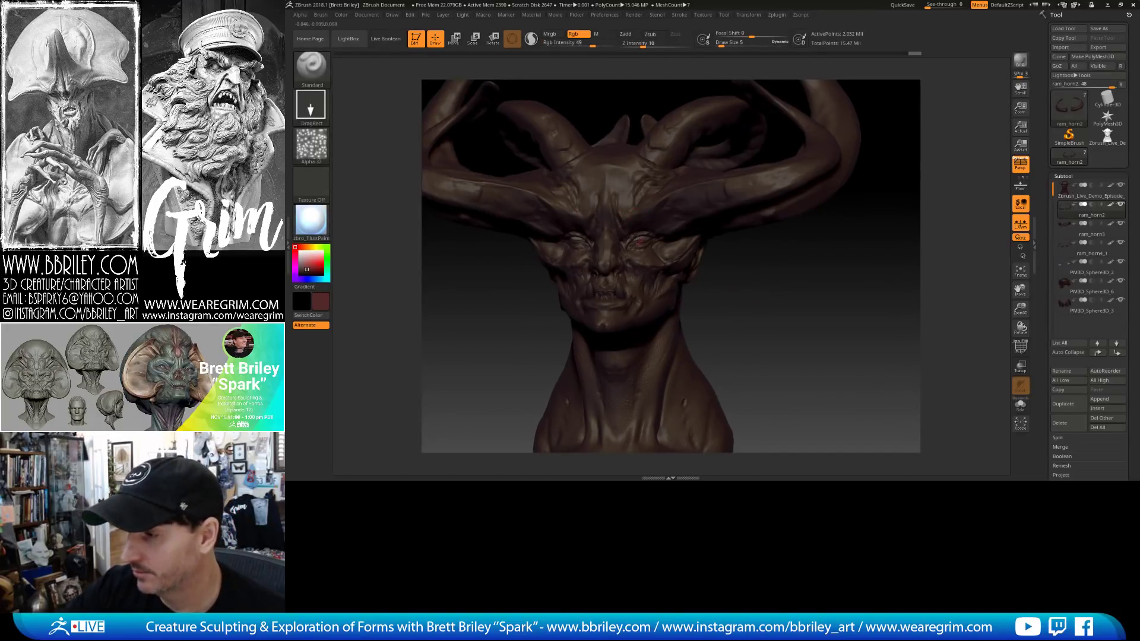
pyautogui.keyDown('alt'); pyautogui.click(619, 214); pyautogui.keyUp('alt')
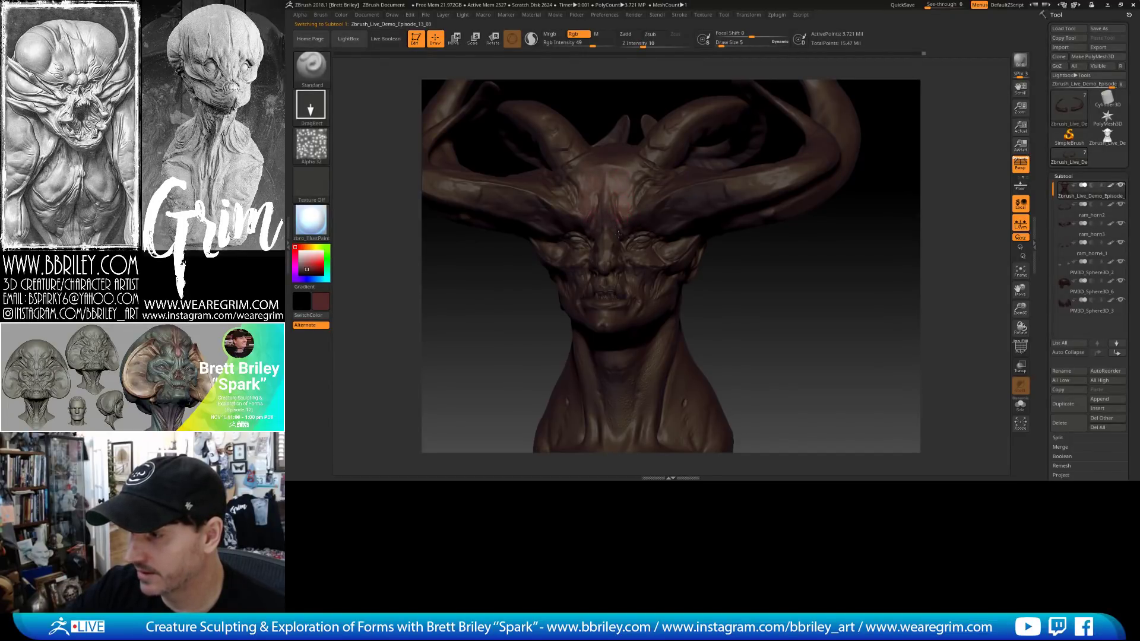
pyautogui.moveTo(773, 300); pyautogui.dragTo(639, 232, button='right')
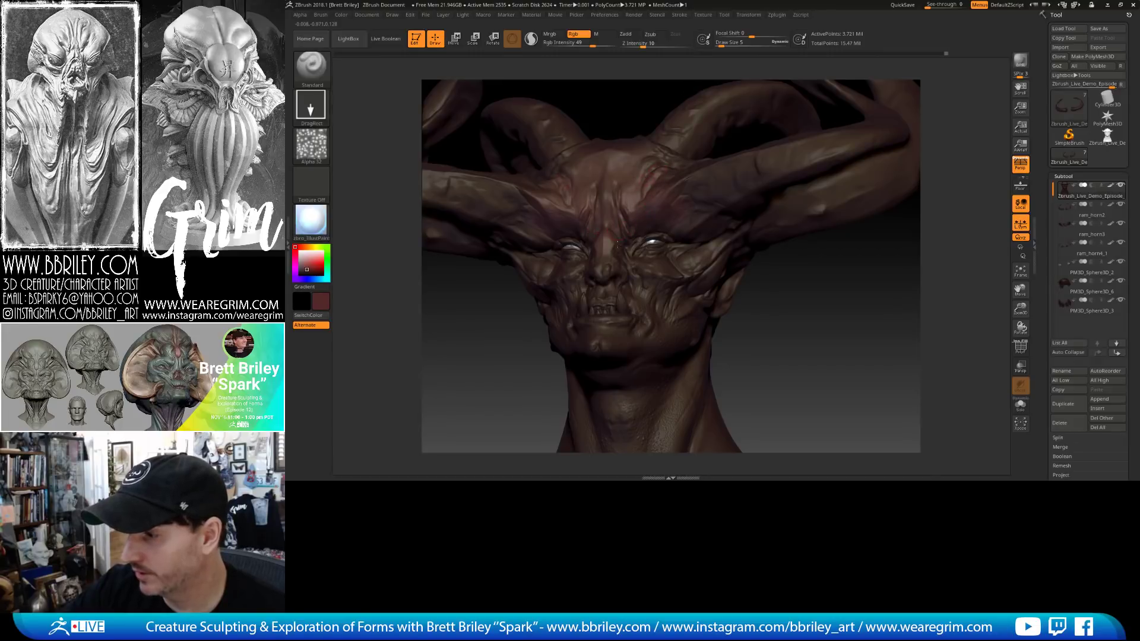
pyautogui.moveTo(778, 320); pyautogui.dragTo(768, 340)
pyautogui.moveTo(637, 242); pyautogui.dragTo(644, 251)
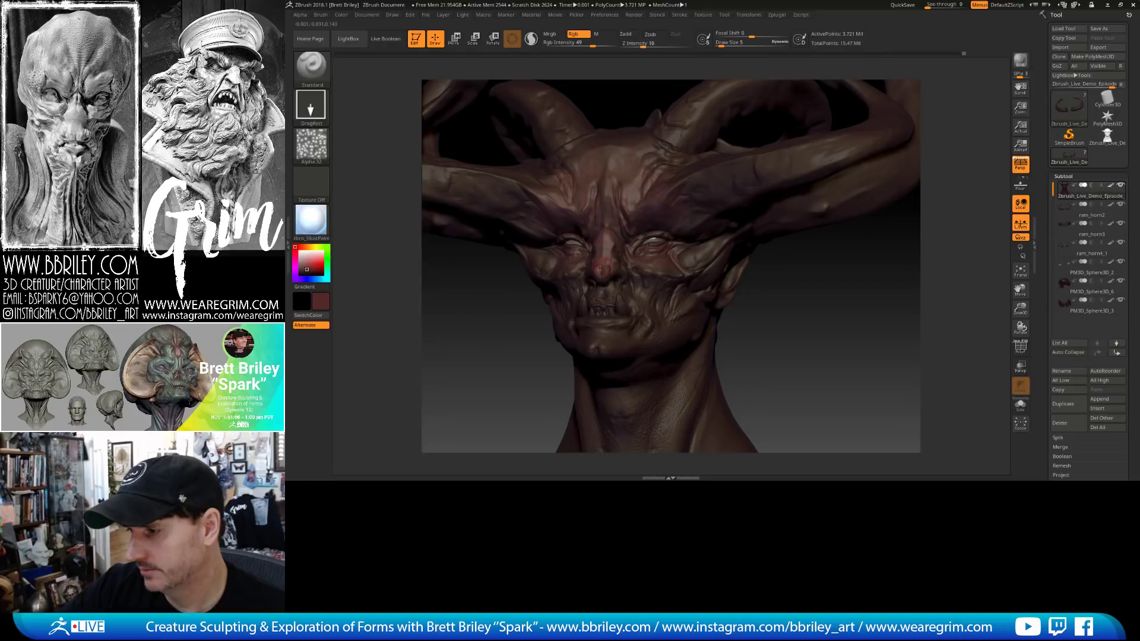
pyautogui.moveTo(613, 274); pyautogui.dragTo(614, 266)
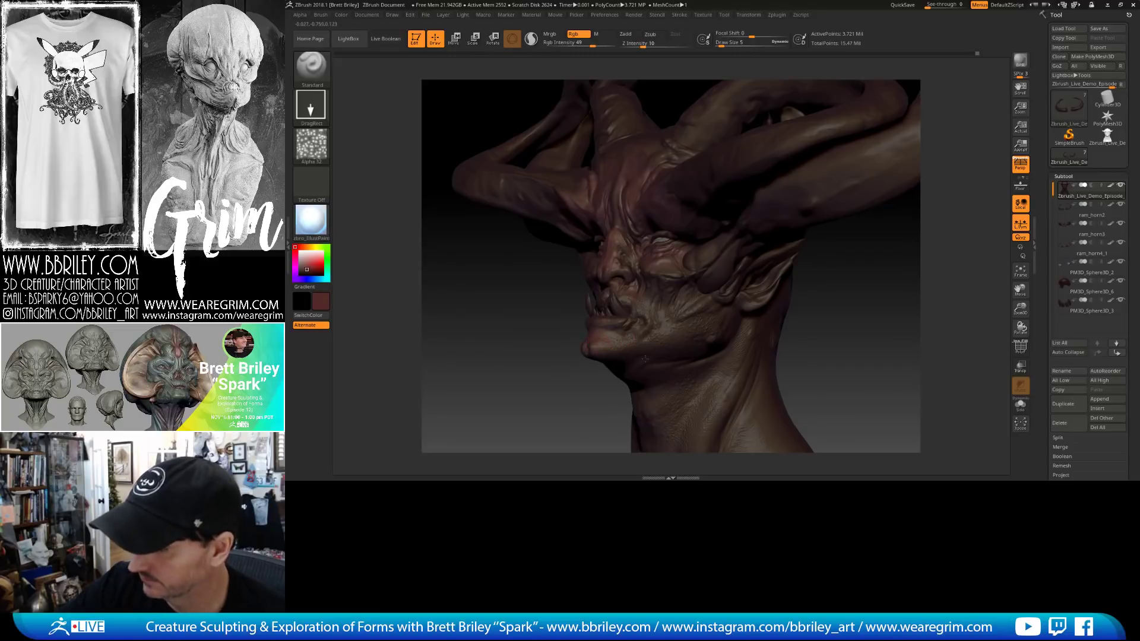
pyautogui.moveTo(798, 342); pyautogui.dragTo(684, 292)
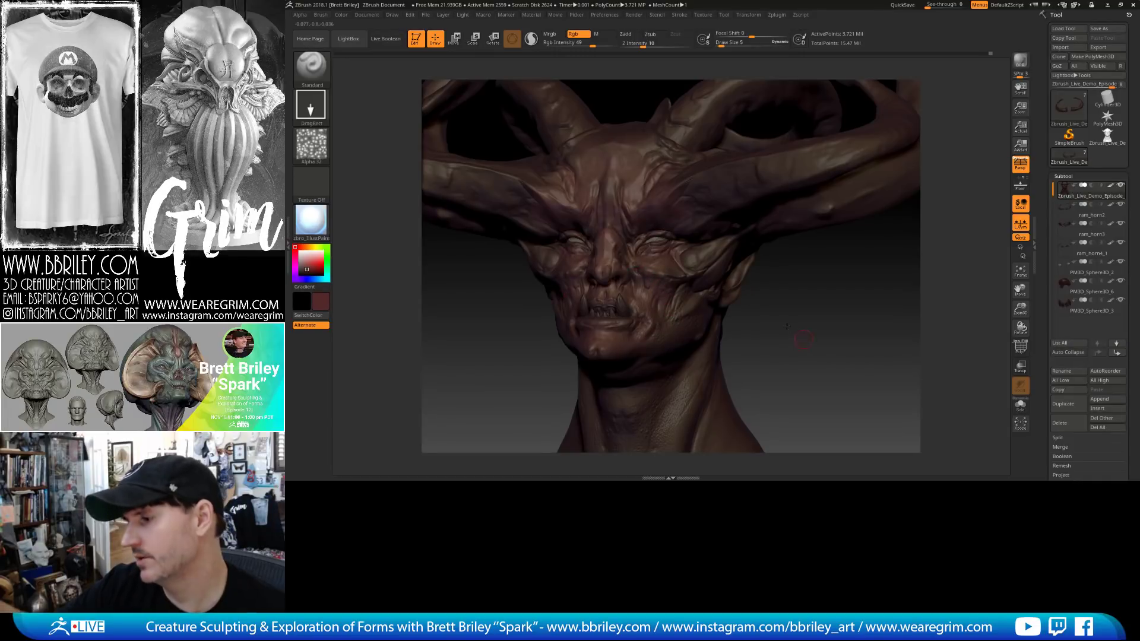
# Paint mottled reddish color over the jaw, the front and side of the neck, and the upper chest of the bust.
pyautogui.moveTo(634, 261); pyautogui.dragTo(597, 271, button='right')
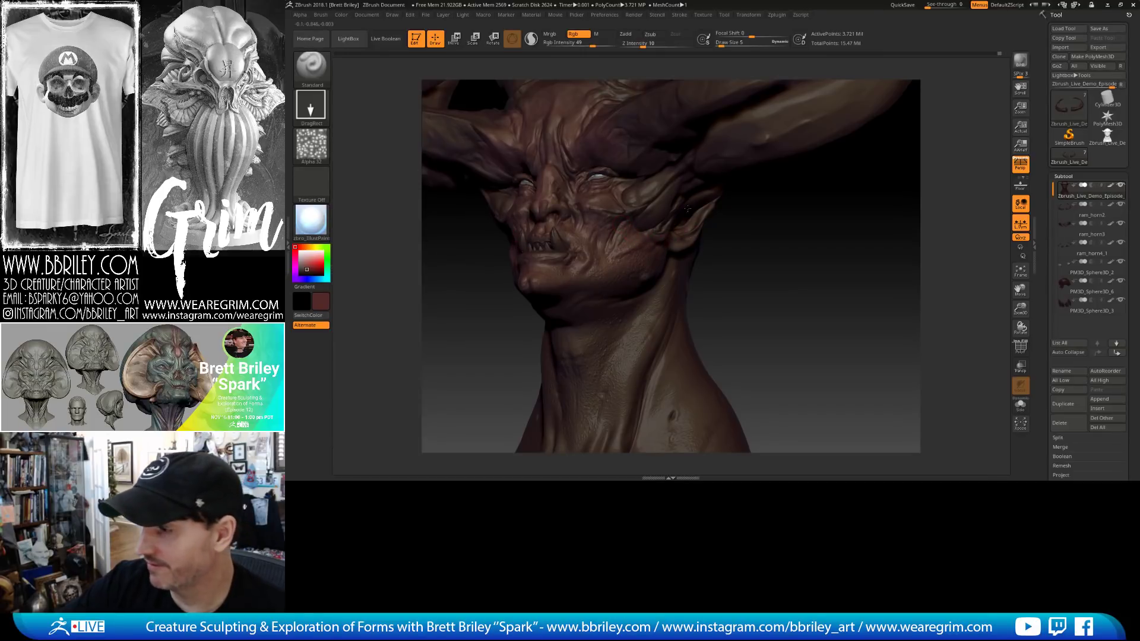
pyautogui.moveTo(687, 209); pyautogui.dragTo(636, 312, button='right')
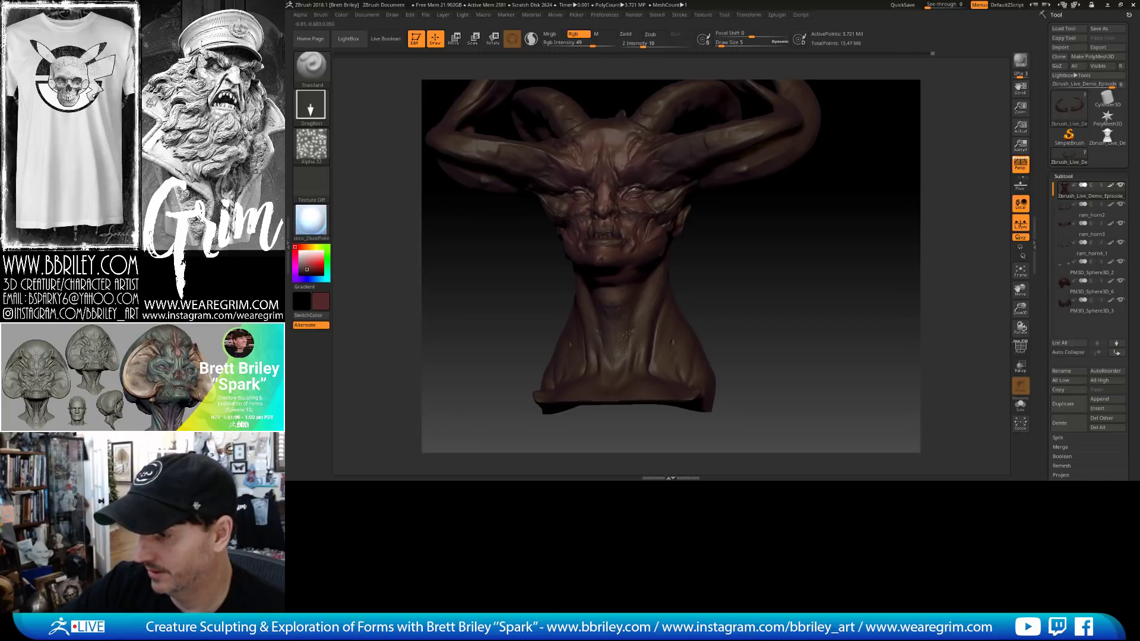
pyautogui.moveTo(736, 306); pyautogui.dragTo(608, 339, button='right')
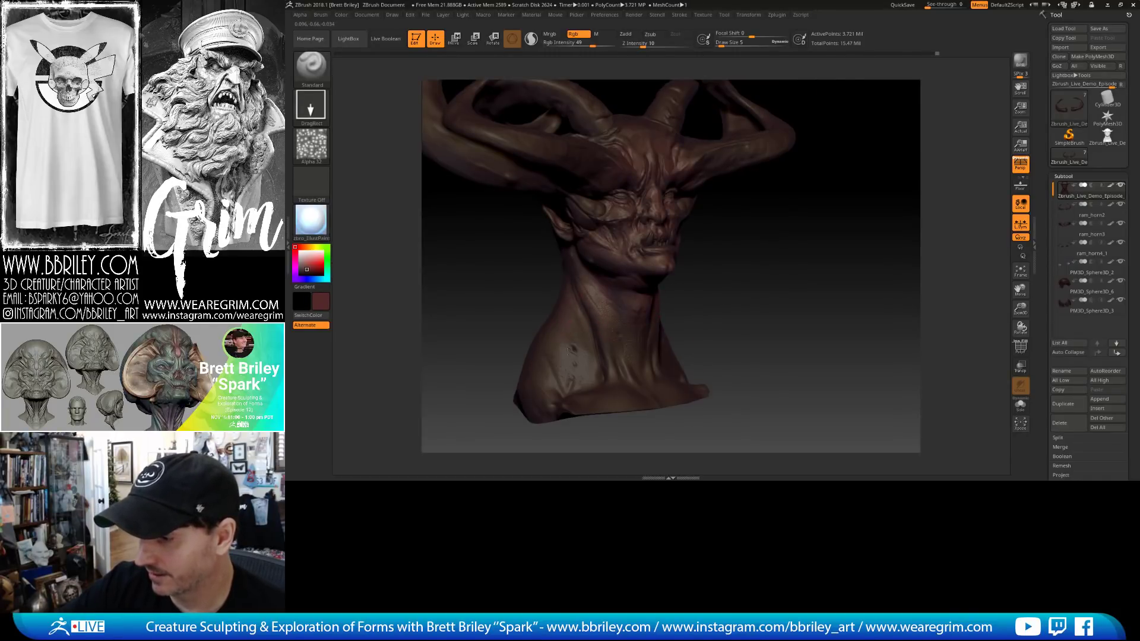
pyautogui.moveTo(572, 334); pyautogui.dragTo(616, 368, button='right')
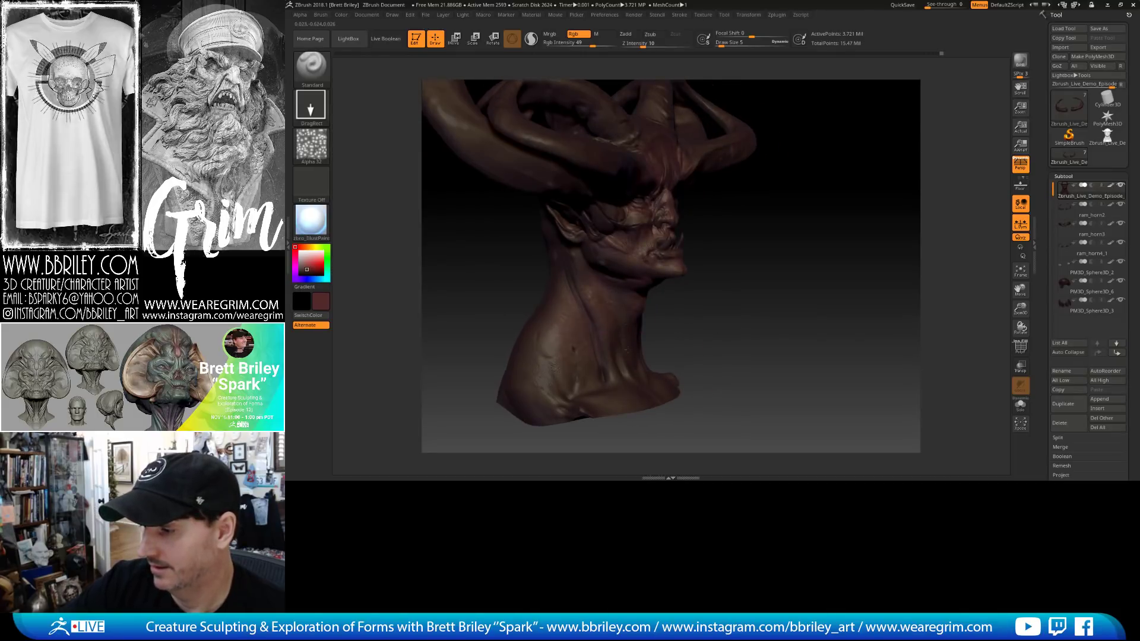
pyautogui.moveTo(704, 295); pyautogui.dragTo(584, 246, button='right')
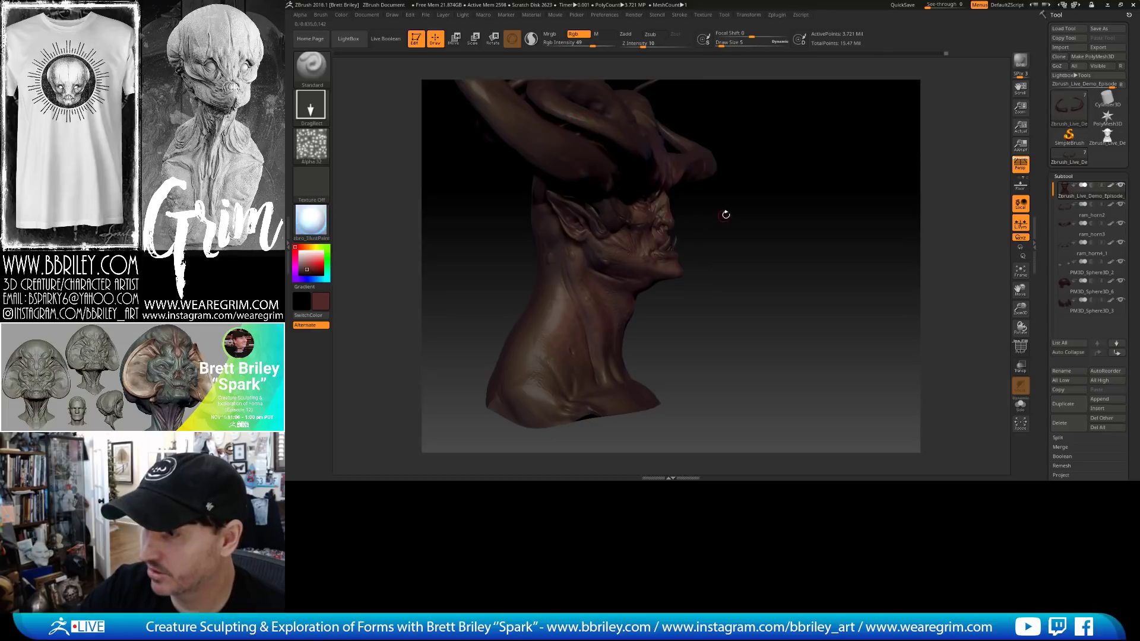
pyautogui.moveTo(726, 215); pyautogui.dragTo(583, 210, button='right')
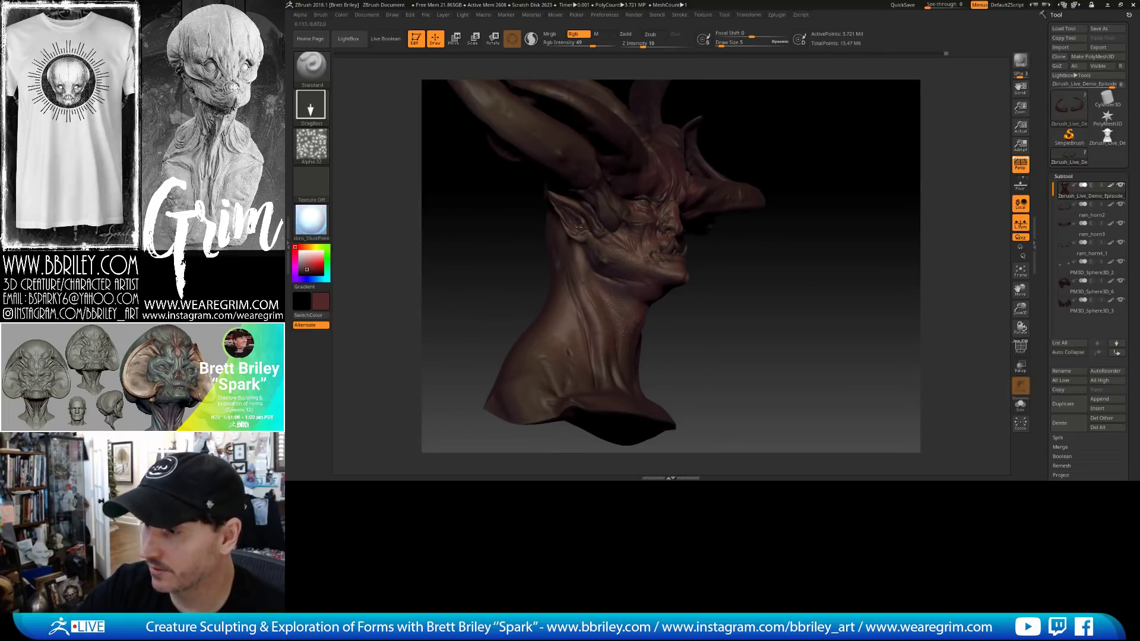
# Continue the mottled reddish color behind the ear and around the back of the neck and shoulders.
pyautogui.moveTo(579, 227); pyautogui.dragTo(571, 293, button='right')
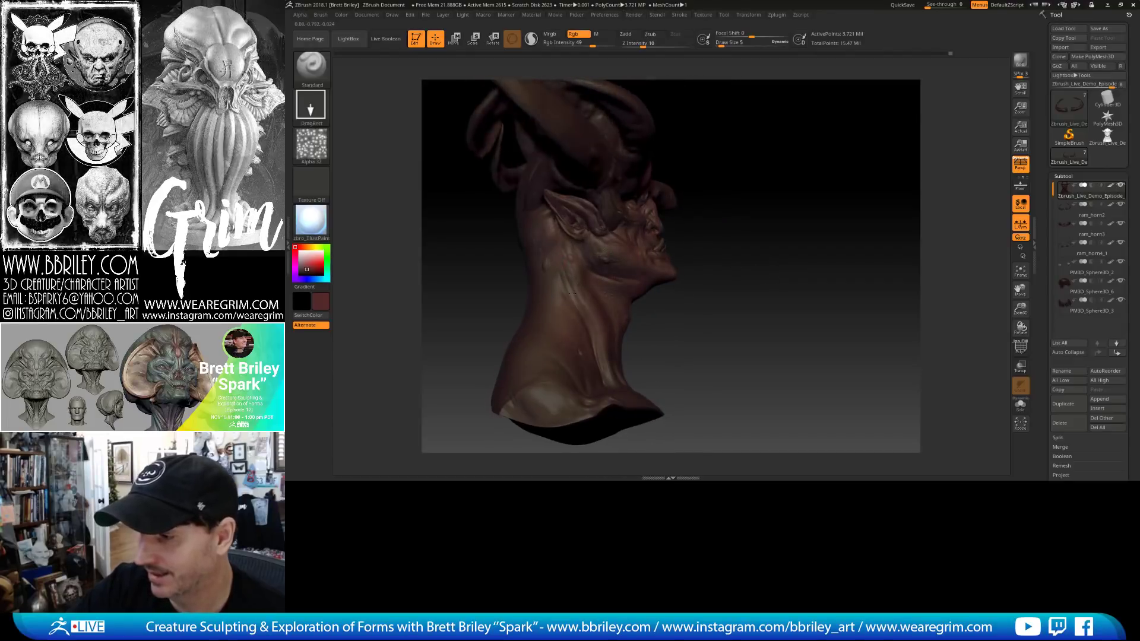
pyautogui.moveTo(692, 315); pyautogui.dragTo(533, 287, button='right')
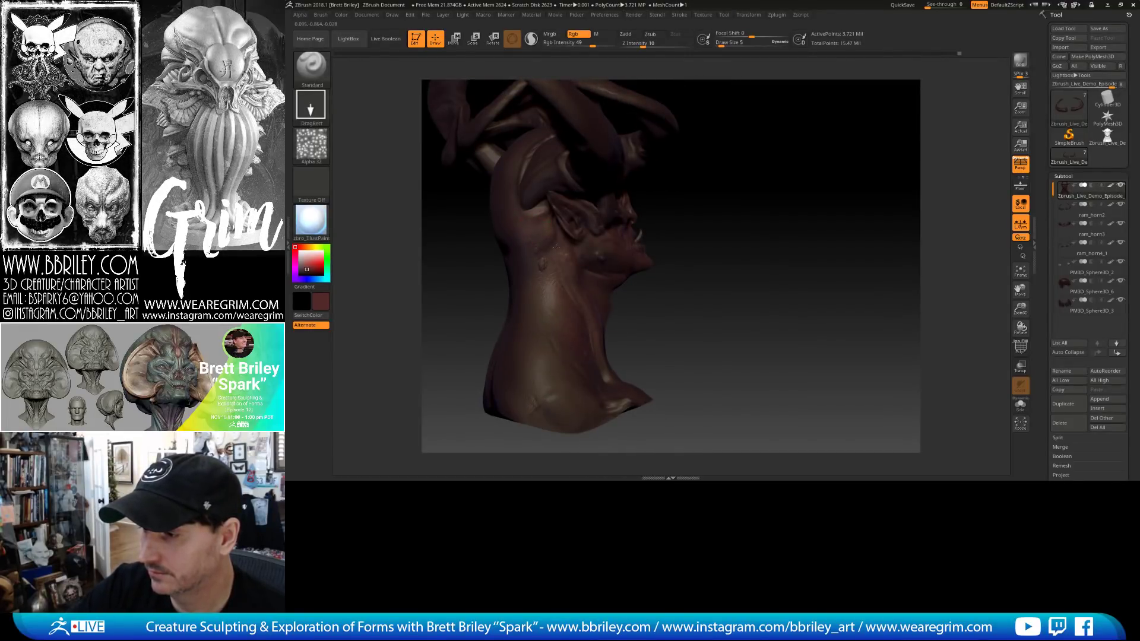
pyautogui.moveTo(556, 246); pyautogui.dragTo(524, 266, button='right')
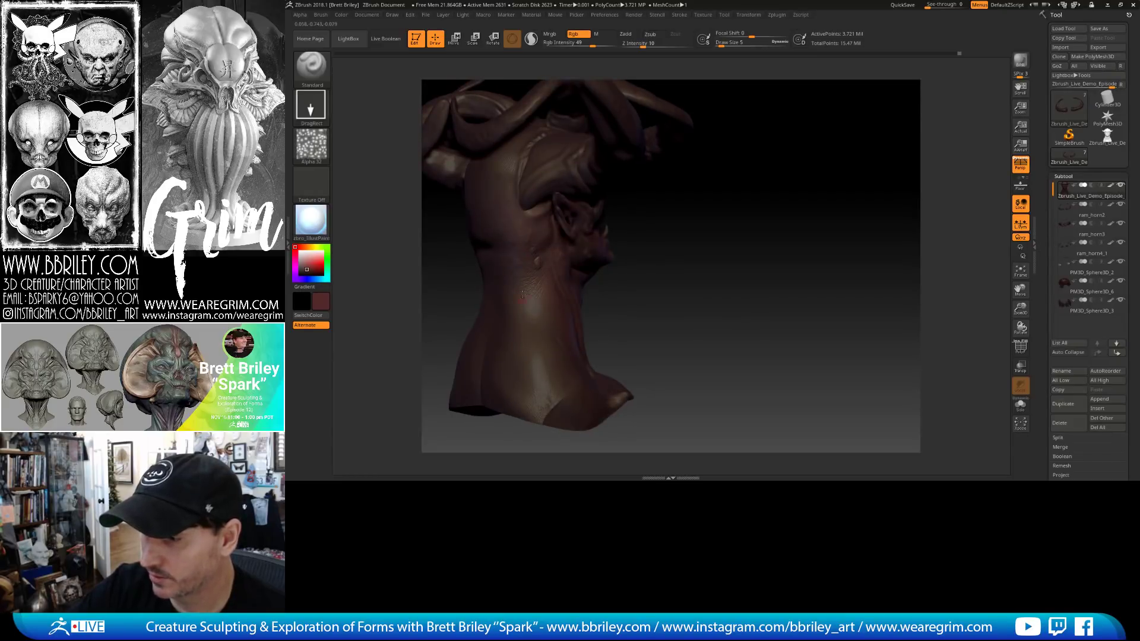
pyautogui.moveTo(559, 337); pyautogui.dragTo(520, 316, button='right')
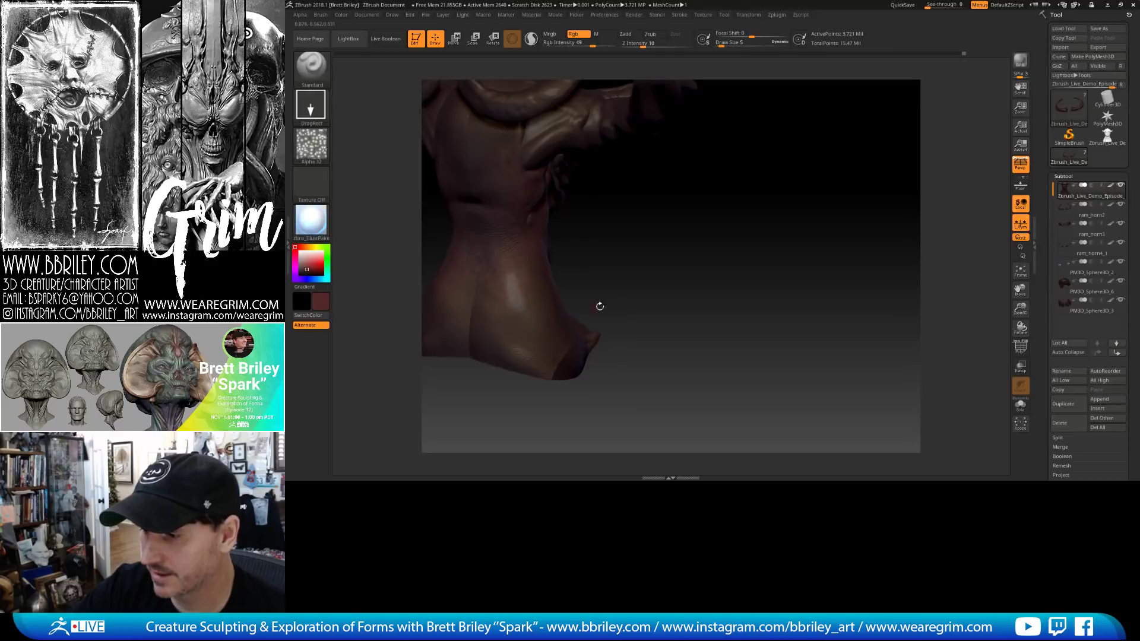
pyautogui.moveTo(598, 307); pyautogui.dragTo(529, 284, button='right')
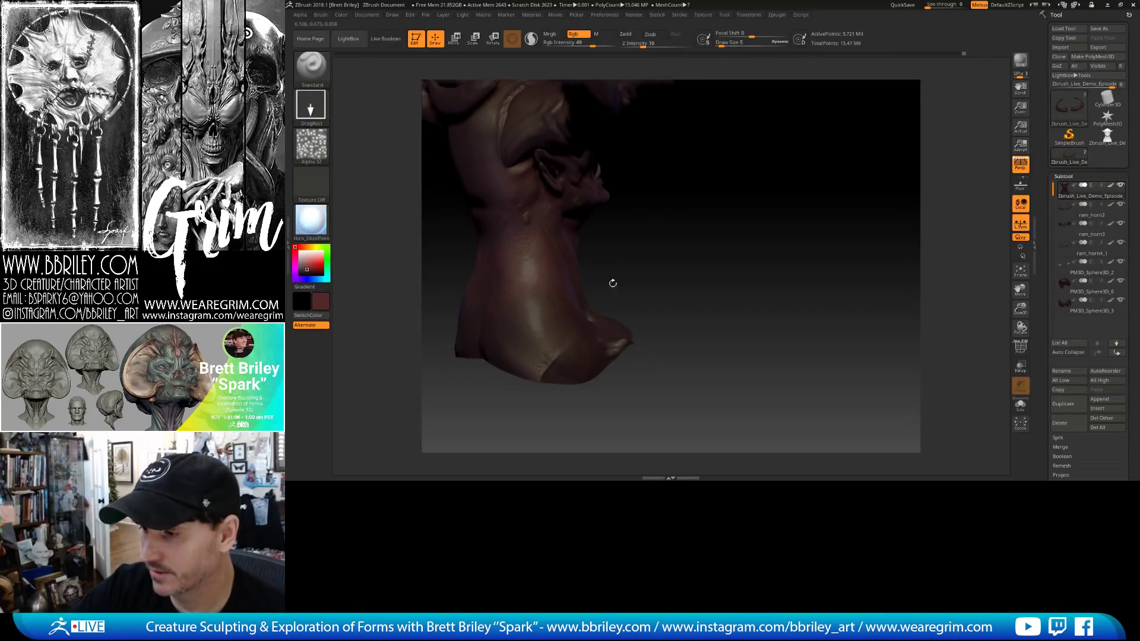
# Examine the underside of the bust and identify the material currently applied to it.
pyautogui.moveTo(611, 283); pyautogui.dragTo(562, 309, button='right')
pyautogui.keyDown('alt'); pyautogui.moveTo(749, 240); pyautogui.dragTo(705, 213); pyautogui.keyUp('alt')
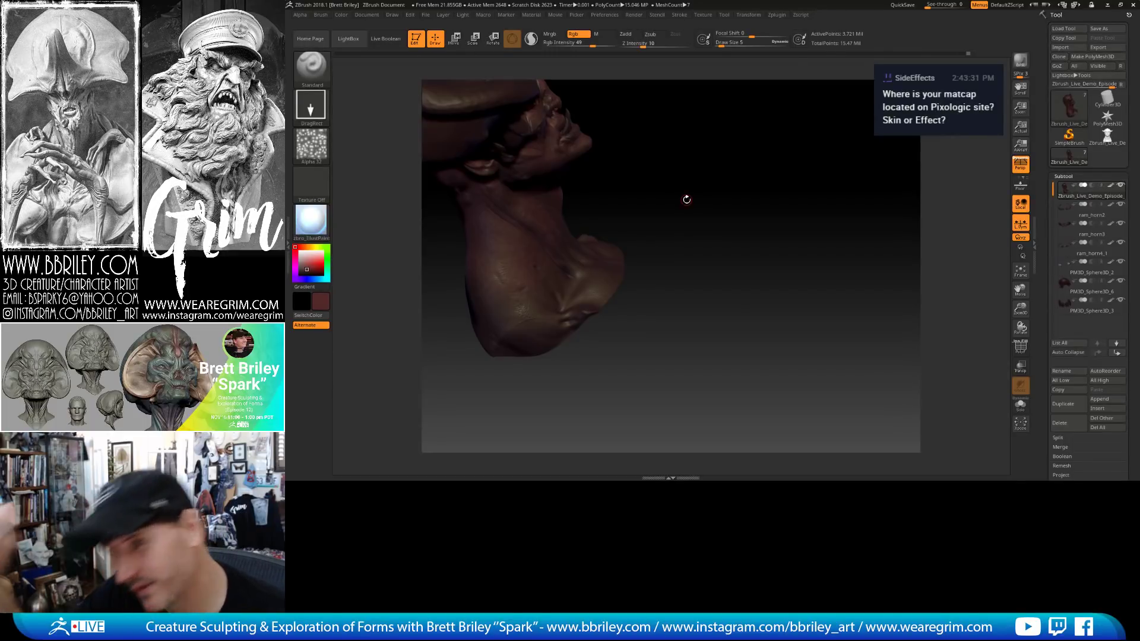
pyautogui.moveTo(317, 221)
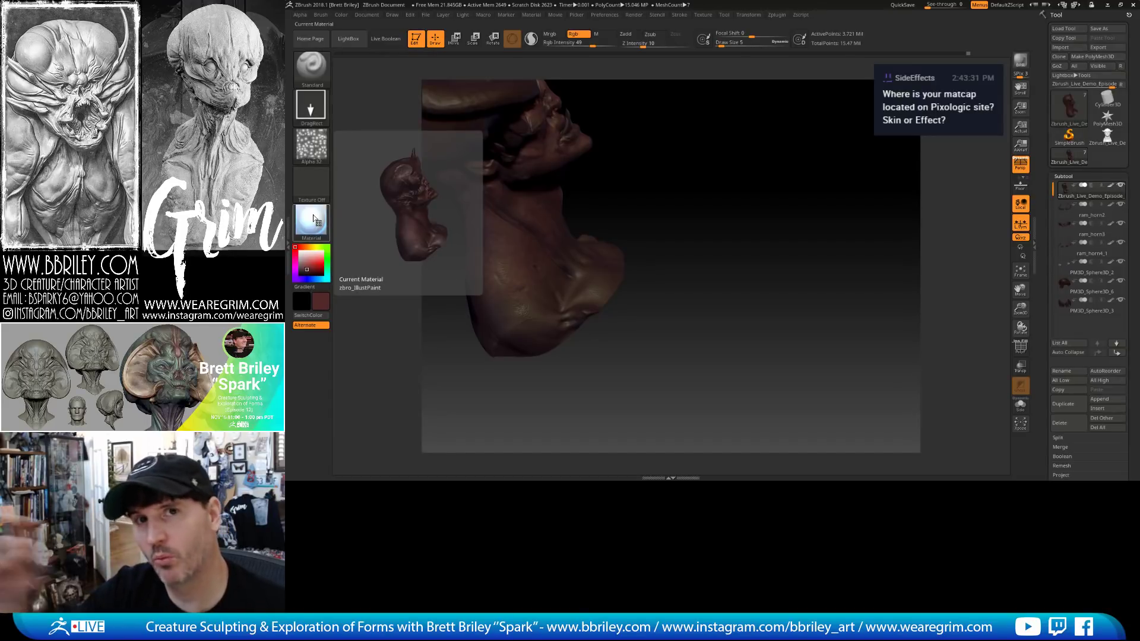
# Paint dark red mottling over the shoulder, chest and side of the neck with the Standard brush's DragRect stroke.
pyautogui.moveTo(639, 136)
pyautogui.mouseDown()
pyautogui.moveTo(631, 178)
pyautogui.moveTo(551, 289)
pyautogui.mouseUp()
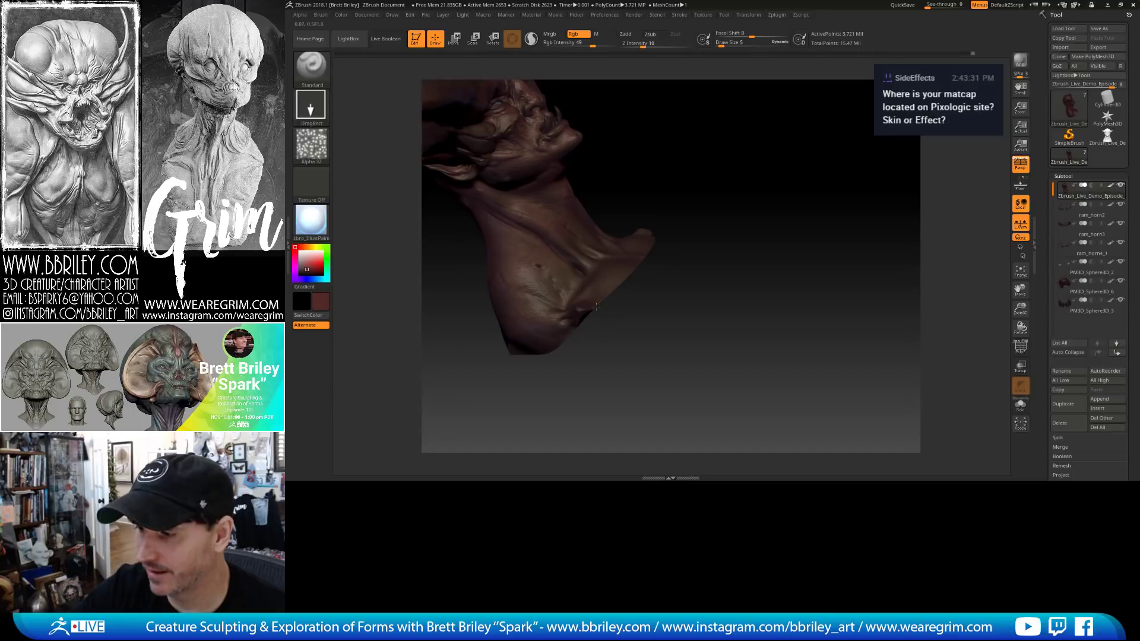
pyautogui.moveTo(638, 209); pyautogui.dragTo(618, 243)
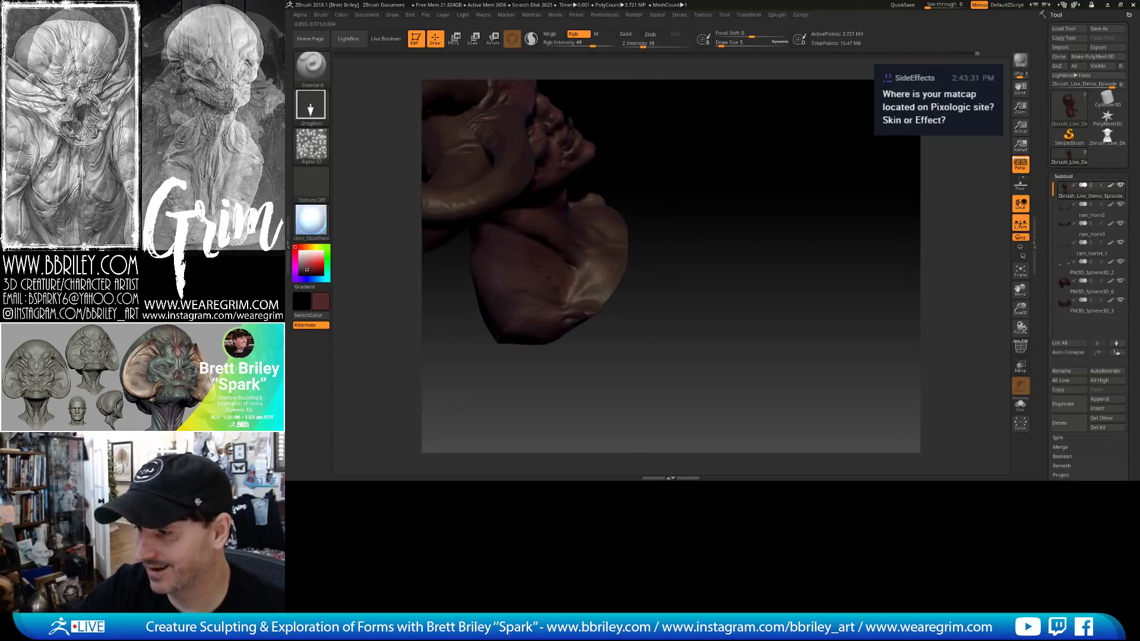
pyautogui.moveTo(645, 192); pyautogui.dragTo(594, 255)
pyautogui.moveTo(636, 160); pyautogui.dragTo(565, 254)
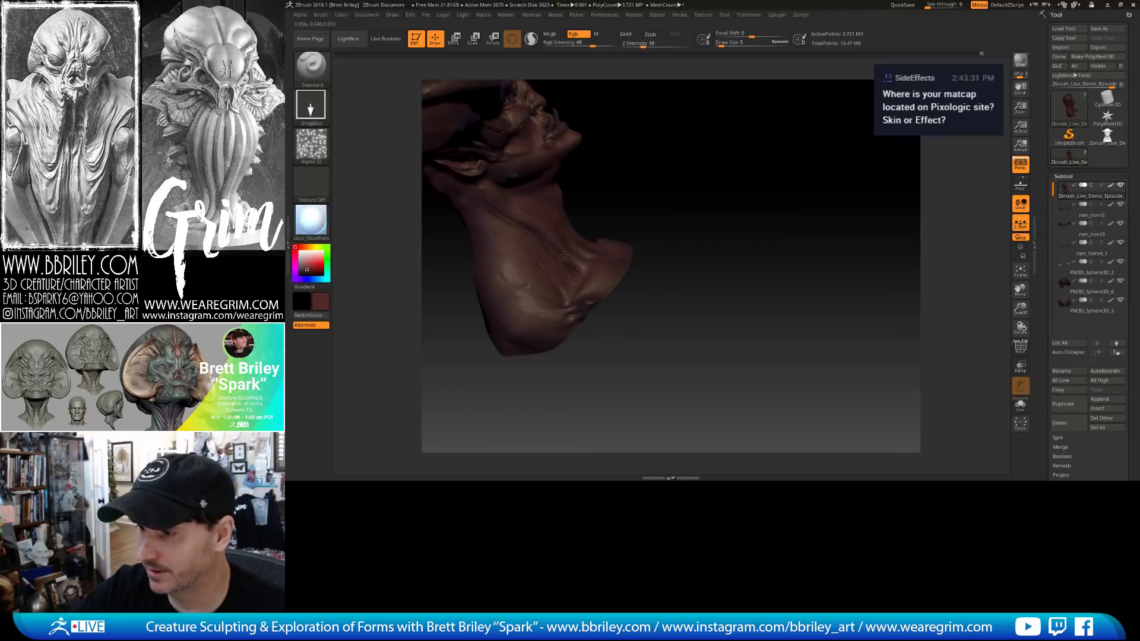
pyautogui.moveTo(656, 211); pyautogui.dragTo(534, 291)
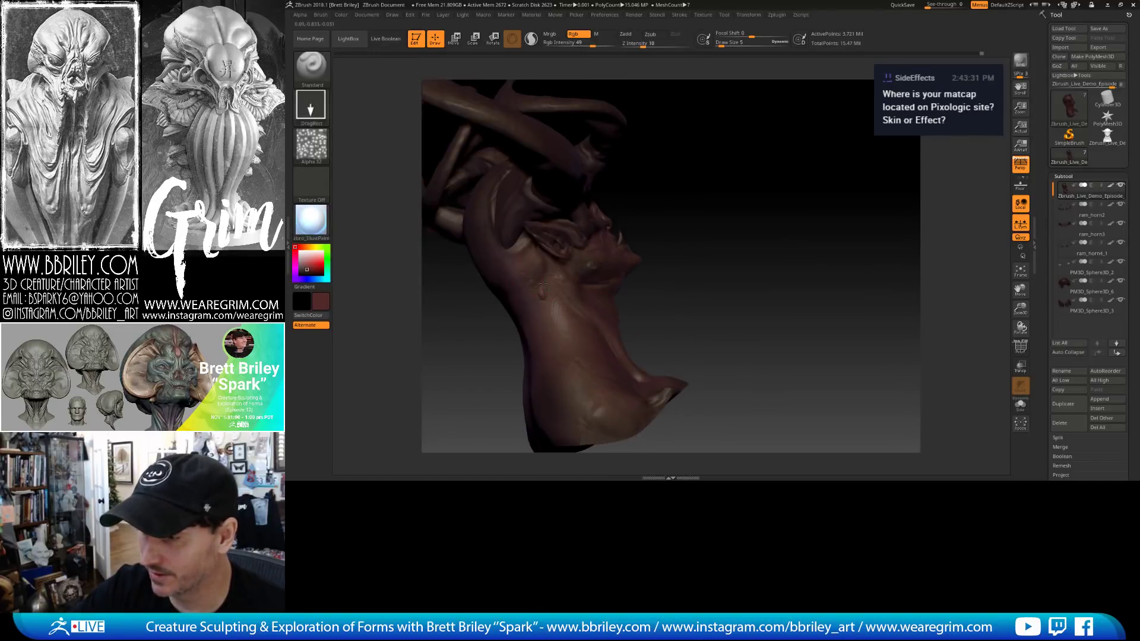
pyautogui.moveTo(654, 196); pyautogui.dragTo(531, 212)
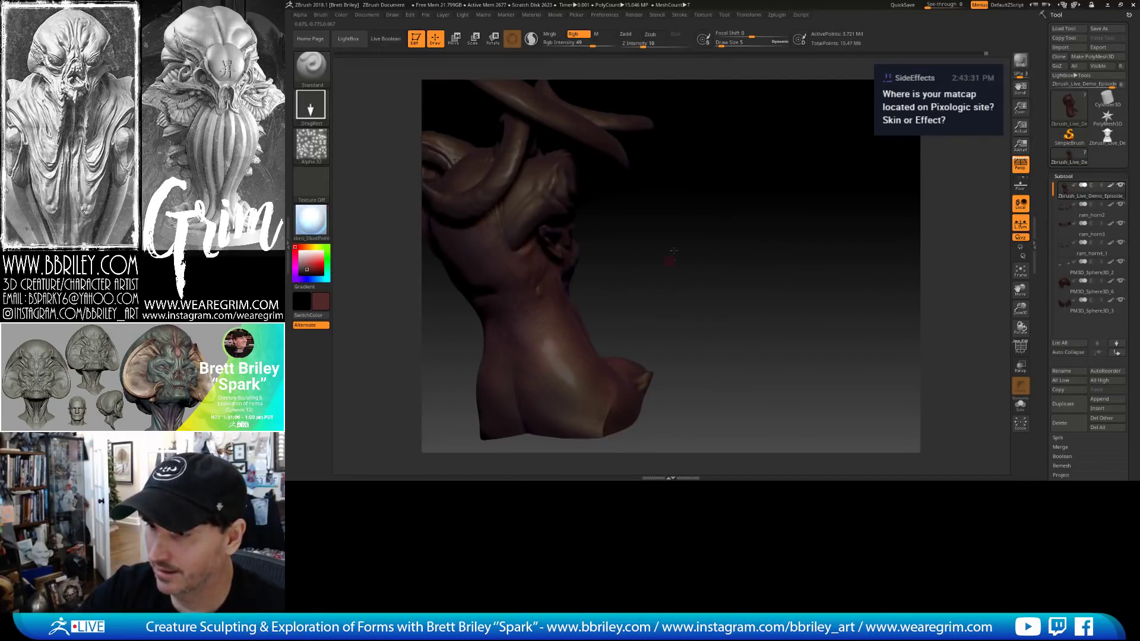
# Continue the dark red mottling across the back of the neck and the crown between the horns.
pyautogui.moveTo(674, 251); pyautogui.dragTo(476, 293)
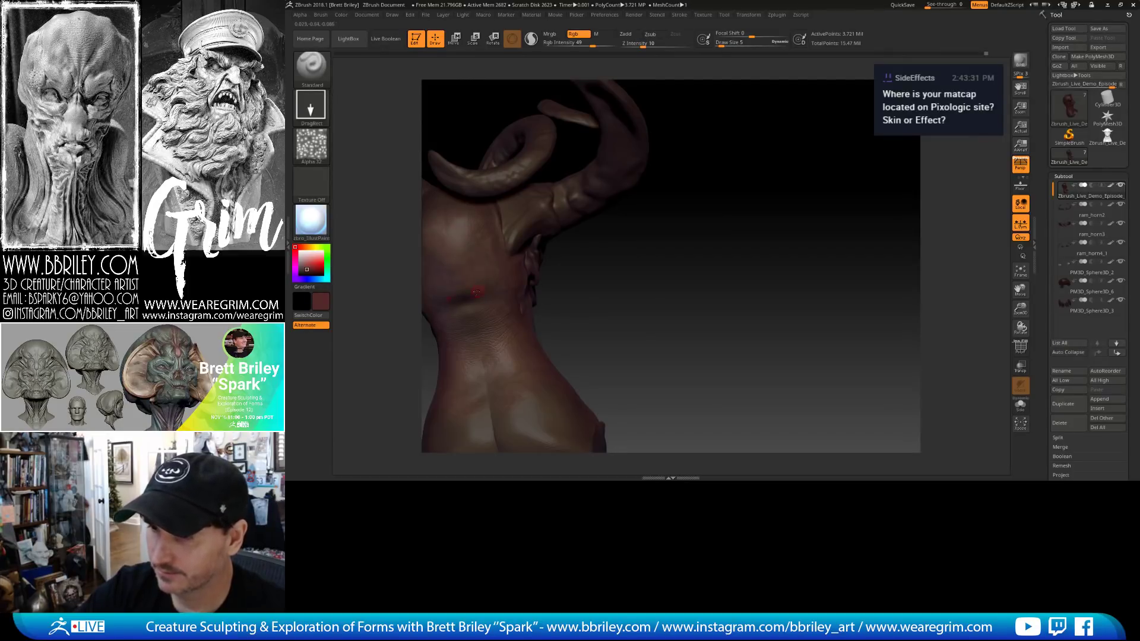
pyautogui.moveTo(658, 240); pyautogui.dragTo(527, 308)
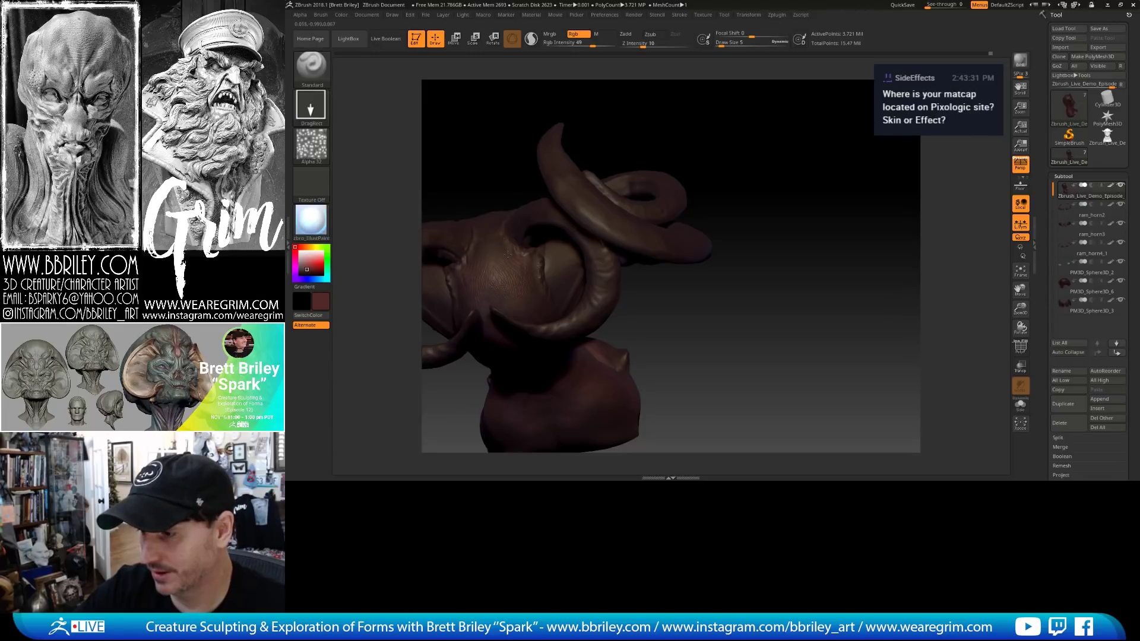
pyautogui.moveTo(677, 95); pyautogui.dragTo(496, 222)
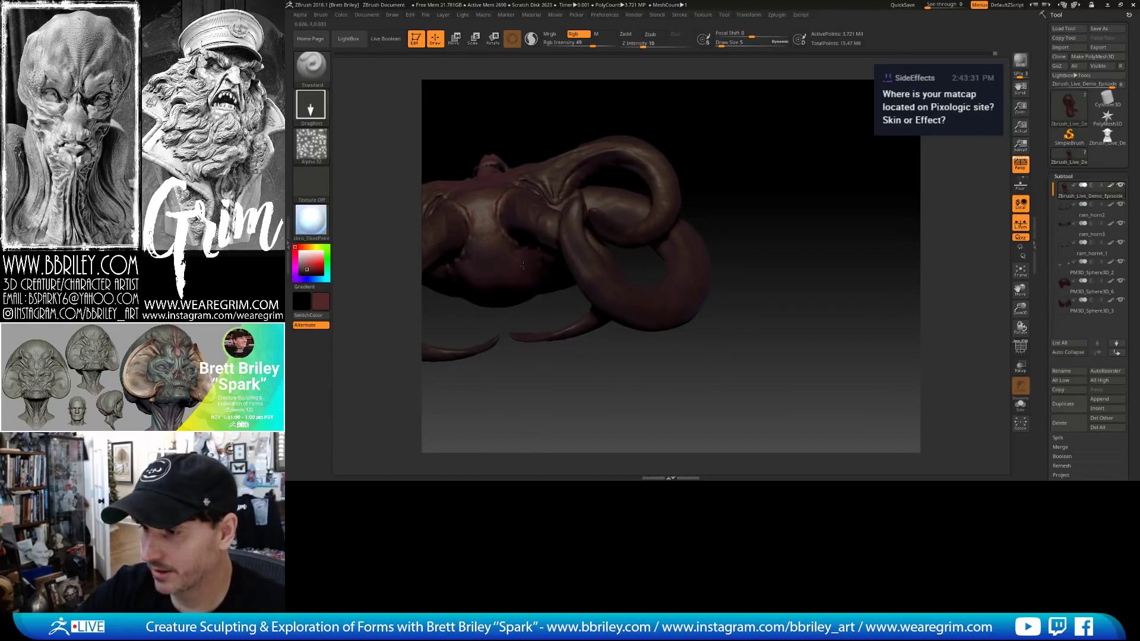
pyautogui.moveTo(523, 266); pyautogui.dragTo(506, 211)
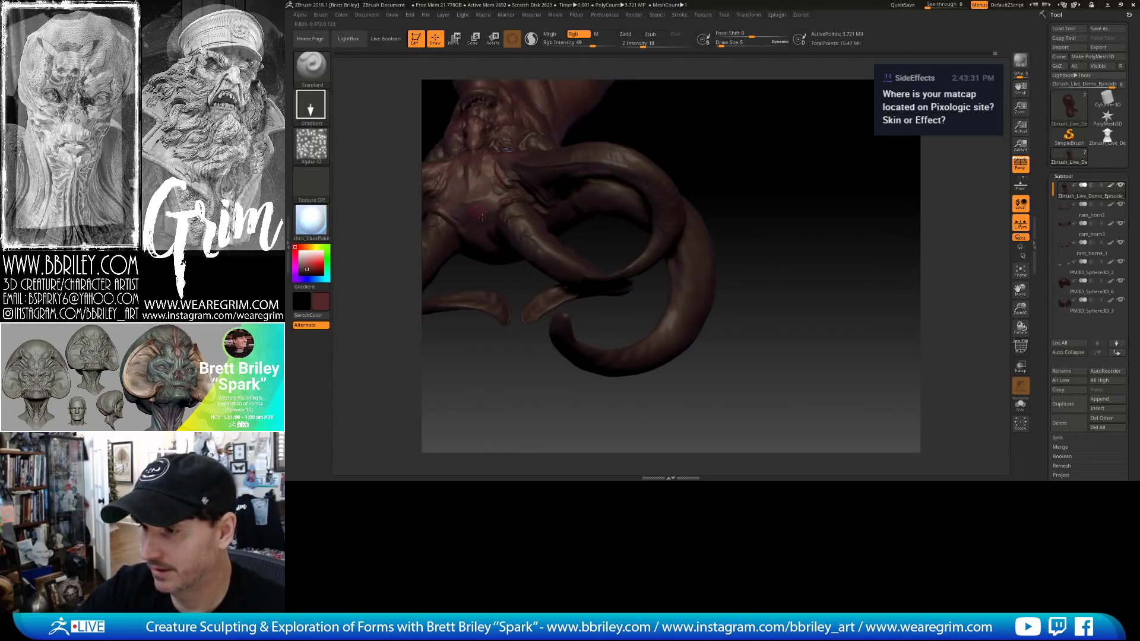
# Add dark red colour variation to the forehead, brow and side of the face.
pyautogui.moveTo(756, 134)
pyautogui.mouseDown()
pyautogui.moveTo(769, 186)
pyautogui.moveTo(528, 248)
pyautogui.mouseUp()
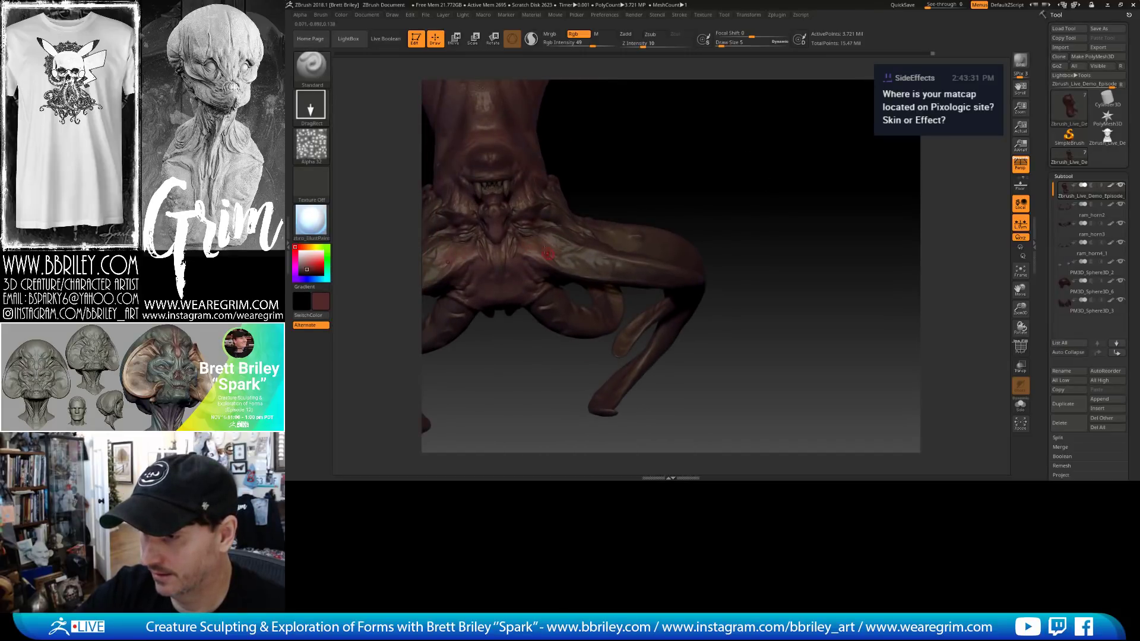
pyautogui.moveTo(629, 170); pyautogui.dragTo(620, 283)
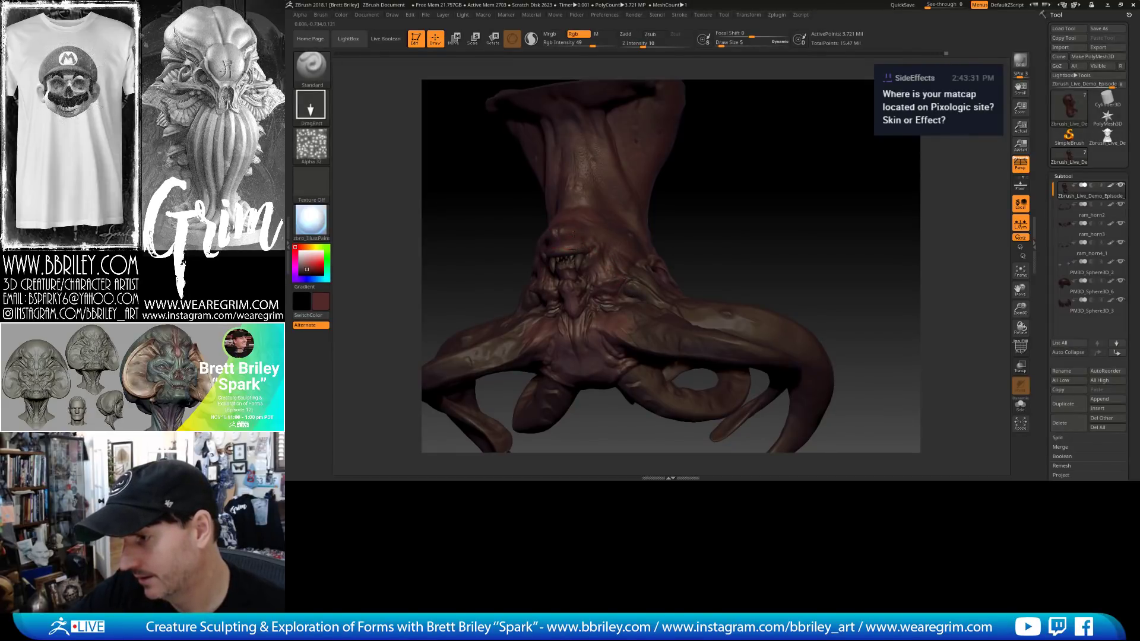
pyautogui.moveTo(733, 205)
pyautogui.mouseDown()
pyautogui.moveTo(786, 155)
pyautogui.moveTo(541, 226)
pyautogui.mouseUp()
# Activate the PM3D_Sphere3D_6 subtool and paint dark red mottling on it from several sides.
pyautogui.keyDown('alt'); pyautogui.click(535, 219); pyautogui.keyUp('alt')
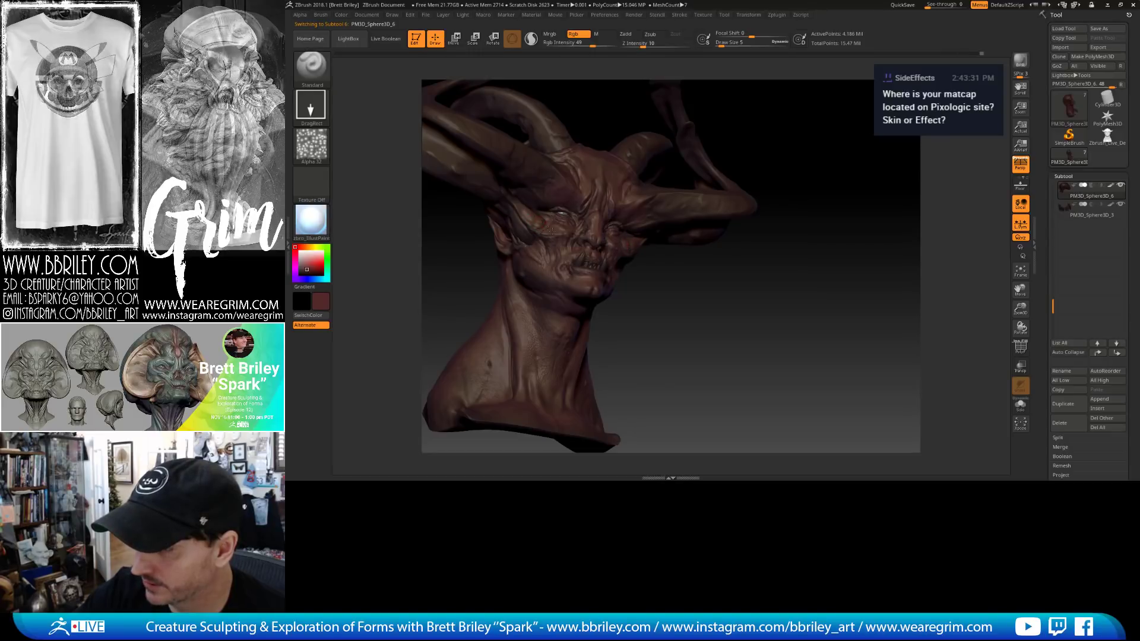
pyautogui.moveTo(807, 178)
pyautogui.mouseDown()
pyautogui.moveTo(773, 176)
pyautogui.moveTo(620, 243)
pyautogui.moveTo(684, 198)
pyautogui.mouseUp()
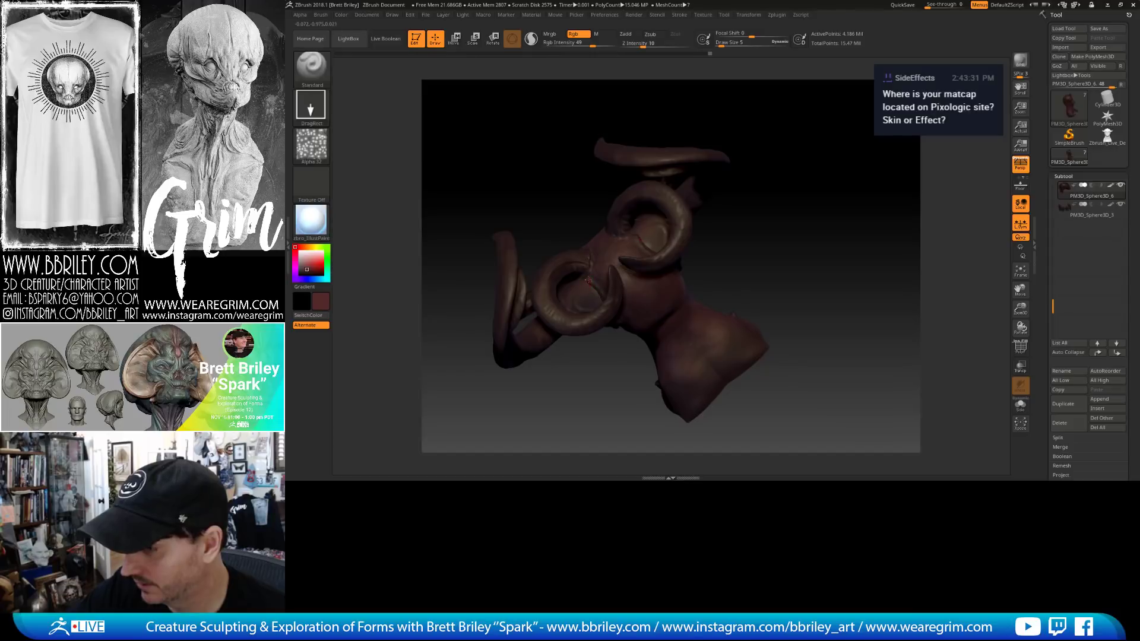
pyautogui.moveTo(774, 198); pyautogui.dragTo(749, 211)
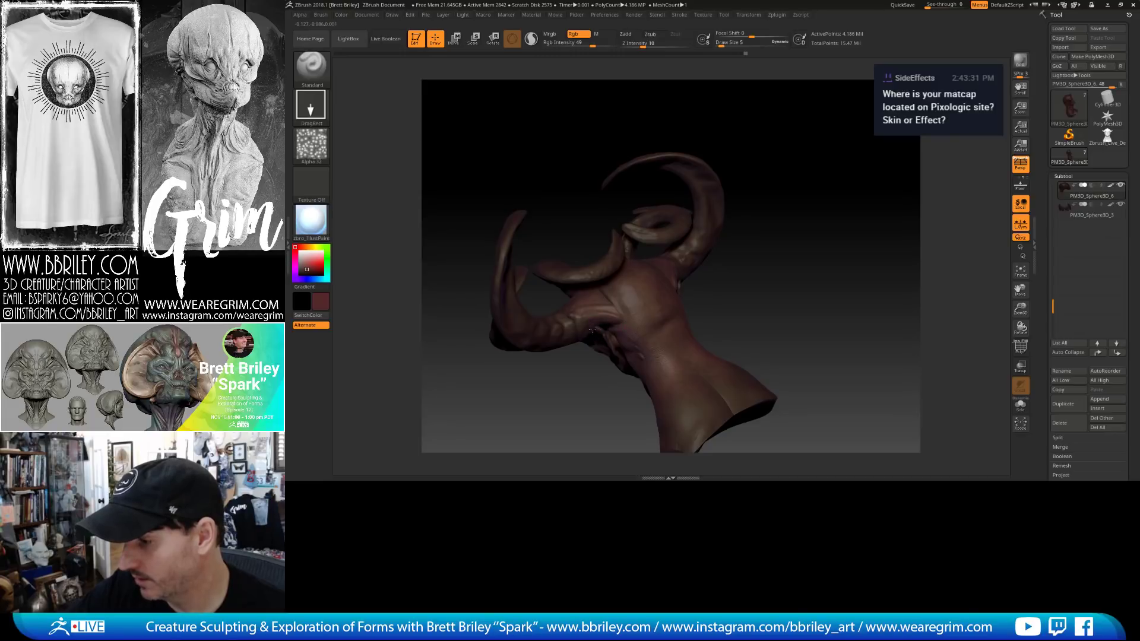
pyautogui.moveTo(742, 256)
pyautogui.mouseDown()
pyautogui.moveTo(793, 245)
pyautogui.moveTo(623, 306)
pyautogui.mouseUp()
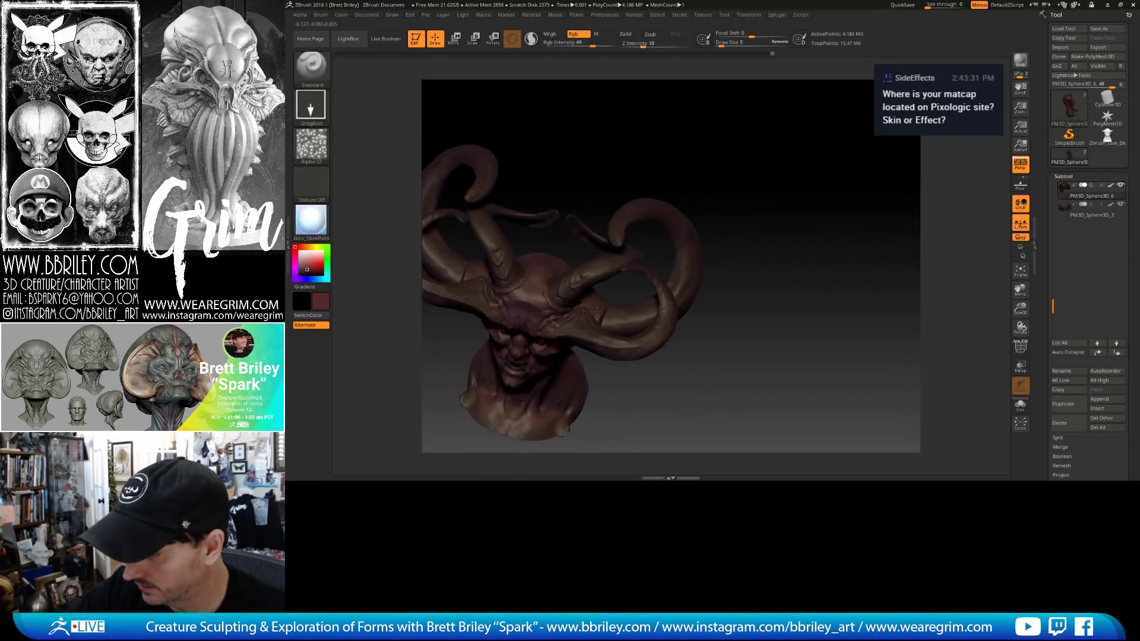
# Activate the ram_horn4_1 subtool and tint the base of the horn with dark red.
pyautogui.keyDown('alt'); pyautogui.click(597, 312); pyautogui.keyUp('alt')
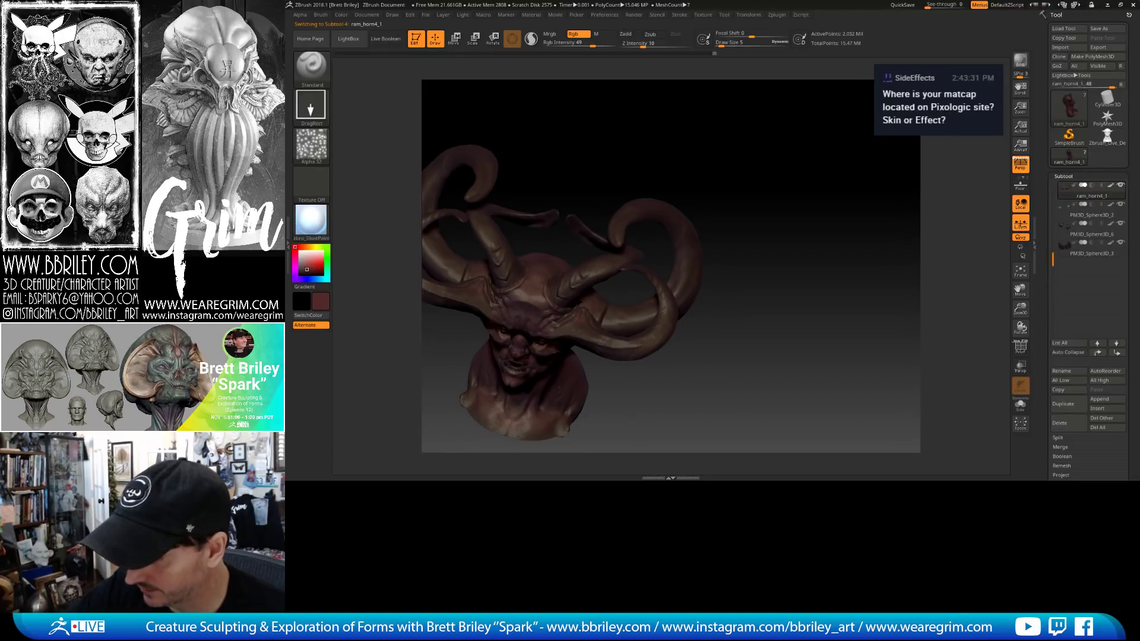
pyautogui.moveTo(560, 329); pyautogui.dragTo(575, 341)
pyautogui.moveTo(697, 182); pyautogui.dragTo(691, 119)
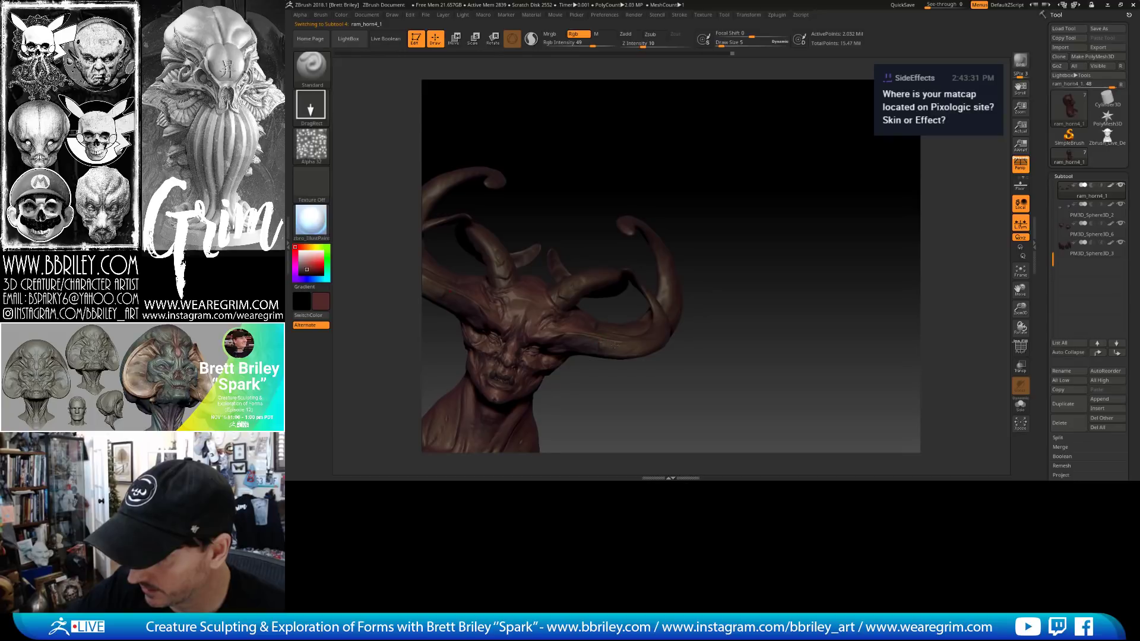
pyautogui.moveTo(709, 236)
pyautogui.mouseDown()
pyautogui.moveTo(746, 140)
pyautogui.moveTo(740, 149)
pyautogui.mouseUp()
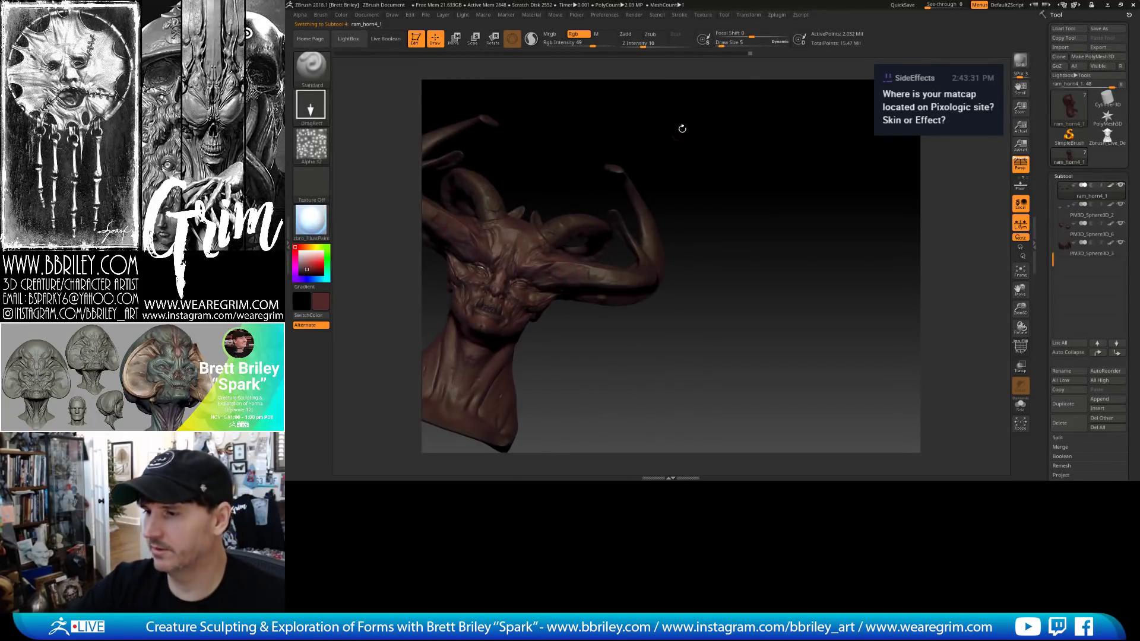
pyautogui.moveTo(680, 125); pyautogui.dragTo(677, 148)
# Tint the ram_horn3 subtool with dark red, and touch up the PM3D_Sphere3D_6 subtool near the ear.
pyautogui.keyDown('alt'); pyautogui.click(555, 227); pyautogui.keyUp('alt')
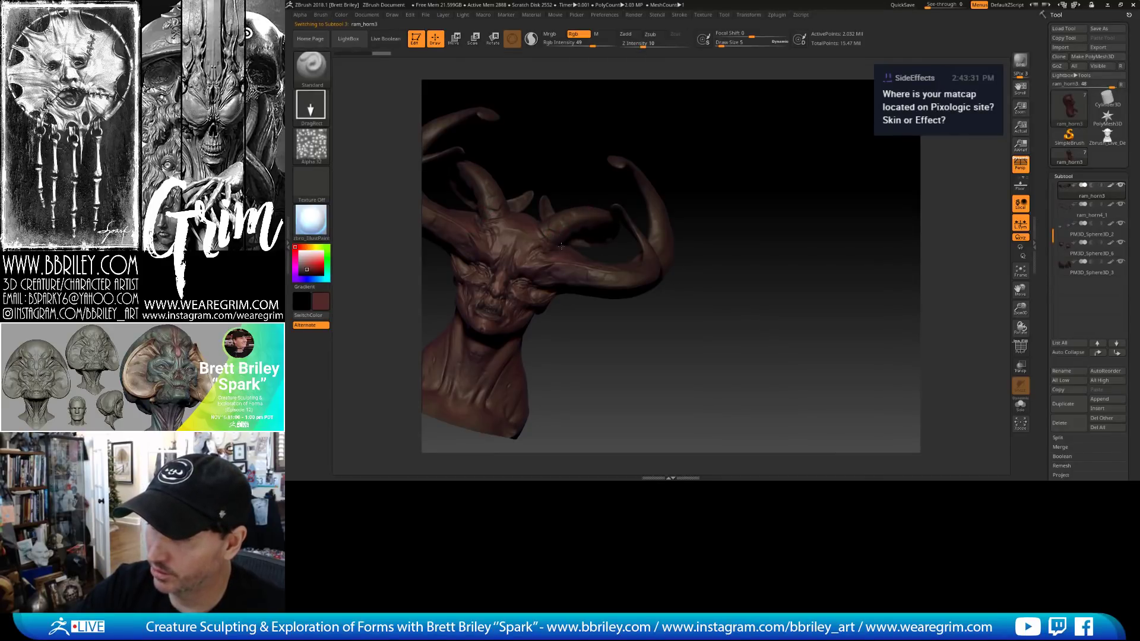
pyautogui.moveTo(647, 194); pyautogui.dragTo(563, 282)
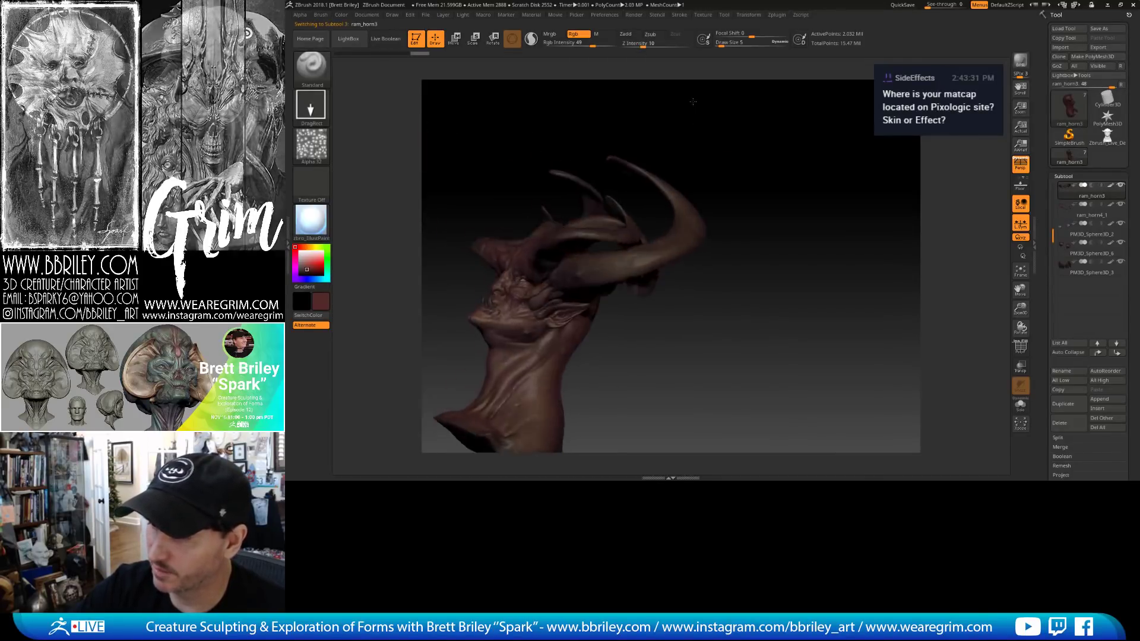
pyautogui.moveTo(659, 259); pyautogui.dragTo(570, 283)
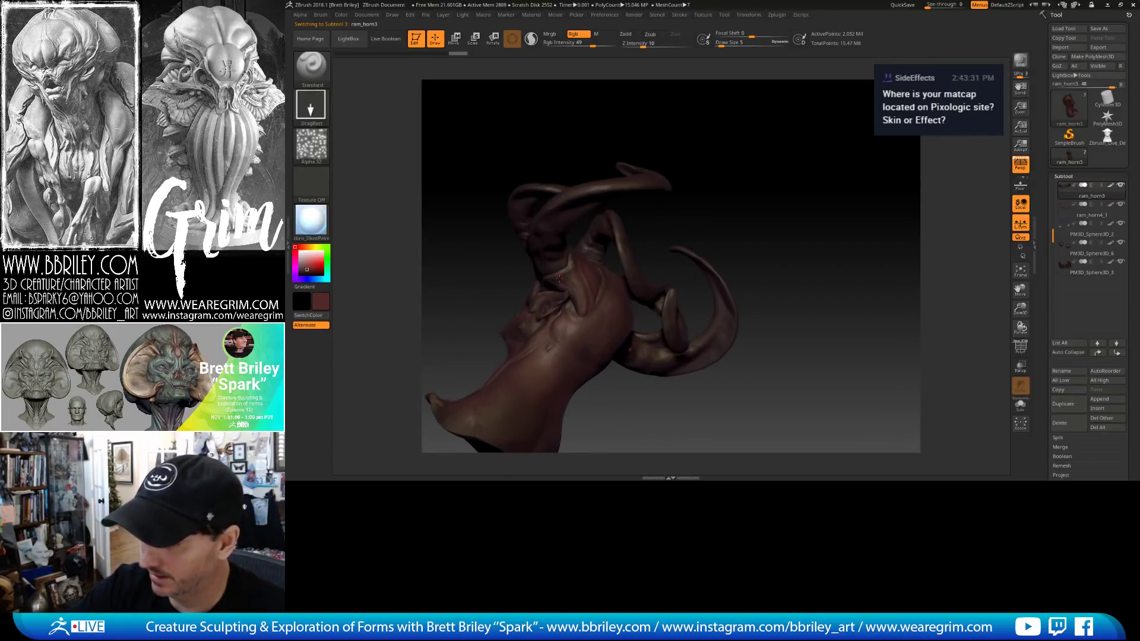
pyautogui.keyDown('alt'); pyautogui.click(569, 284); pyautogui.keyUp('alt')
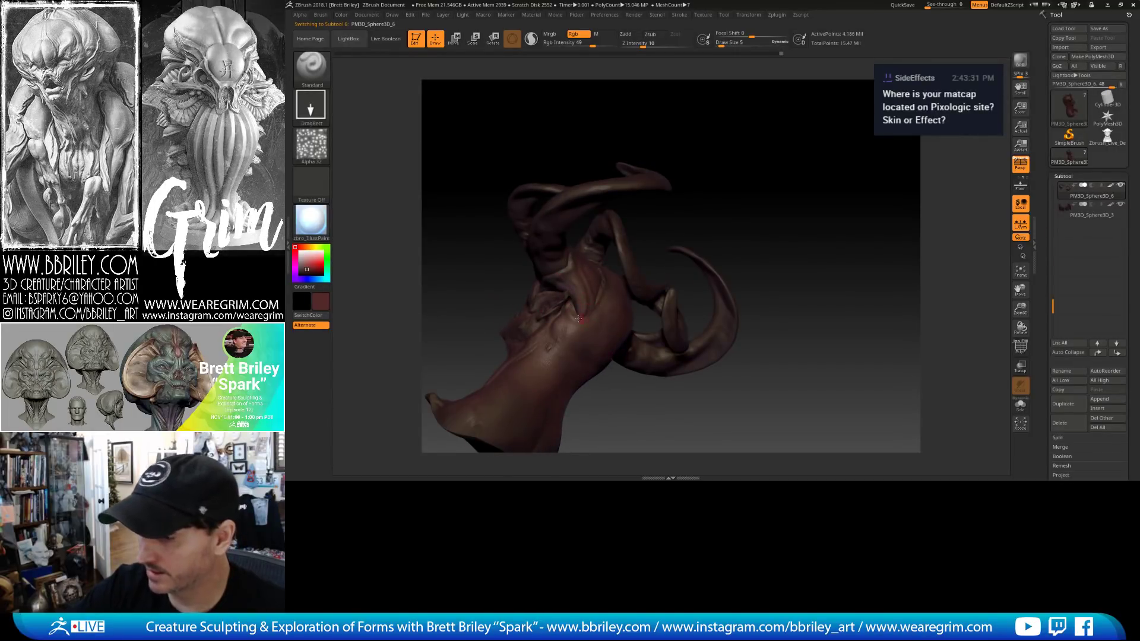
pyautogui.moveTo(578, 319); pyautogui.dragTo(537, 332)
# Reactivate the main head subtool and paint red mottling over the jaw, forehead and brow.
pyautogui.keyDown('alt'); pyautogui.click(537, 333); pyautogui.keyUp('alt')
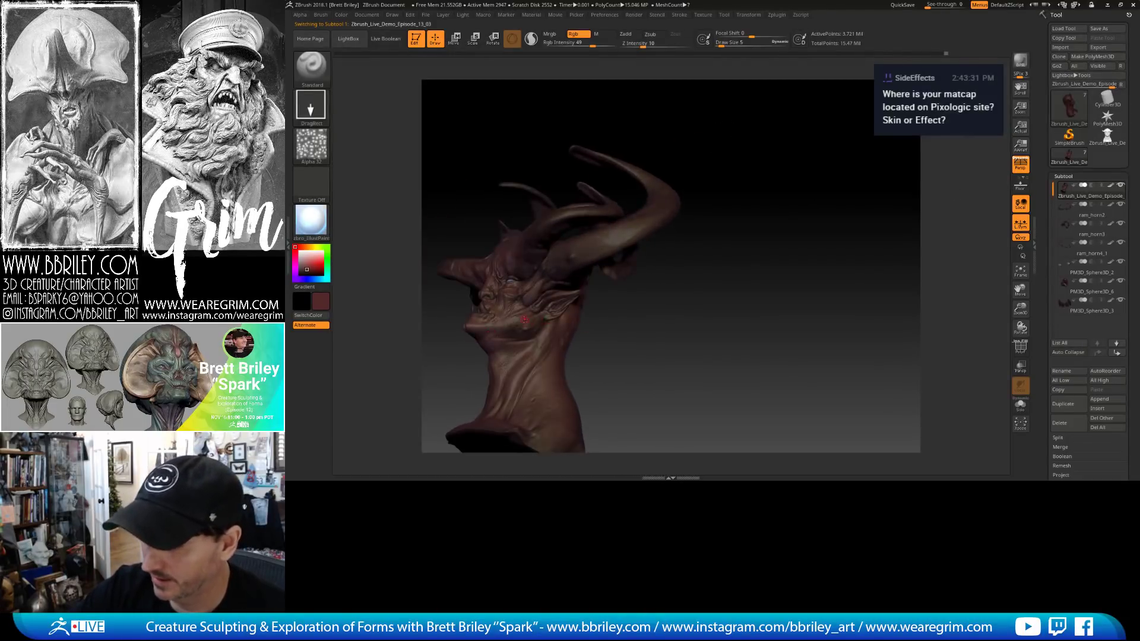
pyautogui.moveTo(612, 326)
pyautogui.keyDown('alt'); pyautogui.mouseDown()
pyautogui.moveTo(659, 281)
pyautogui.moveTo(679, 307)
pyautogui.mouseUp(); pyautogui.keyUp('alt')
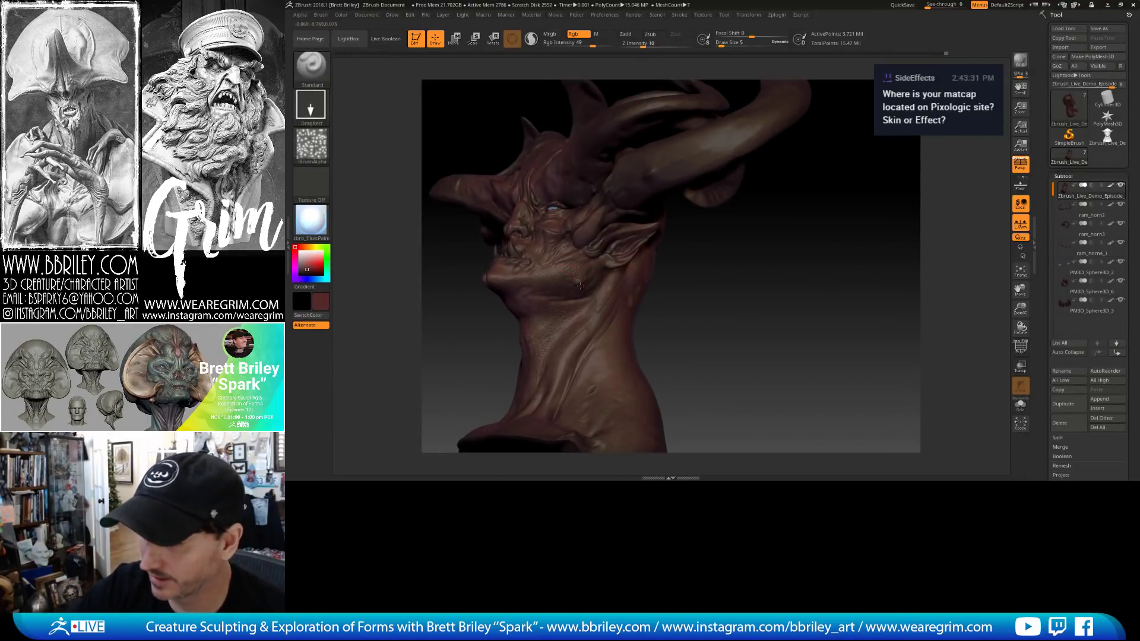
pyautogui.moveTo(588, 282); pyautogui.dragTo(671, 273)
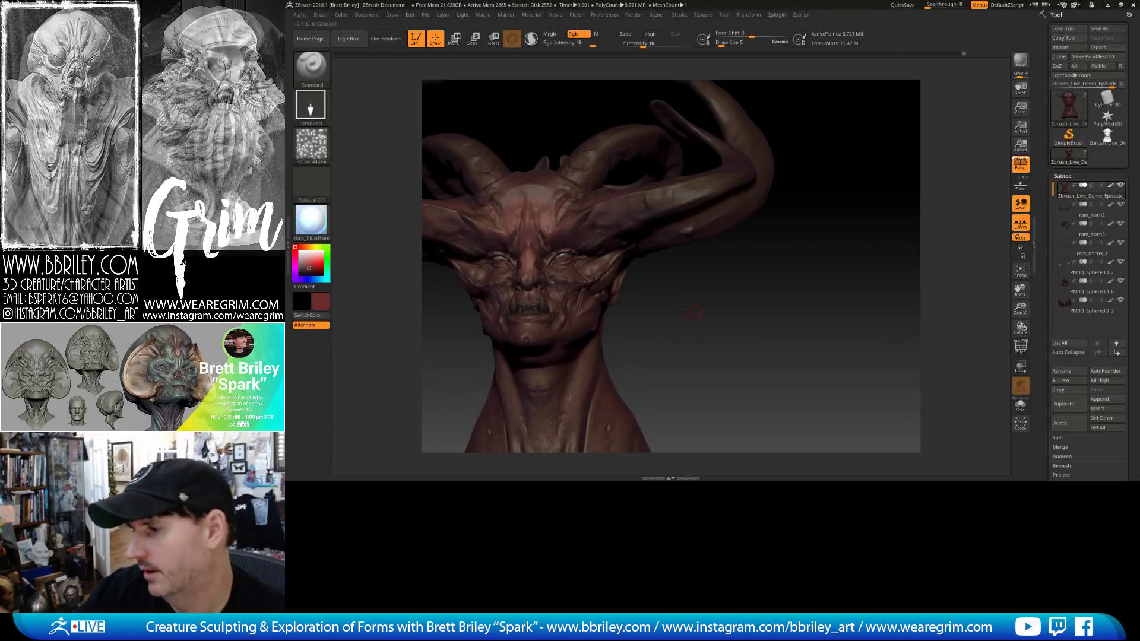
pyautogui.moveTo(567, 210); pyautogui.dragTo(574, 242)
pyautogui.moveTo(711, 304); pyautogui.dragTo(572, 240)
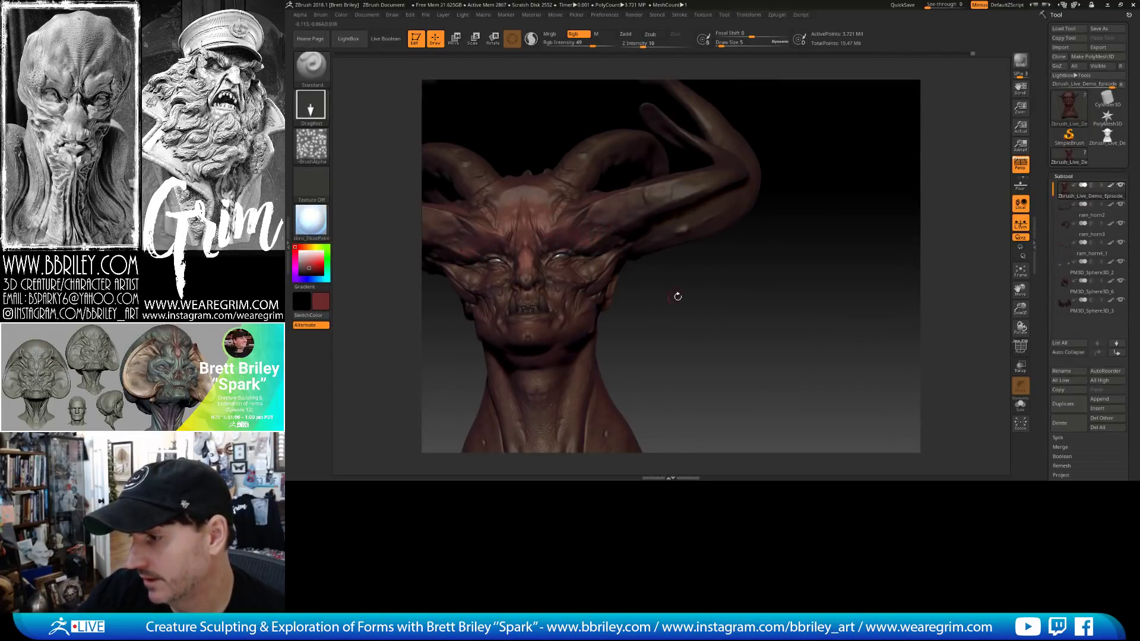
pyautogui.moveTo(677, 297); pyautogui.dragTo(617, 233)
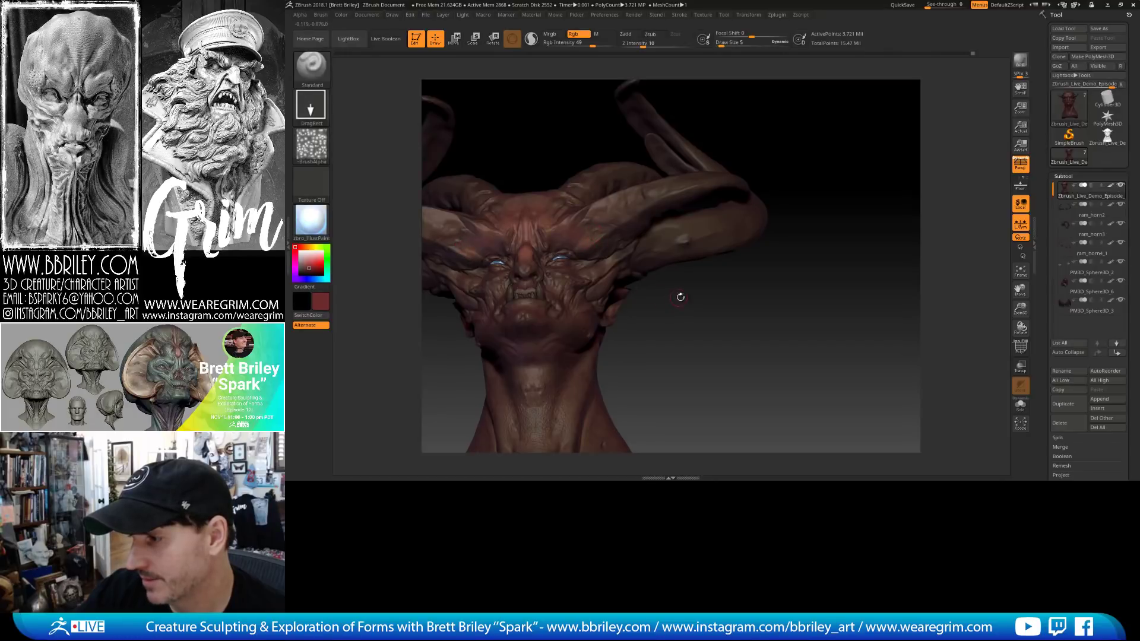
# Paint dark red mottling over the main head's brow, eye area, cheeks and jaw from the front and side.
pyautogui.moveTo(678, 297)
pyautogui.mouseDown()
pyautogui.moveTo(668, 307)
pyautogui.moveTo(653, 285)
pyautogui.moveTo(542, 255)
pyautogui.mouseUp()
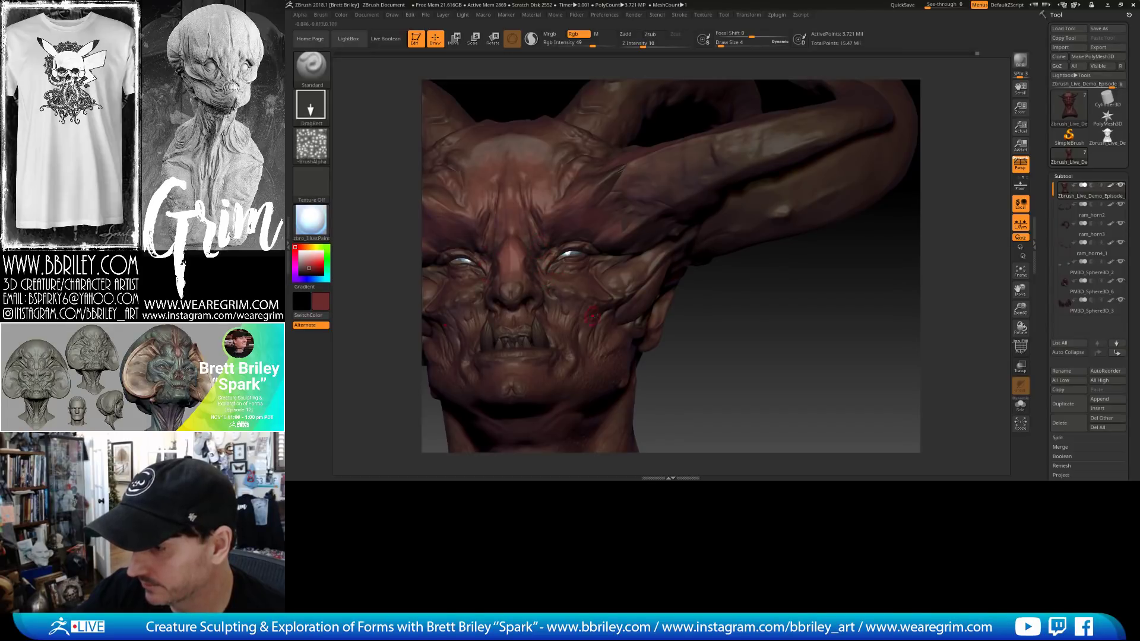
pyautogui.moveTo(591, 316); pyautogui.dragTo(551, 285, button='right')
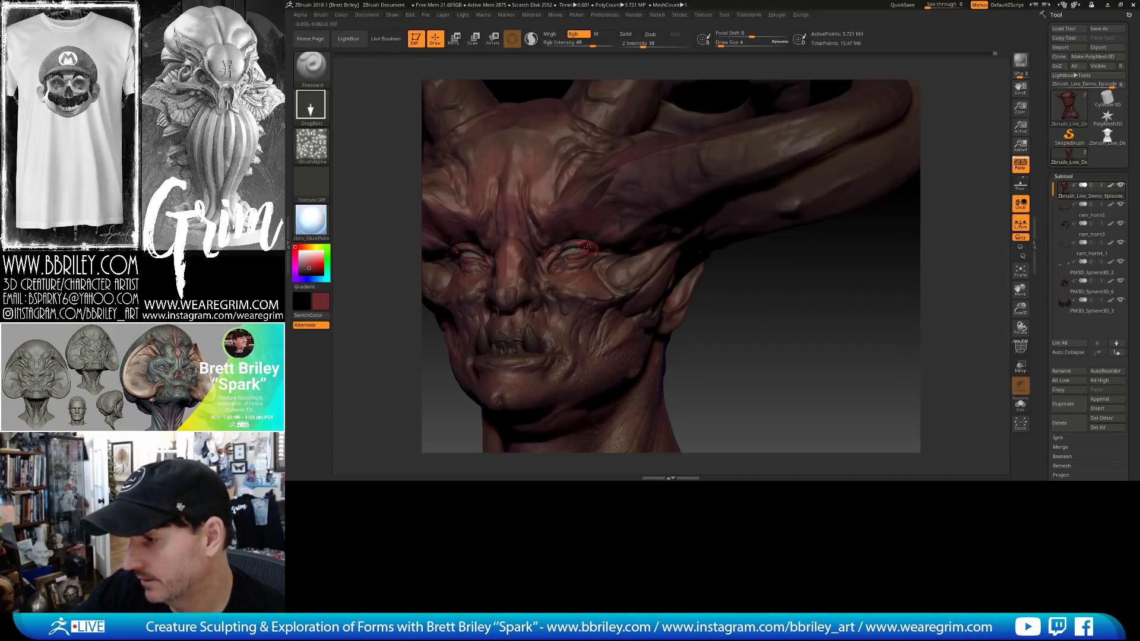
pyautogui.moveTo(748, 320); pyautogui.dragTo(525, 252)
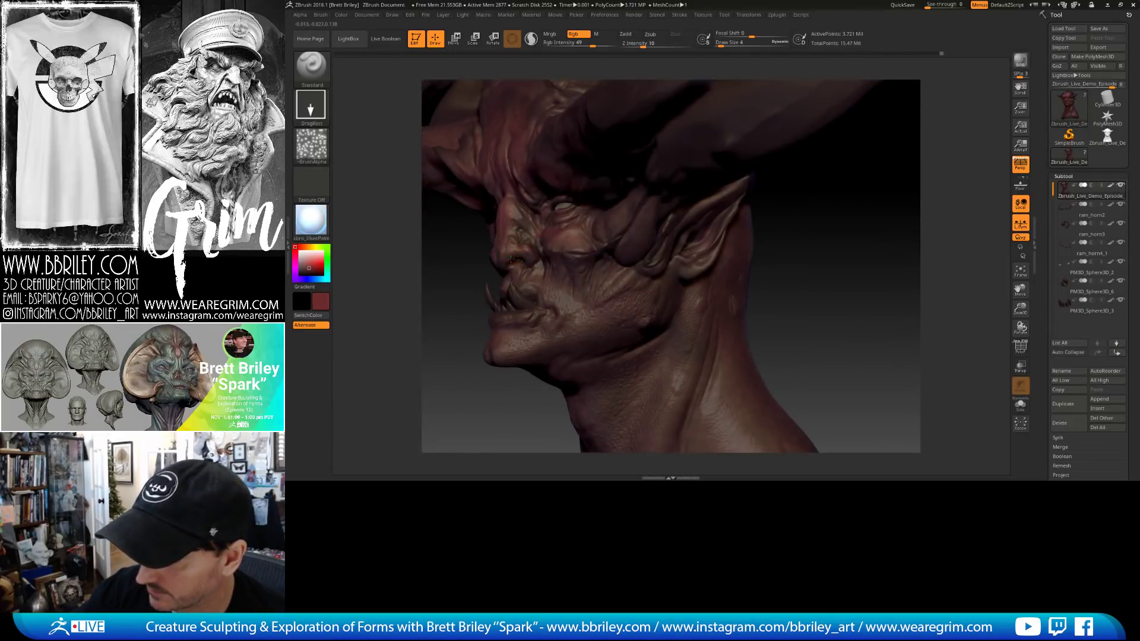
pyautogui.moveTo(807, 280); pyautogui.dragTo(519, 221)
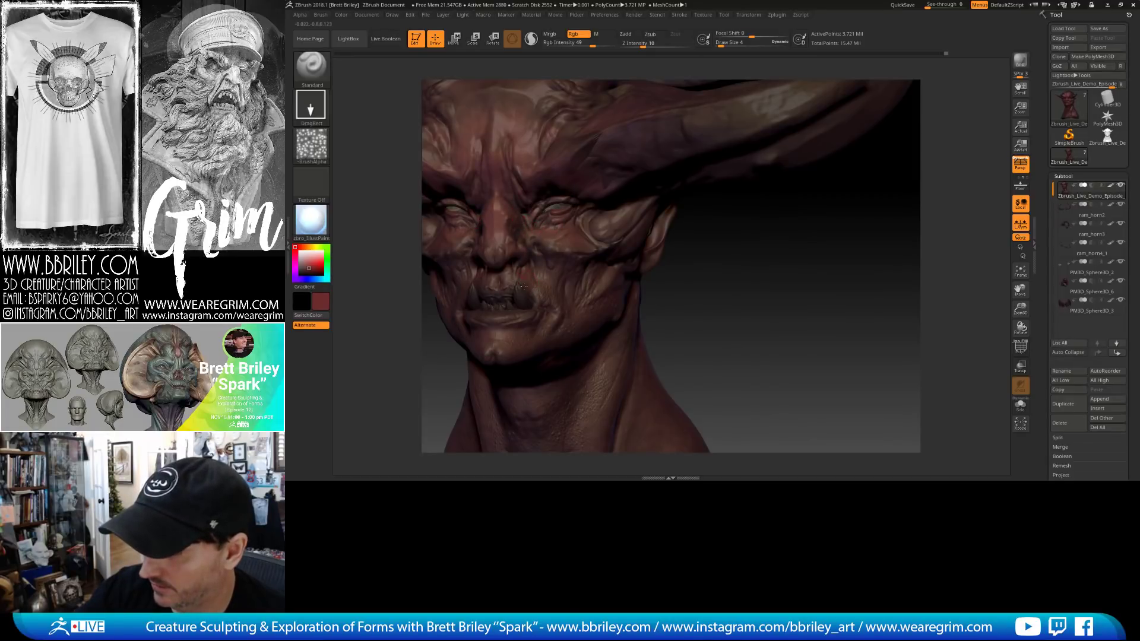
pyautogui.moveTo(700, 305); pyautogui.dragTo(528, 274)
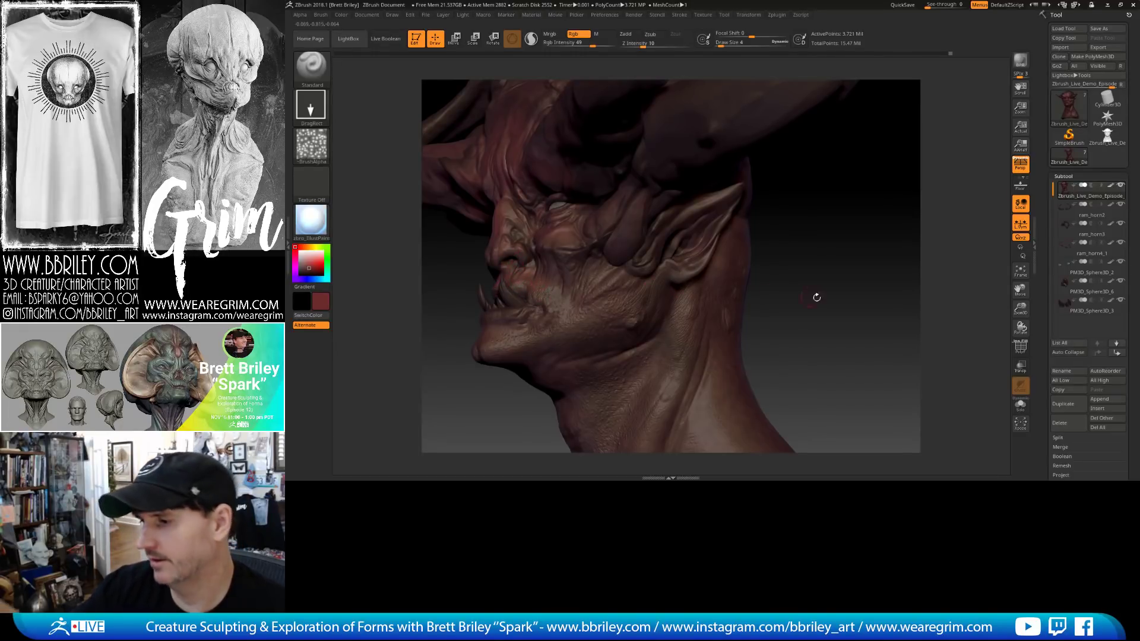
pyautogui.moveTo(814, 298); pyautogui.dragTo(550, 286)
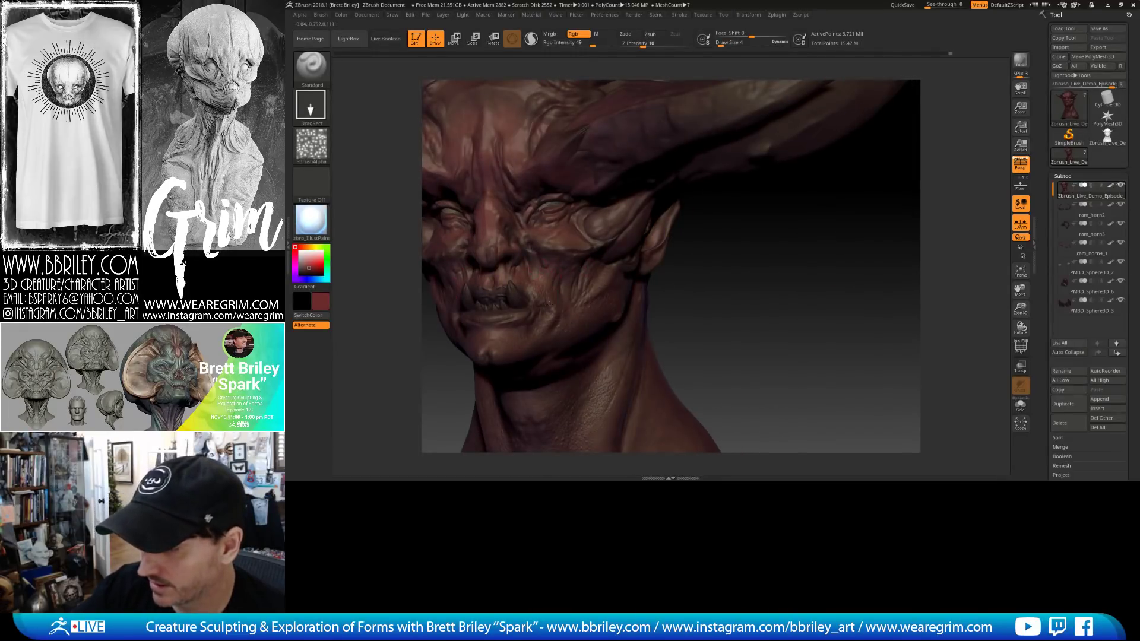
# Add dark red mottling around the mouth, chin and upper neck of the main head.
pyautogui.keyDown('alt'); pyautogui.moveTo(689, 322); pyautogui.dragTo(721, 273); pyautogui.keyUp('alt')
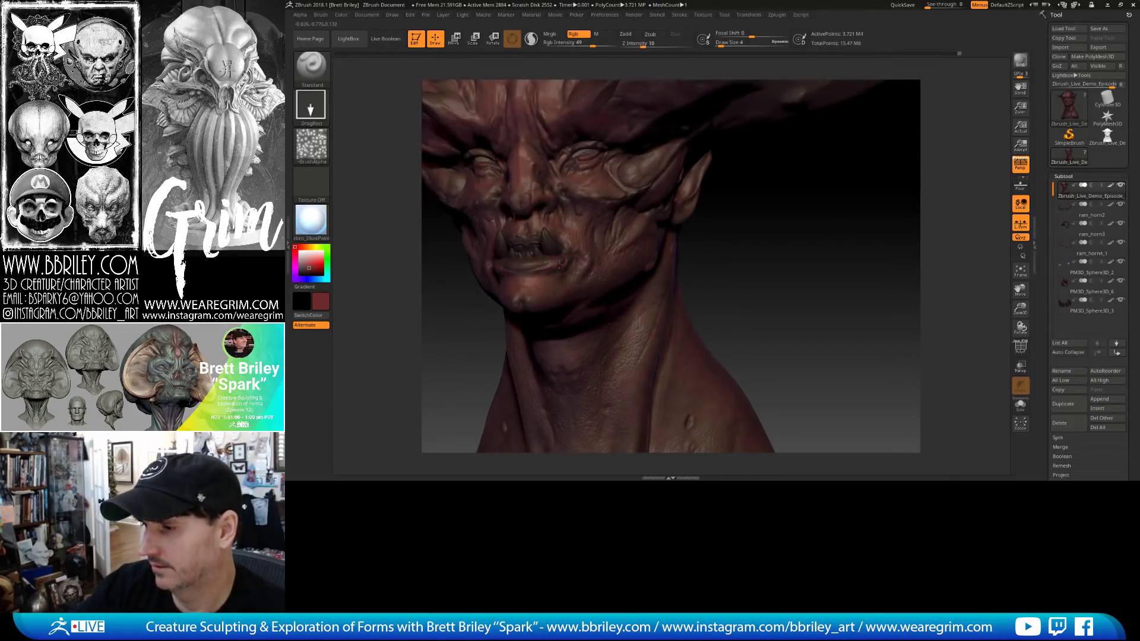
pyautogui.moveTo(769, 261); pyautogui.dragTo(535, 275)
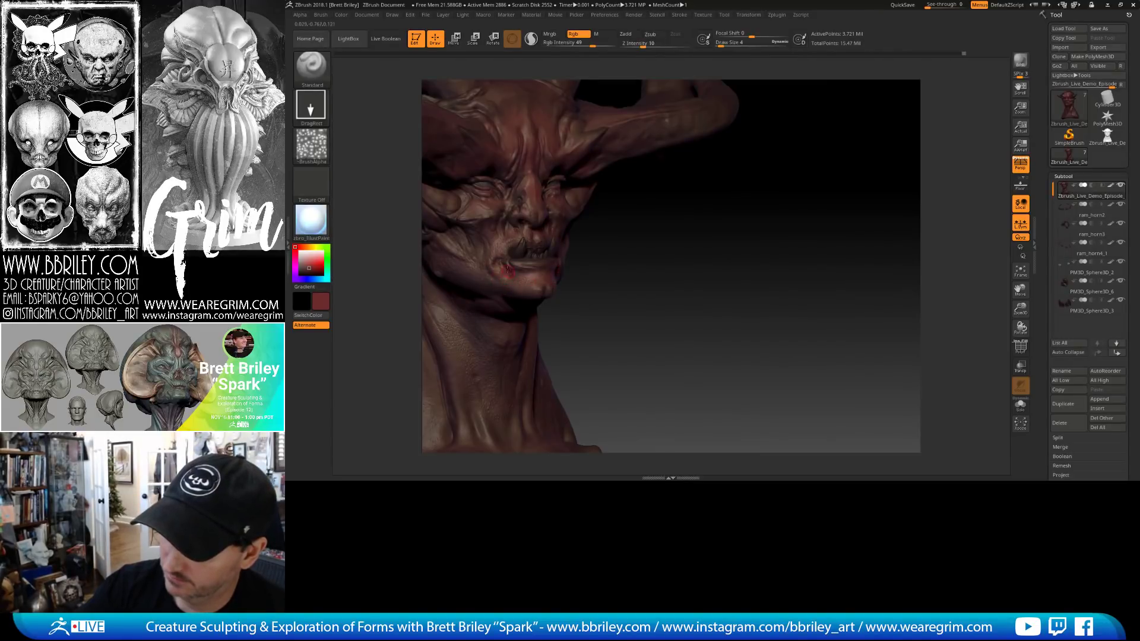
pyautogui.moveTo(630, 274); pyautogui.dragTo(579, 242)
pyautogui.moveTo(575, 235); pyautogui.dragTo(579, 268, button='right')
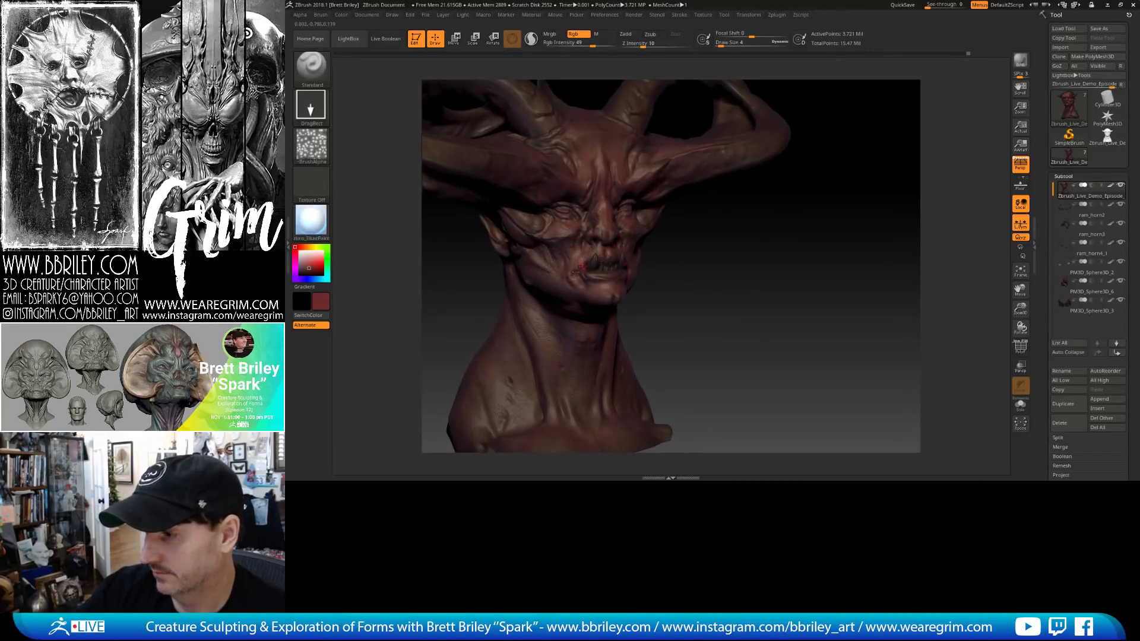
pyautogui.moveTo(651, 289); pyautogui.dragTo(525, 285, button='right')
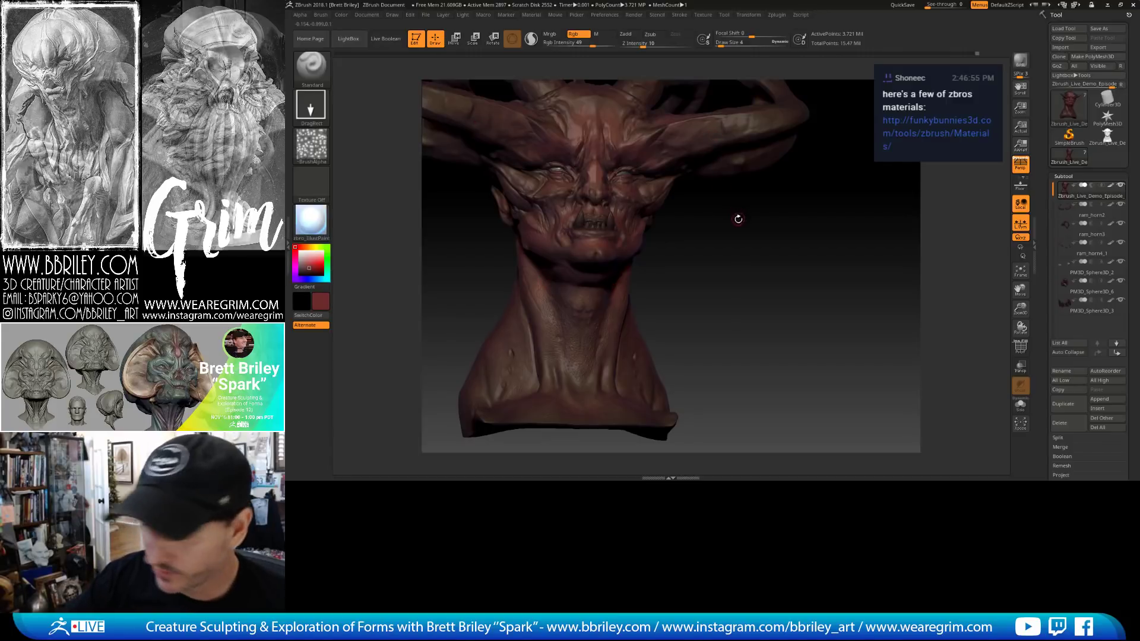
# Paint dark red over the front and sides of the neck, the chest and the shoulders.
pyautogui.moveTo(723, 250); pyautogui.dragTo(689, 258)
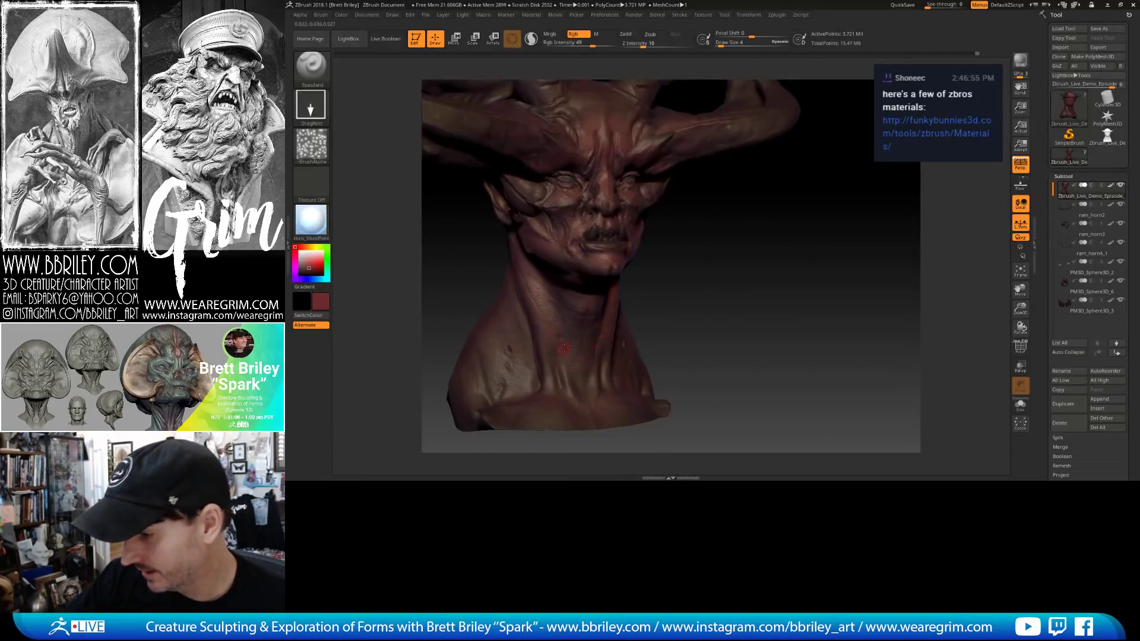
pyautogui.moveTo(569, 331); pyautogui.dragTo(590, 337, button='right')
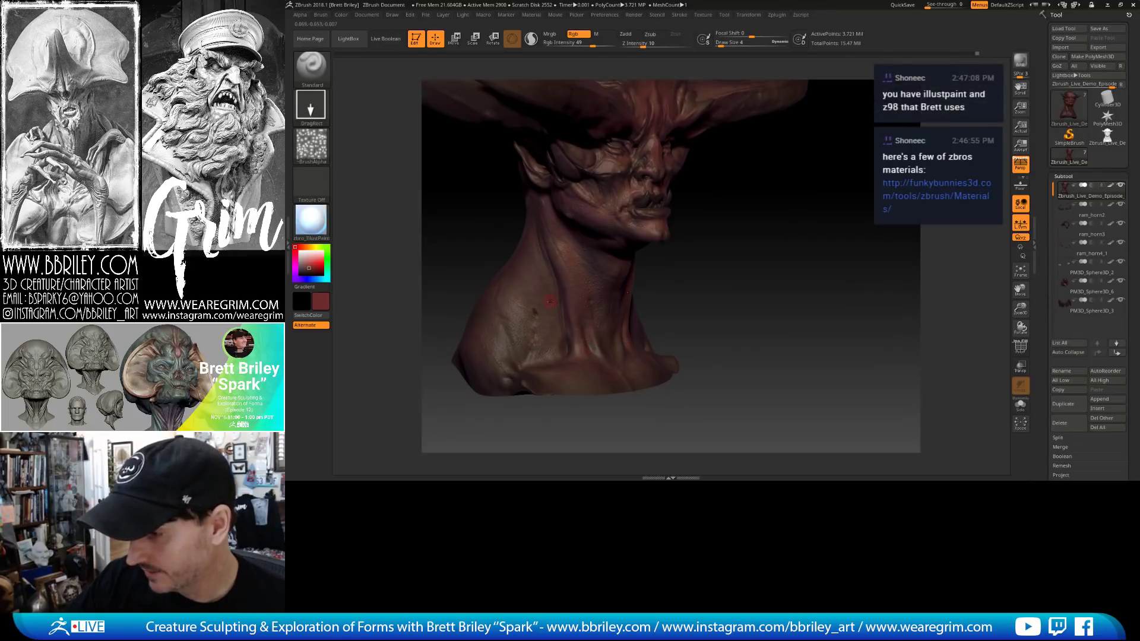
pyautogui.moveTo(543, 277)
pyautogui.mouseDown(button='right')
pyautogui.moveTo(529, 230)
pyautogui.moveTo(553, 232)
pyautogui.mouseUp(button='right')
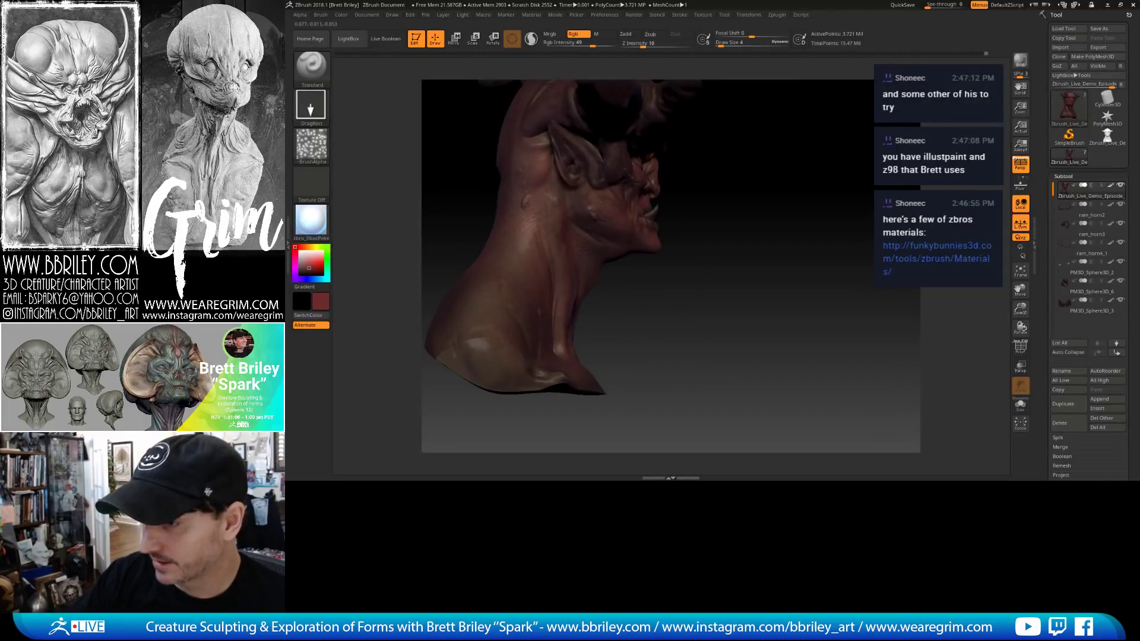
pyautogui.moveTo(689, 303); pyautogui.dragTo(721, 234)
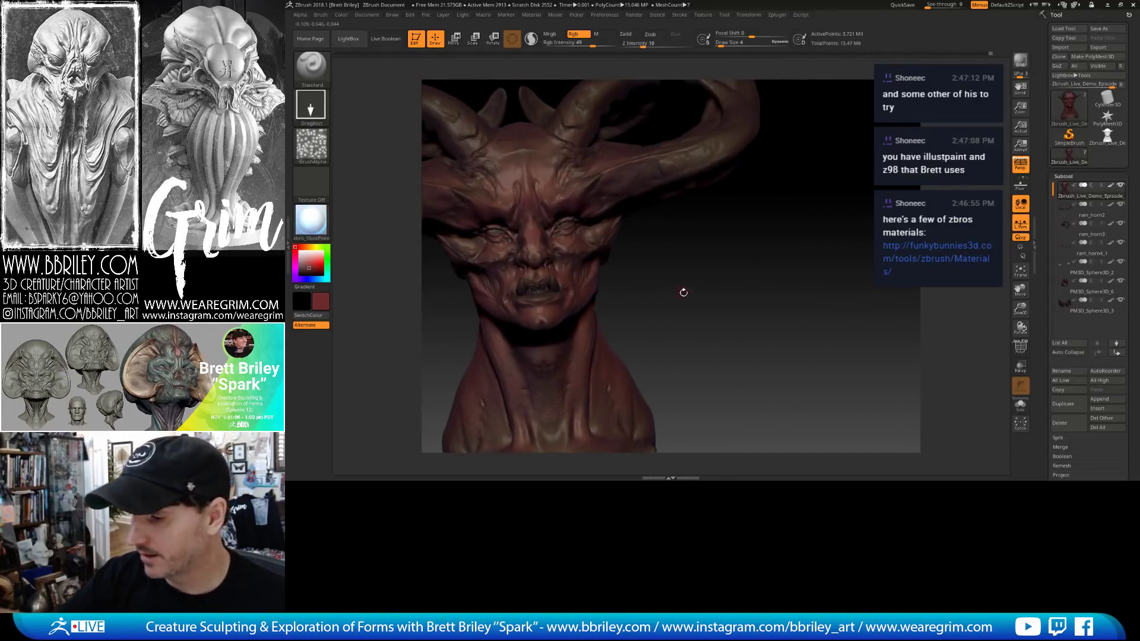
pyautogui.moveTo(682, 293); pyautogui.dragTo(552, 337)
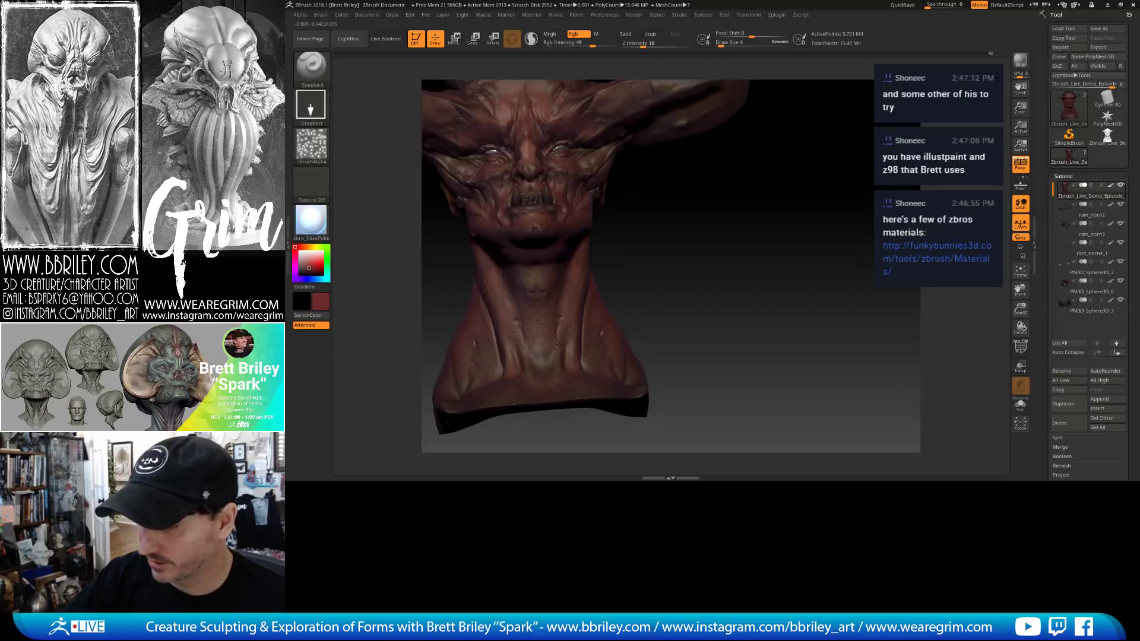
pyautogui.moveTo(662, 254); pyautogui.dragTo(588, 266)
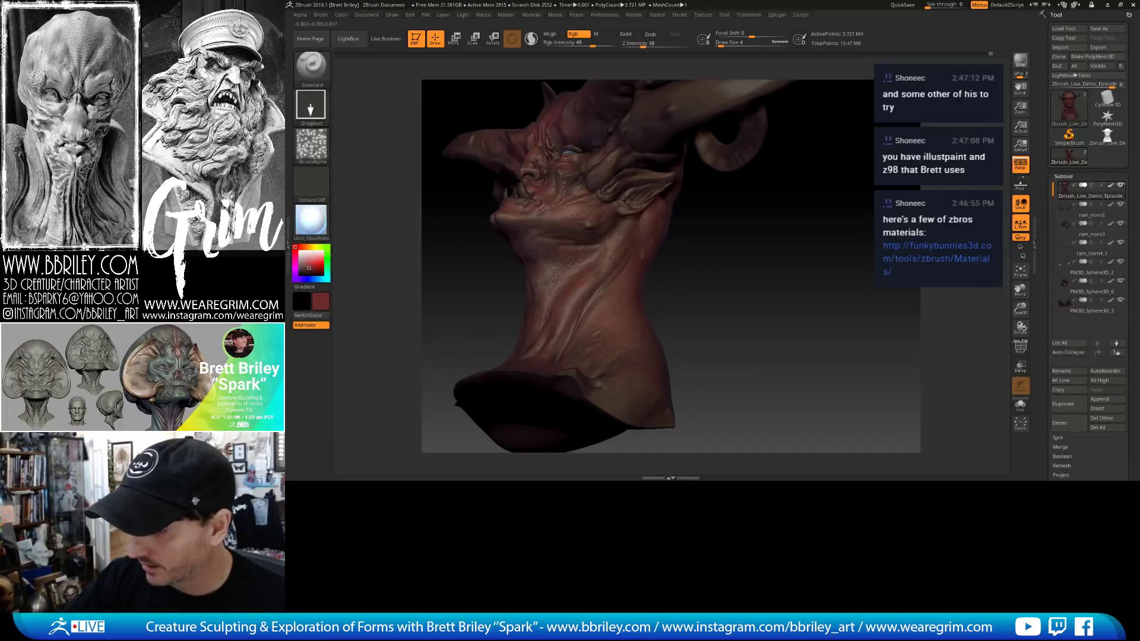
pyautogui.moveTo(699, 299); pyautogui.dragTo(575, 238)
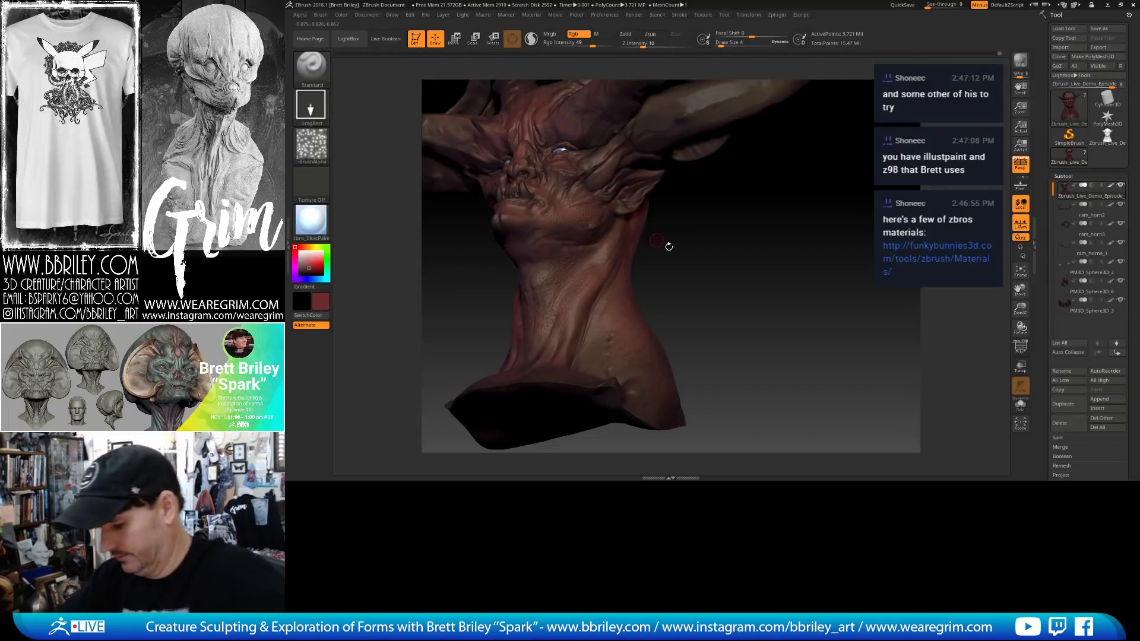
# Paint dark red mottling over the forehead, crown and back of the skull.
pyautogui.moveTo(705, 217); pyautogui.dragTo(558, 222)
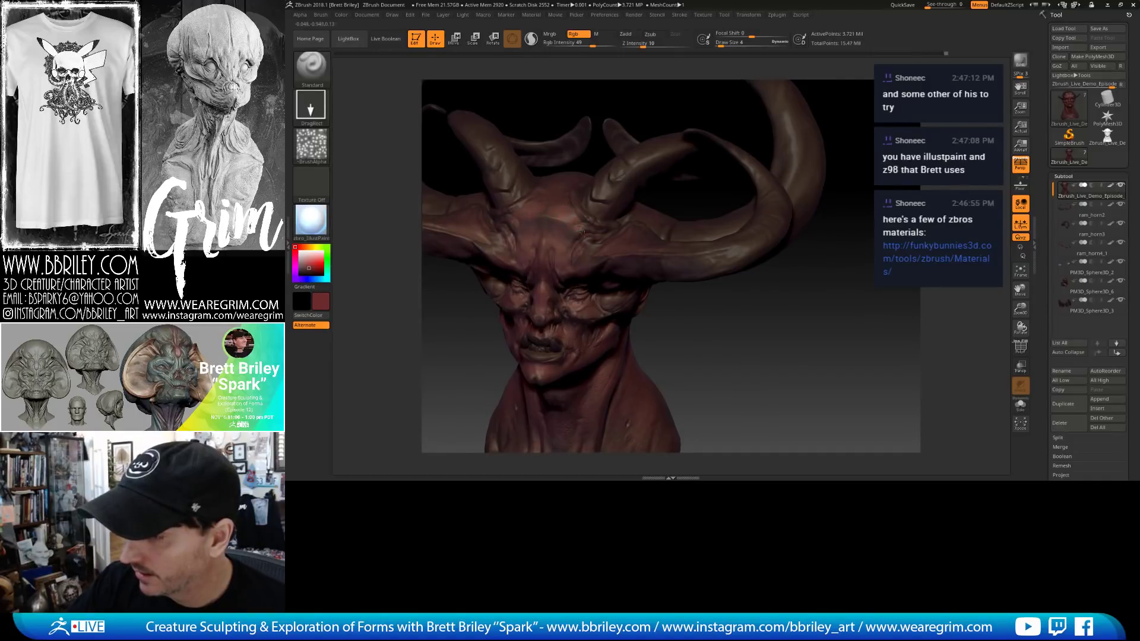
pyautogui.moveTo(713, 89); pyautogui.dragTo(572, 189)
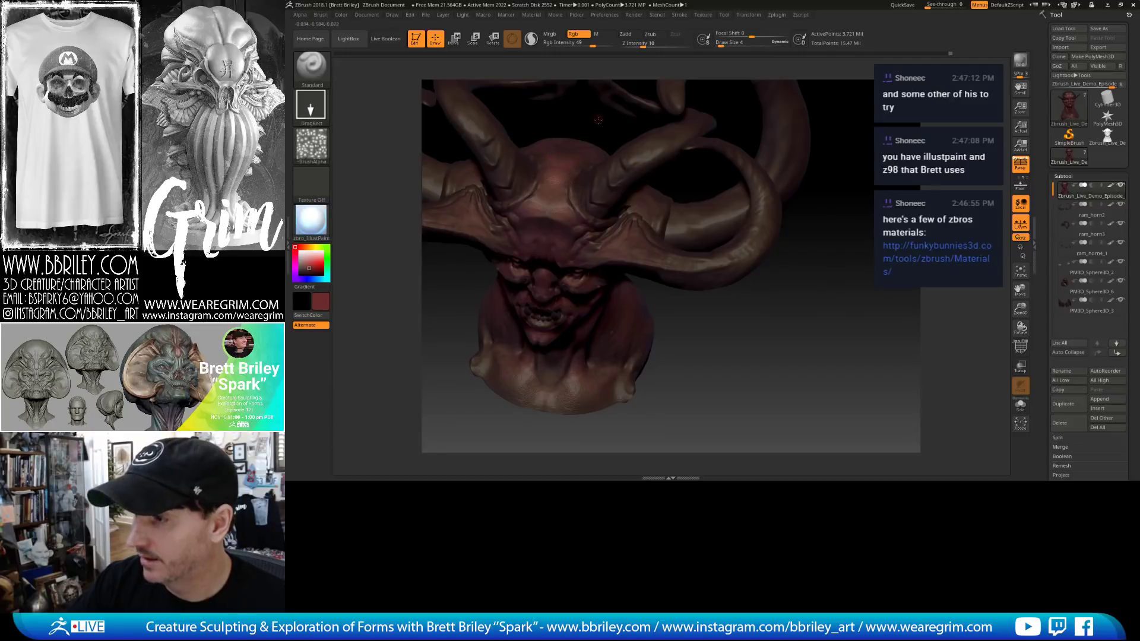
pyautogui.moveTo(599, 120); pyautogui.dragTo(566, 146)
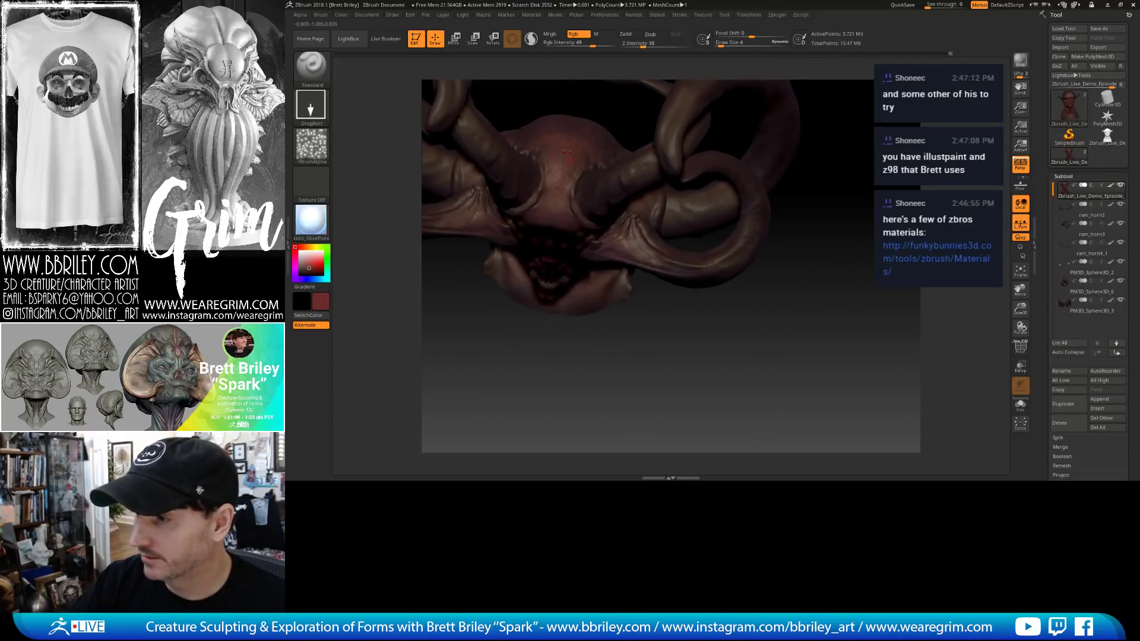
pyautogui.moveTo(810, 170); pyautogui.dragTo(589, 168)
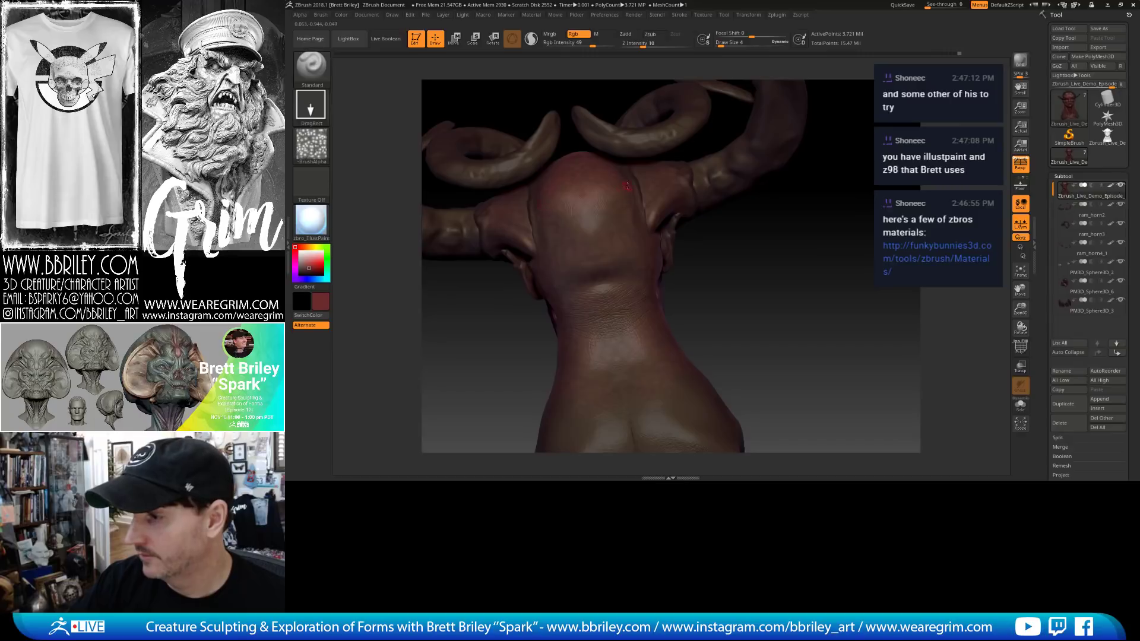
# Set the RGB intensity to 37 and paint dark red over the back of the neck, upper back and rear shoulders.
pyautogui.moveTo(592, 45); pyautogui.dragTo(586, 44)
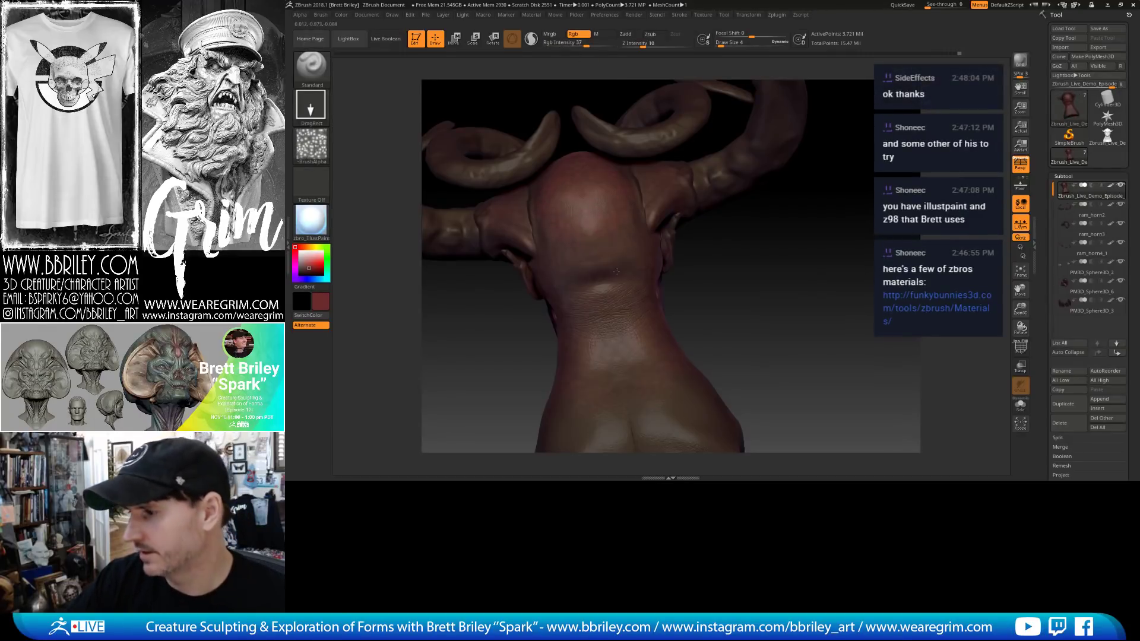
pyautogui.moveTo(616, 270); pyautogui.dragTo(638, 271, button='right')
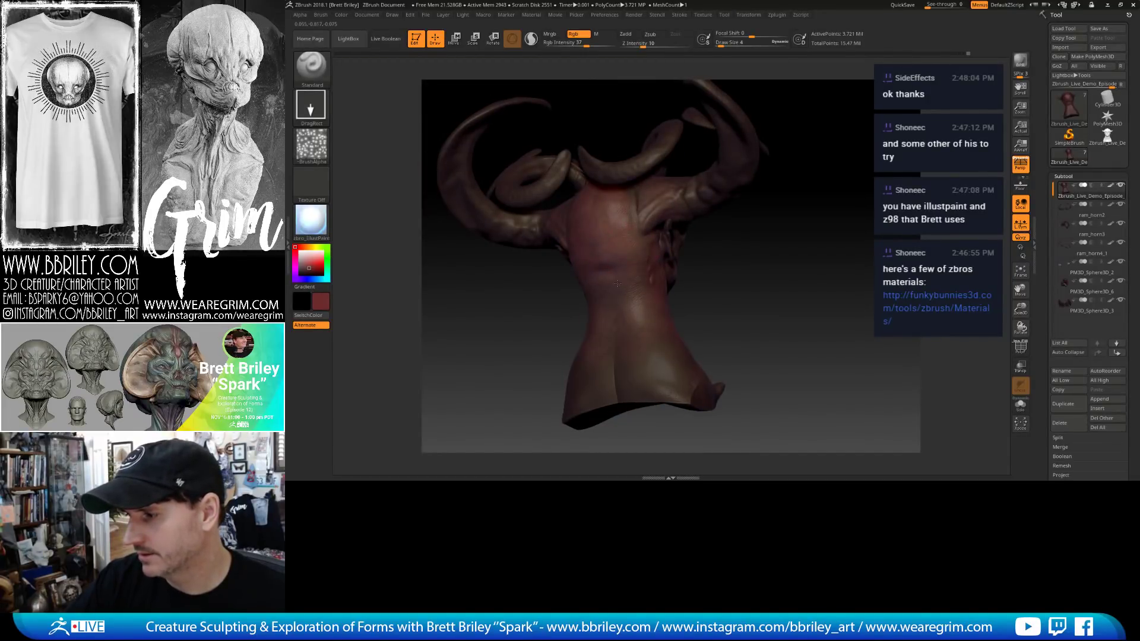
pyautogui.moveTo(657, 288); pyautogui.dragTo(587, 317, button='right')
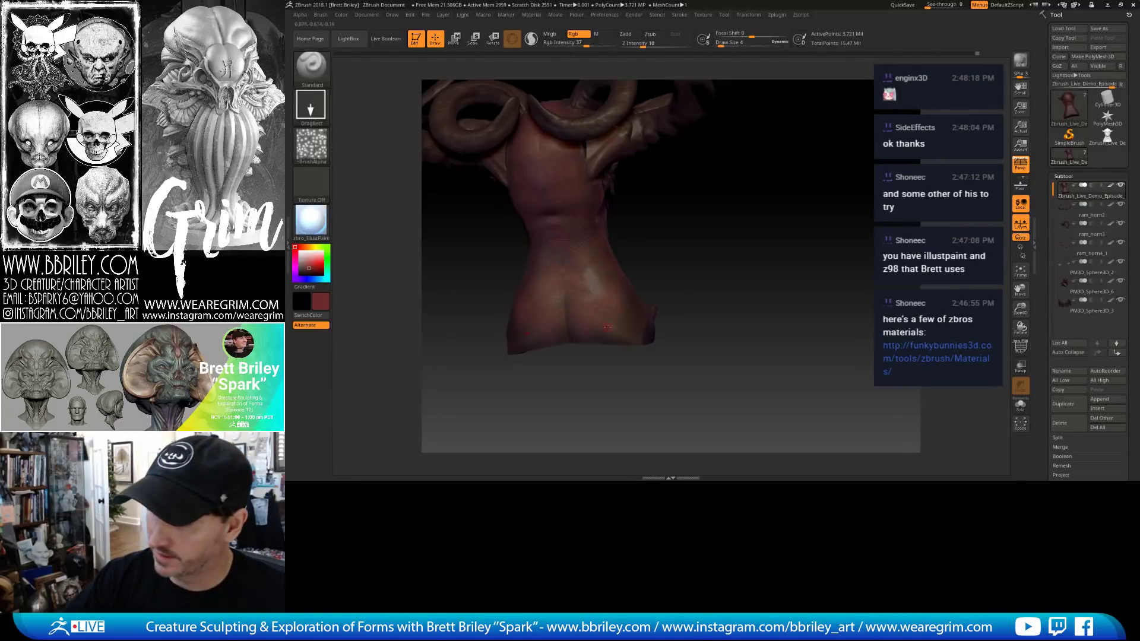
pyautogui.moveTo(631, 314); pyautogui.dragTo(631, 343, button='right')
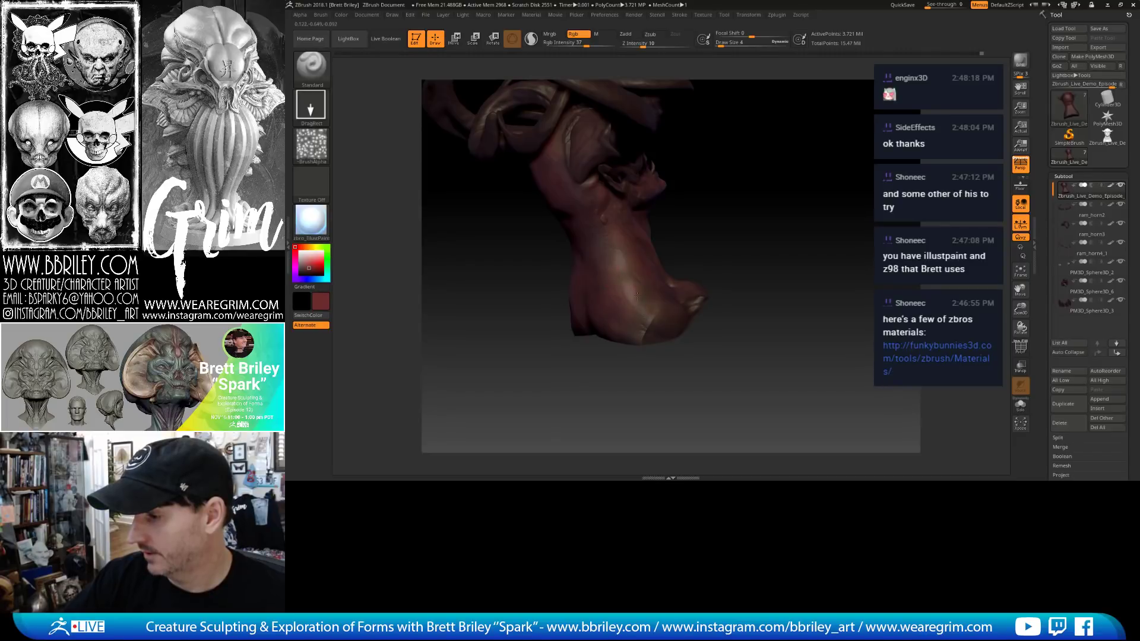
pyautogui.moveTo(667, 214); pyautogui.dragTo(773, 173, button='right')
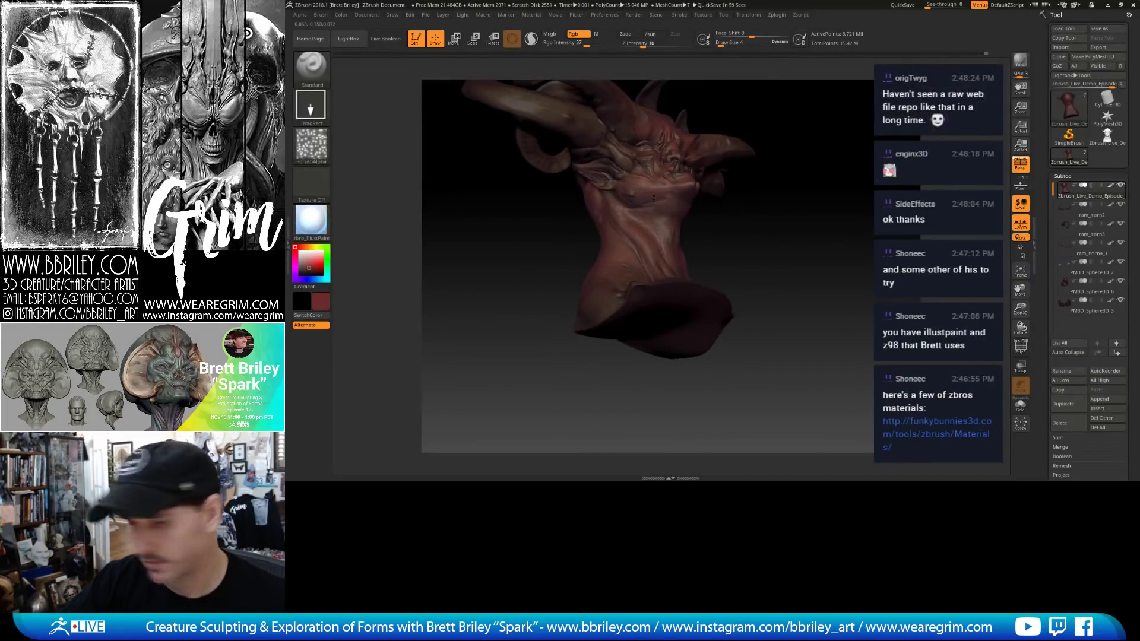
# Blend dark red along the lower edge of the bust, covering the shoulder and collarbone area from several angles.
pyautogui.moveTo(763, 252); pyautogui.dragTo(736, 259, button='right')
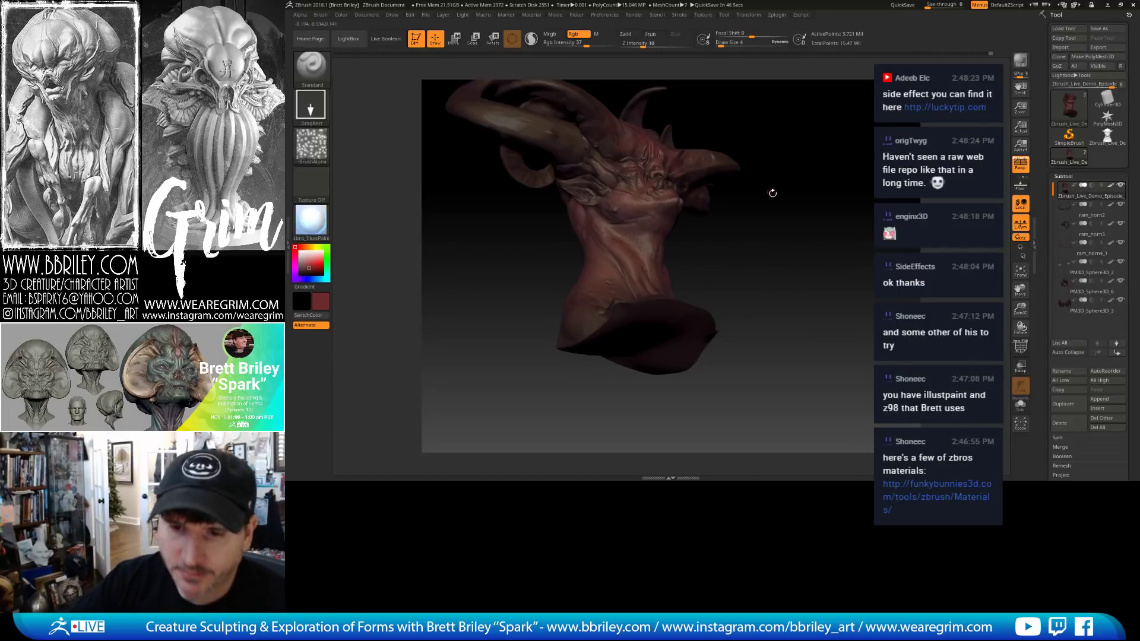
pyautogui.moveTo(772, 193); pyautogui.dragTo(764, 219)
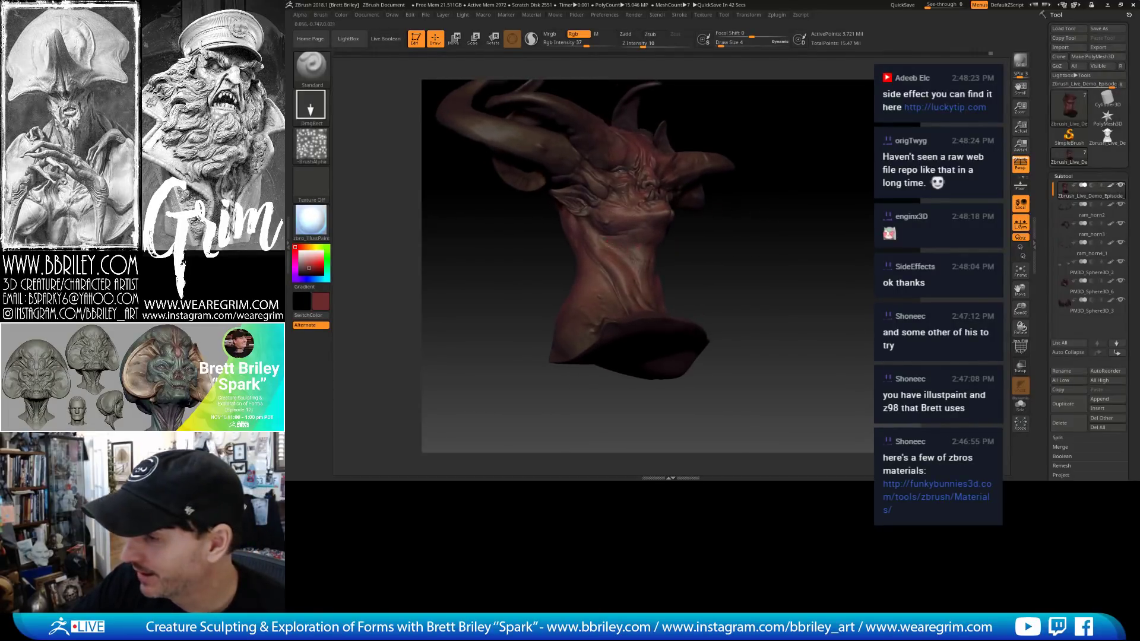
pyautogui.moveTo(722, 266); pyautogui.dragTo(592, 245)
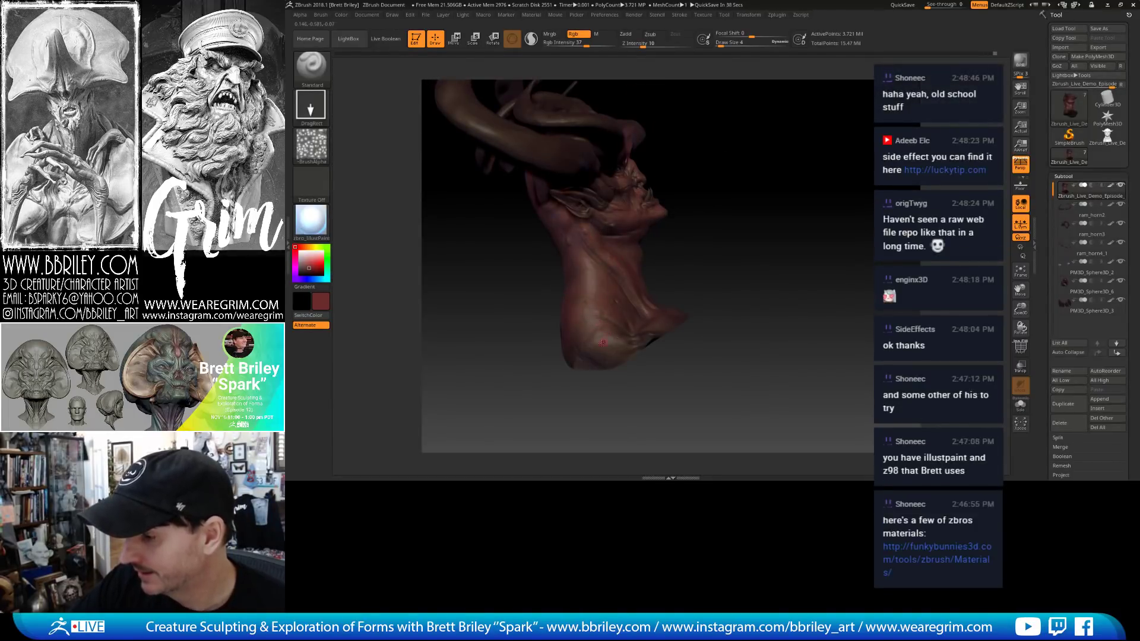
pyautogui.moveTo(767, 234); pyautogui.dragTo(640, 328)
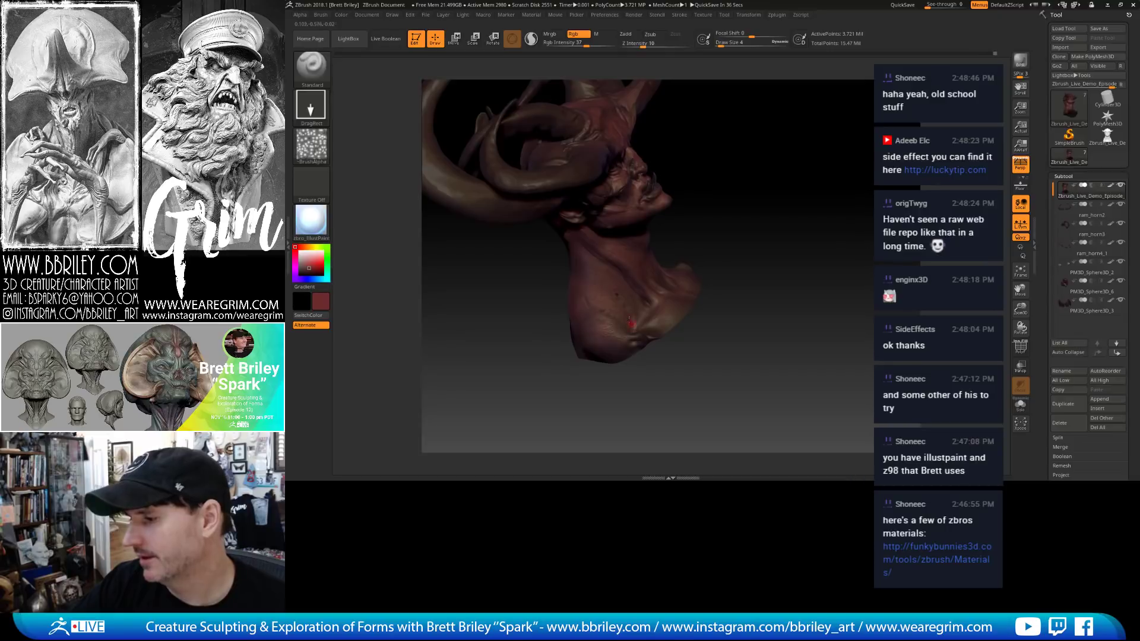
pyautogui.moveTo(728, 302); pyautogui.dragTo(618, 336)
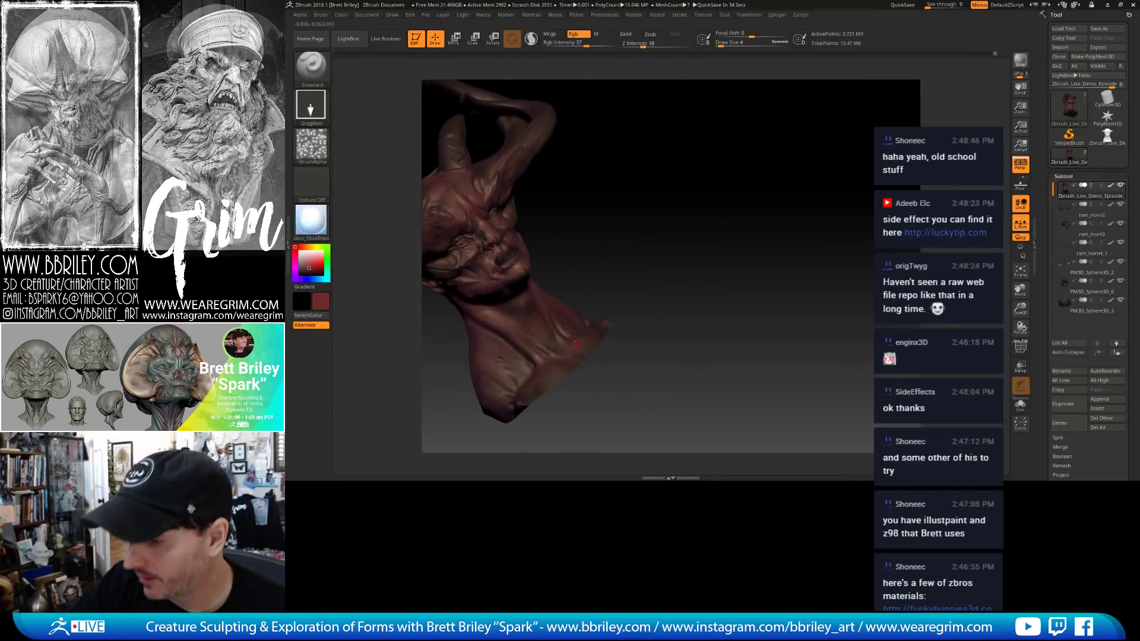
pyautogui.moveTo(603, 237); pyautogui.dragTo(715, 284)
# Activate the ram_horn4_1 subtool, paint dark red over the base of the horn, and undo the last two strokes.
pyautogui.keyDown('alt'); pyautogui.click(633, 178); pyautogui.keyUp('alt')
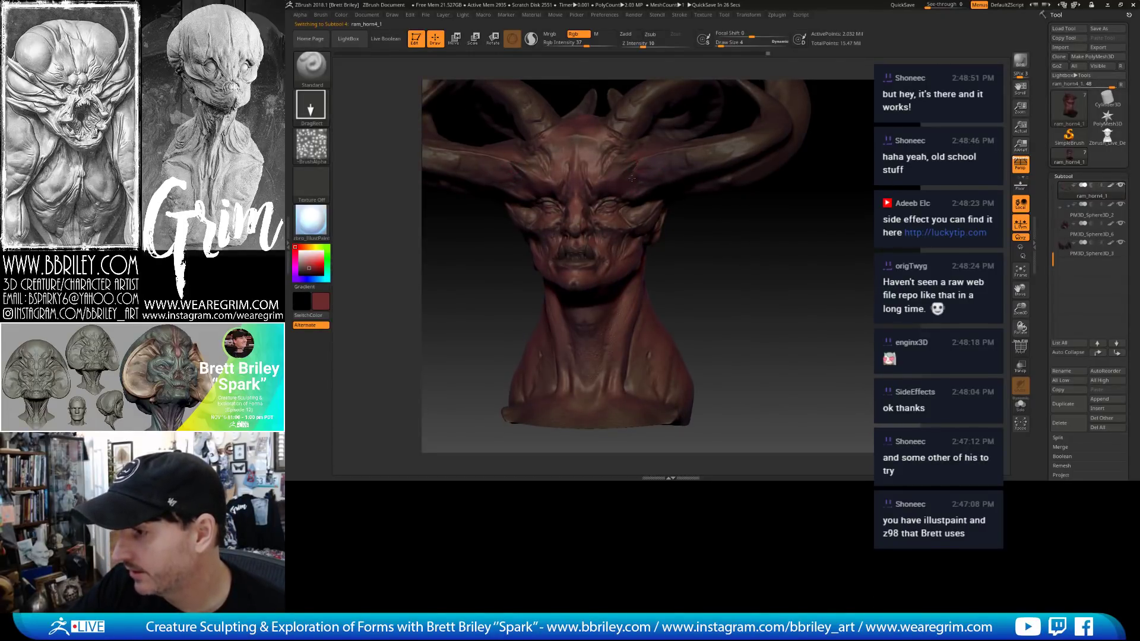
pyautogui.moveTo(718, 229)
pyautogui.mouseDown()
pyautogui.moveTo(730, 265)
pyautogui.moveTo(626, 205)
pyautogui.moveTo(642, 230)
pyautogui.moveTo(616, 218)
pyautogui.mouseUp()
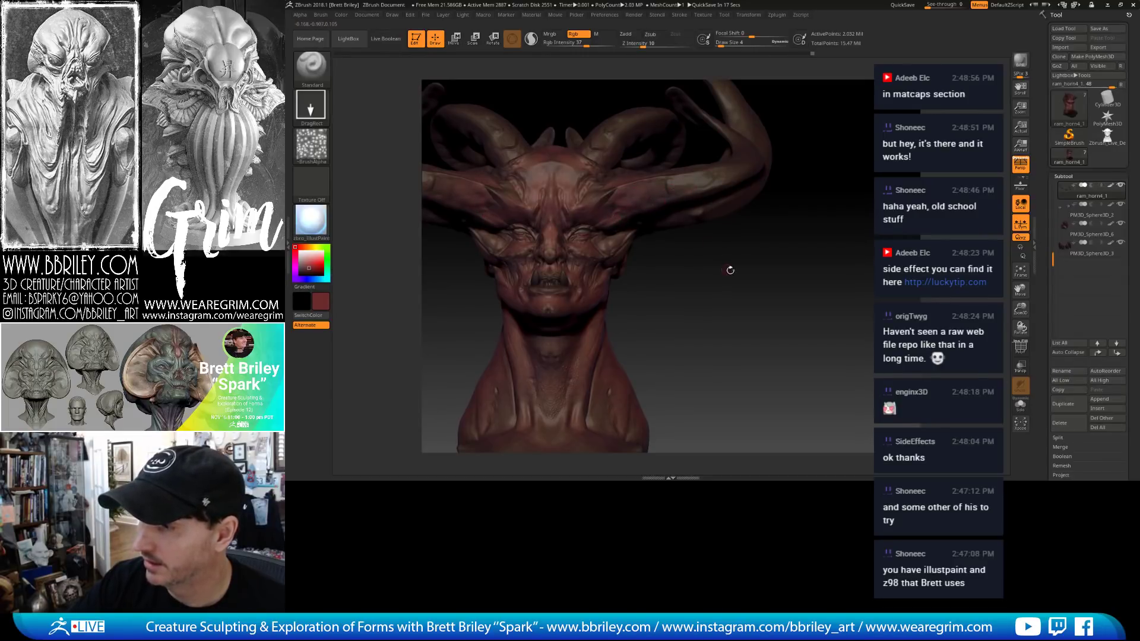
pyautogui.moveTo(730, 271); pyautogui.dragTo(650, 225)
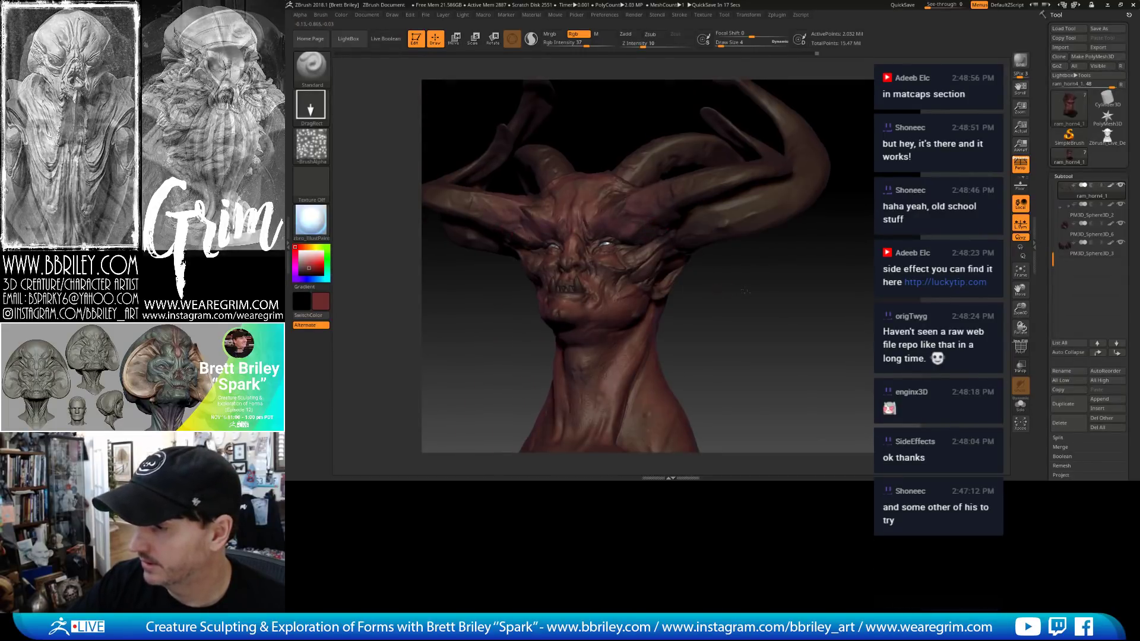
pyautogui.hotkey('ctrl', 'z')
pyautogui.hotkey('ctrl', 'z')
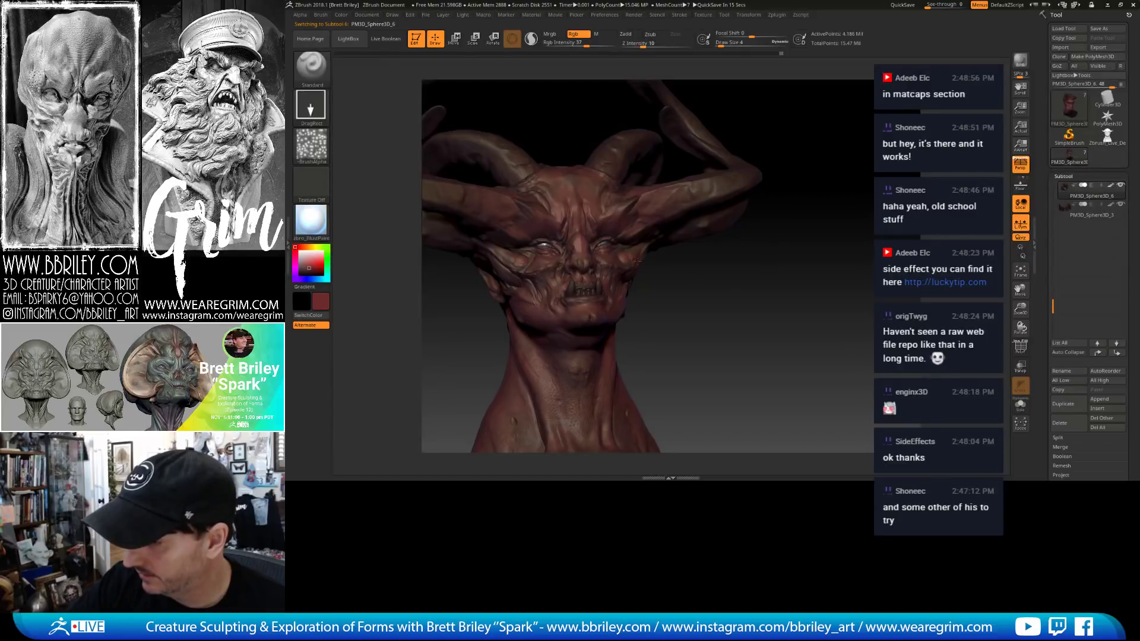
# Switch from the PM3D_Sphere3D_6 subtool to the main head subtool, Zbrush_Live_Demo_Episode_13_03.
pyautogui.hotkey('ctrl', 'shift', 'z')
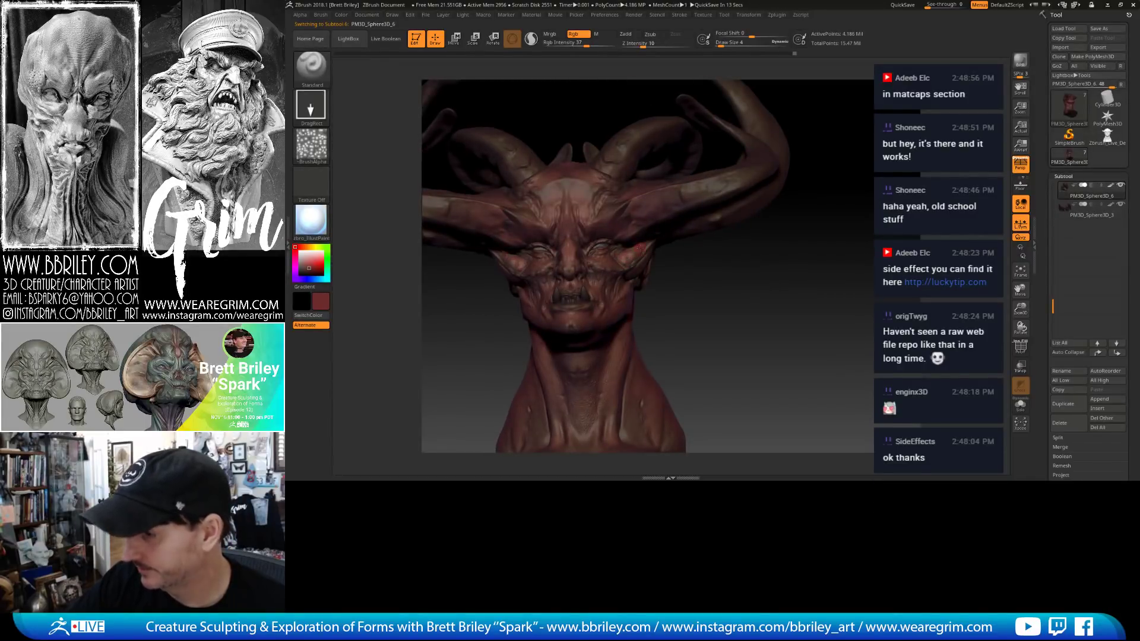
pyautogui.moveTo(737, 296); pyautogui.dragTo(655, 272)
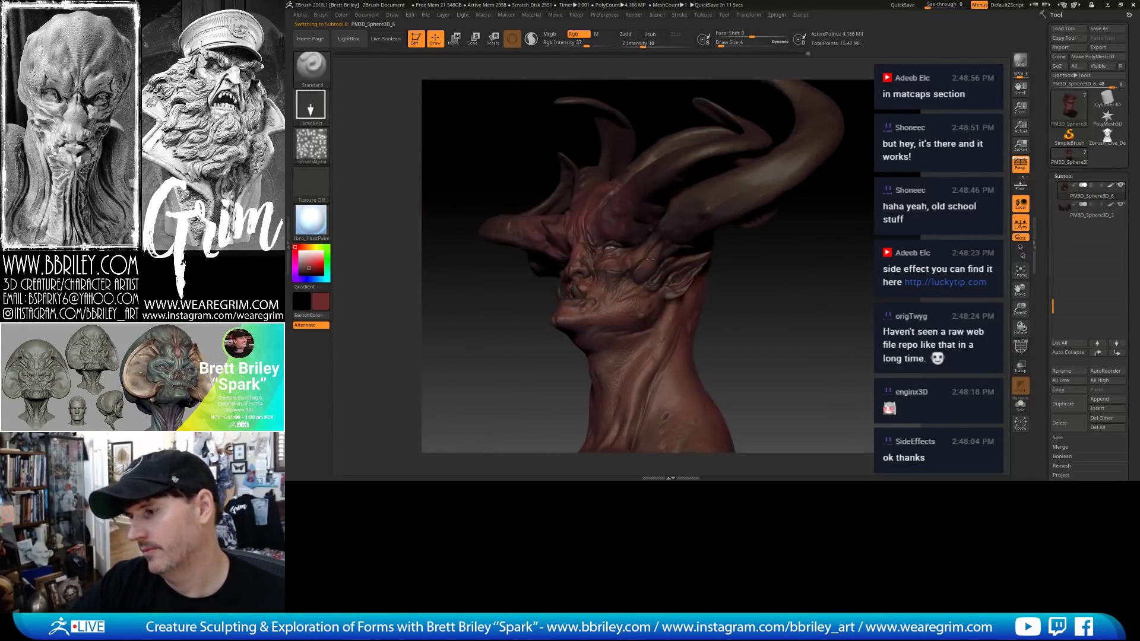
pyautogui.hotkey('ctrl', 'shift', 'z')
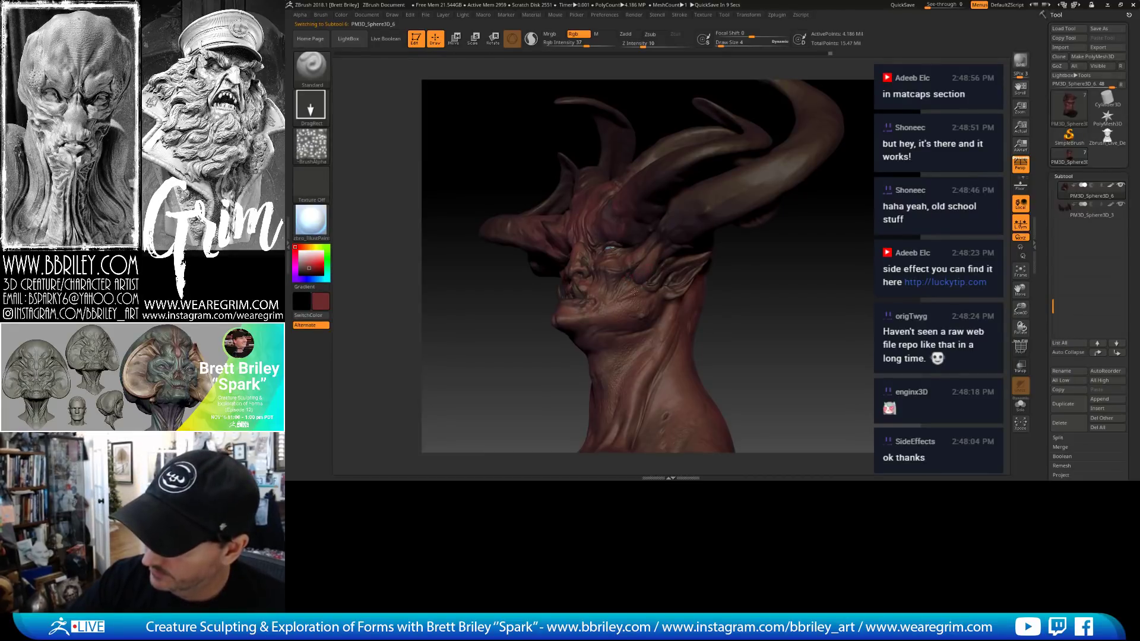
pyautogui.hotkey('ctrl', 'shift', 'z')
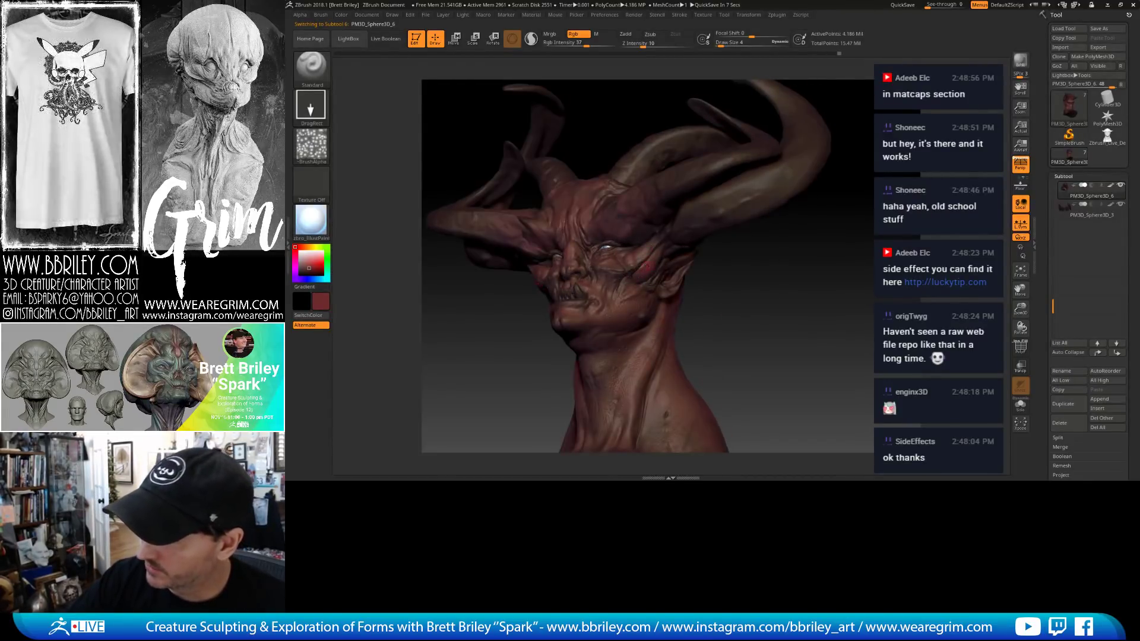
pyautogui.hotkey('ctrl', 'shift', 'z')
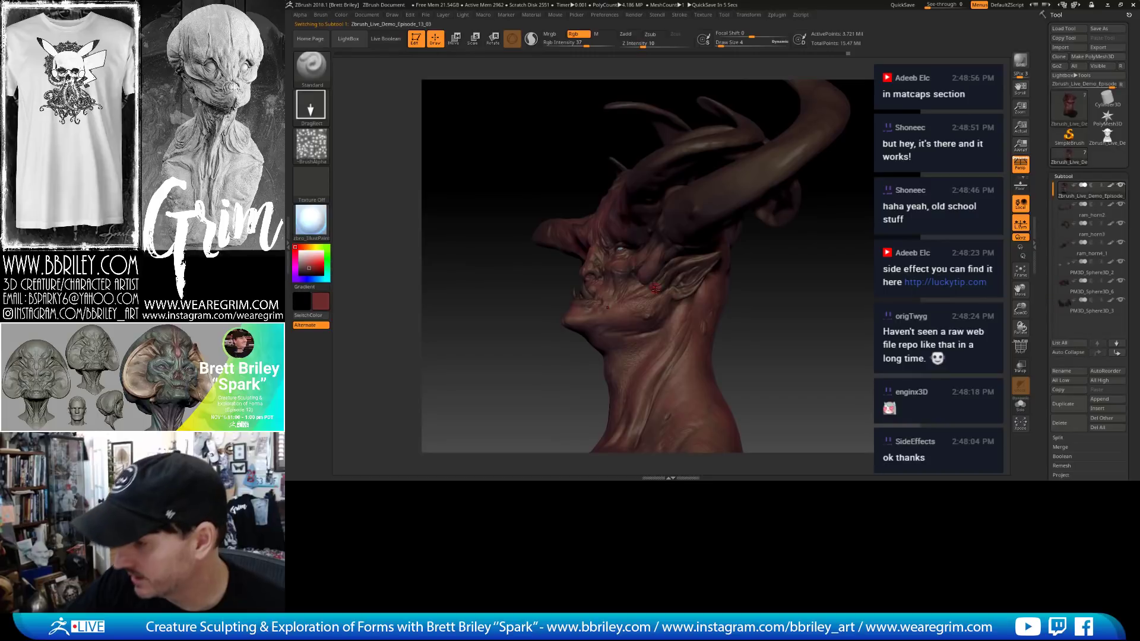
pyautogui.hotkey('ctrl', 'shift', 'z')
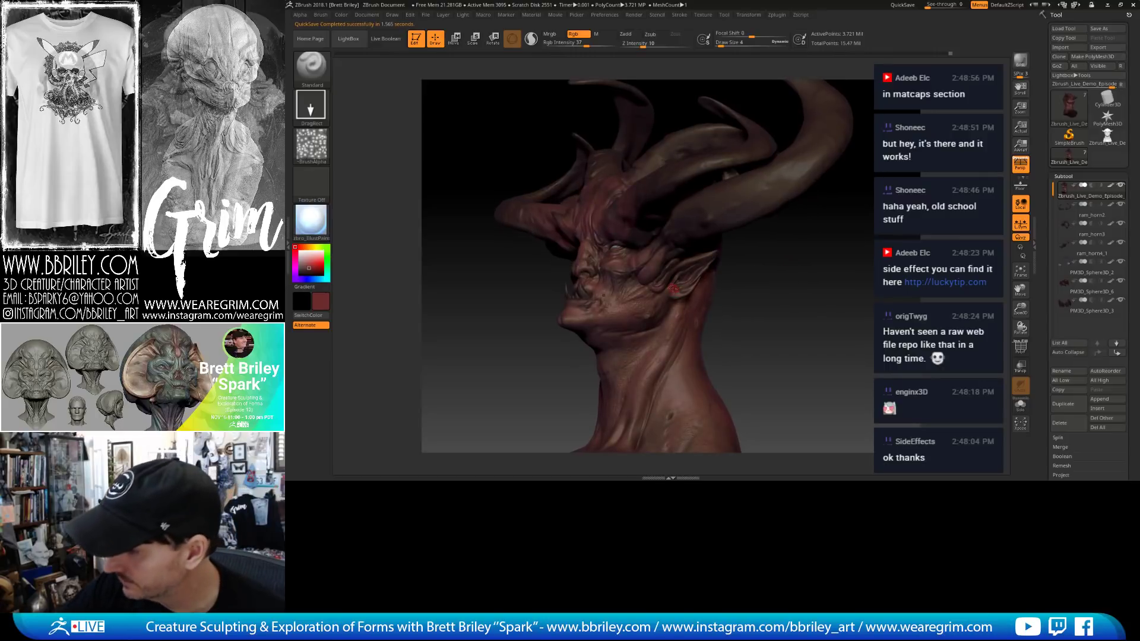
# Blend more dark red into the side of the face, the ear area and the upper neck.
pyautogui.moveTo(725, 292); pyautogui.dragTo(677, 268, button='right')
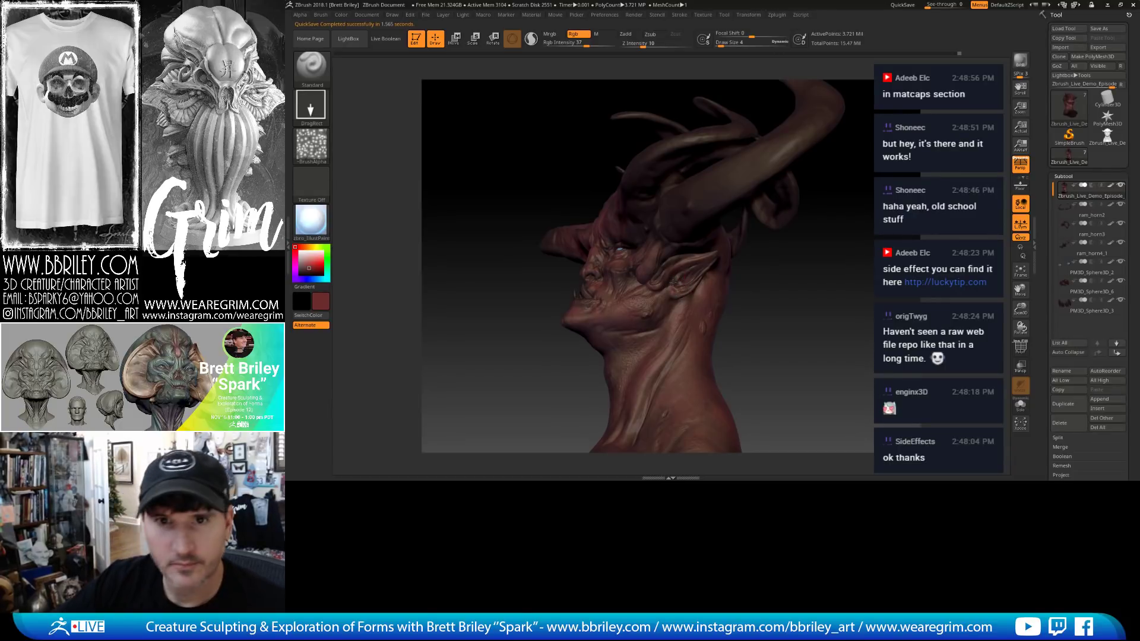
pyautogui.moveTo(516, 292); pyautogui.dragTo(623, 281)
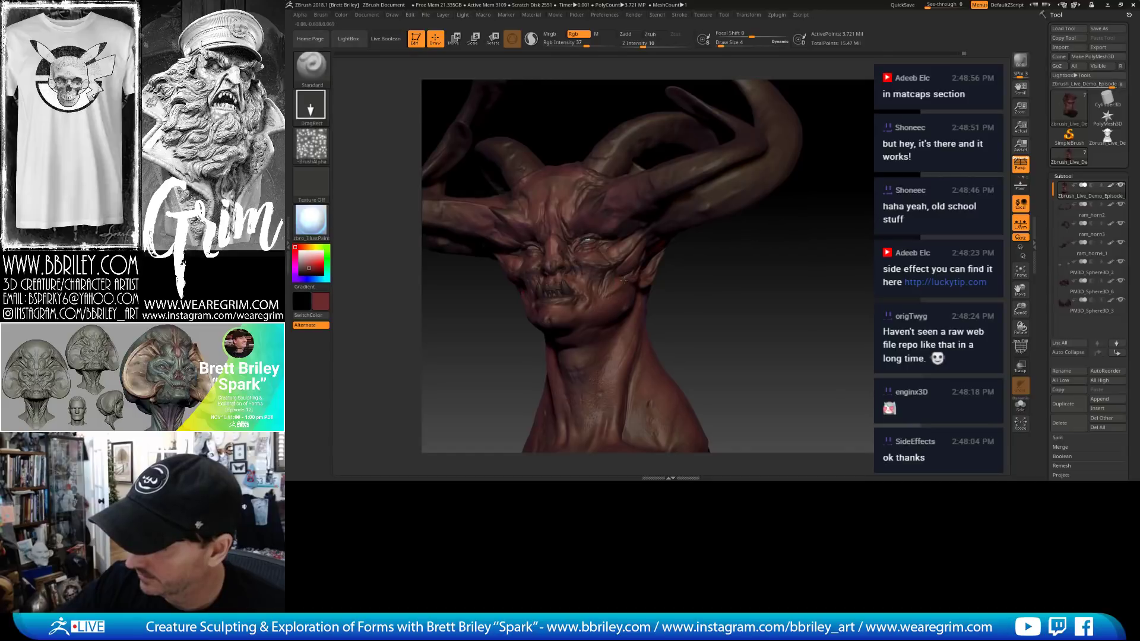
pyautogui.moveTo(689, 313); pyautogui.dragTo(581, 332)
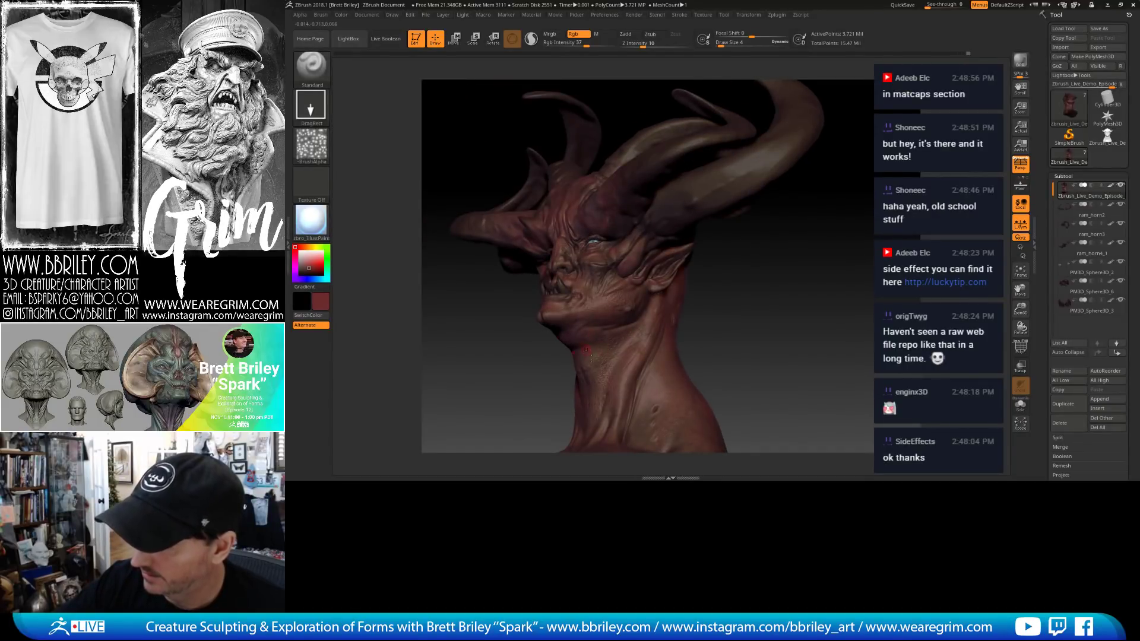
pyautogui.moveTo(711, 339); pyautogui.dragTo(704, 371)
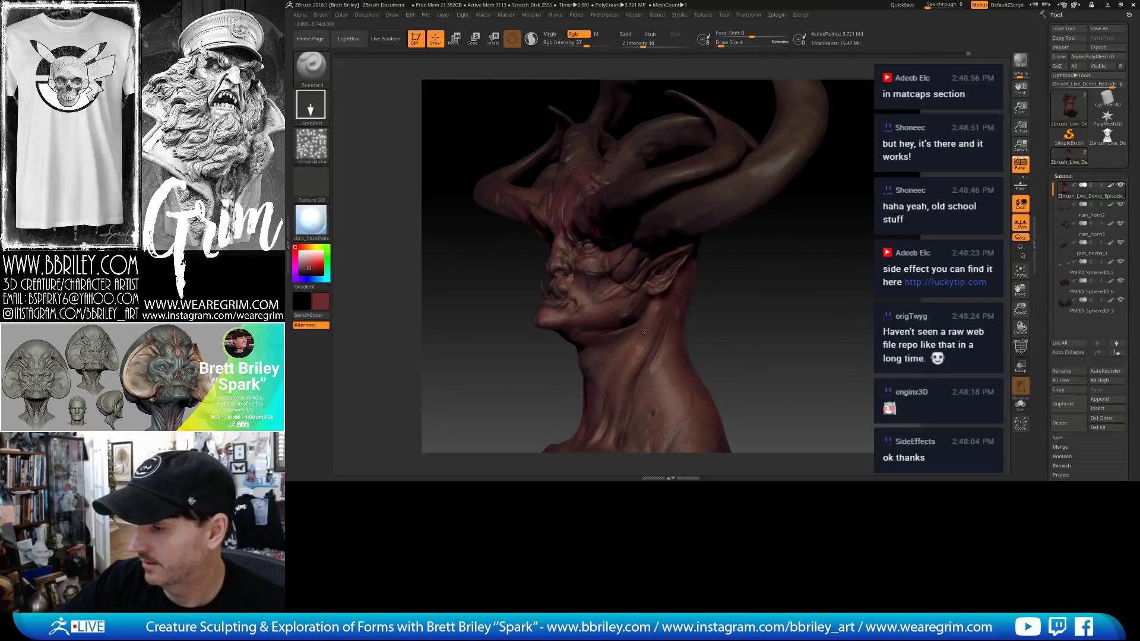
# Set up the paint brush with a slightly lighter red, Alpha 20 and an adjusted RGB intensity.
pyautogui.moveTo(660, 321)
pyautogui.mouseDown()
pyautogui.moveTo(801, 309)
pyautogui.moveTo(814, 326)
pyautogui.moveTo(855, 325)
pyautogui.moveTo(790, 313)
pyautogui.moveTo(729, 243)
pyautogui.mouseUp()
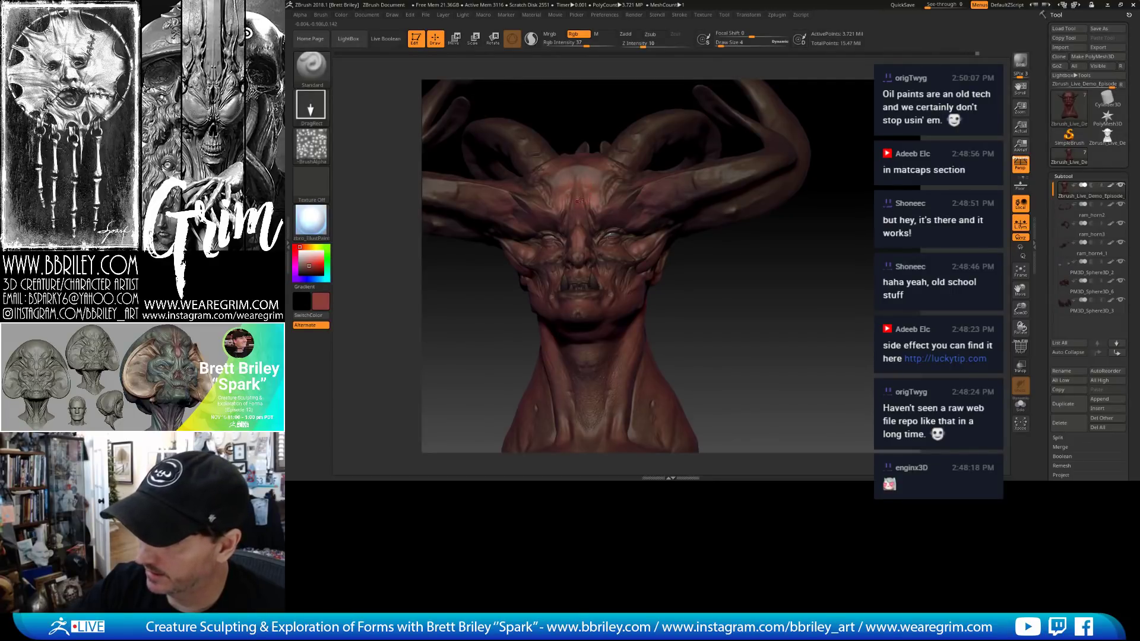
pyautogui.click(312, 144)
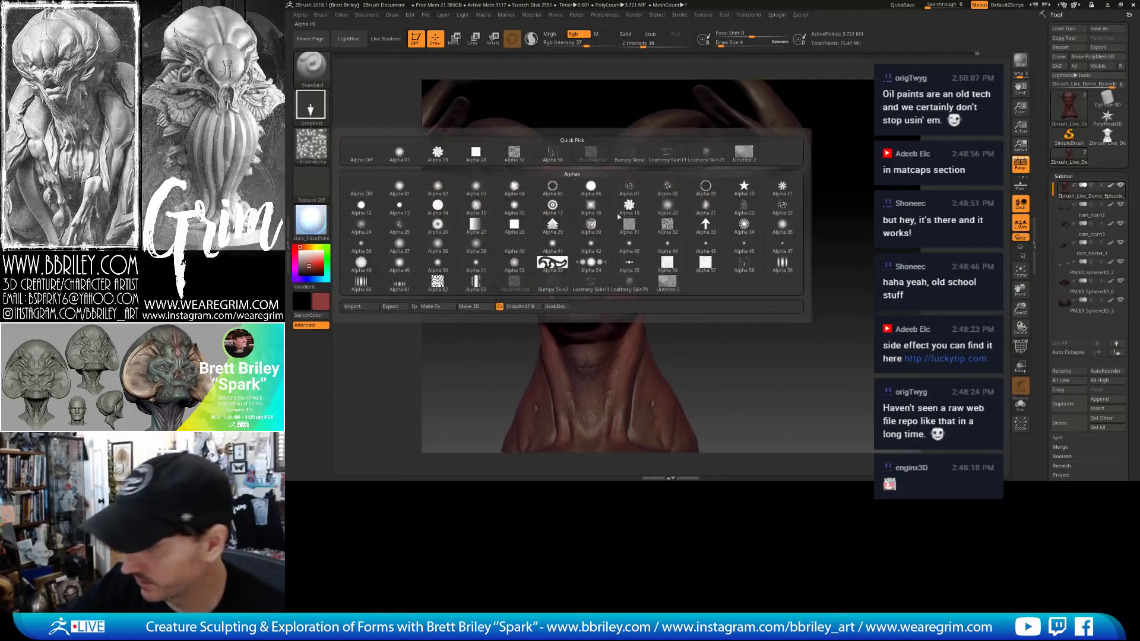
pyautogui.click(668, 206)
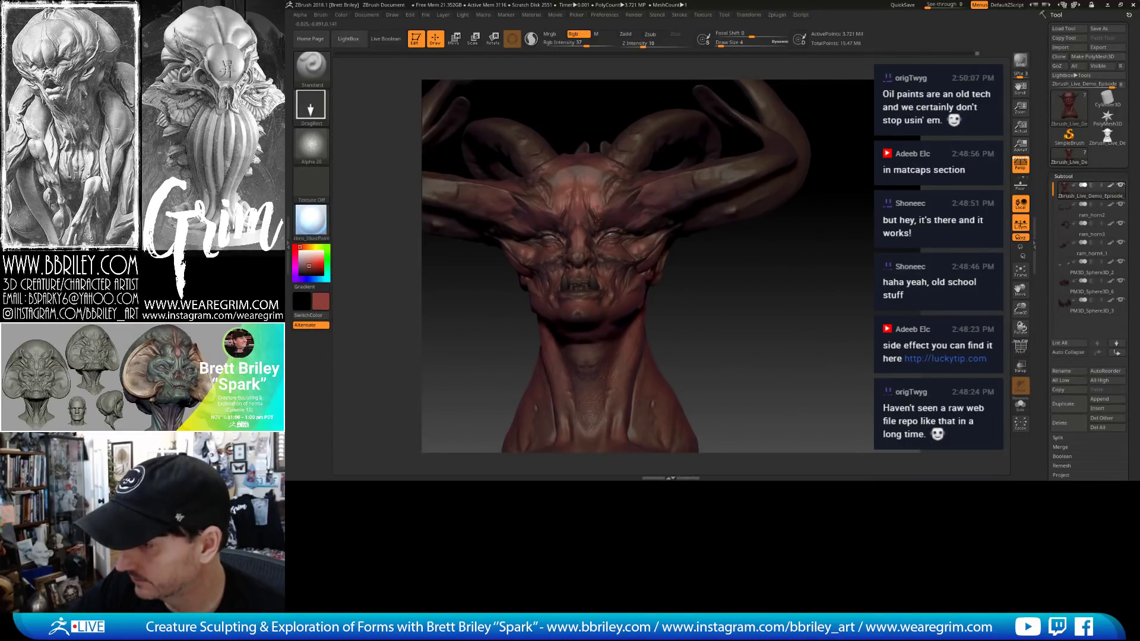
pyautogui.click(583, 44)
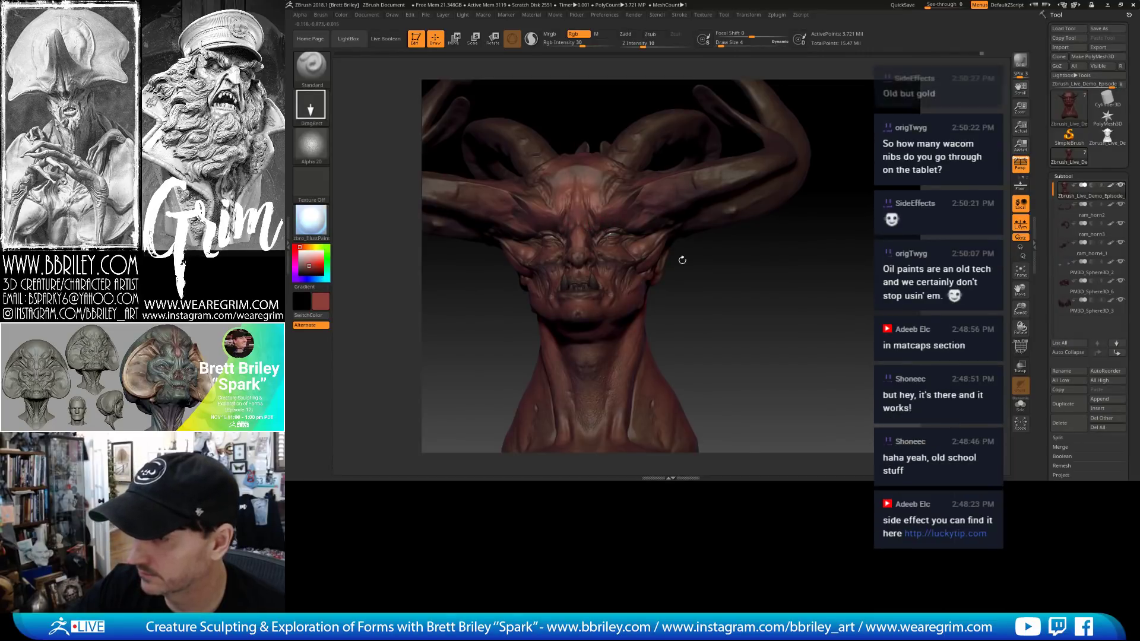
# Paint soft lighter red over the nose and around the eyelids and eye sockets.
pyautogui.moveTo(682, 259); pyautogui.dragTo(683, 291)
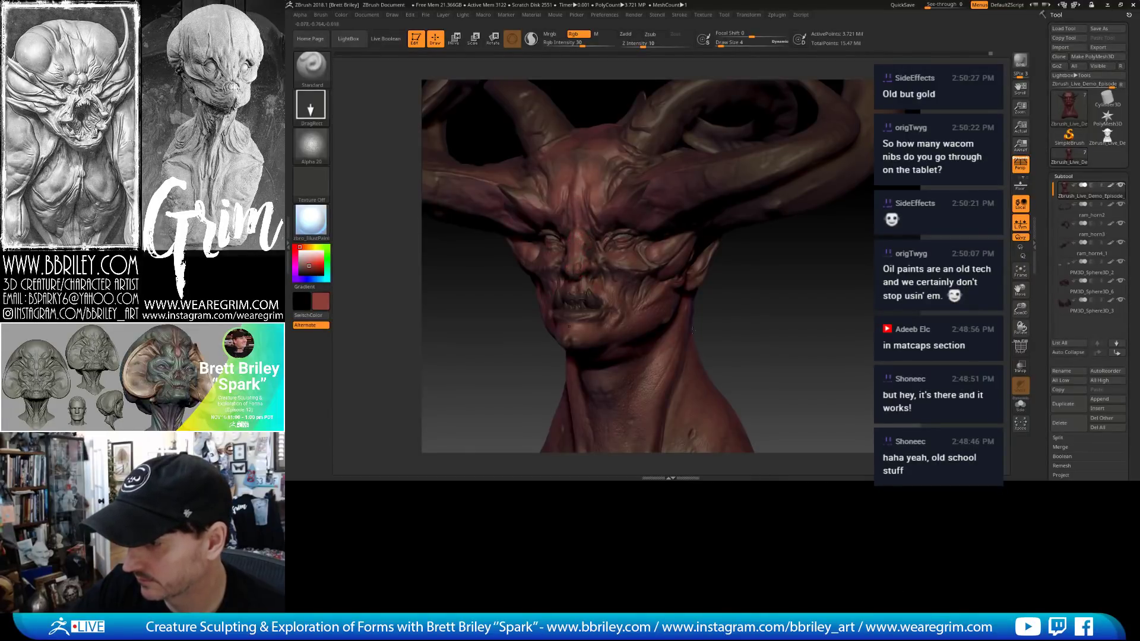
pyautogui.moveTo(693, 329); pyautogui.dragTo(607, 278)
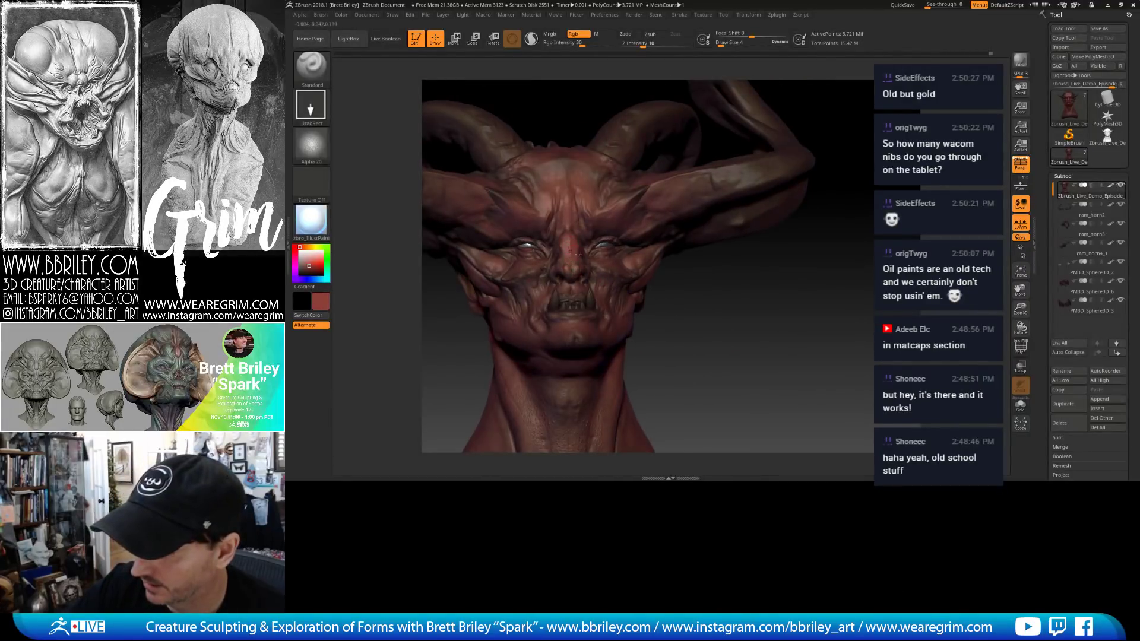
pyautogui.moveTo(711, 292); pyautogui.dragTo(618, 279)
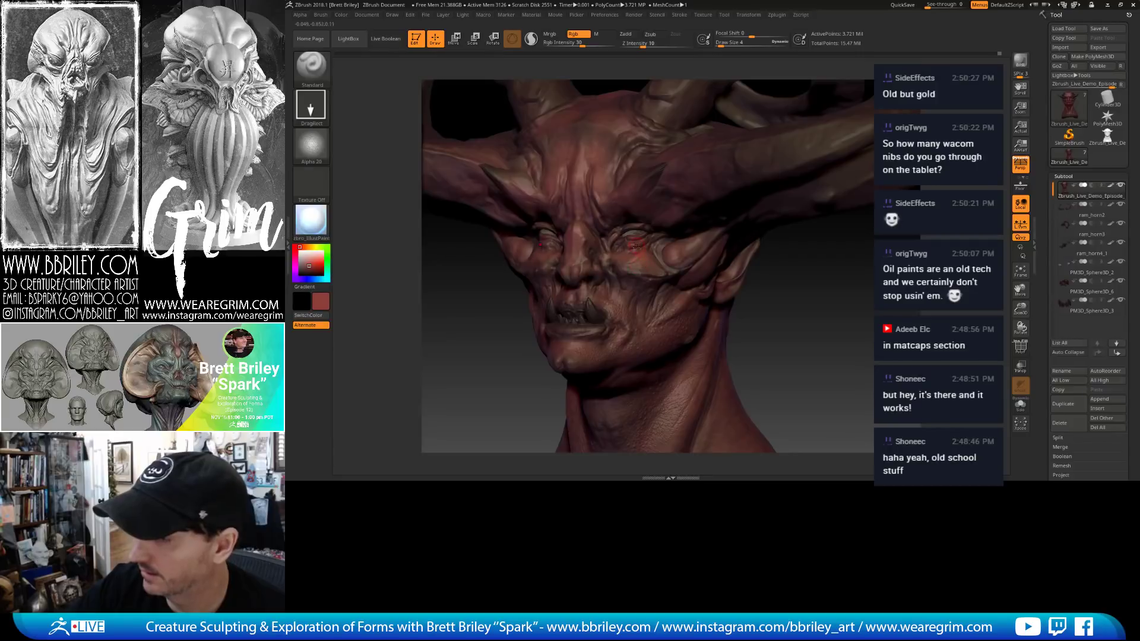
pyautogui.moveTo(636, 245); pyautogui.dragTo(631, 243)
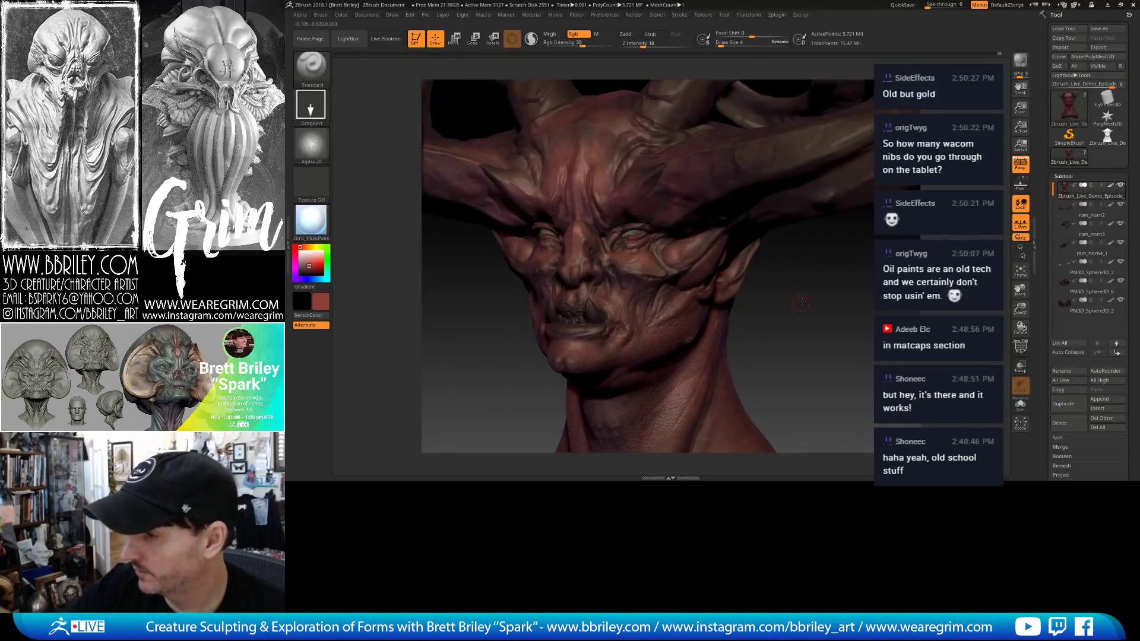
pyautogui.moveTo(801, 303)
pyautogui.mouseDown()
pyautogui.moveTo(713, 279)
pyautogui.moveTo(631, 238)
pyautogui.mouseUp()
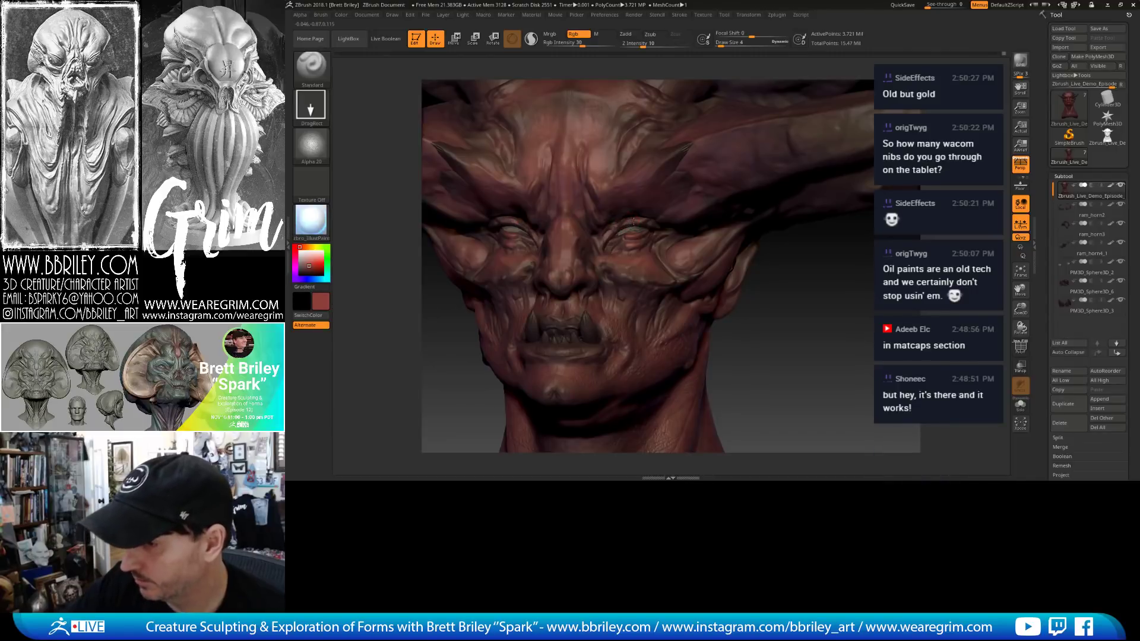
pyautogui.moveTo(799, 297); pyautogui.dragTo(751, 300)
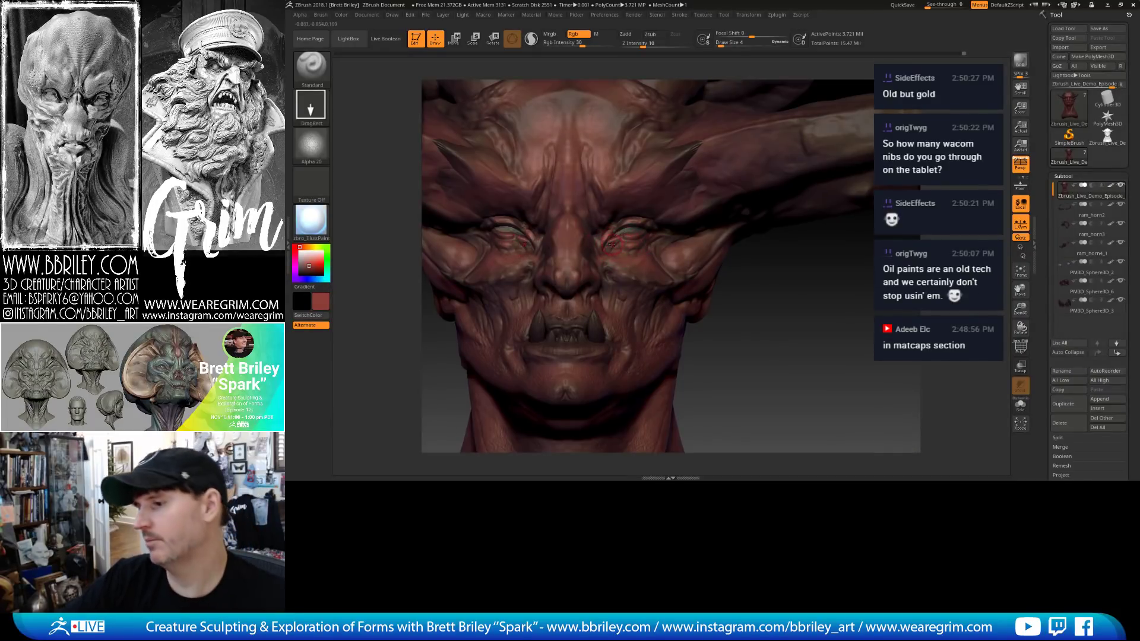
pyautogui.moveTo(795, 297); pyautogui.dragTo(751, 294)
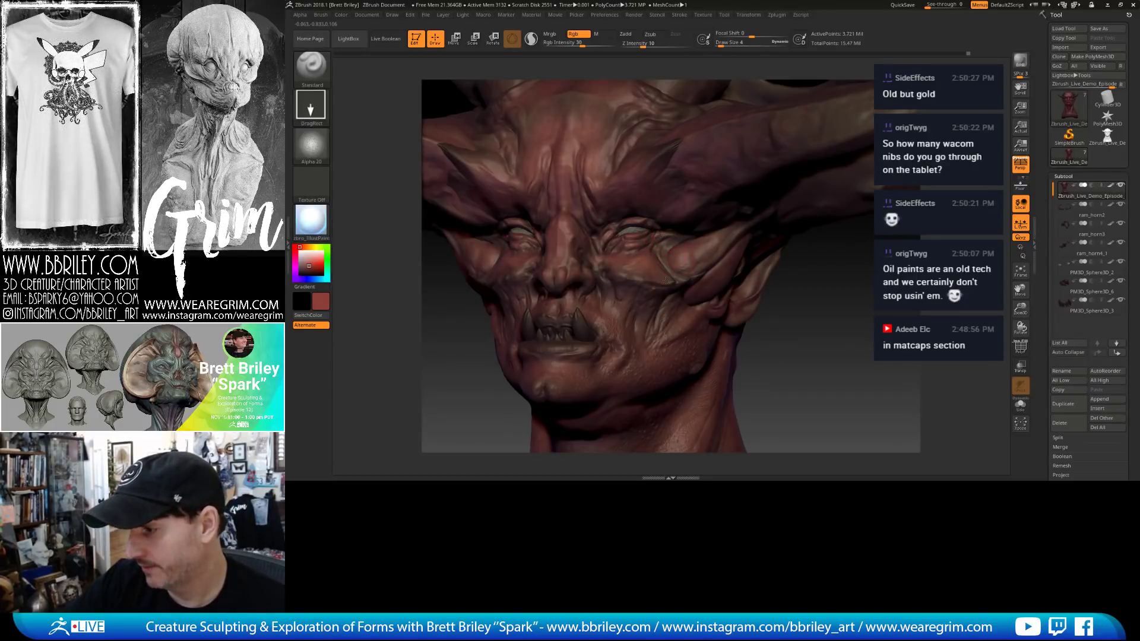
# Add soft red tint around the nostrils and mouth of the face.
pyautogui.keyDown('alt'); pyautogui.moveTo(787, 348); pyautogui.dragTo(756, 306); pyautogui.keyUp('alt')
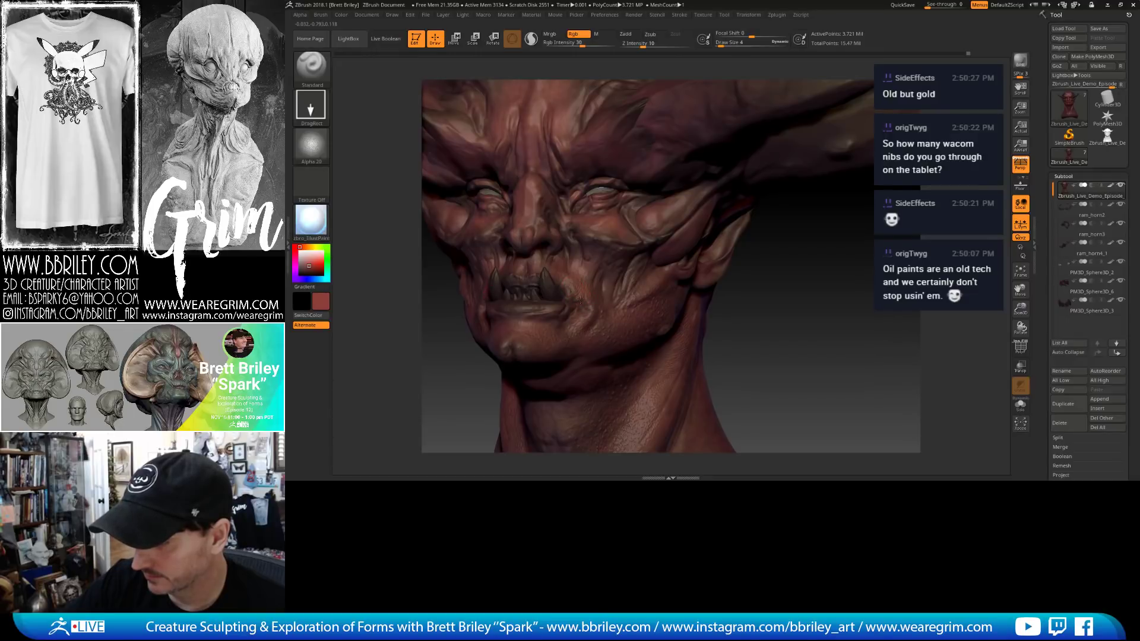
pyautogui.moveTo(778, 357)
pyautogui.keyDown('alt'); pyautogui.mouseDown()
pyautogui.moveTo(772, 303)
pyautogui.moveTo(816, 324)
pyautogui.mouseUp(); pyautogui.keyUp('alt')
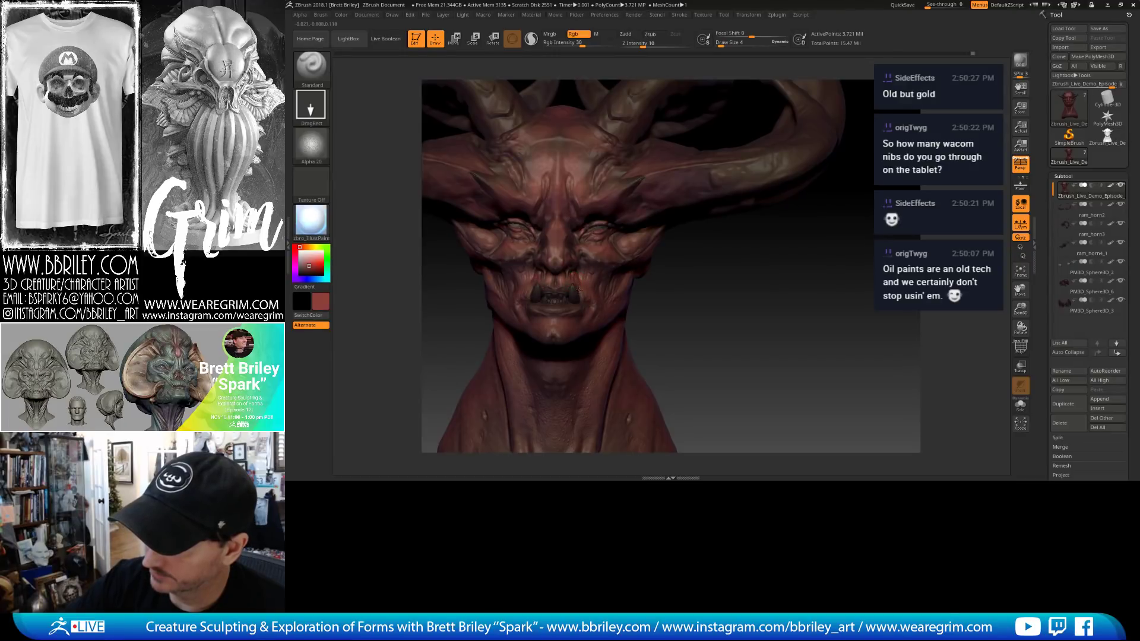
pyautogui.moveTo(712, 404)
pyautogui.mouseDown()
pyautogui.moveTo(728, 339)
pyautogui.moveTo(718, 301)
pyautogui.mouseUp()
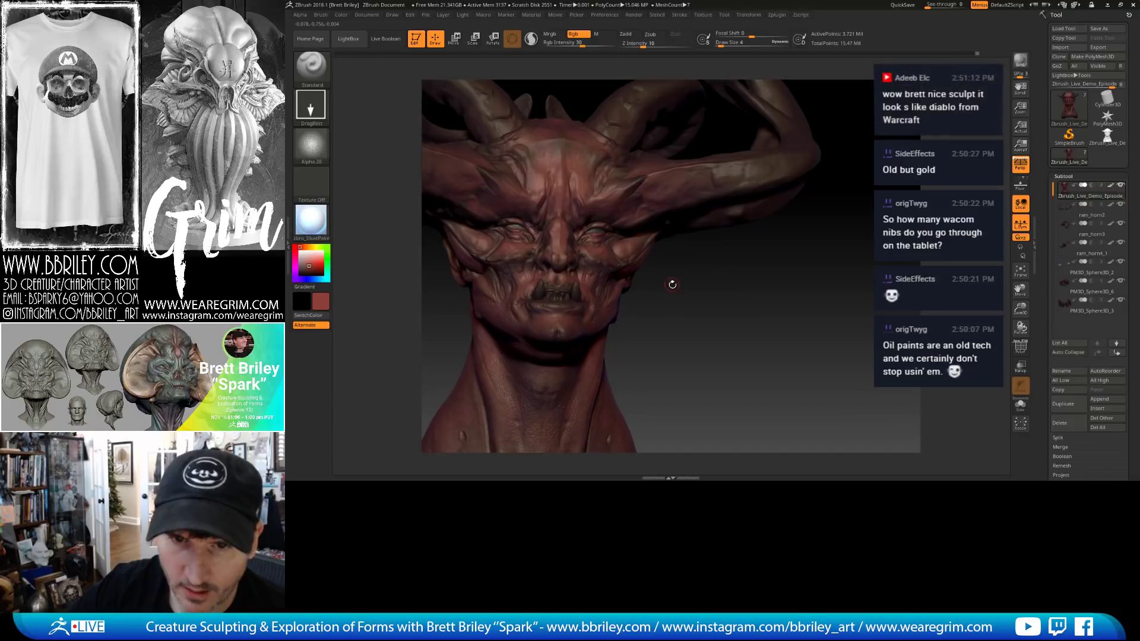
# Paint soft red over the cheeks, the corners of the mouth, the chin and the jawline.
pyautogui.moveTo(695, 293); pyautogui.dragTo(508, 287)
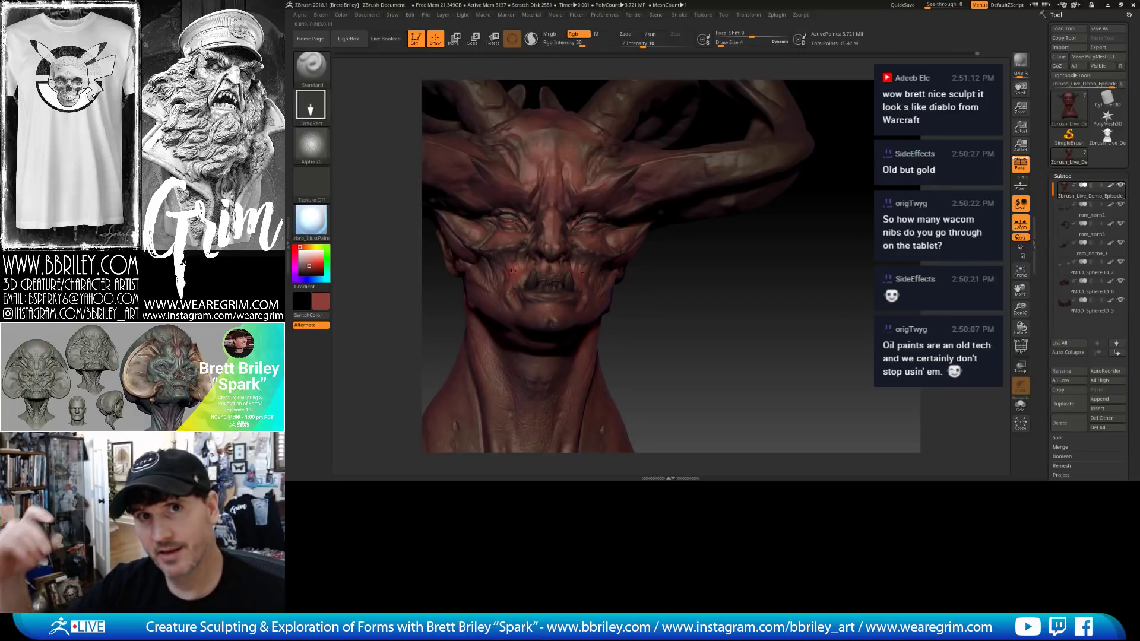
pyautogui.moveTo(685, 295); pyautogui.dragTo(510, 290)
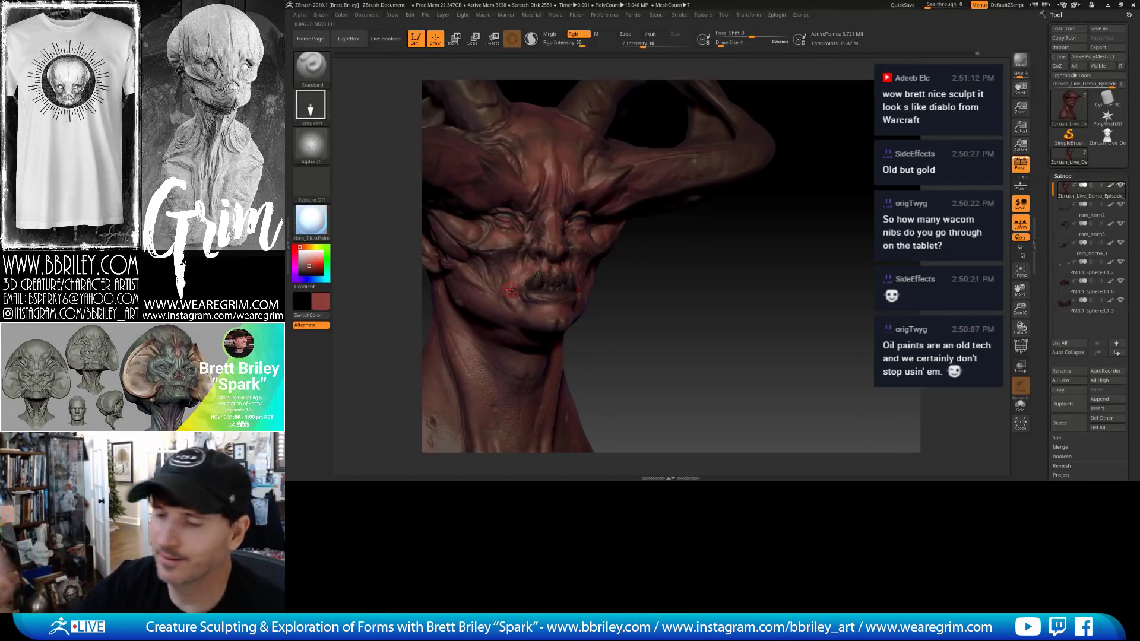
pyautogui.moveTo(671, 286)
pyautogui.mouseDown()
pyautogui.moveTo(500, 291)
pyautogui.moveTo(513, 312)
pyautogui.mouseUp()
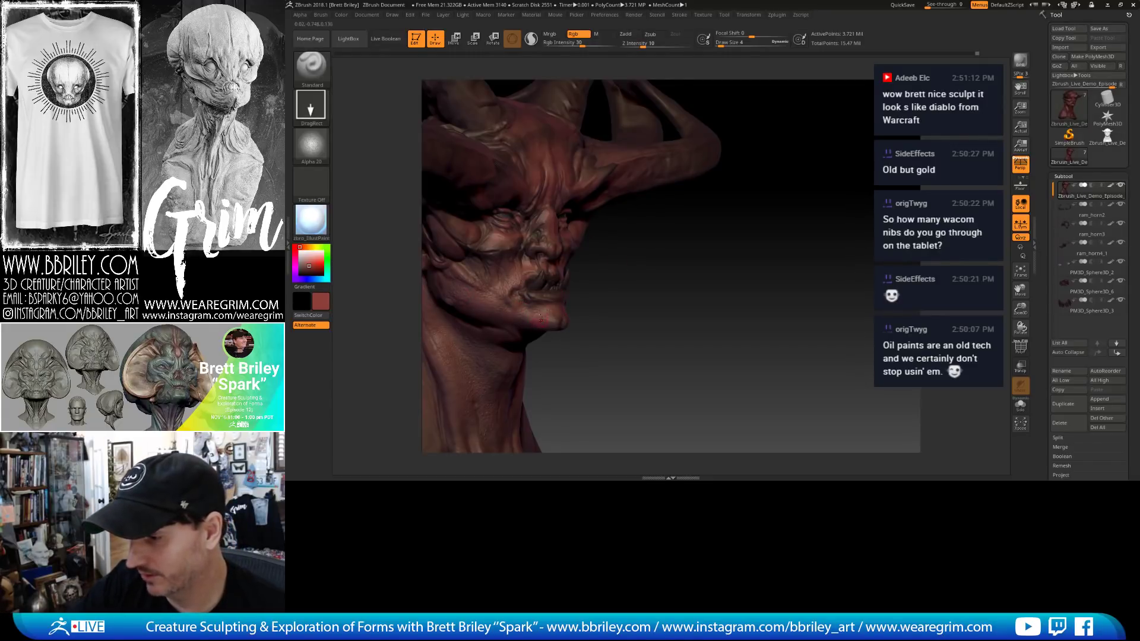
pyautogui.moveTo(633, 305); pyautogui.dragTo(504, 254)
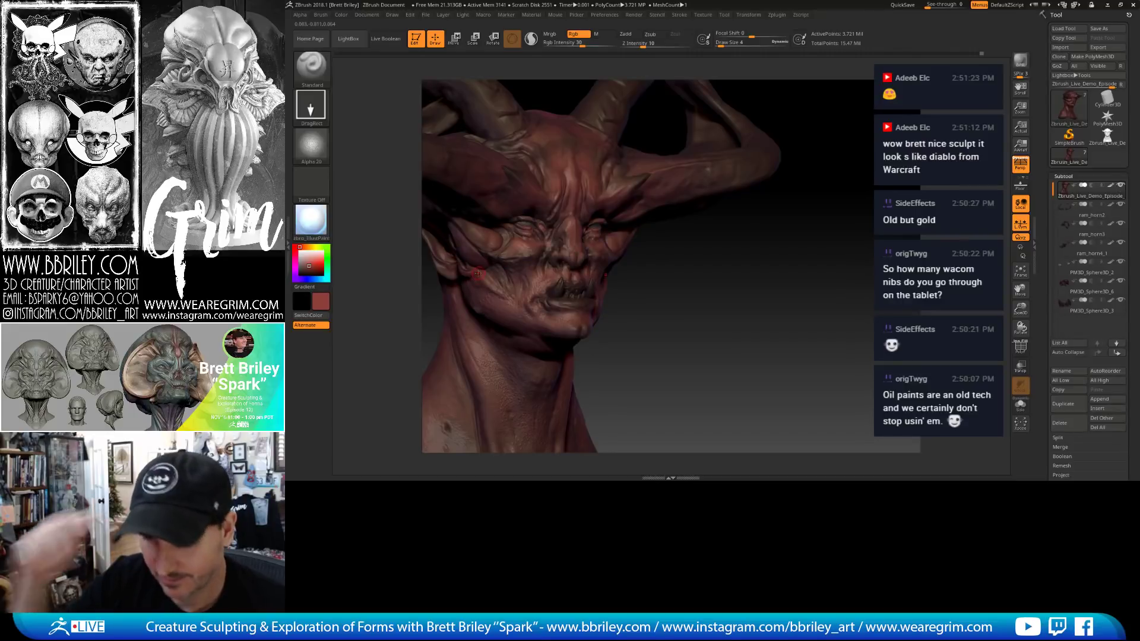
pyautogui.moveTo(689, 296); pyautogui.dragTo(612, 290)
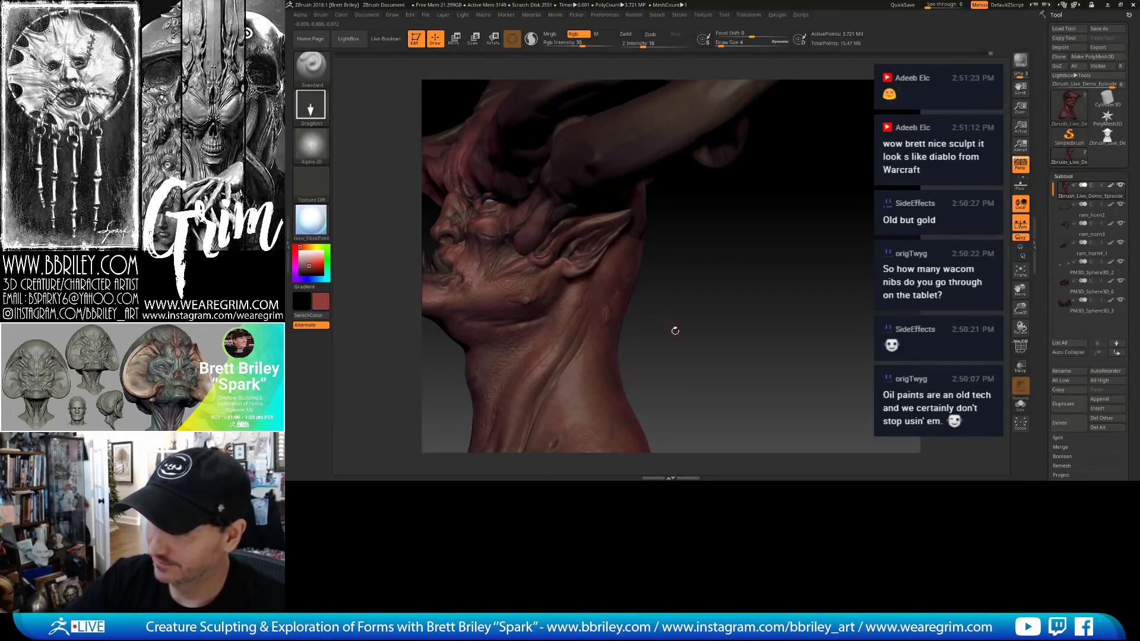
# Paint soft red behind the ears and down the neck tendons to the collarbone and upper chest.
pyautogui.moveTo(676, 329); pyautogui.dragTo(670, 320)
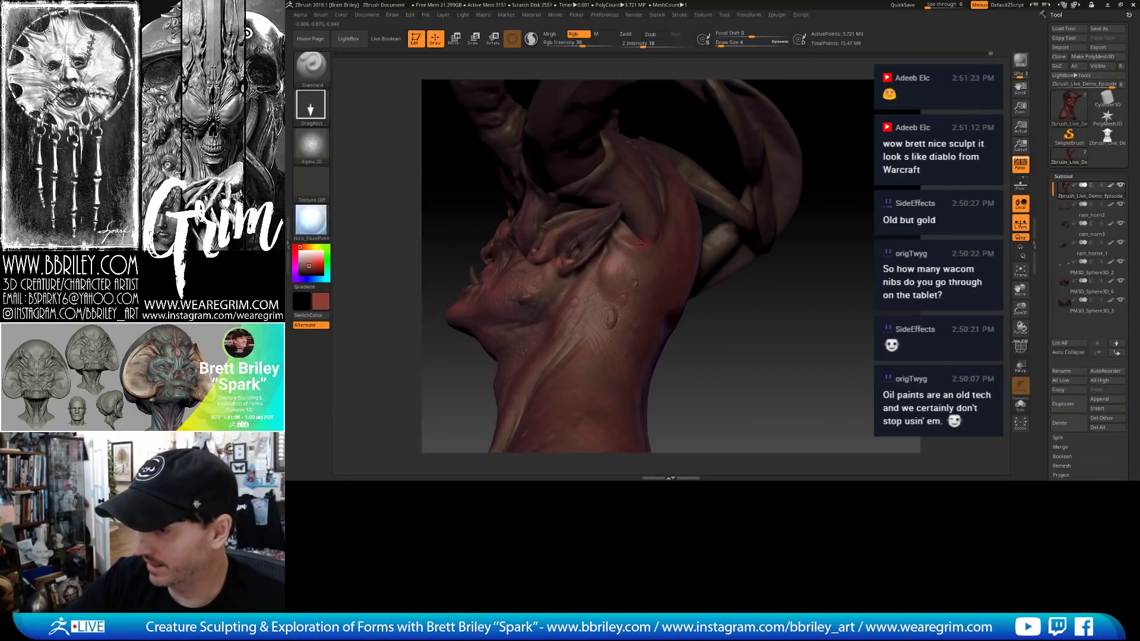
pyautogui.moveTo(683, 333)
pyautogui.mouseDown()
pyautogui.moveTo(730, 333)
pyautogui.moveTo(681, 268)
pyautogui.mouseUp()
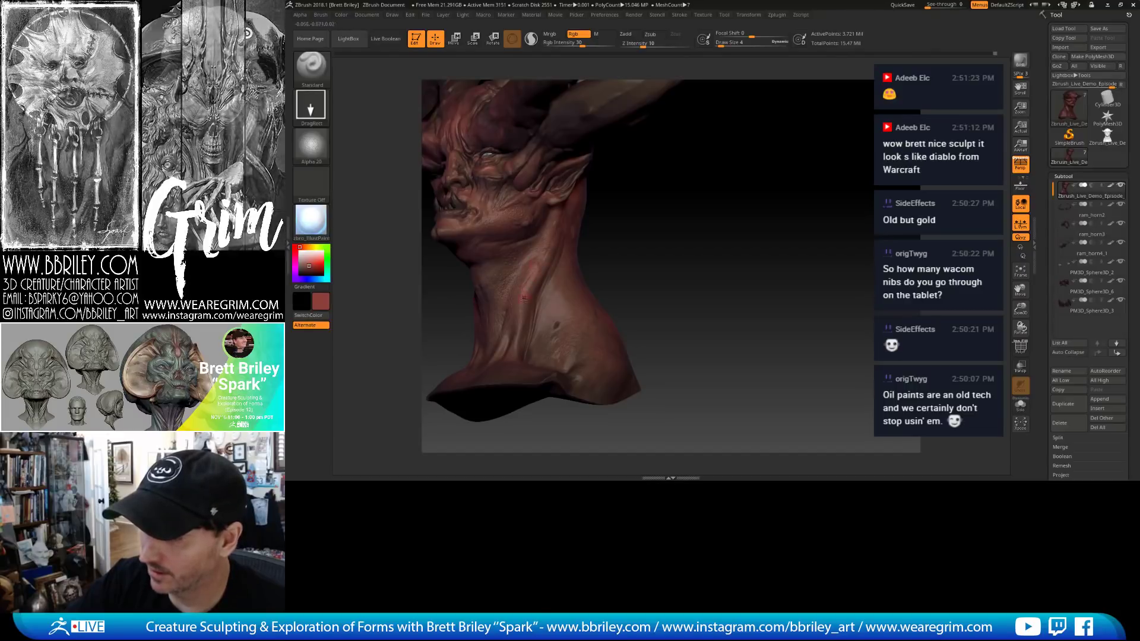
pyautogui.moveTo(683, 321); pyautogui.dragTo(707, 324)
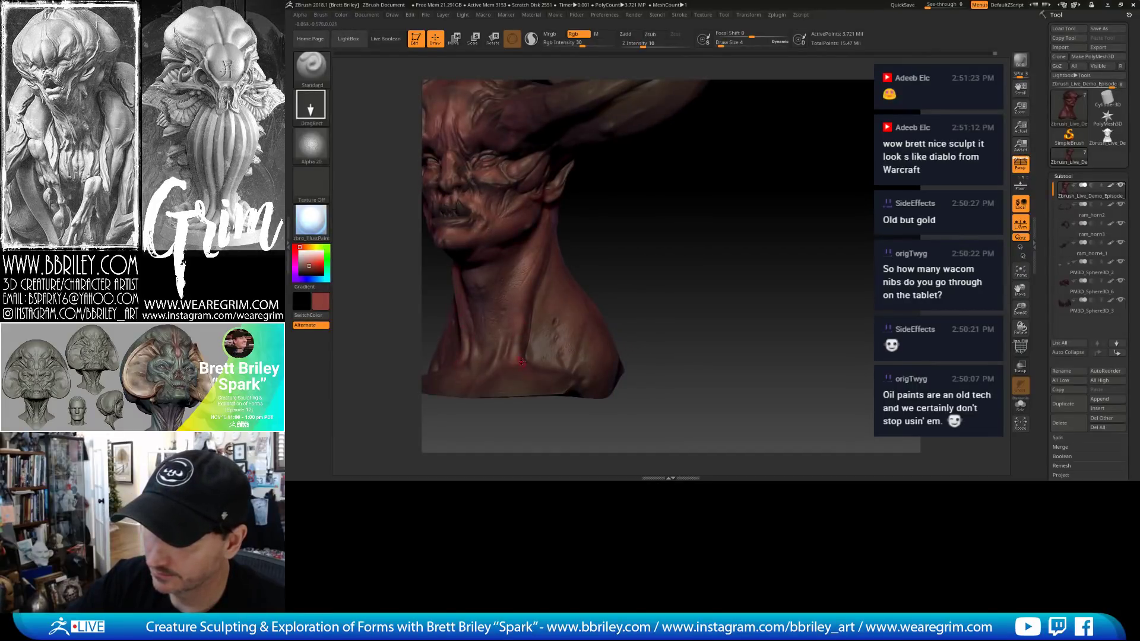
pyautogui.moveTo(505, 410); pyautogui.dragTo(524, 407)
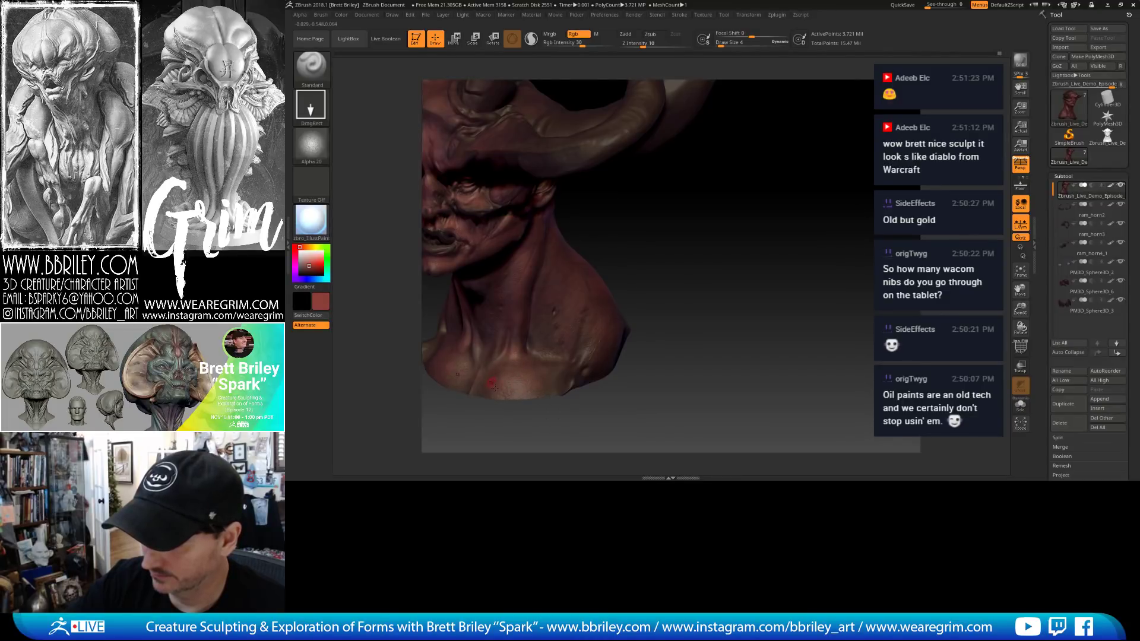
pyautogui.moveTo(628, 359); pyautogui.dragTo(544, 340)
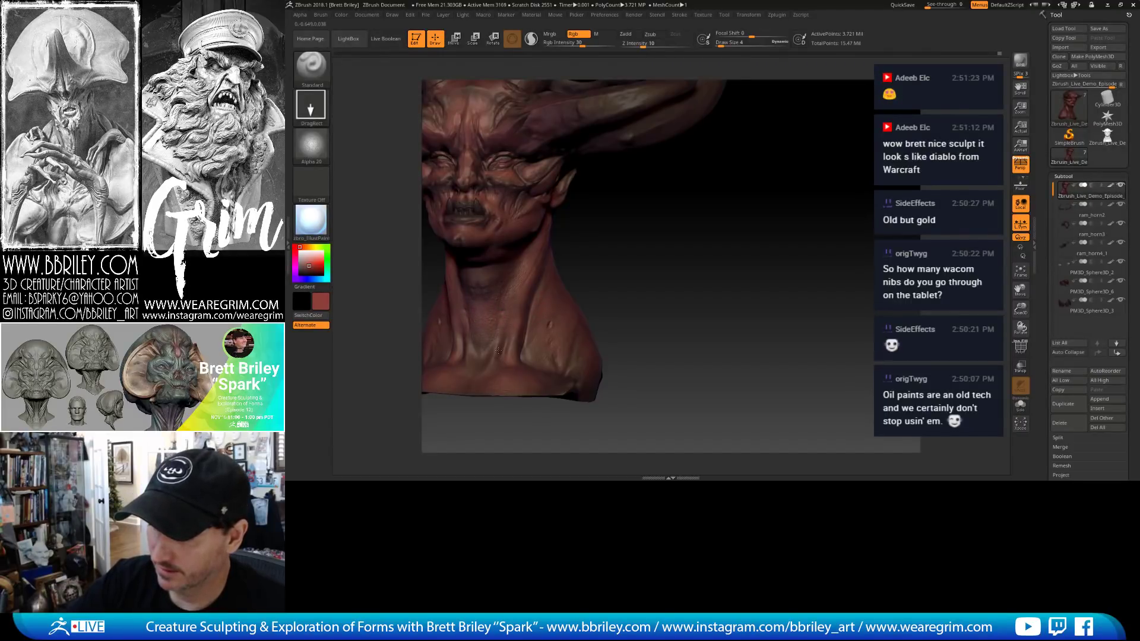
pyautogui.moveTo(634, 279); pyautogui.dragTo(675, 272)
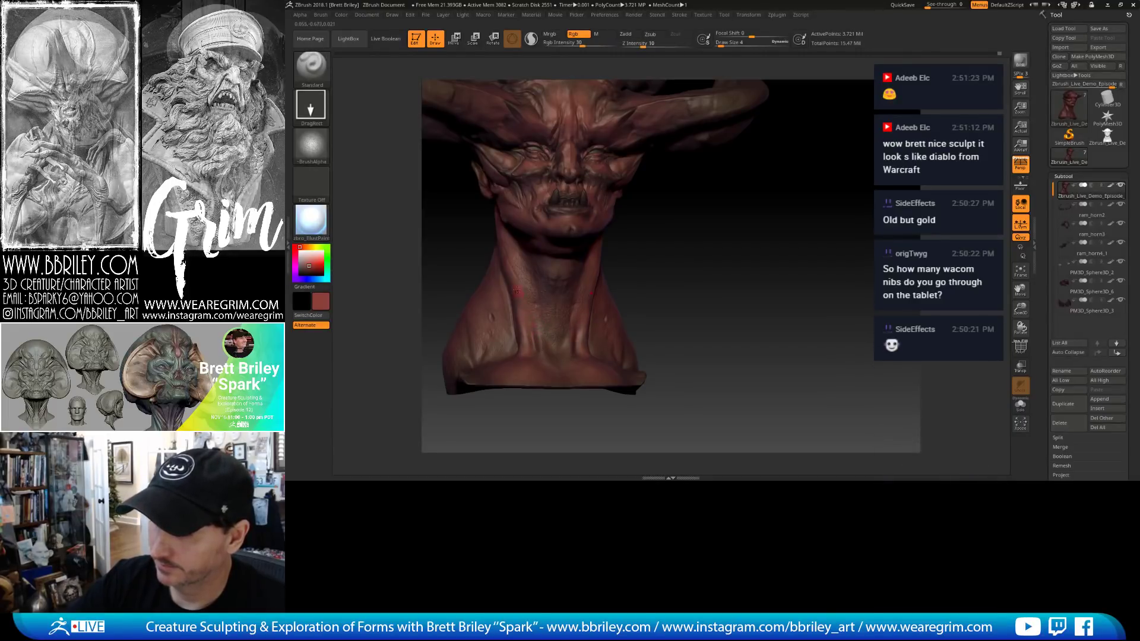
# Paint soft red touches over the ear, the jaw and the side of the neck on both sides of the bust.
pyautogui.moveTo(654, 297); pyautogui.dragTo(695, 295)
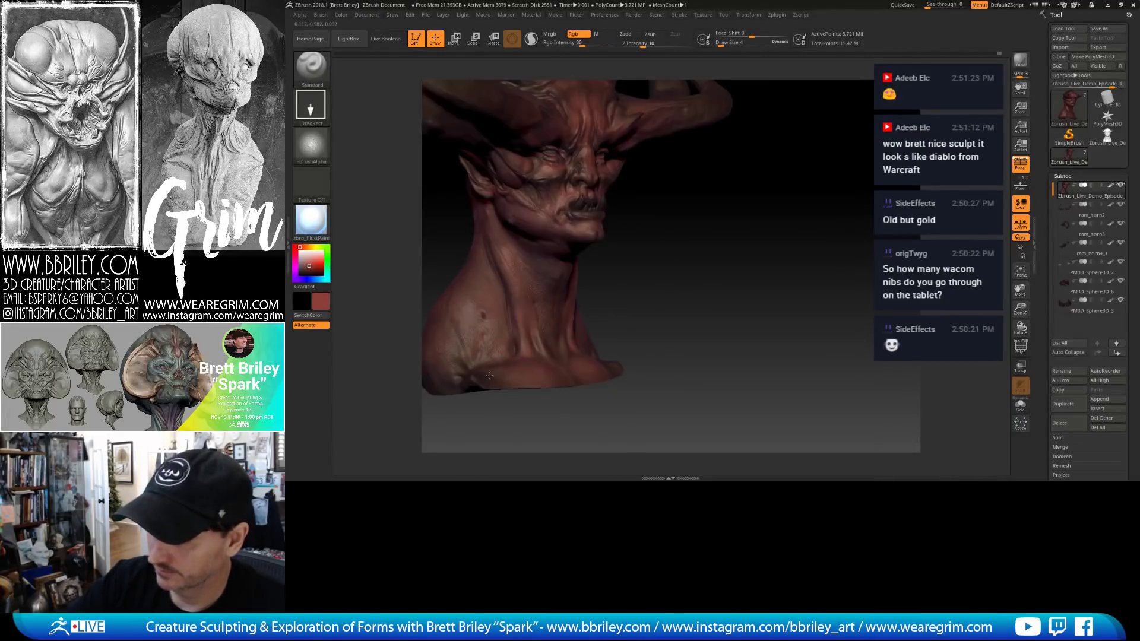
pyautogui.moveTo(599, 274); pyautogui.dragTo(624, 237)
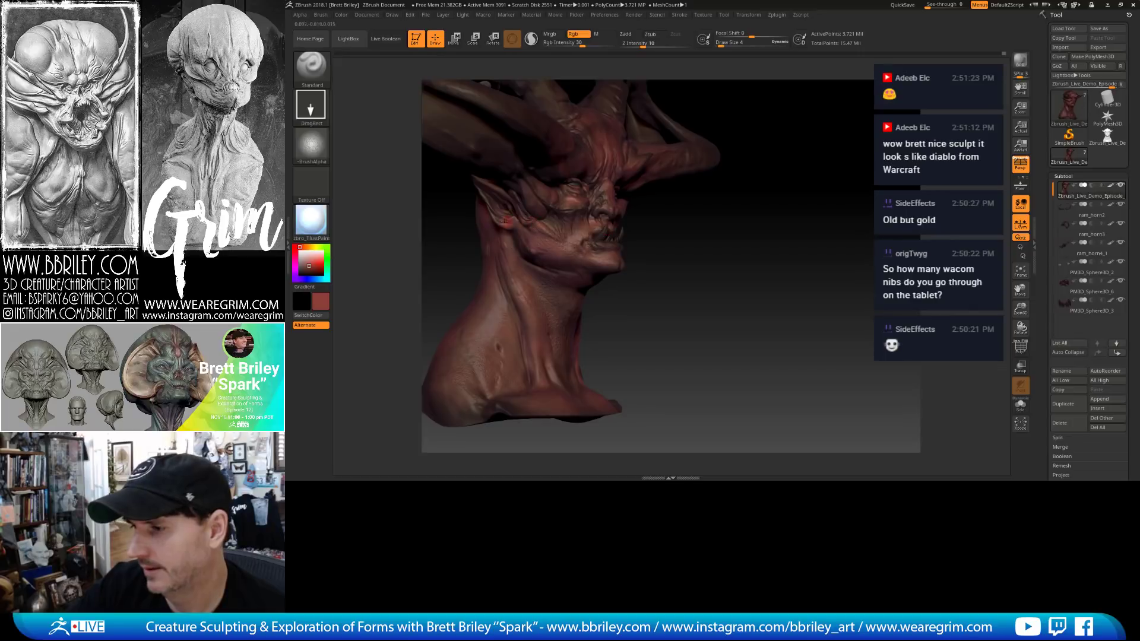
pyautogui.moveTo(495, 221); pyautogui.dragTo(487, 217)
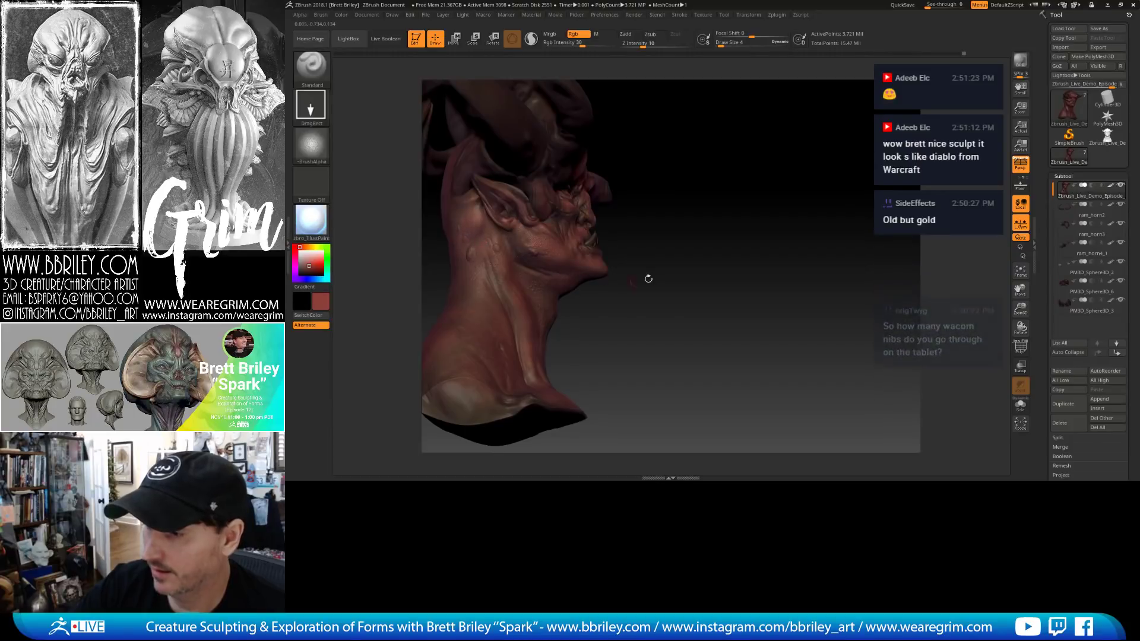
pyautogui.moveTo(648, 278); pyautogui.dragTo(485, 202)
pyautogui.moveTo(713, 232); pyautogui.dragTo(614, 235)
pyautogui.moveTo(669, 264); pyautogui.dragTo(618, 308)
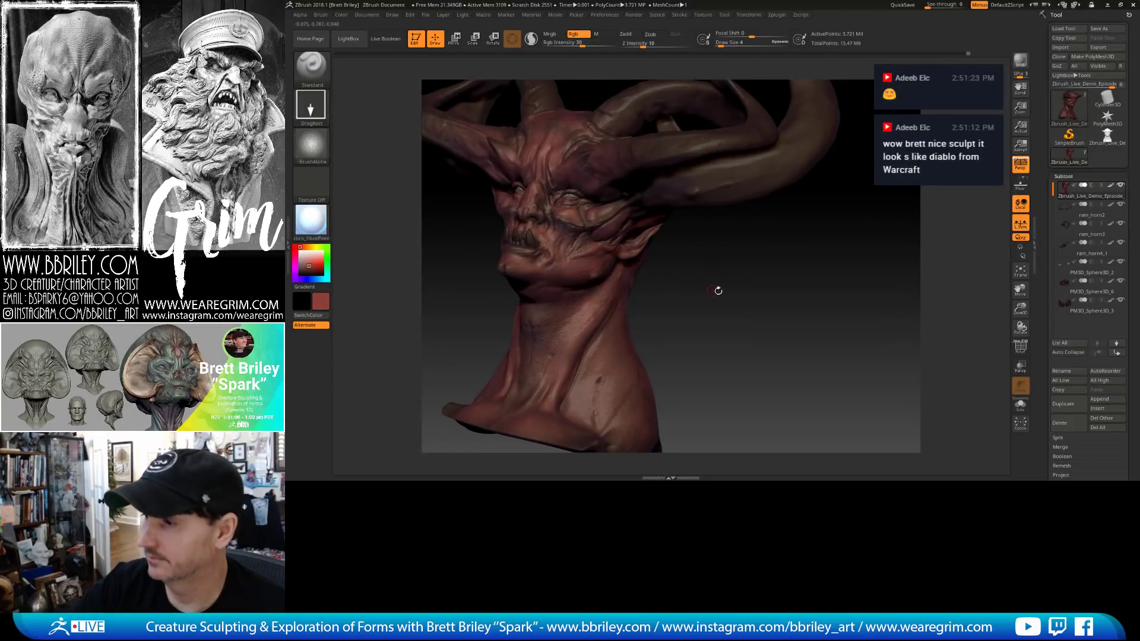
pyautogui.moveTo(718, 287); pyautogui.dragTo(544, 185)
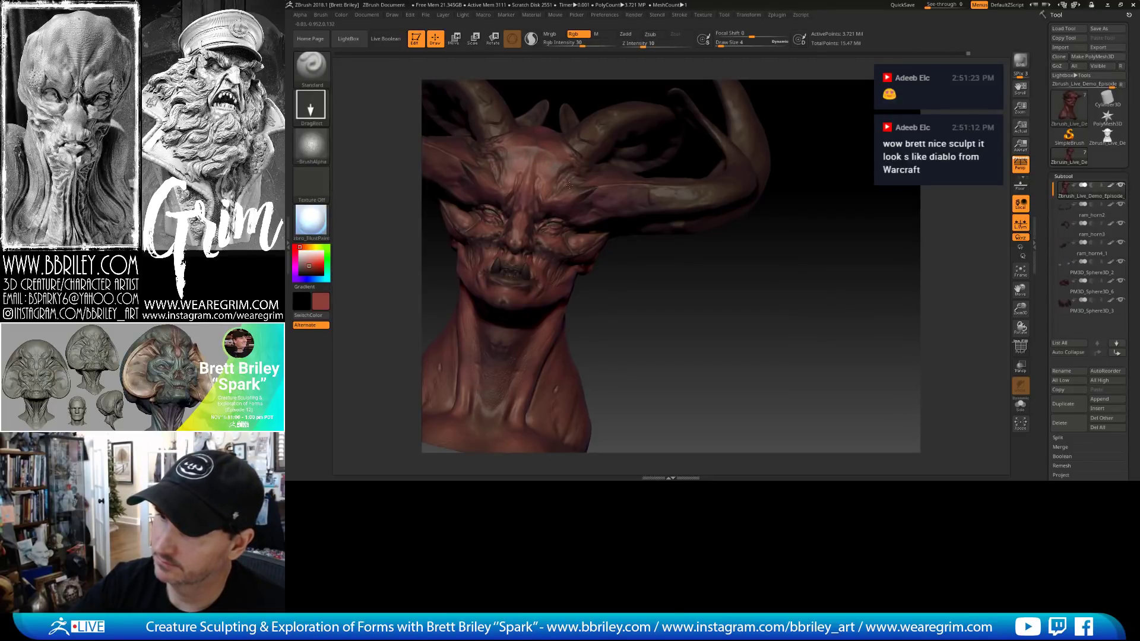
pyautogui.moveTo(698, 283); pyautogui.dragTo(629, 199)
# Examine the painted bust from the side, back, above and below, switching between the horn and head subtools.
pyautogui.keyDown('alt'); pyautogui.click(629, 199); pyautogui.keyUp('alt')
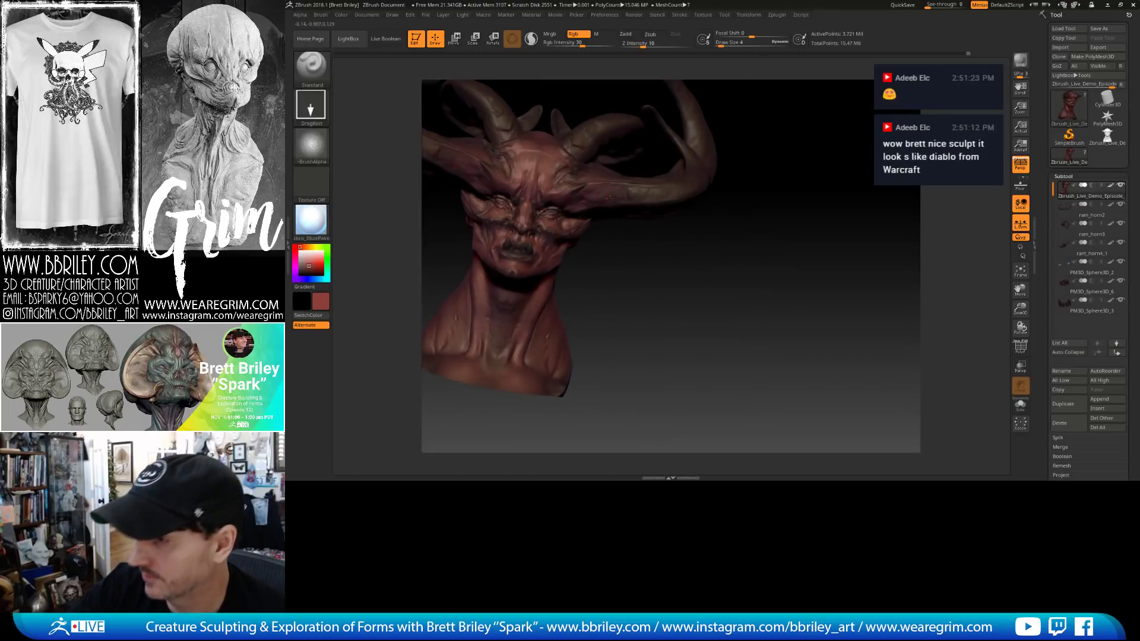
pyautogui.keyDown('alt'); pyautogui.click(593, 159); pyautogui.keyUp('alt')
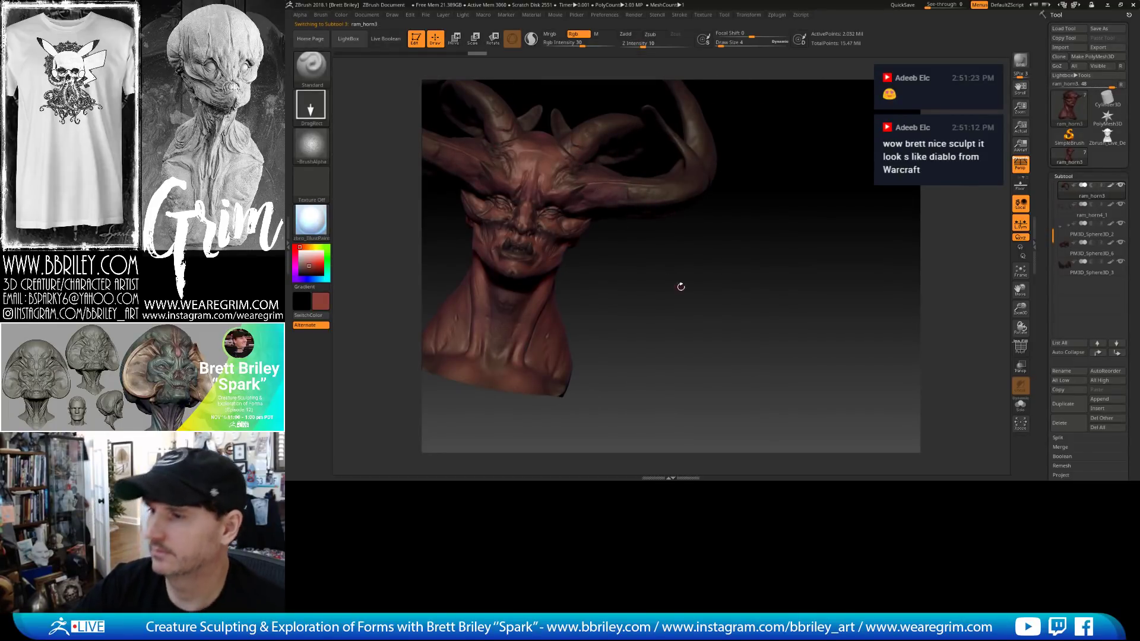
pyautogui.moveTo(679, 285); pyautogui.dragTo(642, 270)
pyautogui.keyDown('alt'); pyautogui.click(654, 278); pyautogui.keyUp('alt')
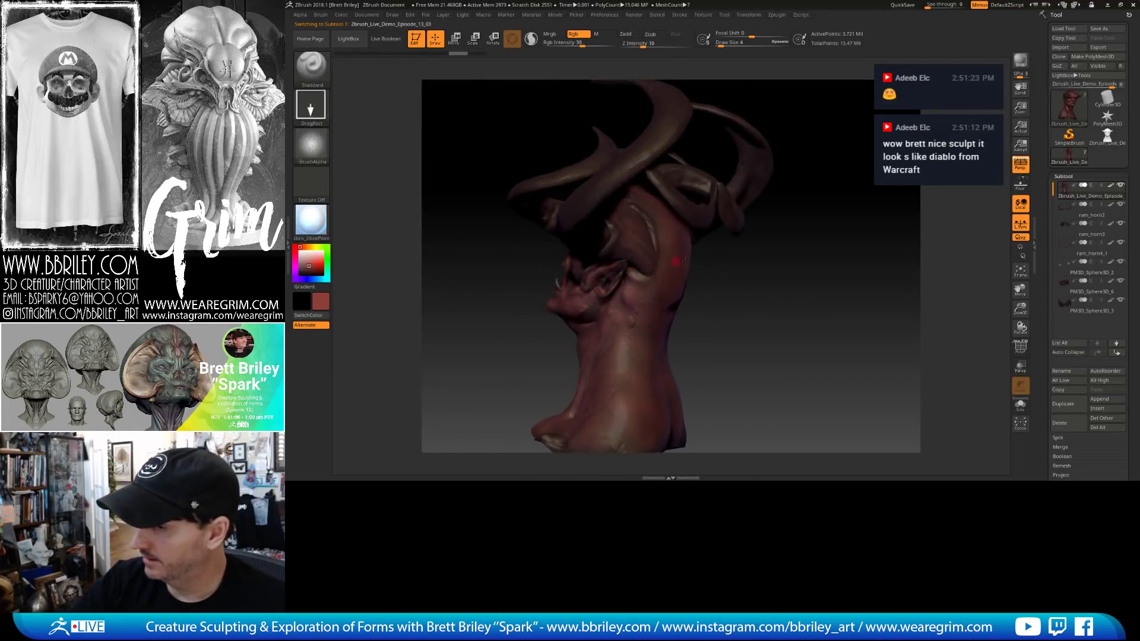
pyautogui.moveTo(655, 278); pyautogui.dragTo(647, 260, button='right')
pyautogui.keyDown('alt'); pyautogui.click(646, 260); pyautogui.keyUp('alt')
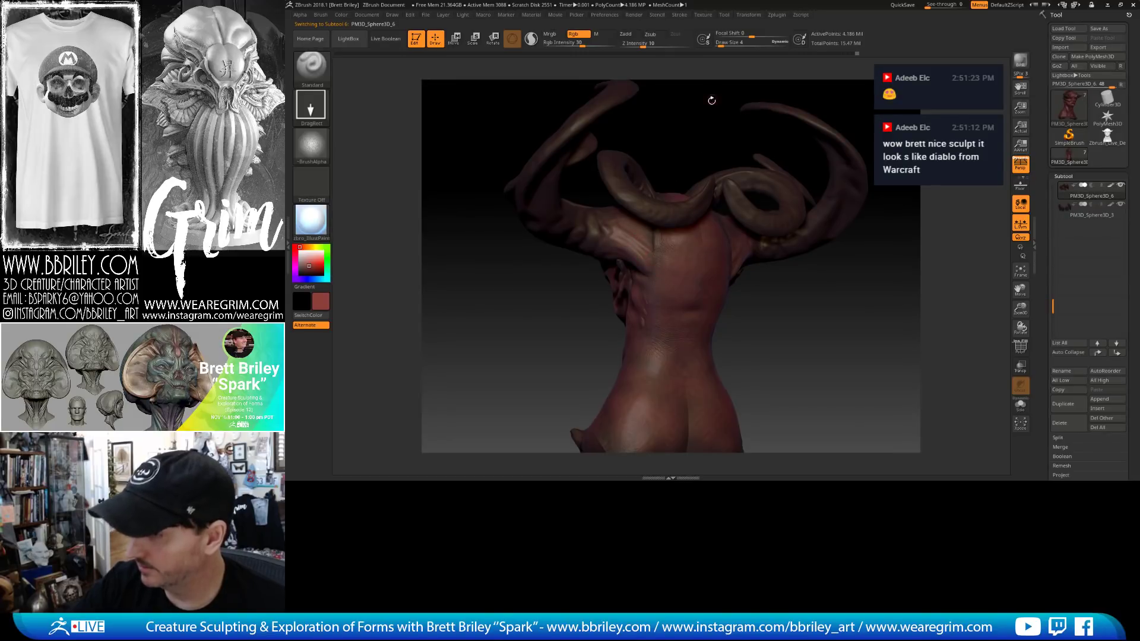
pyautogui.moveTo(712, 100); pyautogui.dragTo(770, 121)
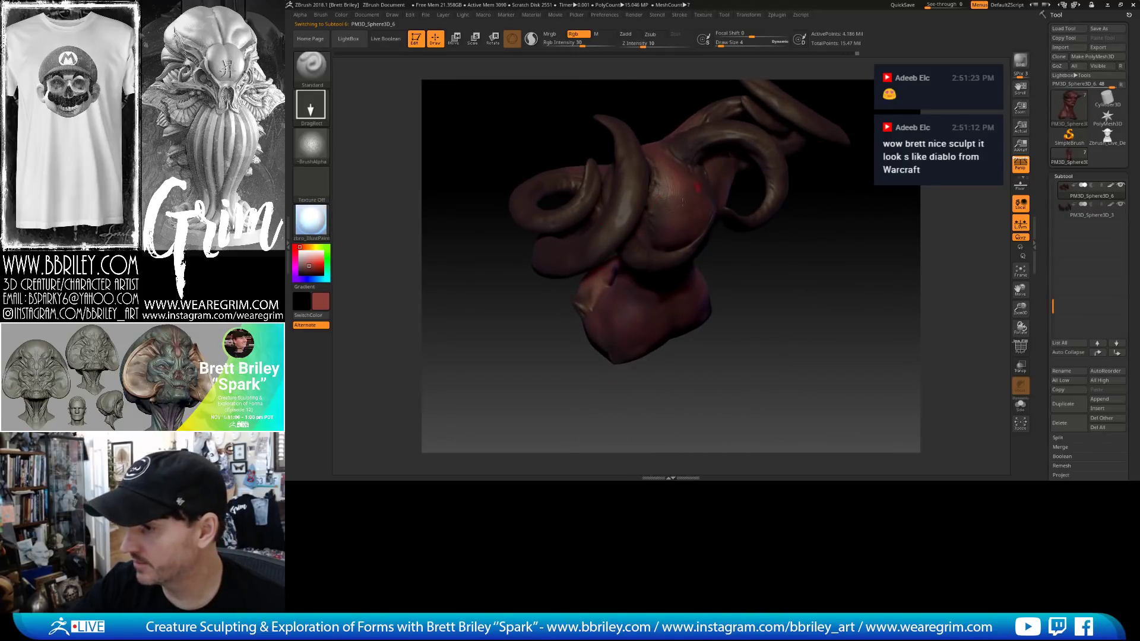
pyautogui.moveTo(812, 211); pyautogui.dragTo(730, 201)
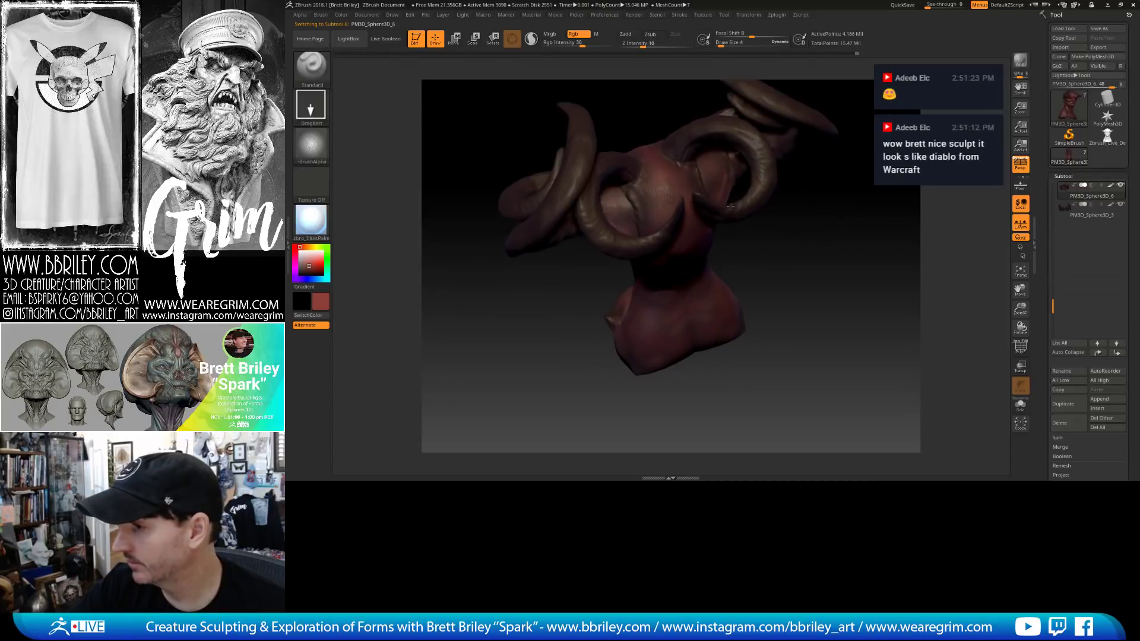
pyautogui.moveTo(760, 260); pyautogui.dragTo(704, 254)
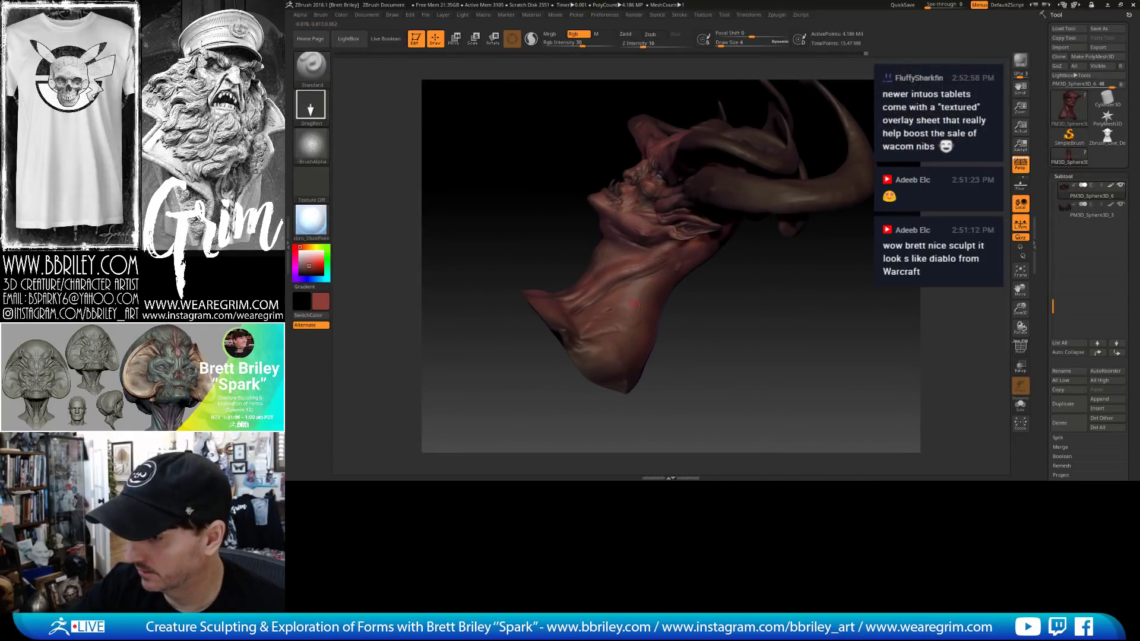
pyautogui.moveTo(752, 306)
pyautogui.mouseDown()
pyautogui.moveTo(829, 228)
pyautogui.moveTo(815, 80)
pyautogui.moveTo(824, 178)
pyautogui.moveTo(803, 176)
pyautogui.moveTo(783, 276)
pyautogui.mouseUp()
# Select the eyeball subtool and fill it with the ToyPlastic material using material-only mode.
pyautogui.keyDown('alt'); pyautogui.click(550, 271); pyautogui.keyUp('alt')
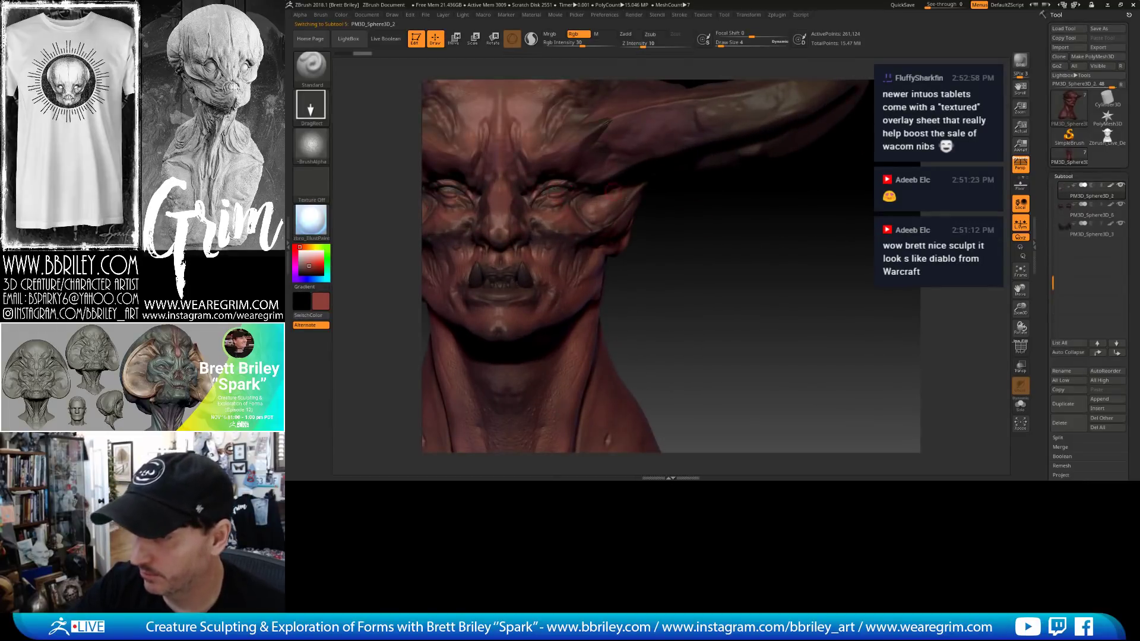
pyautogui.keyDown('alt'); pyautogui.moveTo(739, 244); pyautogui.dragTo(780, 293); pyautogui.keyUp('alt')
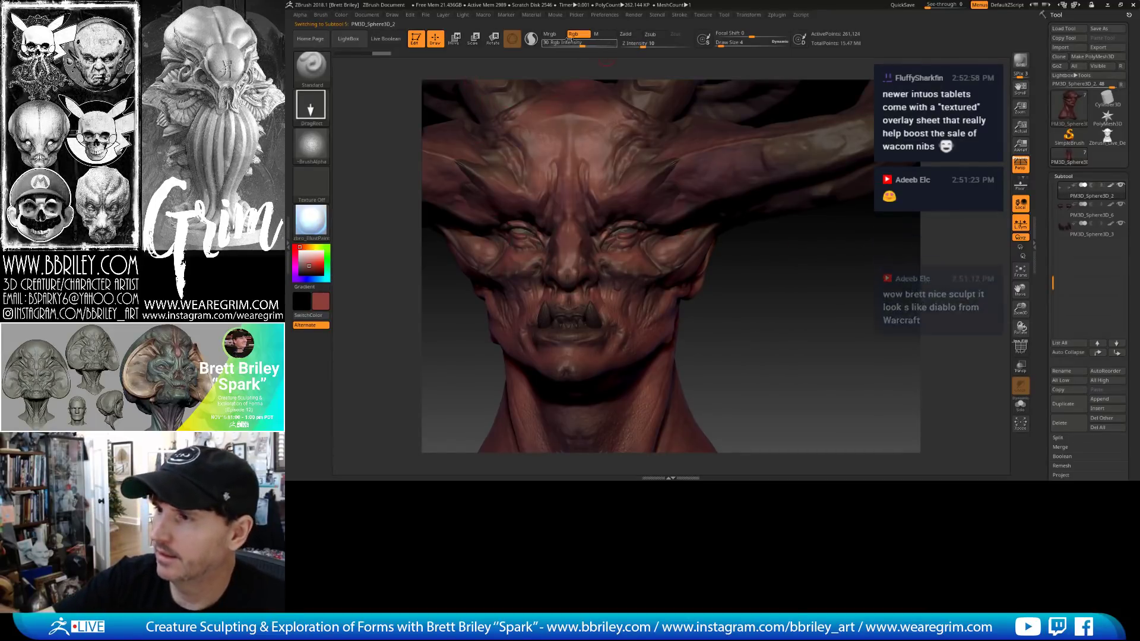
pyautogui.click(595, 36)
pyautogui.click(311, 220)
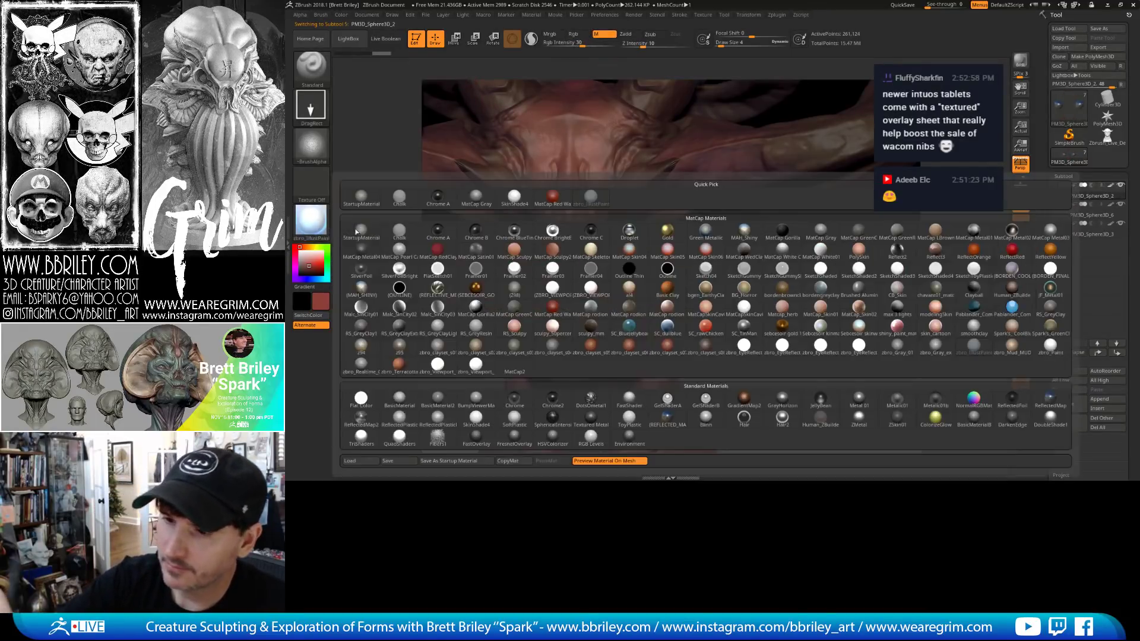
pyautogui.click(646, 418)
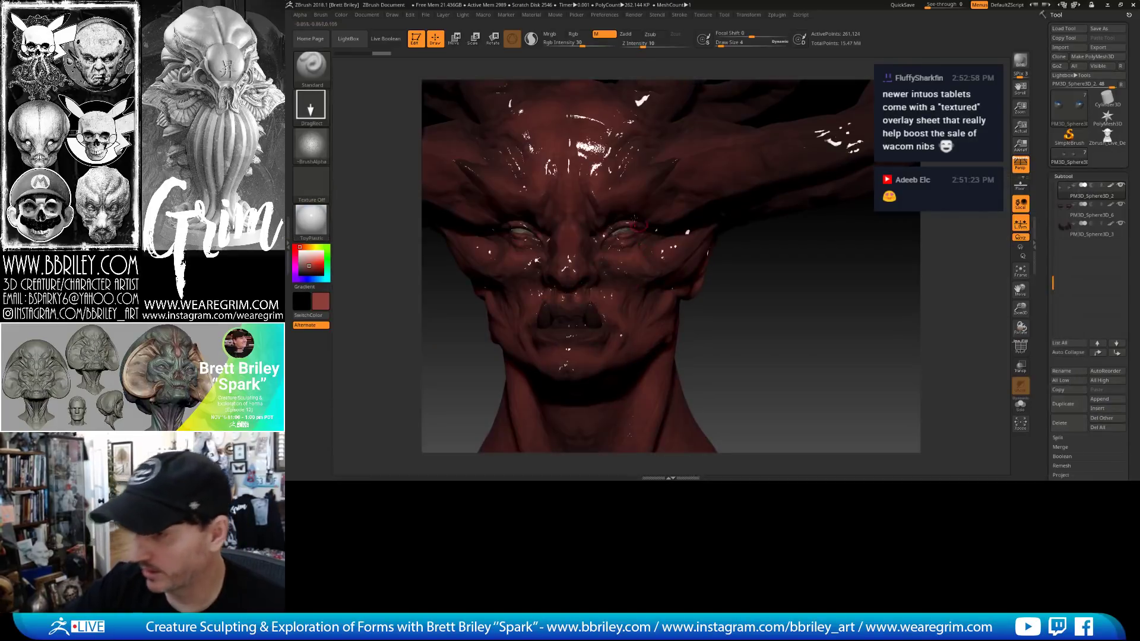
pyautogui.click(342, 15)
pyautogui.click(366, 189)
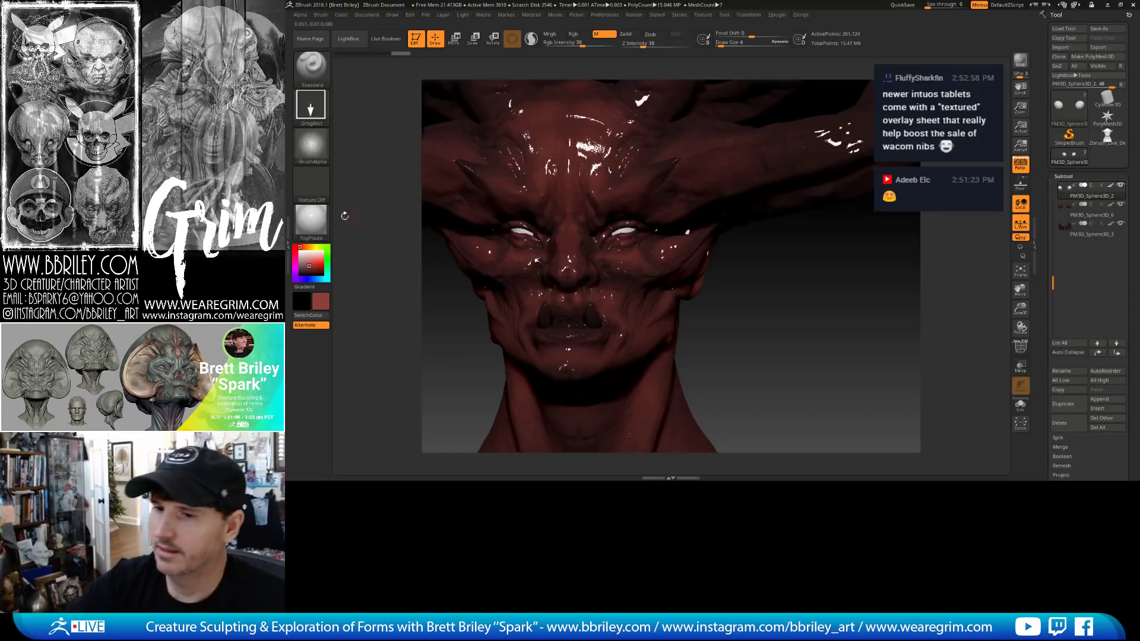
# Restore the previous matcap as the active material and set the brush to Rgb-only painting with the FreeHand stroke.
pyautogui.click(318, 223)
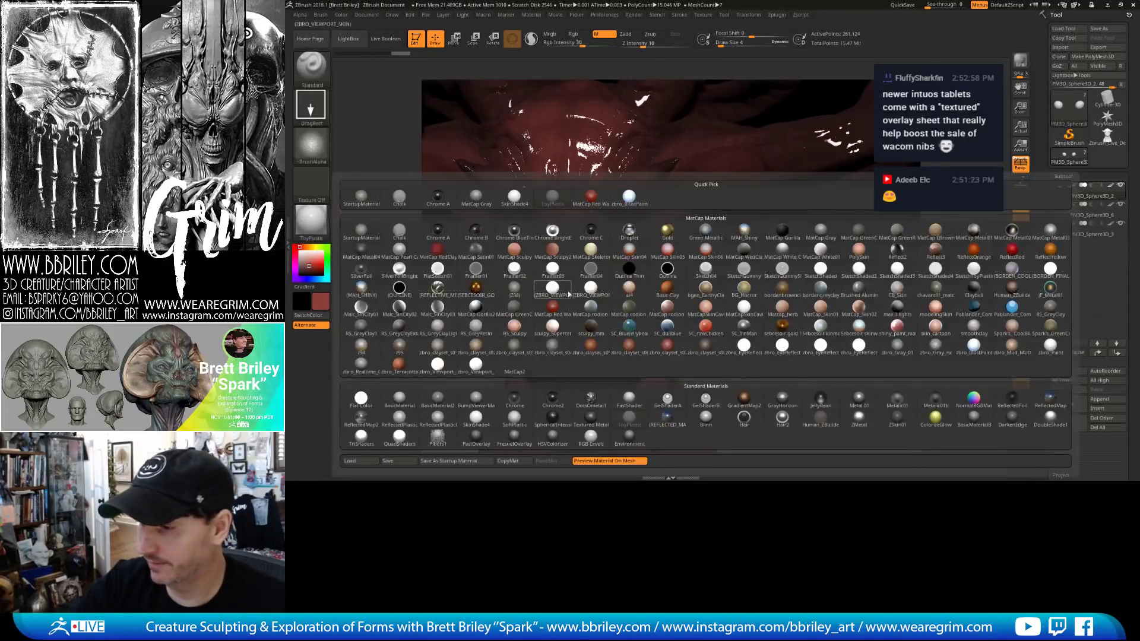
pyautogui.click(974, 345)
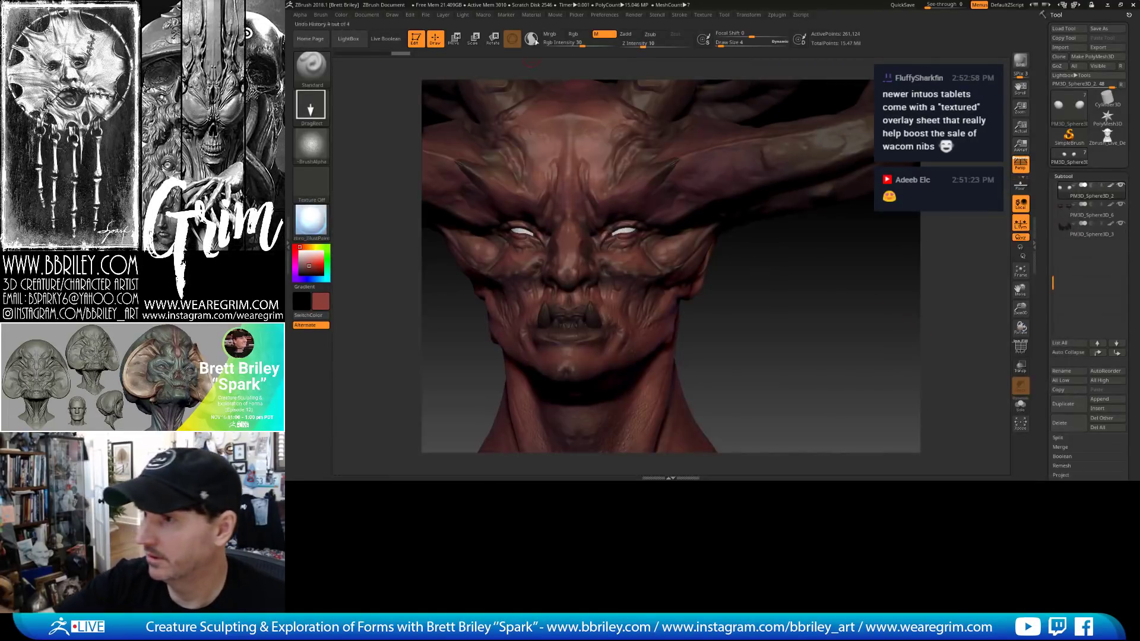
pyautogui.click(574, 34)
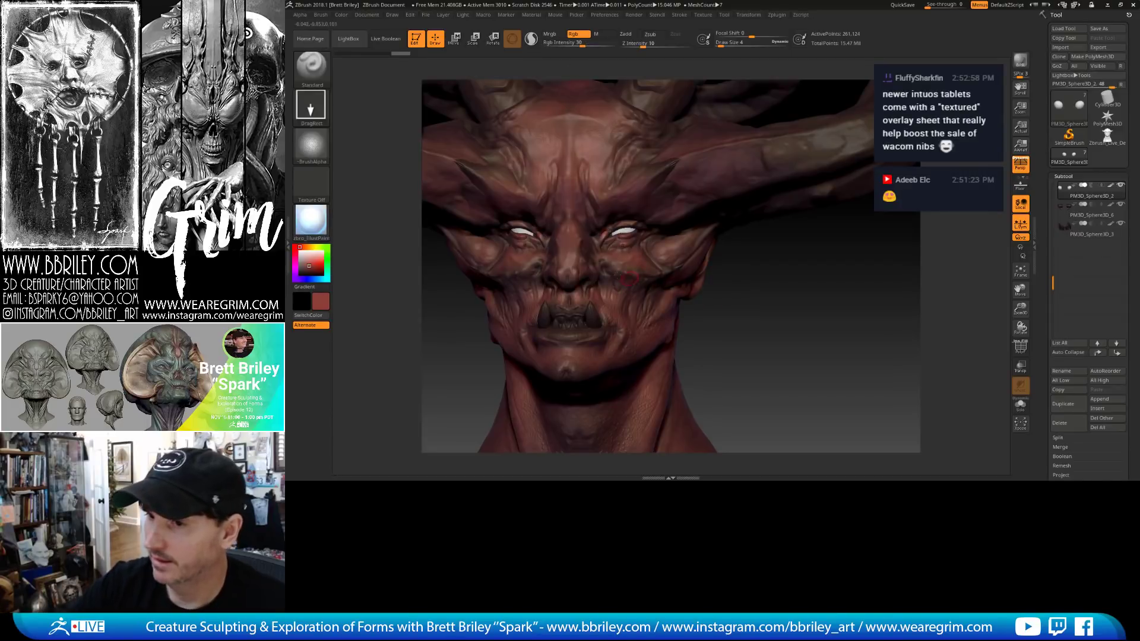
pyautogui.click(311, 104)
pyautogui.click(476, 142)
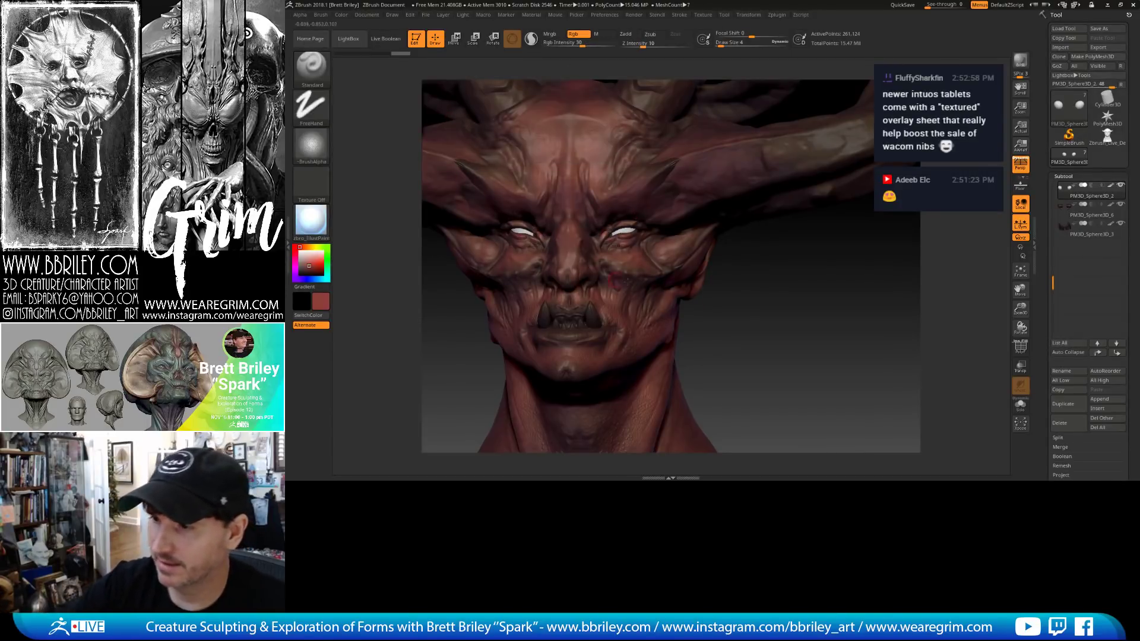
# Sample a dark maroon, set the draw size to 2, and paint it onto the eyeballs.
pyautogui.moveTo(788, 315)
pyautogui.mouseDown()
pyautogui.moveTo(758, 256)
pyautogui.moveTo(775, 94)
pyautogui.moveTo(791, 131)
pyautogui.moveTo(635, 253)
pyautogui.mouseUp()
pyautogui.press('c')
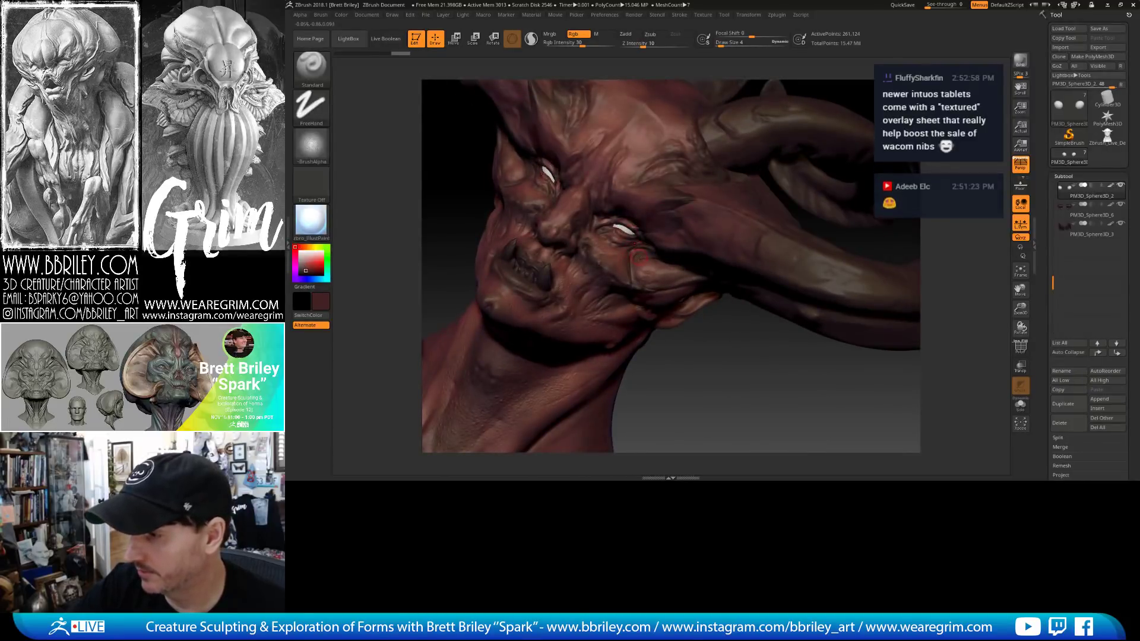
pyautogui.keyDown('alt'); pyautogui.moveTo(767, 362); pyautogui.dragTo(722, 416); pyautogui.keyUp('alt')
pyautogui.press('[')
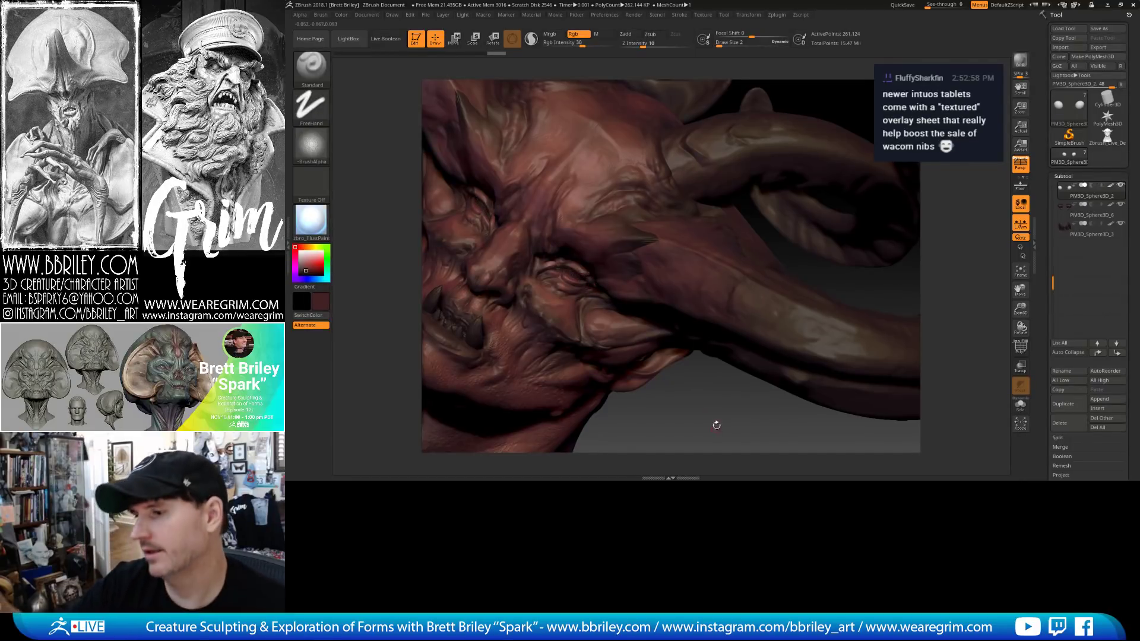
pyautogui.moveTo(716, 425); pyautogui.dragTo(657, 308)
# Sample a muted grayish pink and paint it inside the dark area of the eyeballs.
pyautogui.press('c')
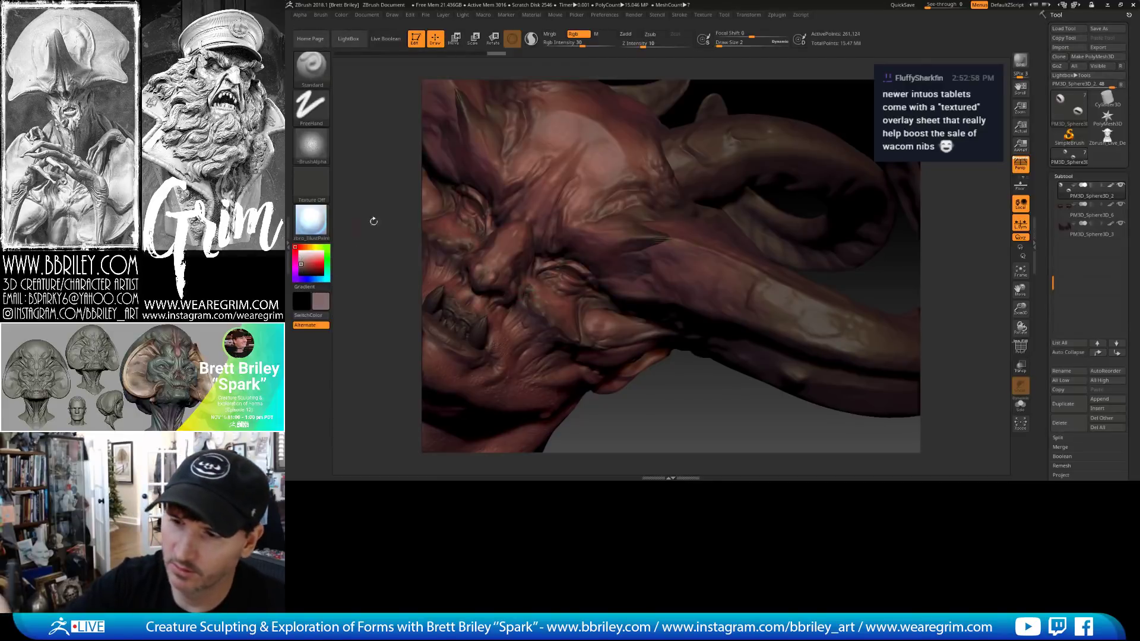
pyautogui.moveTo(628, 322); pyautogui.dragTo(567, 274, button='right')
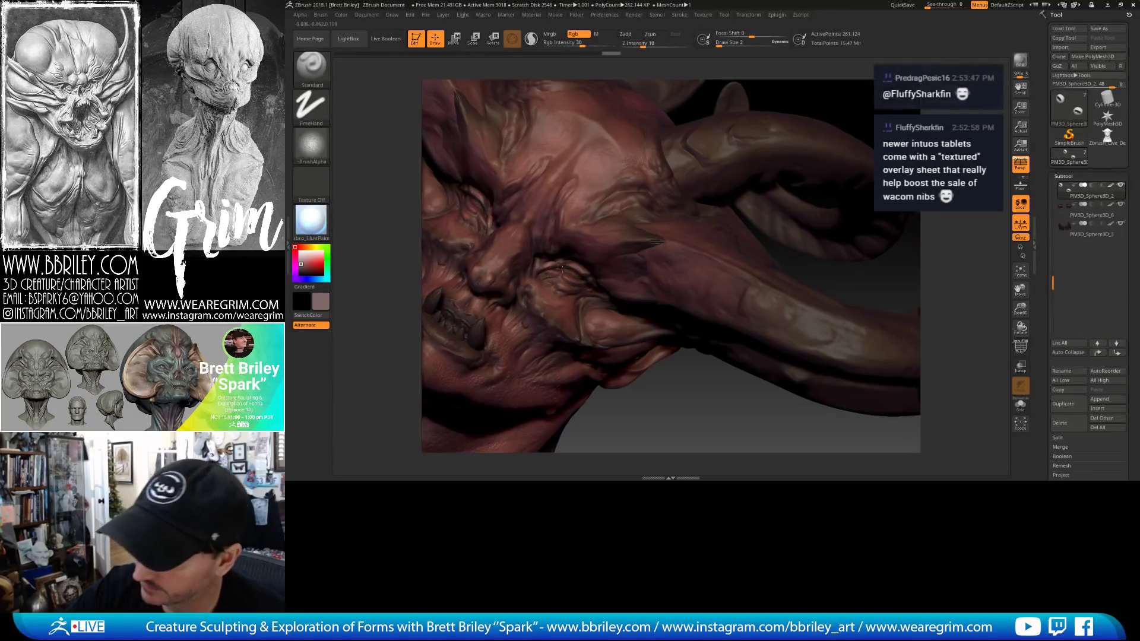
pyautogui.moveTo(707, 414); pyautogui.dragTo(591, 274, button='right')
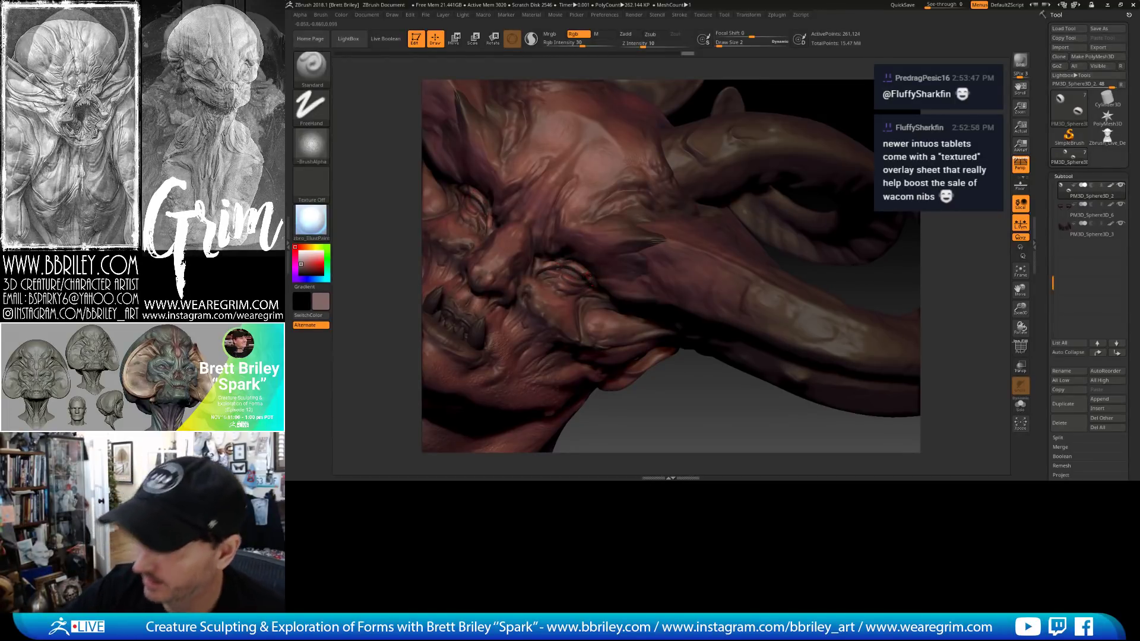
pyautogui.moveTo(558, 269); pyautogui.dragTo(641, 305, button='right')
# Pick progressively lighter pinkish gray tones and paint them into the center of the eyes.
pyautogui.click(301, 259)
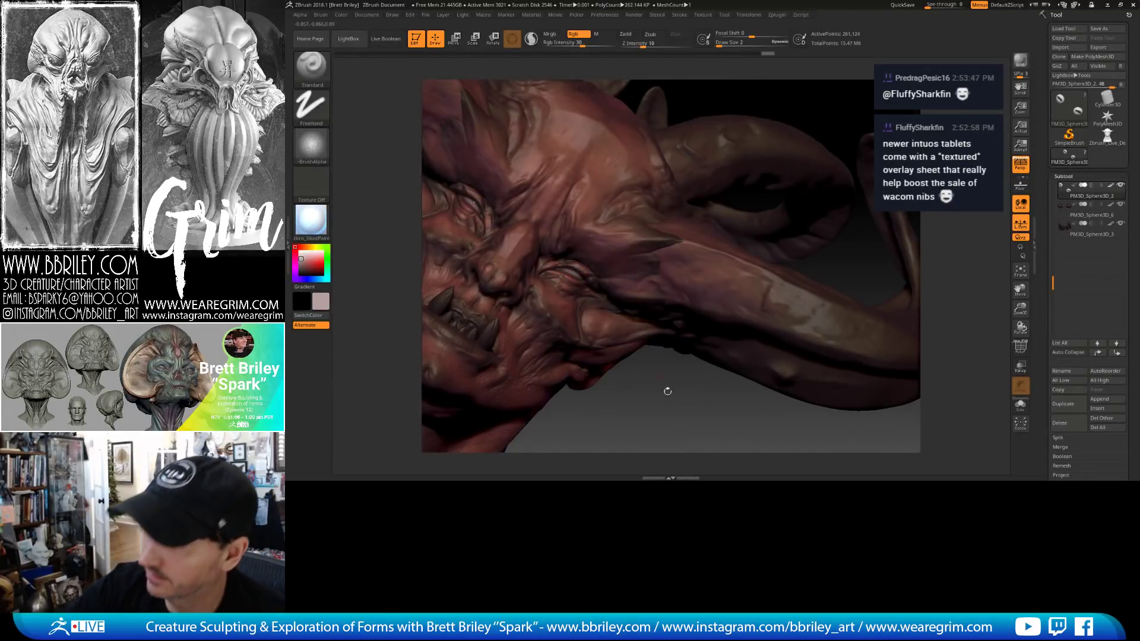
pyautogui.moveTo(529, 264); pyautogui.dragTo(510, 263, button='right')
pyautogui.click(300, 254)
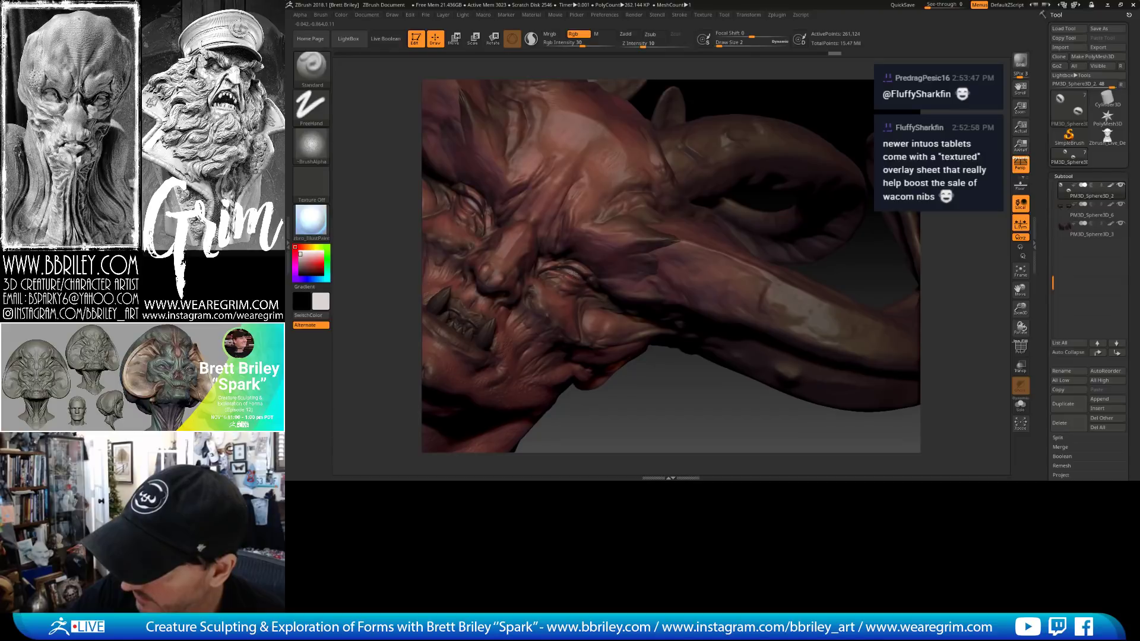
pyautogui.moveTo(688, 391)
pyautogui.mouseDown(button='right')
pyautogui.moveTo(665, 357)
pyautogui.moveTo(682, 394)
pyautogui.moveTo(796, 186)
pyautogui.moveTo(857, 155)
pyautogui.moveTo(854, 142)
pyautogui.moveTo(866, 169)
pyautogui.moveTo(845, 158)
pyautogui.moveTo(802, 169)
pyautogui.moveTo(749, 212)
pyautogui.mouseUp(button='right')
pyautogui.moveTo(854, 161); pyautogui.dragTo(738, 253, button='right')
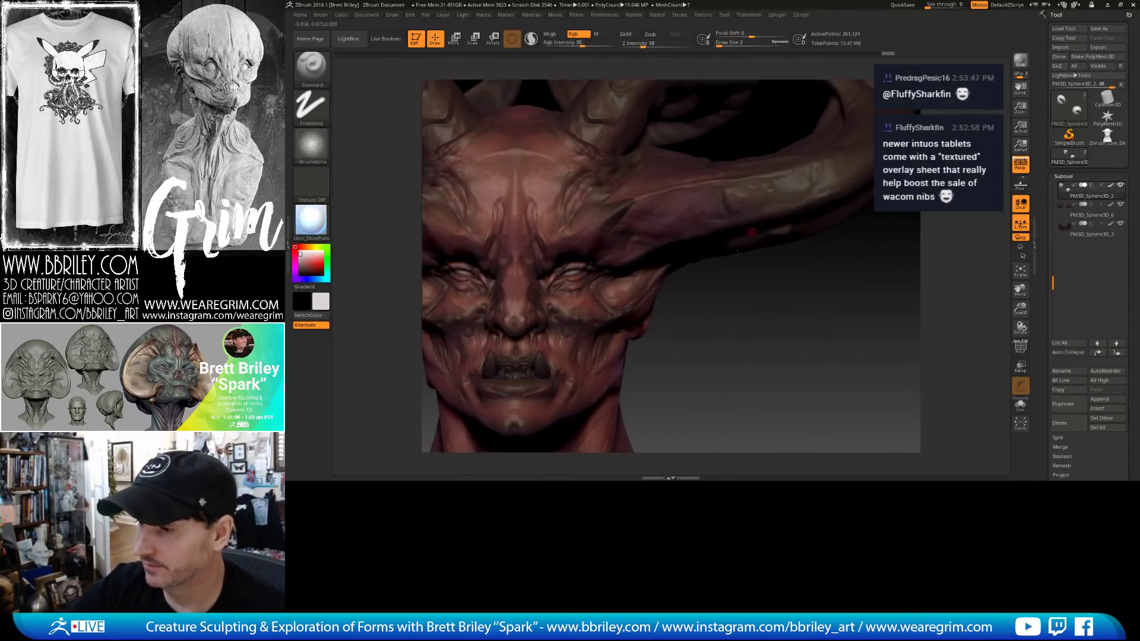
pyautogui.moveTo(707, 345); pyautogui.dragTo(579, 271, button='right')
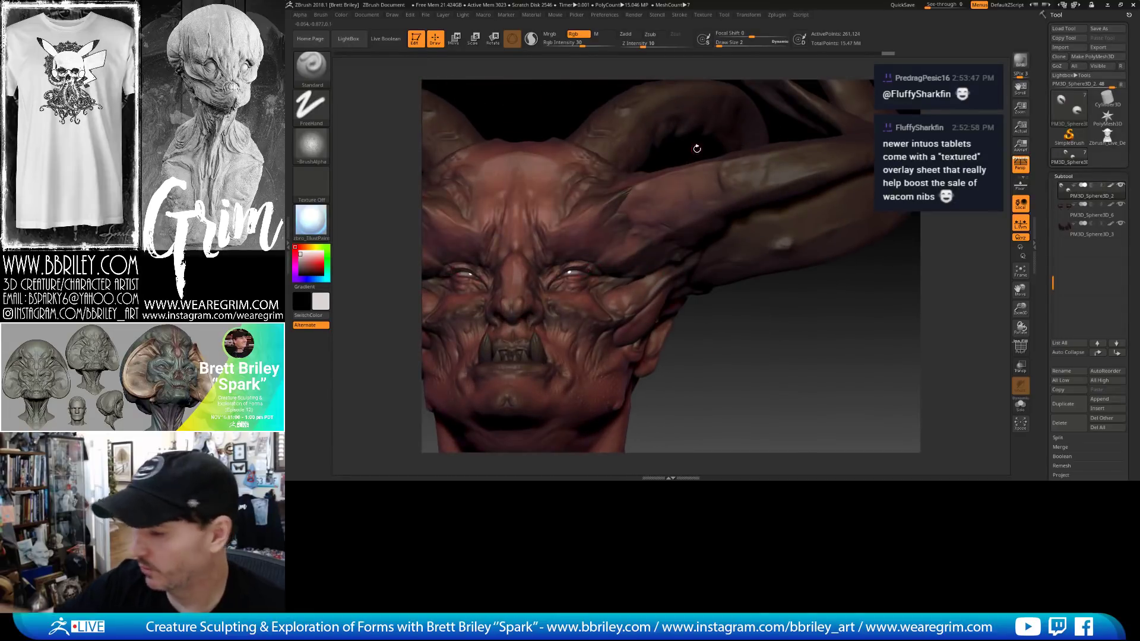
# Isolate the eyeballs and brighten the center of the dark iris with light gray at draw size 1.
pyautogui.click(1020, 405)
pyautogui.moveTo(666, 262)
pyautogui.mouseDown(button='right')
pyautogui.moveTo(742, 220)
pyautogui.moveTo(795, 248)
pyautogui.moveTo(779, 199)
pyautogui.moveTo(735, 180)
pyautogui.moveTo(781, 220)
pyautogui.moveTo(645, 215)
pyautogui.moveTo(658, 230)
pyautogui.mouseUp(button='right')
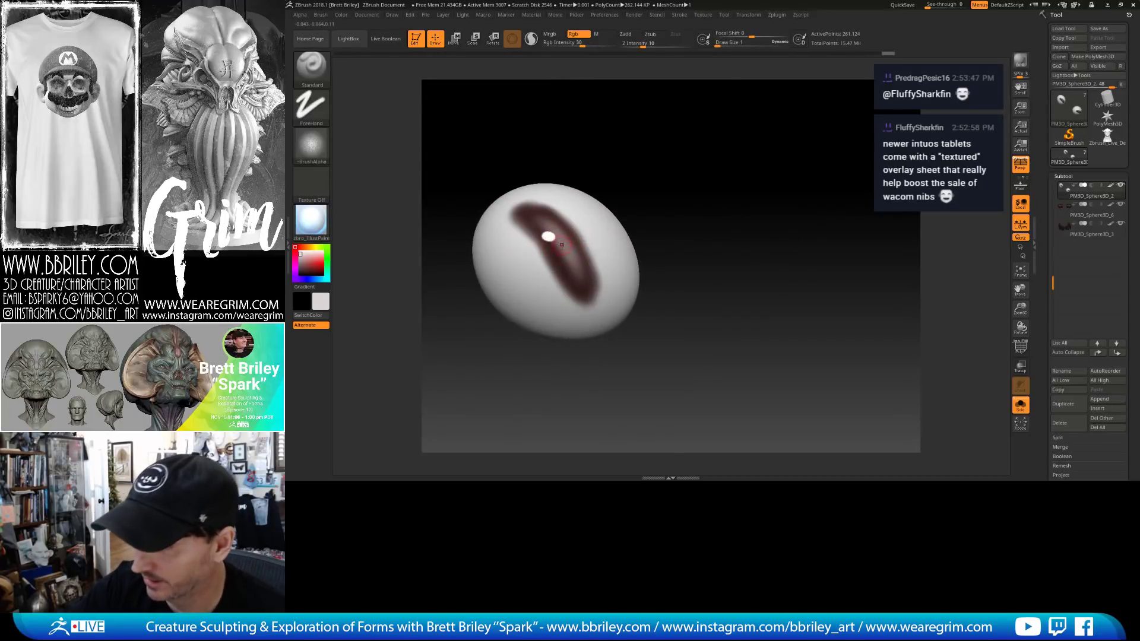
pyautogui.moveTo(603, 128)
pyautogui.mouseDown(button='right')
pyautogui.moveTo(567, 256)
pyautogui.moveTo(559, 228)
pyautogui.mouseUp(button='right')
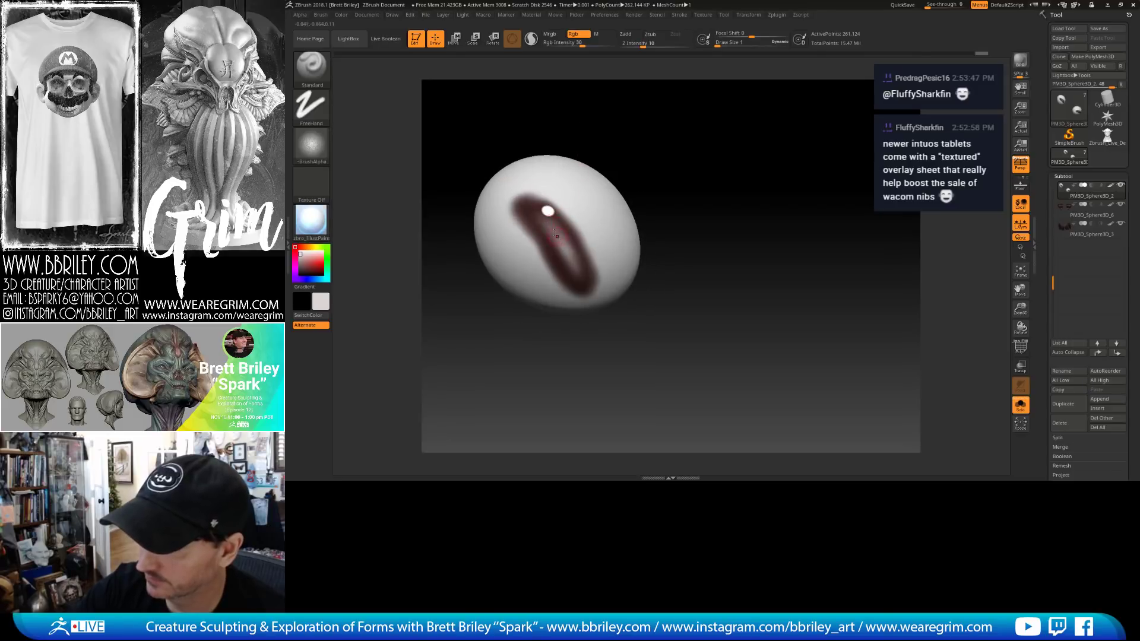
pyautogui.press('shift')
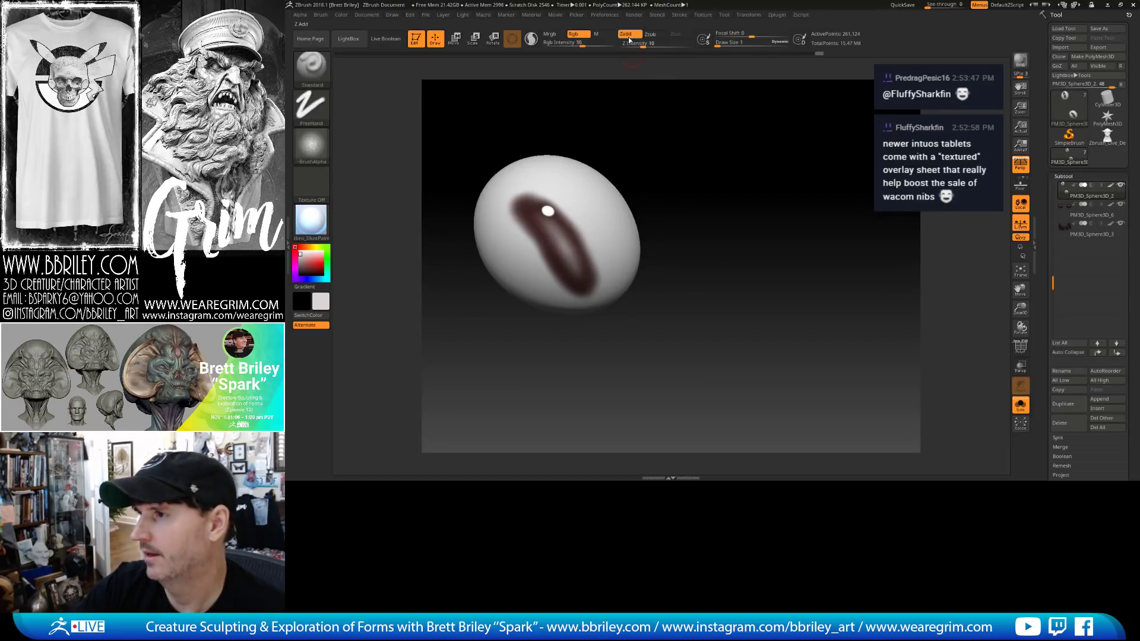
# Turn on Zadd, end the eyeball isolation, and frame the head and neck from the front.
pyautogui.click(1019, 406)
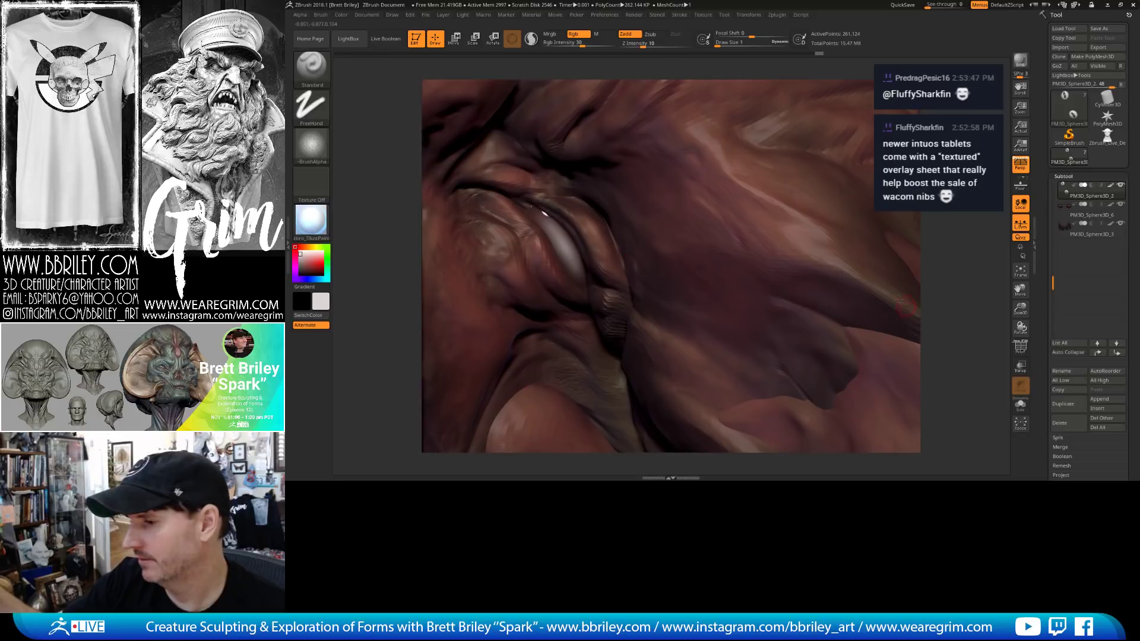
pyautogui.click(1019, 275)
pyautogui.moveTo(1021, 308); pyautogui.dragTo(1020, 267)
pyautogui.moveTo(956, 332); pyautogui.dragTo(766, 276)
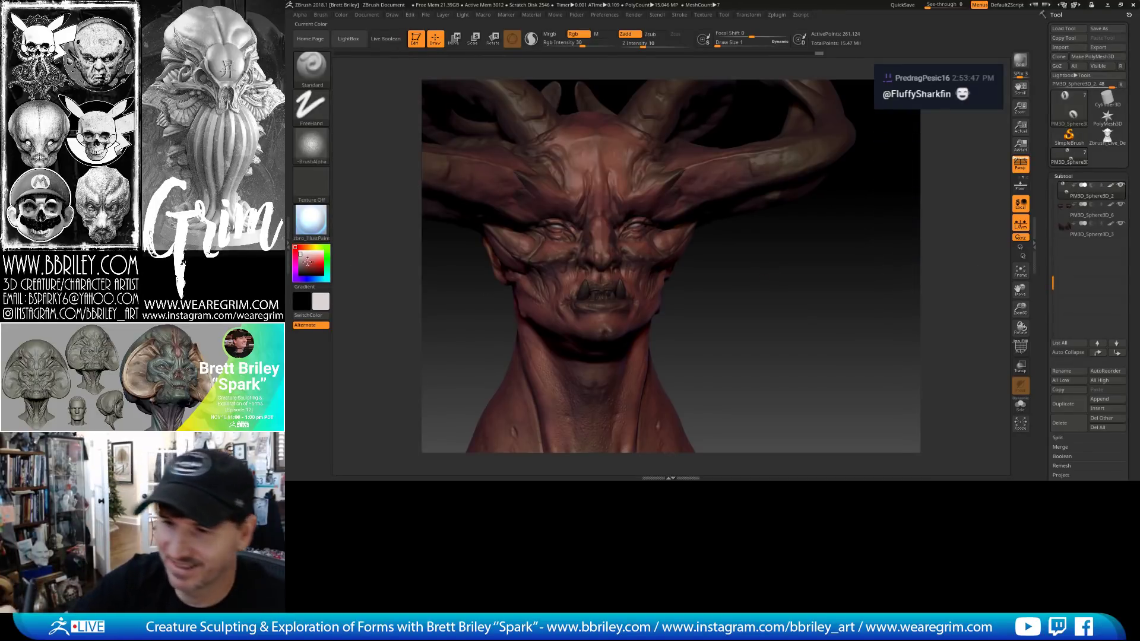
# Pick black and try painting pupils in the center of the eyeballs at a small draw size.
pyautogui.click(299, 275)
pyautogui.keyDown('alt'); pyautogui.moveTo(726, 267); pyautogui.dragTo(718, 243); pyautogui.keyUp('alt')
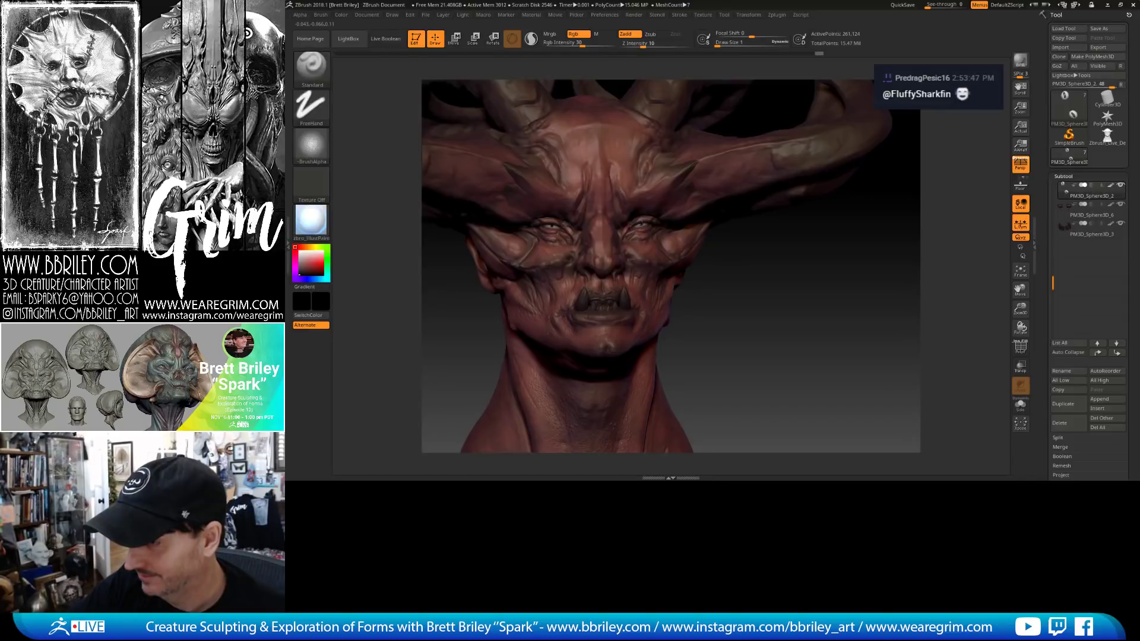
pyautogui.moveTo(751, 287); pyautogui.dragTo(731, 277)
pyautogui.press(']')
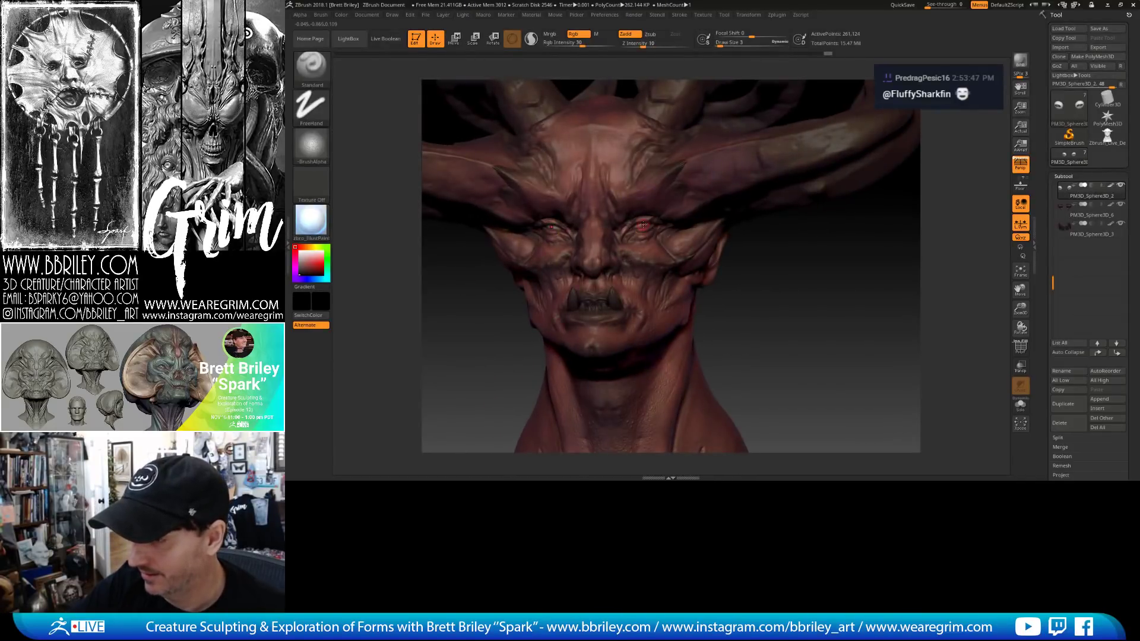
pyautogui.moveTo(752, 293); pyautogui.dragTo(701, 279)
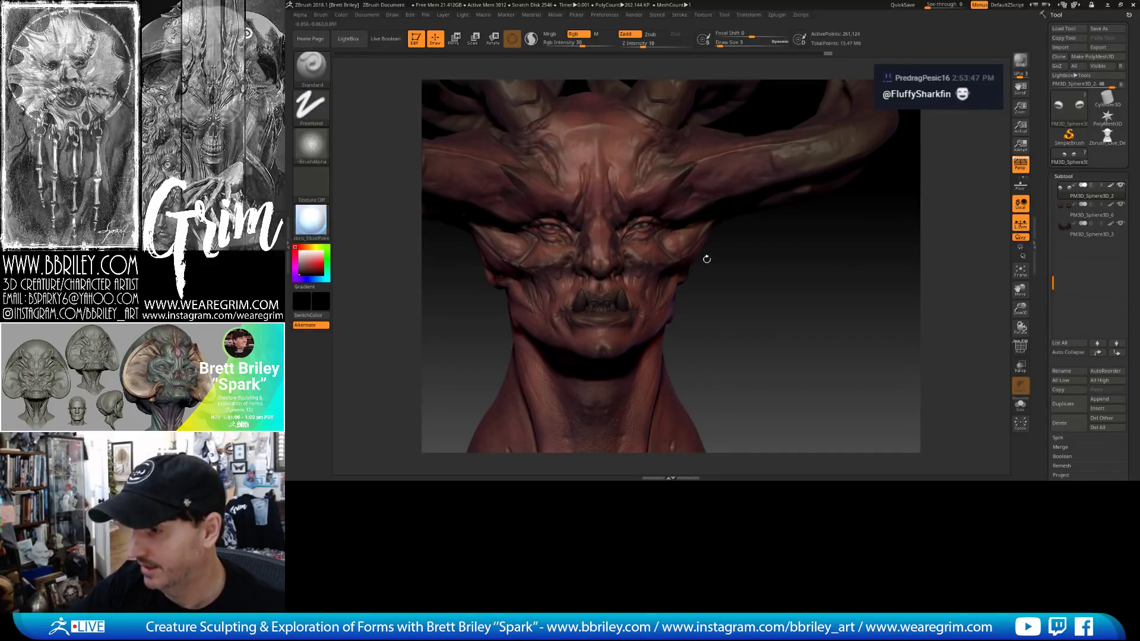
pyautogui.moveTo(640, 225); pyautogui.dragTo(642, 226)
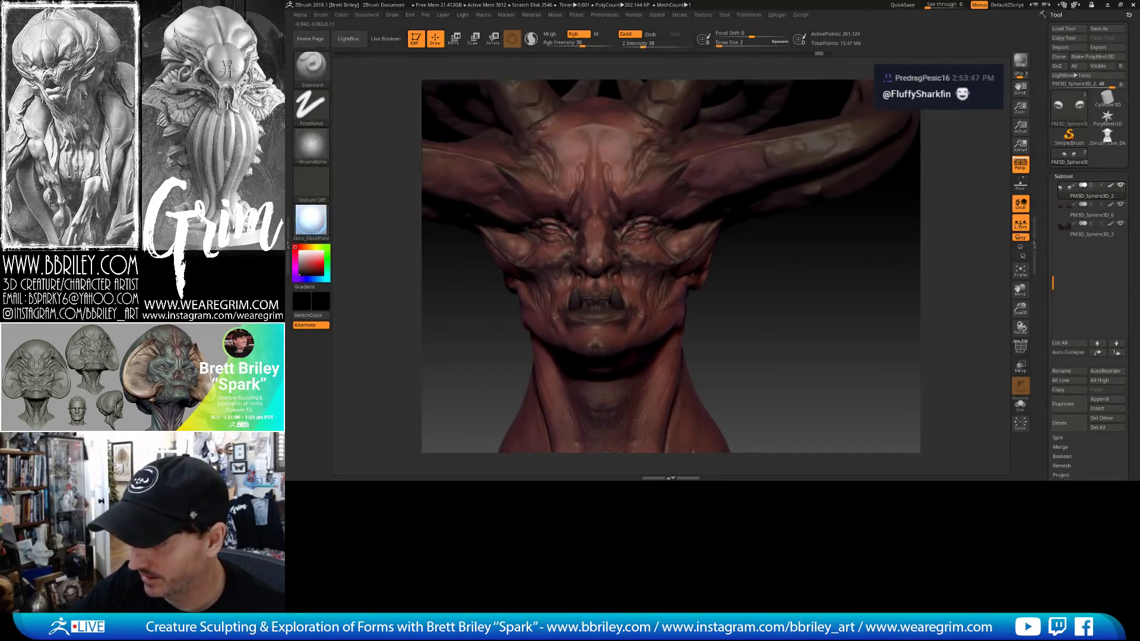
pyautogui.moveTo(707, 261); pyautogui.dragTo(665, 238)
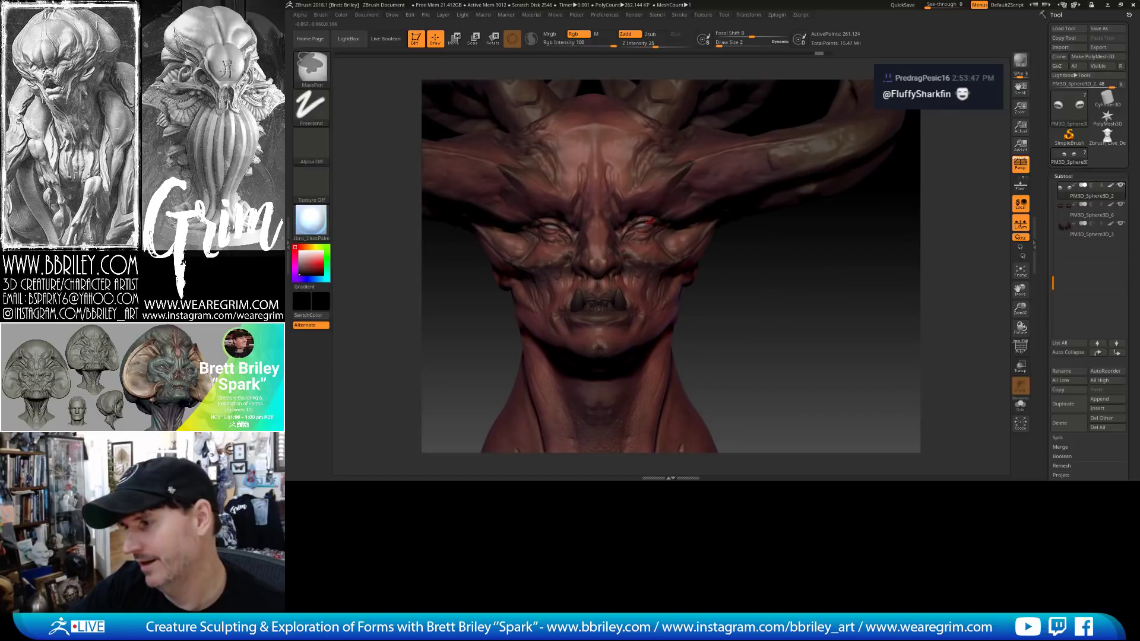
pyautogui.moveTo(774, 302)
pyautogui.mouseDown()
pyautogui.moveTo(786, 319)
pyautogui.moveTo(669, 231)
pyautogui.mouseUp()
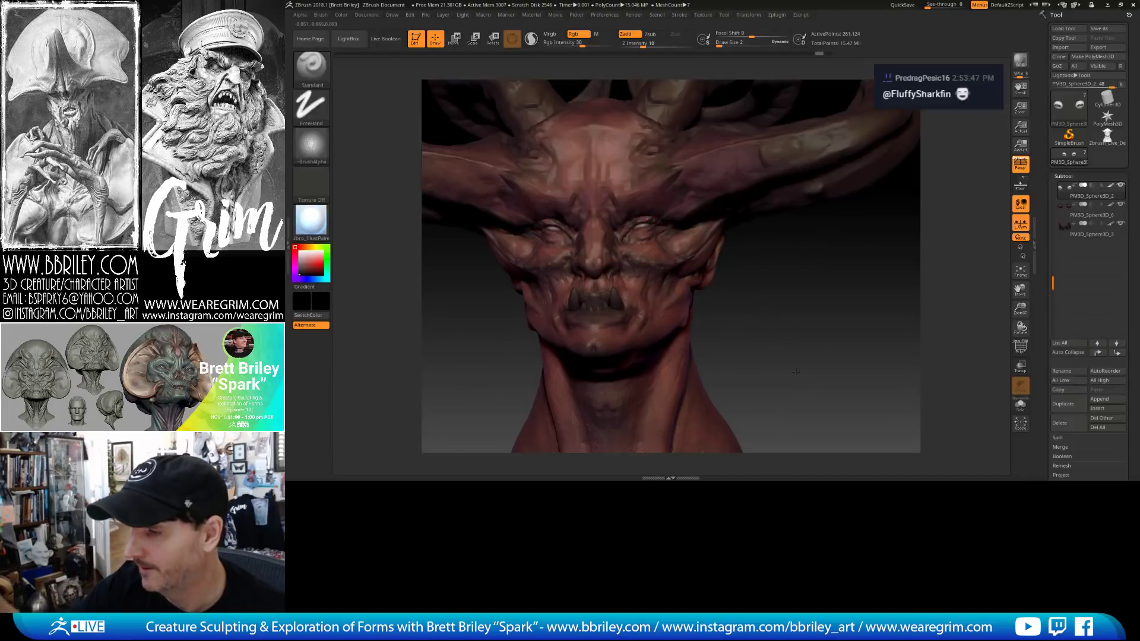
# Subdivide the eyeballs once more and try a black pupil dot at the center of the eye.
pyautogui.keyDown('alt'); pyautogui.moveTo(748, 291); pyautogui.dragTo(760, 338); pyautogui.keyUp('alt')
pyautogui.press('[')
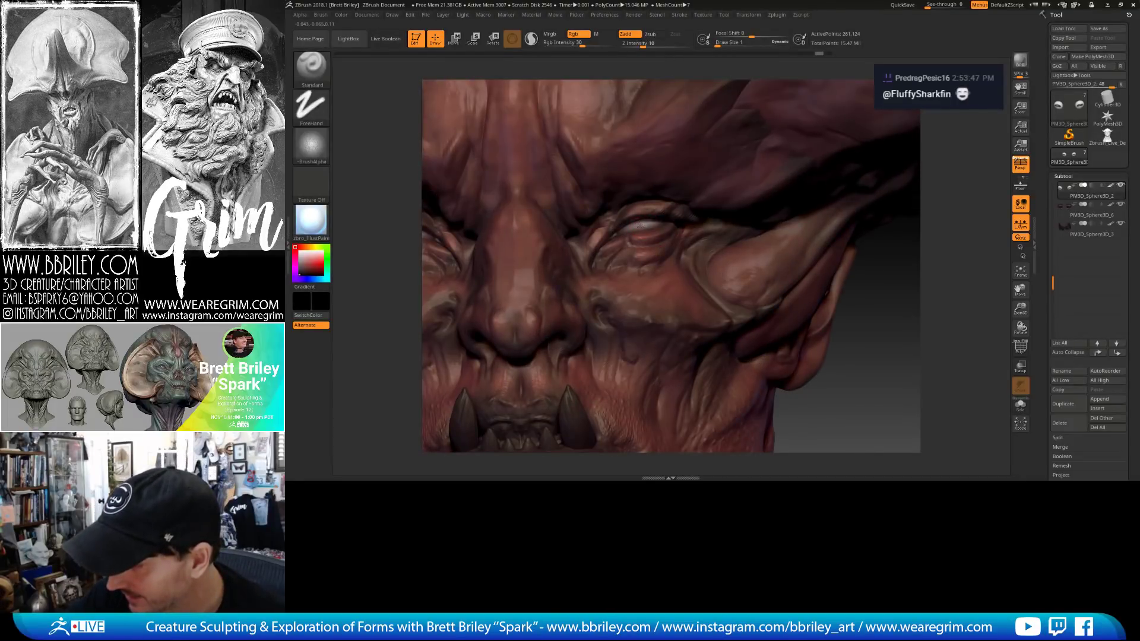
pyautogui.hotkey('ctrl', 'd')
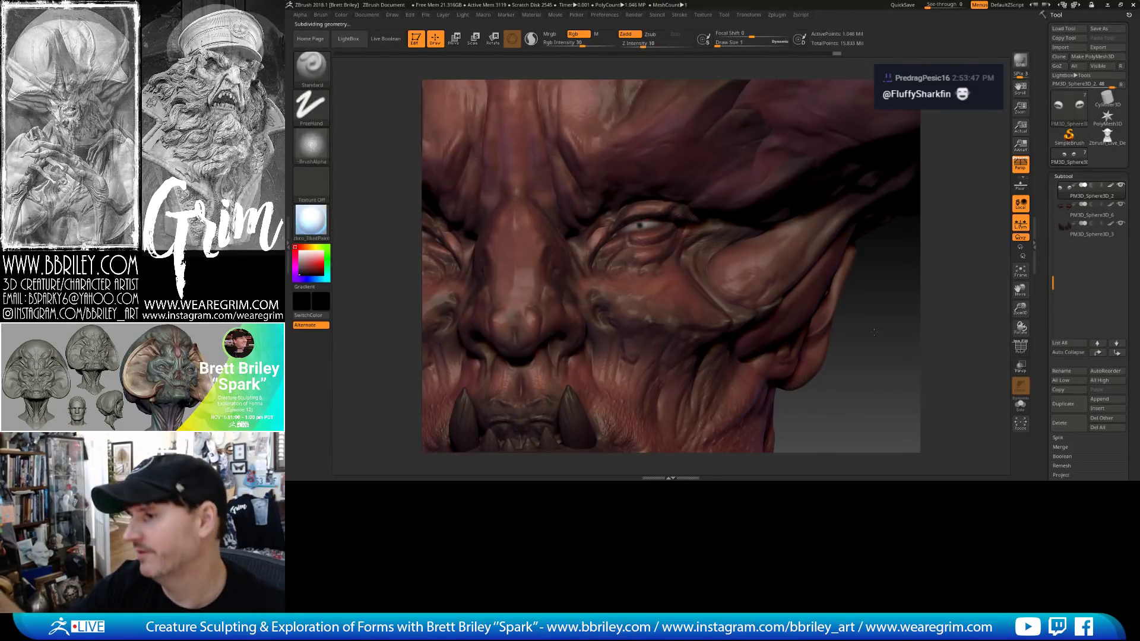
pyautogui.moveTo(855, 380)
pyautogui.keyDown('alt'); pyautogui.mouseDown()
pyautogui.moveTo(840, 265)
pyautogui.moveTo(857, 316)
pyautogui.mouseUp(); pyautogui.keyUp('alt')
pyautogui.press('s')
pyautogui.click(643, 227)
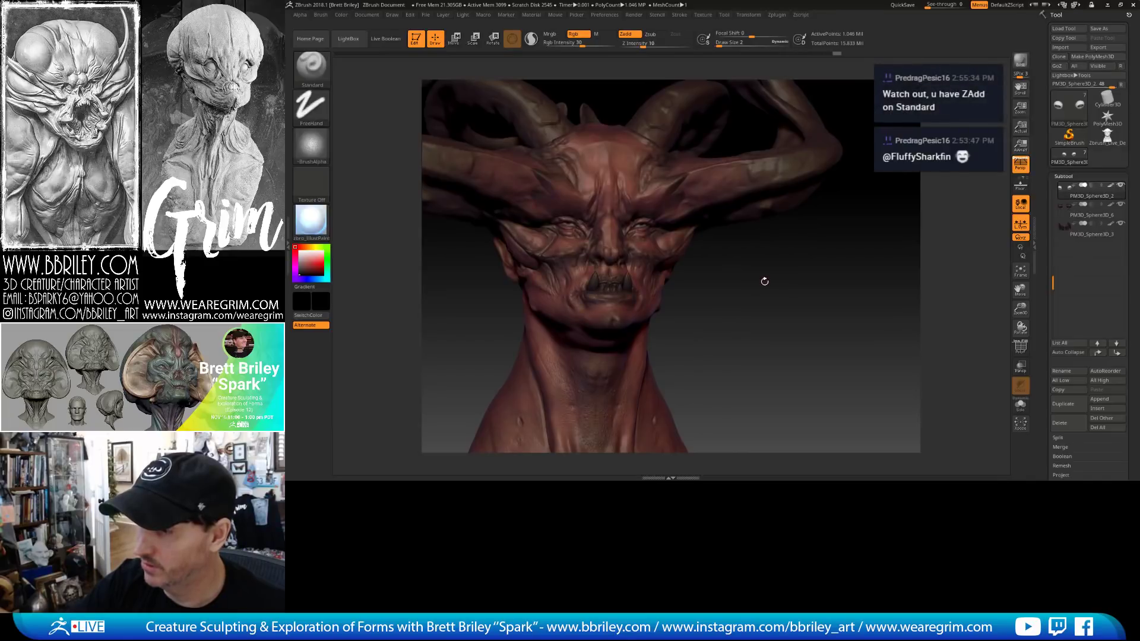
pyautogui.hotkey('ctrl', 'z')
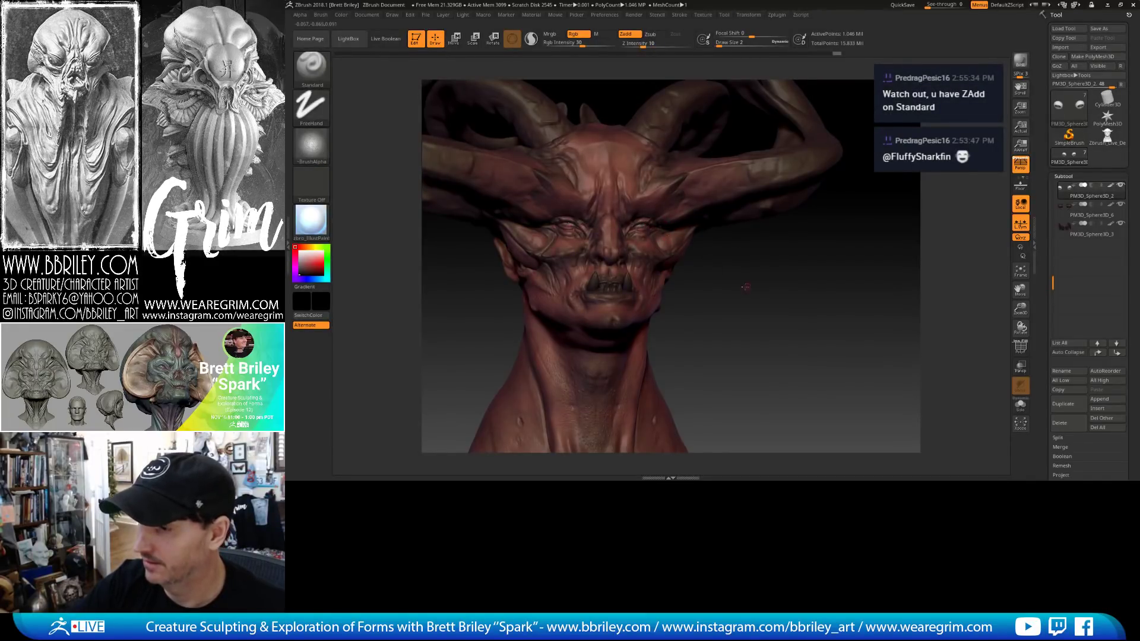
# Turn off Zadd and paint black pupils in the center of both eyes using color only.
pyautogui.moveTo(746, 287)
pyautogui.mouseDown()
pyautogui.moveTo(754, 302)
pyautogui.moveTo(811, 313)
pyautogui.moveTo(772, 296)
pyautogui.mouseUp()
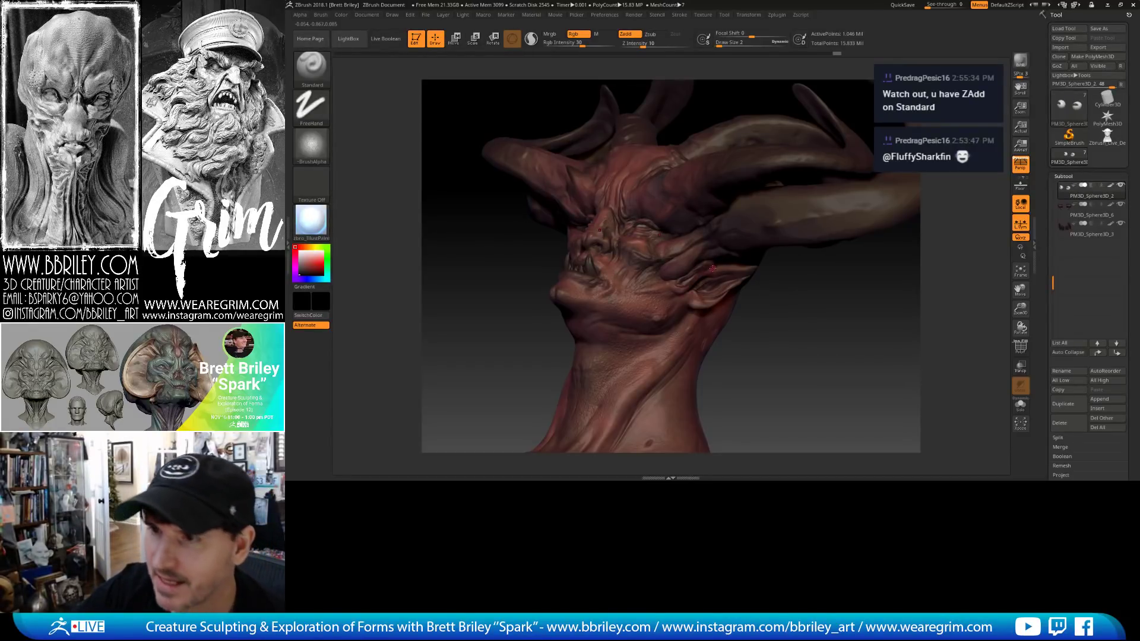
pyautogui.click(631, 35)
pyautogui.moveTo(720, 116); pyautogui.dragTo(640, 220)
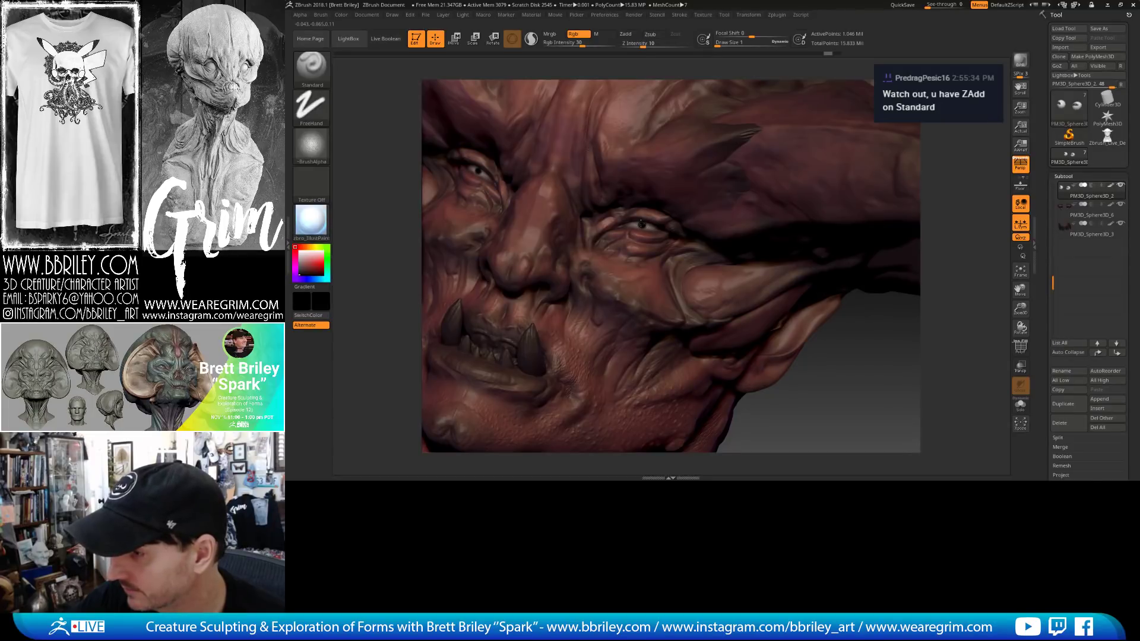
pyautogui.keyDown('alt'); pyautogui.moveTo(827, 367); pyautogui.dragTo(778, 287); pyautogui.keyUp('alt')
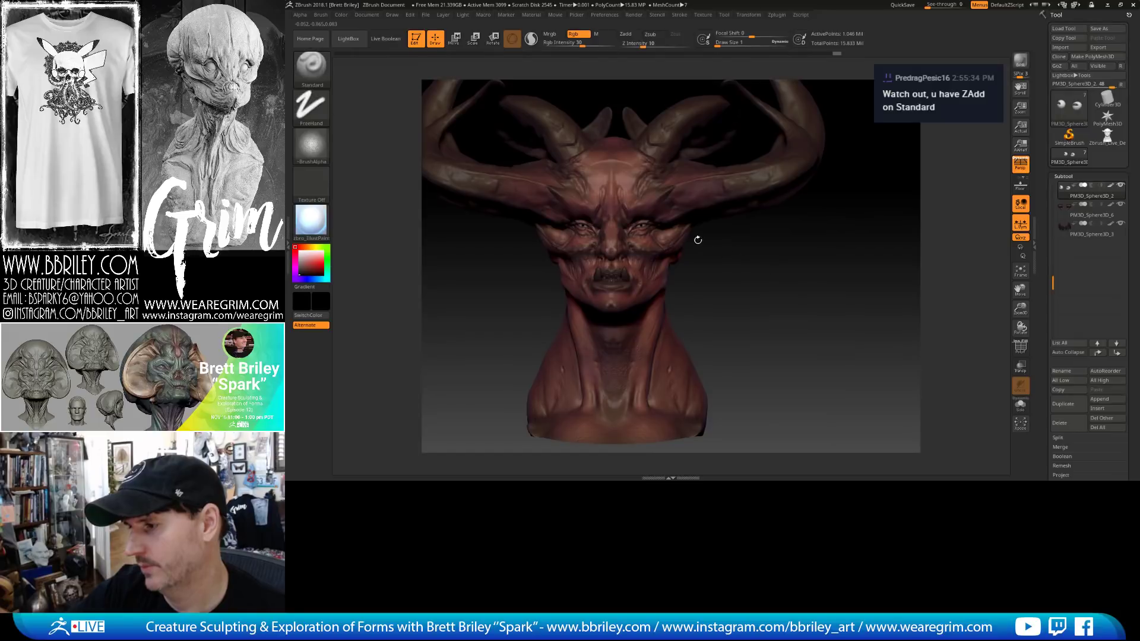
pyautogui.keyDown('alt'); pyautogui.moveTo(732, 257); pyautogui.dragTo(634, 220); pyautogui.keyUp('alt')
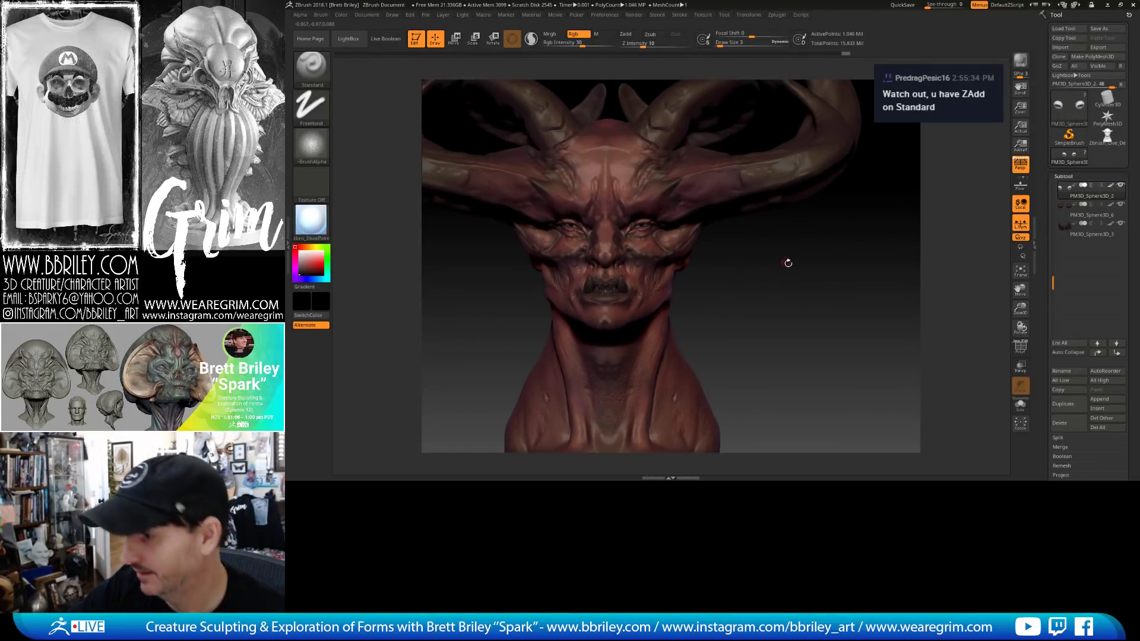
pyautogui.moveTo(782, 265); pyautogui.dragTo(687, 225)
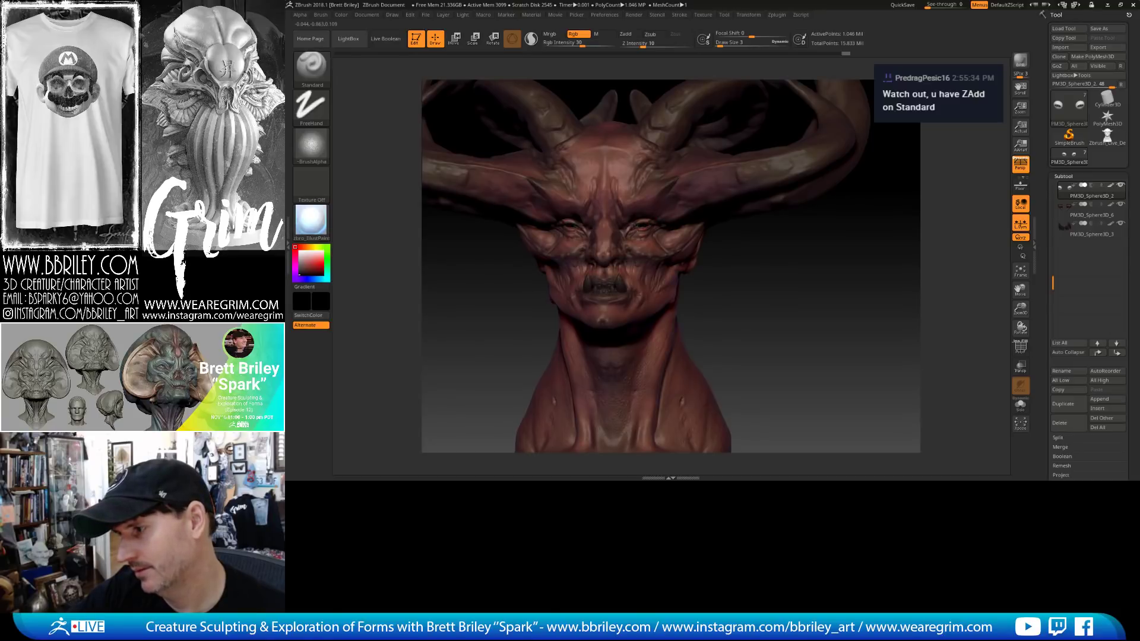
pyautogui.keyDown('alt'); pyautogui.moveTo(788, 283); pyautogui.dragTo(809, 268); pyautogui.keyUp('alt')
pyautogui.press('ctrl')
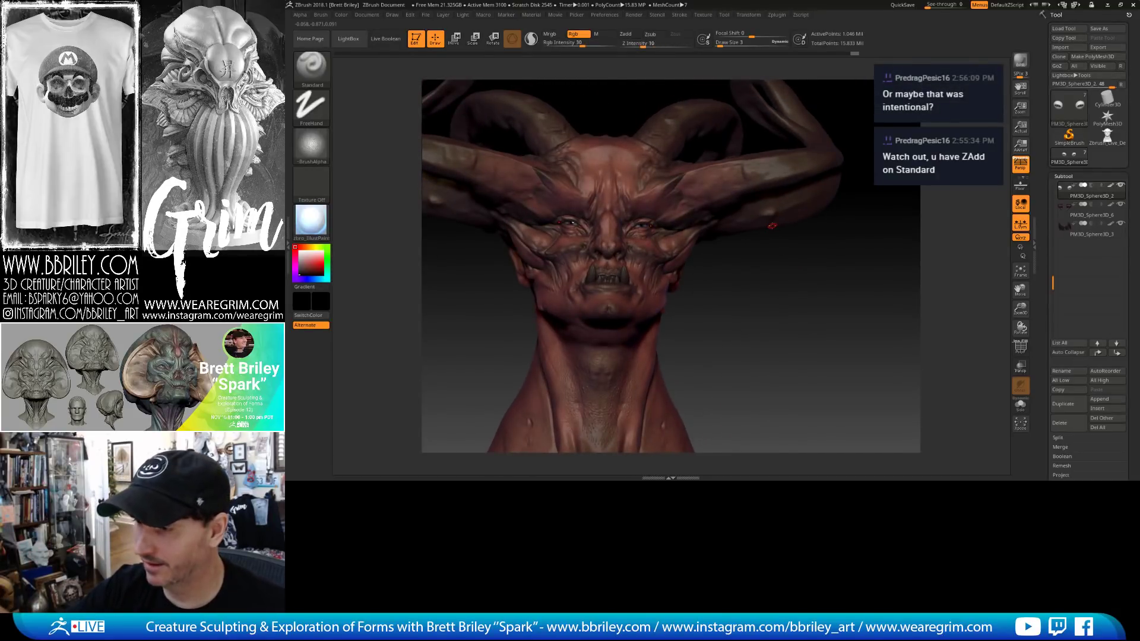
pyautogui.keyDown('alt'); pyautogui.moveTo(780, 289); pyautogui.dragTo(778, 293); pyautogui.keyUp('alt')
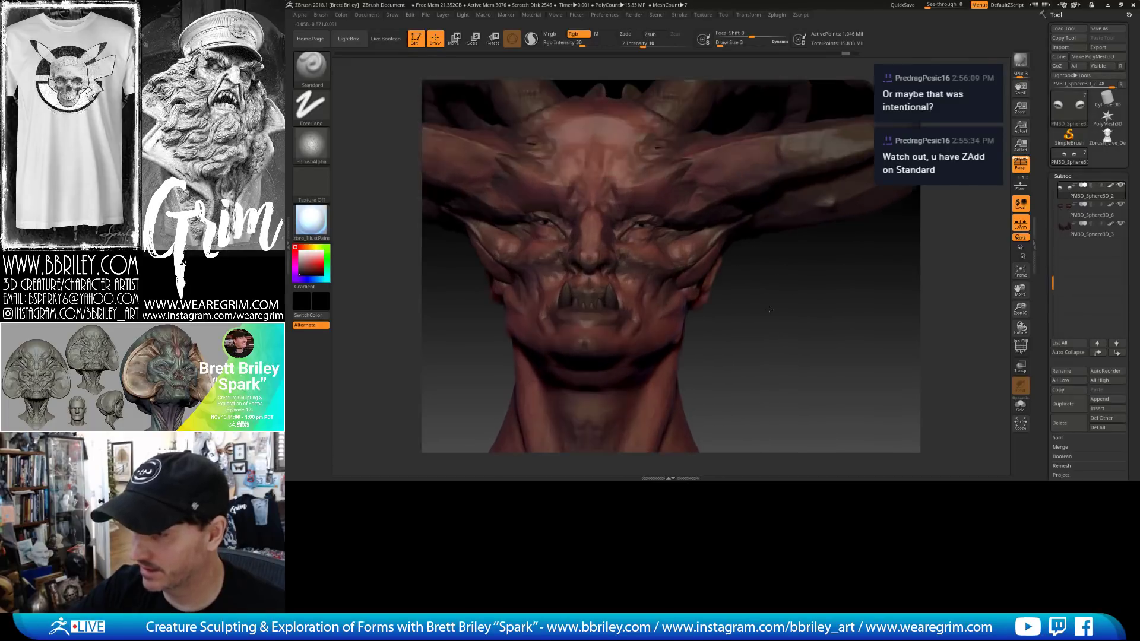
pyautogui.moveTo(771, 311); pyautogui.dragTo(743, 368)
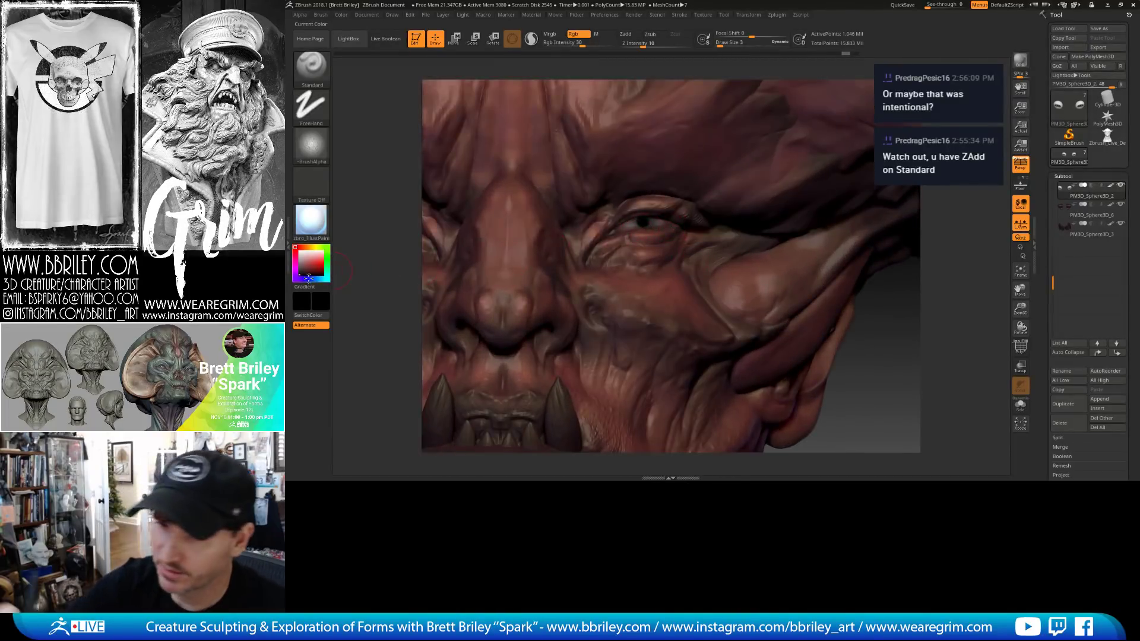
# Pick white and paint a tiny highlight beside the black pupils with a small brush.
pyautogui.click(299, 252)
pyautogui.press('s')
pyautogui.click(651, 222)
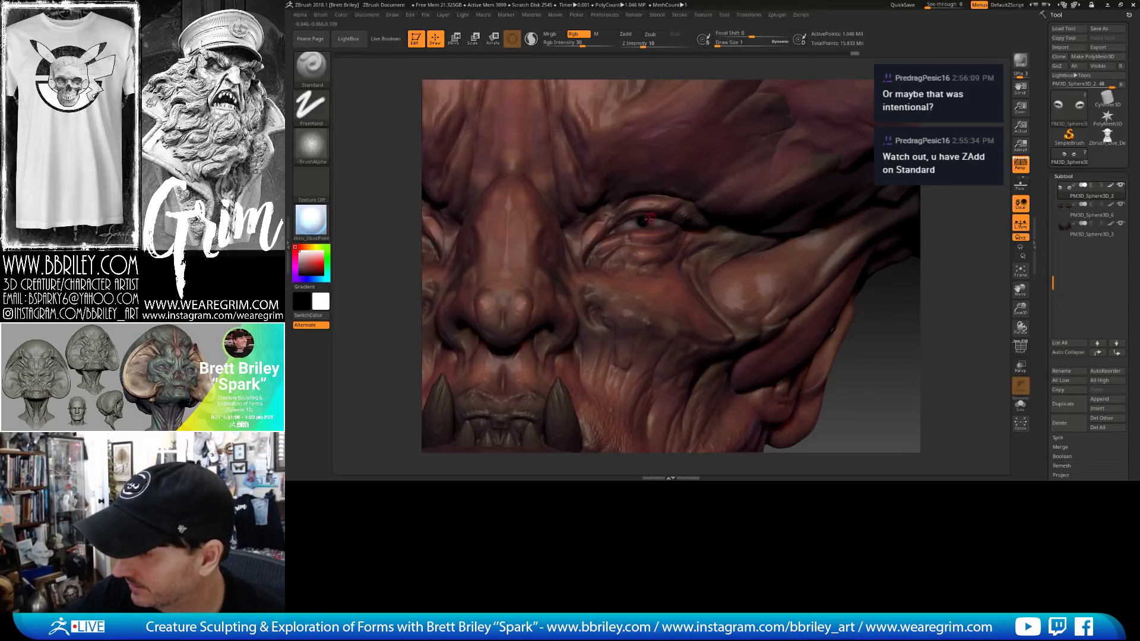
pyautogui.moveTo(883, 332)
pyautogui.keyDown('alt'); pyautogui.mouseDown()
pyautogui.moveTo(845, 269)
pyautogui.moveTo(860, 294)
pyautogui.moveTo(809, 285)
pyautogui.moveTo(848, 291)
pyautogui.moveTo(831, 260)
pyautogui.moveTo(839, 345)
pyautogui.mouseUp(); pyautogui.keyUp('alt')
pyautogui.press('s')
pyautogui.click(647, 221)
pyautogui.press('shift')
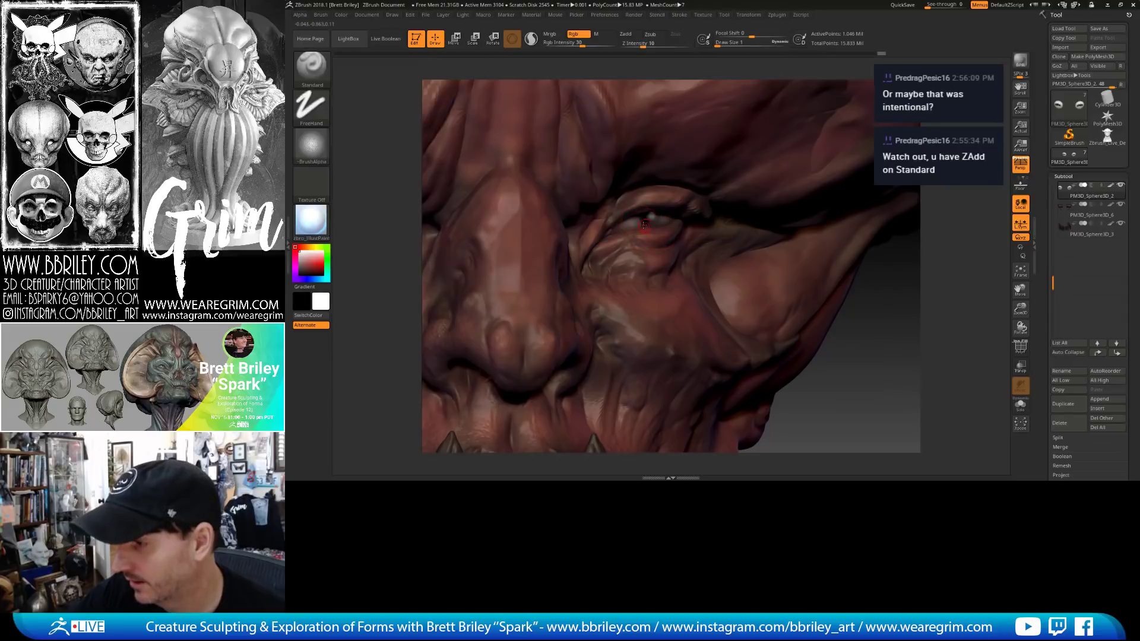
# Sample a dark red, tint the eyes around the pupils with it, and soften the paint with the Smooth brush.
pyautogui.press('c')
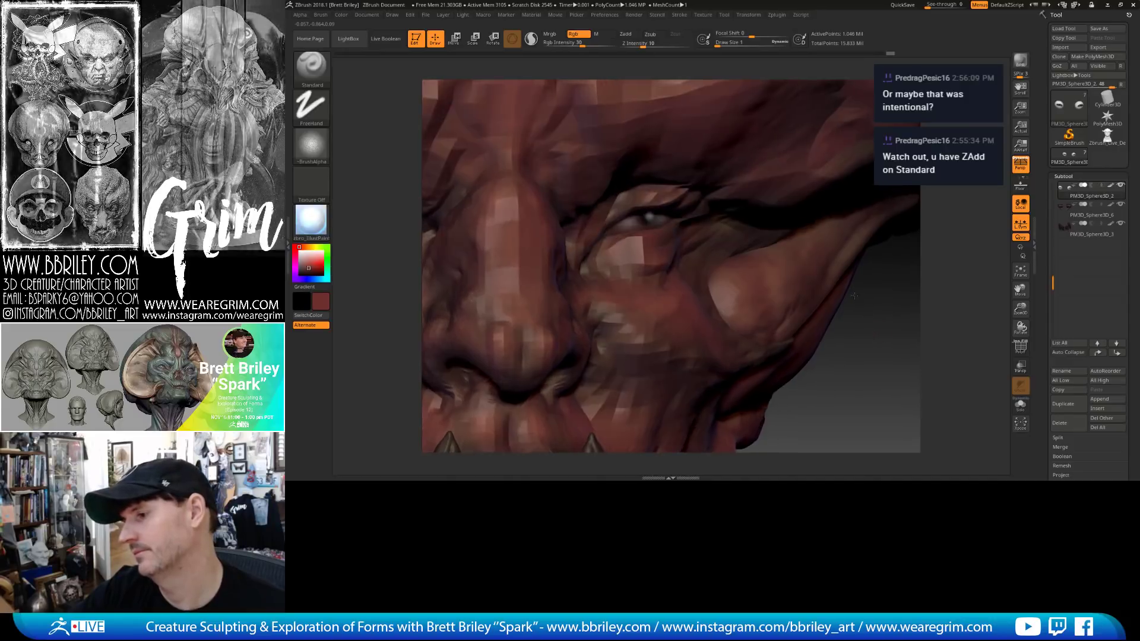
pyautogui.keyDown('alt'); pyautogui.moveTo(881, 333); pyautogui.dragTo(817, 249); pyautogui.keyUp('alt')
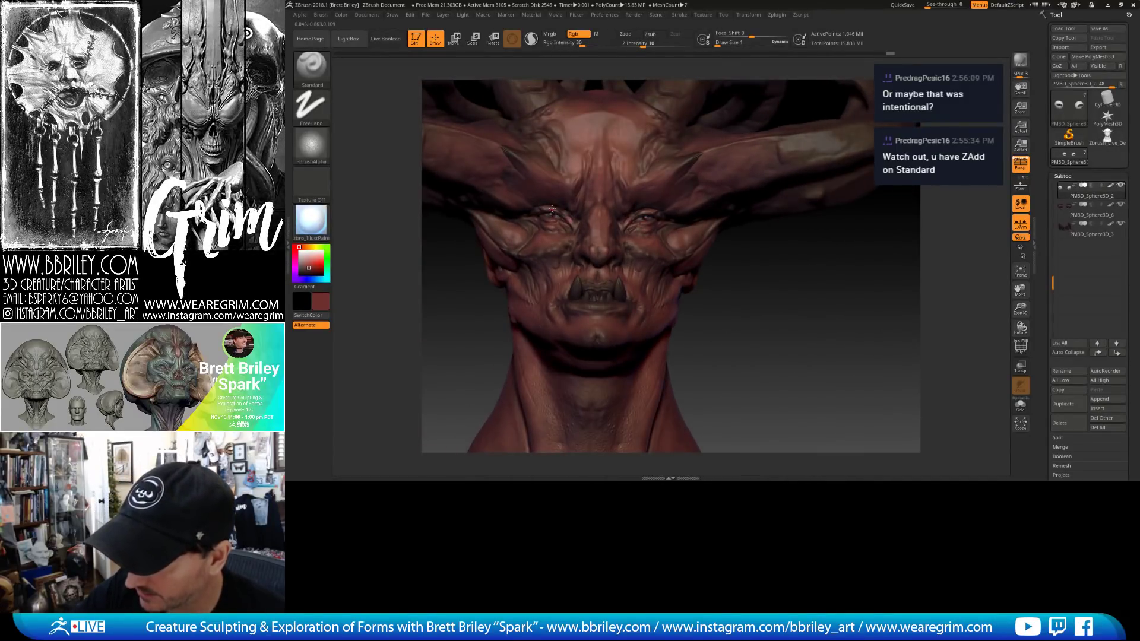
pyautogui.moveTo(786, 285); pyautogui.dragTo(593, 237)
pyautogui.press('shift')
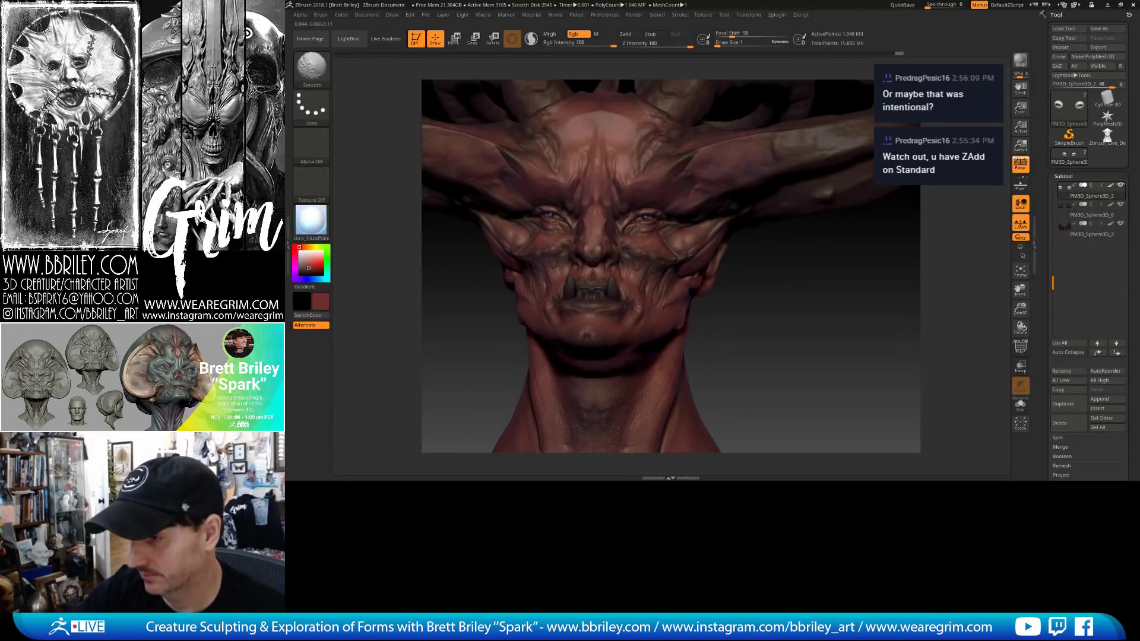
pyautogui.moveTo(794, 293); pyautogui.dragTo(749, 291)
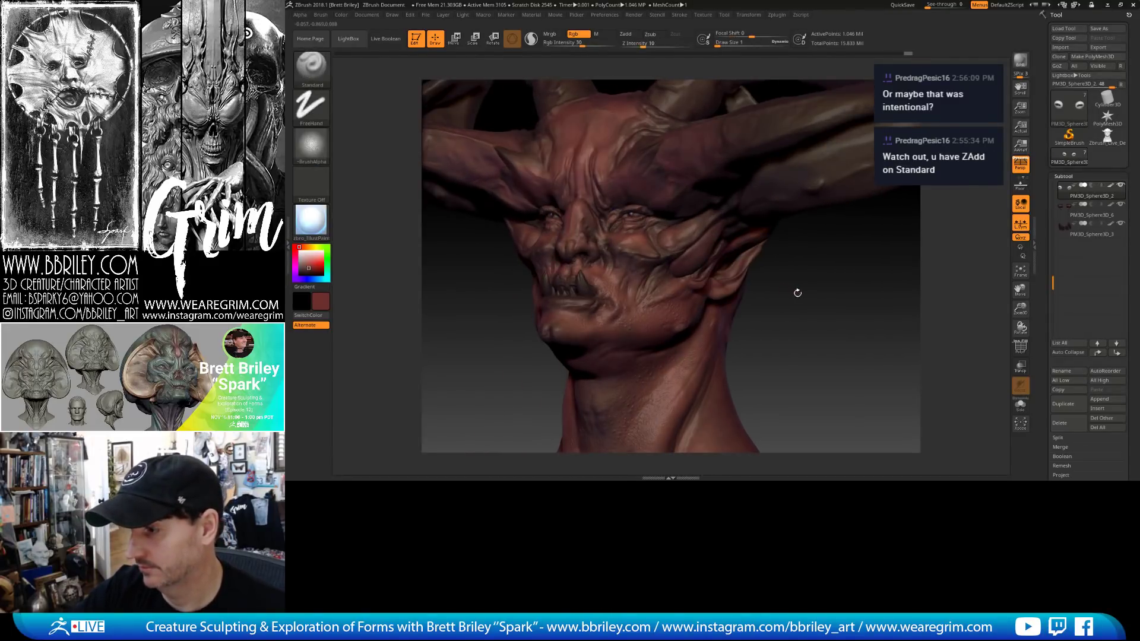
pyautogui.press('shift')
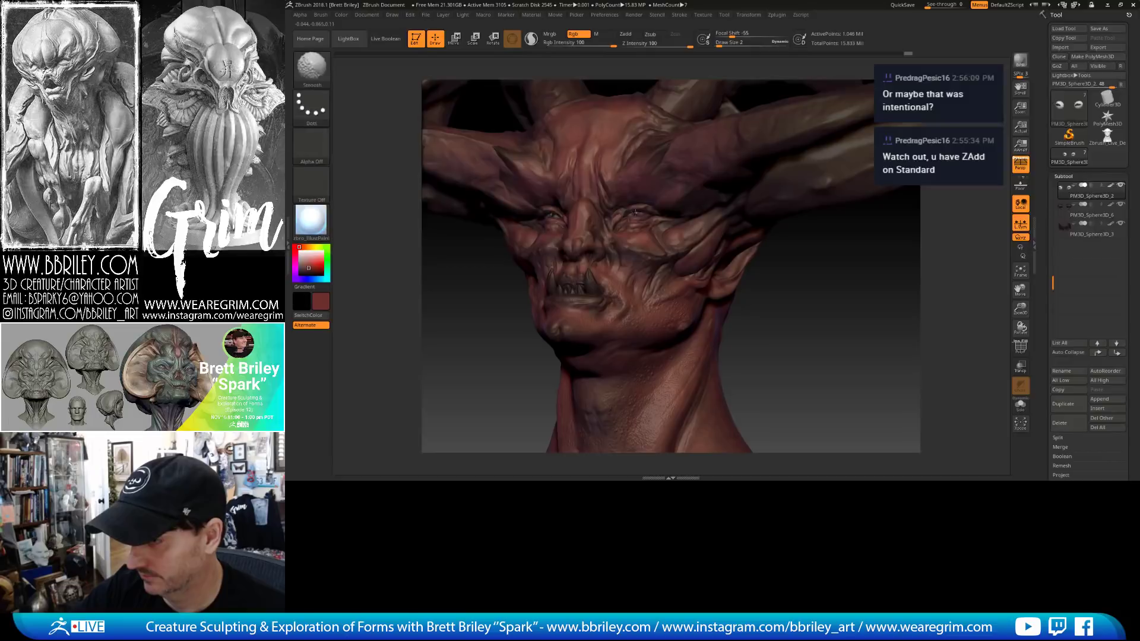
pyautogui.moveTo(800, 291)
pyautogui.mouseDown()
pyautogui.moveTo(803, 271)
pyautogui.moveTo(797, 291)
pyautogui.moveTo(771, 261)
pyautogui.moveTo(780, 326)
pyautogui.mouseUp()
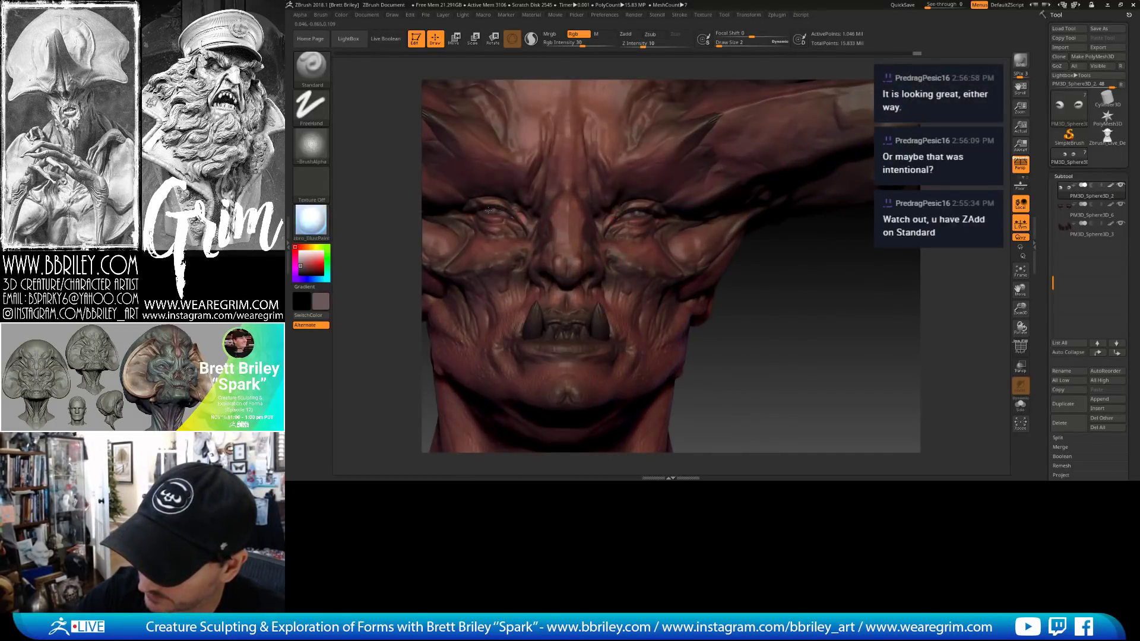
# Undo the last eye stroke and repaint the irises with neutral gray and white highlights.
pyautogui.keyDown('alt'); pyautogui.moveTo(793, 264); pyautogui.dragTo(775, 314); pyautogui.keyUp('alt')
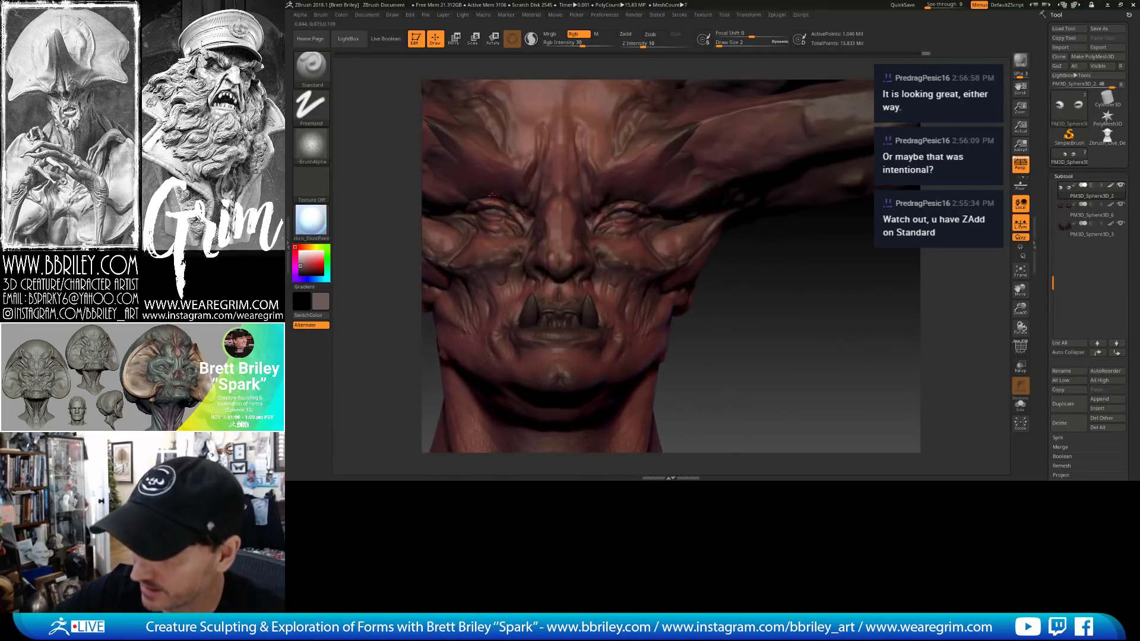
pyautogui.hotkey('ctrl', 'z')
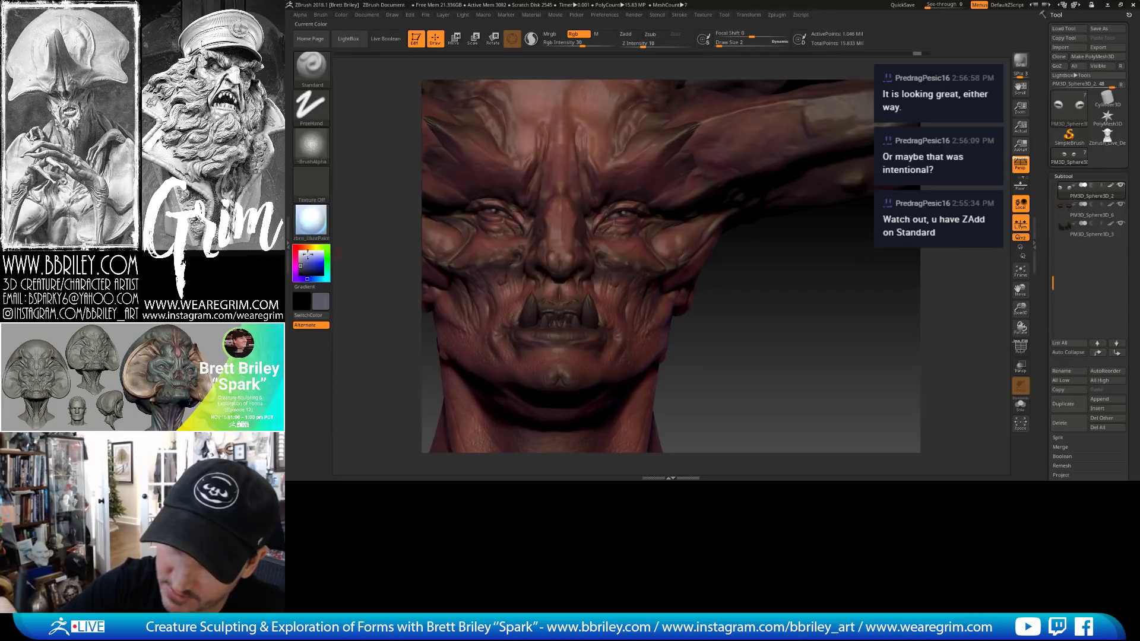
pyautogui.click(301, 261)
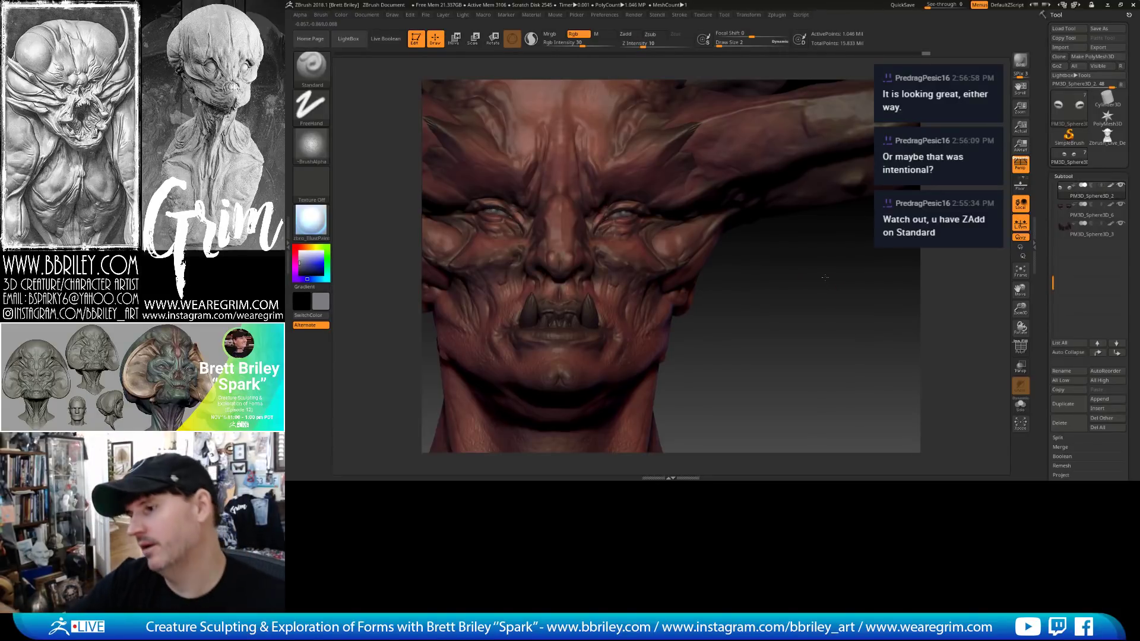
pyautogui.keyDown('alt'); pyautogui.moveTo(825, 281); pyautogui.dragTo(624, 300); pyautogui.keyUp('alt')
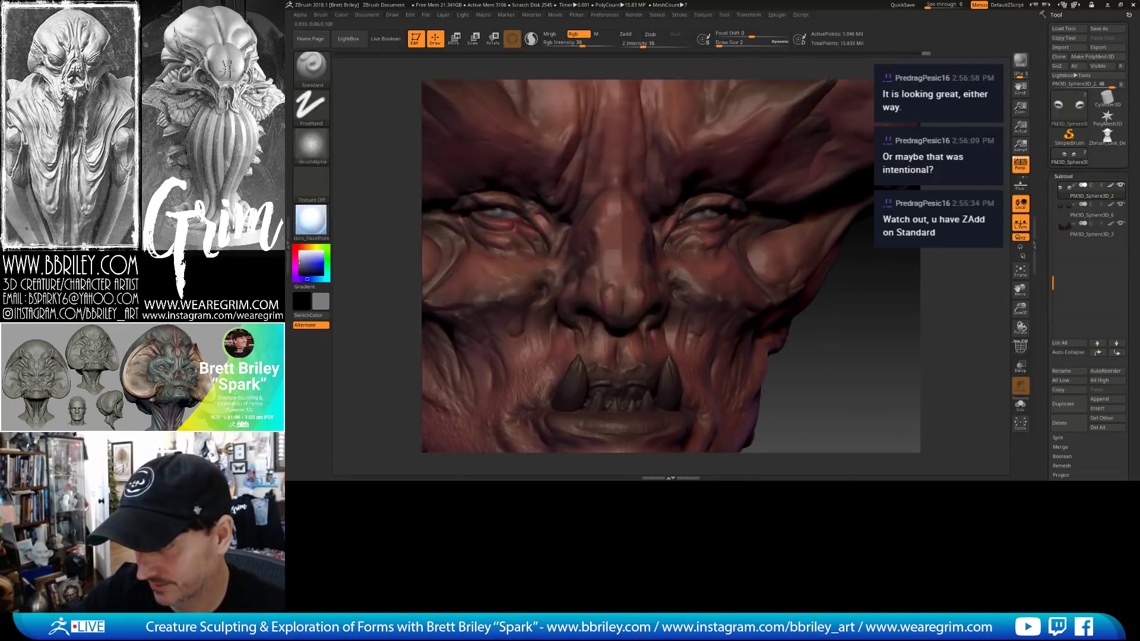
pyautogui.click(300, 252)
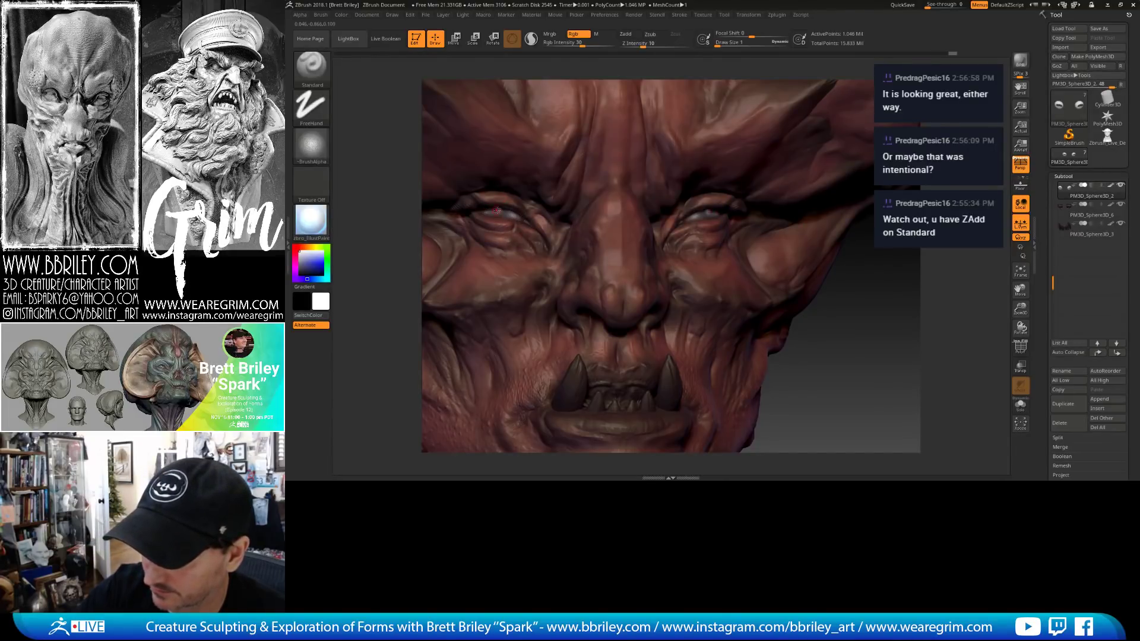
# Frame the head and neck and scrub back through the undo history to compare earlier versions of the eyes.
pyautogui.moveTo(896, 306)
pyautogui.keyDown('alt'); pyautogui.mouseDown()
pyautogui.moveTo(858, 254)
pyautogui.moveTo(845, 269)
pyautogui.mouseUp(); pyautogui.keyUp('alt')
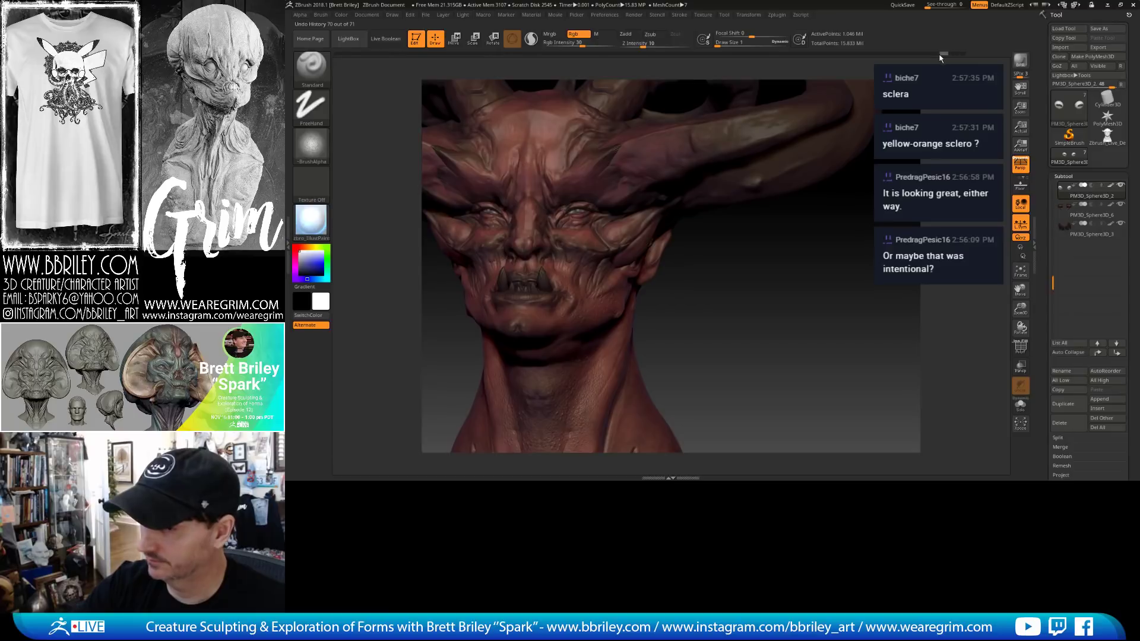
pyautogui.moveTo(940, 57); pyautogui.dragTo(818, 67)
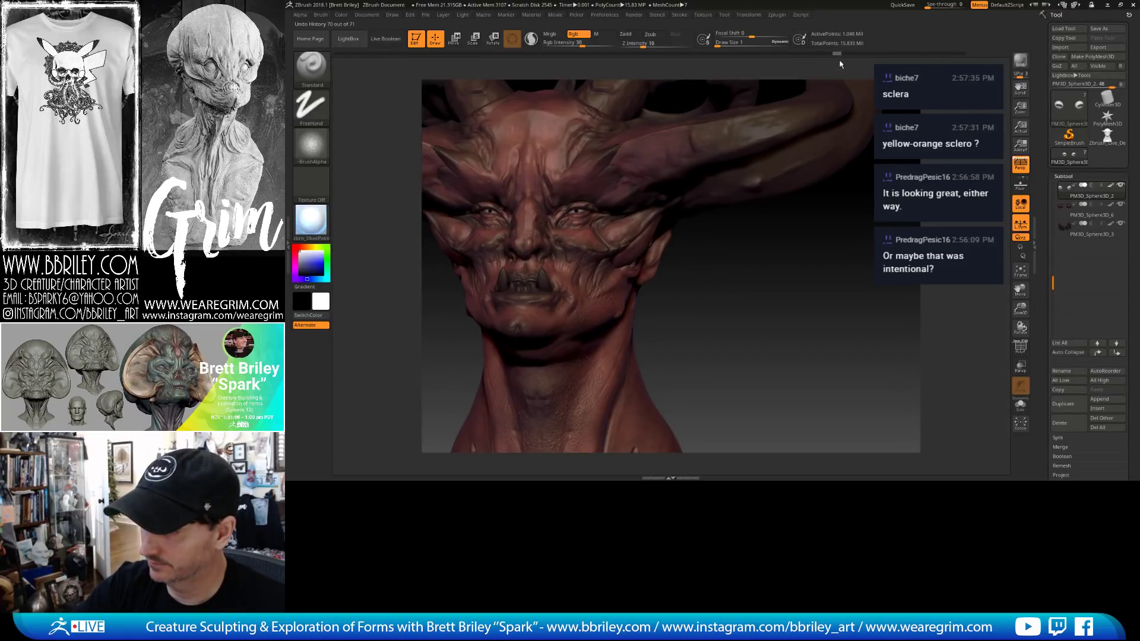
pyautogui.moveTo(832, 64); pyautogui.dragTo(818, 65)
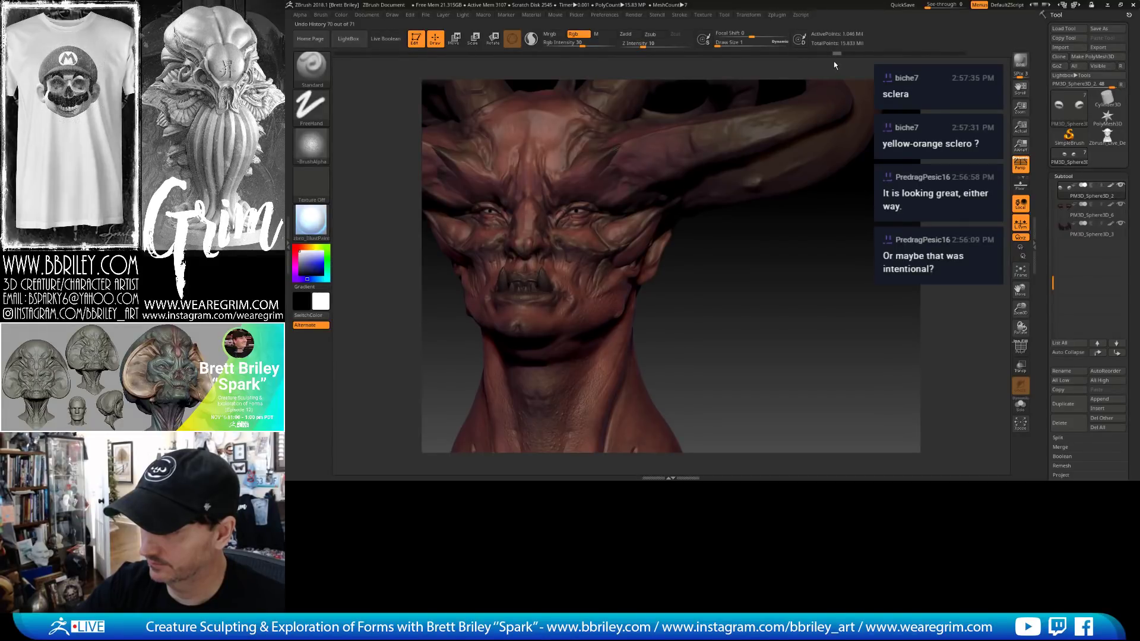
pyautogui.moveTo(834, 62)
pyautogui.mouseDown()
pyautogui.moveTo(909, 51)
pyautogui.moveTo(828, 52)
pyautogui.mouseUp()
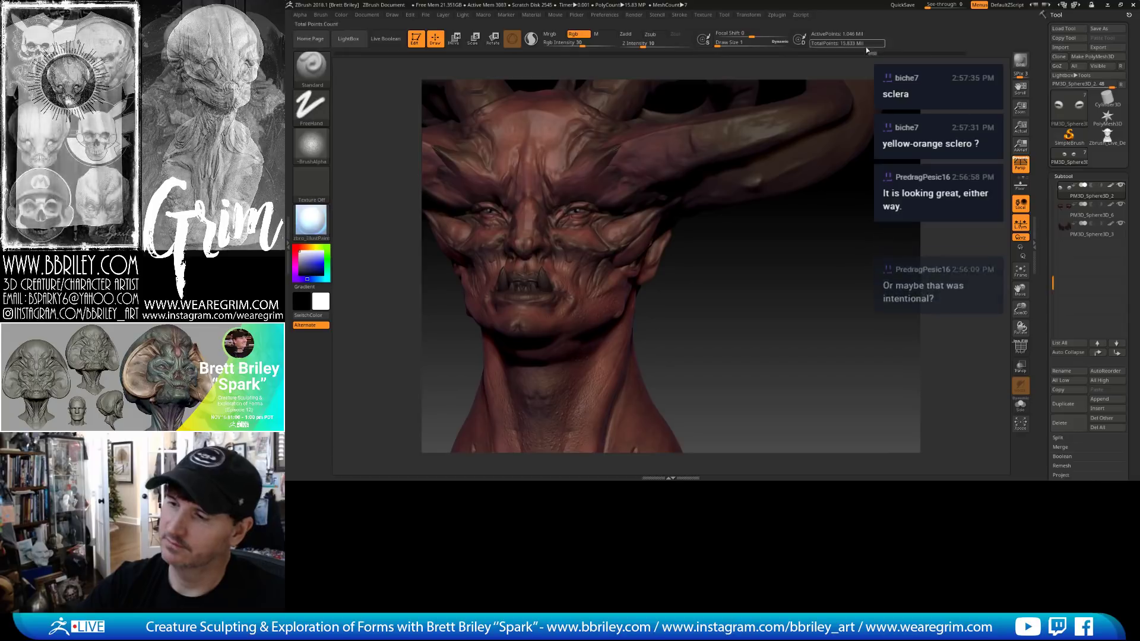
# Select the teeth and tusks subtool, pick a muted gray-brown paint color and enlarge the brush slightly.
pyautogui.moveTo(846, 290)
pyautogui.mouseDown()
pyautogui.moveTo(839, 282)
pyautogui.moveTo(854, 268)
pyautogui.moveTo(827, 189)
pyautogui.mouseUp()
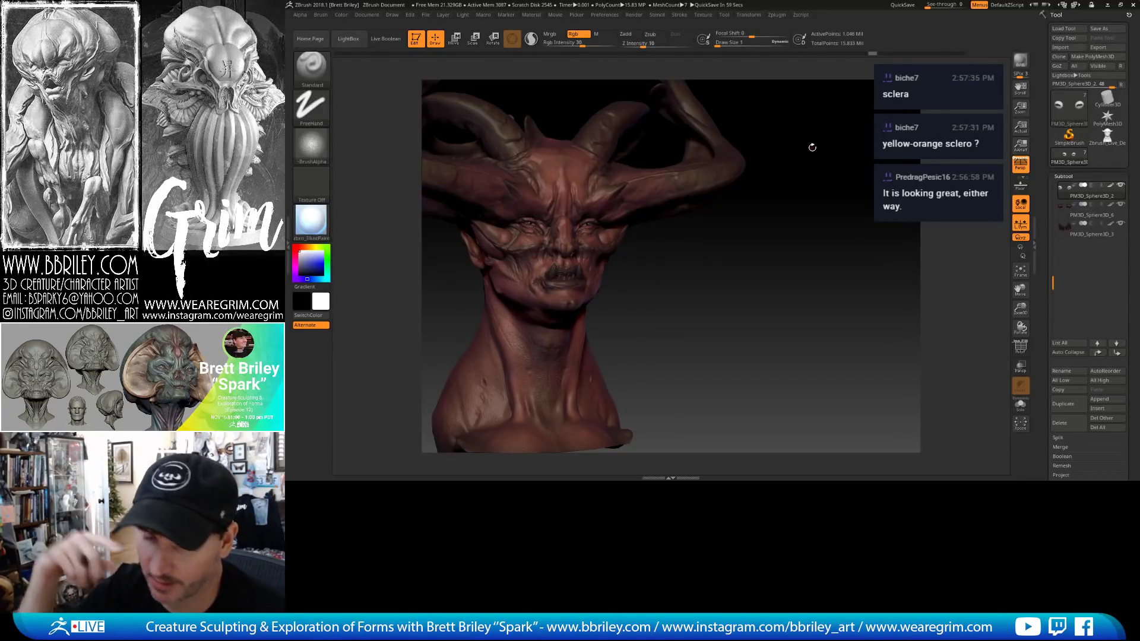
pyautogui.moveTo(716, 226)
pyautogui.mouseDown()
pyautogui.moveTo(786, 229)
pyautogui.moveTo(794, 321)
pyautogui.moveTo(756, 305)
pyautogui.mouseUp()
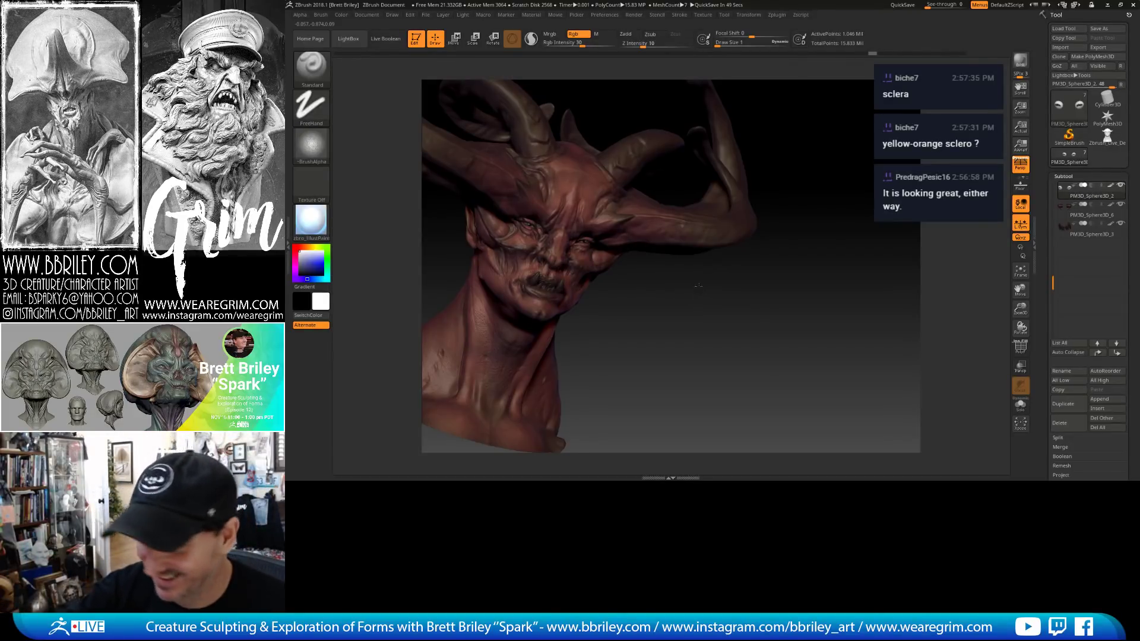
pyautogui.moveTo(699, 286); pyautogui.dragTo(771, 241)
pyautogui.moveTo(840, 222); pyautogui.dragTo(669, 191)
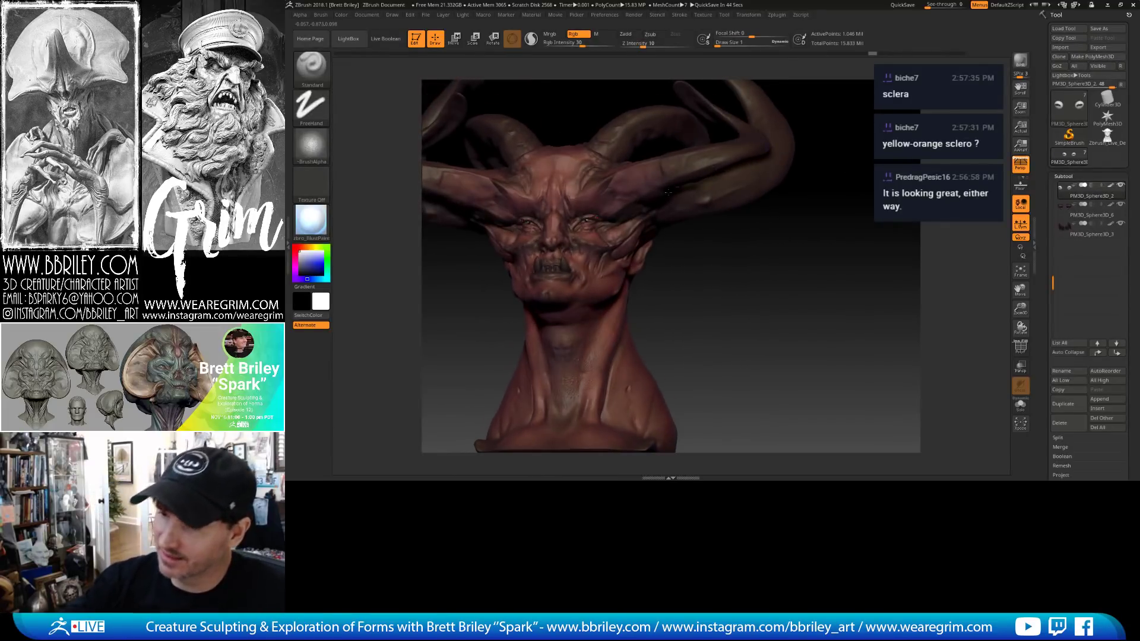
pyautogui.keyDown('alt'); pyautogui.click(670, 184); pyautogui.keyUp('alt')
pyautogui.moveTo(674, 281); pyautogui.dragTo(683, 287)
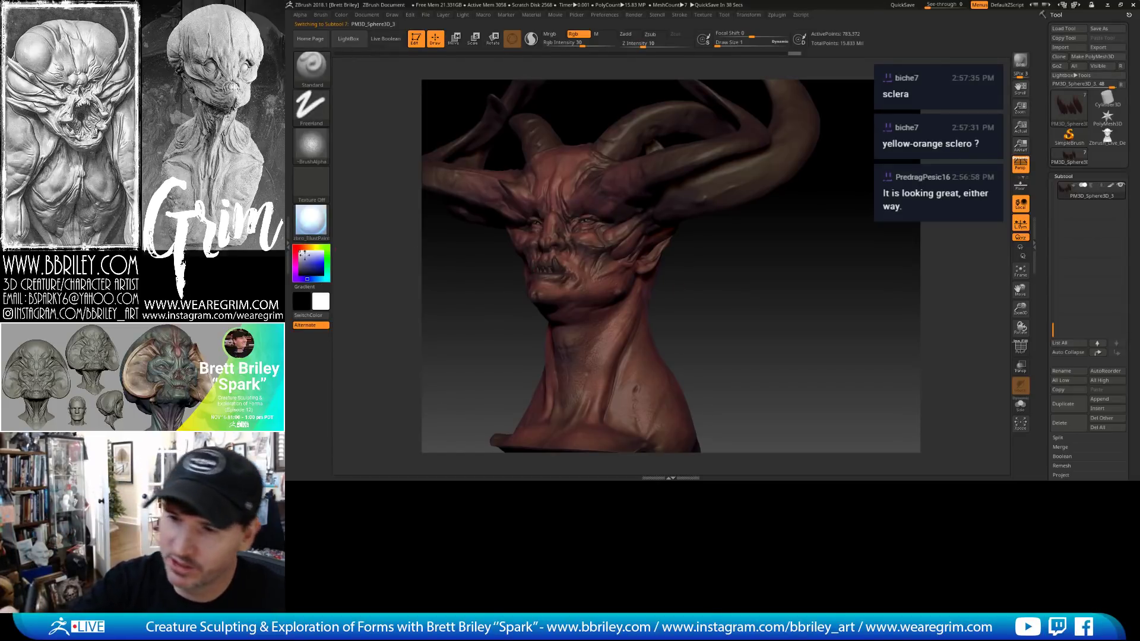
pyautogui.click(306, 247)
pyautogui.moveTo(306, 247); pyautogui.dragTo(306, 247)
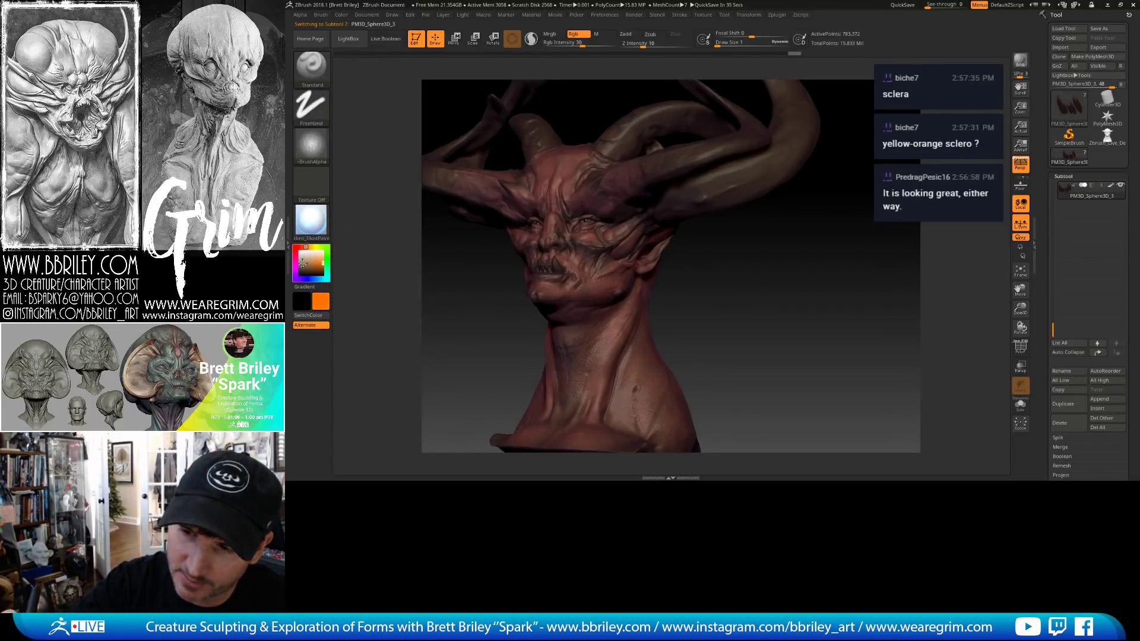
pyautogui.click(302, 268)
pyautogui.press(']')
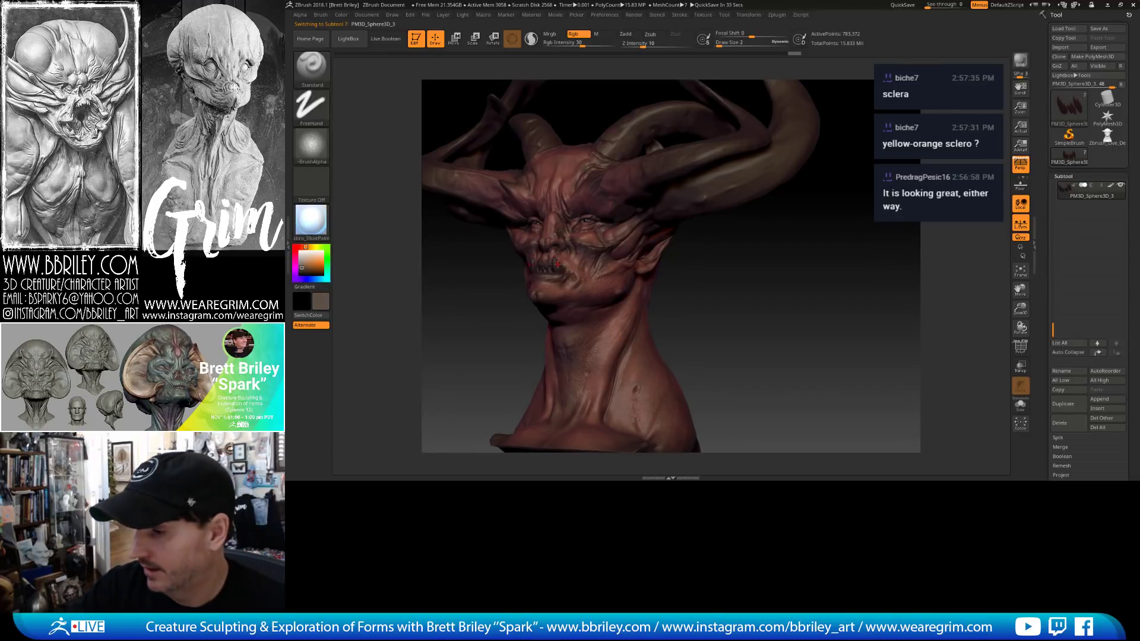
# Paint the demon's tusks and teeth with the muted gray-brown as a base coat.
pyautogui.keyDown('alt'); pyautogui.moveTo(680, 323); pyautogui.dragTo(683, 380); pyautogui.keyUp('alt')
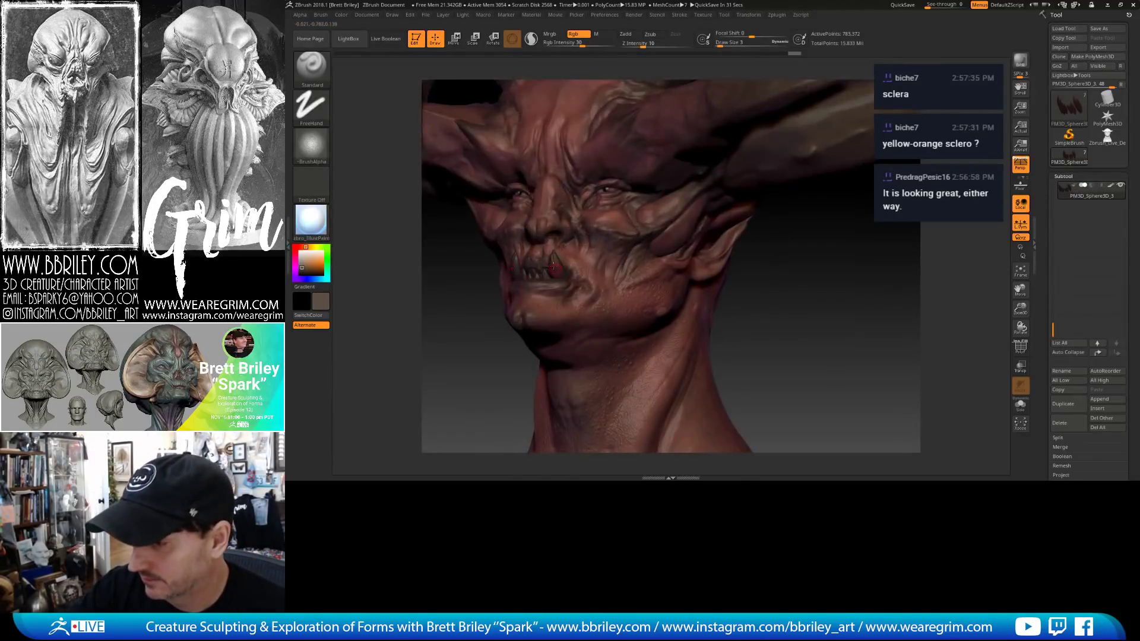
pyautogui.moveTo(564, 277); pyautogui.dragTo(559, 265)
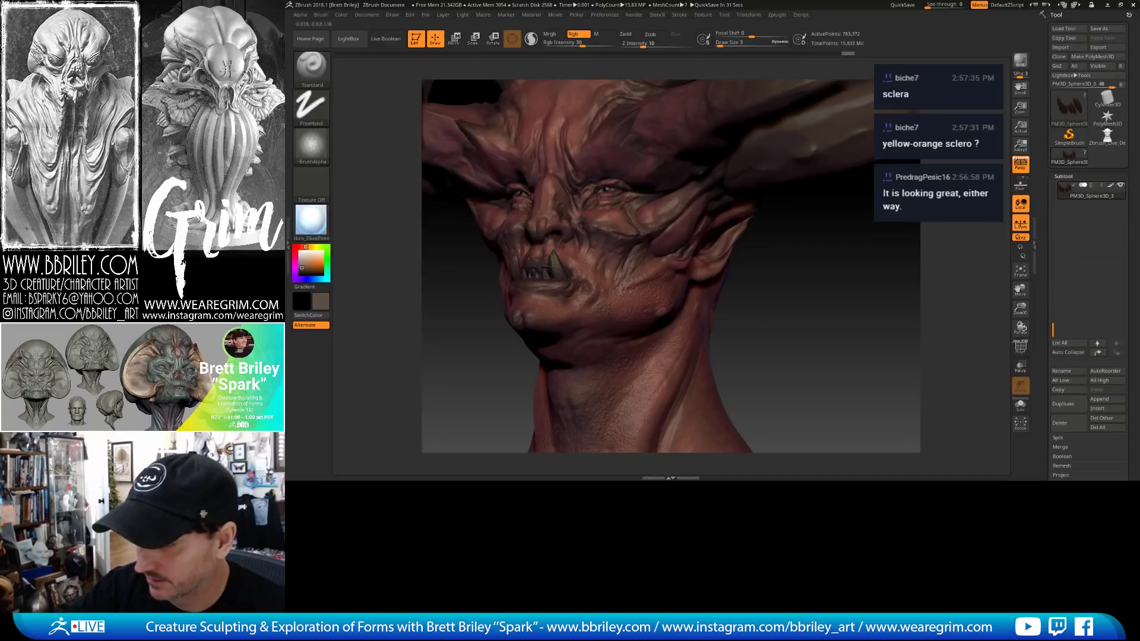
pyautogui.moveTo(825, 308); pyautogui.dragTo(730, 291)
pyautogui.moveTo(552, 253); pyautogui.dragTo(556, 264)
pyautogui.moveTo(452, 262)
pyautogui.mouseDown()
pyautogui.moveTo(542, 269)
pyautogui.moveTo(529, 264)
pyautogui.mouseUp()
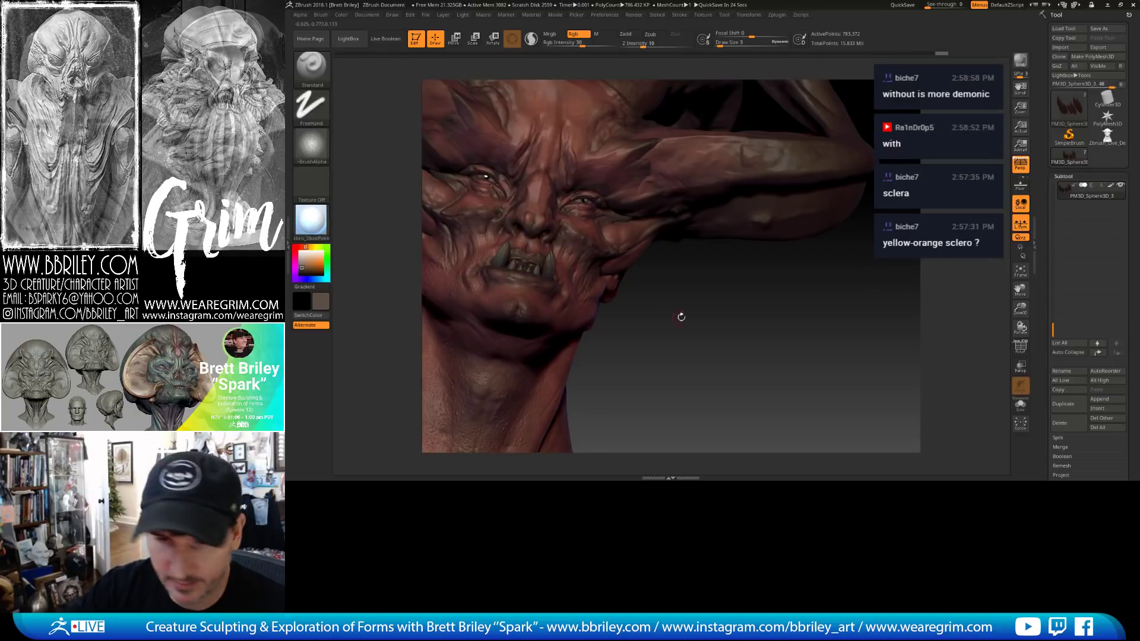
pyautogui.moveTo(682, 315)
pyautogui.mouseDown()
pyautogui.moveTo(702, 325)
pyautogui.moveTo(705, 301)
pyautogui.mouseUp()
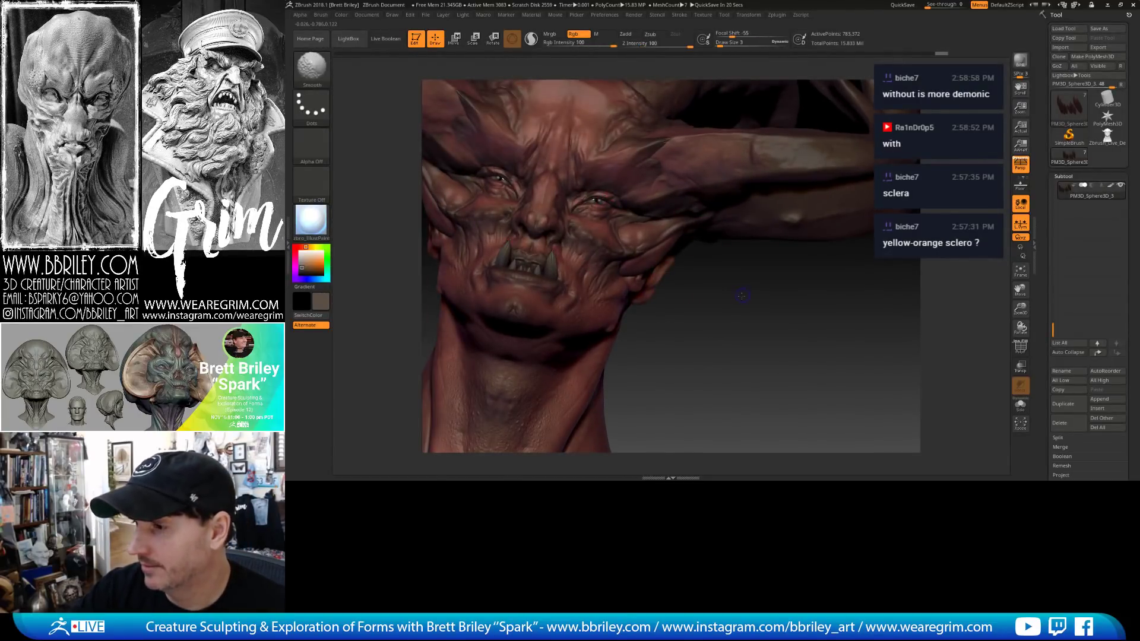
pyautogui.press('f')
pyautogui.moveTo(753, 291)
pyautogui.mouseDown()
pyautogui.moveTo(732, 268)
pyautogui.moveTo(752, 293)
pyautogui.mouseUp()
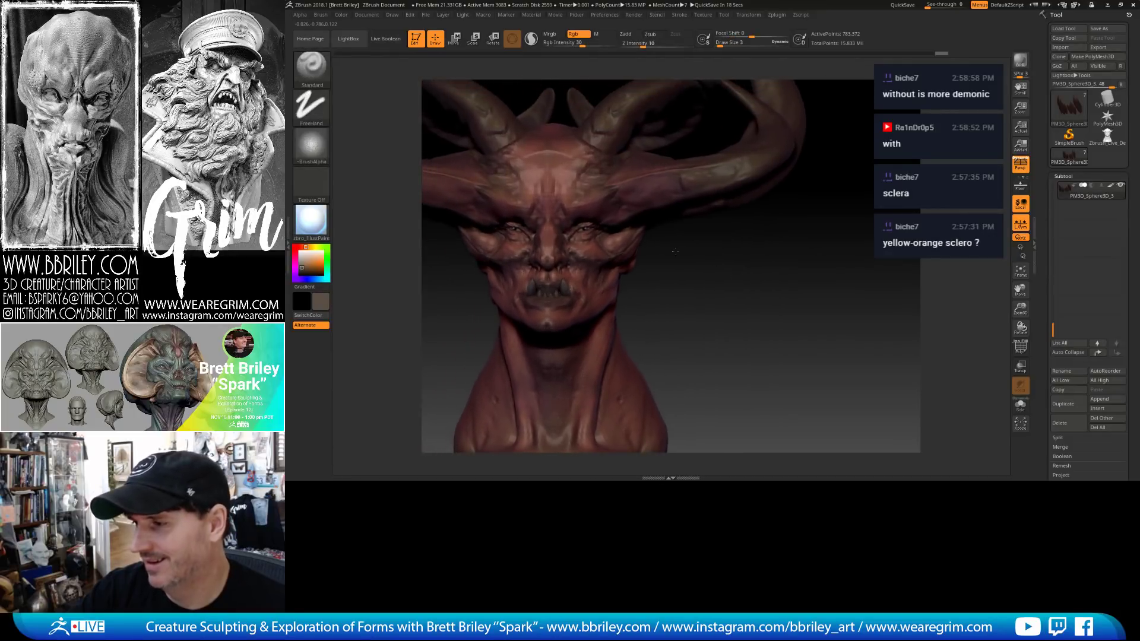
pyautogui.keyDown('alt'); pyautogui.click(584, 229); pyautogui.keyUp('alt')
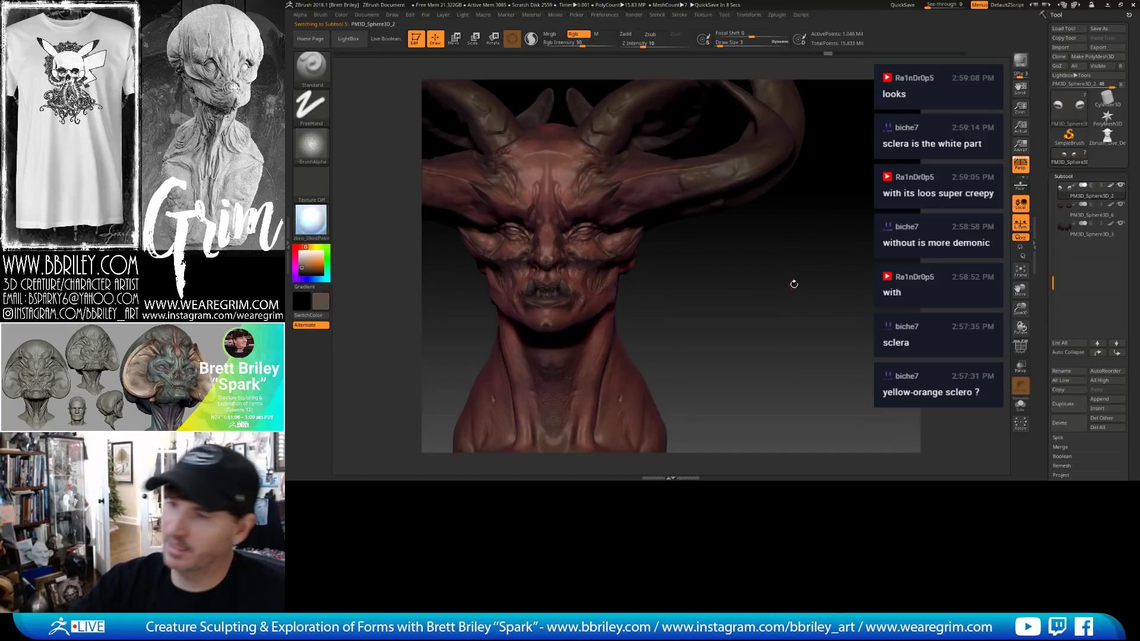
pyautogui.moveTo(794, 283); pyautogui.dragTo(748, 285)
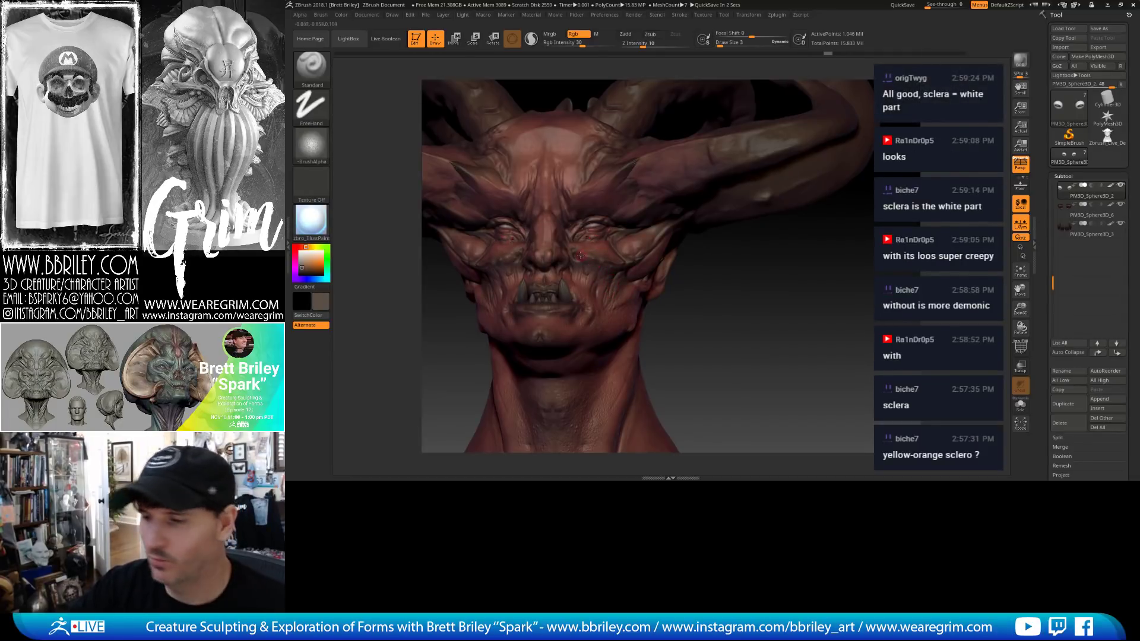
pyautogui.keyDown('alt'); pyautogui.click(697, 276); pyautogui.keyUp('alt')
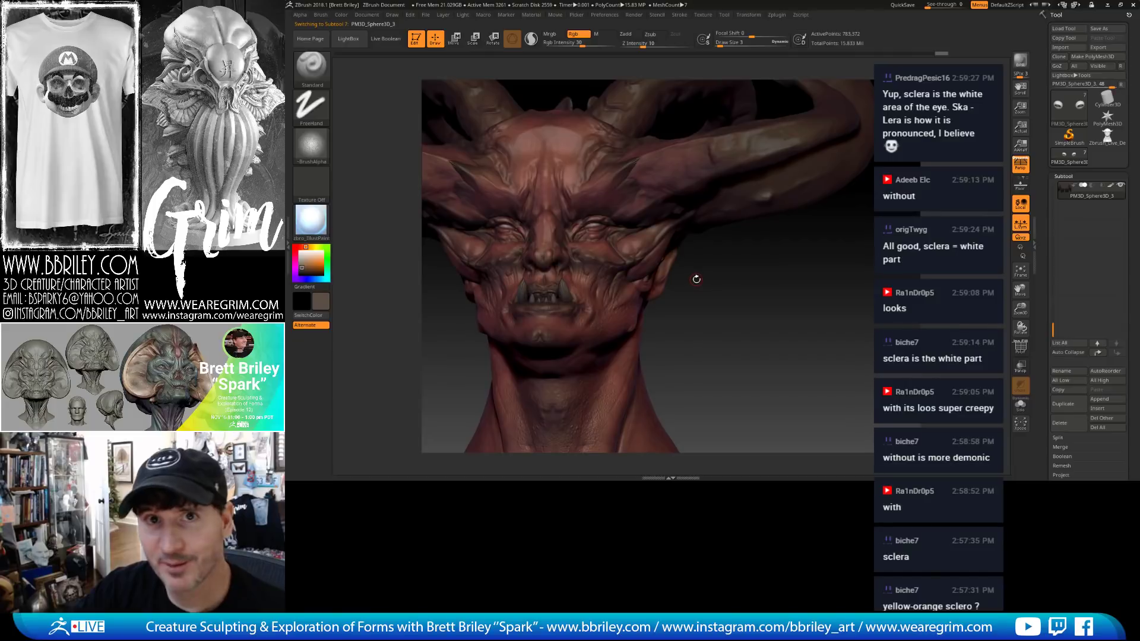
# Build up a lighter warm gray on the tusks and teeth, working from front and side angles.
pyautogui.moveTo(703, 272); pyautogui.dragTo(562, 284)
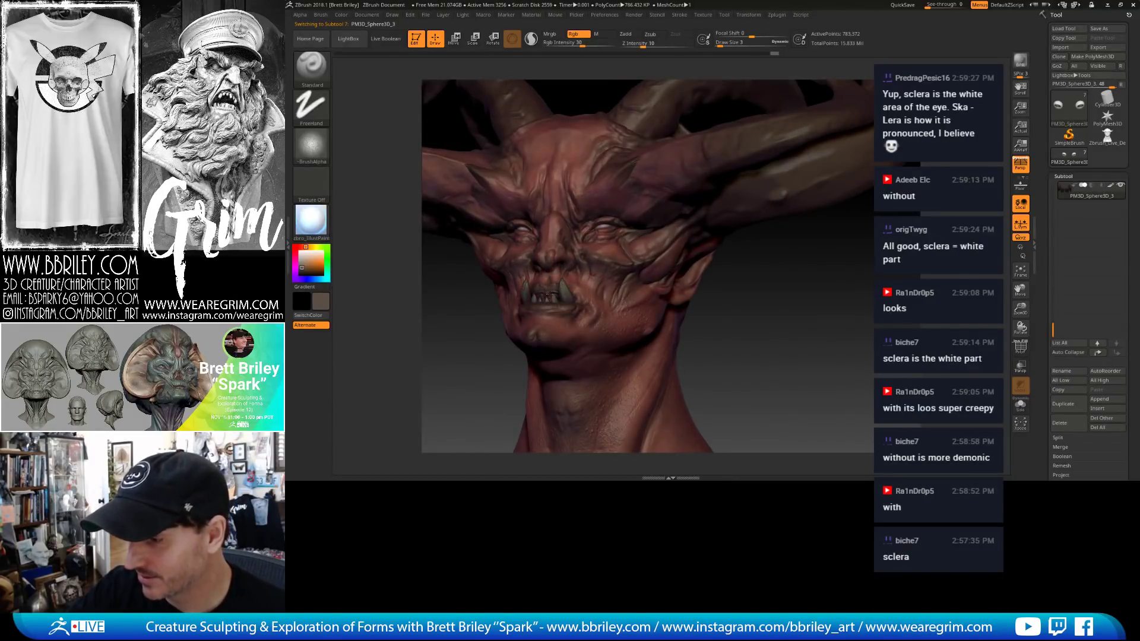
pyautogui.moveTo(675, 321)
pyautogui.mouseDown(button='right')
pyautogui.moveTo(600, 279)
pyautogui.moveTo(557, 234)
pyautogui.moveTo(561, 288)
pyautogui.mouseUp(button='right')
pyautogui.moveTo(547, 175); pyautogui.dragTo(563, 264, button='right')
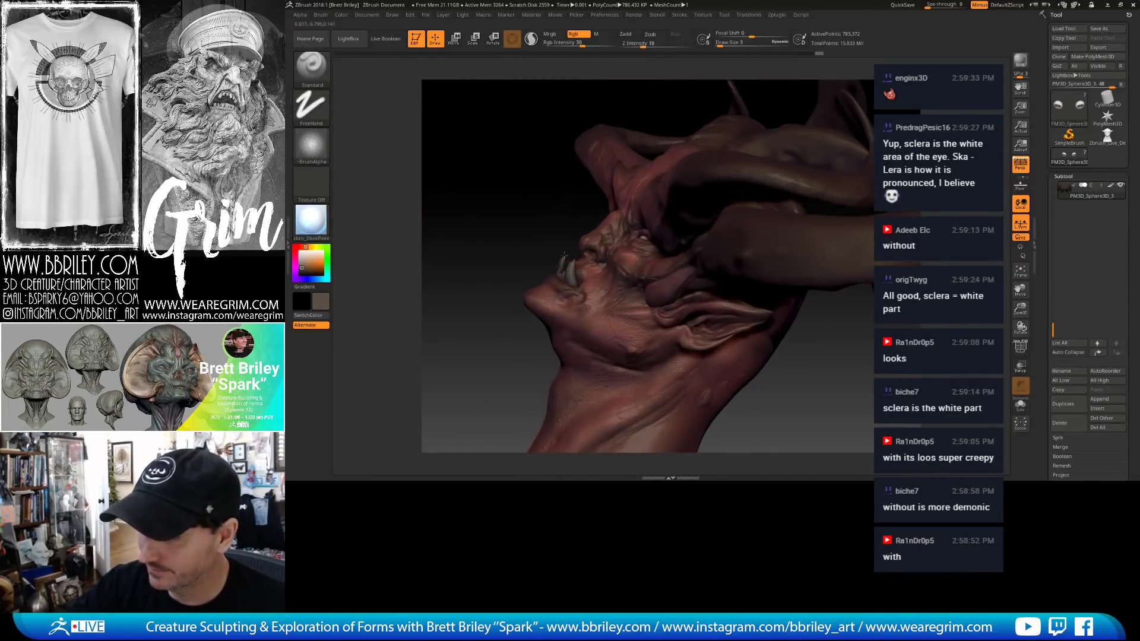
pyautogui.moveTo(554, 204); pyautogui.dragTo(607, 280, button='right')
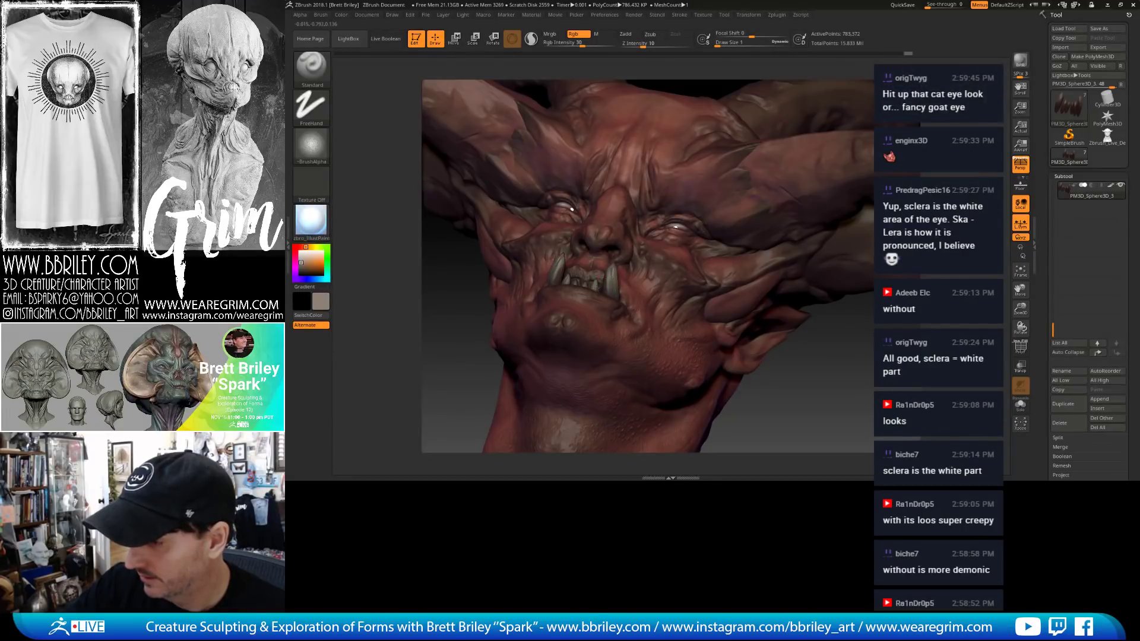
pyautogui.moveTo(595, 290); pyautogui.dragTo(587, 283, button='right')
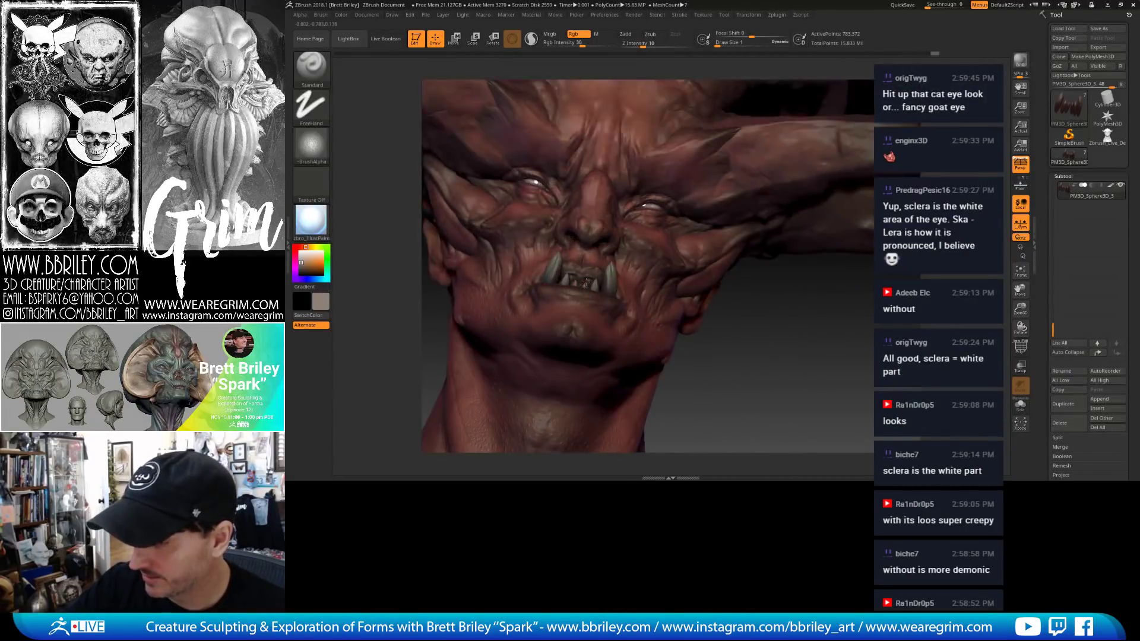
pyautogui.moveTo(656, 322); pyautogui.dragTo(594, 267, button='right')
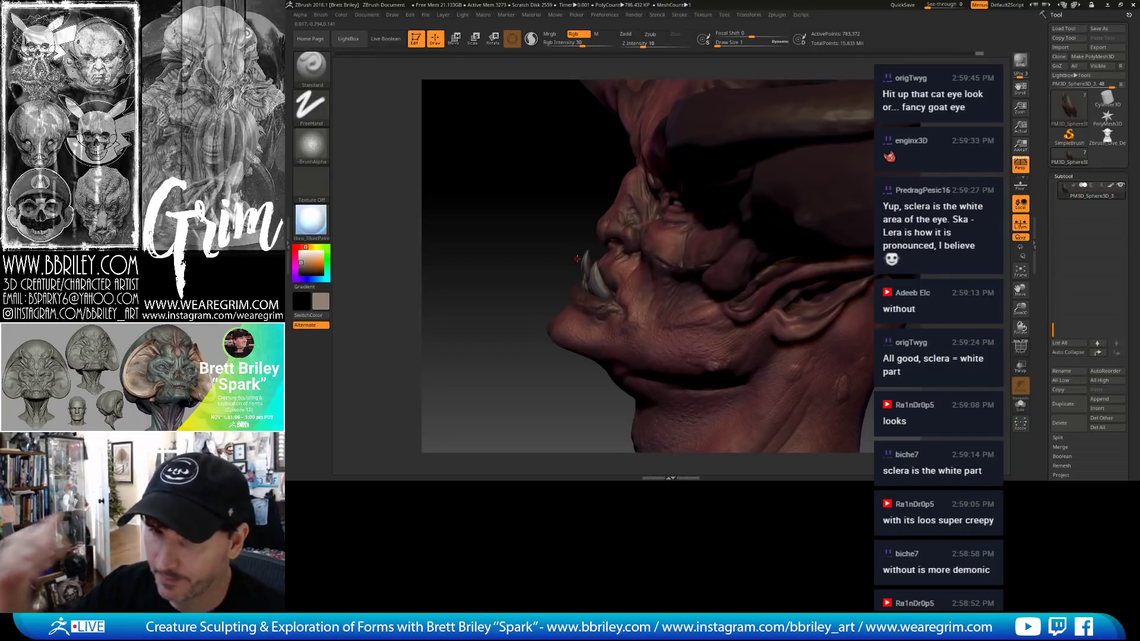
pyautogui.moveTo(511, 224); pyautogui.dragTo(550, 275, button='right')
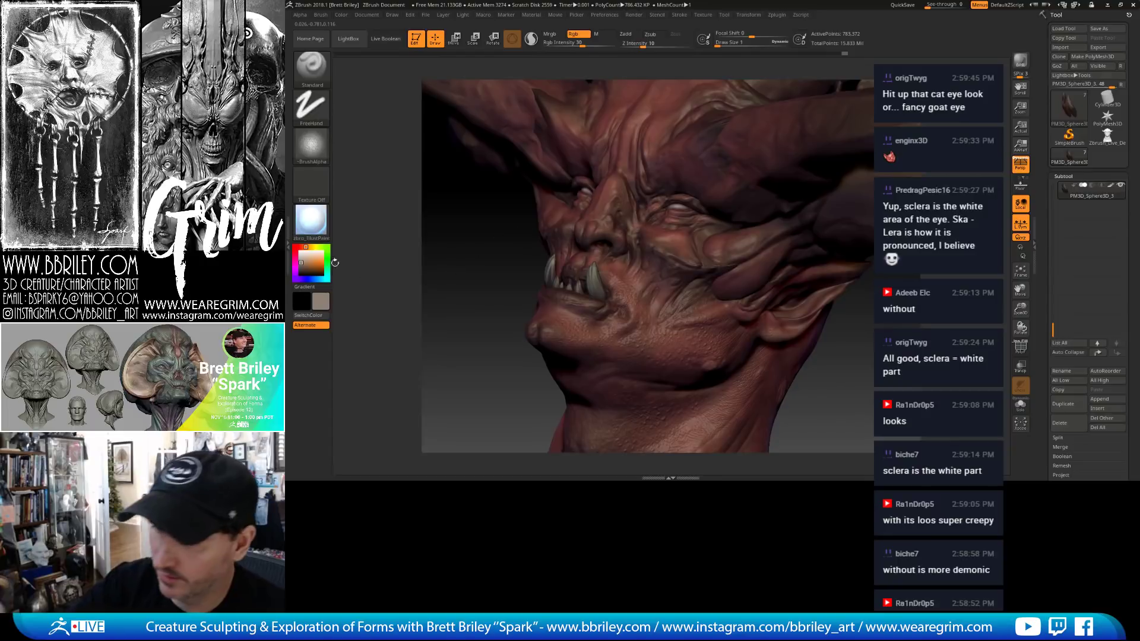
# Pick an off-white and brighten the tusks and front teeth, working from several angles.
pyautogui.click(302, 253)
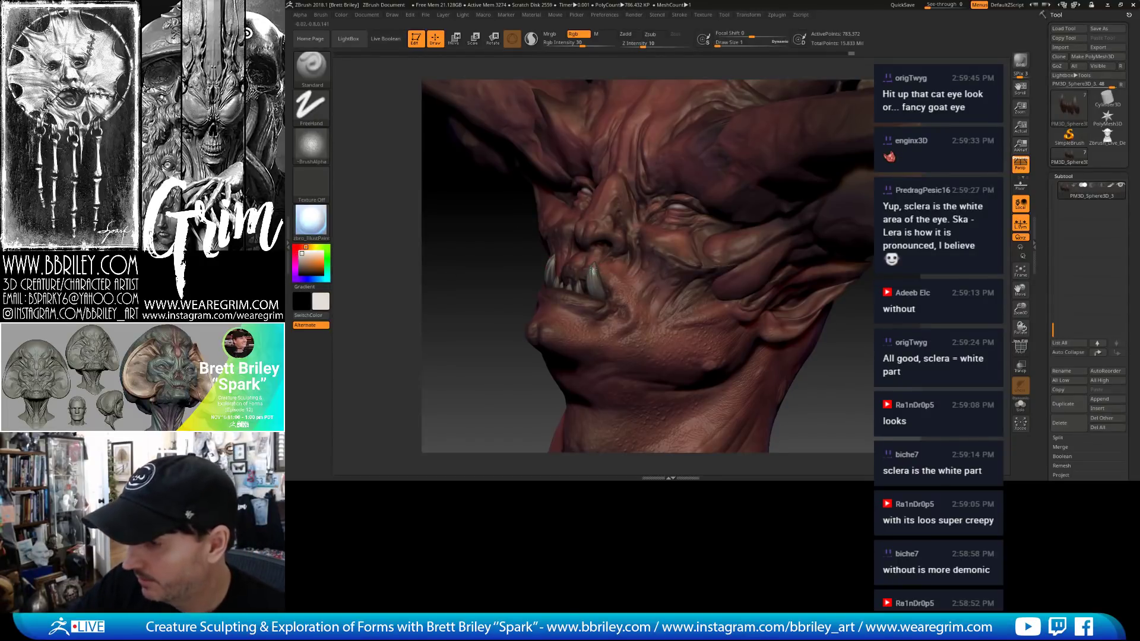
pyautogui.moveTo(827, 373); pyautogui.dragTo(793, 357, button='right')
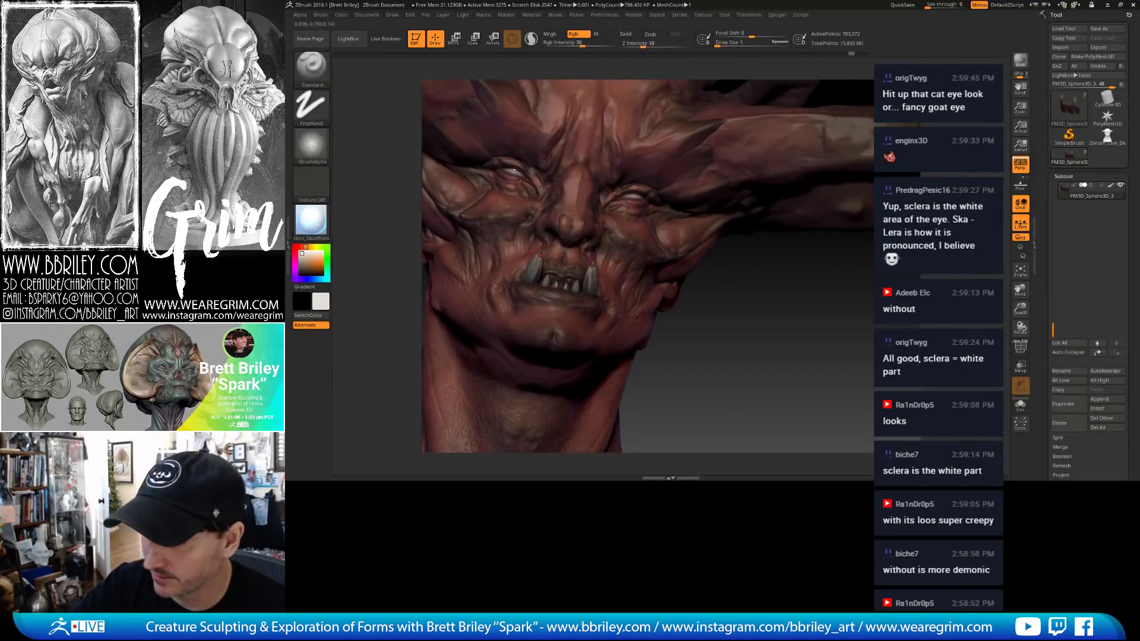
pyautogui.moveTo(729, 319); pyautogui.dragTo(564, 247)
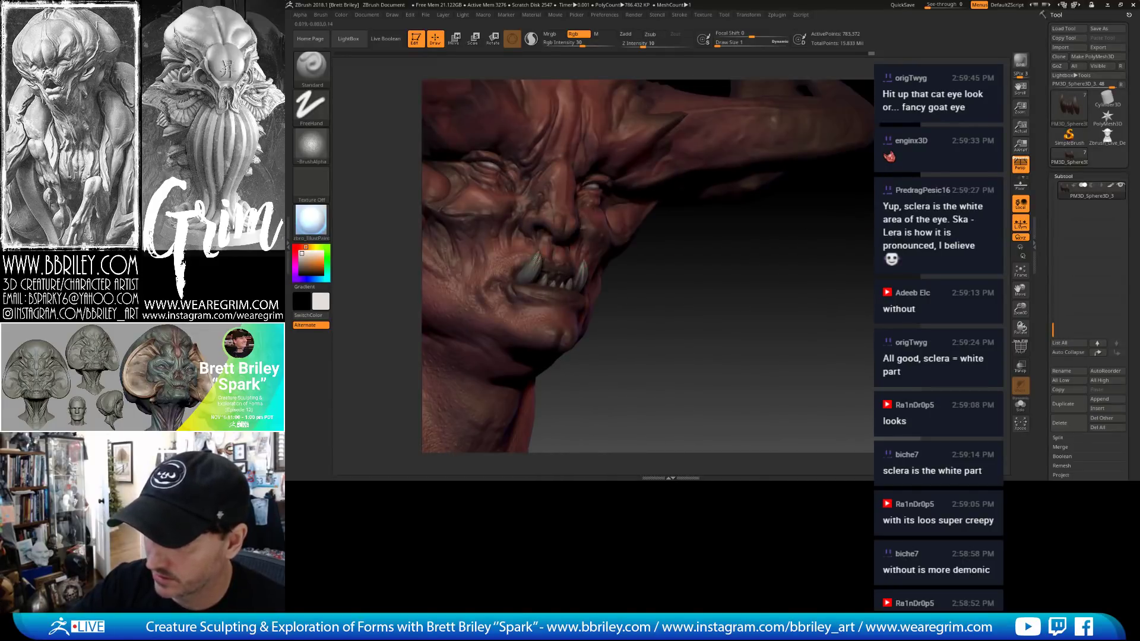
pyautogui.moveTo(648, 281); pyautogui.dragTo(586, 257)
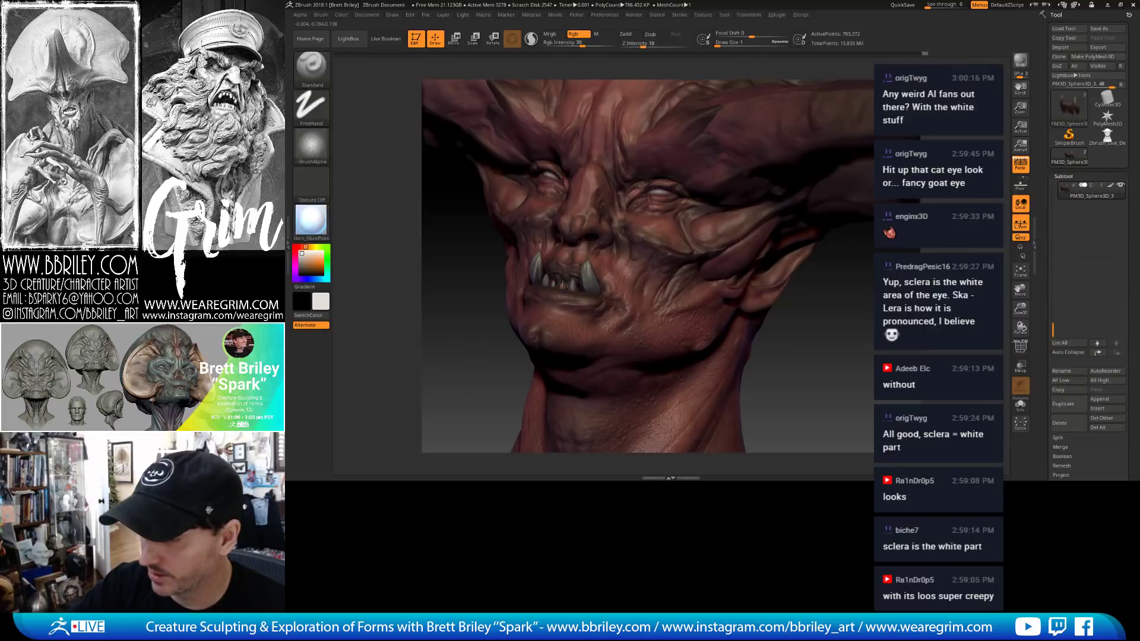
pyautogui.moveTo(790, 351); pyautogui.dragTo(587, 290)
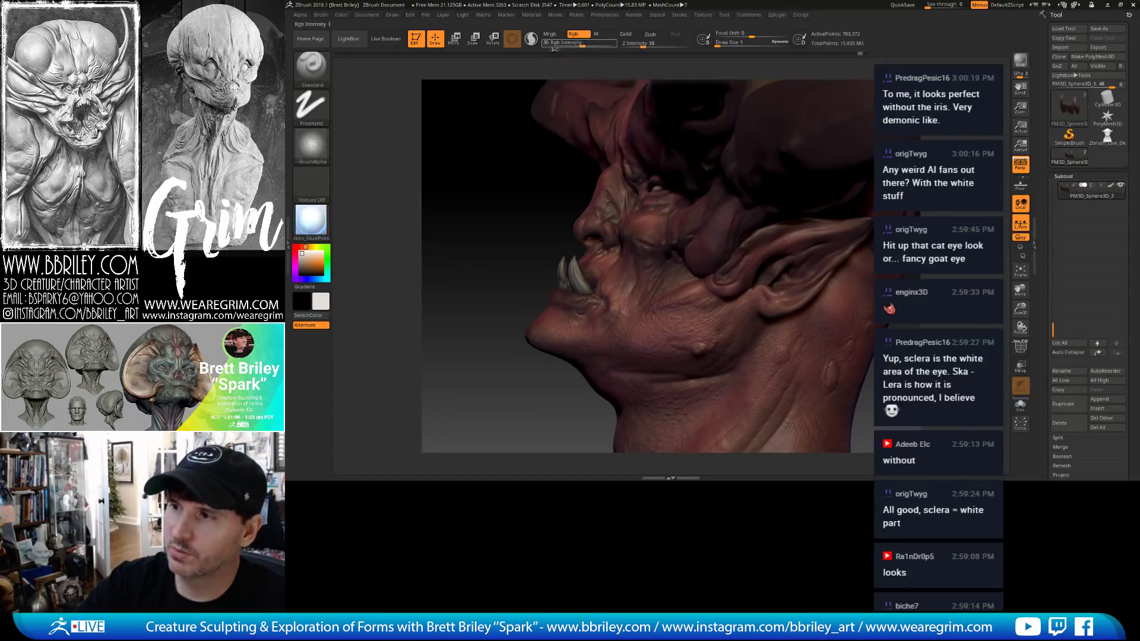
pyautogui.moveTo(558, 184); pyautogui.dragTo(631, 210)
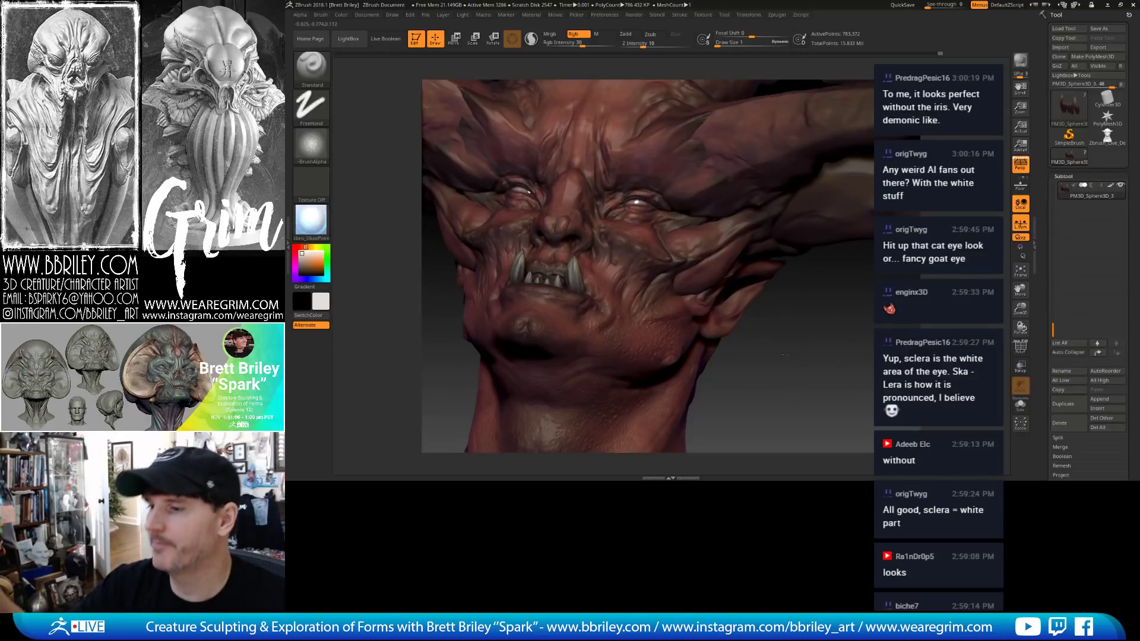
pyautogui.moveTo(786, 354)
pyautogui.keyDown('alt'); pyautogui.mouseDown()
pyautogui.moveTo(776, 347)
pyautogui.moveTo(792, 351)
pyautogui.mouseUp(); pyautogui.keyUp('alt')
pyautogui.moveTo(674, 303)
pyautogui.mouseDown()
pyautogui.moveTo(706, 301)
pyautogui.moveTo(710, 332)
pyautogui.mouseUp()
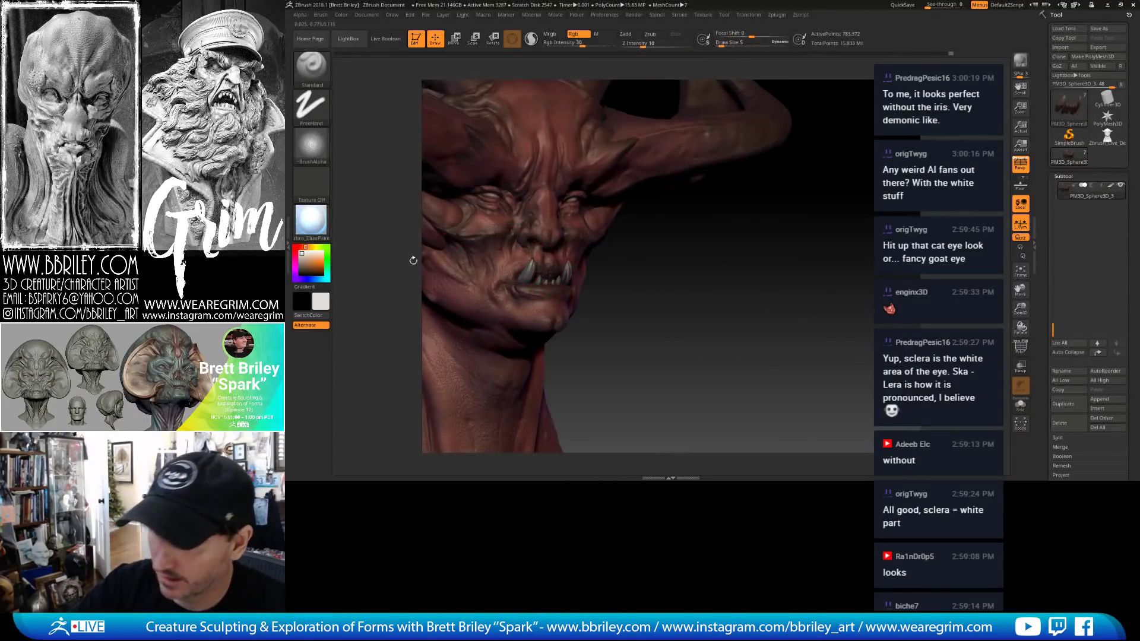
# Pick a tan and a darker yellowish brown, and tint the tusks and teeth with them.
pyautogui.click(307, 259)
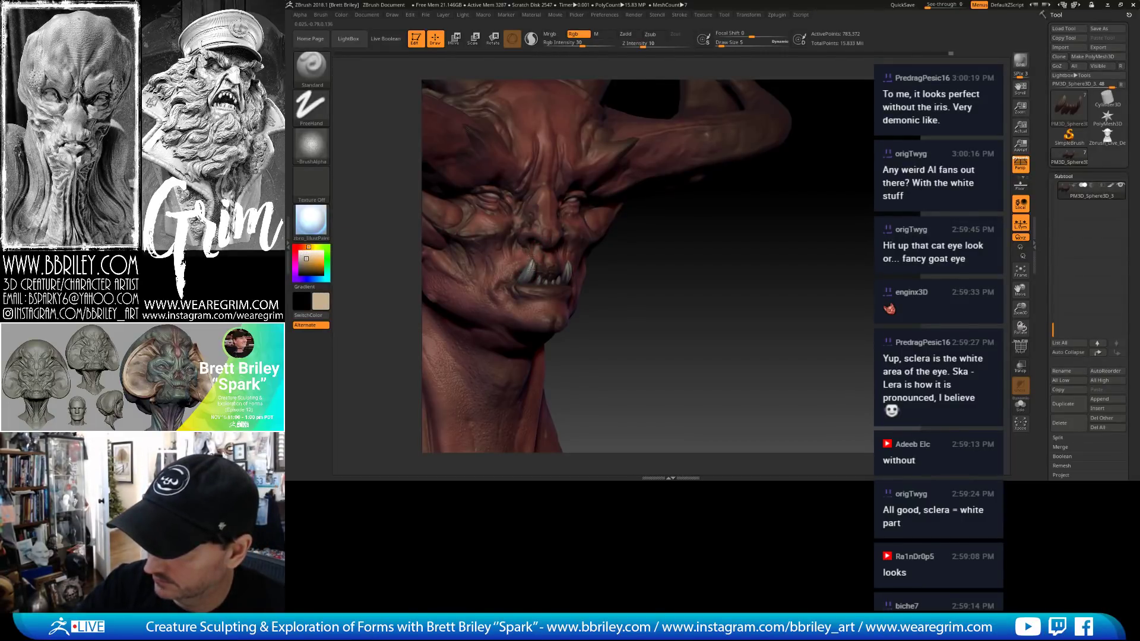
pyautogui.moveTo(545, 273); pyautogui.dragTo(549, 274)
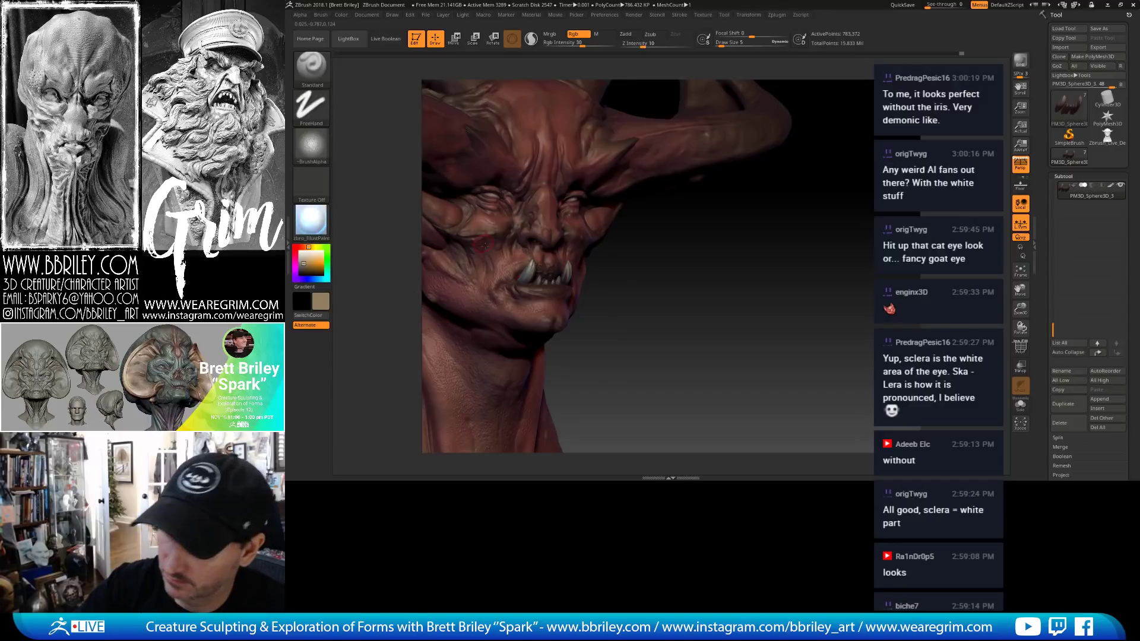
pyautogui.click(305, 267)
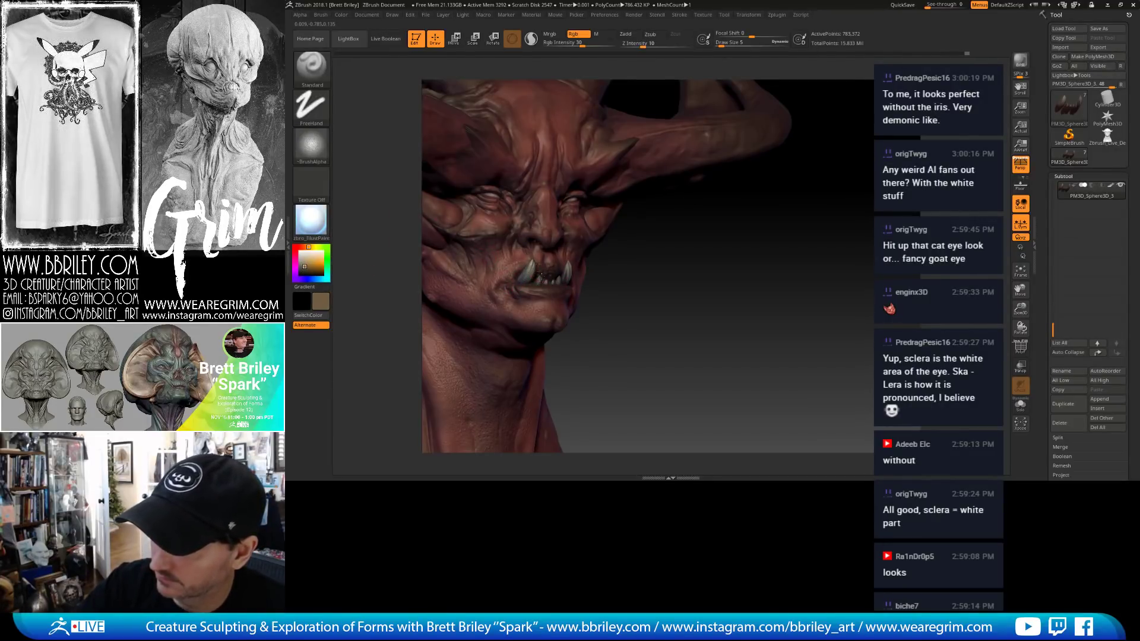
pyautogui.moveTo(648, 270); pyautogui.dragTo(701, 257)
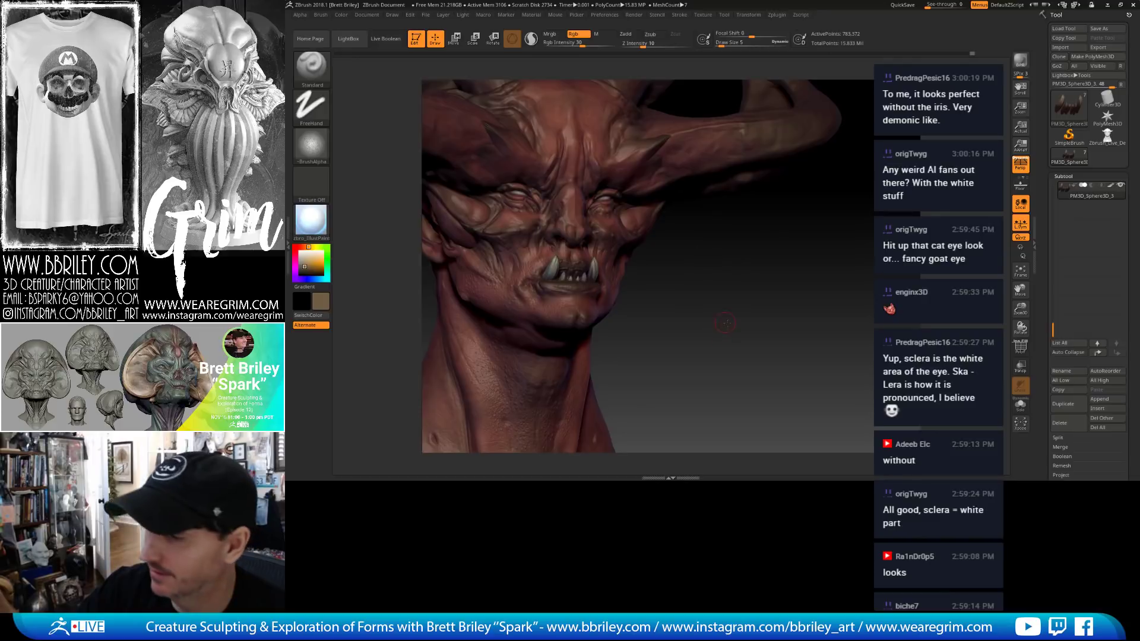
pyautogui.moveTo(701, 261); pyautogui.dragTo(610, 252)
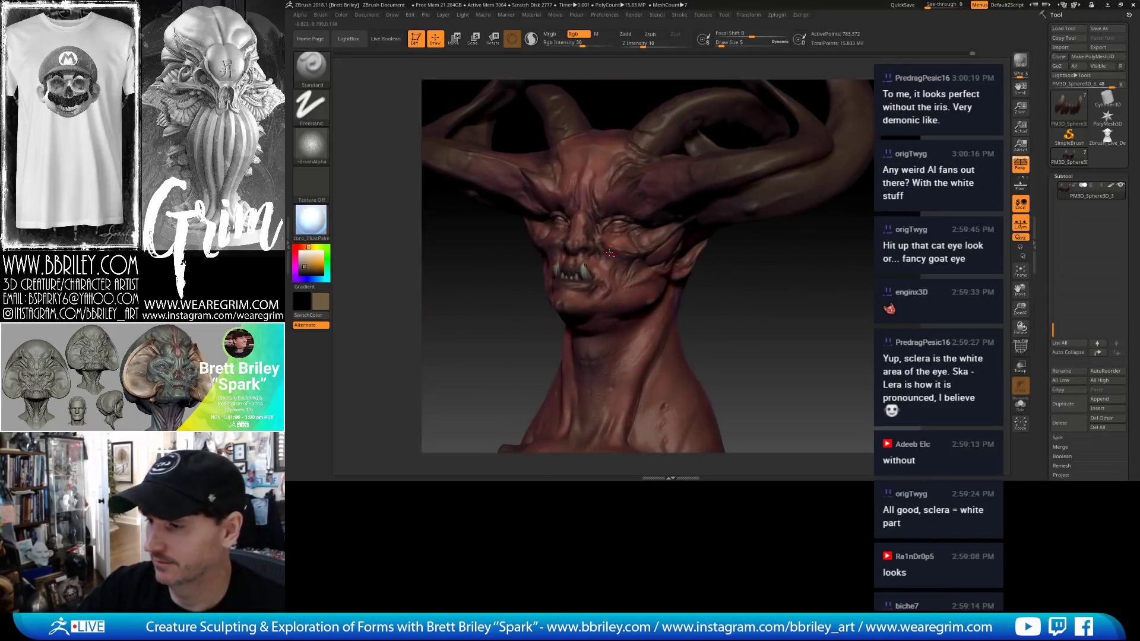
# Select the main head and neck subtool and lower it to a coarse subdivision level.
pyautogui.keyDown('alt'); pyautogui.click(610, 246); pyautogui.keyUp('alt')
pyautogui.keyDown('alt'); pyautogui.moveTo(747, 303); pyautogui.dragTo(723, 303); pyautogui.keyUp('alt')
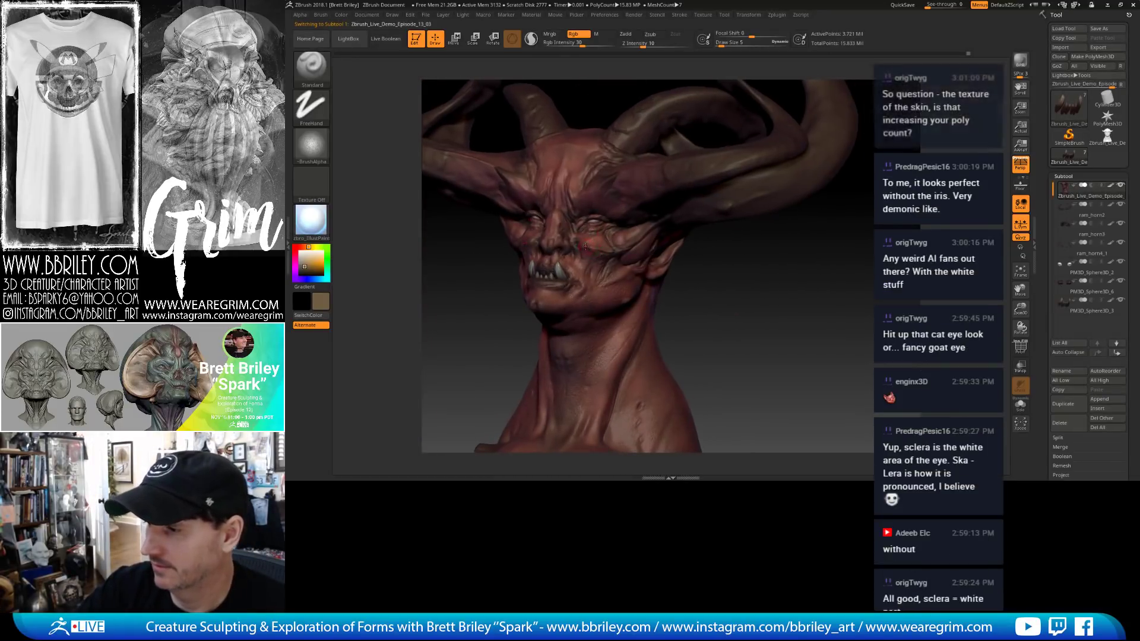
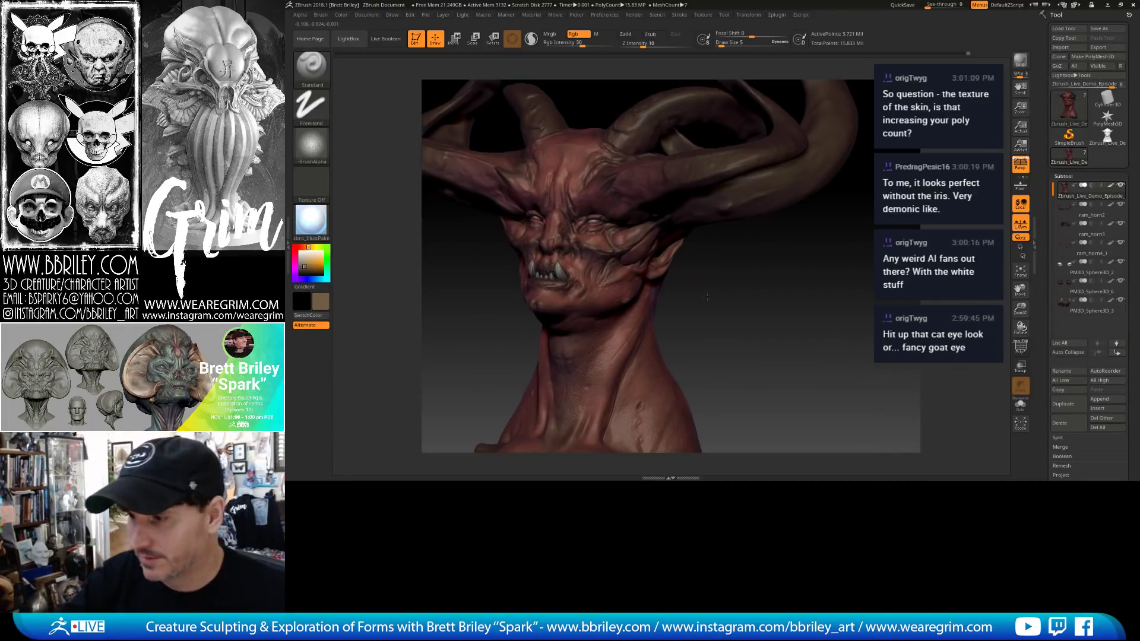
pyautogui.moveTo(707, 296)
pyautogui.keyDown('shift'); pyautogui.mouseDown()
pyautogui.moveTo(679, 289)
pyautogui.moveTo(671, 308)
pyautogui.mouseUp(); pyautogui.keyUp('shift')
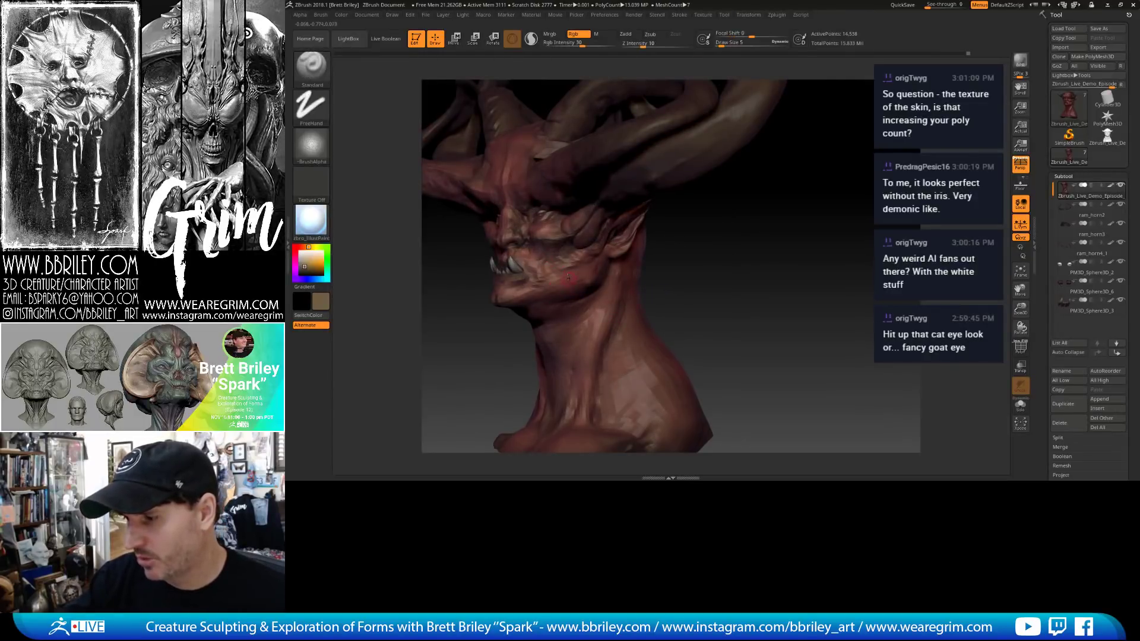
# Display the head's wireframe, examine the polygons on the jaw and neck one subdivision level lower, and hide the wireframe again.
pyautogui.hotkey('shift', 'f')
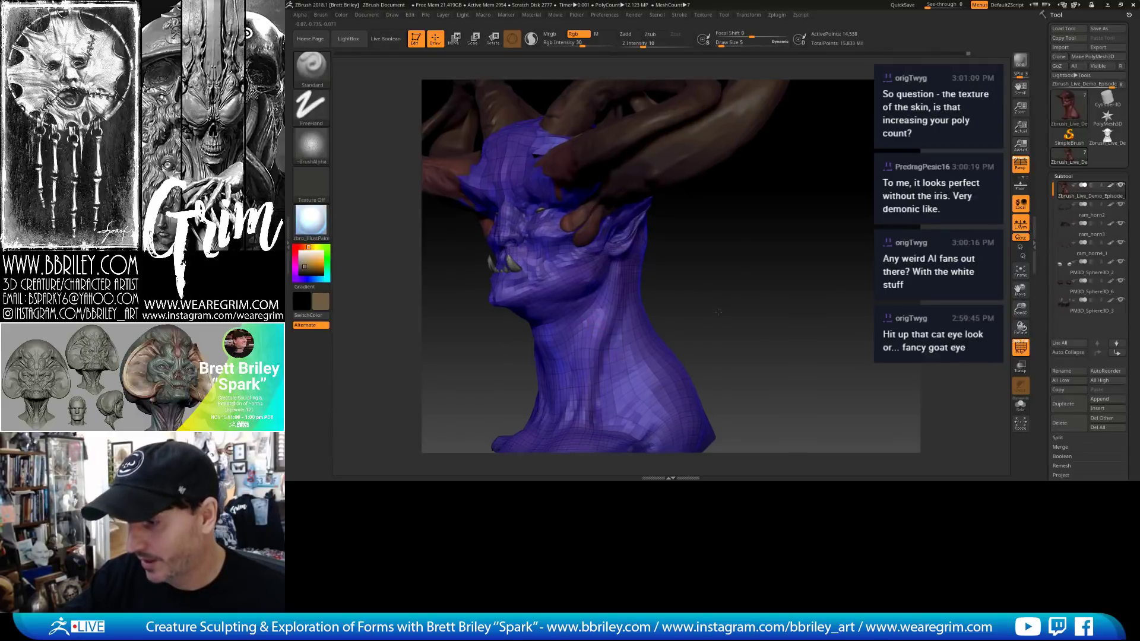
pyautogui.keyDown('ctrl'); pyautogui.moveTo(594, 325); pyautogui.dragTo(633, 316, button='right'); pyautogui.keyUp('ctrl')
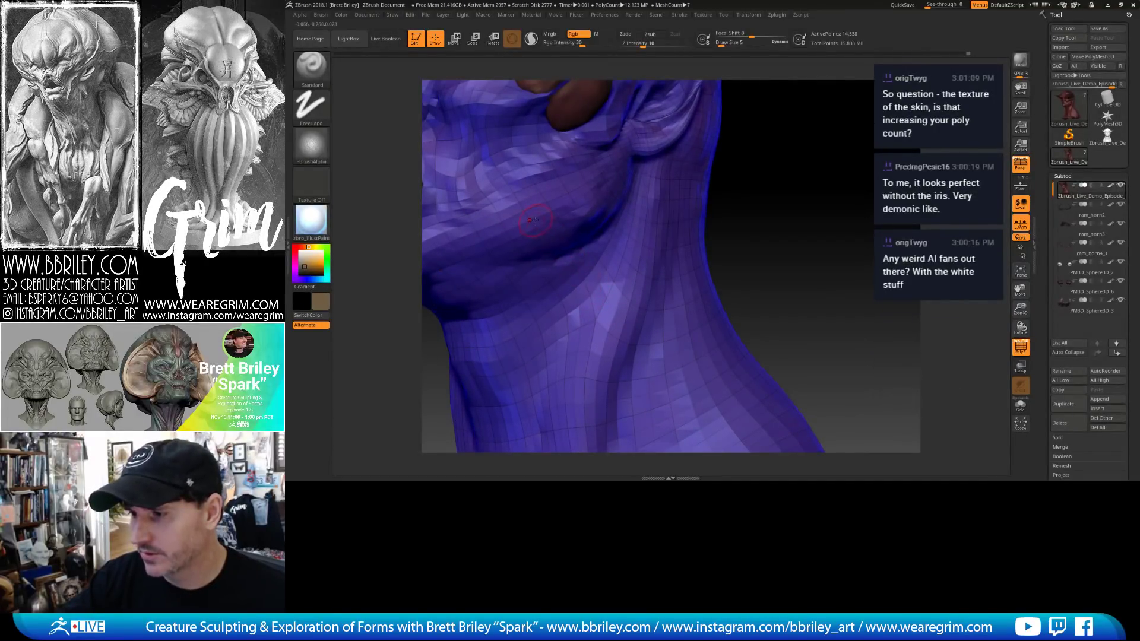
pyautogui.hotkey('shift', 'd')
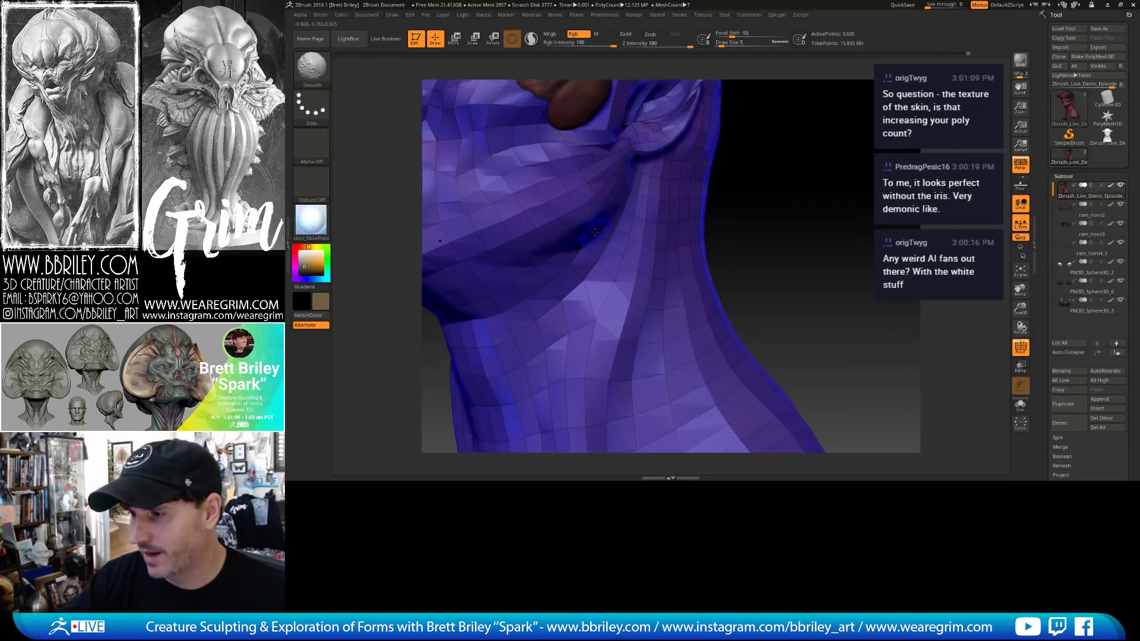
pyautogui.click(1020, 347)
pyautogui.keyDown('alt'); pyautogui.moveTo(859, 303); pyautogui.dragTo(796, 241); pyautogui.keyUp('alt')
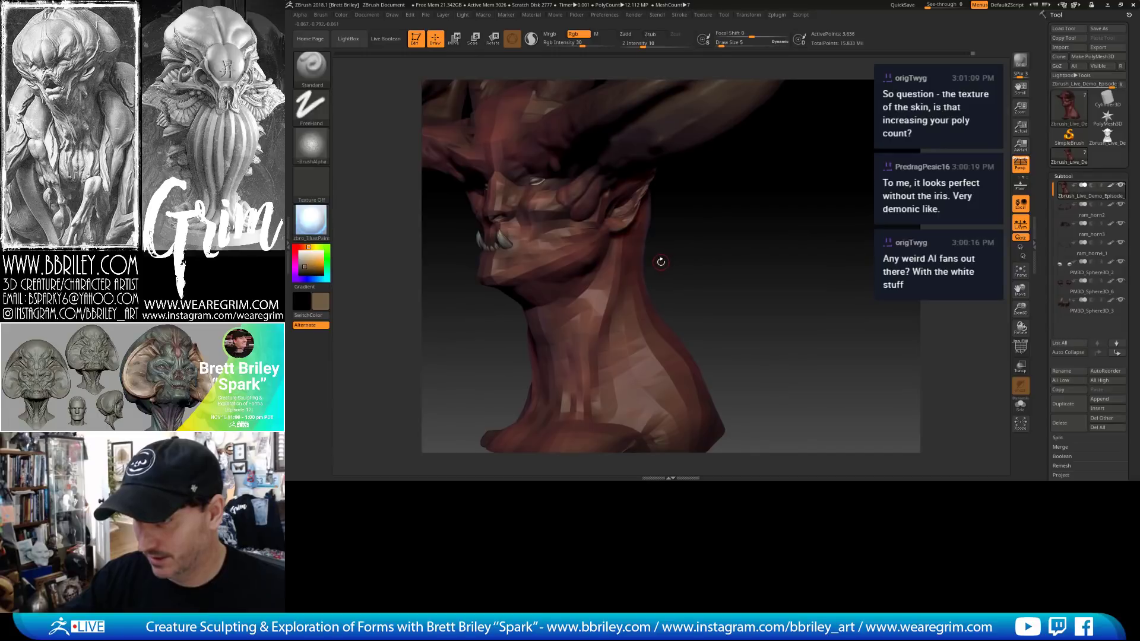
# Raise the head and neck subtool back to its highest subdivision level and check the skin detail from the front and side.
pyautogui.press('d')
pyautogui.press('d')
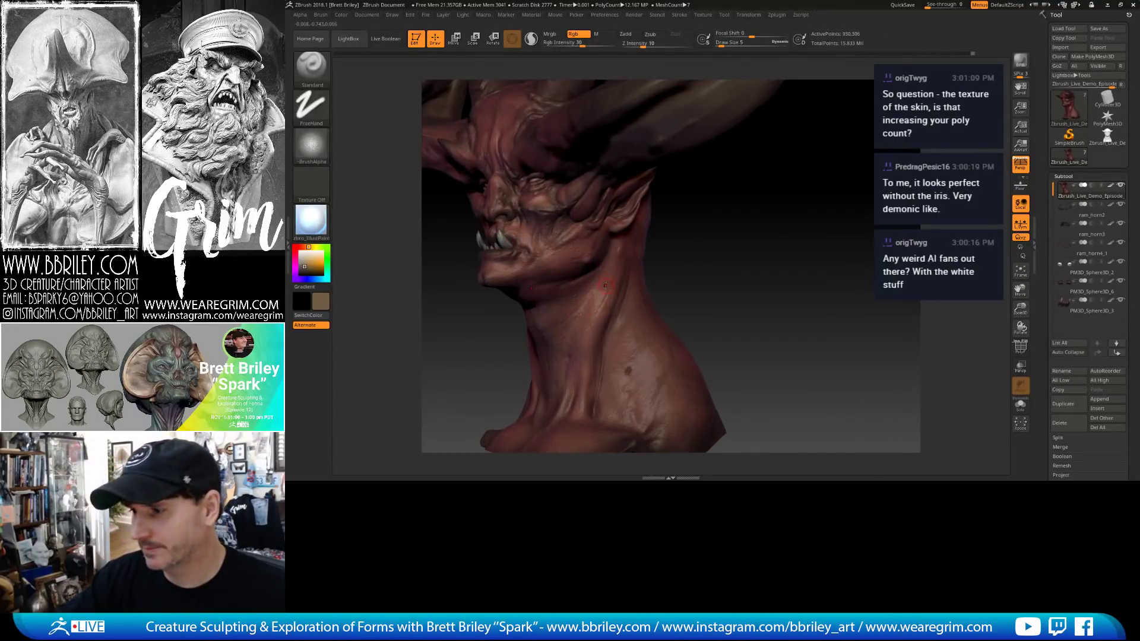
pyautogui.moveTo(691, 259); pyautogui.dragTo(619, 288)
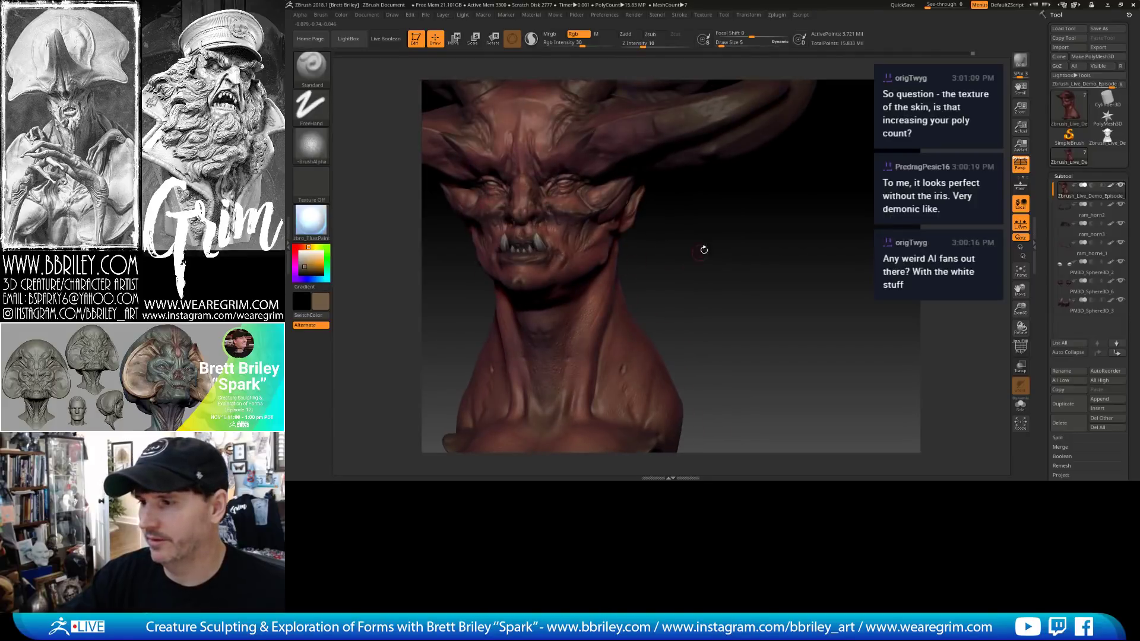
pyautogui.moveTo(704, 250)
pyautogui.mouseDown()
pyautogui.moveTo(743, 252)
pyautogui.moveTo(734, 255)
pyautogui.mouseUp()
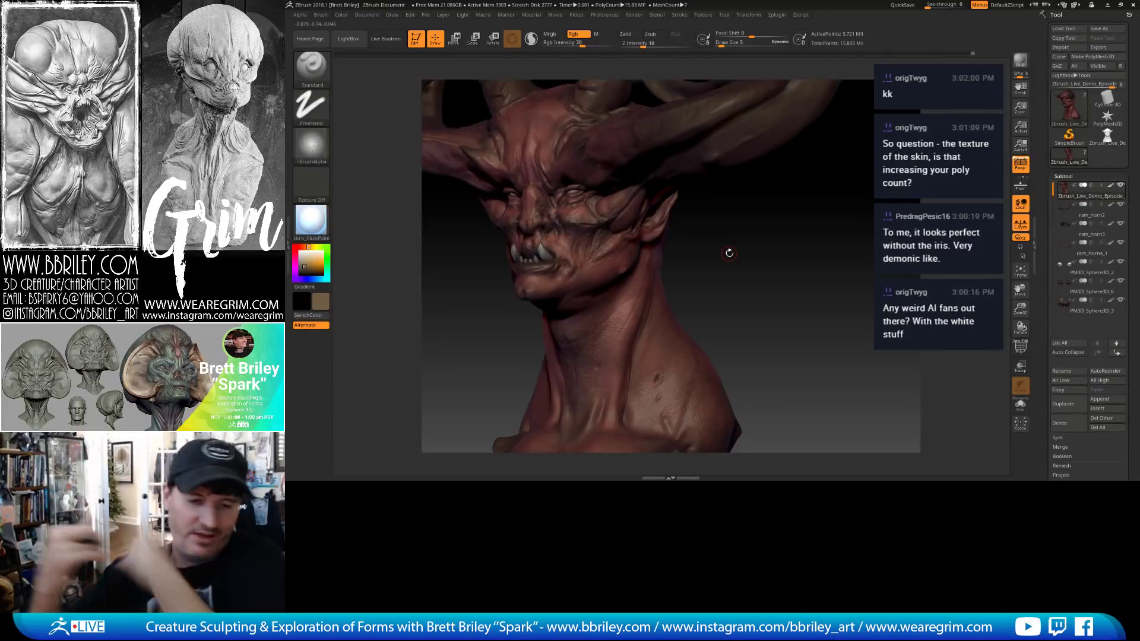
# Select the ram_horn2 subtool, sample a dark grayish brown from the model and set the draw size to 25.
pyautogui.moveTo(766, 224)
pyautogui.mouseDown()
pyautogui.moveTo(781, 237)
pyautogui.moveTo(750, 225)
pyautogui.moveTo(712, 232)
pyautogui.moveTo(727, 262)
pyautogui.moveTo(576, 224)
pyautogui.mouseUp()
pyautogui.keyDown('alt'); pyautogui.click(649, 199); pyautogui.keyUp('alt')
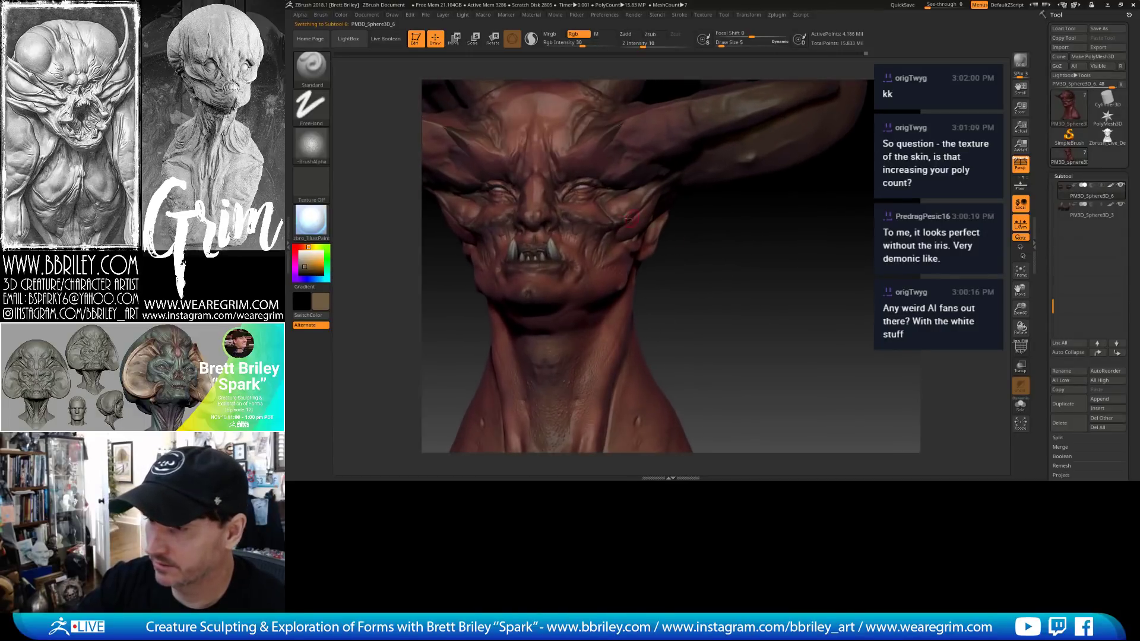
pyautogui.keyDown('alt'); pyautogui.click(576, 218); pyautogui.keyUp('alt')
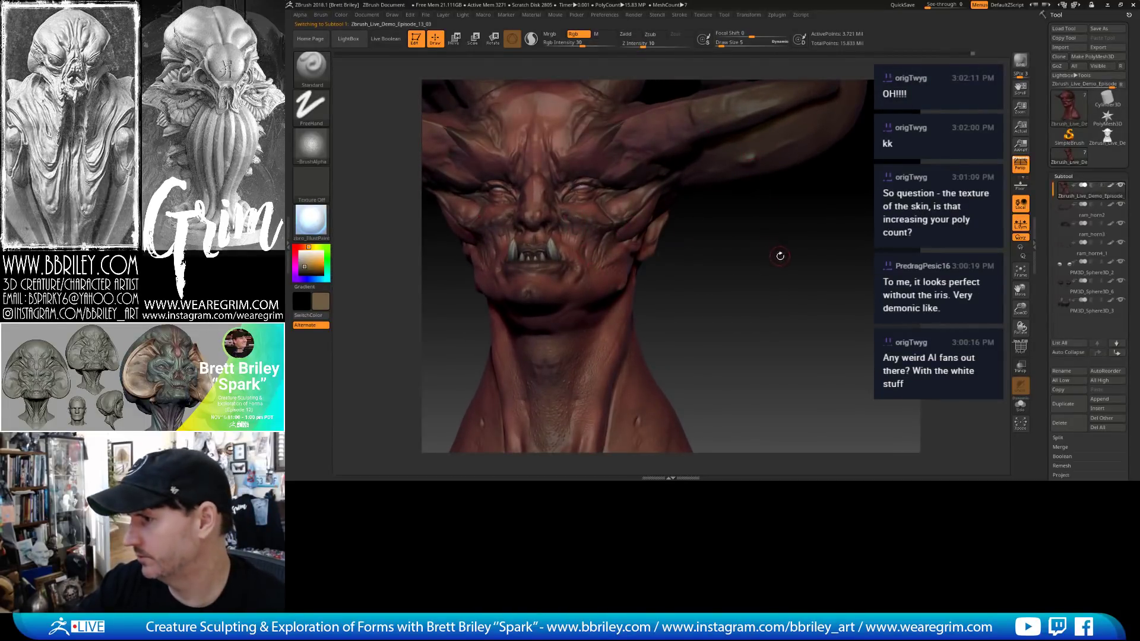
pyautogui.moveTo(780, 256)
pyautogui.keyDown('alt'); pyautogui.mouseDown()
pyautogui.moveTo(793, 205)
pyautogui.moveTo(819, 249)
pyautogui.moveTo(776, 248)
pyautogui.mouseUp(); pyautogui.keyUp('alt')
pyautogui.keyDown('alt'); pyautogui.click(539, 205); pyautogui.keyUp('alt')
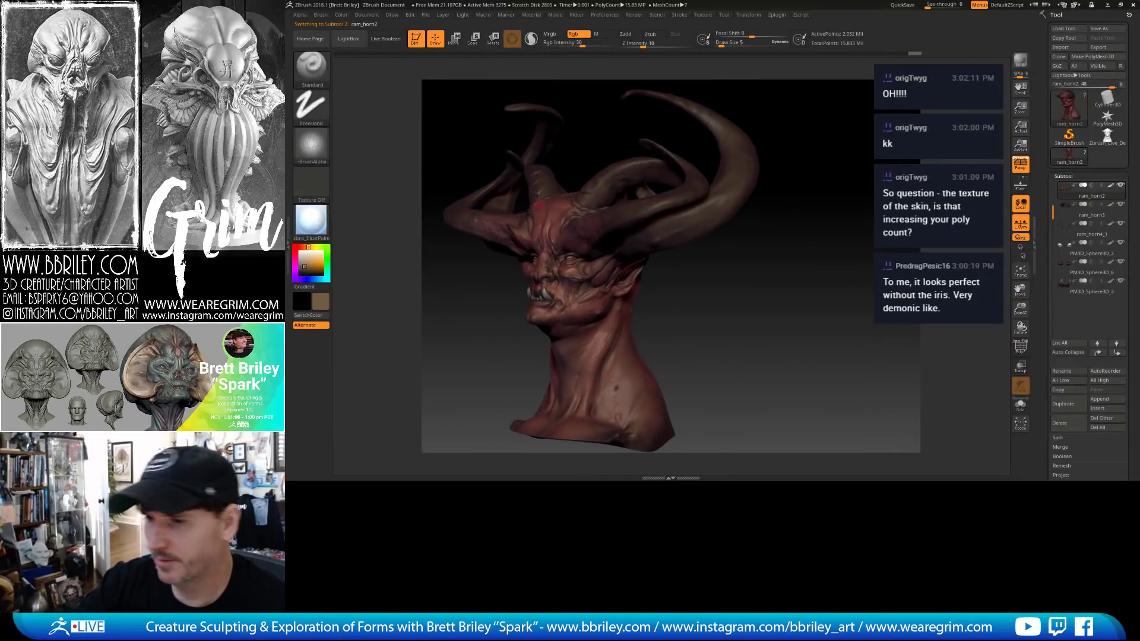
pyautogui.press('c')
pyautogui.press('s')
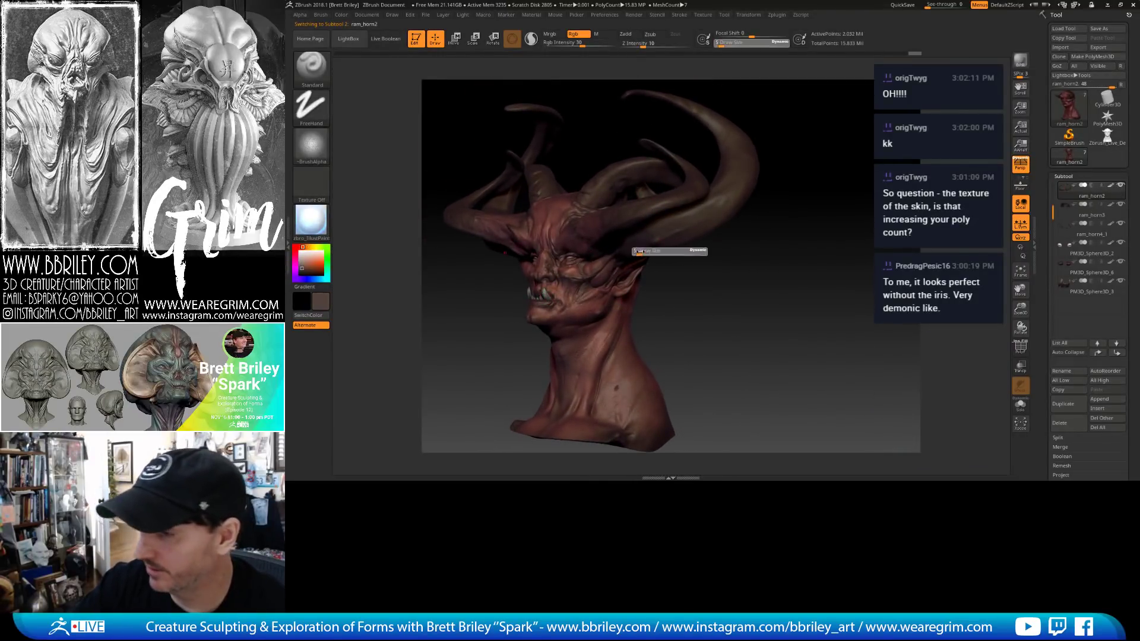
pyautogui.moveTo(637, 255); pyautogui.dragTo(644, 255)
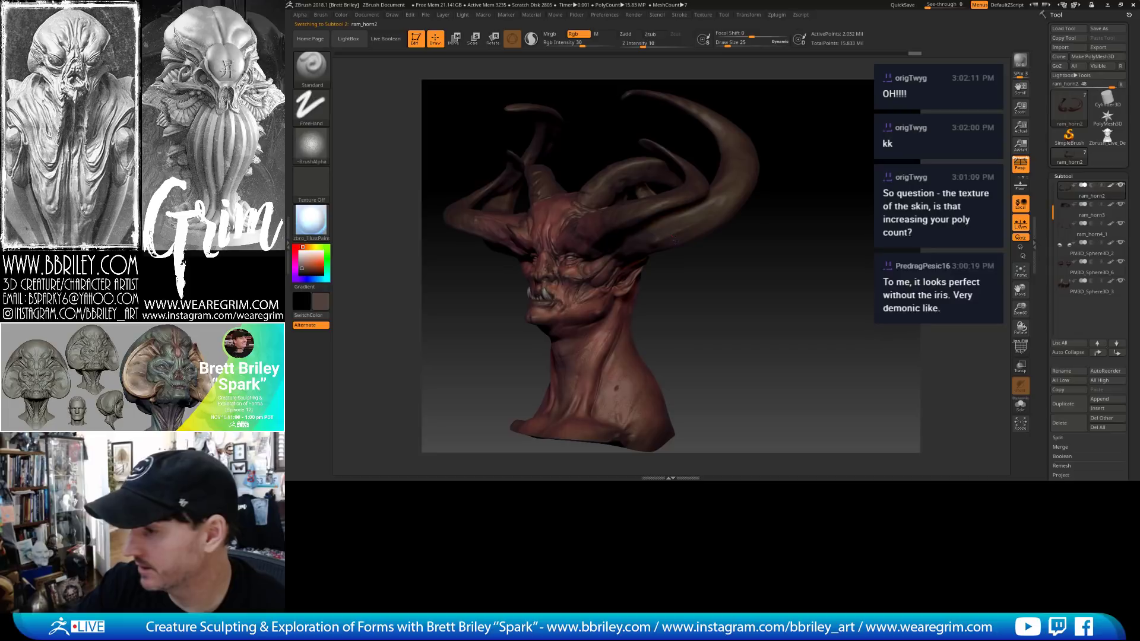
# Set the Standard brush to the DragRect stroke with the speckled Alpha 31.
pyautogui.click(311, 107)
pyautogui.click(401, 116)
pyautogui.click(313, 145)
pyautogui.click(630, 224)
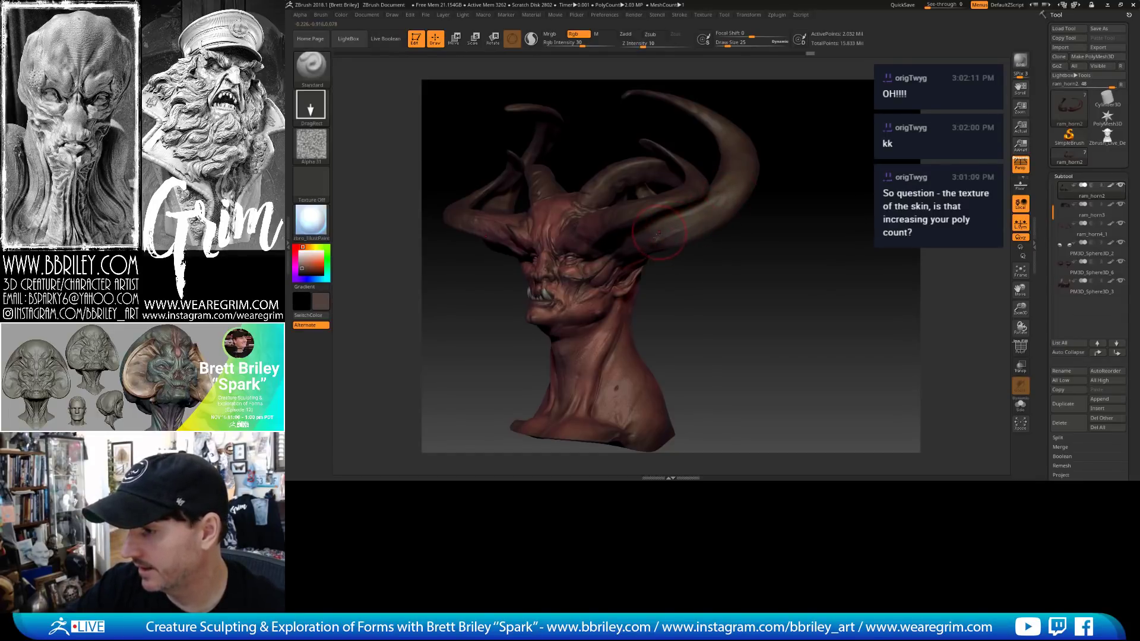
# Stamp mottled brown color onto the ram_horn2 horns from several angles.
pyautogui.moveTo(697, 293); pyautogui.dragTo(642, 256)
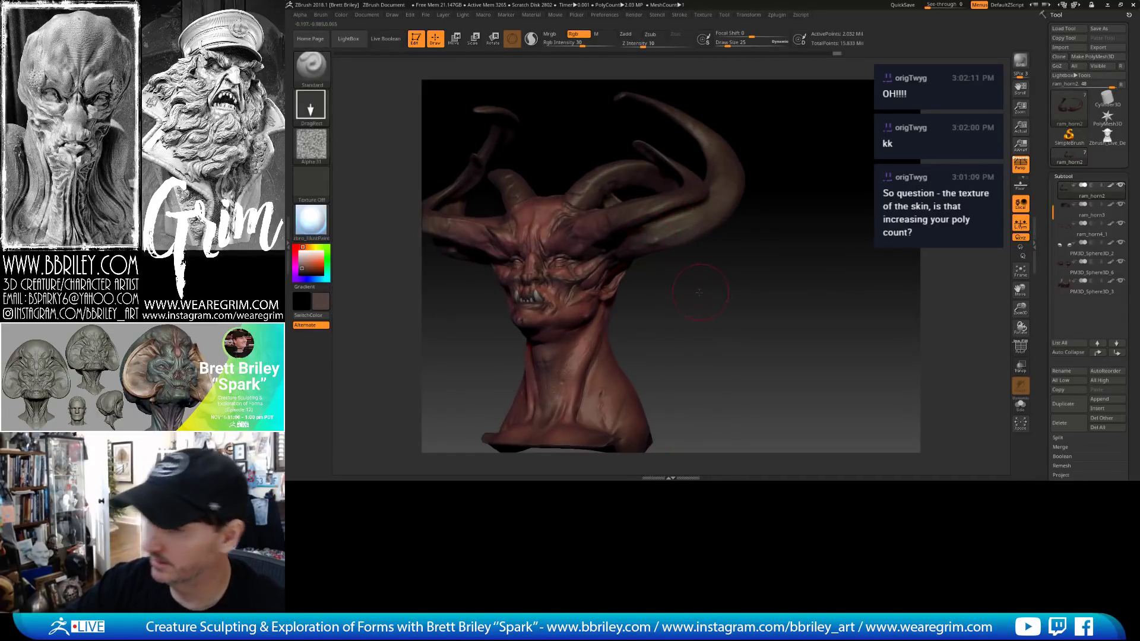
pyautogui.moveTo(699, 292); pyautogui.dragTo(683, 285)
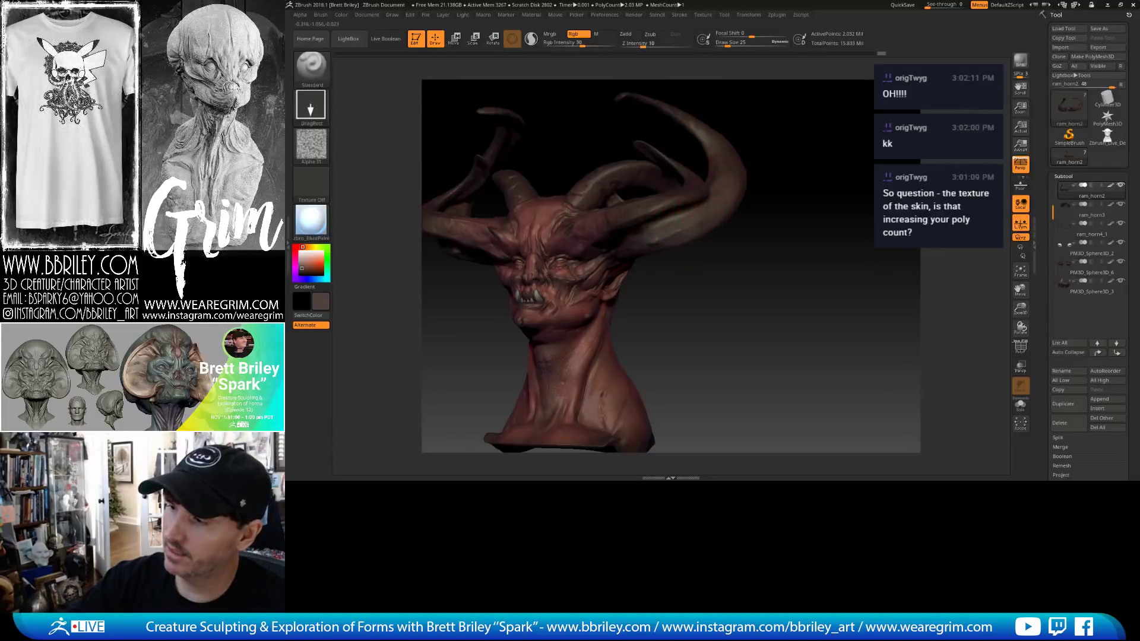
pyautogui.moveTo(754, 109); pyautogui.dragTo(732, 170)
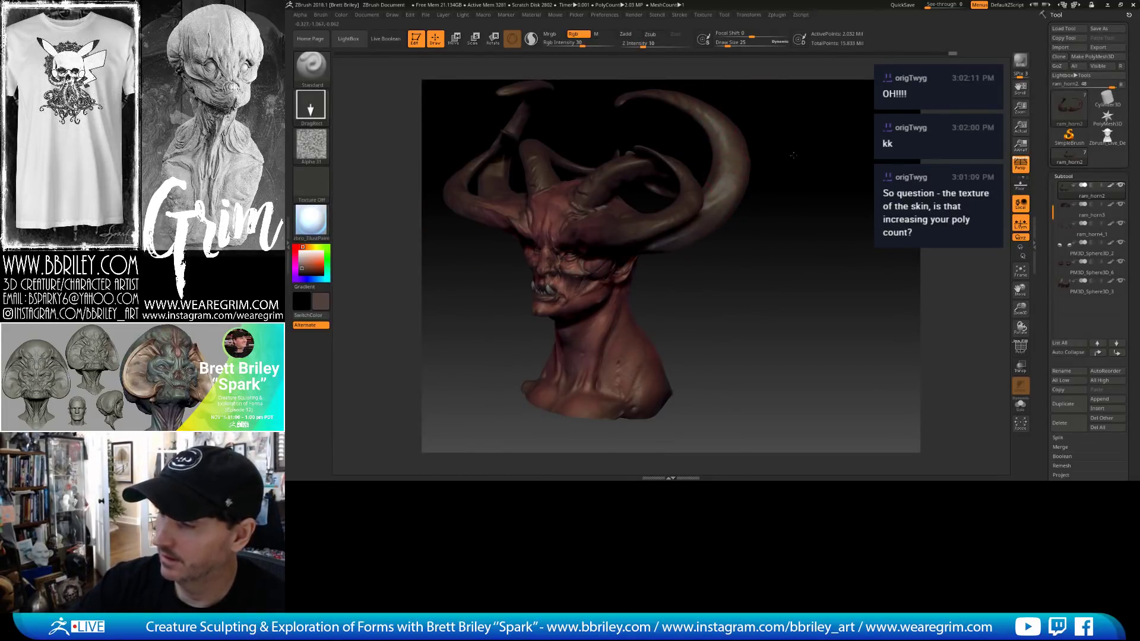
pyautogui.moveTo(793, 156); pyautogui.dragTo(651, 247)
# Select the ram_horn4_1 and ram_horn3 subtools in turn and stamp the same brown mottling onto those horns.
pyautogui.keyDown('alt'); pyautogui.click(650, 247); pyautogui.keyUp('alt')
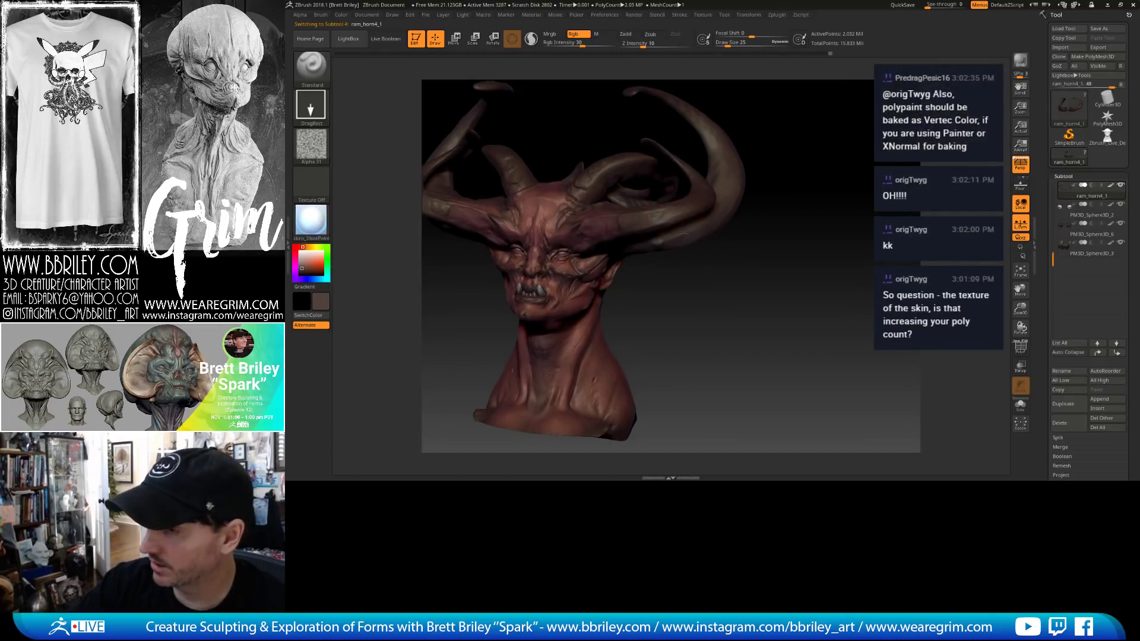
pyautogui.moveTo(783, 141)
pyautogui.mouseDown()
pyautogui.moveTo(700, 168)
pyautogui.moveTo(689, 235)
pyautogui.moveTo(641, 172)
pyautogui.mouseUp()
pyautogui.keyDown('alt'); pyautogui.click(615, 152); pyautogui.keyUp('alt')
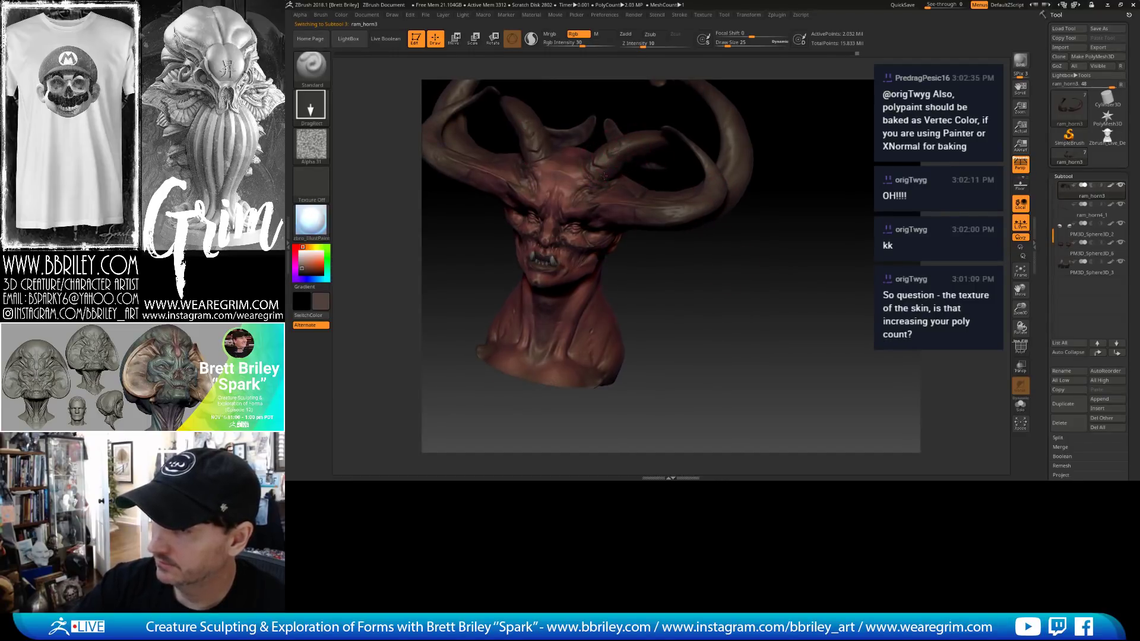
pyautogui.moveTo(643, 144); pyautogui.dragTo(633, 211)
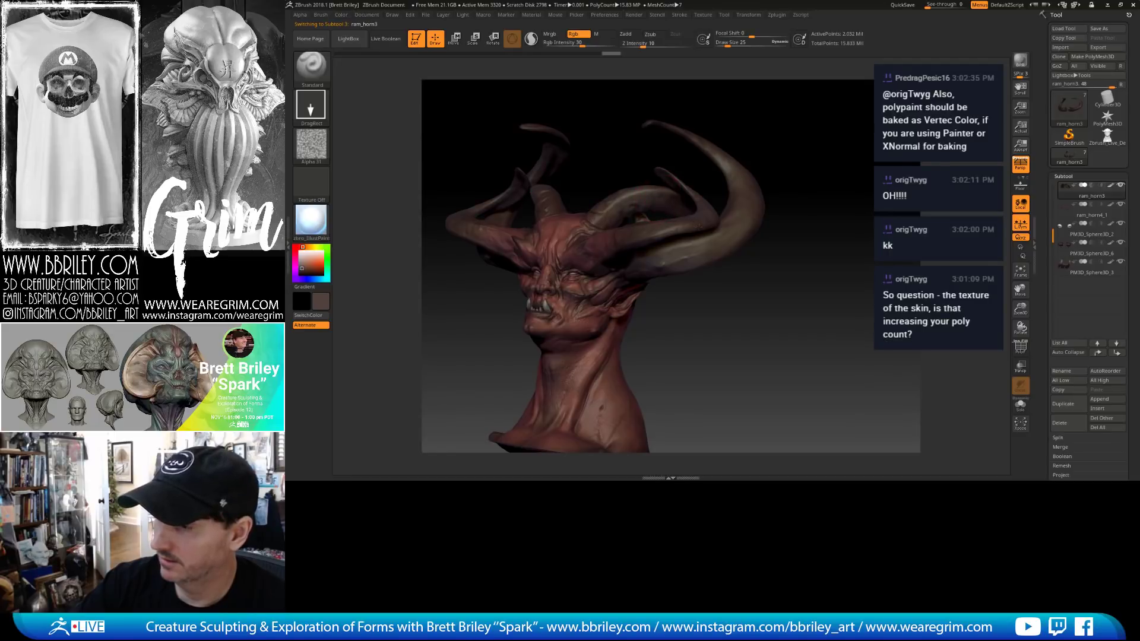
pyautogui.moveTo(700, 227)
pyautogui.mouseDown()
pyautogui.moveTo(723, 224)
pyautogui.moveTo(712, 218)
pyautogui.mouseUp()
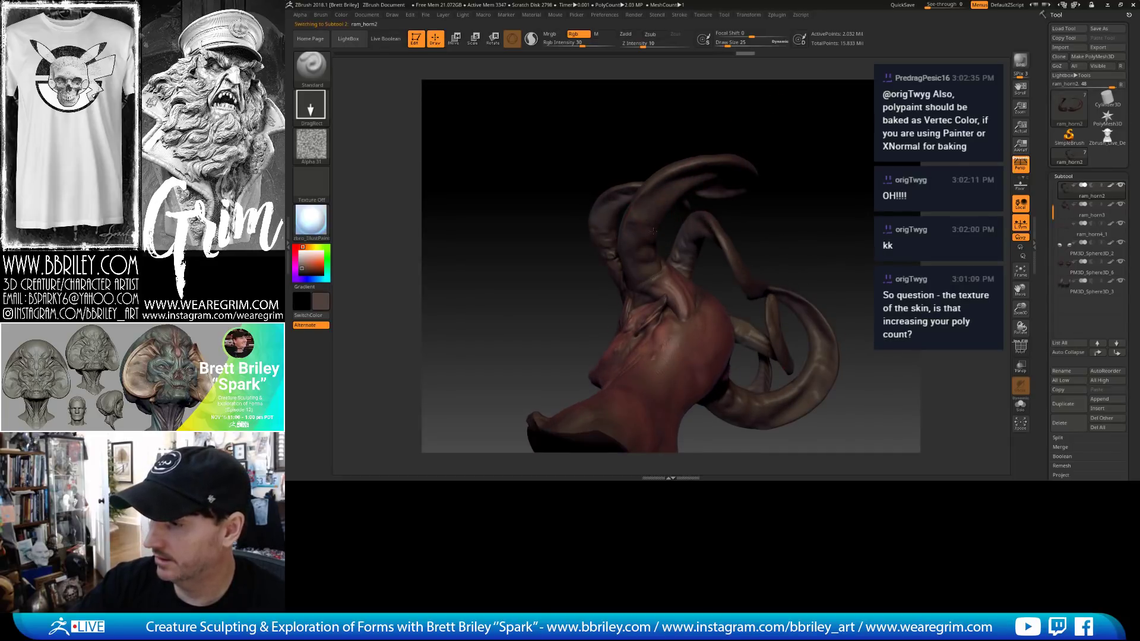
# Add more brown mottling to the ram_horn2 and ram_horn4_1 horns from the side and lower angles.
pyautogui.moveTo(751, 151); pyautogui.dragTo(615, 252)
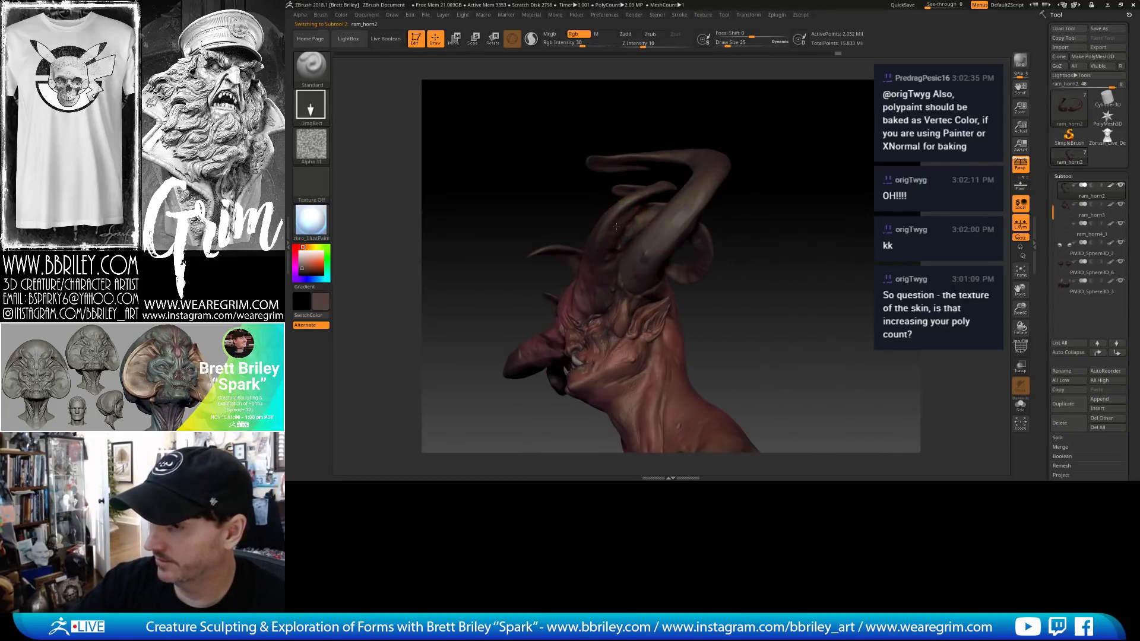
pyautogui.keyDown('alt'); pyautogui.click(612, 256); pyautogui.keyUp('alt')
pyautogui.moveTo(748, 119); pyautogui.dragTo(790, 158)
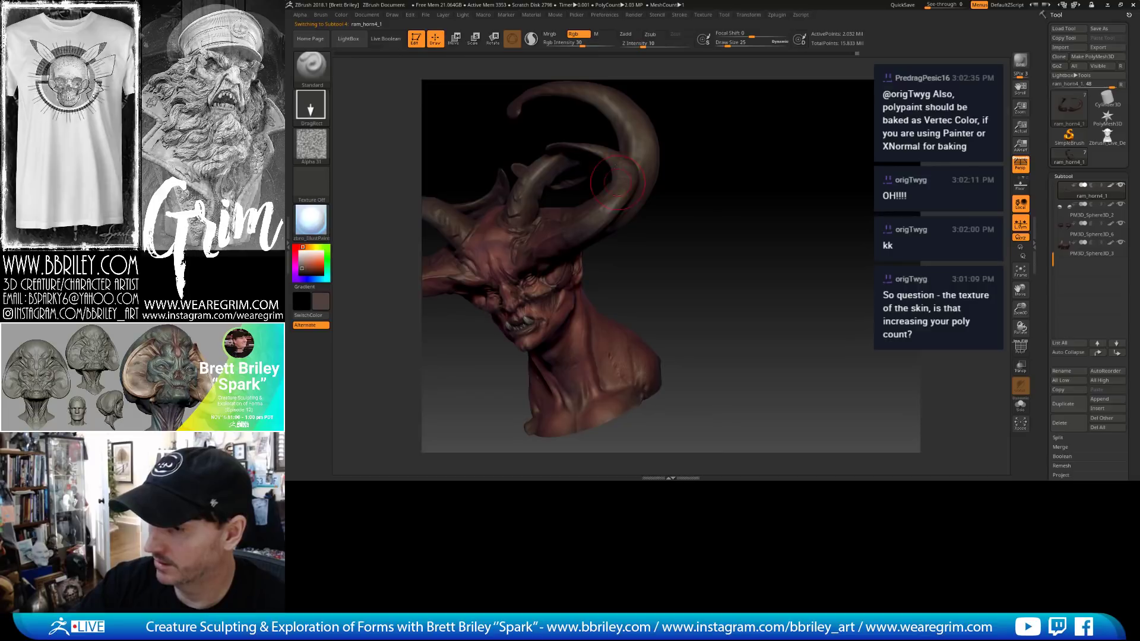
pyautogui.moveTo(720, 196)
pyautogui.keyDown('alt'); pyautogui.mouseDown()
pyautogui.moveTo(779, 165)
pyautogui.moveTo(763, 215)
pyautogui.moveTo(683, 268)
pyautogui.moveTo(641, 237)
pyautogui.moveTo(722, 193)
pyautogui.mouseUp(); pyautogui.keyUp('alt')
# Select the main head subtool, pick a dark muted purple and reduce the brush size for painting the face.
pyautogui.keyDown('alt'); pyautogui.click(604, 222); pyautogui.keyUp('alt')
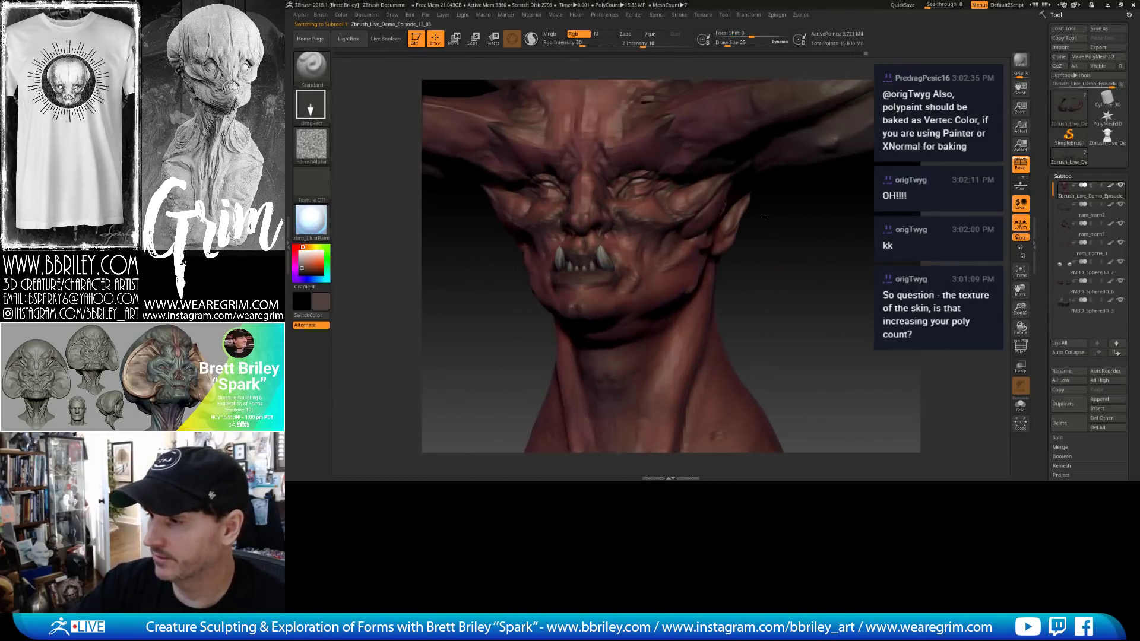
pyautogui.moveTo(451, 217); pyautogui.dragTo(405, 218)
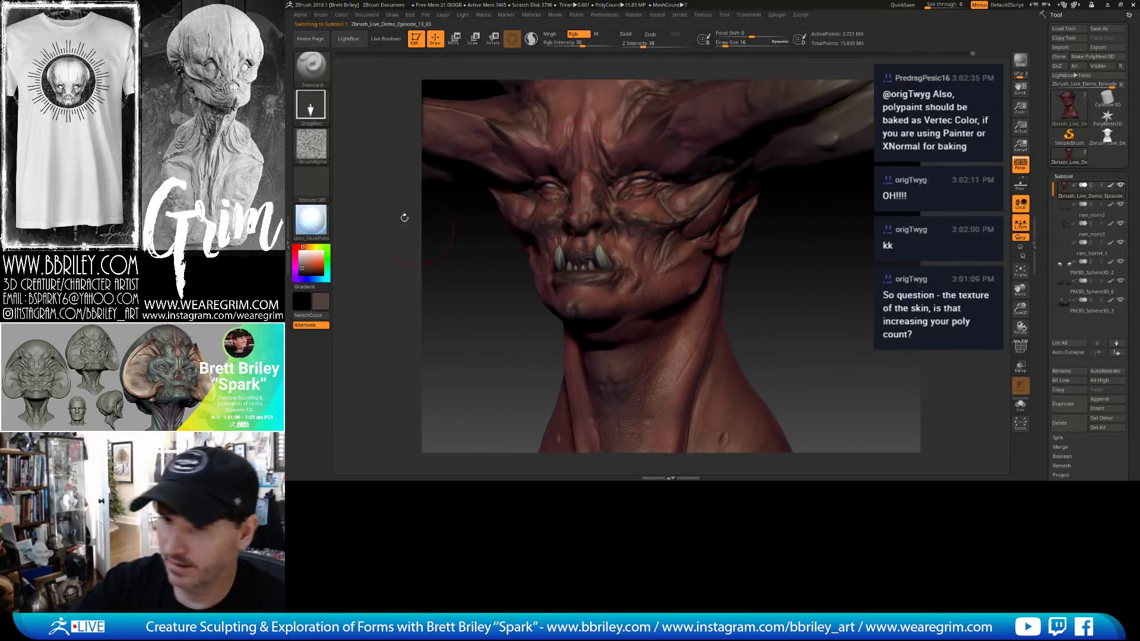
pyautogui.click(299, 278)
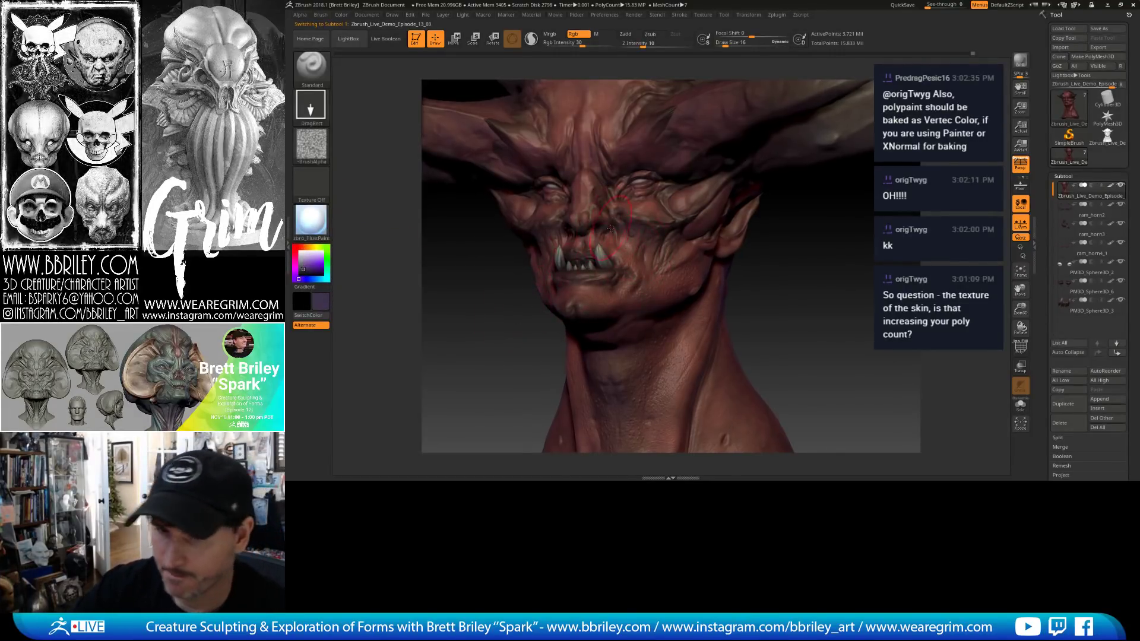
pyautogui.press('[')
pyautogui.press('[')
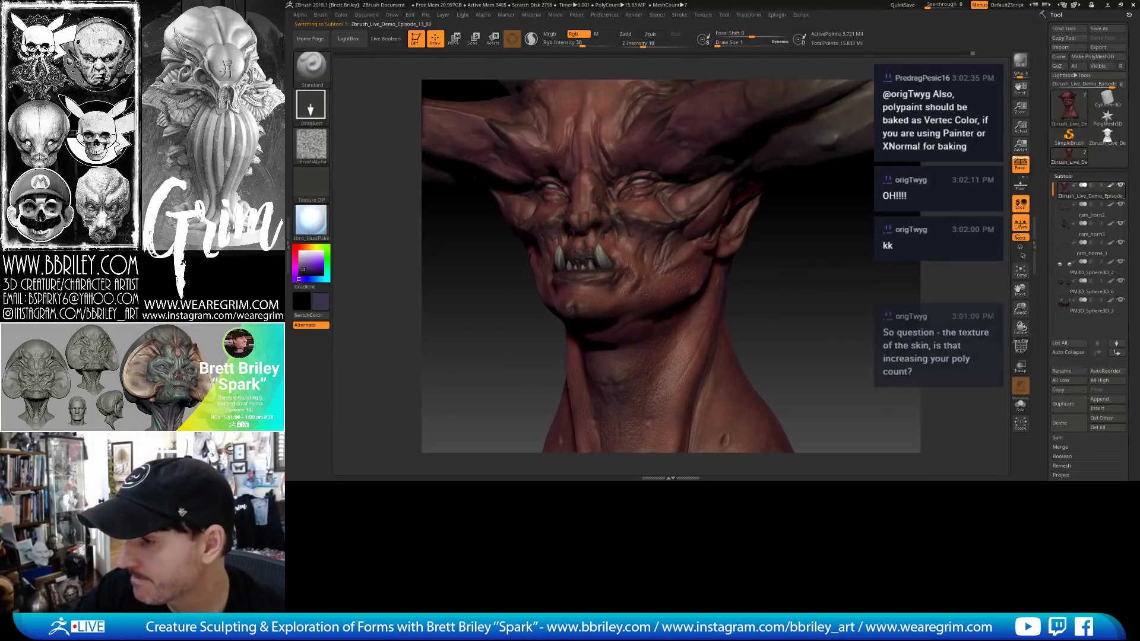
# Stamp purple mottling under the eyes, beside the nose and across the upper cheeks, working from front and side angles.
pyautogui.keyDown('alt'); pyautogui.moveTo(788, 280); pyautogui.dragTo(792, 332); pyautogui.keyUp('alt')
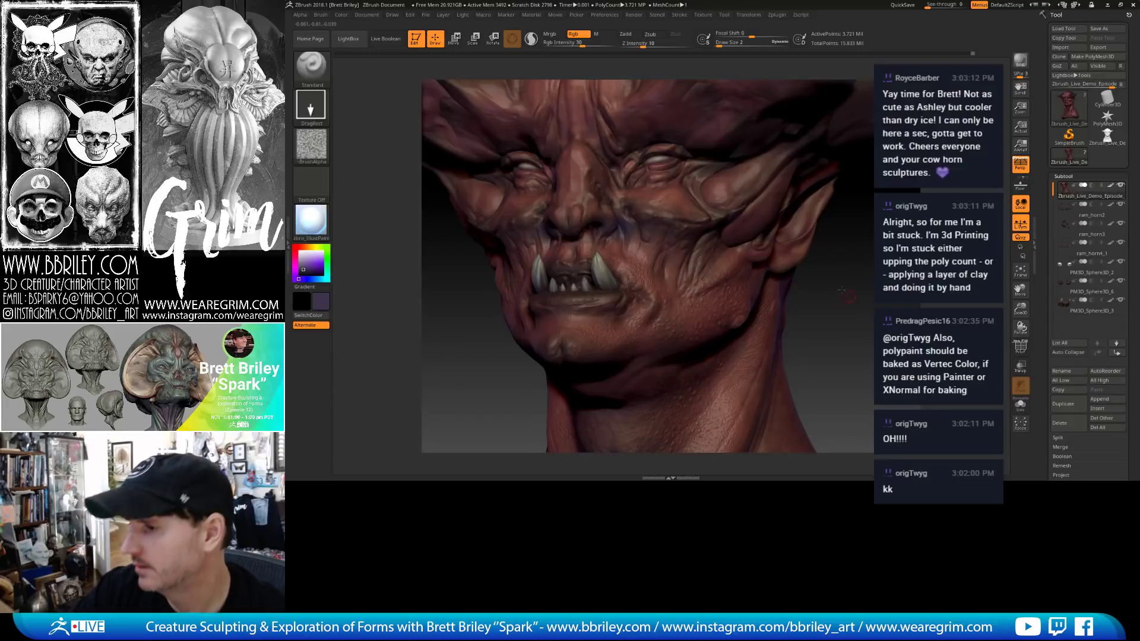
pyautogui.moveTo(831, 332); pyautogui.dragTo(769, 306)
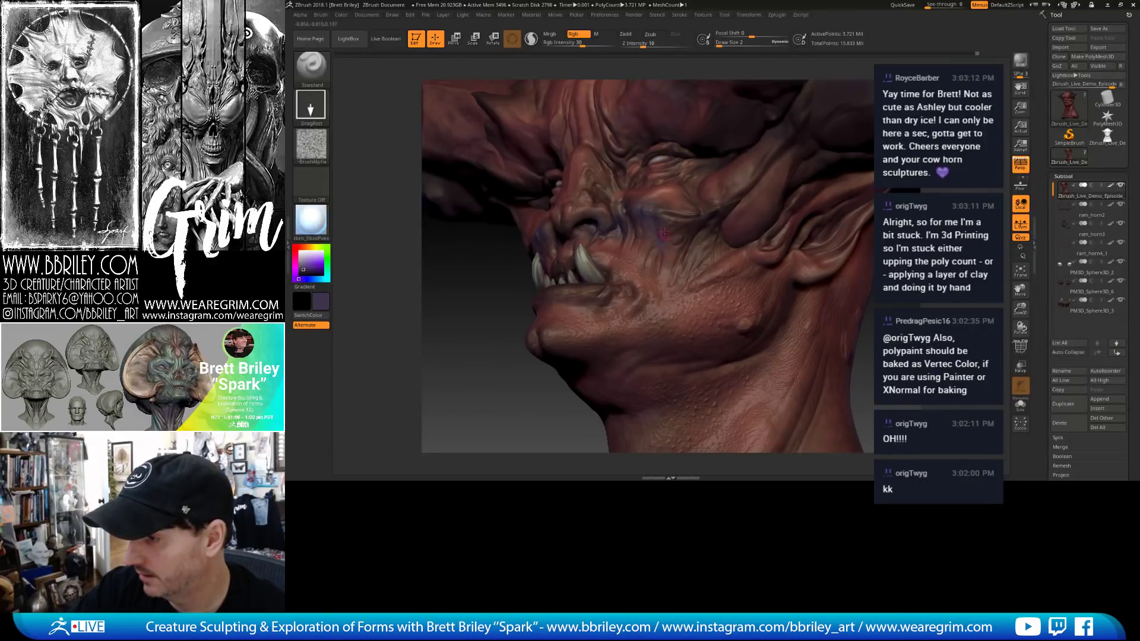
pyautogui.moveTo(475, 333); pyautogui.dragTo(559, 334)
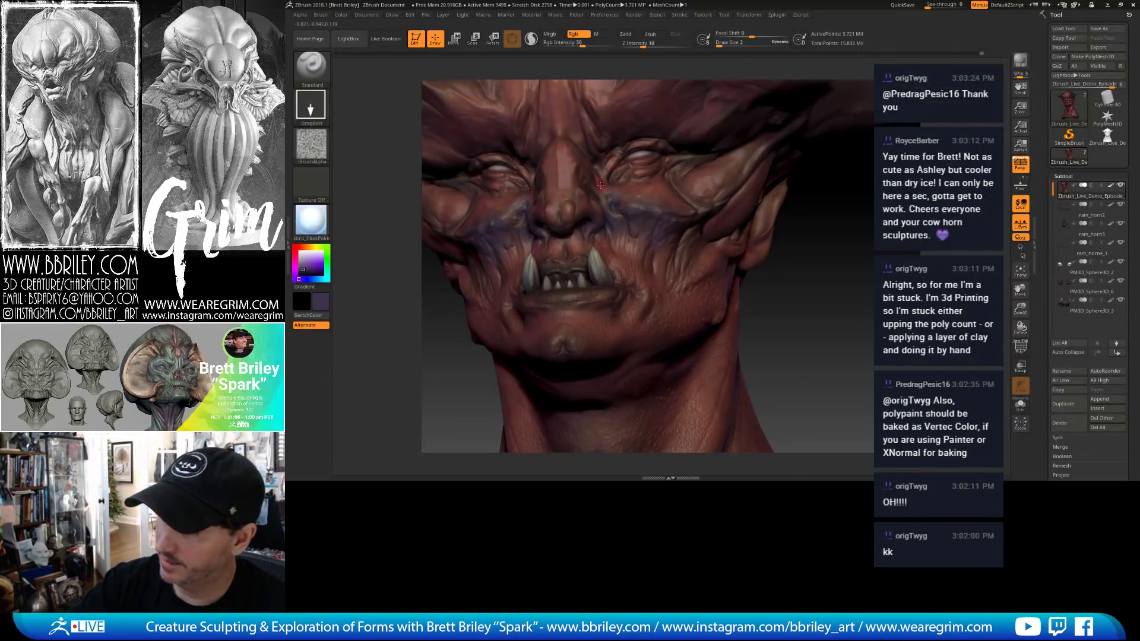
pyautogui.moveTo(786, 286); pyautogui.dragTo(703, 236)
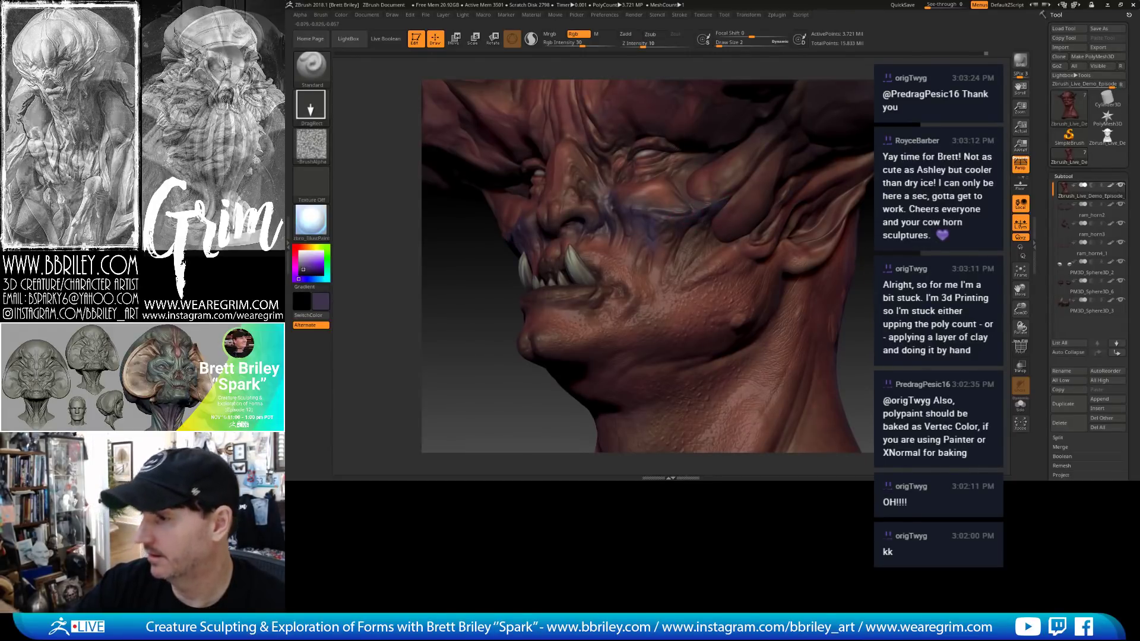
# Extend the purple mottling around the mouth and cheeks and into the pointed ear.
pyautogui.moveTo(730, 244); pyautogui.dragTo(790, 300)
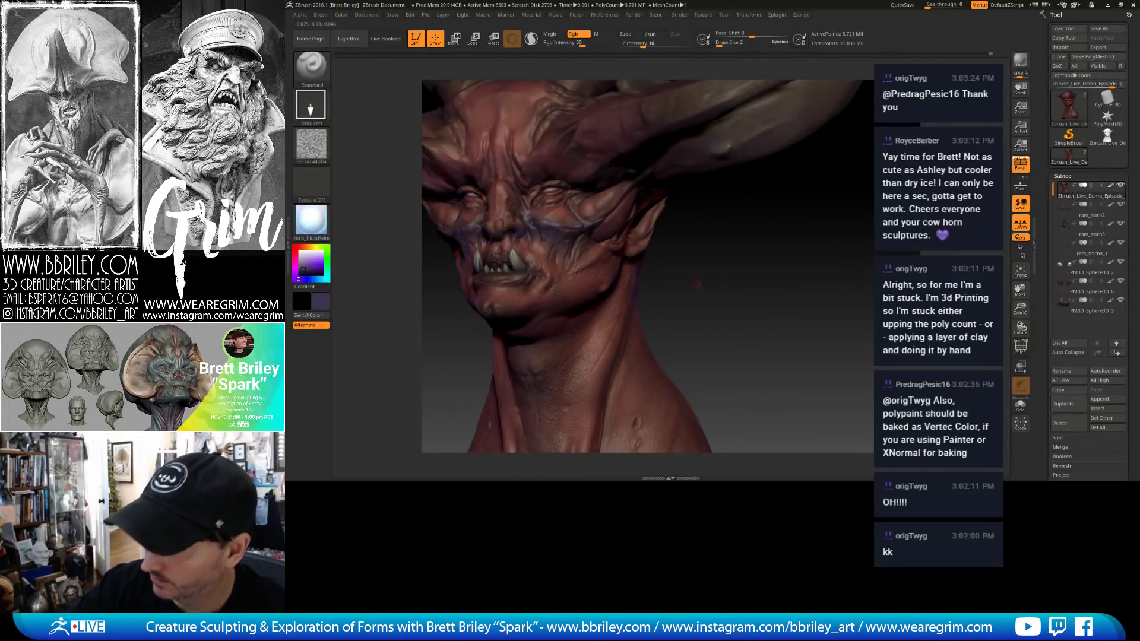
pyautogui.moveTo(696, 285); pyautogui.dragTo(502, 262)
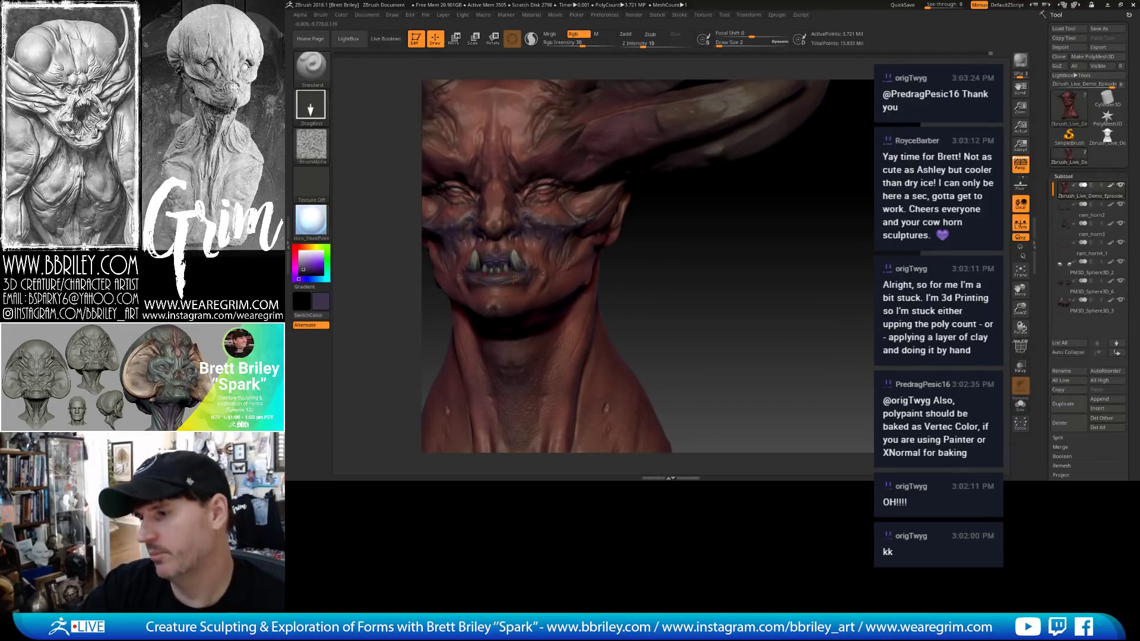
pyautogui.moveTo(682, 295); pyautogui.dragTo(619, 237)
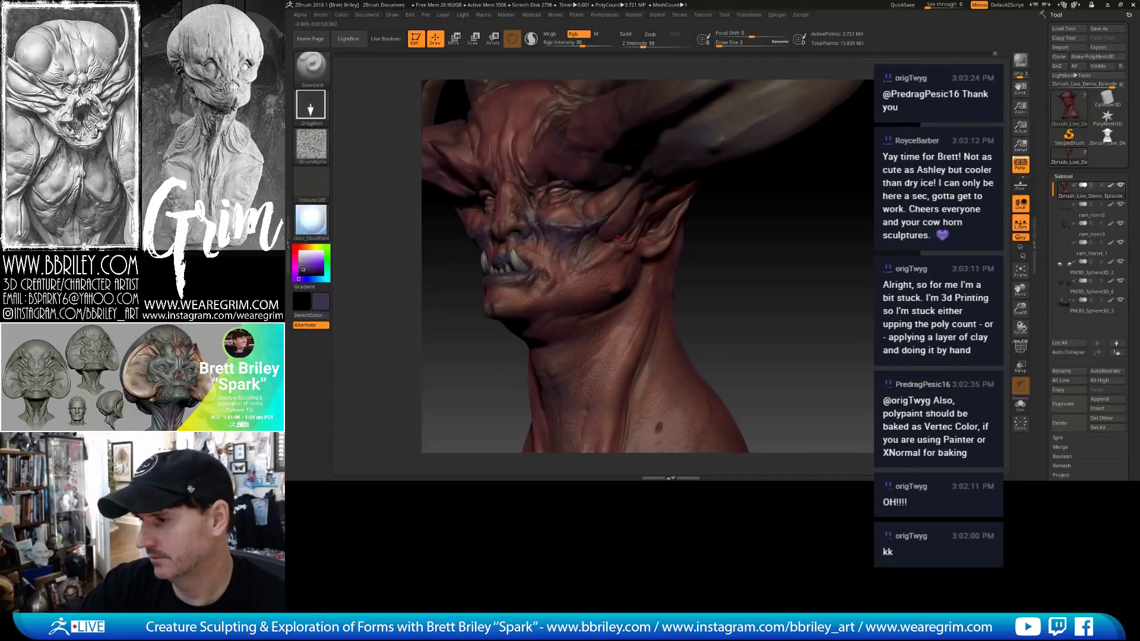
pyautogui.moveTo(750, 255); pyautogui.dragTo(699, 218)
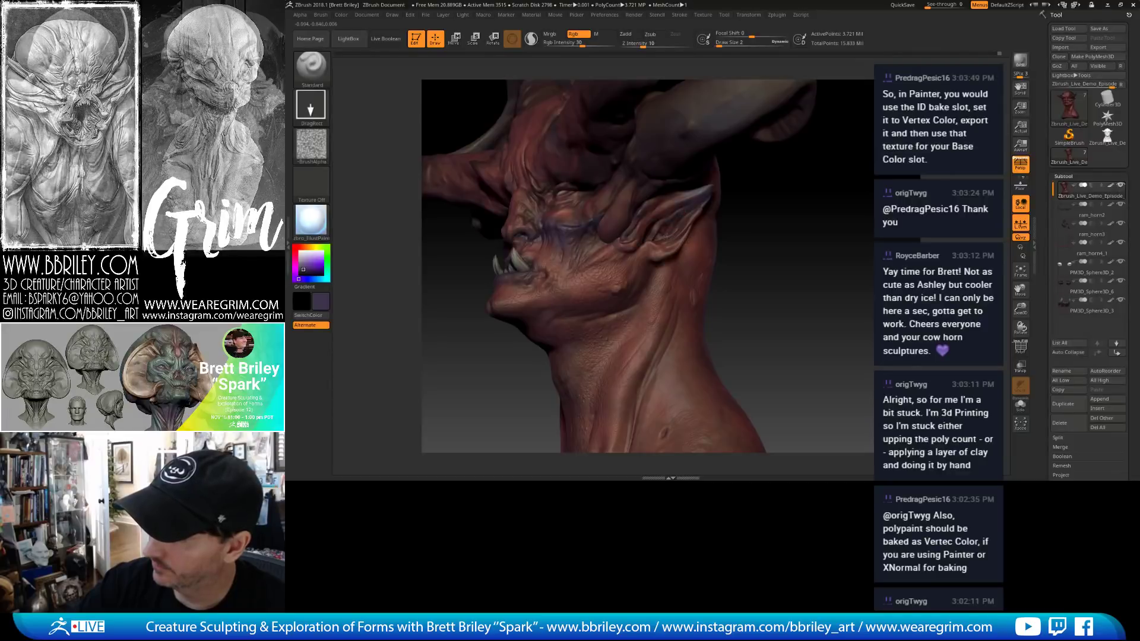
pyautogui.moveTo(681, 243); pyautogui.dragTo(628, 240)
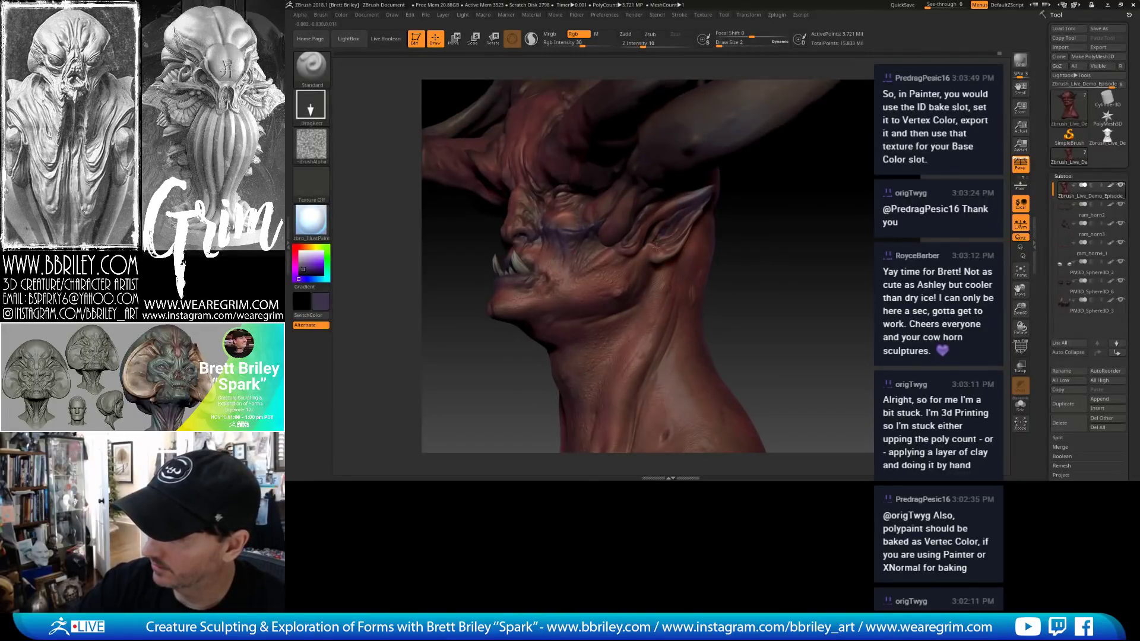
# Extend the purple mottling over the cheeks, nose bridge, brow and forehead, working from front and three-quarter angles.
pyautogui.moveTo(695, 282); pyautogui.dragTo(755, 269)
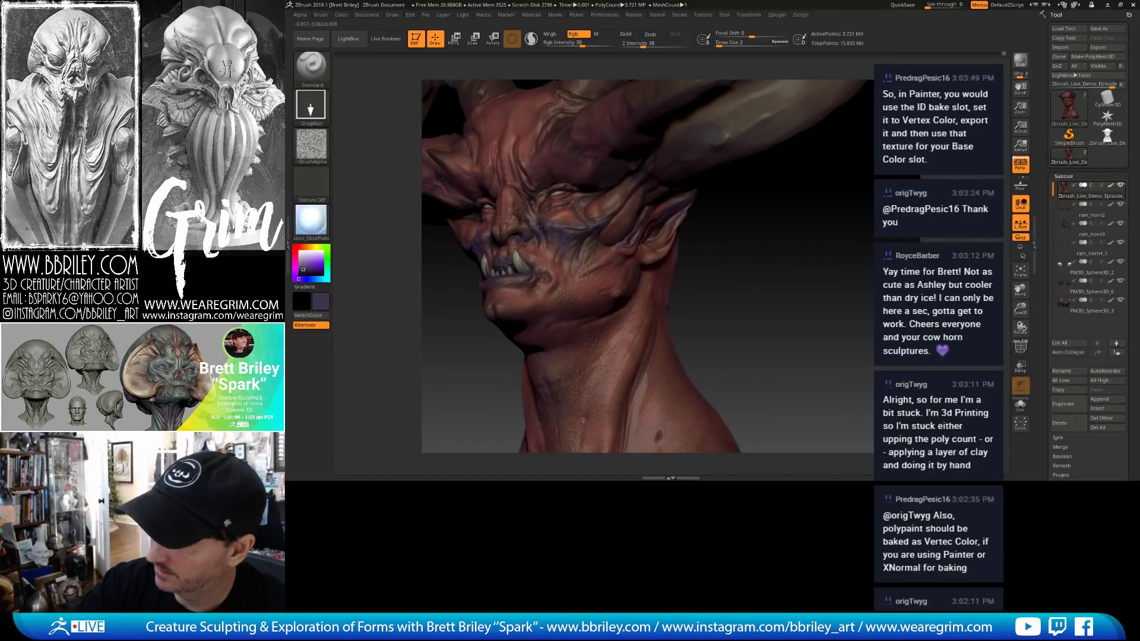
pyautogui.moveTo(661, 263); pyautogui.dragTo(552, 208)
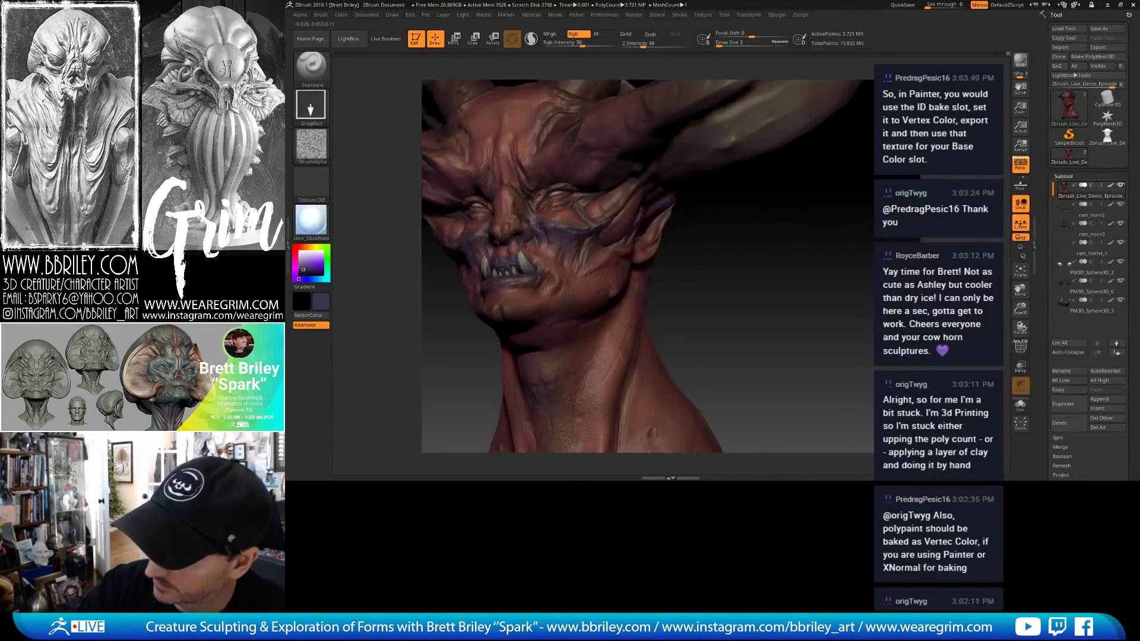
pyautogui.moveTo(737, 271); pyautogui.dragTo(588, 232)
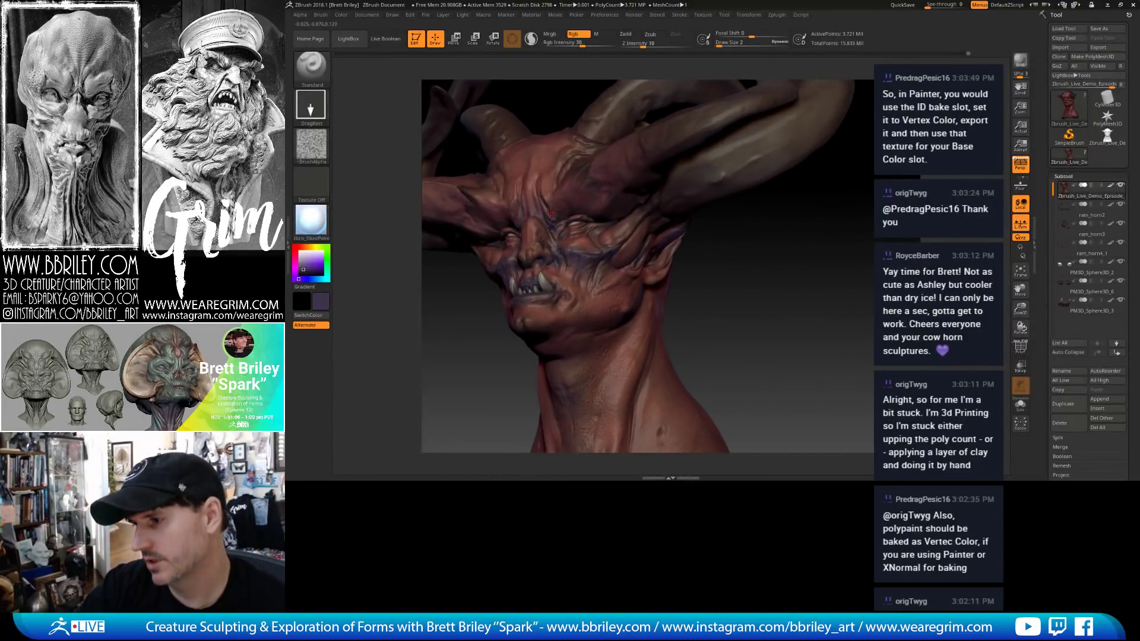
pyautogui.moveTo(692, 295); pyautogui.dragTo(550, 246)
pyautogui.moveTo(684, 299); pyautogui.dragTo(569, 293)
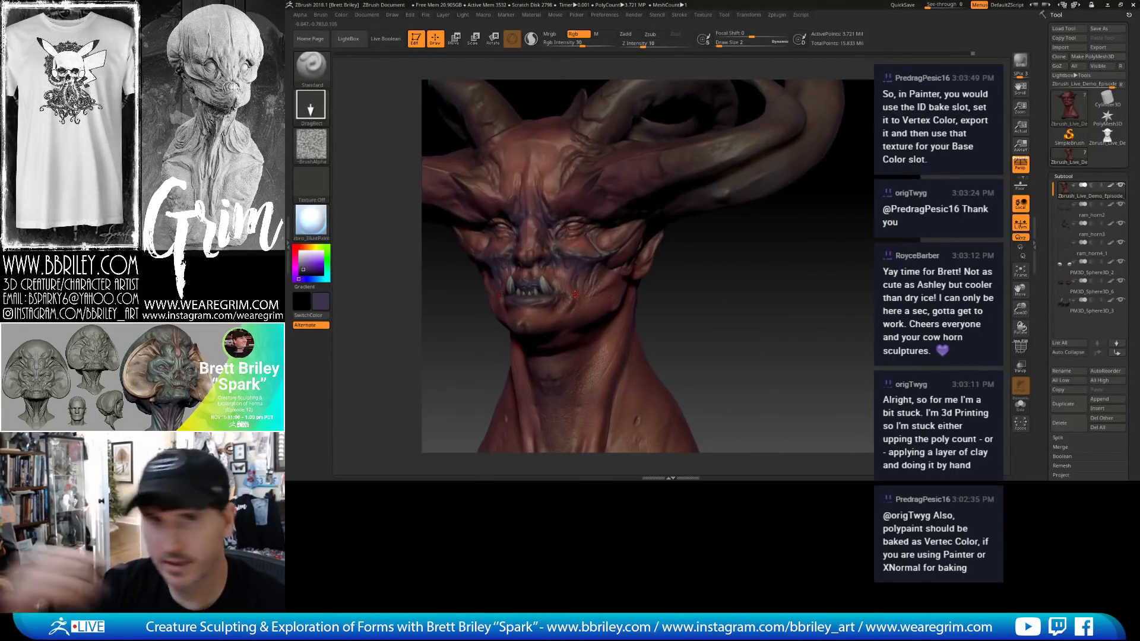
pyautogui.moveTo(579, 294); pyautogui.dragTo(547, 272, button='right')
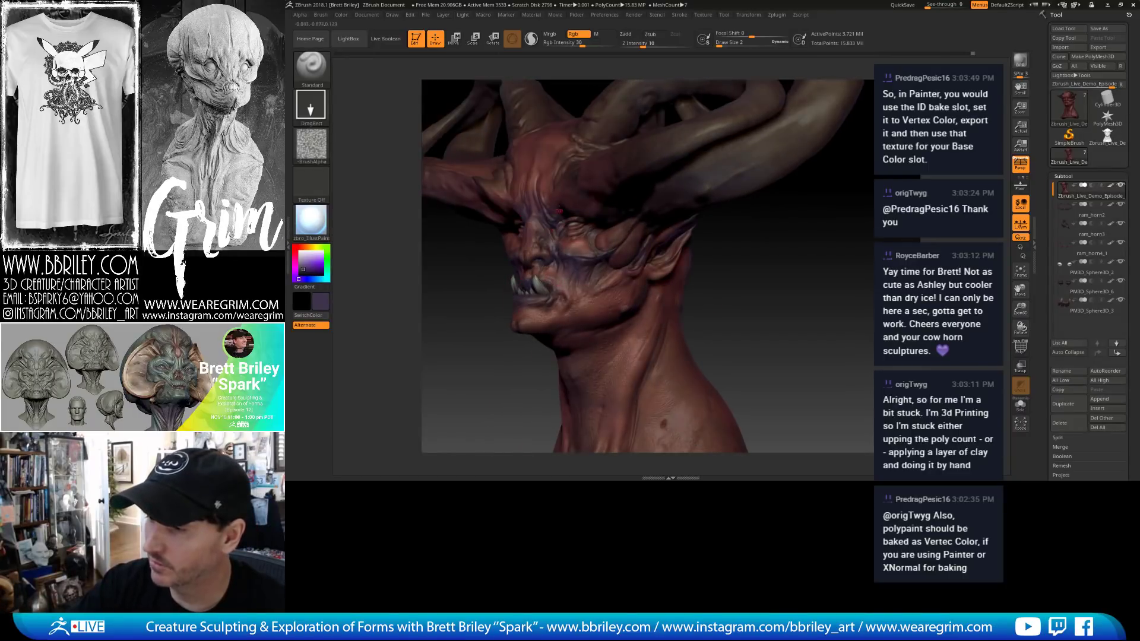
pyautogui.moveTo(563, 188); pyautogui.dragTo(574, 174, button='right')
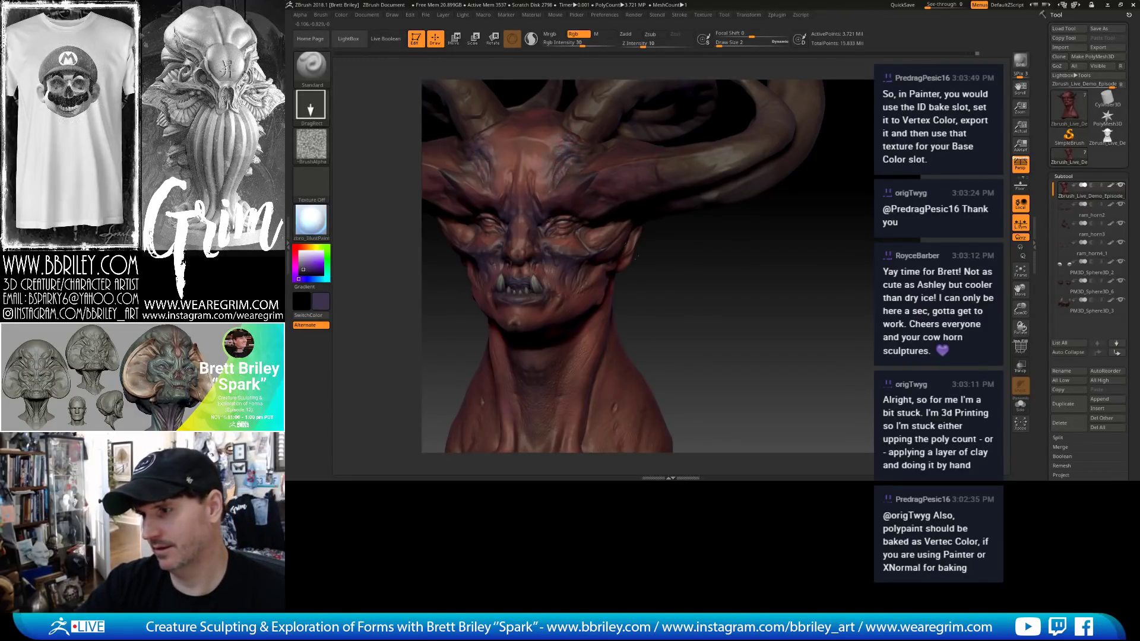
# Stamp purple mottling down the front and side of the neck and under the jaw.
pyautogui.keyDown('ctrl'); pyautogui.moveTo(637, 258); pyautogui.dragTo(631, 208, button='right'); pyautogui.keyUp('ctrl')
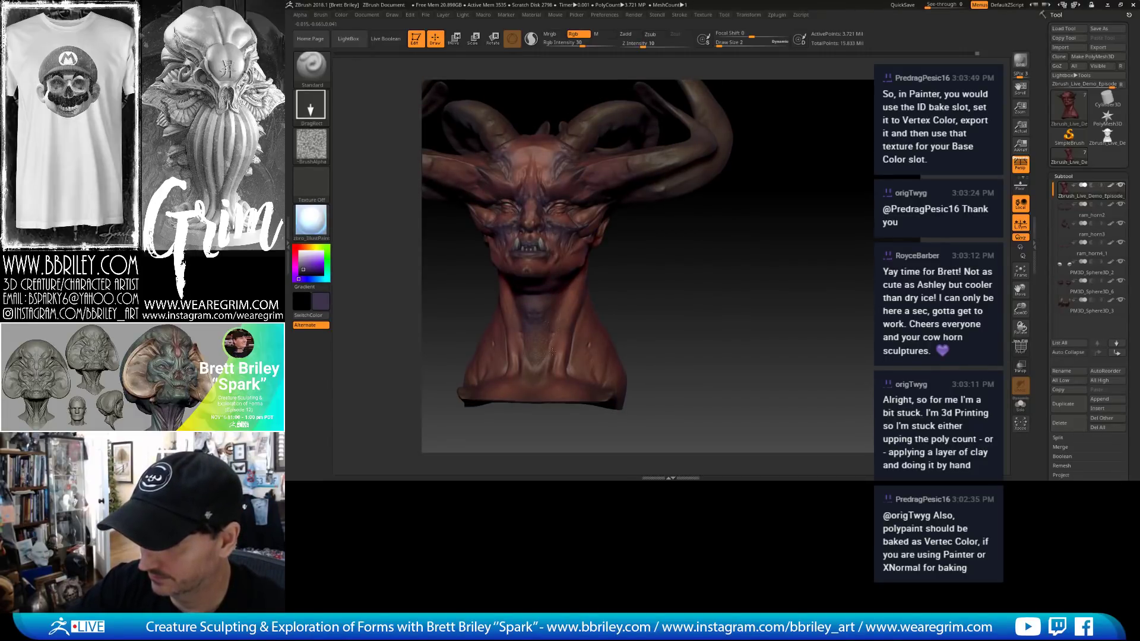
pyautogui.moveTo(657, 310); pyautogui.dragTo(588, 279)
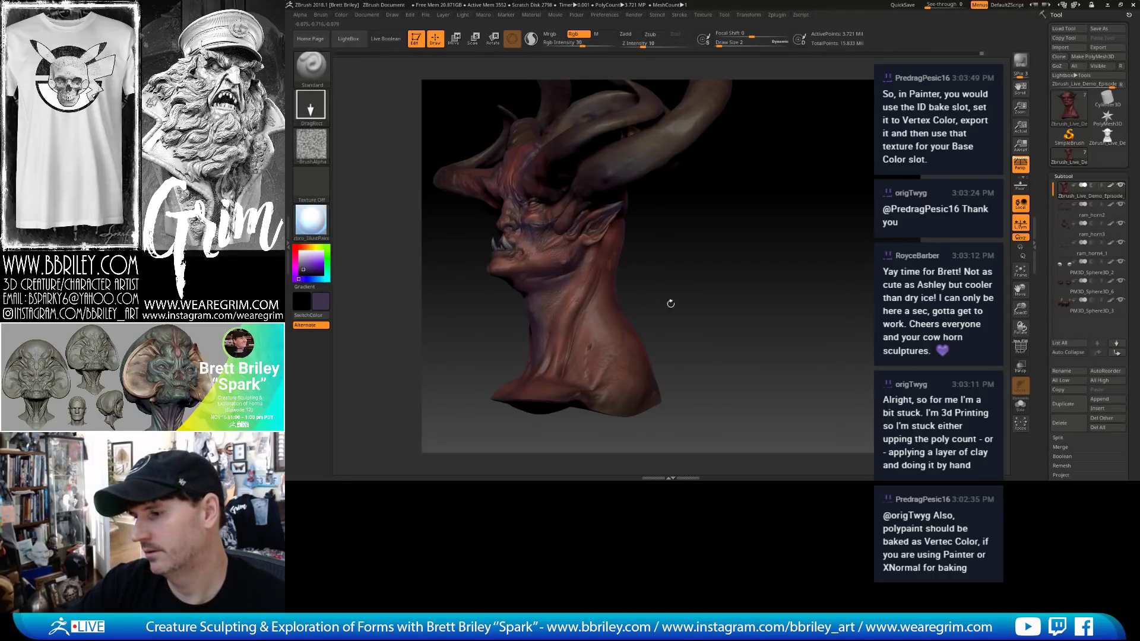
pyautogui.moveTo(670, 303); pyautogui.dragTo(653, 301)
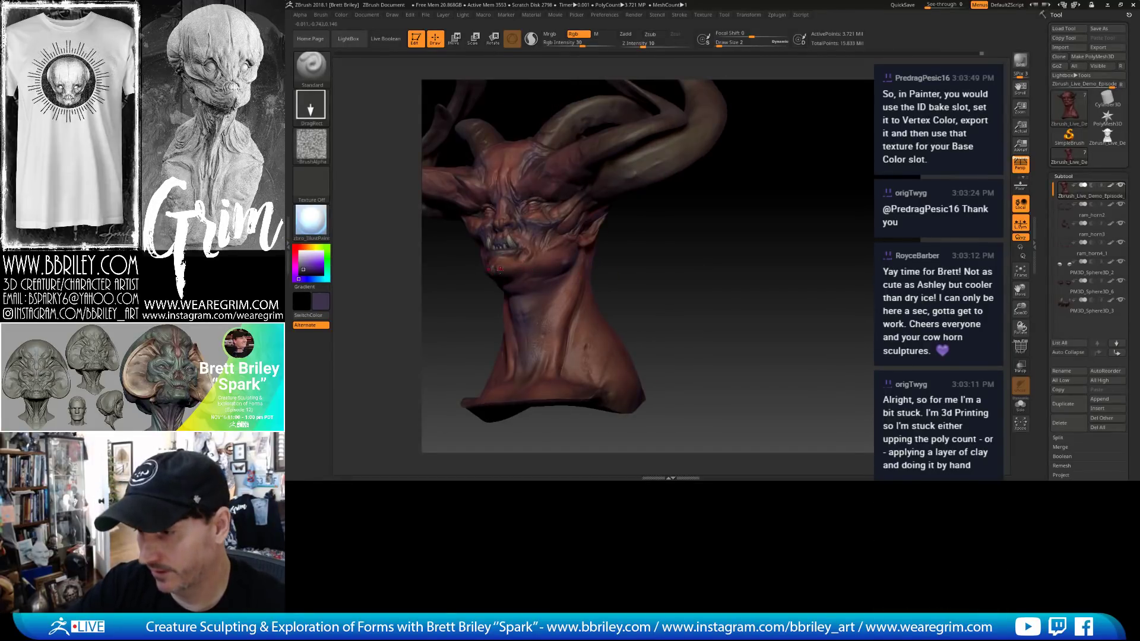
pyautogui.moveTo(672, 299); pyautogui.dragTo(522, 271)
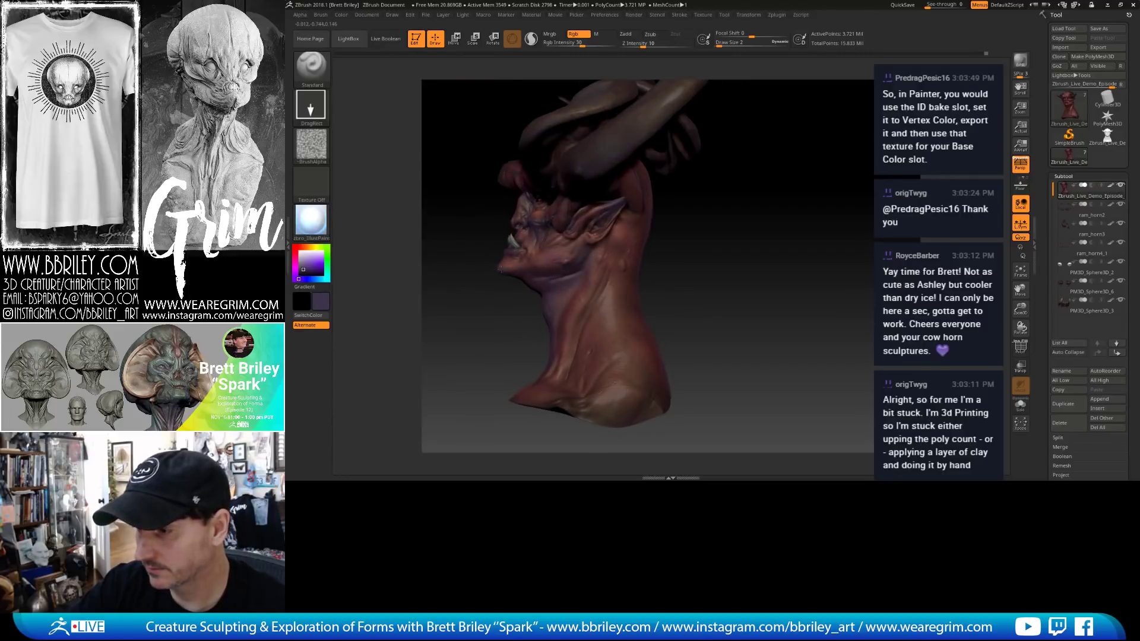
pyautogui.moveTo(708, 283); pyautogui.dragTo(736, 292)
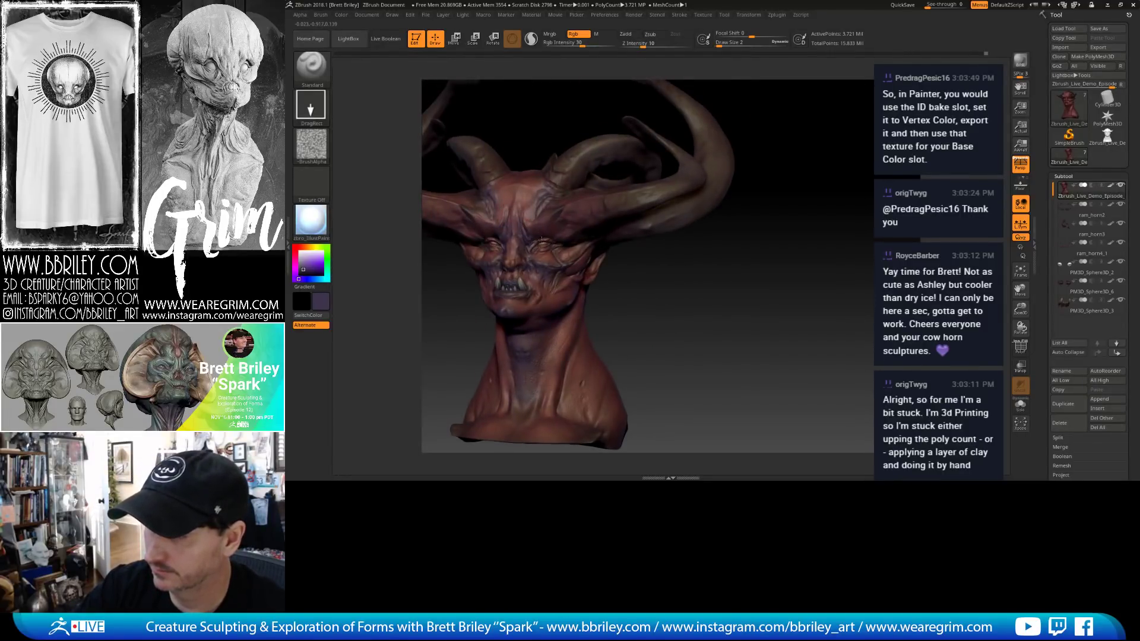
pyautogui.moveTo(742, 285); pyautogui.dragTo(712, 285)
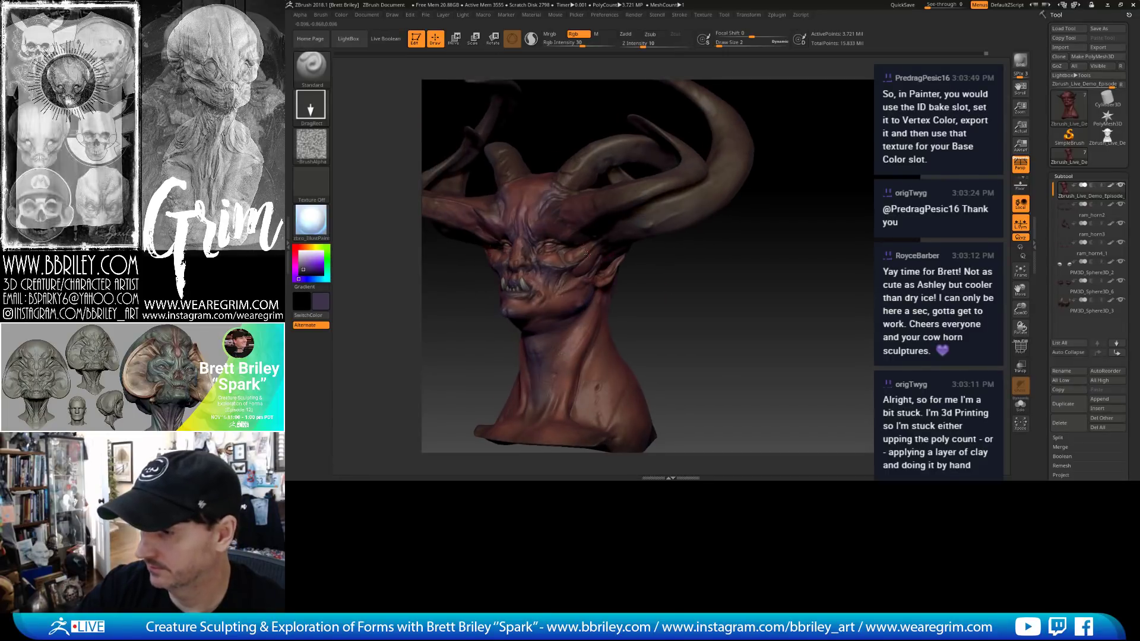
# Blend purple mottling across the PM3D_Sphere3D_6 subtool and the main head subtool from the front.
pyautogui.keyDown('alt'); pyautogui.click(567, 259); pyautogui.keyUp('alt')
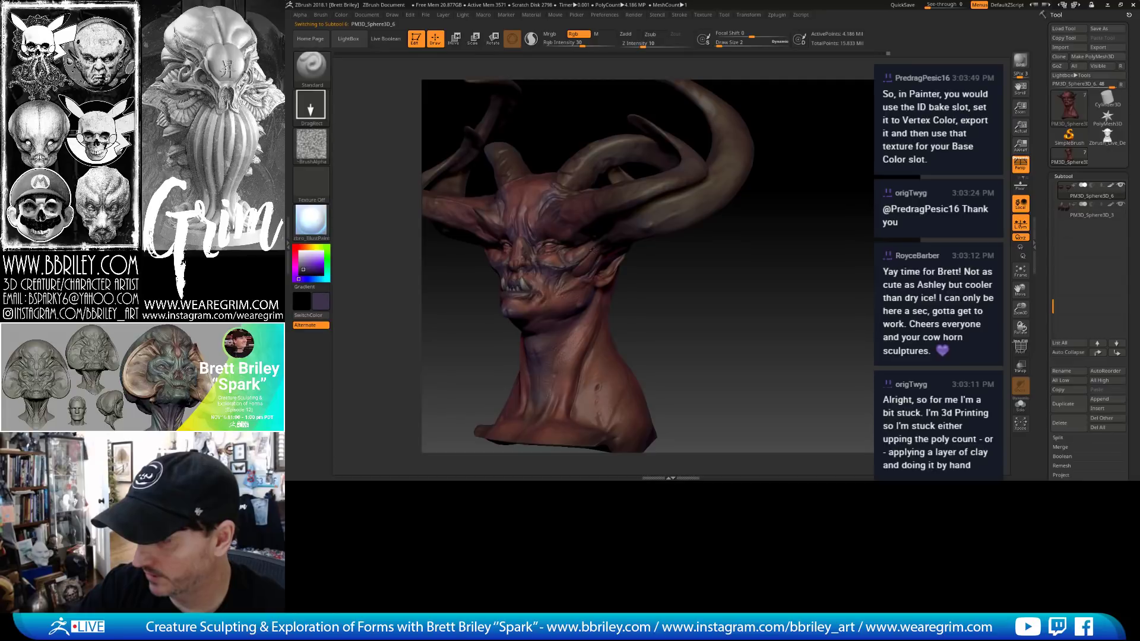
pyautogui.moveTo(654, 272); pyautogui.dragTo(569, 271)
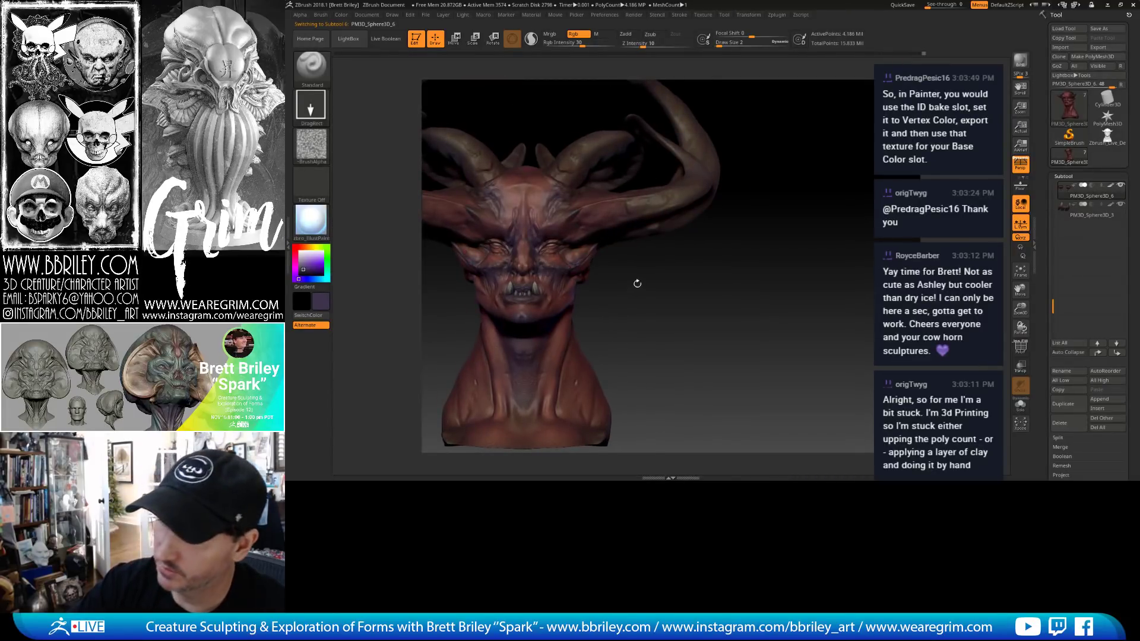
pyautogui.keyDown('alt'); pyautogui.click(582, 247); pyautogui.keyUp('alt')
pyautogui.moveTo(631, 291)
pyautogui.mouseDown()
pyautogui.moveTo(622, 249)
pyautogui.moveTo(651, 228)
pyautogui.mouseUp()
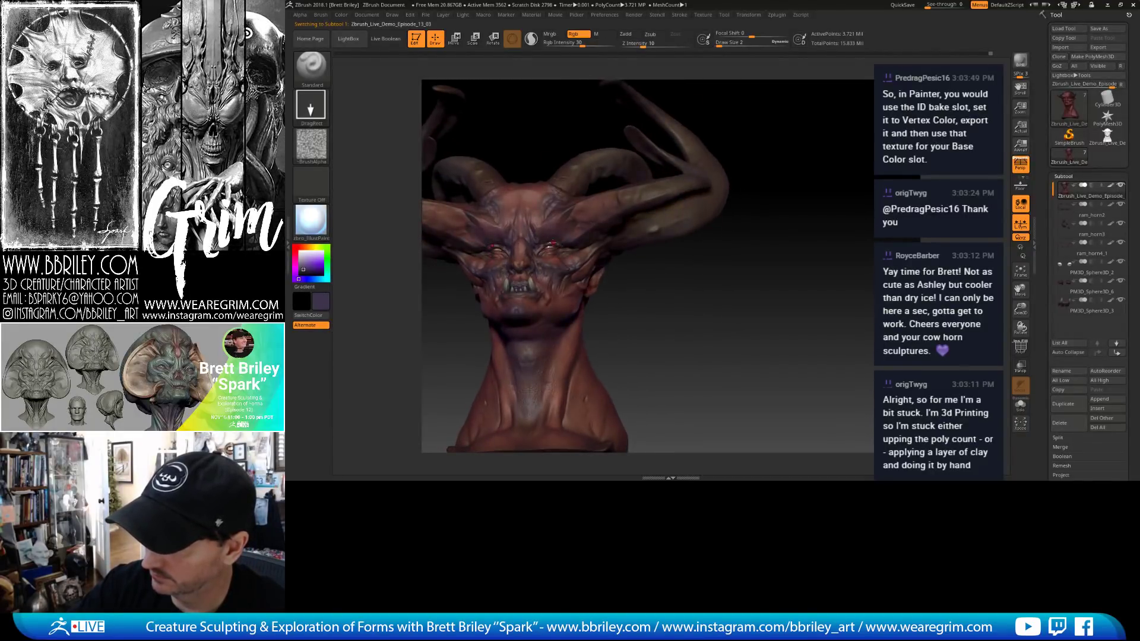
pyautogui.moveTo(653, 305); pyautogui.dragTo(542, 260)
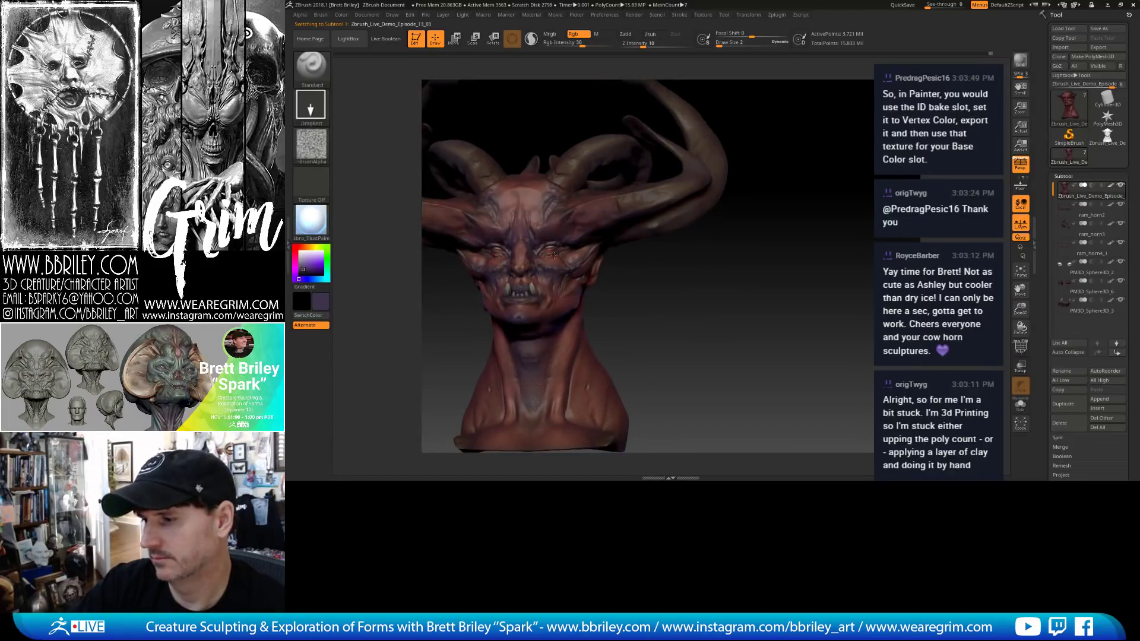
pyautogui.moveTo(639, 308); pyautogui.dragTo(587, 334)
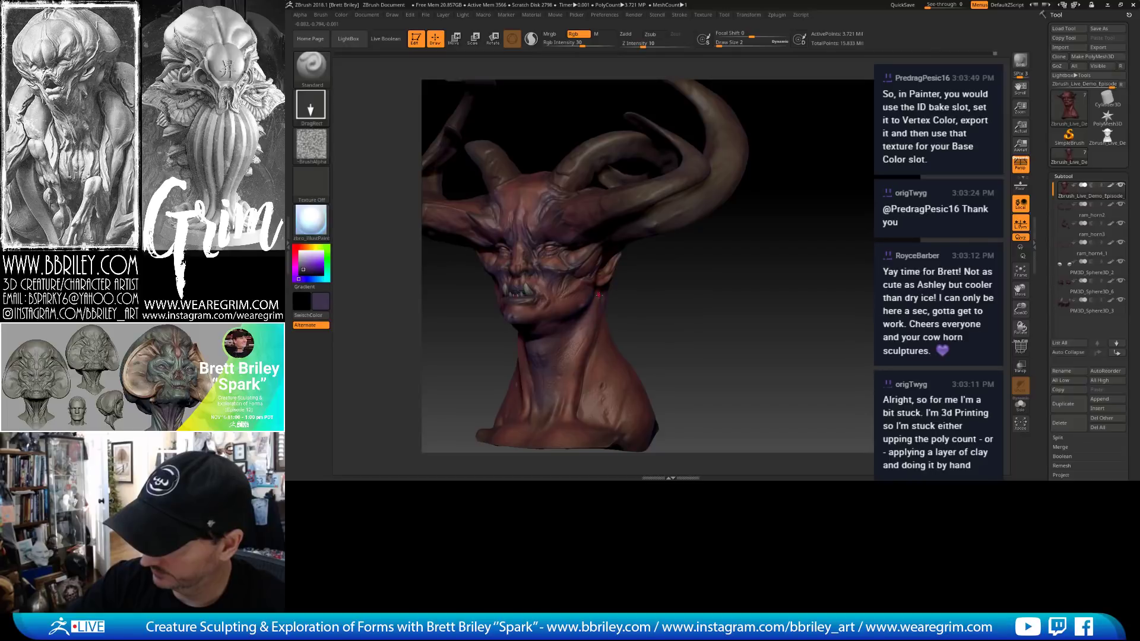
# Stamp purple mottling around the back of the head and neck, covering both the main head and PM3D_Sphere3D_6 subtools.
pyautogui.moveTo(598, 295); pyautogui.dragTo(529, 292)
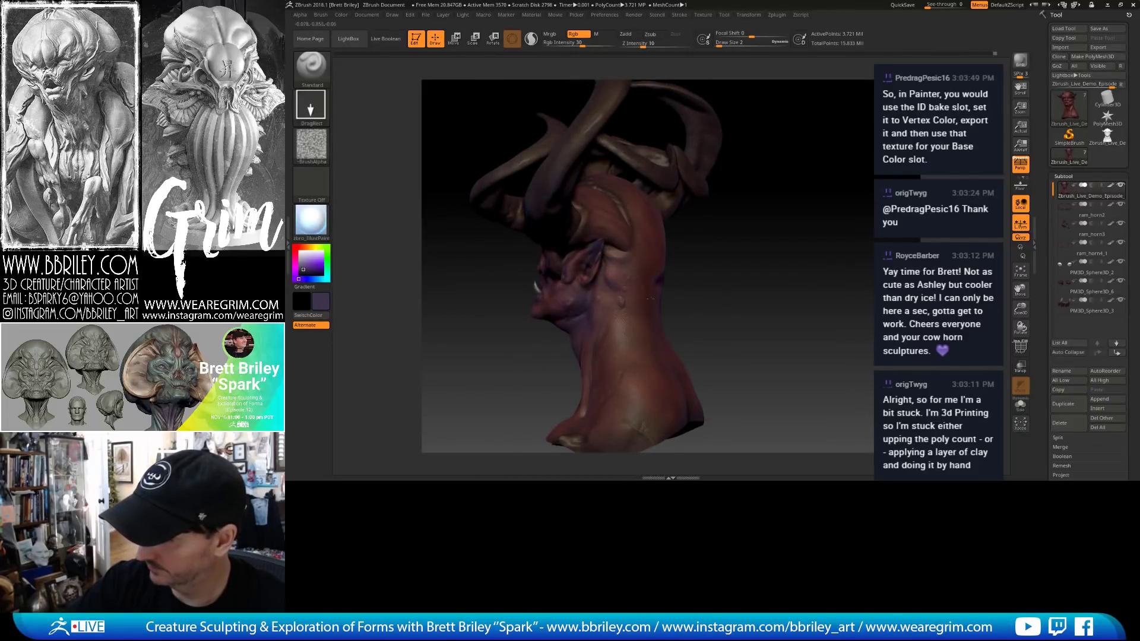
pyautogui.moveTo(650, 299); pyautogui.dragTo(684, 342)
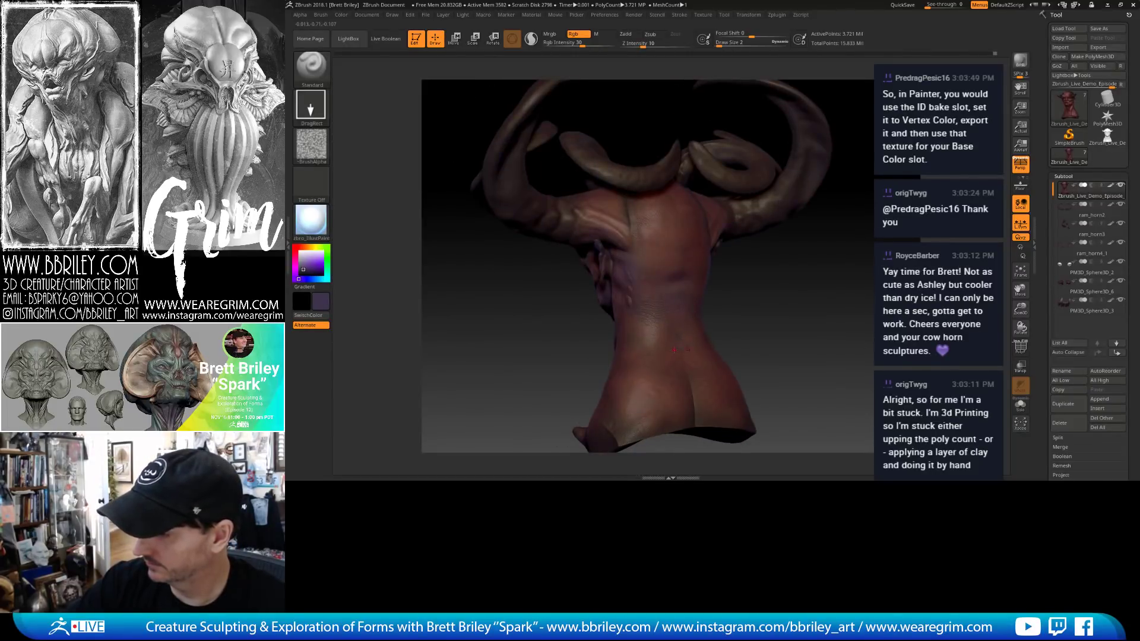
pyautogui.keyDown('alt'); pyautogui.click(718, 300); pyautogui.keyUp('alt')
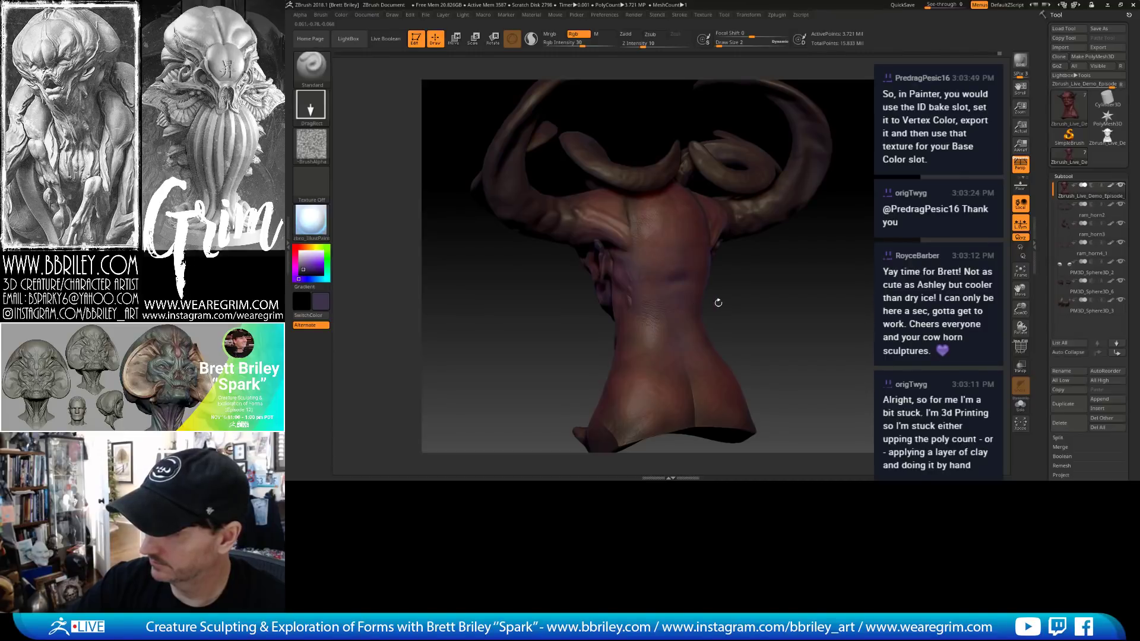
pyautogui.moveTo(718, 301); pyautogui.dragTo(639, 246)
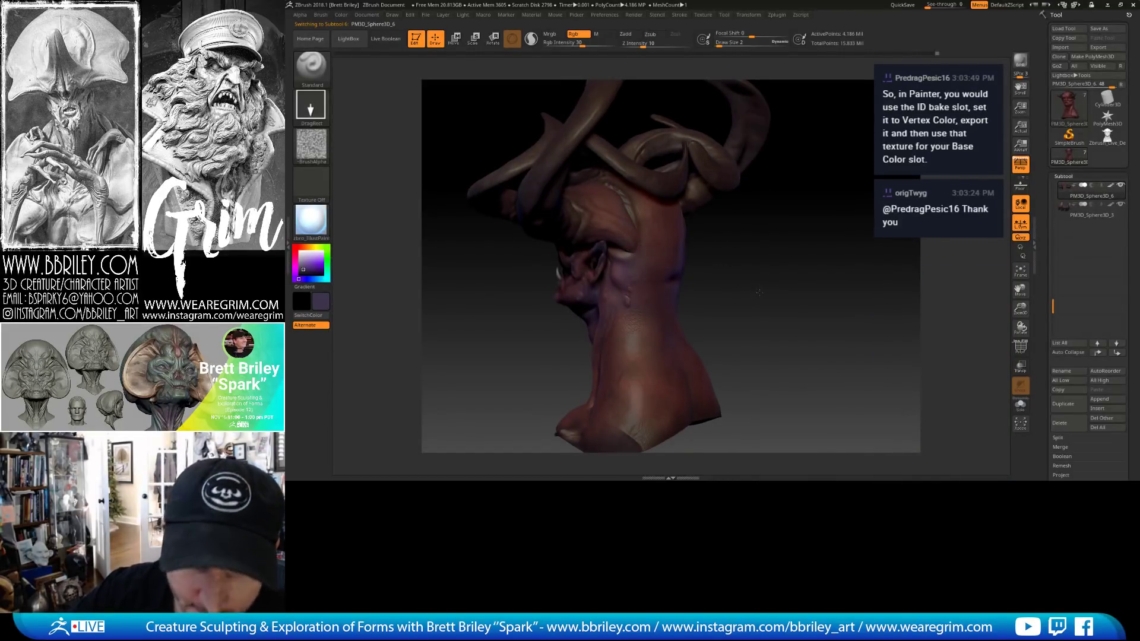
pyautogui.moveTo(760, 292); pyautogui.dragTo(772, 271)
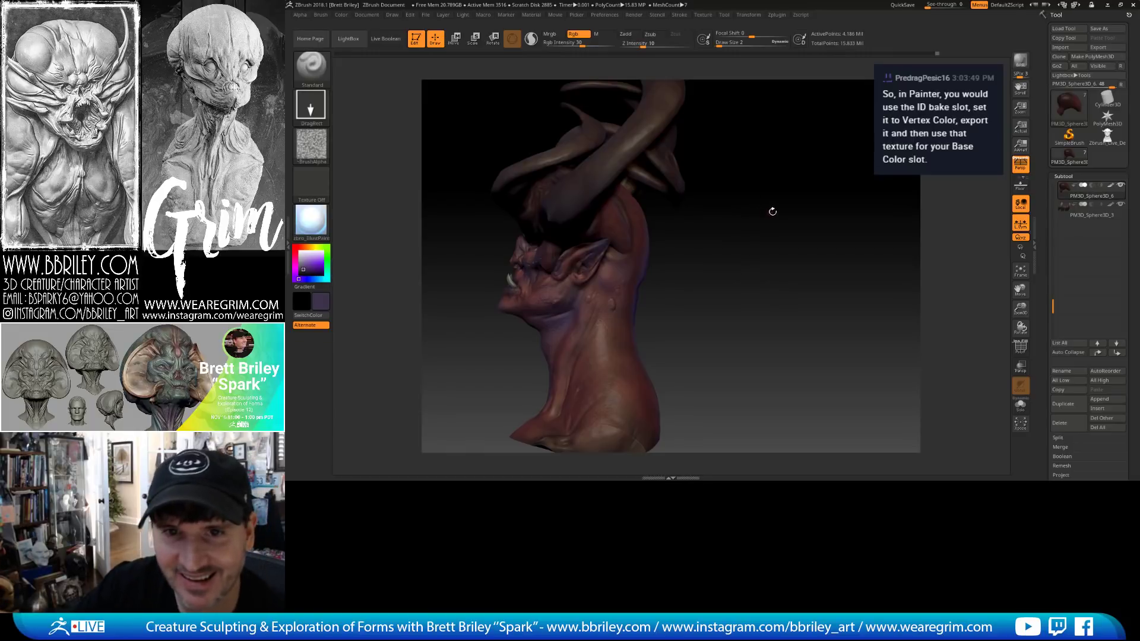
pyautogui.moveTo(772, 212); pyautogui.dragTo(610, 250)
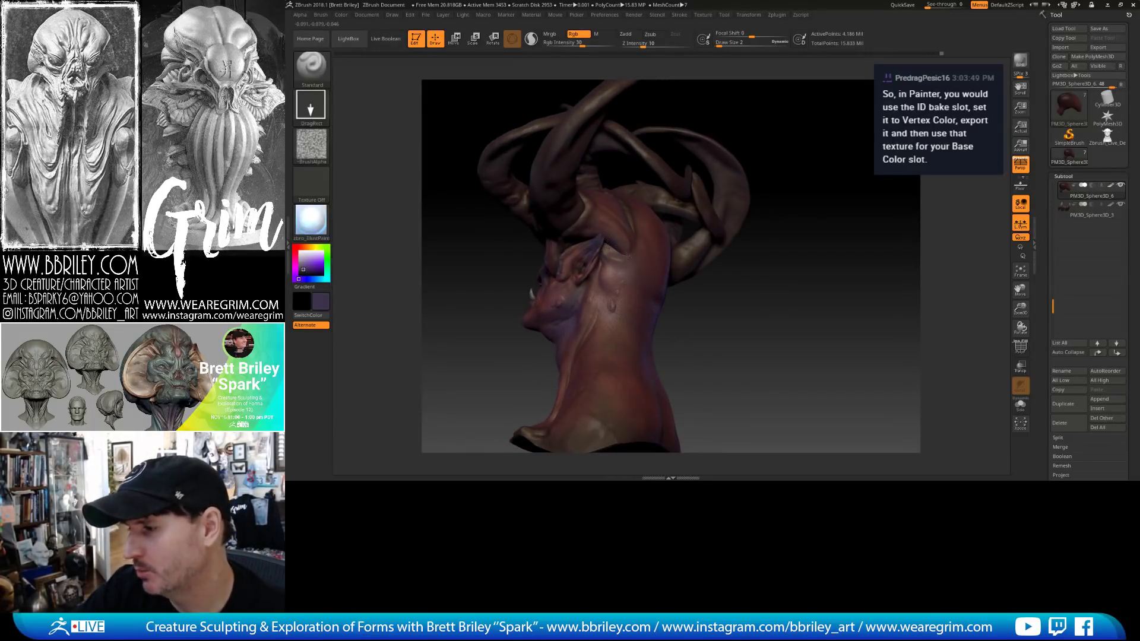
pyautogui.moveTo(693, 308); pyautogui.dragTo(615, 258)
pyautogui.keyDown('alt'); pyautogui.click(614, 259); pyautogui.keyUp('alt')
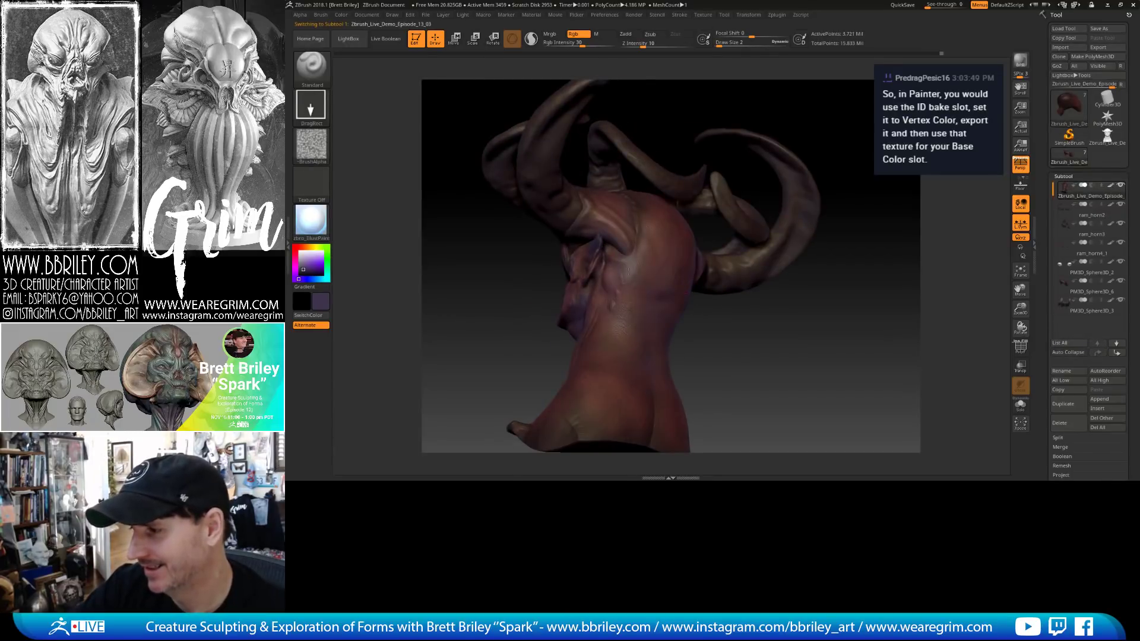
# Add more purple mottling to the throat, lower neck, jaw and chin of the main head subtool.
pyautogui.moveTo(702, 315)
pyautogui.mouseDown()
pyautogui.moveTo(717, 317)
pyautogui.moveTo(700, 279)
pyautogui.moveTo(779, 265)
pyautogui.moveTo(623, 261)
pyautogui.moveTo(585, 279)
pyautogui.moveTo(583, 307)
pyautogui.moveTo(702, 298)
pyautogui.mouseUp()
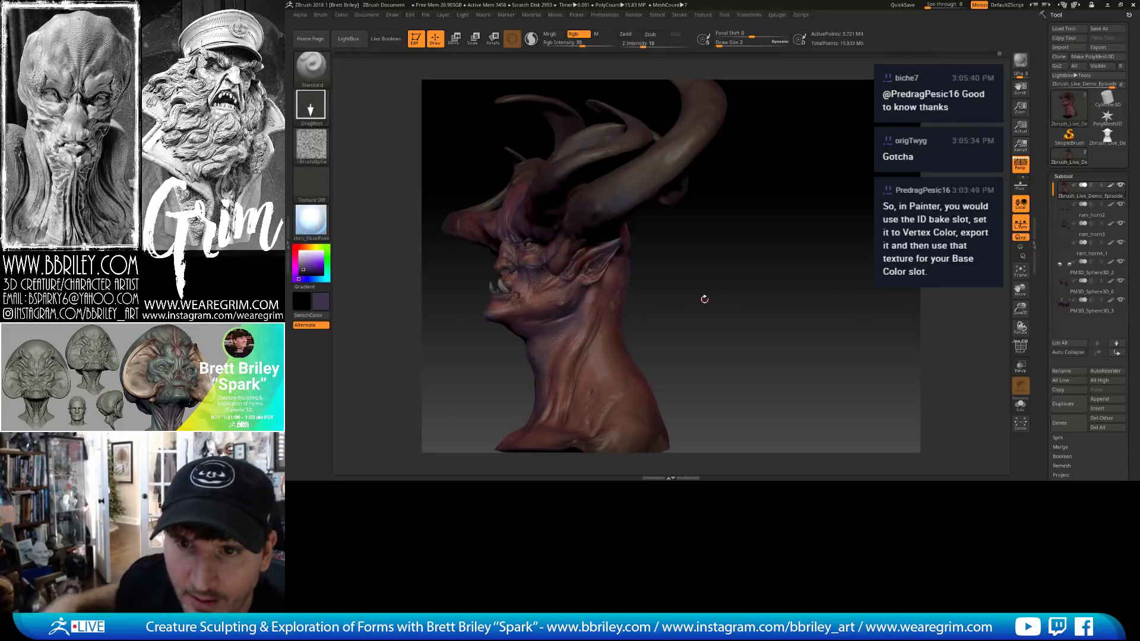
pyautogui.moveTo(745, 244); pyautogui.dragTo(568, 317)
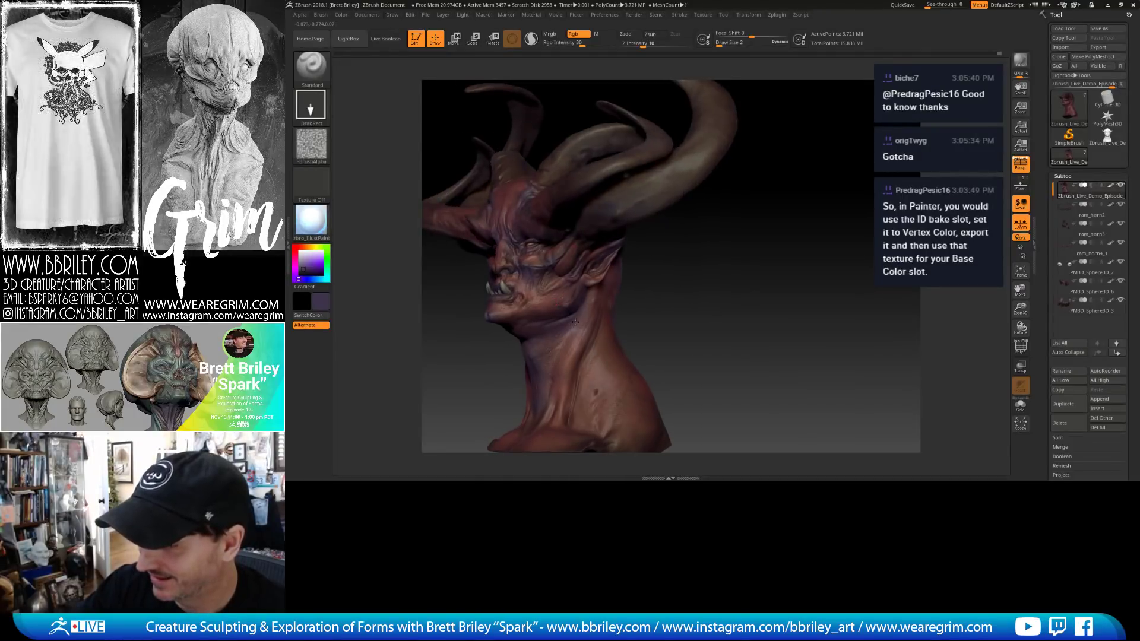
pyautogui.moveTo(667, 351); pyautogui.dragTo(563, 307)
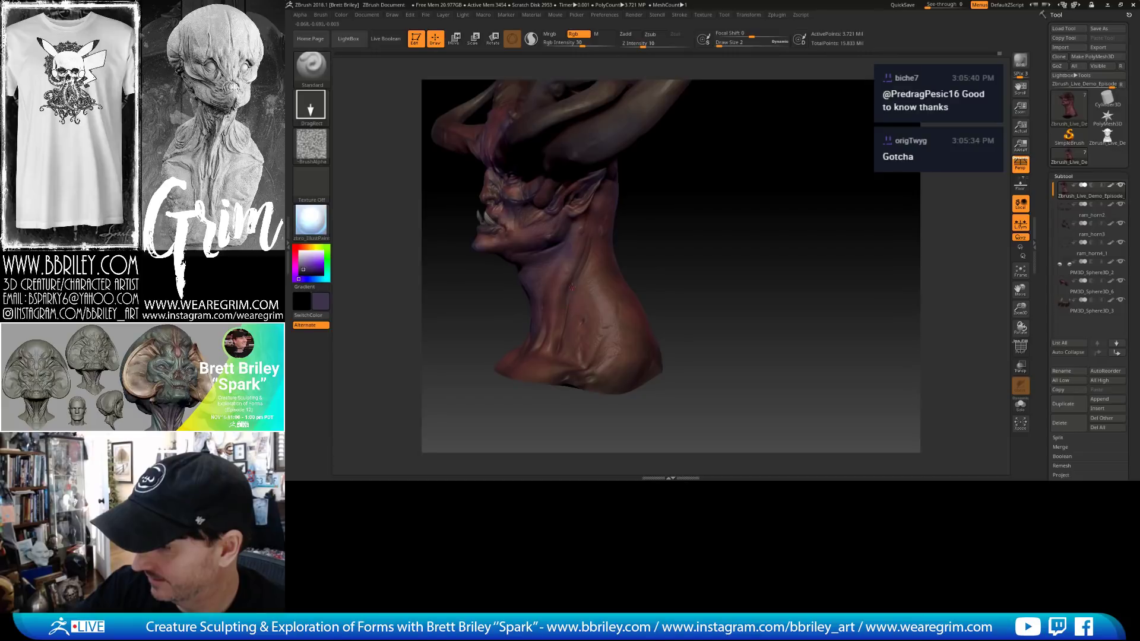
pyautogui.moveTo(682, 284); pyautogui.dragTo(525, 346)
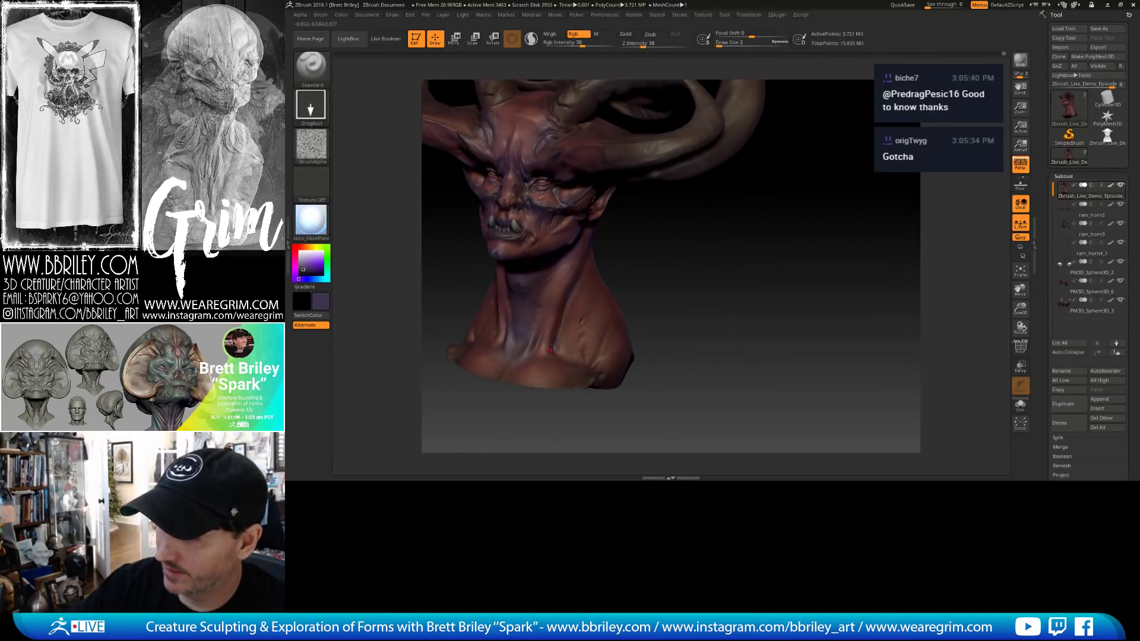
pyautogui.moveTo(600, 294); pyautogui.dragTo(531, 285)
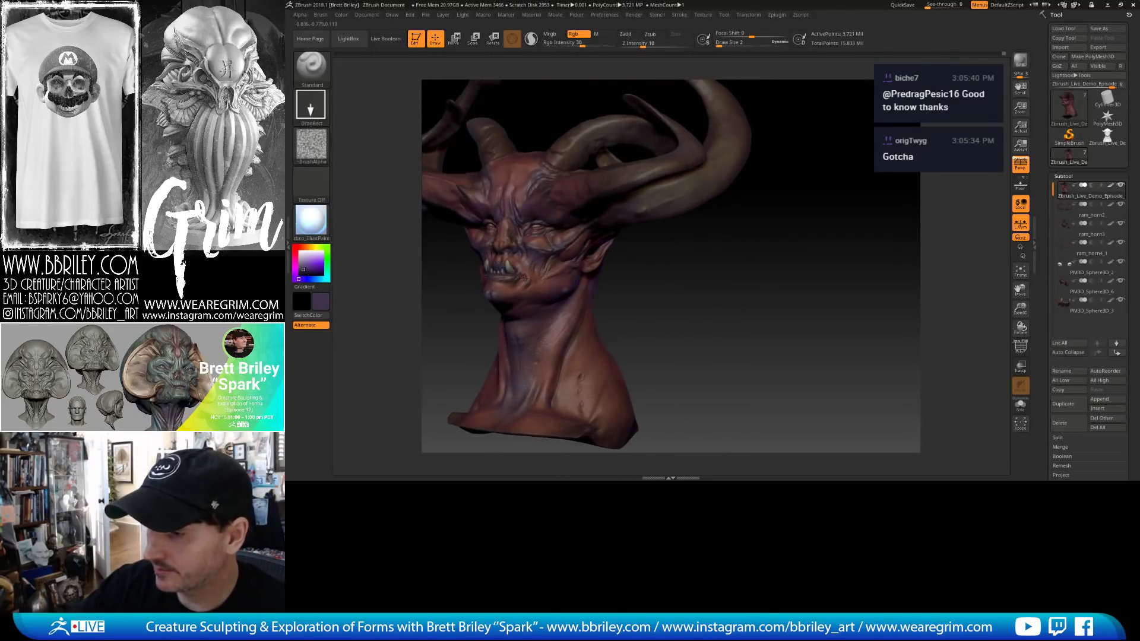
pyautogui.moveTo(519, 280)
pyautogui.mouseDown(button='right')
pyautogui.moveTo(531, 286)
pyautogui.moveTo(515, 287)
pyautogui.mouseUp(button='right')
pyautogui.moveTo(667, 302); pyautogui.dragTo(511, 239)
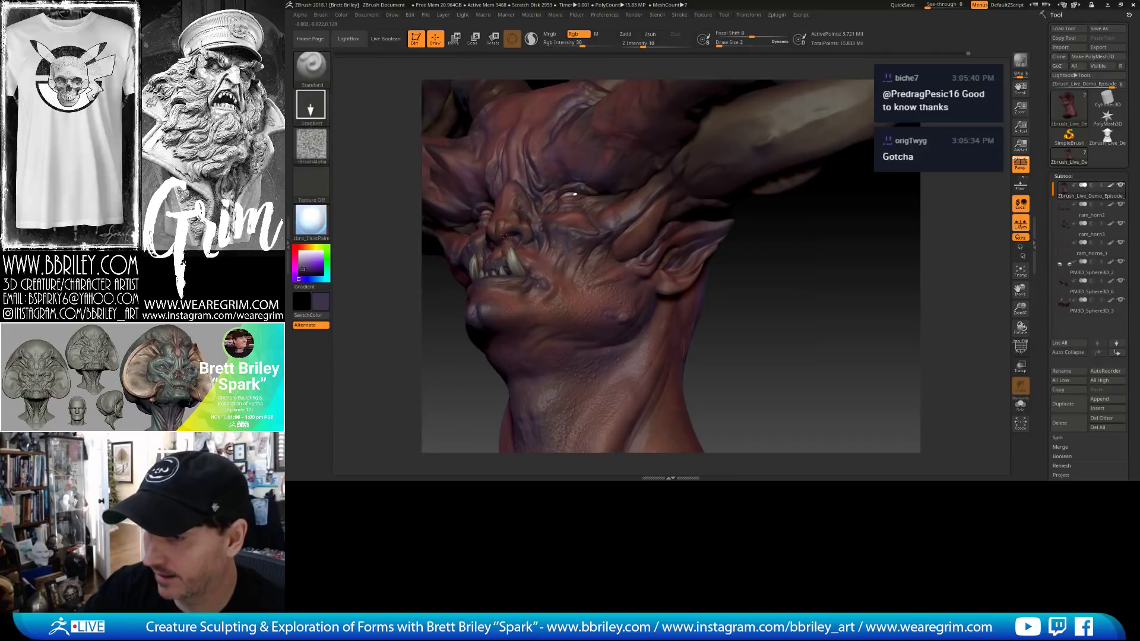
# Stamp near-black streaks over the face and neck of the main head subtool using Alpha 58 at RGB intensity 43.
pyautogui.moveTo(302, 271); pyautogui.dragTo(299, 278)
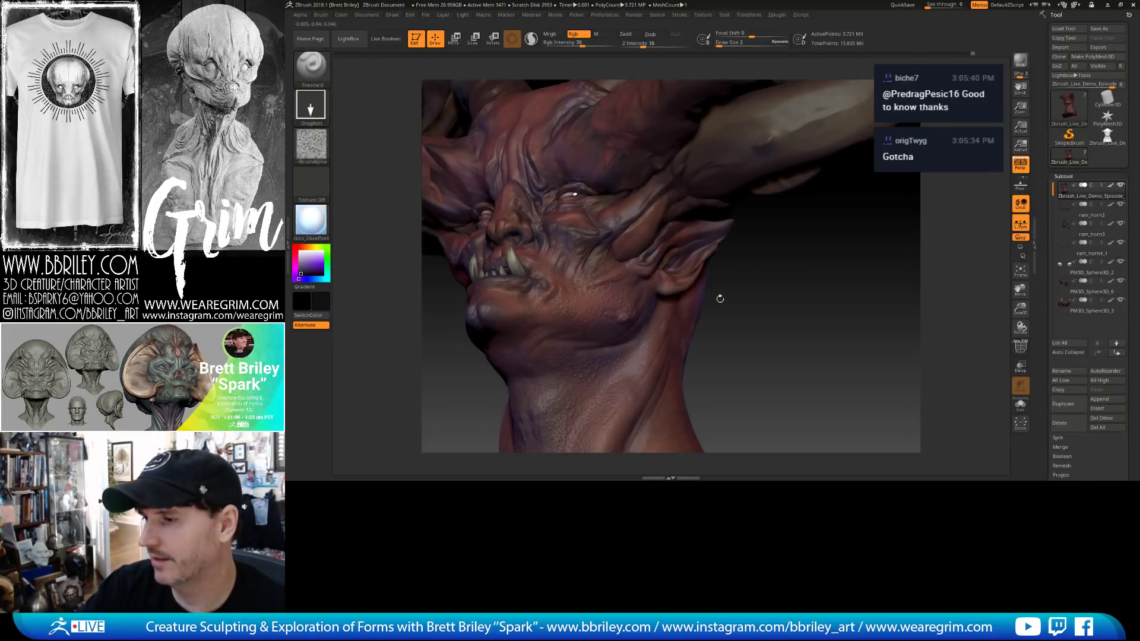
pyautogui.moveTo(720, 298); pyautogui.dragTo(750, 315)
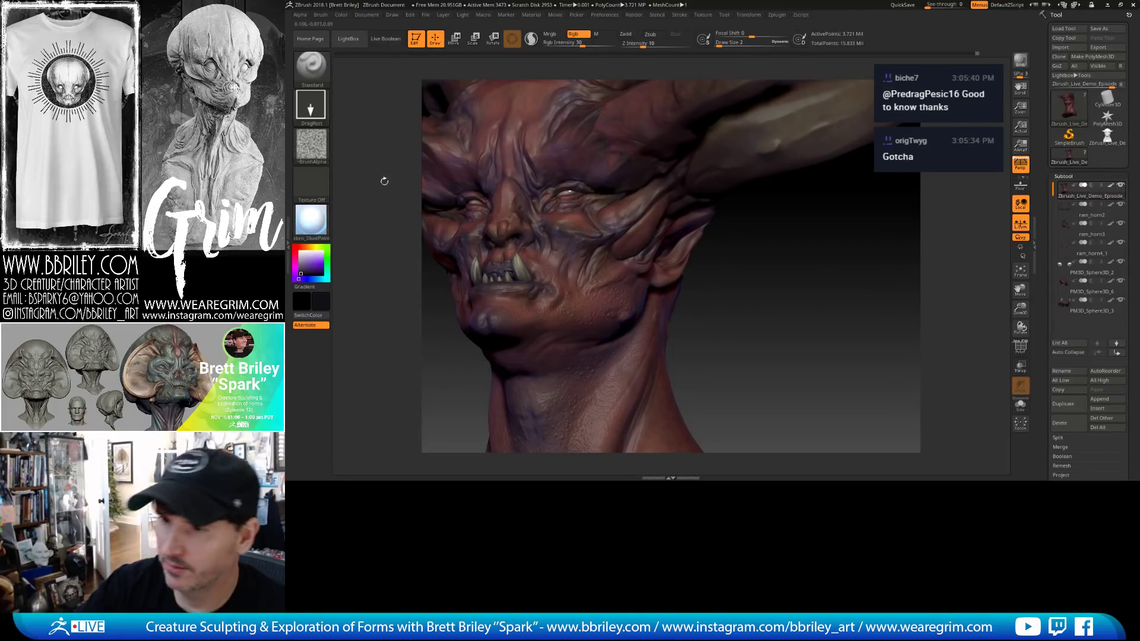
pyautogui.click(311, 144)
pyautogui.click(743, 283)
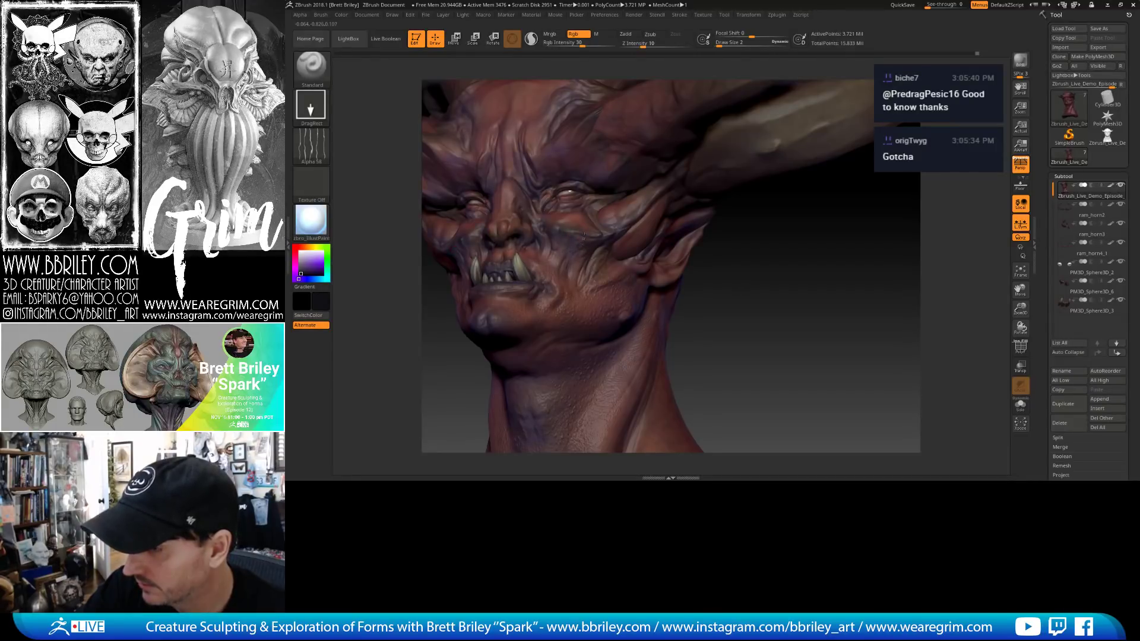
pyautogui.moveTo(581, 235); pyautogui.dragTo(587, 243, button='right')
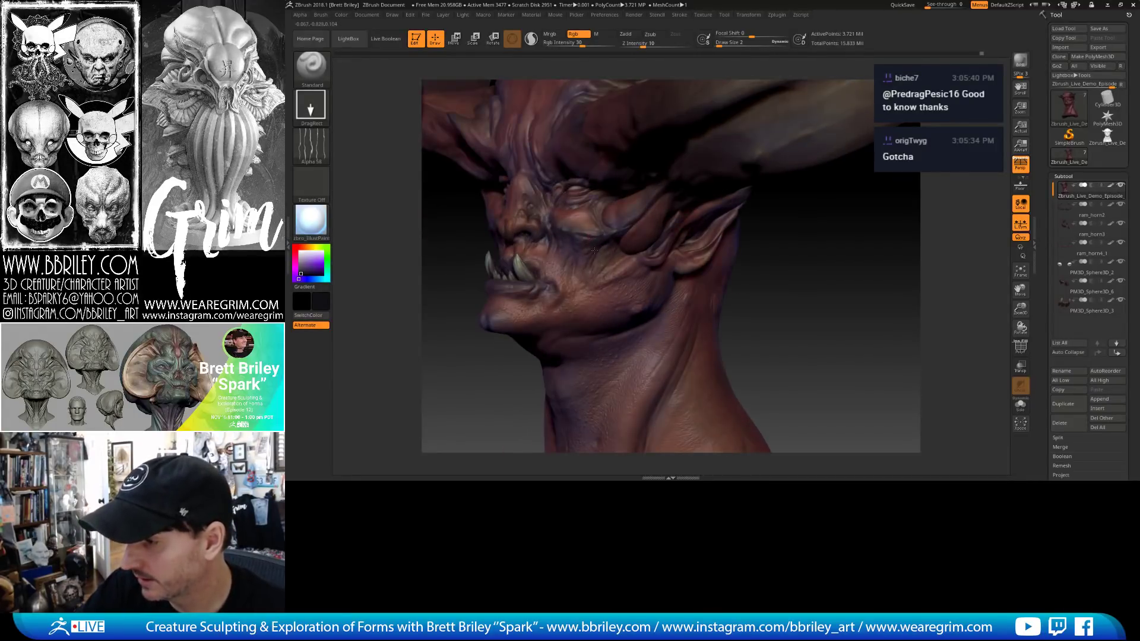
pyautogui.moveTo(764, 283); pyautogui.dragTo(577, 75, button='right')
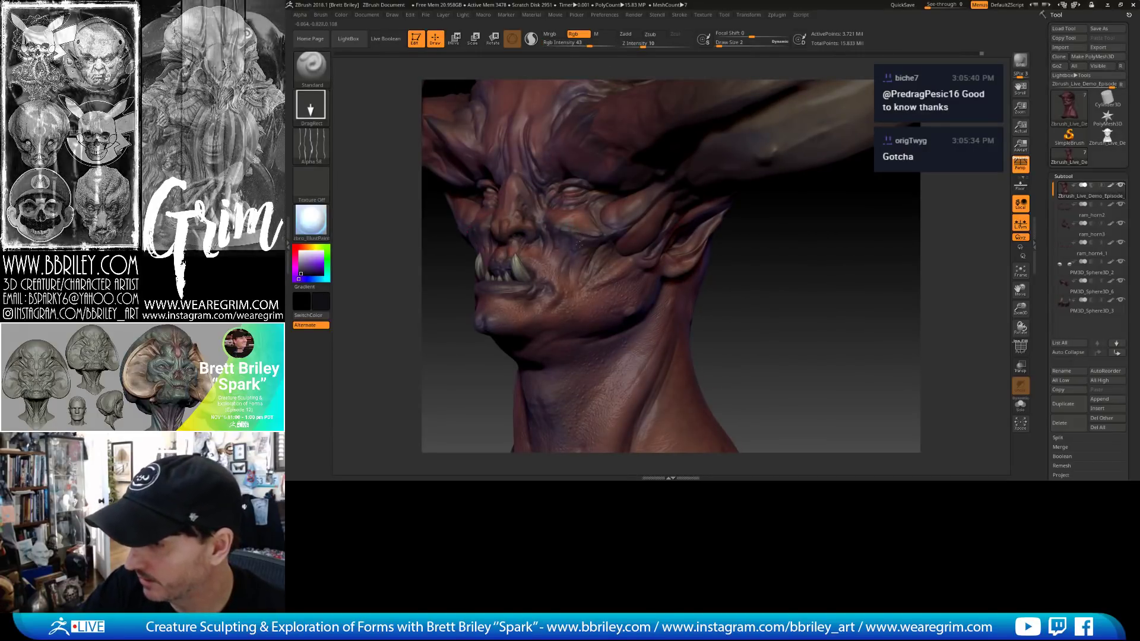
pyautogui.moveTo(574, 245); pyautogui.dragTo(565, 235, button='right')
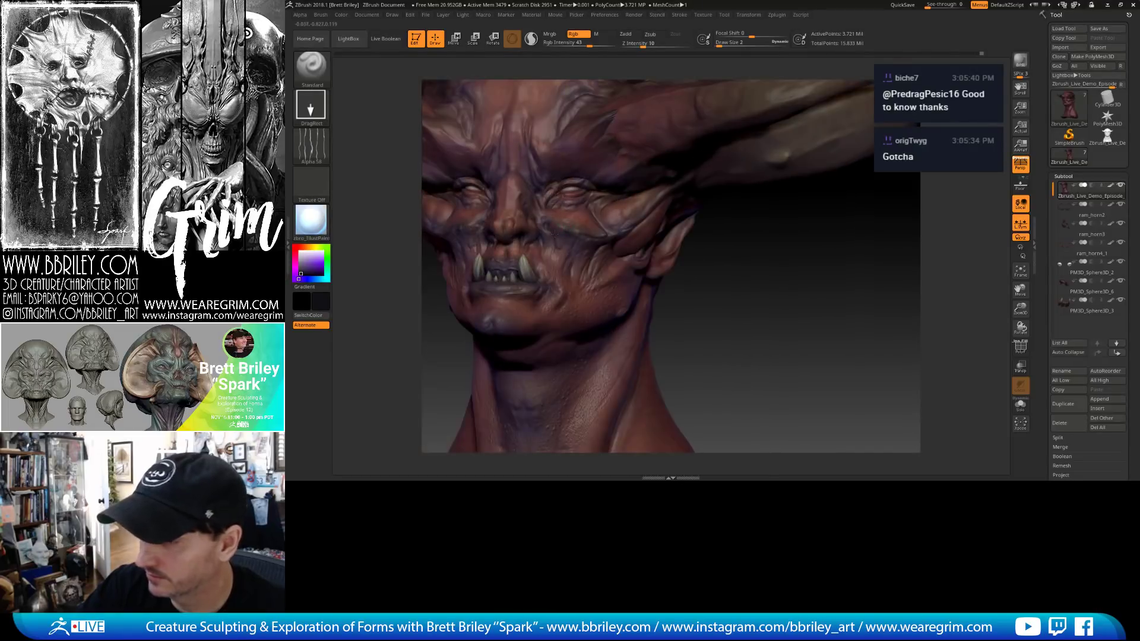
# Switch the brush alpha from Alpha 58 to Untitled-2 and stamp fine dark mottling around the face and neck.
pyautogui.click(311, 145)
pyautogui.click(554, 303)
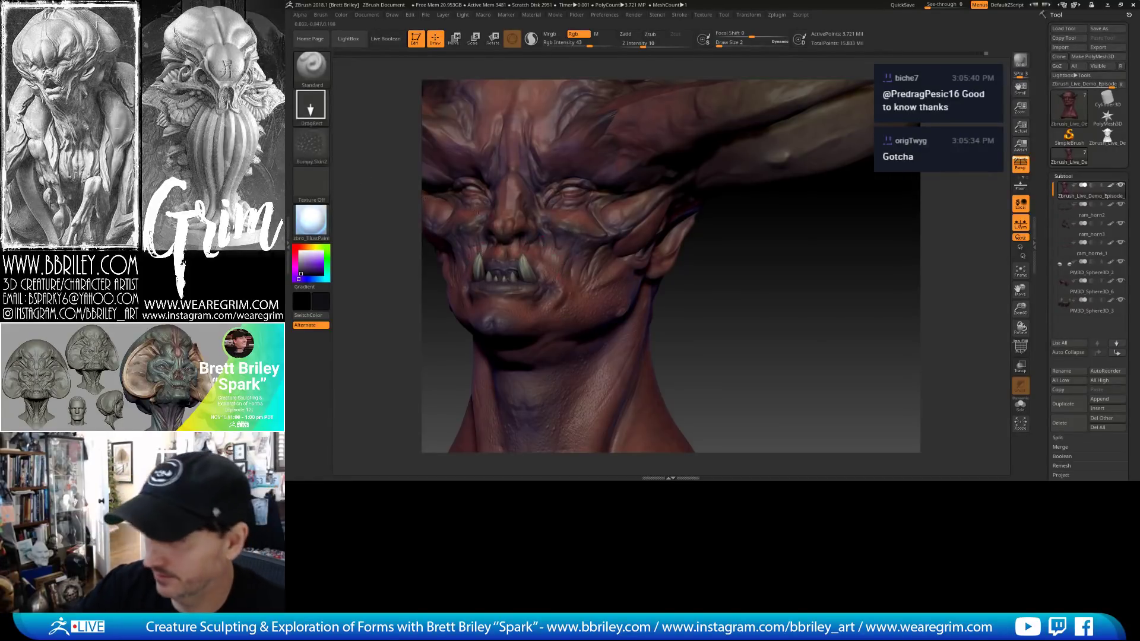
pyautogui.click(311, 145)
pyautogui.click(667, 301)
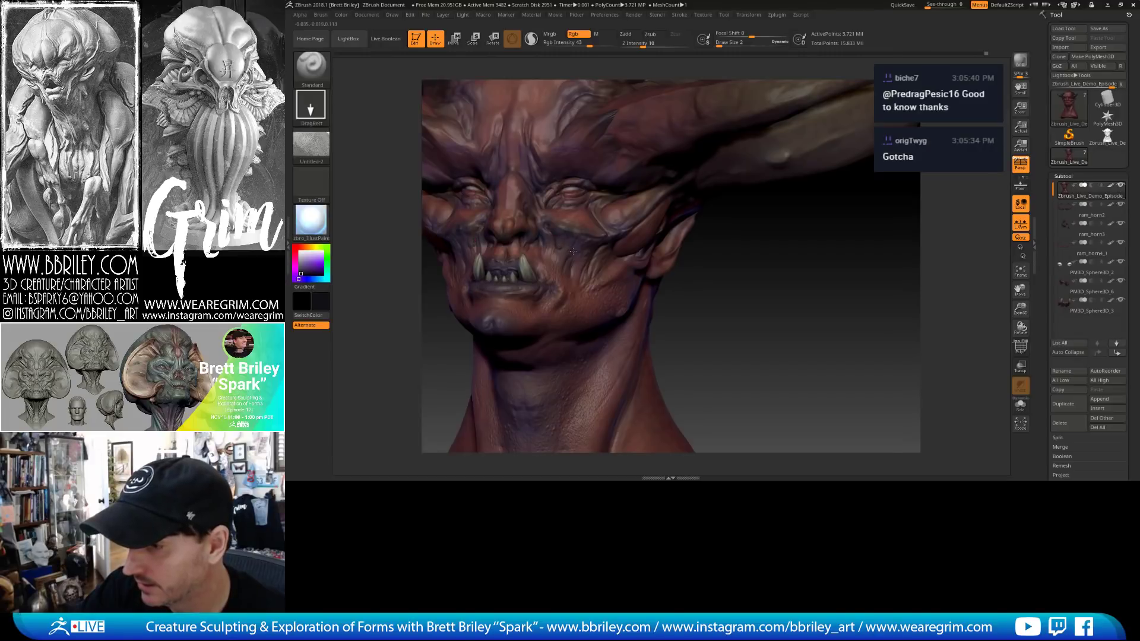
pyautogui.moveTo(637, 282); pyautogui.dragTo(609, 249, button='right')
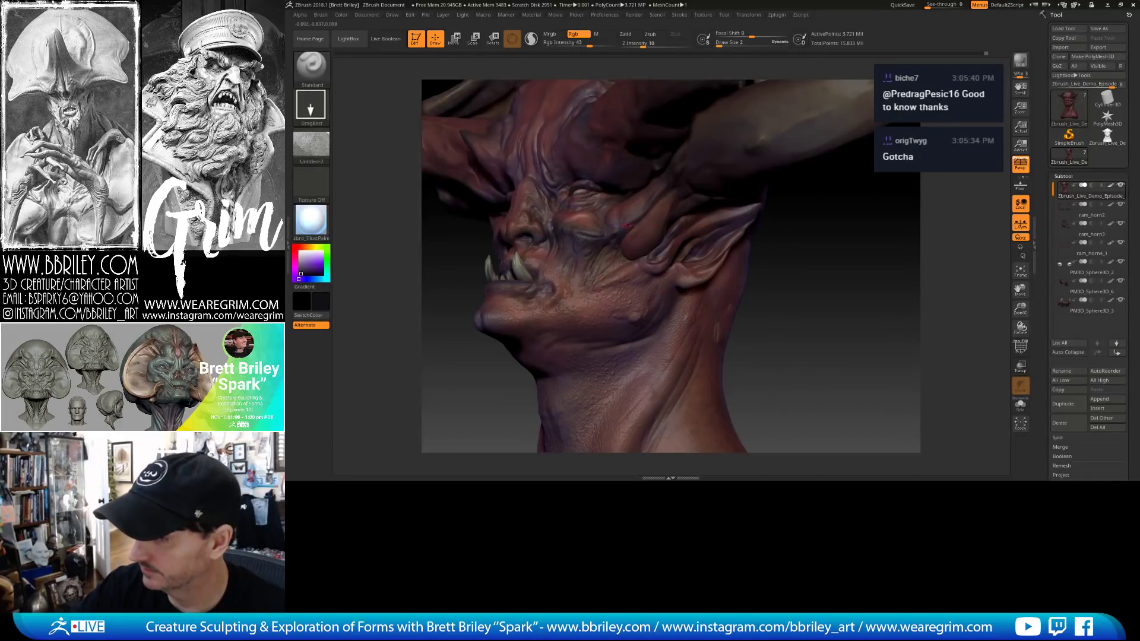
pyautogui.moveTo(814, 277)
pyautogui.mouseDown()
pyautogui.moveTo(876, 270)
pyautogui.moveTo(570, 243)
pyautogui.mouseUp()
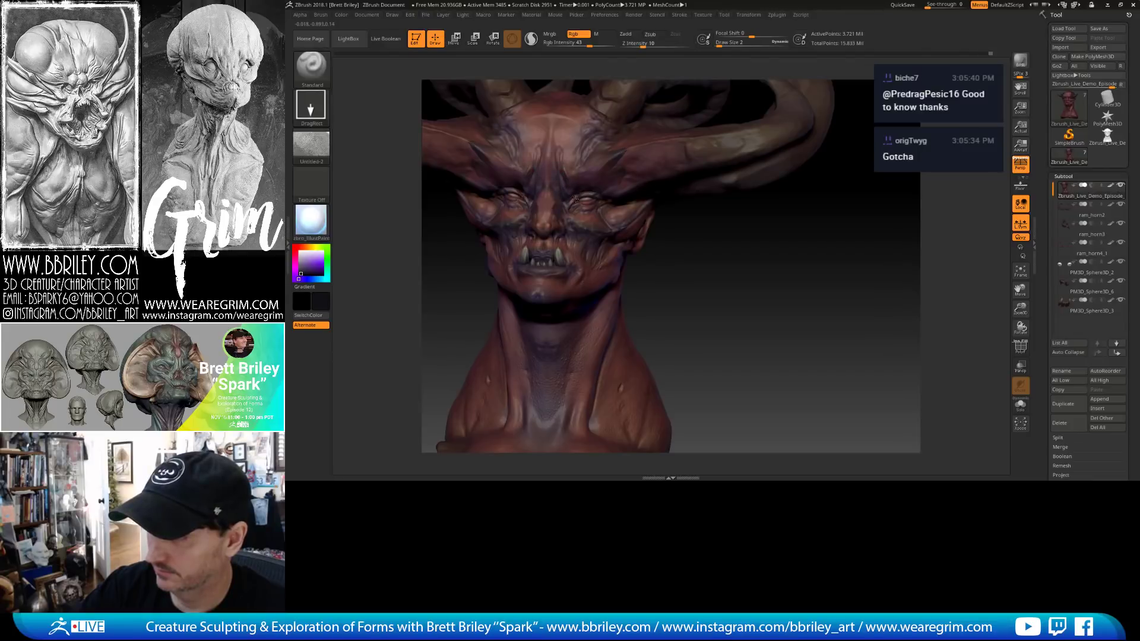
pyautogui.moveTo(691, 270)
pyautogui.mouseDown()
pyautogui.moveTo(734, 267)
pyautogui.moveTo(613, 195)
pyautogui.mouseUp()
# Sample the skin's red, adjust it to a muted red, and stamp it across the face.
pyautogui.press('c')
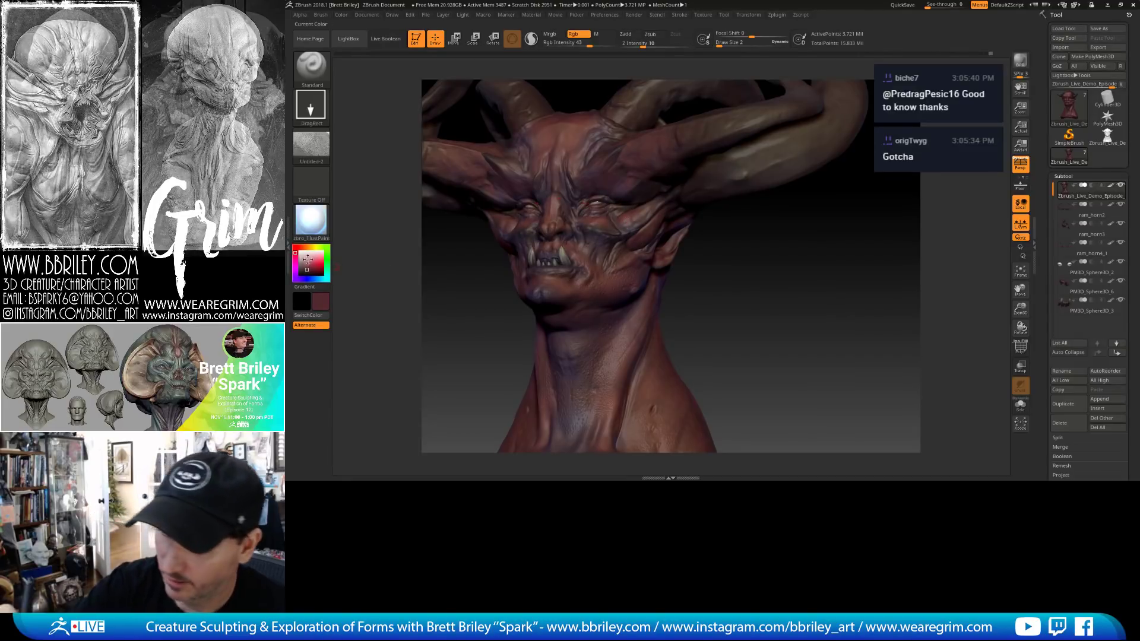
pyautogui.press('c')
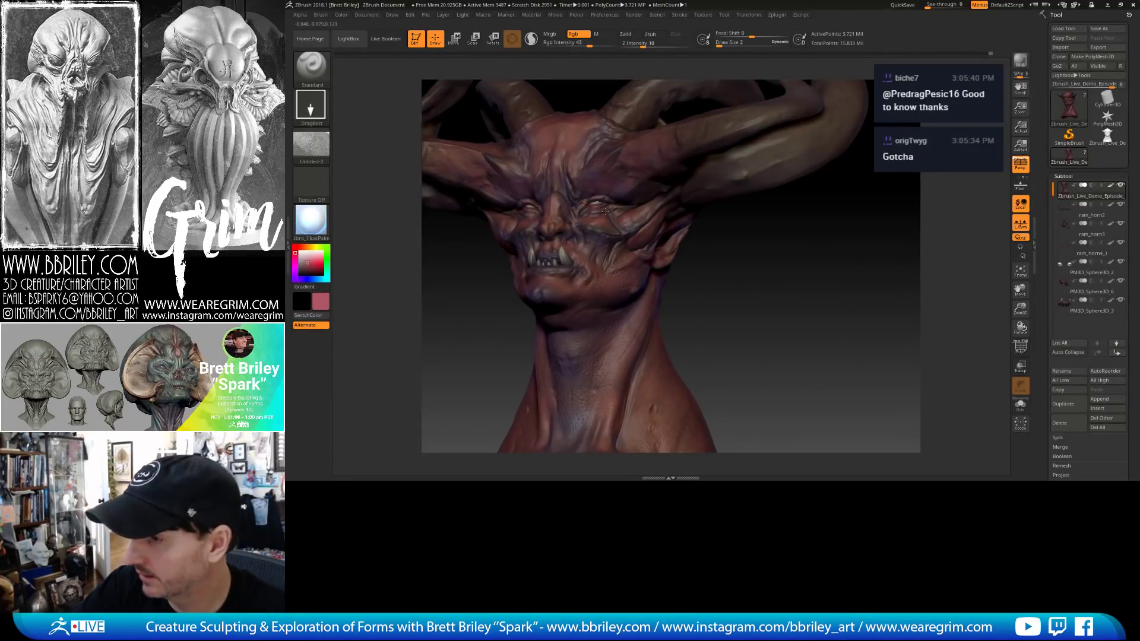
pyautogui.moveTo(707, 261)
pyautogui.mouseDown()
pyautogui.moveTo(751, 317)
pyautogui.moveTo(740, 285)
pyautogui.mouseUp()
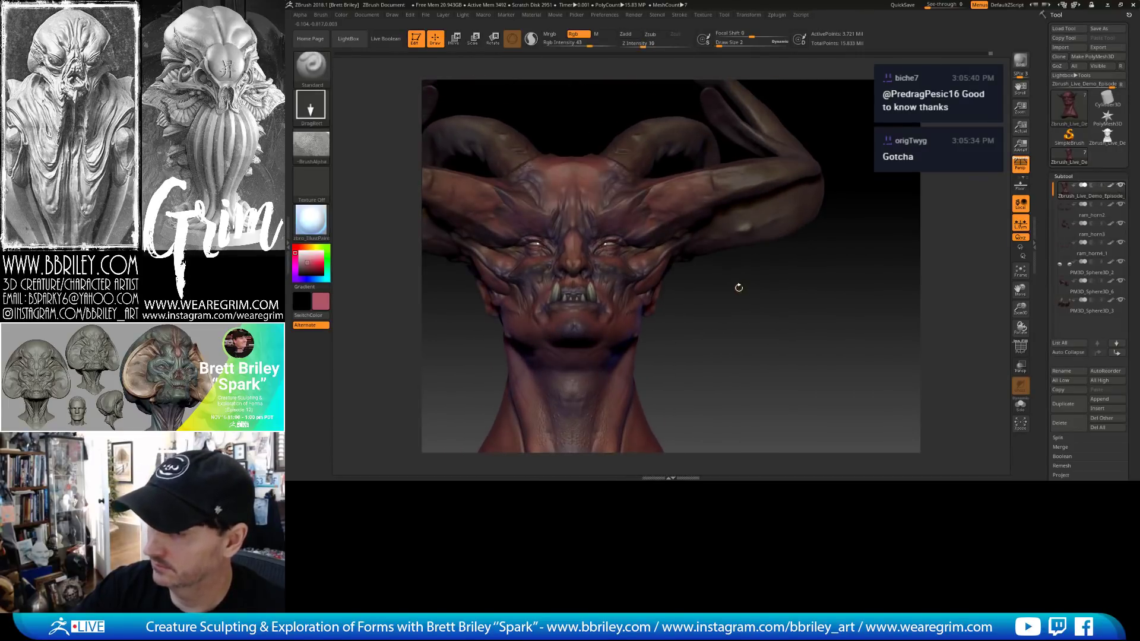
pyautogui.click(307, 267)
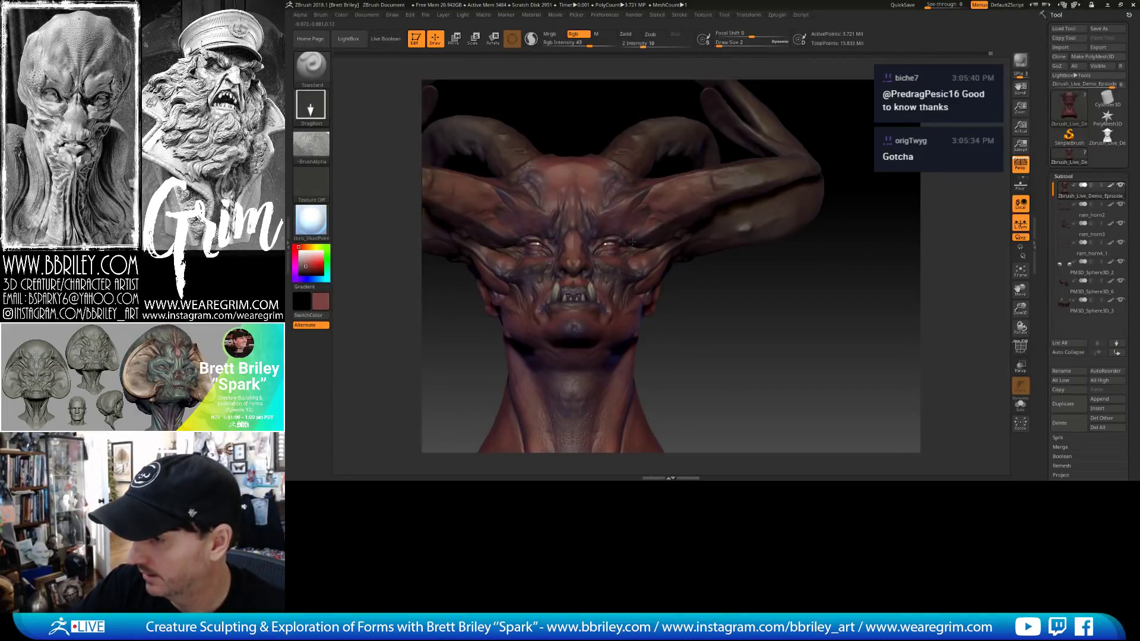
pyautogui.moveTo(692, 301)
pyautogui.mouseDown()
pyautogui.moveTo(619, 240)
pyautogui.moveTo(728, 306)
pyautogui.moveTo(695, 273)
pyautogui.mouseUp()
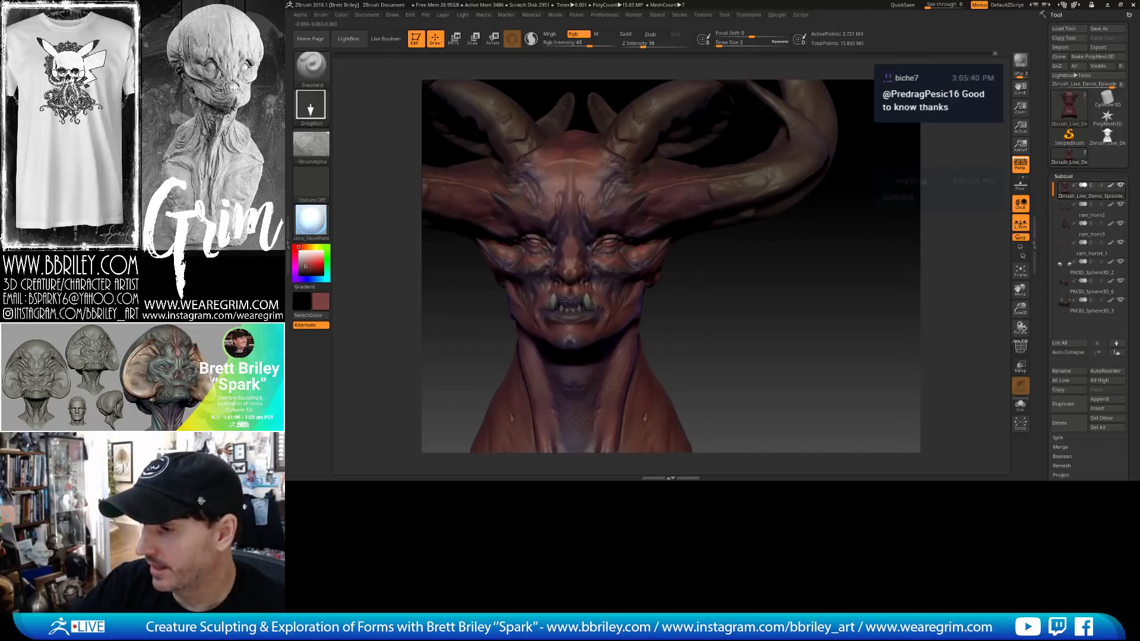
pyautogui.moveTo(678, 280); pyautogui.dragTo(628, 254)
# Nudge the cheek form below the eye with the Move brush, reducing the draw size to 4.
pyautogui.press('b')
pyautogui.press('m')
pyautogui.press('v')
pyautogui.press('s')
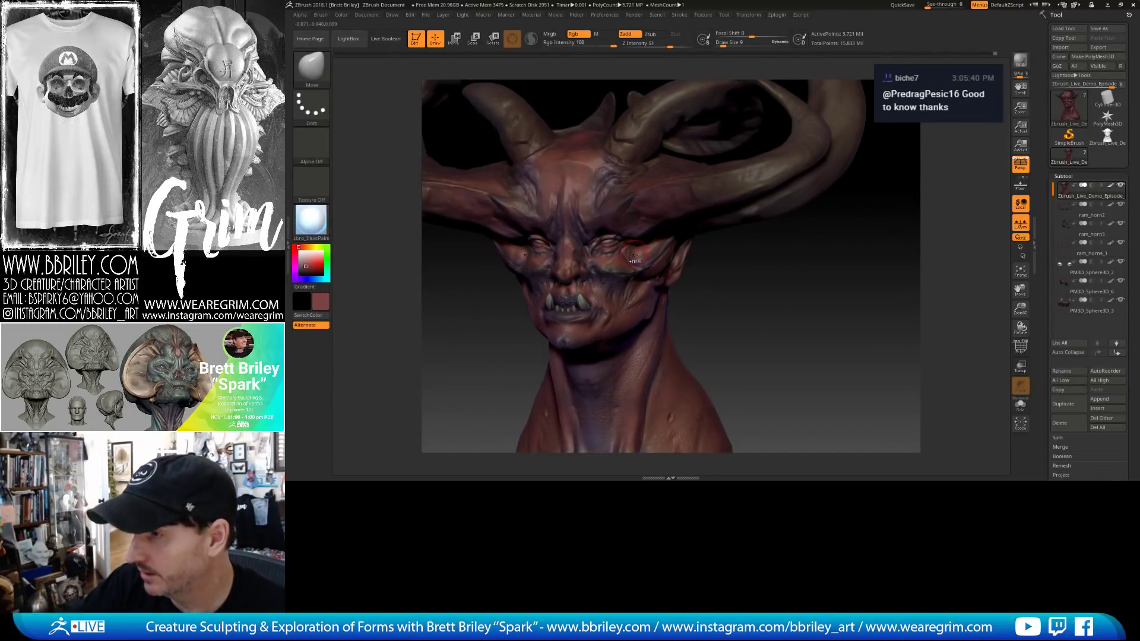
pyautogui.hotkey('ctrl', 'z')
pyautogui.press('s')
pyautogui.click(629, 262)
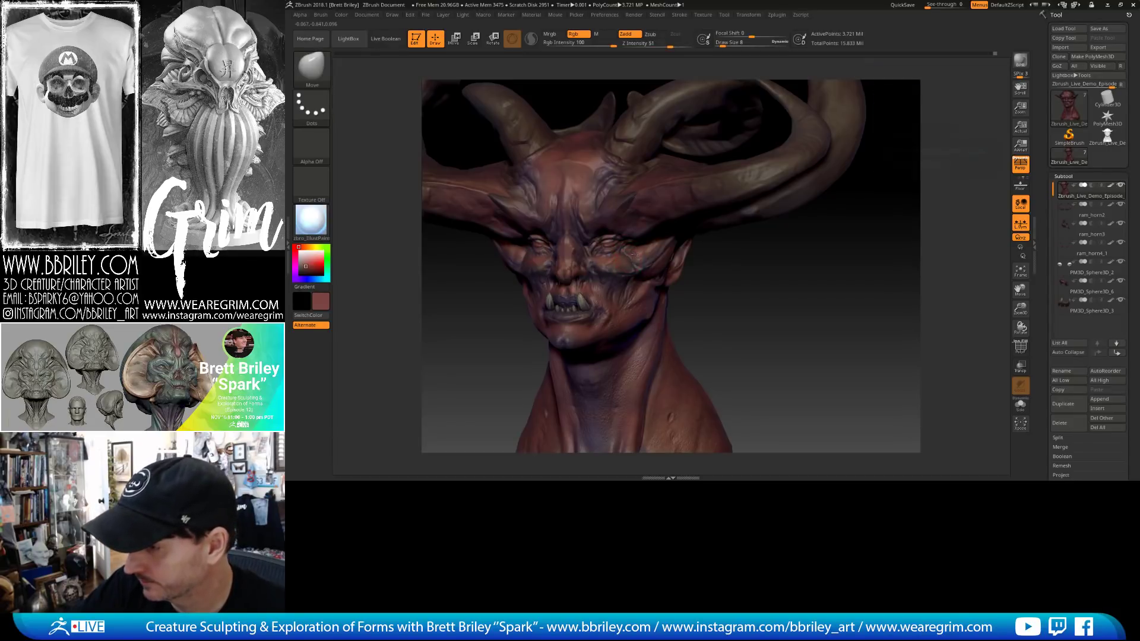
pyautogui.press('s')
pyautogui.click(628, 253)
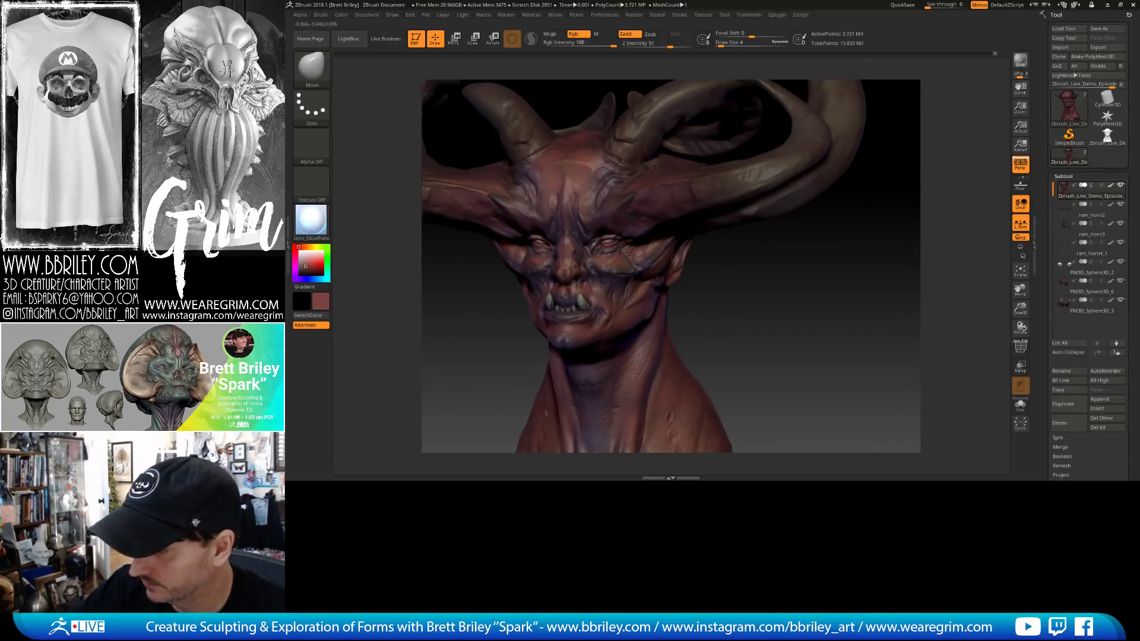
# Build up the cheek below the eye with the Clay brush at a lower subdivision level, with colour painting off, and smooth it.
pyautogui.press('b')
pyautogui.press('c')
pyautogui.press('l')
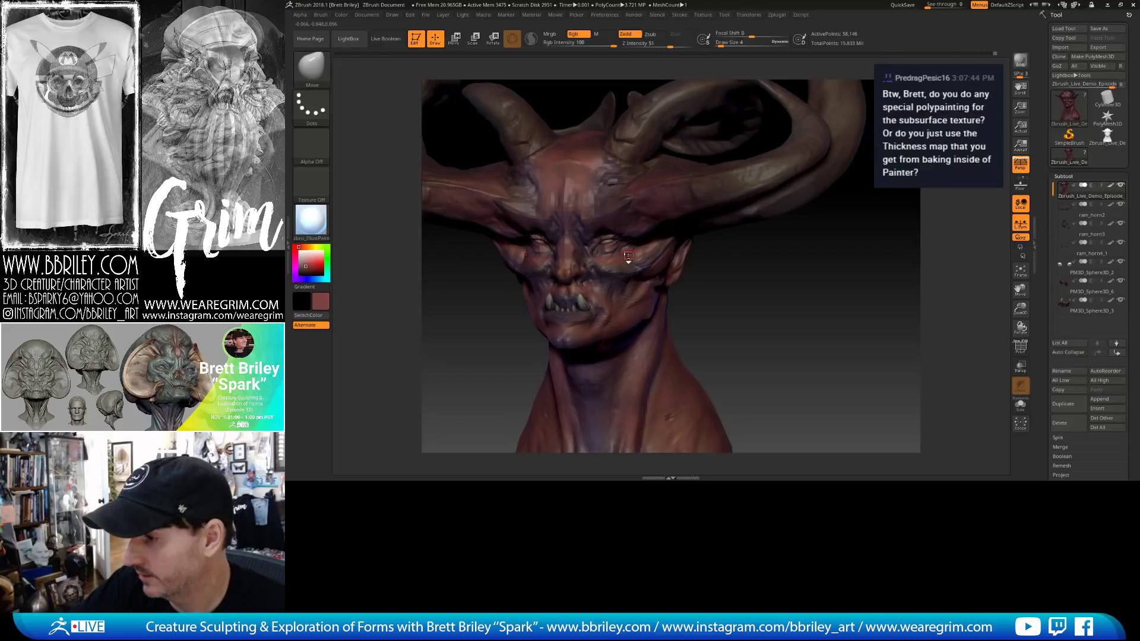
pyautogui.click(575, 34)
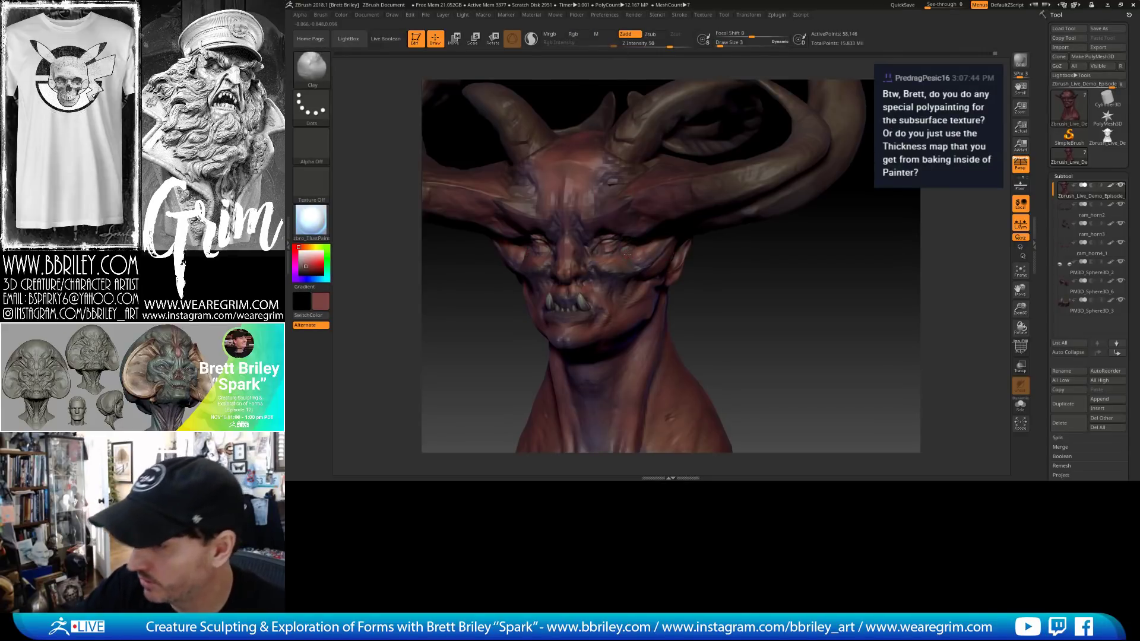
pyautogui.press('shift')
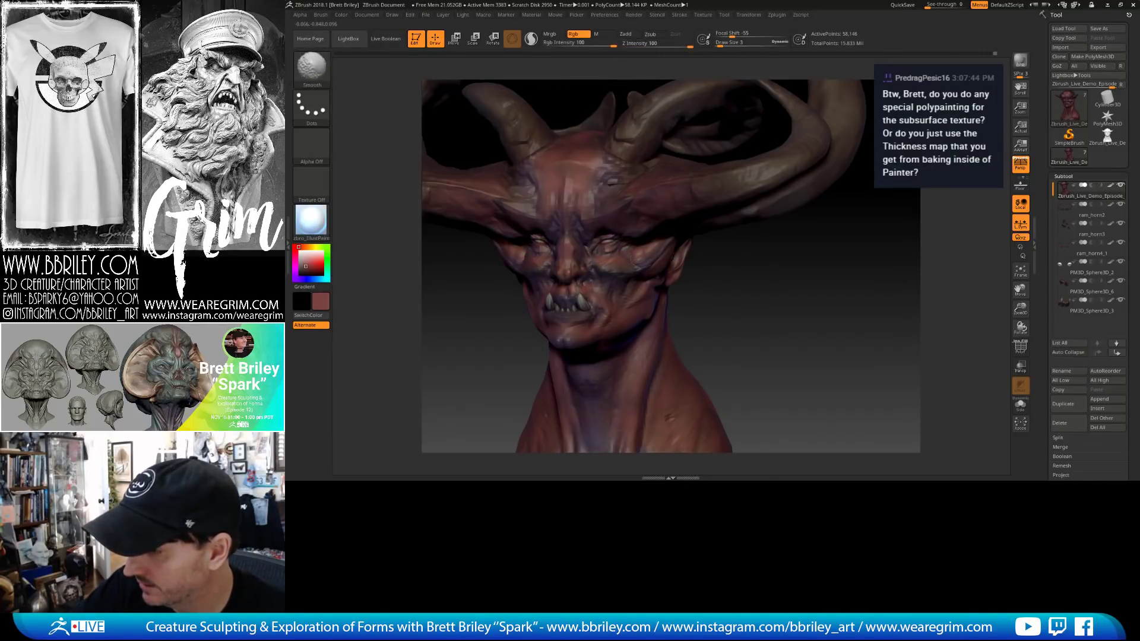
# Reshape the cheekbone beside the eye with the Move brush and go up one subdivision level.
pyautogui.press('b')
pyautogui.press('m')
pyautogui.press('v')
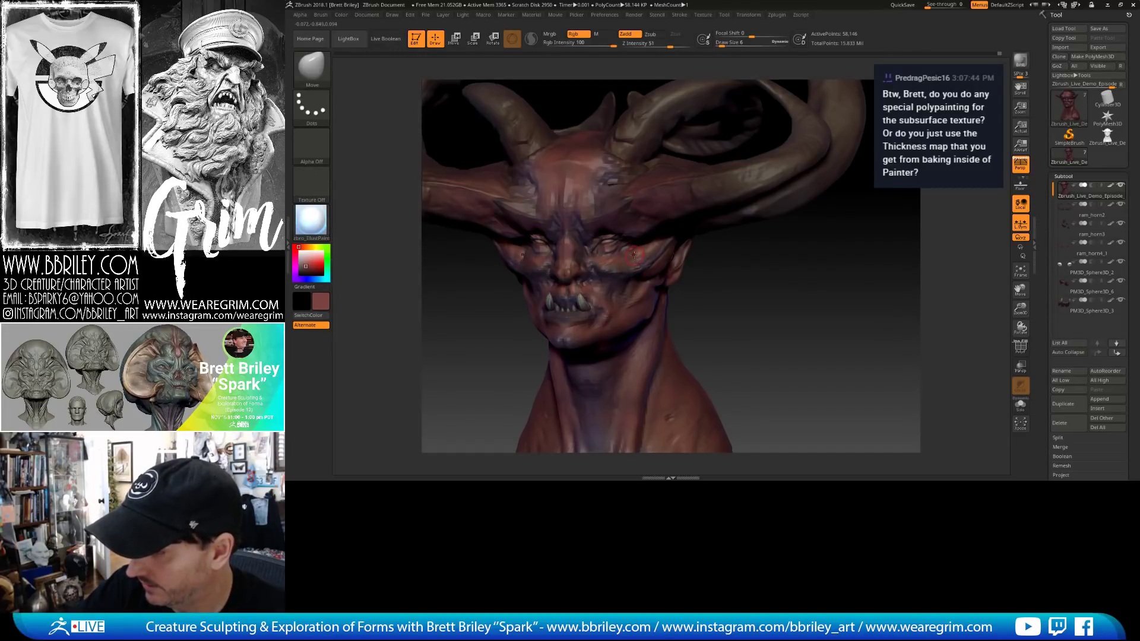
pyautogui.hotkey('ctrl', 'd')
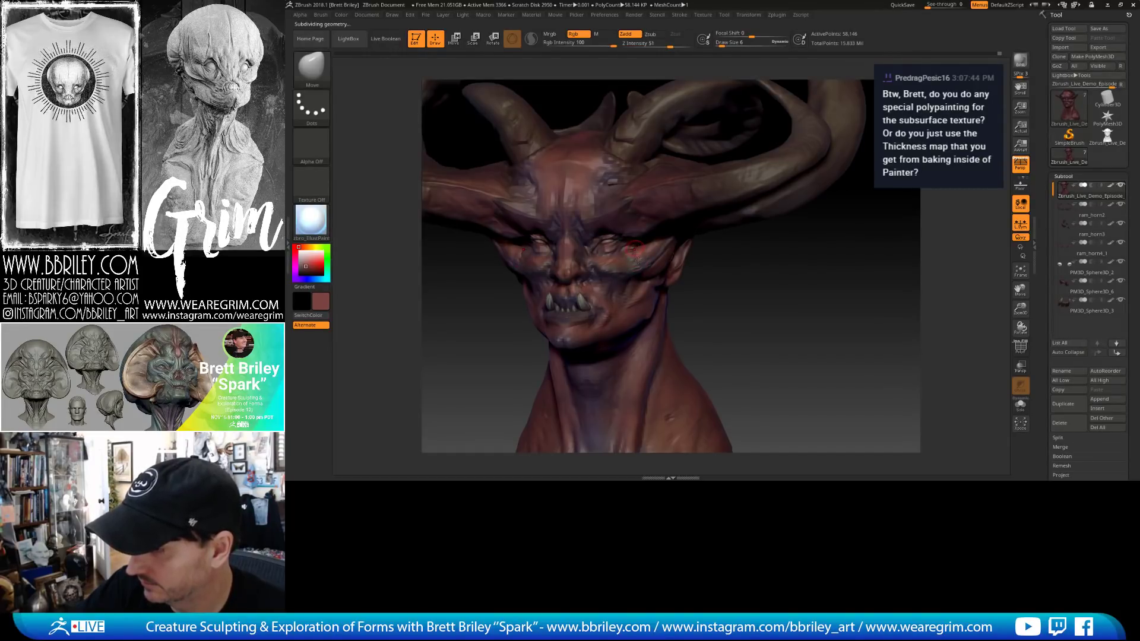
pyautogui.press('shift')
pyautogui.moveTo(632, 257); pyautogui.dragTo(637, 262, button='right')
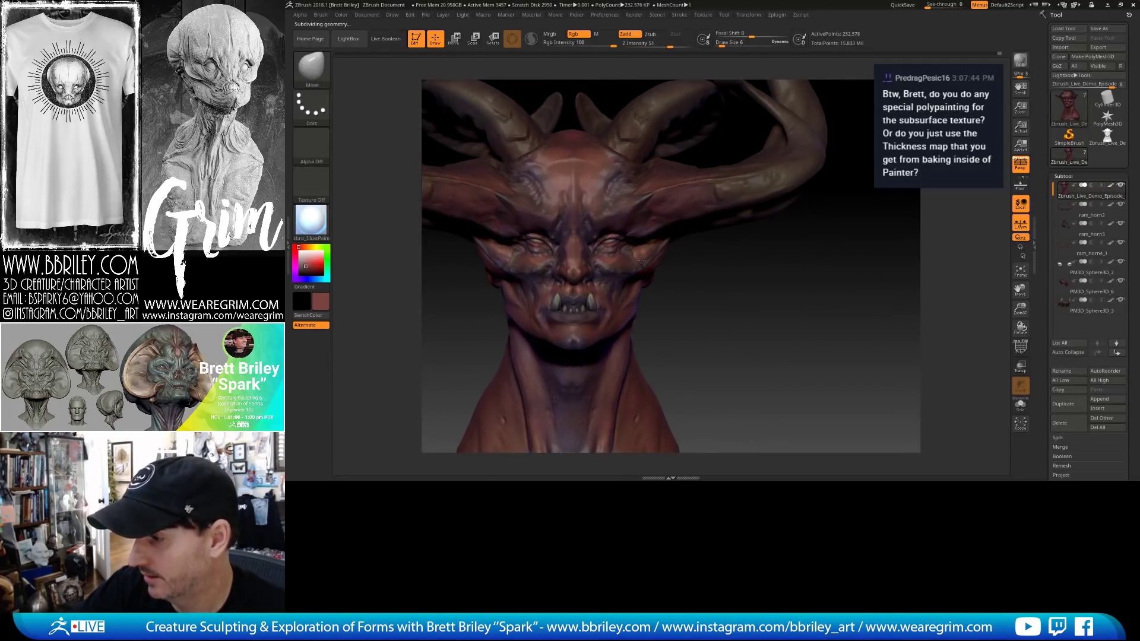
# Add volume to the outer cheek with the Clay brush at draw size 4.
pyautogui.press('b')
pyautogui.press('c')
pyautogui.press('l')
pyautogui.press('s')
pyautogui.moveTo(646, 262); pyautogui.dragTo(637, 262)
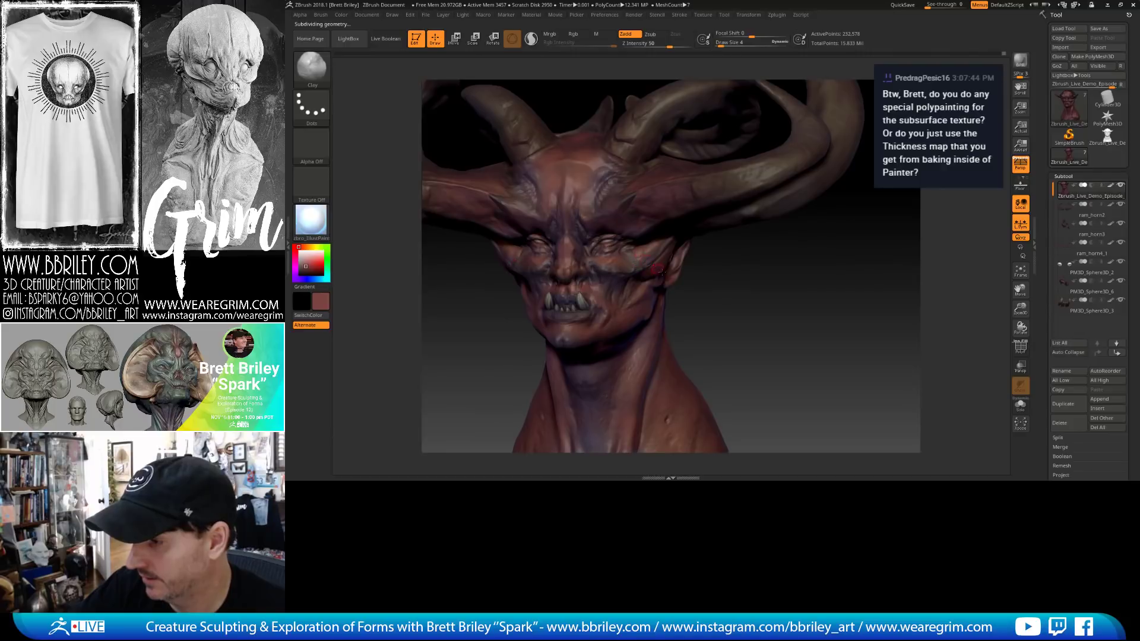
# Adjust the outer eye corner with the Move brush and return the head to its highest subdivision level.
pyautogui.press('b')
pyautogui.press('m')
pyautogui.press('v')
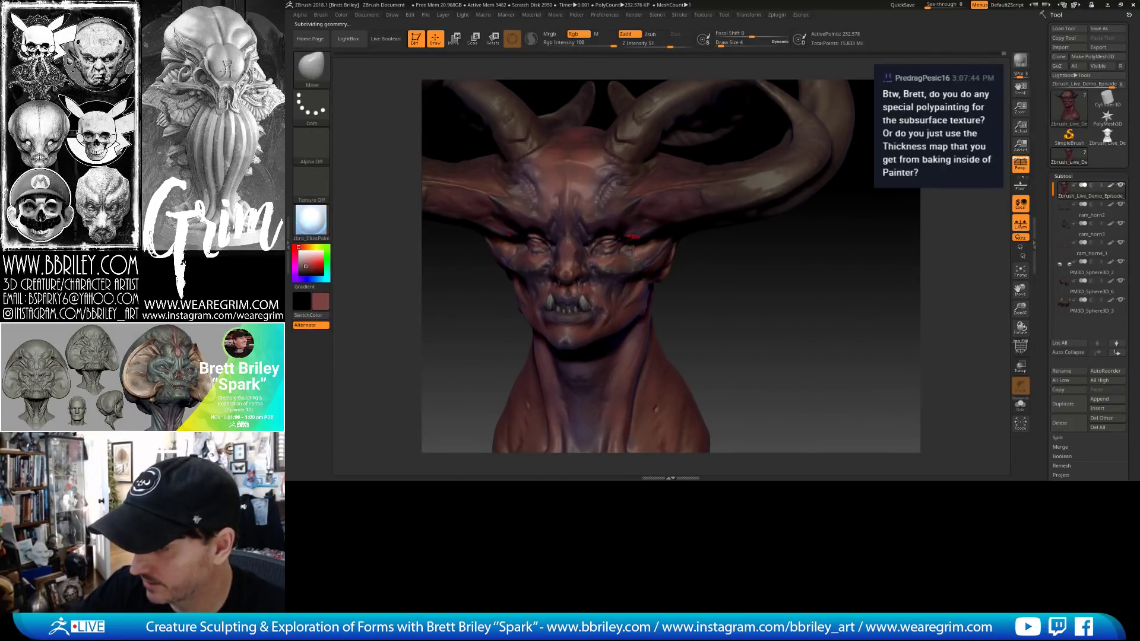
pyautogui.press('d')
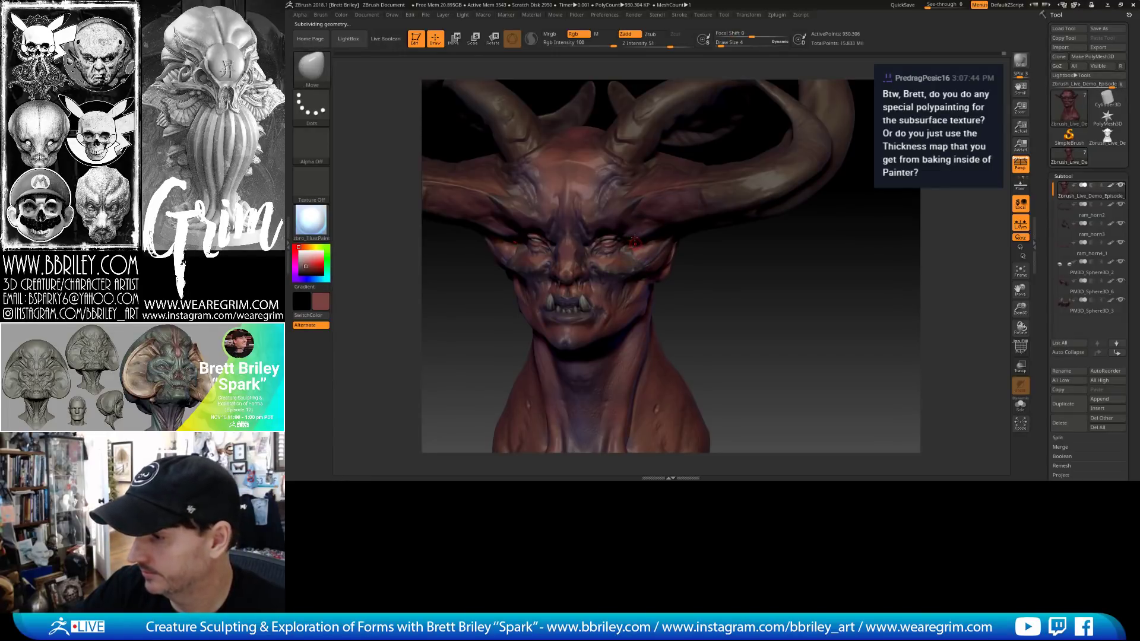
pyautogui.press('d')
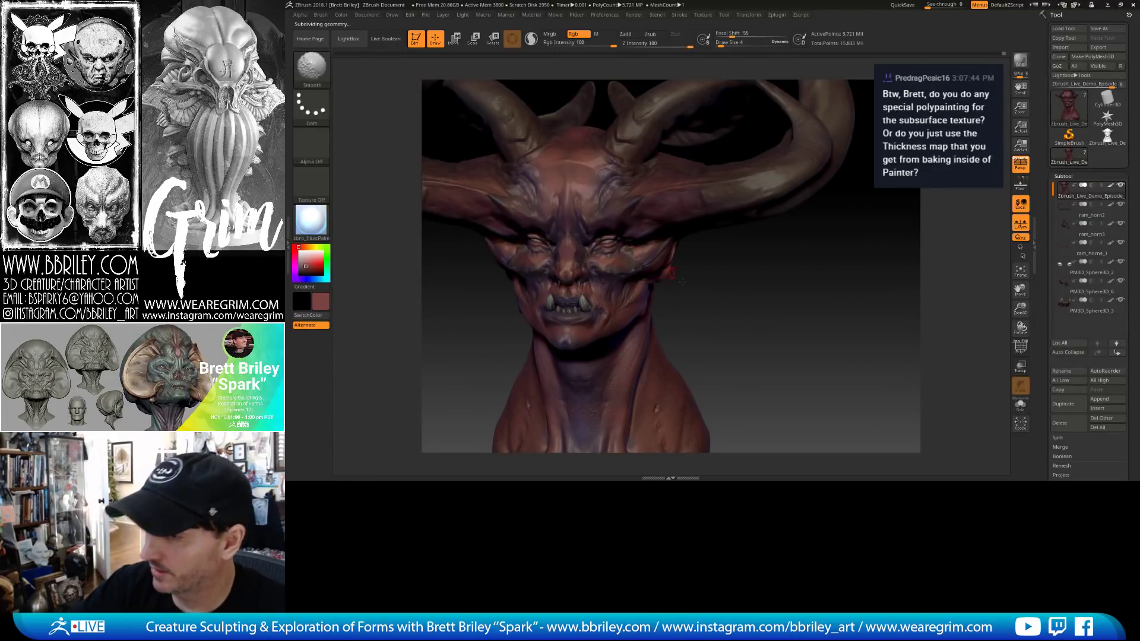
# Sample a darker red from the skin and stamp it over the cheek with the Standard brush.
pyautogui.moveTo(708, 248); pyautogui.dragTo(674, 245)
pyautogui.press('b')
pyautogui.press('s')
pyautogui.press('t')
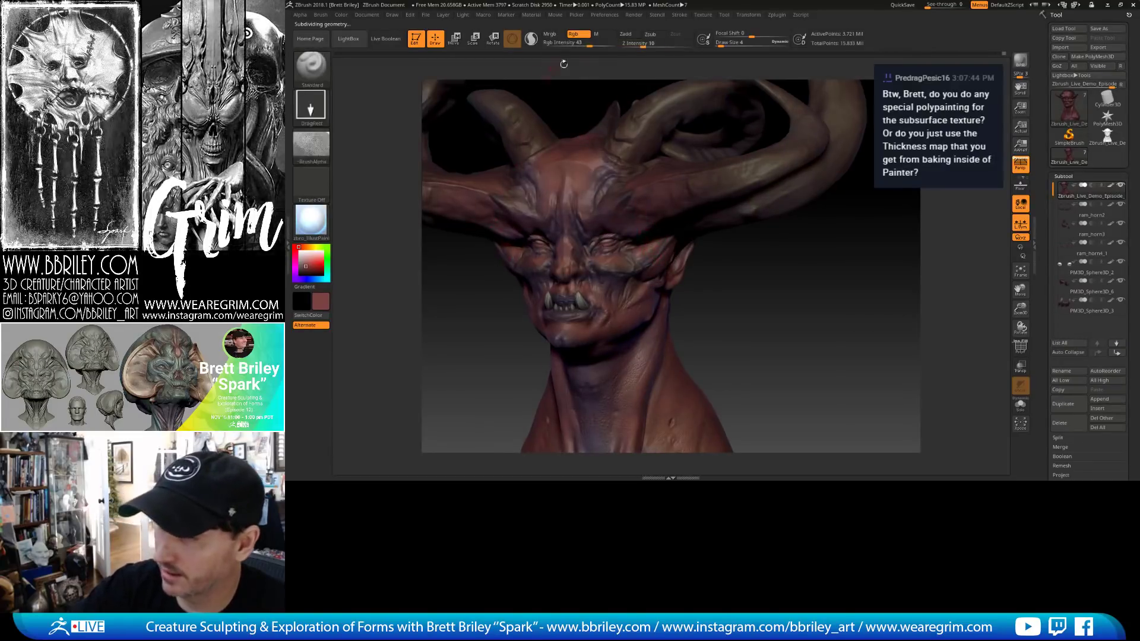
pyautogui.press('c')
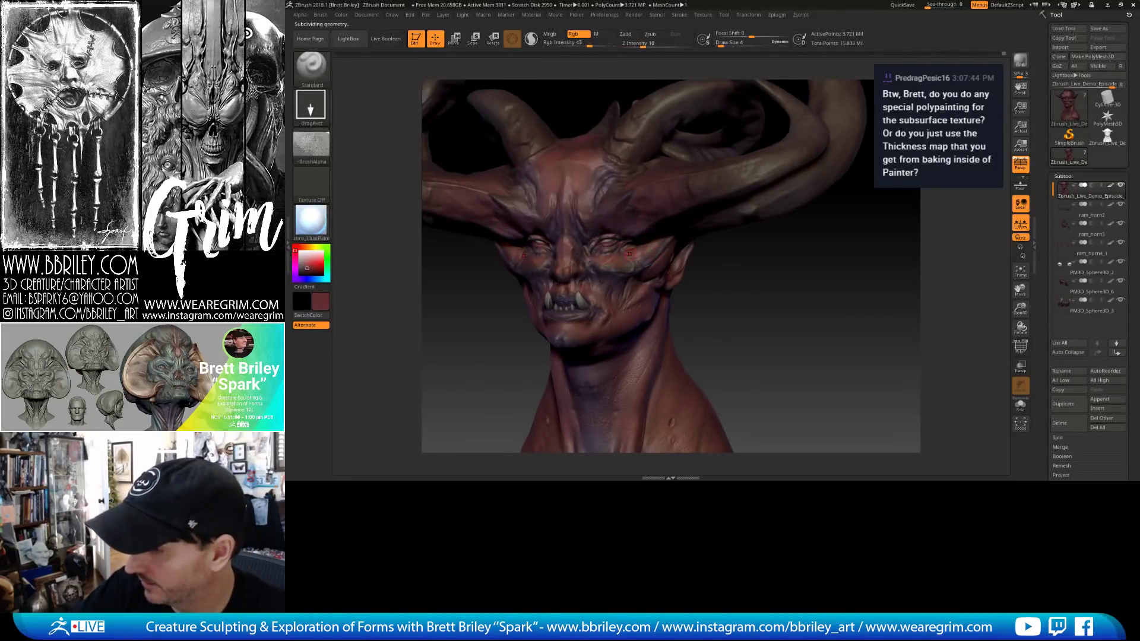
pyautogui.moveTo(648, 265); pyautogui.dragTo(637, 260)
pyautogui.moveTo(692, 294); pyautogui.dragTo(645, 263)
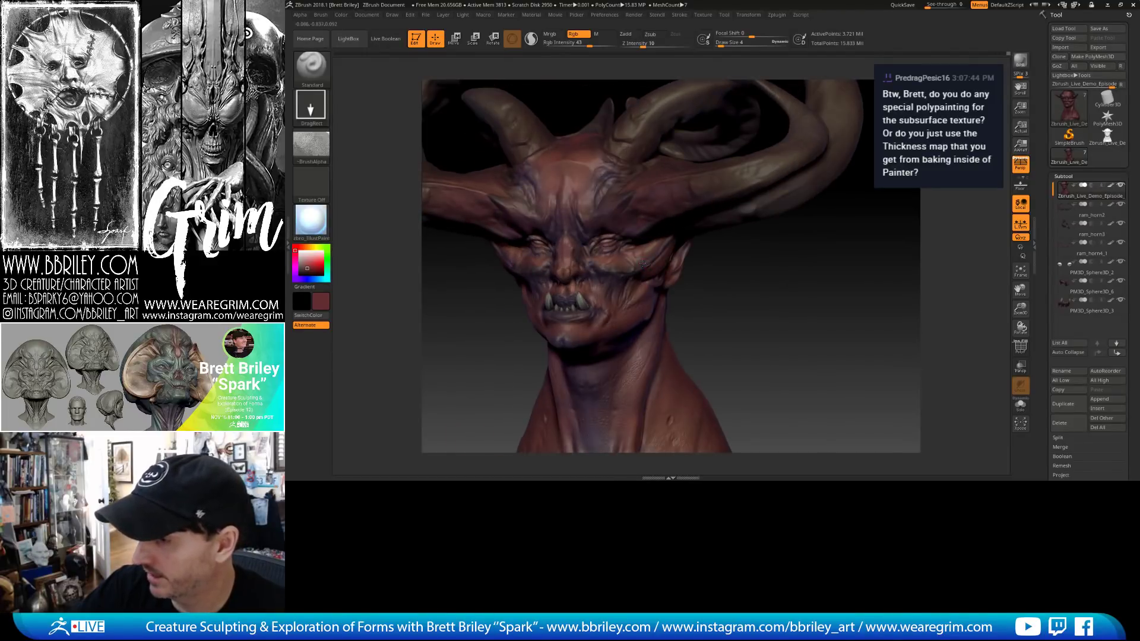
pyautogui.press('b')
pyautogui.press('m')
pyautogui.press('v')
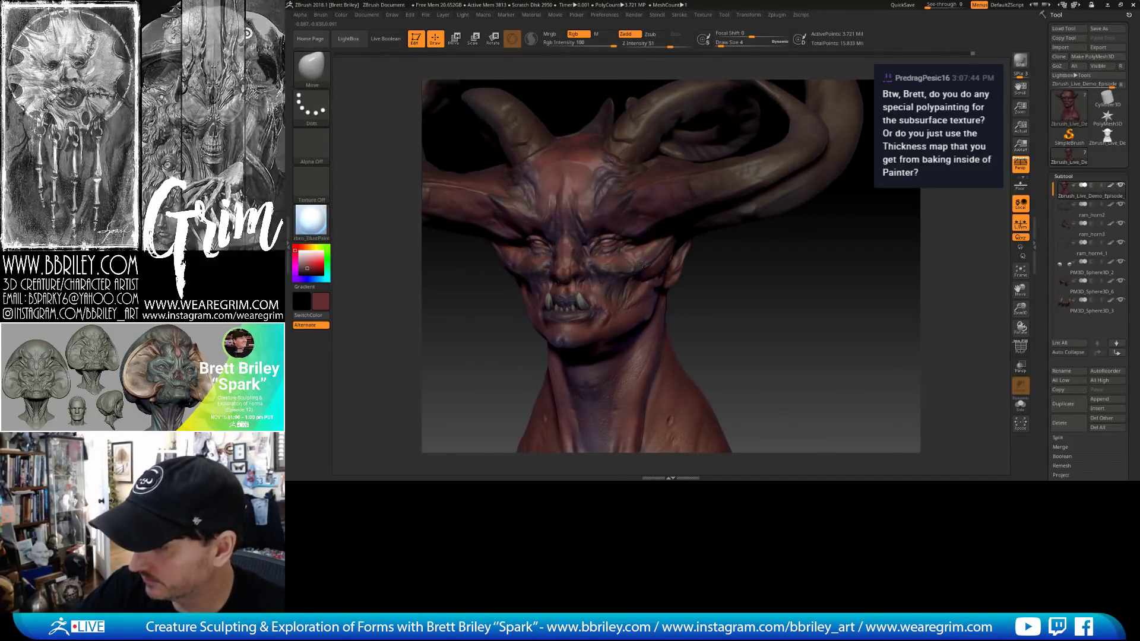
pyautogui.press('b')
pyautogui.press('s')
pyautogui.press('t')
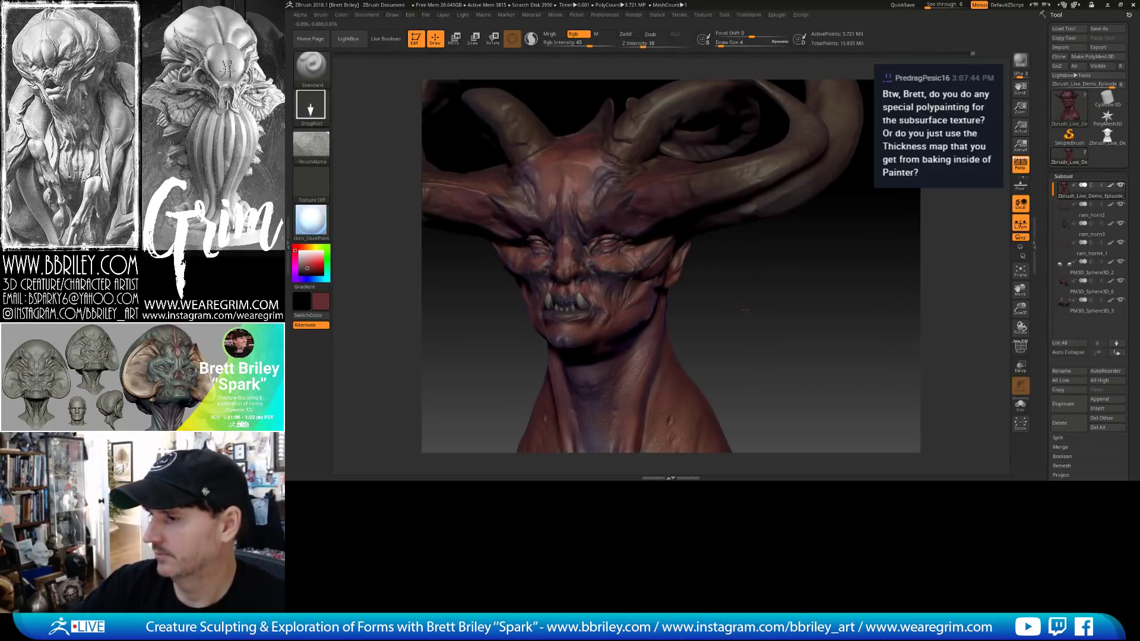
# Refine the cheek contour beside the eye with the Move brush at draw size 4.
pyautogui.moveTo(683, 294); pyautogui.dragTo(734, 288)
pyautogui.press('b')
pyautogui.press('m')
pyautogui.press('v')
pyautogui.press('s')
pyautogui.moveTo(634, 258); pyautogui.dragTo(640, 262)
pyautogui.press('s')
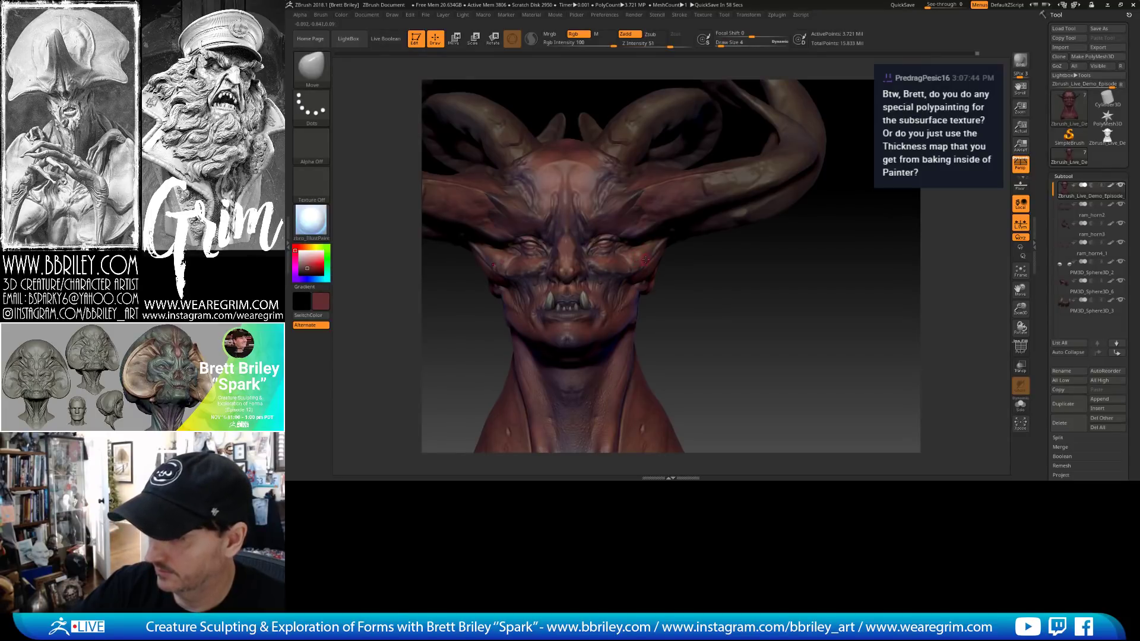
pyautogui.moveTo(644, 261); pyautogui.dragTo(647, 260, button='right')
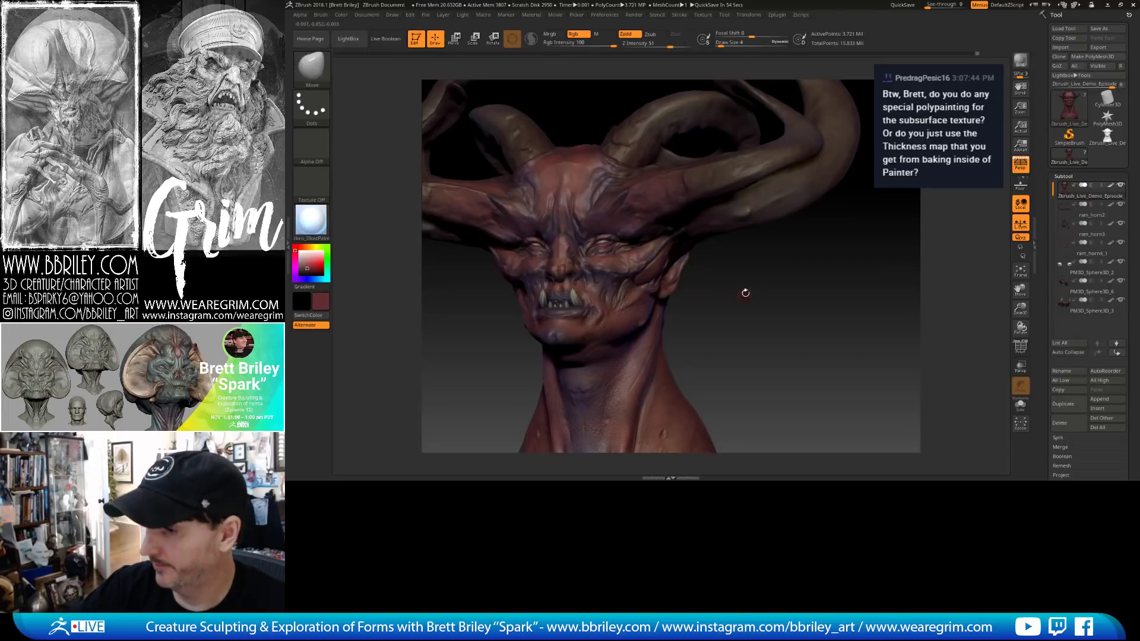
# Switch to the Standard brush with a FreeHand stroke and no alpha, and lower its RGB intensity.
pyautogui.moveTo(648, 262); pyautogui.dragTo(638, 259, button='right')
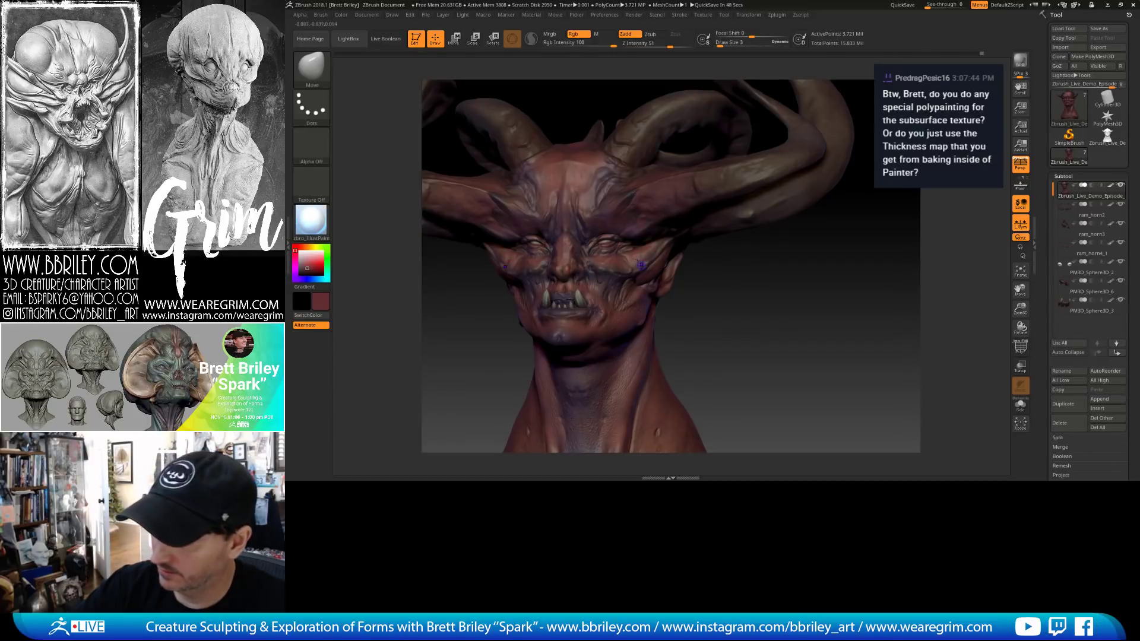
pyautogui.moveTo(724, 294); pyautogui.dragTo(728, 301)
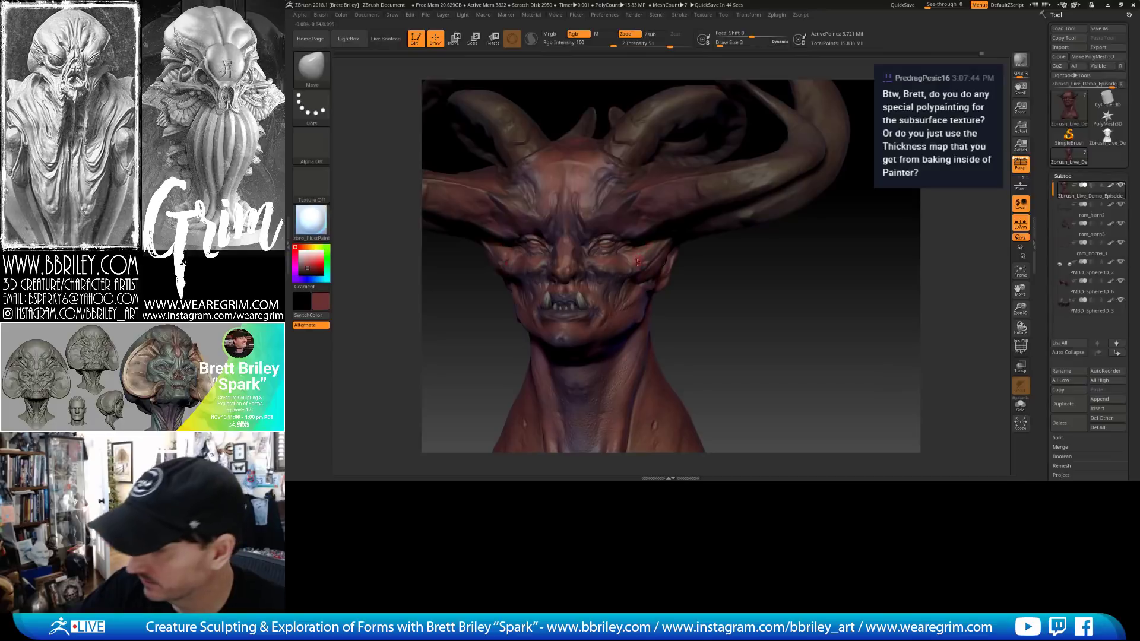
pyautogui.press('b')
pyautogui.press('s')
pyautogui.press('t')
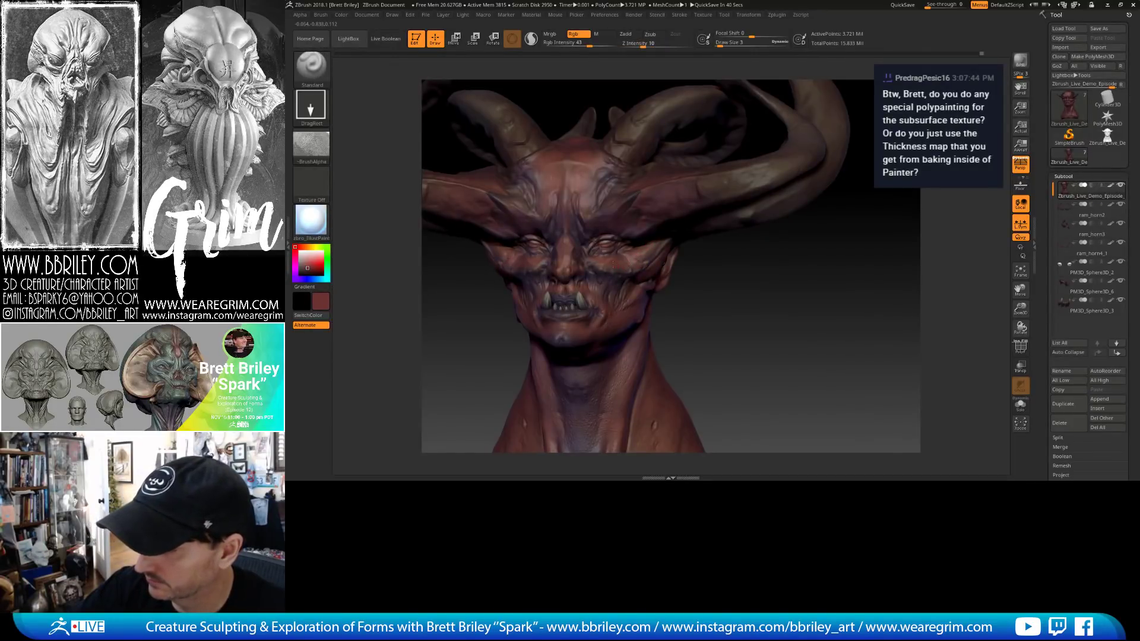
pyautogui.moveTo(681, 303); pyautogui.dragTo(746, 315)
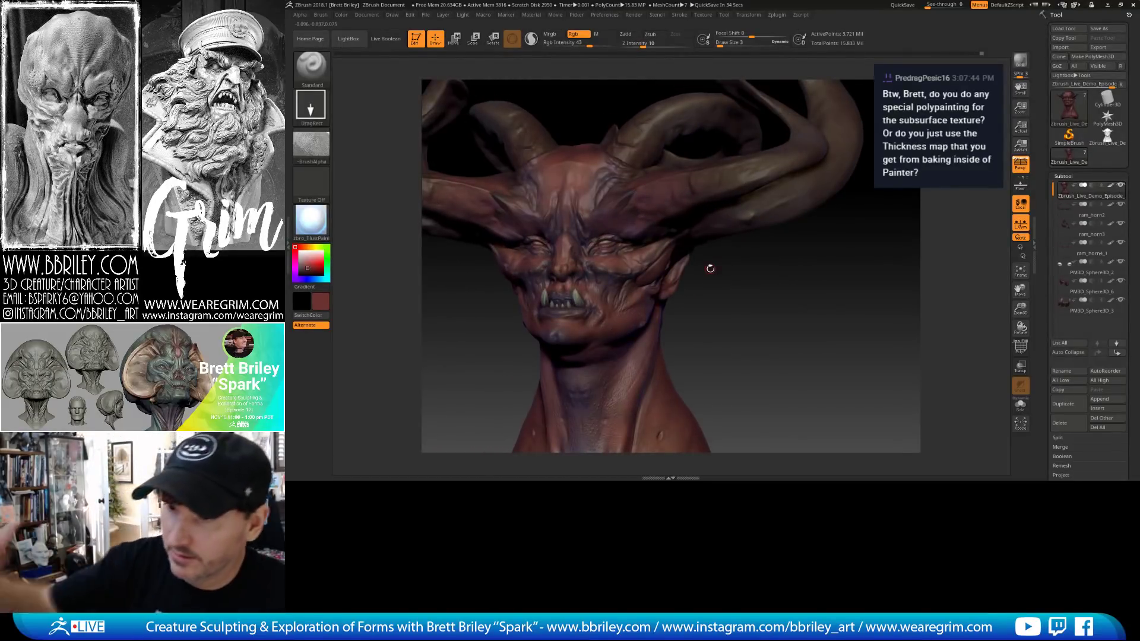
pyautogui.click(310, 105)
pyautogui.click(437, 116)
pyautogui.click(311, 67)
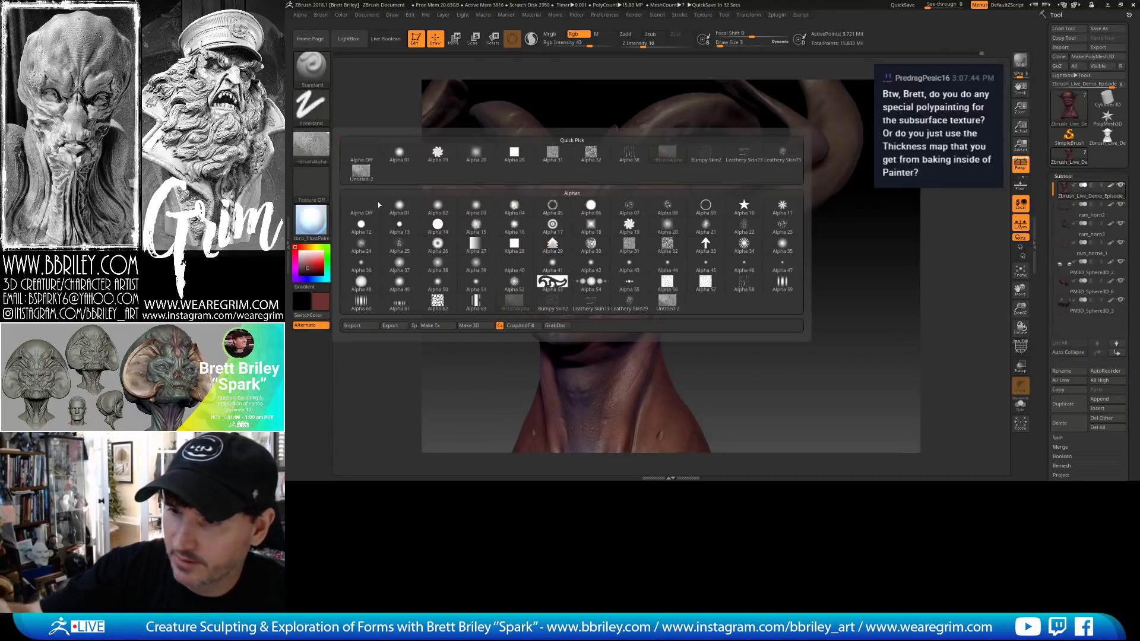
pyautogui.moveTo(588, 44)
pyautogui.mouseDown()
pyautogui.moveTo(576, 45)
pyautogui.moveTo(587, 46)
pyautogui.mouseUp()
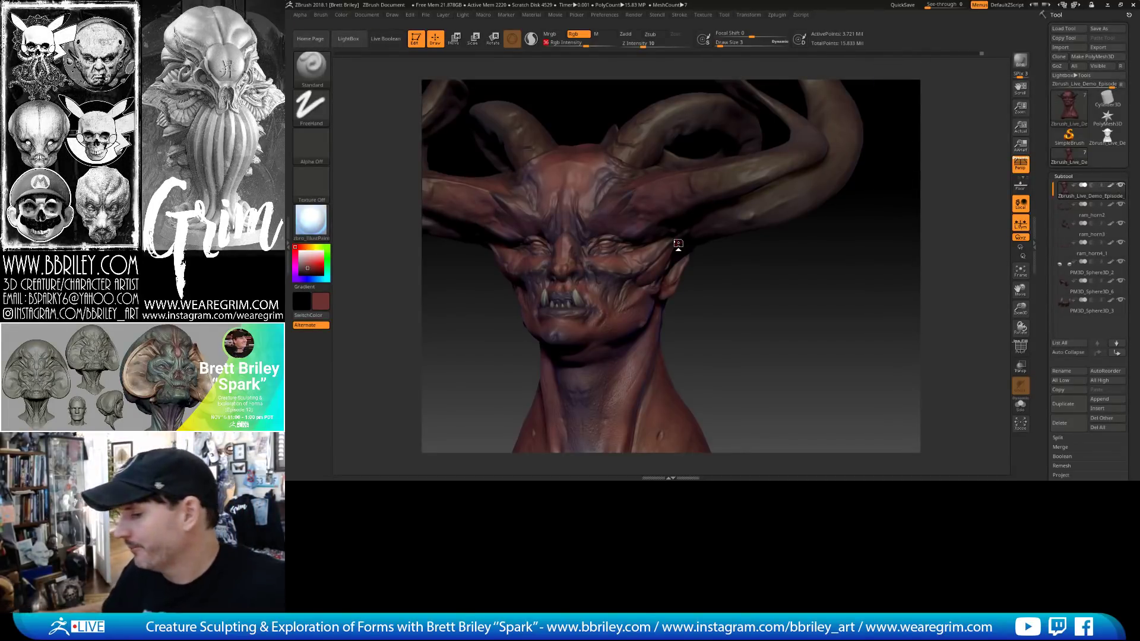
# Adjust the brow form near the horn base with the Move brush at draw size 12.
pyautogui.moveTo(732, 271)
pyautogui.mouseDown()
pyautogui.moveTo(776, 293)
pyautogui.moveTo(814, 277)
pyautogui.moveTo(810, 265)
pyautogui.mouseUp()
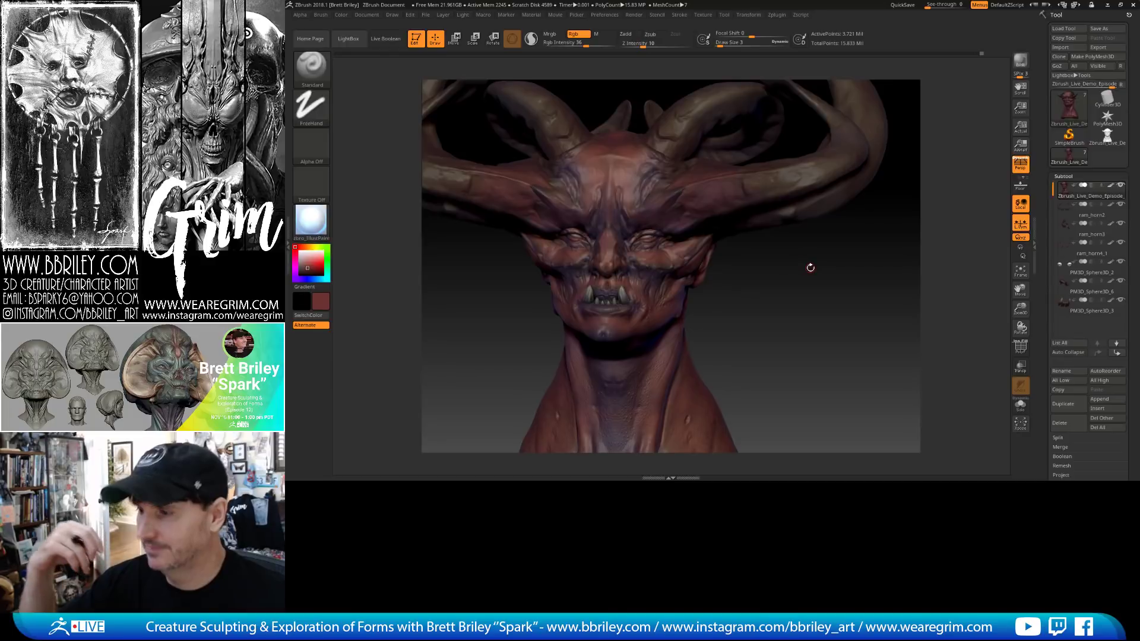
pyautogui.moveTo(769, 280); pyautogui.dragTo(771, 287)
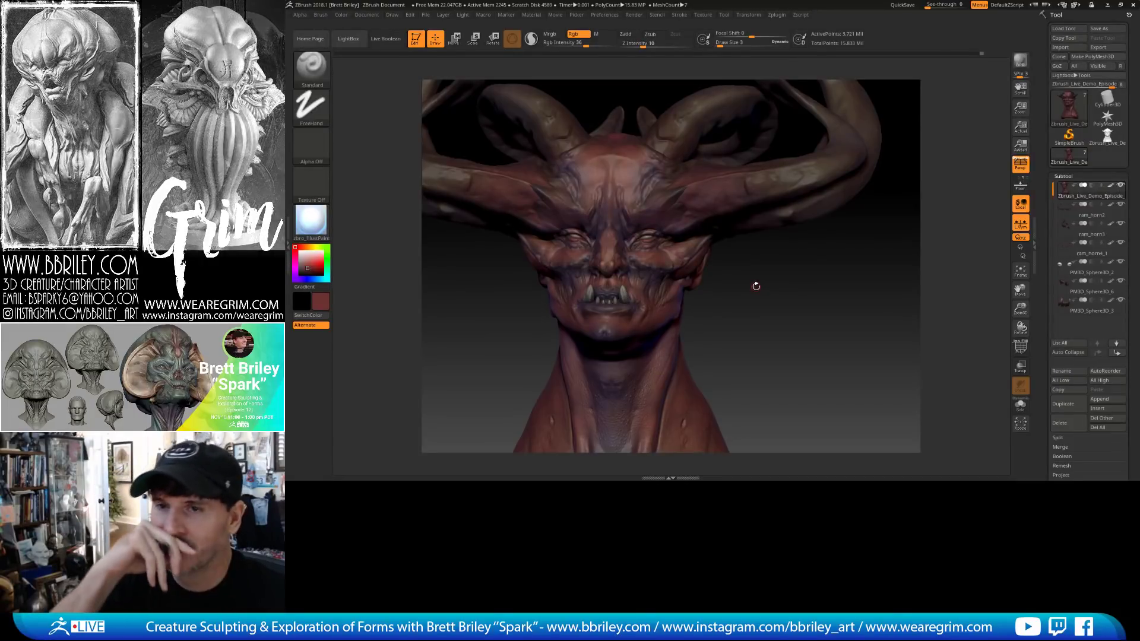
pyautogui.moveTo(783, 299)
pyautogui.mouseDown()
pyautogui.moveTo(799, 293)
pyautogui.moveTo(647, 202)
pyautogui.mouseUp()
pyautogui.press('b')
pyautogui.press('m')
pyautogui.press('v')
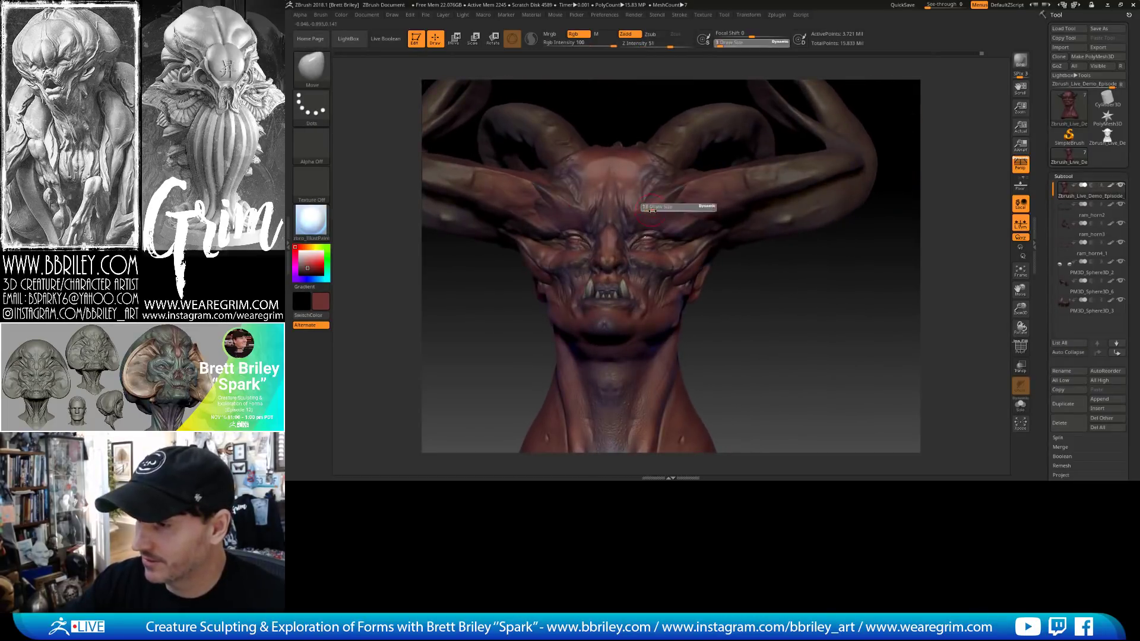
pyautogui.press('s')
pyautogui.click(645, 202)
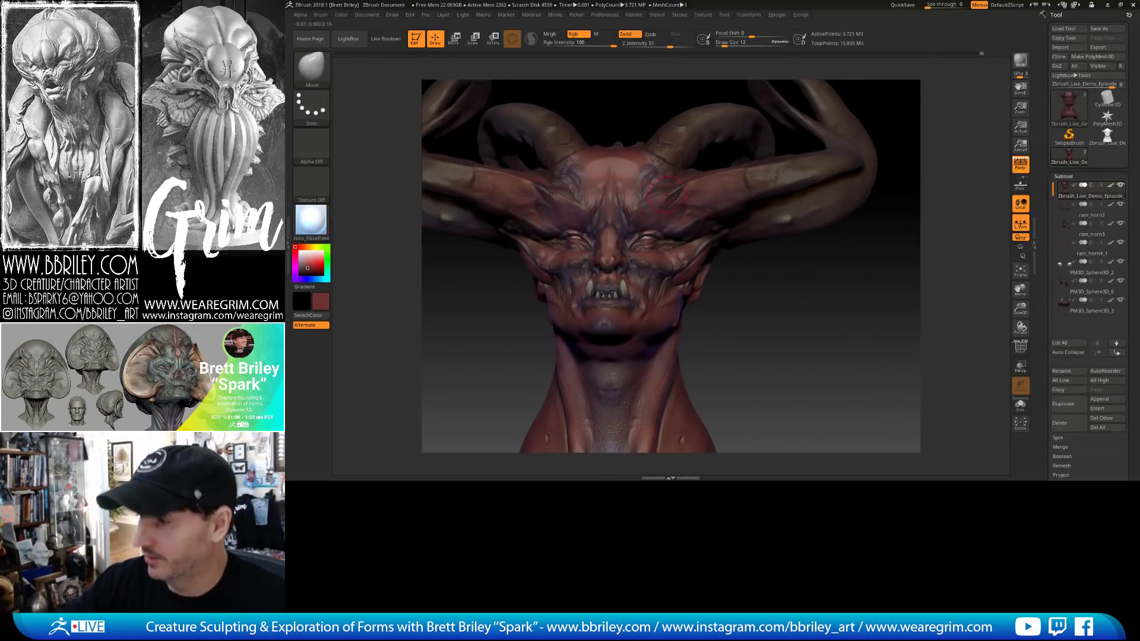
pyautogui.moveTo(783, 310); pyautogui.dragTo(811, 315)
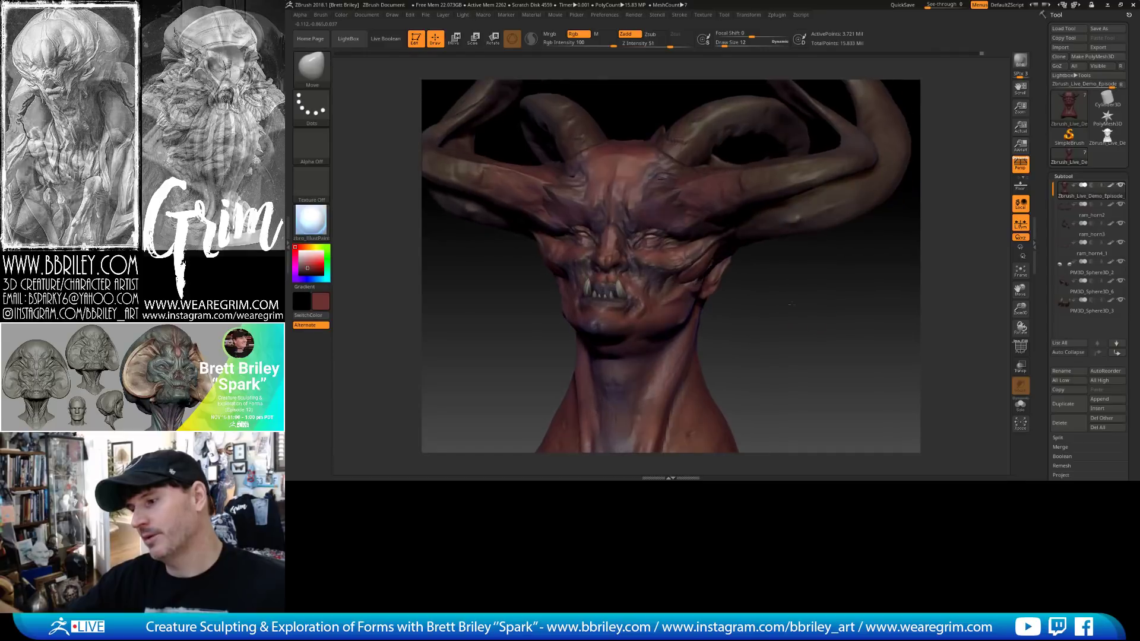
# Choose a lighter pinkish red and paint fine highlights around the eyes and nose with the Standard brush at draw size 1.
pyautogui.click(306, 262)
pyautogui.press('b')
pyautogui.press('s')
pyautogui.press('t')
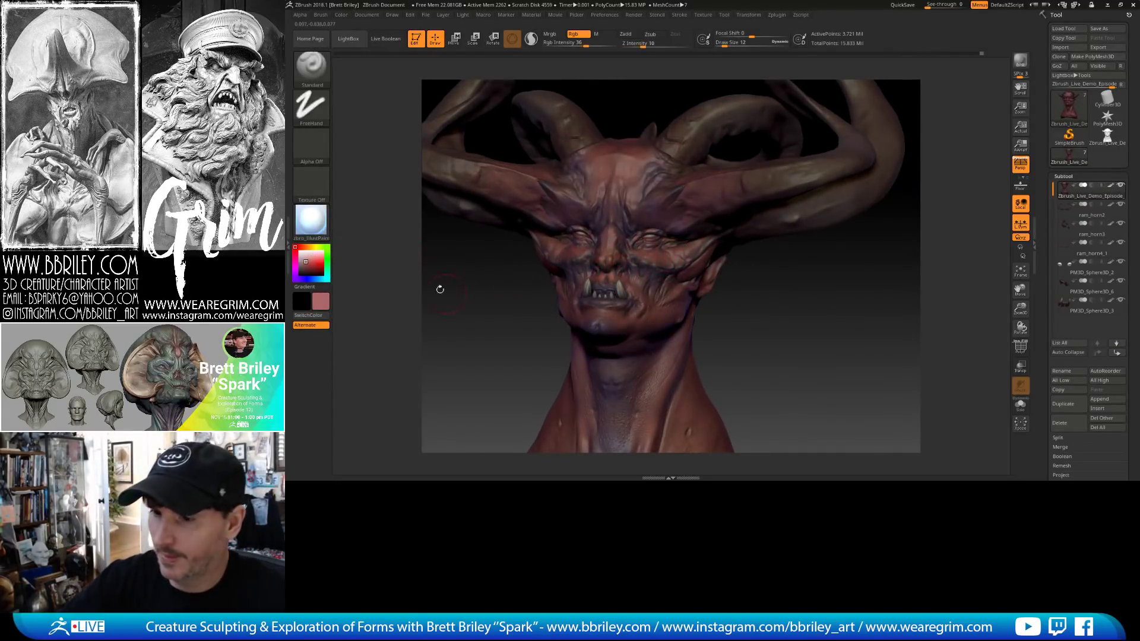
pyautogui.moveTo(479, 260)
pyautogui.mouseDown()
pyautogui.moveTo(439, 272)
pyautogui.moveTo(457, 333)
pyautogui.mouseUp()
pyautogui.press('[')
pyautogui.press('[')
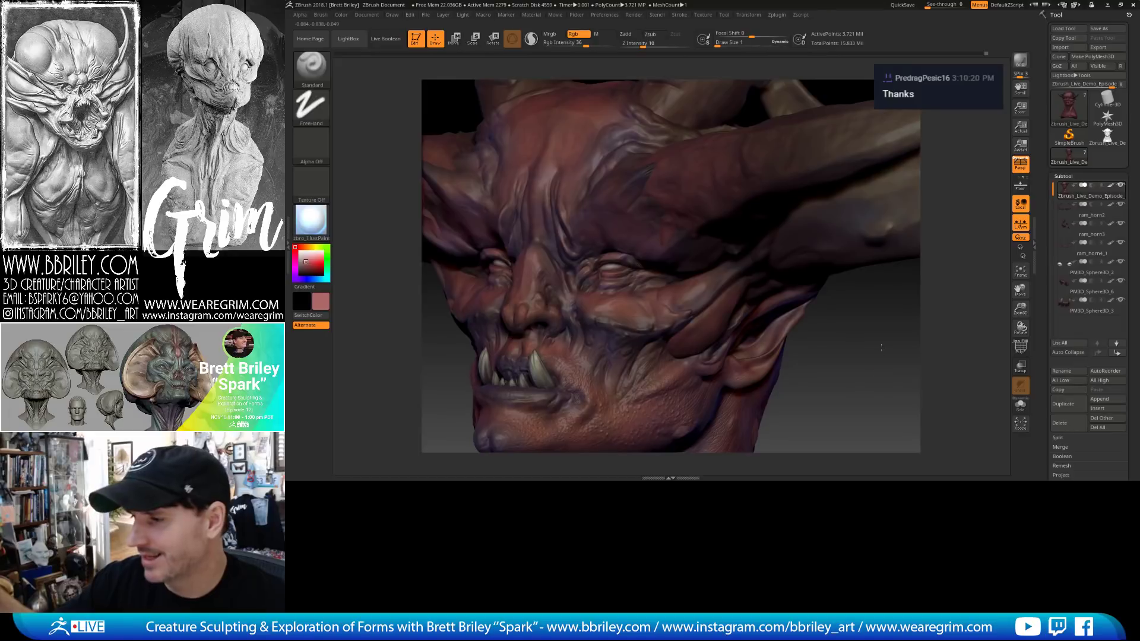
pyautogui.moveTo(570, 251); pyautogui.dragTo(558, 241, button='right')
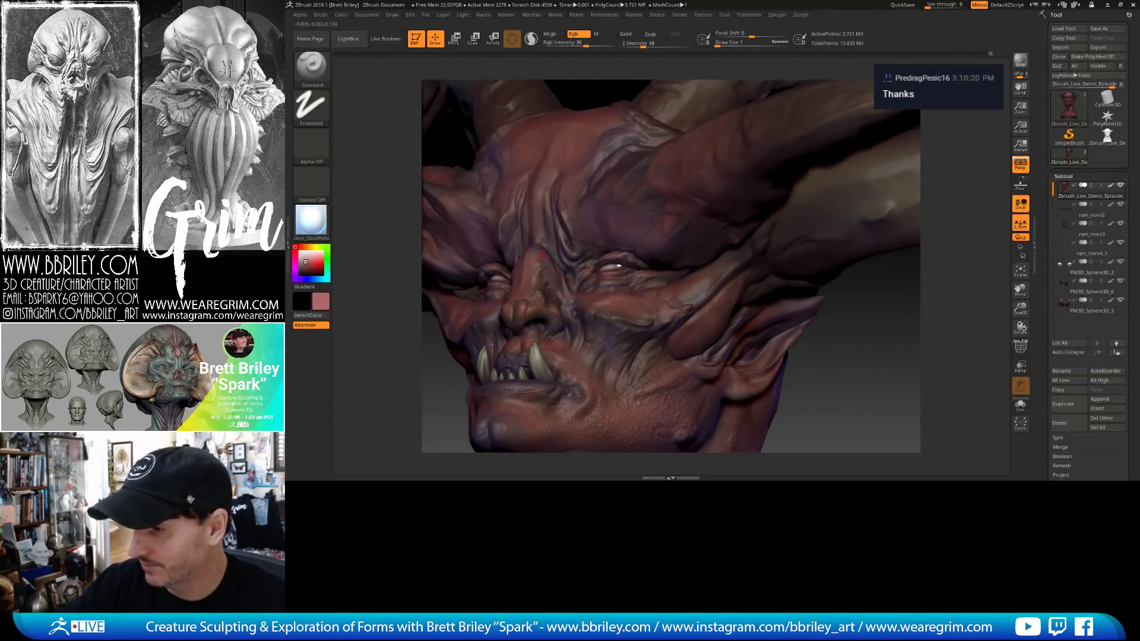
pyautogui.moveTo(536, 283); pyautogui.dragTo(533, 201, button='right')
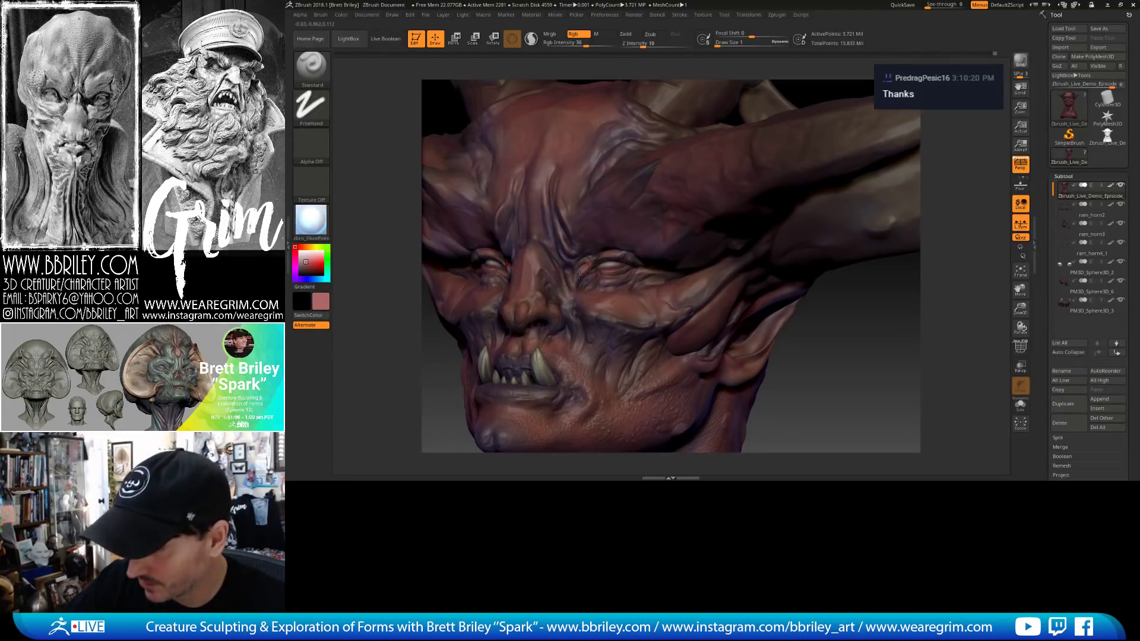
pyautogui.moveTo(592, 275); pyautogui.dragTo(635, 276, button='right')
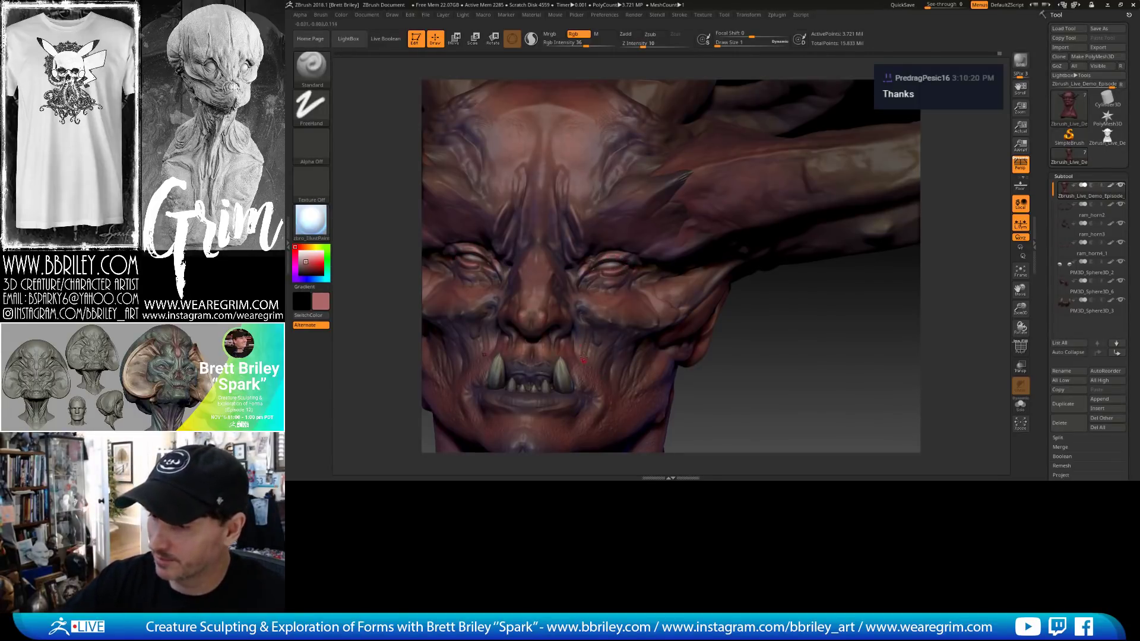
pyautogui.keyDown('alt'); pyautogui.moveTo(738, 399); pyautogui.dragTo(555, 243); pyautogui.keyUp('alt')
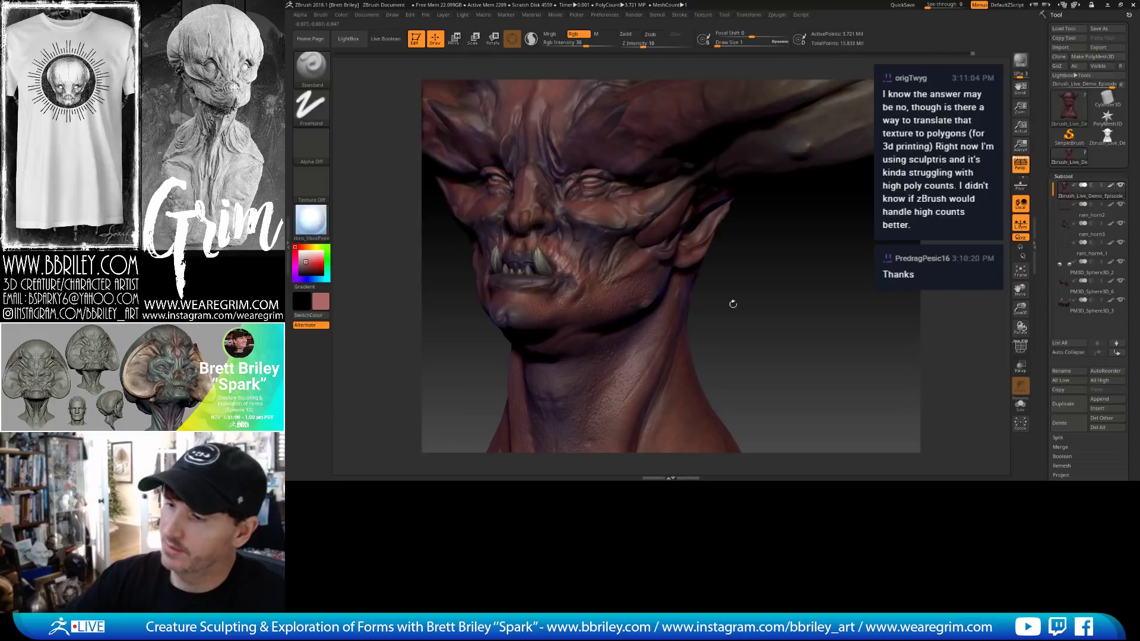
pyautogui.moveTo(730, 303)
pyautogui.mouseDown()
pyautogui.moveTo(682, 273)
pyautogui.moveTo(489, 259)
pyautogui.mouseUp()
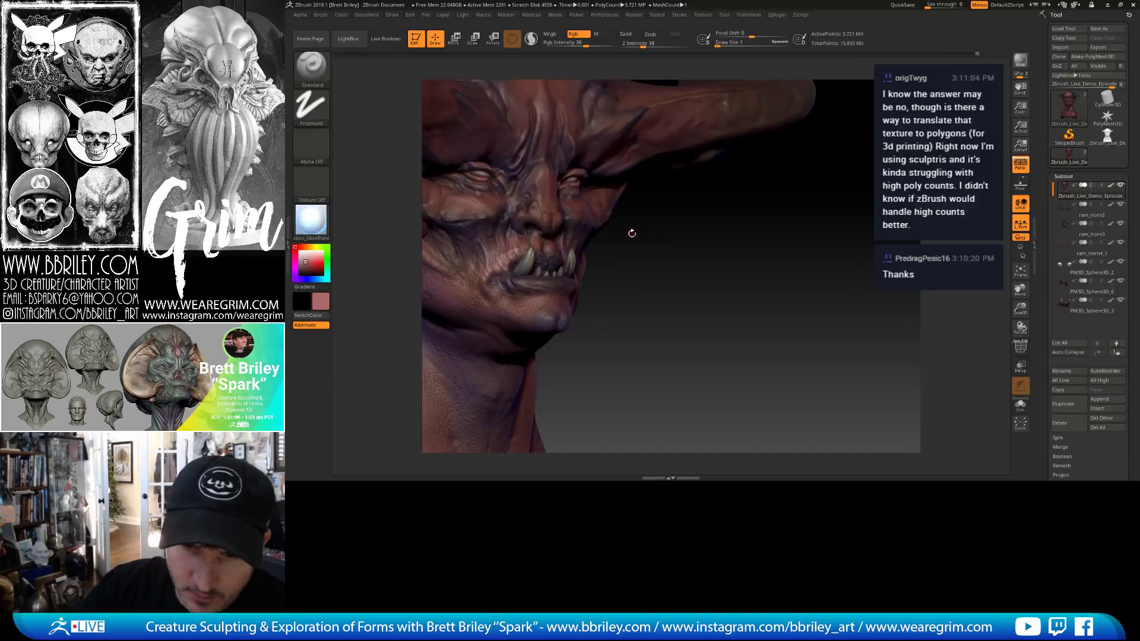
pyautogui.moveTo(709, 245); pyautogui.dragTo(707, 245)
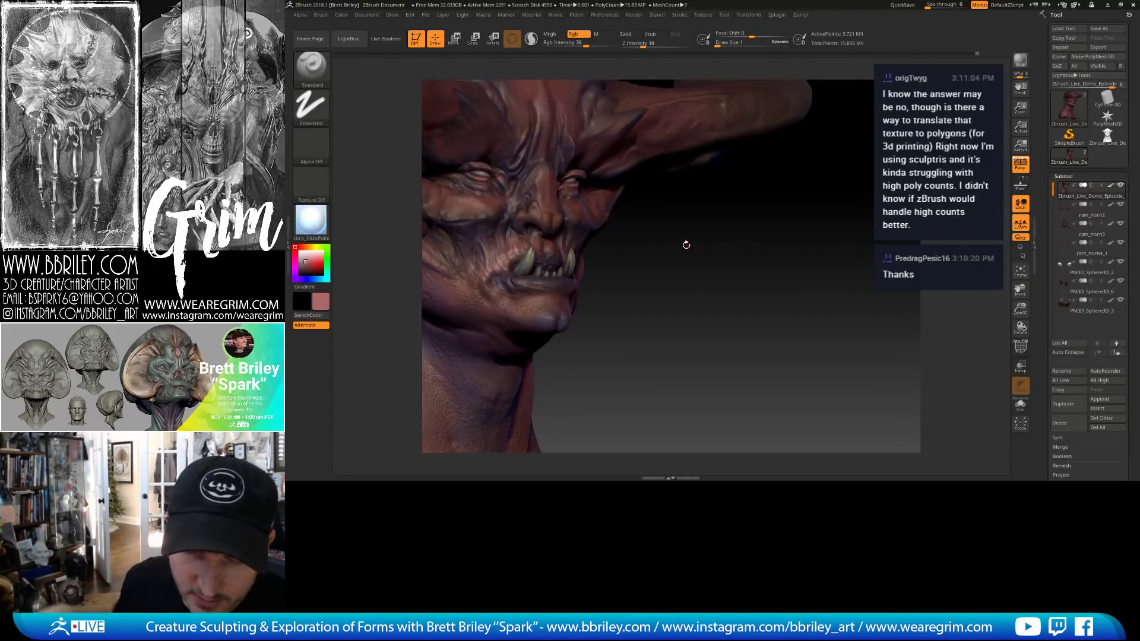
pyautogui.moveTo(677, 251); pyautogui.dragTo(594, 119)
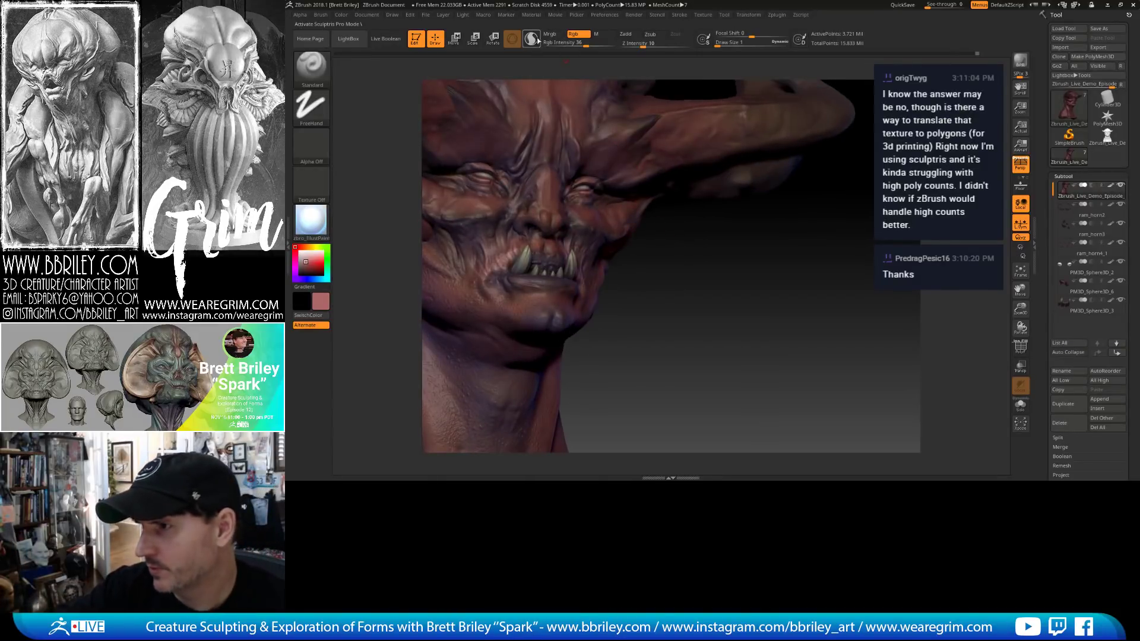
pyautogui.moveTo(642, 276); pyautogui.dragTo(506, 270)
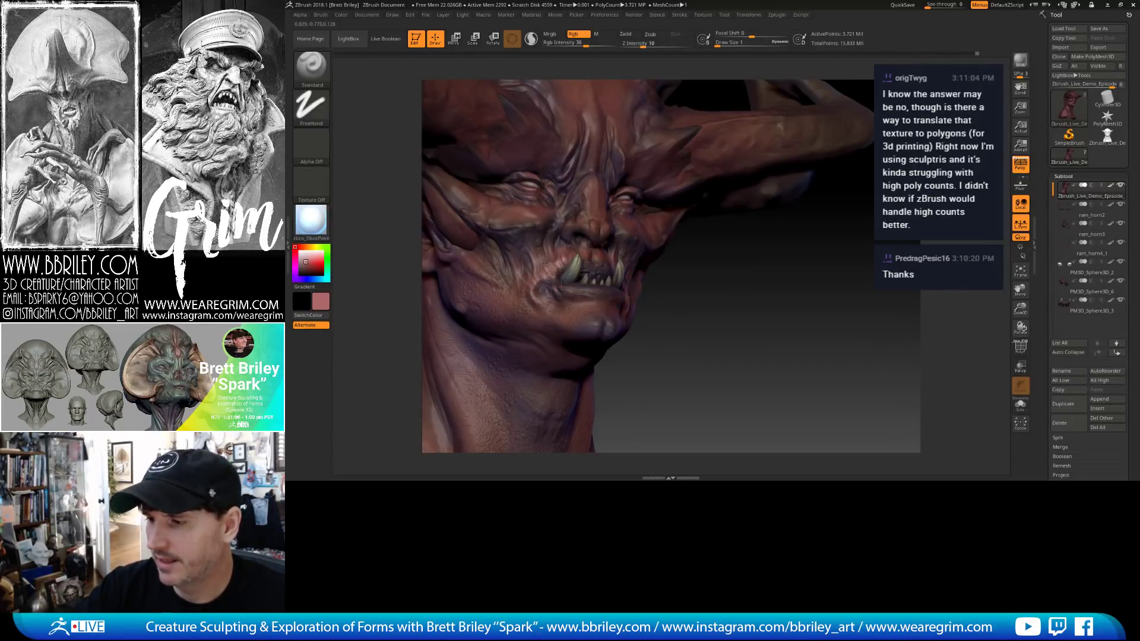
pyautogui.moveTo(651, 294); pyautogui.dragTo(670, 310)
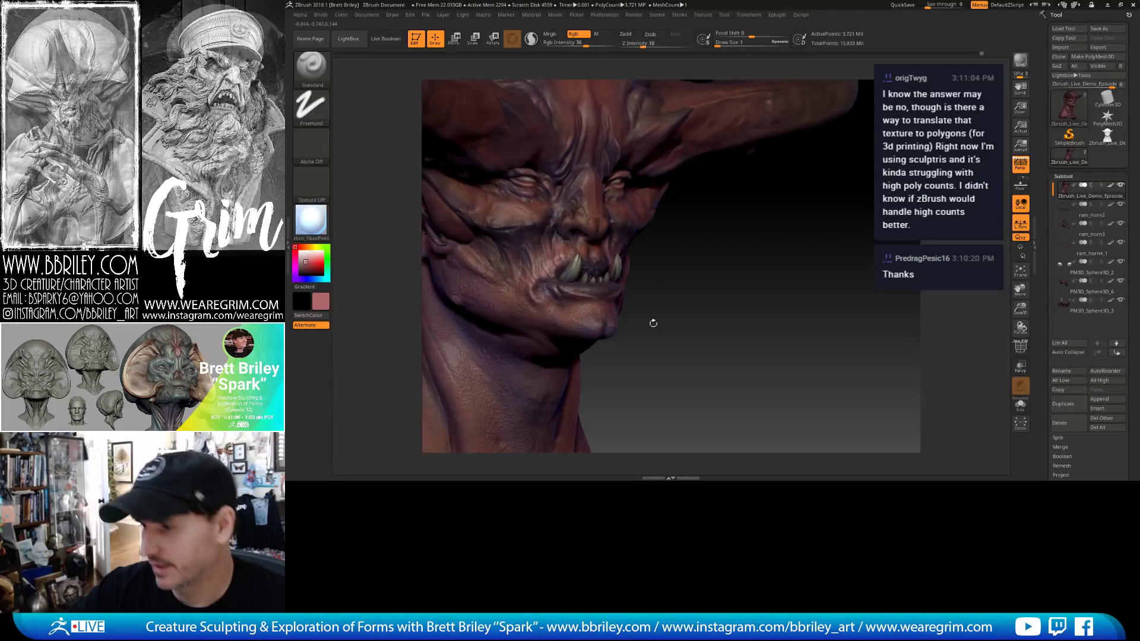
pyautogui.moveTo(651, 323); pyautogui.dragTo(558, 250)
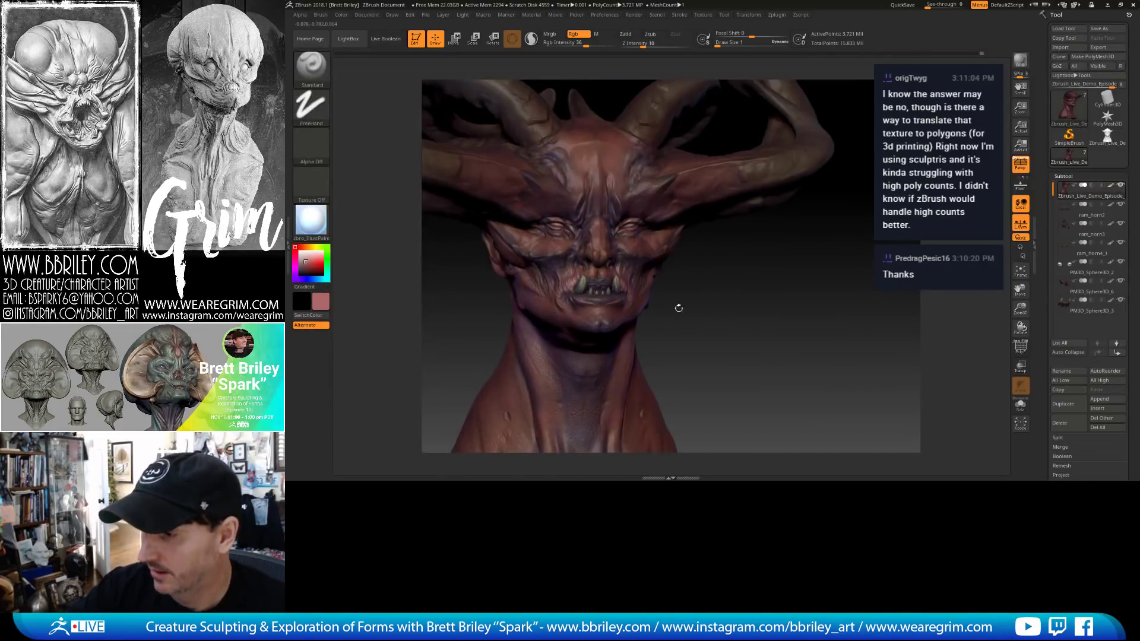
# Paint fine pinkish-red highlights on the nose and the surrounding facial folds with the Standard brush.
pyautogui.keyDown('alt'); pyautogui.moveTo(679, 308); pyautogui.dragTo(687, 356); pyautogui.keyUp('alt')
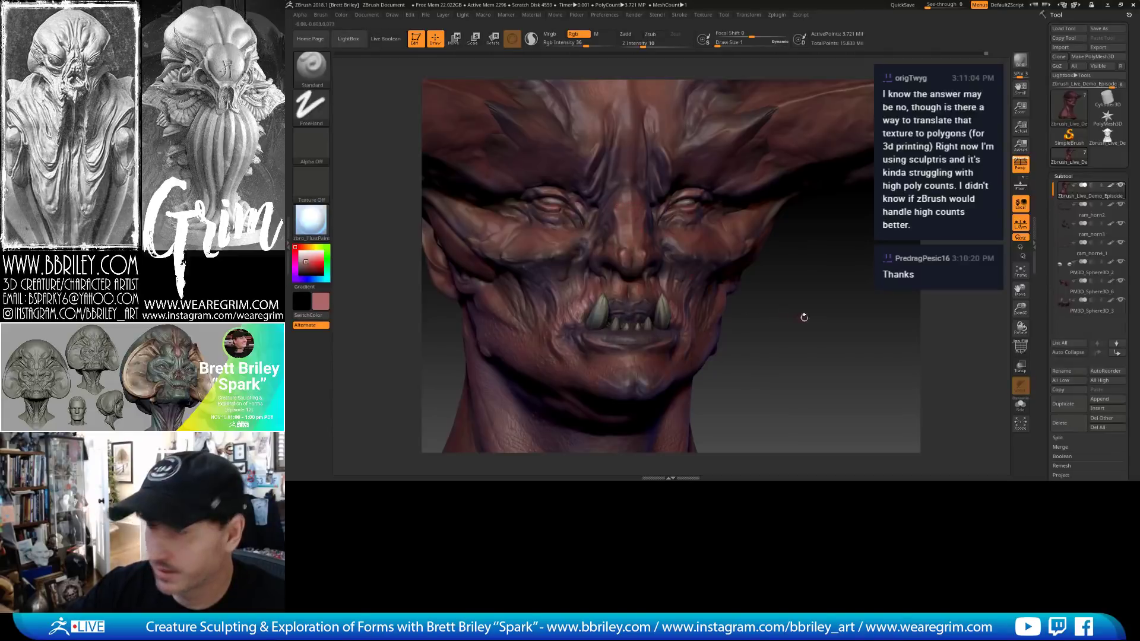
pyautogui.moveTo(804, 317)
pyautogui.mouseDown()
pyautogui.moveTo(790, 339)
pyautogui.moveTo(757, 340)
pyautogui.mouseUp()
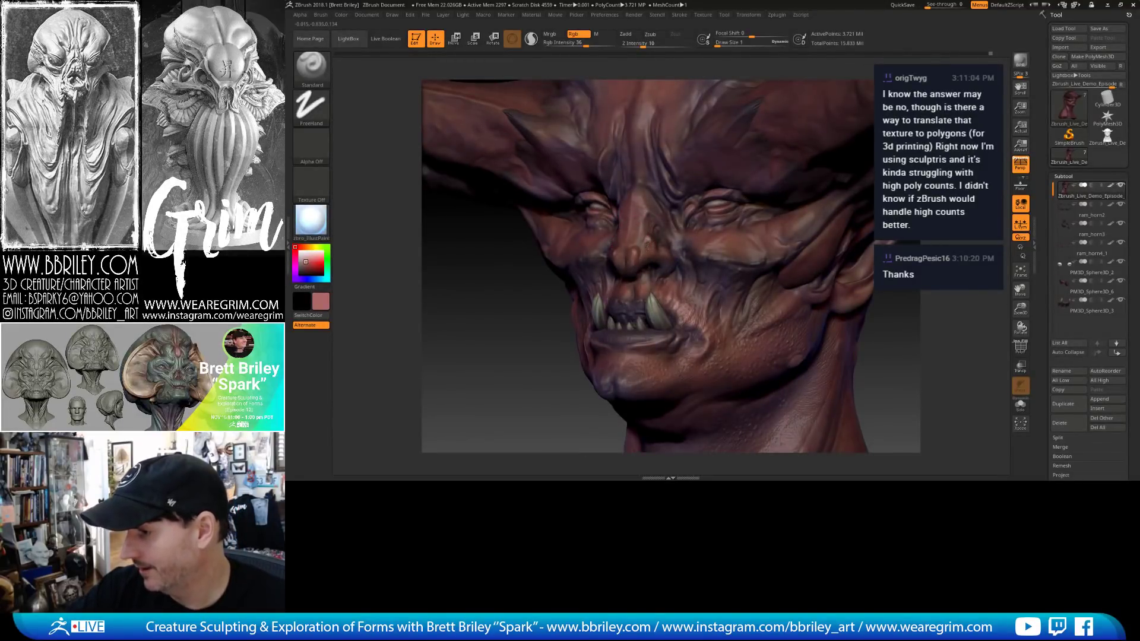
pyautogui.moveTo(906, 354); pyautogui.dragTo(835, 351)
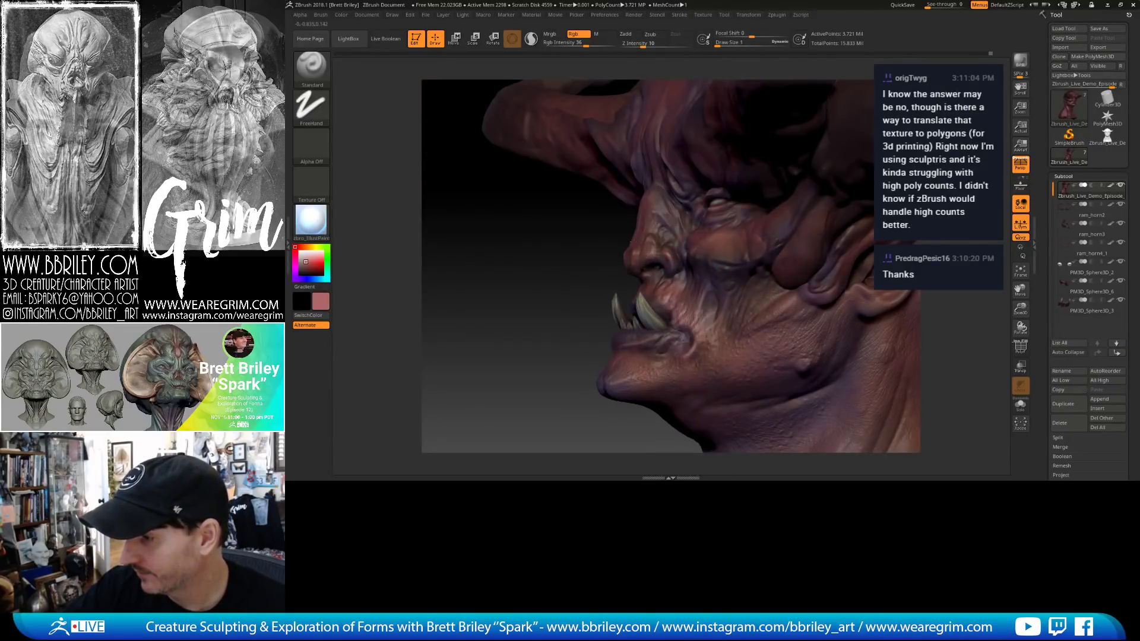
pyautogui.moveTo(652, 257); pyautogui.dragTo(642, 267)
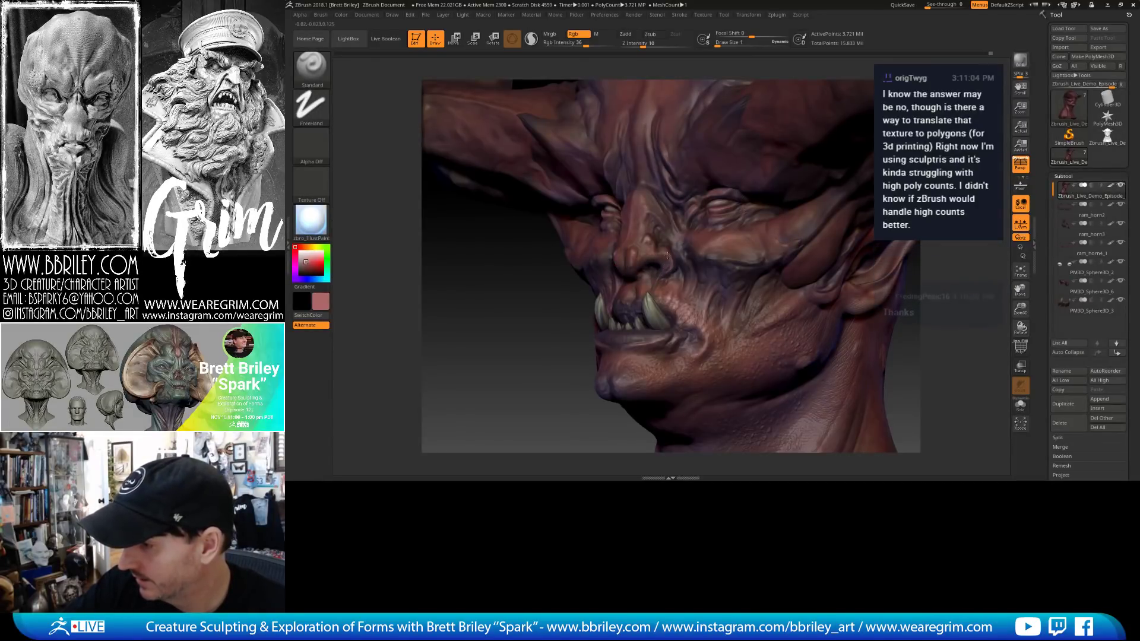
pyautogui.moveTo(541, 338); pyautogui.dragTo(619, 269)
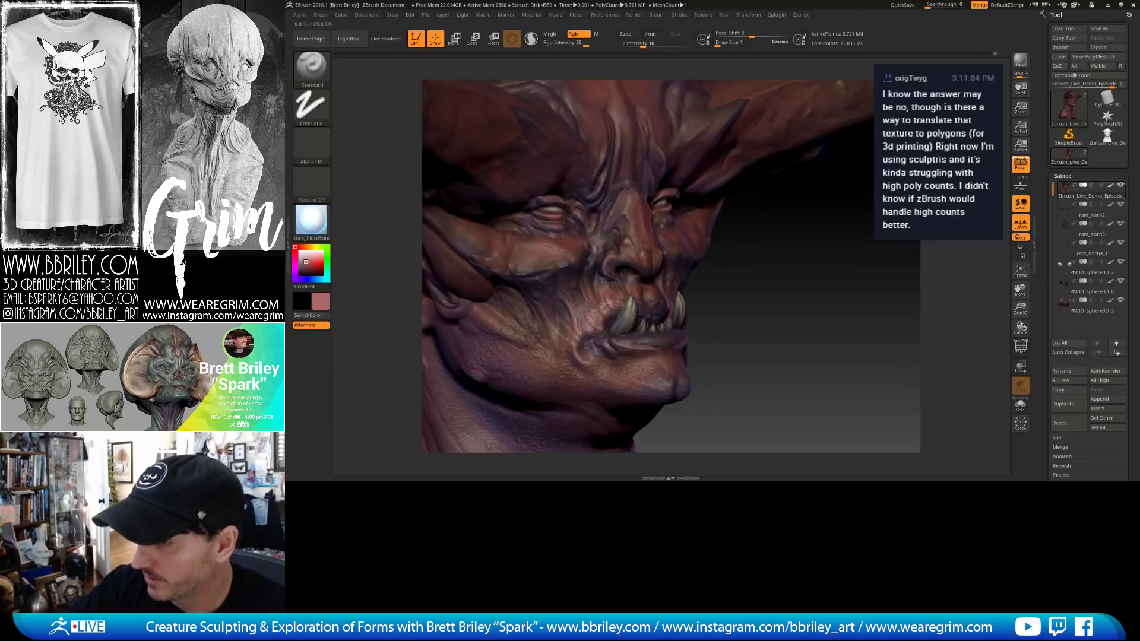
pyautogui.keyDown('ctrl'); pyautogui.moveTo(609, 243); pyautogui.dragTo(629, 276, button='right'); pyautogui.keyUp('ctrl')
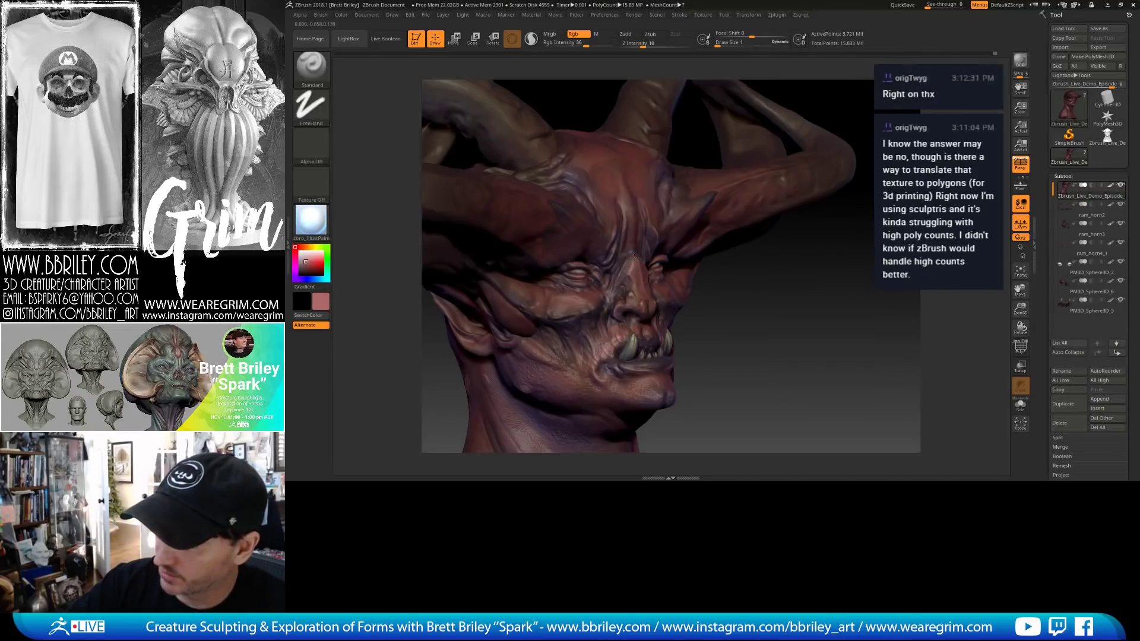
# Add lighter red accents across the brow and eye area, working on both sides of the face.
pyautogui.keyDown('shift'); pyautogui.moveTo(715, 279); pyautogui.dragTo(634, 257, button='right'); pyautogui.keyUp('shift')
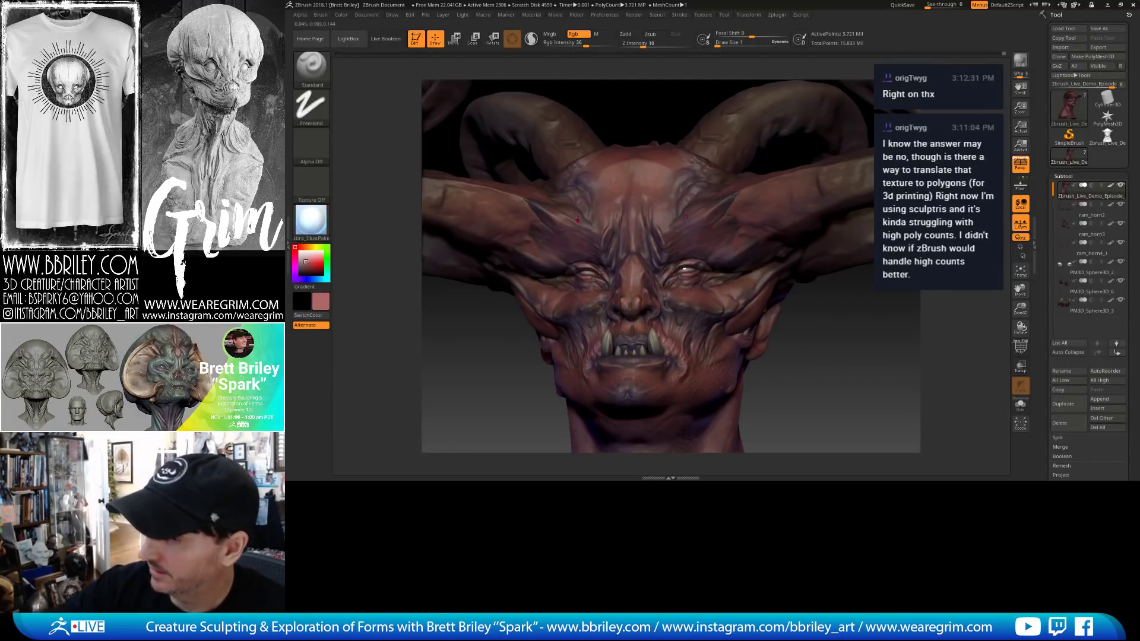
pyautogui.moveTo(731, 235); pyautogui.dragTo(645, 241, button='right')
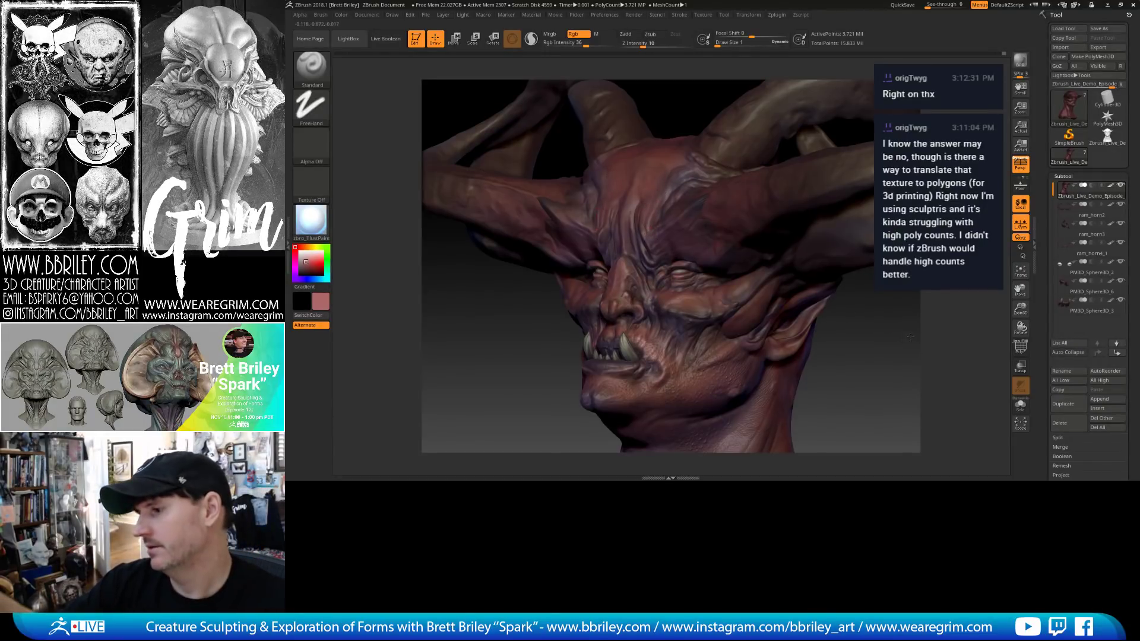
pyautogui.moveTo(715, 222); pyautogui.dragTo(592, 243, button='right')
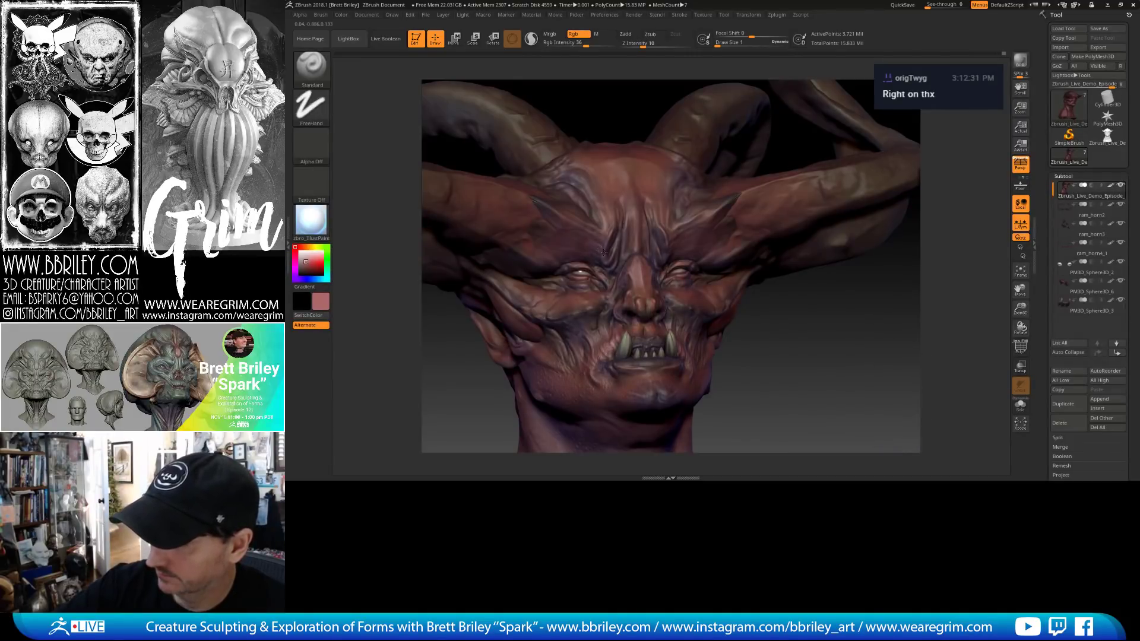
pyautogui.moveTo(788, 300); pyautogui.dragTo(822, 349)
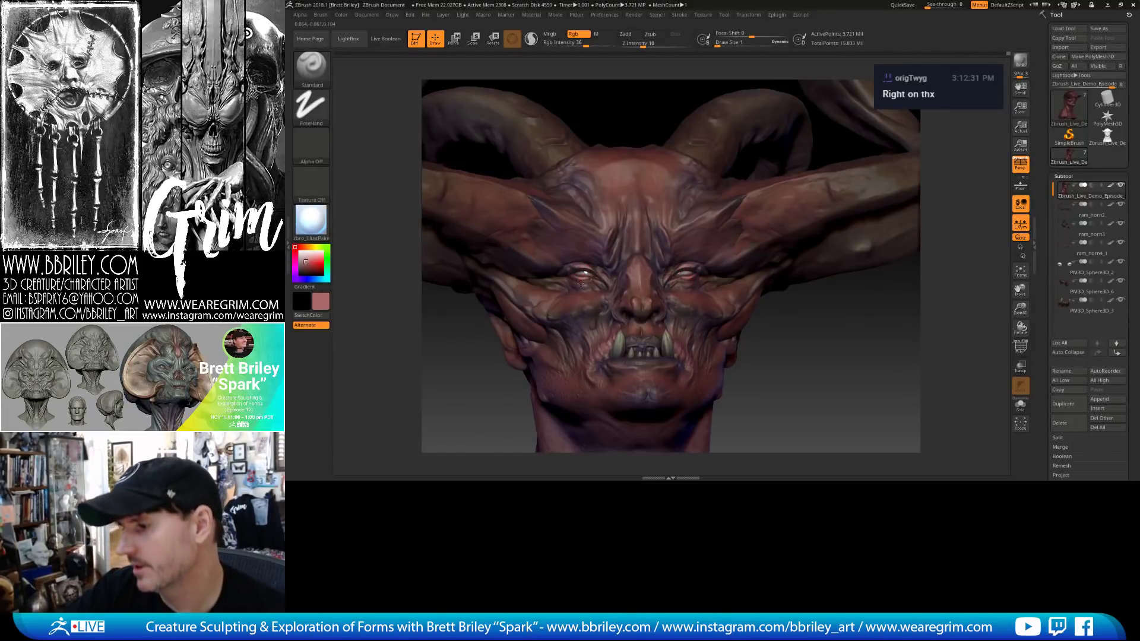
pyautogui.moveTo(779, 316); pyautogui.dragTo(832, 314)
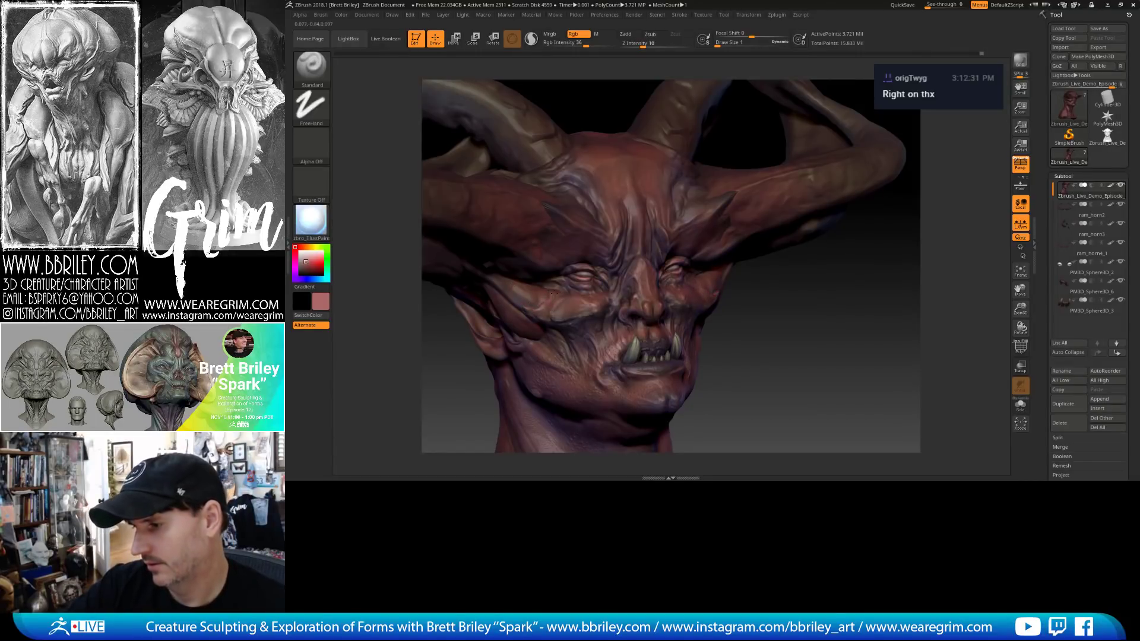
pyautogui.moveTo(832, 327); pyautogui.dragTo(775, 294)
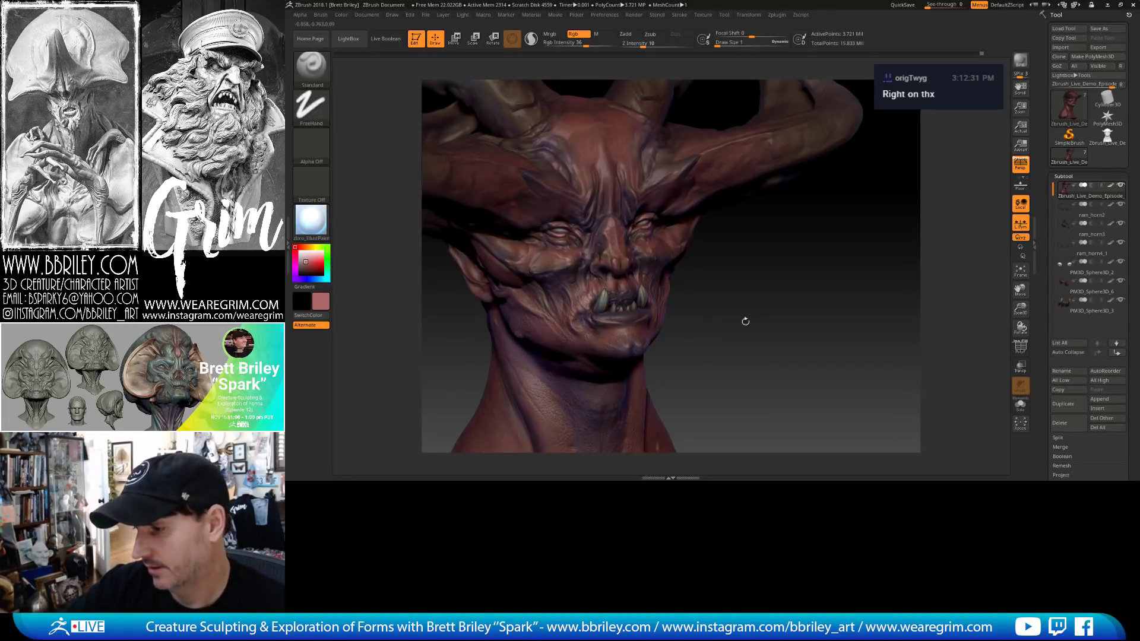
# Examine the painted skin and highlights on the demon bust from profile, front and three-quarter angles, both close up and at a distance.
pyautogui.moveTo(746, 320); pyautogui.dragTo(501, 289)
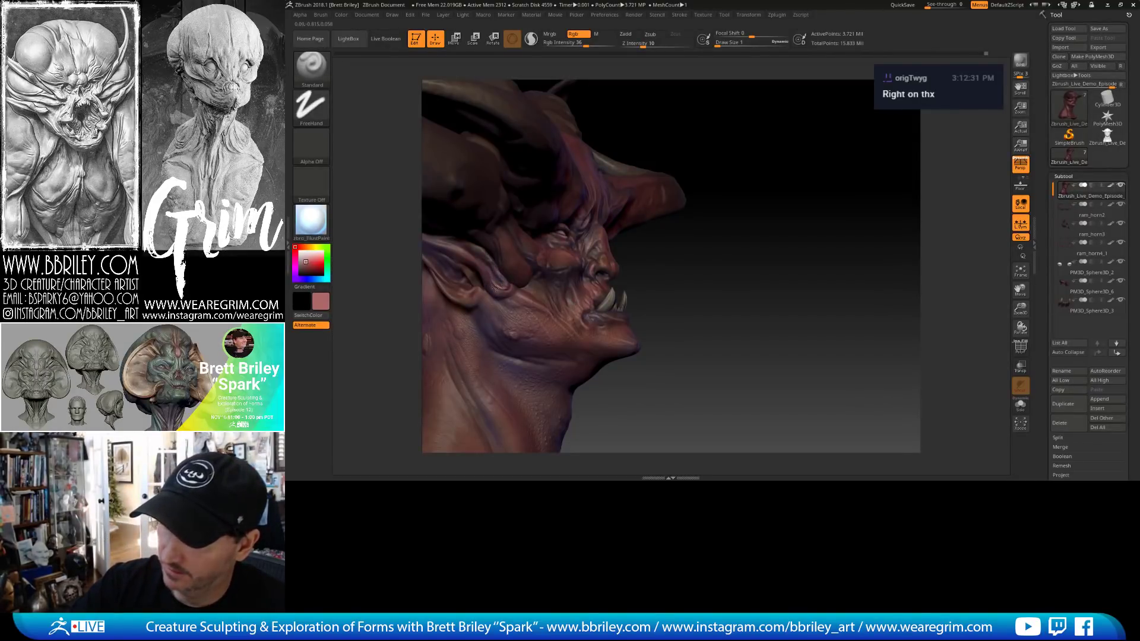
pyautogui.moveTo(727, 238); pyautogui.dragTo(541, 303)
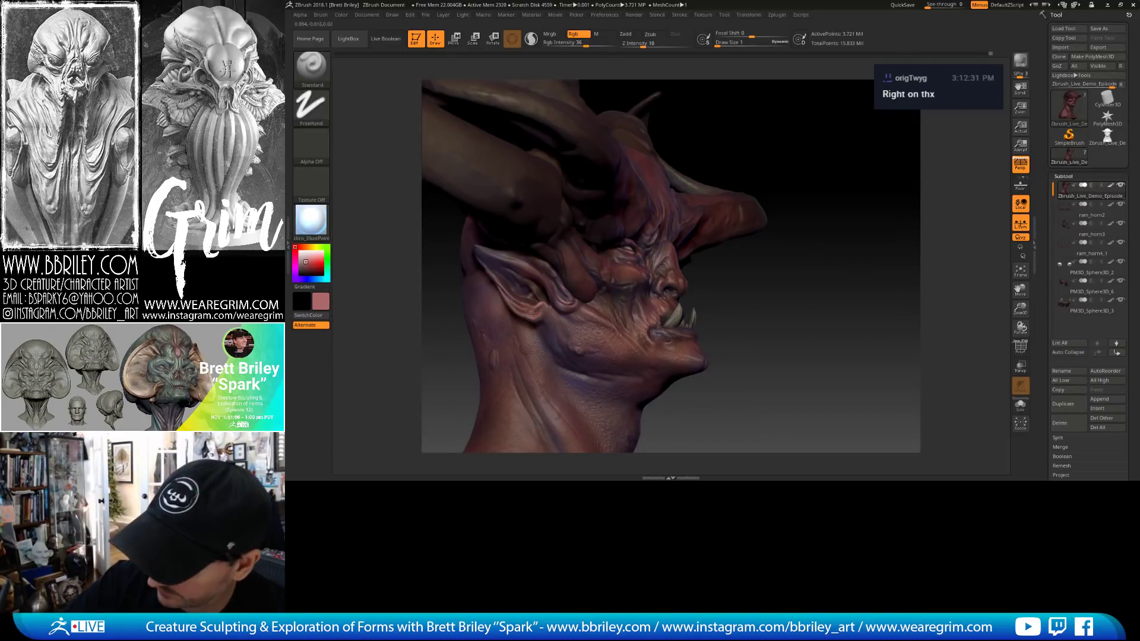
pyautogui.keyDown('alt'); pyautogui.moveTo(815, 186); pyautogui.dragTo(814, 155); pyautogui.keyUp('alt')
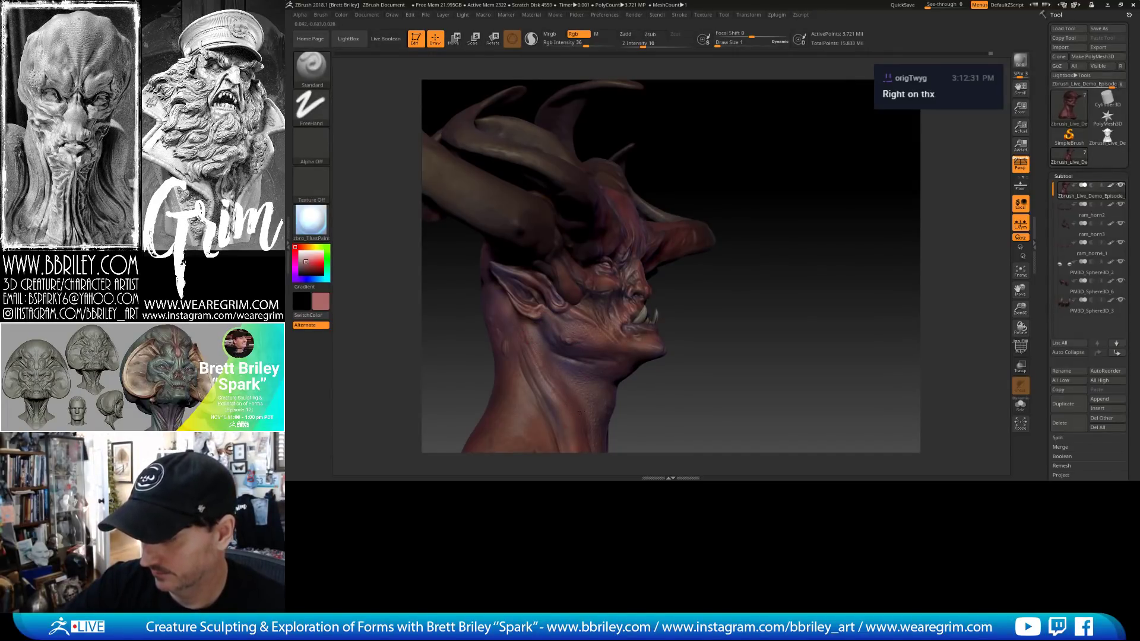
pyautogui.moveTo(713, 353)
pyautogui.mouseDown()
pyautogui.moveTo(676, 320)
pyautogui.moveTo(522, 318)
pyautogui.mouseUp()
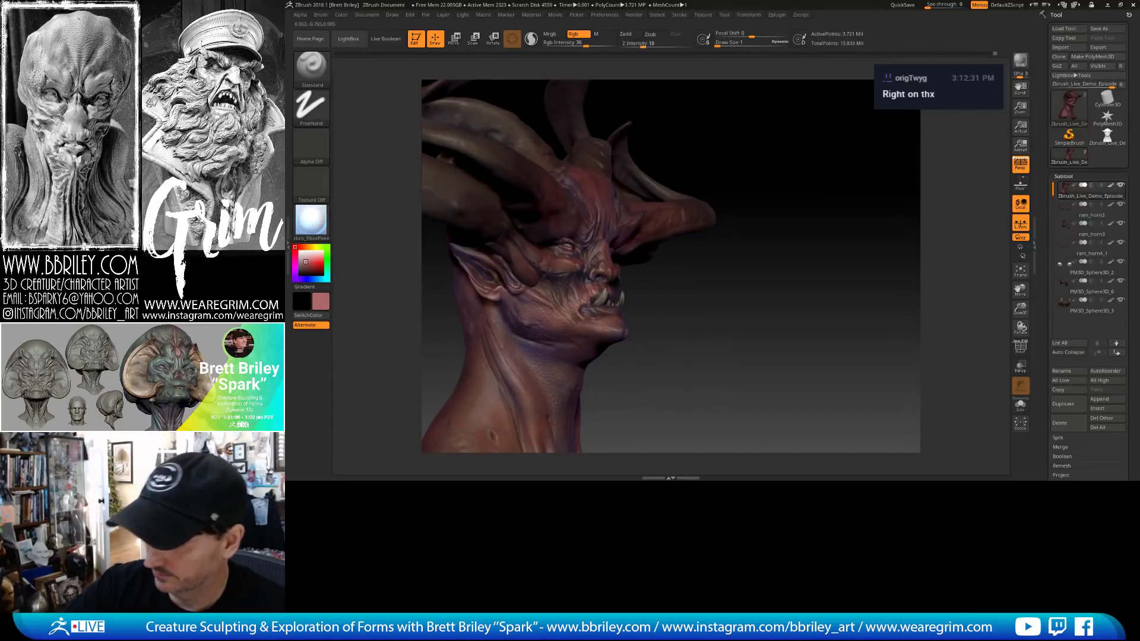
pyautogui.moveTo(689, 315); pyautogui.dragTo(618, 324)
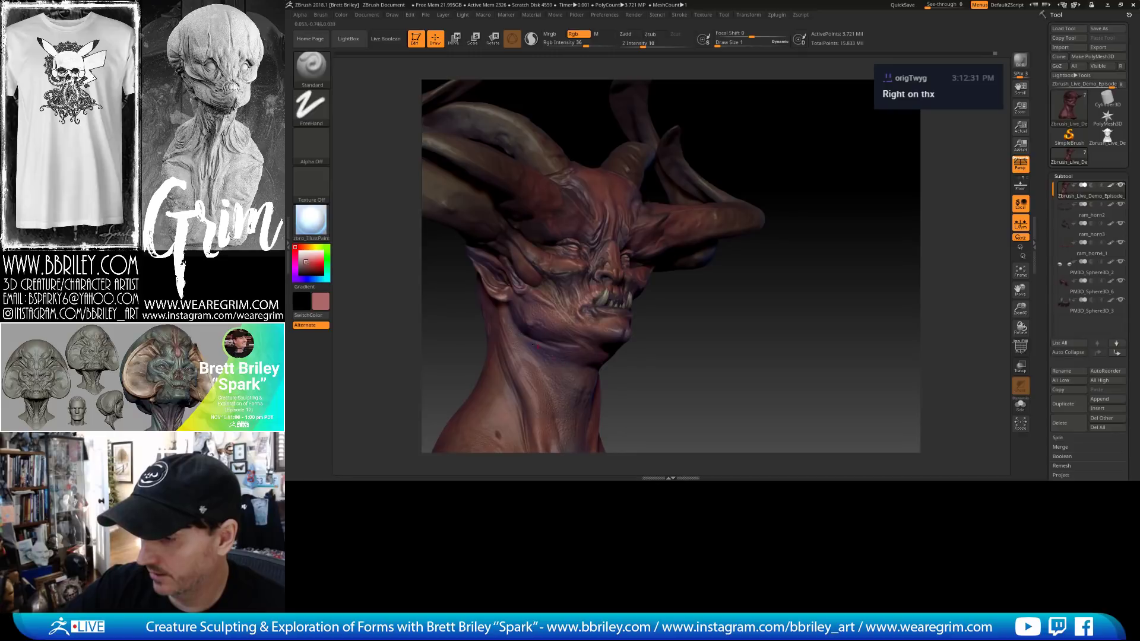
pyautogui.moveTo(533, 346); pyautogui.dragTo(635, 380, button='right')
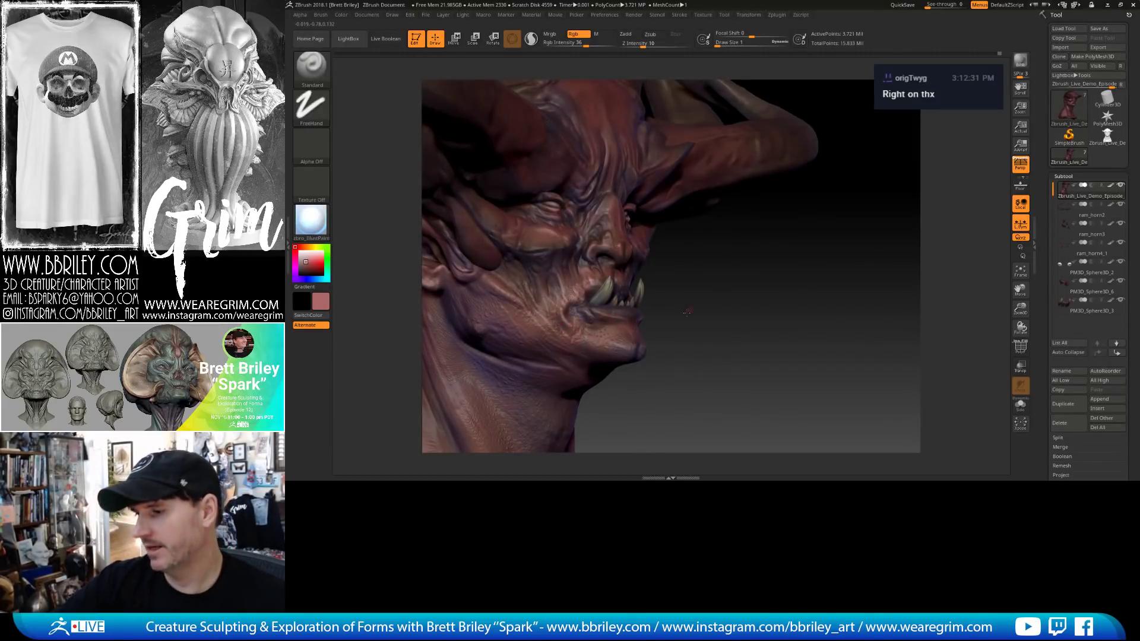
pyautogui.moveTo(581, 337); pyautogui.dragTo(599, 312, button='right')
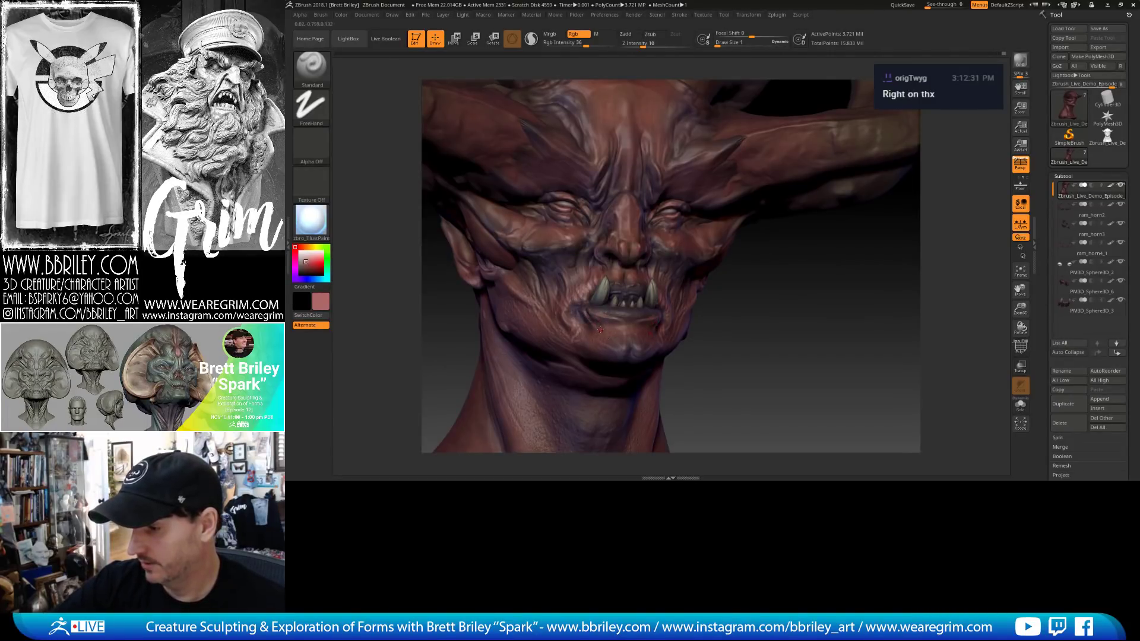
pyautogui.moveTo(632, 339); pyautogui.dragTo(634, 293, button='right')
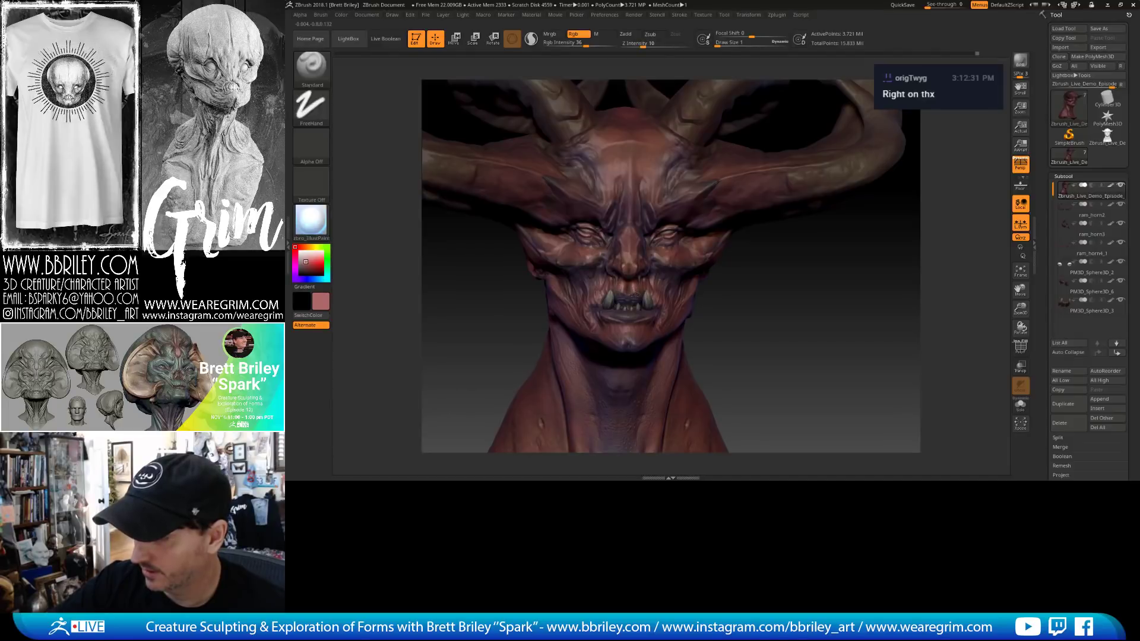
pyautogui.moveTo(664, 298); pyautogui.dragTo(638, 238, button='right')
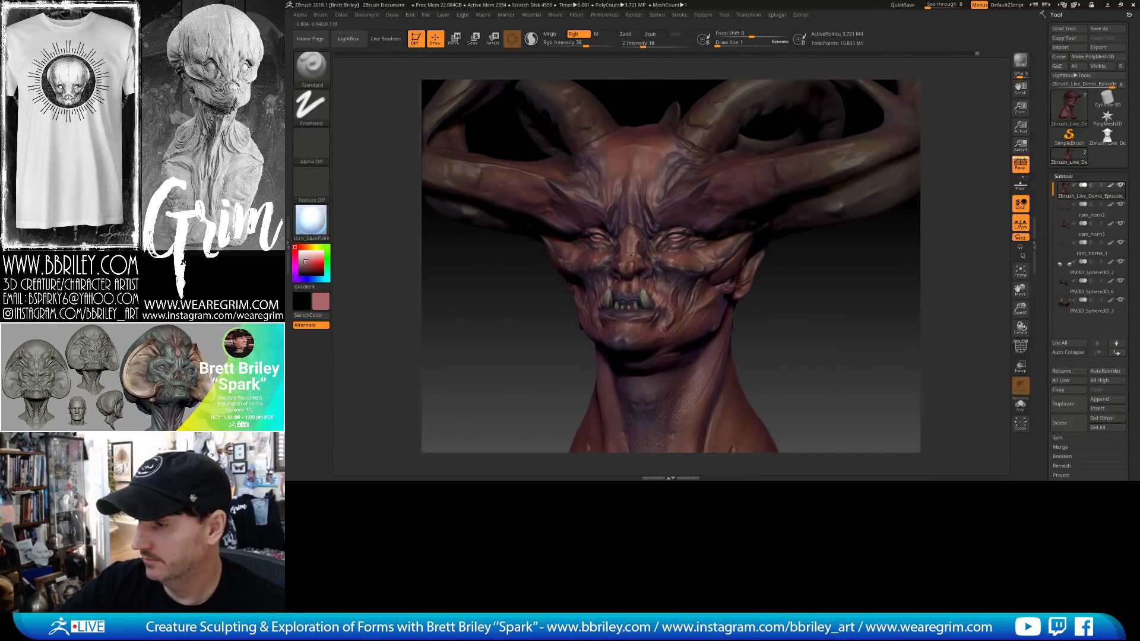
pyautogui.moveTo(648, 252); pyautogui.dragTo(568, 260, button='right')
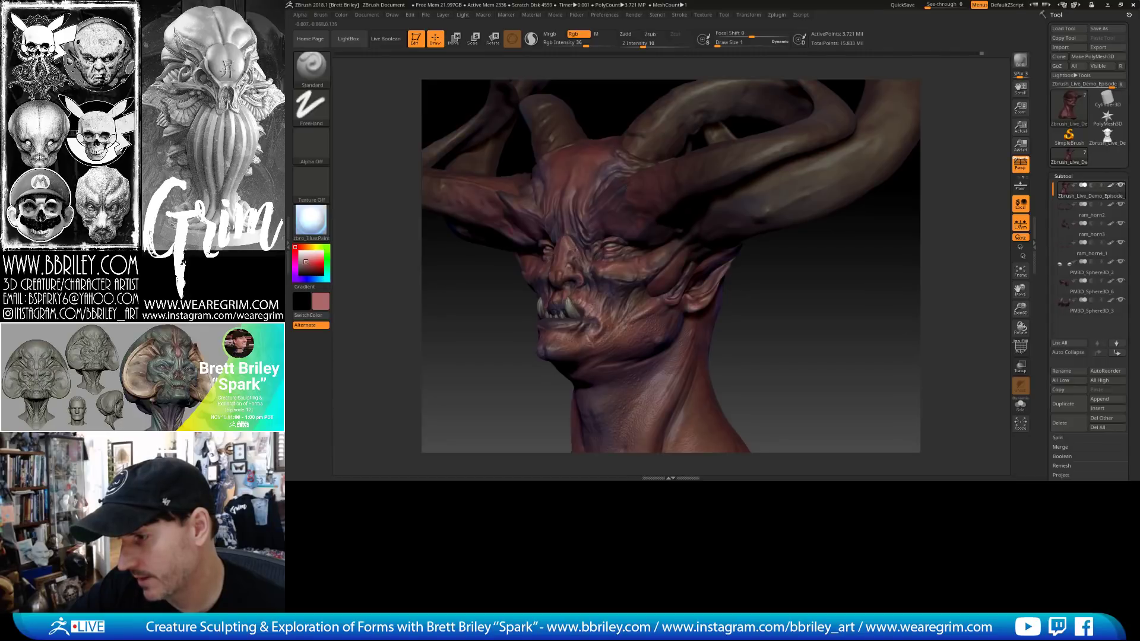
pyautogui.keyDown('alt'); pyautogui.moveTo(729, 324); pyautogui.dragTo(738, 368); pyautogui.keyUp('alt')
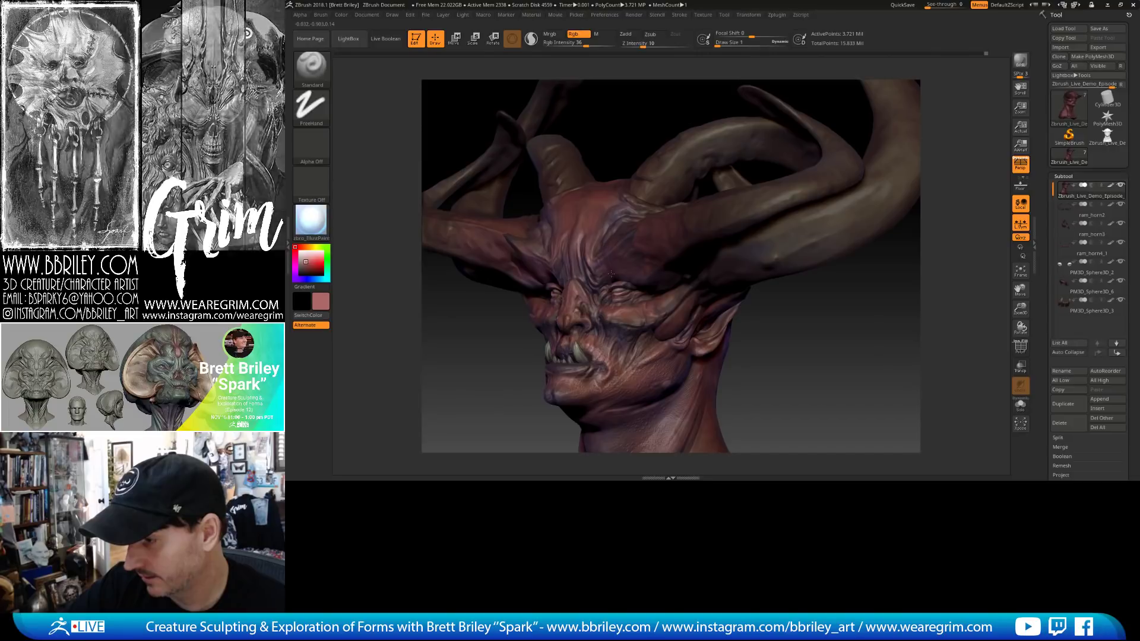
pyautogui.moveTo(749, 311); pyautogui.dragTo(799, 309)
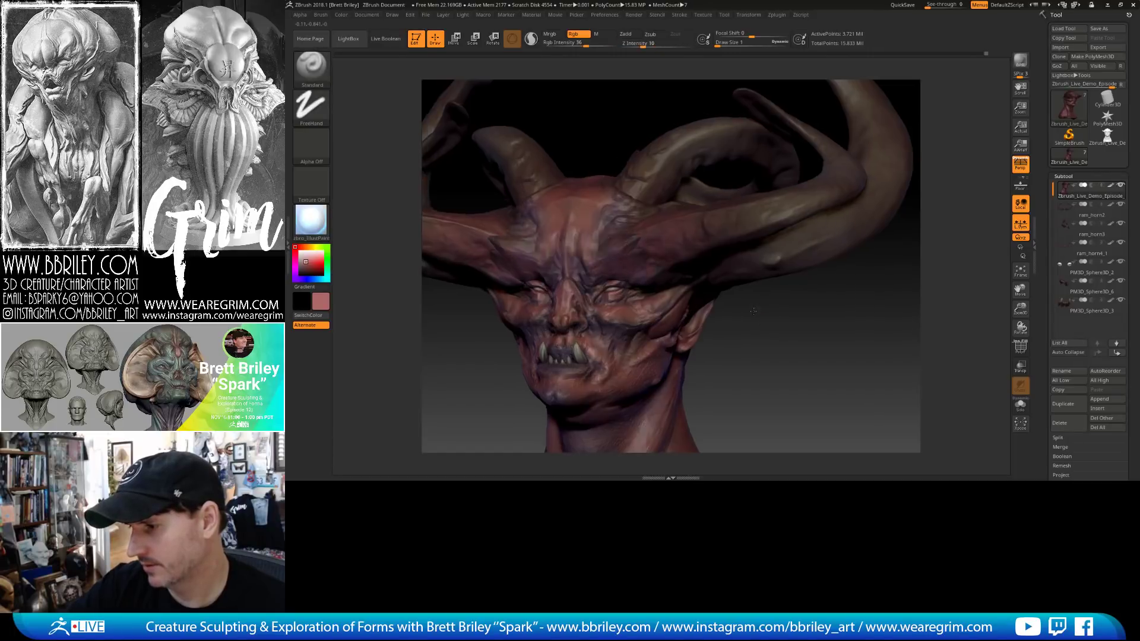
pyautogui.moveTo(642, 291); pyautogui.dragTo(619, 288, button='right')
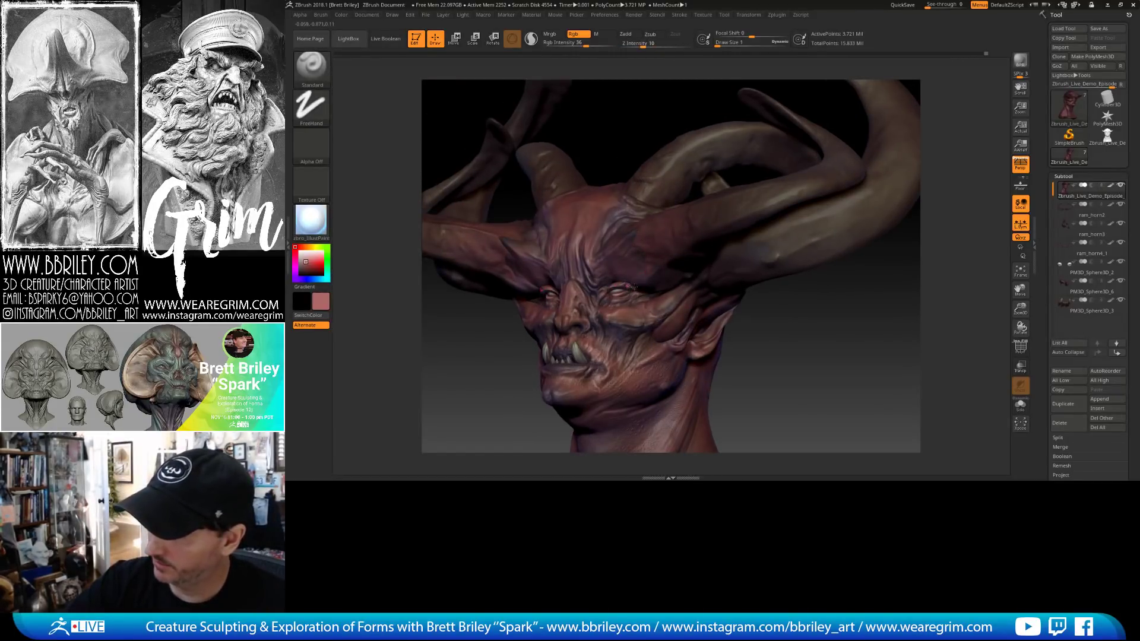
# Make the PM3D_Sphere3D_6 subtool active by picking it on the model.
pyautogui.moveTo(650, 299); pyautogui.dragTo(656, 286, button='right')
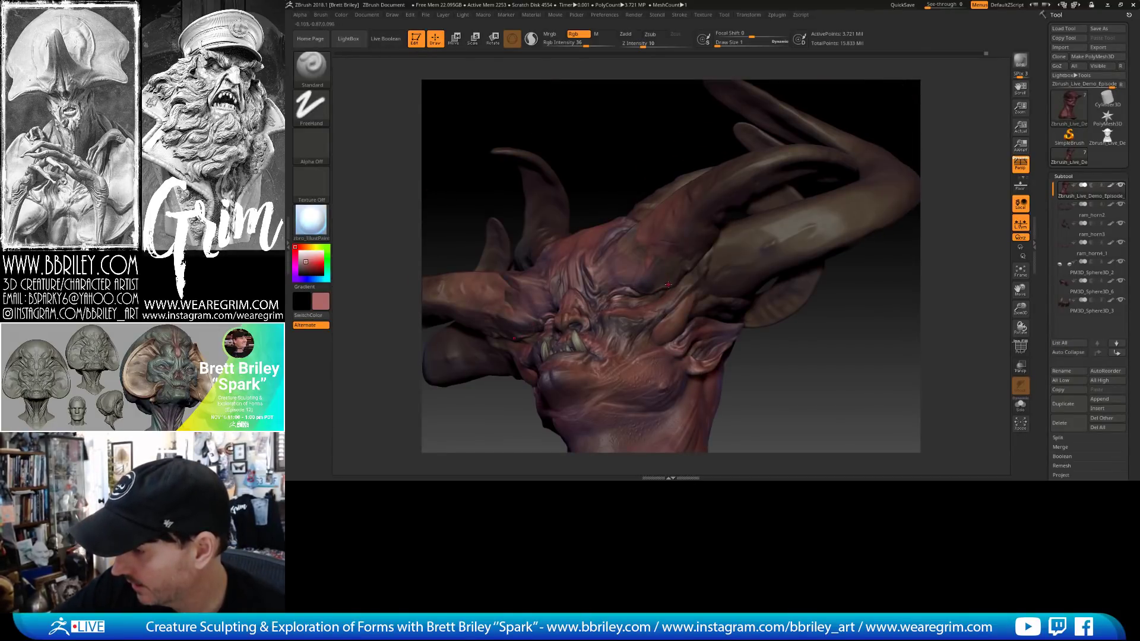
pyautogui.click(669, 286)
pyautogui.moveTo(668, 286); pyautogui.dragTo(671, 305, button='right')
pyautogui.keyDown('alt'); pyautogui.click(670, 305); pyautogui.keyUp('alt')
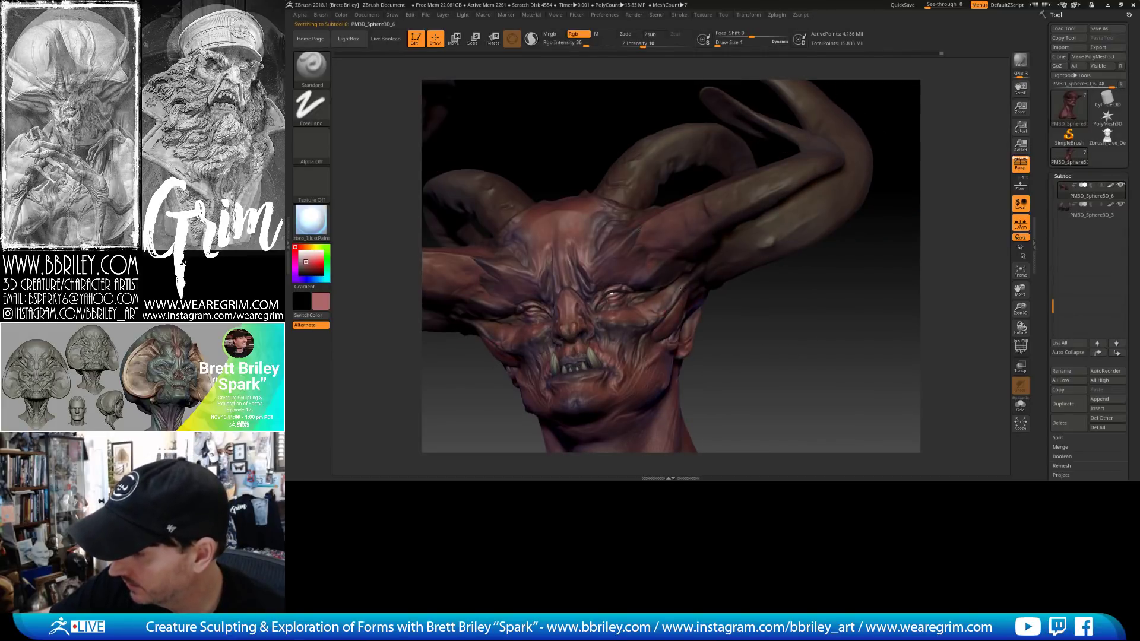
# Touch up the PM3D_Sphere3D_6 subtool with fine pinkish-red paint where the side horns blend into the brow.
pyautogui.moveTo(696, 273); pyautogui.dragTo(656, 308)
pyautogui.moveTo(755, 329); pyautogui.dragTo(760, 359)
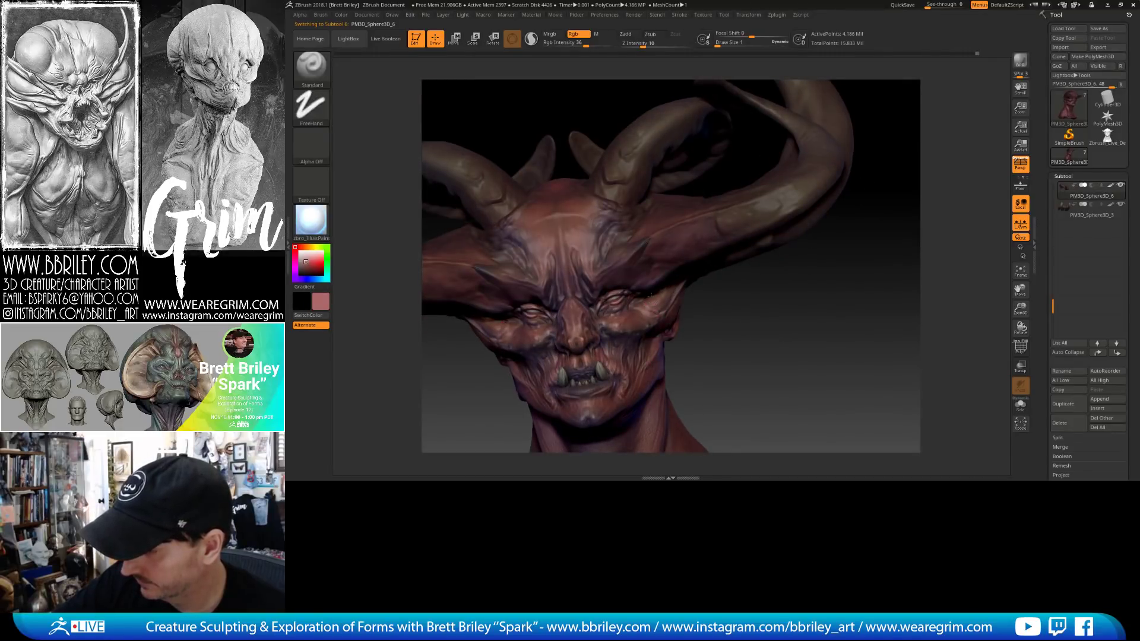
pyautogui.moveTo(659, 293); pyautogui.dragTo(663, 295)
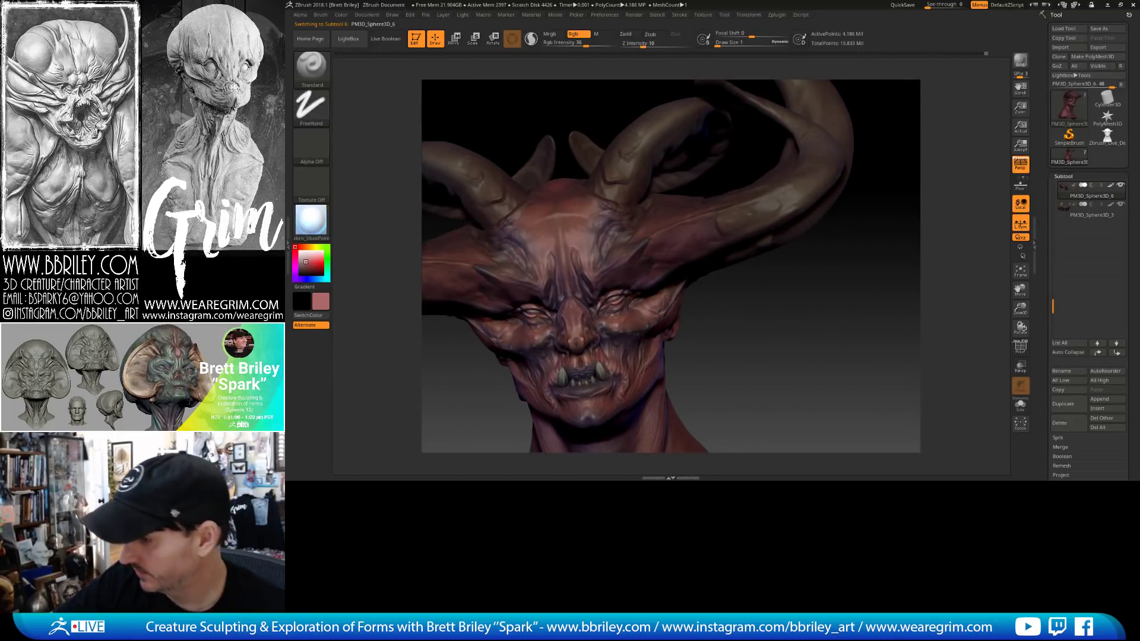
pyautogui.moveTo(749, 335); pyautogui.dragTo(720, 345)
pyautogui.moveTo(669, 297); pyautogui.dragTo(674, 302)
pyautogui.moveTo(754, 335)
pyautogui.mouseDown()
pyautogui.moveTo(729, 287)
pyautogui.moveTo(620, 231)
pyautogui.moveTo(630, 246)
pyautogui.mouseUp()
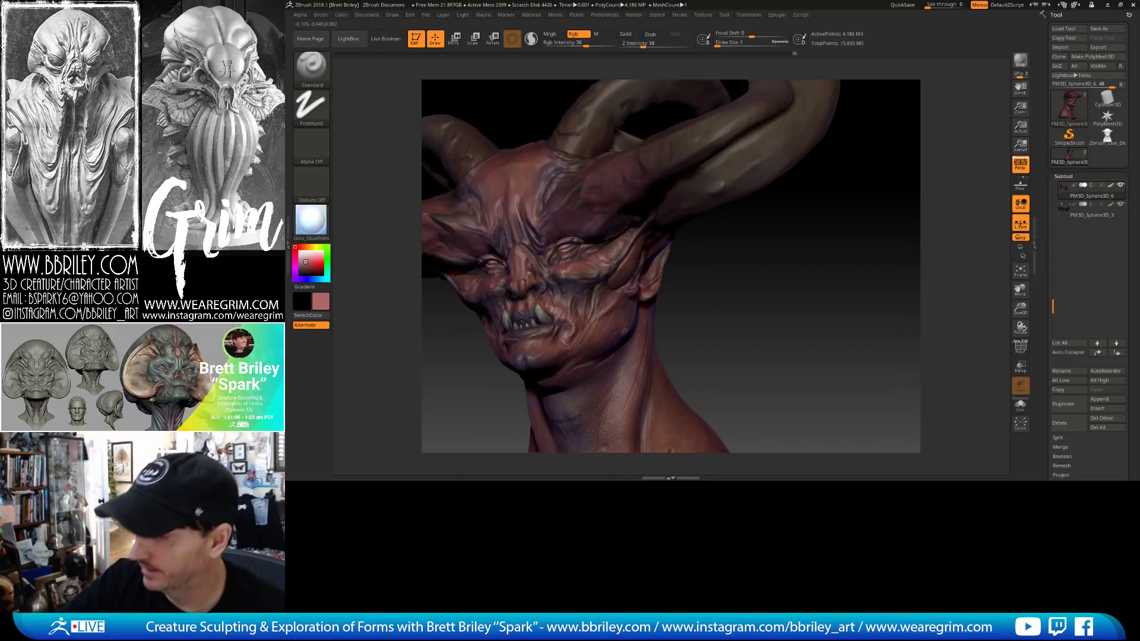
# Switch to the main head subtool and paint fine pinkish-red accents on the face and forehead.
pyautogui.moveTo(694, 290); pyautogui.dragTo(640, 257)
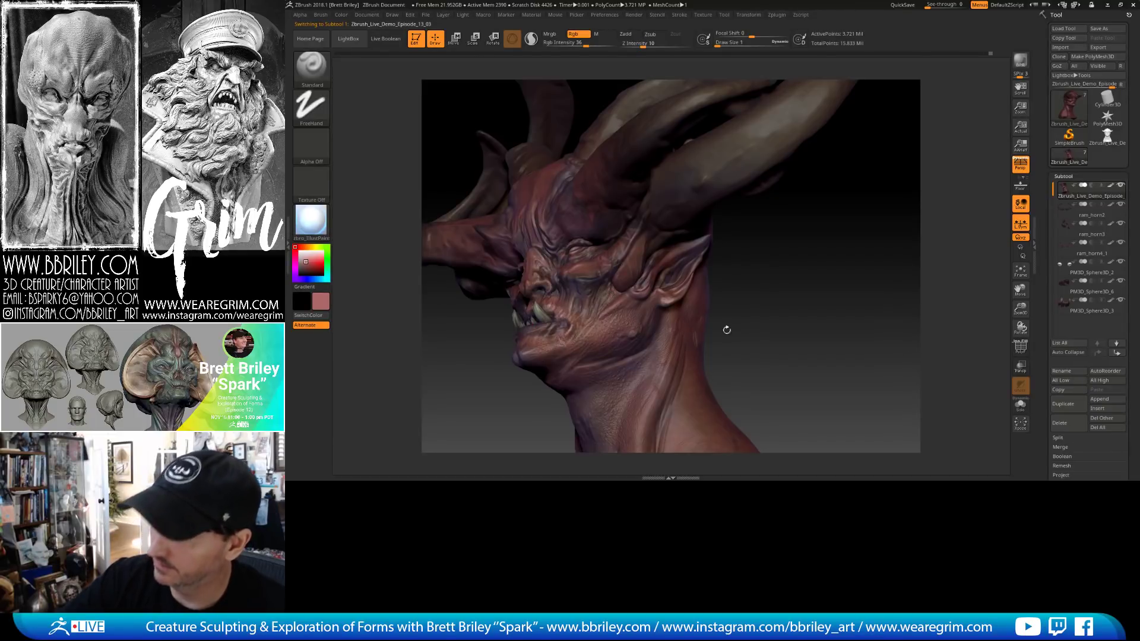
pyautogui.moveTo(727, 329); pyautogui.dragTo(772, 333)
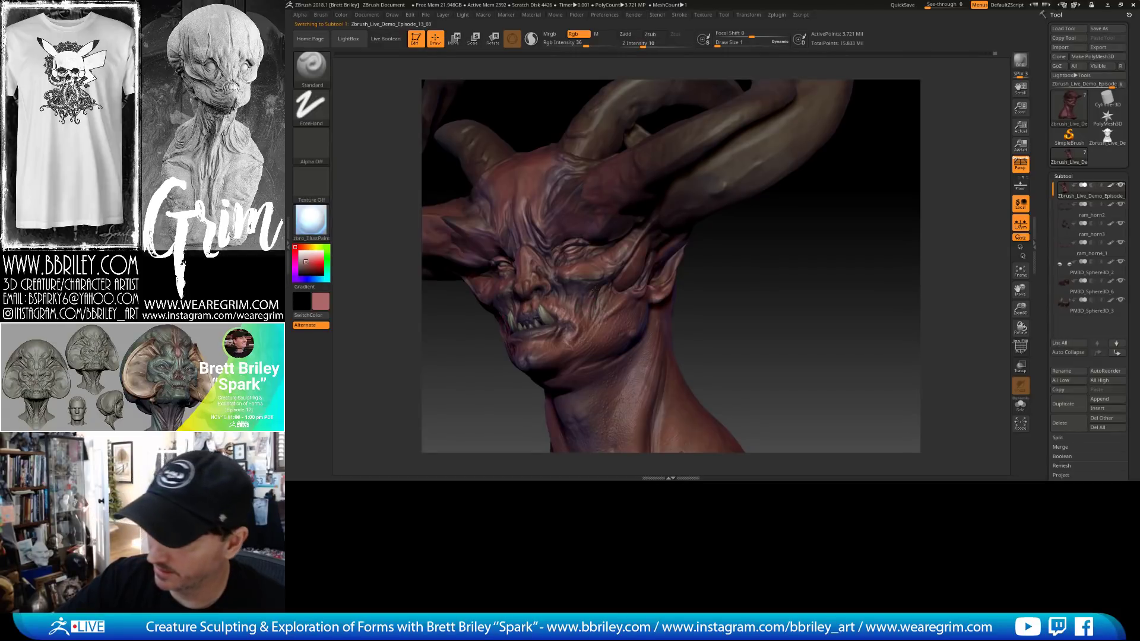
pyautogui.moveTo(587, 288)
pyautogui.mouseDown(button='right')
pyautogui.moveTo(599, 285)
pyautogui.moveTo(580, 275)
pyautogui.mouseUp(button='right')
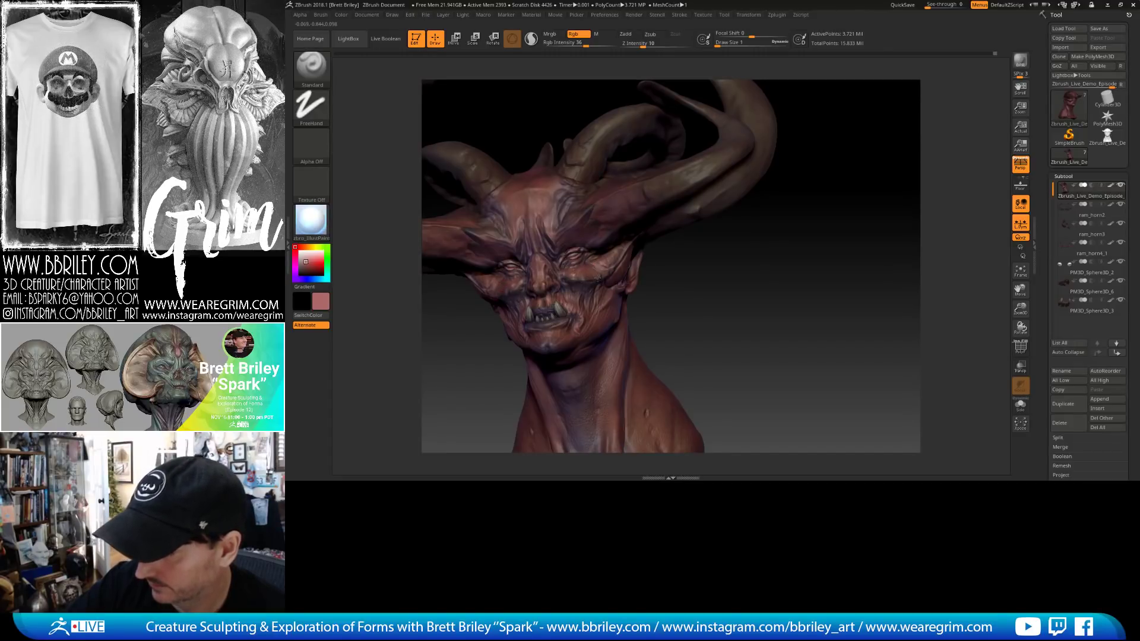
pyautogui.moveTo(658, 310); pyautogui.dragTo(557, 265, button='right')
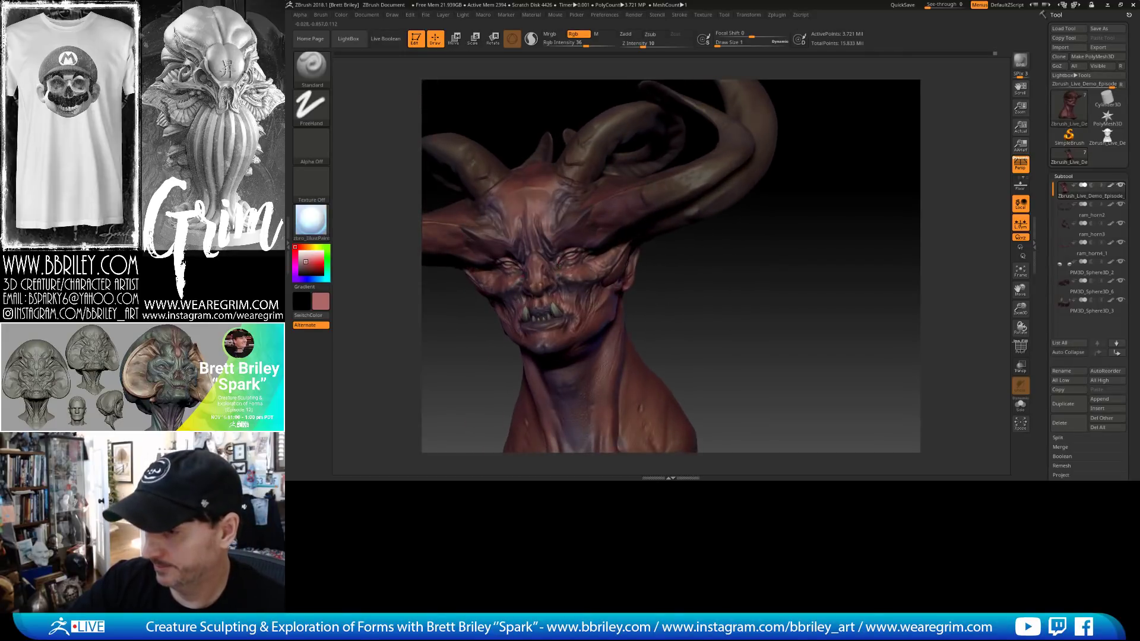
pyautogui.moveTo(646, 303); pyautogui.dragTo(550, 250, button='right')
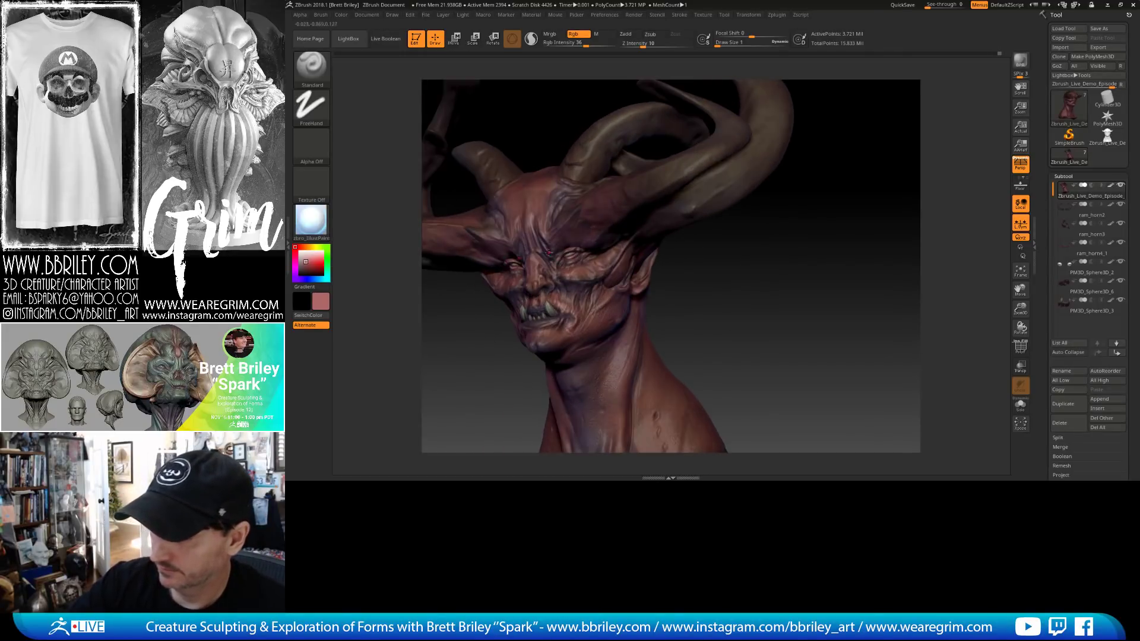
pyautogui.moveTo(721, 301); pyautogui.dragTo(743, 293, button='right')
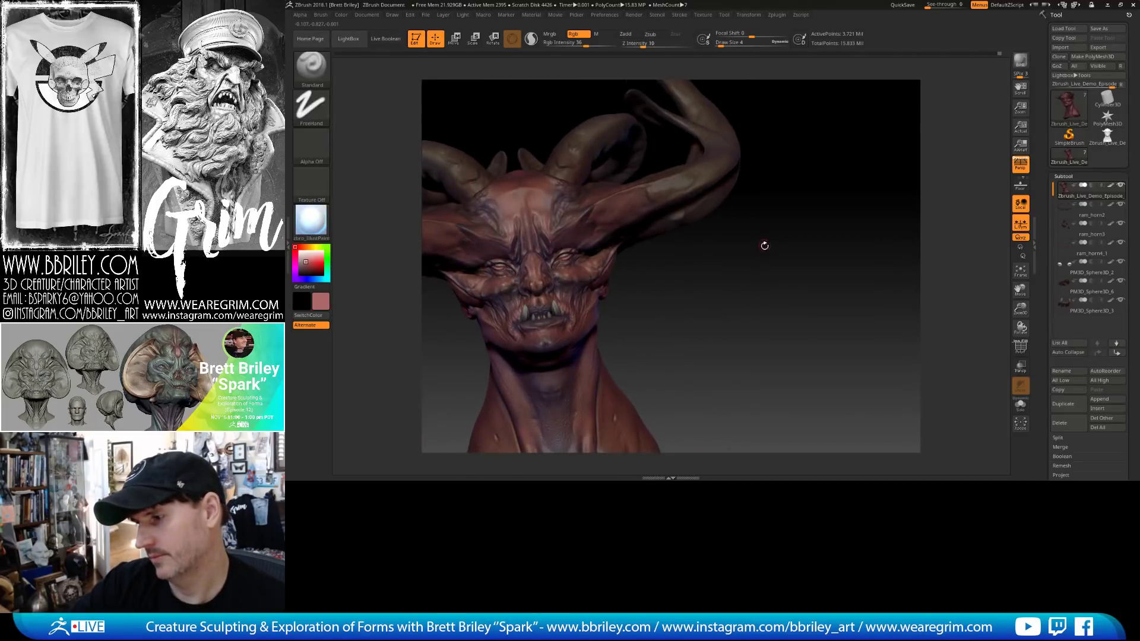
# Paint pinkish-red accents between the forehead wrinkles and around the brow, with the brush draw size at 3.
pyautogui.moveTo(764, 247); pyautogui.dragTo(546, 217, button='right')
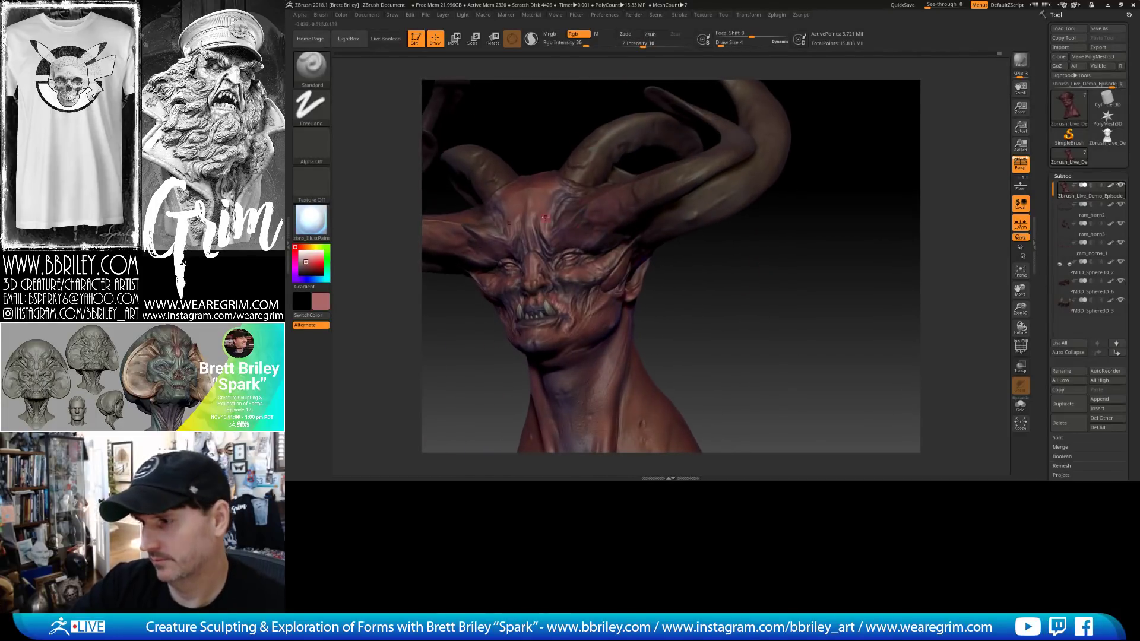
pyautogui.press('[')
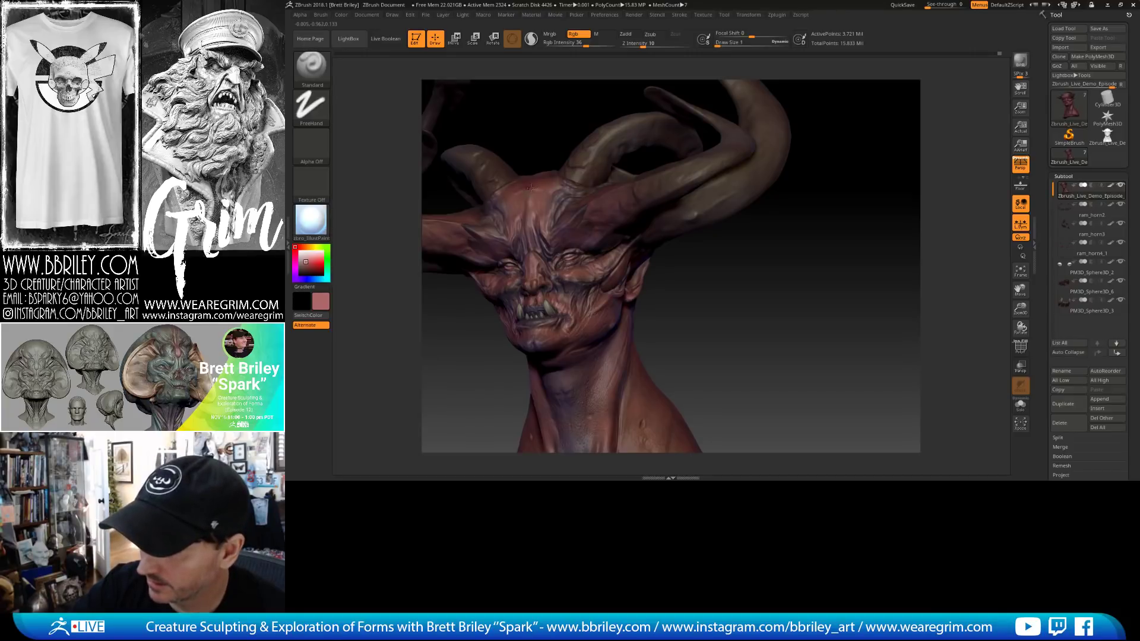
pyautogui.moveTo(542, 117); pyautogui.dragTo(517, 159, button='right')
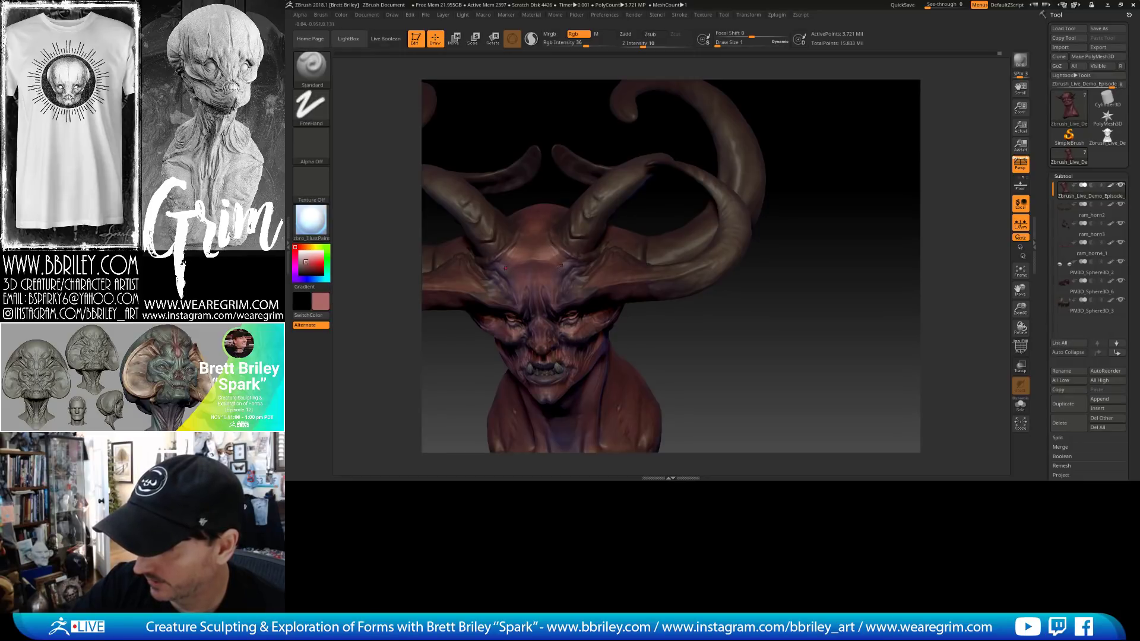
pyautogui.moveTo(672, 347); pyautogui.dragTo(594, 300)
pyautogui.press('s')
pyautogui.click(565, 280)
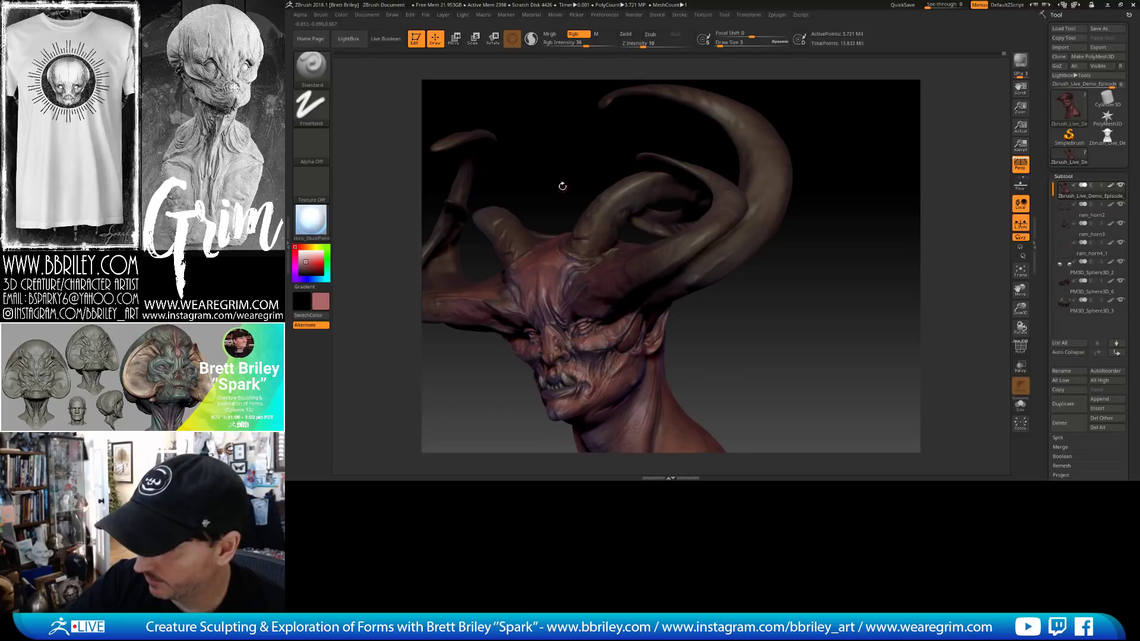
pyautogui.moveTo(562, 186); pyautogui.dragTo(570, 280)
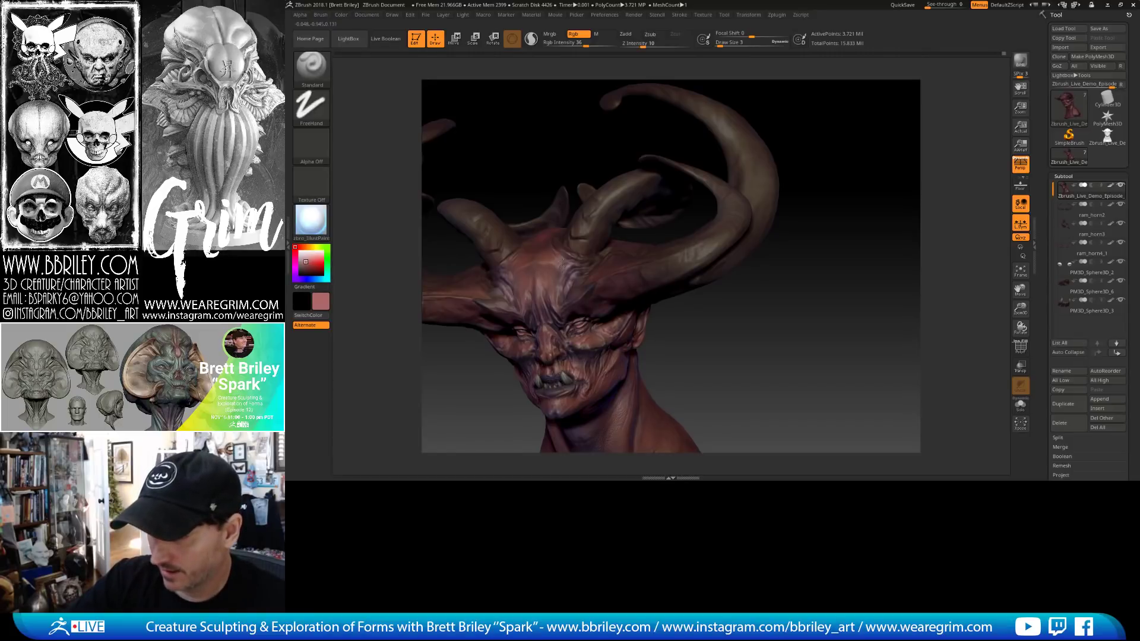
pyautogui.moveTo(663, 323); pyautogui.dragTo(684, 288)
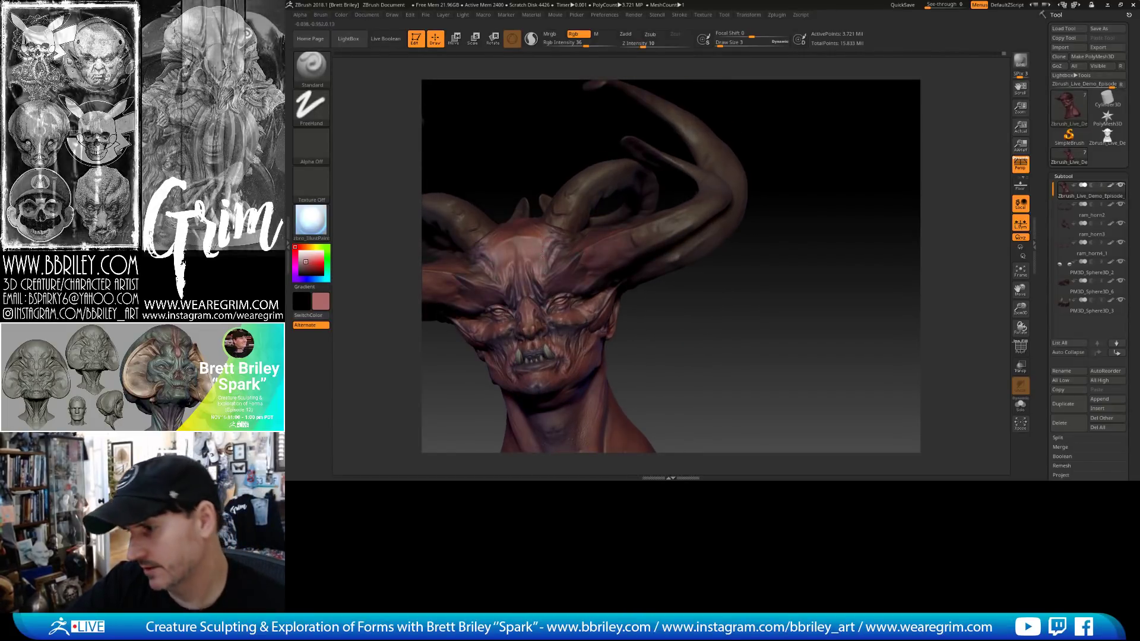
pyautogui.moveTo(536, 169); pyautogui.dragTo(532, 251)
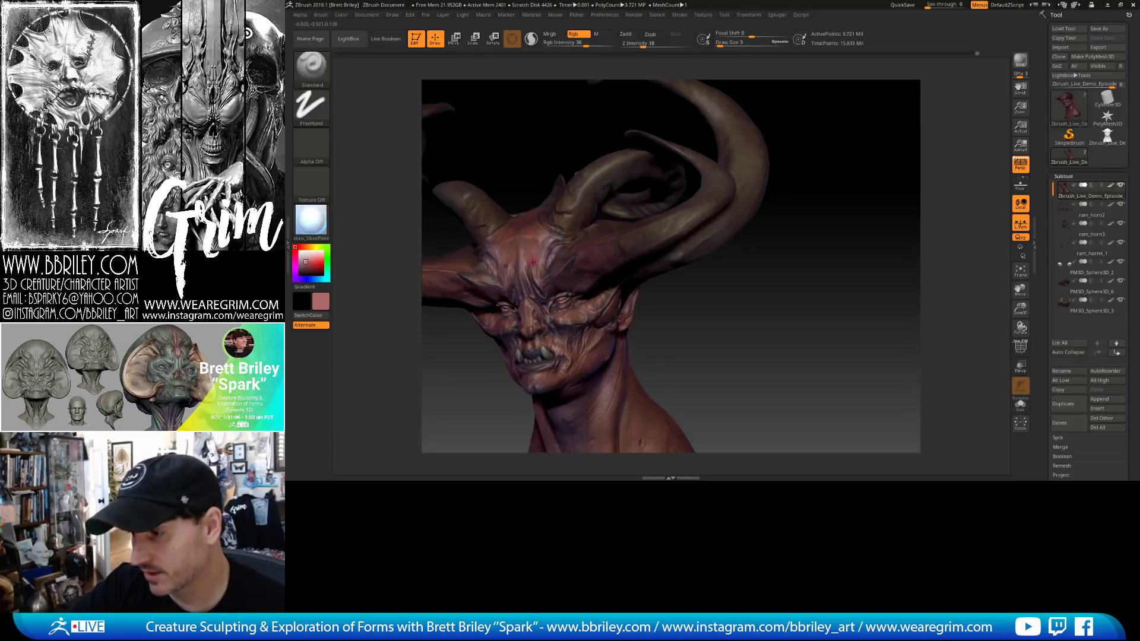
# Enlarge the brush to draw size 5 and paint the skin around the horn bases and upper forehead.
pyautogui.press('[')
pyautogui.press('[')
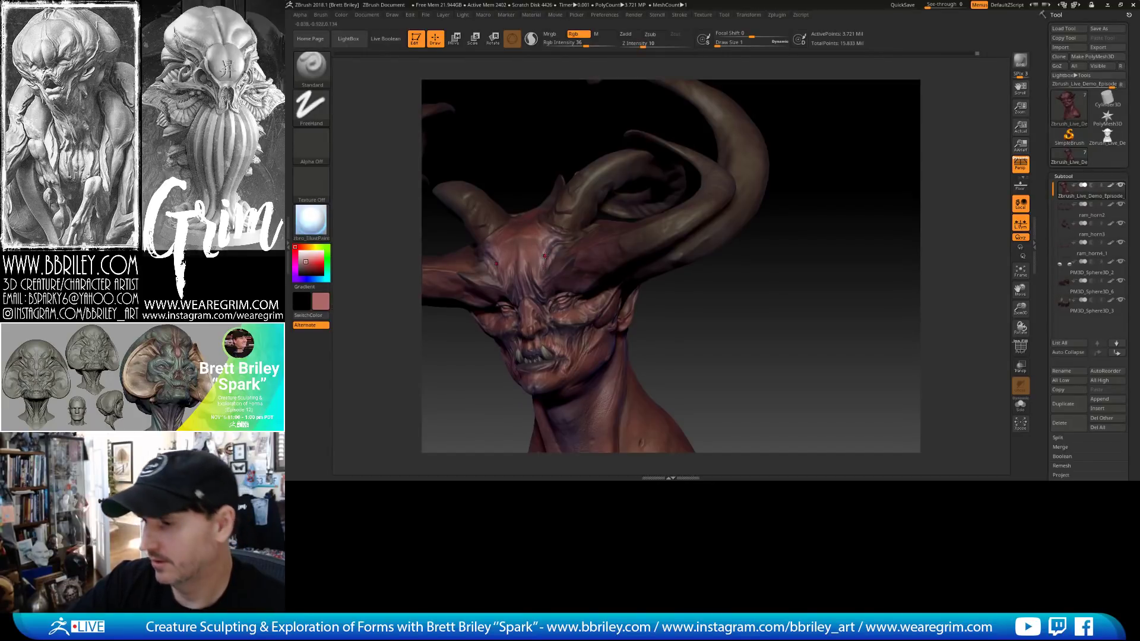
pyautogui.moveTo(696, 347); pyautogui.dragTo(750, 345)
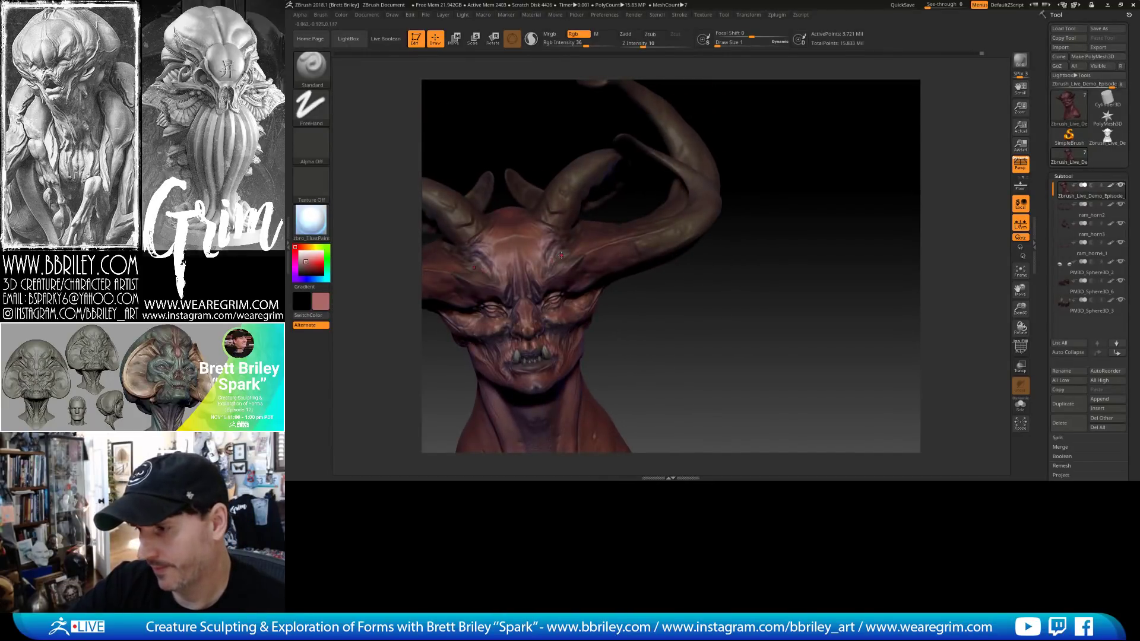
pyautogui.moveTo(645, 321); pyautogui.dragTo(680, 334)
pyautogui.press('s')
pyautogui.moveTo(564, 260); pyautogui.dragTo(569, 260)
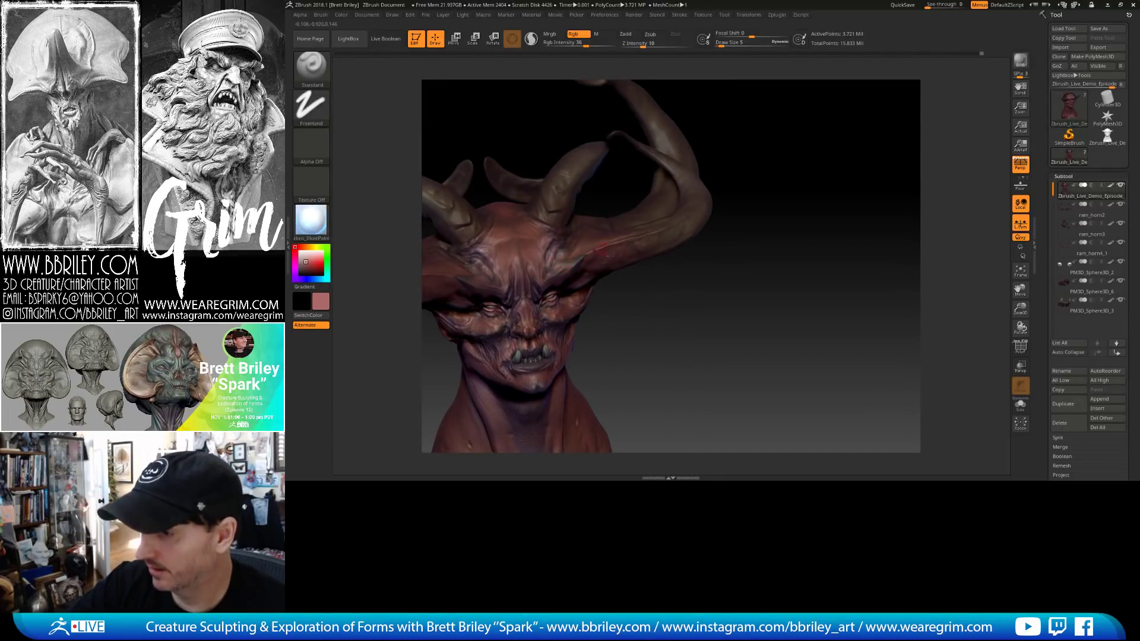
pyautogui.moveTo(605, 253); pyautogui.dragTo(574, 249, button='right')
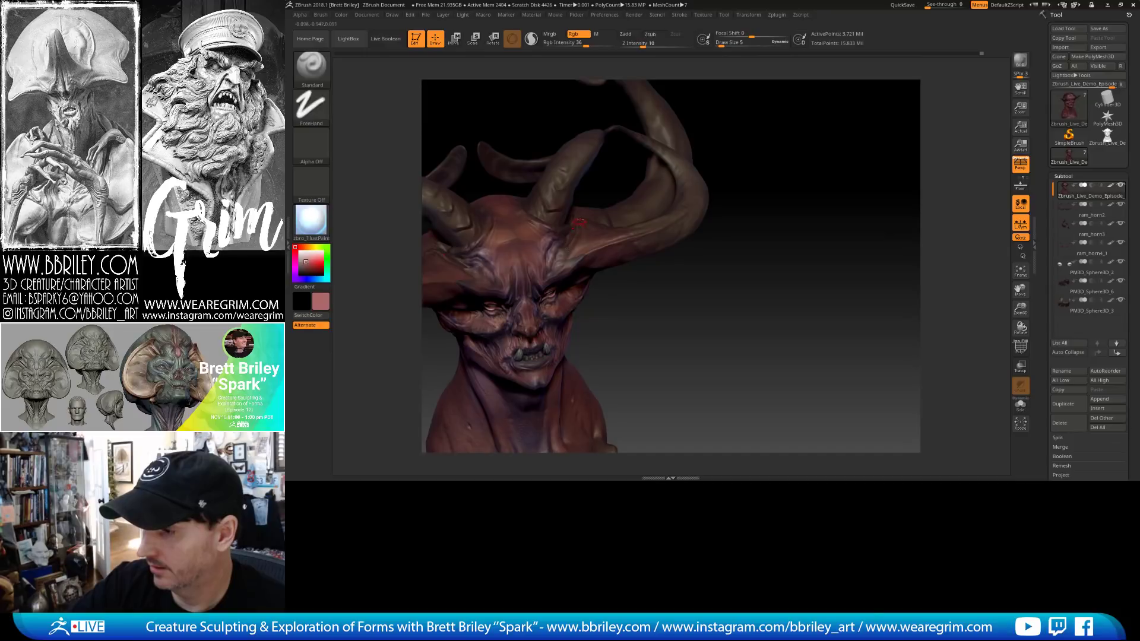
pyautogui.moveTo(664, 298); pyautogui.dragTo(538, 230)
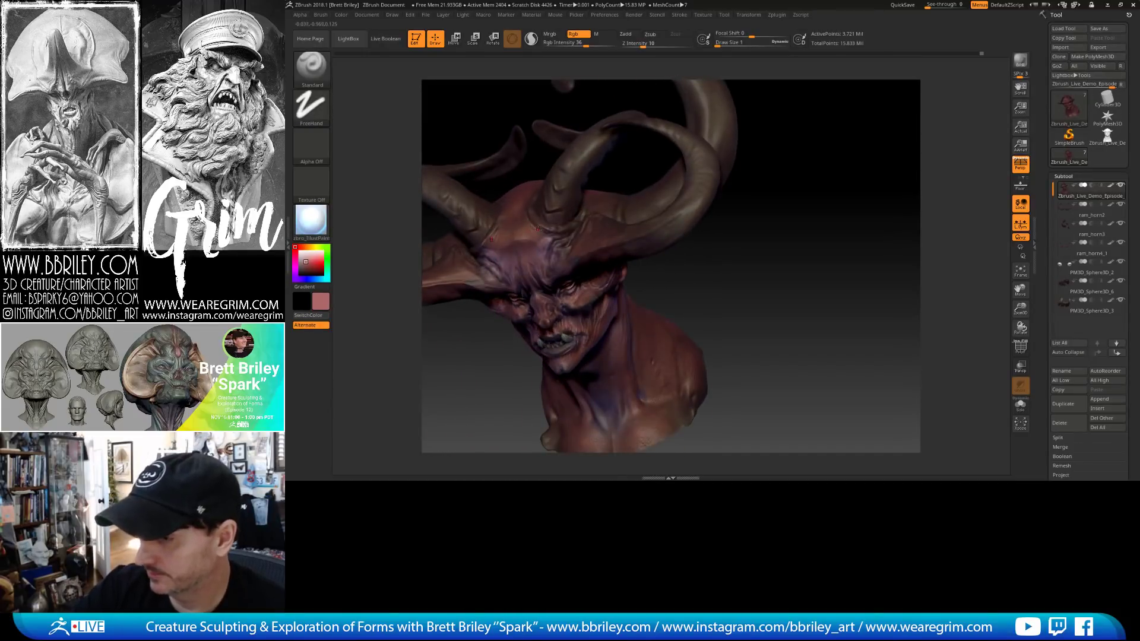
pyautogui.moveTo(538, 230); pyautogui.dragTo(524, 211, button='right')
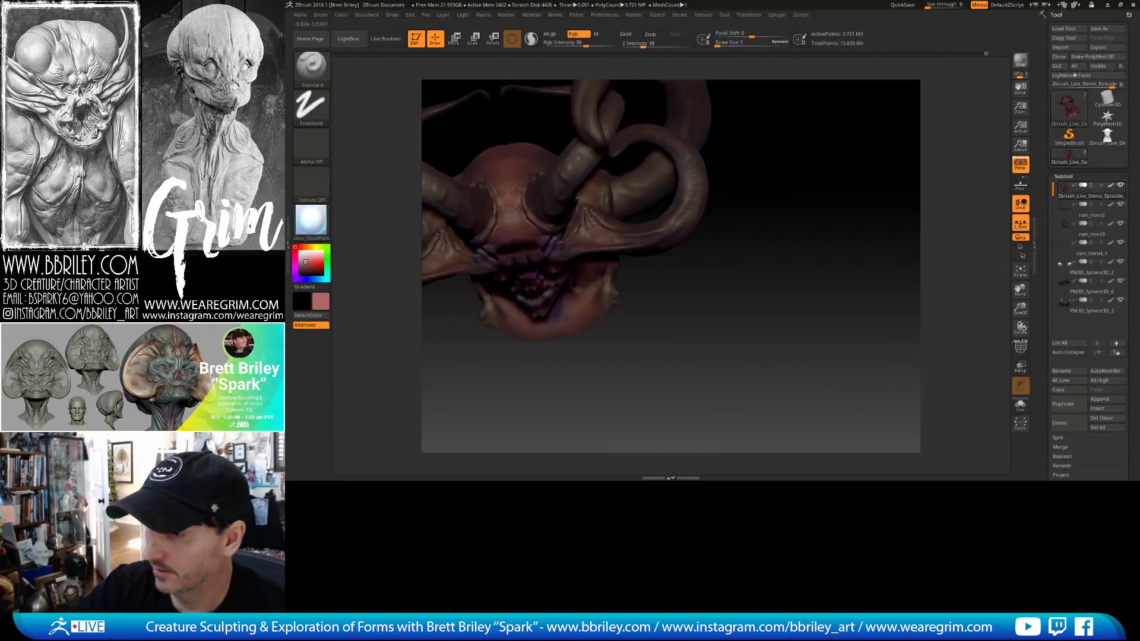
# Reduce the brush to draw size 3 and touch up the paint on the side and back of the head.
pyautogui.moveTo(784, 320); pyautogui.dragTo(787, 245)
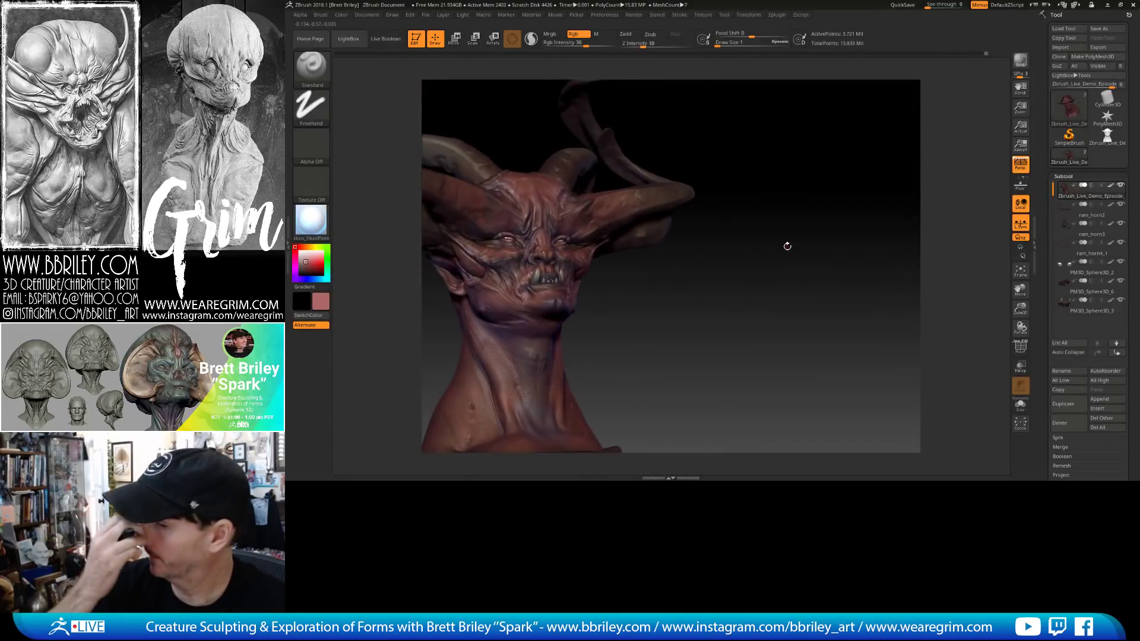
pyautogui.moveTo(634, 295); pyautogui.dragTo(644, 326)
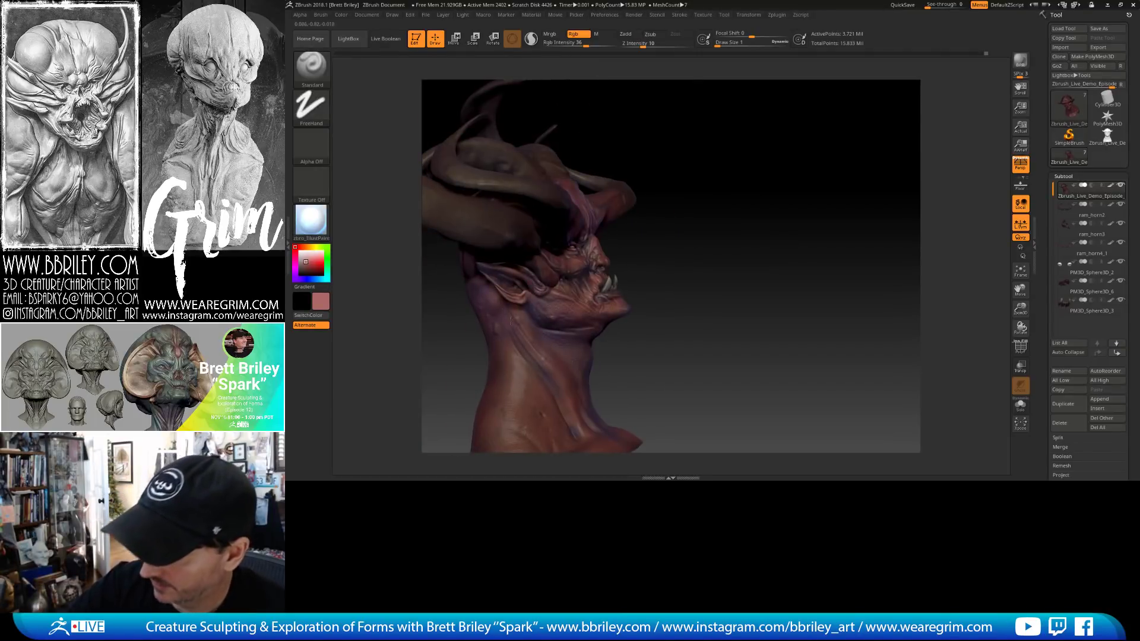
pyautogui.keyDown('alt'); pyautogui.moveTo(512, 324); pyautogui.dragTo(589, 244, button='right'); pyautogui.keyUp('alt')
pyautogui.moveTo(707, 262)
pyautogui.mouseDown(button='right')
pyautogui.moveTo(677, 291)
pyautogui.moveTo(621, 178)
pyautogui.mouseUp(button='right')
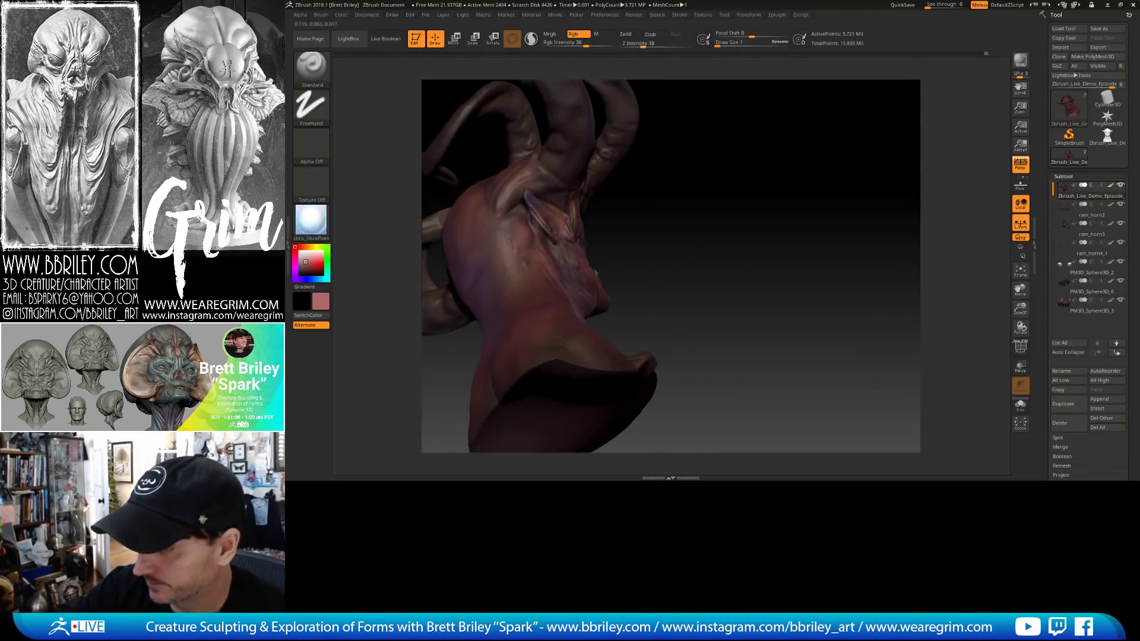
pyautogui.press('s')
pyautogui.click(539, 232)
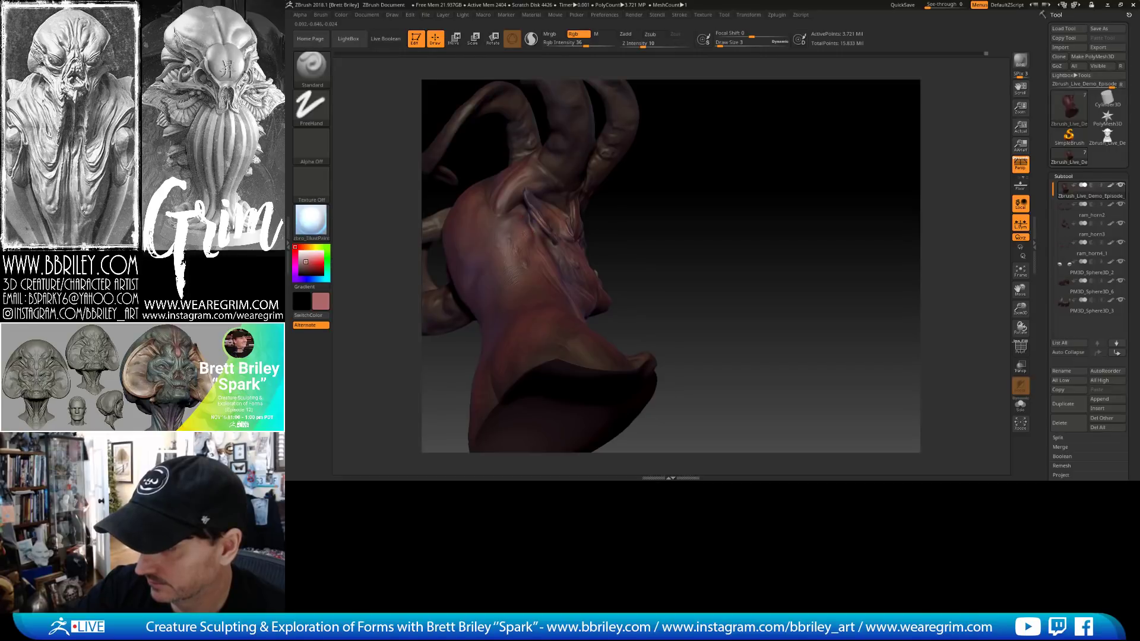
pyautogui.moveTo(505, 218); pyautogui.dragTo(484, 198, button='right')
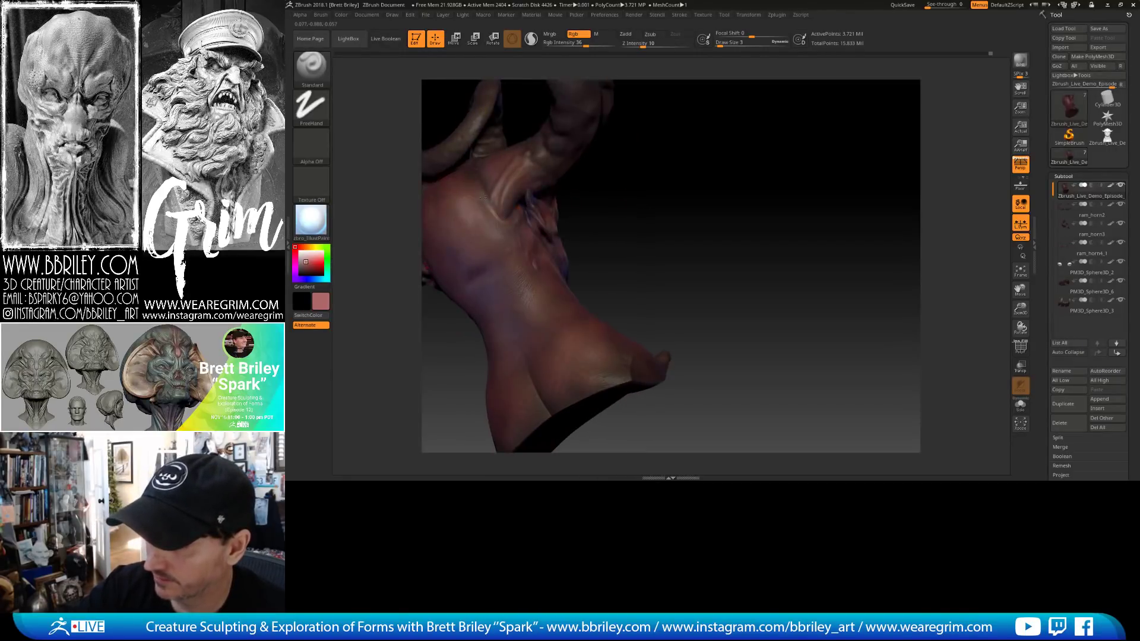
# Make the side-horn subtool PM3D_Sphere3D_6 active and touch up the skin at the back of the horn base.
pyautogui.keyDown('alt'); pyautogui.click(494, 197); pyautogui.keyUp('alt')
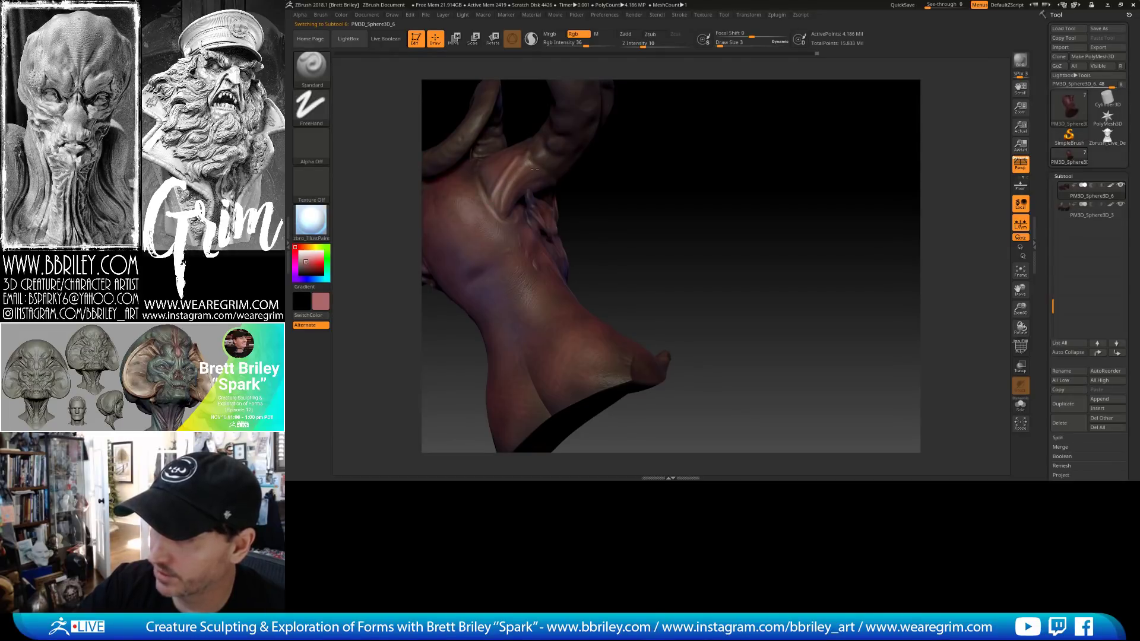
pyautogui.moveTo(543, 171); pyautogui.dragTo(553, 226, button='right')
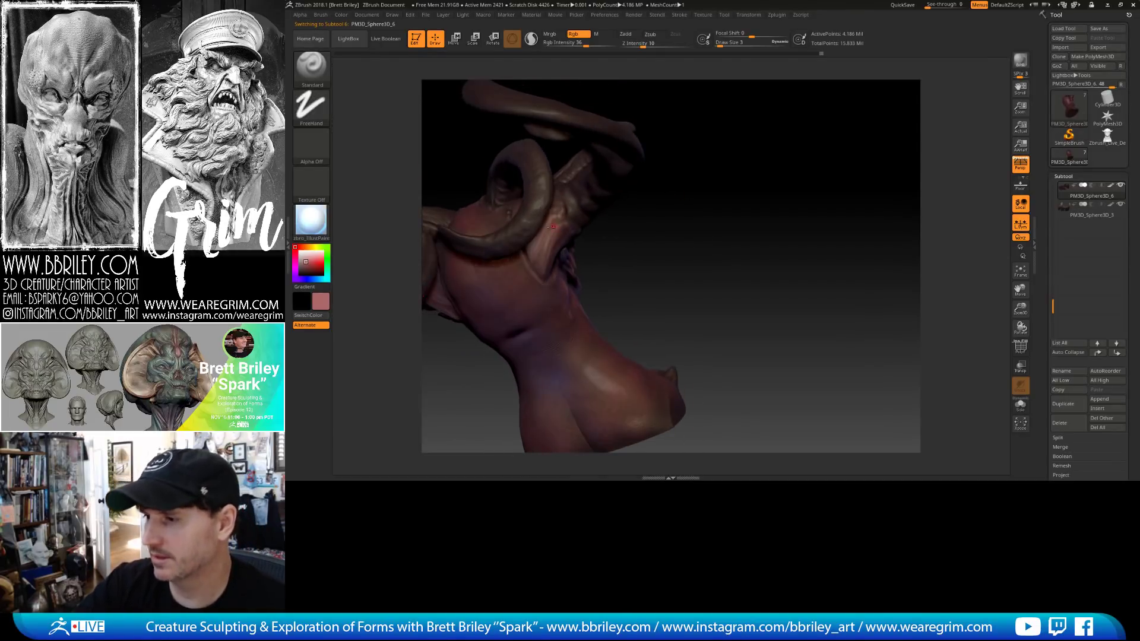
pyautogui.moveTo(631, 263)
pyautogui.mouseDown(button='right')
pyautogui.moveTo(612, 240)
pyautogui.moveTo(510, 208)
pyautogui.mouseUp(button='right')
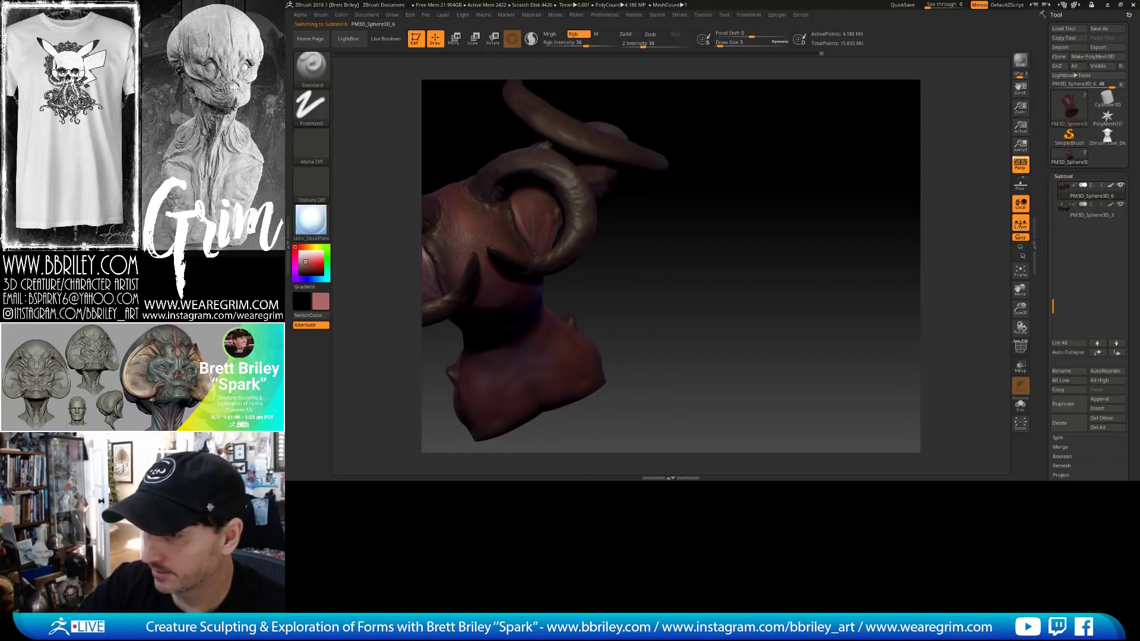
# Set the brush stroke to DragRect and replace its alpha with the light grey skin texture.
pyautogui.click(311, 106)
pyautogui.click(364, 119)
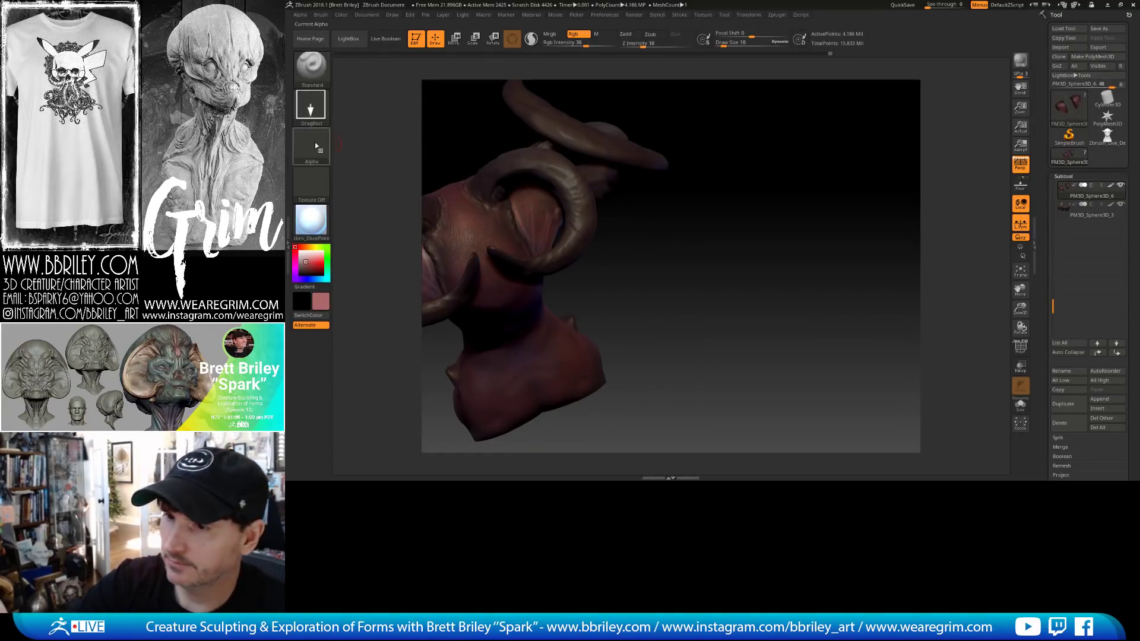
pyautogui.click(315, 142)
pyautogui.click(555, 303)
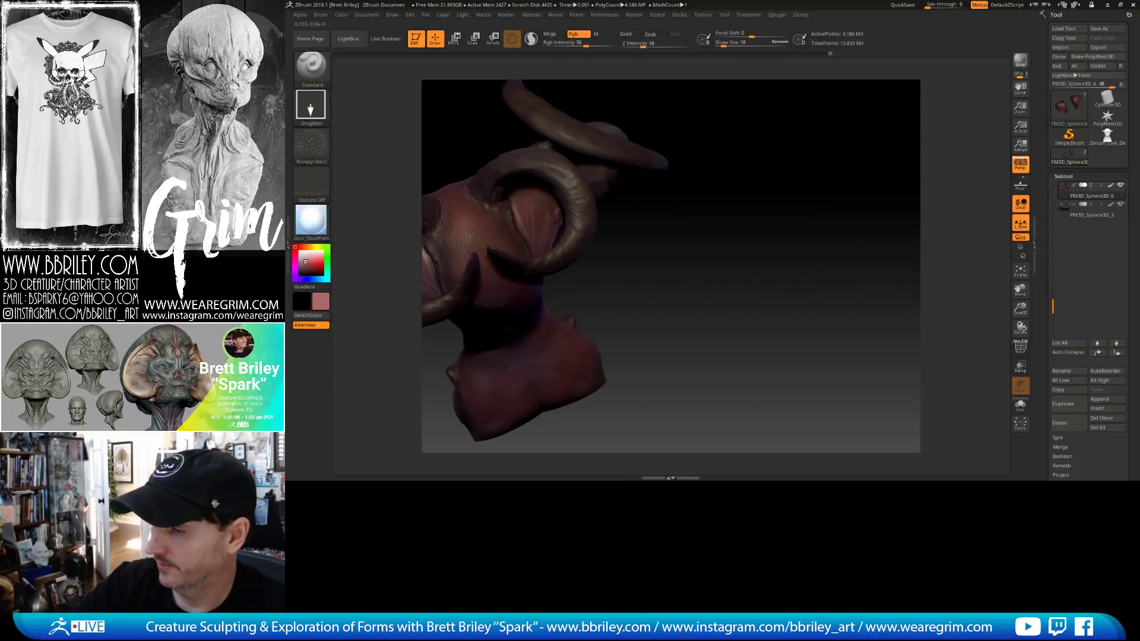
pyautogui.click(311, 143)
pyautogui.click(362, 169)
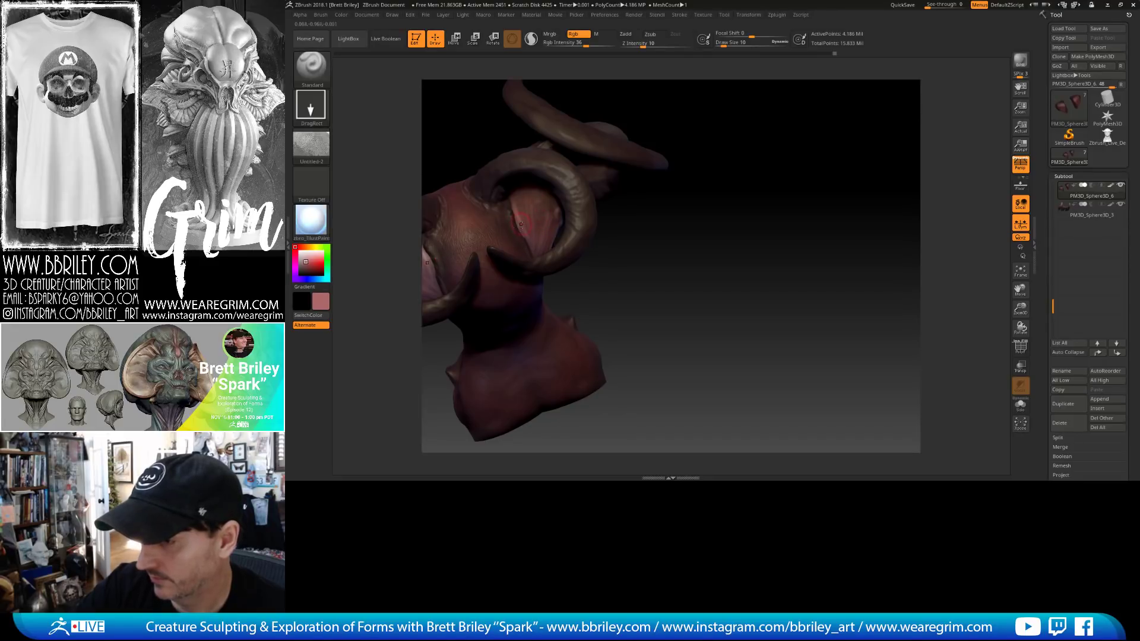
# Sample a dark red paint colour from the skin at the back of the head.
pyautogui.press('c')
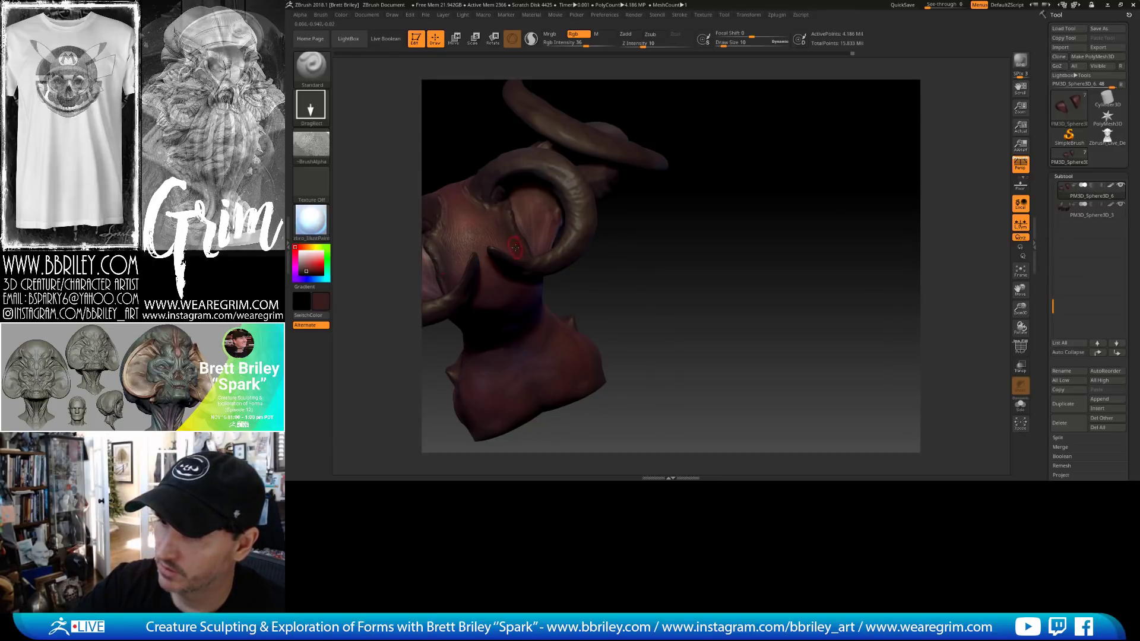
pyautogui.press('c')
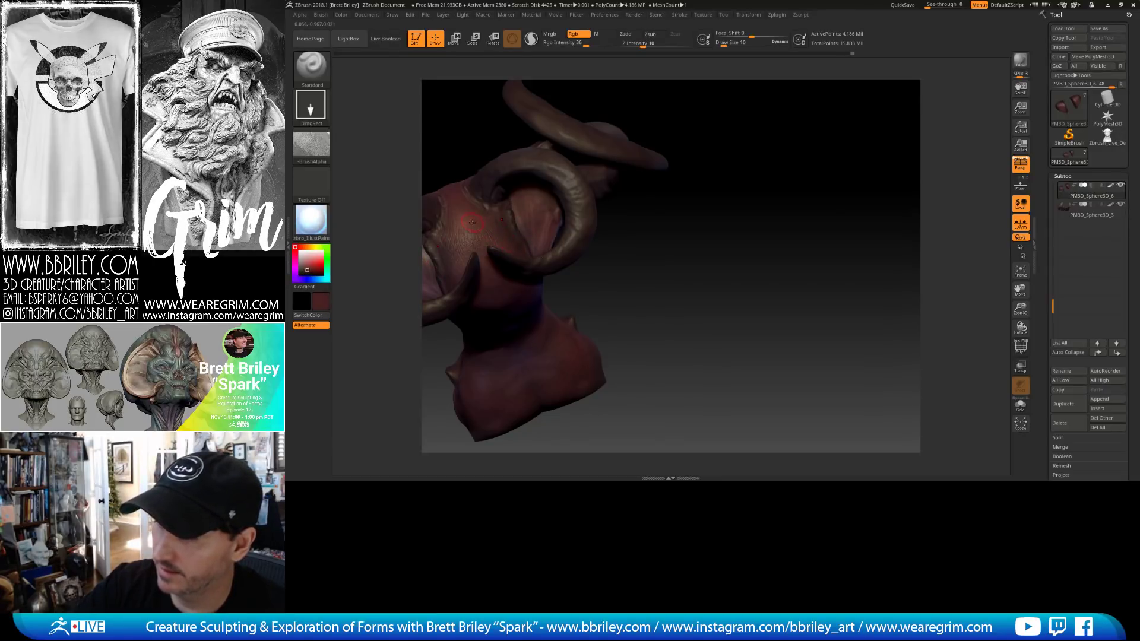
# Sample the skin colour from the model and make the horn subtool ram_horn4_1 active.
pyautogui.press('c')
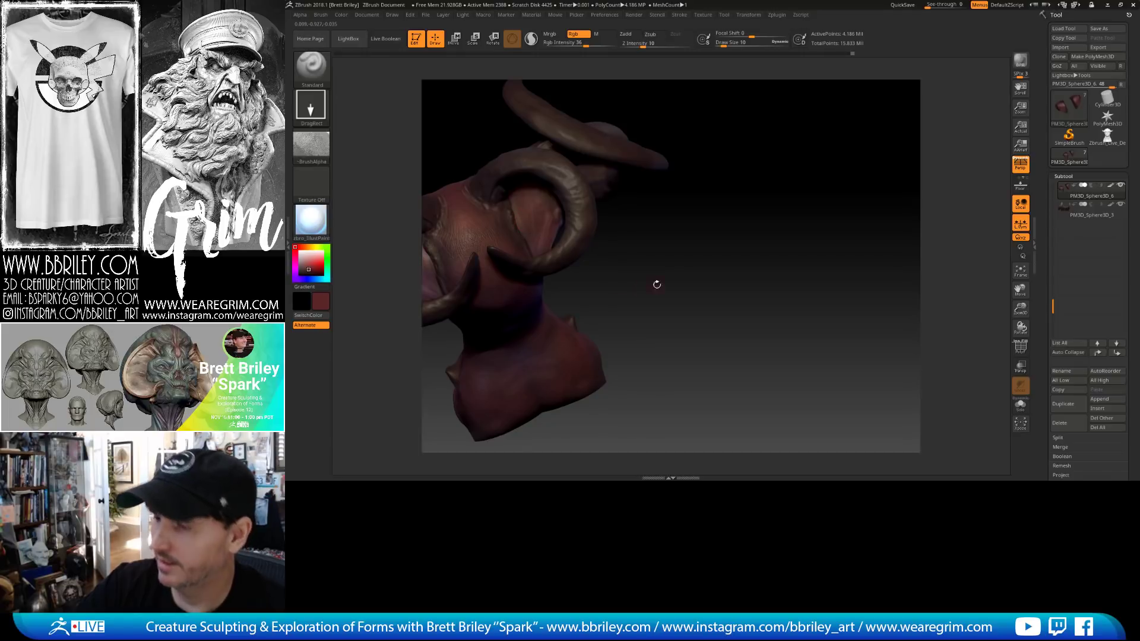
pyautogui.moveTo(656, 285)
pyautogui.mouseDown()
pyautogui.moveTo(619, 284)
pyautogui.moveTo(708, 291)
pyautogui.moveTo(722, 261)
pyautogui.moveTo(697, 272)
pyautogui.moveTo(735, 292)
pyautogui.moveTo(670, 239)
pyautogui.moveTo(698, 154)
pyautogui.moveTo(520, 246)
pyautogui.mouseUp()
pyautogui.keyDown('alt'); pyautogui.click(520, 246); pyautogui.keyUp('alt')
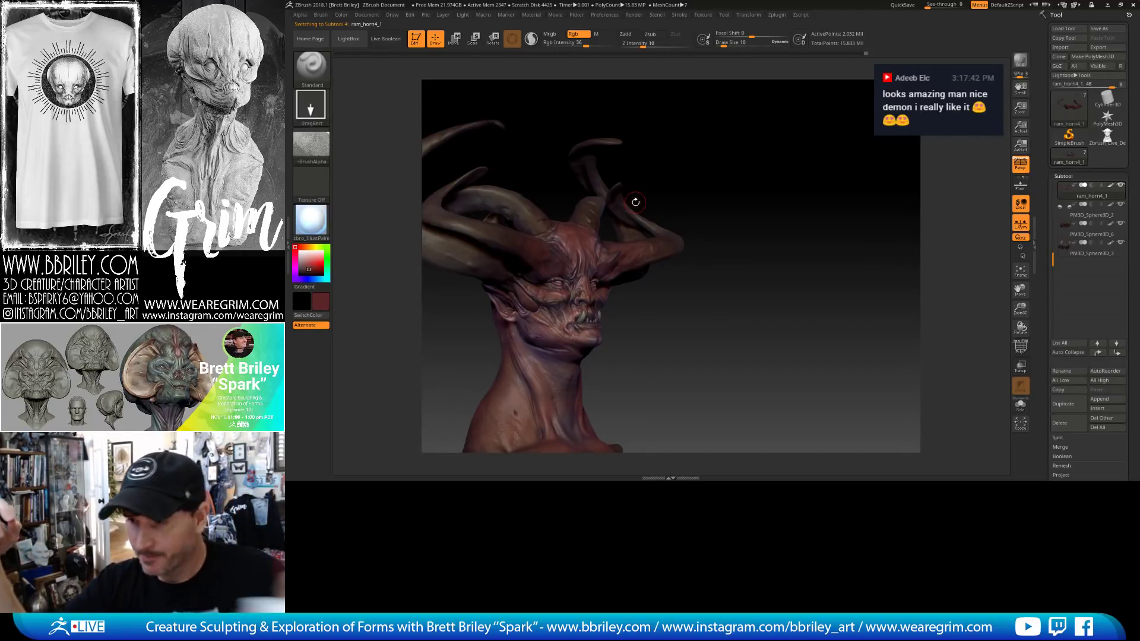
pyautogui.moveTo(730, 165); pyautogui.dragTo(596, 235)
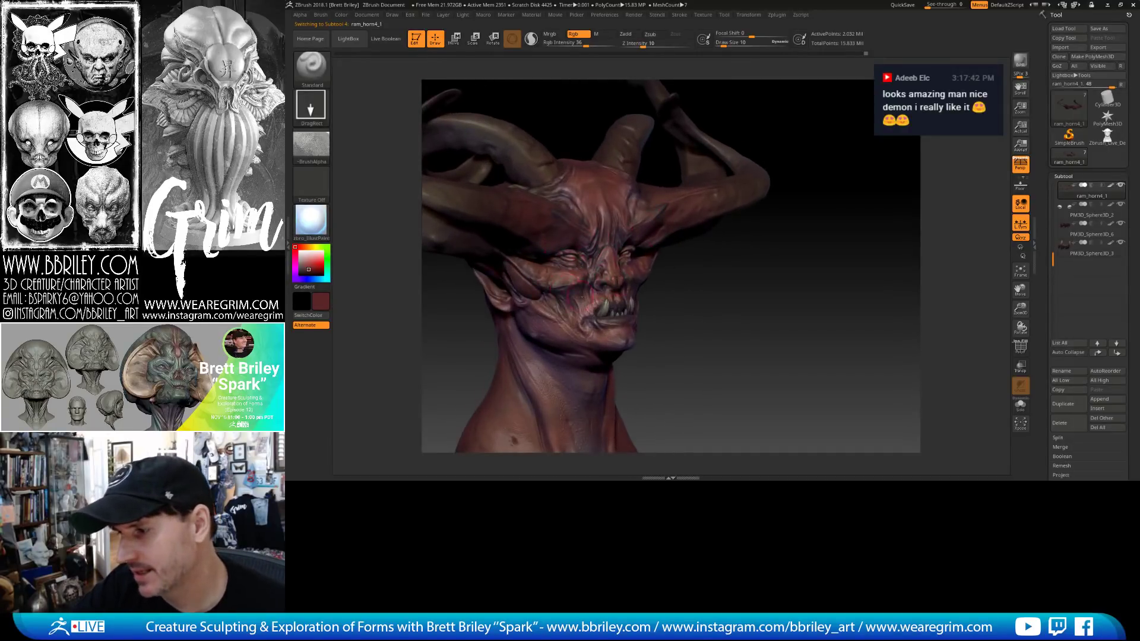
# Change the paint colour to a lighter, muted reddish brown and touch up the skin texture at the horn base.
pyautogui.click(305, 262)
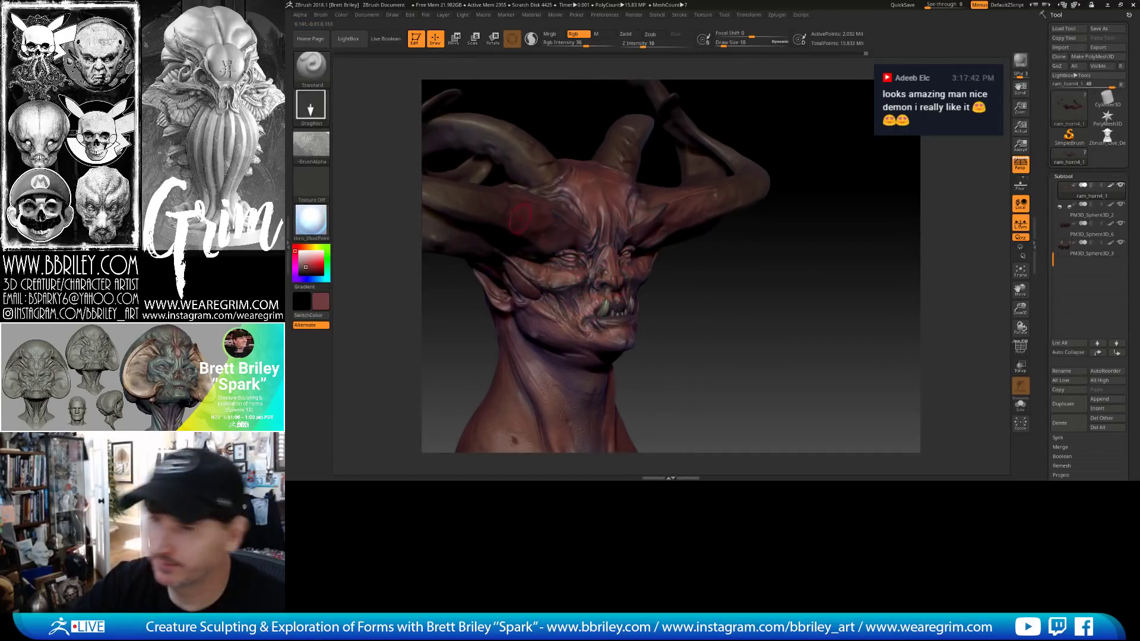
pyautogui.click(303, 247)
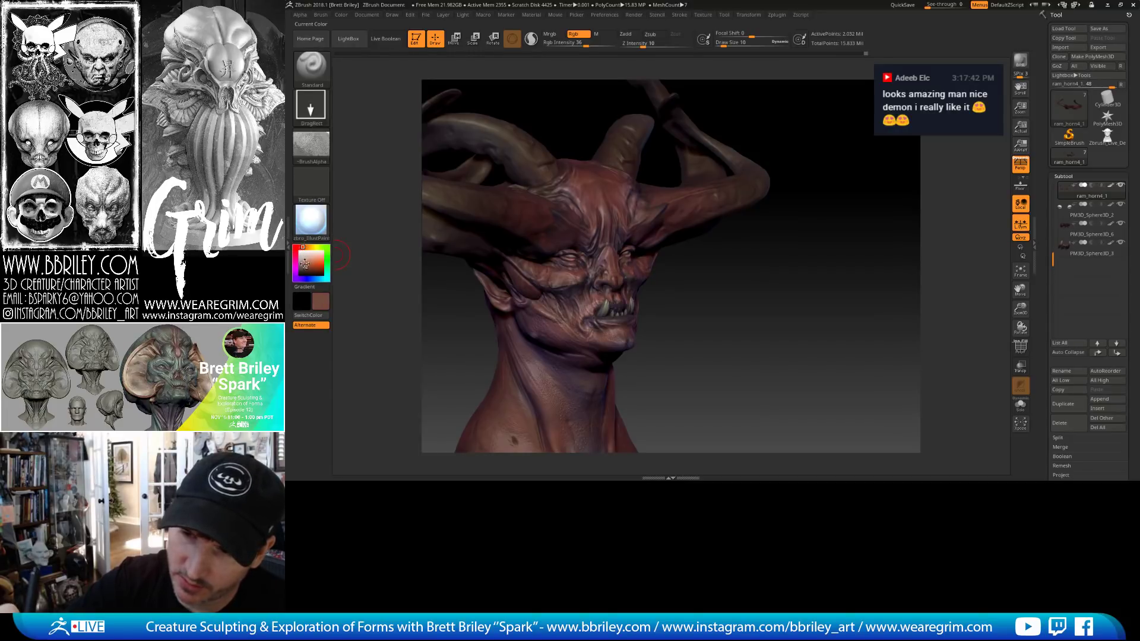
pyautogui.click(304, 263)
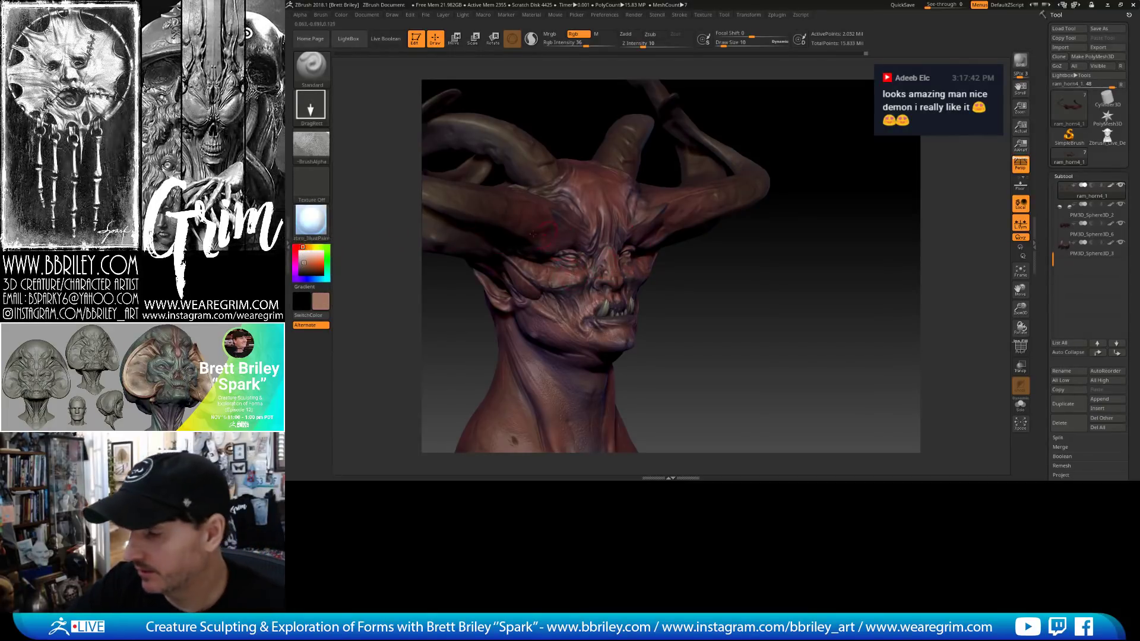
pyautogui.moveTo(743, 237); pyautogui.dragTo(672, 238)
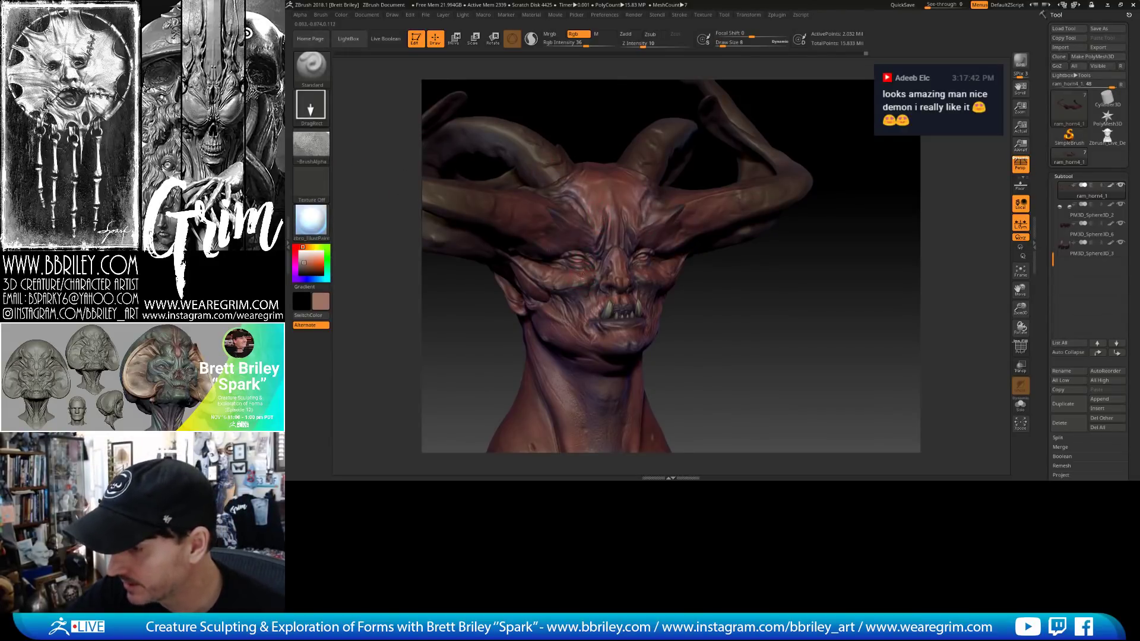
# Make the head subtool Zbrush_Live_Demo_Episode_13_03 active and paint lighter skin texture on the face at draw size 8.
pyautogui.keyDown('alt'); pyautogui.click(589, 282); pyautogui.keyUp('alt')
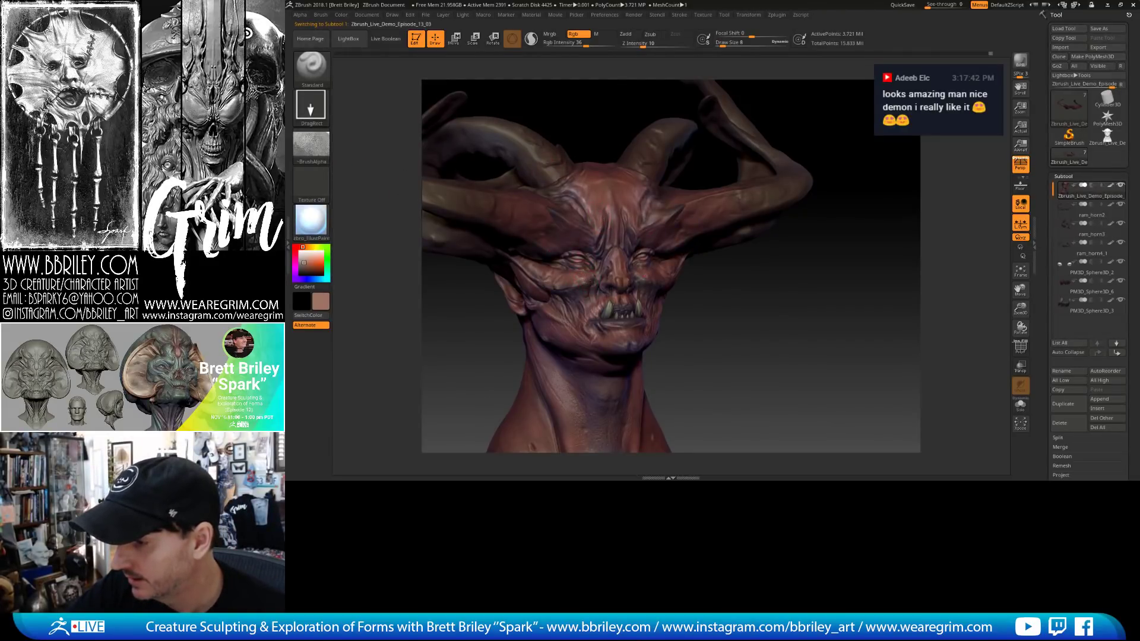
pyautogui.moveTo(699, 309); pyautogui.dragTo(625, 283)
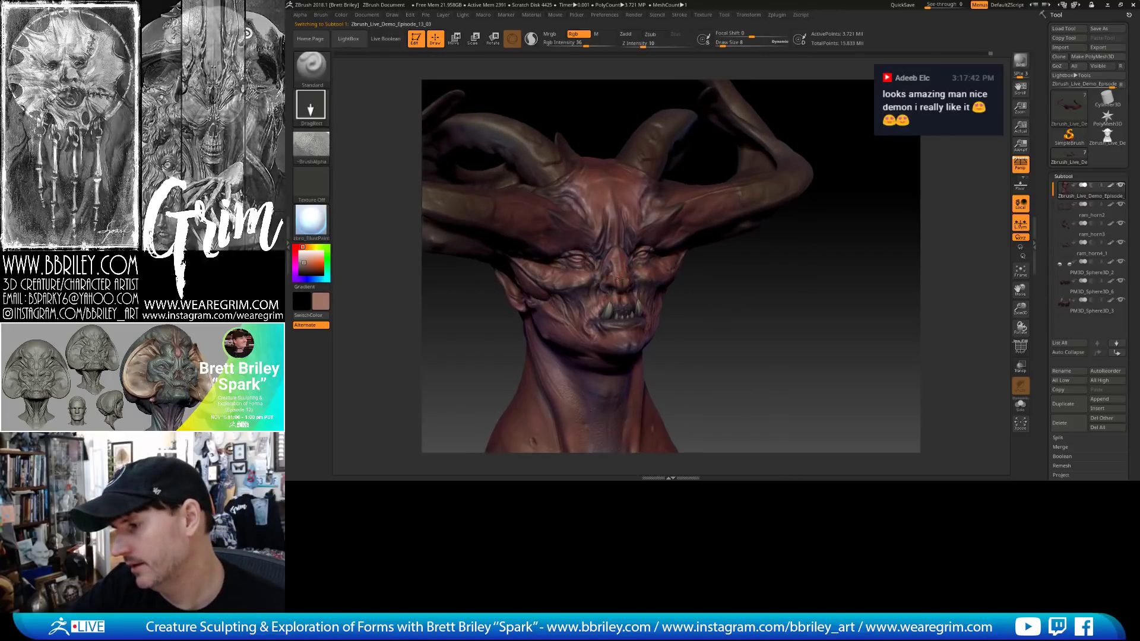
pyautogui.moveTo(704, 319); pyautogui.dragTo(644, 240)
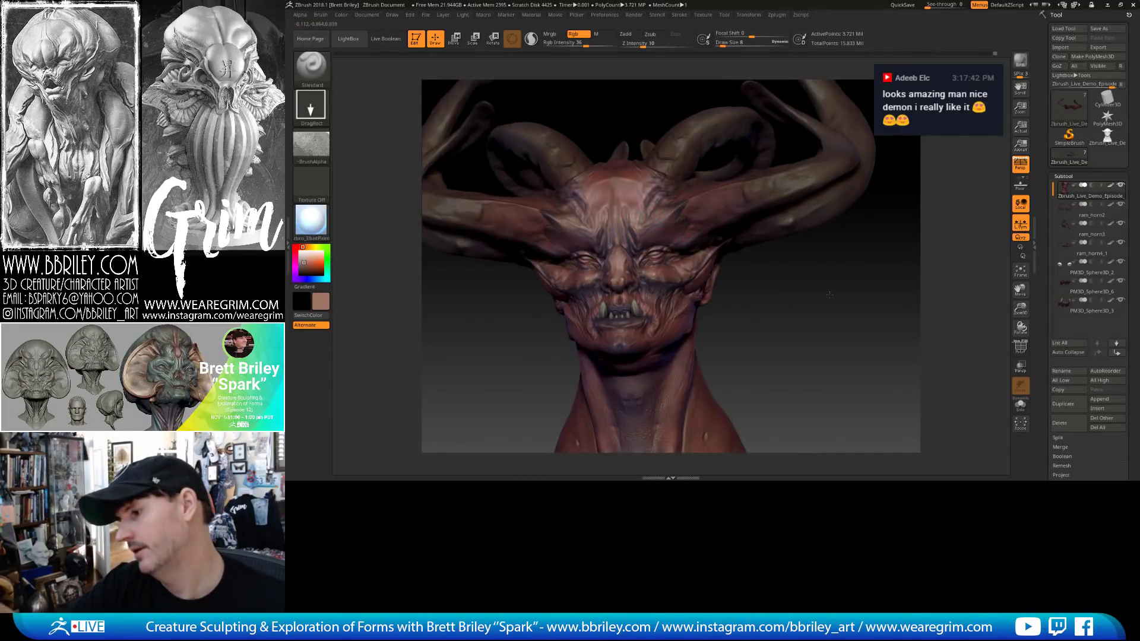
pyautogui.moveTo(766, 273)
pyautogui.mouseDown()
pyautogui.moveTo(812, 289)
pyautogui.moveTo(789, 262)
pyautogui.moveTo(794, 242)
pyautogui.mouseUp()
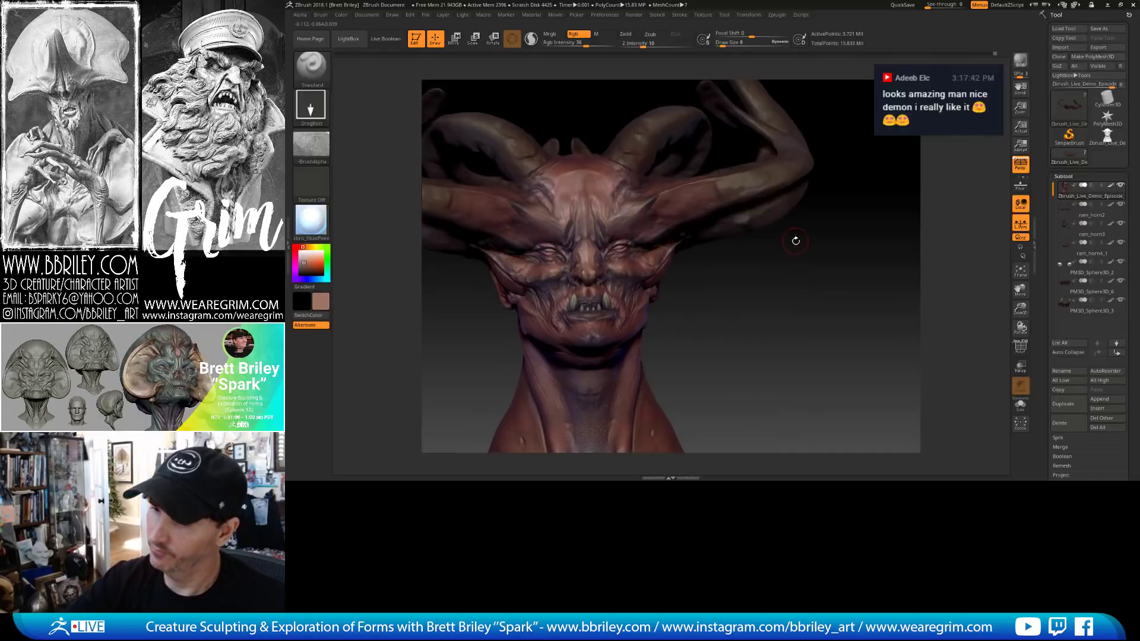
# Switch to the Move brush and adjust the shape of the face, reducing the draw size from 16 to 8.
pyautogui.press('ctrl')
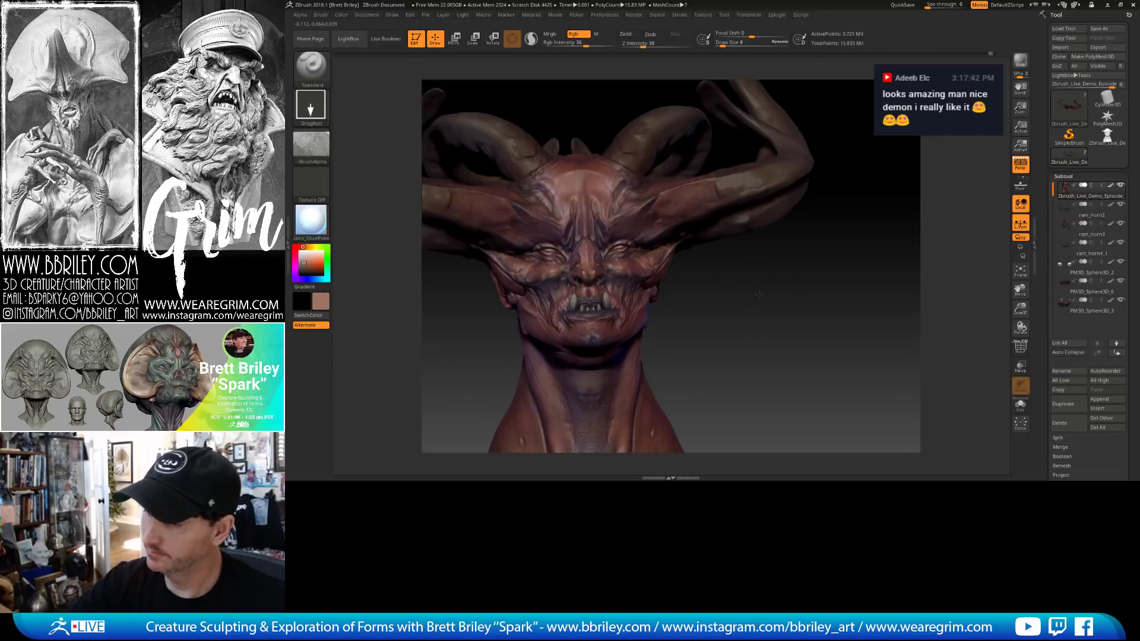
pyautogui.moveTo(760, 273)
pyautogui.mouseDown()
pyautogui.moveTo(721, 291)
pyautogui.moveTo(740, 279)
pyautogui.moveTo(631, 243)
pyautogui.mouseUp()
pyautogui.press('b')
pyautogui.press('m')
pyautogui.press('v')
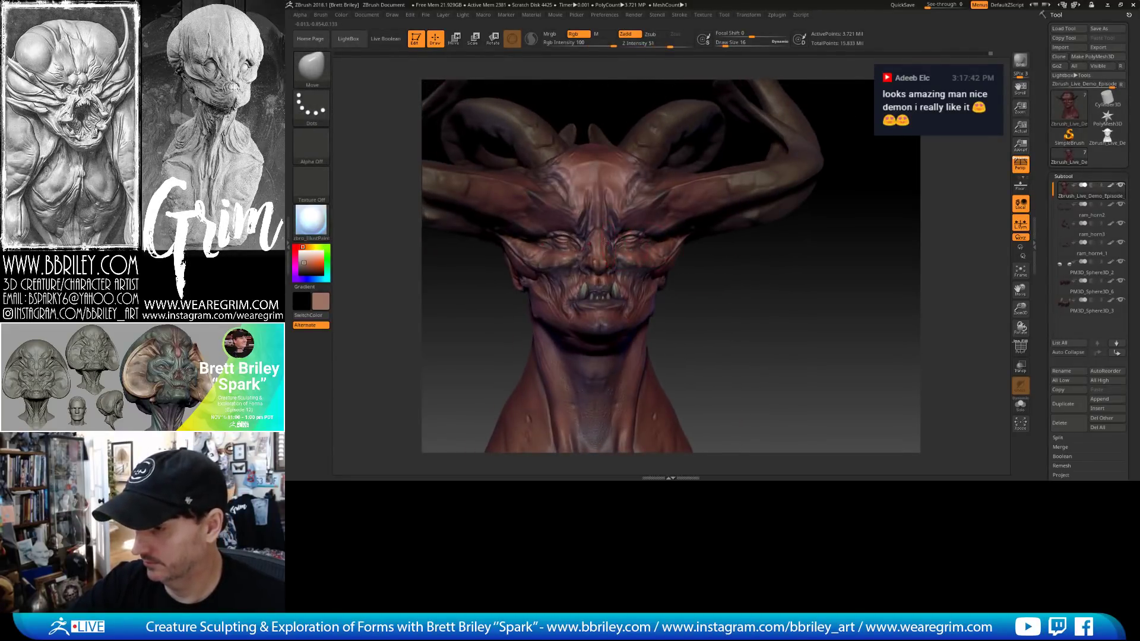
pyautogui.moveTo(708, 289)
pyautogui.mouseDown()
pyautogui.moveTo(746, 275)
pyautogui.moveTo(690, 234)
pyautogui.moveTo(641, 236)
pyautogui.moveTo(613, 263)
pyautogui.mouseUp()
pyautogui.press('s')
pyautogui.press('s')
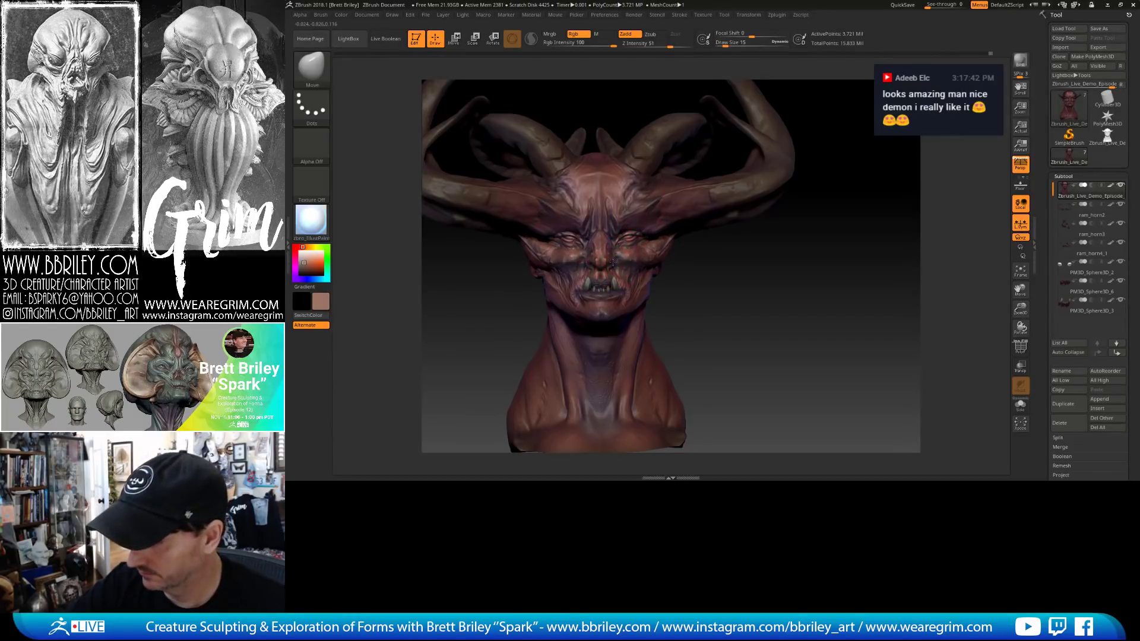
pyautogui.press('[')
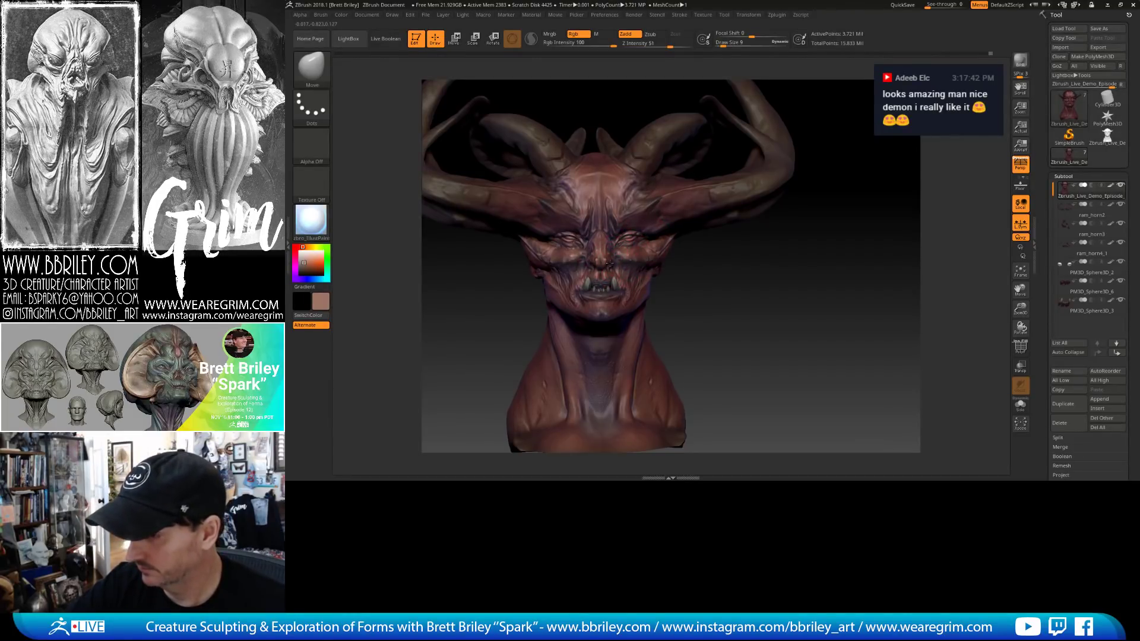
pyautogui.moveTo(731, 297); pyautogui.dragTo(778, 336)
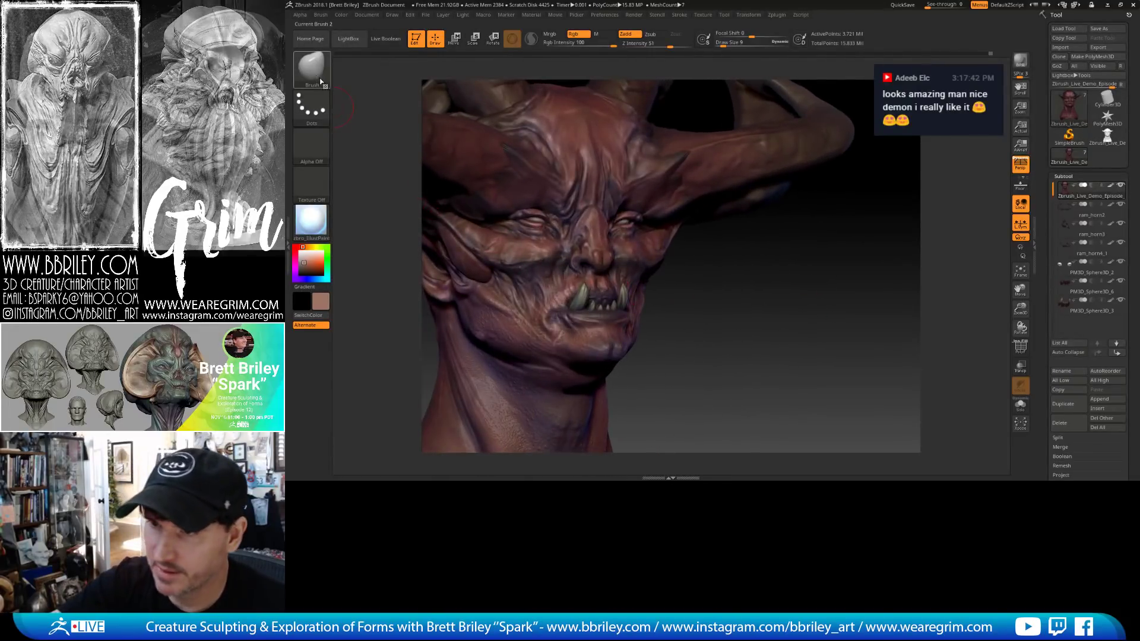
# Switch to the Standard brush at draw size 5 and stamp lighter skin texture over the face and forehead.
pyautogui.press('b')
pyautogui.press('s')
pyautogui.press('t')
pyautogui.press('s')
pyautogui.click(543, 248)
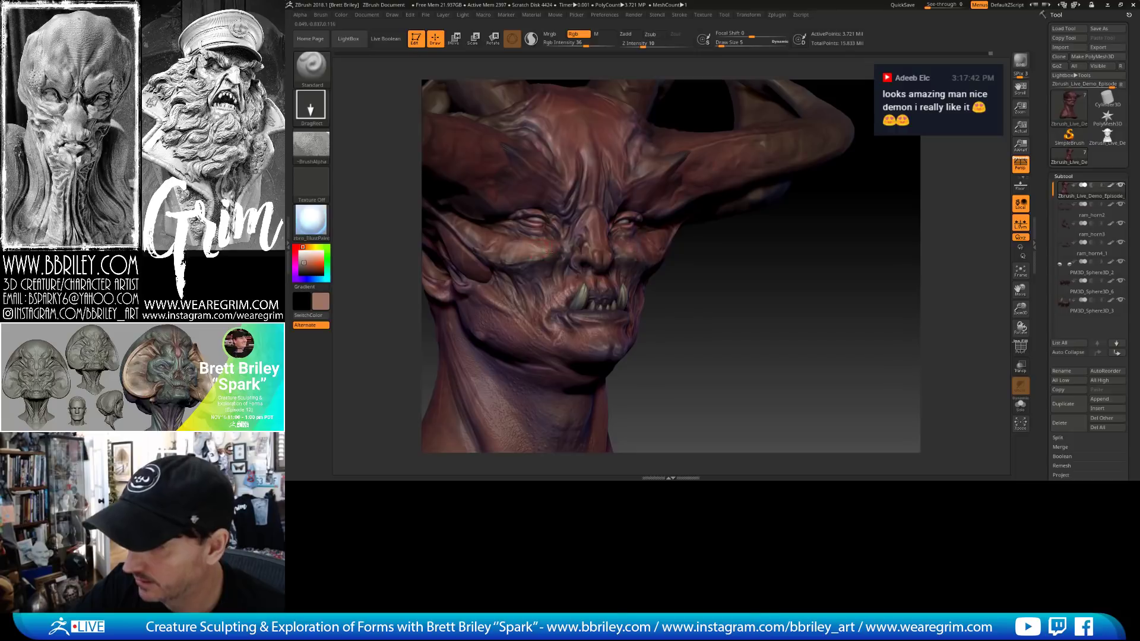
pyautogui.moveTo(728, 269); pyautogui.dragTo(564, 243)
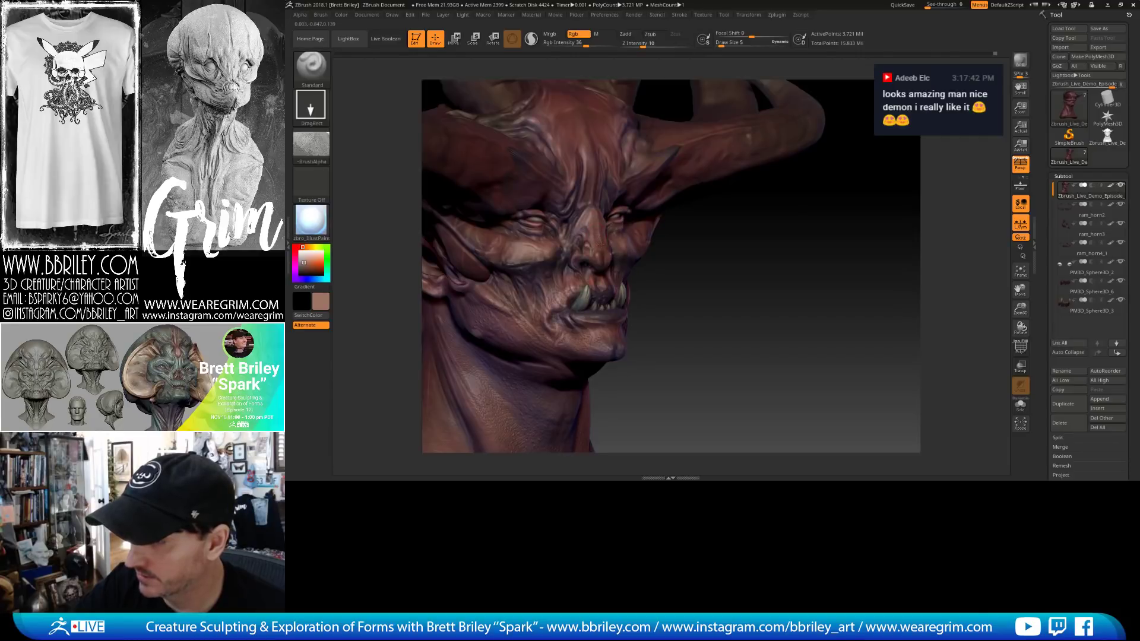
pyautogui.moveTo(712, 250); pyautogui.dragTo(594, 229)
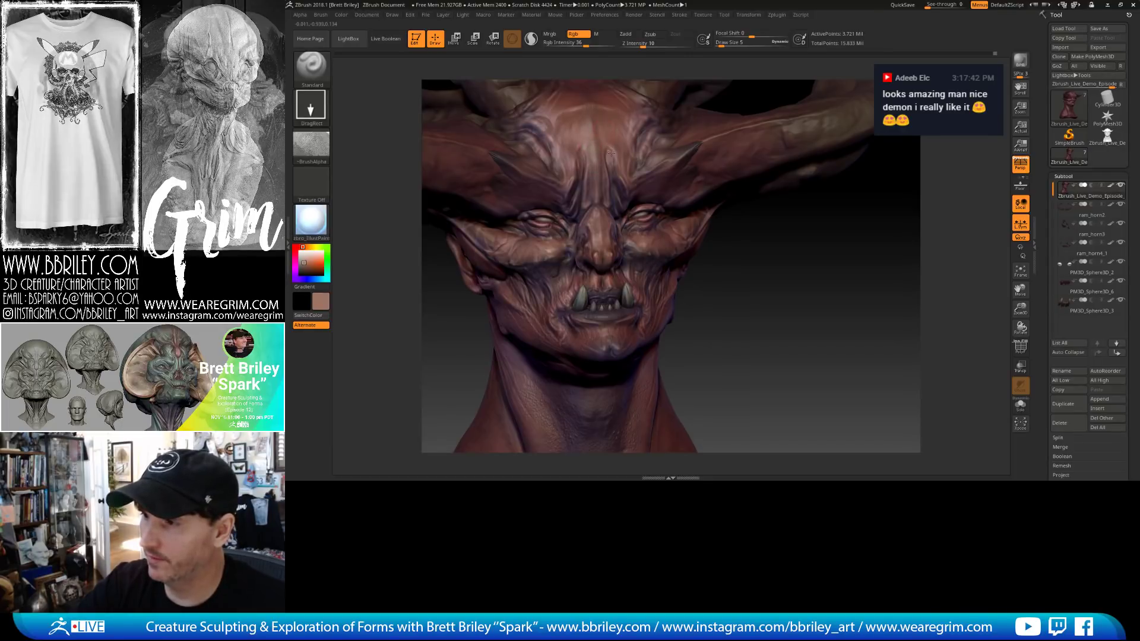
pyautogui.moveTo(560, 169); pyautogui.dragTo(612, 169, button='right')
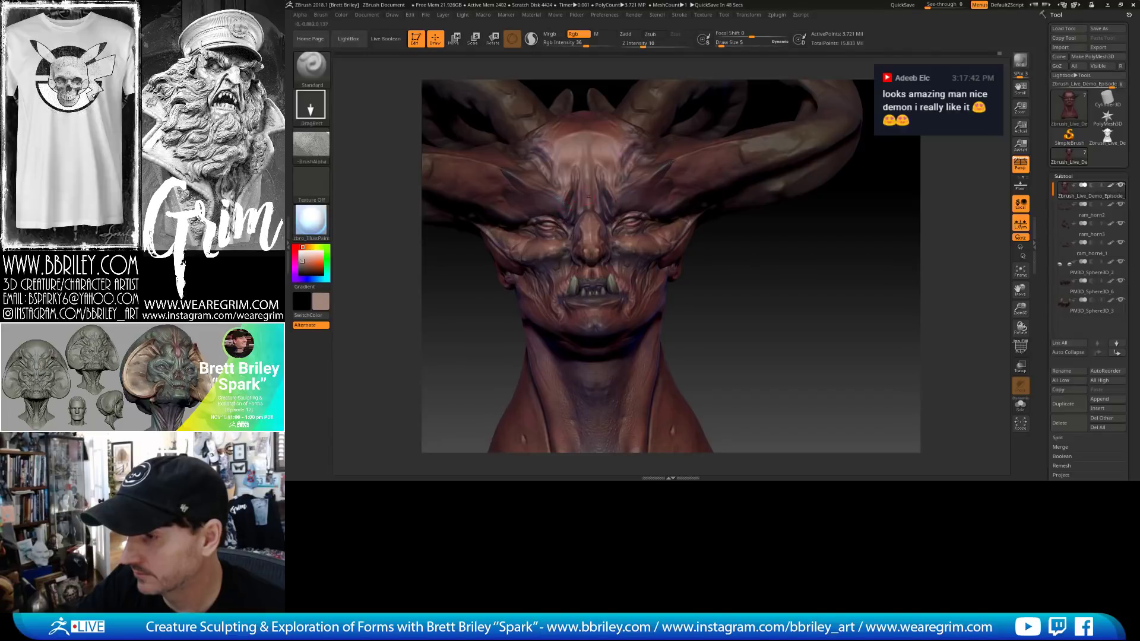
pyautogui.moveTo(762, 271); pyautogui.dragTo(612, 201)
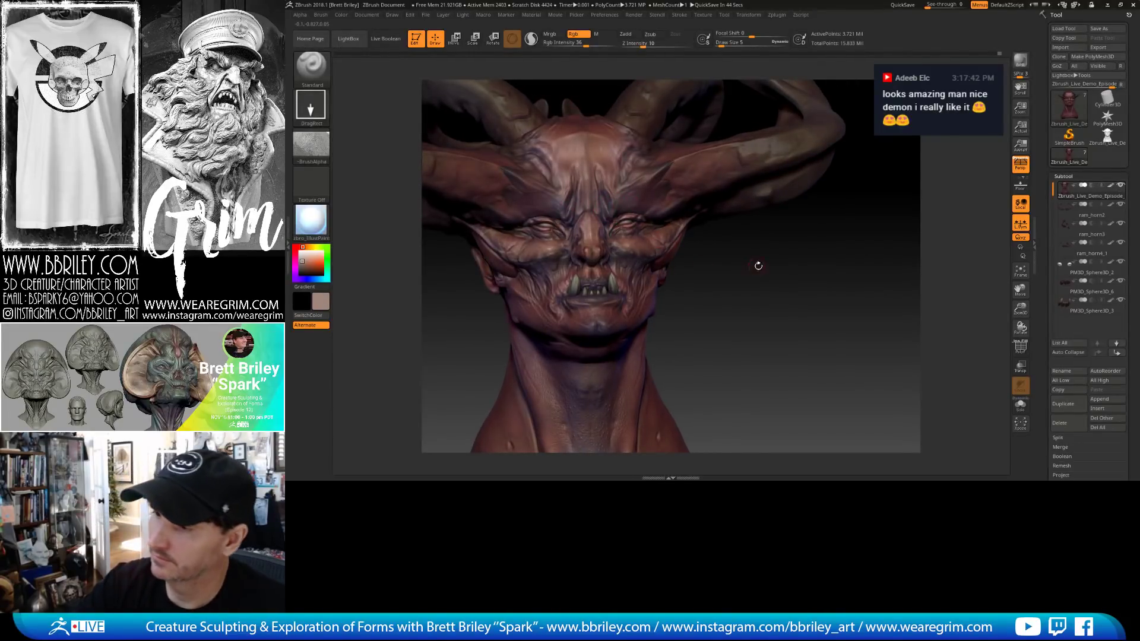
# Adjust the brow's form with the Move brush at draw size 7.
pyautogui.moveTo(759, 266); pyautogui.dragTo(692, 262)
pyautogui.write('bmvs7')
pyautogui.press('Return')
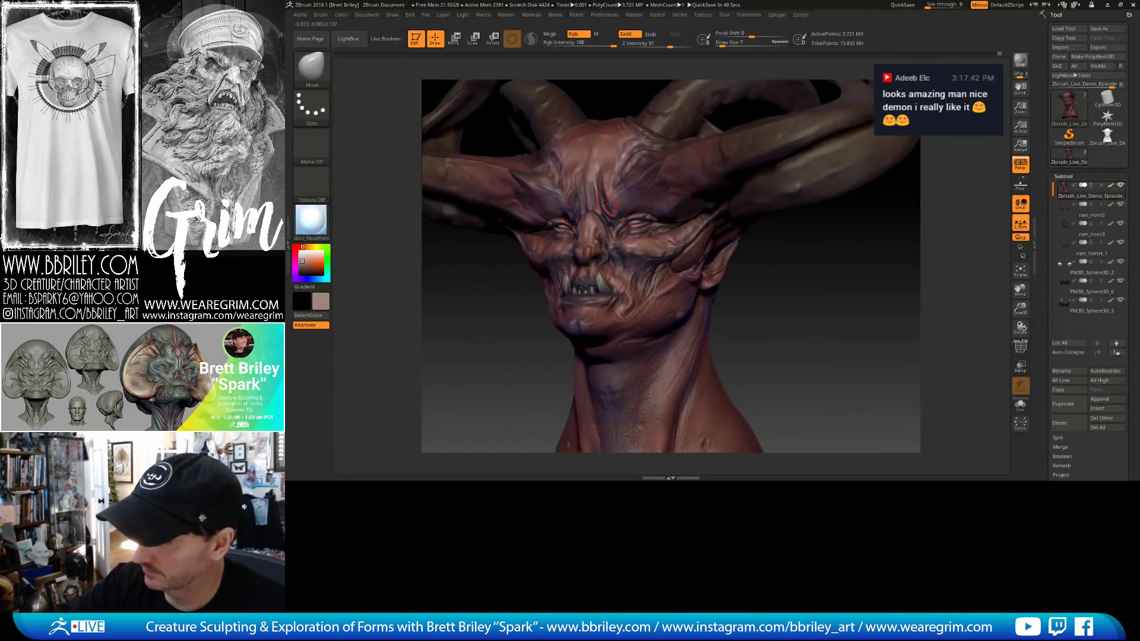
# Return to the Standard brush at draw size 4 and touch up the skin texture on the nose, mouth and cheeks.
pyautogui.moveTo(790, 285)
pyautogui.mouseDown()
pyautogui.moveTo(811, 291)
pyautogui.moveTo(763, 268)
pyautogui.mouseUp()
pyautogui.press('b')
pyautogui.press('s')
pyautogui.press('t')
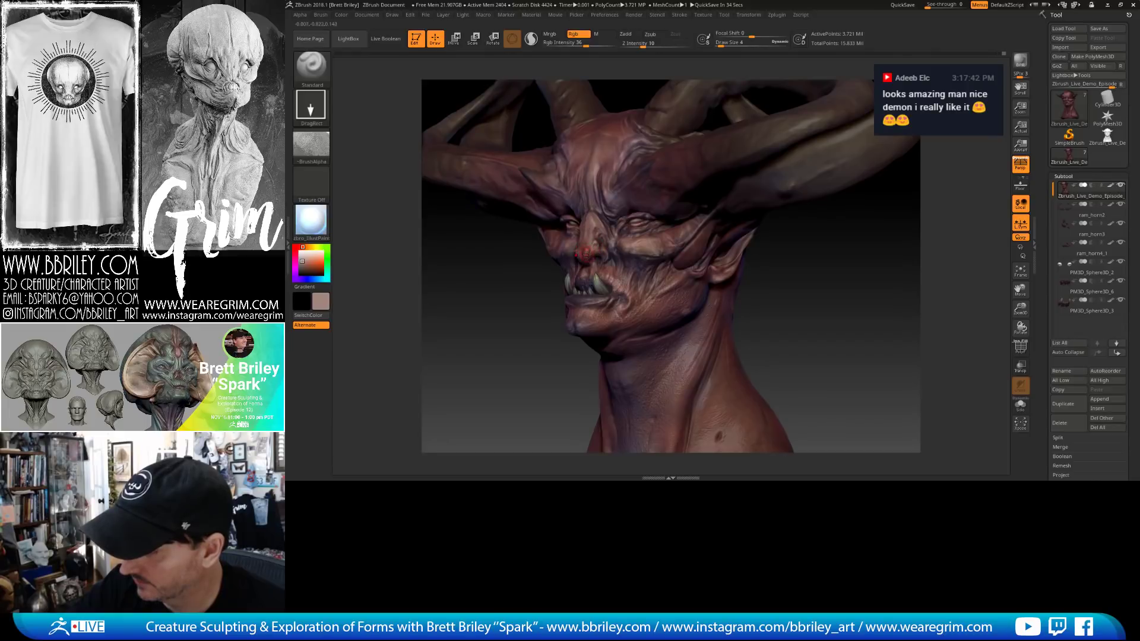
pyautogui.moveTo(586, 245)
pyautogui.mouseDown(button='right')
pyautogui.moveTo(605, 239)
pyautogui.moveTo(589, 235)
pyautogui.mouseUp(button='right')
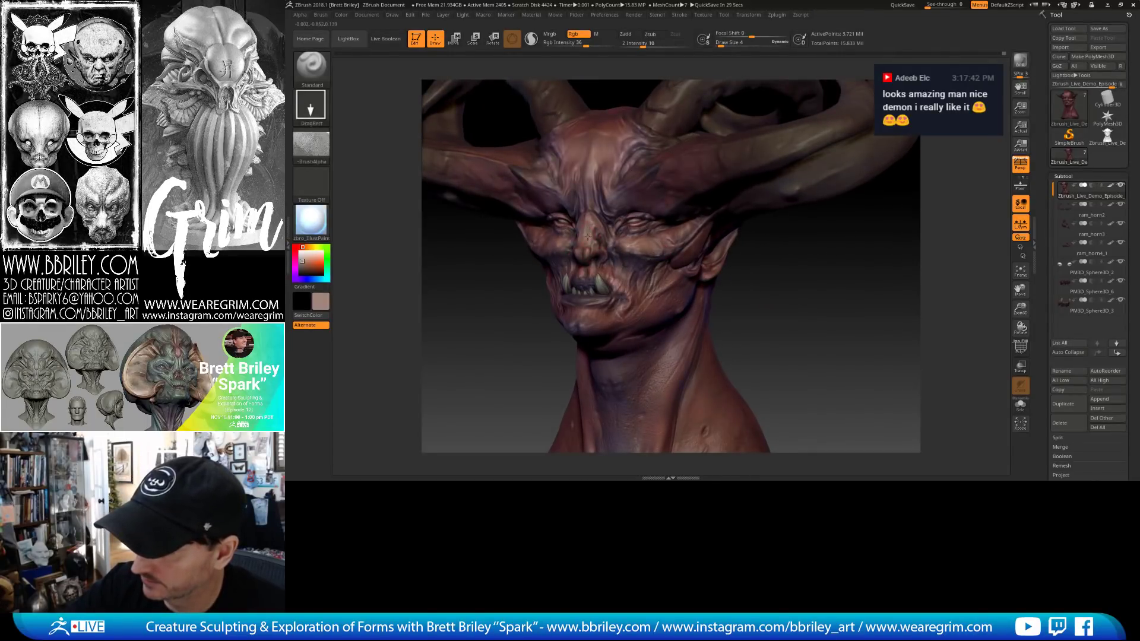
pyautogui.moveTo(746, 323); pyautogui.dragTo(771, 319, button='right')
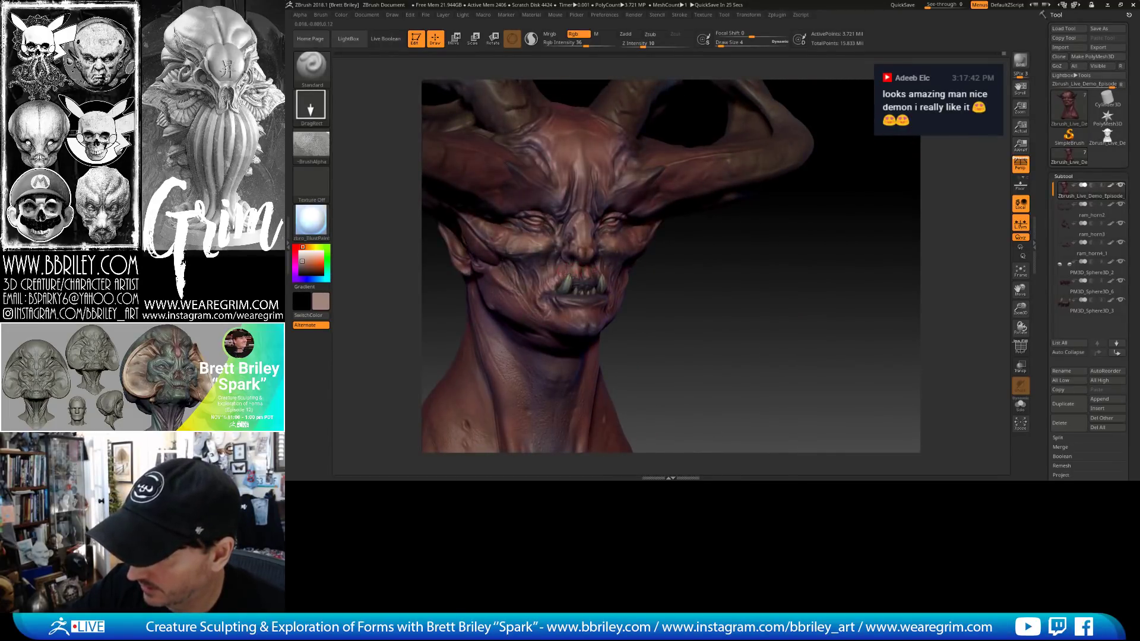
pyautogui.moveTo(600, 275); pyautogui.dragTo(568, 275, button='right')
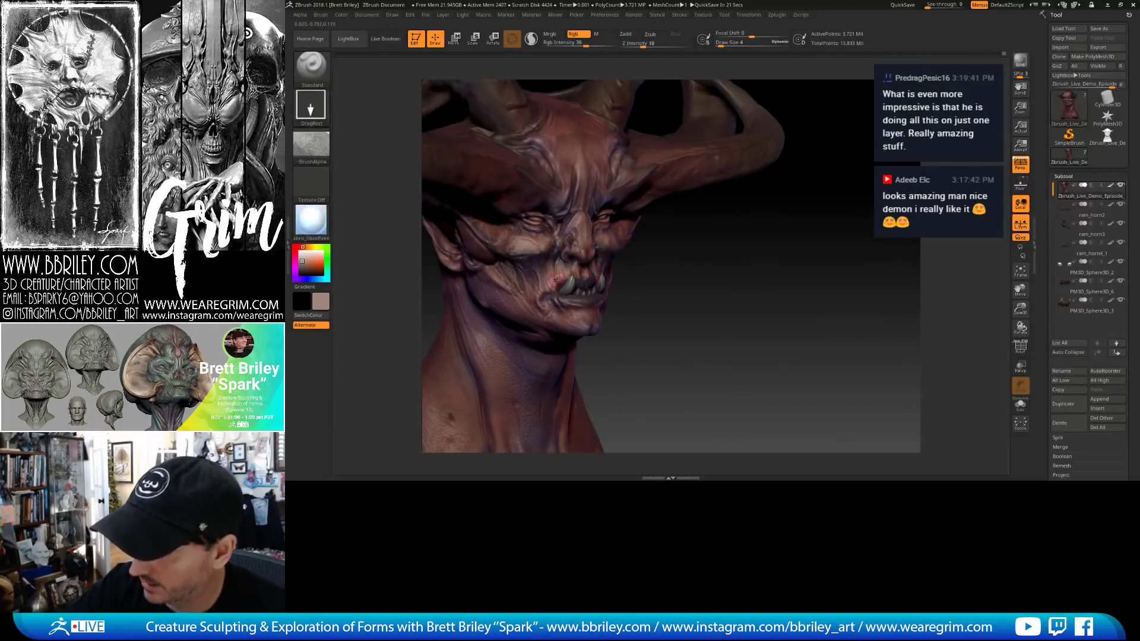
pyautogui.moveTo(636, 318); pyautogui.dragTo(582, 276, button='right')
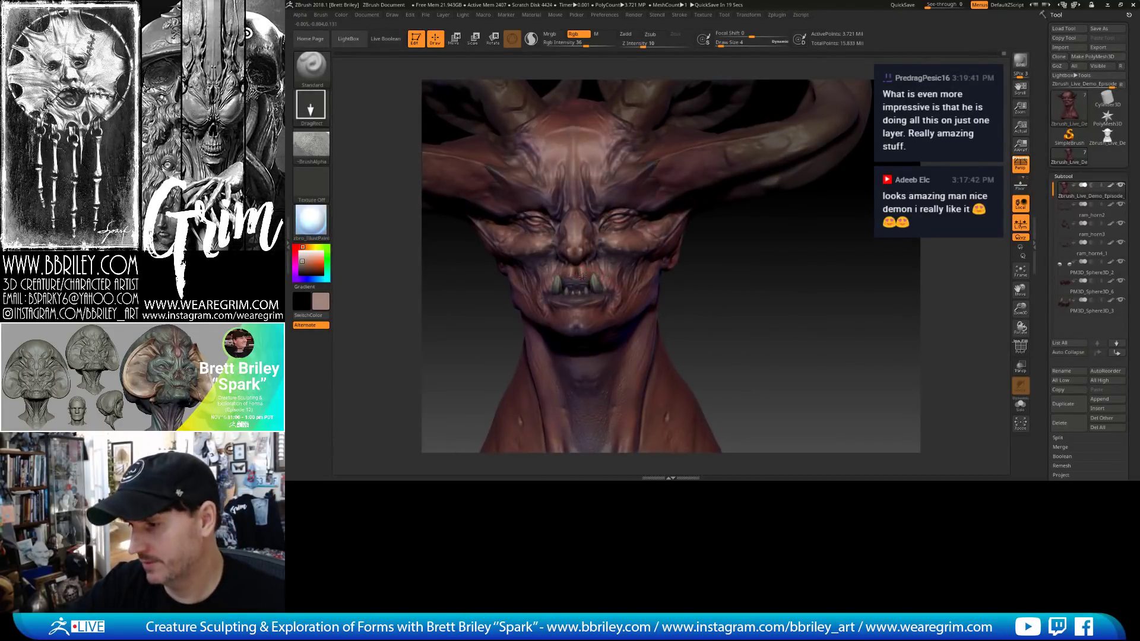
pyautogui.moveTo(687, 310); pyautogui.dragTo(667, 307)
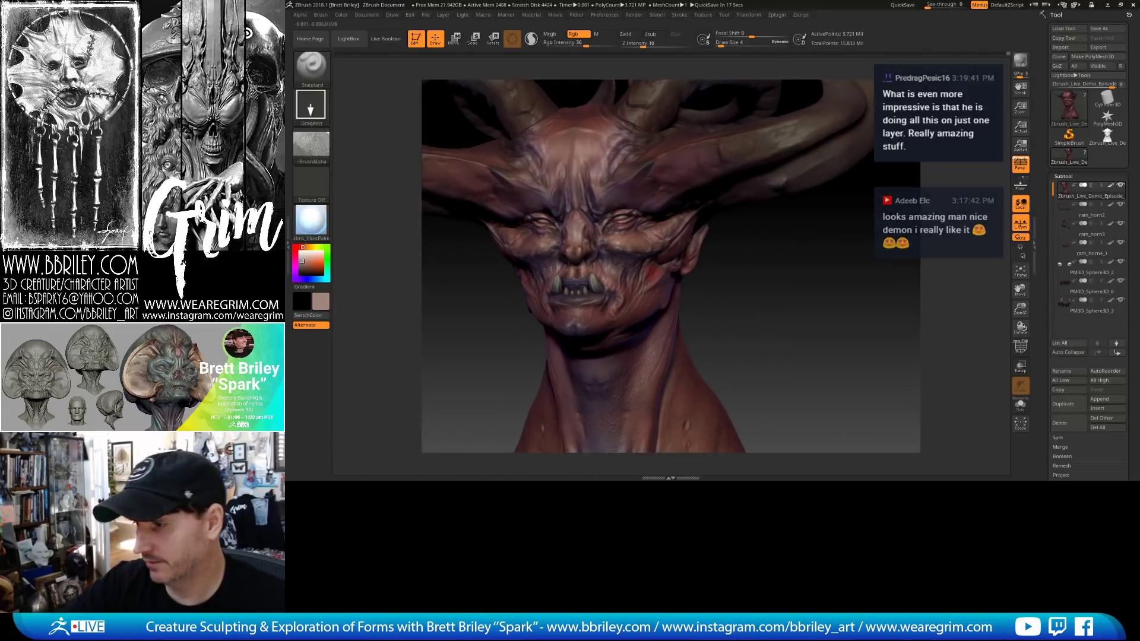
# Refine the shape of the brow and eye area using the Move brush at draw size 20.
pyautogui.moveTo(772, 299)
pyautogui.keyDown('alt'); pyautogui.mouseDown()
pyautogui.moveTo(766, 267)
pyautogui.moveTo(787, 274)
pyautogui.moveTo(700, 222)
pyautogui.moveTo(769, 284)
pyautogui.moveTo(665, 225)
pyautogui.mouseUp(); pyautogui.keyUp('alt')
pyautogui.press('b')
pyautogui.press('m')
pyautogui.press('v')
pyautogui.press('s')
pyautogui.click(581, 223)
pyautogui.press(']')
pyautogui.press('ctrl')
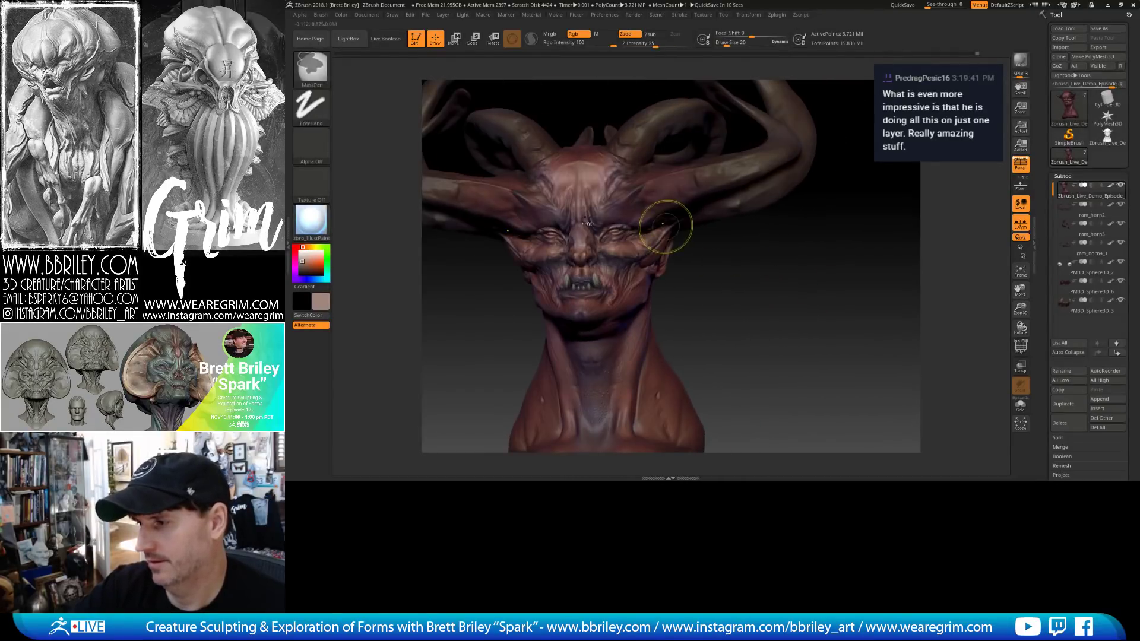
pyautogui.moveTo(731, 280)
pyautogui.mouseDown()
pyautogui.moveTo(701, 267)
pyautogui.moveTo(652, 282)
pyautogui.mouseUp()
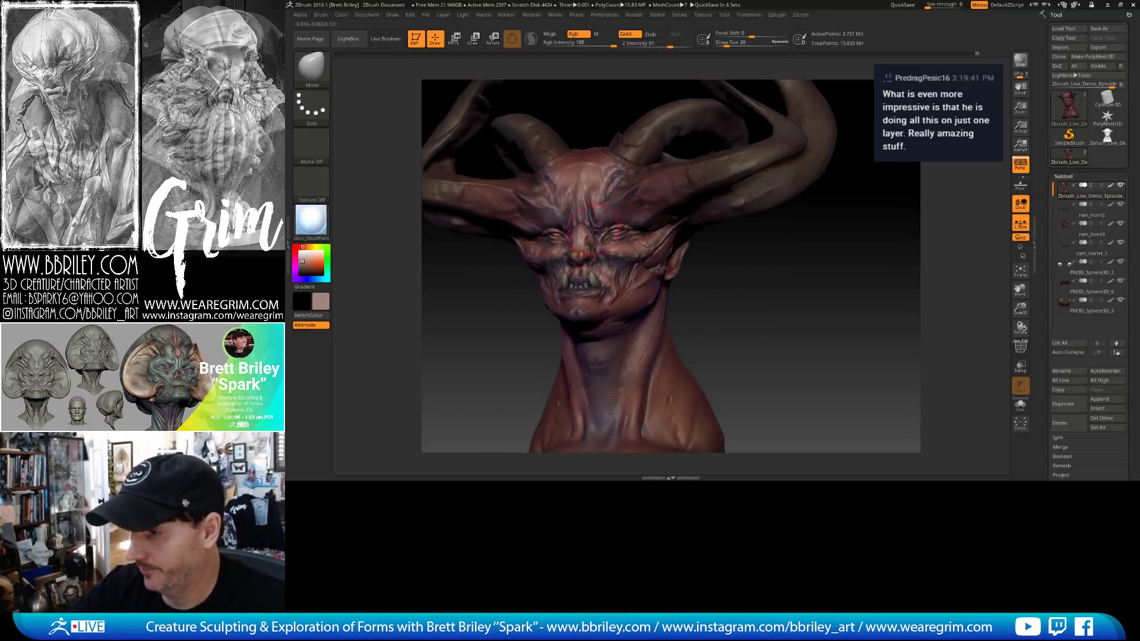
# Sharpen the brow and facial folds with the Pinch brush, reducing its draw size to 15.
pyautogui.press('b')
pyautogui.press('p')
pyautogui.press('i')
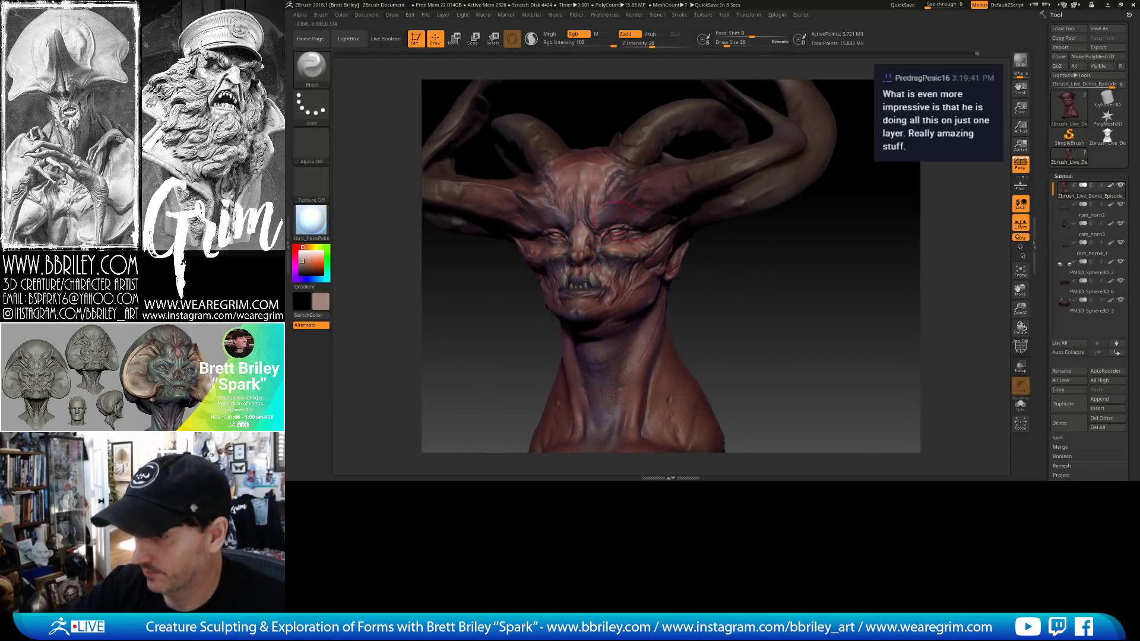
pyautogui.moveTo(758, 272); pyautogui.dragTo(790, 275)
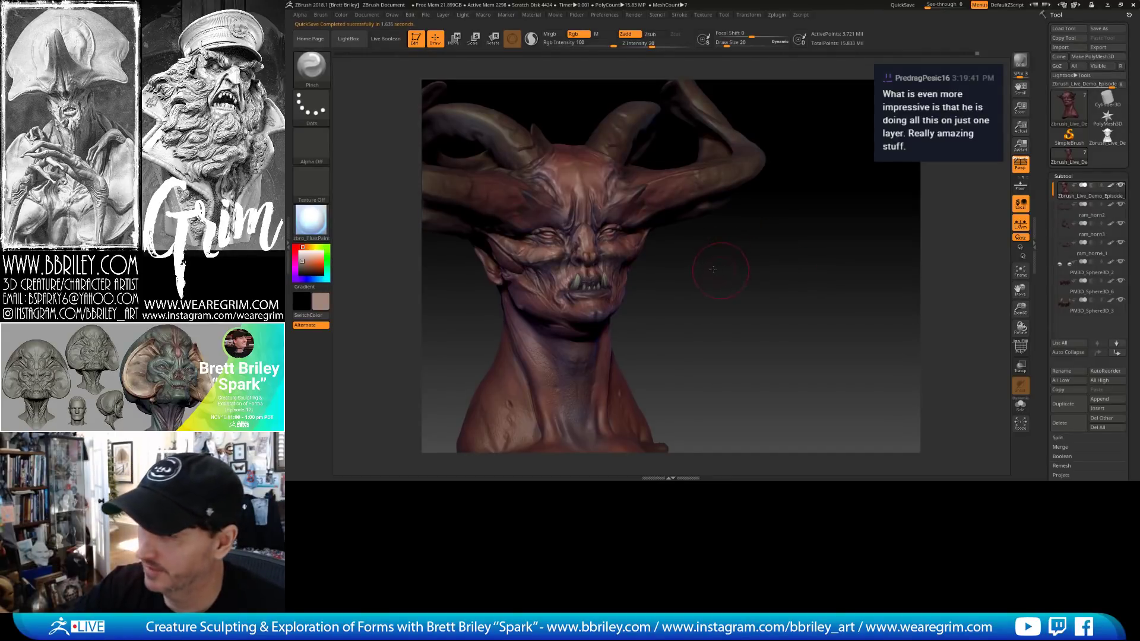
pyautogui.moveTo(713, 269); pyautogui.dragTo(654, 227)
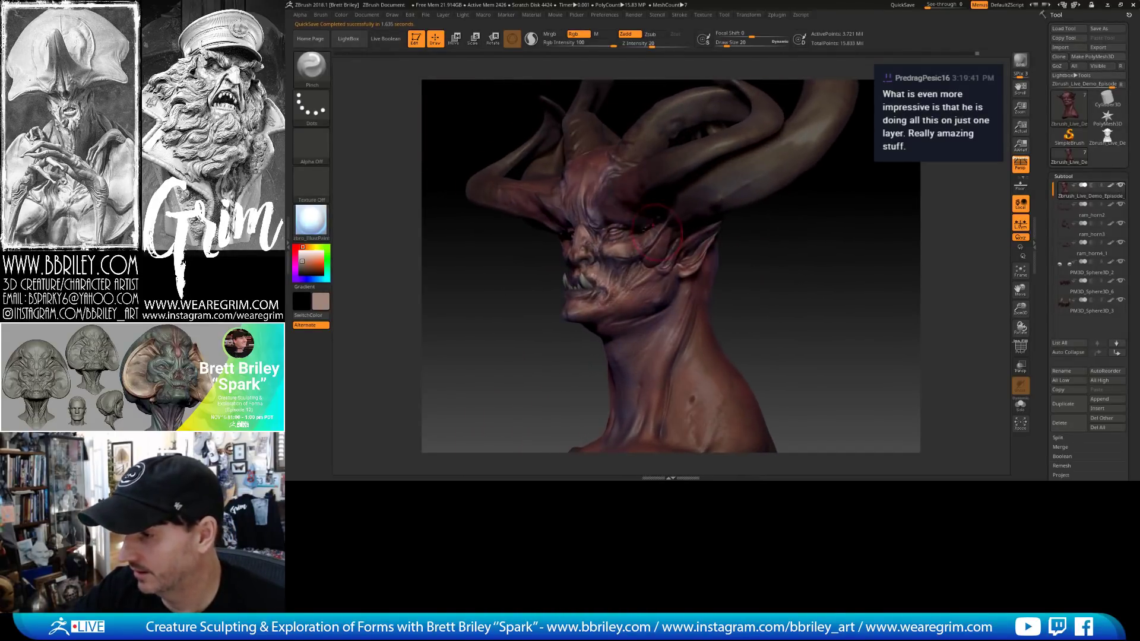
pyautogui.press('s')
pyautogui.moveTo(582, 226); pyautogui.dragTo(577, 227)
pyautogui.moveTo(779, 265); pyautogui.dragTo(802, 266)
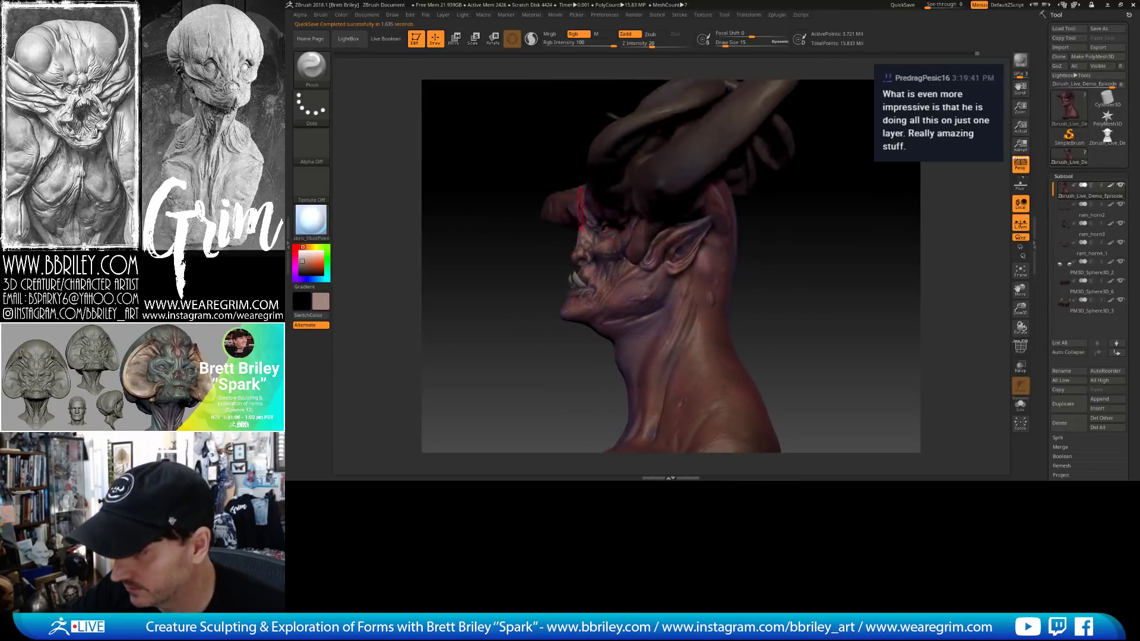
# Reshape the forehead and brow in profile with the Move brush at draw size 15.
pyautogui.press('b')
pyautogui.press('m')
pyautogui.press('v')
pyautogui.moveTo(566, 164); pyautogui.dragTo(583, 168)
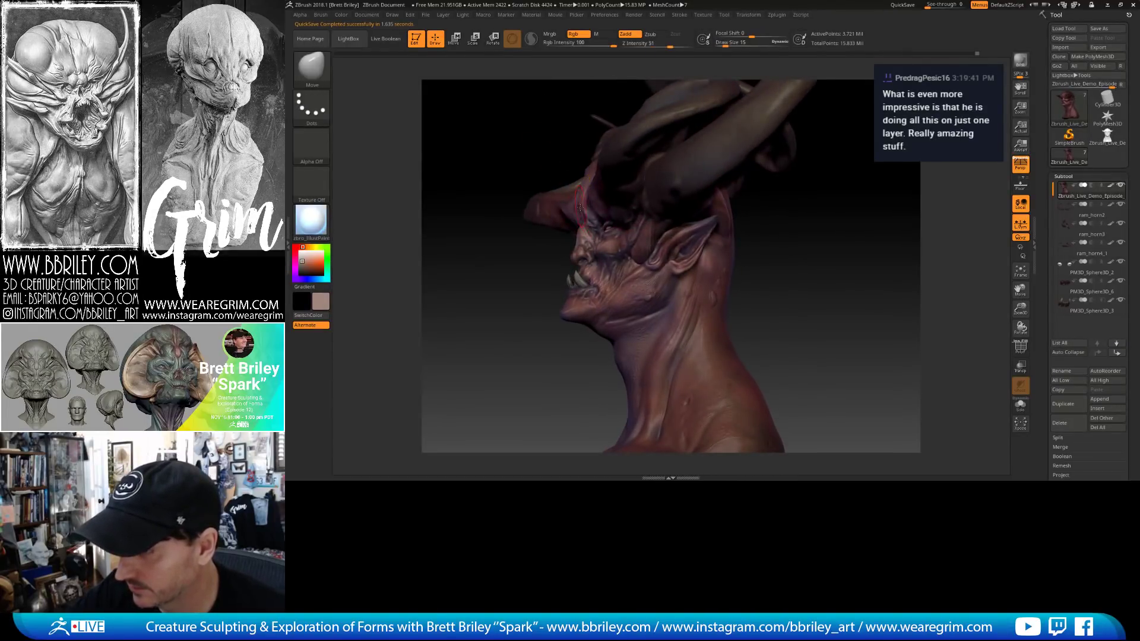
# Refine the brow and nose bridge with the Move brush, reducing its draw size to 10 and 6.
pyautogui.moveTo(579, 218)
pyautogui.mouseDown()
pyautogui.moveTo(582, 189)
pyautogui.moveTo(582, 209)
pyautogui.mouseUp()
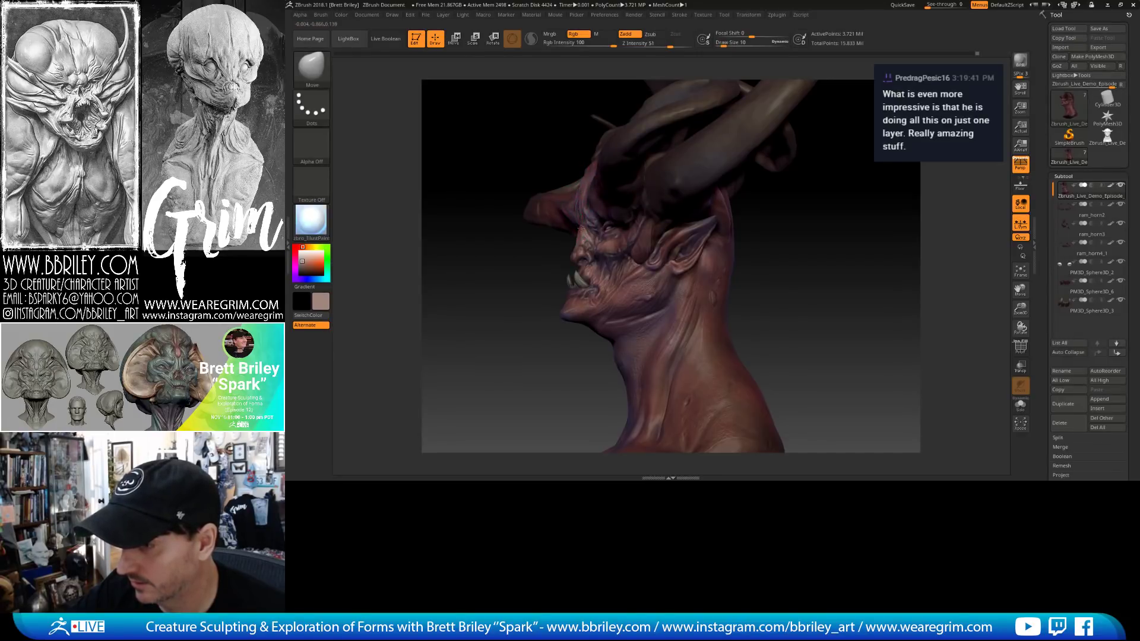
pyautogui.moveTo(563, 145)
pyautogui.mouseDown()
pyautogui.moveTo(546, 147)
pyautogui.moveTo(583, 225)
pyautogui.mouseUp()
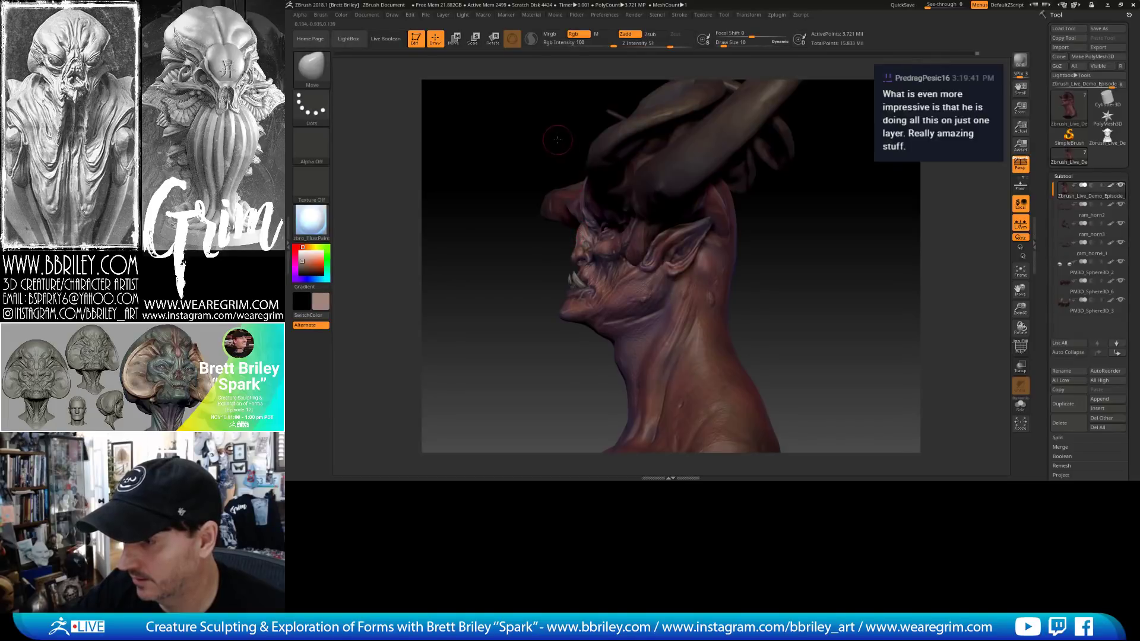
pyautogui.press('s')
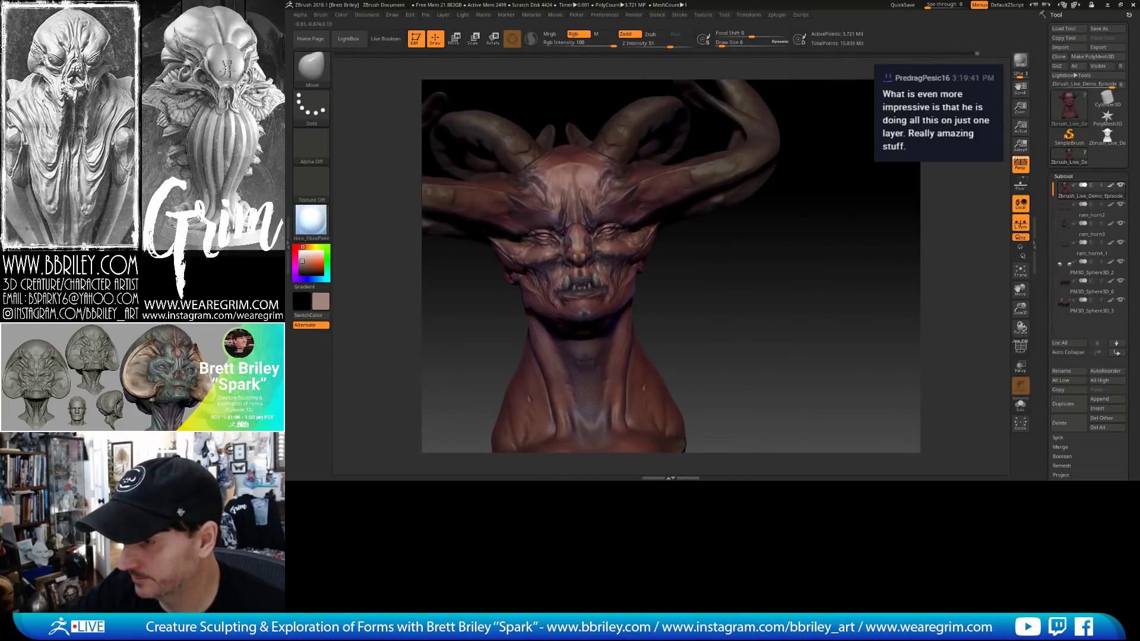
pyautogui.moveTo(585, 225); pyautogui.dragTo(574, 230, button='right')
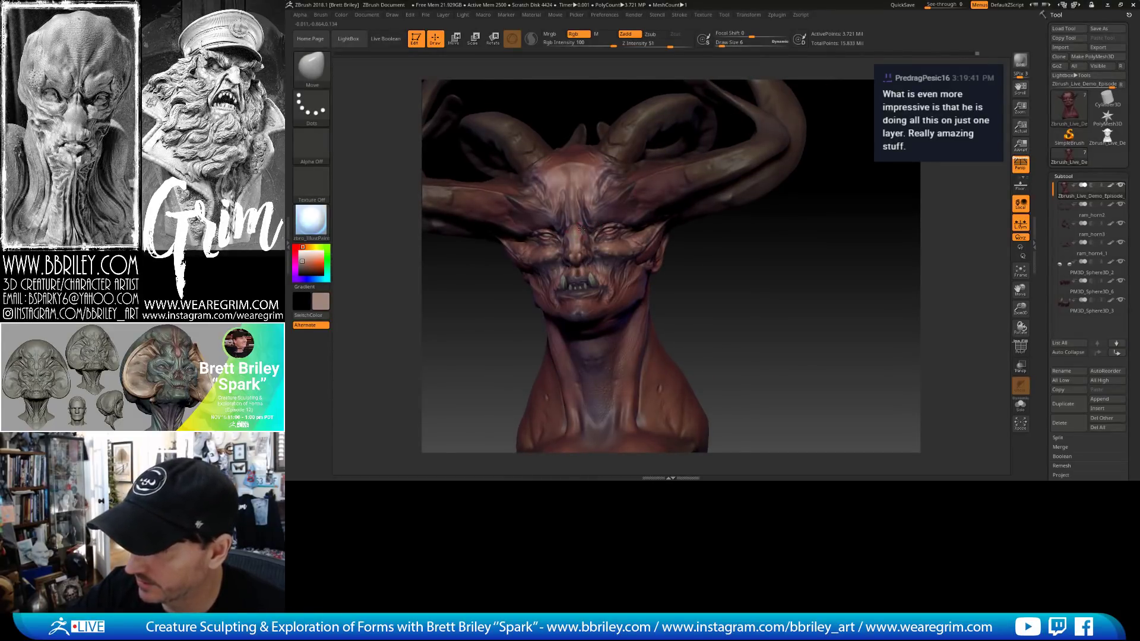
# Switch to the Standard brush, sample a dark skin tone and darken the creases of the central brow.
pyautogui.press('b')
pyautogui.press('s')
pyautogui.press('t')
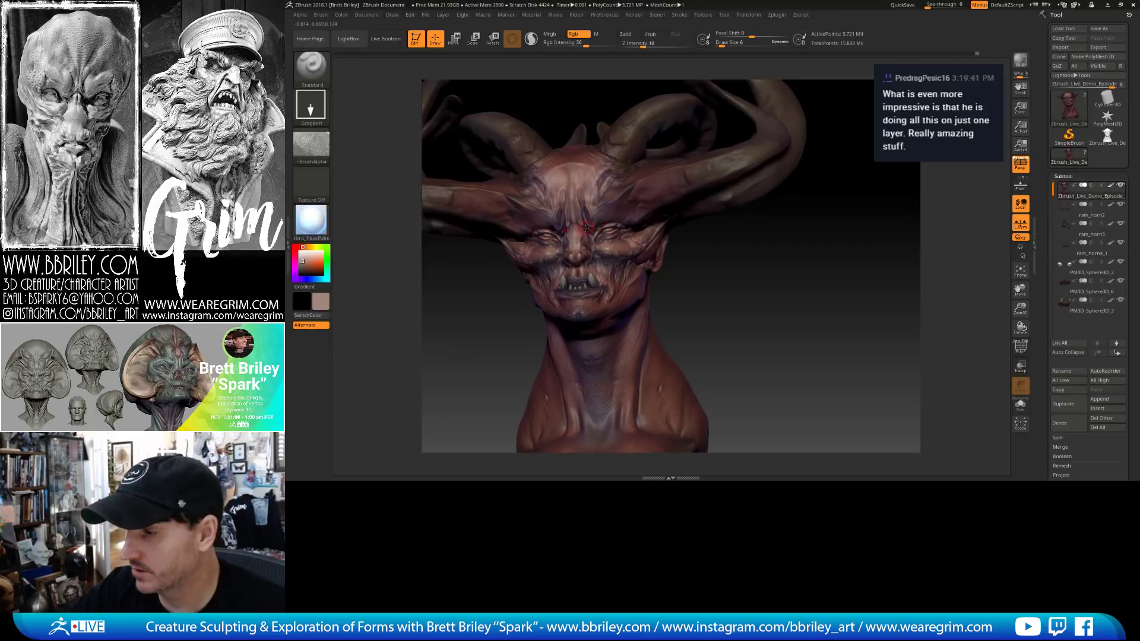
pyautogui.press('c')
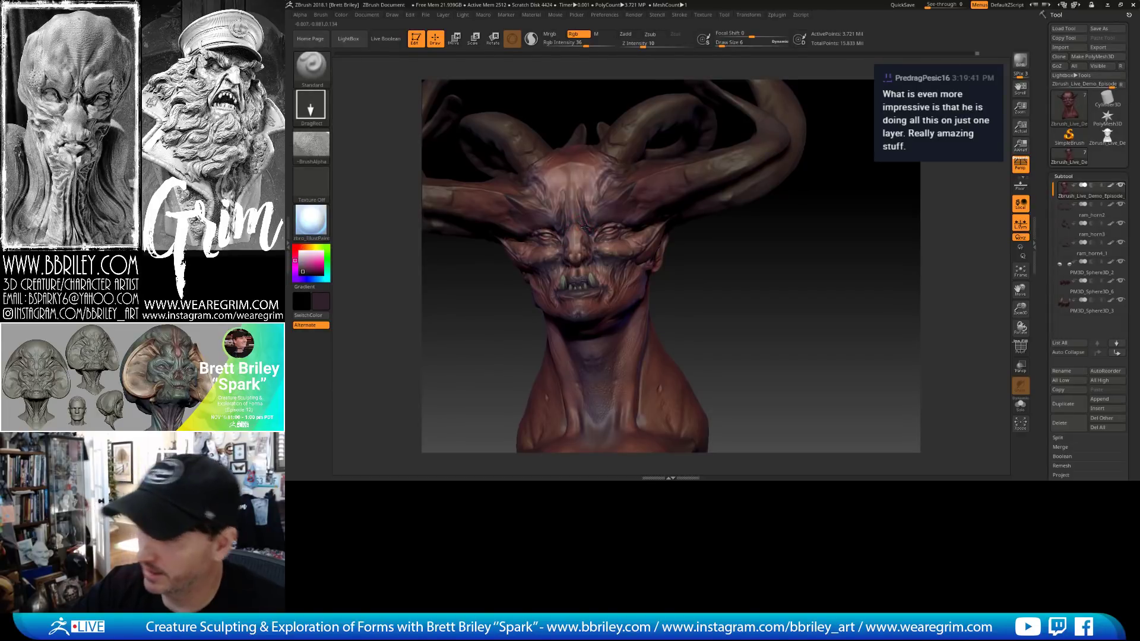
pyautogui.moveTo(585, 226)
pyautogui.mouseDown(button='right')
pyautogui.moveTo(600, 228)
pyautogui.moveTo(585, 229)
pyautogui.mouseUp(button='right')
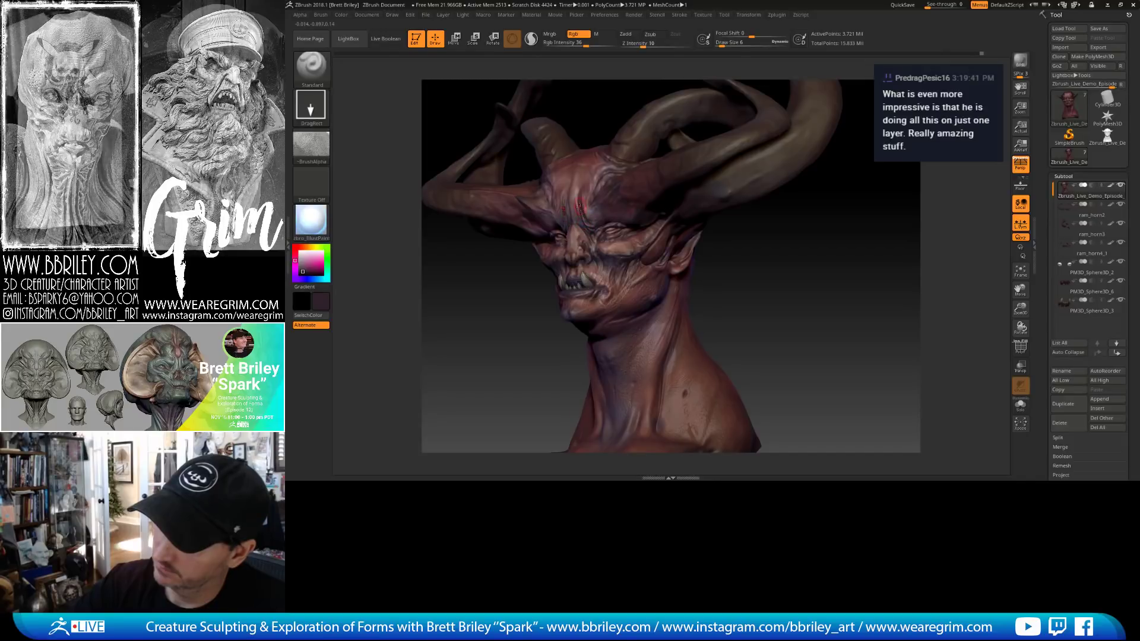
pyautogui.moveTo(748, 265); pyautogui.dragTo(725, 241, button='right')
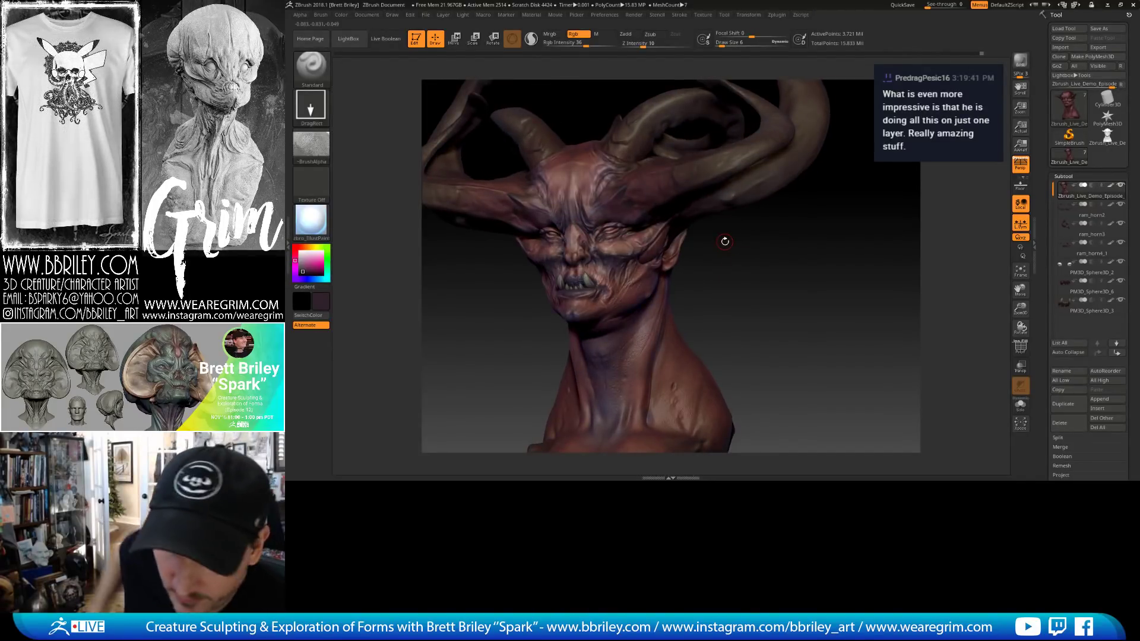
pyautogui.moveTo(725, 241)
pyautogui.mouseDown(button='right')
pyautogui.moveTo(837, 237)
pyautogui.moveTo(793, 235)
pyautogui.moveTo(832, 234)
pyautogui.moveTo(818, 232)
pyautogui.mouseUp(button='right')
pyautogui.moveTo(819, 232); pyautogui.dragTo(825, 223)
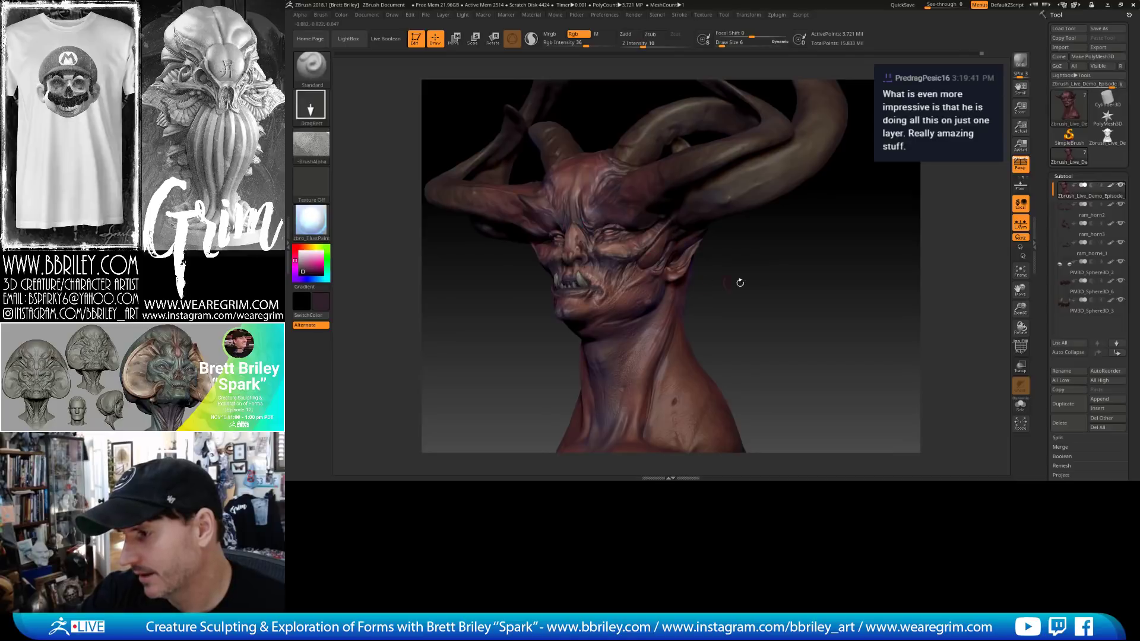
# Sample a reddish skin tone and touch up the colour on the brow, chin and jaw with the Standard brush.
pyautogui.moveTo(738, 279); pyautogui.dragTo(572, 225, button='right')
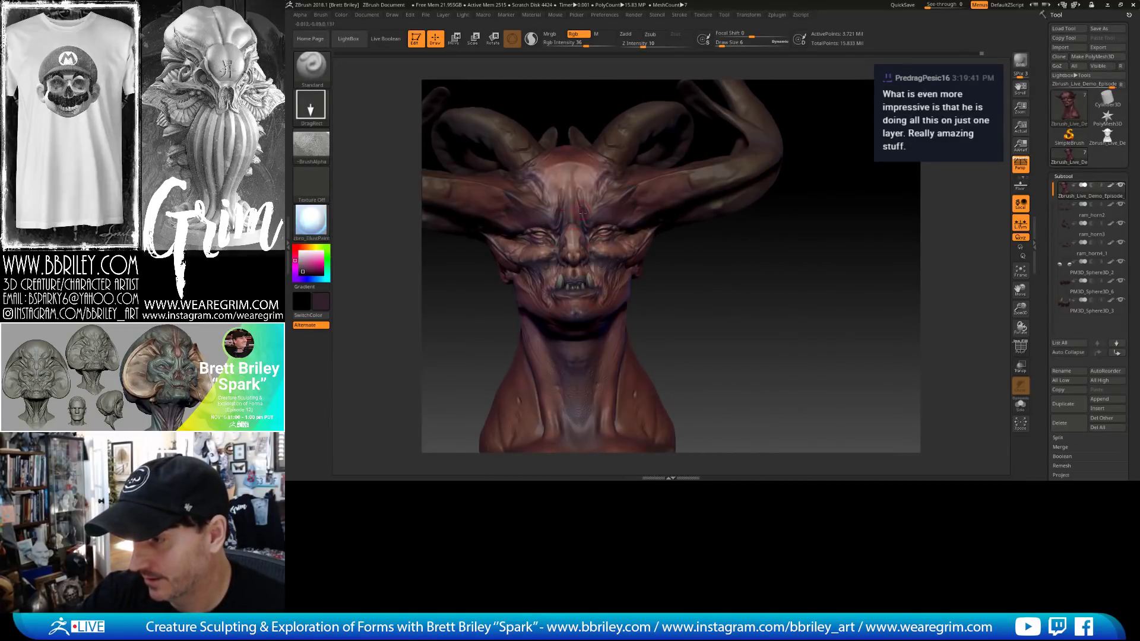
pyautogui.press('c')
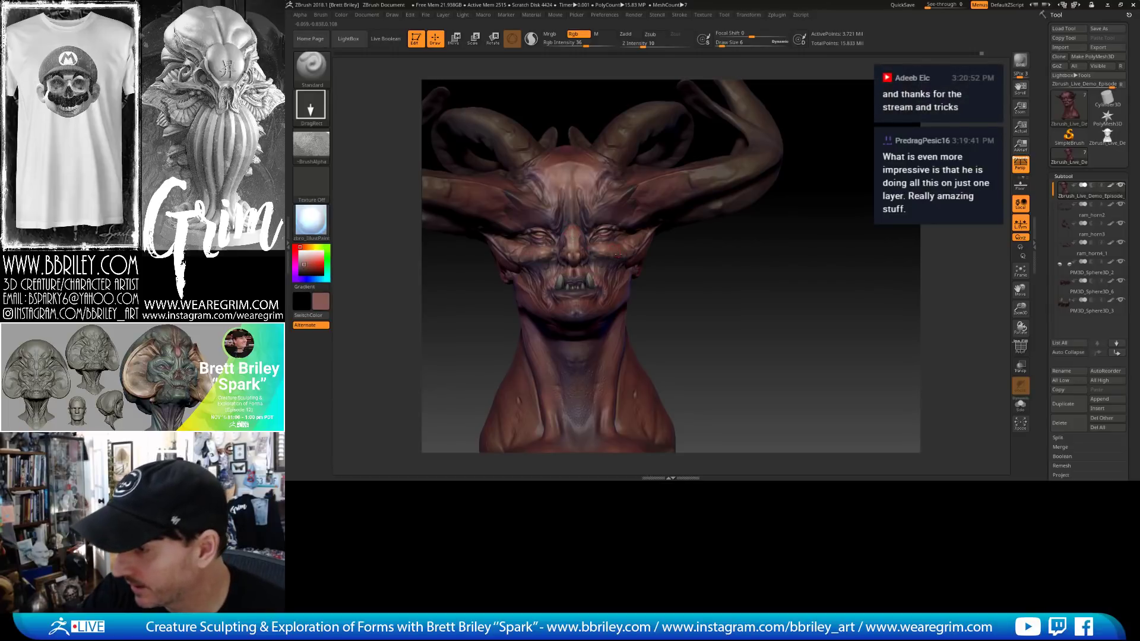
pyautogui.moveTo(682, 309); pyautogui.dragTo(612, 301, button='right')
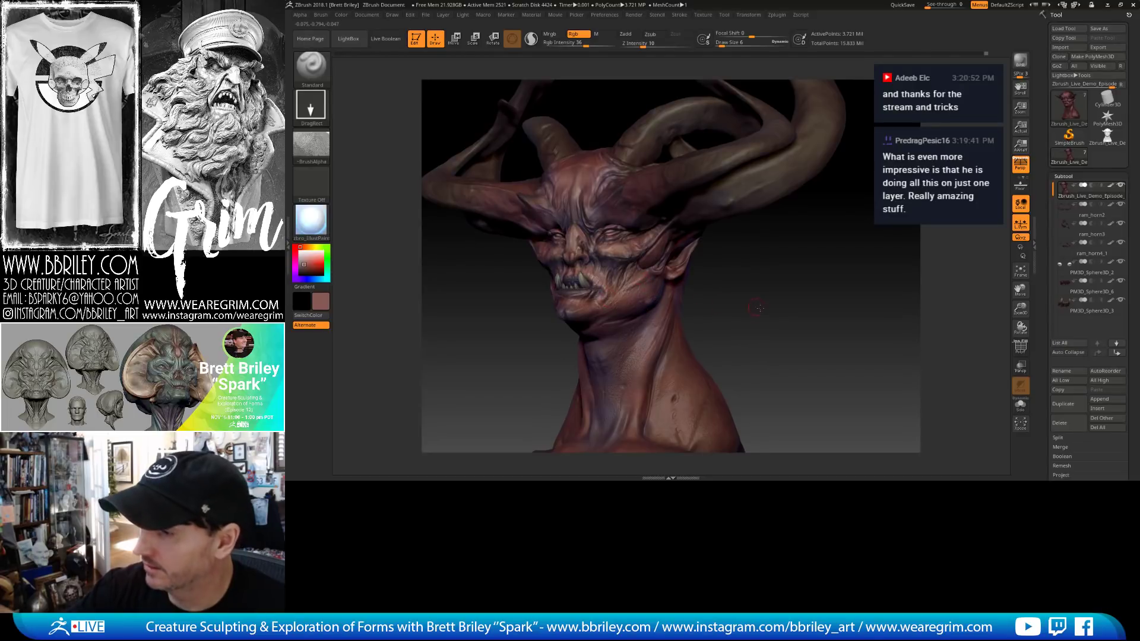
pyautogui.moveTo(609, 295); pyautogui.dragTo(598, 301, button='right')
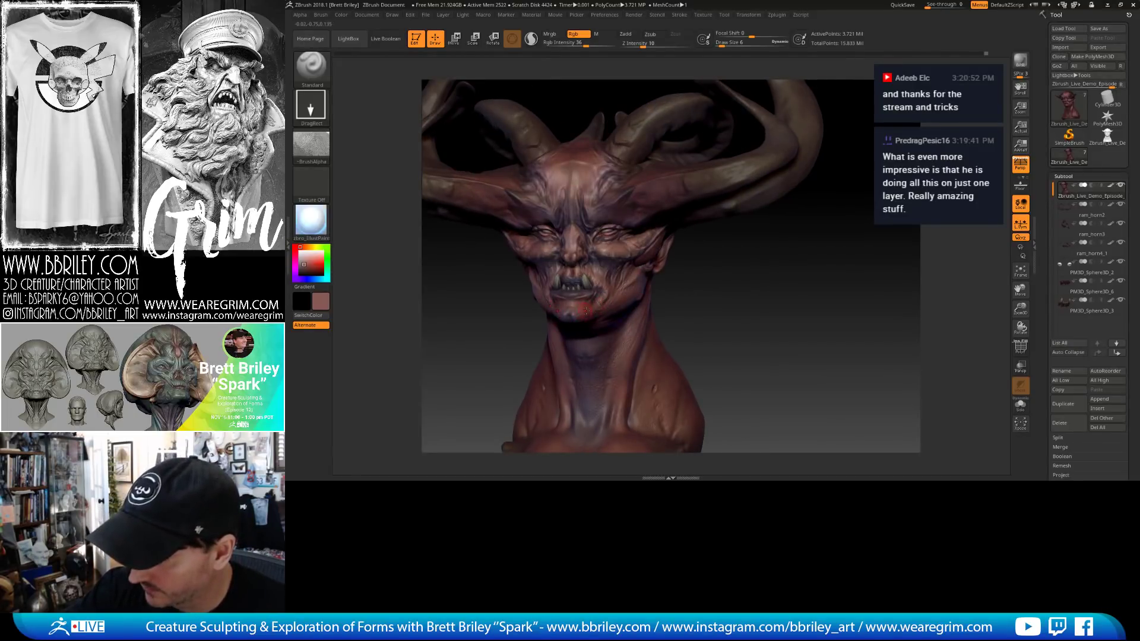
pyautogui.moveTo(732, 322)
pyautogui.mouseDown(button='right')
pyautogui.moveTo(552, 313)
pyautogui.moveTo(588, 320)
pyautogui.moveTo(565, 310)
pyautogui.mouseUp(button='right')
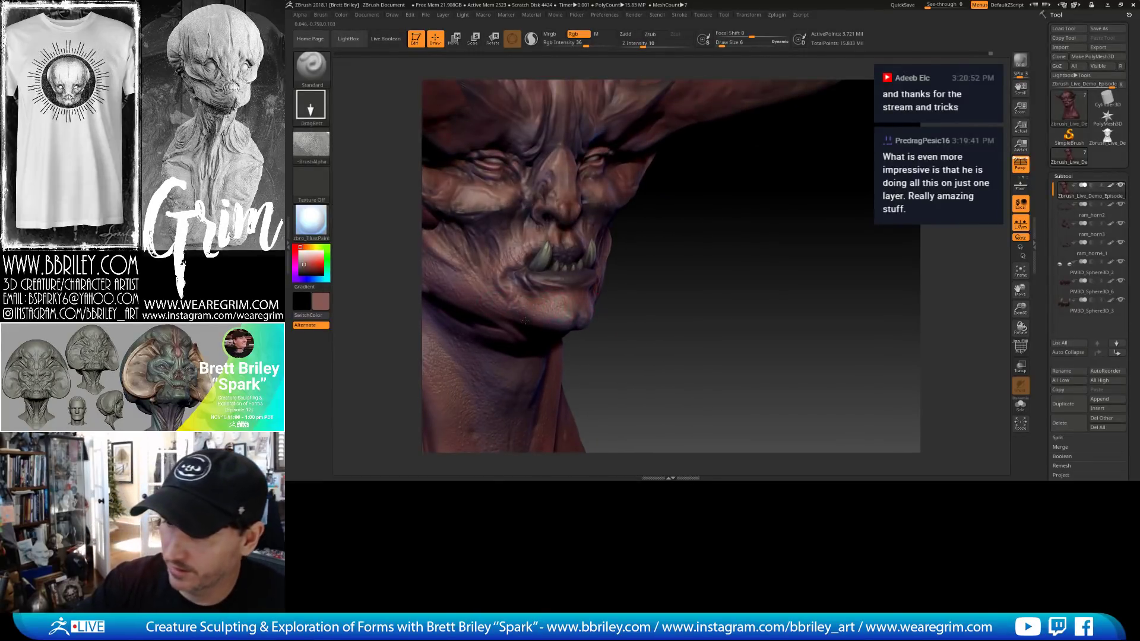
pyautogui.moveTo(516, 304)
pyautogui.mouseDown(button='right')
pyautogui.moveTo(648, 275)
pyautogui.moveTo(524, 253)
pyautogui.mouseUp(button='right')
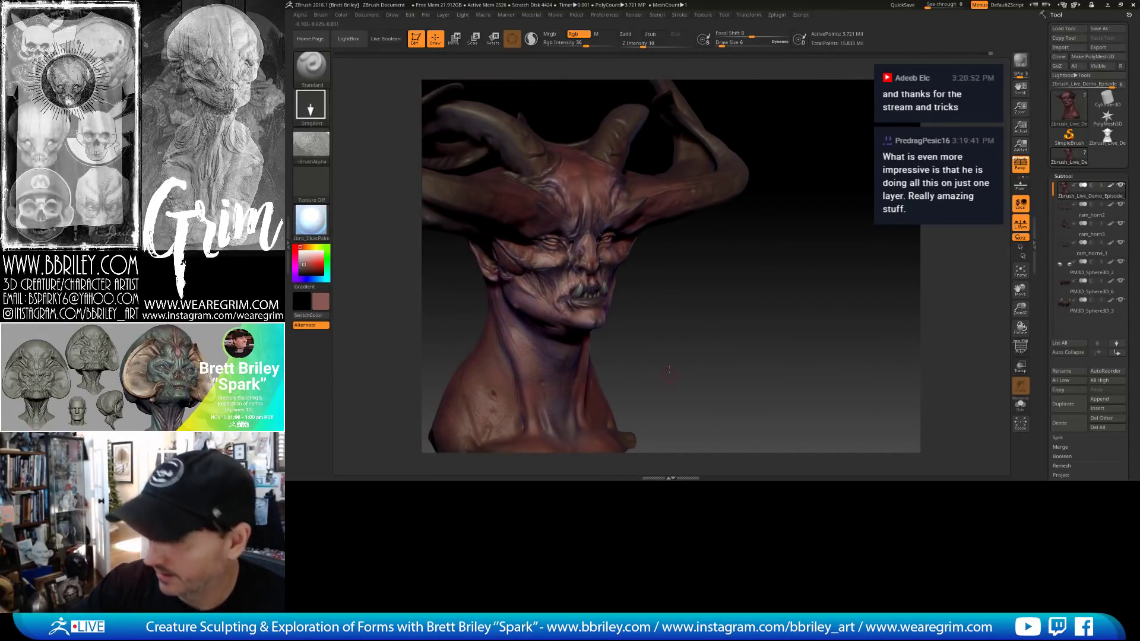
# Examine the whole bust and its horns from the front, above and behind.
pyautogui.moveTo(516, 347); pyautogui.dragTo(545, 360, button='right')
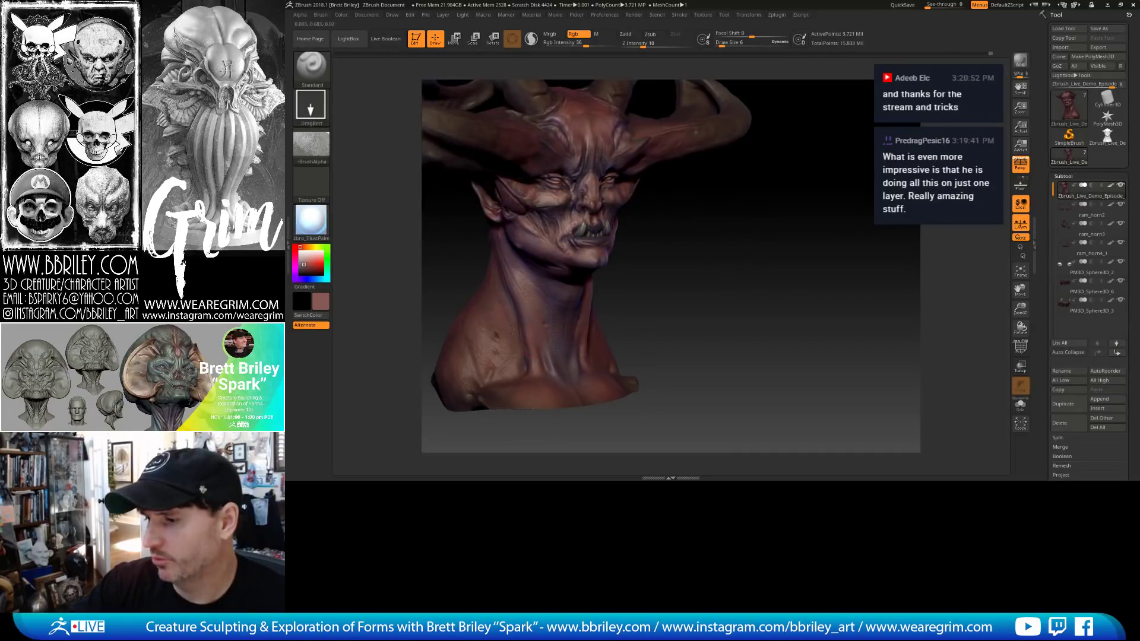
pyautogui.moveTo(524, 331); pyautogui.dragTo(504, 330, button='right')
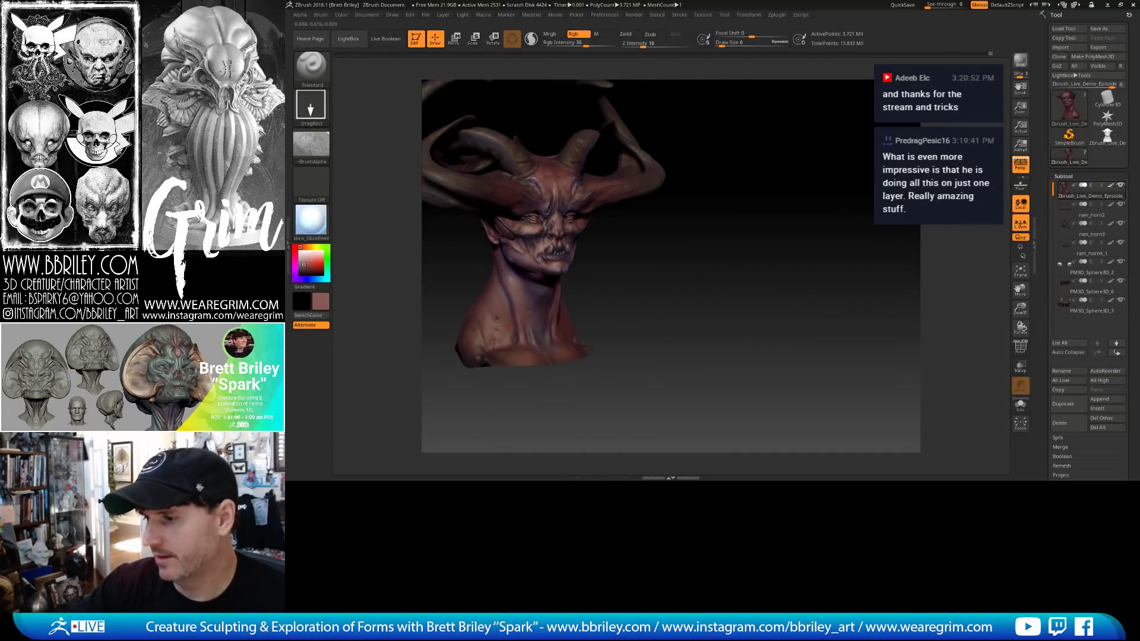
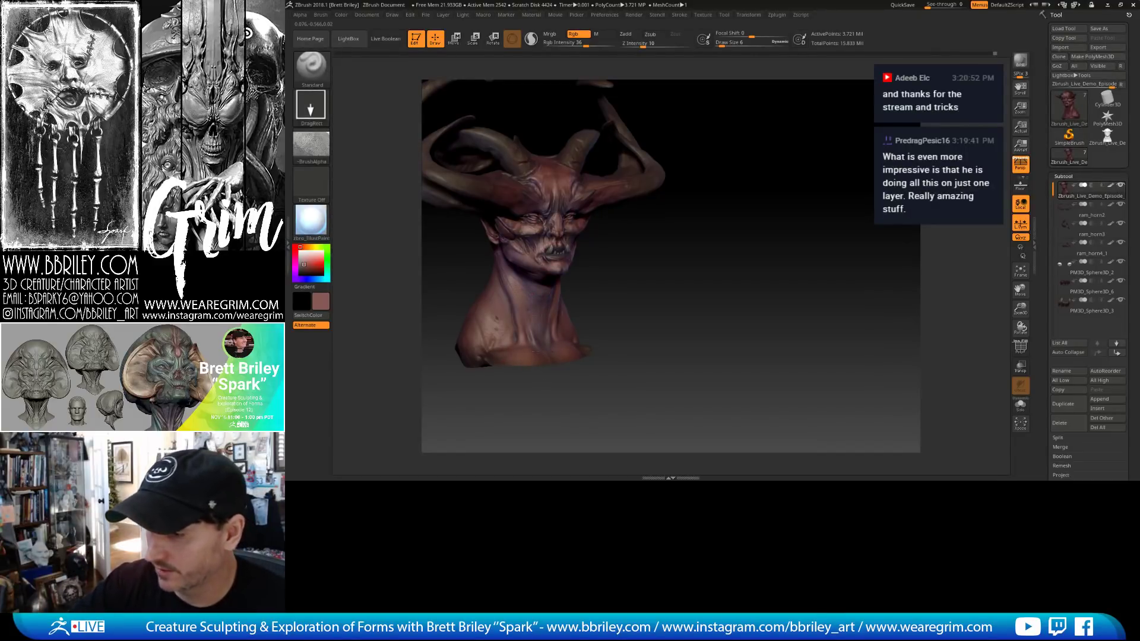
pyautogui.moveTo(624, 310)
pyautogui.mouseDown()
pyautogui.moveTo(592, 330)
pyautogui.moveTo(588, 303)
pyautogui.moveTo(611, 293)
pyautogui.moveTo(602, 291)
pyautogui.mouseUp()
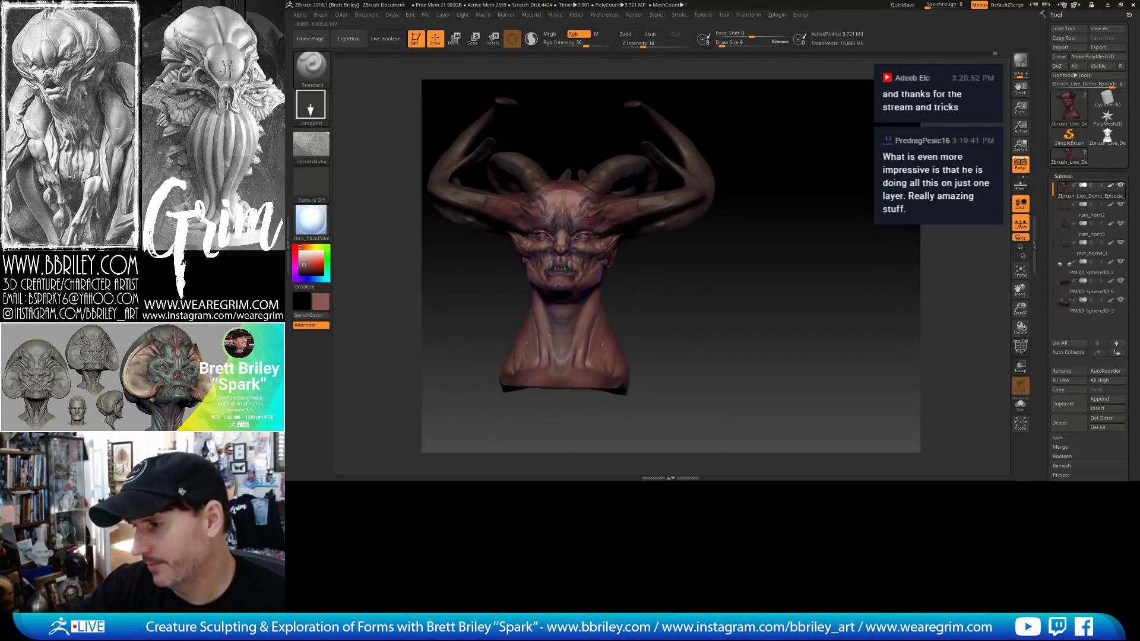
pyautogui.moveTo(689, 282); pyautogui.dragTo(591, 180)
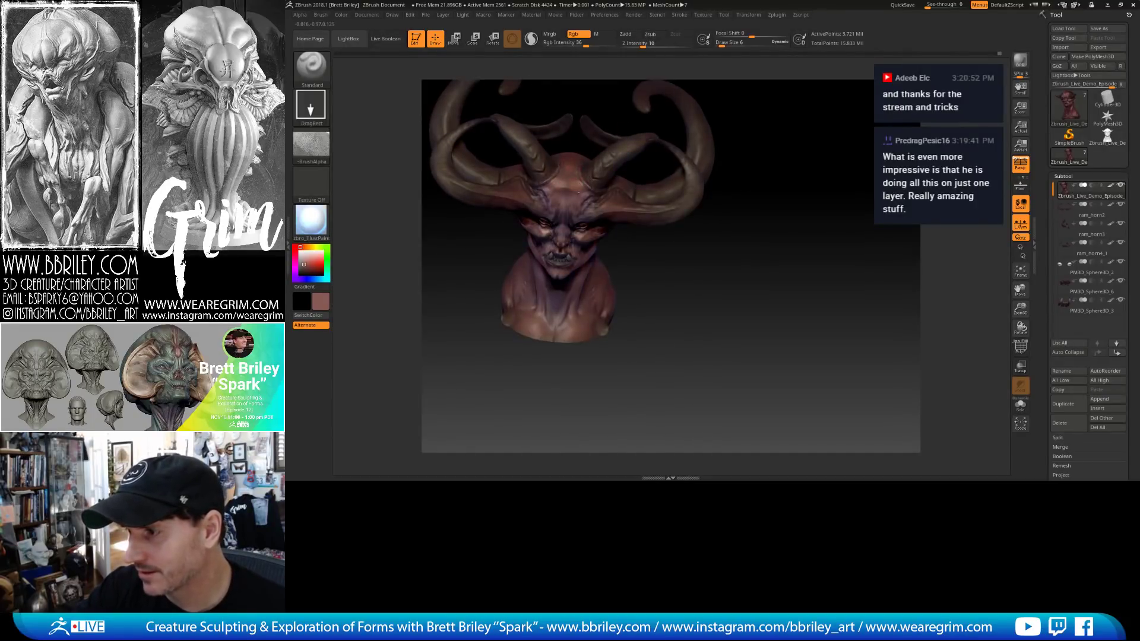
pyautogui.moveTo(649, 247); pyautogui.dragTo(615, 278)
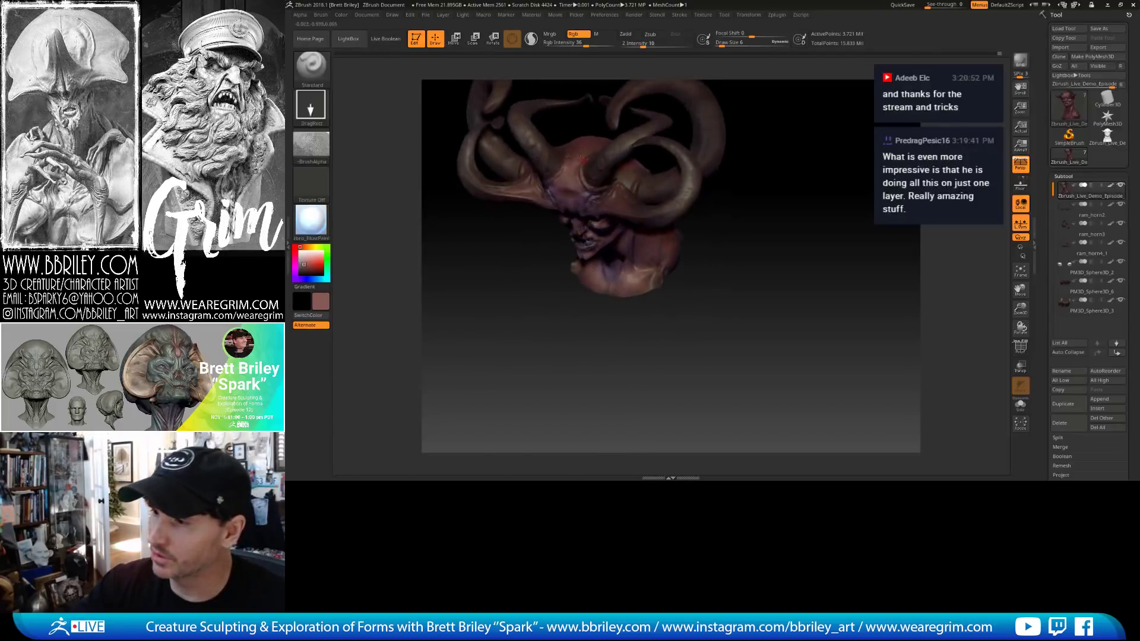
pyautogui.moveTo(593, 170); pyautogui.dragTo(547, 282)
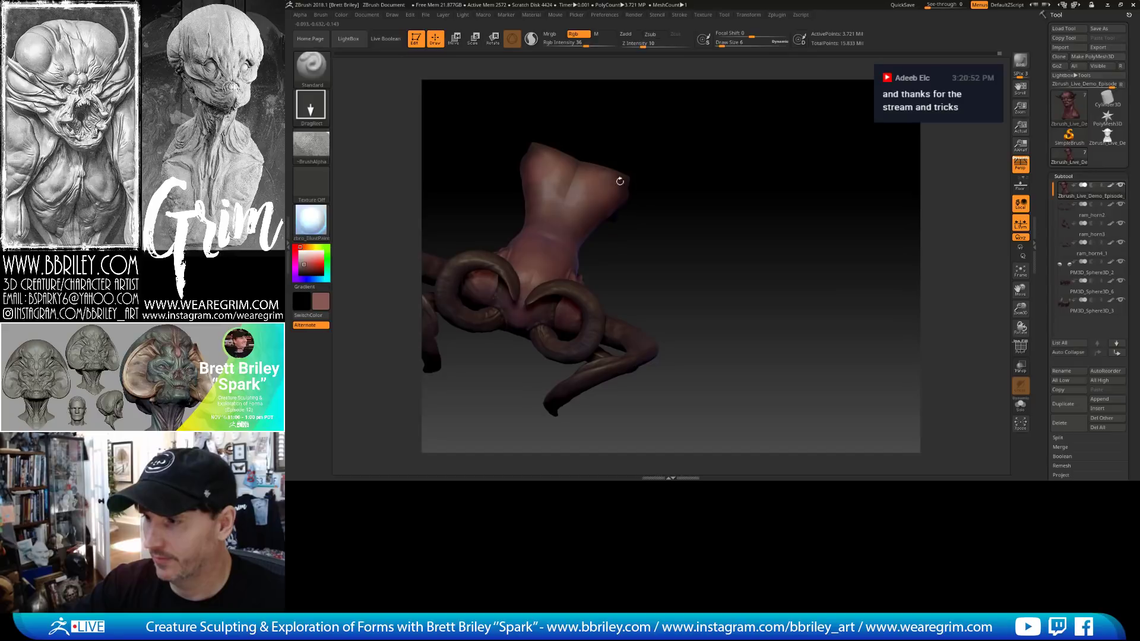
pyautogui.moveTo(701, 225); pyautogui.dragTo(560, 239)
# Activate the PM3D_Sphere3D_6 and ram_horn4_1 subtools in turn, going back to the head subtool each time.
pyautogui.keyDown('alt'); pyautogui.click(560, 239); pyautogui.keyUp('alt')
pyautogui.moveTo(612, 283); pyautogui.dragTo(601, 303)
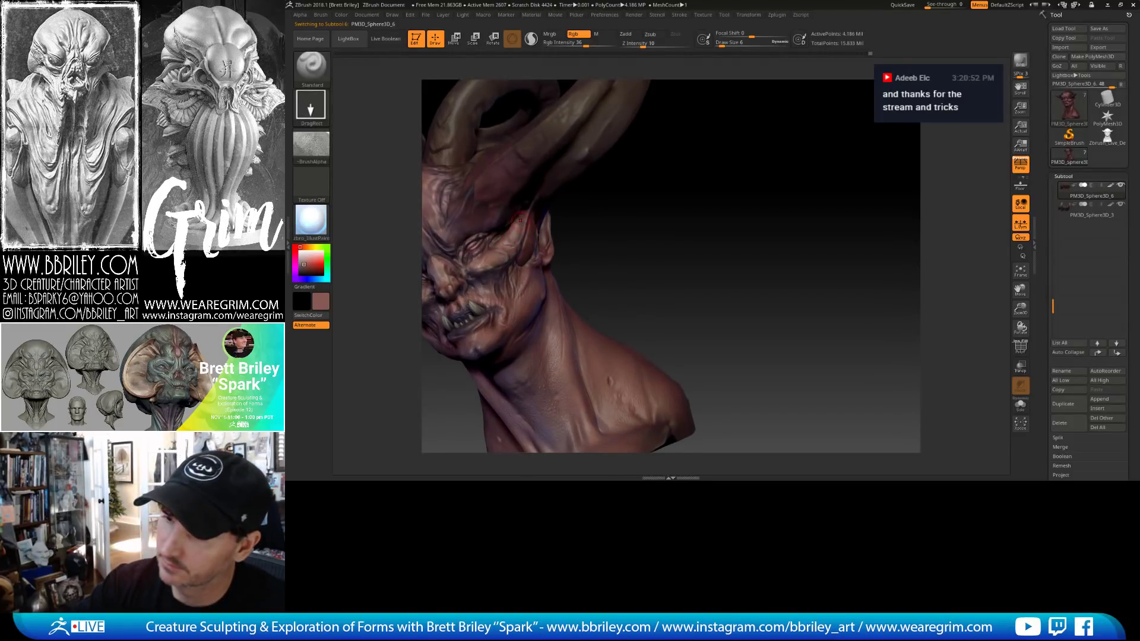
pyautogui.moveTo(620, 242); pyautogui.dragTo(528, 254)
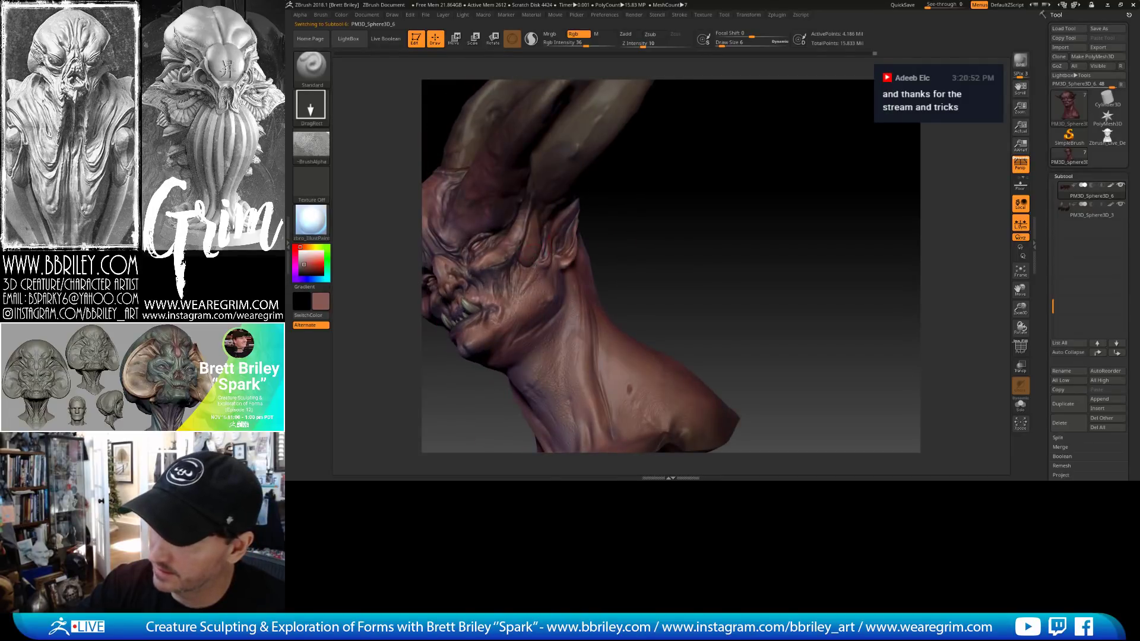
pyautogui.moveTo(625, 280); pyautogui.dragTo(601, 186)
pyautogui.keyDown('alt'); pyautogui.click(565, 193); pyautogui.keyUp('alt')
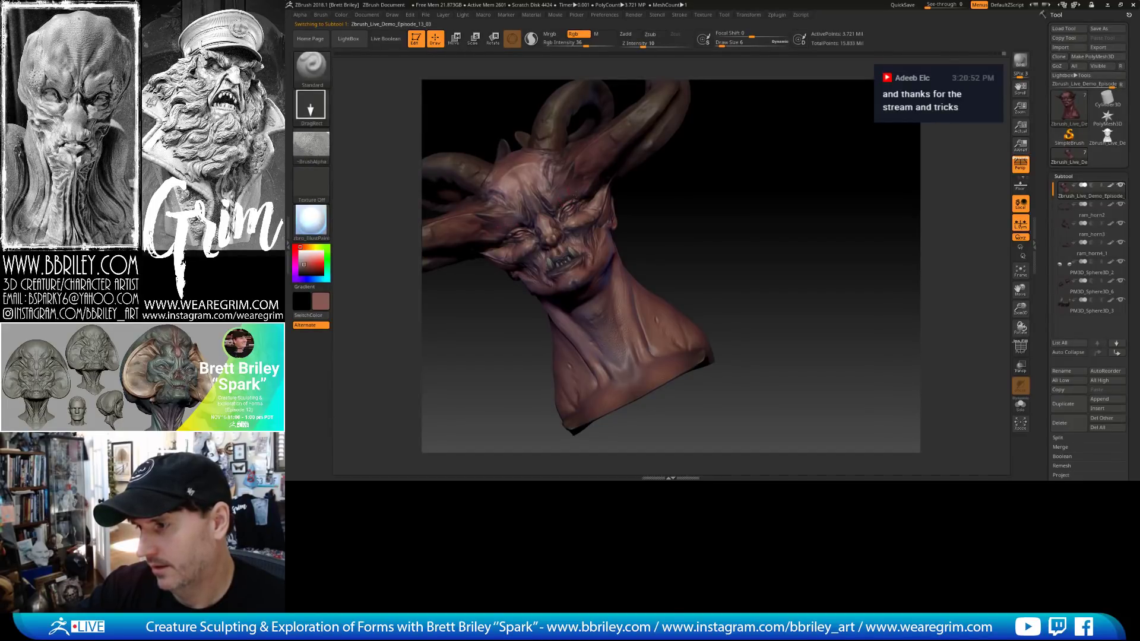
pyautogui.keyDown('alt'); pyautogui.click(589, 172); pyautogui.keyUp('alt')
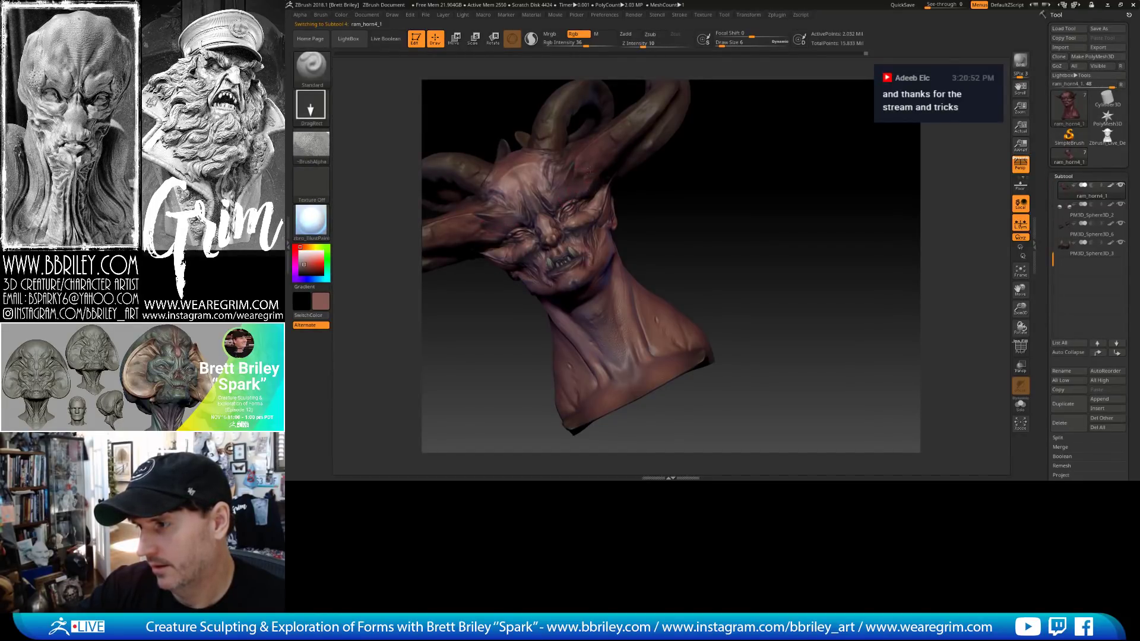
pyautogui.moveTo(690, 211); pyautogui.dragTo(543, 222)
pyautogui.keyDown('alt'); pyautogui.click(541, 218); pyautogui.keyUp('alt')
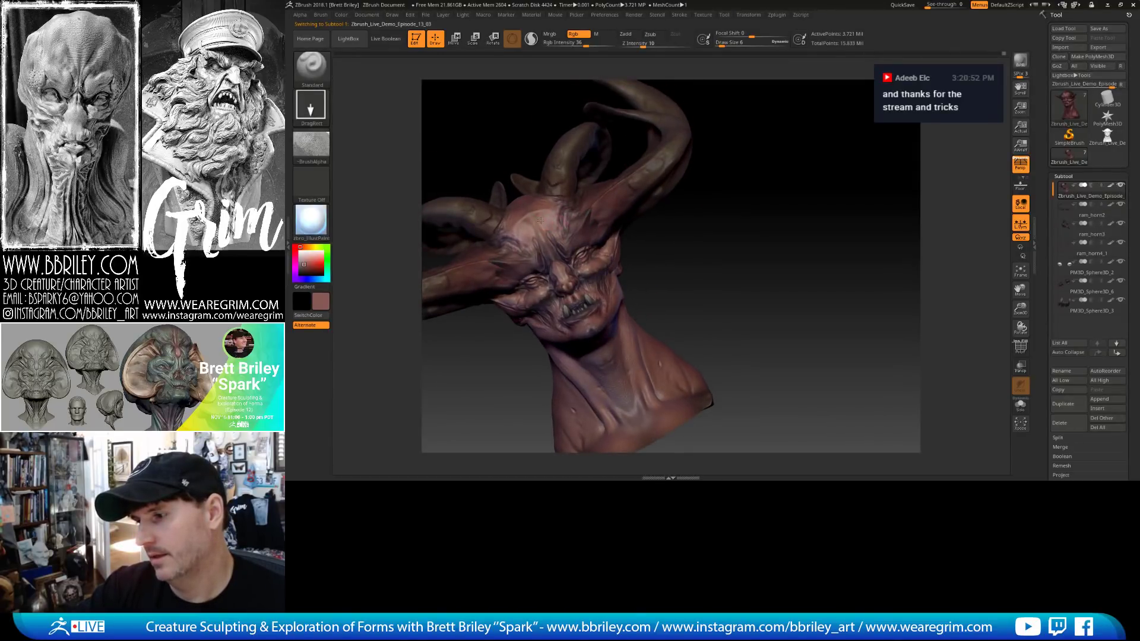
# Examine the face, brow and horn bases from front and three-quarter angles.
pyautogui.moveTo(666, 255); pyautogui.dragTo(640, 272)
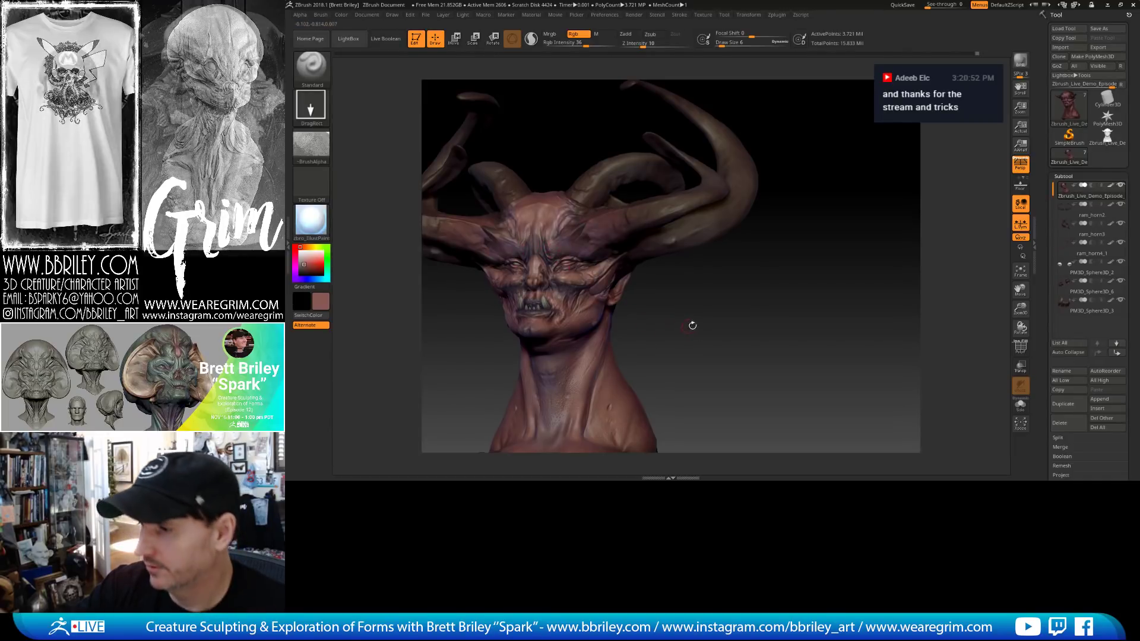
pyautogui.moveTo(692, 326); pyautogui.dragTo(689, 315)
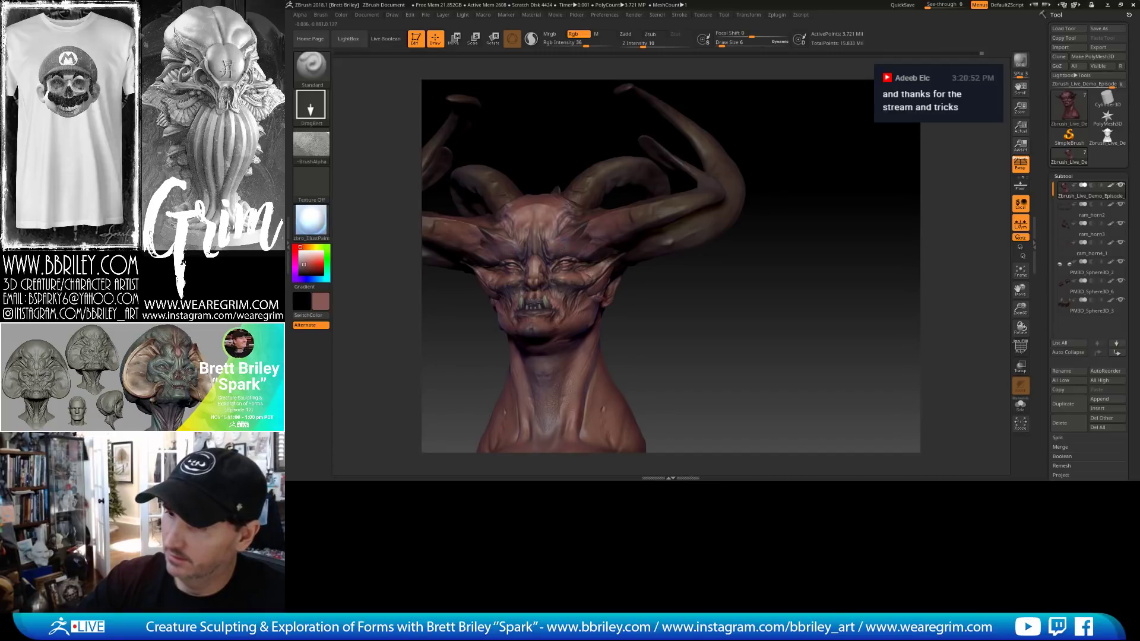
pyautogui.moveTo(698, 293); pyautogui.dragTo(563, 241)
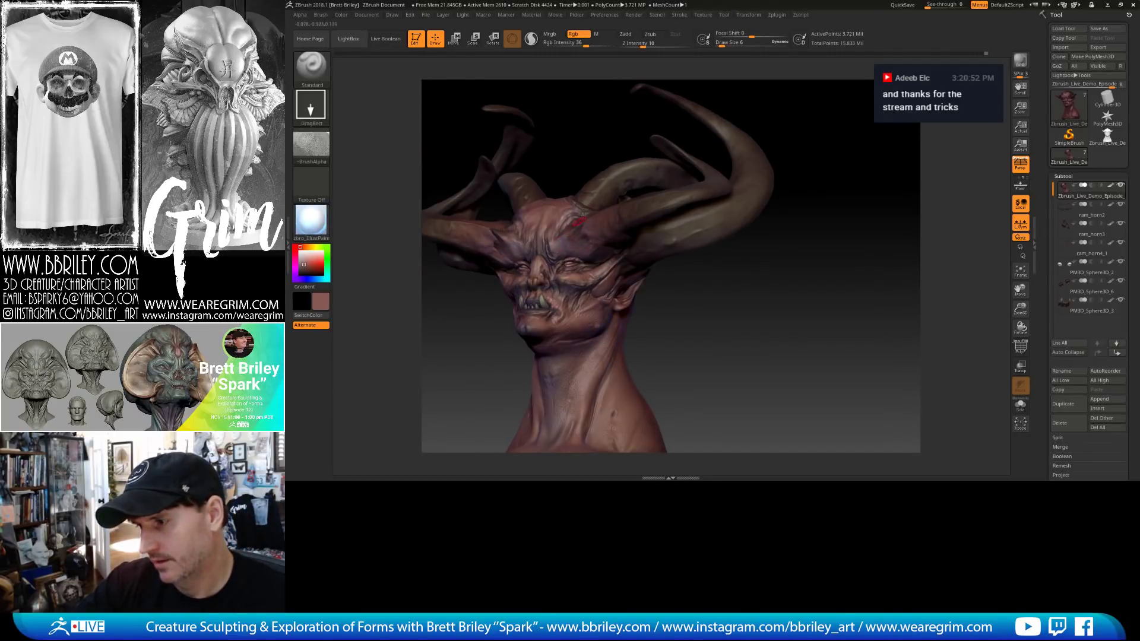
pyautogui.moveTo(610, 135); pyautogui.dragTo(571, 232)
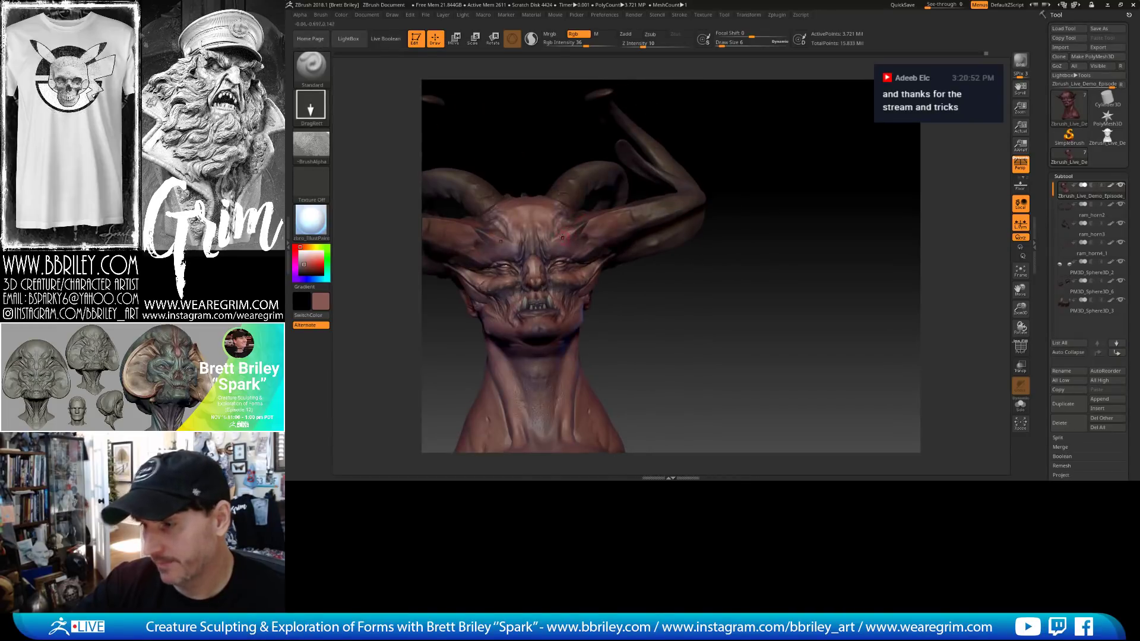
pyautogui.moveTo(679, 302); pyautogui.dragTo(578, 298)
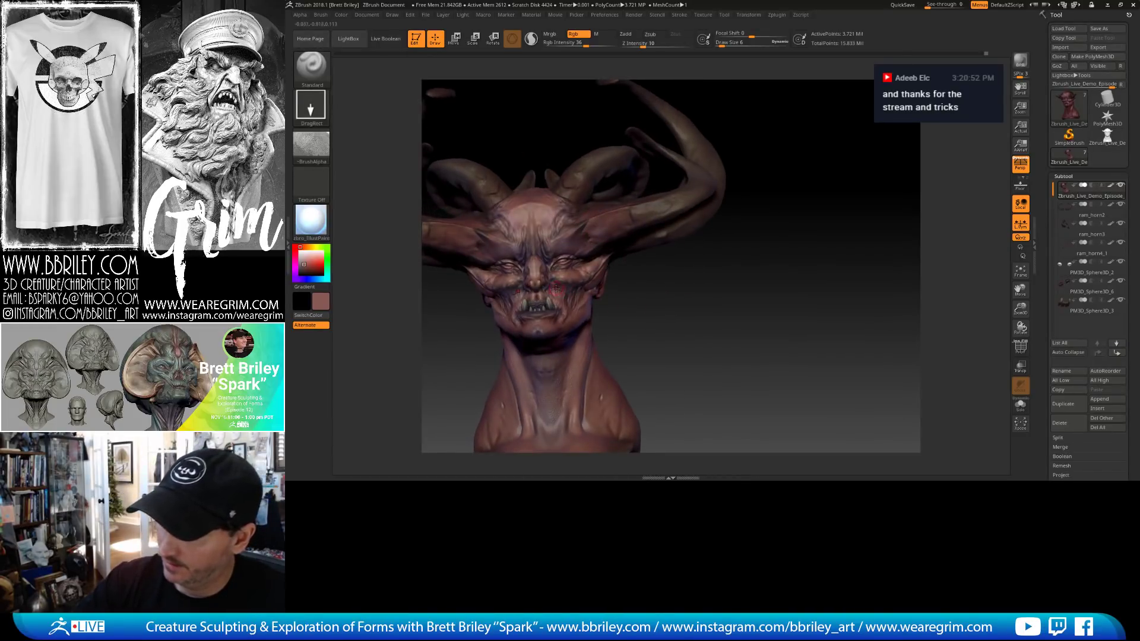
pyautogui.keyDown('alt'); pyautogui.moveTo(654, 311); pyautogui.dragTo(658, 350); pyautogui.keyUp('alt')
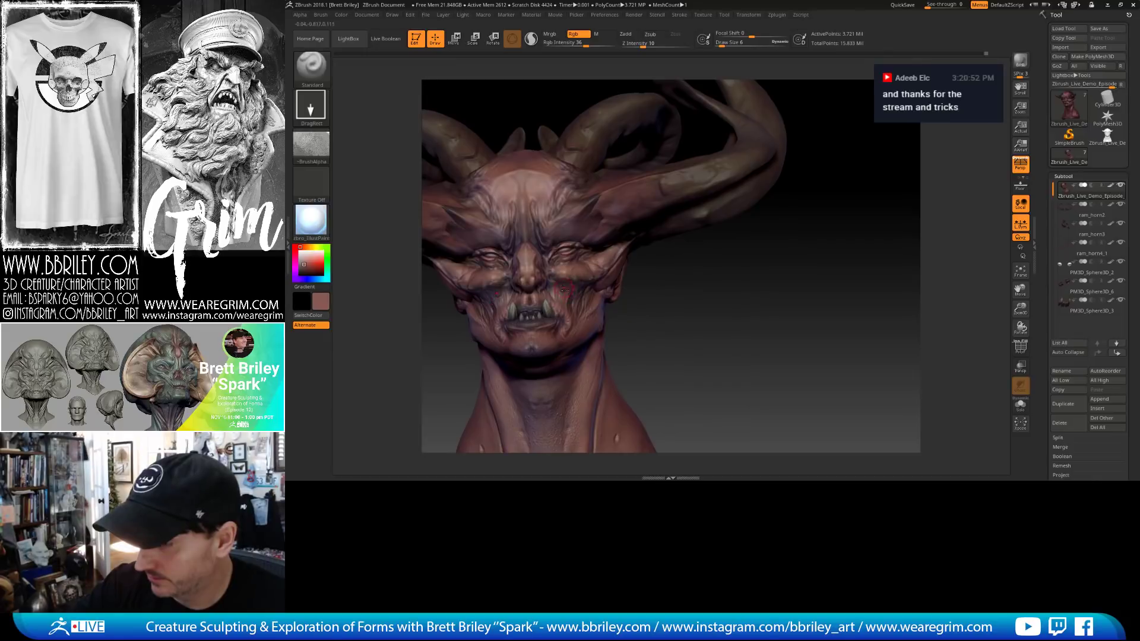
# Reshape the jaw, cheeks and overall head silhouette with the Move brush at draw size 50.
pyautogui.press('b')
pyautogui.press('m')
pyautogui.press('v')
pyautogui.moveTo(637, 333)
pyautogui.mouseDown()
pyautogui.moveTo(671, 325)
pyautogui.moveTo(630, 279)
pyautogui.mouseUp()
pyautogui.write('s50')
pyautogui.press('Return')
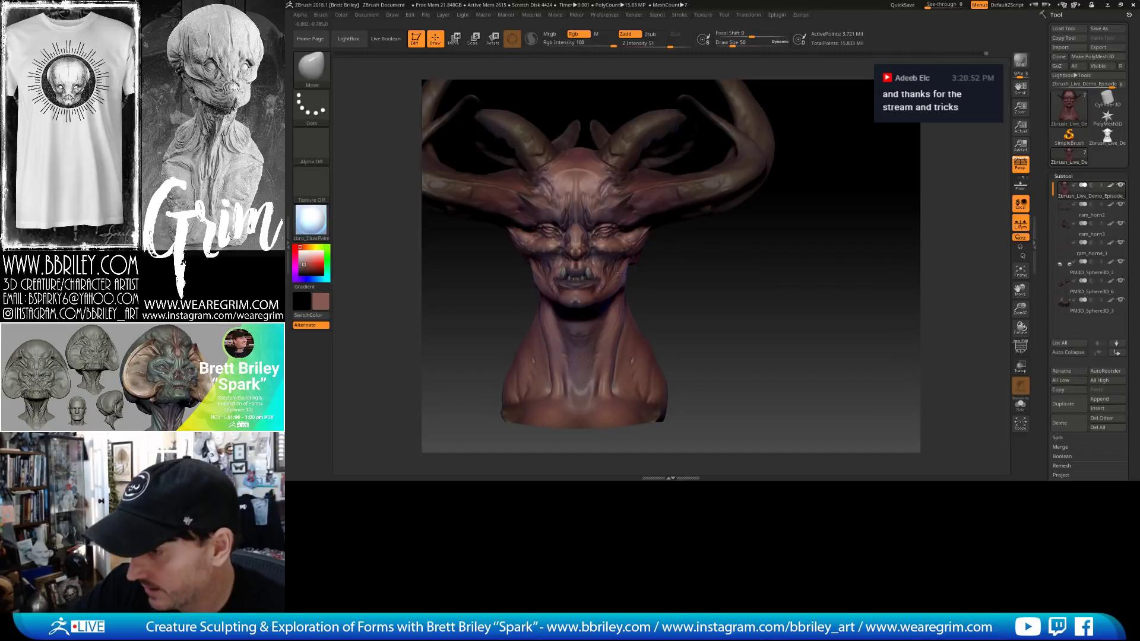
pyautogui.press('ctrl')
pyautogui.moveTo(688, 293)
pyautogui.mouseDown()
pyautogui.moveTo(716, 287)
pyautogui.moveTo(637, 260)
pyautogui.mouseUp()
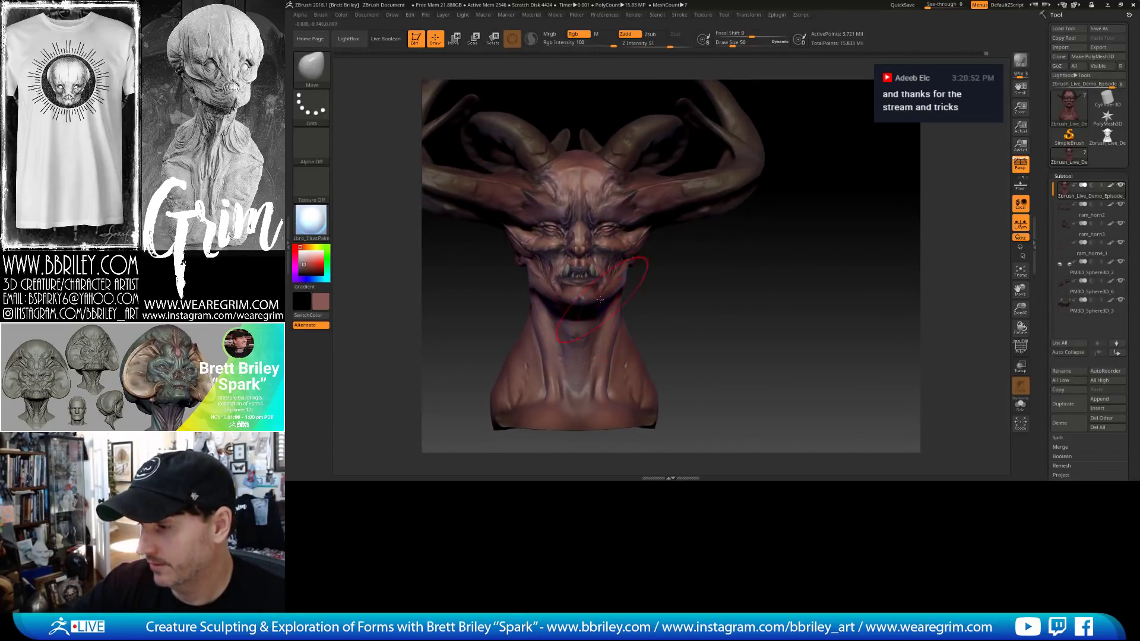
pyautogui.moveTo(598, 301); pyautogui.dragTo(590, 304)
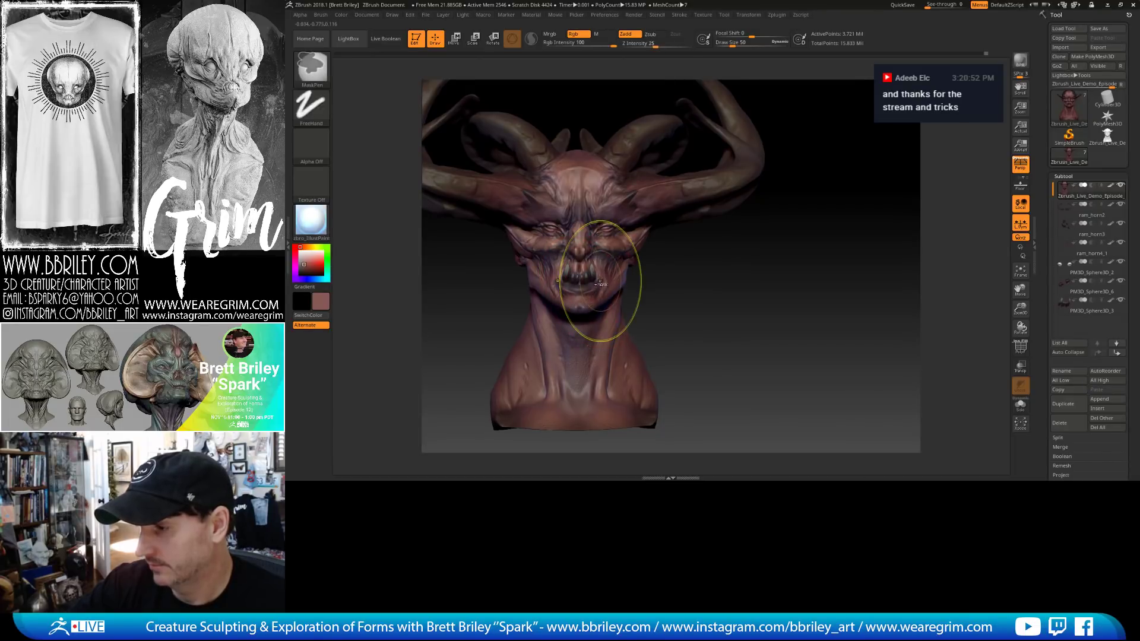
pyautogui.press('s')
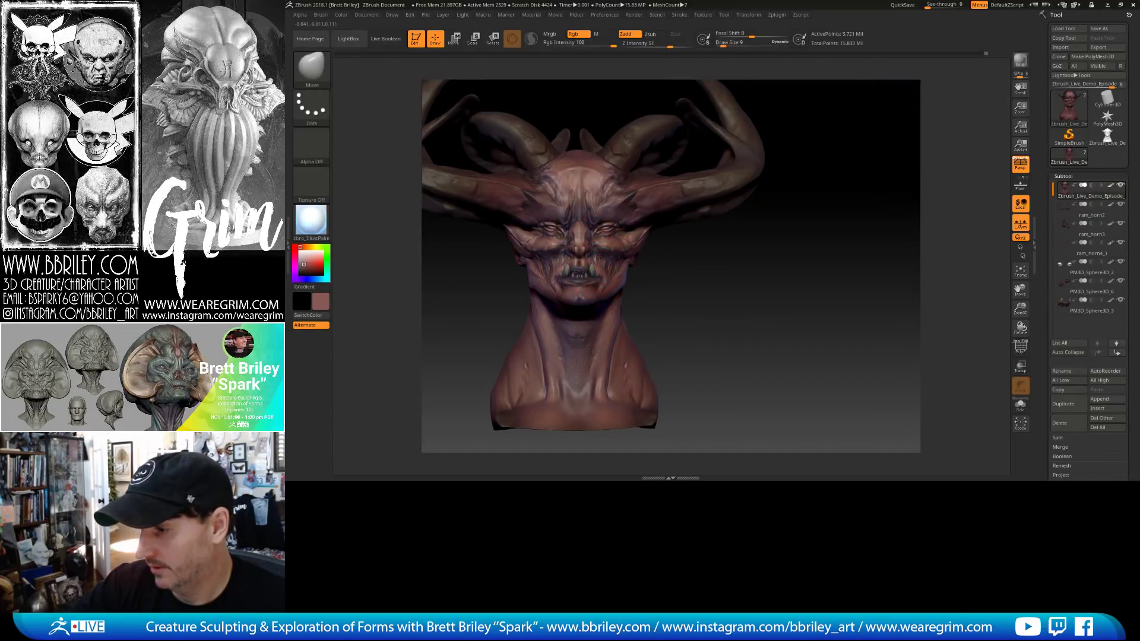
pyautogui.moveTo(622, 270)
pyautogui.mouseDown()
pyautogui.moveTo(564, 277)
pyautogui.moveTo(682, 288)
pyautogui.moveTo(602, 260)
pyautogui.mouseUp()
# Nudge the cheek, jaw and eye-area forms with the Move brush, reducing its draw size in stages from 15 to 5.
pyautogui.press('s')
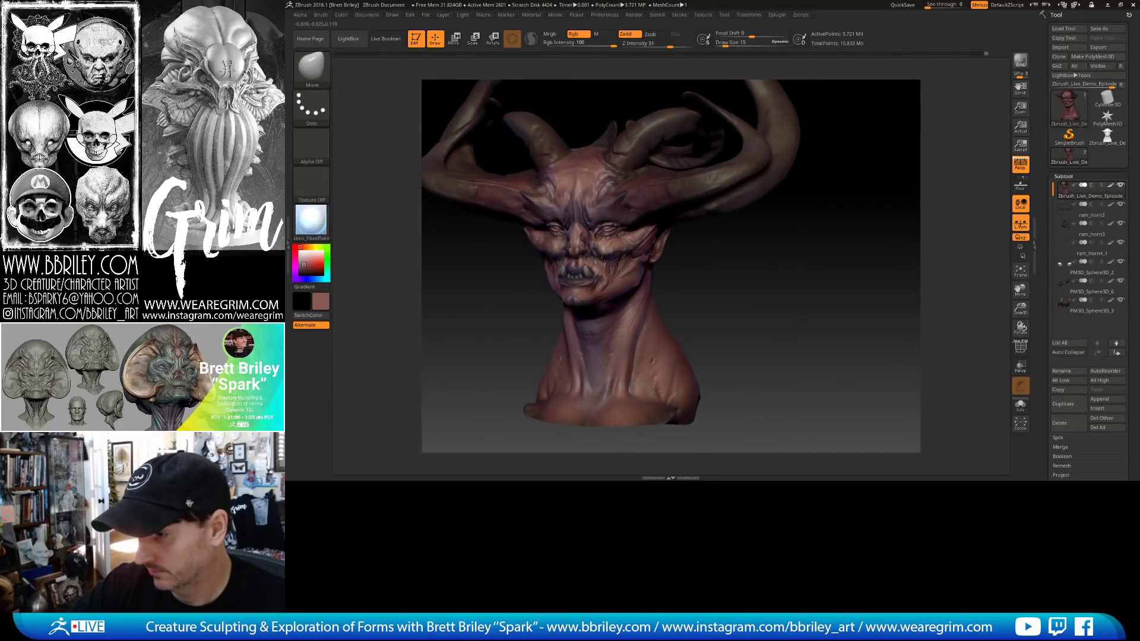
pyautogui.moveTo(674, 284)
pyautogui.mouseDown()
pyautogui.moveTo(724, 286)
pyautogui.moveTo(618, 250)
pyautogui.moveTo(671, 285)
pyautogui.moveTo(671, 309)
pyautogui.mouseUp()
pyautogui.press('s')
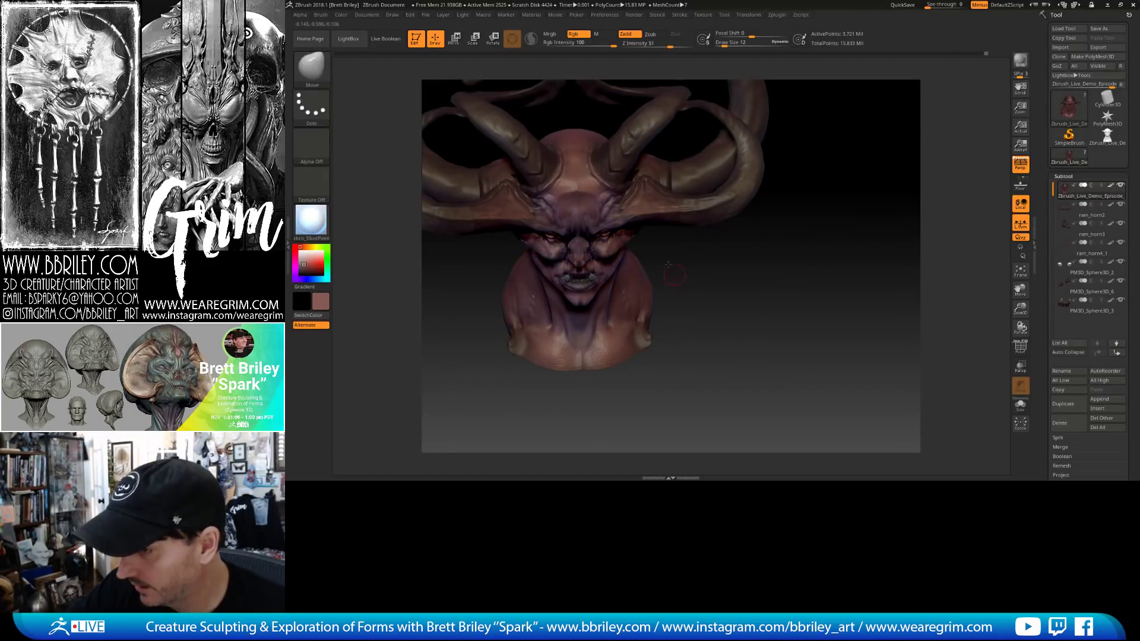
pyautogui.moveTo(675, 274); pyautogui.dragTo(619, 256)
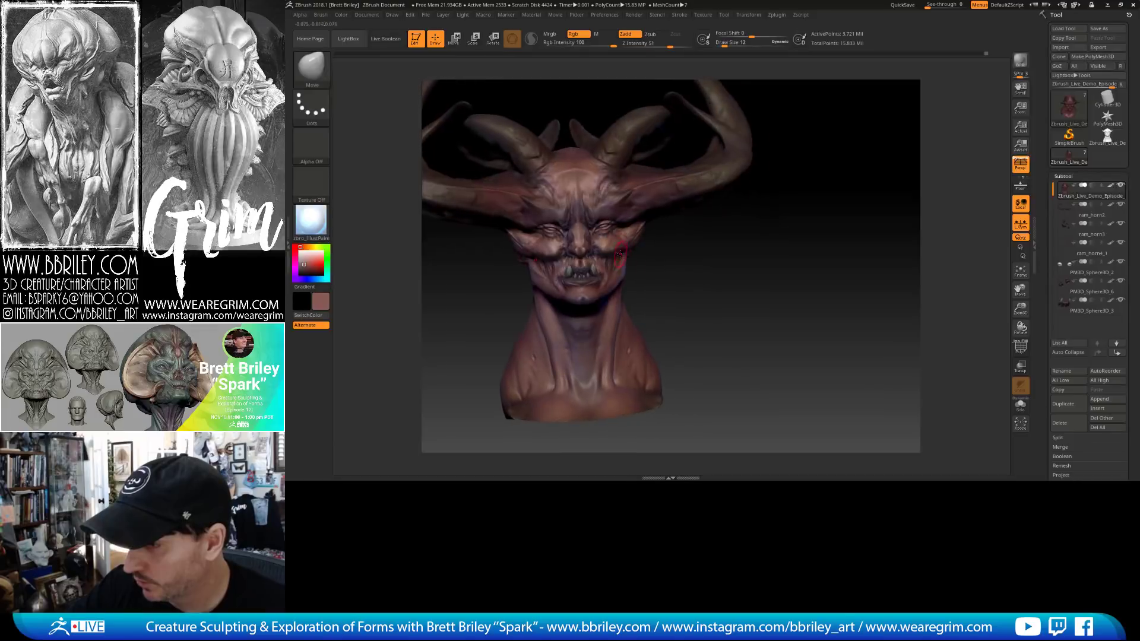
pyautogui.press(']')
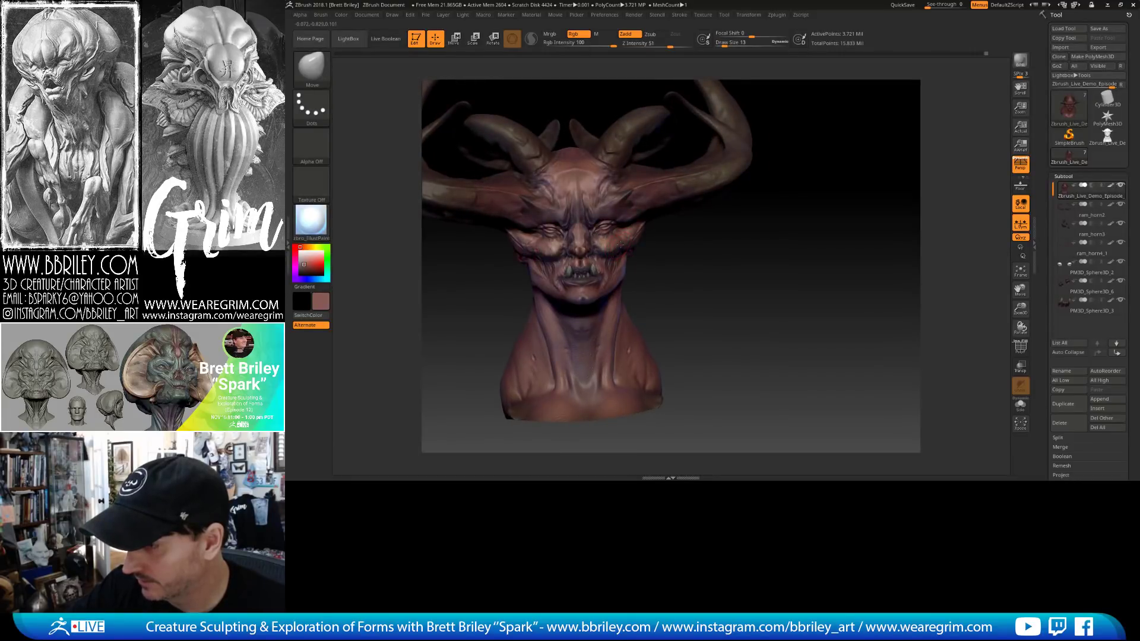
pyautogui.press('[')
pyautogui.press('[')
pyautogui.press('[')
pyautogui.press('[')
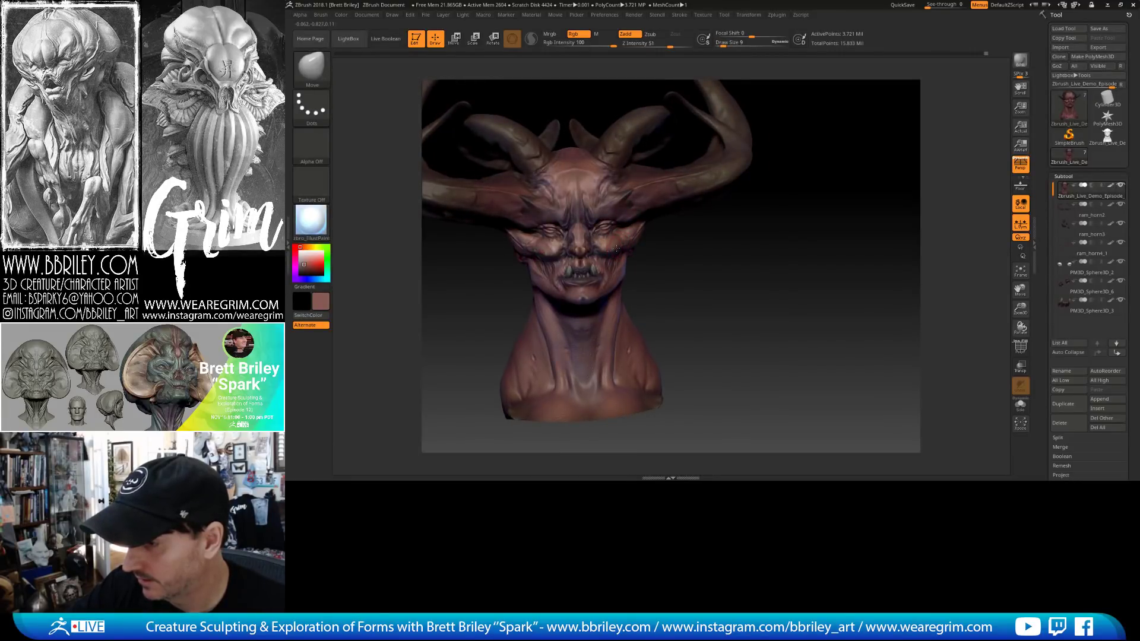
pyautogui.moveTo(679, 280)
pyautogui.mouseDown()
pyautogui.moveTo(629, 249)
pyautogui.moveTo(782, 265)
pyautogui.moveTo(614, 251)
pyautogui.mouseUp()
pyautogui.press('[')
pyautogui.press('[')
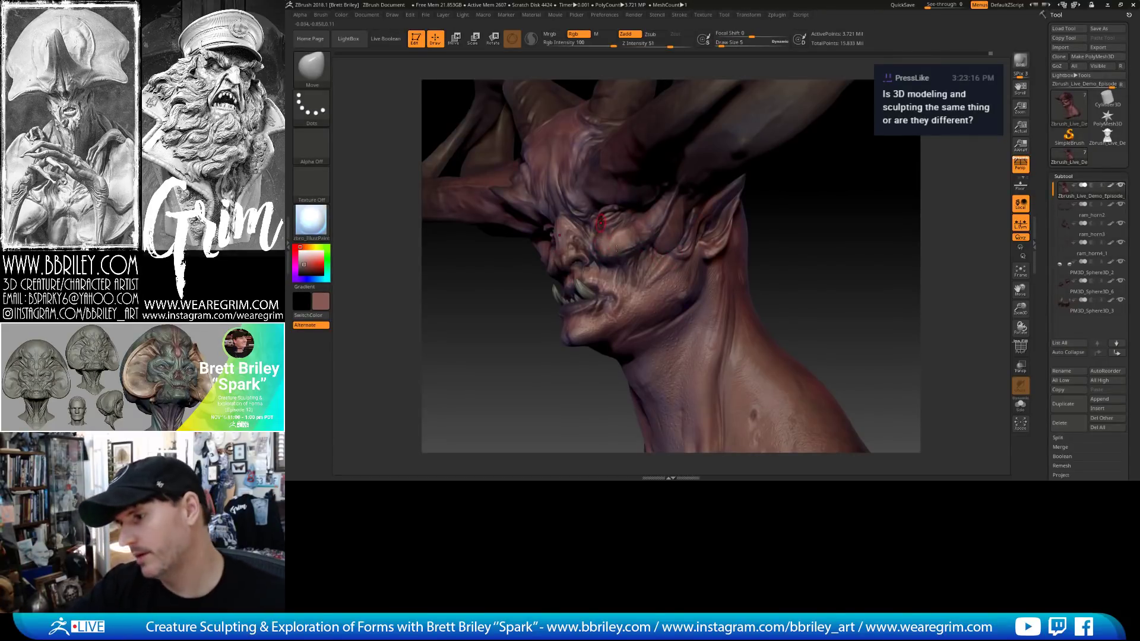
# Refine the eye, cheekbone and ear-side forms from profile and front with the Move brush, enlarging its draw size in stages to 12.
pyautogui.moveTo(779, 255); pyautogui.dragTo(876, 256)
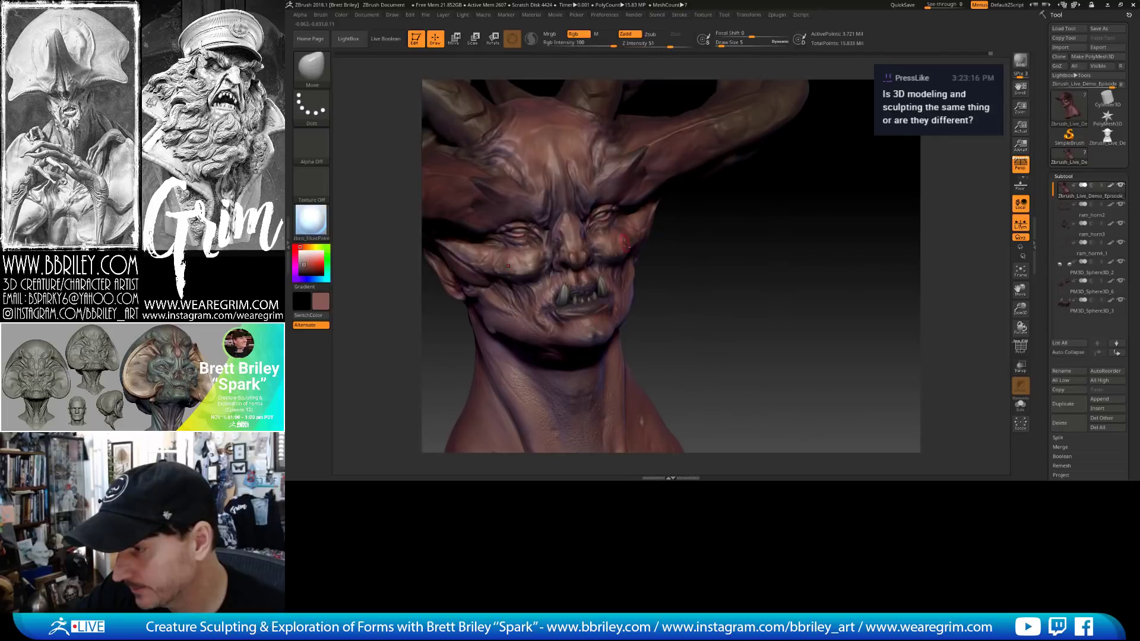
pyautogui.moveTo(674, 269); pyautogui.dragTo(701, 267)
pyautogui.press(']')
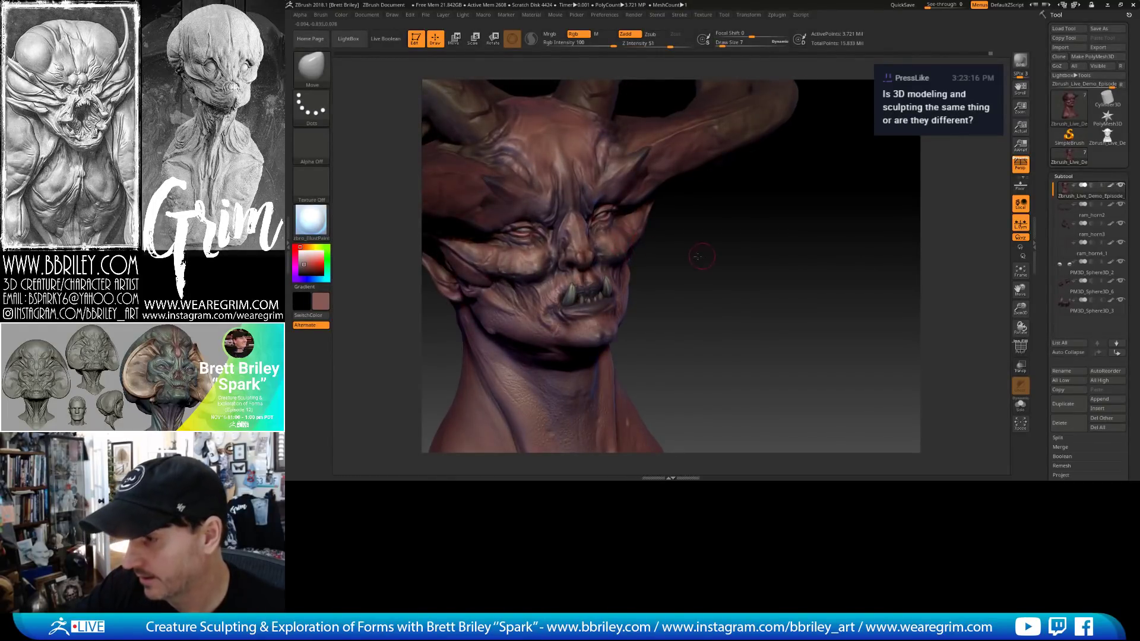
pyautogui.moveTo(698, 257); pyautogui.dragTo(611, 245)
pyautogui.press('s')
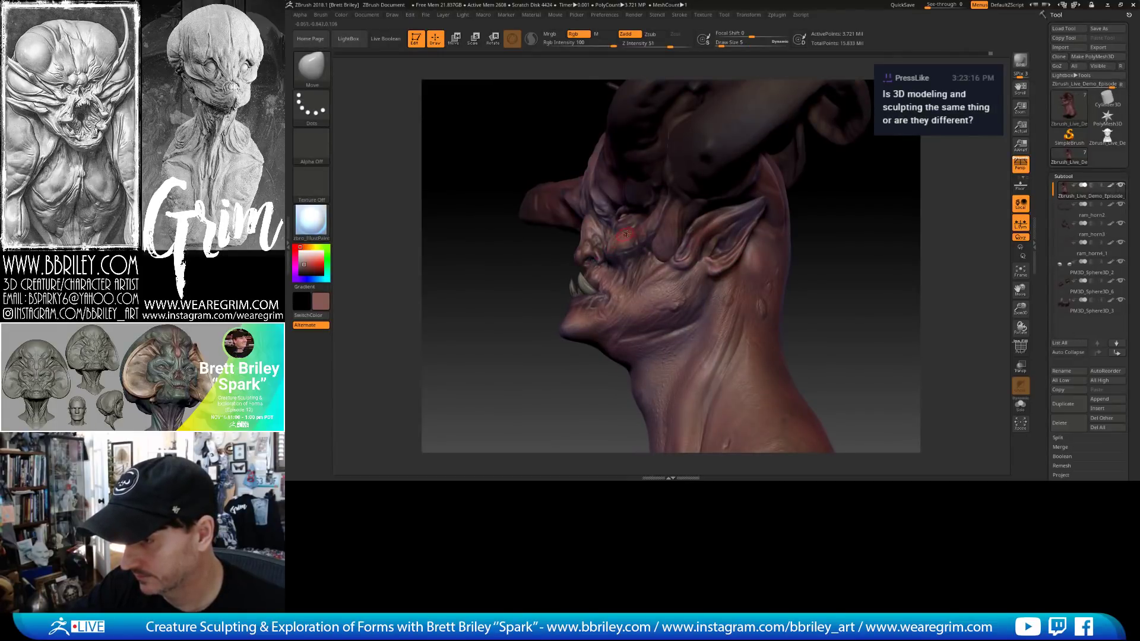
pyautogui.moveTo(665, 230); pyautogui.dragTo(742, 285)
pyautogui.press(']')
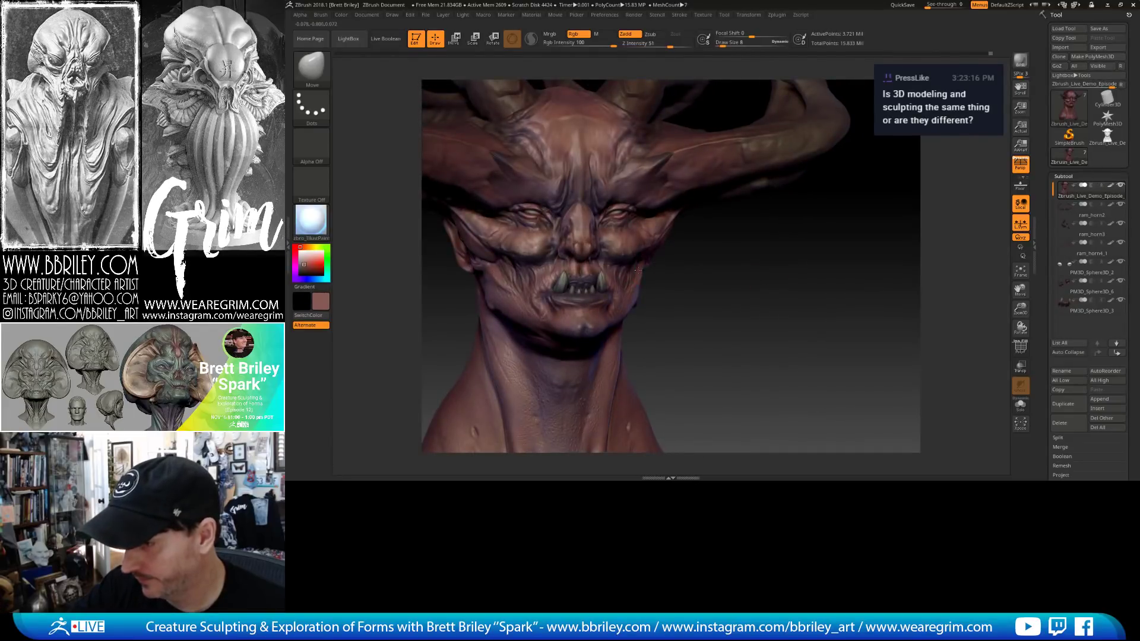
pyautogui.moveTo(659, 282); pyautogui.dragTo(646, 269)
pyautogui.press(']')
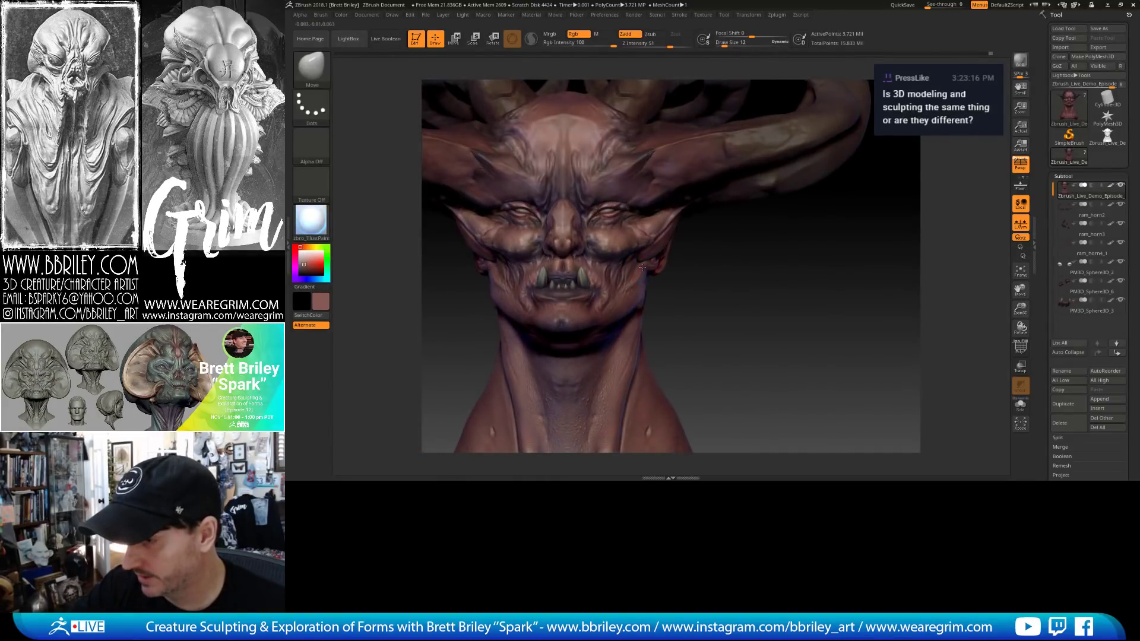
pyautogui.moveTo(728, 290)
pyautogui.keyDown('alt'); pyautogui.mouseDown()
pyautogui.moveTo(750, 282)
pyautogui.moveTo(708, 274)
pyautogui.moveTo(755, 271)
pyautogui.mouseUp(); pyautogui.keyUp('alt')
# Switch to the Standard brush at draw size 3 and sample a muted reddish skin tone from the face.
pyautogui.press('b')
pyautogui.press('s')
pyautogui.press('t')
pyautogui.press('s')
pyautogui.moveTo(594, 255); pyautogui.dragTo(589, 255)
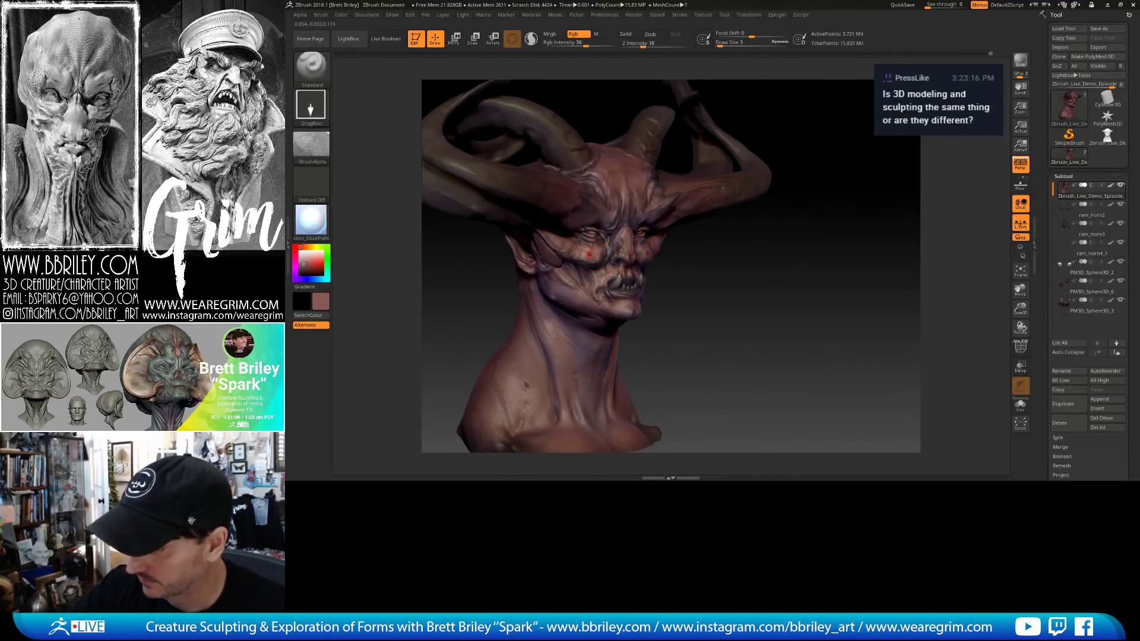
pyautogui.press('c')
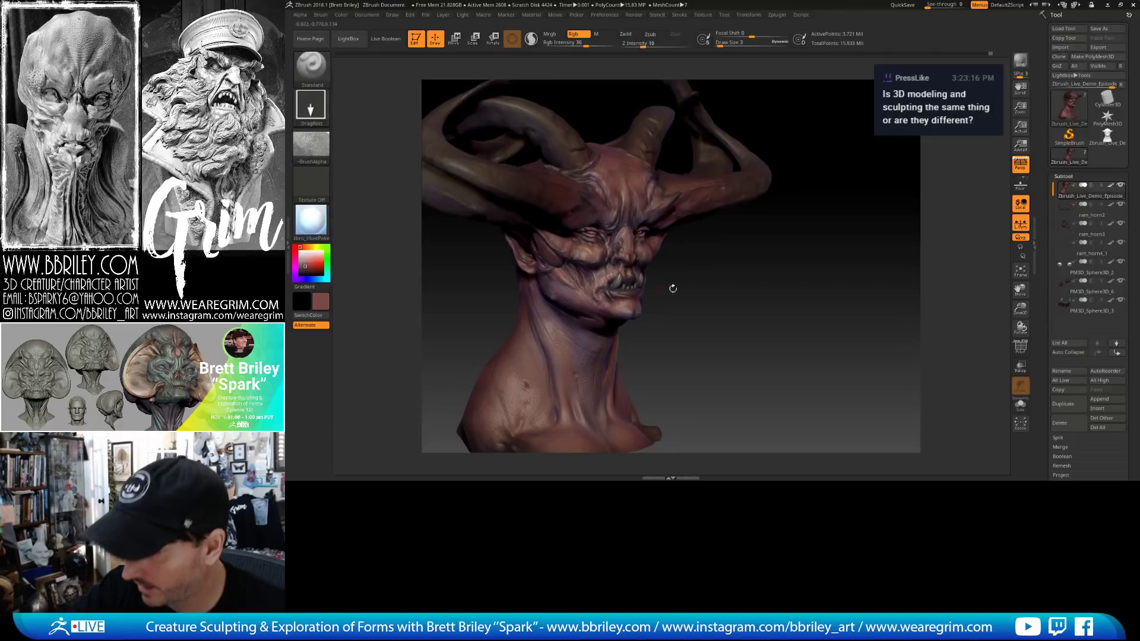
# Set the Standard brush to the FreeHand stroke with no alpha and reduce its draw size to 1.
pyautogui.moveTo(673, 288); pyautogui.dragTo(683, 287)
pyautogui.click(311, 106)
pyautogui.click(360, 146)
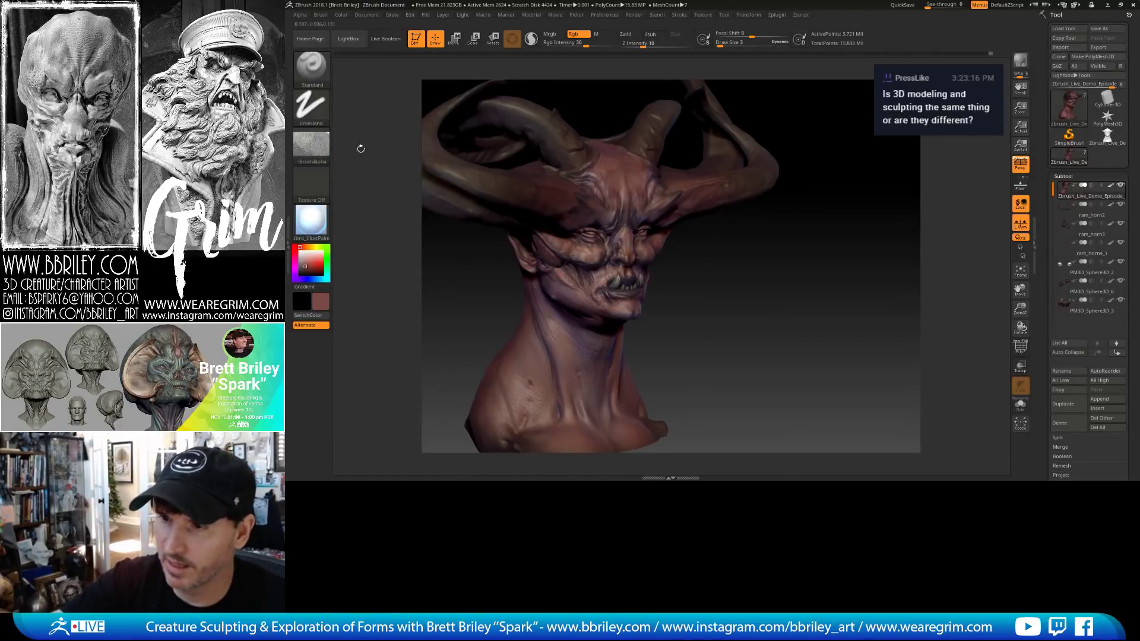
pyautogui.press('[')
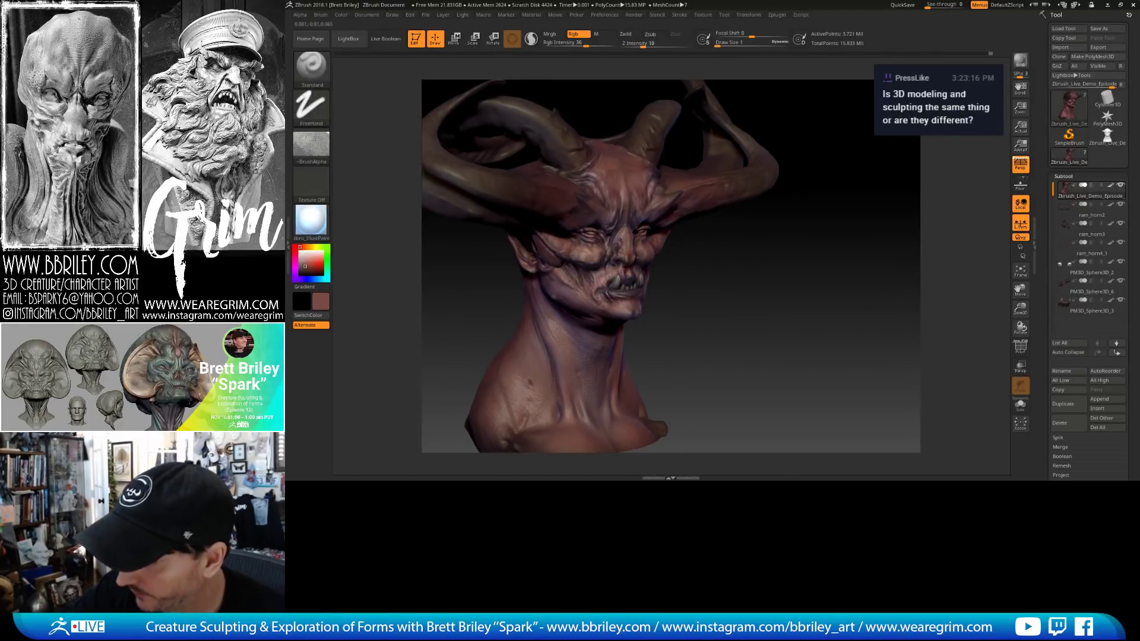
pyautogui.click(311, 145)
pyautogui.click(361, 208)
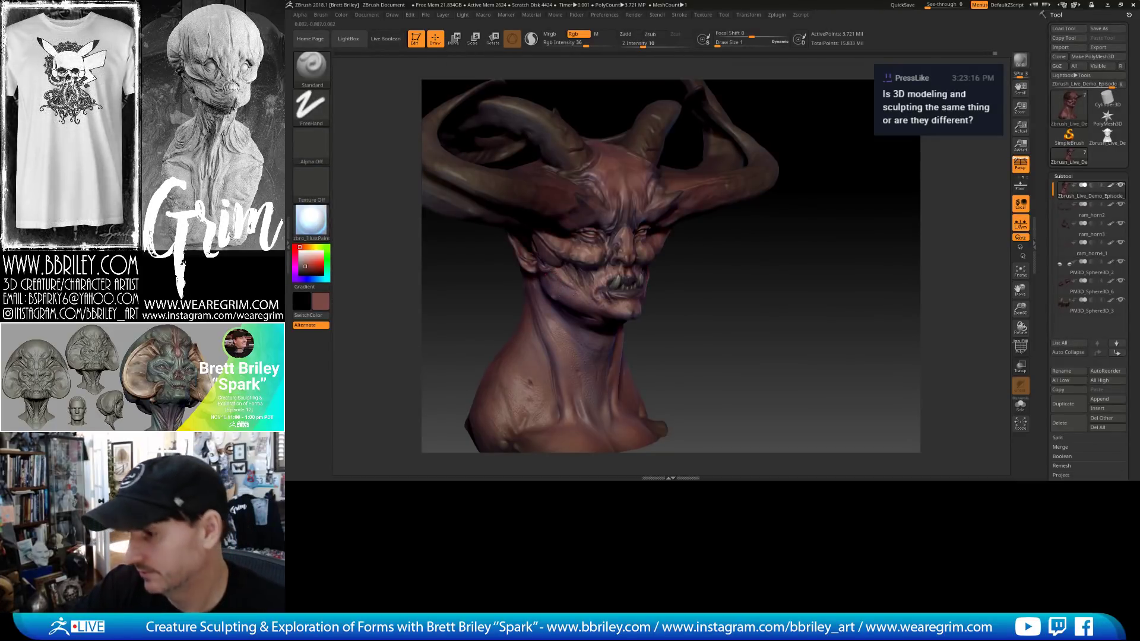
# Choose a pale pink and paint fine highlights on the raised forms of the face.
pyautogui.click(304, 260)
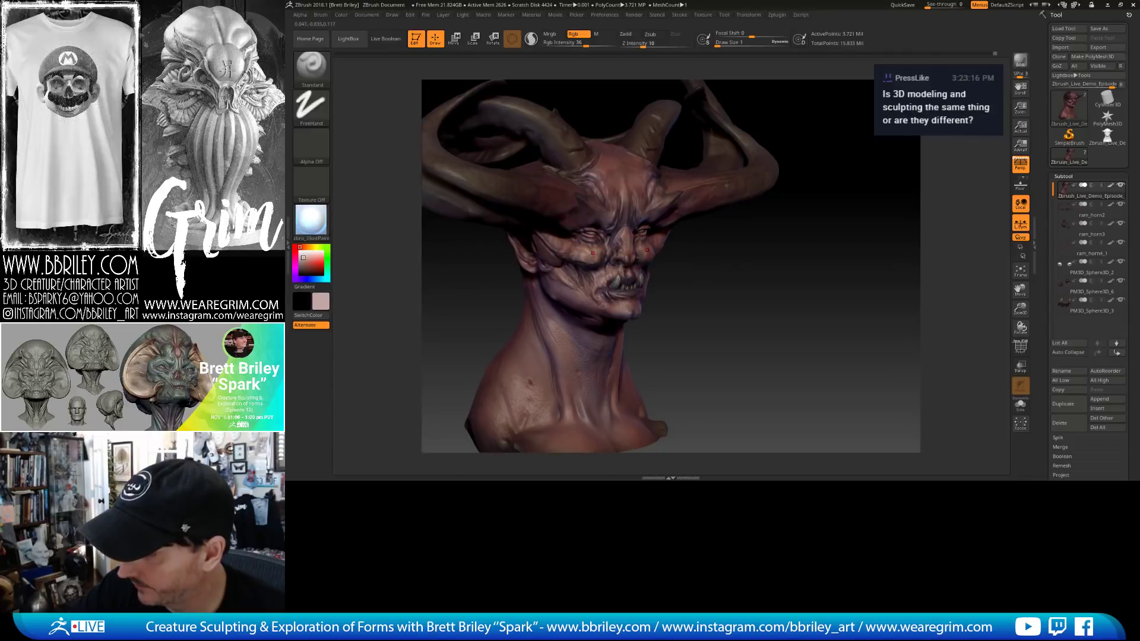
pyautogui.keyDown('alt'); pyautogui.moveTo(740, 258); pyautogui.dragTo(742, 324); pyautogui.keyUp('alt')
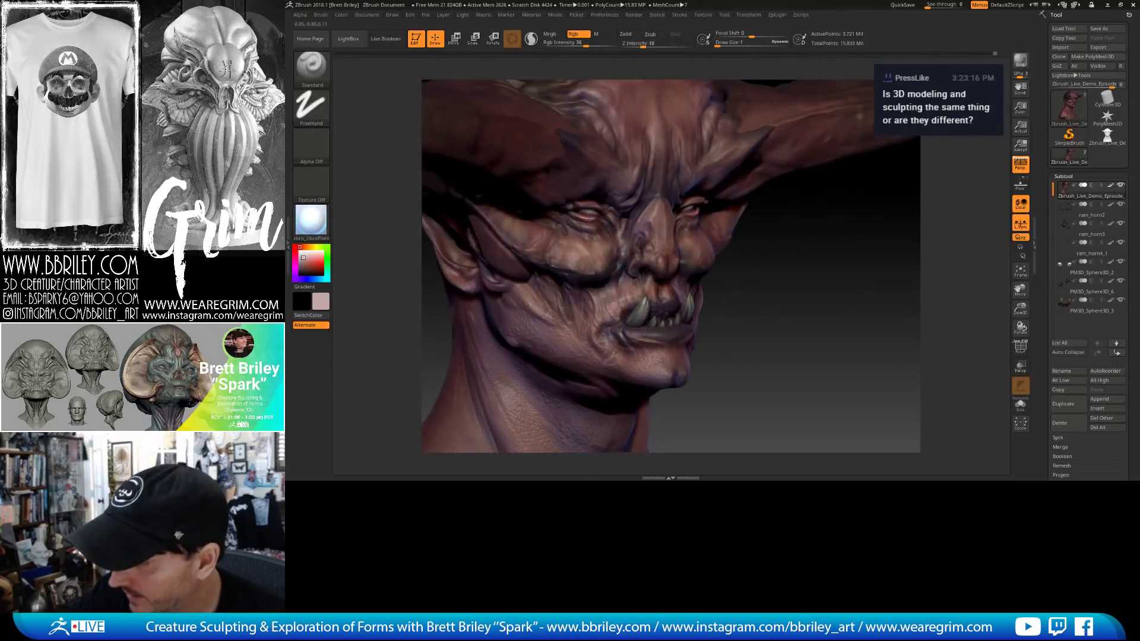
pyautogui.moveTo(793, 261); pyautogui.dragTo(710, 258)
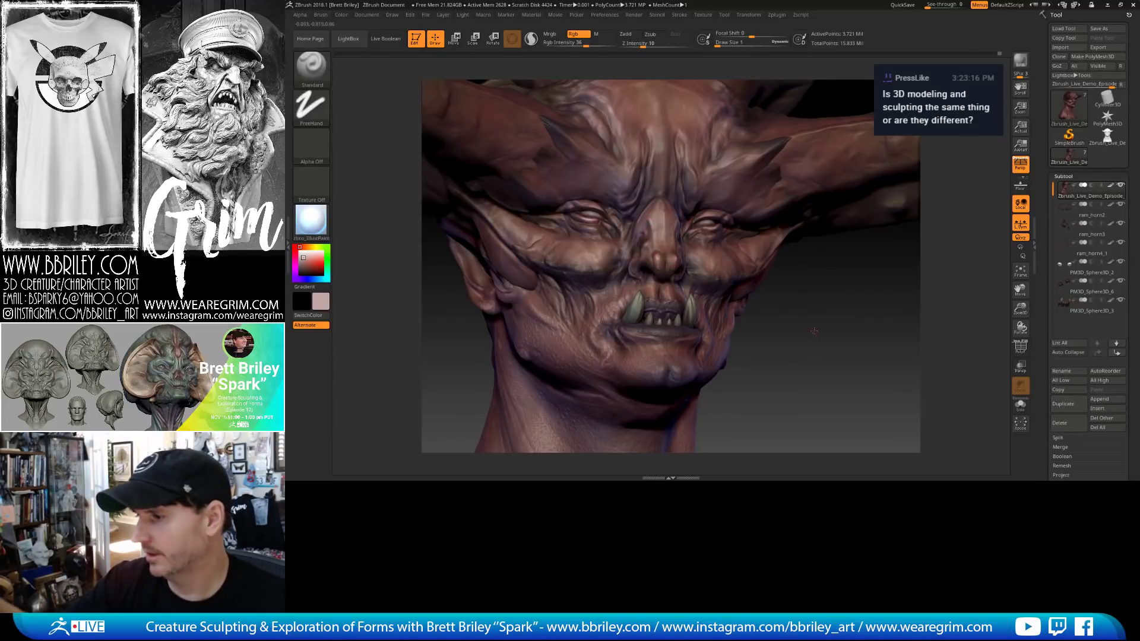
pyautogui.keyDown('alt'); pyautogui.moveTo(811, 363); pyautogui.dragTo(855, 309); pyautogui.keyUp('alt')
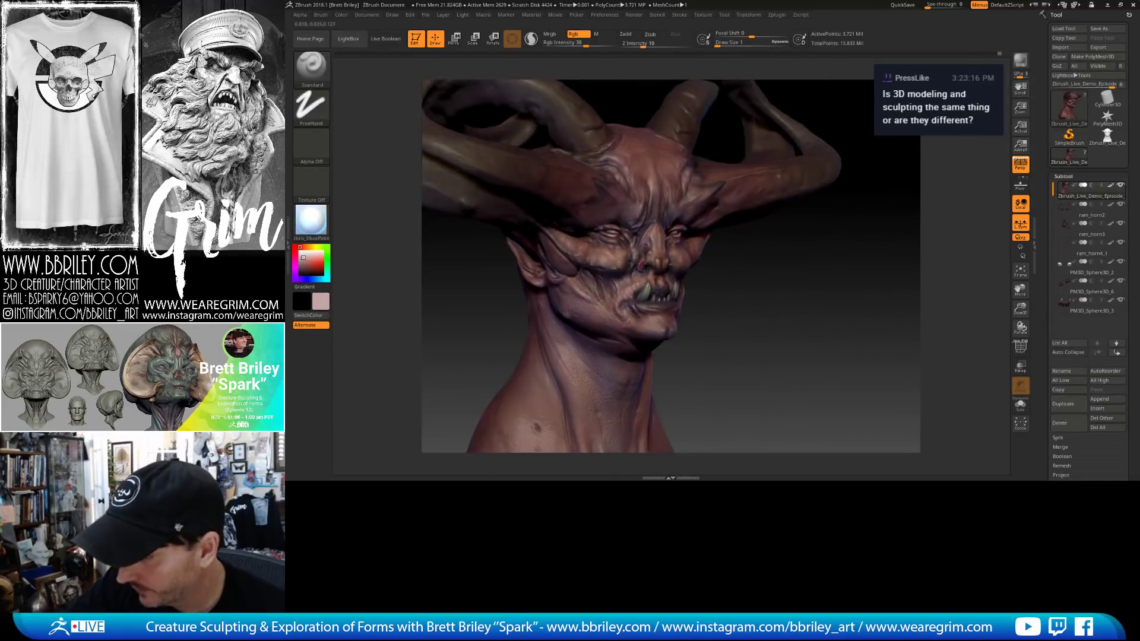
pyautogui.moveTo(750, 297); pyautogui.dragTo(683, 296)
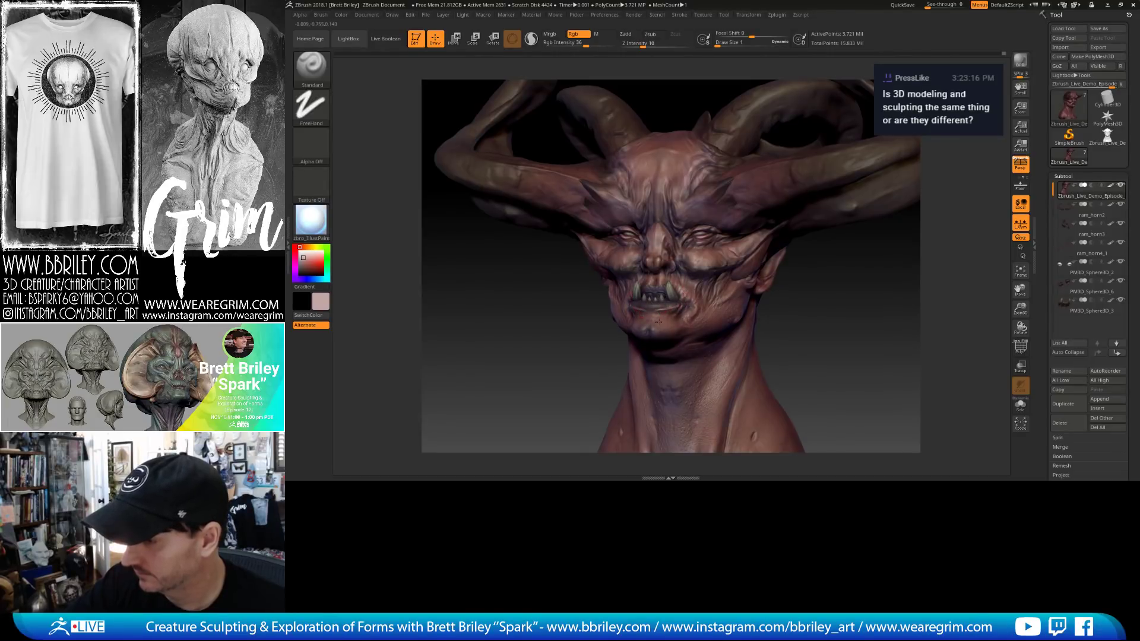
pyautogui.moveTo(797, 310); pyautogui.dragTo(720, 266)
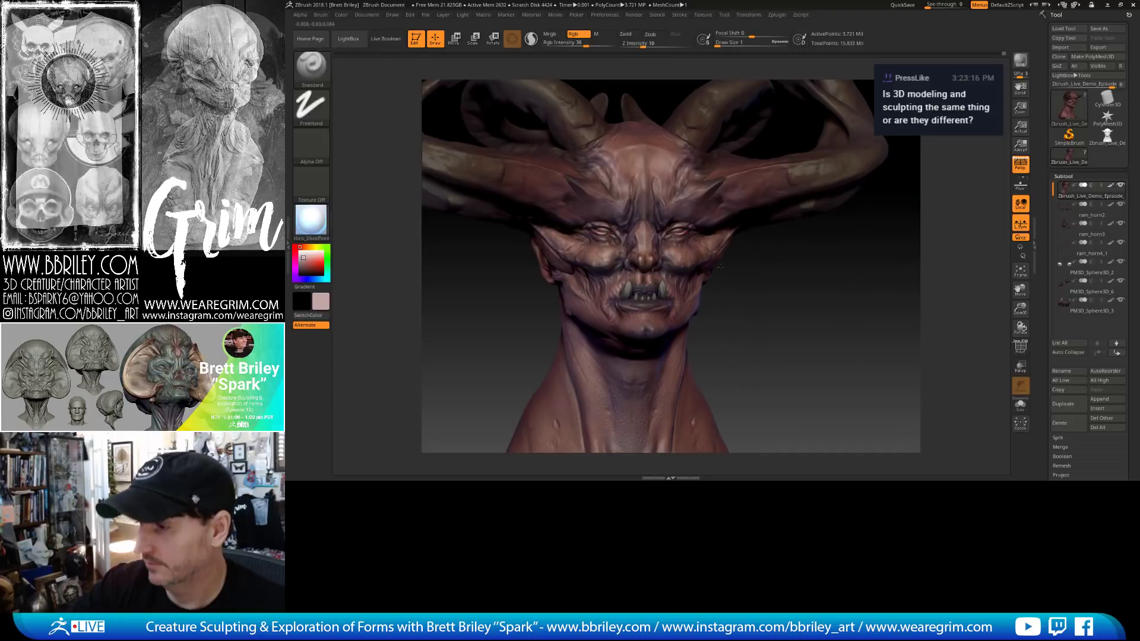
pyautogui.keyDown('alt'); pyautogui.moveTo(817, 309); pyautogui.dragTo(826, 275); pyautogui.keyUp('alt')
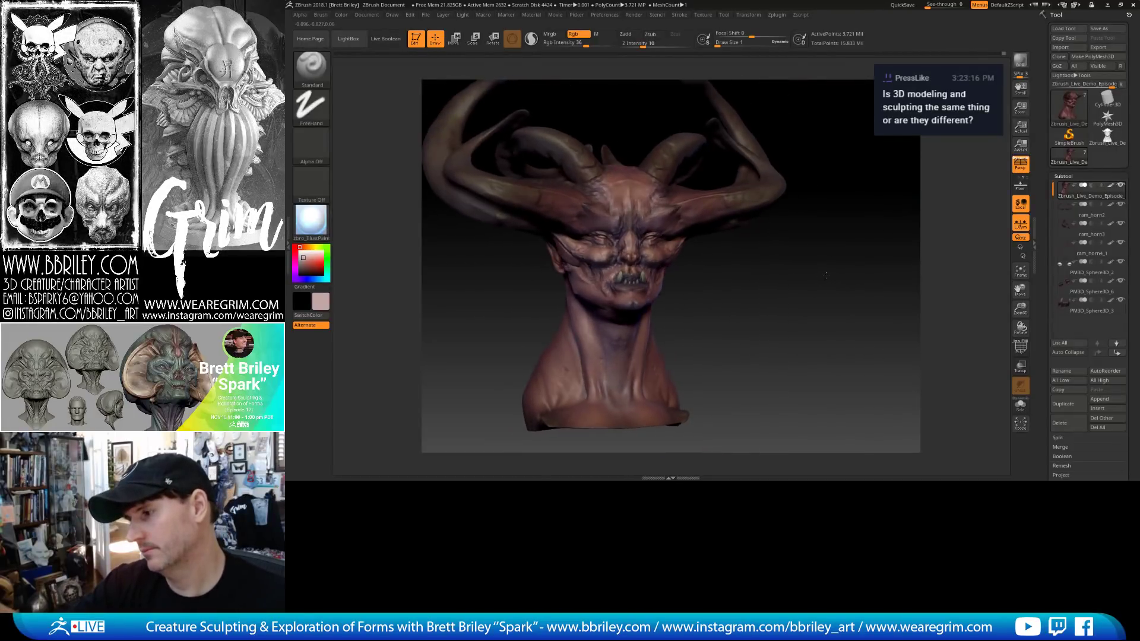
# Activate the ram_horn4_1 subtool and set the Standard brush to the DragRect stroke with an Rgb Intensity of 17.
pyautogui.keyDown('alt'); pyautogui.click(520, 189); pyautogui.keyUp('alt')
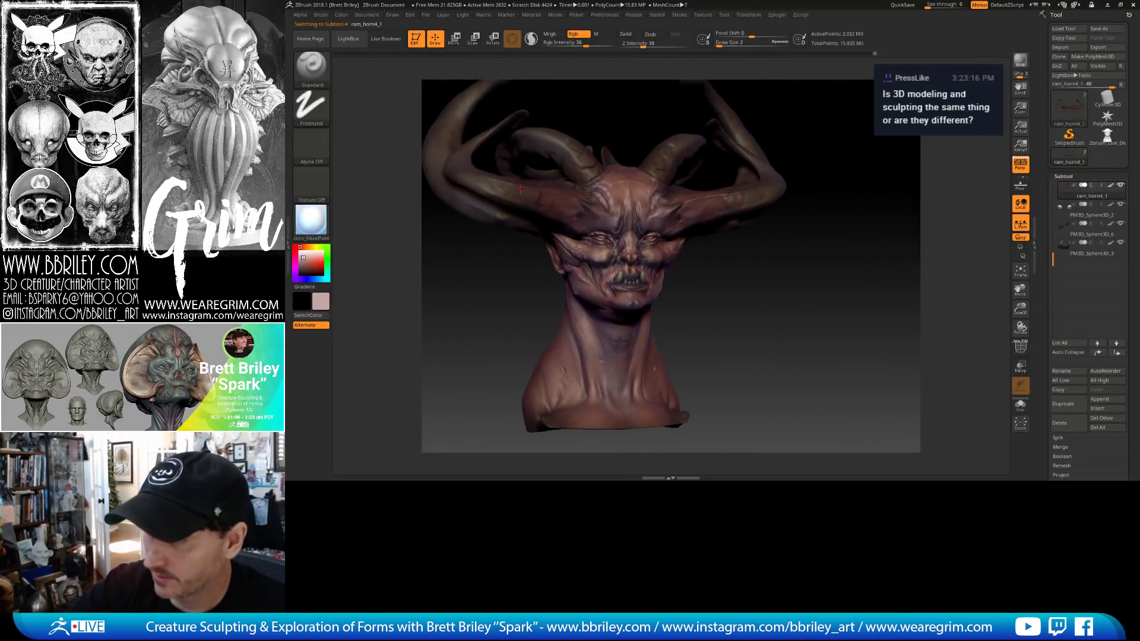
pyautogui.click(311, 107)
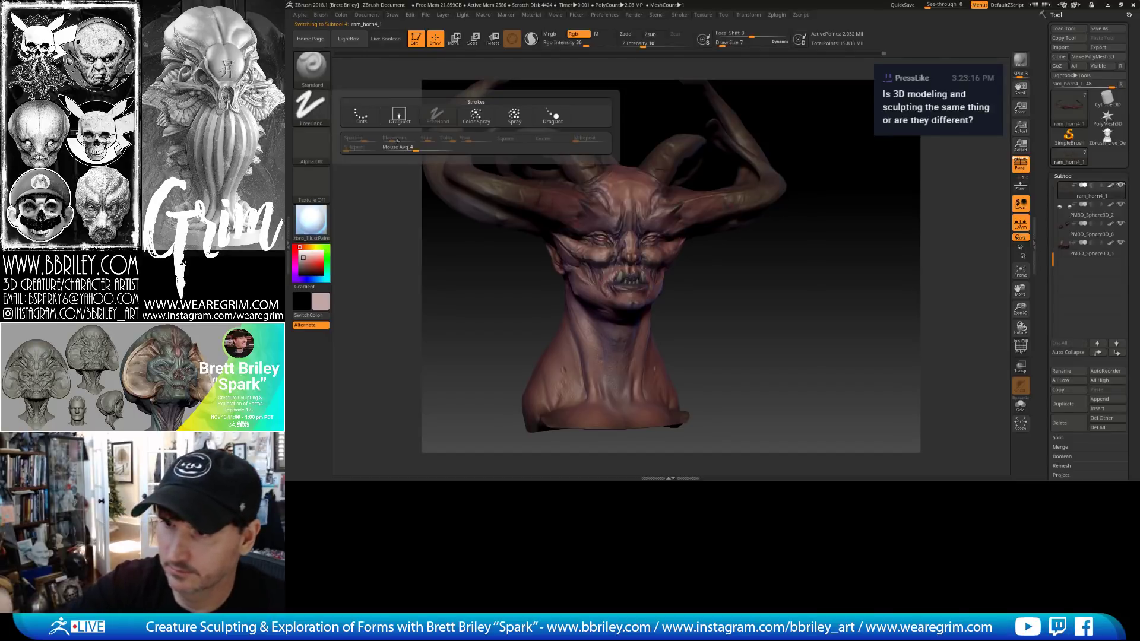
pyautogui.click(399, 115)
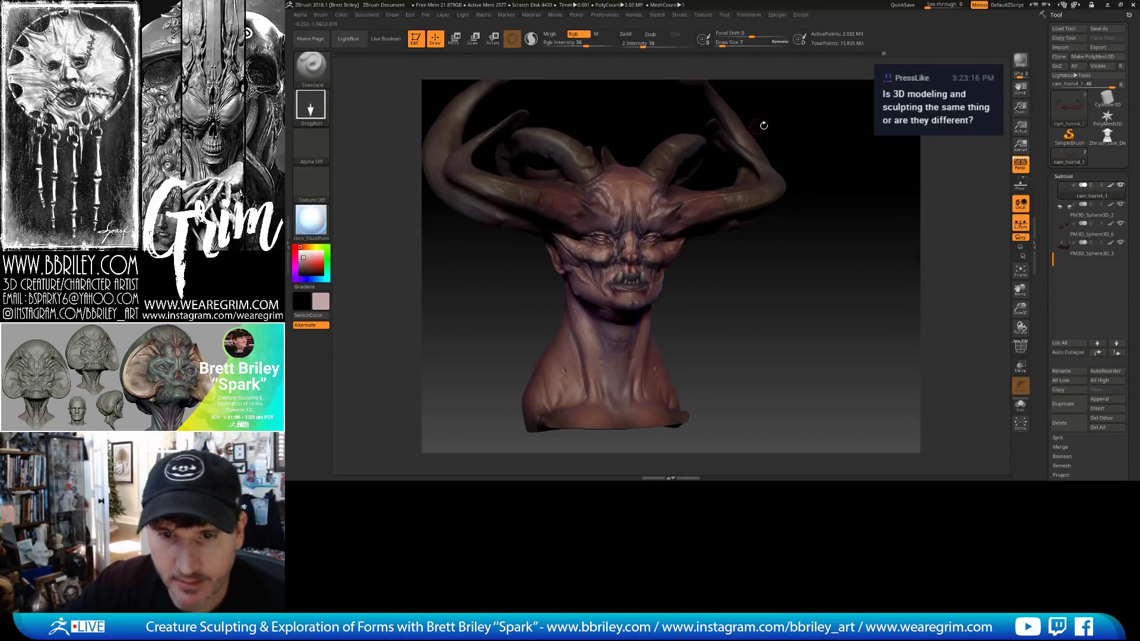
pyautogui.moveTo(834, 177); pyautogui.dragTo(810, 141)
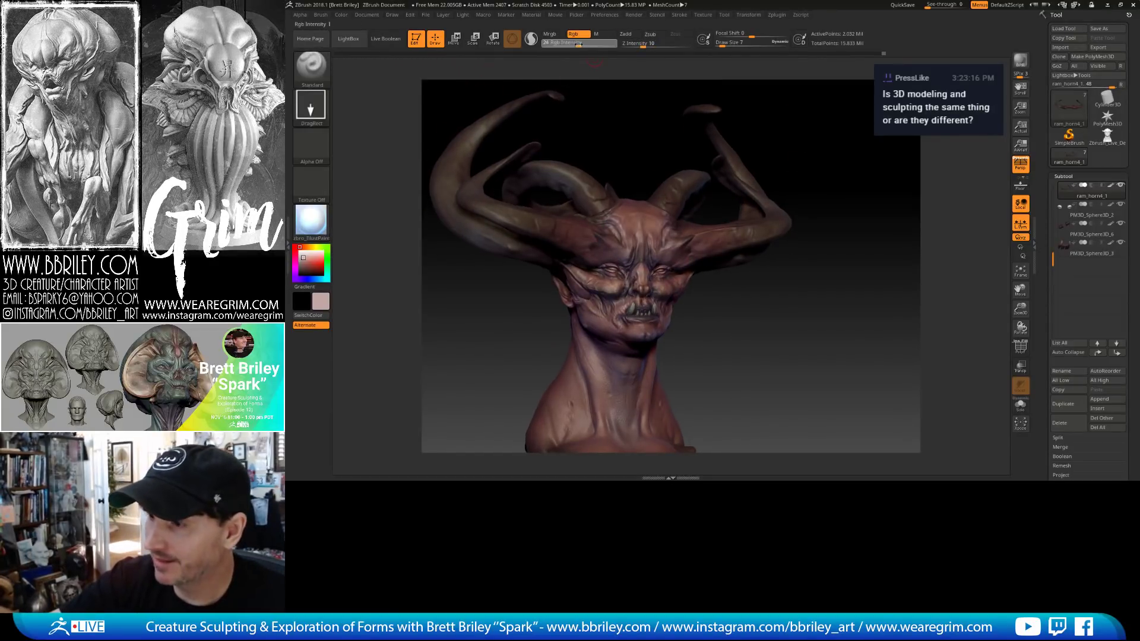
pyautogui.moveTo(581, 44); pyautogui.dragTo(574, 42)
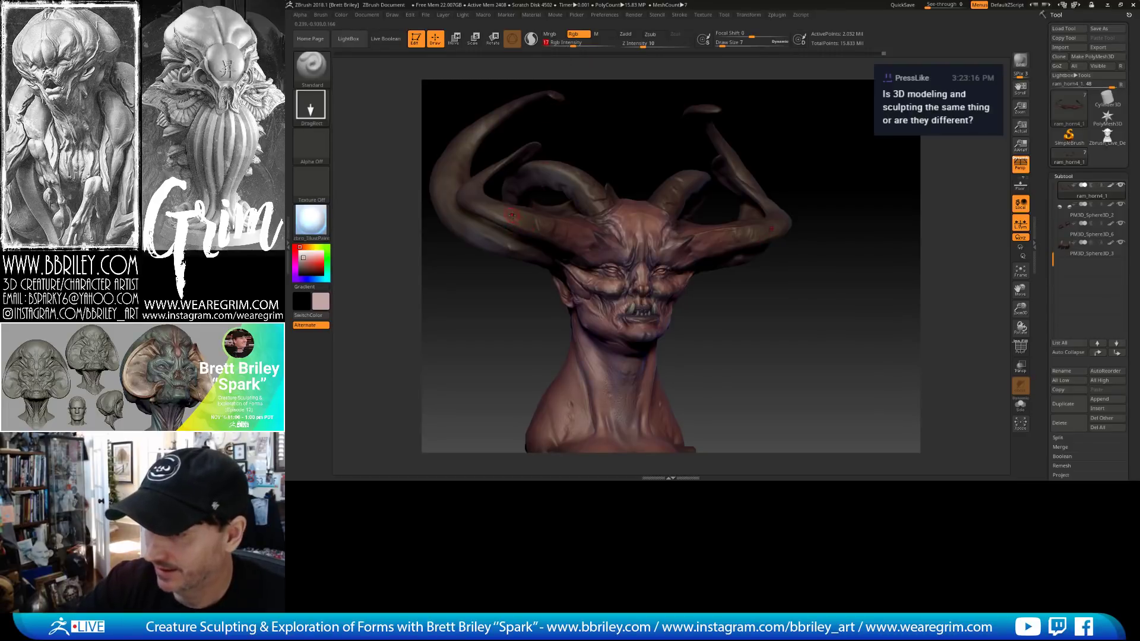
# Sample a muted reddish brown from the model and tint the ram_horn4_1 horns with it.
pyautogui.press('c')
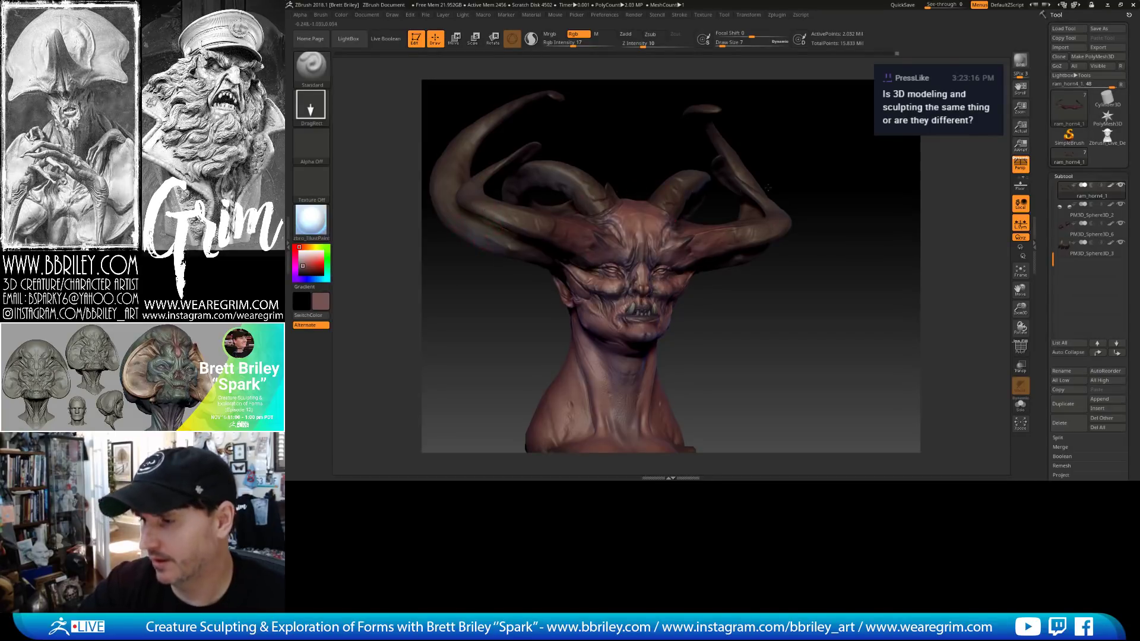
pyautogui.moveTo(767, 188)
pyautogui.mouseDown()
pyautogui.moveTo(820, 152)
pyautogui.moveTo(814, 172)
pyautogui.mouseUp()
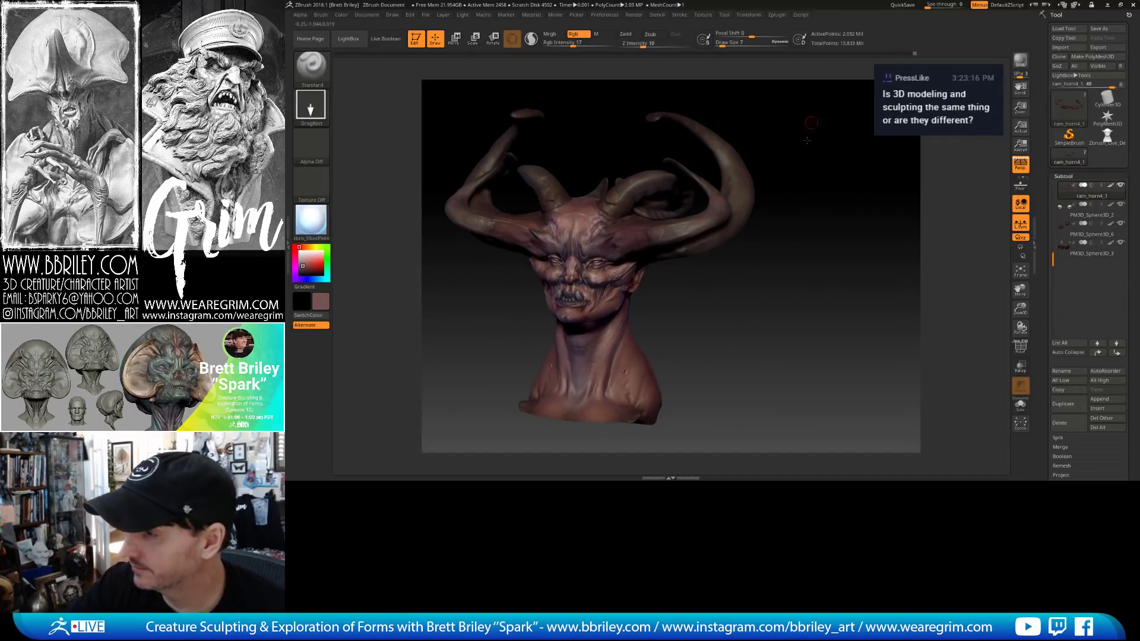
pyautogui.moveTo(808, 140); pyautogui.dragTo(720, 203)
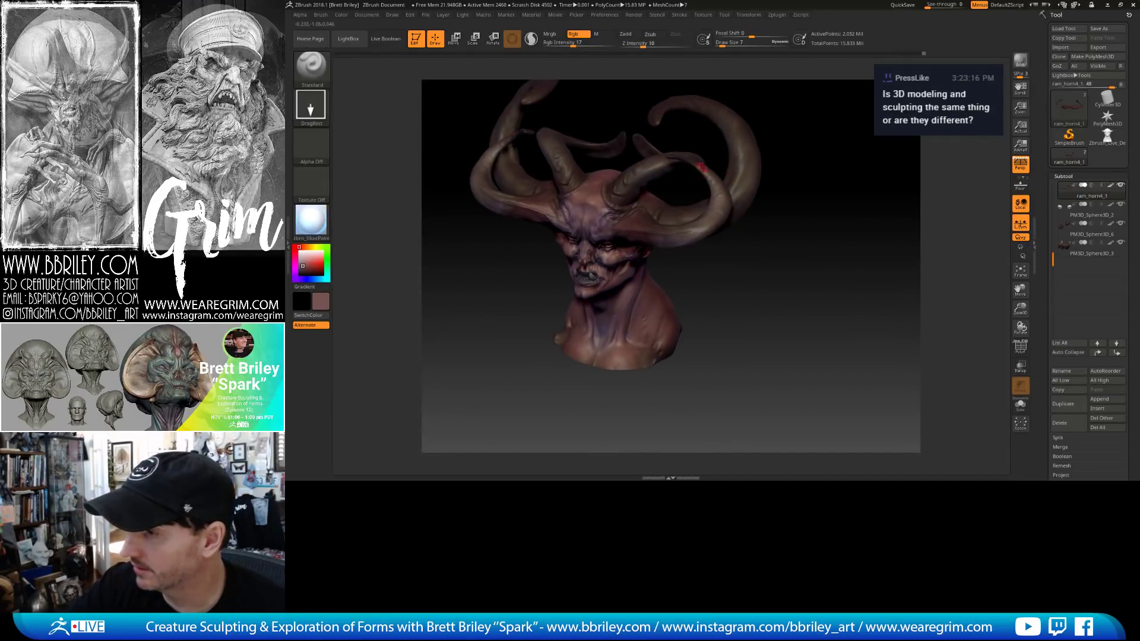
pyautogui.moveTo(792, 193); pyautogui.dragTo(854, 156)
# Activate the ram_horn3 subtool and tint its horns with the sampled reddish brown.
pyautogui.keyDown('alt'); pyautogui.click(624, 180); pyautogui.keyUp('alt')
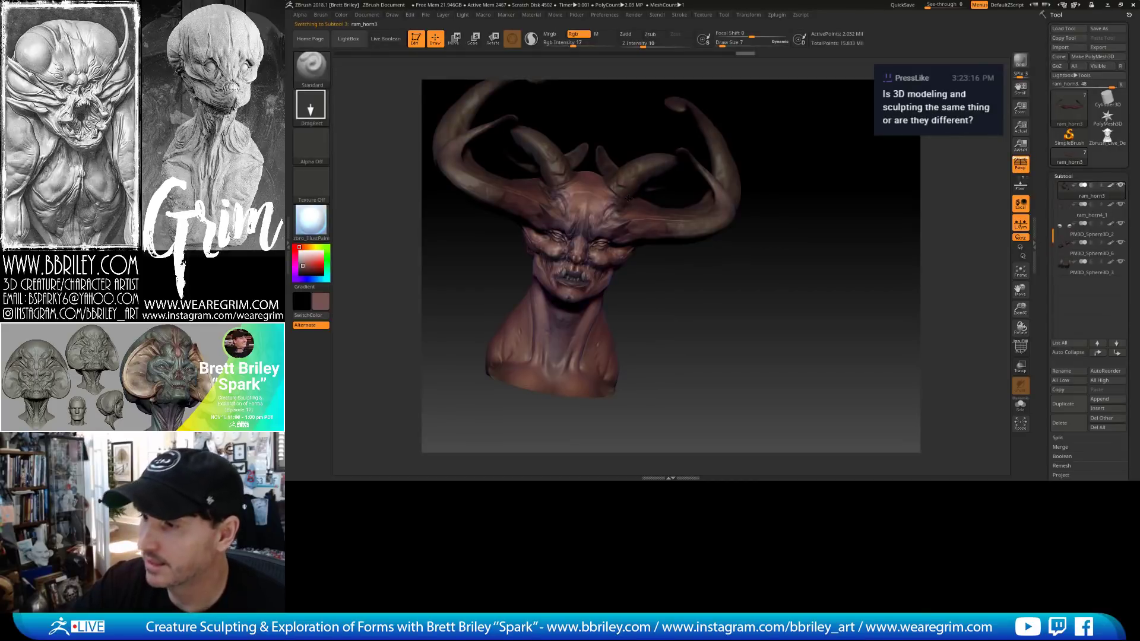
pyautogui.moveTo(784, 115); pyautogui.dragTo(701, 153)
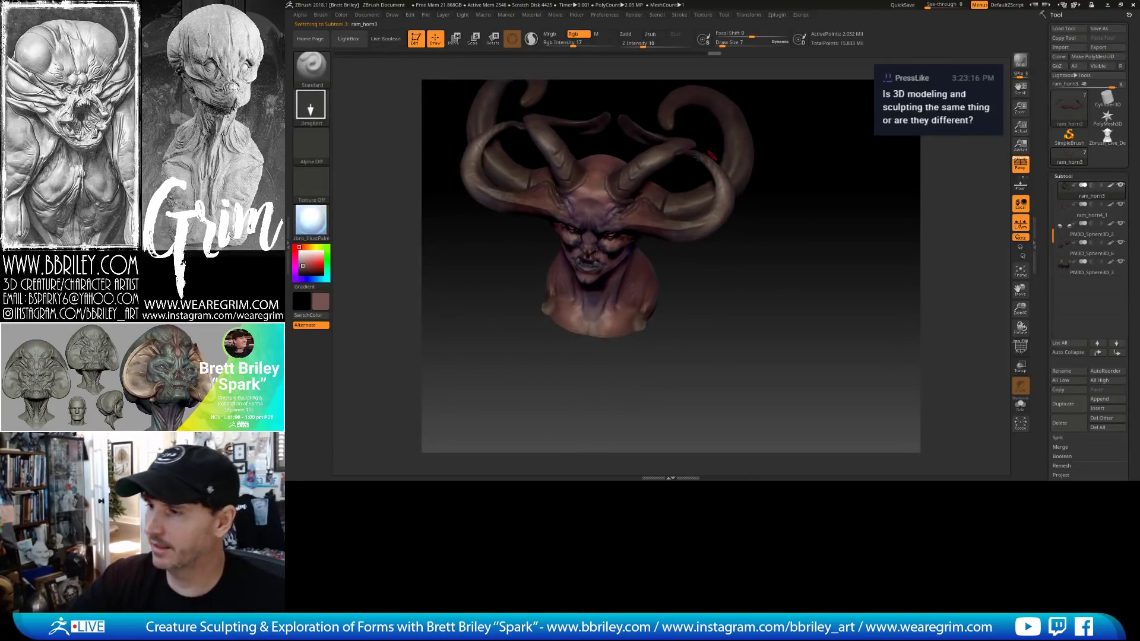
pyautogui.moveTo(799, 110); pyautogui.dragTo(675, 161)
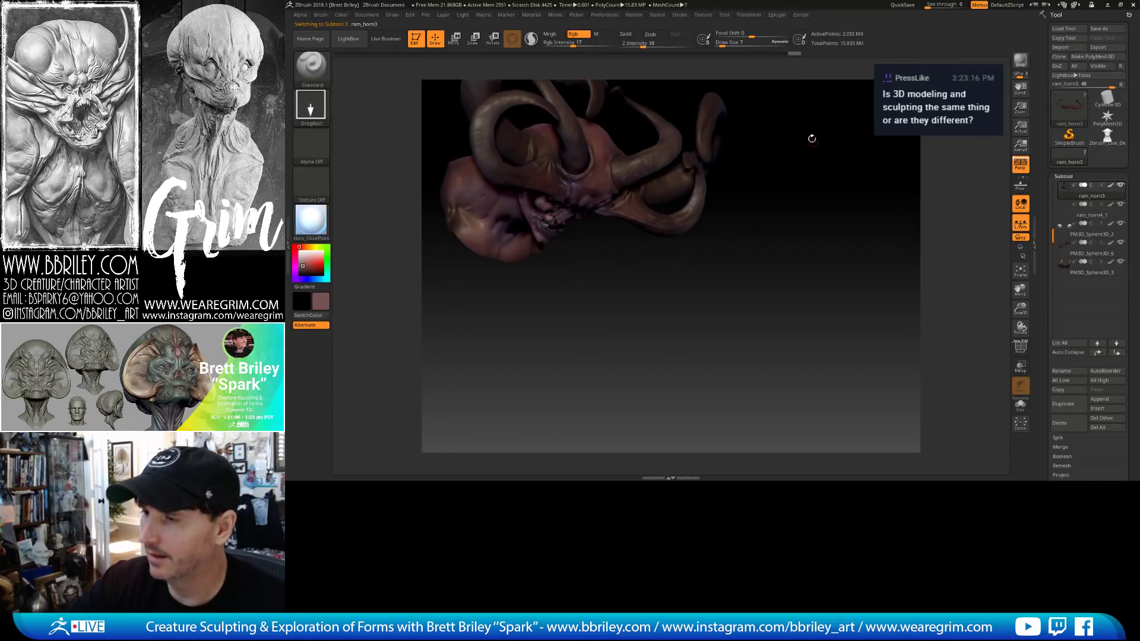
pyautogui.moveTo(810, 137); pyautogui.dragTo(762, 79)
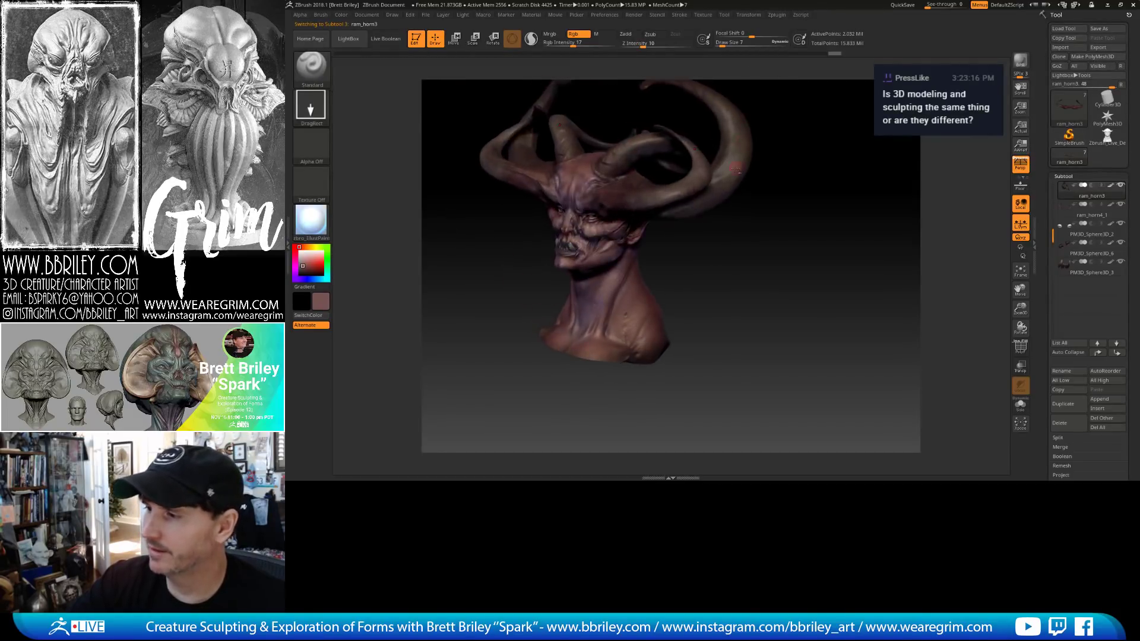
# Activate the ram_horn2 subtool and tint the large outer horns with the same reddish brown.
pyautogui.keyDown('alt'); pyautogui.click(704, 178); pyautogui.keyUp('alt')
pyautogui.moveTo(782, 177); pyautogui.dragTo(756, 160)
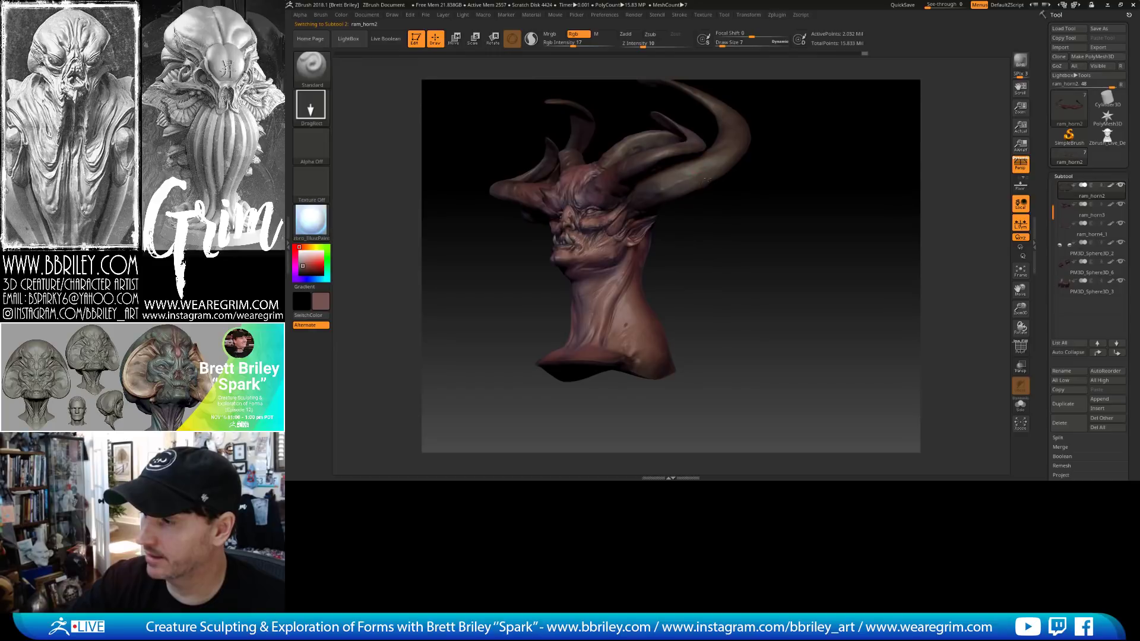
pyautogui.moveTo(776, 112); pyautogui.dragTo(751, 76)
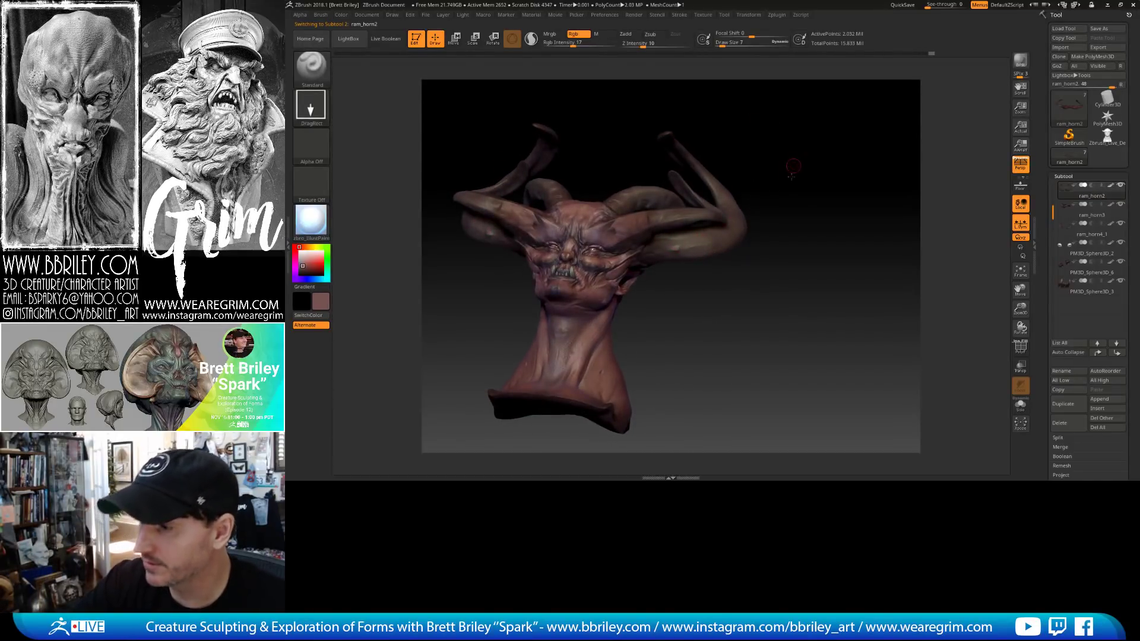
pyautogui.moveTo(793, 169); pyautogui.dragTo(696, 235)
pyautogui.moveTo(766, 152); pyautogui.dragTo(708, 226)
# Return to the ram_horn3 subtool, sample a darker red and shade its horns with it.
pyautogui.keyDown('alt'); pyautogui.click(707, 226); pyautogui.keyUp('alt')
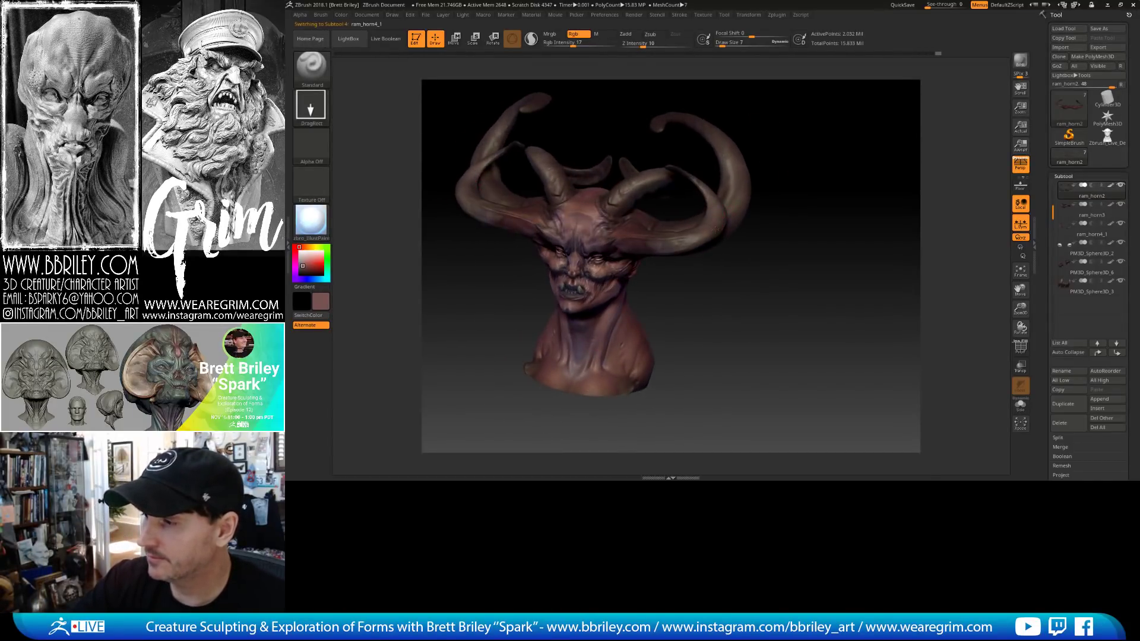
pyautogui.keyDown('alt'); pyautogui.click(630, 190); pyautogui.keyUp('alt')
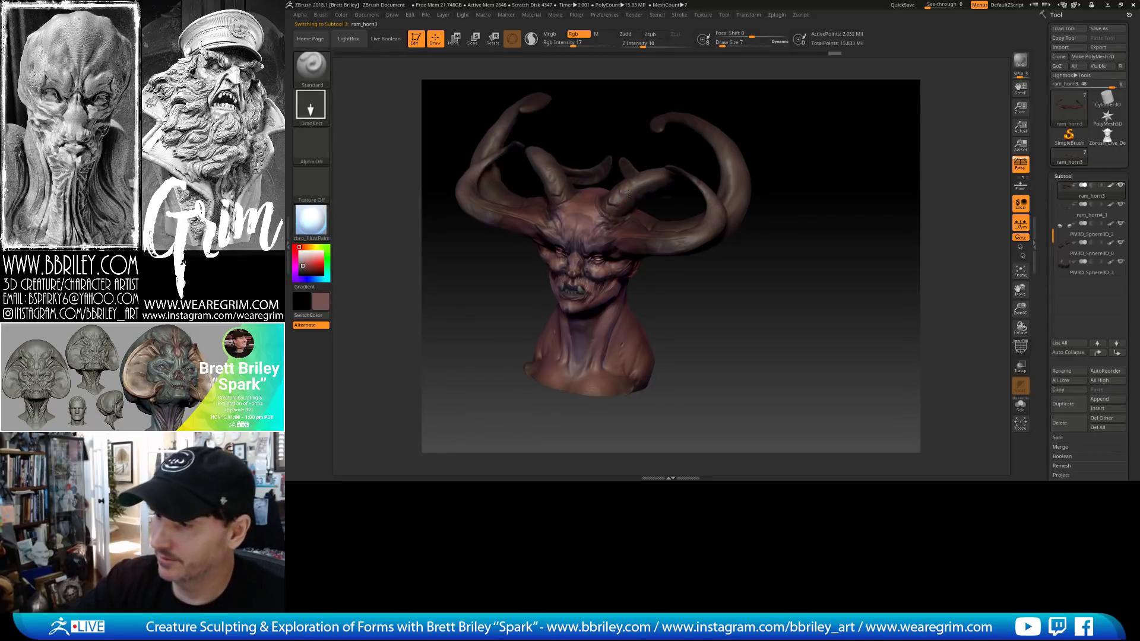
pyautogui.moveTo(771, 118); pyautogui.dragTo(811, 120)
pyautogui.press('c')
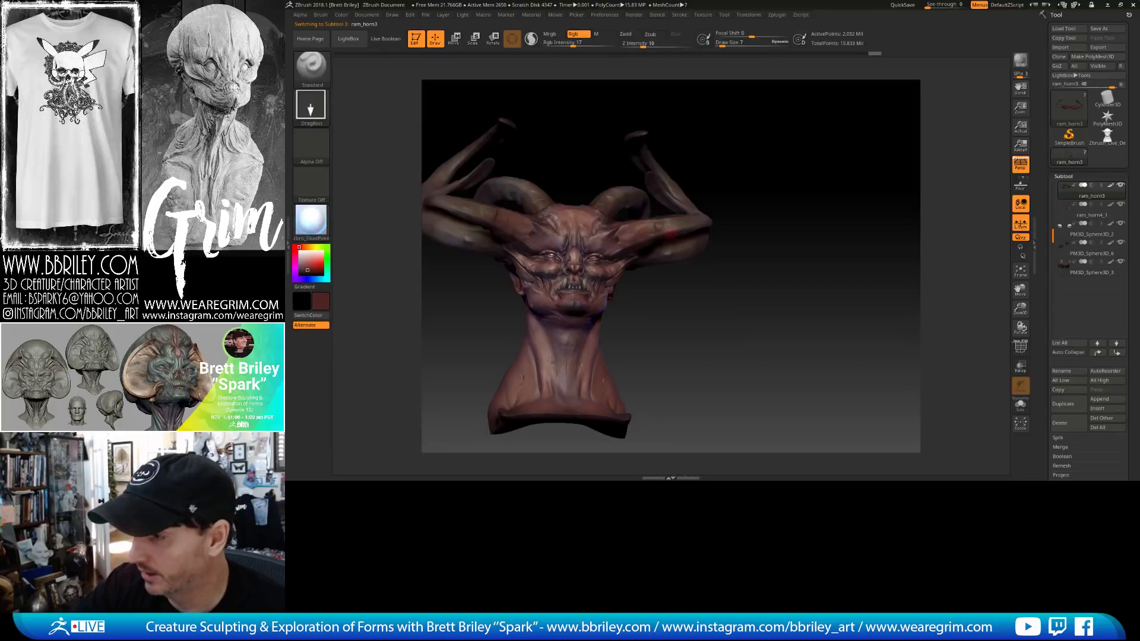
pyautogui.moveTo(732, 168); pyautogui.dragTo(701, 202)
# Activate the ram_horn4_1 subtool, sample progressively darker brown tones and shade its horns.
pyautogui.keyDown('alt'); pyautogui.click(672, 246); pyautogui.keyUp('alt')
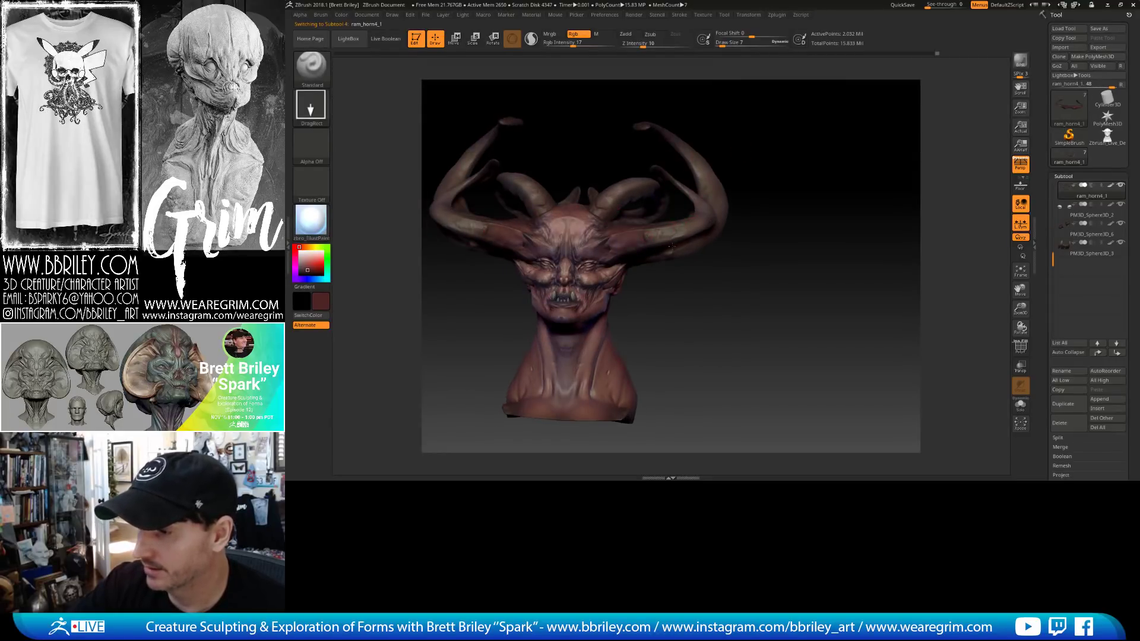
pyautogui.press('c')
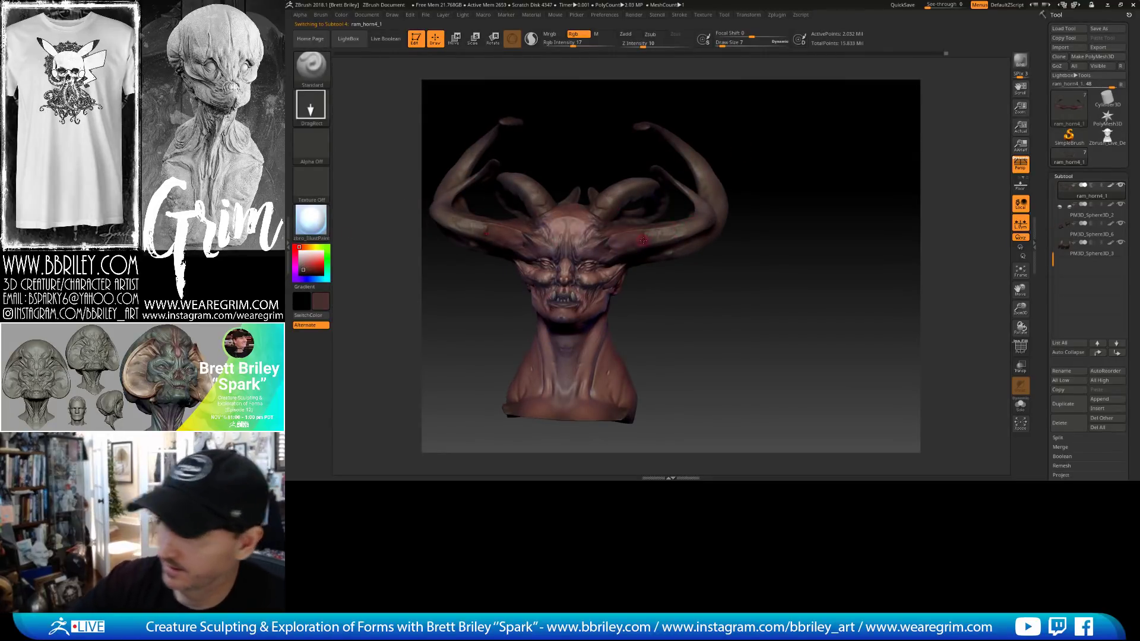
pyautogui.moveTo(721, 202); pyautogui.dragTo(697, 151)
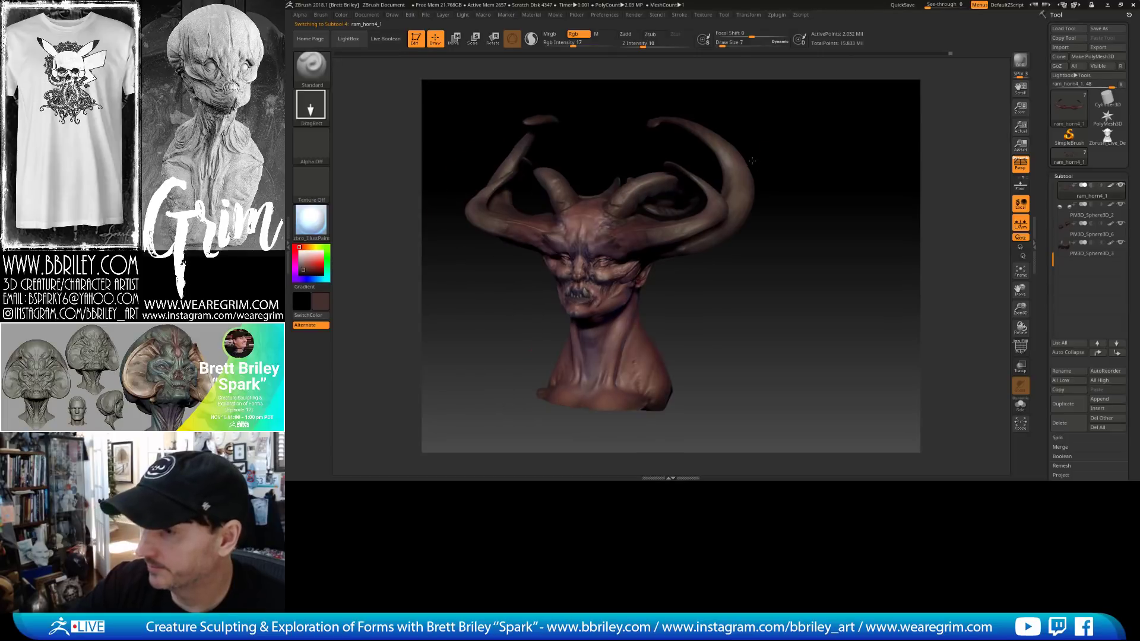
pyautogui.press('c')
# Activate the ram_horn2 subtool and raise the brush to draw size 15 with an Rgb Intensity of 33.
pyautogui.keyDown('alt'); pyautogui.click(659, 125); pyautogui.keyUp('alt')
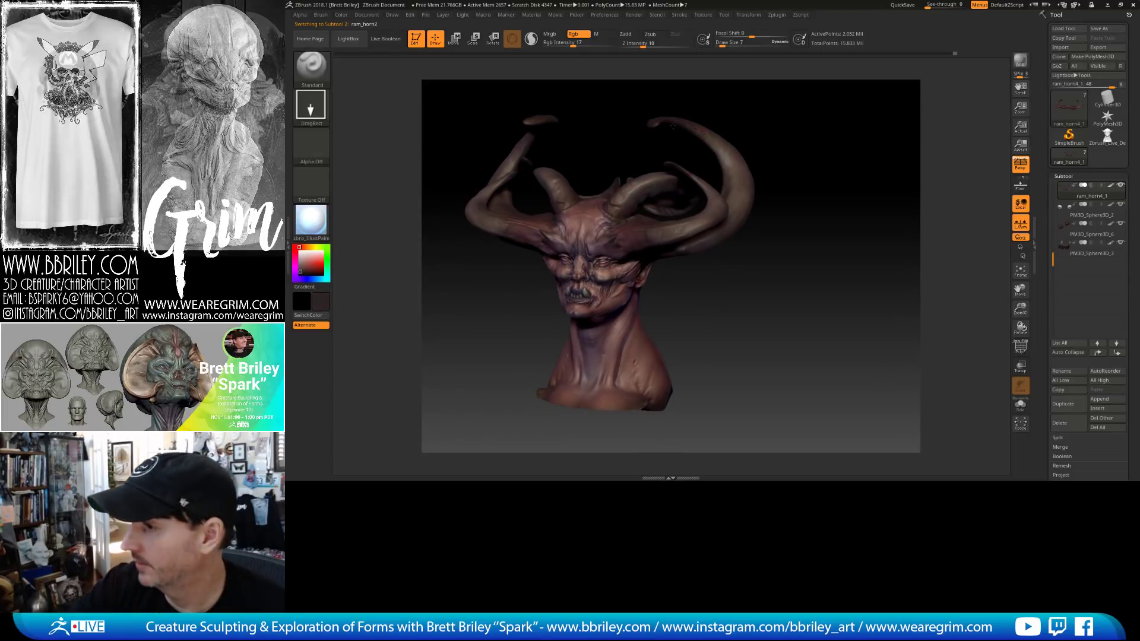
pyautogui.moveTo(671, 139); pyautogui.dragTo(654, 234)
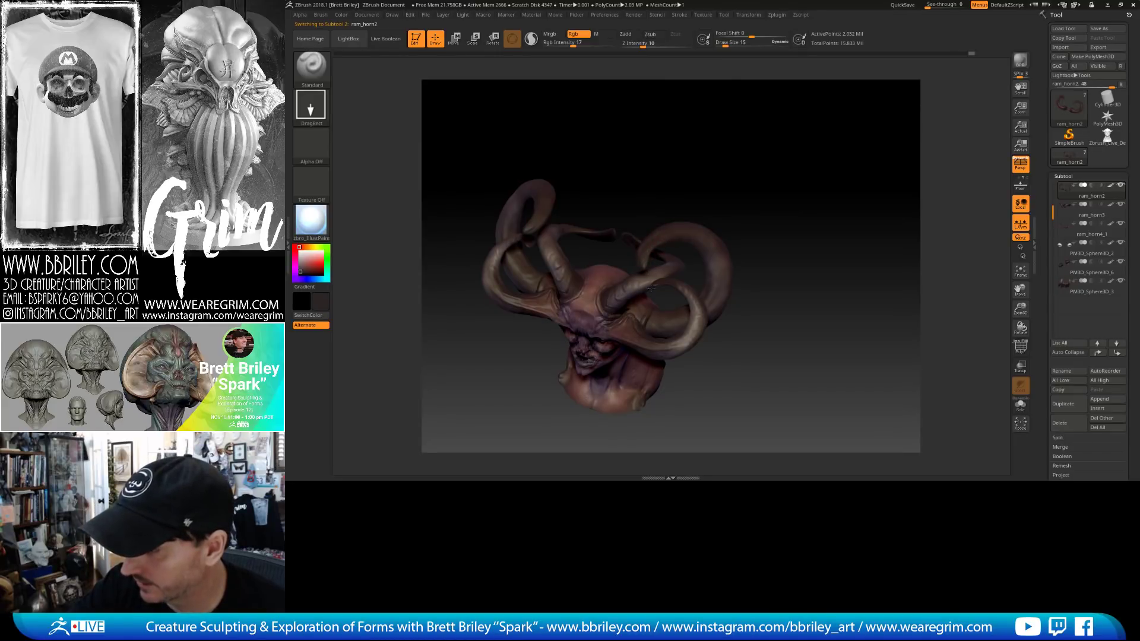
pyautogui.moveTo(573, 45); pyautogui.dragTo(585, 48)
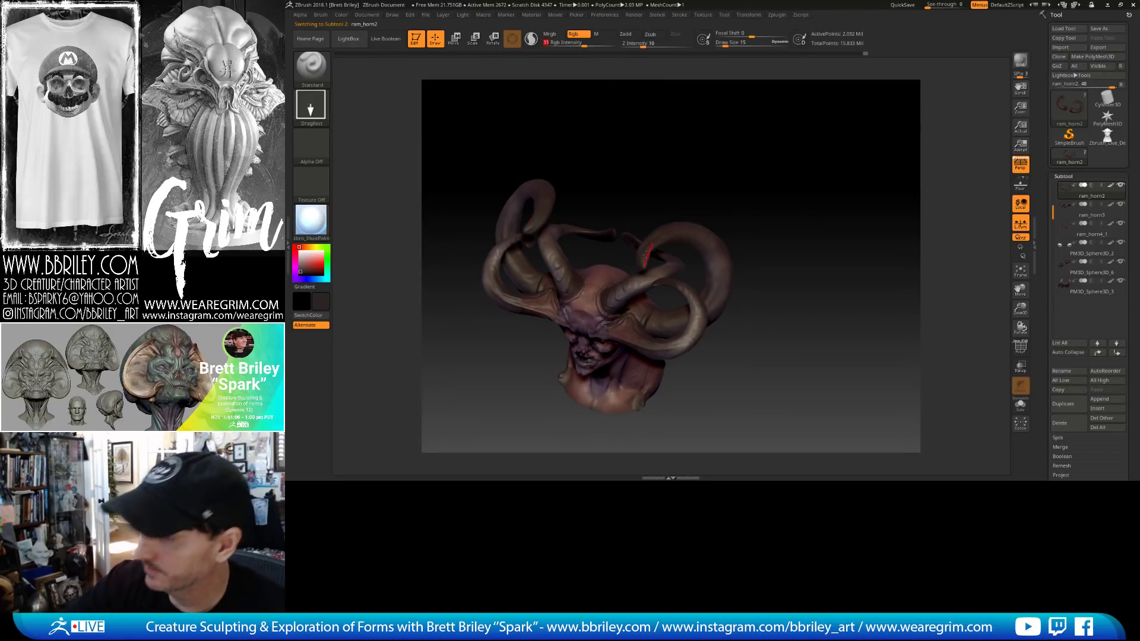
# Darken the ram_horn4_1 and ram_horn2 horns with the dark brown tone.
pyautogui.keyDown('alt'); pyautogui.click(667, 286); pyautogui.keyUp('alt')
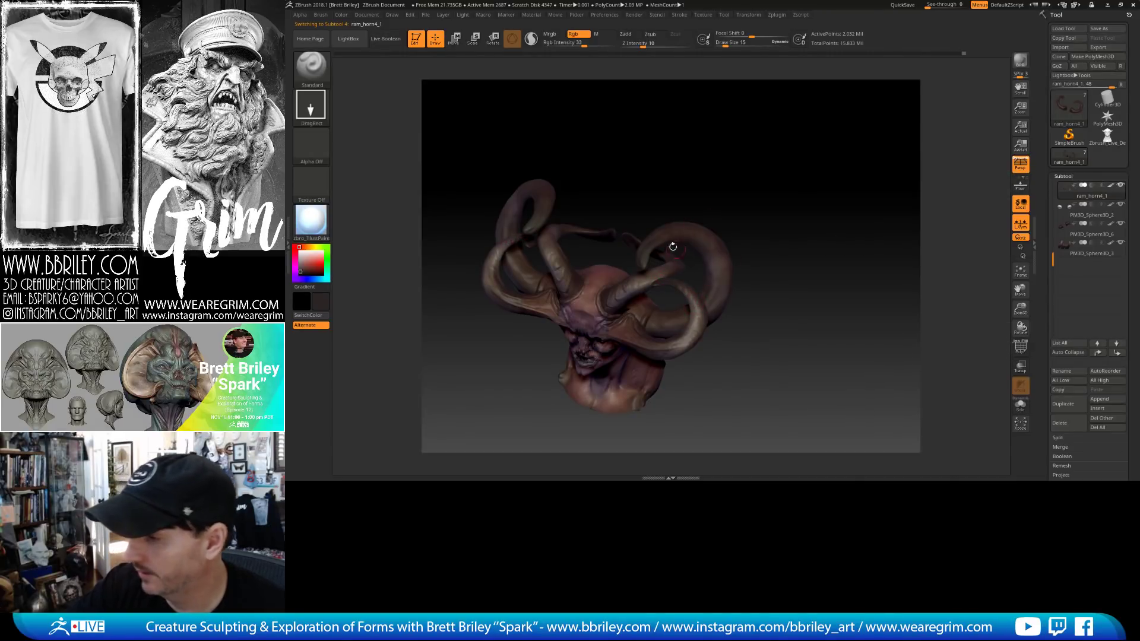
pyautogui.keyDown('alt'); pyautogui.click(530, 257); pyautogui.keyUp('alt')
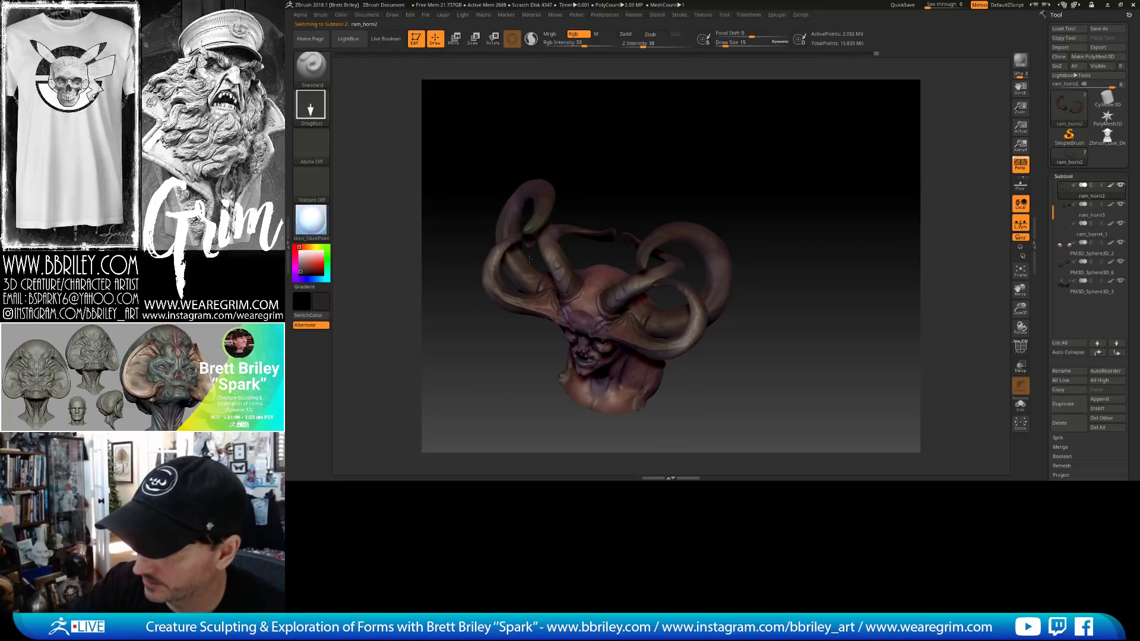
pyautogui.moveTo(598, 151); pyautogui.dragTo(530, 214)
pyautogui.moveTo(651, 163)
pyautogui.mouseDown()
pyautogui.moveTo(742, 186)
pyautogui.moveTo(592, 204)
pyautogui.mouseUp()
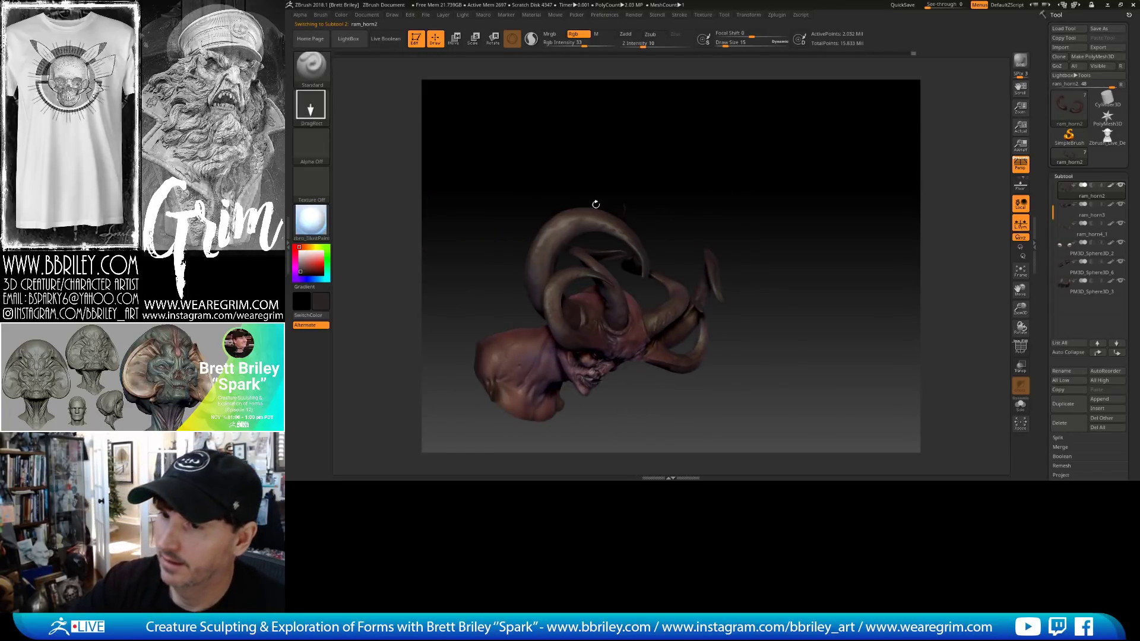
# Set the Standard brush to the FreeHand stroke at draw size 3 and sample a muted pinkish brown.
pyautogui.click(311, 106)
pyautogui.click(395, 115)
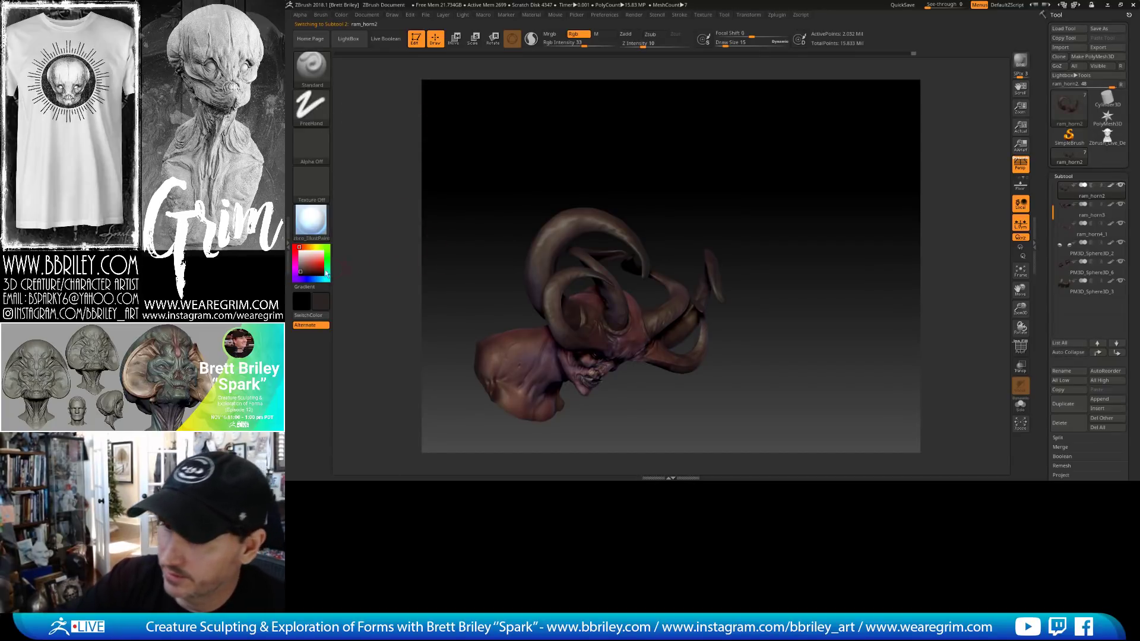
pyautogui.click(303, 266)
pyautogui.press('c')
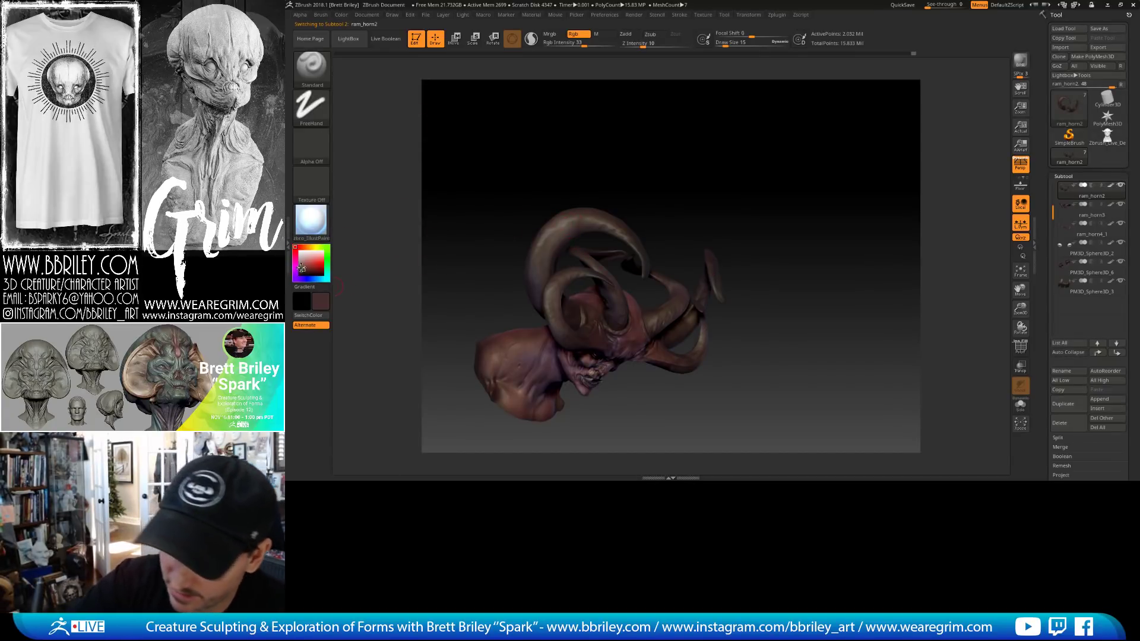
pyautogui.press('c')
pyautogui.press('s')
# Paint fine pinkish-brown highlights along the outer curve of the ram_horn2 horn.
pyautogui.moveTo(571, 233)
pyautogui.mouseDown()
pyautogui.moveTo(538, 244)
pyautogui.moveTo(530, 273)
pyautogui.mouseUp()
pyautogui.moveTo(593, 153); pyautogui.dragTo(612, 113)
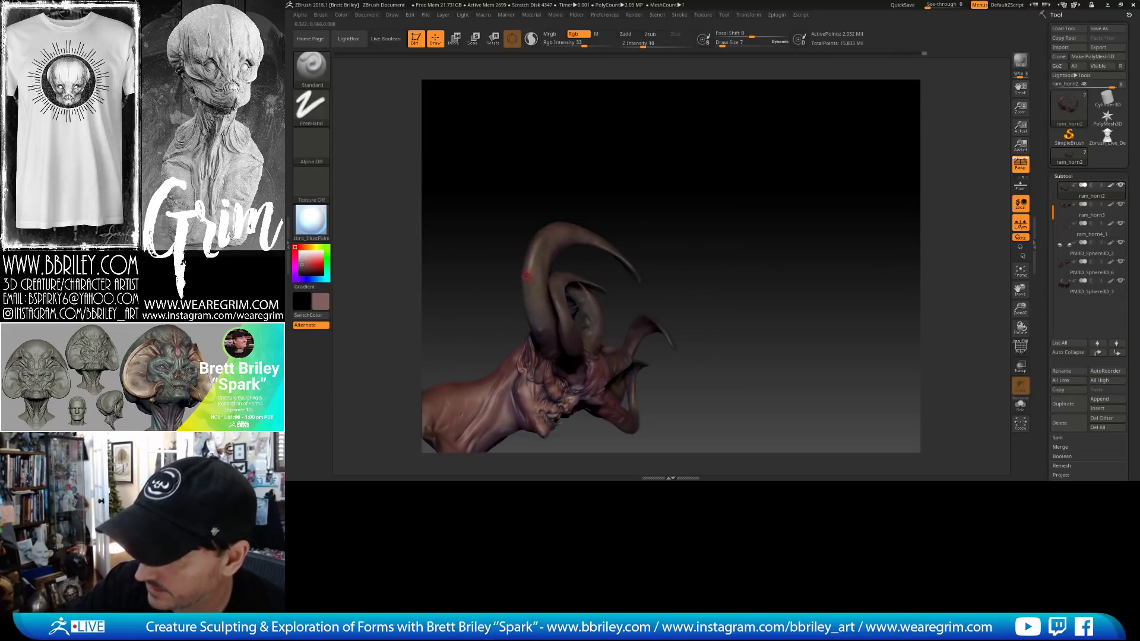
pyautogui.moveTo(533, 265); pyautogui.dragTo(551, 244)
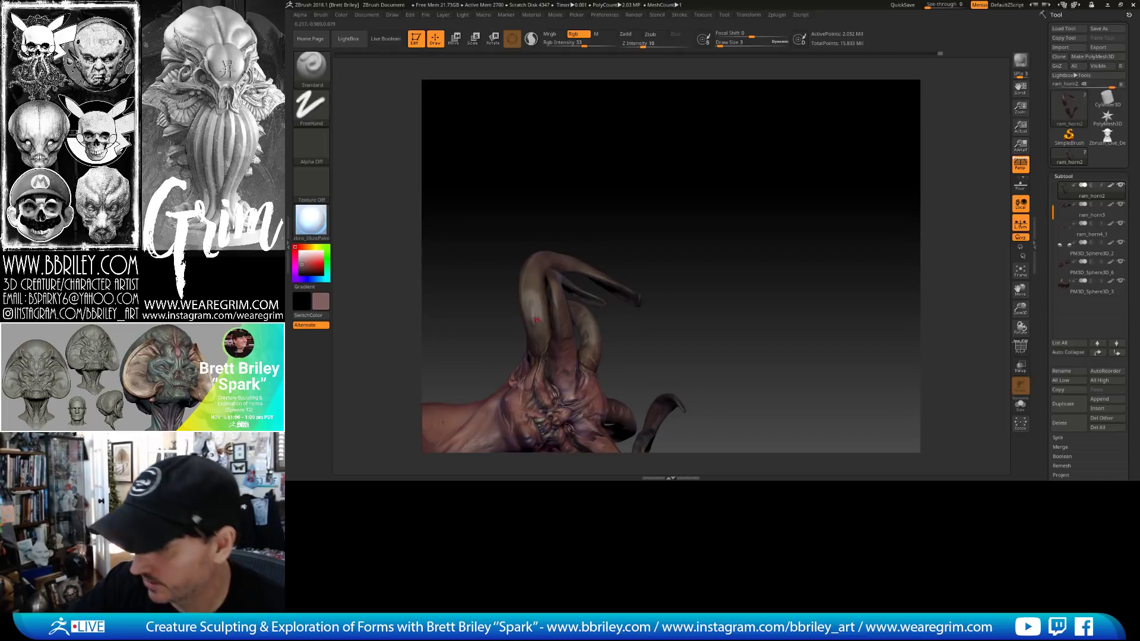
pyautogui.moveTo(537, 320); pyautogui.dragTo(528, 280, button='right')
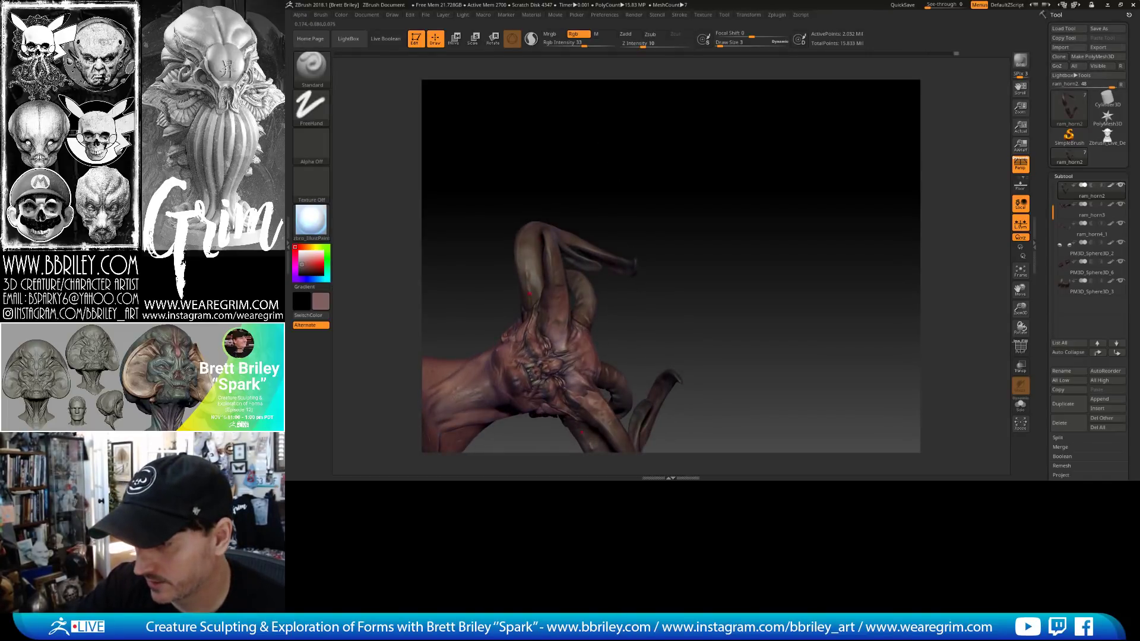
pyautogui.moveTo(552, 172); pyautogui.dragTo(521, 271)
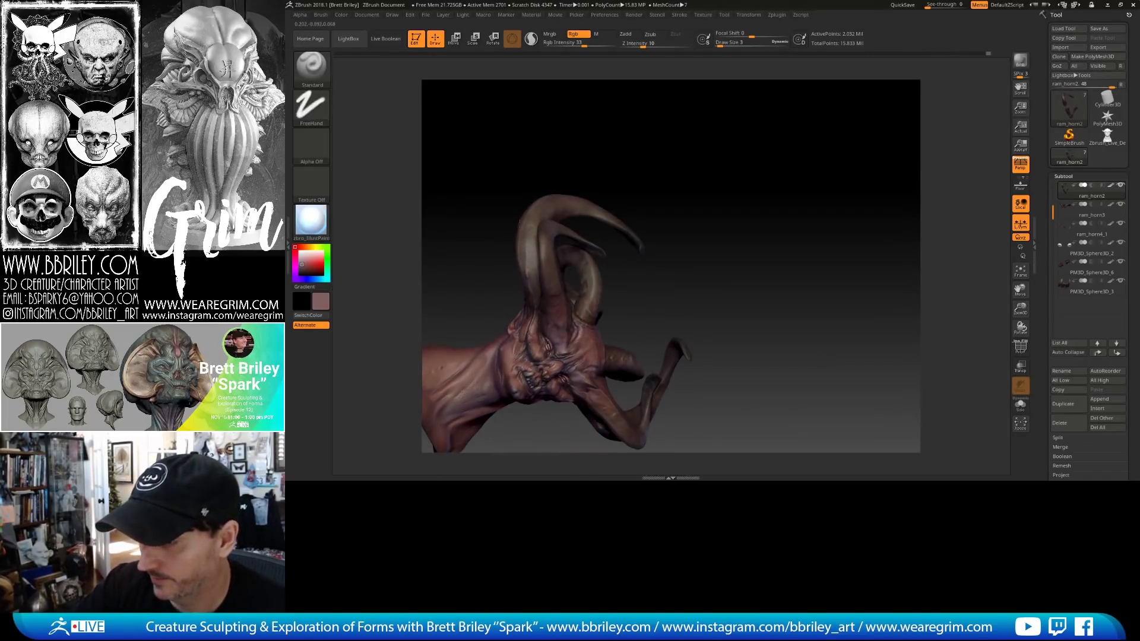
# Activate the ram_horn4_1 subtool and paint fine pinkish-brown highlights along the base and curve of its horn.
pyautogui.keyDown('alt'); pyautogui.click(548, 295); pyautogui.keyUp('alt')
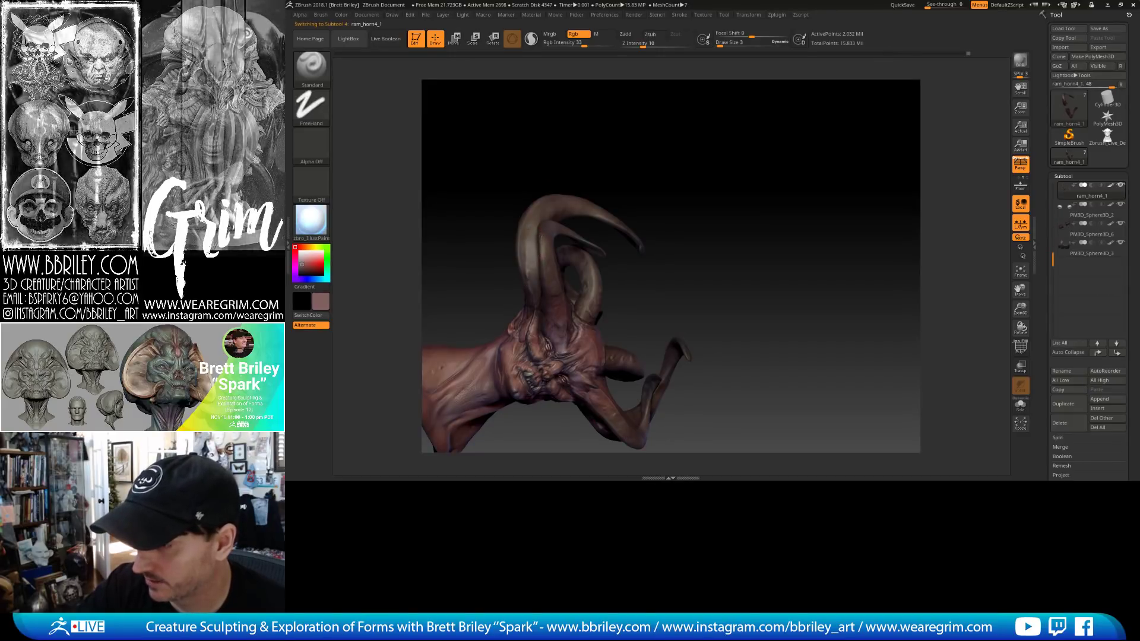
pyautogui.moveTo(548, 295); pyautogui.dragTo(554, 222, button='right')
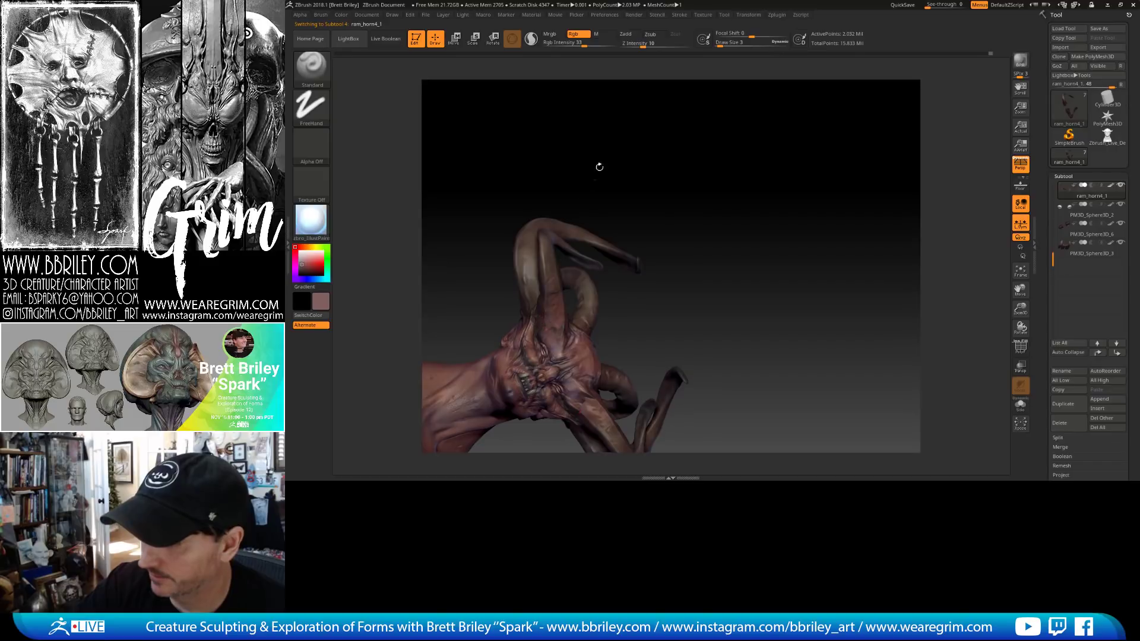
pyautogui.moveTo(598, 169); pyautogui.dragTo(551, 289)
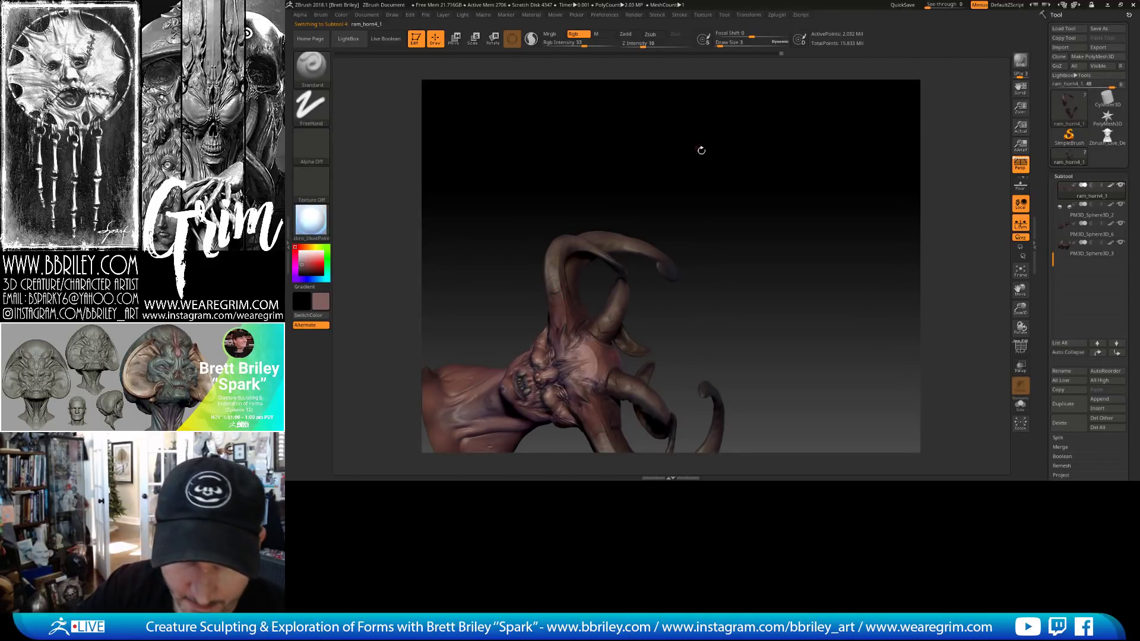
pyautogui.moveTo(717, 151)
pyautogui.mouseDown()
pyautogui.moveTo(724, 164)
pyautogui.moveTo(700, 161)
pyautogui.moveTo(548, 253)
pyautogui.mouseUp()
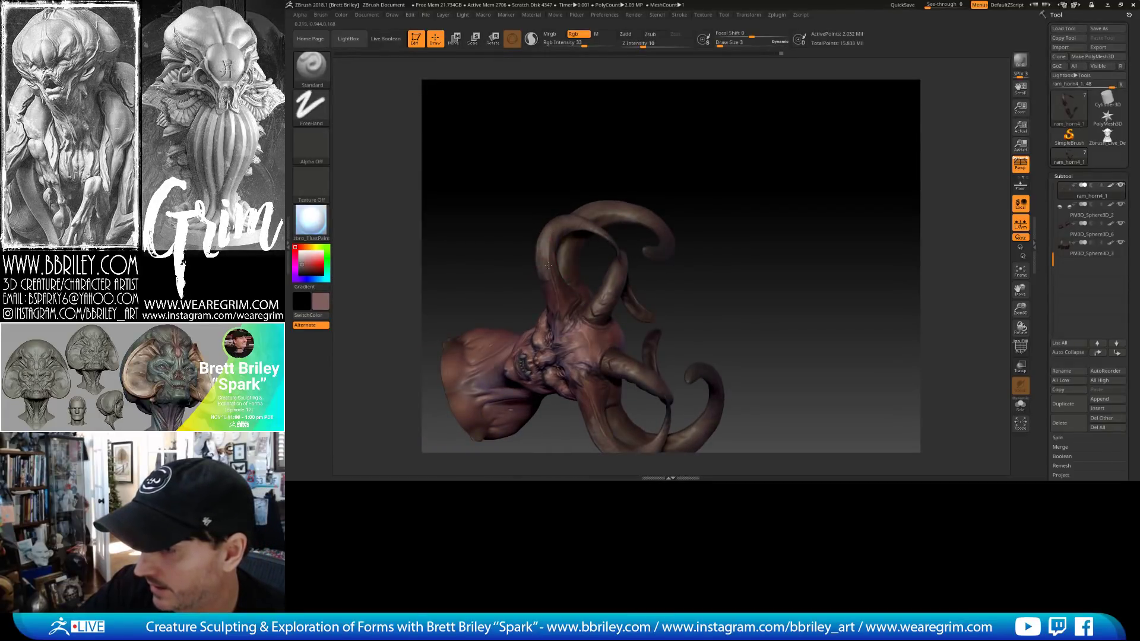
pyautogui.moveTo(599, 175); pyautogui.dragTo(568, 226)
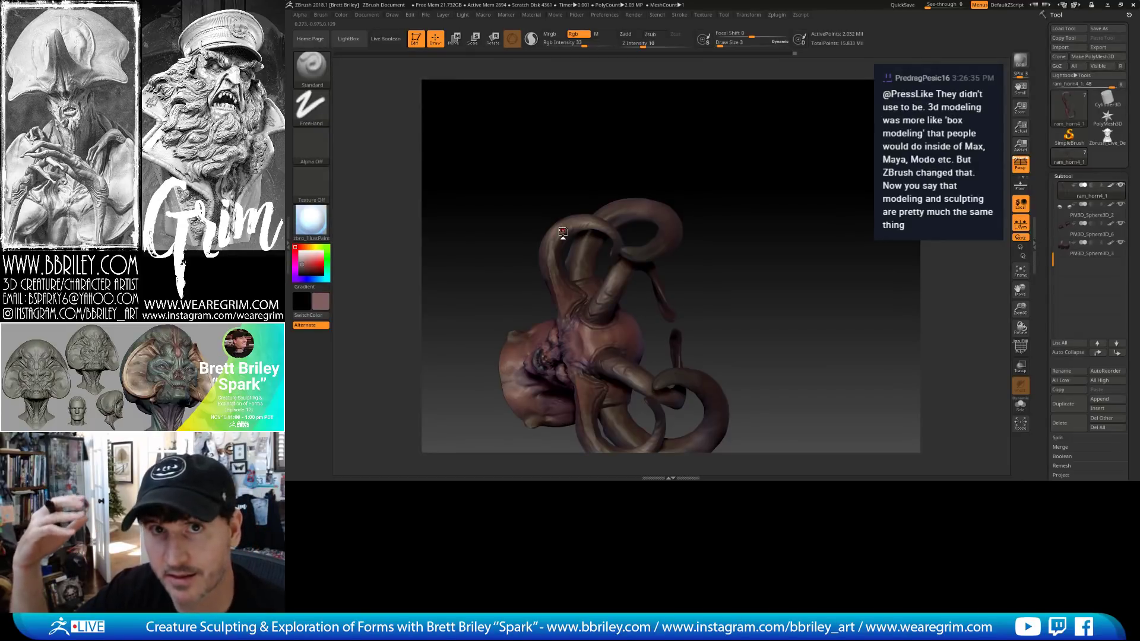
pyautogui.moveTo(689, 160); pyautogui.dragTo(550, 271)
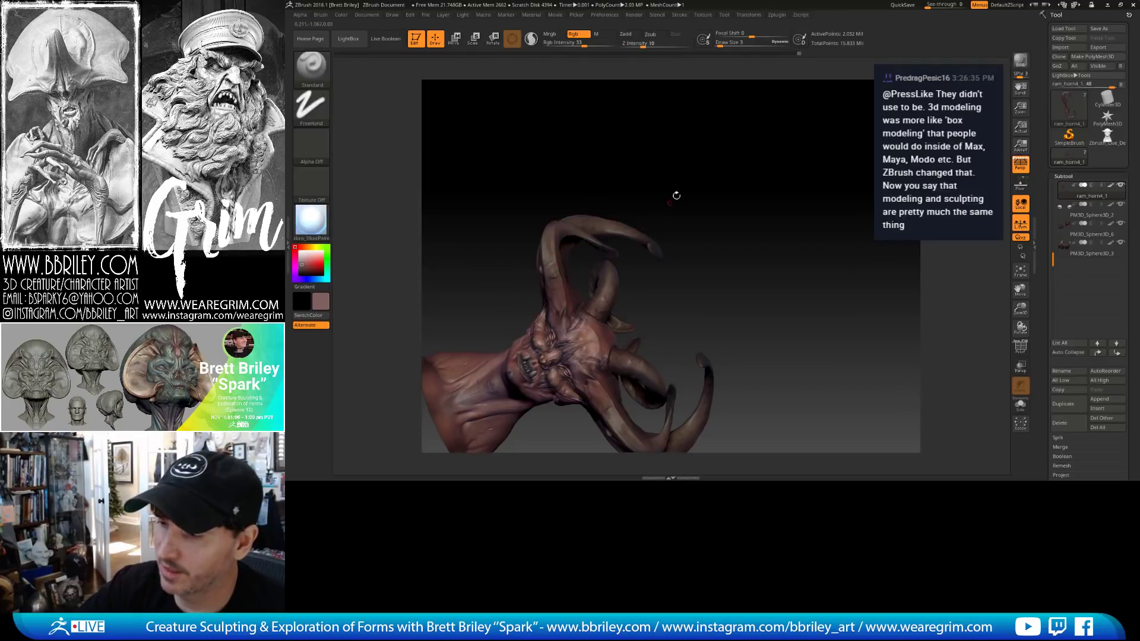
pyautogui.keyDown('alt'); pyautogui.moveTo(676, 196); pyautogui.dragTo(639, 165); pyautogui.keyUp('alt')
# Activate the ram_horn3 subtool and paint fine pinkish-brown highlights along the length and curve of its horn.
pyautogui.keyDown('alt'); pyautogui.click(566, 264); pyautogui.keyUp('alt')
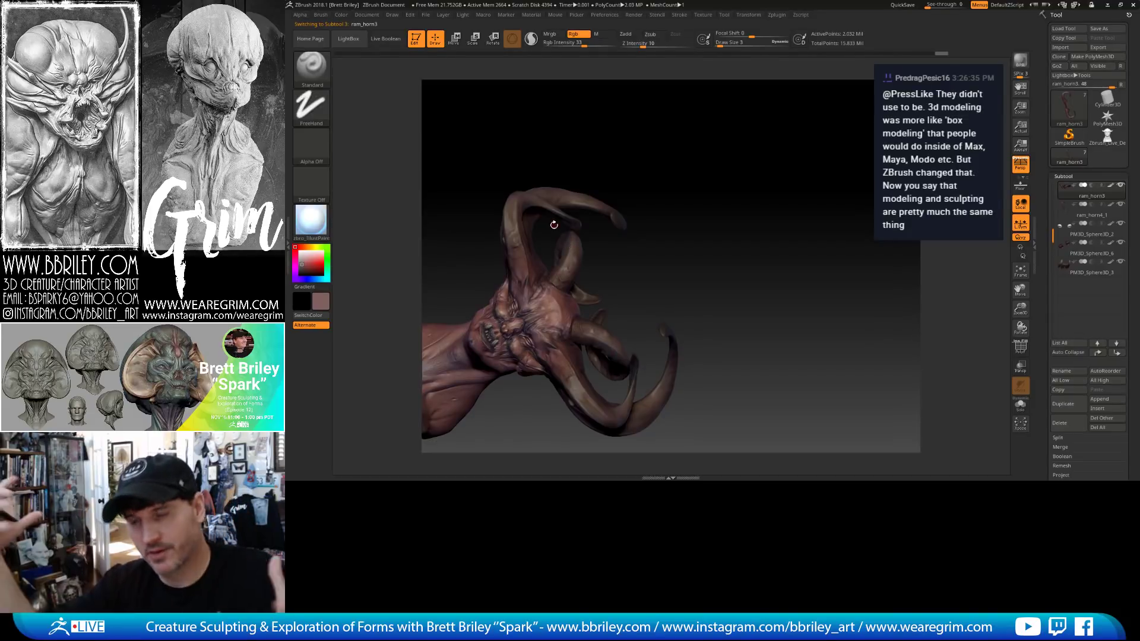
pyautogui.moveTo(665, 176); pyautogui.dragTo(560, 281)
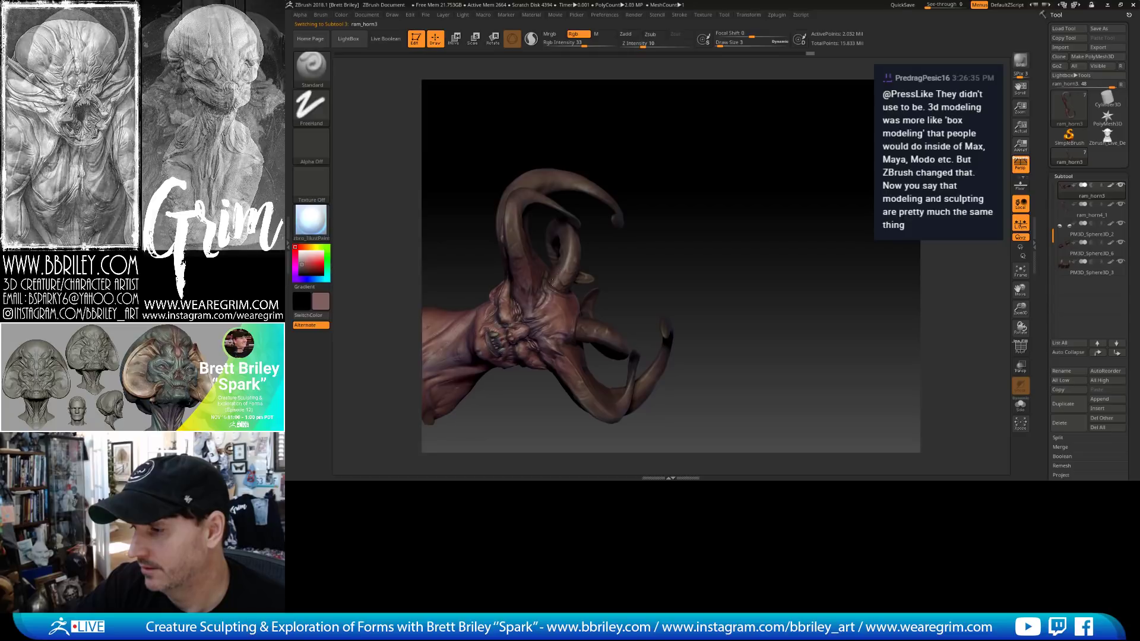
pyautogui.moveTo(557, 278); pyautogui.dragTo(571, 268)
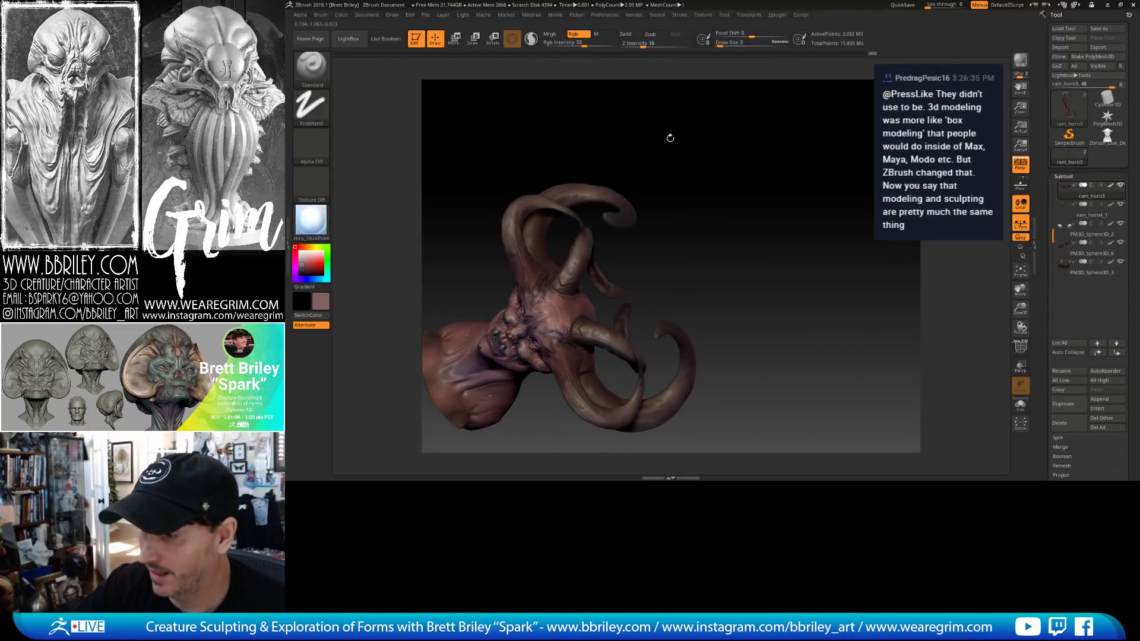
pyautogui.moveTo(670, 138); pyautogui.dragTo(584, 251)
pyautogui.moveTo(664, 124); pyautogui.dragTo(580, 244)
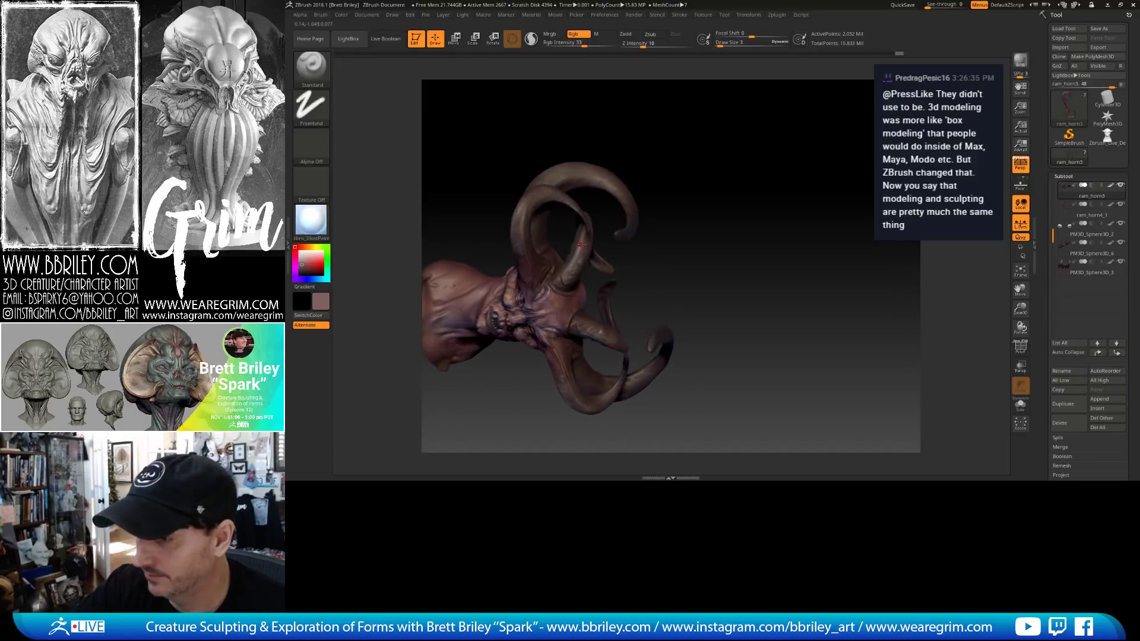
pyautogui.moveTo(613, 161); pyautogui.dragTo(597, 178)
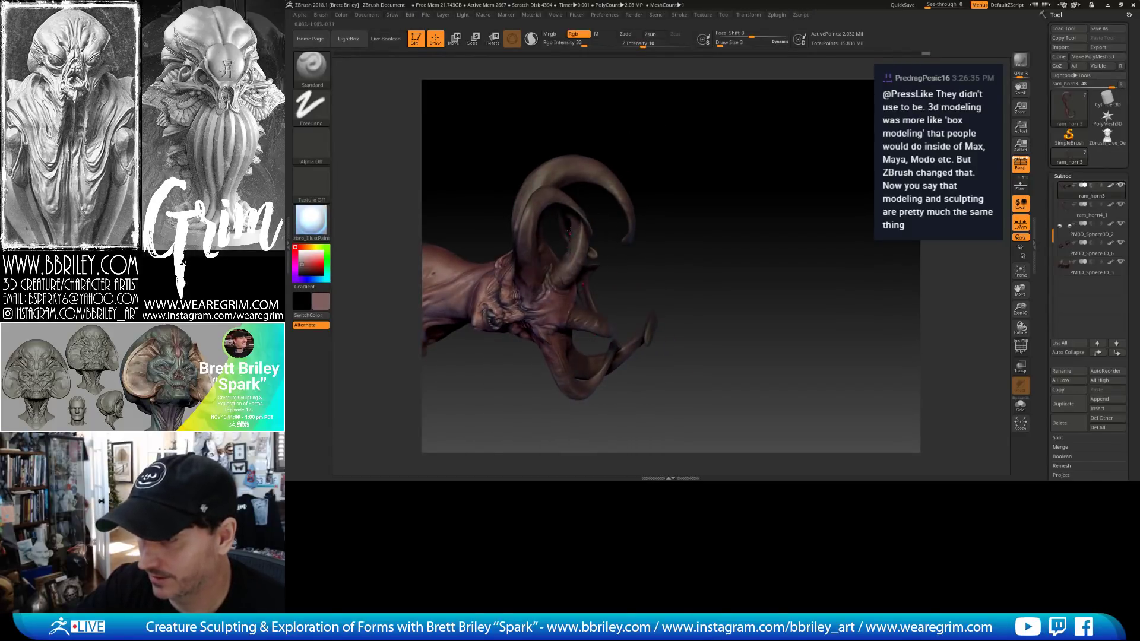
pyautogui.moveTo(624, 140); pyautogui.dragTo(580, 260)
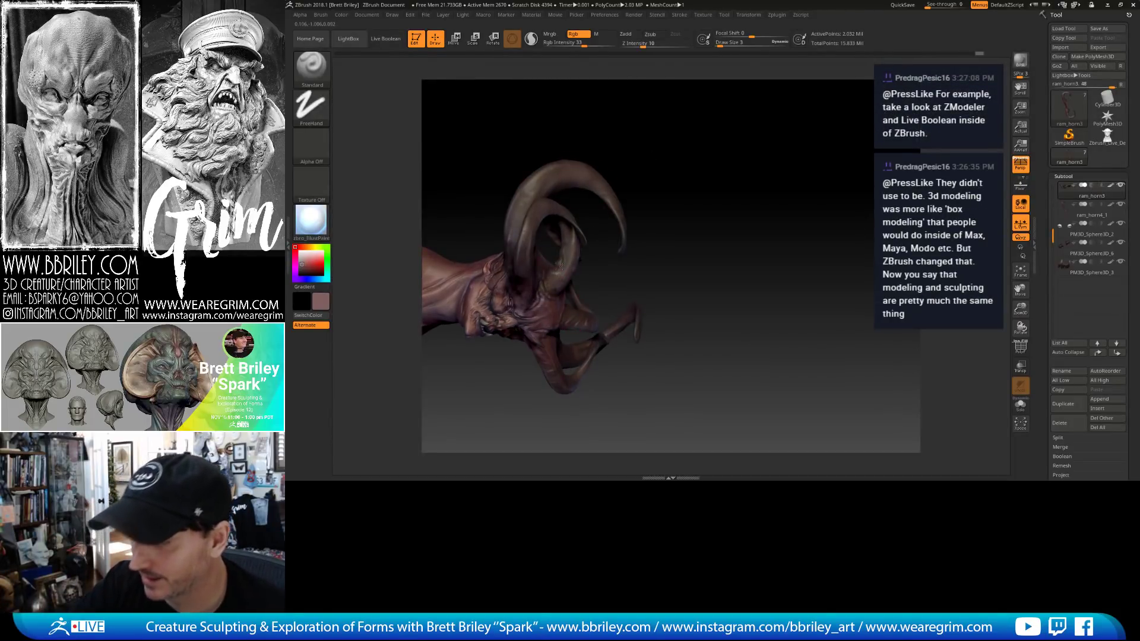
pyautogui.moveTo(566, 225); pyautogui.dragTo(572, 234)
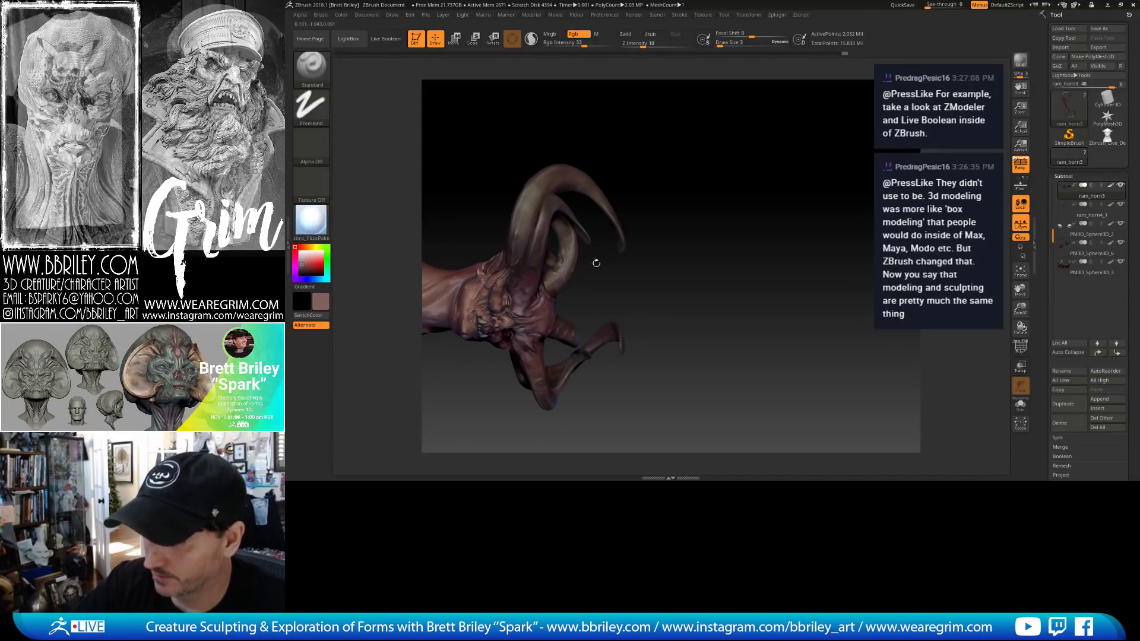
pyautogui.moveTo(592, 254); pyautogui.dragTo(556, 250)
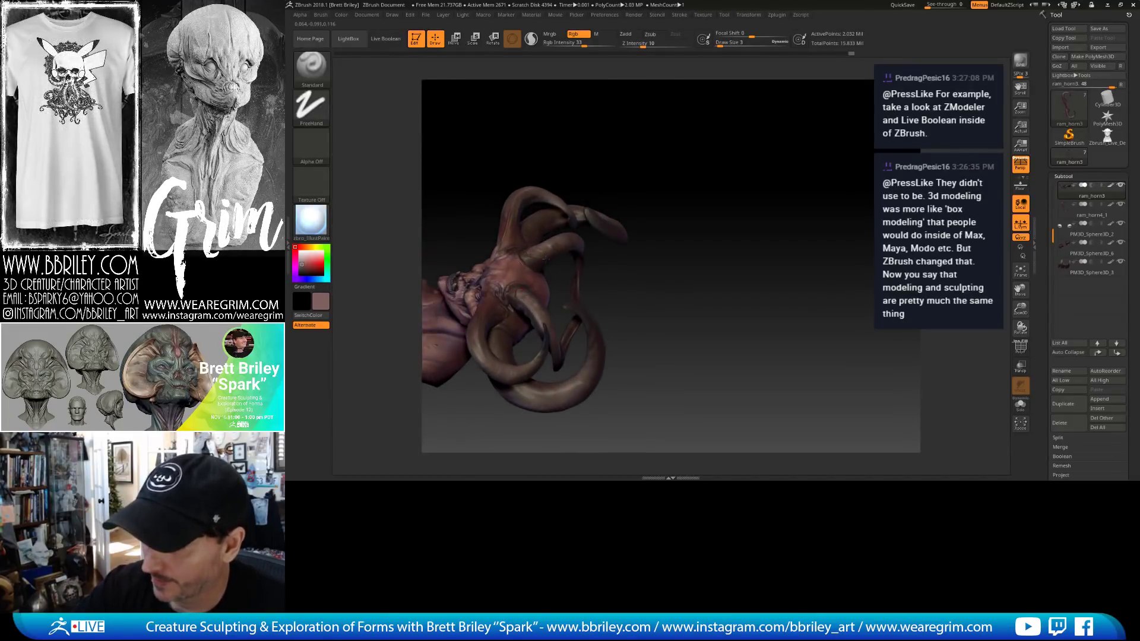
pyautogui.moveTo(576, 119); pyautogui.dragTo(569, 194)
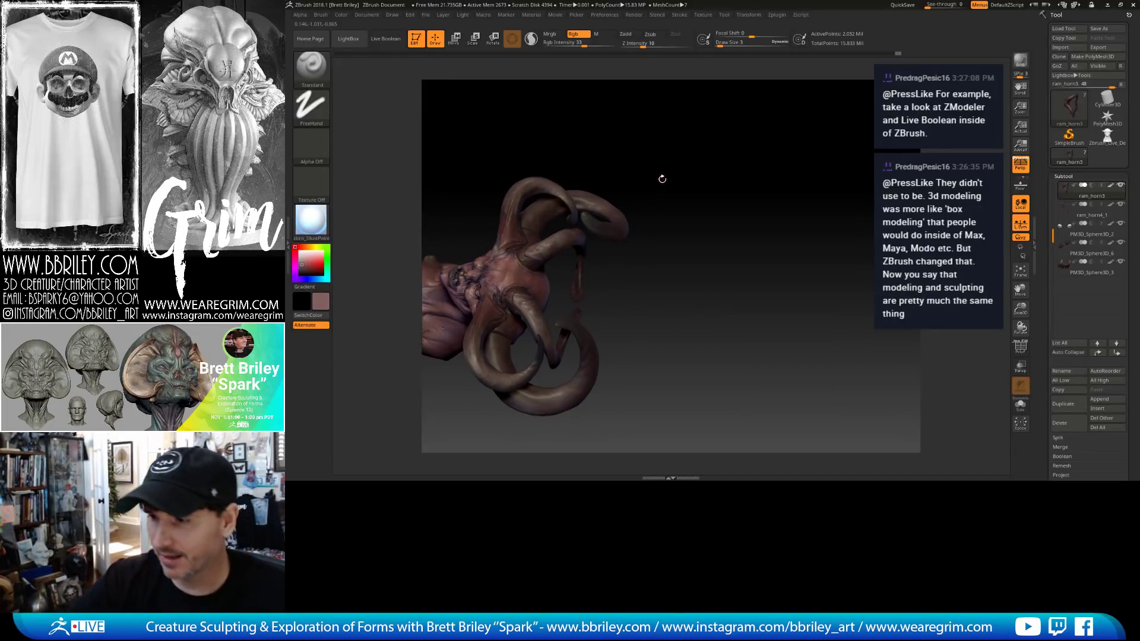
pyautogui.moveTo(663, 179); pyautogui.dragTo(620, 219)
# Activate the ram_horn4_1 subtool and add pinkish-brown highlight strokes along the inner curve of its horn.
pyautogui.keyDown('alt'); pyautogui.click(487, 340); pyautogui.keyUp('alt')
pyautogui.keyDown('alt'); pyautogui.moveTo(666, 159); pyautogui.dragTo(689, 106); pyautogui.keyUp('alt')
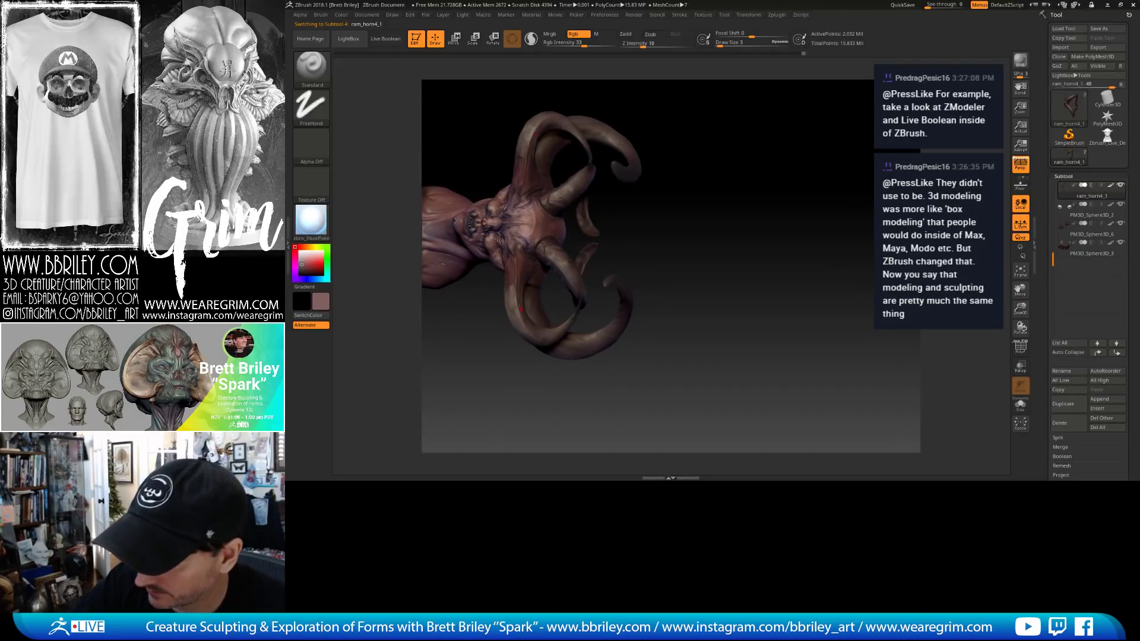
pyautogui.moveTo(642, 260); pyautogui.dragTo(542, 327)
# Set the Standard brush to the DragRect stroke with the Leathery Skin13 alpha and raise its RGB intensity.
pyautogui.click(311, 106)
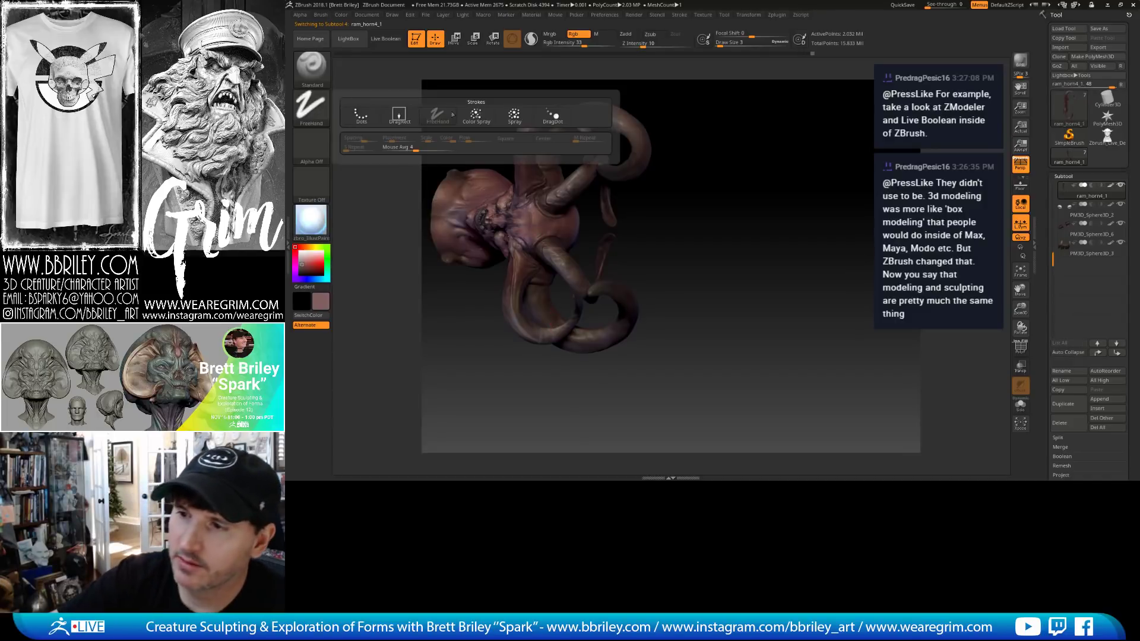
pyautogui.click(399, 117)
pyautogui.click(311, 146)
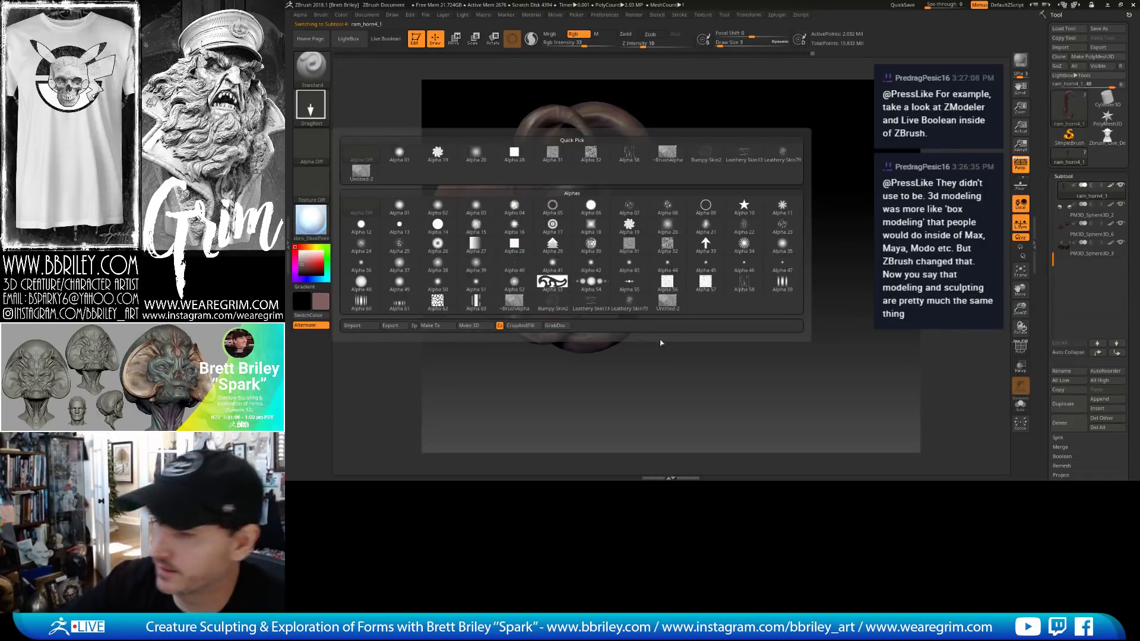
pyautogui.click(591, 303)
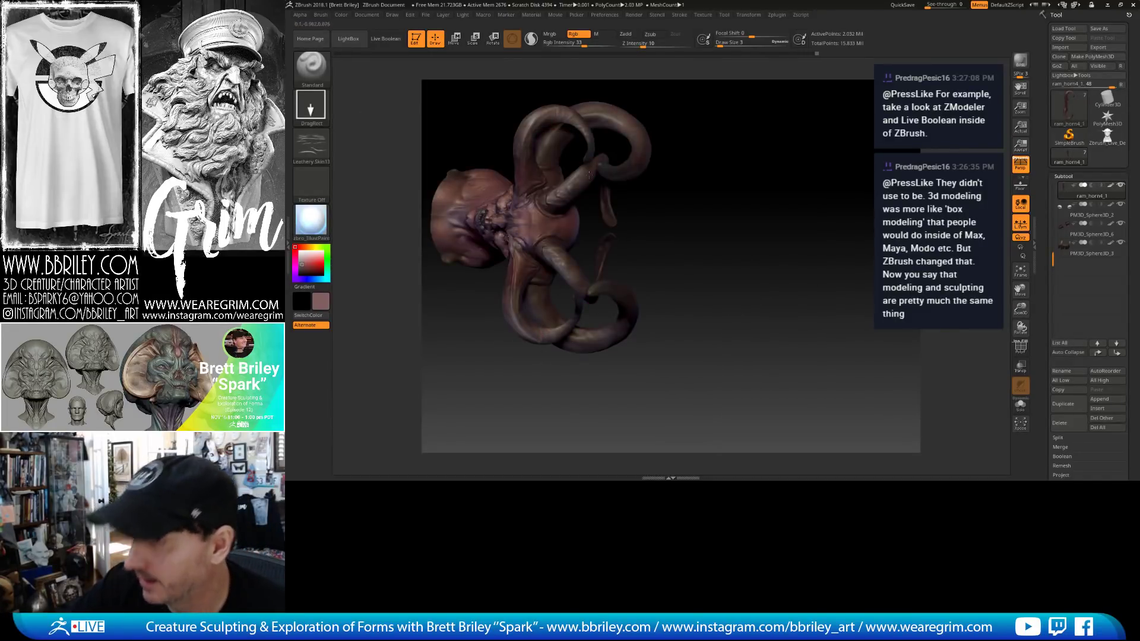
pyautogui.click(592, 44)
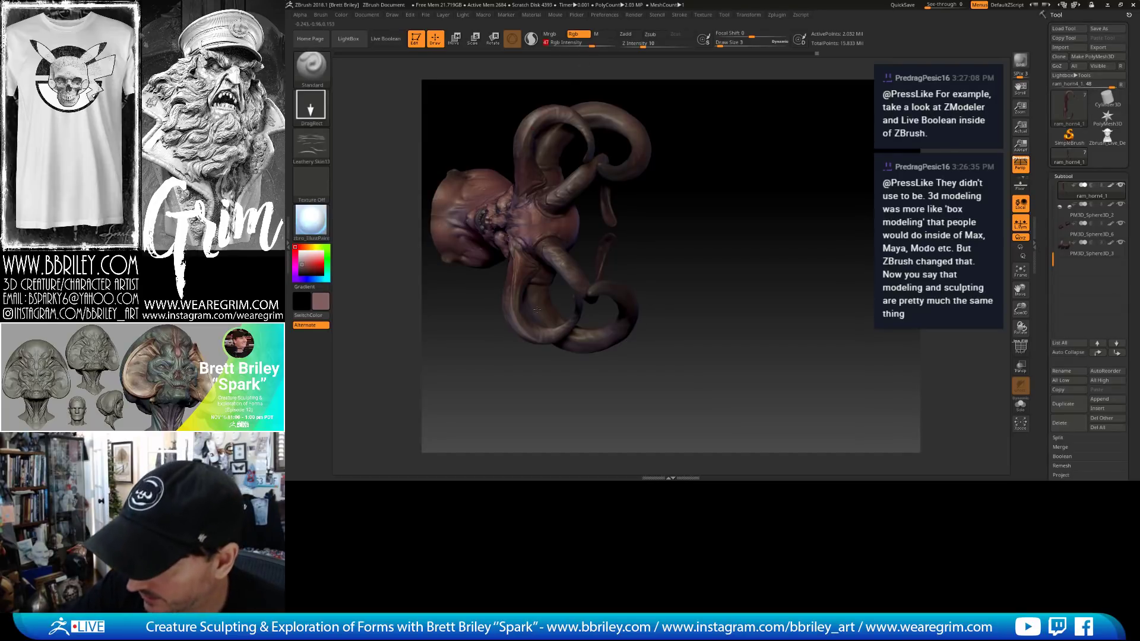
# Stamp pinkish-brown leathery skin texture along the base and curve of the ram_horn4_1 horn.
pyautogui.moveTo(671, 237); pyautogui.dragTo(723, 172)
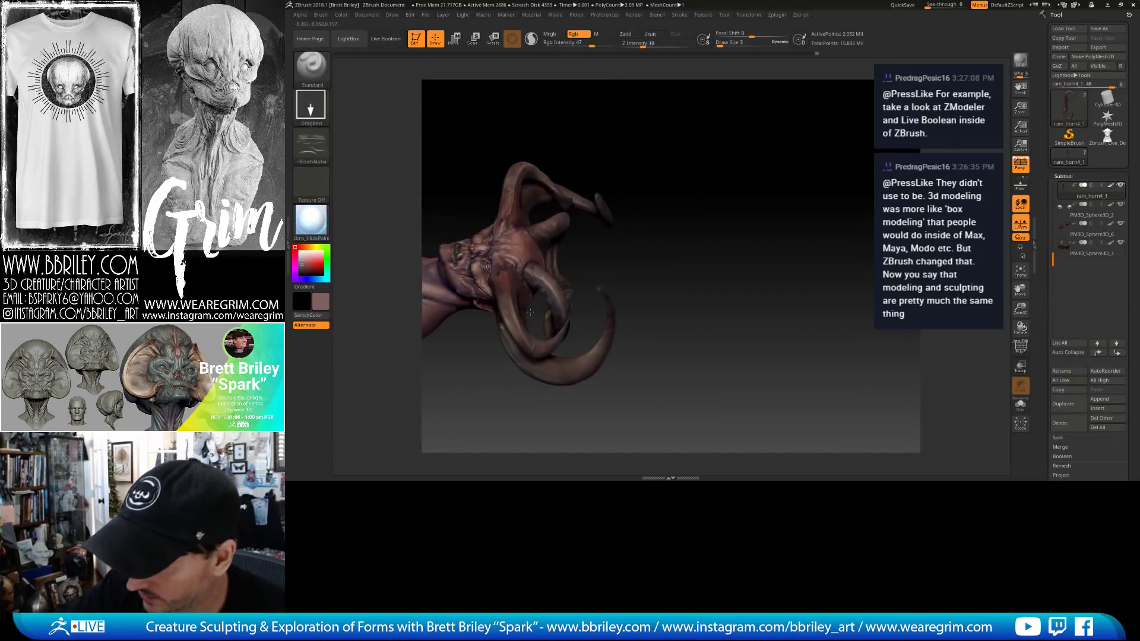
pyautogui.moveTo(632, 197); pyautogui.dragTo(506, 310)
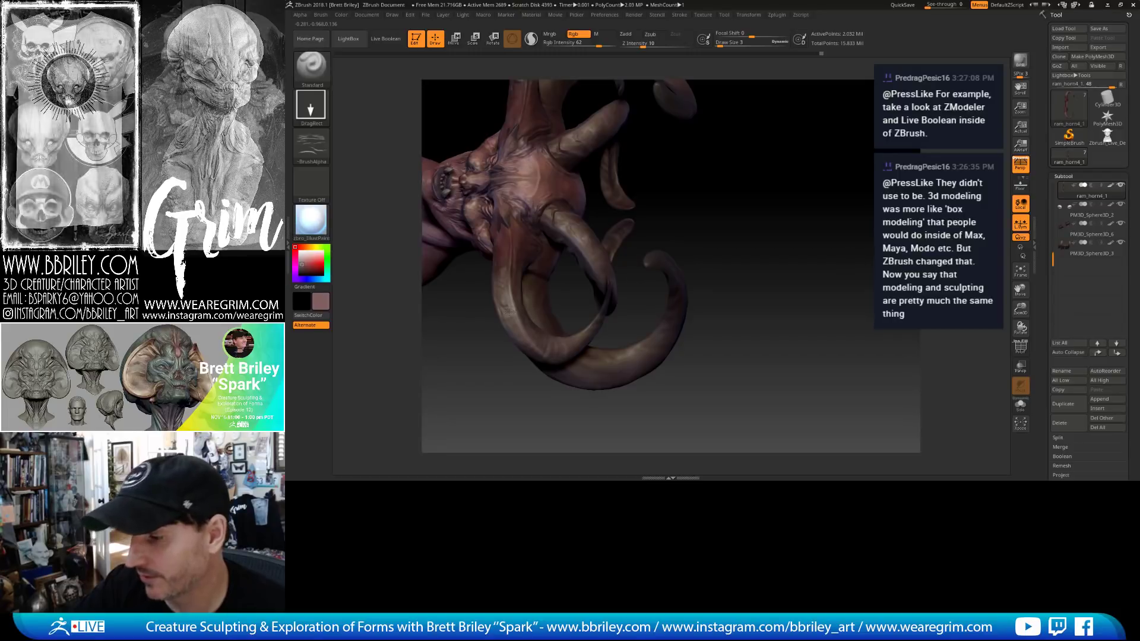
pyautogui.moveTo(643, 255); pyautogui.dragTo(588, 380)
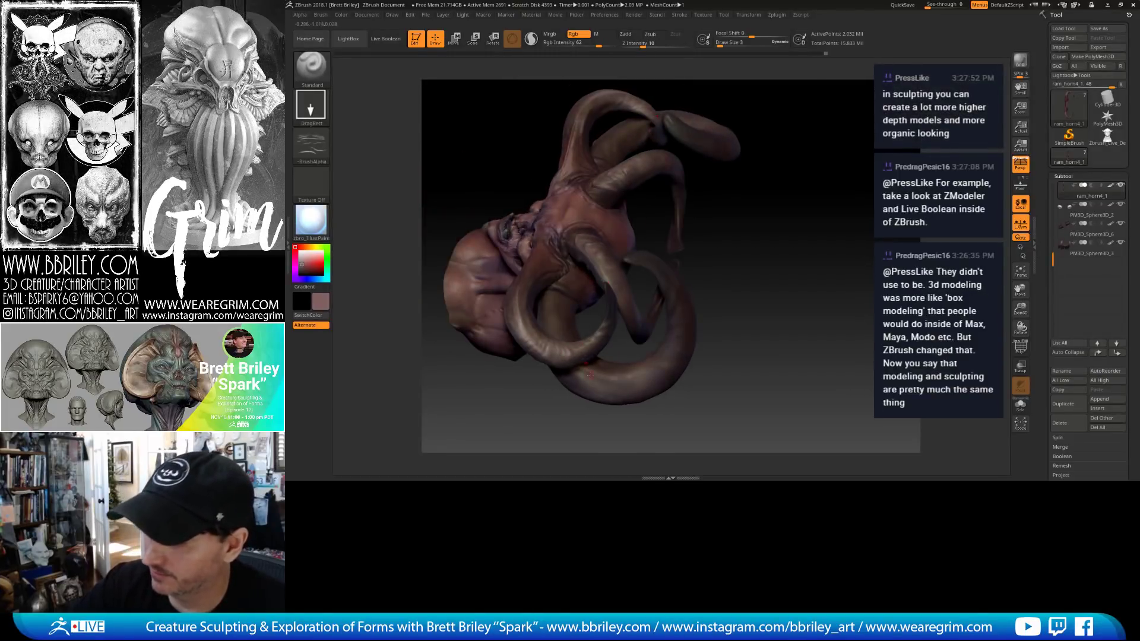
# Activate the ram_horn2 subtool and stamp leathery skin texture along its outer curve with Zadd enabled and RGB intensity 62.
pyautogui.keyDown('alt'); pyautogui.click(585, 387); pyautogui.keyUp('alt')
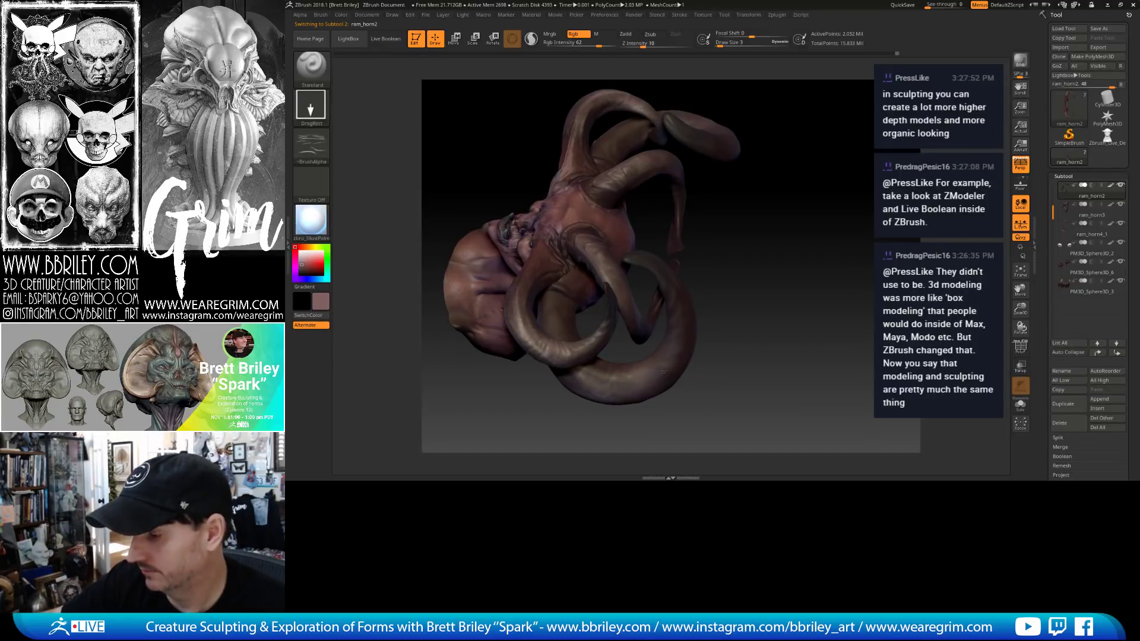
pyautogui.moveTo(664, 371); pyautogui.dragTo(558, 365)
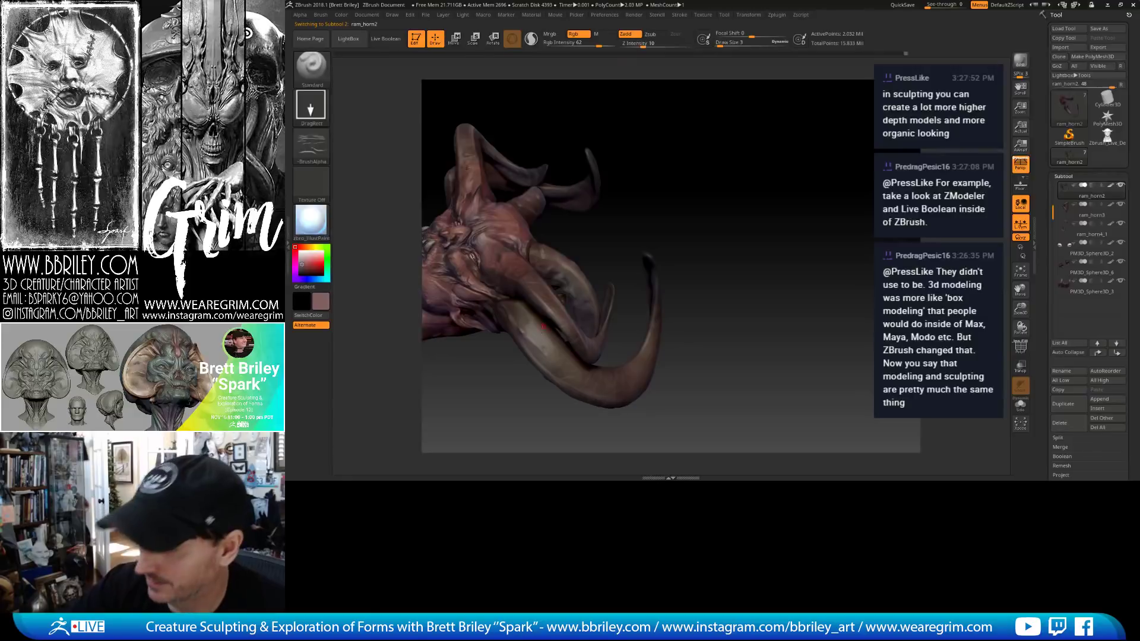
pyautogui.moveTo(709, 188); pyautogui.dragTo(558, 332)
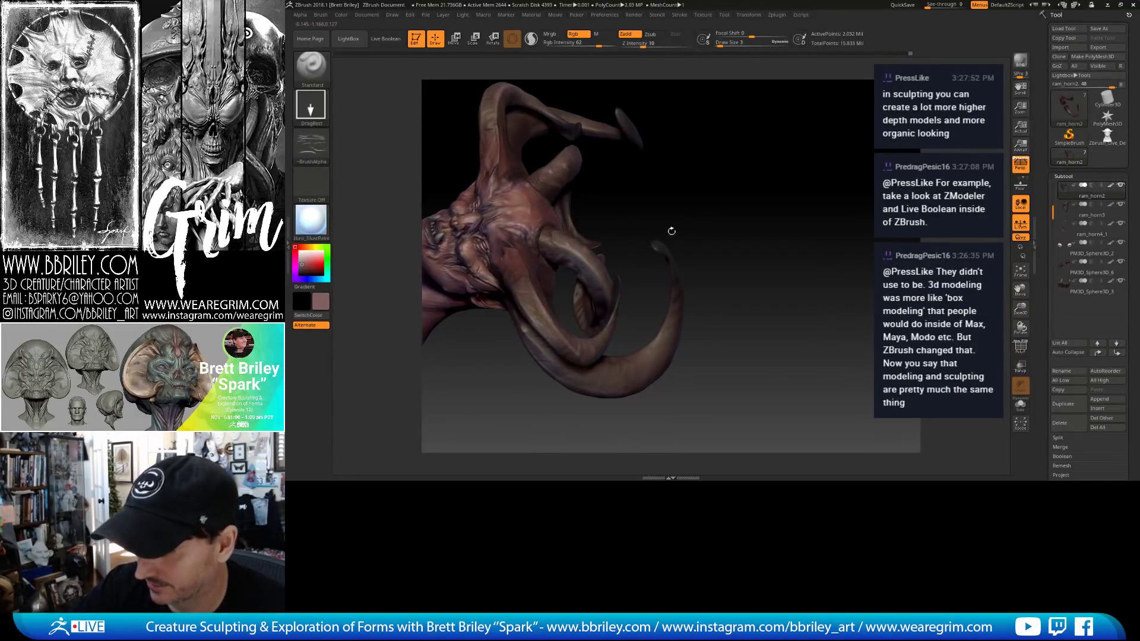
pyautogui.moveTo(672, 231); pyautogui.dragTo(622, 352)
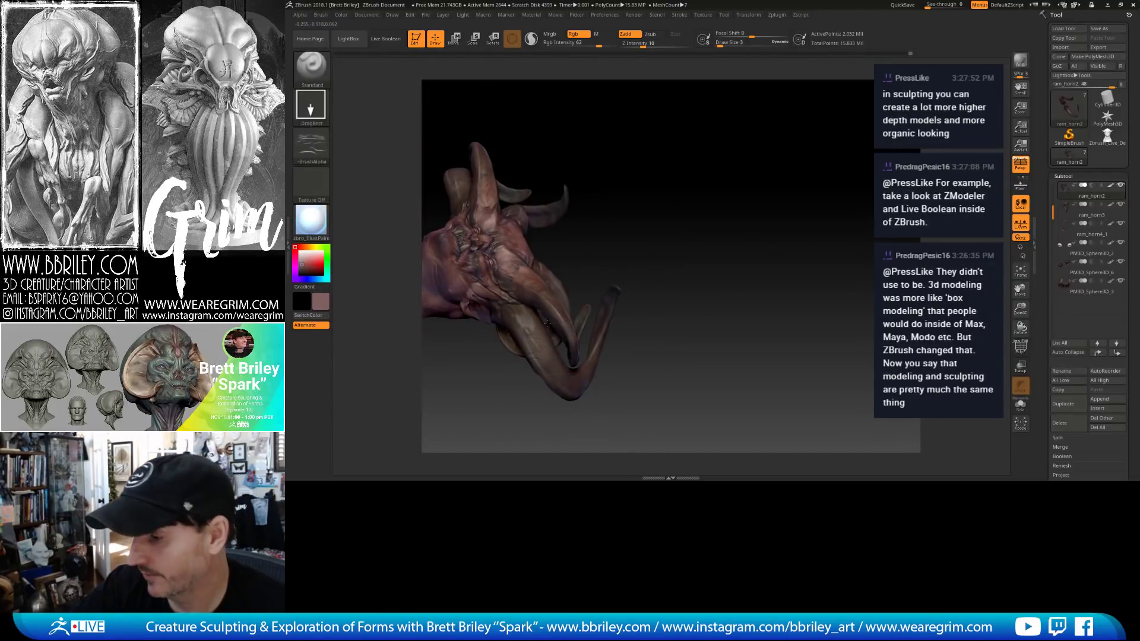
pyautogui.moveTo(636, 208); pyautogui.dragTo(647, 238)
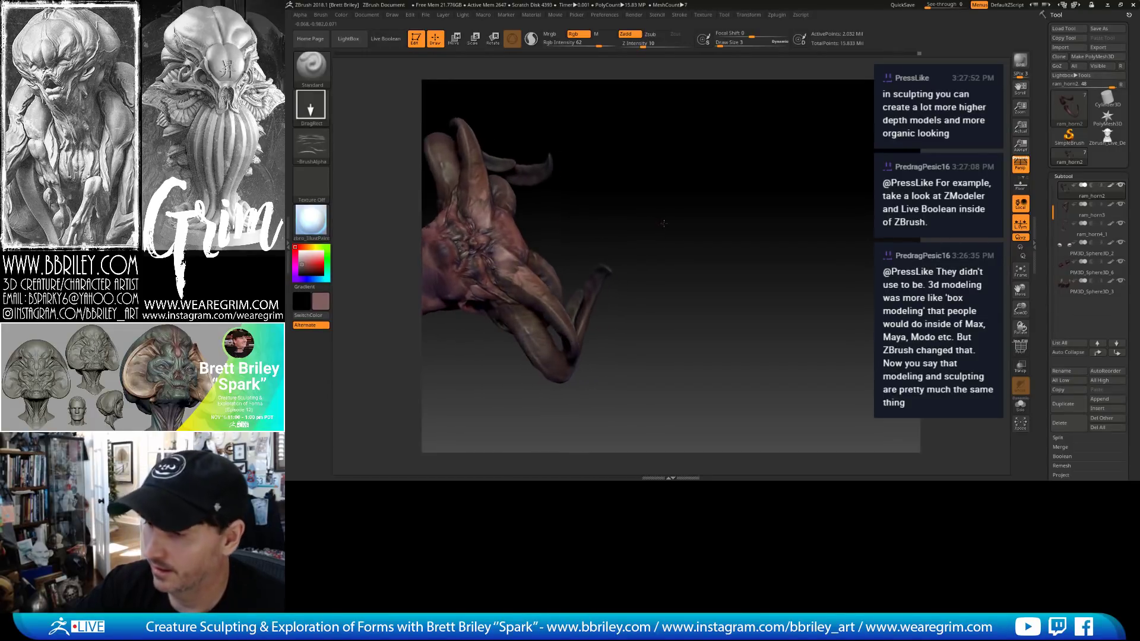
# Turn off Zadd and stamp the leathery texture as colour only on the ram_horn4_1 and ram_horn3 horns.
pyautogui.click(632, 35)
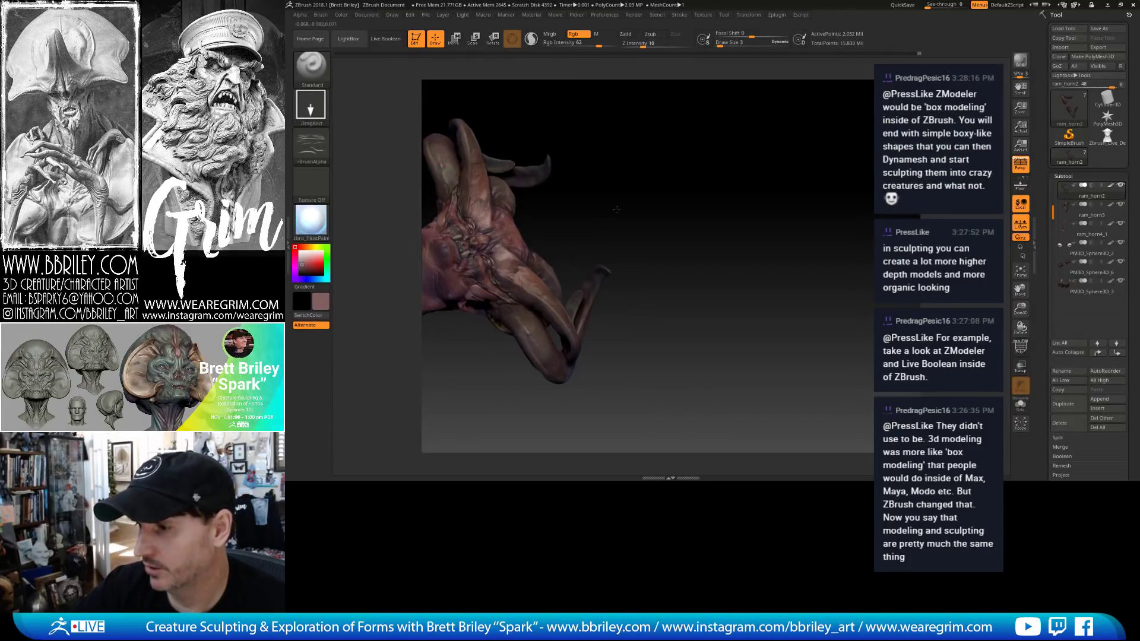
pyautogui.moveTo(544, 336); pyautogui.dragTo(528, 308)
pyautogui.keyDown('alt'); pyautogui.click(529, 308); pyautogui.keyUp('alt')
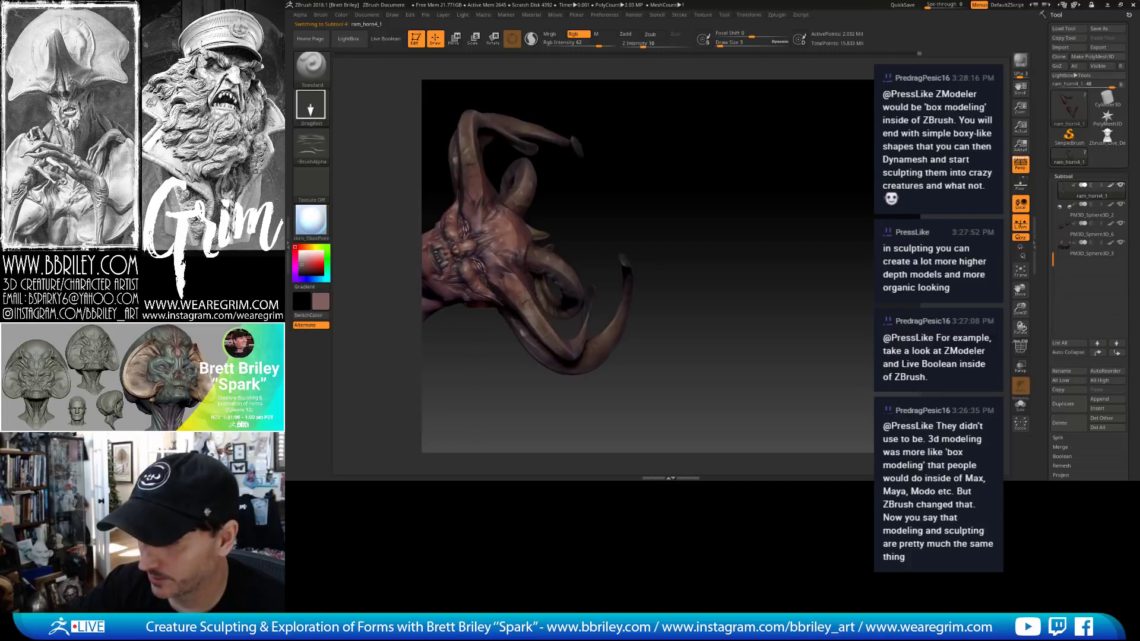
pyautogui.moveTo(587, 267); pyautogui.dragTo(585, 249)
pyautogui.keyDown('alt'); pyautogui.click(585, 248); pyautogui.keyUp('alt')
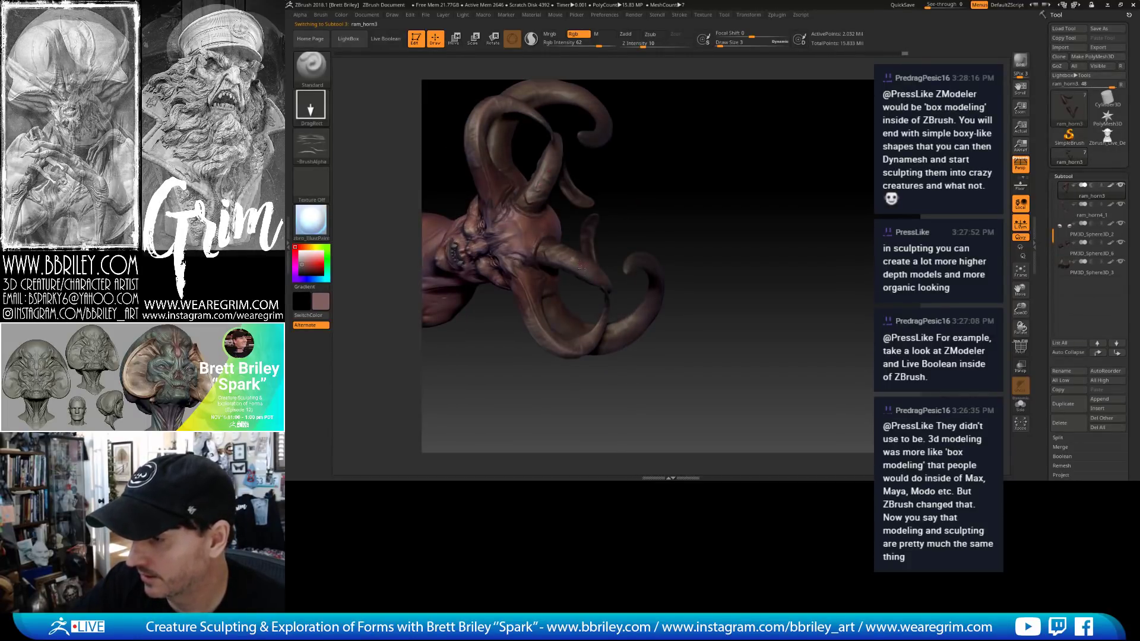
pyautogui.moveTo(677, 208); pyautogui.dragTo(733, 224)
# Try the cracked Alpha 62 as the stamp on the ram_horn3 horn.
pyautogui.click(312, 146)
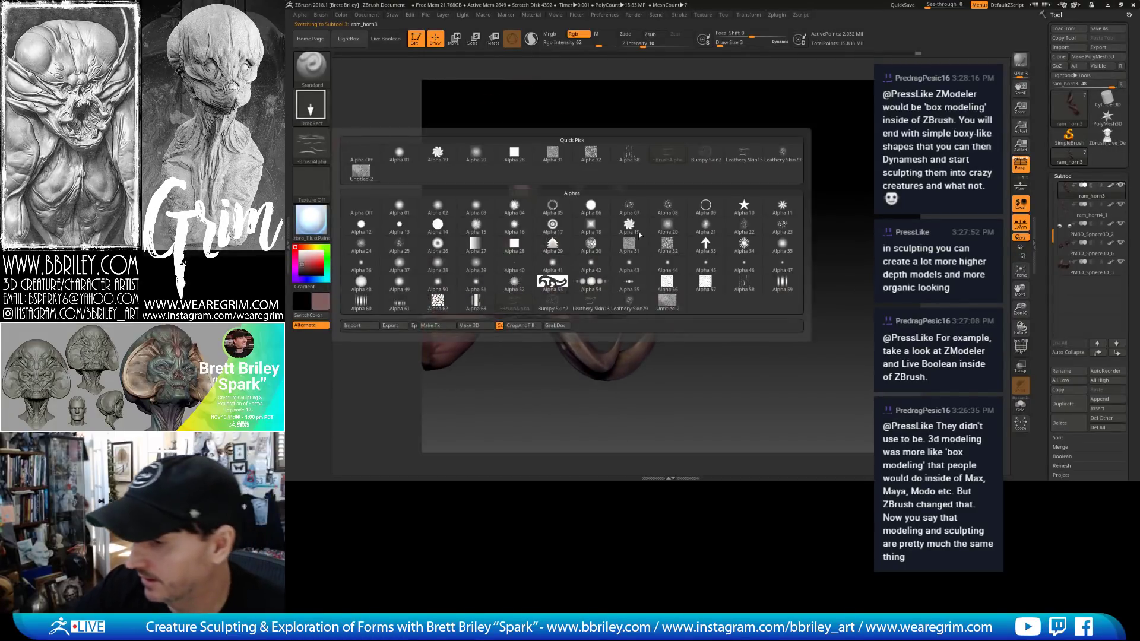
pyautogui.click(437, 302)
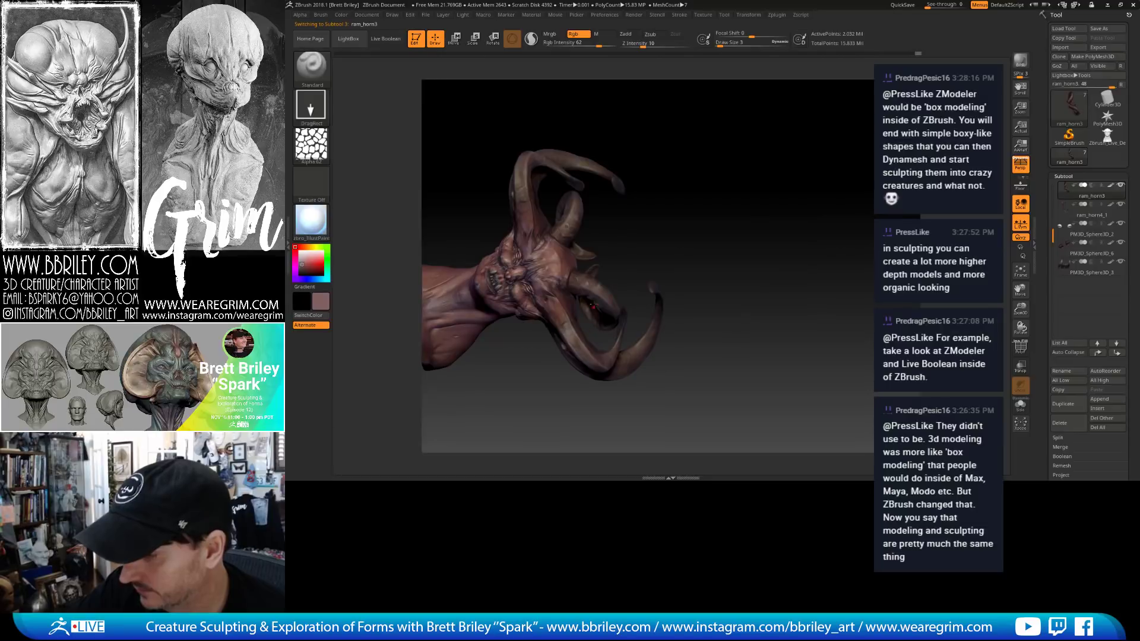
pyautogui.moveTo(658, 248); pyautogui.dragTo(692, 226)
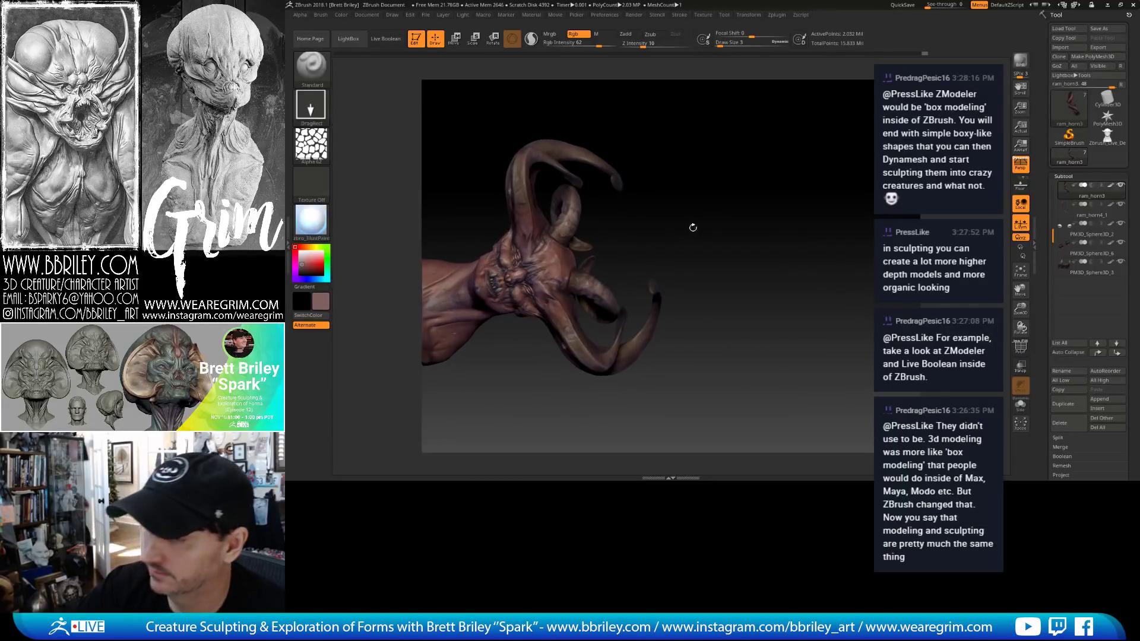
# Switch the brush to Alpha 56 and stamp its fine crack pattern in pinkish brown on the ram_horn3 horn.
pyautogui.click(312, 146)
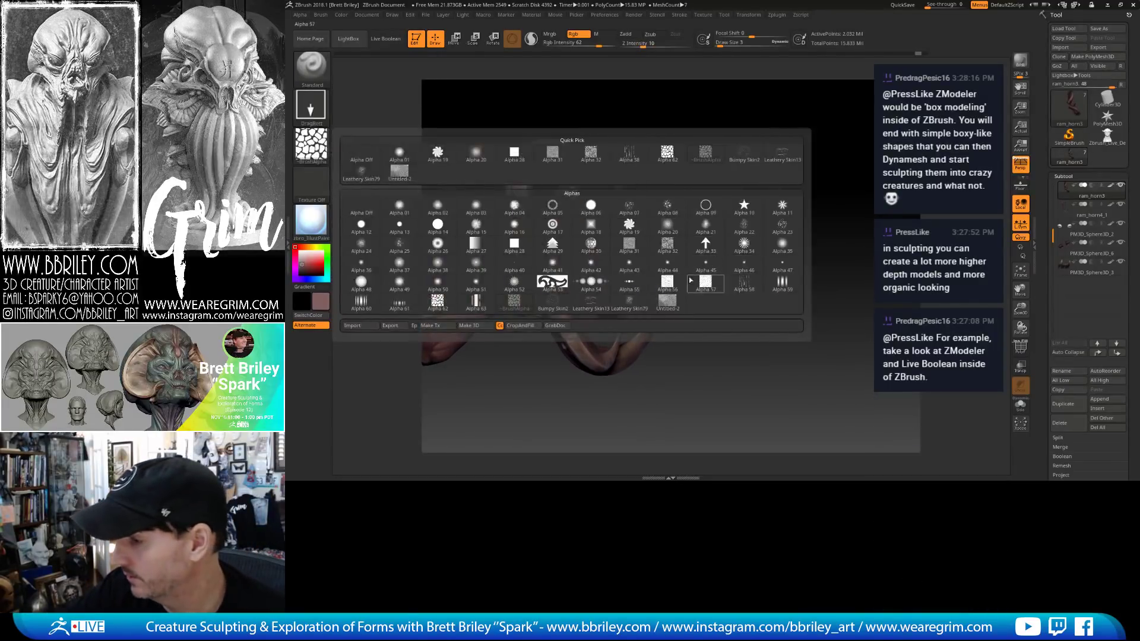
pyautogui.click(668, 282)
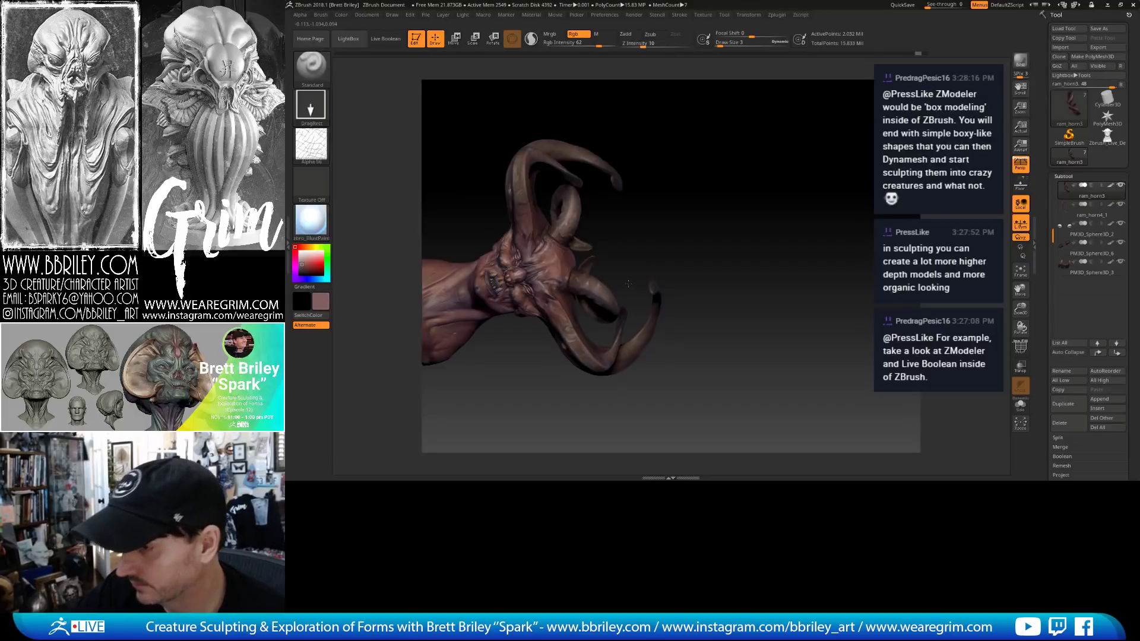
pyautogui.moveTo(629, 286); pyautogui.dragTo(663, 242)
pyautogui.press('shift')
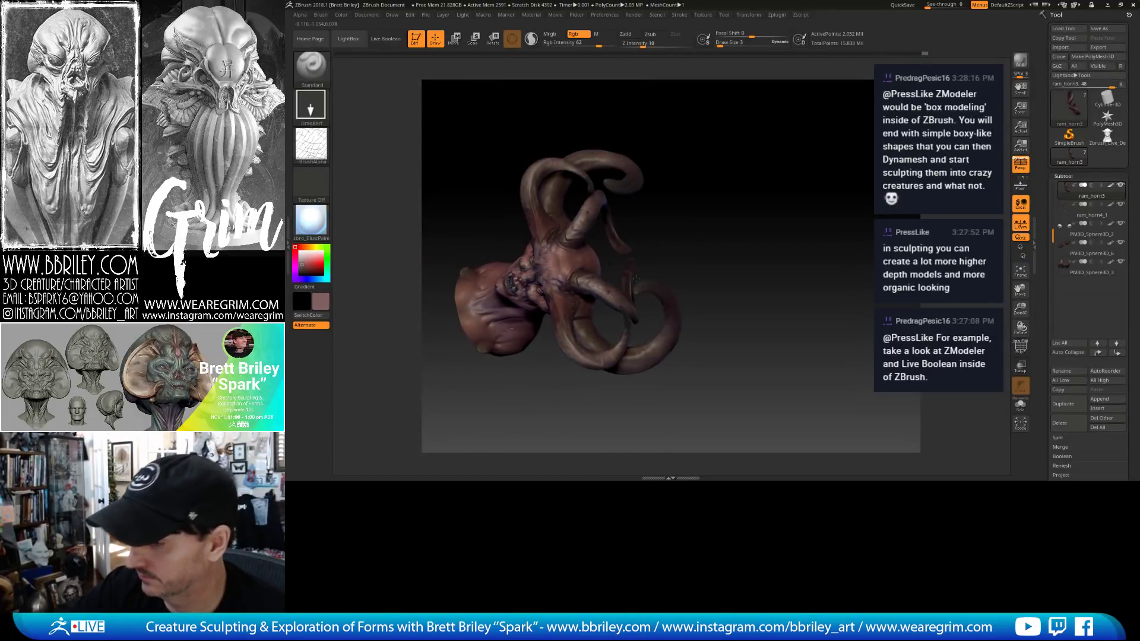
pyautogui.moveTo(636, 280); pyautogui.dragTo(695, 226)
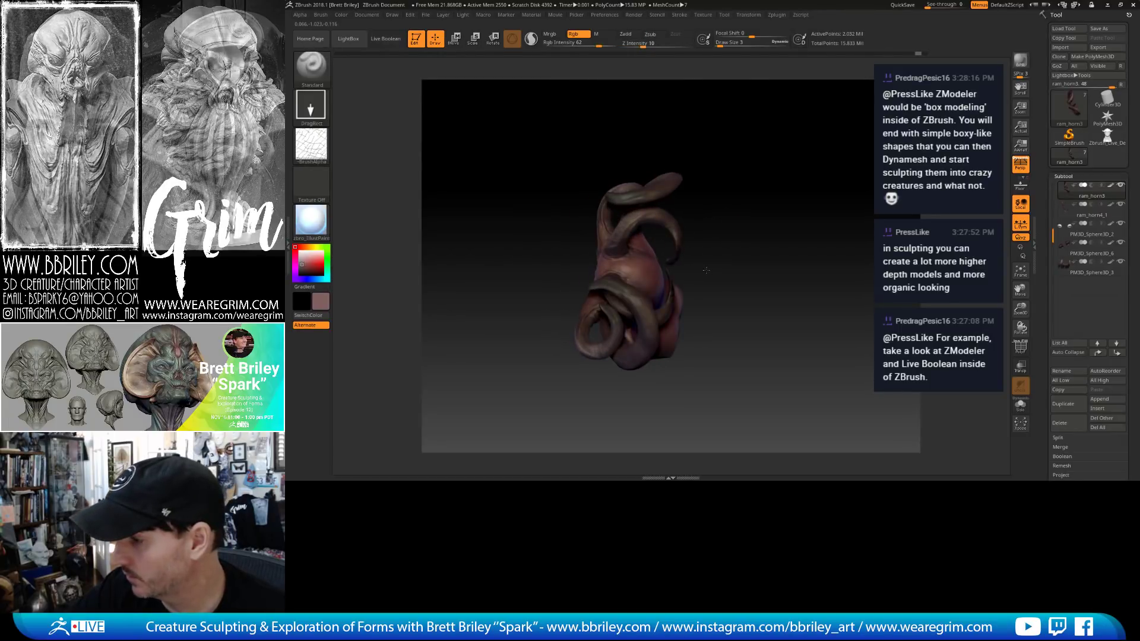
# Stamp the Alpha 56 crack pattern on the backs of the outer horns, ending with the ram_horn4_1 subtool active.
pyautogui.moveTo(706, 271); pyautogui.dragTo(707, 207)
pyautogui.keyDown('alt'); pyautogui.click(674, 201); pyautogui.keyUp('alt')
pyautogui.moveTo(702, 145); pyautogui.dragTo(724, 165)
pyautogui.keyDown('alt'); pyautogui.click(684, 243); pyautogui.keyUp('alt')
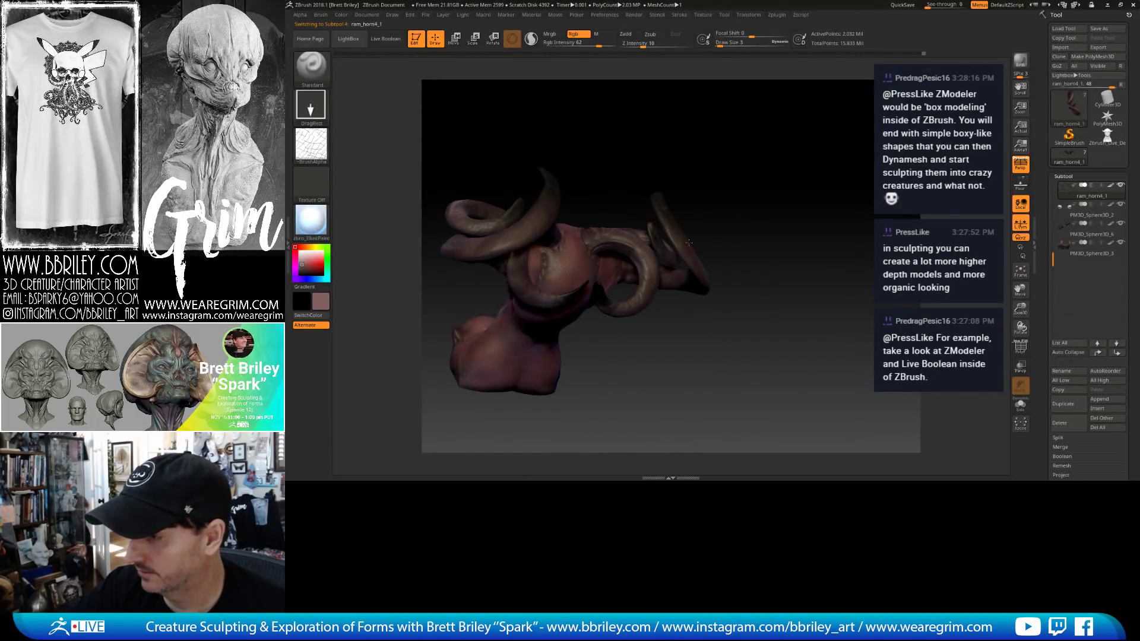
pyautogui.moveTo(689, 243); pyautogui.dragTo(732, 207)
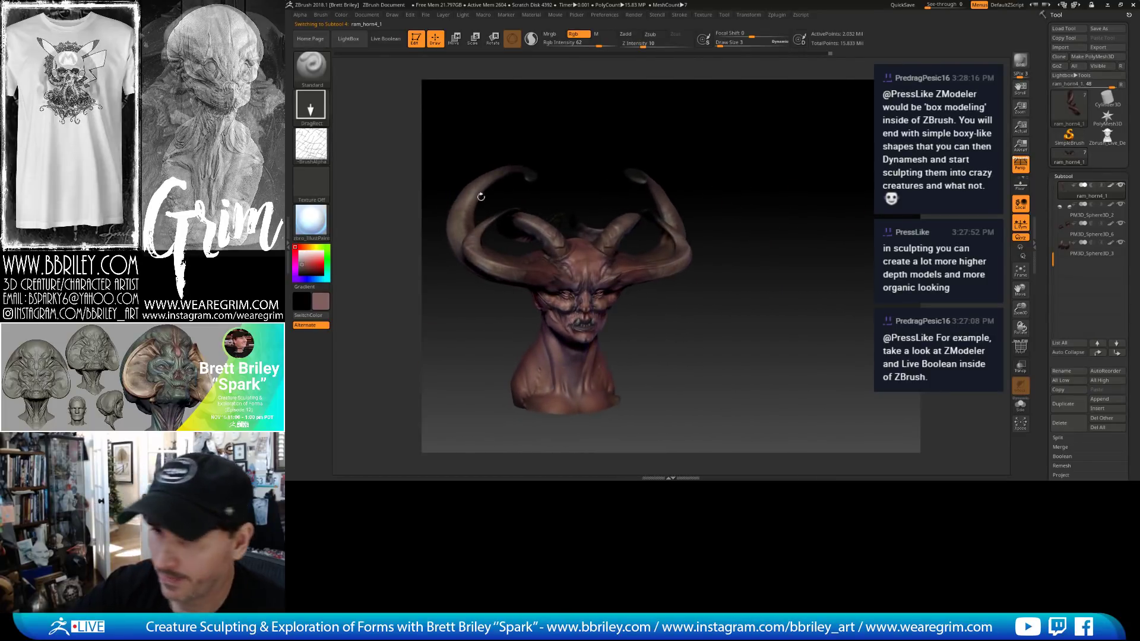
# Switch the brush to Alpha 24 and stamp it in pinkish brown on the ram_horn4_1 horn.
pyautogui.hotkey('alt', 'a')
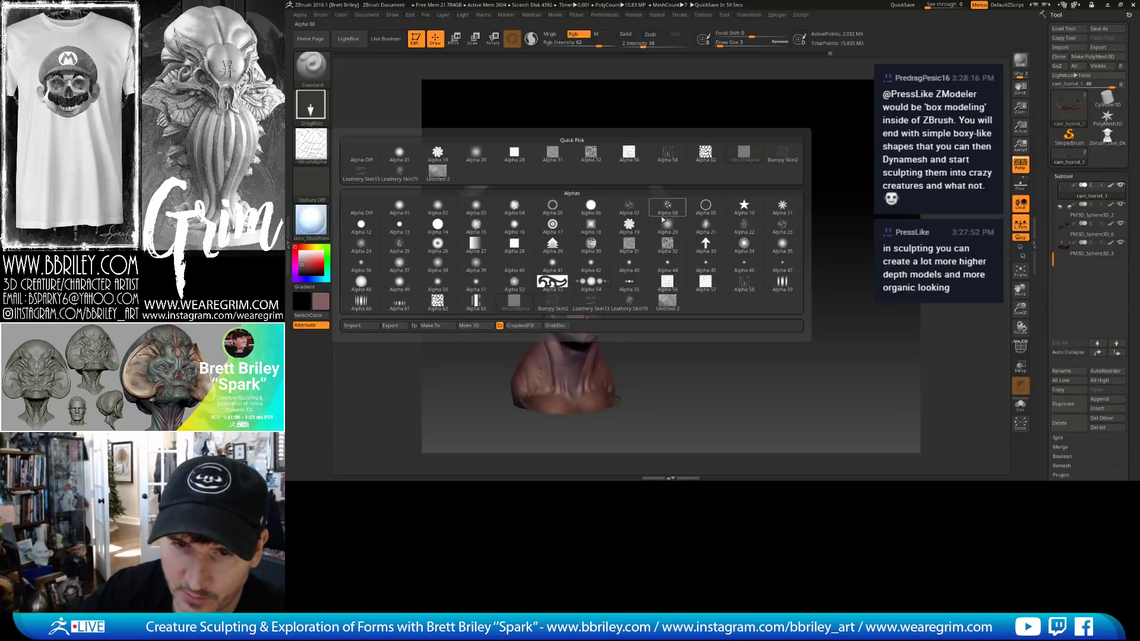
pyautogui.moveTo(678, 272)
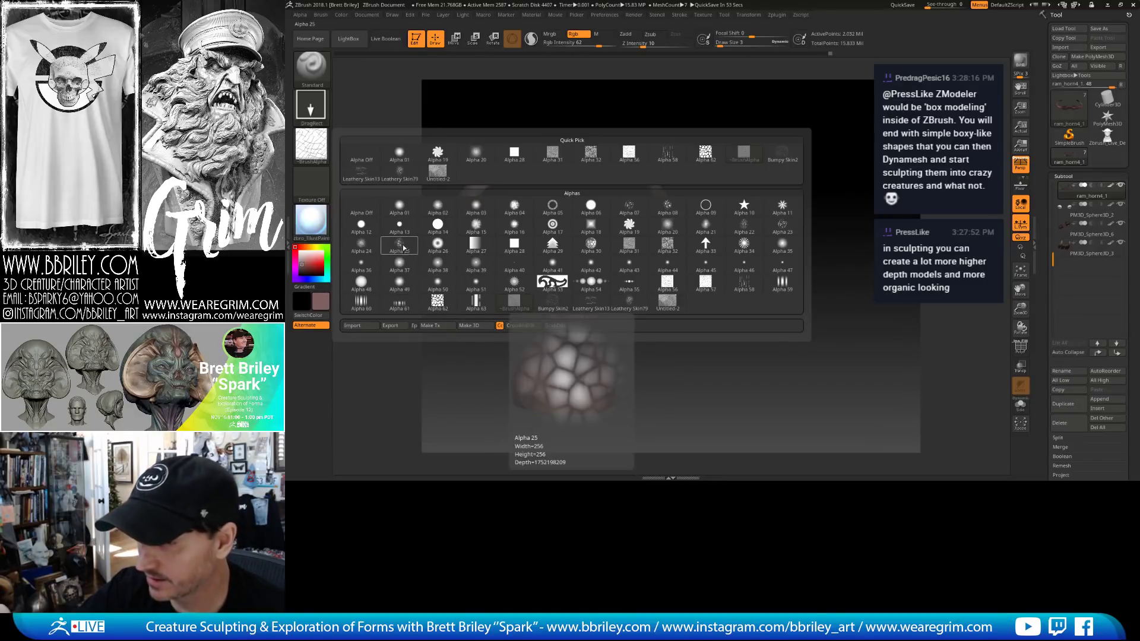
pyautogui.click(364, 249)
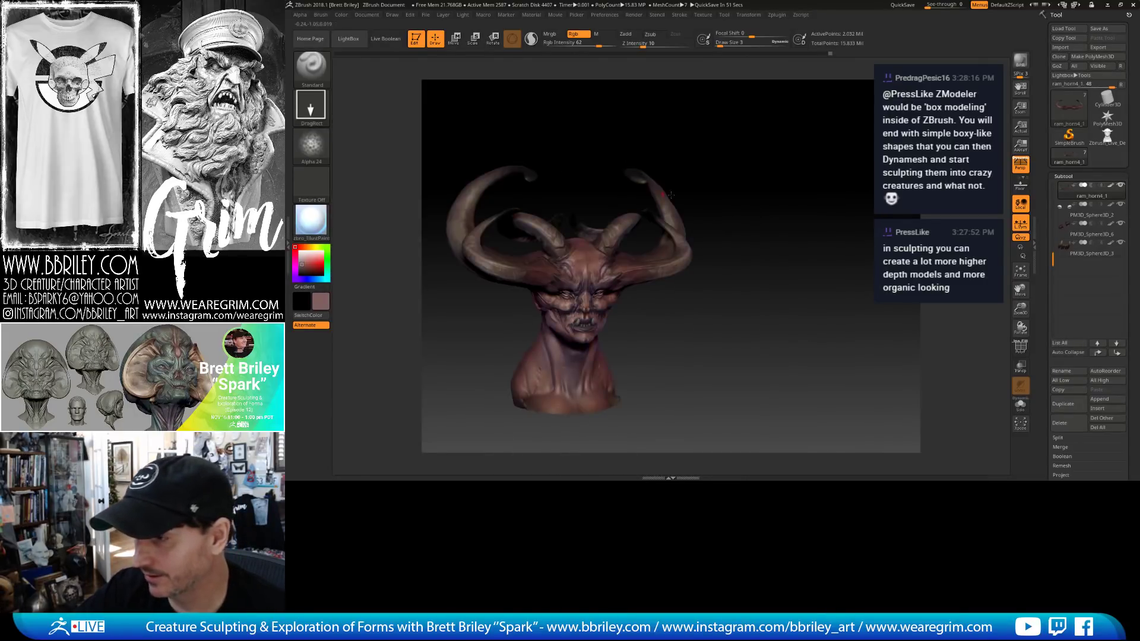
pyautogui.moveTo(372, 247); pyautogui.dragTo(673, 172)
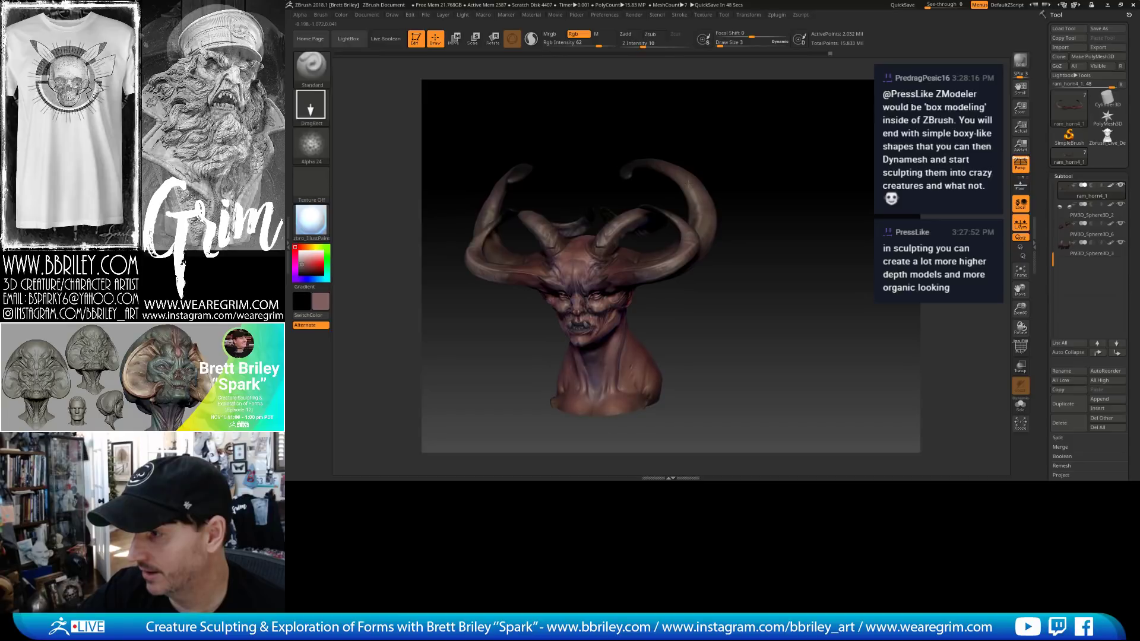
# Stamp the Alpha 24 pattern in pinkish brown along the ram_horn2 horns.
pyautogui.keyDown('alt'); pyautogui.click(659, 165); pyautogui.keyUp('alt')
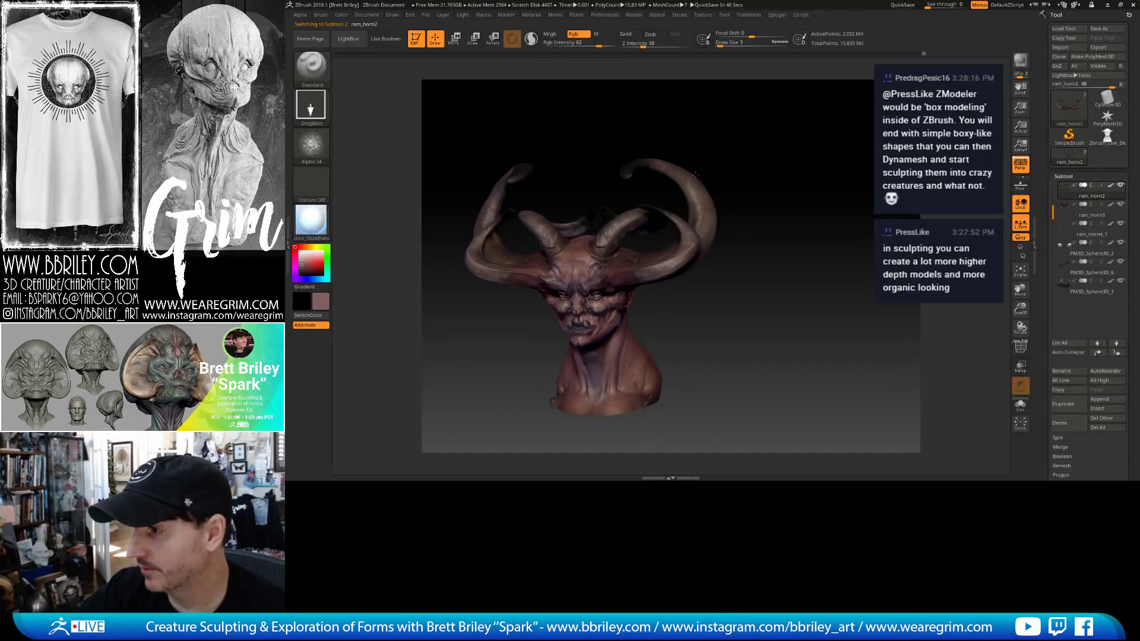
pyautogui.moveTo(697, 174); pyautogui.dragTo(738, 155)
pyautogui.moveTo(647, 181); pyautogui.dragTo(634, 240)
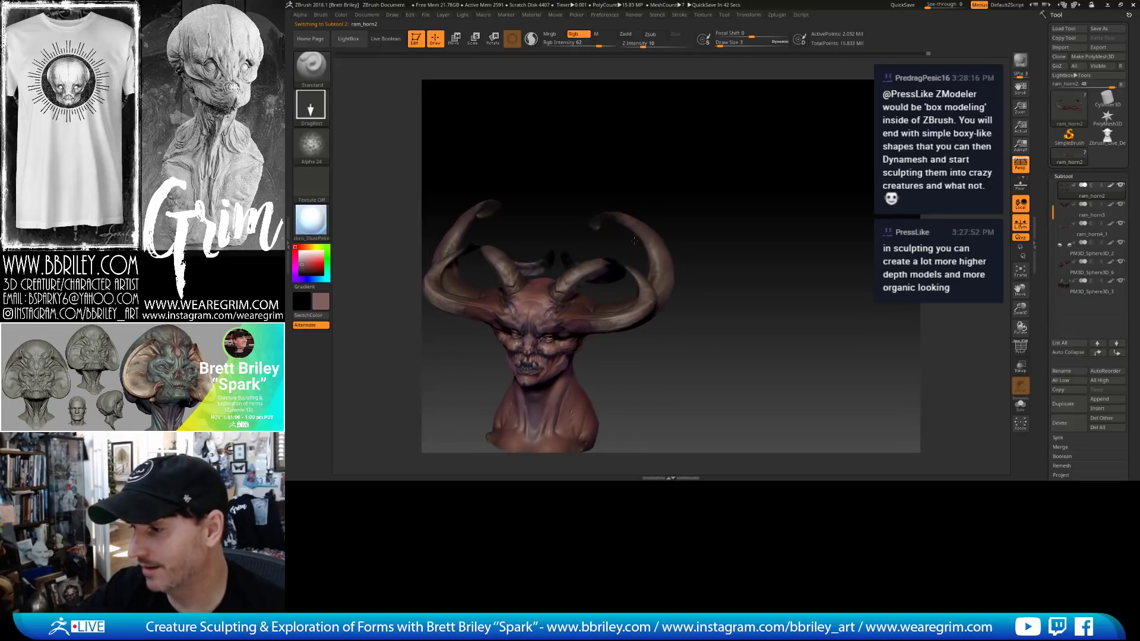
pyautogui.moveTo(669, 204); pyautogui.dragTo(661, 242)
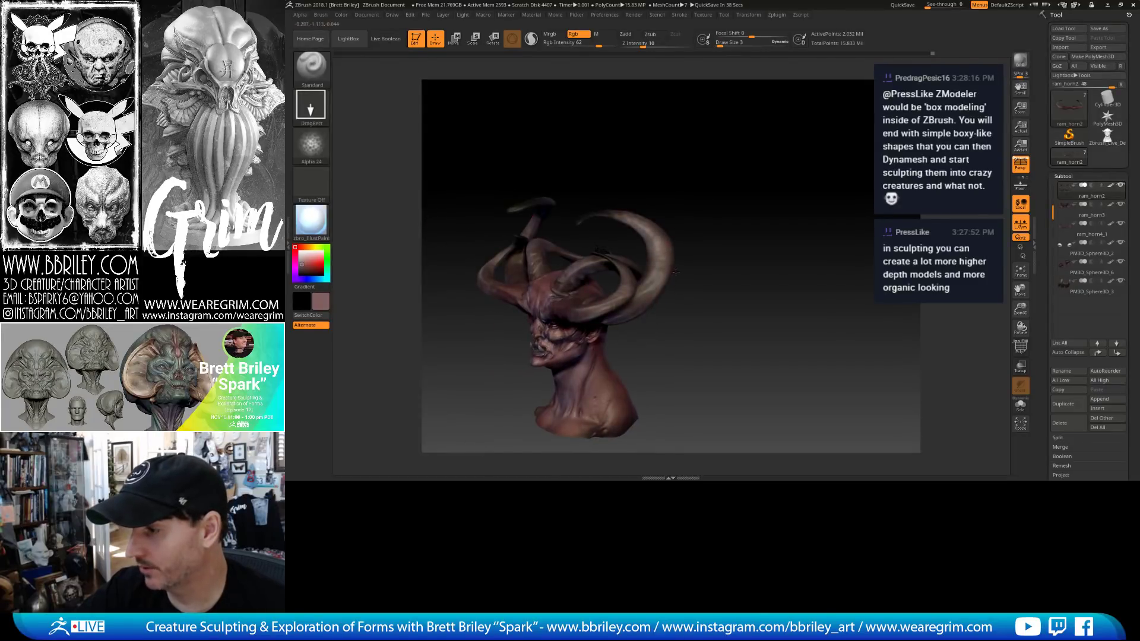
pyautogui.moveTo(675, 272); pyautogui.dragTo(639, 274)
# Stamp the Alpha 24 pattern as colour on the ram_horn4_1 and ram_horn3 horns.
pyautogui.keyDown('alt'); pyautogui.click(628, 274); pyautogui.keyUp('alt')
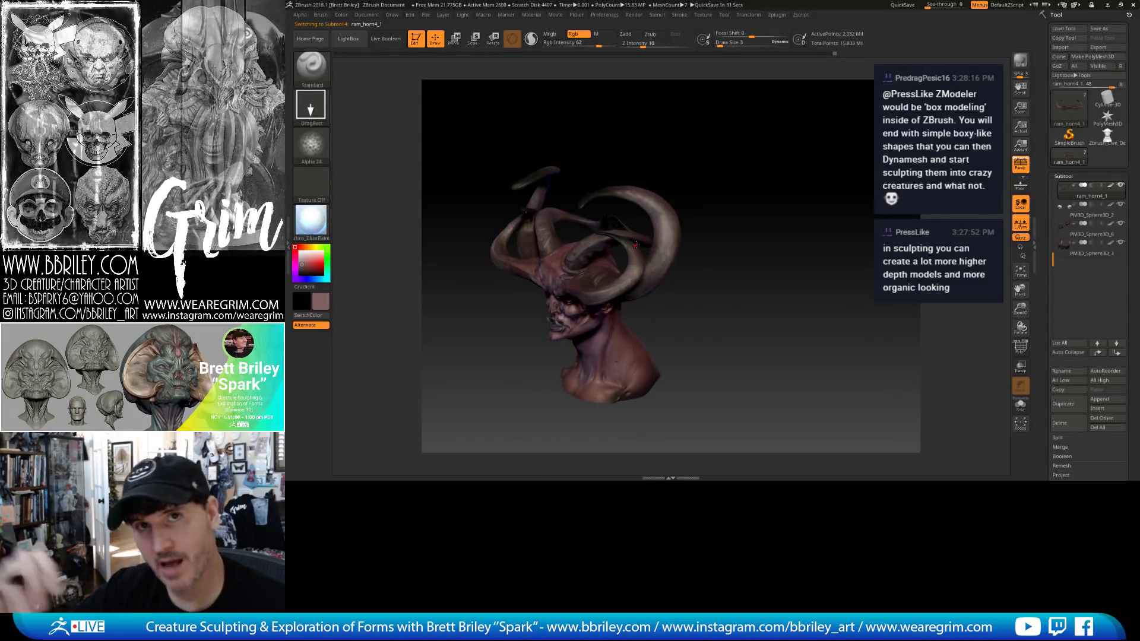
pyautogui.moveTo(652, 281); pyautogui.dragTo(748, 158)
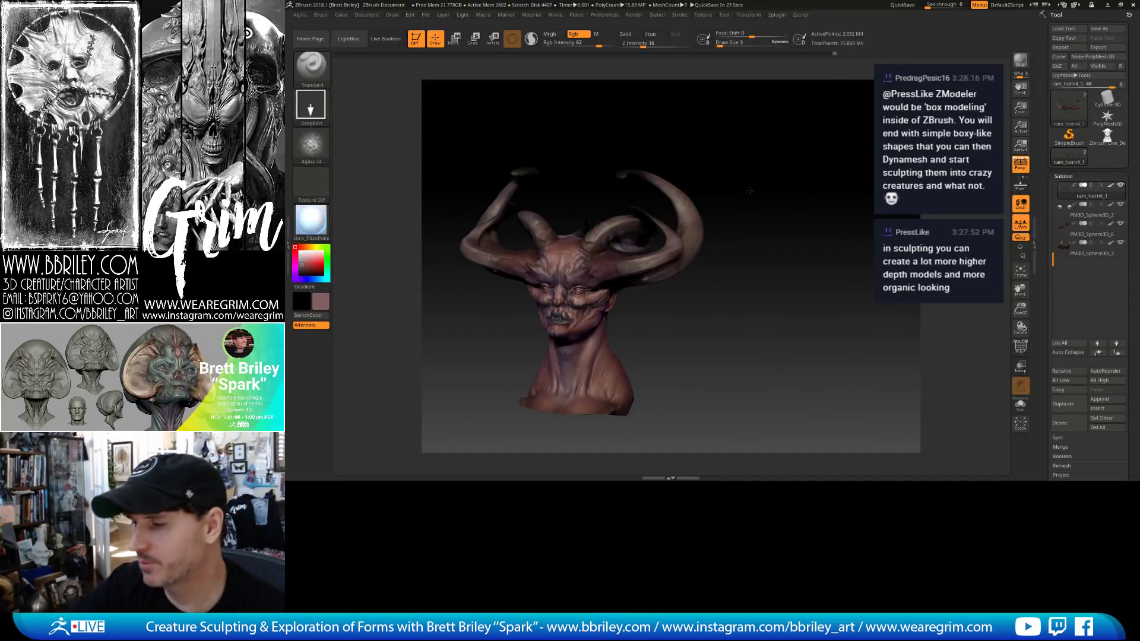
pyautogui.moveTo(750, 191)
pyautogui.mouseDown()
pyautogui.moveTo(740, 213)
pyautogui.moveTo(760, 197)
pyautogui.mouseUp()
pyautogui.keyDown('alt'); pyautogui.click(681, 194); pyautogui.keyUp('alt')
pyautogui.moveTo(707, 150); pyautogui.dragTo(627, 212)
pyautogui.moveTo(666, 157); pyautogui.dragTo(647, 221)
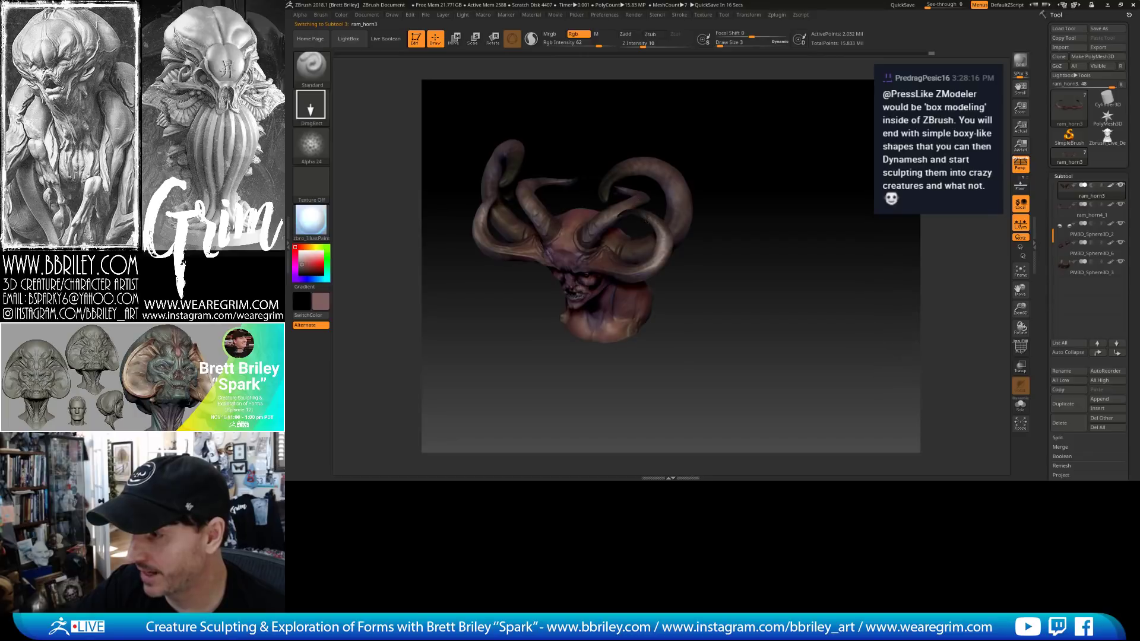
pyautogui.moveTo(708, 148); pyautogui.dragTo(403, 192)
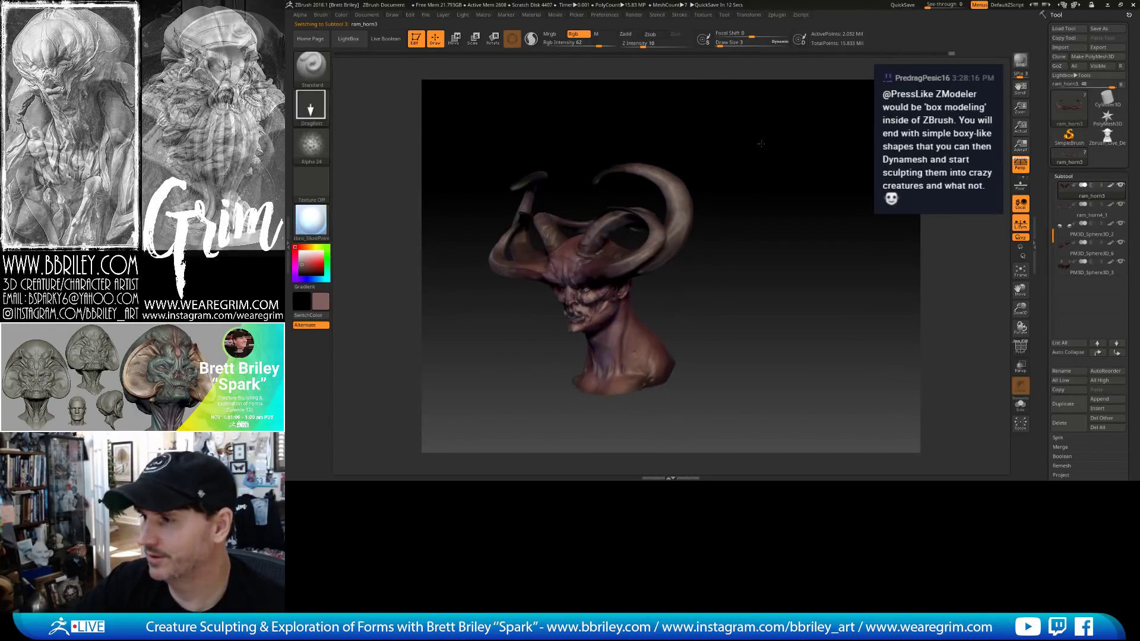
# Replace the stamp with Alpha 22 and apply it in pinkish brown on the ram_horn3 and ram_horn2 horns.
pyautogui.click(311, 144)
pyautogui.moveTo(603, 300)
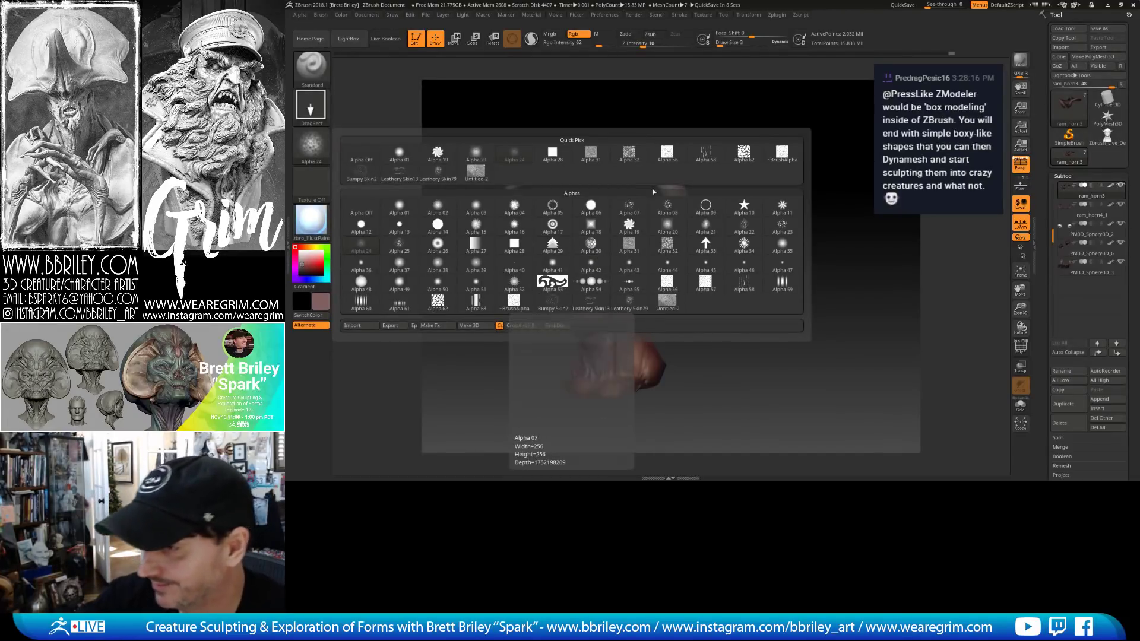
pyautogui.click(629, 205)
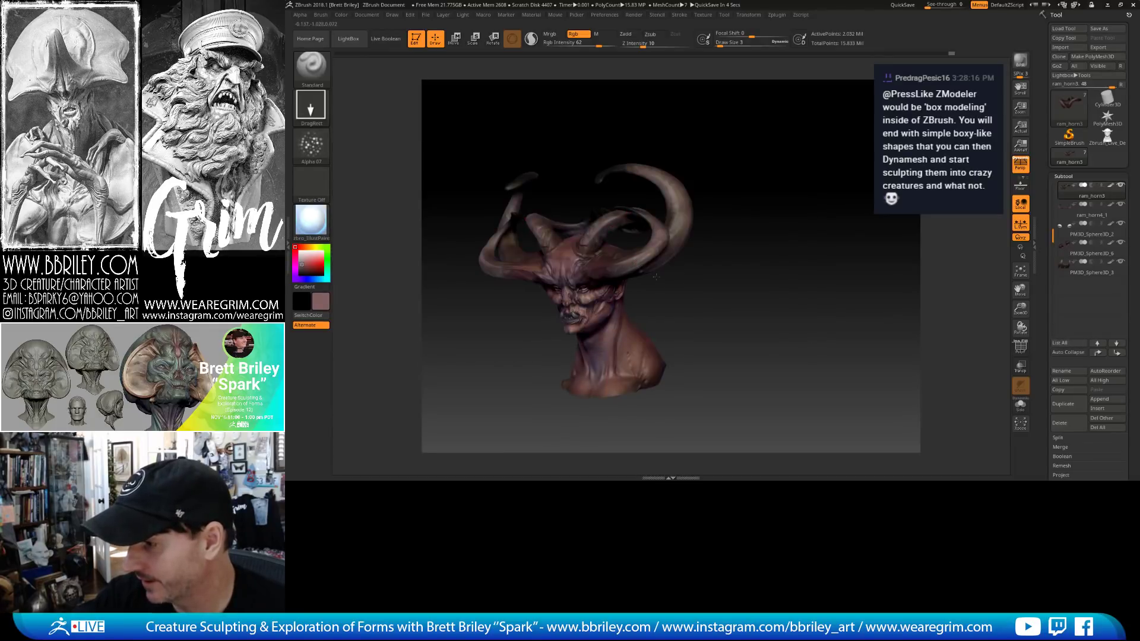
pyautogui.click(312, 145)
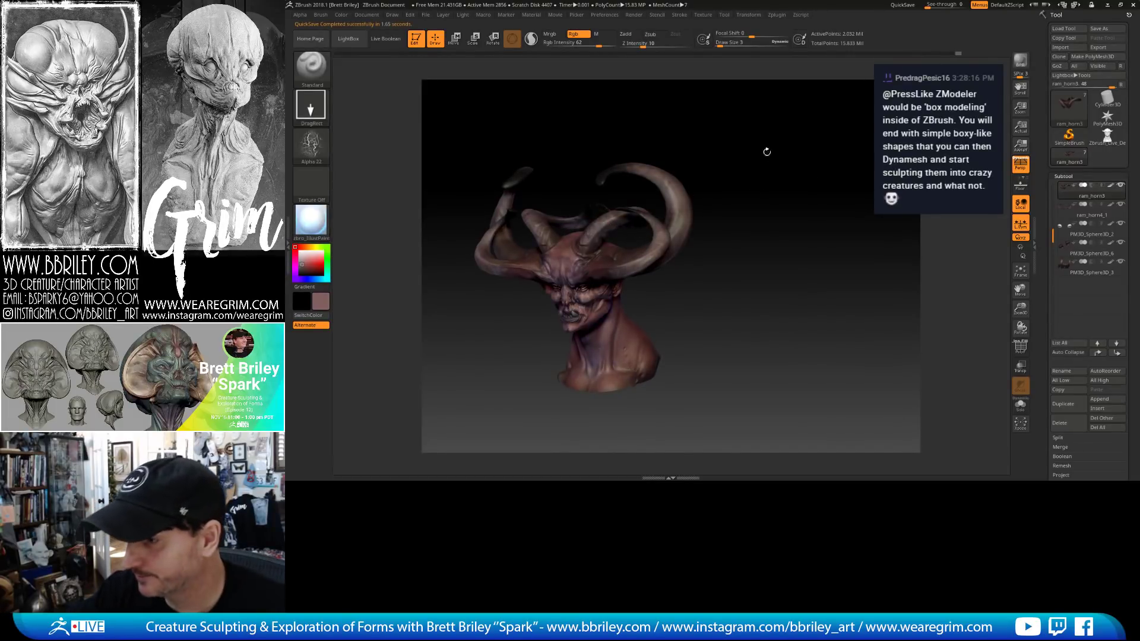
pyautogui.moveTo(767, 152); pyautogui.dragTo(716, 175)
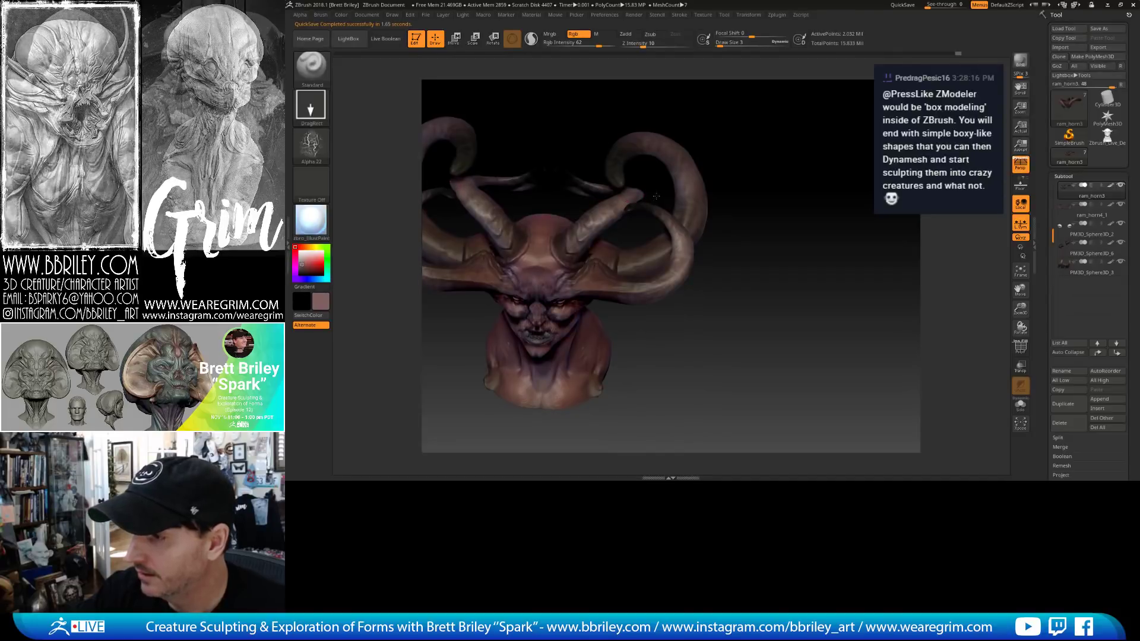
pyautogui.moveTo(631, 204); pyautogui.dragTo(650, 186)
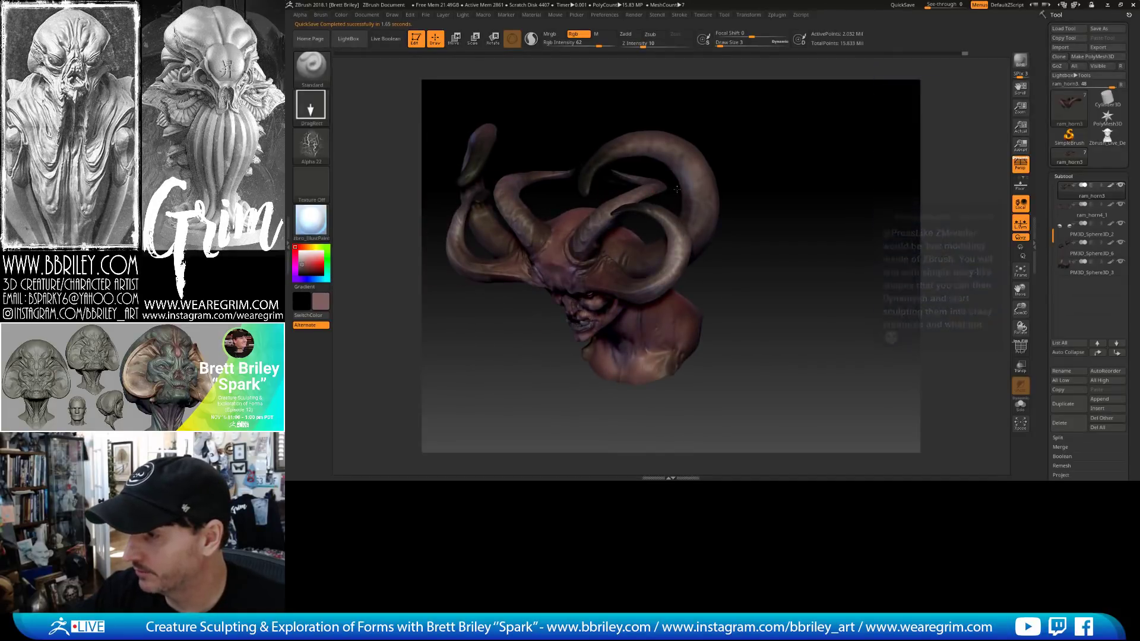
pyautogui.moveTo(751, 145); pyautogui.dragTo(720, 175)
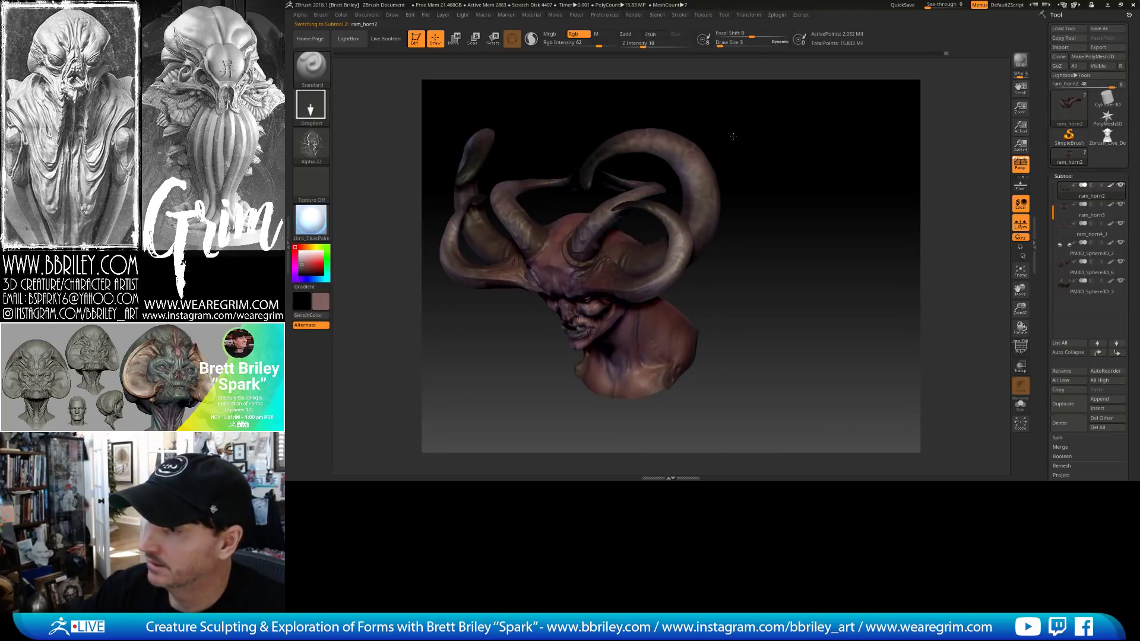
pyautogui.moveTo(768, 159); pyautogui.dragTo(671, 252)
# Stamp the Alpha 22 pattern in pinkish brown on the ram_horn4_1 horns.
pyautogui.keyDown('alt'); pyautogui.click(671, 252); pyautogui.keyUp('alt')
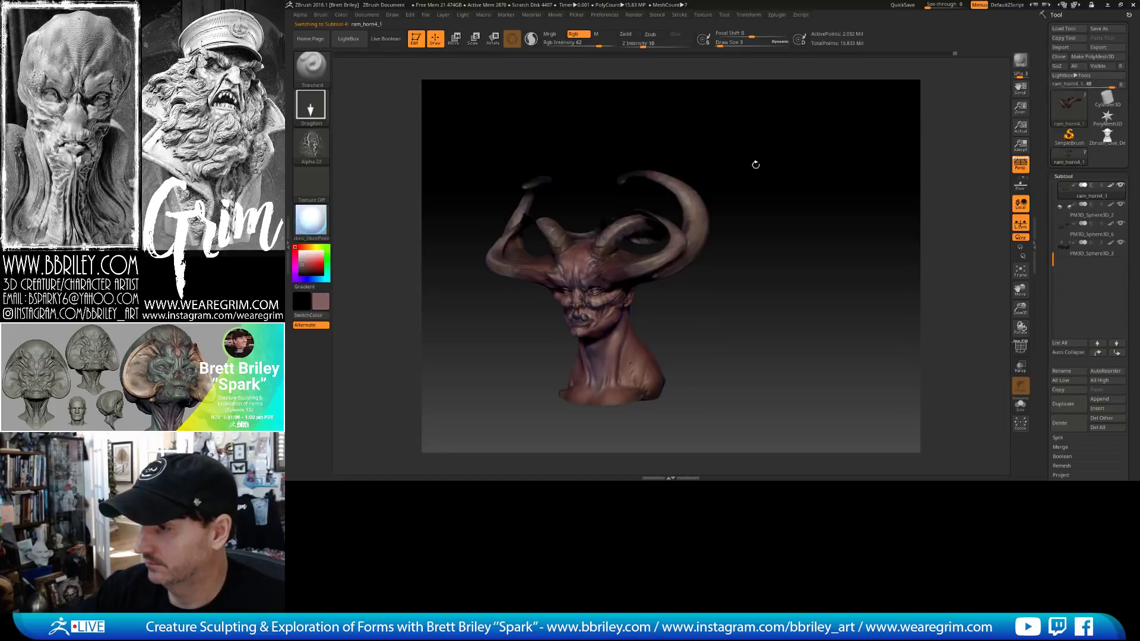
pyautogui.moveTo(756, 166); pyautogui.dragTo(736, 216)
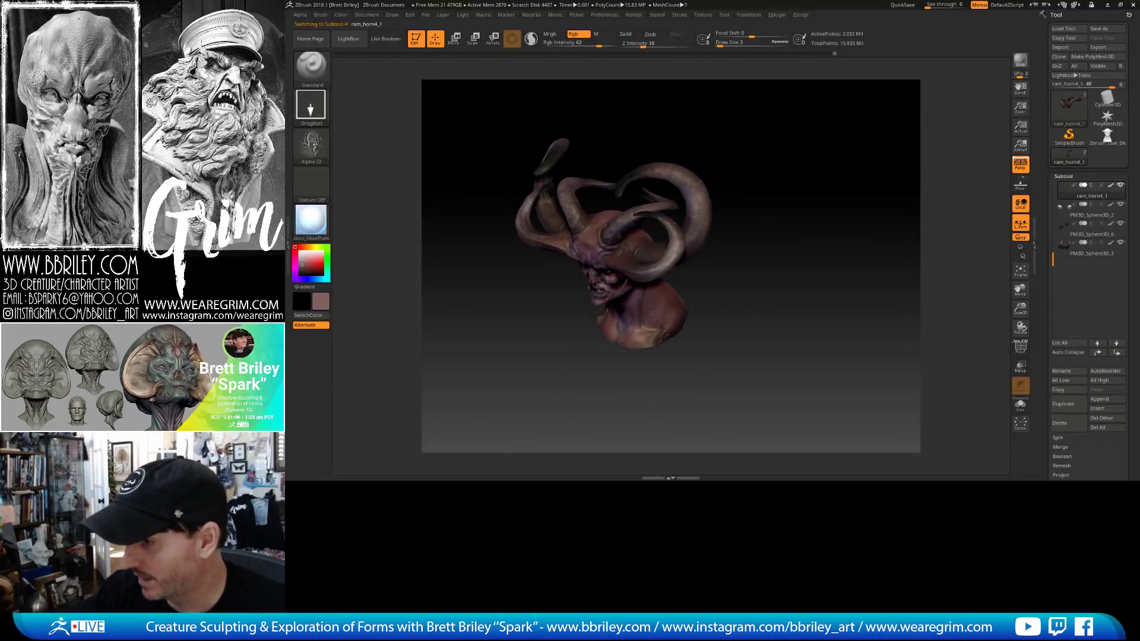
pyautogui.moveTo(695, 250); pyautogui.dragTo(622, 269)
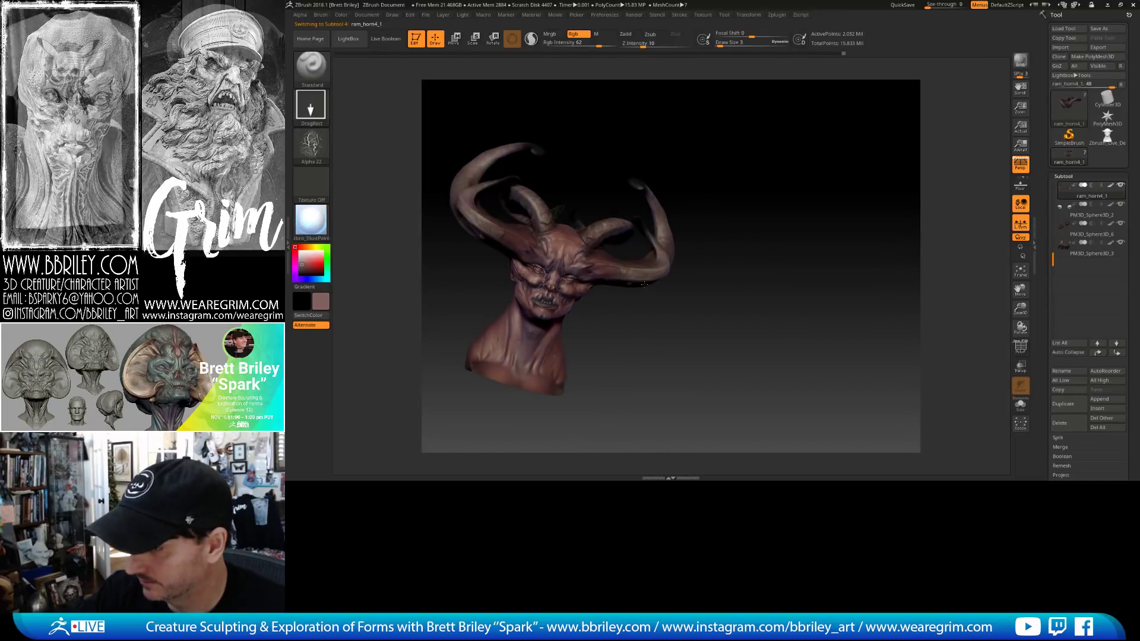
pyautogui.moveTo(718, 247); pyautogui.dragTo(733, 244)
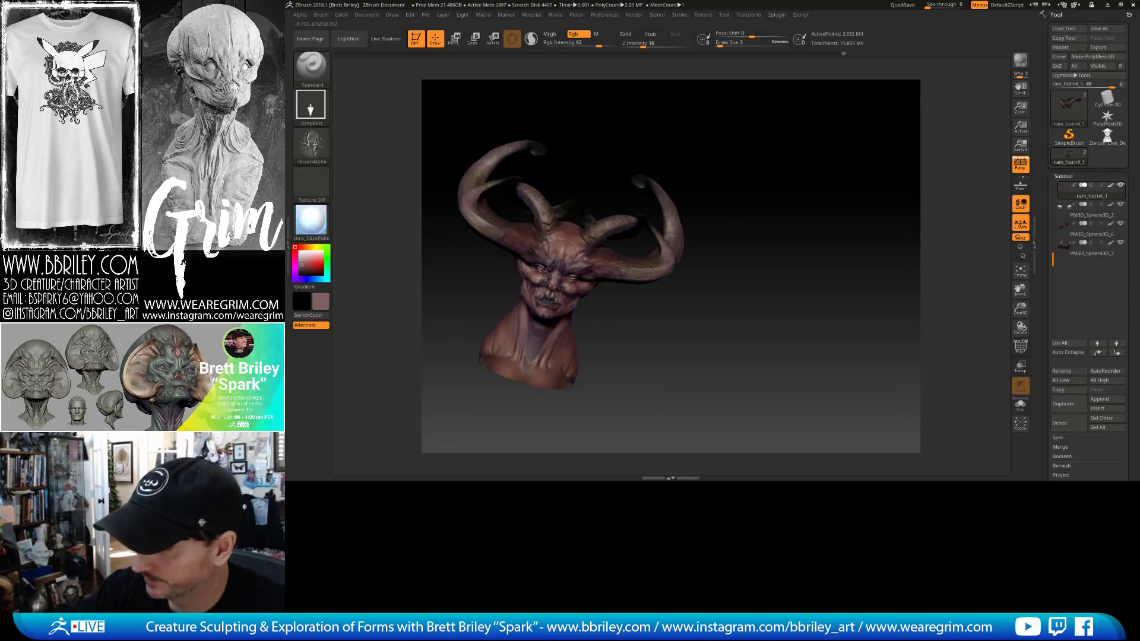
pyautogui.moveTo(762, 235); pyautogui.dragTo(735, 249)
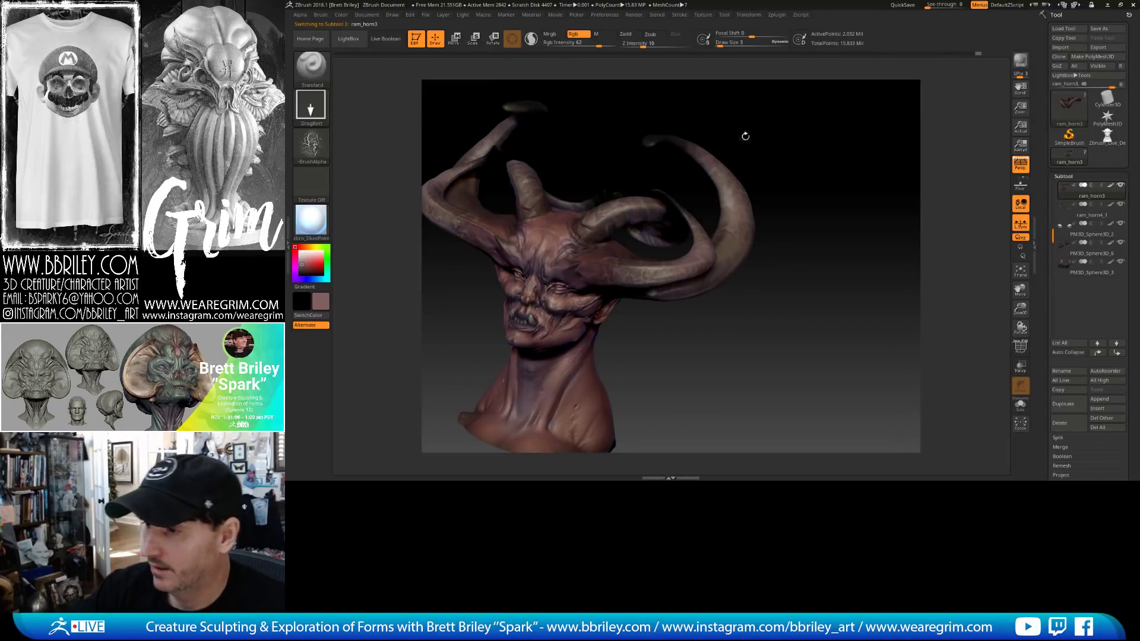
# Sample a dark brown from the model and stamp it with Alpha 24 on the ram_horn3 horn.
pyautogui.keyDown('alt'); pyautogui.click(653, 239); pyautogui.keyUp('alt')
pyautogui.press('c')
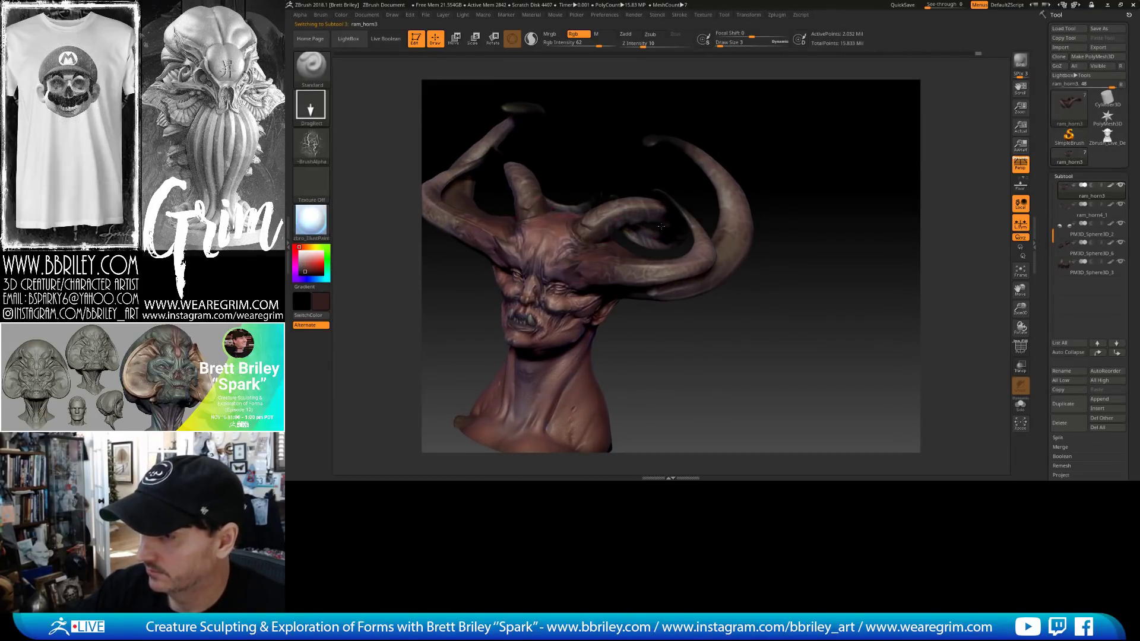
pyautogui.click(311, 144)
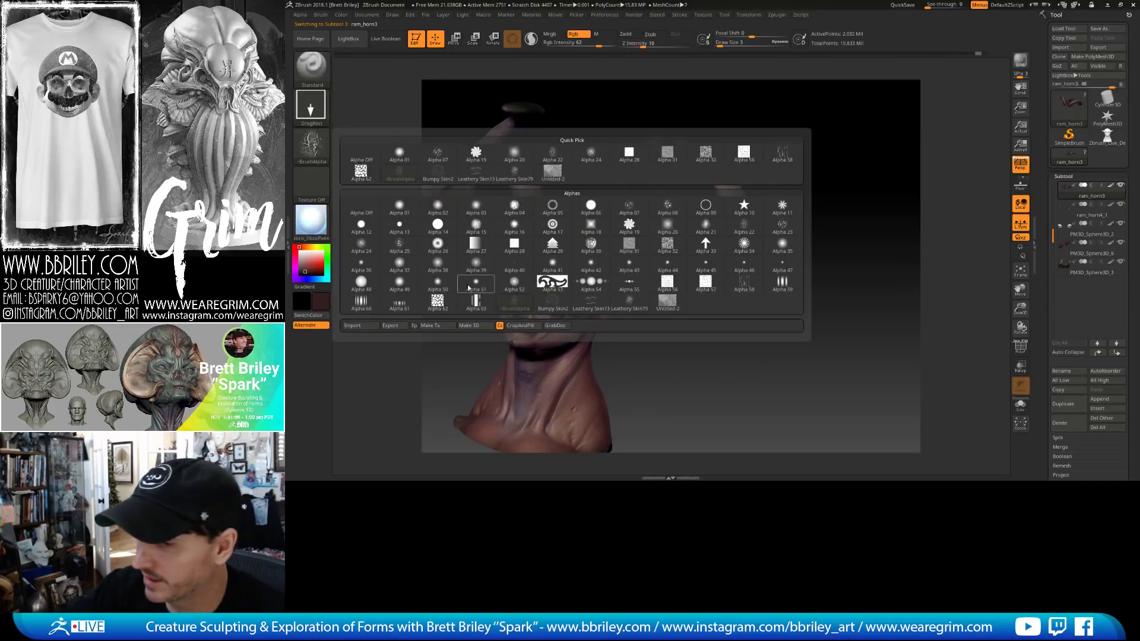
pyautogui.click(361, 245)
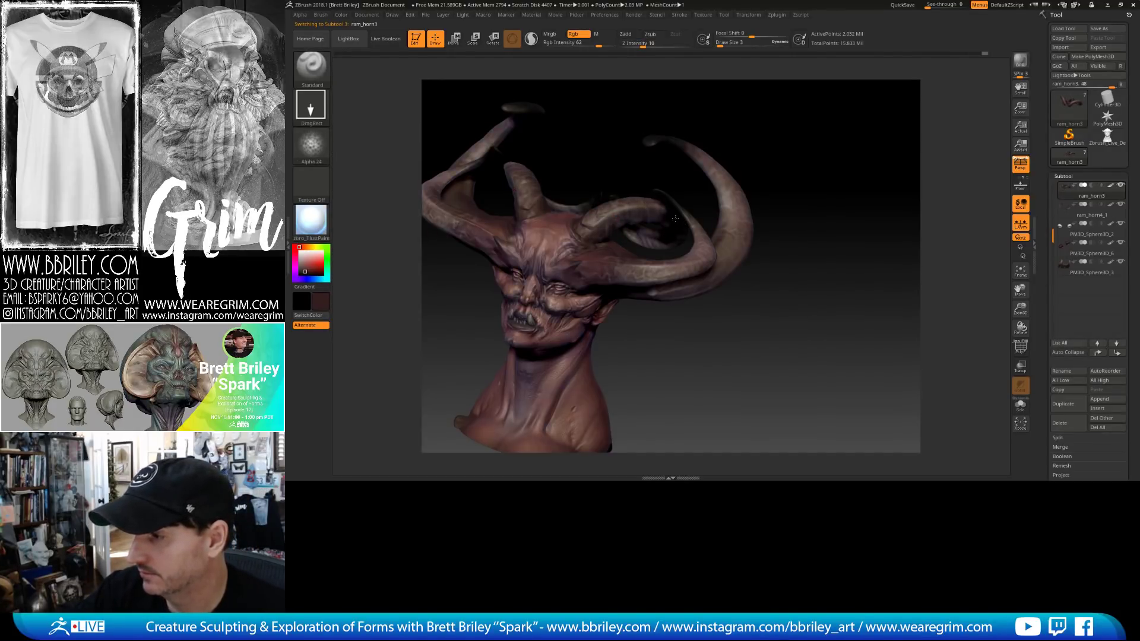
pyautogui.moveTo(818, 177)
pyautogui.mouseDown()
pyautogui.moveTo(801, 148)
pyautogui.moveTo(728, 181)
pyautogui.moveTo(677, 172)
pyautogui.moveTo(693, 172)
pyautogui.moveTo(682, 240)
pyautogui.moveTo(632, 232)
pyautogui.mouseUp()
# Stamp the dark brown Alpha 24 pattern on the ram_horn4_1 horns.
pyautogui.keyDown('alt'); pyautogui.click(692, 172); pyautogui.keyUp('alt')
pyautogui.keyDown('alt'); pyautogui.click(632, 232); pyautogui.keyUp('alt')
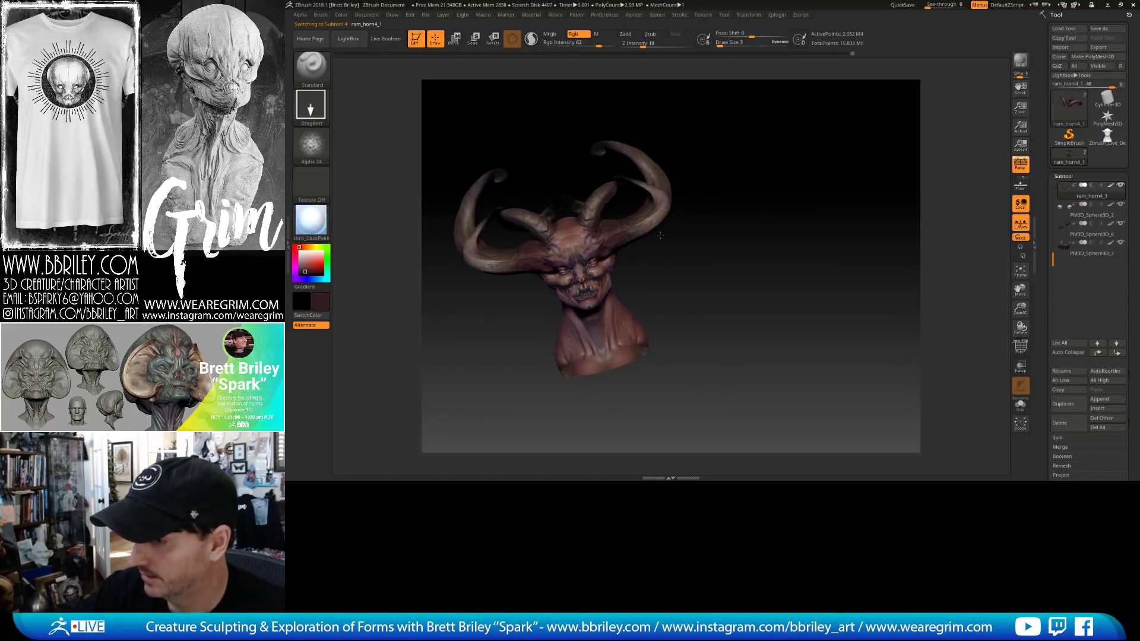
pyautogui.moveTo(671, 218); pyautogui.dragTo(668, 207)
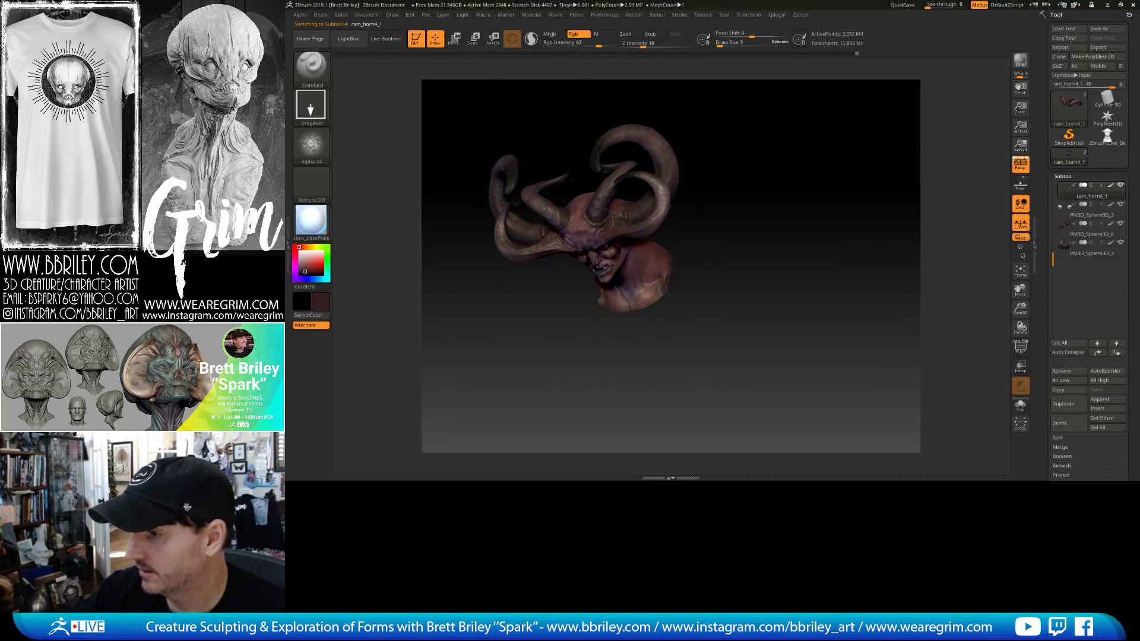
pyautogui.moveTo(746, 205)
pyautogui.mouseDown()
pyautogui.moveTo(767, 153)
pyautogui.moveTo(772, 195)
pyautogui.moveTo(834, 204)
pyautogui.moveTo(786, 161)
pyautogui.moveTo(772, 204)
pyautogui.mouseUp()
# Activate the ram_horn3 subtool and set the brush to a FreeHand stroke with Alpha 12.
pyautogui.keyDown('alt'); pyautogui.click(652, 241); pyautogui.keyUp('alt')
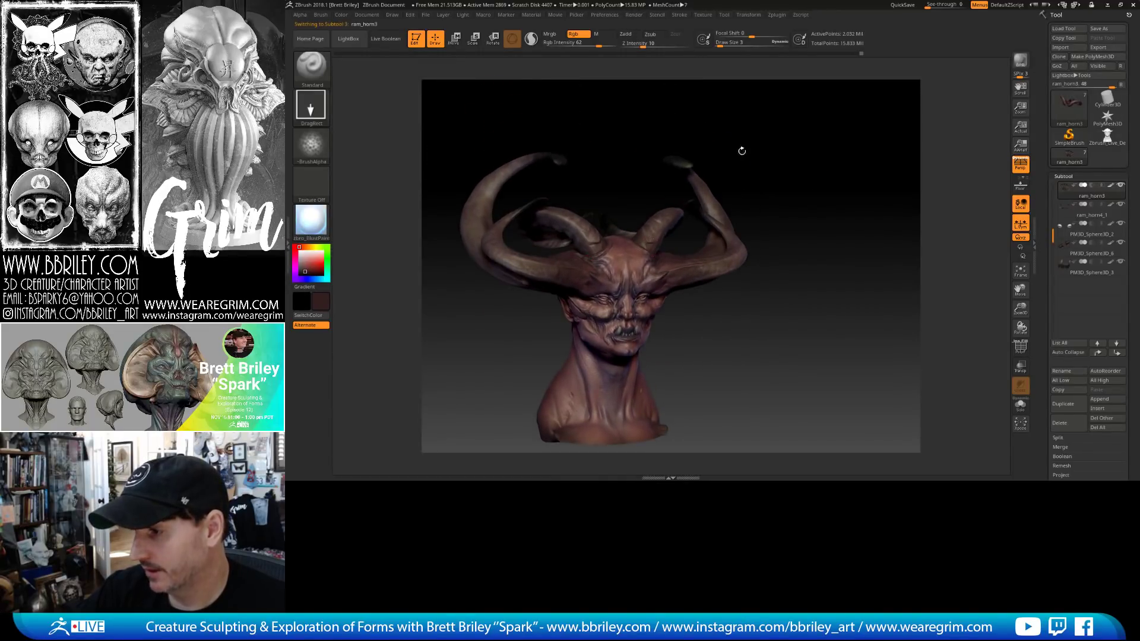
pyautogui.scroll(5, 741, 150)
pyautogui.click(318, 106)
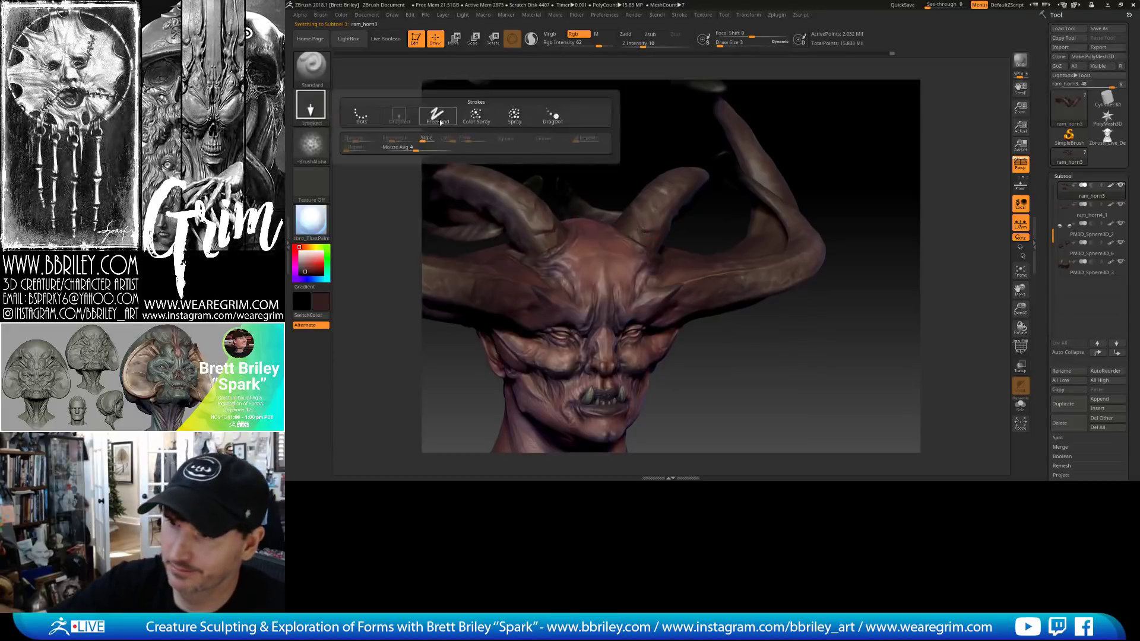
pyautogui.click(440, 119)
pyautogui.click(313, 145)
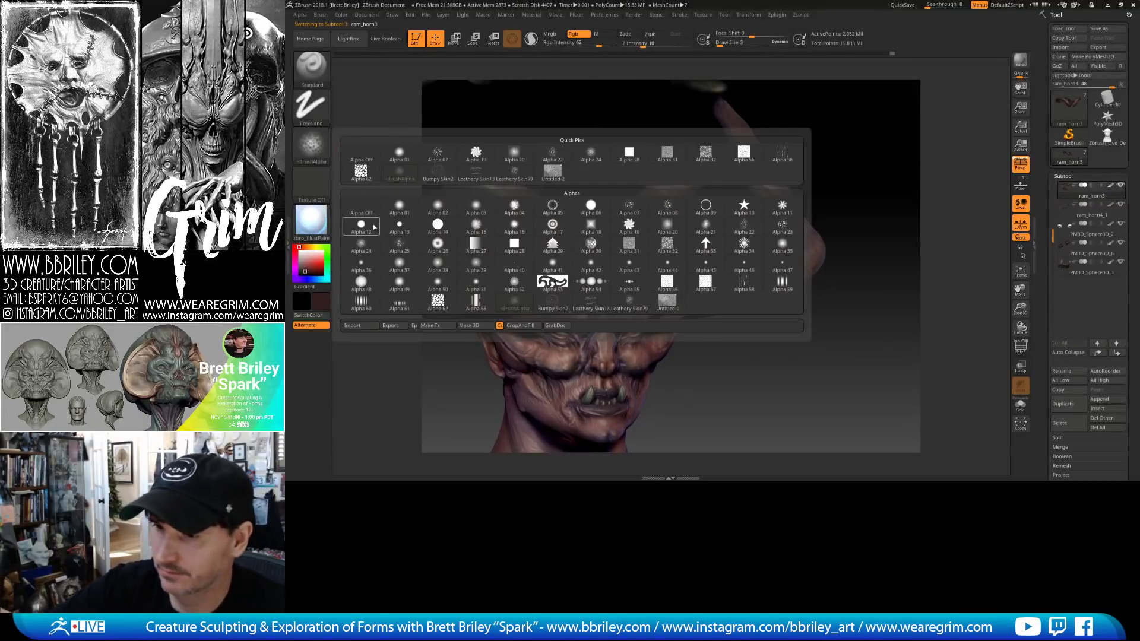
pyautogui.click(362, 219)
# Choose a lighter pinkish brown and paint thin freehand highlights on the ram_horn3 horns.
pyautogui.press('c')
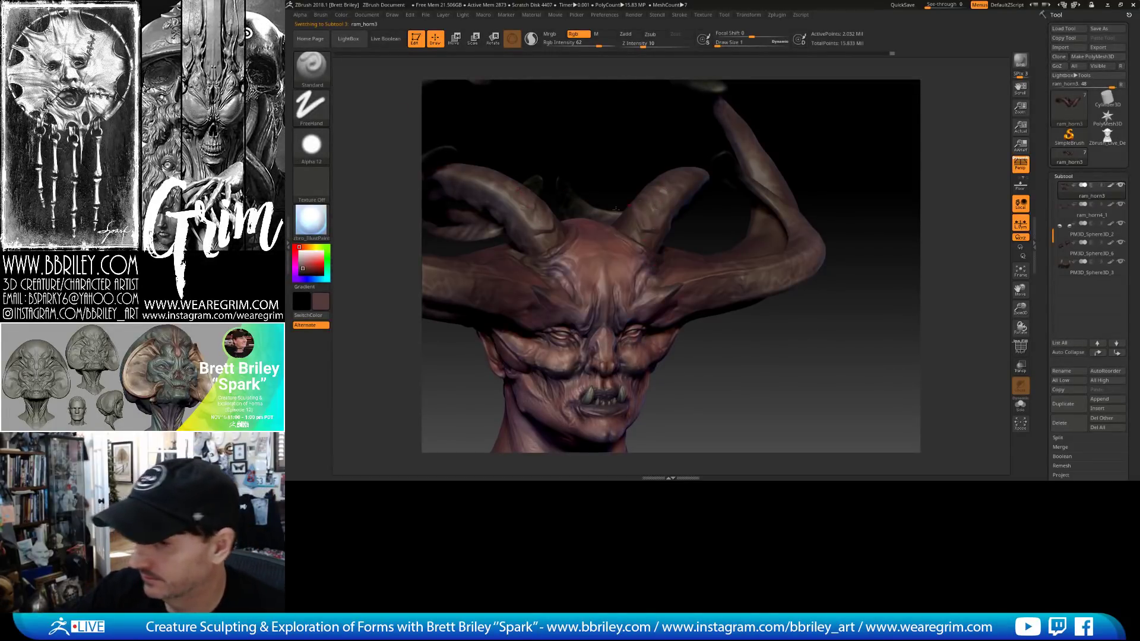
pyautogui.click(302, 264)
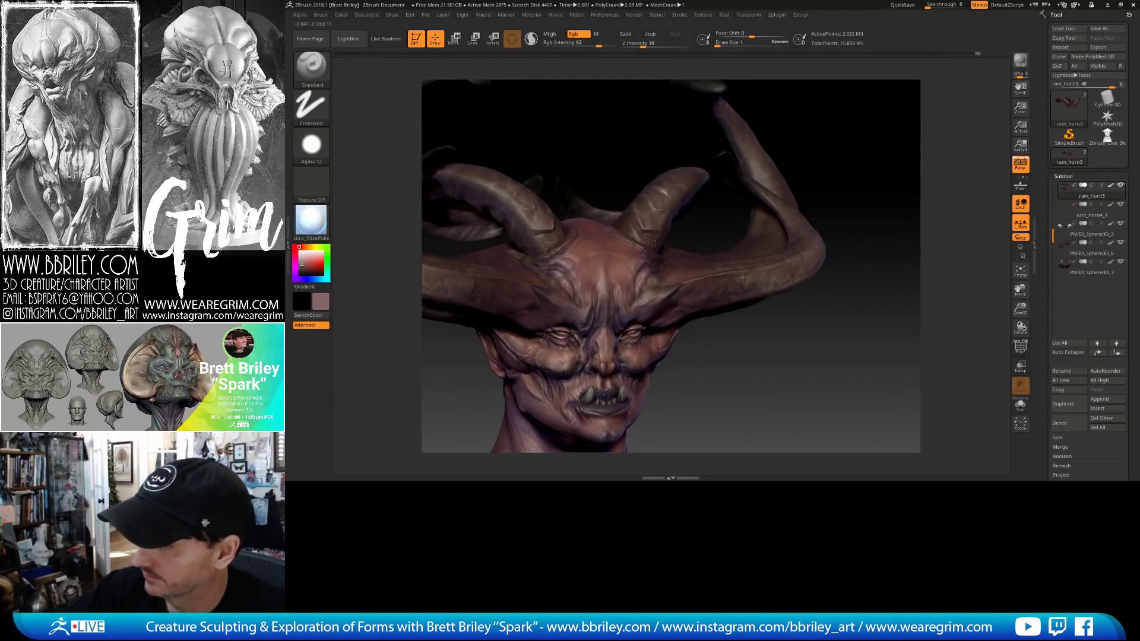
pyautogui.moveTo(842, 105); pyautogui.dragTo(879, 112)
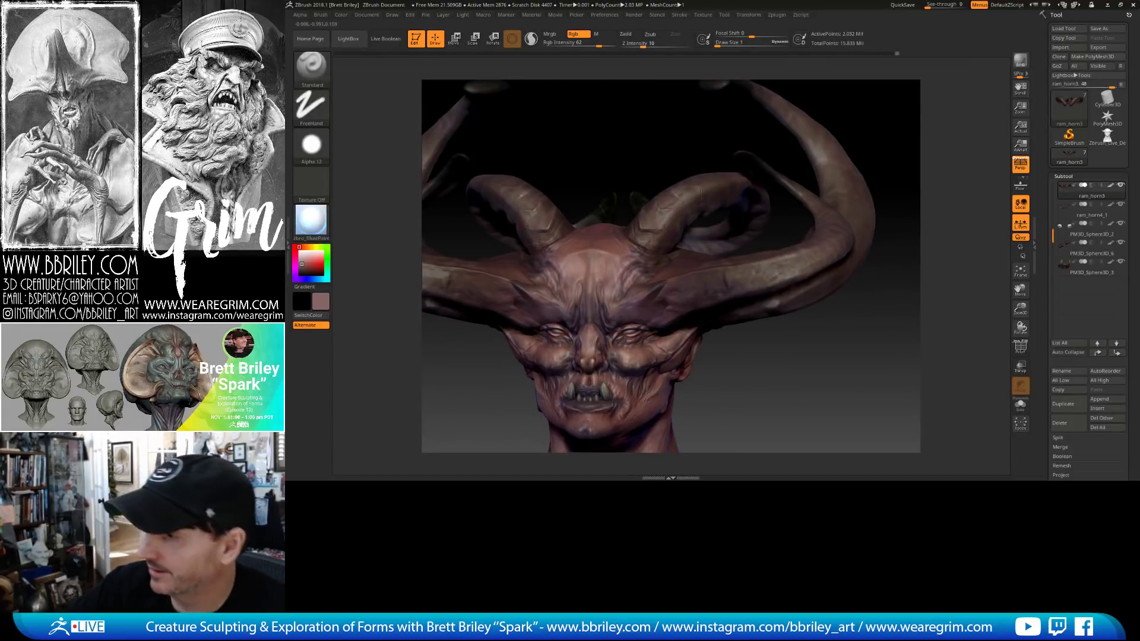
pyautogui.moveTo(699, 174); pyautogui.dragTo(878, 169)
# Set the brush to a DragRect stroke and turn its alpha off.
pyautogui.moveTo(878, 169); pyautogui.dragTo(867, 152)
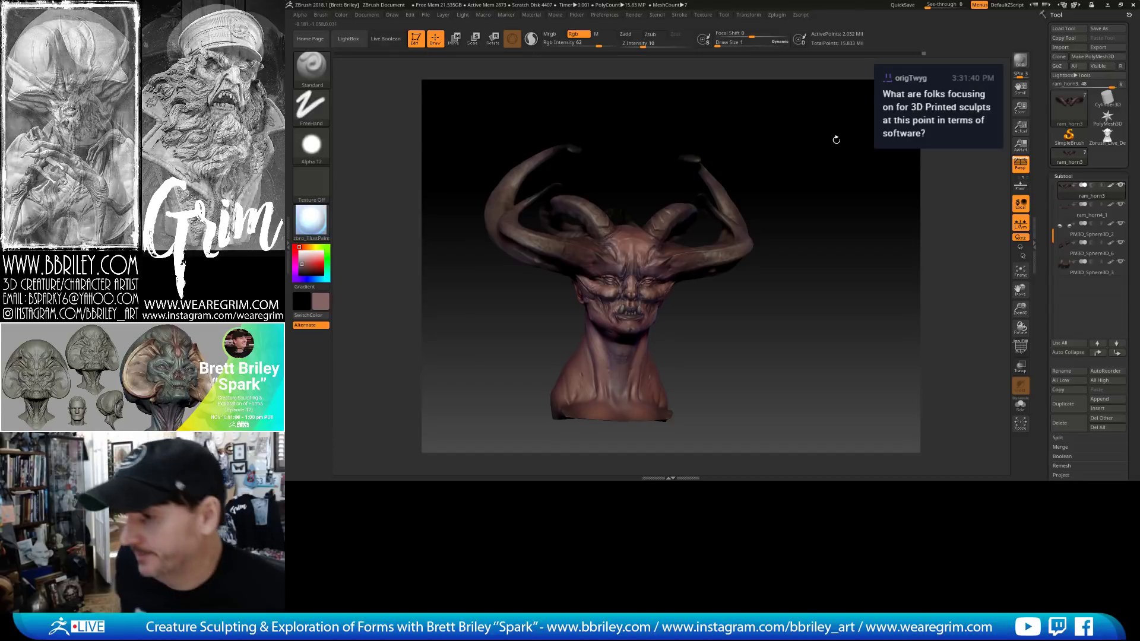
pyautogui.click(312, 113)
pyautogui.click(400, 114)
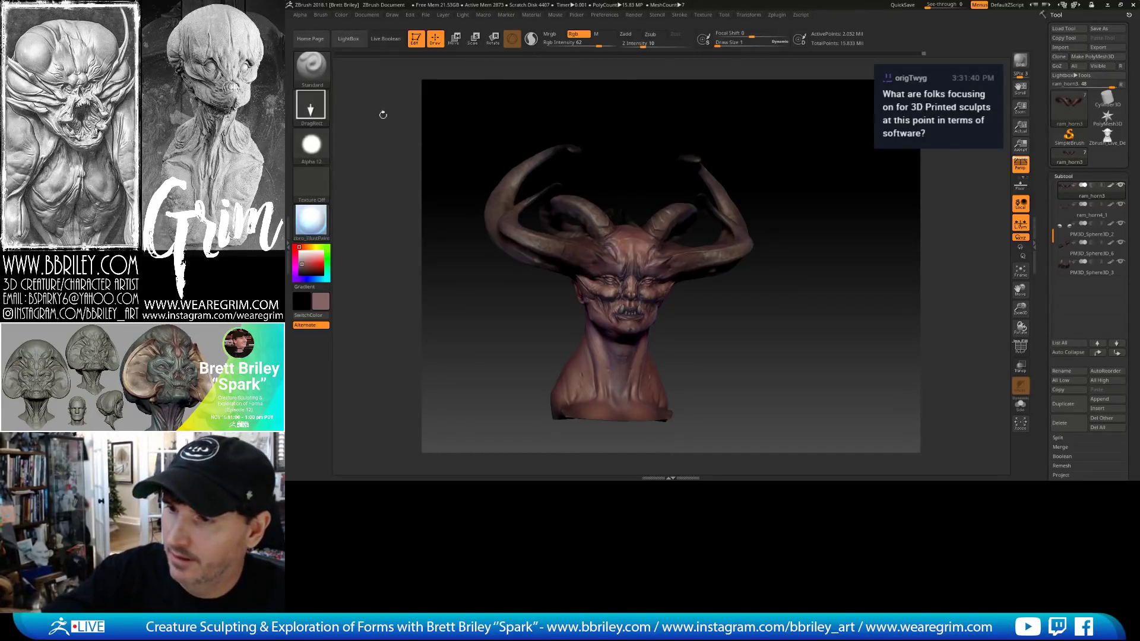
pyautogui.click(312, 144)
pyautogui.click(349, 238)
pyautogui.moveTo(302, 265); pyautogui.dragTo(303, 270)
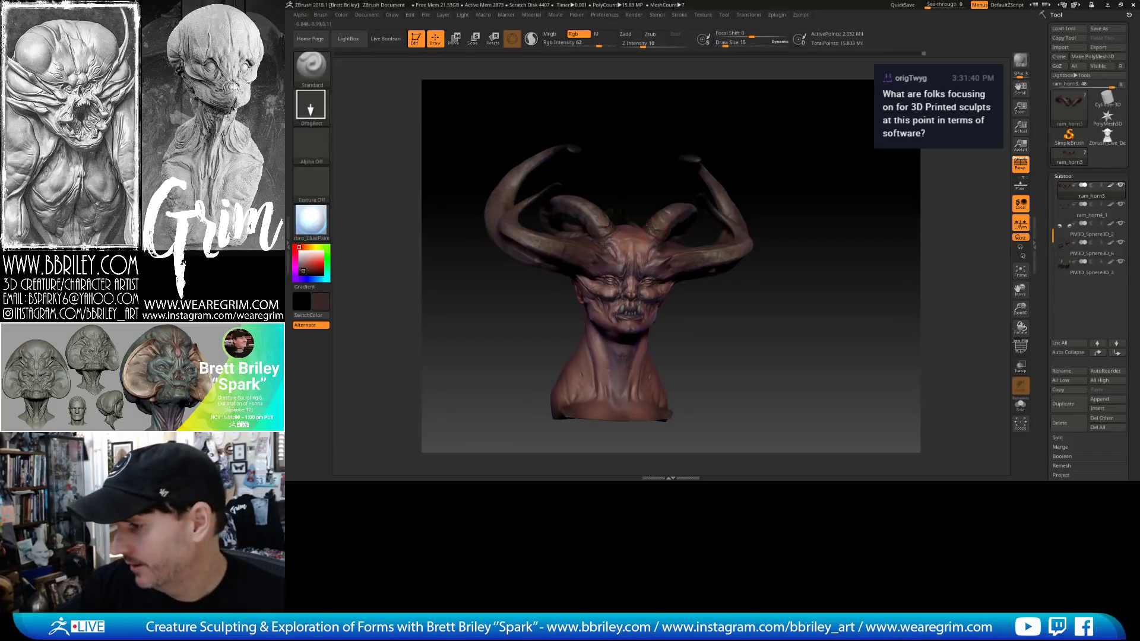
pyautogui.moveTo(673, 264); pyautogui.dragTo(660, 236)
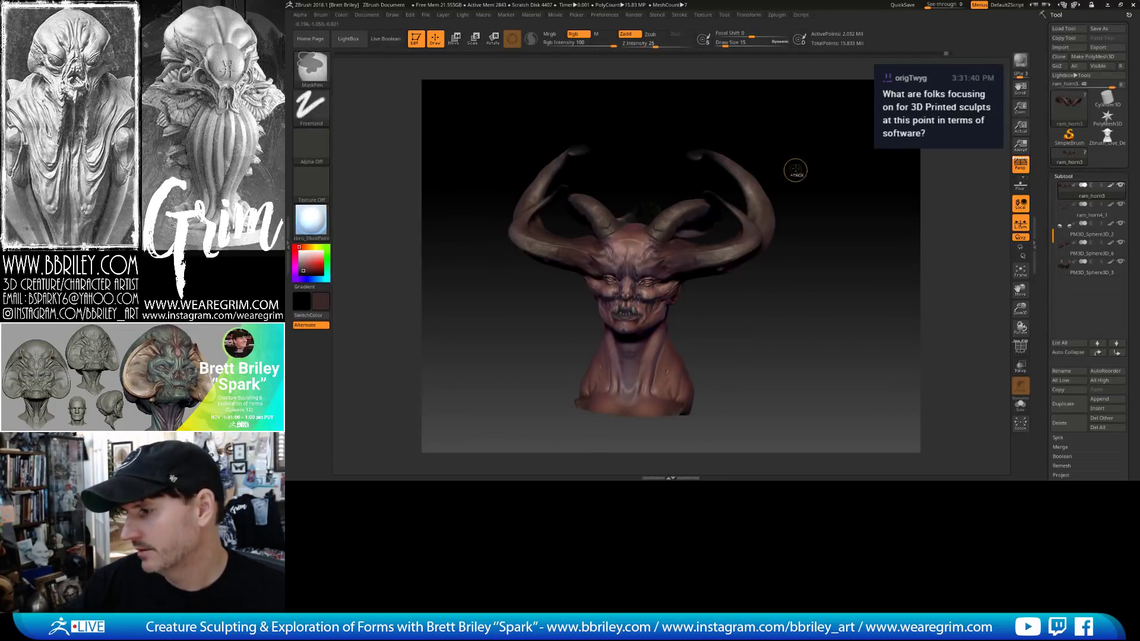
pyautogui.hotkey('ctrl', 'z')
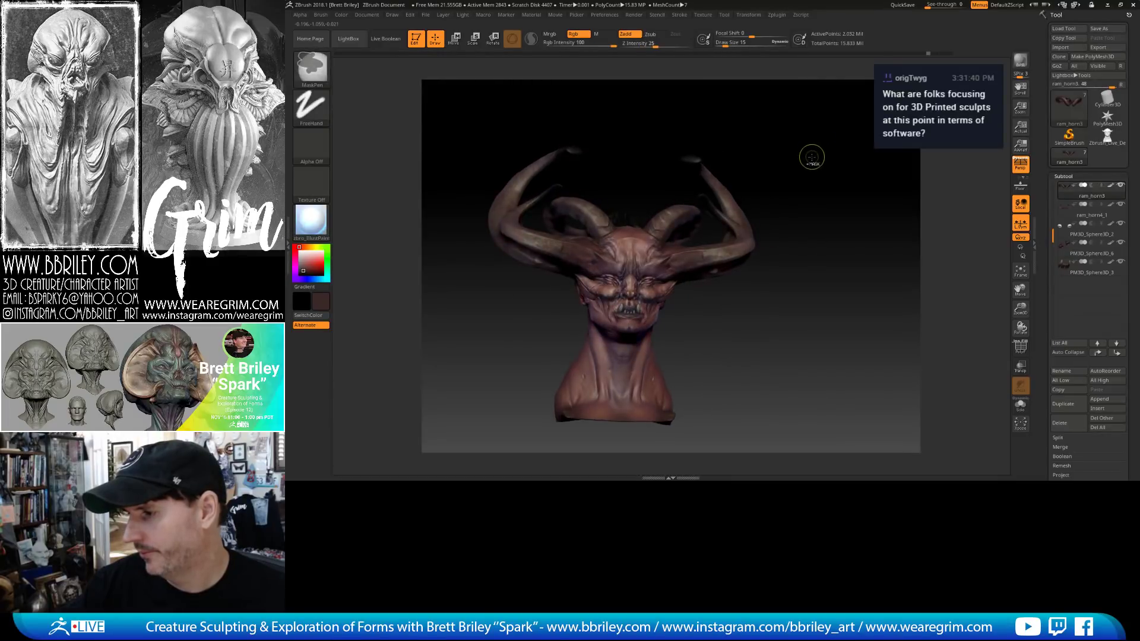
# Choose a pale pinkish white, test it without an alpha on the ram_horn3 horns, and load the Untitled-2 alpha.
pyautogui.click(302, 254)
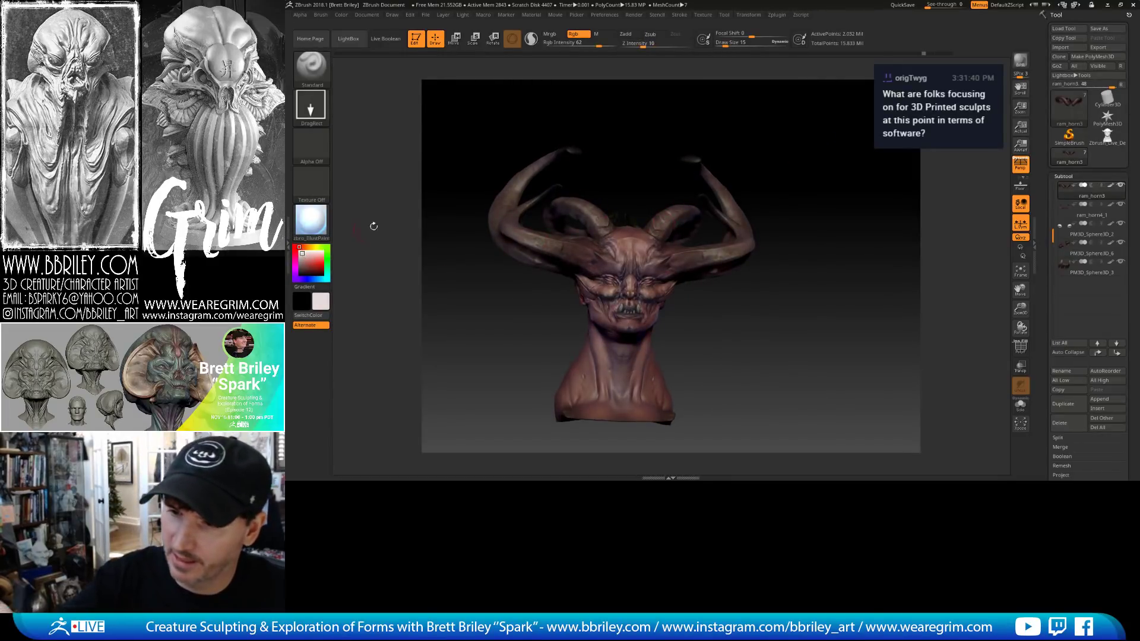
pyautogui.moveTo(657, 230); pyautogui.dragTo(707, 312)
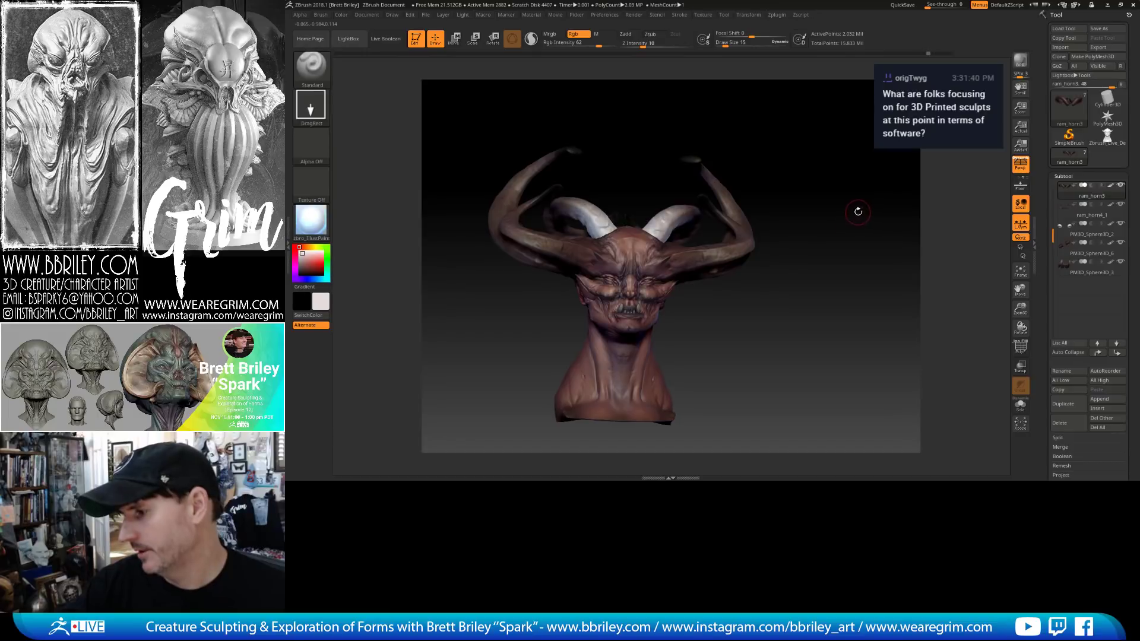
pyautogui.moveTo(858, 211)
pyautogui.mouseDown()
pyautogui.moveTo(842, 193)
pyautogui.moveTo(761, 198)
pyautogui.mouseUp()
pyautogui.click(311, 145)
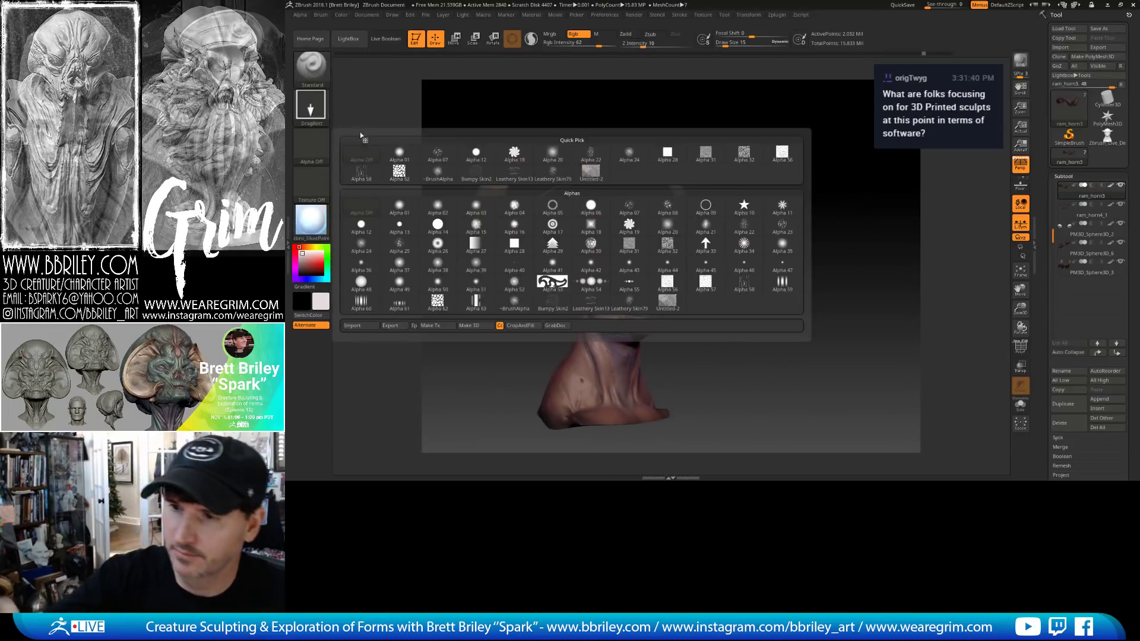
pyautogui.click(666, 304)
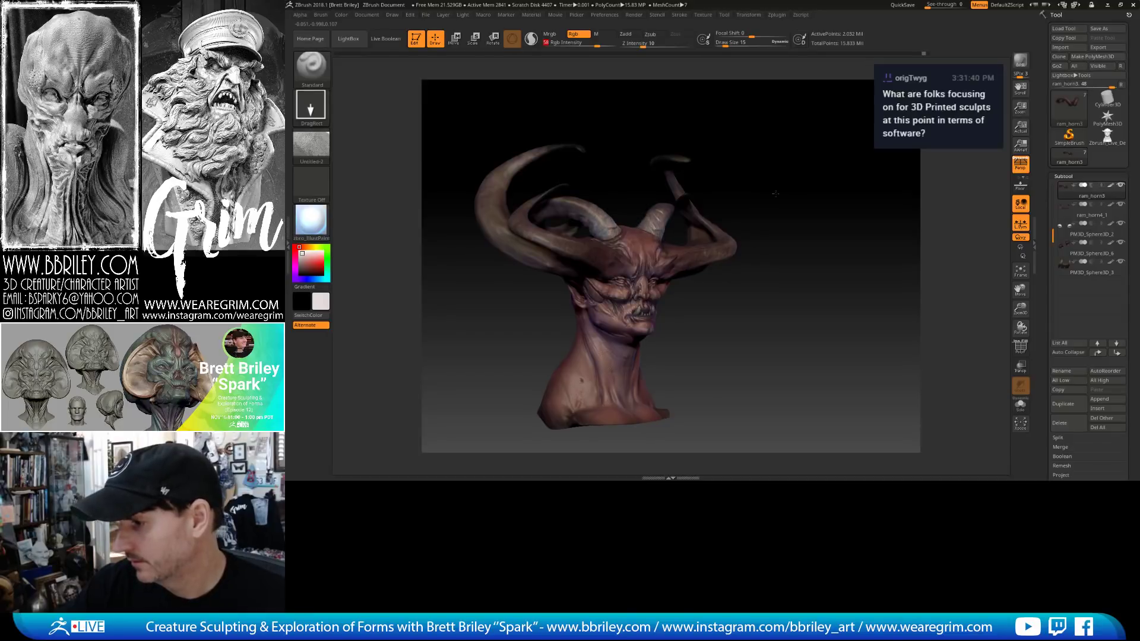
# Lower the brush's RGB intensity and stamp pale pinkish white texture on the ram_horn3 horns with BrushAlpha.
pyautogui.moveTo(799, 167)
pyautogui.keyDown('shift'); pyautogui.mouseDown()
pyautogui.moveTo(768, 196)
pyautogui.moveTo(778, 194)
pyautogui.moveTo(662, 69)
pyautogui.moveTo(586, 45)
pyautogui.mouseUp(); pyautogui.keyUp('shift')
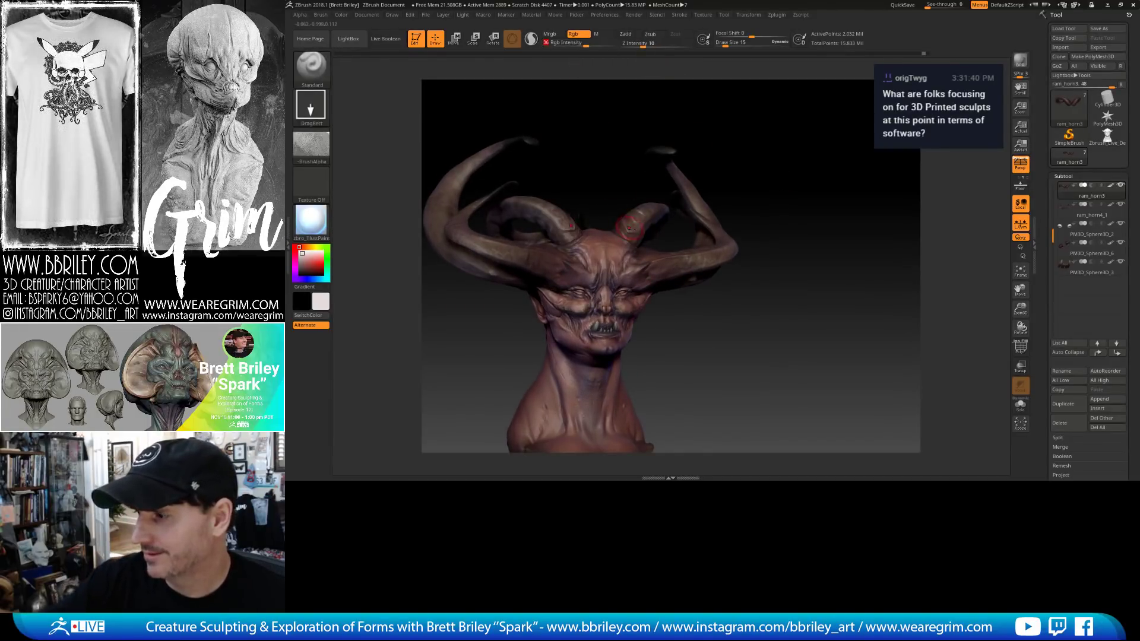
pyautogui.moveTo(802, 186)
pyautogui.mouseDown()
pyautogui.moveTo(821, 158)
pyautogui.moveTo(804, 165)
pyautogui.mouseUp()
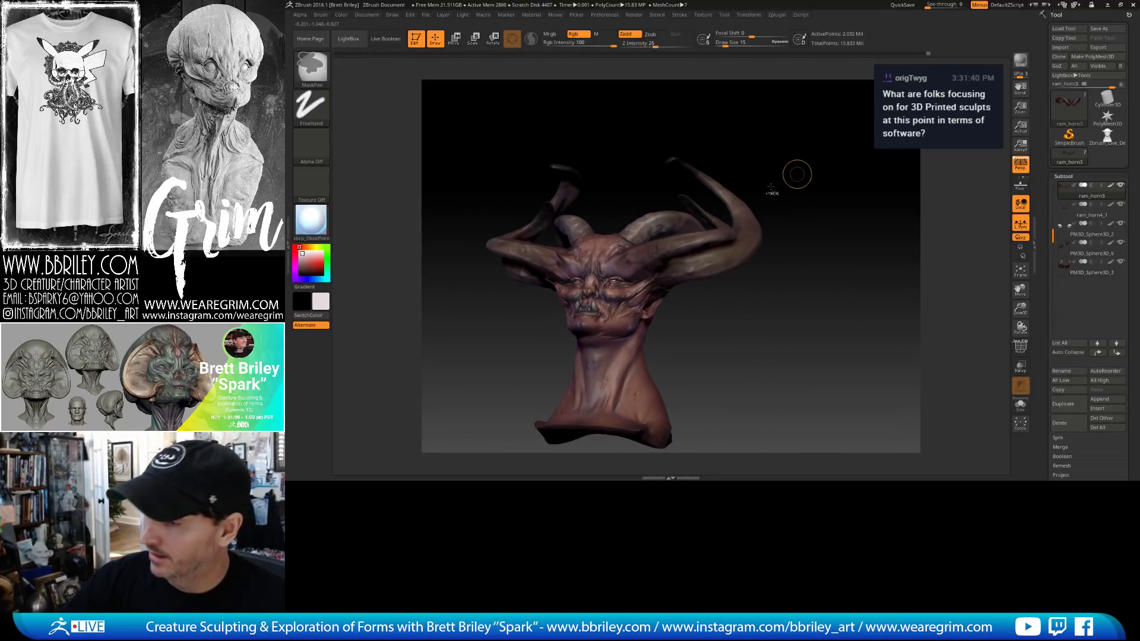
# Stamp the pale BrushAlpha texture on the ram_horn4_1 horns and on the ram_horn2 horns.
pyautogui.keyDown('alt'); pyautogui.click(675, 244); pyautogui.keyUp('alt')
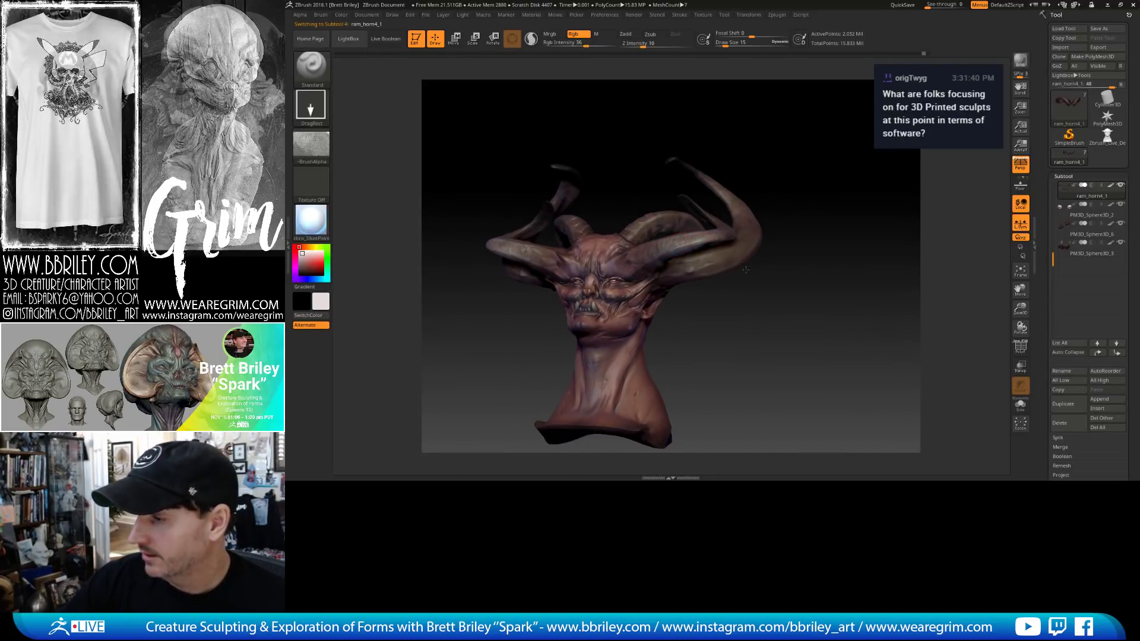
pyautogui.keyDown('shift'); pyautogui.moveTo(829, 235); pyautogui.dragTo(711, 257); pyautogui.keyUp('shift')
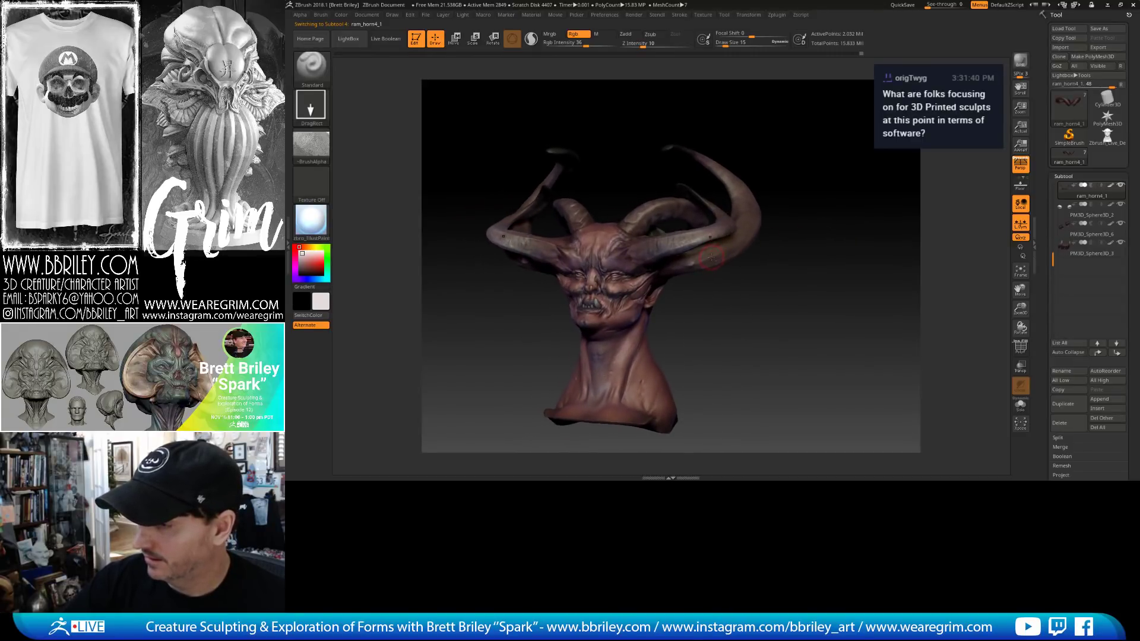
pyautogui.keyDown('alt'); pyautogui.click(712, 257); pyautogui.keyUp('alt')
pyautogui.keyDown('shift'); pyautogui.moveTo(754, 223); pyautogui.dragTo(849, 275); pyautogui.keyUp('shift')
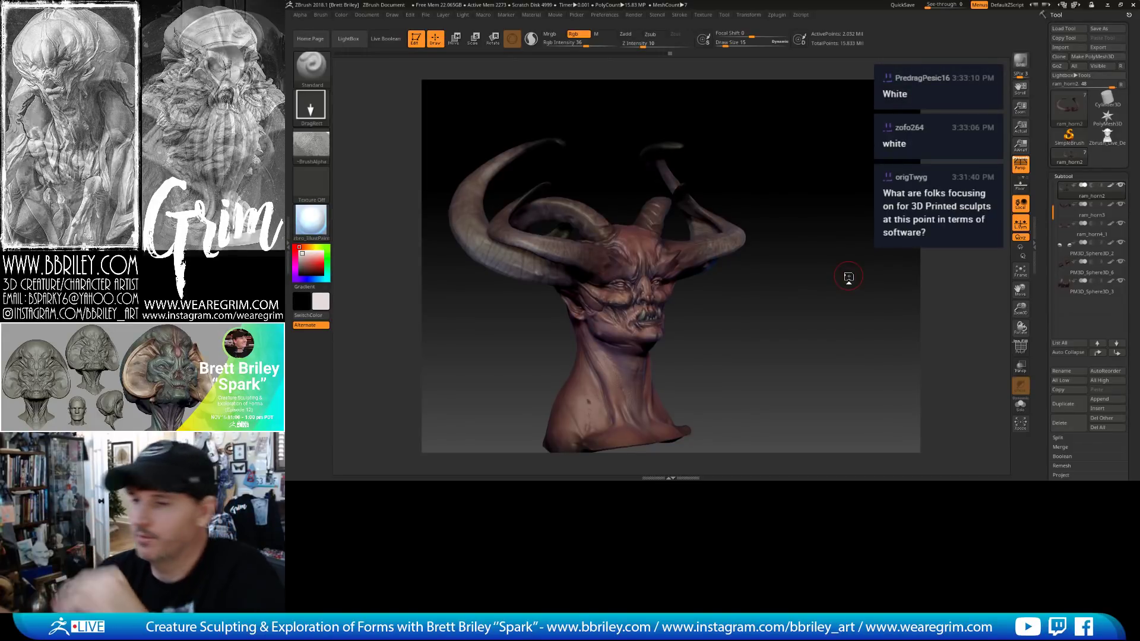
# Activate the ram_horn3 subtool and stamp the pale BrushAlpha texture along its curled horns.
pyautogui.moveTo(848, 277)
pyautogui.mouseDown()
pyautogui.moveTo(795, 164)
pyautogui.moveTo(688, 193)
pyautogui.mouseUp()
pyautogui.keyDown('alt'); pyautogui.click(566, 230); pyautogui.keyUp('alt')
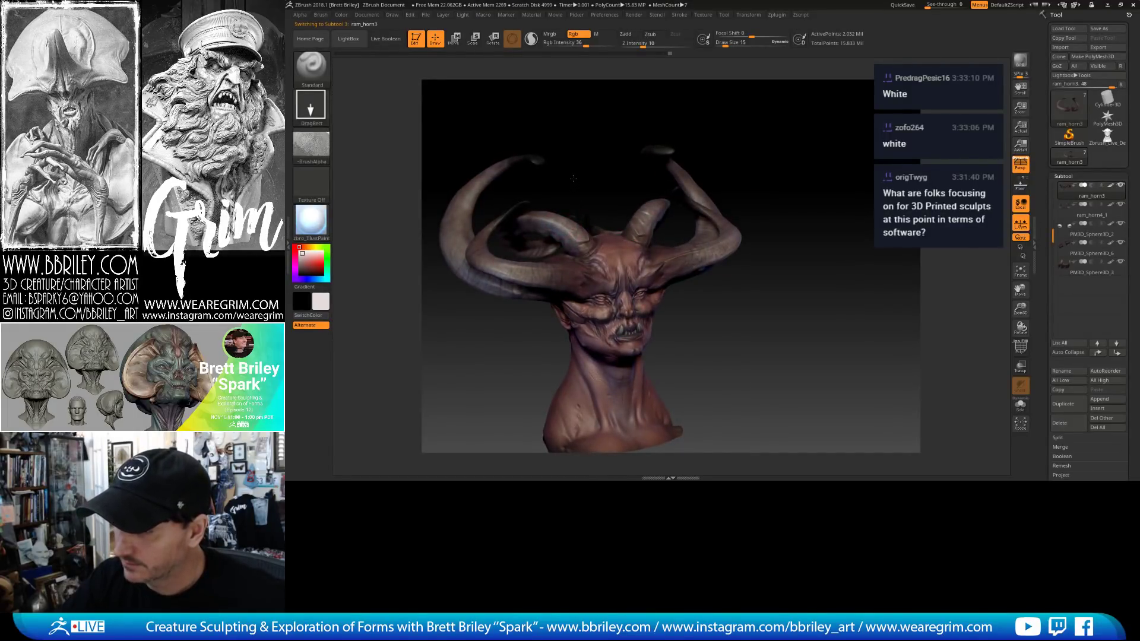
pyautogui.moveTo(779, 134); pyautogui.dragTo(612, 131)
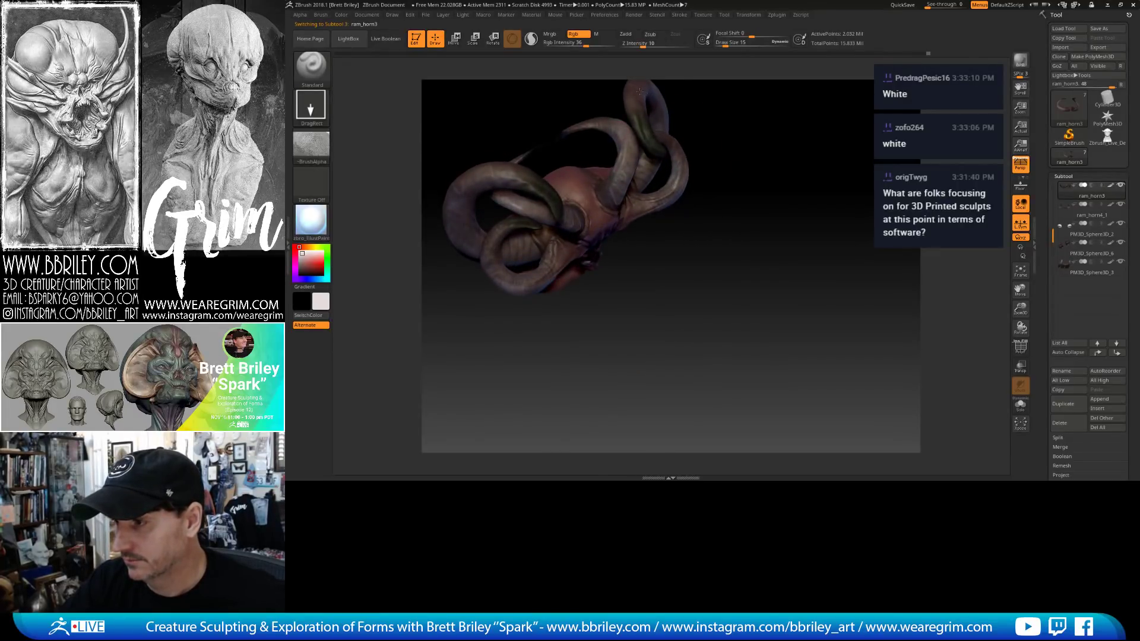
pyautogui.moveTo(749, 95); pyautogui.dragTo(692, 159)
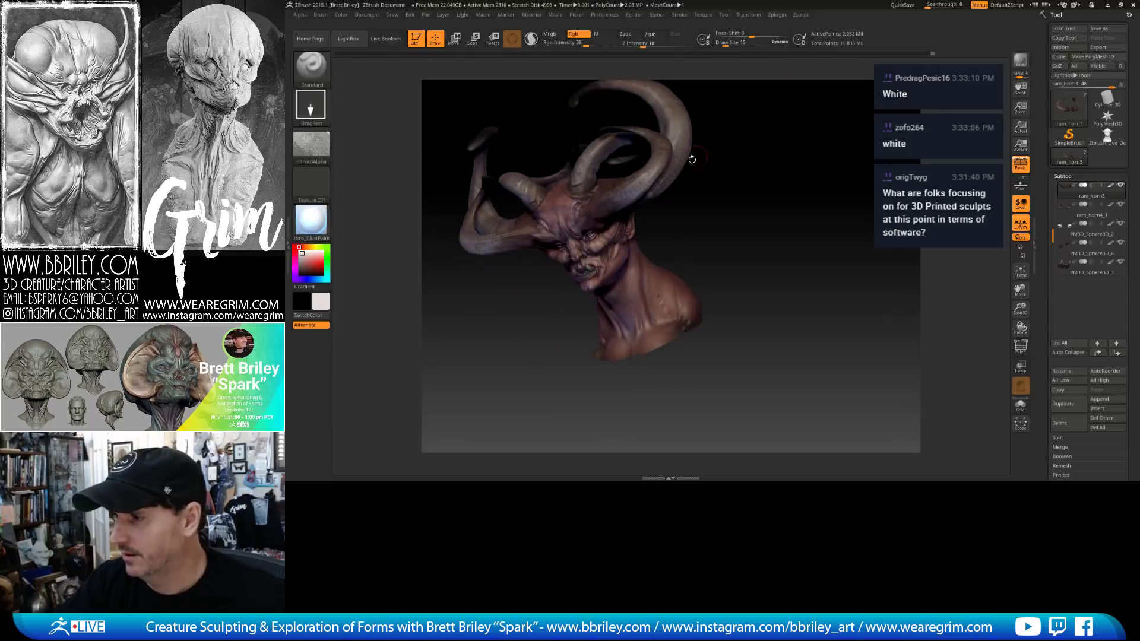
# Lighten the ram_horn4_1 and ram_horn2 horns further with additional pale BrushAlpha stamps.
pyautogui.keyDown('alt'); pyautogui.click(664, 159); pyautogui.keyUp('alt')
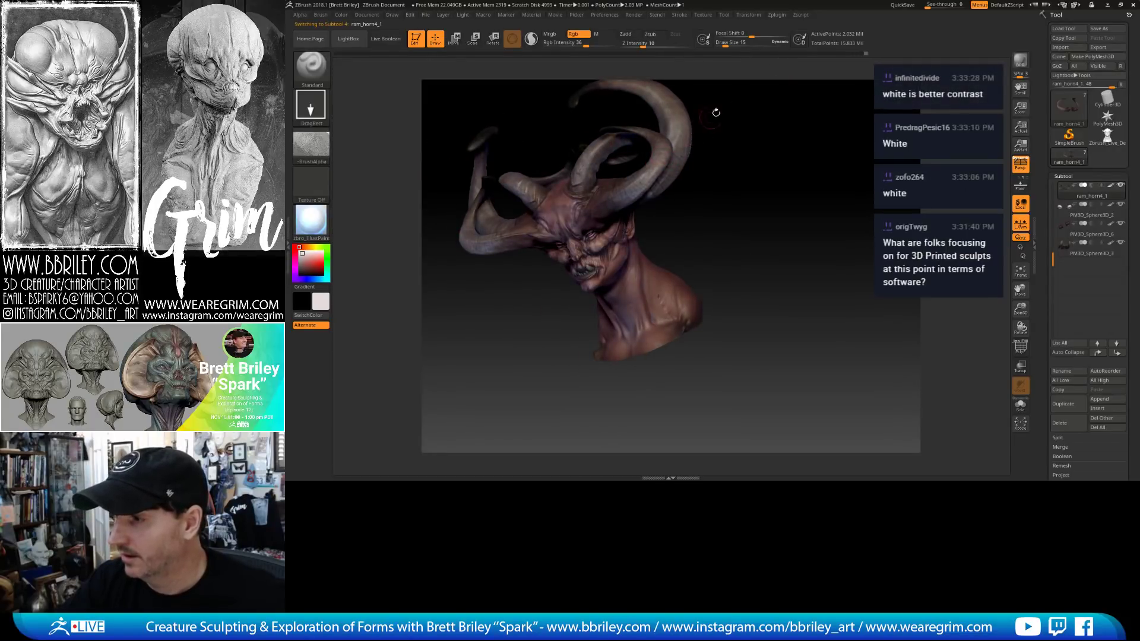
pyautogui.moveTo(717, 113); pyautogui.dragTo(684, 183)
pyautogui.keyDown('alt'); pyautogui.click(686, 207); pyautogui.keyUp('alt')
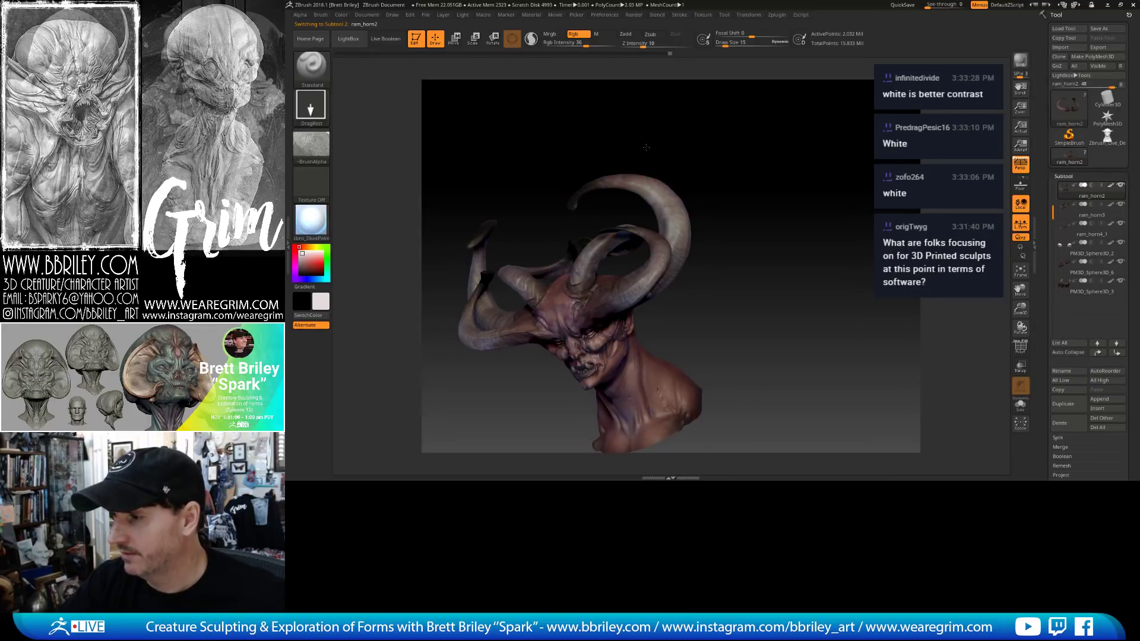
pyautogui.moveTo(668, 144); pyautogui.dragTo(753, 176)
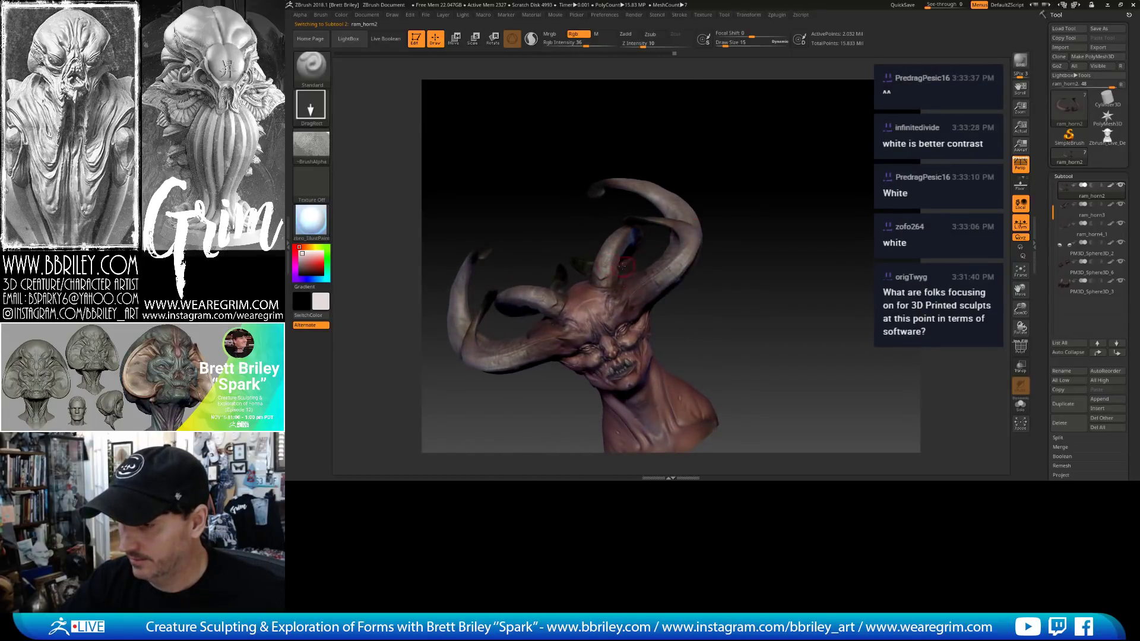
# Return to the ram_horn3 subtool and stamp pale BrushAlpha texture around its horns, including the rear curls.
pyautogui.keyDown('alt'); pyautogui.click(623, 266); pyautogui.keyUp('alt')
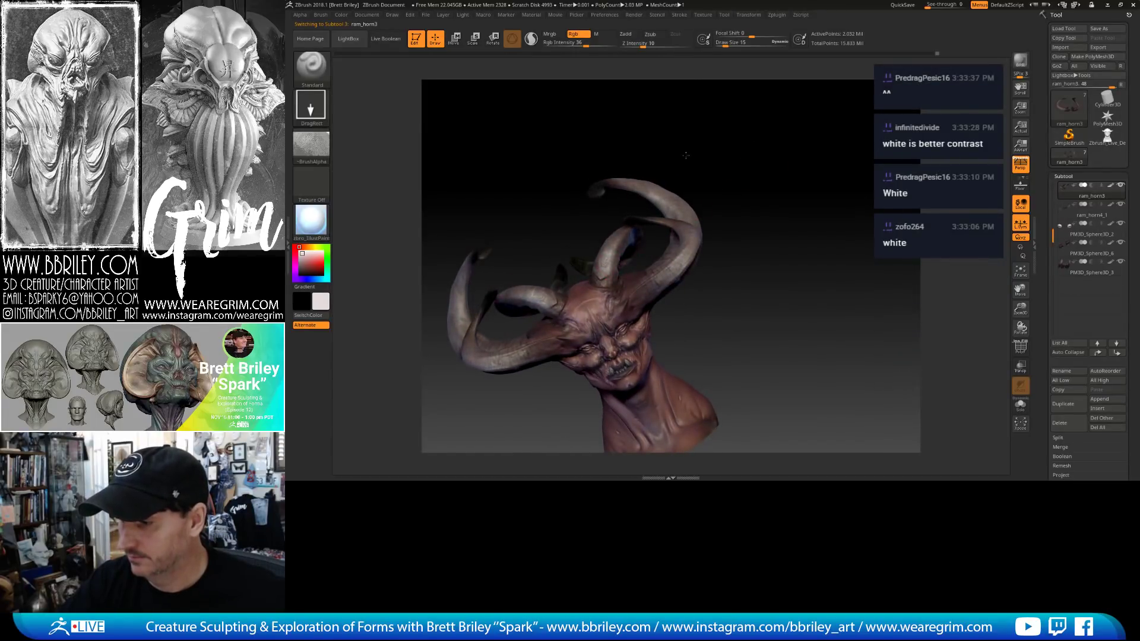
pyautogui.moveTo(686, 155); pyautogui.dragTo(611, 237)
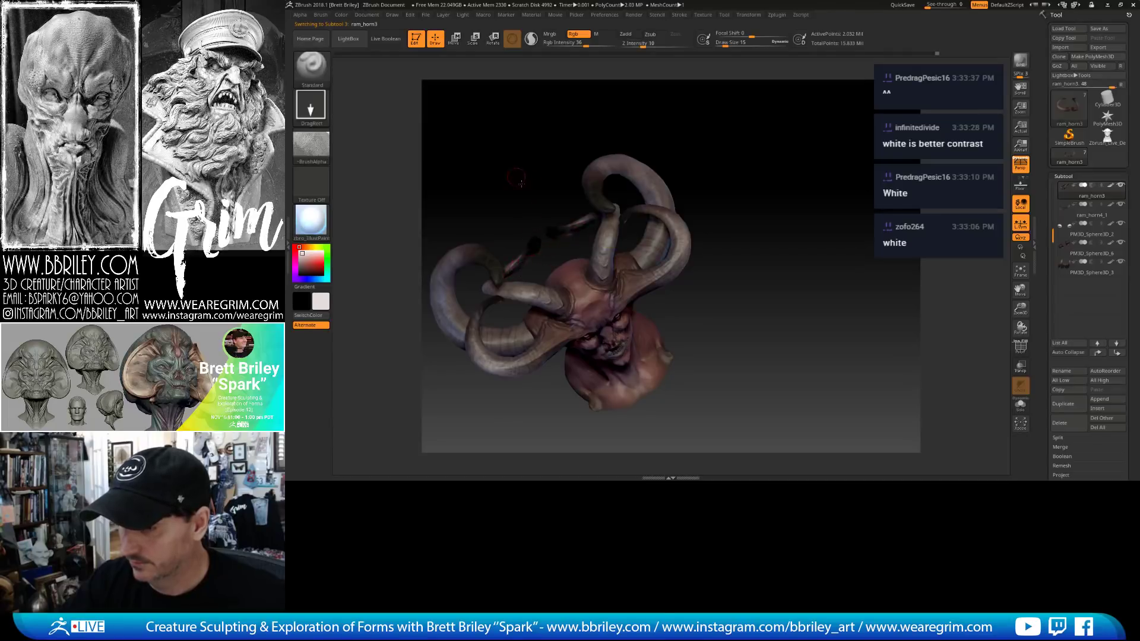
pyautogui.moveTo(517, 179); pyautogui.dragTo(539, 268)
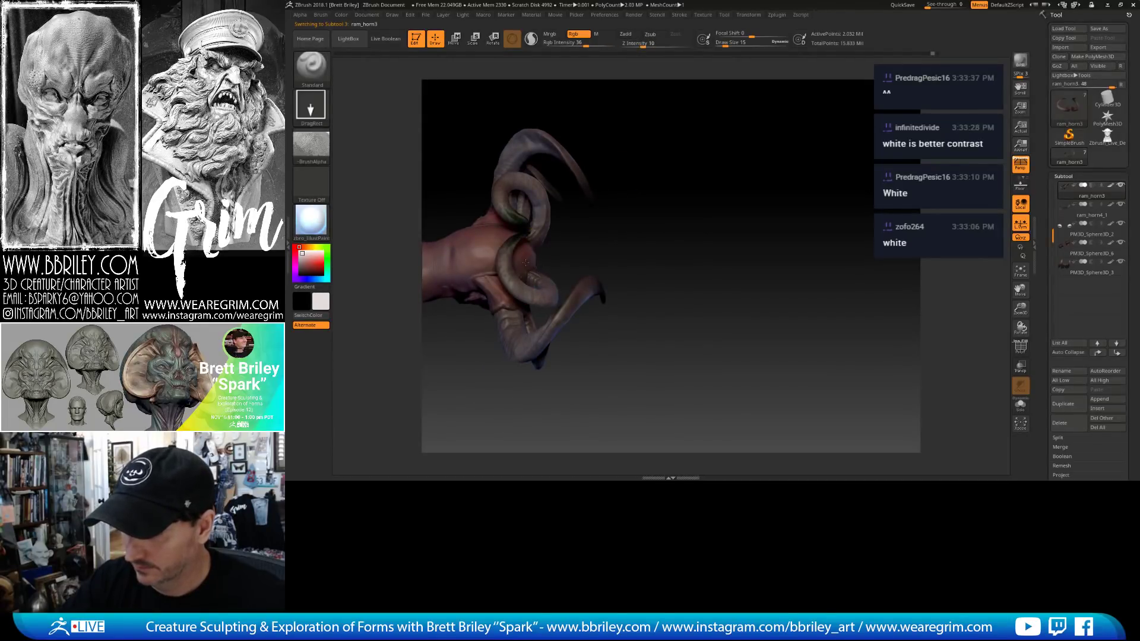
pyautogui.moveTo(646, 161); pyautogui.dragTo(562, 283)
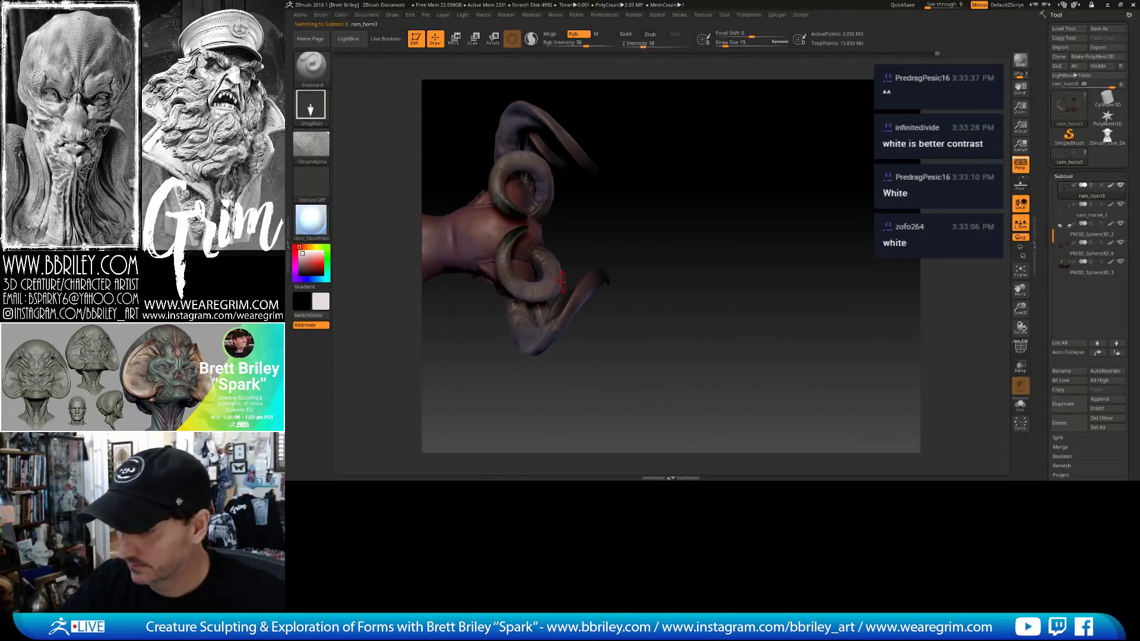
pyautogui.moveTo(681, 204); pyautogui.dragTo(583, 277)
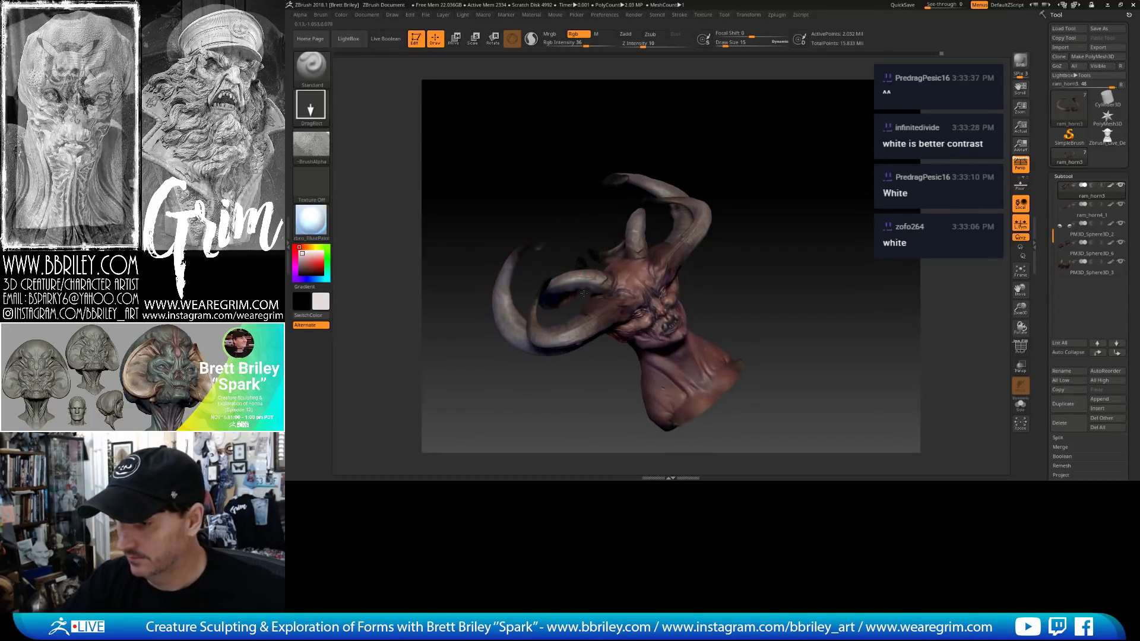
pyautogui.moveTo(787, 174)
pyautogui.keyDown('shift'); pyautogui.mouseDown()
pyautogui.moveTo(801, 163)
pyautogui.moveTo(797, 133)
pyautogui.moveTo(803, 172)
pyautogui.moveTo(792, 146)
pyautogui.mouseUp(); pyautogui.keyUp('shift')
# Activate the head subtool and stamp the pale BrushAlpha texture on the forehead.
pyautogui.keyDown('alt'); pyautogui.click(647, 237); pyautogui.keyUp('alt')
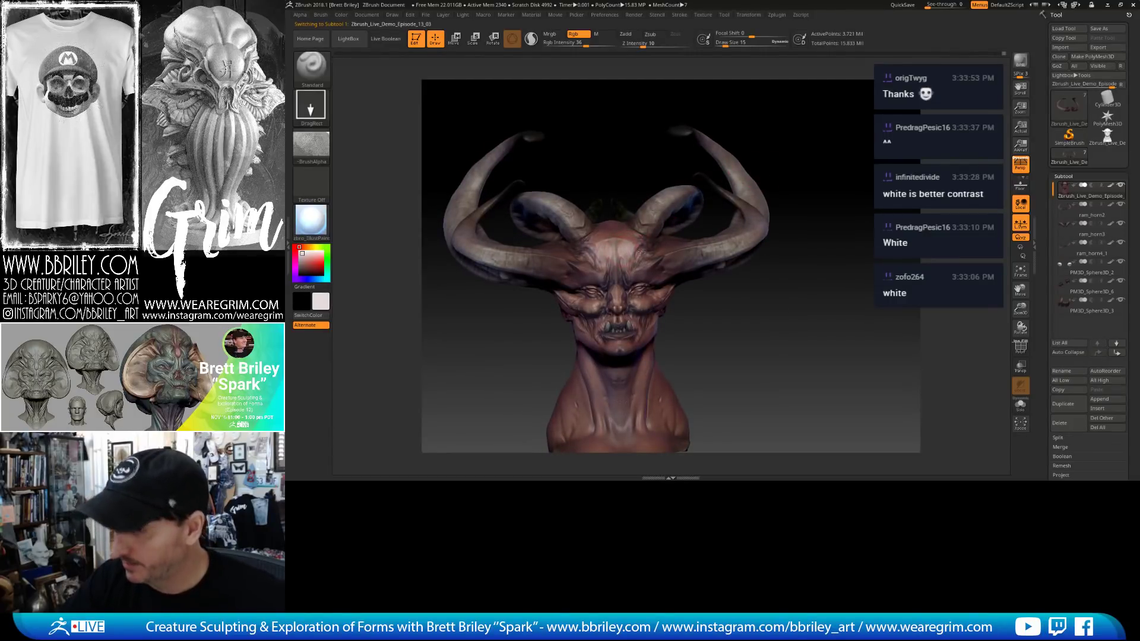
pyautogui.moveTo(793, 142); pyautogui.dragTo(805, 135)
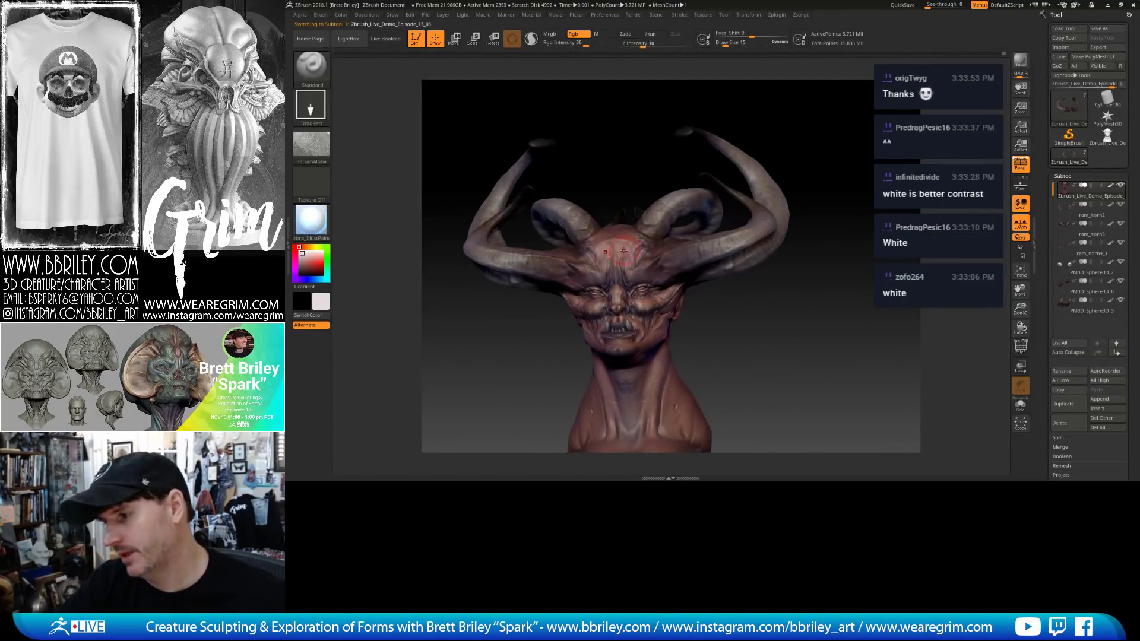
pyautogui.moveTo(624, 251); pyautogui.dragTo(647, 245)
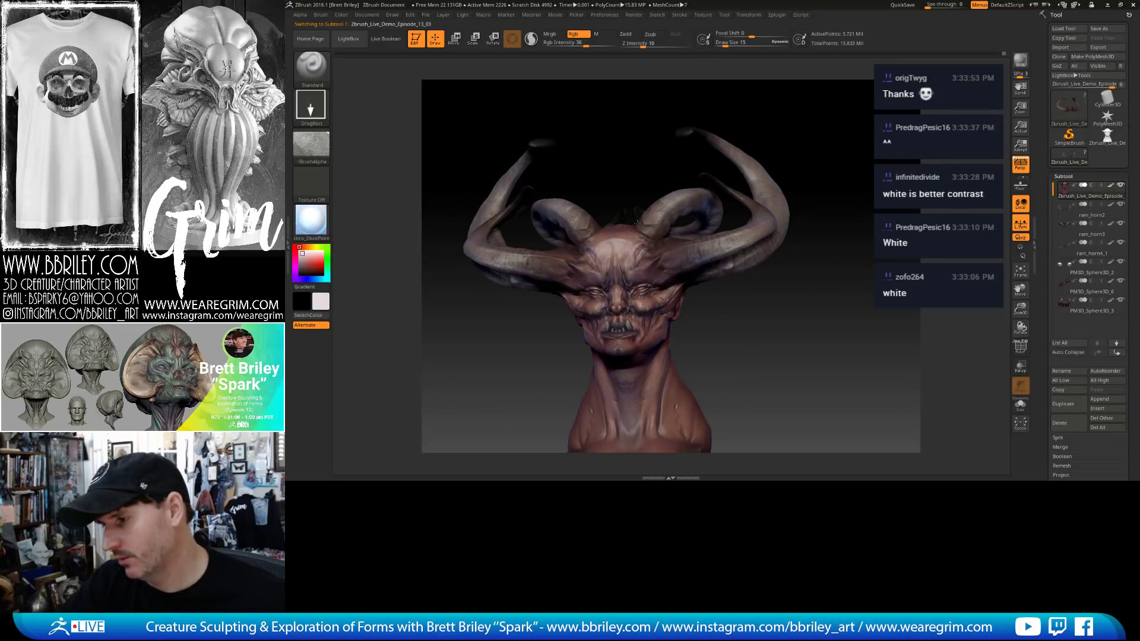
pyautogui.moveTo(797, 148); pyautogui.dragTo(740, 201)
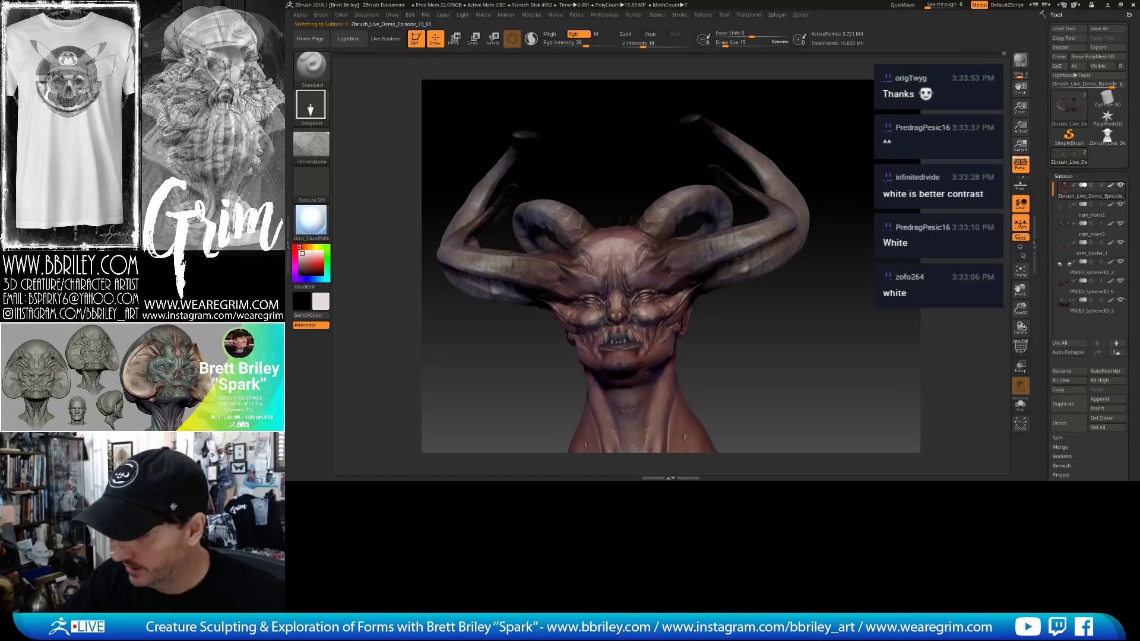
# Stamp the pale BrushAlpha texture over the back of the neck and shoulders.
pyautogui.moveTo(786, 346); pyautogui.dragTo(592, 315)
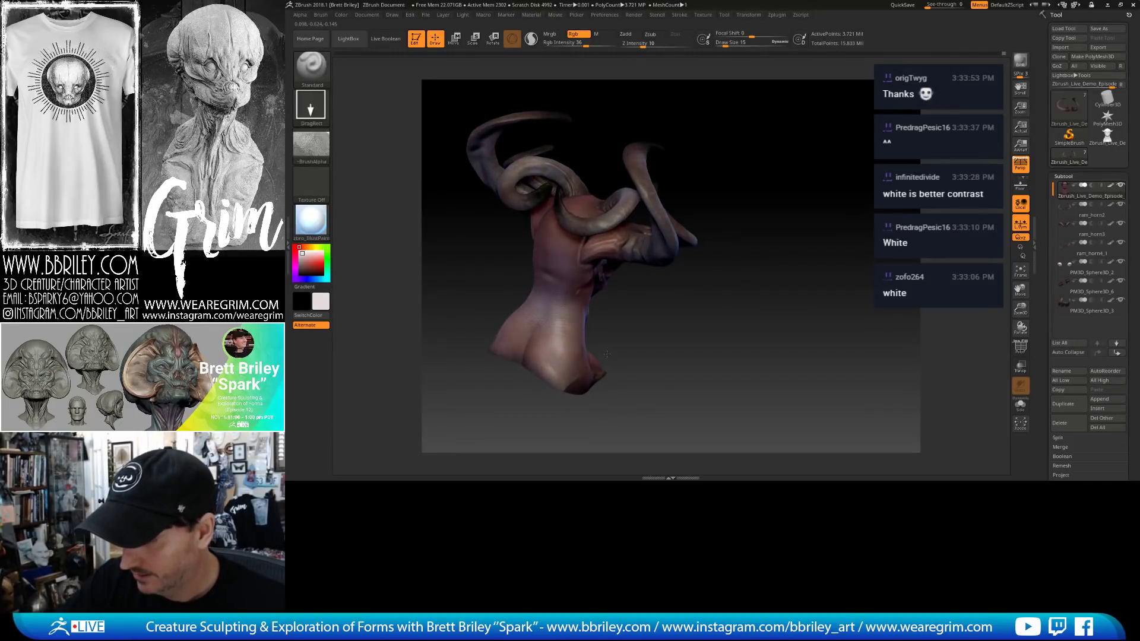
pyautogui.moveTo(605, 347); pyautogui.dragTo(764, 253)
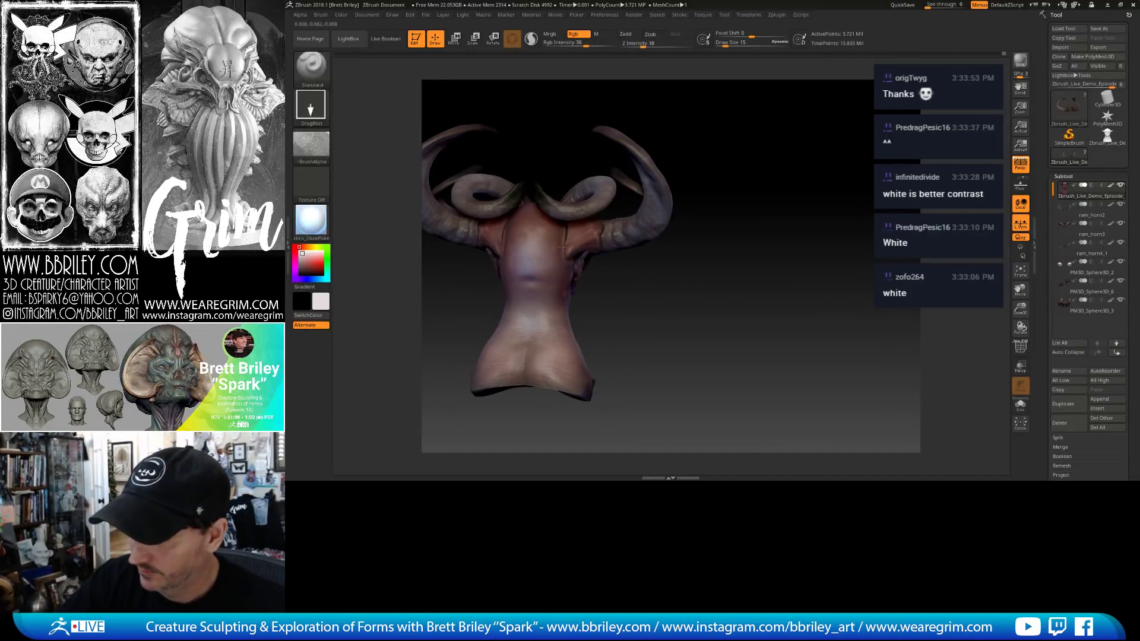
pyautogui.moveTo(538, 282); pyautogui.dragTo(542, 266)
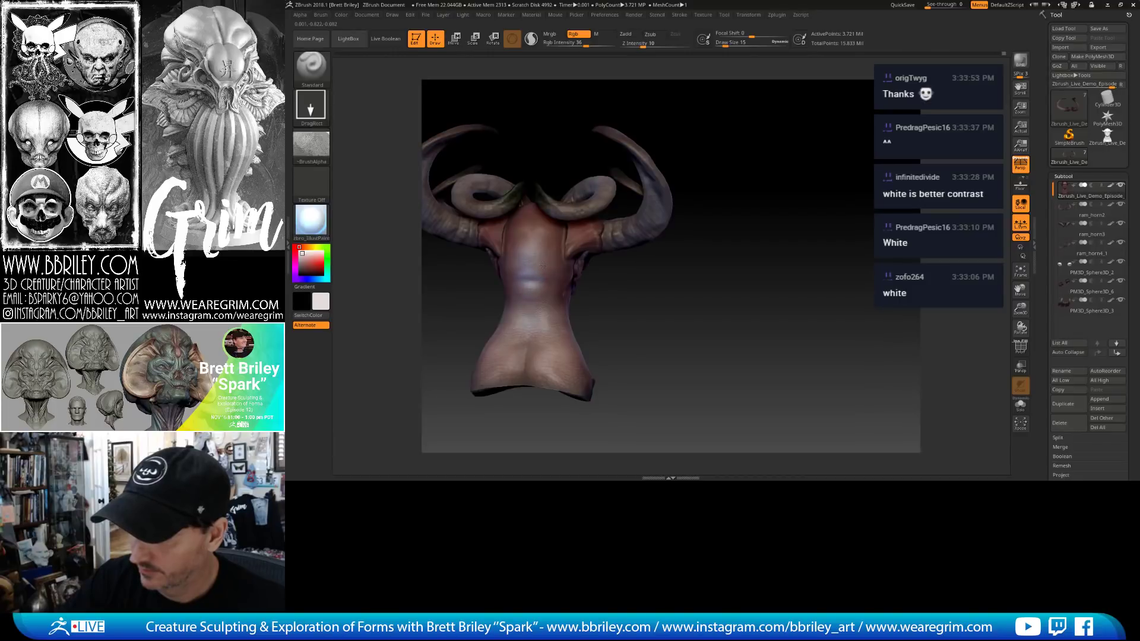
pyautogui.moveTo(707, 248)
pyautogui.mouseDown()
pyautogui.moveTo(776, 232)
pyautogui.moveTo(765, 230)
pyautogui.moveTo(802, 238)
pyautogui.moveTo(748, 235)
pyautogui.mouseUp()
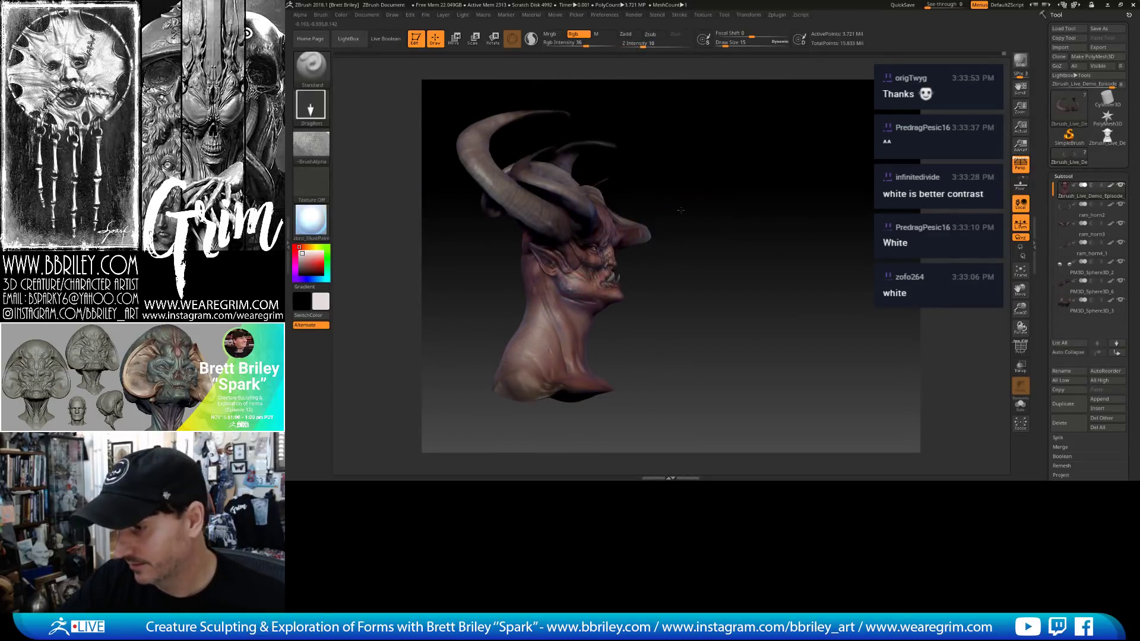
# Sample a dark reddish brown from the bust as the paint colour.
pyautogui.moveTo(796, 178)
pyautogui.mouseDown()
pyautogui.moveTo(834, 180)
pyautogui.moveTo(818, 180)
pyautogui.moveTo(815, 145)
pyautogui.moveTo(846, 152)
pyautogui.moveTo(811, 175)
pyautogui.mouseUp()
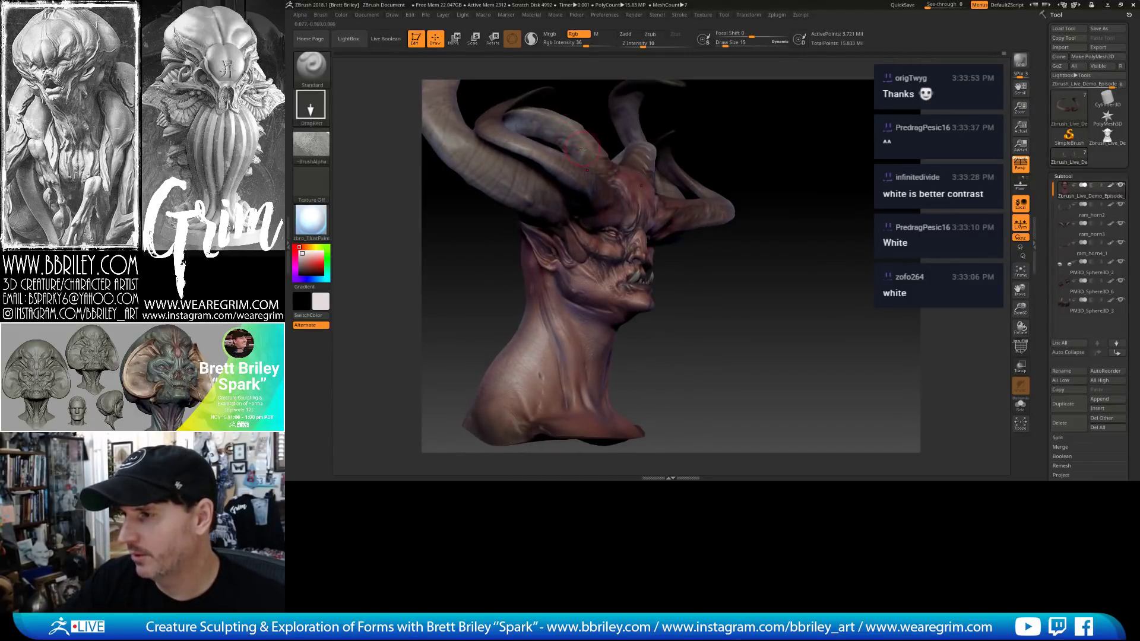
pyautogui.press('c')
pyautogui.press('c')
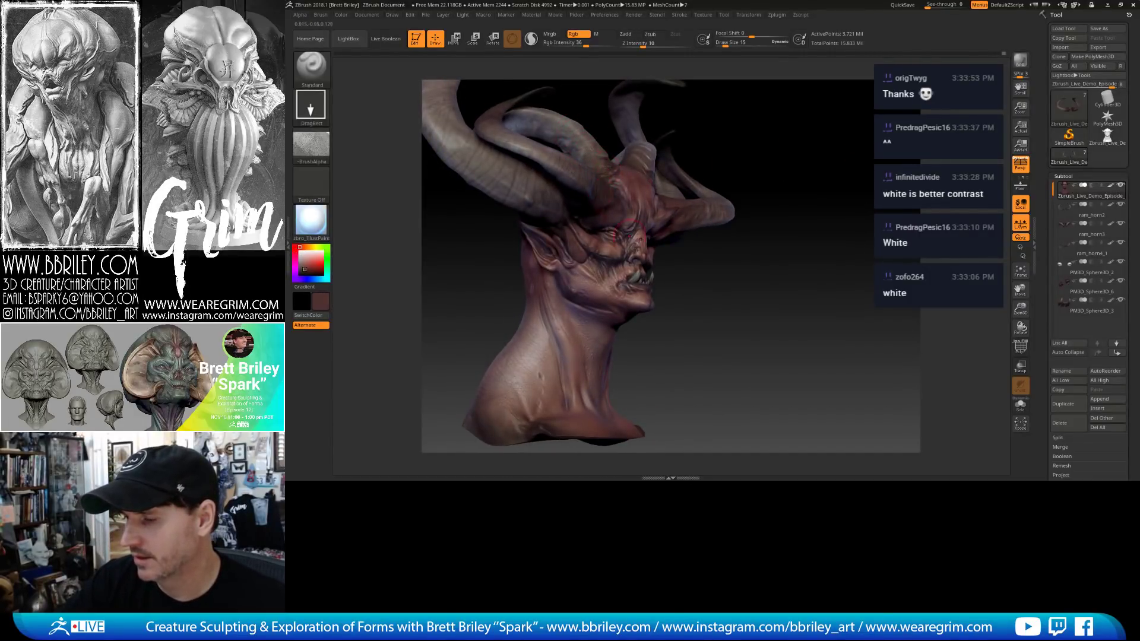
# Switch the Standard brush to the FreeHand stroke with no alpha and reduce its draw size to 6.
pyautogui.moveTo(707, 256); pyautogui.dragTo(598, 265)
pyautogui.click(311, 106)
pyautogui.click(440, 110)
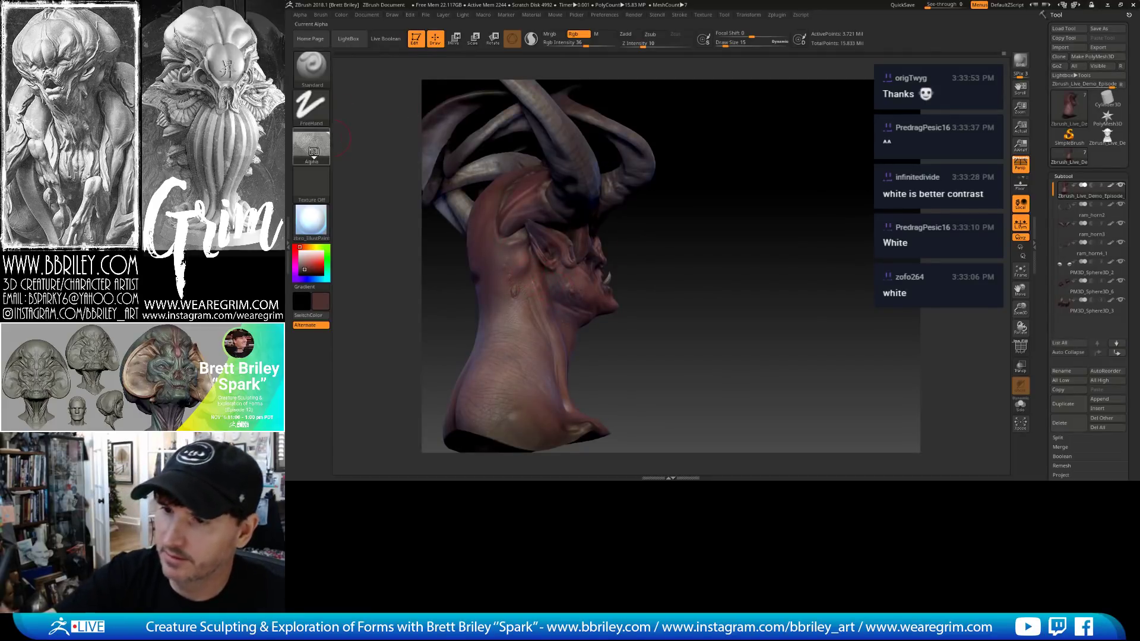
pyautogui.click(311, 145)
pyautogui.click(425, 186)
pyautogui.moveTo(683, 285); pyautogui.dragTo(641, 291)
pyautogui.press('s')
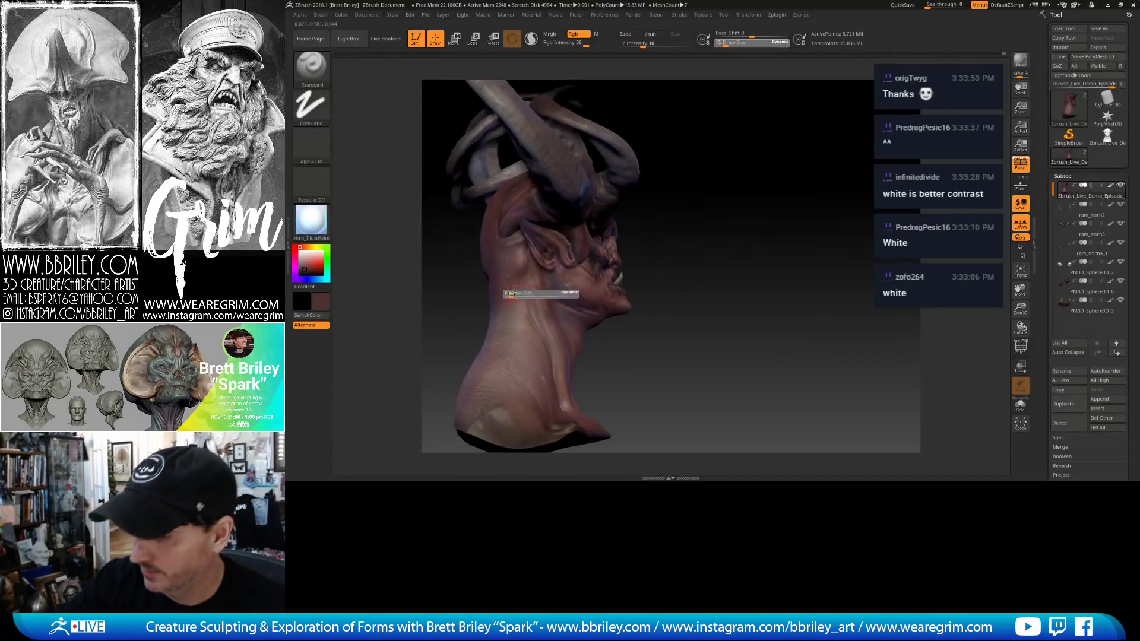
pyautogui.click(509, 296)
# Sample near-black and paint dark moles on the jaw and side of the neck, reducing the draw size to 3 for smaller ones.
pyautogui.keyDown('alt'); pyautogui.moveTo(703, 246); pyautogui.dragTo(675, 166); pyautogui.keyUp('alt')
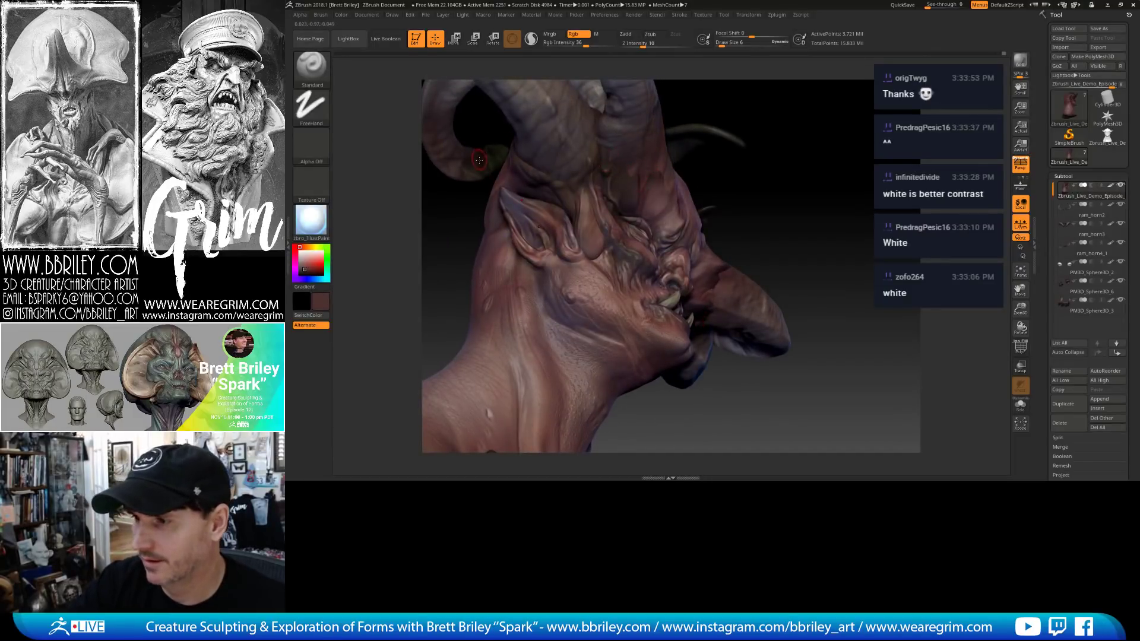
pyautogui.press('c')
pyautogui.moveTo(776, 120); pyautogui.dragTo(802, 143)
pyautogui.moveTo(476, 301); pyautogui.dragTo(476, 308)
pyautogui.moveTo(723, 156); pyautogui.dragTo(702, 178)
pyautogui.press('s')
pyautogui.click(515, 295)
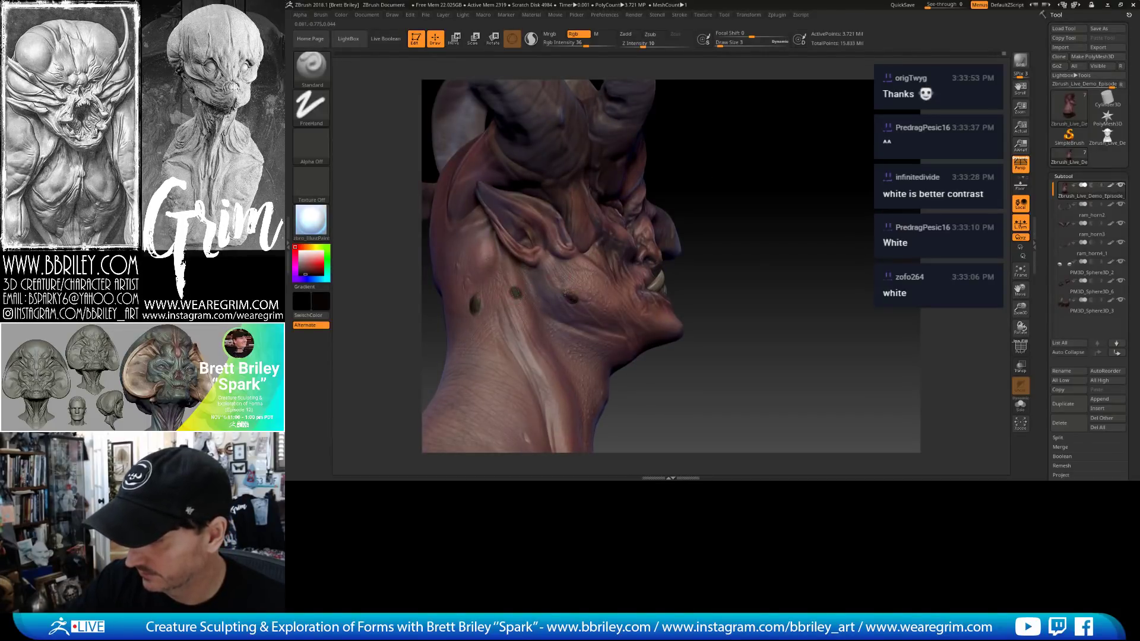
pyautogui.moveTo(710, 179); pyautogui.dragTo(767, 202)
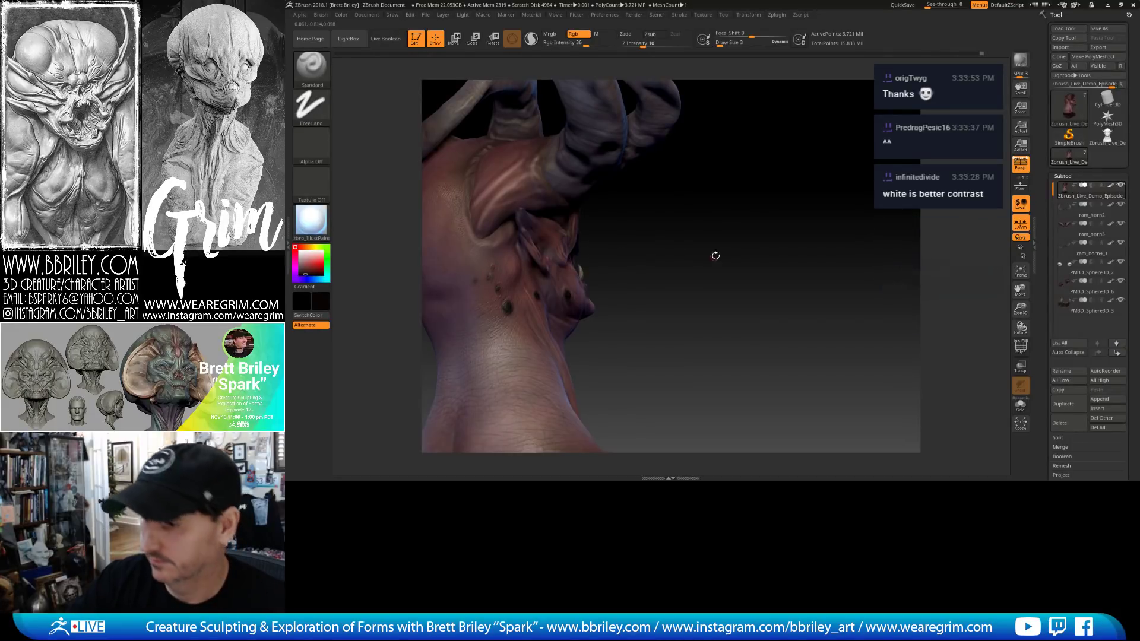
pyautogui.moveTo(716, 256); pyautogui.dragTo(511, 299)
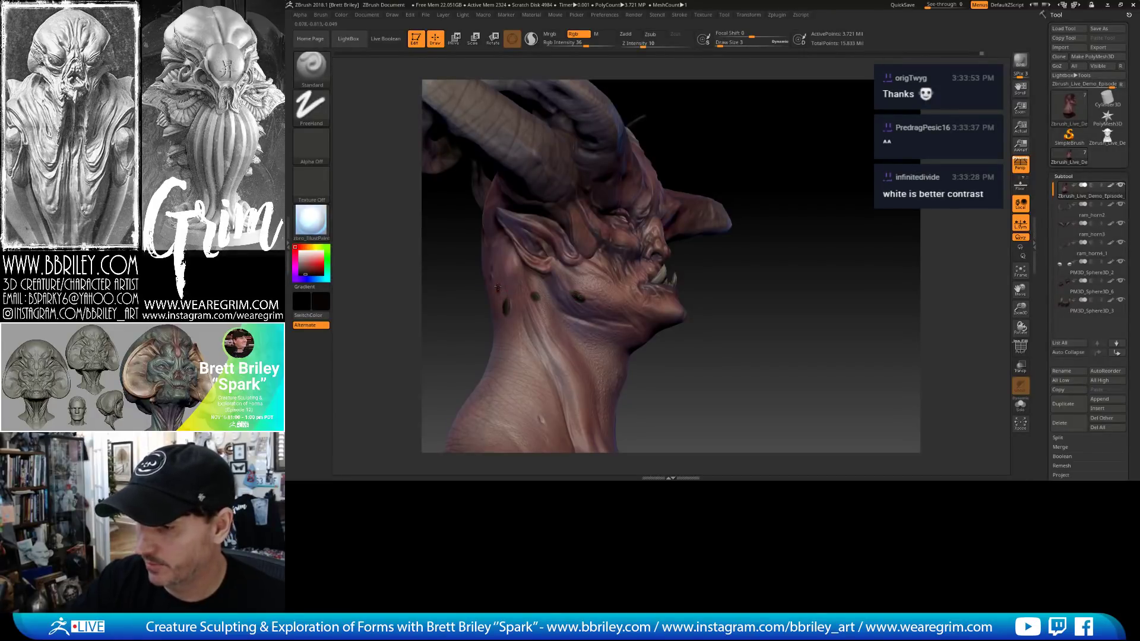
# Sample a dark reddish brown and fill the centres of the jaw and neck moles at draw size 2.
pyautogui.moveTo(733, 138); pyautogui.dragTo(567, 177)
pyautogui.press('c')
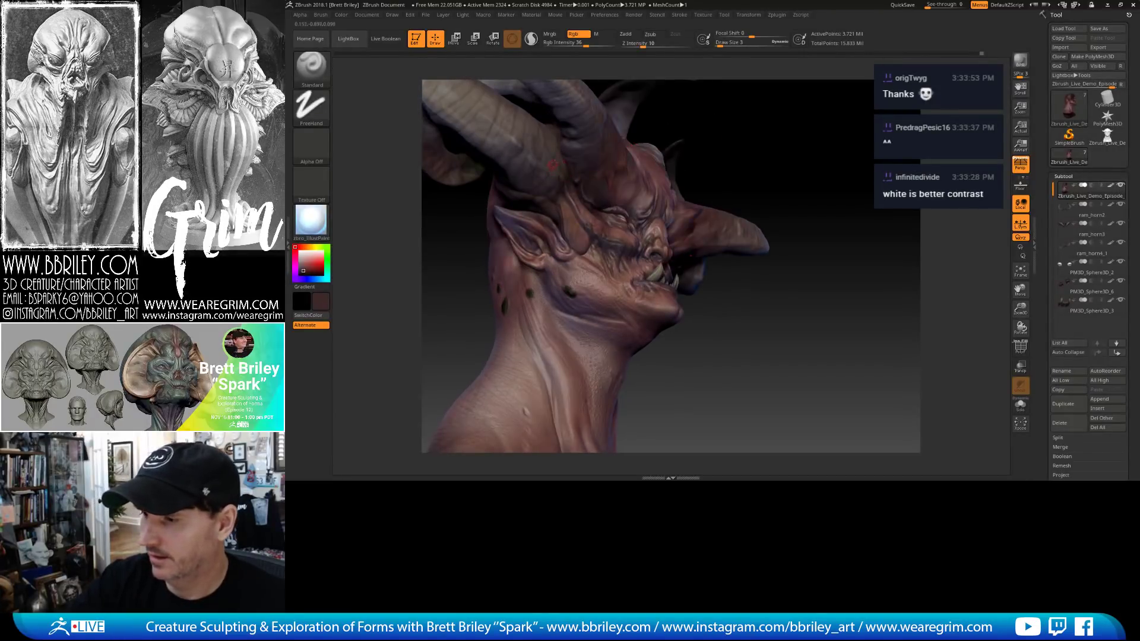
pyautogui.moveTo(636, 197); pyautogui.dragTo(585, 229)
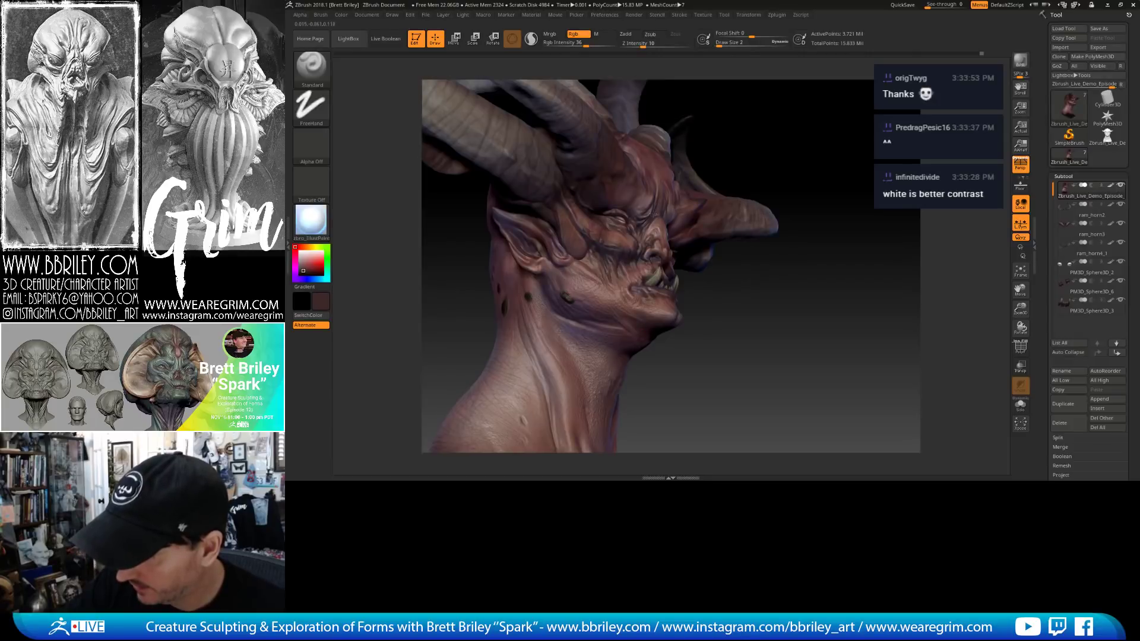
pyautogui.moveTo(656, 214); pyautogui.dragTo(566, 298)
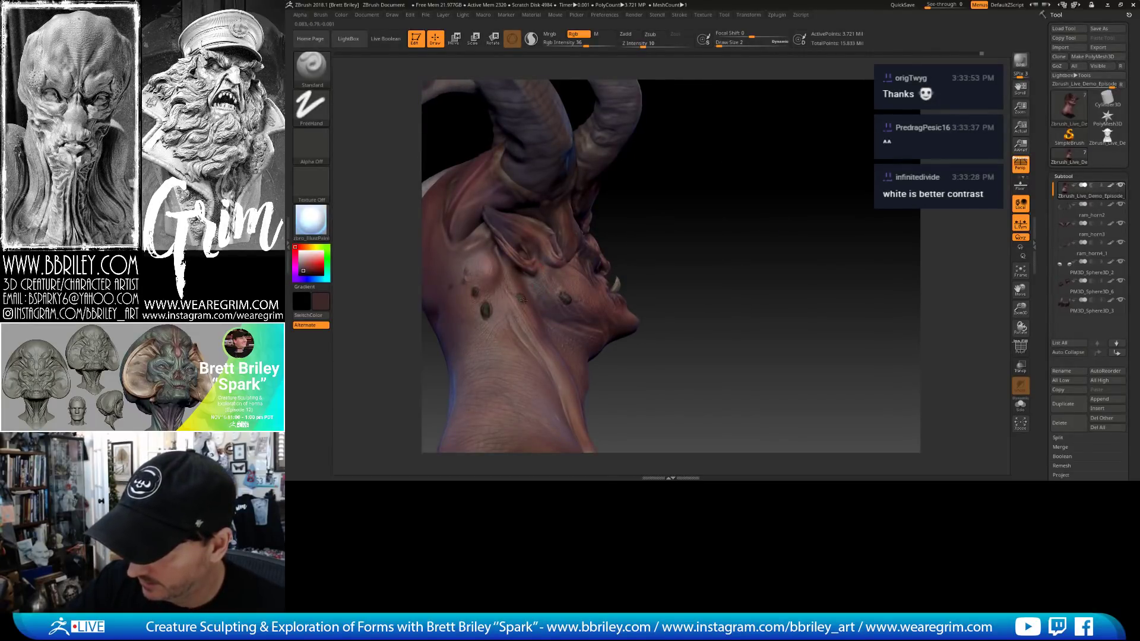
pyautogui.moveTo(648, 297); pyautogui.dragTo(493, 312)
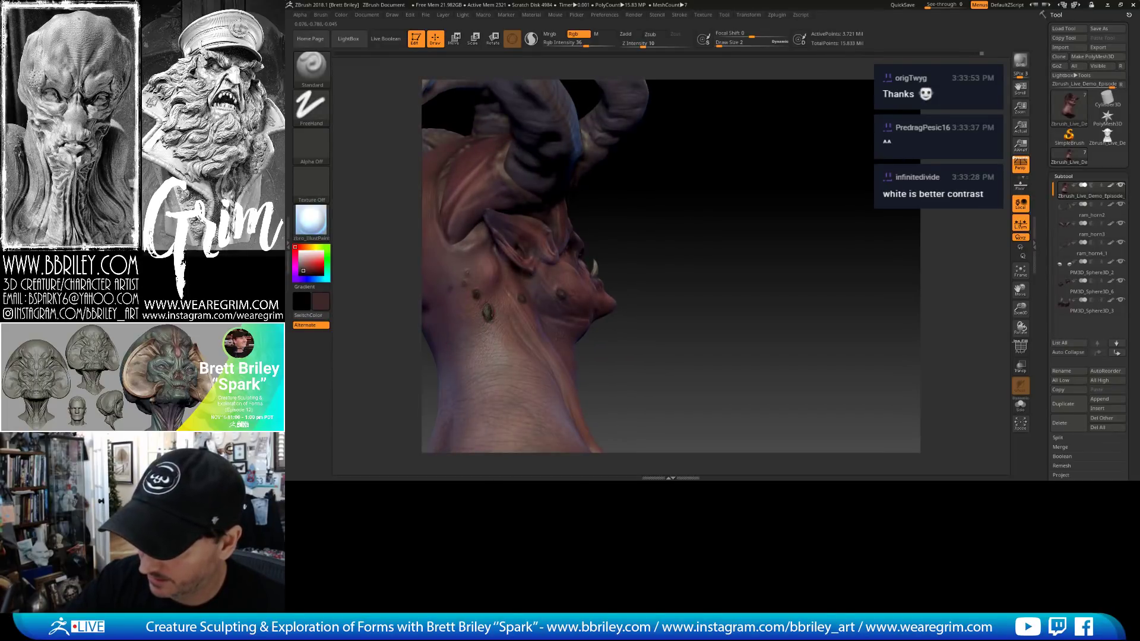
pyautogui.keyDown('alt'); pyautogui.moveTo(670, 185); pyautogui.dragTo(754, 171); pyautogui.keyUp('alt')
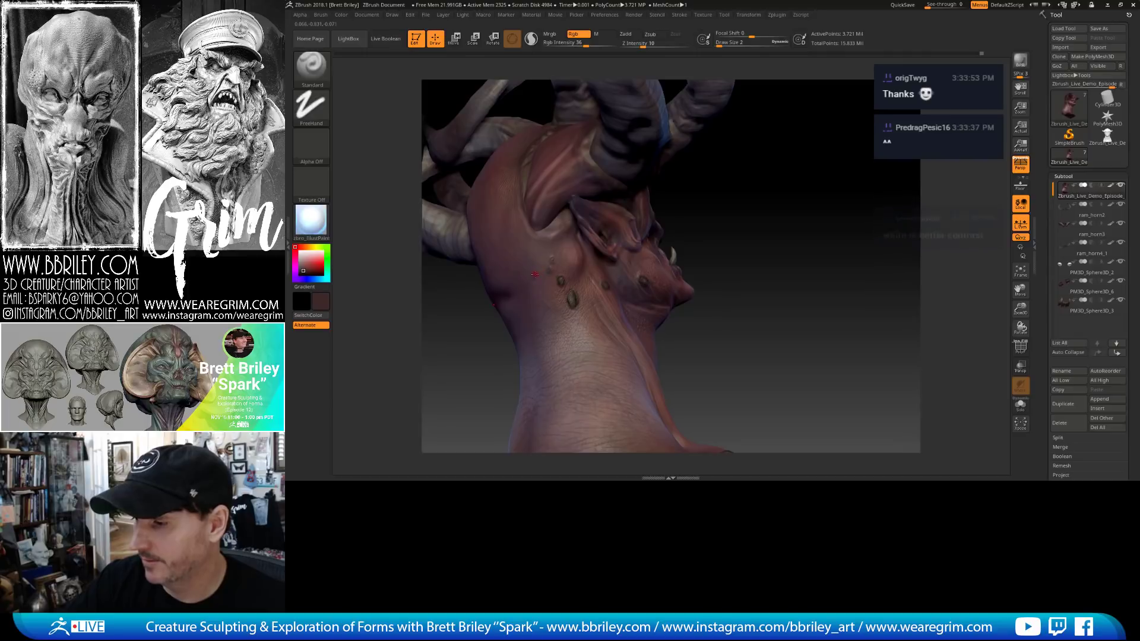
pyautogui.moveTo(561, 252); pyautogui.dragTo(620, 171)
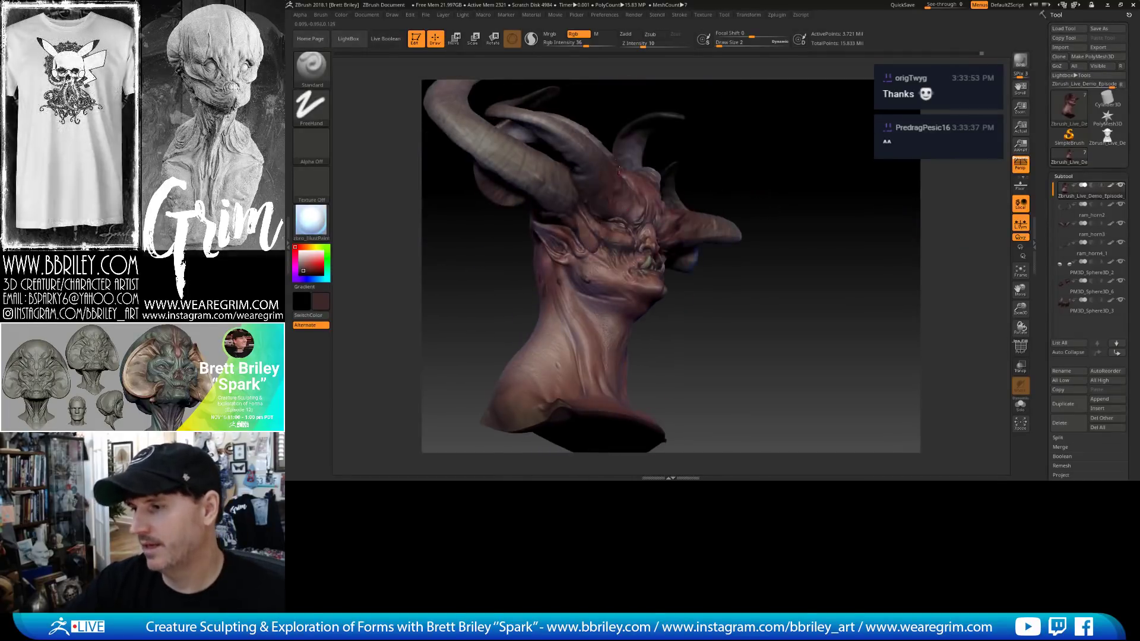
# Sample a slightly lighter brown from the bust and build up the raised centres of the moles below the ear.
pyautogui.press('c')
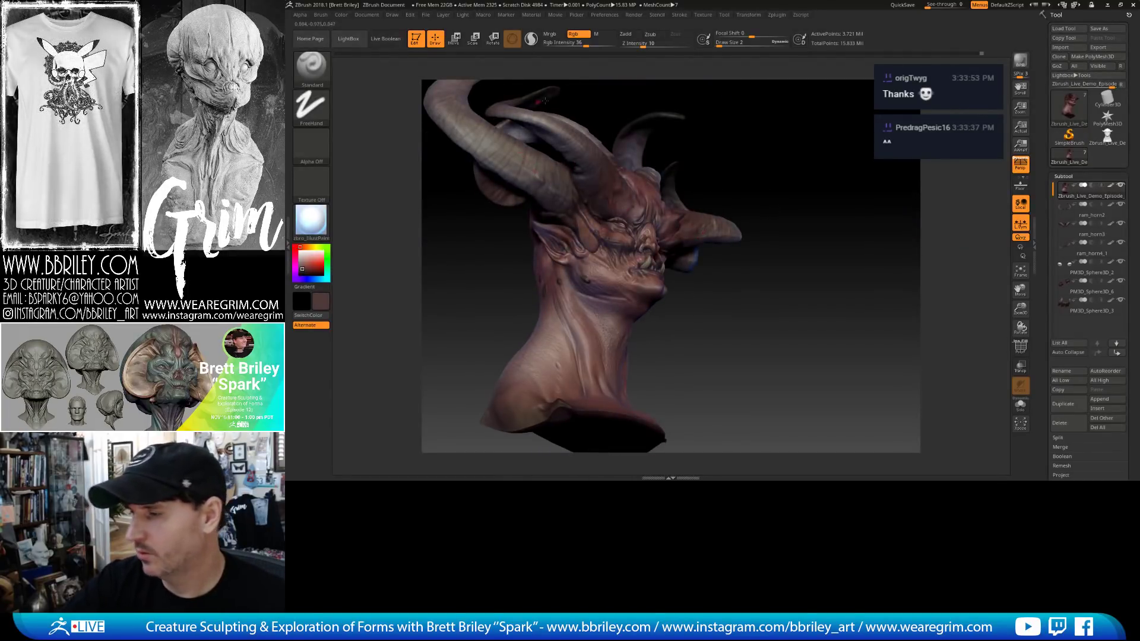
pyautogui.keyDown('alt'); pyautogui.moveTo(698, 155); pyautogui.dragTo(653, 264); pyautogui.keyUp('alt')
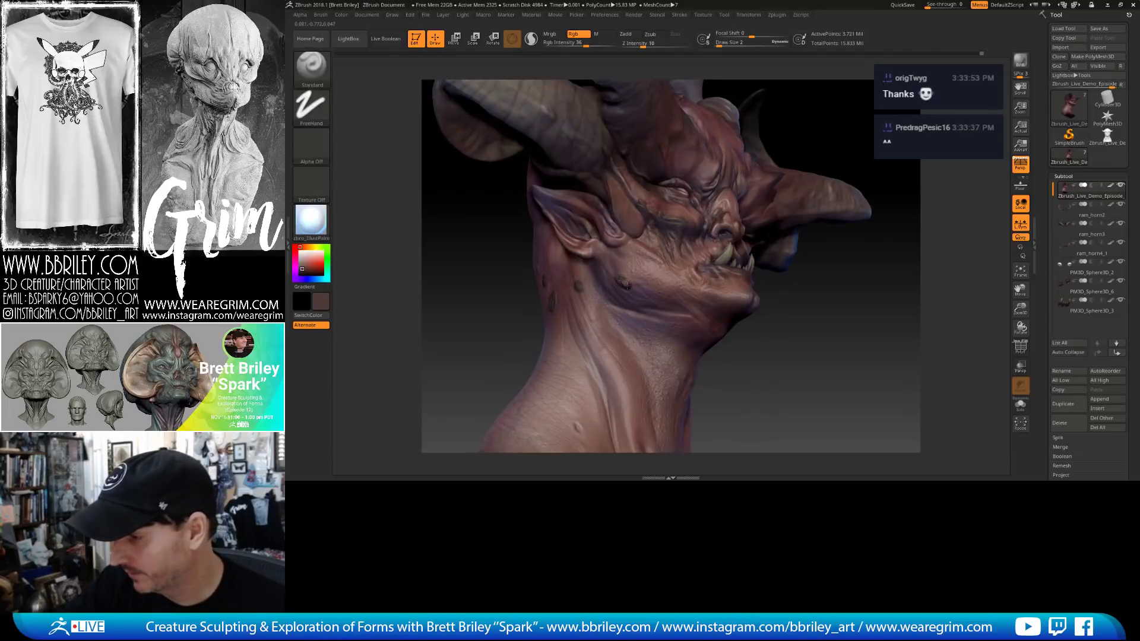
pyautogui.moveTo(817, 131); pyautogui.dragTo(885, 132)
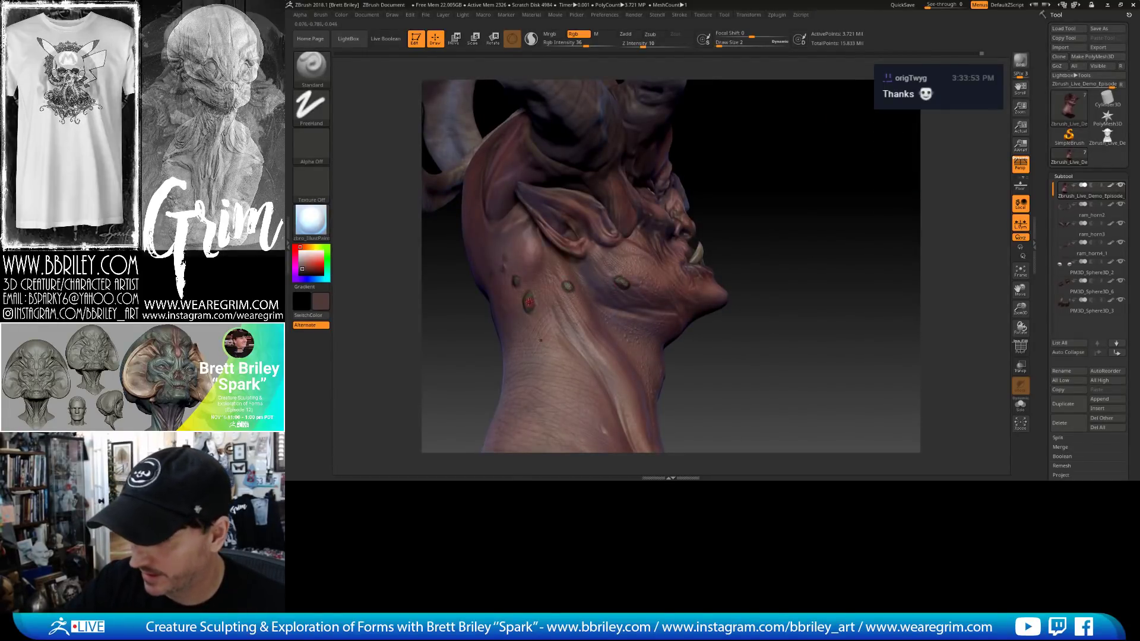
pyautogui.moveTo(765, 148); pyautogui.dragTo(767, 107)
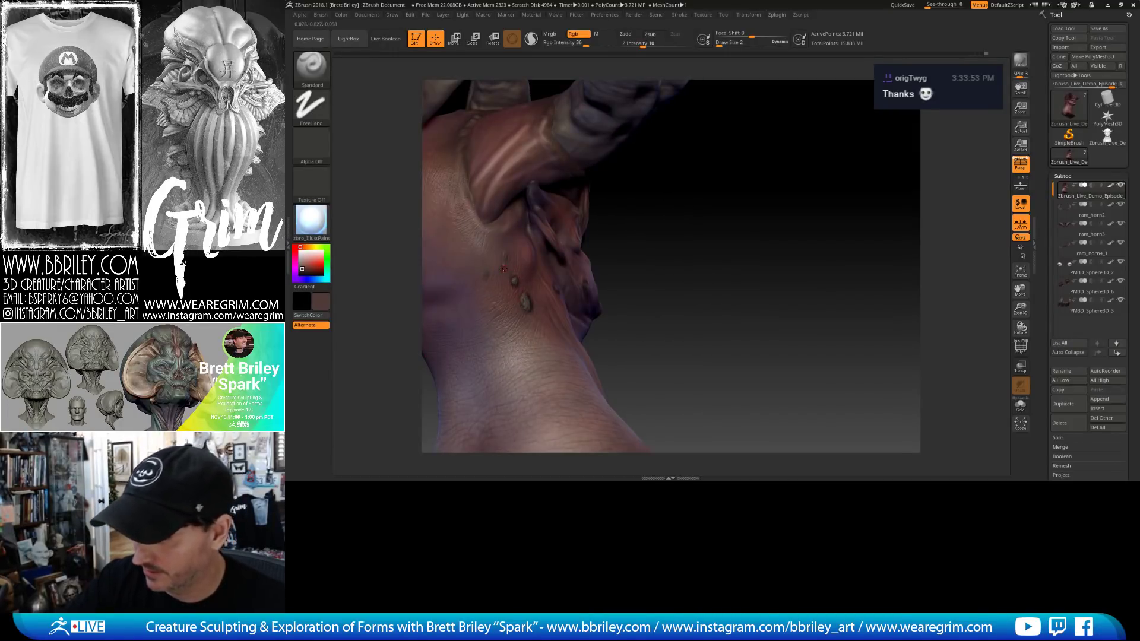
pyautogui.moveTo(674, 197); pyautogui.dragTo(737, 221)
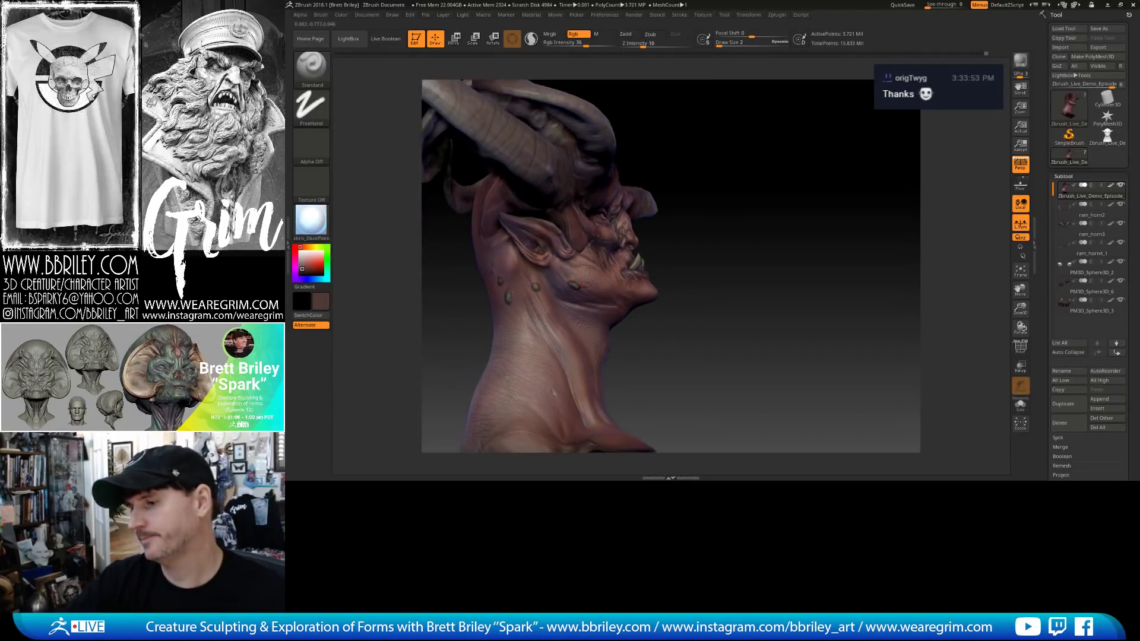
# Sample a paler greyish brown and dab fine highlights on the jaw and neck moles at draw size 1.
pyautogui.moveTo(690, 166); pyautogui.dragTo(713, 193)
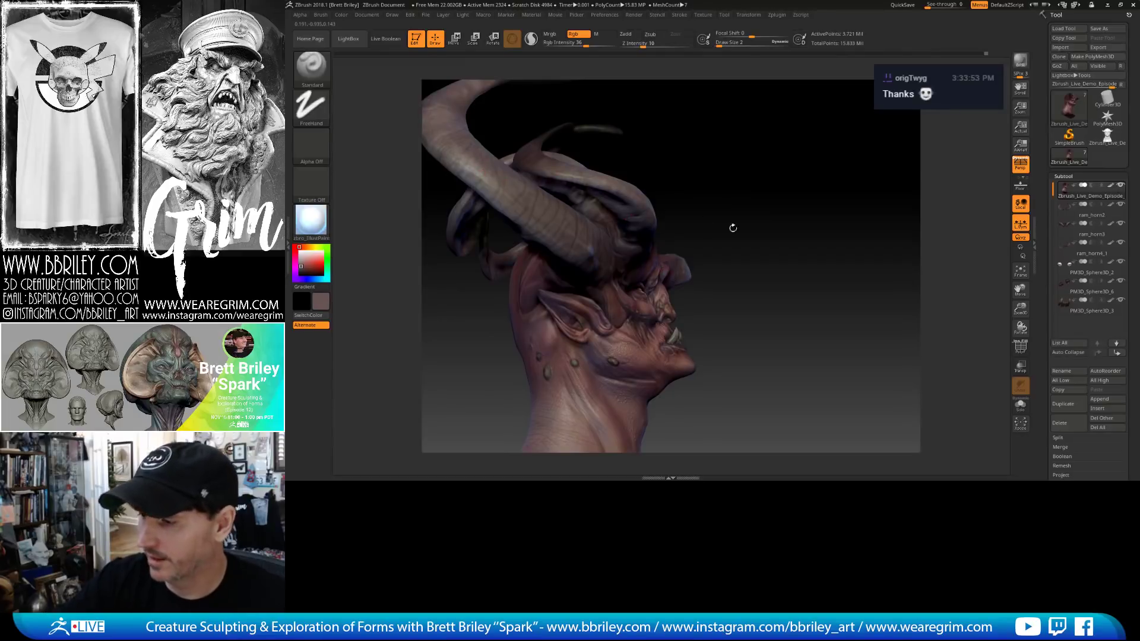
pyautogui.moveTo(733, 229)
pyautogui.mouseDown()
pyautogui.moveTo(692, 190)
pyautogui.moveTo(566, 331)
pyautogui.mouseUp()
pyautogui.press('s')
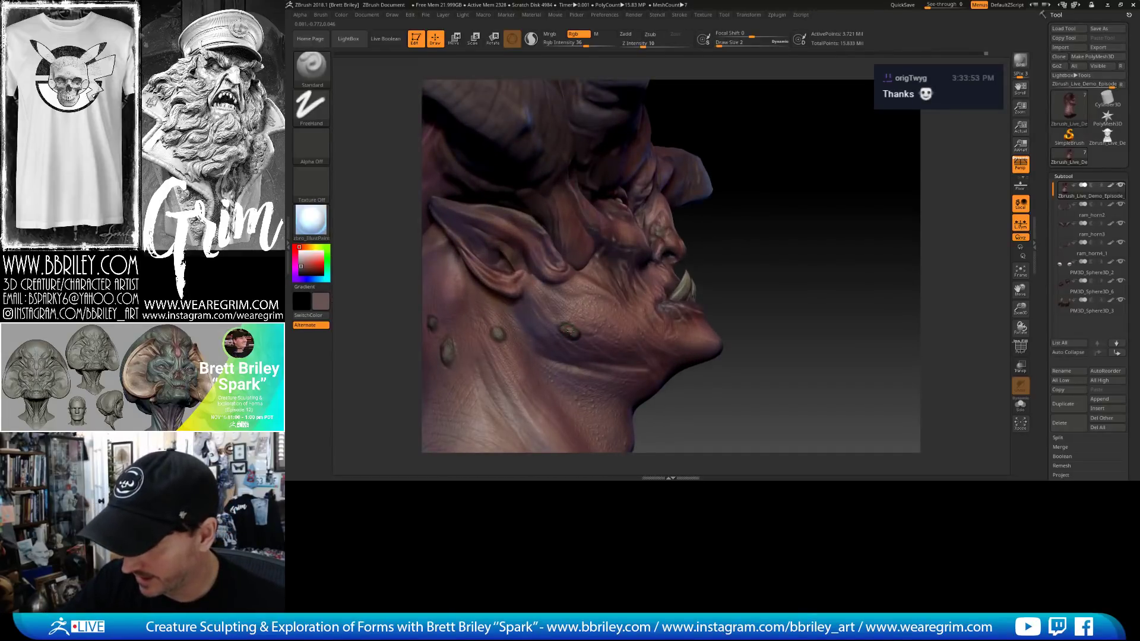
pyautogui.press('s')
pyautogui.click(571, 331)
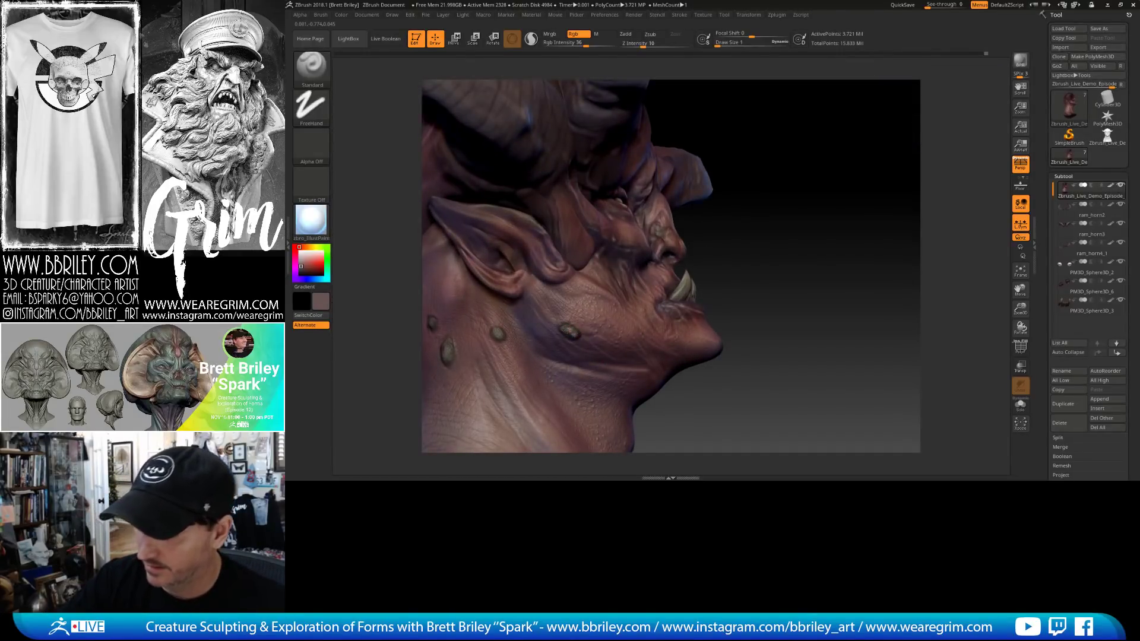
pyautogui.moveTo(776, 148); pyautogui.dragTo(575, 328)
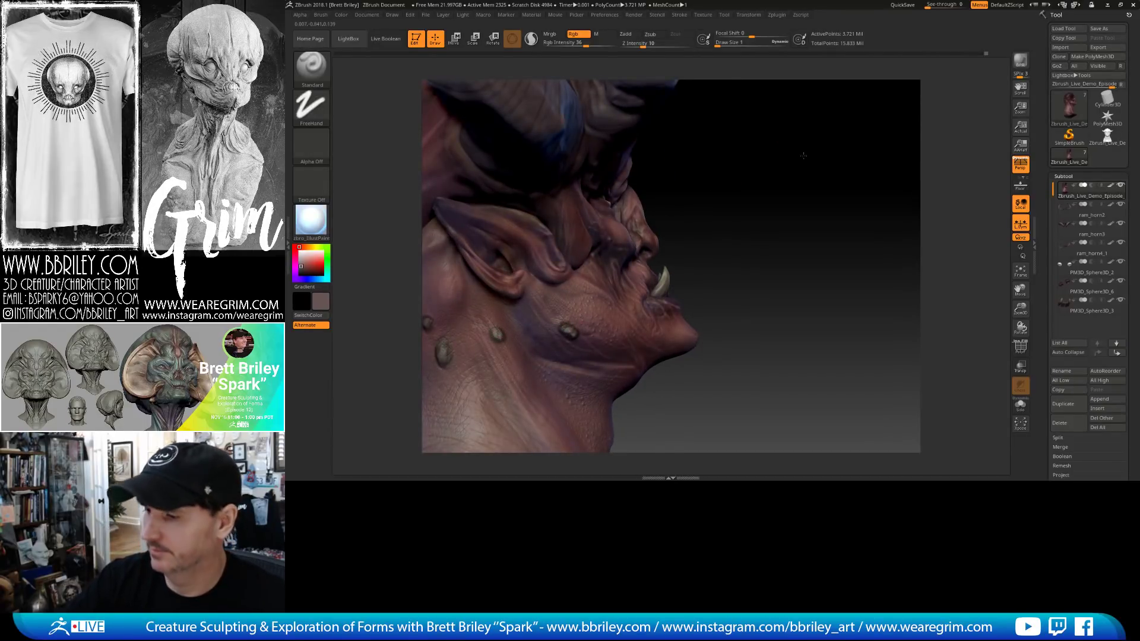
pyautogui.keyDown('alt'); pyautogui.moveTo(804, 153); pyautogui.dragTo(873, 120); pyautogui.keyUp('alt')
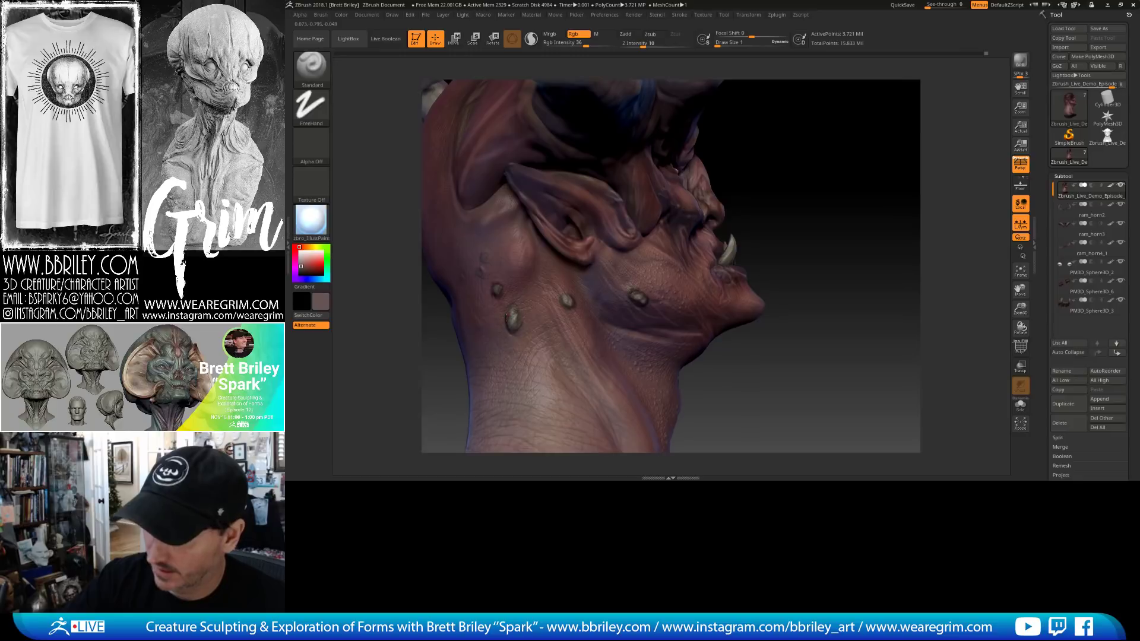
pyautogui.scroll(5, 513, 324)
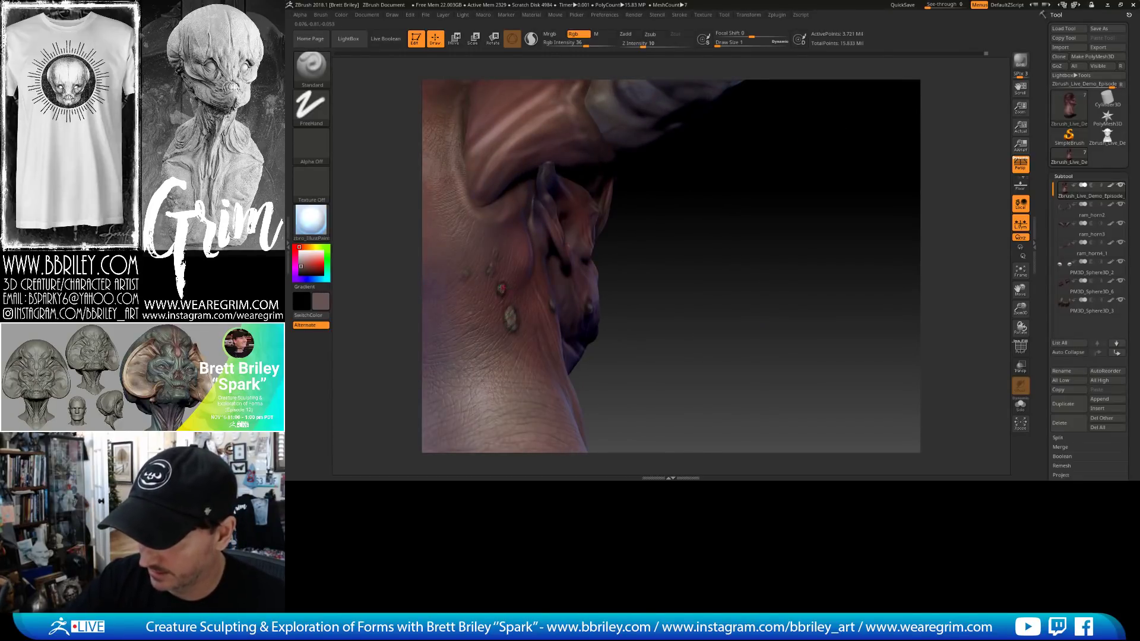
pyautogui.moveTo(658, 208); pyautogui.dragTo(486, 268)
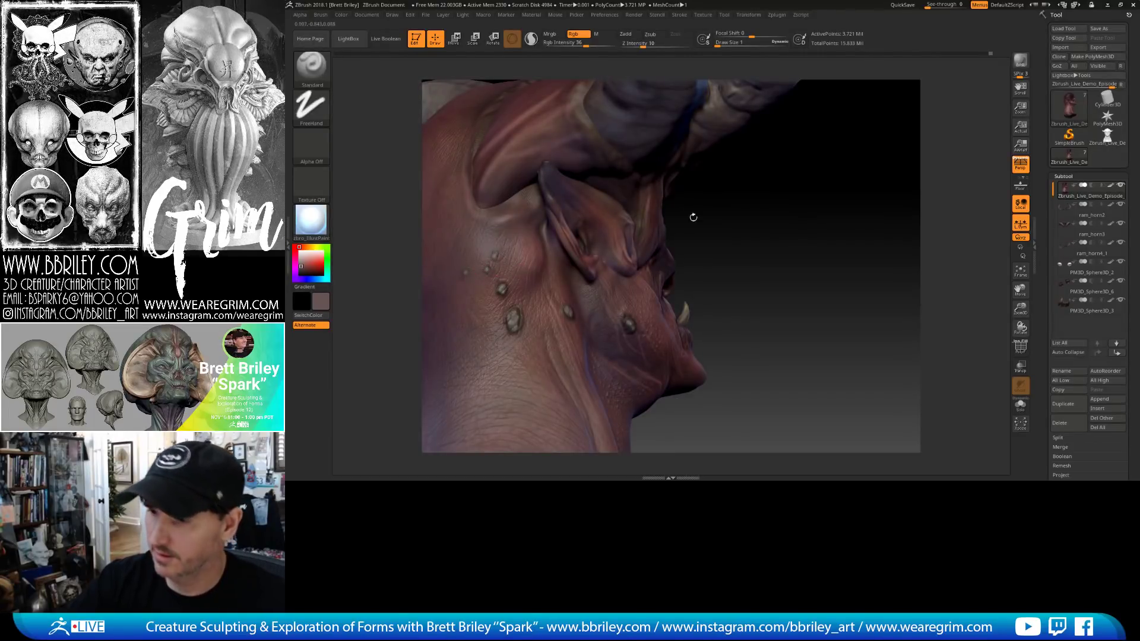
# Sample near-black and dab a dark mole on the front of the shoulder.
pyautogui.scroll(-6, 693, 218)
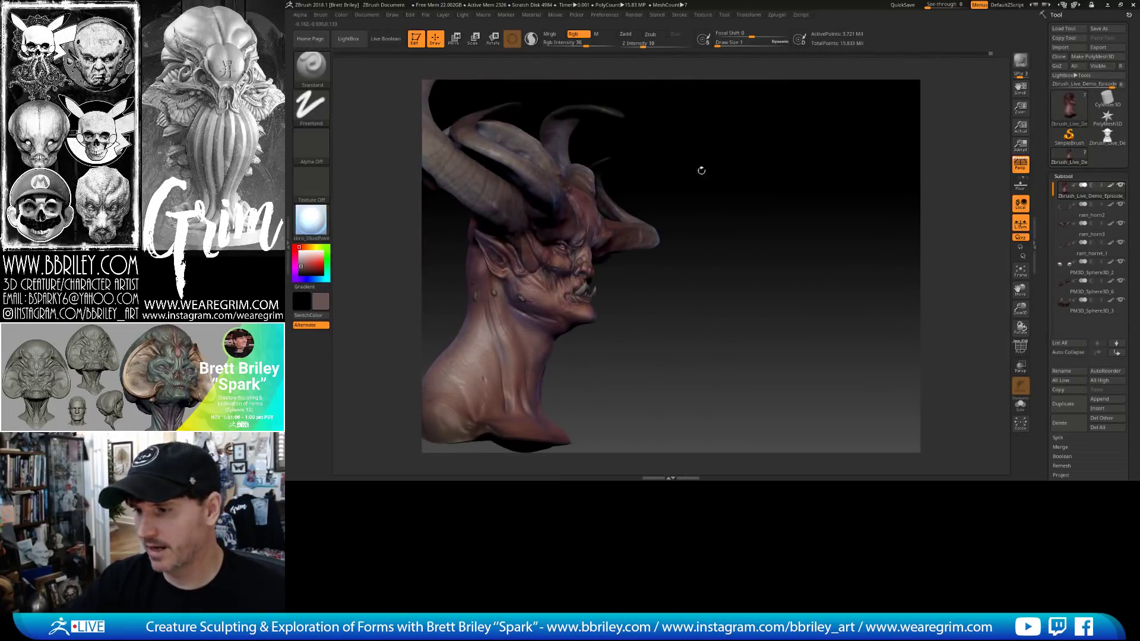
pyautogui.keyDown('alt'); pyautogui.moveTo(702, 171); pyautogui.dragTo(766, 161); pyautogui.keyUp('alt')
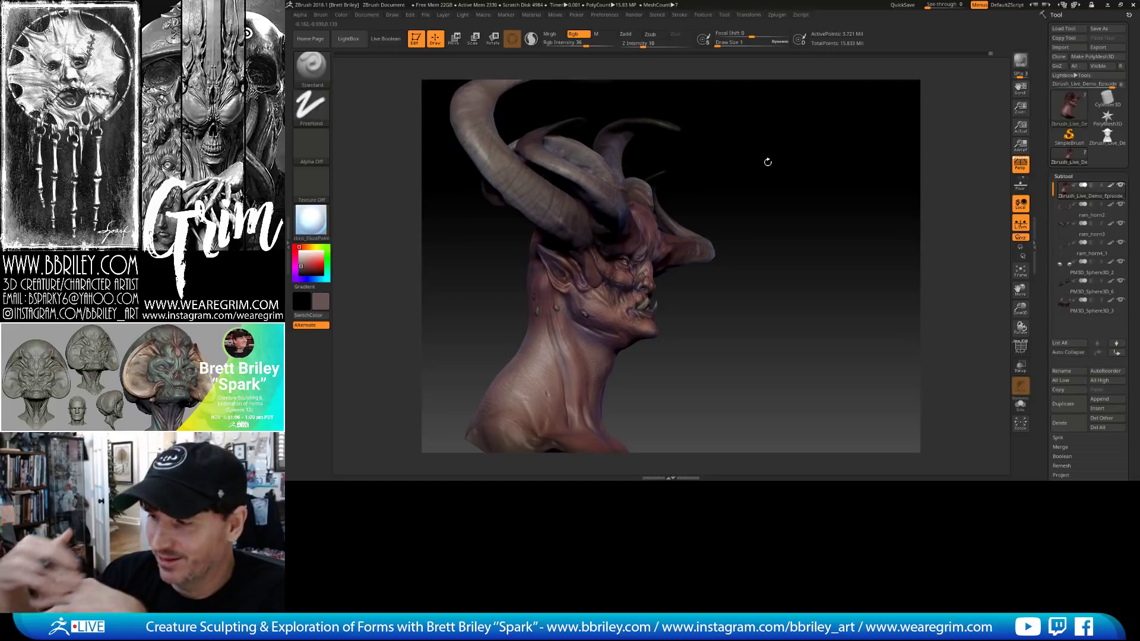
pyautogui.moveTo(767, 161)
pyautogui.mouseDown()
pyautogui.moveTo(784, 183)
pyautogui.moveTo(771, 155)
pyautogui.mouseUp()
pyautogui.press('c')
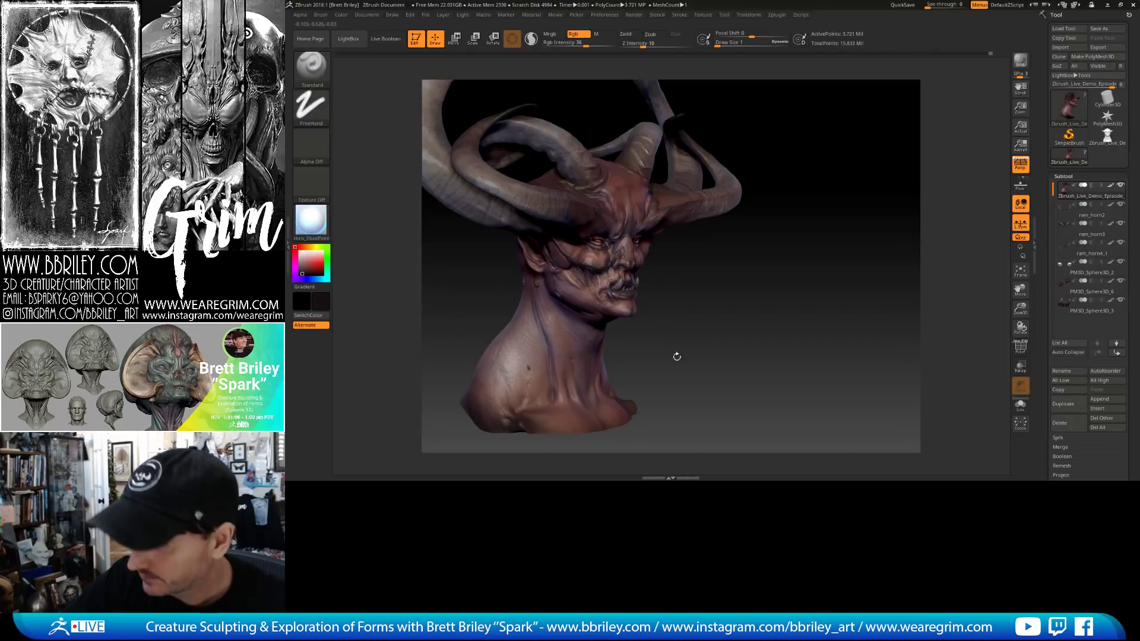
pyautogui.moveTo(677, 357); pyautogui.dragTo(654, 333)
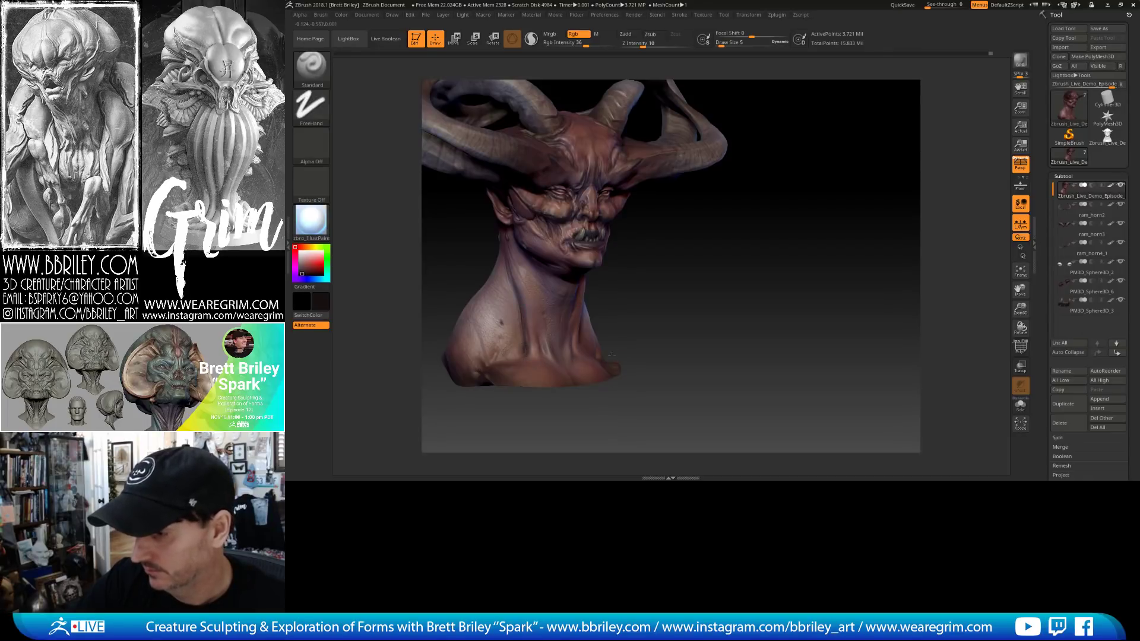
pyautogui.moveTo(648, 350); pyautogui.dragTo(632, 350)
# Paint subtle dark shading around the neck and base of the bust, varying the draw size between 3 and 7.
pyautogui.press('s')
pyautogui.moveTo(542, 348); pyautogui.dragTo(542, 350)
pyautogui.press('s')
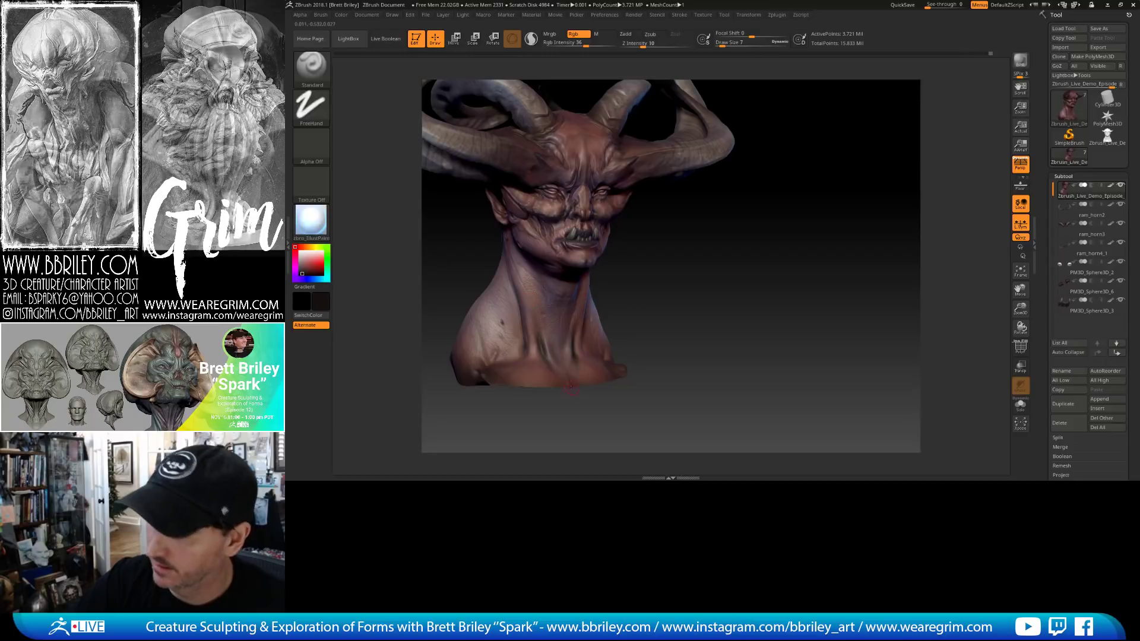
pyautogui.moveTo(677, 275); pyautogui.dragTo(521, 249)
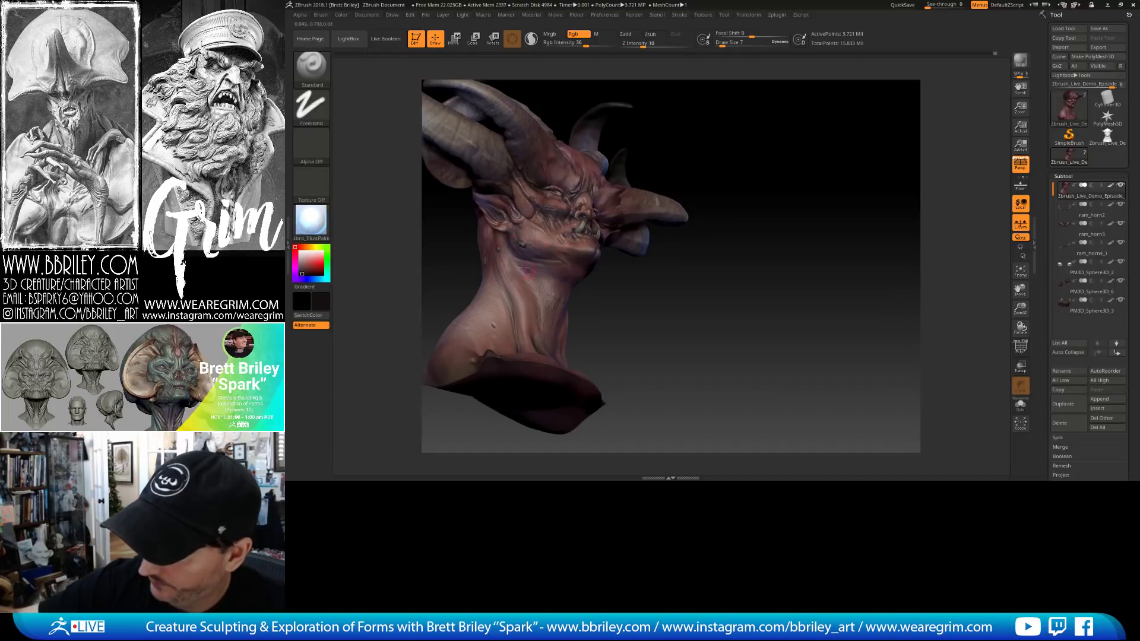
pyautogui.moveTo(636, 333)
pyautogui.mouseDown()
pyautogui.moveTo(616, 336)
pyautogui.moveTo(658, 324)
pyautogui.moveTo(695, 290)
pyautogui.mouseUp()
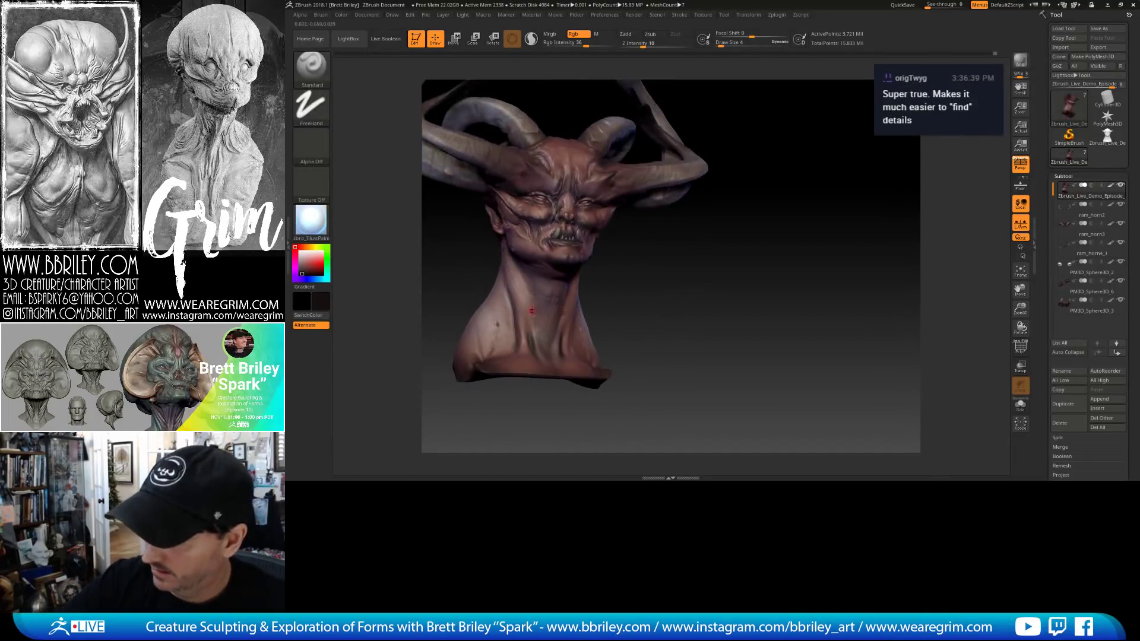
pyautogui.press('[')
pyautogui.moveTo(633, 306); pyautogui.dragTo(501, 256)
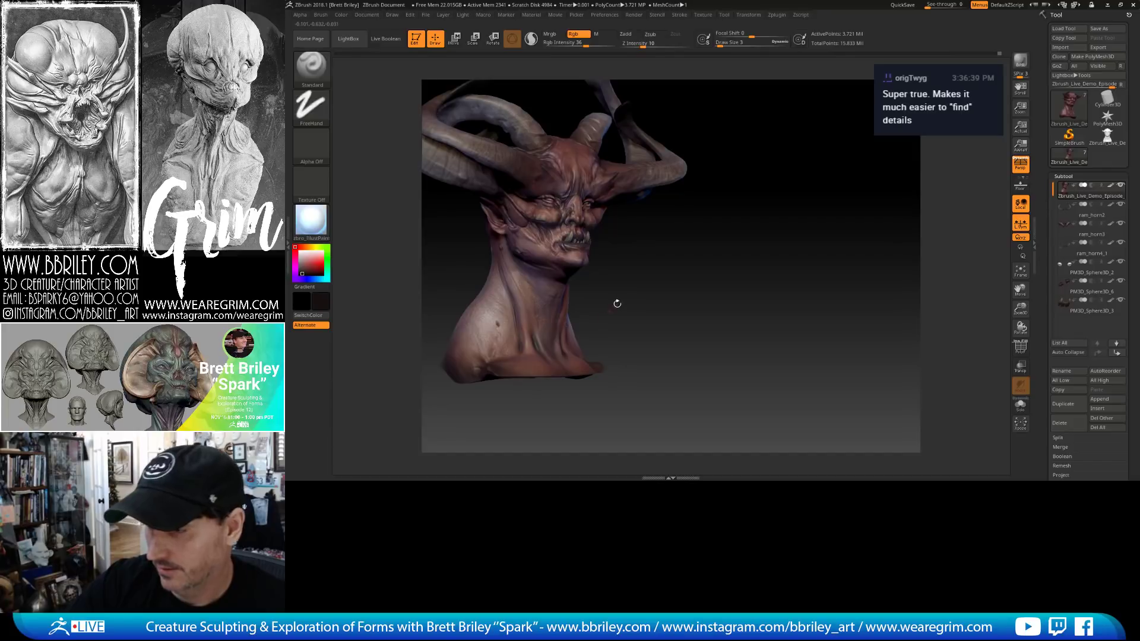
# Try to paint a dark stripe across the shoulder with a larger brush.
pyautogui.moveTo(618, 305); pyautogui.dragTo(523, 304)
pyautogui.press(']')
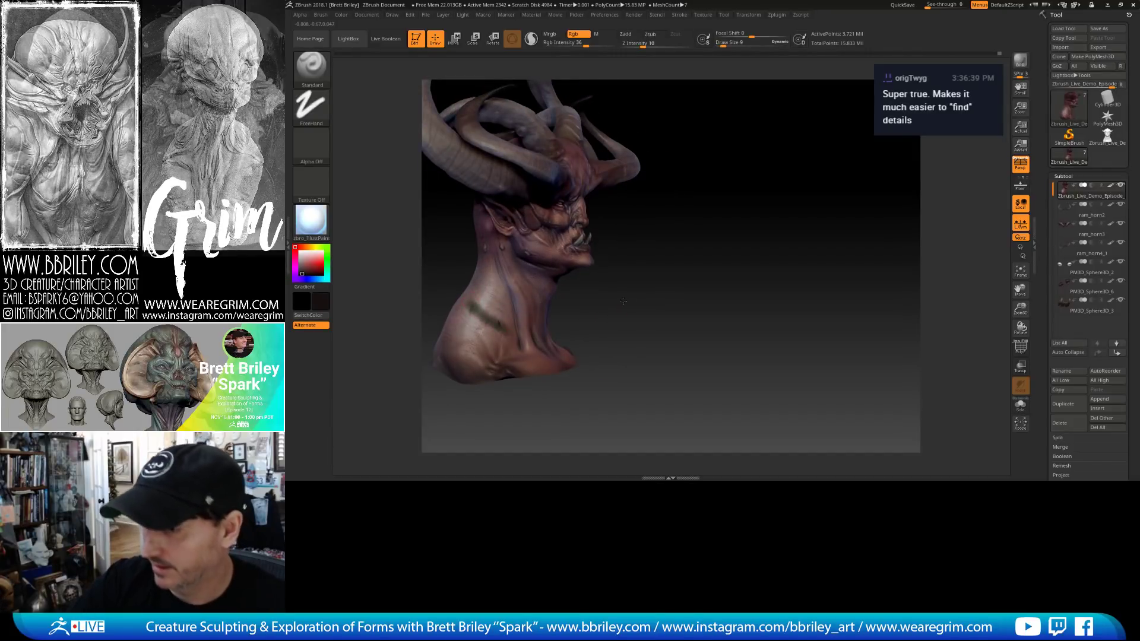
pyautogui.moveTo(606, 297)
pyautogui.mouseDown()
pyautogui.moveTo(669, 288)
pyautogui.moveTo(696, 252)
pyautogui.moveTo(475, 257)
pyautogui.mouseUp()
# Set the Standard brush's stroke type to DragRect.
pyautogui.click(311, 107)
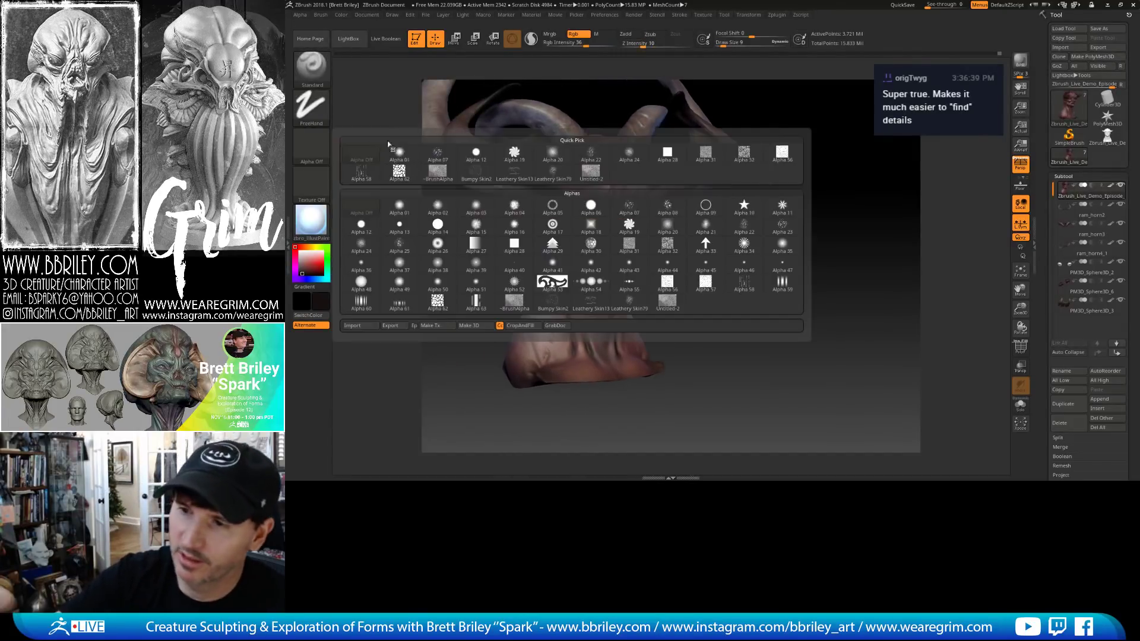
pyautogui.click(312, 124)
pyautogui.click(364, 116)
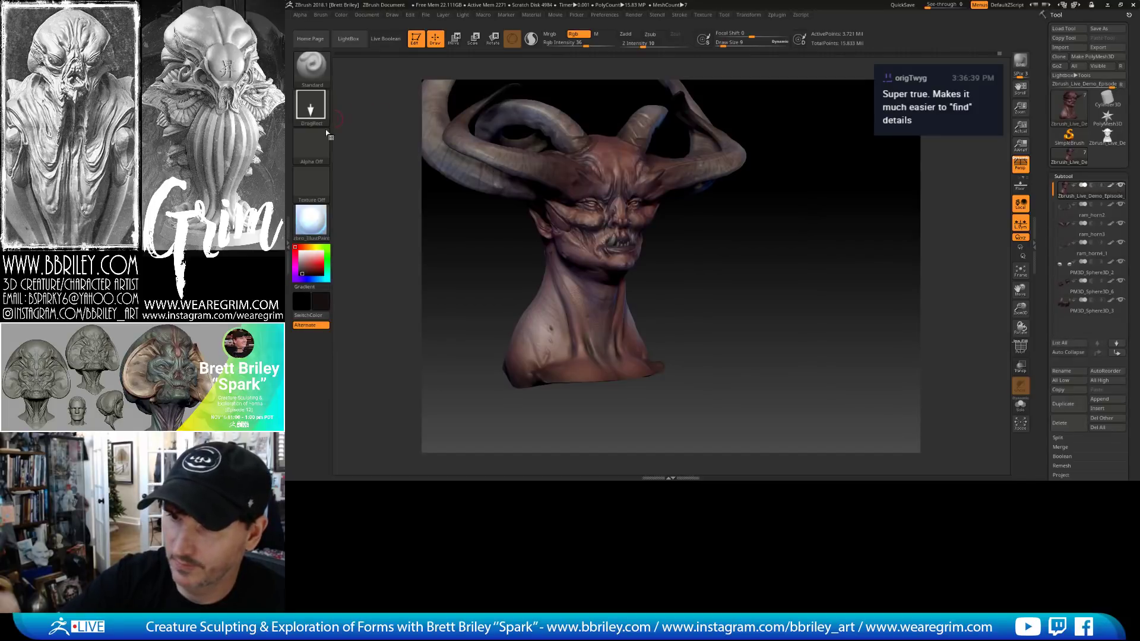
# Import the fine-wrinkles alpha, replace it with another imported wrinkle alpha, and undo the trial stamp on the neck.
pyautogui.click(311, 146)
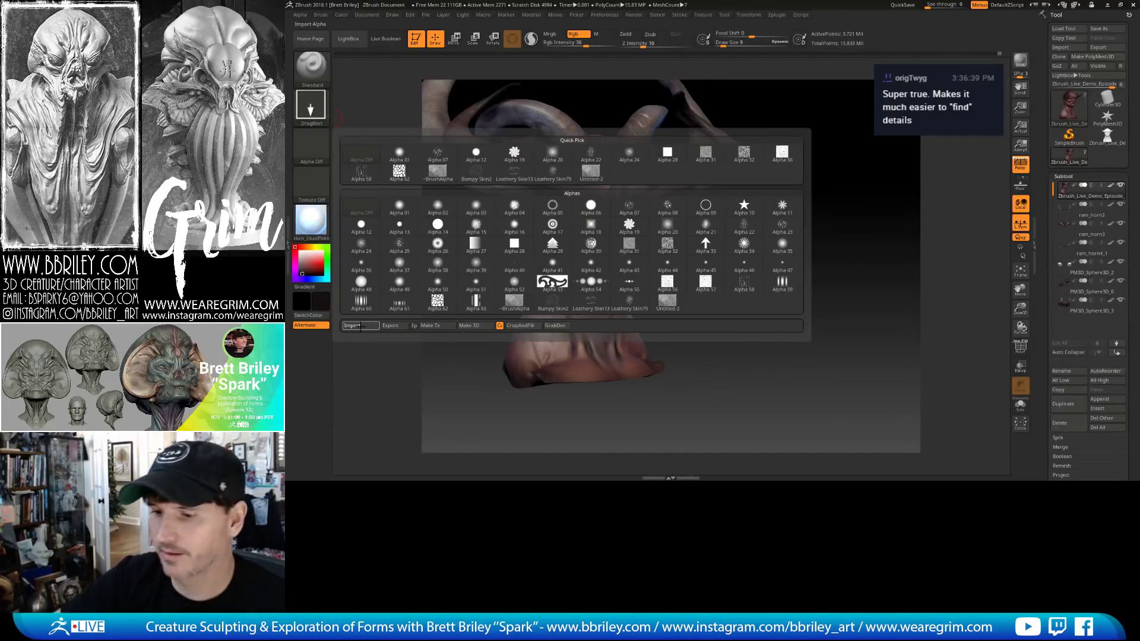
pyautogui.click(344, 326)
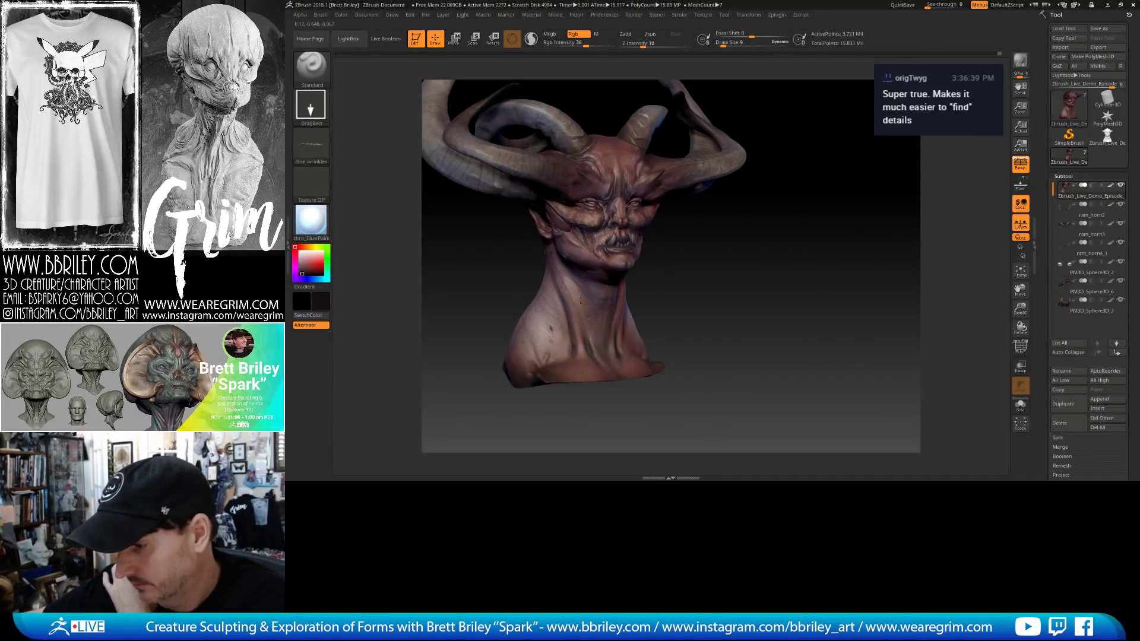
pyautogui.moveTo(677, 308); pyautogui.dragTo(429, 306)
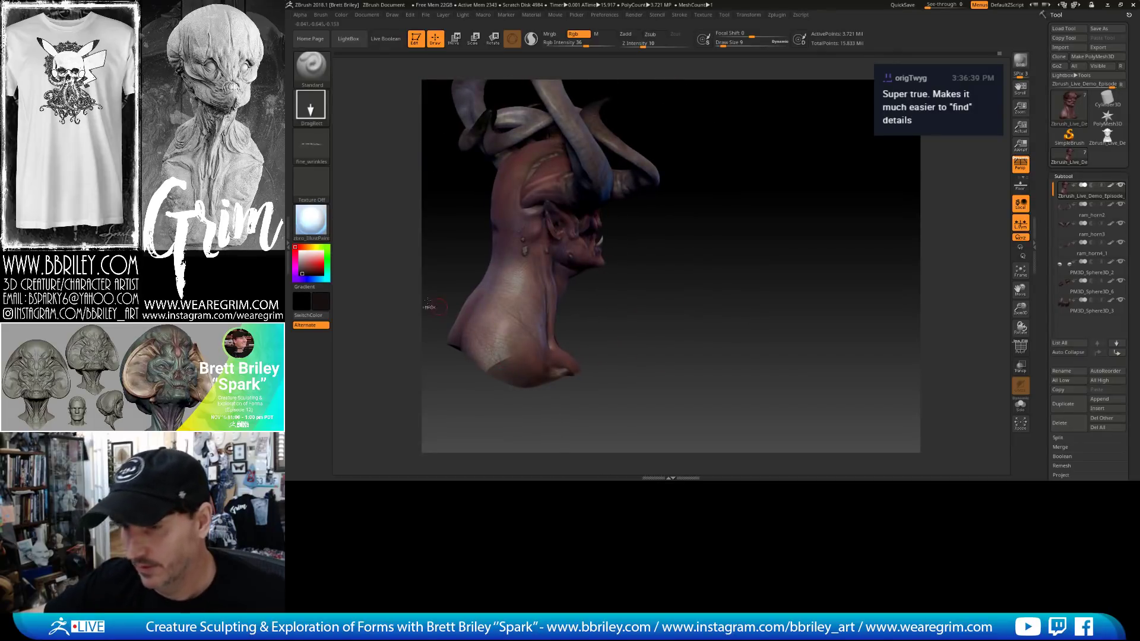
pyautogui.click(311, 145)
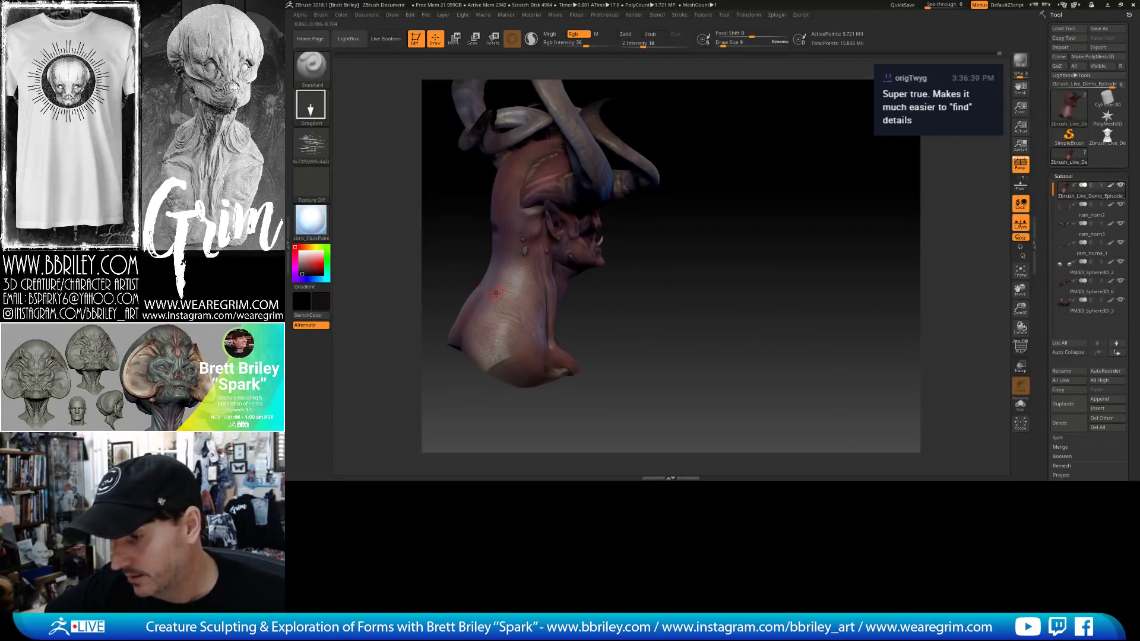
pyautogui.hotkey('ctrl', 'z')
# Set RGB Intensity to 85 and stamp dark wrinkle lines across the side of the neck and shoulder.
pyautogui.click(608, 45)
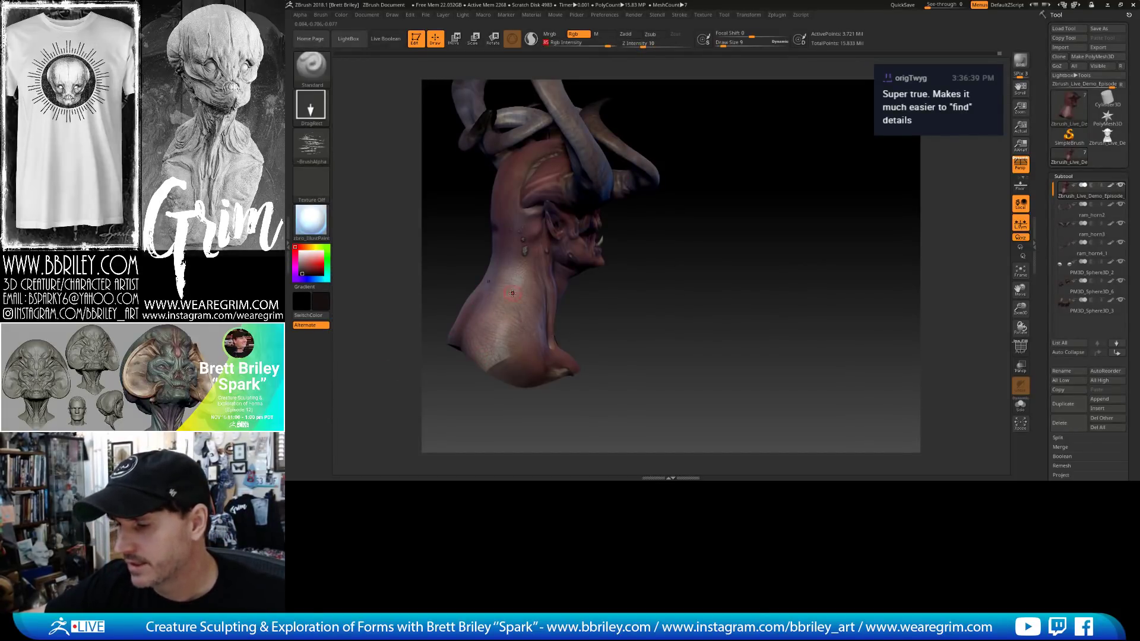
pyautogui.moveTo(516, 309); pyautogui.dragTo(530, 332)
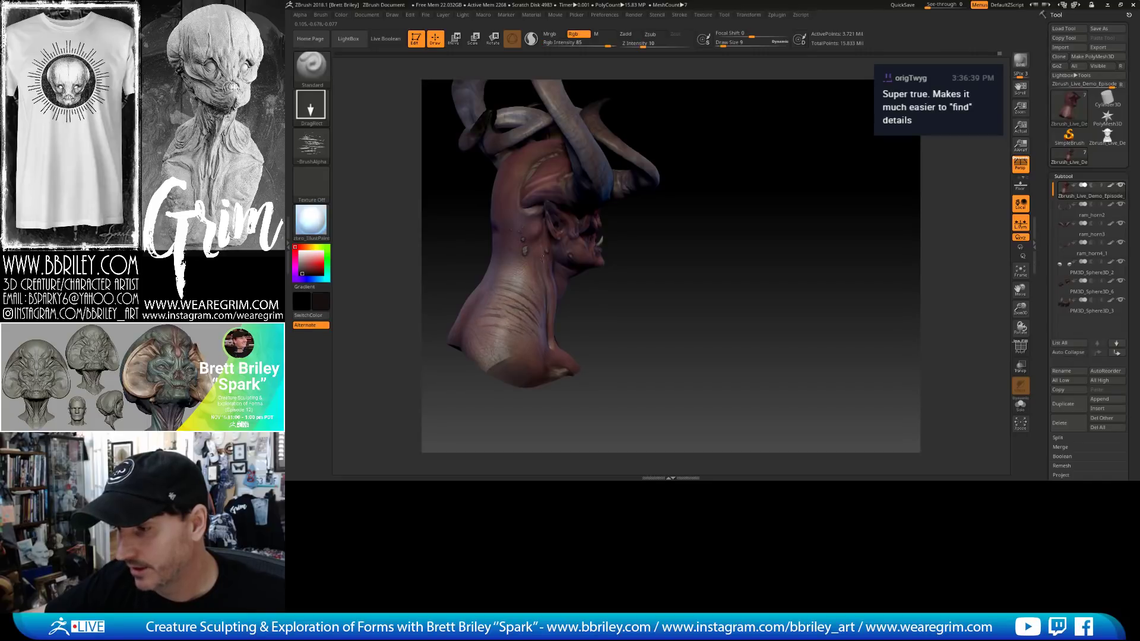
pyautogui.moveTo(677, 324)
pyautogui.mouseDown()
pyautogui.moveTo(629, 331)
pyautogui.moveTo(742, 336)
pyautogui.mouseUp()
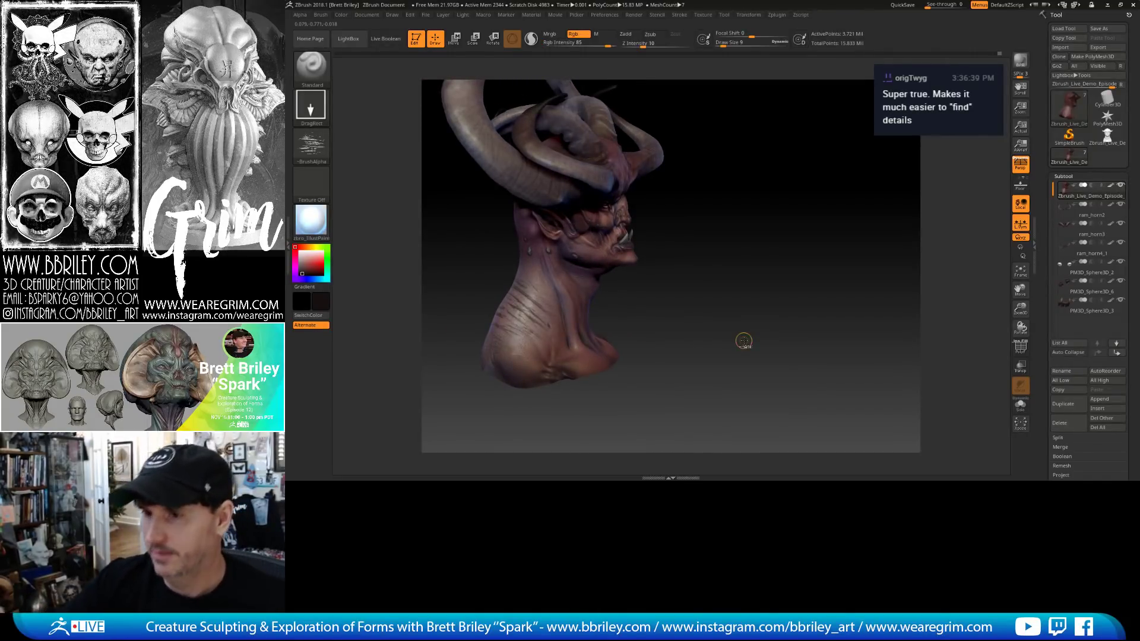
pyautogui.moveTo(525, 324); pyautogui.dragTo(543, 292)
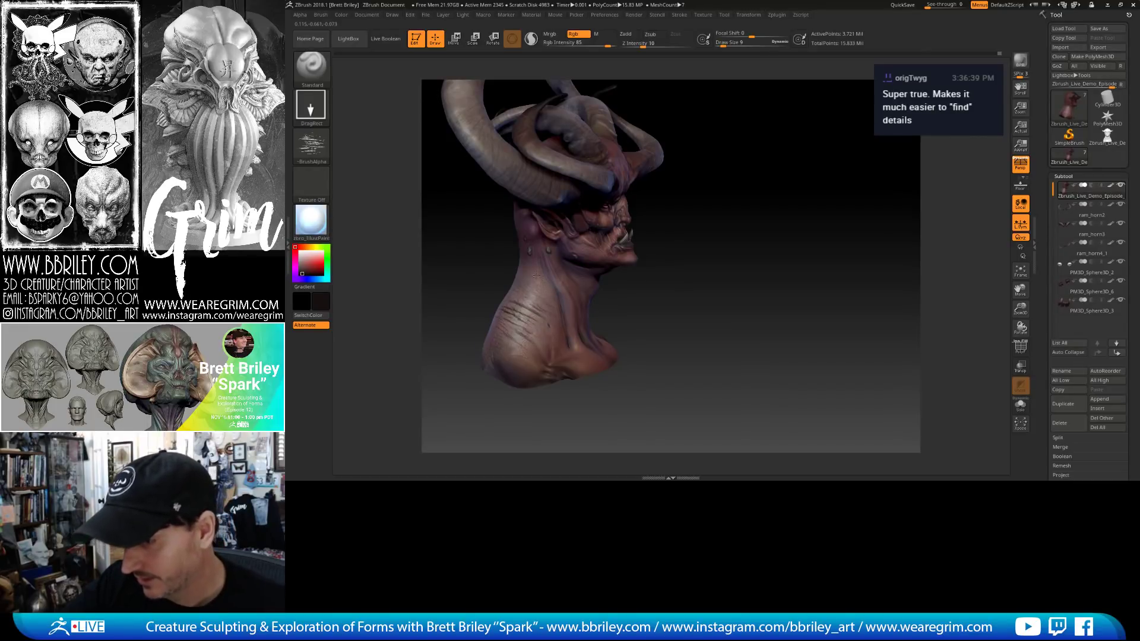
pyautogui.moveTo(687, 275); pyautogui.dragTo(702, 259)
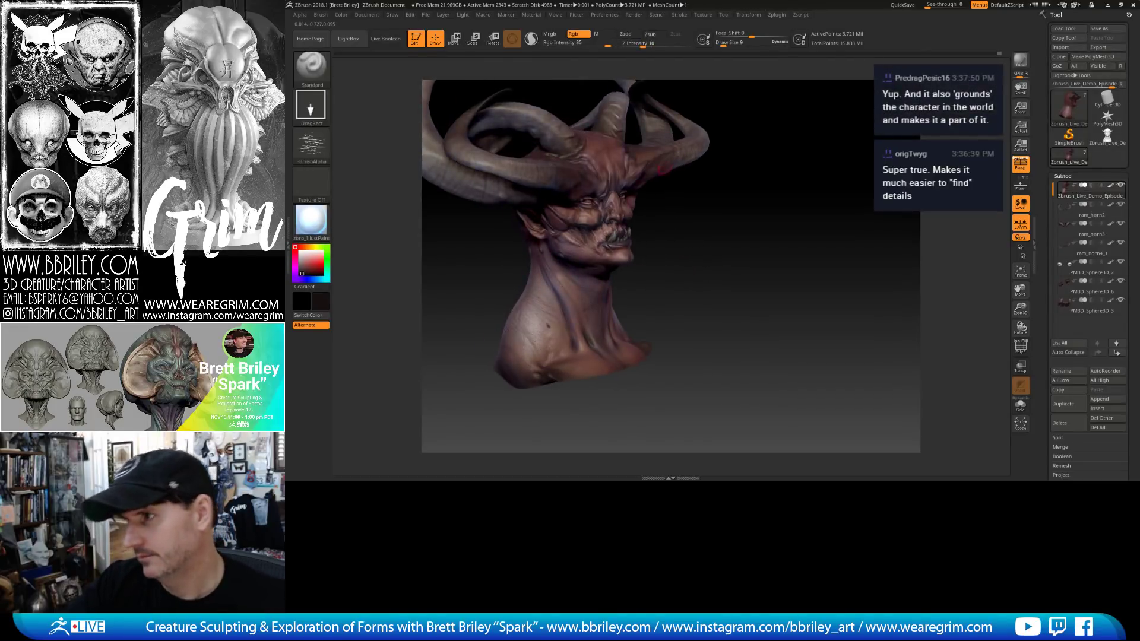
# Turn on Zadd and try stamping the wrinkle alpha on the shoulder in dark red and dark brown.
pyautogui.click(626, 34)
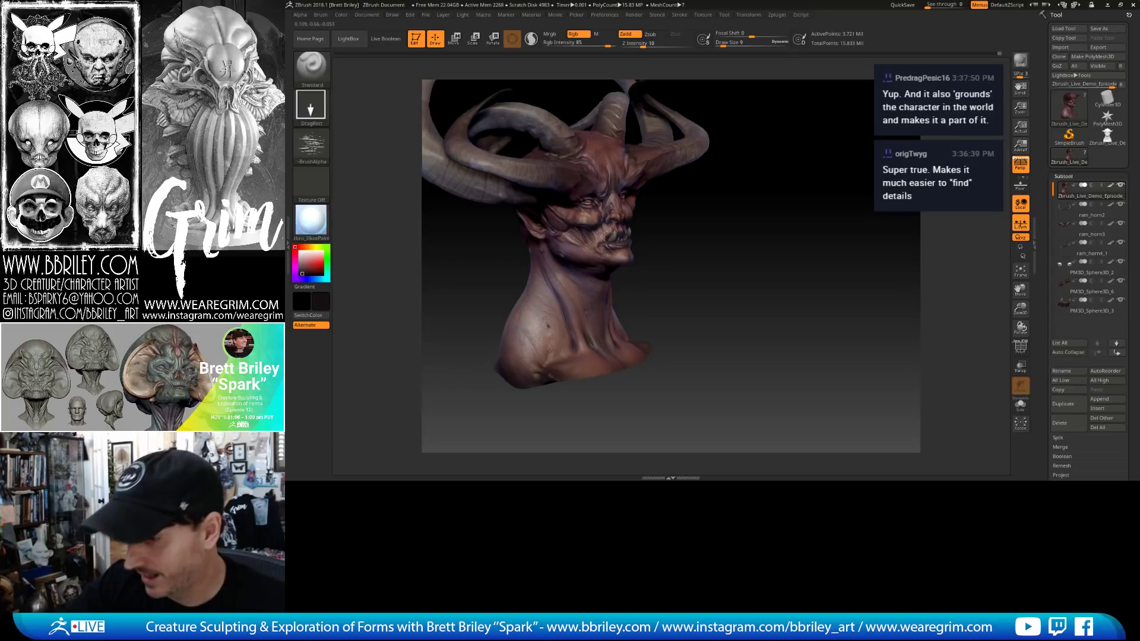
pyautogui.moveTo(702, 270); pyautogui.dragTo(741, 269)
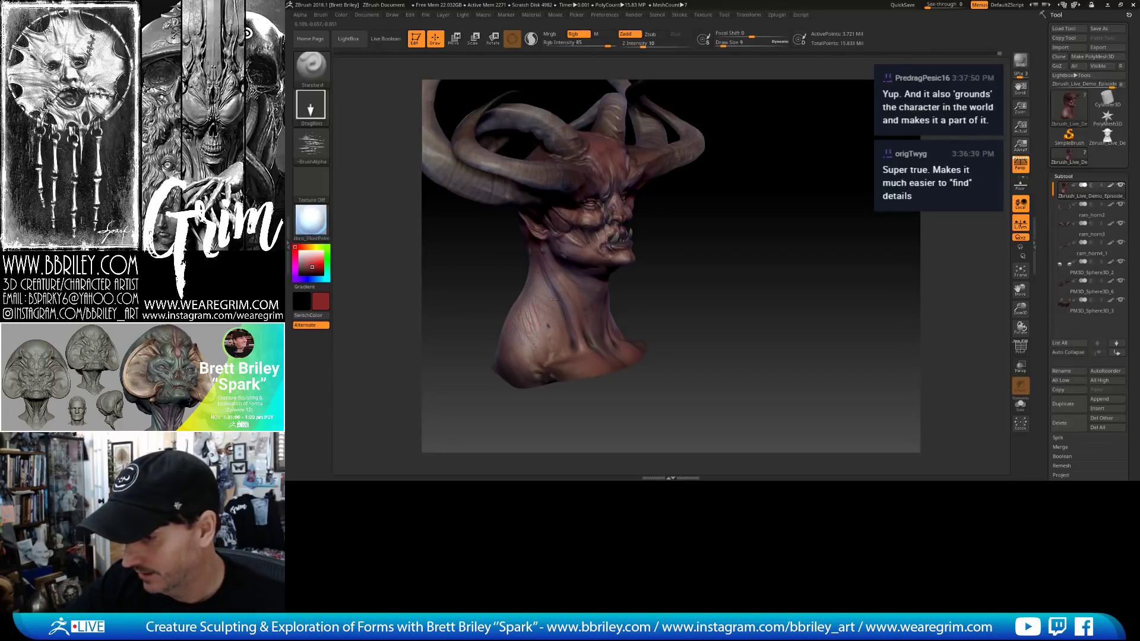
pyautogui.moveTo(535, 318); pyautogui.dragTo(563, 291)
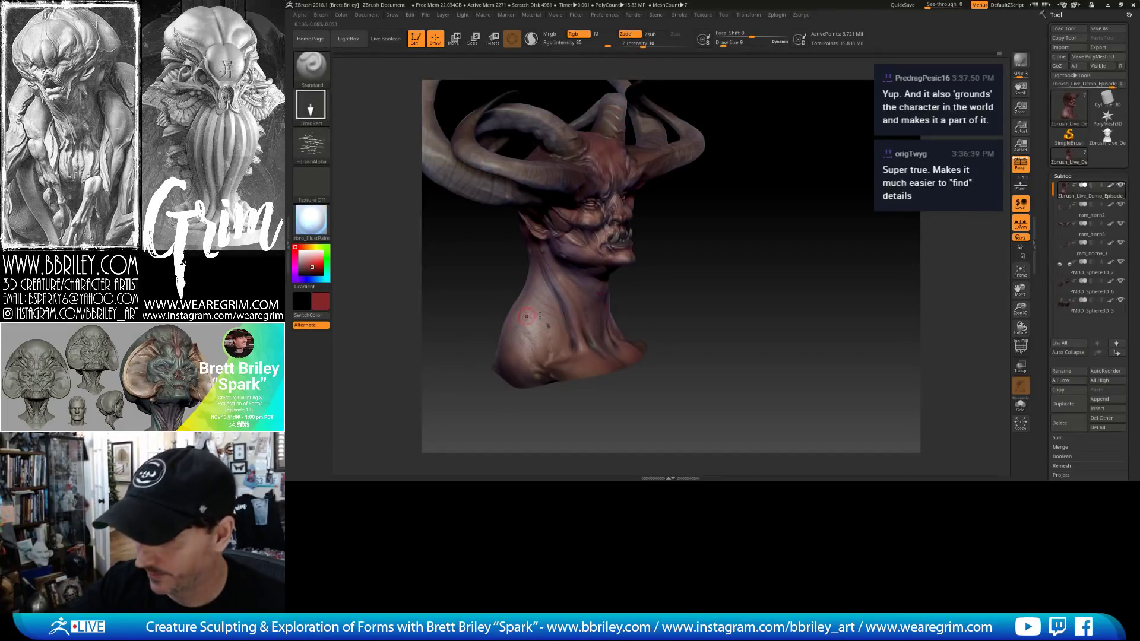
pyautogui.moveTo(652, 256); pyautogui.dragTo(627, 255)
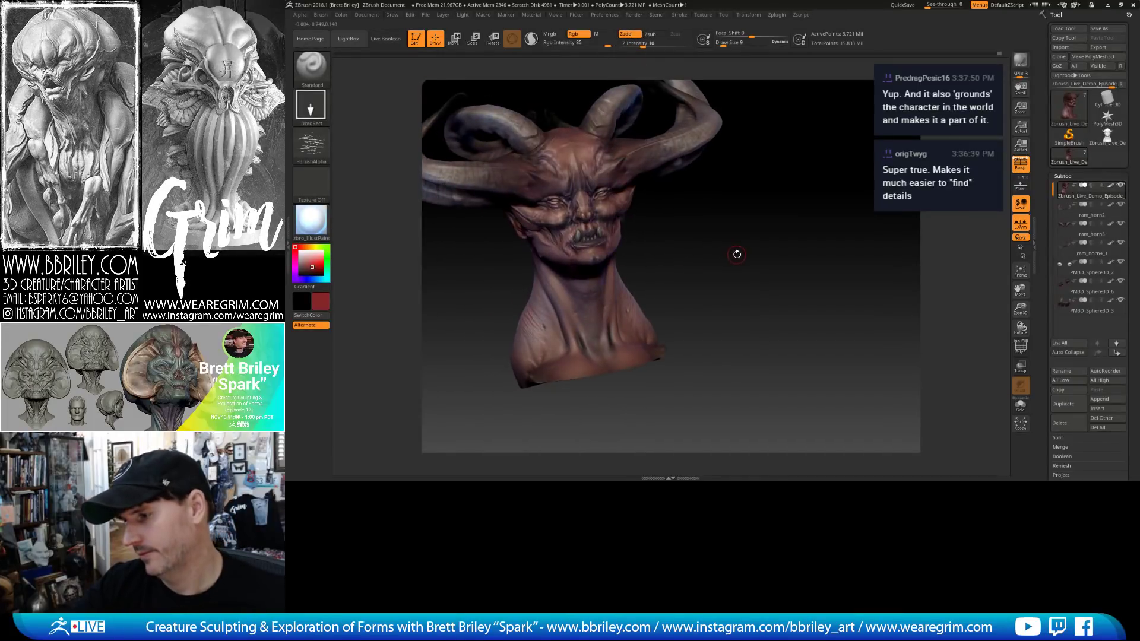
pyautogui.moveTo(737, 254); pyautogui.dragTo(766, 252)
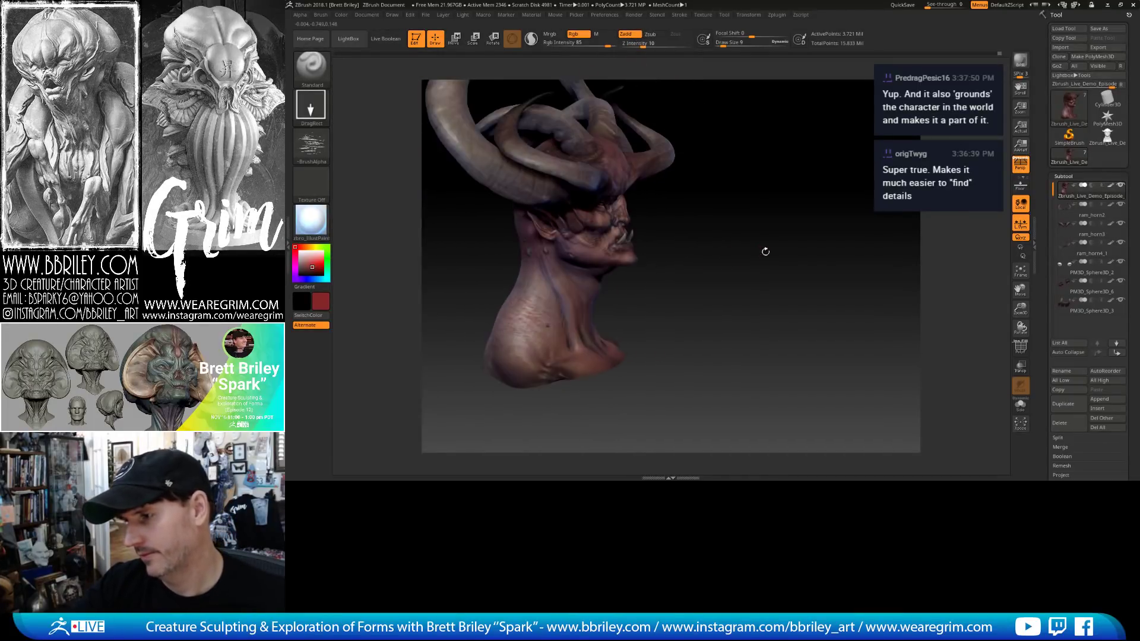
pyautogui.click(303, 268)
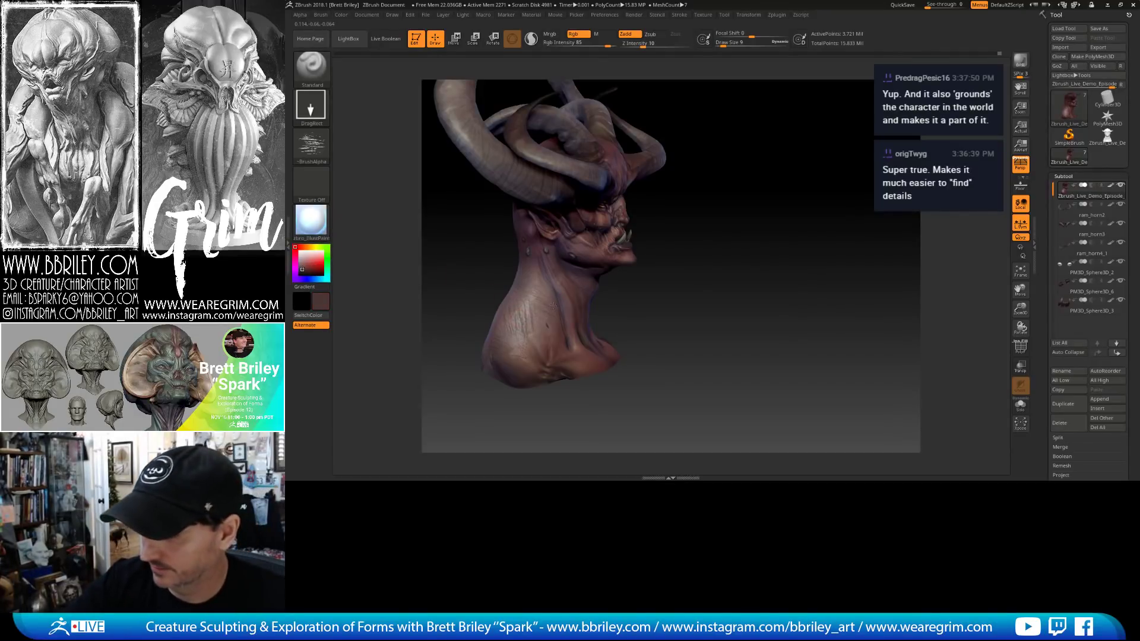
pyautogui.moveTo(669, 280); pyautogui.dragTo(589, 297)
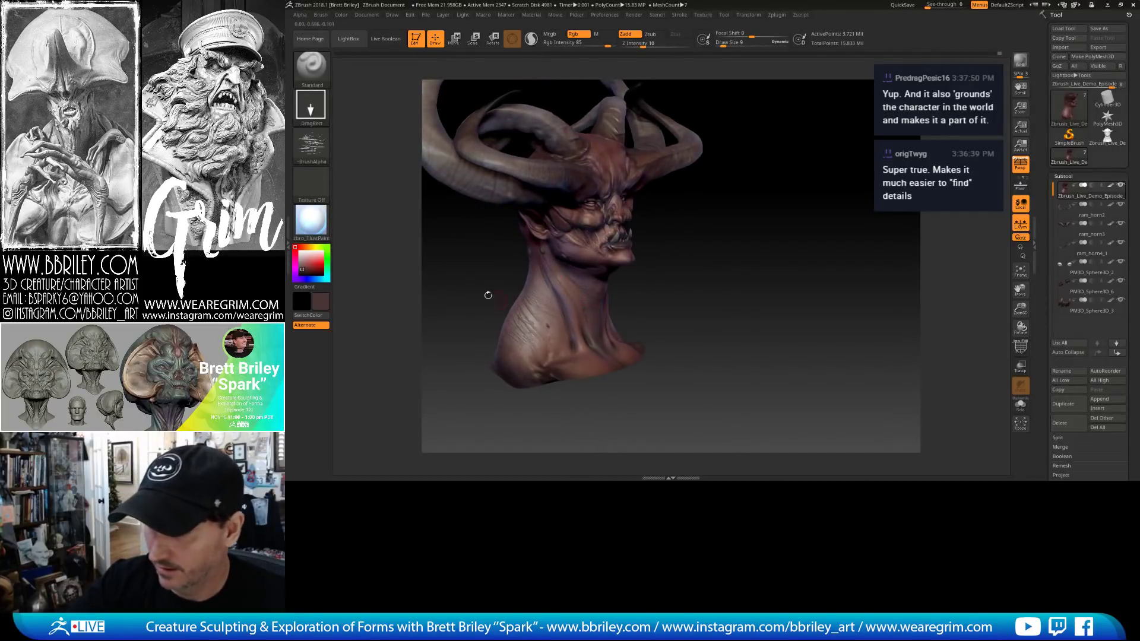
# Pick a pale pink and stamp light raised wrinkle streaks over the shoulders and back of the neck.
pyautogui.click(303, 259)
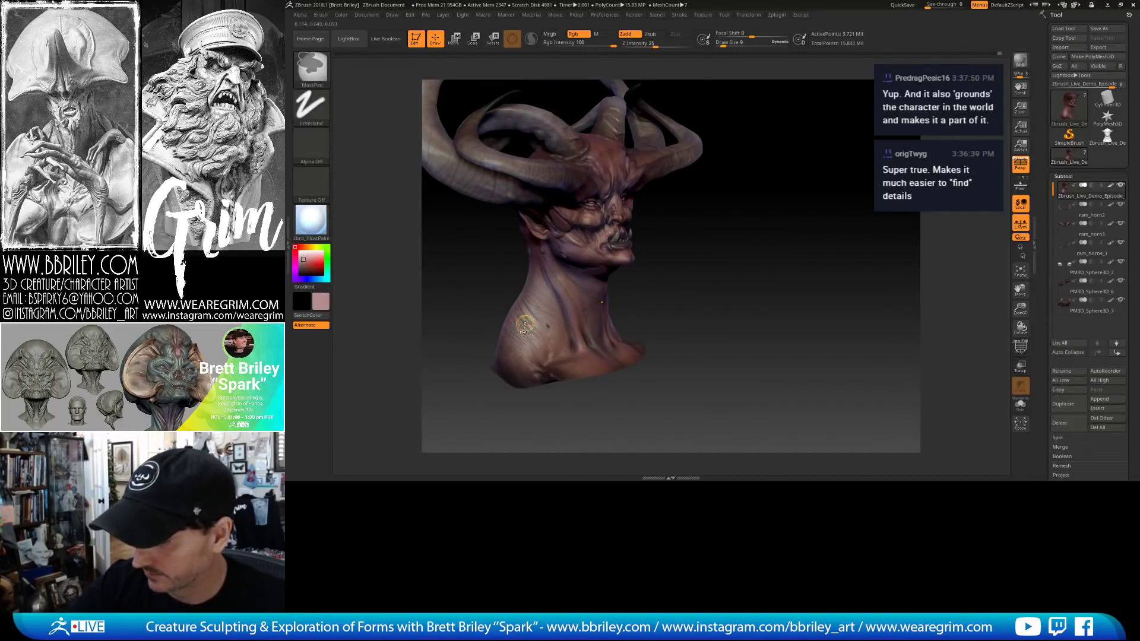
pyautogui.moveTo(766, 274); pyautogui.dragTo(728, 278)
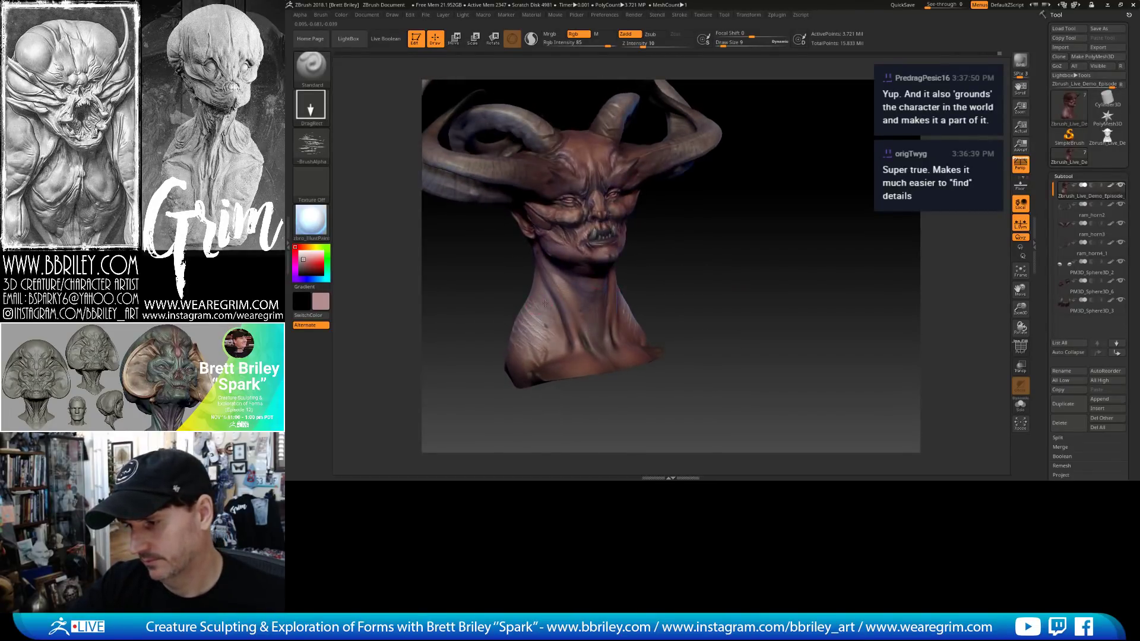
pyautogui.moveTo(719, 265); pyautogui.dragTo(772, 265)
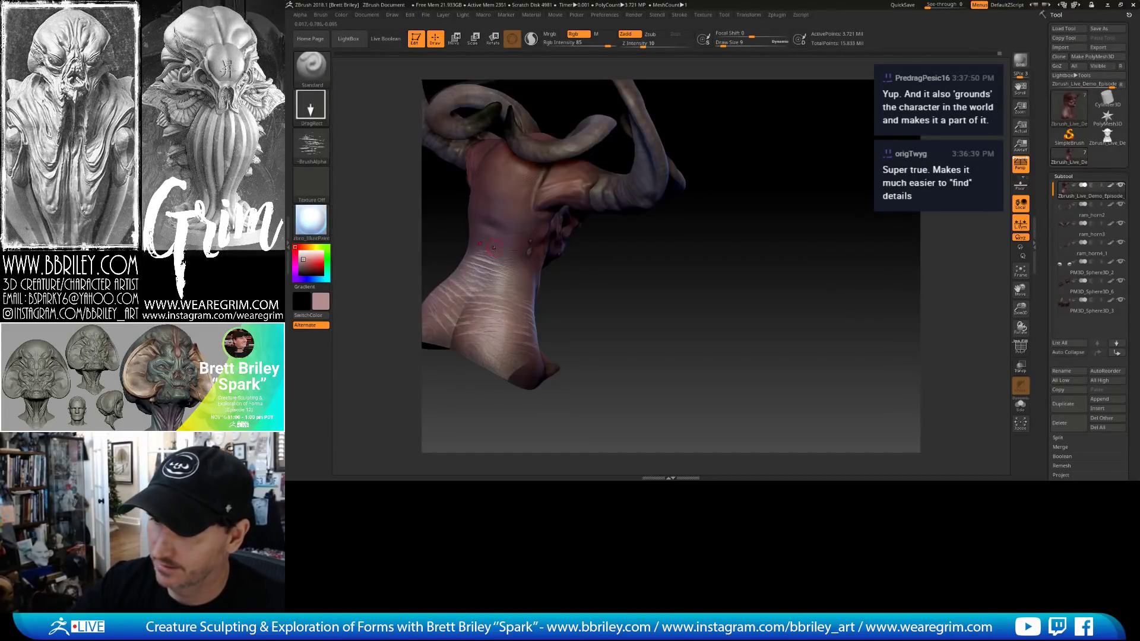
pyautogui.moveTo(500, 231); pyautogui.dragTo(502, 230)
pyautogui.moveTo(728, 269)
pyautogui.mouseDown()
pyautogui.moveTo(699, 269)
pyautogui.moveTo(718, 270)
pyautogui.mouseUp()
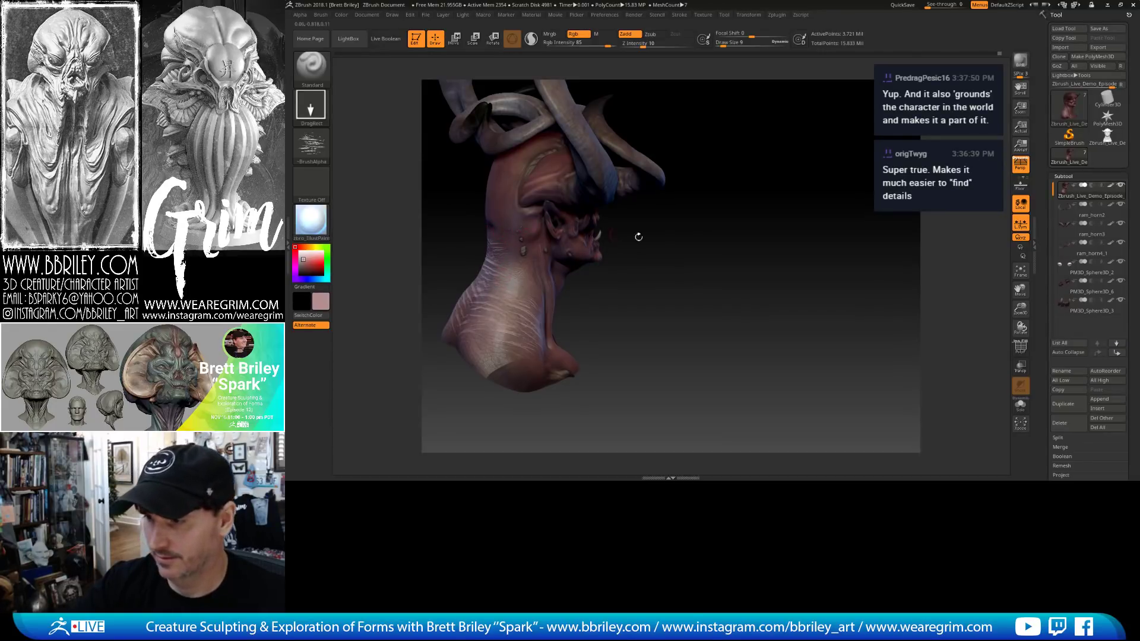
pyautogui.moveTo(639, 237); pyautogui.dragTo(670, 229)
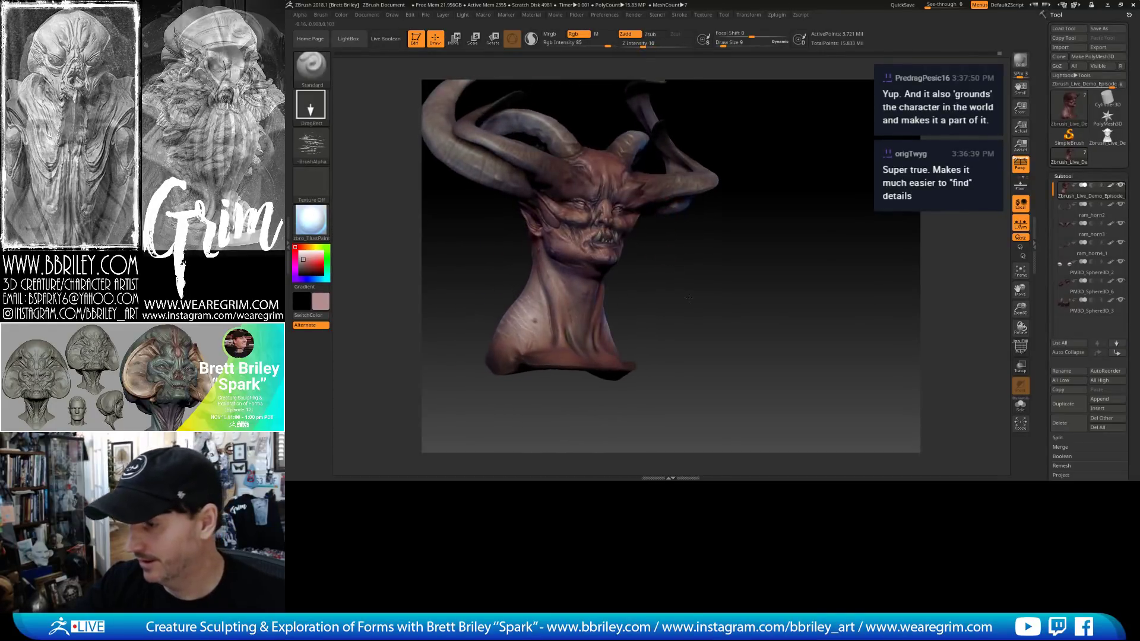
# Check the stamped wrinkles on the neck and shoulders and save the tool with Save As.
pyautogui.keyDown('alt'); pyautogui.moveTo(689, 298); pyautogui.dragTo(691, 342); pyautogui.keyUp('alt')
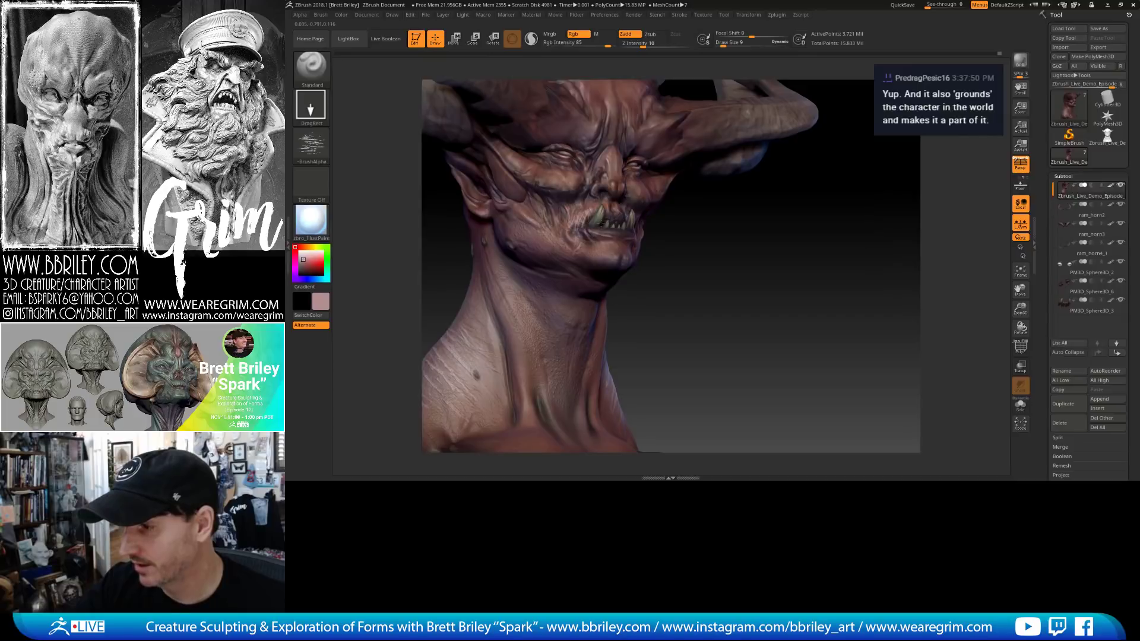
pyautogui.moveTo(698, 253); pyautogui.dragTo(639, 223)
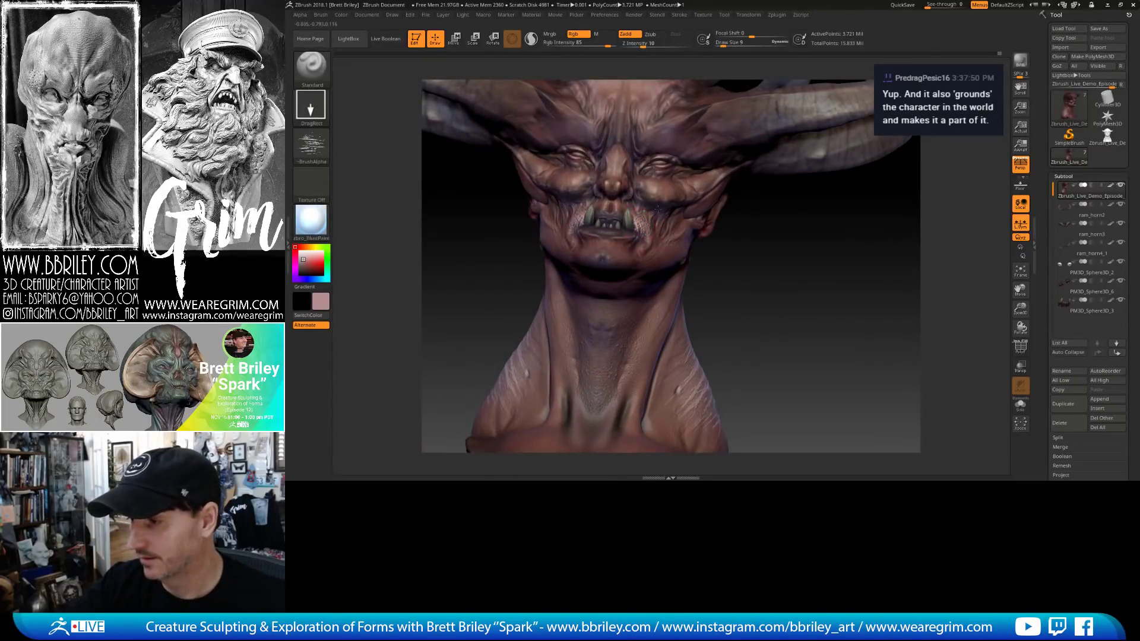
pyautogui.moveTo(776, 273)
pyautogui.keyDown('alt'); pyautogui.mouseDown()
pyautogui.moveTo(737, 241)
pyautogui.moveTo(782, 278)
pyautogui.moveTo(796, 275)
pyautogui.moveTo(585, 355)
pyautogui.moveTo(596, 330)
pyautogui.moveTo(579, 301)
pyautogui.mouseUp(); pyautogui.keyUp('alt')
pyautogui.moveTo(747, 282); pyautogui.dragTo(815, 262)
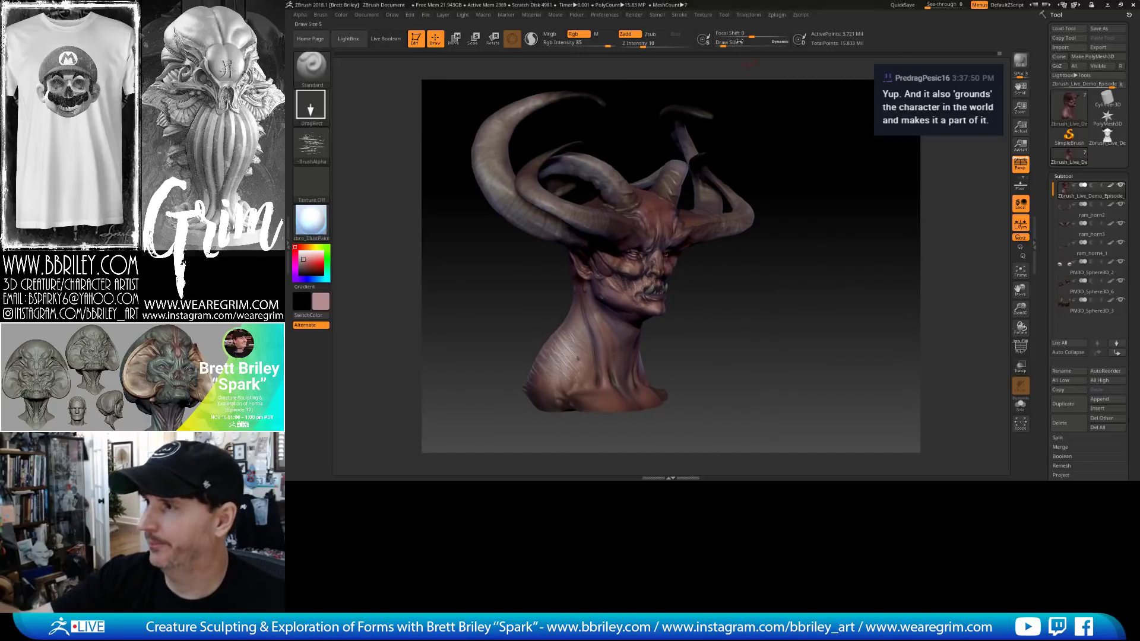
pyautogui.click(724, 14)
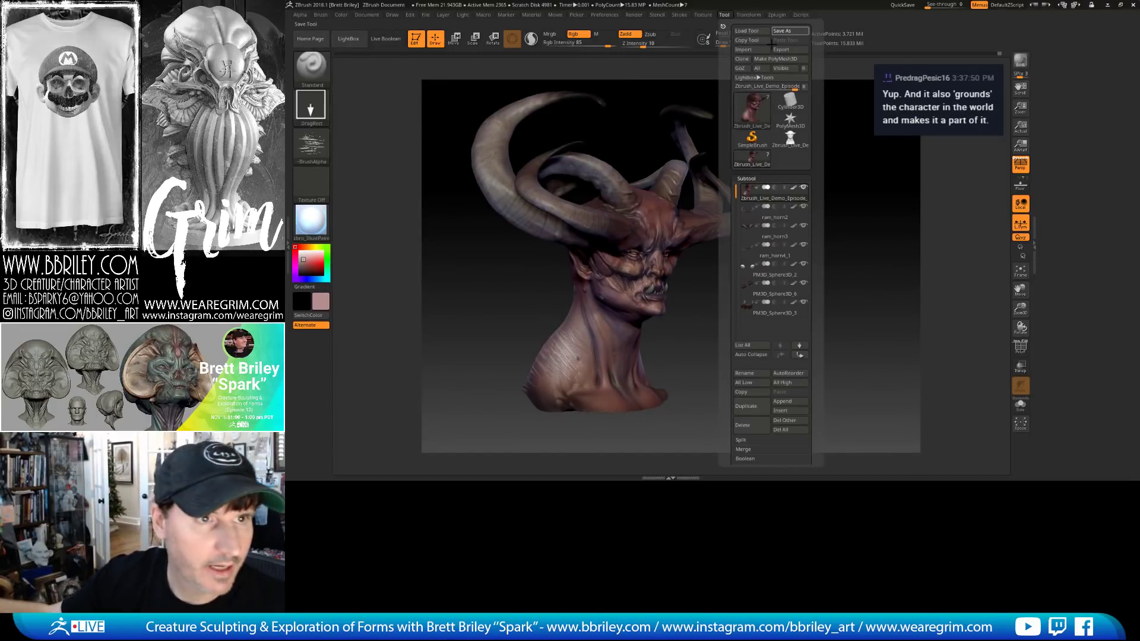
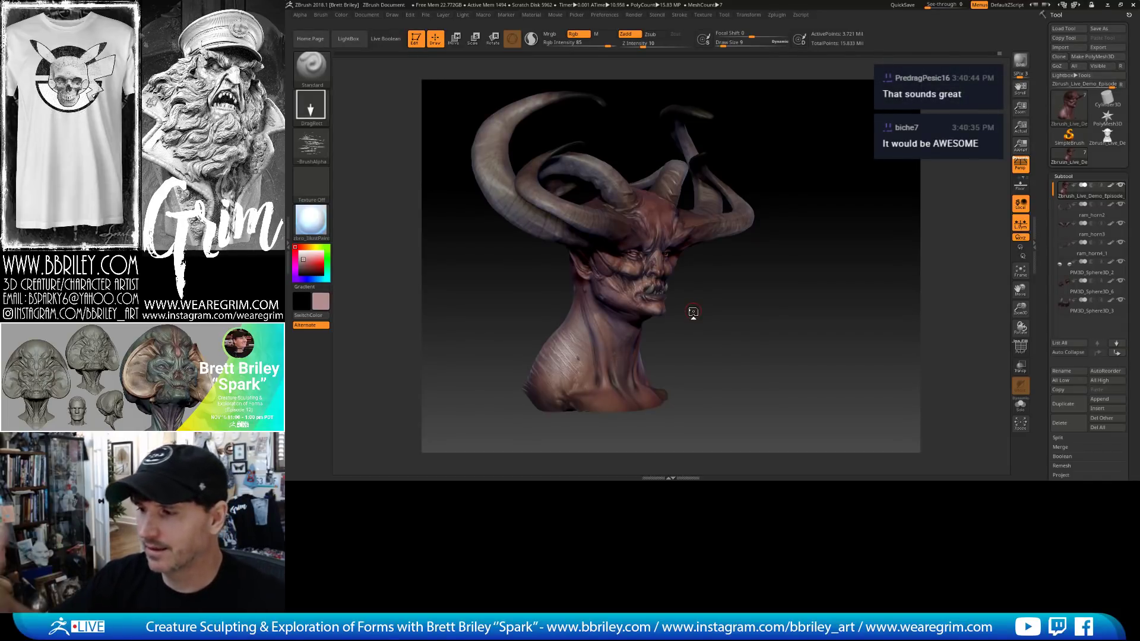
# Set all subtools to their lowest subdivision level.
pyautogui.moveTo(693, 312)
pyautogui.mouseDown()
pyautogui.moveTo(791, 188)
pyautogui.moveTo(840, 181)
pyautogui.moveTo(865, 194)
pyautogui.moveTo(1001, 179)
pyautogui.moveTo(867, 200)
pyautogui.moveTo(866, 216)
pyautogui.moveTo(927, 177)
pyautogui.mouseUp()
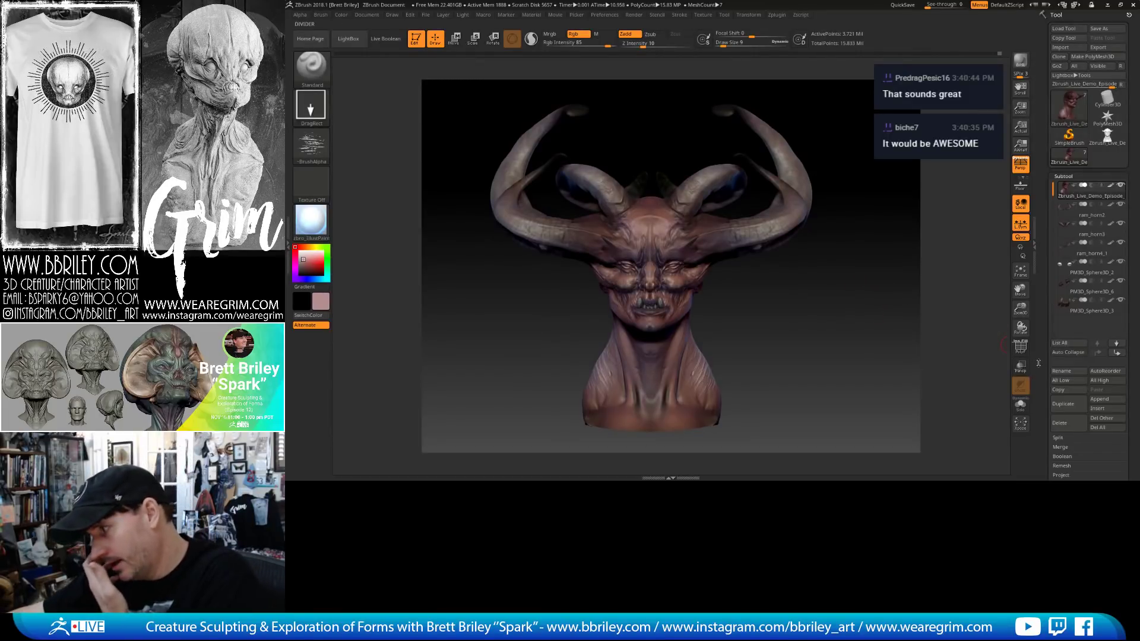
pyautogui.scroll(-5, 1078, 333)
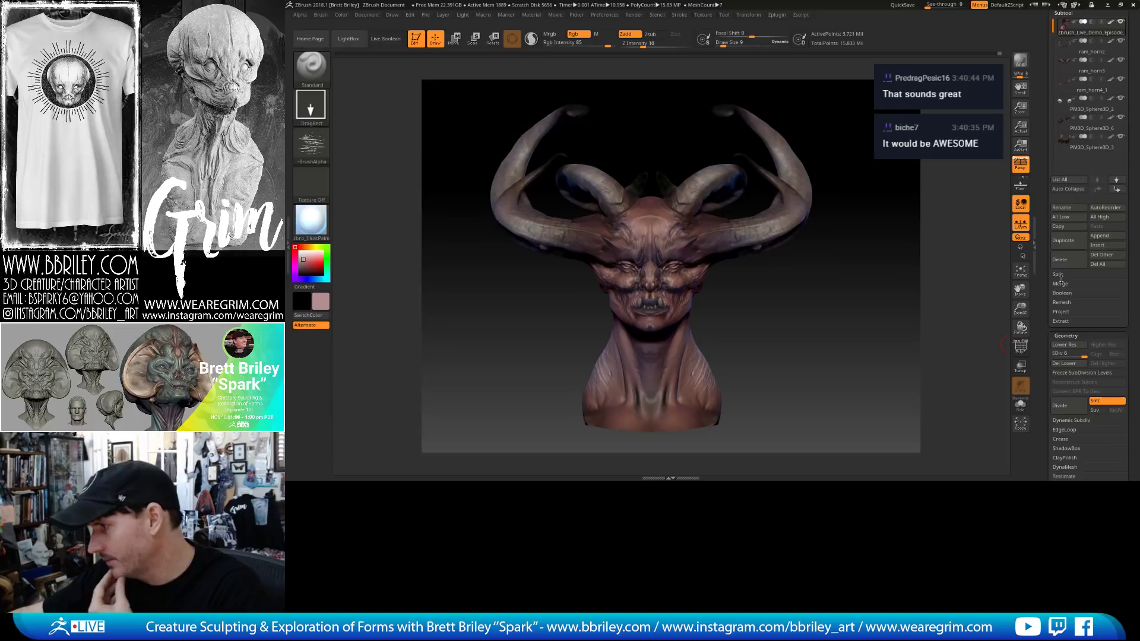
pyautogui.click(1061, 216)
# Make PM3D_Sphere3D_6 the active subtool and set all subtools to their highest subdivision level.
pyautogui.moveTo(789, 316)
pyautogui.mouseDown()
pyautogui.moveTo(813, 318)
pyautogui.moveTo(807, 326)
pyautogui.moveTo(847, 320)
pyautogui.mouseUp()
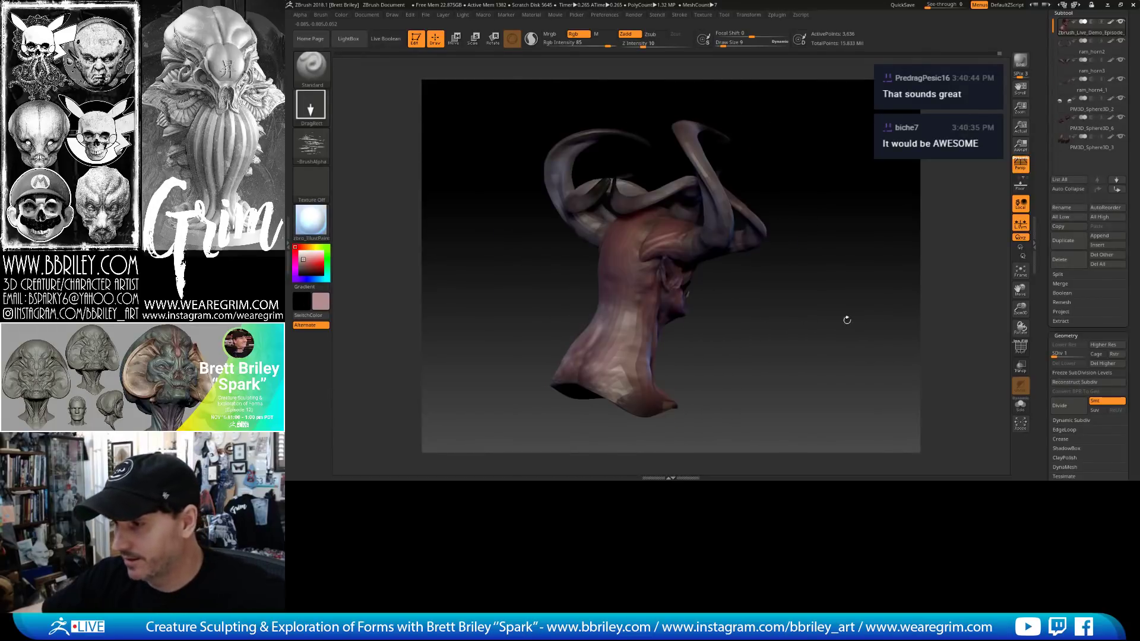
pyautogui.keyDown('alt'); pyautogui.click(680, 241); pyautogui.keyUp('alt')
pyautogui.keyDown('alt'); pyautogui.moveTo(814, 204); pyautogui.dragTo(833, 264); pyautogui.keyUp('alt')
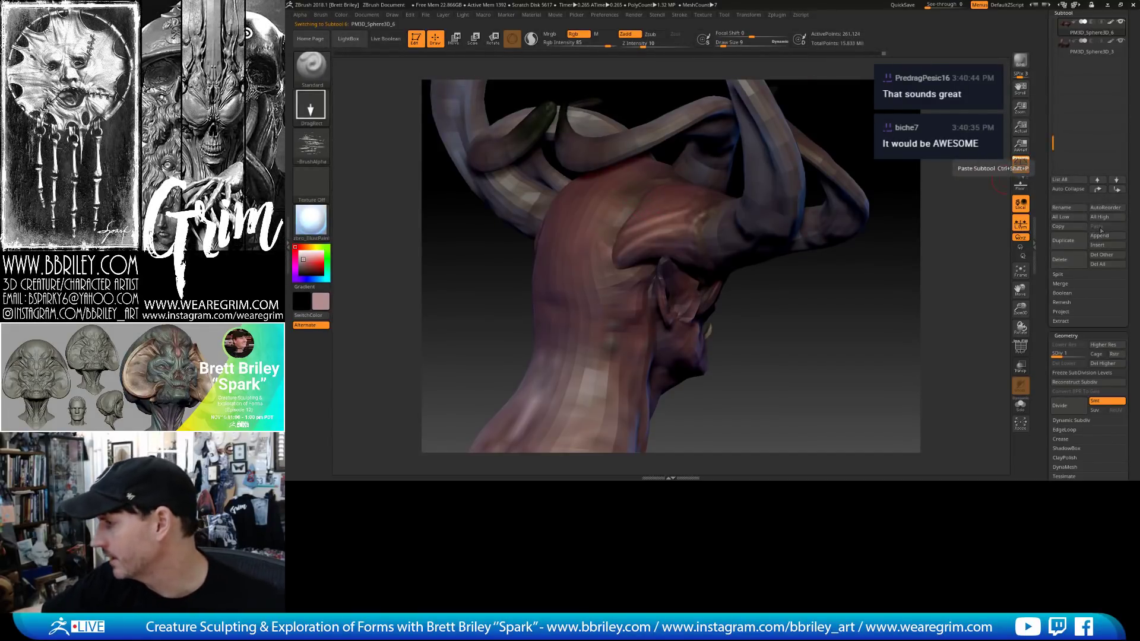
pyautogui.click(1100, 218)
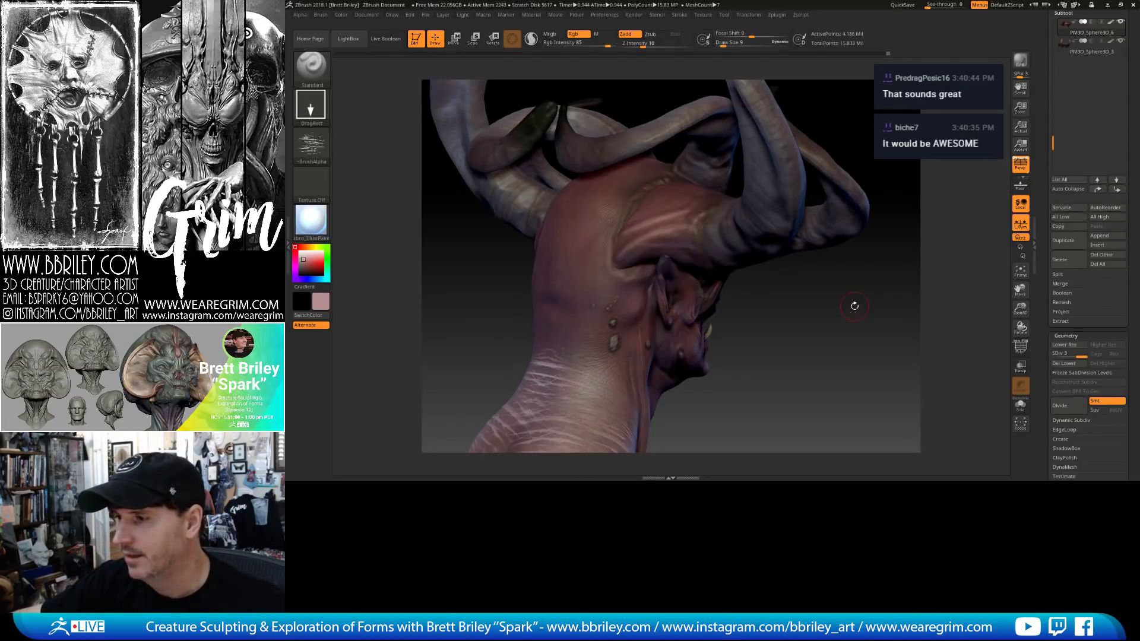
# Face the bust frontally and set the perspective camera's angle of view to 35.
pyautogui.moveTo(837, 322)
pyautogui.mouseDown()
pyautogui.moveTo(851, 329)
pyautogui.moveTo(833, 332)
pyautogui.mouseUp()
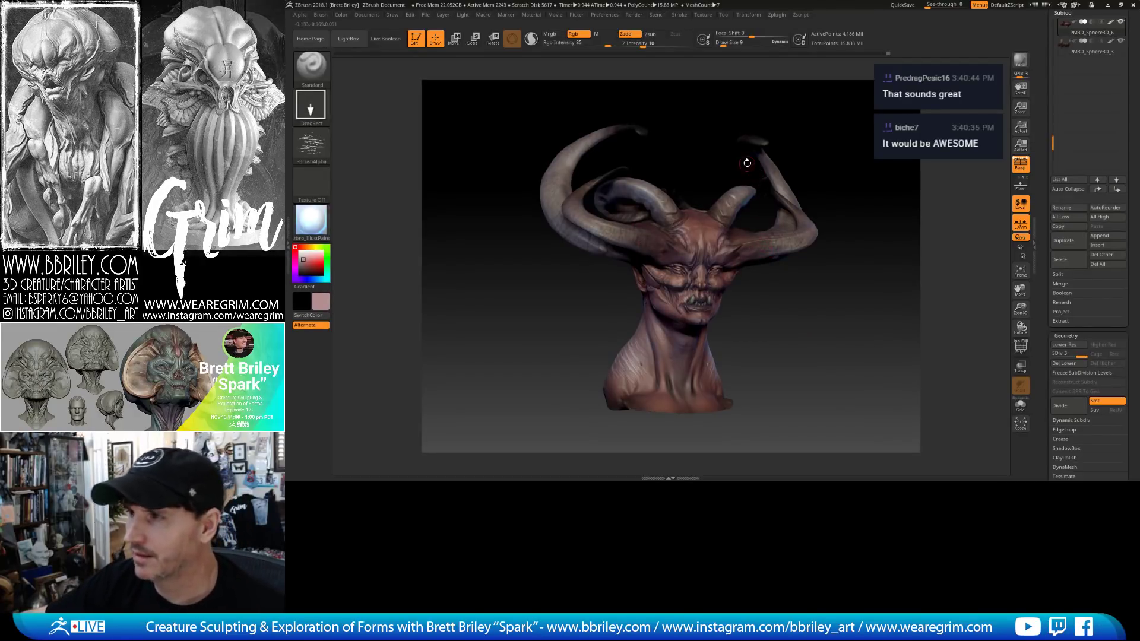
pyautogui.moveTo(873, 187); pyautogui.dragTo(912, 174)
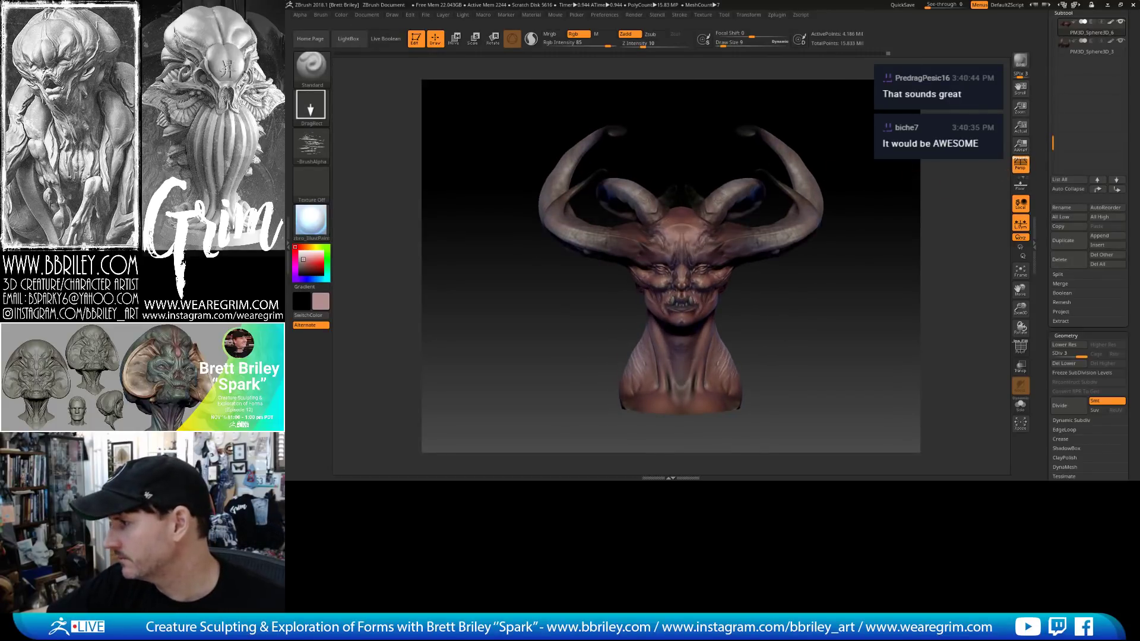
pyautogui.click(392, 15)
pyautogui.click(437, 208)
pyautogui.write('35 Angle Of View')
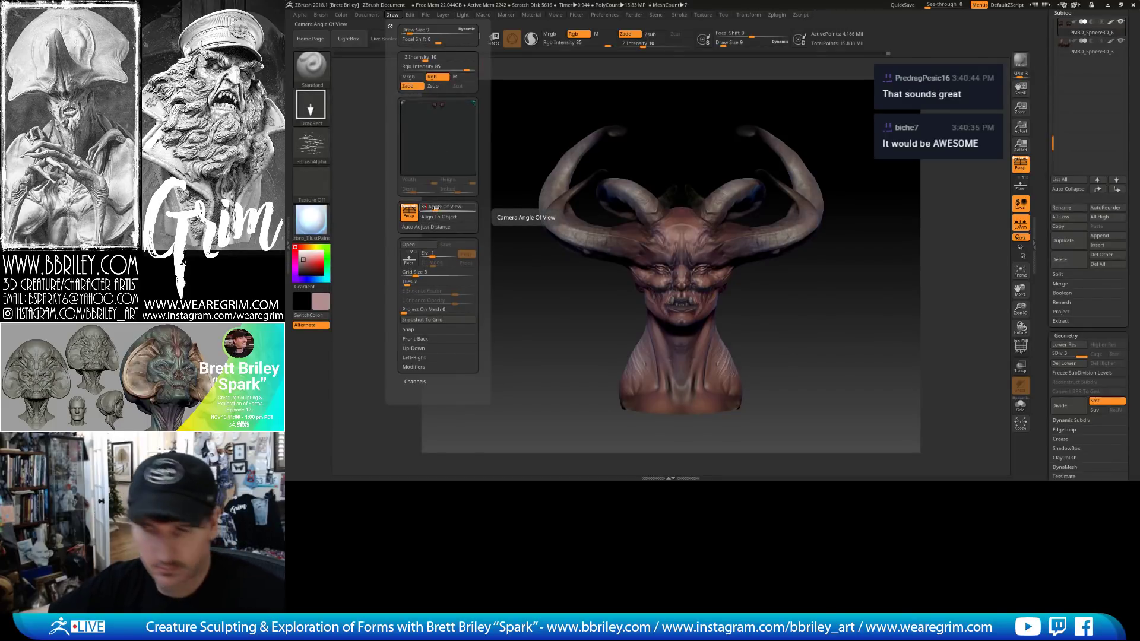
pyautogui.press('Return')
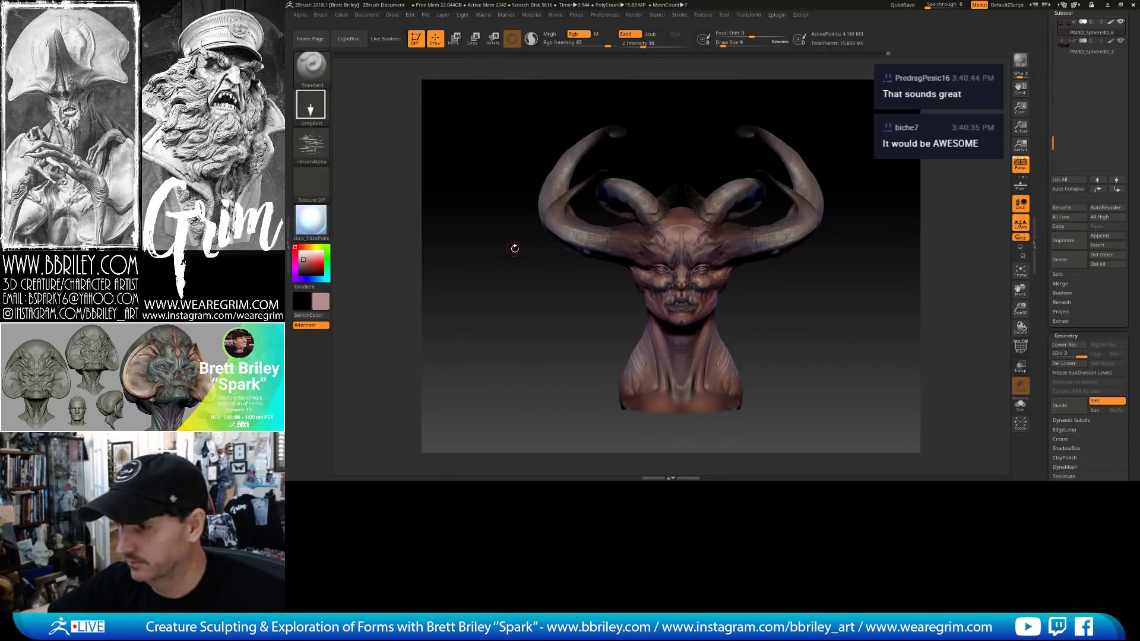
# Choose the Move brush and make the body subtool Zbrush_Live_Demo_Episode_13_03 active.
pyautogui.moveTo(520, 257); pyautogui.dragTo(533, 236)
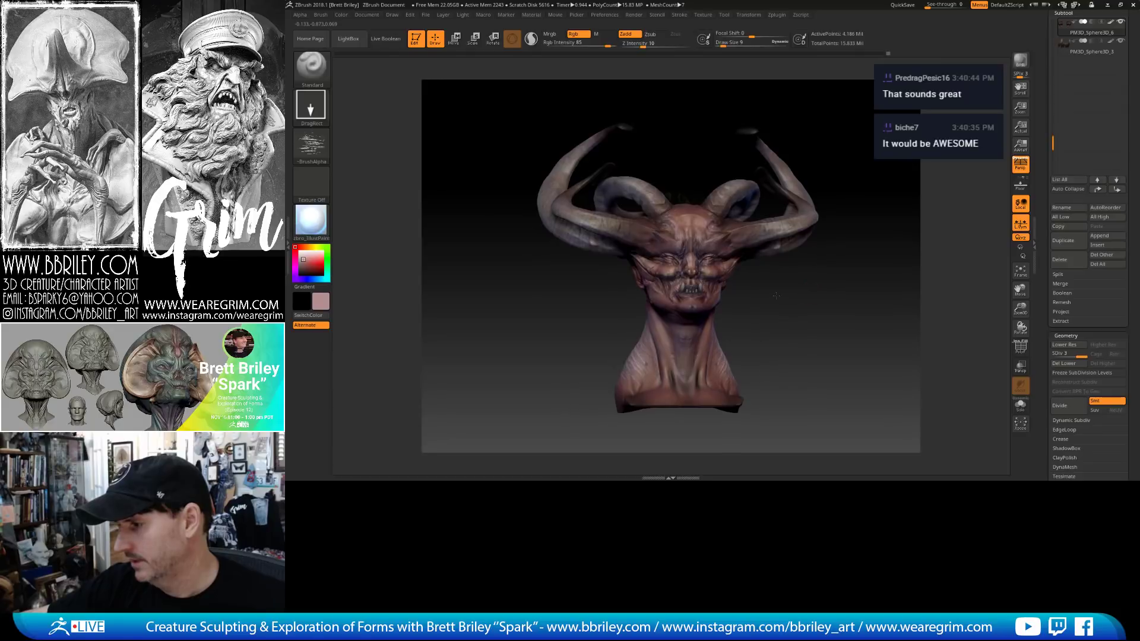
pyautogui.keyDown('alt'); pyautogui.moveTo(818, 303); pyautogui.dragTo(734, 291); pyautogui.keyUp('alt')
pyautogui.press('b')
pyautogui.press('m')
pyautogui.press('v')
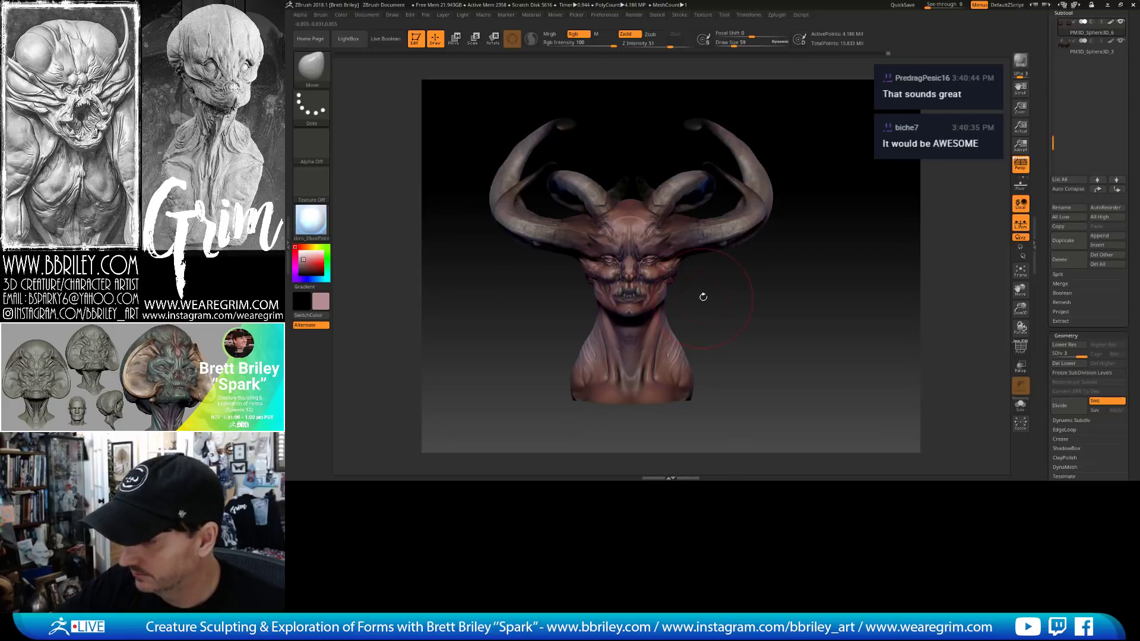
pyautogui.keyDown('shift'); pyautogui.moveTo(703, 295); pyautogui.dragTo(660, 296); pyautogui.keyUp('shift')
pyautogui.press('s')
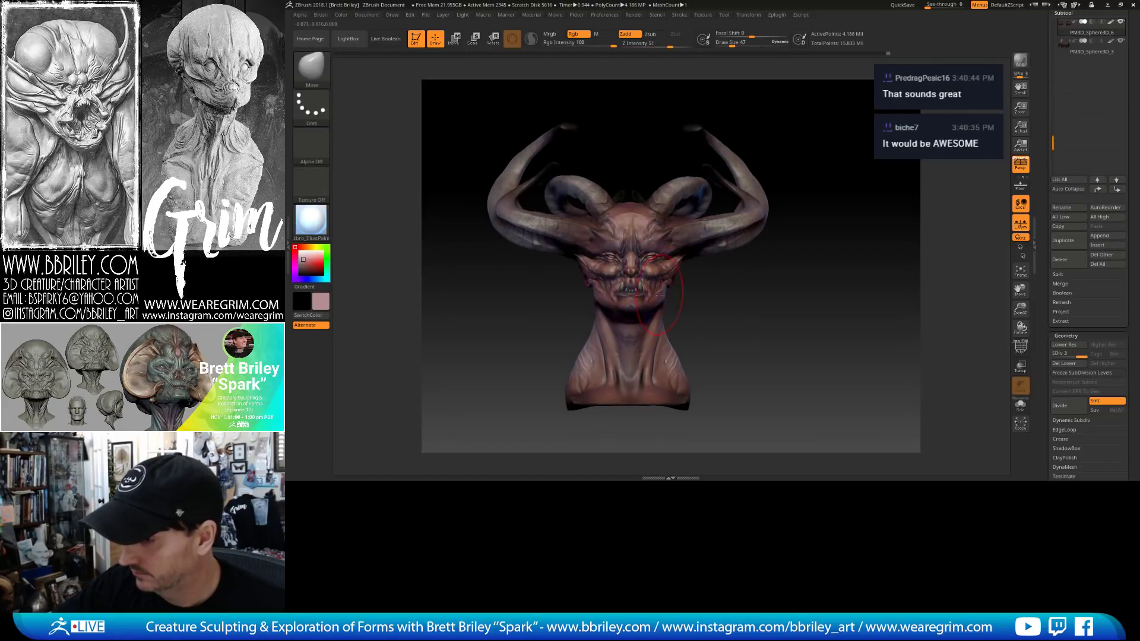
pyautogui.keyDown('alt'); pyautogui.click(660, 292); pyautogui.keyUp('alt')
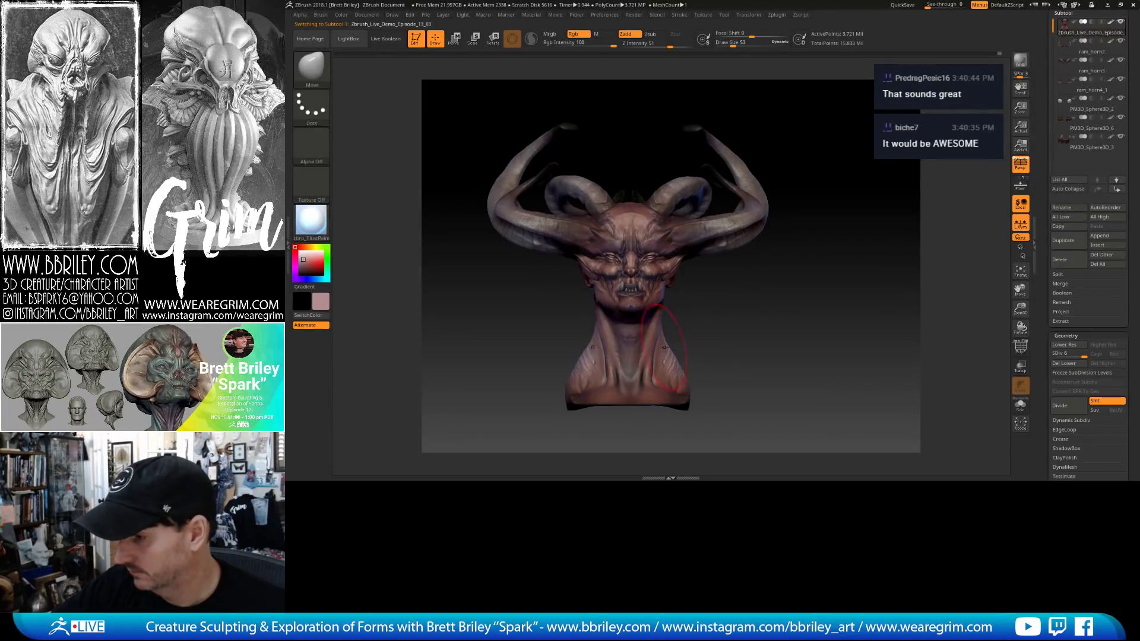
# Reduce the Move brush size and examine the head, jaw and neck from the front, below and three-quarter side.
pyautogui.moveTo(674, 342); pyautogui.dragTo(716, 338)
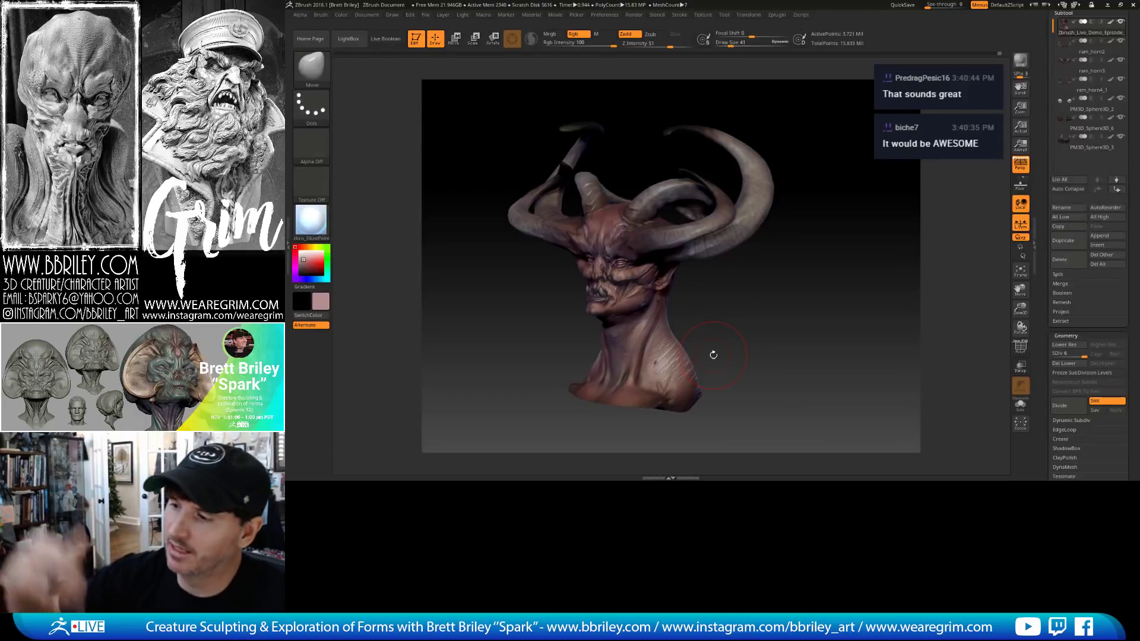
pyautogui.keyDown('shift'); pyautogui.moveTo(771, 276); pyautogui.dragTo(784, 232); pyautogui.keyUp('shift')
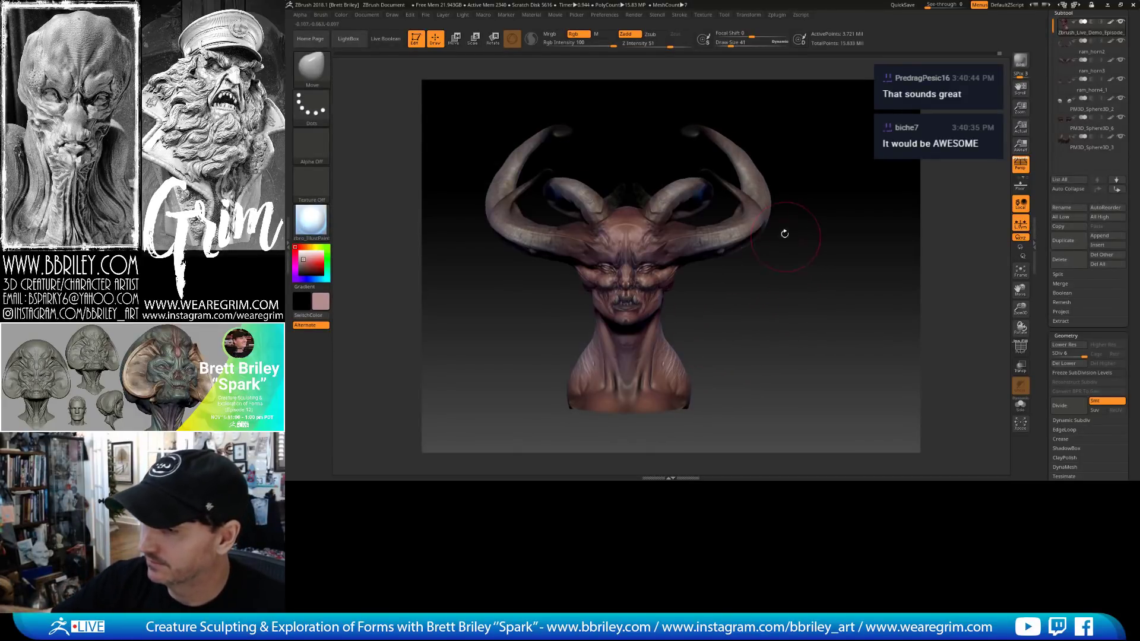
pyautogui.press('[')
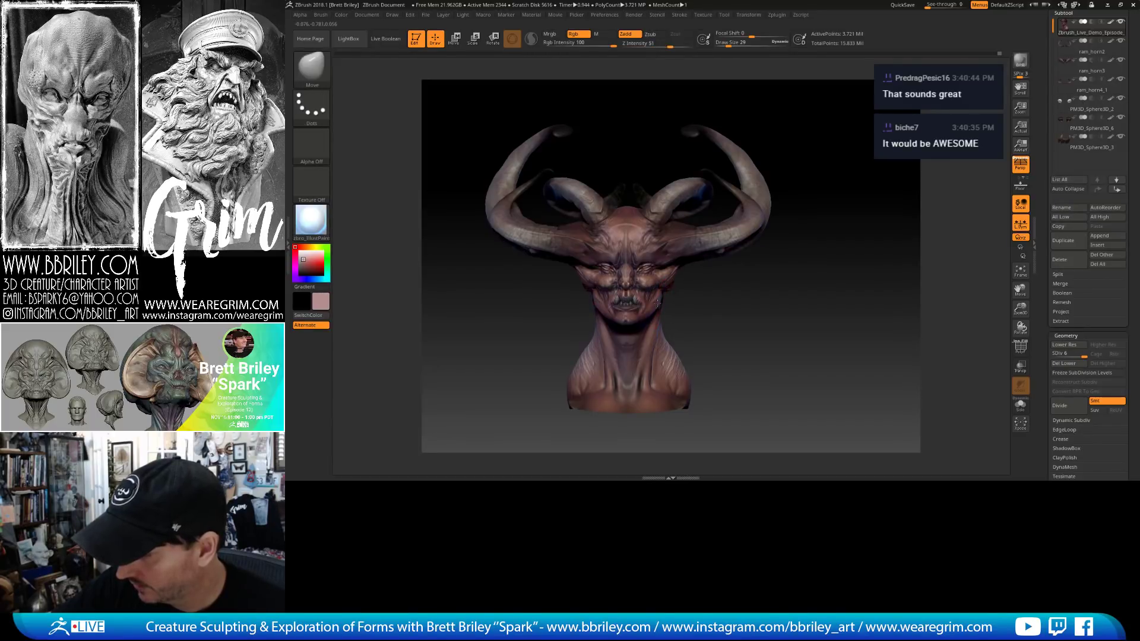
pyautogui.press('[')
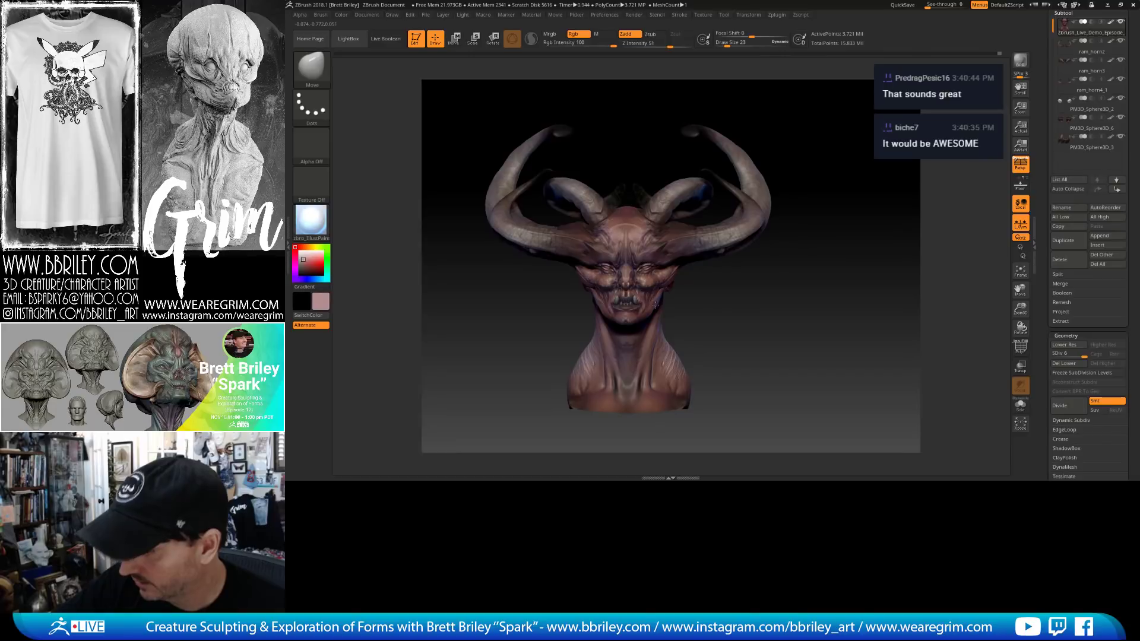
pyautogui.moveTo(722, 309)
pyautogui.mouseDown()
pyautogui.moveTo(734, 296)
pyautogui.moveTo(734, 349)
pyautogui.mouseUp()
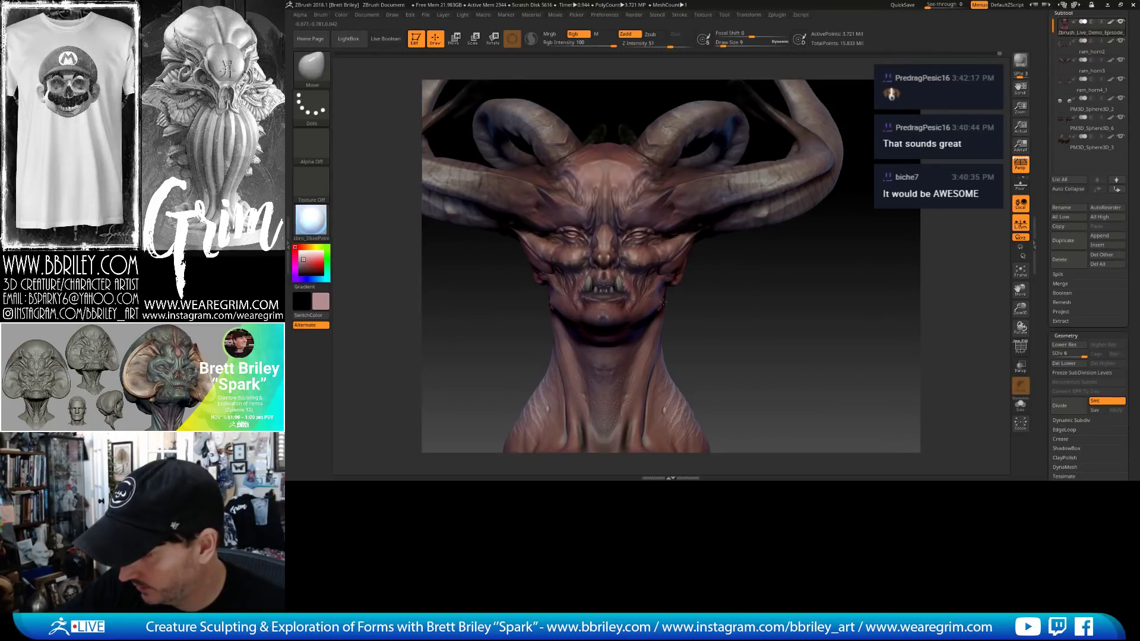
pyautogui.moveTo(742, 337); pyautogui.dragTo(721, 279)
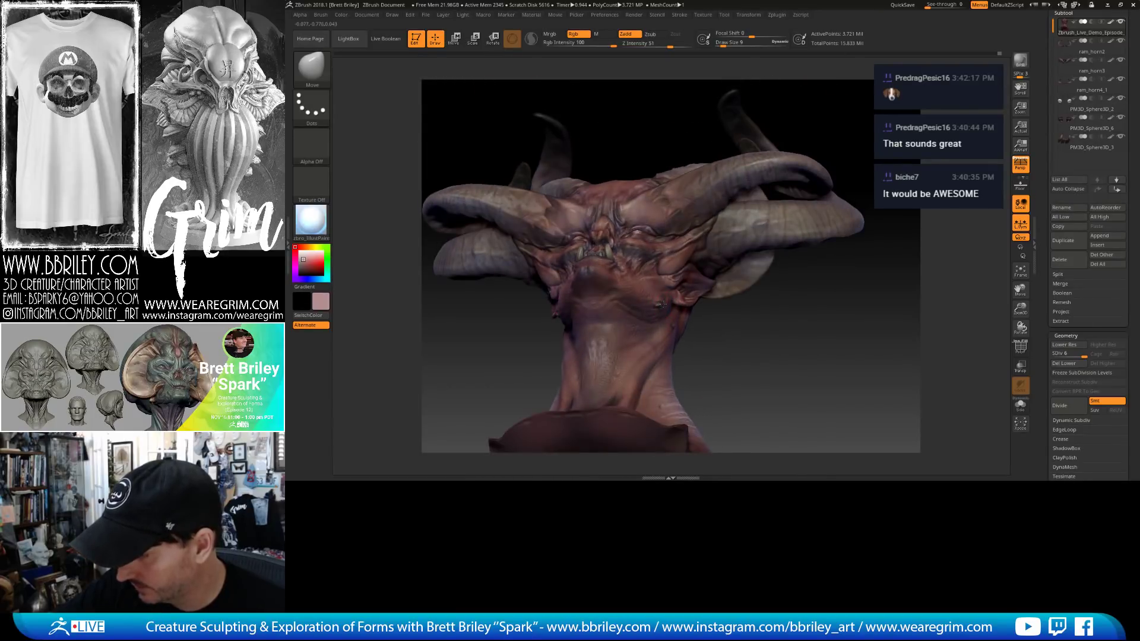
pyautogui.moveTo(739, 329); pyautogui.dragTo(743, 389)
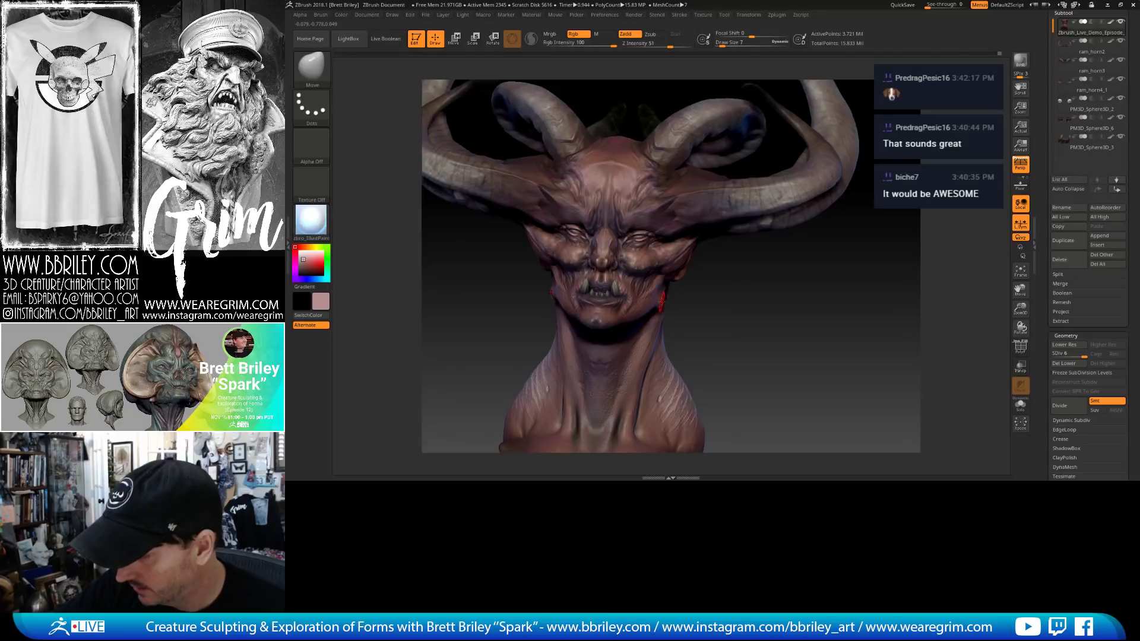
pyautogui.moveTo(725, 310); pyautogui.dragTo(661, 306)
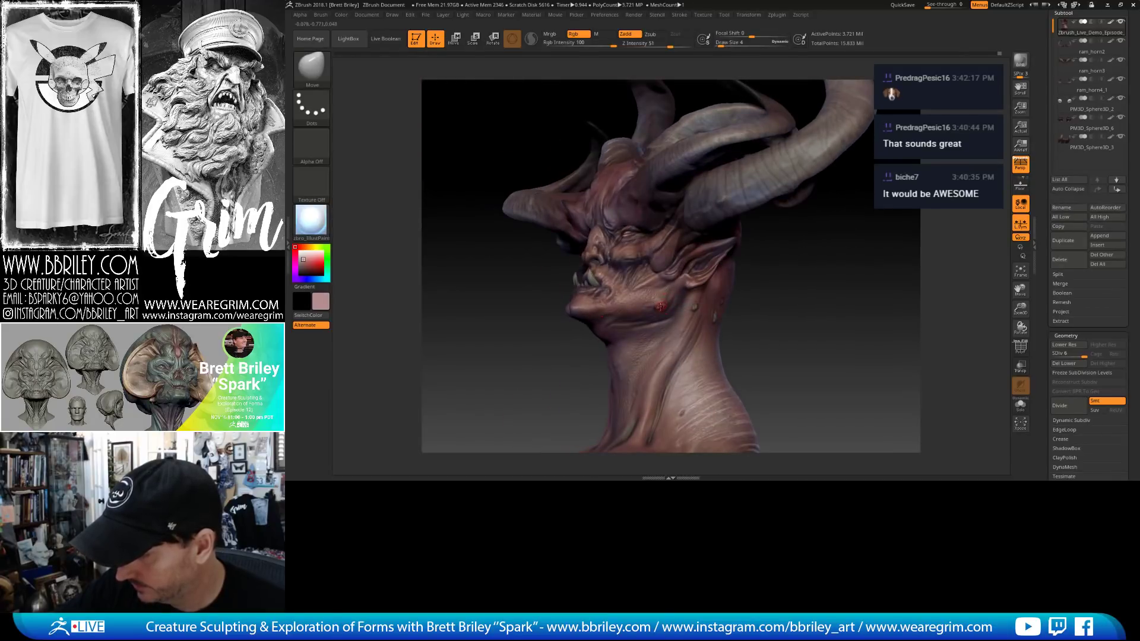
# Switch to the DamStandard brush for detailing the side of the jaw and neck below the ear.
pyautogui.moveTo(783, 326); pyautogui.dragTo(707, 295)
pyautogui.press('b')
pyautogui.press('d')
pyautogui.press('s')
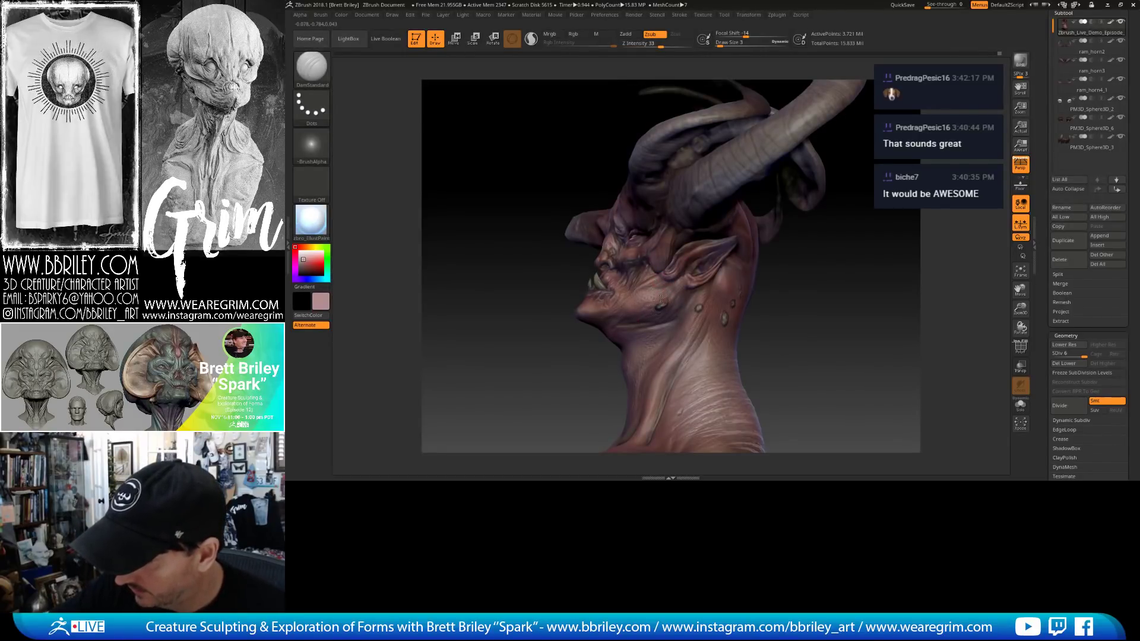
pyautogui.moveTo(661, 298); pyautogui.dragTo(702, 310, button='right')
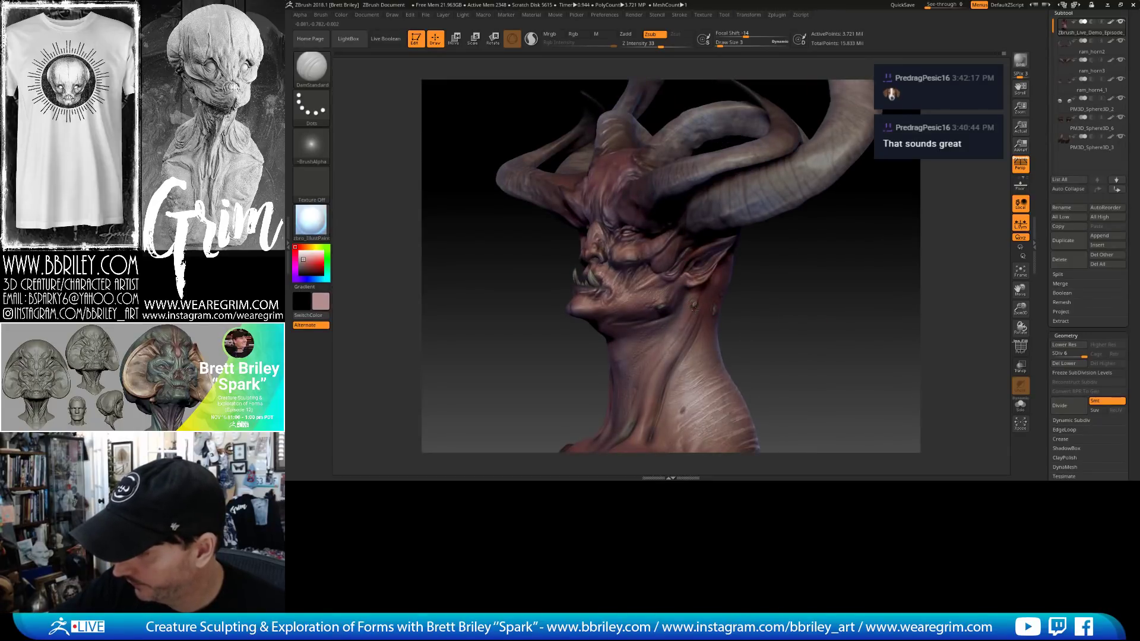
# Configure the Standard brush with a FreeHand stroke, no alpha, RGB painting off and Z Intensity 14.
pyautogui.moveTo(695, 301)
pyautogui.mouseDown(button='right')
pyautogui.moveTo(779, 315)
pyautogui.moveTo(723, 312)
pyautogui.mouseUp(button='right')
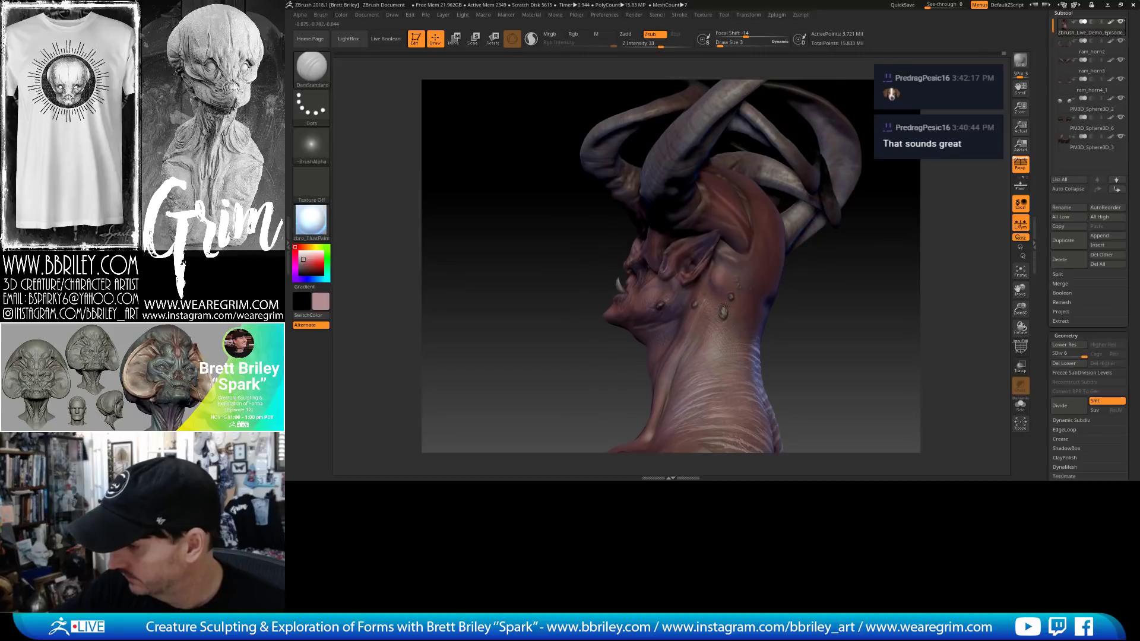
pyautogui.click(311, 106)
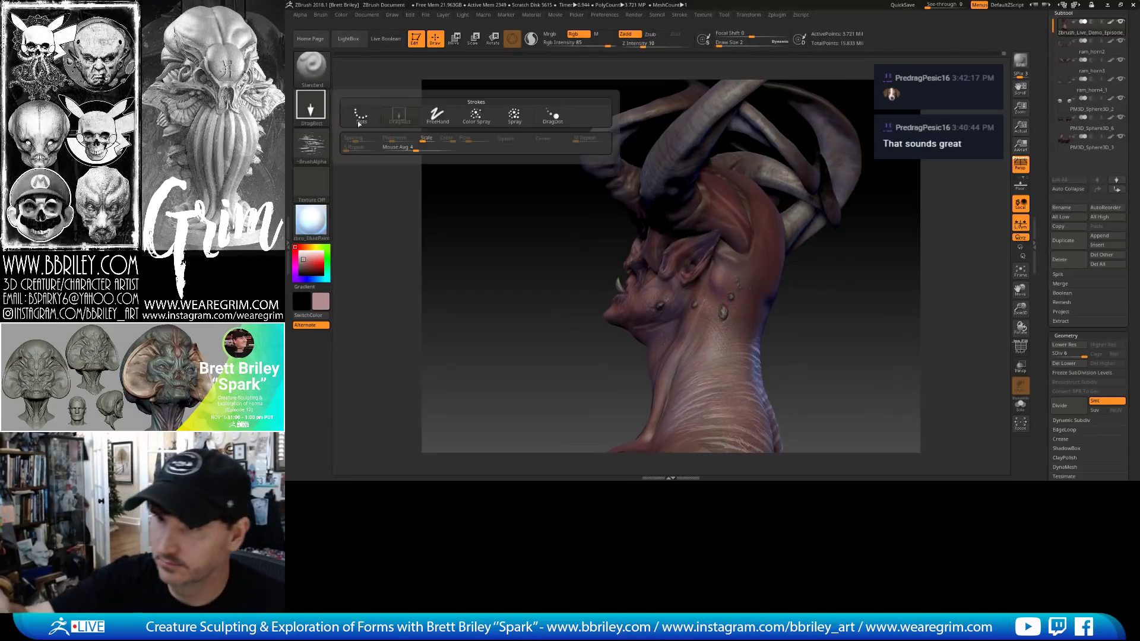
pyautogui.click(436, 116)
pyautogui.click(311, 144)
pyautogui.click(360, 160)
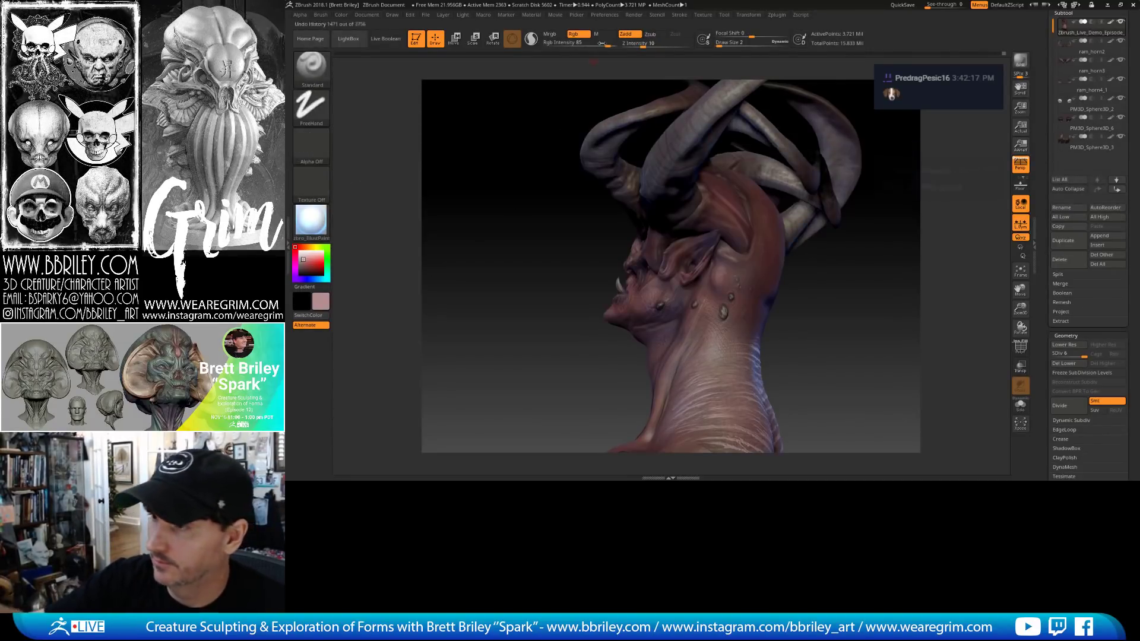
pyautogui.click(574, 34)
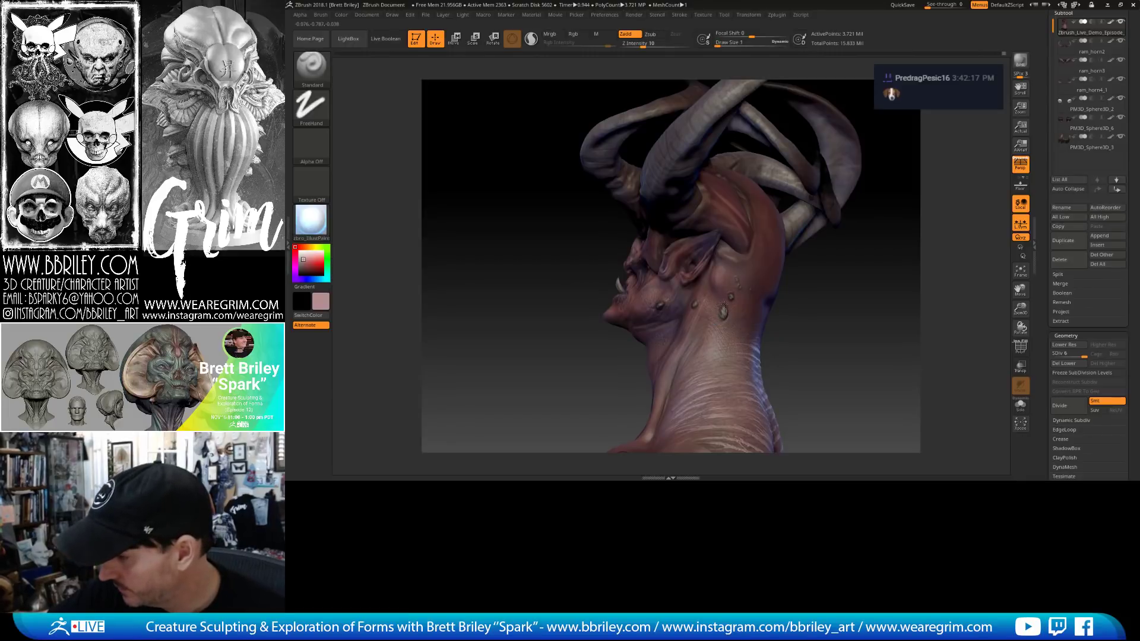
pyautogui.press('s')
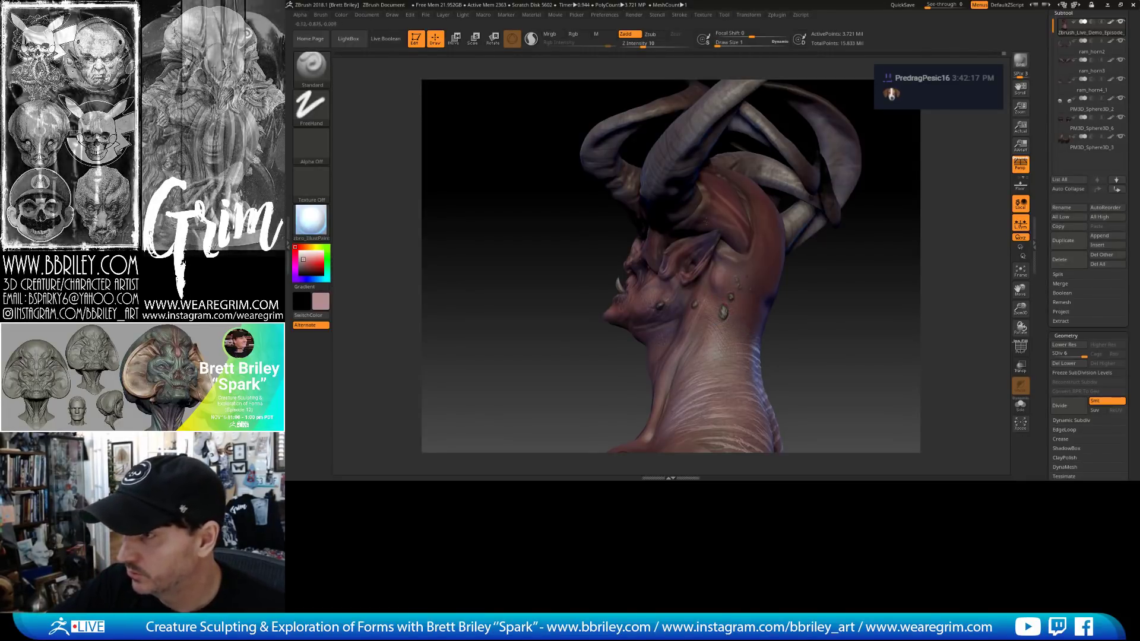
pyautogui.moveTo(650, 45); pyautogui.dragTo(655, 52)
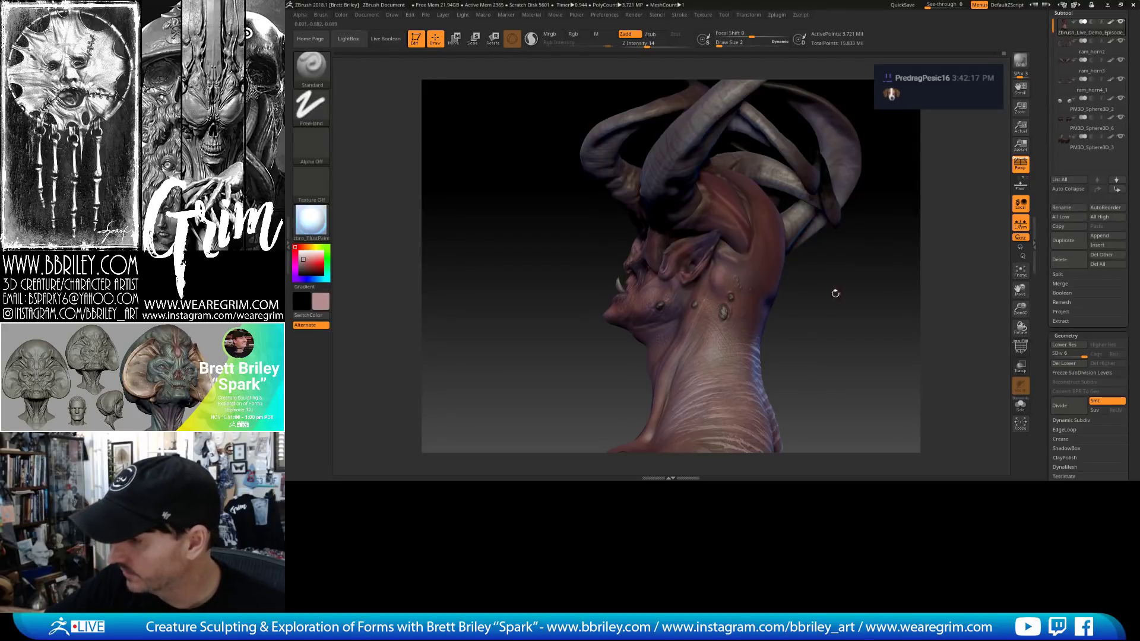
# Refine the small warts behind the ear on the neck, alternating between the Standard and DamStandard brushes.
pyautogui.moveTo(761, 308)
pyautogui.mouseDown(button='right')
pyautogui.moveTo(834, 347)
pyautogui.moveTo(736, 283)
pyautogui.mouseUp(button='right')
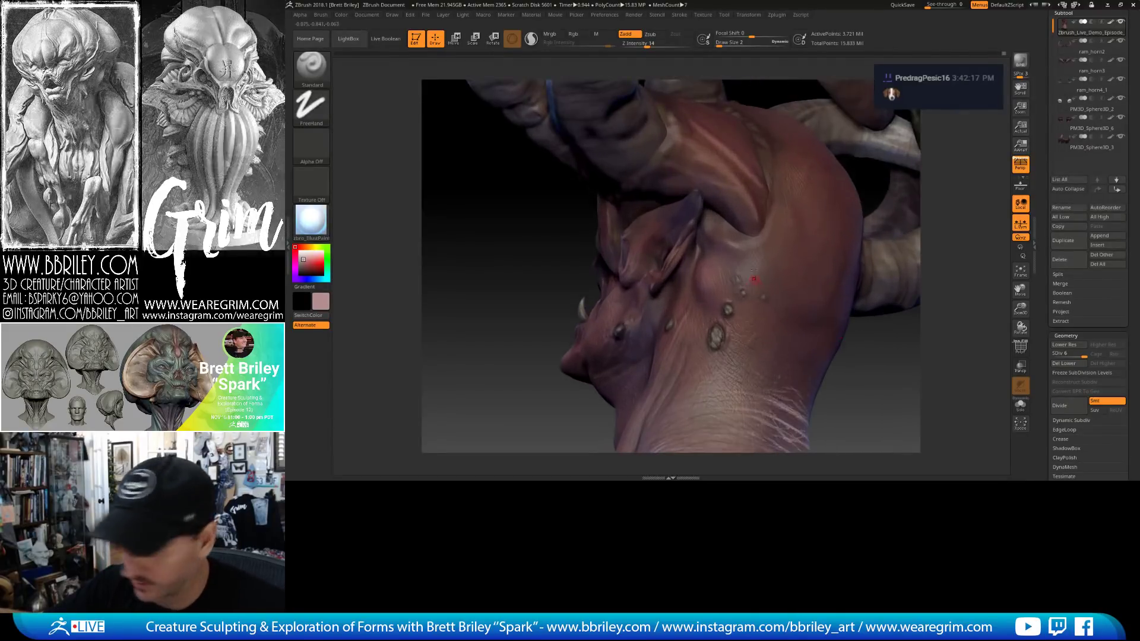
pyautogui.press('b')
pyautogui.press('d')
pyautogui.press('s')
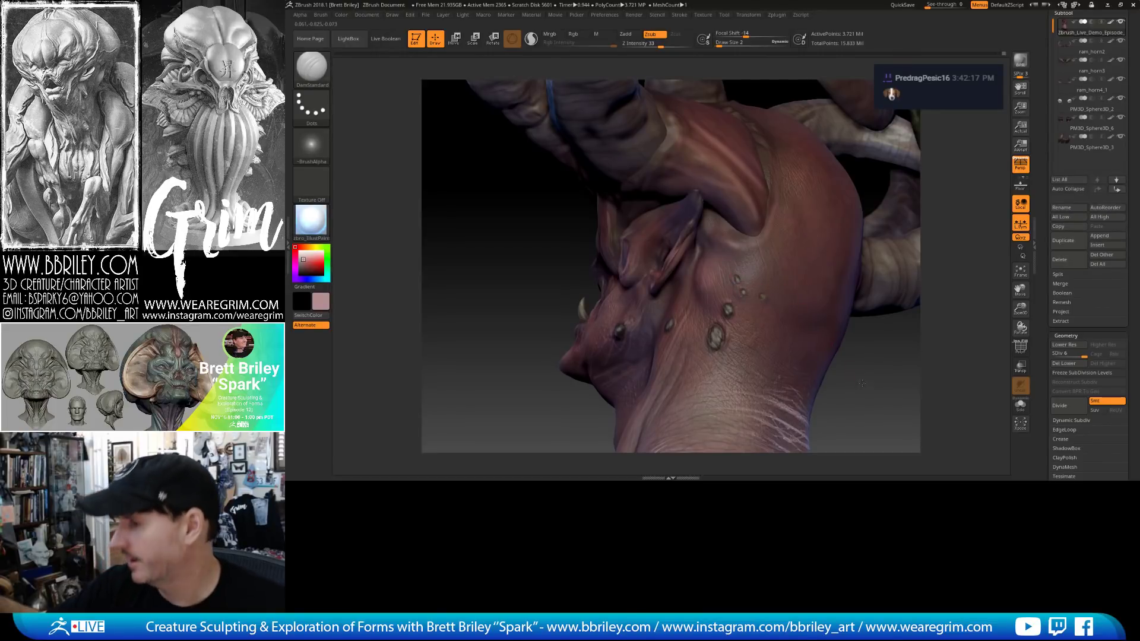
pyautogui.moveTo(862, 383); pyautogui.dragTo(765, 299, button='right')
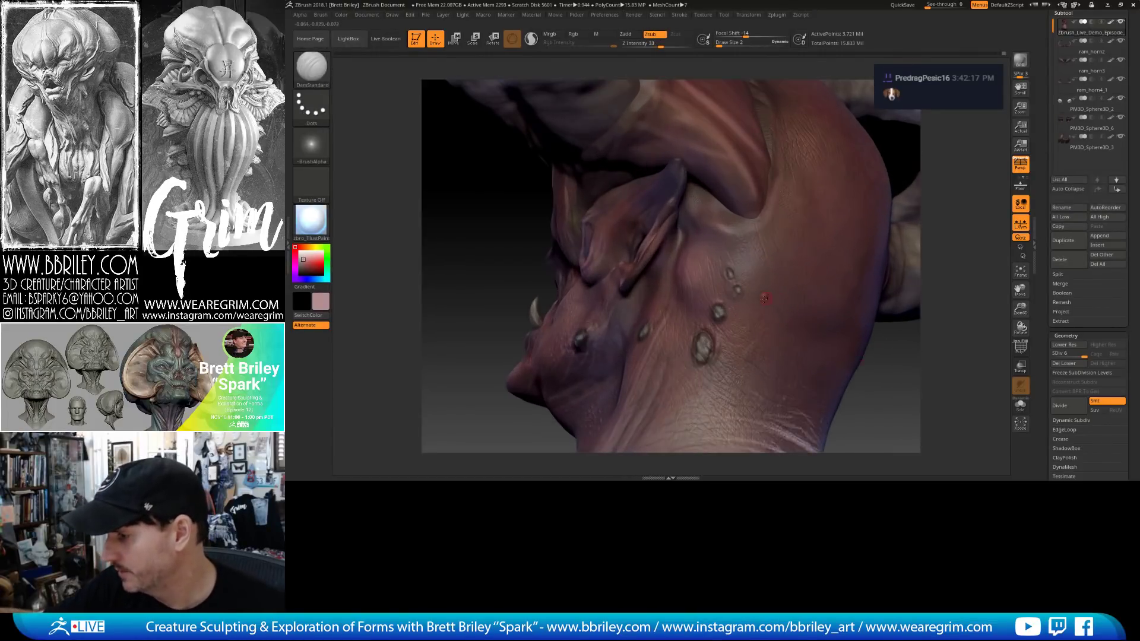
pyautogui.press('b')
pyautogui.press('s')
pyautogui.press('t')
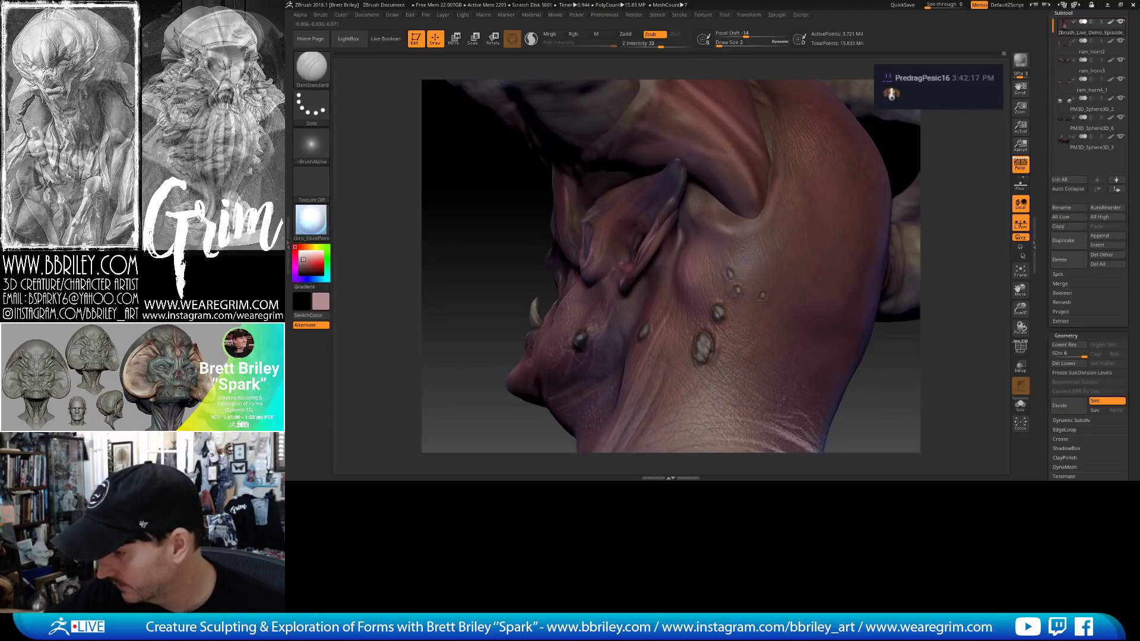
# Show the horned bust from the front and save the sculpt to disk.
pyautogui.keyDown('shift'); pyautogui.moveTo(871, 396); pyautogui.dragTo(804, 297, button='right'); pyautogui.keyUp('shift')
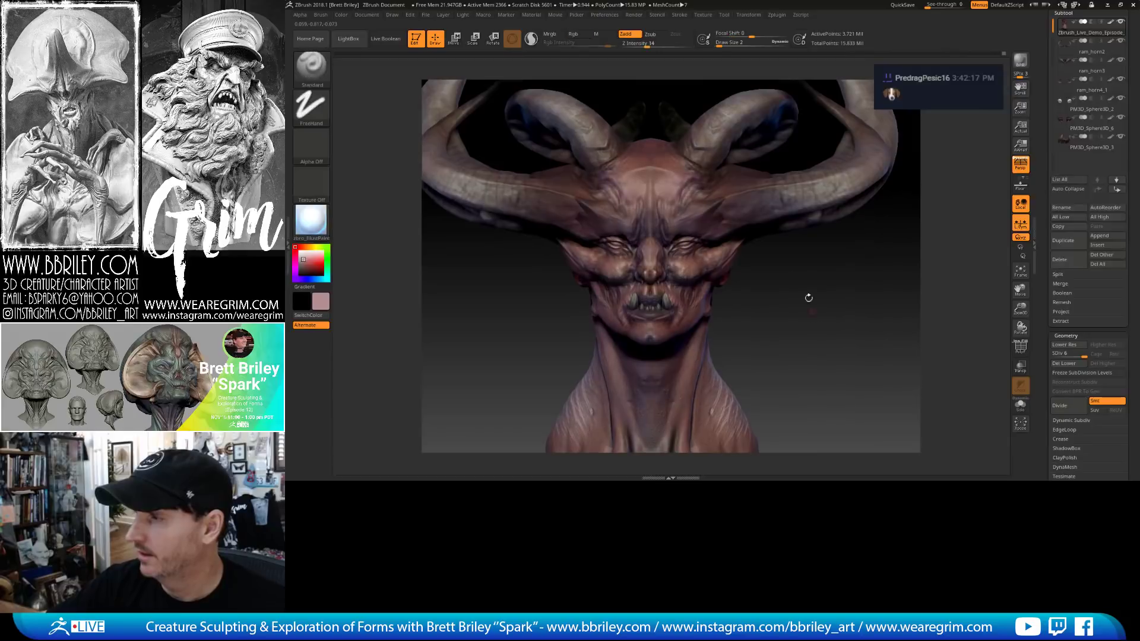
pyautogui.click(747, 15)
pyautogui.click(724, 15)
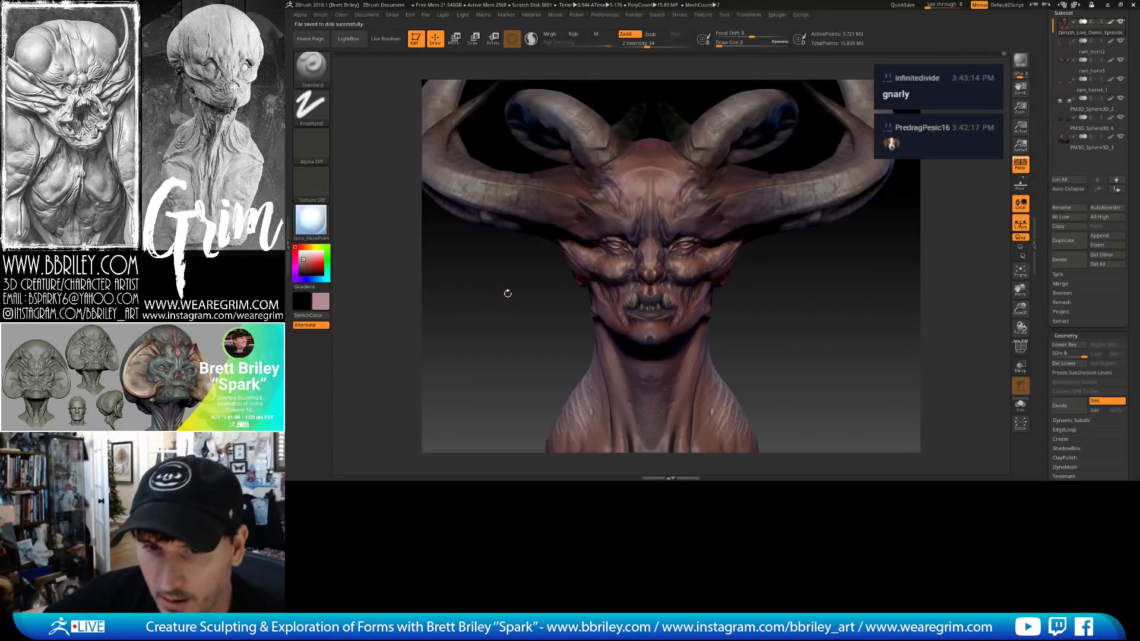
# Create a combined low-resolution TPoseMesh of the horned bust with Transpose Master.
pyautogui.moveTo(500, 334); pyautogui.dragTo(529, 321)
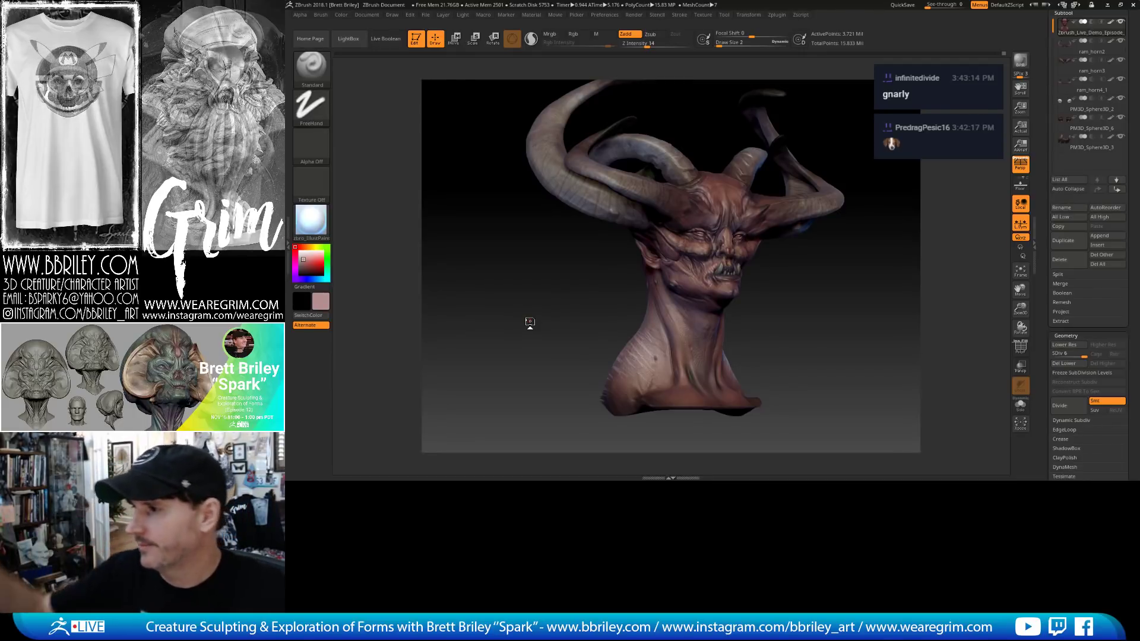
pyautogui.moveTo(855, 156)
pyautogui.mouseDown()
pyautogui.moveTo(863, 149)
pyautogui.moveTo(837, 189)
pyautogui.moveTo(807, 187)
pyautogui.moveTo(822, 124)
pyautogui.mouseUp()
pyautogui.click(776, 15)
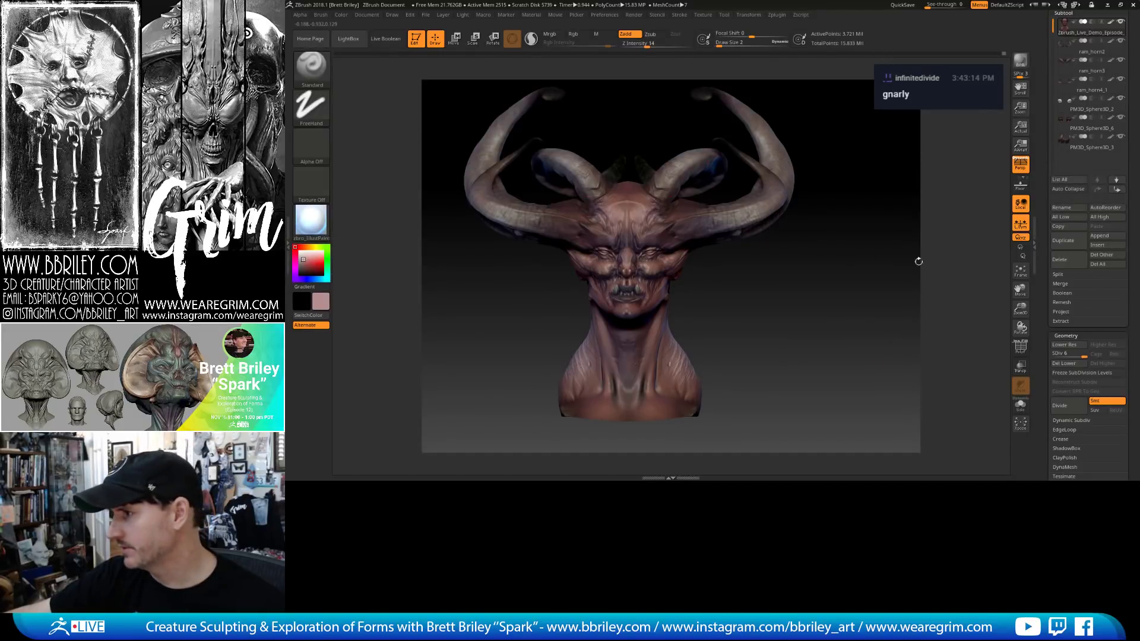
pyautogui.click(775, 16)
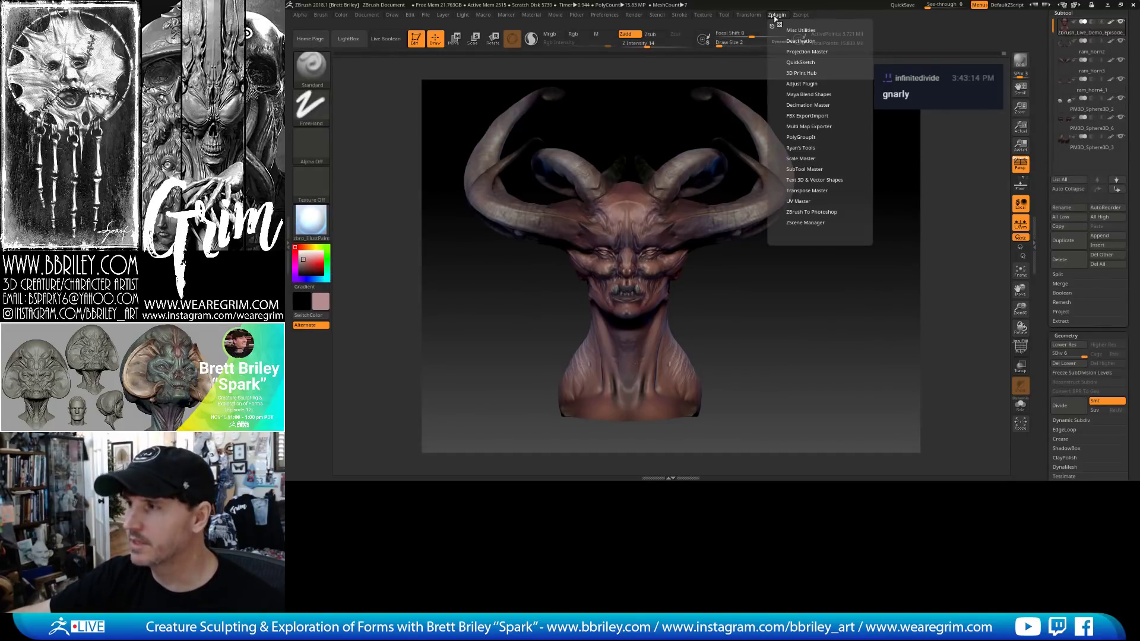
pyautogui.click(808, 190)
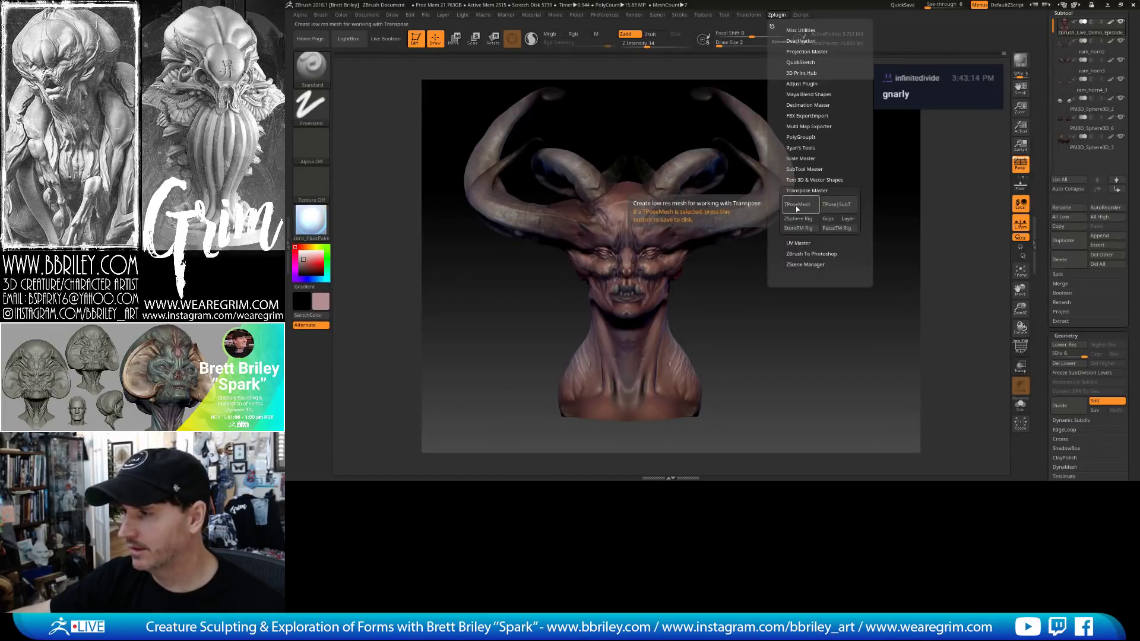
pyautogui.click(797, 205)
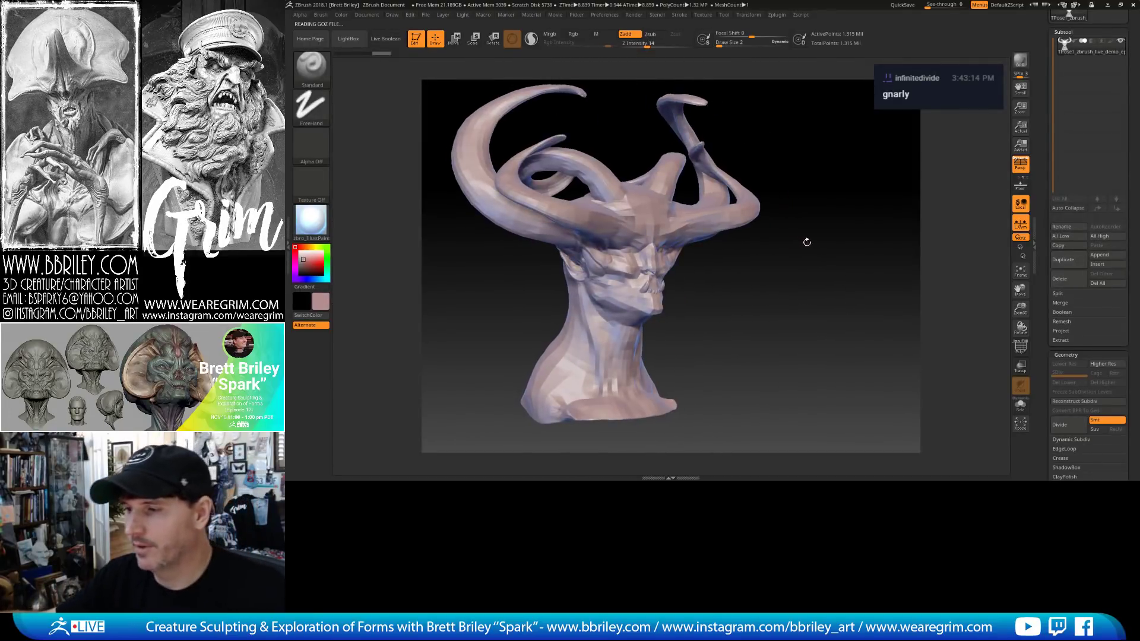
# Turn off perspective and turn the low-resolution bust to a side profile.
pyautogui.moveTo(813, 247)
pyautogui.mouseDown()
pyautogui.moveTo(685, 380)
pyautogui.moveTo(796, 193)
pyautogui.moveTo(838, 248)
pyautogui.moveTo(794, 232)
pyautogui.mouseUp()
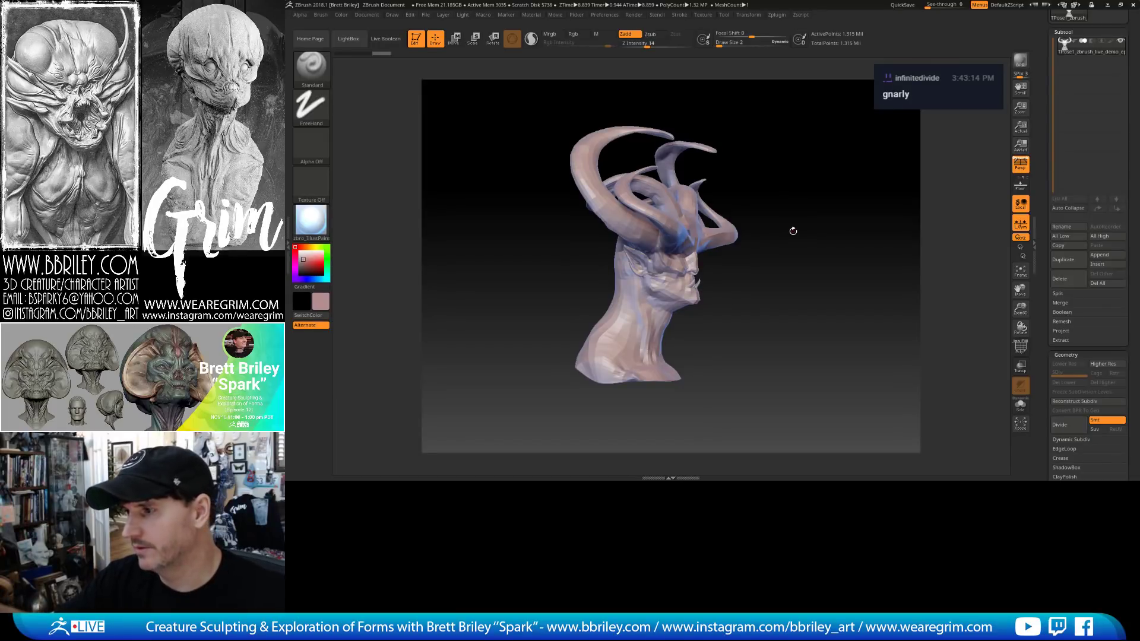
pyautogui.moveTo(789, 177); pyautogui.dragTo(786, 216)
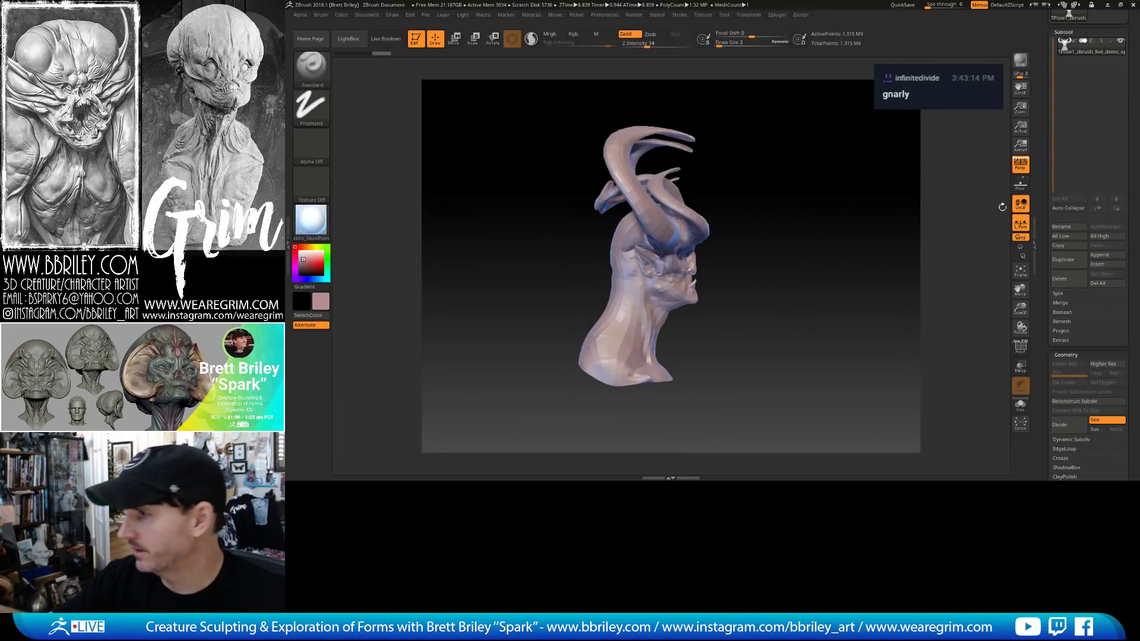
pyautogui.click(1020, 165)
pyautogui.moveTo(838, 245); pyautogui.dragTo(807, 236)
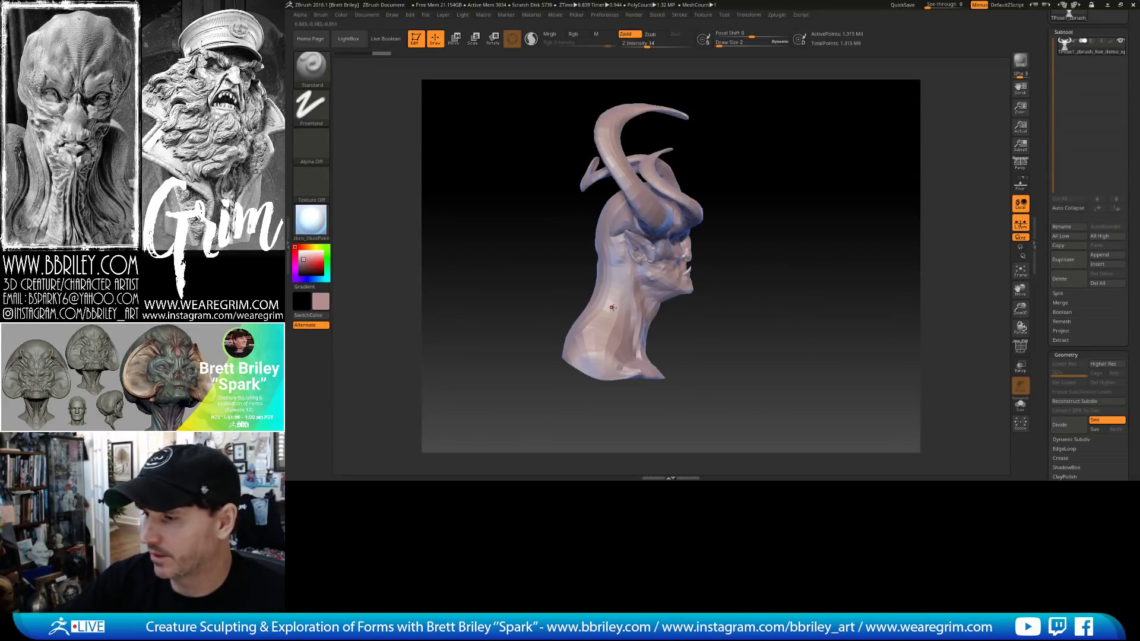
# Choose the MaskLasso brush for masking and lasso a mask over the neck and base of the bust.
pyautogui.press('ctrl')
pyautogui.moveTo(545, 381)
pyautogui.keyDown('ctrl'); pyautogui.mouseDown()
pyautogui.moveTo(537, 363)
pyautogui.moveTo(611, 290)
pyautogui.moveTo(599, 290)
pyautogui.mouseUp(); pyautogui.keyUp('ctrl')
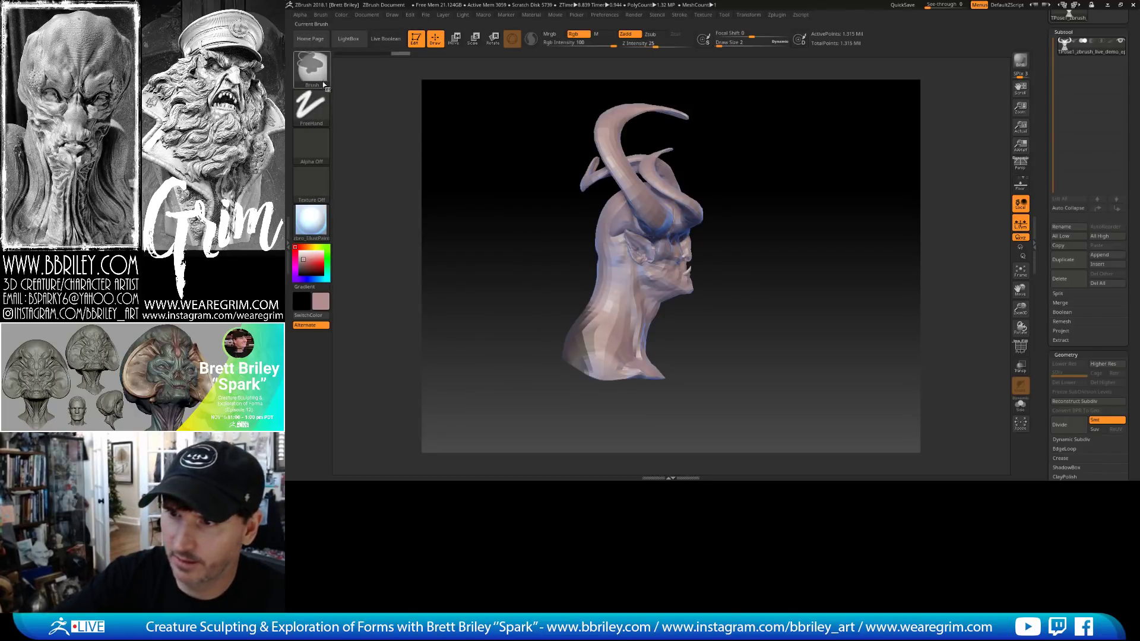
pyautogui.keyDown('ctrl'); pyautogui.click(318, 72); pyautogui.keyUp('ctrl')
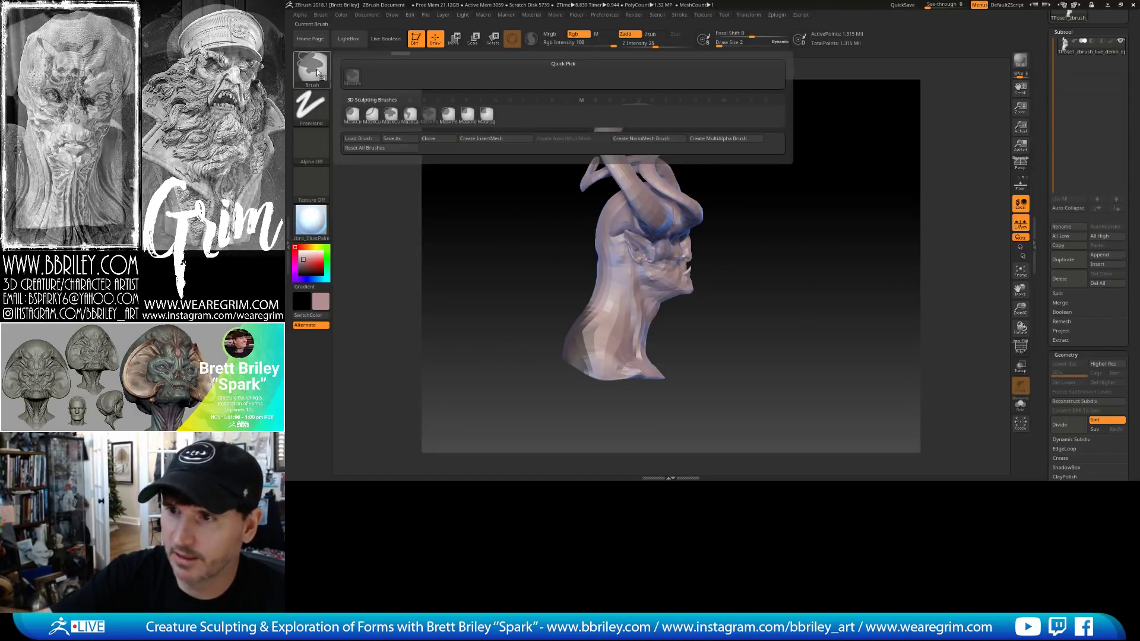
pyautogui.keyDown('ctrl'); pyautogui.click(320, 72); pyautogui.keyUp('ctrl')
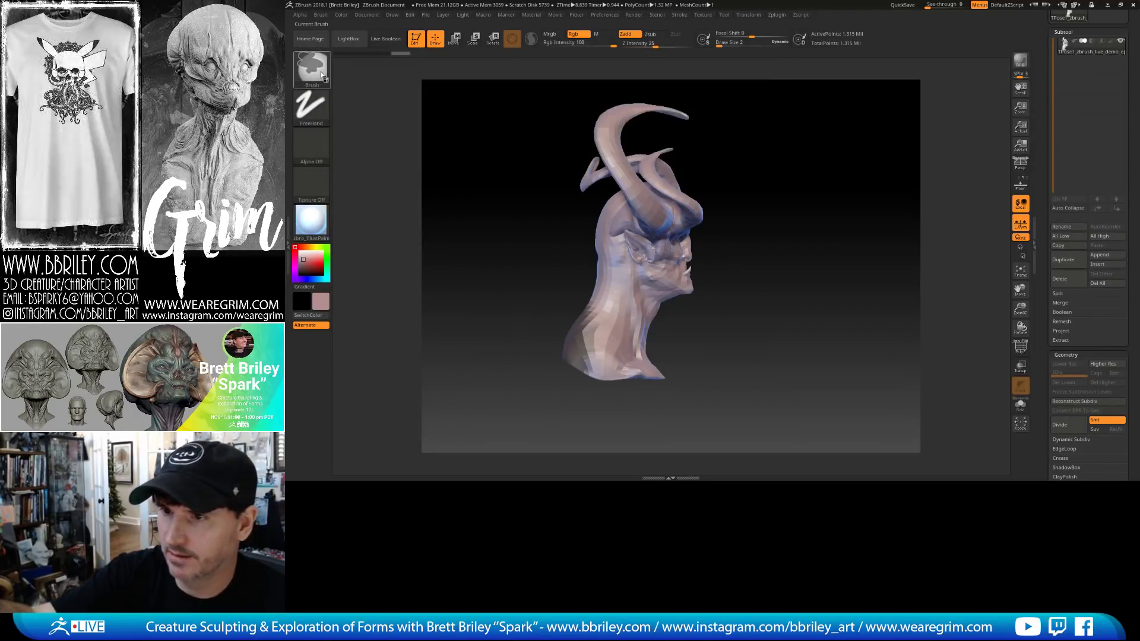
pyautogui.moveTo(311, 70)
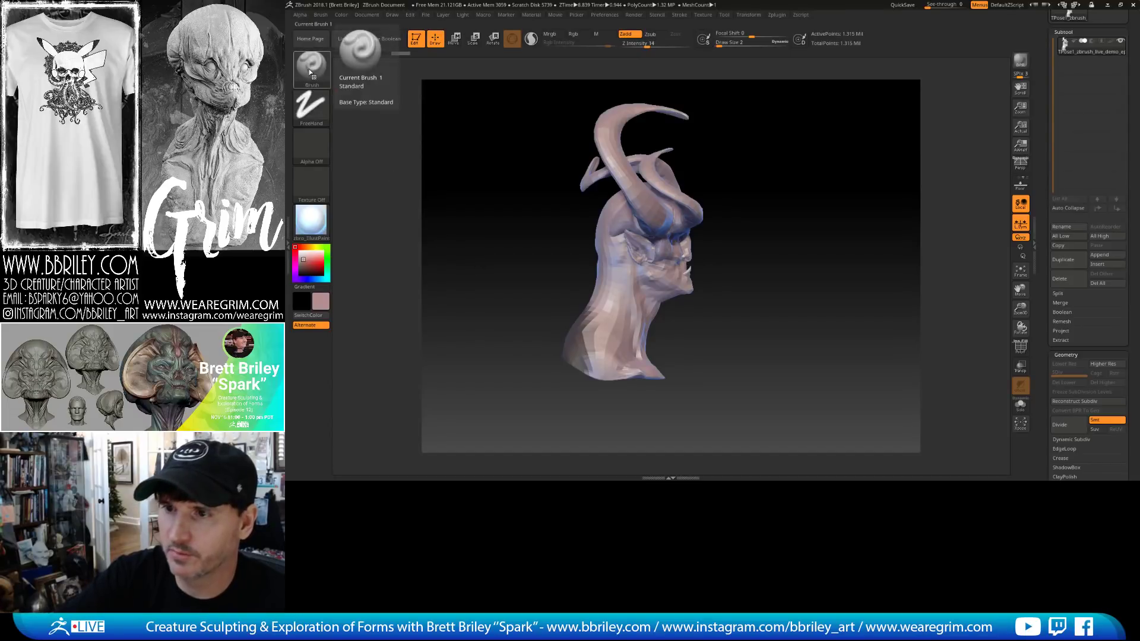
pyautogui.keyDown('ctrl'); pyautogui.click(312, 68); pyautogui.keyUp('ctrl')
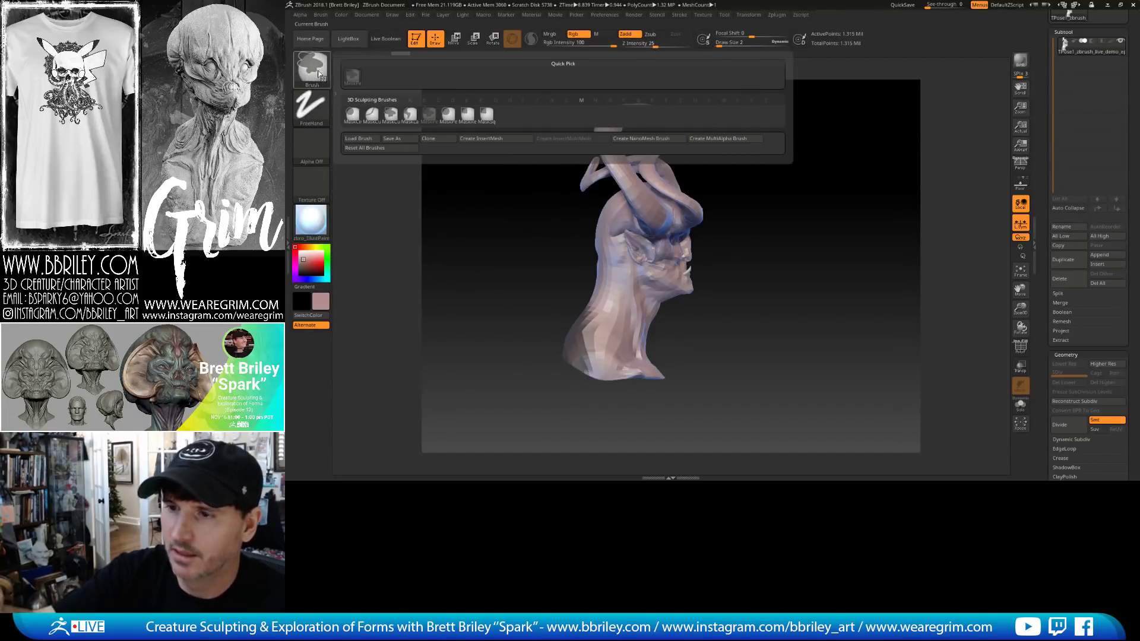
pyautogui.click(410, 115)
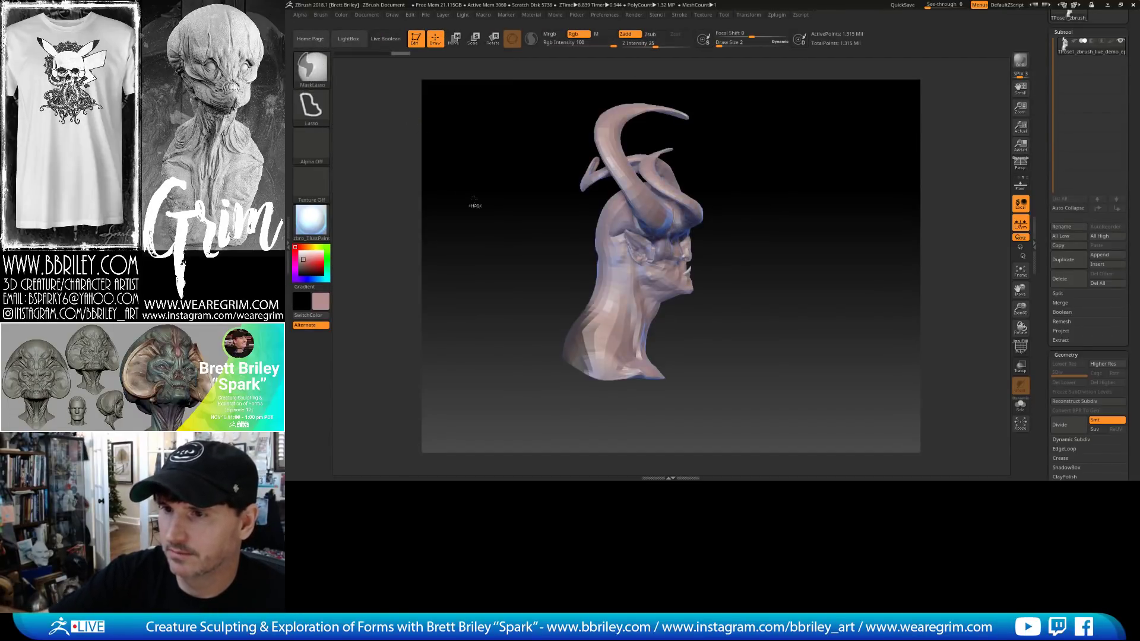
pyautogui.moveTo(536, 373)
pyautogui.keyDown('ctrl'); pyautogui.mouseDown()
pyautogui.moveTo(585, 271)
pyautogui.moveTo(707, 374)
pyautogui.moveTo(538, 380)
pyautogui.moveTo(642, 282)
pyautogui.moveTo(707, 368)
pyautogui.moveTo(701, 282)
pyautogui.moveTo(742, 285)
pyautogui.mouseUp(); pyautogui.keyUp('ctrl')
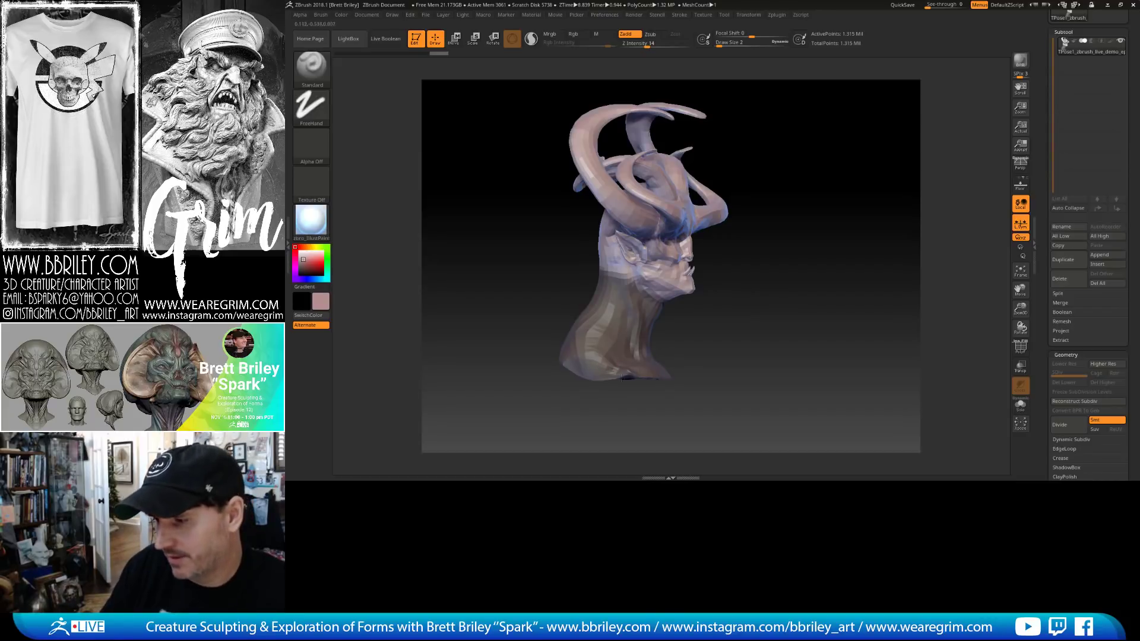
# Soften the mask edge along the jaw and invert the mask so it covers the head and horns.
pyautogui.moveTo(621, 377); pyautogui.dragTo(666, 374)
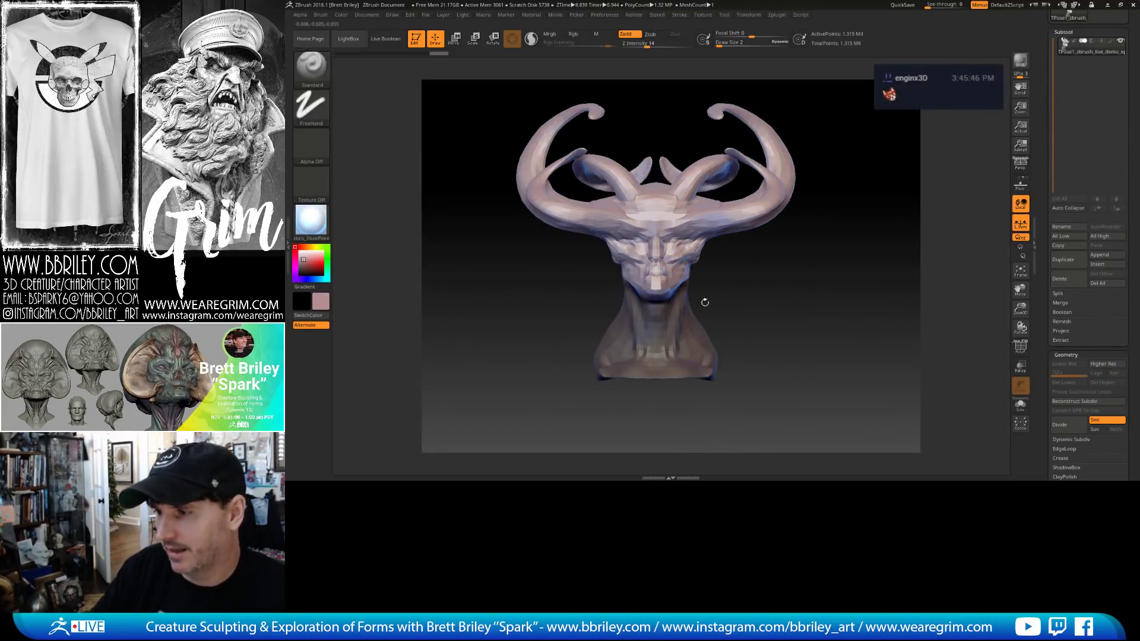
pyautogui.moveTo(743, 262); pyautogui.dragTo(727, 258)
pyautogui.press('ctrl')
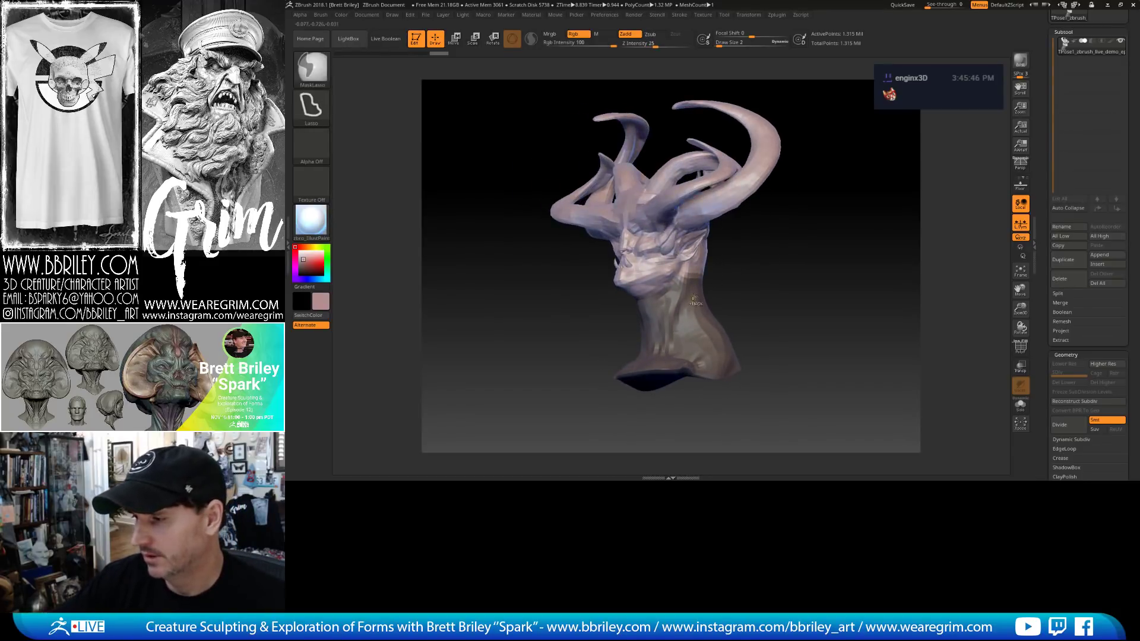
pyautogui.keyDown('ctrl'); pyautogui.click(764, 260); pyautogui.keyUp('ctrl')
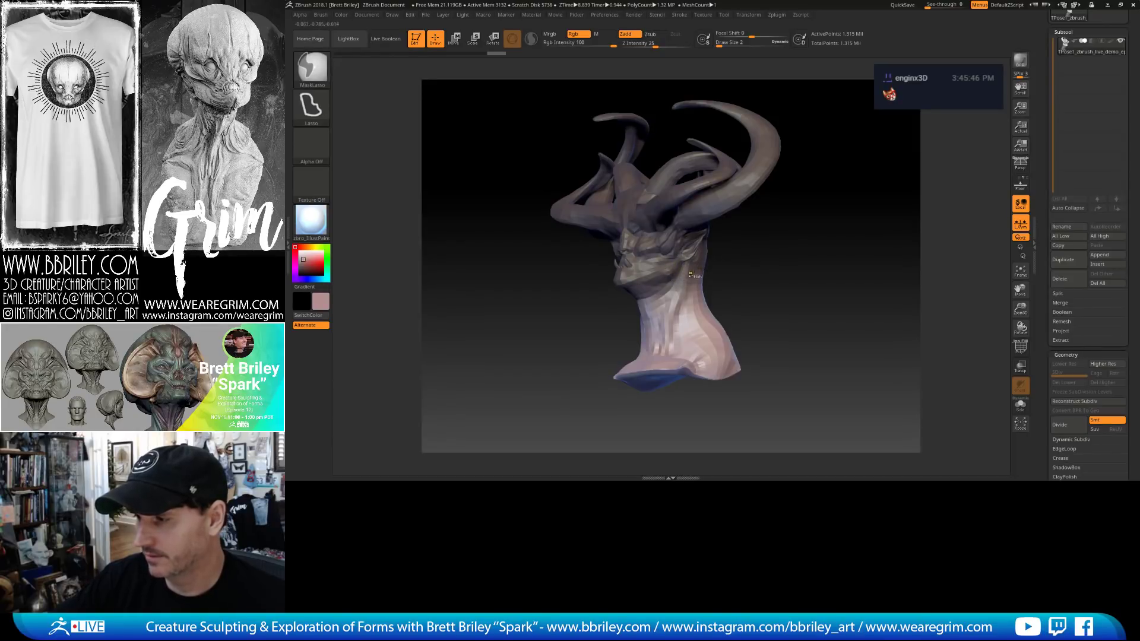
pyautogui.keyDown('ctrl'); pyautogui.click(739, 263); pyautogui.keyUp('ctrl')
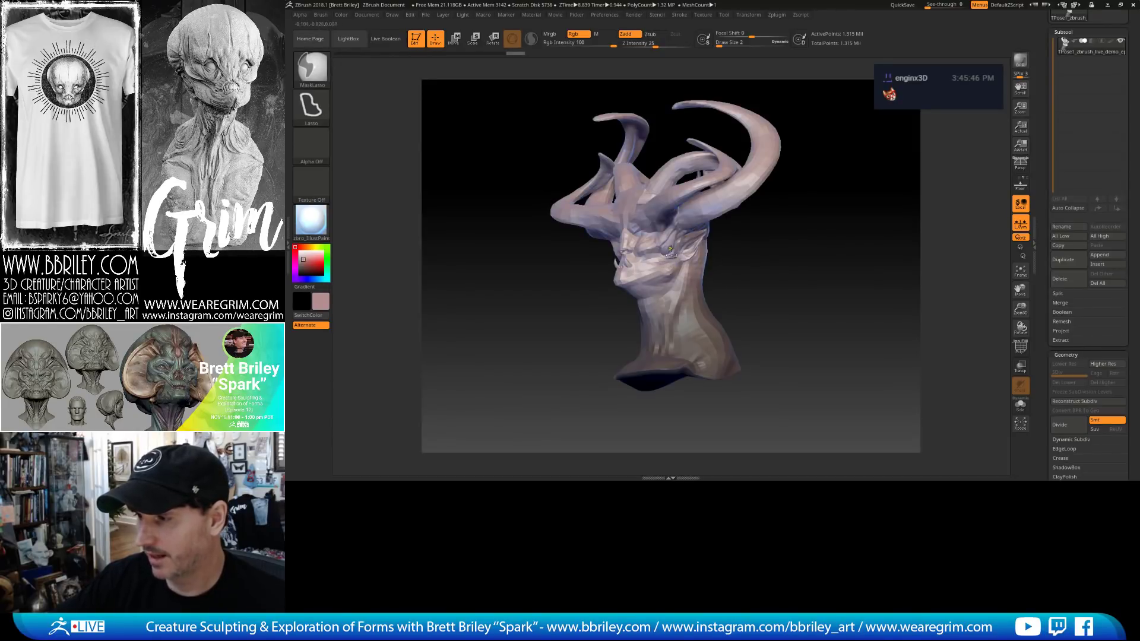
pyautogui.keyDown('ctrl'); pyautogui.click(746, 246); pyautogui.keyUp('ctrl')
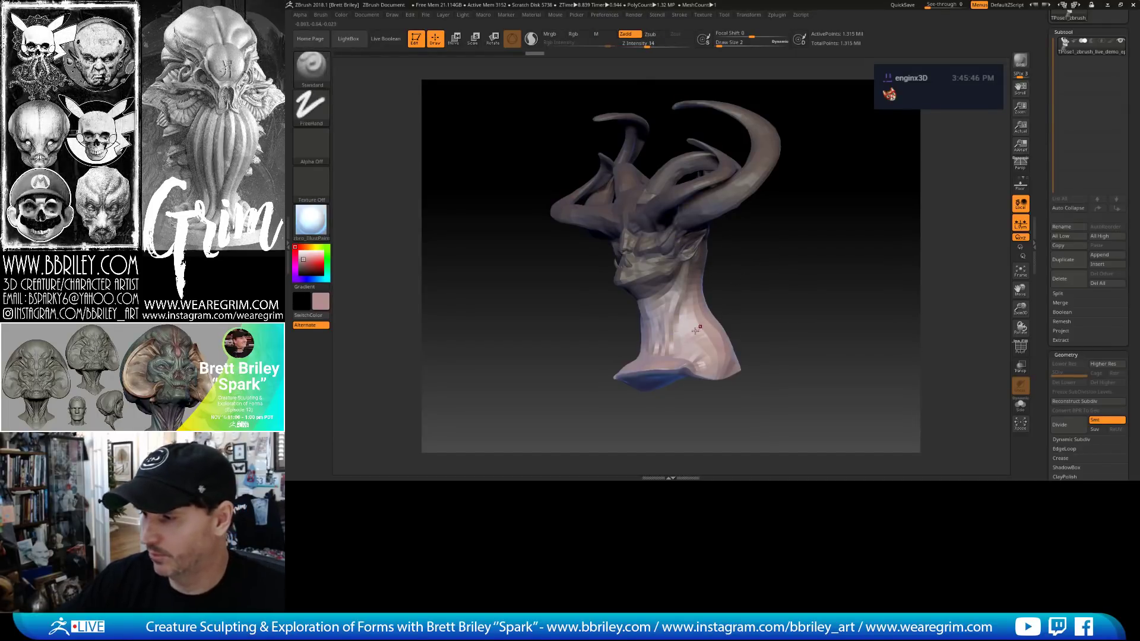
# Pull the unmasked neck and bust base downward and backward with the Move brush at draw size 542 to lengthen the neck.
pyautogui.press('b')
pyautogui.press('m')
pyautogui.press('v')
pyautogui.moveTo(688, 337)
pyautogui.mouseDown()
pyautogui.moveTo(788, 294)
pyautogui.moveTo(722, 341)
pyautogui.moveTo(733, 378)
pyautogui.mouseUp()
pyautogui.press('s')
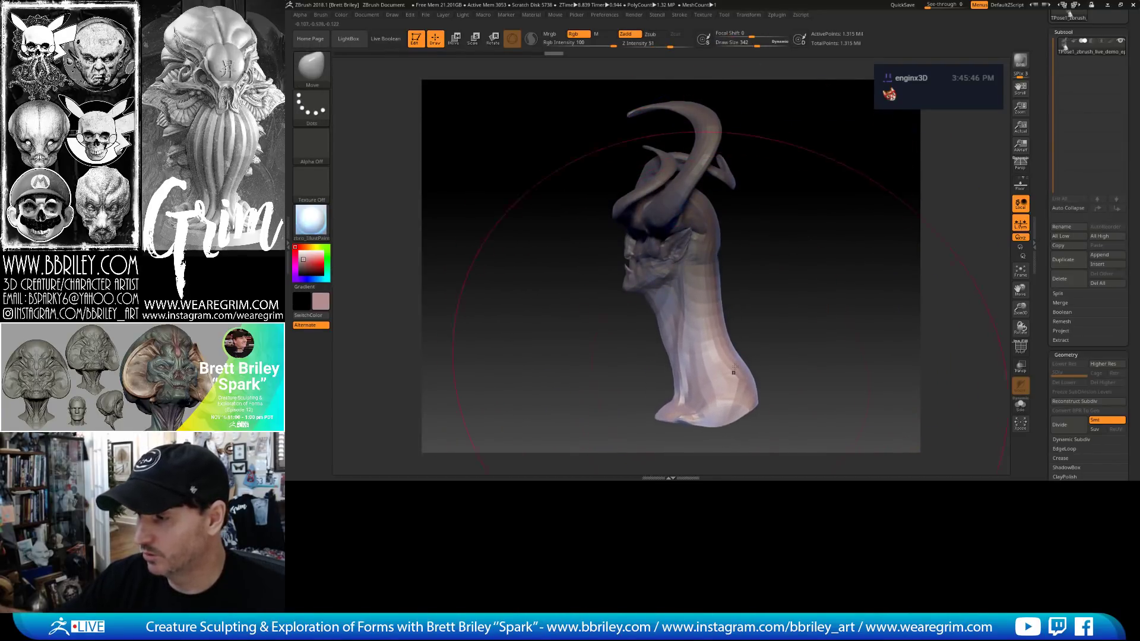
# Try to shift the lengthened neck sideways under the head from the front, using the Move brush at smaller draw sizes.
pyautogui.moveTo(736, 375); pyautogui.dragTo(828, 329, button='right')
pyautogui.press('s')
pyautogui.moveTo(690, 362); pyautogui.dragTo(687, 349)
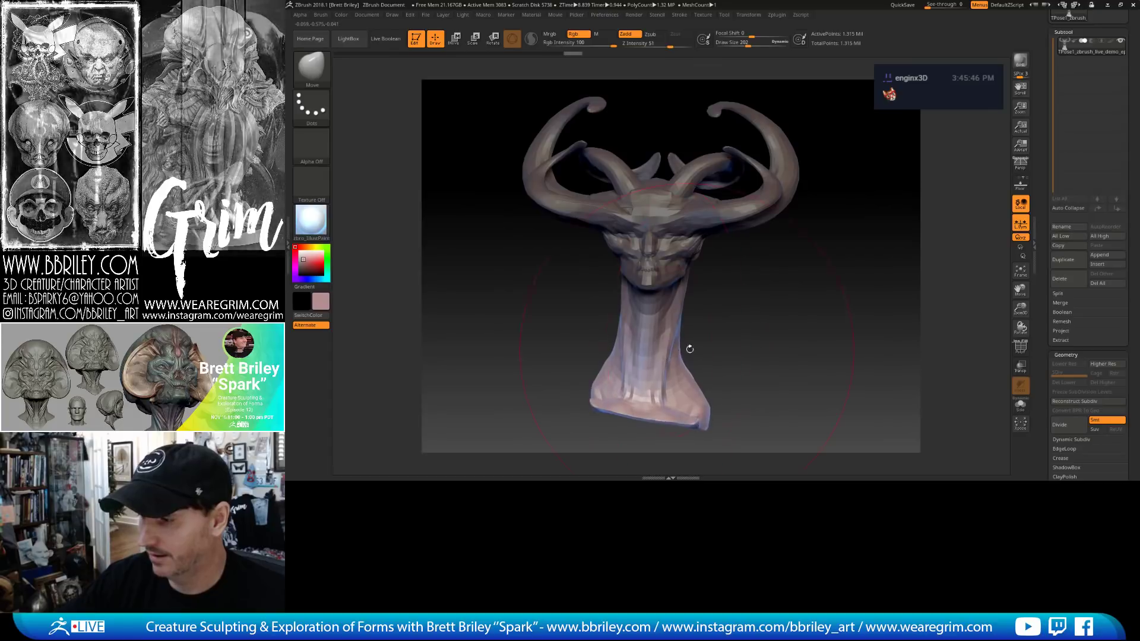
pyautogui.moveTo(692, 348); pyautogui.dragTo(770, 320, button='right')
pyautogui.moveTo(685, 345); pyautogui.dragTo(676, 342)
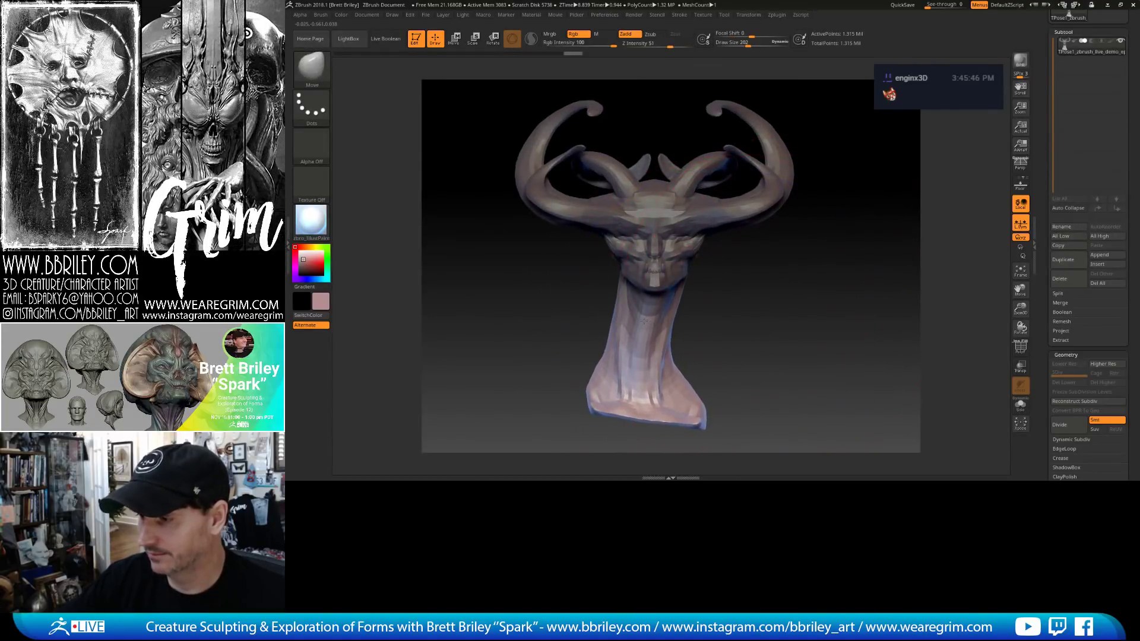
pyautogui.moveTo(752, 315); pyautogui.dragTo(725, 319, button='right')
pyautogui.press('s')
pyautogui.moveTo(689, 318); pyautogui.dragTo(754, 308)
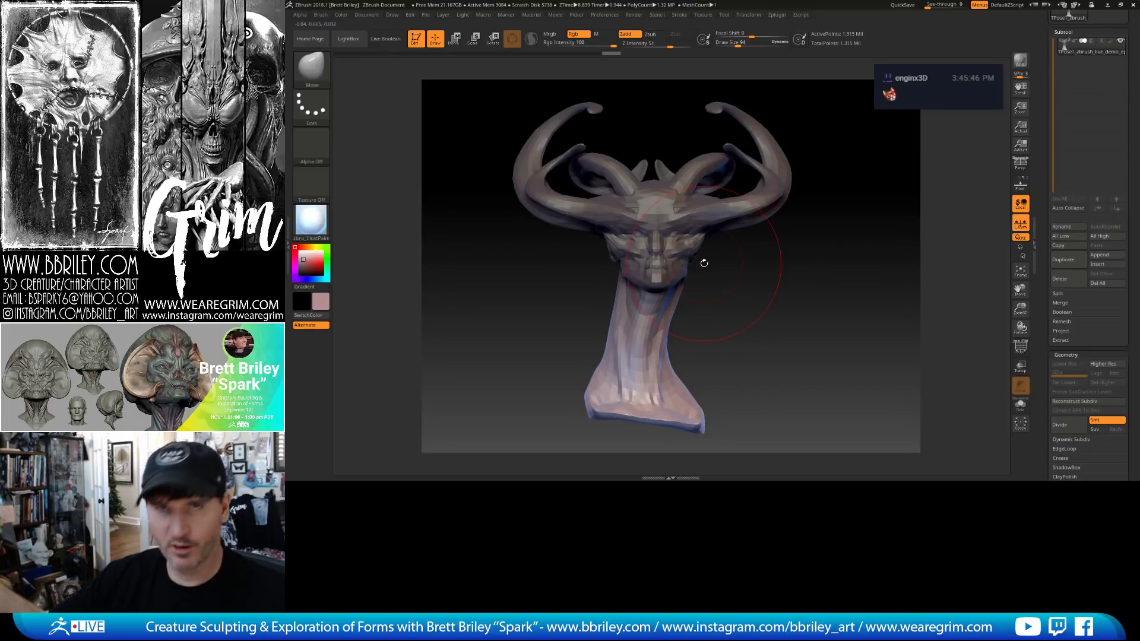
# Undo the front-view neck adjustments and the neck lengthening.
pyautogui.press('ctrl')
pyautogui.hotkey('ctrl', 'z')
pyautogui.hotkey('ctrl', 'z')
pyautogui.hotkey('ctrl', 'z')
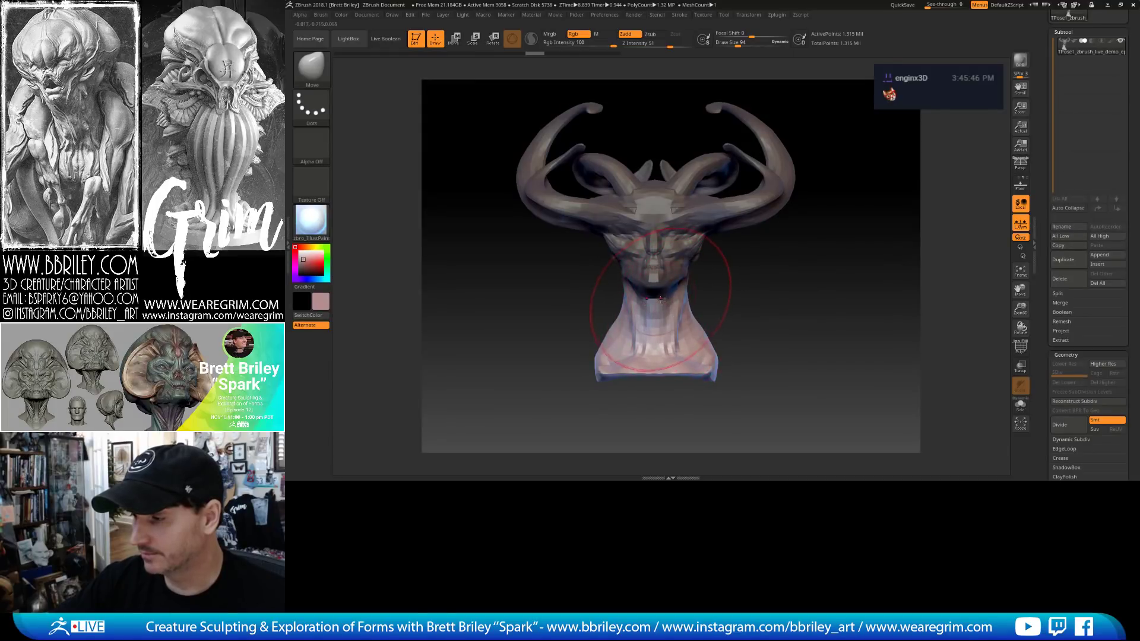
# Invert the mask so it covers the neck and base, leaving the head and horns free.
pyautogui.moveTo(730, 289)
pyautogui.mouseDown()
pyautogui.moveTo(772, 279)
pyautogui.moveTo(694, 306)
pyautogui.moveTo(793, 256)
pyautogui.moveTo(691, 283)
pyautogui.mouseUp()
pyautogui.press('ctrl')
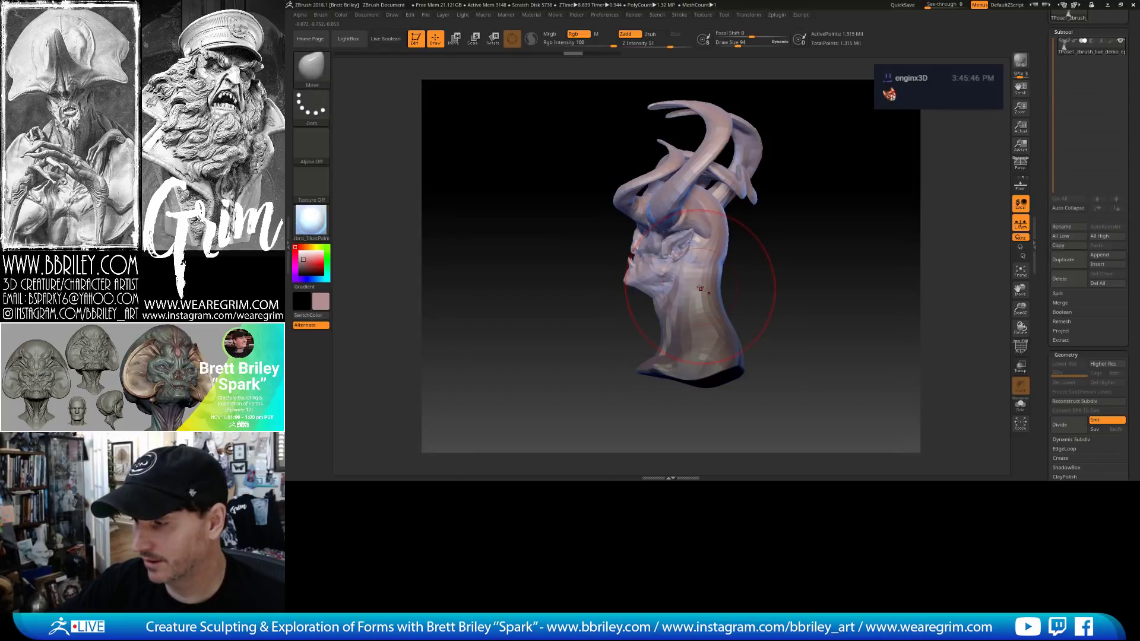
pyautogui.keyDown('shift'); pyautogui.moveTo(702, 289); pyautogui.dragTo(692, 277); pyautogui.keyUp('shift')
# Set the current colour to white and apply a neutral grey material to the bust.
pyautogui.moveTo(766, 276); pyautogui.dragTo(791, 272)
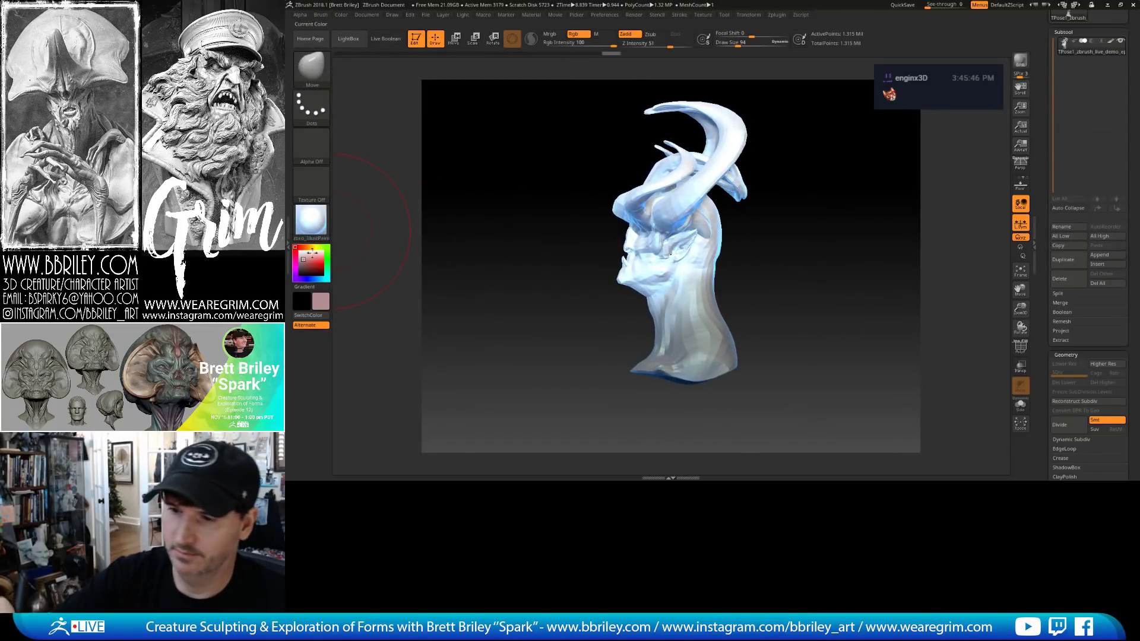
pyautogui.moveTo(809, 231); pyautogui.dragTo(802, 237)
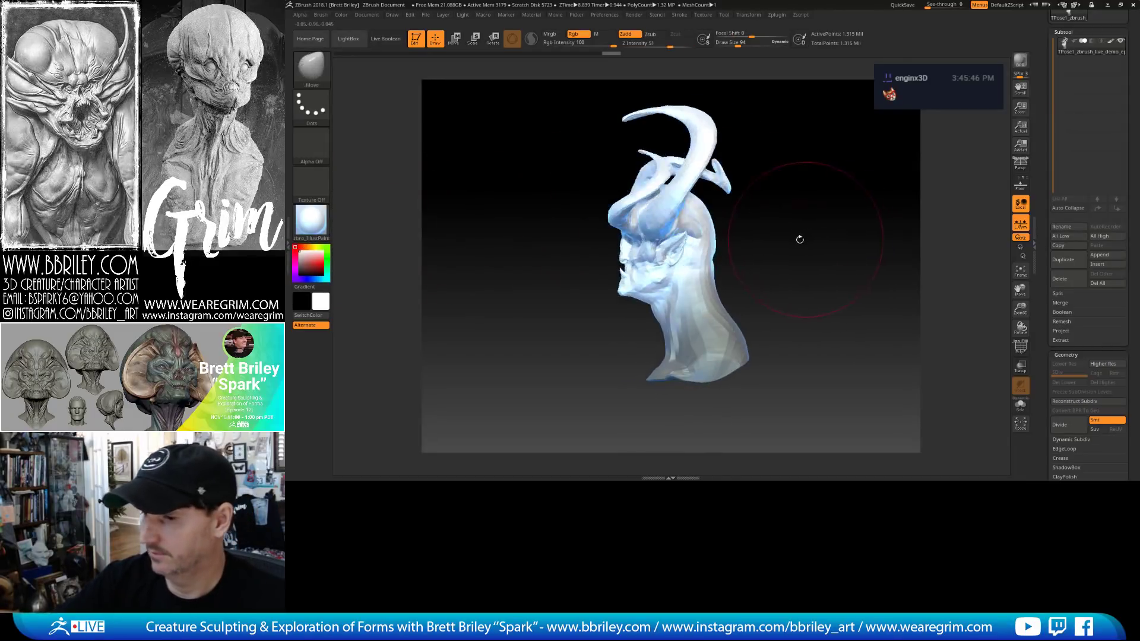
pyautogui.click(309, 226)
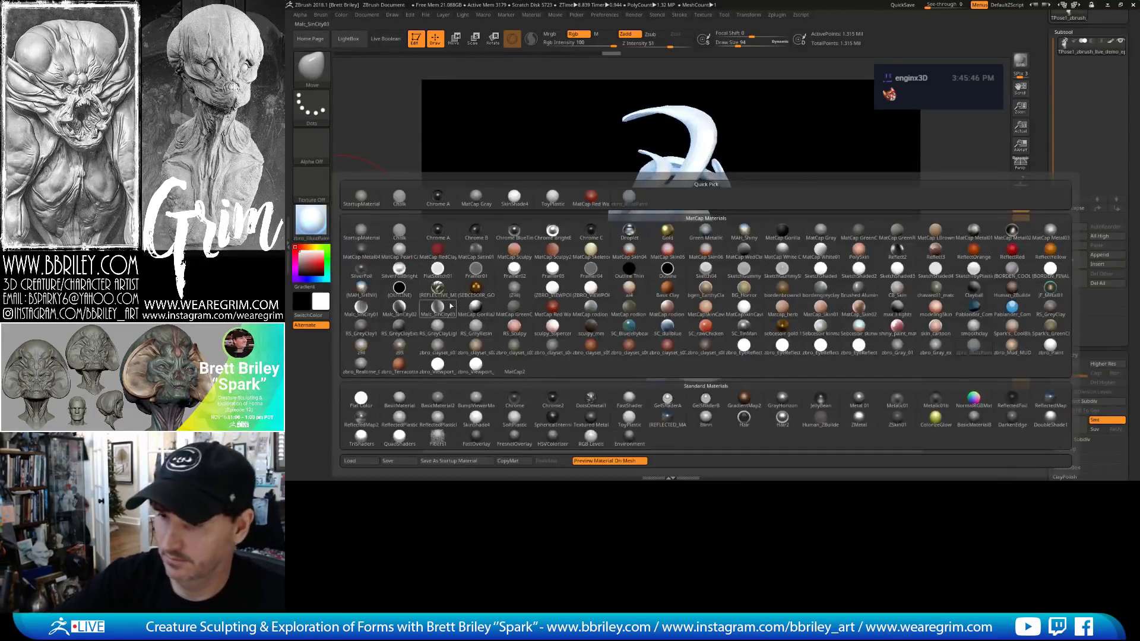
pyautogui.click(513, 291)
# Activate the Move gizmo and centre it on the unmasked head.
pyautogui.moveTo(972, 158)
pyautogui.mouseDown()
pyautogui.moveTo(786, 234)
pyautogui.moveTo(766, 226)
pyautogui.mouseUp()
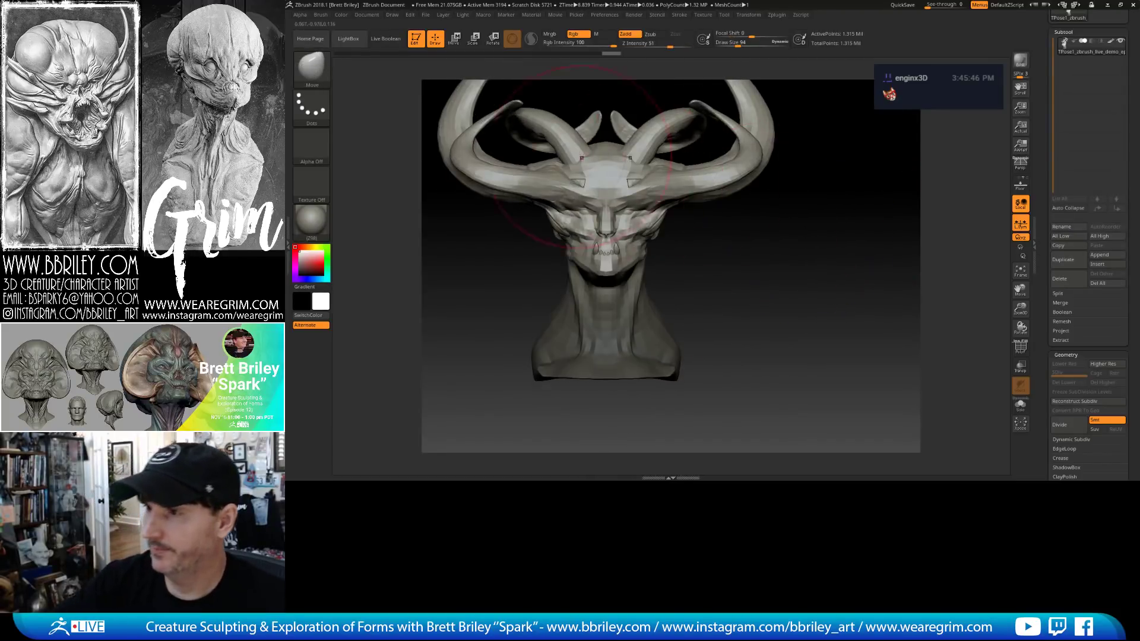
pyautogui.press('w')
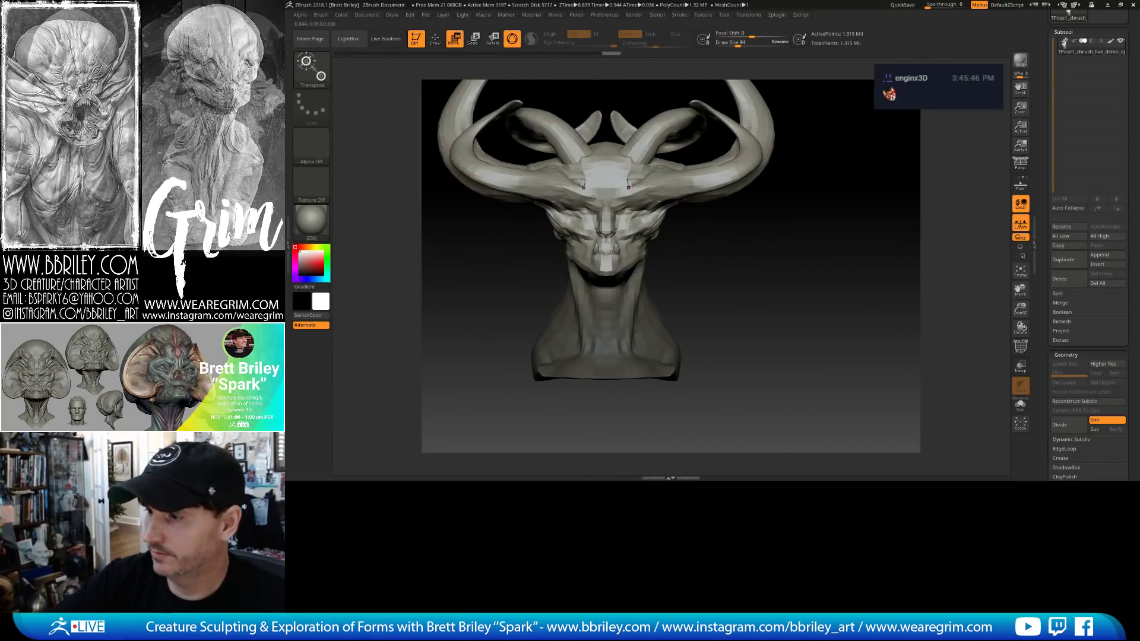
pyautogui.moveTo(764, 271)
pyautogui.keyDown('alt'); pyautogui.mouseDown()
pyautogui.moveTo(745, 210)
pyautogui.moveTo(758, 299)
pyautogui.moveTo(836, 10)
pyautogui.moveTo(777, 48)
pyautogui.mouseUp(); pyautogui.keyUp('alt')
pyautogui.moveTo(683, 357)
pyautogui.keyDown('alt'); pyautogui.mouseDown()
pyautogui.moveTo(677, 261)
pyautogui.moveTo(682, 315)
pyautogui.moveTo(704, 267)
pyautogui.mouseUp(); pyautogui.keyUp('alt')
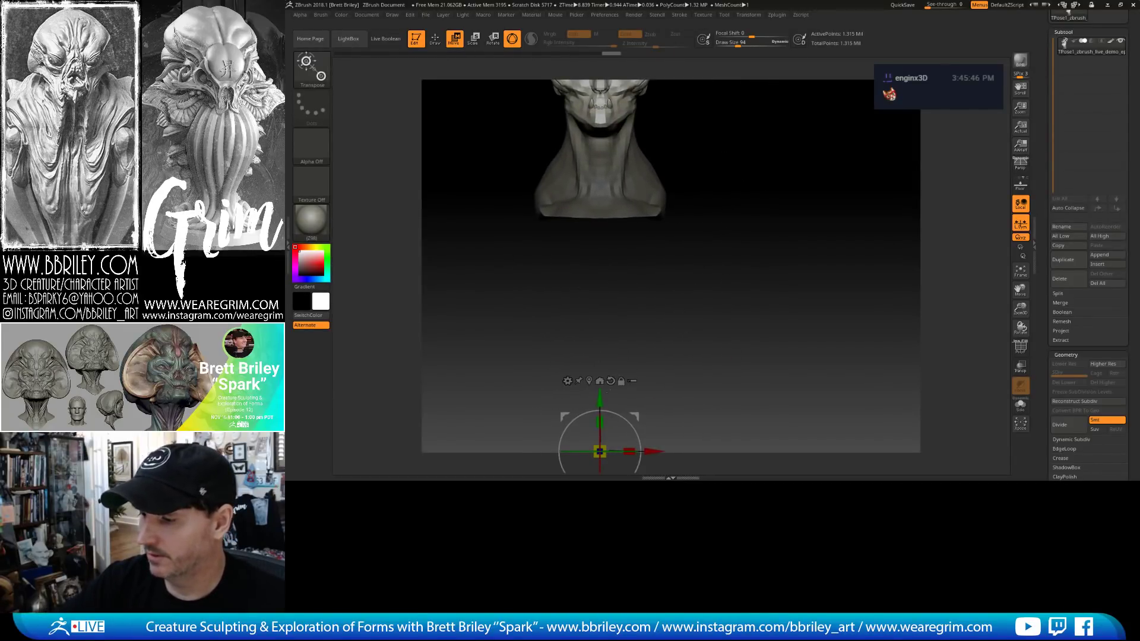
pyautogui.click(589, 382)
pyautogui.keyDown('alt'); pyautogui.moveTo(738, 190); pyautogui.dragTo(737, 362); pyautogui.keyUp('alt')
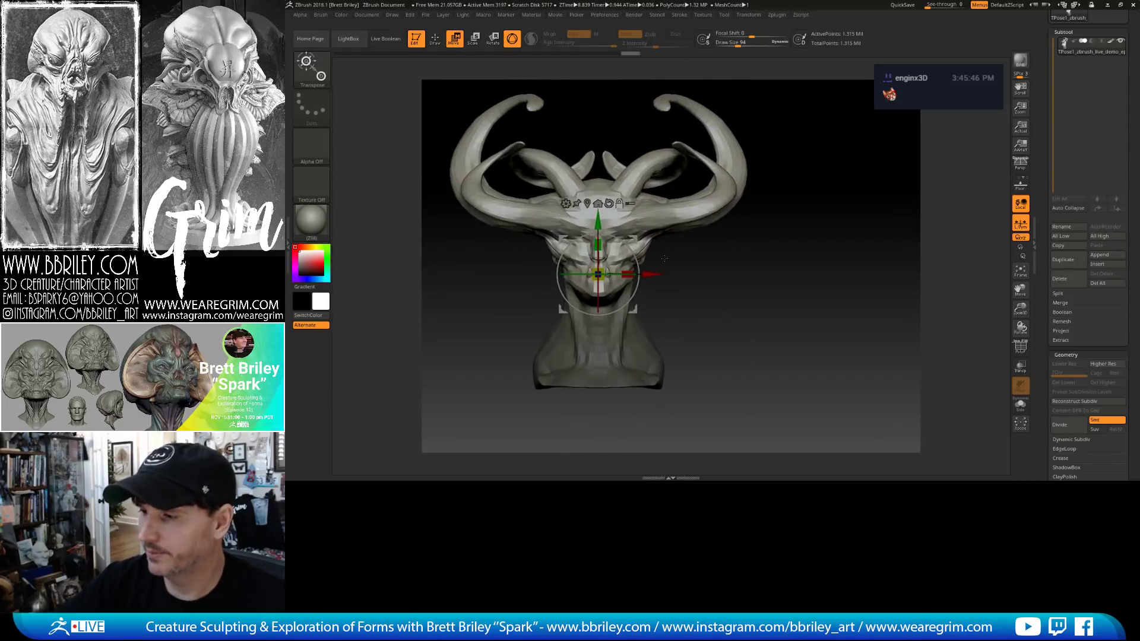
# Reposition the gizmo onto the neck in profile and tilt its axes to follow the neck's angle.
pyautogui.moveTo(671, 297)
pyautogui.mouseDown()
pyautogui.moveTo(761, 289)
pyautogui.moveTo(747, 237)
pyautogui.mouseUp()
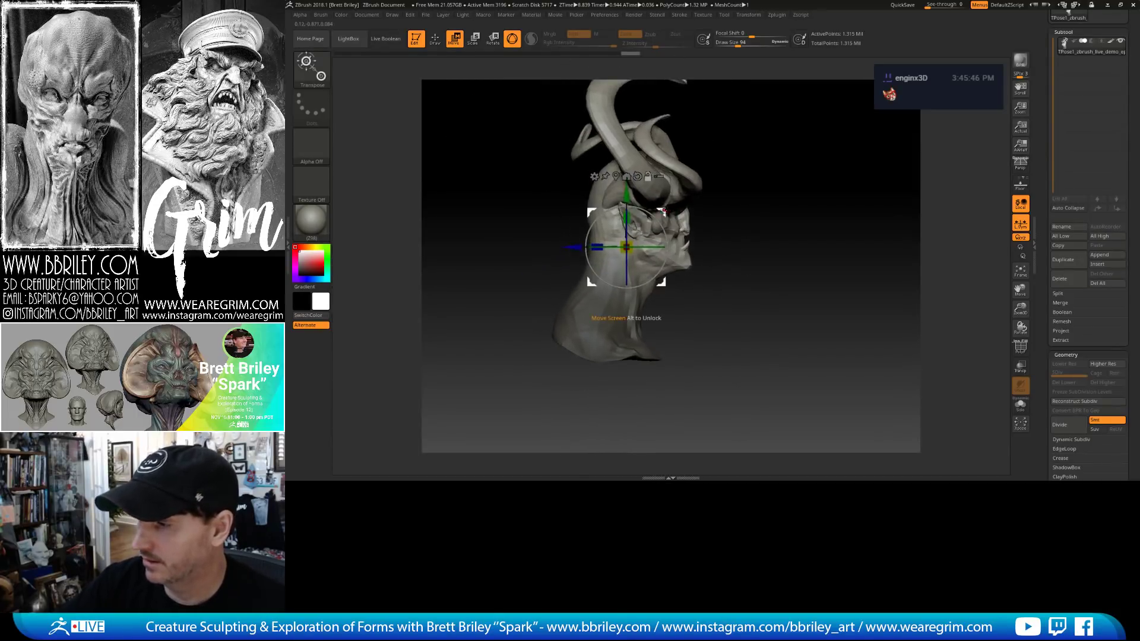
pyautogui.click(603, 306)
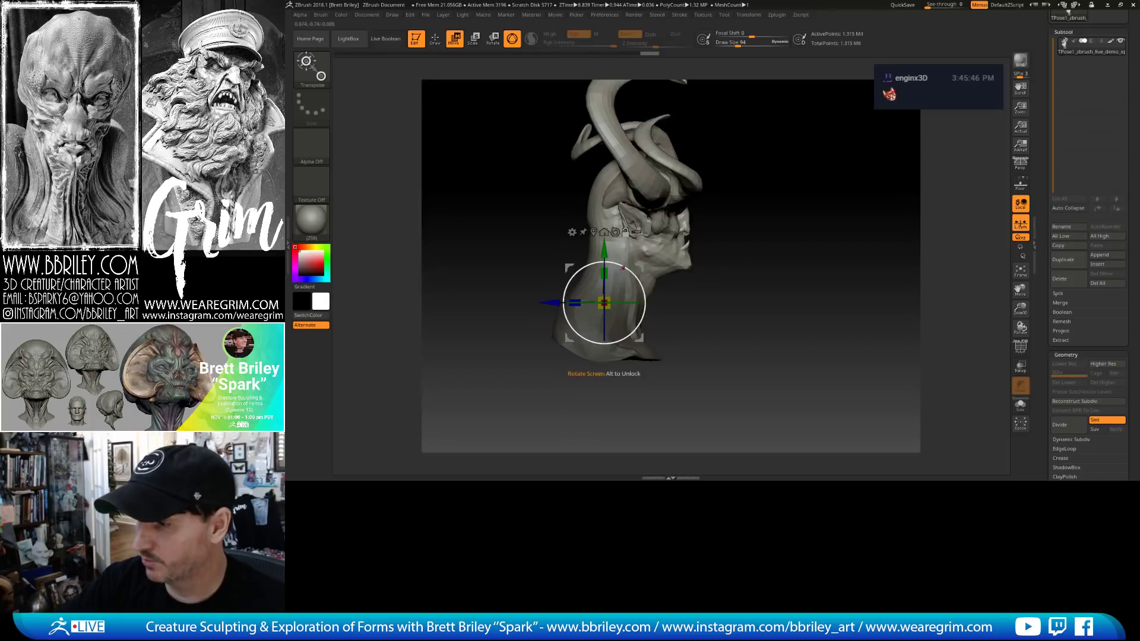
pyautogui.moveTo(623, 269); pyautogui.dragTo(630, 255)
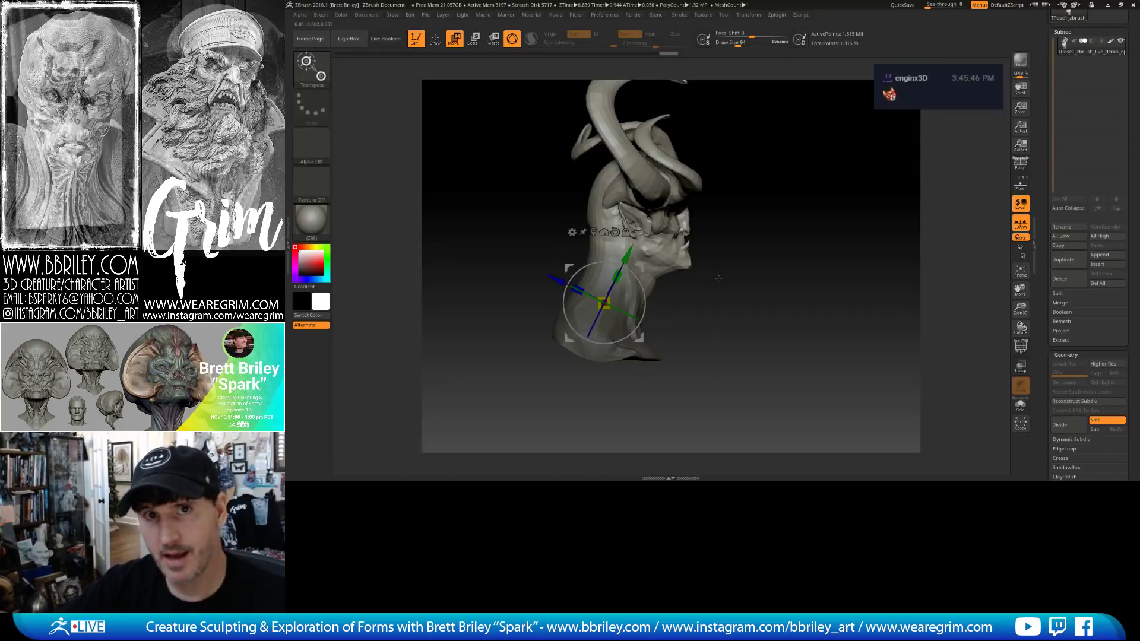
pyautogui.moveTo(822, 269); pyautogui.dragTo(731, 269)
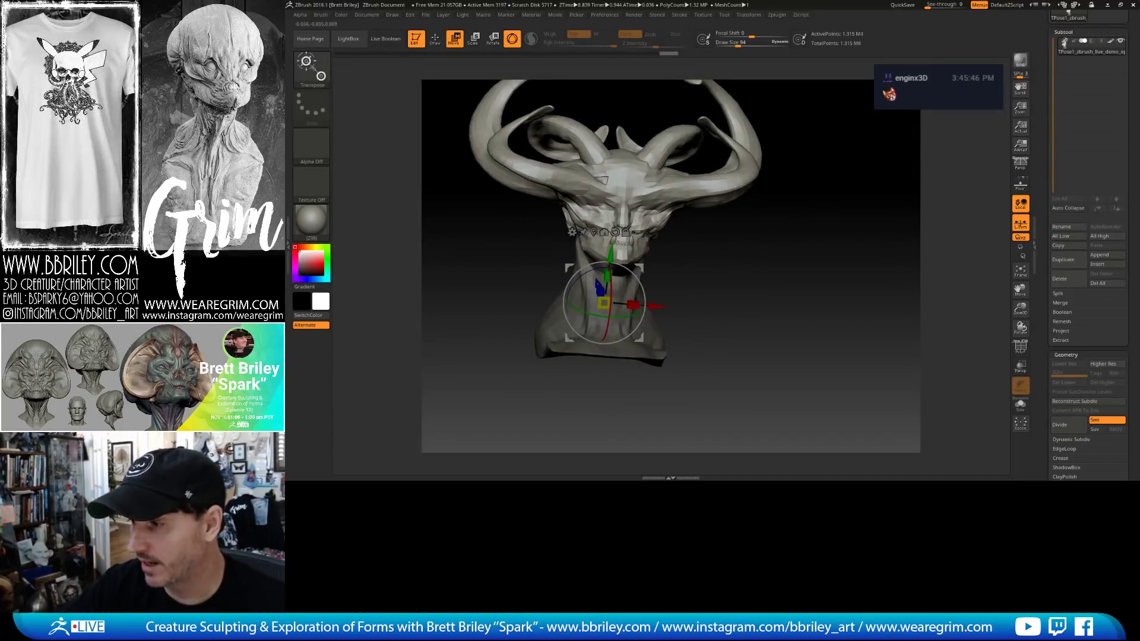
pyautogui.moveTo(625, 316); pyautogui.dragTo(648, 308)
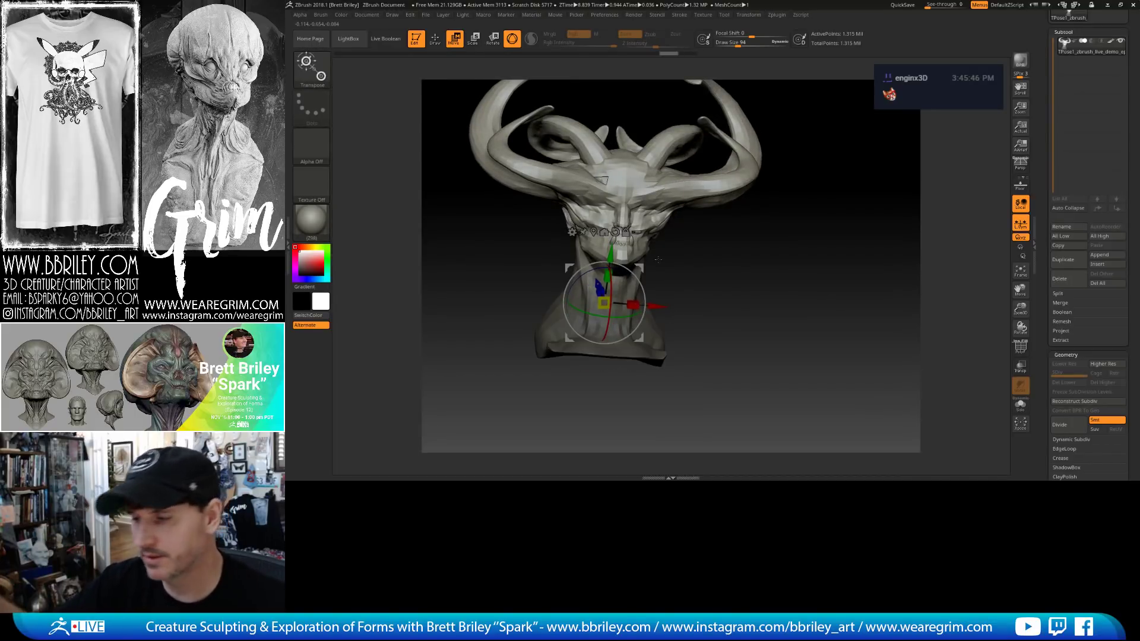
pyautogui.moveTo(730, 252)
pyautogui.mouseDown()
pyautogui.moveTo(619, 196)
pyautogui.moveTo(638, 177)
pyautogui.mouseUp()
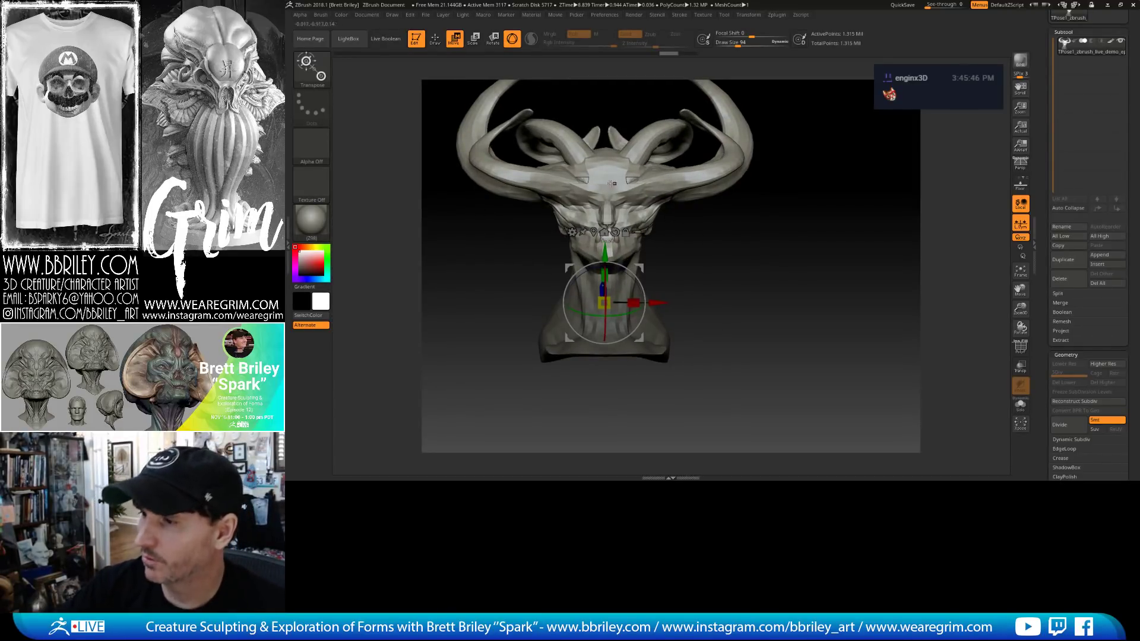
# Slide the gizmo along the tilted neck axis to place the head's pivot in the upper neck.
pyautogui.moveTo(640, 188)
pyautogui.mouseDown()
pyautogui.moveTo(665, 274)
pyautogui.moveTo(603, 285)
pyautogui.moveTo(645, 229)
pyautogui.mouseUp()
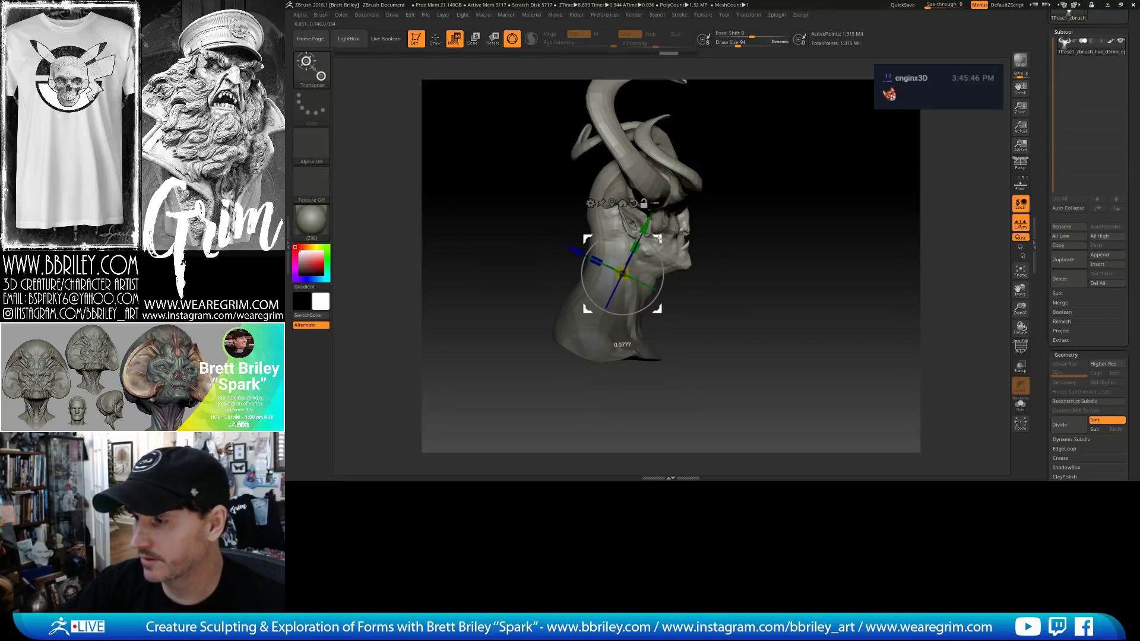
pyautogui.moveTo(652, 252)
pyautogui.mouseDown()
pyautogui.moveTo(657, 238)
pyautogui.moveTo(645, 239)
pyautogui.moveTo(660, 242)
pyautogui.mouseUp()
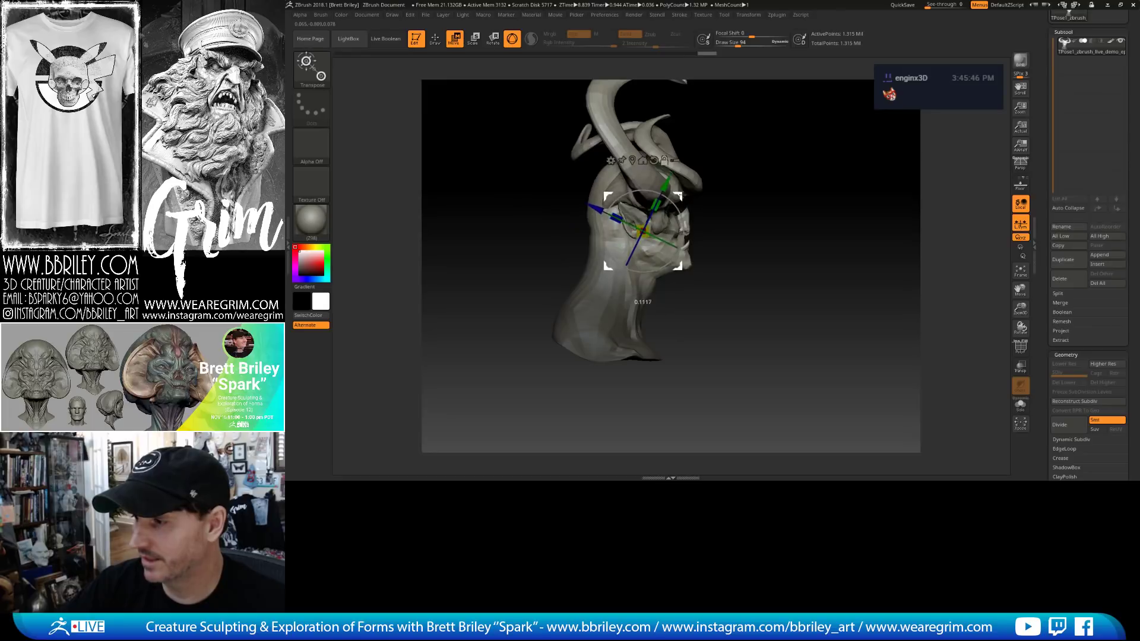
pyautogui.moveTo(685, 195); pyautogui.dragTo(683, 193)
pyautogui.moveTo(671, 200)
pyautogui.mouseDown()
pyautogui.moveTo(680, 216)
pyautogui.moveTo(645, 194)
pyautogui.moveTo(674, 231)
pyautogui.moveTo(679, 195)
pyautogui.mouseUp()
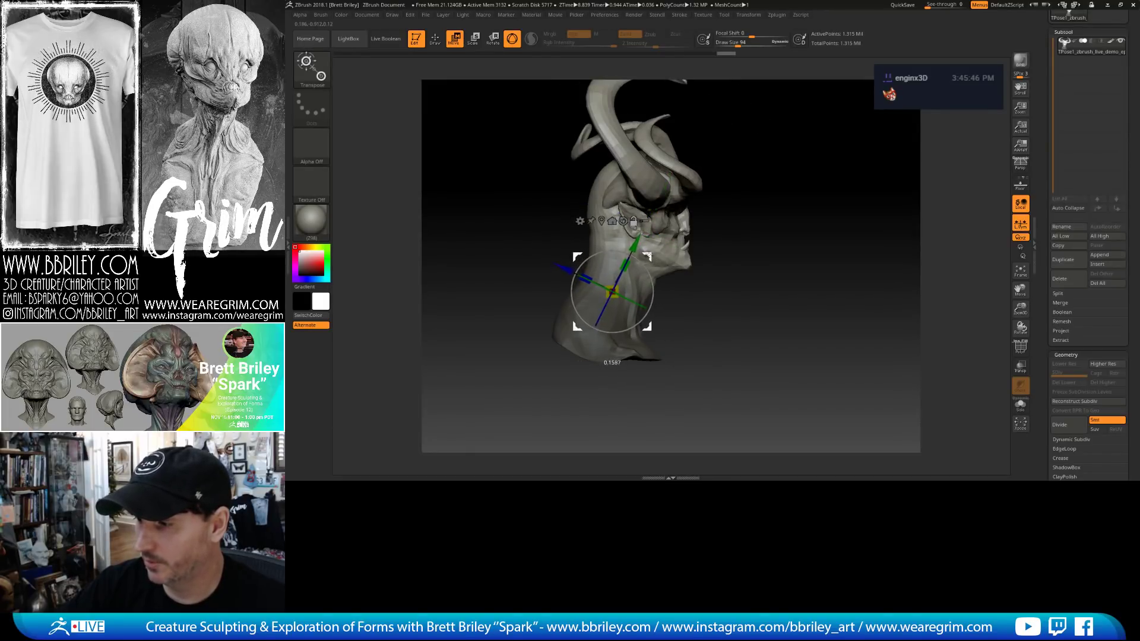
pyautogui.moveTo(648, 263); pyautogui.dragTo(678, 261)
pyautogui.moveTo(642, 300); pyautogui.dragTo(616, 270)
# Try turning the head and horns around the neck pivot, undoing the large turn.
pyautogui.moveTo(722, 257); pyautogui.dragTo(697, 257)
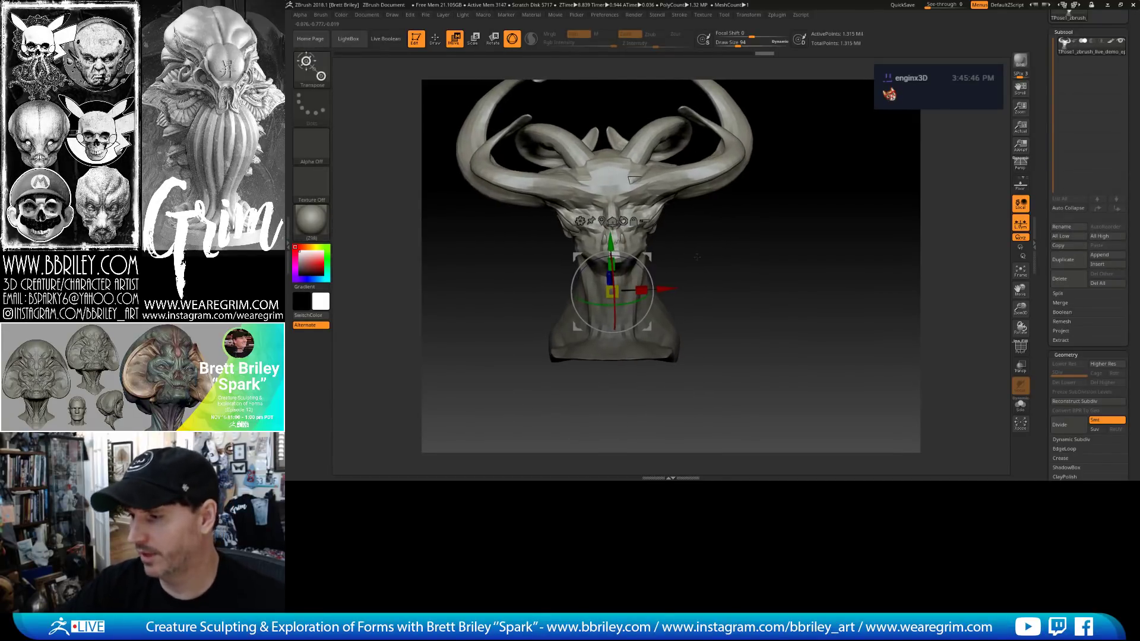
pyautogui.moveTo(640, 298); pyautogui.dragTo(778, 239)
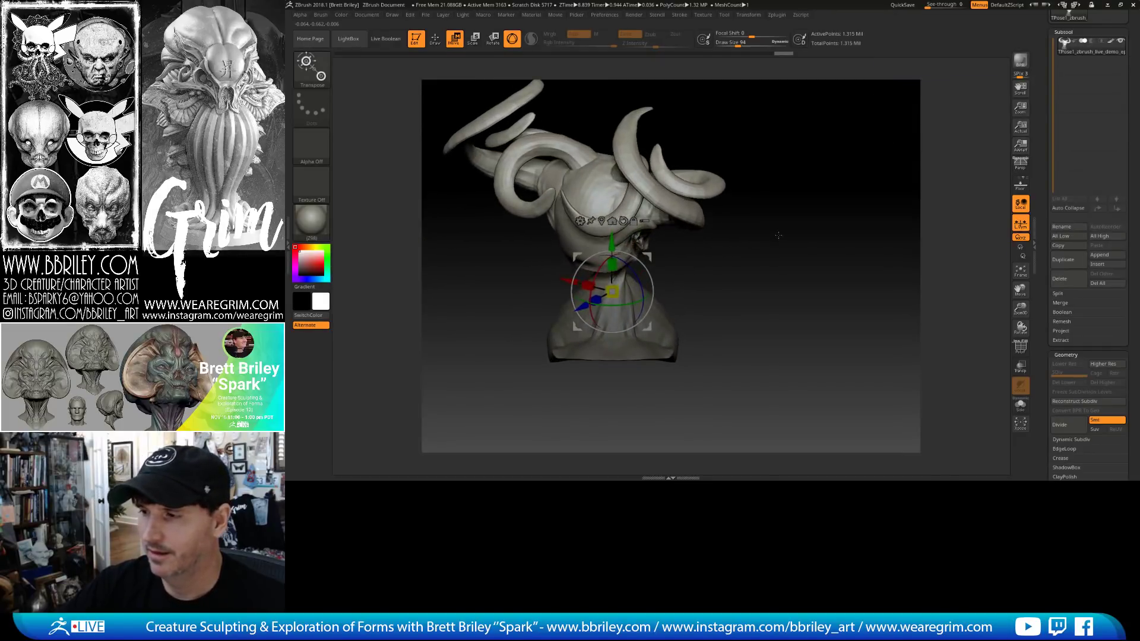
pyautogui.hotkey('ctrl', 'z')
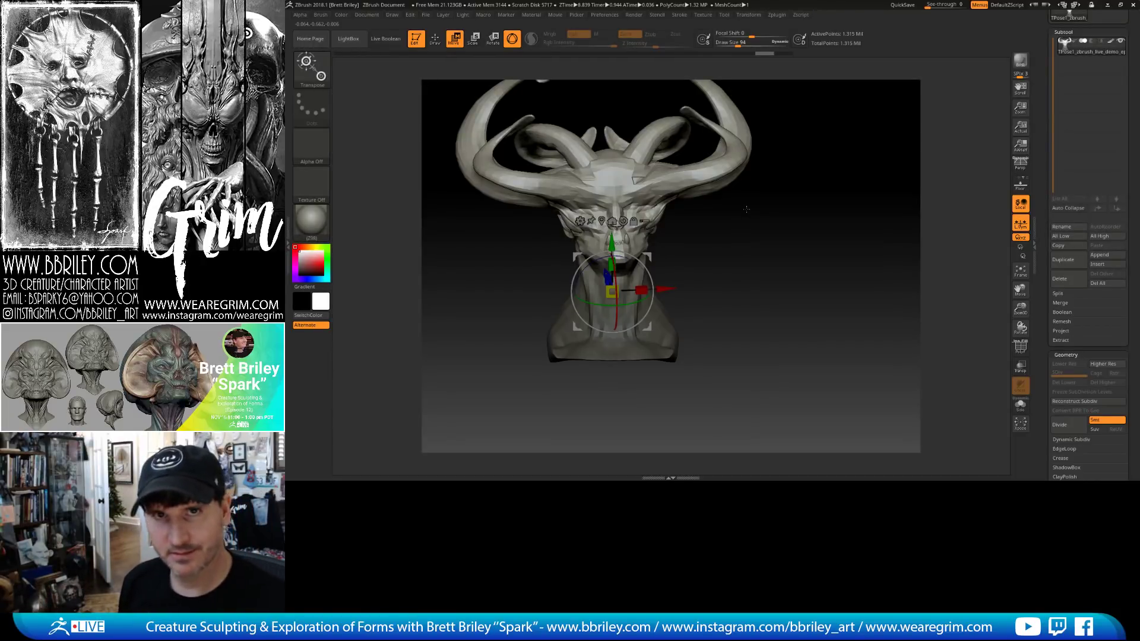
pyautogui.moveTo(624, 306); pyautogui.dragTo(637, 297)
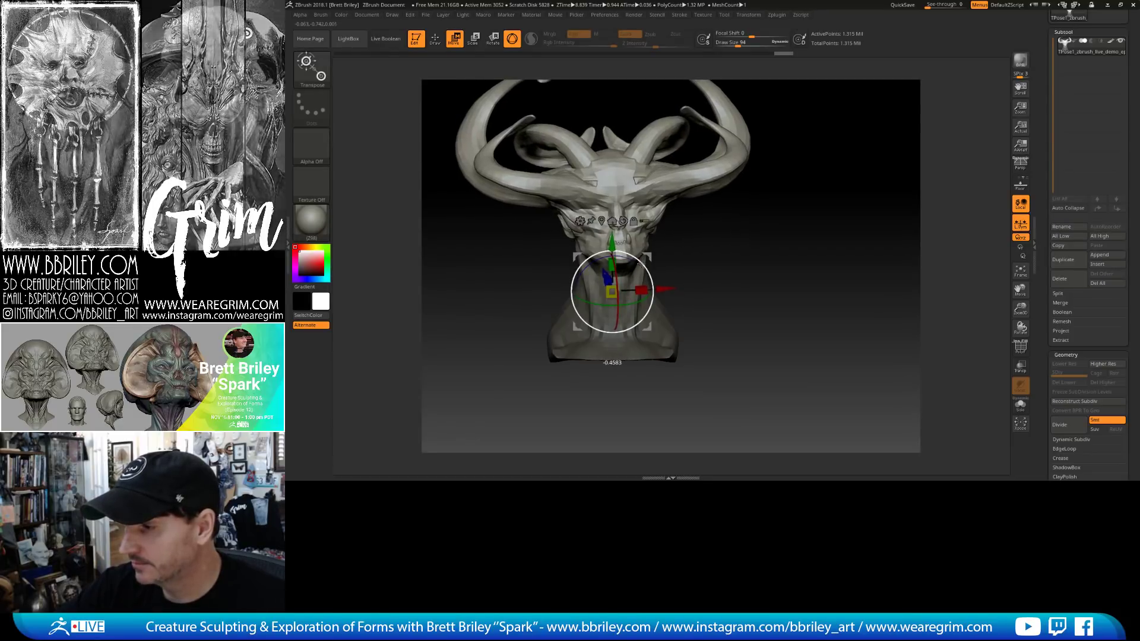
# Return to the Move brush with a reduced draw size and adjust the chin and mouth area of the face.
pyautogui.press('q')
pyautogui.keyDown('alt'); pyautogui.moveTo(712, 254); pyautogui.dragTo(727, 306); pyautogui.keyUp('alt')
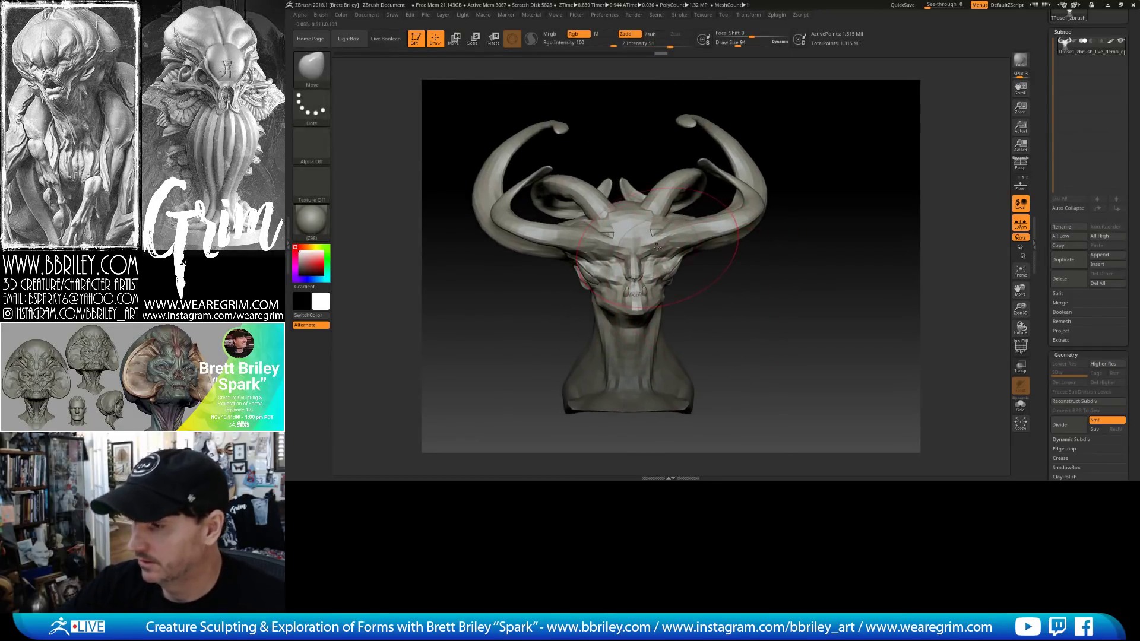
pyautogui.press('[')
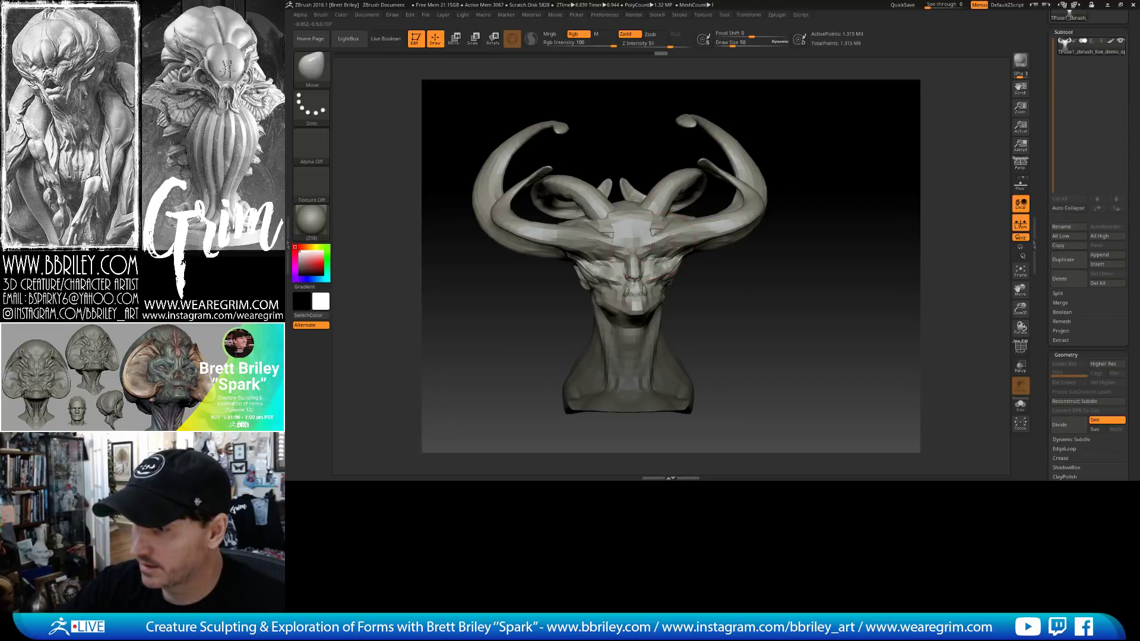
pyautogui.keyDown('ctrl'); pyautogui.moveTo(663, 245); pyautogui.dragTo(710, 280, button='right'); pyautogui.keyUp('ctrl')
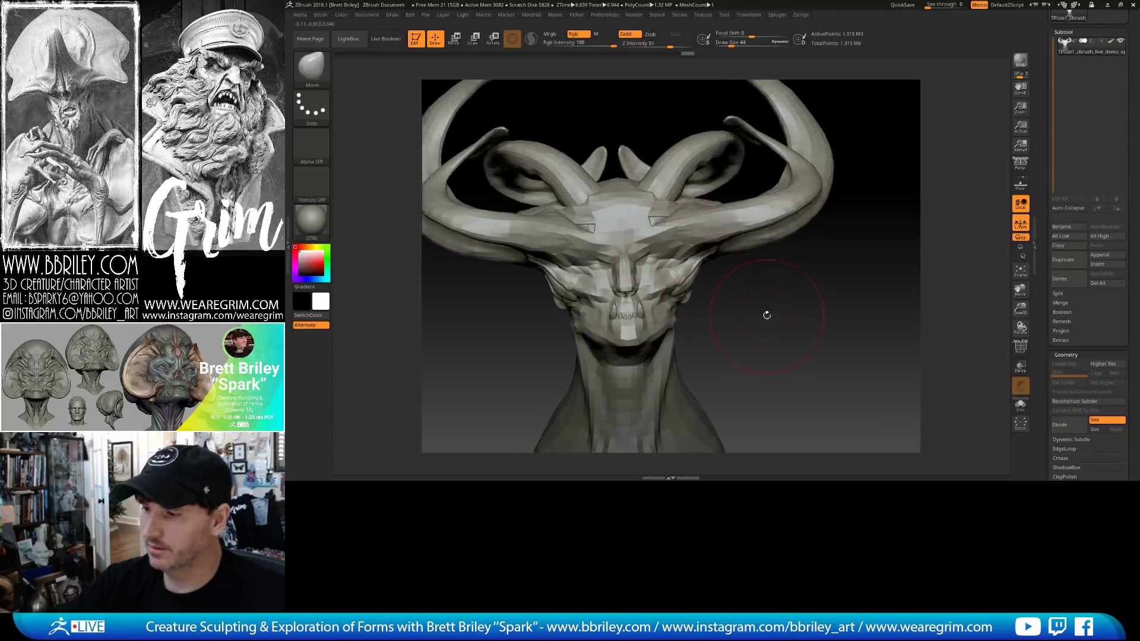
pyautogui.moveTo(766, 315); pyautogui.dragTo(649, 301, button='right')
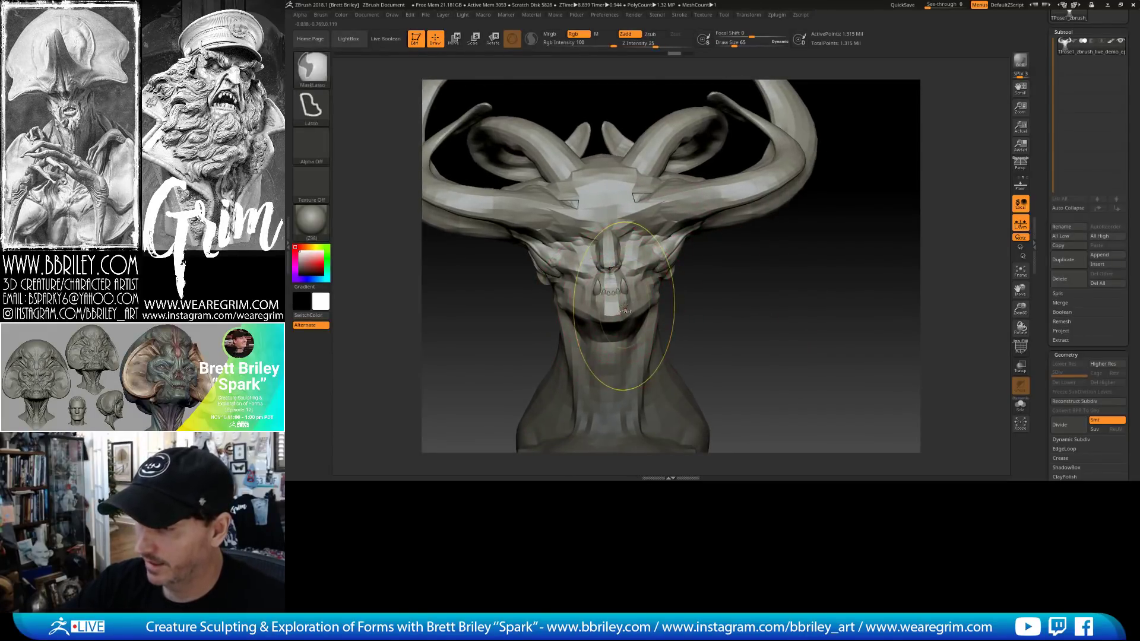
pyautogui.moveTo(630, 312); pyautogui.dragTo(632, 311)
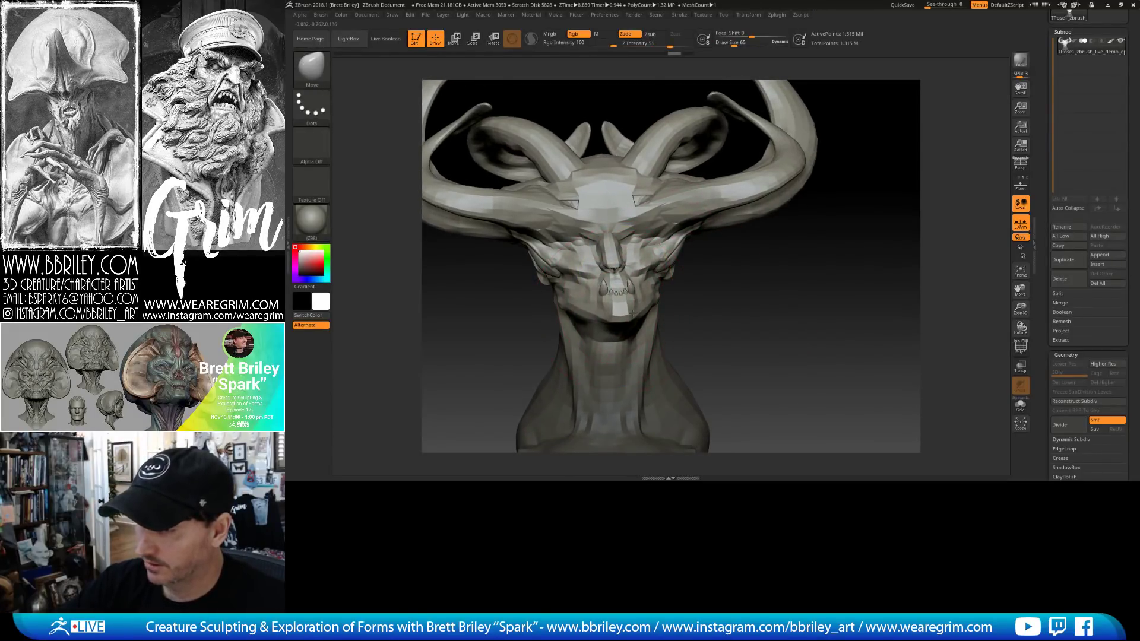
pyautogui.moveTo(721, 310); pyautogui.dragTo(720, 357)
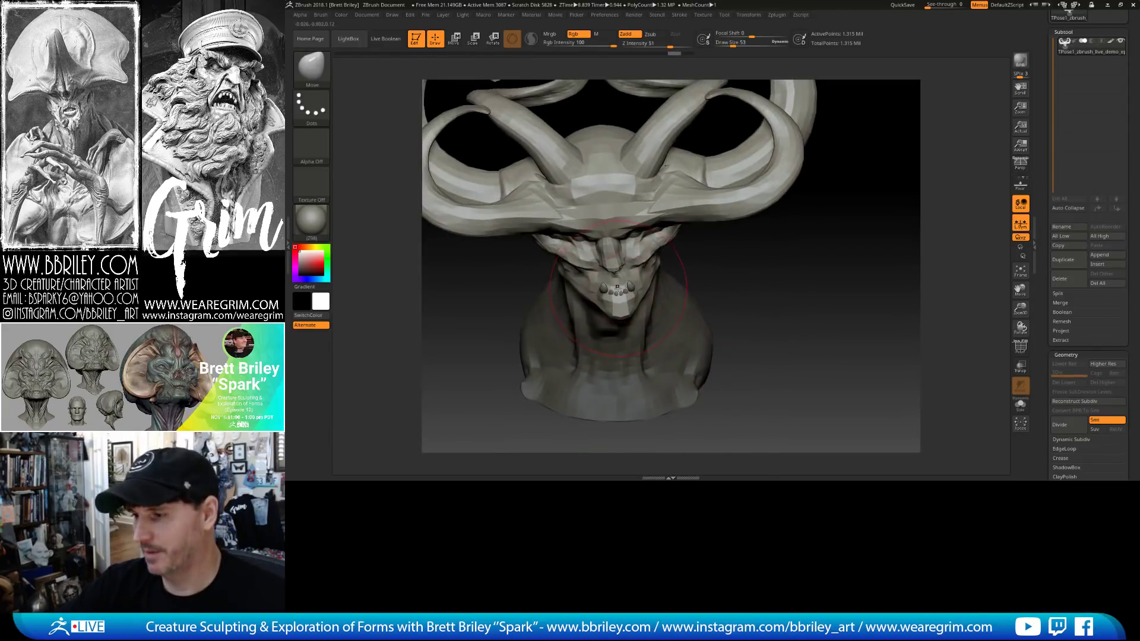
pyautogui.moveTo(612, 292); pyautogui.dragTo(607, 294)
pyautogui.moveTo(751, 276)
pyautogui.mouseDown()
pyautogui.moveTo(764, 255)
pyautogui.moveTo(689, 294)
pyautogui.moveTo(622, 305)
pyautogui.mouseUp()
# Reduce the Move brush's draw size to 25 and refine the brow area of the face.
pyautogui.press('s')
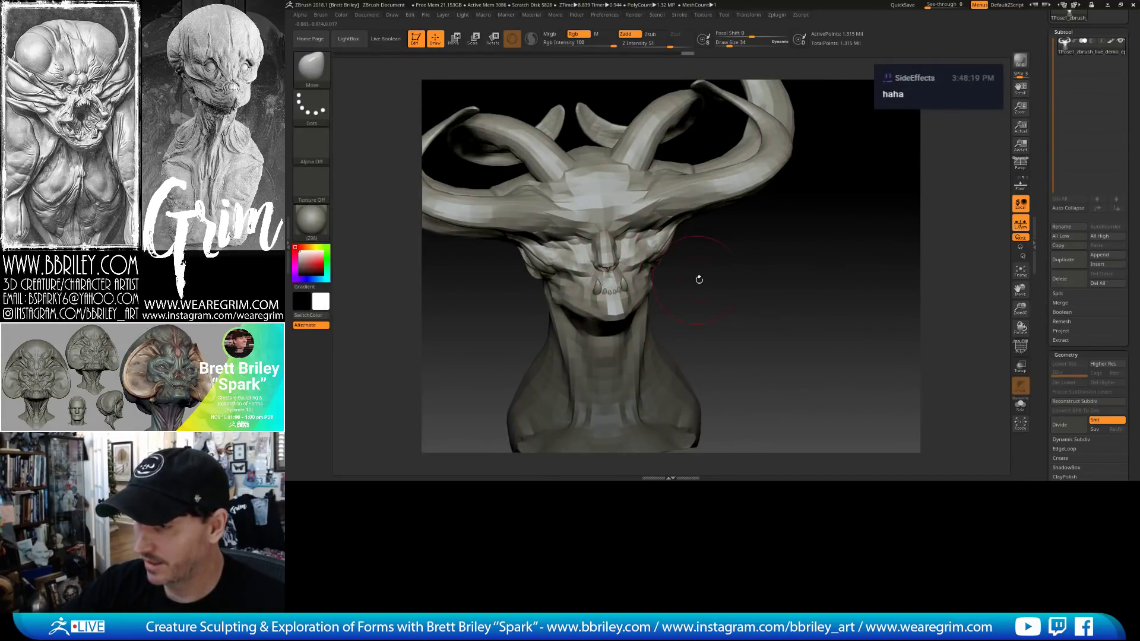
pyautogui.moveTo(699, 280); pyautogui.dragTo(676, 267)
pyautogui.press('s')
pyautogui.click(598, 231)
pyautogui.press('s')
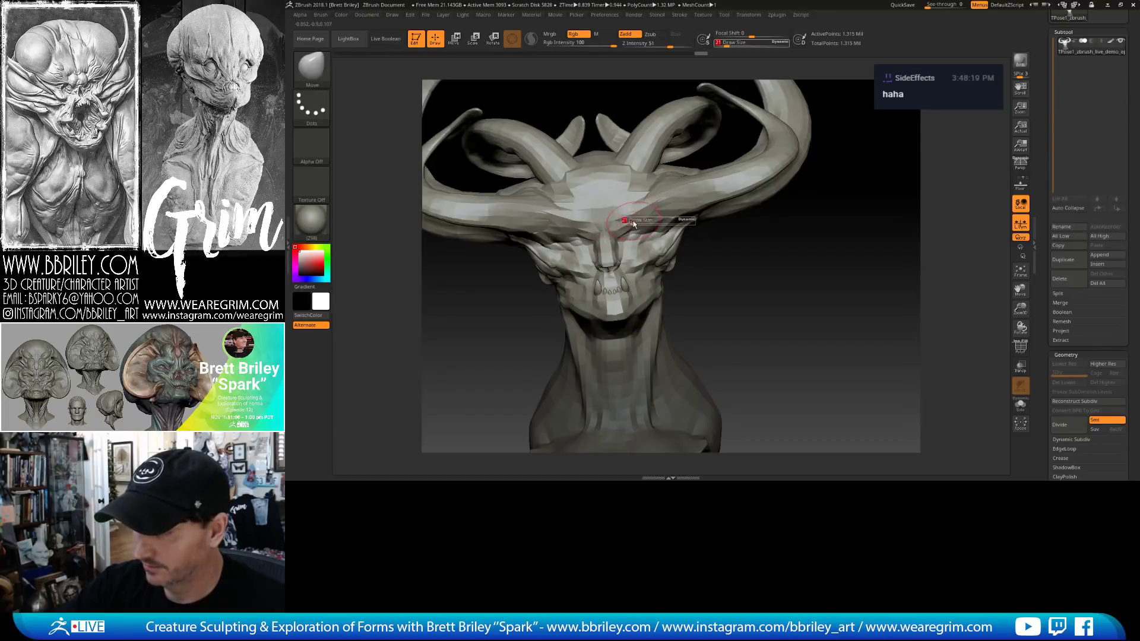
pyautogui.click(631, 220)
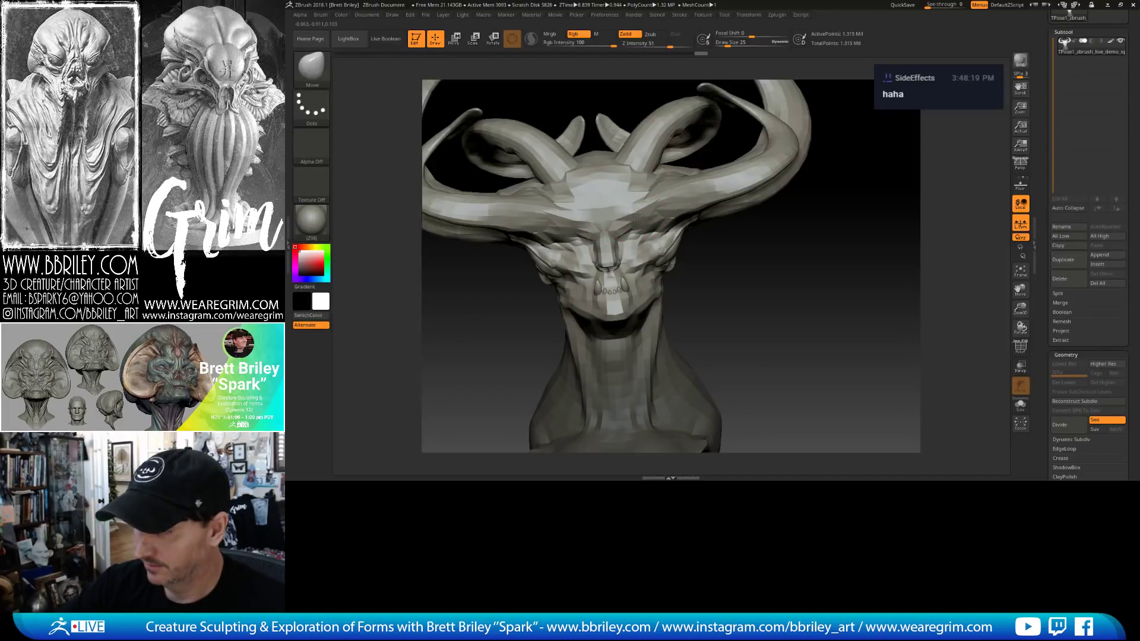
pyautogui.moveTo(711, 290)
pyautogui.mouseDown()
pyautogui.moveTo(703, 260)
pyautogui.moveTo(711, 265)
pyautogui.moveTo(684, 288)
pyautogui.mouseUp()
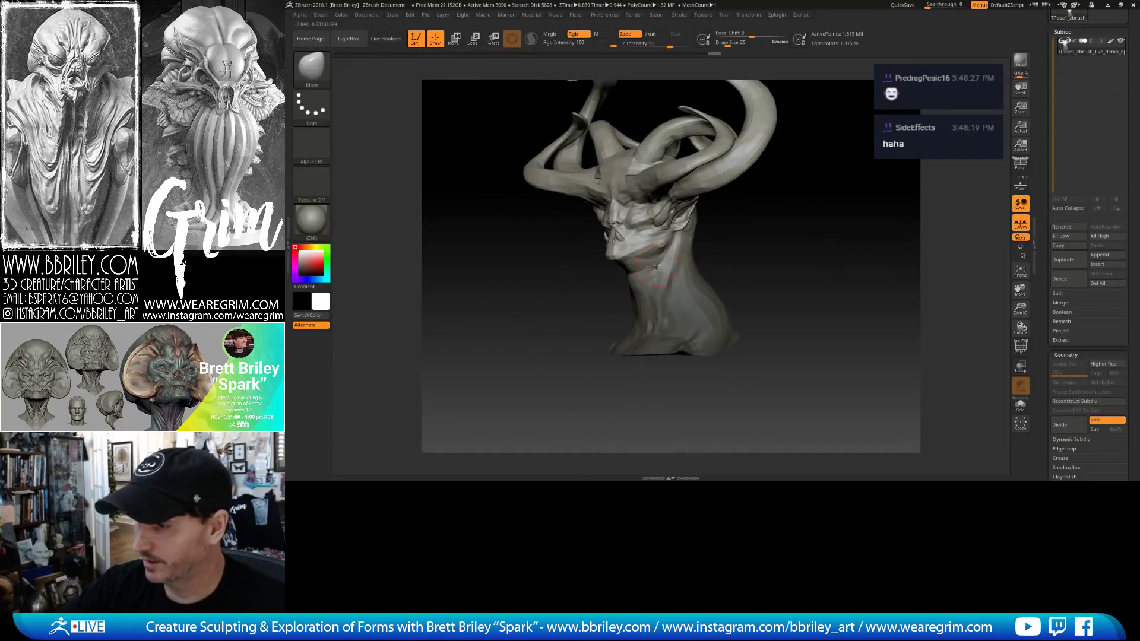
# Tilt the head and horns slightly around the neck pivot with the gizmo, and clear the mask from the neck.
pyautogui.press('ctrl')
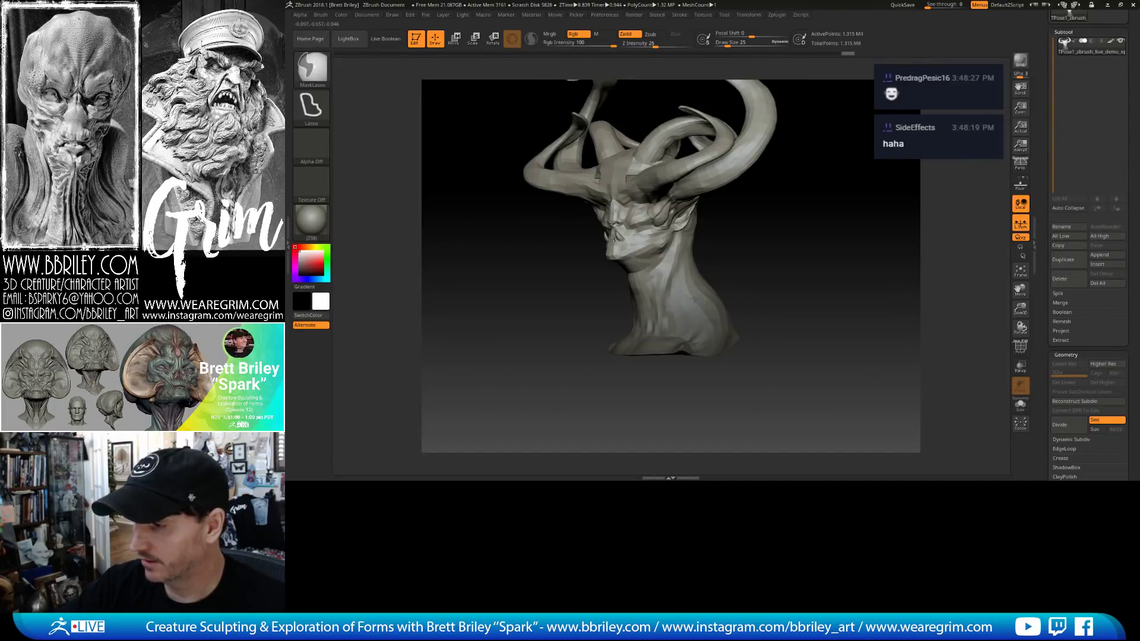
pyautogui.click(454, 39)
pyautogui.moveTo(656, 279); pyautogui.dragTo(690, 295, button='right')
pyautogui.moveTo(690, 295); pyautogui.dragTo(691, 292)
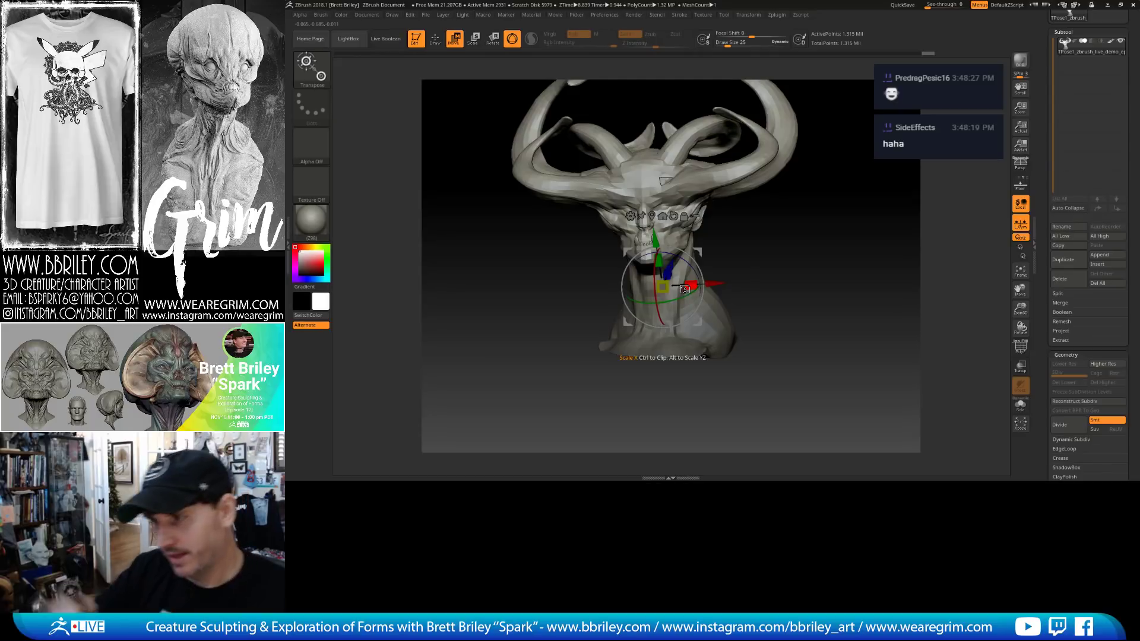
pyautogui.moveTo(734, 247); pyautogui.dragTo(695, 264)
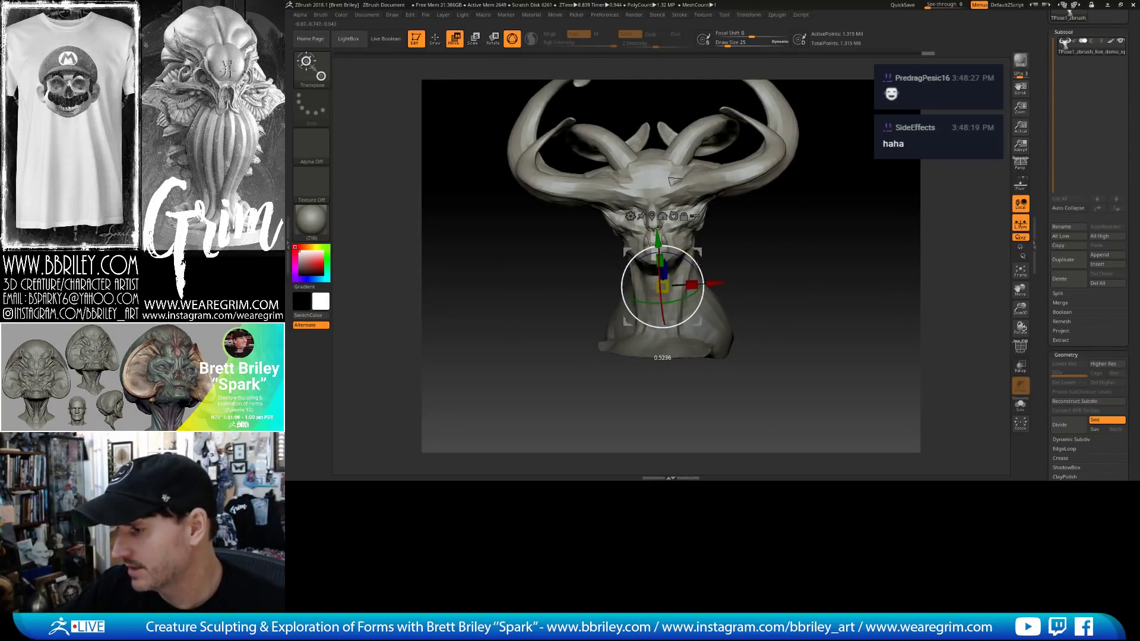
pyautogui.keyDown('ctrl'); pyautogui.click(713, 313); pyautogui.keyUp('ctrl')
pyautogui.keyDown('ctrl'); pyautogui.click(713, 315); pyautogui.keyUp('ctrl')
pyautogui.keyDown('ctrl'); pyautogui.click(714, 316); pyautogui.keyUp('ctrl')
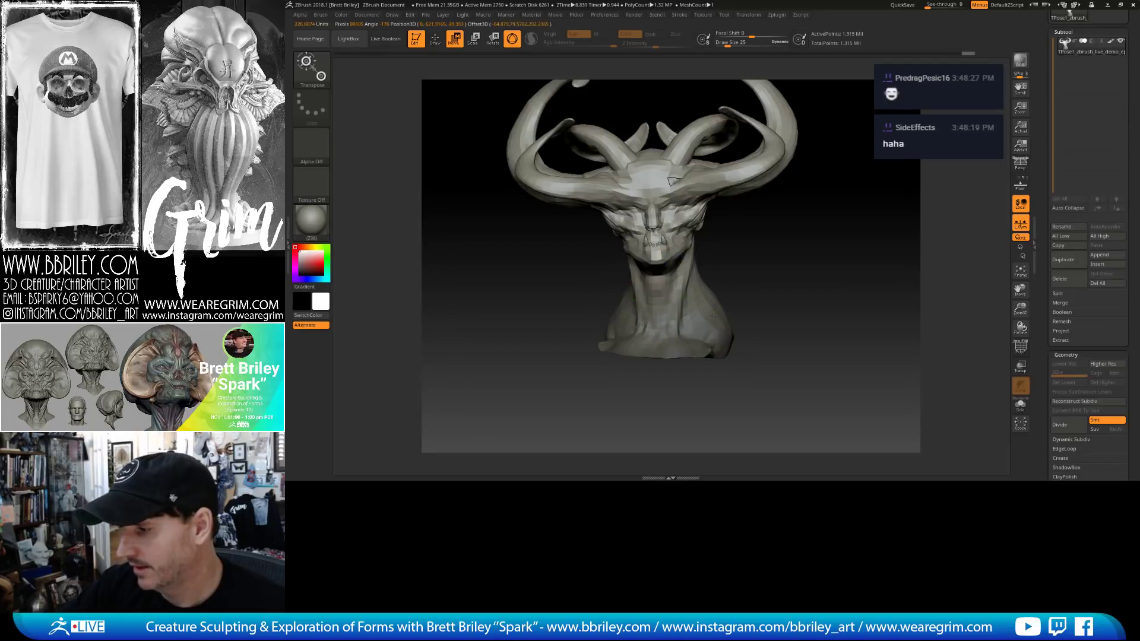
pyautogui.keyDown('ctrl'); pyautogui.click(714, 316); pyautogui.keyUp('ctrl')
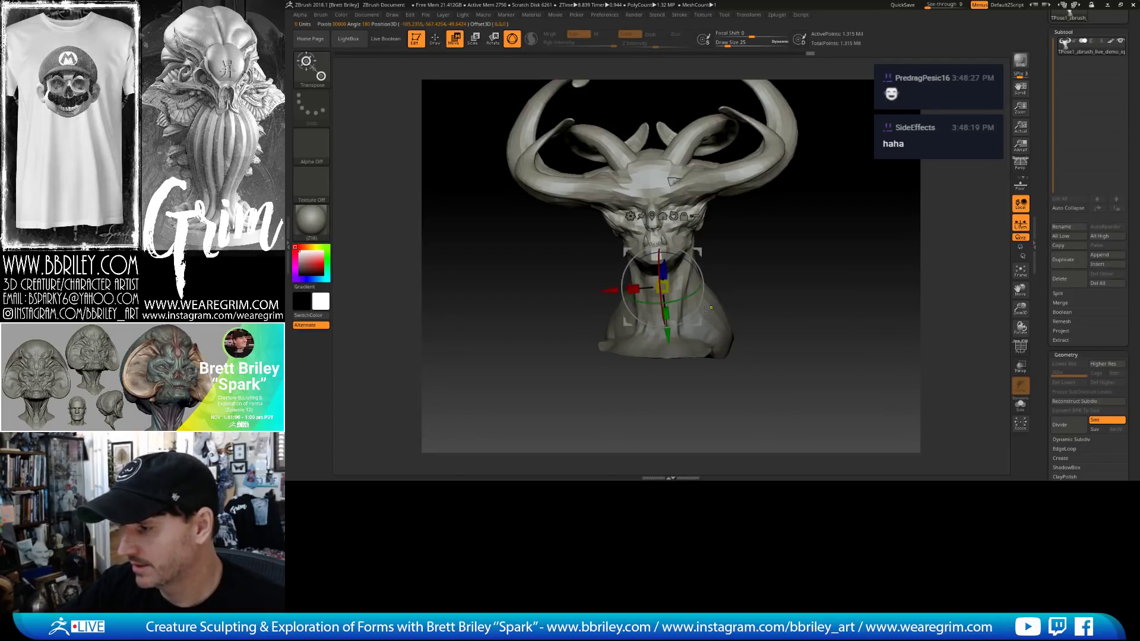
pyautogui.moveTo(689, 293); pyautogui.dragTo(740, 257)
# Return to the Move brush with a larger draw size and reshape the throat and the back of the neck.
pyautogui.press('q')
pyautogui.moveTo(740, 256); pyautogui.dragTo(735, 259)
pyautogui.press(']')
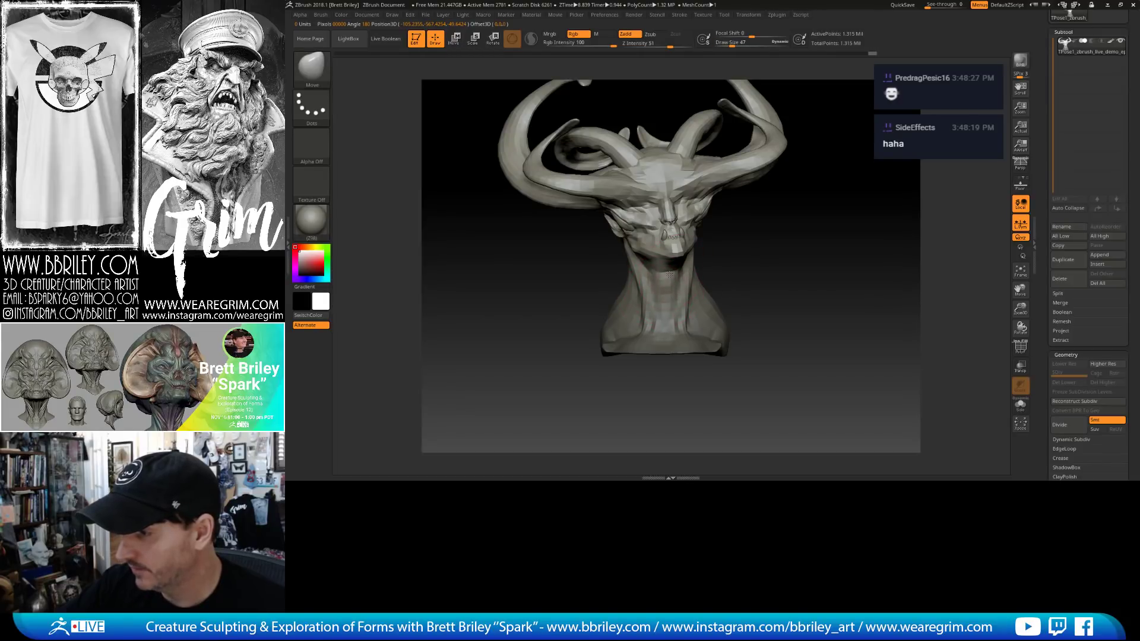
pyautogui.moveTo(669, 275); pyautogui.dragTo(705, 277)
pyautogui.moveTo(766, 257); pyautogui.dragTo(701, 288)
pyautogui.press(']')
pyautogui.moveTo(764, 235)
pyautogui.mouseDown()
pyautogui.moveTo(777, 214)
pyautogui.moveTo(752, 226)
pyautogui.mouseUp()
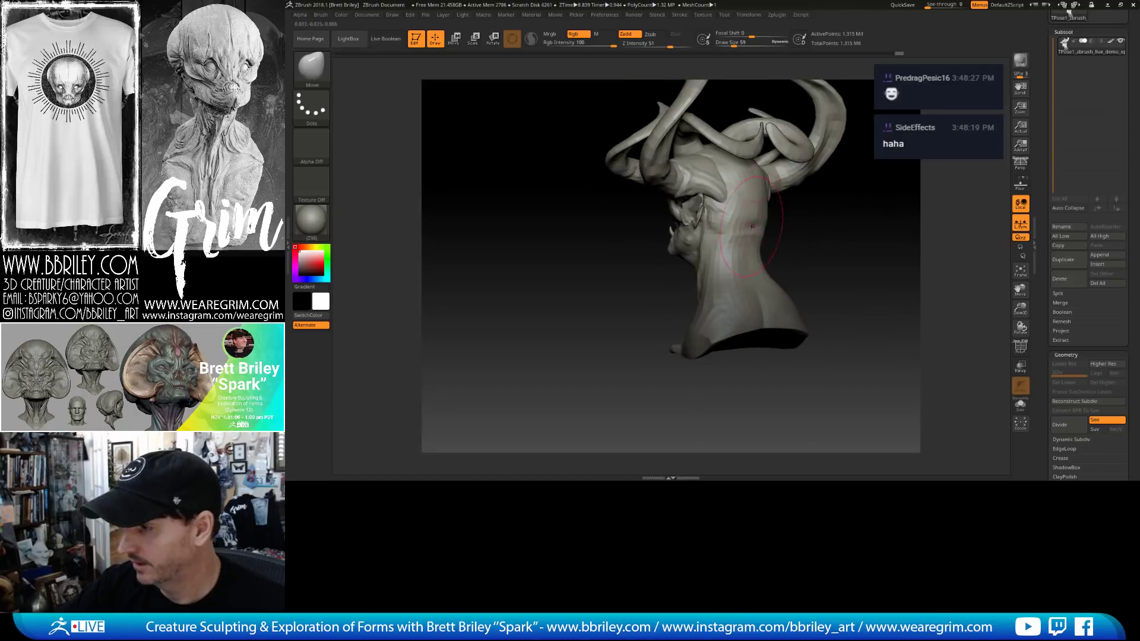
pyautogui.press('[')
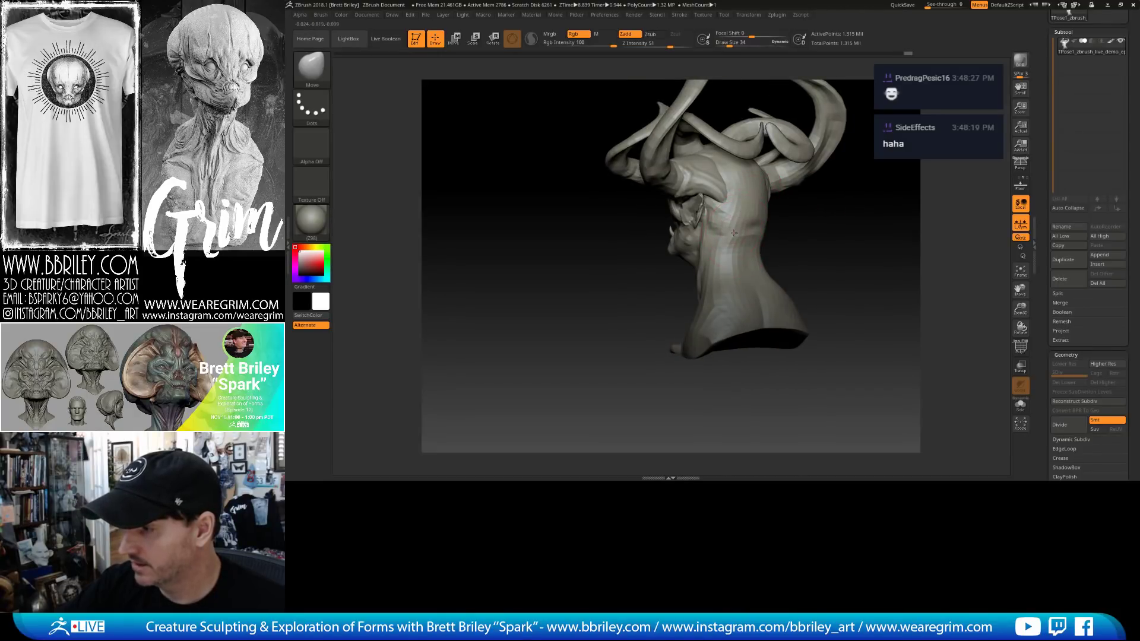
pyautogui.press(']')
pyautogui.moveTo(805, 241)
pyautogui.mouseDown()
pyautogui.moveTo(775, 232)
pyautogui.moveTo(827, 280)
pyautogui.moveTo(750, 285)
pyautogui.moveTo(822, 260)
pyautogui.moveTo(747, 288)
pyautogui.moveTo(745, 275)
pyautogui.mouseUp()
# Switch to the DamStandard brush and define the side of the neck below the ear.
pyautogui.press('b')
pyautogui.press('d')
pyautogui.press('s')
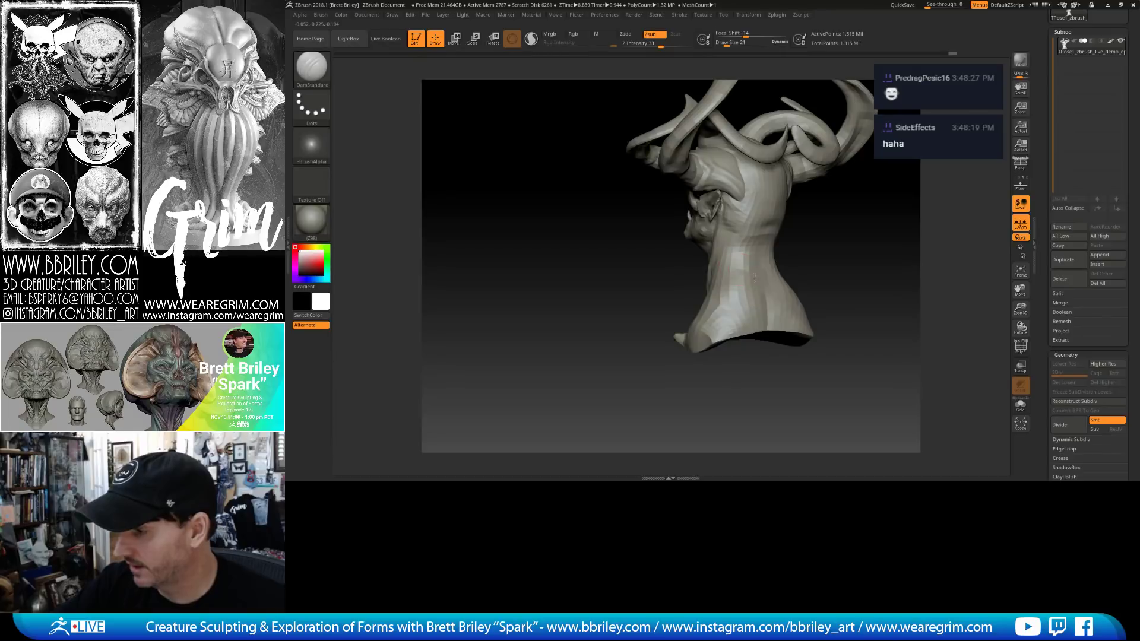
pyautogui.moveTo(761, 308); pyautogui.dragTo(819, 266)
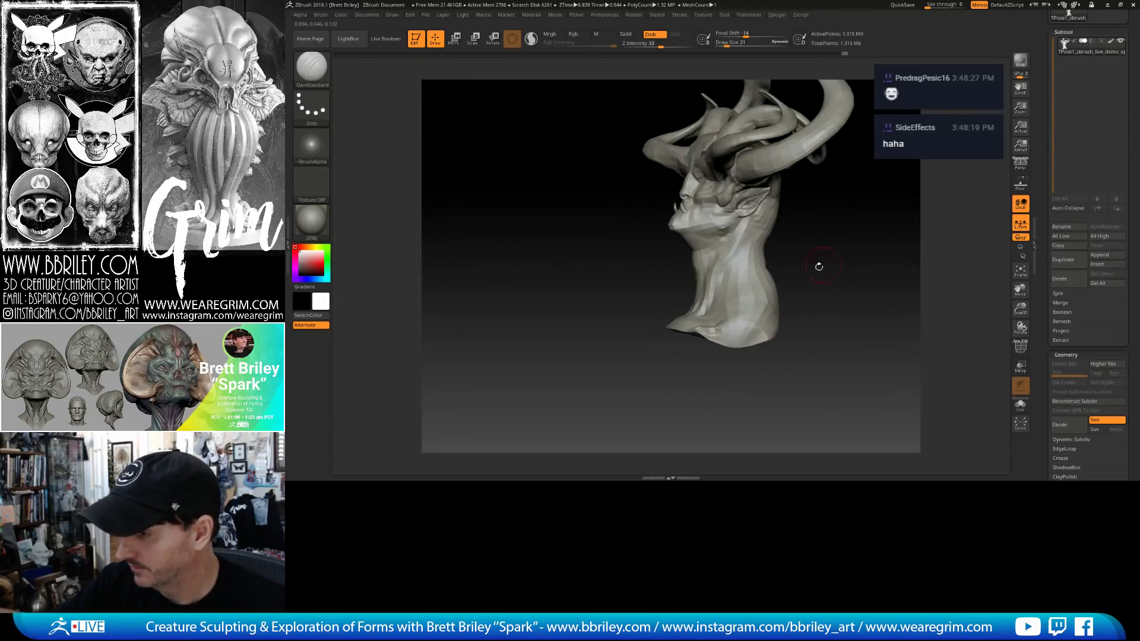
pyautogui.moveTo(762, 288); pyautogui.dragTo(762, 245)
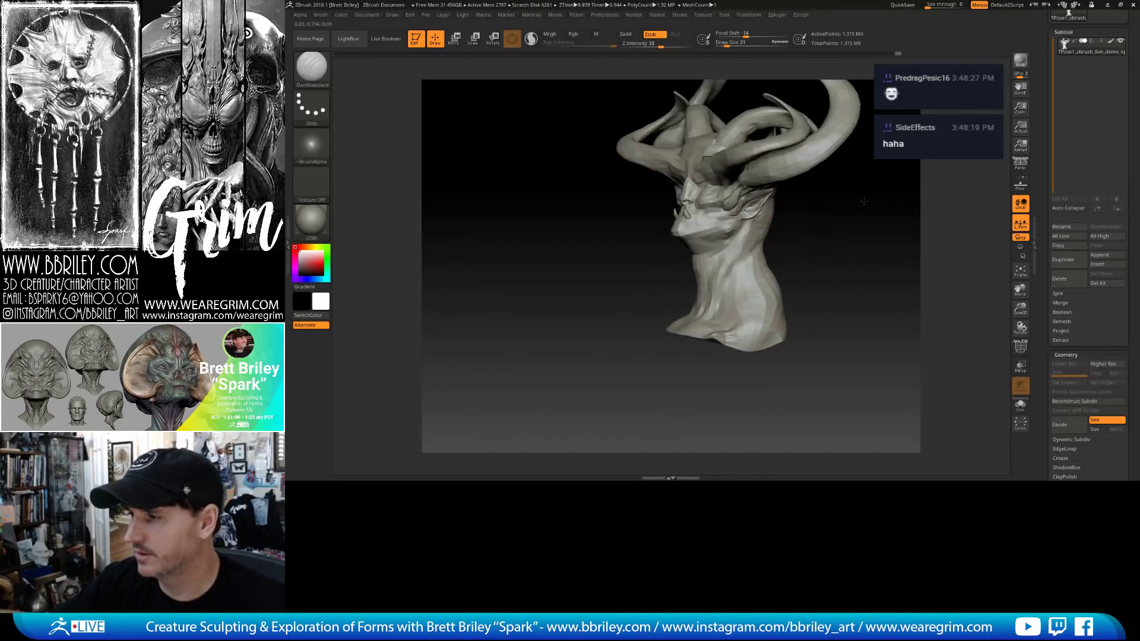
pyautogui.moveTo(855, 214); pyautogui.dragTo(779, 227)
pyautogui.moveTo(738, 199); pyautogui.dragTo(773, 222)
# Build up the neck muscle behind the jaw with the Clay brush and smooth the stroke.
pyautogui.press('b')
pyautogui.press('c')
pyautogui.press('l')
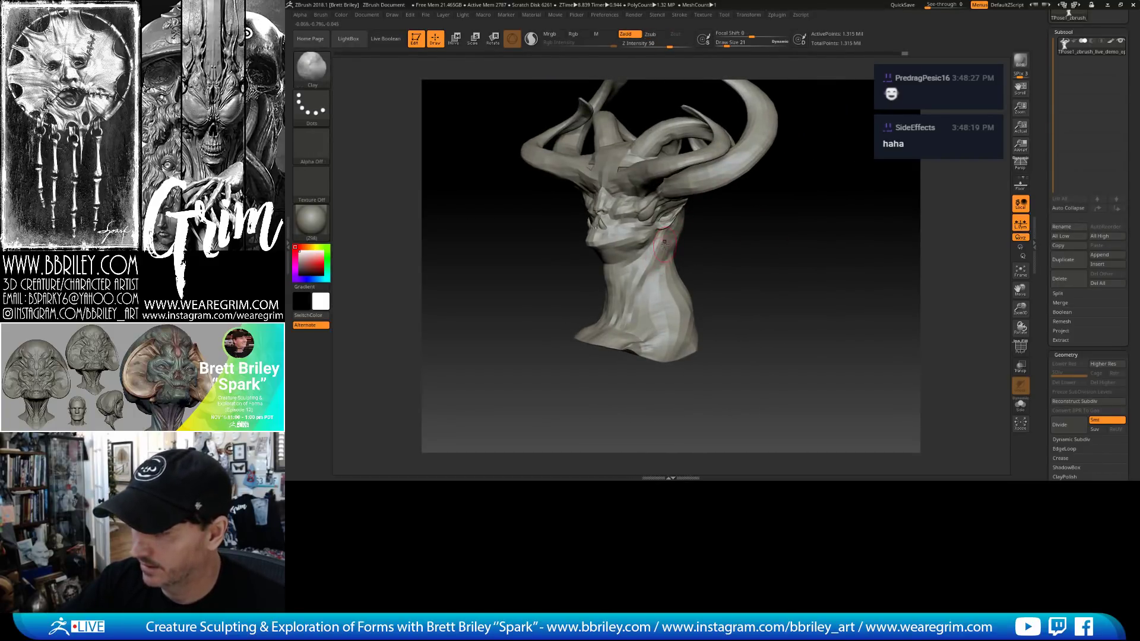
pyautogui.moveTo(664, 246); pyautogui.dragTo(660, 261)
pyautogui.moveTo(734, 249); pyautogui.dragTo(763, 252)
pyautogui.keyDown('shift'); pyautogui.moveTo(664, 240); pyautogui.dragTo(657, 255); pyautogui.keyUp('shift')
pyautogui.moveTo(772, 255); pyautogui.dragTo(681, 258)
pyautogui.moveTo(731, 254)
pyautogui.mouseDown()
pyautogui.moveTo(793, 245)
pyautogui.moveTo(710, 257)
pyautogui.mouseUp()
# Adjust the collarbone area and the lower edge of the bust with the Move brush.
pyautogui.press('b')
pyautogui.press('m')
pyautogui.press('v')
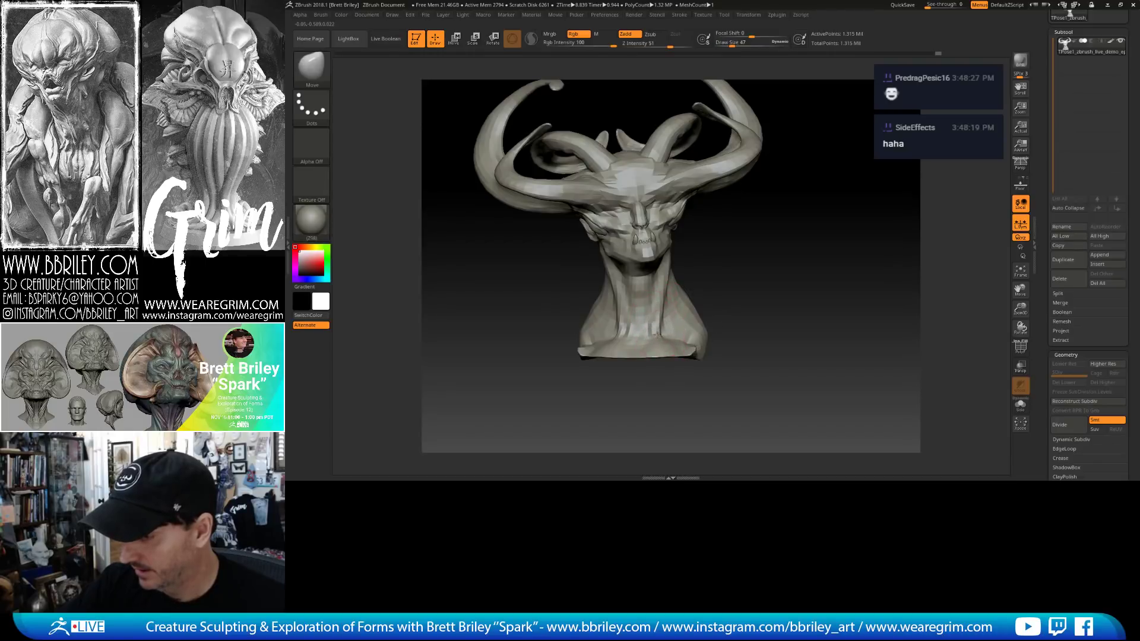
pyautogui.moveTo(657, 336); pyautogui.dragTo(658, 332)
pyautogui.moveTo(737, 267); pyautogui.dragTo(711, 270)
pyautogui.moveTo(691, 342); pyautogui.dragTo(695, 351)
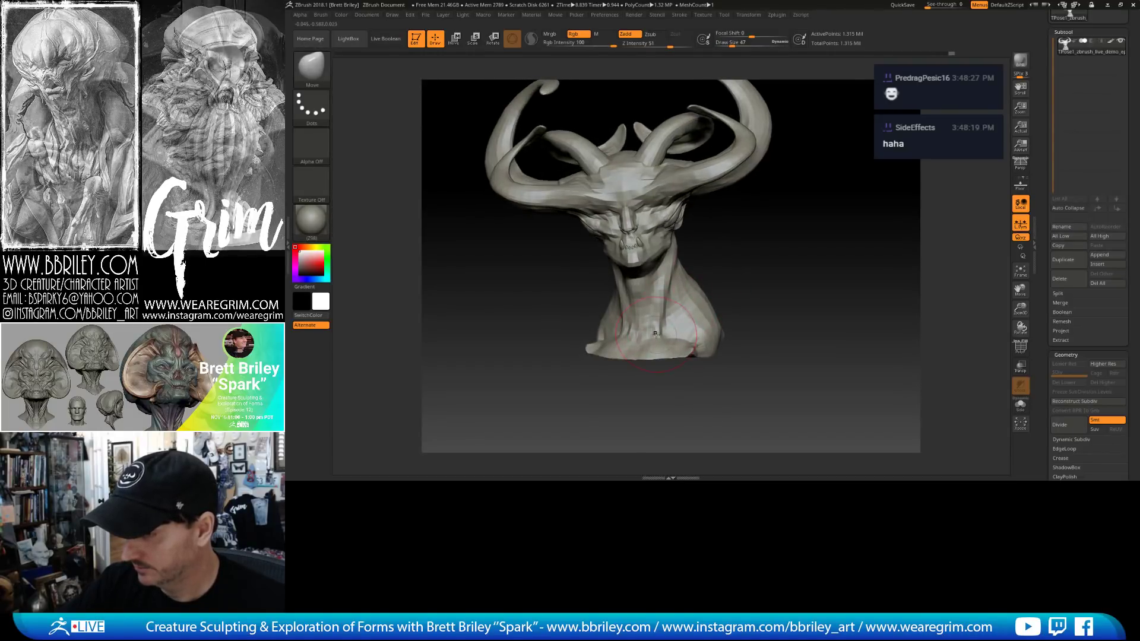
# Set the Move brush's draw size to 32 and adjust the throat beneath the chin from a low angle.
pyautogui.moveTo(716, 264)
pyautogui.mouseDown()
pyautogui.moveTo(643, 306)
pyautogui.moveTo(669, 258)
pyautogui.moveTo(646, 271)
pyautogui.mouseUp()
pyautogui.press('s')
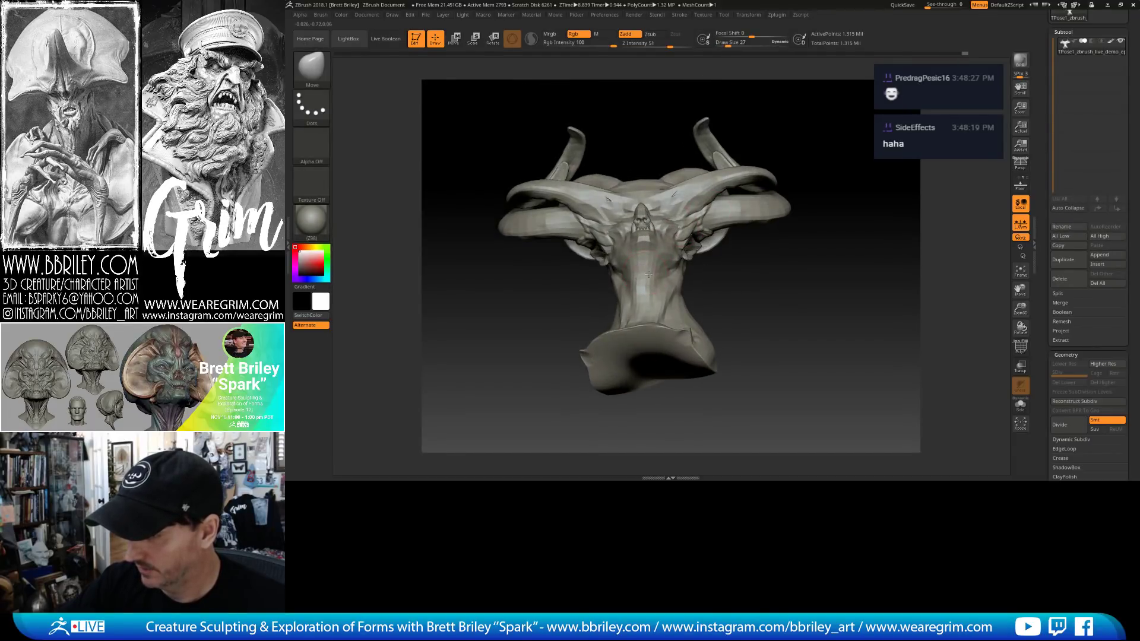
pyautogui.press(']')
pyautogui.press('[')
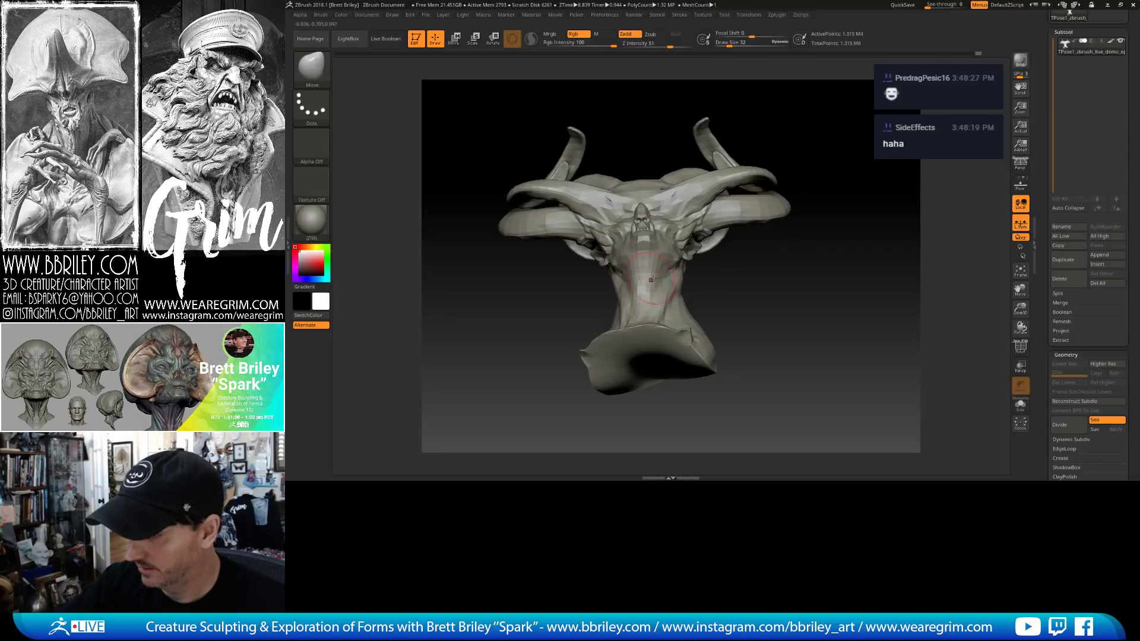
pyautogui.moveTo(709, 293)
pyautogui.mouseDown()
pyautogui.moveTo(740, 318)
pyautogui.moveTo(760, 312)
pyautogui.moveTo(766, 330)
pyautogui.moveTo(837, 325)
pyautogui.moveTo(777, 283)
pyautogui.moveTo(792, 255)
pyautogui.moveTo(781, 300)
pyautogui.moveTo(784, 286)
pyautogui.mouseUp()
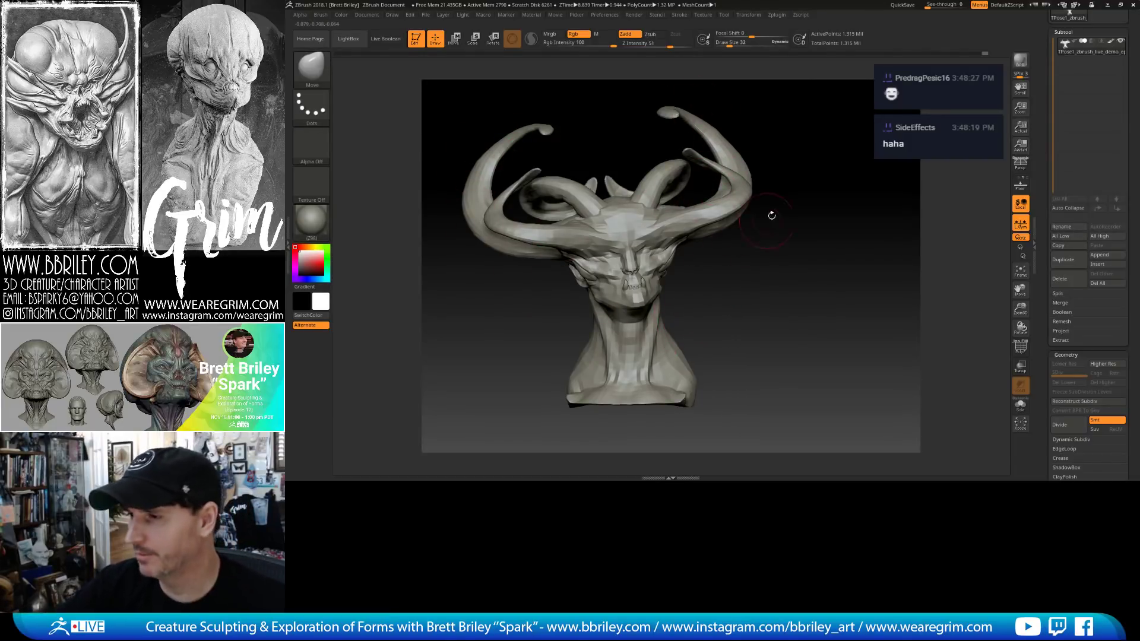
# Enlarge the Move brush greatly and pull the big horns on both sides outward into wider curves.
pyautogui.moveTo(806, 154)
pyautogui.mouseDown()
pyautogui.moveTo(733, 160)
pyautogui.moveTo(785, 154)
pyautogui.mouseUp()
pyautogui.press('s')
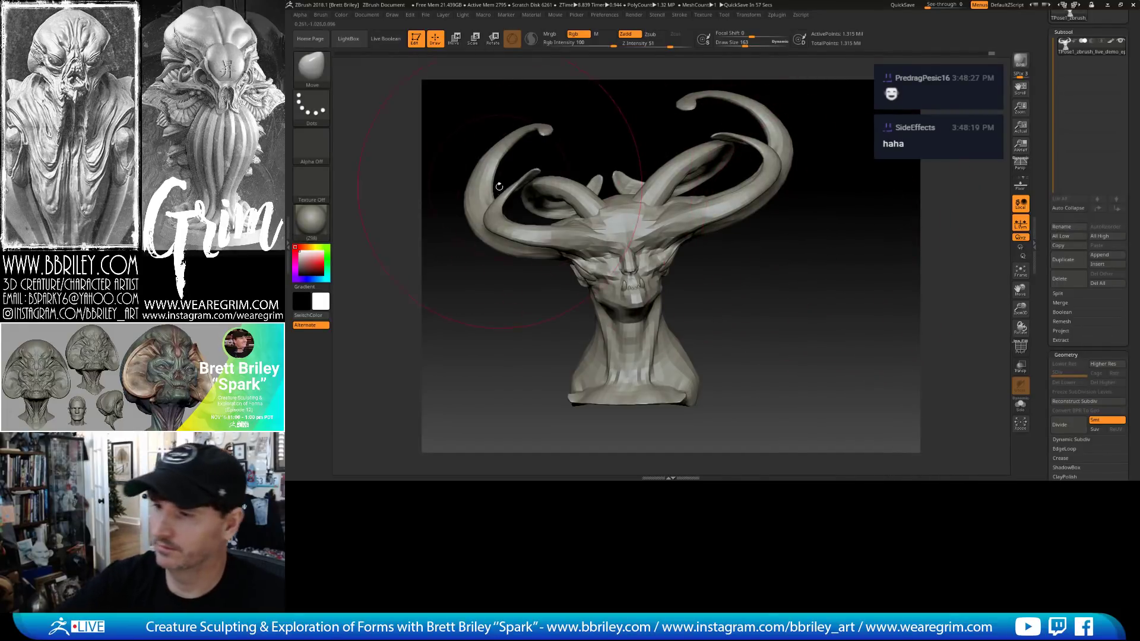
pyautogui.moveTo(499, 186); pyautogui.dragTo(463, 180)
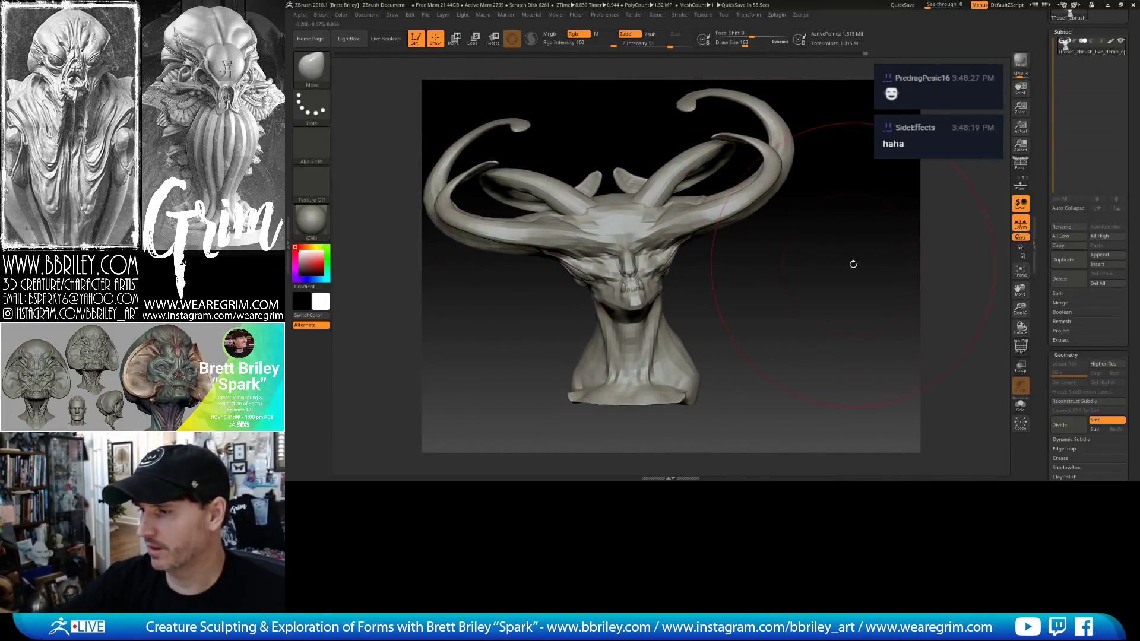
pyautogui.moveTo(843, 252)
pyautogui.mouseDown()
pyautogui.moveTo(863, 244)
pyautogui.moveTo(729, 213)
pyautogui.moveTo(748, 185)
pyautogui.moveTo(792, 239)
pyautogui.mouseUp()
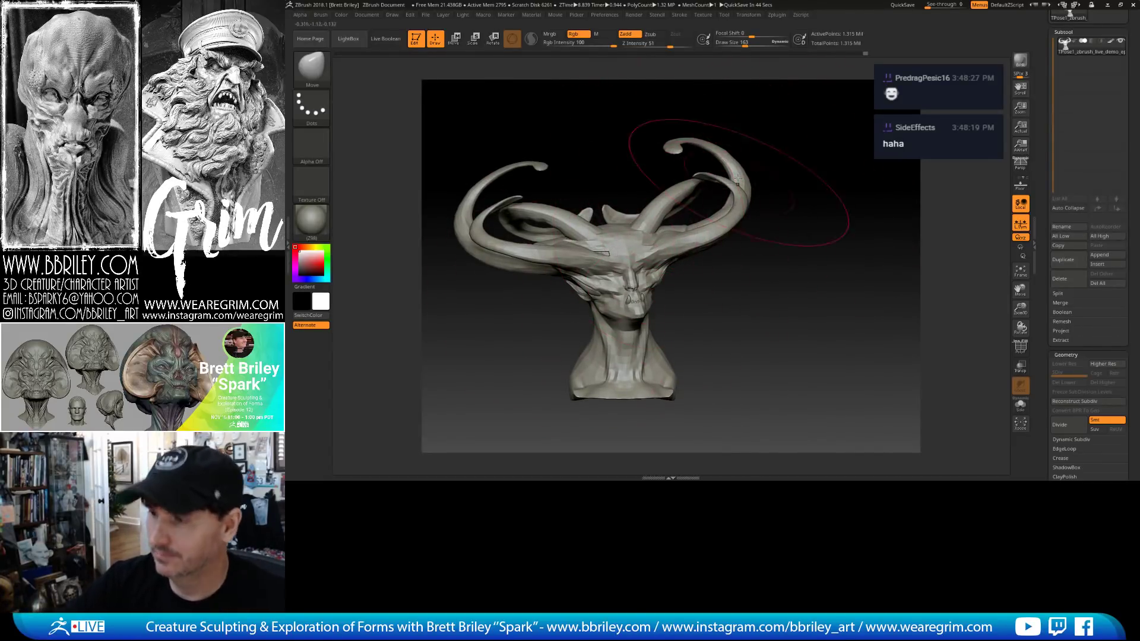
pyautogui.moveTo(781, 203)
pyautogui.mouseDown()
pyautogui.moveTo(815, 204)
pyautogui.moveTo(812, 228)
pyautogui.moveTo(821, 224)
pyautogui.mouseUp()
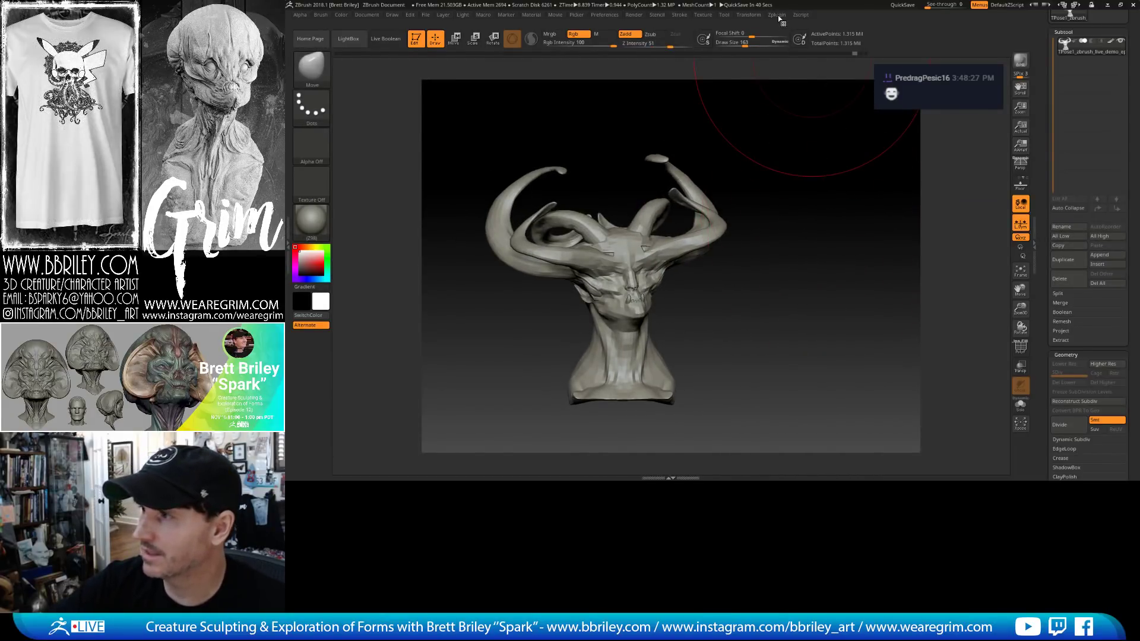
# Transfer the posed Transpose Master mesh back to the original subtools with TPose|SubT.
pyautogui.click(779, 17)
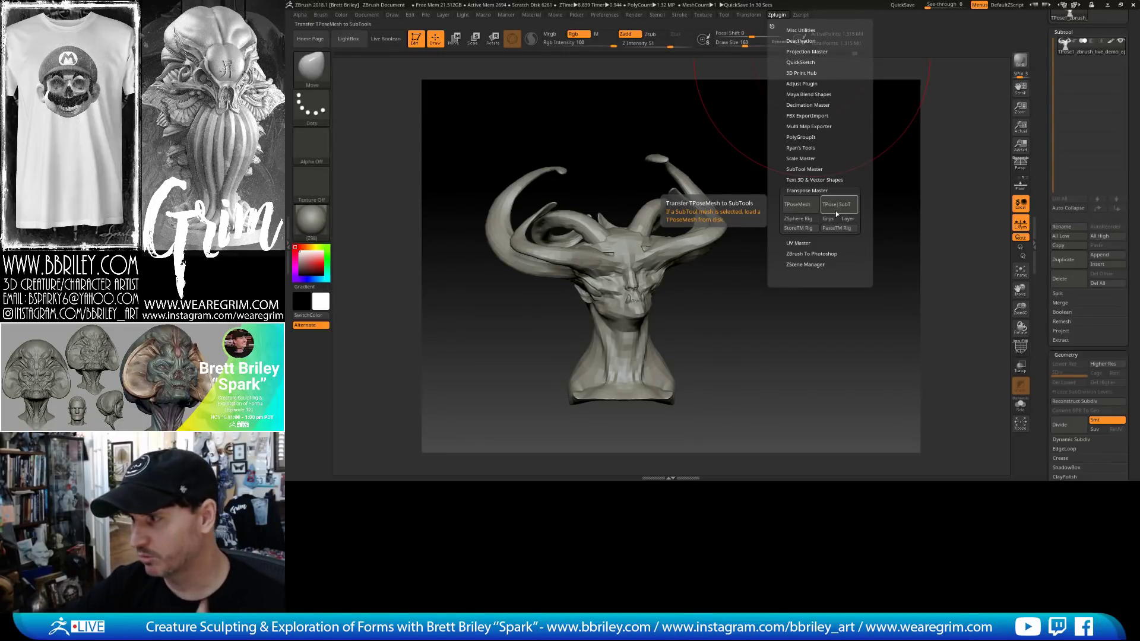
pyautogui.click(837, 206)
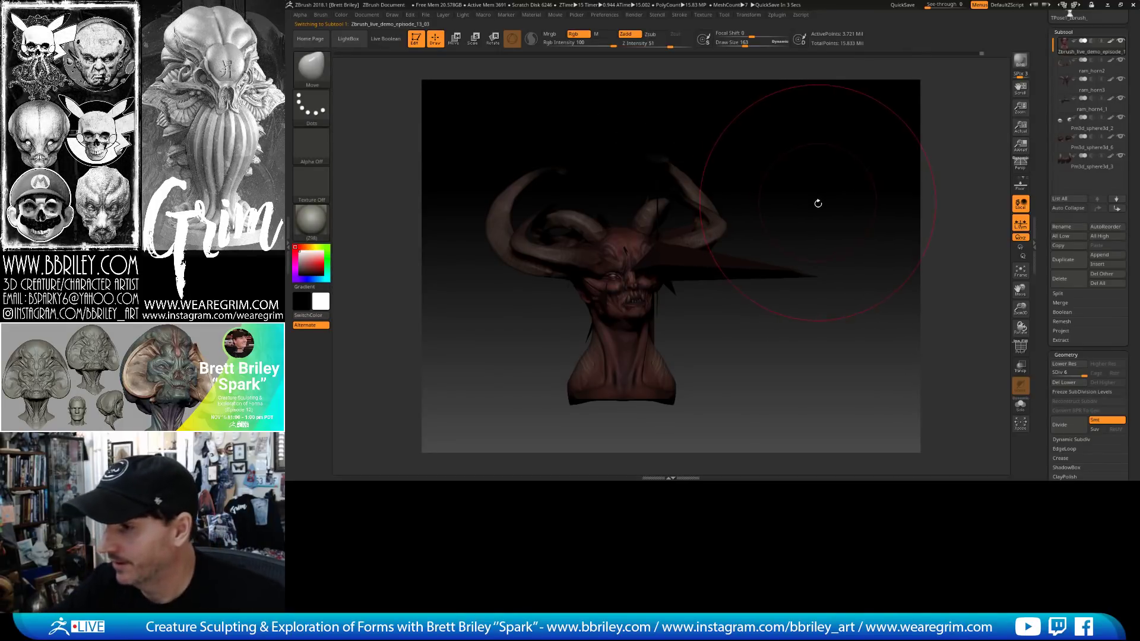
pyautogui.moveTo(818, 201); pyautogui.dragTo(784, 220)
pyautogui.moveTo(855, 201); pyautogui.dragTo(891, 125)
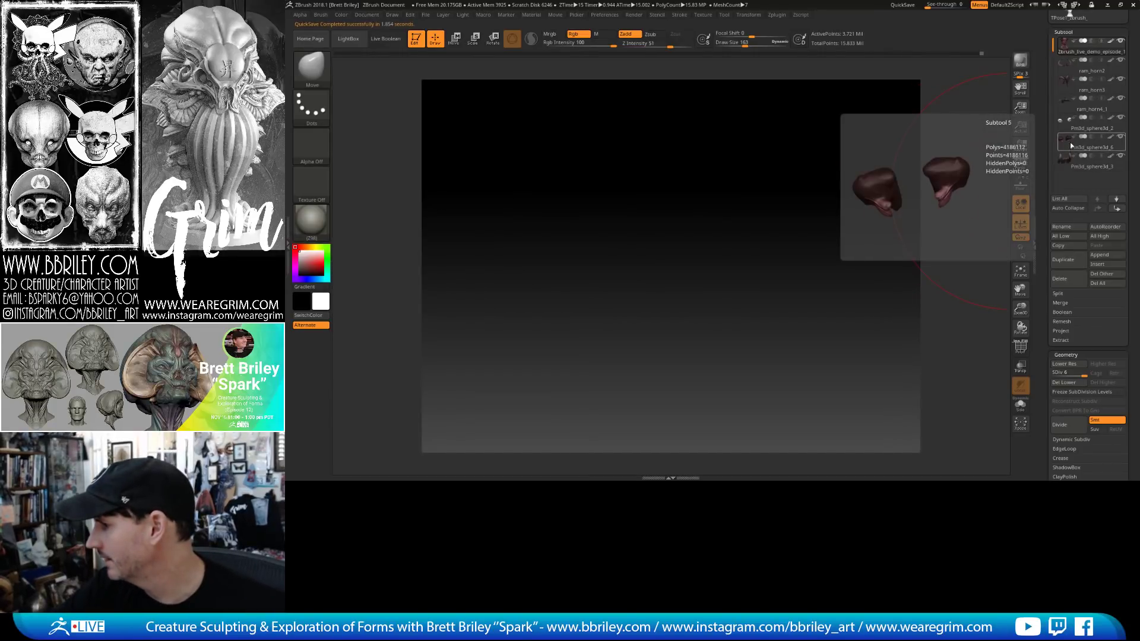
# Hide the three ram_horn subtools so that only the head with its largest horns and the small parts are shown.
pyautogui.click(1072, 92)
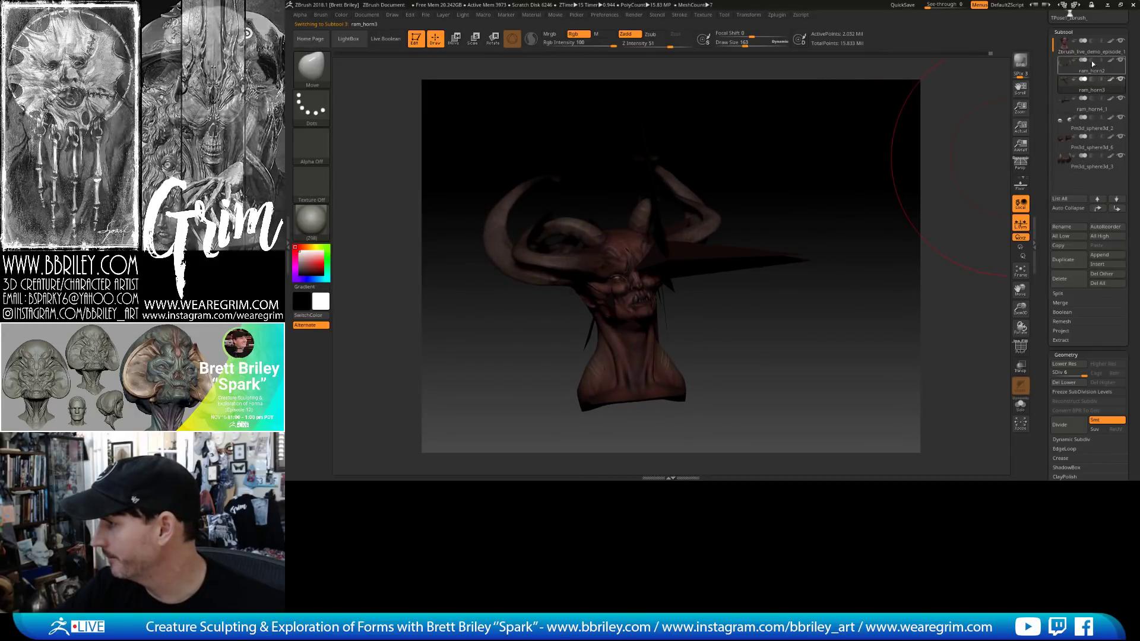
pyautogui.click(1122, 63)
pyautogui.click(1120, 79)
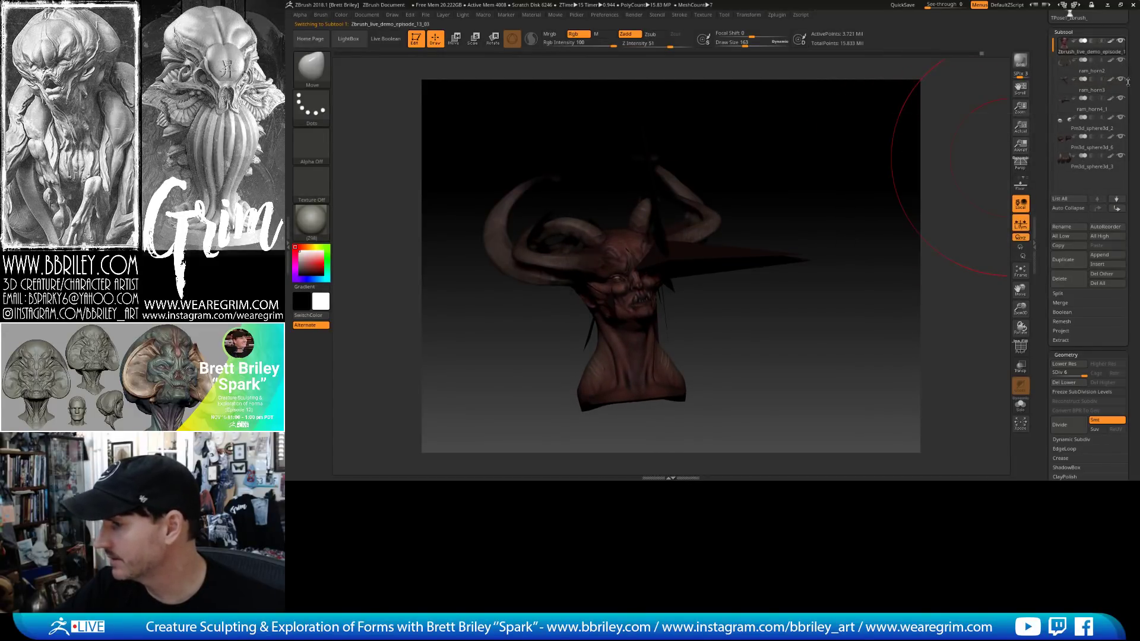
pyautogui.click(1121, 117)
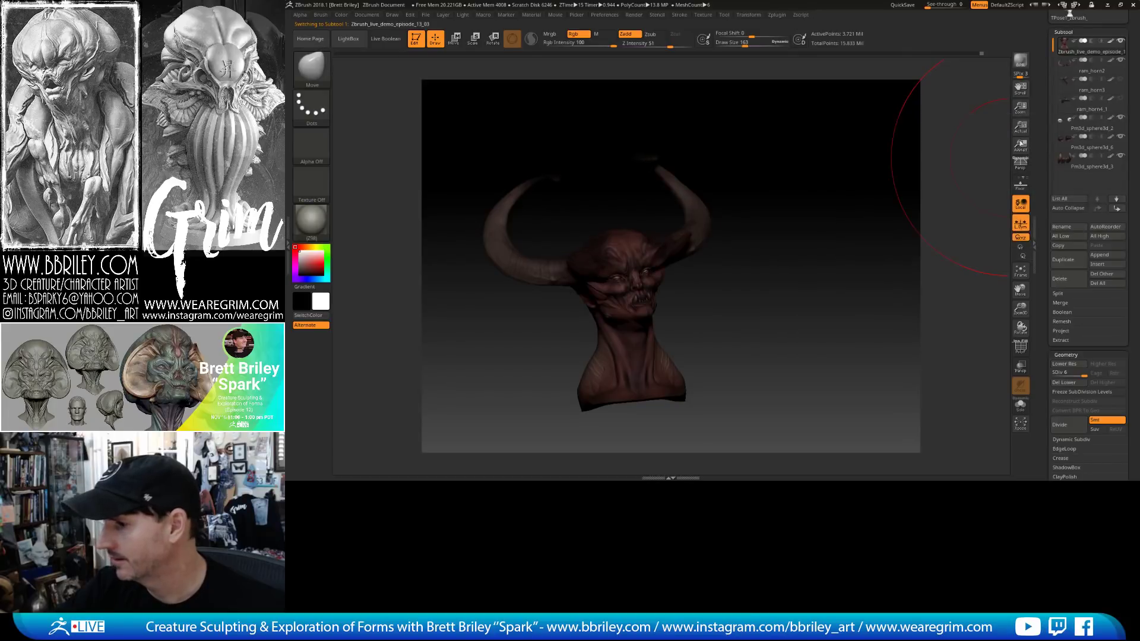
pyautogui.moveTo(857, 207); pyautogui.dragTo(754, 207)
# Select the ram_horn3 subtool and isolate it with Solo to inspect its stray spikes.
pyautogui.moveTo(1050, 26); pyautogui.dragTo(1051, 190)
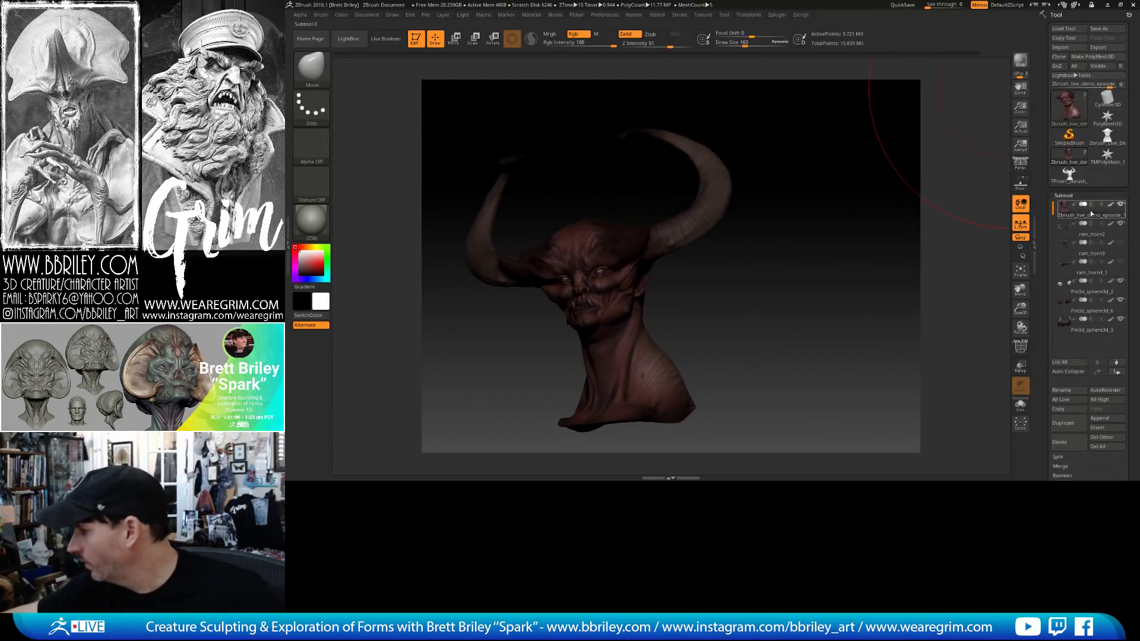
pyautogui.click(1102, 254)
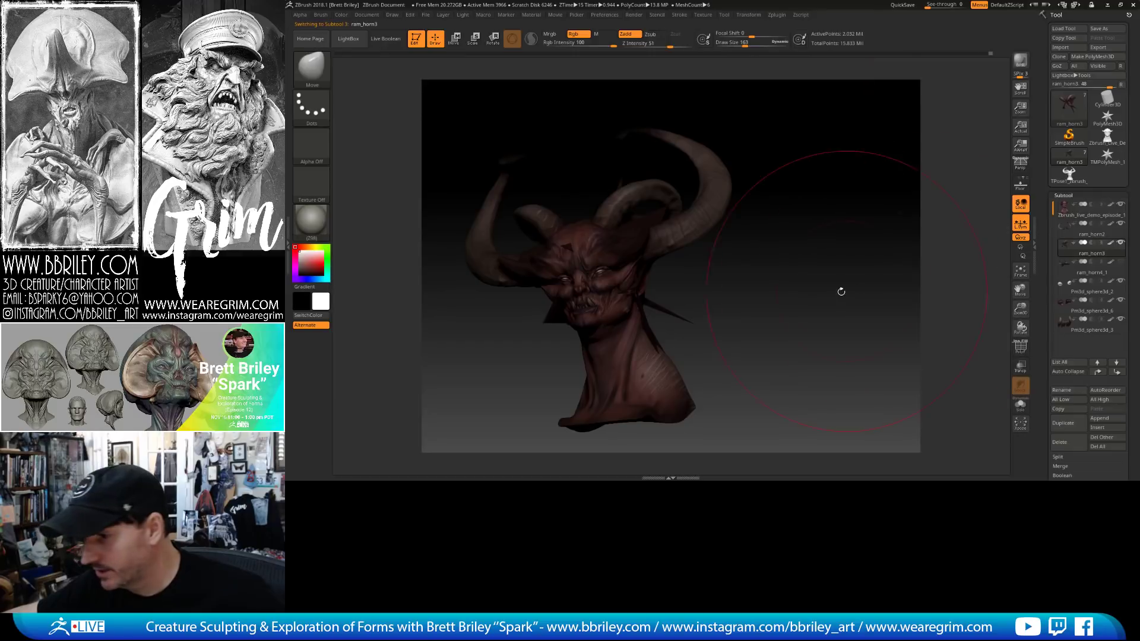
pyautogui.moveTo(809, 290); pyautogui.dragTo(834, 288)
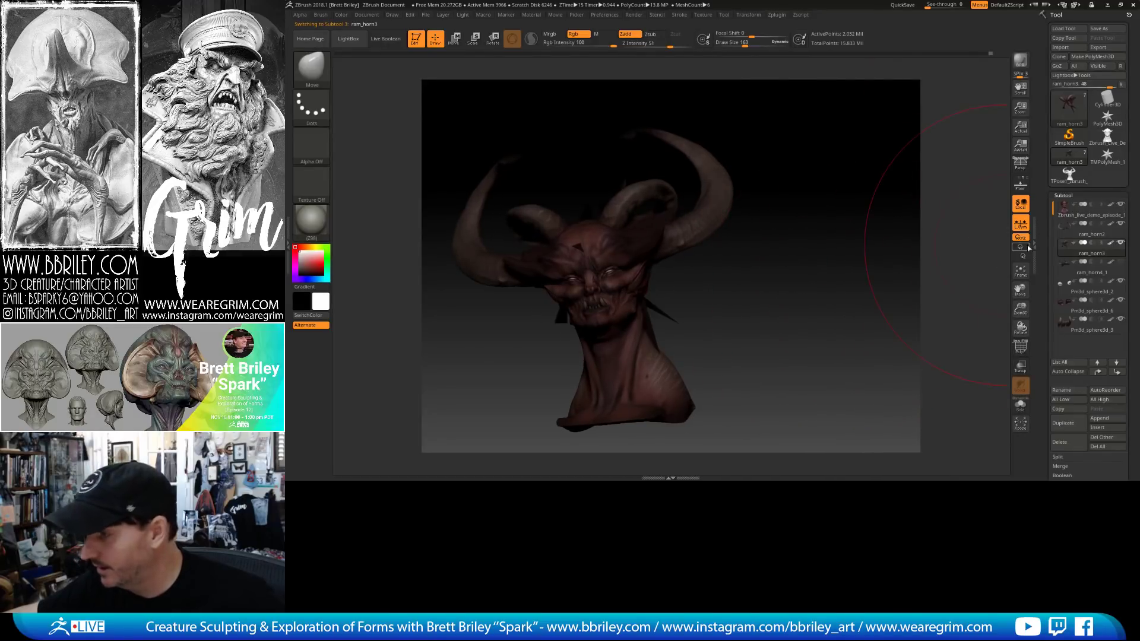
pyautogui.click(1021, 406)
pyautogui.moveTo(757, 191)
pyautogui.mouseDown()
pyautogui.moveTo(731, 166)
pyautogui.moveTo(750, 187)
pyautogui.mouseUp()
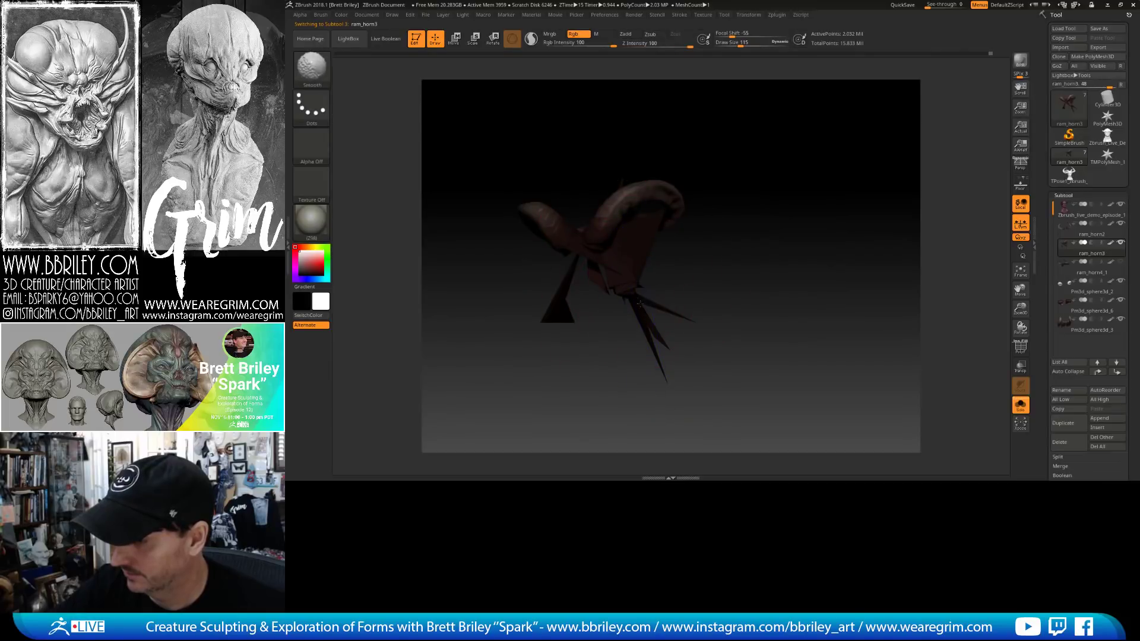
# Lower the isolated ram_horn3's subdivision level and examine its stray spikes up close.
pyautogui.hotkey('shift', 'd')
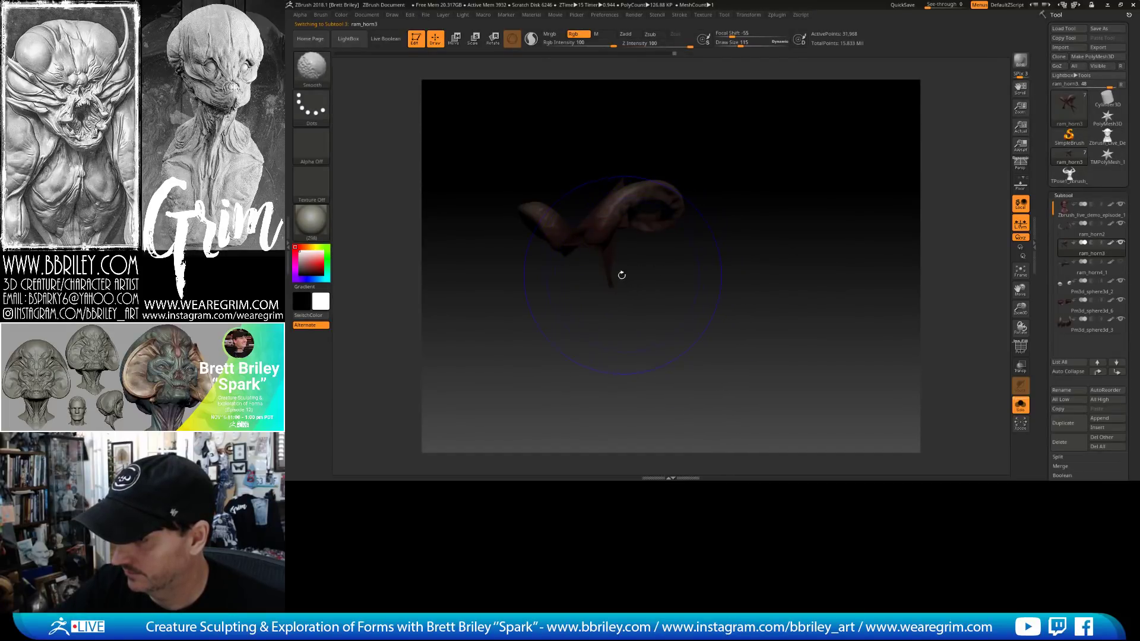
pyautogui.moveTo(707, 262); pyautogui.dragTo(687, 269)
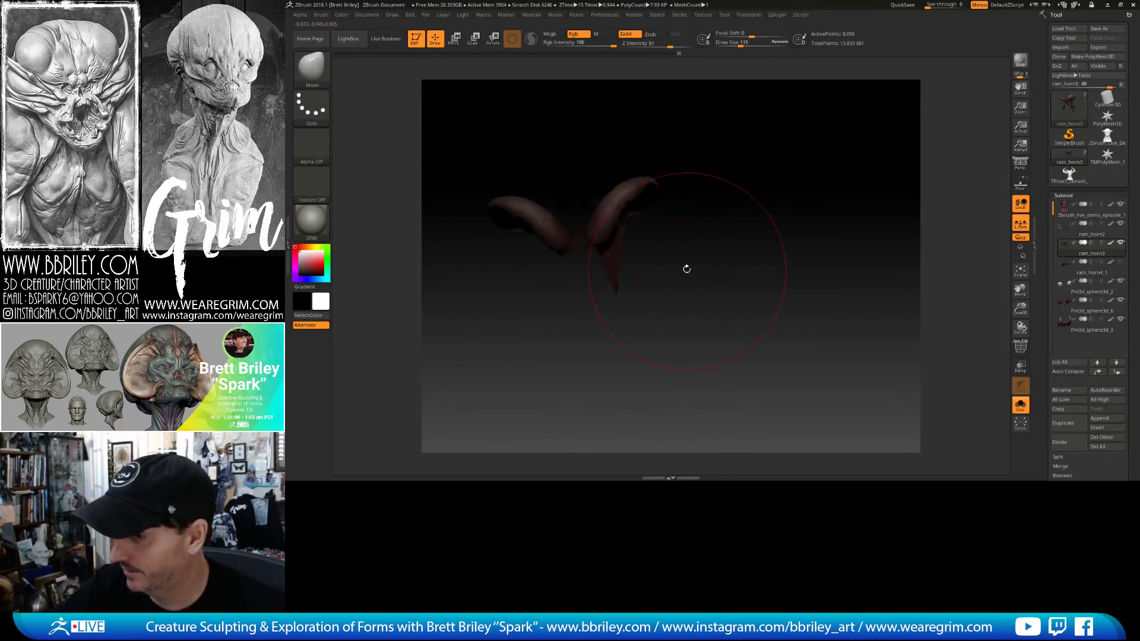
pyautogui.keyDown('alt'); pyautogui.moveTo(756, 244); pyautogui.dragTo(935, 292); pyautogui.keyUp('alt')
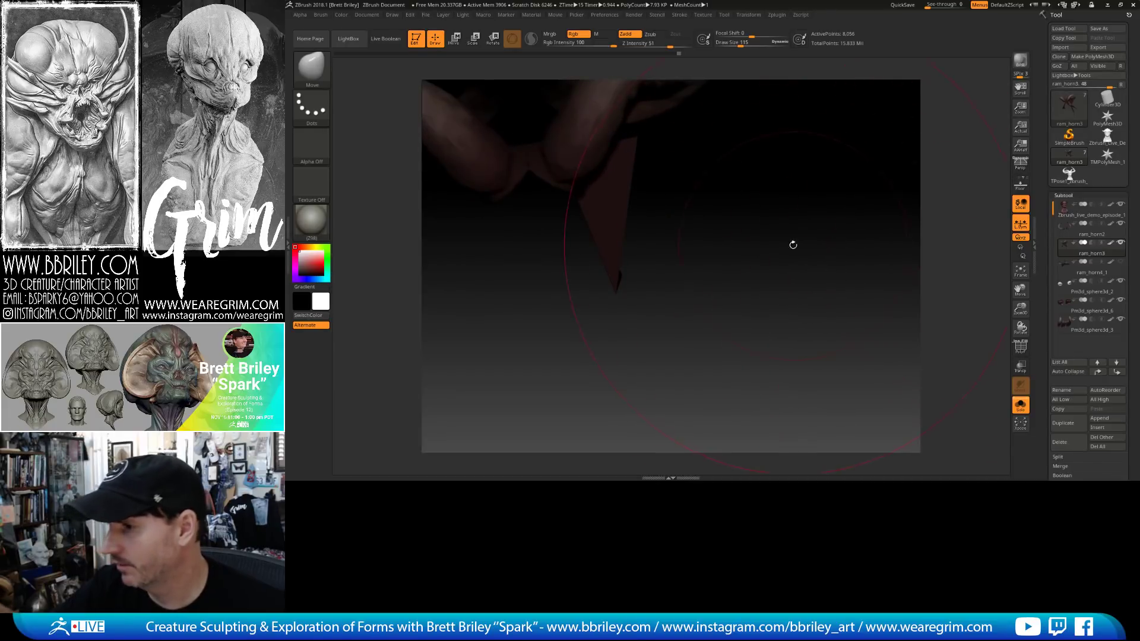
pyautogui.keyDown('alt'); pyautogui.moveTo(793, 245); pyautogui.dragTo(797, 272); pyautogui.keyUp('alt')
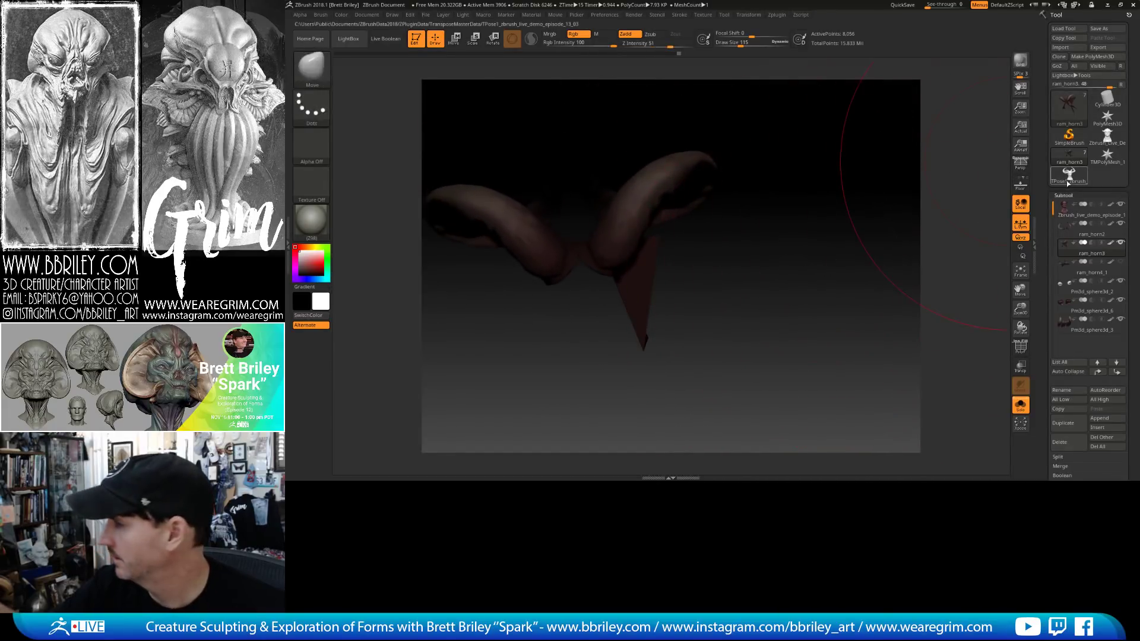
# Load the saved Zbrush_Live_Demo_Episode bust tool, then select its ram_horn3 subtool and isolate it with Solo.
pyautogui.click(1107, 156)
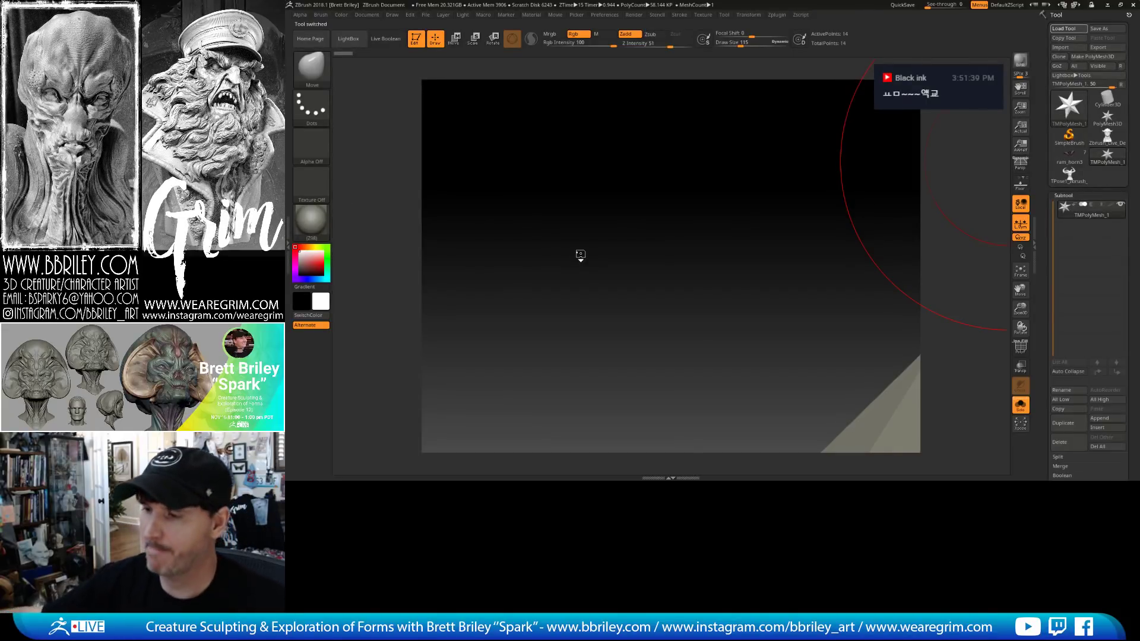
pyautogui.click(1020, 405)
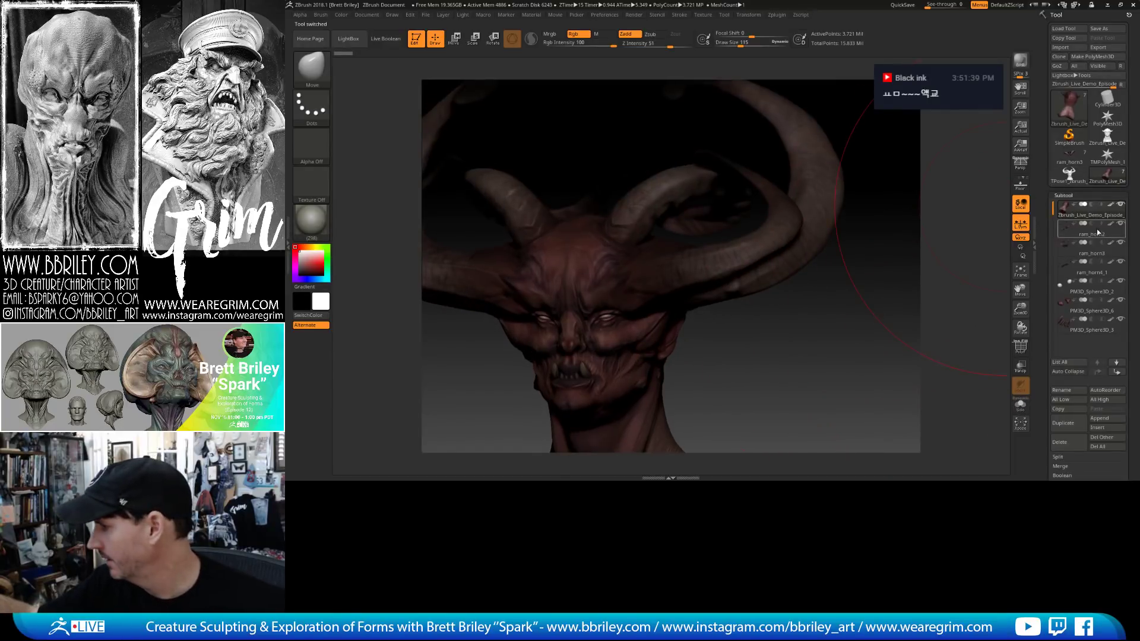
pyautogui.click(1092, 252)
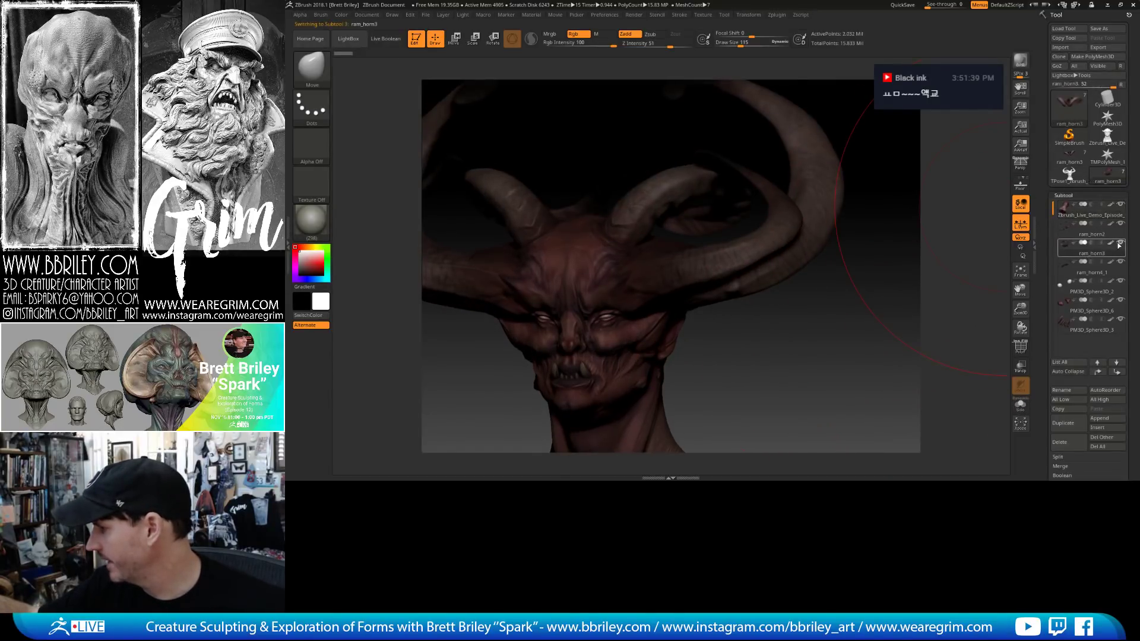
pyautogui.click(1022, 406)
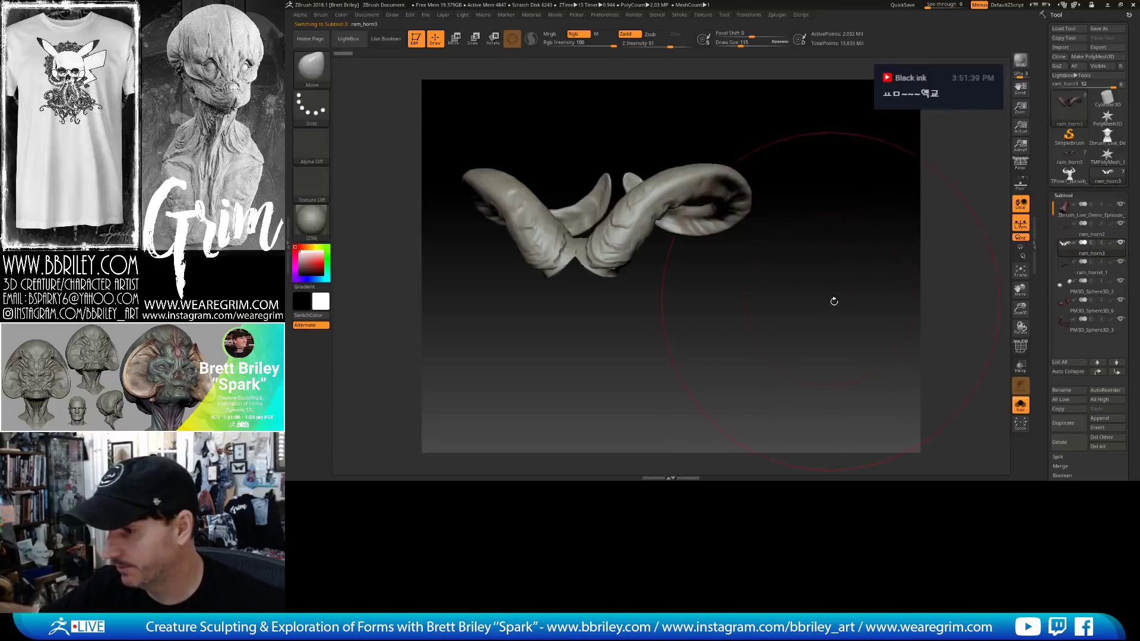
# Hide the strip of geometry bridging the two ram_horn3 horns and remove it with Del Hidden.
pyautogui.moveTo(835, 302); pyautogui.dragTo(713, 281)
pyautogui.press('s')
pyautogui.moveTo(644, 268); pyautogui.dragTo(631, 267)
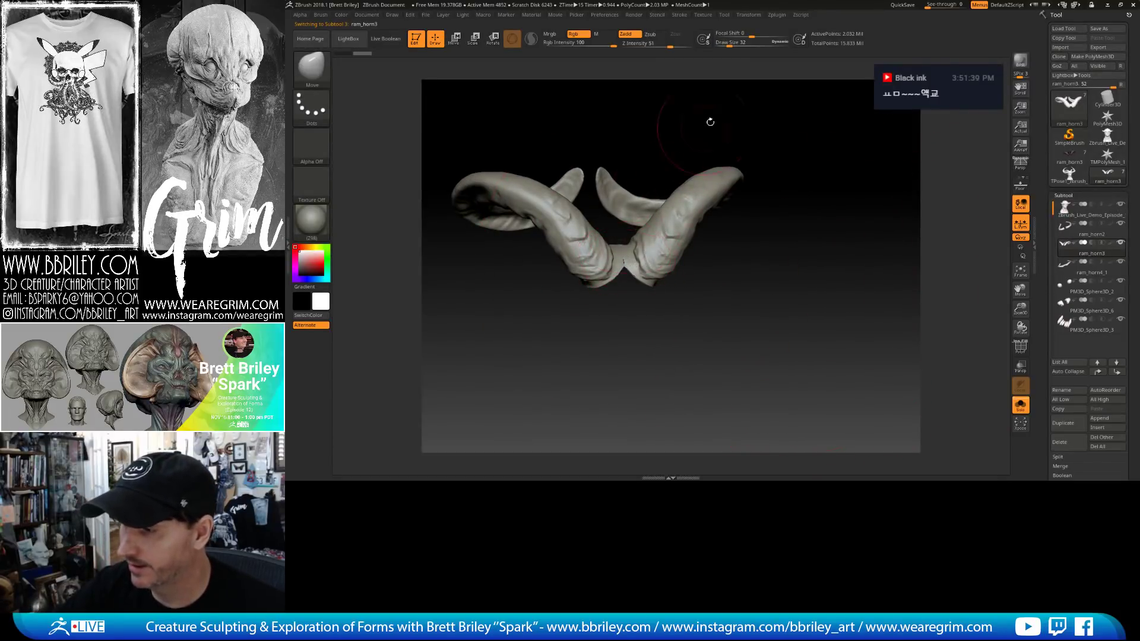
pyautogui.moveTo(710, 122); pyautogui.dragTo(628, 287)
pyautogui.keyDown('alt'); pyautogui.moveTo(694, 310); pyautogui.dragTo(736, 313); pyautogui.keyUp('alt')
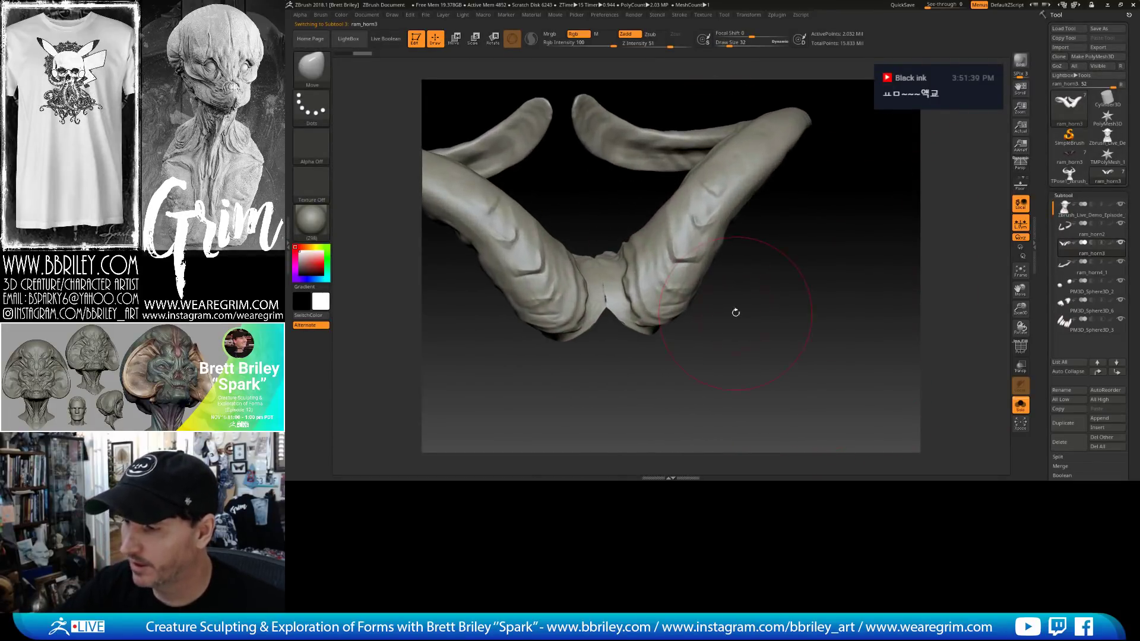
pyautogui.moveTo(749, 262); pyautogui.dragTo(734, 211)
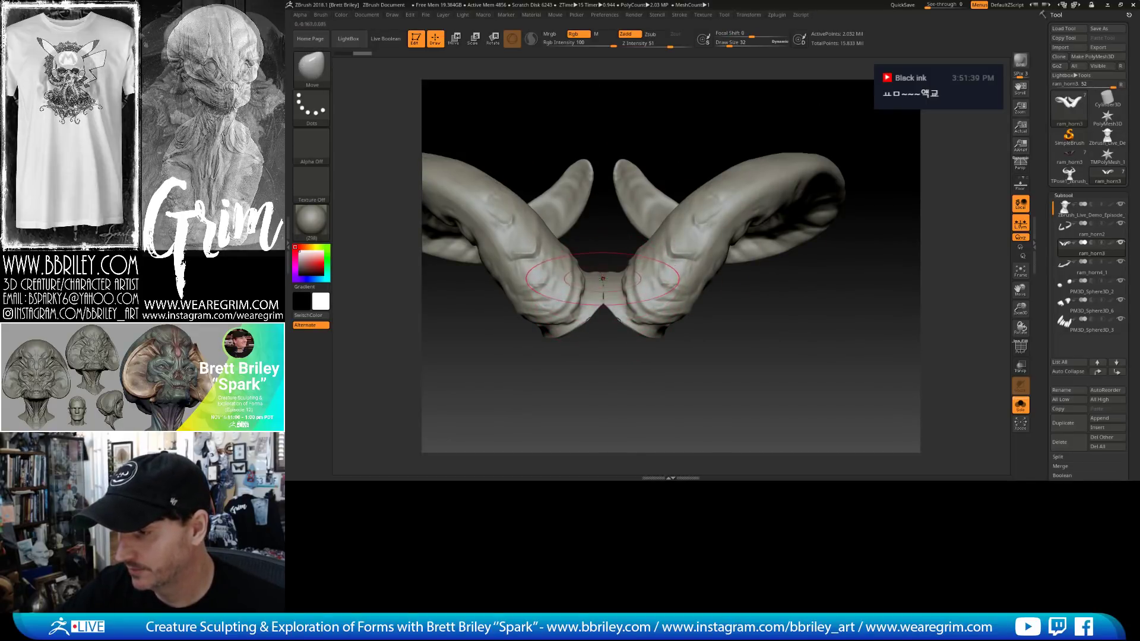
pyautogui.hotkey('ctrl', 'shift')
pyautogui.keyDown('ctrl'); pyautogui.keyDown('alt'); pyautogui.keyDown('shift'); pyautogui.moveTo(598, 256); pyautogui.dragTo(616, 330); pyautogui.keyUp('shift'); pyautogui.keyUp('alt'); pyautogui.keyUp('ctrl')
pyautogui.moveTo(675, 356); pyautogui.dragTo(962, 249)
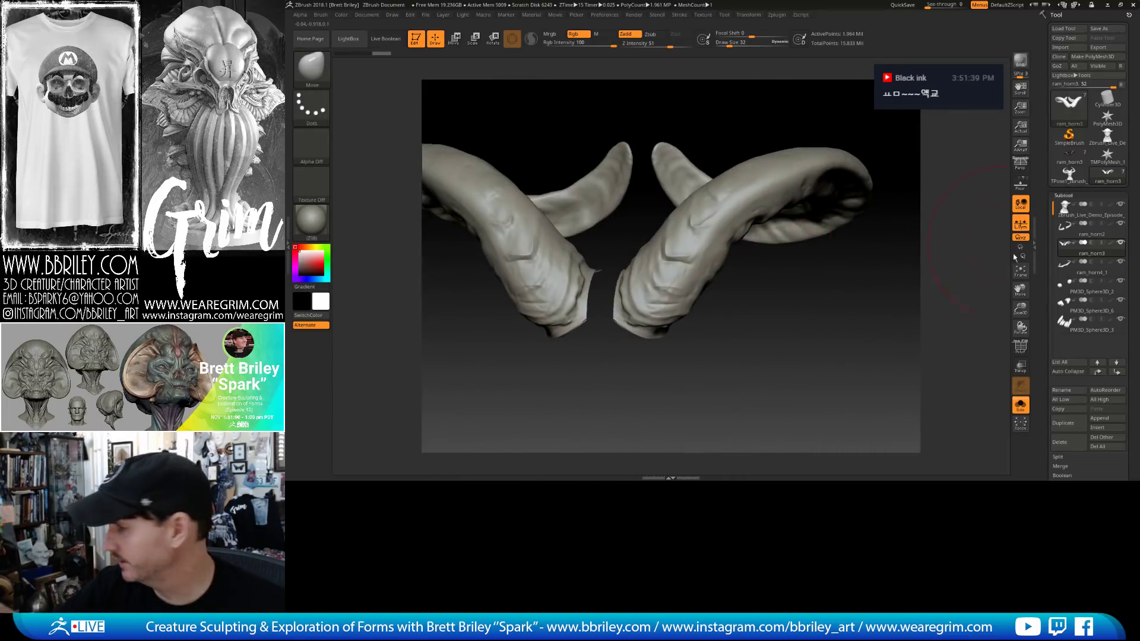
pyautogui.moveTo(1043, 261); pyautogui.dragTo(1047, 181)
pyautogui.moveTo(1049, 258); pyautogui.dragTo(1090, 95)
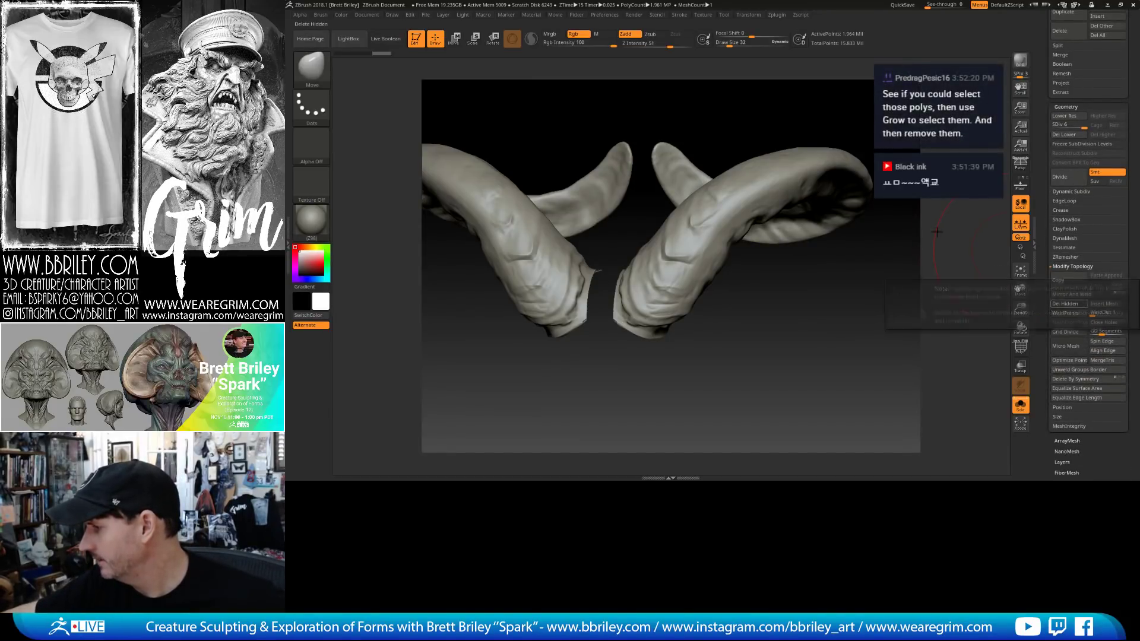
# Step ram_horn3 down to its lowest subdivision level and back up to check the cut ends.
pyautogui.hotkey('shift', 'd')
pyautogui.hotkey('shift', 'd')
pyautogui.hotkey('shift', 'd')
pyautogui.hotkey('shift', 'd')
pyautogui.hotkey('shift', 'd')
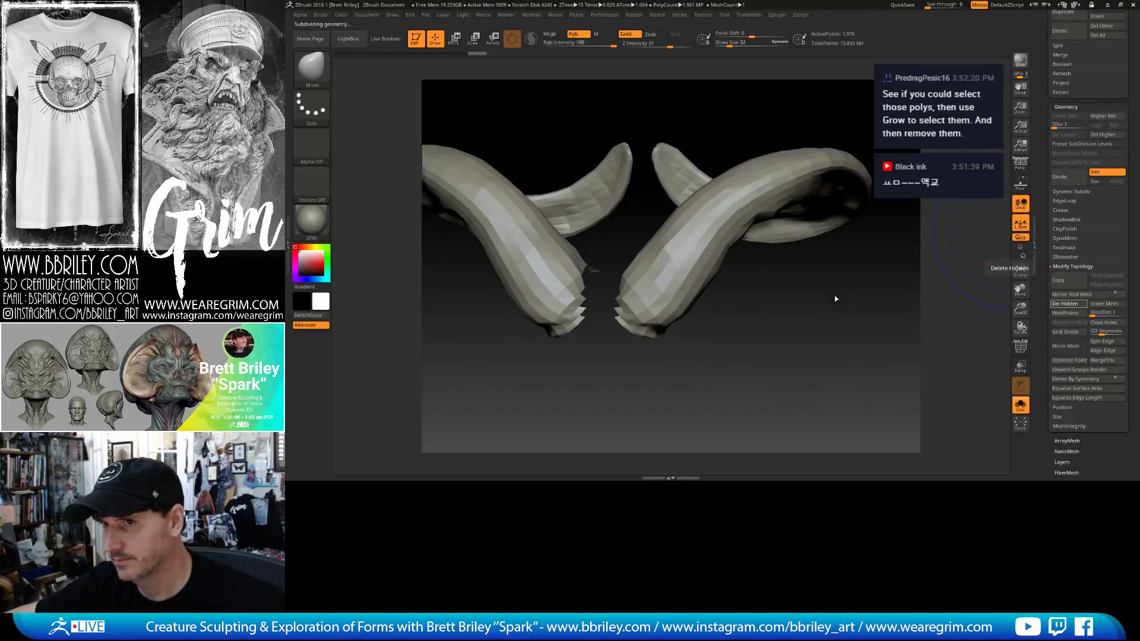
pyautogui.moveTo(826, 281); pyautogui.dragTo(834, 296)
pyautogui.press('d')
pyautogui.press('d')
pyautogui.press('d')
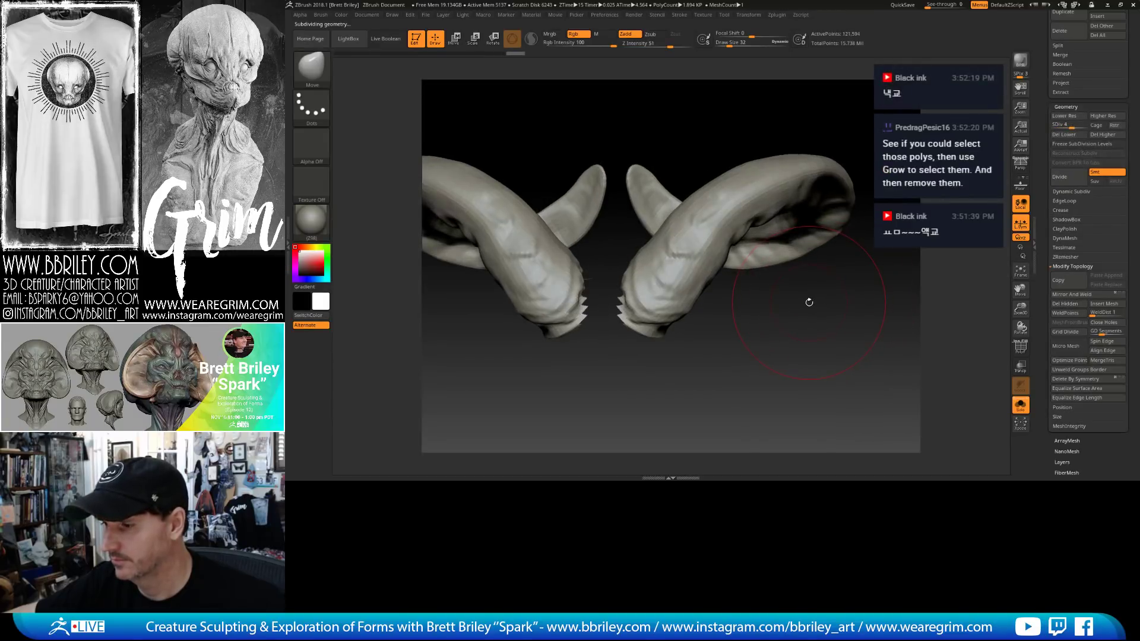
# Show the whole bust, isolate the ram_horn4_1 subtool with Solo, and try to hide the bar joining its horns.
pyautogui.click(1023, 407)
pyautogui.moveTo(1044, 174); pyautogui.dragTo(1046, 279)
pyautogui.click(1112, 247)
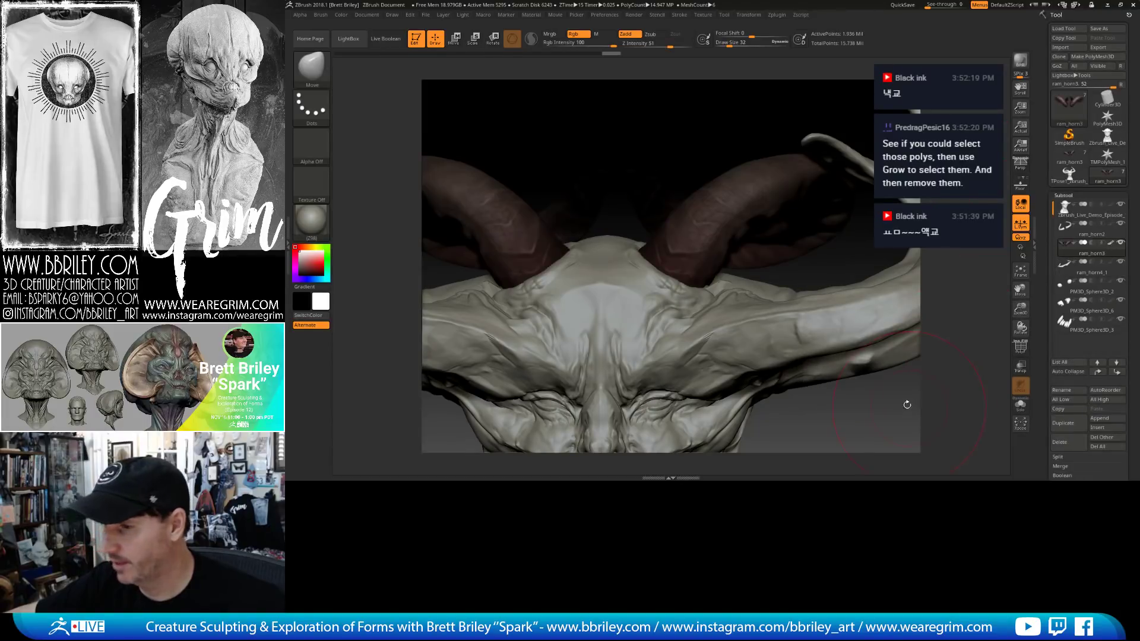
pyautogui.click(1108, 273)
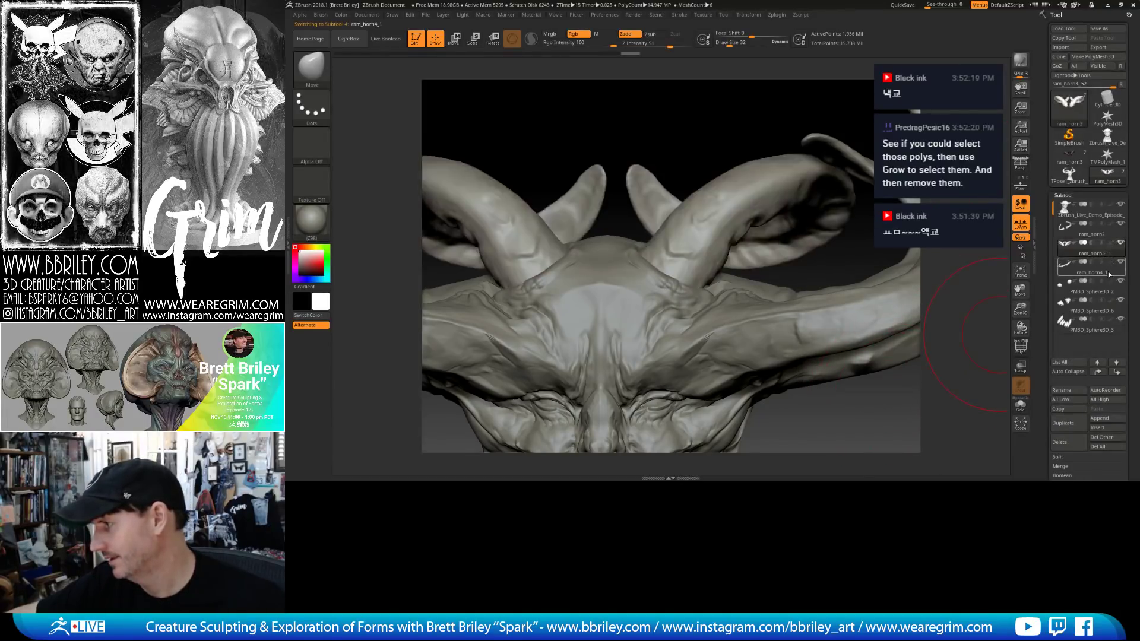
pyautogui.click(1020, 405)
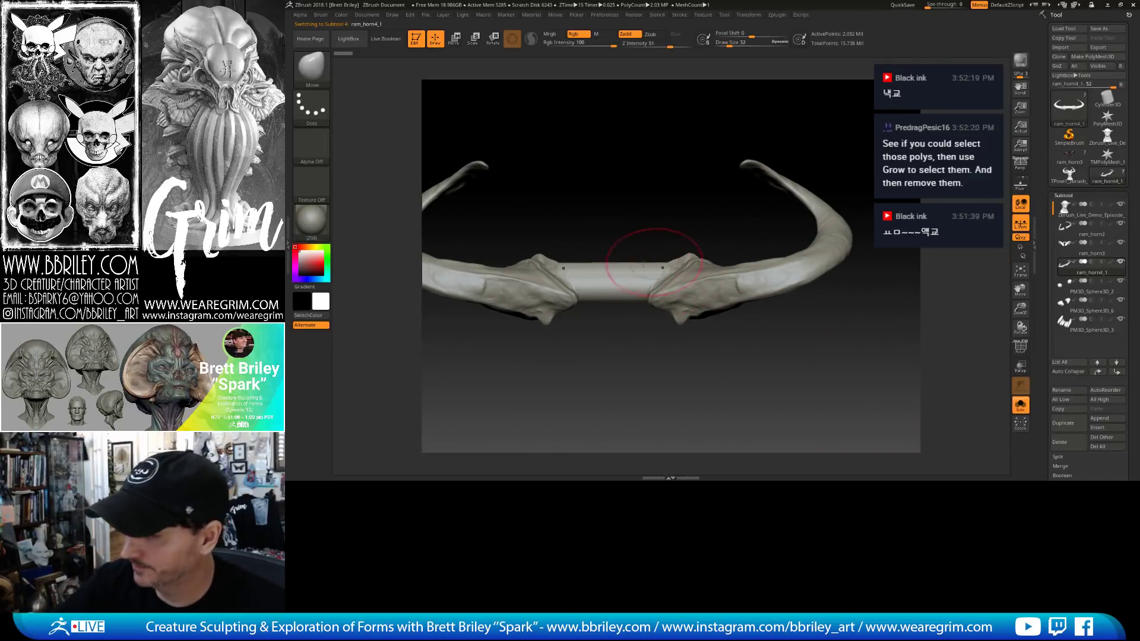
pyautogui.moveTo(616, 236)
pyautogui.keyDown('ctrl'); pyautogui.keyDown('shift'); pyautogui.mouseDown()
pyautogui.moveTo(649, 337)
pyautogui.moveTo(618, 300)
pyautogui.moveTo(633, 249)
pyautogui.mouseUp(); pyautogui.keyUp('shift'); pyautogui.keyUp('ctrl')
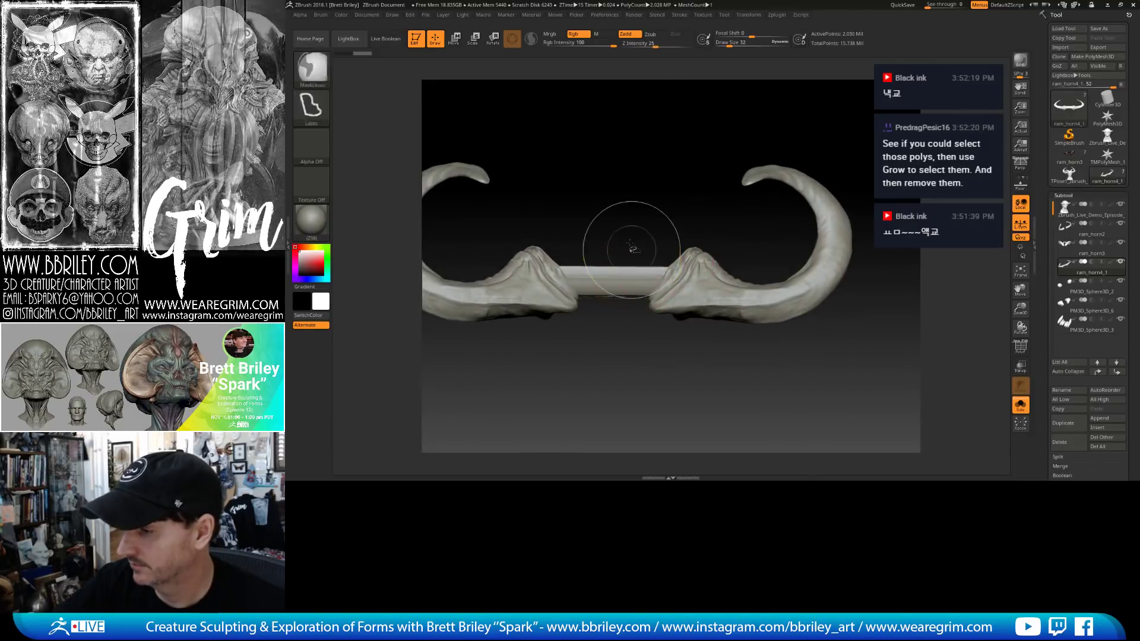
# Show all subtools with transparency on and try to cut the bar between the ram_horn4_1 horns with the TrimCurve brush.
pyautogui.click(1020, 405)
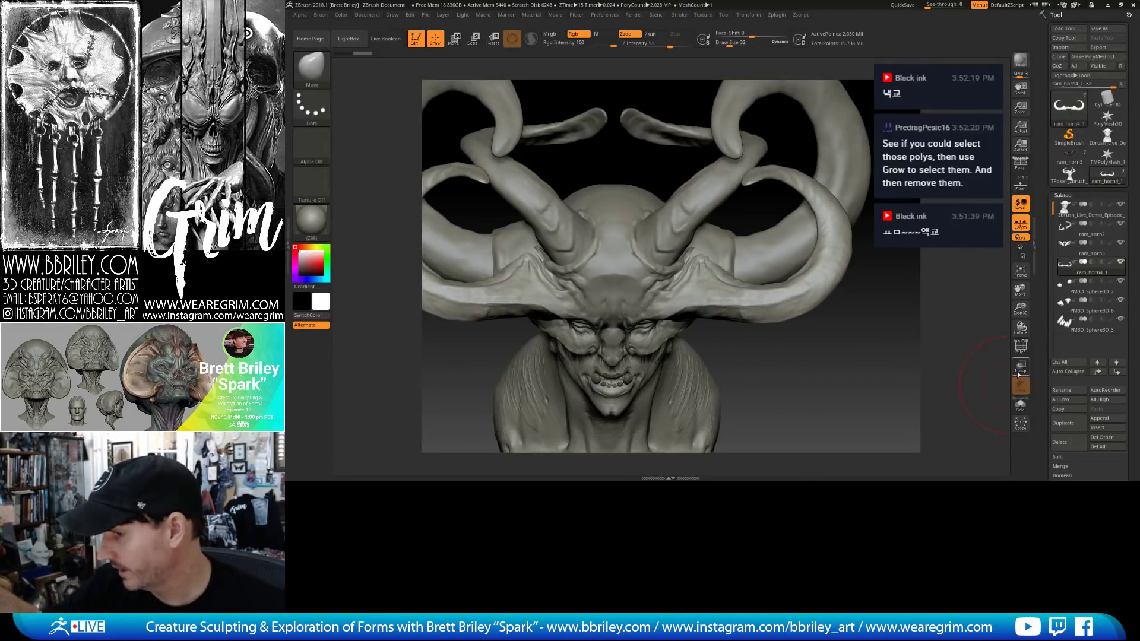
pyautogui.click(1020, 367)
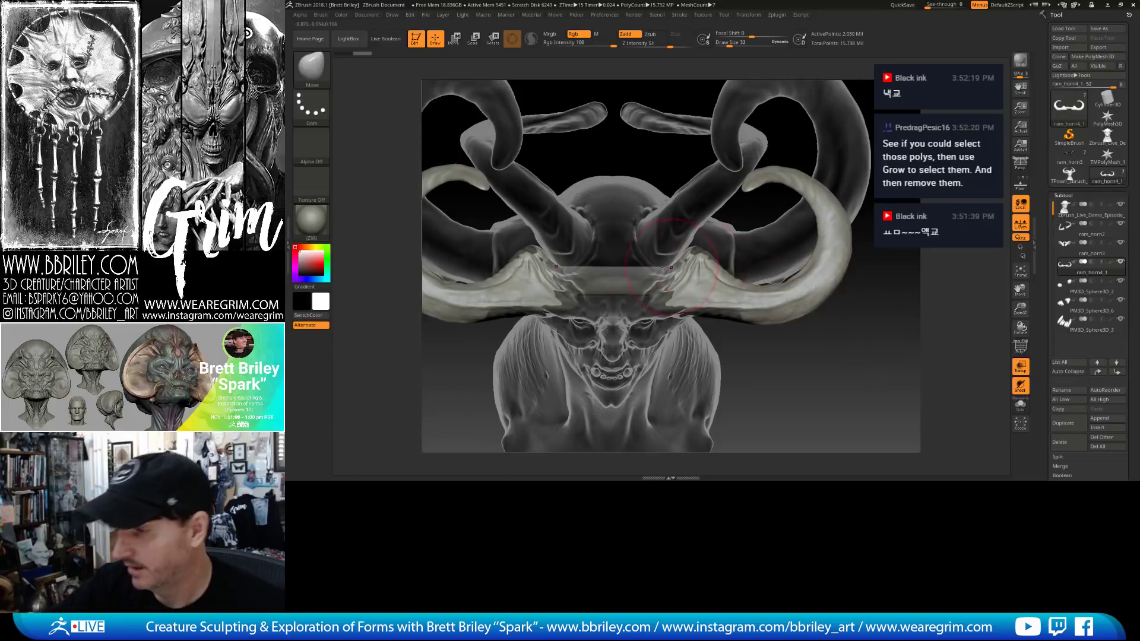
pyautogui.hotkey('ctrl', 'shift', 'b')
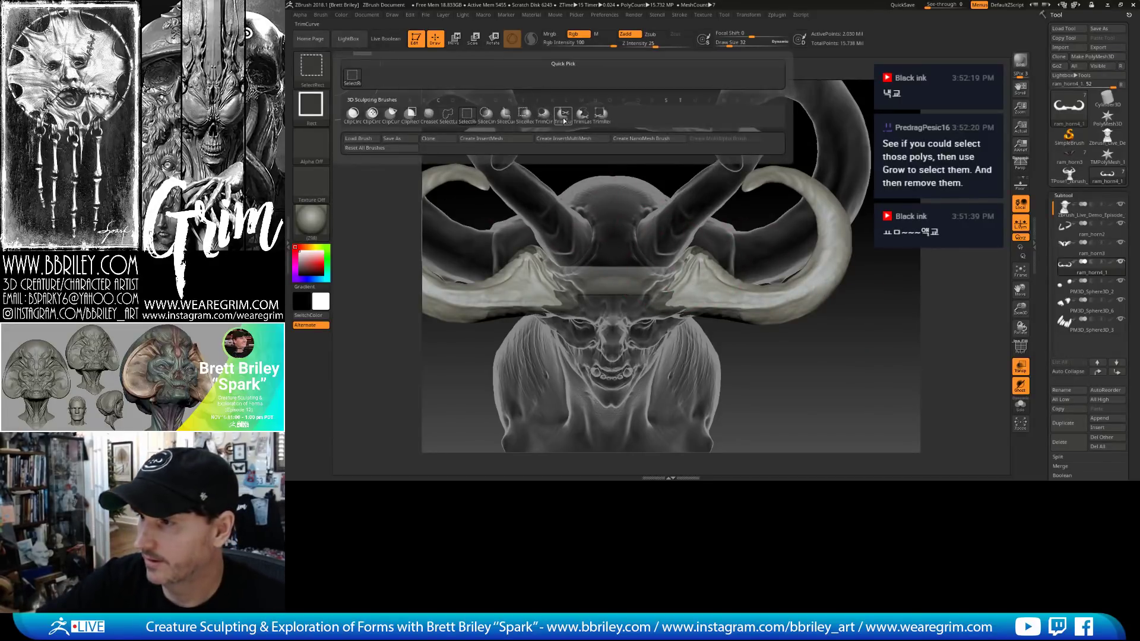
pyautogui.keyDown('ctrl'); pyautogui.keyDown('shift'); pyautogui.moveTo(660, 288); pyautogui.dragTo(628, 331); pyautogui.keyUp('shift'); pyautogui.keyUp('ctrl')
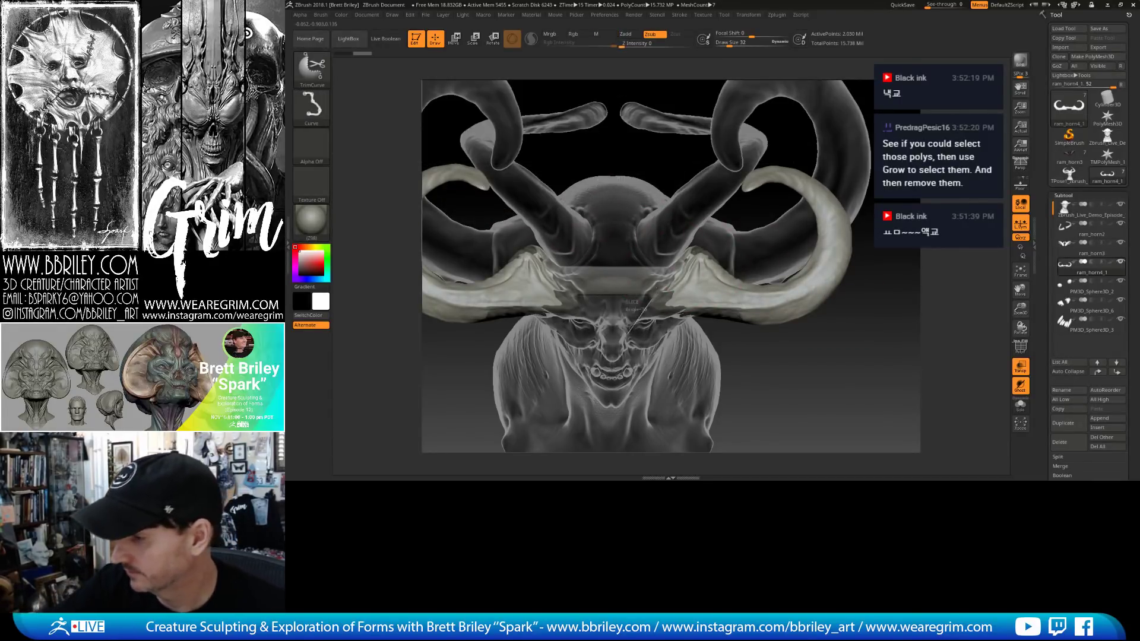
pyautogui.keyDown('ctrl'); pyautogui.keyDown('shift'); pyautogui.moveTo(696, 236); pyautogui.dragTo(699, 209); pyautogui.keyUp('shift'); pyautogui.keyUp('ctrl')
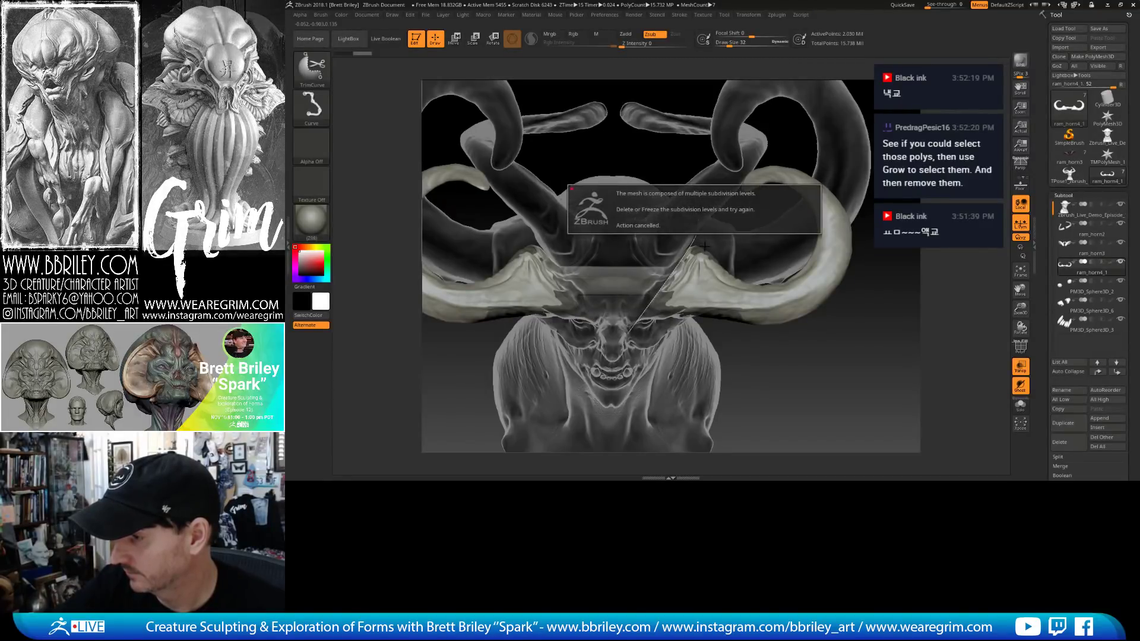
# Isolate ram_horn4_1 with Solo and switch the masking brush to MaskPen with a FreeHand stroke at a smaller draw size.
pyautogui.click(1021, 406)
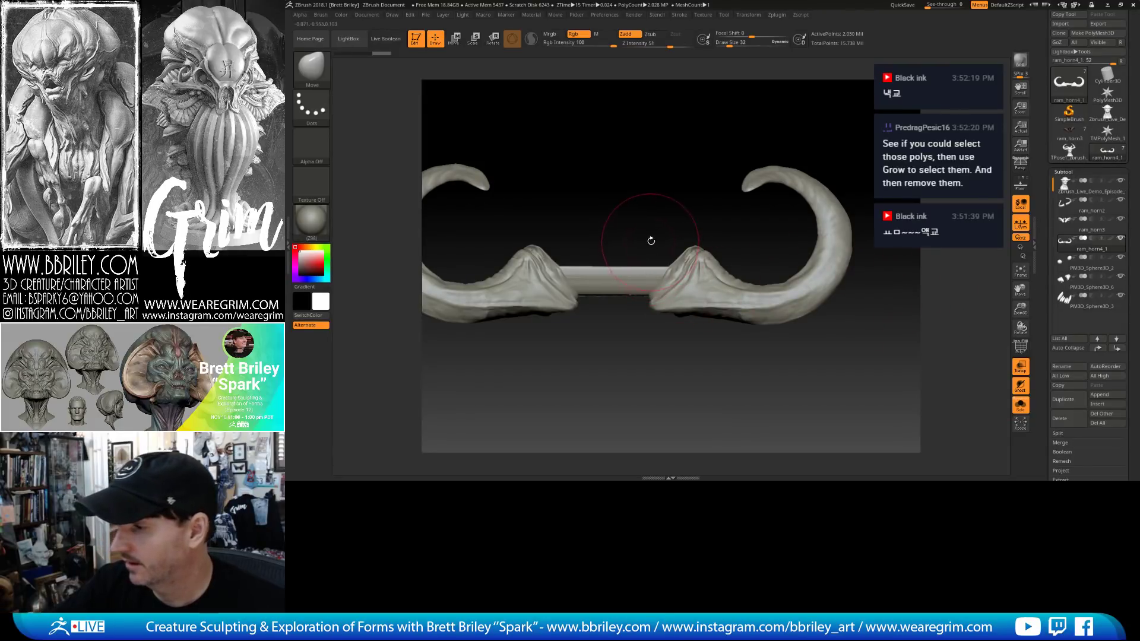
pyautogui.moveTo(690, 217); pyautogui.dragTo(674, 191)
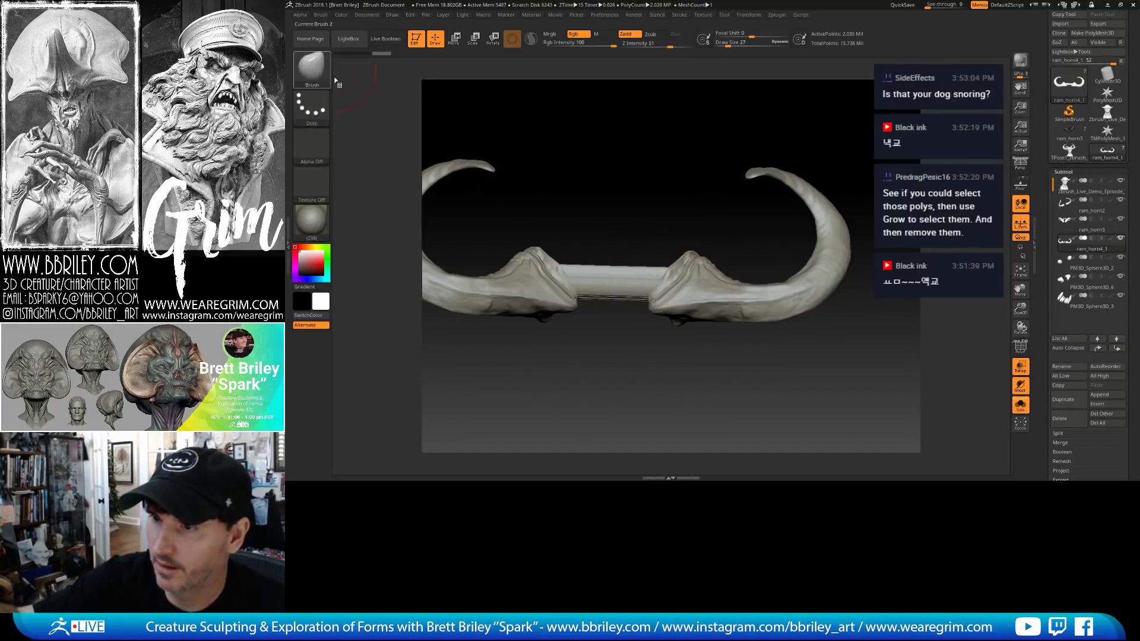
pyautogui.click(313, 69)
pyautogui.click(430, 115)
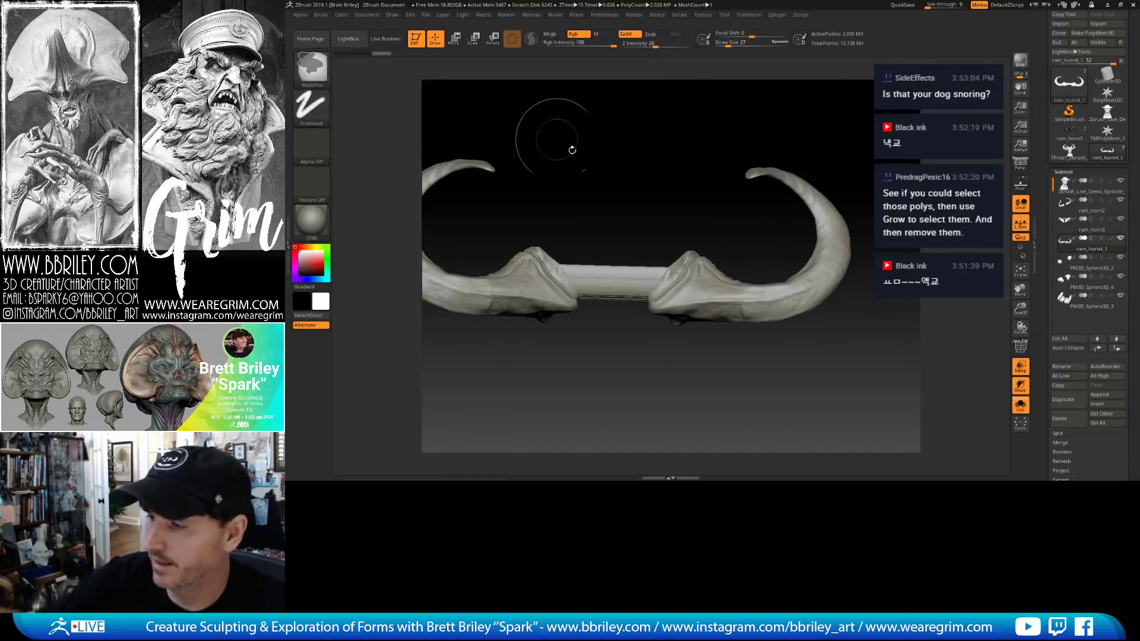
pyautogui.moveTo(687, 205); pyautogui.dragTo(645, 256)
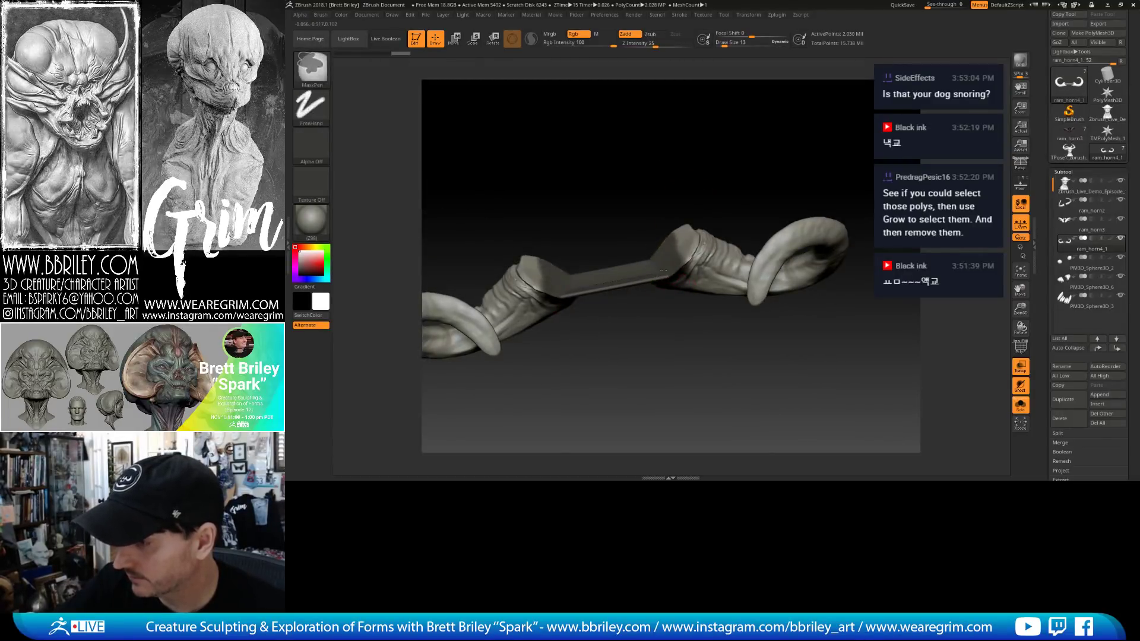
pyautogui.press('ctrl')
# Show the full bust again with Ghost and transparency off, and examine the horn bases from the front and below.
pyautogui.click(1021, 409)
pyautogui.moveTo(962, 386)
pyautogui.mouseDown()
pyautogui.moveTo(1002, 381)
pyautogui.moveTo(1005, 360)
pyautogui.mouseUp()
pyautogui.click(1021, 388)
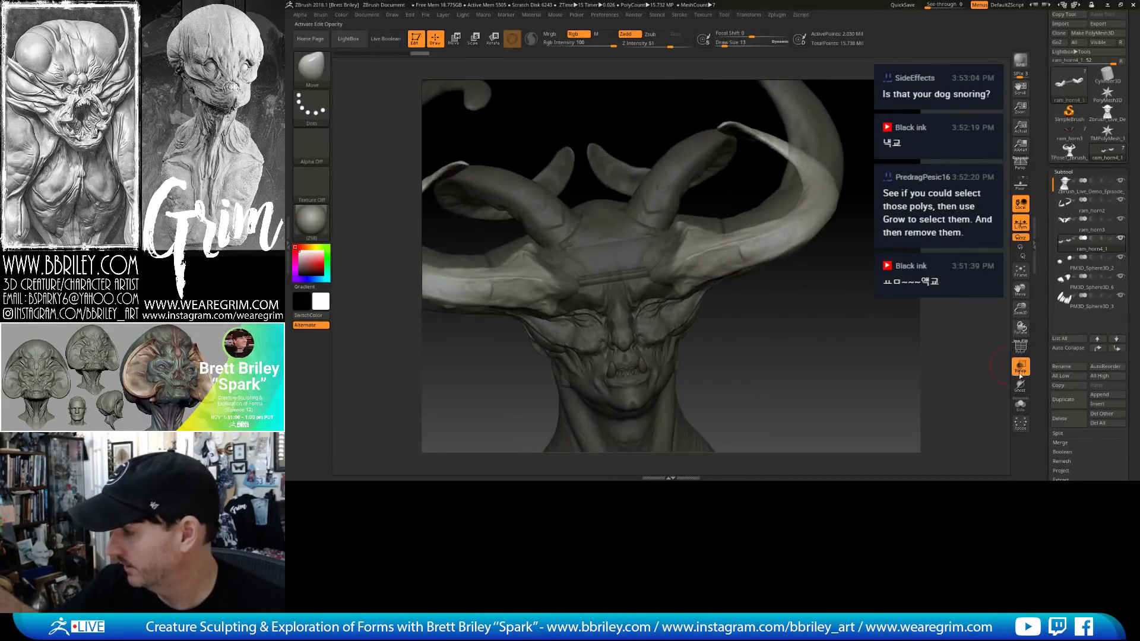
pyautogui.click(1021, 372)
pyautogui.moveTo(886, 318)
pyautogui.mouseDown()
pyautogui.moveTo(908, 334)
pyautogui.moveTo(900, 271)
pyautogui.mouseUp()
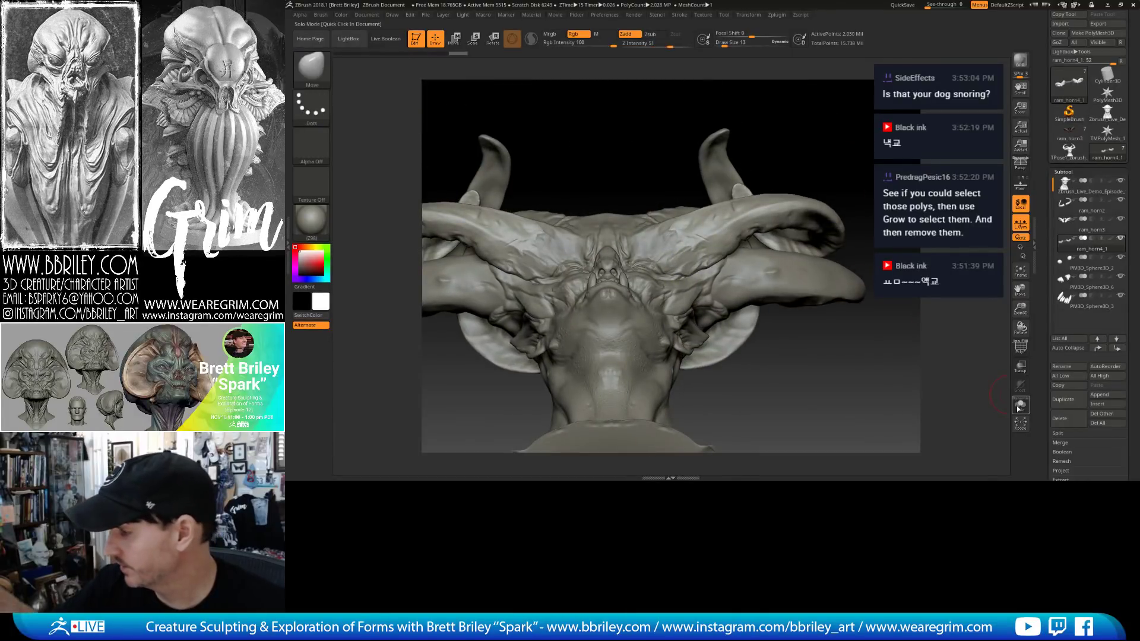
# Isolate ram_horn4_1 with Solo and mask the bar joining its two horns with the MaskPen brush.
pyautogui.click(1018, 408)
pyautogui.moveTo(899, 333); pyautogui.dragTo(660, 239)
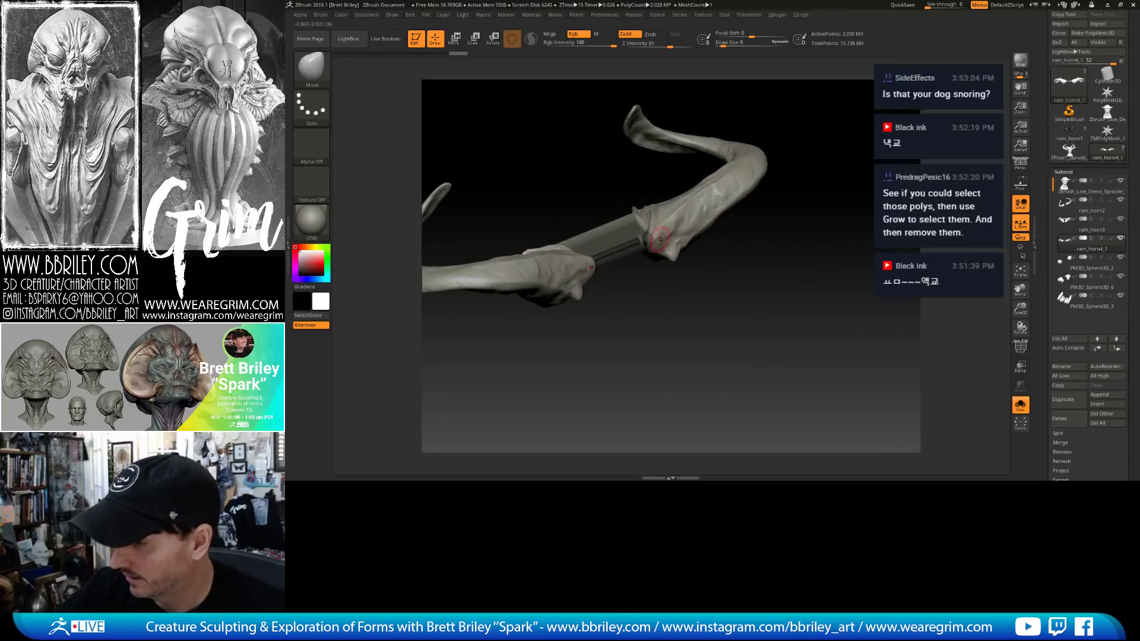
pyautogui.press('ctrl')
pyautogui.moveTo(726, 282); pyautogui.dragTo(702, 360)
pyautogui.moveTo(690, 175); pyautogui.dragTo(670, 283)
pyautogui.press('ctrl')
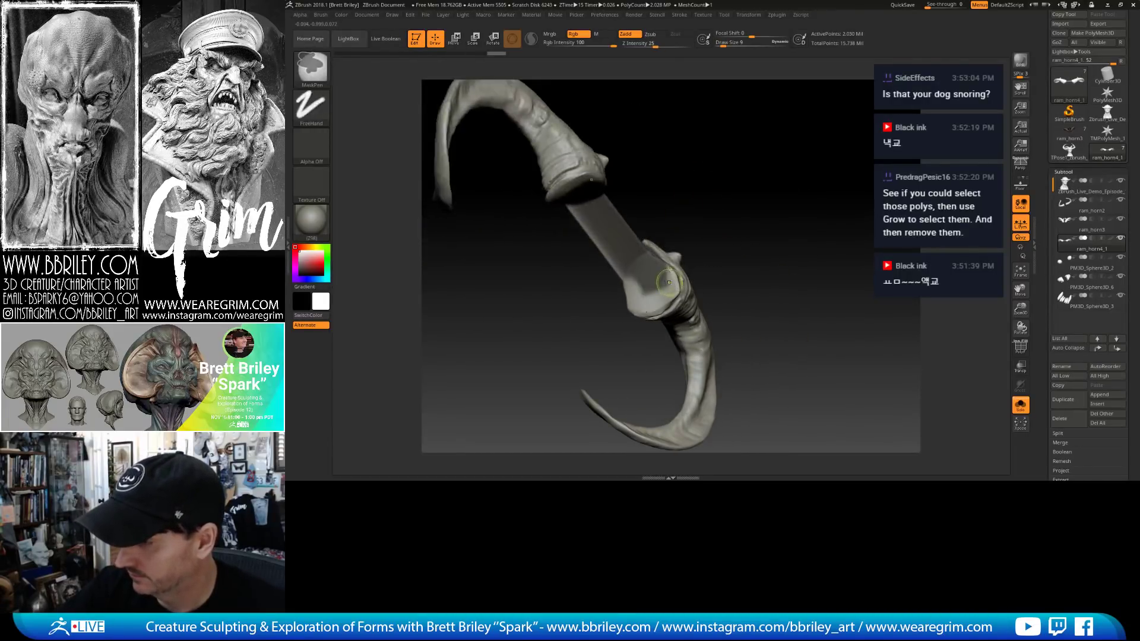
# Refine the MaskPen mask at the bar's ends and on its other sides where it meets the horn bases.
pyautogui.moveTo(685, 194); pyautogui.dragTo(671, 225)
pyautogui.press('ctrl')
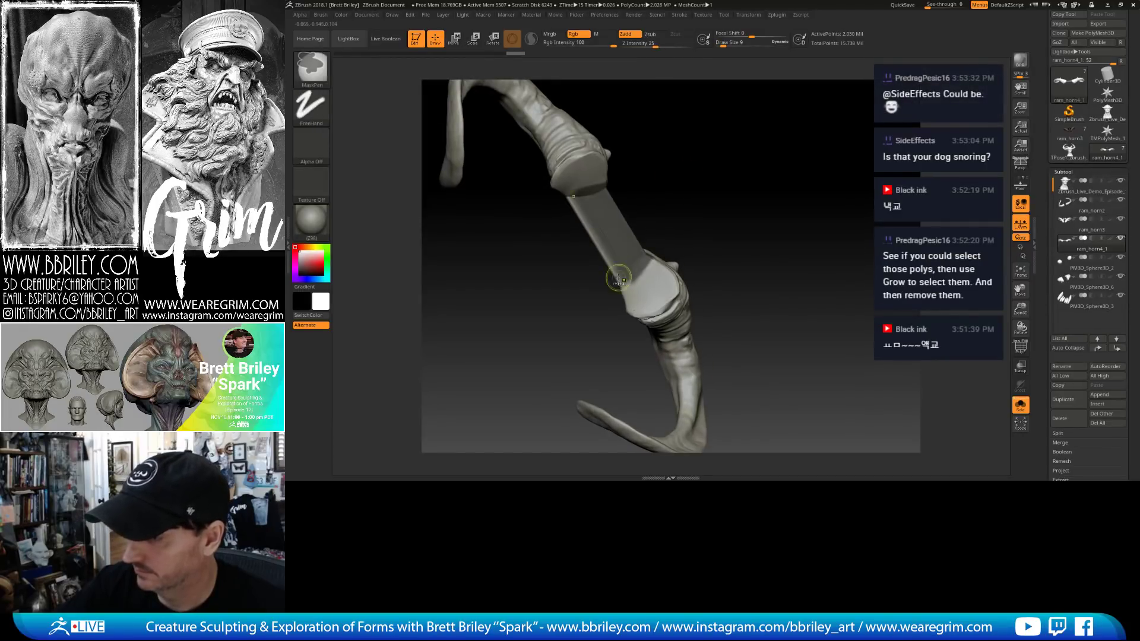
pyautogui.moveTo(619, 271)
pyautogui.mouseDown()
pyautogui.moveTo(662, 291)
pyautogui.moveTo(638, 284)
pyautogui.mouseUp()
pyautogui.press('ctrl')
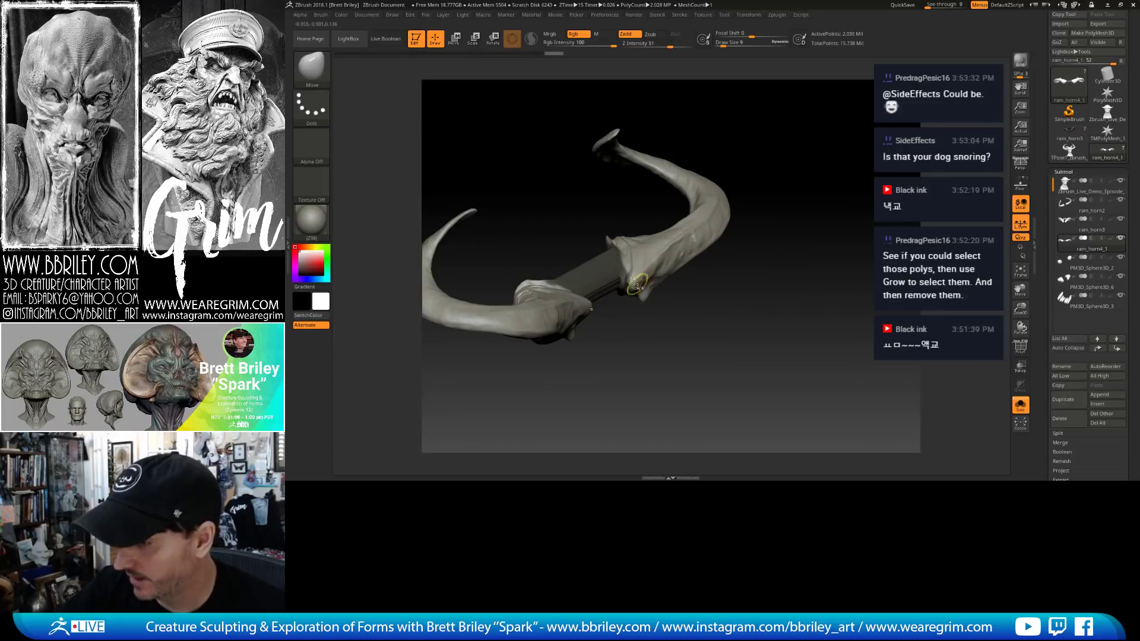
pyautogui.press('ctrl')
pyautogui.moveTo(635, 278)
pyautogui.mouseDown(button='right')
pyautogui.moveTo(623, 303)
pyautogui.moveTo(631, 284)
pyautogui.mouseUp(button='right')
pyautogui.press('ctrl')
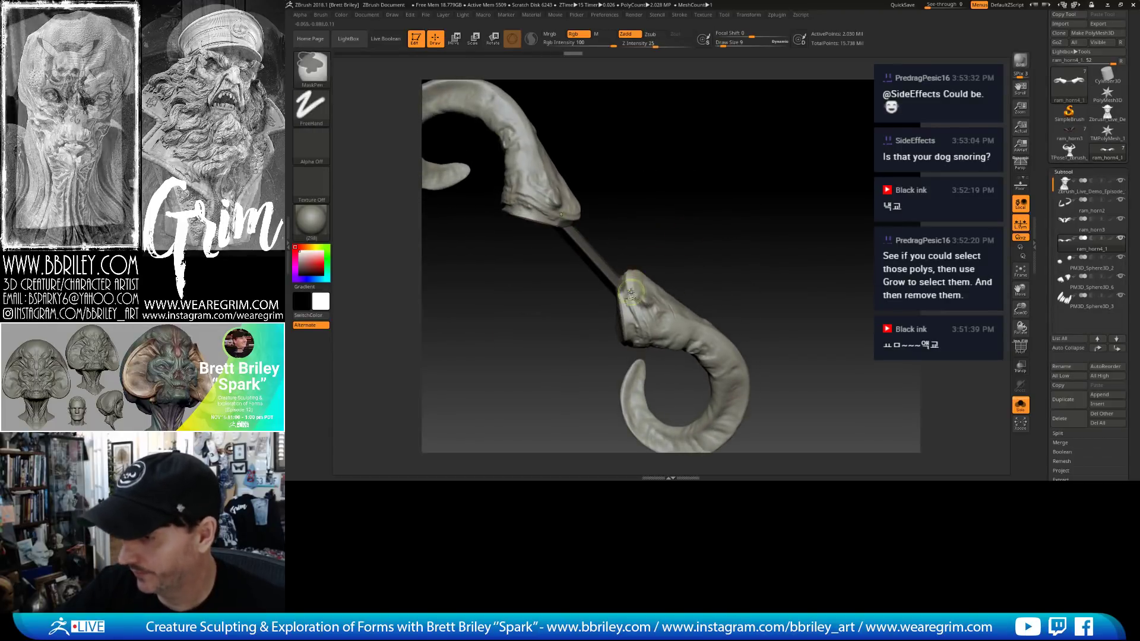
pyautogui.moveTo(718, 224)
pyautogui.mouseDown()
pyautogui.moveTo(814, 214)
pyautogui.moveTo(832, 186)
pyautogui.moveTo(643, 226)
pyautogui.mouseUp()
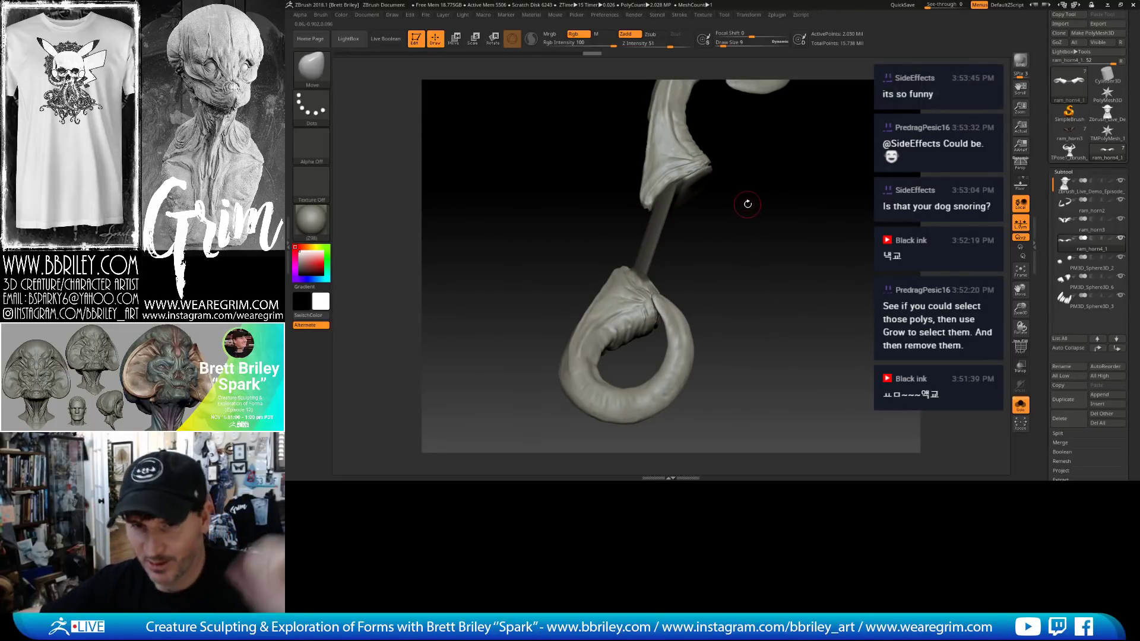
# Expand the Polygroups options and invert the mask on ram_horn4_1 so the horns are masked instead of the bar.
pyautogui.scroll(-5, 1037, 319)
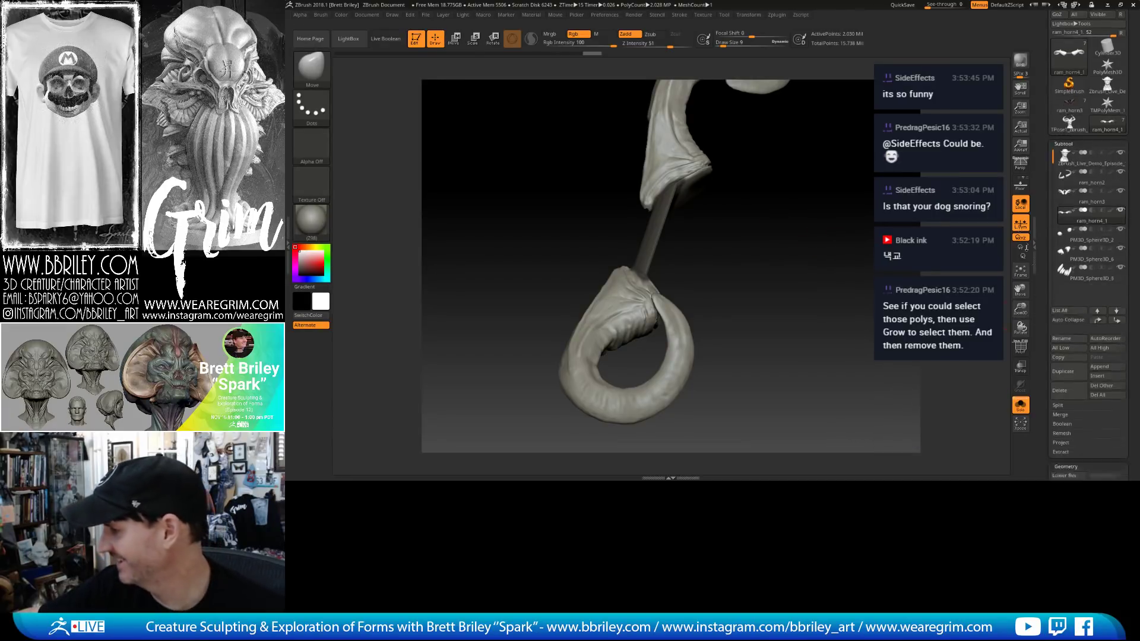
pyautogui.scroll(-5, 1042, 293)
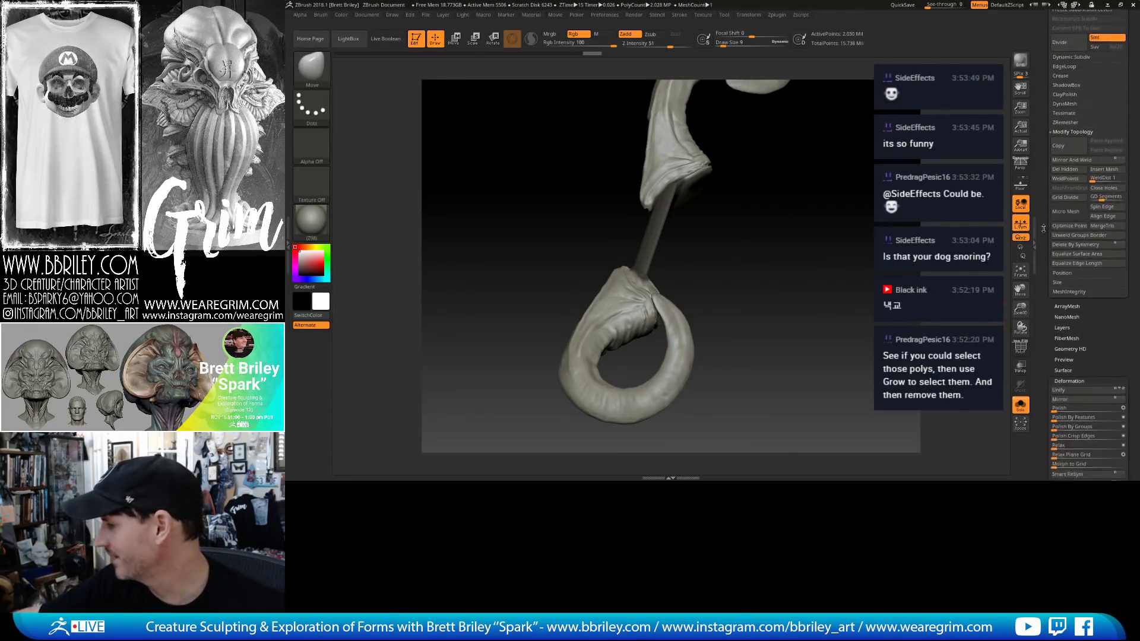
pyautogui.click(1068, 278)
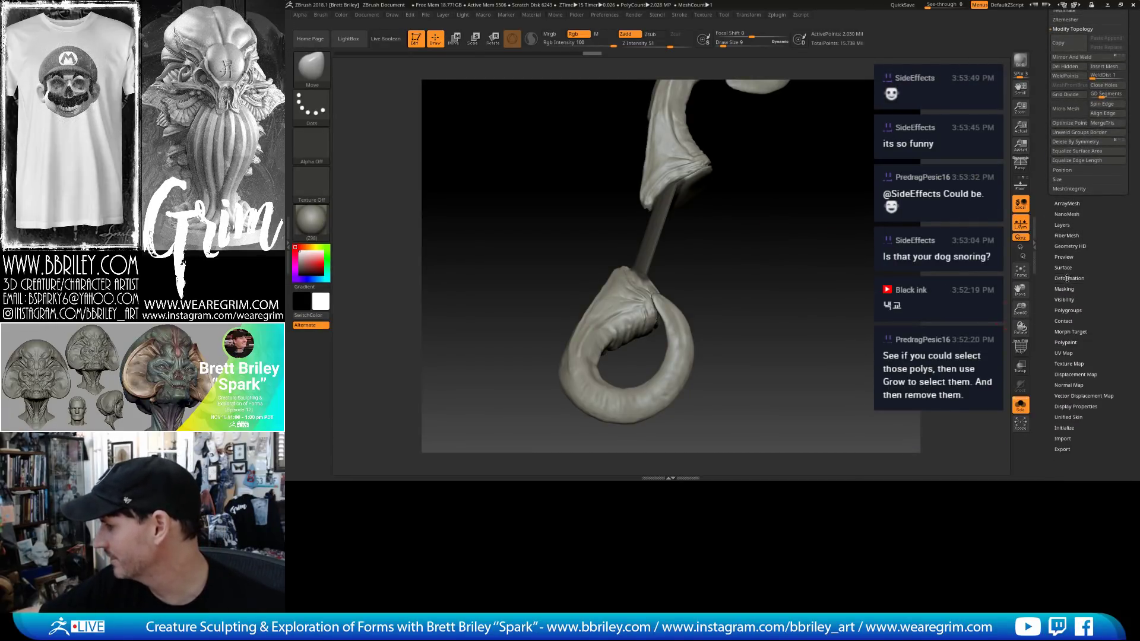
pyautogui.click(1064, 311)
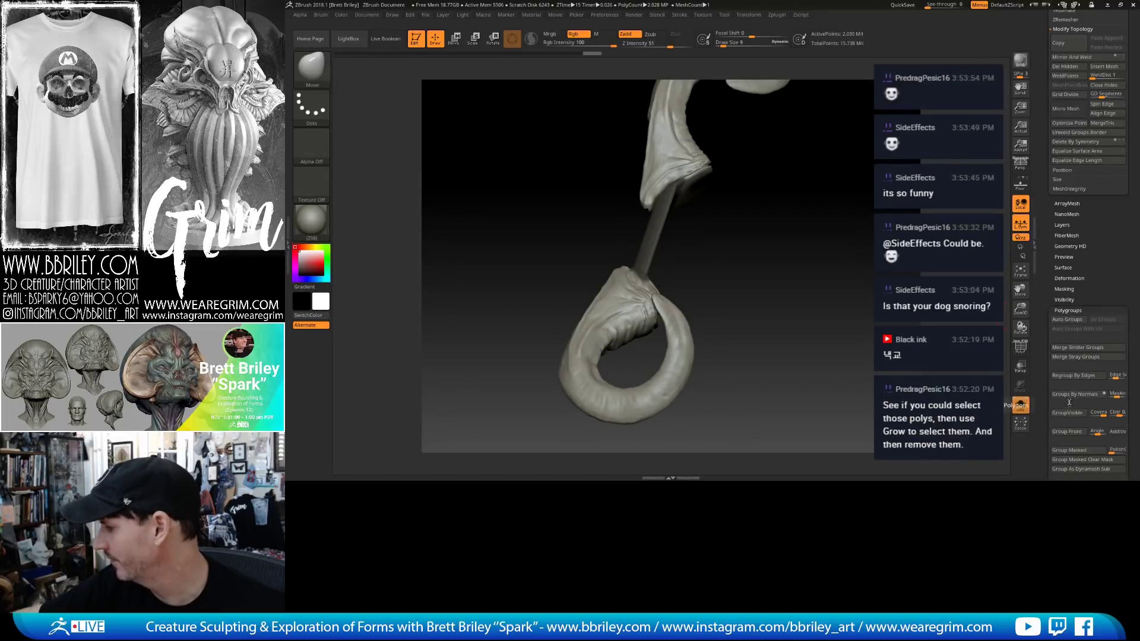
pyautogui.click(1020, 383)
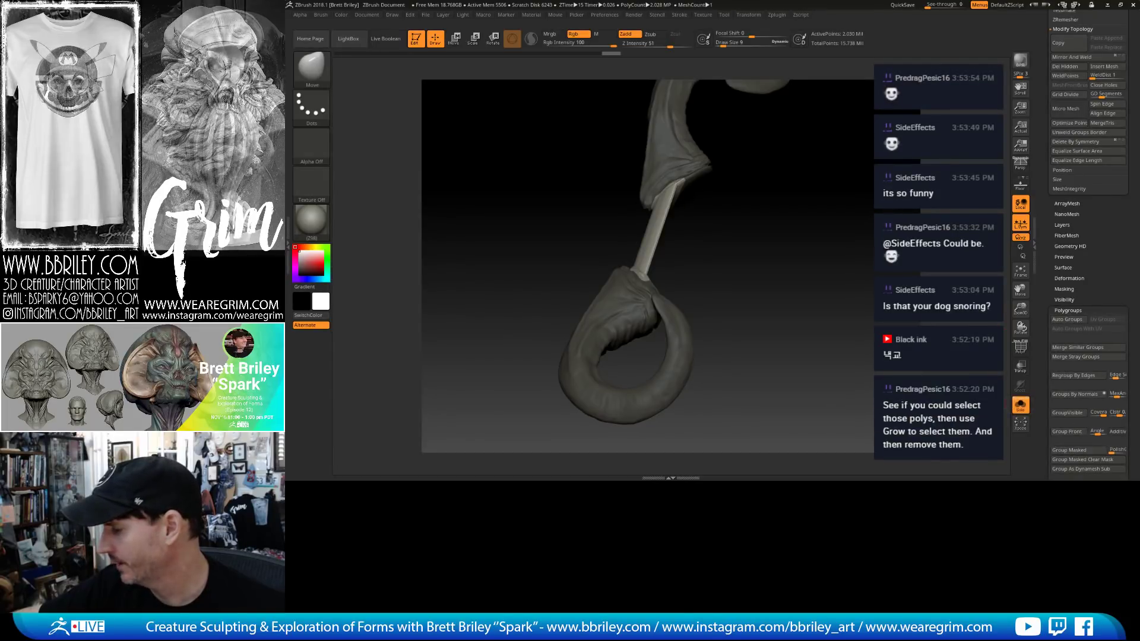
pyautogui.click(1020, 348)
pyautogui.click(1021, 348)
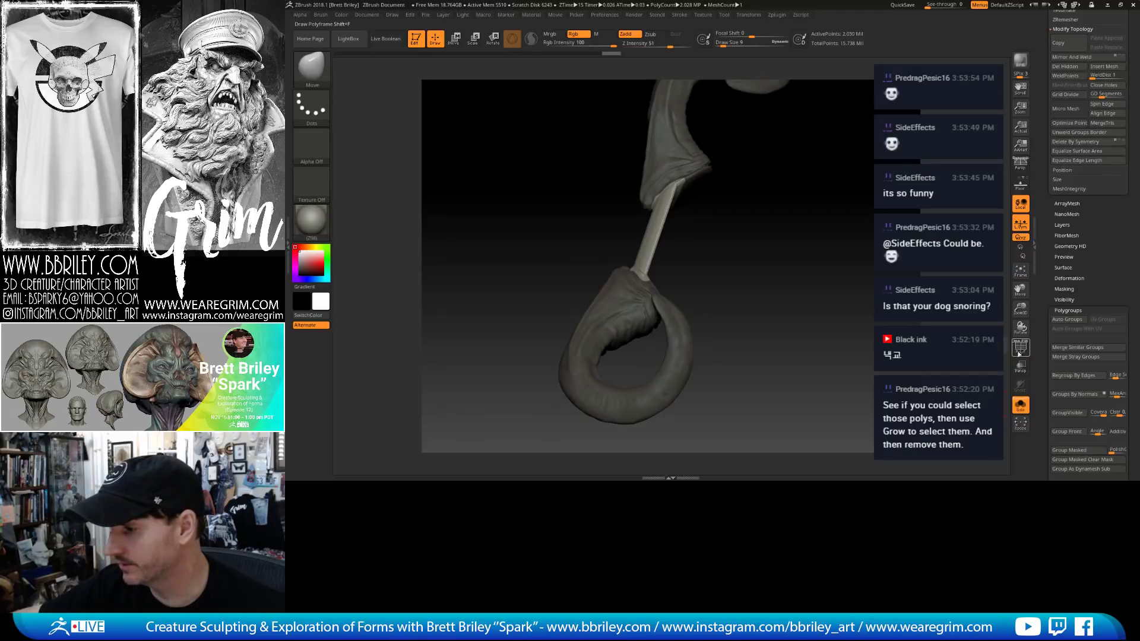
# Expand the subtool Split options and check the polygroups of ram_horn4_1 with PolyFrame in Solo mode.
pyautogui.click(1025, 405)
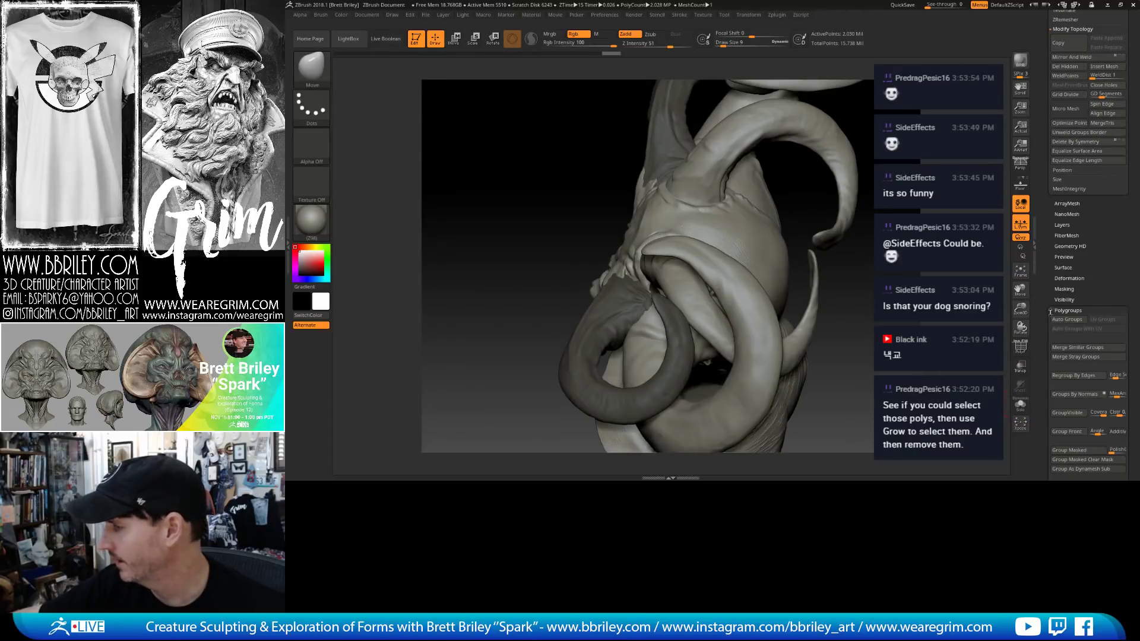
pyautogui.moveTo(1050, 313); pyautogui.dragTo(1062, 417)
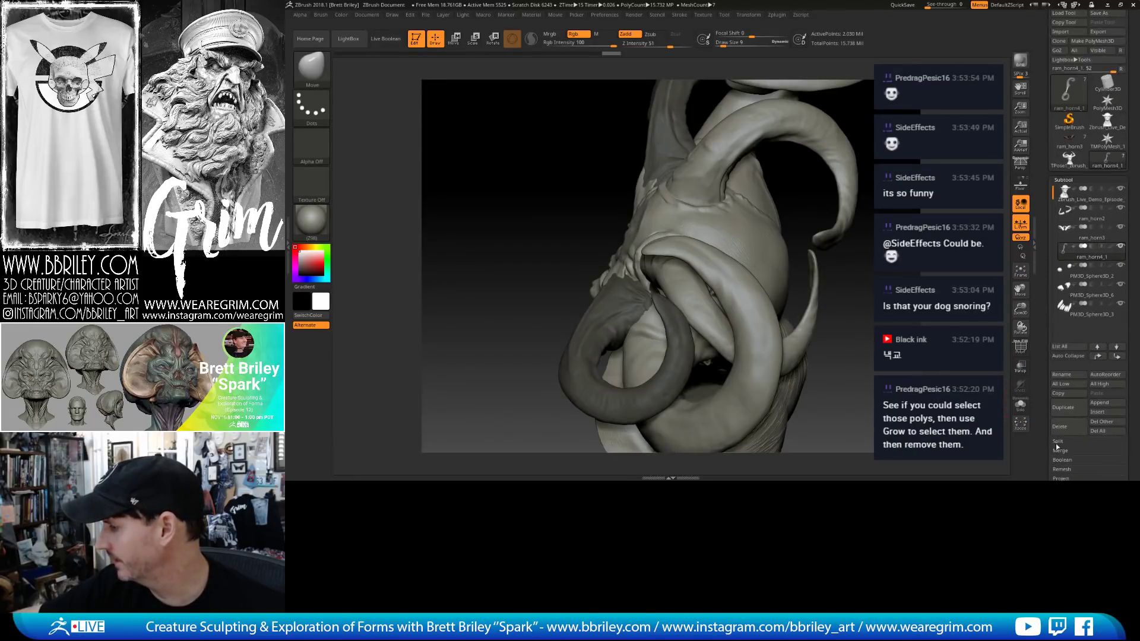
pyautogui.click(1060, 443)
pyautogui.moveTo(1050, 425); pyautogui.dragTo(1050, 360)
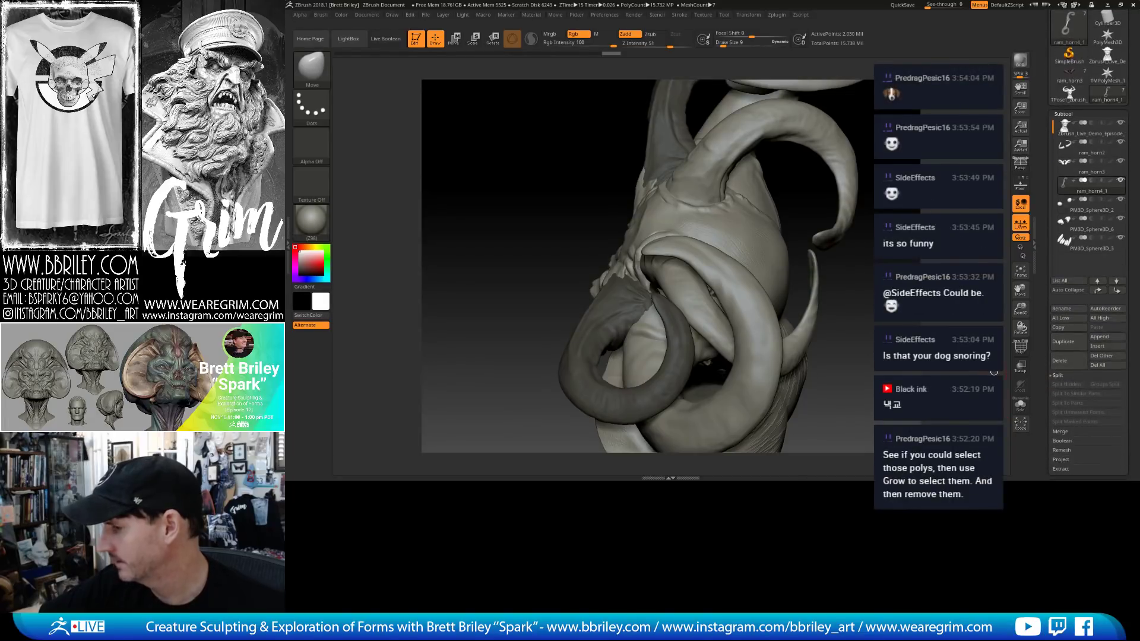
pyautogui.click(1020, 406)
pyautogui.click(1016, 351)
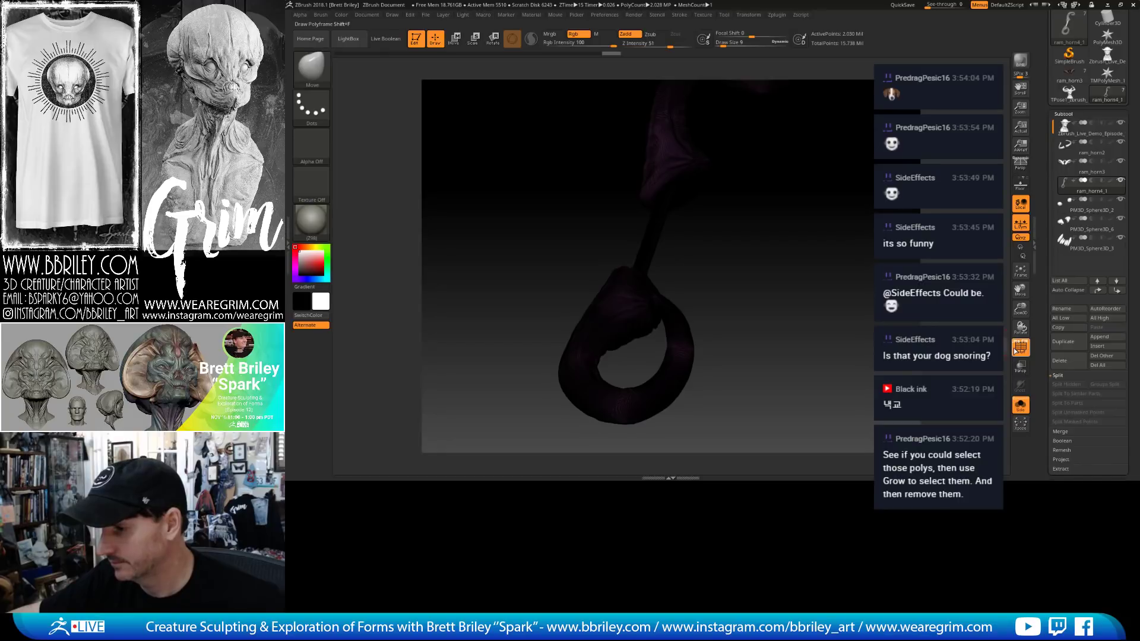
pyautogui.click(1016, 351)
# Assign the masked horns of ram_horn4_1 to their own polygroup with Group Masked.
pyautogui.moveTo(1049, 345); pyautogui.dragTo(1018, 205)
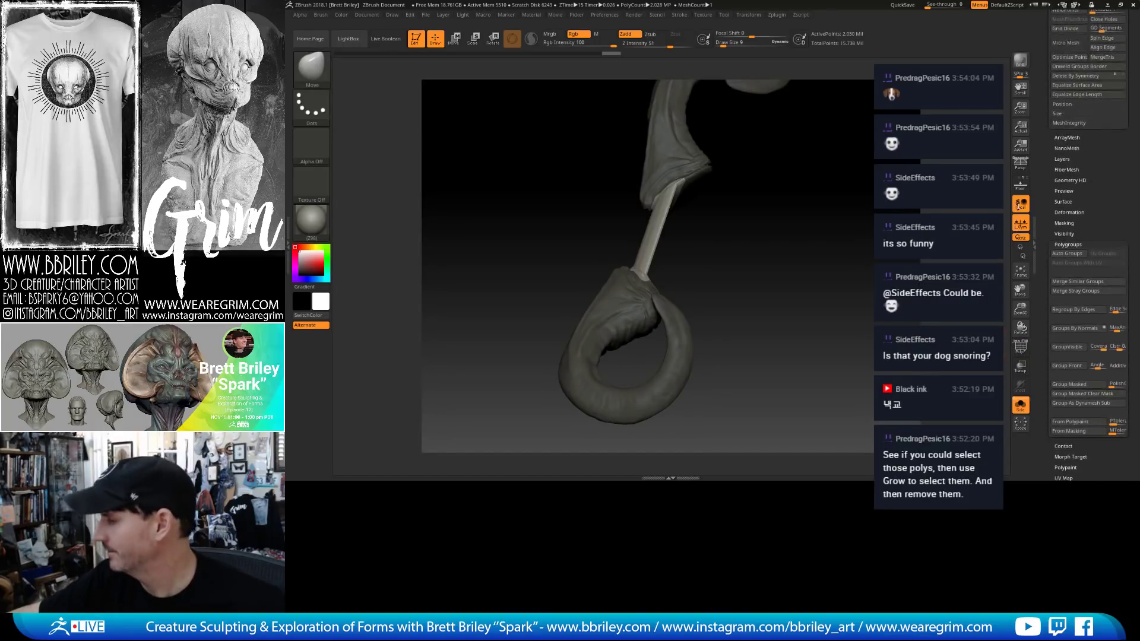
pyautogui.scroll(-2, 1042, 301)
pyautogui.click(1067, 355)
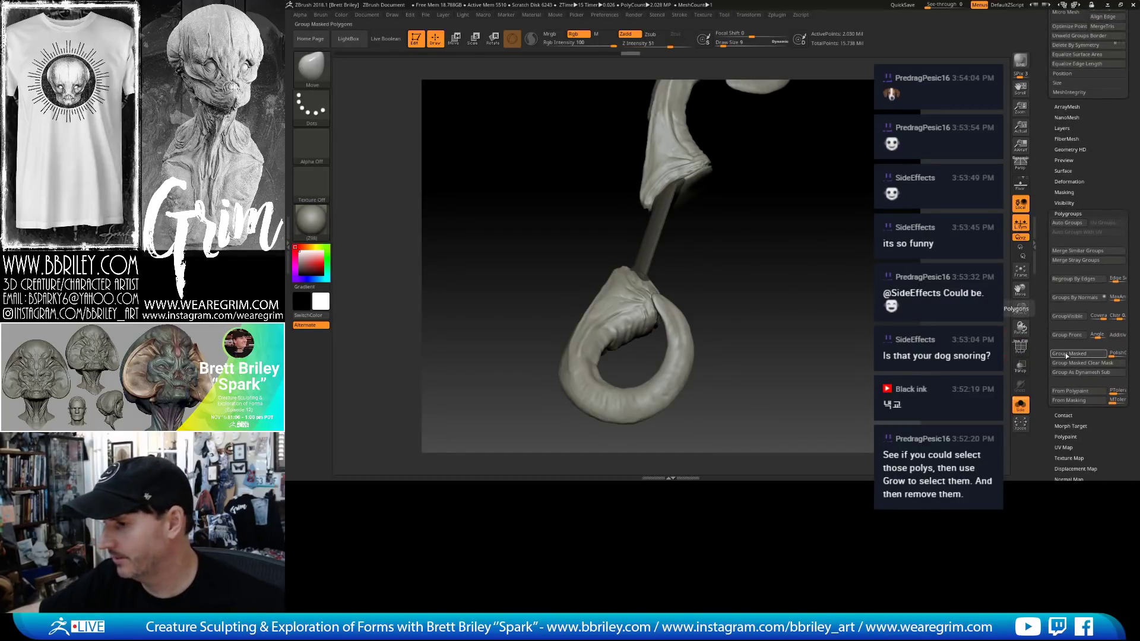
pyautogui.scroll(10, 1047, 321)
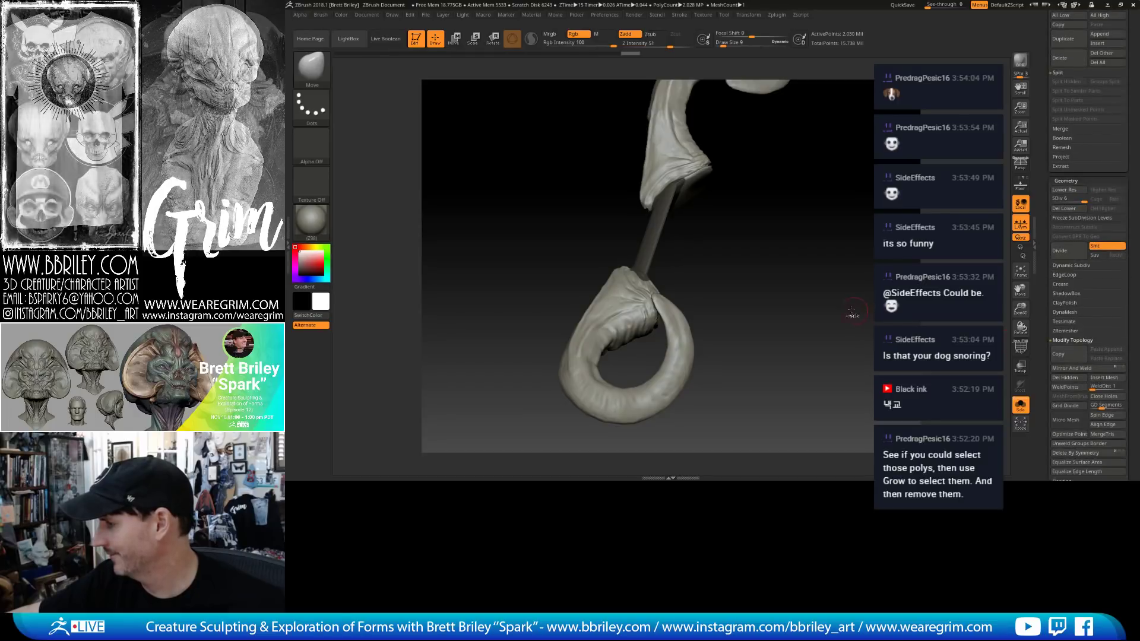
pyautogui.scroll(10, 1052, 285)
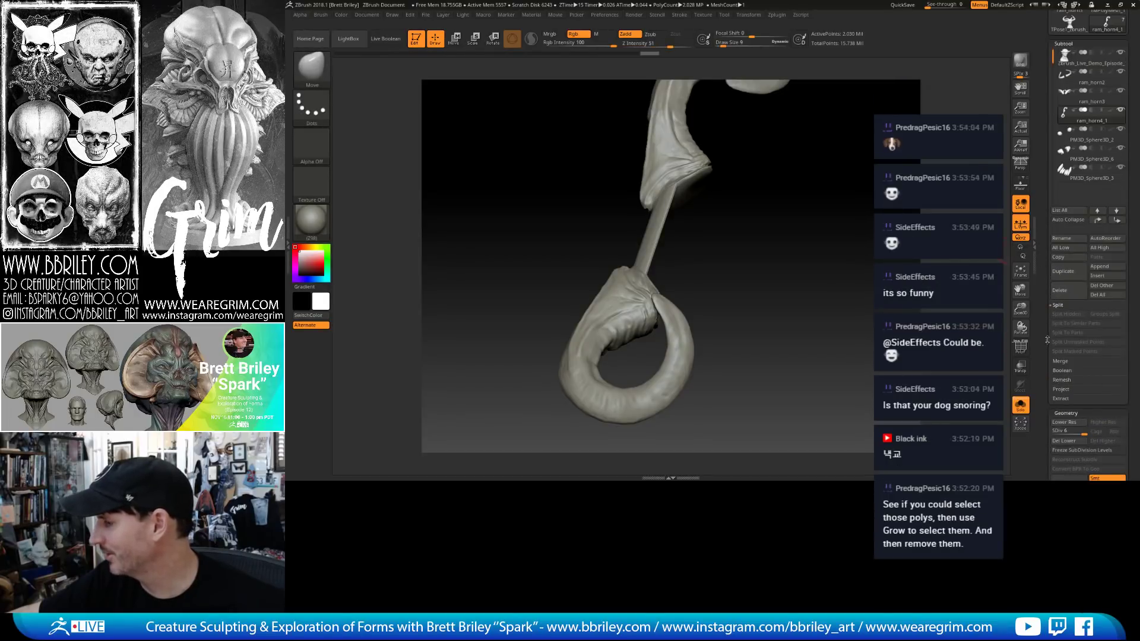
# Turn on PolyFrame in Solo and use Group Masked to give the bar a polygroup separate from the horns.
pyautogui.click(1020, 423)
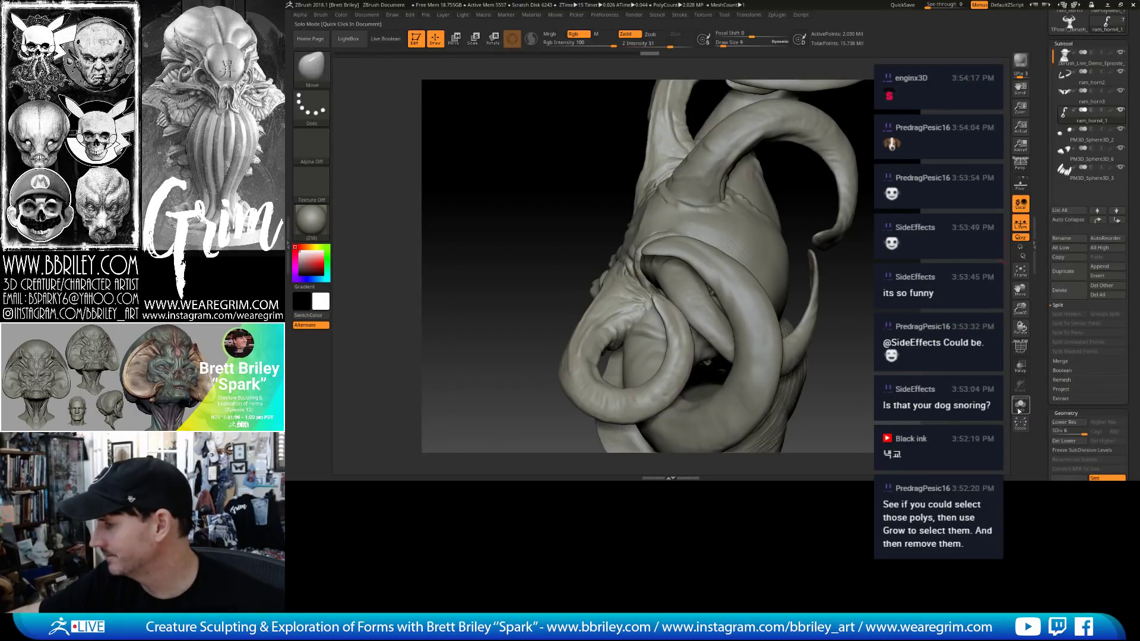
pyautogui.click(1020, 423)
pyautogui.click(1020, 347)
pyautogui.moveTo(844, 317); pyautogui.dragTo(865, 307)
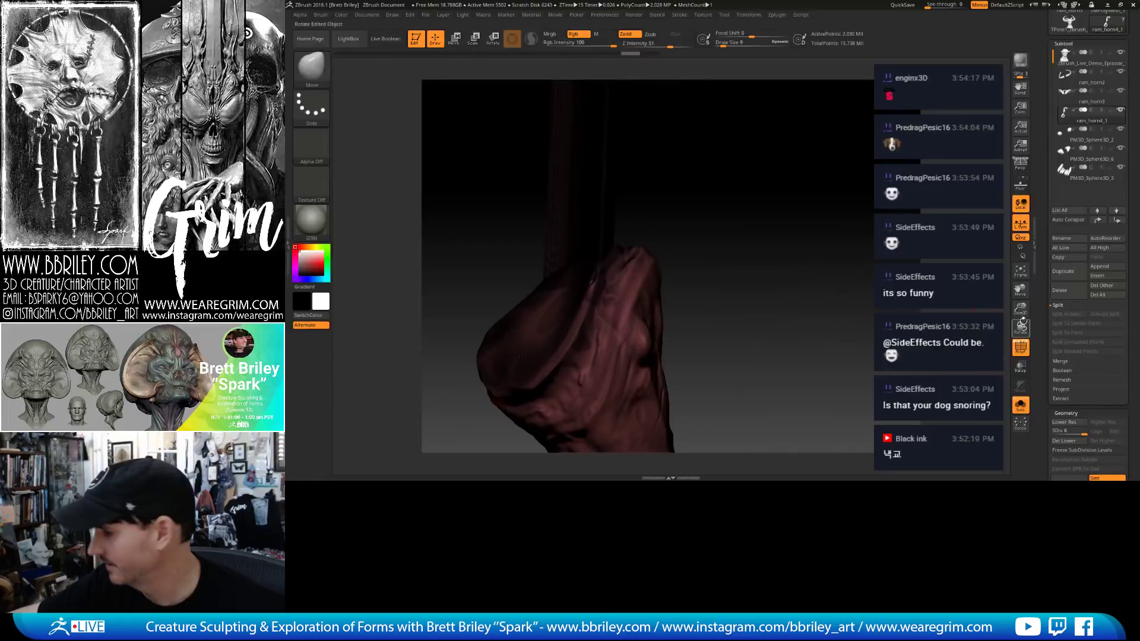
pyautogui.moveTo(1040, 334); pyautogui.dragTo(1031, 215)
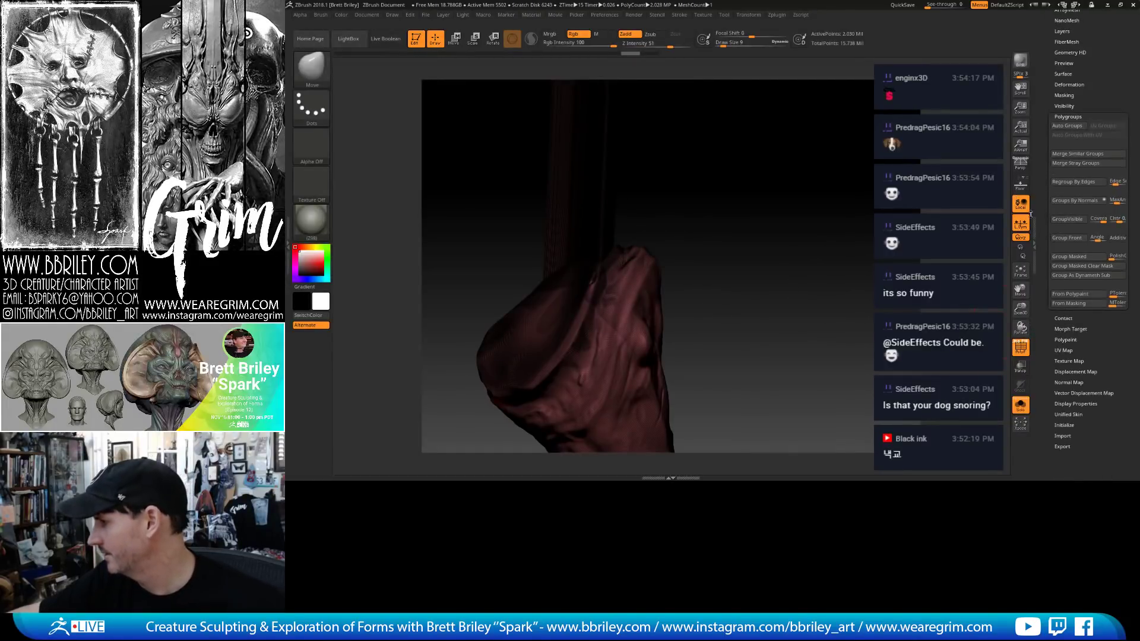
pyautogui.click(1060, 252)
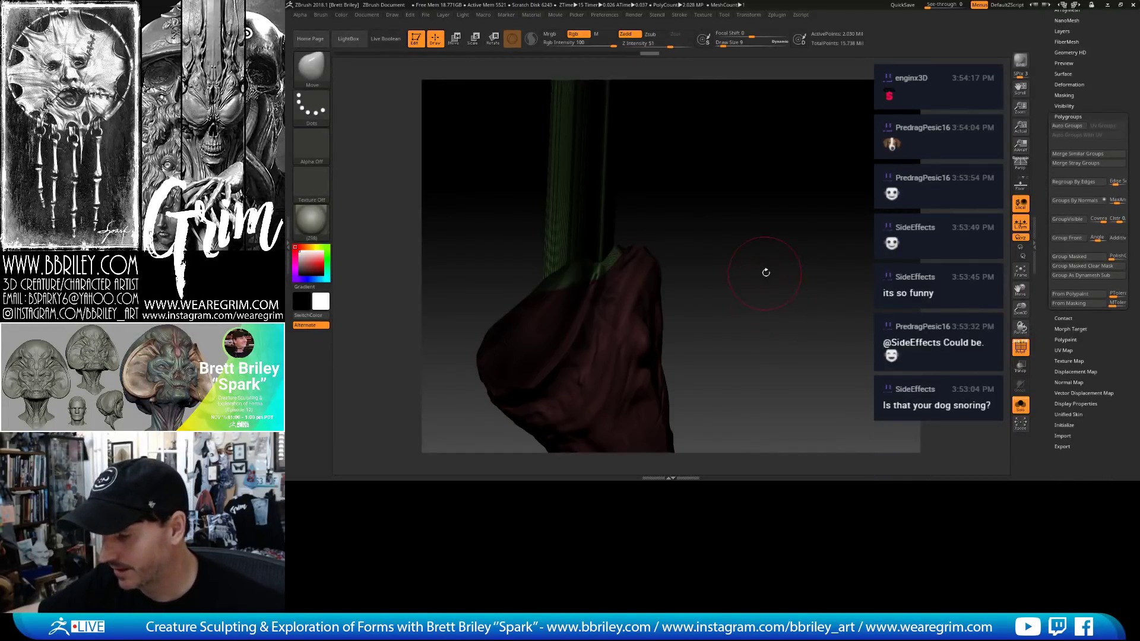
# Isolate the polygroups of ram_horn4_1 by visibility and apply GroupVisible so the bar is one polygroup apart from the horns.
pyautogui.hotkey('ctrl', 'shift')
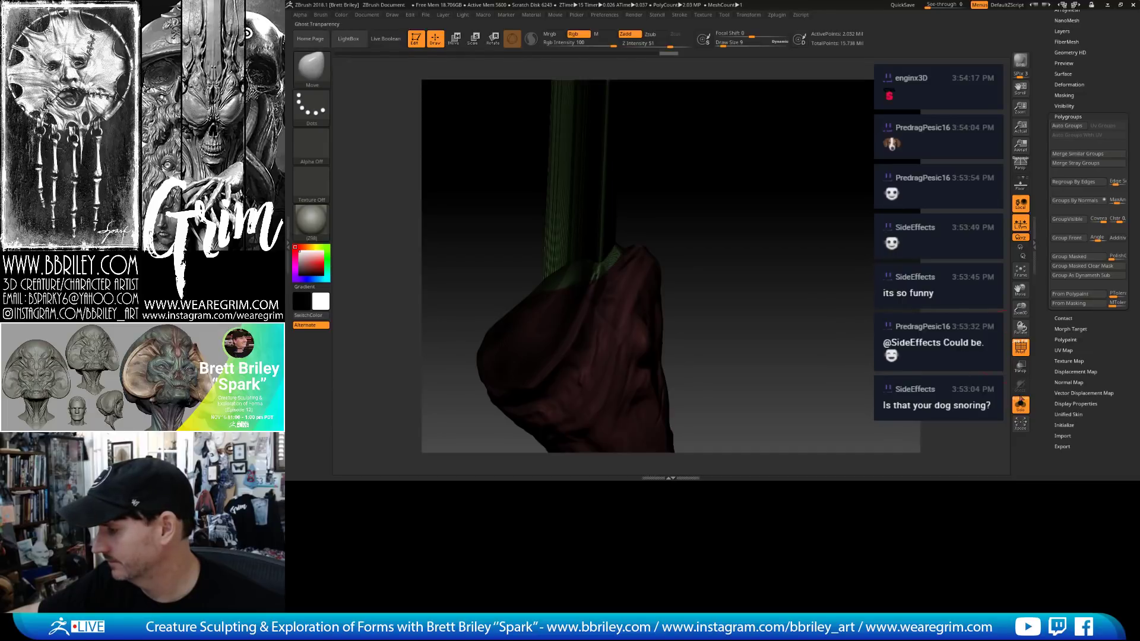
pyautogui.click(1021, 403)
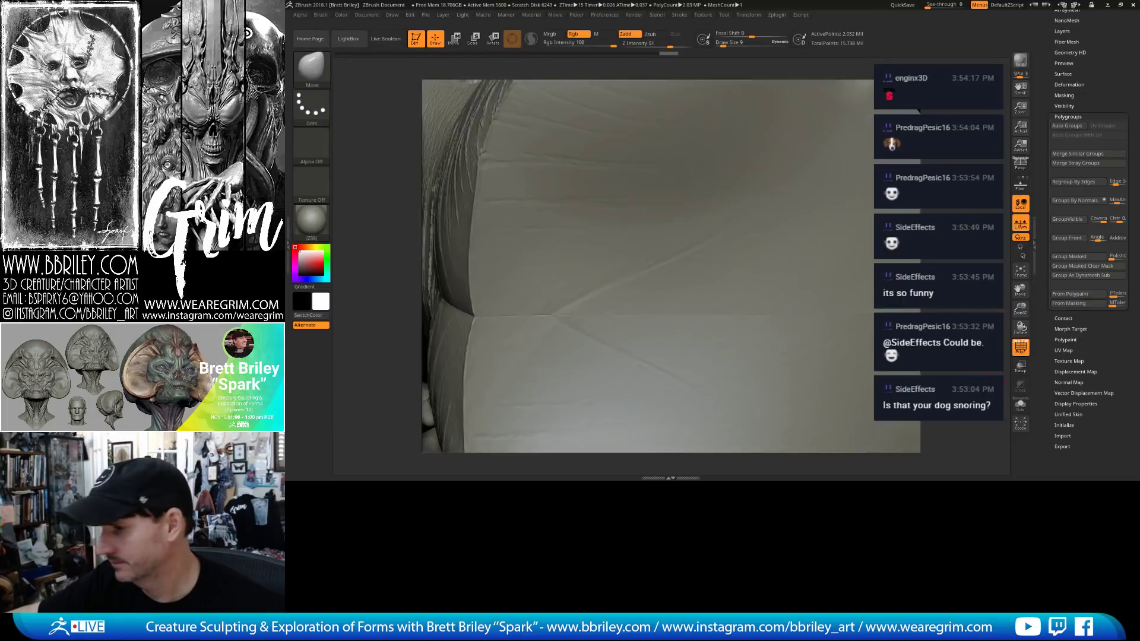
pyautogui.click(1020, 405)
pyautogui.moveTo(850, 328); pyautogui.dragTo(843, 353)
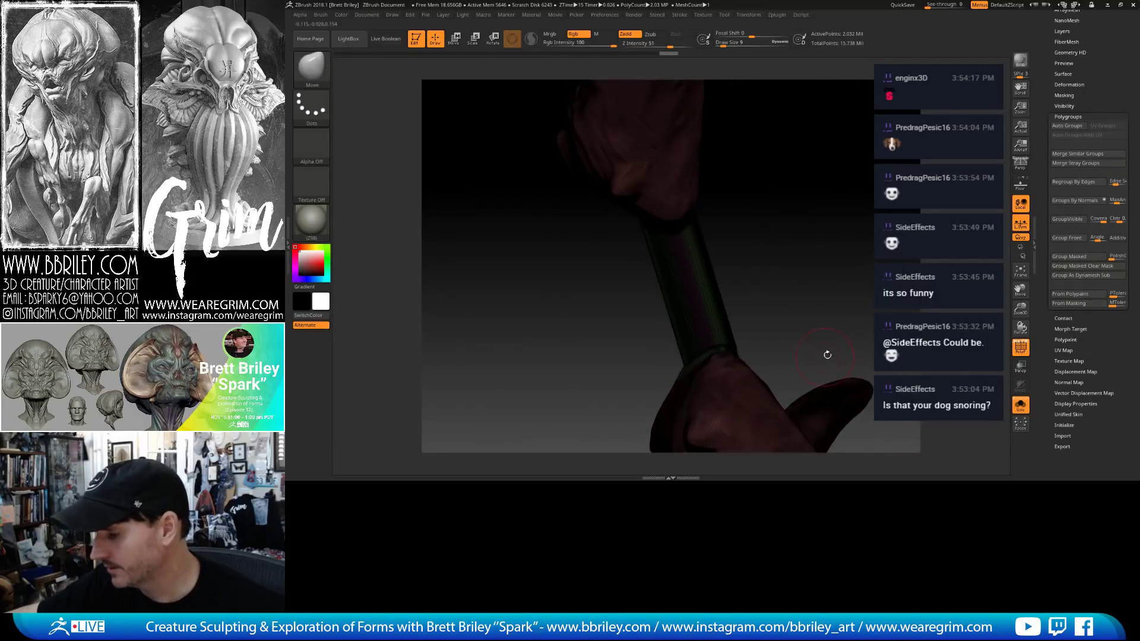
pyautogui.keyDown('ctrl'); pyautogui.keyDown('shift'); pyautogui.click(732, 397); pyautogui.keyUp('shift'); pyautogui.keyUp('ctrl')
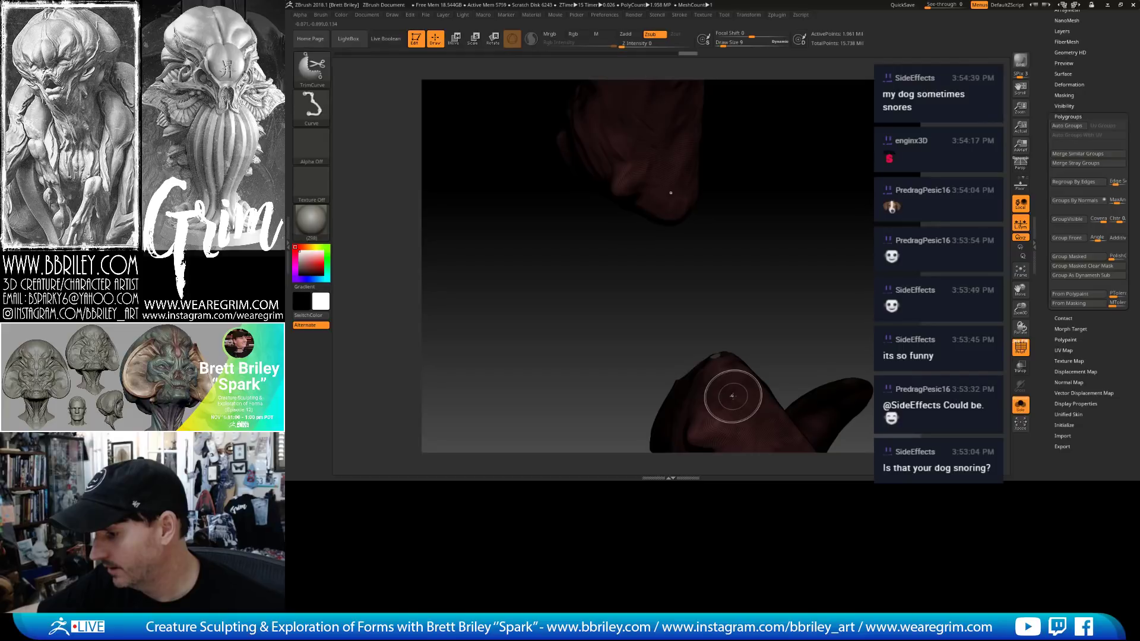
pyautogui.click(1072, 224)
pyautogui.keyDown('ctrl'); pyautogui.keyDown('shift'); pyautogui.click(742, 392); pyautogui.keyUp('shift'); pyautogui.keyUp('ctrl')
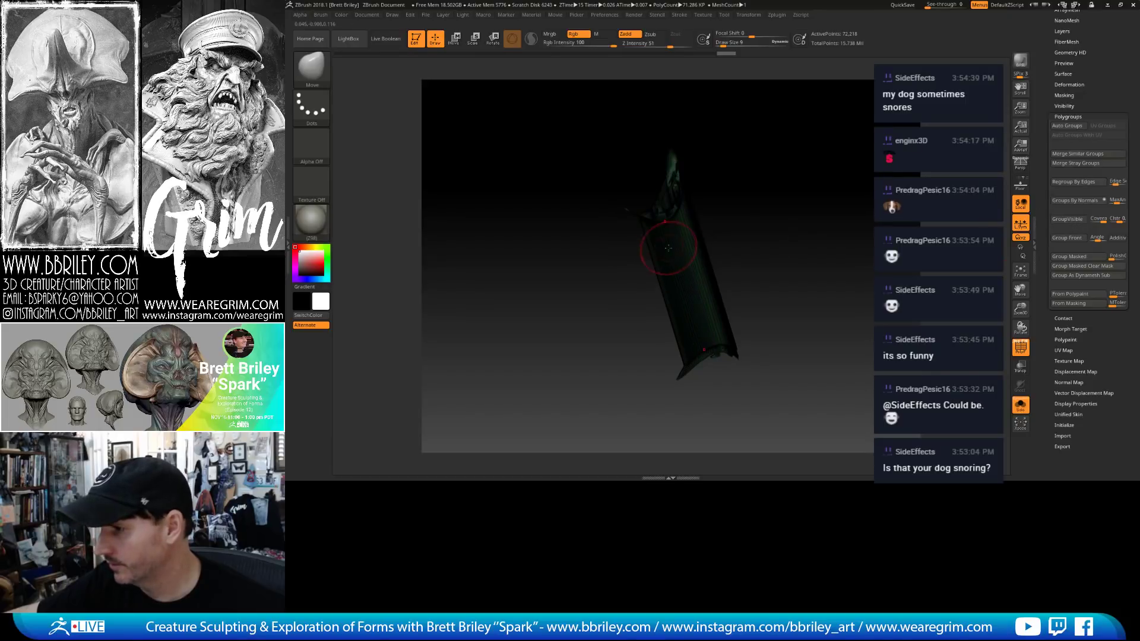
# Show the whole bust and the full ram_horn4_1 mesh, and split it into separate subtools with Groups Split.
pyautogui.click(1022, 407)
pyautogui.moveTo(1053, 89); pyautogui.dragTo(1053, 357)
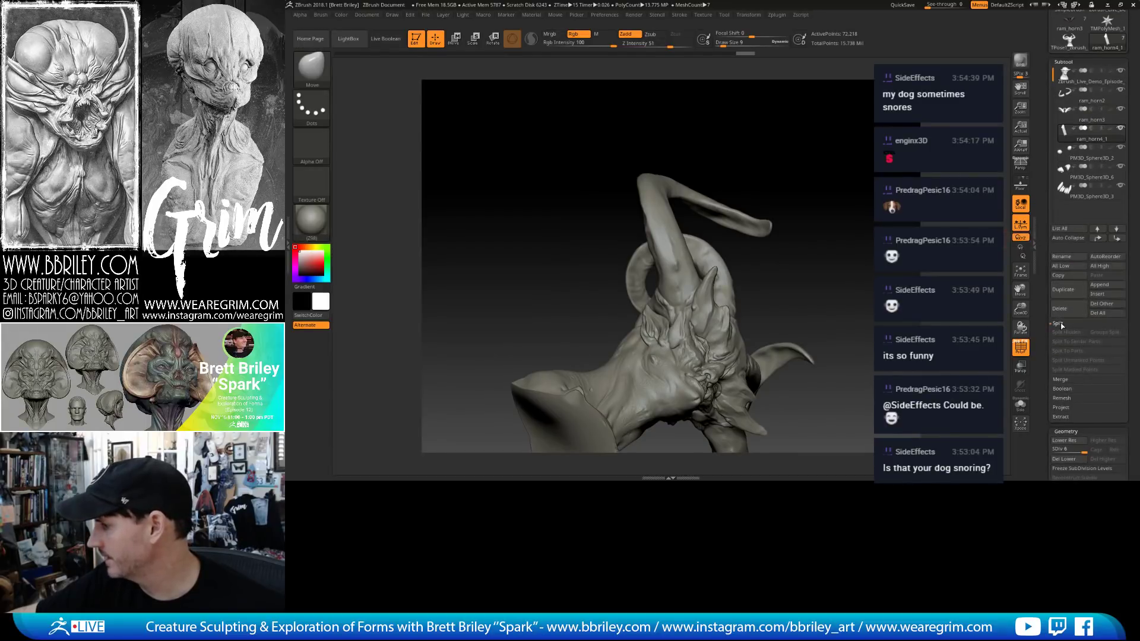
pyautogui.moveTo(816, 231); pyautogui.dragTo(1018, 327)
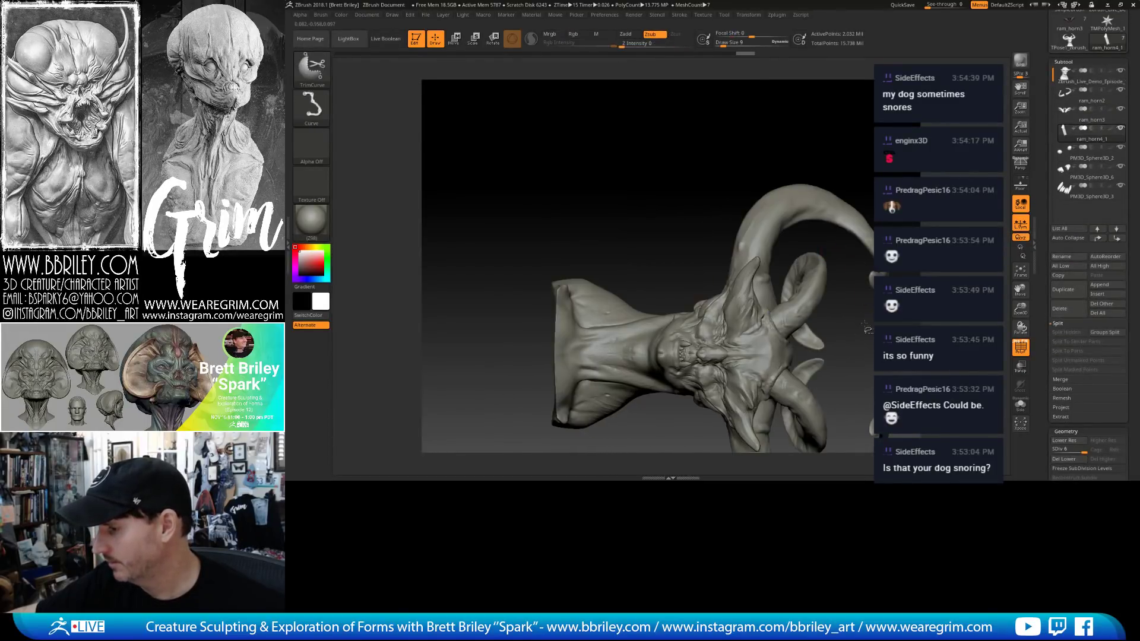
pyautogui.click(1096, 335)
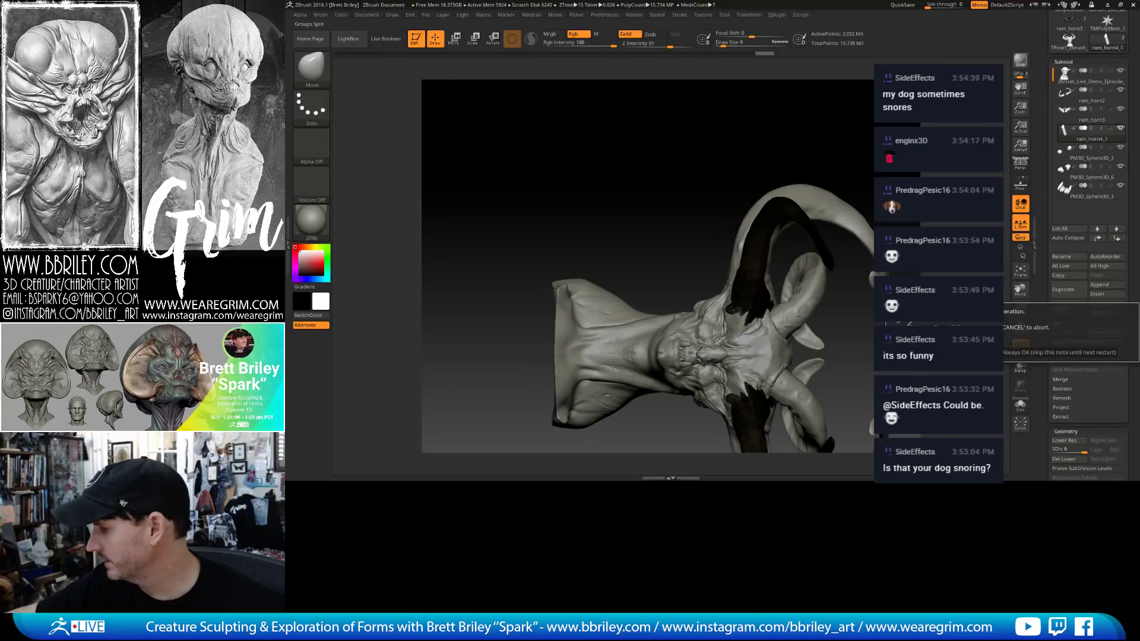
pyautogui.click(1097, 333)
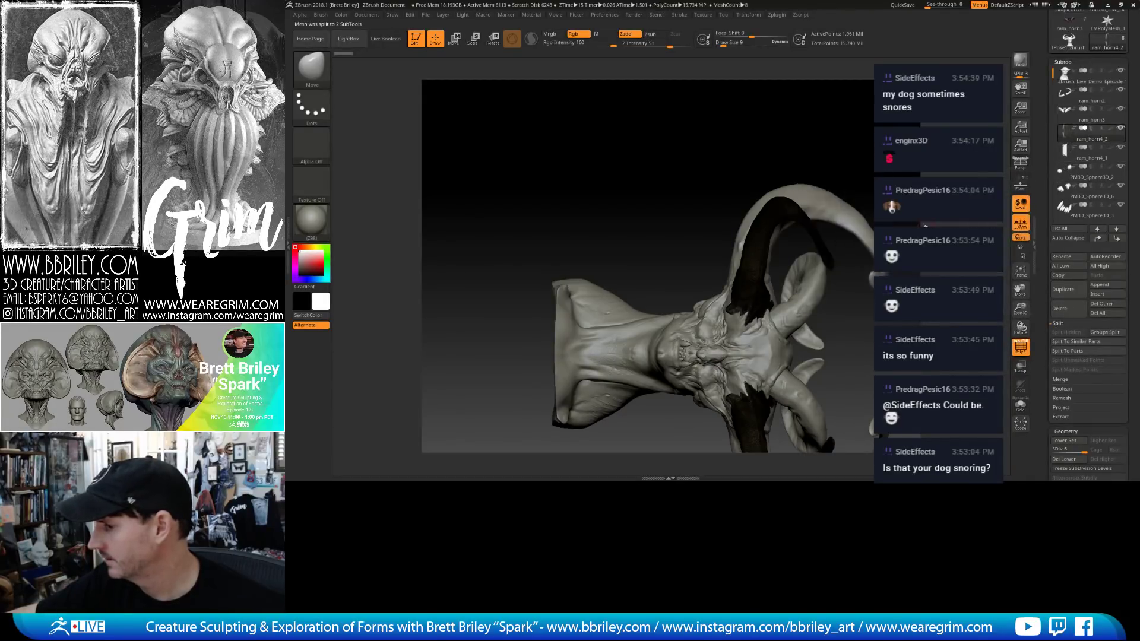
# Turn off PolyFrame and clear the mask from the split horn subtool.
pyautogui.moveTo(873, 278); pyautogui.dragTo(1043, 356)
pyautogui.click(1021, 348)
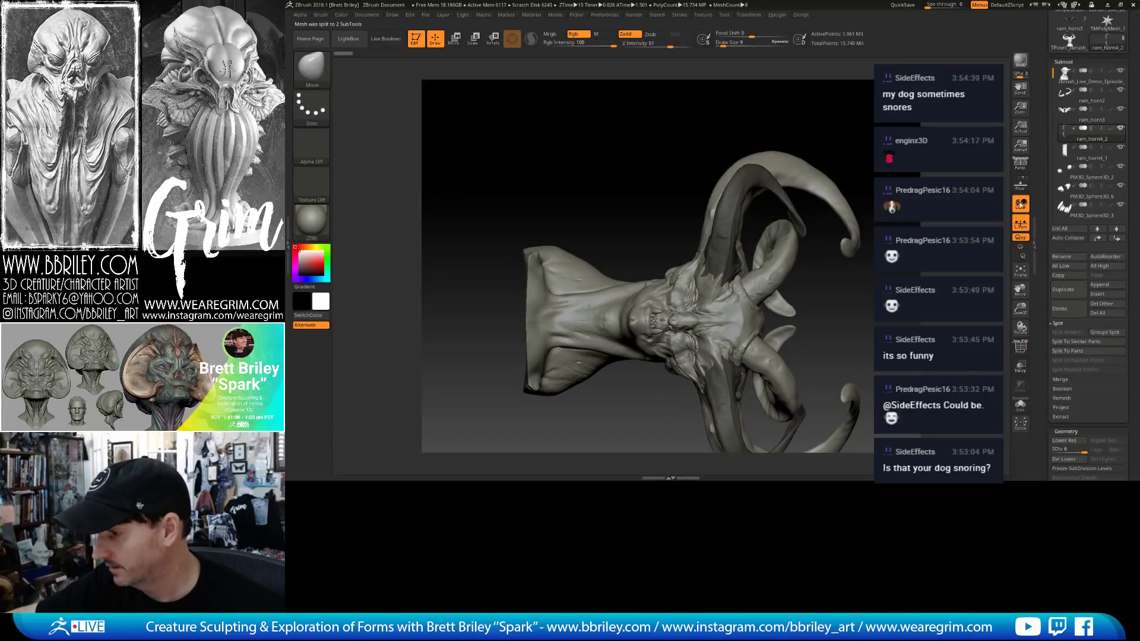
pyautogui.keyDown('ctrl'); pyautogui.moveTo(950, 261); pyautogui.dragTo(879, 252); pyautogui.keyUp('ctrl')
# Delete the split-off bar subtool ram_horn4_1.
pyautogui.moveTo(1065, 135)
pyautogui.click(1082, 157)
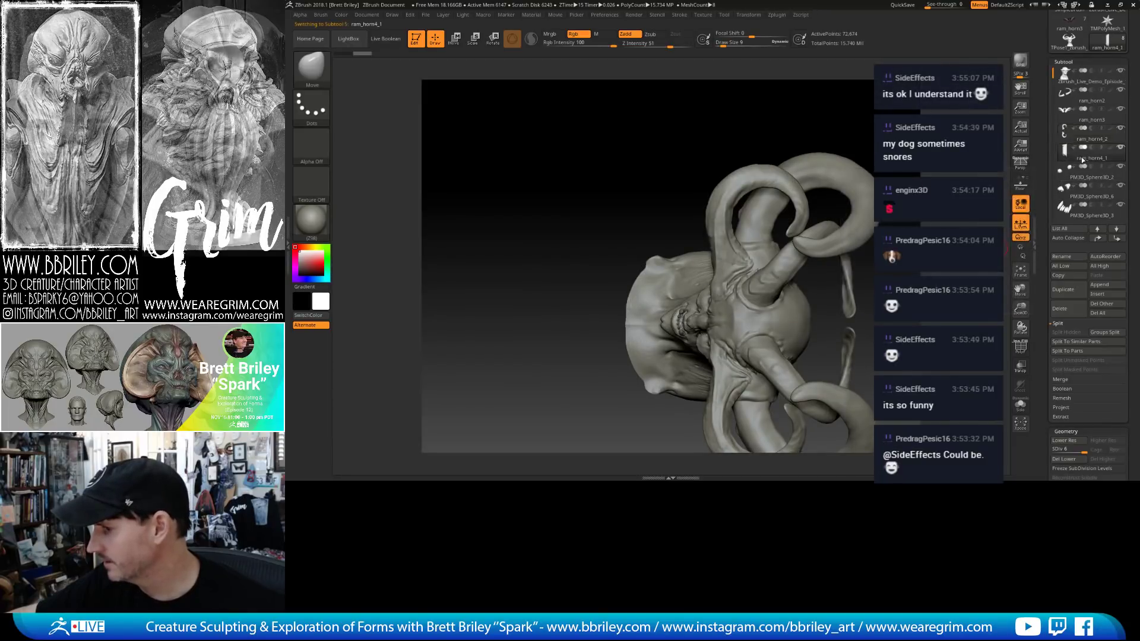
pyautogui.click(1064, 309)
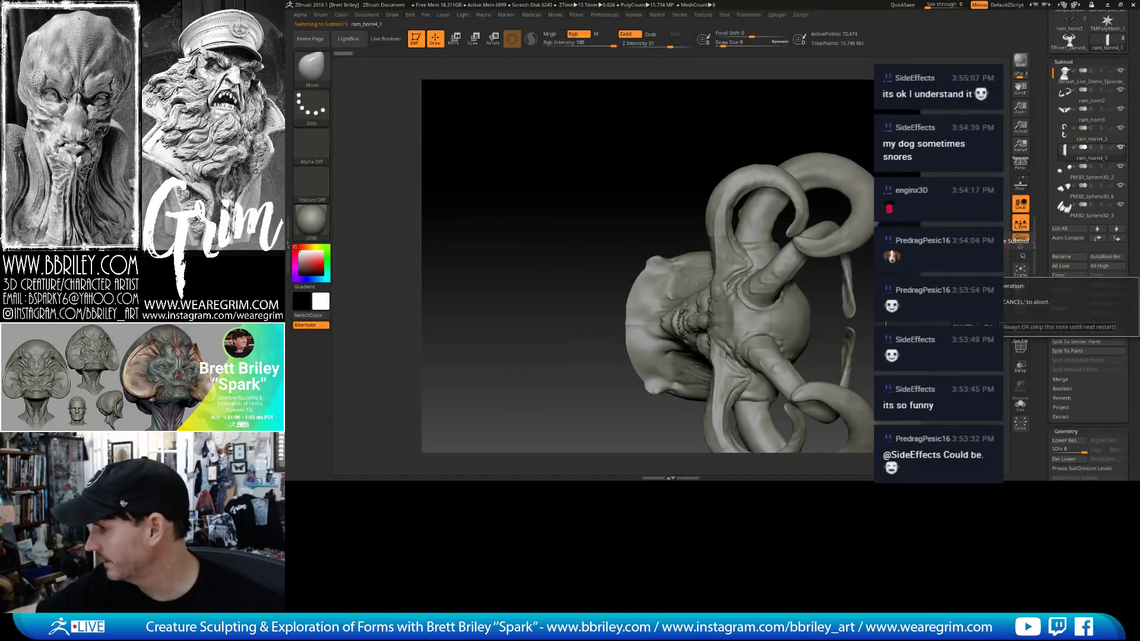
pyautogui.click(938, 325)
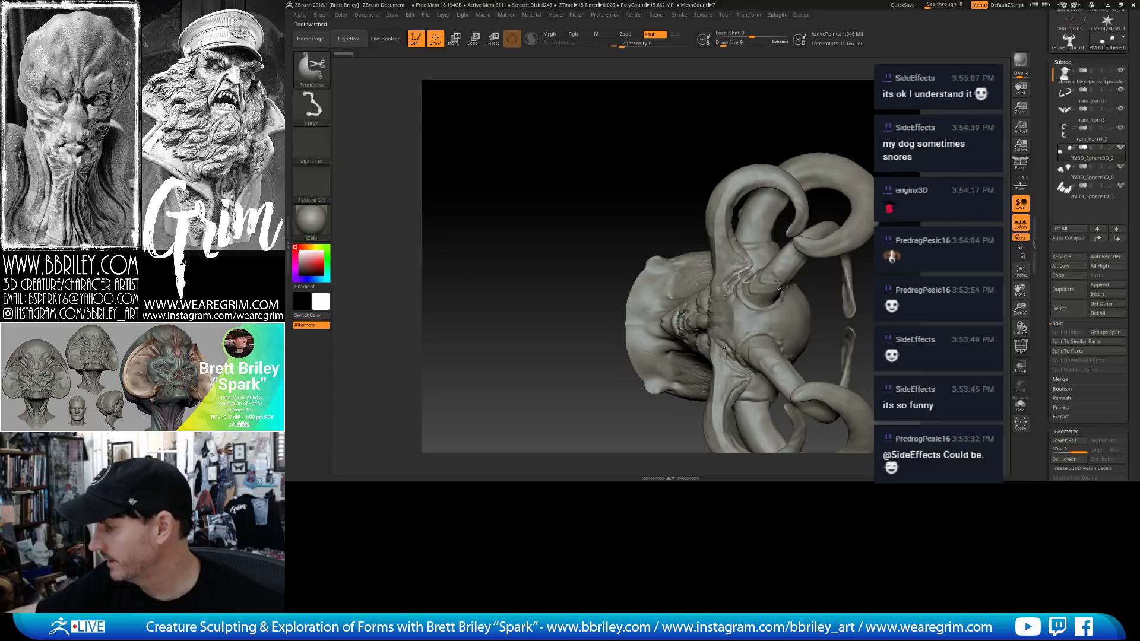
# Isolate ram_horn4_2 in Solo, turn on PolyFrame, and lower it to subdivision level 1.
pyautogui.click(1020, 405)
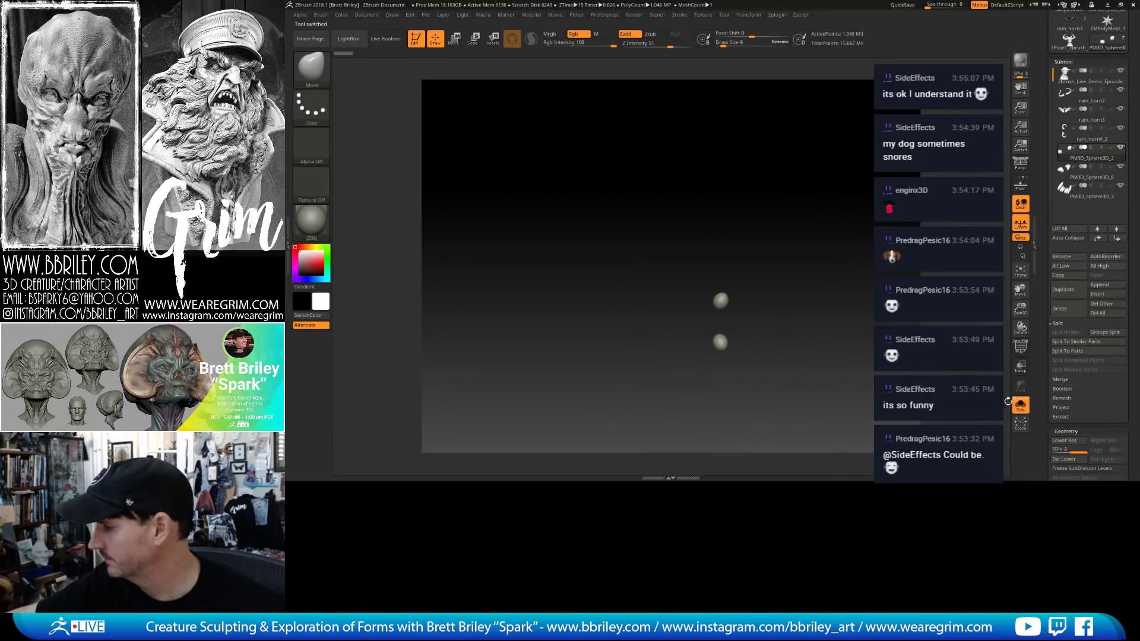
pyautogui.click(1021, 405)
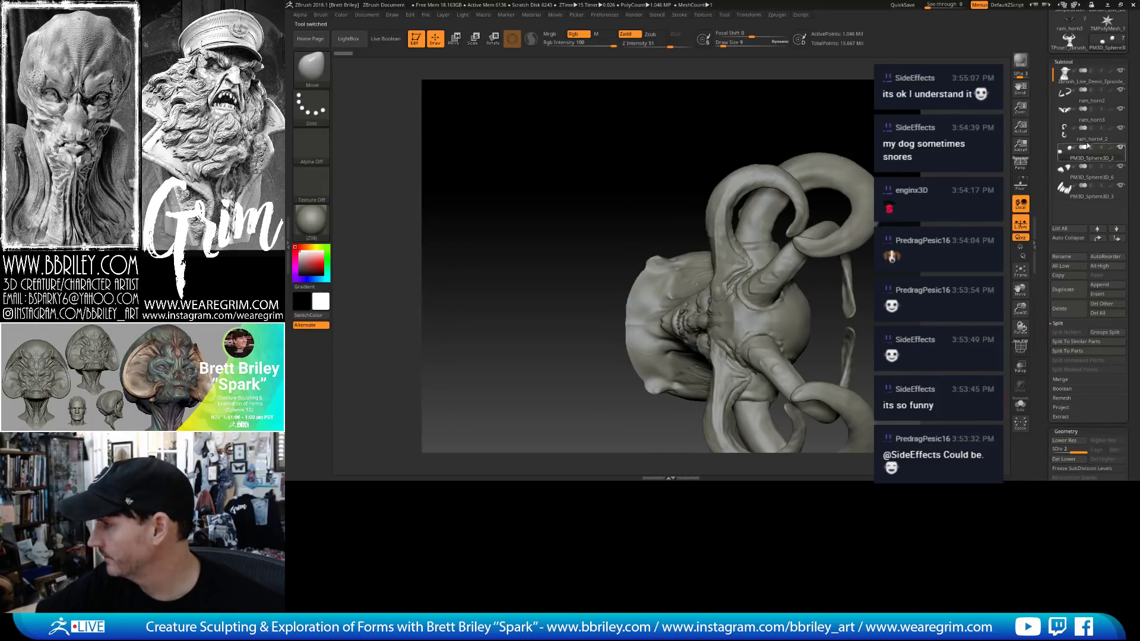
pyautogui.click(1020, 405)
pyautogui.moveTo(843, 333); pyautogui.dragTo(819, 352)
pyautogui.press('ctrl')
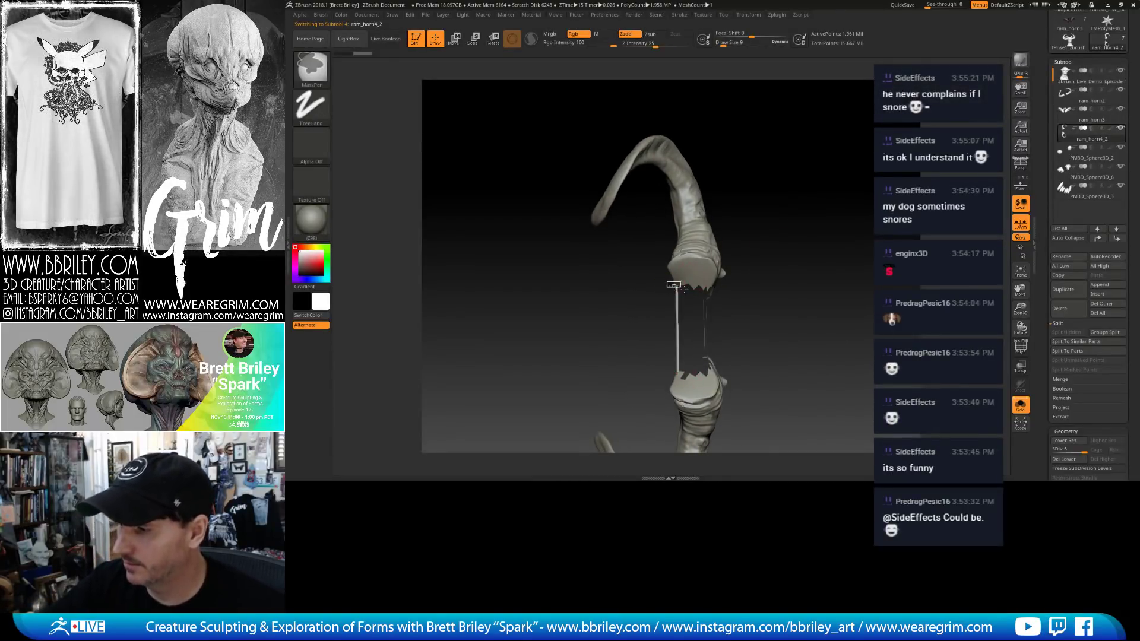
pyautogui.moveTo(755, 310)
pyautogui.mouseDown()
pyautogui.moveTo(839, 285)
pyautogui.moveTo(834, 270)
pyautogui.moveTo(849, 266)
pyautogui.moveTo(779, 281)
pyautogui.moveTo(841, 319)
pyautogui.mouseUp()
pyautogui.click(1021, 348)
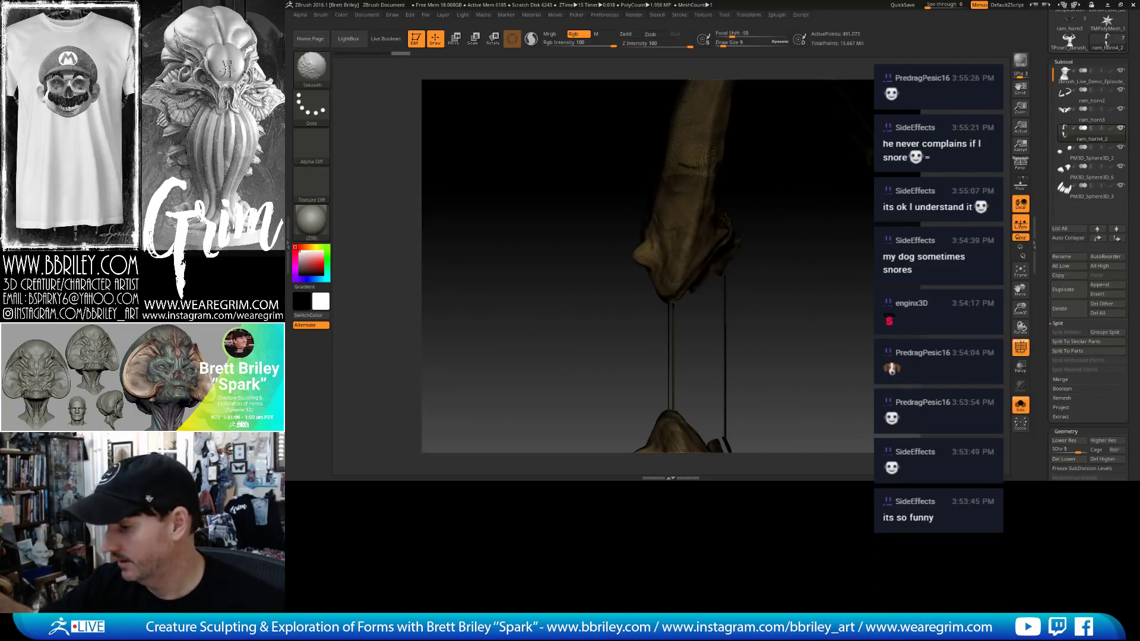
pyautogui.hotkey('shift', 'd')
pyautogui.hotkey('shift', 'd')
pyautogui.hotkey('shift', 'd')
pyautogui.hotkey('shift', 'd')
pyautogui.hotkey('shift', 'd')
pyautogui.keyDown('alt'); pyautogui.moveTo(822, 343); pyautogui.dragTo(691, 249); pyautogui.keyUp('alt')
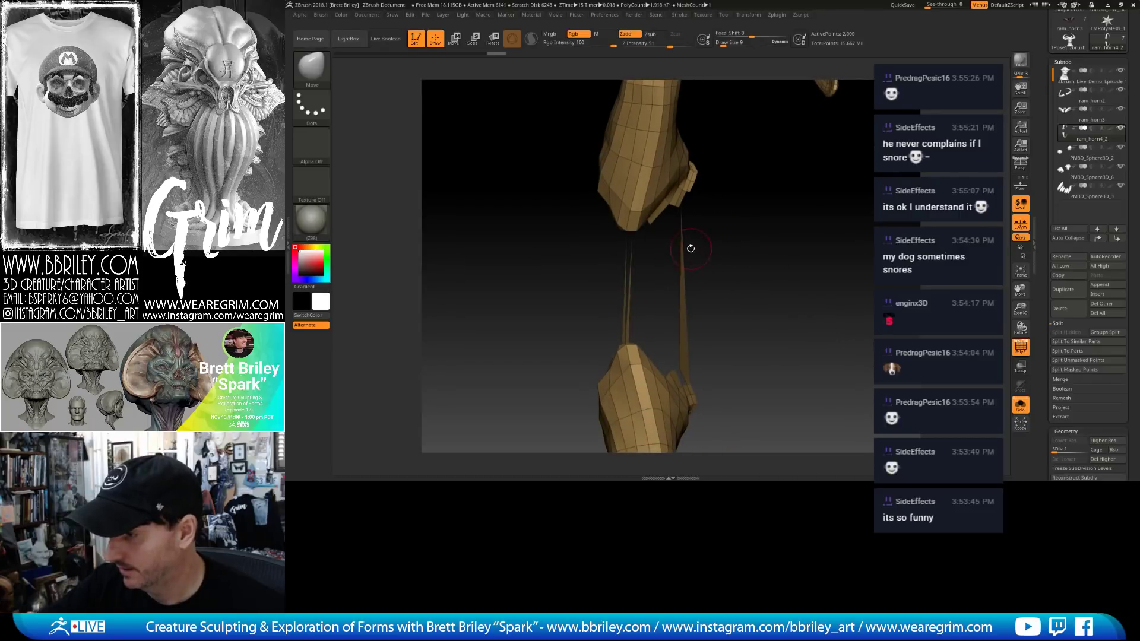
# Hide the leftover strips bridging the two ram_horn4_2 horns using the SelectRect brush.
pyautogui.keyDown('ctrl'); pyautogui.keyDown('shift'); pyautogui.moveTo(613, 256); pyautogui.dragTo(629, 274); pyautogui.keyUp('shift'); pyautogui.keyUp('ctrl')
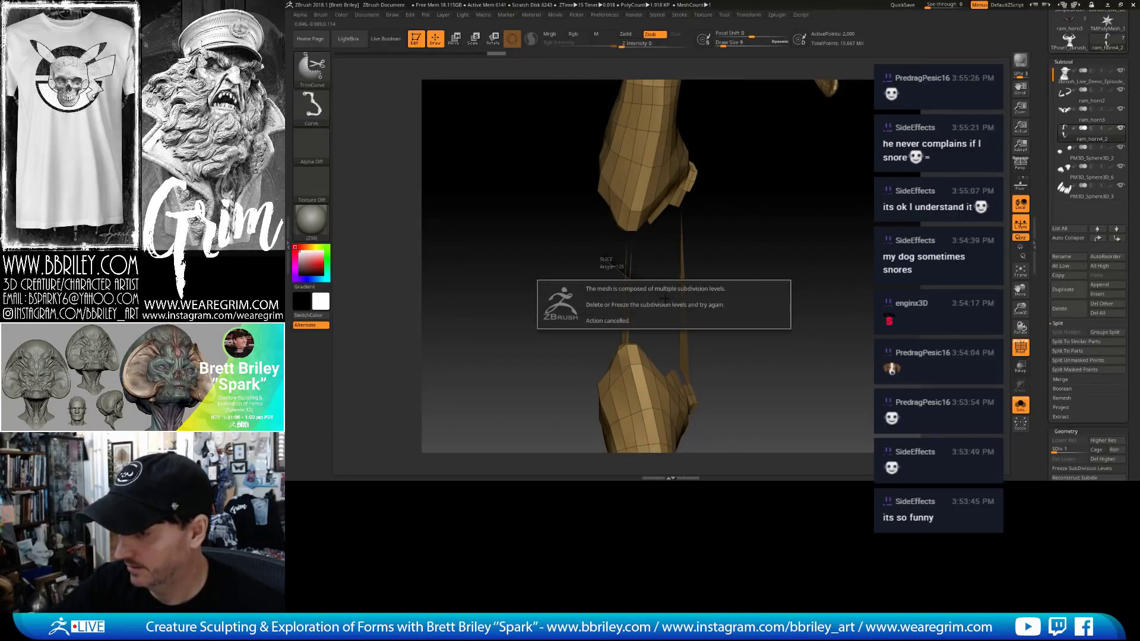
pyautogui.keyDown('ctrl'); pyautogui.keyDown('shift'); pyautogui.click(311, 68); pyautogui.keyUp('shift'); pyautogui.keyUp('ctrl')
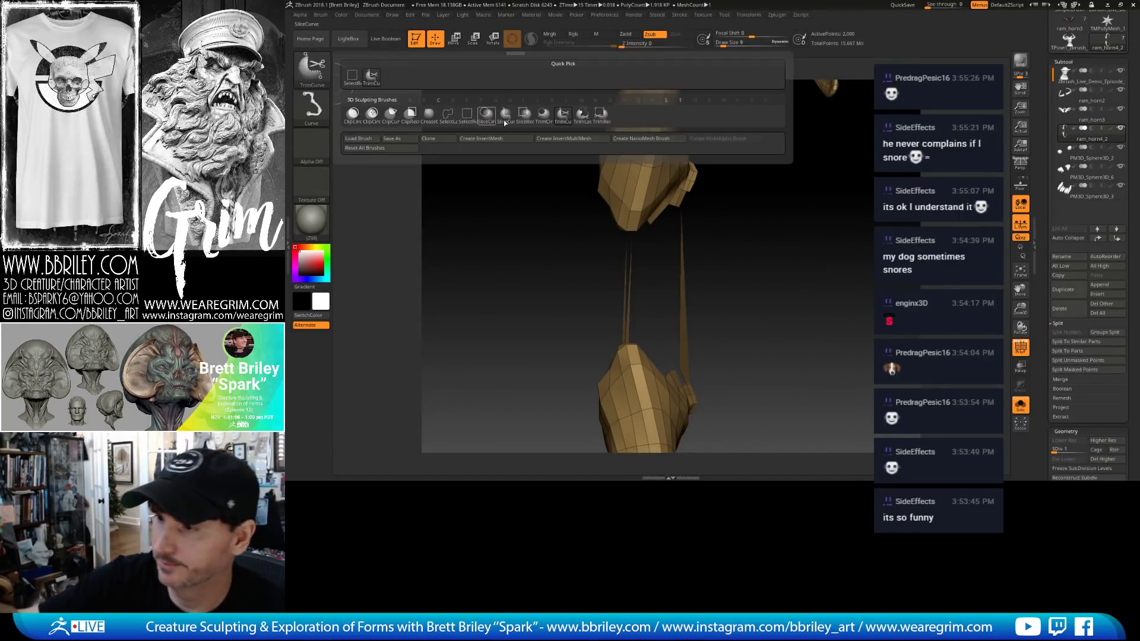
pyautogui.keyDown('ctrl'); pyautogui.moveTo(588, 260); pyautogui.dragTo(706, 317); pyautogui.keyUp('ctrl')
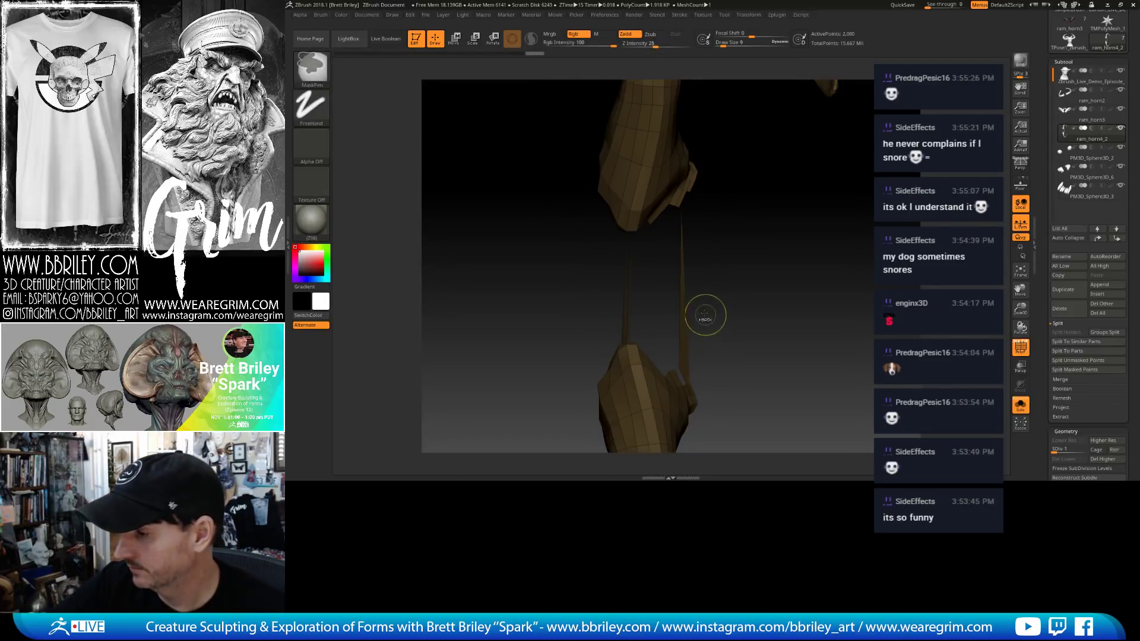
pyautogui.hotkey('ctrl', 'z')
pyautogui.keyDown('ctrl'); pyautogui.keyDown('shift'); pyautogui.moveTo(596, 242); pyautogui.dragTo(720, 327); pyautogui.keyUp('shift'); pyautogui.keyUp('ctrl')
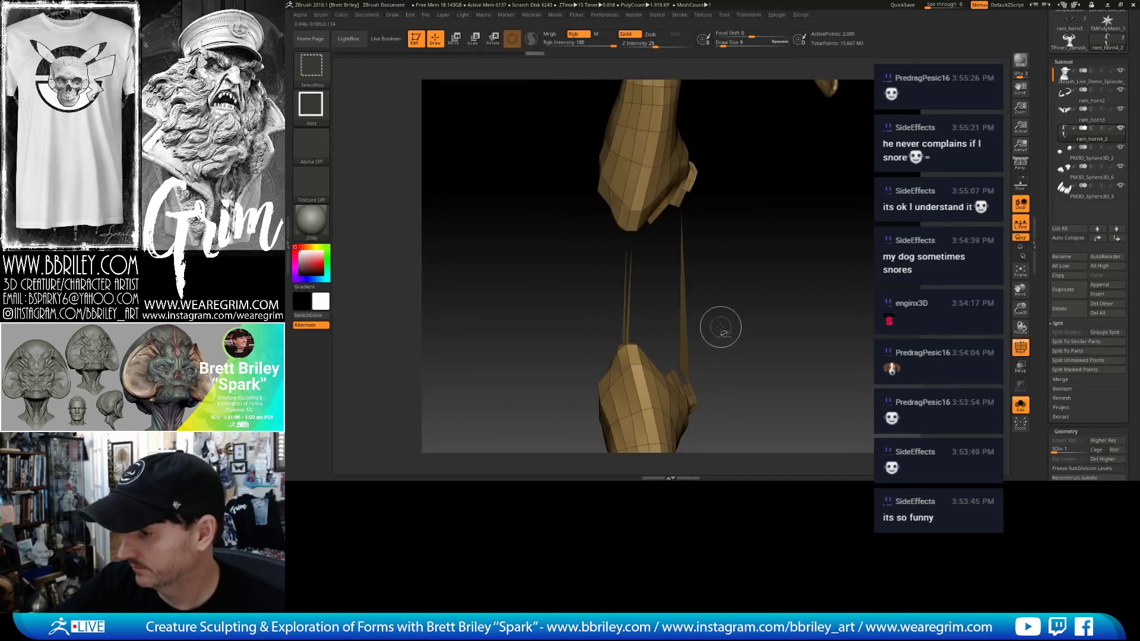
pyautogui.keyDown('ctrl'); pyautogui.keyDown('alt'); pyautogui.keyDown('shift'); pyautogui.moveTo(681, 215); pyautogui.dragTo(704, 270); pyautogui.keyUp('shift'); pyautogui.keyUp('alt'); pyautogui.keyUp('ctrl')
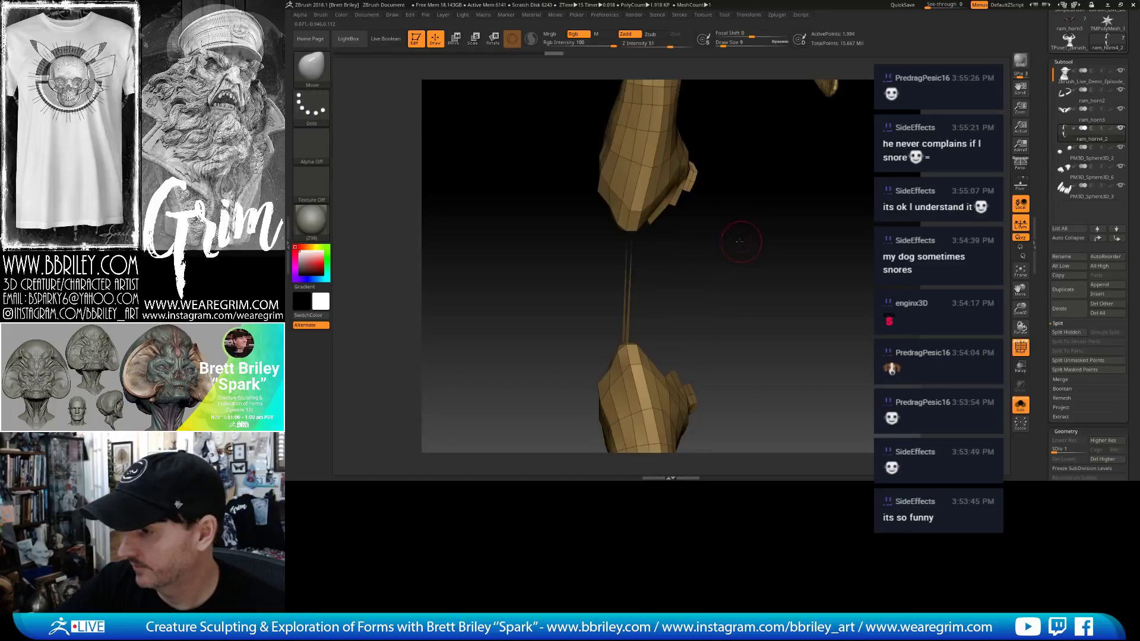
pyautogui.moveTo(738, 218); pyautogui.dragTo(746, 213)
pyautogui.keyDown('ctrl'); pyautogui.keyDown('alt'); pyautogui.keyDown('shift'); pyautogui.moveTo(614, 241); pyautogui.dragTo(861, 241); pyautogui.keyUp('shift'); pyautogui.keyUp('alt'); pyautogui.keyUp('ctrl')
# Give the visible horns their own polygroup with GroupVisible, and separate the leftover strips from the full mesh with Groups Split.
pyautogui.moveTo(1045, 380); pyautogui.dragTo(1049, 15)
pyautogui.click(1067, 245)
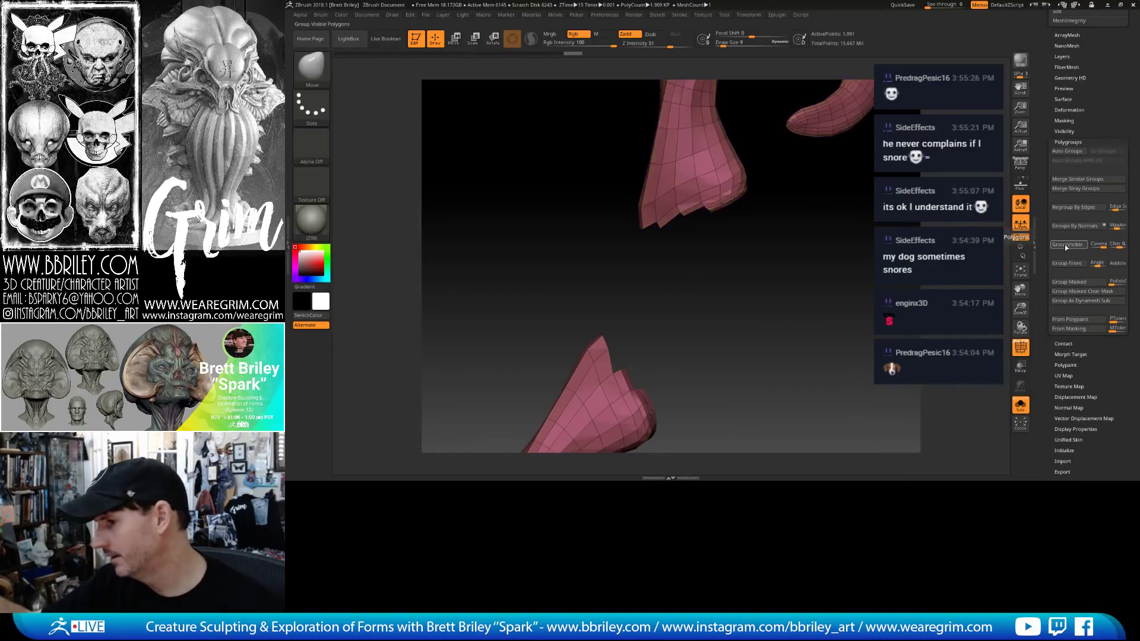
pyautogui.click(1019, 406)
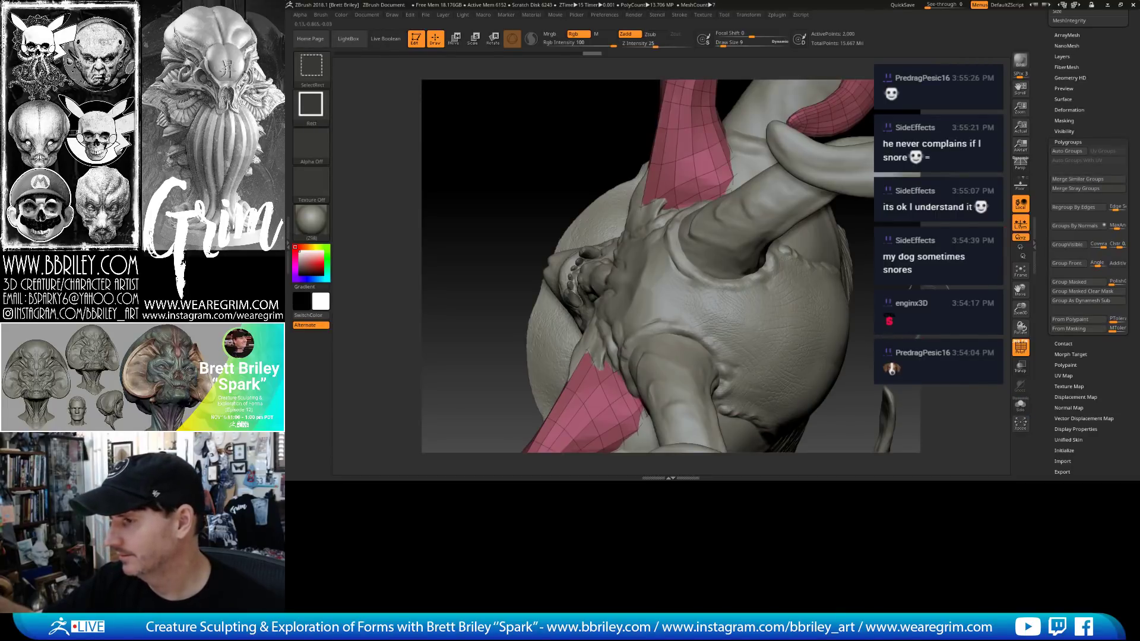
pyautogui.moveTo(1044, 71); pyautogui.dragTo(1045, 386)
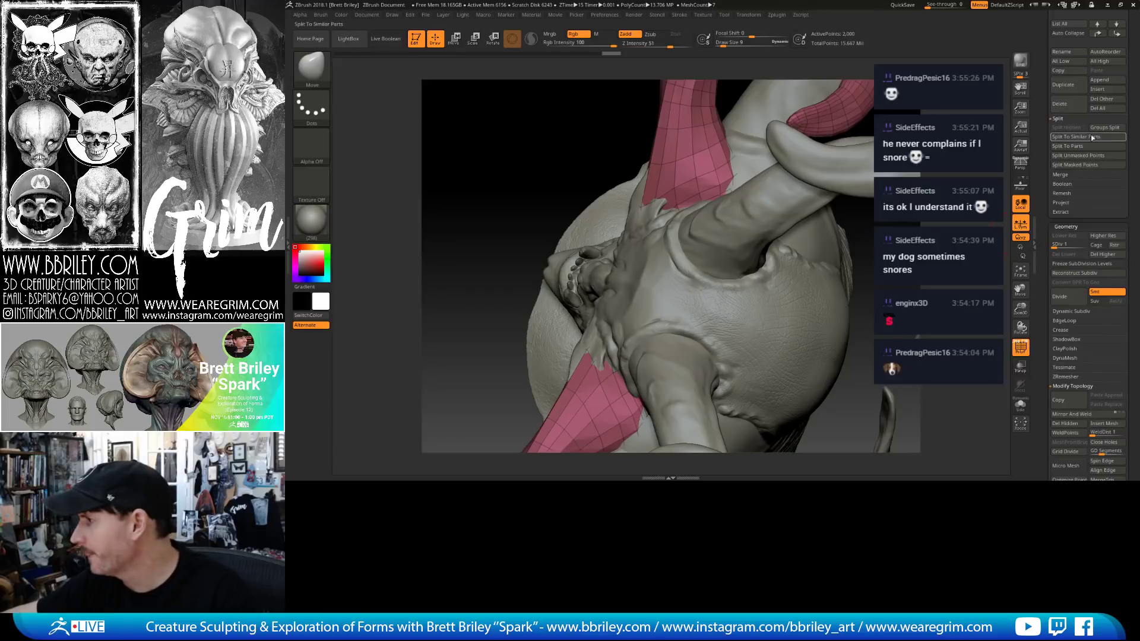
pyautogui.moveTo(1048, 267); pyautogui.dragTo(1048, 403)
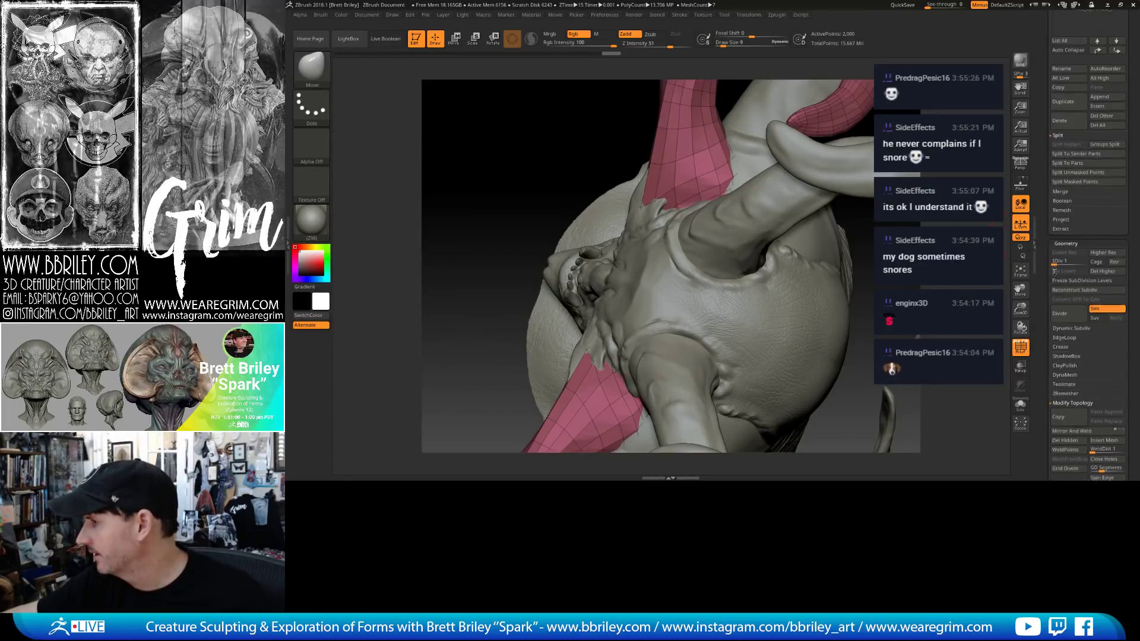
pyautogui.click(1107, 263)
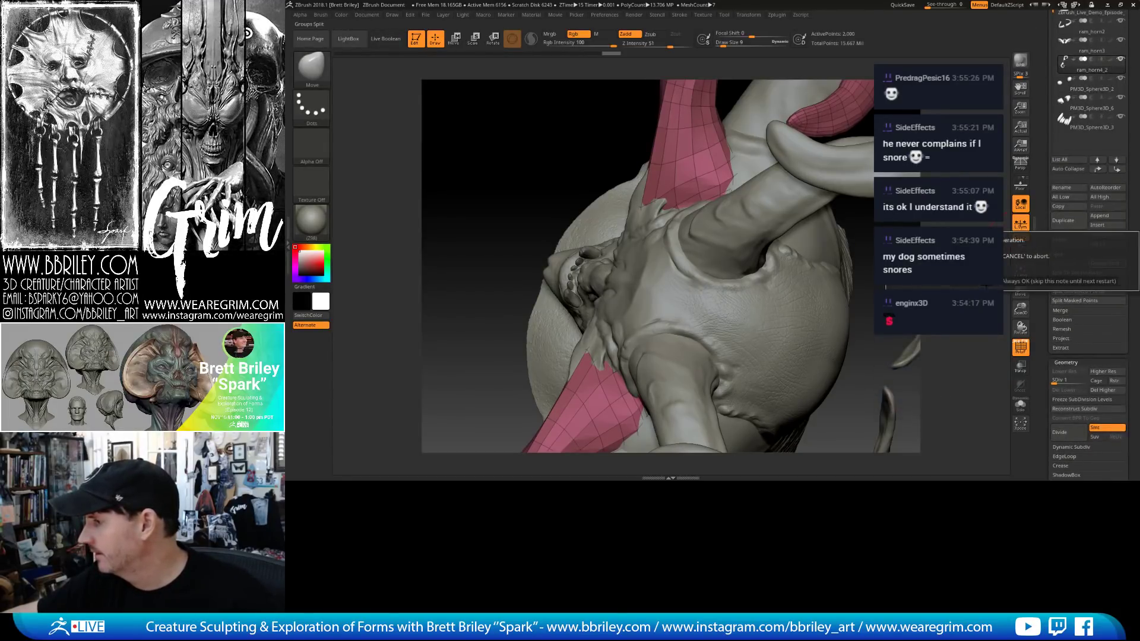
pyautogui.press('Return')
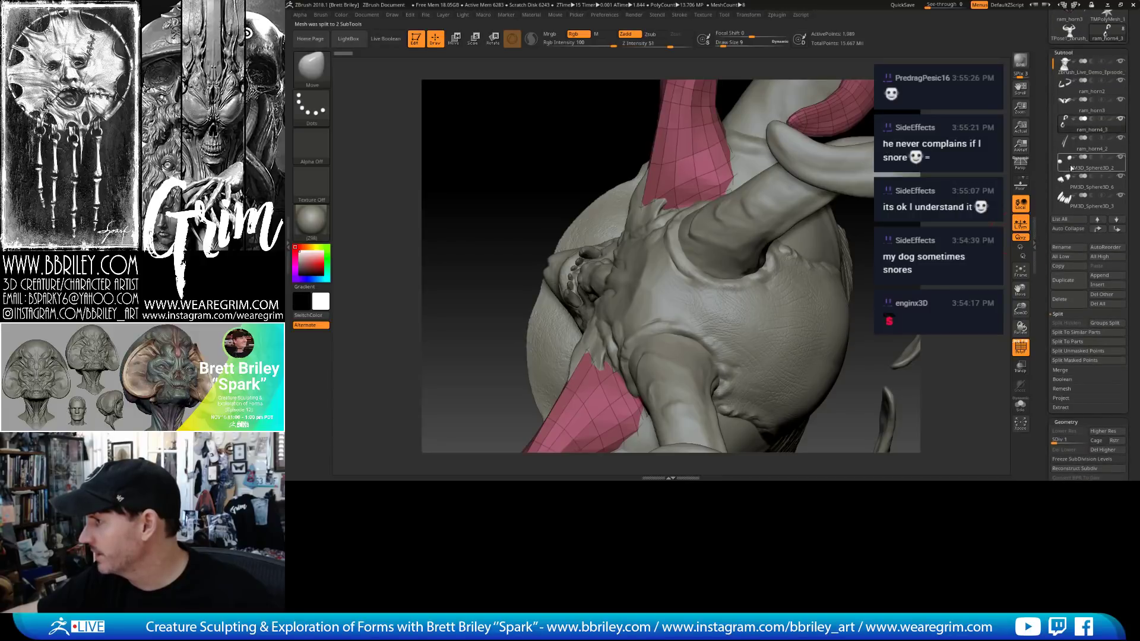
# Delete the split-off subtool ram_horn4_2 that contains the leftover strips.
pyautogui.click(1062, 299)
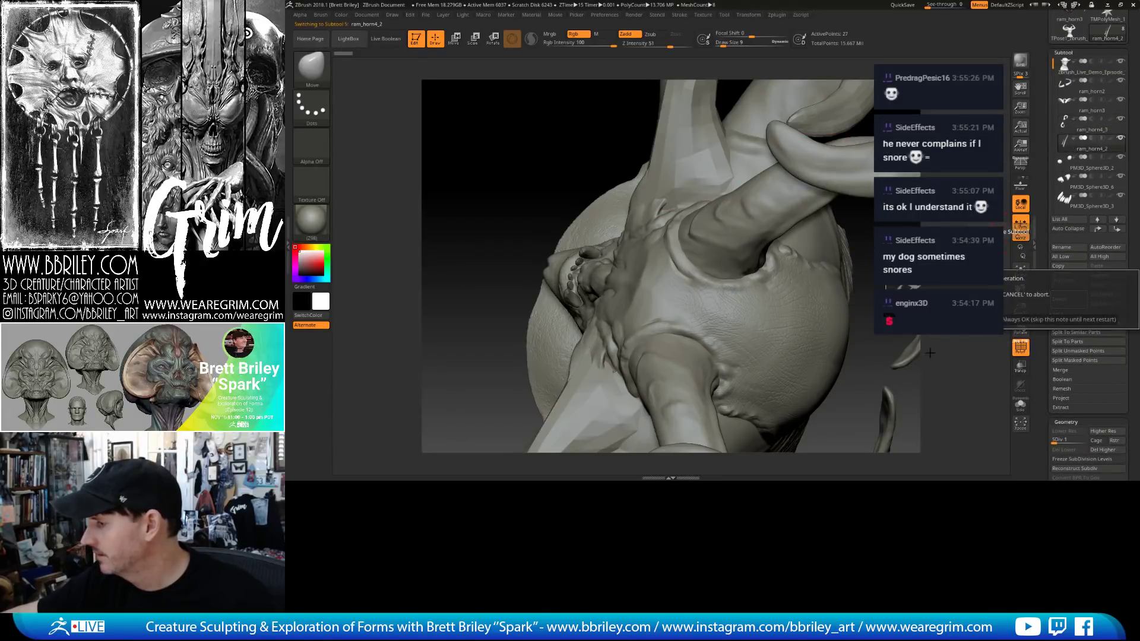
pyautogui.press('Return')
pyautogui.press('f')
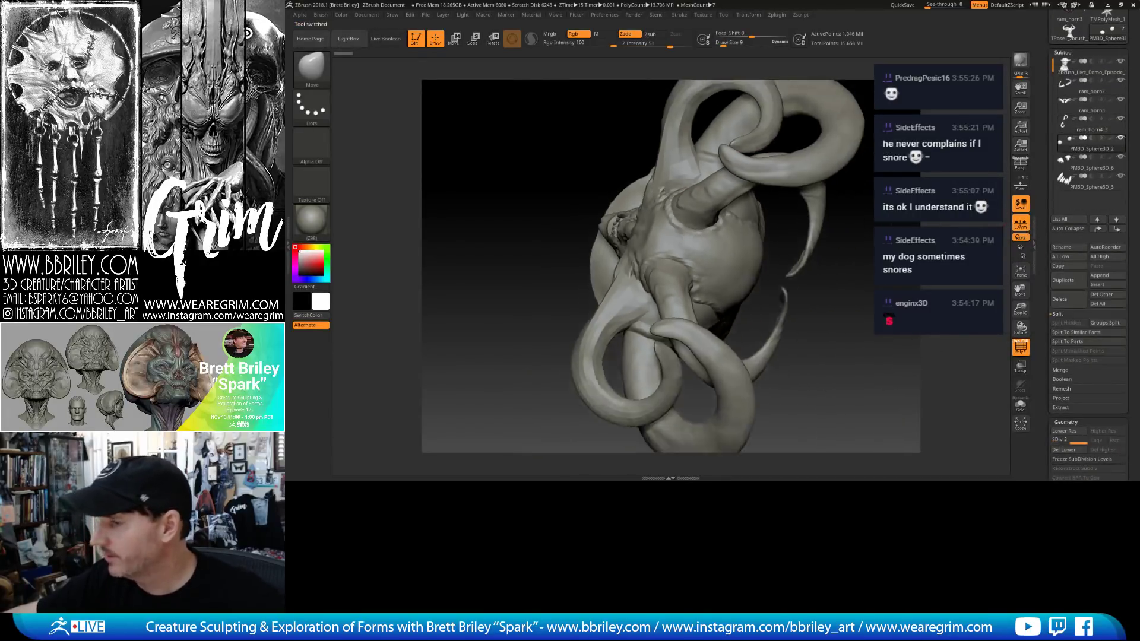
# Turn off PolyFrame and check the bust from the front and ram_horn4_3 and ram_horn3 in Solo for leftover bridging geometry.
pyautogui.moveTo(869, 279); pyautogui.dragTo(869, 364)
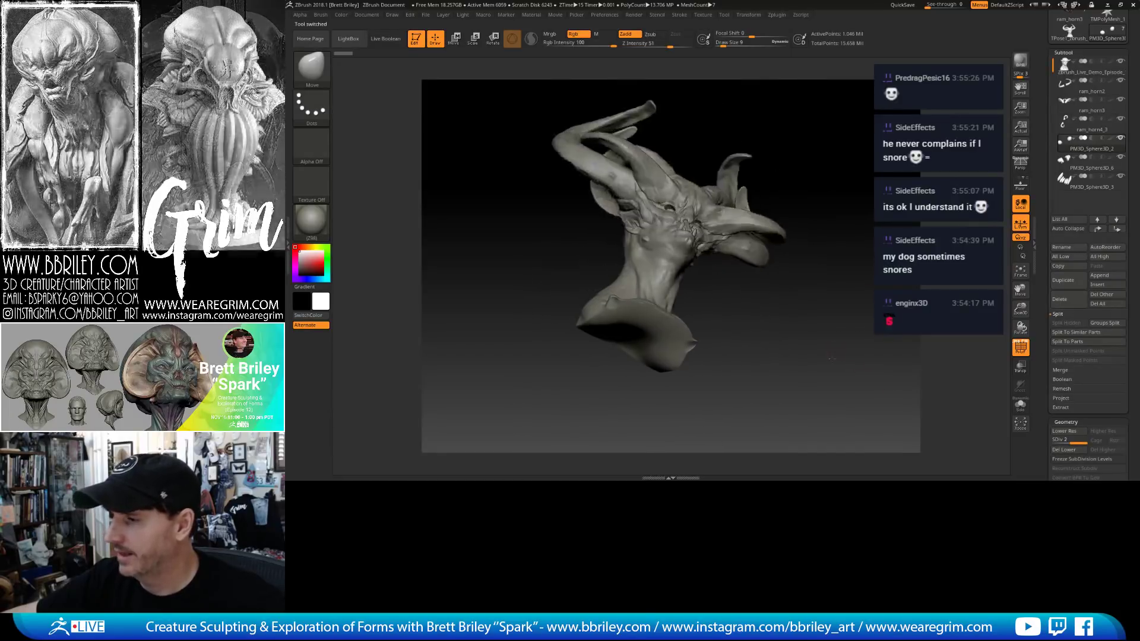
pyautogui.keyDown('shift'); pyautogui.moveTo(831, 357); pyautogui.dragTo(989, 357); pyautogui.keyUp('shift')
pyautogui.moveTo(927, 290)
pyautogui.keyDown('alt'); pyautogui.mouseDown()
pyautogui.moveTo(863, 342)
pyautogui.moveTo(832, 326)
pyautogui.moveTo(848, 301)
pyautogui.moveTo(860, 420)
pyautogui.moveTo(839, 364)
pyautogui.mouseUp(); pyautogui.keyUp('alt')
pyautogui.press('f')
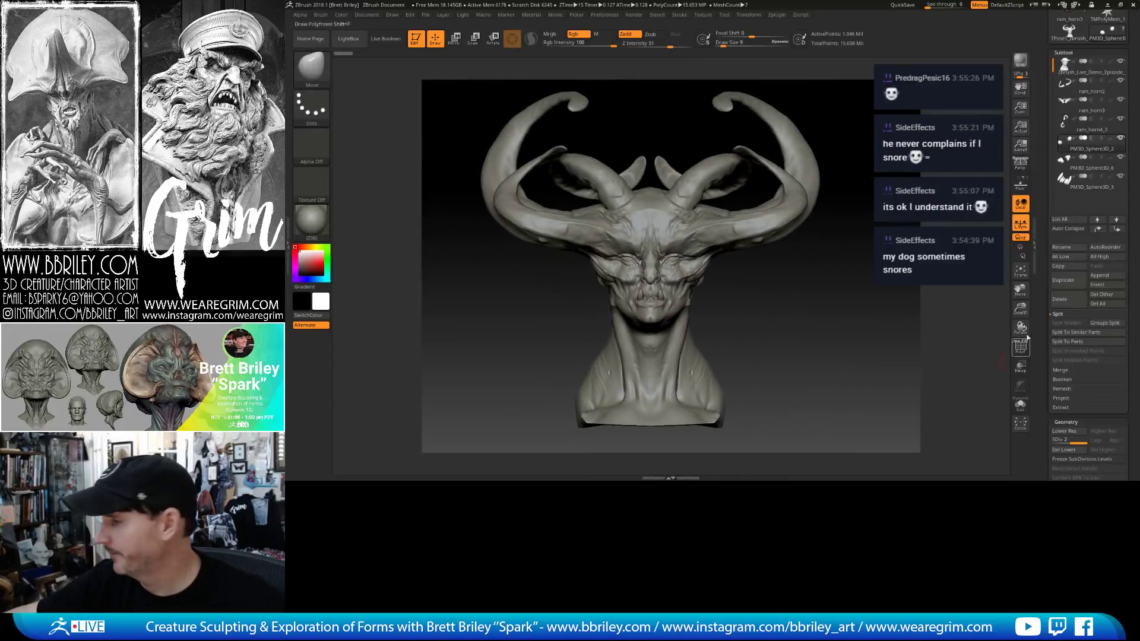
pyautogui.click(1021, 405)
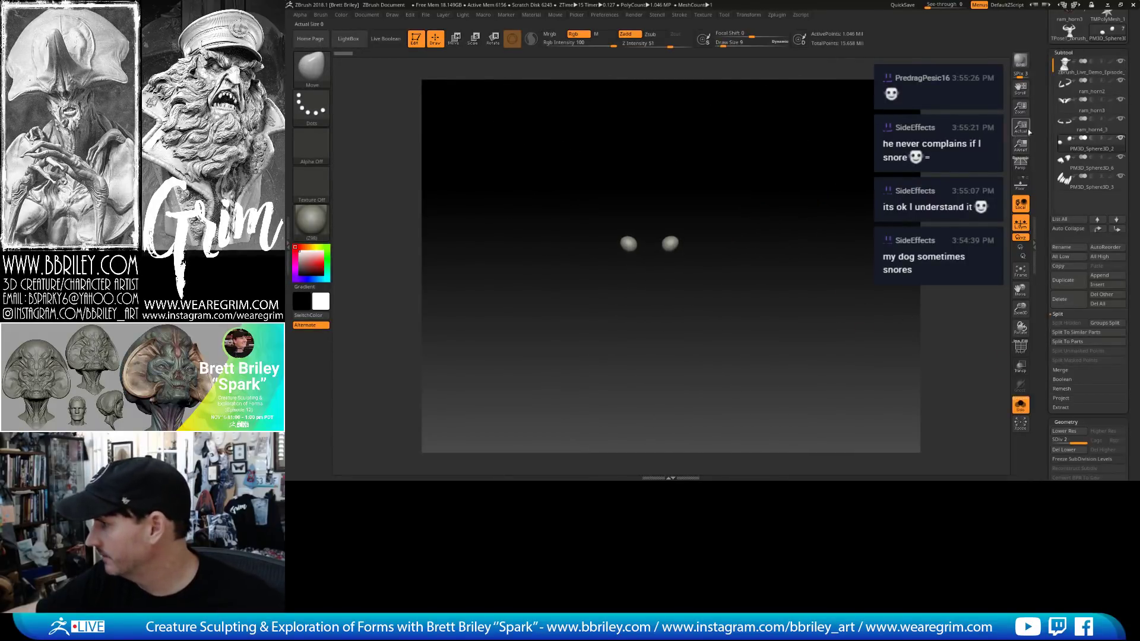
pyautogui.click(1081, 125)
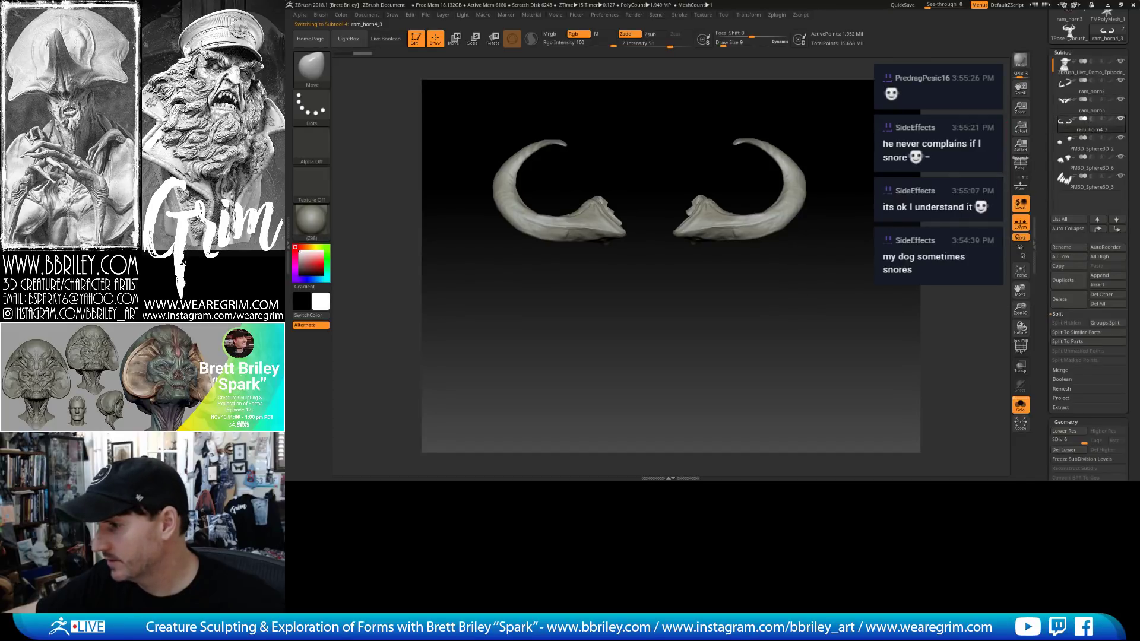
pyautogui.press('Up')
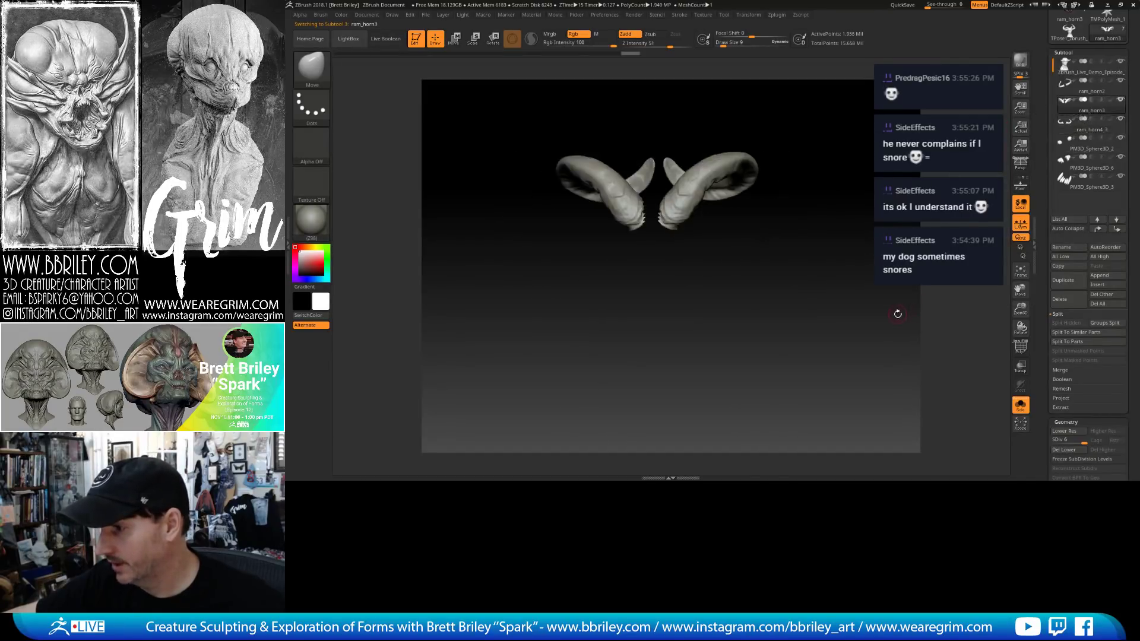
pyautogui.click(1020, 405)
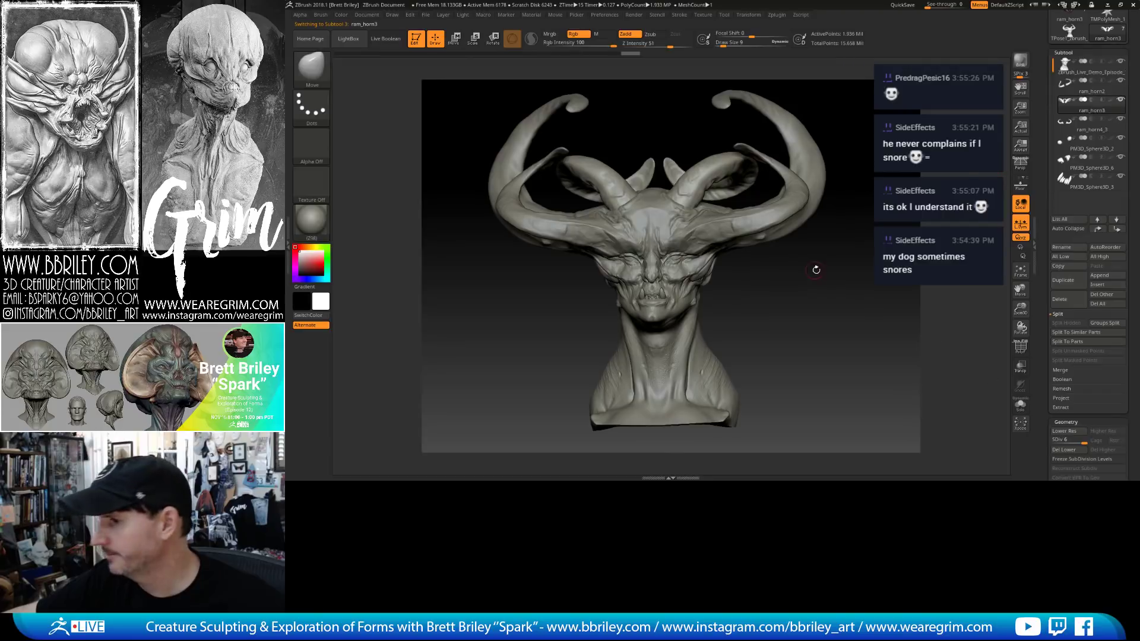
# Save the tool to disk and build a combined low-resolution posing mesh with Transpose Master's TPoseMesh.
pyautogui.click(724, 15)
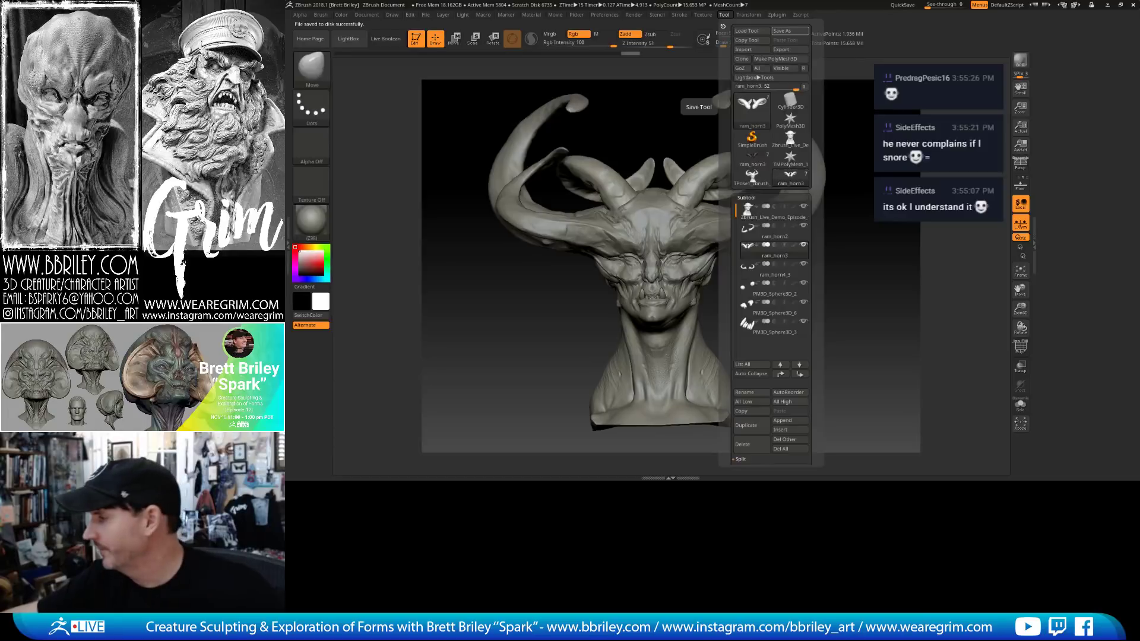
pyautogui.keyDown('shift'); pyautogui.moveTo(804, 120); pyautogui.dragTo(802, 106); pyautogui.keyUp('shift')
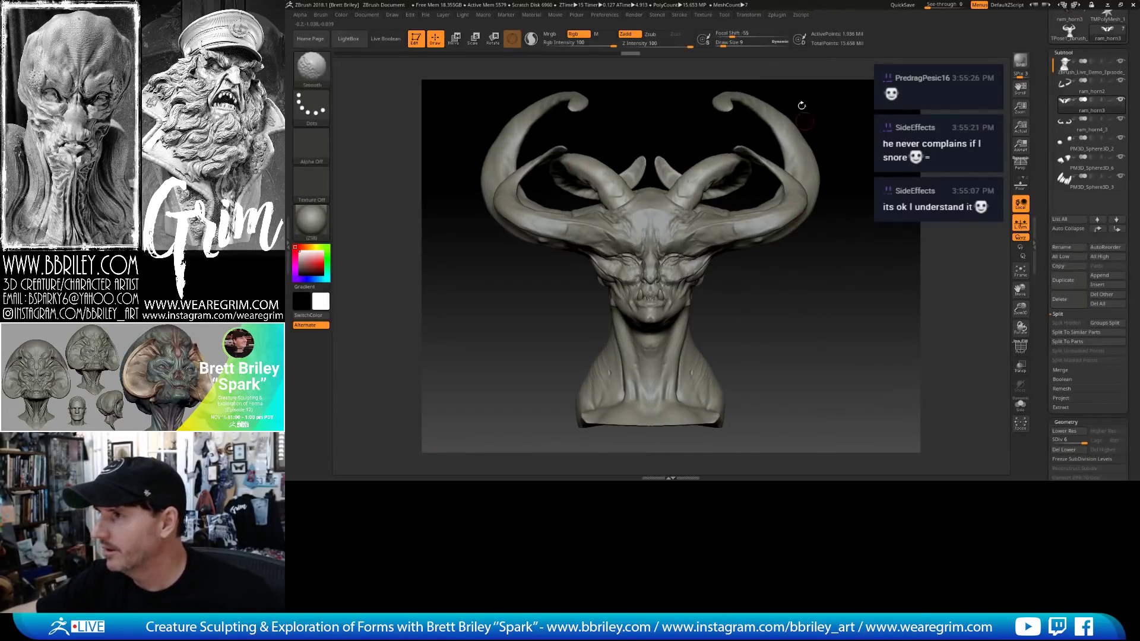
pyautogui.click(776, 15)
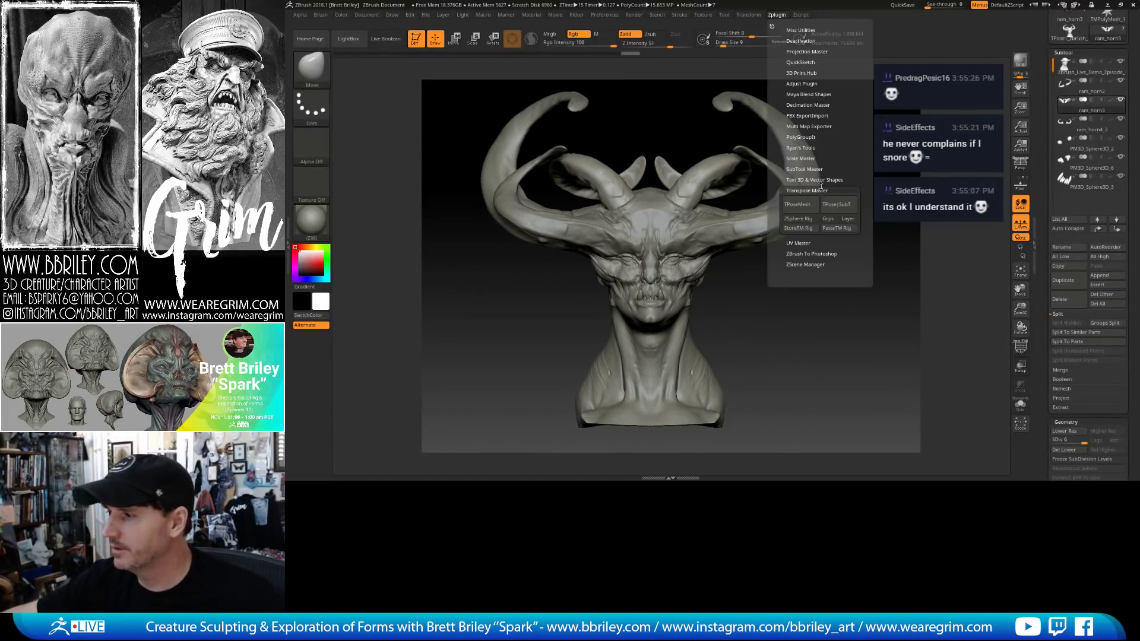
pyautogui.click(806, 207)
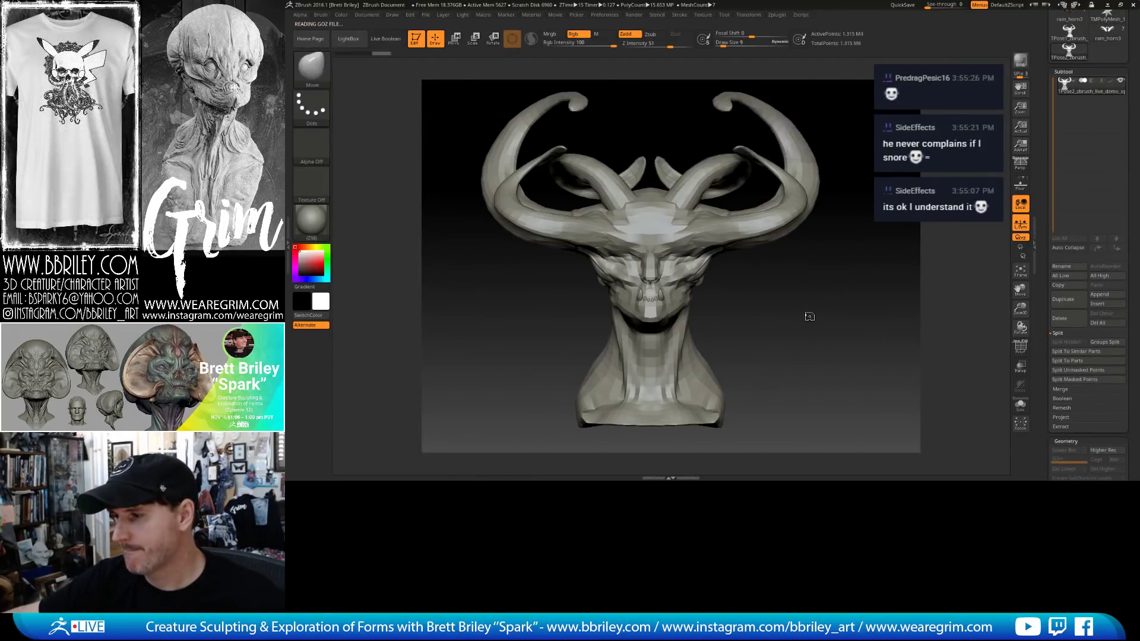
pyautogui.moveTo(826, 310)
pyautogui.mouseDown()
pyautogui.moveTo(757, 413)
pyautogui.moveTo(807, 337)
pyautogui.mouseUp()
pyautogui.click(311, 65)
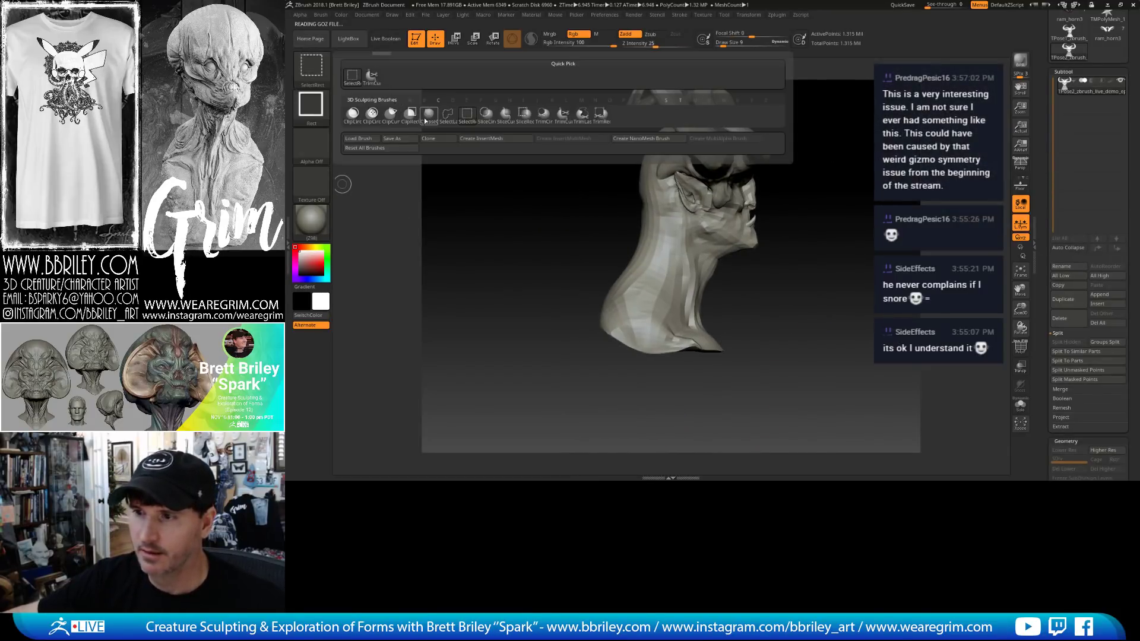
pyautogui.moveTo(525, 333)
pyautogui.keyDown('ctrl'); pyautogui.keyDown('shift'); pyautogui.mouseDown()
pyautogui.moveTo(542, 278)
pyautogui.moveTo(751, 273)
pyautogui.moveTo(775, 377)
pyautogui.mouseUp(); pyautogui.keyUp('shift'); pyautogui.keyUp('ctrl')
pyautogui.hotkey('ctrl', 'z')
# Use MaskLasso from the side to mask the head and horns, leaving the lower neck and shoulders unmasked, and switch to Move mode.
pyautogui.keyDown('ctrl'); pyautogui.click(311, 66); pyautogui.keyUp('ctrl')
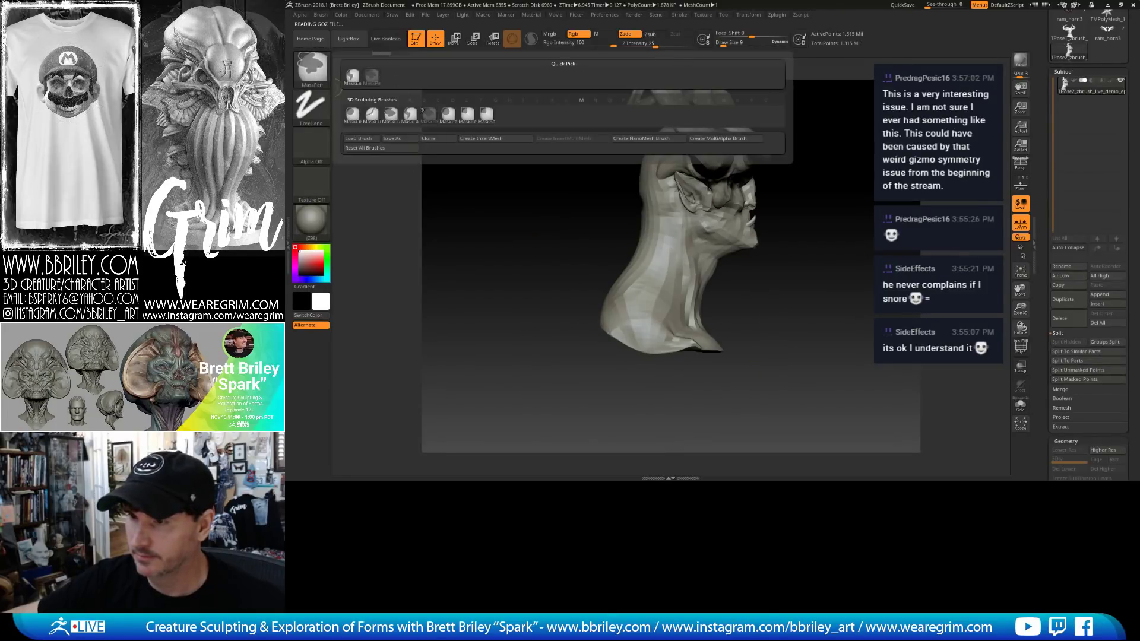
pyautogui.click(428, 115)
pyautogui.moveTo(586, 241)
pyautogui.keyDown('ctrl'); pyautogui.mouseDown()
pyautogui.moveTo(724, 279)
pyautogui.moveTo(784, 452)
pyautogui.moveTo(421, 446)
pyautogui.mouseUp(); pyautogui.keyUp('ctrl')
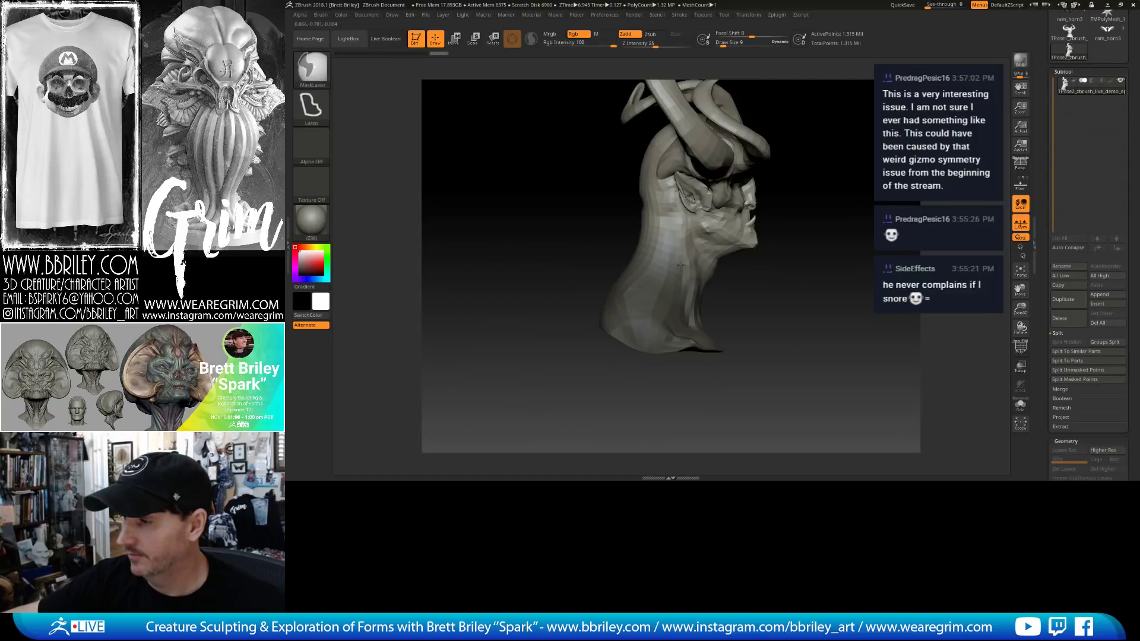
pyautogui.press('w')
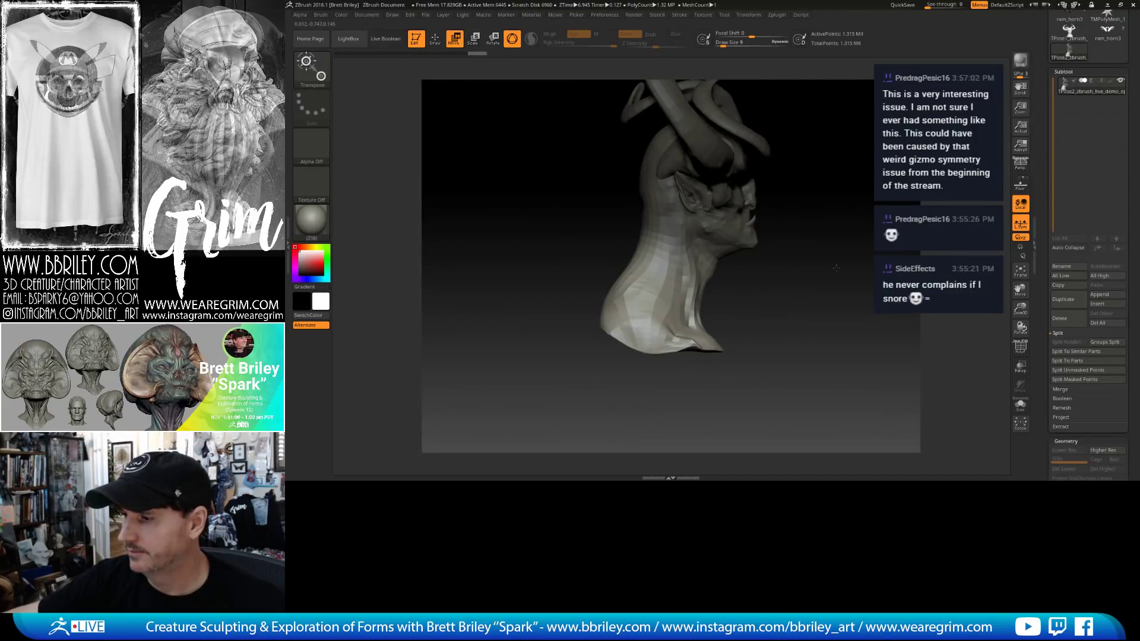
# Invert the mask to free the head and horns while protecting the lower bust, and soften the mask edge along the neck.
pyautogui.moveTo(759, 240); pyautogui.dragTo(623, 193)
pyautogui.keyDown('alt'); pyautogui.moveTo(700, 238); pyautogui.dragTo(708, 333); pyautogui.keyUp('alt')
pyautogui.keyDown('ctrl'); pyautogui.click(709, 314); pyautogui.keyUp('ctrl')
pyautogui.moveTo(655, 212); pyautogui.dragTo(635, 228)
pyautogui.moveTo(779, 262); pyautogui.dragTo(623, 266)
pyautogui.keyDown('alt'); pyautogui.moveTo(721, 238); pyautogui.dragTo(668, 285); pyautogui.keyUp('alt')
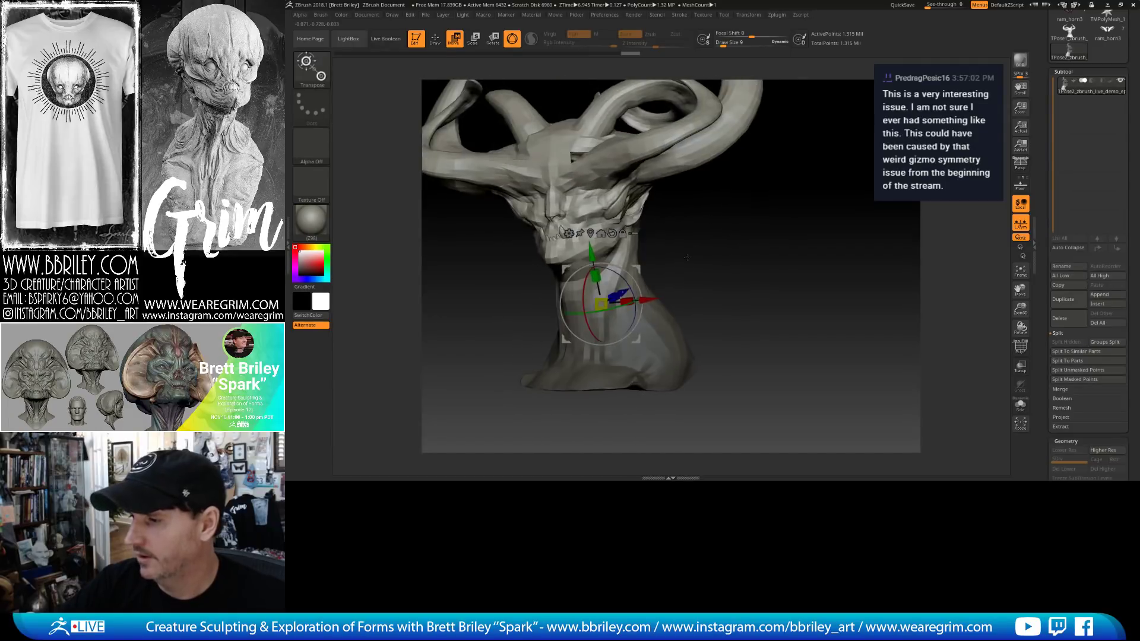
pyautogui.keyDown('ctrl'); pyautogui.click(664, 320); pyautogui.keyUp('ctrl')
pyautogui.keyDown('ctrl'); pyautogui.click(666, 319); pyautogui.keyUp('ctrl')
pyautogui.keyDown('ctrl'); pyautogui.click(667, 318); pyautogui.keyUp('ctrl')
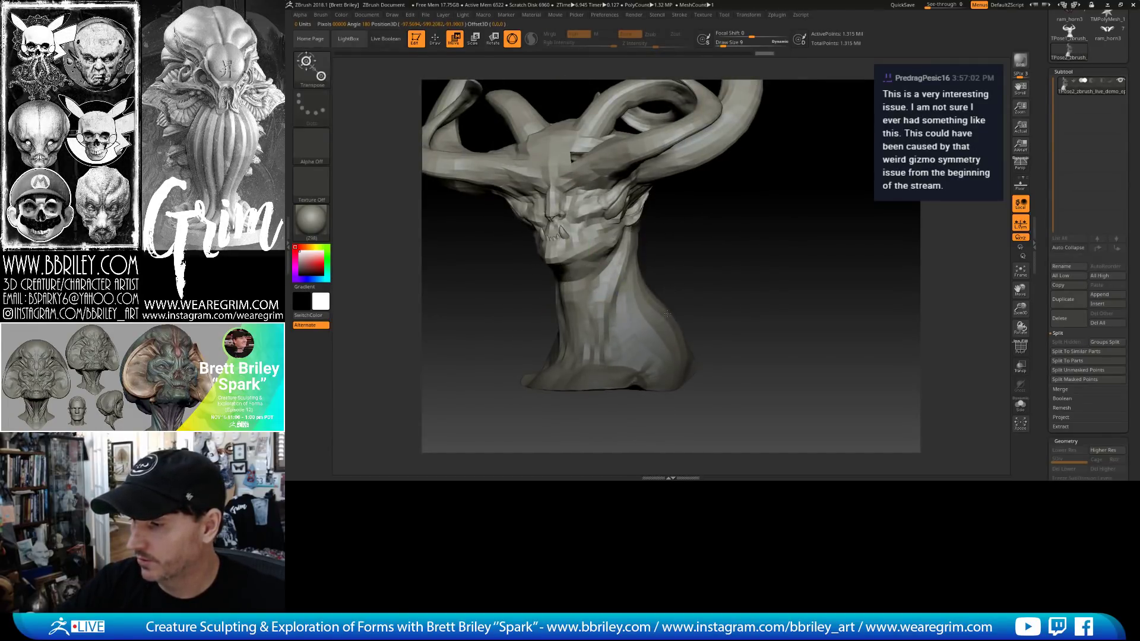
# Undo the latest edits, rotate the head and horns slightly at the neck with the gizmo, and return to Draw mode.
pyautogui.hotkey('ctrl', 'z')
pyautogui.hotkey('ctrl', 'z')
pyautogui.hotkey('ctrl', 'z')
pyautogui.hotkey('ctrl', 'z')
pyautogui.hotkey('ctrl', 'z')
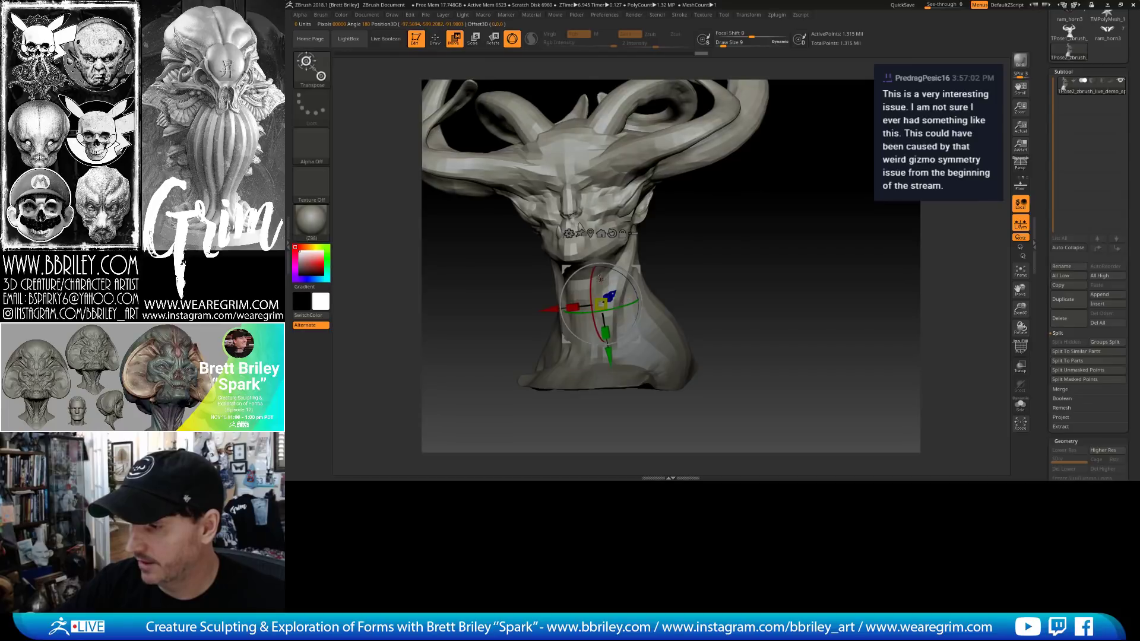
pyautogui.moveTo(601, 278); pyautogui.dragTo(594, 277)
pyautogui.moveTo(593, 278)
pyautogui.keyDown('alt'); pyautogui.mouseDown(button='right')
pyautogui.moveTo(610, 301)
pyautogui.moveTo(631, 293)
pyautogui.mouseUp(button='right'); pyautogui.keyUp('alt')
pyautogui.press('q')
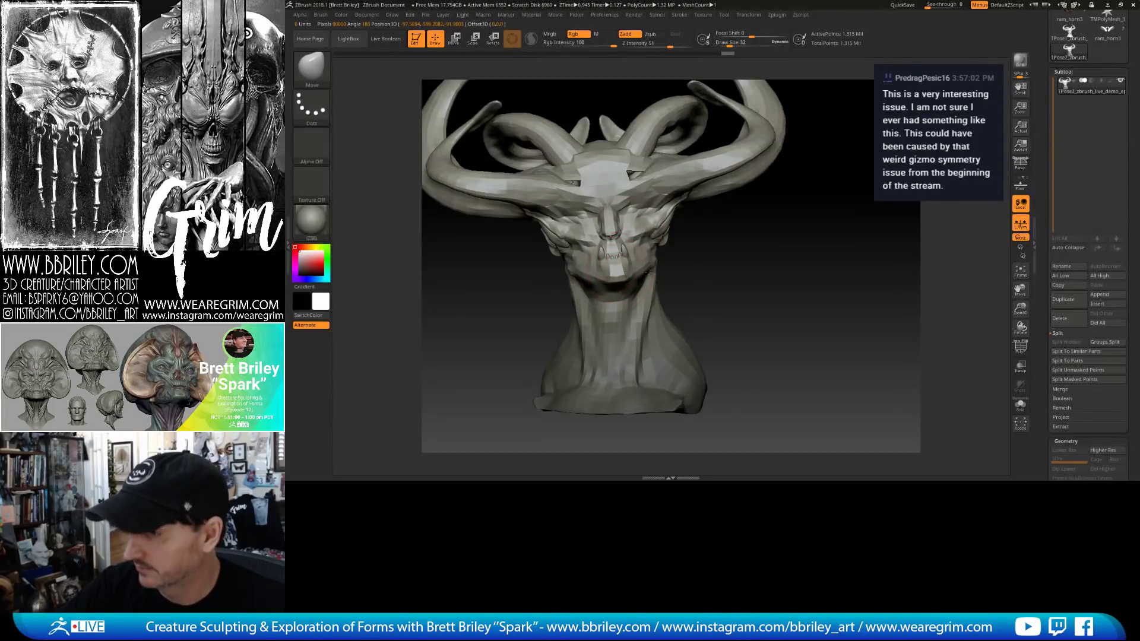
# Clear the mask and adjust the neck and shoulders from the front with the Move brush at varying sizes.
pyautogui.moveTo(651, 272)
pyautogui.mouseDown(button='right')
pyautogui.moveTo(648, 284)
pyautogui.moveTo(683, 278)
pyautogui.moveTo(641, 280)
pyautogui.moveTo(631, 329)
pyautogui.mouseUp(button='right')
pyautogui.keyDown('ctrl'); pyautogui.click(677, 289); pyautogui.keyUp('ctrl')
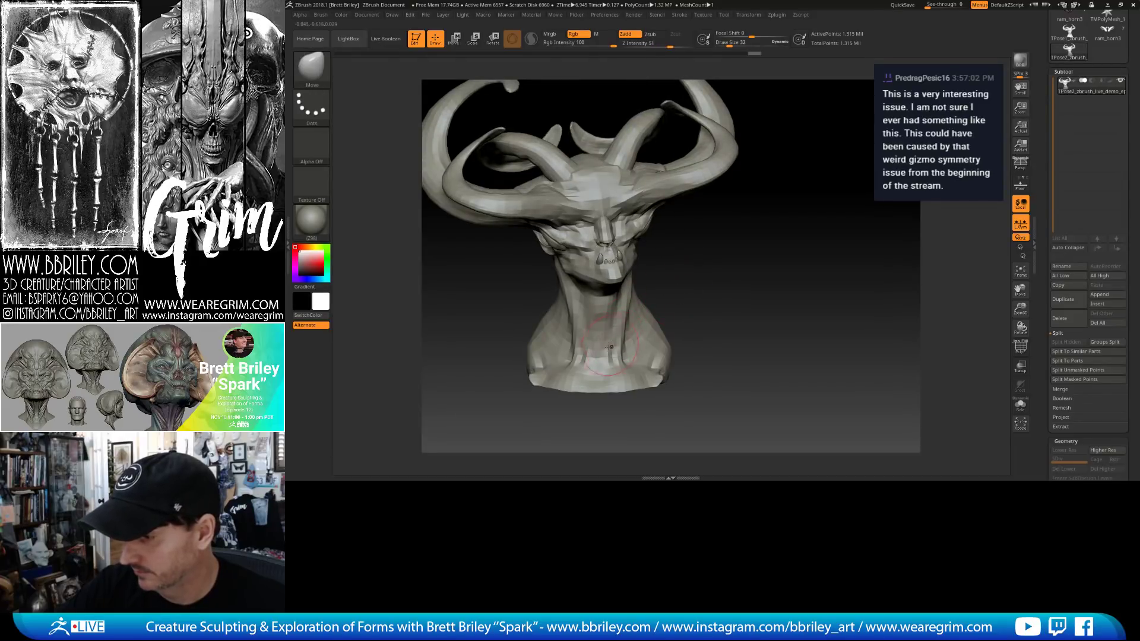
pyautogui.press(']')
pyautogui.press(']')
pyautogui.press(']')
pyautogui.press(']')
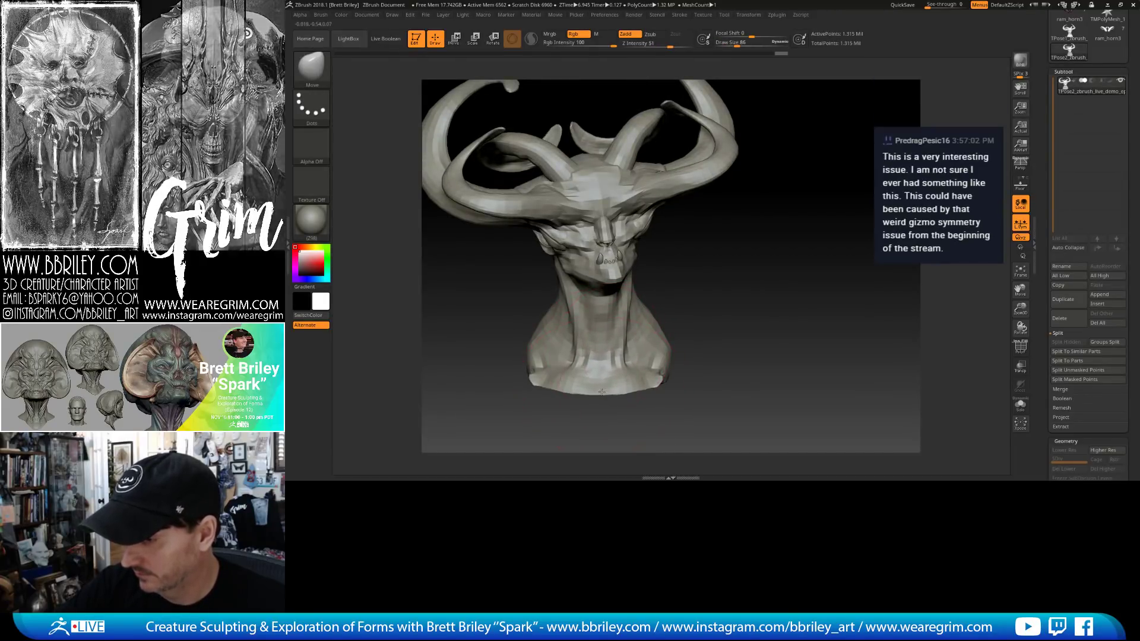
pyautogui.moveTo(618, 339)
pyautogui.mouseDown(button='right')
pyautogui.moveTo(601, 352)
pyautogui.moveTo(618, 351)
pyautogui.mouseUp(button='right')
pyautogui.press('[')
pyautogui.press('[')
pyautogui.press('[')
# Refine the creases at the back and side of the neck with the DamStandard brush at size 25.
pyautogui.moveTo(706, 273); pyautogui.dragTo(640, 286, button='right')
pyautogui.press('b')
pyautogui.press('d')
pyautogui.press('s')
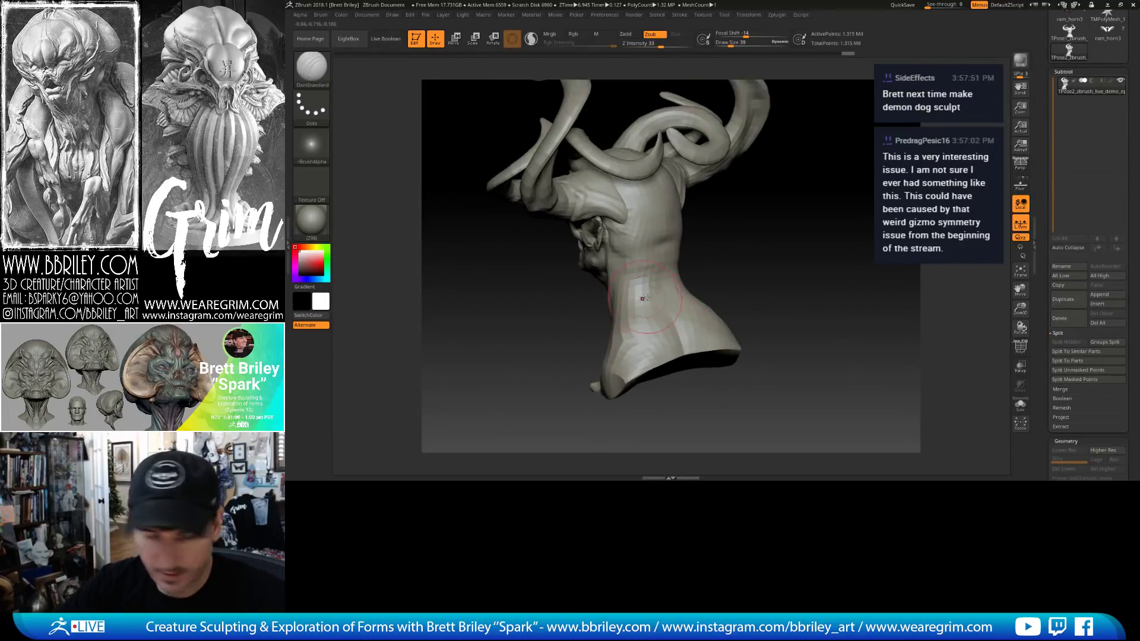
pyautogui.press('[')
pyautogui.press('[')
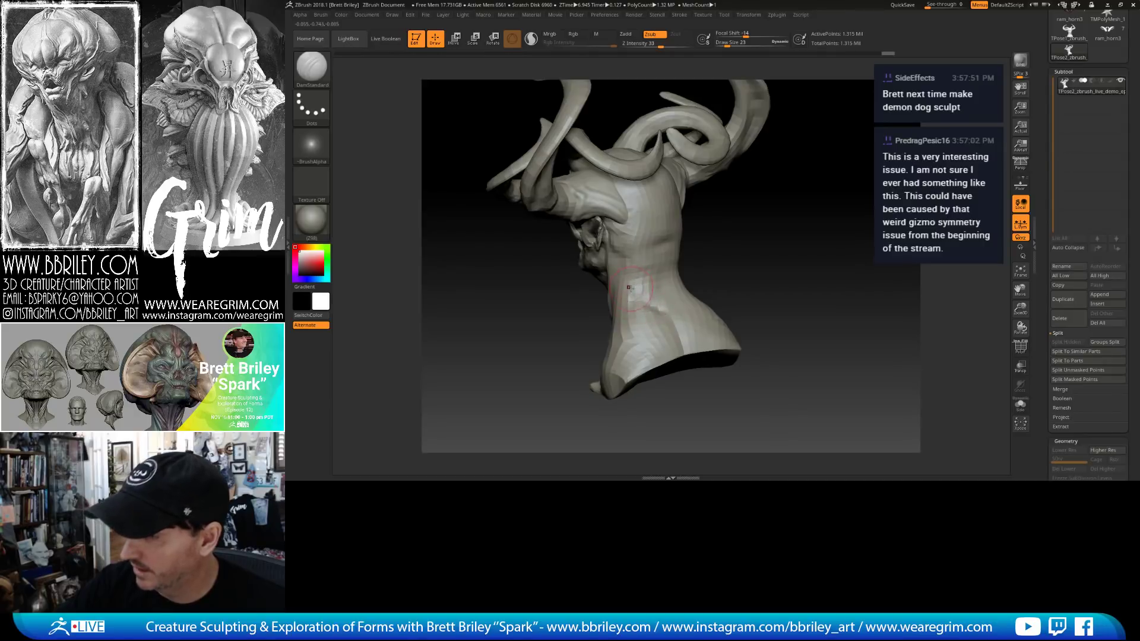
# Adjust the throat and front of the neck with the Move brush at size 41.
pyautogui.moveTo(629, 288)
pyautogui.mouseDown(button='right')
pyautogui.moveTo(677, 237)
pyautogui.moveTo(645, 250)
pyautogui.moveTo(643, 265)
pyautogui.moveTo(688, 274)
pyautogui.mouseUp(button='right')
pyautogui.moveTo(625, 336); pyautogui.dragTo(606, 286, button='right')
pyautogui.press(']')
pyautogui.press('[')
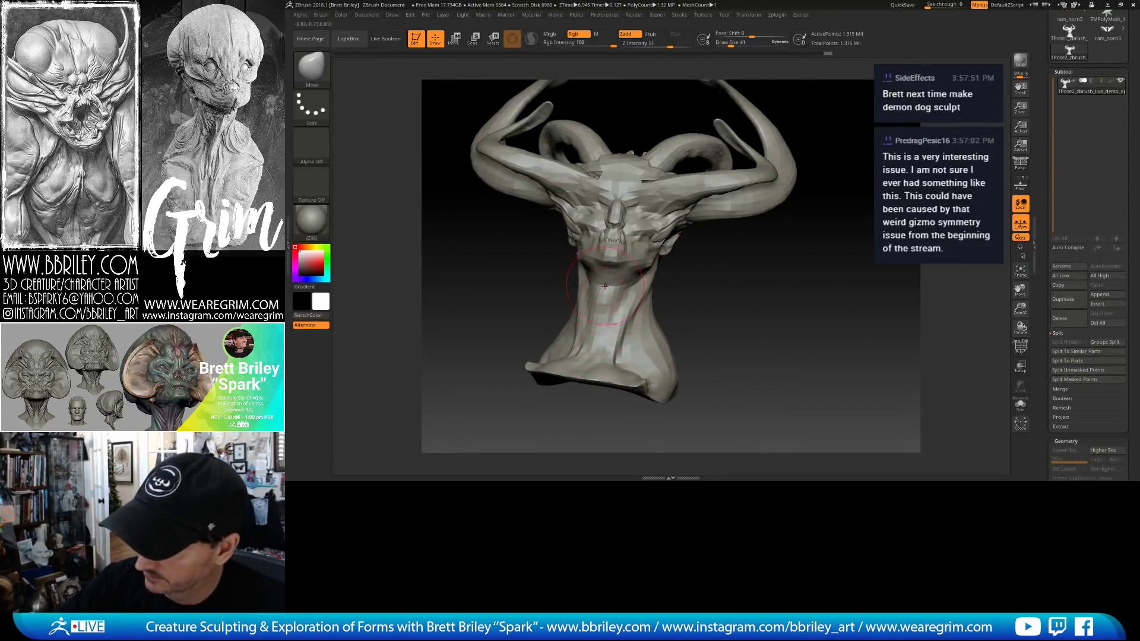
# Transfer the pose back to the original subtools with Transpose Master's TPose>SubT.
pyautogui.moveTo(720, 310); pyautogui.dragTo(775, 173, button='right')
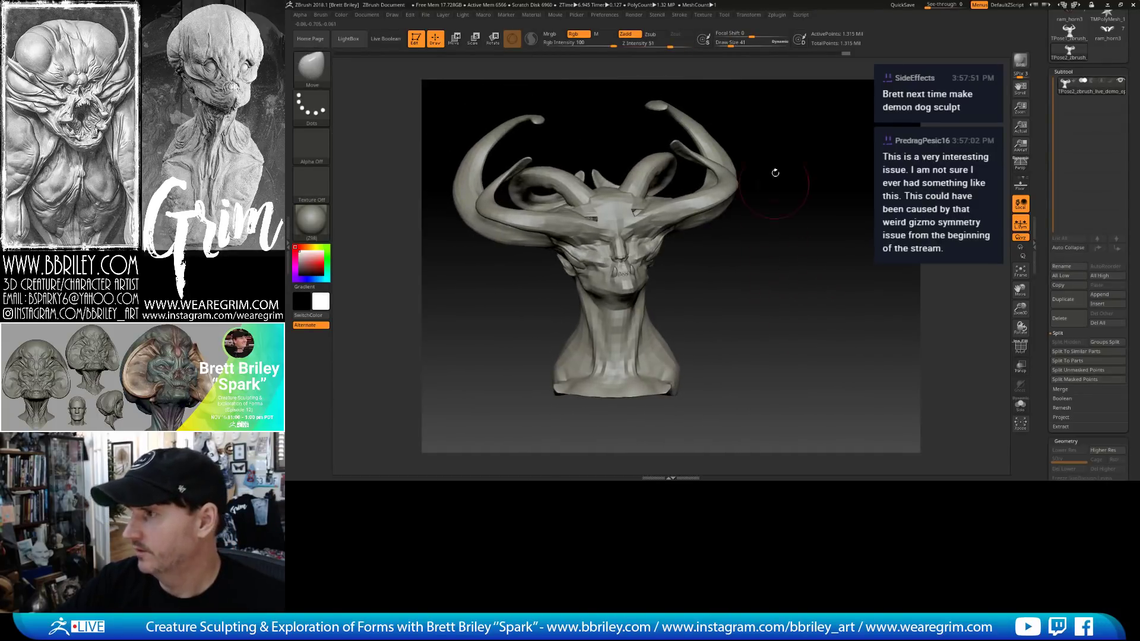
pyautogui.click(774, 18)
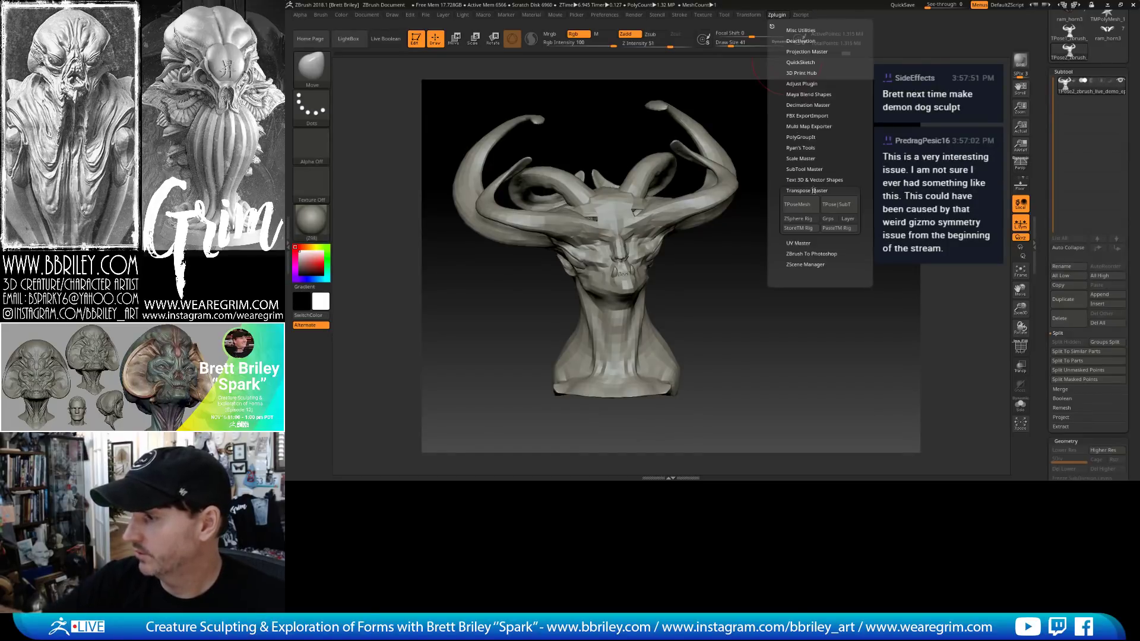
pyautogui.click(835, 203)
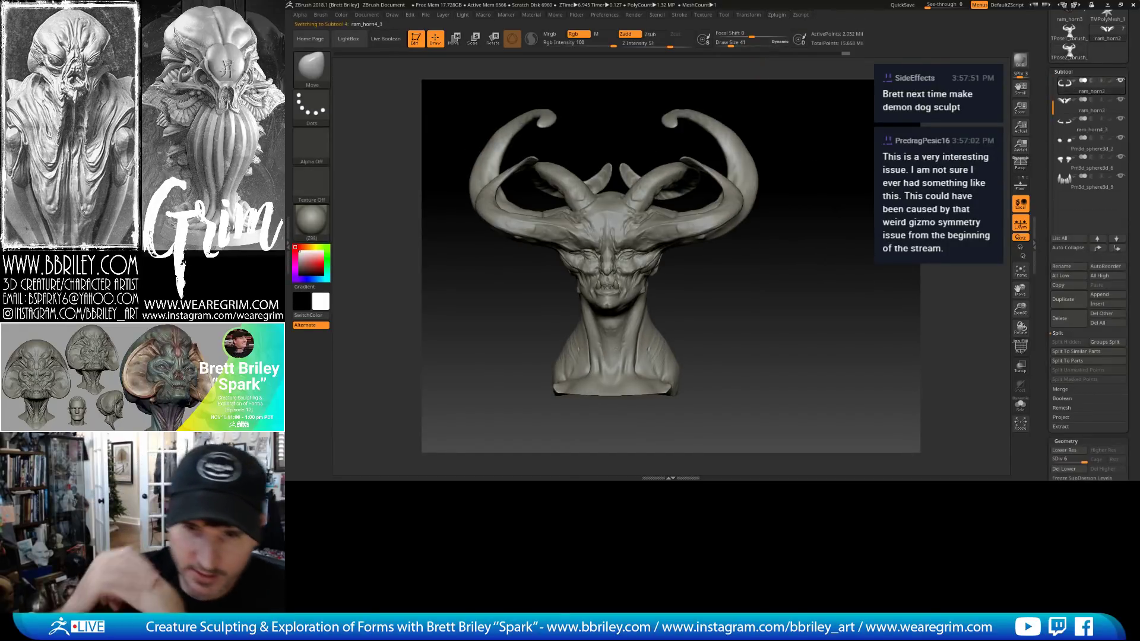
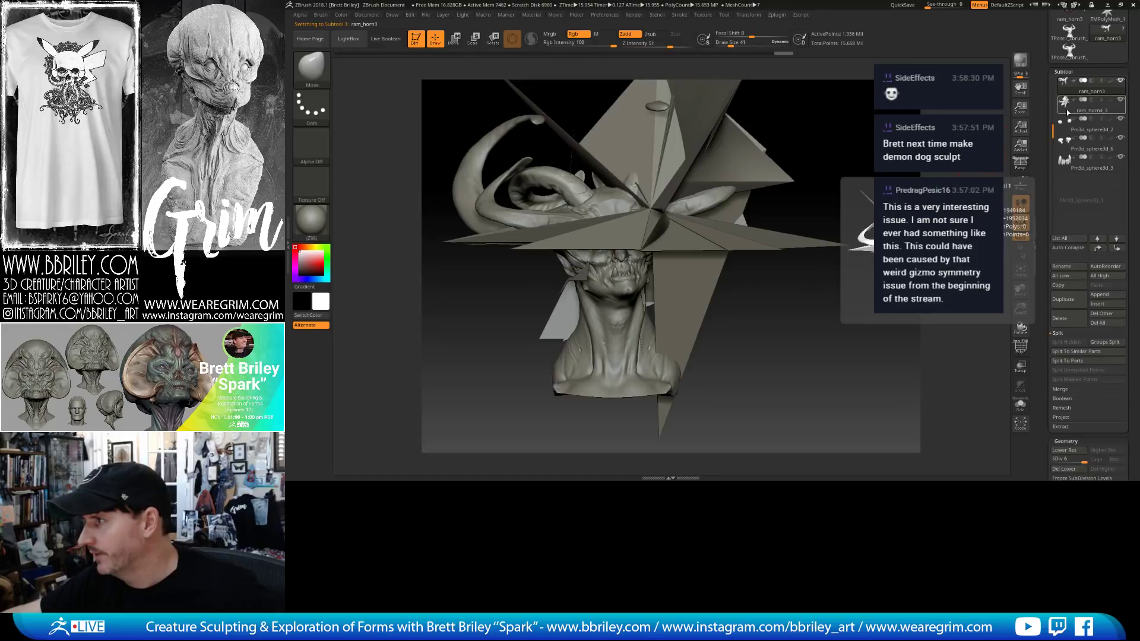
# Inspect ram_horn3 and ram_horn4_3 after the pose transfer and compare the bust with the low-resolution posing mesh.
pyautogui.scroll(1, 1057, 102)
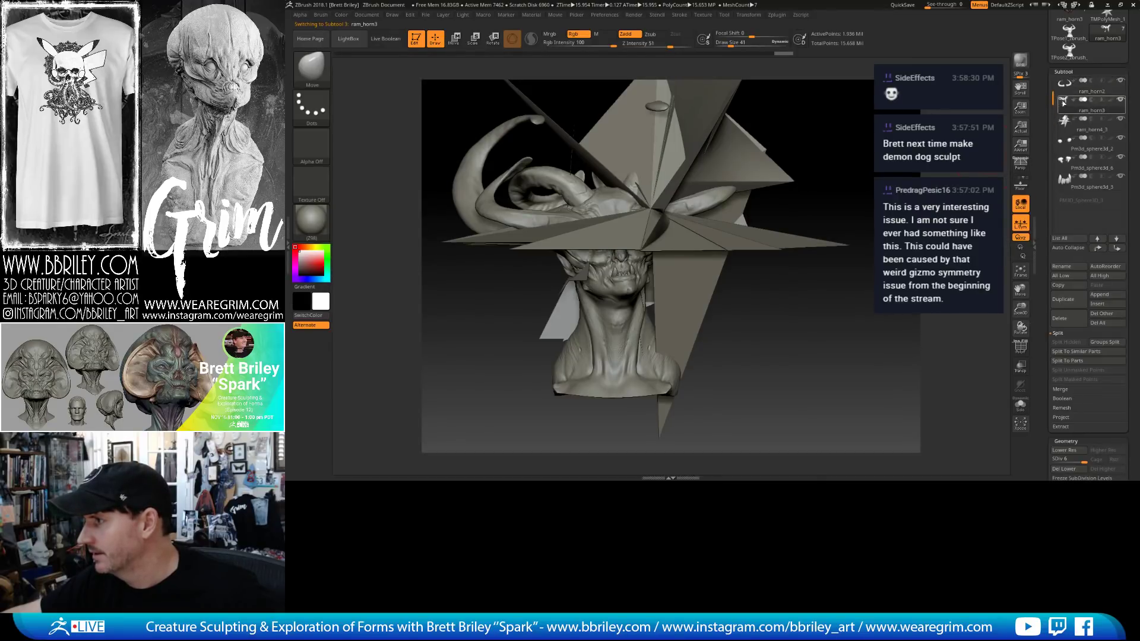
pyautogui.click(1065, 104)
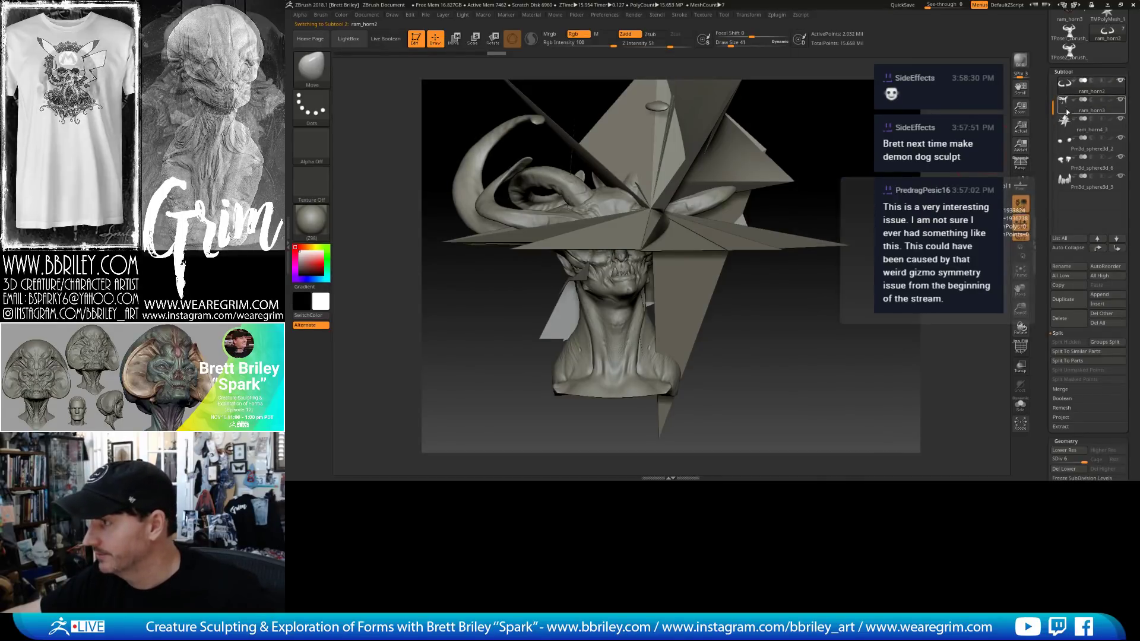
pyautogui.click(1069, 108)
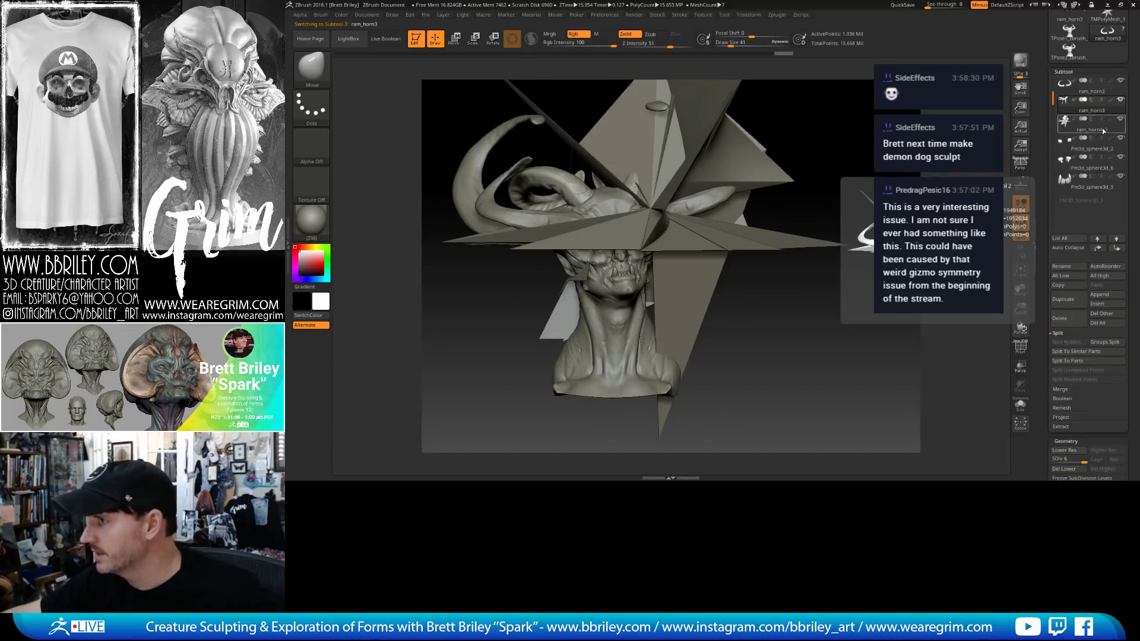
pyautogui.click(1101, 129)
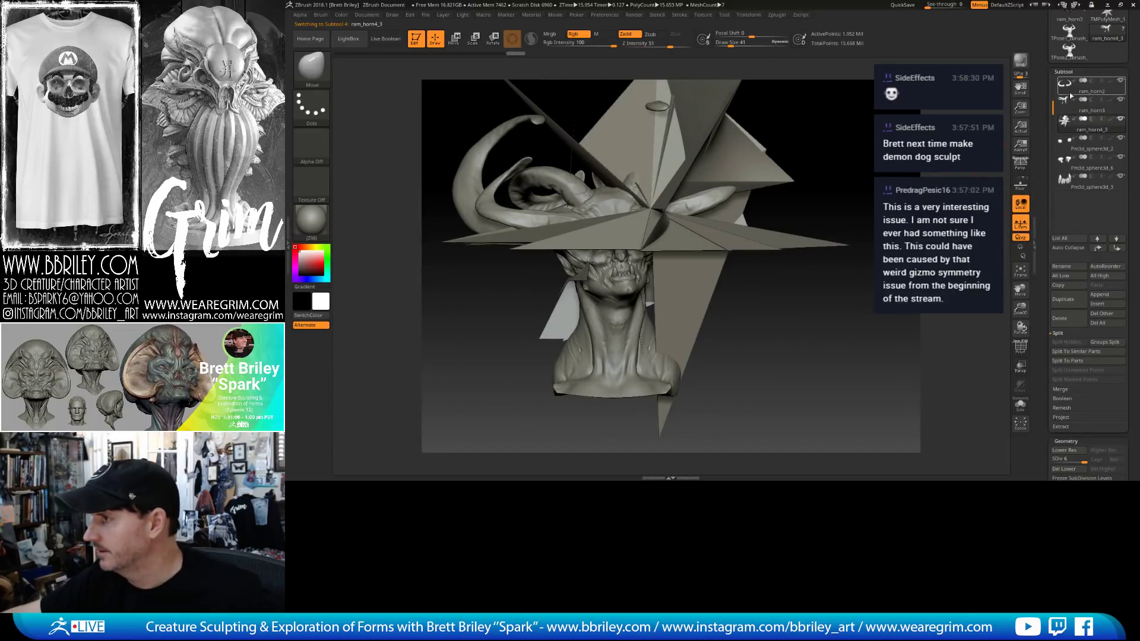
pyautogui.click(1071, 32)
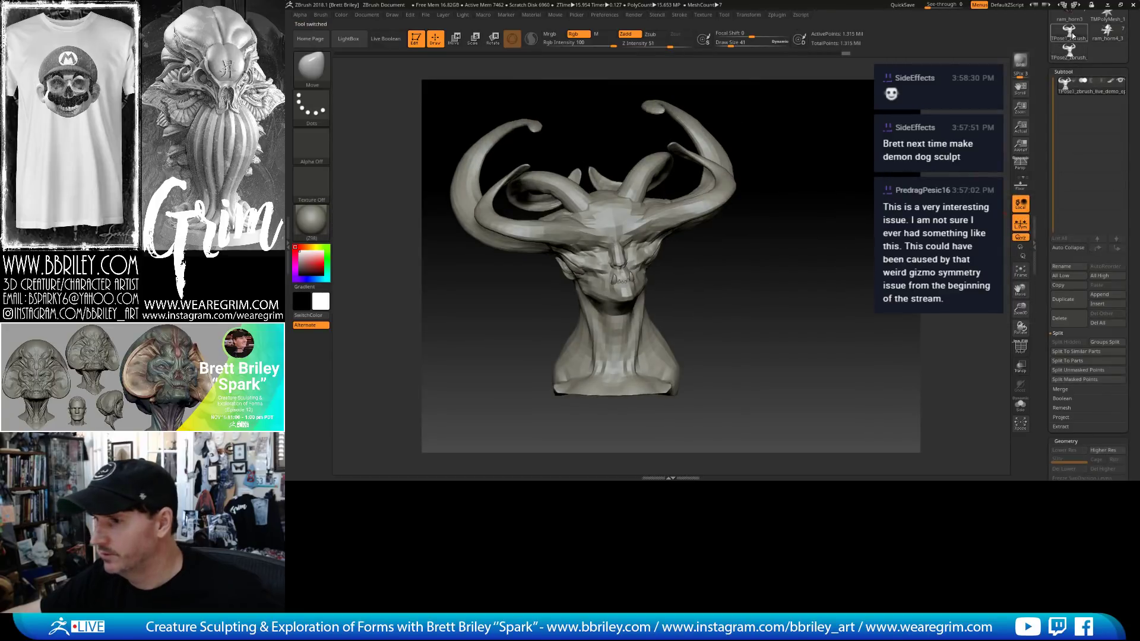
pyautogui.click(1106, 32)
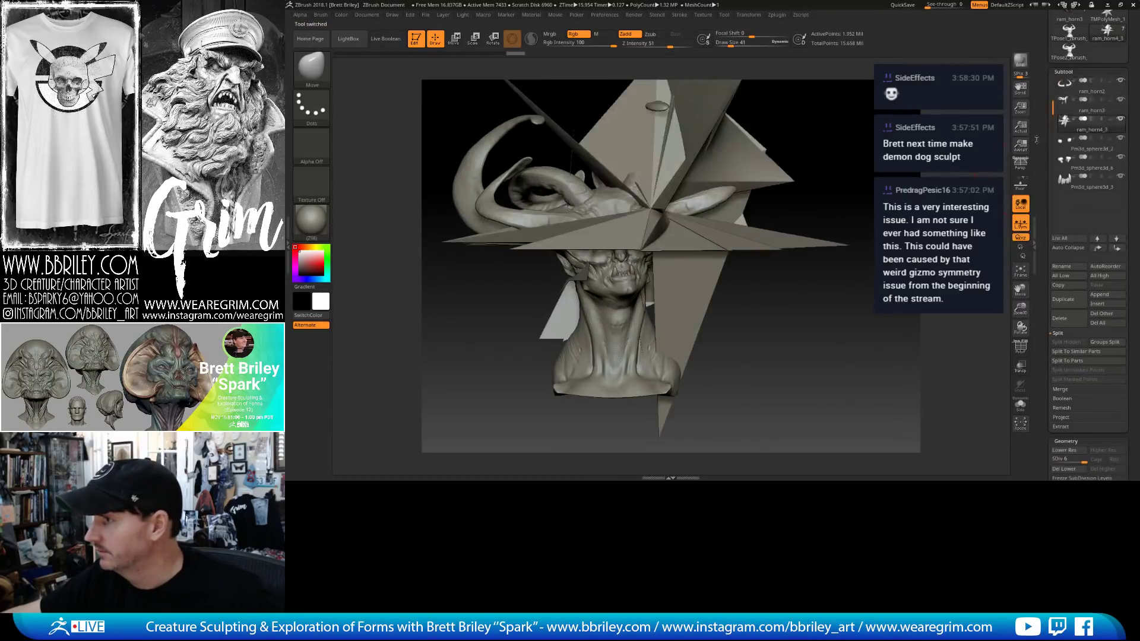
# Switch to the undistorted bust tool and isolate the ram_horn3 subtool in the view.
pyautogui.scroll(3, 1051, 193)
pyautogui.click(1099, 155)
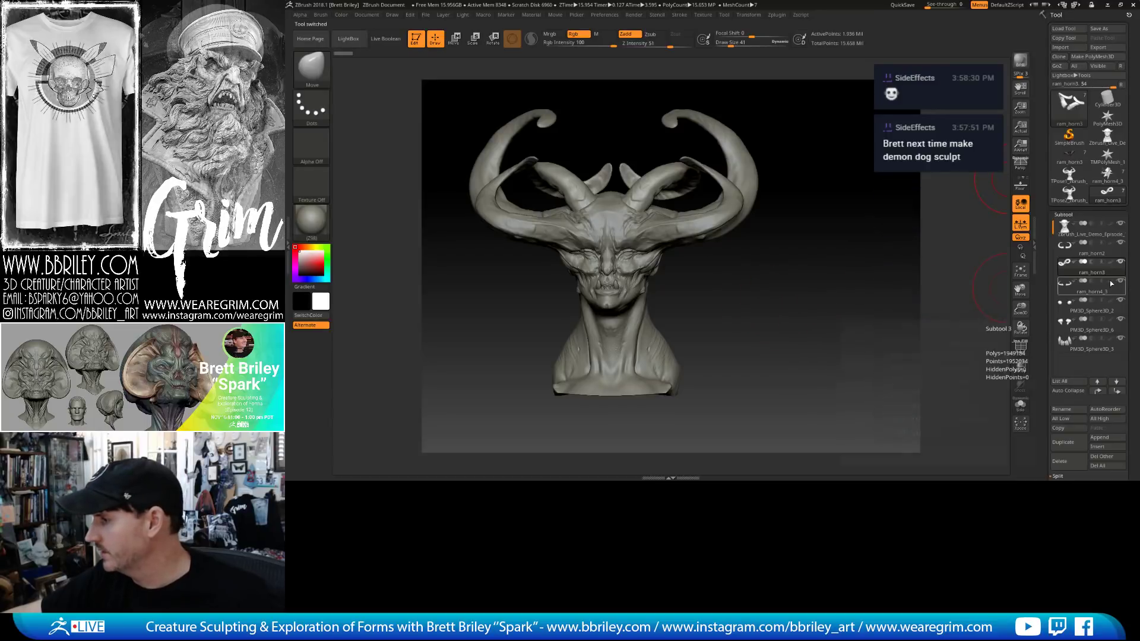
pyautogui.moveTo(1067, 266)
pyautogui.click(1120, 263)
pyautogui.moveTo(832, 267); pyautogui.dragTo(802, 331)
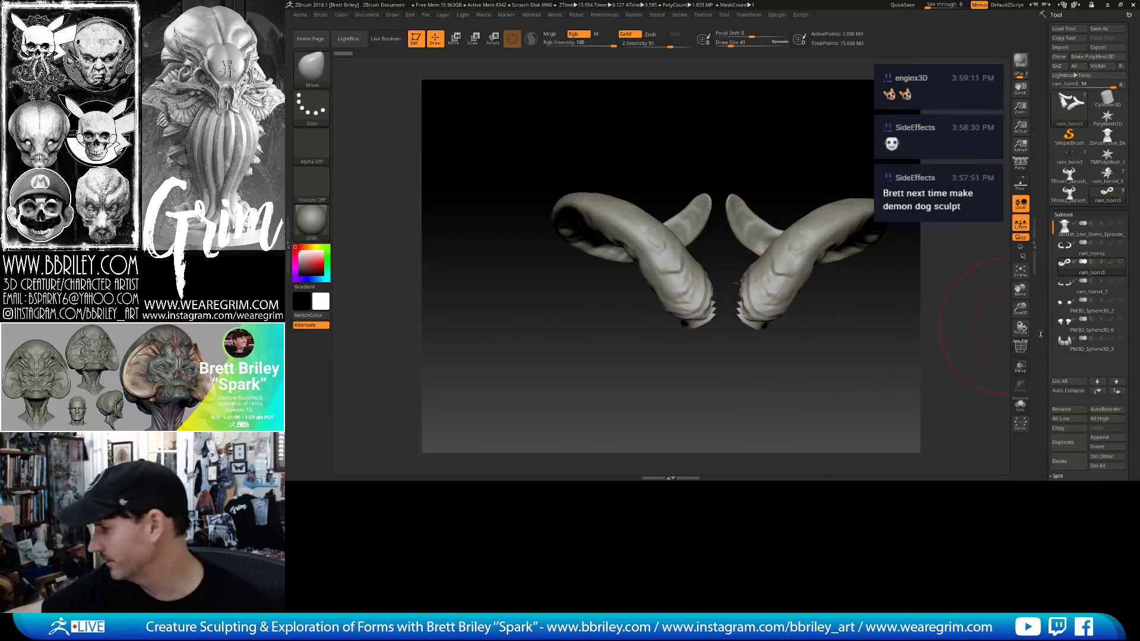
# Clone ram_horn3 into a separate tool and duplicate its subtool there.
pyautogui.scroll(-10, 1054, 333)
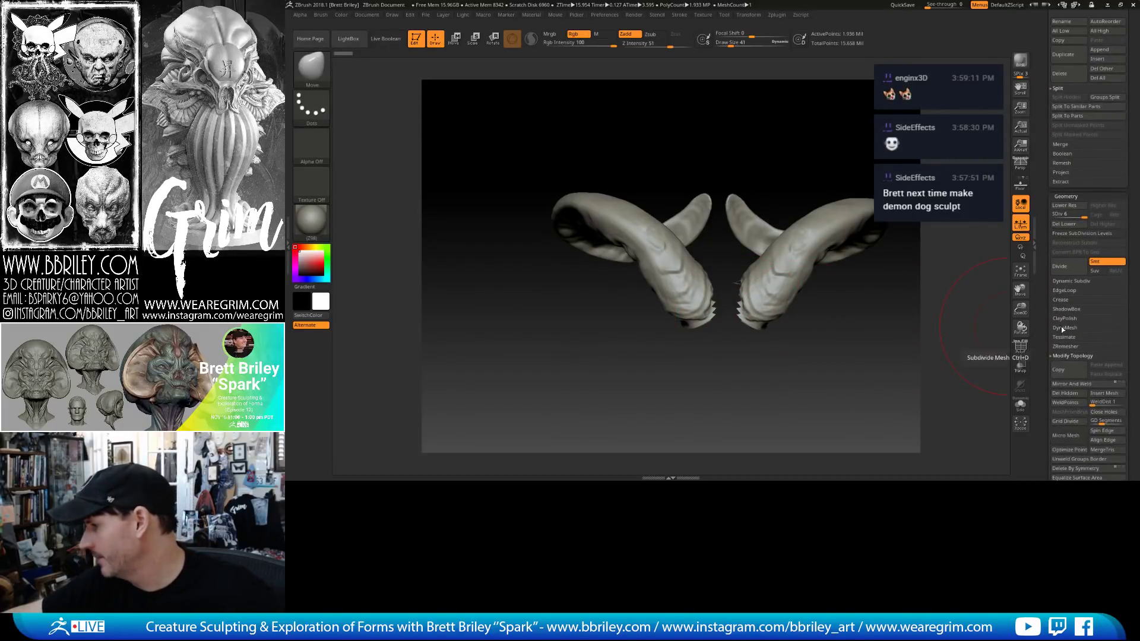
pyautogui.click(1063, 328)
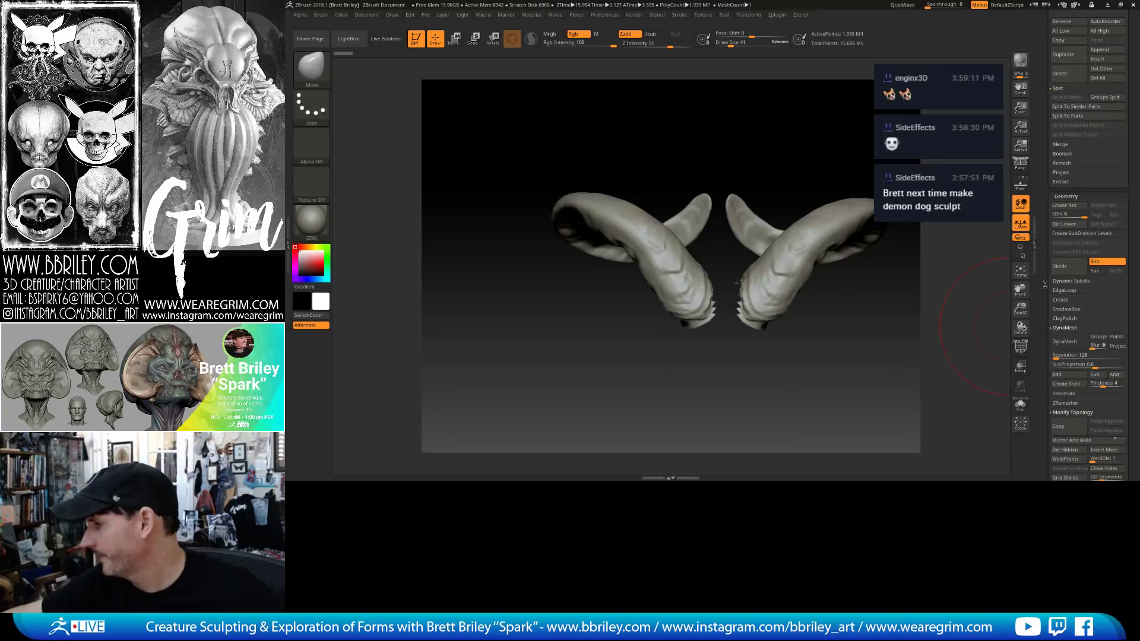
pyautogui.scroll(10, 1045, 284)
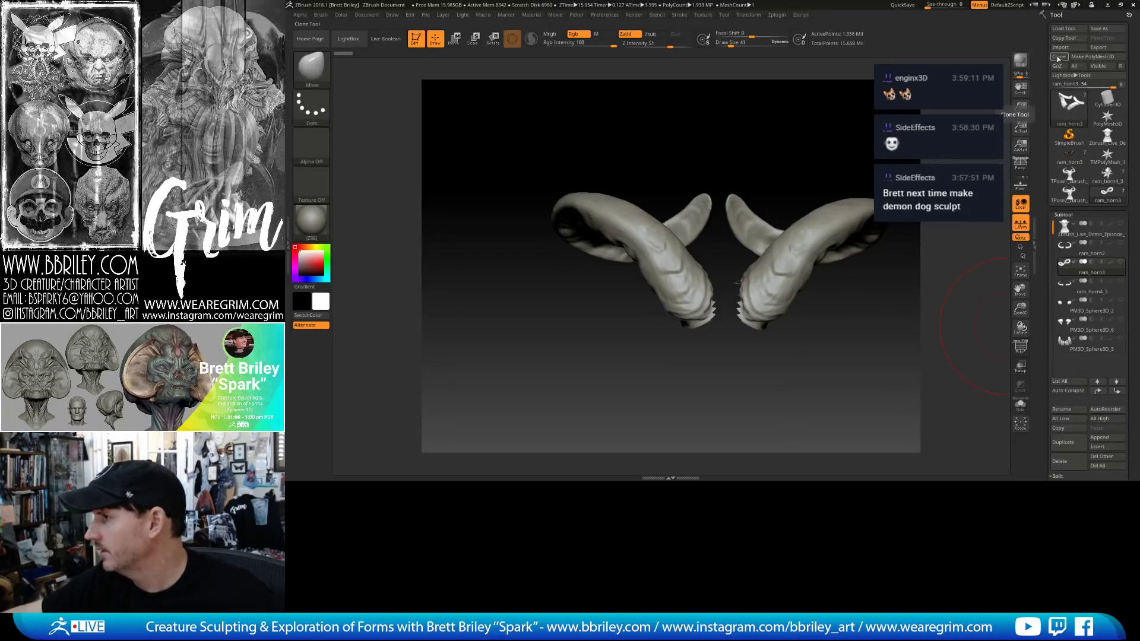
pyautogui.click(1059, 57)
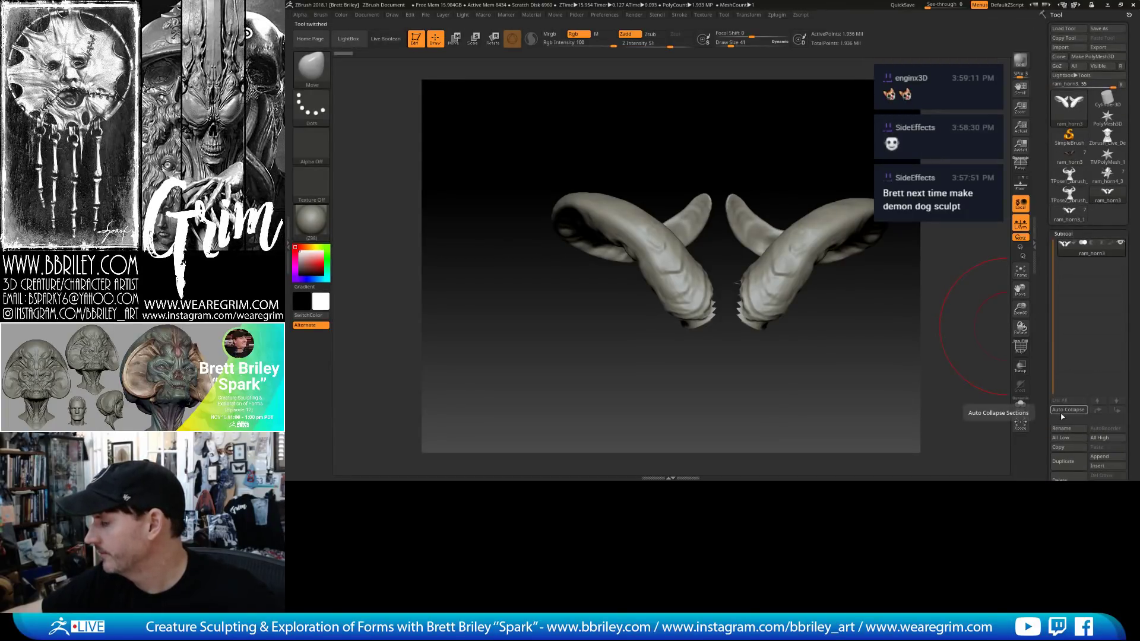
pyautogui.scroll(-5, 1046, 416)
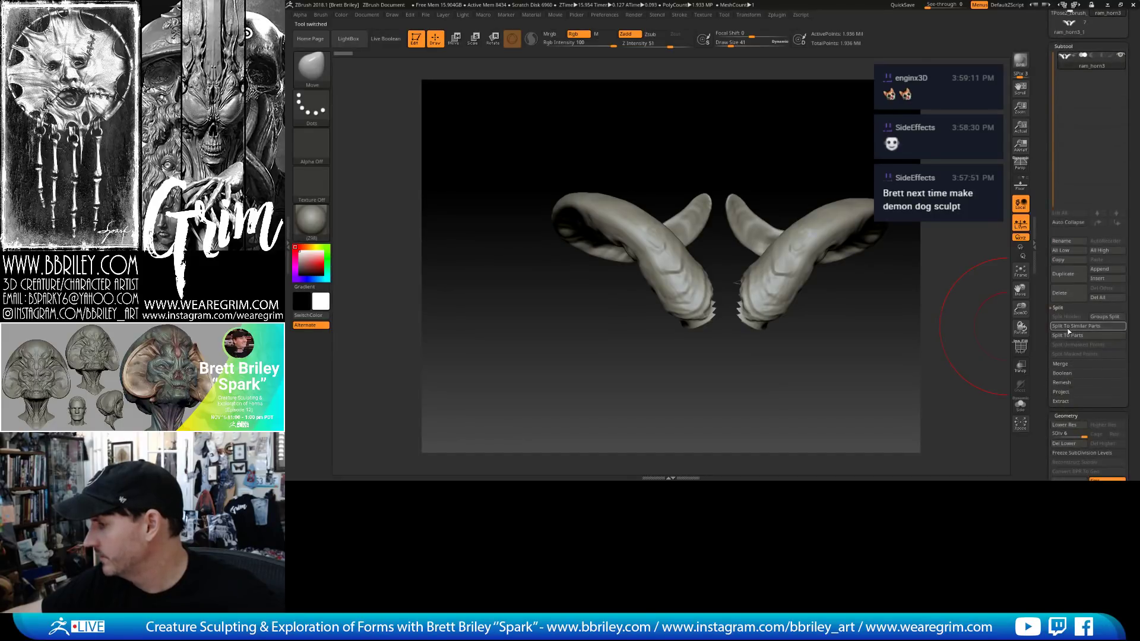
pyautogui.click(1064, 274)
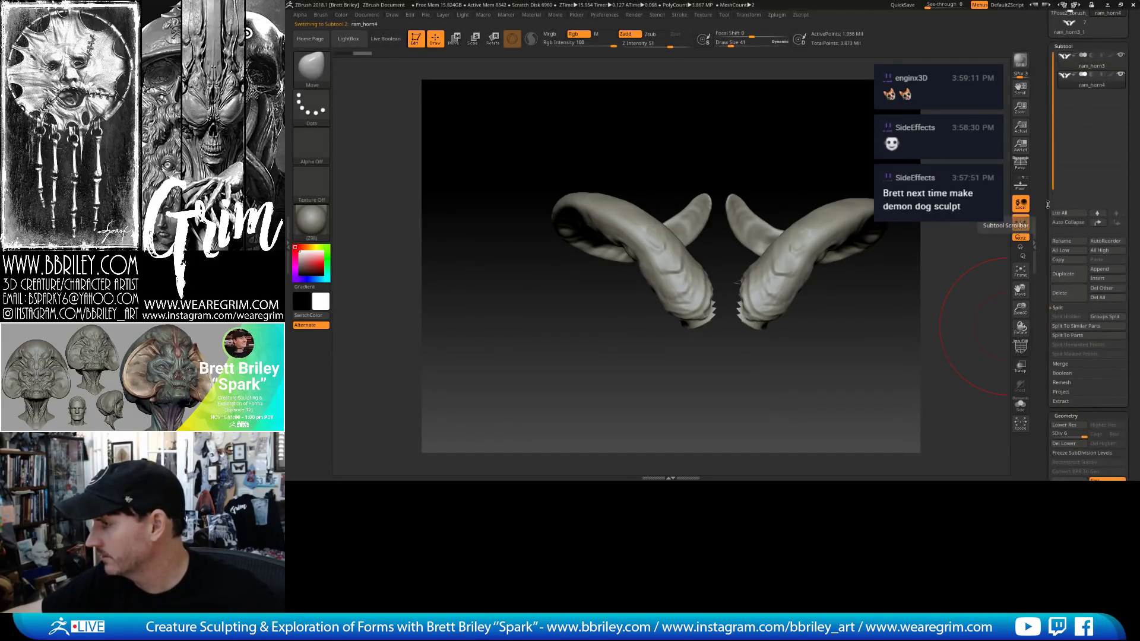
# Drop the duplicated ram_horn4 to its lowest subdivision level and try DynaMesh at resolution 128, undoing the remesh.
pyautogui.scroll(-5, 1047, 117)
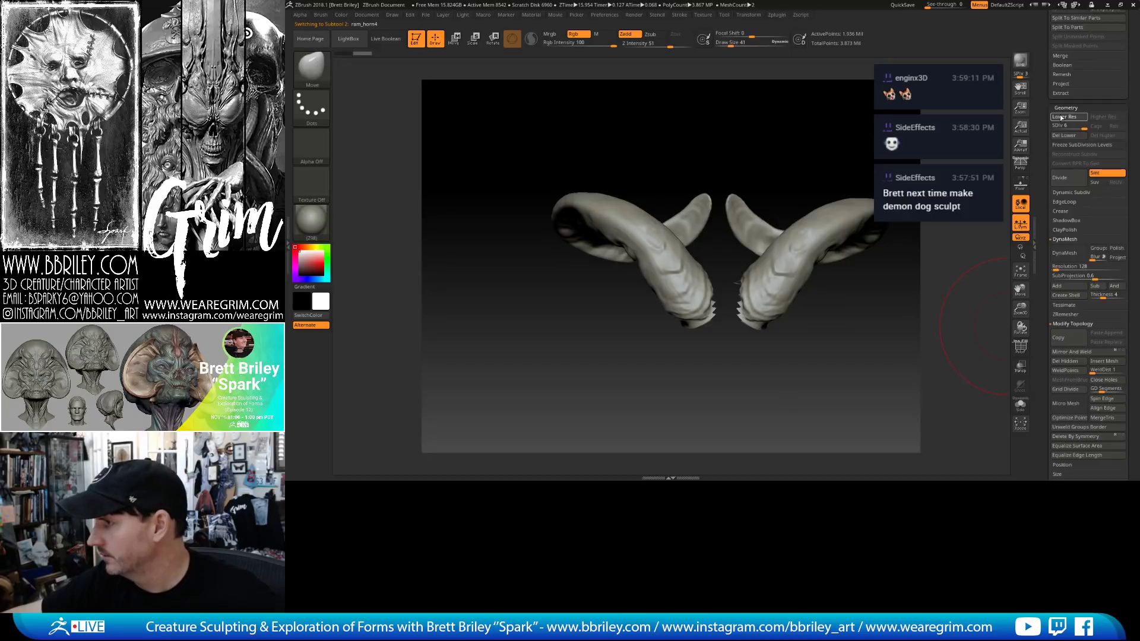
pyautogui.click(1062, 117)
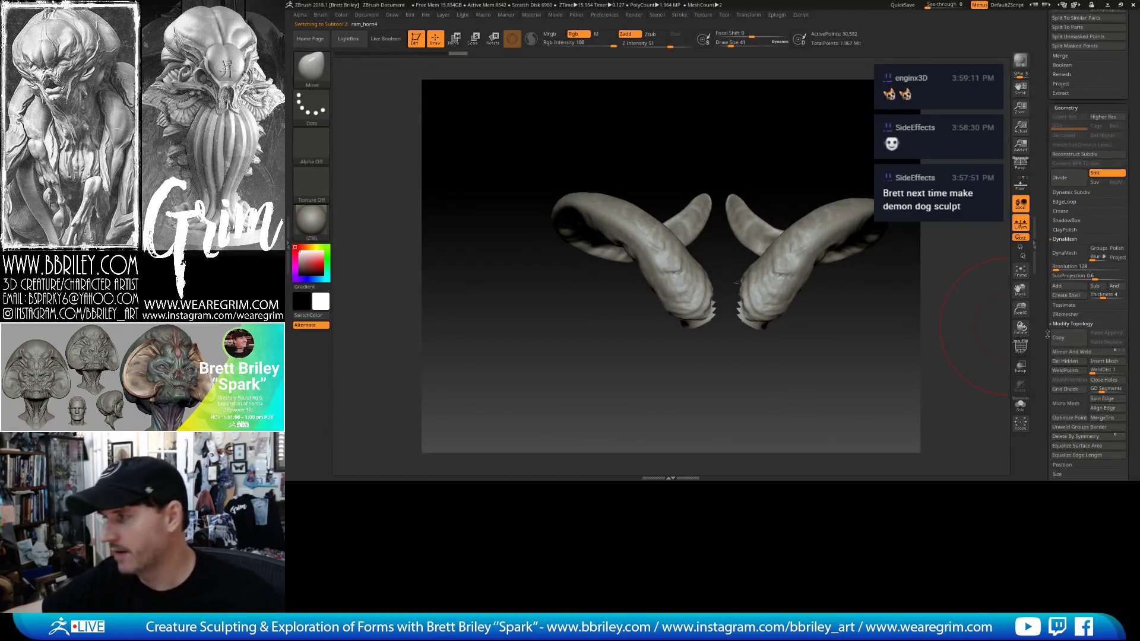
pyautogui.click(1063, 256)
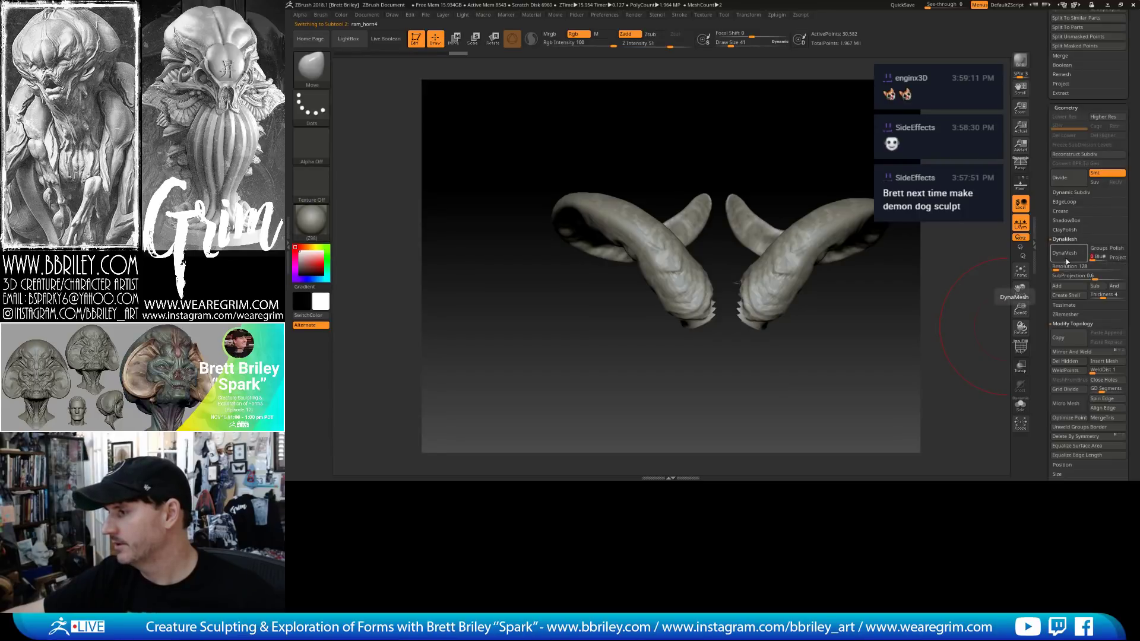
pyautogui.hotkey('ctrl', 'z')
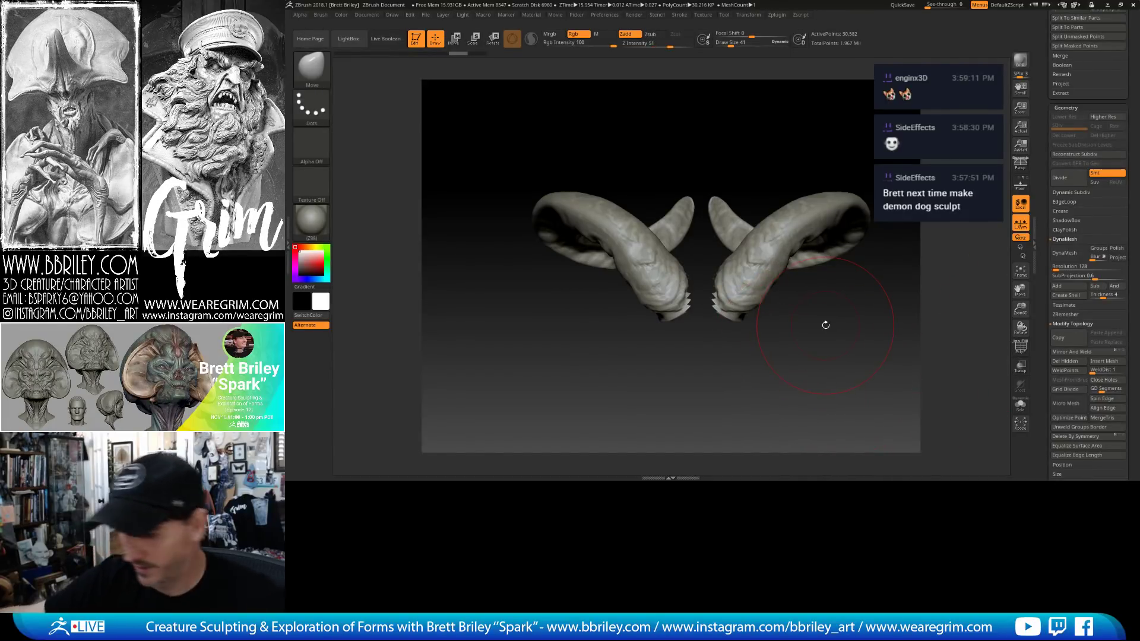
# Hide one side of the duplicated ram_horn4 subtool so that only a single horn is shown.
pyautogui.keyDown('alt'); pyautogui.moveTo(826, 325); pyautogui.dragTo(746, 156); pyautogui.keyUp('alt')
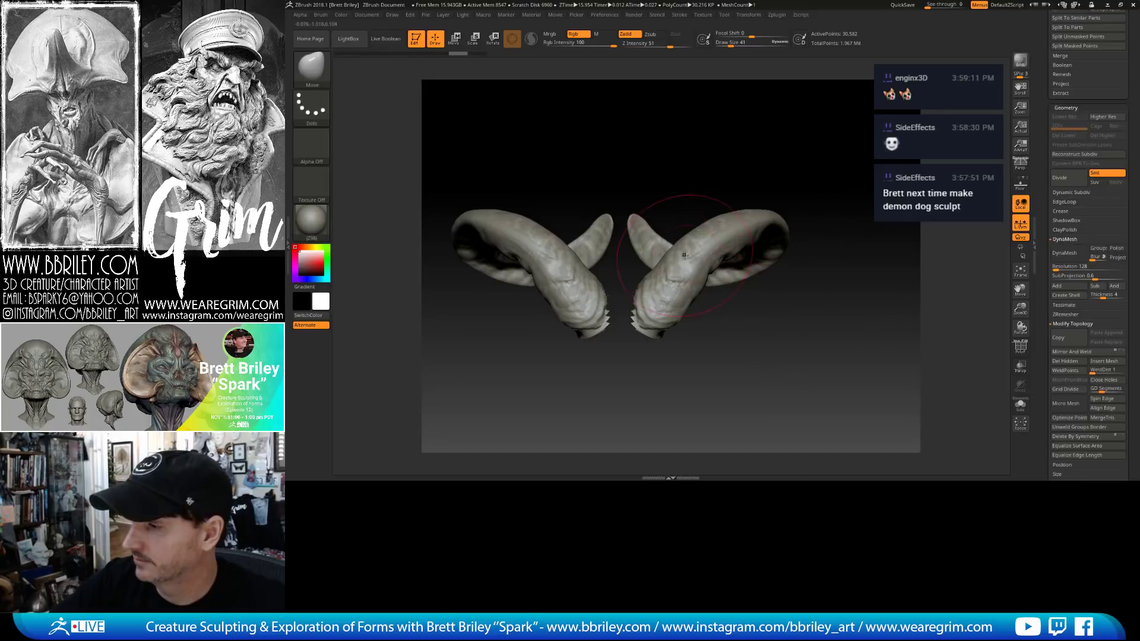
pyautogui.moveTo(843, 140)
pyautogui.keyDown('ctrl'); pyautogui.keyDown('shift'); pyautogui.mouseDown()
pyautogui.moveTo(648, 348)
pyautogui.moveTo(742, 154)
pyautogui.moveTo(658, 393)
pyautogui.mouseUp(); pyautogui.keyUp('shift'); pyautogui.keyUp('ctrl')
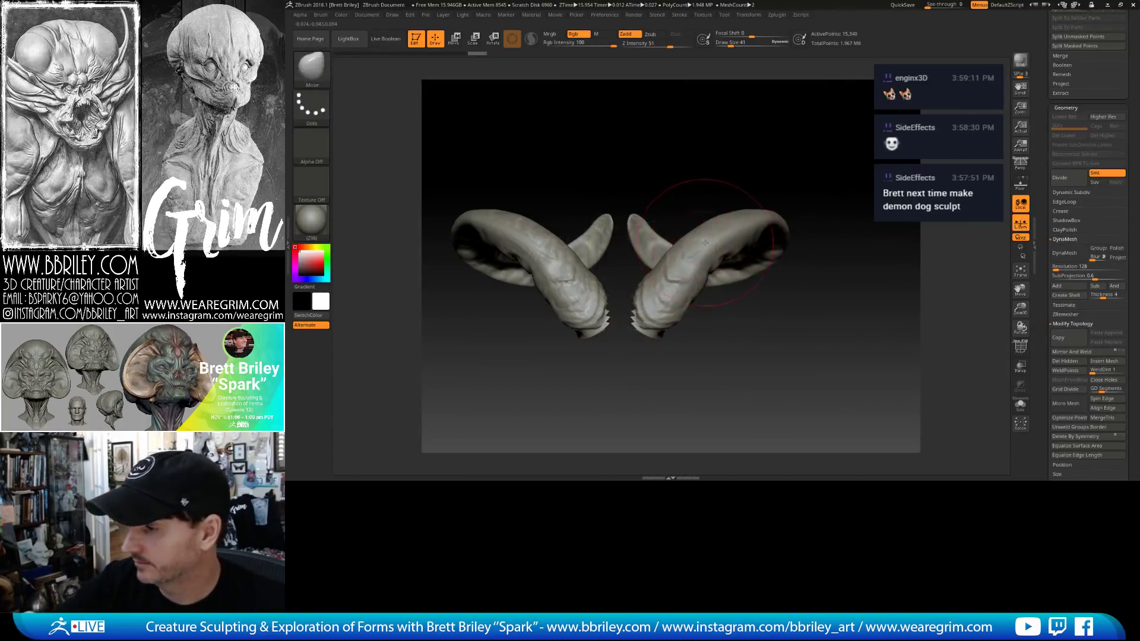
pyautogui.moveTo(811, 153)
pyautogui.keyDown('ctrl'); pyautogui.keyDown('alt'); pyautogui.keyDown('shift'); pyautogui.mouseDown()
pyautogui.moveTo(683, 387)
pyautogui.moveTo(624, 156)
pyautogui.moveTo(691, 147)
pyautogui.mouseUp(); pyautogui.keyUp('shift'); pyautogui.keyUp('alt'); pyautogui.keyUp('ctrl')
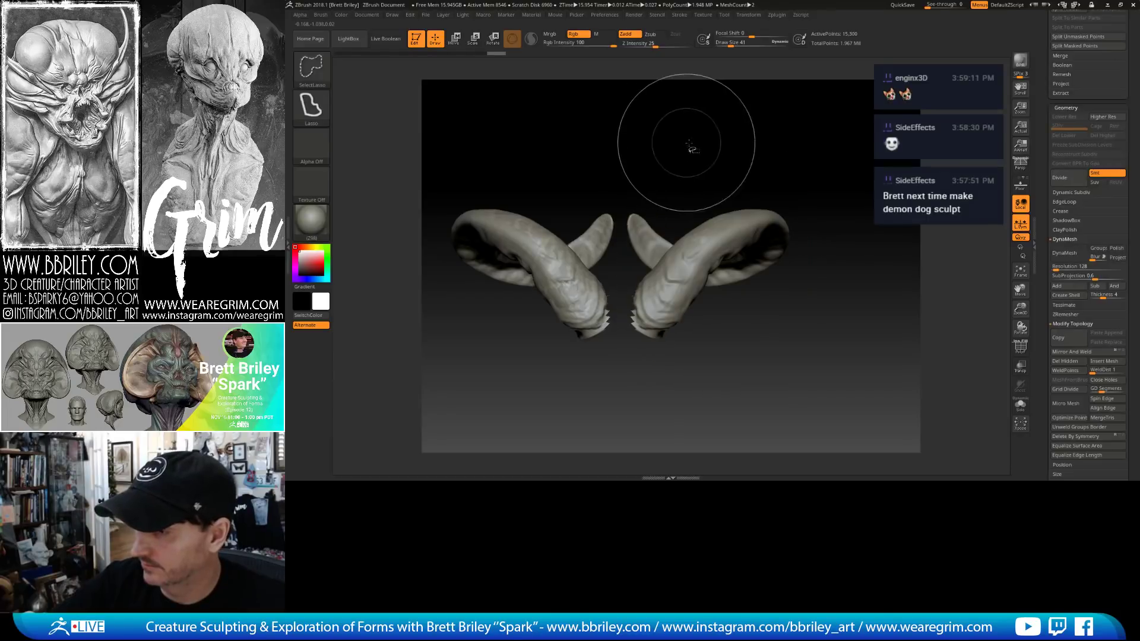
pyautogui.moveTo(1049, 140); pyautogui.dragTo(1055, 255)
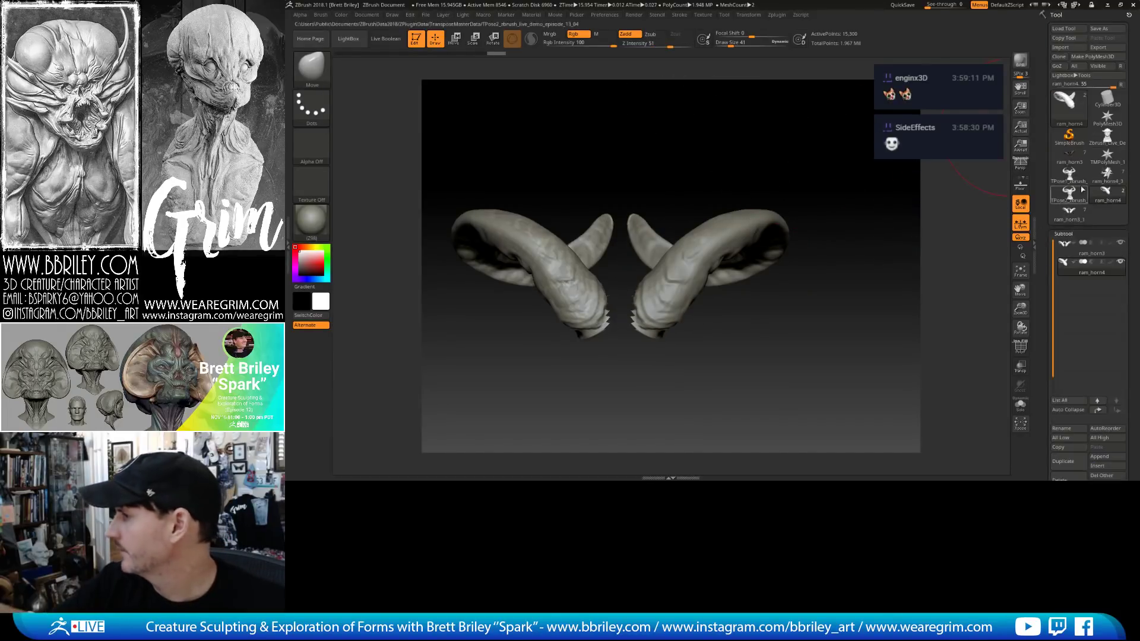
# Hide the original ram_horn3, split off the hidden half of ram_horn4 as a separate subtool and delete that half.
pyautogui.click(1122, 246)
pyautogui.moveTo(955, 252); pyautogui.dragTo(884, 207)
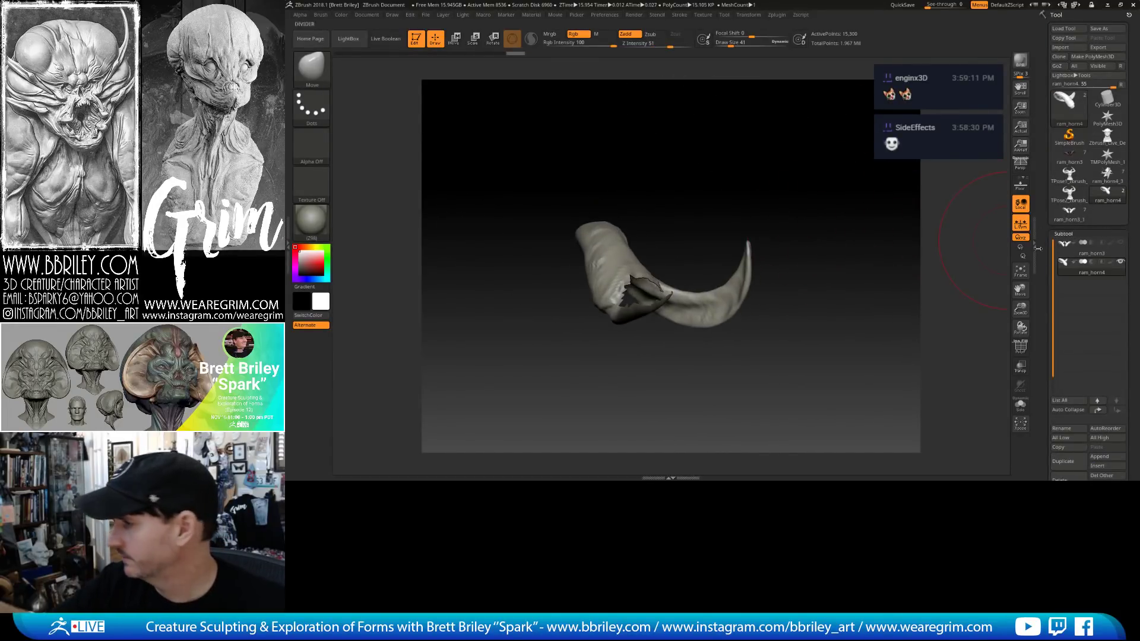
pyautogui.moveTo(1048, 250); pyautogui.dragTo(1045, 156)
pyautogui.click(1071, 270)
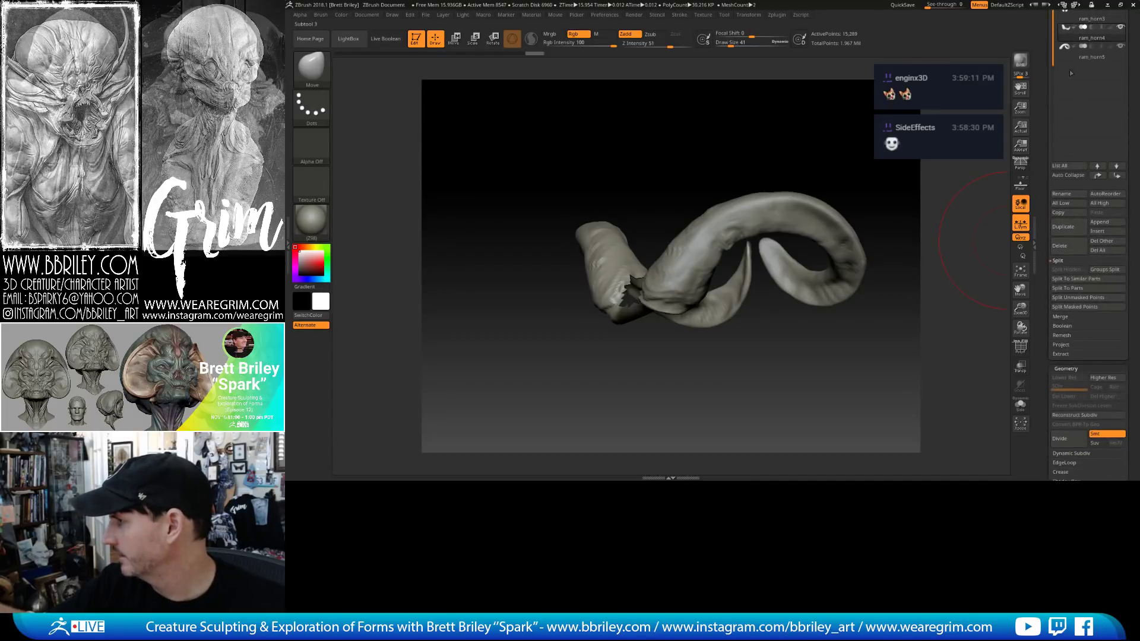
pyautogui.click(1060, 245)
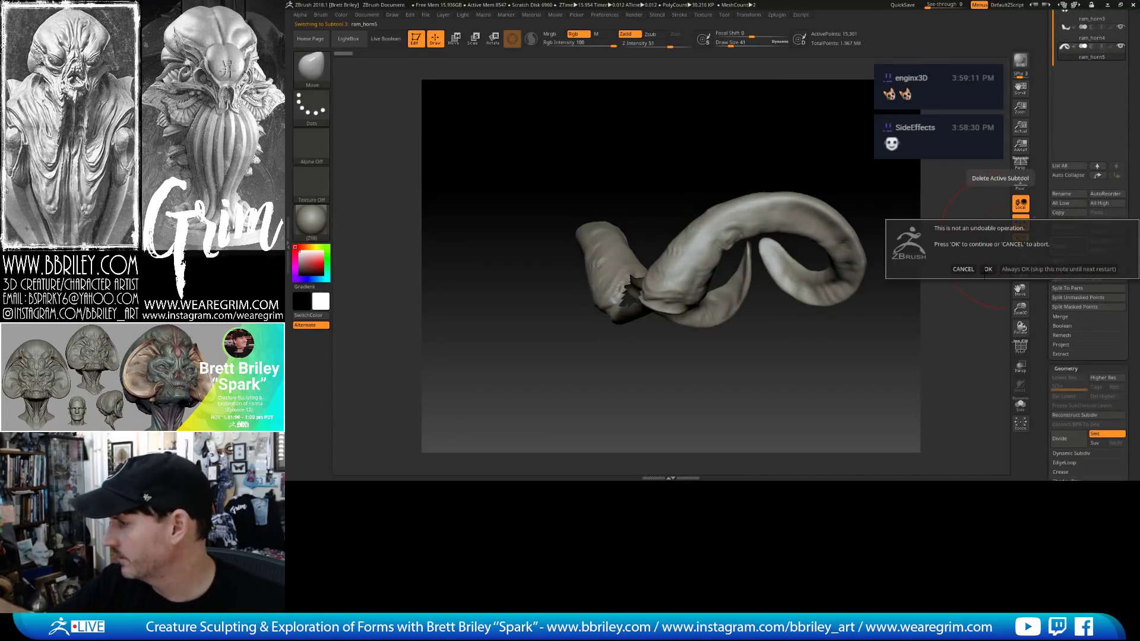
pyautogui.click(987, 270)
# Try DynaMesh on the remaining single horn at resolution 128 and undo the remesh.
pyautogui.moveTo(861, 228); pyautogui.dragTo(866, 252)
pyautogui.press('w')
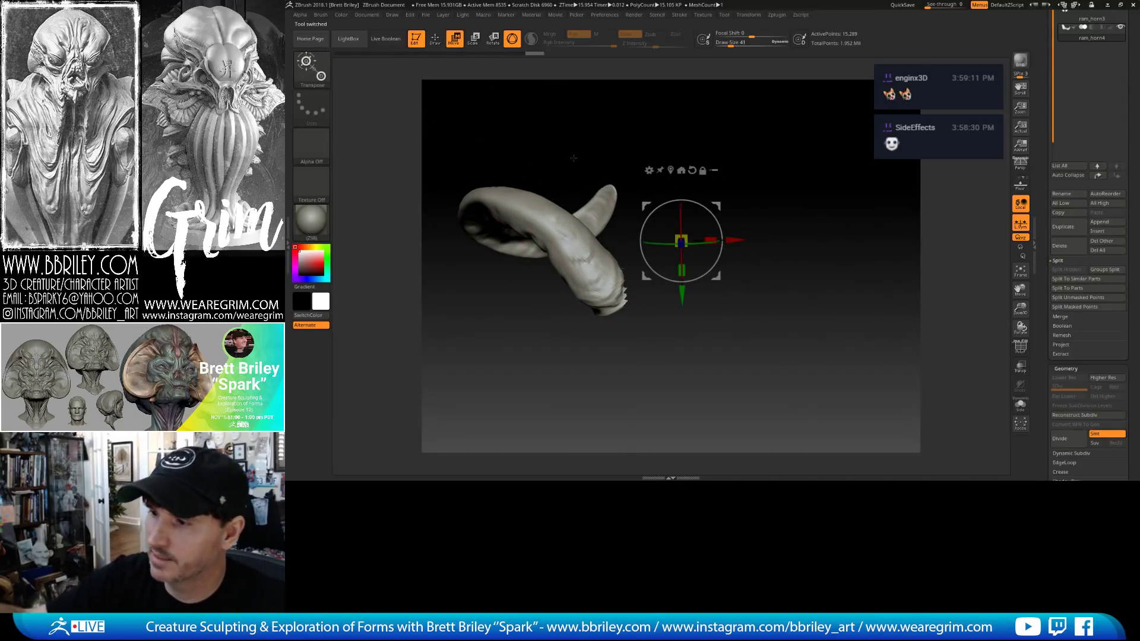
pyautogui.scroll(-6, 1050, 214)
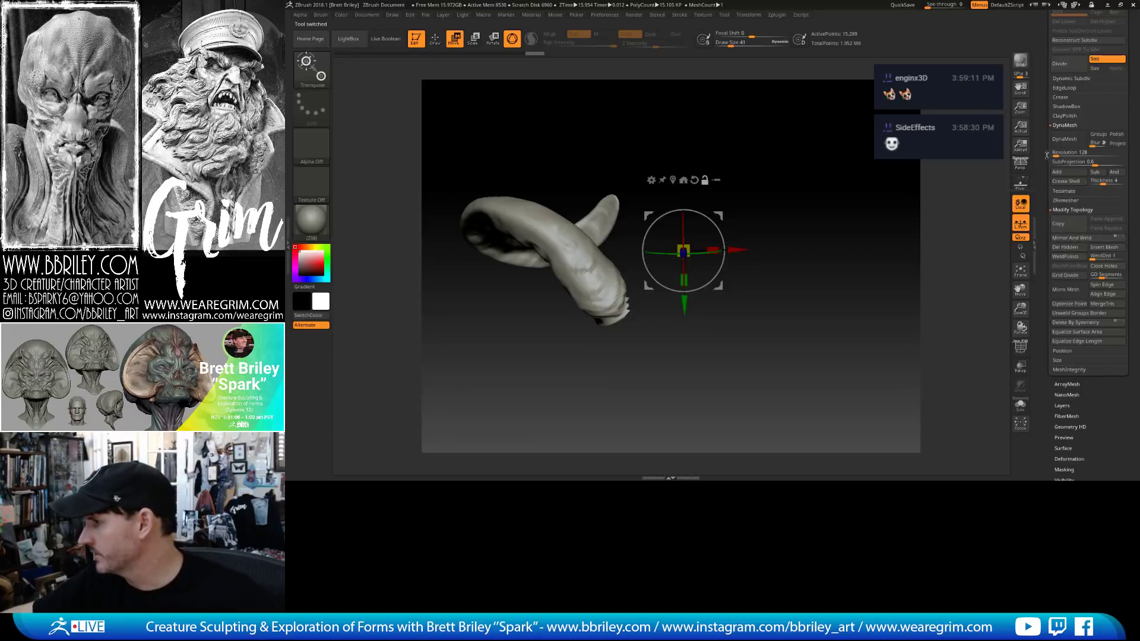
pyautogui.click(1064, 142)
pyautogui.moveTo(974, 199); pyautogui.dragTo(844, 193)
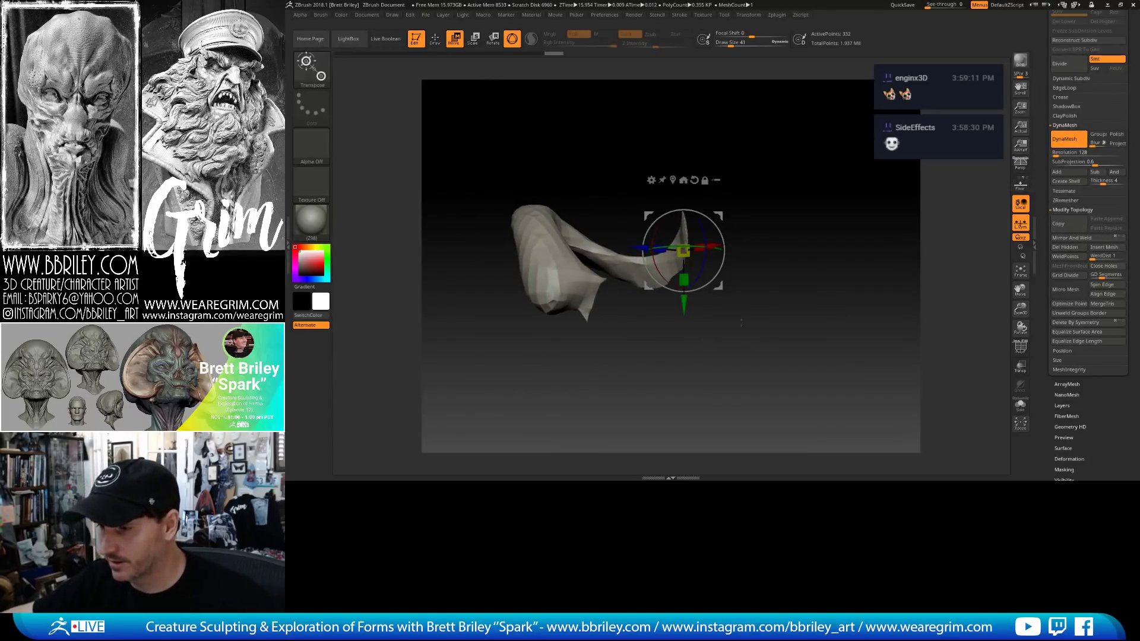
pyautogui.hotkey('ctrl', 'z')
pyautogui.moveTo(856, 296); pyautogui.dragTo(856, 318)
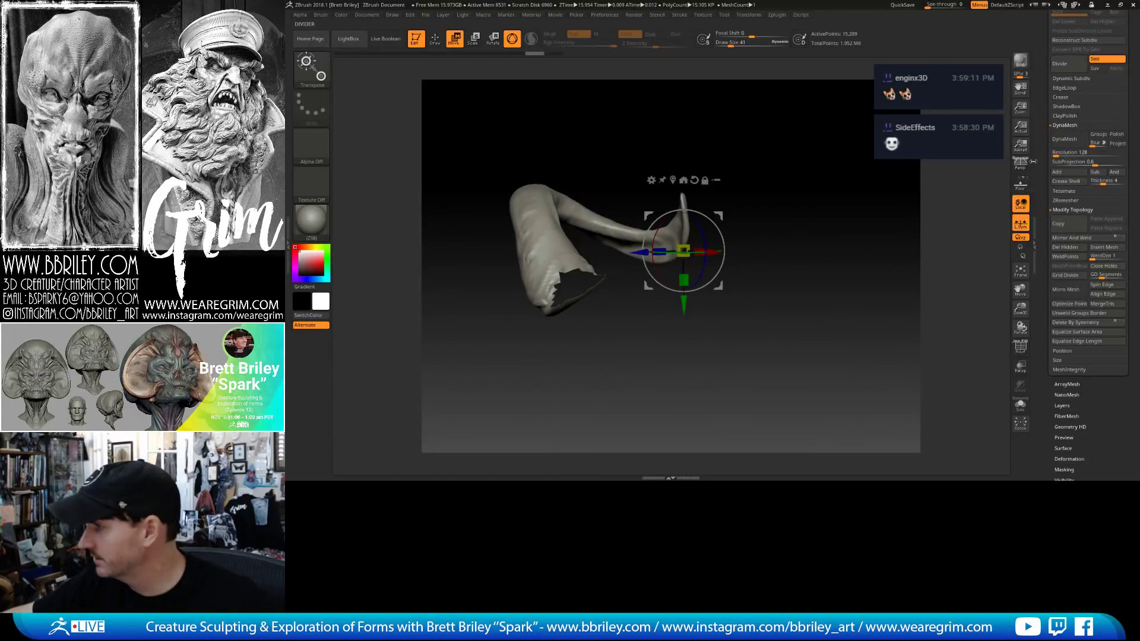
# Set the DynaMesh resolution to 616 and remesh the single horn to close its open base.
pyautogui.click(1067, 153)
pyautogui.write('610')
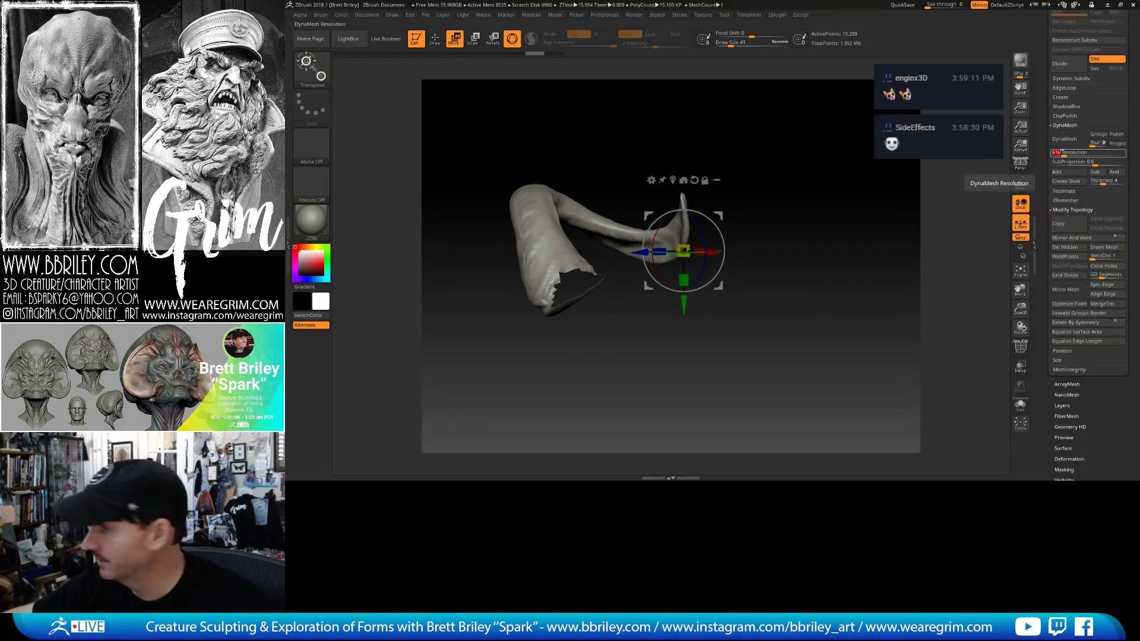
pyautogui.press('Return')
pyautogui.click(1063, 142)
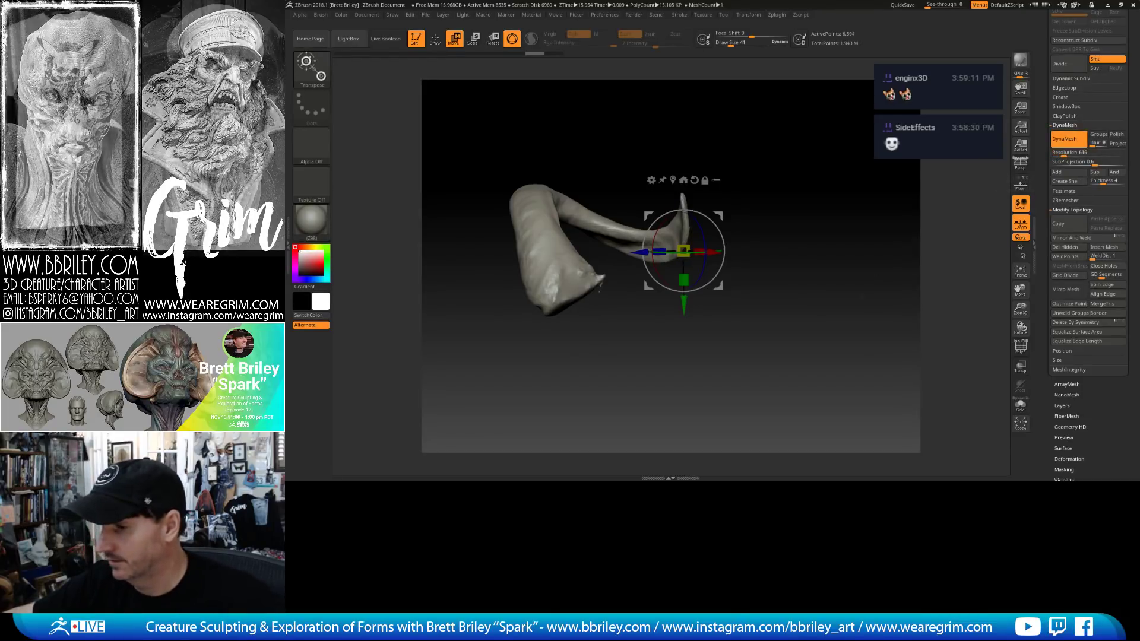
# Reduce the draw size to 12 and rework the rough, closed-off base of the horn with the Inflat brush.
pyautogui.moveTo(956, 271); pyautogui.dragTo(748, 300)
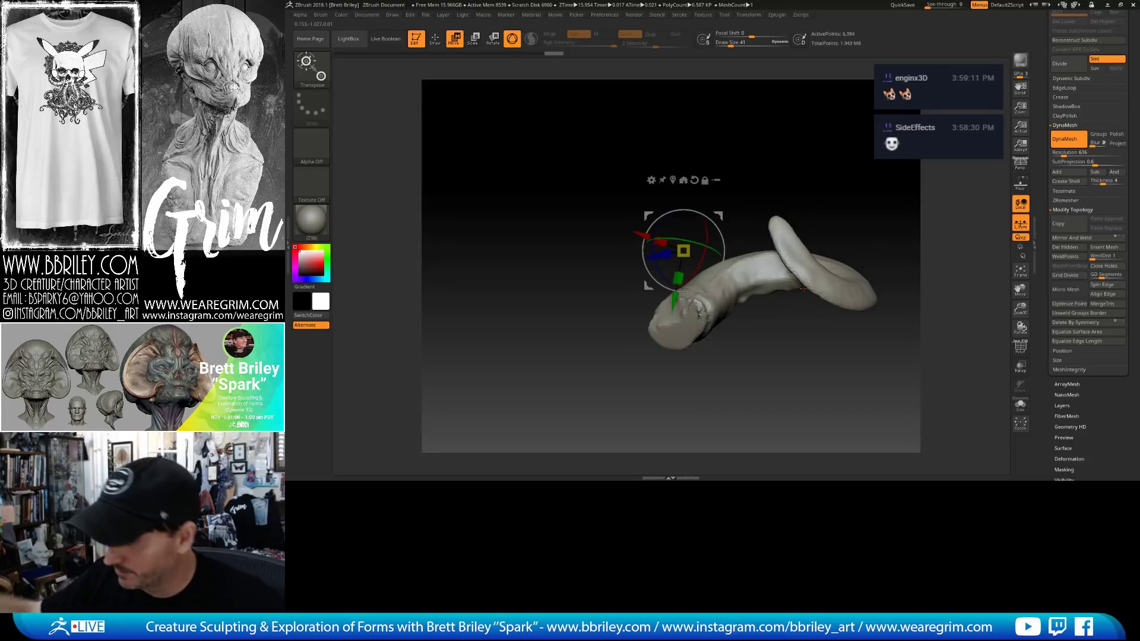
pyautogui.press('q')
pyautogui.moveTo(728, 350)
pyautogui.mouseDown()
pyautogui.moveTo(686, 340)
pyautogui.moveTo(751, 377)
pyautogui.mouseUp()
pyautogui.press('s')
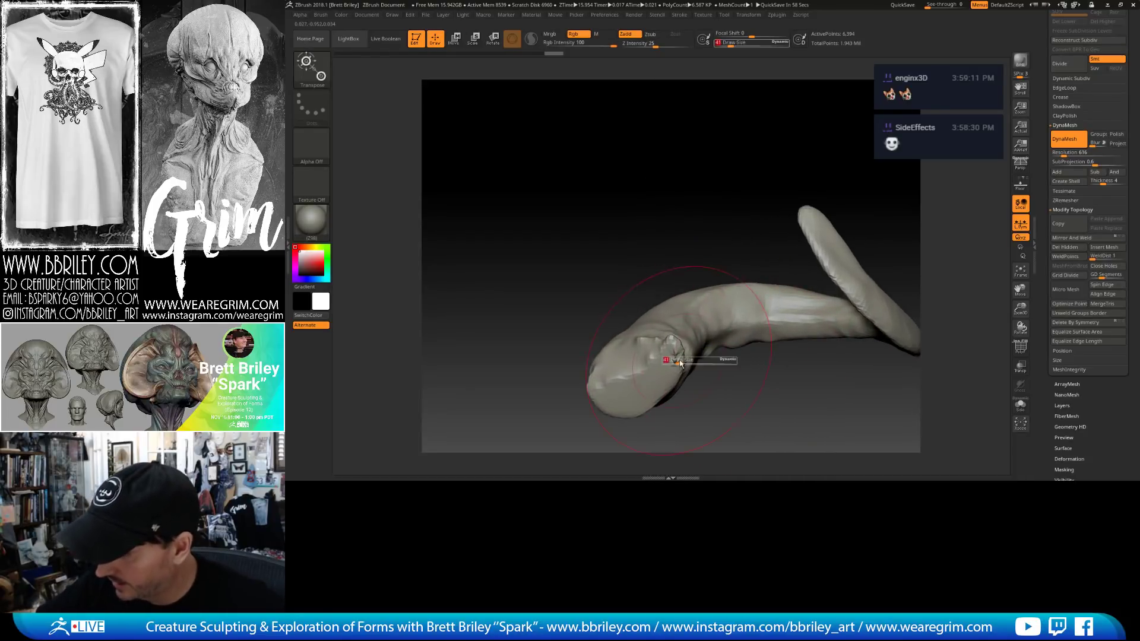
pyautogui.moveTo(678, 360); pyautogui.dragTo(671, 360)
pyautogui.press('b')
pyautogui.press('t')
pyautogui.press('d')
pyautogui.moveTo(675, 355); pyautogui.dragTo(676, 355, button='right')
pyautogui.press('b')
pyautogui.press('i')
pyautogui.press('n')
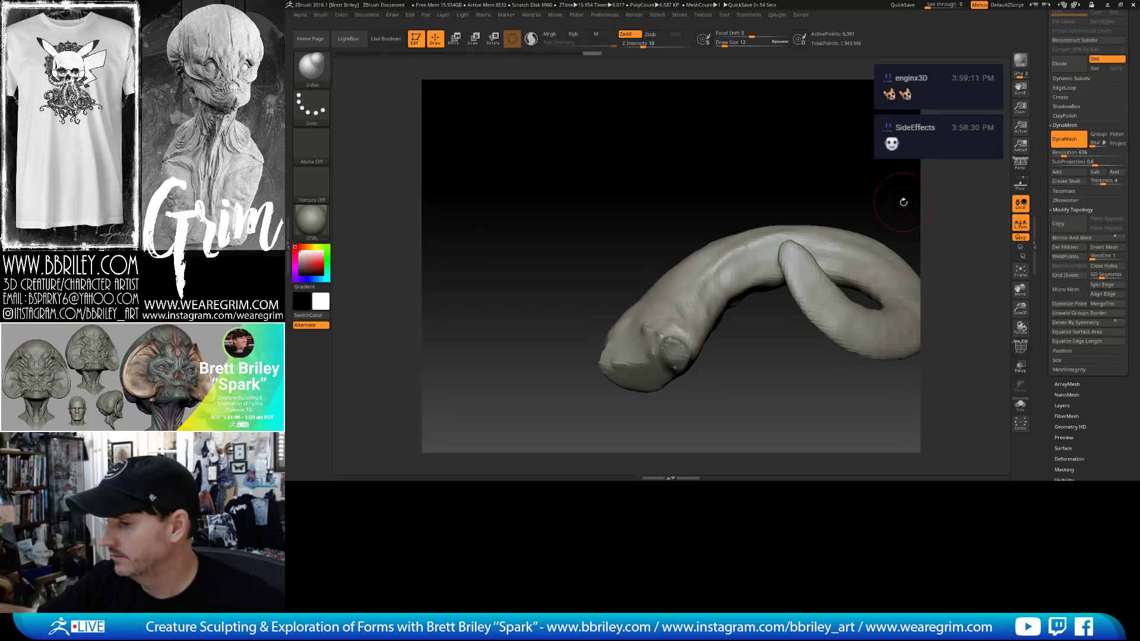
# Retopologize the single horn with ZRemesher using a target polygon count of 0.2.
pyautogui.moveTo(905, 198); pyautogui.dragTo(998, 226)
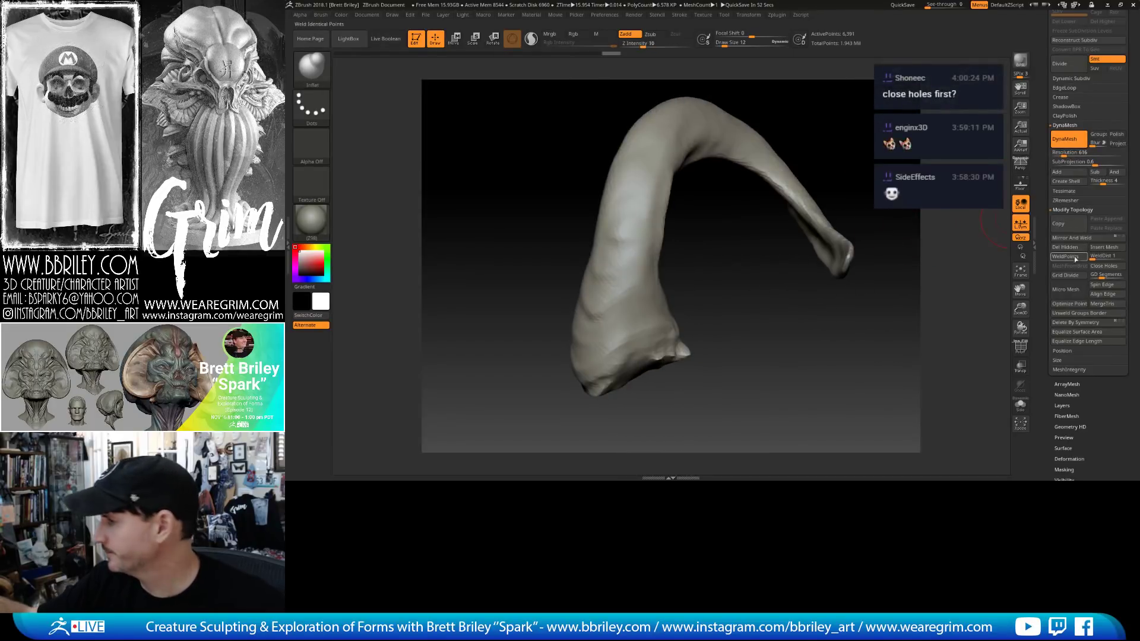
pyautogui.click(1059, 201)
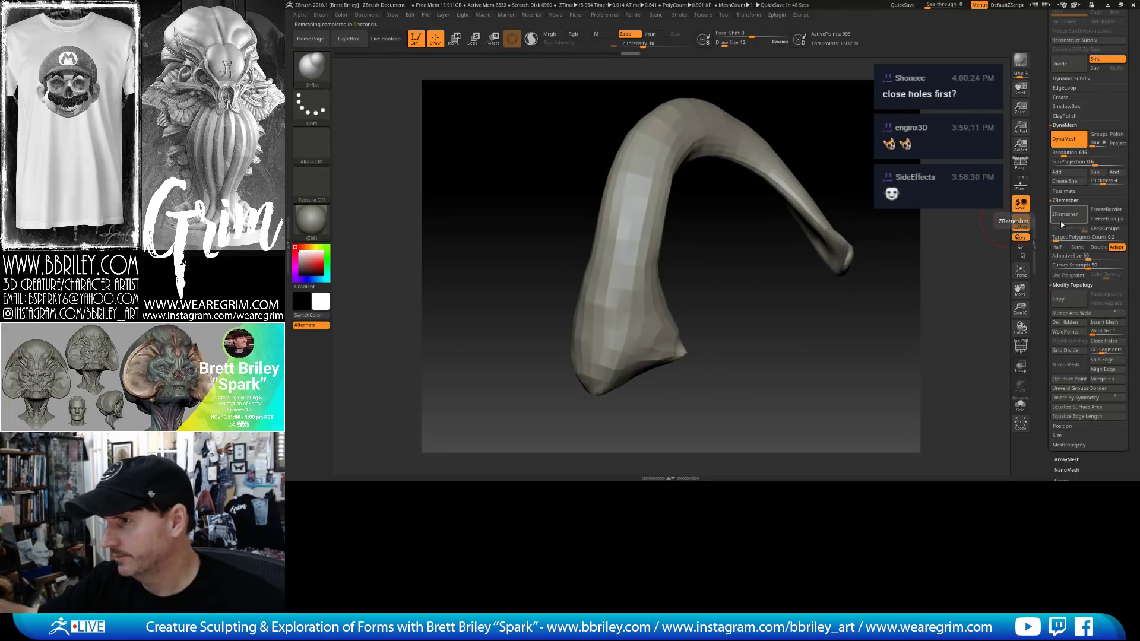
pyautogui.moveTo(880, 316); pyautogui.dragTo(819, 308)
# Show the original ram_horn3 alongside the remeshed horn, turn on its polypaint and enable the Rgb channel.
pyautogui.scroll(10, 1087, 212)
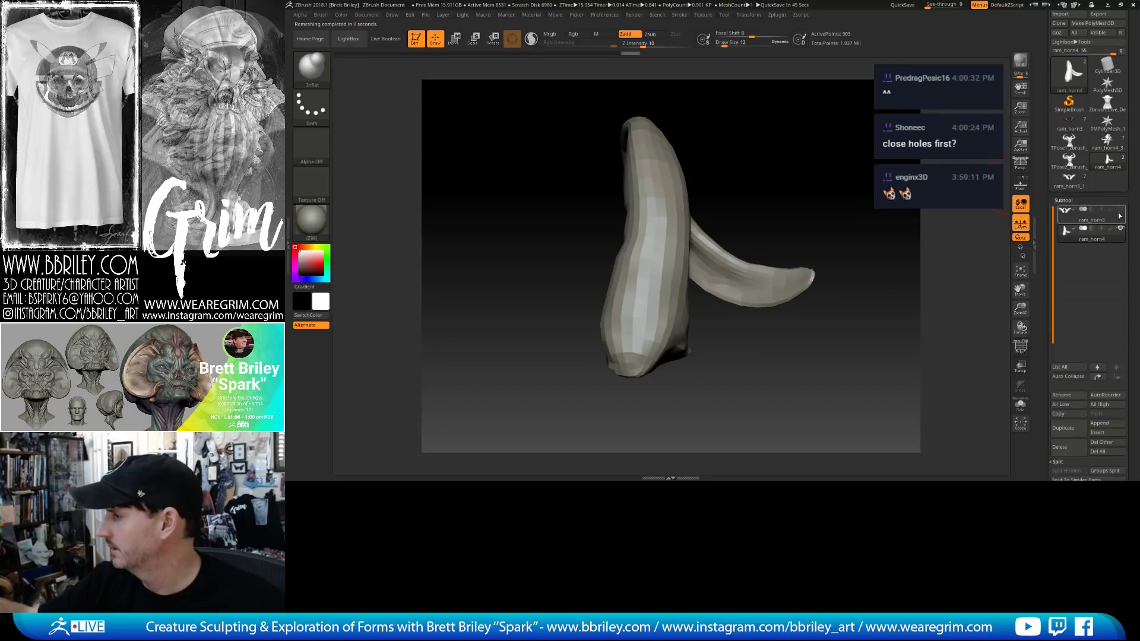
pyautogui.click(1121, 209)
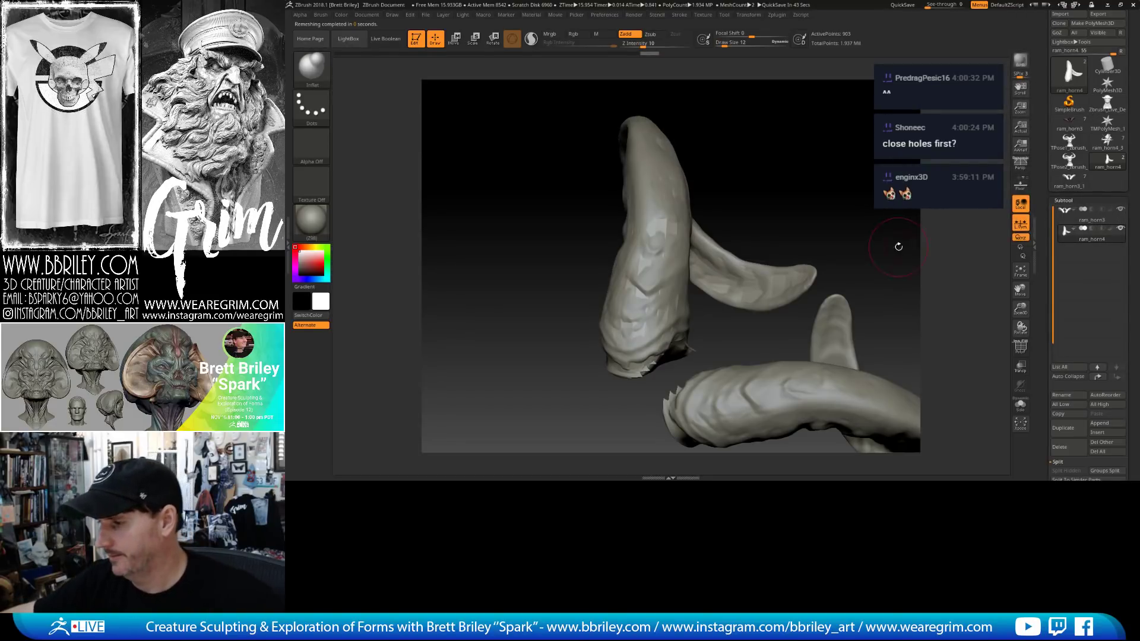
pyautogui.moveTo(899, 247); pyautogui.dragTo(879, 232)
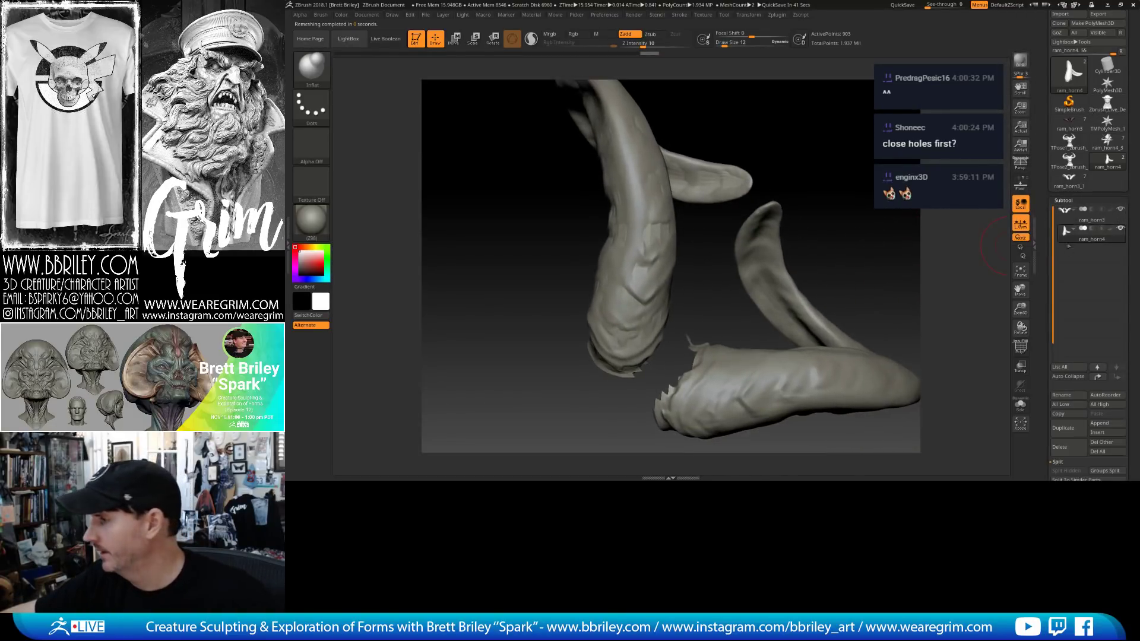
pyautogui.click(1114, 212)
pyautogui.moveTo(799, 291); pyautogui.dragTo(913, 308)
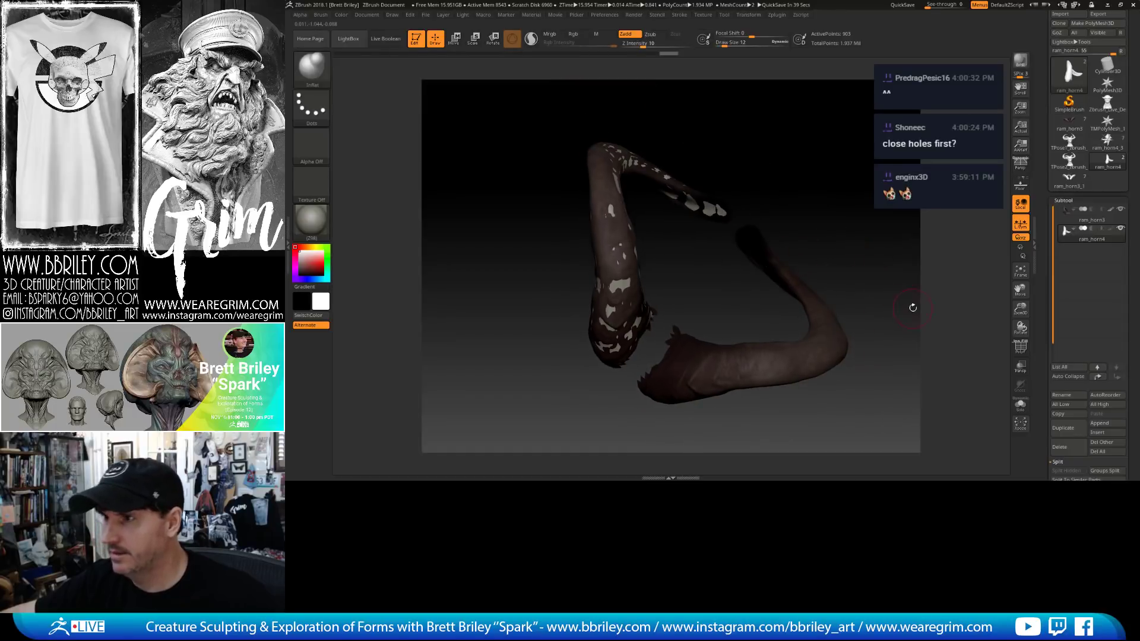
pyautogui.click(574, 34)
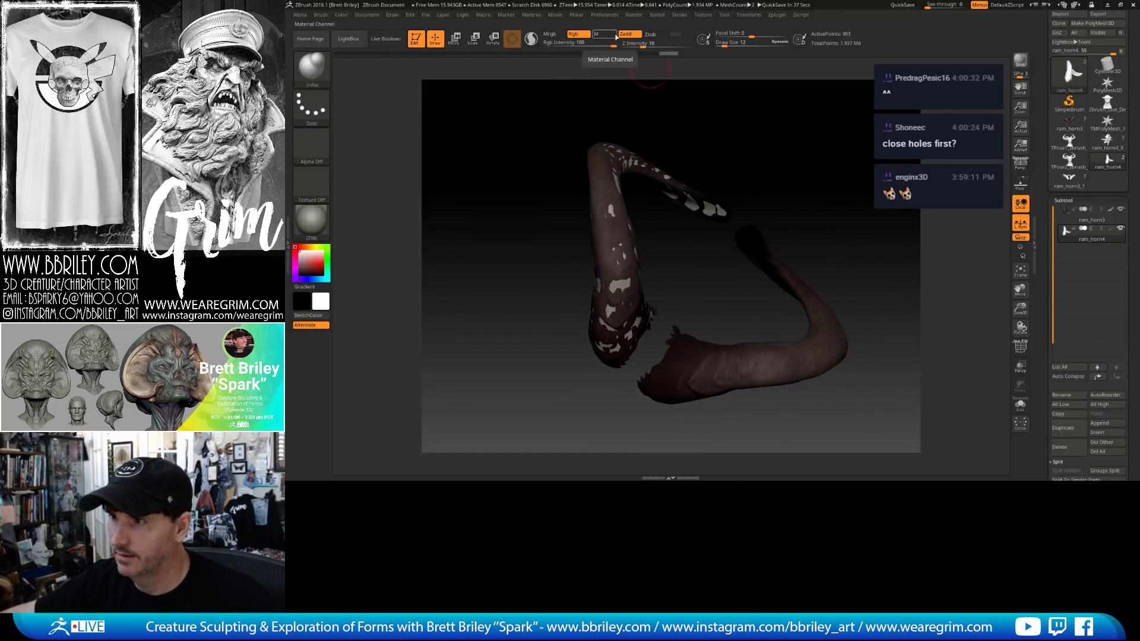
# Subdivide the remeshed horn to level 5, projecting detail and polypaint from ram_horn3 with ProjectAll, and check the horn in isolation.
pyautogui.moveTo(1040, 349); pyautogui.dragTo(1048, 265)
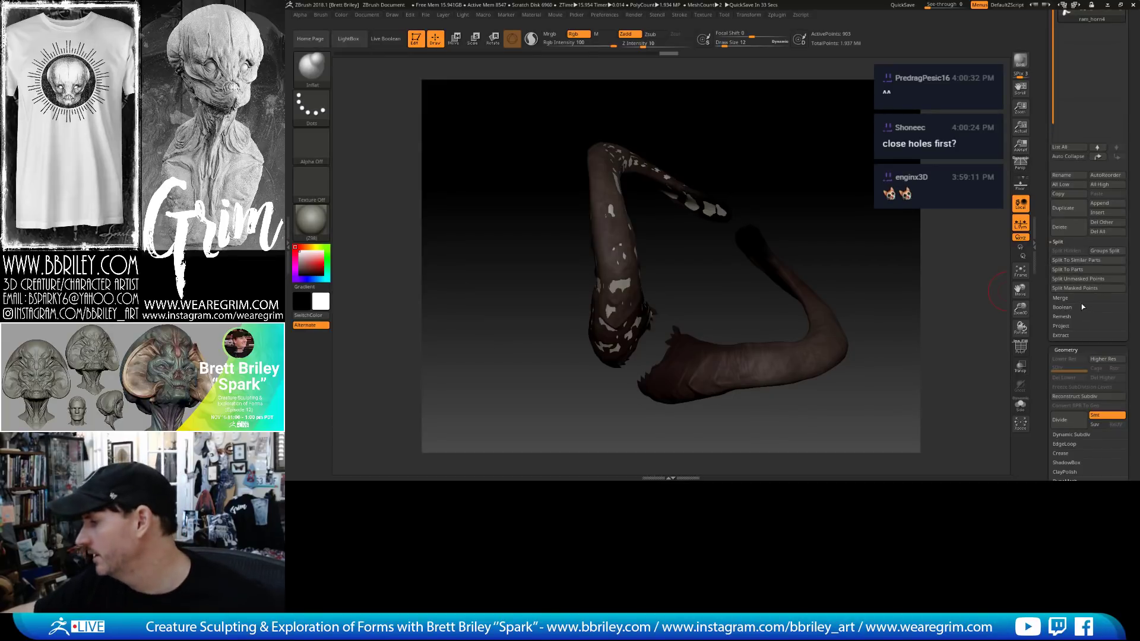
pyautogui.click(1061, 326)
pyautogui.click(1067, 337)
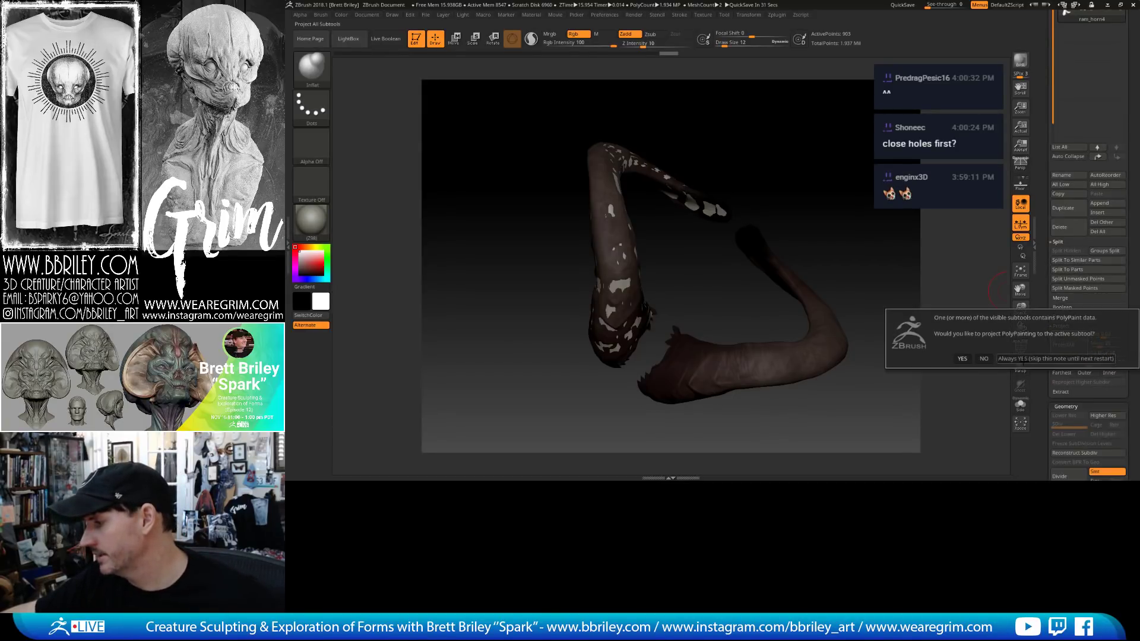
pyautogui.click(1000, 359)
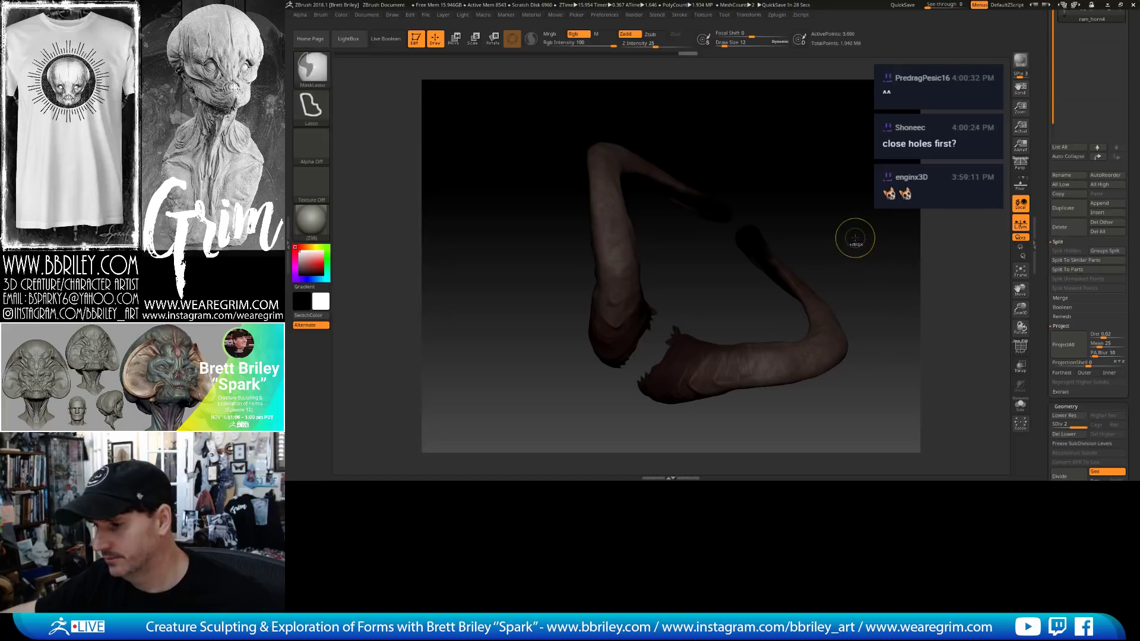
pyautogui.press('d')
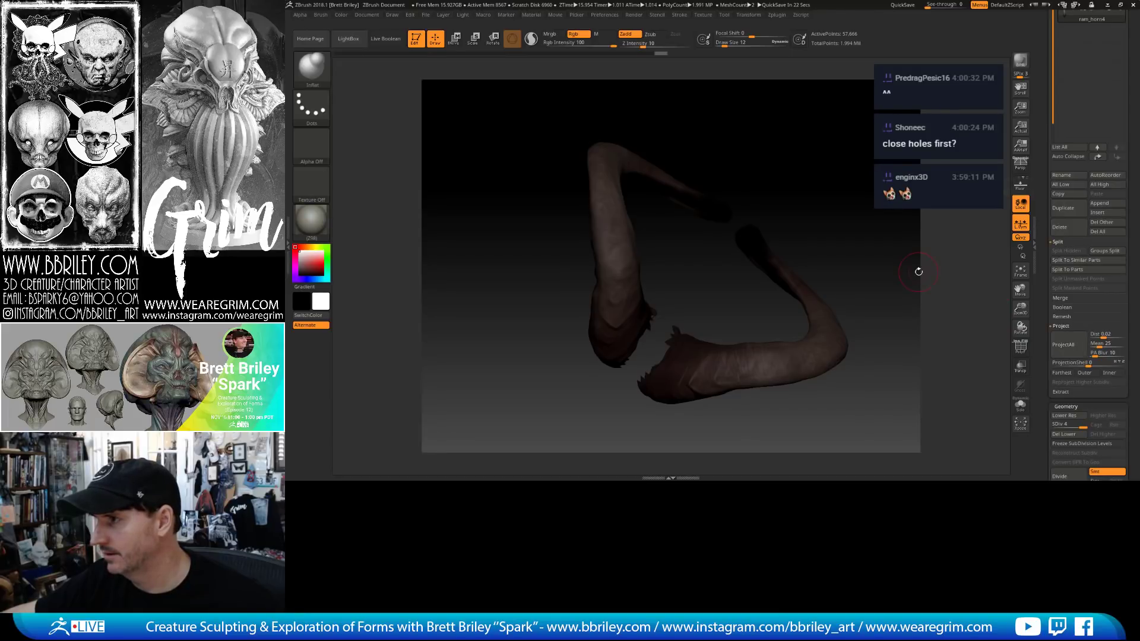
pyautogui.click(1078, 356)
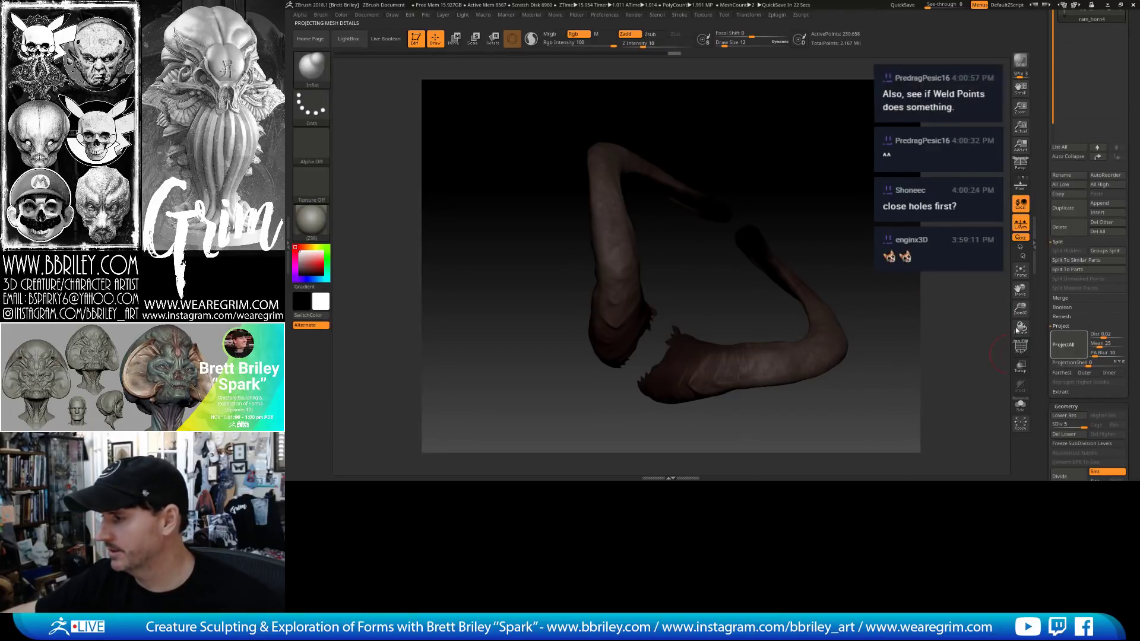
pyautogui.click(1021, 406)
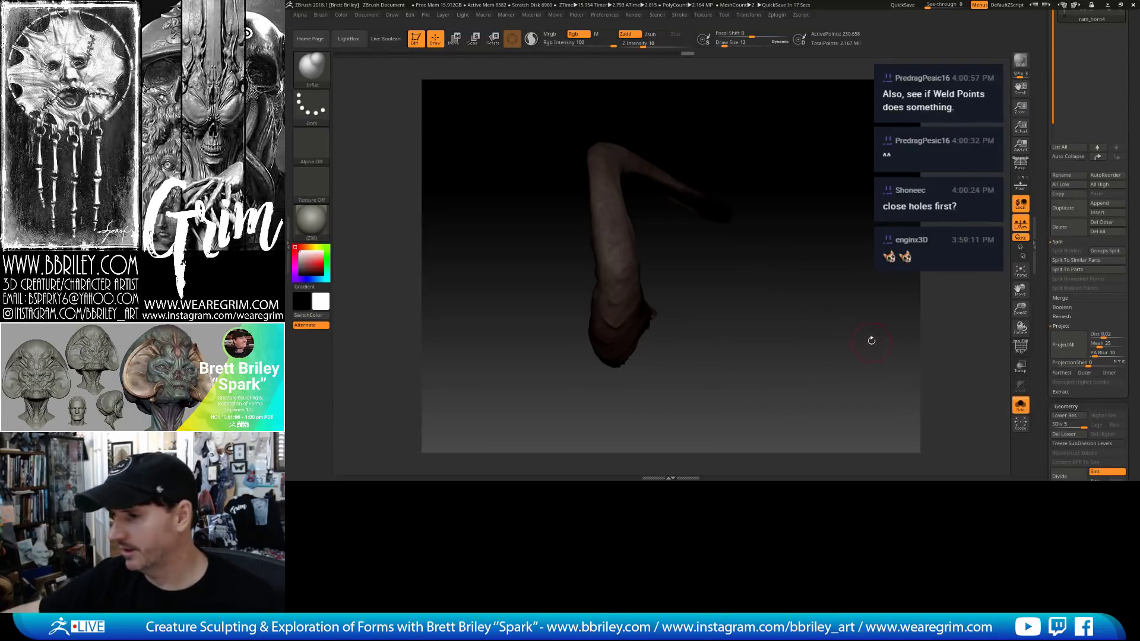
pyautogui.moveTo(871, 341); pyautogui.dragTo(819, 375)
pyautogui.click(1020, 406)
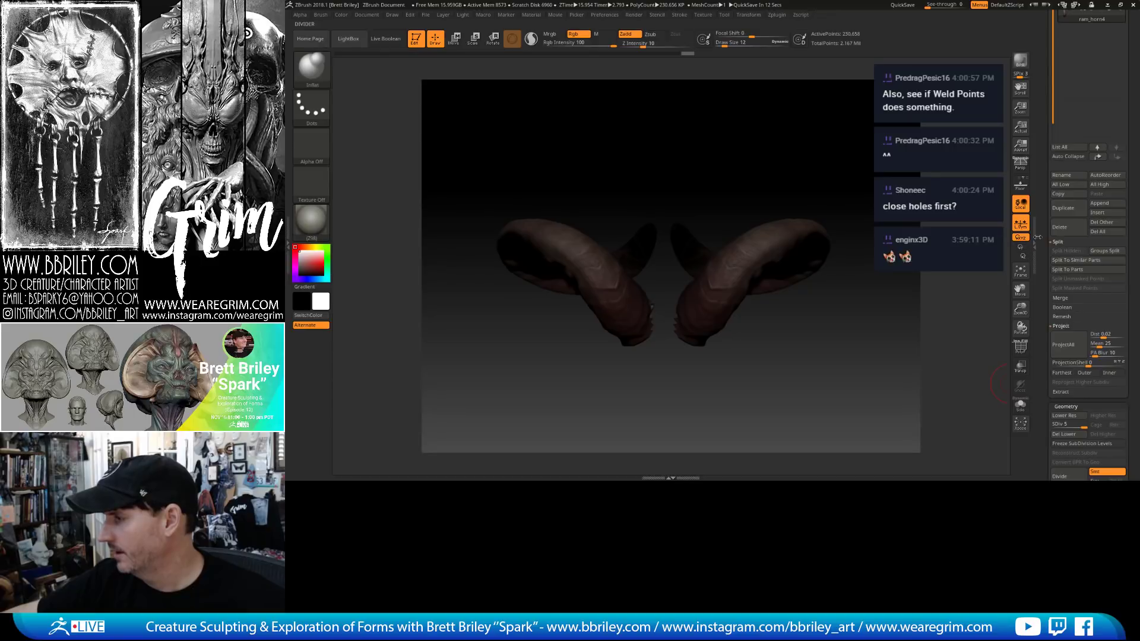
# Switch to the ram_horn3_1 bust tool and insert the repaired single ram_horn4 below its original horns subtool.
pyautogui.scroll(5, 1039, 297)
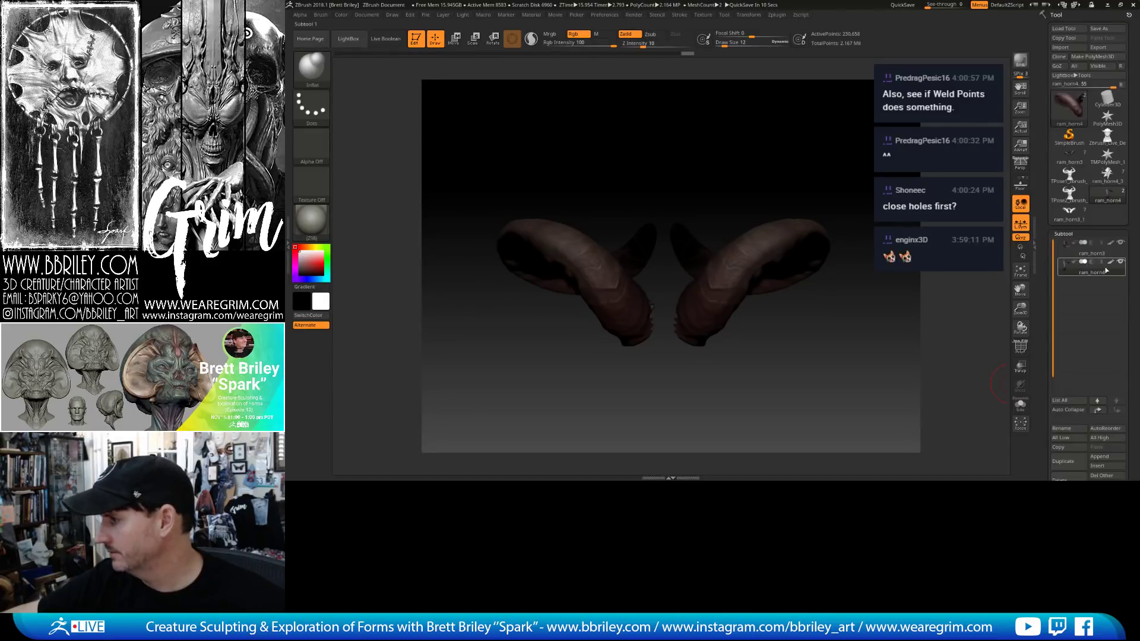
pyautogui.click(1064, 214)
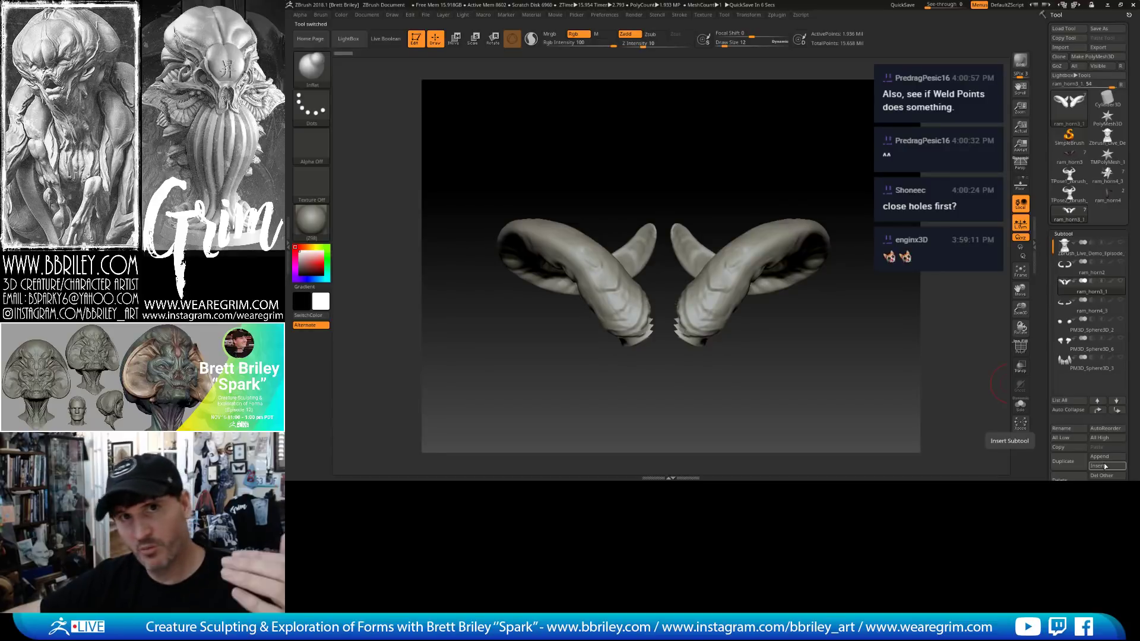
pyautogui.click(1102, 465)
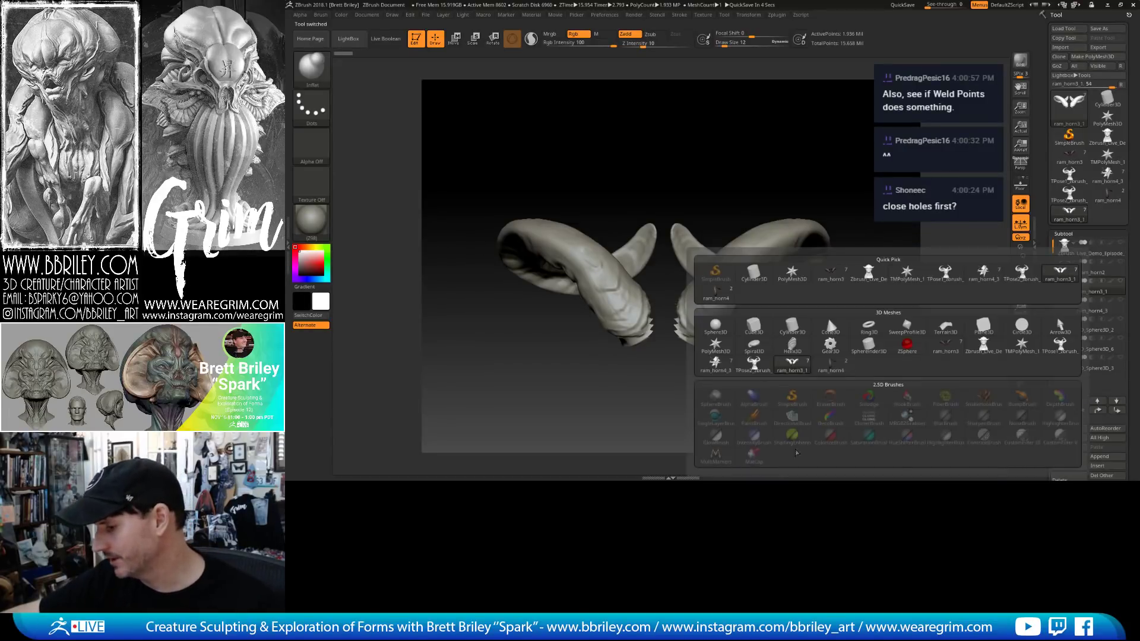
pyautogui.click(827, 364)
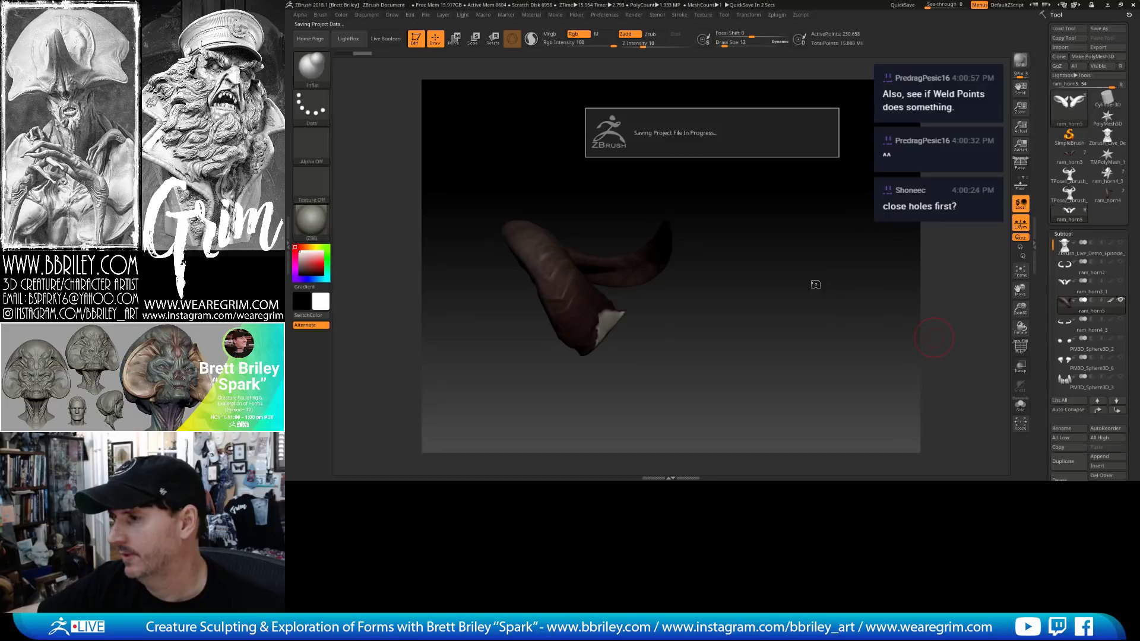
pyautogui.moveTo(814, 280); pyautogui.dragTo(822, 282)
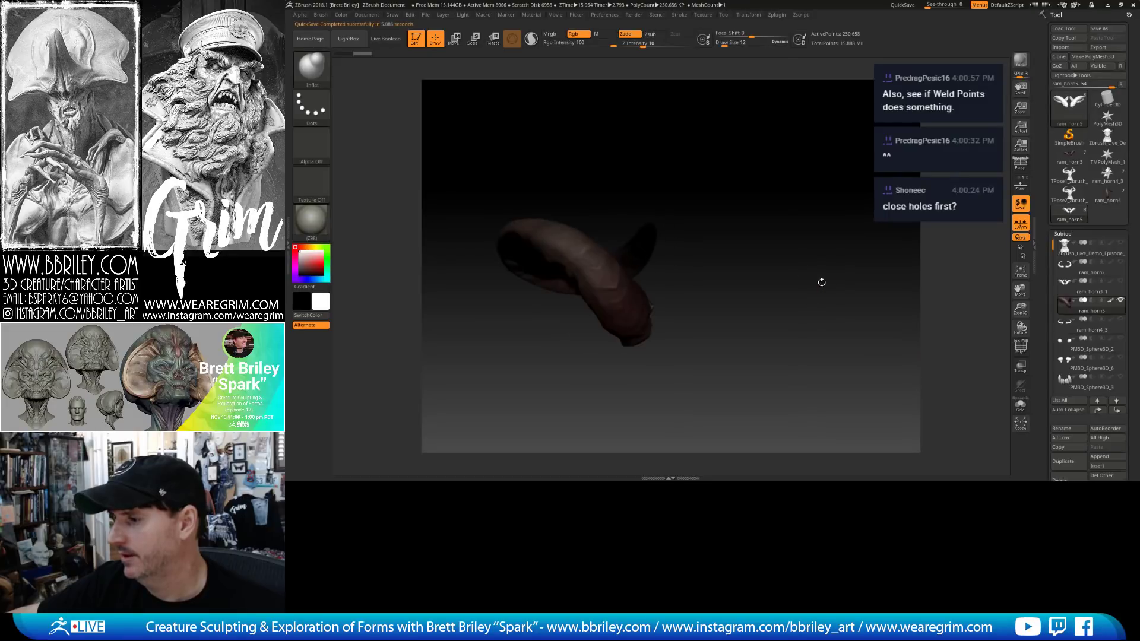
pyautogui.click(778, 15)
pyautogui.click(801, 205)
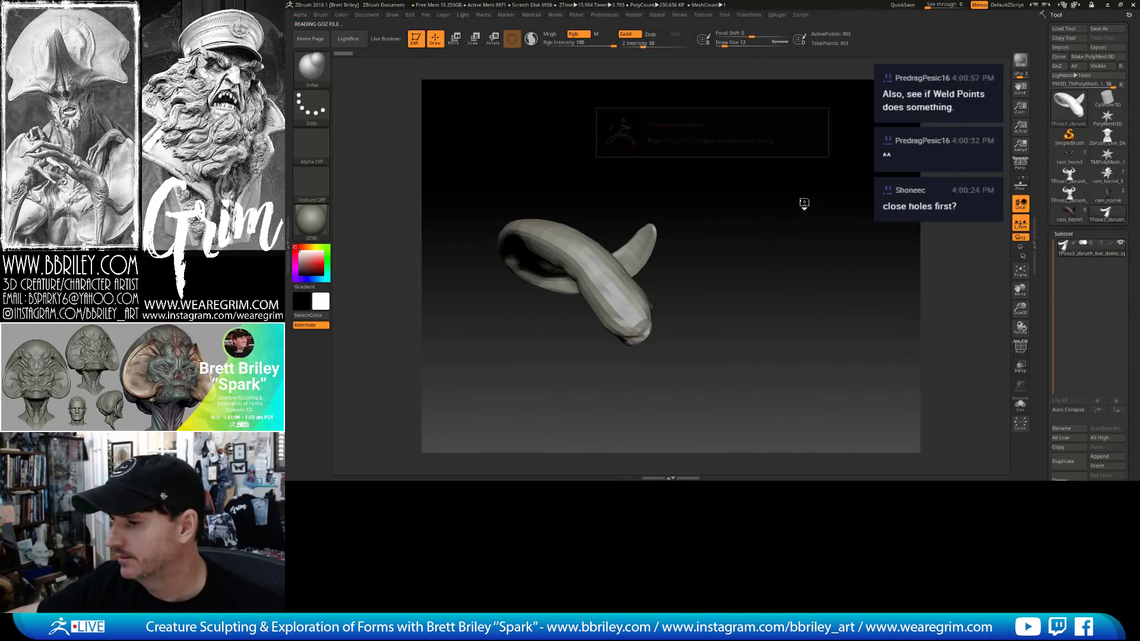
pyautogui.click(775, 16)
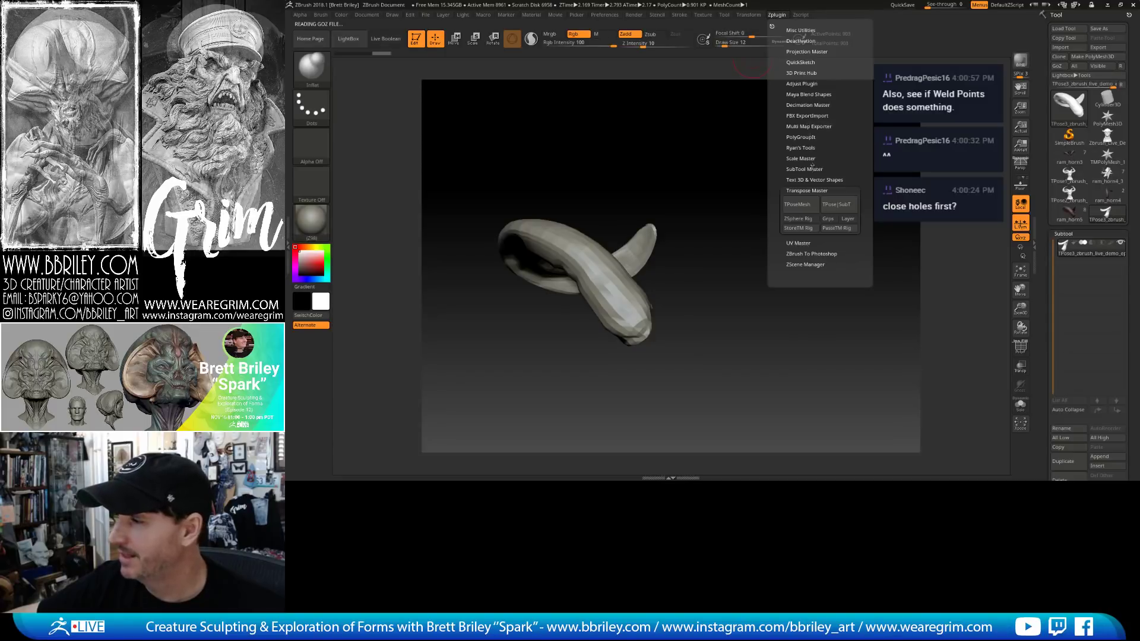
pyautogui.click(799, 125)
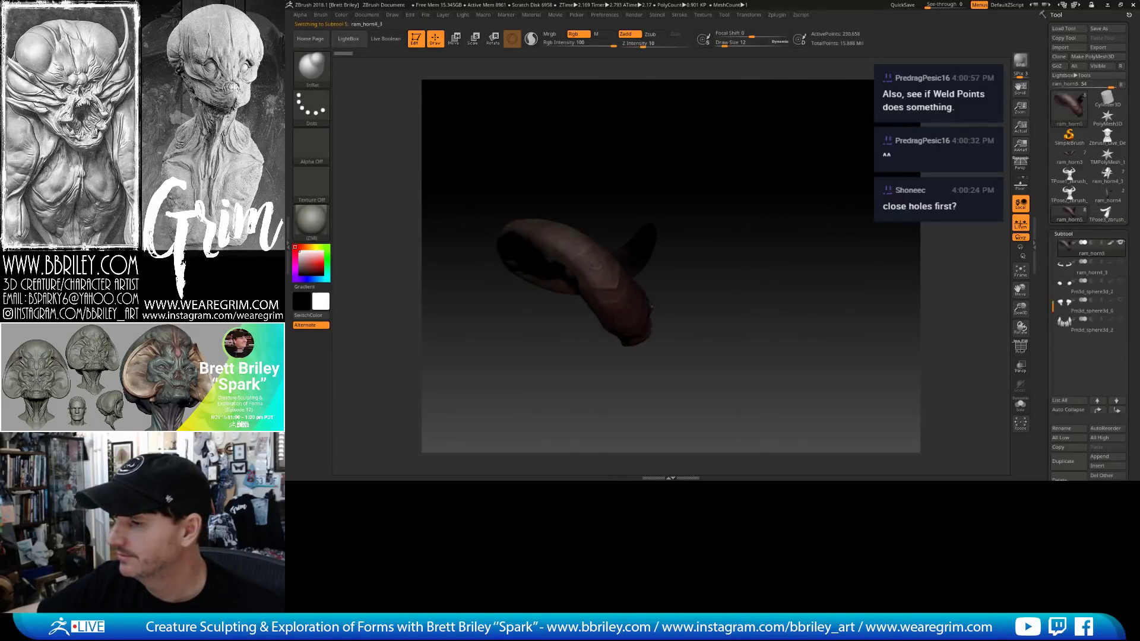
# Mirror the repaired single horn across the X axis with SubTool Master, merging both sides into one subtool.
pyautogui.click(775, 16)
pyautogui.click(799, 170)
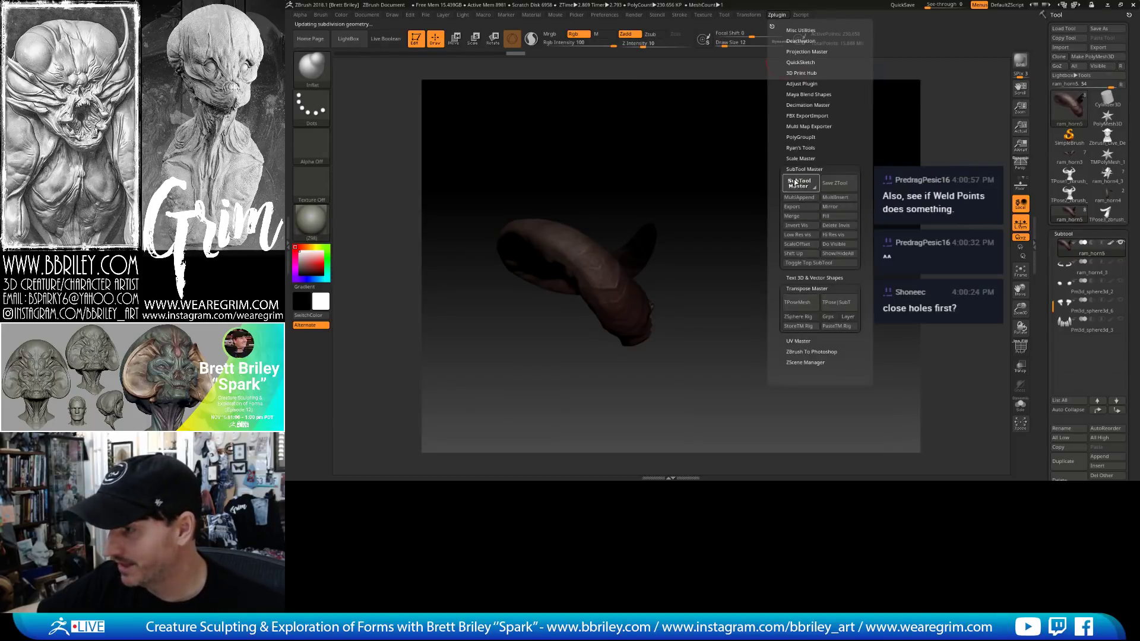
pyautogui.click(820, 182)
pyautogui.click(369, 141)
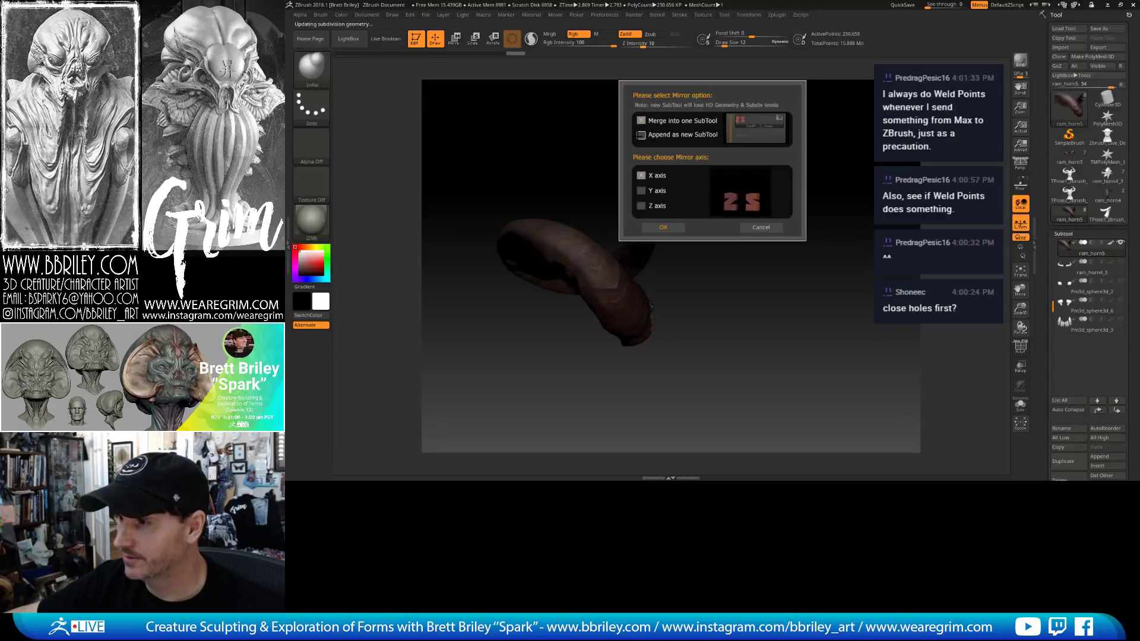
pyautogui.click(661, 228)
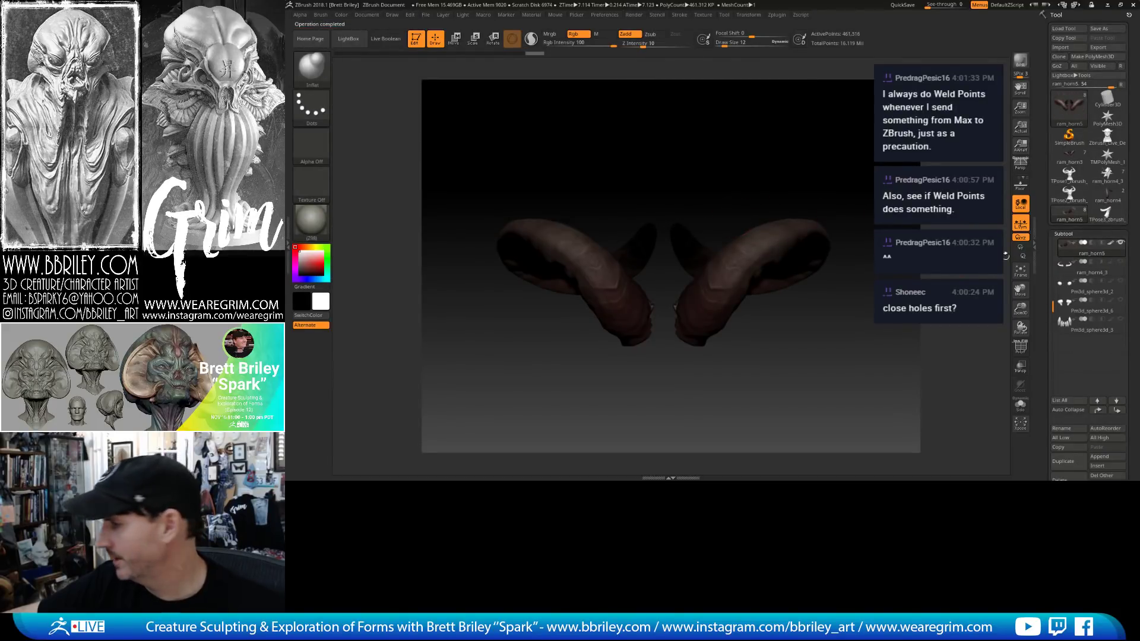
# Delete the original ram_horn3_1 striped horns subtool from the bust tool.
pyautogui.scroll(2, 1063, 273)
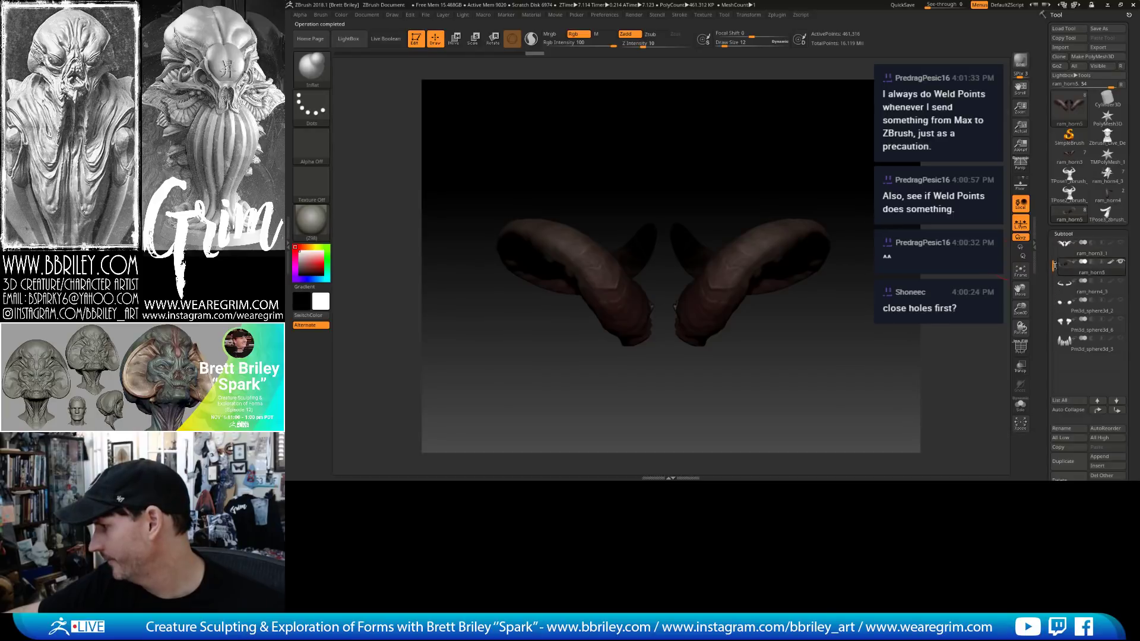
pyautogui.click(1065, 266)
pyautogui.moveTo(1118, 304)
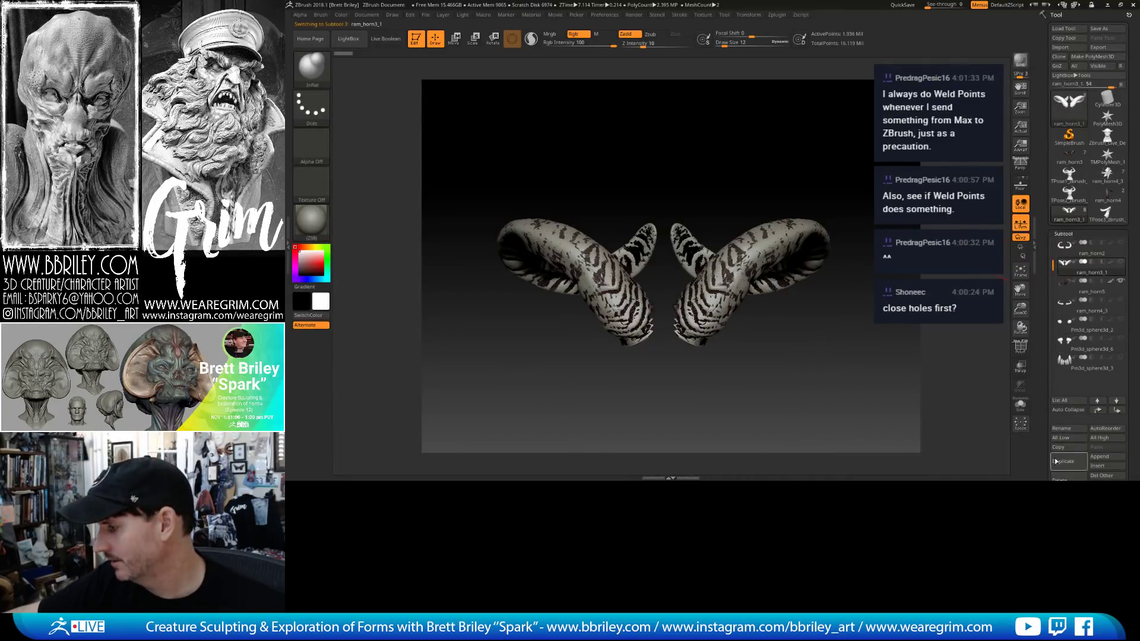
pyautogui.scroll(-3, 1056, 461)
pyautogui.click(1060, 424)
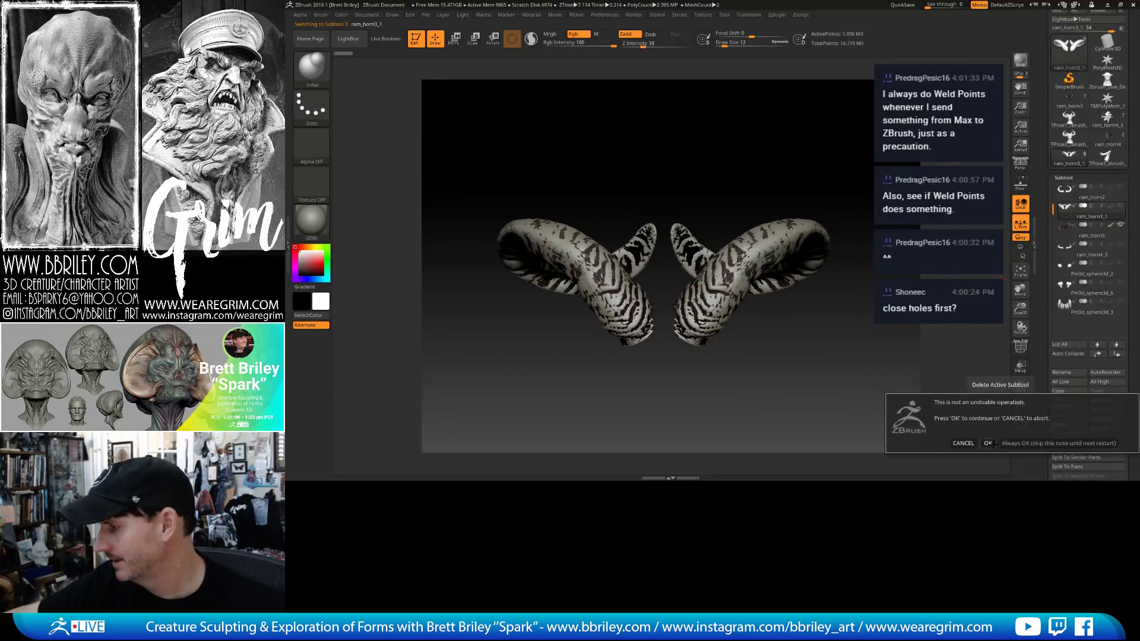
pyautogui.click(989, 443)
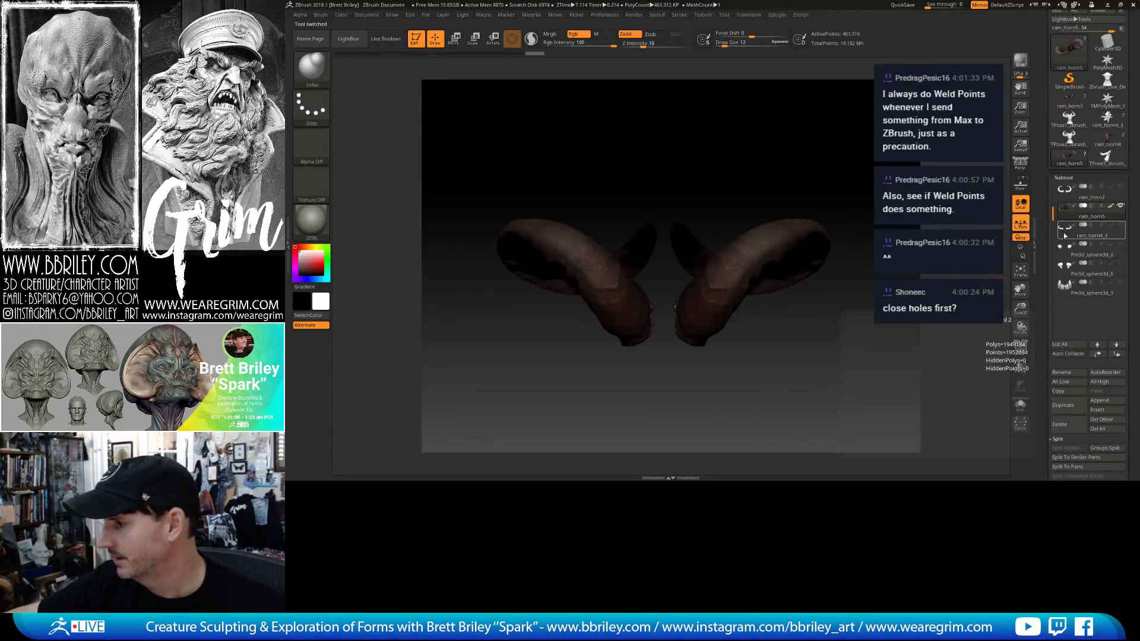
# Clone the large ram_horn4_3 horns subtool as a separate tool and open the clone.
pyautogui.click(1064, 236)
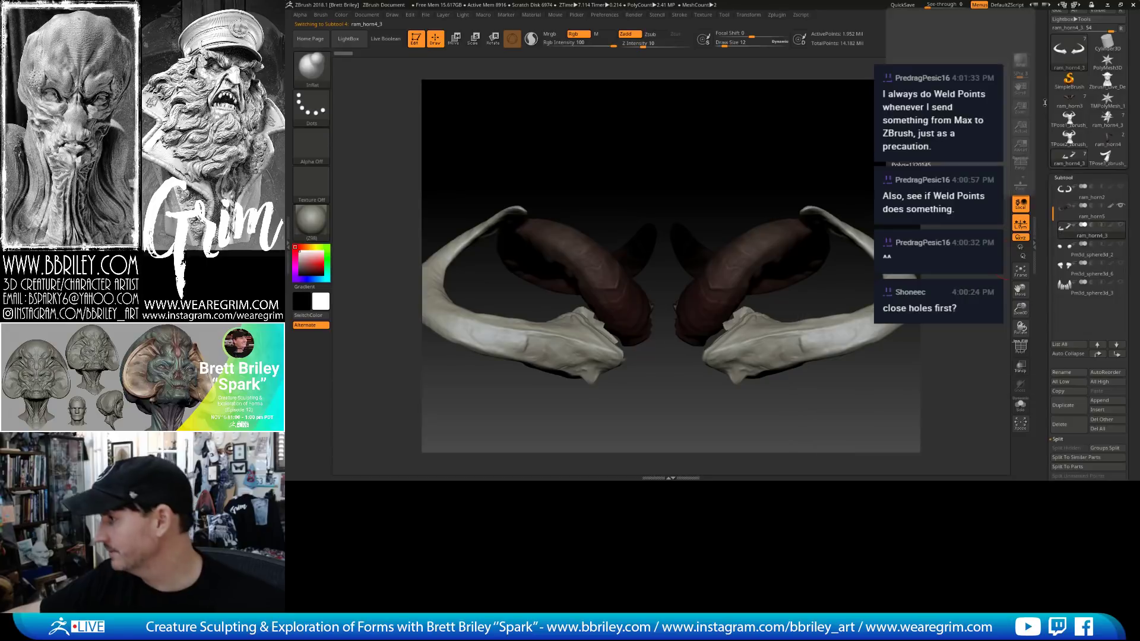
pyautogui.scroll(3, 1049, 65)
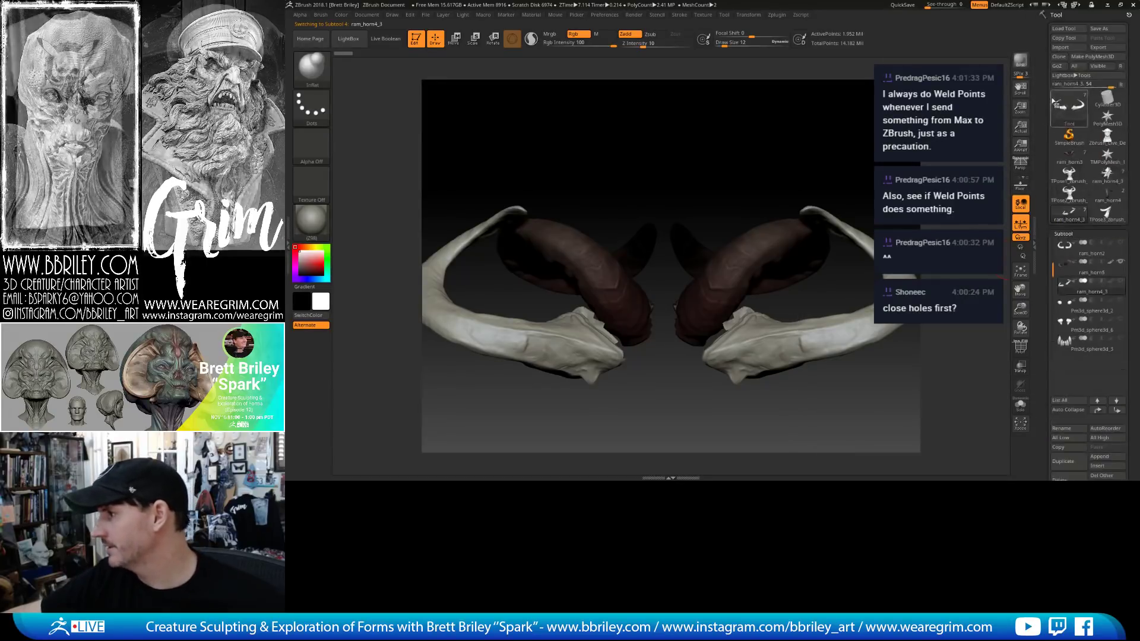
pyautogui.click(1057, 58)
pyautogui.click(1106, 215)
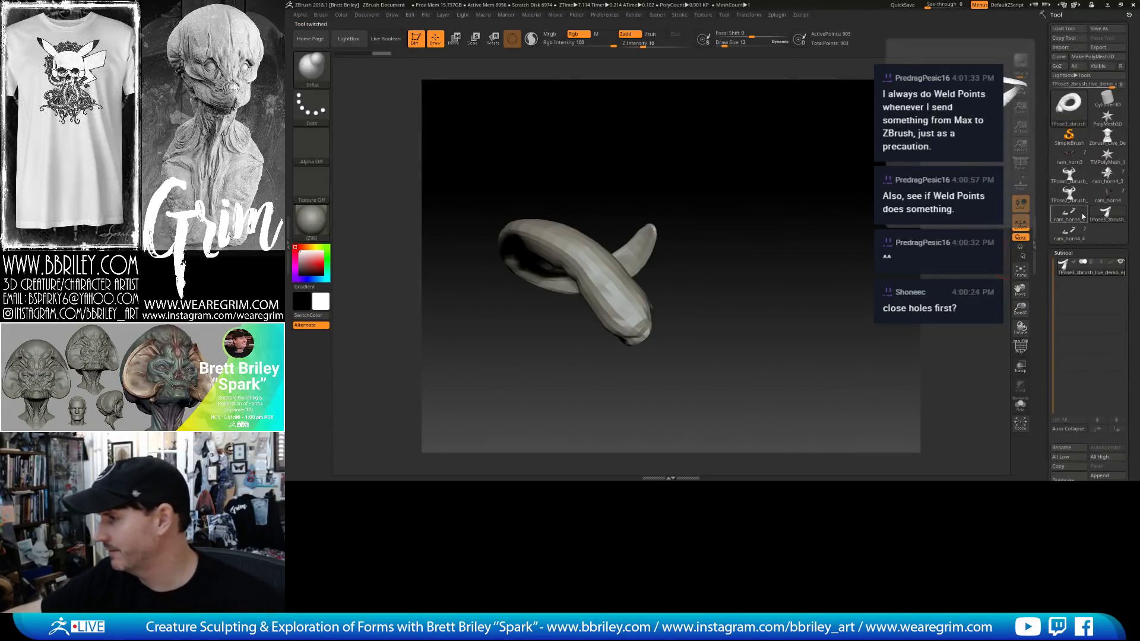
pyautogui.click(1069, 218)
pyautogui.moveTo(906, 393)
pyautogui.keyDown('alt'); pyautogui.mouseDown()
pyautogui.moveTo(814, 380)
pyautogui.moveTo(713, 328)
pyautogui.moveTo(765, 270)
pyautogui.mouseUp(); pyautogui.keyUp('alt')
pyautogui.keyDown('ctrl'); pyautogui.keyDown('shift'); pyautogui.moveTo(808, 136); pyautogui.dragTo(625, 358); pyautogui.keyUp('shift'); pyautogui.keyUp('ctrl')
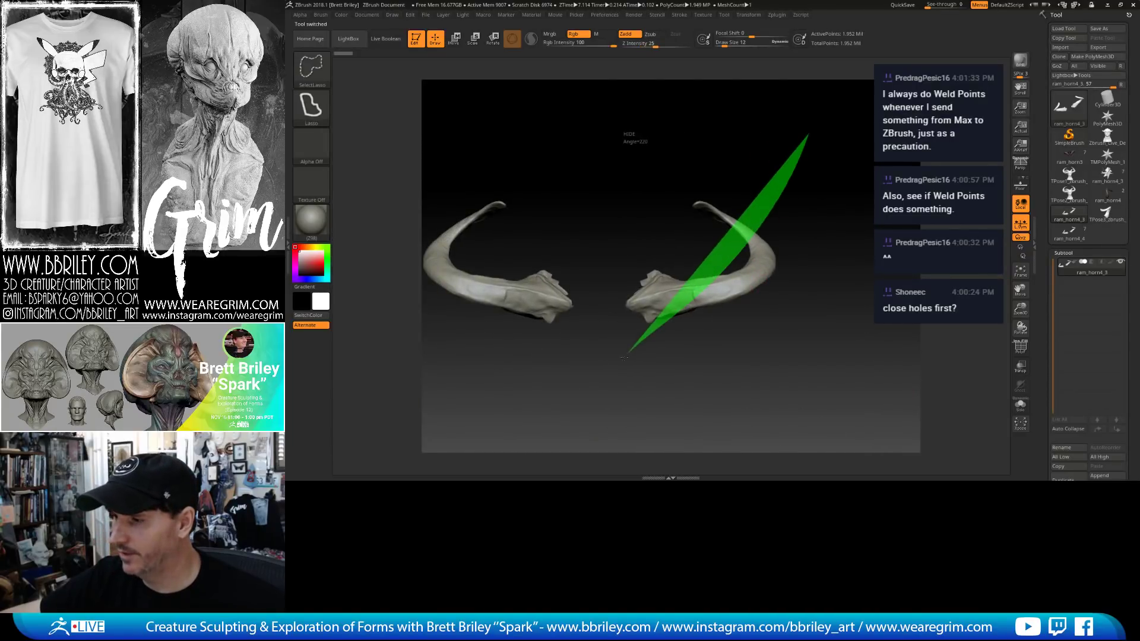
pyautogui.keyDown('ctrl'); pyautogui.keyDown('shift'); pyautogui.click(713, 265); pyautogui.keyUp('shift'); pyautogui.keyUp('ctrl')
pyautogui.moveTo(707, 293); pyautogui.dragTo(735, 288)
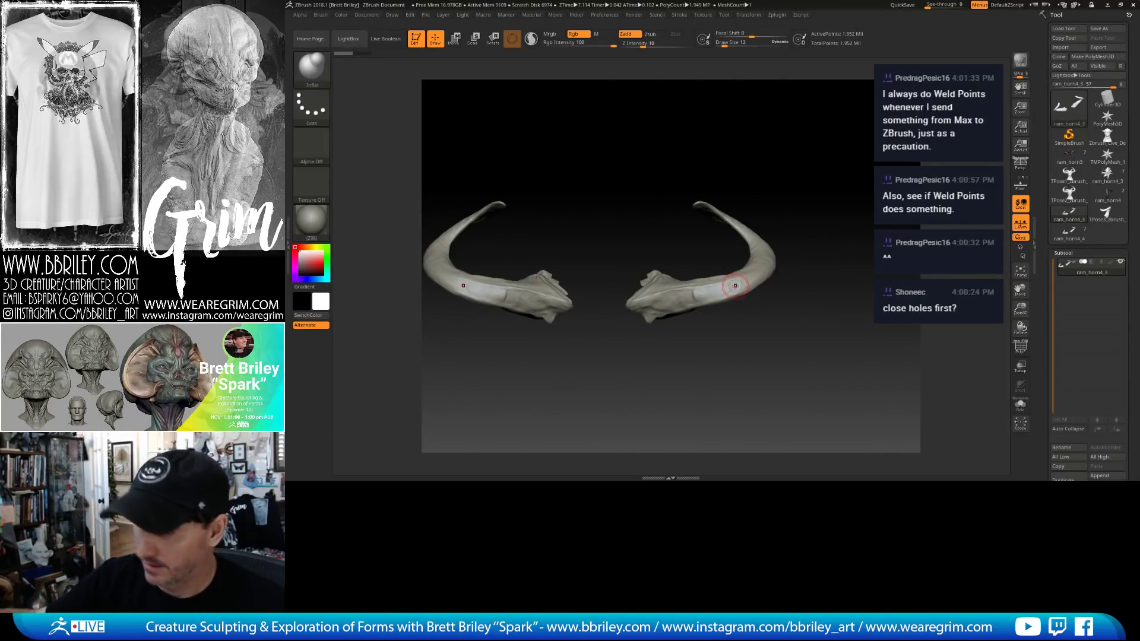
pyautogui.hotkey('ctrl', 'z')
pyautogui.moveTo(769, 170)
pyautogui.keyDown('ctrl'); pyautogui.keyDown('alt'); pyautogui.keyDown('shift'); pyautogui.mouseDown()
pyautogui.moveTo(624, 315)
pyautogui.moveTo(692, 151)
pyautogui.moveTo(748, 156)
pyautogui.mouseUp(); pyautogui.keyUp('shift'); pyautogui.keyUp('alt'); pyautogui.keyUp('ctrl')
pyautogui.scroll(-5, 1056, 251)
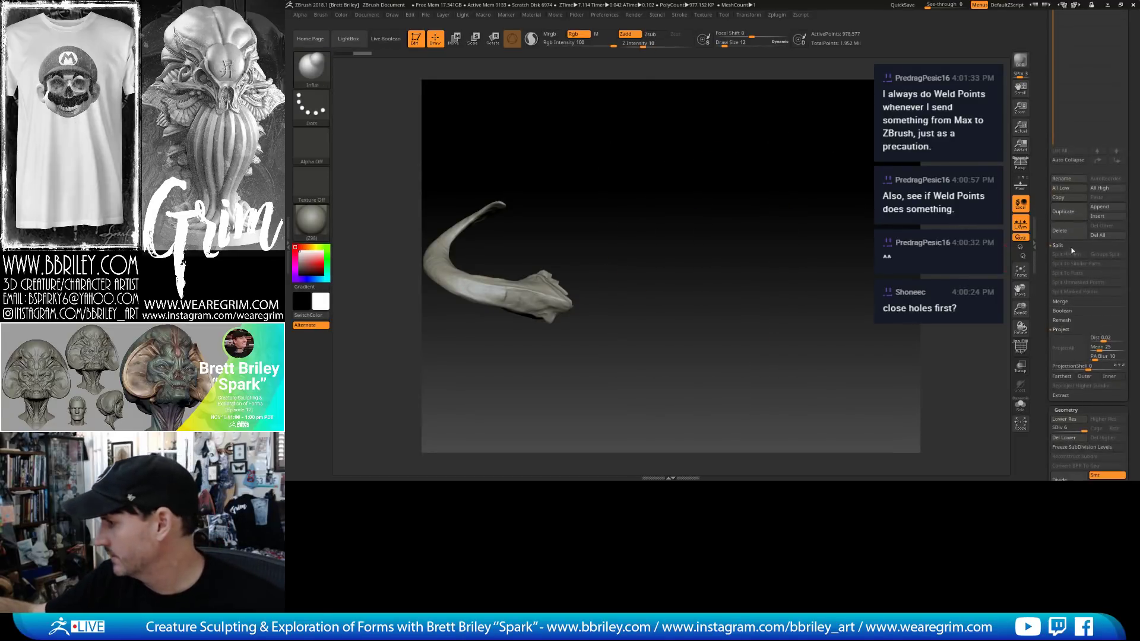
pyautogui.scroll(-5, 1045, 266)
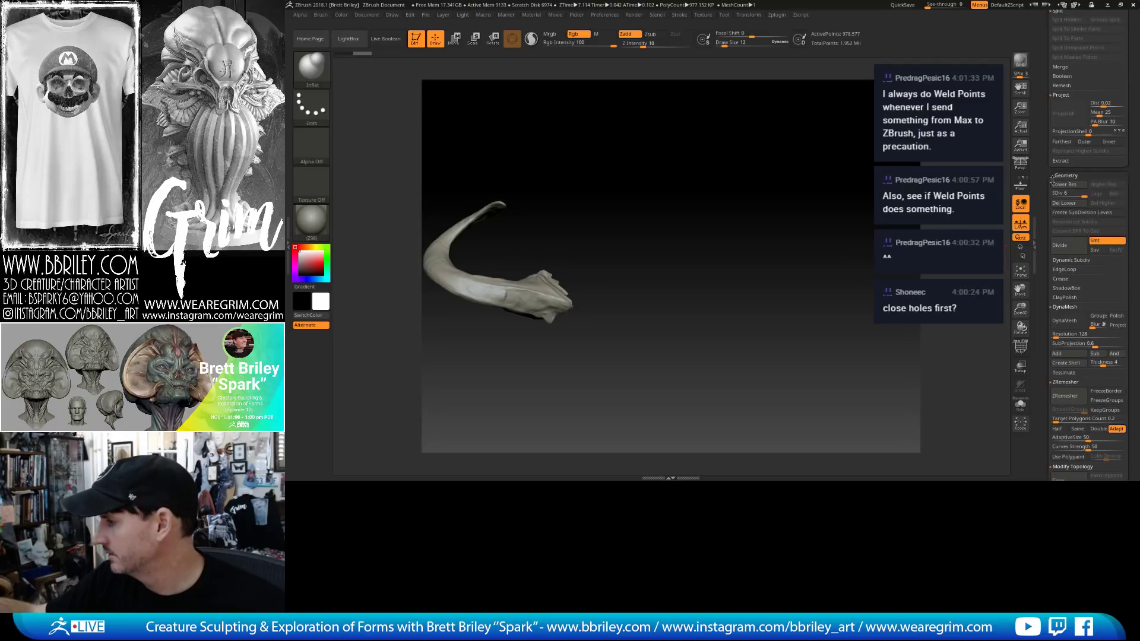
pyautogui.moveTo(1042, 167); pyautogui.dragTo(1042, 436)
pyautogui.keyDown('ctrl'); pyautogui.keyDown('shift'); pyautogui.click(874, 192); pyautogui.keyUp('shift'); pyautogui.keyUp('ctrl')
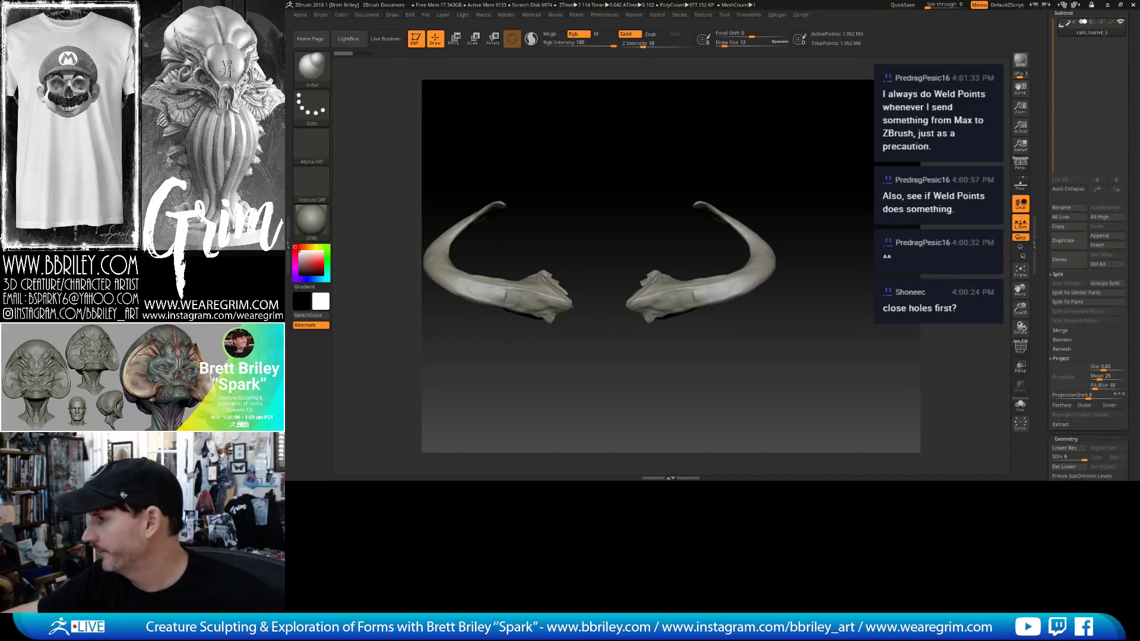
# Duplicate the horns, lower the copy to subdivision level 3 and delete its other subdivision levels.
pyautogui.click(1064, 251)
pyautogui.scroll(-5, 1045, 238)
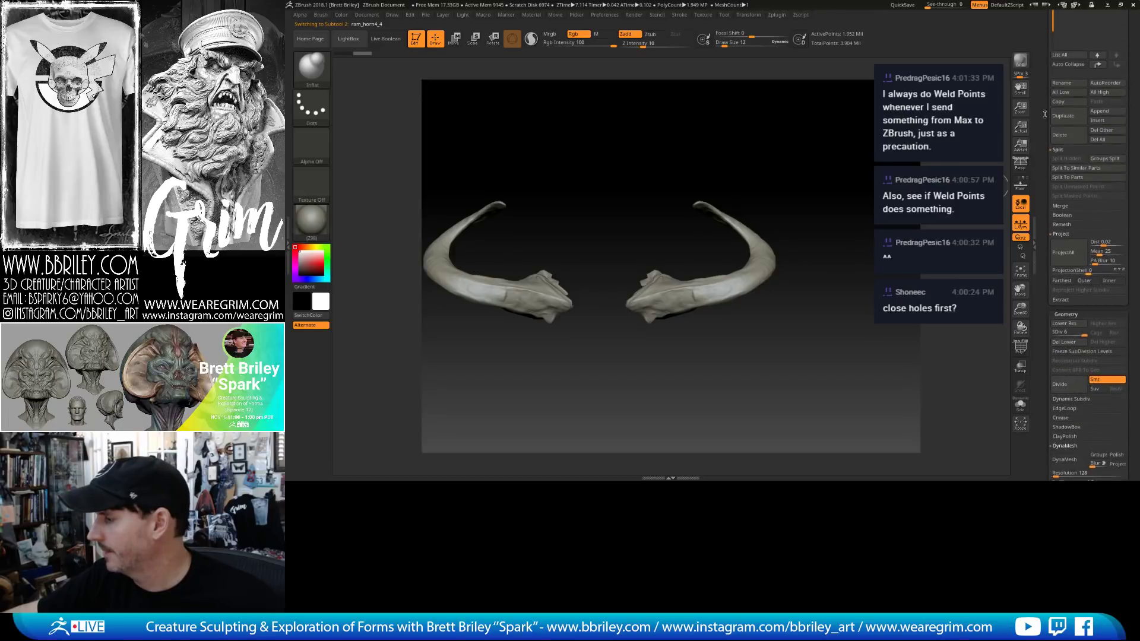
pyautogui.click(1059, 303)
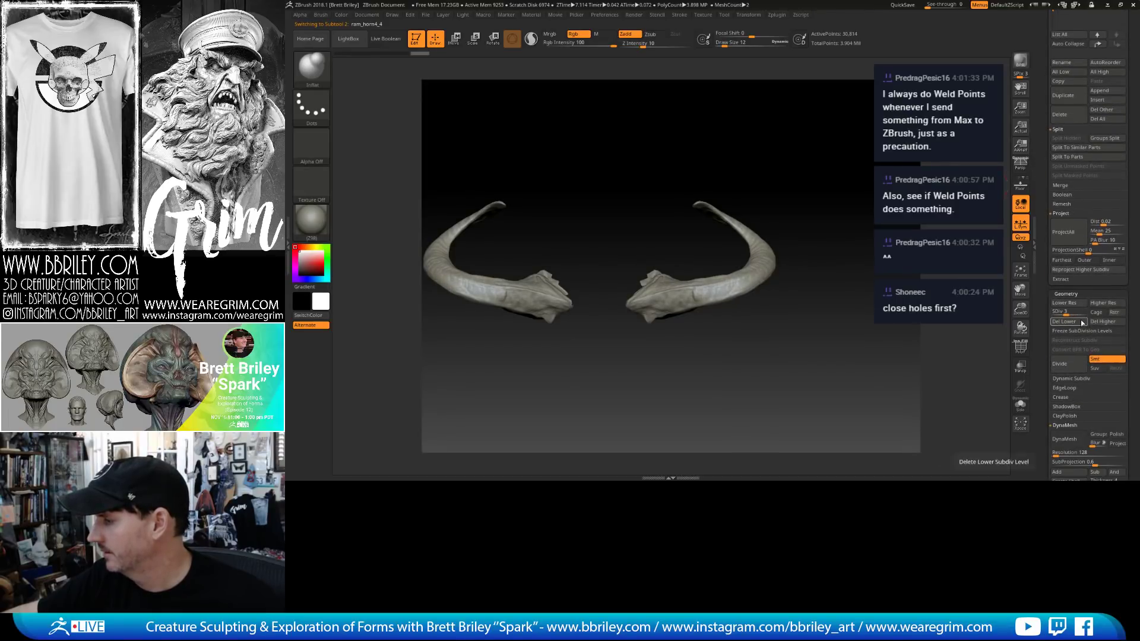
pyautogui.click(1082, 323)
# Hide one horn of the low-resolution copy and the original horns subtool, and split the hidden horn into its own subtool.
pyautogui.moveTo(803, 183)
pyautogui.keyDown('ctrl'); pyautogui.keyDown('shift'); pyautogui.mouseDown()
pyautogui.moveTo(826, 309)
pyautogui.moveTo(588, 346)
pyautogui.mouseUp(); pyautogui.keyUp('shift'); pyautogui.keyUp('ctrl')
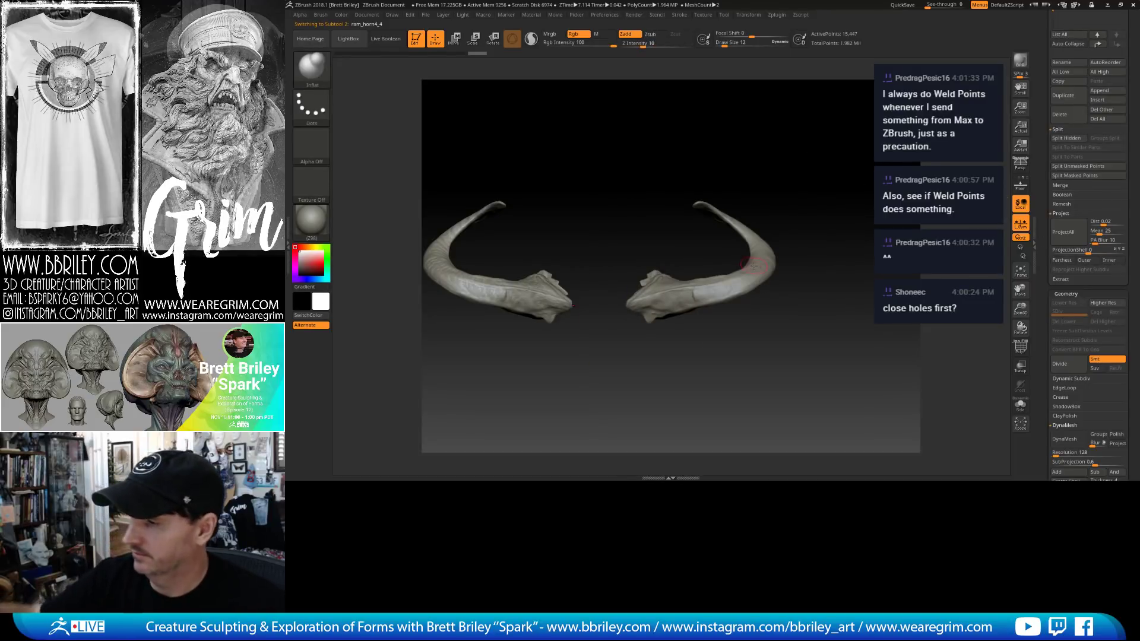
pyautogui.scroll(5, 1075, 226)
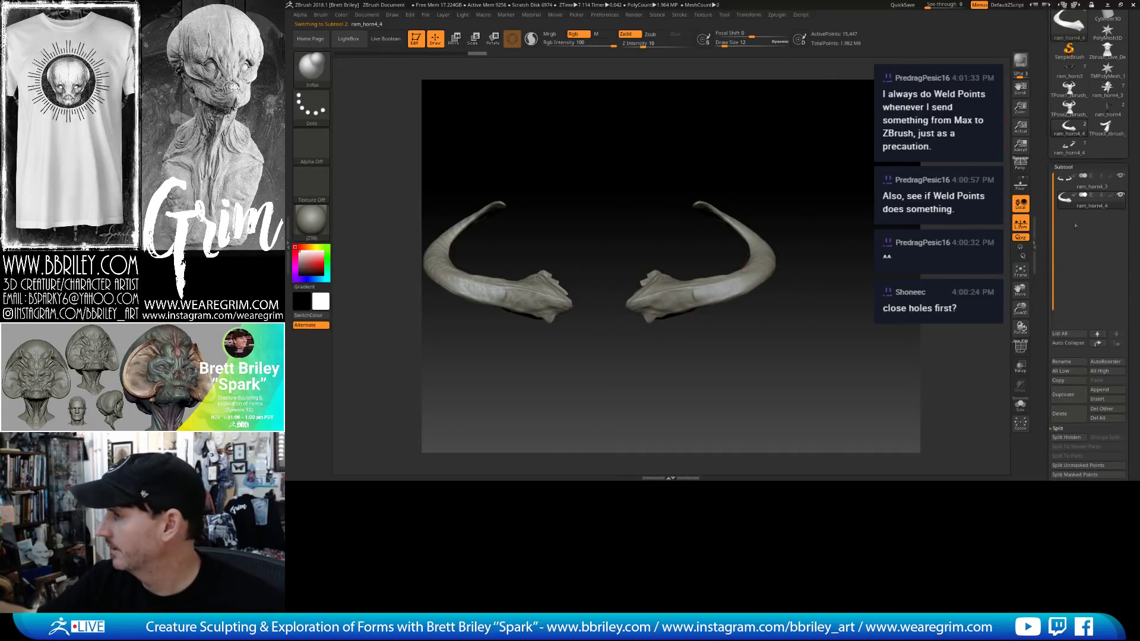
pyautogui.click(1121, 178)
pyautogui.keyDown('alt'); pyautogui.moveTo(832, 356); pyautogui.dragTo(923, 324); pyautogui.keyUp('alt')
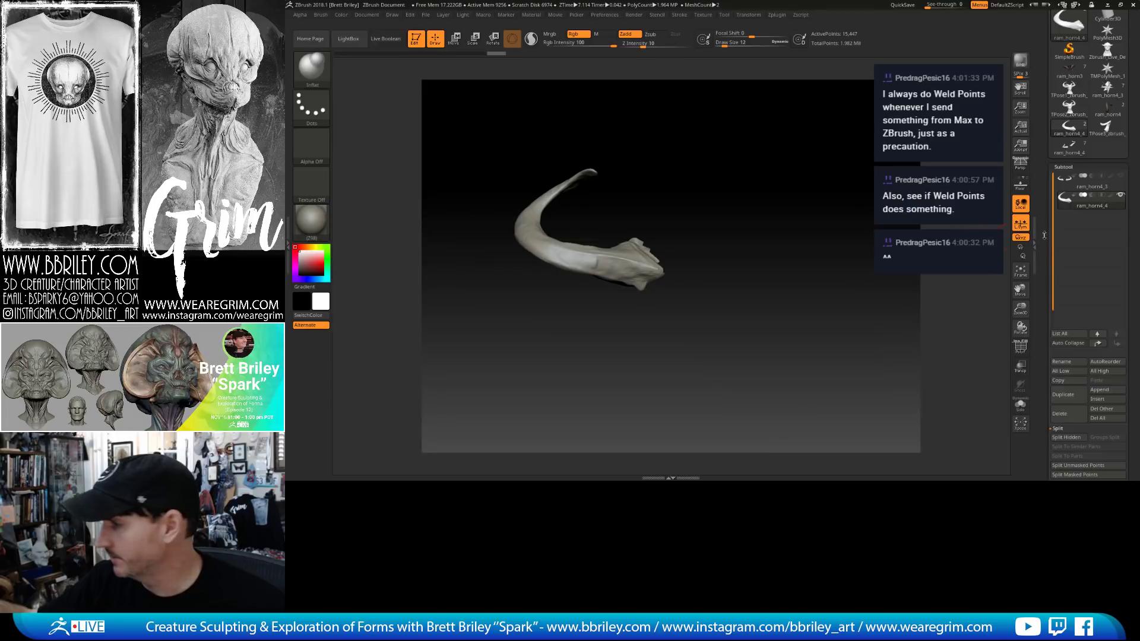
pyautogui.moveTo(1045, 238); pyautogui.dragTo(1043, 178)
pyautogui.click(1066, 307)
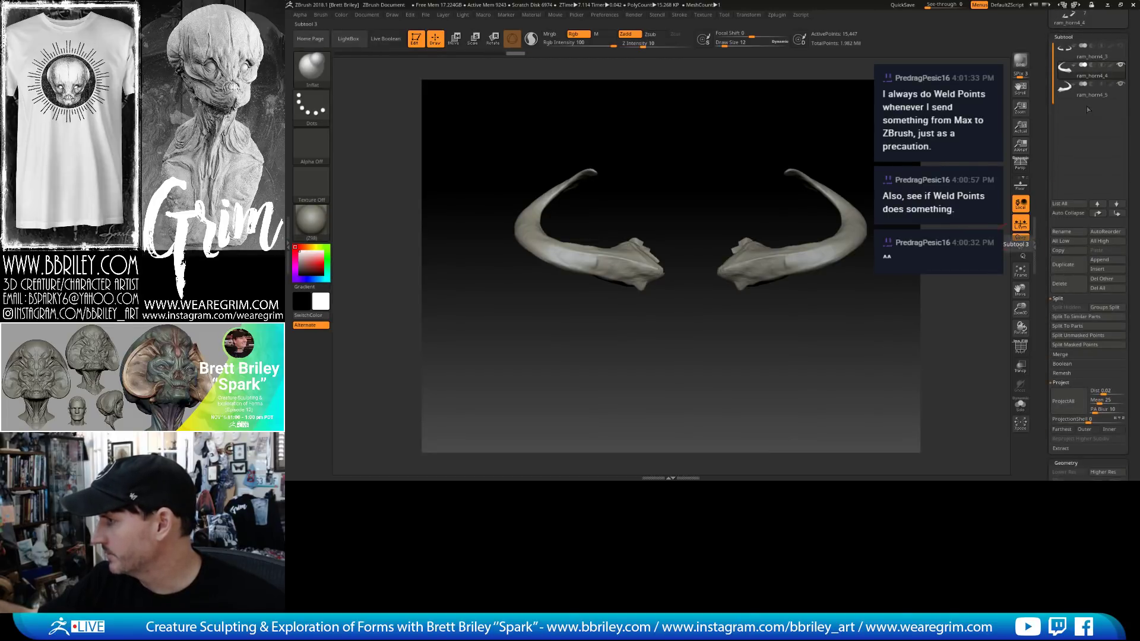
# Delete the split-off ram_horn4_5 subtool, keeping a single low-resolution horn.
pyautogui.click(1088, 89)
pyautogui.click(1059, 284)
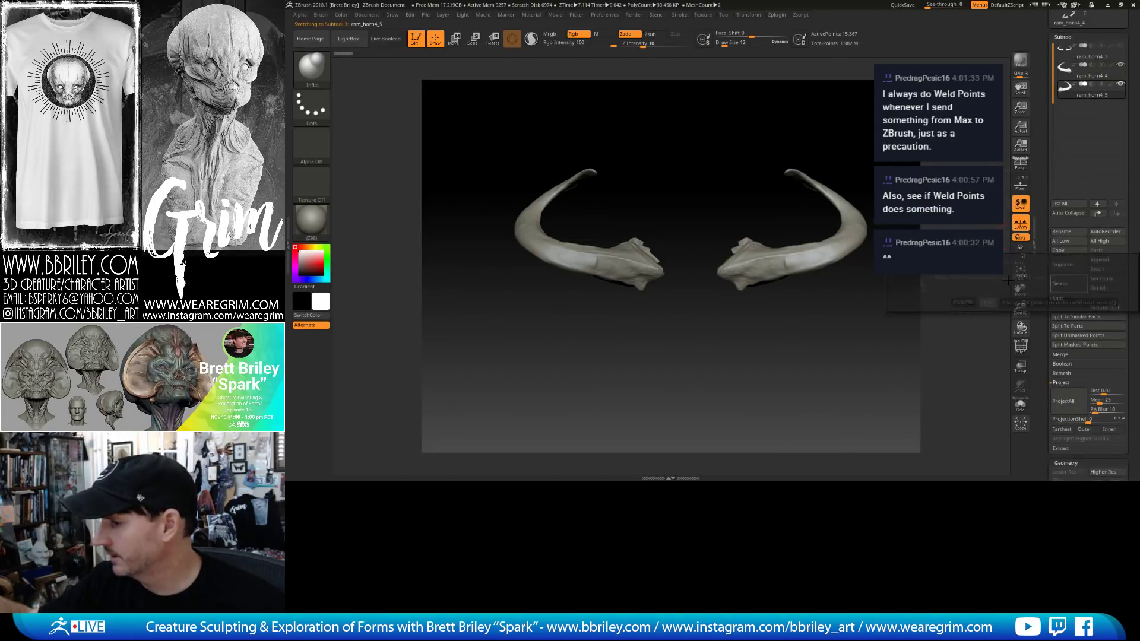
pyautogui.click(988, 303)
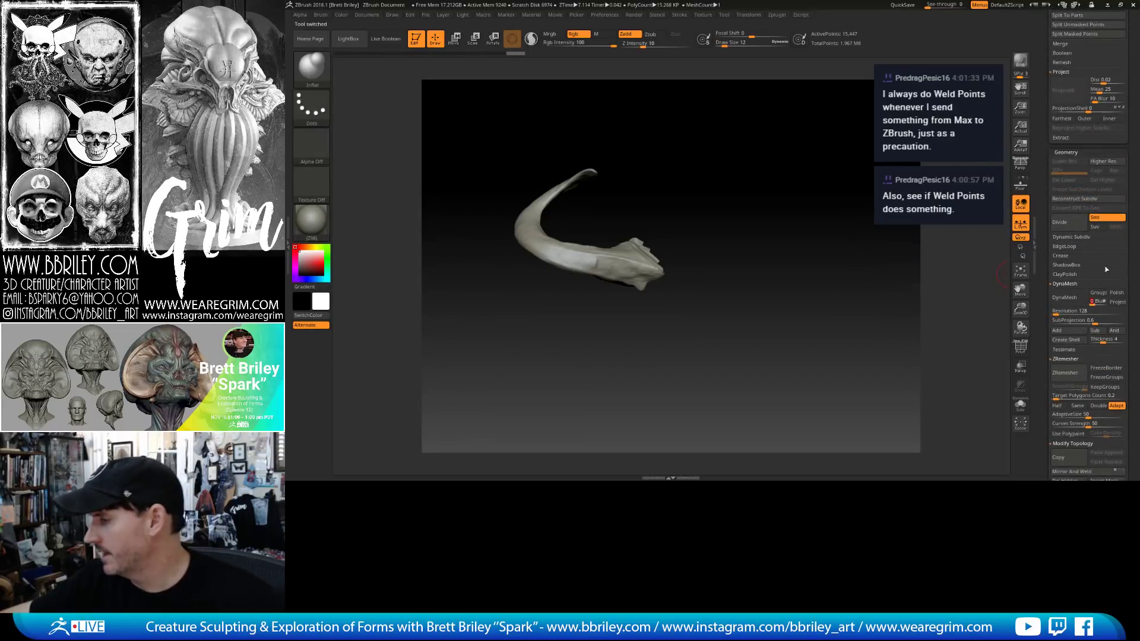
# Clear the mask and close the horn's open base with DynaMesh at resolution 512.
pyautogui.write('5')
pyautogui.press('Return')
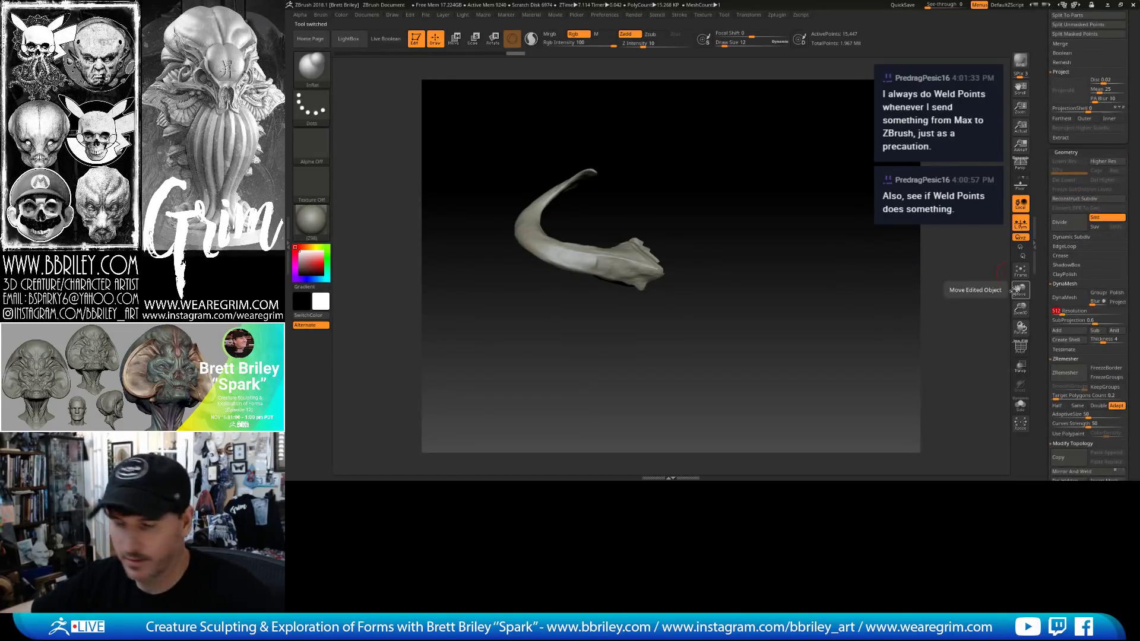
pyautogui.moveTo(907, 264); pyautogui.dragTo(850, 290)
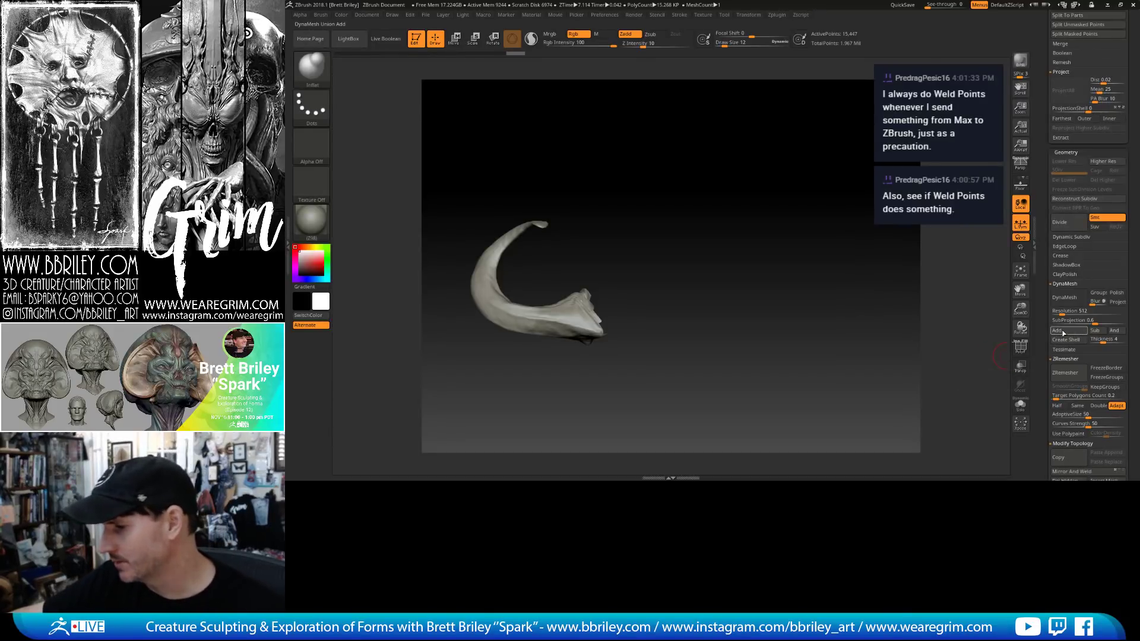
pyautogui.click(1064, 297)
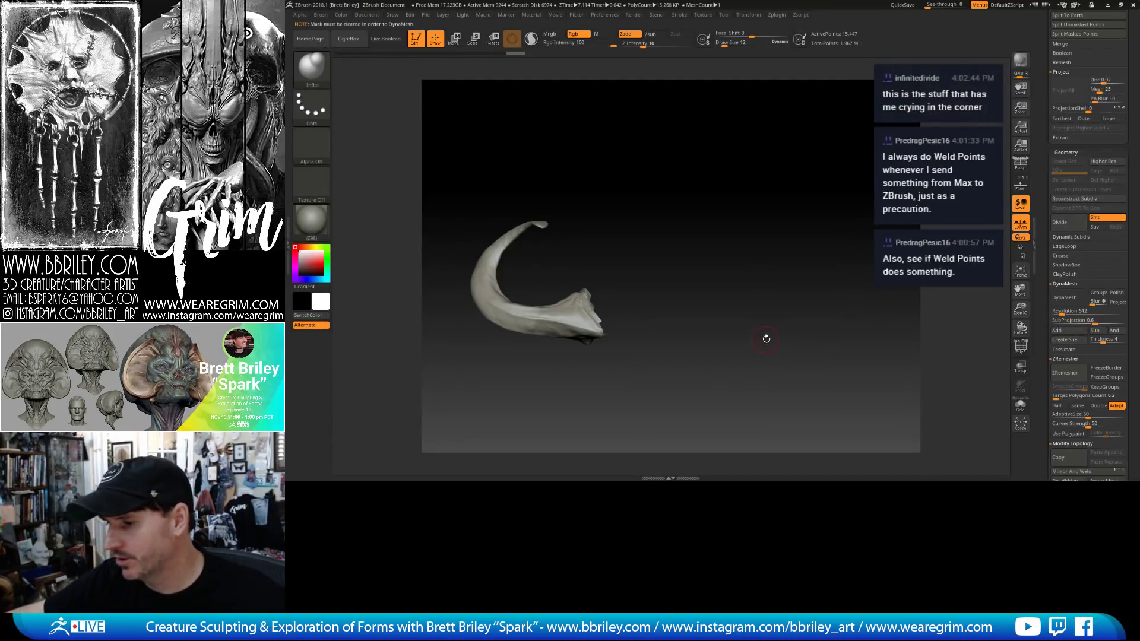
pyautogui.moveTo(766, 339); pyautogui.dragTo(899, 310)
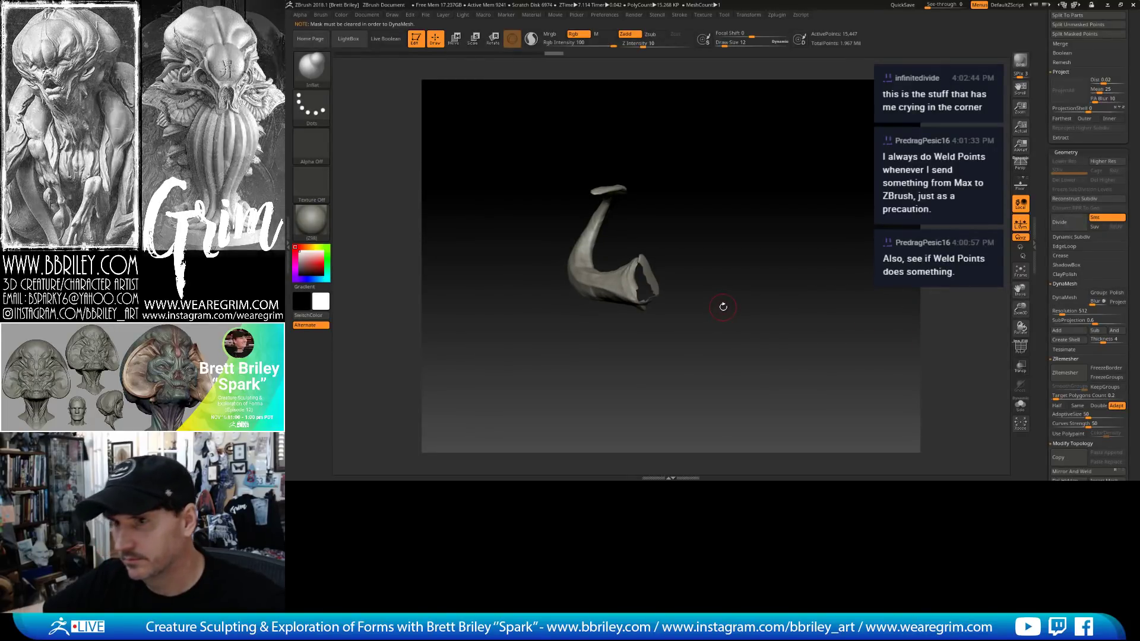
pyautogui.click(1063, 298)
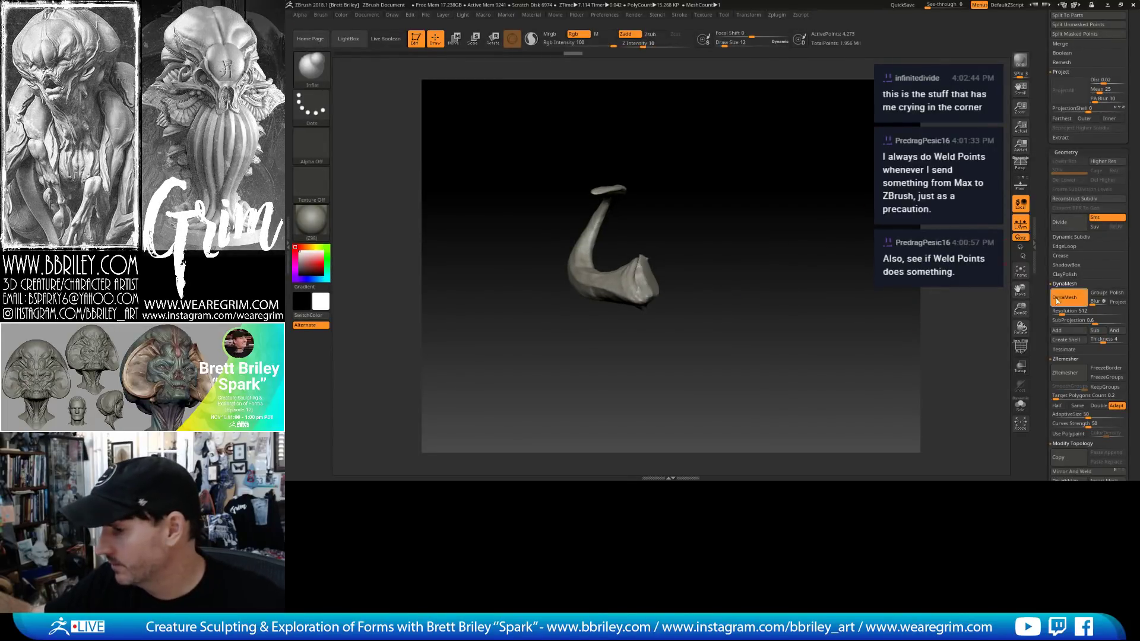
# Flatten the horn's capped base with the TrimDynamic brush and smooth its rough edges.
pyautogui.moveTo(800, 275); pyautogui.dragTo(670, 320)
pyautogui.moveTo(645, 326)
pyautogui.mouseDown()
pyautogui.moveTo(674, 297)
pyautogui.moveTo(683, 334)
pyautogui.moveTo(720, 339)
pyautogui.moveTo(707, 262)
pyautogui.moveTo(723, 325)
pyautogui.moveTo(756, 377)
pyautogui.moveTo(772, 309)
pyautogui.mouseUp()
pyautogui.moveTo(797, 232); pyautogui.dragTo(751, 231)
pyautogui.press('shift')
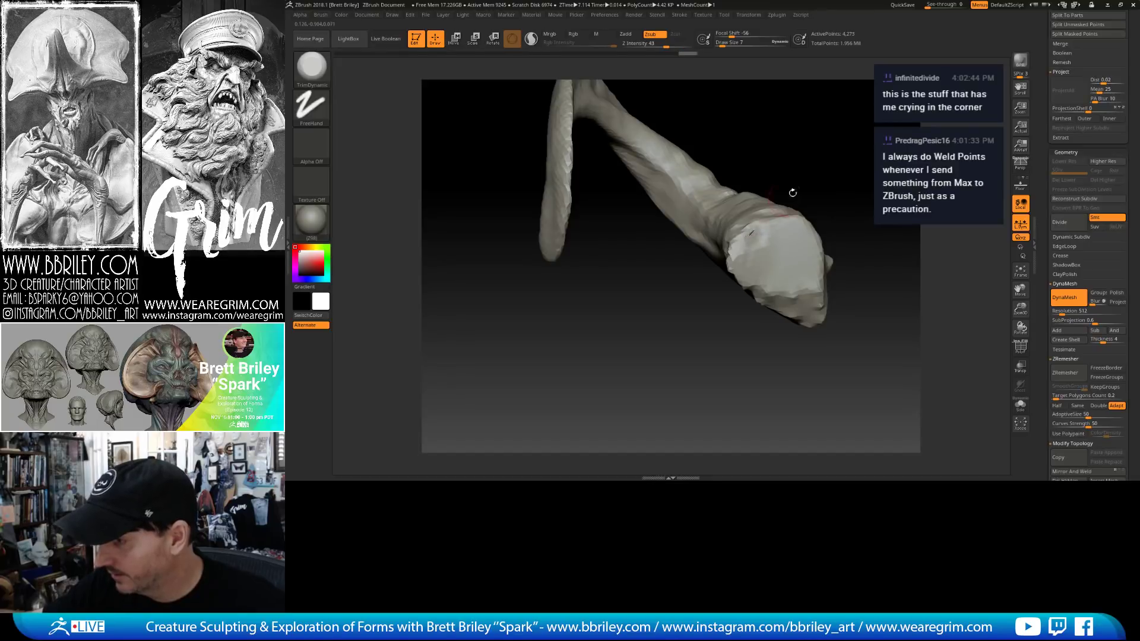
pyautogui.moveTo(793, 193); pyautogui.dragTo(753, 234)
pyautogui.press('shift')
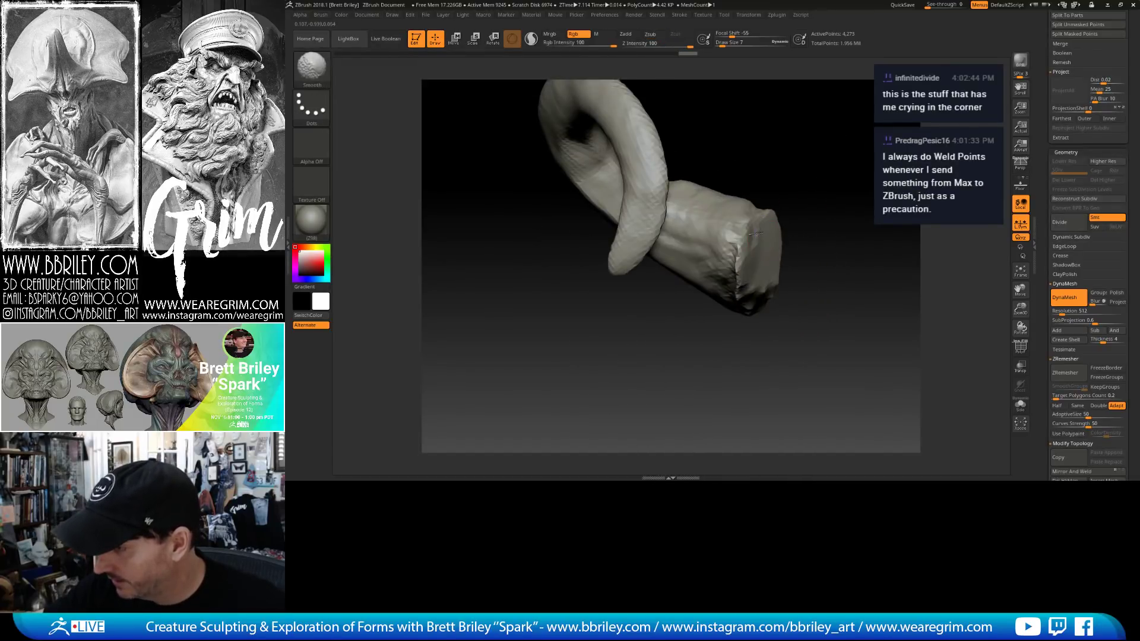
pyautogui.moveTo(801, 196)
pyautogui.mouseDown()
pyautogui.moveTo(742, 236)
pyautogui.moveTo(756, 233)
pyautogui.mouseUp()
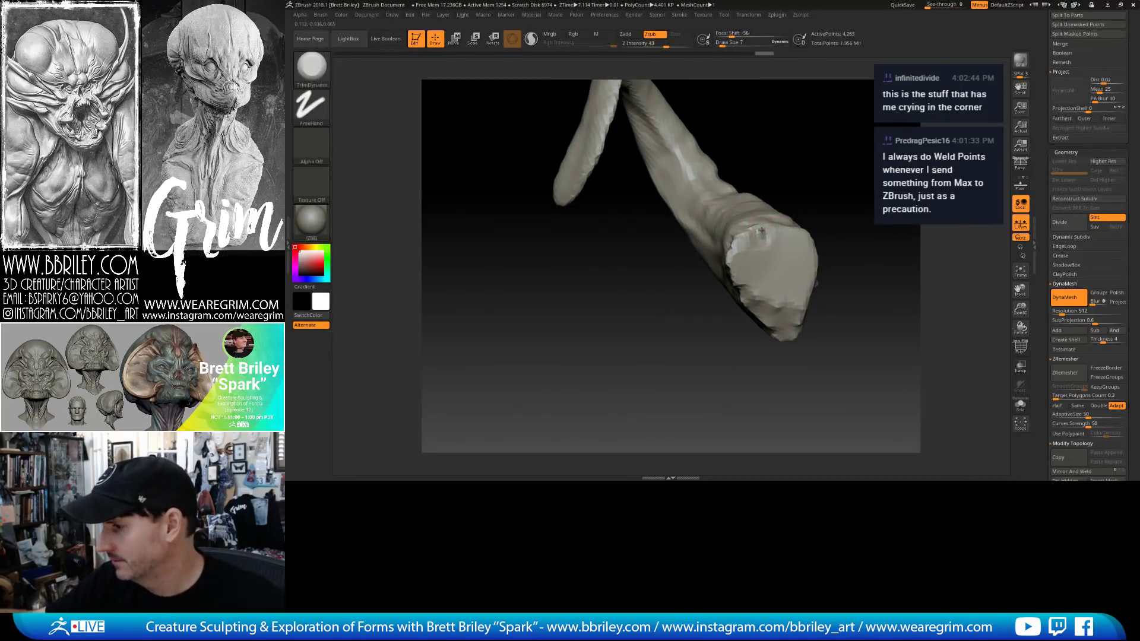
# Retopologize the capped horn with ZRemesher at a target polygon count of 0.2 and show the original horns alongside it.
pyautogui.click(1065, 373)
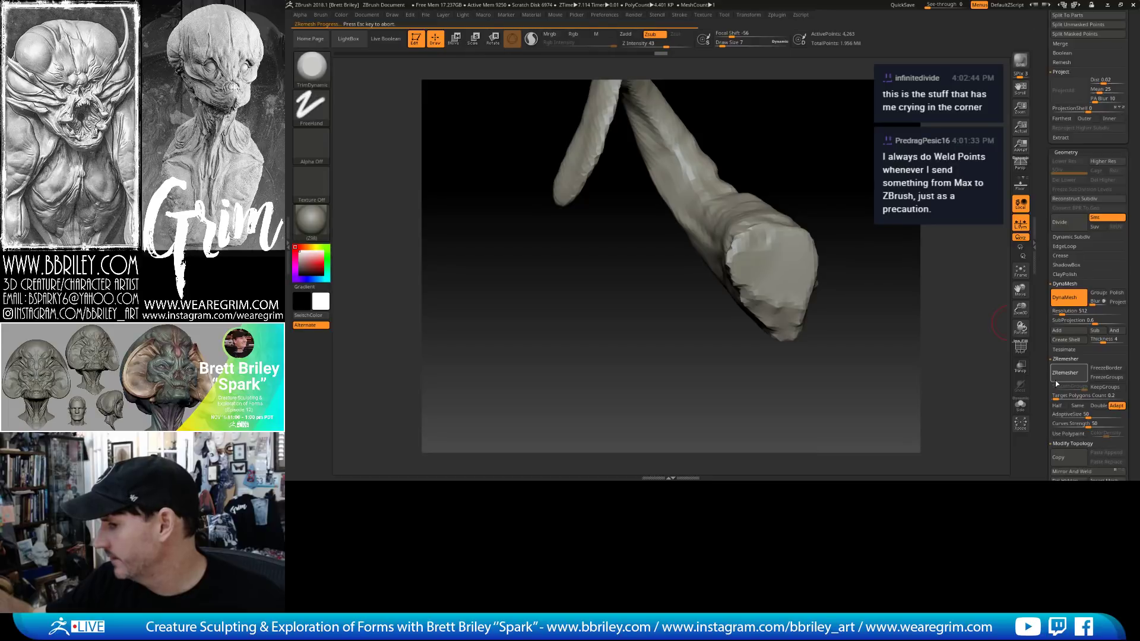
pyautogui.moveTo(1049, 259); pyautogui.dragTo(1053, 474)
pyautogui.click(1121, 262)
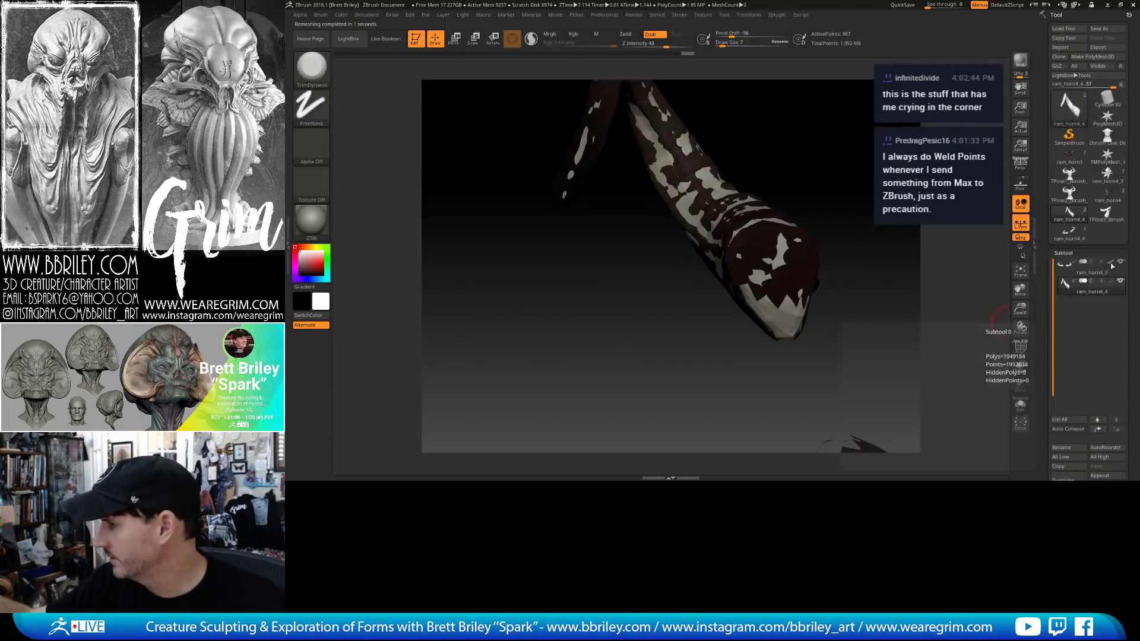
# Project the original horns' detail onto the retopologized horn and insert it into the bust's tool as a new subtool.
pyautogui.moveTo(1045, 286); pyautogui.dragTo(1046, 87)
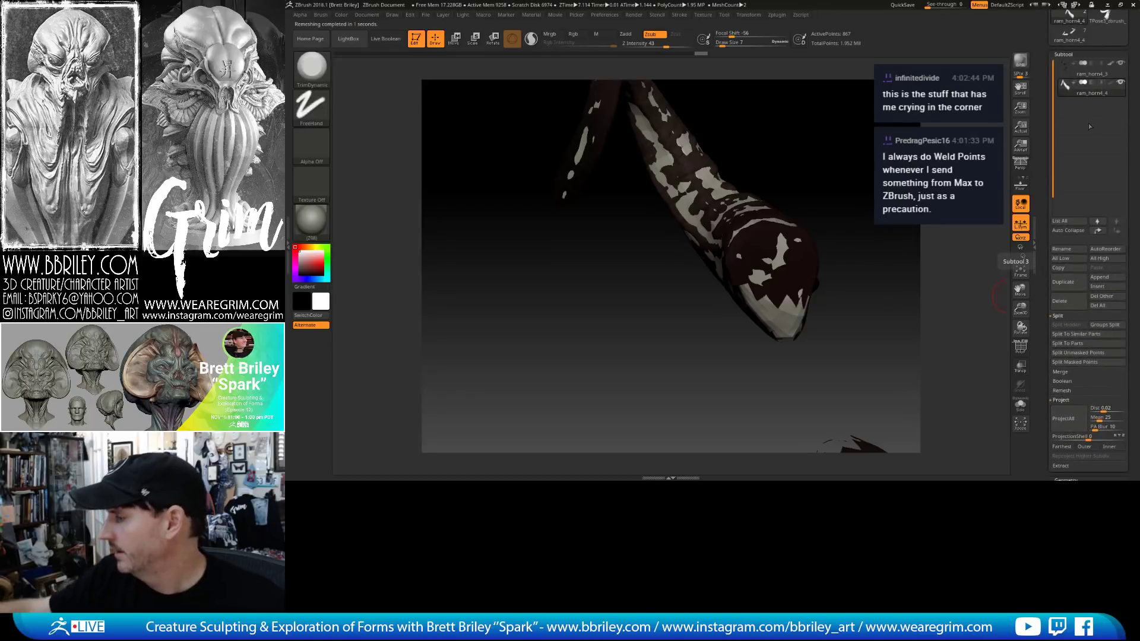
pyautogui.click(1068, 430)
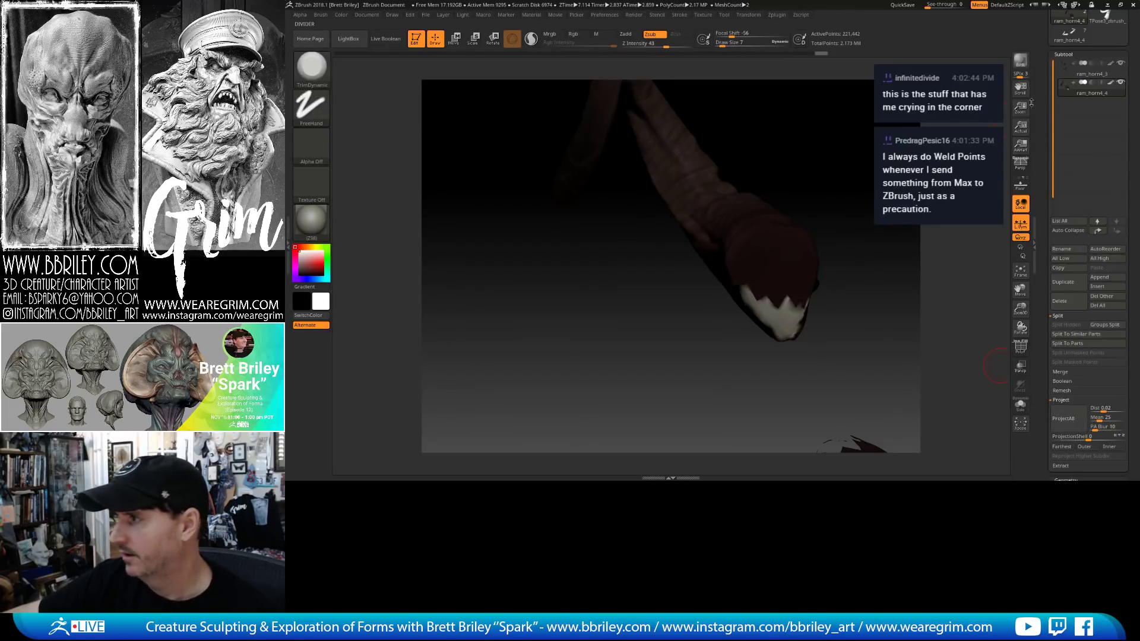
pyautogui.moveTo(1047, 45); pyautogui.dragTo(1046, 243)
pyautogui.click(1067, 233)
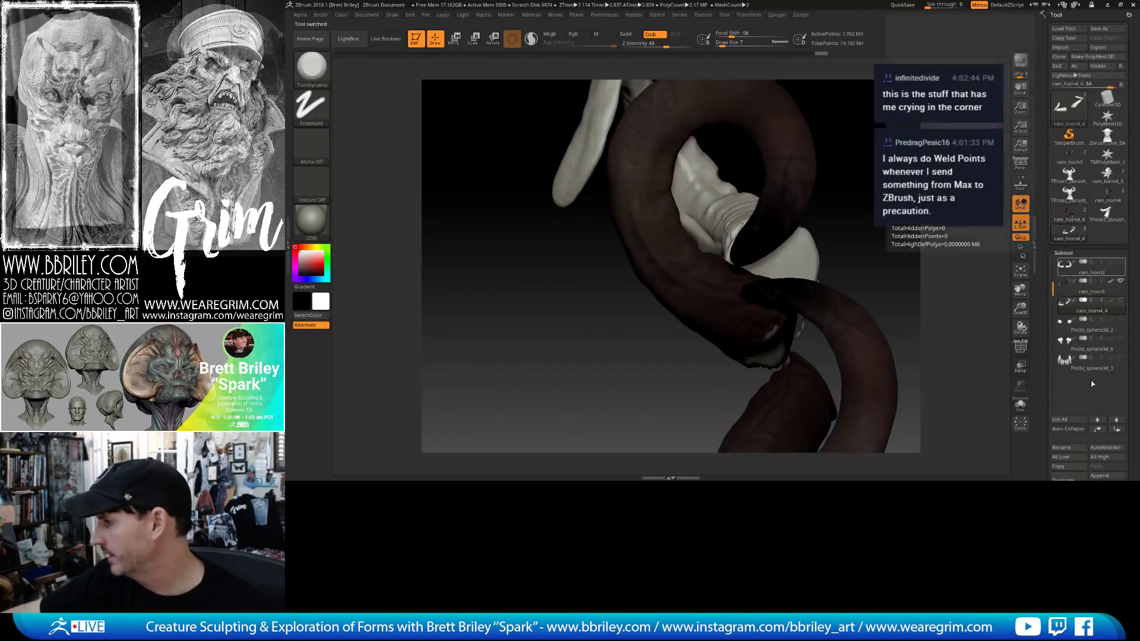
pyautogui.scroll(-4, 1063, 396)
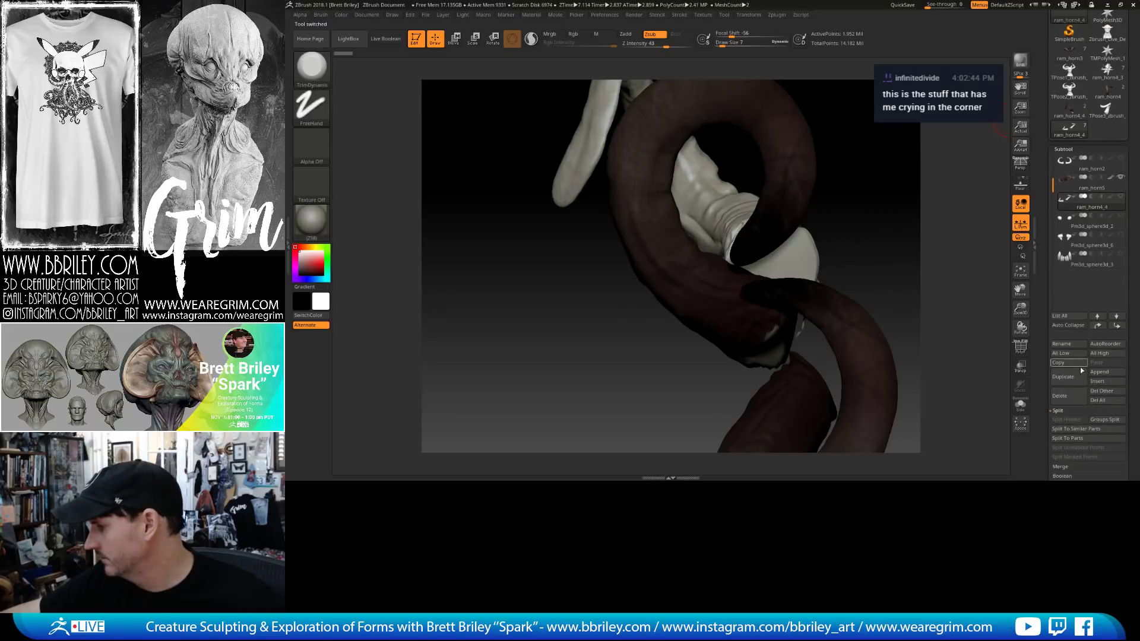
pyautogui.click(1097, 382)
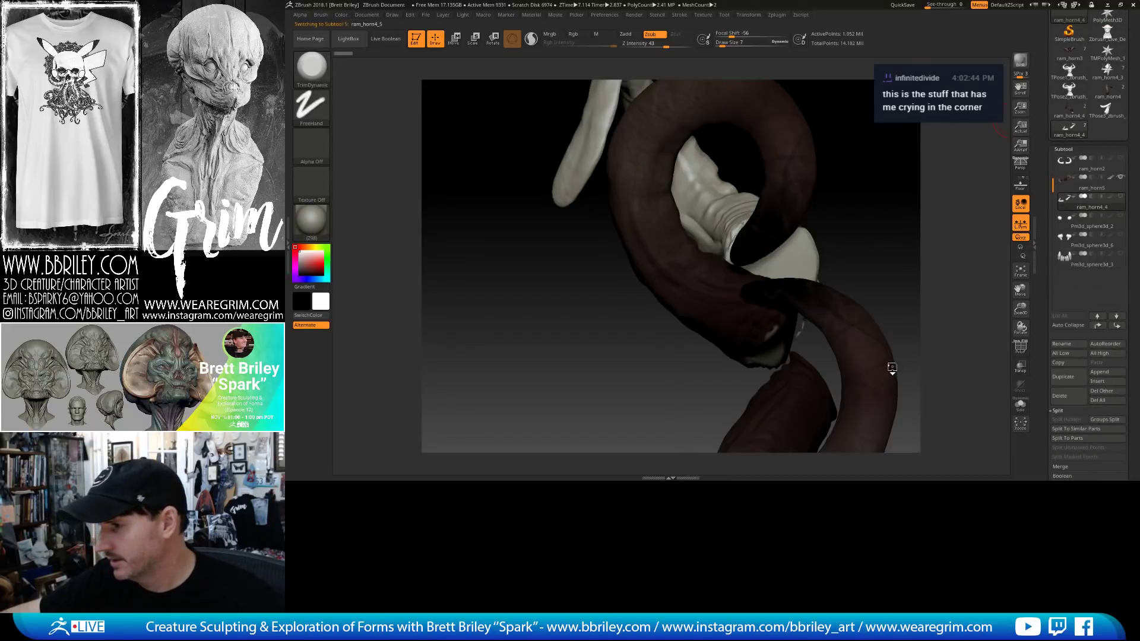
pyautogui.click(908, 365)
# Mirror the inserted ram_horn4_5 horn across the X axis with SubTool Master, merging the pair into one subtool.
pyautogui.moveTo(872, 262); pyautogui.dragTo(890, 247)
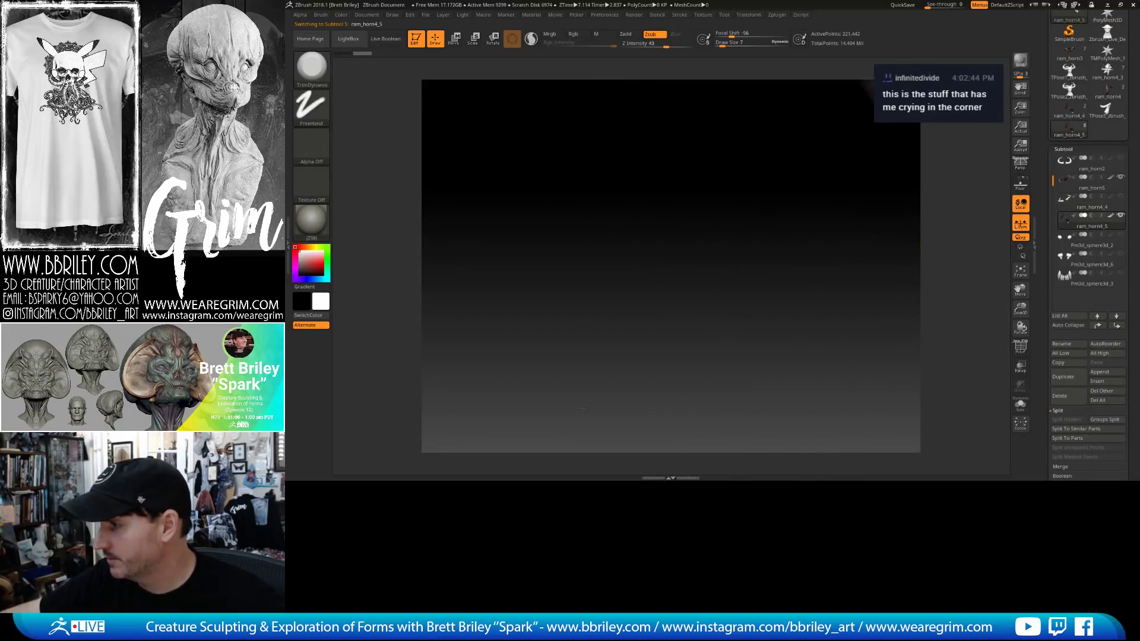
pyautogui.moveTo(581, 408); pyautogui.dragTo(674, 351)
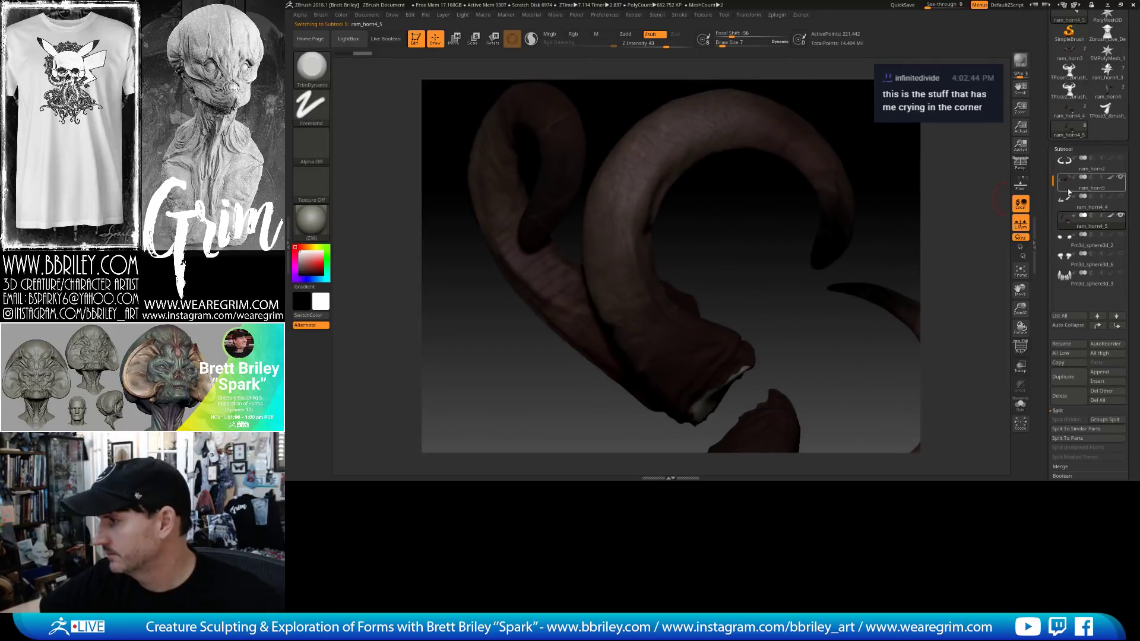
pyautogui.click(1072, 170)
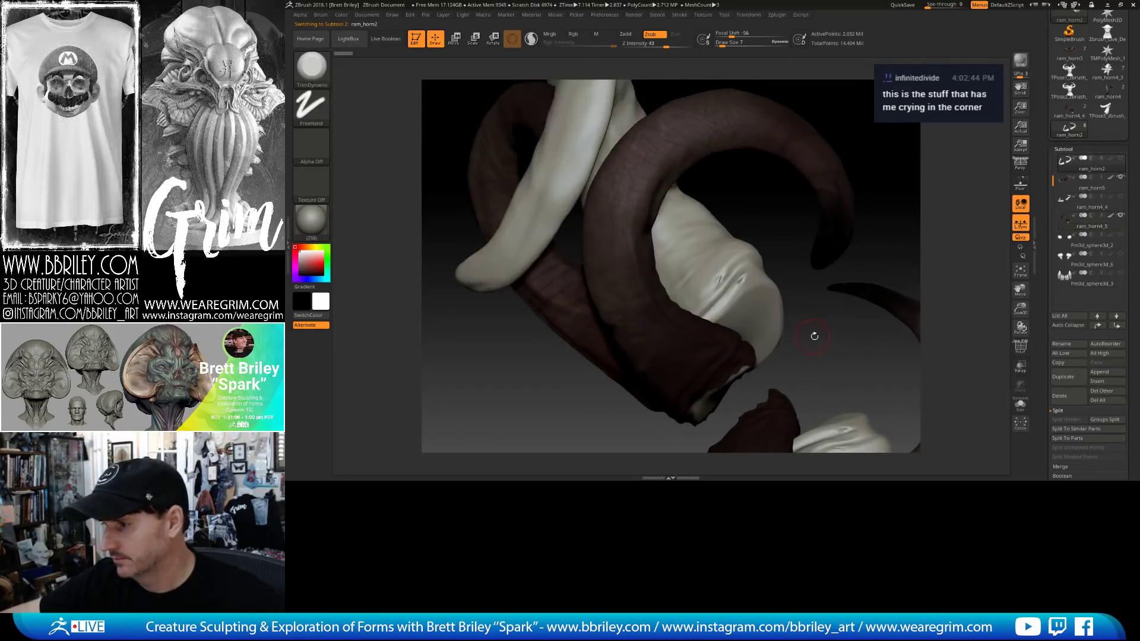
pyautogui.moveTo(814, 336); pyautogui.dragTo(855, 312)
pyautogui.click(1020, 271)
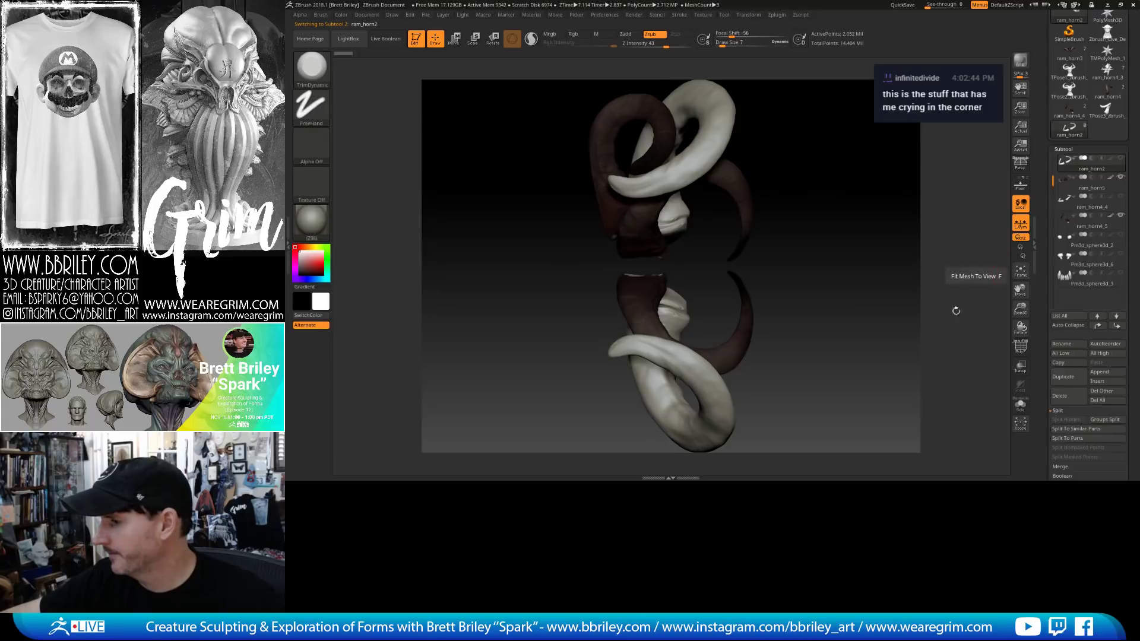
pyautogui.moveTo(957, 310)
pyautogui.mouseDown()
pyautogui.moveTo(825, 346)
pyautogui.moveTo(814, 371)
pyautogui.moveTo(763, 371)
pyautogui.moveTo(778, 232)
pyautogui.moveTo(743, 217)
pyautogui.moveTo(774, 179)
pyautogui.moveTo(858, 190)
pyautogui.moveTo(868, 173)
pyautogui.moveTo(848, 234)
pyautogui.moveTo(659, 272)
pyautogui.mouseUp()
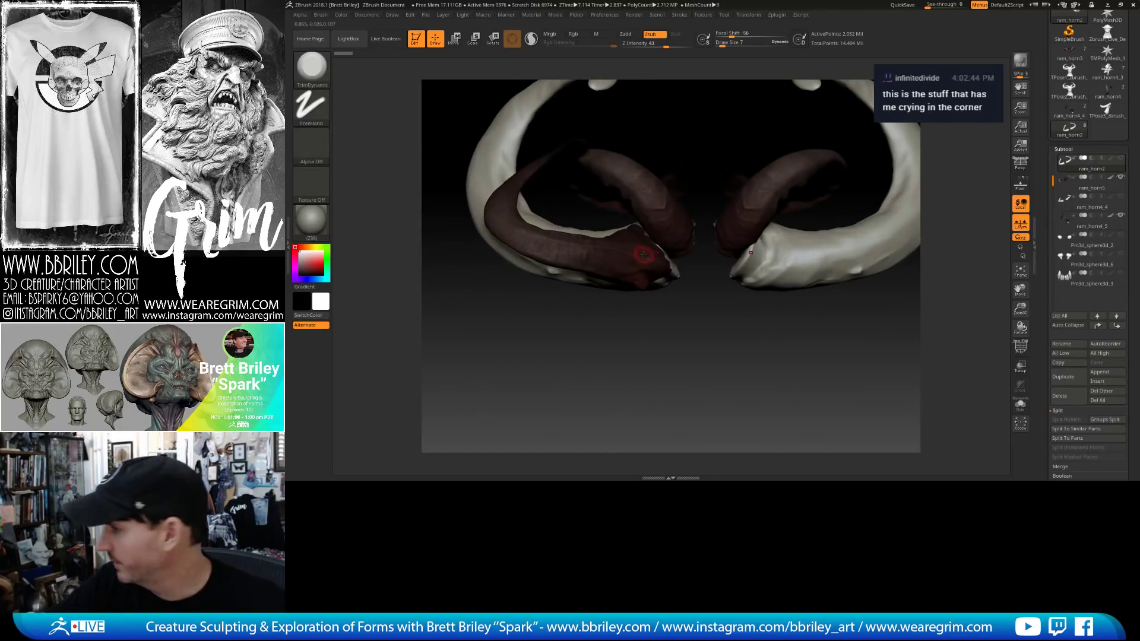
pyautogui.keyDown('alt'); pyautogui.click(644, 254); pyautogui.keyUp('alt')
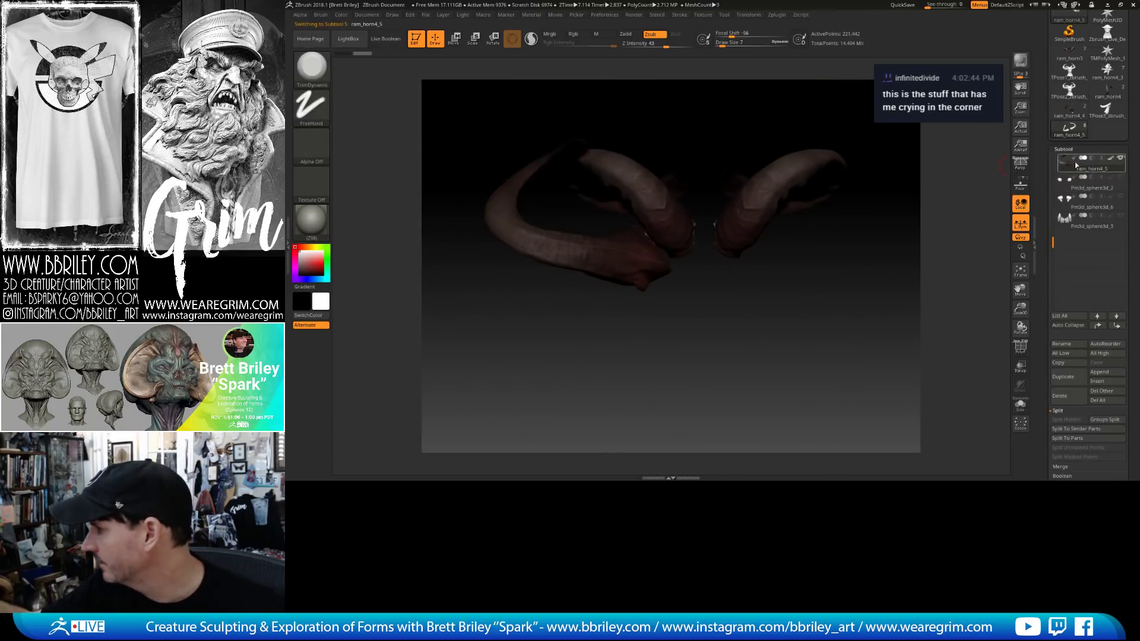
pyautogui.moveTo(1054, 226); pyautogui.dragTo(1055, 178)
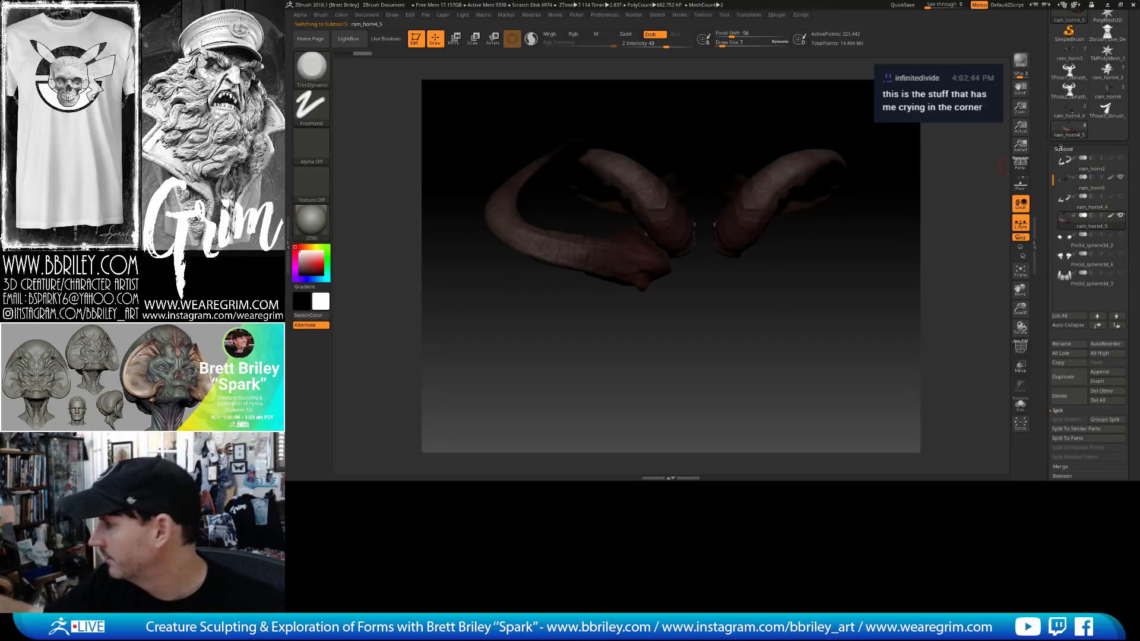
pyautogui.click(778, 16)
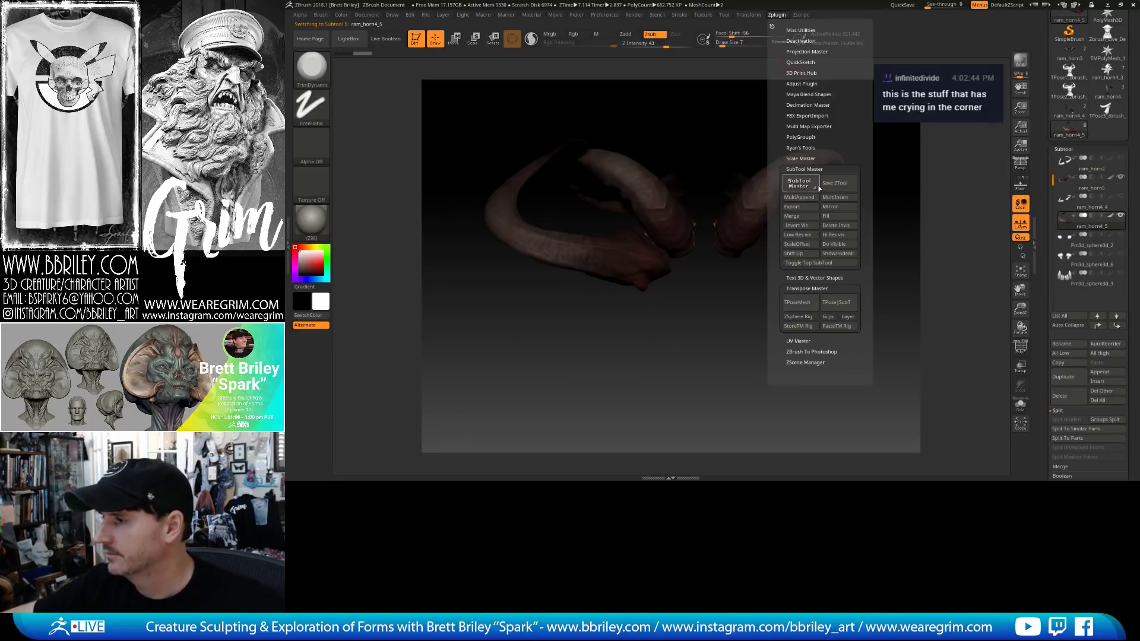
pyautogui.click(799, 182)
pyautogui.click(363, 139)
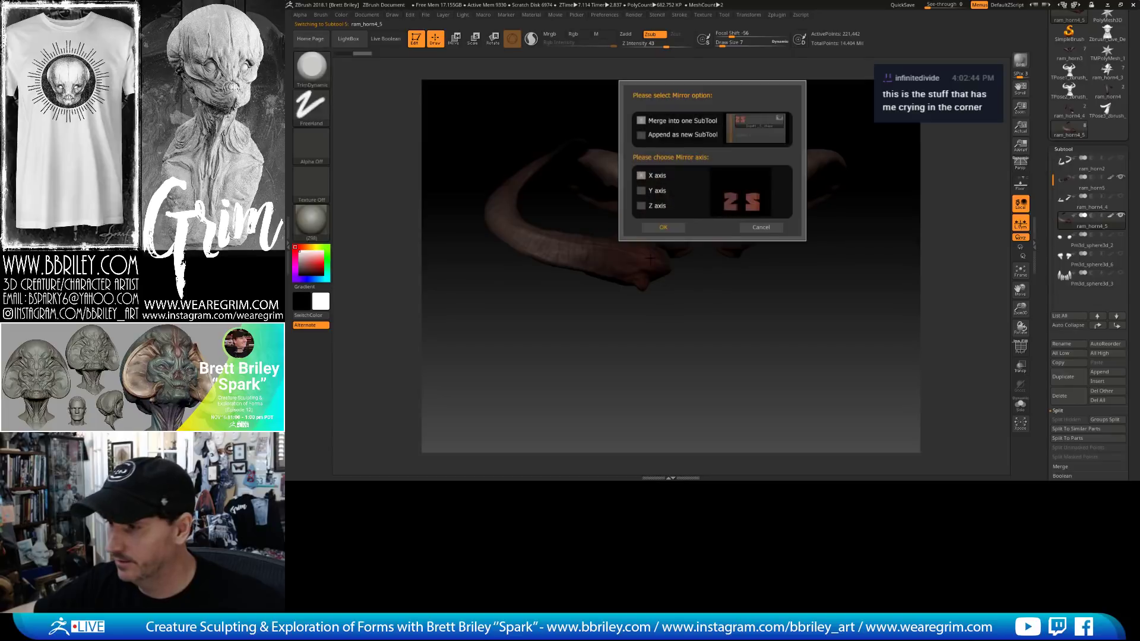
pyautogui.click(671, 228)
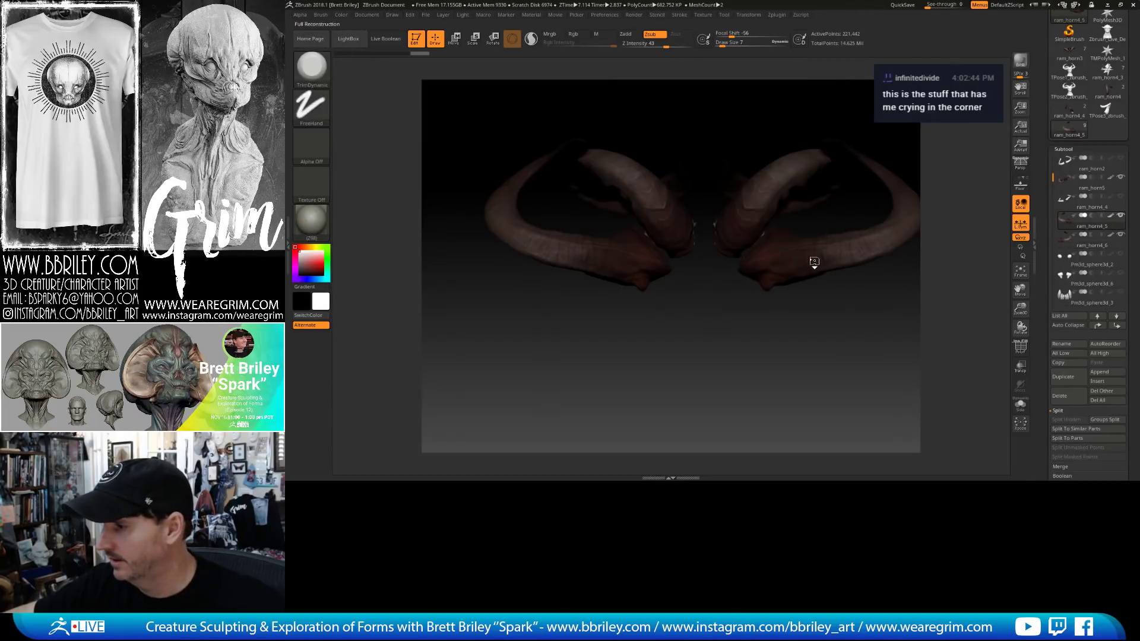
# Delete the old ram_horn4_4 horn subtool from the bust.
pyautogui.click(1067, 208)
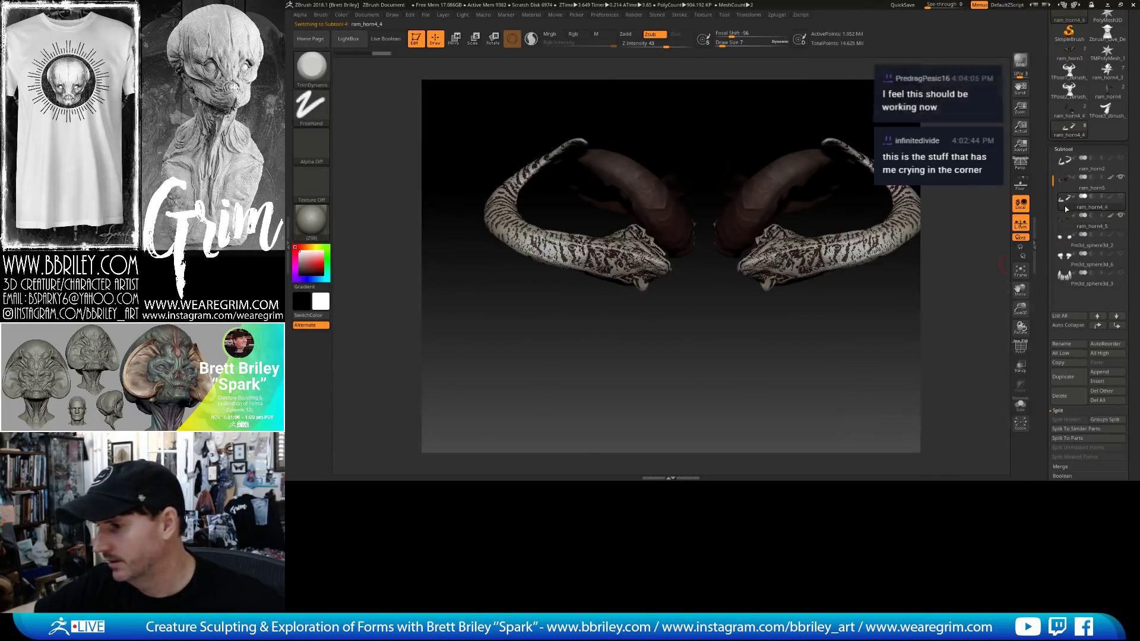
pyautogui.click(1064, 397)
pyautogui.click(988, 409)
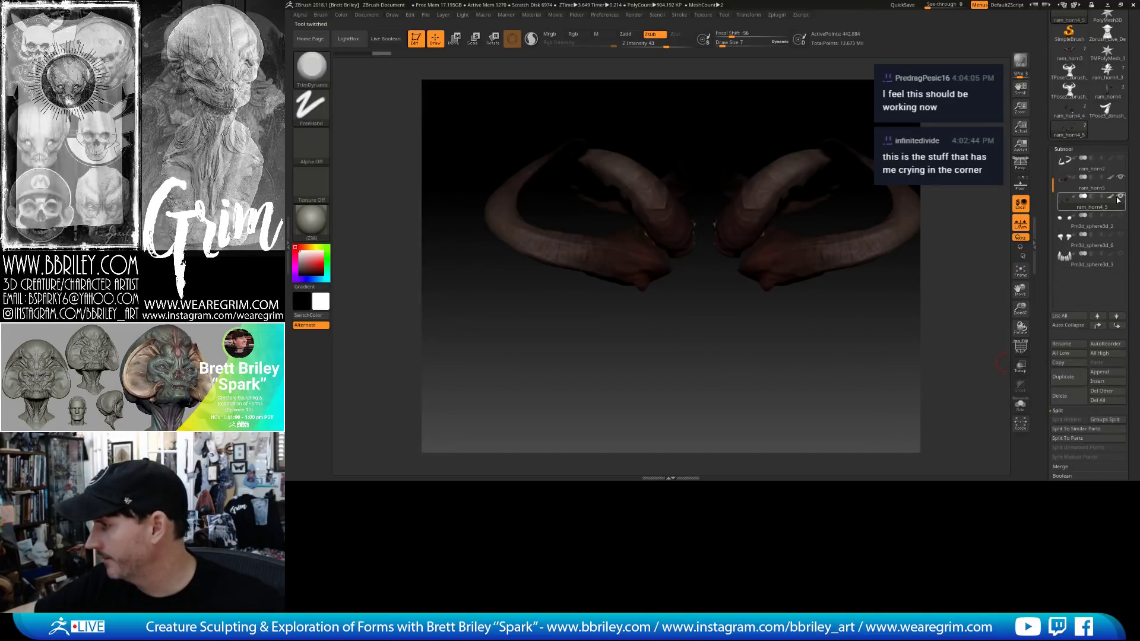
# Show all of the bust's subtools and turn on their polypaint colour display.
pyautogui.keyDown('shift'); pyautogui.click(1120, 197); pyautogui.keyUp('shift')
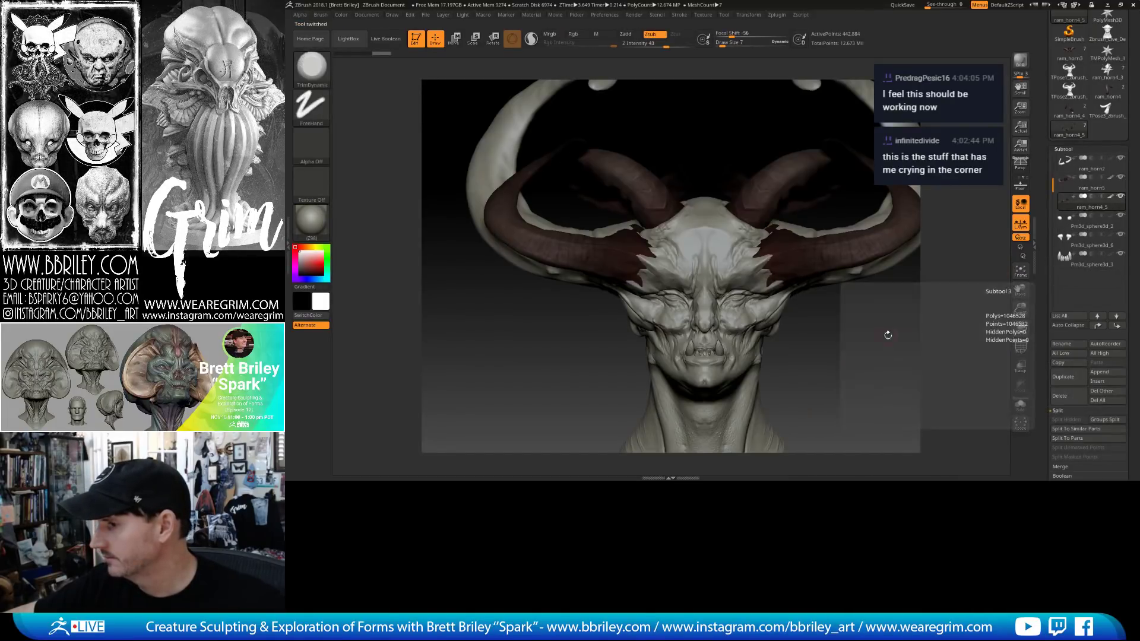
pyautogui.keyDown('shift'); pyautogui.click(1112, 197); pyautogui.keyUp('shift')
pyautogui.keyDown('shift'); pyautogui.click(1111, 197); pyautogui.keyUp('shift')
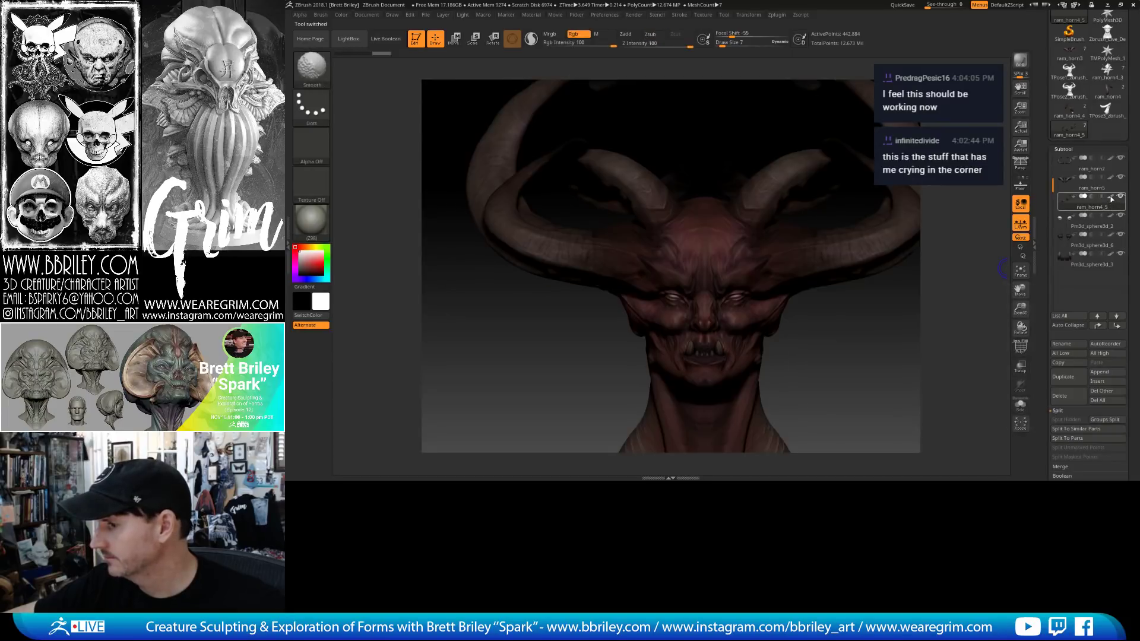
pyautogui.moveTo(1112, 199)
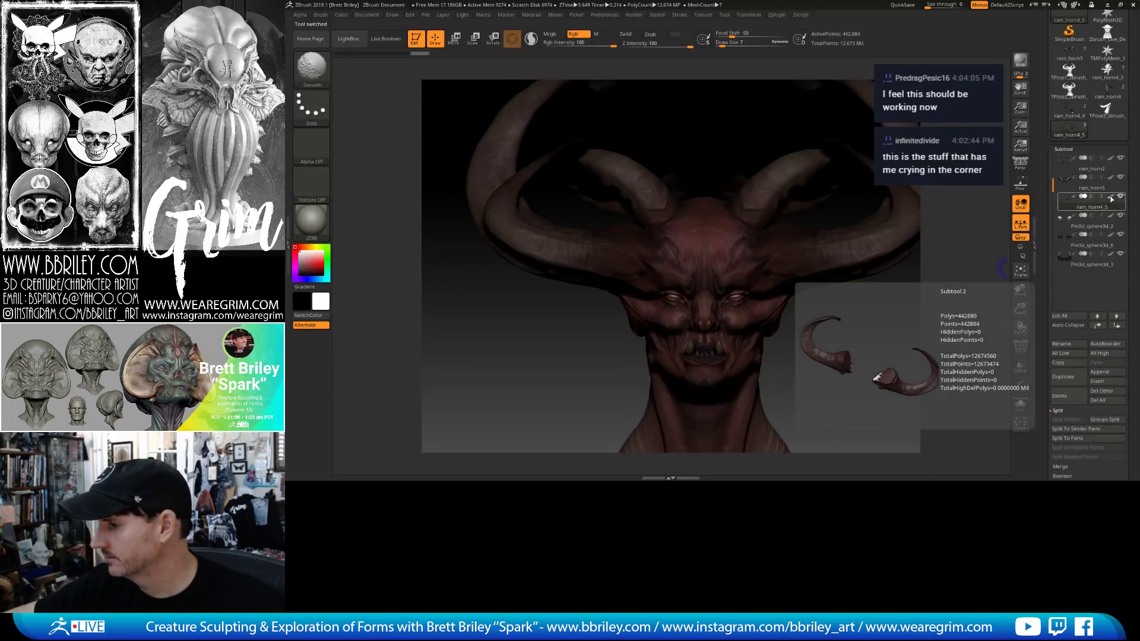
# Save the file and combine the subtools into a low-resolution posing mesh with Transpose Master's TPoseMesh.
pyautogui.click(777, 16)
pyautogui.click(724, 15)
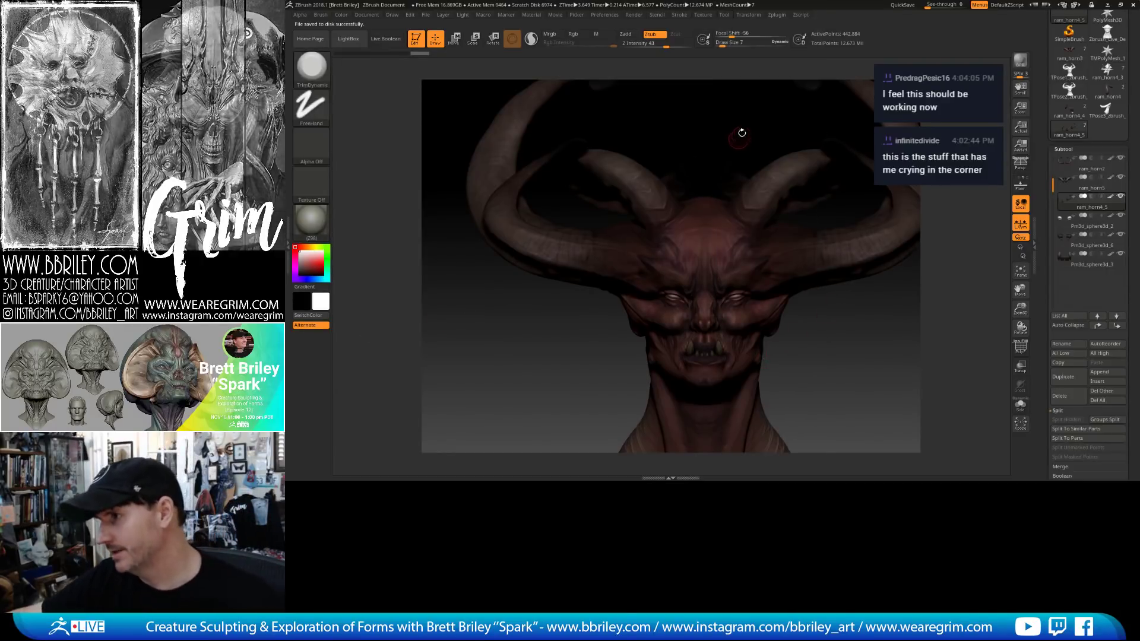
pyautogui.click(780, 17)
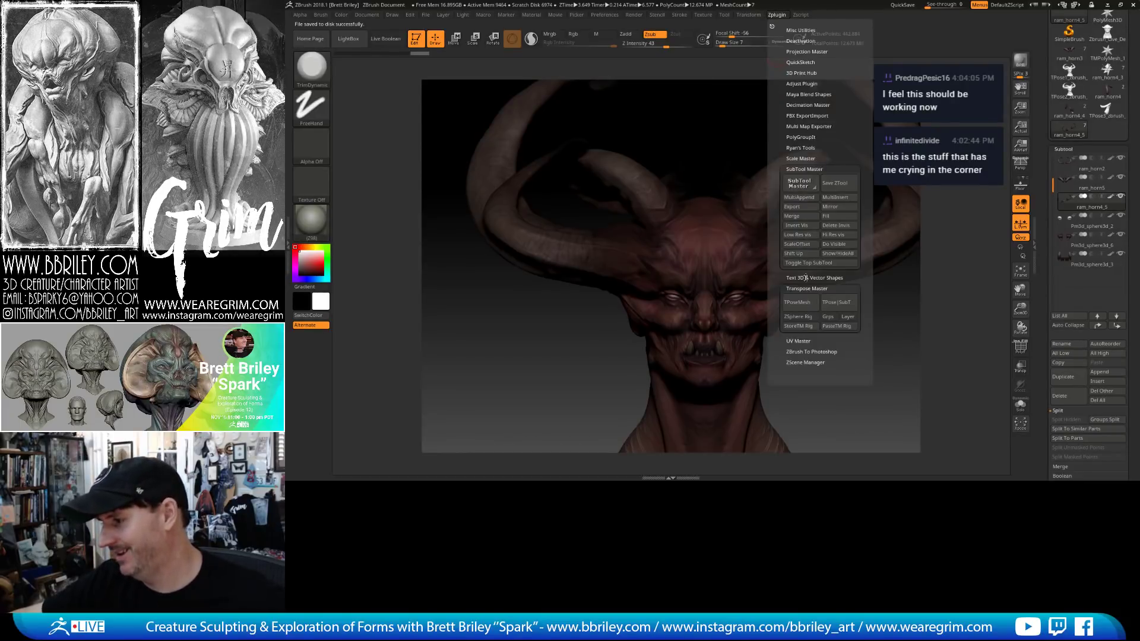
pyautogui.click(807, 304)
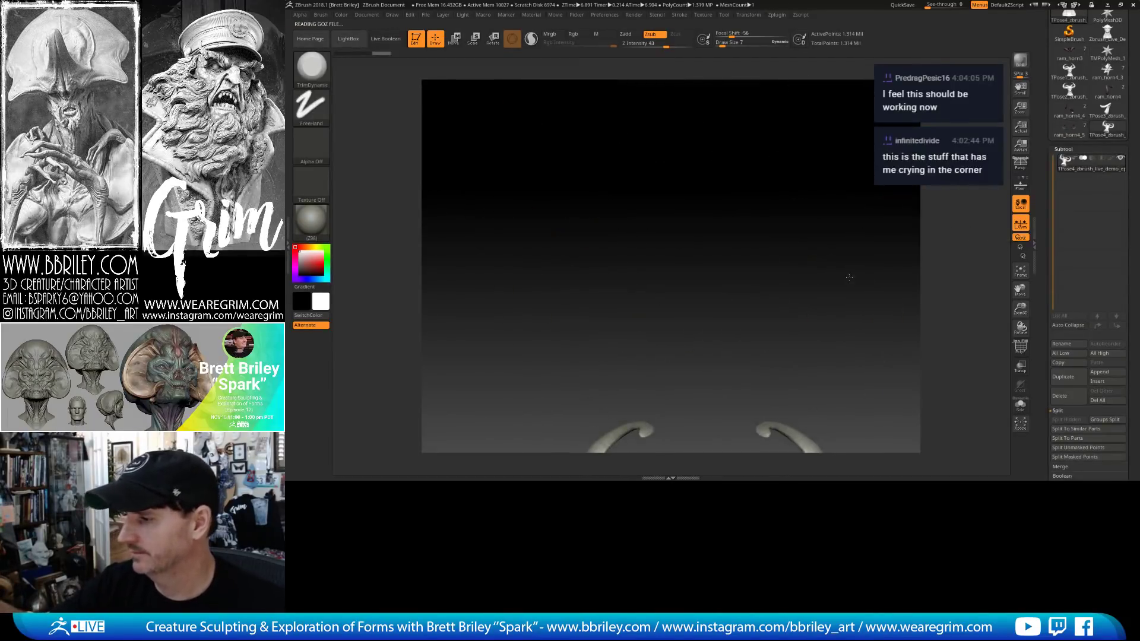
# Mask the base of the bust with MaskLasso, leaving the head free, and place the transform gizmo at the neck.
pyautogui.moveTo(817, 186); pyautogui.dragTo(850, 194)
pyautogui.hotkey('ctrl', 'shift')
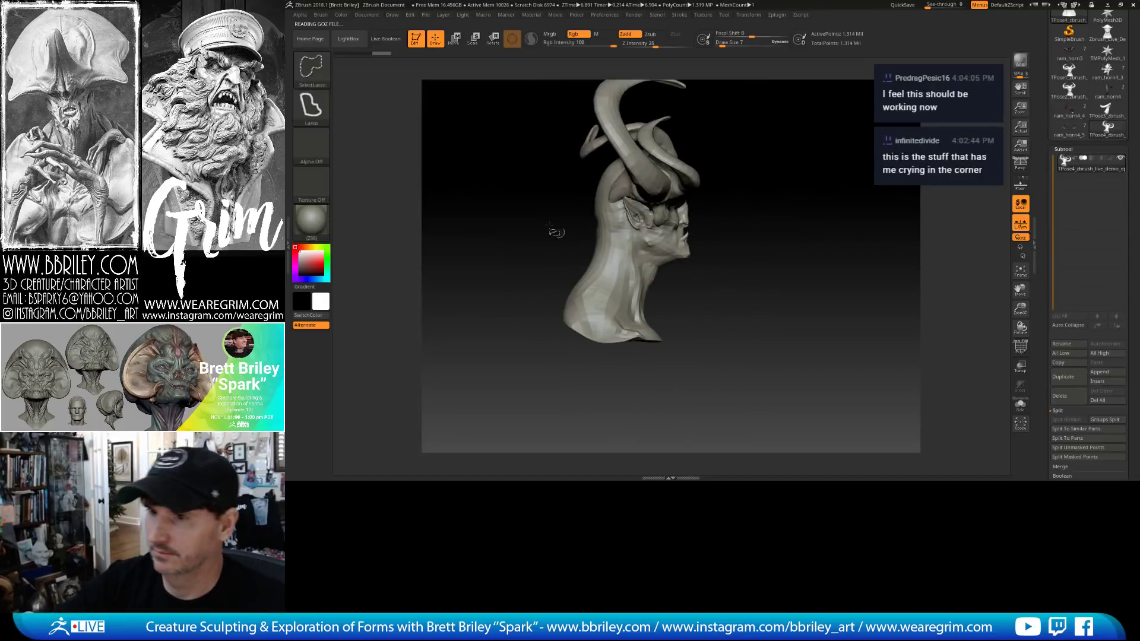
pyautogui.moveTo(511, 332)
pyautogui.keyDown('ctrl'); pyautogui.keyDown('shift'); pyautogui.mouseDown()
pyautogui.moveTo(551, 244)
pyautogui.moveTo(599, 256)
pyautogui.moveTo(520, 238)
pyautogui.moveTo(559, 214)
pyautogui.moveTo(677, 297)
pyautogui.moveTo(529, 268)
pyautogui.mouseUp(); pyautogui.keyUp('shift'); pyautogui.keyUp('ctrl')
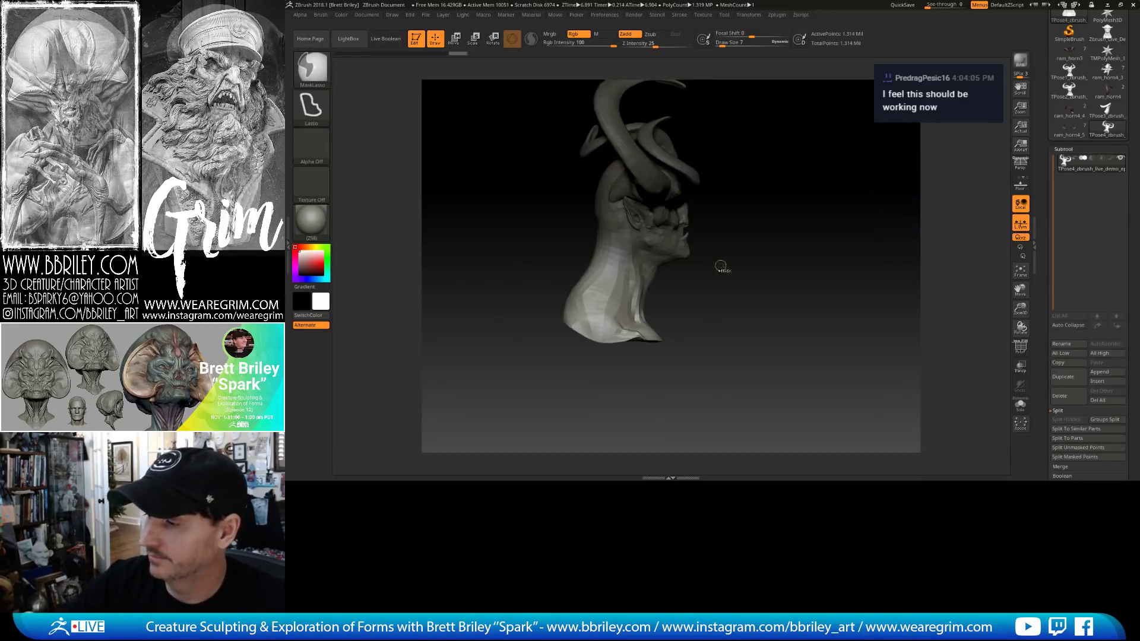
pyautogui.press('w')
pyautogui.keyDown('alt'); pyautogui.moveTo(740, 294); pyautogui.dragTo(691, 261); pyautogui.keyUp('alt')
pyautogui.keyDown('alt'); pyautogui.moveTo(637, 326); pyautogui.dragTo(642, 169); pyautogui.keyUp('alt')
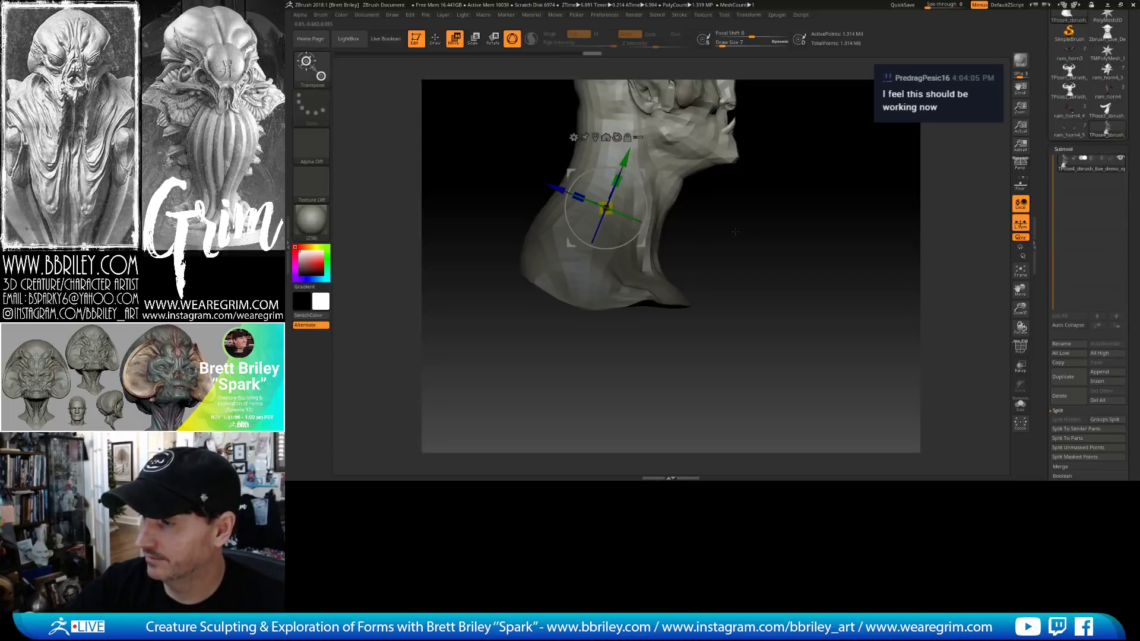
# Rotate the unmasked head and horns about the neck with the gizmo to tilt and turn the head.
pyautogui.moveTo(733, 221)
pyautogui.mouseDown()
pyautogui.moveTo(627, 213)
pyautogui.moveTo(697, 201)
pyautogui.mouseUp()
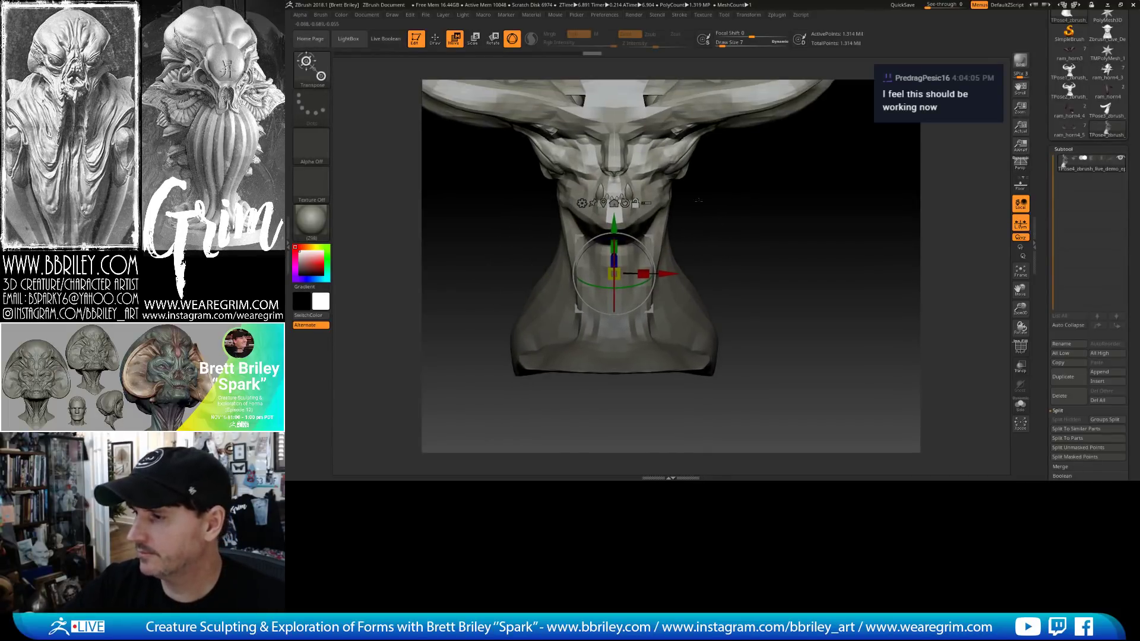
pyautogui.moveTo(633, 286); pyautogui.dragTo(619, 242)
pyautogui.press('y')
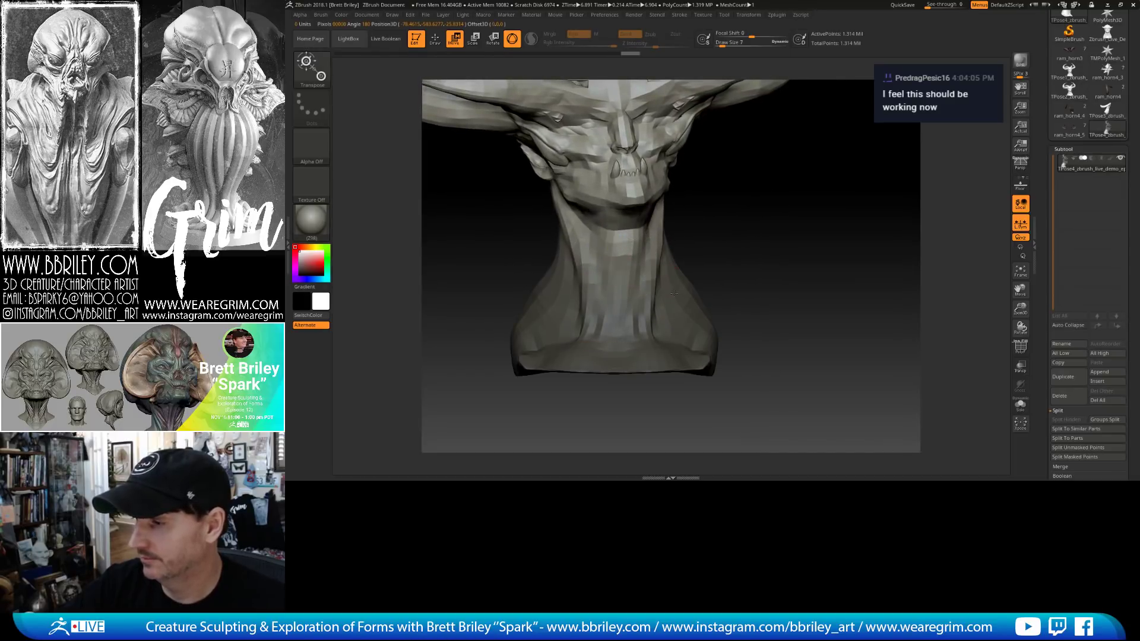
pyautogui.moveTo(624, 283); pyautogui.dragTo(621, 261)
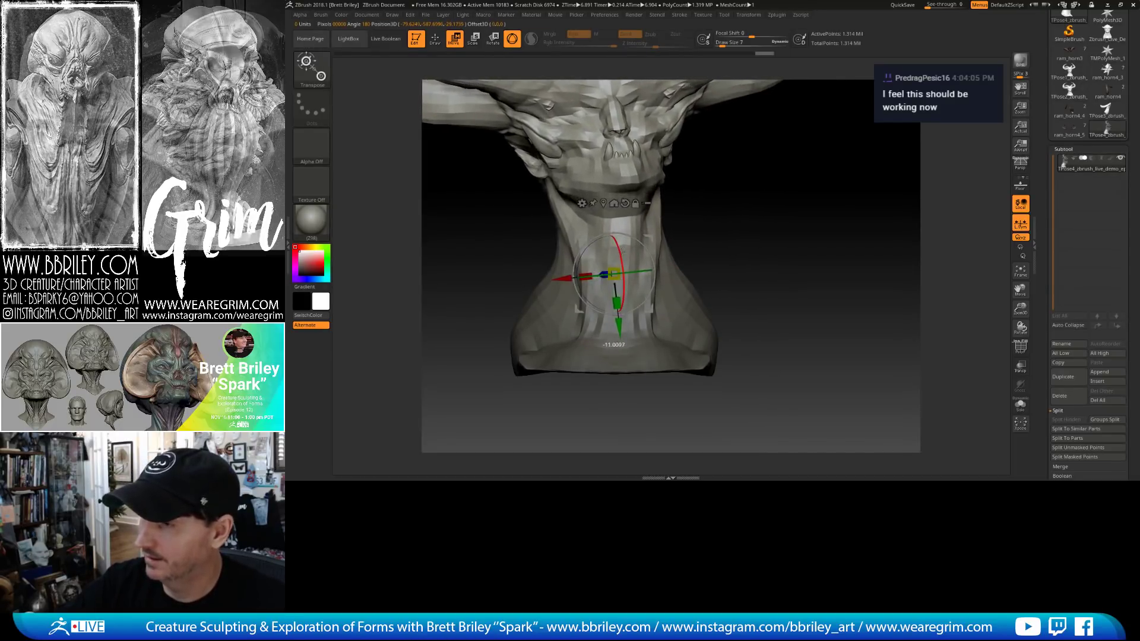
pyautogui.keyDown('alt'); pyautogui.moveTo(737, 214); pyautogui.dragTo(736, 203); pyautogui.keyUp('alt')
pyautogui.moveTo(624, 274); pyautogui.dragTo(634, 299)
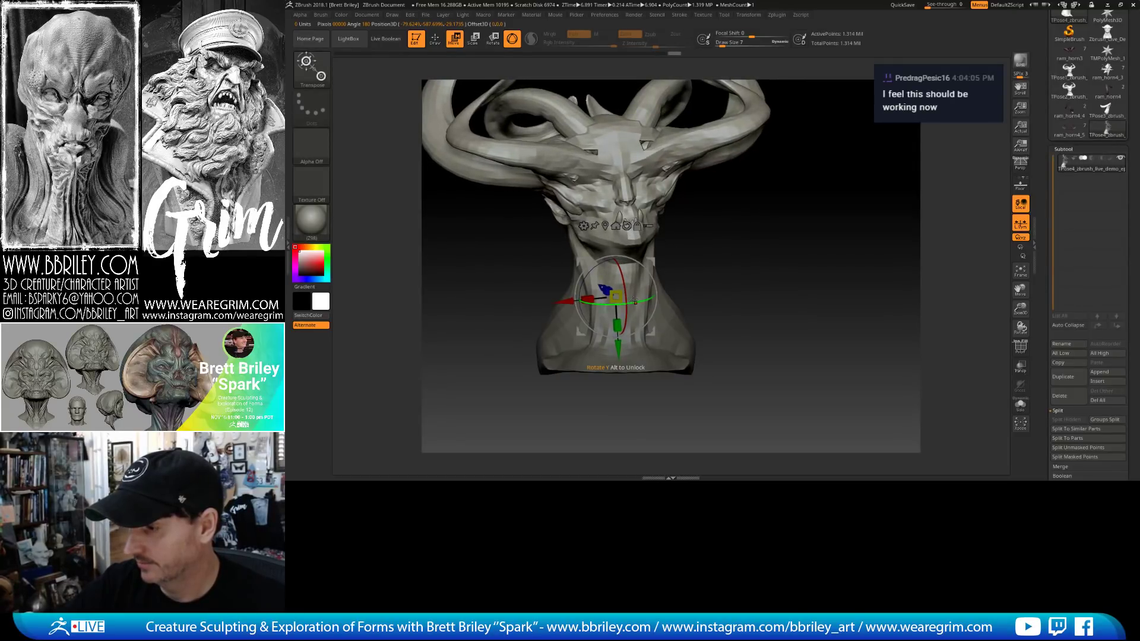
# Pull the front edge of the bust's base downward with the Move brush and reduce the brush size.
pyautogui.press('q')
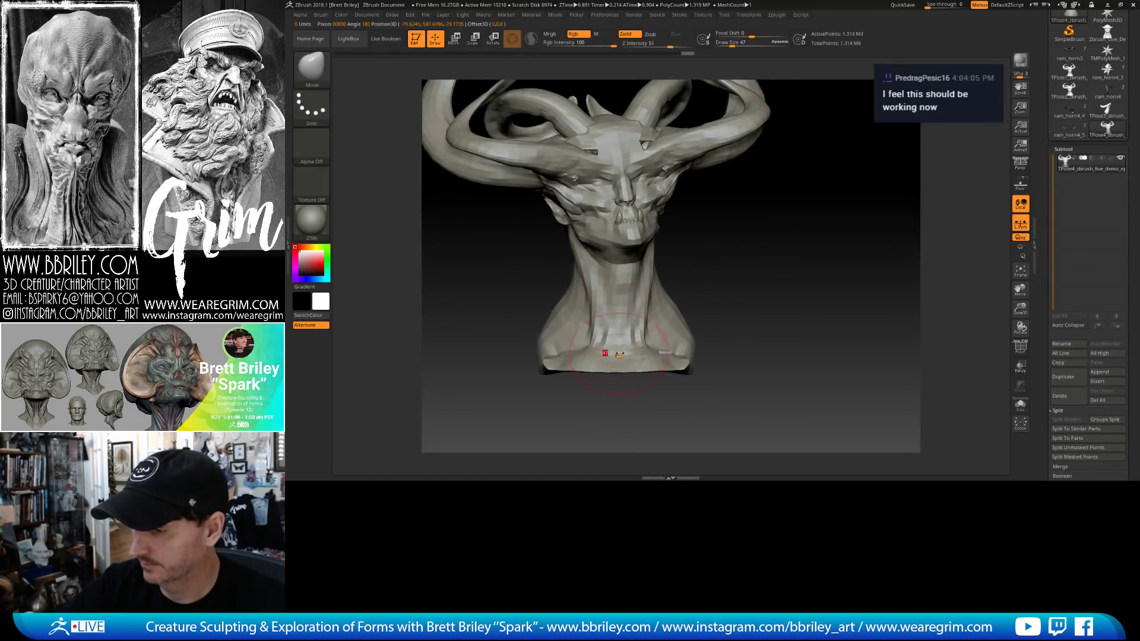
pyautogui.moveTo(620, 368); pyautogui.dragTo(621, 377)
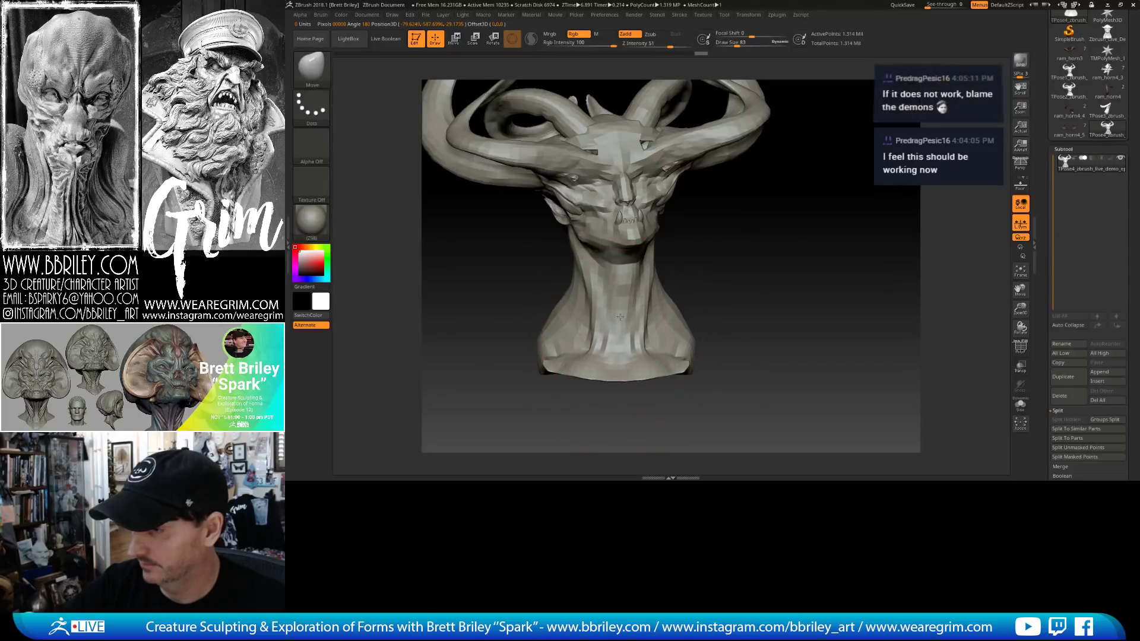
pyautogui.moveTo(692, 237); pyautogui.dragTo(662, 234)
pyautogui.press('[')
pyautogui.press('[')
pyautogui.press('[')
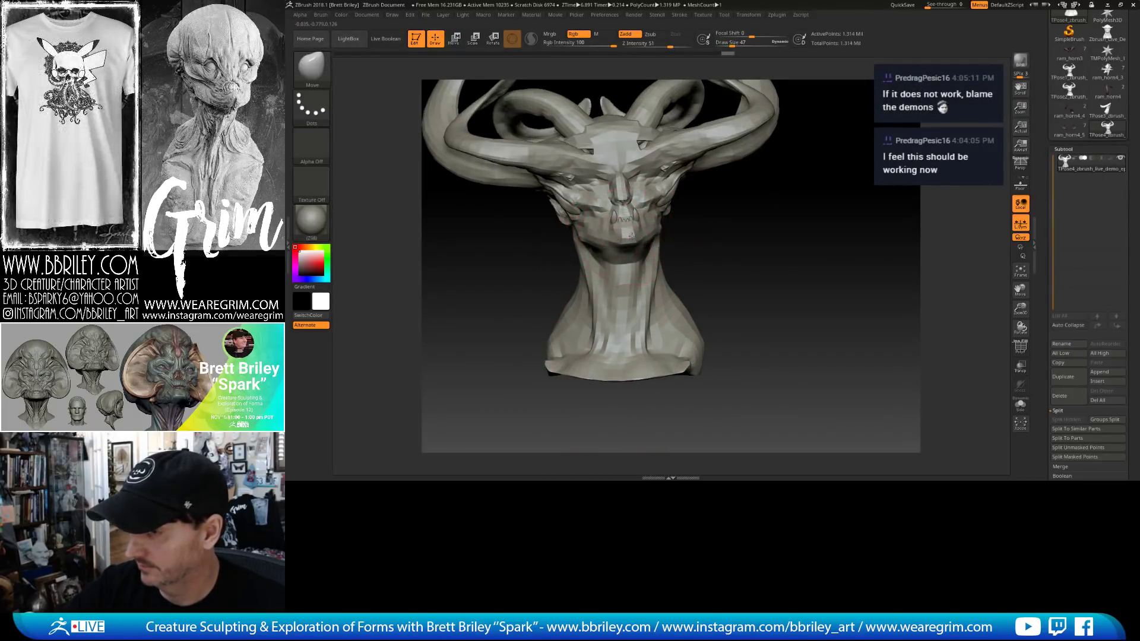
pyautogui.press('[')
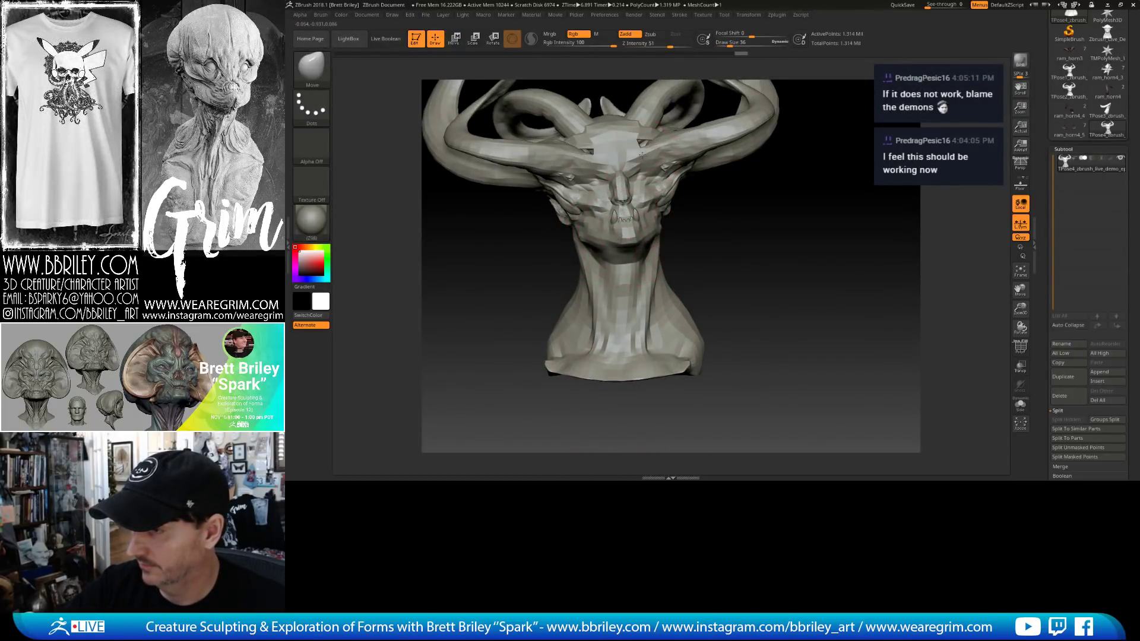
pyautogui.moveTo(708, 189)
pyautogui.mouseDown(button='right')
pyautogui.moveTo(810, 224)
pyautogui.moveTo(769, 208)
pyautogui.moveTo(759, 247)
pyautogui.moveTo(781, 260)
pyautogui.mouseUp(button='right')
pyautogui.press('b')
pyautogui.press('d')
pyautogui.press('s')
pyautogui.press('[')
pyautogui.press('[')
pyautogui.press('[')
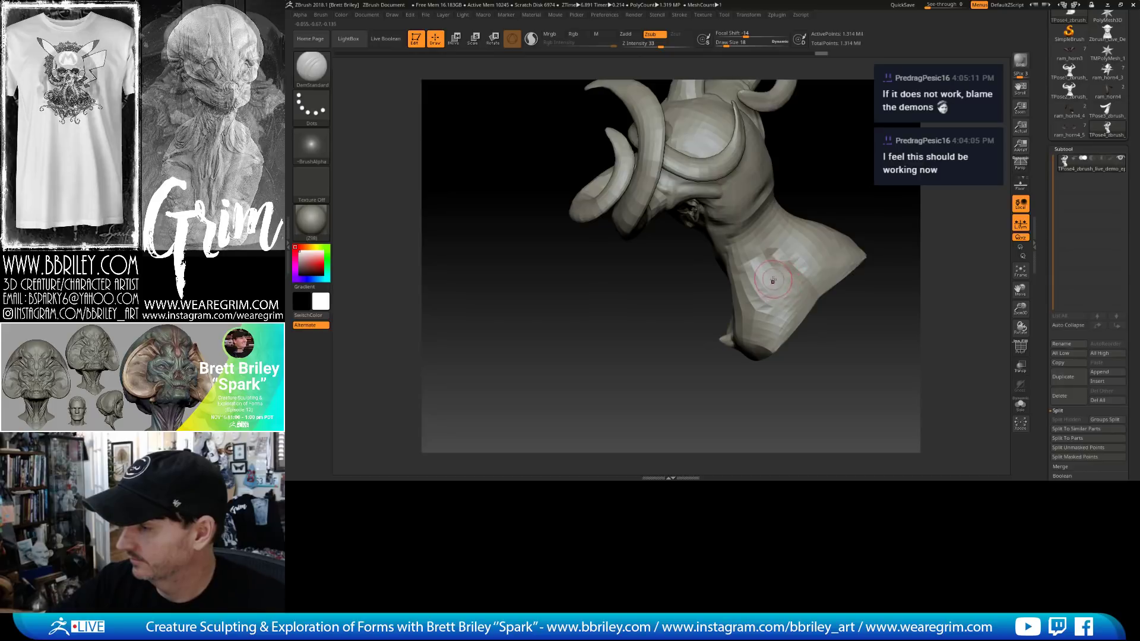
# Reshape the back of the neck and the shoulders of the posing mesh with the Move brush.
pyautogui.press('b')
pyautogui.press('m')
pyautogui.press('v')
pyautogui.moveTo(826, 326); pyautogui.dragTo(870, 311, button='right')
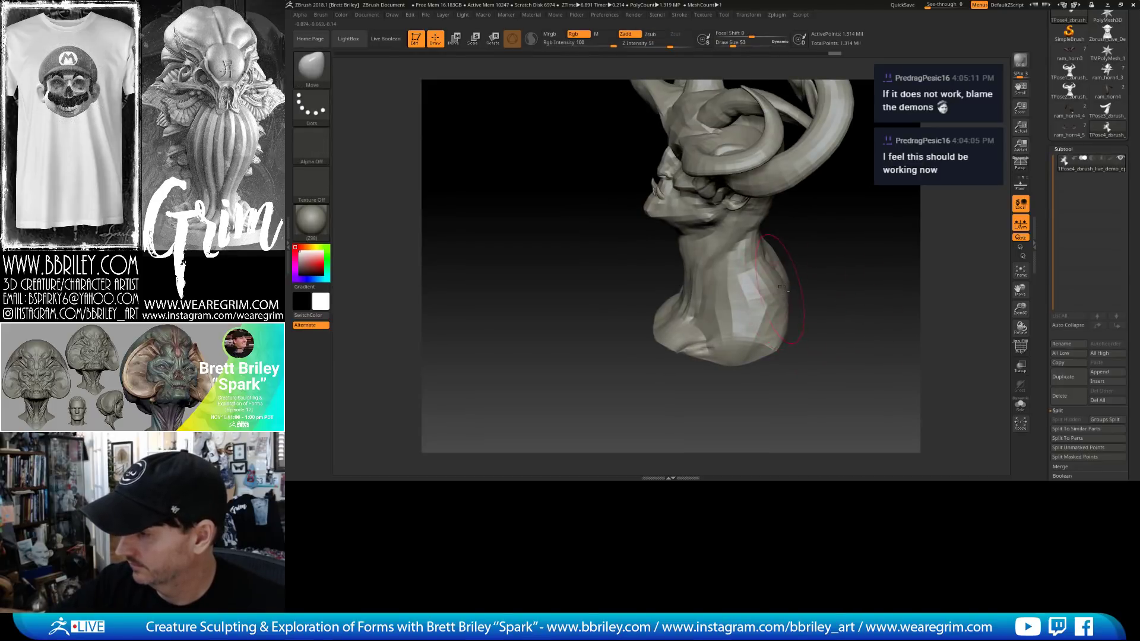
pyautogui.moveTo(776, 290)
pyautogui.mouseDown(button='right')
pyautogui.moveTo(811, 292)
pyautogui.moveTo(785, 320)
pyautogui.mouseUp(button='right')
# Transfer the pose to the detailed subtools with Transpose Master's TPose|SubT and give the bust a brighter paint material.
pyautogui.click(775, 16)
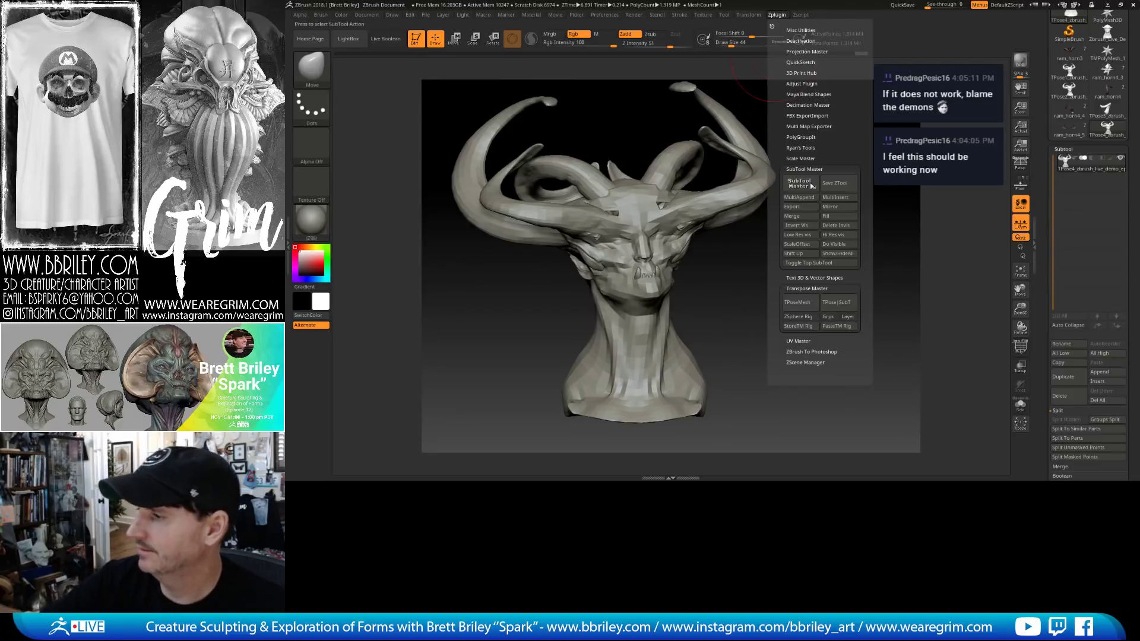
pyautogui.click(837, 304)
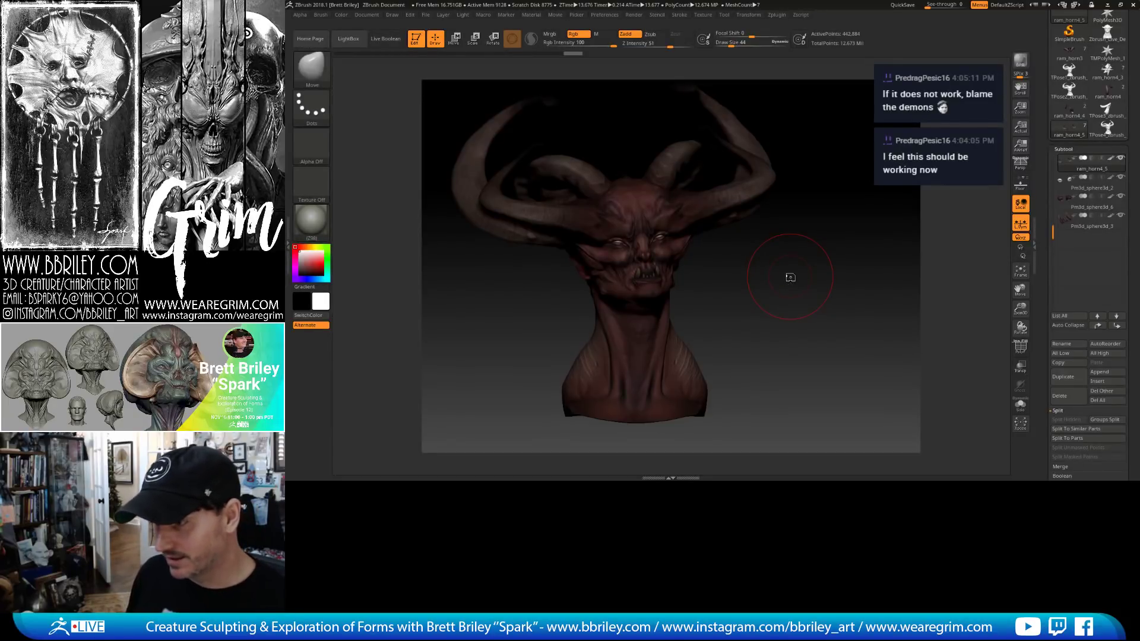
pyautogui.click(311, 220)
pyautogui.click(974, 346)
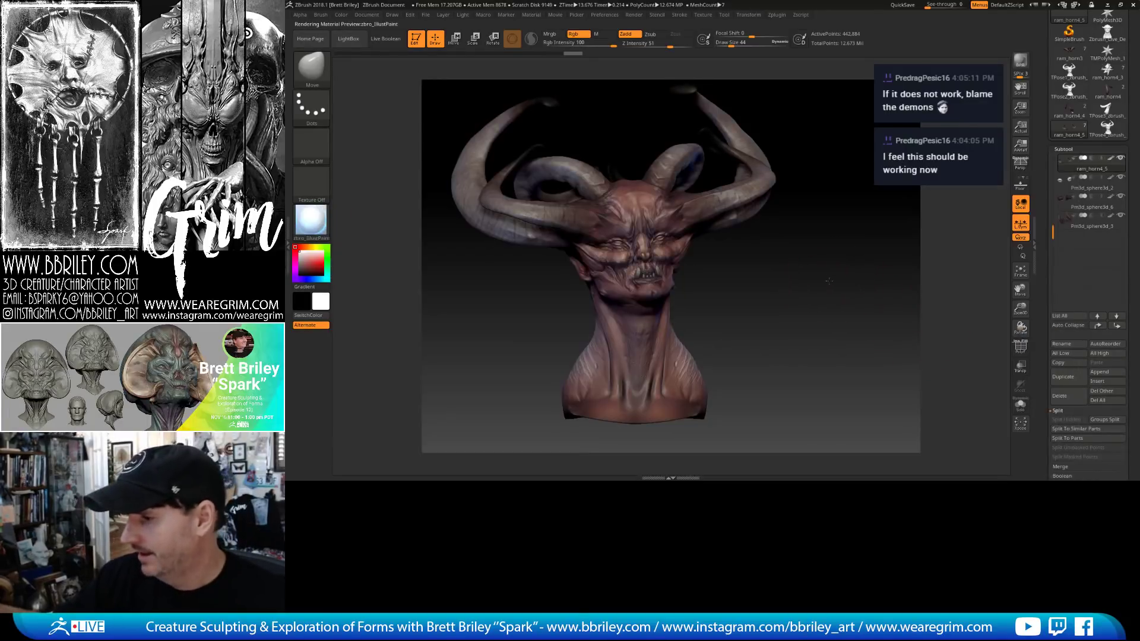
# Leave a snapshot of the bust's front view on the canvas and place a smaller three-quarter view beside it.
pyautogui.moveTo(829, 284); pyautogui.dragTo(842, 222)
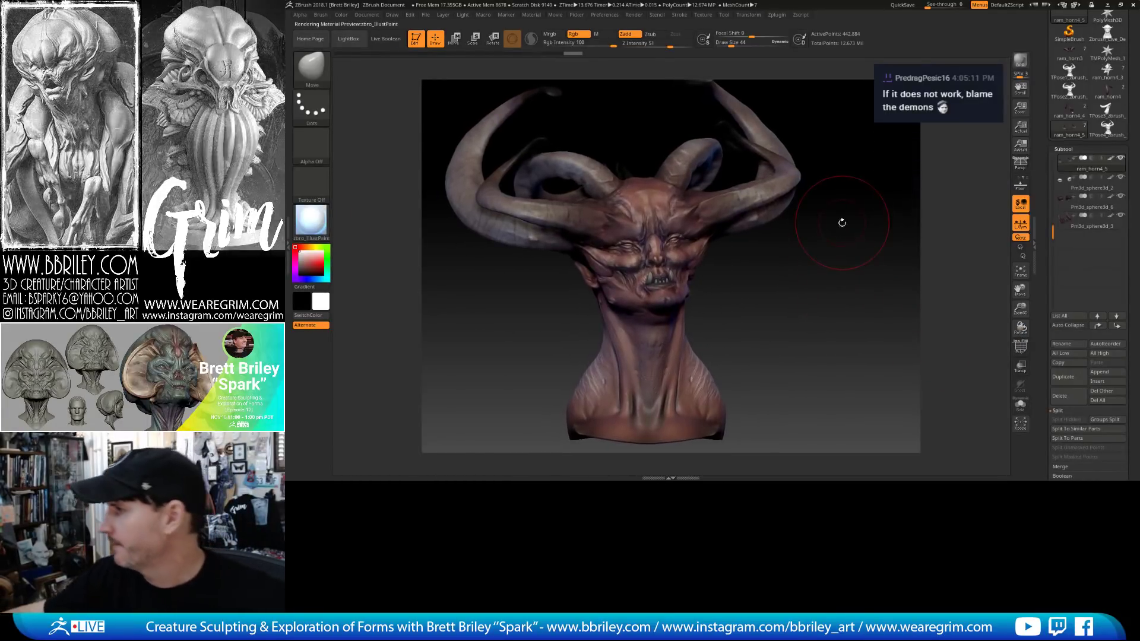
pyautogui.moveTo(844, 266); pyautogui.dragTo(809, 269)
pyautogui.moveTo(810, 271)
pyautogui.mouseDown()
pyautogui.moveTo(789, 262)
pyautogui.moveTo(779, 301)
pyautogui.moveTo(703, 309)
pyautogui.moveTo(936, 340)
pyautogui.moveTo(891, 335)
pyautogui.moveTo(888, 318)
pyautogui.moveTo(882, 334)
pyautogui.moveTo(909, 325)
pyautogui.moveTo(900, 354)
pyautogui.mouseUp()
pyautogui.hotkey('shift', 's')
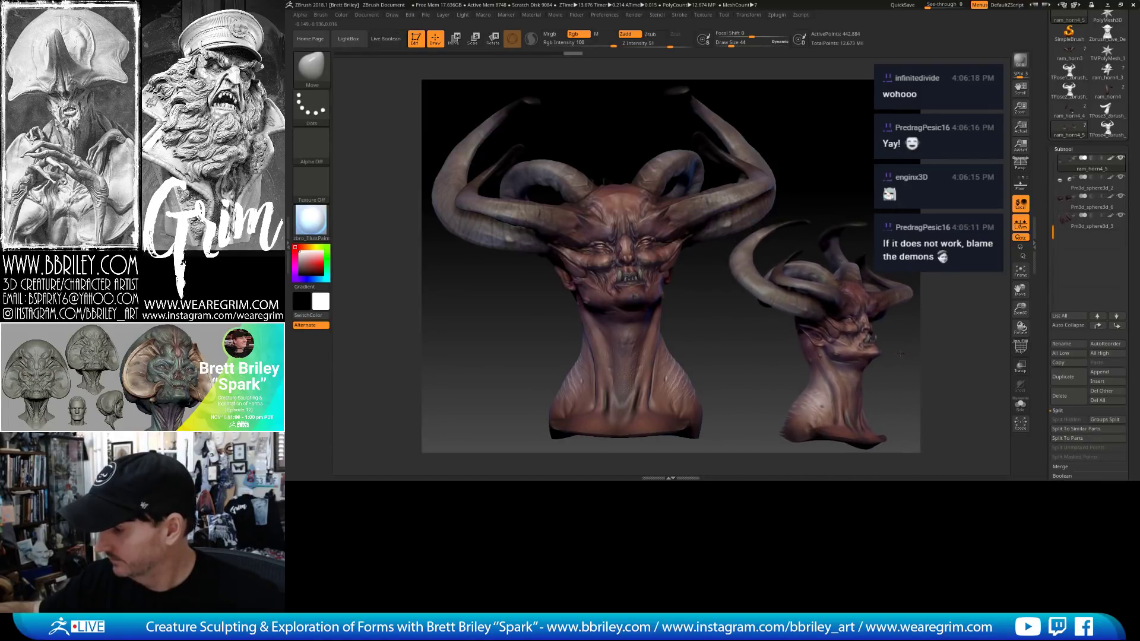
# Load the saved human head bust as a separate tool and switch back to the demon bust tool.
pyautogui.scroll(3, 1048, 172)
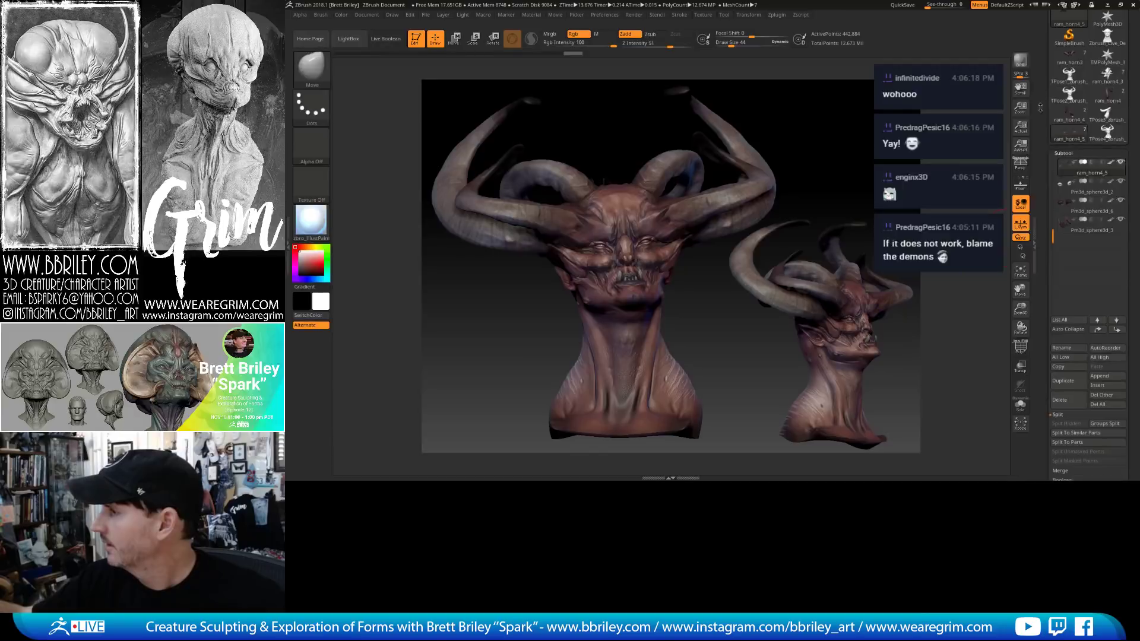
pyautogui.scroll(3, 1072, 270)
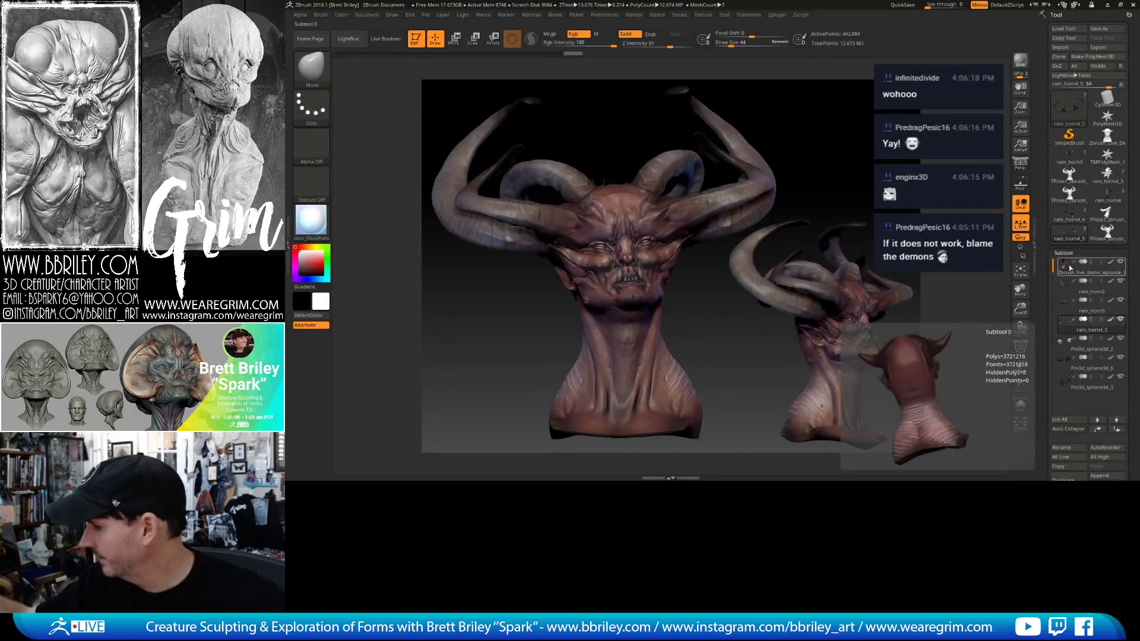
pyautogui.click(1107, 154)
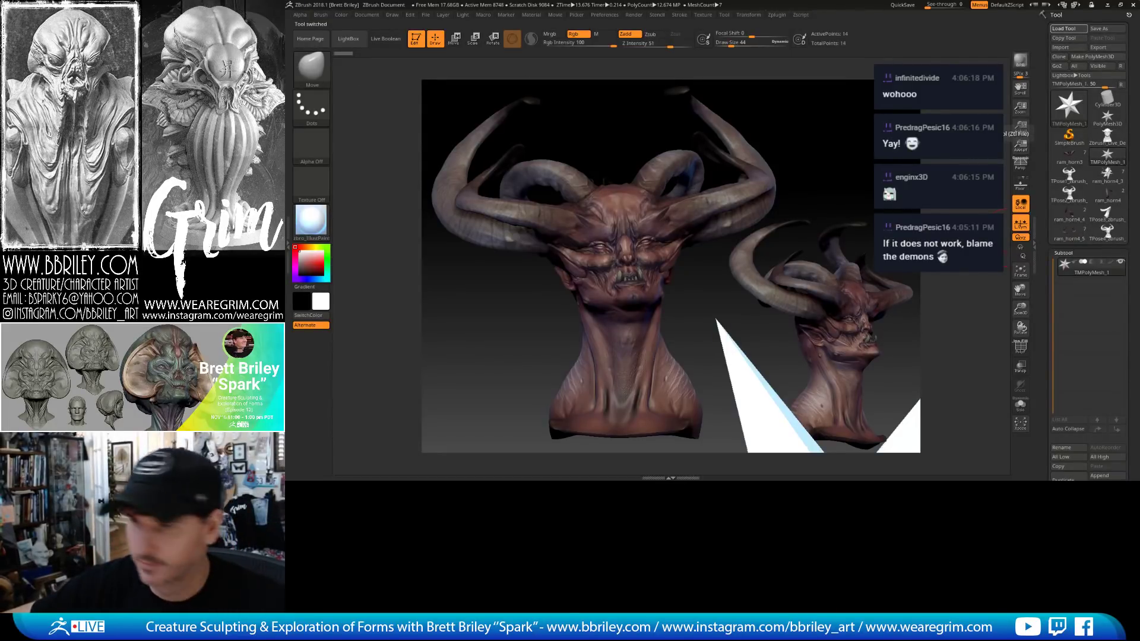
pyautogui.click(1071, 237)
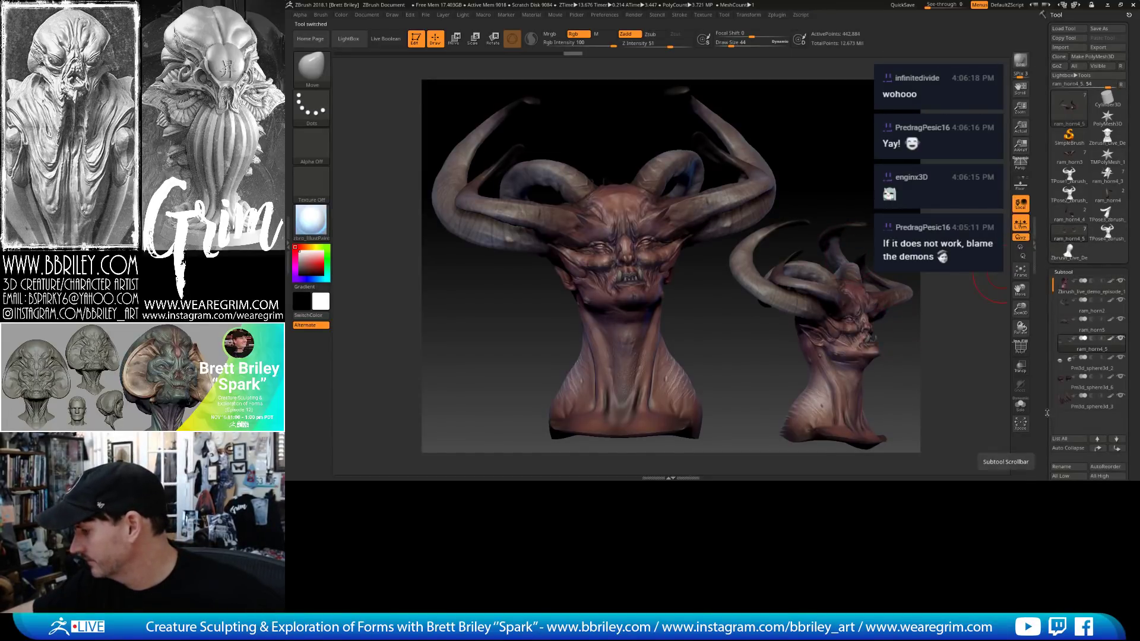
# Append the loaded human head to the demon bust as a subtool, select it and hide the other subtools.
pyautogui.scroll(-5, 1094, 469)
pyautogui.click(1100, 308)
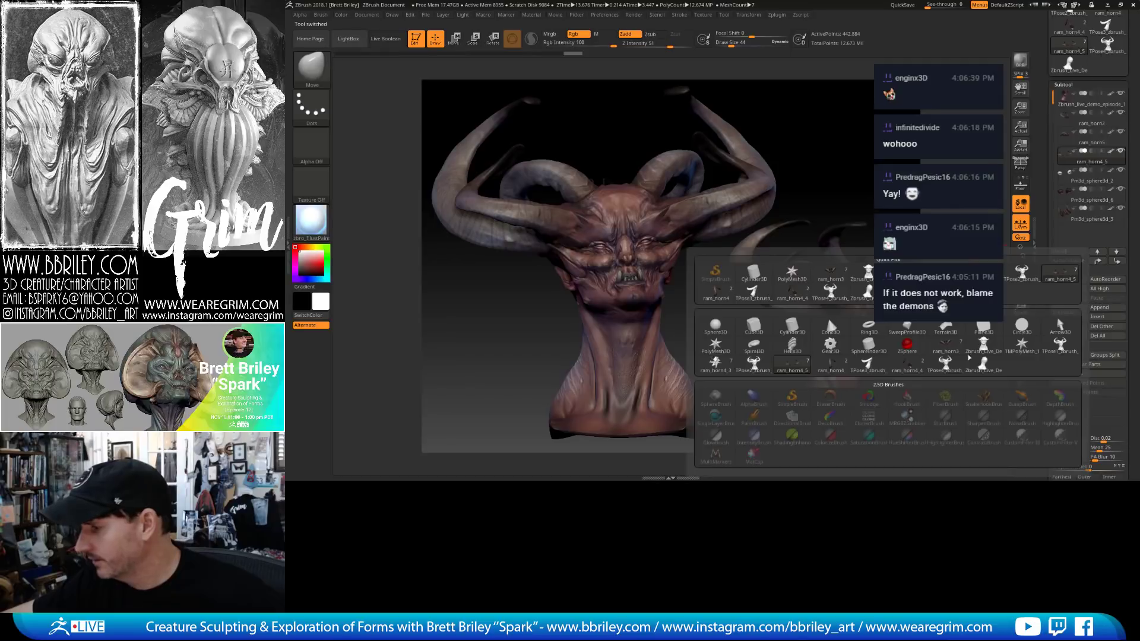
pyautogui.click(828, 316)
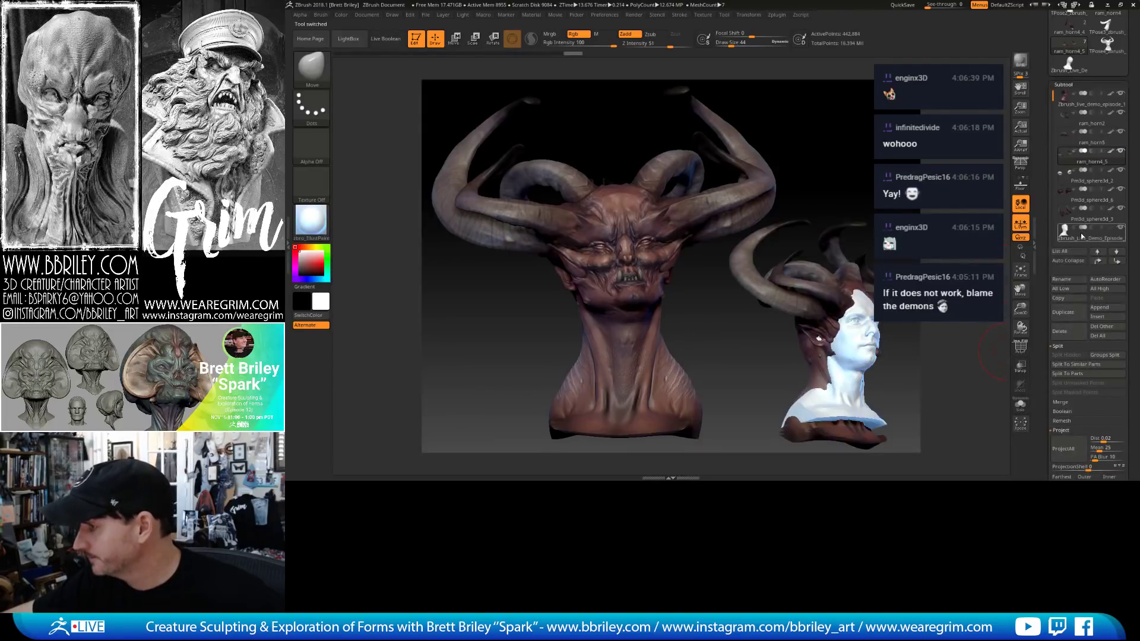
pyautogui.click(1081, 236)
pyautogui.moveTo(968, 380); pyautogui.dragTo(938, 386)
pyautogui.keyDown('shift'); pyautogui.click(1120, 228); pyautogui.keyUp('shift')
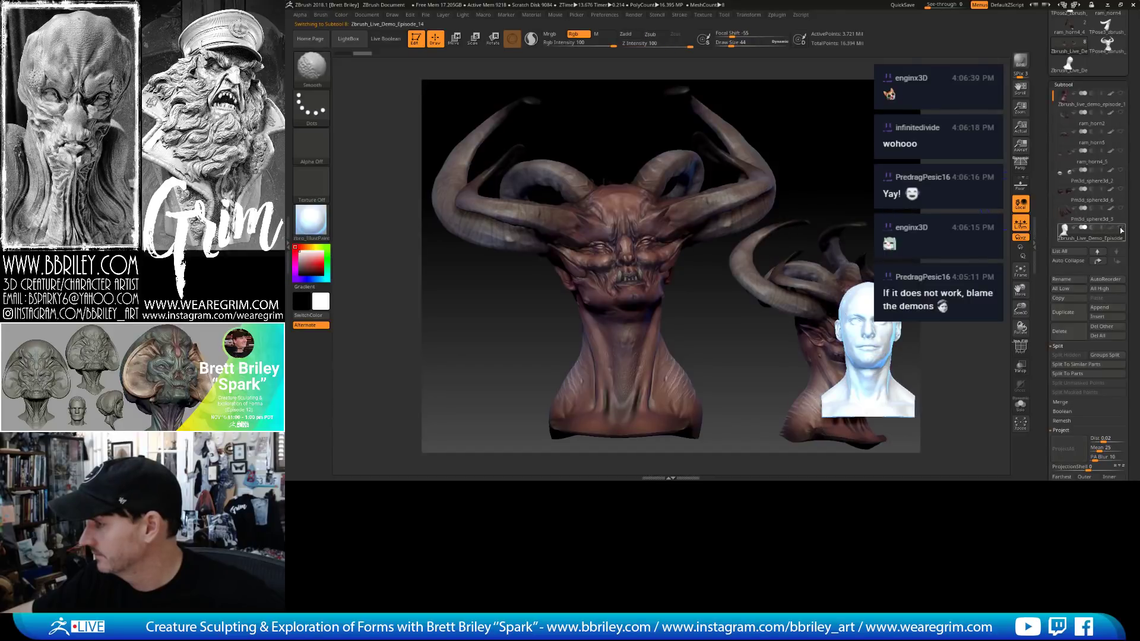
pyautogui.keyDown('shift'); pyautogui.click(1120, 228); pyautogui.keyUp('shift')
pyautogui.keyDown('shift'); pyautogui.click(1120, 228); pyautogui.keyUp('shift')
# Position the human head beside the large demon's shoulder for scale comparison and give it a plain grey material.
pyautogui.keyDown('alt'); pyautogui.moveTo(718, 336); pyautogui.dragTo(347, 337); pyautogui.keyUp('alt')
pyautogui.click(311, 219)
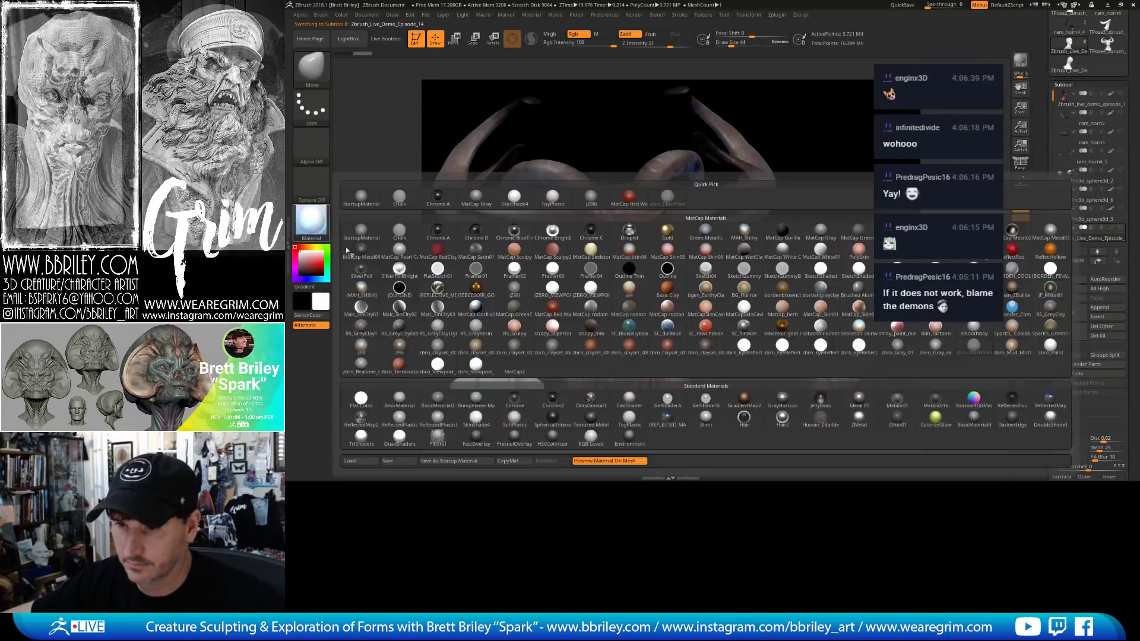
pyautogui.click(524, 292)
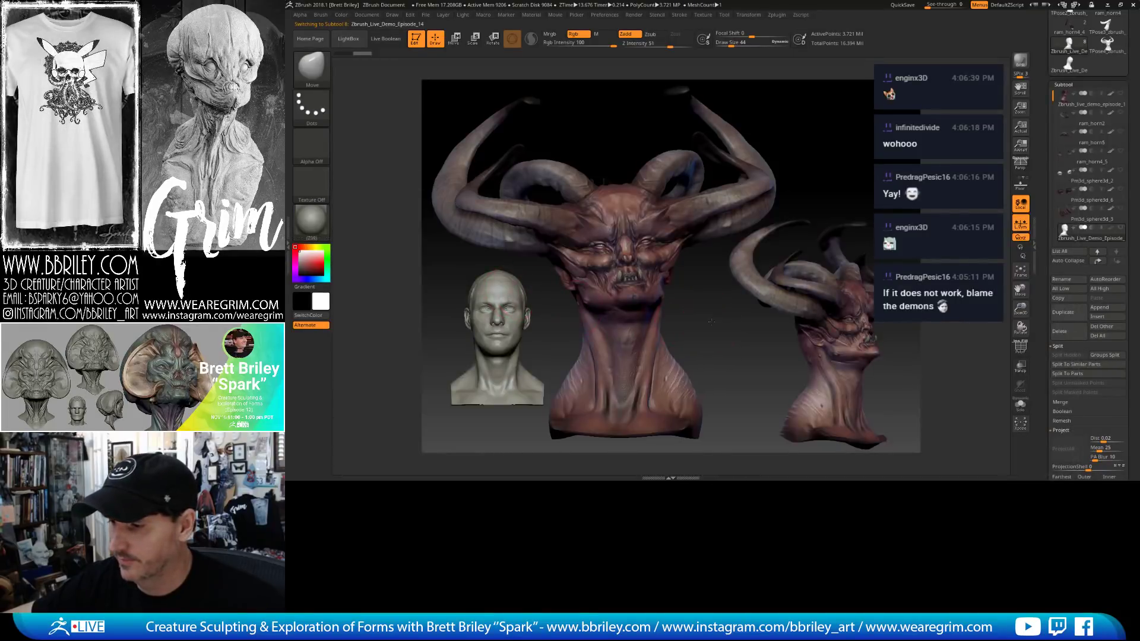
pyautogui.moveTo(711, 321); pyautogui.dragTo(705, 312)
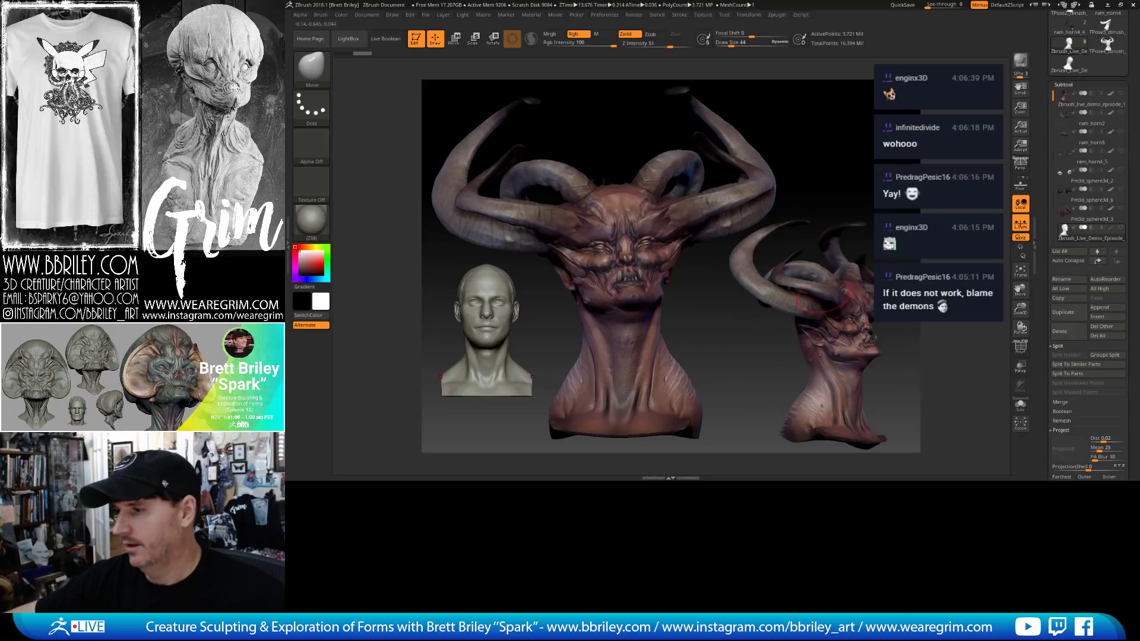
# Set the brush's draw size to 27.
pyautogui.press('s')
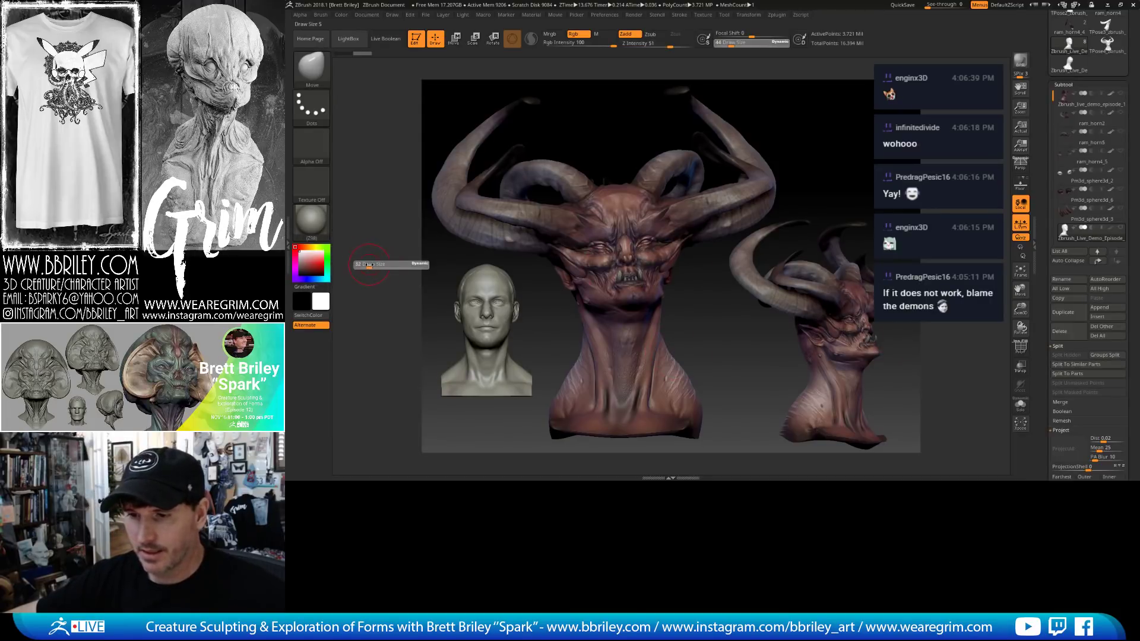
pyautogui.click(369, 265)
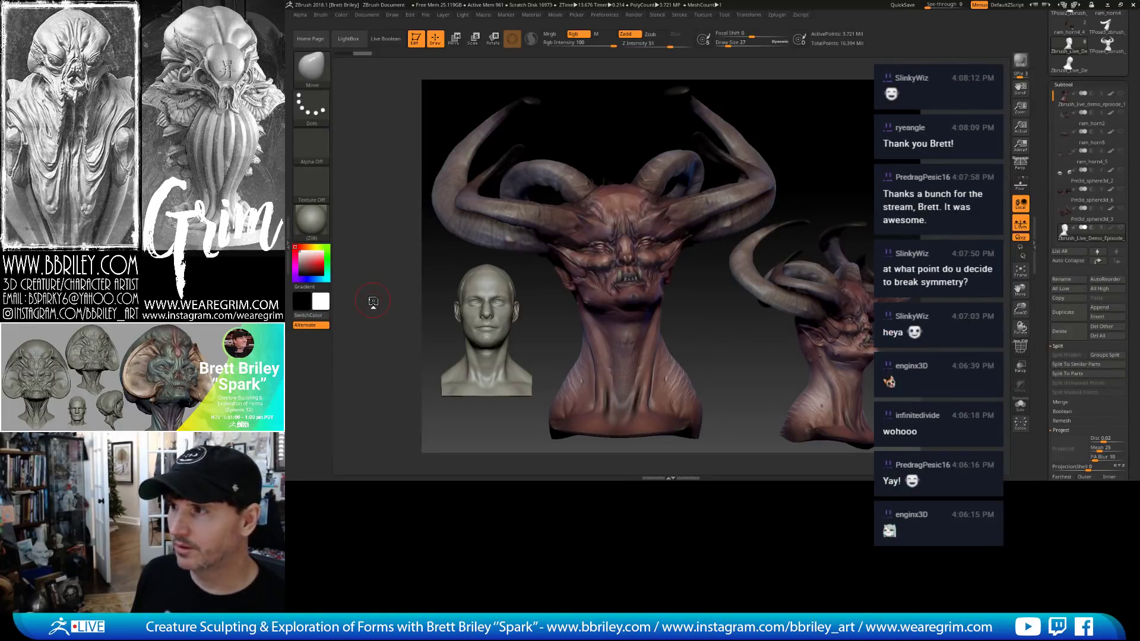
# Open the transform settings and find the Use Posable Symmetry option.
pyautogui.click(749, 15)
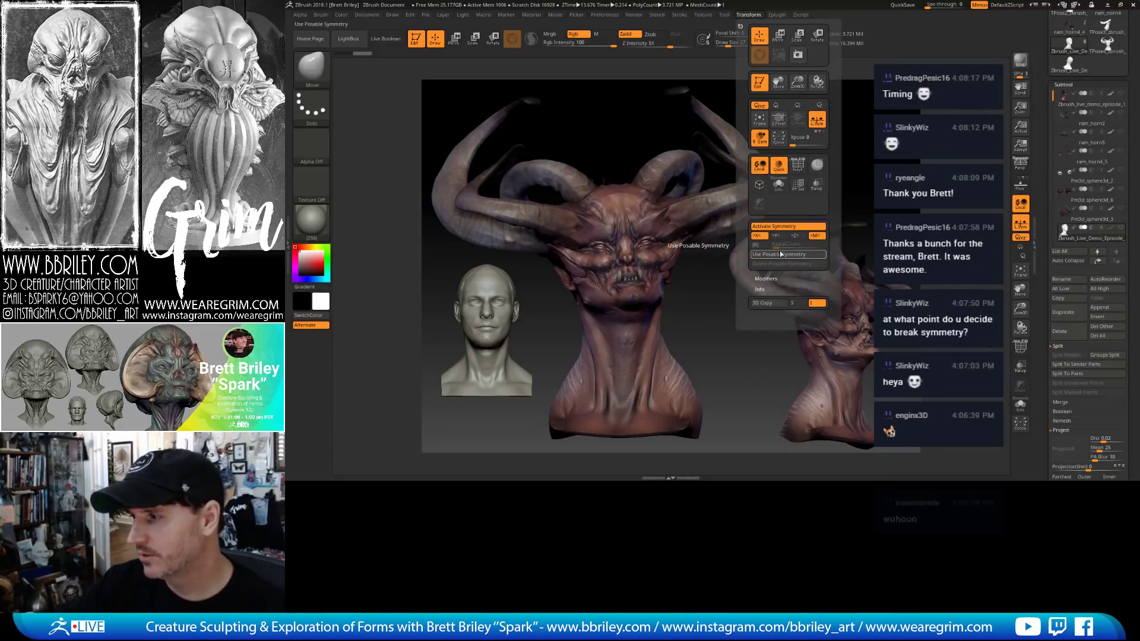